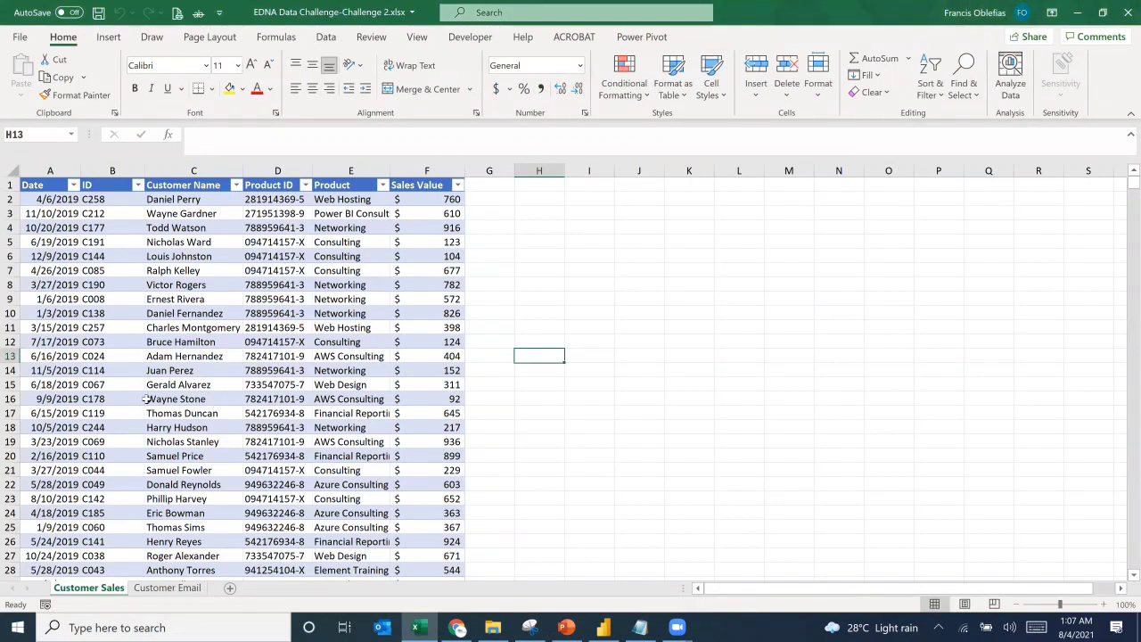
Step: Inspect the months covered by the Customer Sales date filter without applying it, and glance at the Customer Email sheet
{"action": "left_click", "coordinate": [73, 184]}
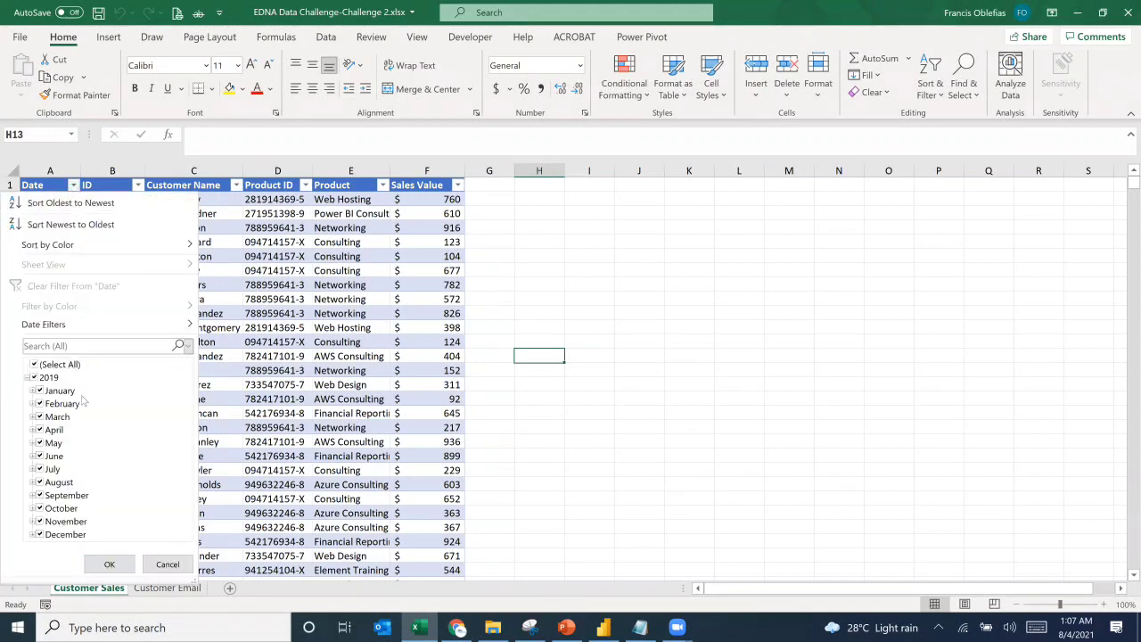
{"action": "left_click", "coordinate": [29, 378]}
{"action": "left_click", "coordinate": [166, 564]}
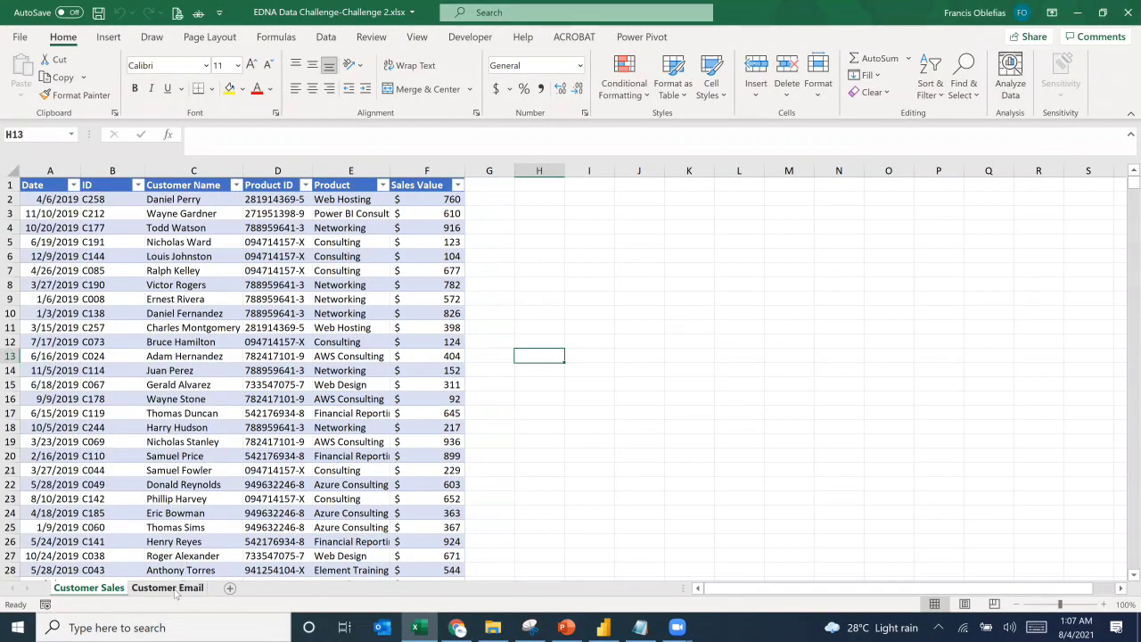
{"action": "left_click", "coordinate": [174, 590]}
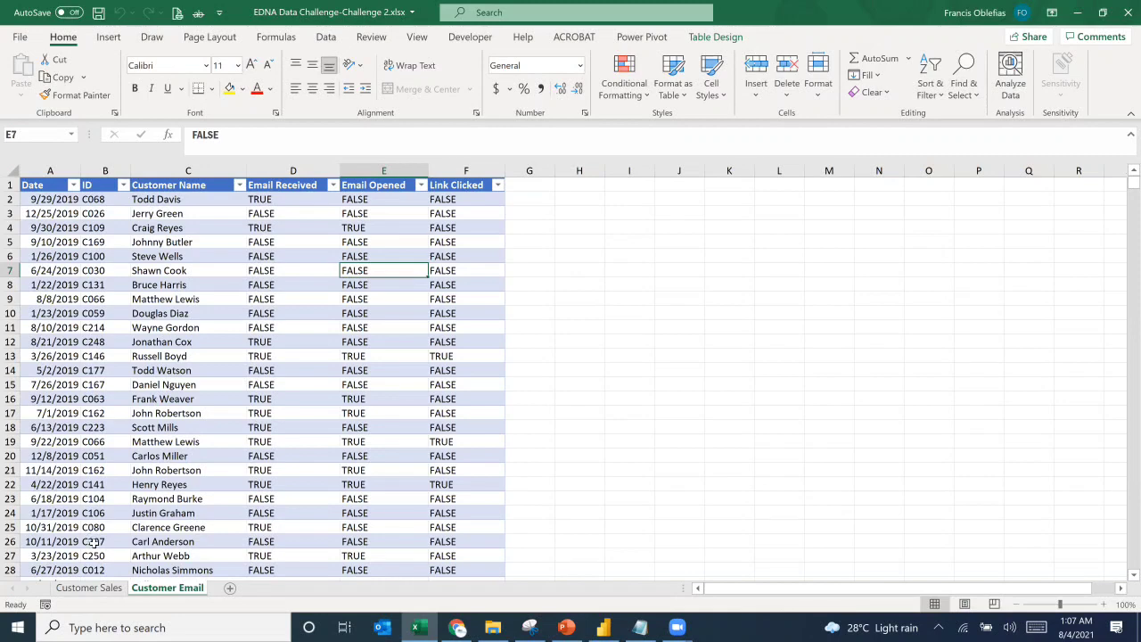
{"action": "left_click", "coordinate": [88, 588]}
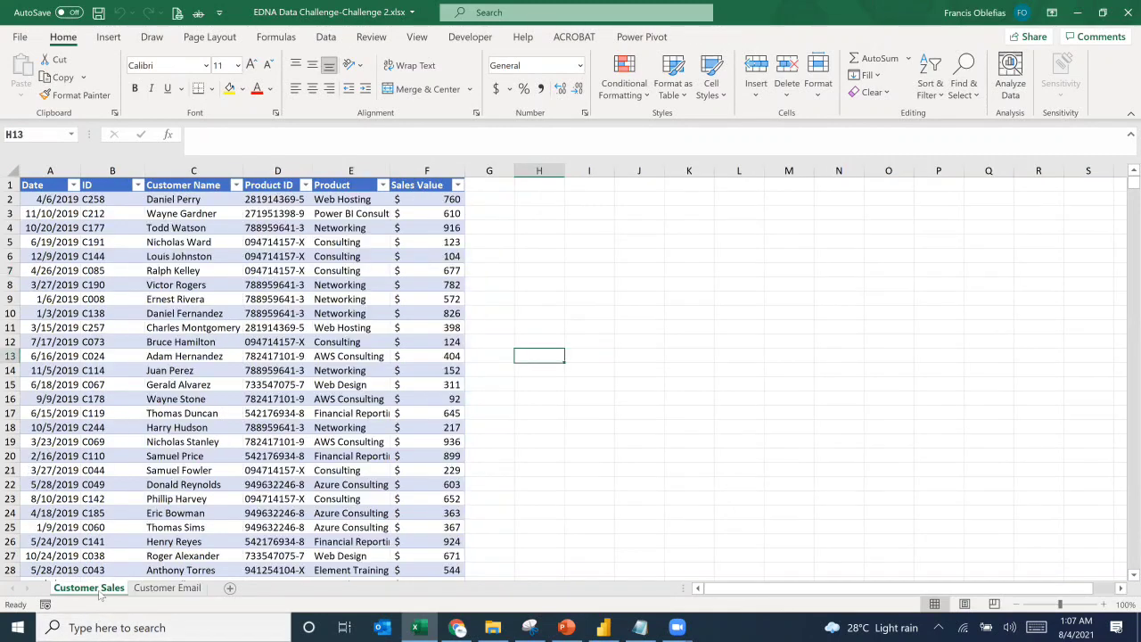
Step: Review the Customer Sales columns one by one, from Date and ID through Product to Sales Value
{"action": "left_click", "coordinate": [61, 170]}
{"action": "left_click", "coordinate": [111, 170]}
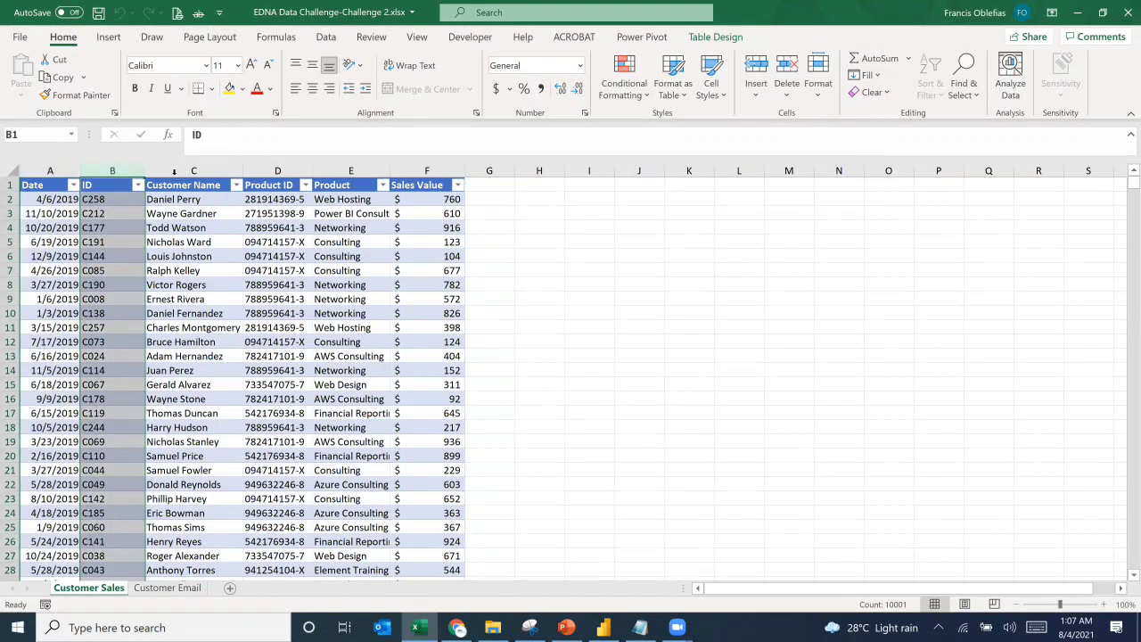
{"action": "left_click", "coordinate": [182, 170]}
{"action": "left_click", "coordinate": [277, 170]}
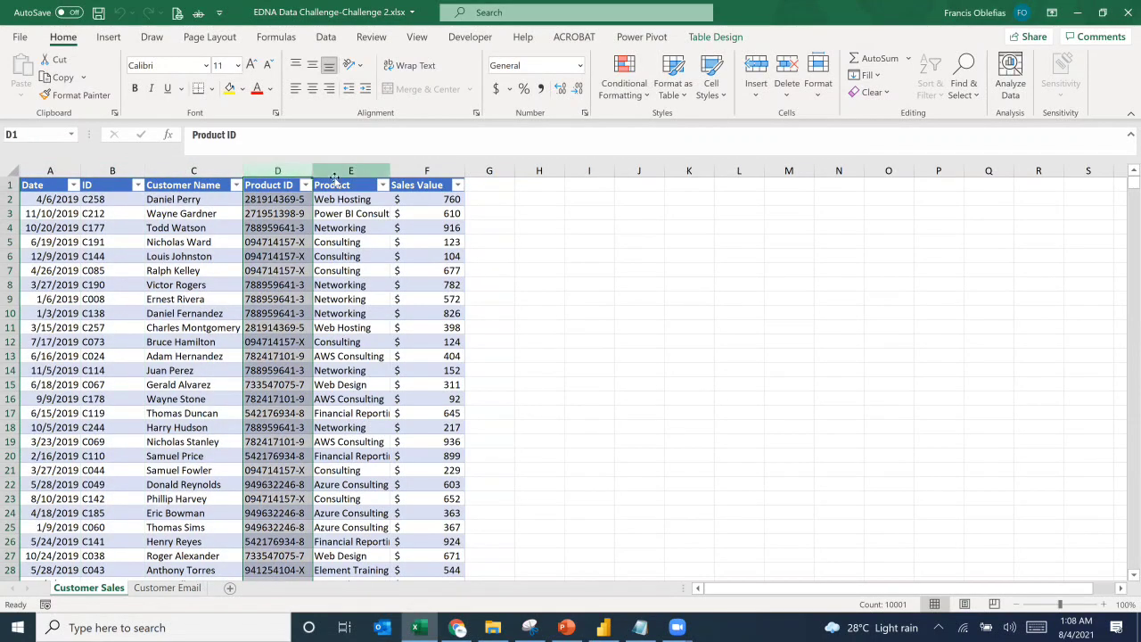
{"action": "left_click", "coordinate": [350, 171]}
{"action": "left_click", "coordinate": [407, 170]}
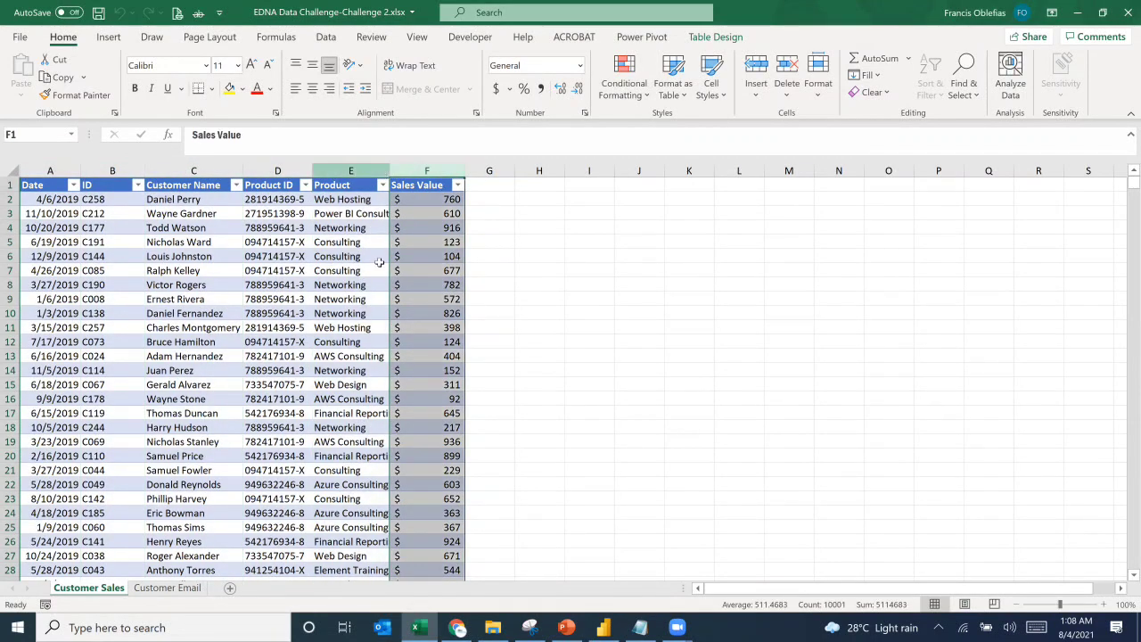
Step: Review the Customer Email sheet's columns one by one, from Date and ID through Email Received and Email Opened to Link Clicked
{"action": "left_click", "coordinate": [145, 592]}
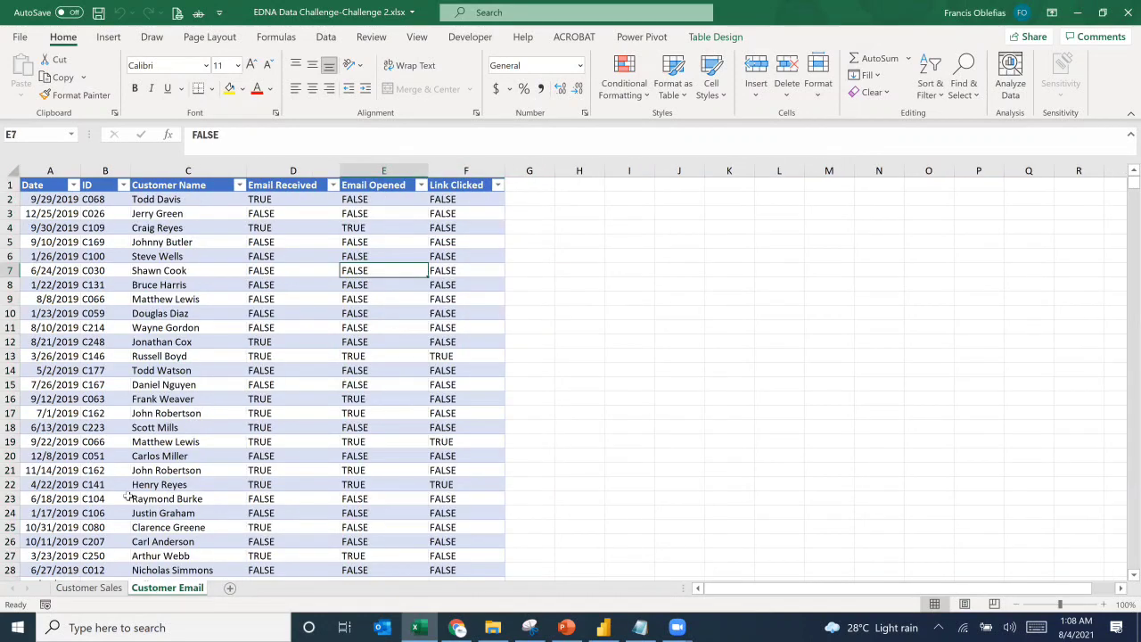
{"action": "left_click", "coordinate": [53, 183]}
{"action": "left_click", "coordinate": [50, 171]}
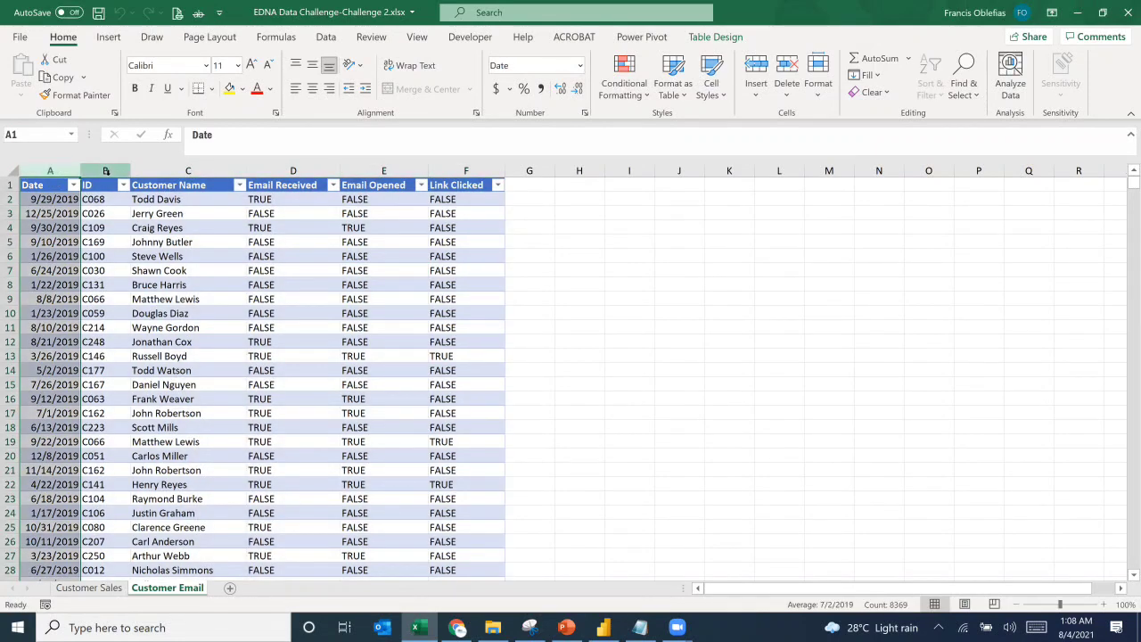
{"action": "left_click", "coordinate": [105, 170]}
{"action": "left_click", "coordinate": [178, 170]}
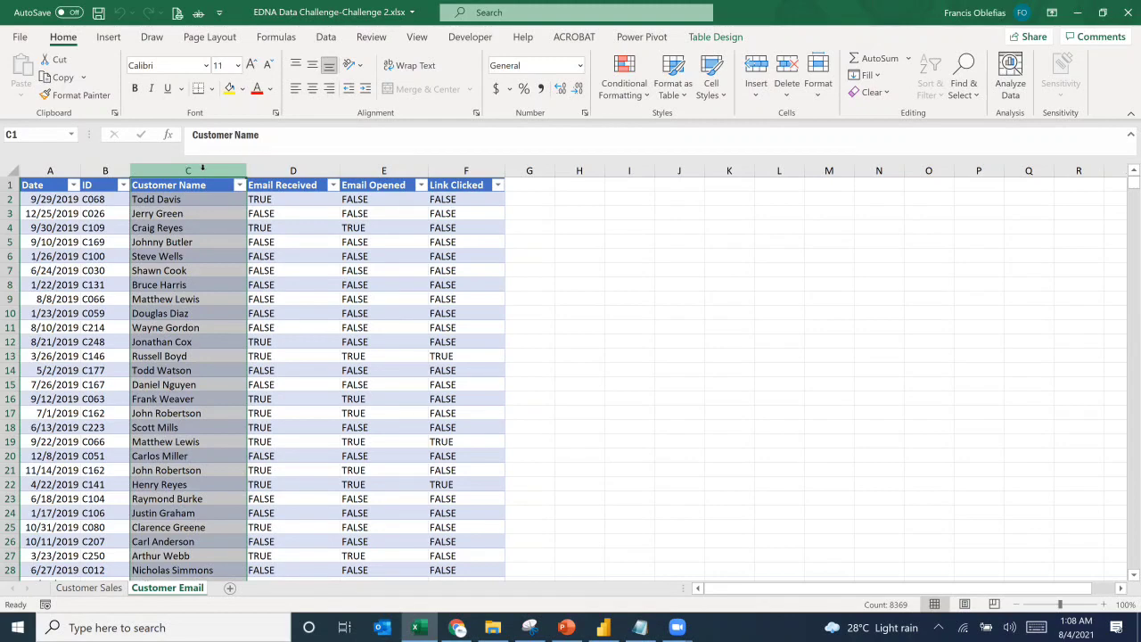
{"action": "left_click", "coordinate": [293, 170]}
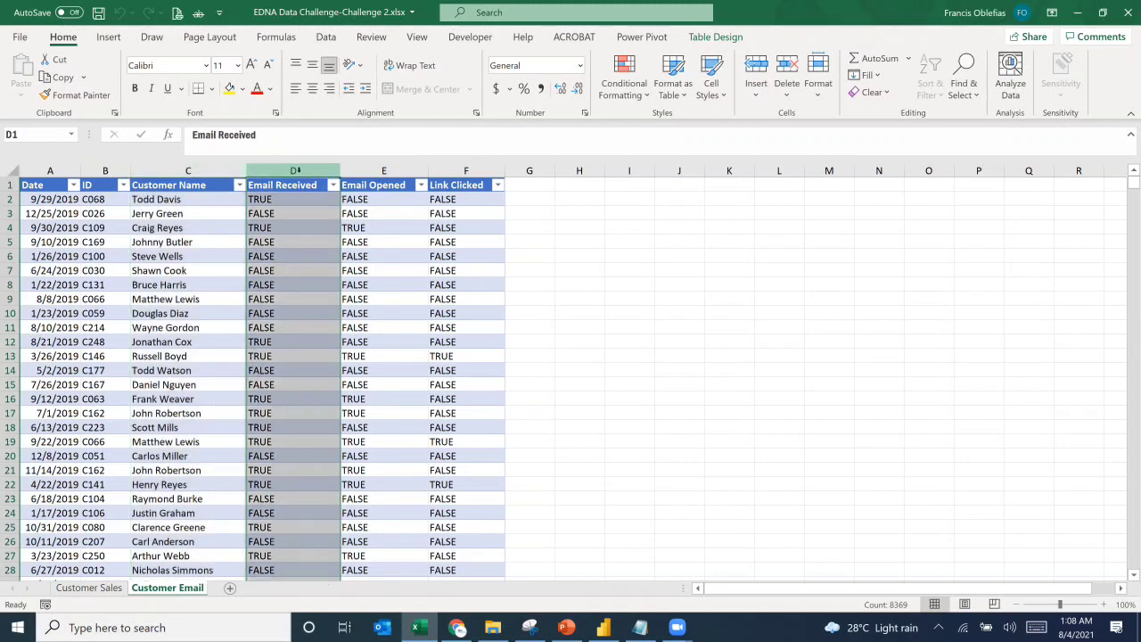
{"action": "left_click", "coordinate": [385, 173]}
{"action": "left_click", "coordinate": [465, 171]}
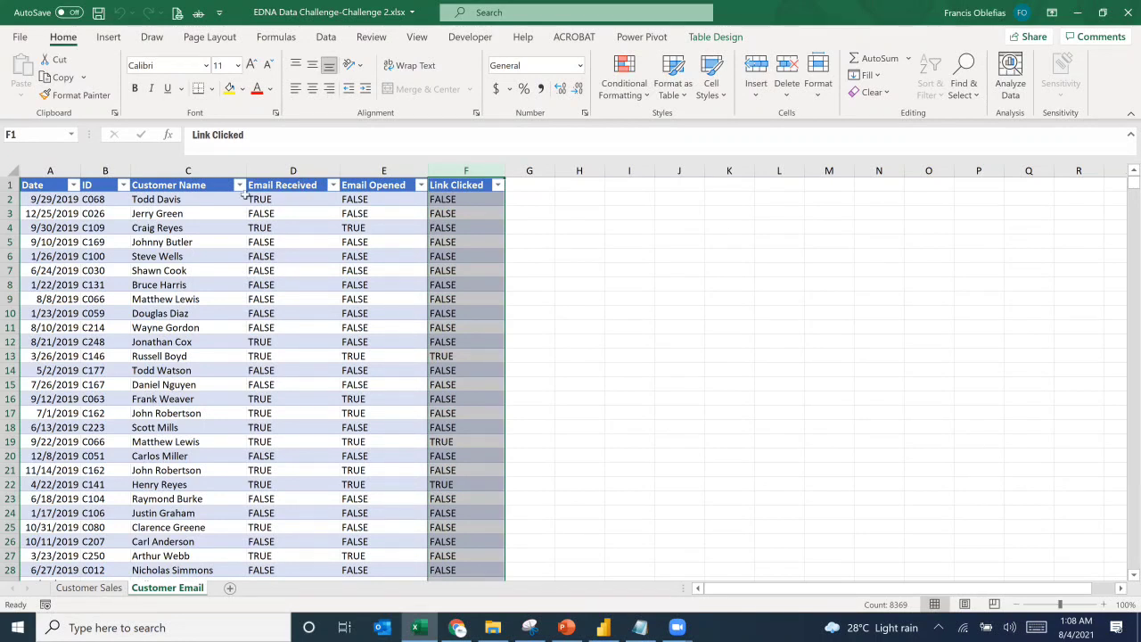
Step: Examine the received, opened and link-clicked flags for the first customer record and the rows below it
{"action": "left_click", "coordinate": [189, 202]}
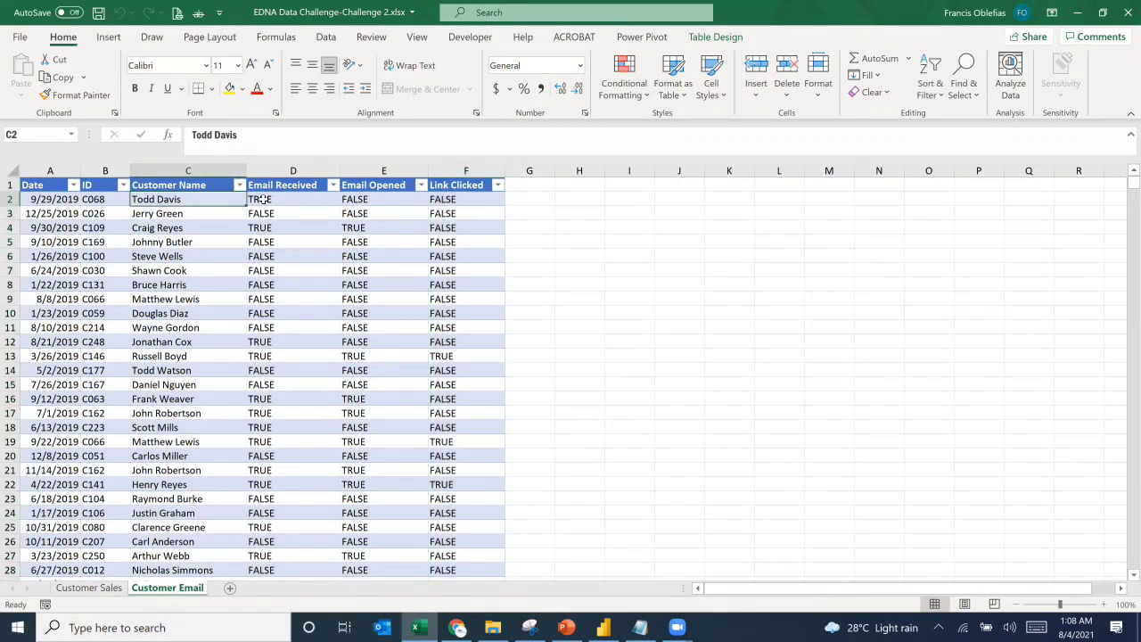
{"action": "left_click", "coordinate": [259, 200]}
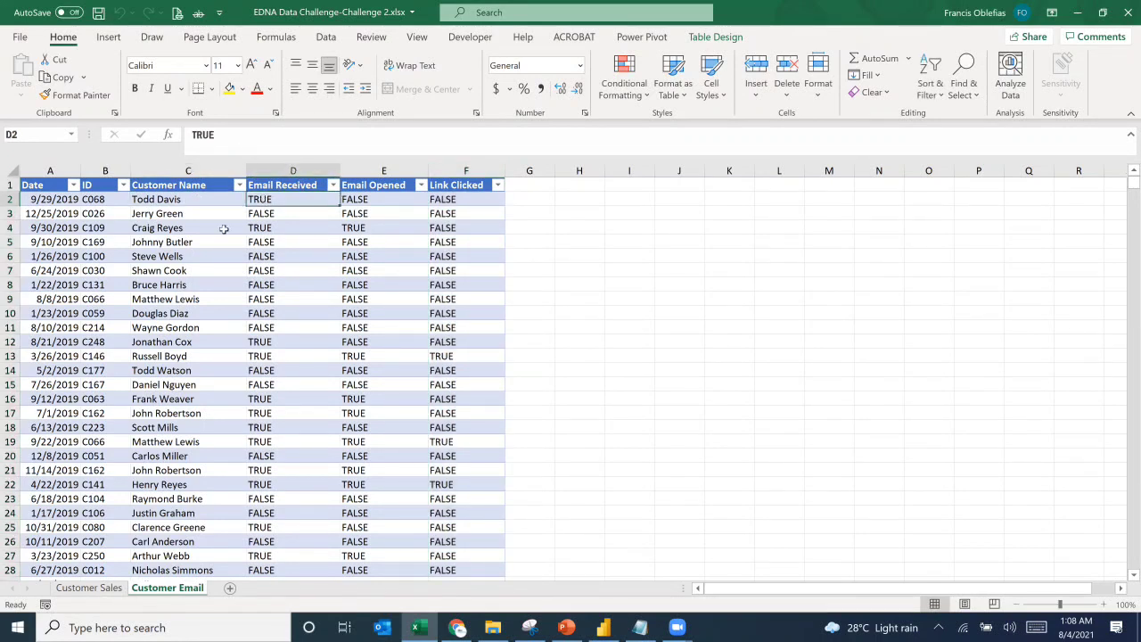
{"action": "left_click", "coordinate": [377, 199]}
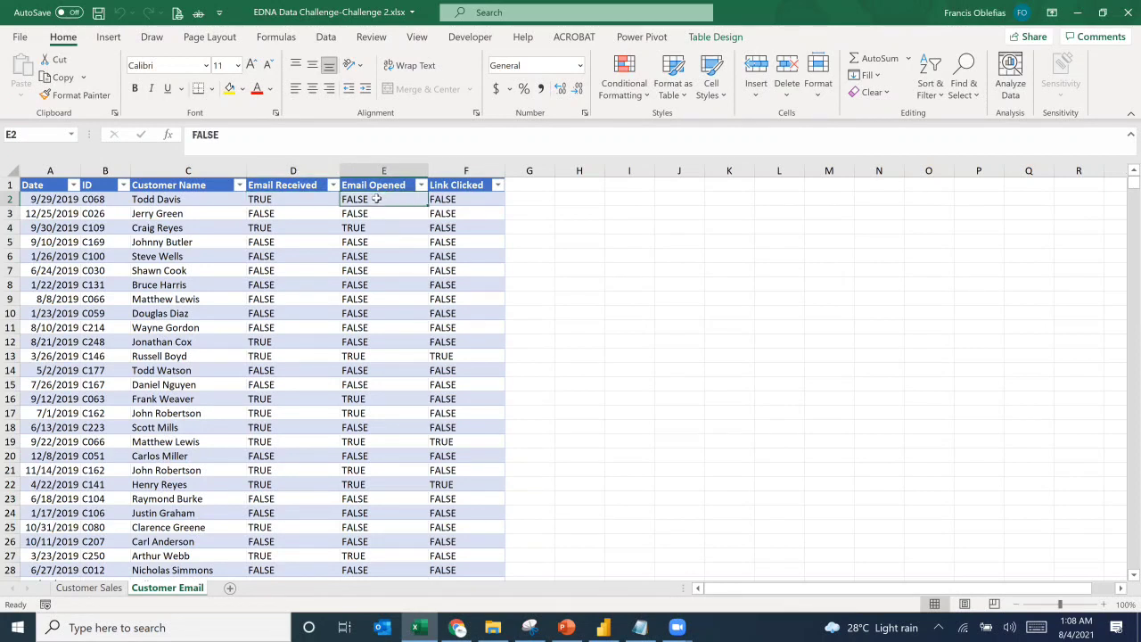
{"action": "left_click", "coordinate": [458, 202]}
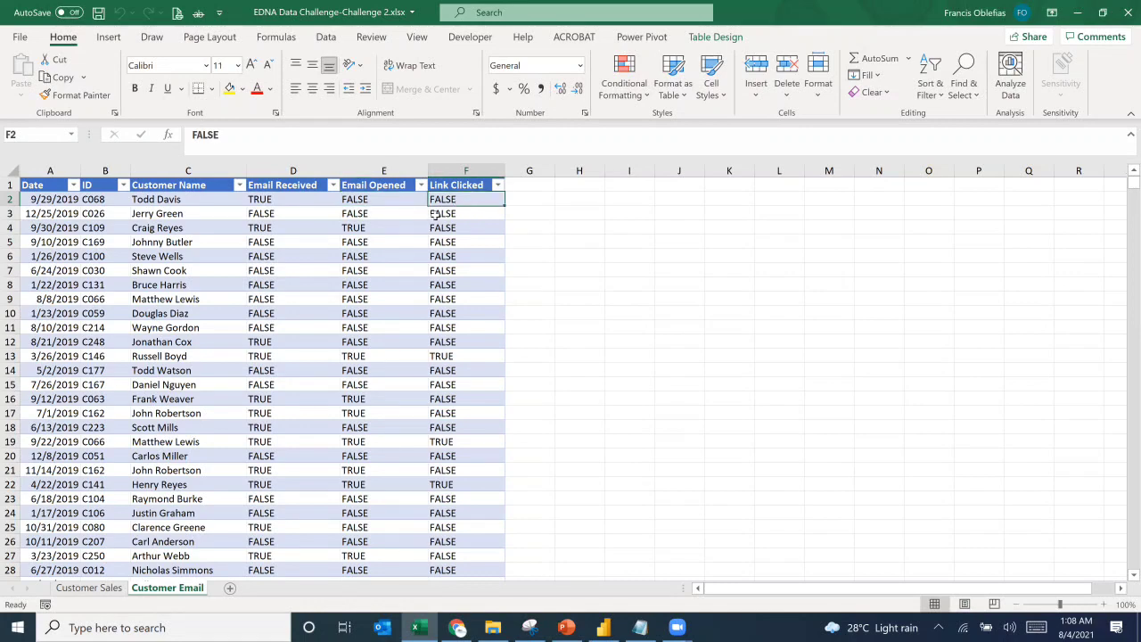
{"action": "scroll", "coordinate": [428, 241], "scroll_direction": "down", "scroll_amount": 2}
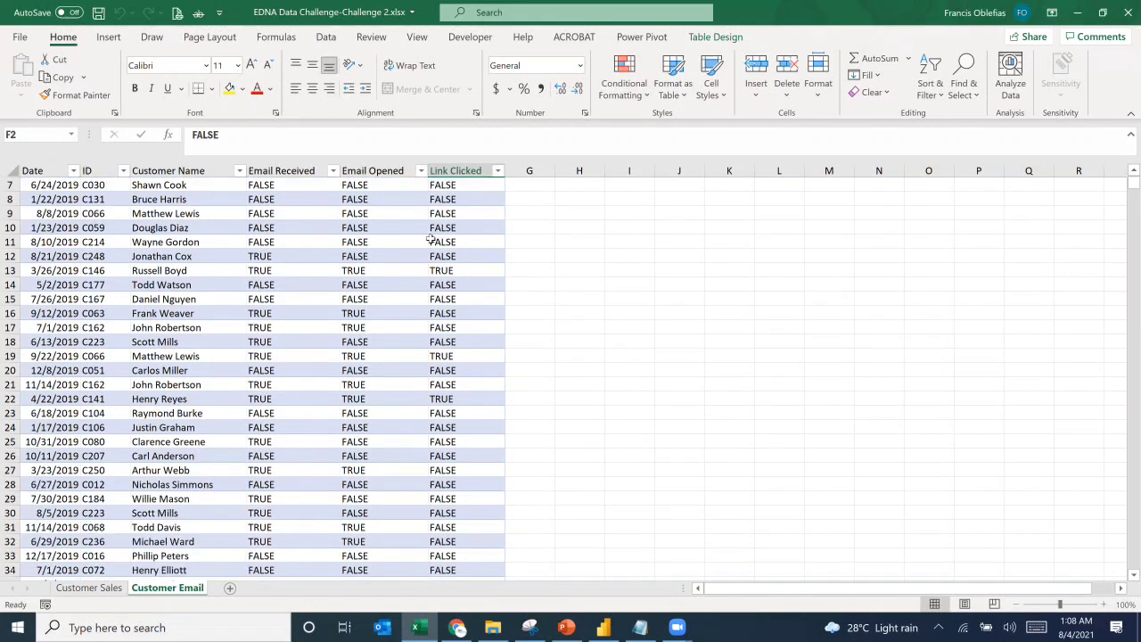
{"action": "scroll", "coordinate": [416, 250], "scroll_direction": "up", "scroll_amount": 2}
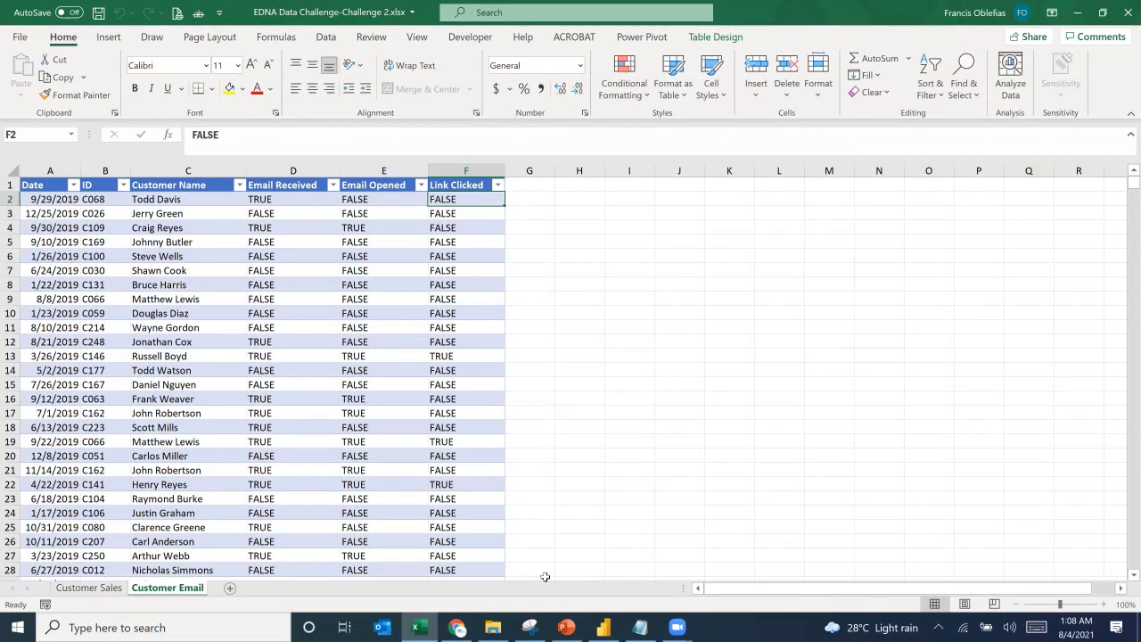
Step: Switch to Power BI Desktop and import the Excel workbook EDNA Data Challenge-Challenge 2.xlsx
{"action": "key", "text": "alt+Tab"}
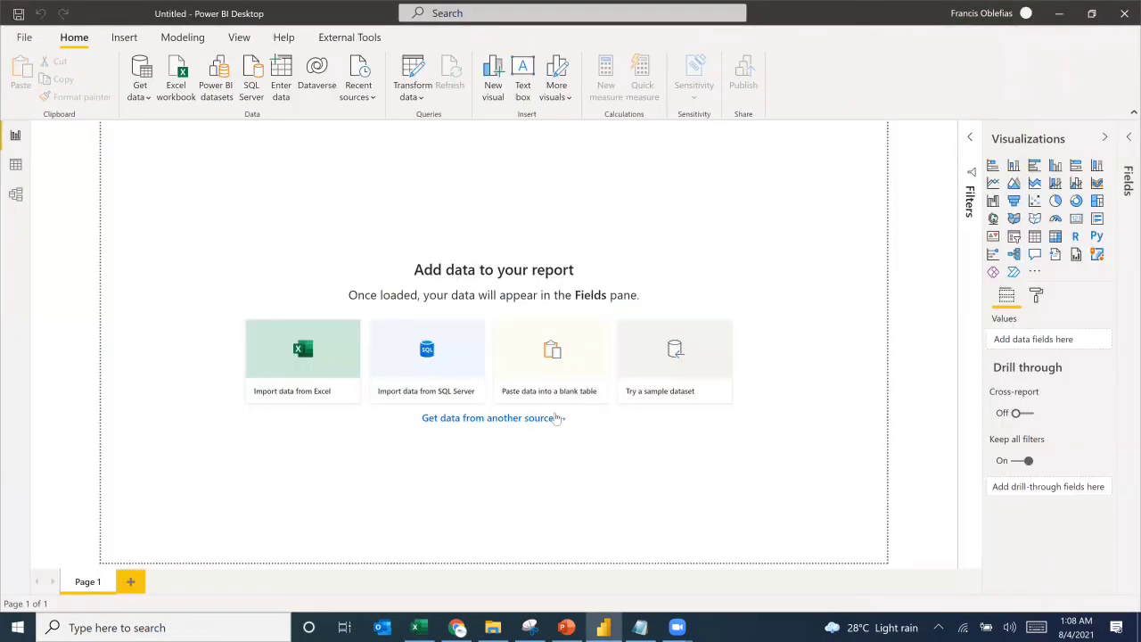
{"action": "left_click", "coordinate": [308, 352]}
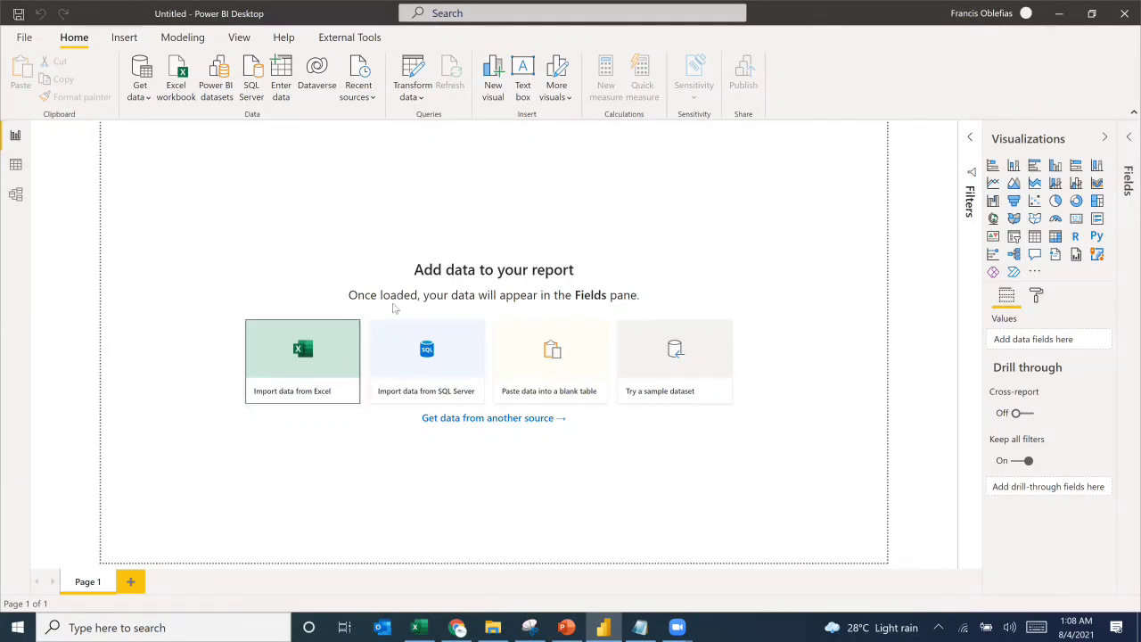
{"action": "left_click", "coordinate": [295, 360]}
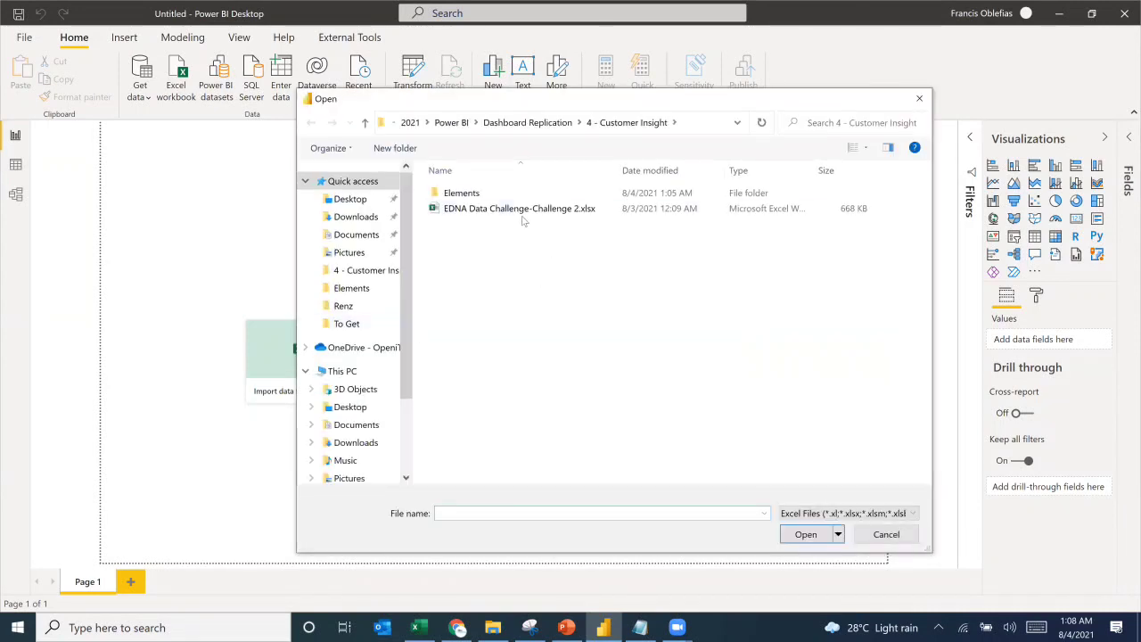
{"action": "double_click", "coordinate": [522, 212]}
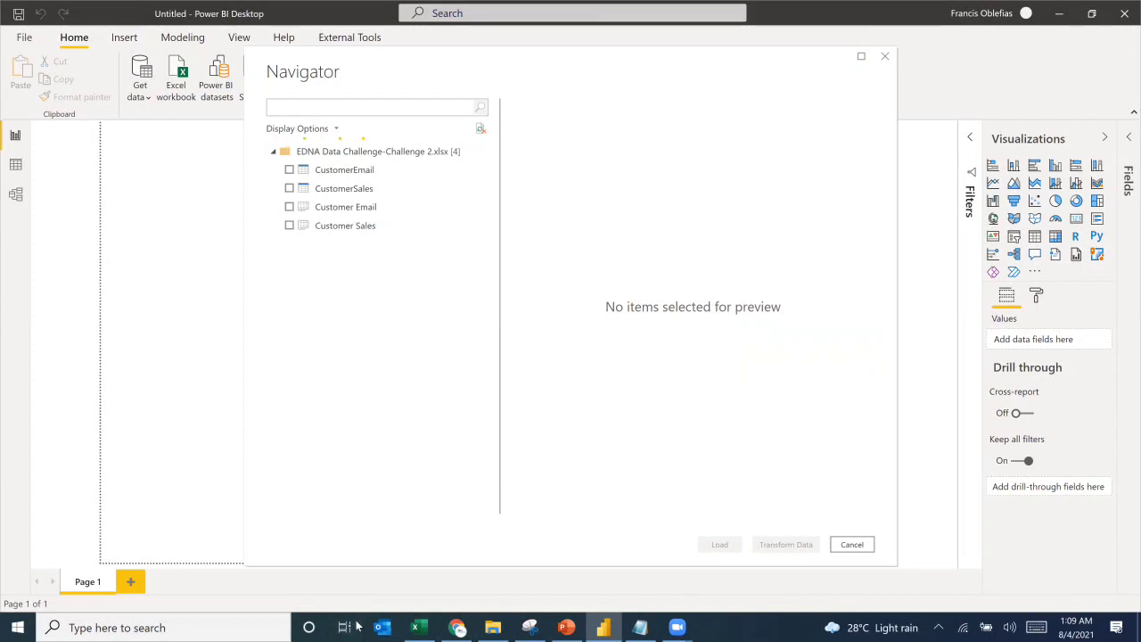
Step: Choose the CustomerEmail and CustomerSales tables and bring them into Power Query Editor for transformation
{"action": "left_click", "coordinate": [289, 169]}
{"action": "left_click", "coordinate": [289, 189]}
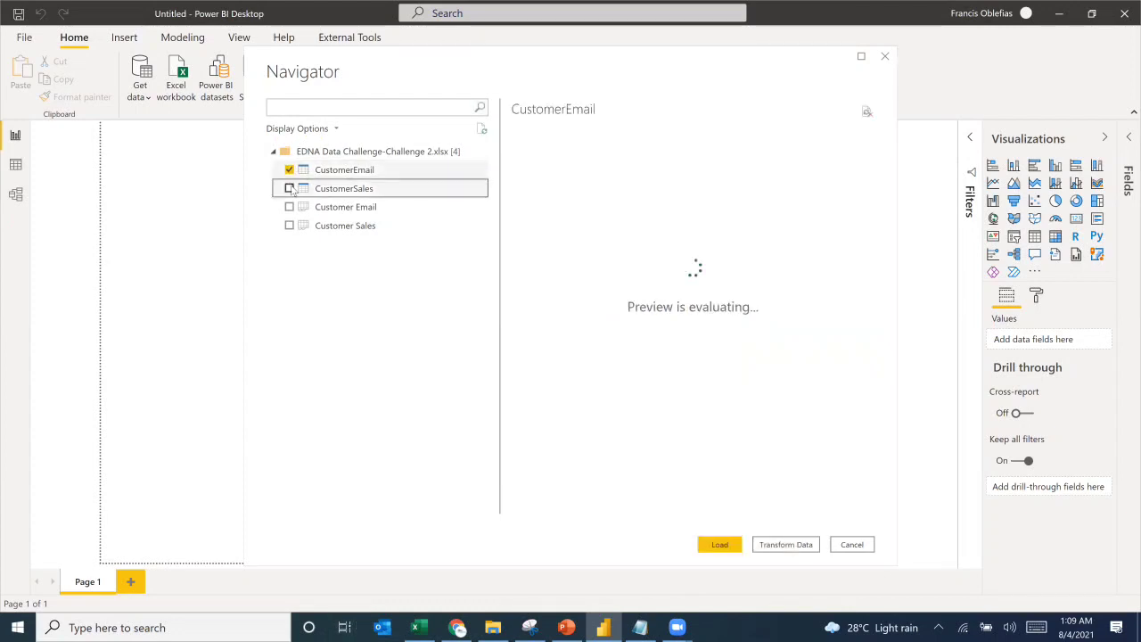
{"action": "left_click", "coordinate": [781, 546]}
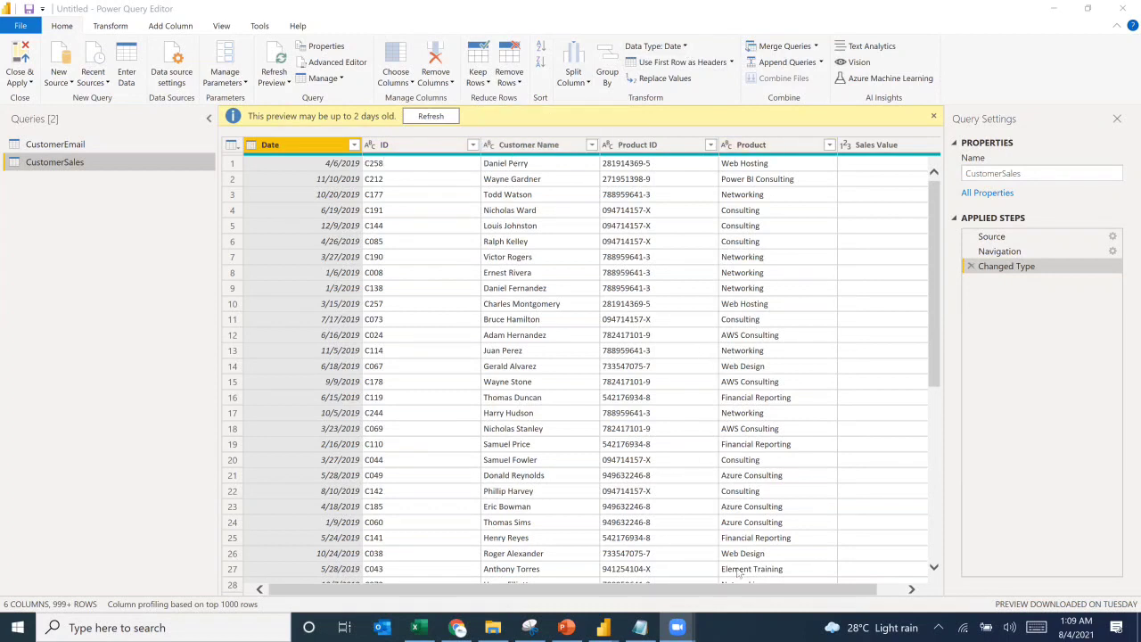
Step: Look through the CustomerSales query's rows and check the data type of the Sales Value column
{"action": "left_click", "coordinate": [941, 512]}
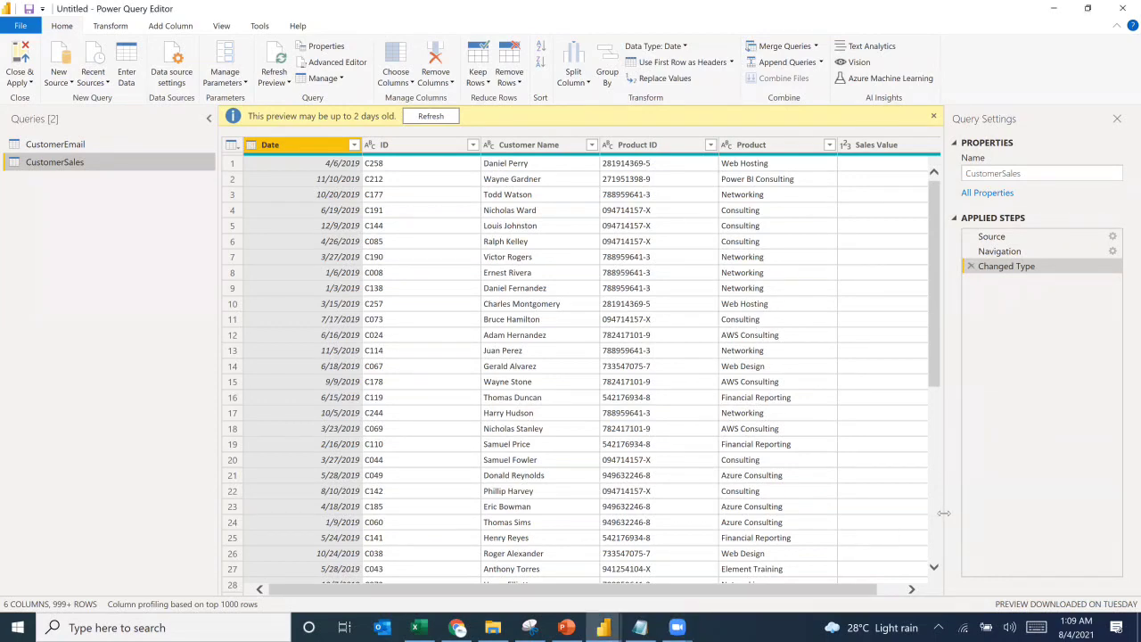
{"action": "left_click", "coordinate": [936, 567]}
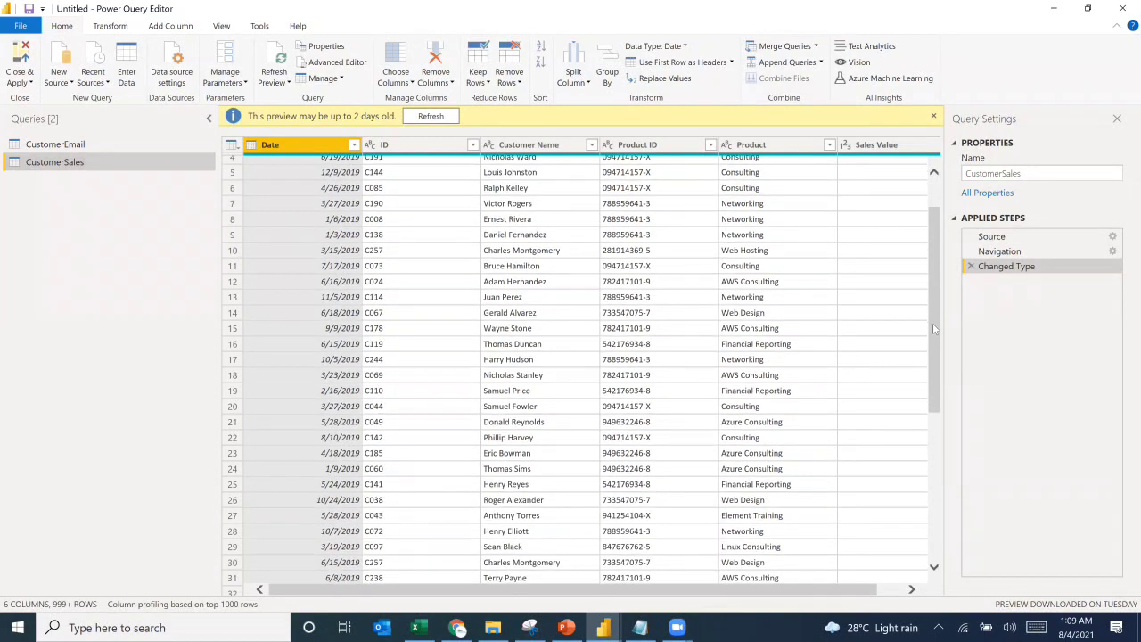
{"action": "scroll", "coordinate": [835, 379], "scroll_direction": "down", "scroll_amount": 5}
{"action": "left_click", "coordinate": [911, 589]}
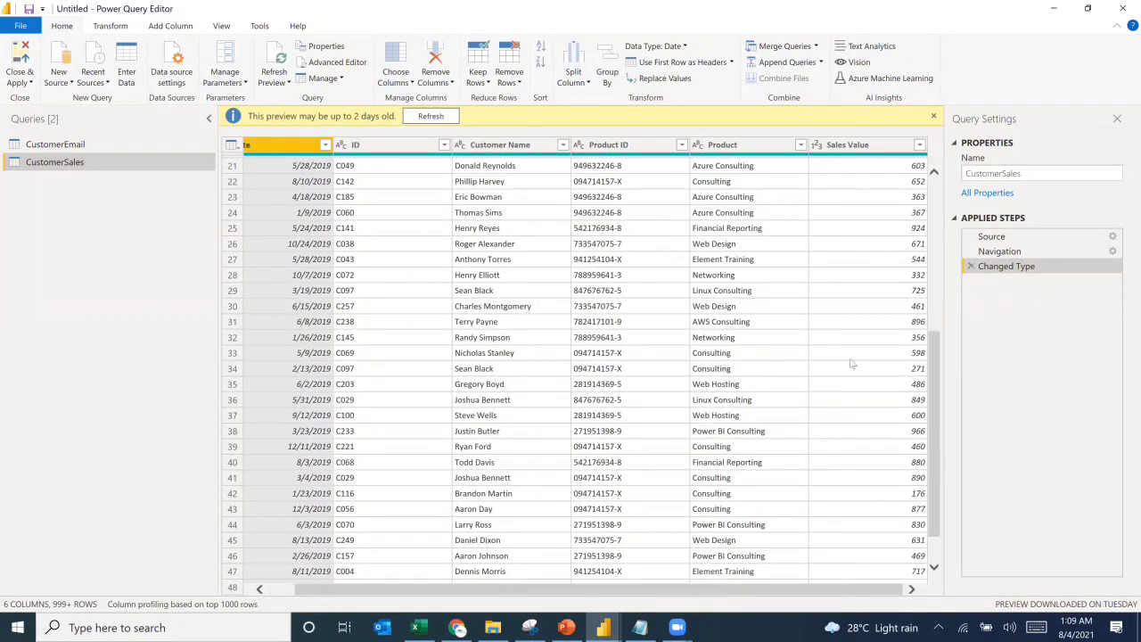
{"action": "scroll", "coordinate": [840, 267], "scroll_direction": "up", "scroll_amount": 6}
{"action": "left_click", "coordinate": [852, 150]}
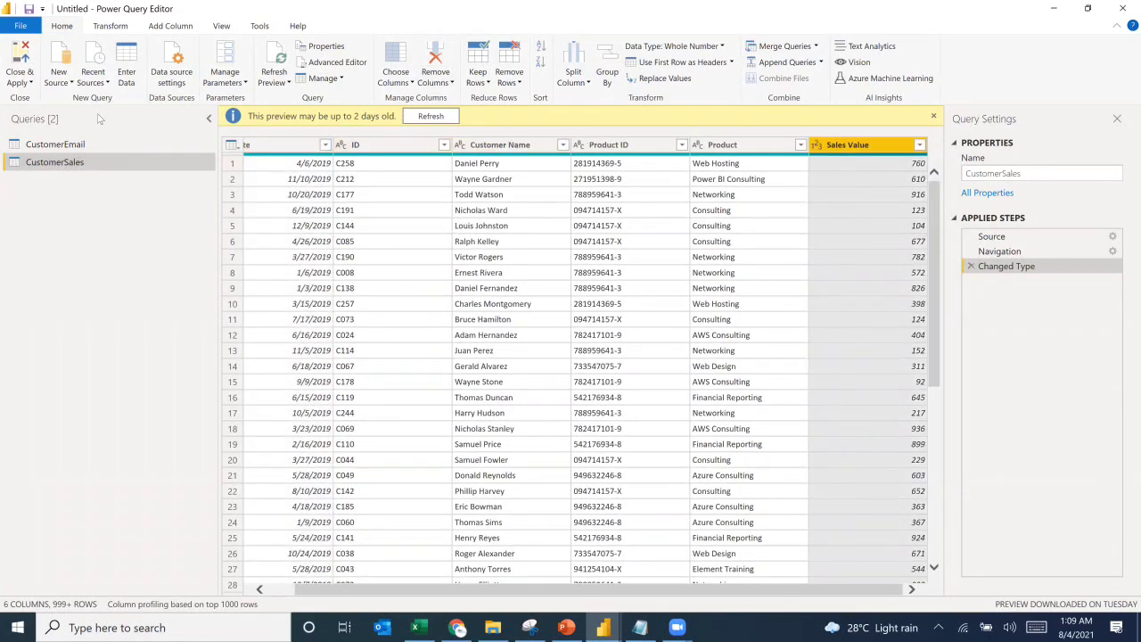
Step: Check the data types of the Email Received, Email Opened, Link Clicked and Date columns in the CustomerEmail query
{"action": "left_click", "coordinate": [91, 147]}
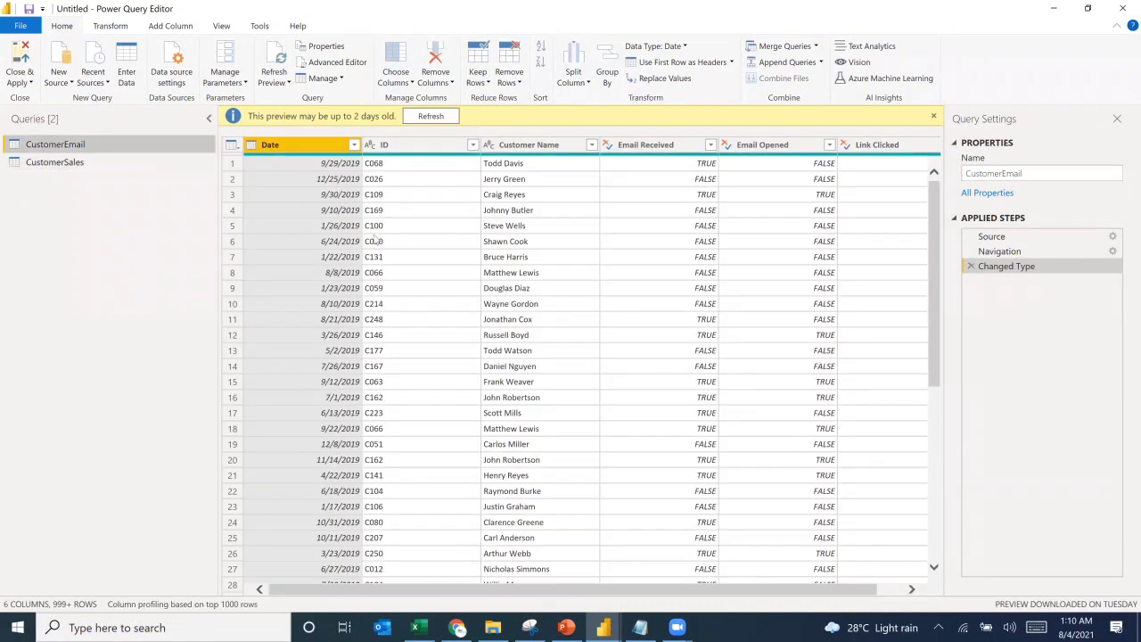
{"action": "left_click", "coordinate": [665, 147]}
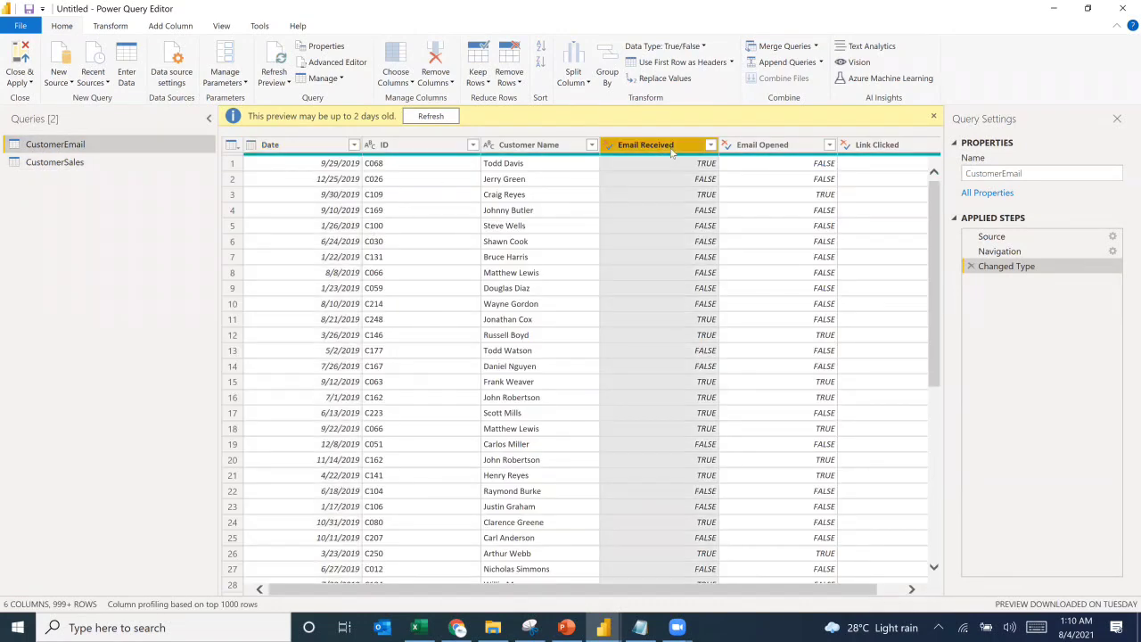
{"action": "left_click", "coordinate": [786, 150]}
{"action": "key", "text": "Right"}
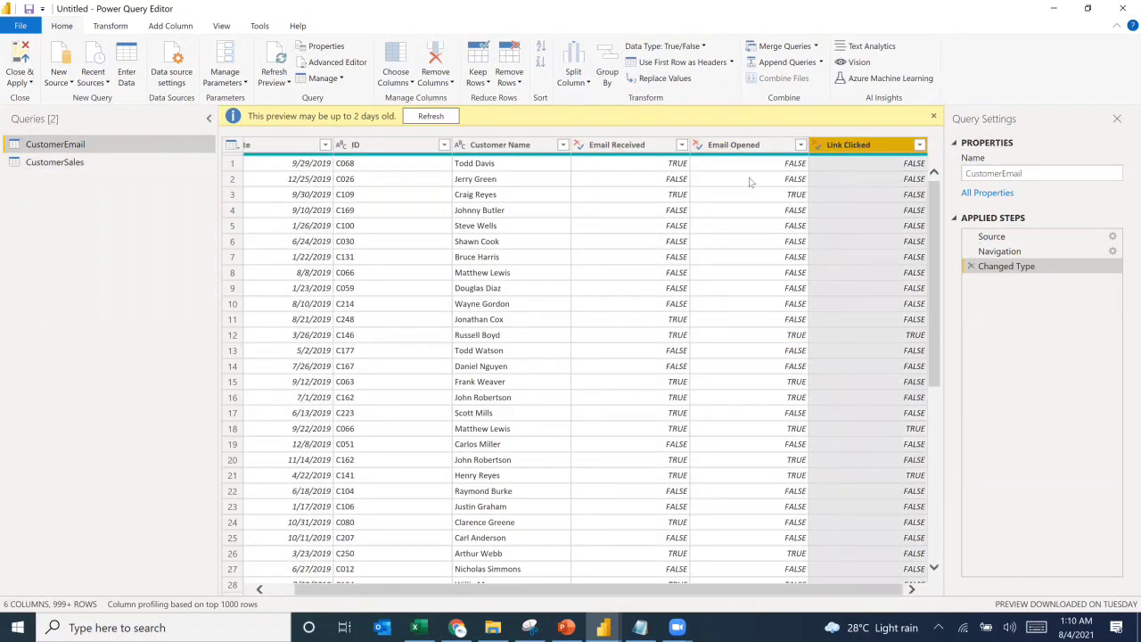
{"action": "left_click", "coordinate": [303, 146]}
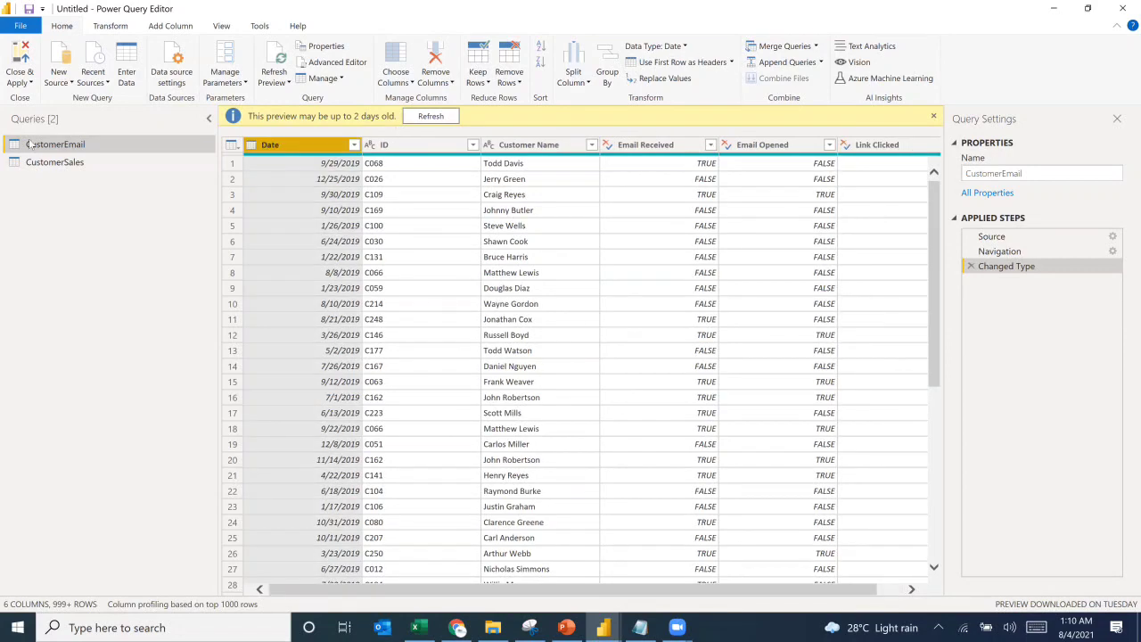
Step: Filter the CustomerSales query's ID column to C001 to inspect that customer's rows, and clear the filter again
{"action": "left_click", "coordinate": [49, 165]}
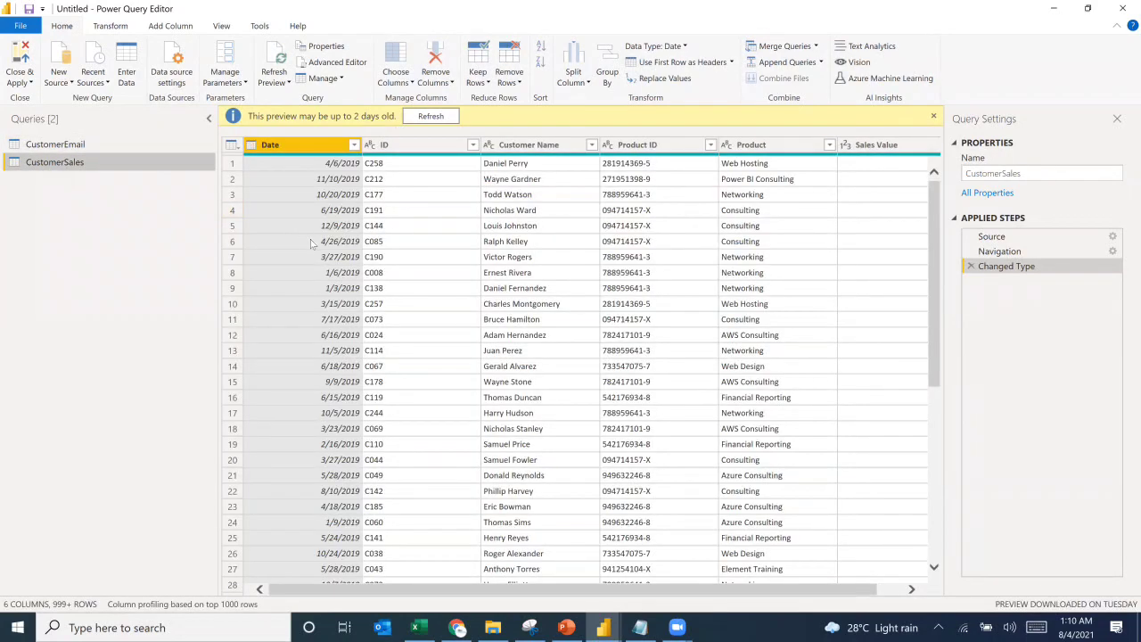
{"action": "left_click", "coordinate": [474, 145]}
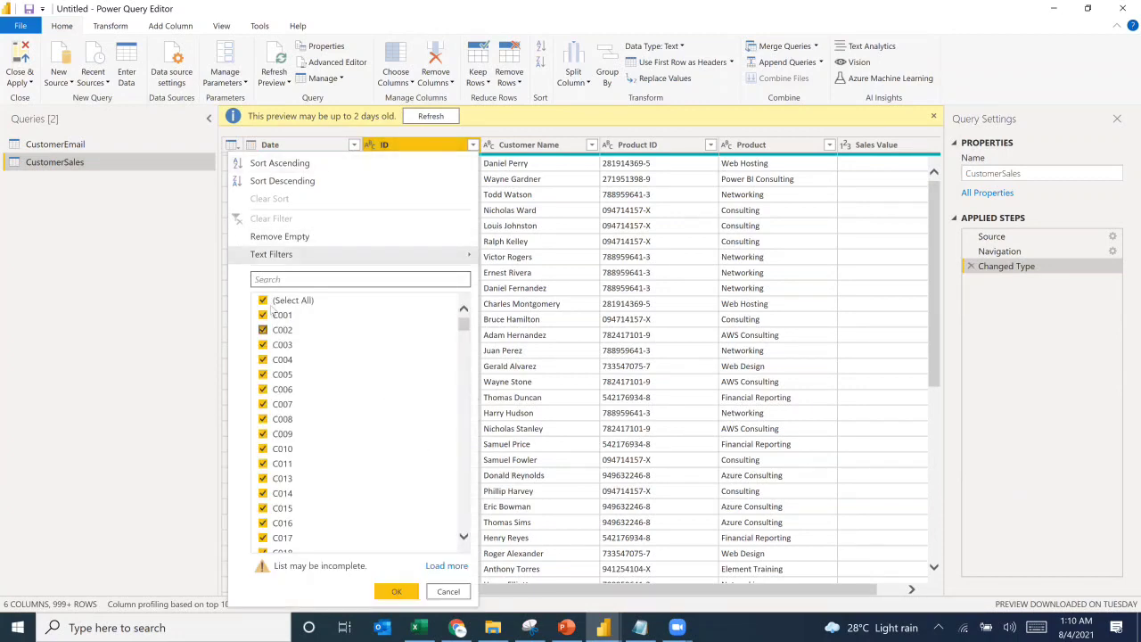
{"action": "left_click", "coordinate": [263, 300]}
{"action": "left_click", "coordinate": [263, 315]}
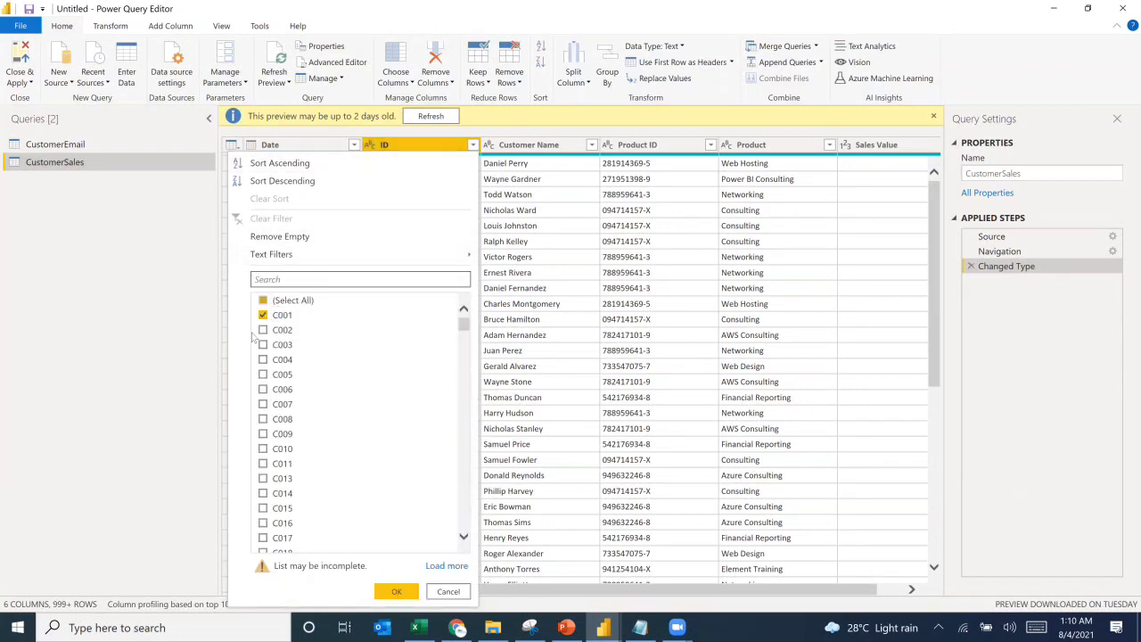
{"action": "left_click", "coordinate": [396, 590]}
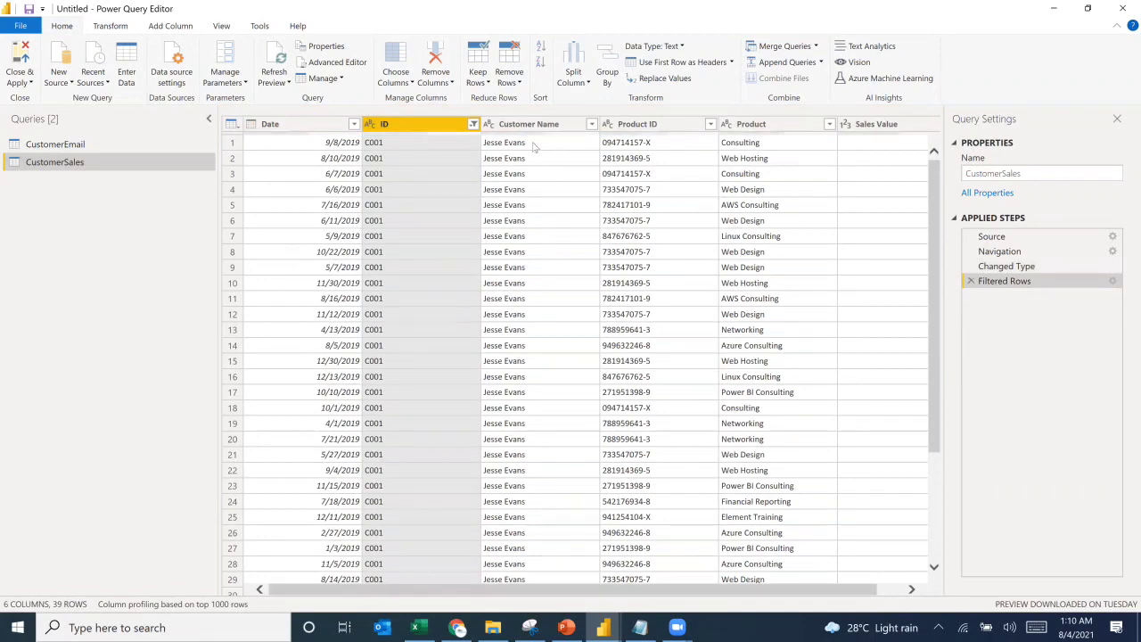
{"action": "scroll", "coordinate": [535, 311], "scroll_direction": "down", "scroll_amount": 2}
{"action": "scroll", "coordinate": [522, 276], "scroll_direction": "up", "scroll_amount": 2}
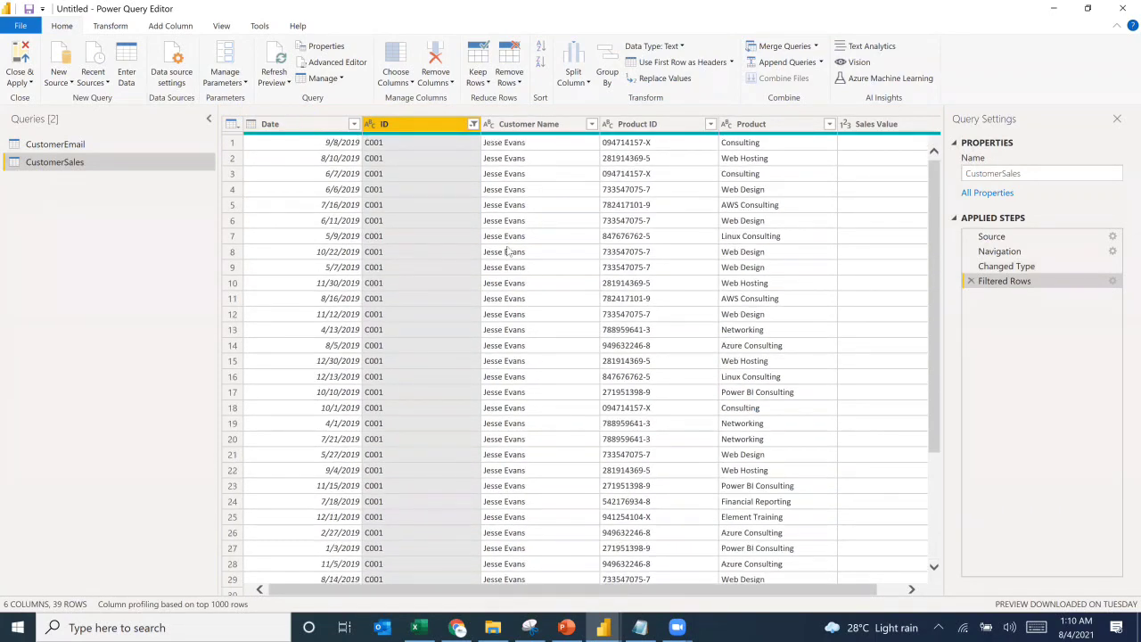
{"action": "left_click", "coordinate": [474, 124]}
{"action": "left_click", "coordinate": [239, 198]}
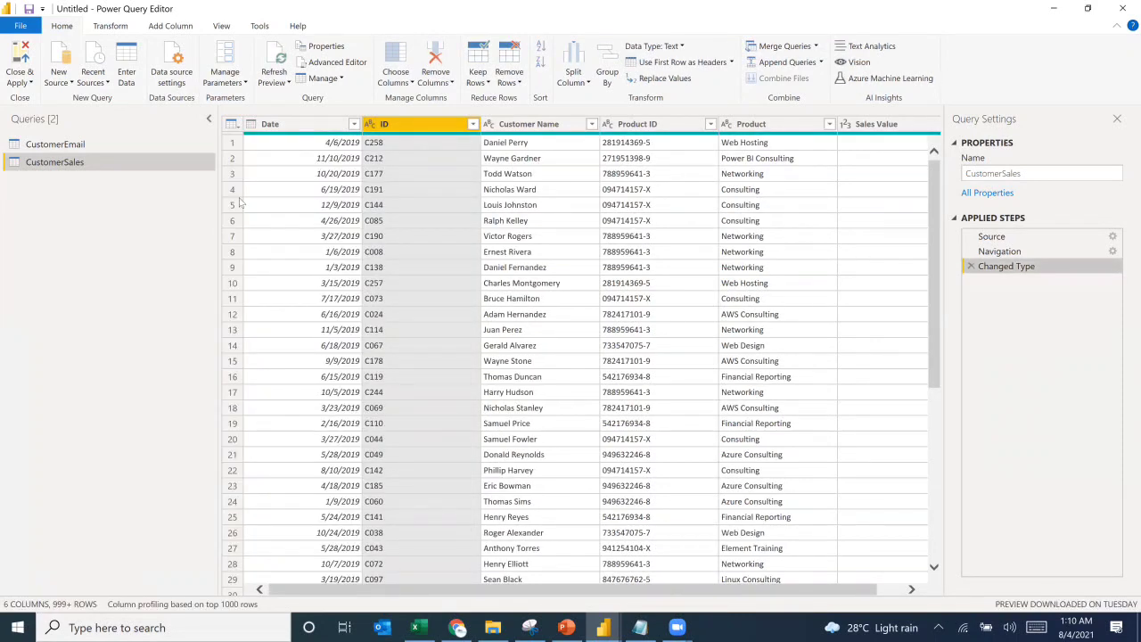
Step: Duplicate the CustomerSales query and remove the Date, Product ID, Product and Sales Value columns from the copy
{"action": "right_click", "coordinate": [81, 167]}
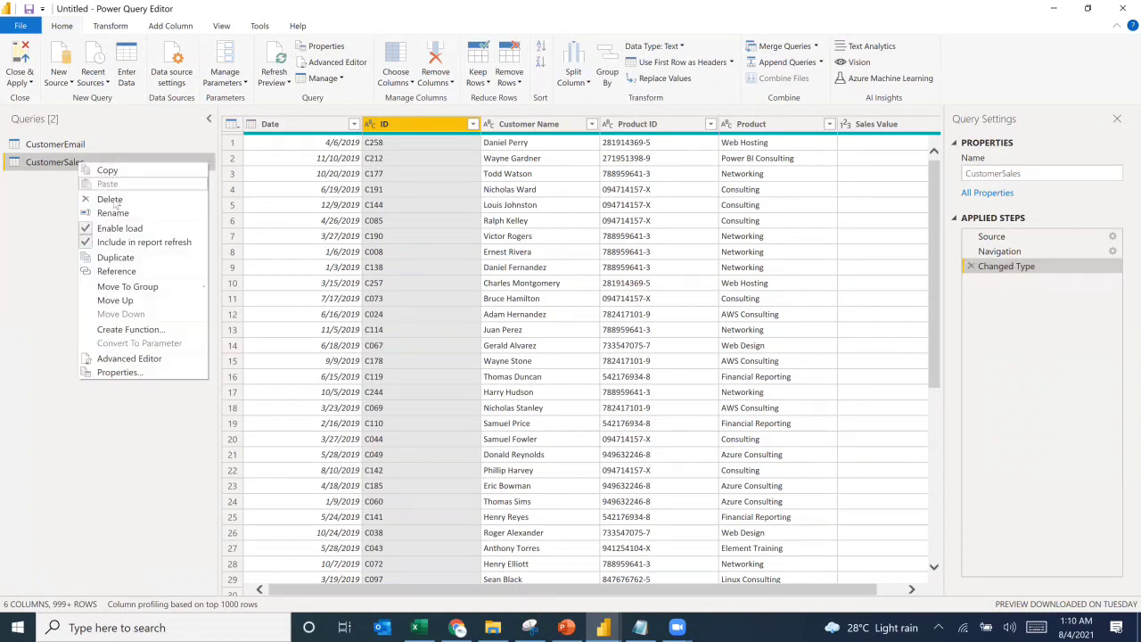
{"action": "left_click", "coordinate": [116, 258]}
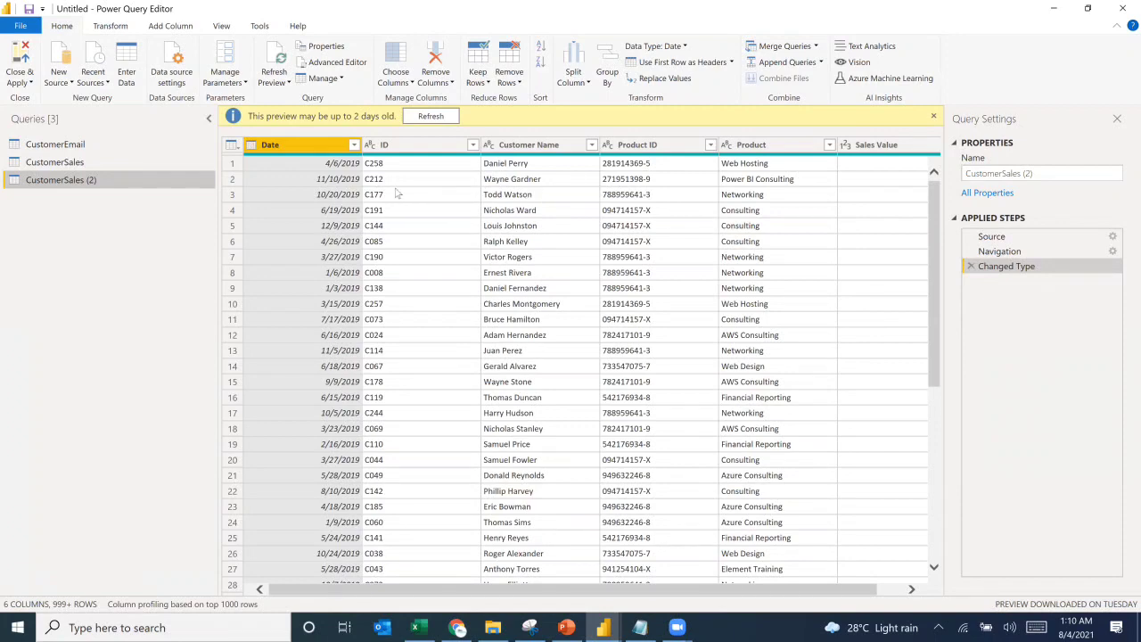
{"action": "left_click", "coordinate": [444, 57]}
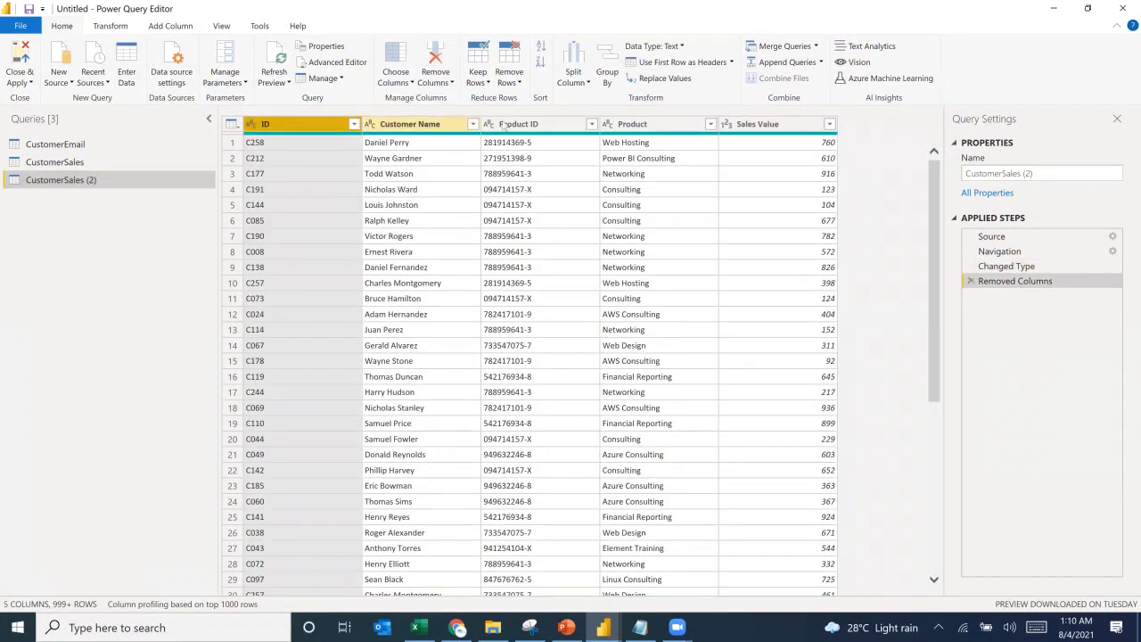
{"action": "left_click", "coordinate": [527, 124]}
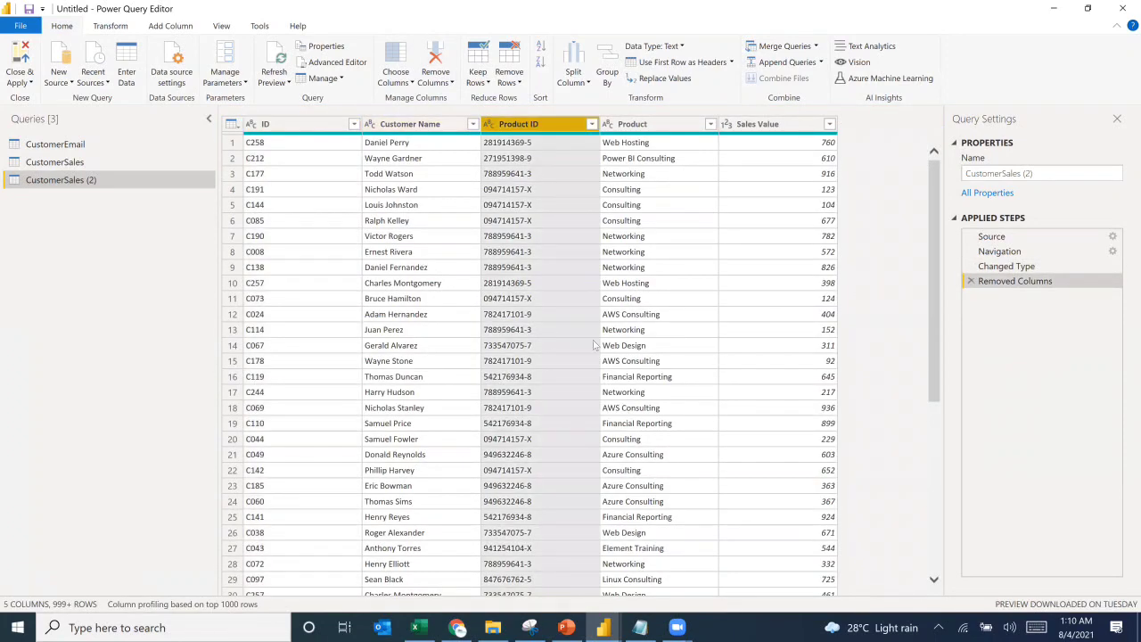
{"action": "left_click", "coordinate": [789, 141], "text": "shift"}
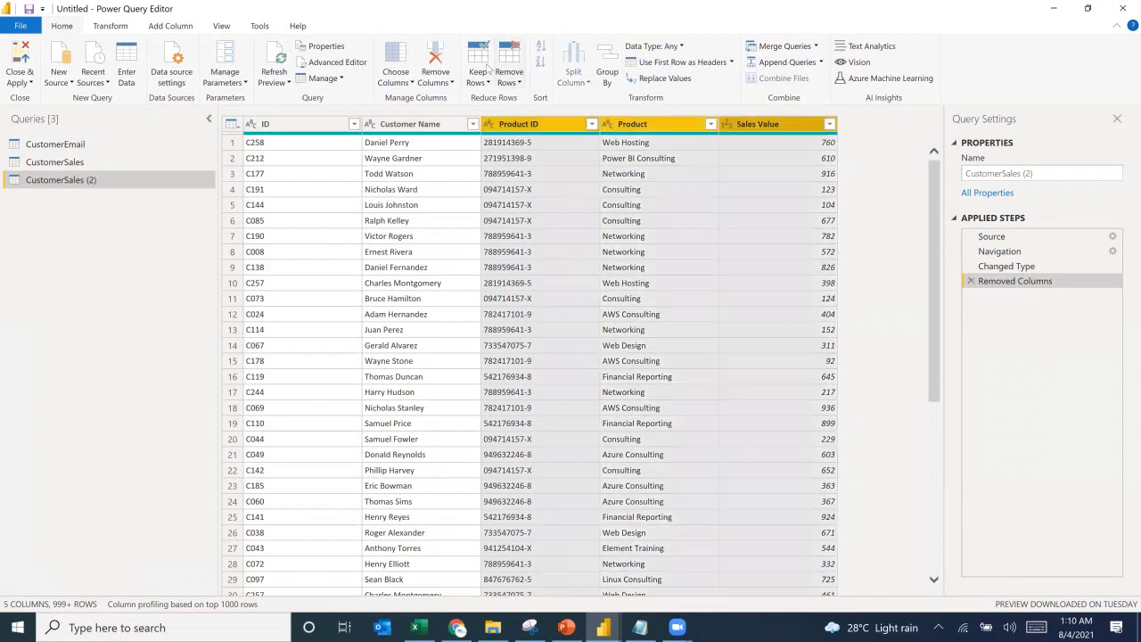
{"action": "left_click", "coordinate": [446, 59]}
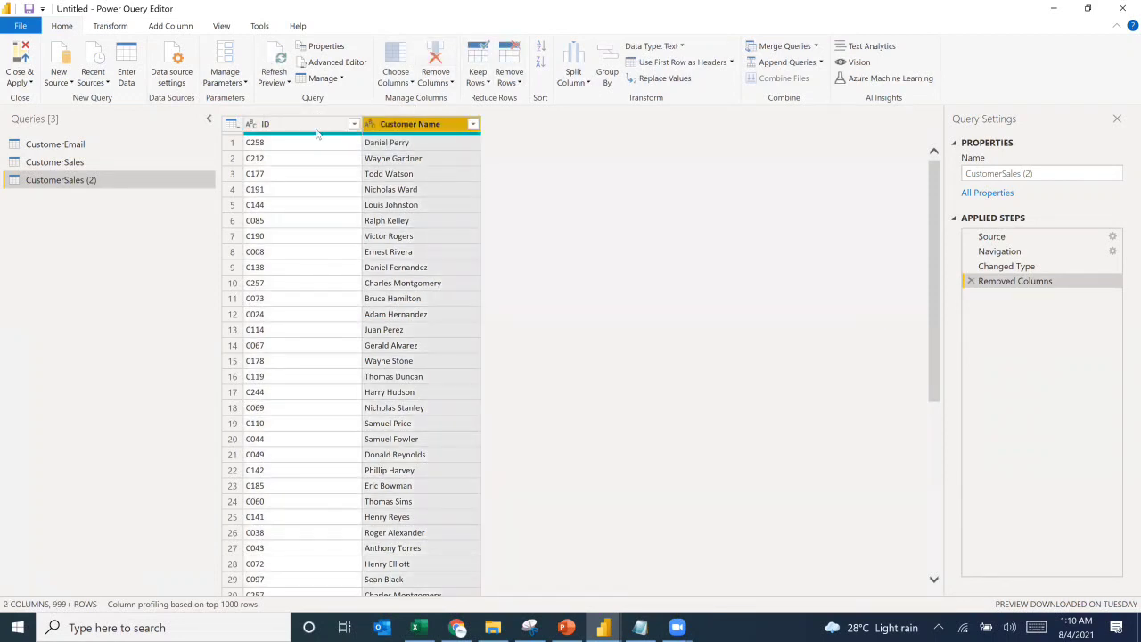
Step: Remove duplicate IDs from the duplicated query and sort its rows by ID in ascending order
{"action": "right_click", "coordinate": [316, 129]}
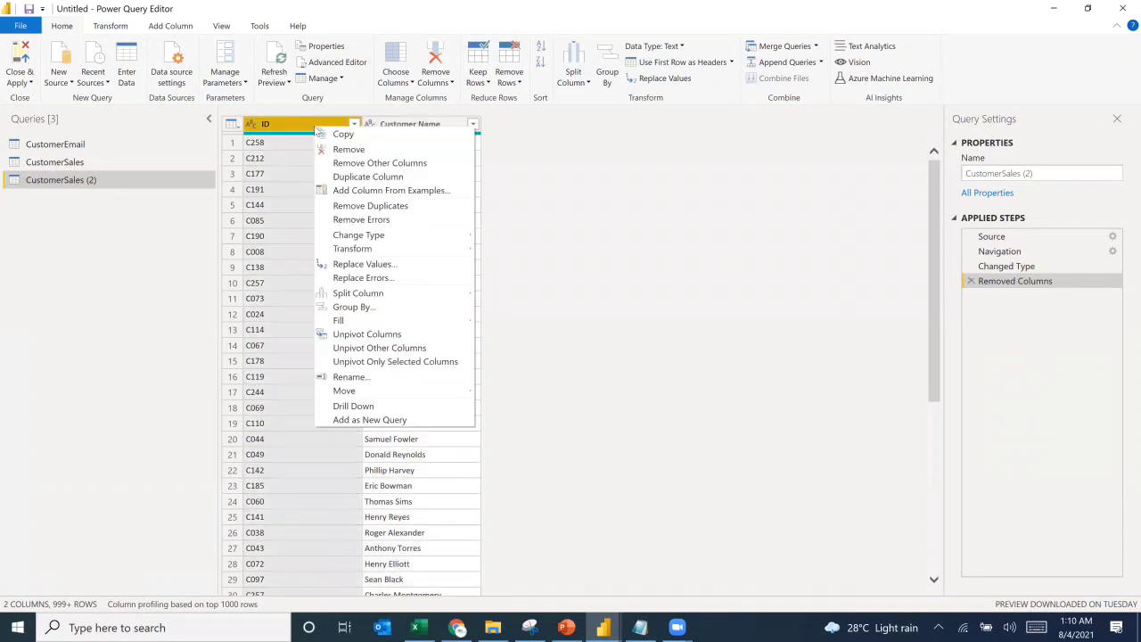
{"action": "left_click", "coordinate": [366, 205]}
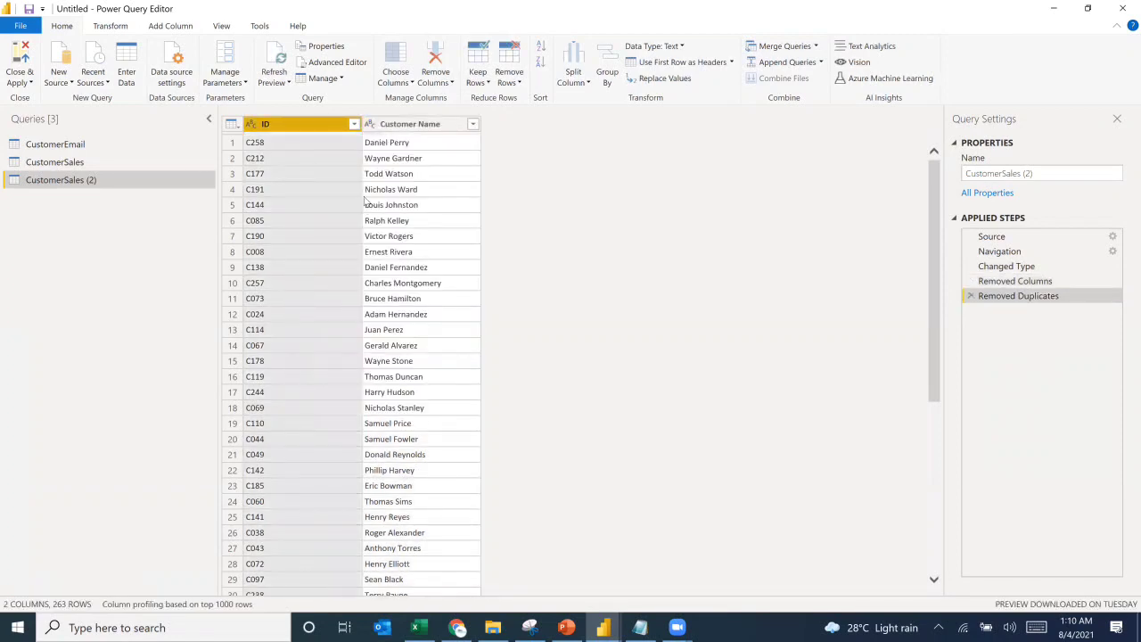
{"action": "left_click", "coordinate": [354, 124]}
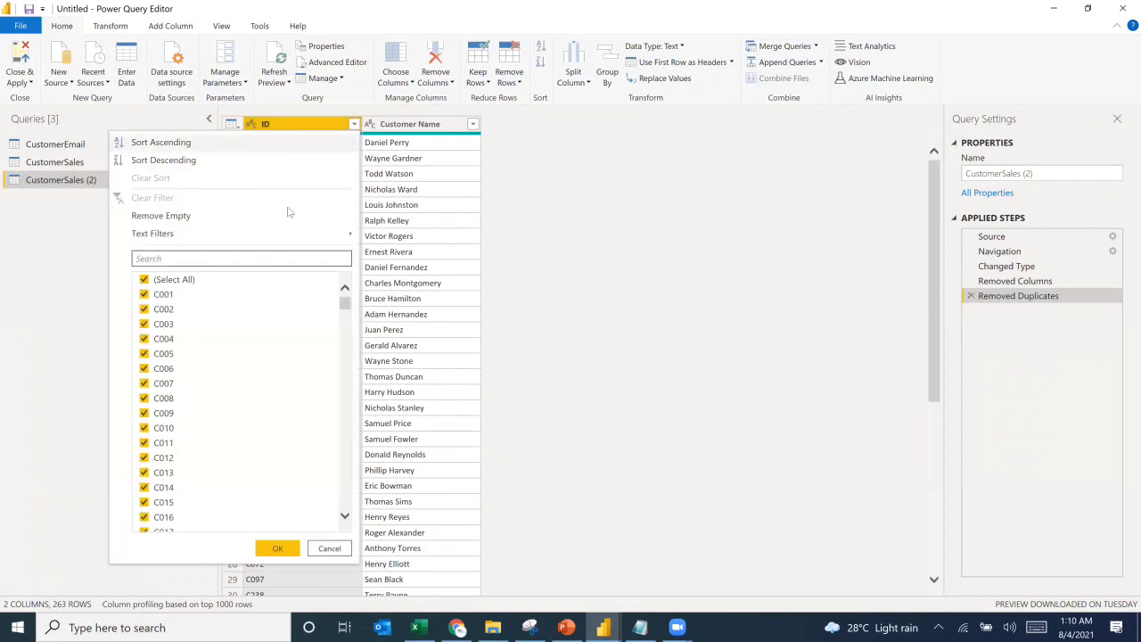
{"action": "left_click", "coordinate": [162, 142]}
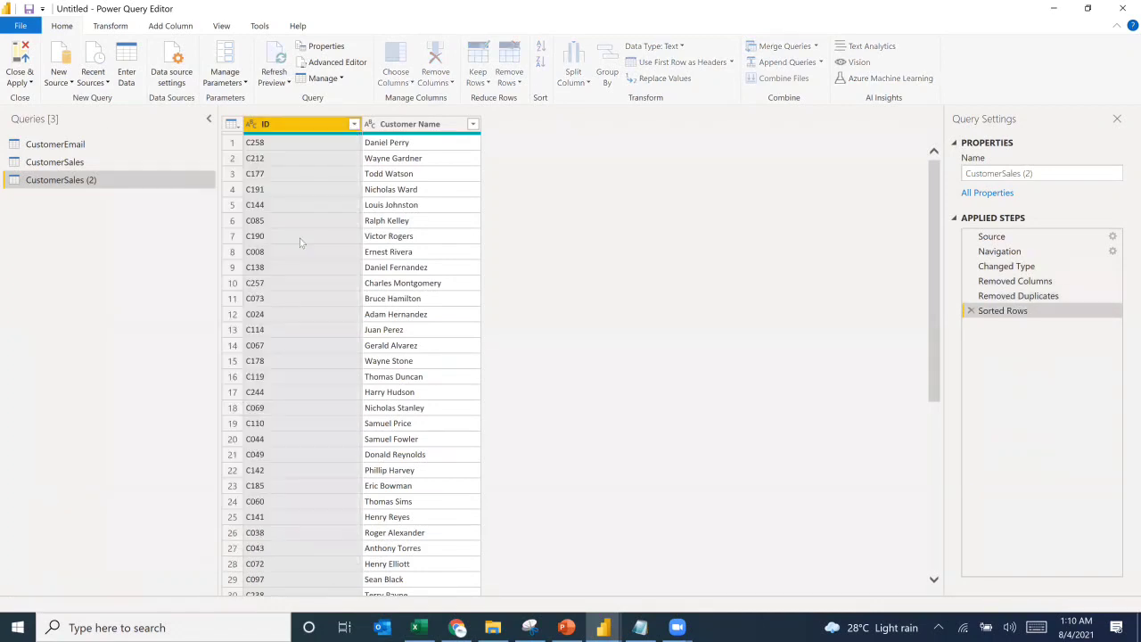
{"action": "scroll", "coordinate": [338, 212], "scroll_direction": "down", "scroll_amount": 20}
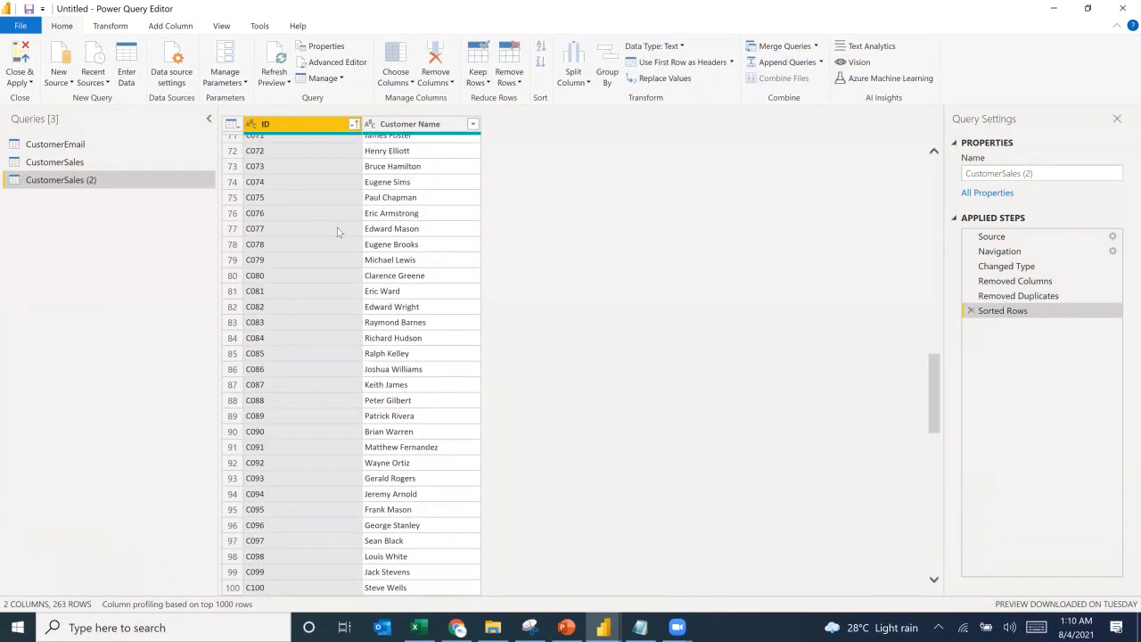
{"action": "scroll", "coordinate": [341, 245], "scroll_direction": "down", "scroll_amount": 10}
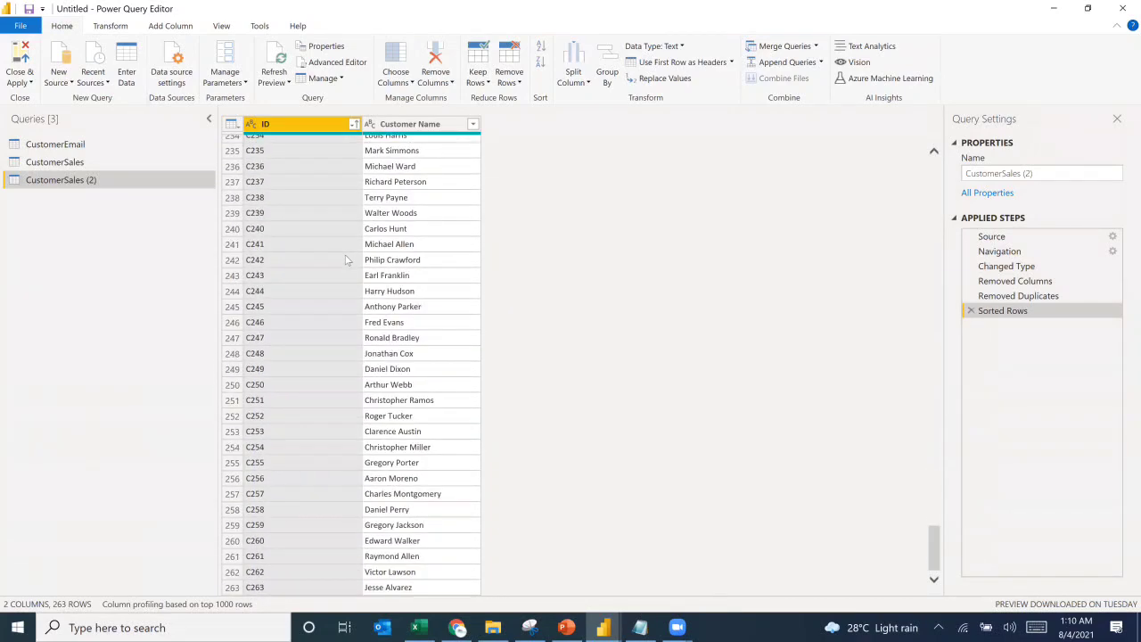
{"action": "scroll", "coordinate": [338, 286], "scroll_direction": "down", "scroll_amount": 4}
{"action": "scroll", "coordinate": [339, 284], "scroll_direction": "up", "scroll_amount": 20}
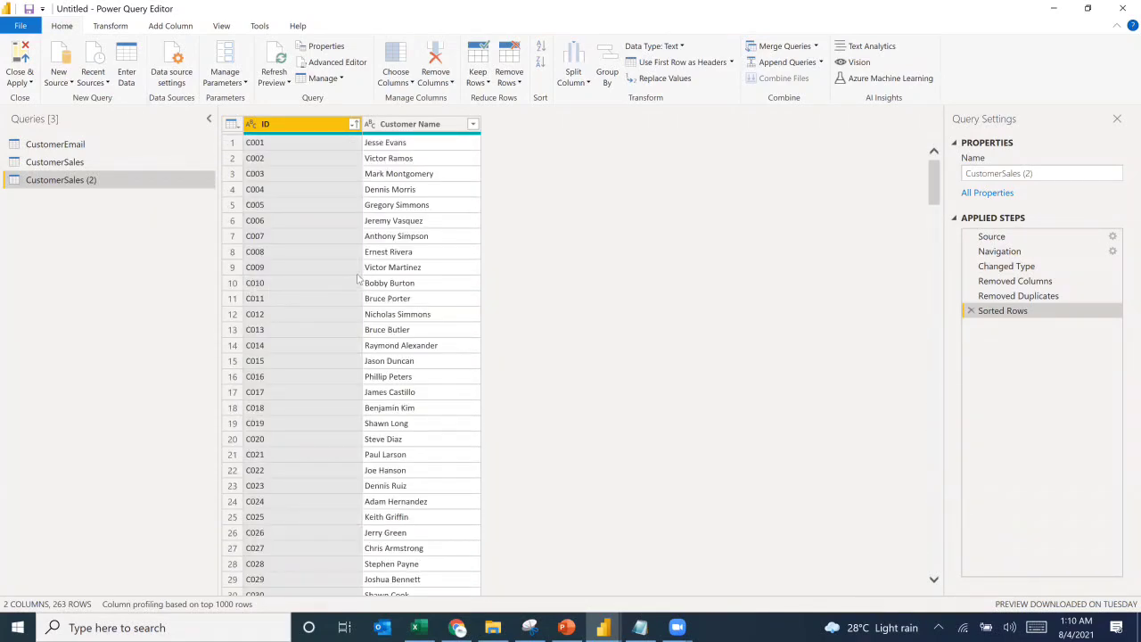
Step: Rename the duplicated query as CustomerInformation and load the queries into the Power BI report
{"action": "left_click_drag", "start_coordinate": [1044, 173], "coordinate": [1005, 175]}
{"action": "left_click_drag", "start_coordinate": [1077, 173], "coordinate": [1050, 169]}
{"action": "left_click", "coordinate": [1058, 172]}
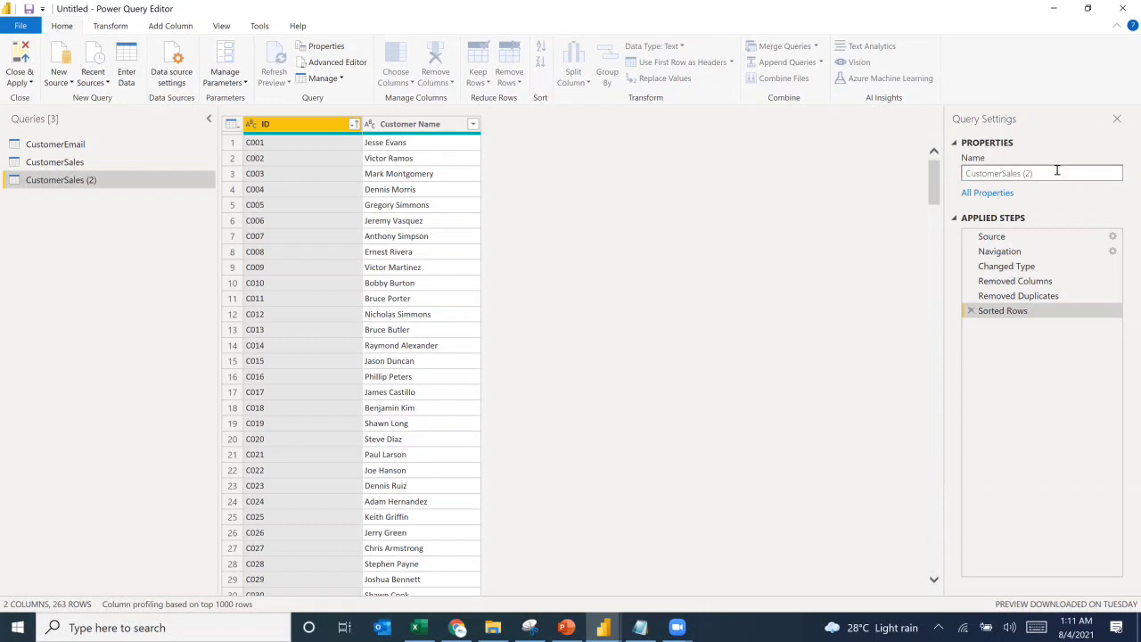
{"action": "key", "text": "BackSpace"}
{"action": "key", "text": "BackSpace"}
{"action": "key", "text": "BackSpace"}
{"action": "key", "text": "Return"}
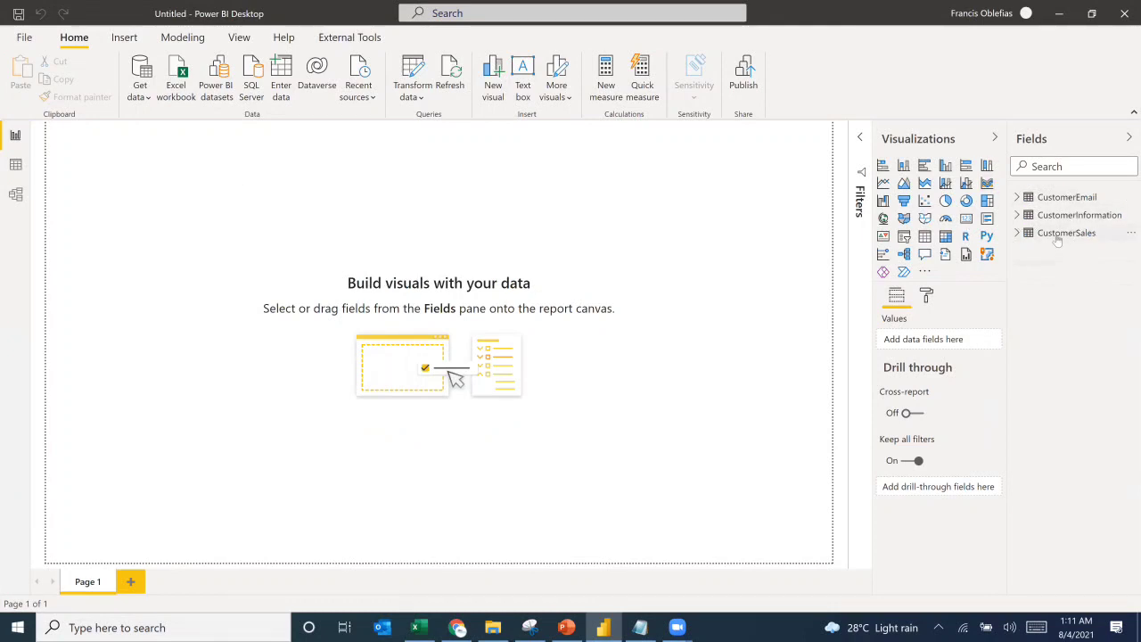
Step: Arrange the data model's tables in a row, with CustomerInformation between CustomerEmail and CustomerSales
{"action": "left_click", "coordinate": [16, 194]}
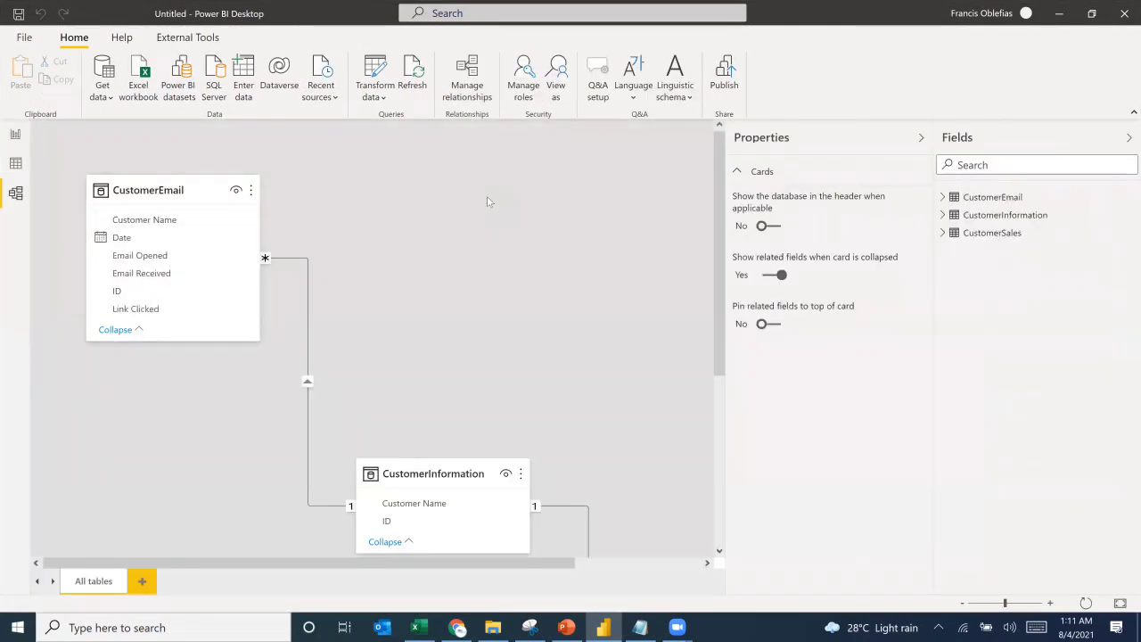
{"action": "scroll", "coordinate": [544, 316], "scroll_direction": "down", "scroll_amount": 1}
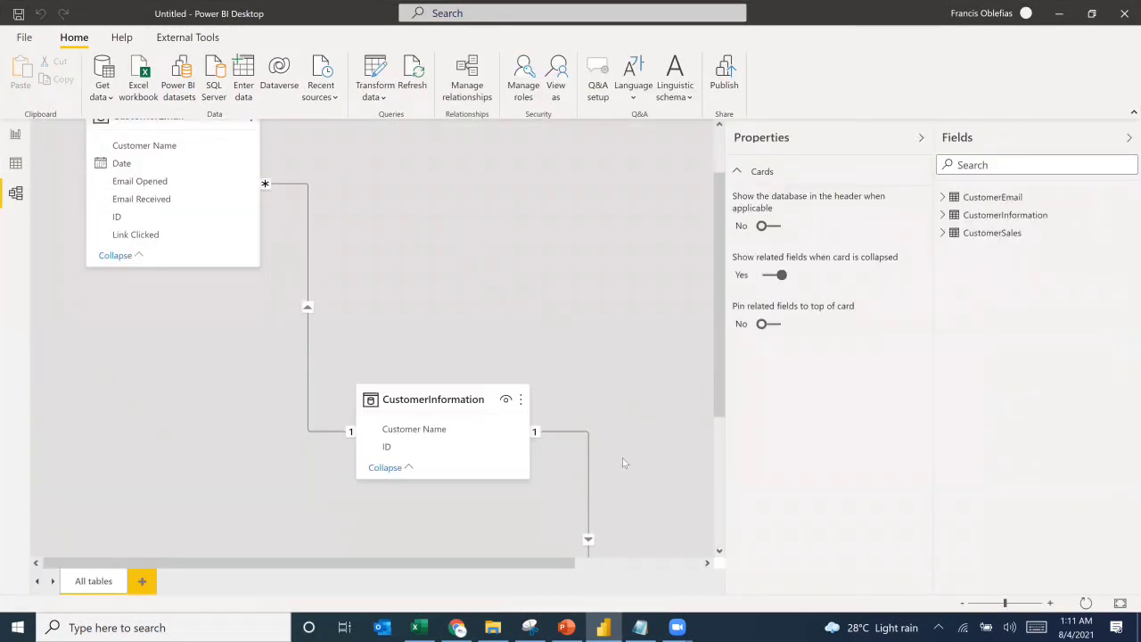
{"action": "left_click_drag", "start_coordinate": [402, 407], "coordinate": [403, 149]}
{"action": "left_click_drag", "start_coordinate": [718, 255], "coordinate": [595, 242]}
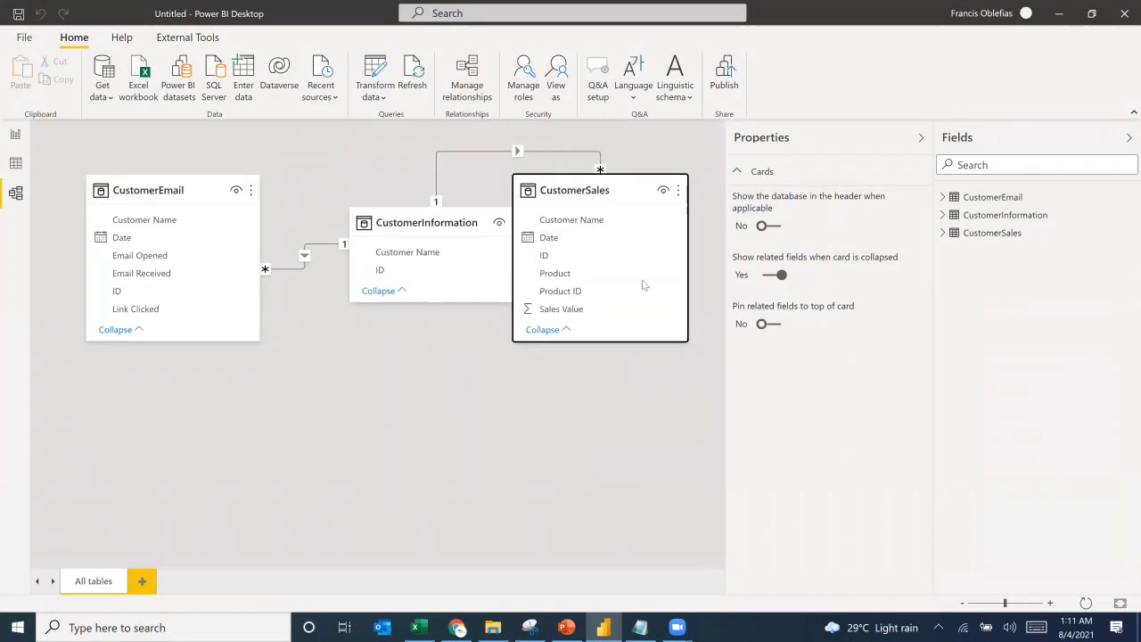
{"action": "left_click_drag", "start_coordinate": [576, 191], "coordinate": [643, 202]}
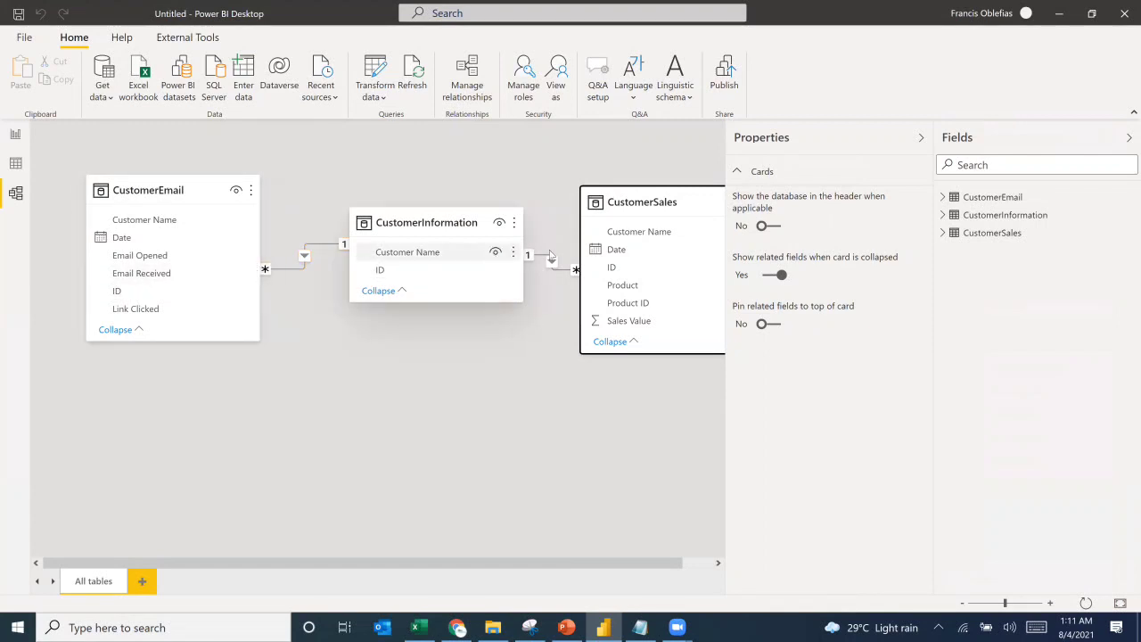
Step: Return to the blank report page and check the Customer Engagement Analytics slide design in PowerPoint
{"action": "left_click", "coordinate": [15, 135]}
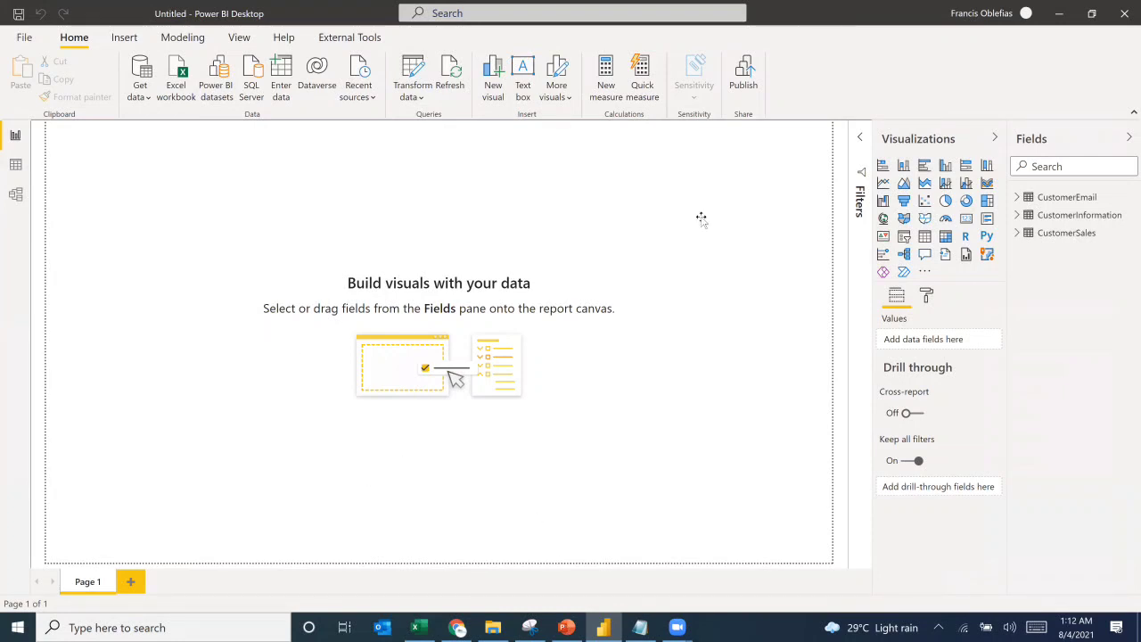
{"action": "key", "text": "alt+Tab"}
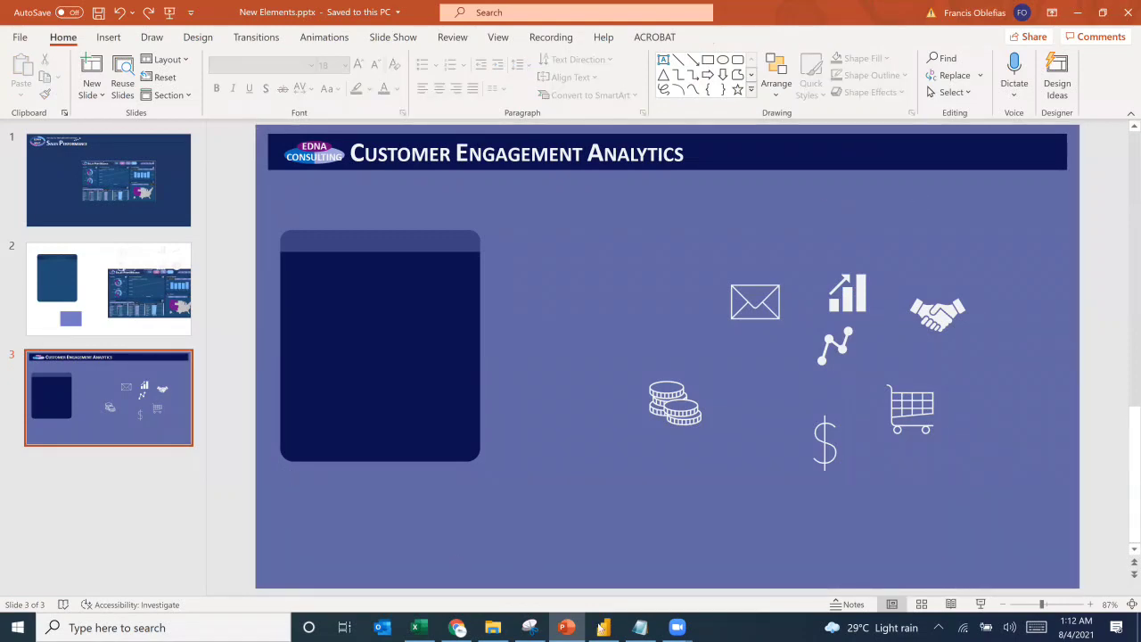
{"action": "key", "text": "alt+Tab"}
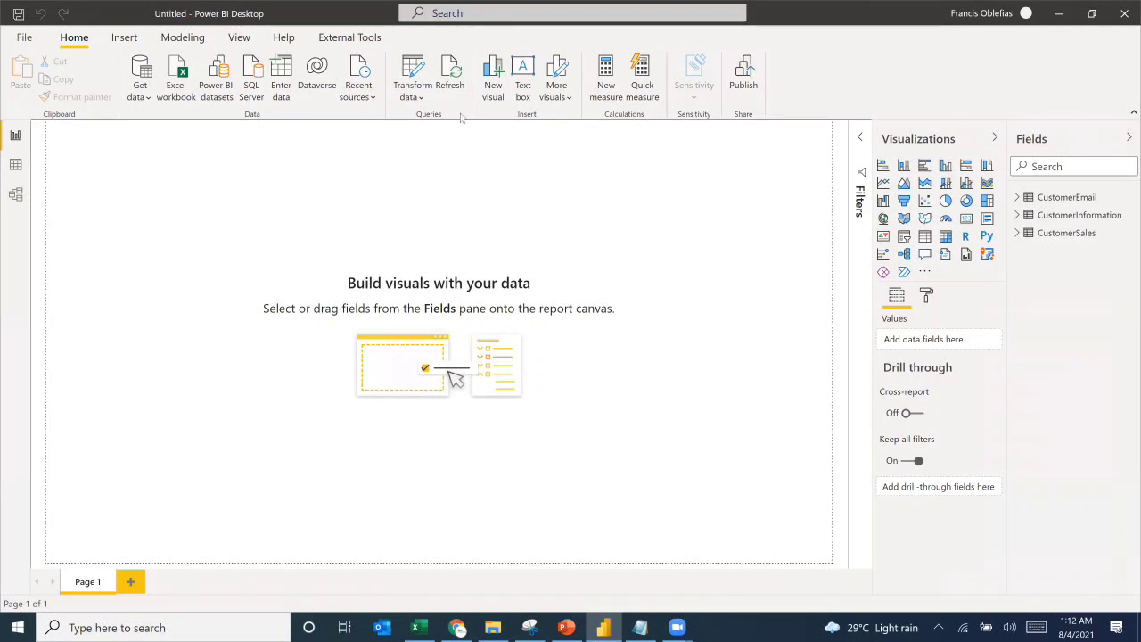
{"action": "left_click", "coordinate": [124, 37]}
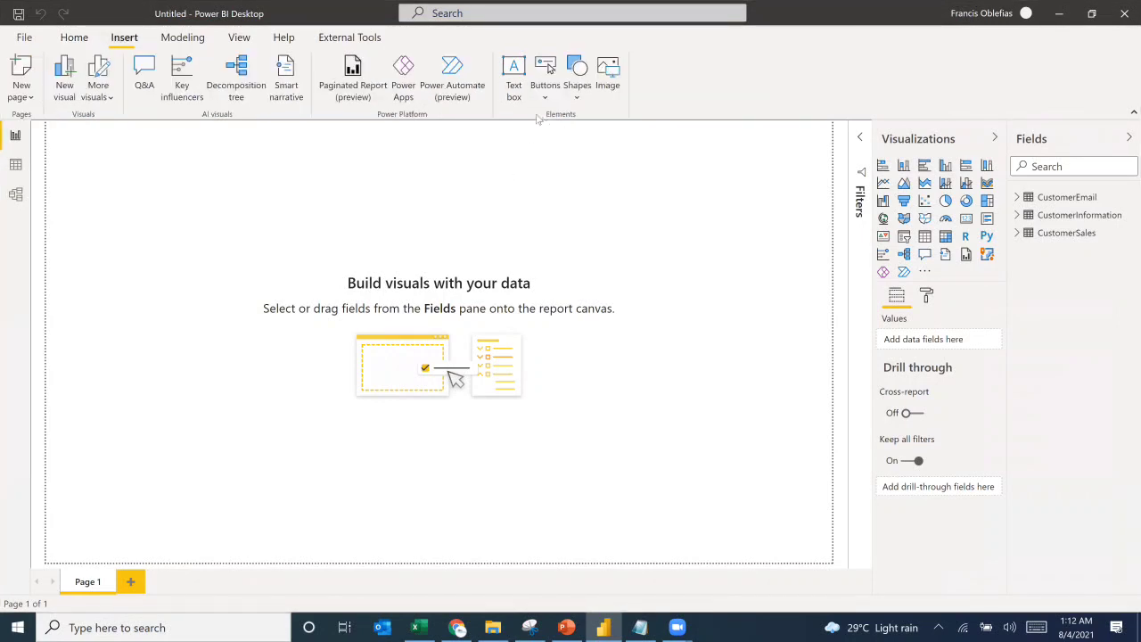
{"action": "left_click", "coordinate": [545, 98]}
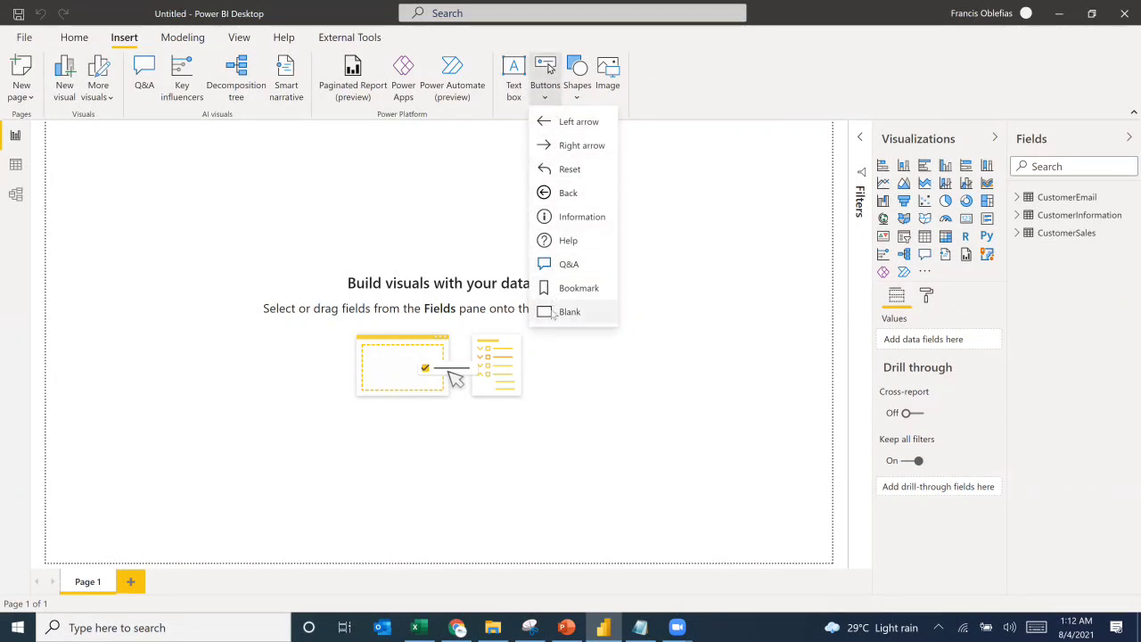
{"action": "left_click", "coordinate": [577, 89]}
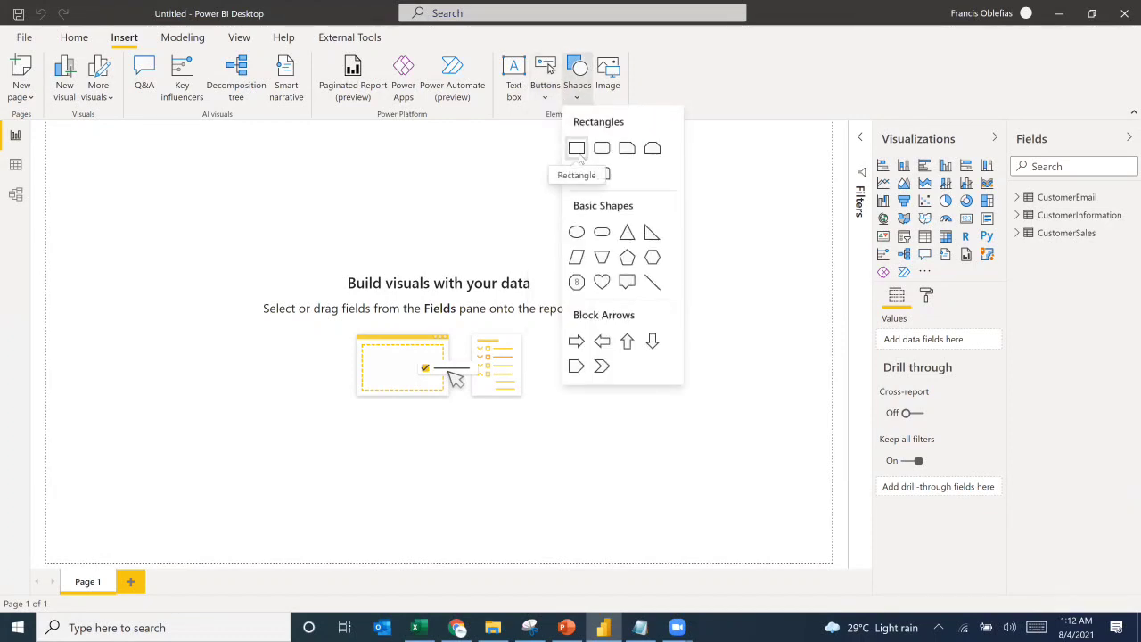
{"action": "left_click", "coordinate": [420, 190]}
Step: Open the background settings in the report page's formatting options
{"action": "left_click", "coordinate": [926, 296]}
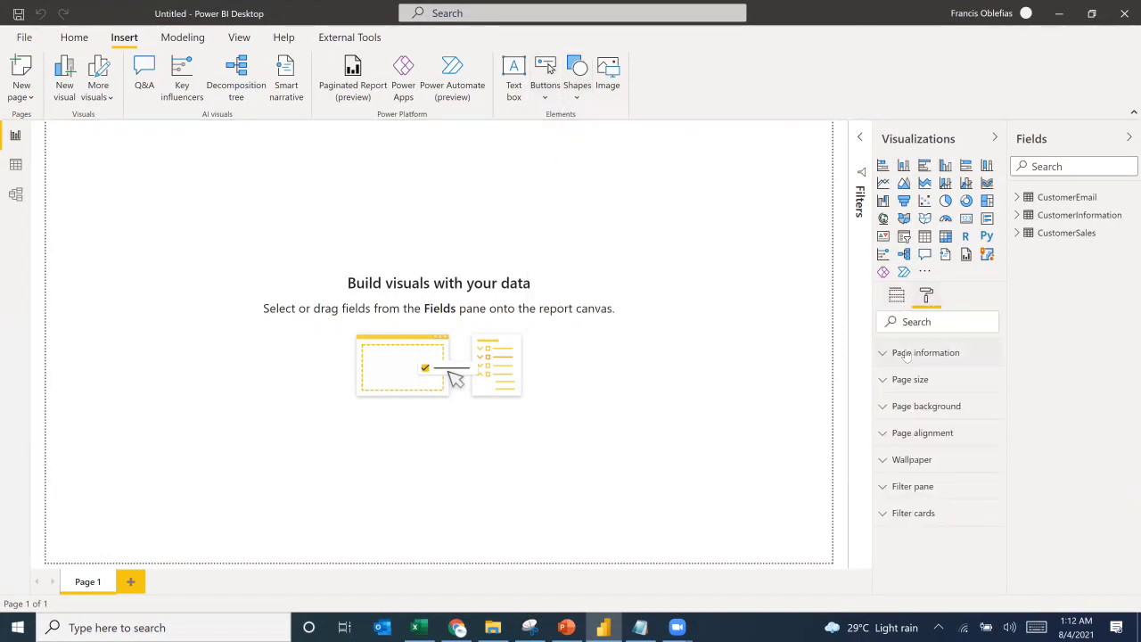
{"action": "left_click", "coordinate": [894, 412]}
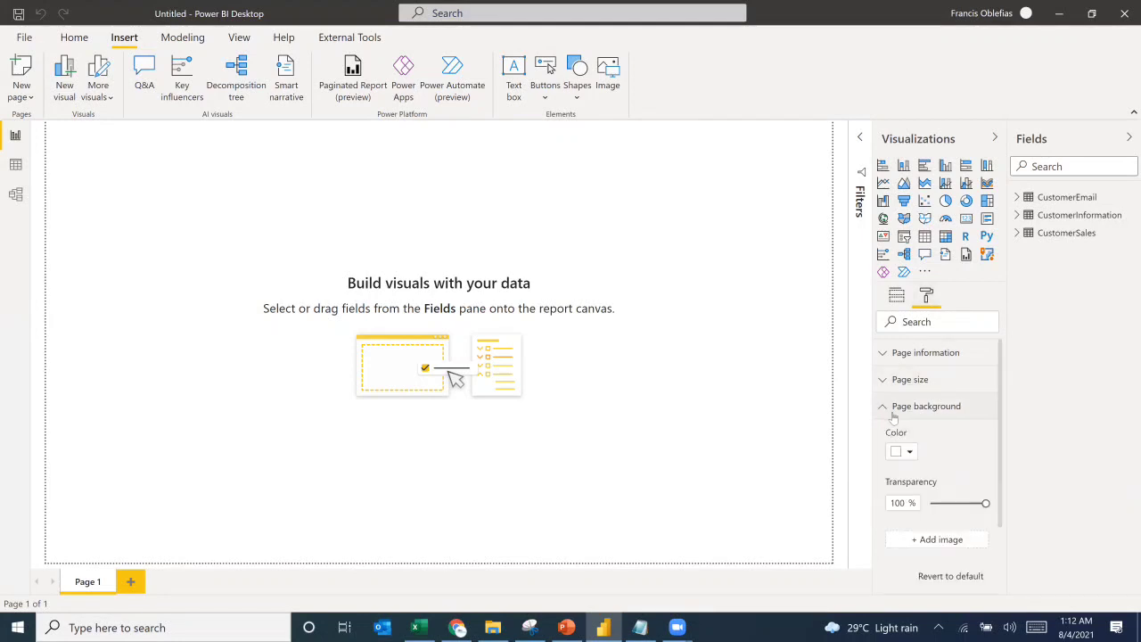
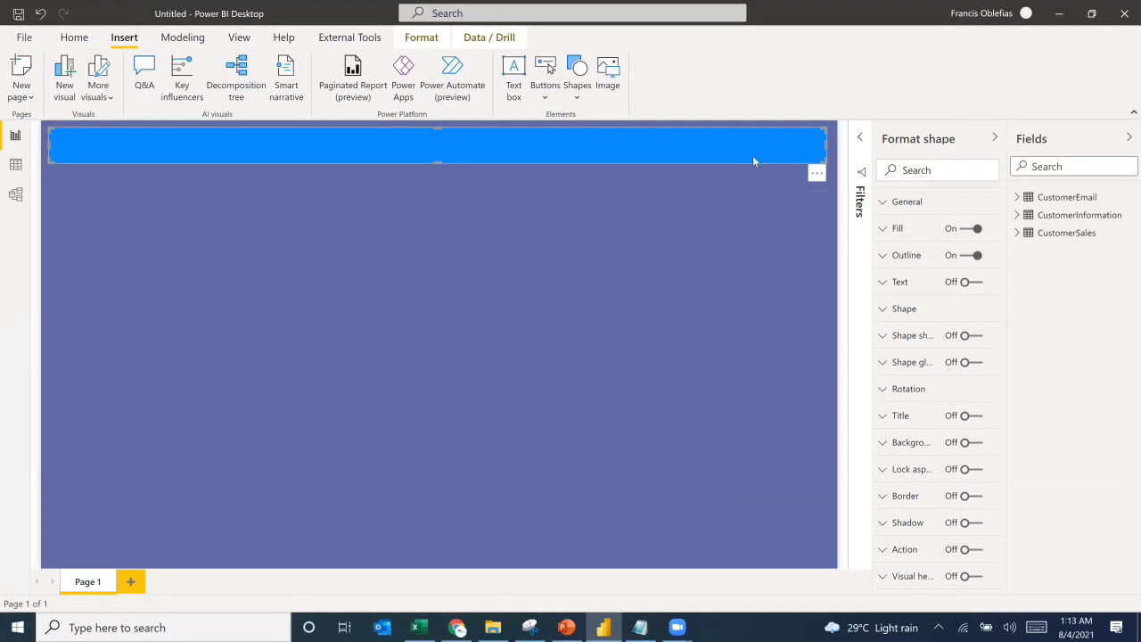
Step: Copy the header bar's fill colour hex #09114F from the PowerPoint slide, close the colour dialog unchanged, and return to Power BI
{"action": "left_click", "coordinate": [752, 154]}
{"action": "key", "text": "alt+Tab"}
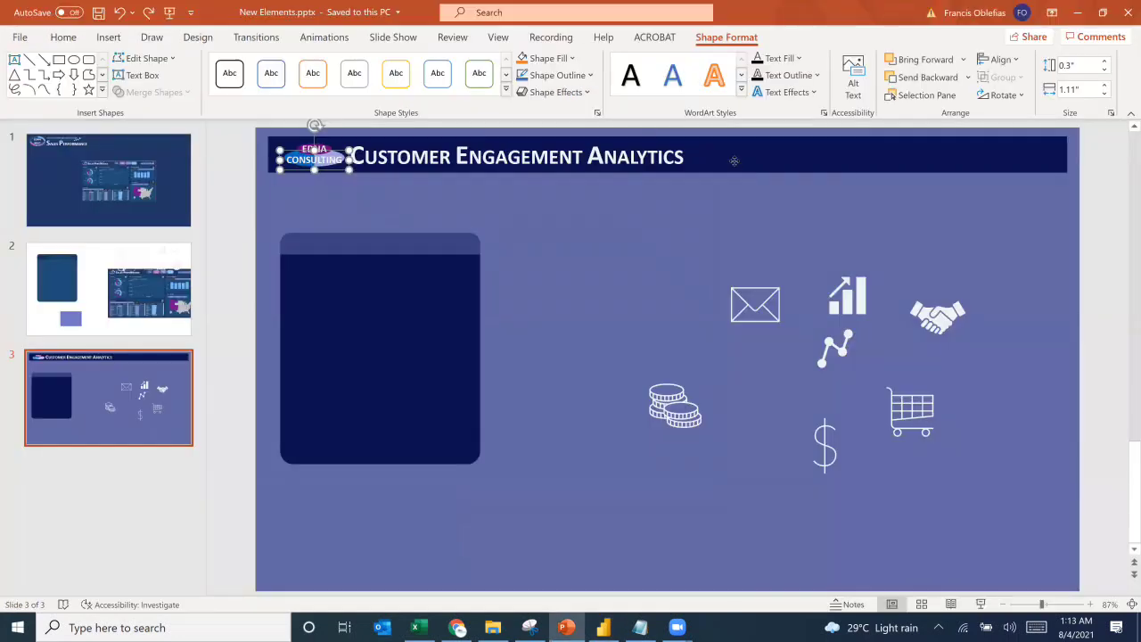
{"action": "left_click", "coordinate": [549, 59]}
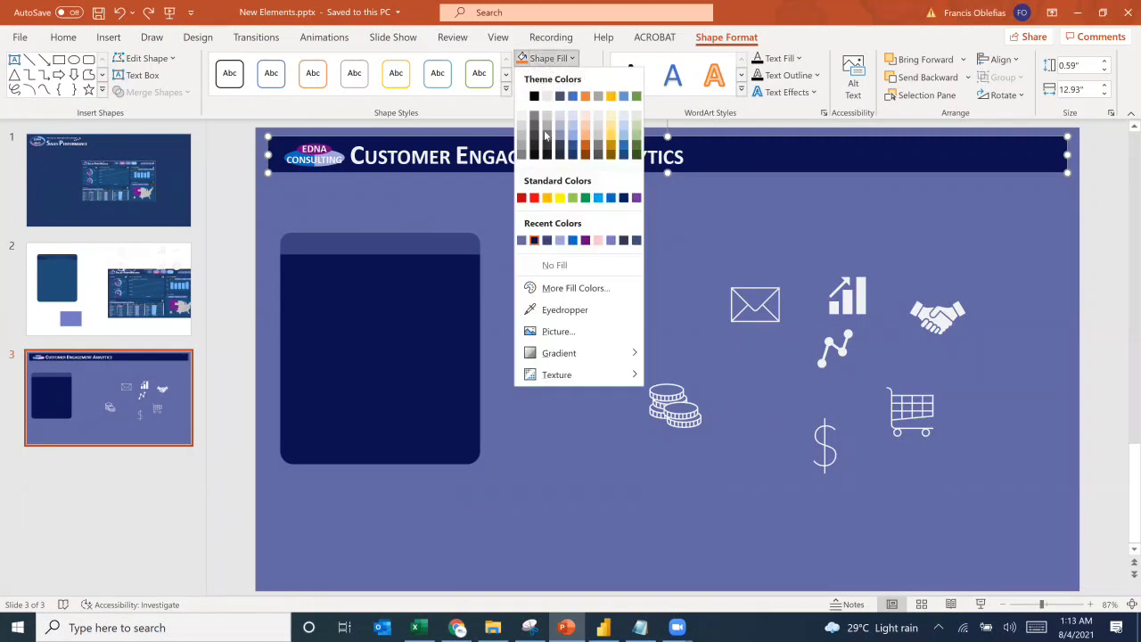
{"action": "left_click", "coordinate": [555, 288]}
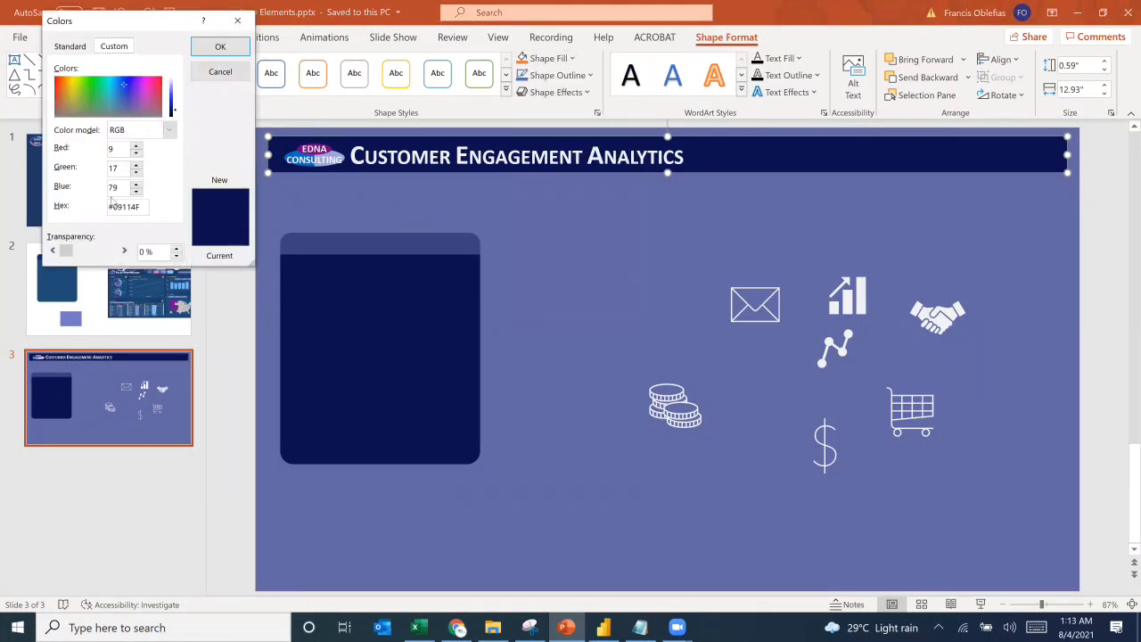
{"action": "left_click_drag", "start_coordinate": [114, 206], "coordinate": [156, 209]}
{"action": "key", "text": "ctrl+c"}
{"action": "key", "text": "Escape"}
{"action": "key", "text": "alt+Tab"}
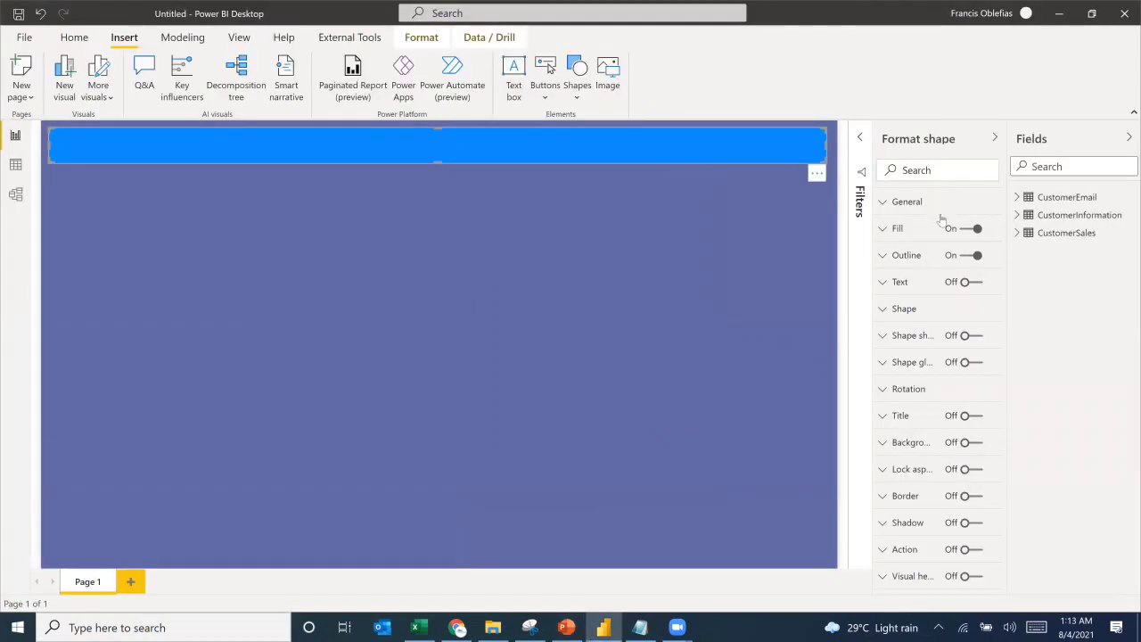
Step: Fill the report's header bar with the copied colour #09114F and turn off its outline
{"action": "left_click", "coordinate": [888, 230]}
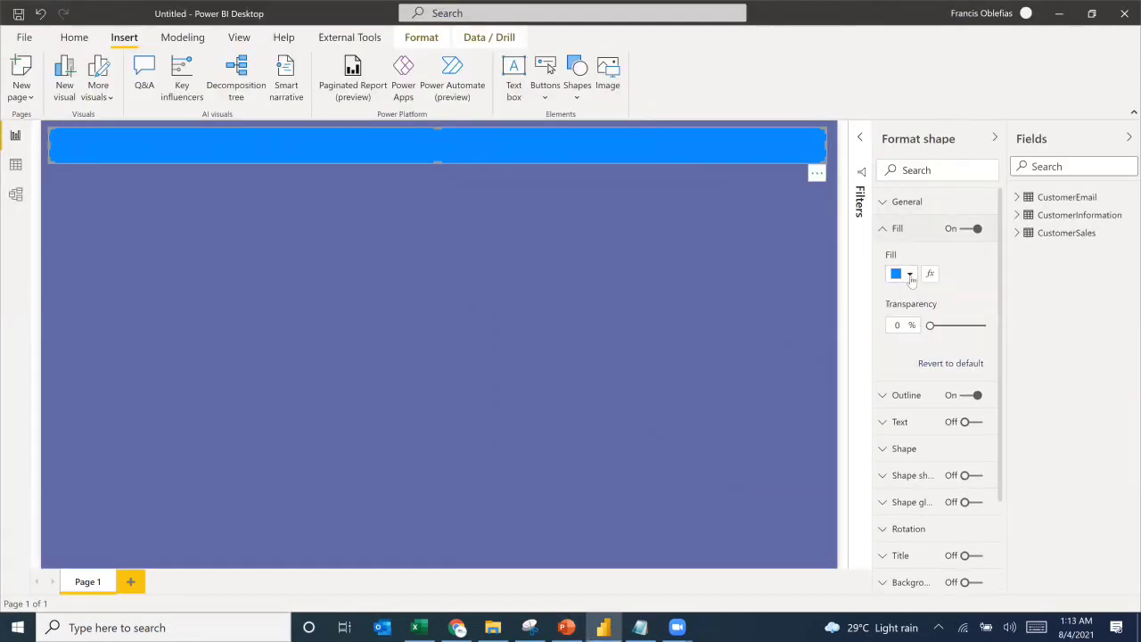
{"action": "left_click", "coordinate": [910, 274]}
{"action": "left_click", "coordinate": [951, 509]}
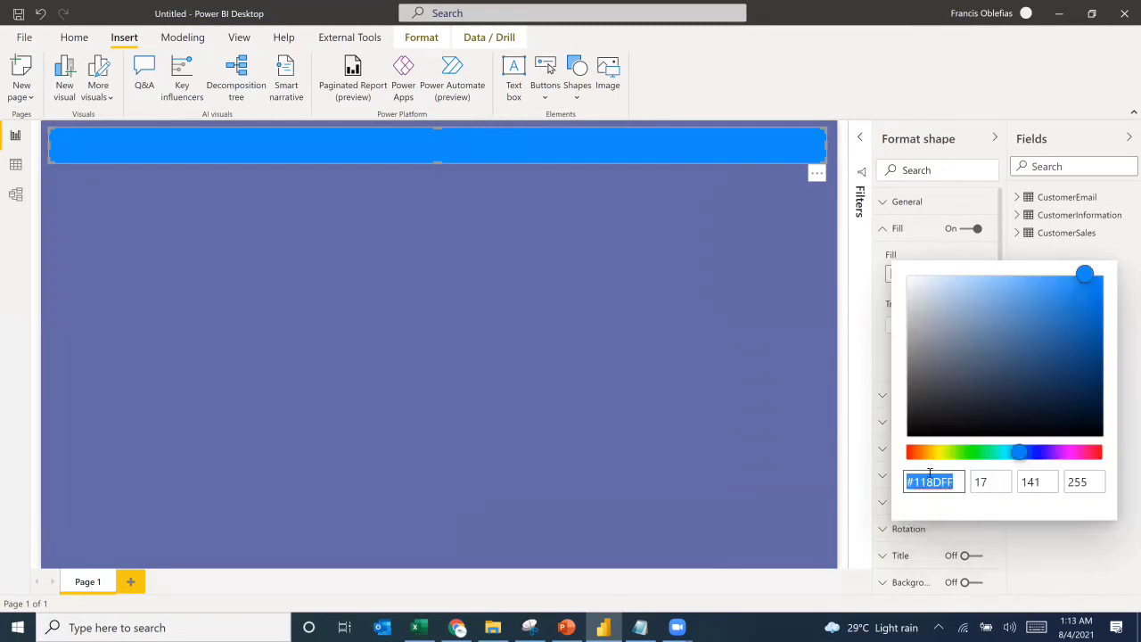
{"action": "left_click", "coordinate": [920, 482]}
{"action": "left_click_drag", "start_coordinate": [914, 484], "coordinate": [989, 484]}
{"action": "key", "text": "ctrl+v"}
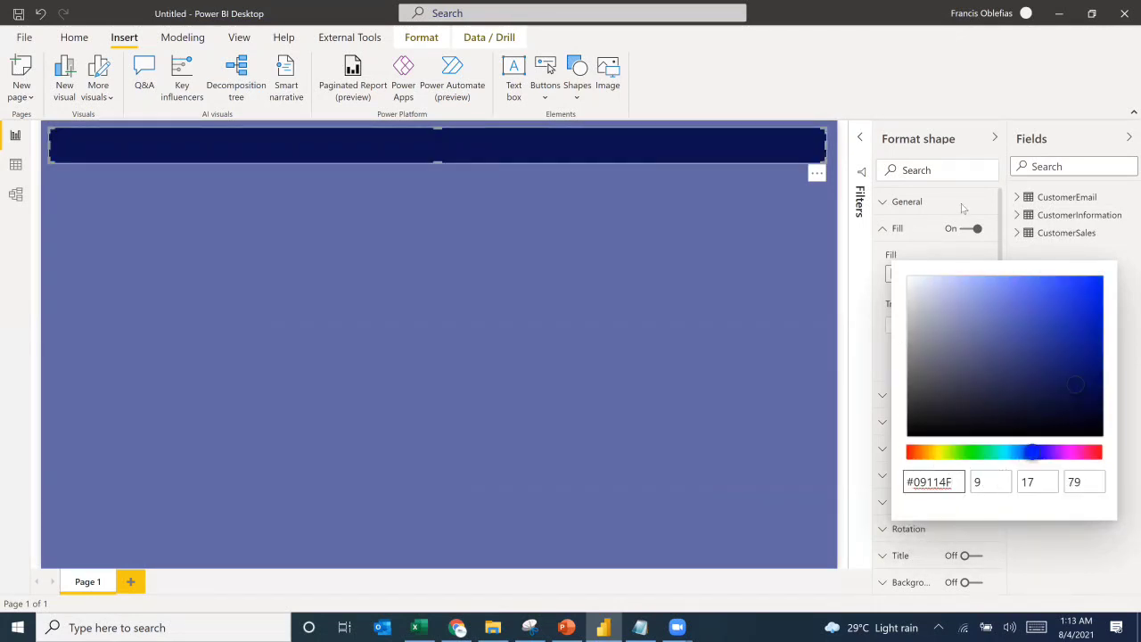
{"action": "left_click", "coordinate": [963, 208]}
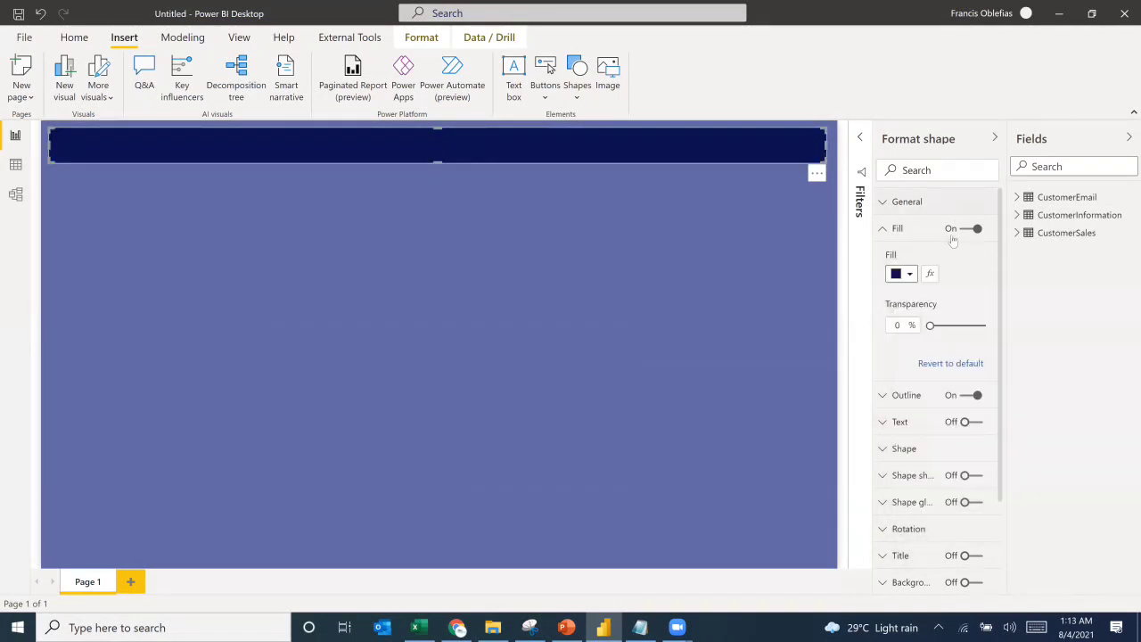
{"action": "left_click", "coordinate": [970, 397]}
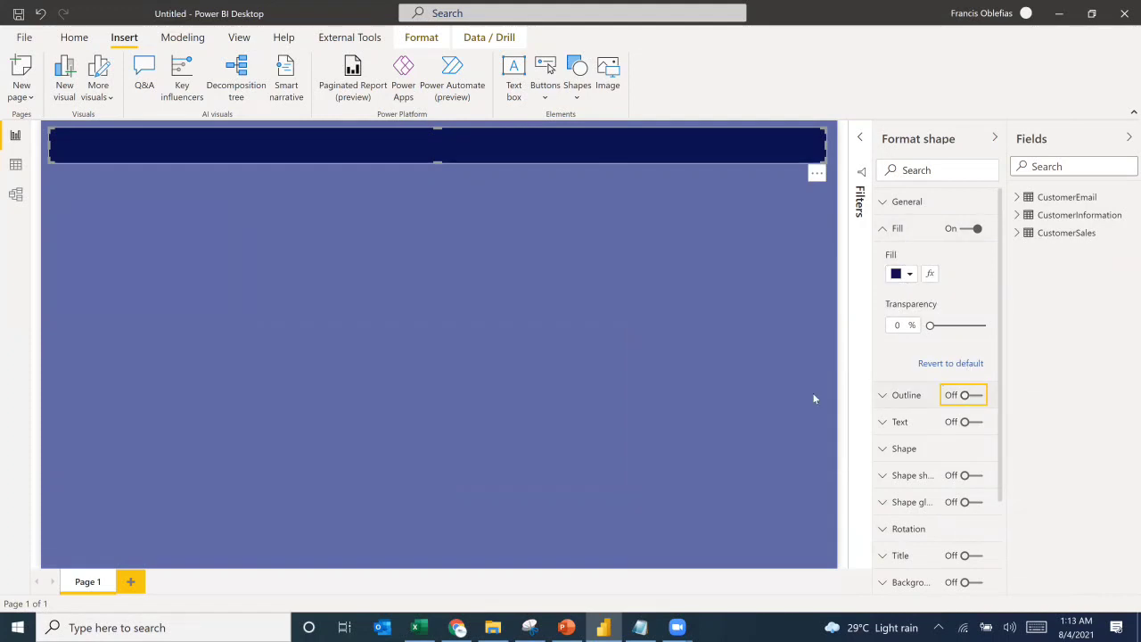
Step: Insert a pill shape and an oval below the header bar, shrinking the pill and flattening the oval
{"action": "left_click", "coordinate": [577, 89]}
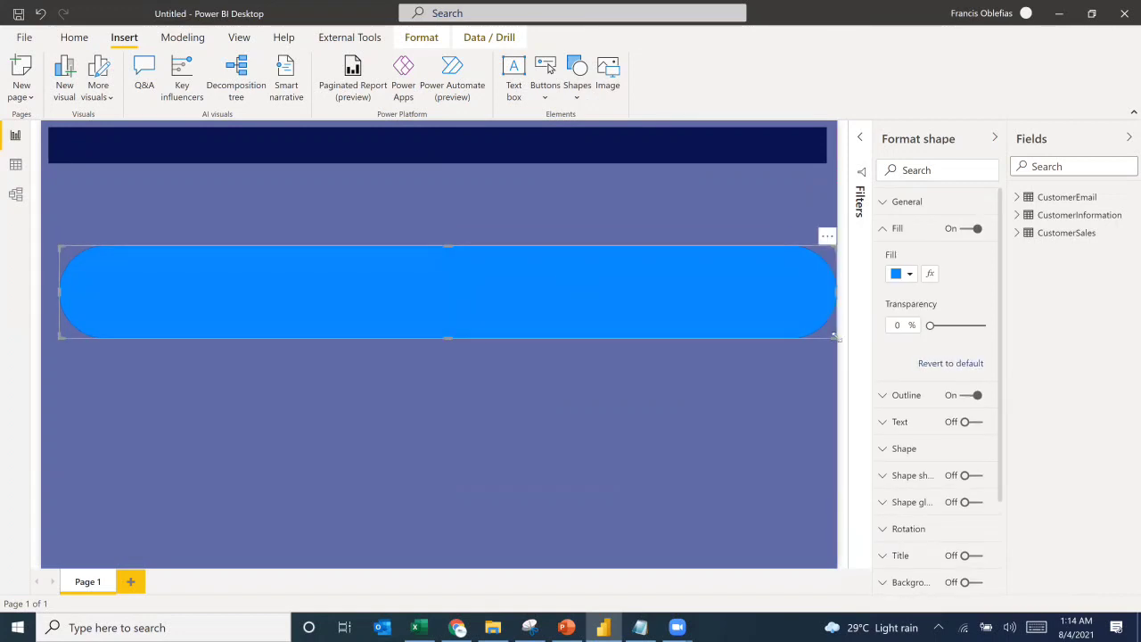
{"action": "left_click_drag", "start_coordinate": [738, 340], "coordinate": [149, 274]}
{"action": "left_click", "coordinate": [584, 92]}
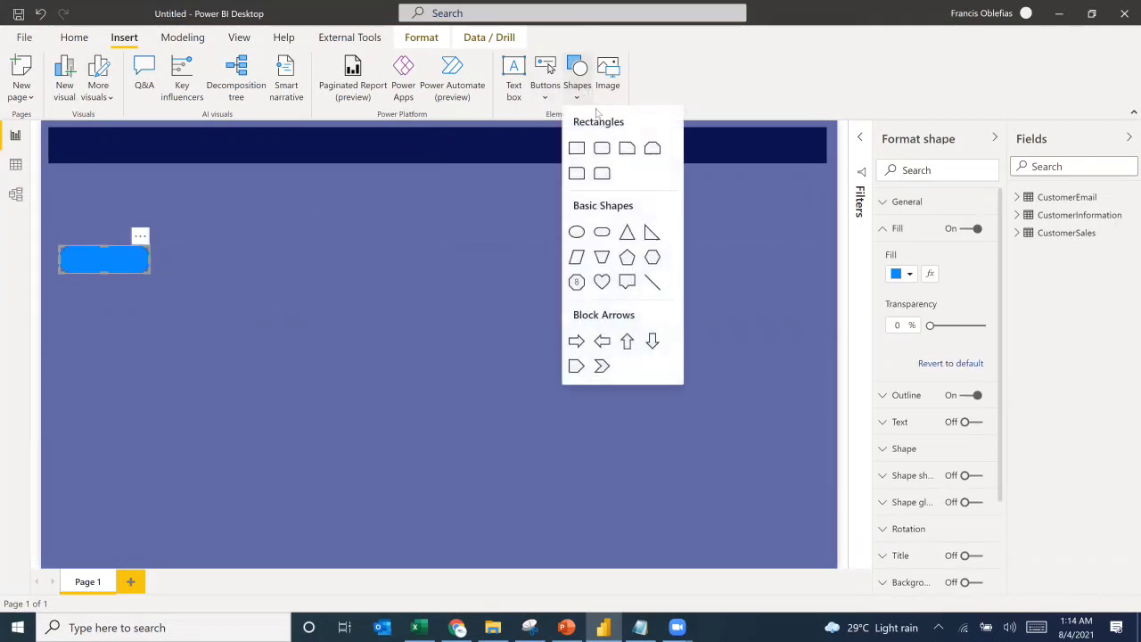
{"action": "left_click", "coordinate": [577, 231]}
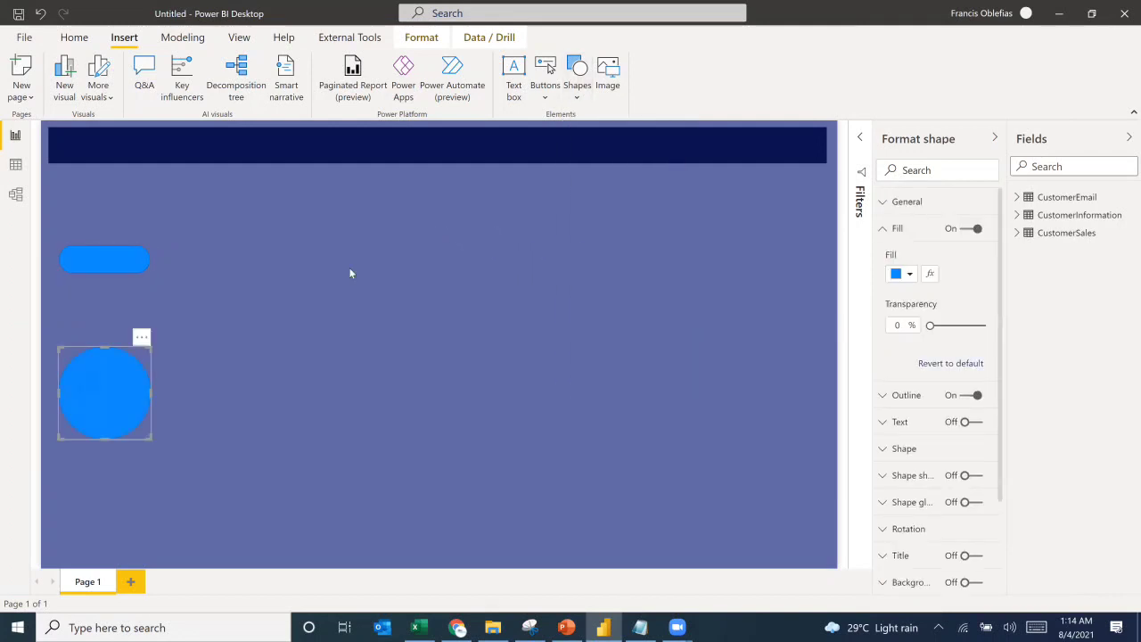
{"action": "left_click_drag", "start_coordinate": [149, 437], "coordinate": [145, 370]}
Step: Remove the pill shape, then shrink the oval and place it near the left end of the header bar
{"action": "left_click", "coordinate": [107, 252]}
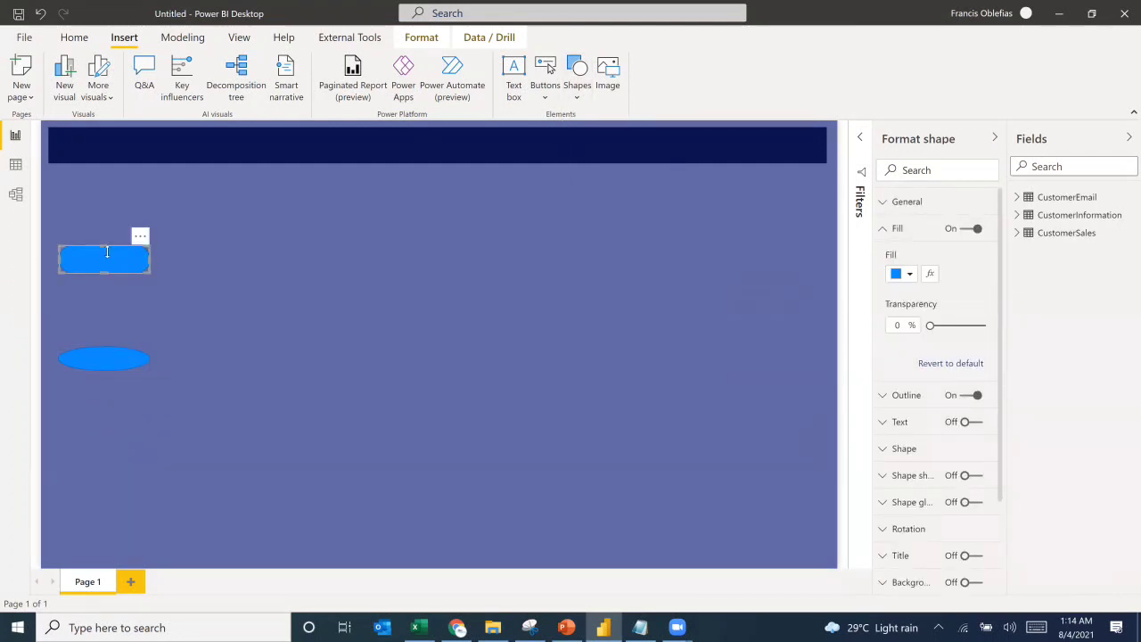
{"action": "left_click", "coordinate": [123, 365]}
{"action": "left_click_drag", "start_coordinate": [108, 360], "coordinate": [133, 152]}
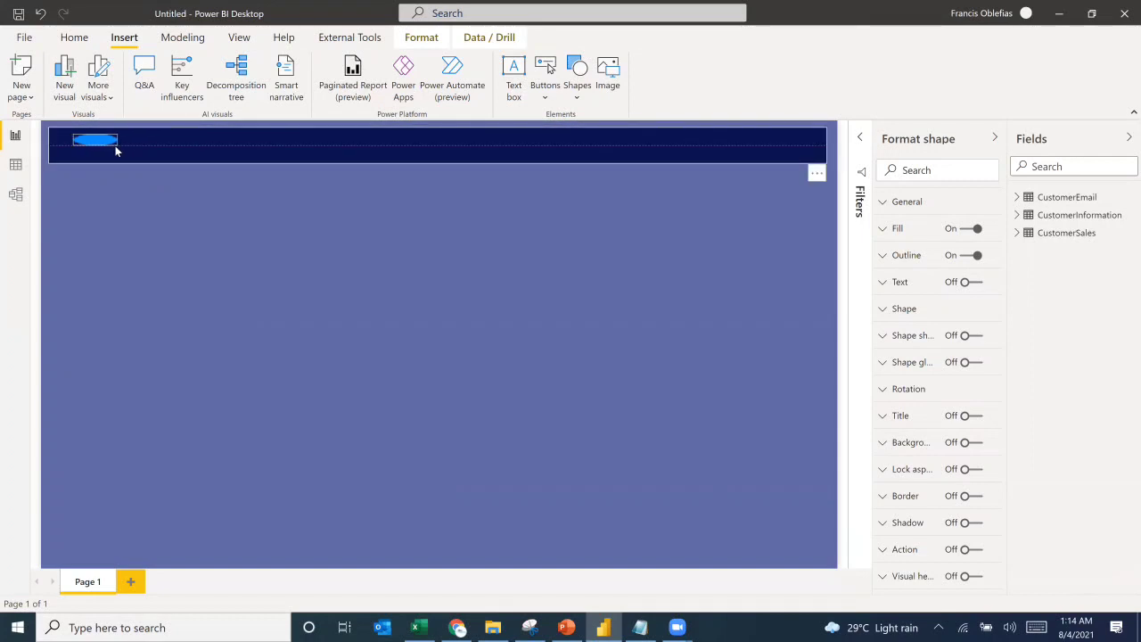
Step: Duplicate the small oval and place a slightly larger copy just below it, overlapping inside the header bar
{"action": "left_click", "coordinate": [115, 144]}
{"action": "key", "text": "ctrl+v"}
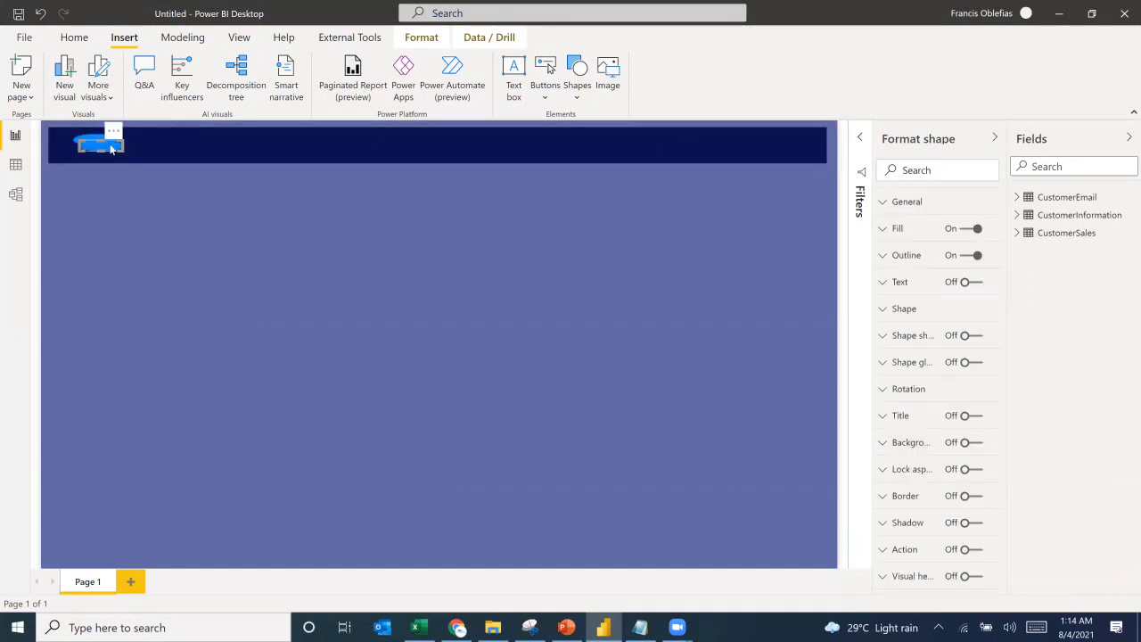
{"action": "mouse_move", "coordinate": [116, 147]}
{"action": "left_mouse_down"}
{"action": "mouse_move", "coordinate": [135, 159]}
{"action": "mouse_move", "coordinate": [105, 151]}
{"action": "left_mouse_up"}
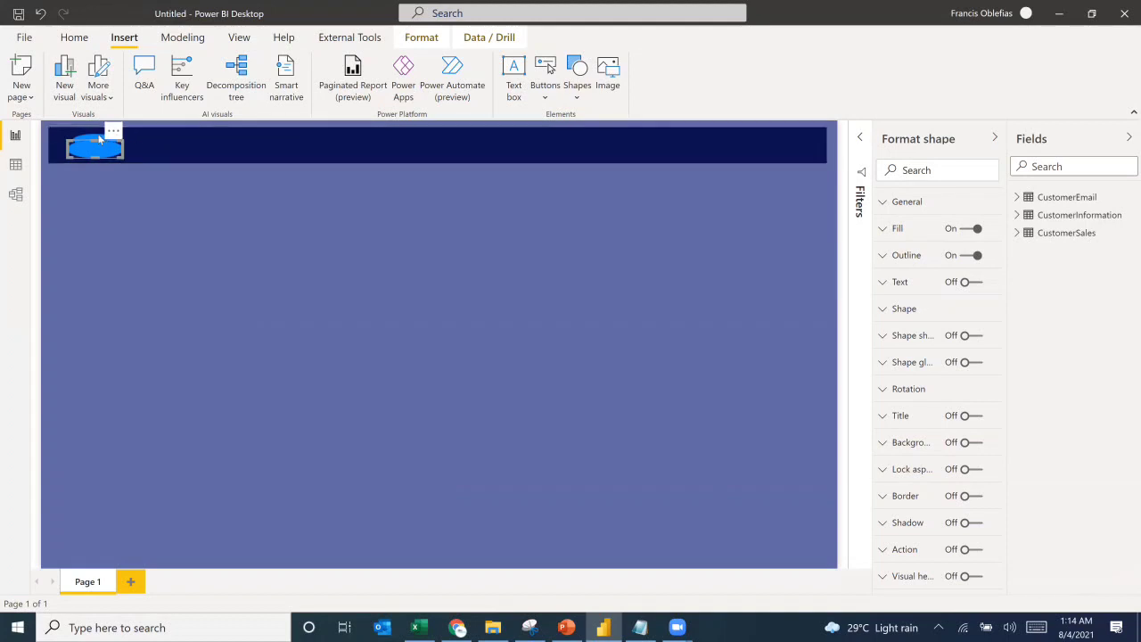
Step: Bring the smaller upper oval to the front of the larger one
{"action": "left_click", "coordinate": [95, 139]}
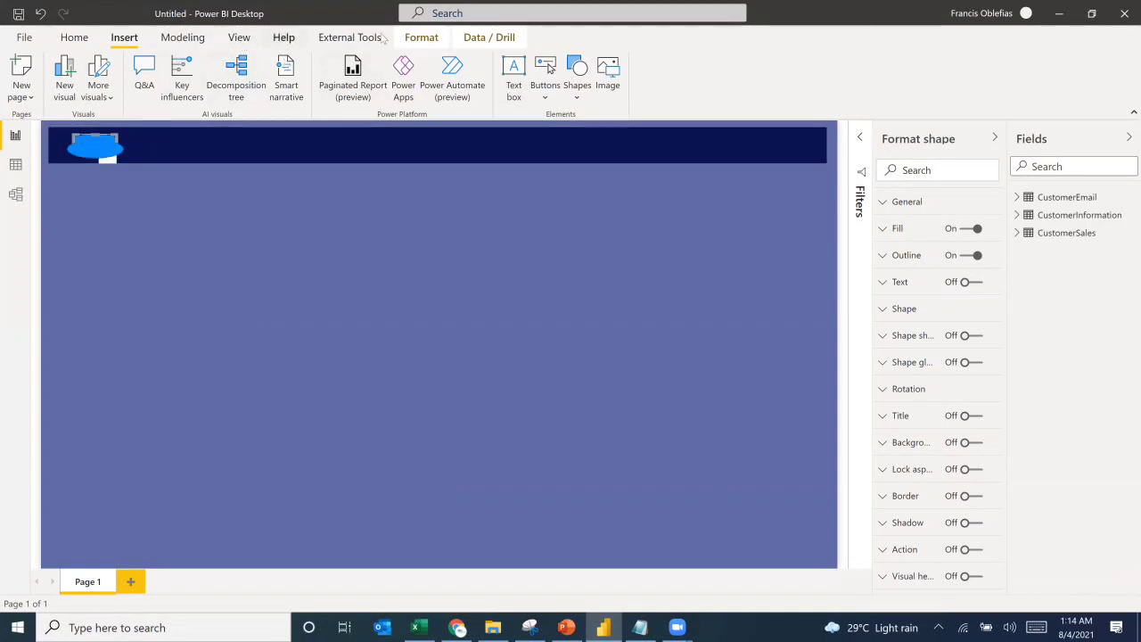
{"action": "left_click", "coordinate": [421, 36]}
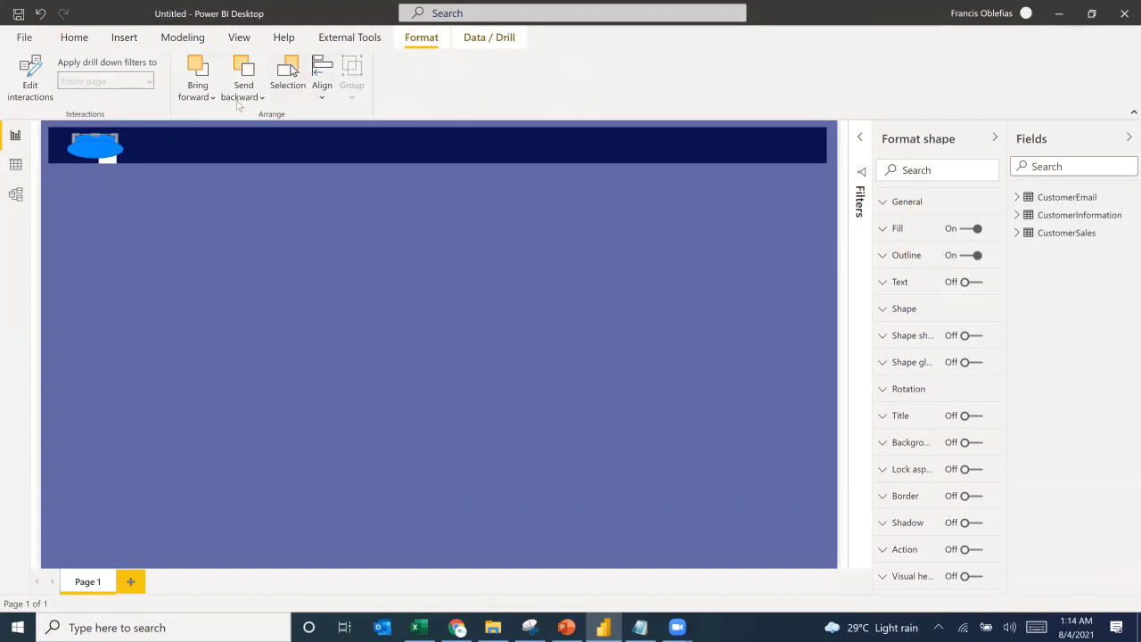
{"action": "left_click", "coordinate": [198, 89]}
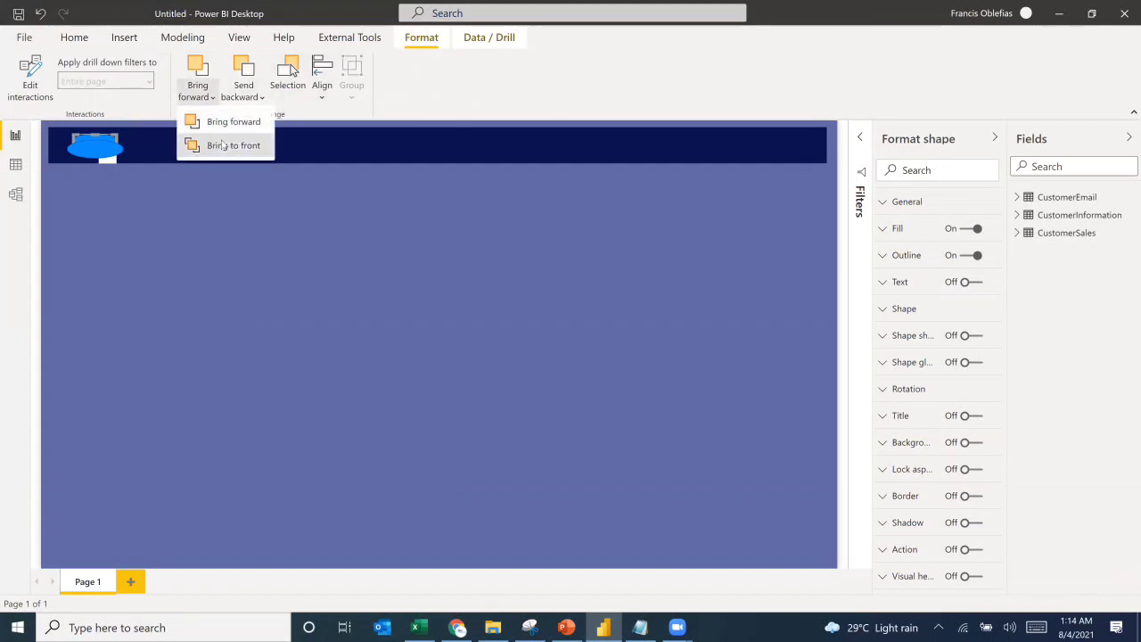
{"action": "left_click", "coordinate": [228, 145]}
Step: Switch to PowerPoint and move the EDNA and CONSULTING labels off the logo to below the header bar
{"action": "key", "text": "alt+Tab"}
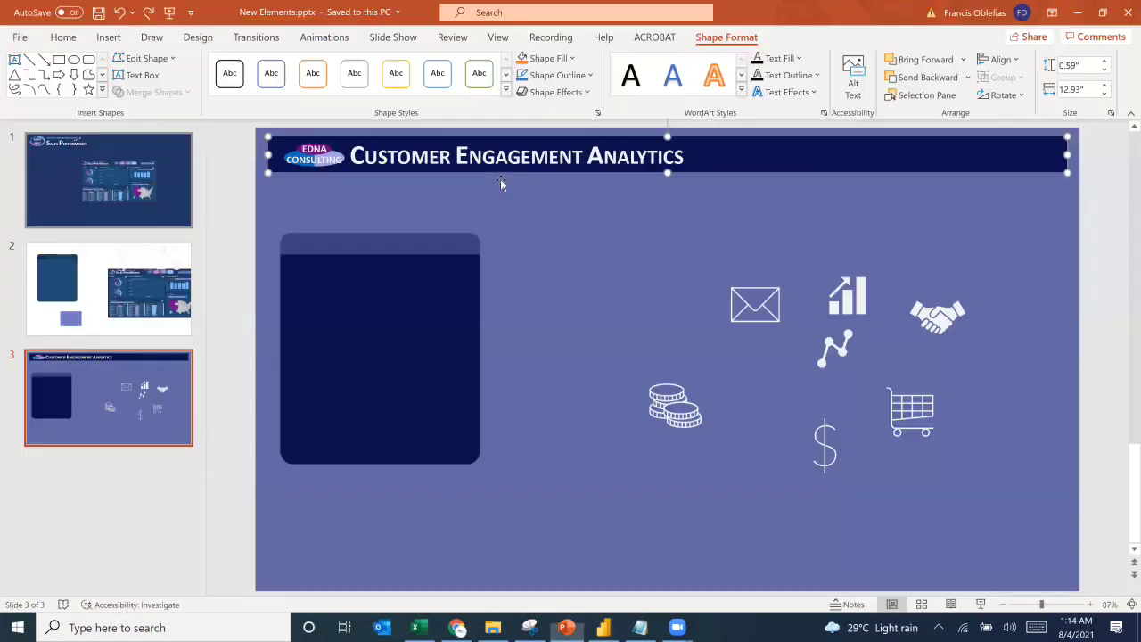
{"action": "left_click", "coordinate": [327, 152]}
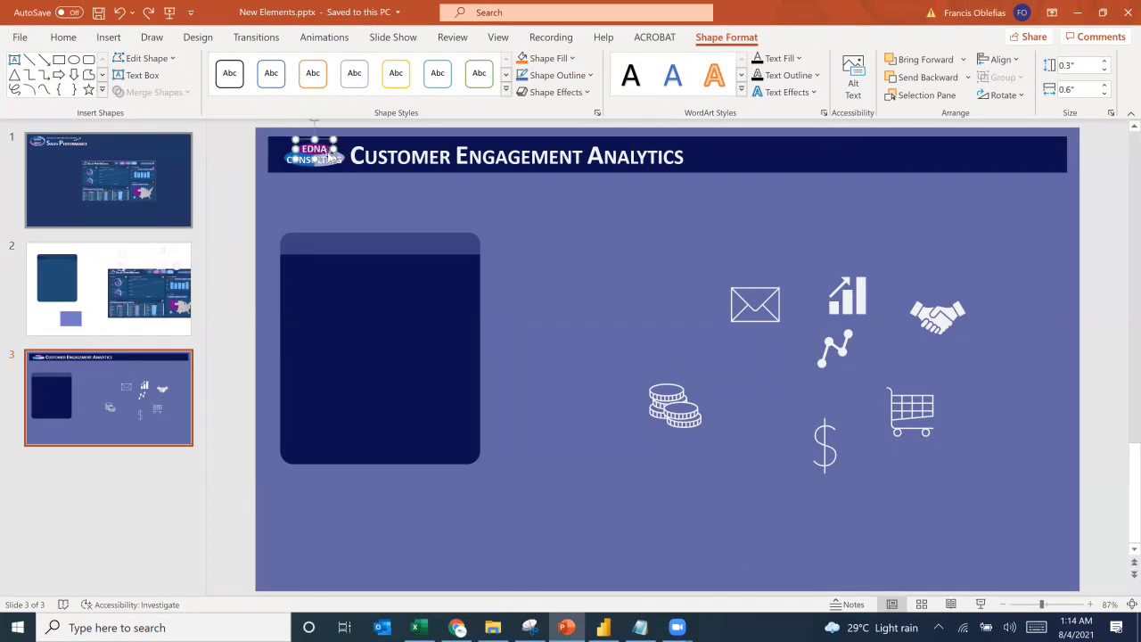
{"action": "left_click_drag", "start_coordinate": [326, 161], "coordinate": [357, 221]}
Step: Copy the purple logo ellipse's fill colour hex 6A017A and return to Power BI
{"action": "double_click", "coordinate": [319, 151]}
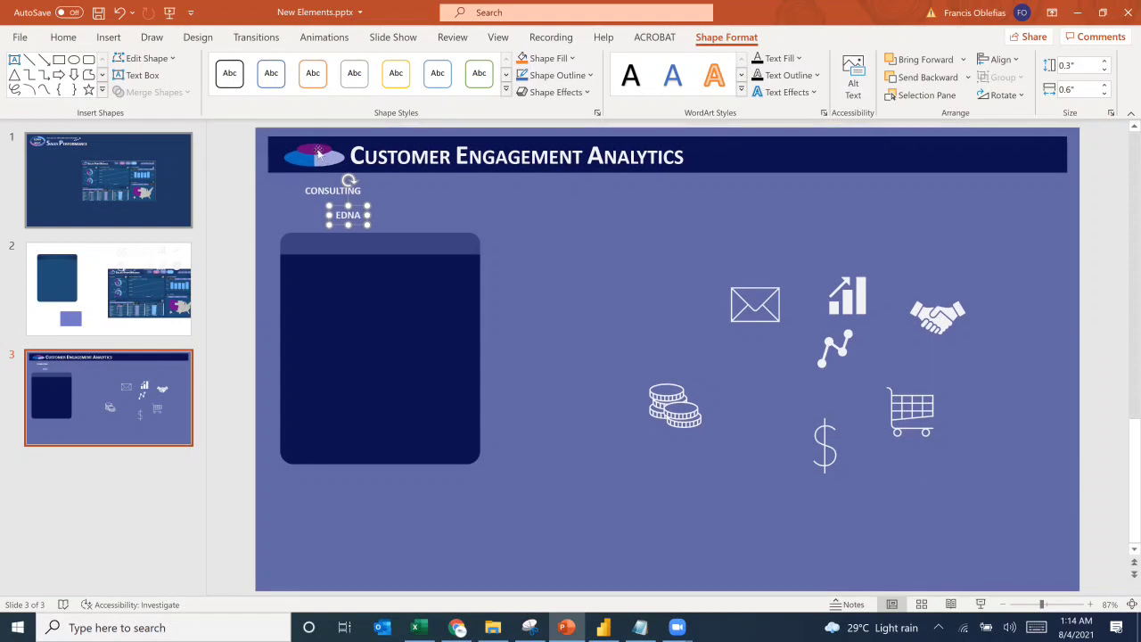
{"action": "left_click", "coordinate": [552, 58]}
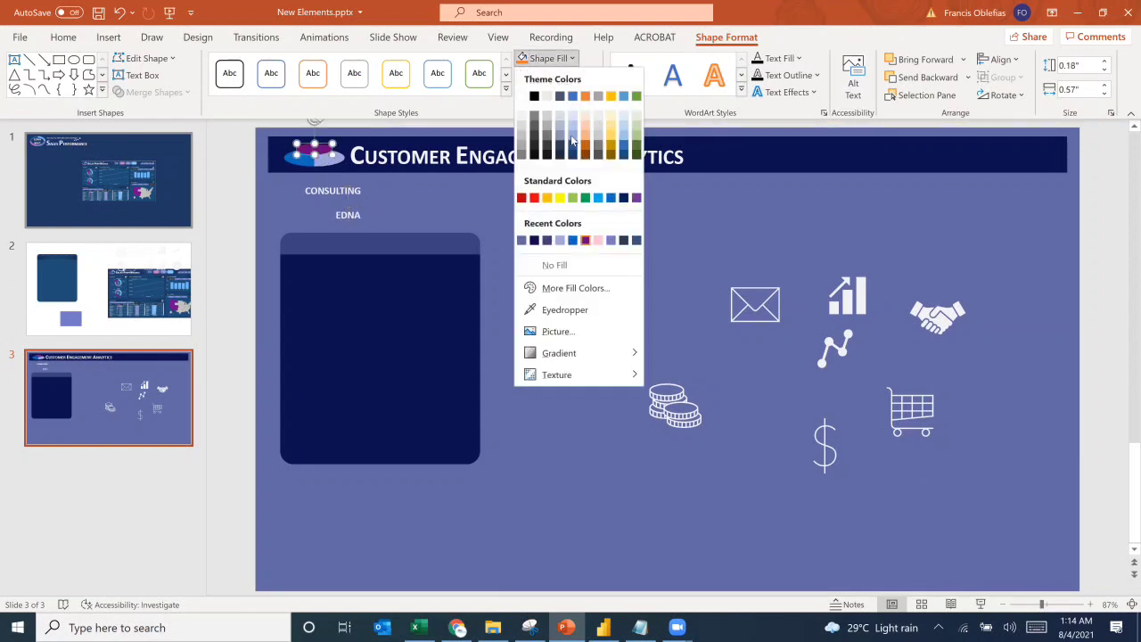
{"action": "left_click", "coordinate": [554, 290]}
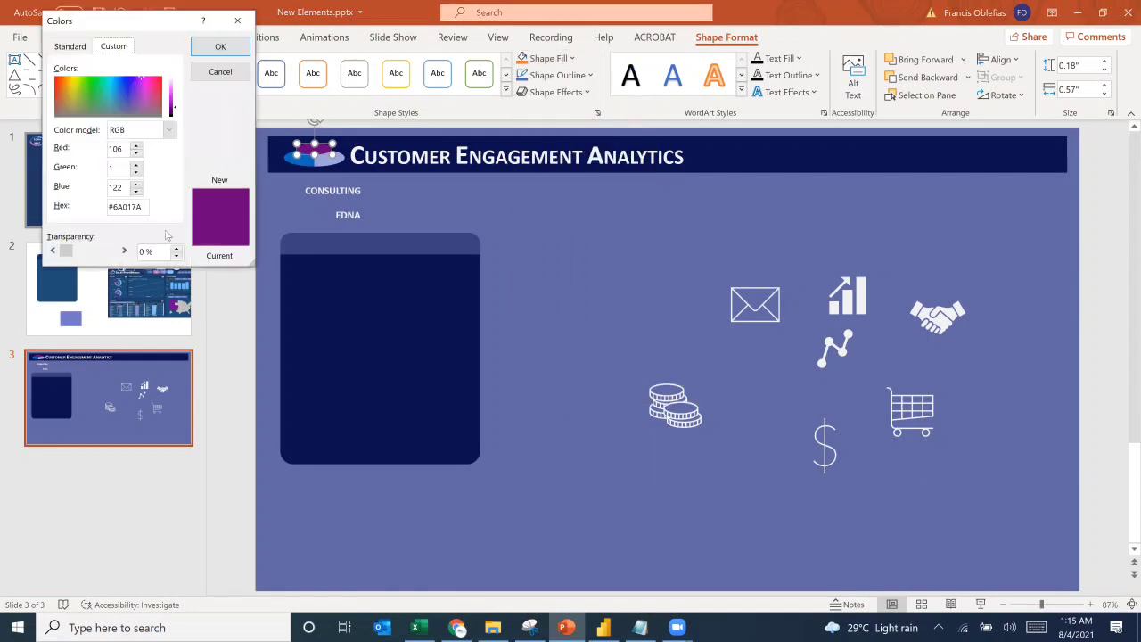
{"action": "left_click_drag", "start_coordinate": [114, 206], "coordinate": [170, 212]}
{"action": "key", "text": "ctrl+c"}
{"action": "key", "text": "alt+Tab"}
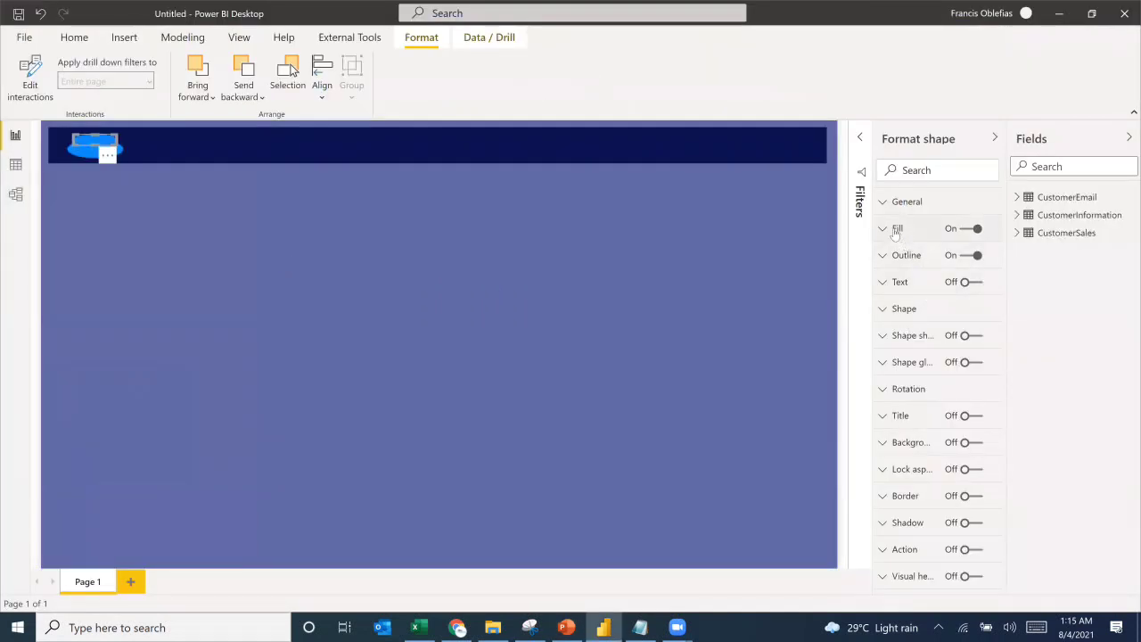
Step: Turn off the smaller upper oval's outline and fill it with the copied purple #6A017A
{"action": "left_click", "coordinate": [976, 255]}
{"action": "left_click", "coordinate": [896, 229]}
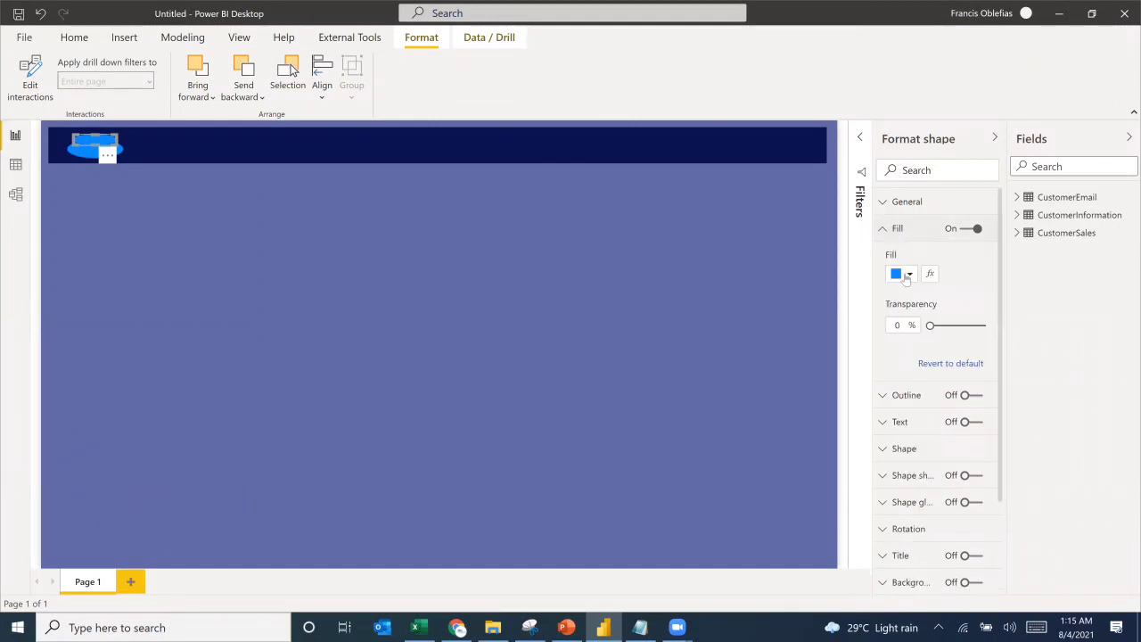
{"action": "left_click", "coordinate": [907, 277]}
{"action": "left_click", "coordinate": [934, 507]}
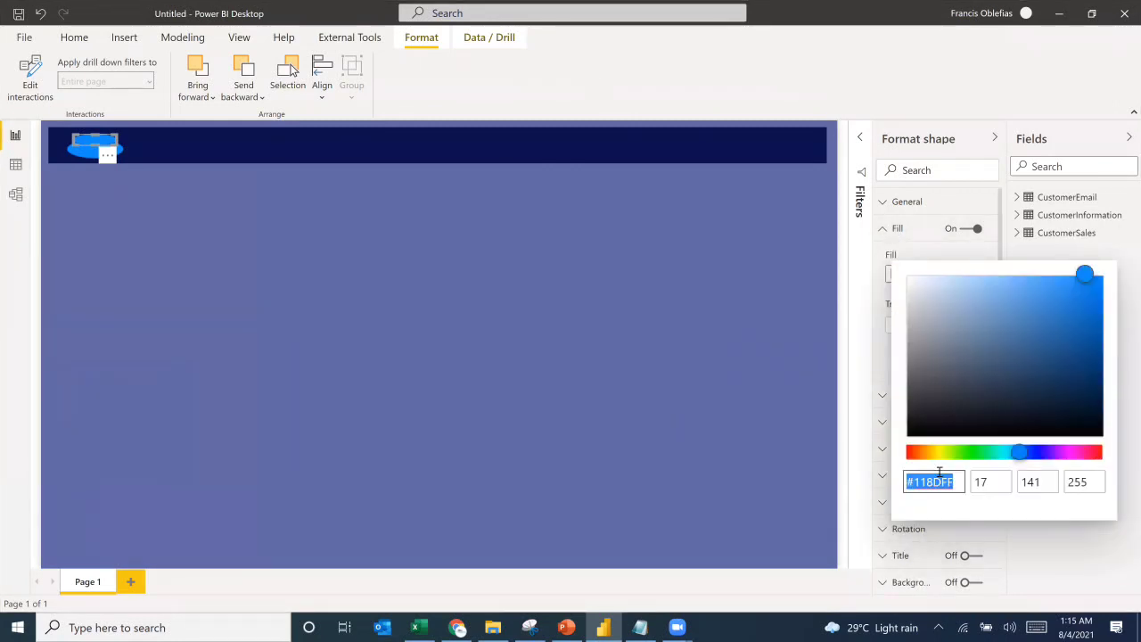
{"action": "left_click", "coordinate": [919, 482]}
{"action": "left_click_drag", "start_coordinate": [915, 481], "coordinate": [984, 482]}
{"action": "key", "text": "ctrl+v"}
{"action": "left_click", "coordinate": [894, 249]}
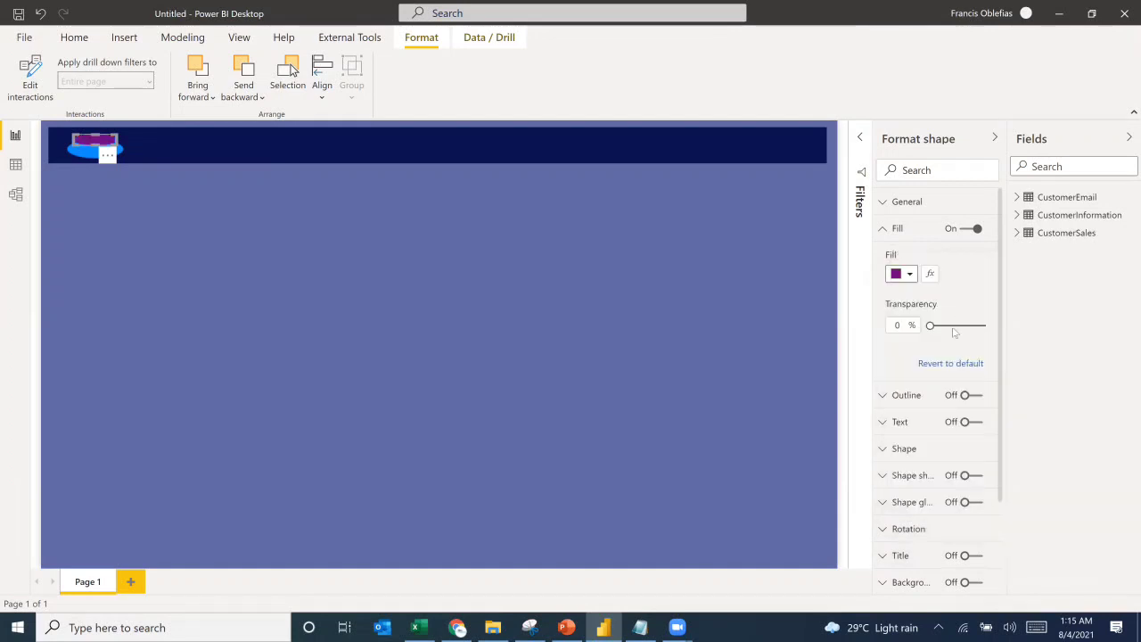
Step: Select the larger lower oval, copy the light lavender logo piece's colour hex 9FA5D7 from PowerPoint, and return to Power BI
{"action": "left_click", "coordinate": [81, 156]}
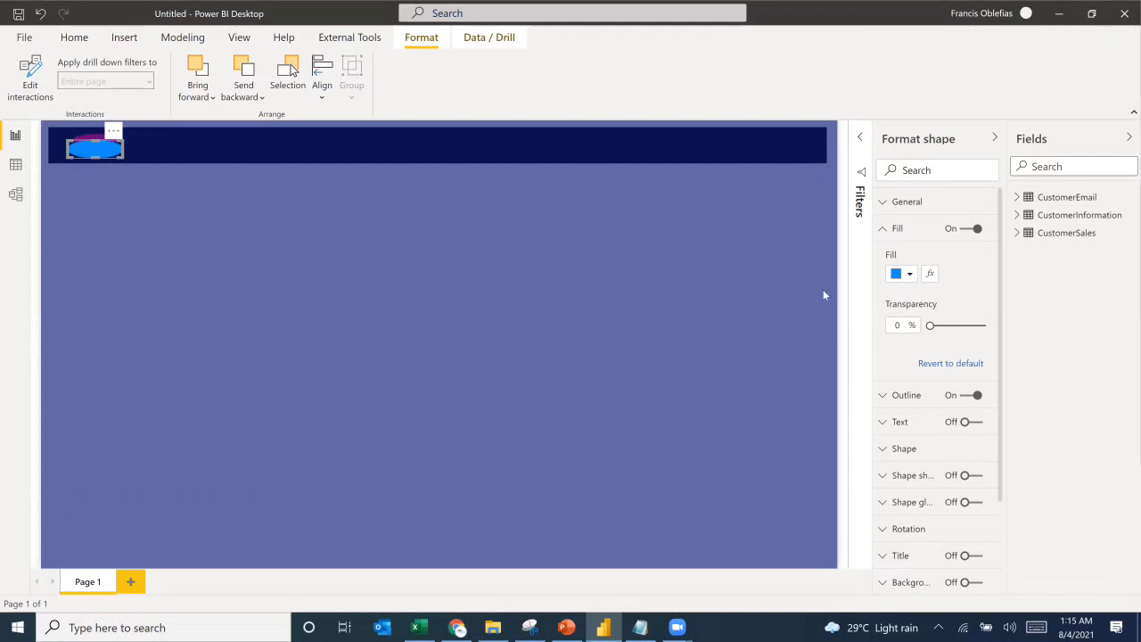
{"action": "key", "text": "alt+Tab"}
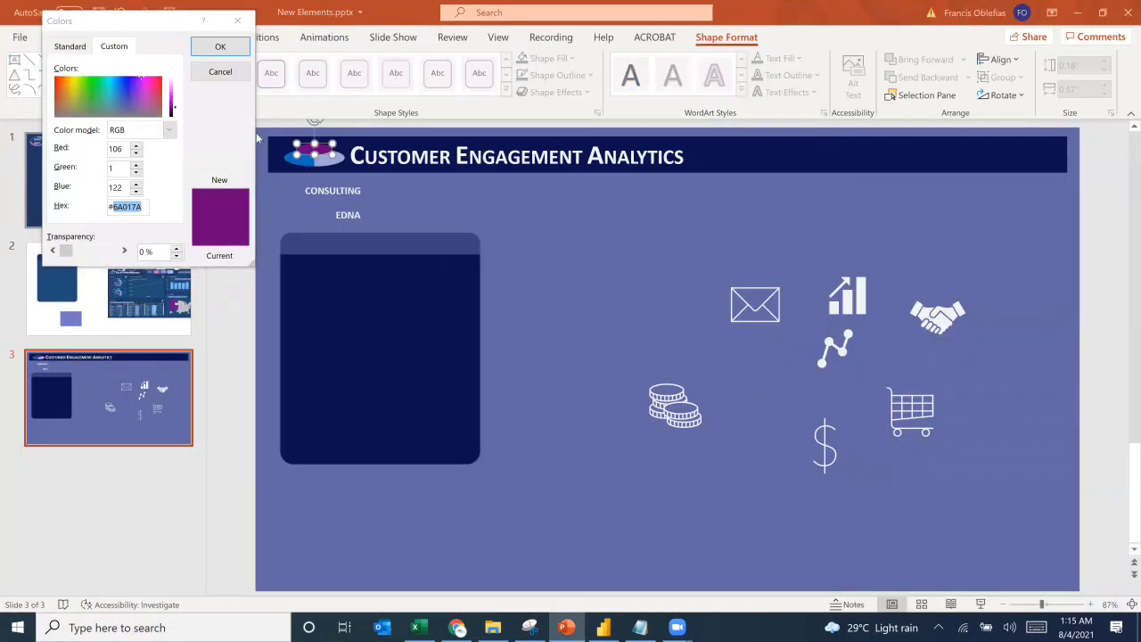
{"action": "left_click", "coordinate": [228, 76]}
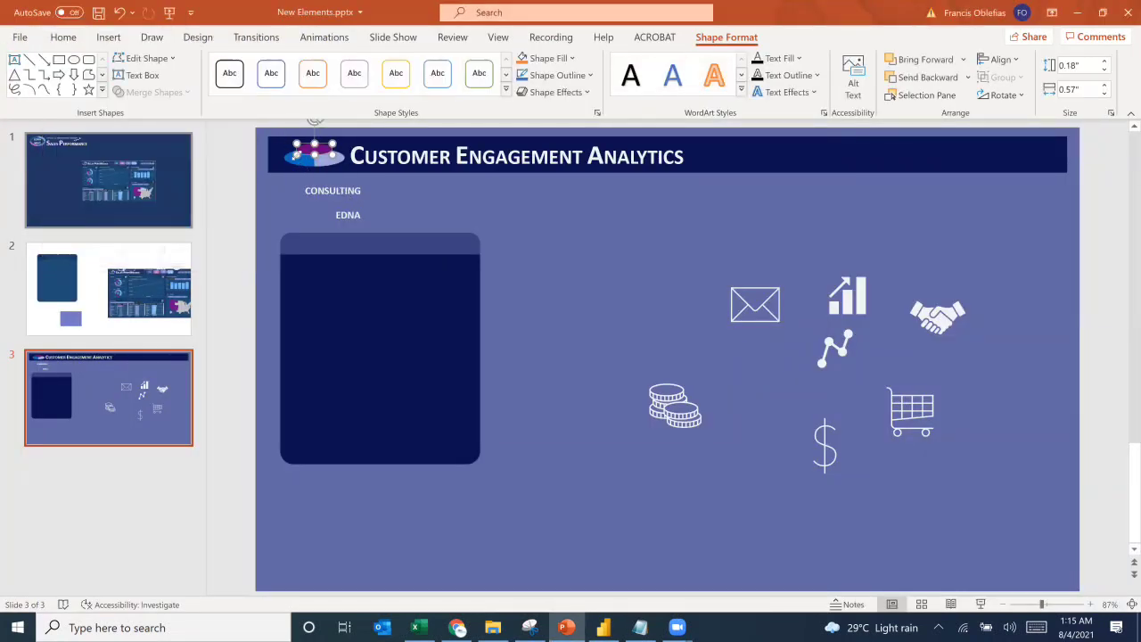
{"action": "left_click", "coordinate": [290, 160]}
{"action": "left_click", "coordinate": [332, 162]}
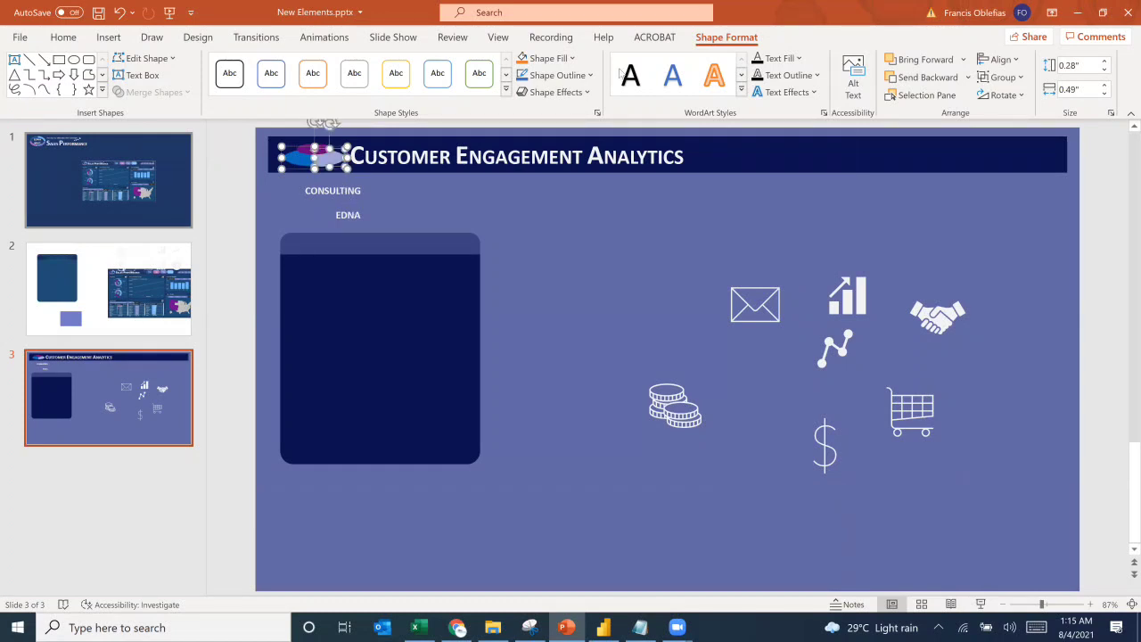
{"action": "left_click", "coordinate": [573, 58]}
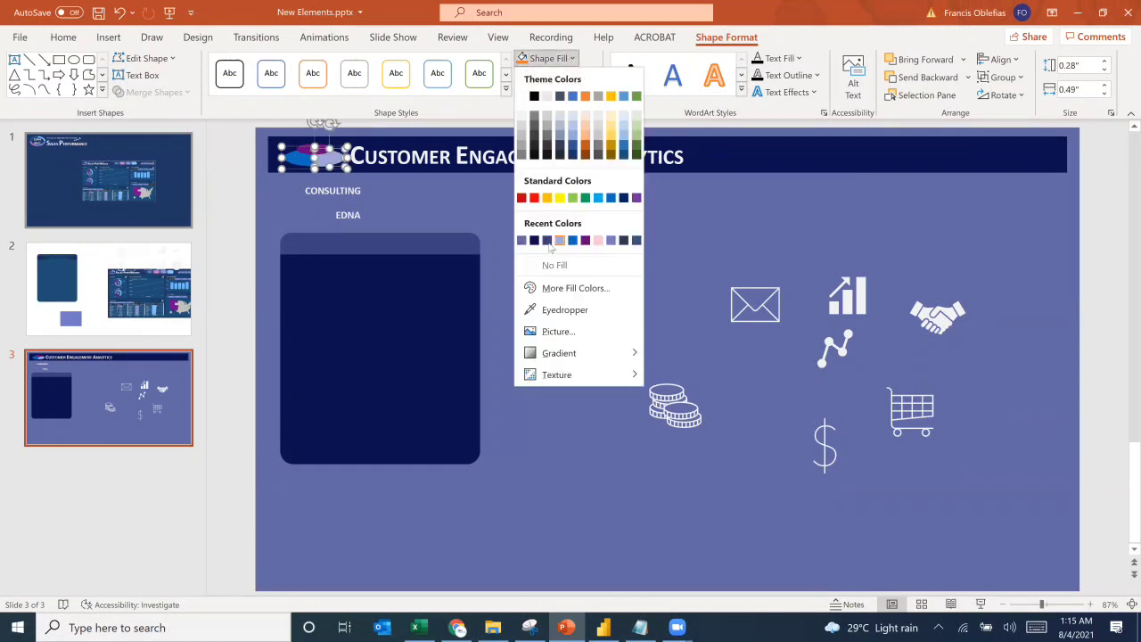
{"action": "left_click", "coordinate": [570, 288]}
{"action": "left_click_drag", "start_coordinate": [112, 205], "coordinate": [167, 212]}
{"action": "key", "text": "ctrl+c"}
{"action": "left_click", "coordinate": [121, 207]}
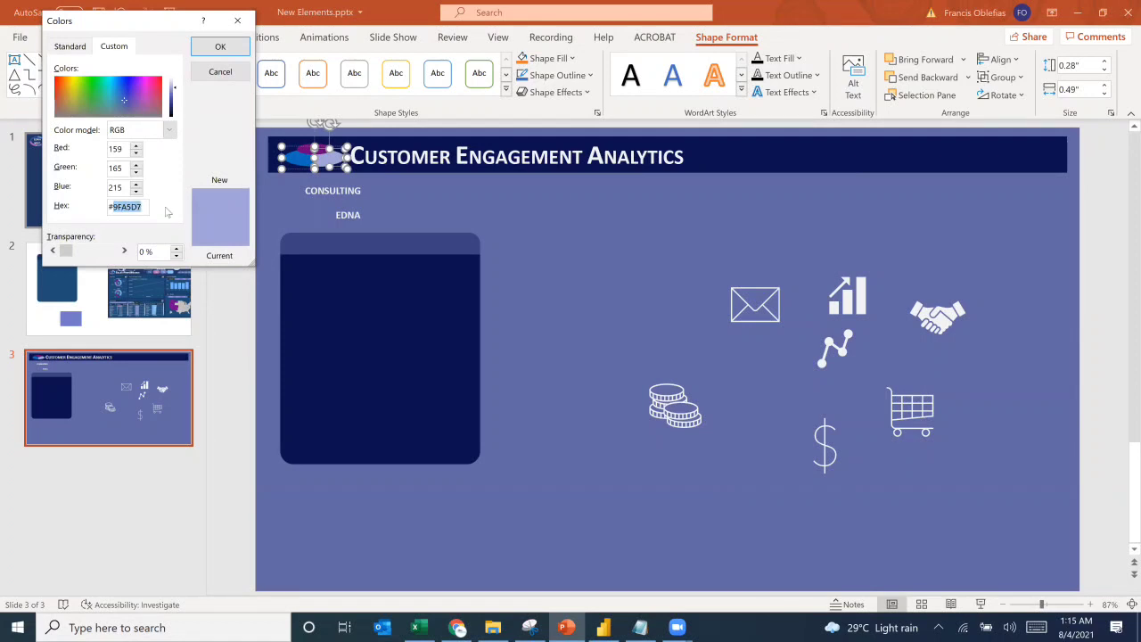
{"action": "key", "text": "alt+Tab"}
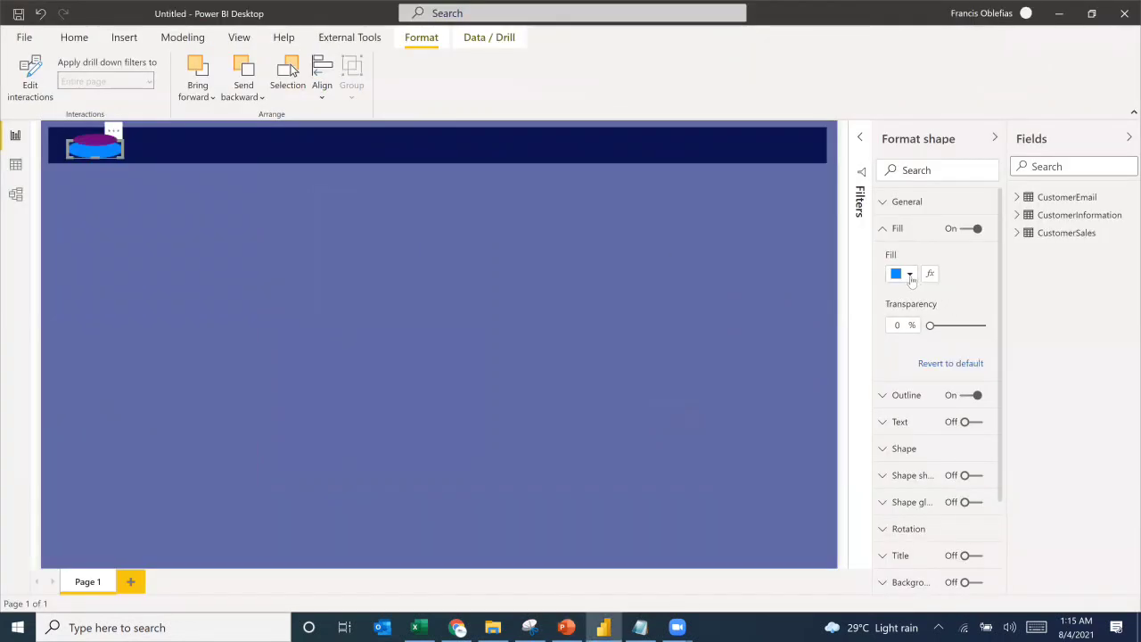
Step: Fill the larger lower oval with the copied lavender #9FA5D7
{"action": "left_click", "coordinate": [911, 279]}
{"action": "left_click", "coordinate": [943, 506]}
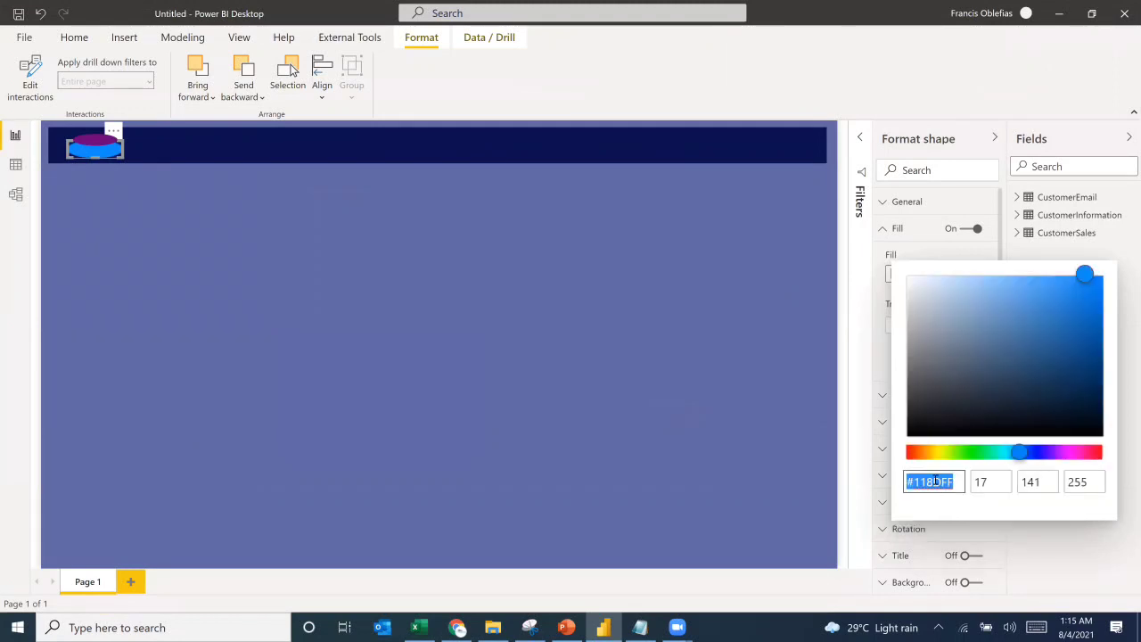
{"action": "left_click", "coordinate": [918, 482]}
{"action": "left_click_drag", "start_coordinate": [917, 482], "coordinate": [964, 484]}
{"action": "key", "text": "ctrl+v"}
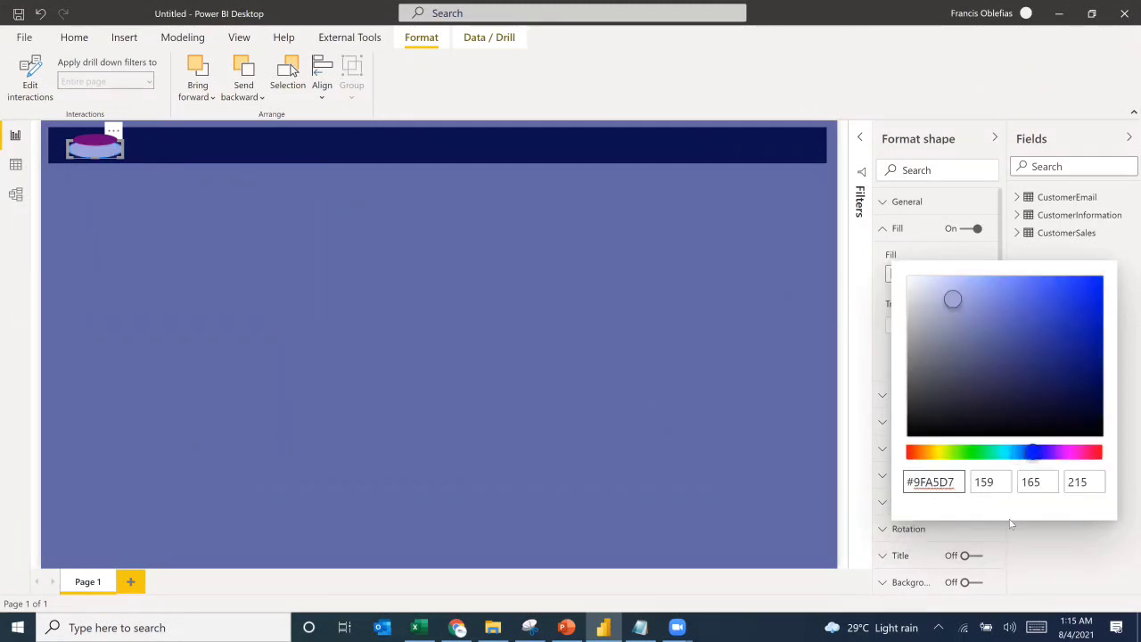
{"action": "left_click", "coordinate": [852, 346]}
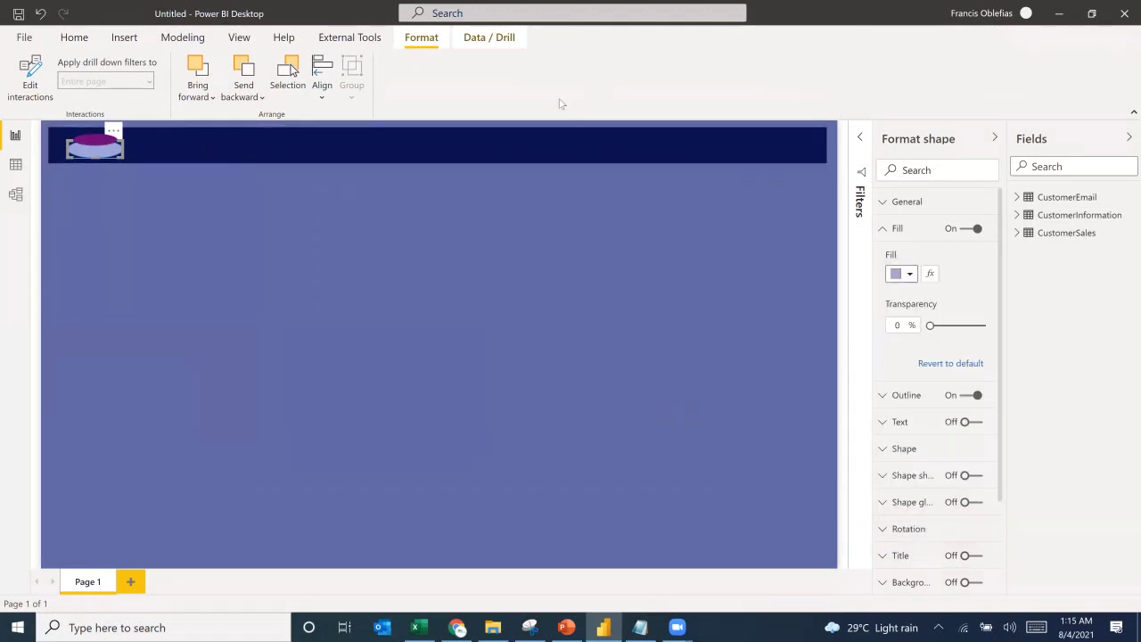
Step: Insert a text box reading EDNA and shrink it to fit closely around the word
{"action": "left_click", "coordinate": [124, 38]}
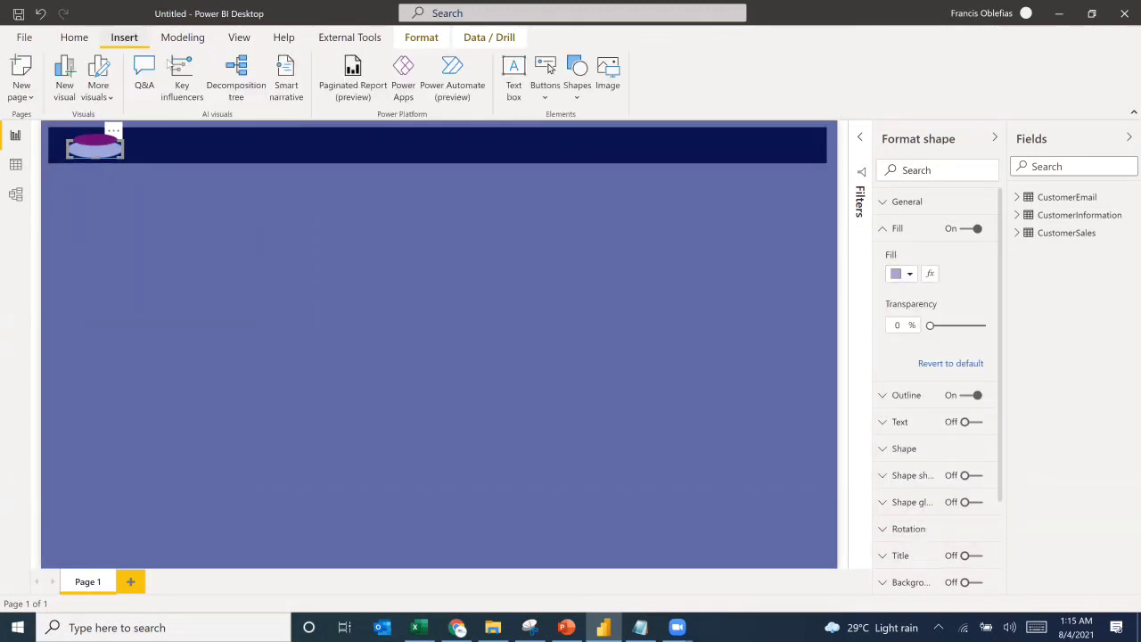
{"action": "left_click", "coordinate": [514, 79]}
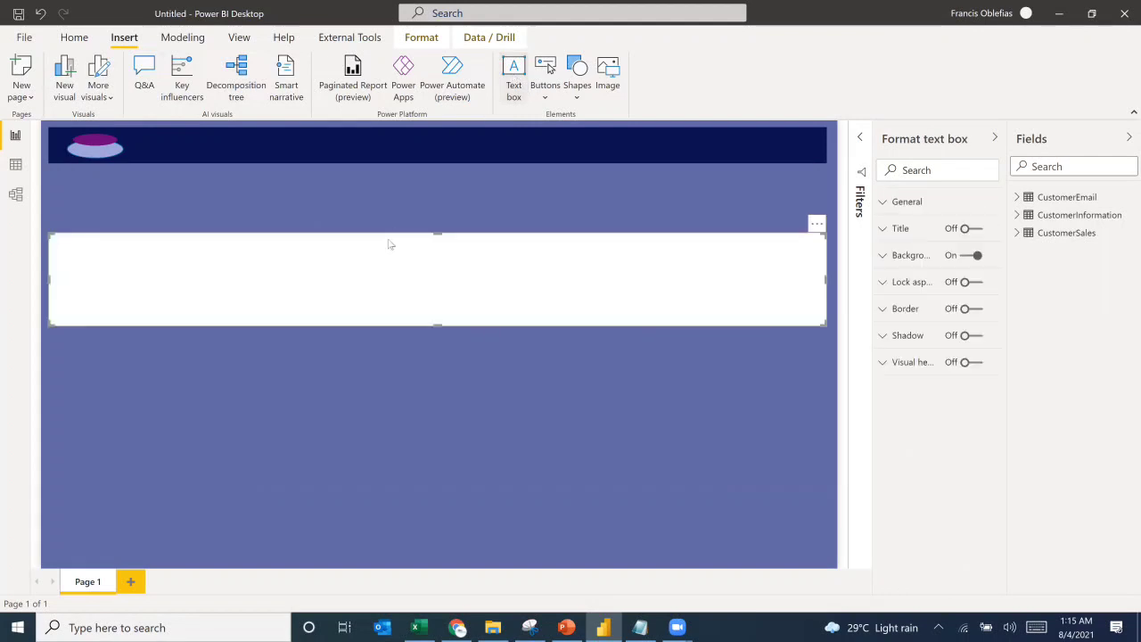
{"action": "type", "text": "END"}
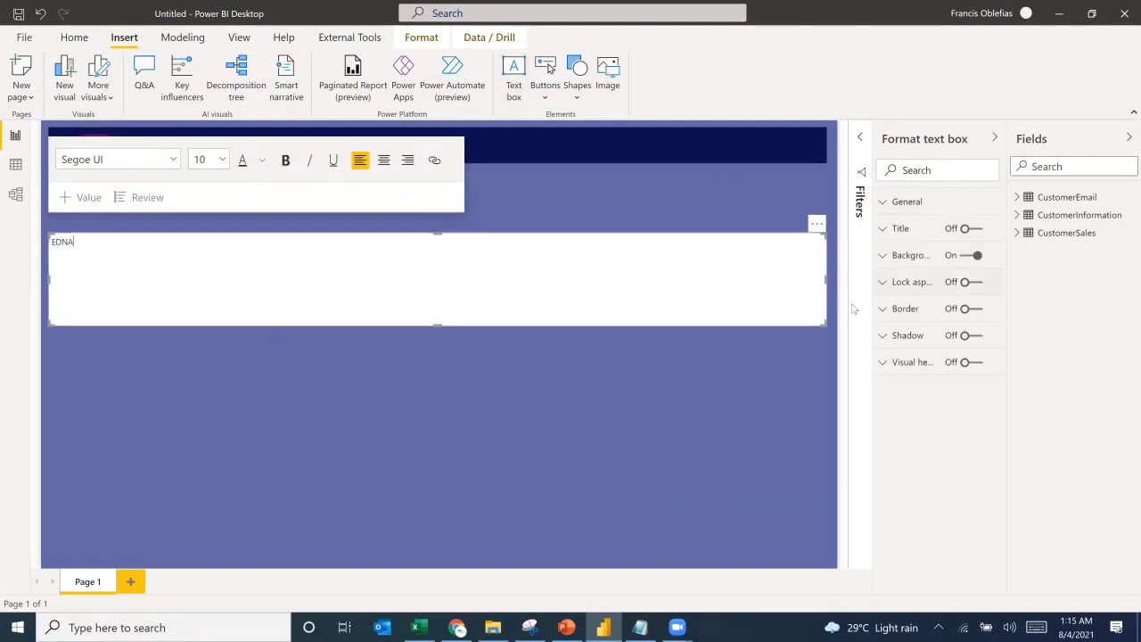
{"action": "left_click_drag", "start_coordinate": [824, 323], "coordinate": [93, 255]}
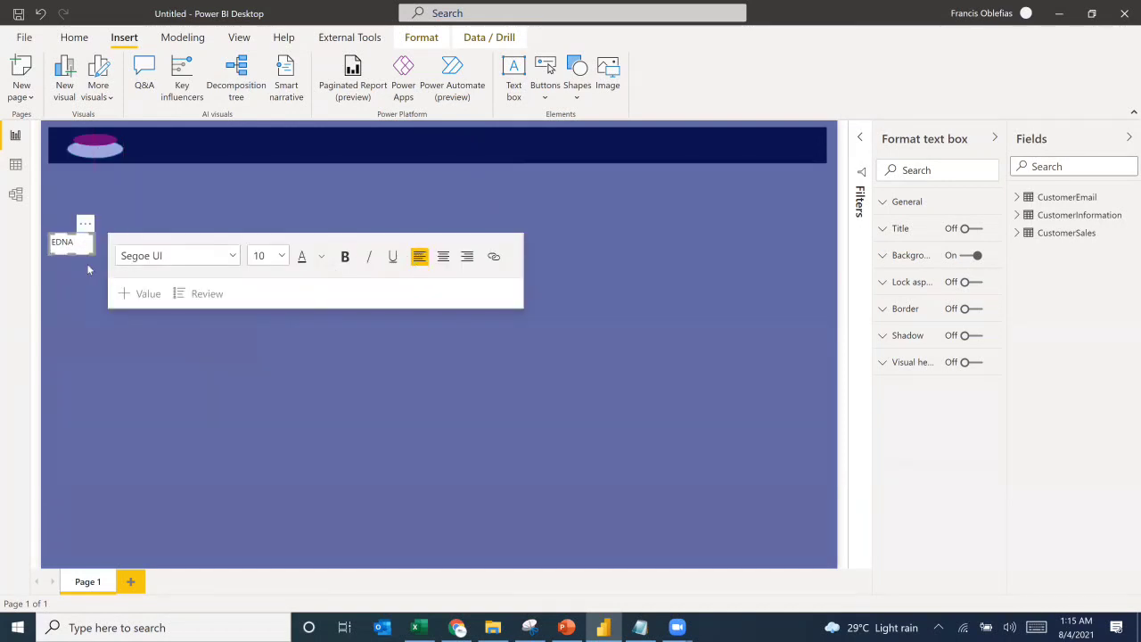
Step: Make the EDNA text bold and centred, and set its font to Segoe (Bold)
{"action": "left_click", "coordinate": [83, 251]}
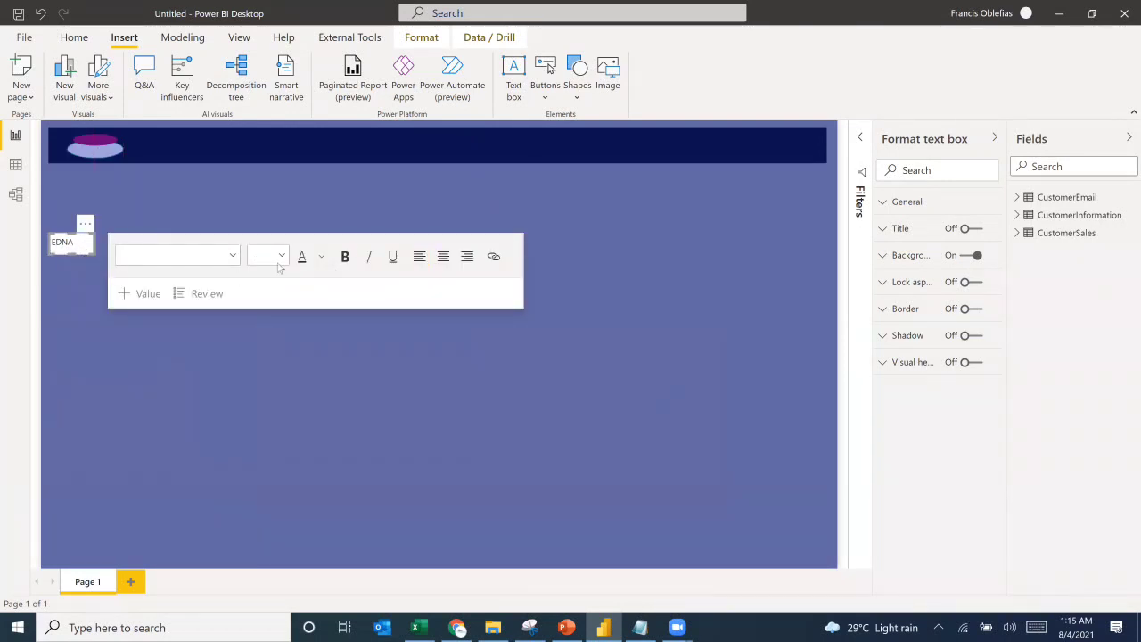
{"action": "left_click", "coordinate": [345, 257]}
{"action": "left_click", "coordinate": [440, 258]}
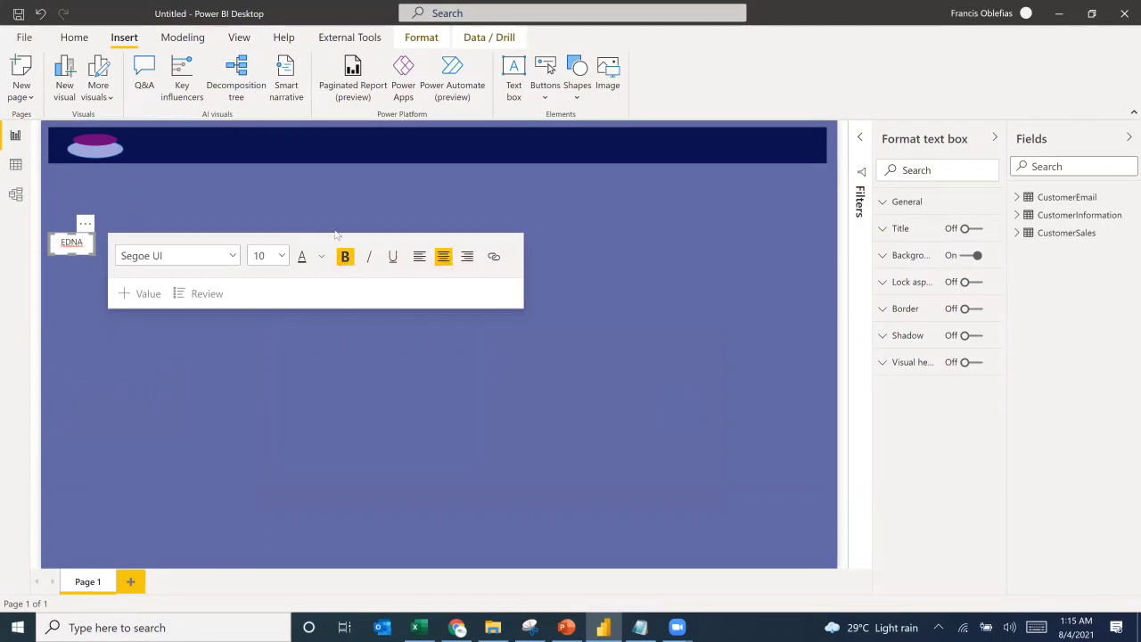
{"action": "left_click", "coordinate": [89, 243]}
{"action": "key", "text": "ctrl+a"}
{"action": "left_click", "coordinate": [344, 260]}
{"action": "left_click", "coordinate": [232, 256]}
{"action": "scroll", "coordinate": [204, 425], "scroll_direction": "down", "scroll_amount": 2}
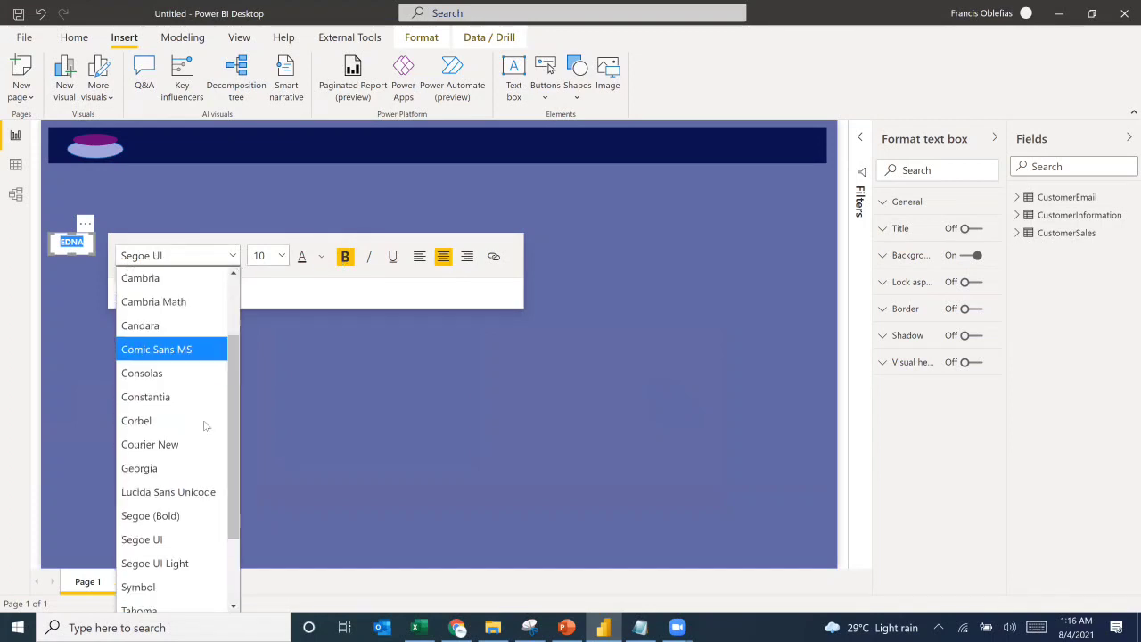
{"action": "left_click", "coordinate": [161, 502]}
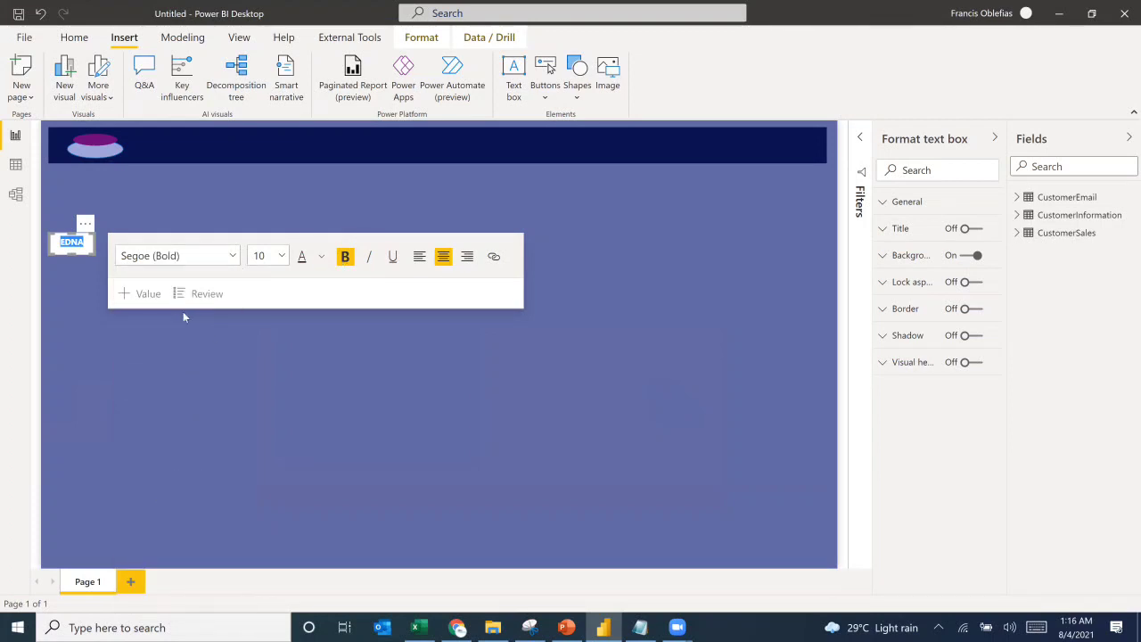
Step: Place the EDNA text box over the purple oval, turn off its background, and set its font colour to near-white
{"action": "left_click_drag", "start_coordinate": [78, 256], "coordinate": [107, 152]}
{"action": "left_click", "coordinate": [970, 255]}
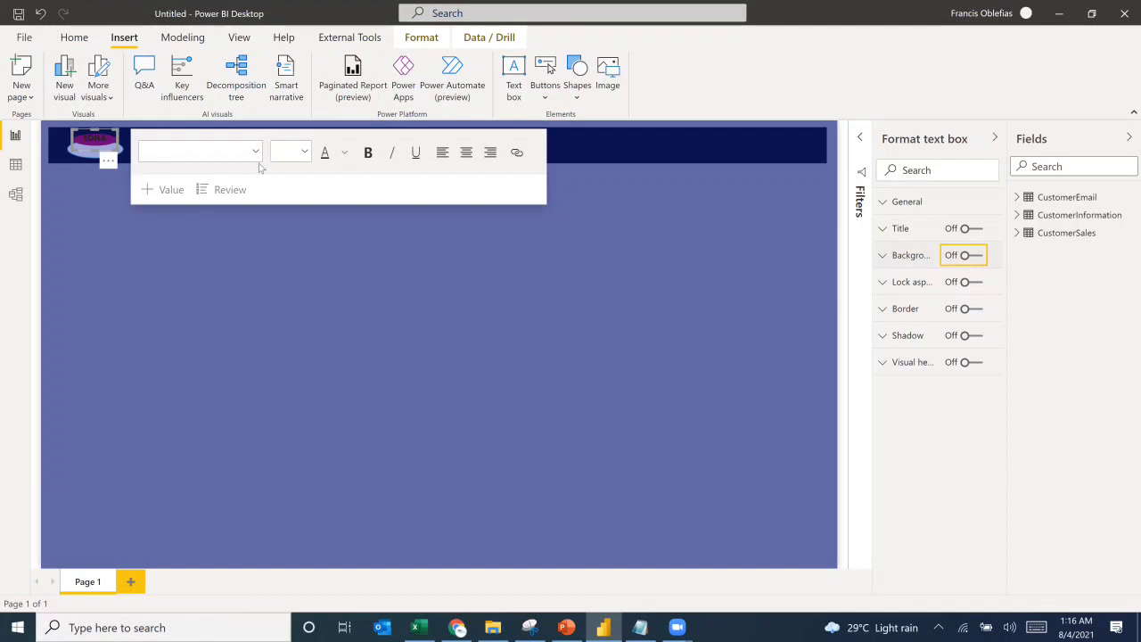
{"action": "left_click", "coordinate": [345, 153]}
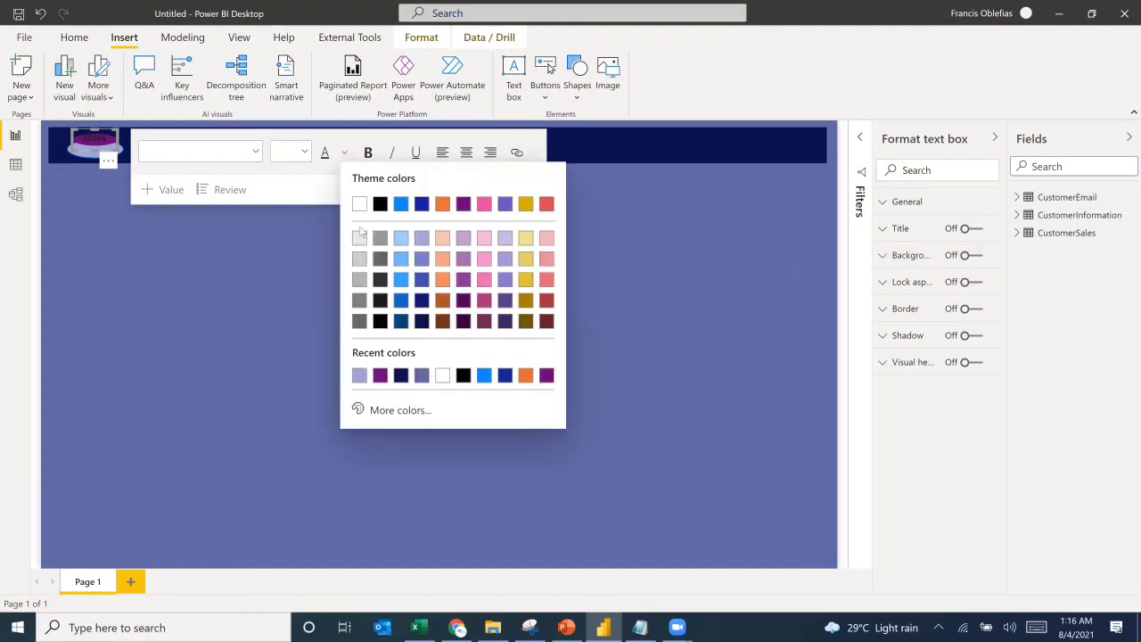
{"action": "left_click", "coordinate": [360, 237]}
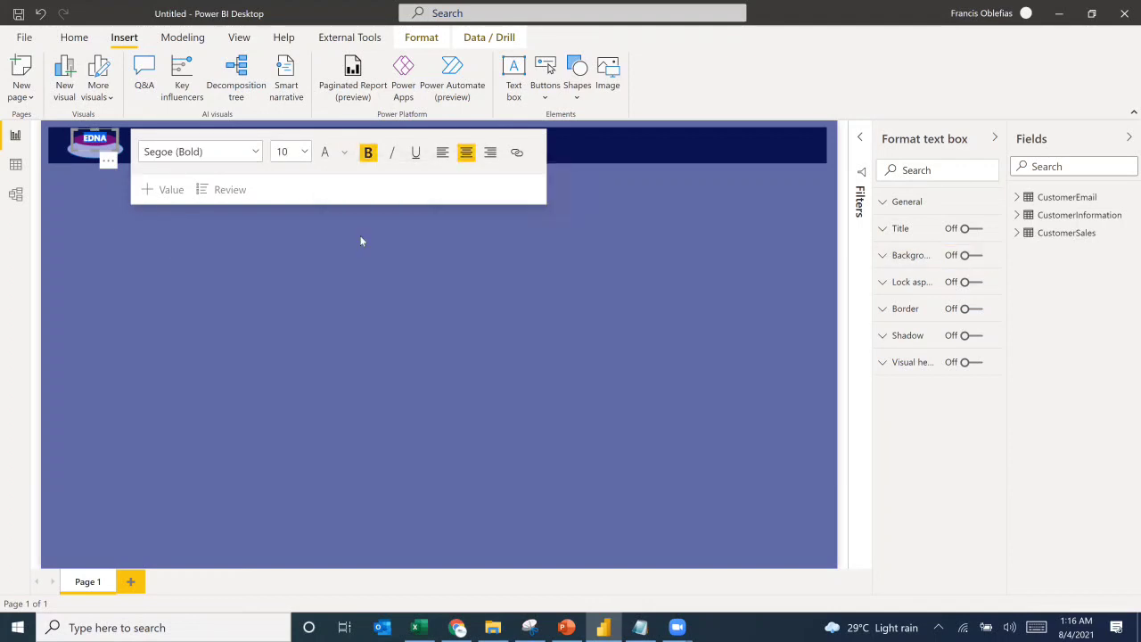
{"action": "left_click", "coordinate": [155, 218]}
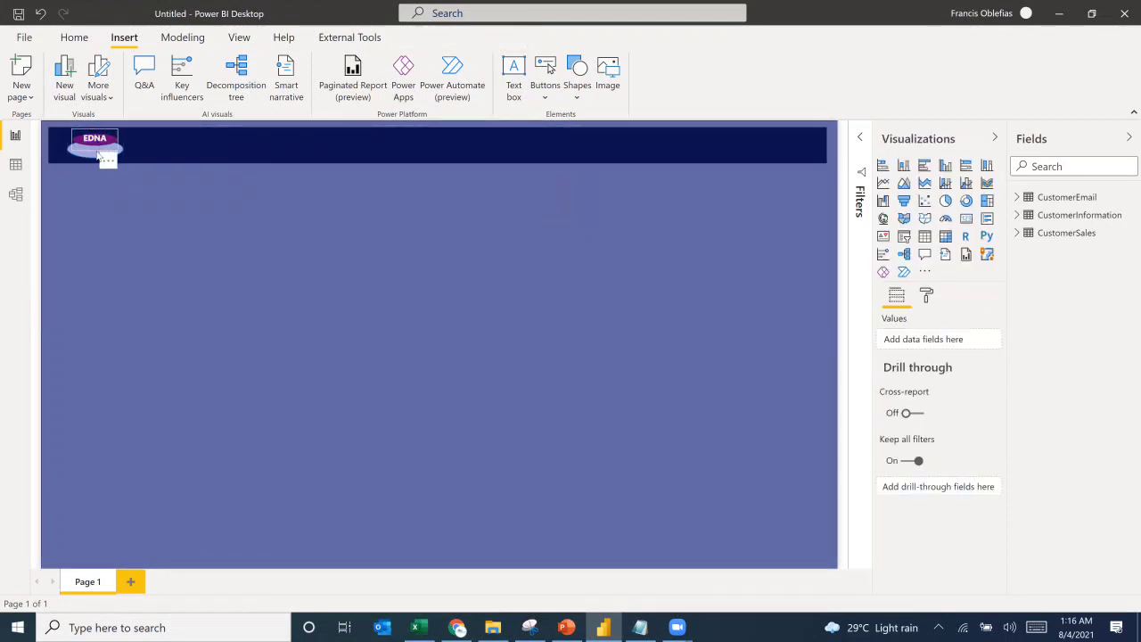
Step: Switch to PowerPoint and cancel the open Colors dialog
{"action": "left_click_drag", "start_coordinate": [100, 155], "coordinate": [98, 156]}
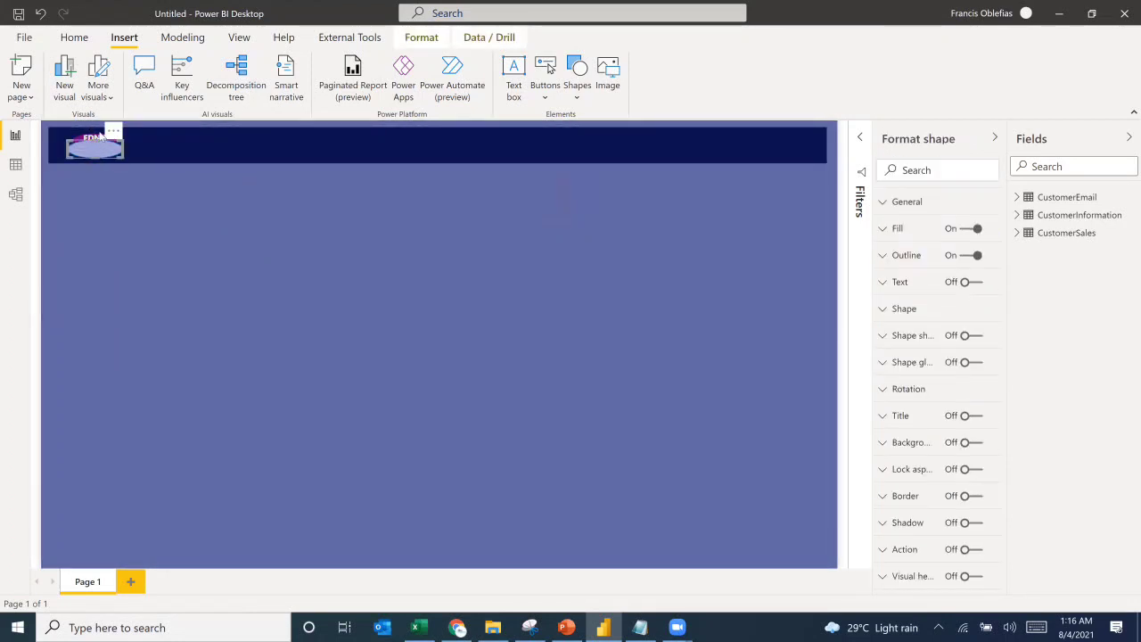
{"action": "left_click", "coordinate": [111, 161]}
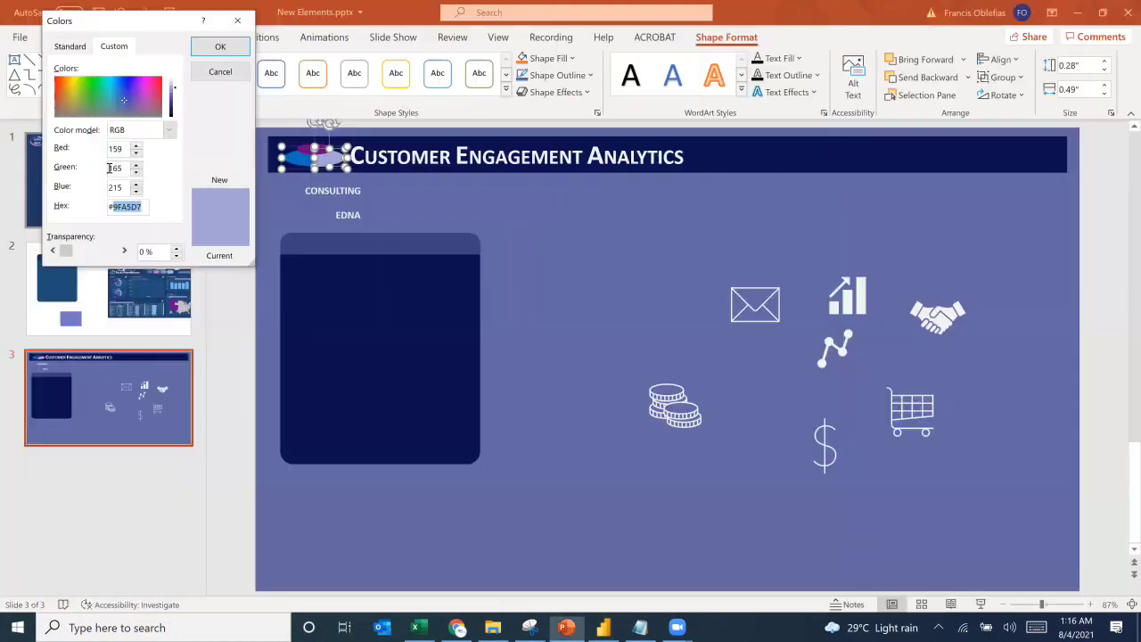
{"action": "key", "text": "alt+Tab"}
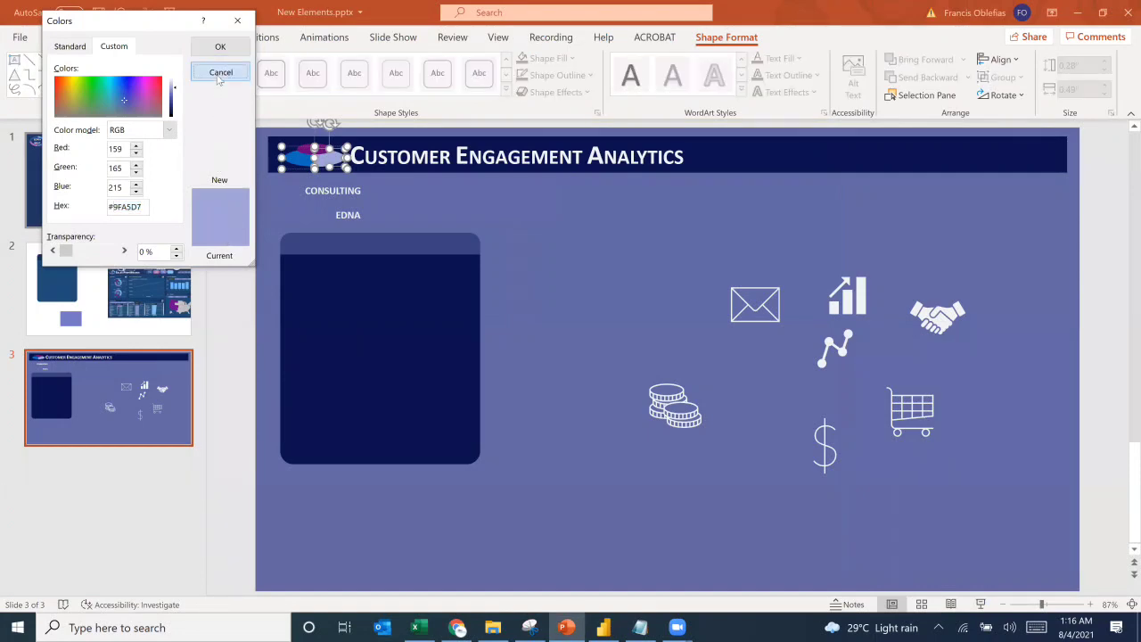
{"action": "left_click", "coordinate": [220, 72]}
Step: Return to Power BI, duplicate the EDNA text box as CONSULTING, widen it to fit one line, and place it on the lavender oval
{"action": "key", "text": "alt+Tab"}
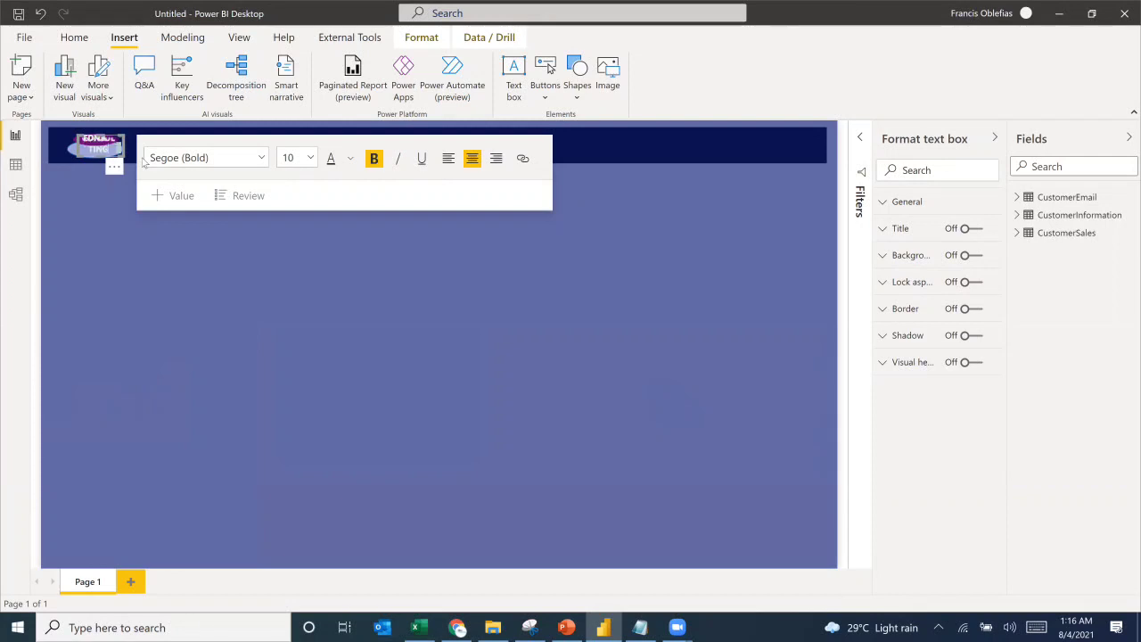
{"action": "left_click", "coordinate": [145, 152]}
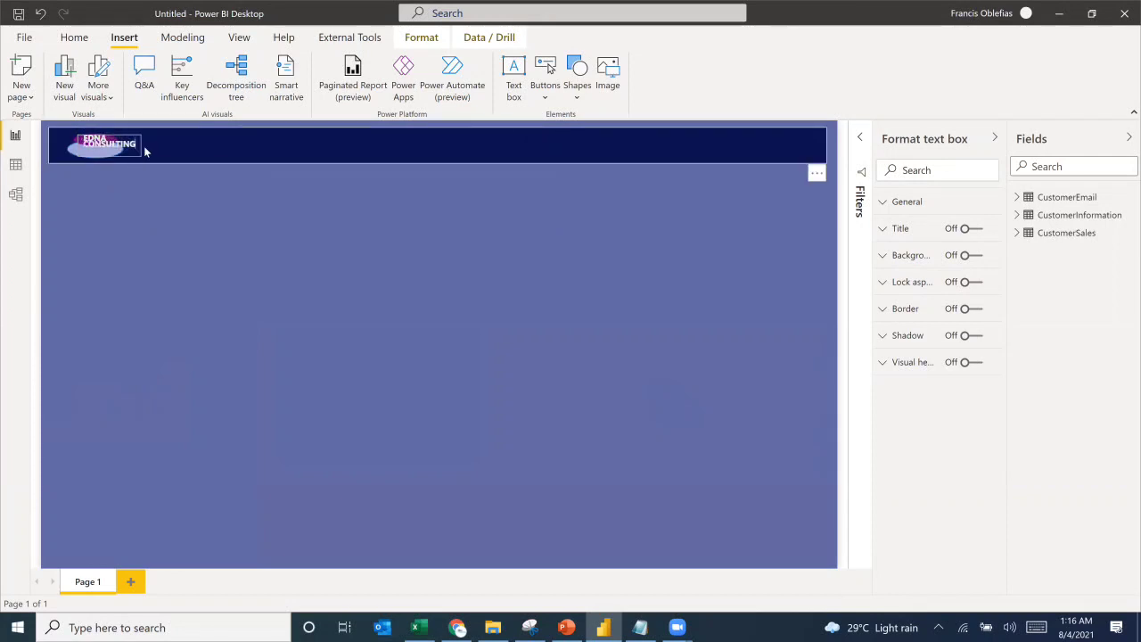
{"action": "left_click", "coordinate": [146, 152]}
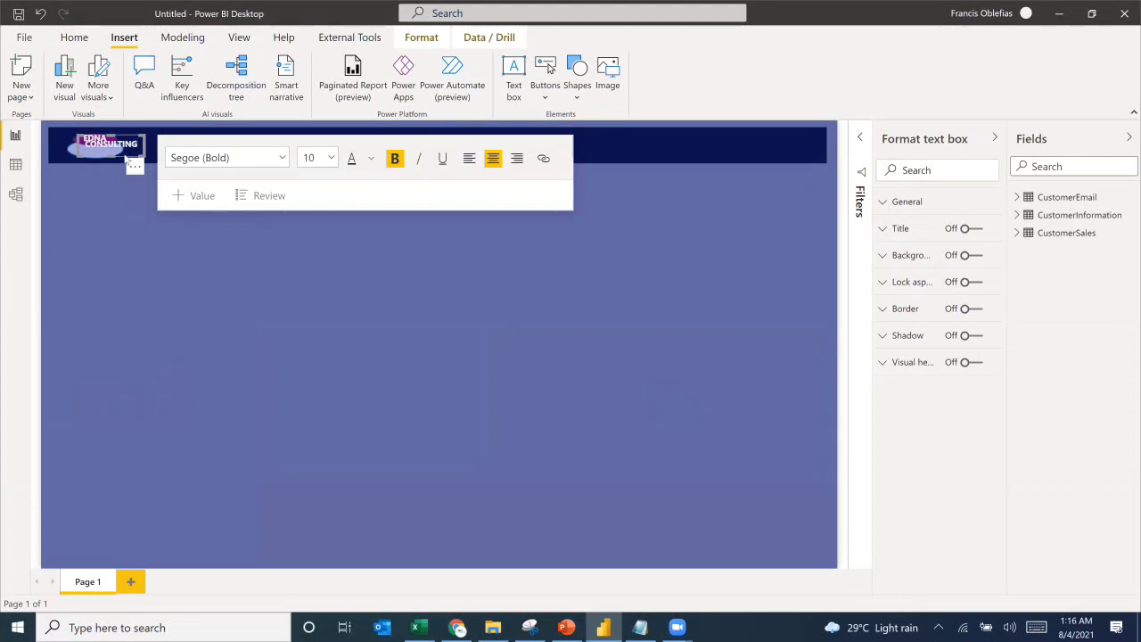
{"action": "left_click", "coordinate": [122, 162]}
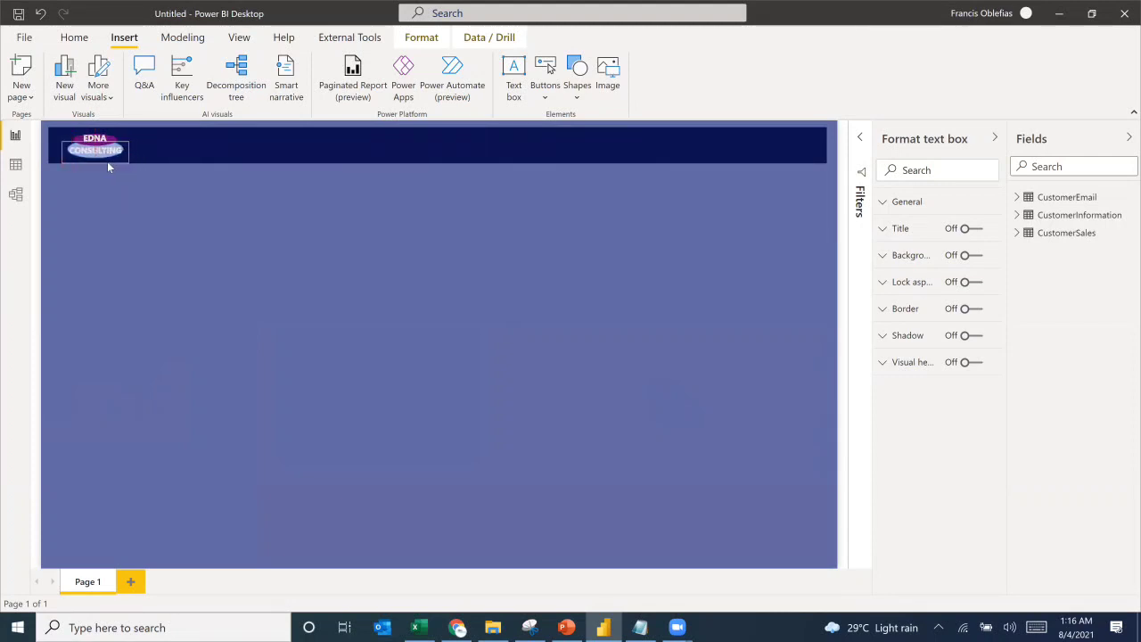
{"action": "left_click", "coordinate": [107, 162]}
{"action": "left_click", "coordinate": [147, 233]}
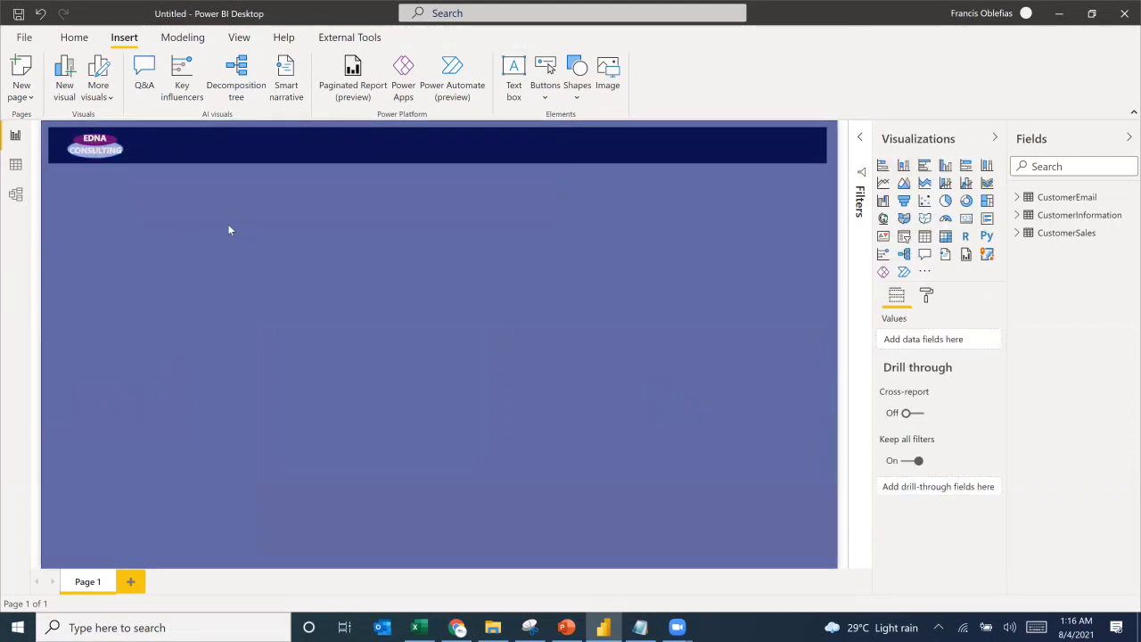
Step: Check the page title in PowerPoint, return to Power BI, and paste a copy of the EDNA text box below the header bar
{"action": "key", "text": "alt+Tab"}
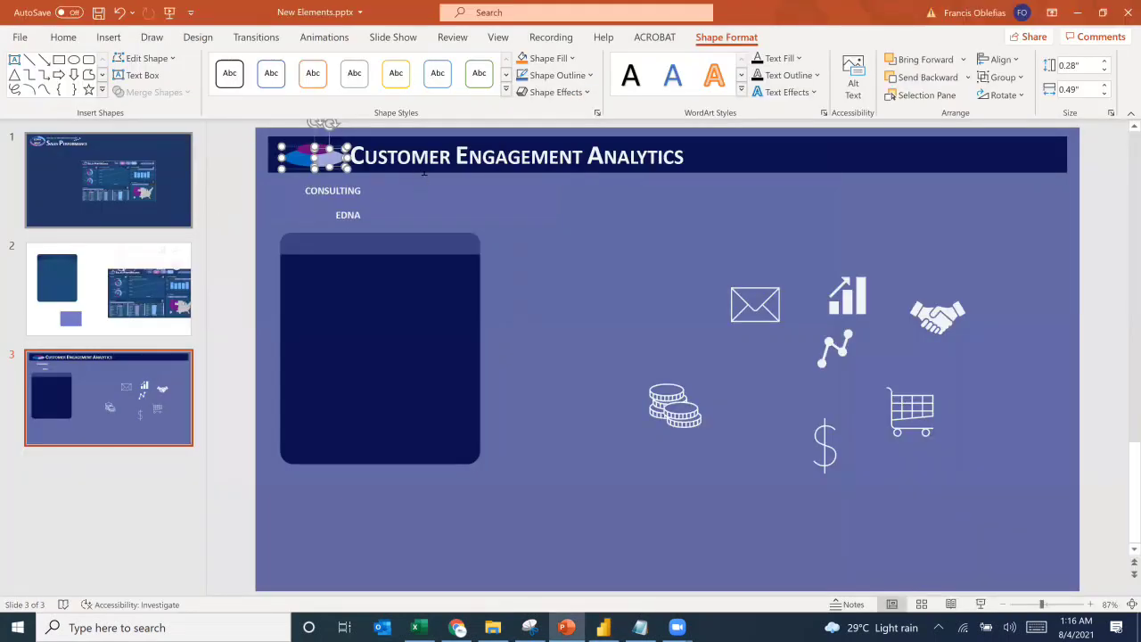
{"action": "key", "text": "alt+Tab"}
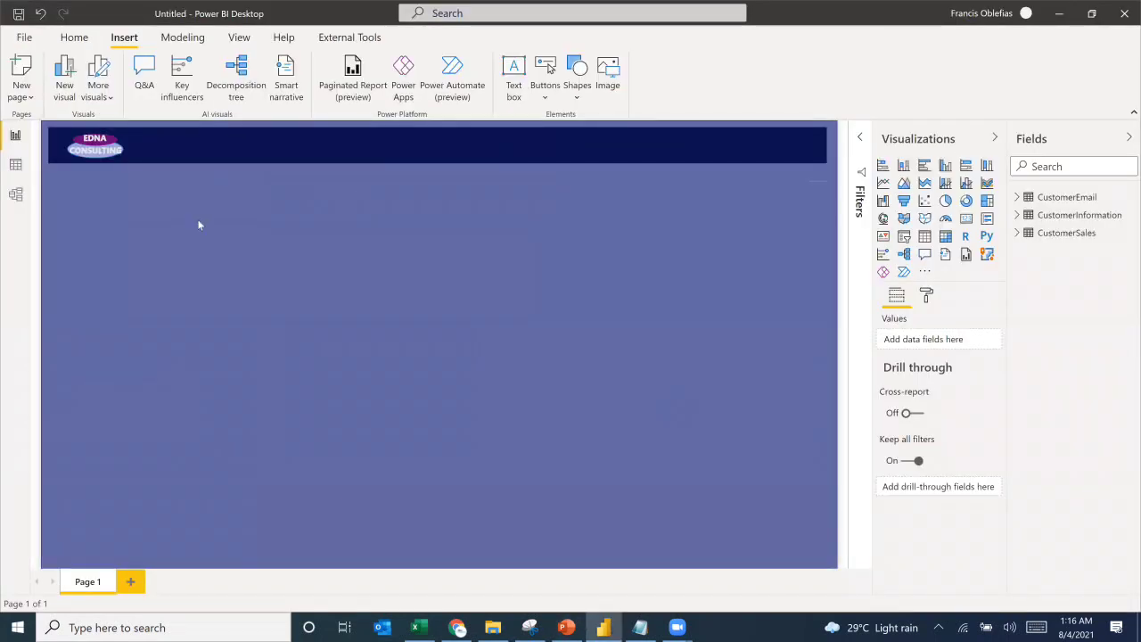
{"action": "key", "text": "ctrl+v"}
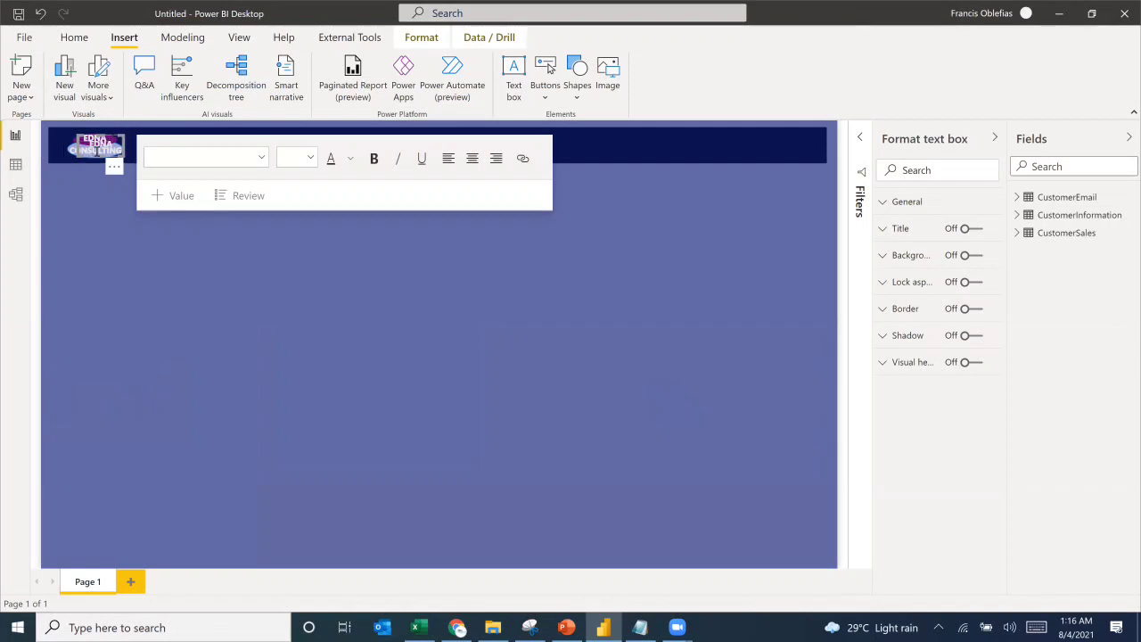
{"action": "left_click_drag", "start_coordinate": [111, 140], "coordinate": [158, 217]}
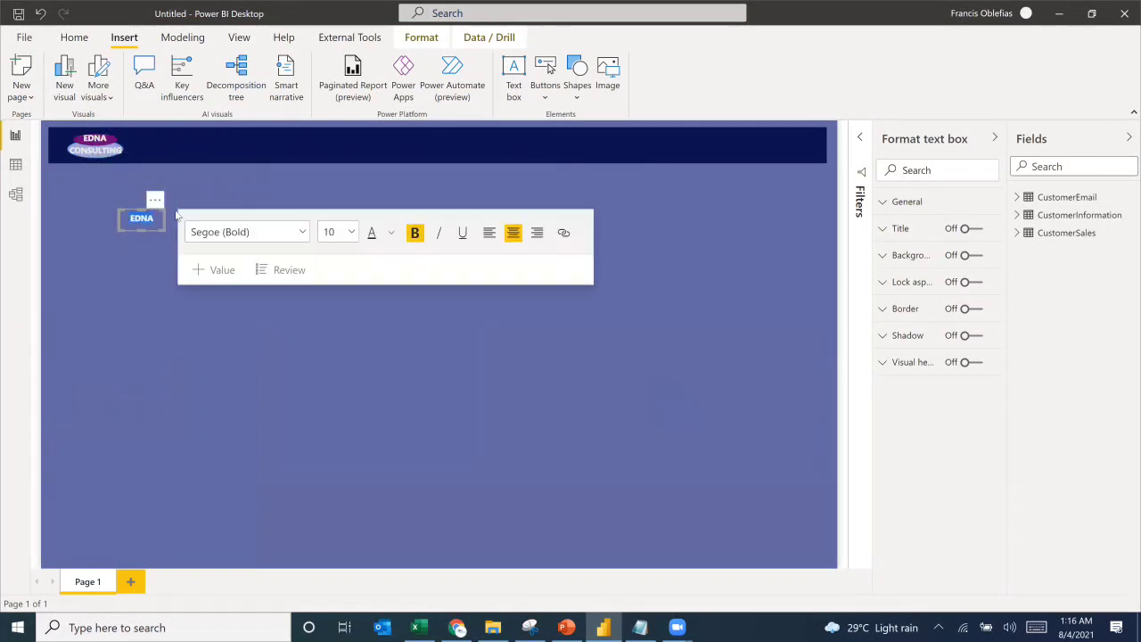
Step: Replace the copied text with CUSTOMER ENGAGEMENT ANALYTICS and enlarge the box so the title fits on one line
{"action": "key", "text": "ctrl+a"}
{"action": "type", "text": "CUSTOMER"}
{"action": "type", "text": " ENGAGEM"}
{"action": "type", "text": "NALYTICS"}
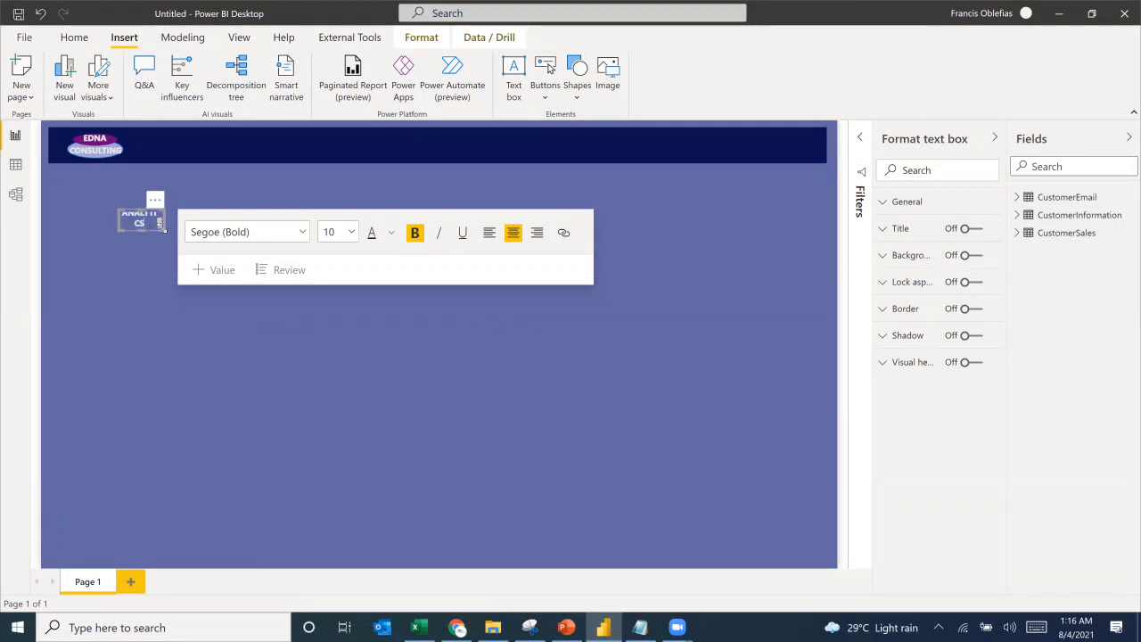
{"action": "left_click_drag", "start_coordinate": [161, 228], "coordinate": [339, 247]}
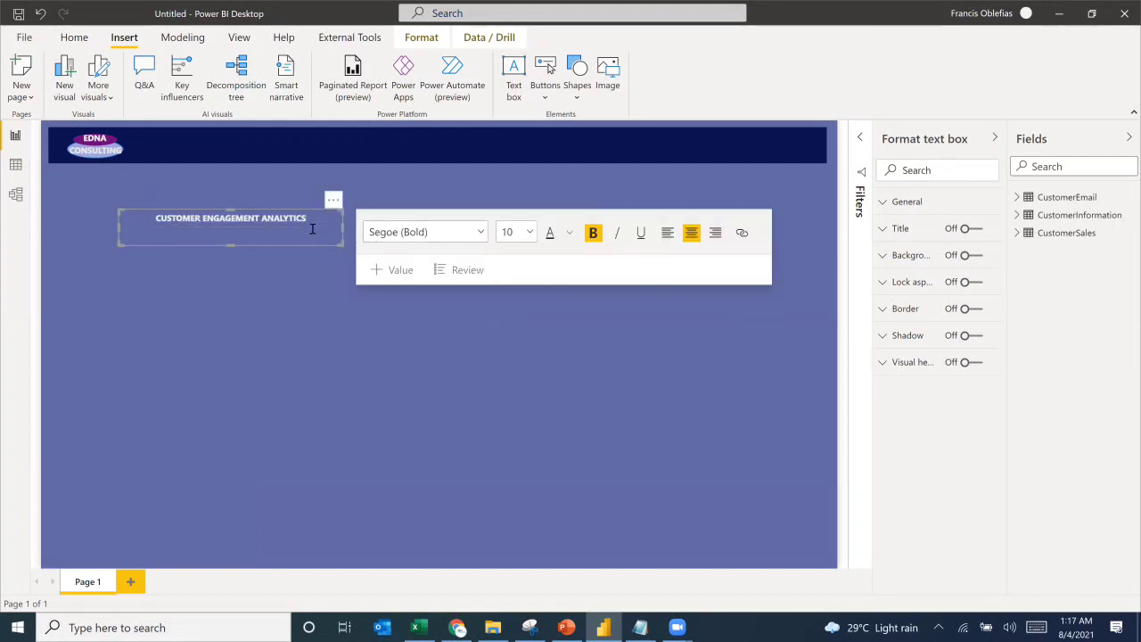
Step: Set the title's font size to 24, widen its box to fit, and move it into the header bar beside the logo
{"action": "key", "text": "ctrl+a"}
{"action": "left_click", "coordinate": [532, 232]}
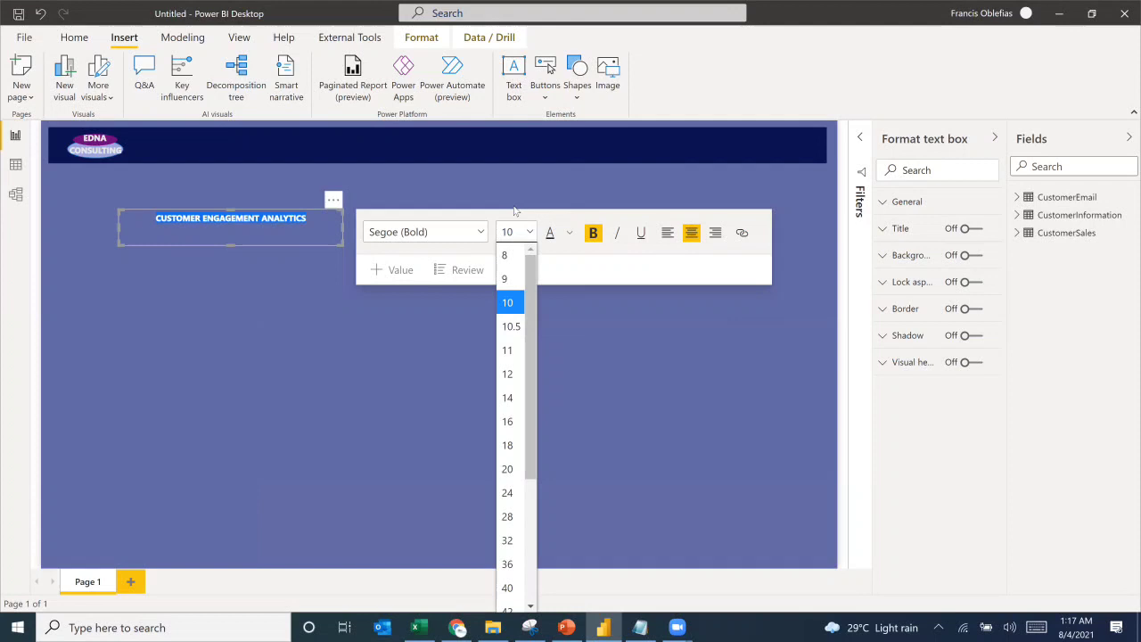
{"action": "left_click", "coordinate": [512, 494]}
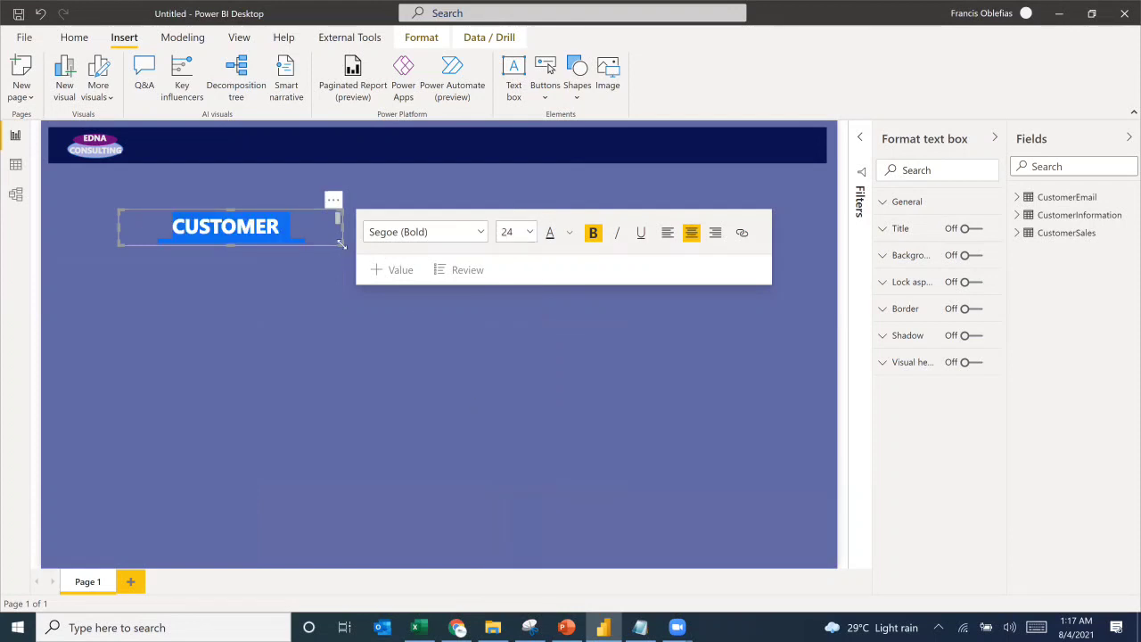
{"action": "left_click_drag", "start_coordinate": [340, 244], "coordinate": [477, 166]}
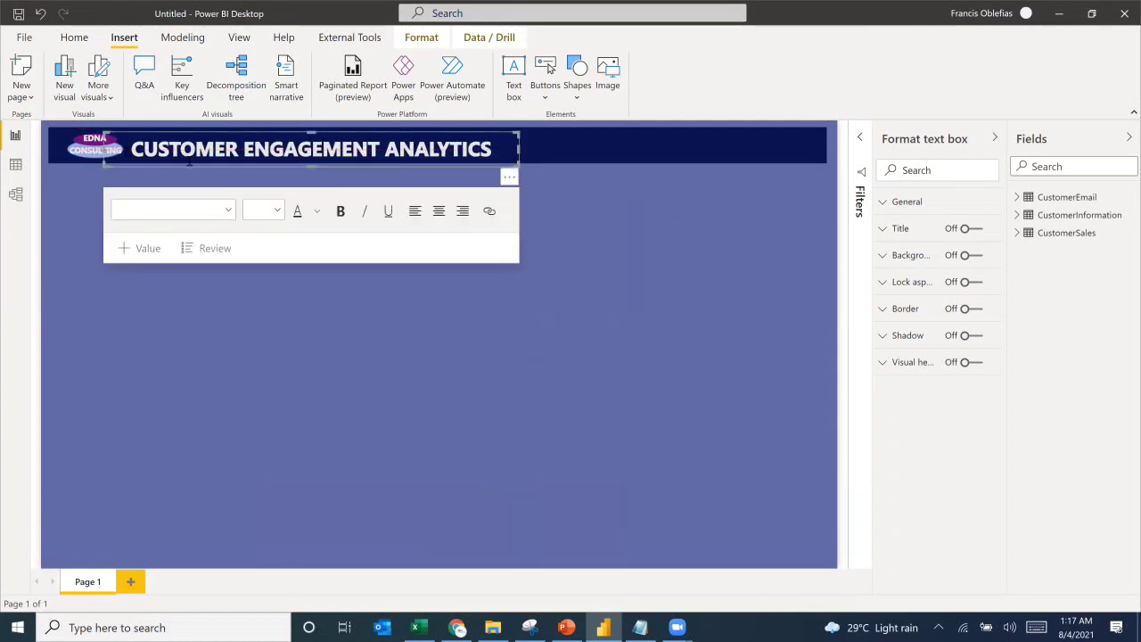
Step: Reduce the title's font size to 20 and narrow its text box to sit closer to the logo
{"action": "left_click", "coordinate": [278, 210]}
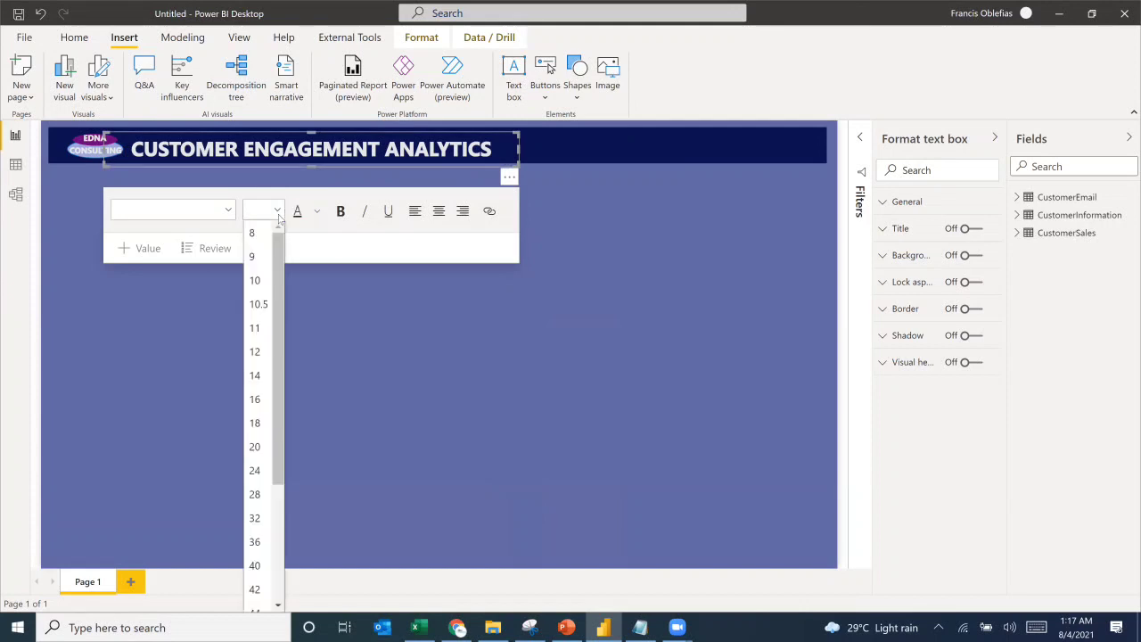
{"action": "left_click", "coordinate": [256, 447]}
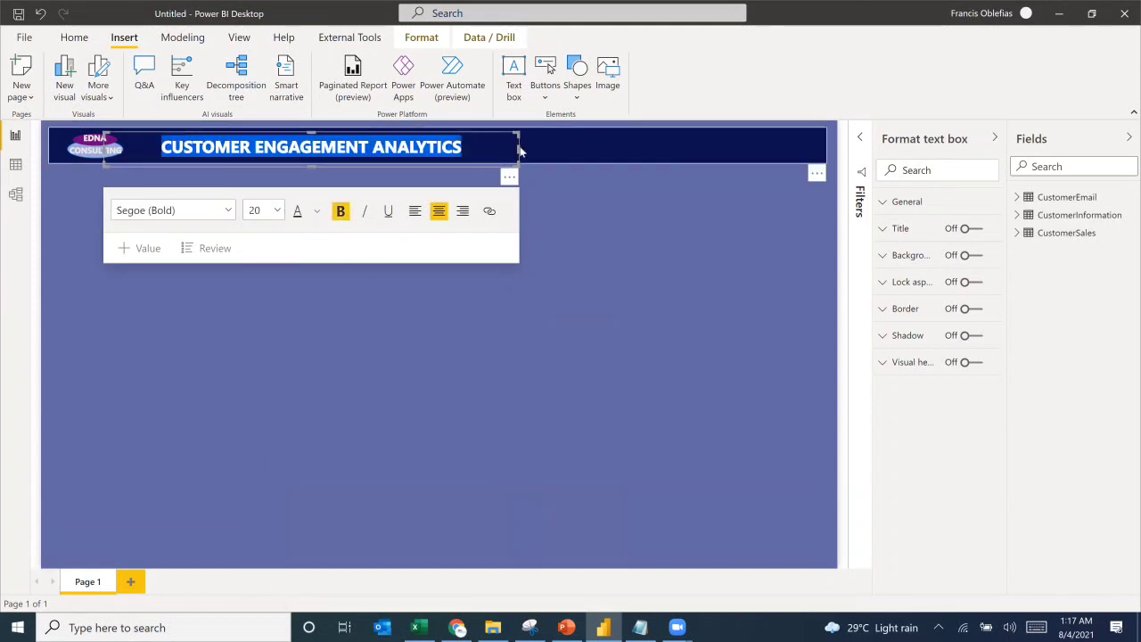
{"action": "left_click_drag", "start_coordinate": [521, 152], "coordinate": [463, 151]}
{"action": "left_click", "coordinate": [357, 147]}
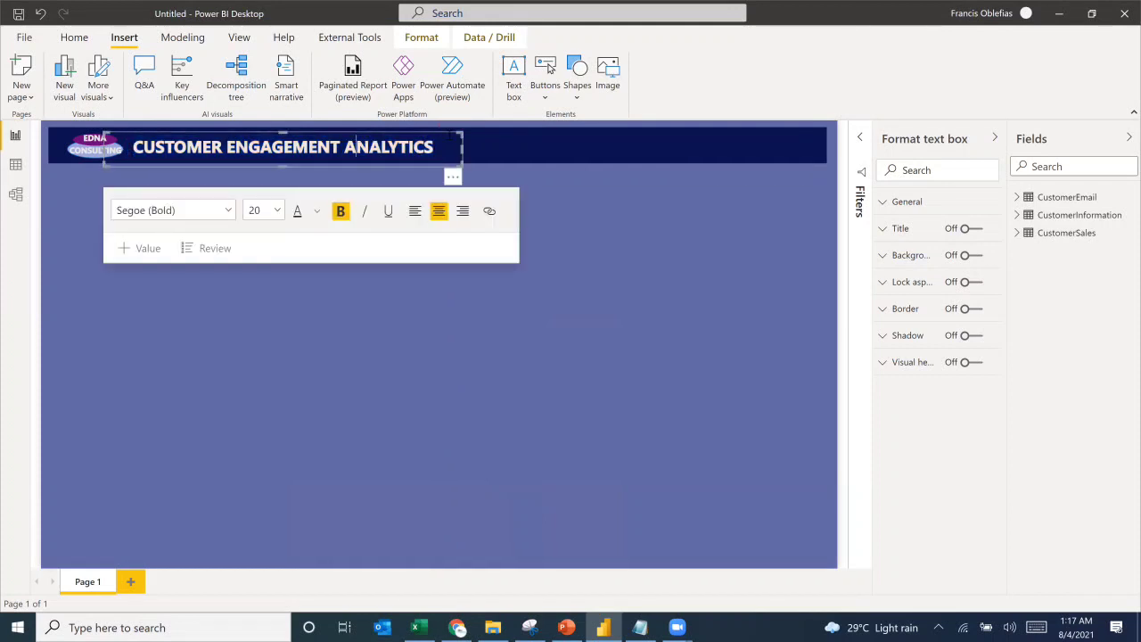
Step: Set the font size of the title's initial letter C in CUSTOMER to 24
{"action": "key", "text": "shift+Left"}
{"action": "left_click", "coordinate": [237, 147]}
{"action": "key", "text": "shift+Left"}
{"action": "left_click", "coordinate": [143, 147]}
{"action": "key", "text": "shift+Left"}
{"action": "left_click", "coordinate": [237, 147]}
{"action": "key", "text": "shift+Left"}
{"action": "left_click", "coordinate": [143, 148]}
{"action": "key", "text": "shift+Left"}
{"action": "left_click", "coordinate": [277, 210]}
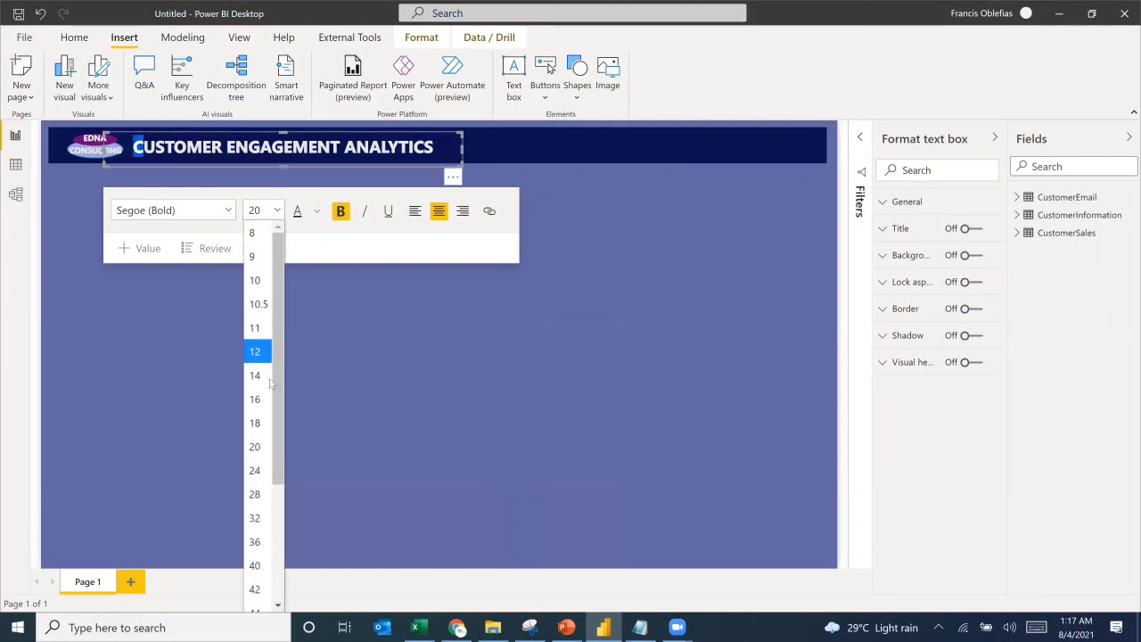
{"action": "left_click", "coordinate": [257, 473]}
Step: Set the initial letters E in ENGAGEMENT and A in ANALYTICS to font size 24
{"action": "left_click", "coordinate": [235, 149]}
{"action": "key", "text": "shift+Left"}
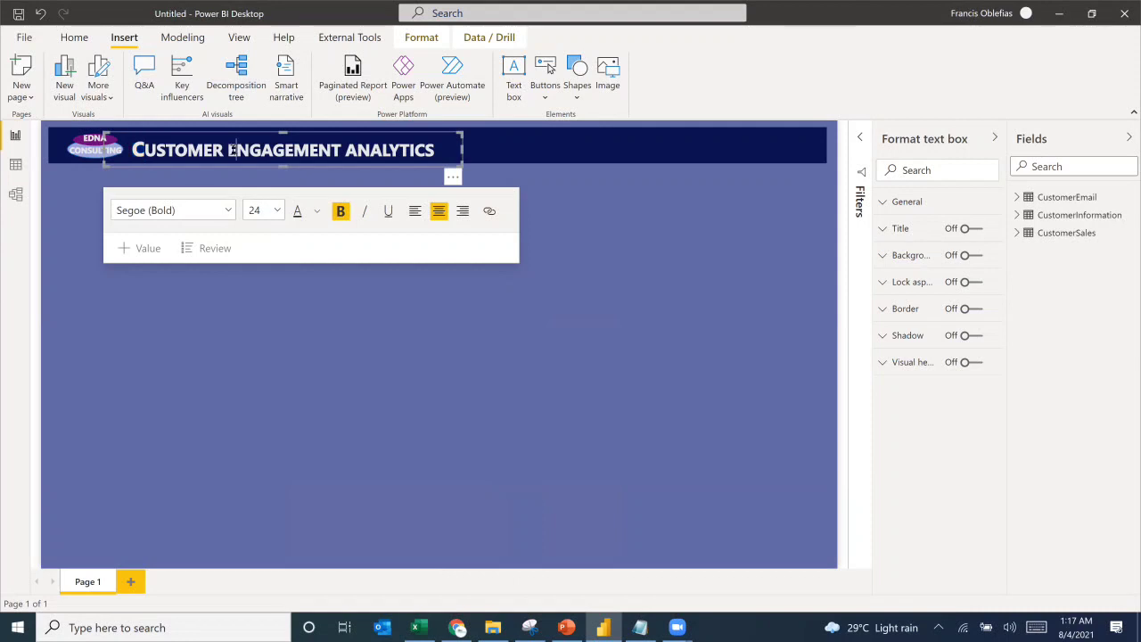
{"action": "left_click", "coordinate": [278, 216]}
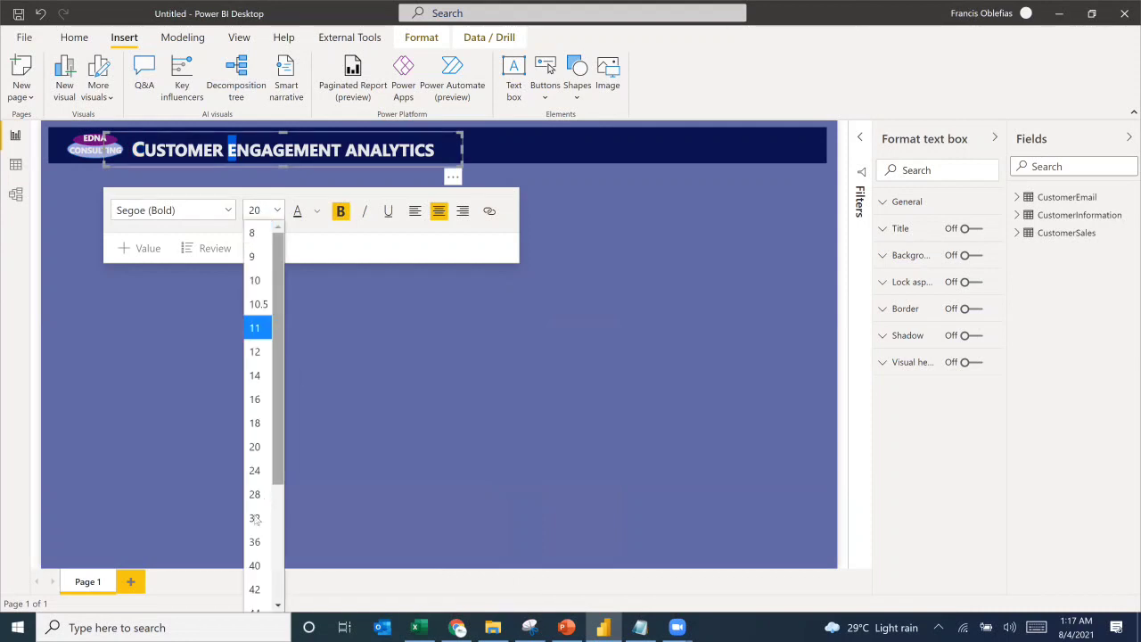
{"action": "left_click", "coordinate": [257, 469]}
{"action": "left_click", "coordinate": [355, 150]}
{"action": "key", "text": "shift+Left"}
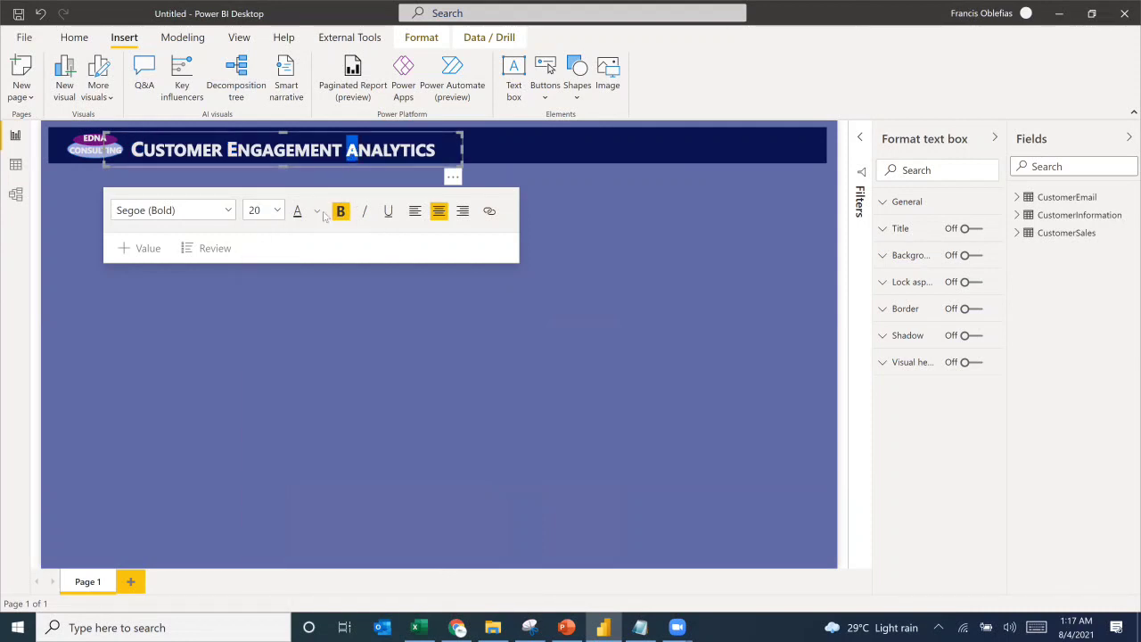
{"action": "left_click", "coordinate": [281, 211]}
{"action": "left_click", "coordinate": [255, 470]}
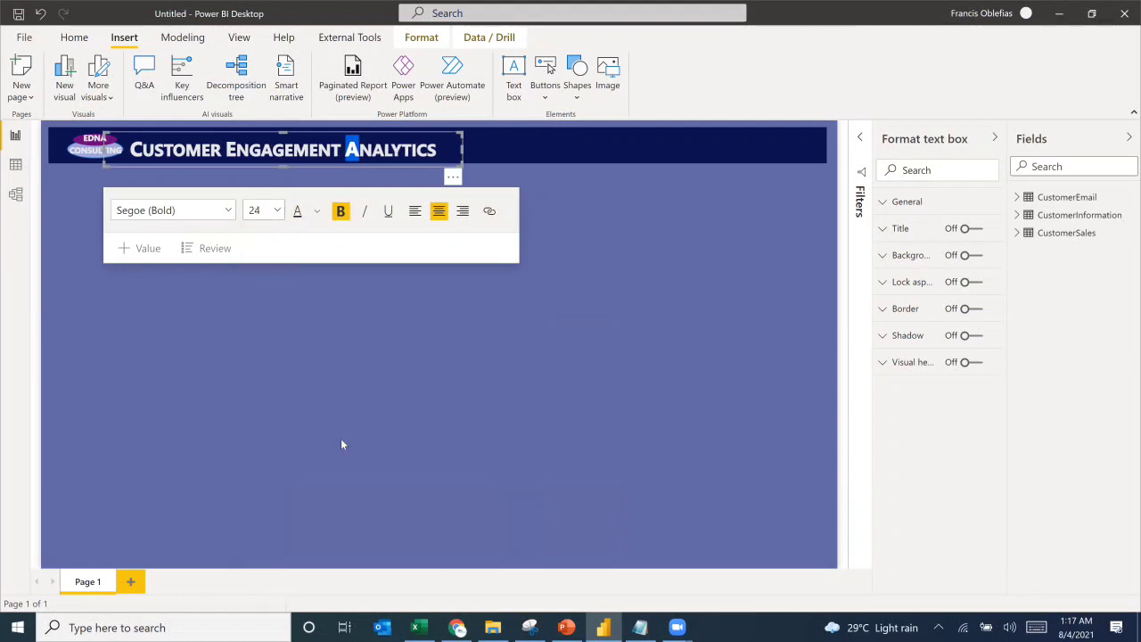
Step: Move the title text box up slightly to center the title vertically in the header bar, and deselect it
{"action": "left_click", "coordinate": [397, 164]}
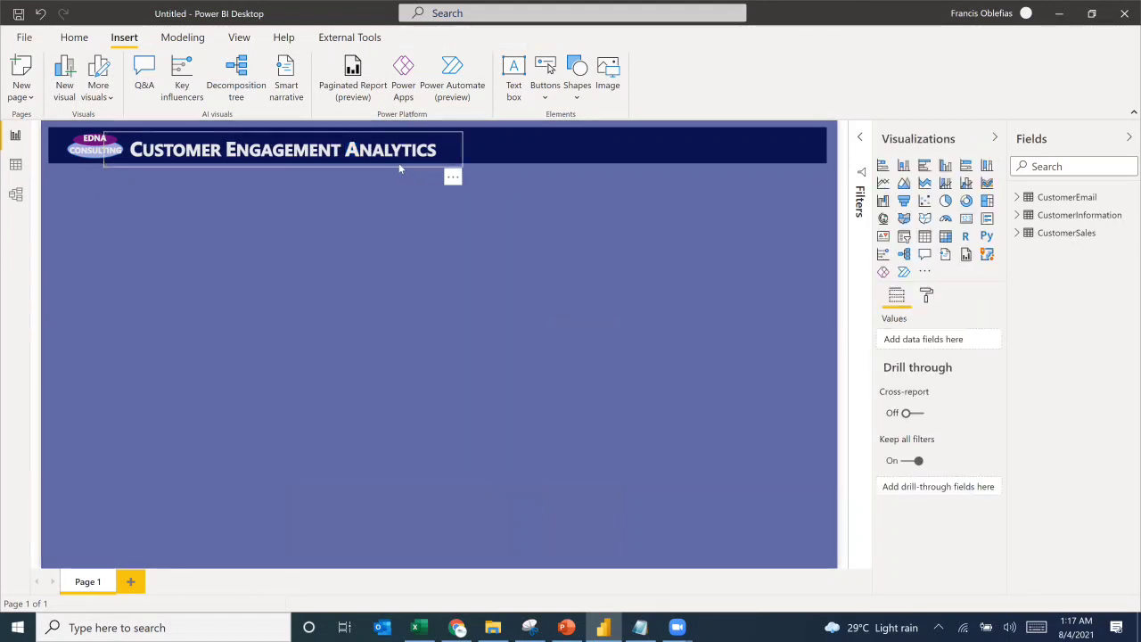
{"action": "left_click", "coordinate": [401, 163]}
{"action": "left_click_drag", "start_coordinate": [400, 162], "coordinate": [402, 163]}
{"action": "left_click", "coordinate": [465, 330]}
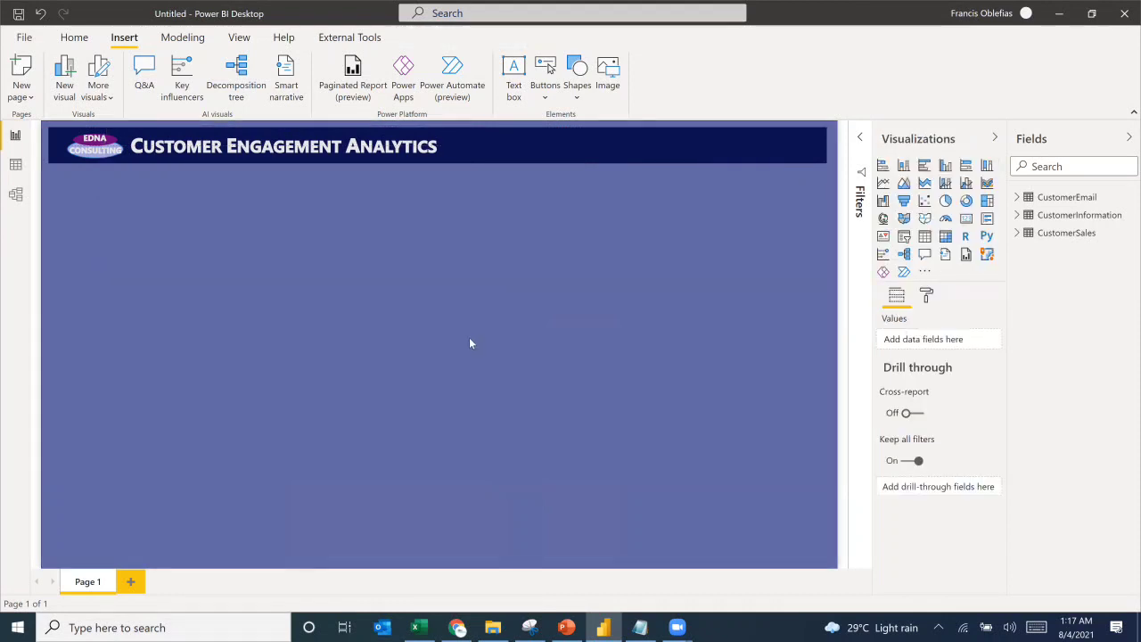
Step: Check the card design in PowerPoint, return to Power BI, and insert a rectangle shape with rounded top corners
{"action": "key", "text": "alt+Tab"}
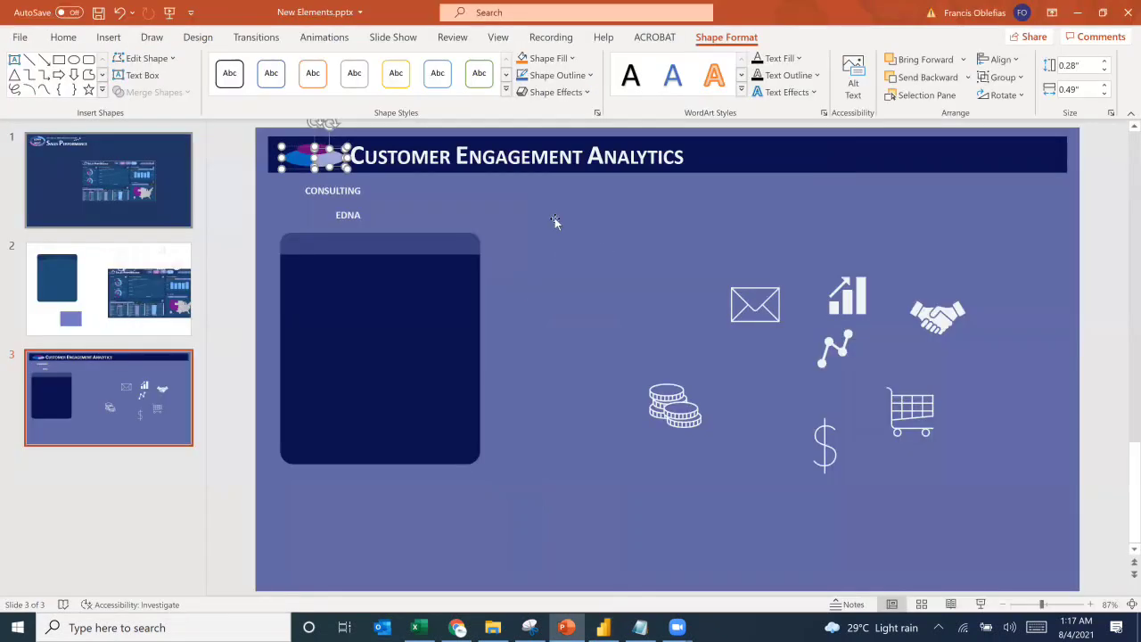
{"action": "key", "text": "alt+Tab"}
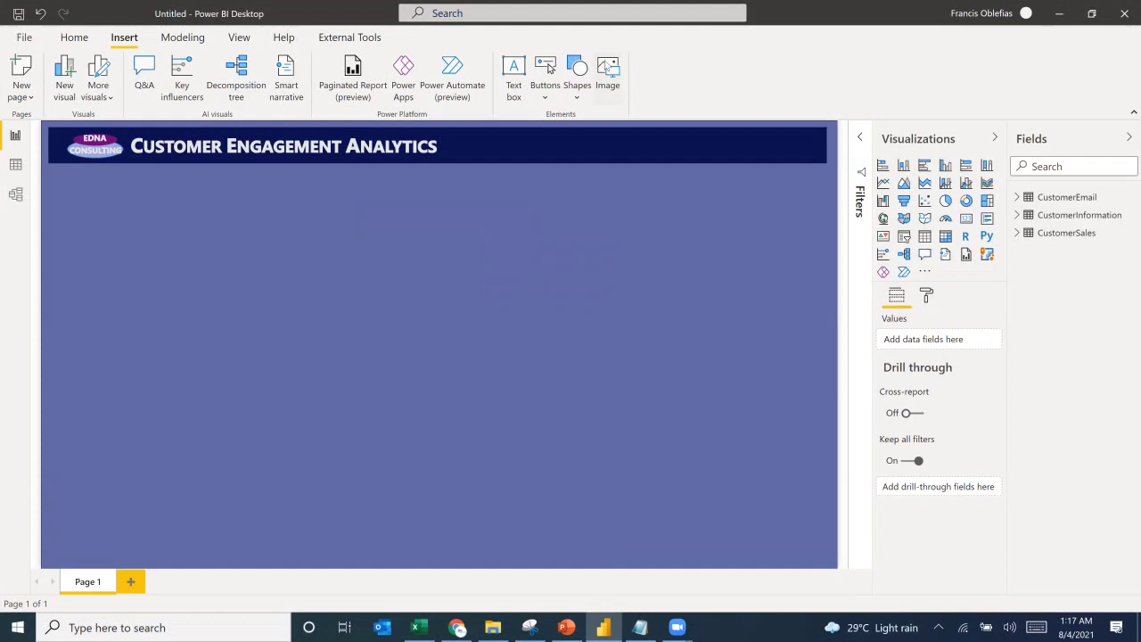
{"action": "left_click", "coordinate": [571, 99]}
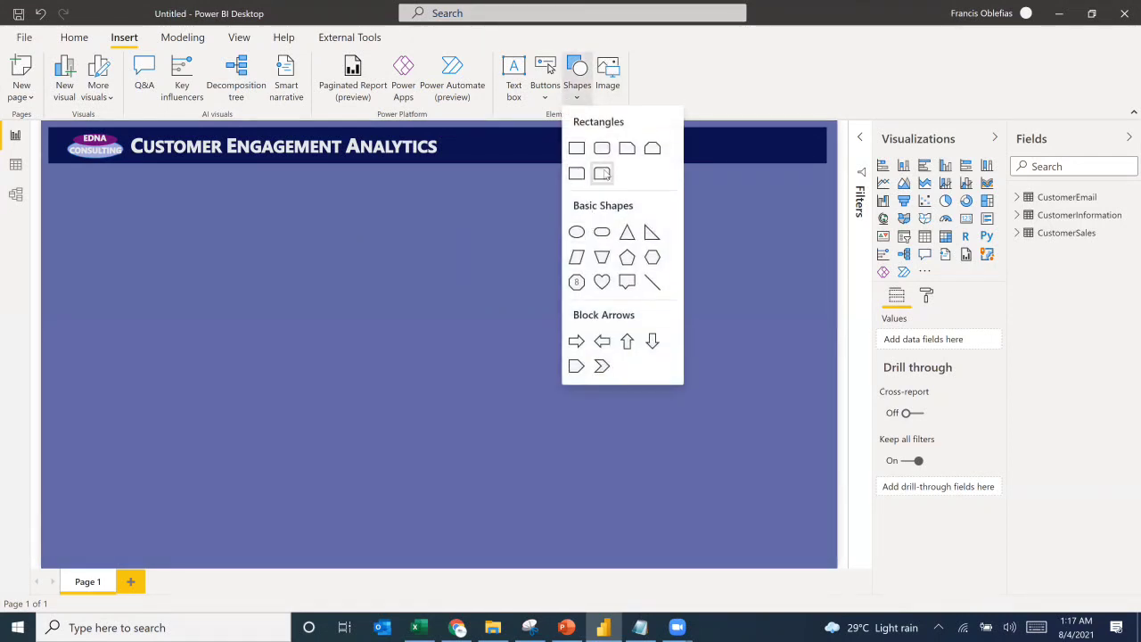
{"action": "left_click", "coordinate": [602, 173]}
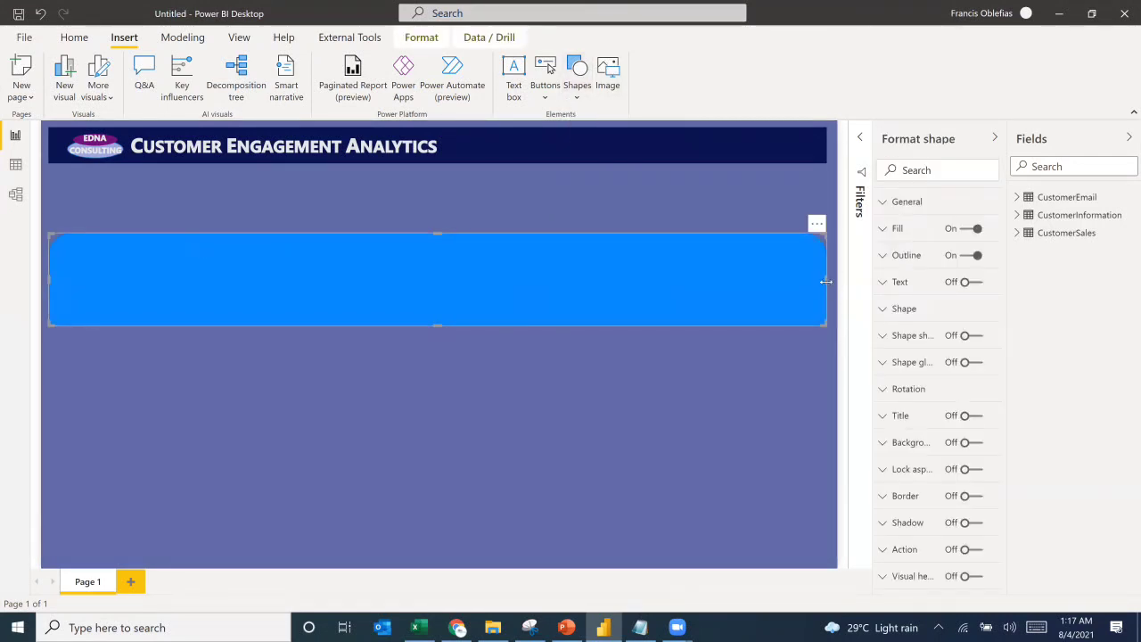
Step: Shrink the new shape to a short, thin bar and move it just below the header bar at the page's left edge
{"action": "left_click_drag", "start_coordinate": [827, 282], "coordinate": [290, 288]}
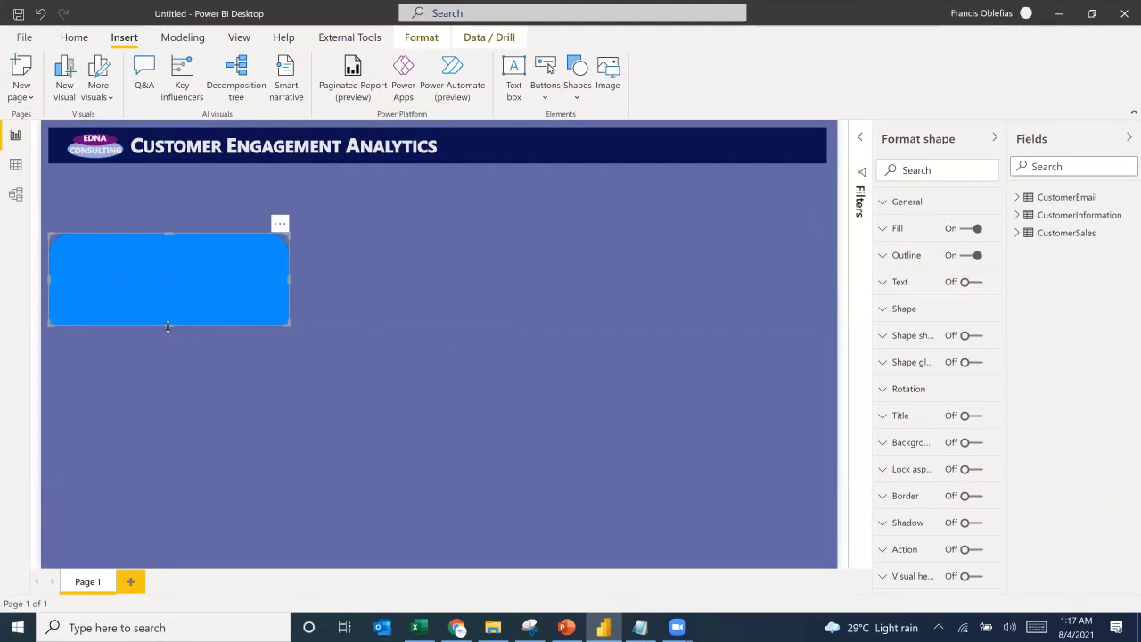
{"action": "left_click_drag", "start_coordinate": [168, 326], "coordinate": [166, 260]}
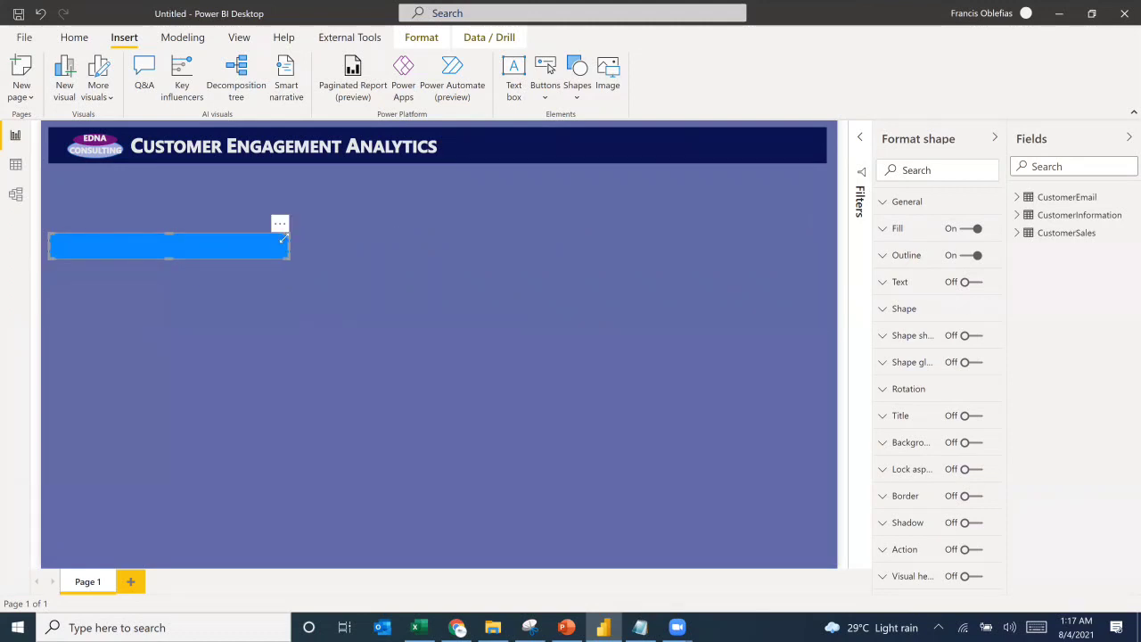
{"action": "left_click_drag", "start_coordinate": [243, 249], "coordinate": [206, 189]}
{"action": "left_click", "coordinate": [275, 319]}
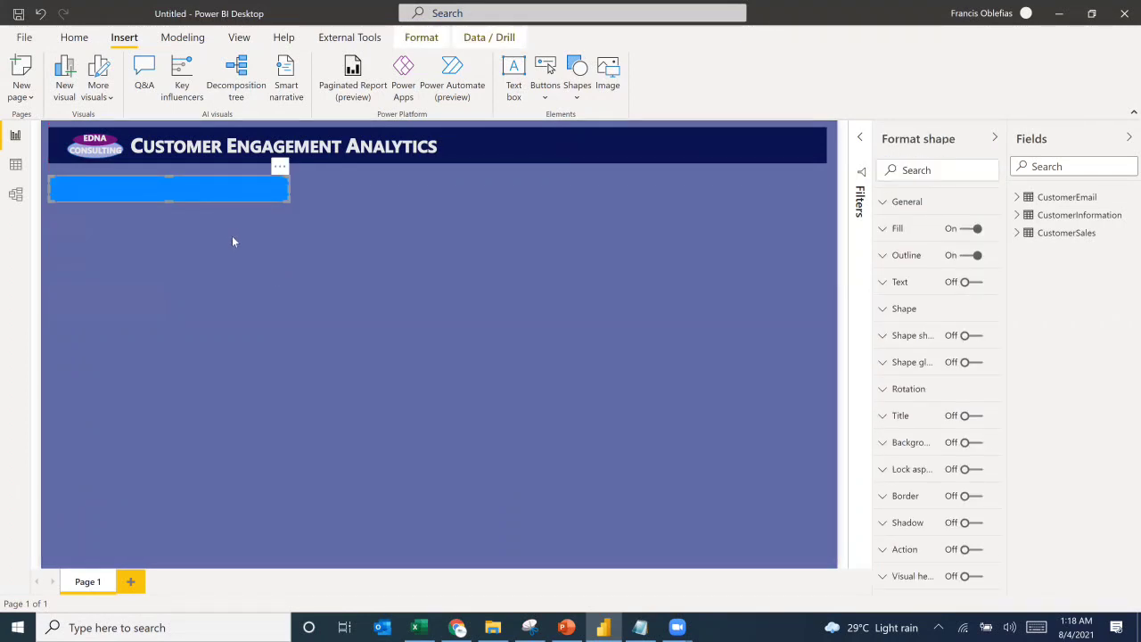
{"action": "left_click_drag", "start_coordinate": [286, 191], "coordinate": [230, 189]}
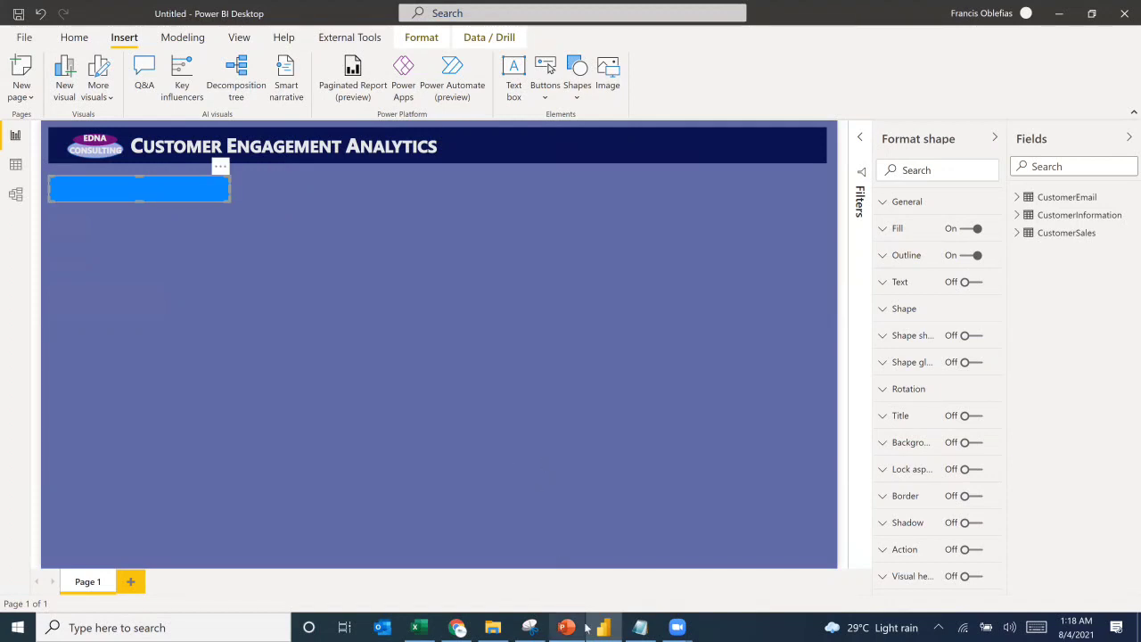
Step: Switch to the browser's reference dashboard and save its Snipping Tool capture as a JPEG named Dashboard in the 4 - Customer Insight Elements folder
{"action": "left_click", "coordinate": [457, 628]}
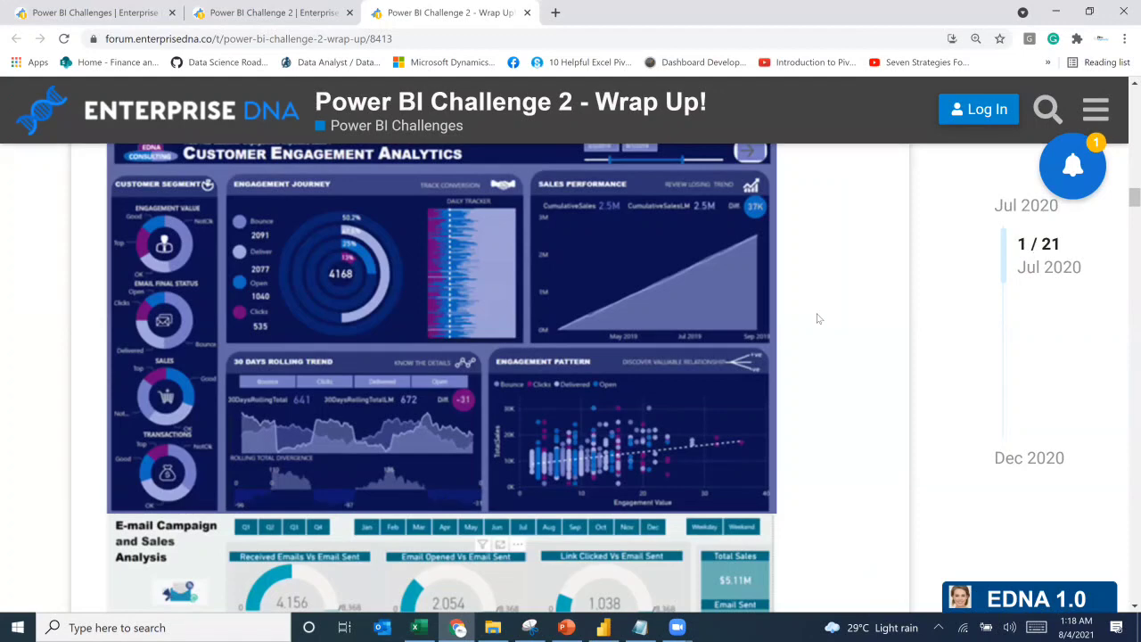
{"action": "scroll", "coordinate": [819, 319], "scroll_direction": "up", "scroll_amount": 1}
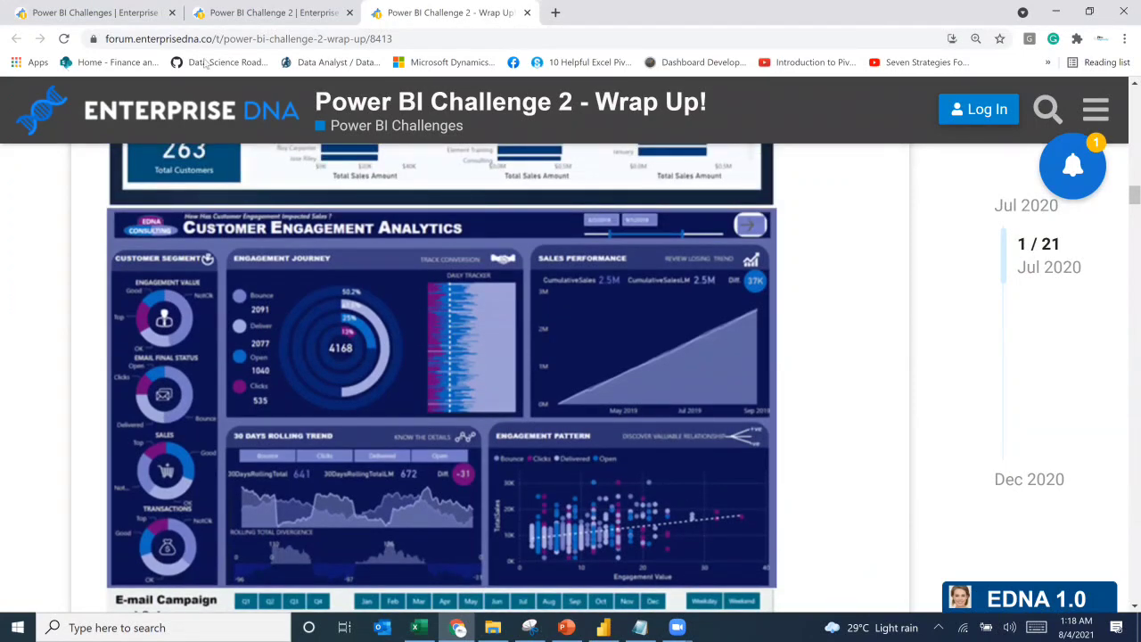
{"action": "key", "text": "ctrl+s"}
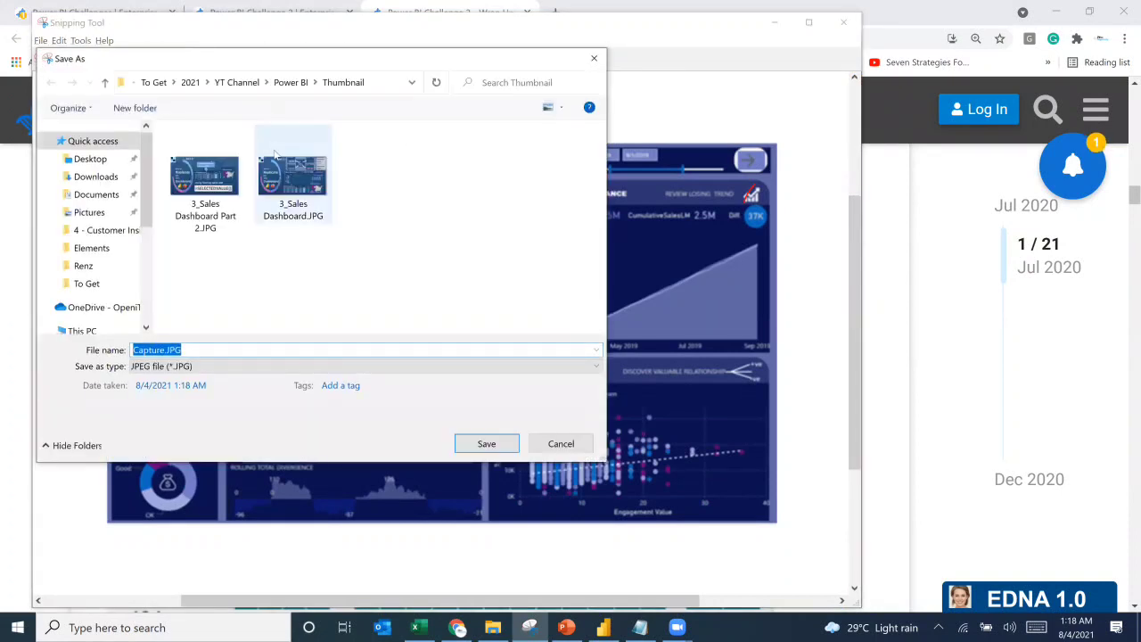
{"action": "left_click", "coordinate": [286, 82]}
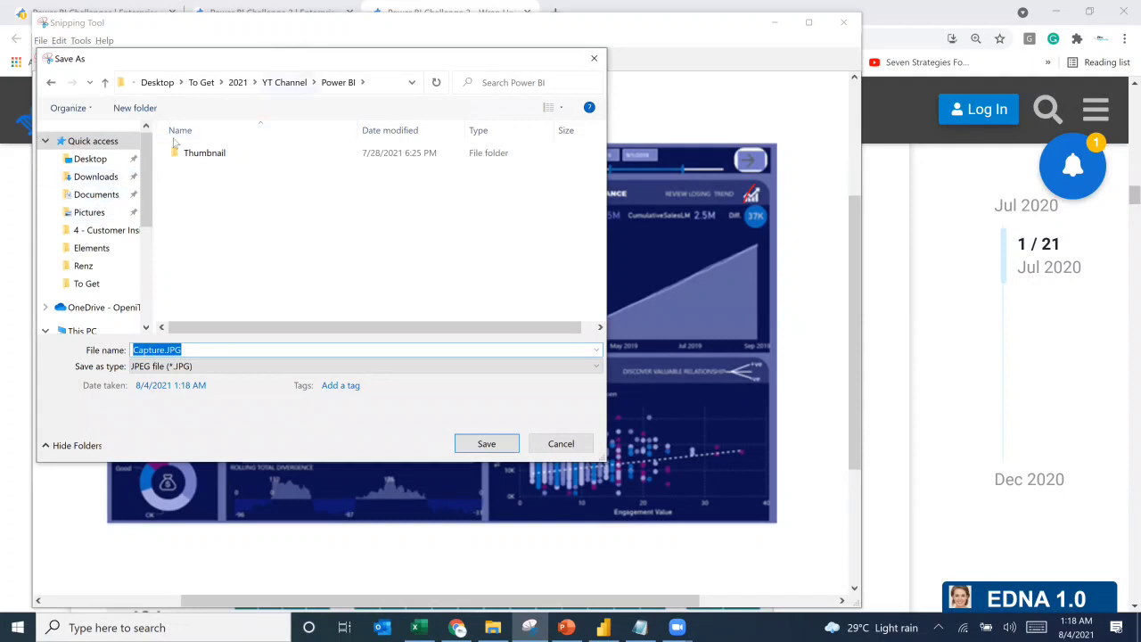
{"action": "left_click", "coordinate": [113, 233]}
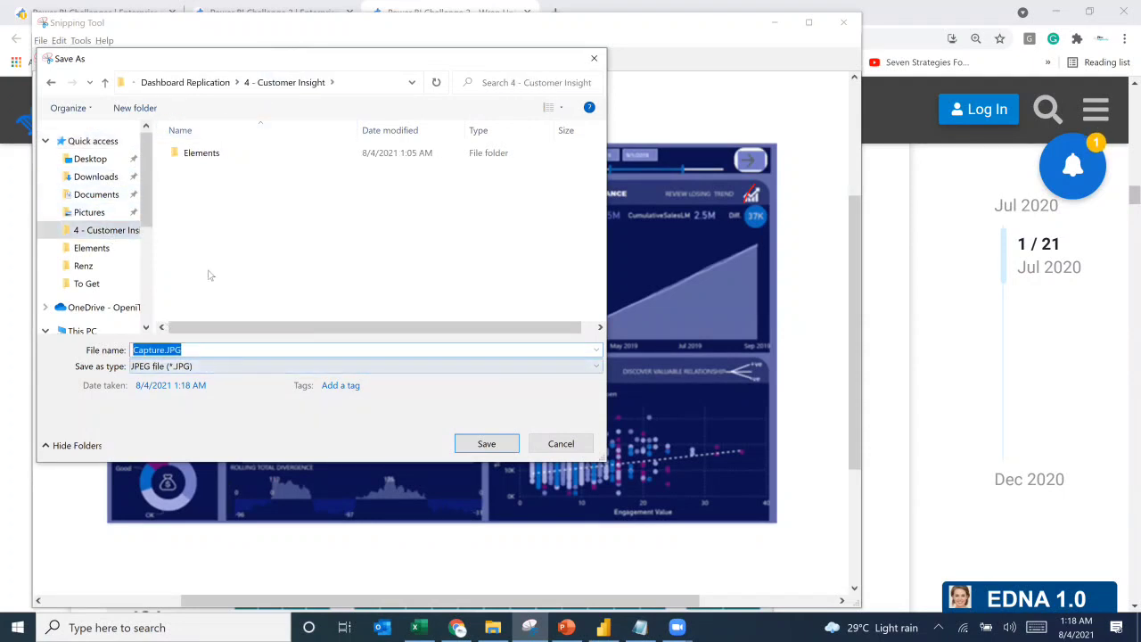
{"action": "double_click", "coordinate": [198, 155]}
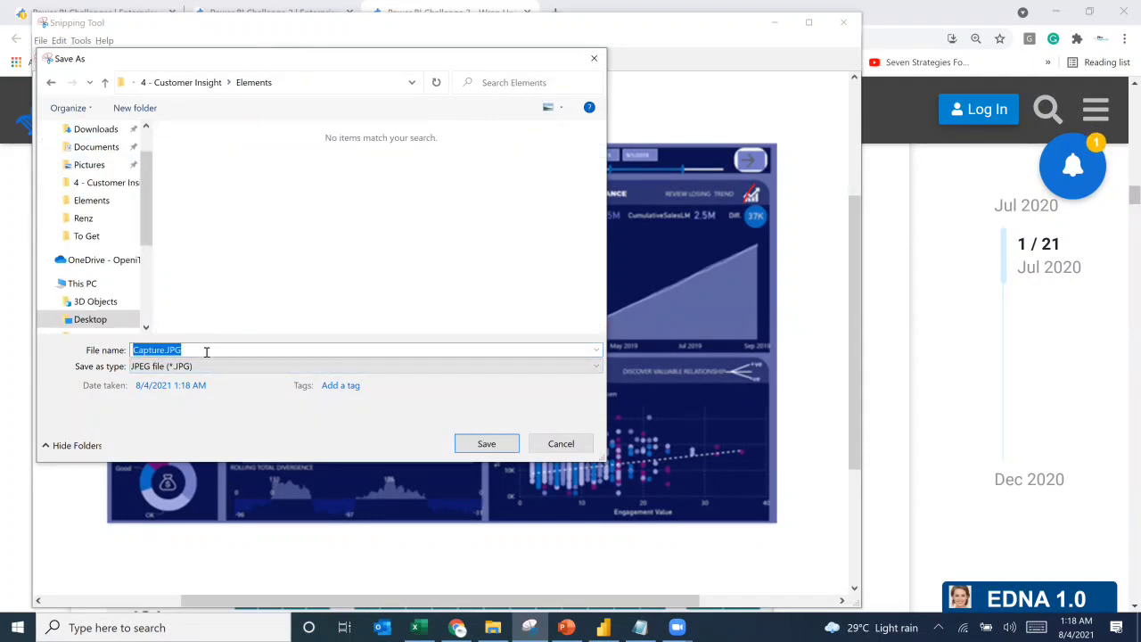
{"action": "type", "text": "Dashboard"}
{"action": "key", "text": "Return"}
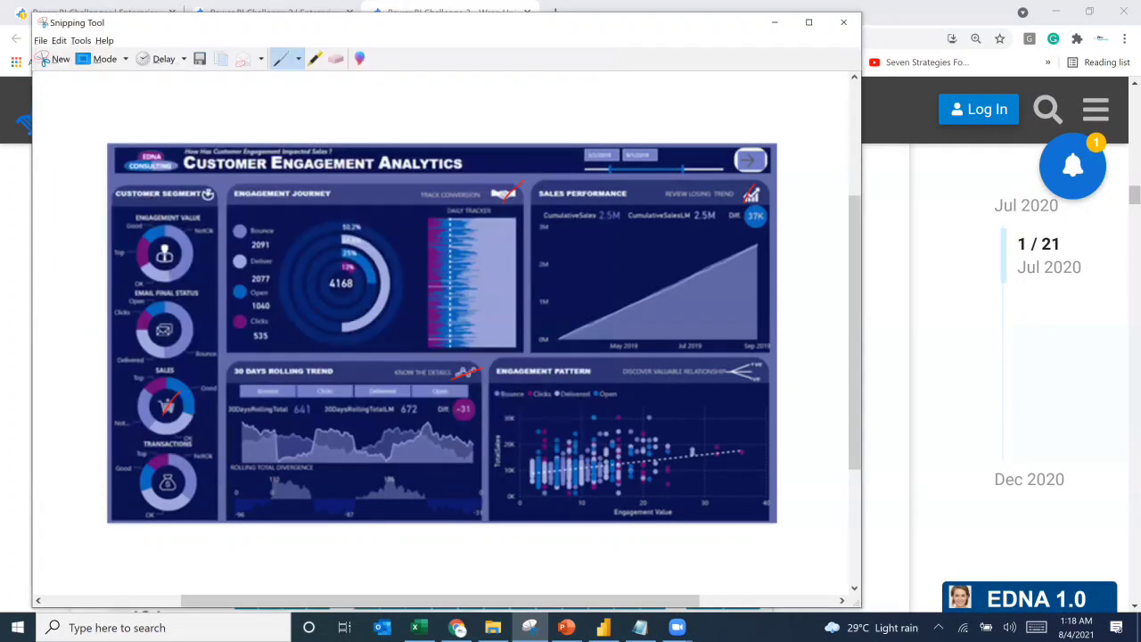
{"action": "left_click", "coordinate": [904, 6]}
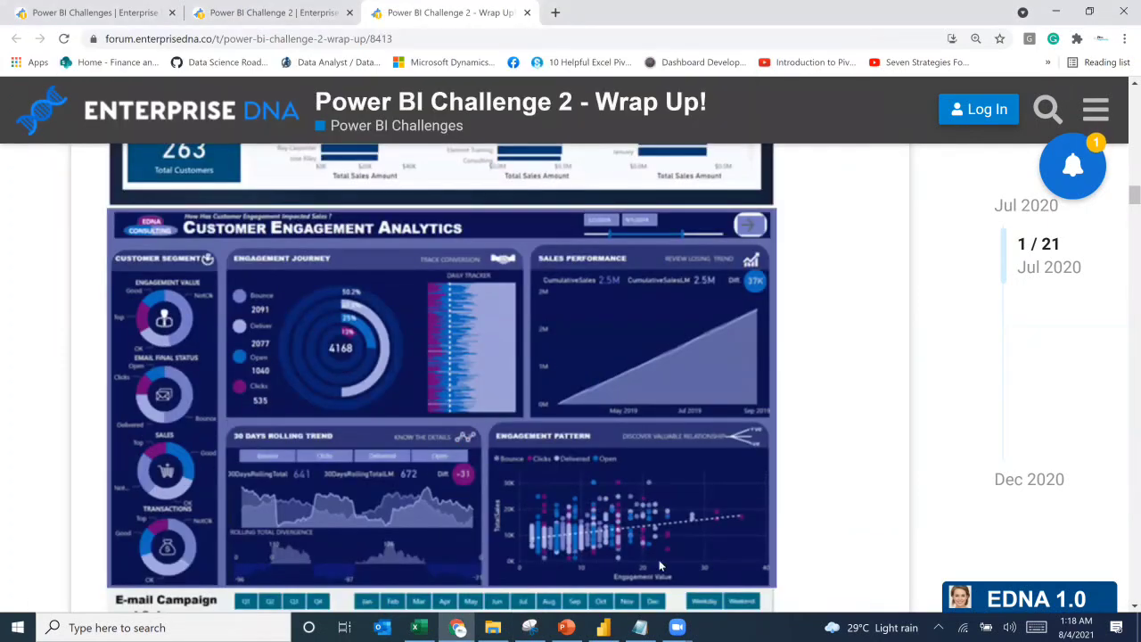
Step: Return to Power BI and insert the saved Dashboard image from the Elements folder onto the page
{"action": "key", "text": "alt+Tab"}
{"action": "left_click", "coordinate": [613, 77]}
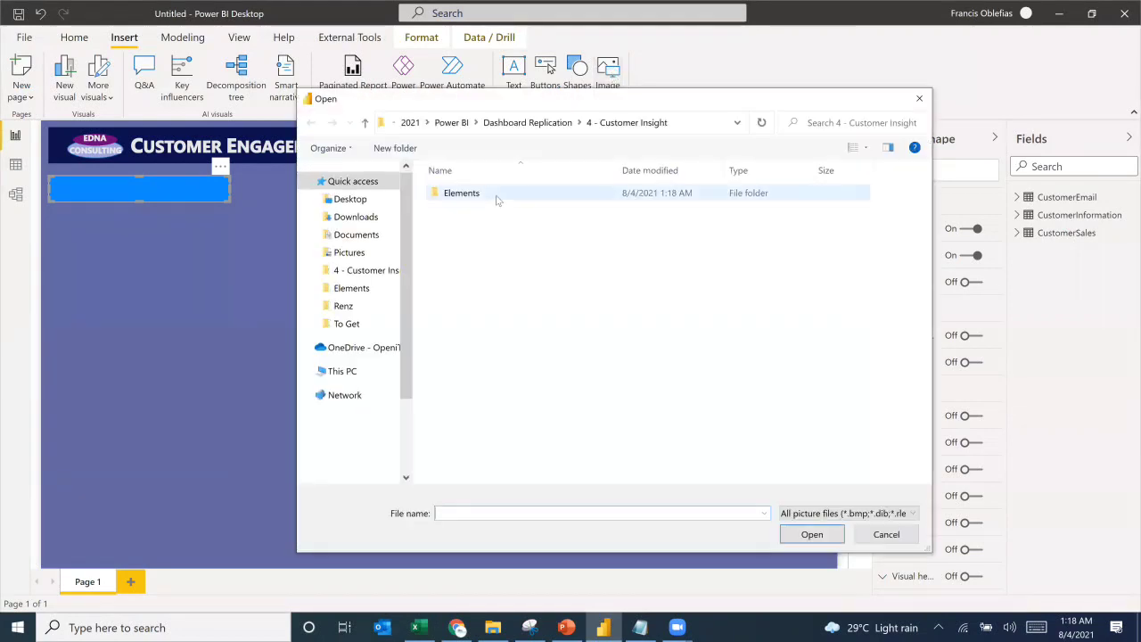
{"action": "double_click", "coordinate": [560, 193]}
{"action": "double_click", "coordinate": [559, 222]}
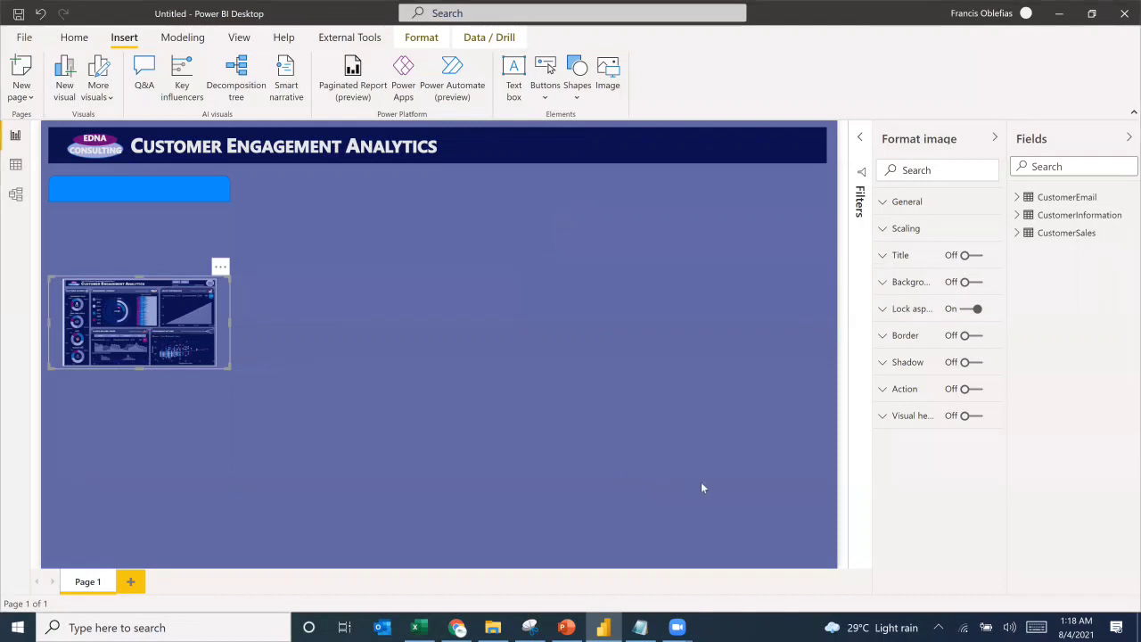
Step: Move the dashboard image to the page's lower-right corner and enlarge it to about half the page width as a reference
{"action": "left_click", "coordinate": [420, 457]}
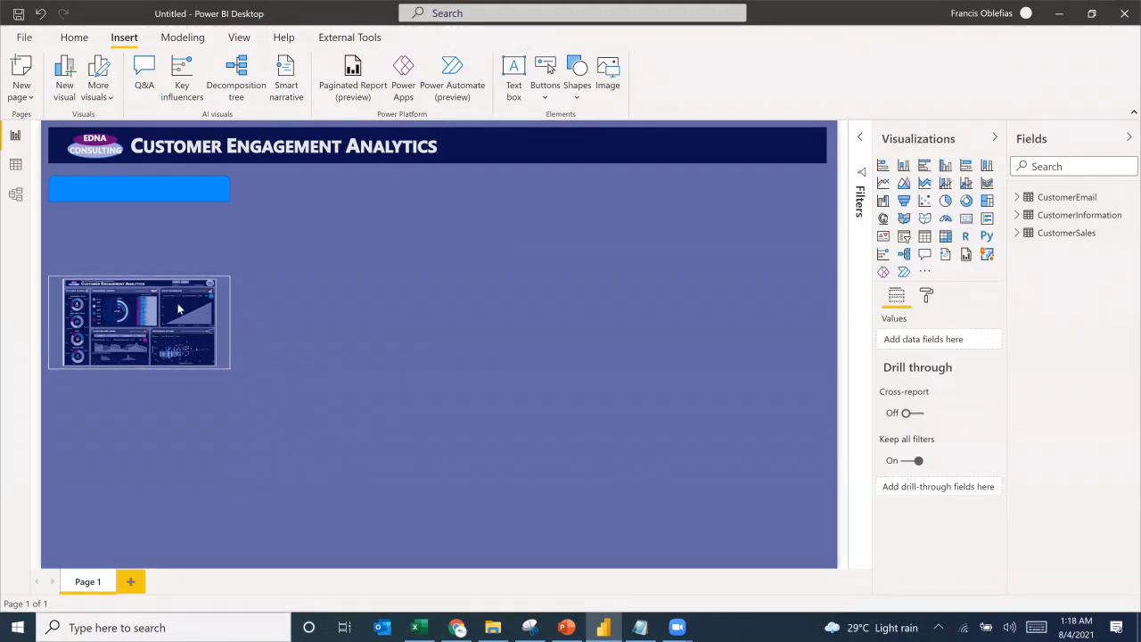
{"action": "left_click_drag", "start_coordinate": [178, 309], "coordinate": [608, 420]}
{"action": "left_click_drag", "start_coordinate": [528, 416], "coordinate": [721, 520]}
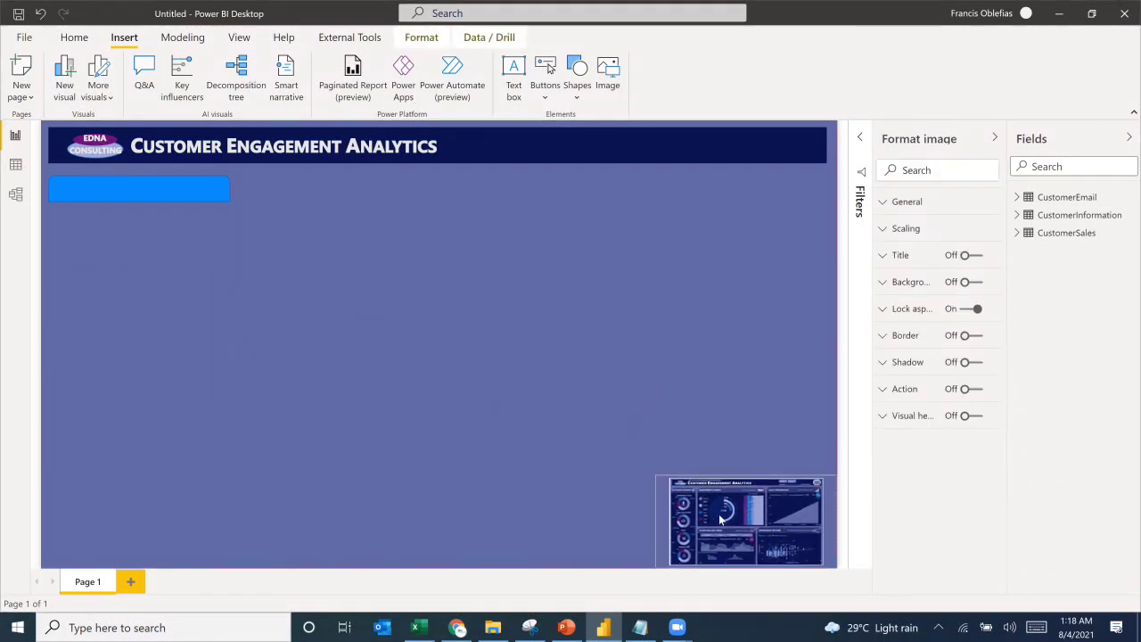
{"action": "left_click_drag", "start_coordinate": [652, 468], "coordinate": [456, 389]}
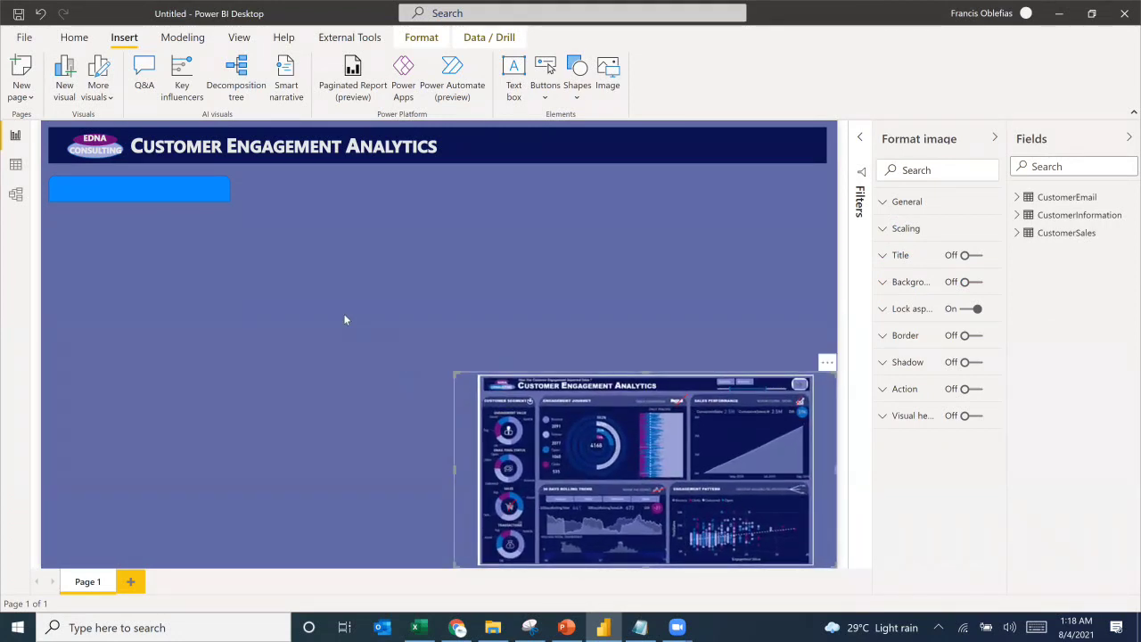
Step: Turn off the blue bar's outline and set its round edges to 5 px
{"action": "left_click", "coordinate": [193, 196]}
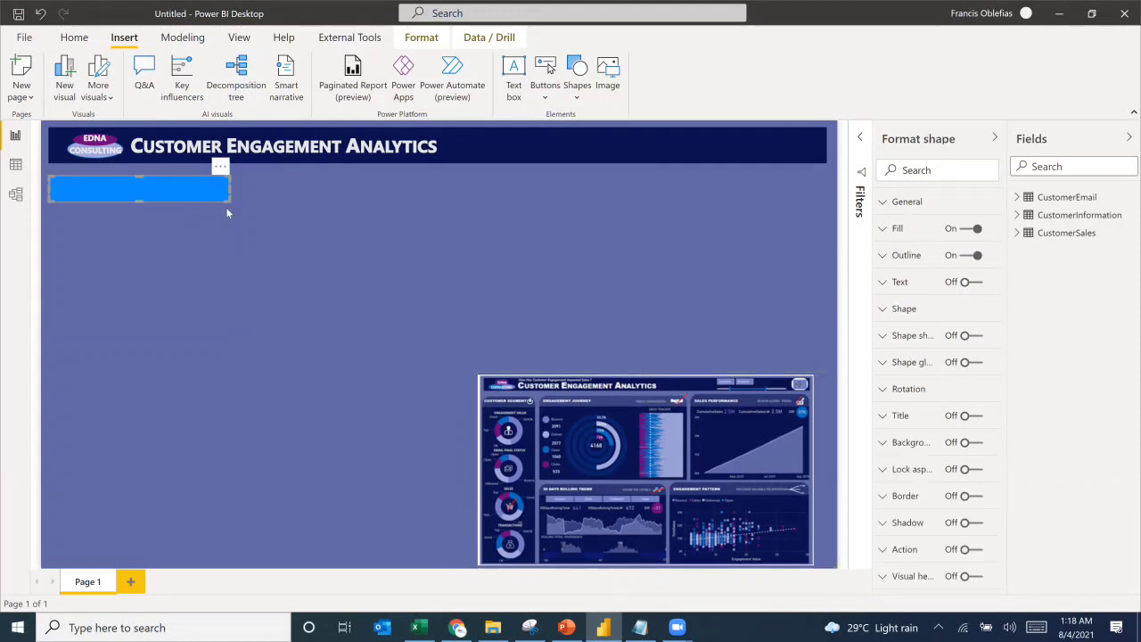
{"action": "left_click", "coordinate": [972, 255]}
{"action": "left_click", "coordinate": [885, 308]}
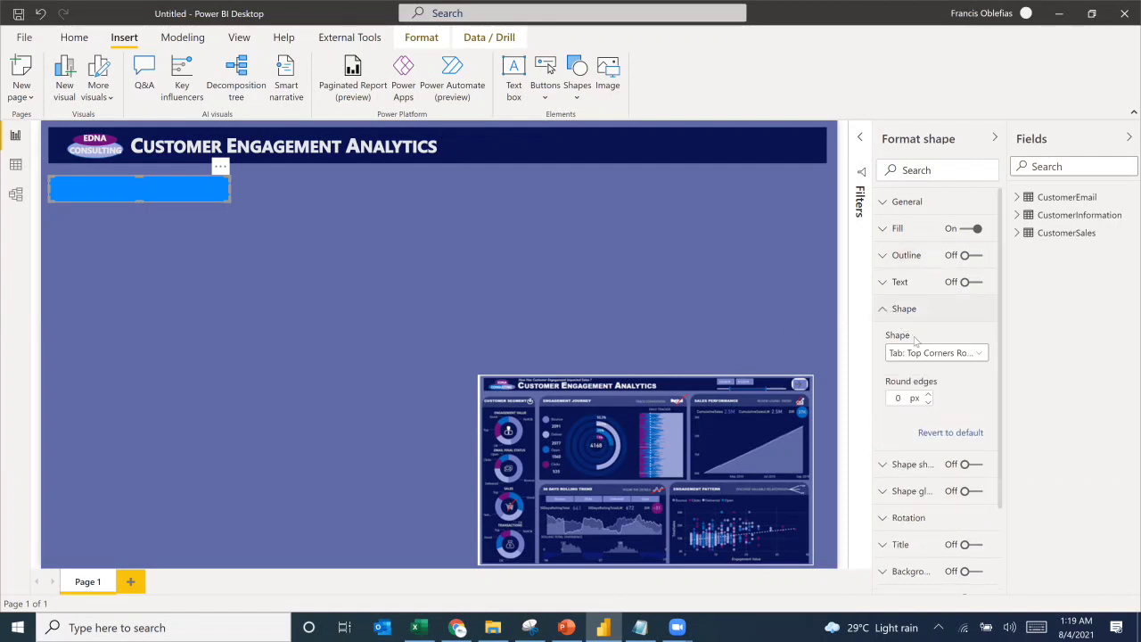
{"action": "left_click", "coordinate": [929, 394]}
{"action": "left_click", "coordinate": [928, 395]}
{"action": "left_click", "coordinate": [928, 394]}
{"action": "left_click", "coordinate": [226, 253]}
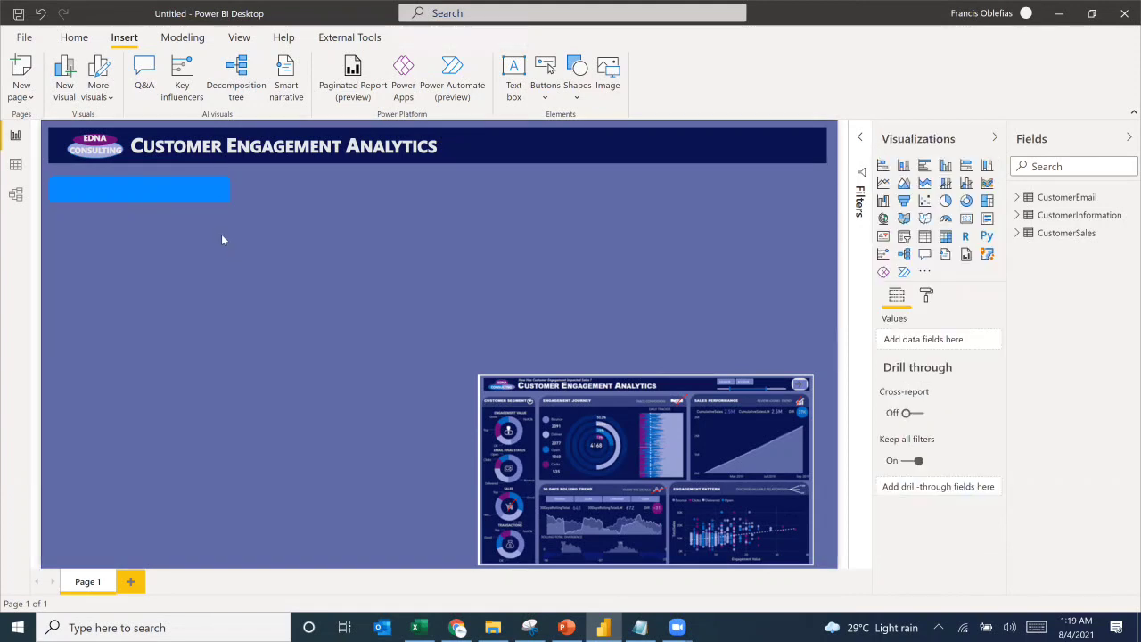
Step: Review the blue bar's shape settings and the list of available shape types
{"action": "left_click", "coordinate": [183, 194]}
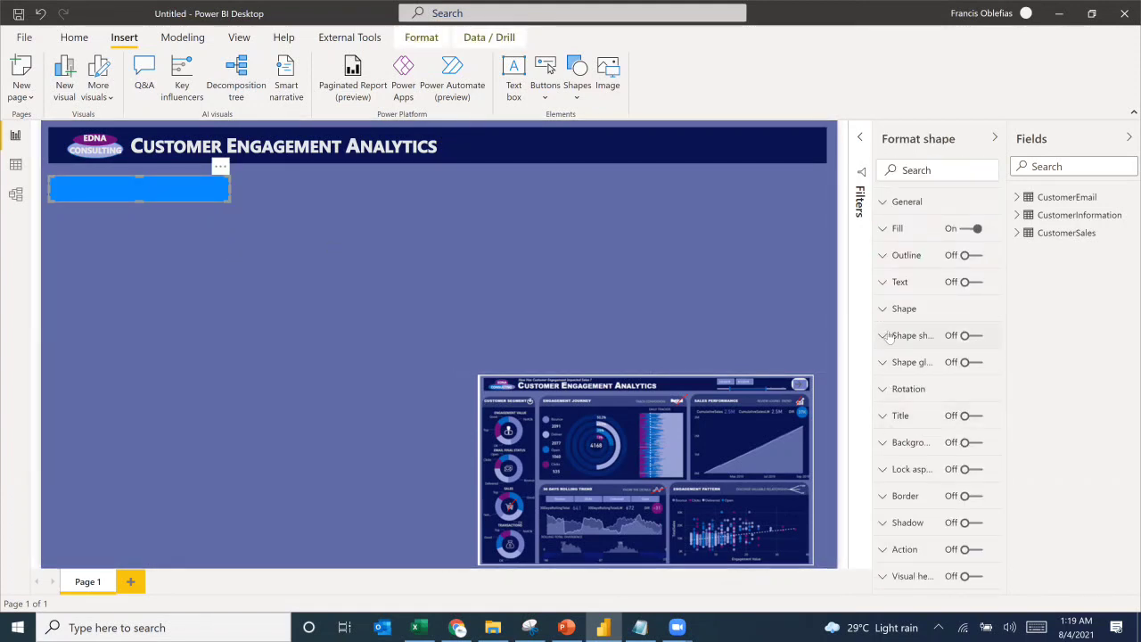
{"action": "left_click", "coordinate": [887, 336]}
{"action": "left_click", "coordinate": [889, 335]}
{"action": "left_click", "coordinate": [901, 309]}
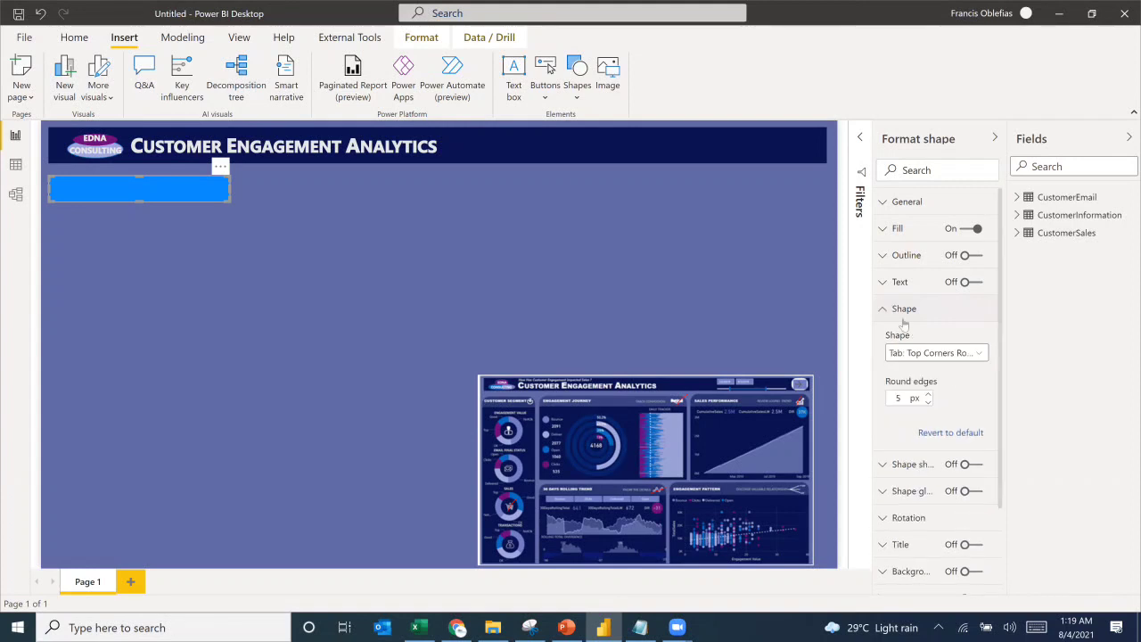
{"action": "left_click", "coordinate": [960, 354]}
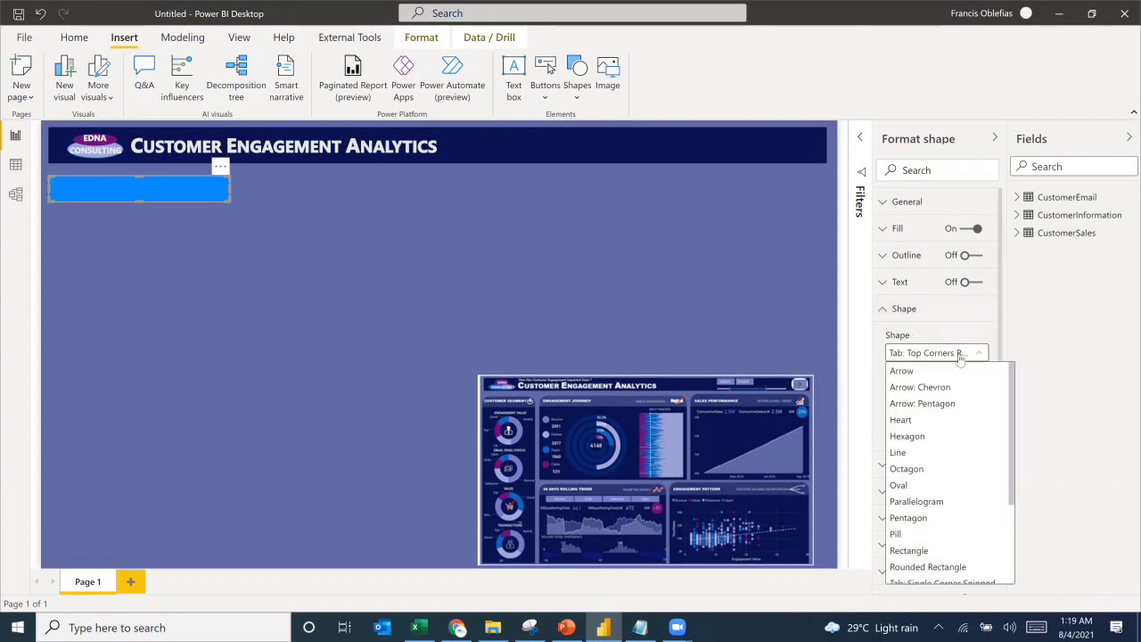
{"action": "left_click", "coordinate": [960, 354]}
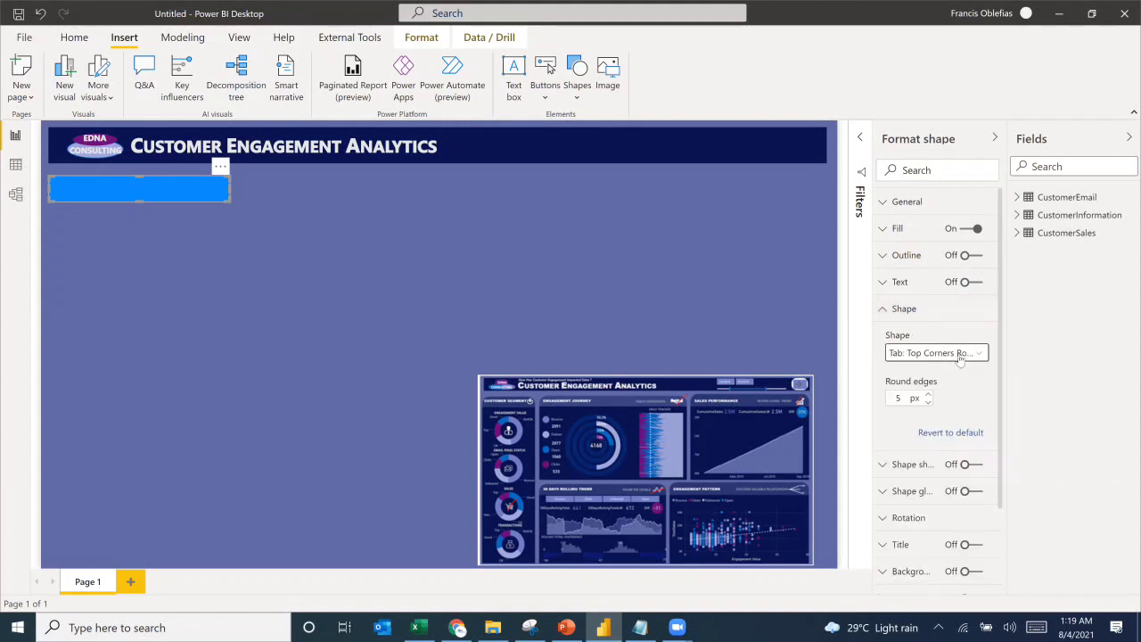
Step: Set the blue bar's round edges to 10 px and deselect it to preview the corners
{"action": "double_click", "coordinate": [898, 397]}
{"action": "type", "text": "10"}
{"action": "left_click", "coordinate": [362, 311]}
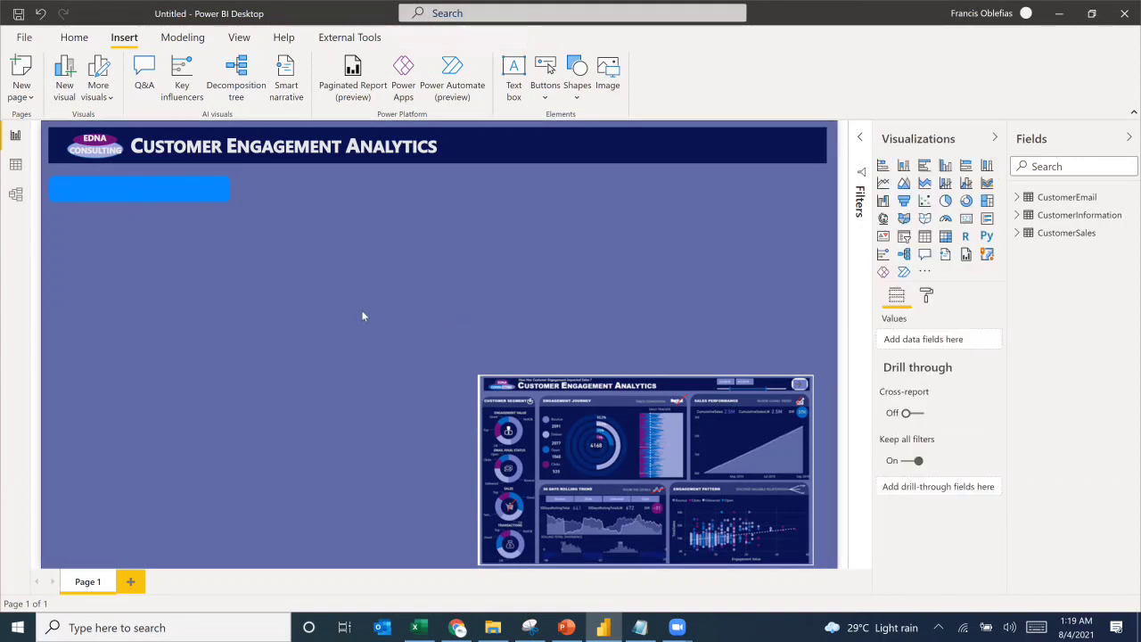
Step: Set the blue bar's round edges to 0 px, keeping the Tab: Top Corners Rounded shape
{"action": "left_click", "coordinate": [148, 196]}
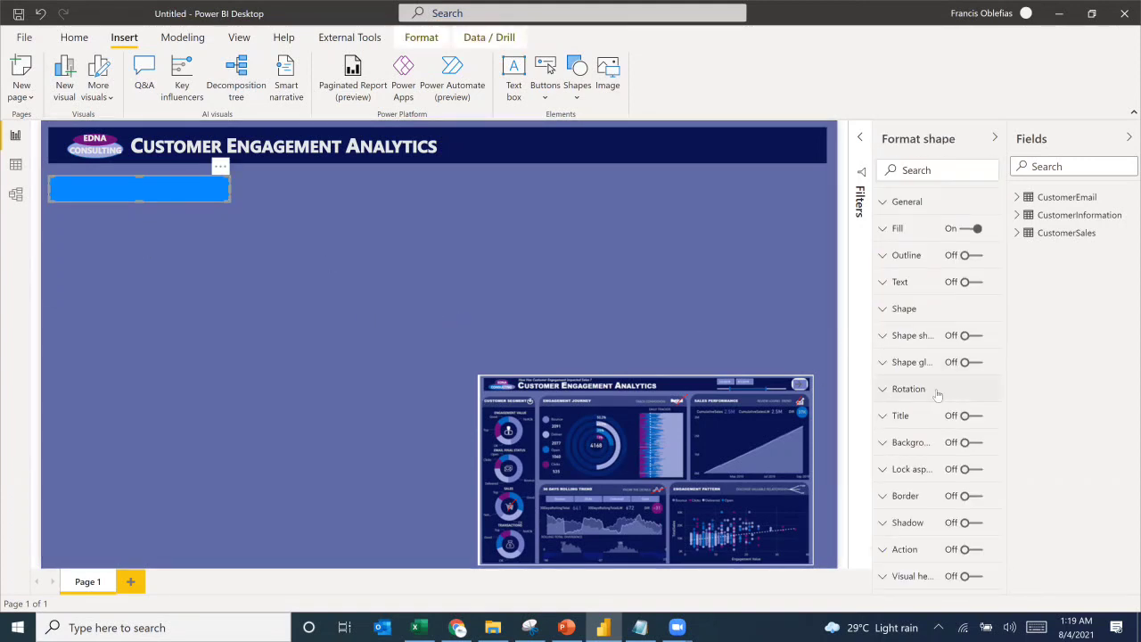
{"action": "left_click", "coordinate": [884, 310]}
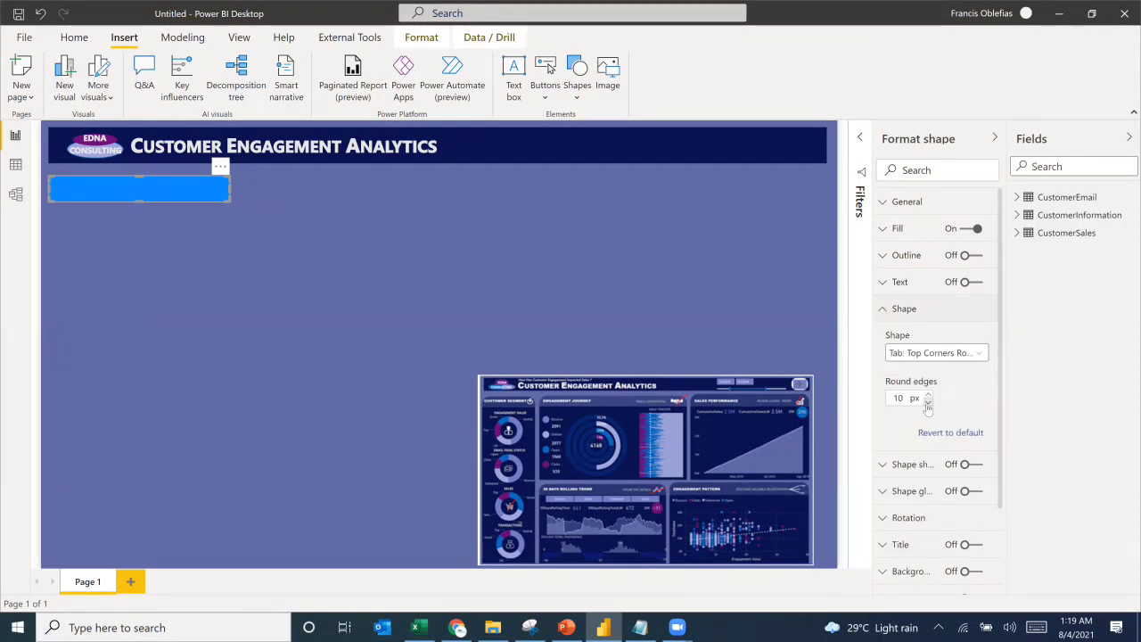
{"action": "type", "text": "0"}
{"action": "left_click", "coordinate": [902, 355]}
{"action": "scroll", "coordinate": [935, 434], "scroll_direction": "down", "scroll_amount": 2}
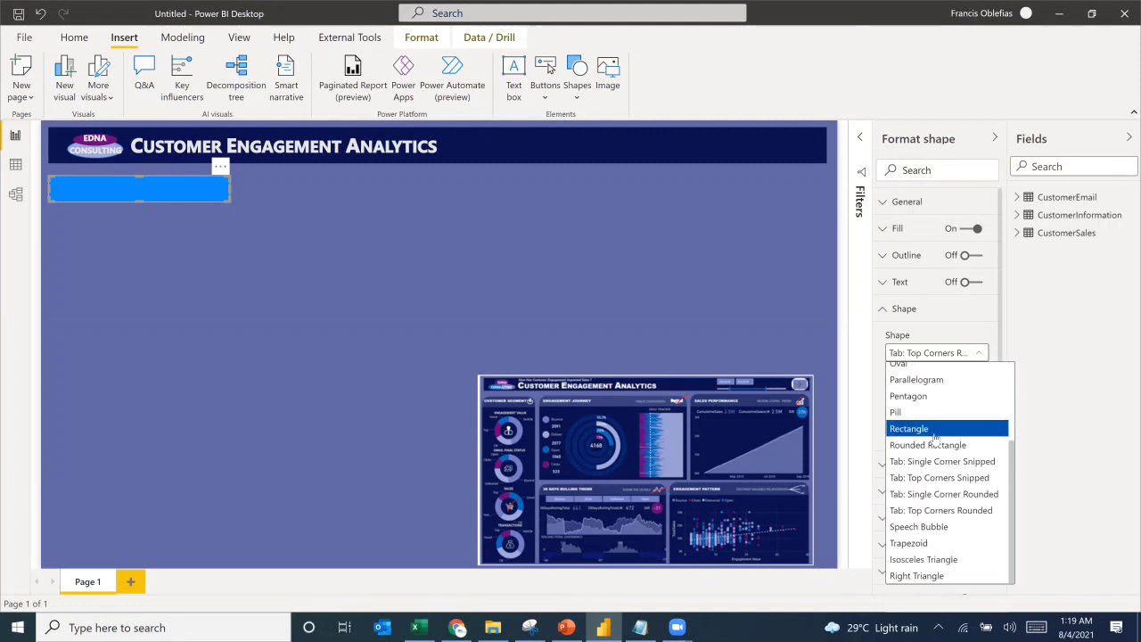
{"action": "left_click", "coordinate": [917, 512]}
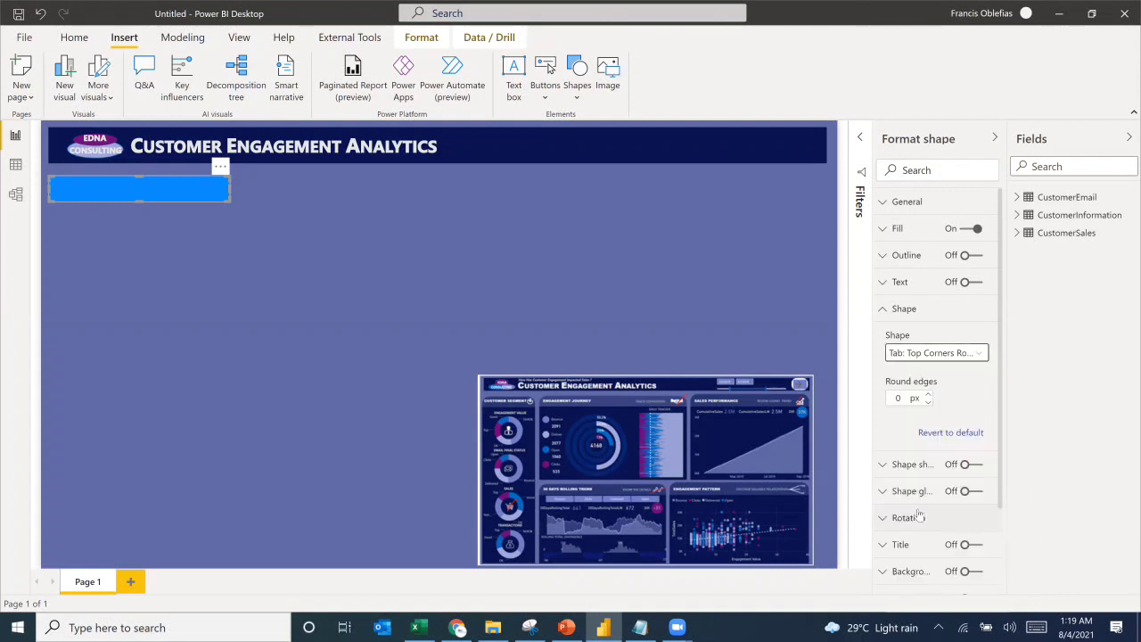
{"action": "left_click", "coordinate": [446, 294]}
Step: Set the blue bar's round edges to 20 px and deselect it to preview the corners
{"action": "left_click", "coordinate": [197, 189]}
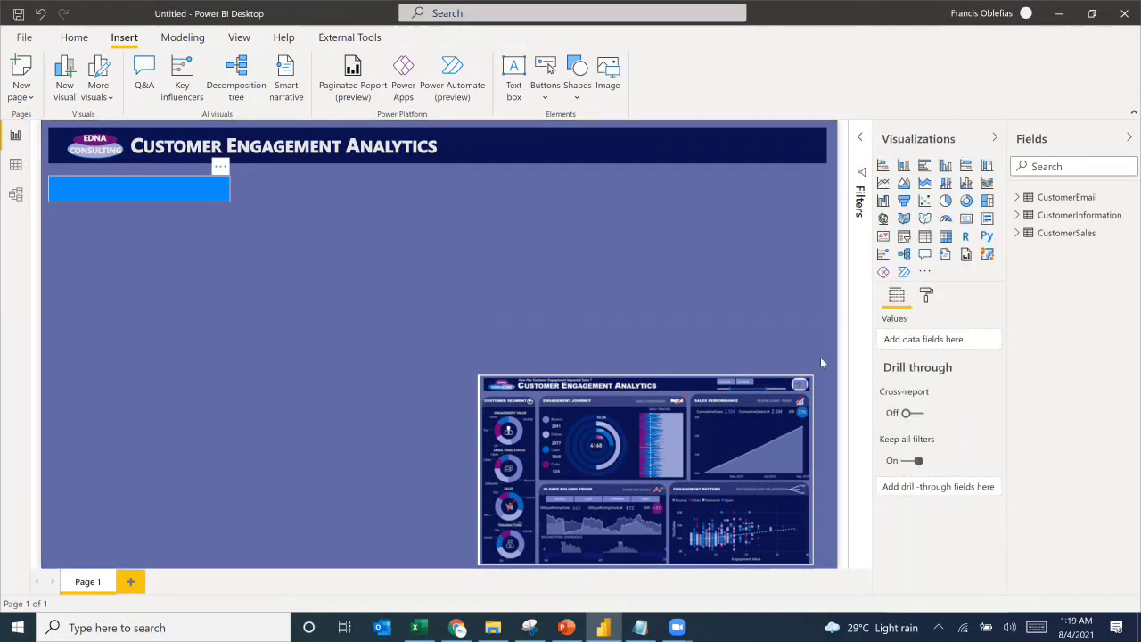
{"action": "left_click", "coordinate": [913, 310]}
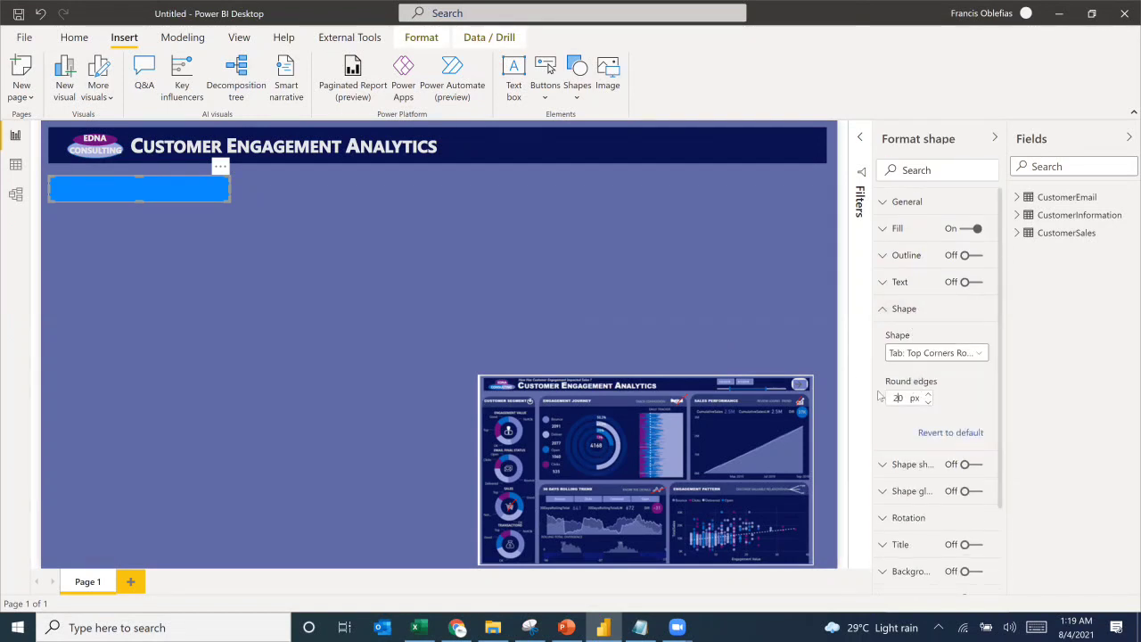
{"action": "left_click", "coordinate": [615, 317]}
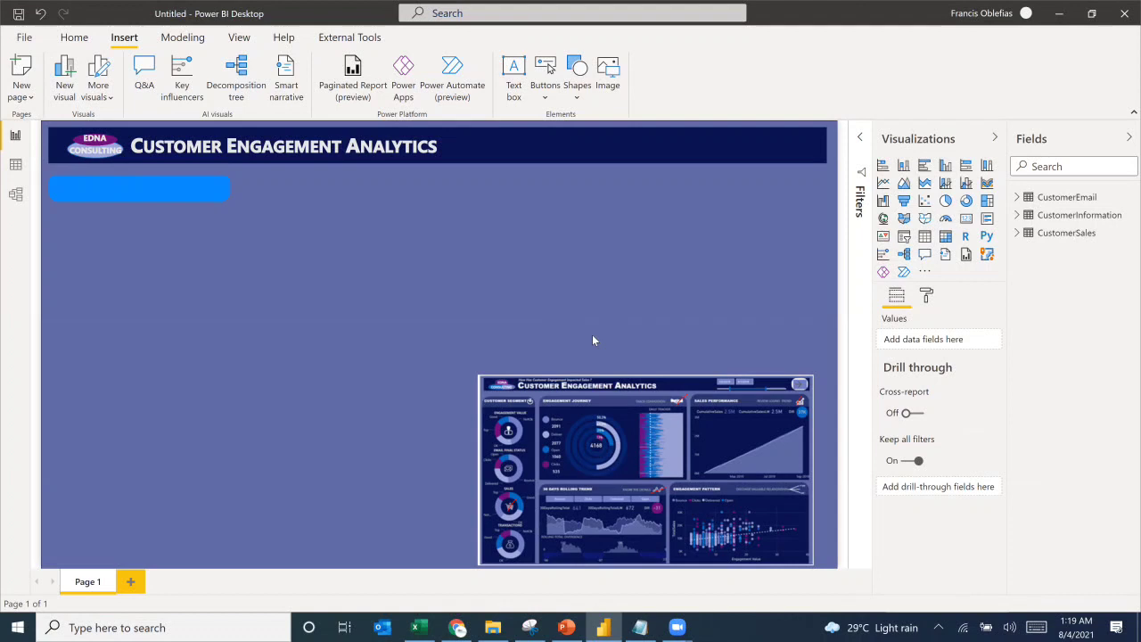
Step: Reselect the blue bar and enter a new value for its round edges
{"action": "left_click", "coordinate": [214, 198]}
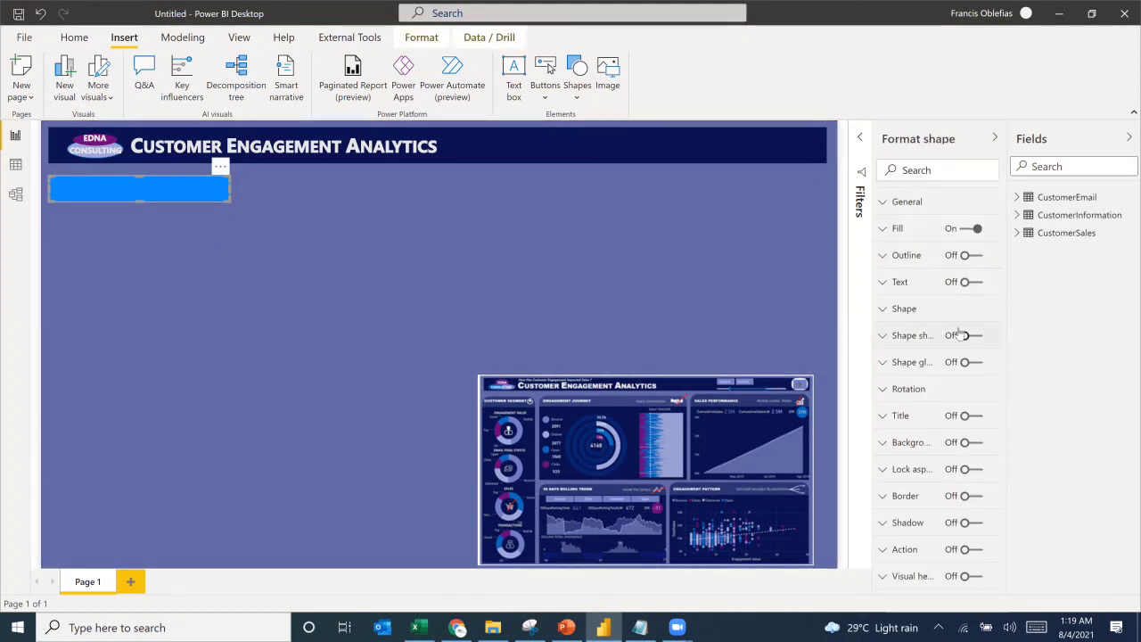
{"action": "left_click", "coordinate": [897, 313]}
{"action": "left_click_drag", "start_coordinate": [906, 398], "coordinate": [874, 395]}
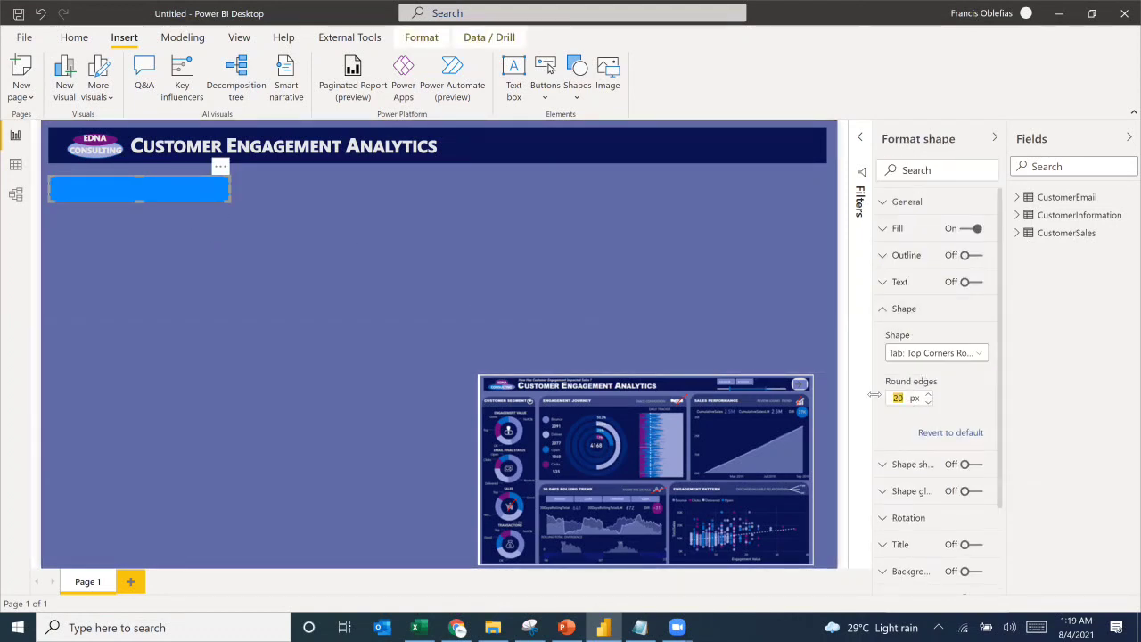
{"action": "type", "text": "0"}
Step: Switch to the New Elements presentation in PowerPoint and copy the hex fill code of the card's header strip
{"action": "key", "text": "alt+Tab"}
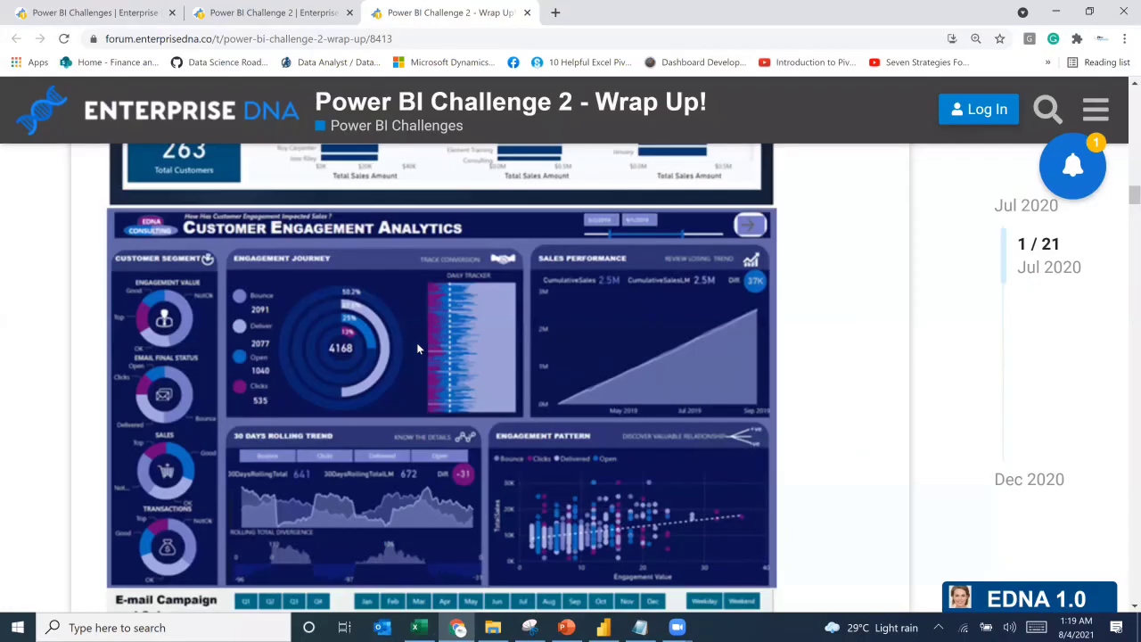
{"action": "key", "text": "alt+Tab"}
{"action": "key", "text": "alt+Tab"}
{"action": "key", "text": "Tab"}
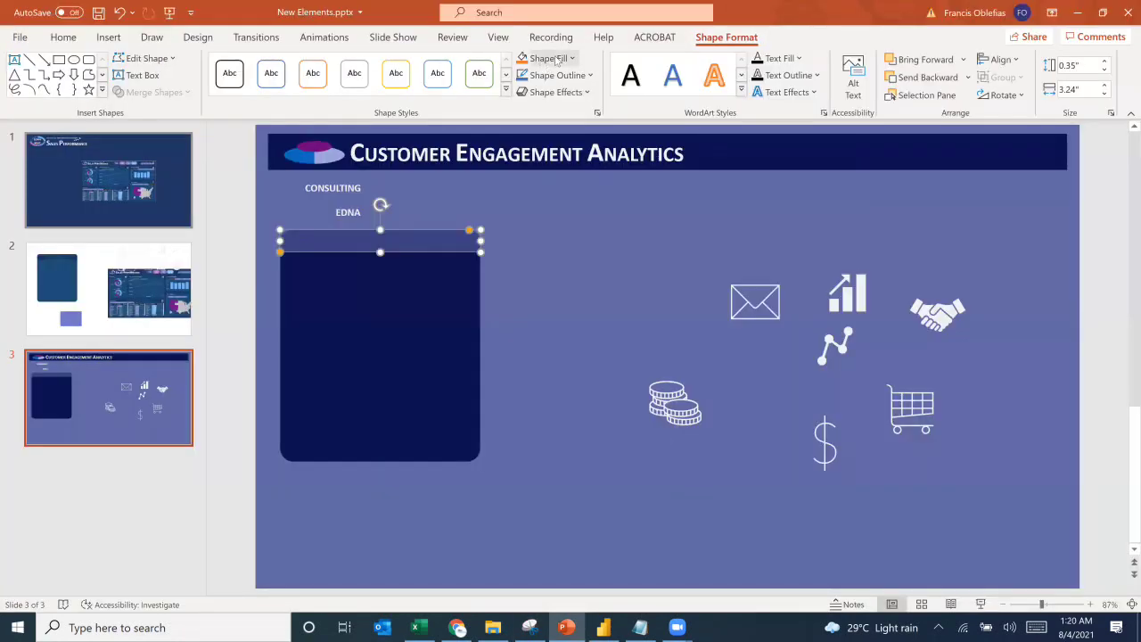
{"action": "left_click", "coordinate": [556, 59]}
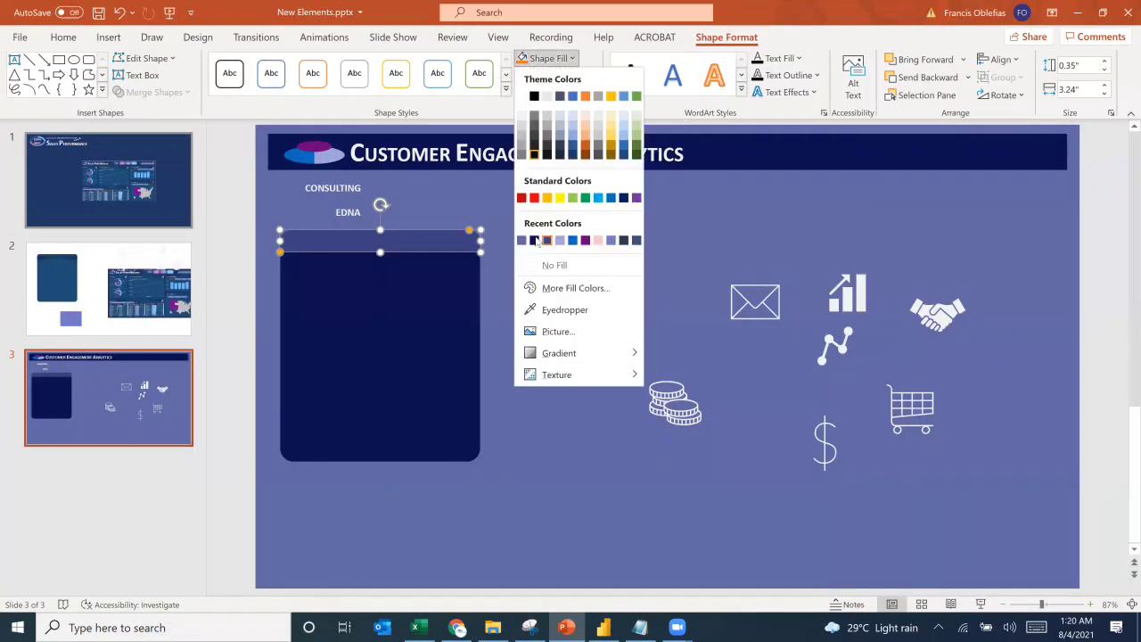
{"action": "left_click", "coordinate": [553, 292]}
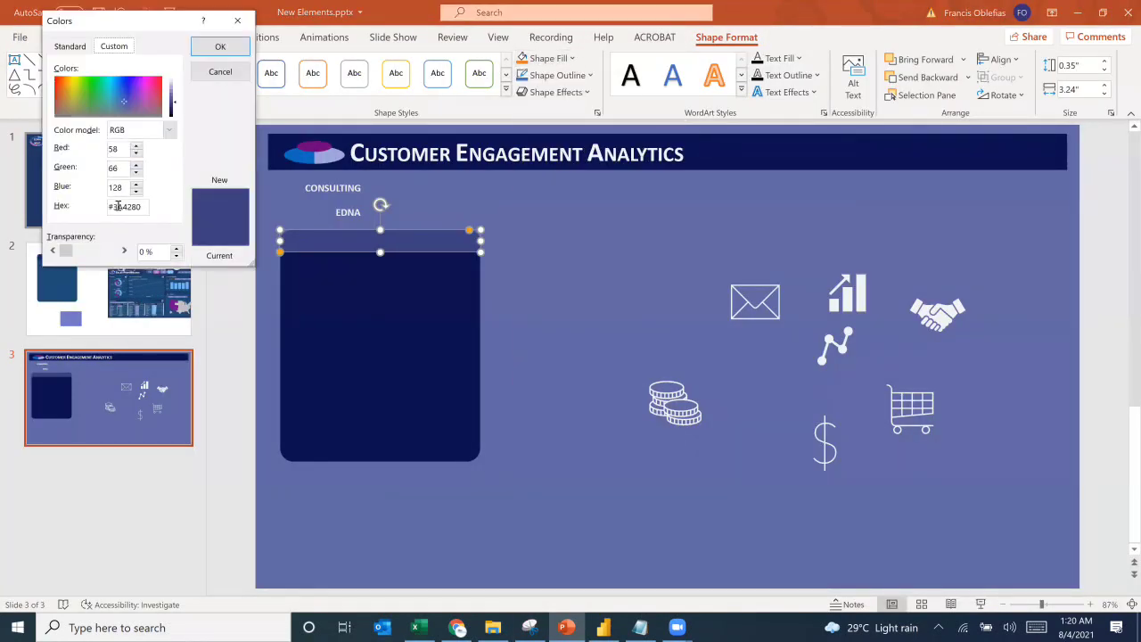
{"action": "left_click_drag", "start_coordinate": [118, 206], "coordinate": [141, 209]}
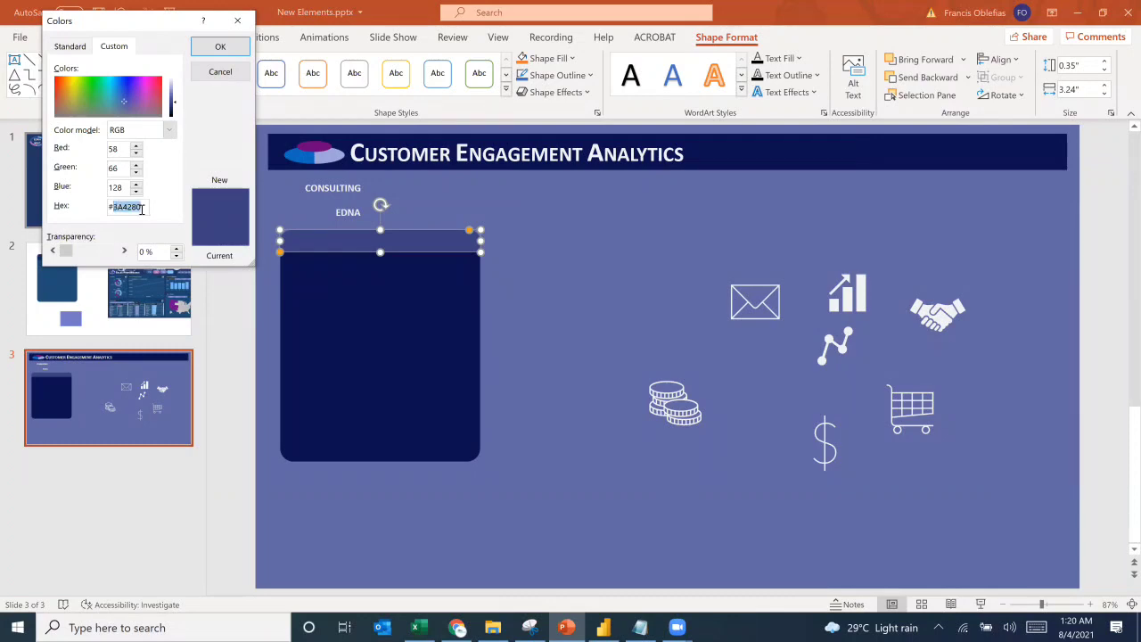
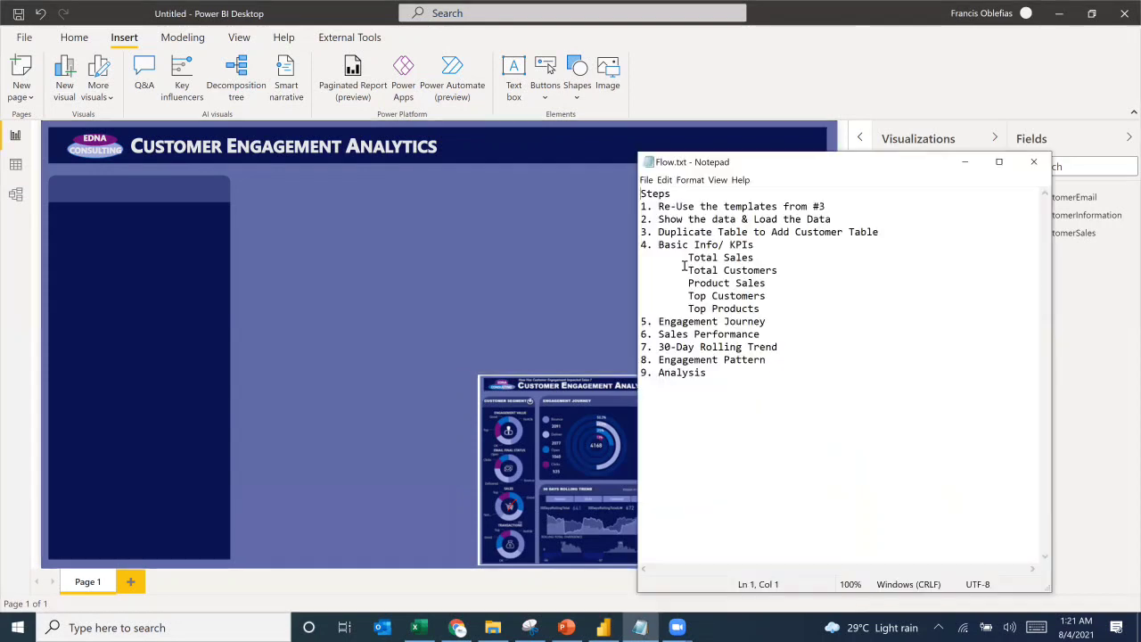
Step: Switch to the dashboard snip in Snipping Tool and draw a pen bracket alongside the whole Customer Segment section
{"action": "left_click", "coordinate": [577, 319]}
{"action": "left_click", "coordinate": [535, 627]}
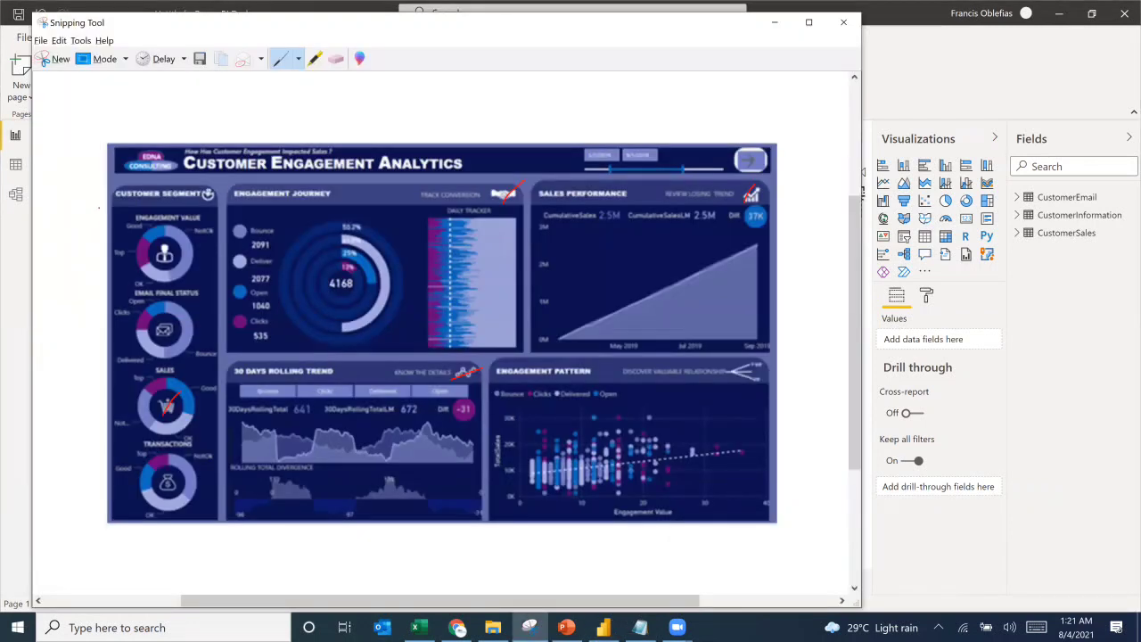
{"action": "mouse_move", "coordinate": [98, 207]}
{"action": "left_mouse_down"}
{"action": "mouse_move", "coordinate": [85, 278]}
{"action": "mouse_move", "coordinate": [94, 372]}
{"action": "mouse_move", "coordinate": [86, 466]}
{"action": "mouse_move", "coordinate": [101, 501]}
{"action": "left_mouse_up"}
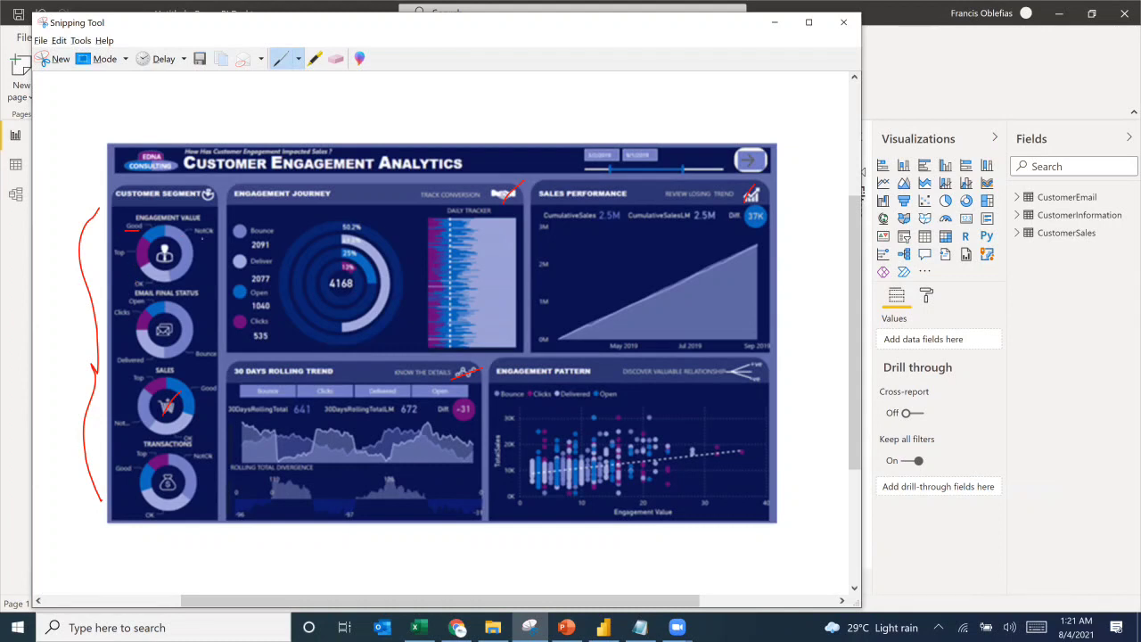
Step: Underline the donut chart labels and the Sales and Transactions headings, and draw an arrow from the Email Final Status donut toward Engagement Journey
{"action": "left_click_drag", "start_coordinate": [194, 237], "coordinate": [211, 234]}
{"action": "left_click_drag", "start_coordinate": [136, 290], "coordinate": [149, 287]}
{"action": "mouse_move", "coordinate": [123, 310]}
{"action": "left_mouse_down"}
{"action": "mouse_move", "coordinate": [148, 304]}
{"action": "mouse_move", "coordinate": [138, 316]}
{"action": "left_mouse_up"}
{"action": "left_click_drag", "start_coordinate": [121, 365], "coordinate": [162, 362]}
{"action": "left_click_drag", "start_coordinate": [194, 357], "coordinate": [213, 355]}
{"action": "left_click_drag", "start_coordinate": [192, 318], "coordinate": [221, 307]}
{"action": "left_click_drag", "start_coordinate": [155, 376], "coordinate": [180, 374]}
{"action": "left_click_drag", "start_coordinate": [145, 451], "coordinate": [195, 449]}
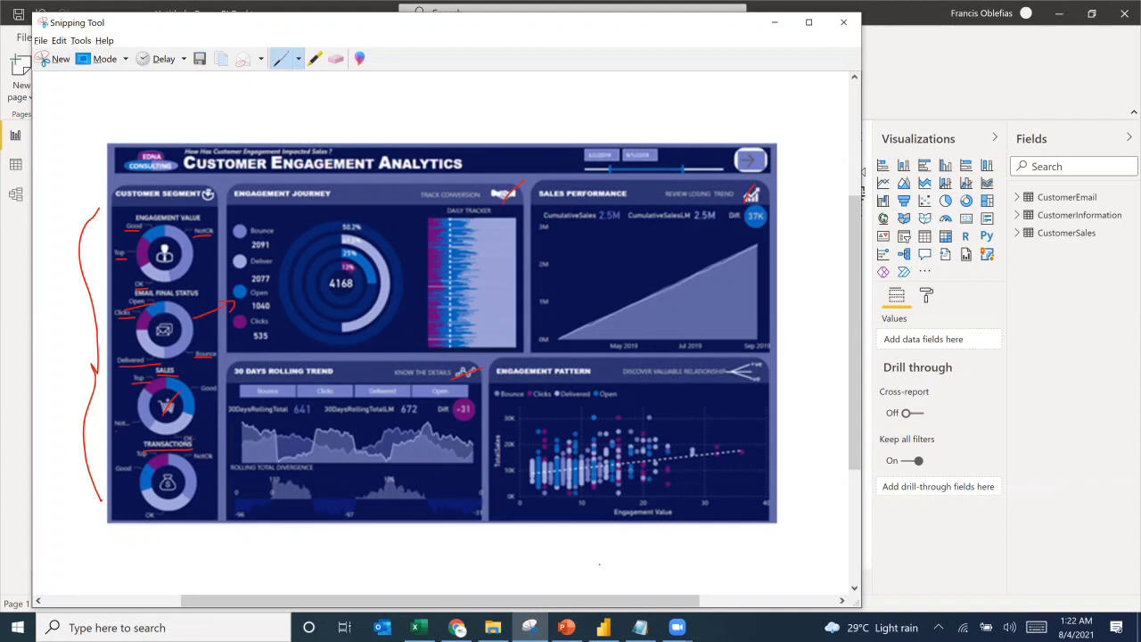
Step: Open the Flow.txt notes and review the Basic Info/ KPIs items from Total Sales to Top Products
{"action": "left_click", "coordinate": [640, 628]}
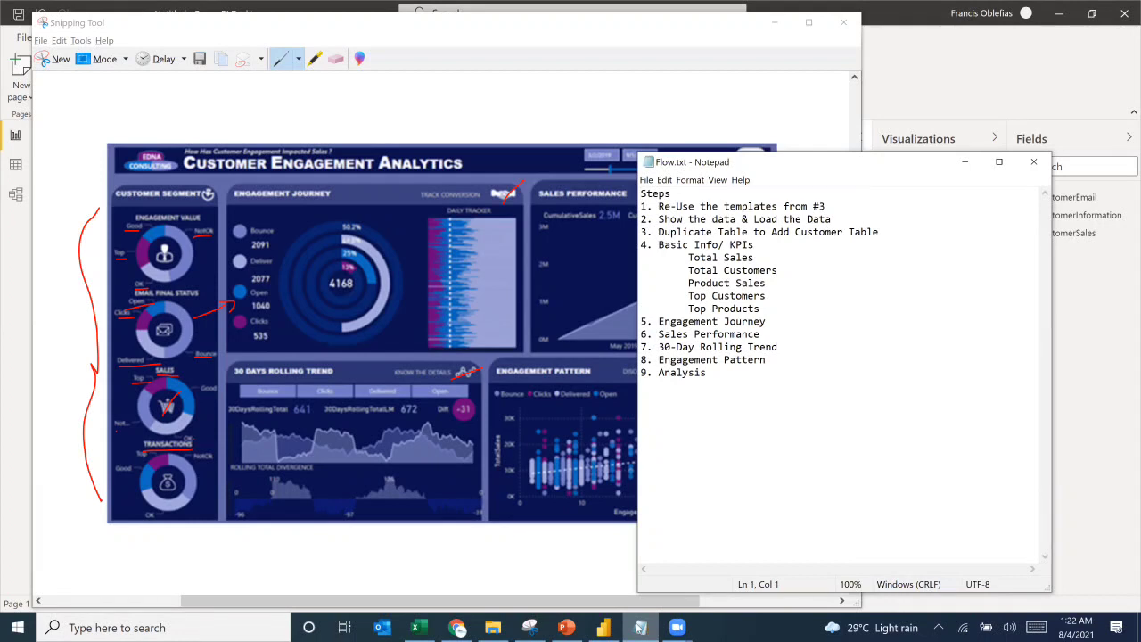
{"action": "mouse_move", "coordinate": [615, 624]}
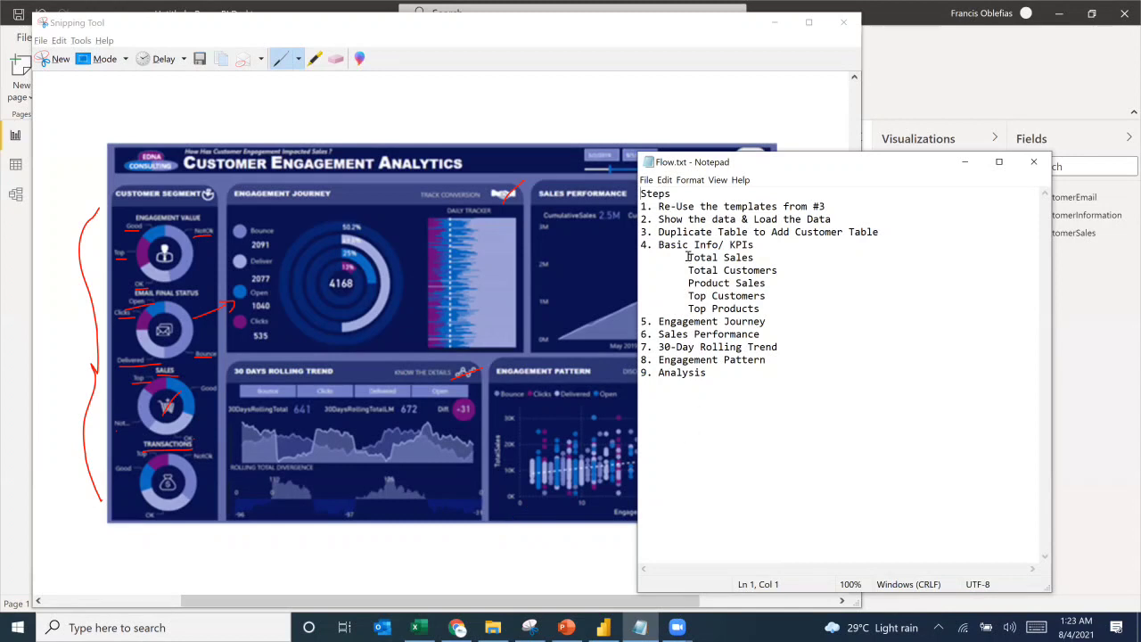
{"action": "mouse_move", "coordinate": [689, 257]}
{"action": "left_mouse_down"}
{"action": "mouse_move", "coordinate": [756, 258]}
{"action": "mouse_move", "coordinate": [673, 272]}
{"action": "left_mouse_up"}
{"action": "left_click", "coordinate": [790, 271]}
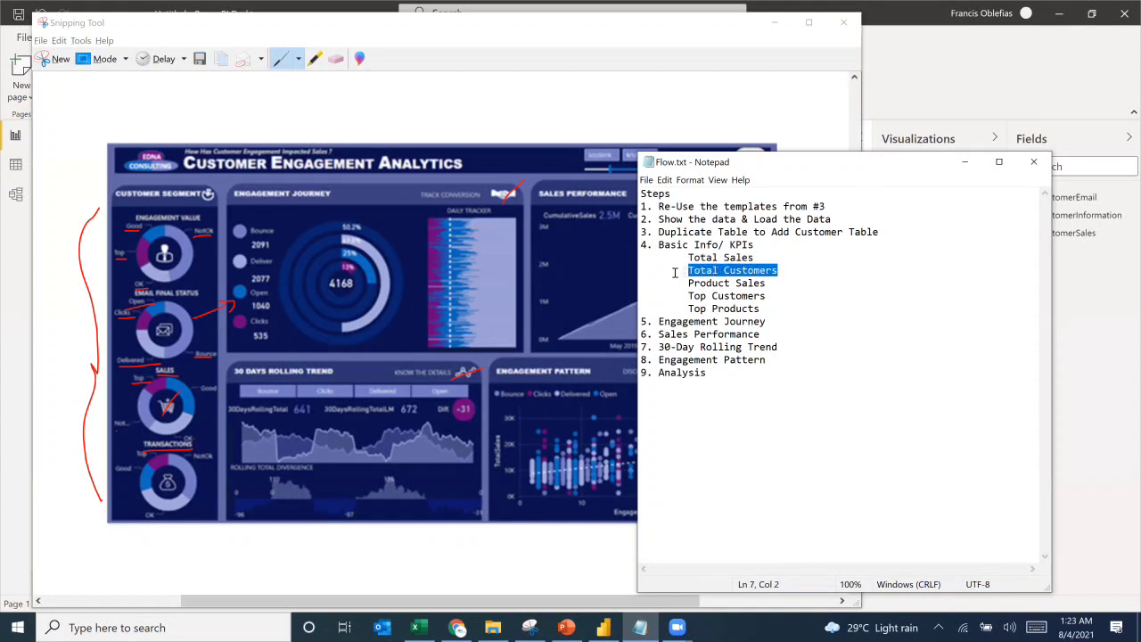
{"action": "left_click", "coordinate": [763, 284]}
{"action": "left_click_drag", "start_coordinate": [739, 284], "coordinate": [690, 294]}
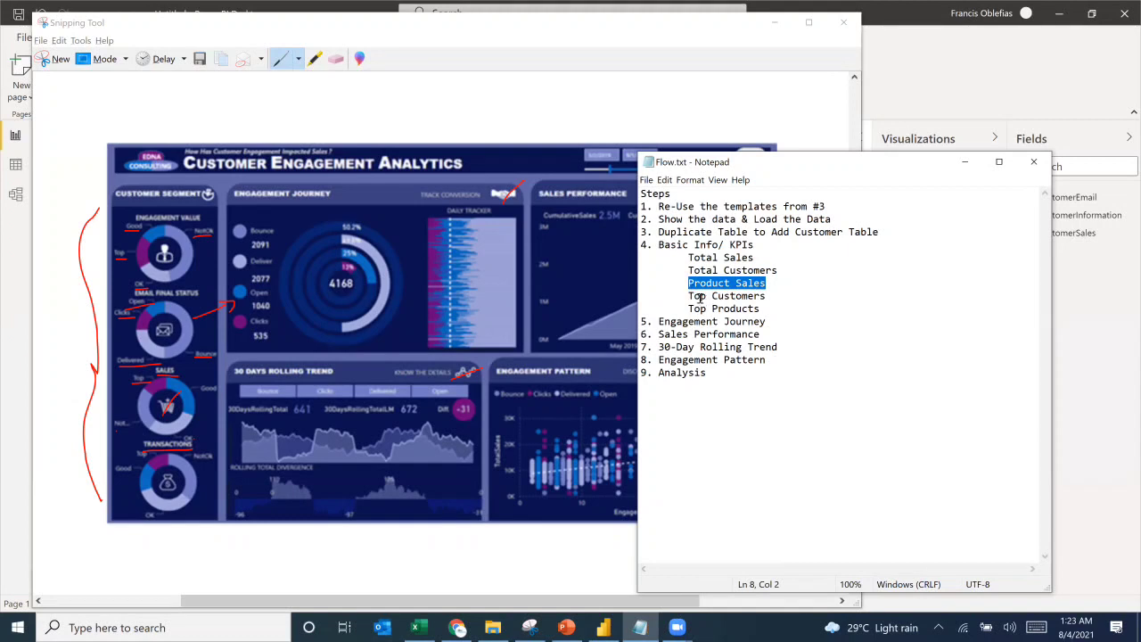
{"action": "mouse_move", "coordinate": [689, 296]}
{"action": "left_mouse_down"}
{"action": "mouse_move", "coordinate": [767, 296]}
{"action": "mouse_move", "coordinate": [689, 310]}
{"action": "left_mouse_up"}
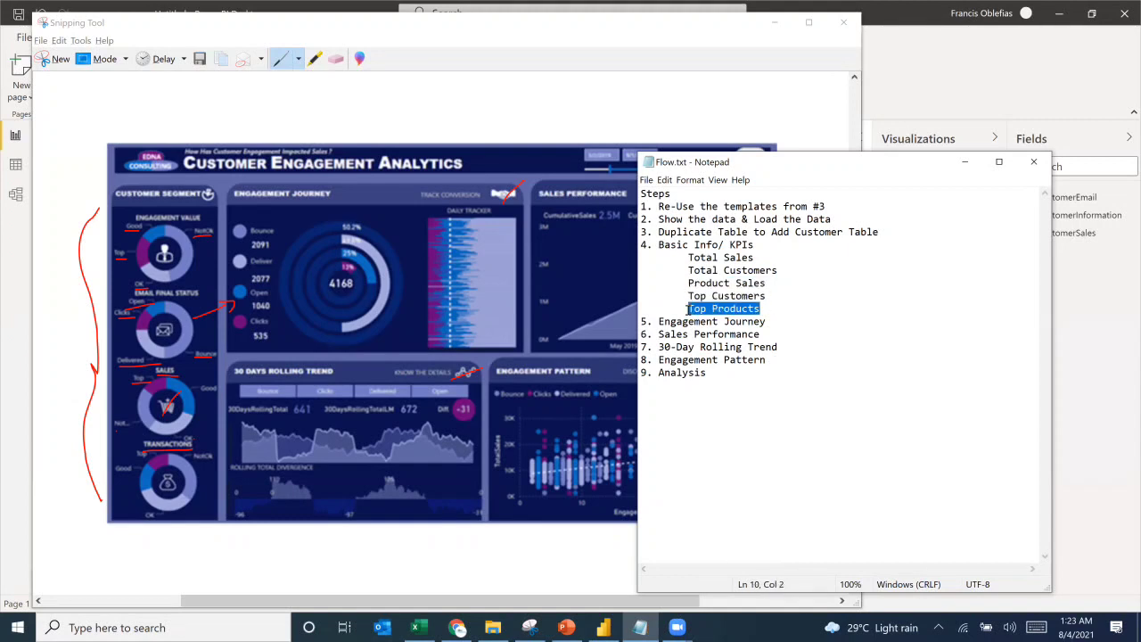
Step: Return to Power BI and load a manually entered table named Measures with its column named DAX
{"action": "left_click", "coordinate": [910, 12]}
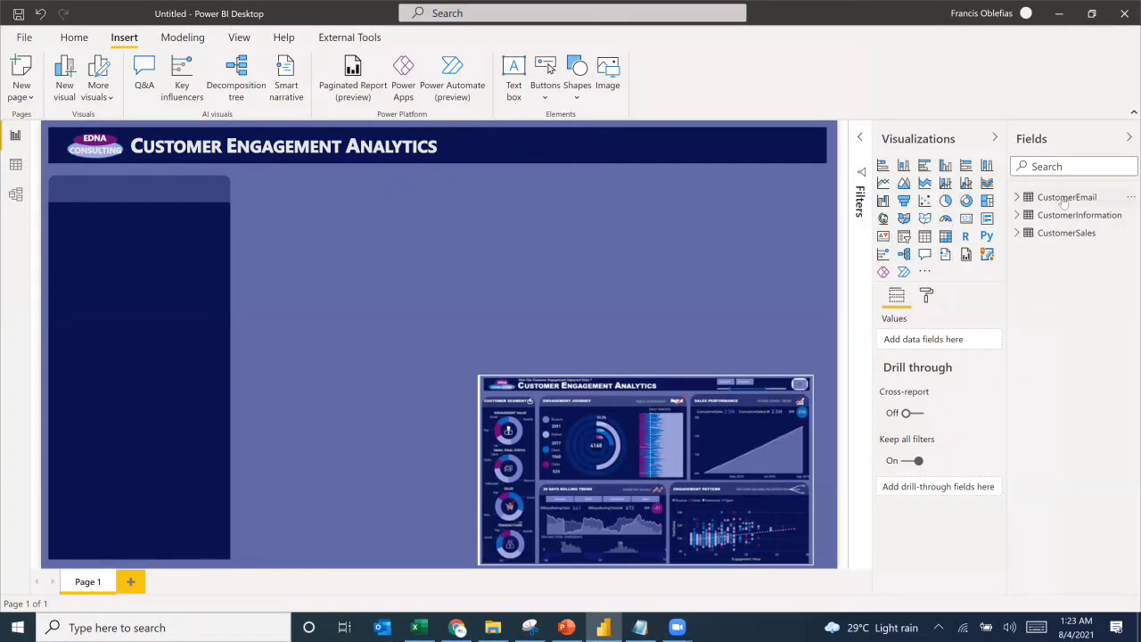
{"action": "left_click", "coordinate": [66, 43]}
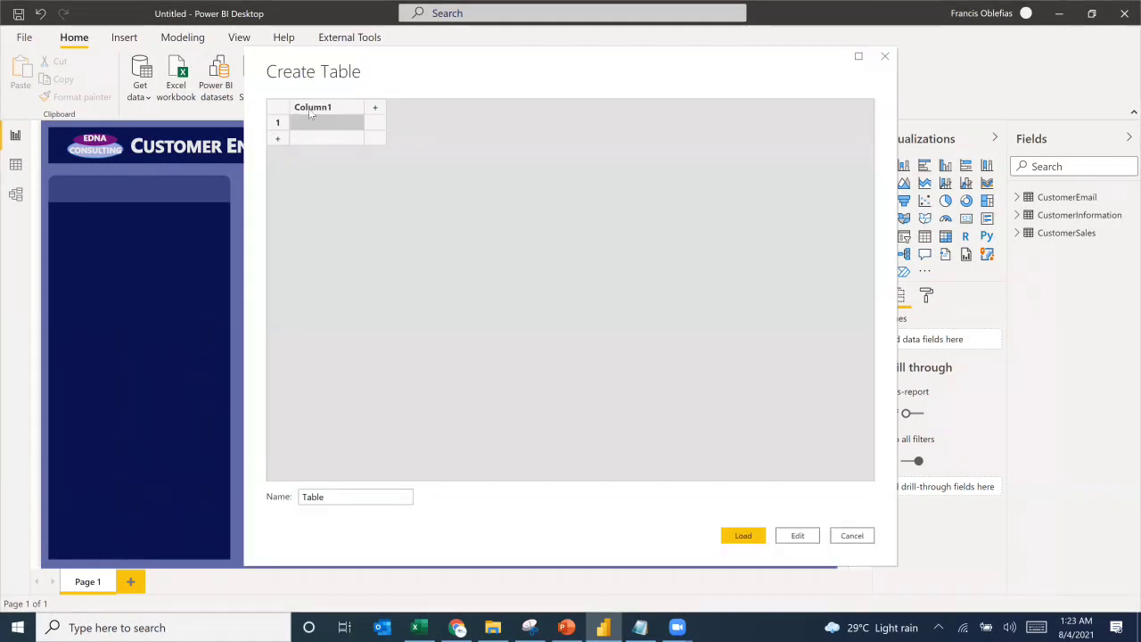
{"action": "double_click", "coordinate": [310, 108]}
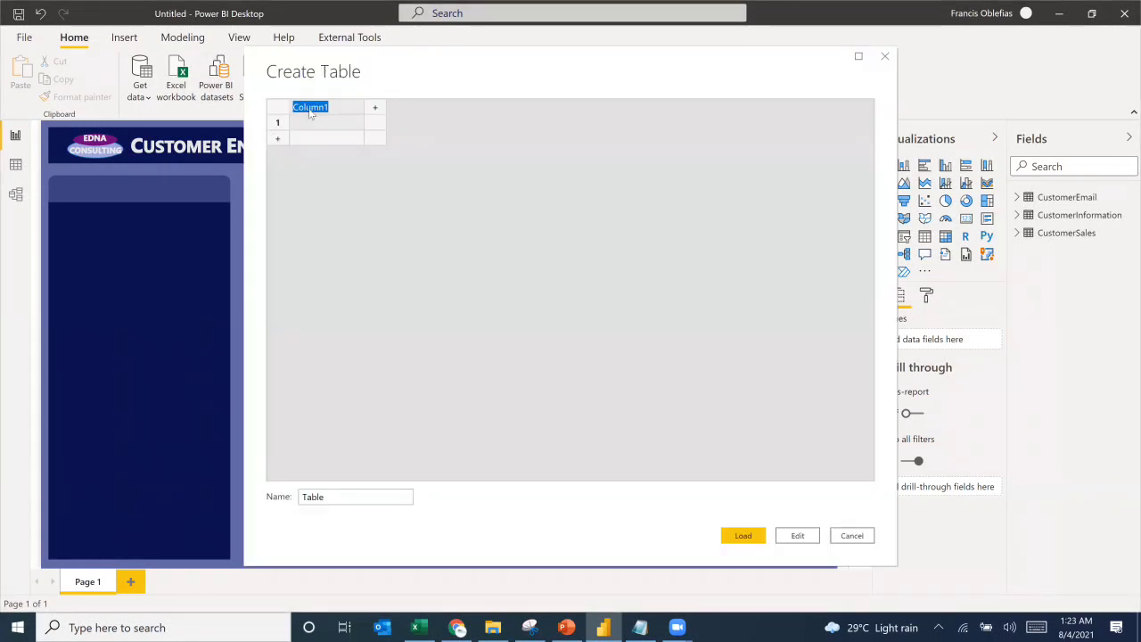
{"action": "type", "text": "DAX"}
{"action": "double_click", "coordinate": [329, 497]}
{"action": "type", "text": "Measures"}
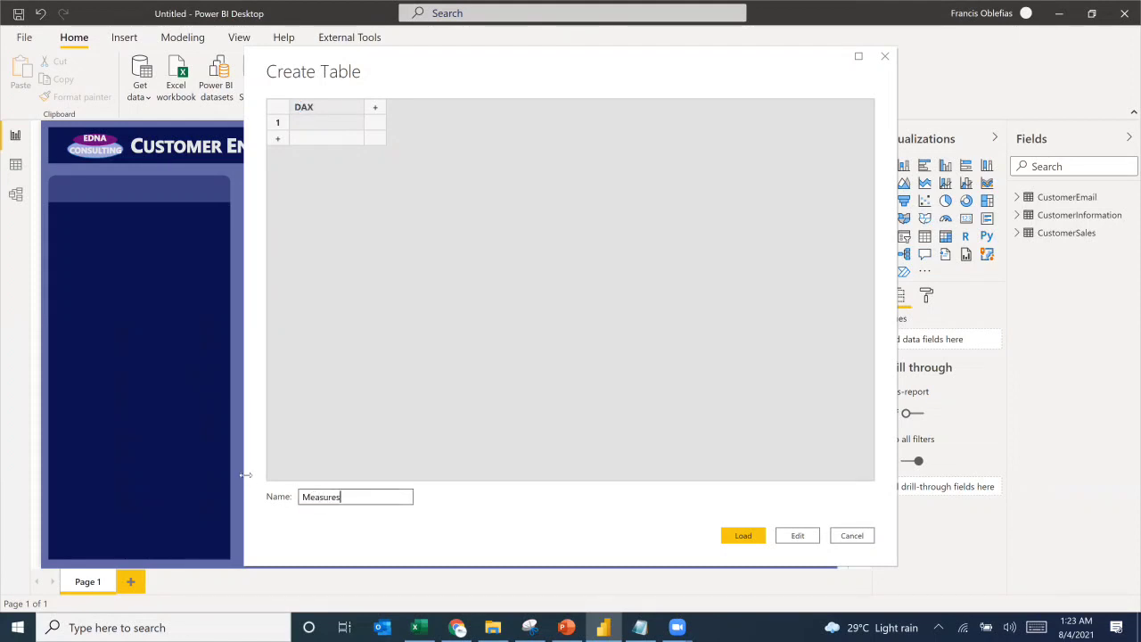
{"action": "key", "text": "Return"}
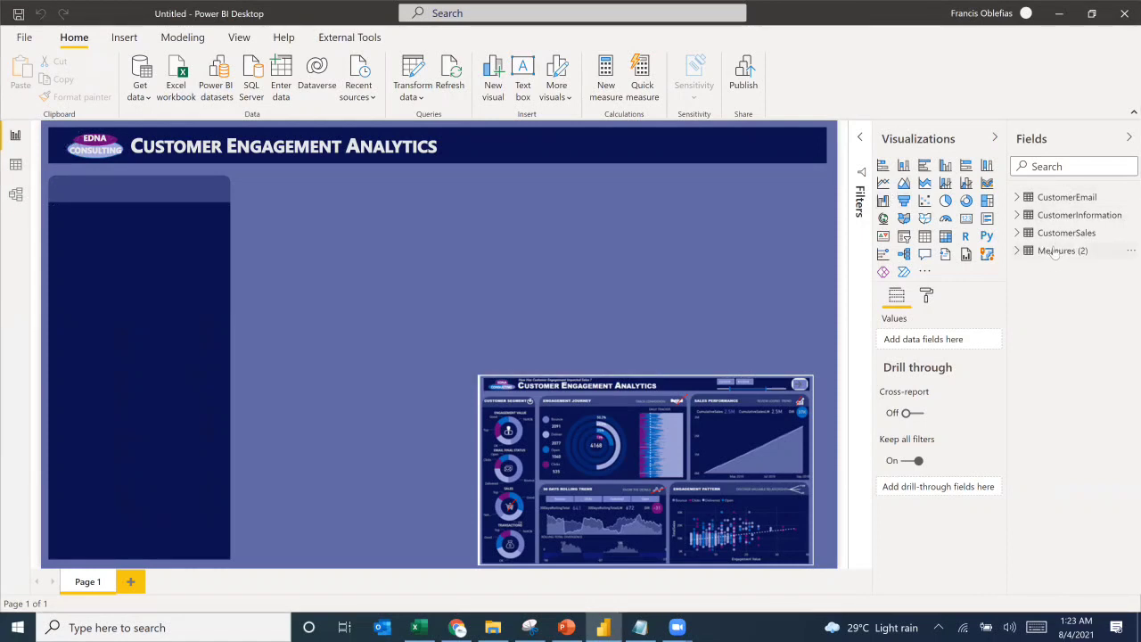
Step: Try to rename the Measures (2) table as Measures
{"action": "left_click", "coordinate": [1057, 252]}
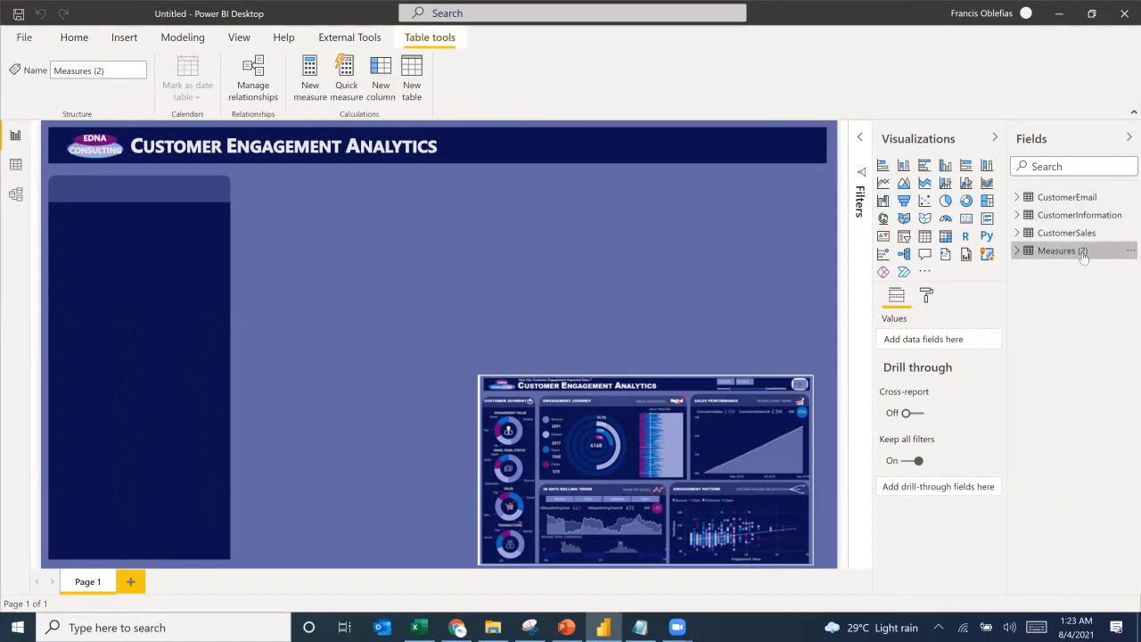
{"action": "double_click", "coordinate": [1088, 251]}
{"action": "left_click", "coordinate": [1095, 249]}
{"action": "key", "text": "BackSpace"}
{"action": "key", "text": "BackSpace"}
{"action": "key", "text": "BackSpace"}
{"action": "key", "text": "BackSpace"}
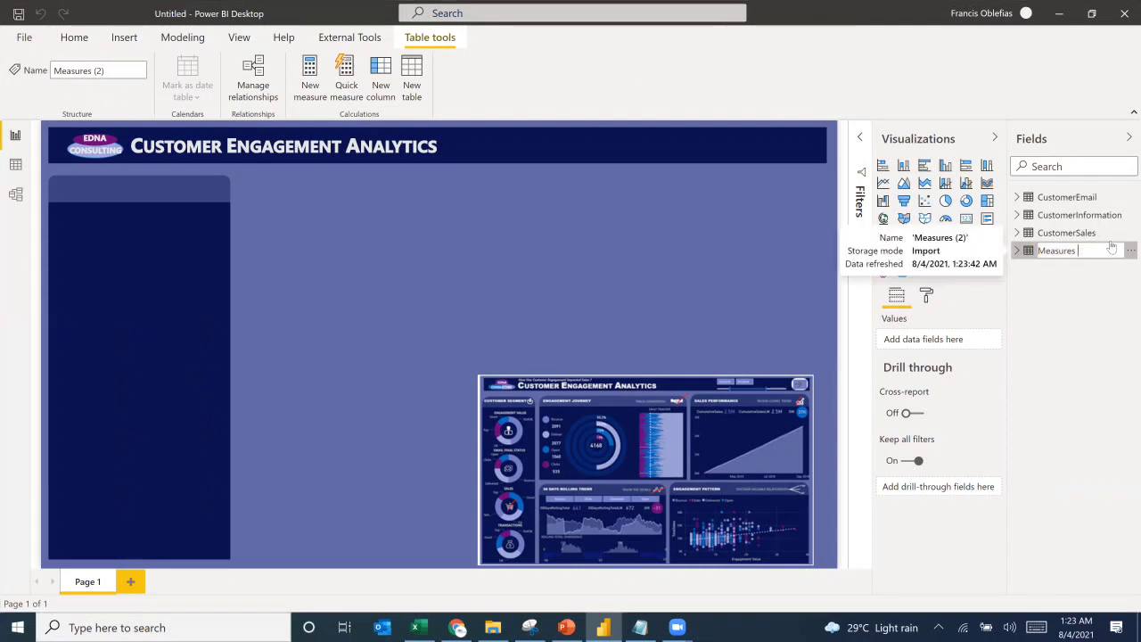
{"action": "key", "text": "Return"}
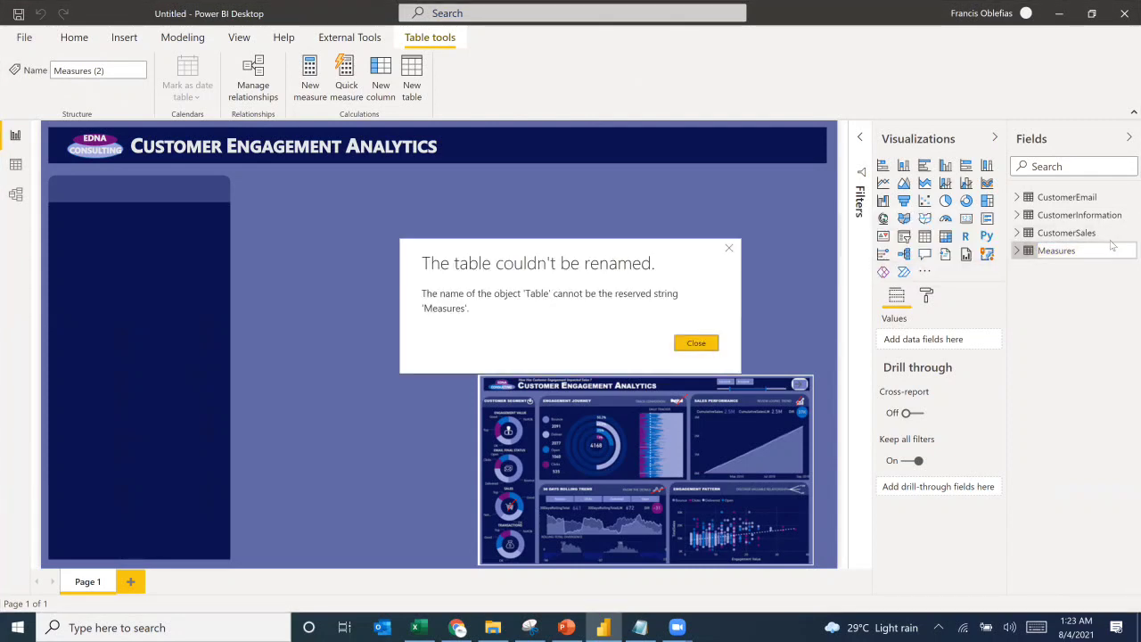
{"action": "left_click", "coordinate": [695, 344]}
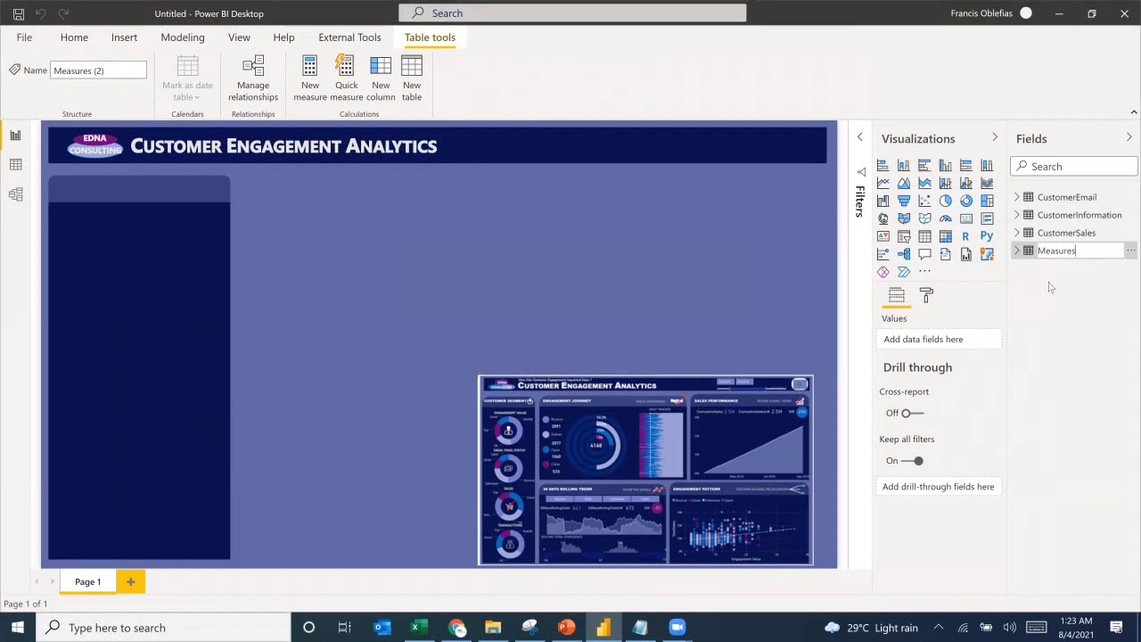
Step: Rename the Measures (2) table as Measure Table
{"action": "double_click", "coordinate": [1096, 252]}
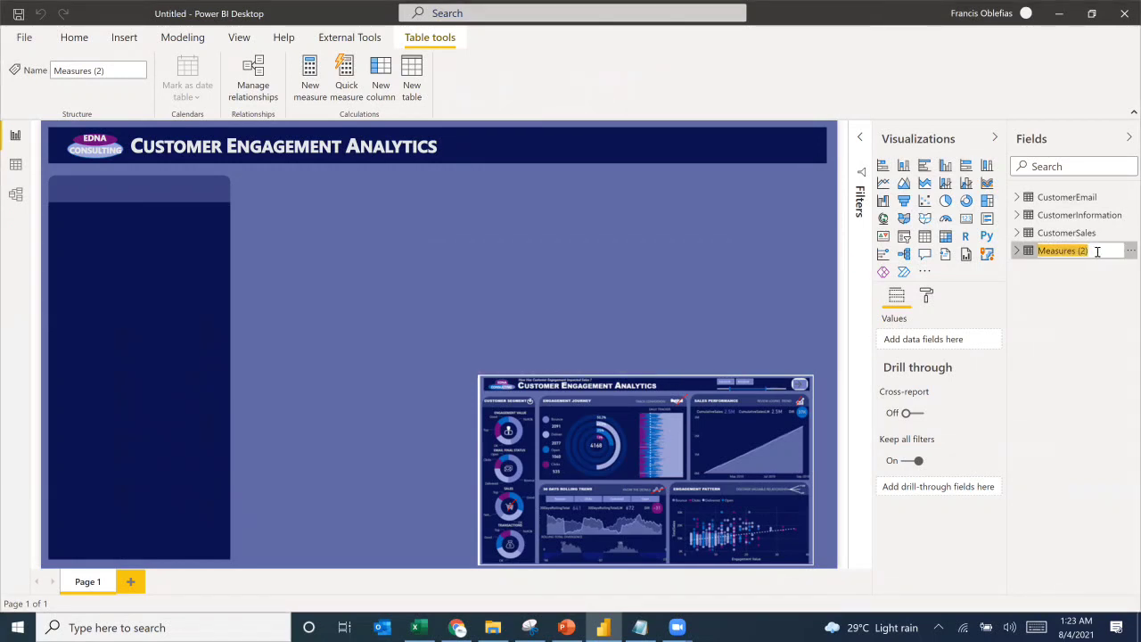
{"action": "left_click", "coordinate": [1096, 252]}
{"action": "key", "text": "BackSpace"}
{"action": "key", "text": "BackSpace"}
{"action": "key", "text": "BackSpace"}
{"action": "key", "text": "BackSpace"}
{"action": "key", "text": "BackSpace"}
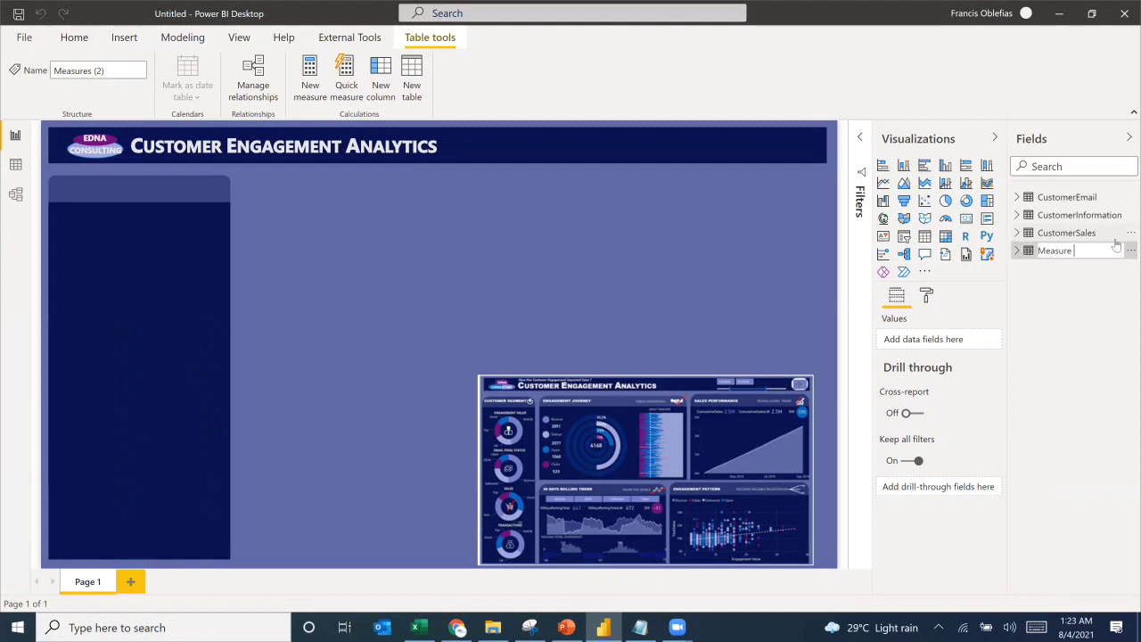
{"action": "type", "text": "Table"}
{"action": "key", "text": "Return"}
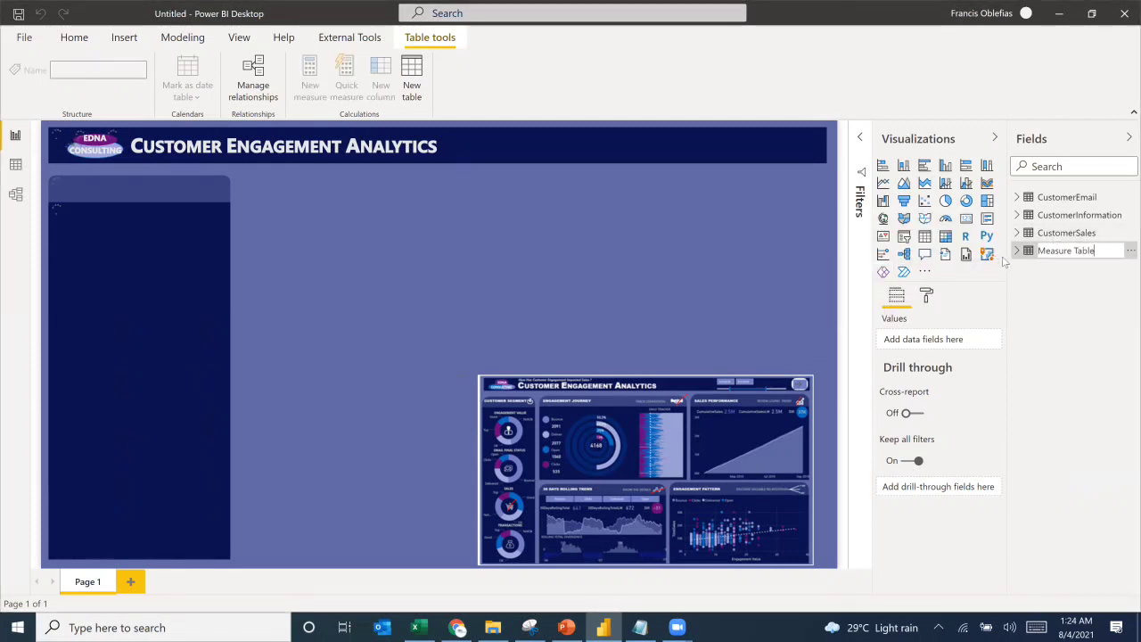
Step: Create a measure in Measure Table defined as Total Sales = SUM(CustomerSales[Sales Value])
{"action": "left_click", "coordinate": [1019, 253]}
{"action": "left_click", "coordinate": [1050, 270]}
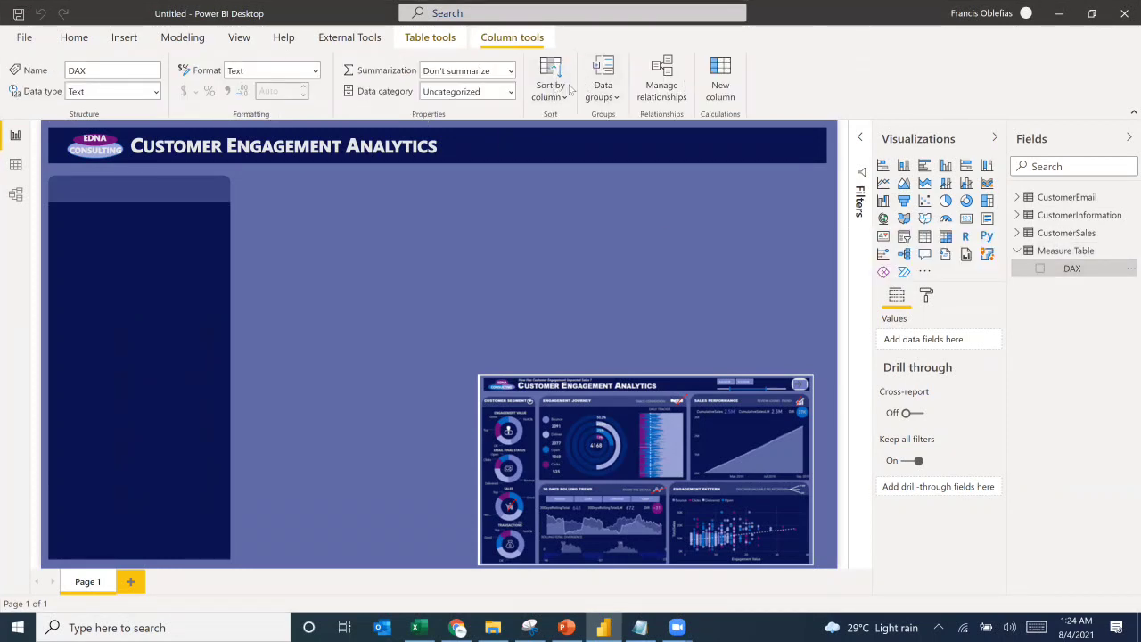
{"action": "left_click", "coordinate": [74, 37]}
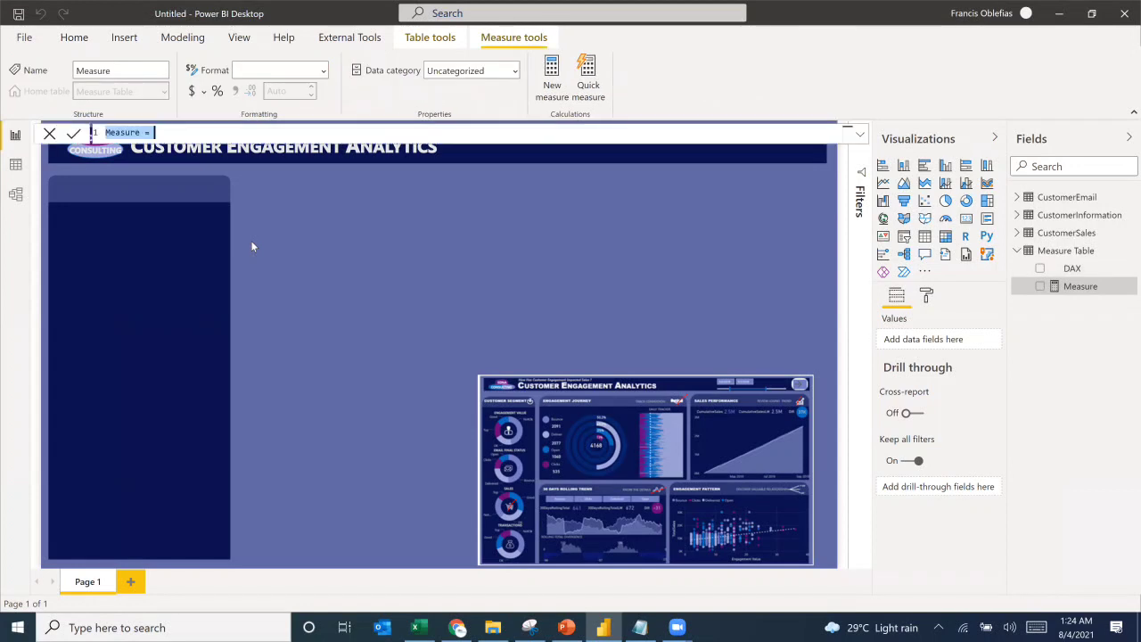
{"action": "type", "text": "Tota"}
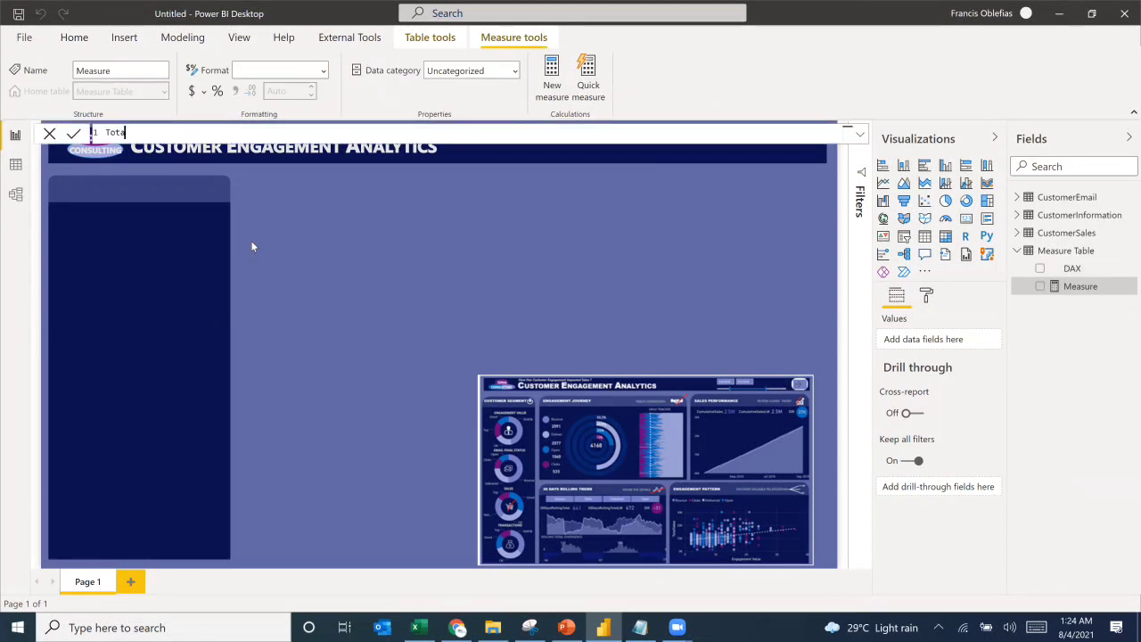
{"action": "type", "text": "l Sales = SUBSTITUTE(s"}
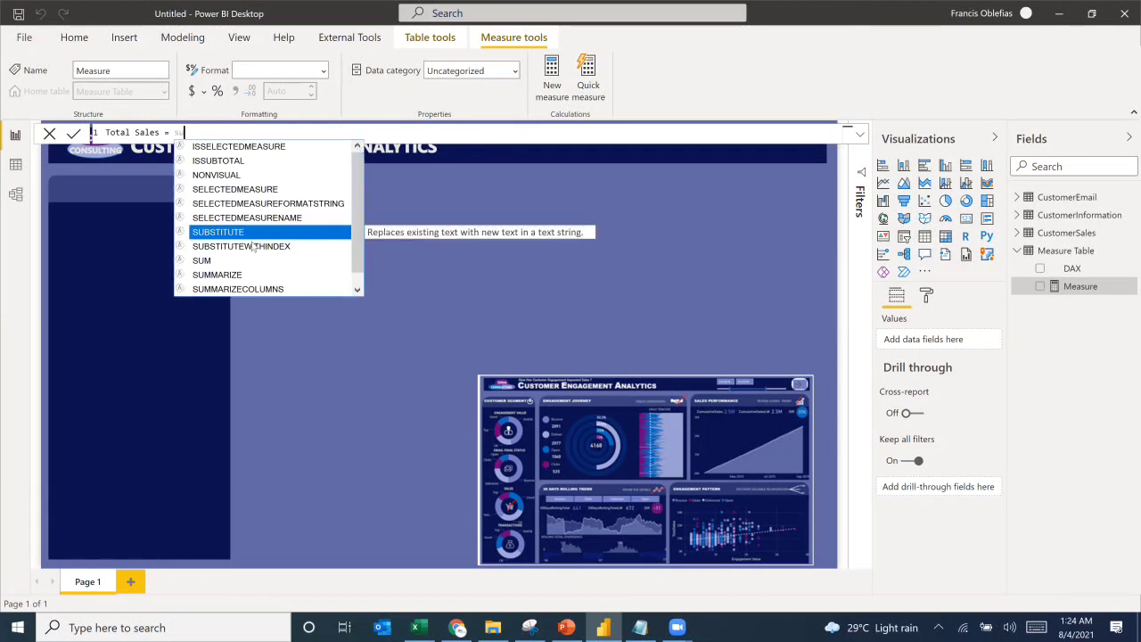
{"action": "key", "text": "BackSpace"}
{"action": "key", "text": "BackSpace"}
{"action": "key", "text": "BackSpace"}
{"action": "key", "text": "BackSpace"}
{"action": "key", "text": "BackSpace"}
{"action": "key", "text": "BackSpace"}
{"action": "key", "text": "BackSpace"}
{"action": "key", "text": "BackSpace"}
{"action": "key", "text": "BackSpace"}
{"action": "key", "text": "BackSpace"}
{"action": "key", "text": "BackSpace"}
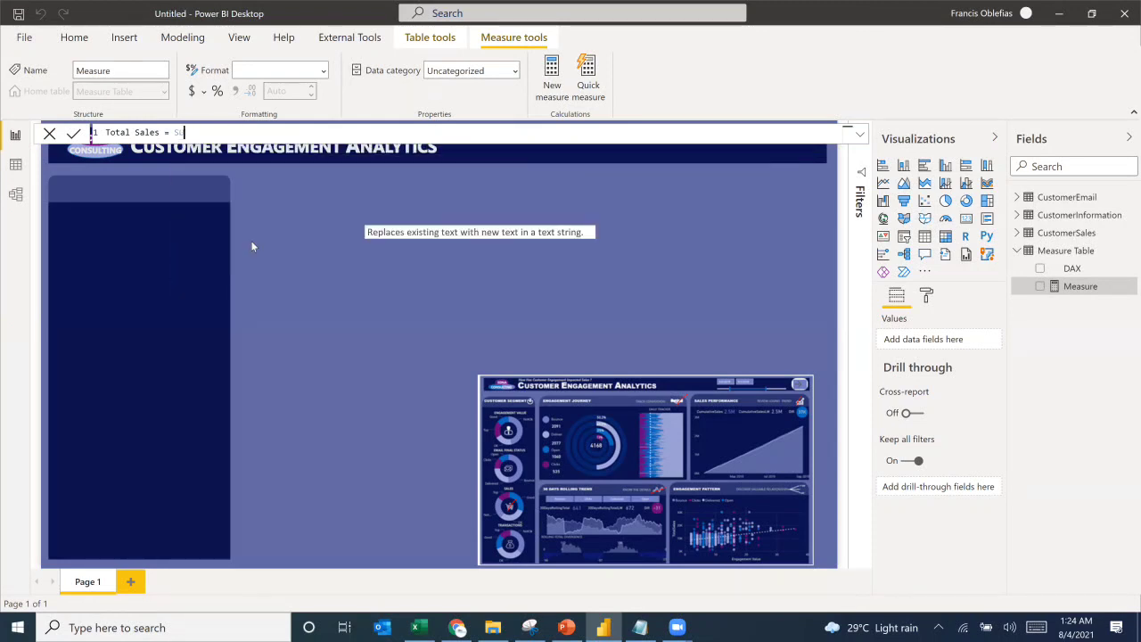
{"action": "type", "text": "SUM(sales"}
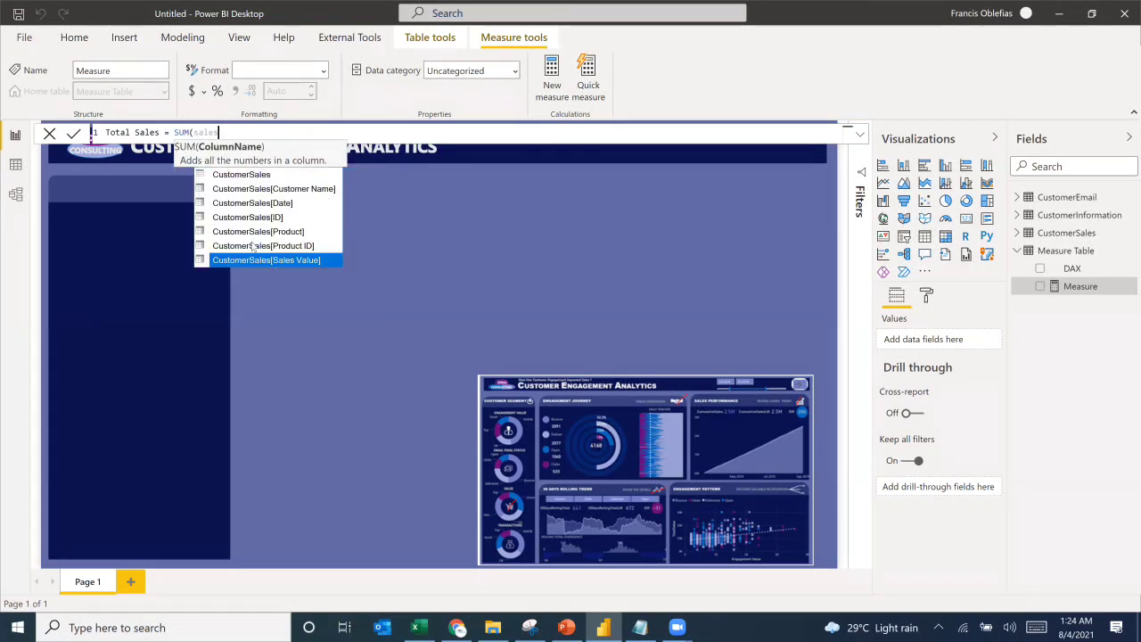
{"action": "key", "text": "Tab"}
{"action": "type", "text": ")"}
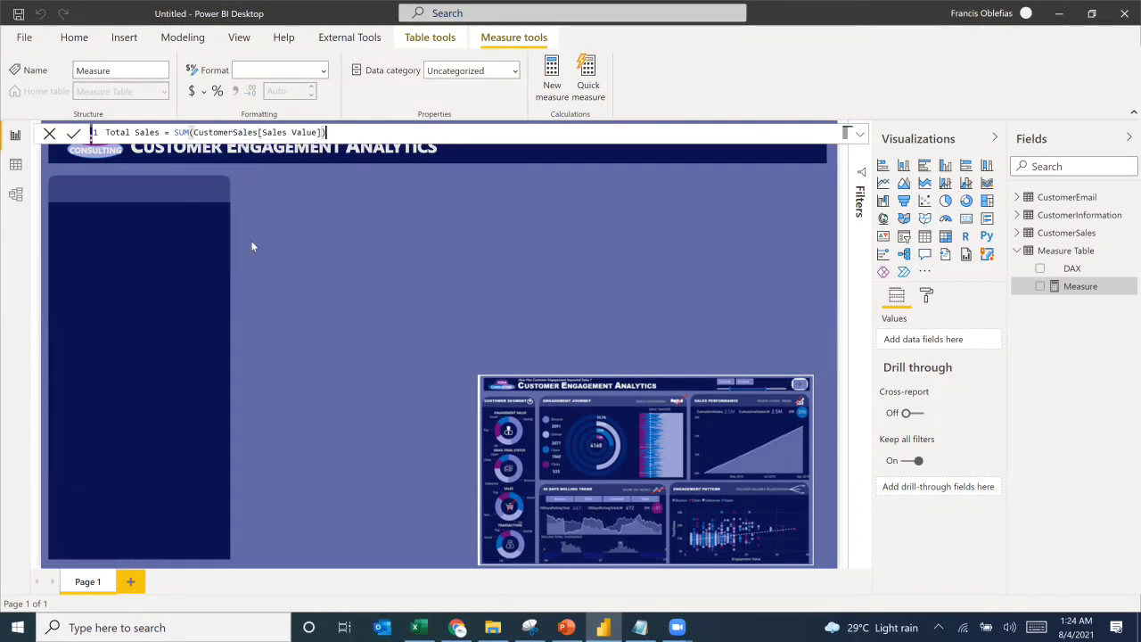
{"action": "key", "text": "Return"}
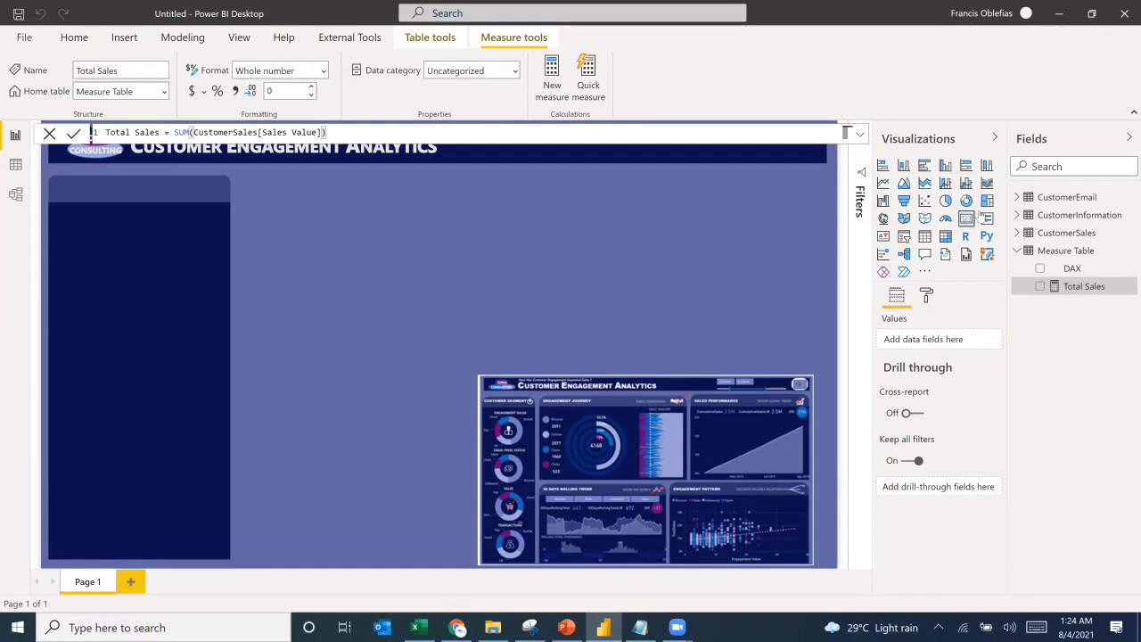
Step: Add a card visual showing the Total Sales measure and shrink it to a small card beside the dark side panel
{"action": "left_click", "coordinate": [889, 216]}
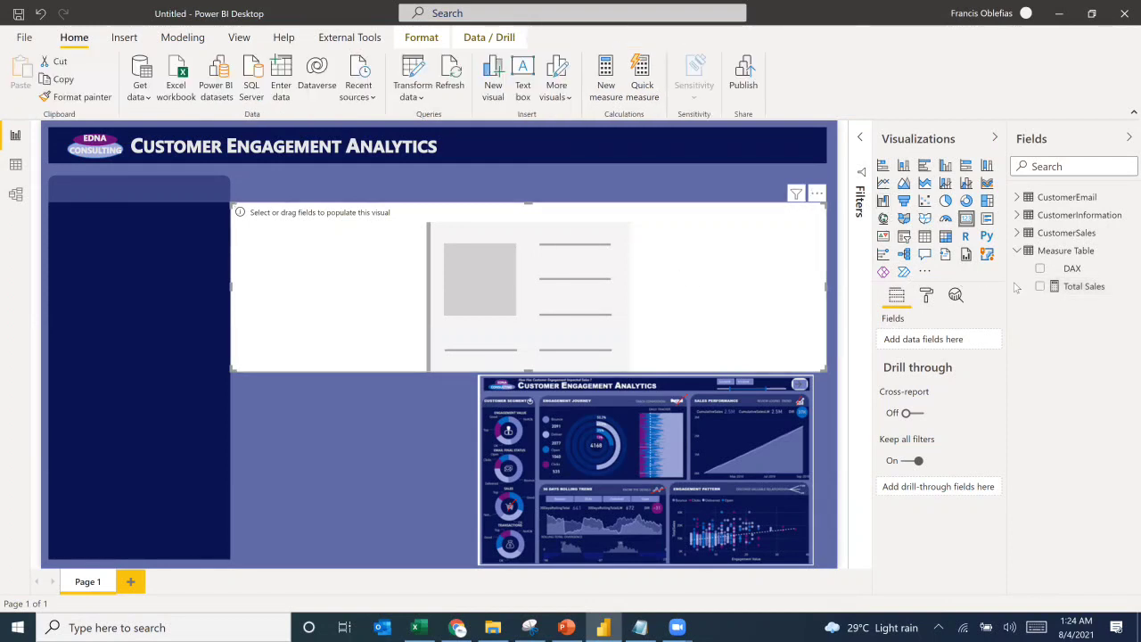
{"action": "left_click", "coordinate": [1042, 287]}
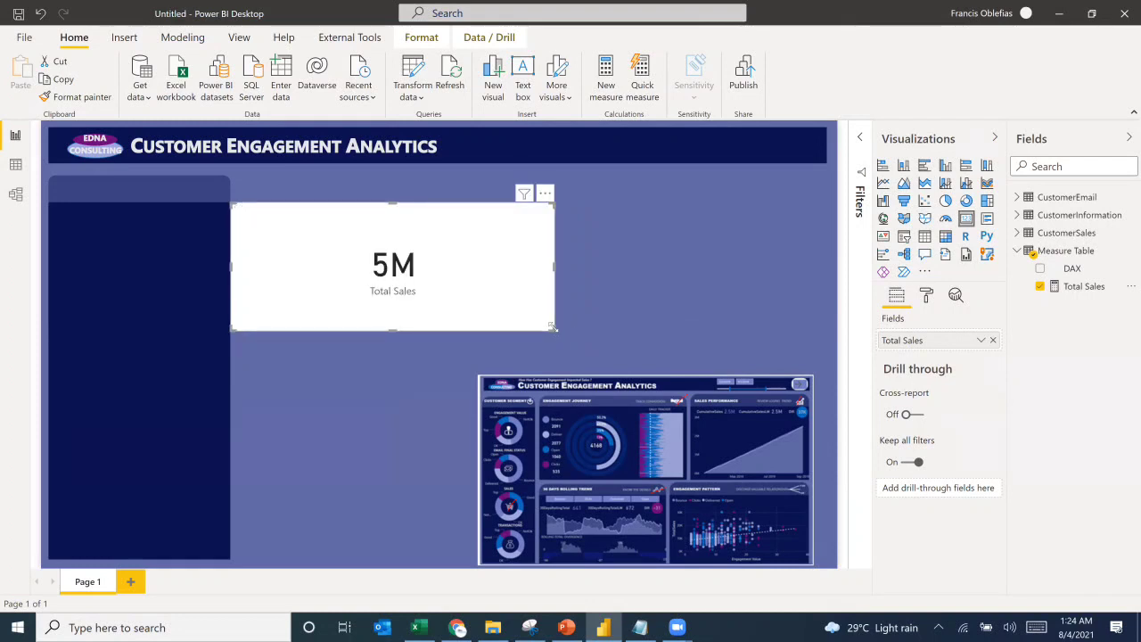
{"action": "left_click_drag", "start_coordinate": [553, 328], "coordinate": [361, 279]}
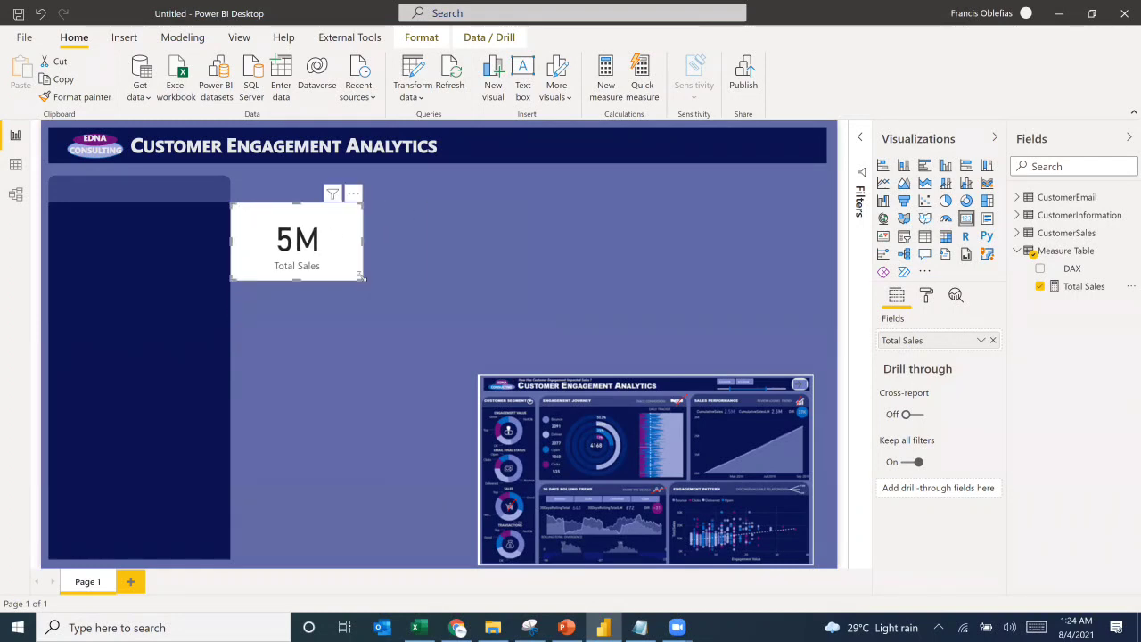
{"action": "left_click", "coordinate": [928, 296]}
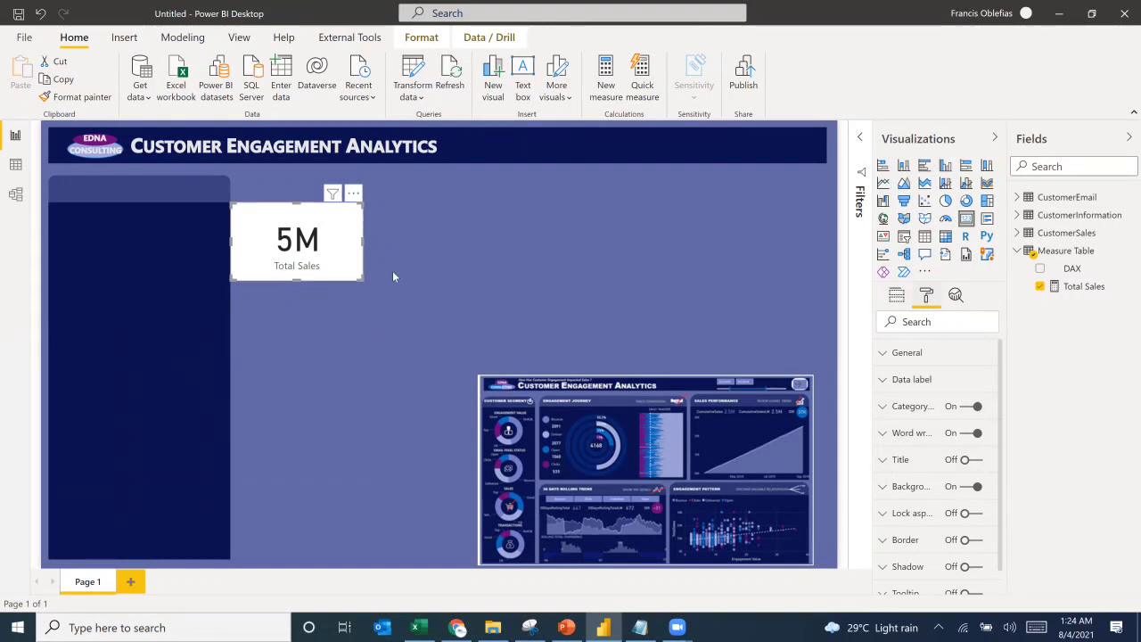
Step: Duplicate the Total Sales card and place the copy beside the original with a small gap
{"action": "key", "text": "ctrl+c"}
{"action": "key", "text": "ctrl+v"}
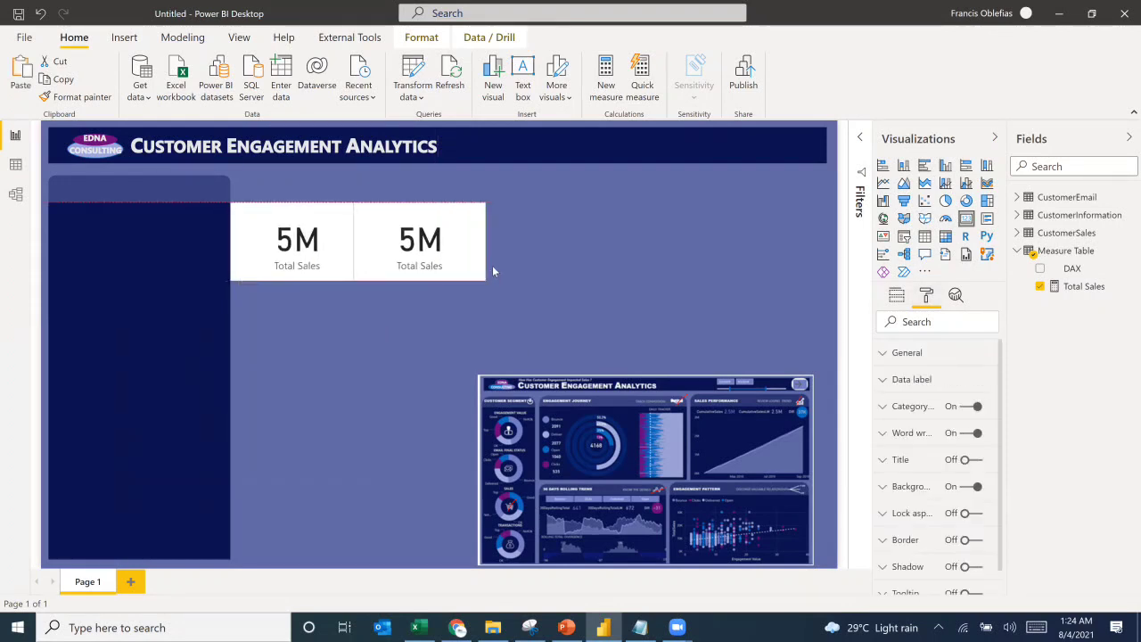
{"action": "left_click_drag", "start_coordinate": [459, 267], "coordinate": [493, 268]}
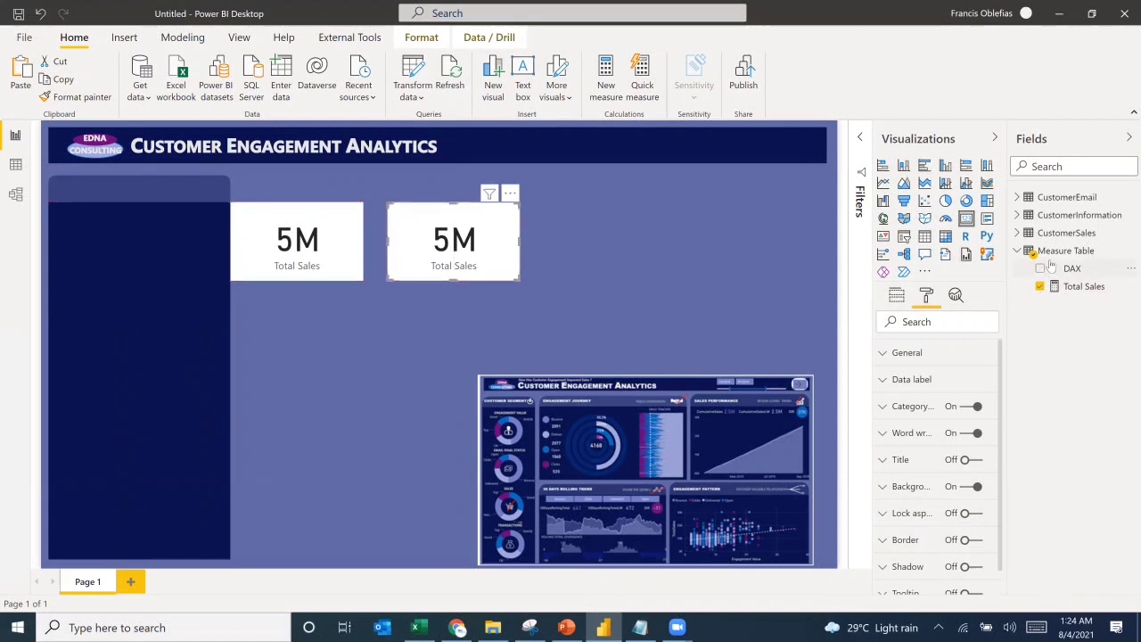
Step: Replace the duplicated card's field with ID from CustomerInformation, summarized as Count (Distinct)
{"action": "left_click", "coordinate": [1080, 286]}
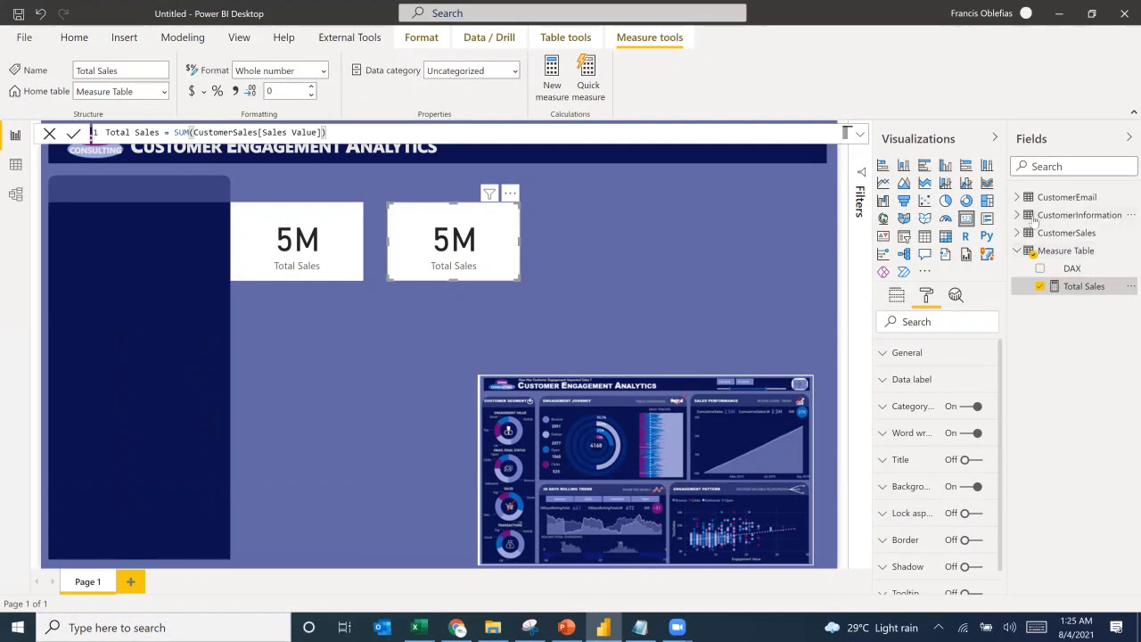
{"action": "left_click", "coordinate": [1031, 215]}
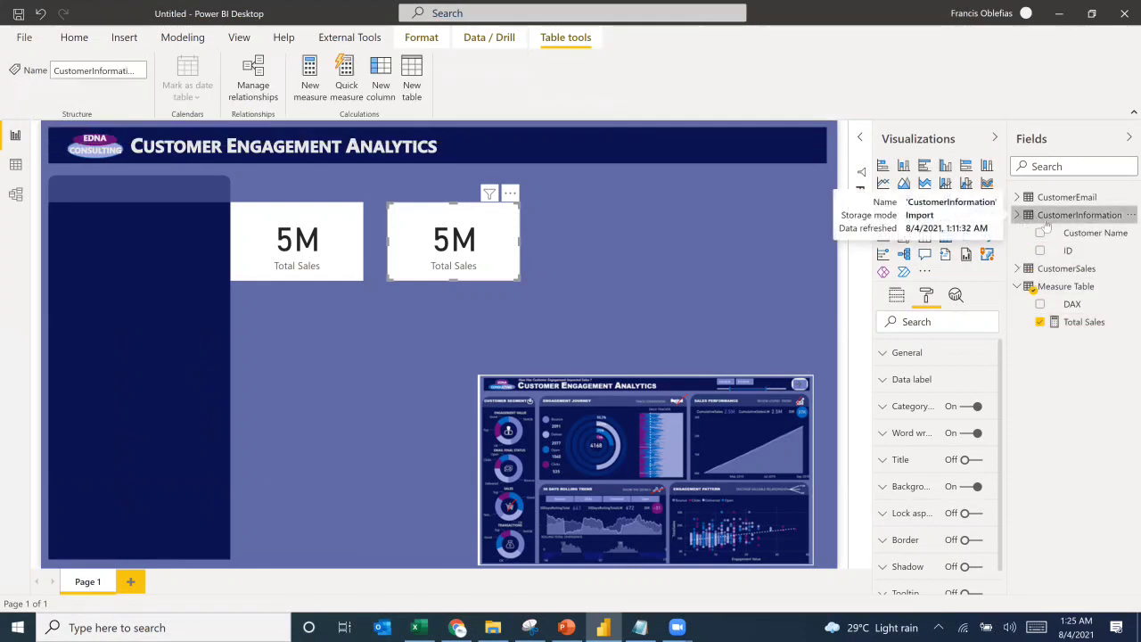
{"action": "left_click", "coordinate": [1079, 216]}
{"action": "left_click", "coordinate": [1084, 233]}
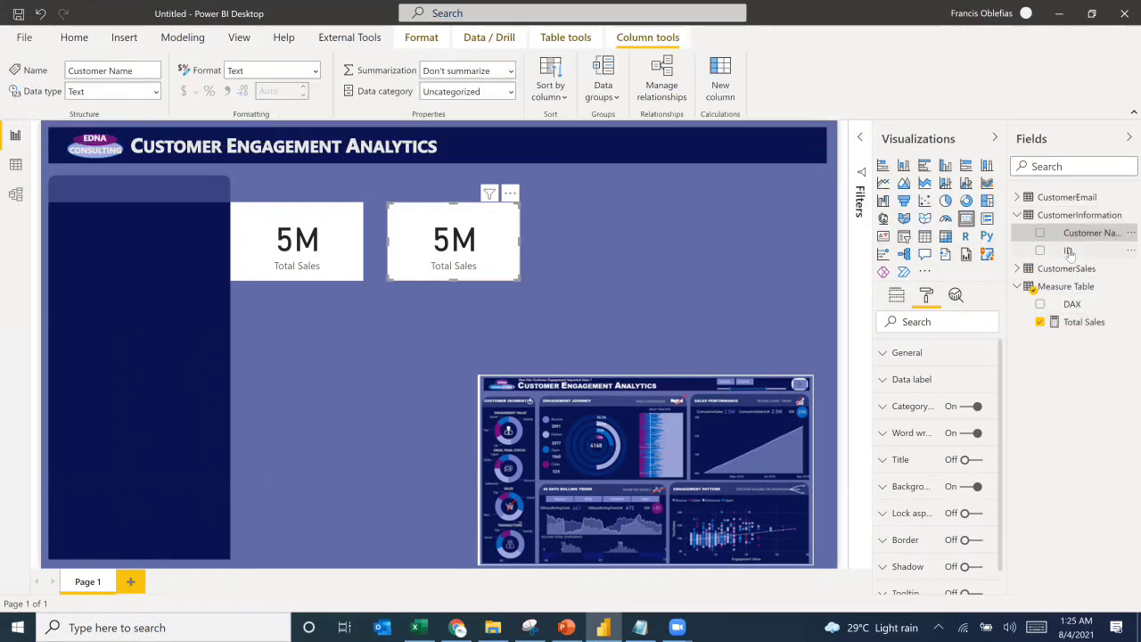
{"action": "left_click", "coordinate": [1070, 251]}
{"action": "left_click", "coordinate": [897, 296]}
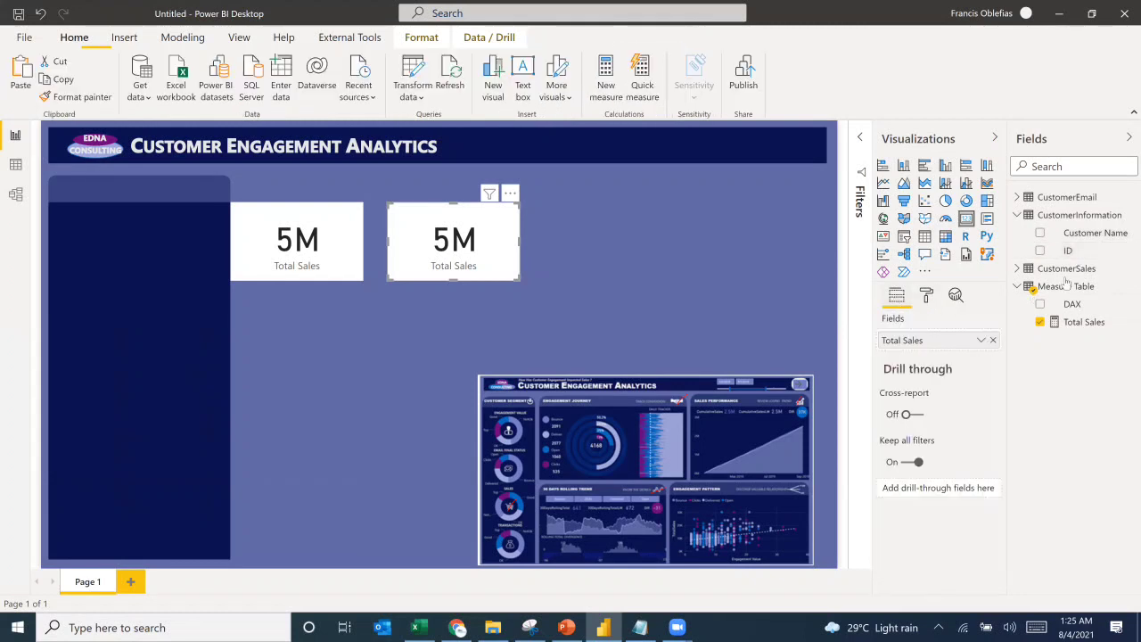
{"action": "left_click_drag", "start_coordinate": [1070, 251], "coordinate": [921, 342]}
{"action": "left_click", "coordinate": [981, 341]}
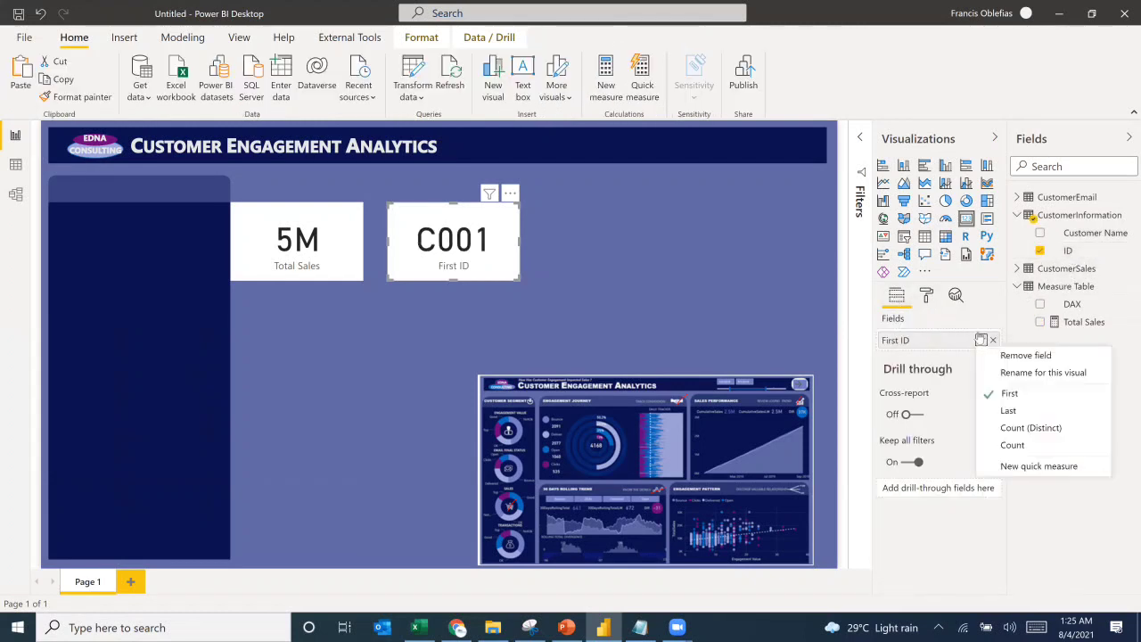
{"action": "left_click", "coordinate": [1031, 428]}
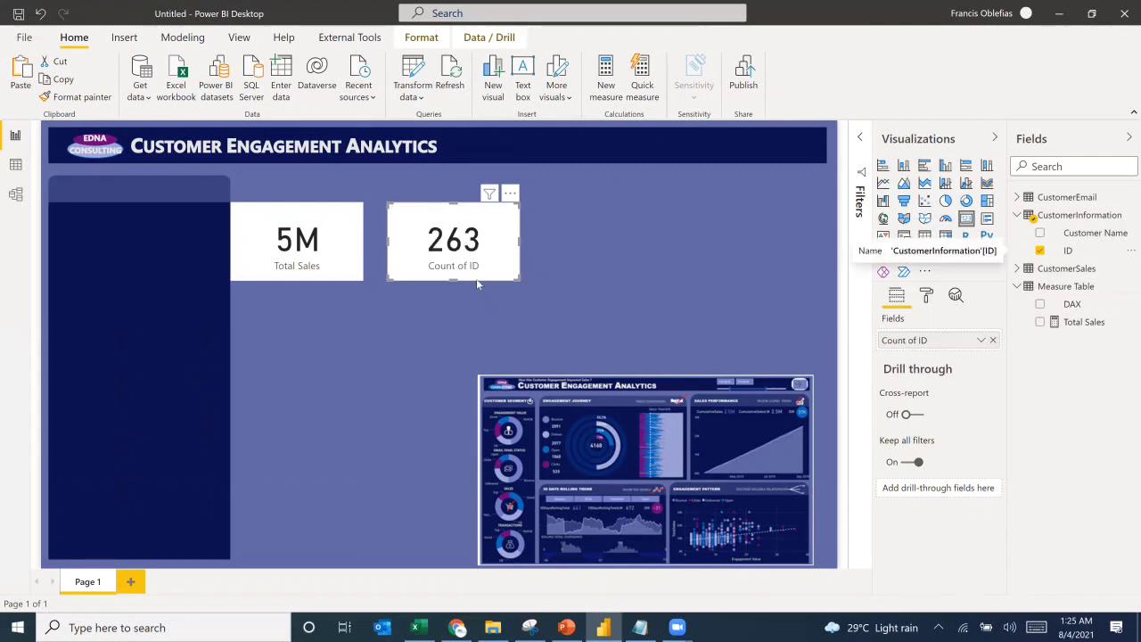
Step: Rename the ID count field on the second card as Total Customers
{"action": "double_click", "coordinate": [923, 343]}
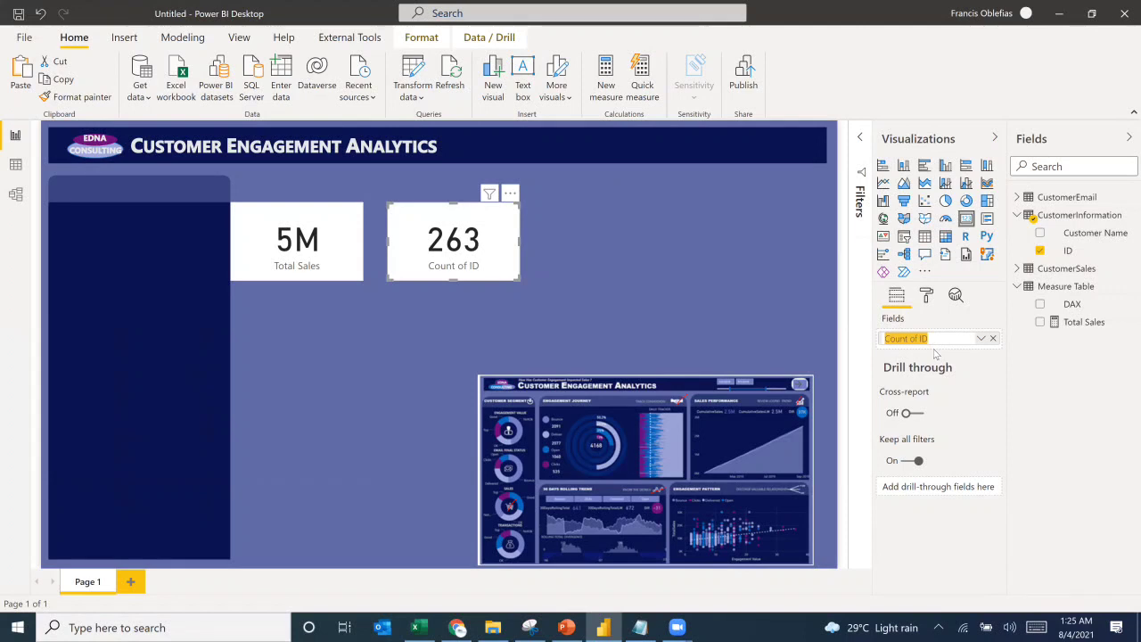
{"action": "type", "text": "Total Customers"}
{"action": "key", "text": "Return"}
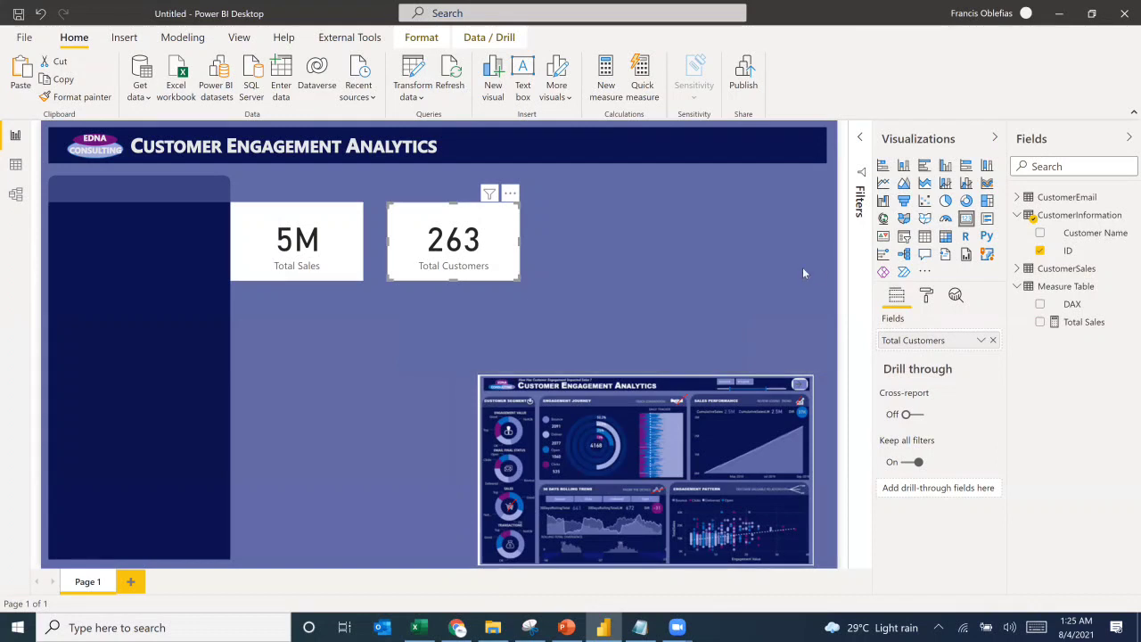
{"action": "left_click", "coordinate": [823, 334]}
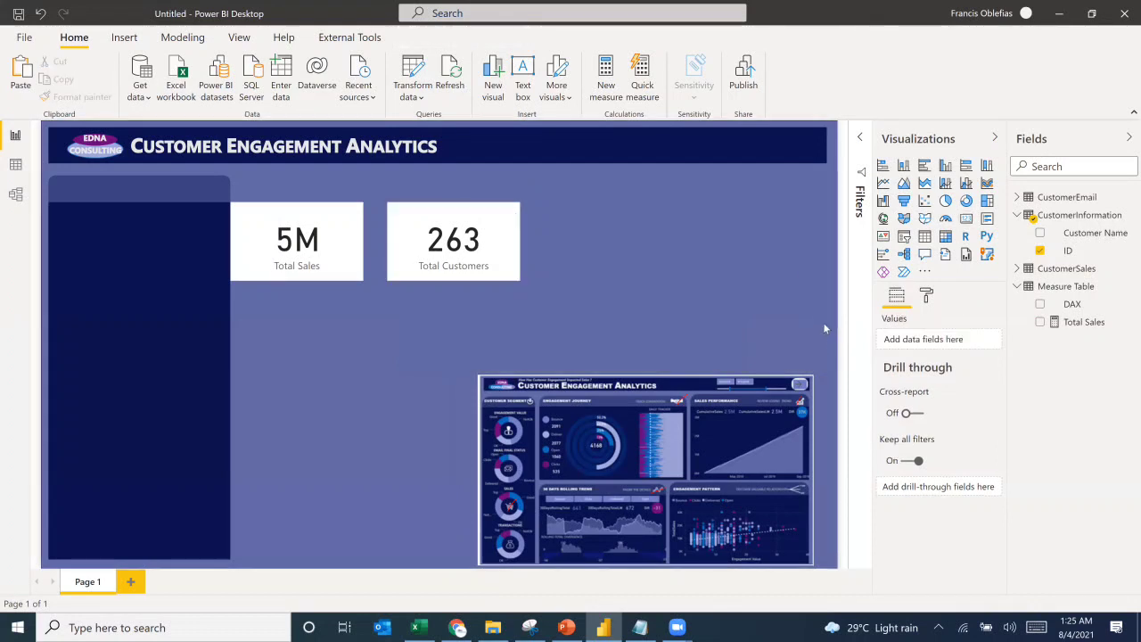
Step: Add a donut chart of CustomerSales Sales Value by Product, making it narrower and taller
{"action": "left_click", "coordinate": [966, 200]}
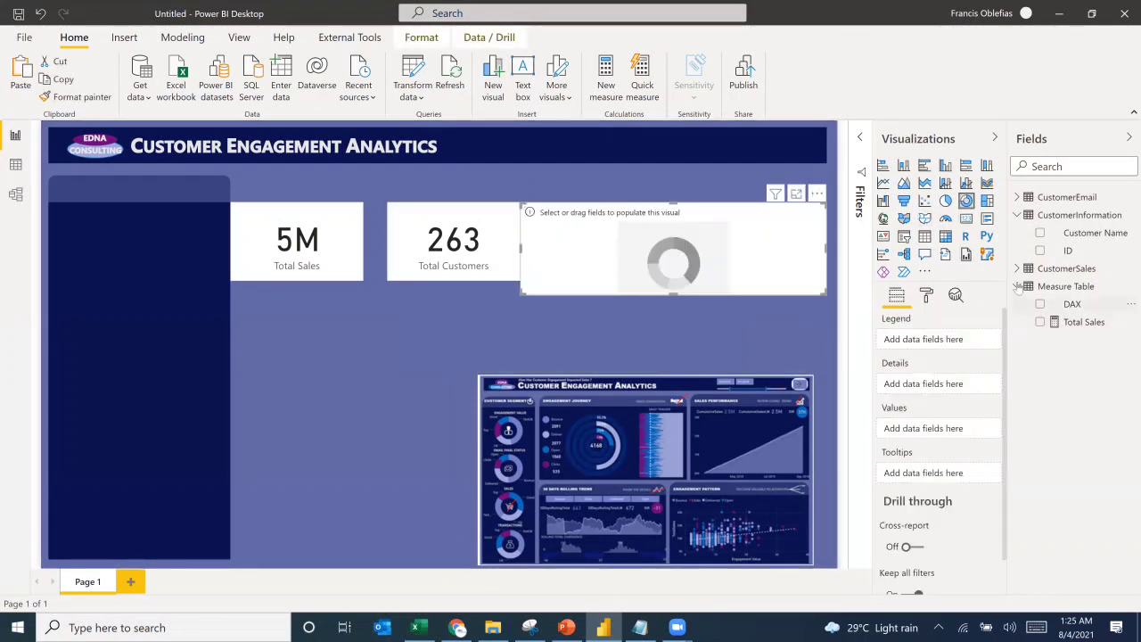
{"action": "left_click", "coordinate": [1017, 268]}
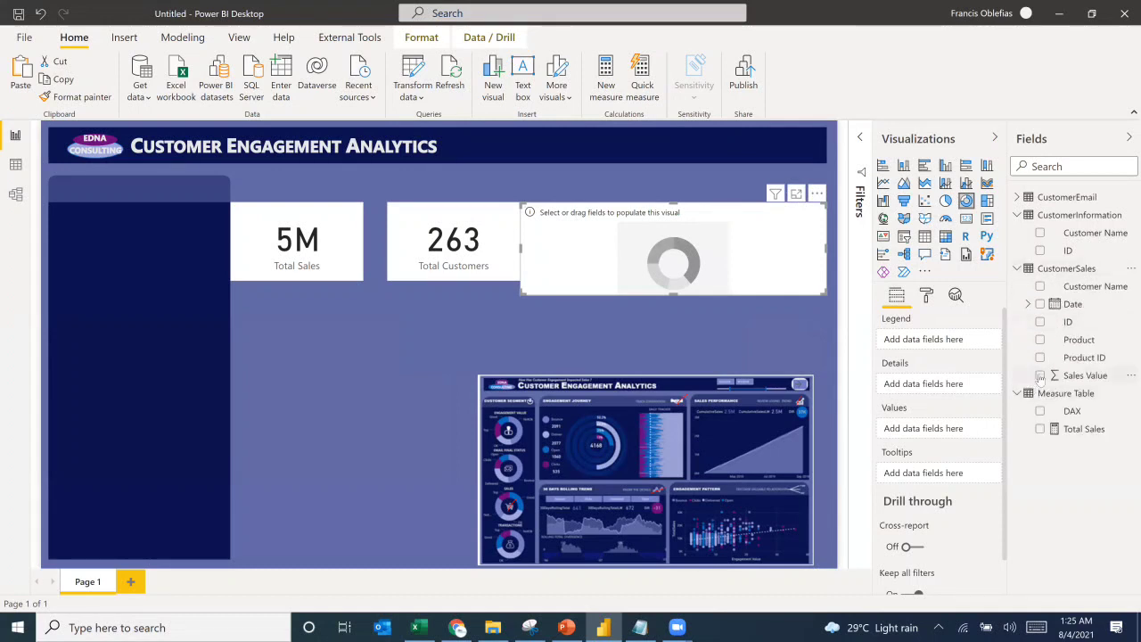
{"action": "left_click", "coordinate": [1040, 376]}
{"action": "left_click", "coordinate": [1040, 340]}
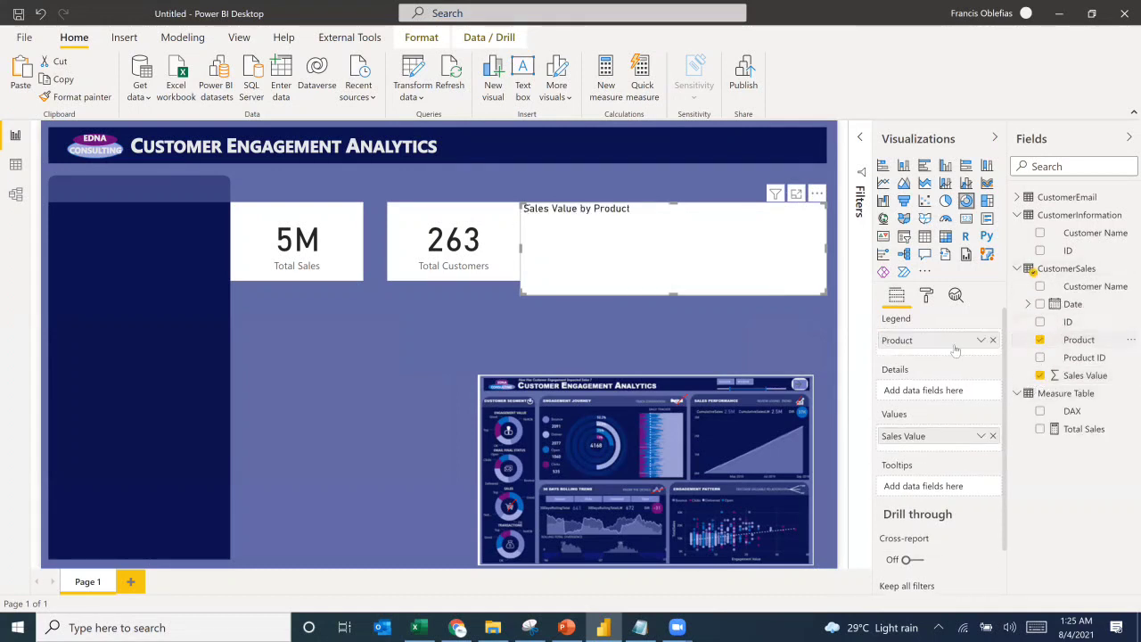
{"action": "left_click_drag", "start_coordinate": [823, 290], "coordinate": [742, 341]}
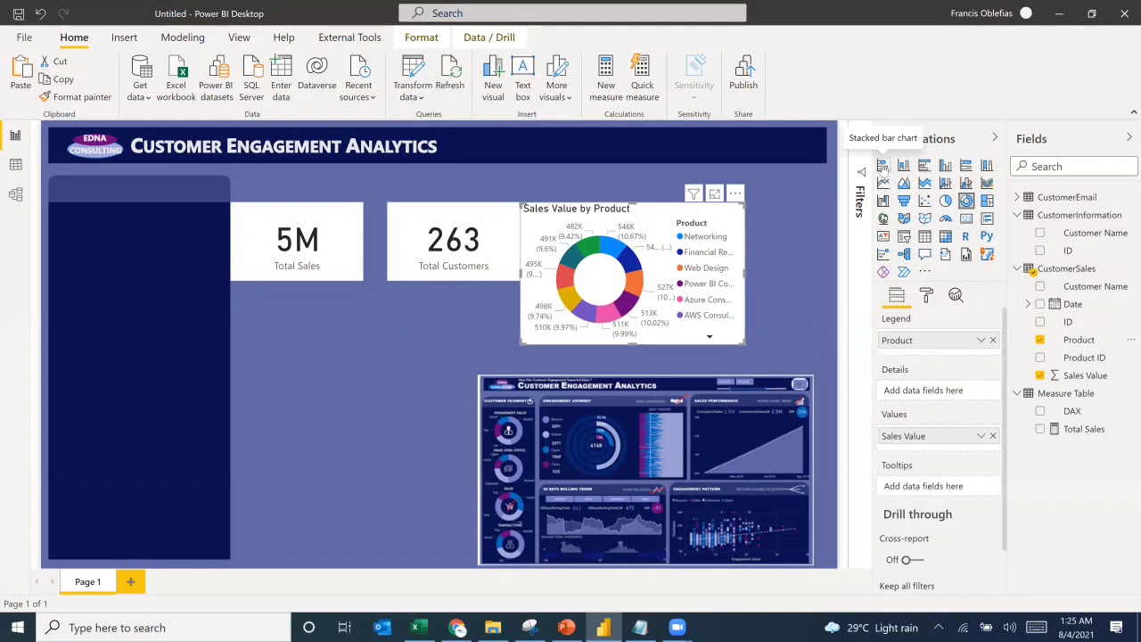
Step: Convert the Sales Value by Product donut to a stacked bar chart, placed below the cards and enlarged to show all products
{"action": "left_click", "coordinate": [882, 166]}
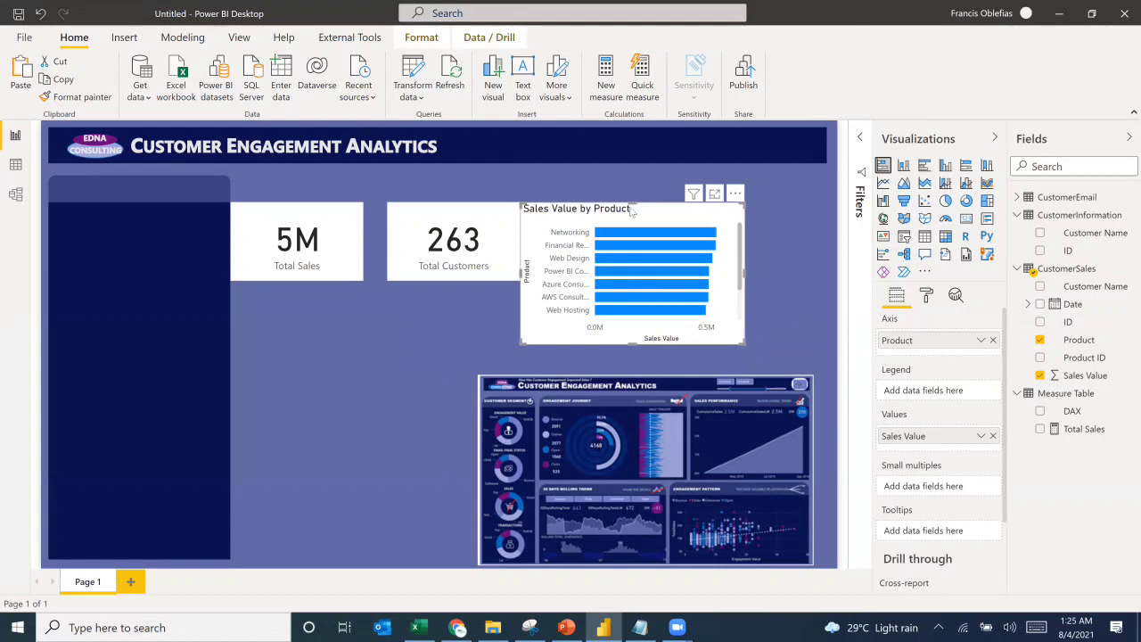
{"action": "left_click_drag", "start_coordinate": [668, 241], "coordinate": [387, 338]}
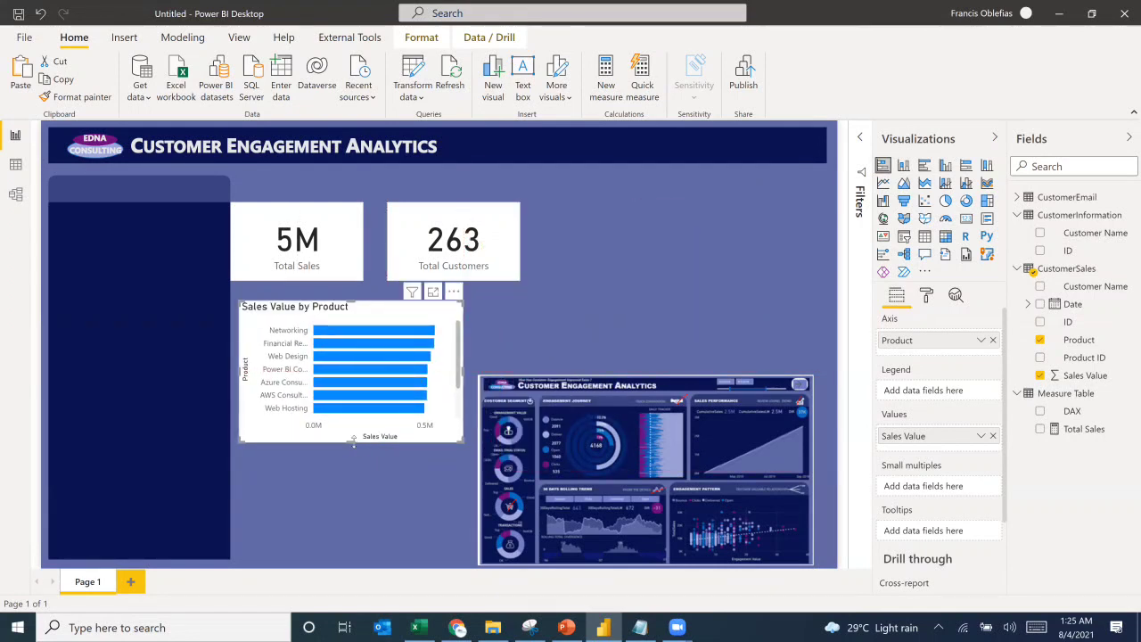
{"action": "left_click_drag", "start_coordinate": [353, 442], "coordinate": [354, 503]}
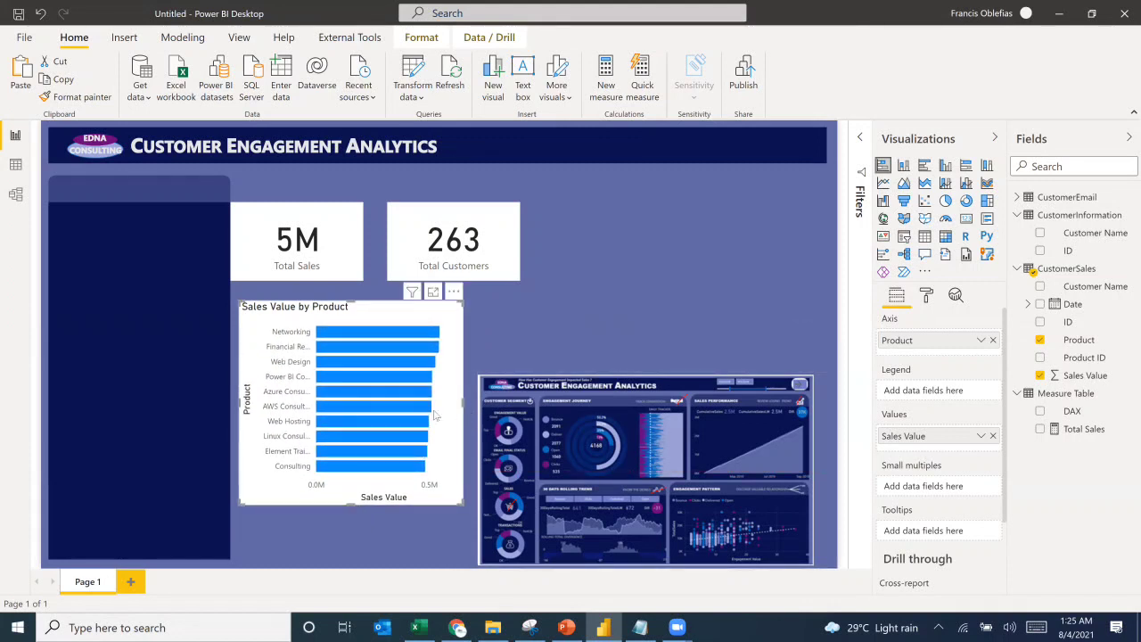
{"action": "left_click_drag", "start_coordinate": [463, 412], "coordinate": [513, 430]}
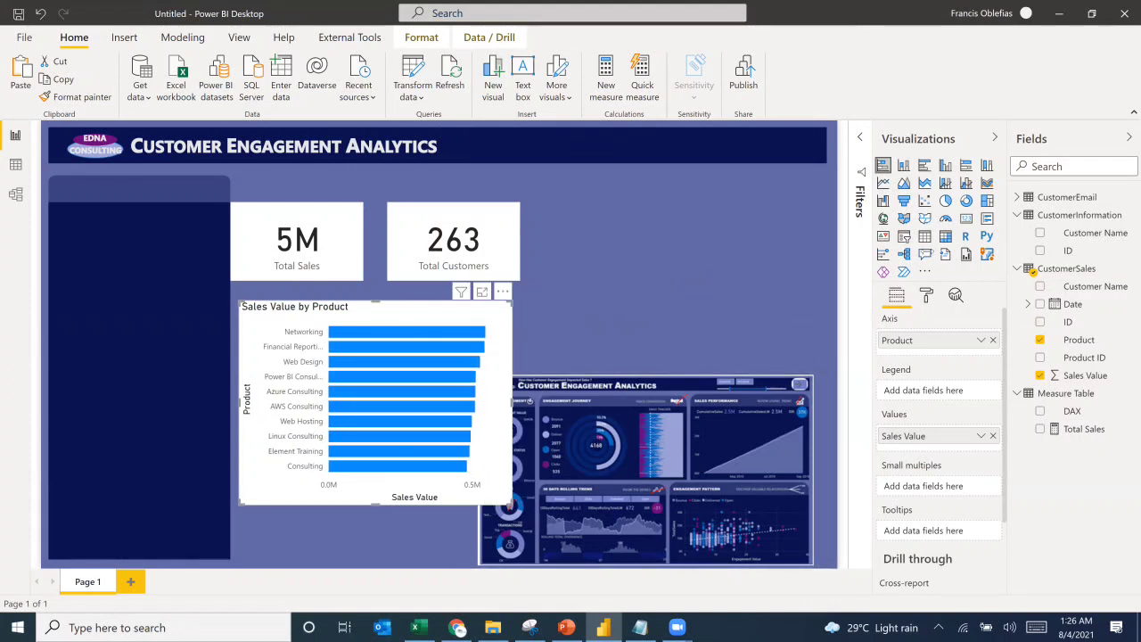
Step: Add a taller table of CustomerInformation Customer Name and CustomerSales Sales Value beside the cards, and give Sales Value a thousands separator
{"action": "left_click", "coordinate": [924, 236]}
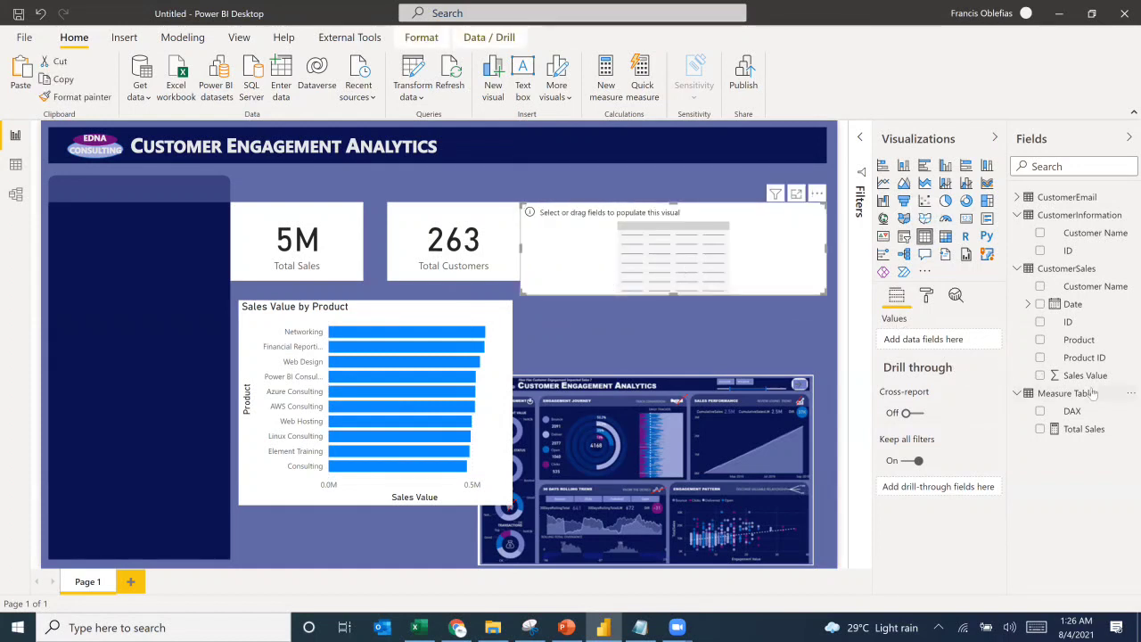
{"action": "left_click", "coordinate": [1040, 233]}
{"action": "left_click", "coordinate": [1039, 376]}
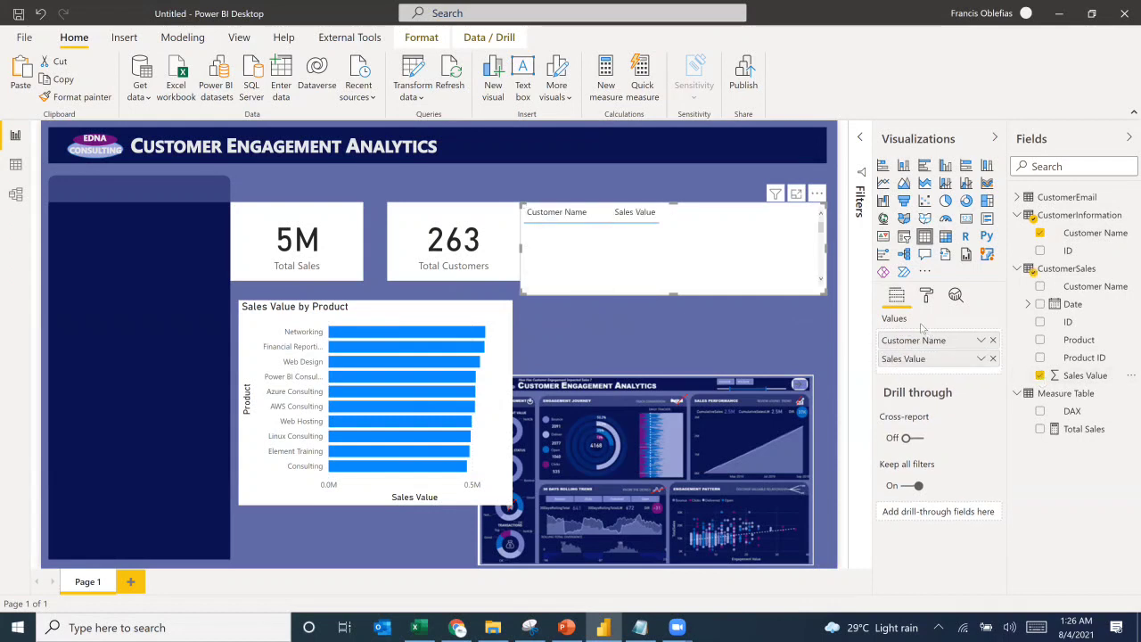
{"action": "left_click_drag", "start_coordinate": [676, 294], "coordinate": [676, 369]}
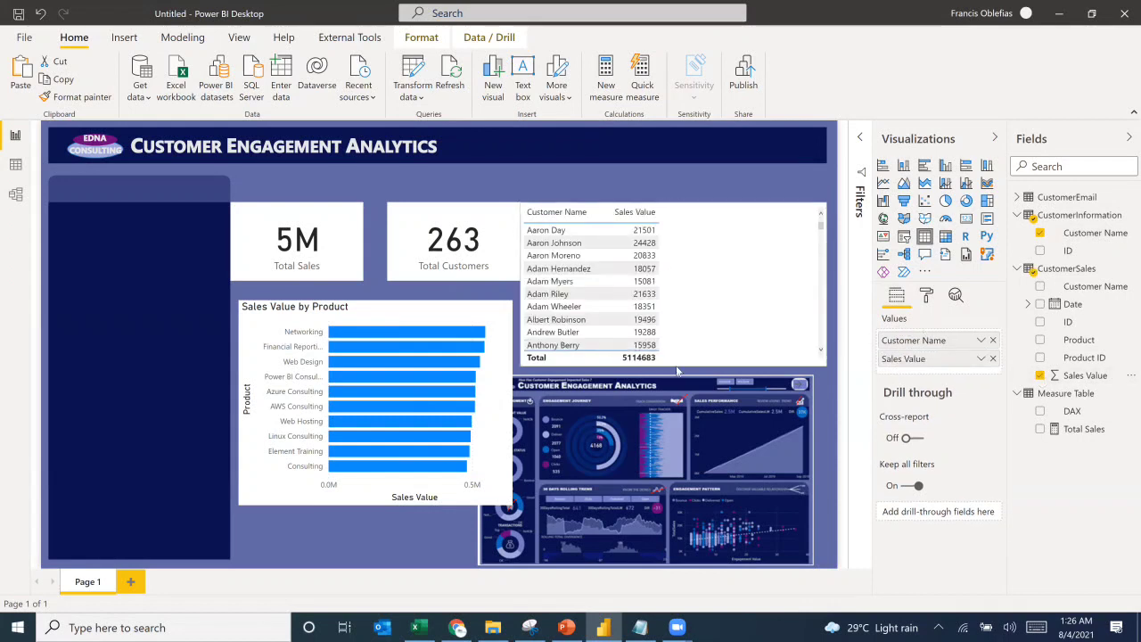
{"action": "left_click", "coordinate": [1086, 375]}
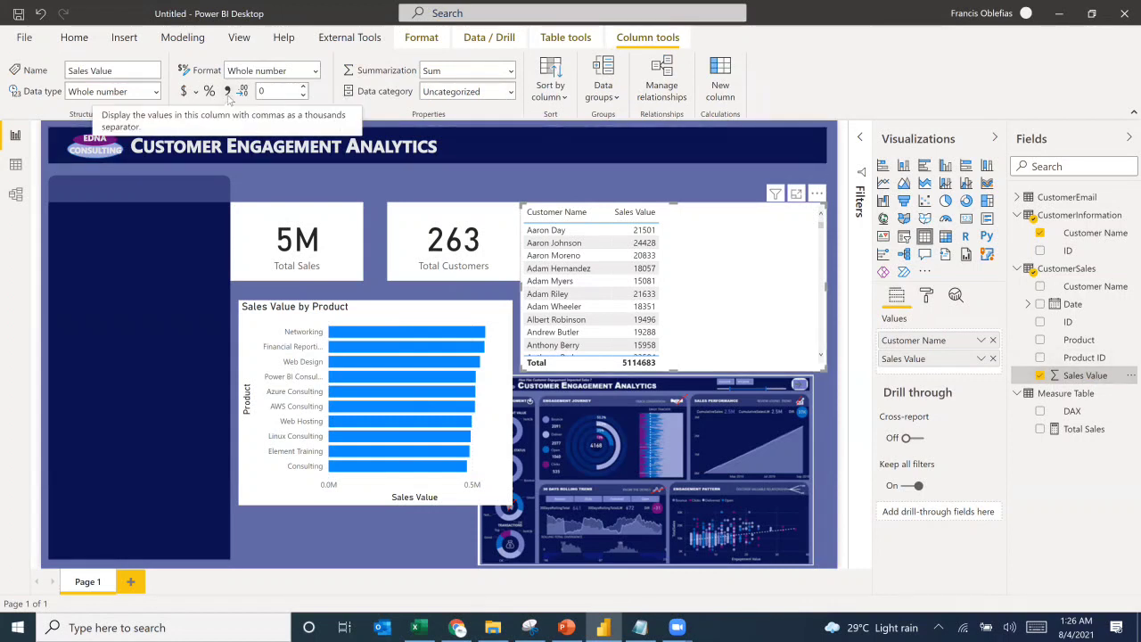
{"action": "left_click", "coordinate": [228, 92]}
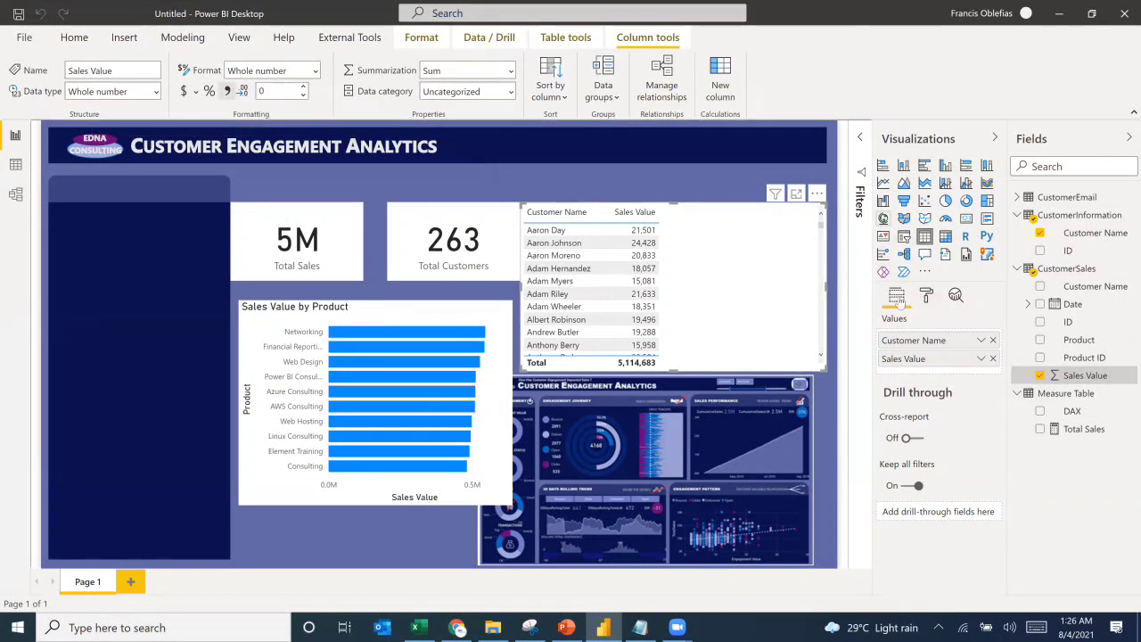
Step: Filter the customer table's Customer Name to the Top 5 by Sales Value using a Top N filter
{"action": "left_click", "coordinate": [862, 140]}
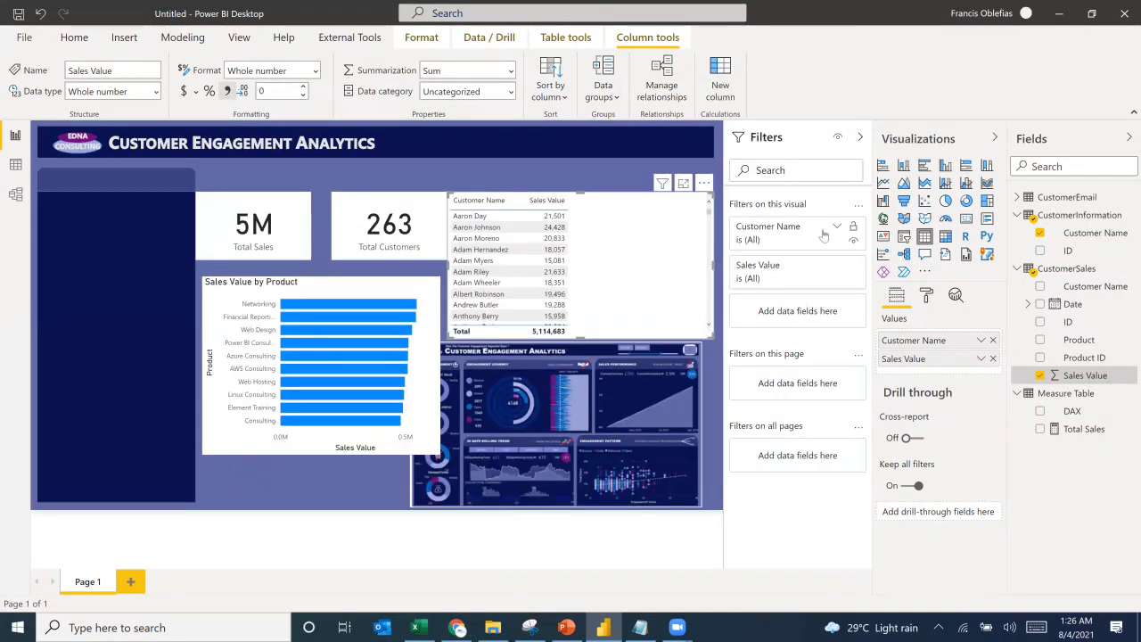
{"action": "left_click", "coordinate": [824, 234]}
{"action": "left_click", "coordinate": [772, 277]}
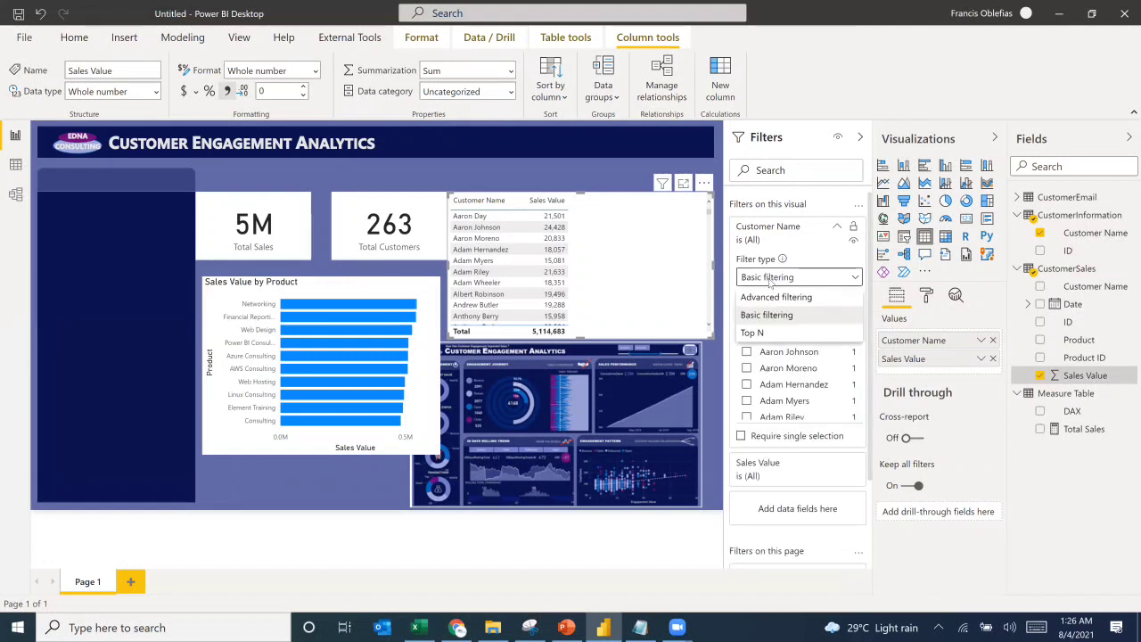
{"action": "left_click", "coordinate": [783, 334]}
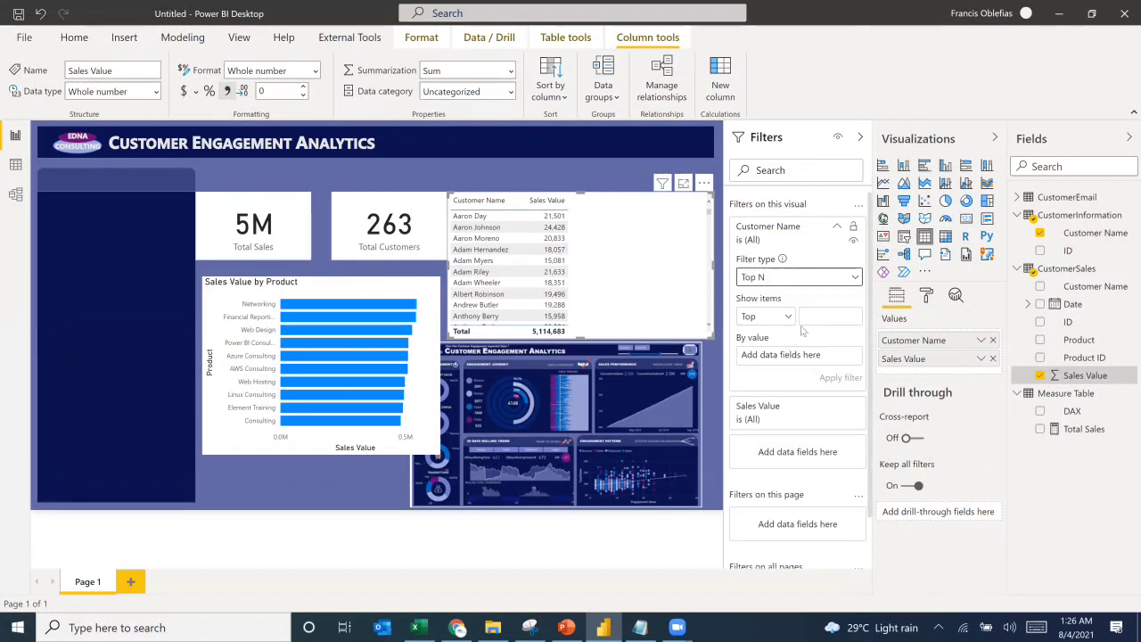
{"action": "left_click", "coordinate": [826, 311]}
{"action": "left_click_drag", "start_coordinate": [1086, 378], "coordinate": [785, 360]}
{"action": "left_click", "coordinate": [838, 379]}
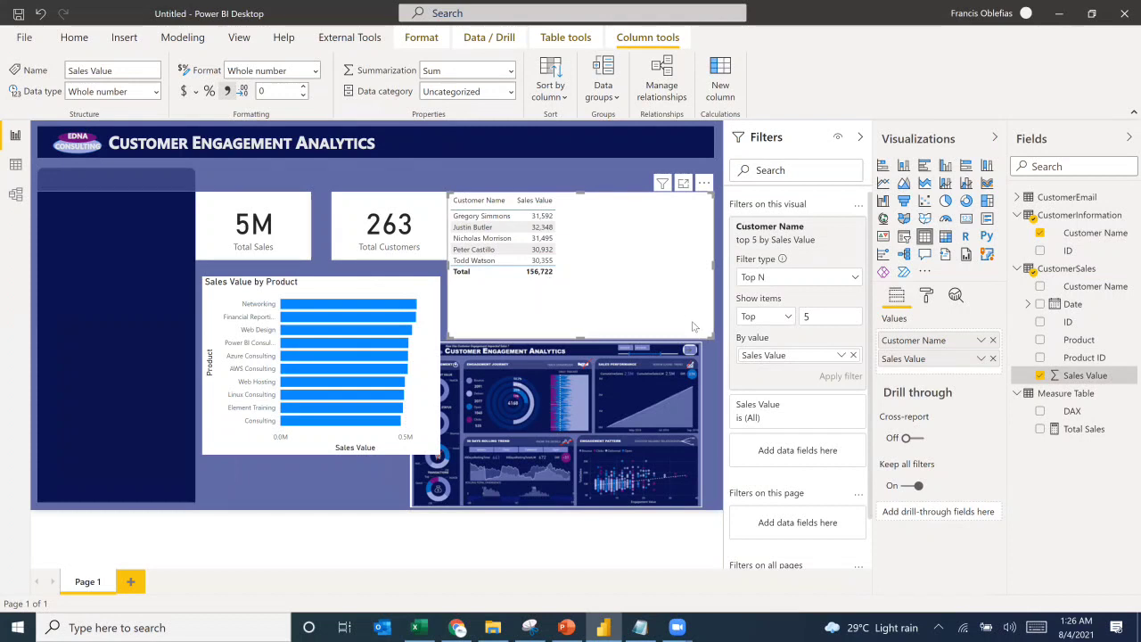
Step: Shrink the customer table, trying it as a stacked bar chart and returning it to a table
{"action": "left_click_drag", "start_coordinate": [622, 310], "coordinate": [597, 297]}
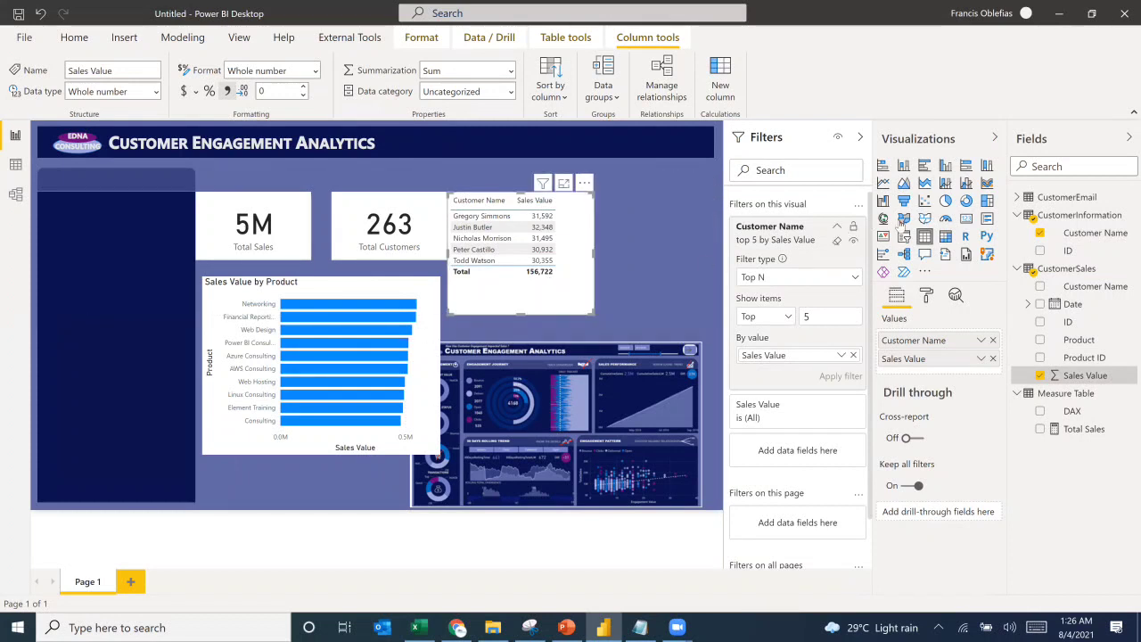
{"action": "left_click", "coordinate": [883, 165]}
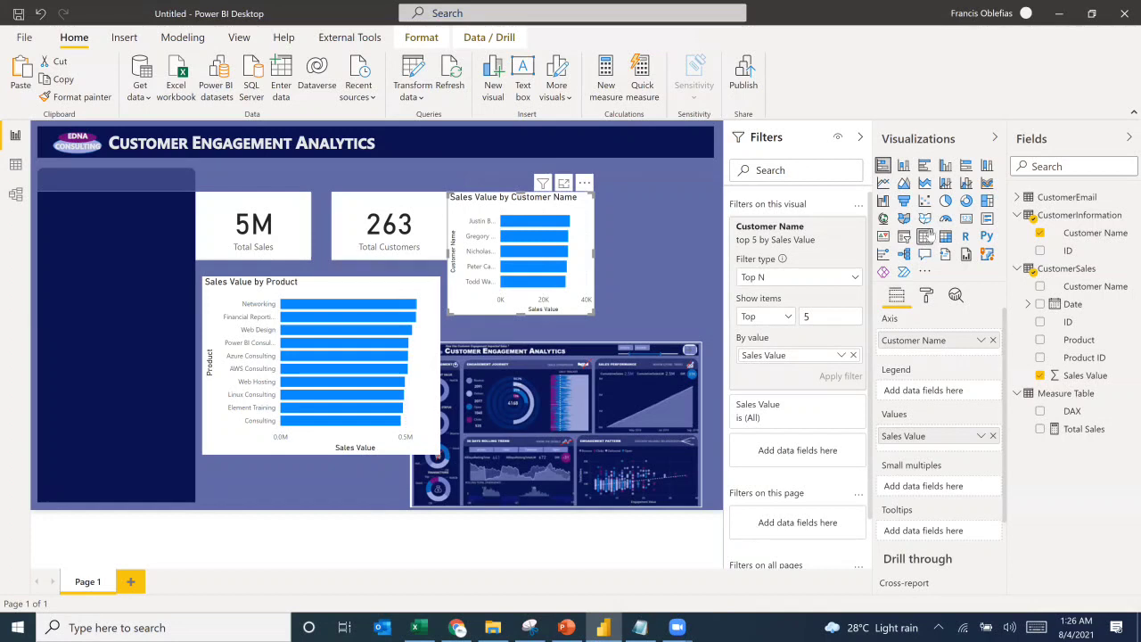
{"action": "left_click", "coordinate": [926, 236]}
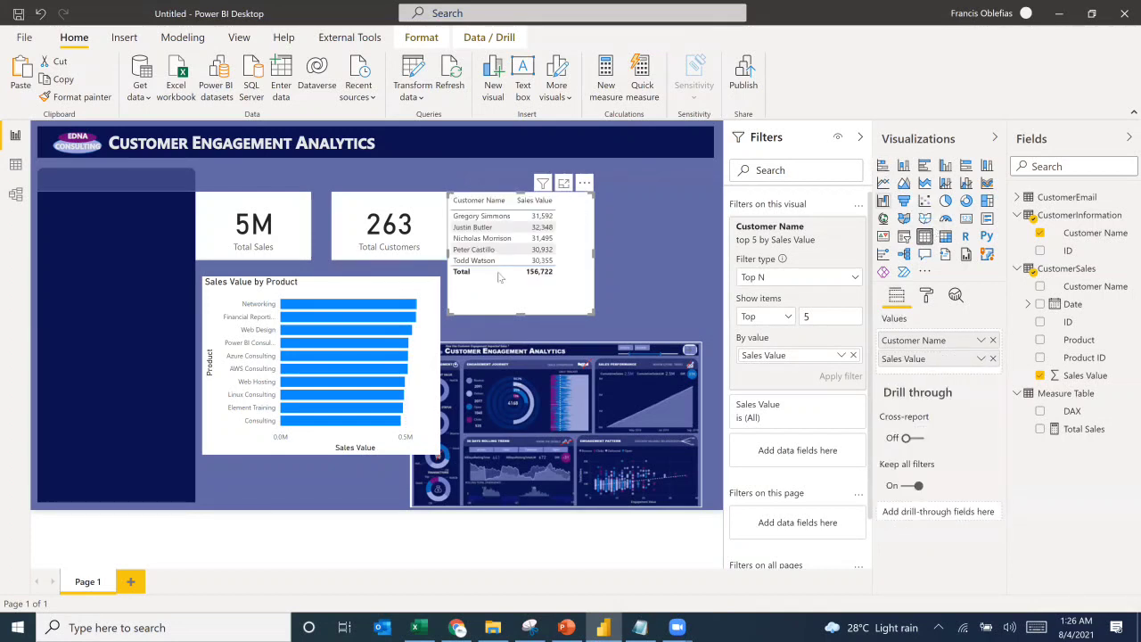
{"action": "left_click_drag", "start_coordinate": [593, 313], "coordinate": [586, 288]}
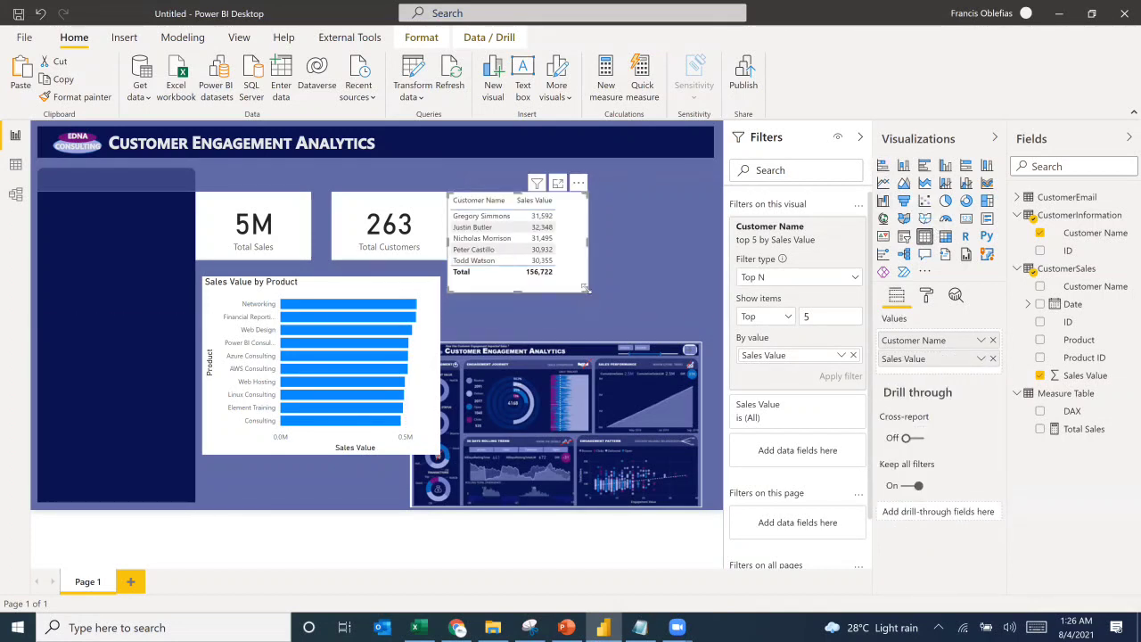
Step: Turn off the totals row in the customer table and shrink the visual to fit its rows
{"action": "left_click", "coordinate": [926, 295]}
{"action": "left_click", "coordinate": [896, 487]}
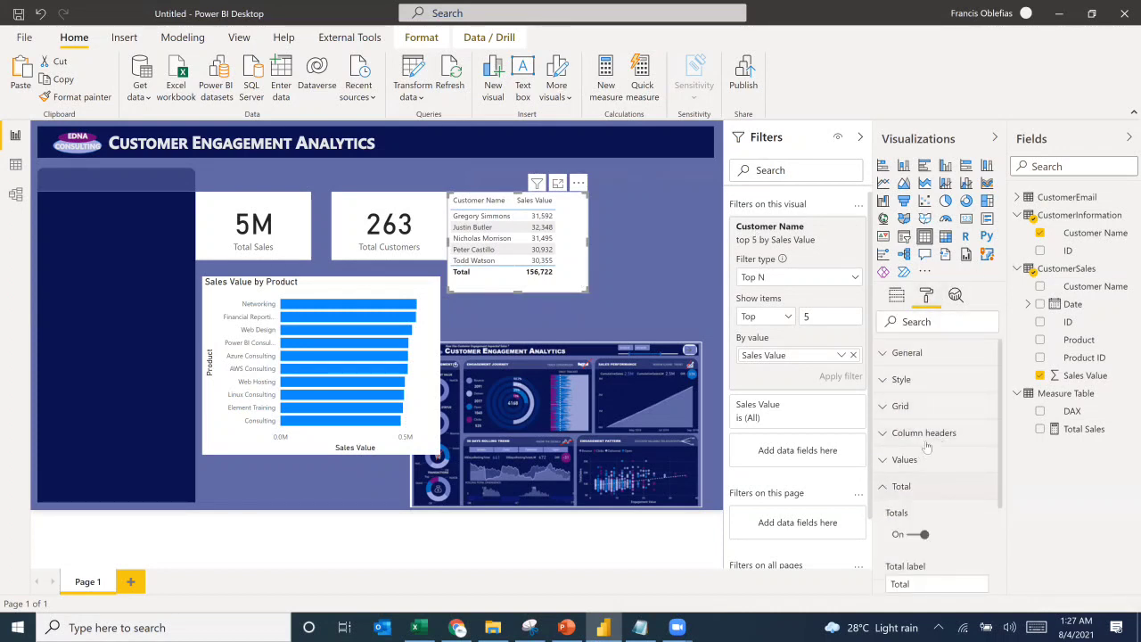
{"action": "scroll", "coordinate": [924, 428], "scroll_direction": "down", "scroll_amount": 3}
{"action": "left_click", "coordinate": [919, 389]}
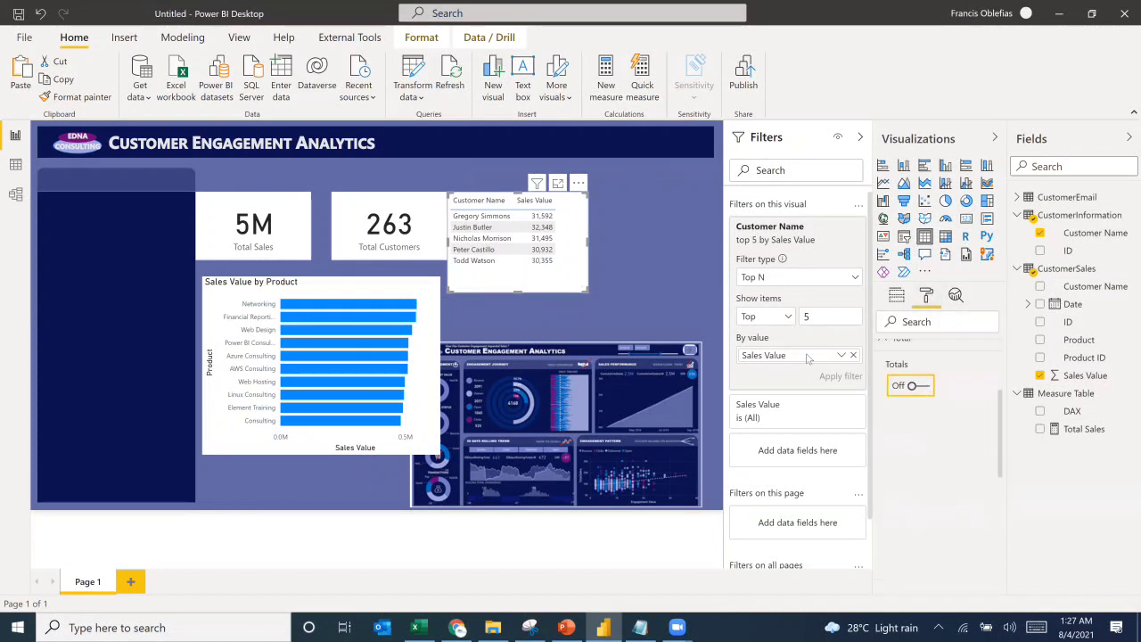
{"action": "left_click_drag", "start_coordinate": [588, 292], "coordinate": [566, 283]}
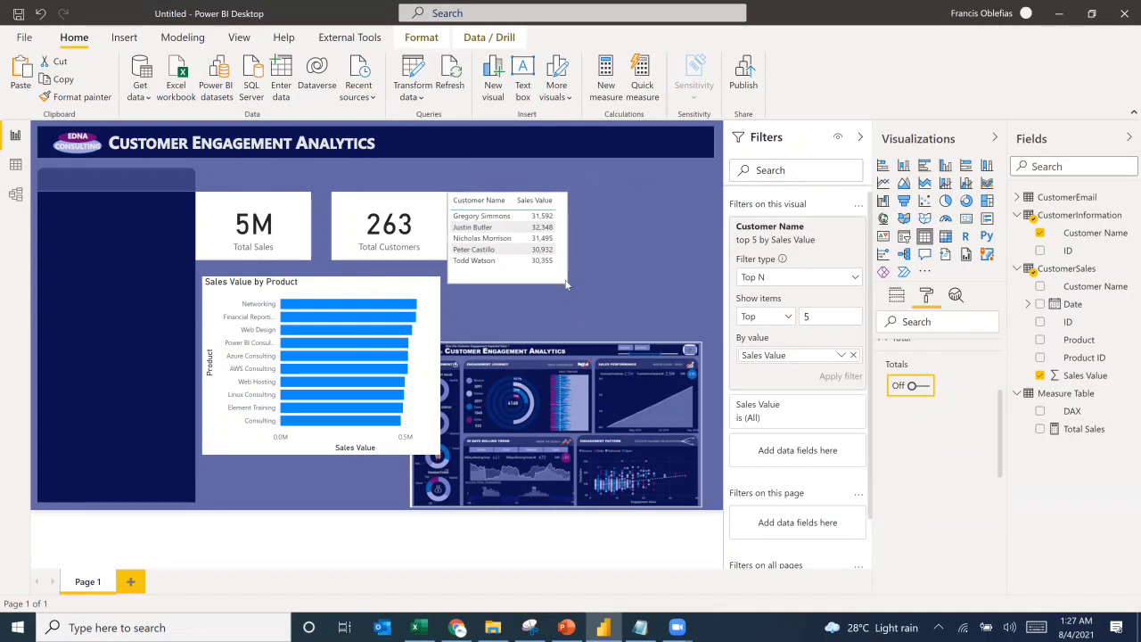
Step: Duplicate the customer table alongside the original, clear its Customer Name filter, and replace Customer Name with CustomerSales Product
{"action": "key", "text": "ctrl+c"}
{"action": "key", "text": "ctrl+v"}
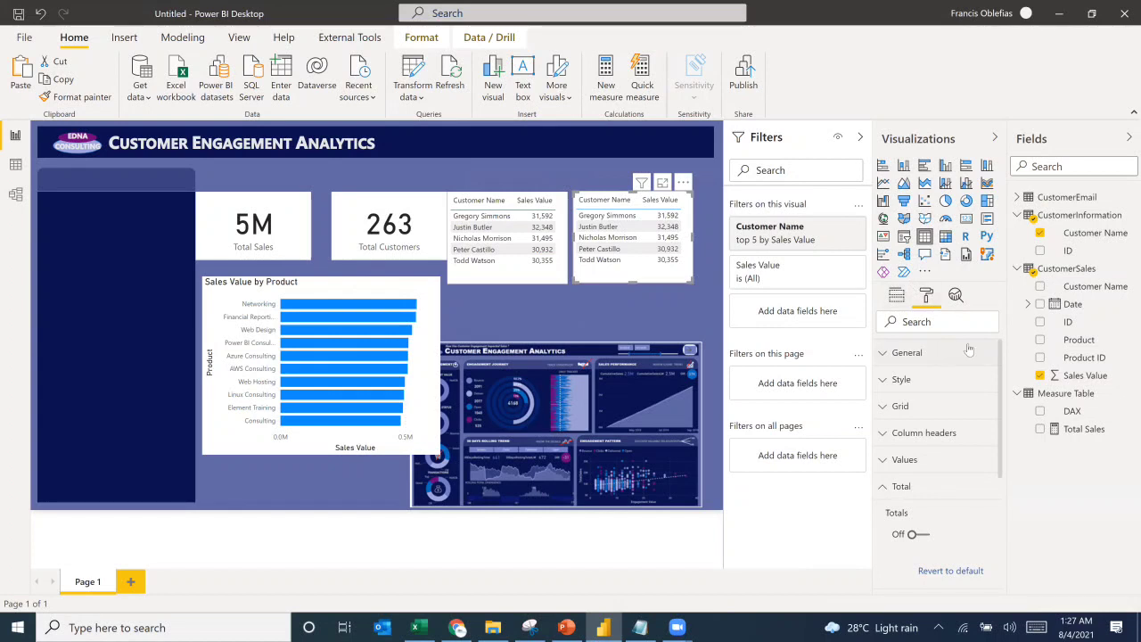
{"action": "left_click", "coordinate": [1075, 340]}
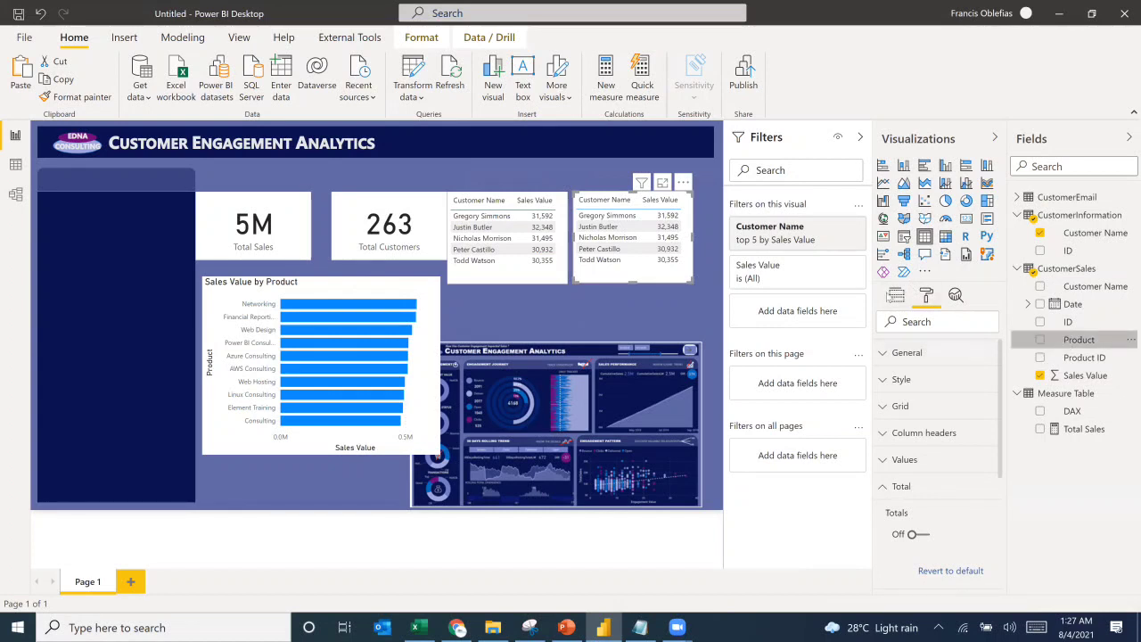
{"action": "left_click", "coordinate": [836, 250]}
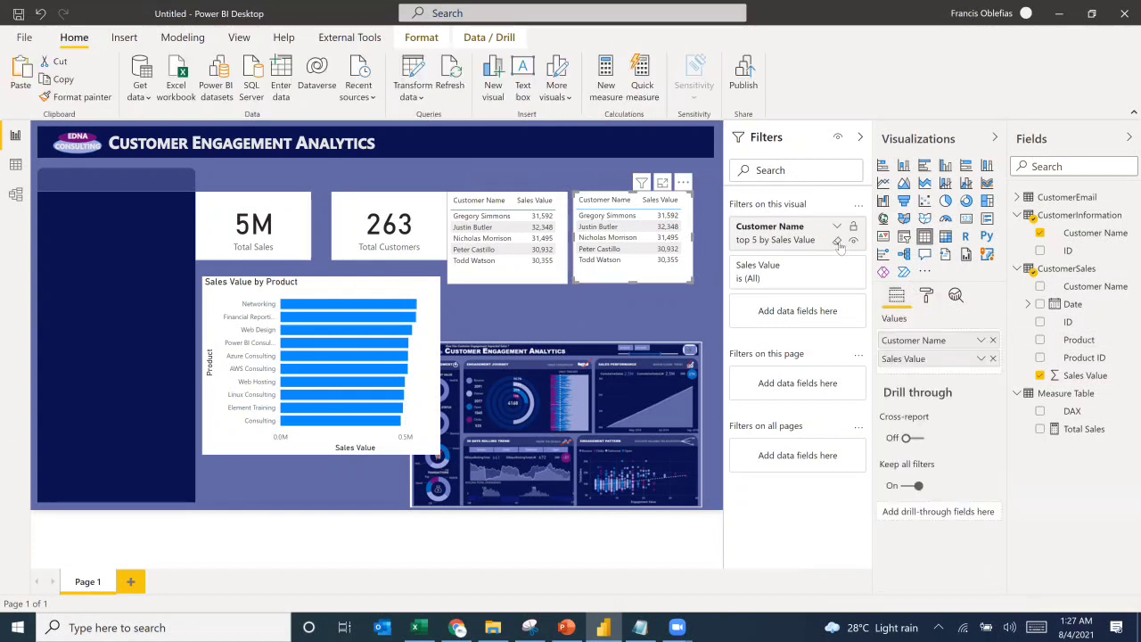
{"action": "left_click", "coordinate": [821, 227]}
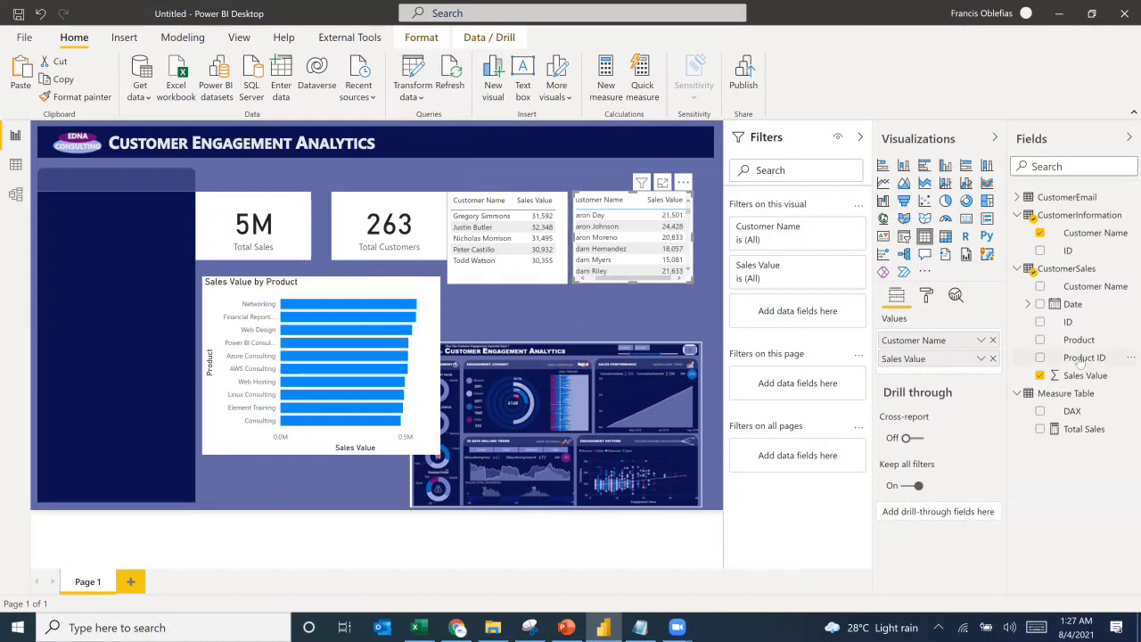
{"action": "left_click_drag", "start_coordinate": [1057, 345], "coordinate": [964, 341]}
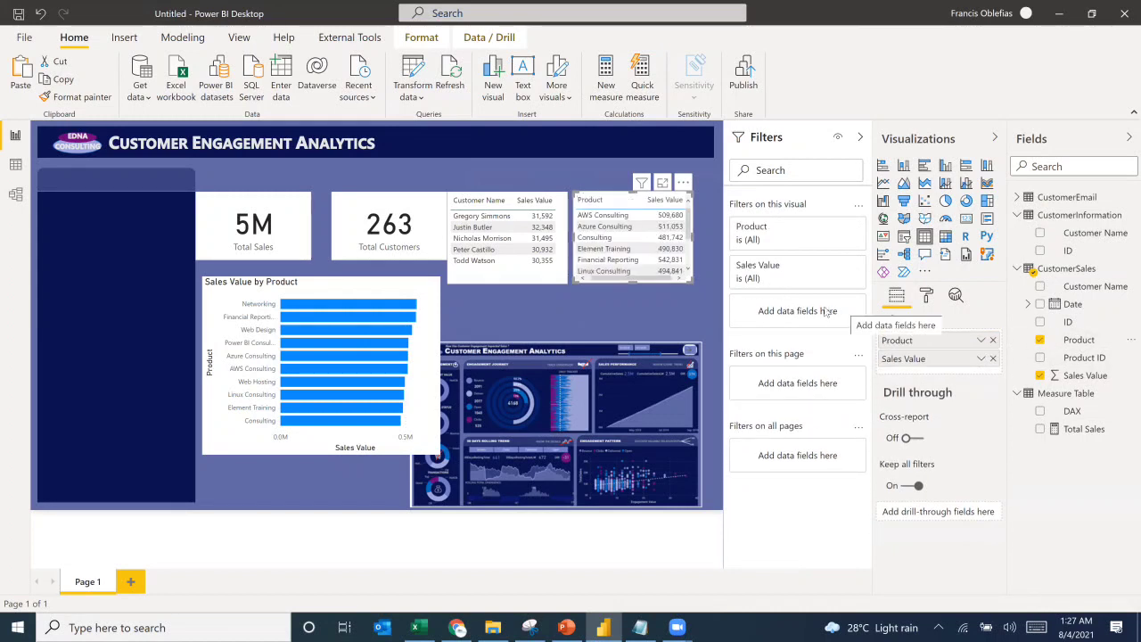
Step: Filter the product table to the Top 5 products by Sales Value and sort it by Sales Value in descending order
{"action": "left_click", "coordinate": [837, 228]}
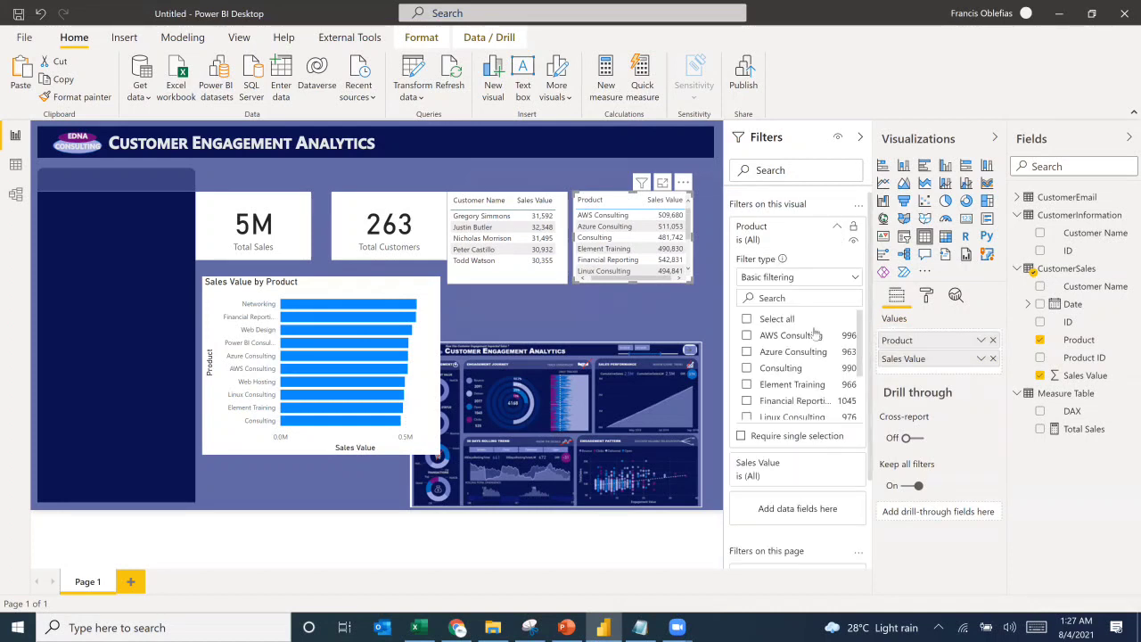
{"action": "left_click", "coordinate": [798, 277]}
{"action": "left_click", "coordinate": [767, 333]}
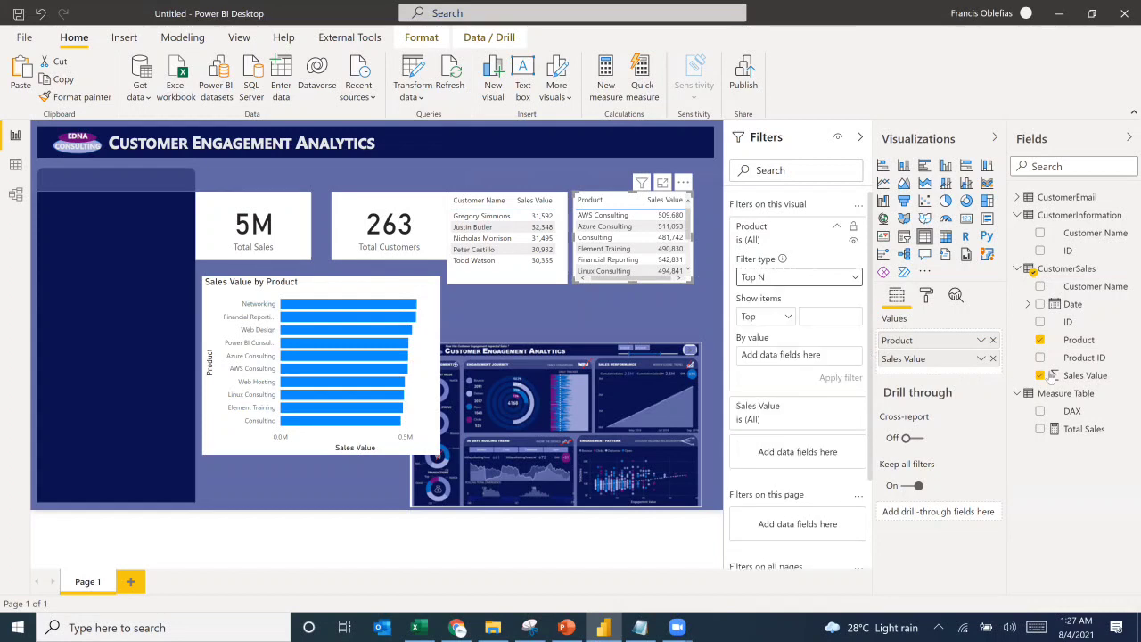
{"action": "left_click", "coordinate": [854, 321]}
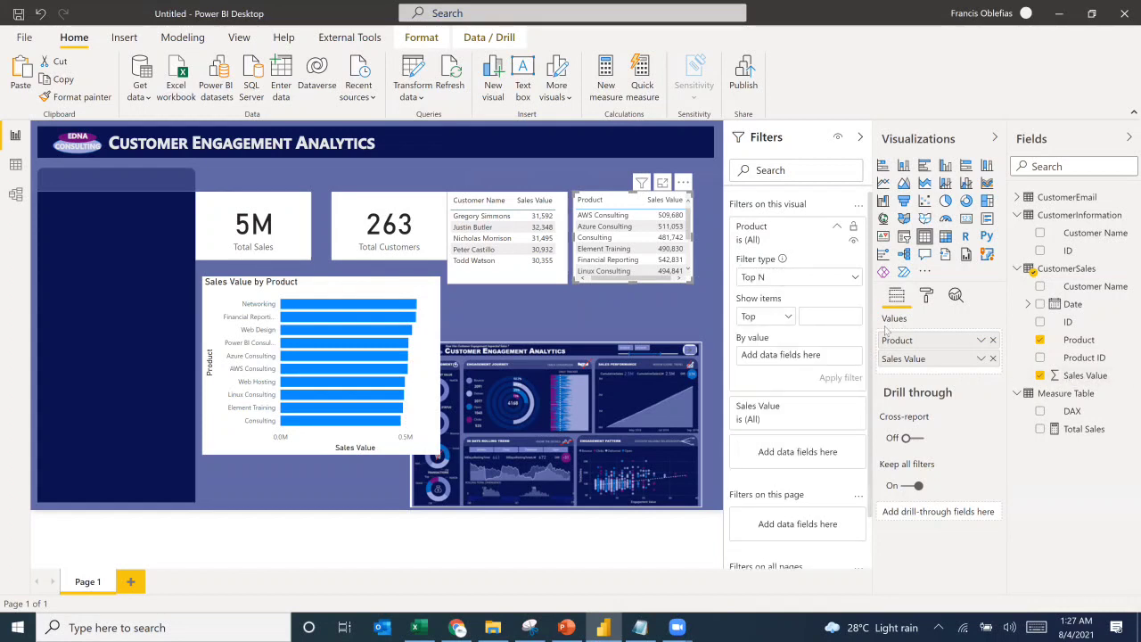
{"action": "type", "text": "5"}
{"action": "left_click_drag", "start_coordinate": [1088, 375], "coordinate": [798, 357]}
{"action": "left_click", "coordinate": [839, 376]}
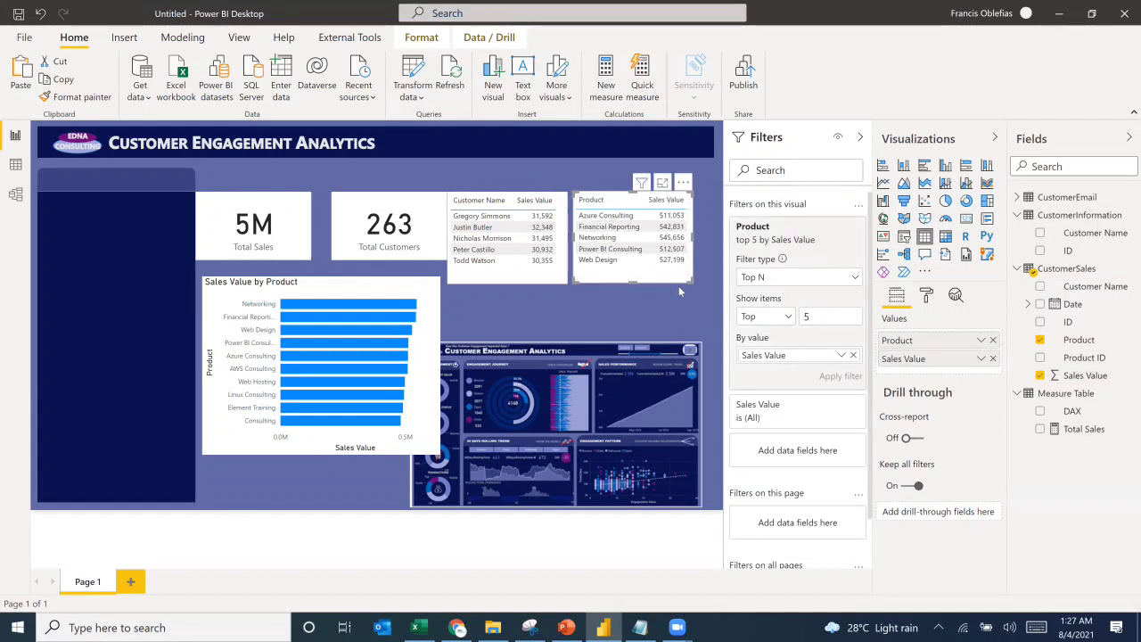
{"action": "left_click", "coordinate": [657, 200]}
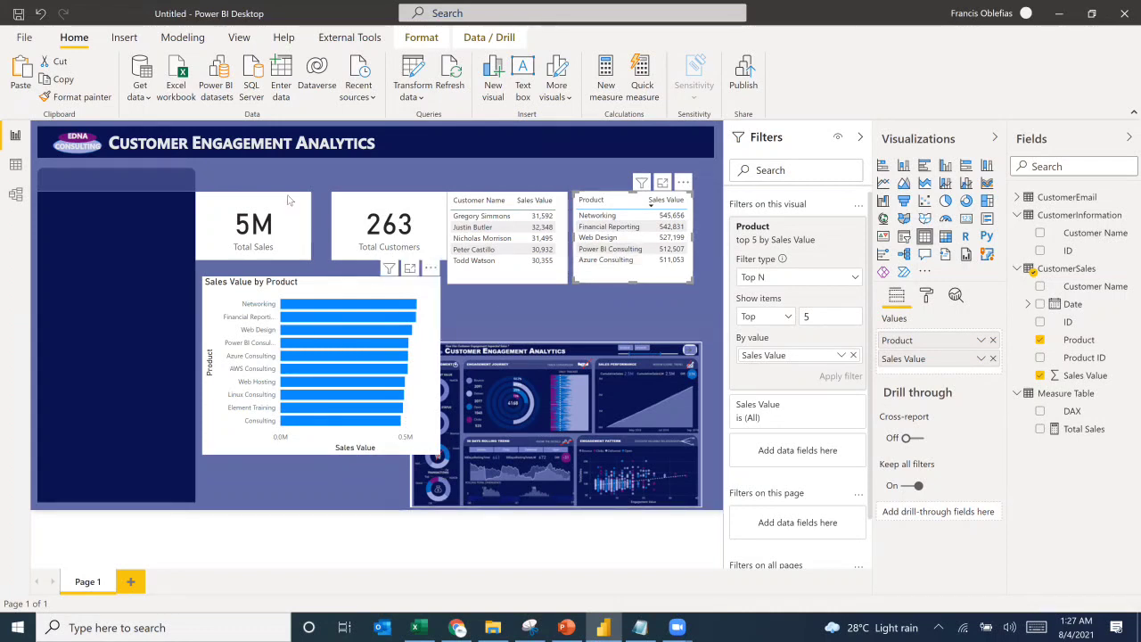
Step: Move the Total Sales card into the dark side panel, resize it to the panel's width, and turn off its background
{"action": "left_click_drag", "start_coordinate": [267, 207], "coordinate": [115, 219]}
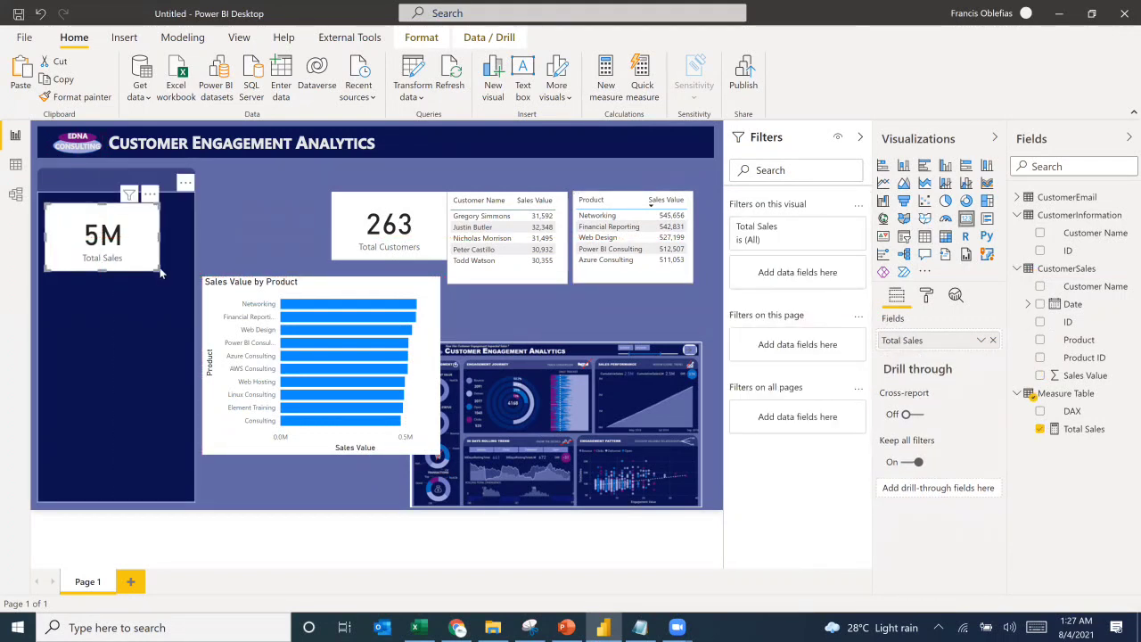
{"action": "left_click_drag", "start_coordinate": [160, 270], "coordinate": [185, 241]}
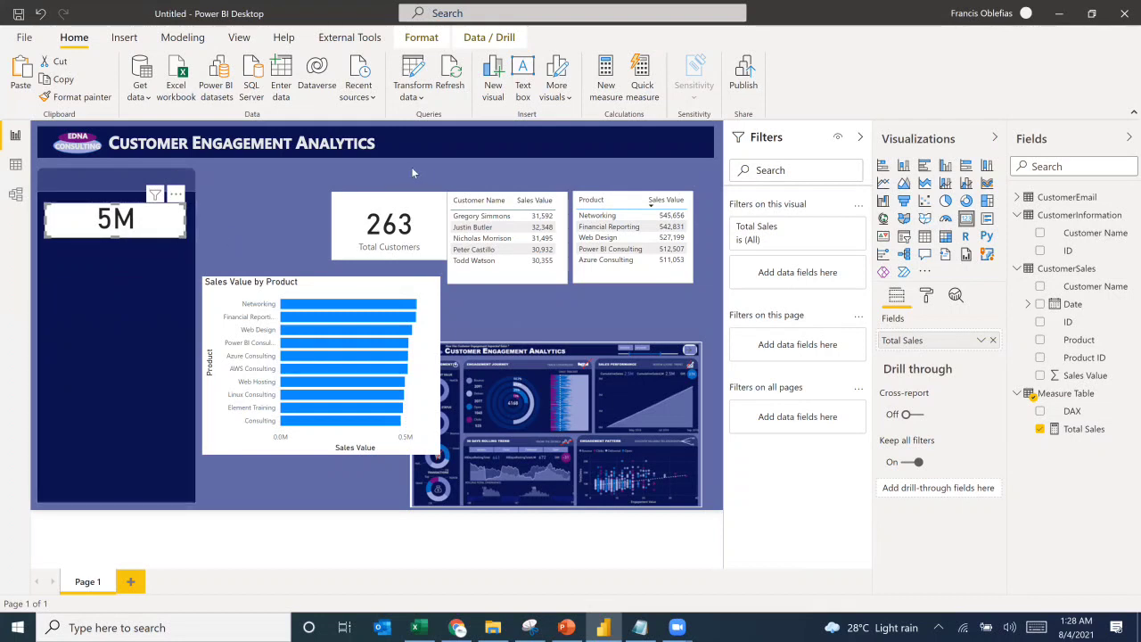
{"action": "left_click", "coordinate": [926, 297]}
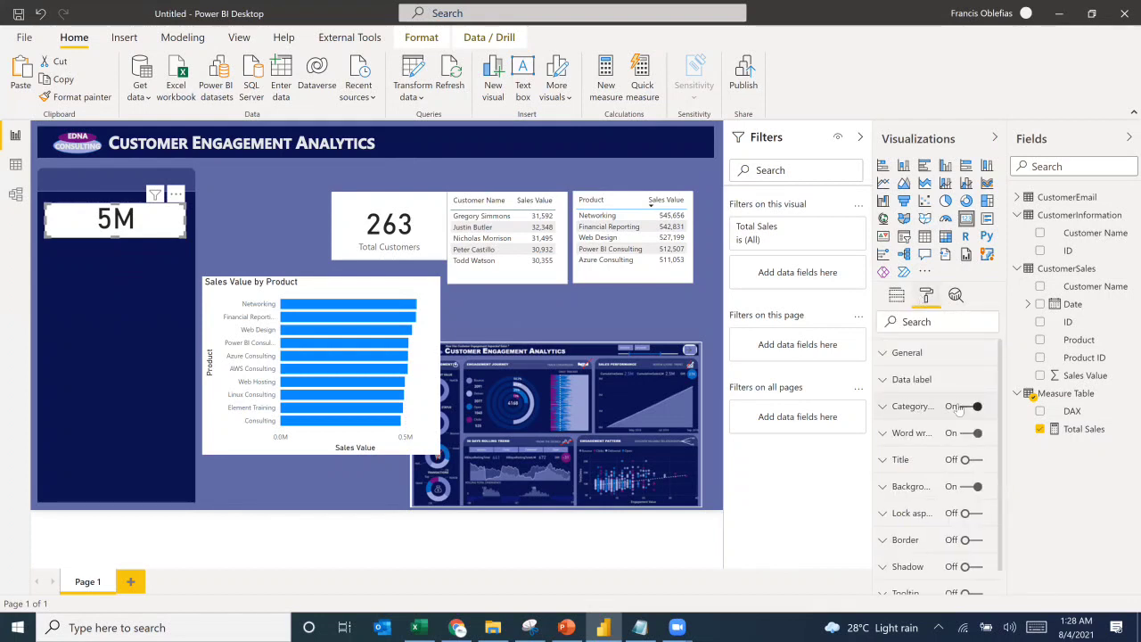
{"action": "left_click", "coordinate": [968, 486]}
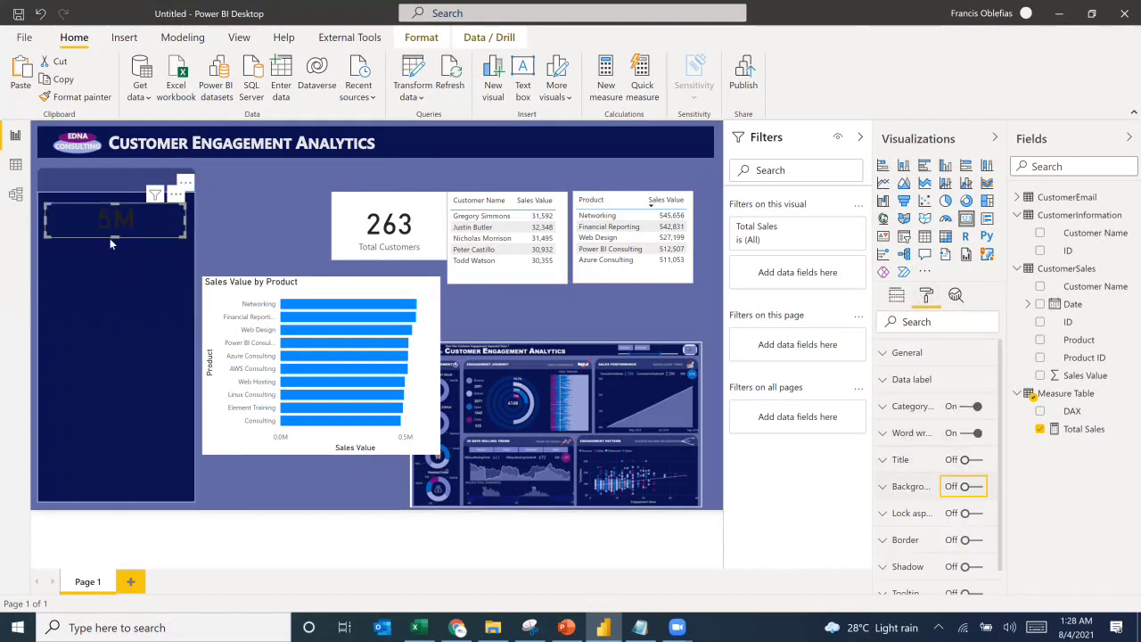
{"action": "left_click_drag", "start_coordinate": [109, 238], "coordinate": [114, 260]}
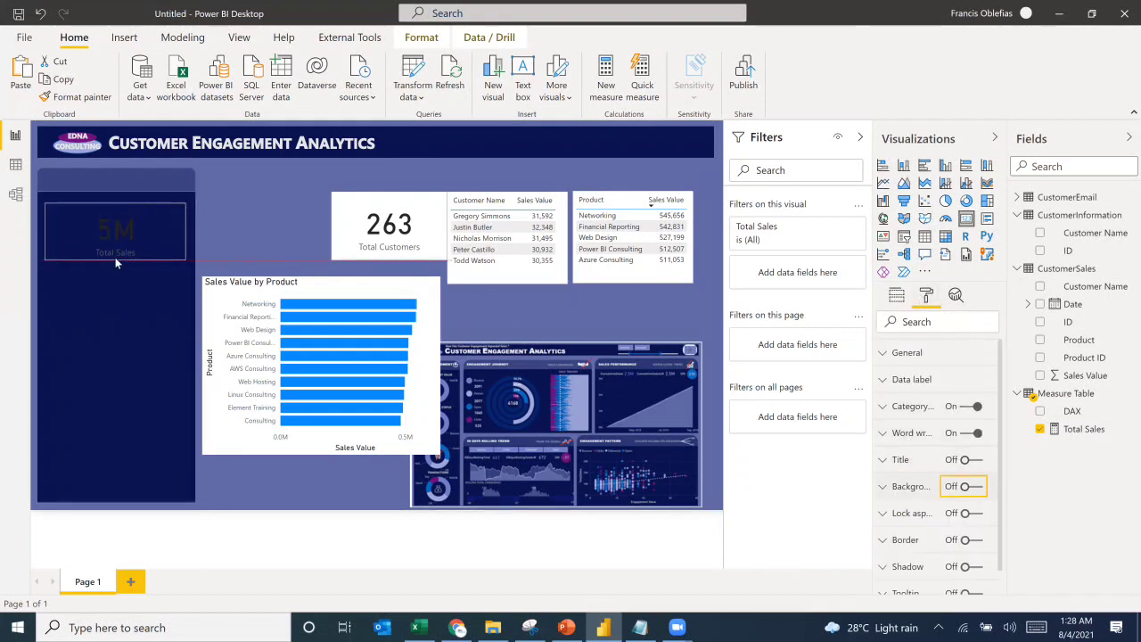
Step: Set the Total Sales card's category label and data label colors to the lightest grey under white in the theme colors
{"action": "left_click", "coordinate": [896, 407]}
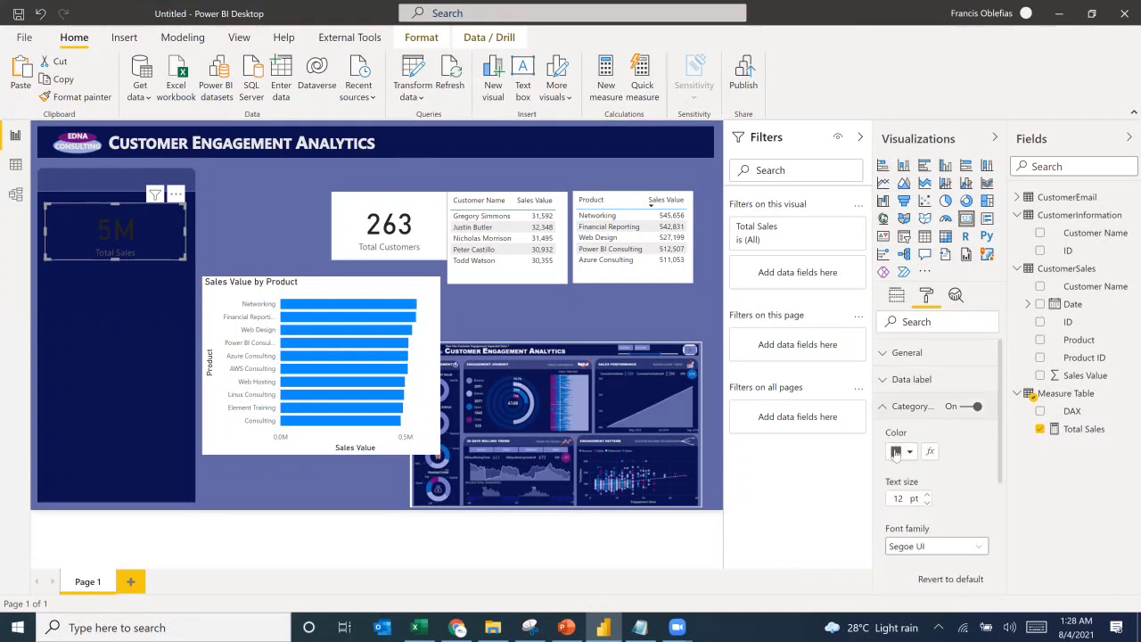
{"action": "left_click", "coordinate": [909, 453]}
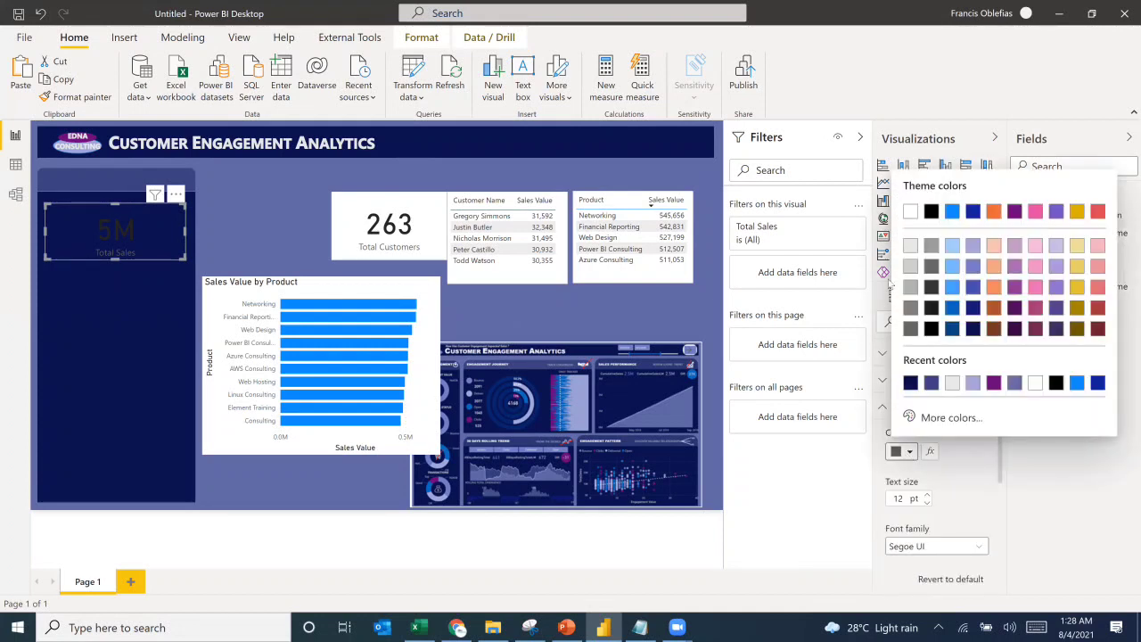
{"action": "left_click", "coordinate": [911, 246]}
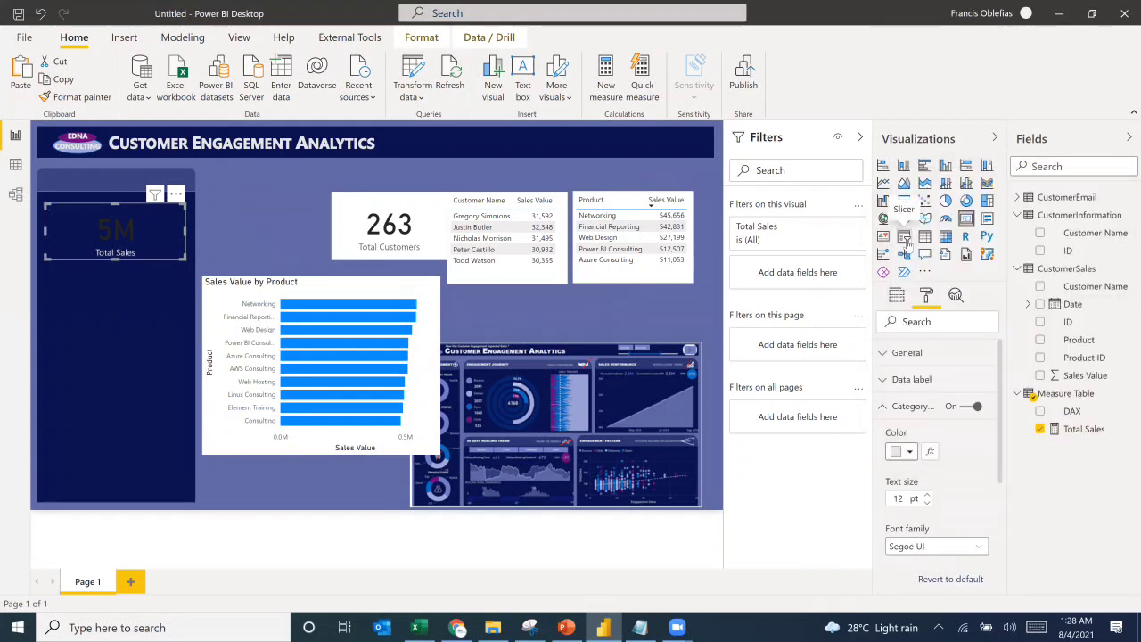
{"action": "left_click", "coordinate": [910, 380]}
{"action": "left_click", "coordinate": [911, 428]}
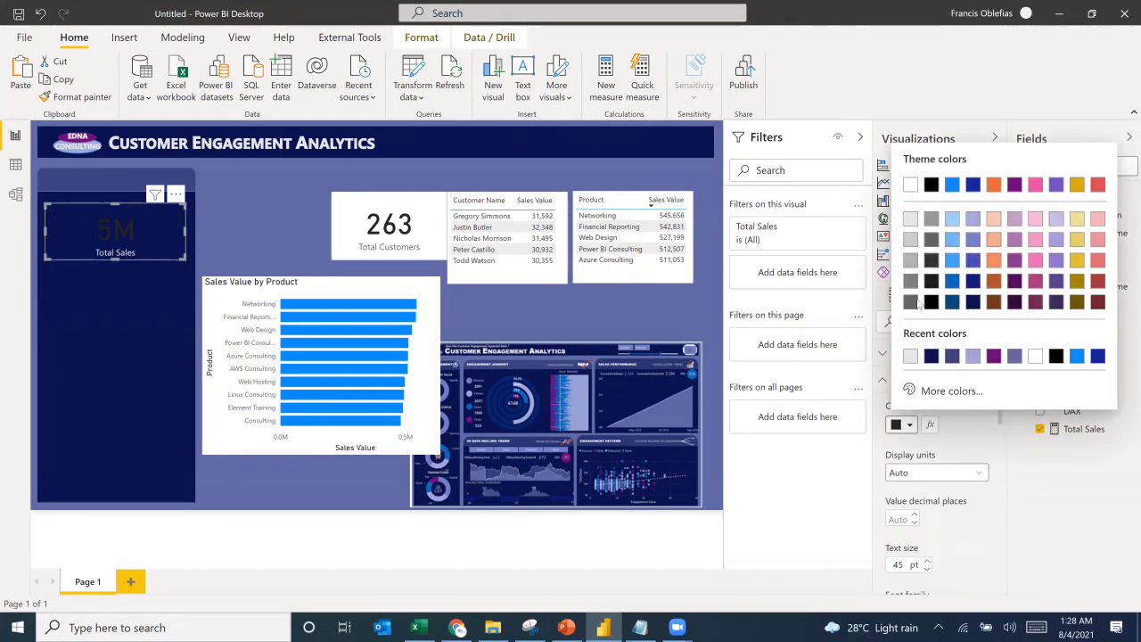
{"action": "left_click", "coordinate": [910, 221]}
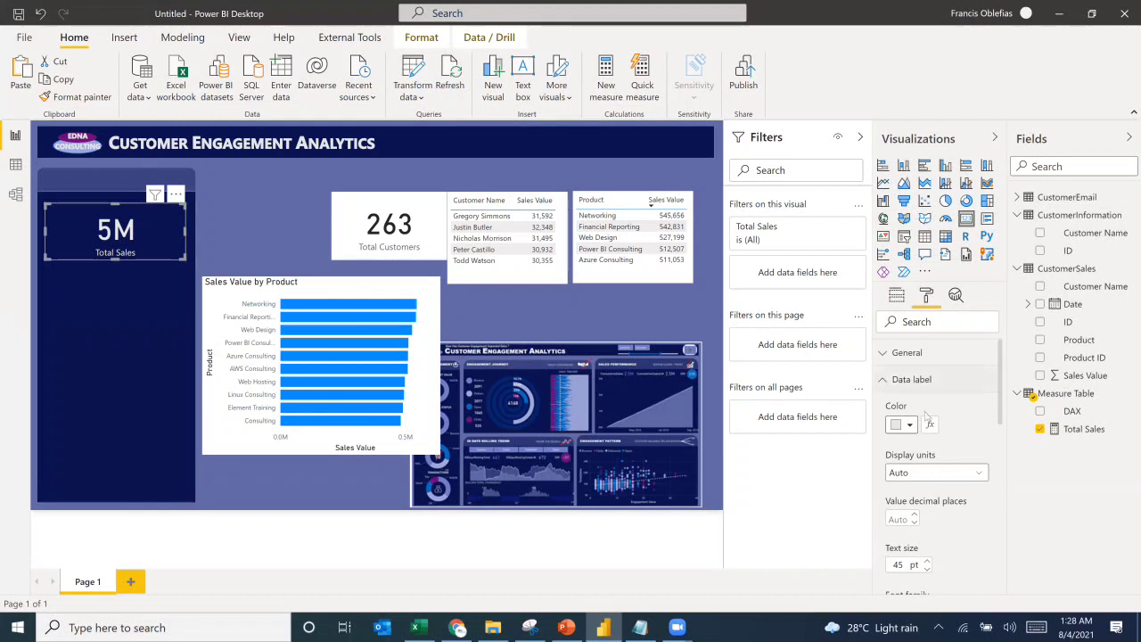
Step: Set the data label text size of the Total Sales card to 35 pt
{"action": "left_click", "coordinate": [904, 564]}
{"action": "left_click_drag", "start_coordinate": [904, 563], "coordinate": [883, 561]}
{"action": "type", "text": "35"}
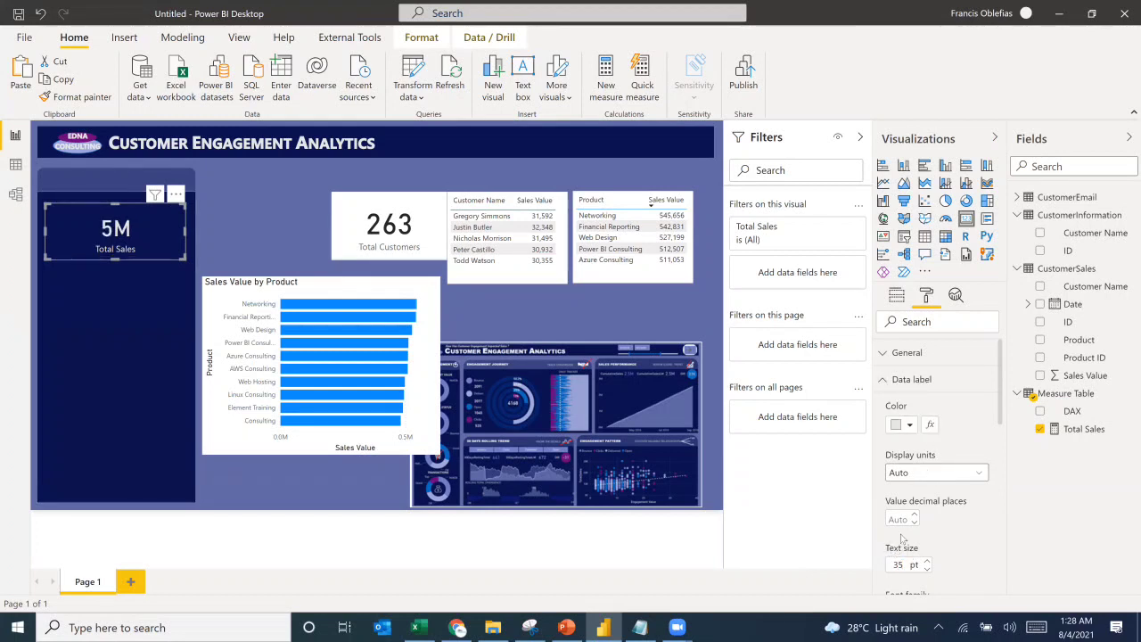
{"action": "double_click", "coordinate": [903, 563]}
{"action": "type", "text": "25"}
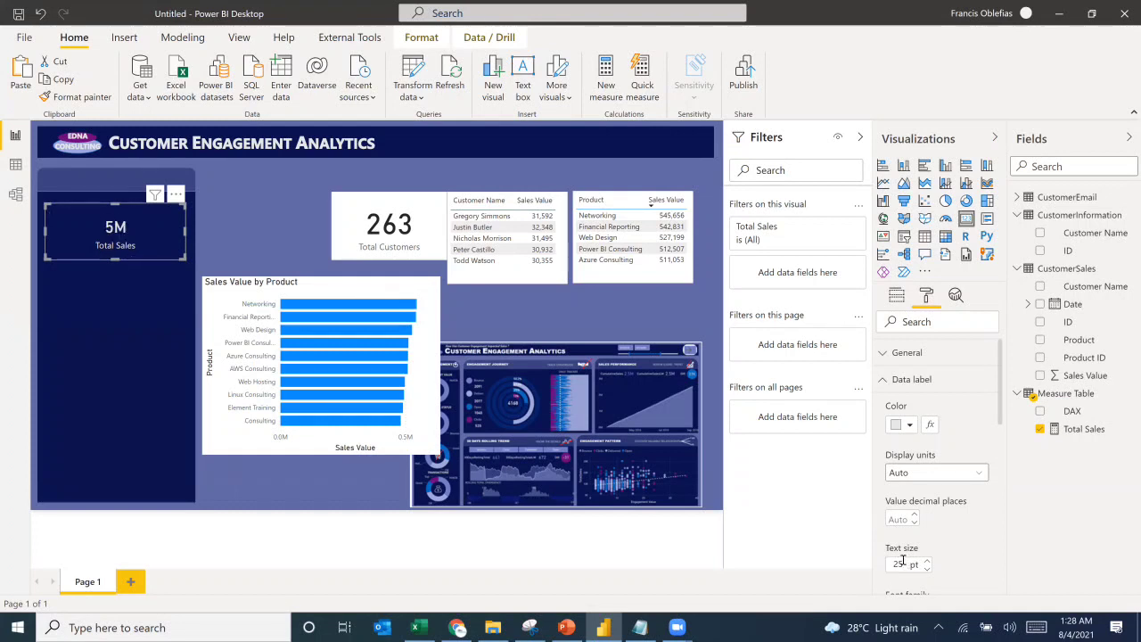
{"action": "double_click", "coordinate": [902, 563]}
{"action": "type", "text": "35"}
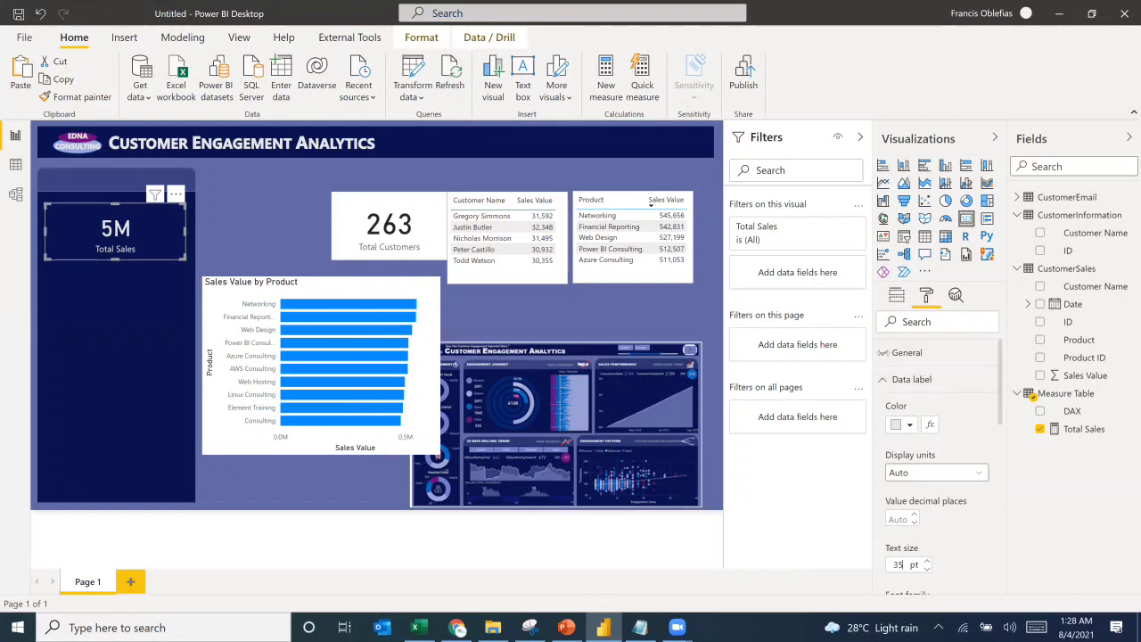
Step: Set the Total Sales category label to 10 pt, then shorten the card and place it against the dark panel's upper edge
{"action": "scroll", "coordinate": [938, 458], "scroll_direction": "down", "scroll_amount": 2}
{"action": "scroll", "coordinate": [930, 412], "scroll_direction": "up", "scroll_amount": 2}
{"action": "left_click", "coordinate": [896, 381]}
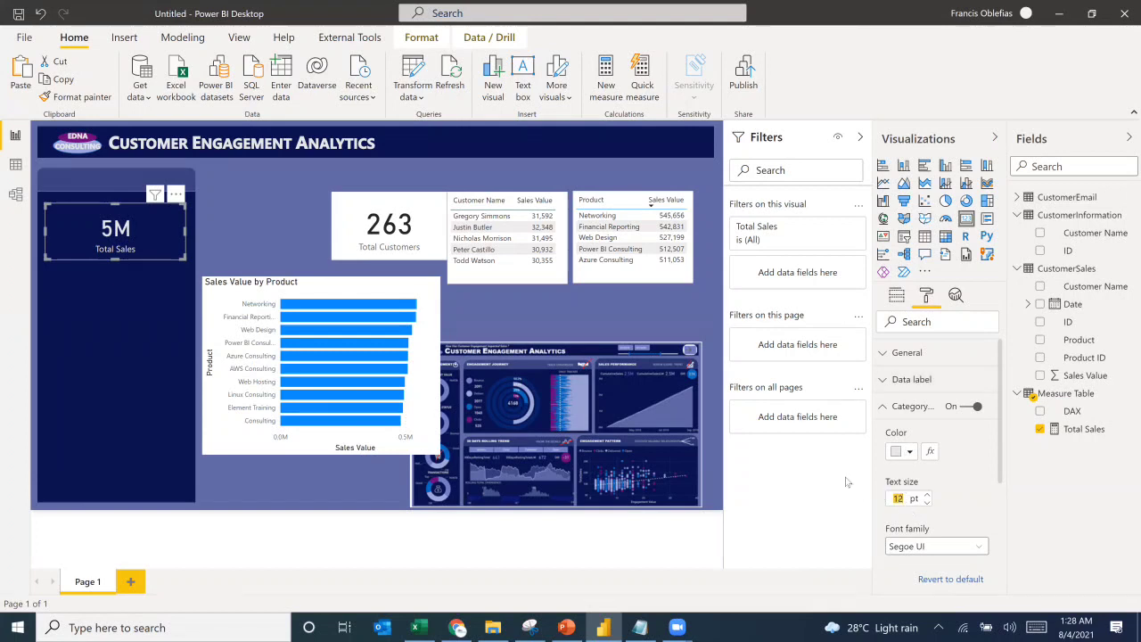
{"action": "type", "text": "10"}
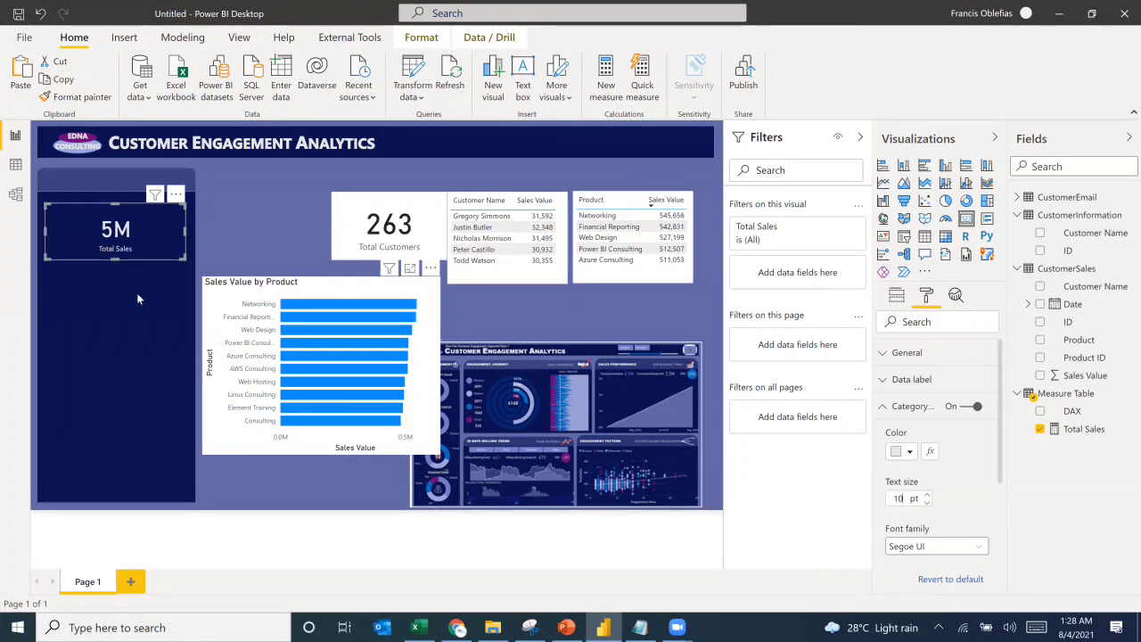
{"action": "left_click_drag", "start_coordinate": [184, 257], "coordinate": [182, 246]}
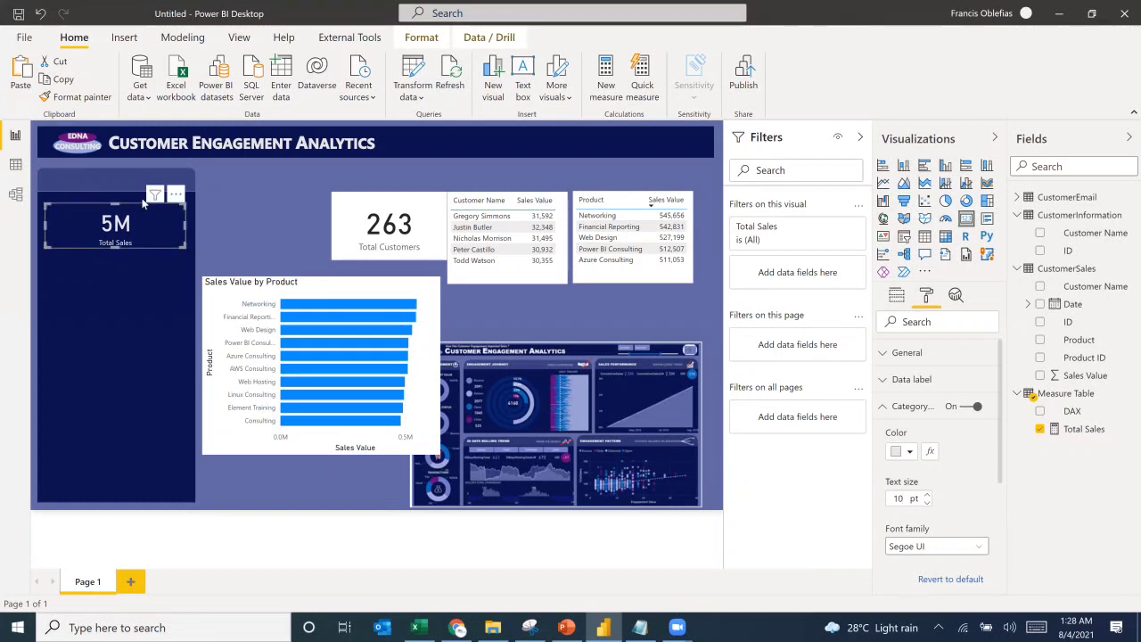
{"action": "left_click_drag", "start_coordinate": [143, 203], "coordinate": [143, 192]}
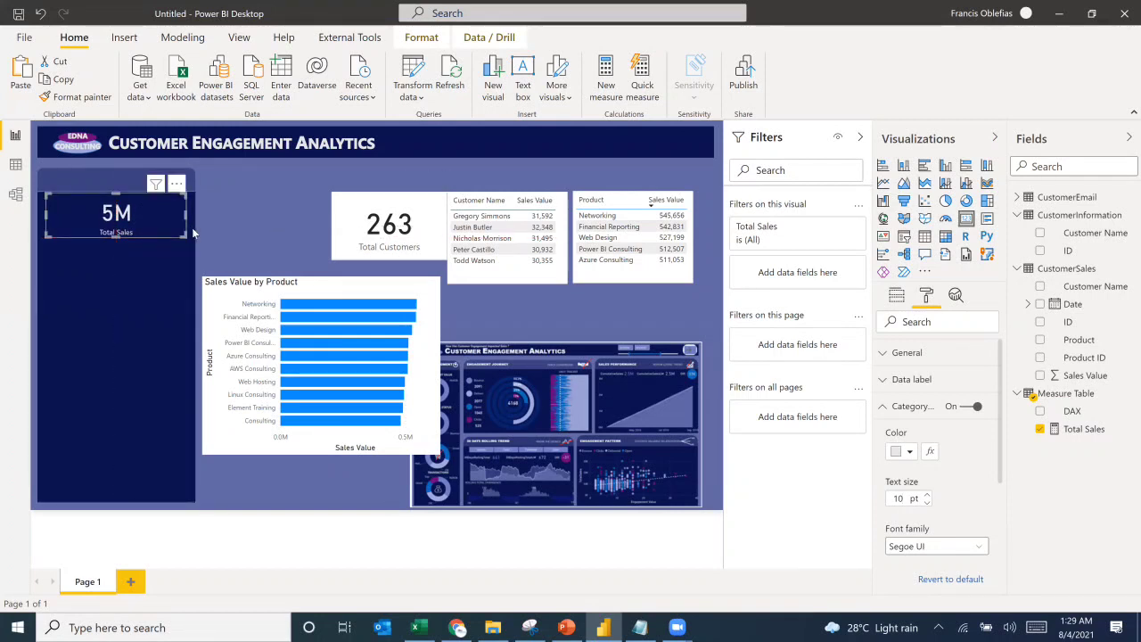
Step: Duplicate the styled Total Sales card, place the copy beside the side panel, and delete the old white Total Customers card
{"action": "key", "text": "ctrl+c"}
{"action": "key", "text": "ctrl+v"}
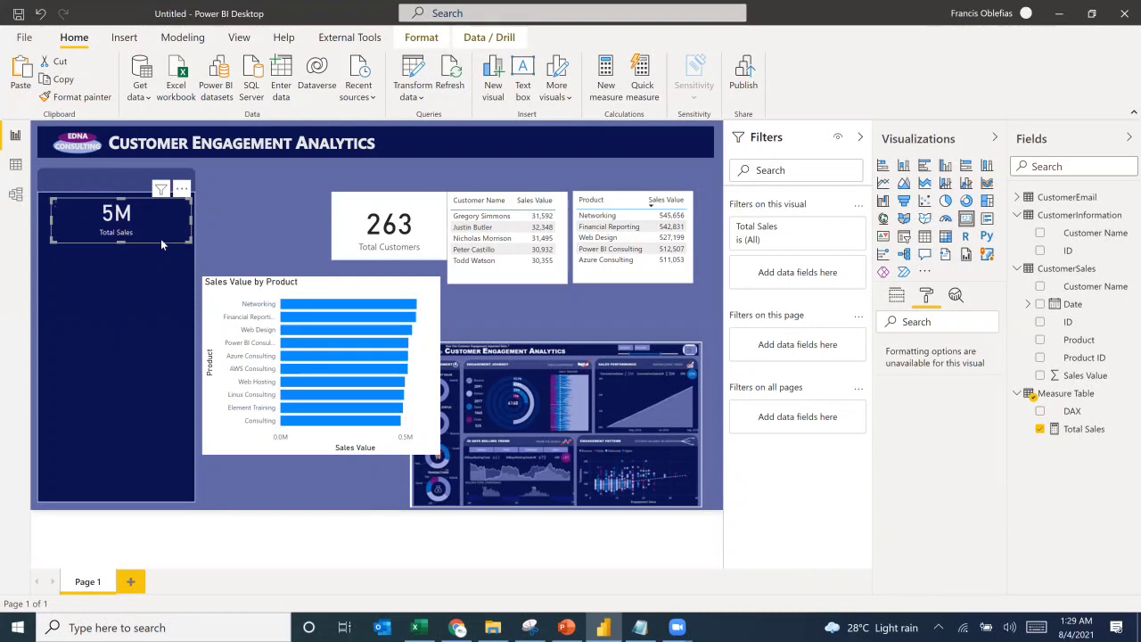
{"action": "left_click_drag", "start_coordinate": [161, 239], "coordinate": [272, 250]}
{"action": "left_click", "coordinate": [369, 228]}
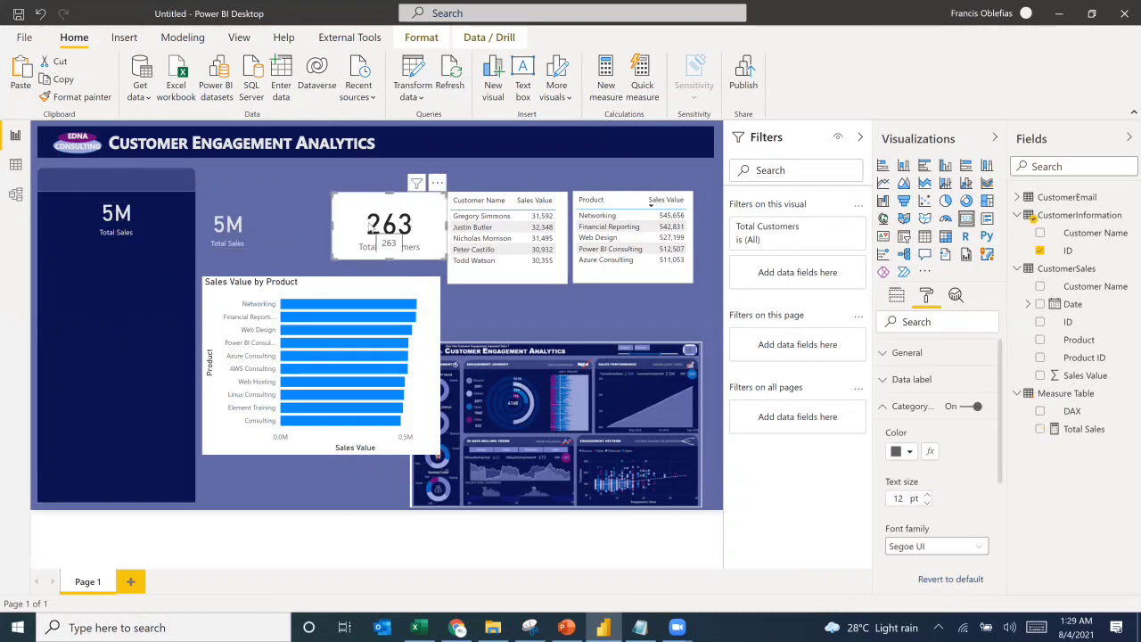
{"action": "key", "text": "Delete"}
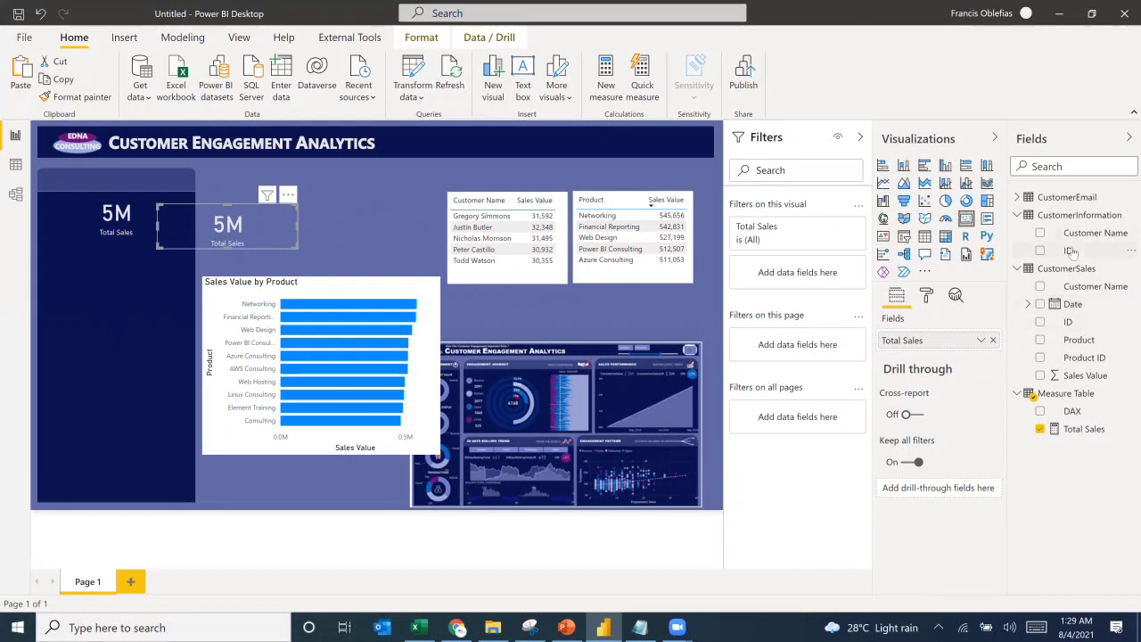
Step: Make the copied card show the count of CustomerInformation ID, labelled Total Customers, and place it directly below the Total Sales card
{"action": "left_click_drag", "start_coordinate": [1070, 250], "coordinate": [981, 357]}
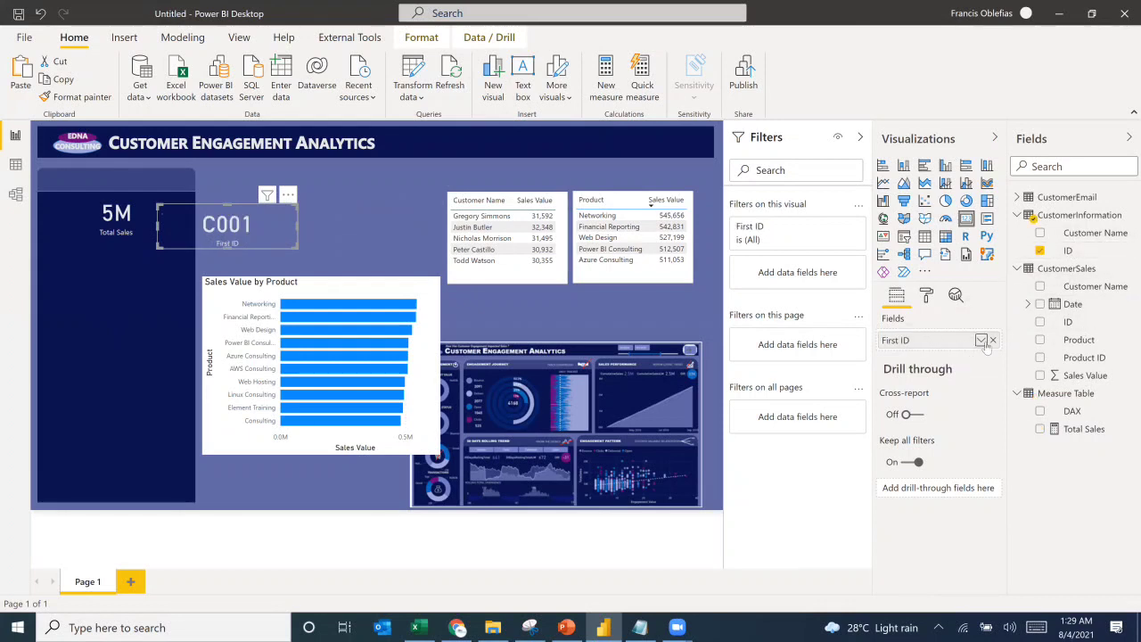
{"action": "left_click", "coordinate": [981, 341]}
{"action": "left_click", "coordinate": [954, 429]}
{"action": "double_click", "coordinate": [910, 342]}
{"action": "type", "text": "Total Customers"}
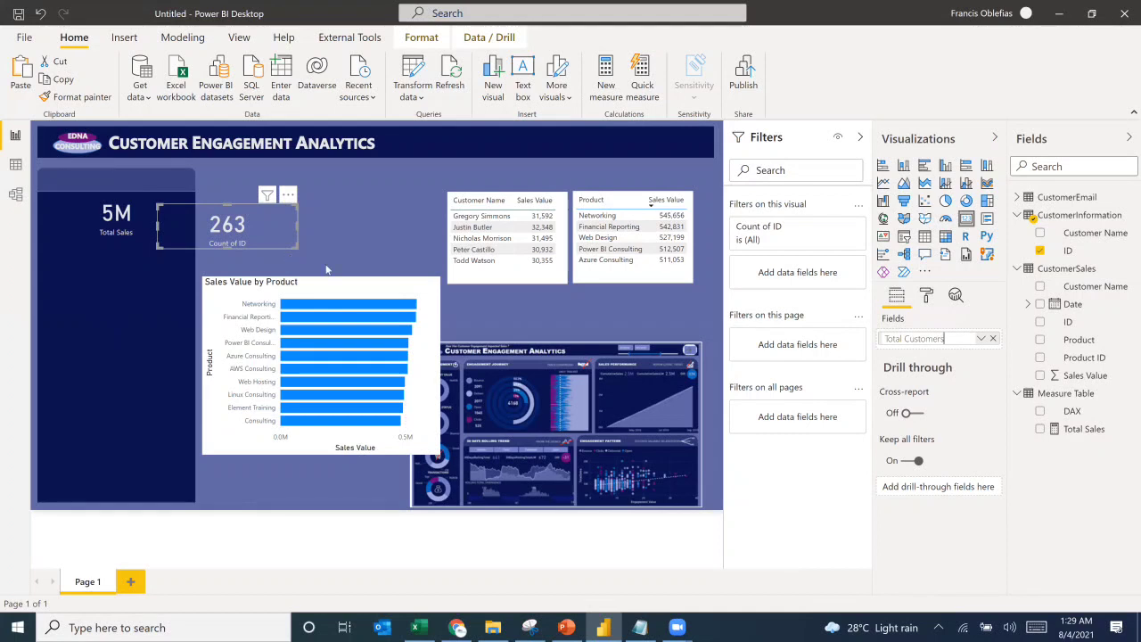
{"action": "key", "text": "Return"}
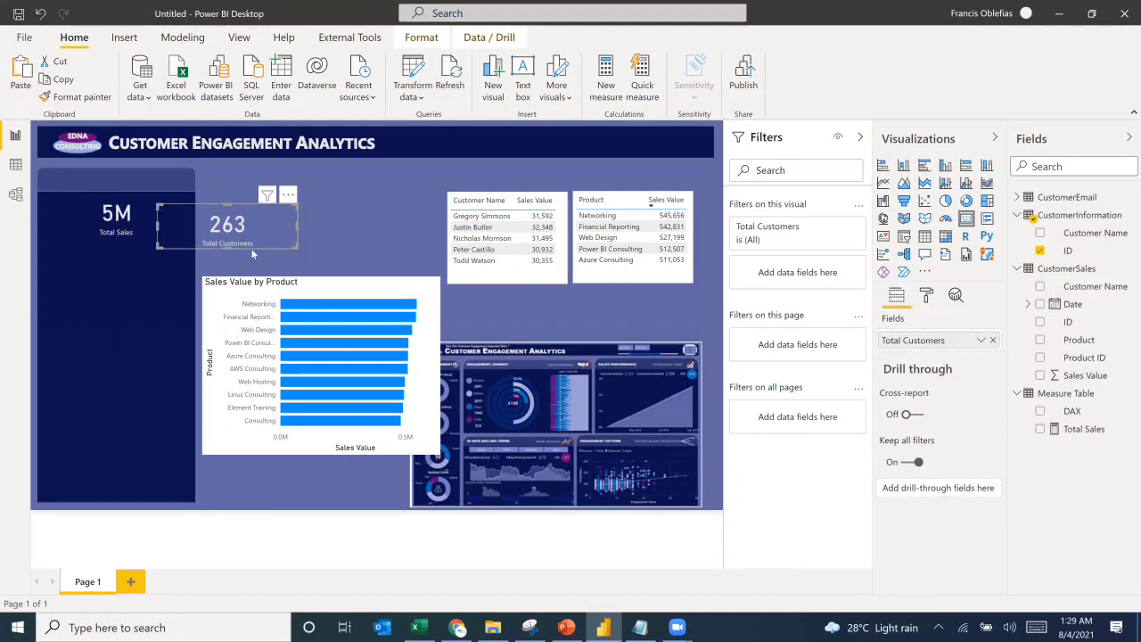
{"action": "left_click_drag", "start_coordinate": [265, 249], "coordinate": [153, 283]}
{"action": "left_click", "coordinate": [356, 231]}
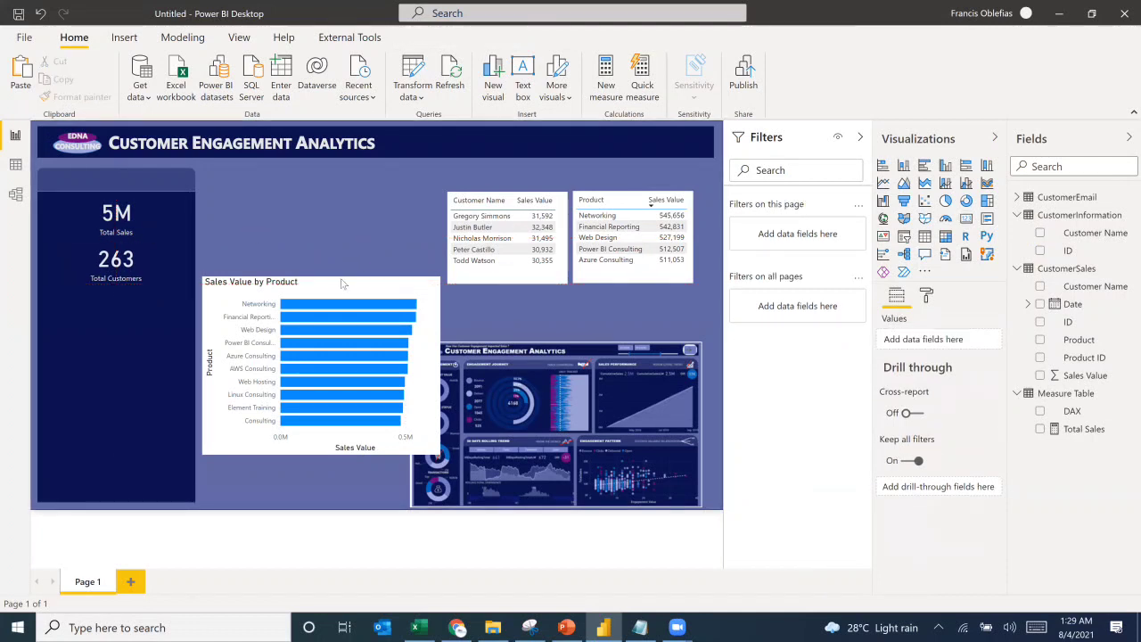
Step: Turn off the Y axis and X axis titles of the Sales Value by Product bar chart
{"action": "left_click", "coordinate": [375, 293]}
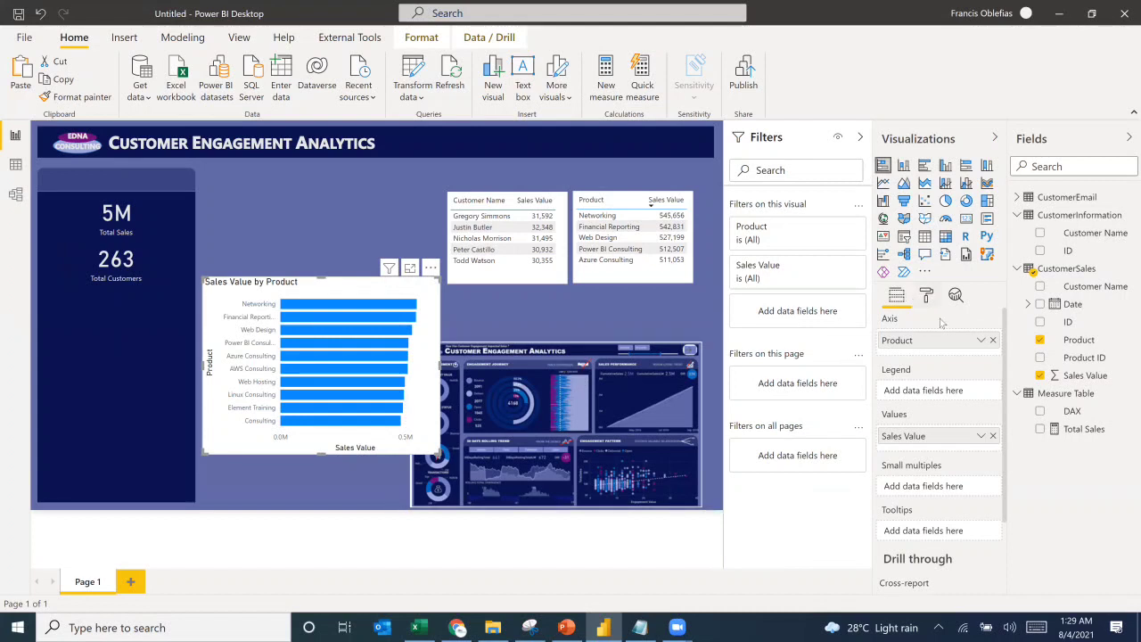
{"action": "left_click", "coordinate": [927, 294]}
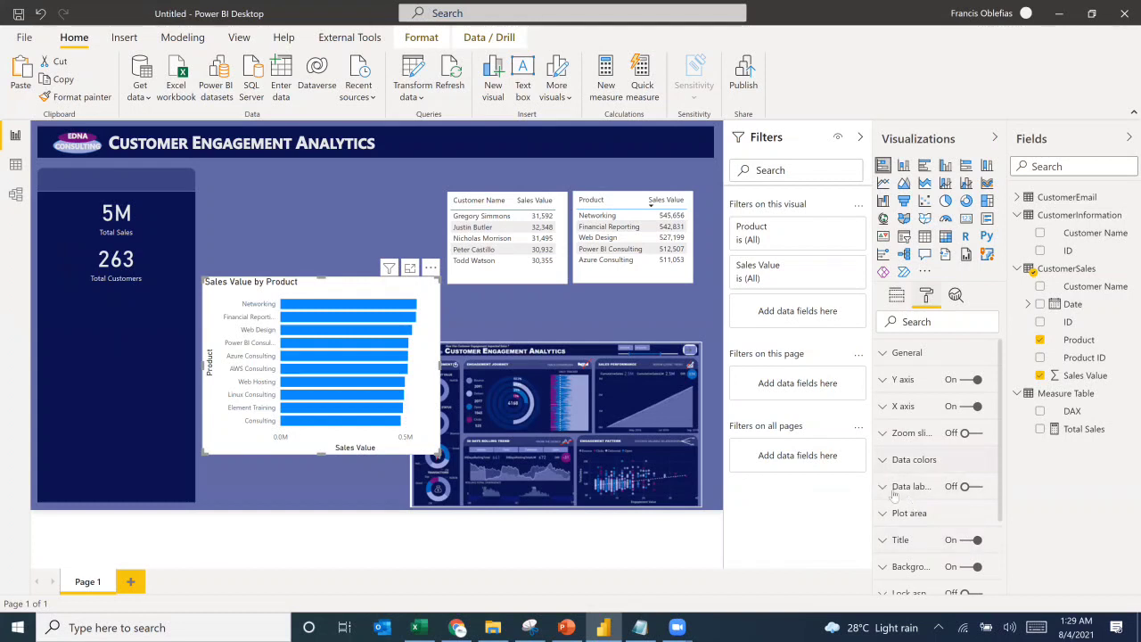
{"action": "type", "text": "title"}
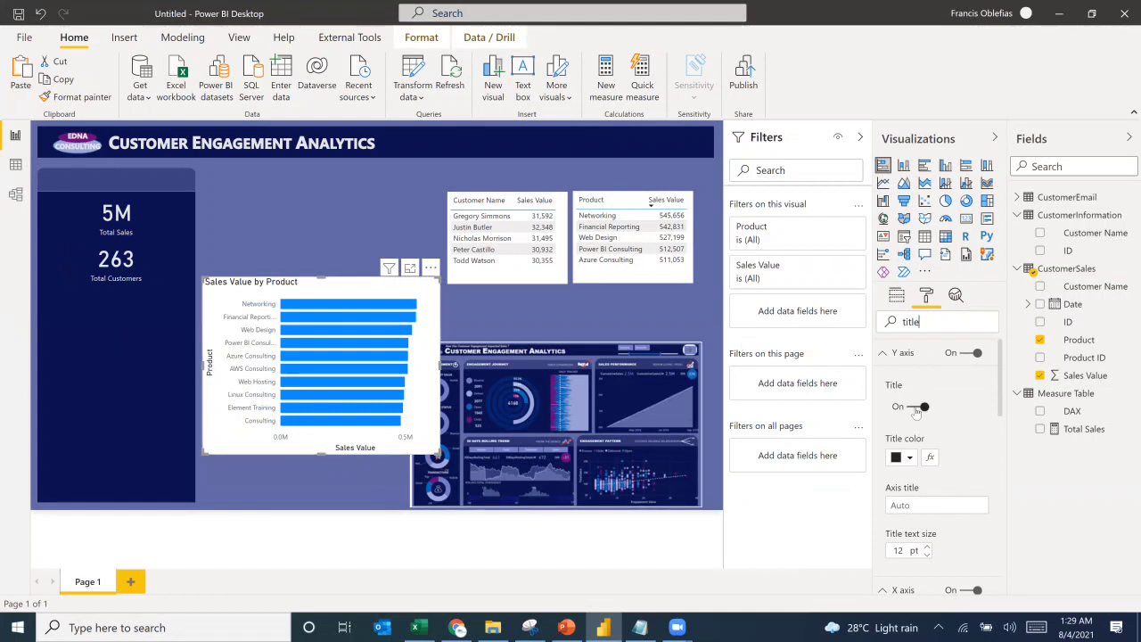
{"action": "left_click", "coordinate": [923, 408]}
{"action": "scroll", "coordinate": [926, 410], "scroll_direction": "down", "scroll_amount": 2}
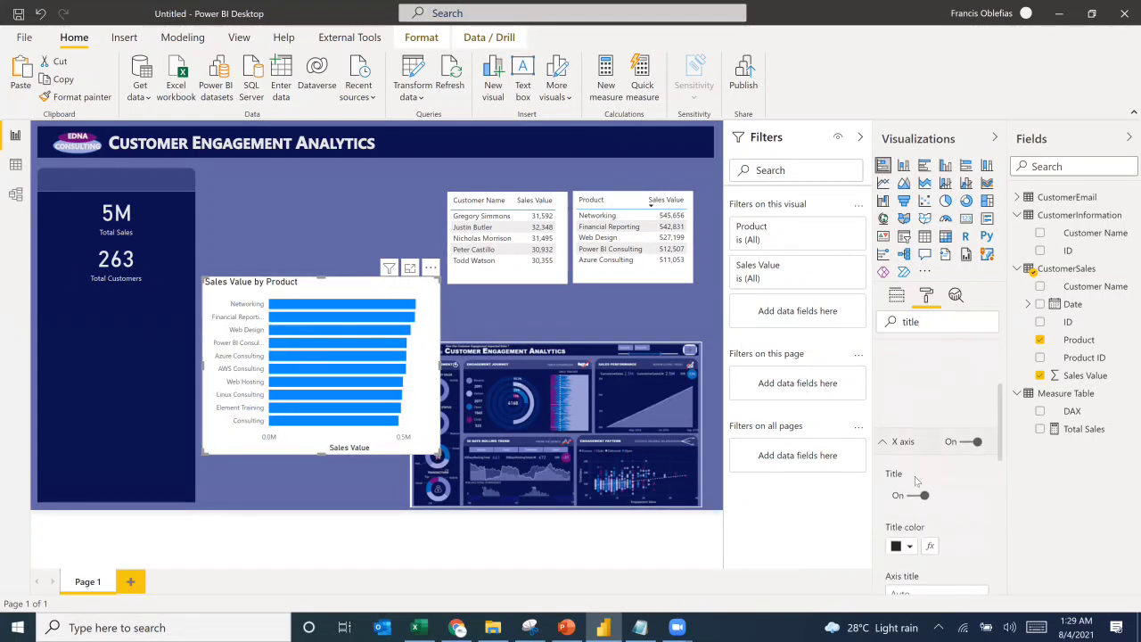
{"action": "left_click", "coordinate": [918, 495]}
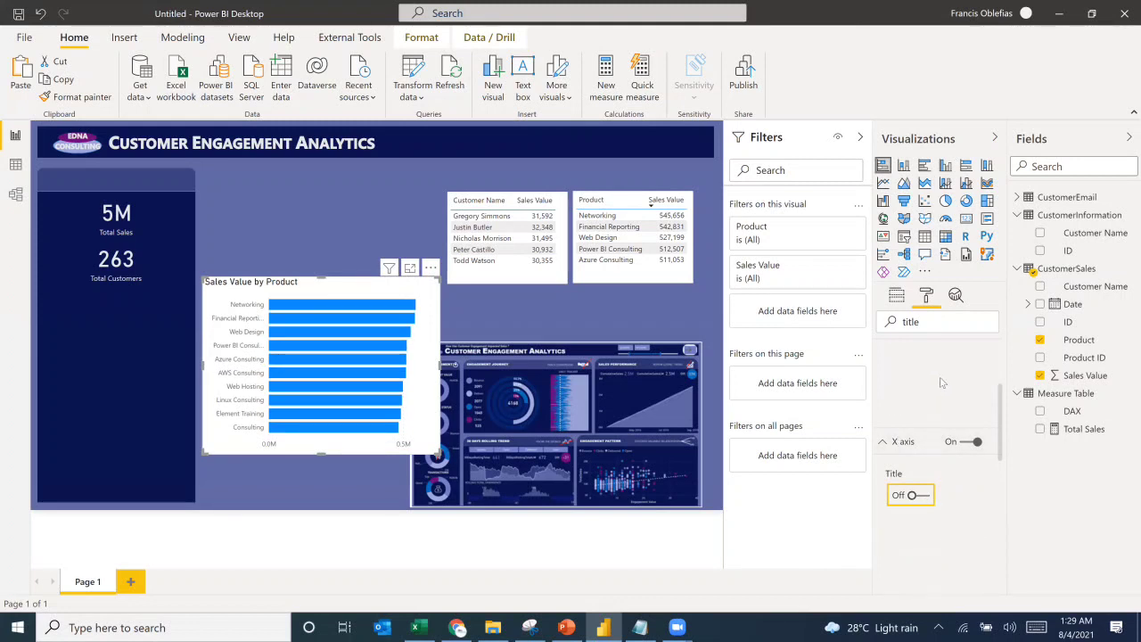
{"action": "scroll", "coordinate": [944, 381], "scroll_direction": "up", "scroll_amount": 2}
{"action": "left_click", "coordinate": [884, 355]}
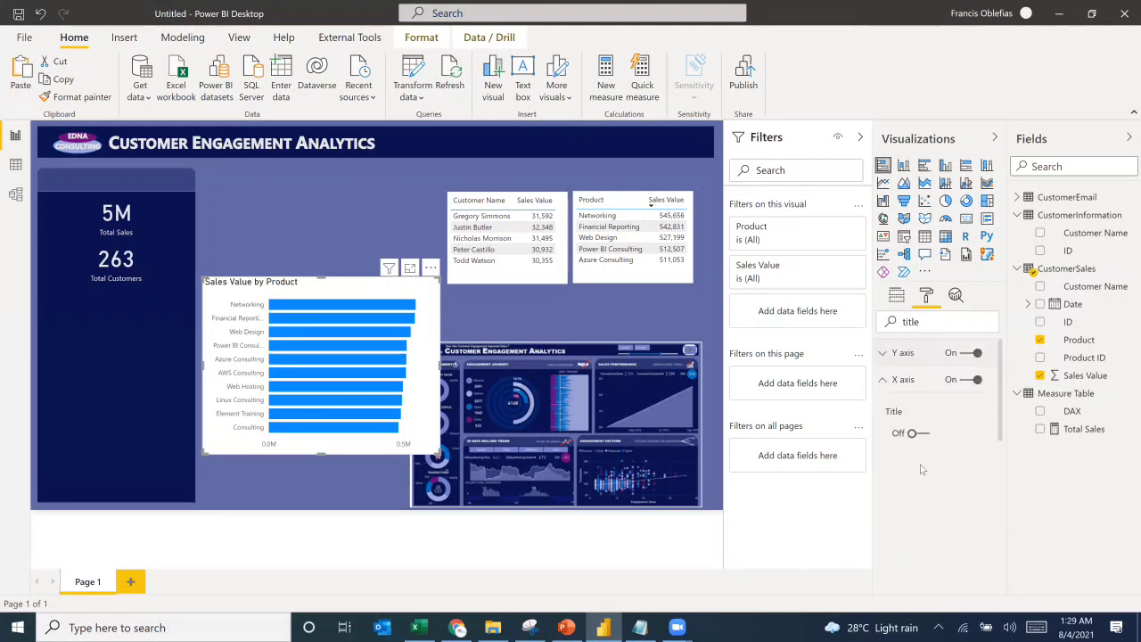
{"action": "left_click", "coordinate": [904, 382]}
{"action": "left_click_drag", "start_coordinate": [921, 322], "coordinate": [895, 326]}
{"action": "key", "text": "BackSpace"}
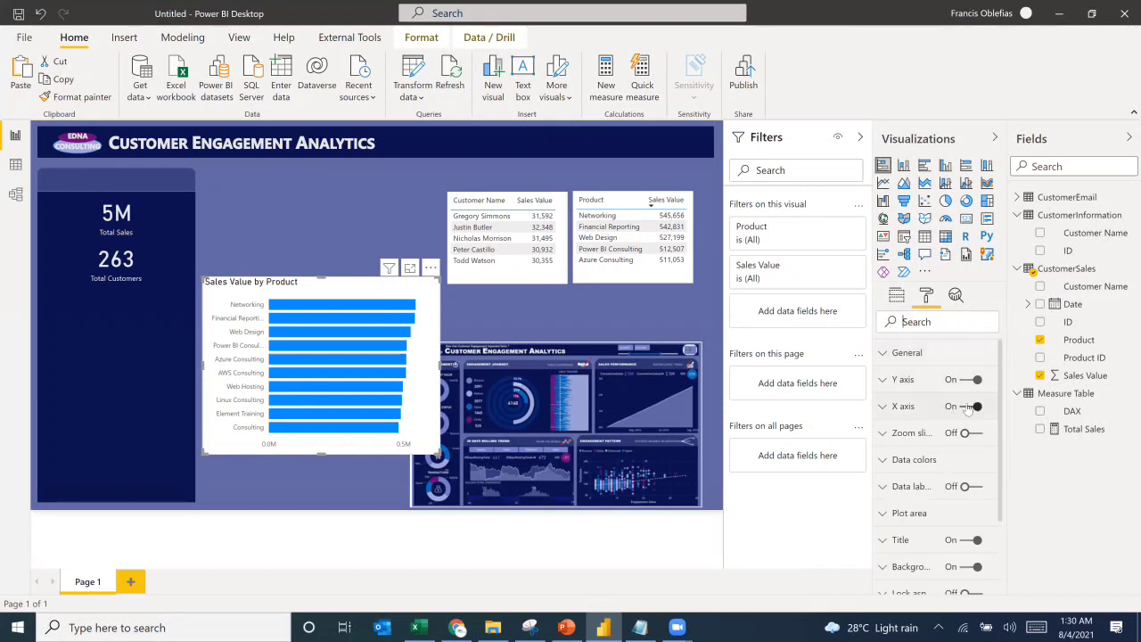
Step: Hide the X axis of the Sales Value by Product bar chart and turn on its data labels
{"action": "left_click", "coordinate": [969, 408]}
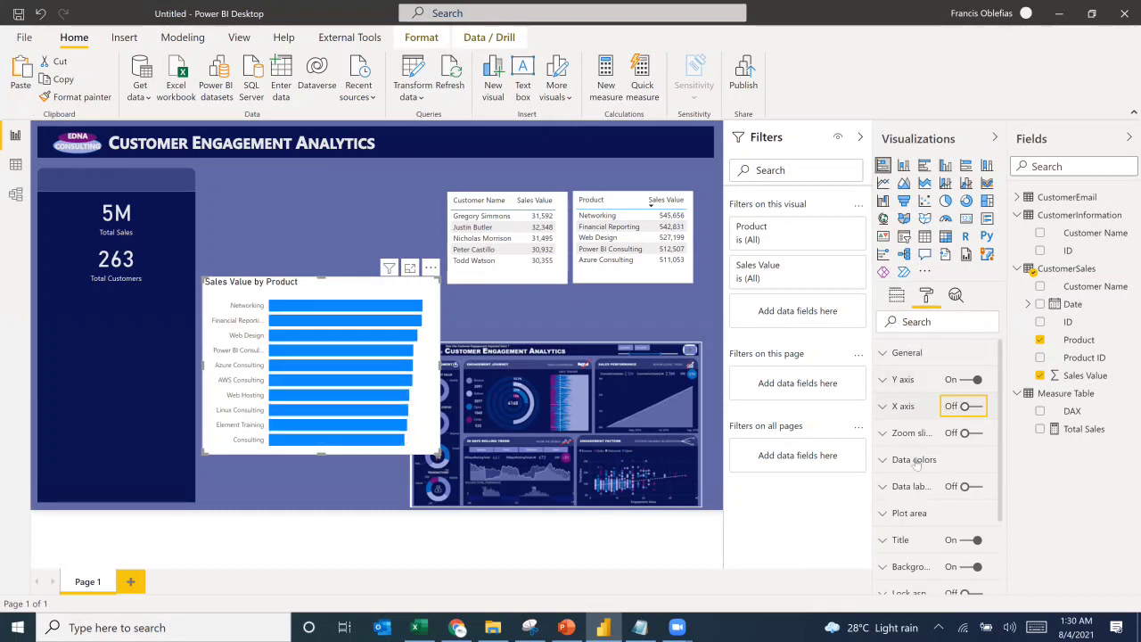
{"action": "left_click", "coordinate": [978, 487]}
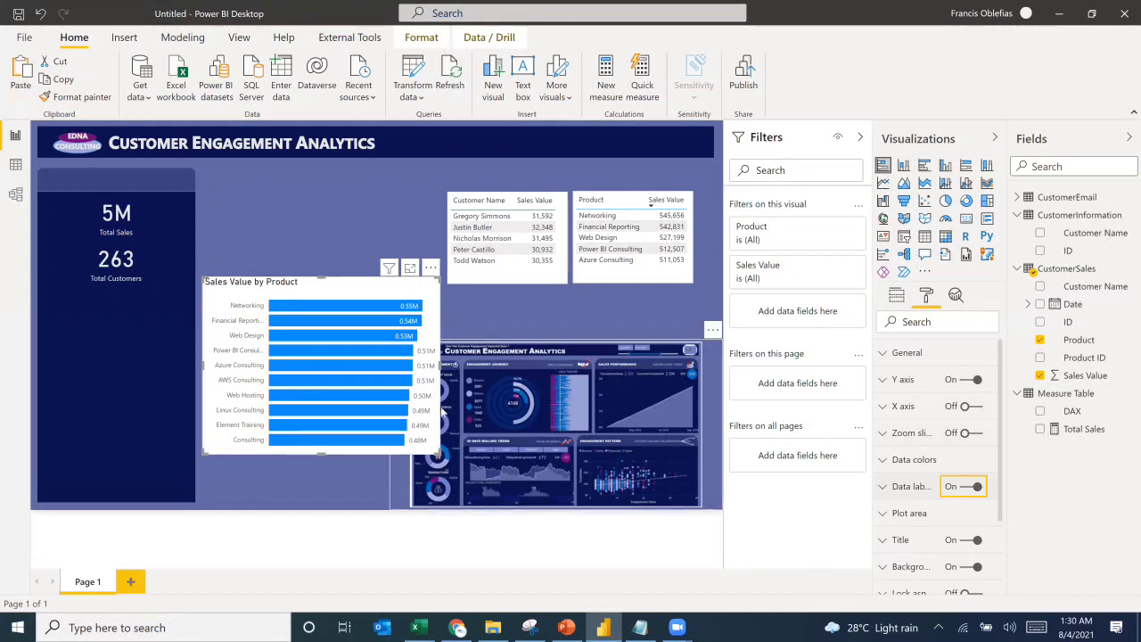
Step: Delete the Sales Value by Product bar chart and stack the customer and product tables in the side panel below the cards
{"action": "mouse_move", "coordinate": [285, 370]}
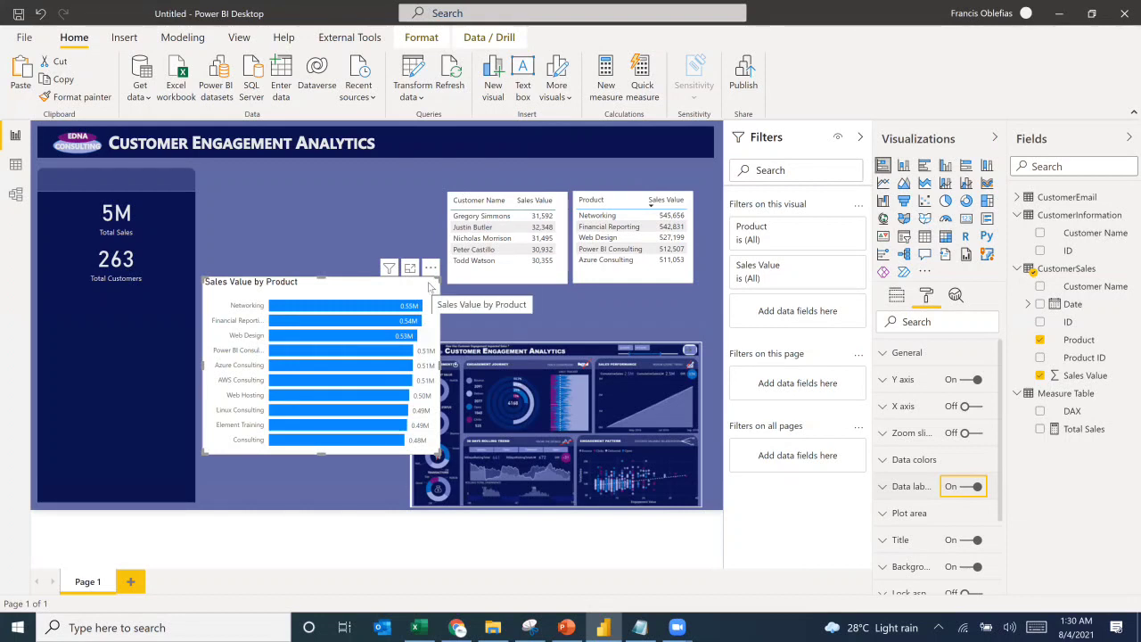
{"action": "key", "text": "Delete"}
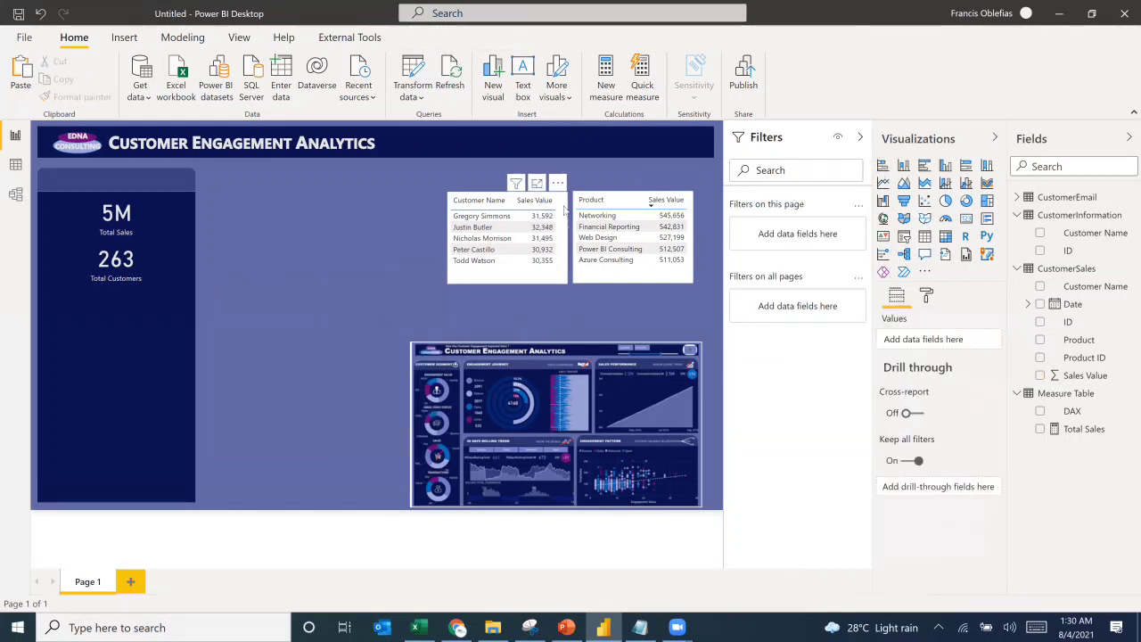
{"action": "left_click", "coordinate": [564, 212]}
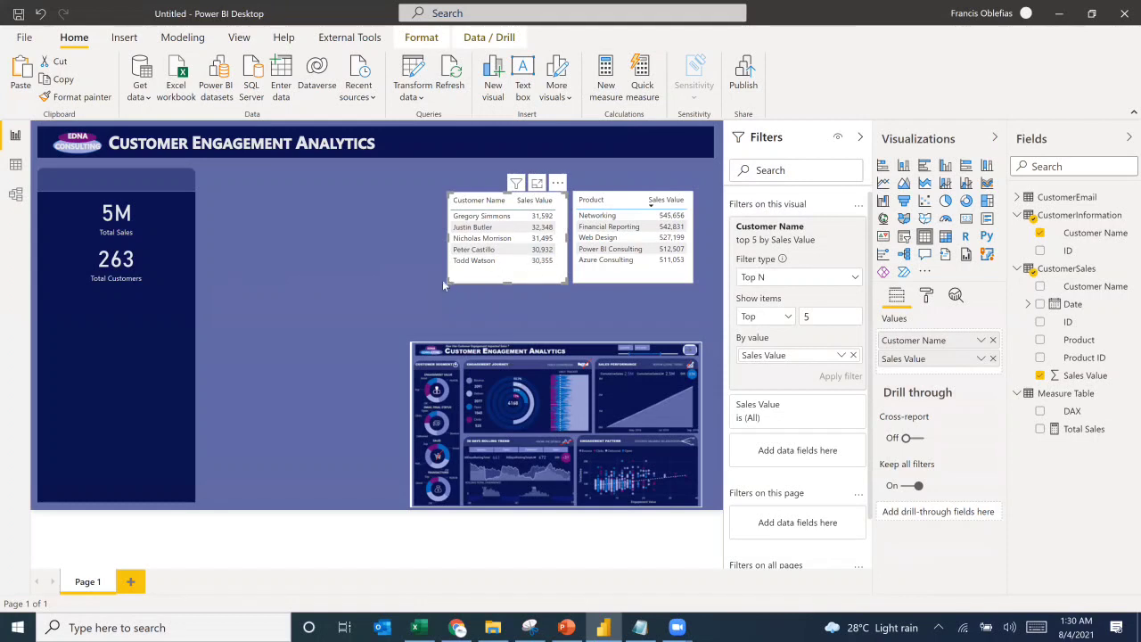
{"action": "left_click_drag", "start_coordinate": [515, 280], "coordinate": [127, 387]}
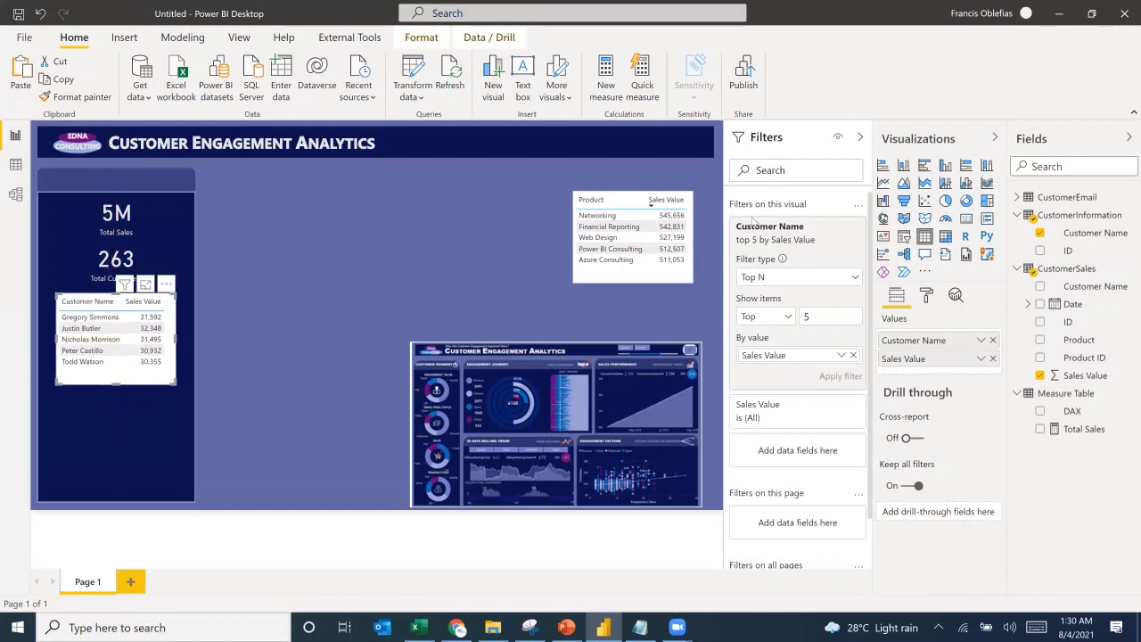
{"action": "left_click_drag", "start_coordinate": [675, 284], "coordinate": [133, 484]}
Step: Narrow the side panel's dark background and the header shape above it so that both end at the same edge
{"action": "left_click", "coordinate": [174, 257]}
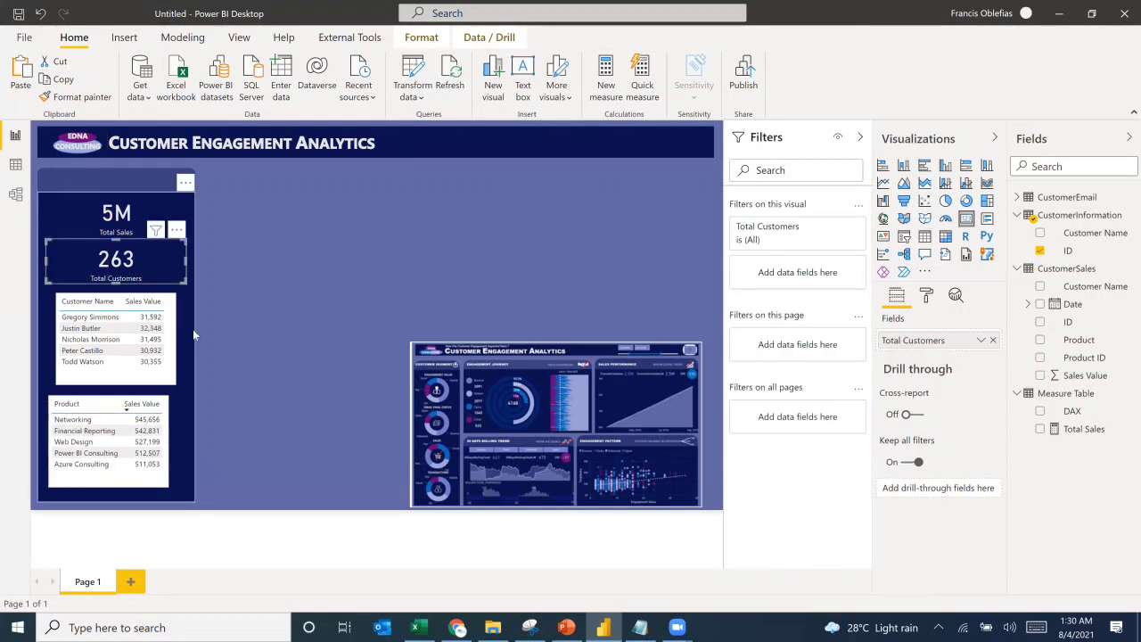
{"action": "left_click", "coordinate": [193, 329]}
{"action": "left_click_drag", "start_coordinate": [192, 345], "coordinate": [177, 341]}
{"action": "left_click", "coordinate": [242, 333]}
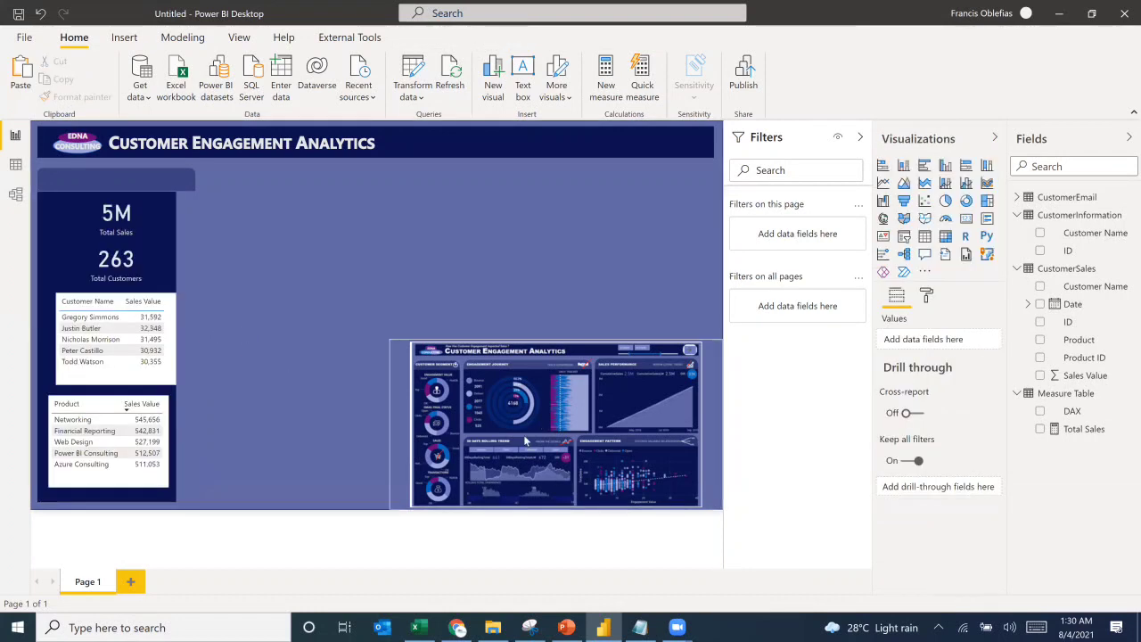
{"action": "left_click", "coordinate": [181, 189]}
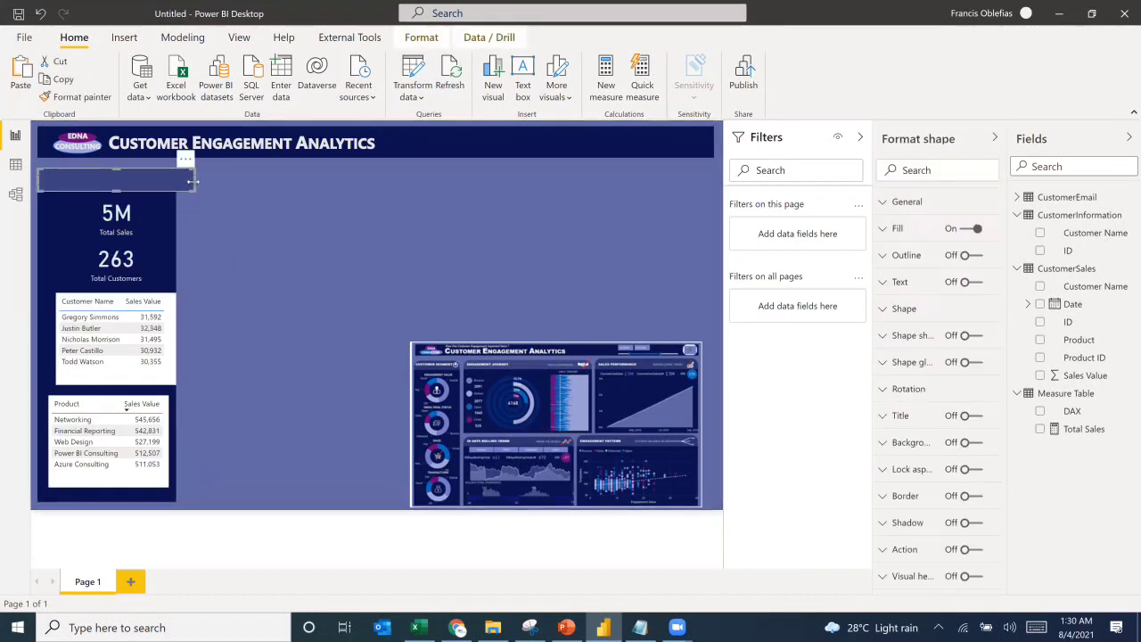
{"action": "left_click_drag", "start_coordinate": [191, 182], "coordinate": [177, 182]}
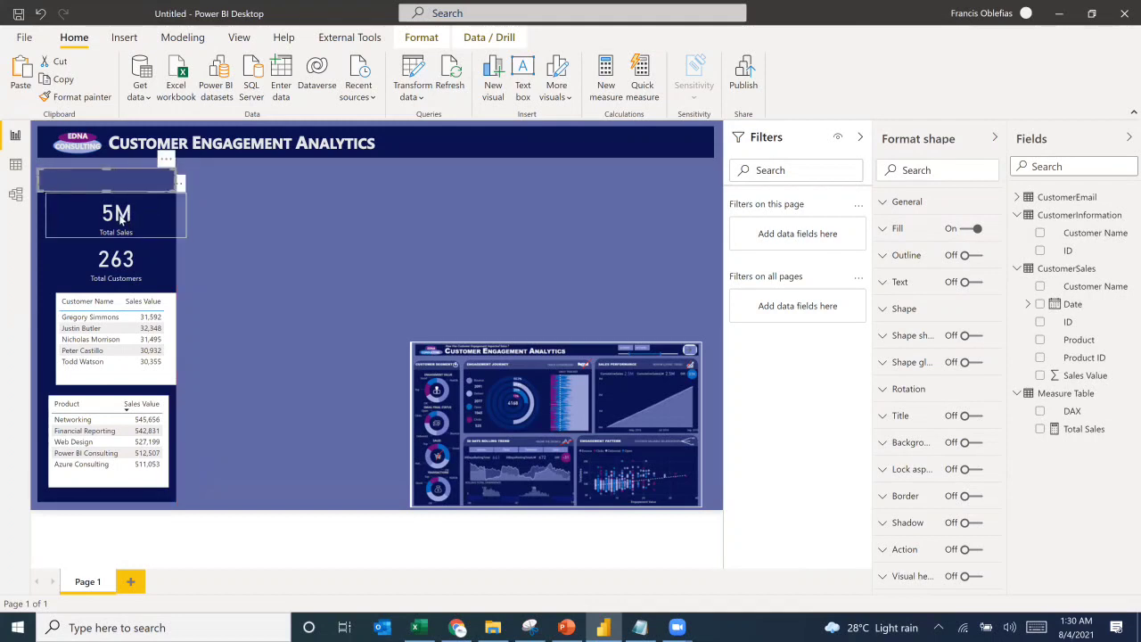
Step: Fit the Total Sales and Total Customers cards to the narrowed side panel and shift the customer table inside it
{"action": "left_click_drag", "start_coordinate": [121, 219], "coordinate": [118, 218]}
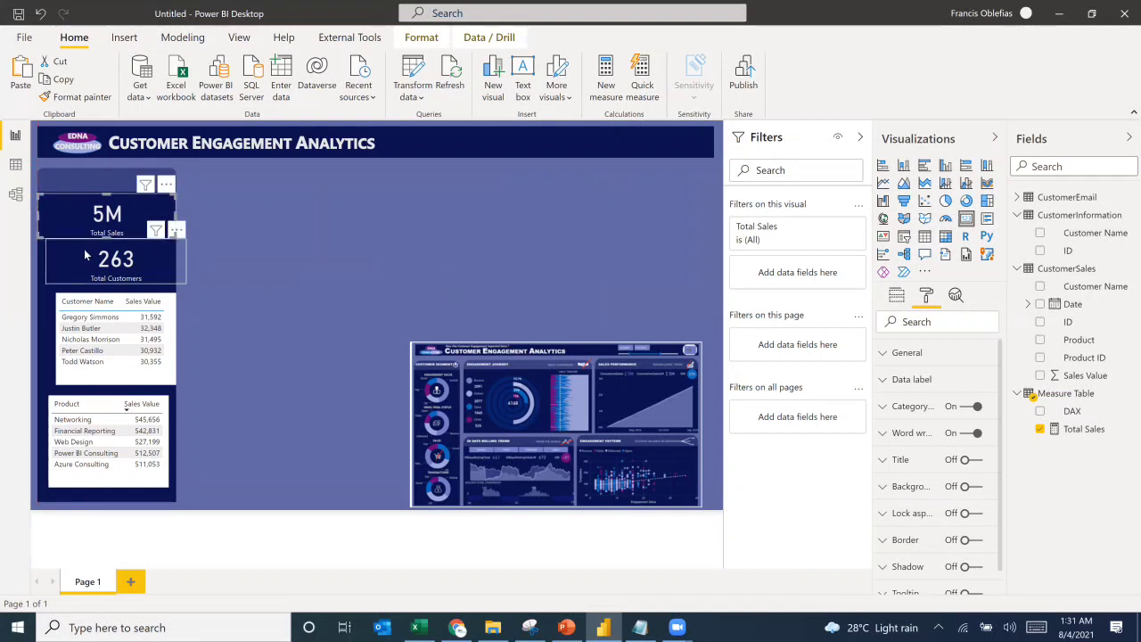
{"action": "left_click_drag", "start_coordinate": [85, 255], "coordinate": [86, 255]}
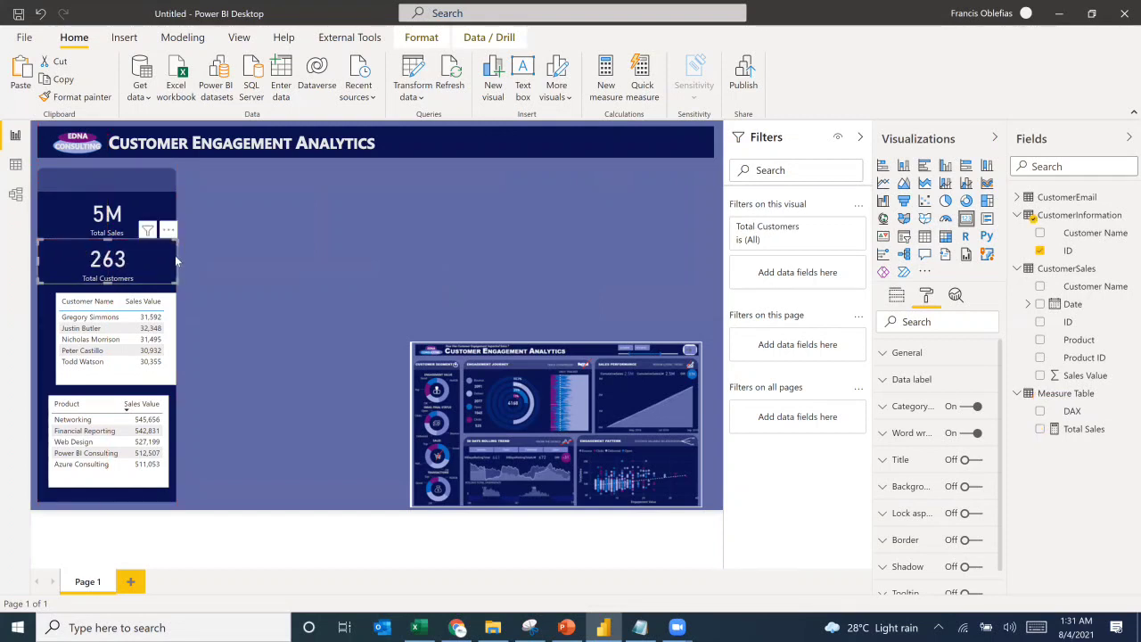
{"action": "left_click_drag", "start_coordinate": [176, 263], "coordinate": [174, 263]}
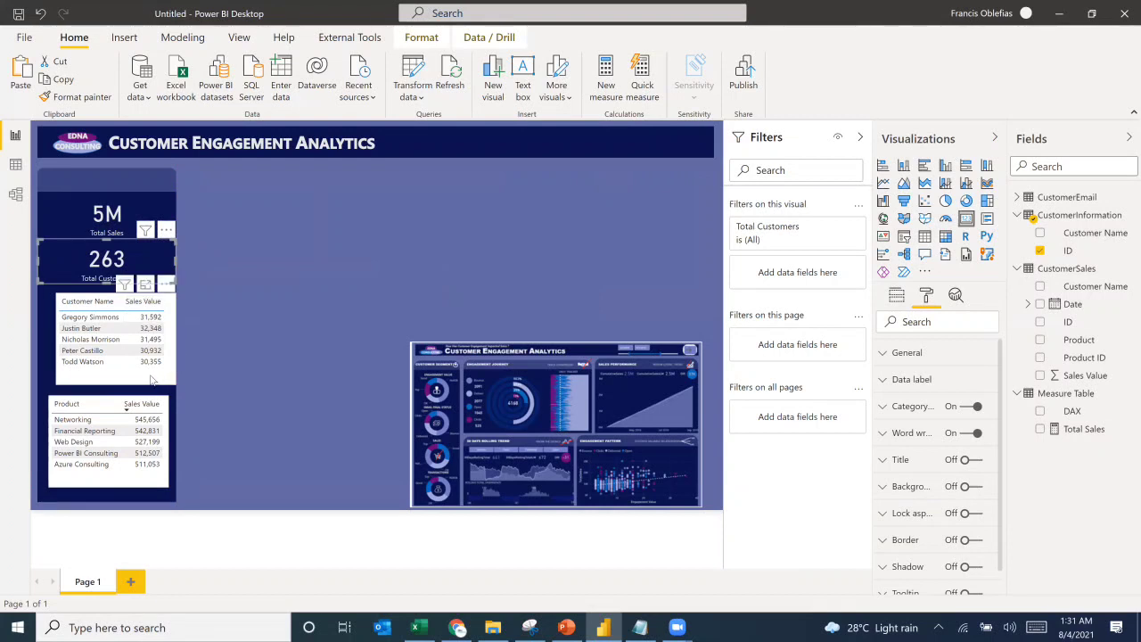
{"action": "left_click_drag", "start_coordinate": [153, 381], "coordinate": [149, 379]}
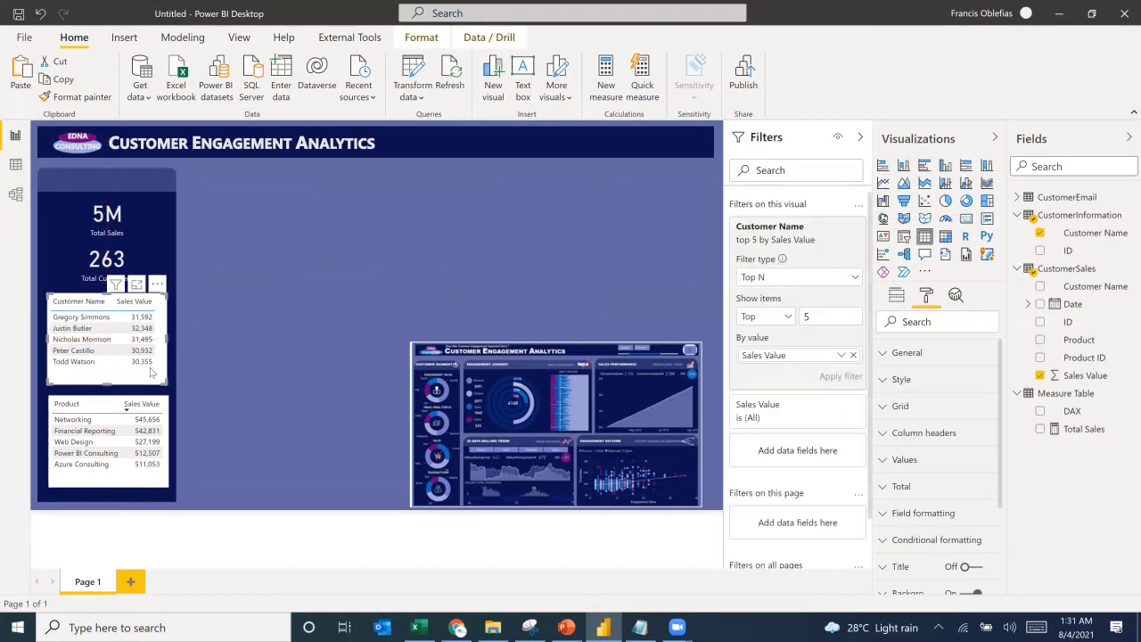
Step: Set the column header text size of the customer table to 12 pt
{"action": "left_click", "coordinate": [899, 433]}
{"action": "scroll", "coordinate": [913, 526], "scroll_direction": "down", "scroll_amount": 3}
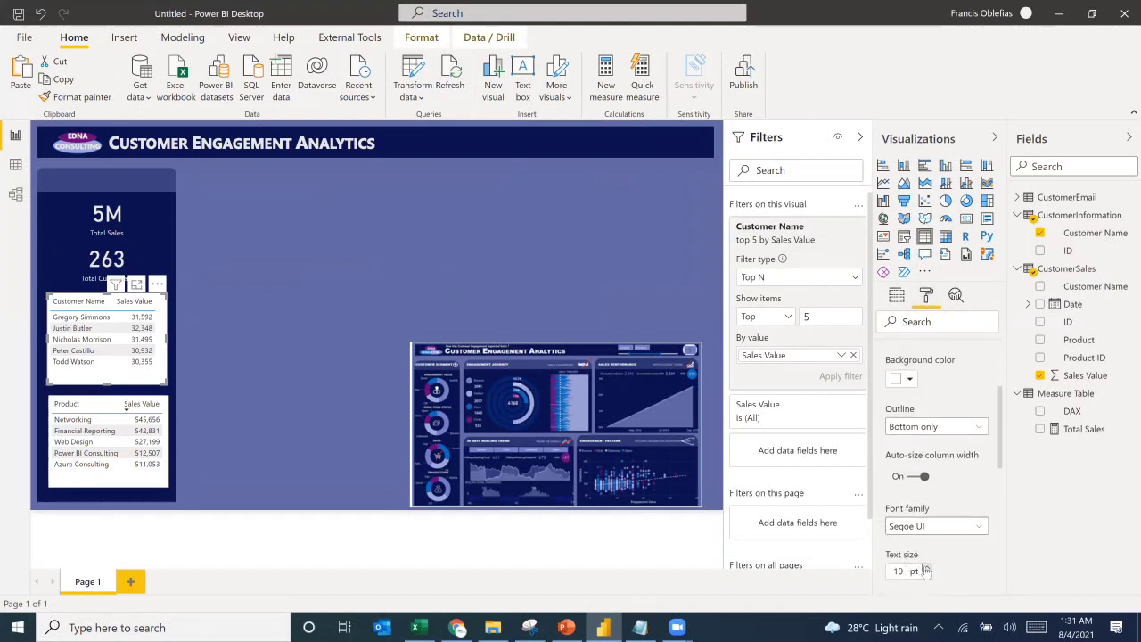
{"action": "double_click", "coordinate": [927, 568]}
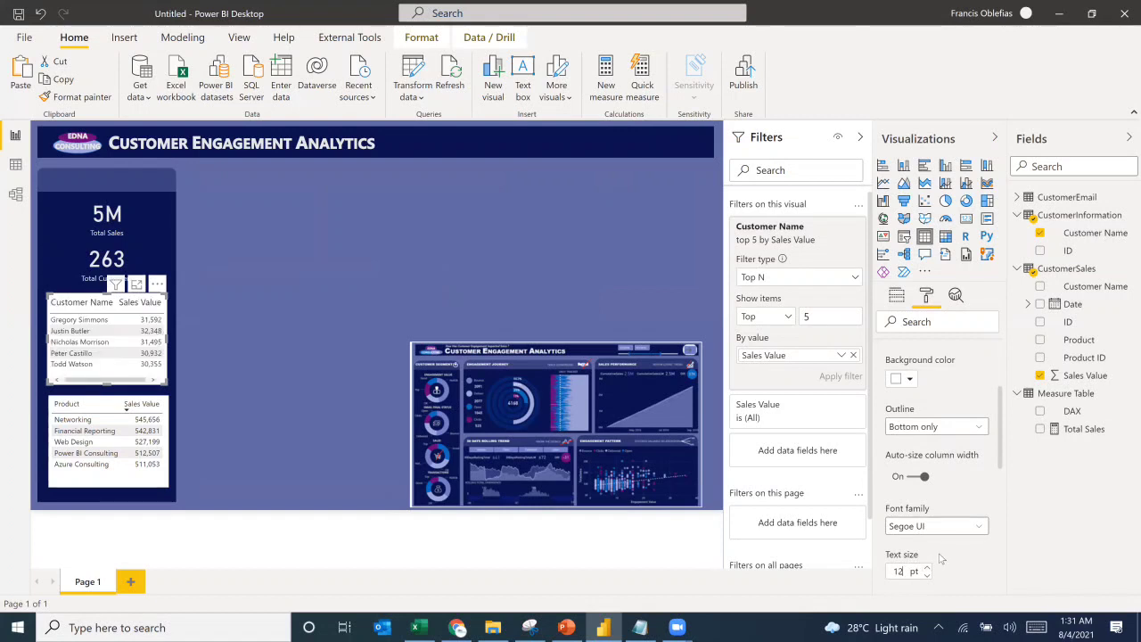
{"action": "scroll", "coordinate": [954, 389], "scroll_direction": "up", "scroll_amount": 5}
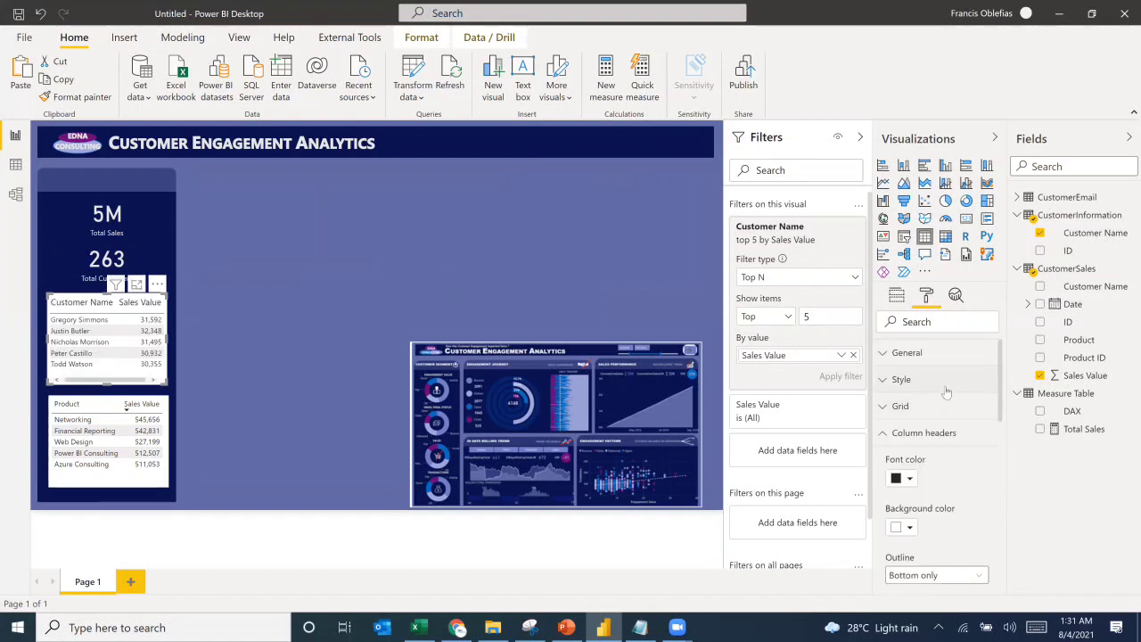
Step: Turn off the customer table's background and widen the table to both edges of the side panel
{"action": "left_click", "coordinate": [912, 435]}
{"action": "scroll", "coordinate": [937, 446], "scroll_direction": "down", "scroll_amount": 5}
{"action": "left_click", "coordinate": [970, 454]}
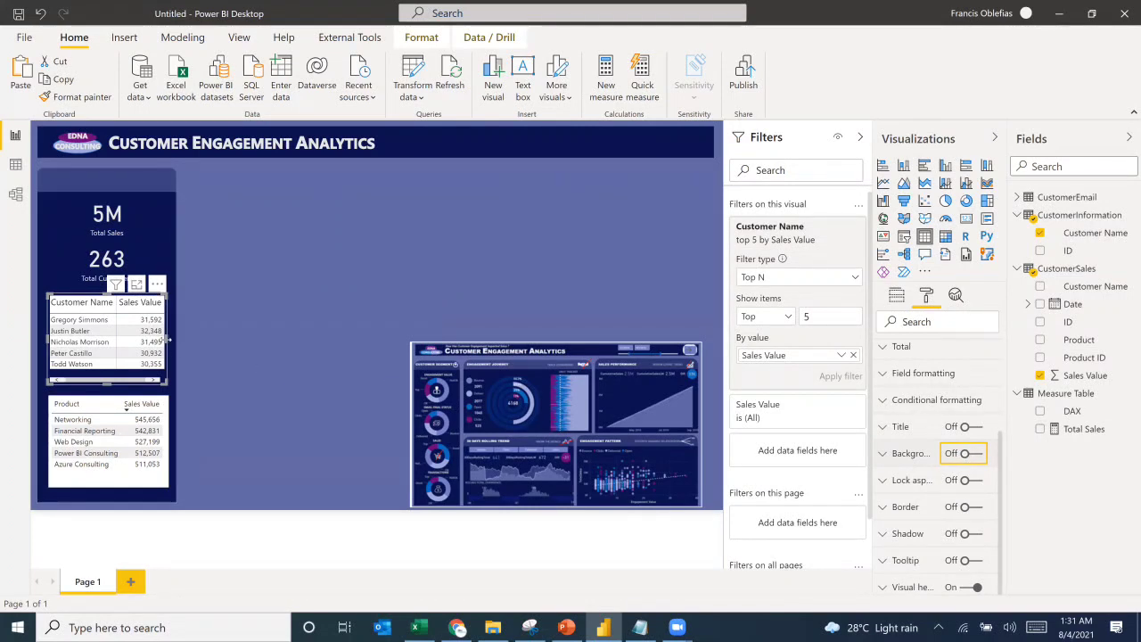
{"action": "left_click_drag", "start_coordinate": [166, 340], "coordinate": [174, 341]}
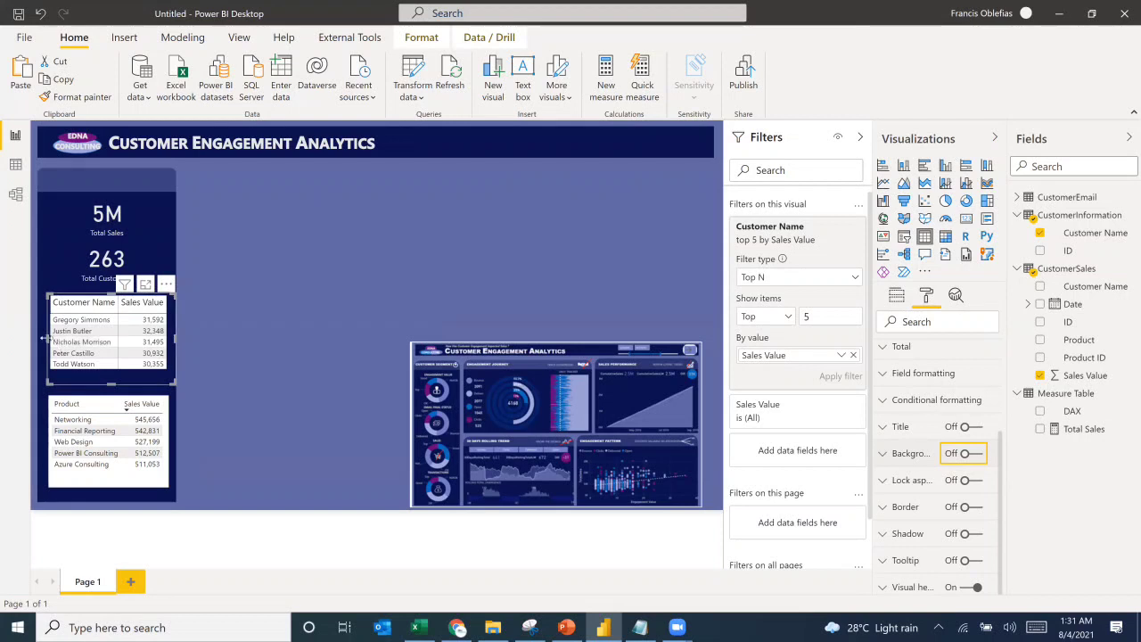
{"action": "left_click_drag", "start_coordinate": [49, 344], "coordinate": [41, 345]}
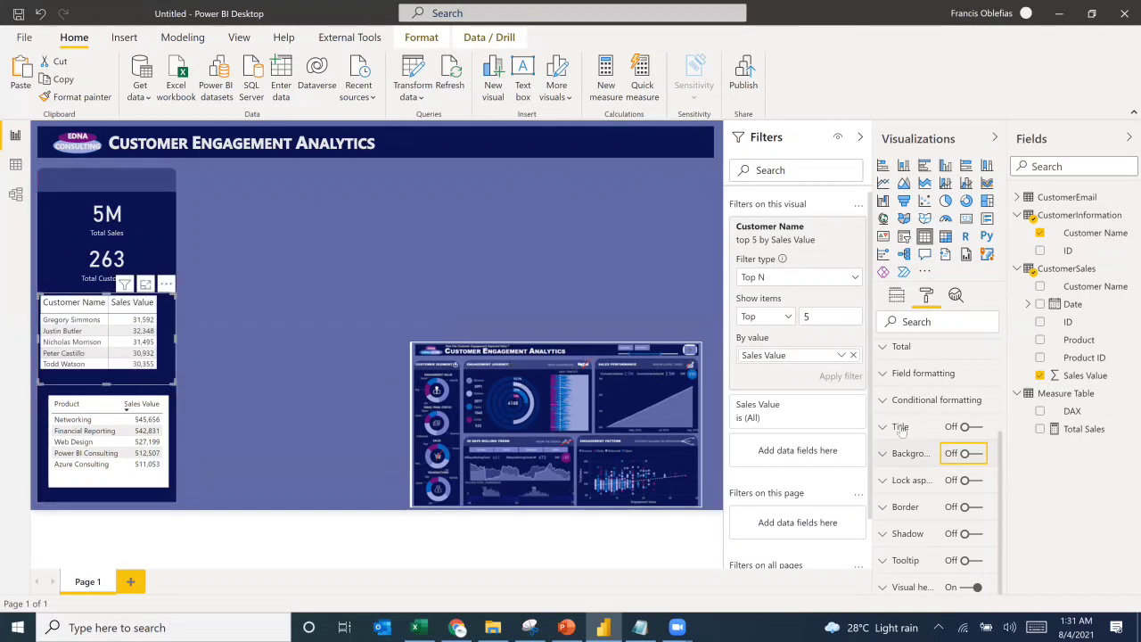
Step: Give the customer table's column headers a light gray font and a muted dark blue background from the recent colors
{"action": "scroll", "coordinate": [896, 379], "scroll_direction": "up", "scroll_amount": 3}
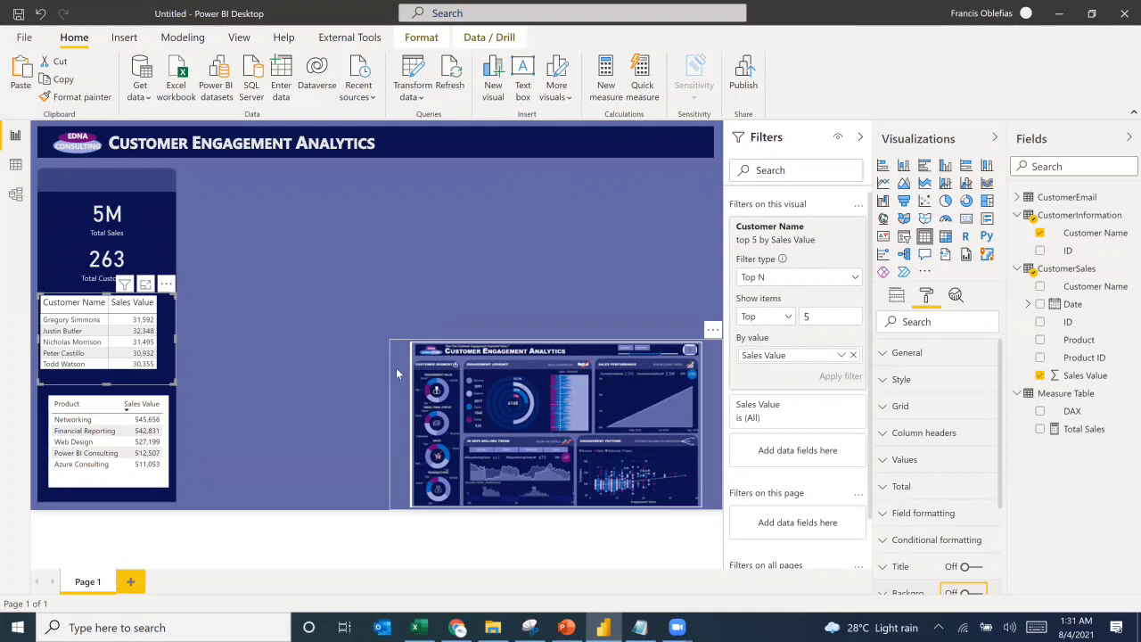
{"action": "left_click", "coordinate": [883, 434]}
{"action": "left_click", "coordinate": [883, 434]}
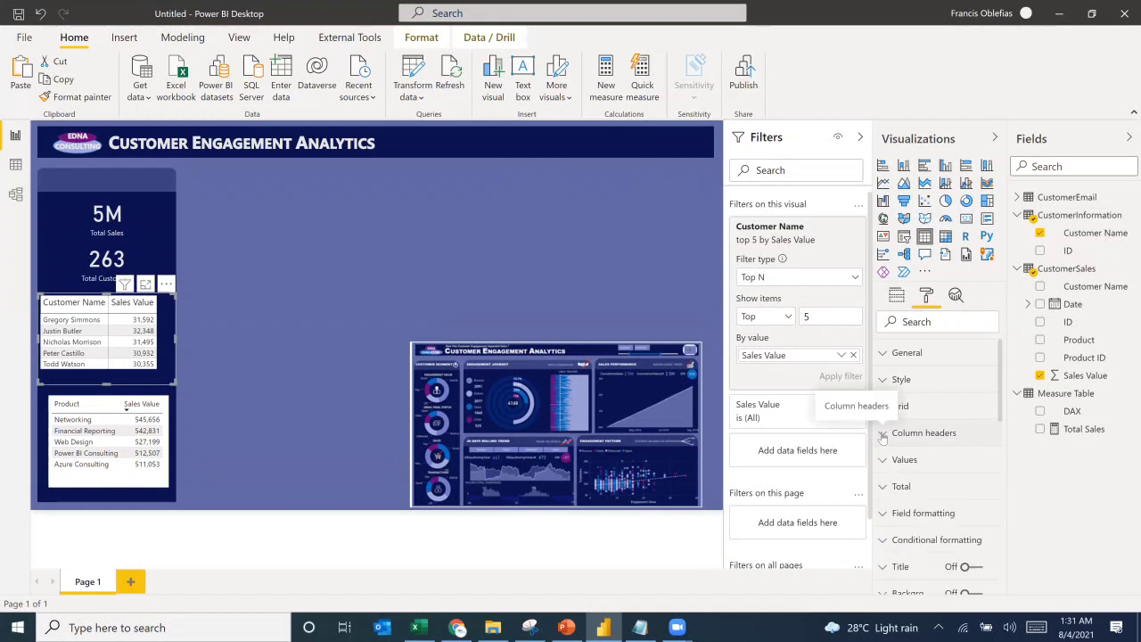
{"action": "left_click", "coordinate": [882, 434]}
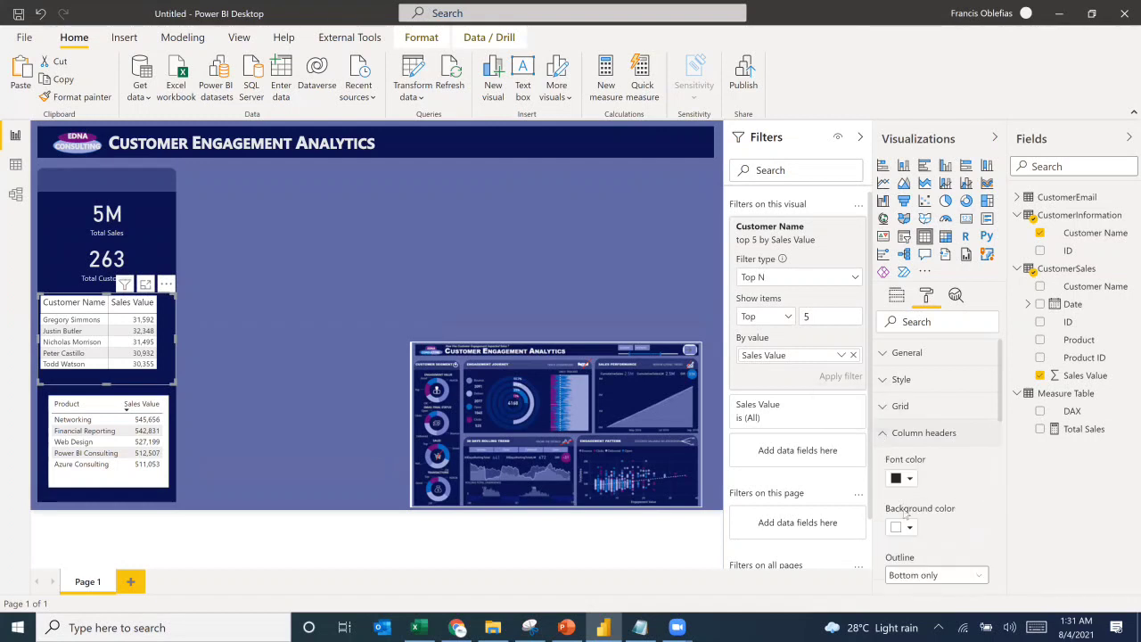
{"action": "left_click", "coordinate": [911, 480]}
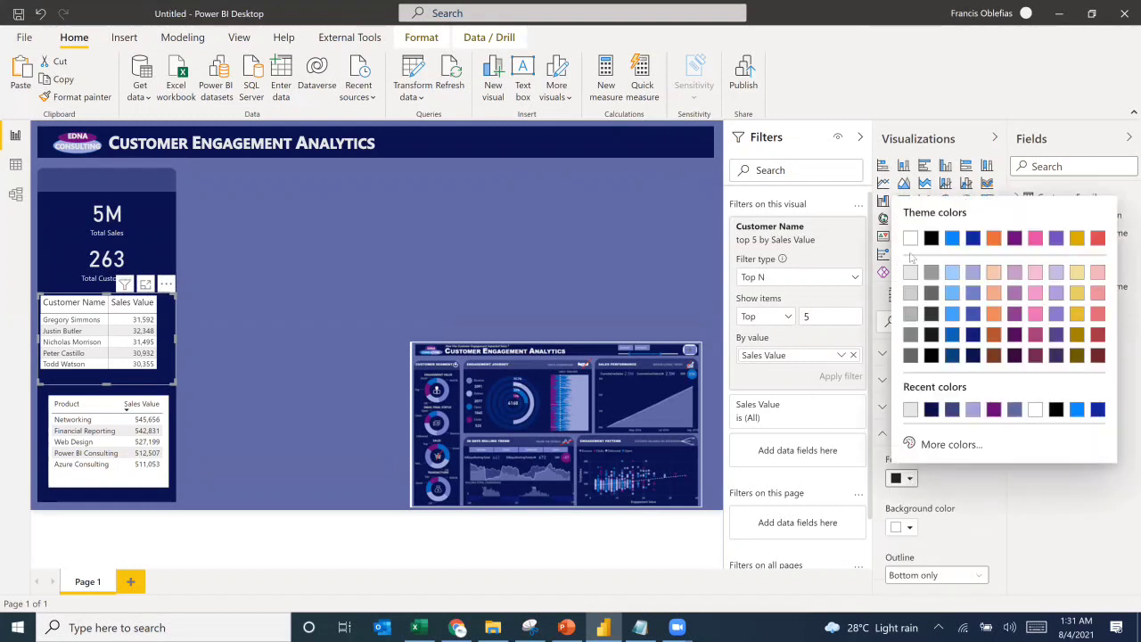
{"action": "left_click", "coordinate": [910, 409]}
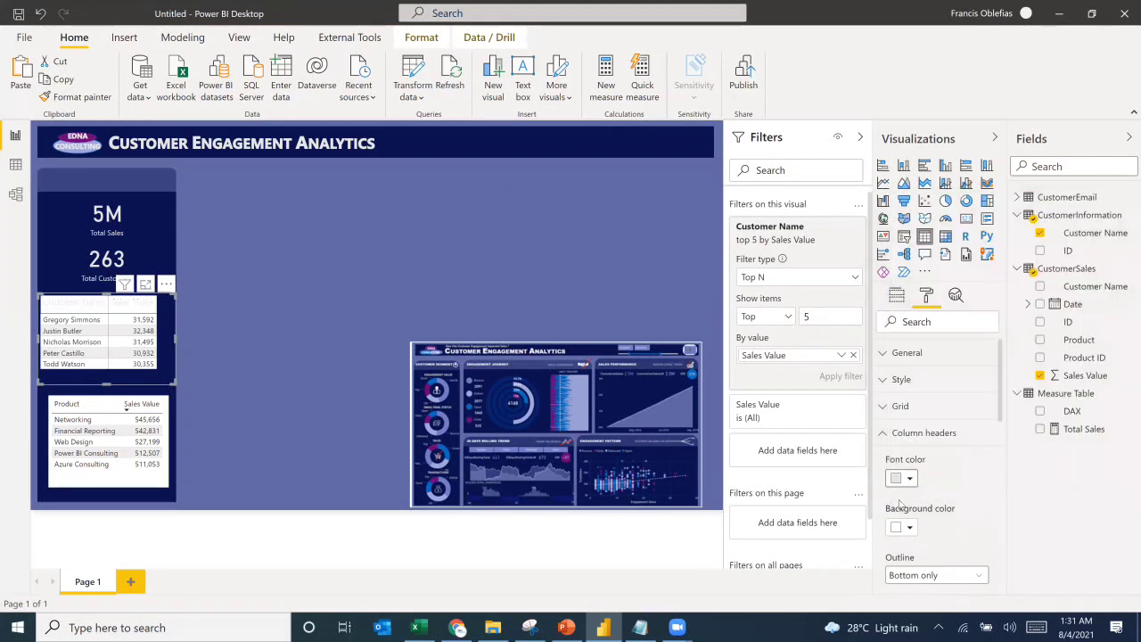
{"action": "left_click", "coordinate": [908, 528]}
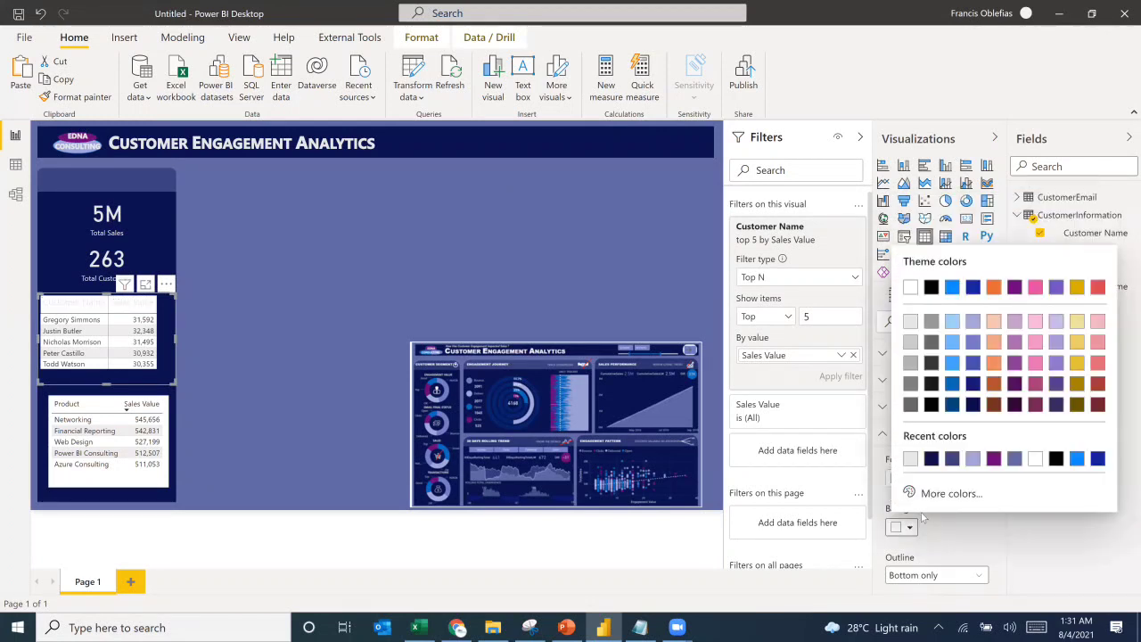
{"action": "left_click", "coordinate": [954, 459]}
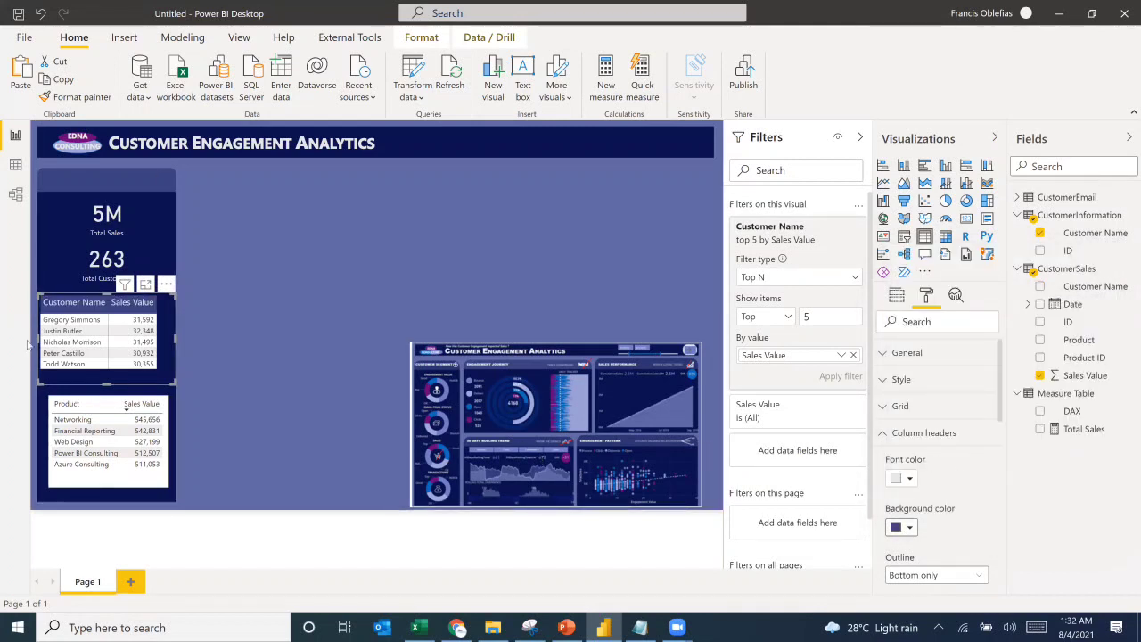
Step: Narrow the customer table slightly and center it within the side panel
{"action": "left_click_drag", "start_coordinate": [35, 341], "coordinate": [42, 341]}
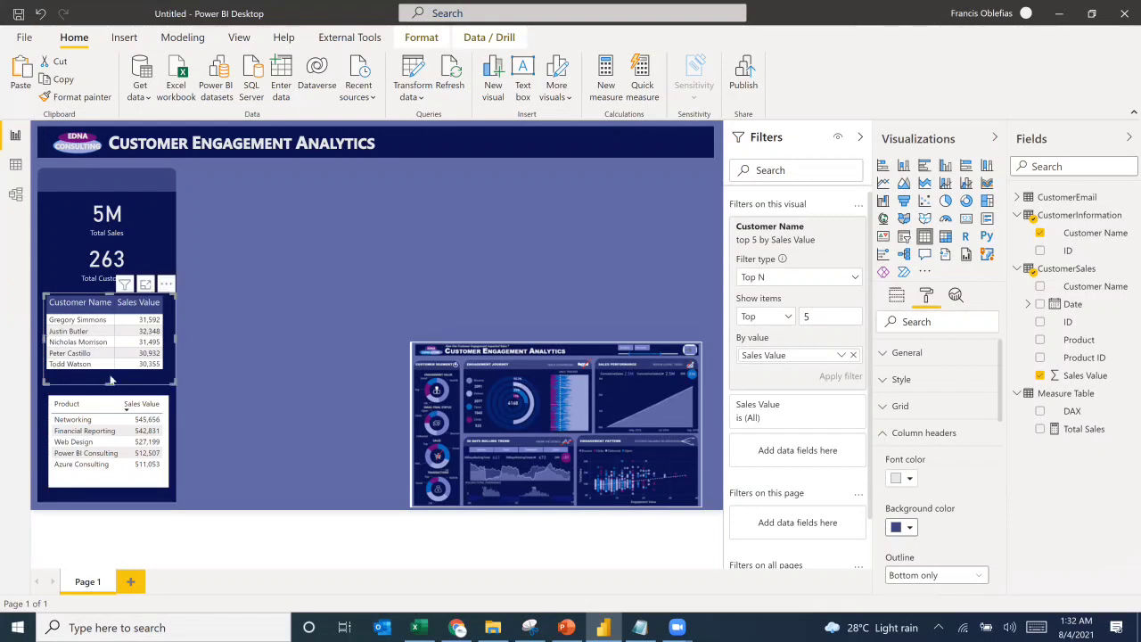
{"action": "left_click", "coordinate": [182, 378]}
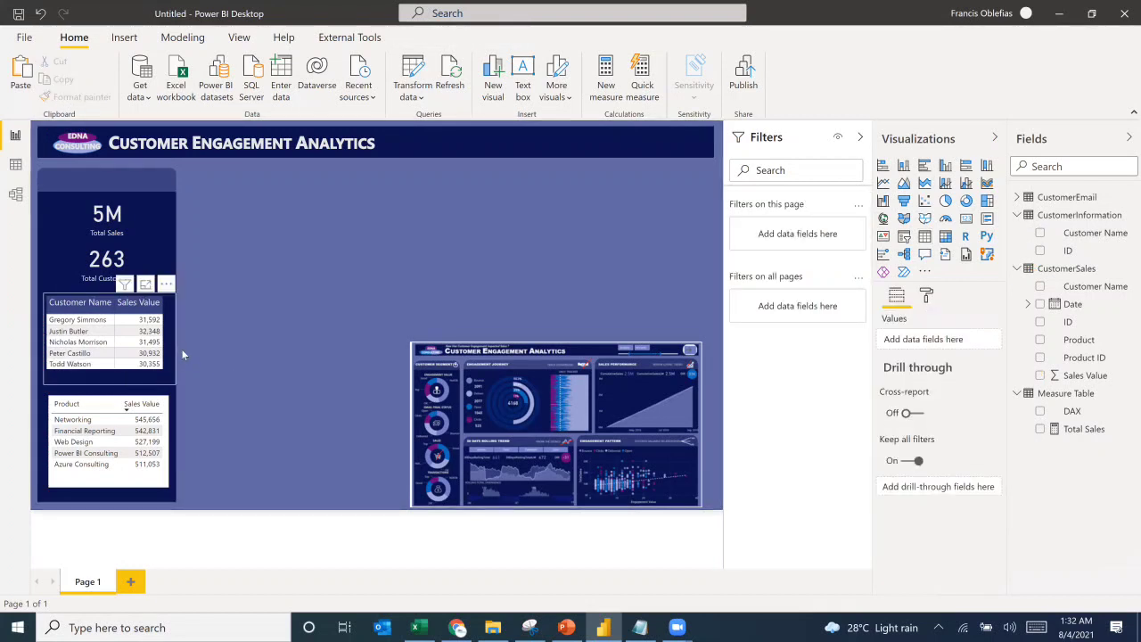
{"action": "left_click", "coordinate": [171, 344]}
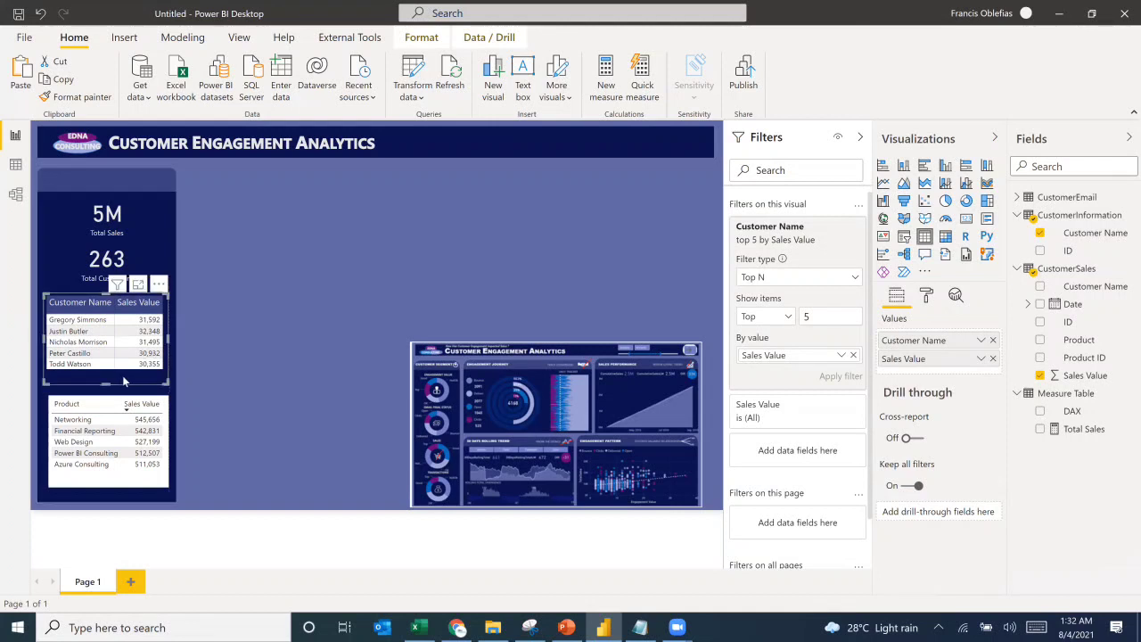
{"action": "left_click_drag", "start_coordinate": [124, 381], "coordinate": [127, 381]}
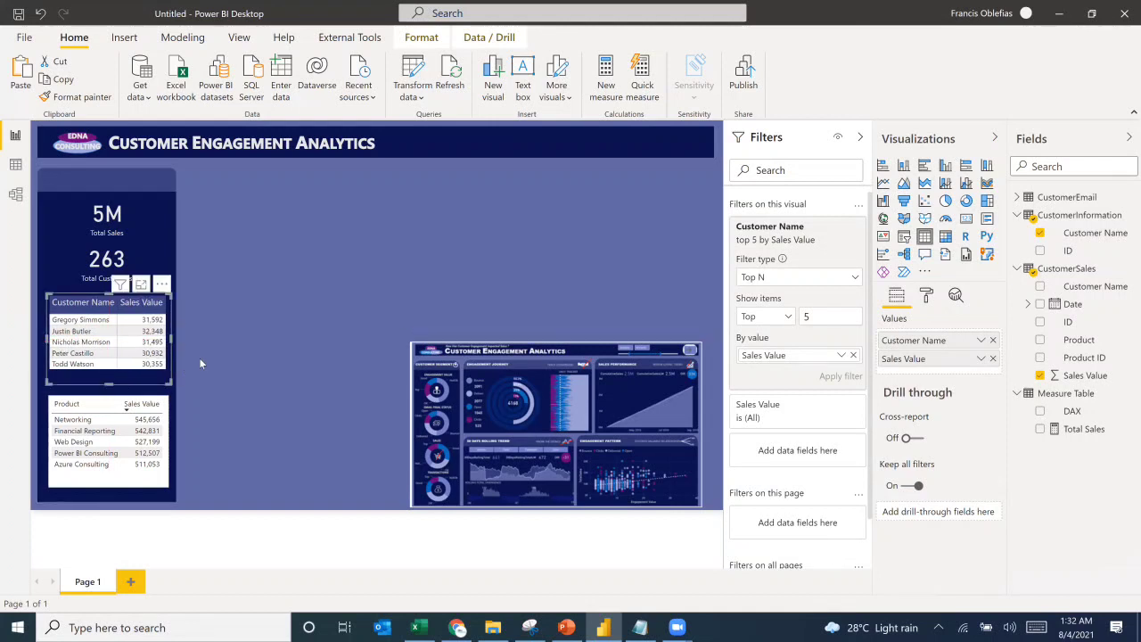
{"action": "left_click", "coordinate": [237, 379]}
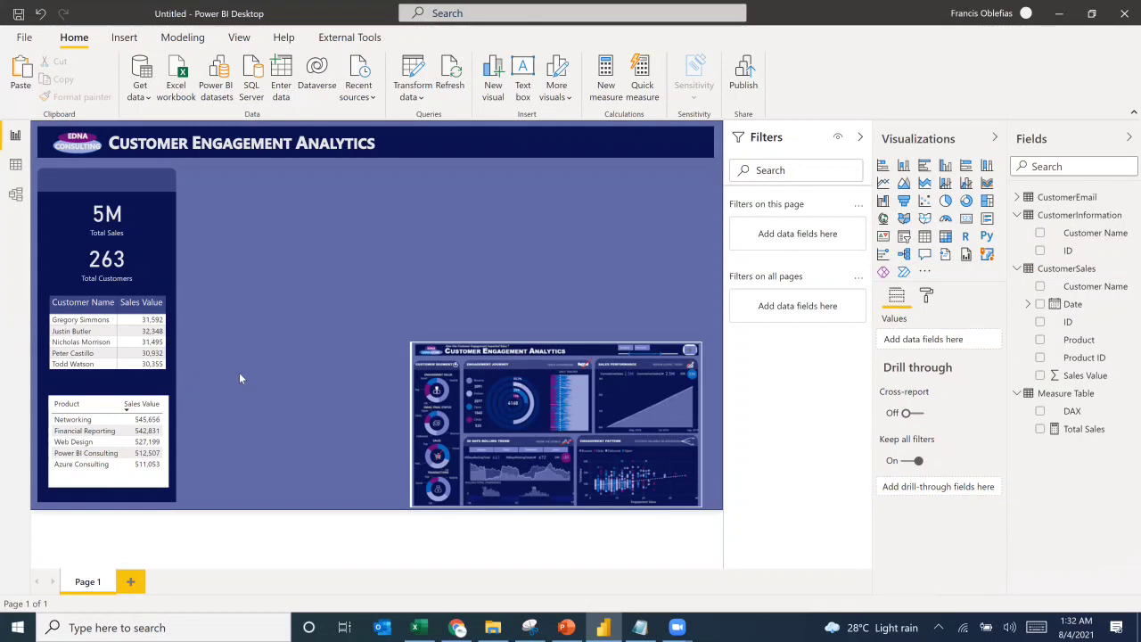
Step: Resize the product table to fit its rows and the panel width, and set its column header text size to 12 pt
{"action": "left_click", "coordinate": [110, 485]}
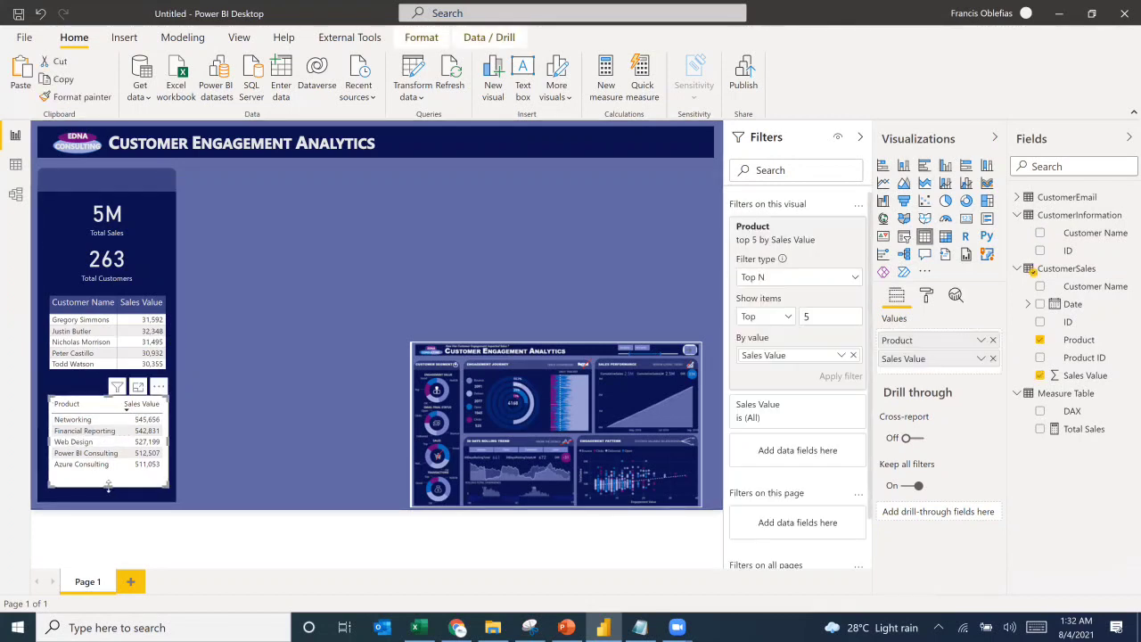
{"action": "left_click_drag", "start_coordinate": [109, 485], "coordinate": [110, 477]}
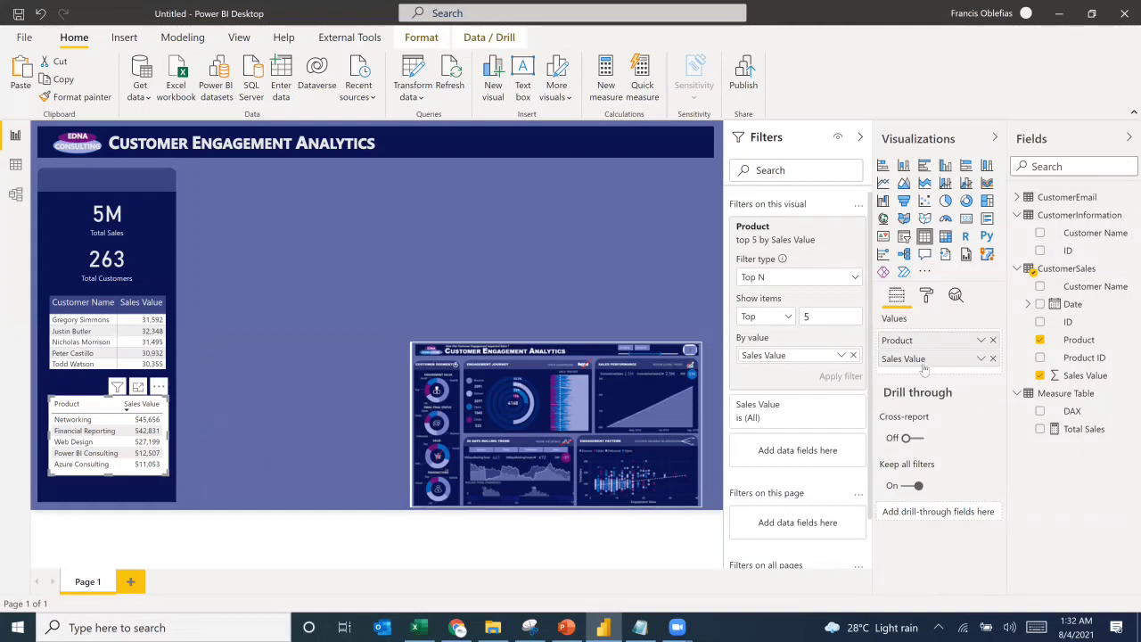
{"action": "left_click", "coordinate": [927, 295]}
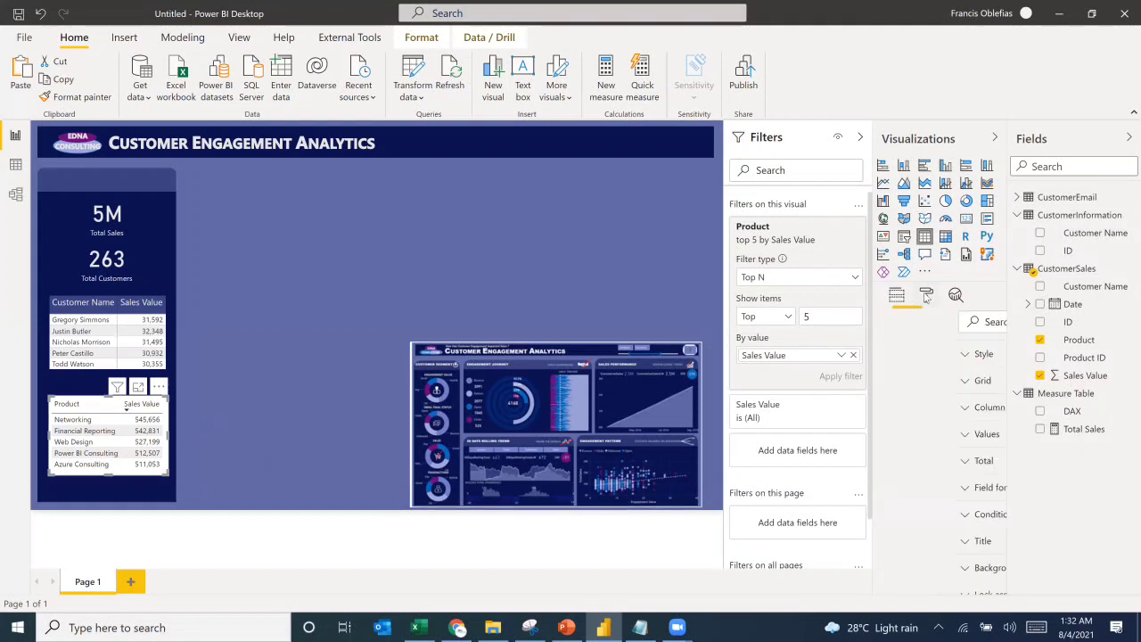
{"action": "left_click", "coordinate": [898, 435]}
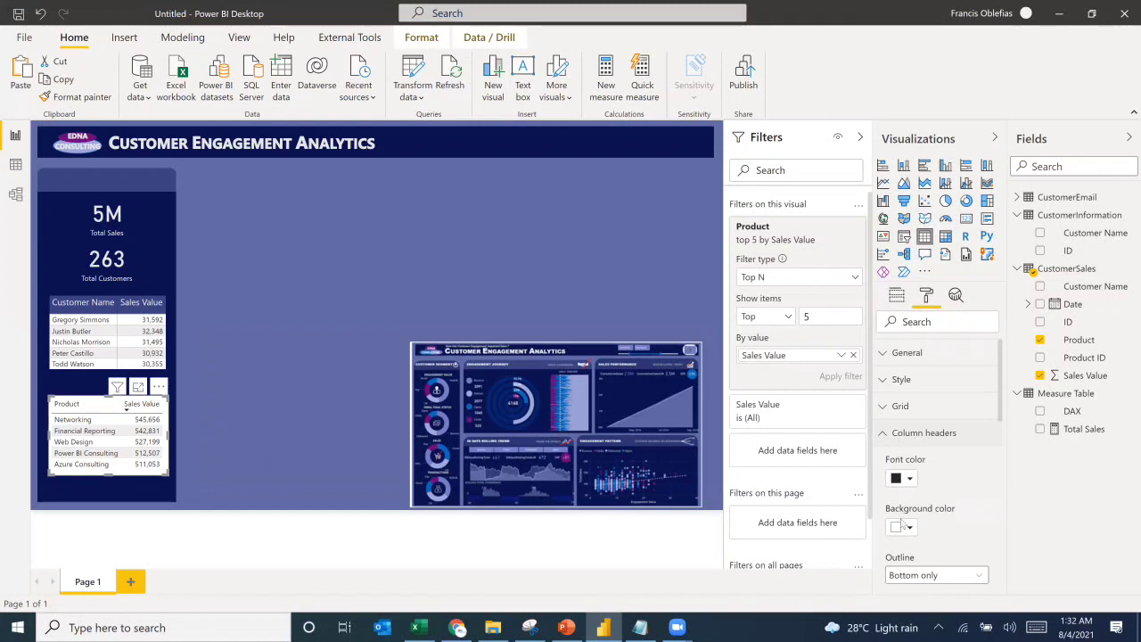
{"action": "scroll", "coordinate": [936, 526], "scroll_direction": "down", "scroll_amount": 3}
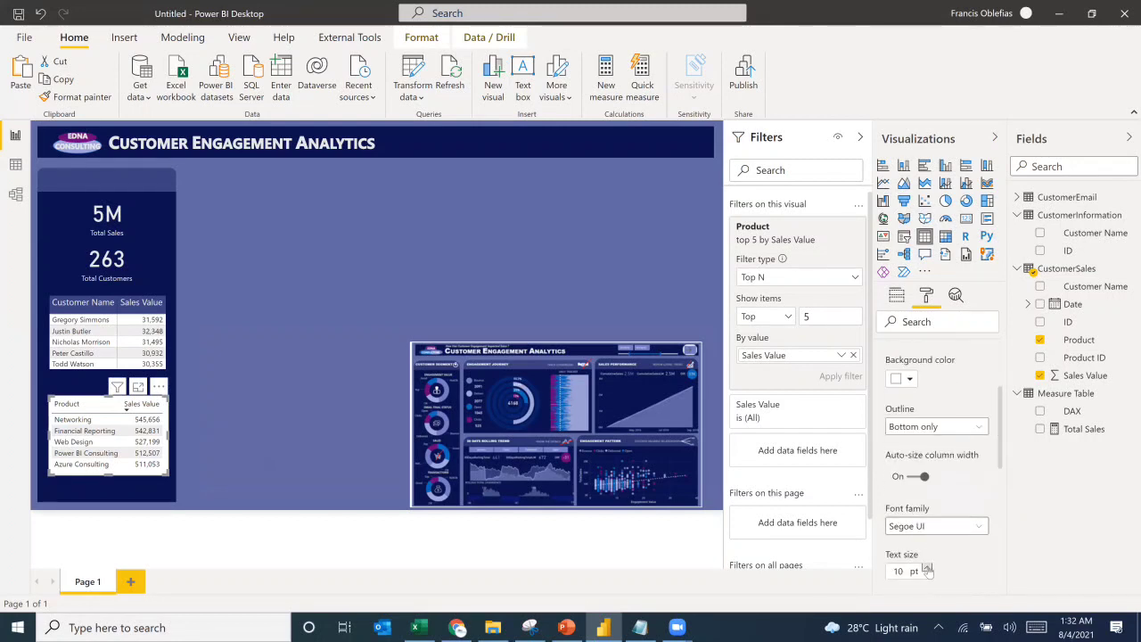
{"action": "left_click", "coordinate": [927, 567]}
{"action": "left_click", "coordinate": [928, 568]}
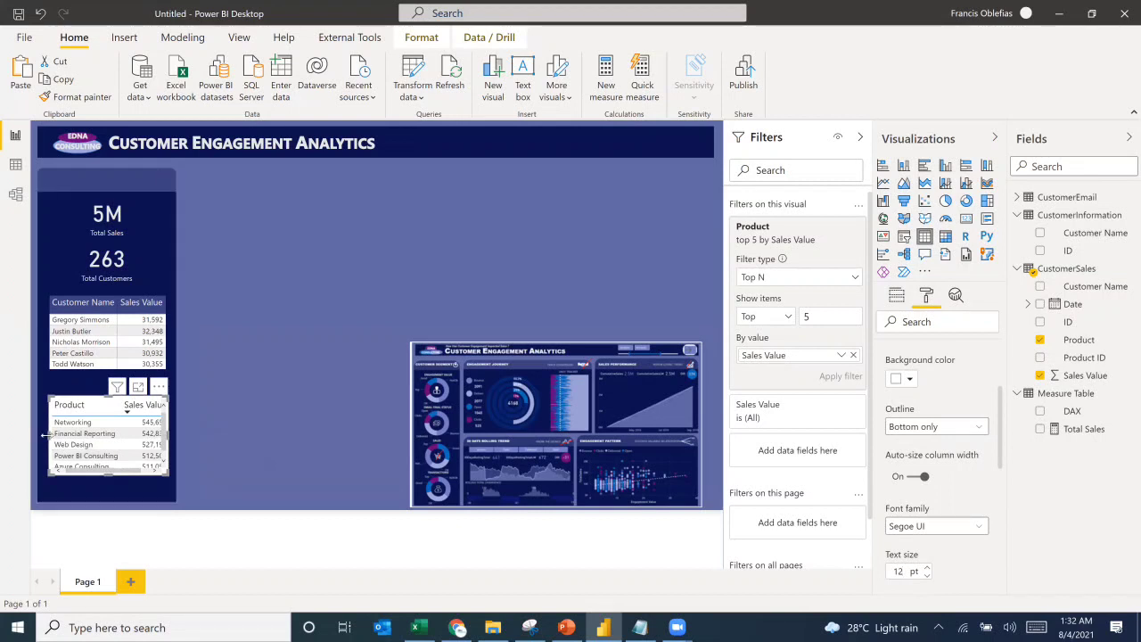
{"action": "left_click_drag", "start_coordinate": [46, 434], "coordinate": [38, 437]}
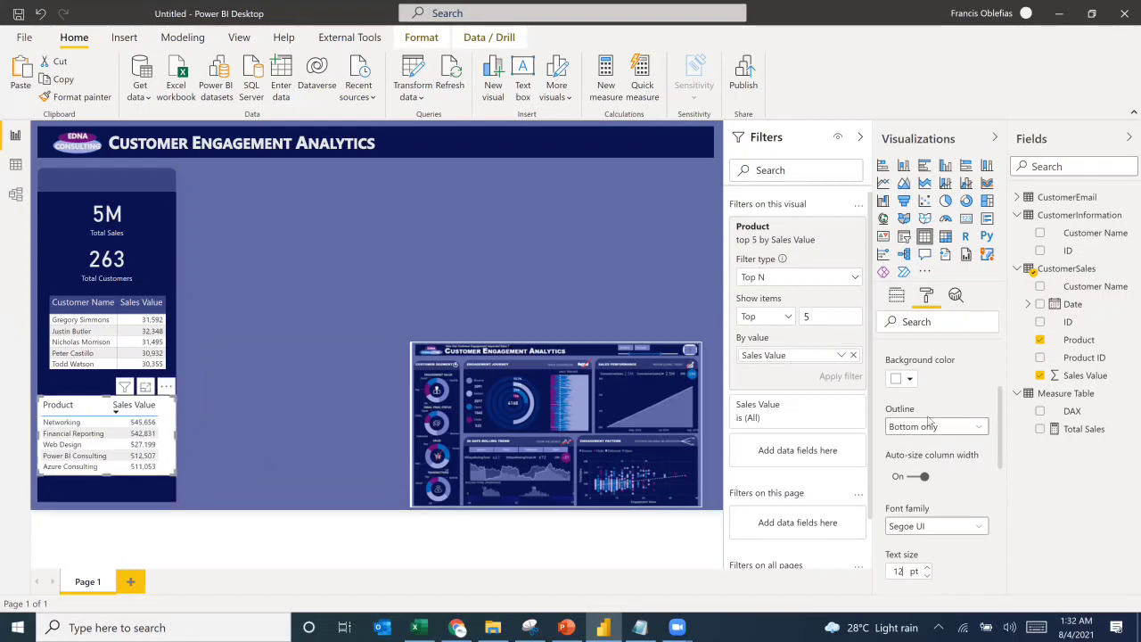
Step: Give the product table's column headers a light gray font and the muted dark blue background used on the customer table
{"action": "scroll", "coordinate": [930, 420], "scroll_direction": "up", "scroll_amount": 1}
{"action": "left_click", "coordinate": [911, 404]}
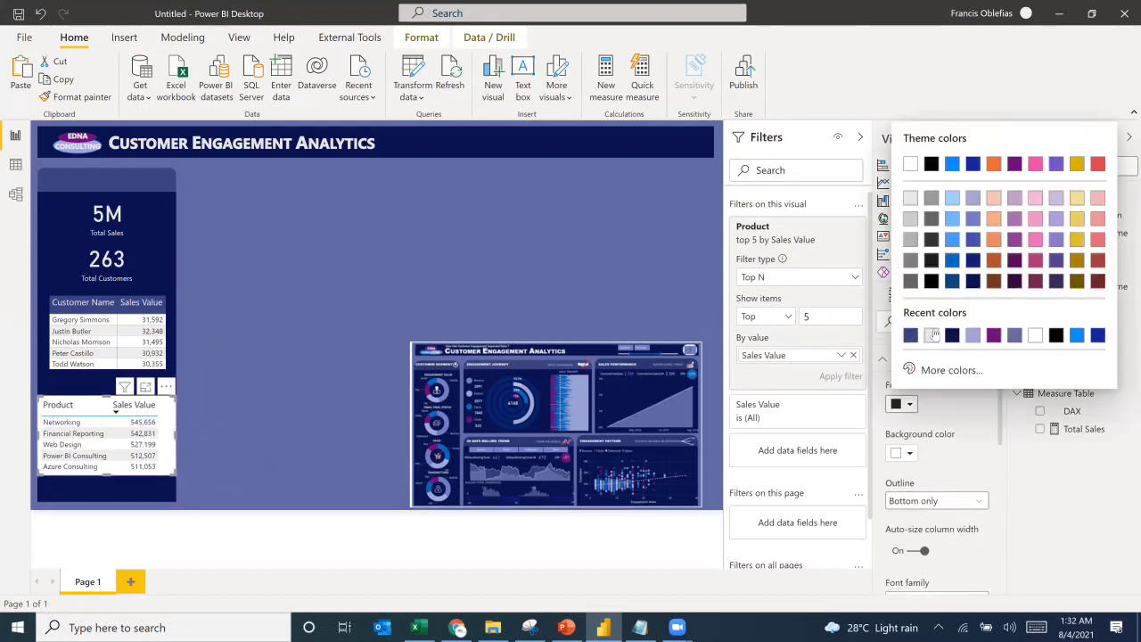
{"action": "left_click", "coordinate": [932, 334]}
{"action": "left_click", "coordinate": [909, 453]}
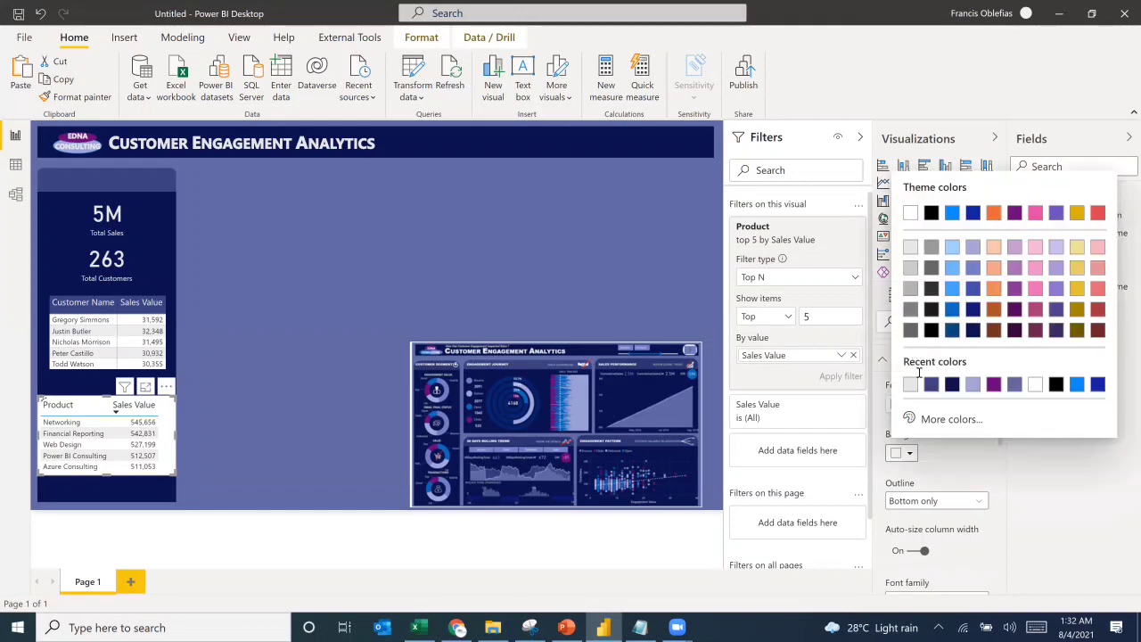
{"action": "left_click", "coordinate": [932, 384]}
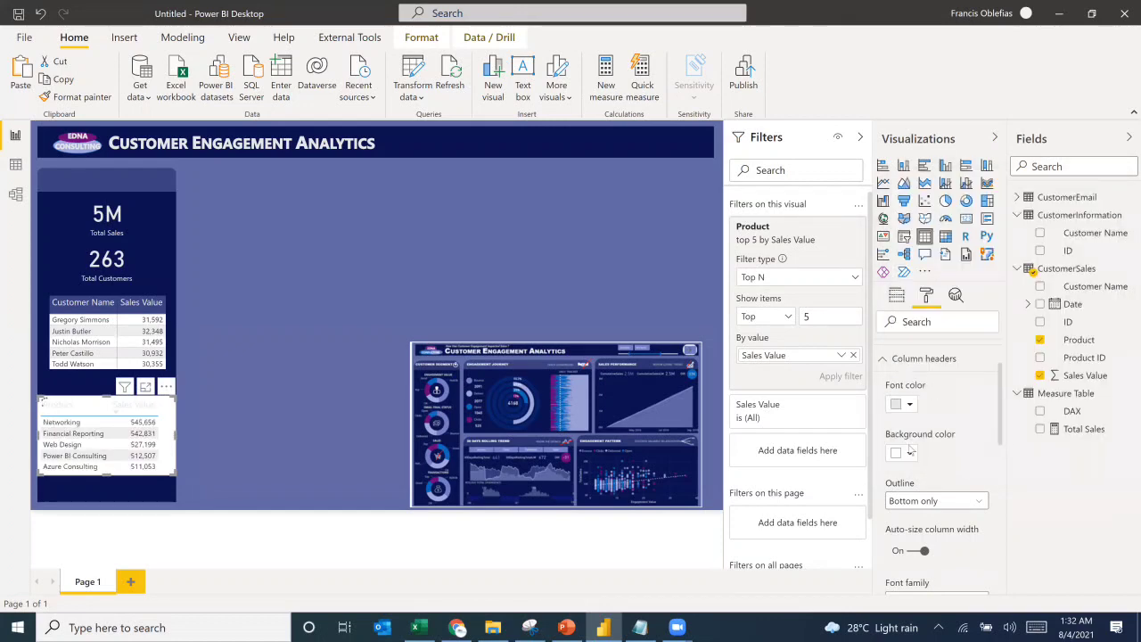
{"action": "left_click", "coordinate": [911, 453]}
{"action": "left_click", "coordinate": [912, 380]}
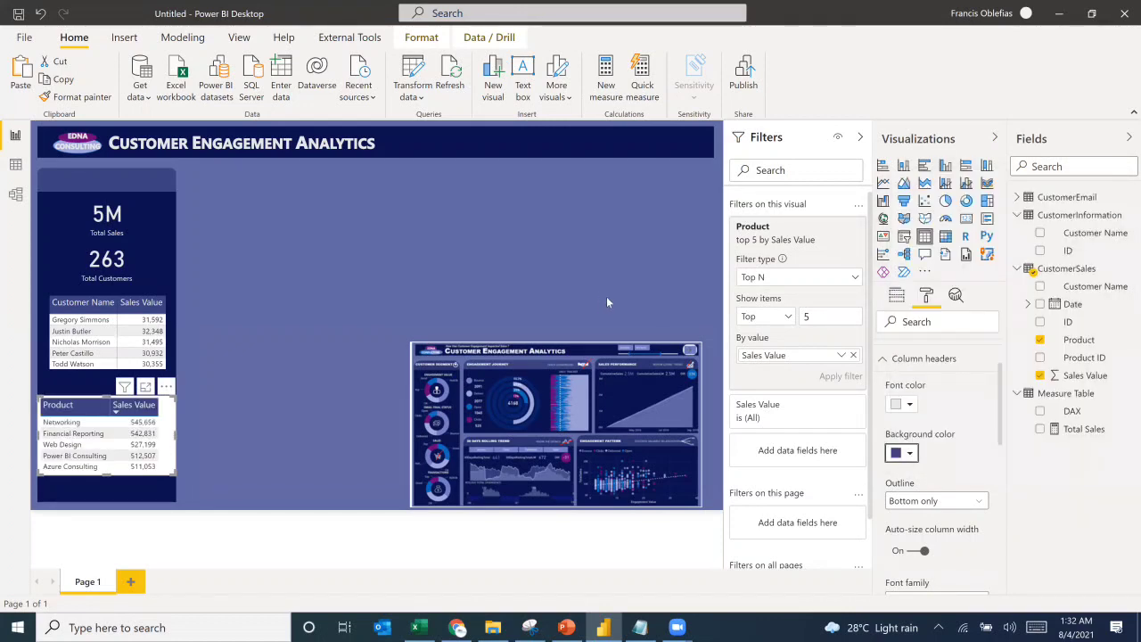
{"action": "left_click", "coordinate": [267, 451]}
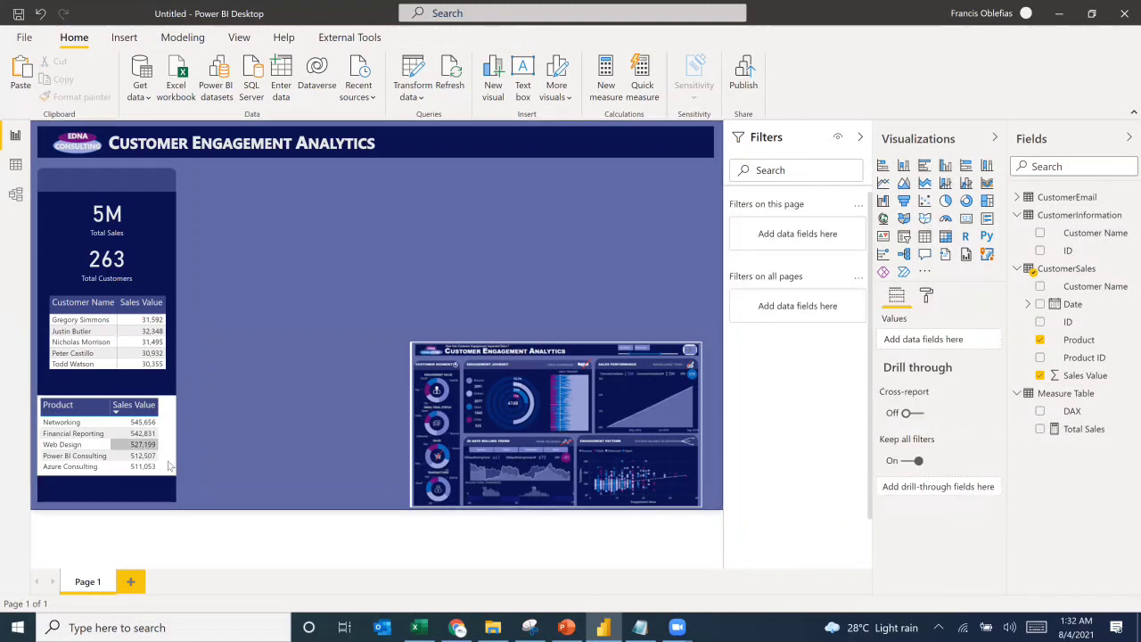
Step: Turn off the product table's background, narrow it to align with the customer table, and move it slightly lower in the side panel
{"action": "left_click", "coordinate": [168, 454]}
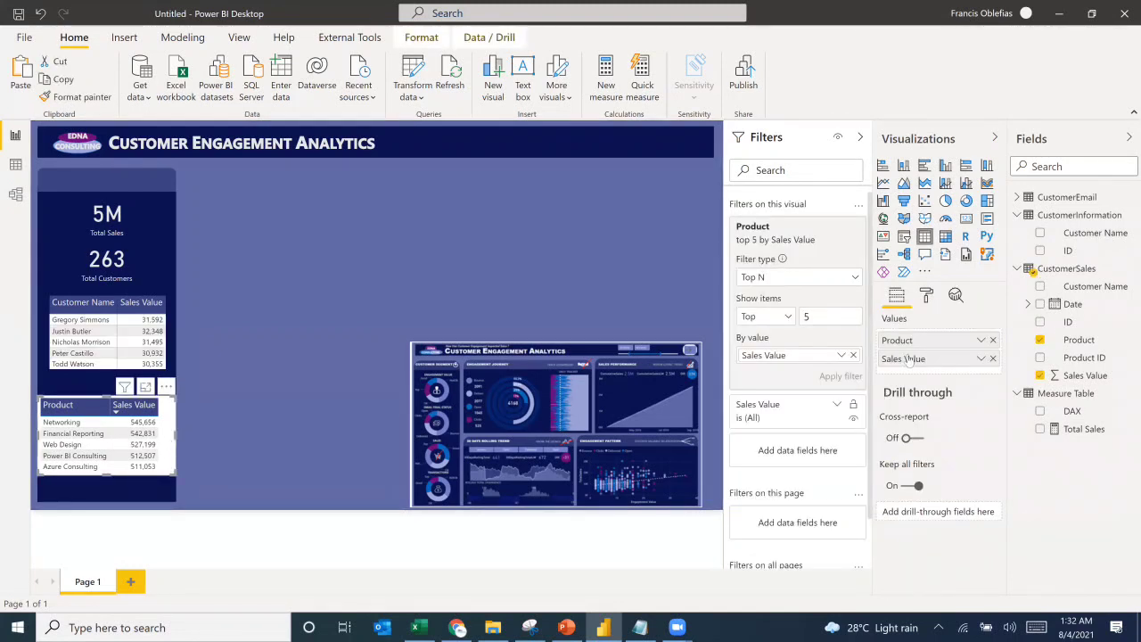
{"action": "left_click", "coordinate": [926, 295]}
{"action": "scroll", "coordinate": [969, 544], "scroll_direction": "down", "scroll_amount": 3}
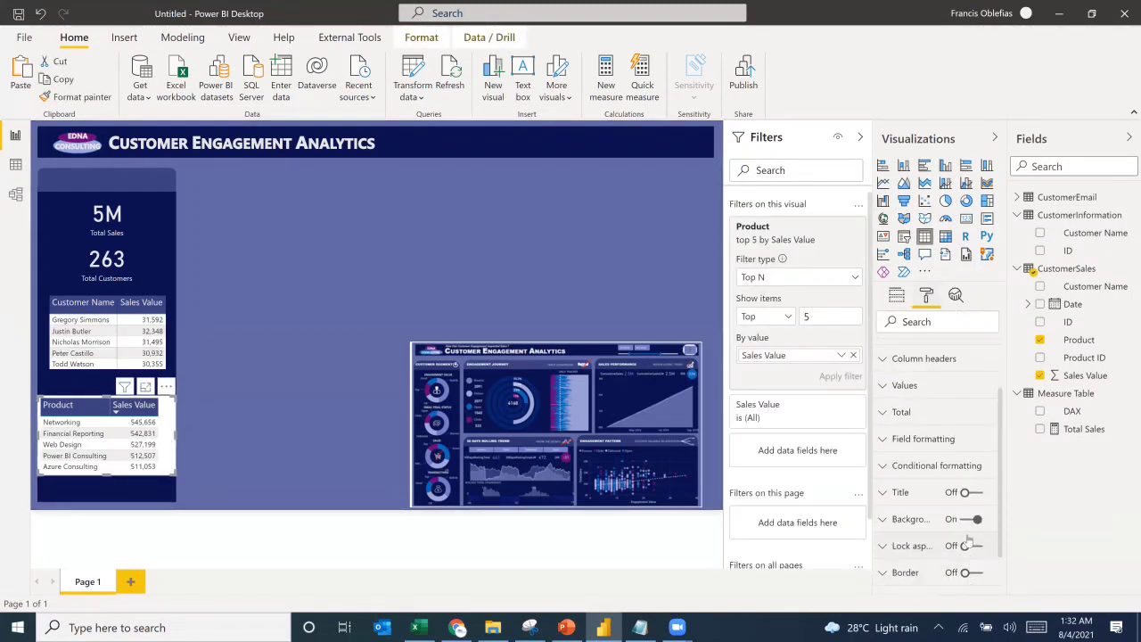
{"action": "left_click", "coordinate": [970, 519]}
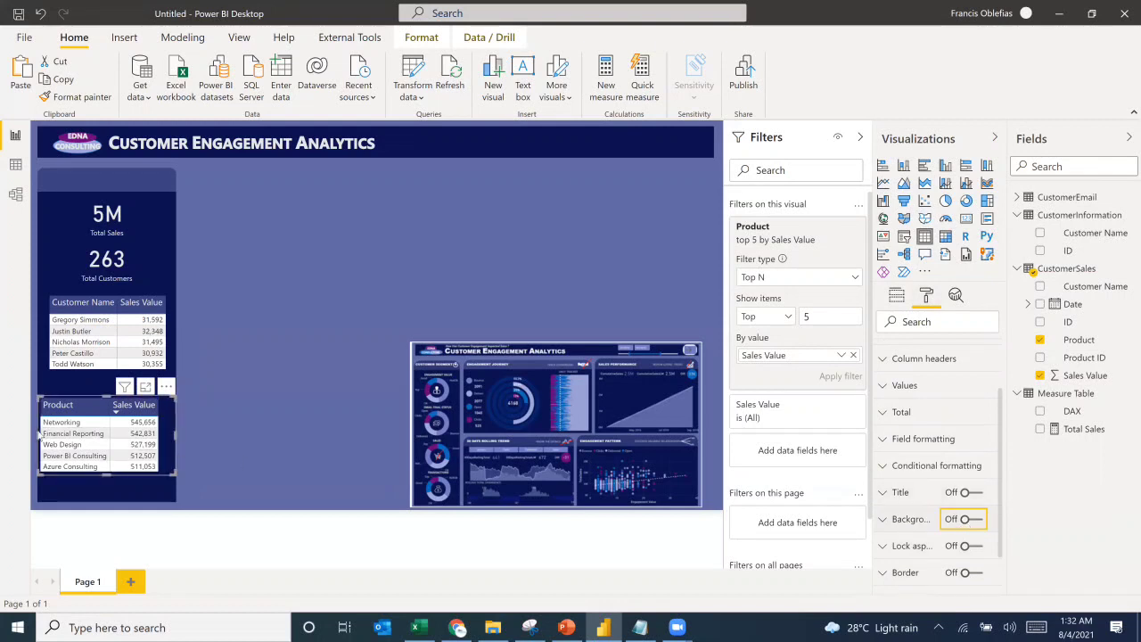
{"action": "left_click_drag", "start_coordinate": [39, 434], "coordinate": [44, 436]}
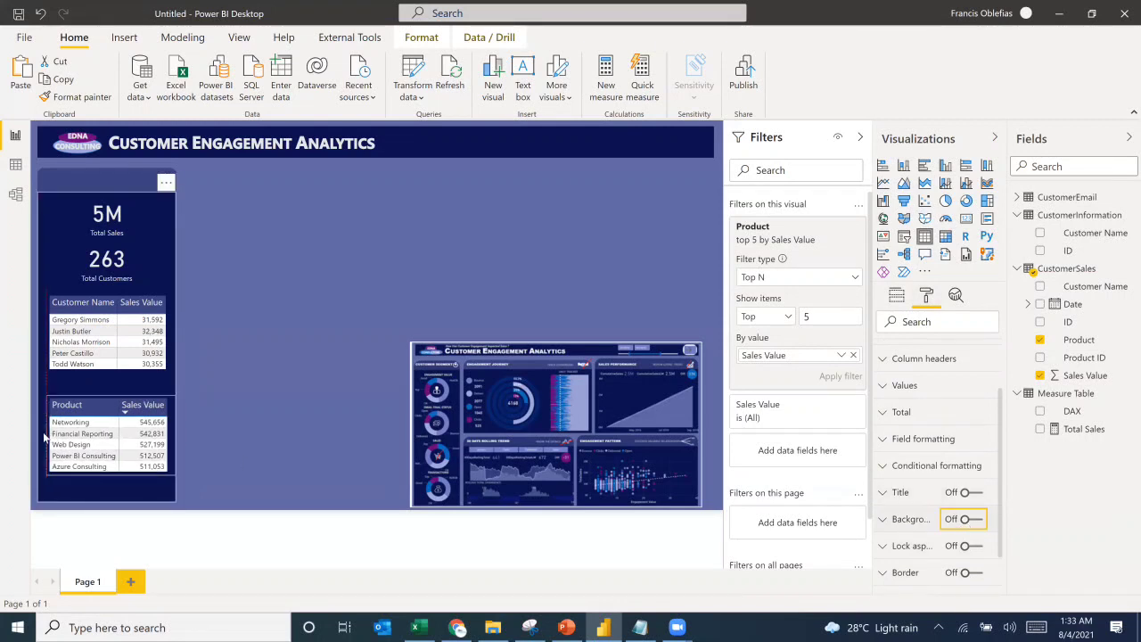
{"action": "left_click", "coordinate": [272, 342]}
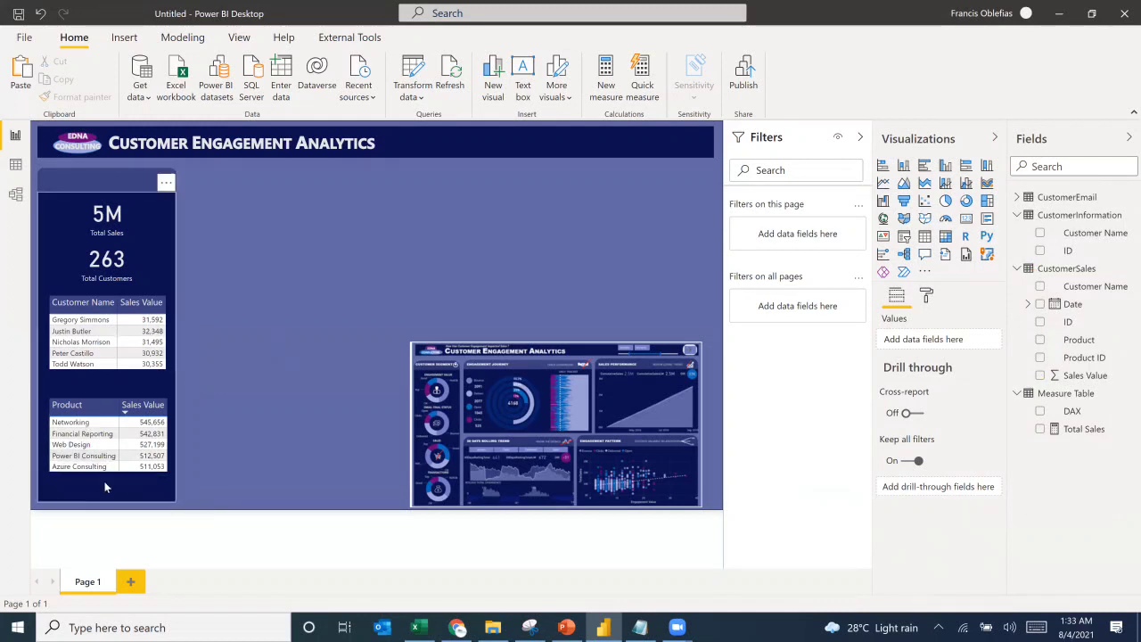
{"action": "left_click_drag", "start_coordinate": [118, 472], "coordinate": [116, 481]}
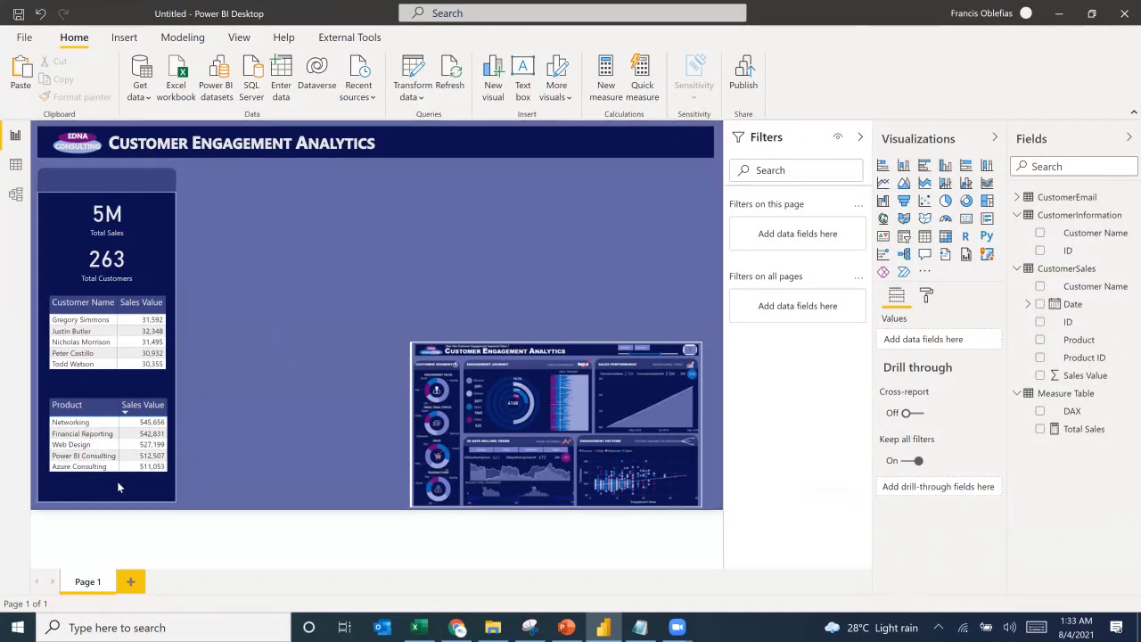
{"action": "left_click", "coordinate": [263, 377]}
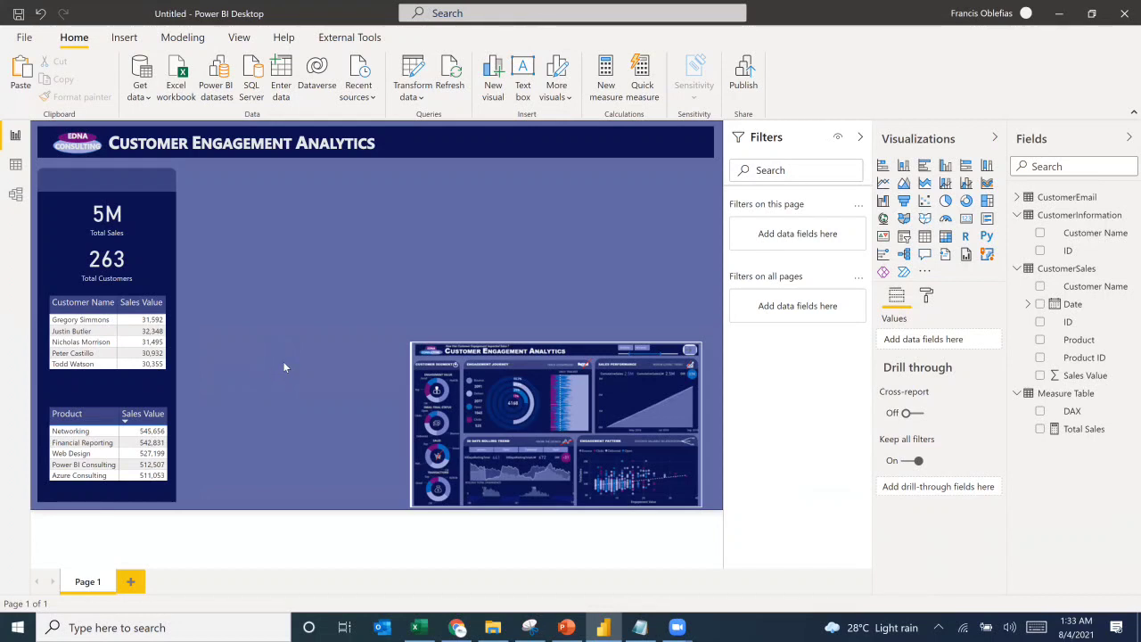
Step: Switch to Snipping Tool to review the annotated reference dashboard, and return to the Power BI report
{"action": "left_click", "coordinate": [480, 371]}
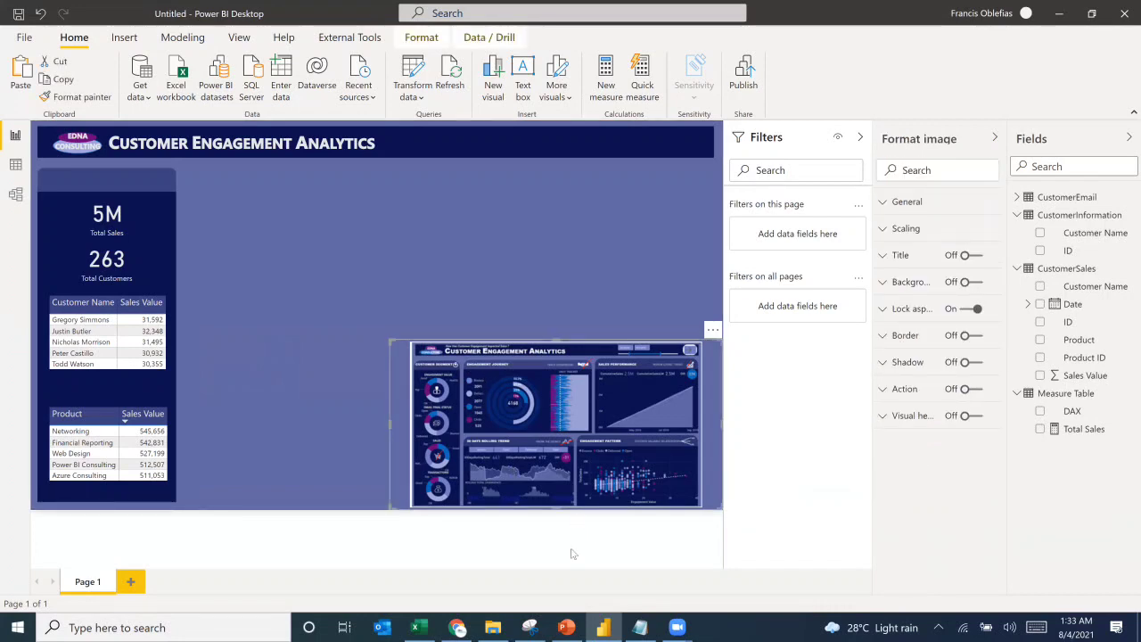
{"action": "left_click", "coordinate": [530, 628]}
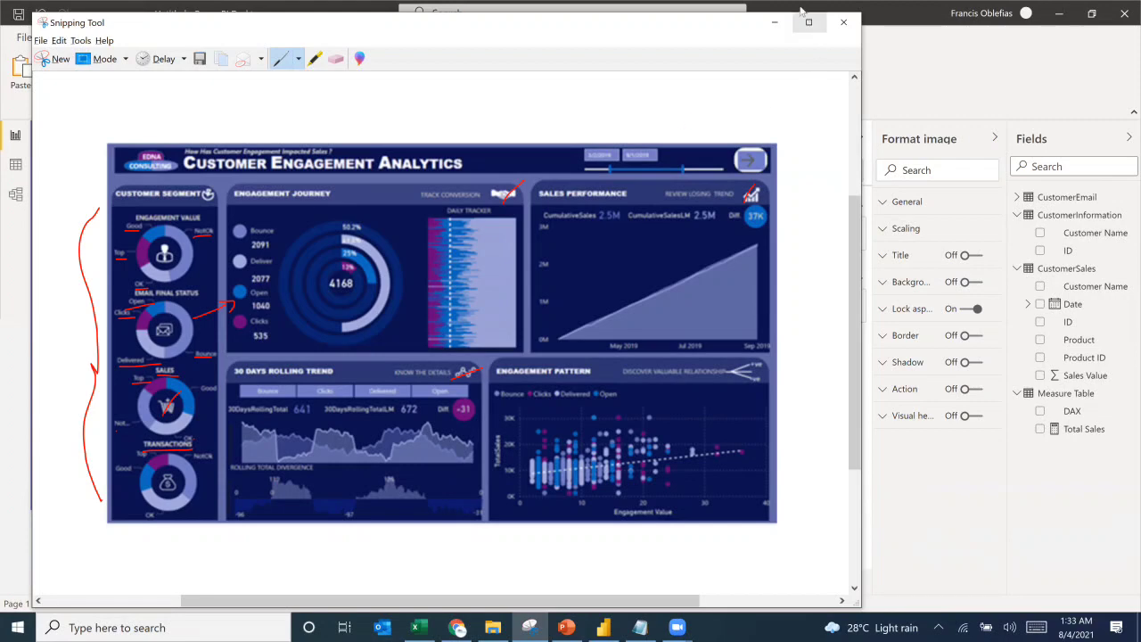
{"action": "left_click", "coordinate": [775, 22]}
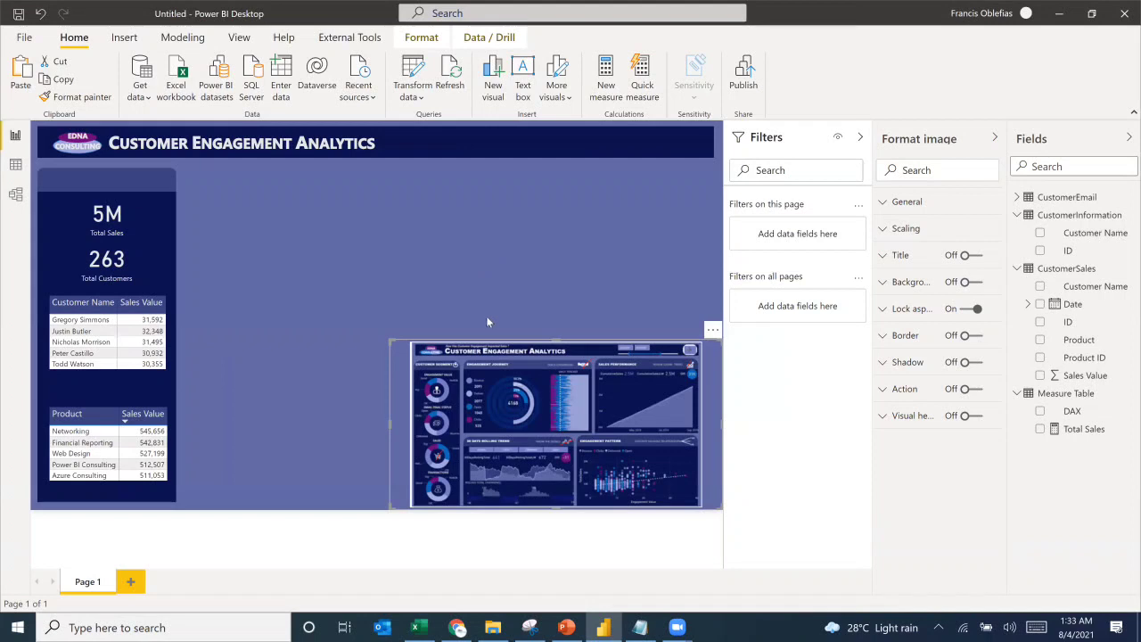
{"action": "left_click_drag", "start_coordinate": [513, 402], "coordinate": [515, 404]}
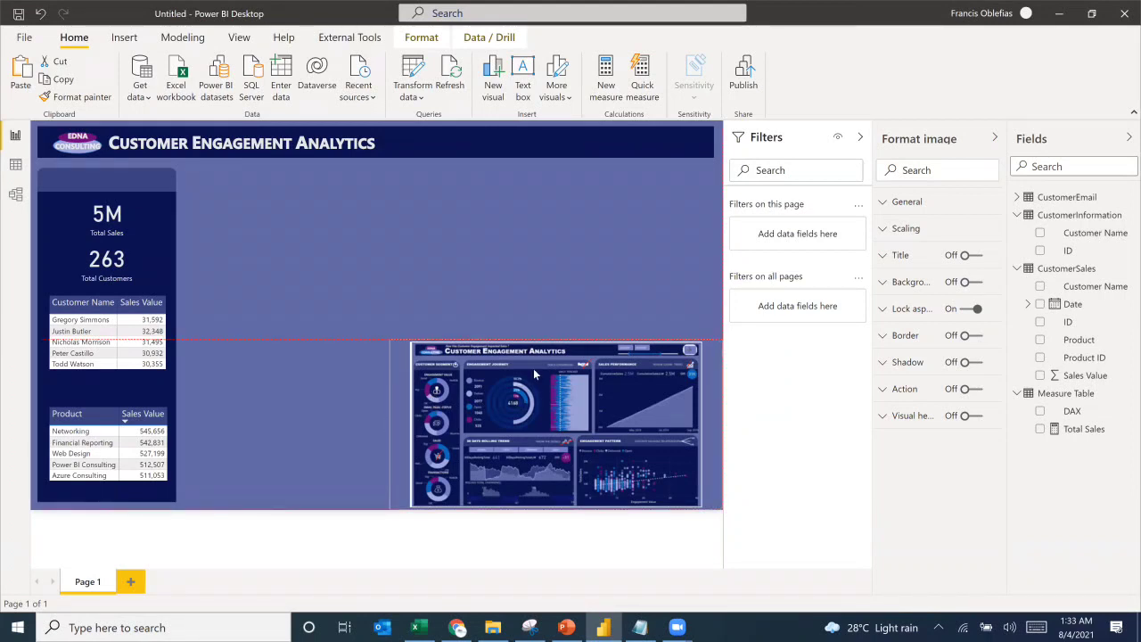
Step: Add an empty donut chart beside the side panel, make it narrower and taller, and shrink the reference dashboard image
{"action": "left_click", "coordinate": [550, 263]}
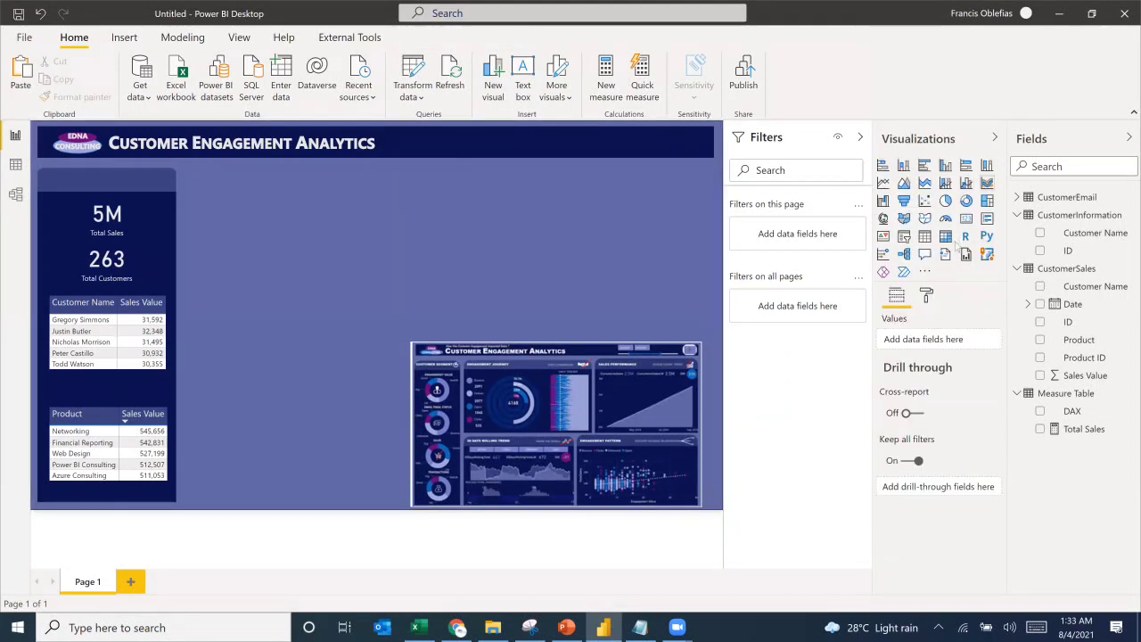
{"action": "left_click", "coordinate": [966, 199]}
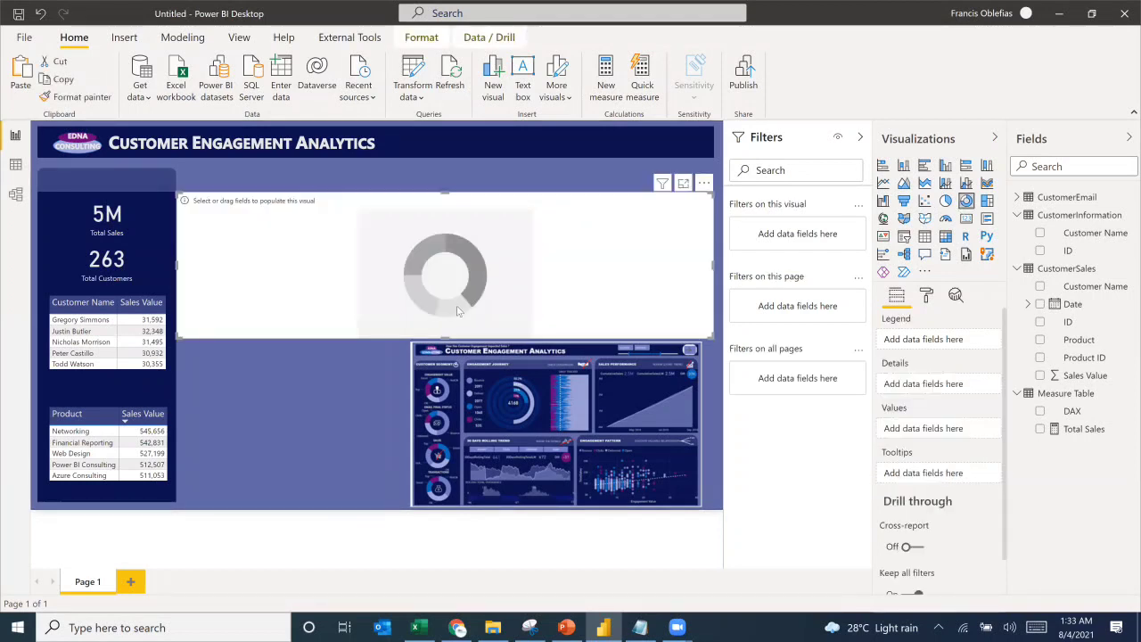
{"action": "left_click_drag", "start_coordinate": [713, 338], "coordinate": [480, 431]}
{"action": "left_click", "coordinate": [401, 435]}
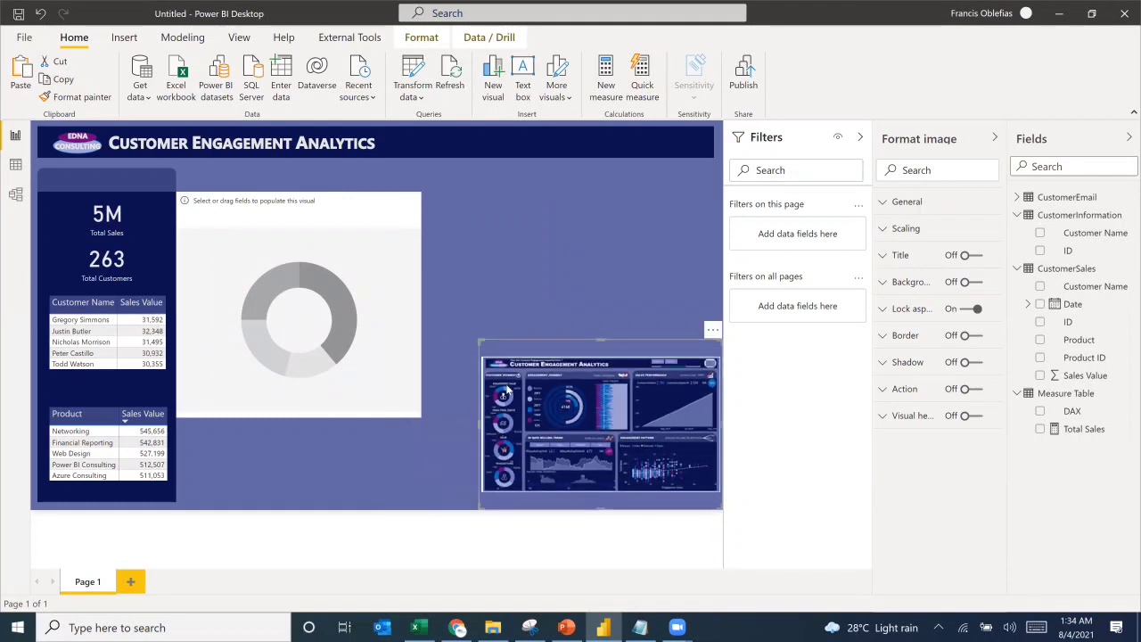
Step: Compare the CustomerEmail table's Email Received, Email Opened and Link Clicked columns with the engagement categories in the Snipping Tool reference
{"action": "key", "text": "alt+Tab"}
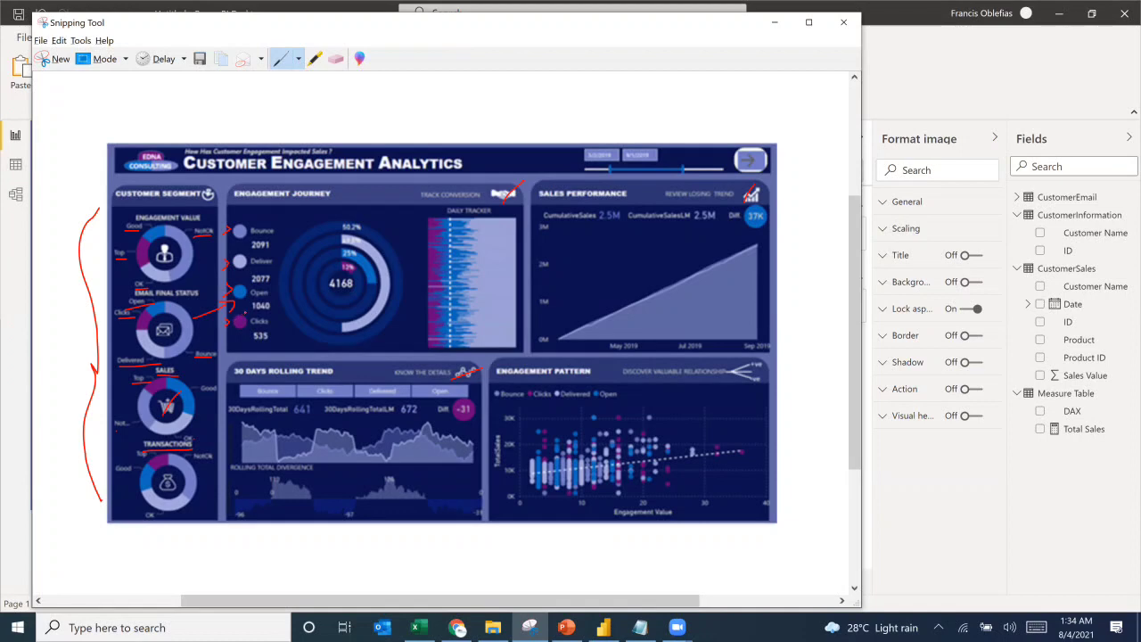
{"action": "left_click", "coordinate": [11, 174]}
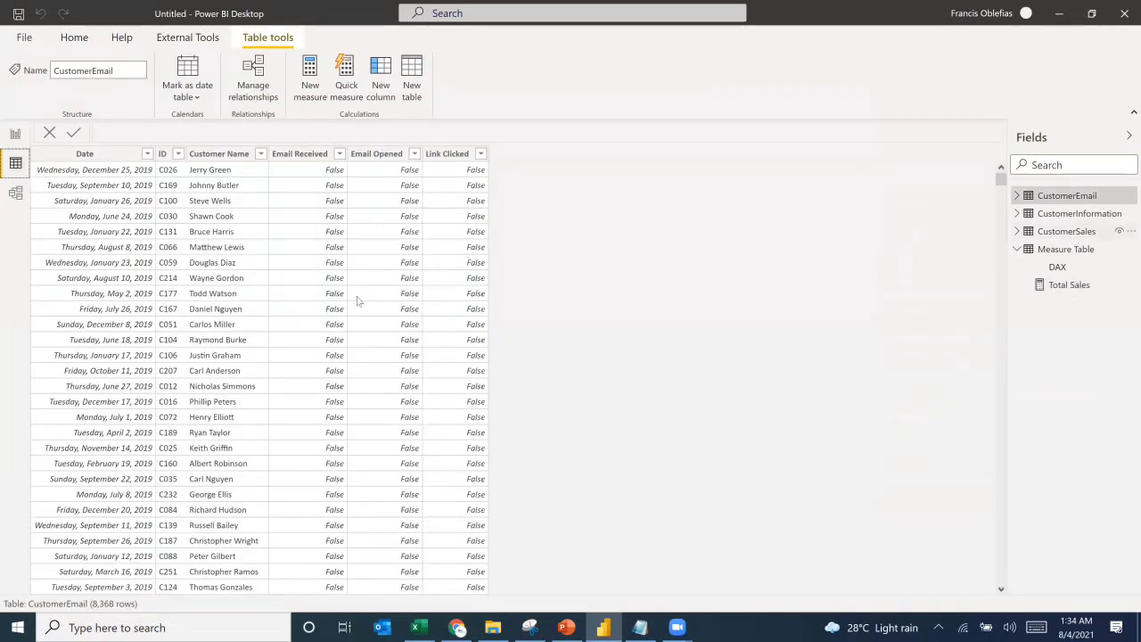
{"action": "scroll", "coordinate": [321, 261], "scroll_direction": "down", "scroll_amount": 5}
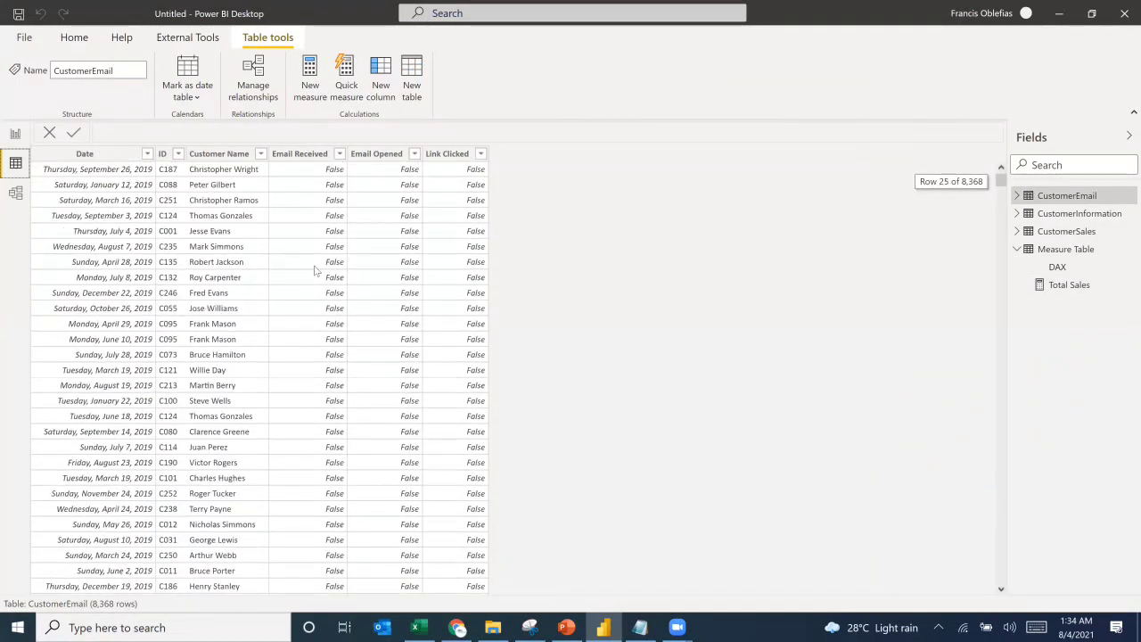
{"action": "scroll", "coordinate": [319, 267], "scroll_direction": "up", "scroll_amount": 5}
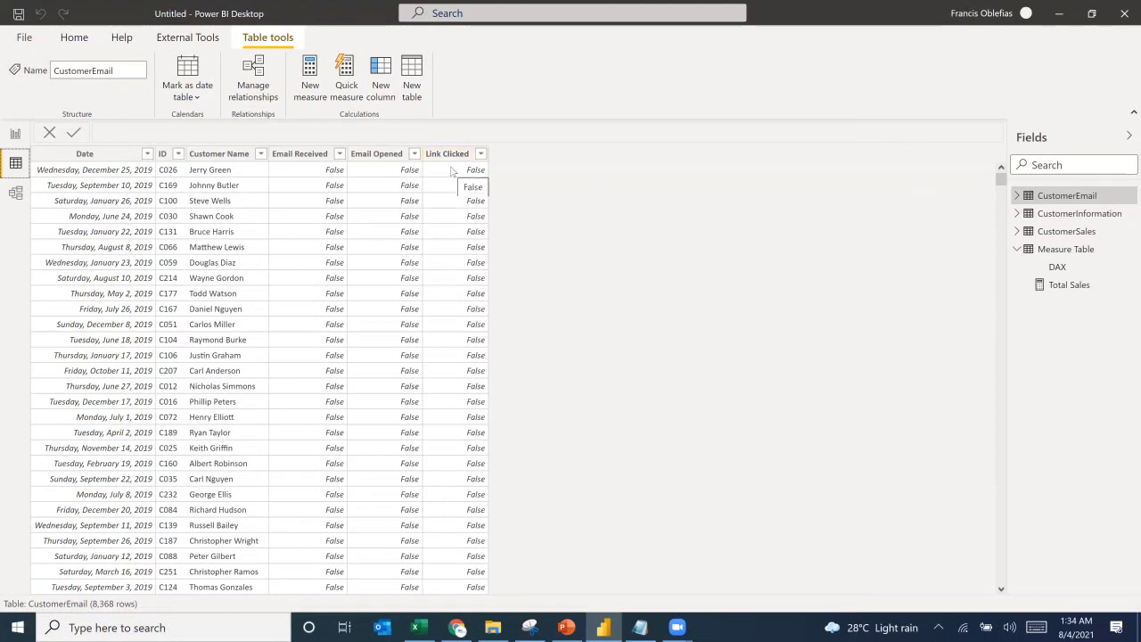
{"action": "key", "text": "alt+Tab"}
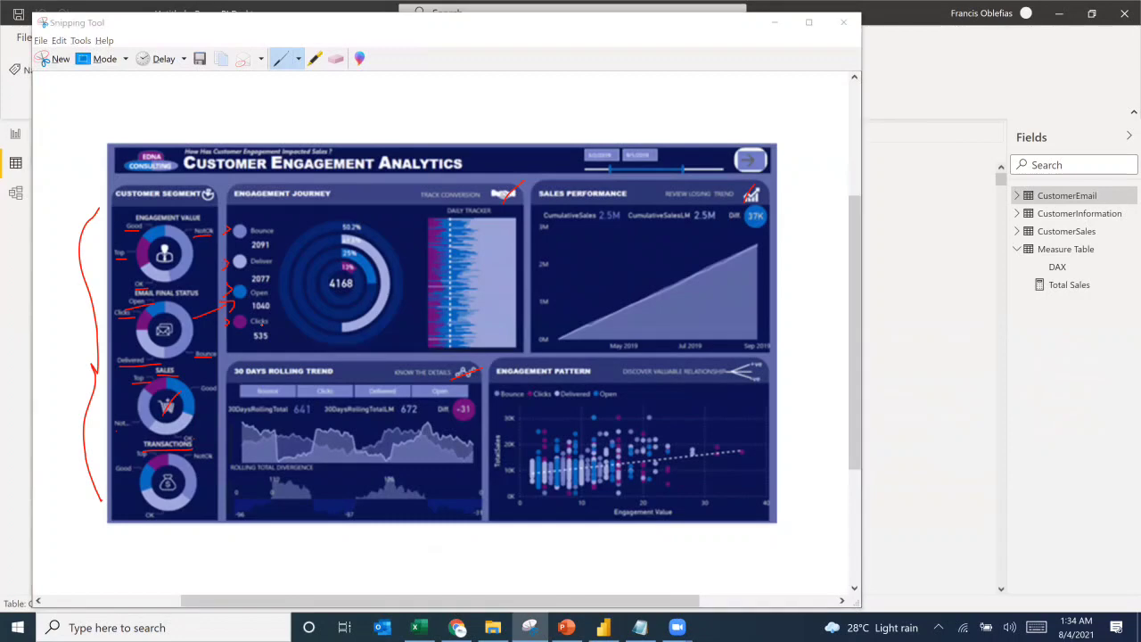
{"action": "key", "text": "alt+Tab"}
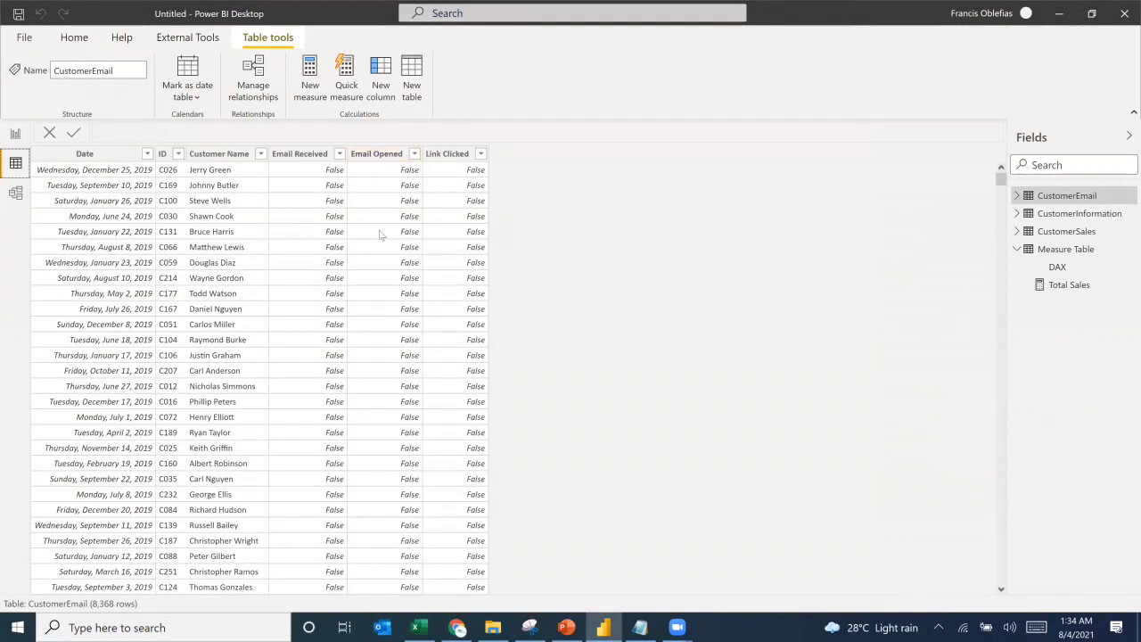
{"action": "key", "text": "alt+Tab"}
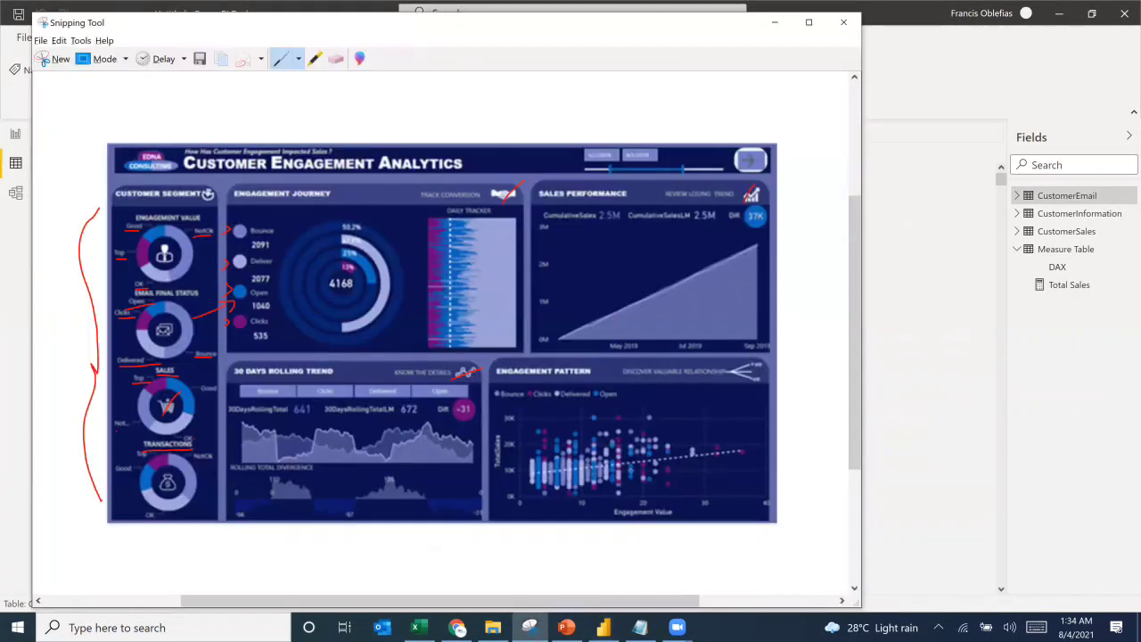
{"action": "key", "text": "alt+Tab"}
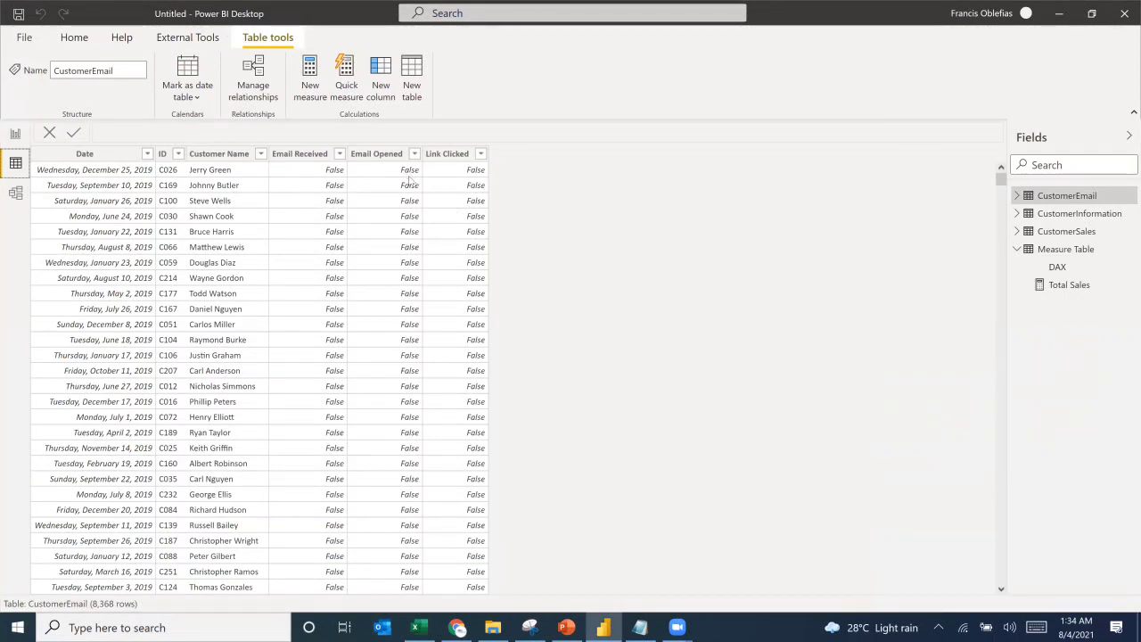
Step: Add a calculated column to the CustomerEmail table and name it Engagement Type, with its formula starting on a second line
{"action": "left_click", "coordinate": [382, 85]}
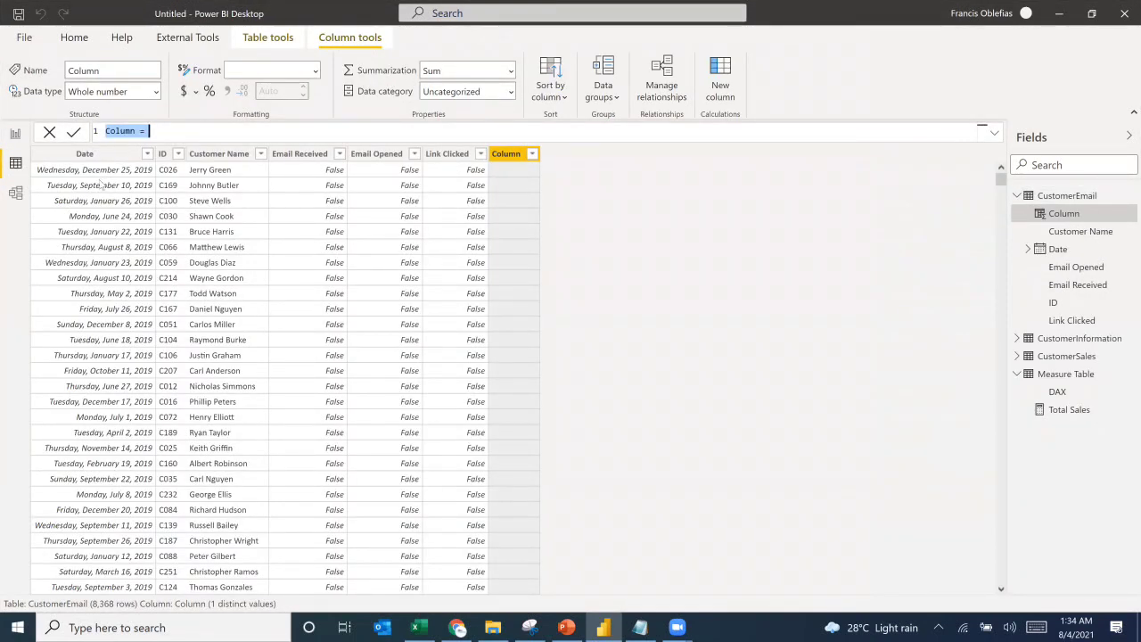
{"action": "left_click", "coordinate": [158, 130]}
{"action": "left_click_drag", "start_coordinate": [159, 130], "coordinate": [87, 141]}
{"action": "key", "text": "BackSpace"}
{"action": "type", "text": "Engagement Type=="}
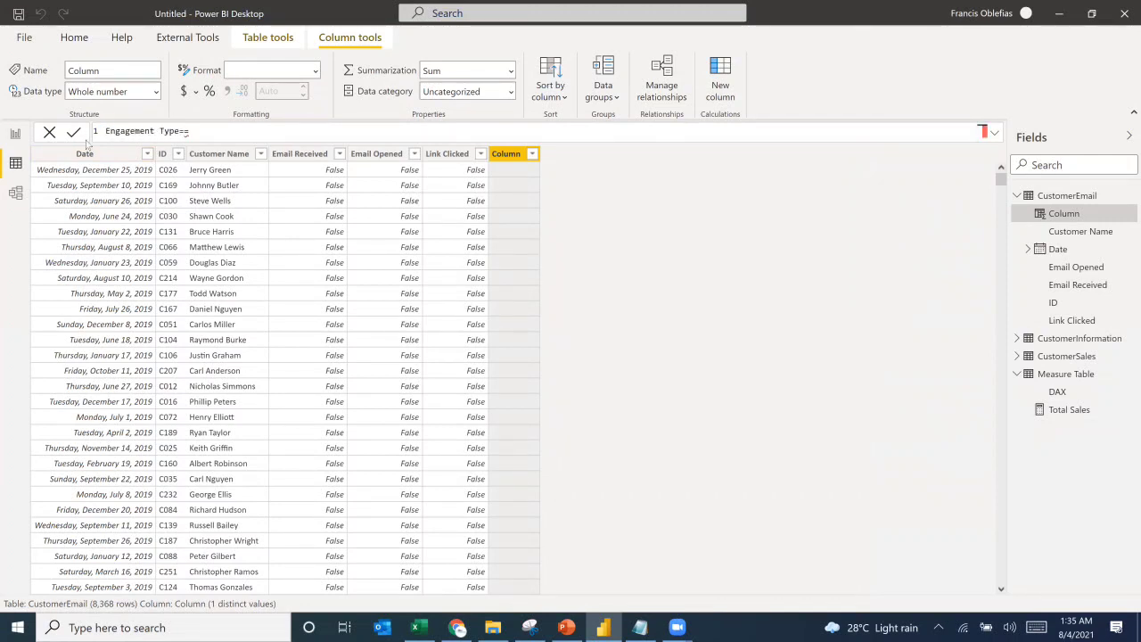
{"action": "key", "text": "BackSpace"}
{"action": "key", "text": "BackSpace"}
{"action": "type", "text": "="}
{"action": "key", "text": "shift+Return"}
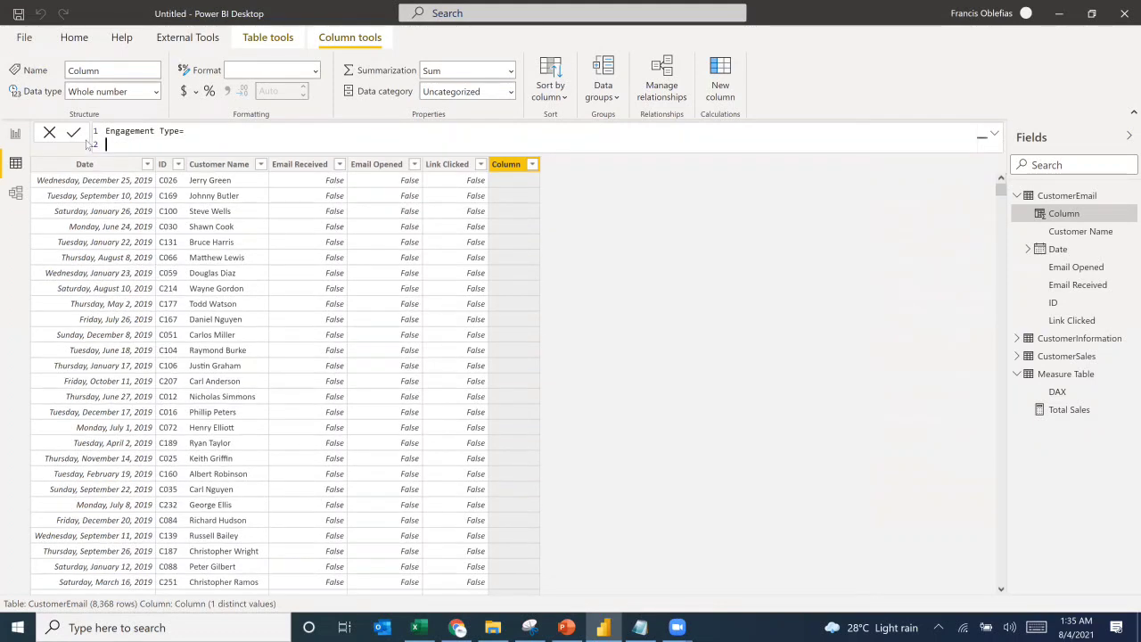
Step: Start the Engagement Type formula with an IF that returns "Clicks" when CustomerEmail[Link Clicked] equals TRUE()
{"action": "type", "text": "If"}
{"action": "key", "text": "Tab"}
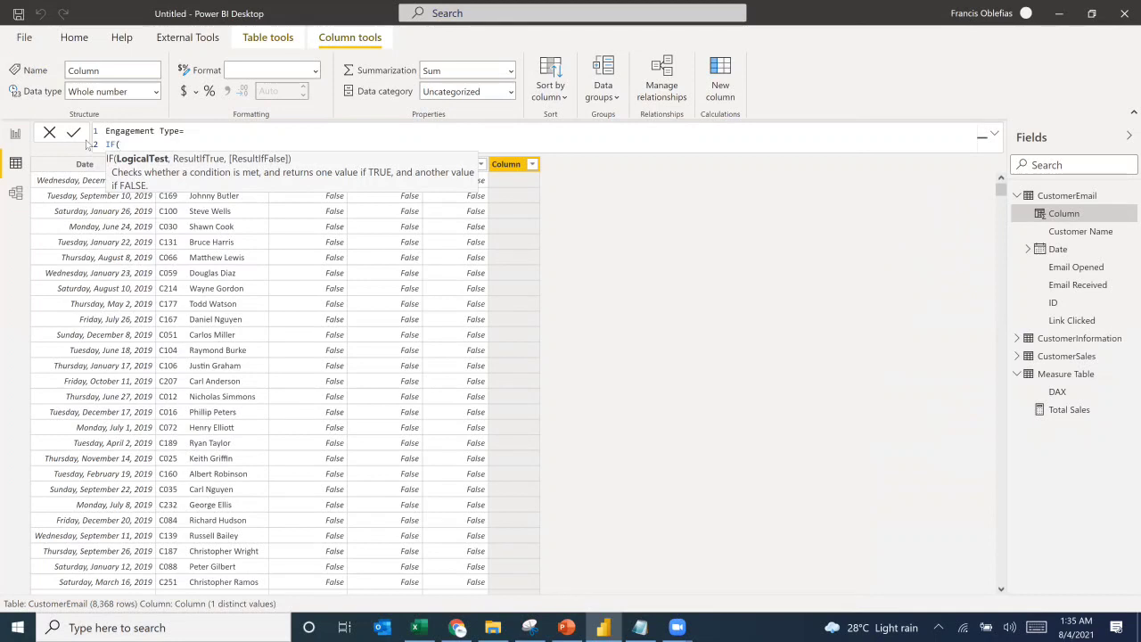
{"action": "type", "text": "cli"}
{"action": "key", "text": "Tab"}
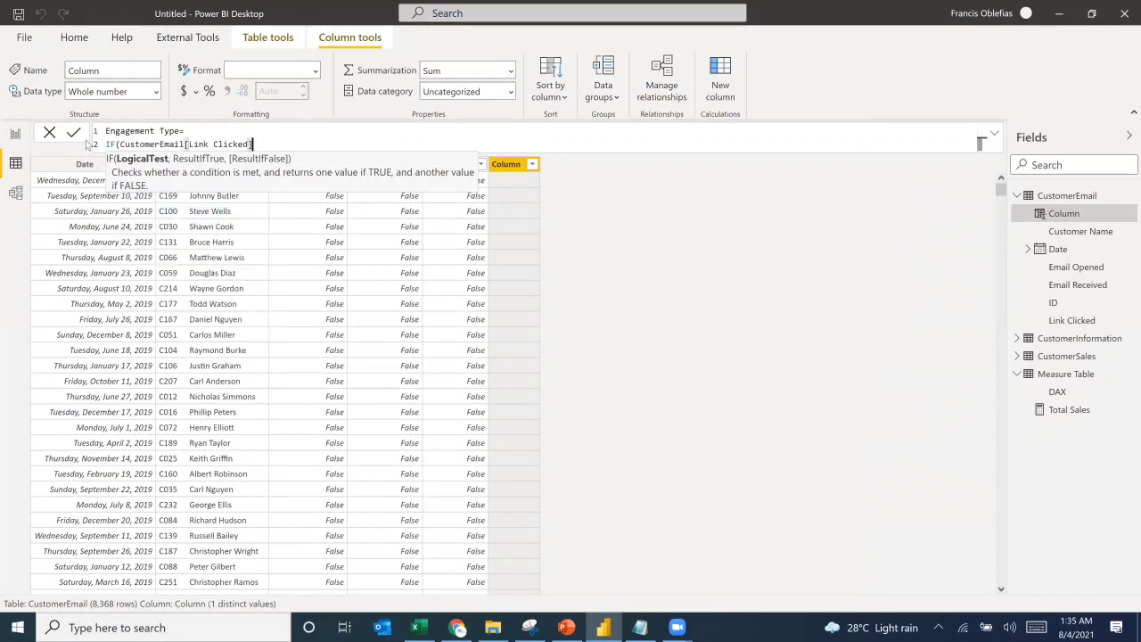
{"action": "type", "text": "=TRUE(),"}
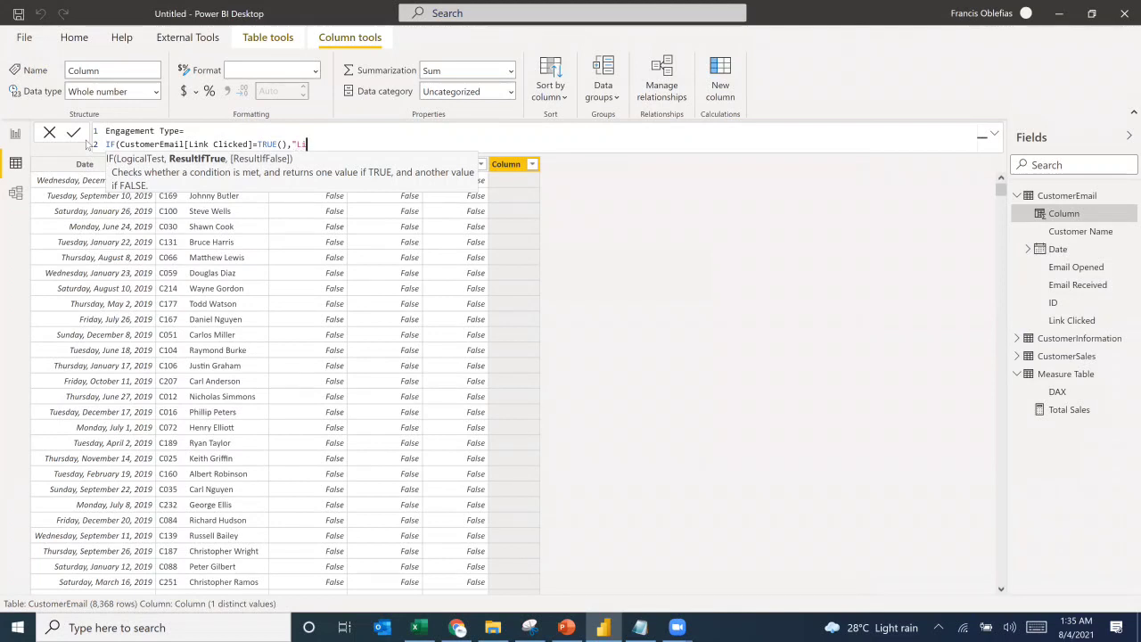
{"action": "type", "text": "\"Clicks\","}
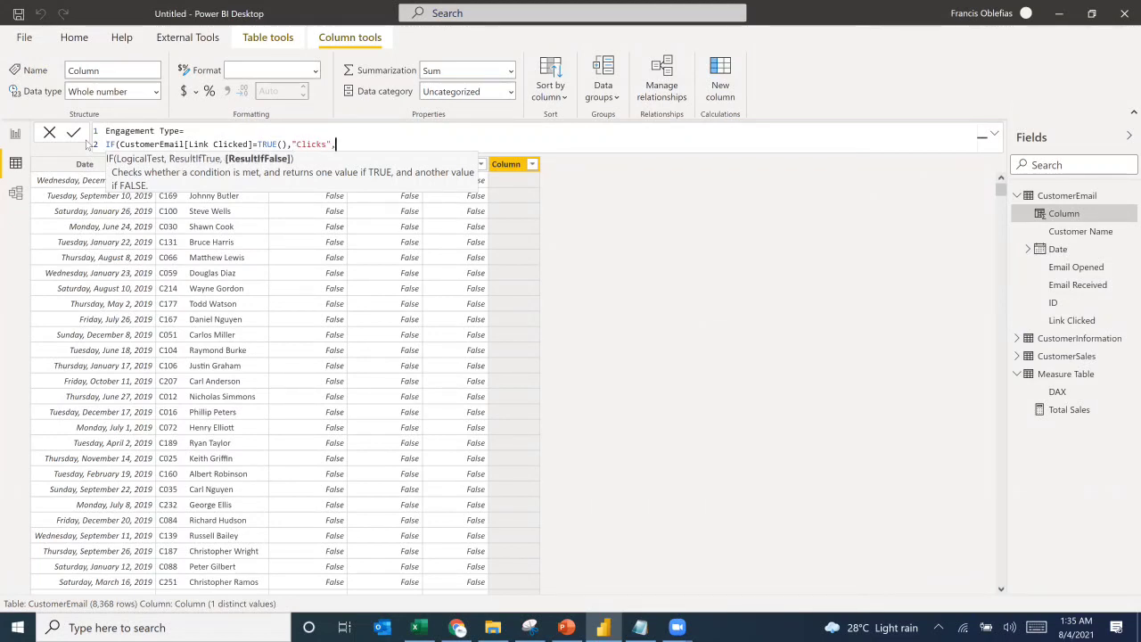
Step: Add a nested IF on a new line that returns "Open" when CustomerEmail[Email Opened] equals TRUE()
{"action": "key", "text": "shift+Return"}
{"action": "type", "text": "IF("}
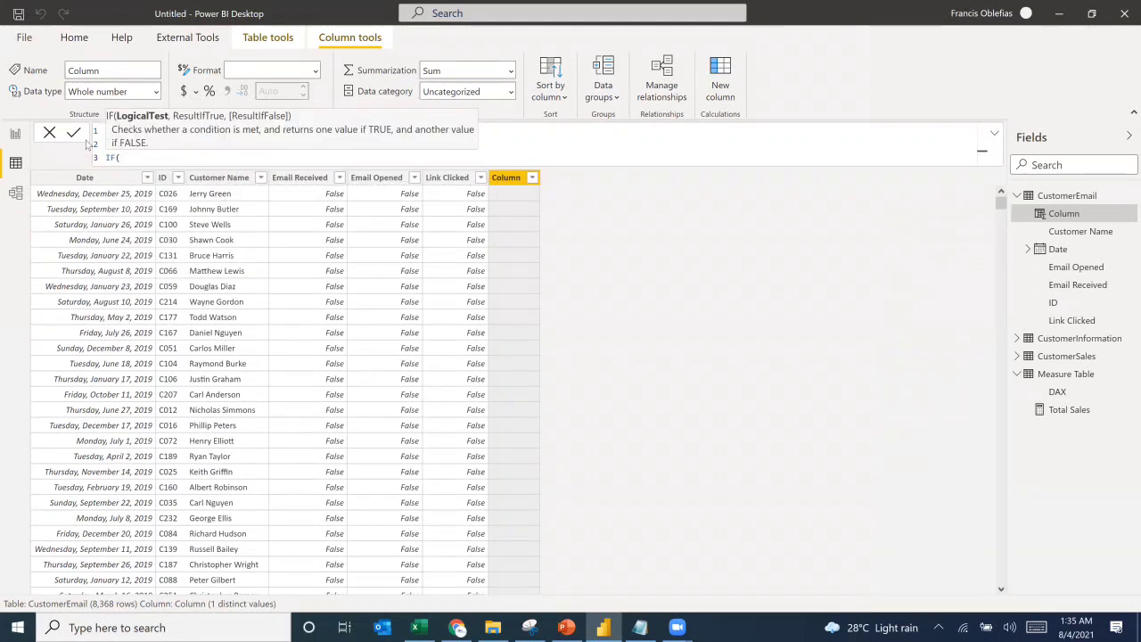
{"action": "type", "text": "ope"}
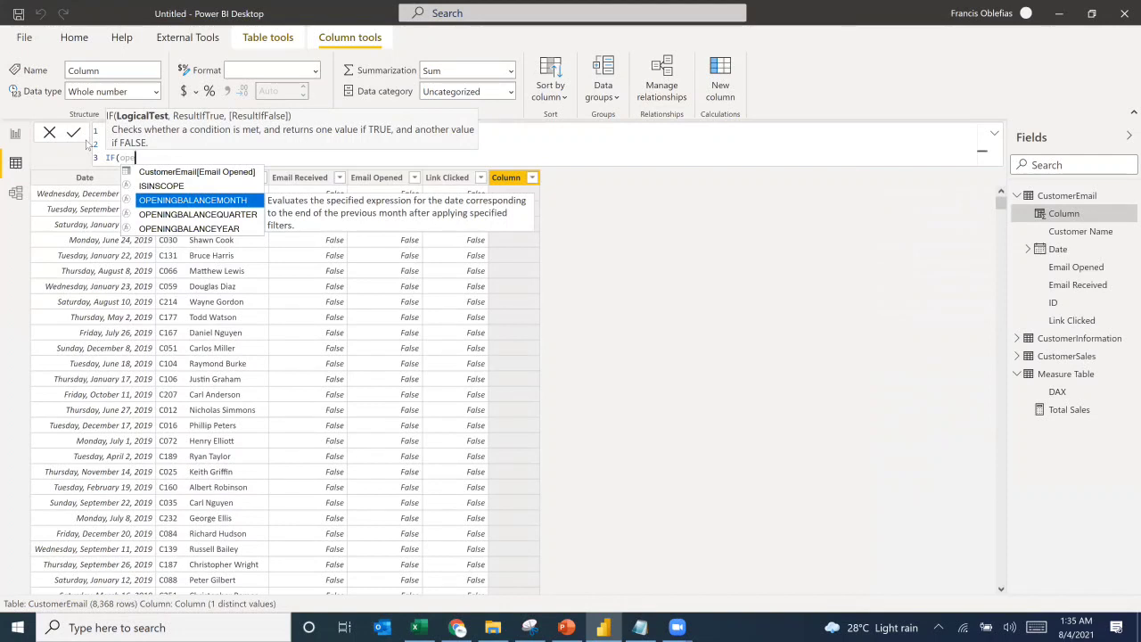
{"action": "key", "text": "Up"}
{"action": "key", "text": "Up"}
{"action": "key", "text": "Tab"}
{"action": "type", "text": "="}
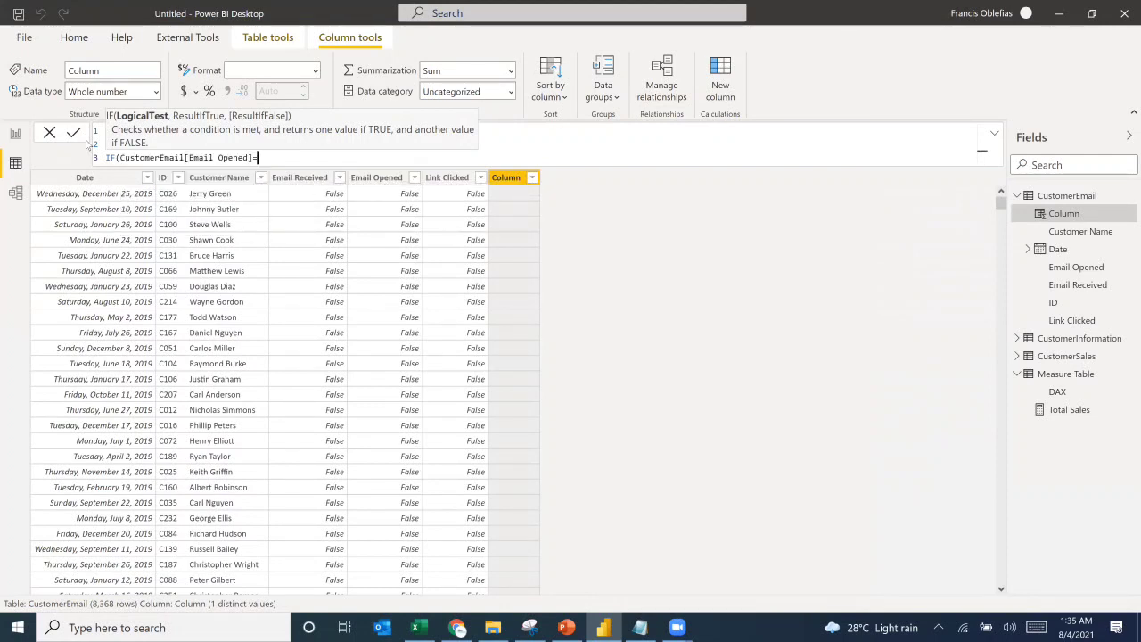
{"action": "type", "text": "tru"}
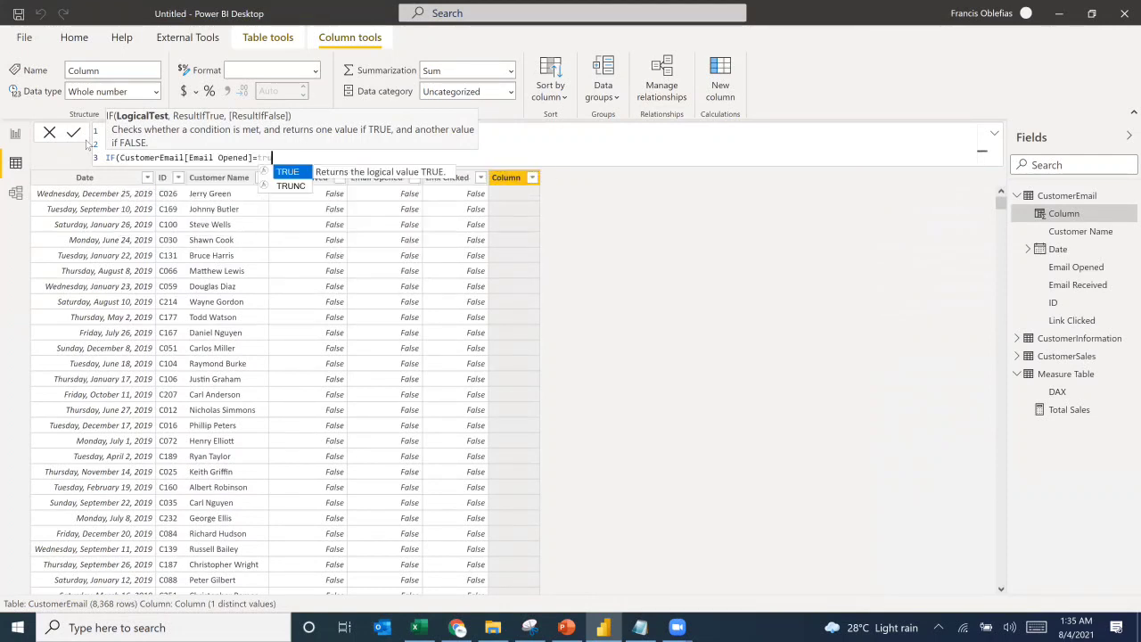
{"action": "key", "text": "Tab"}
{"action": "type", "text": ",\"O"}
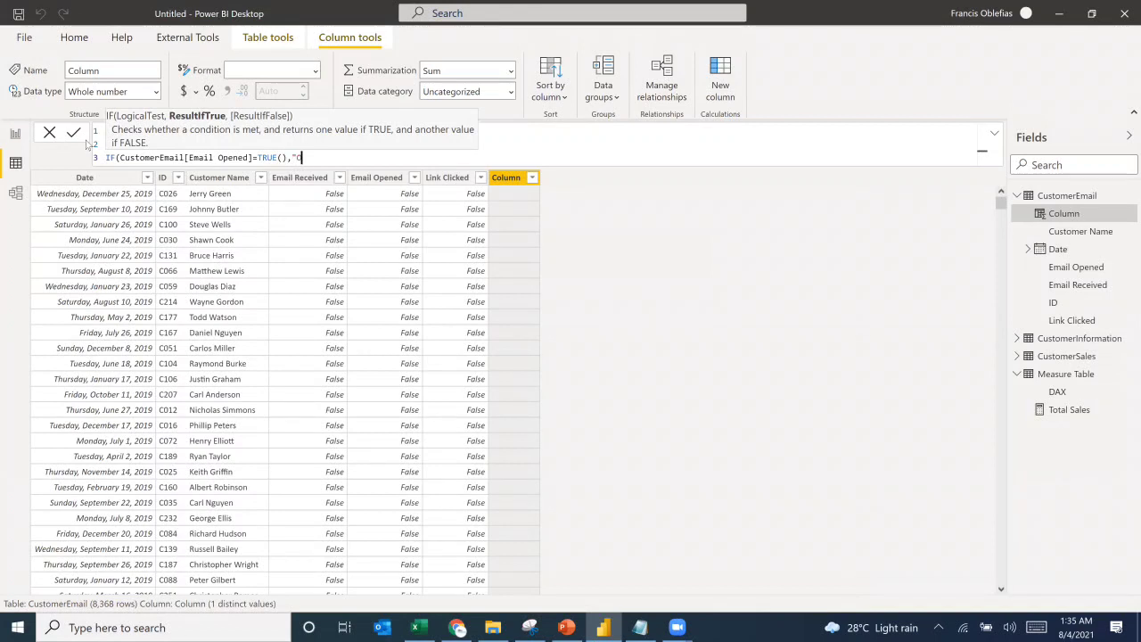
{"action": "type", "text": "pen"}
{"action": "key", "text": "shift+Return"}
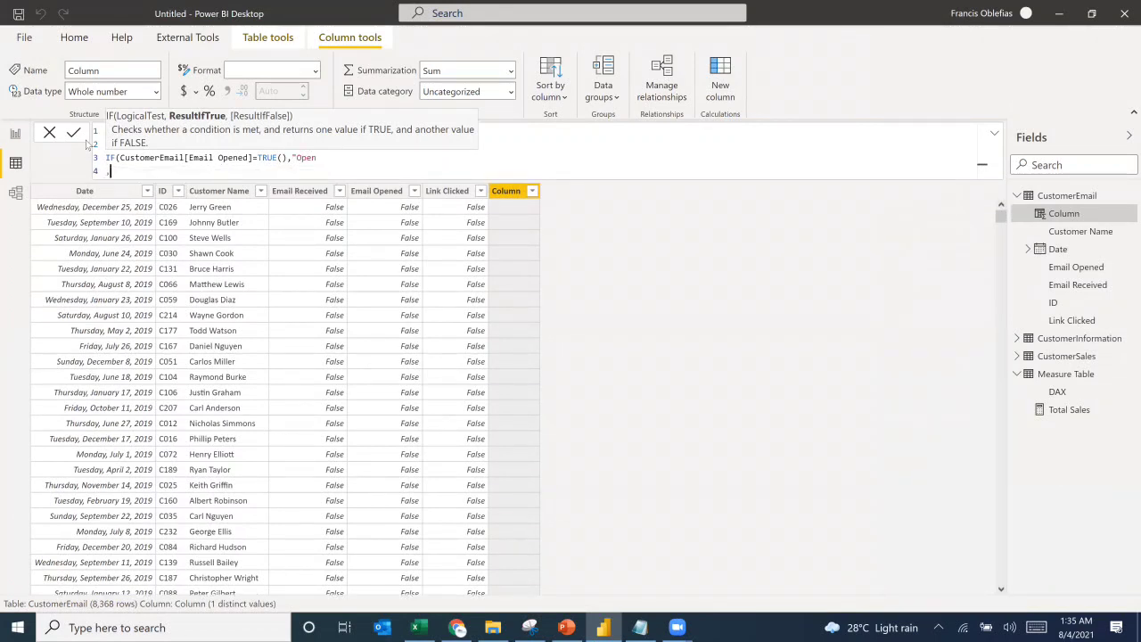
{"action": "key", "text": "BackSpace"}
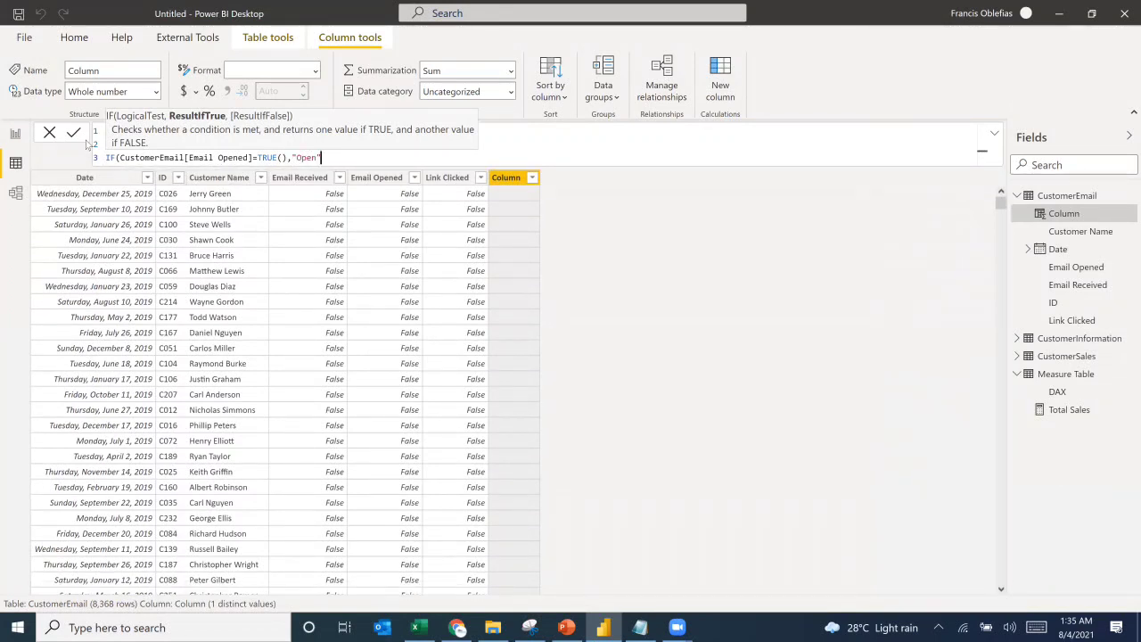
{"action": "type", "text": ","}
Step: Add a nested IF on a new line returning "Deliver" when CustomerEmail[Email Received] equals TRUE(), checking the label in the Snipping Tool reference
{"action": "key", "text": "shift+Return"}
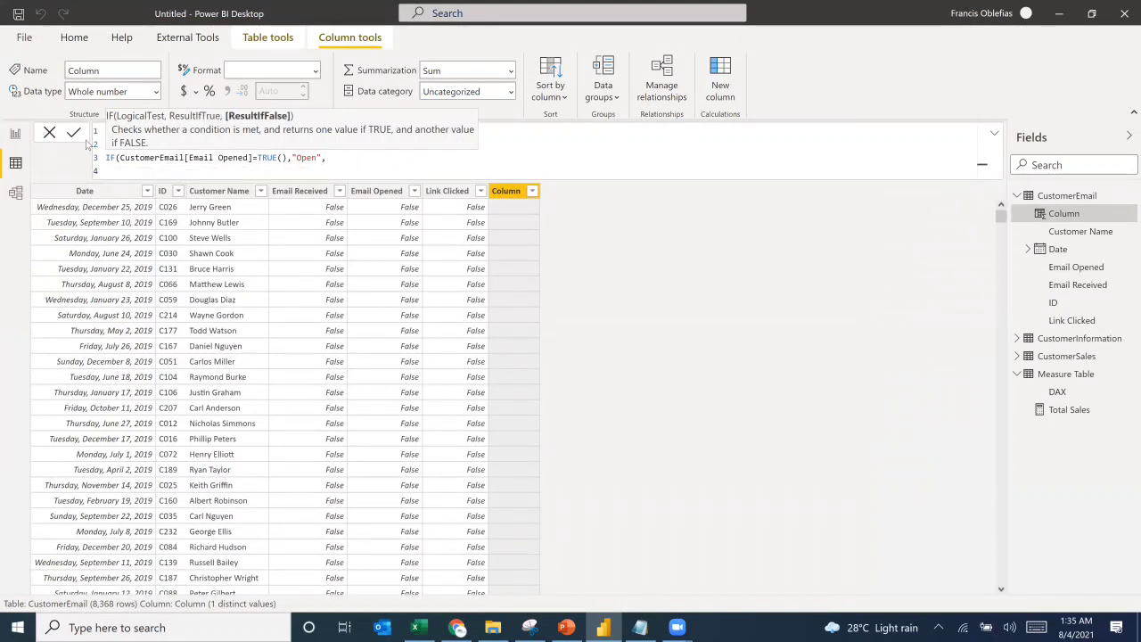
{"action": "type", "text": "IF("}
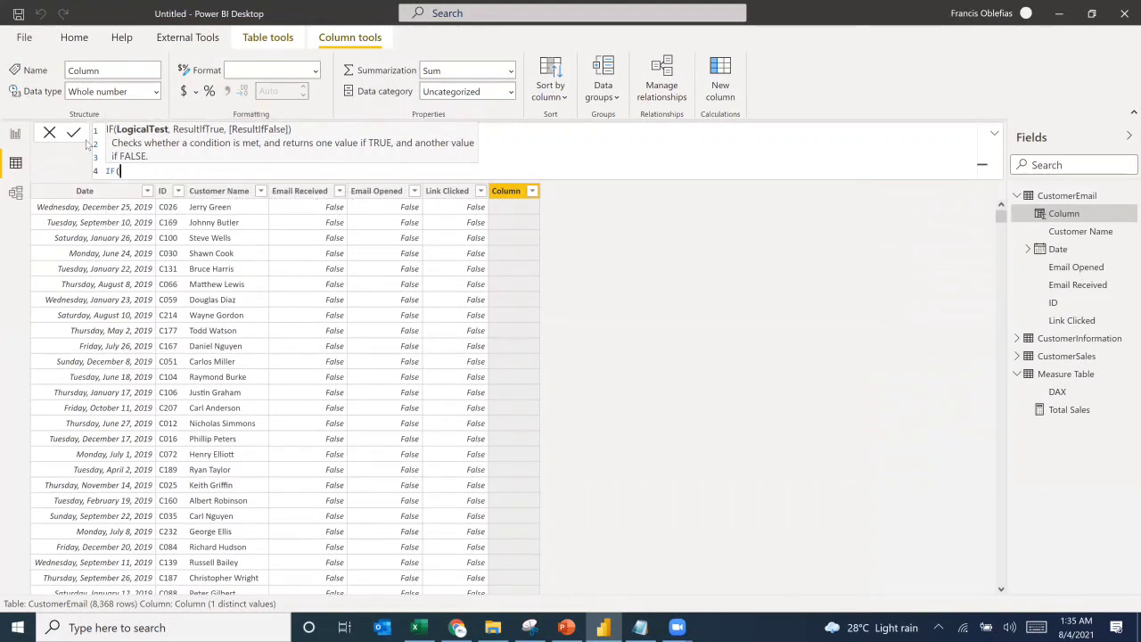
{"action": "type", "text": "rece"}
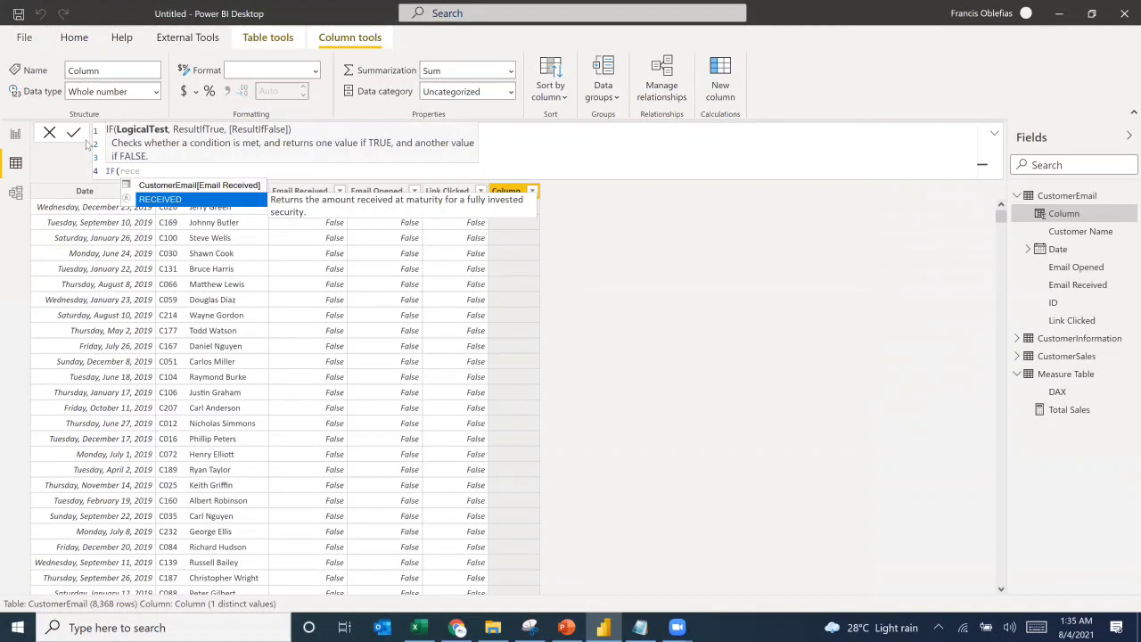
{"action": "key", "text": "Up"}
{"action": "key", "text": "Tab"}
{"action": "type", "text": "=true"}
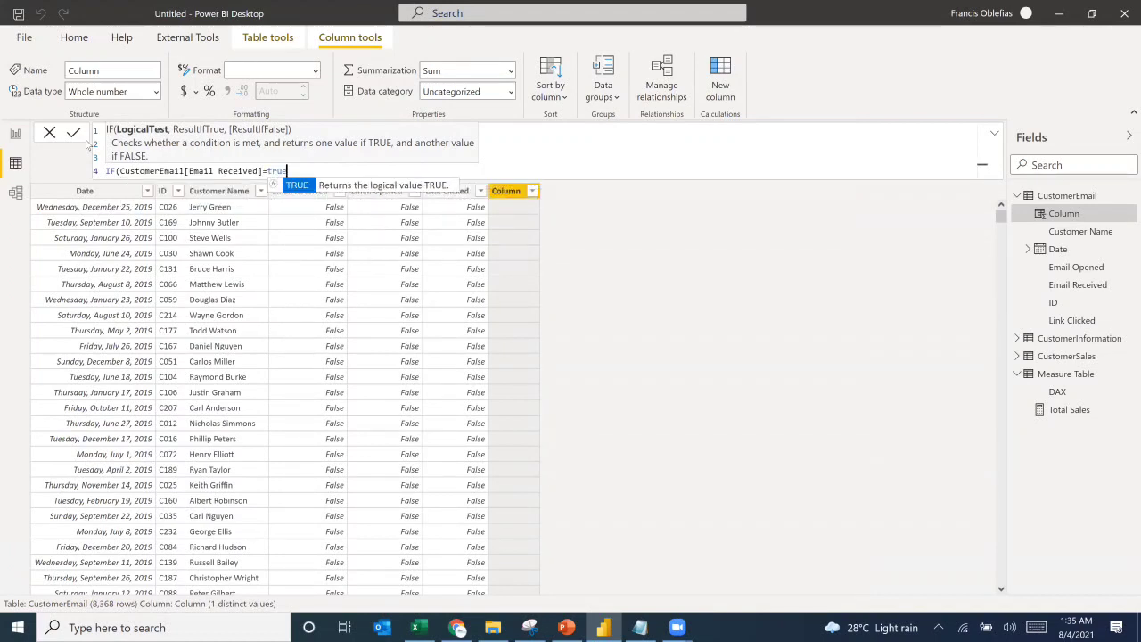
{"action": "key", "text": "Tab"}
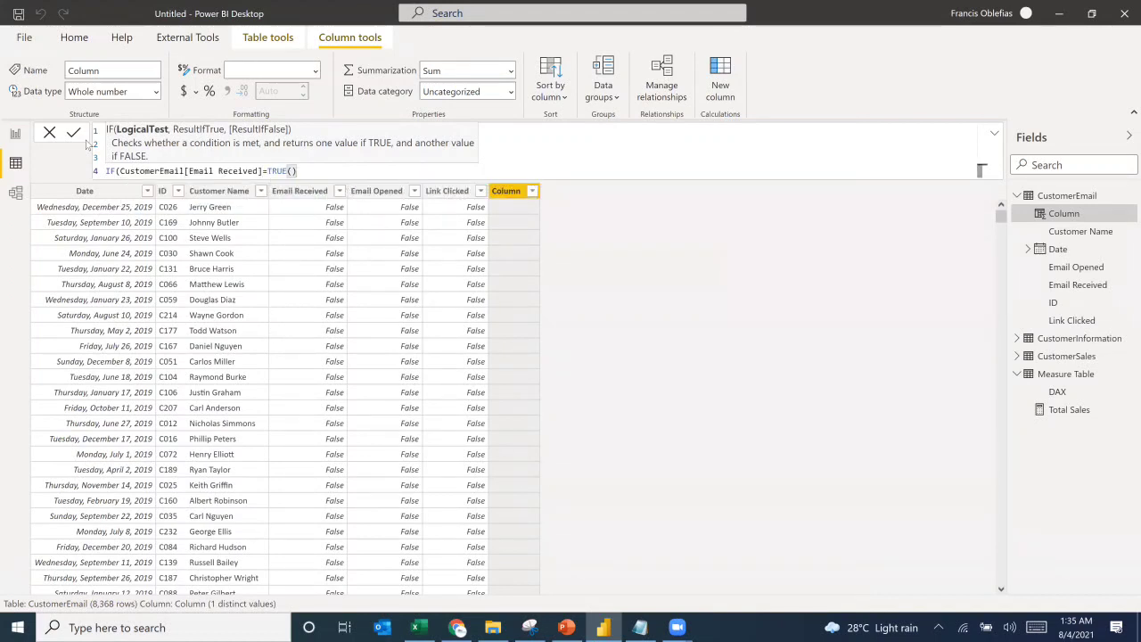
{"action": "type", "text": ",\""}
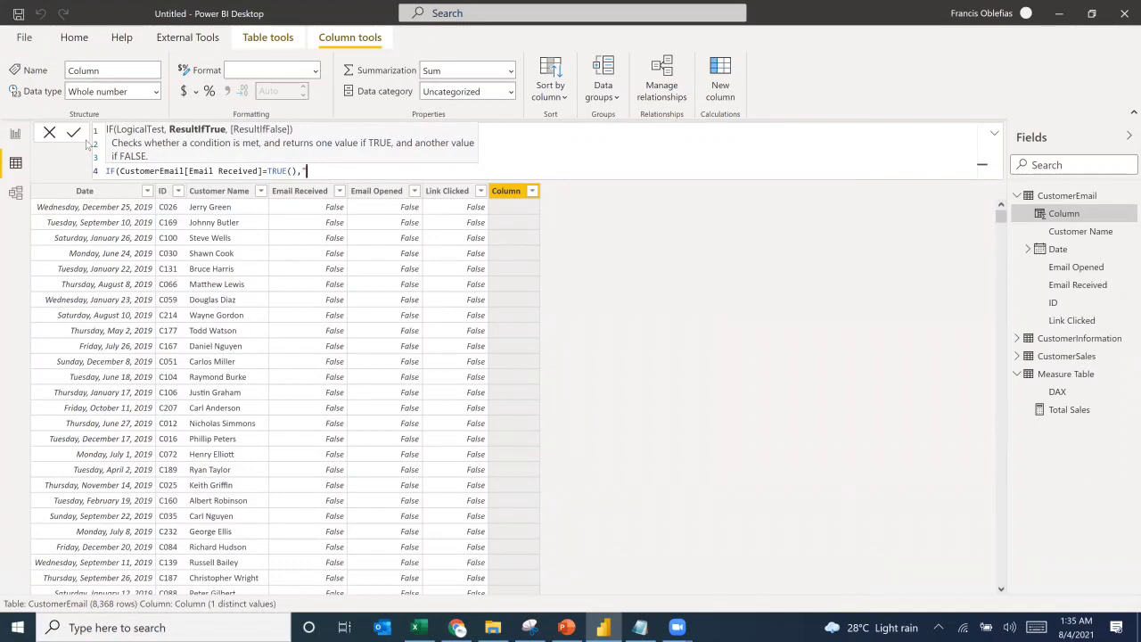
{"action": "key", "text": "alt+Tab"}
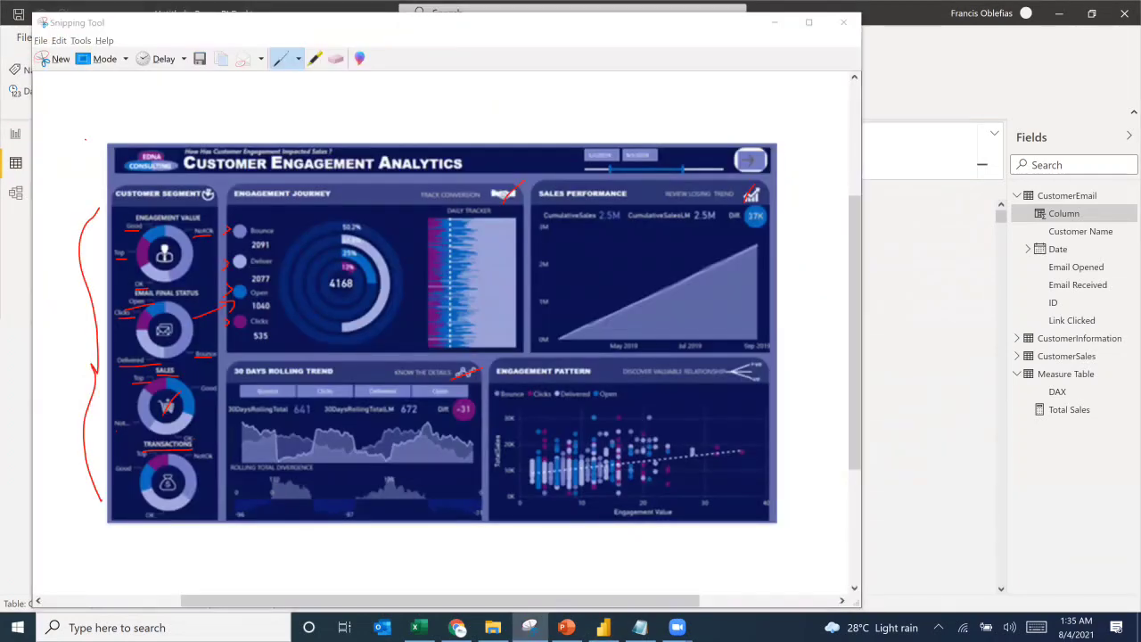
{"action": "key", "text": "alt+Tab"}
{"action": "type", "text": "Deliver"}
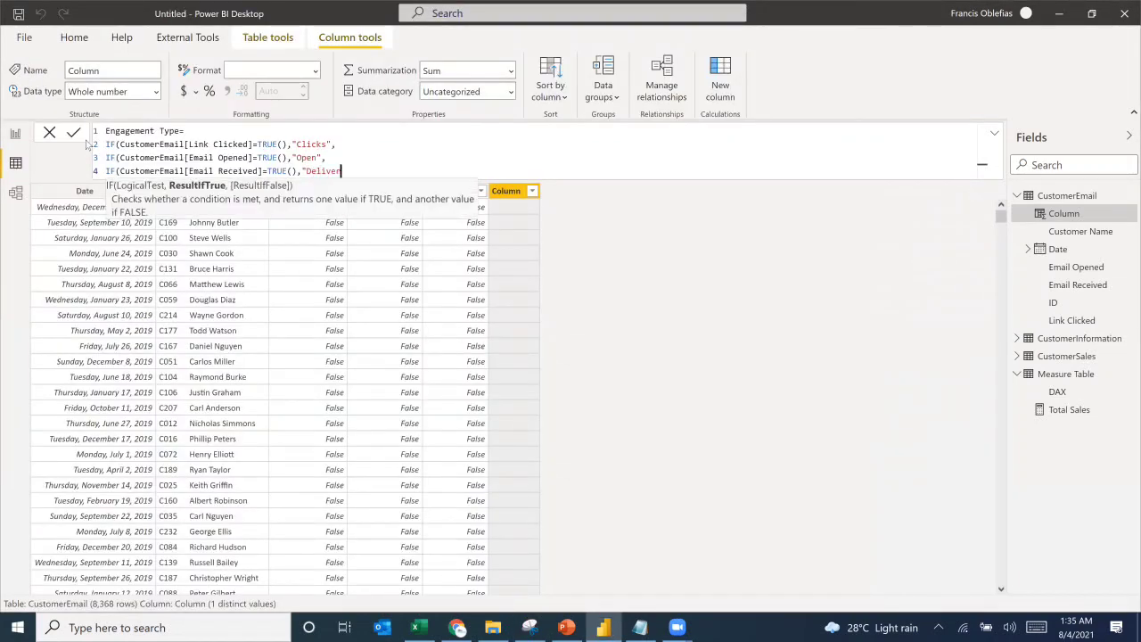
{"action": "type", "text": "\","}
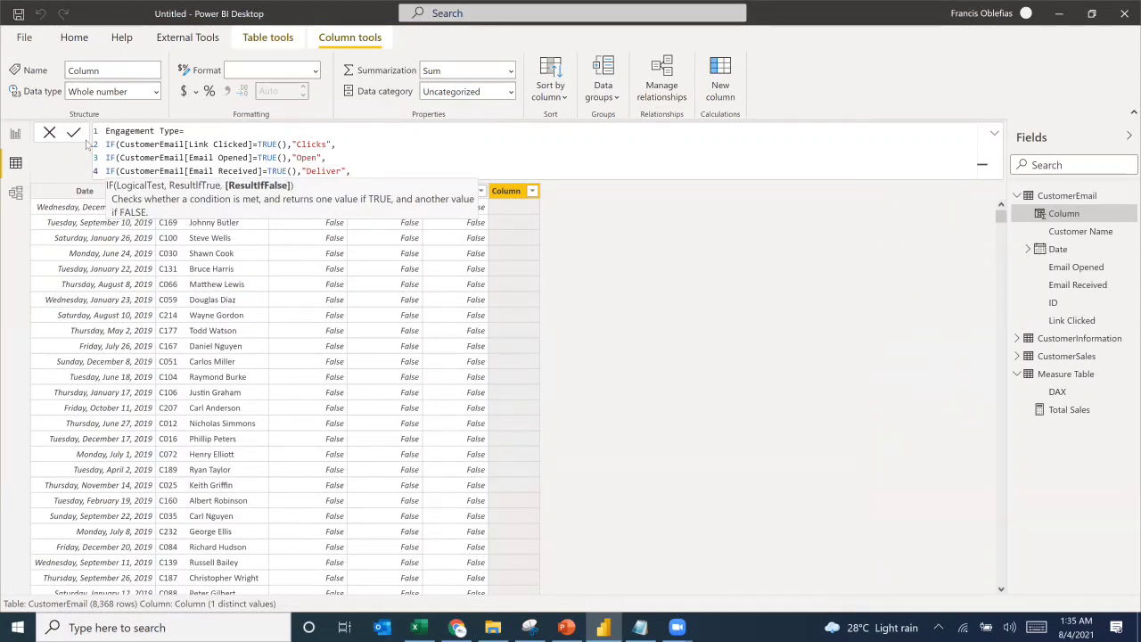
Step: Finish the formula with "Bounce" as the fallback result on its own line, close all three IFs and commit the column
{"action": "key", "text": "shift+Return"}
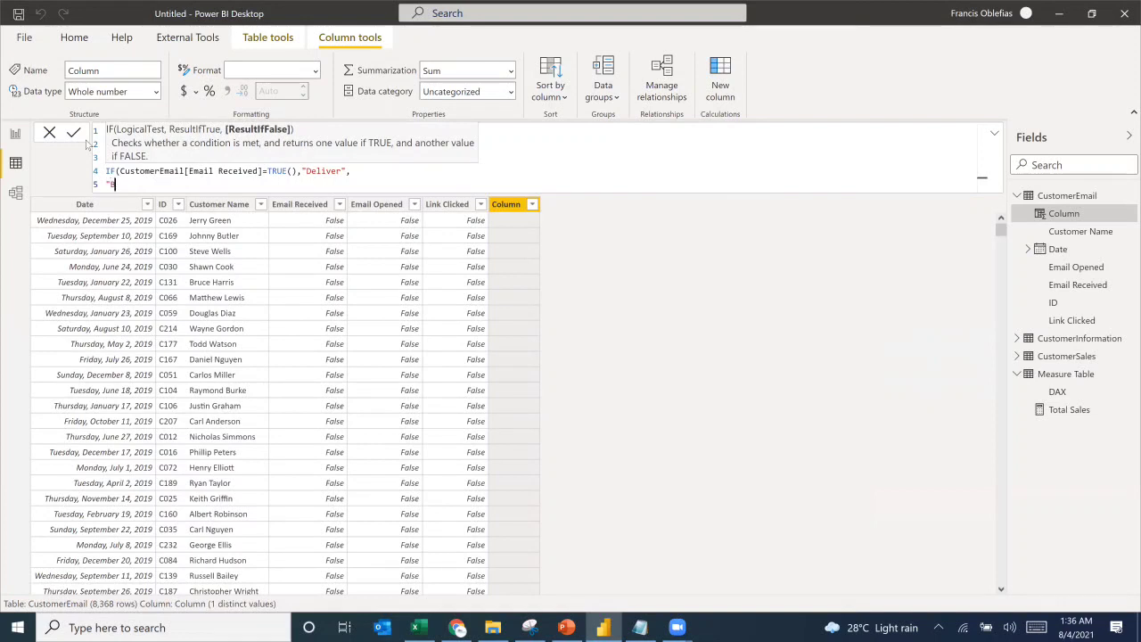
{"action": "type", "text": ")))"}
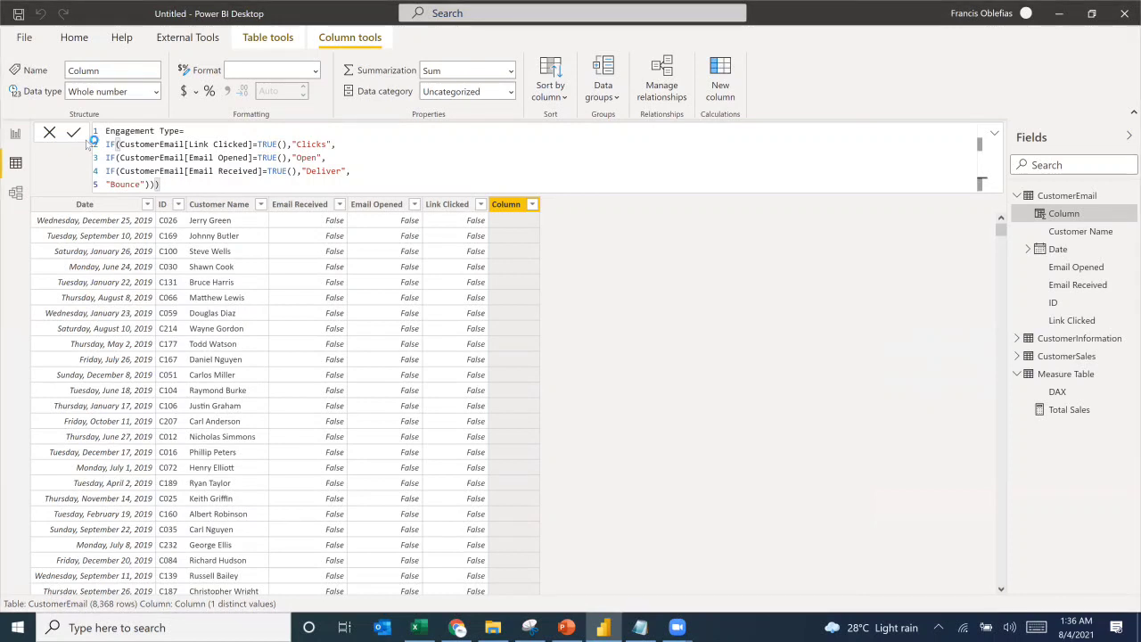
{"action": "key", "text": "Return"}
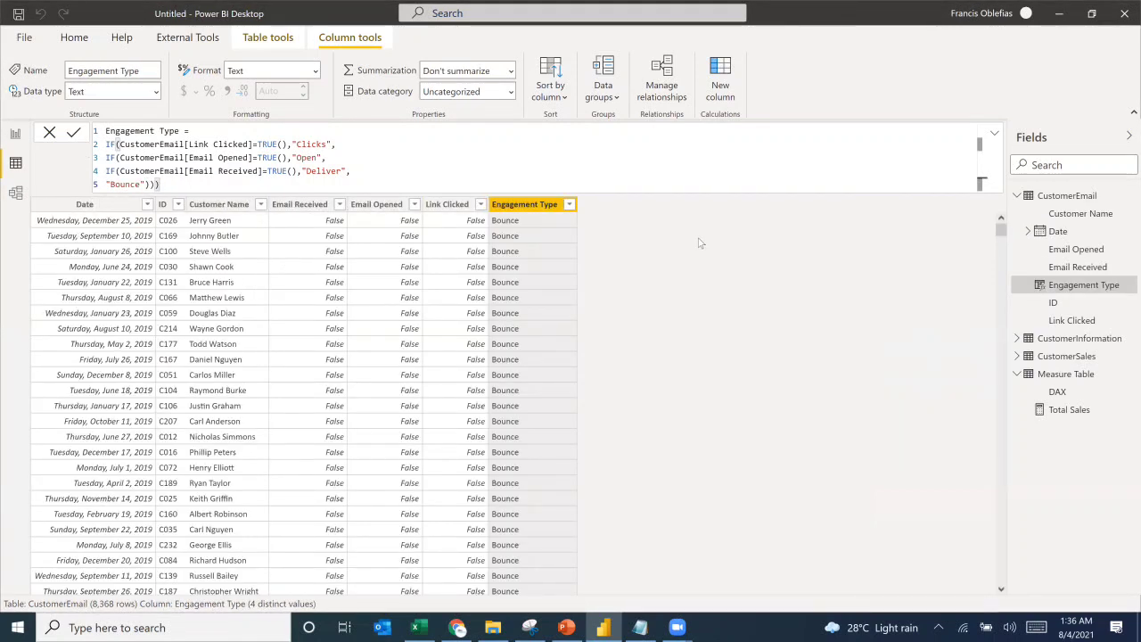
Step: Filter the Engagement Type column to Bounce only and check which values remain in the Link Clicked column
{"action": "left_click", "coordinate": [568, 204]}
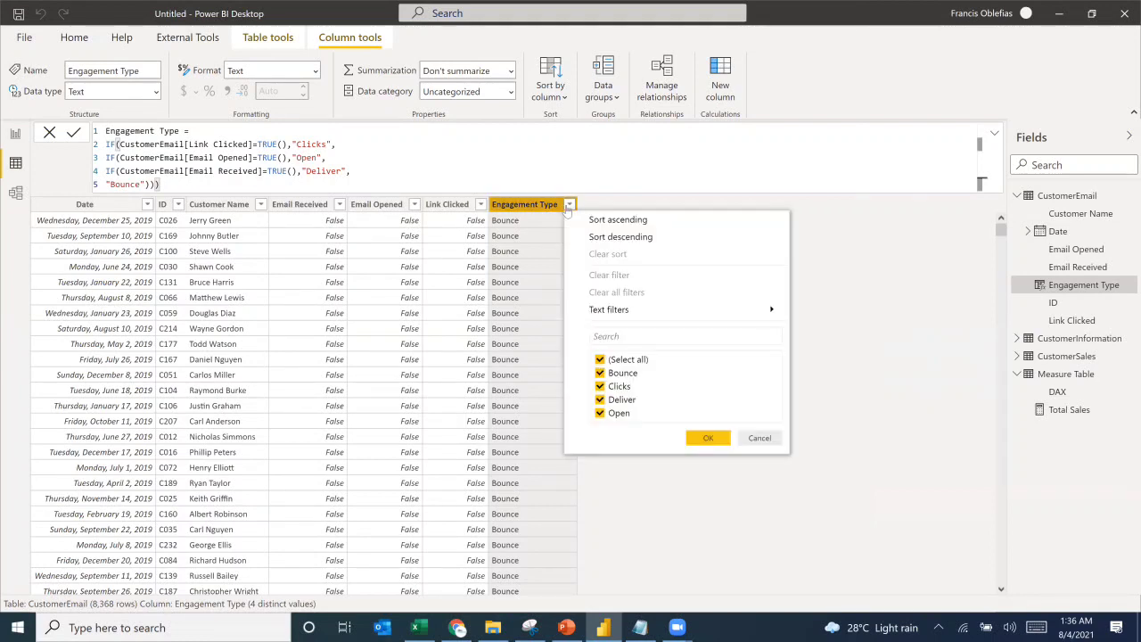
{"action": "left_click", "coordinate": [600, 360]}
{"action": "left_click", "coordinate": [600, 372]}
{"action": "left_click", "coordinate": [707, 438]}
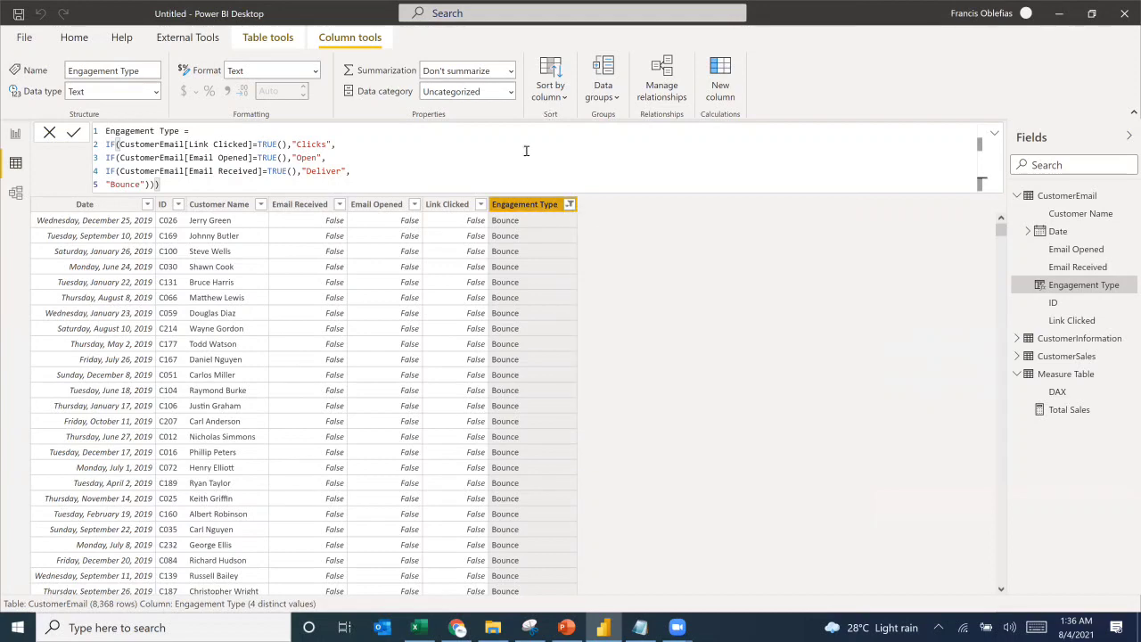
{"action": "left_click", "coordinate": [481, 204]}
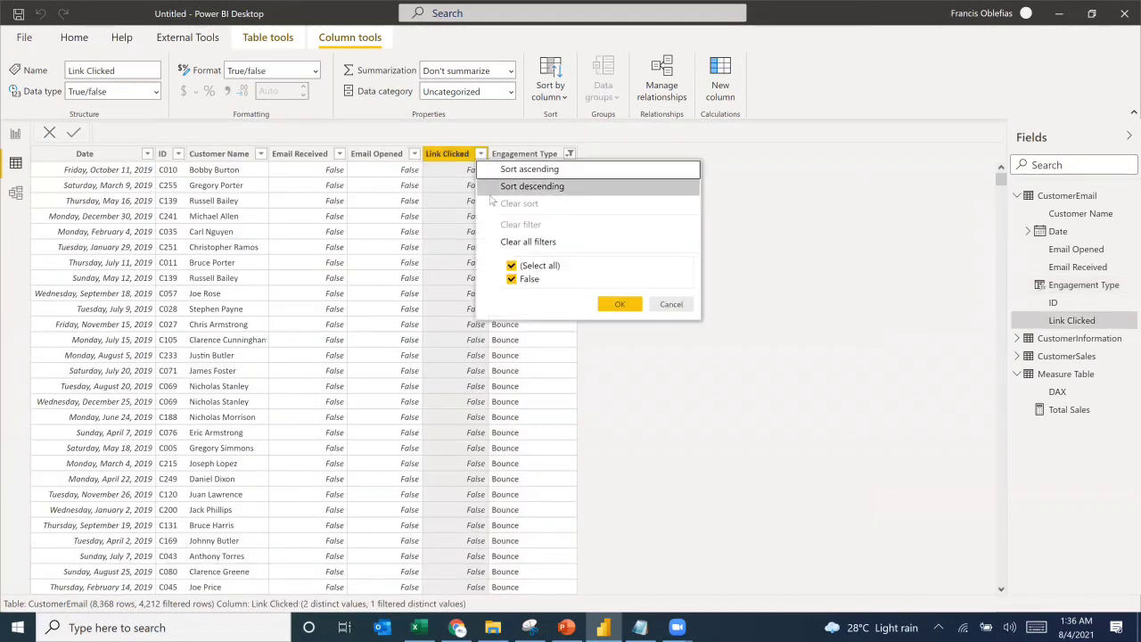
{"action": "left_click", "coordinate": [675, 306]}
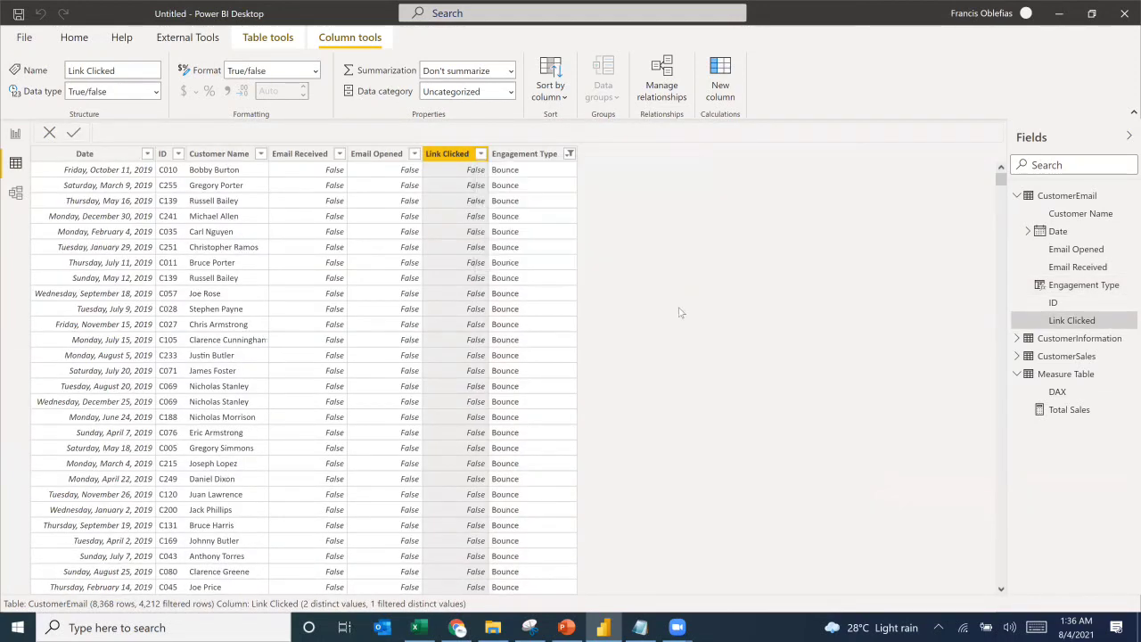
Step: Check which values the Email Opened and Email Received columns contain for the Bounce rows of the CustomerEmail table
{"action": "left_click", "coordinate": [415, 155]}
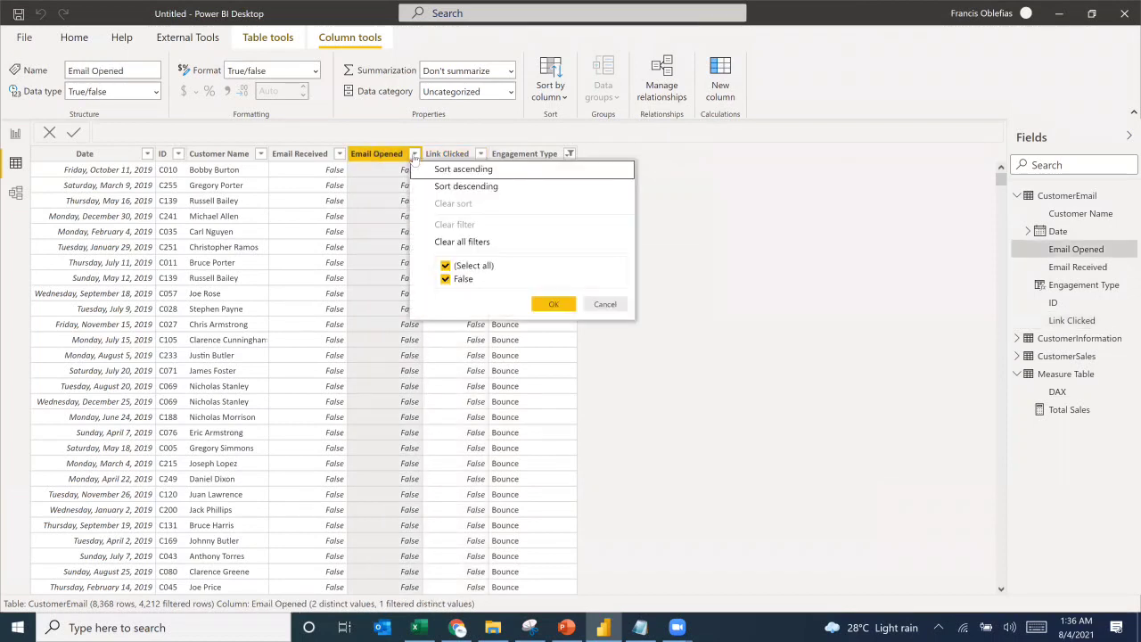
{"action": "left_click", "coordinate": [675, 294]}
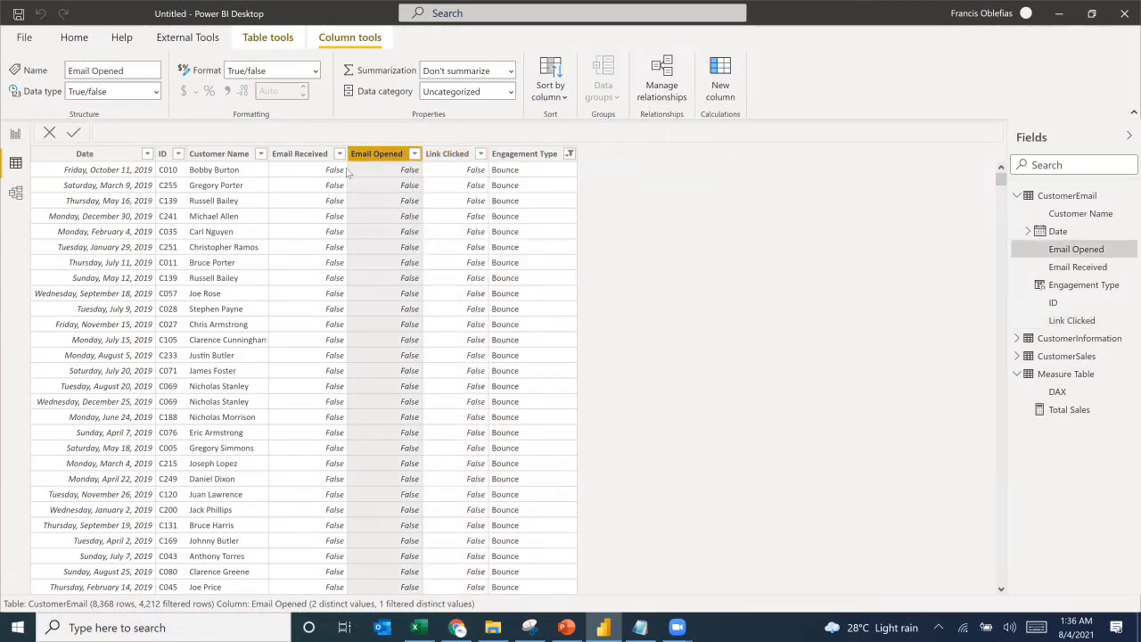
{"action": "left_click", "coordinate": [339, 154]}
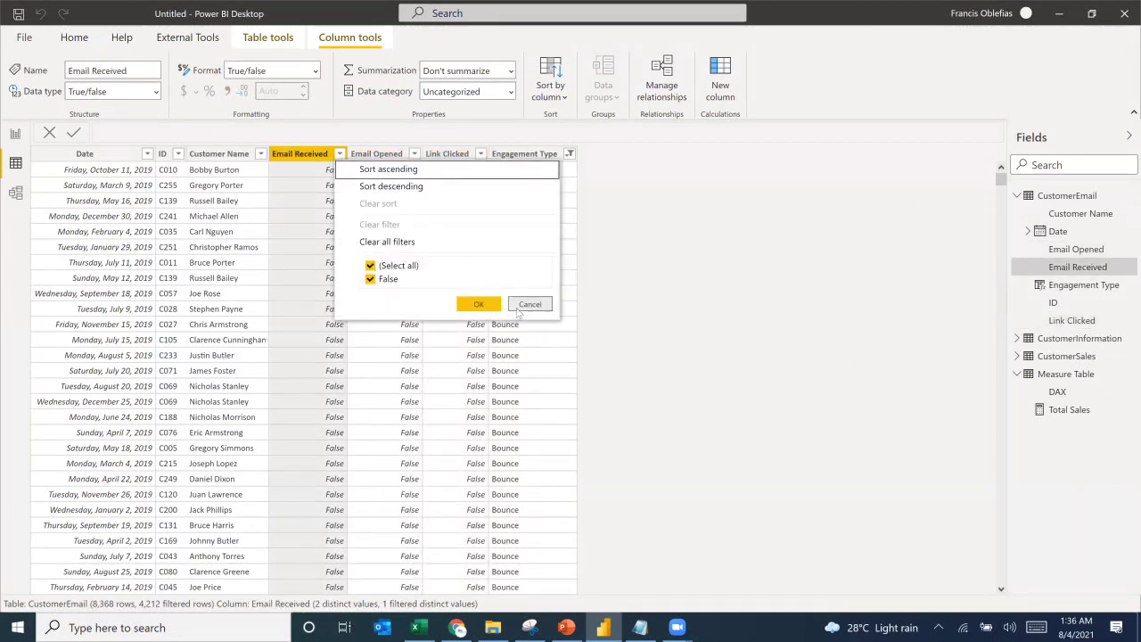
{"action": "left_click", "coordinate": [530, 304]}
Step: Filter the Engagement Type column of the CustomerEmail table to Clicks only, instead of Bounce
{"action": "left_click", "coordinate": [570, 155]}
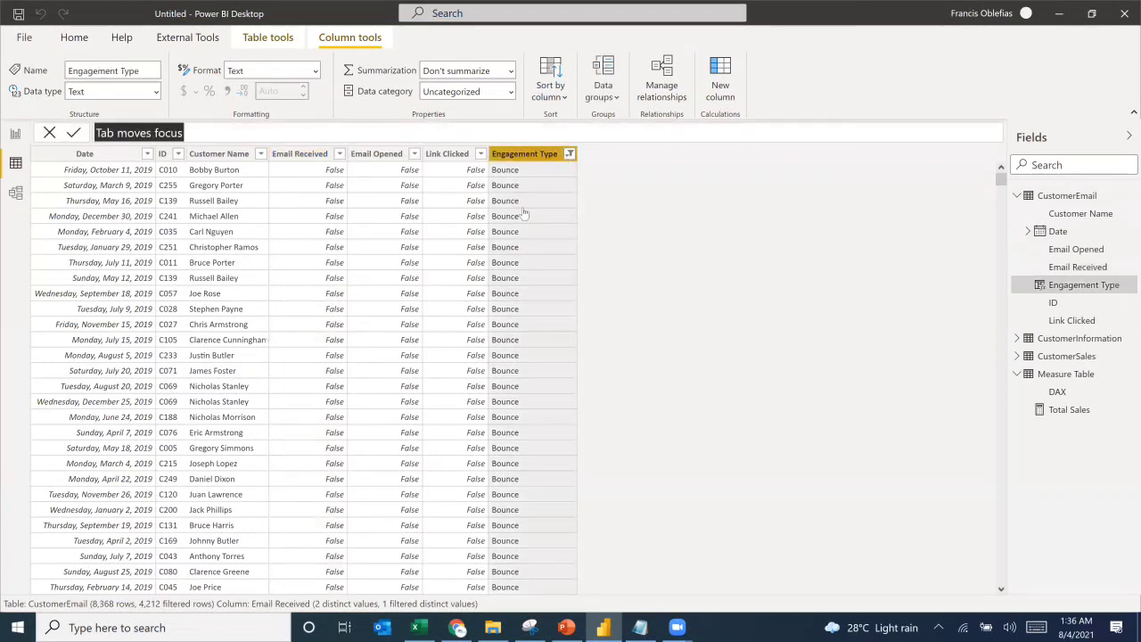
{"action": "left_click", "coordinate": [600, 373]}
{"action": "left_click", "coordinate": [600, 386]}
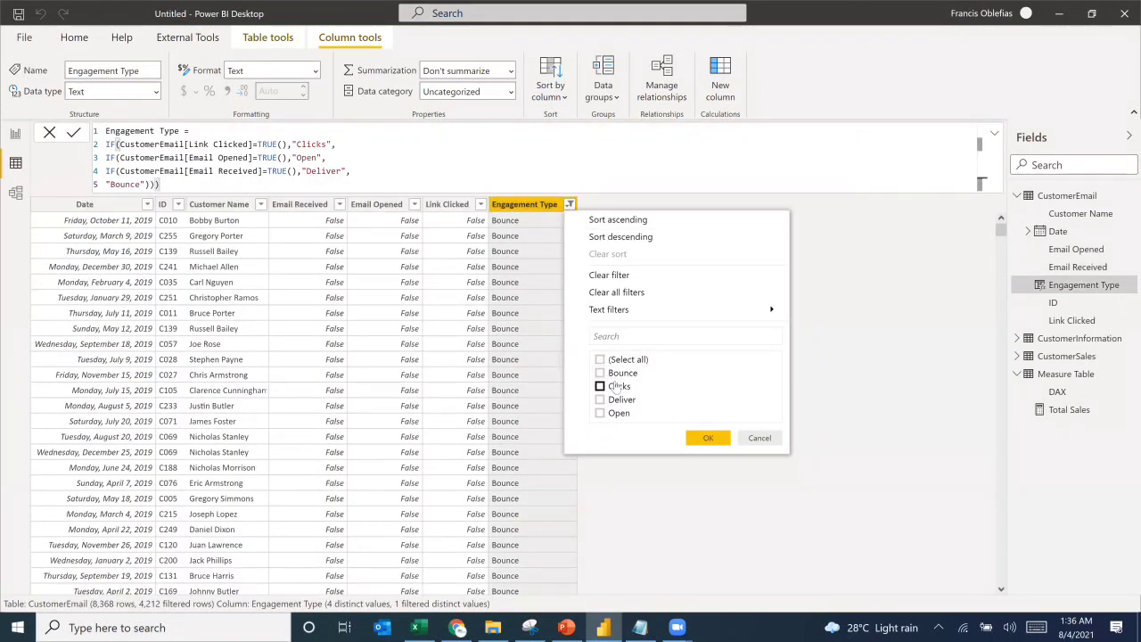
{"action": "left_click", "coordinate": [704, 437]}
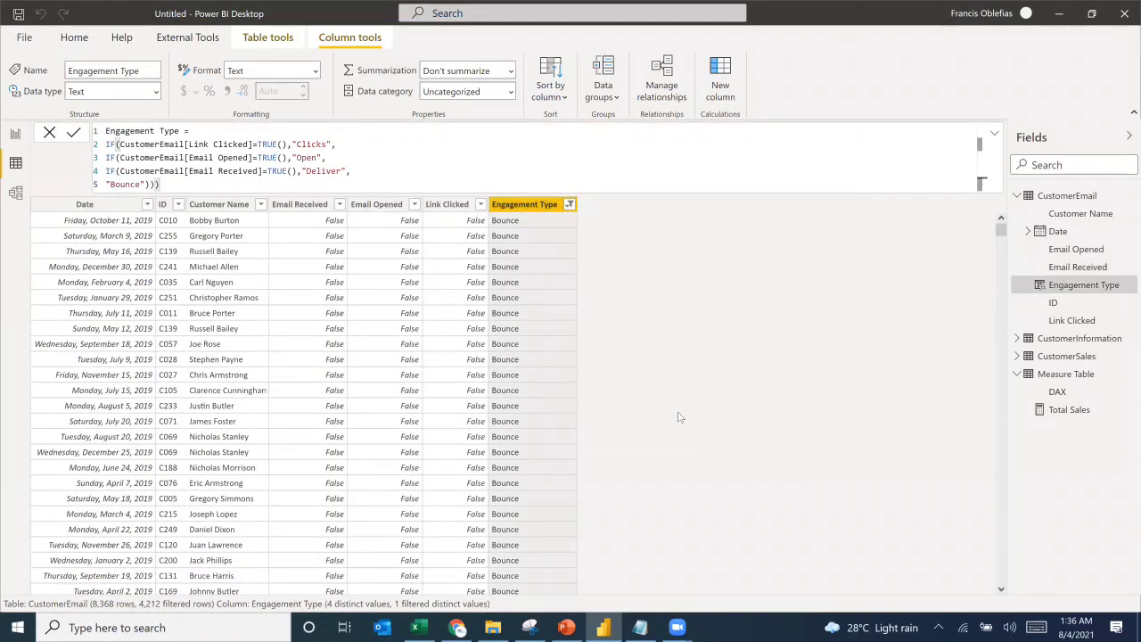
Step: Check which values the Link Clicked, Email Opened and Email Received columns contain for the Clicks rows
{"action": "left_click", "coordinate": [481, 205]}
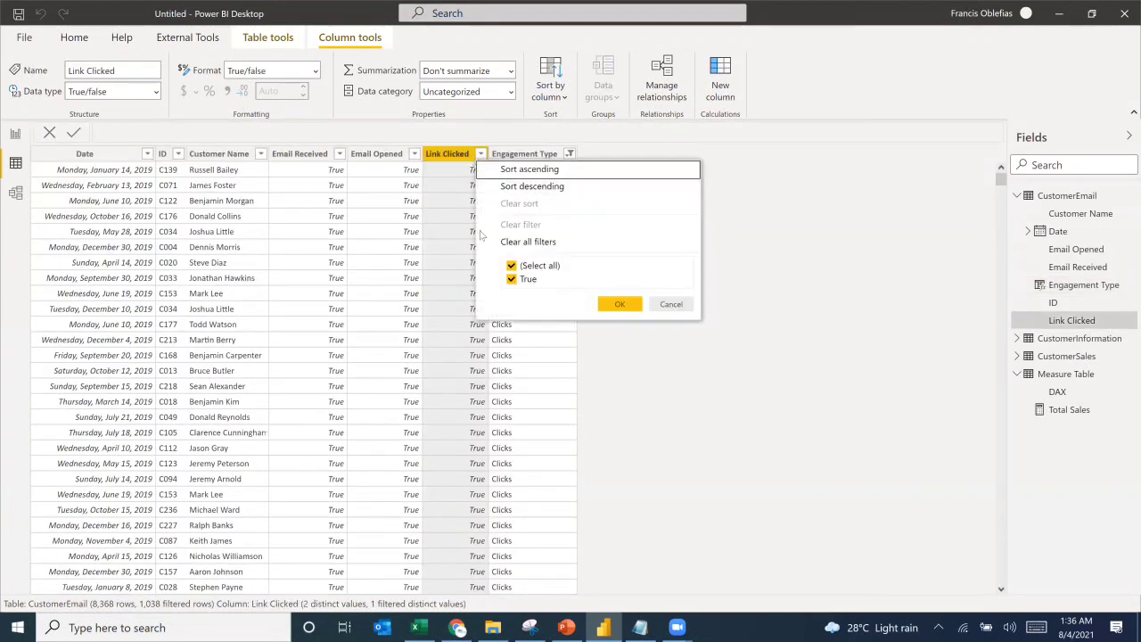
{"action": "left_click", "coordinate": [664, 305]}
{"action": "left_click", "coordinate": [415, 155]}
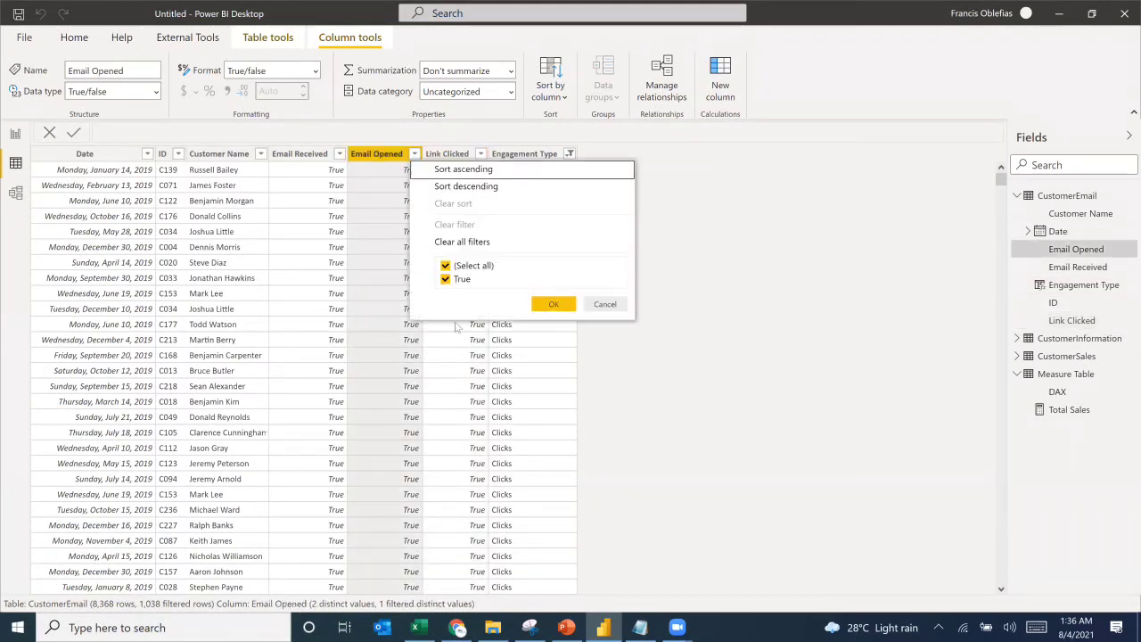
{"action": "left_click", "coordinate": [605, 304]}
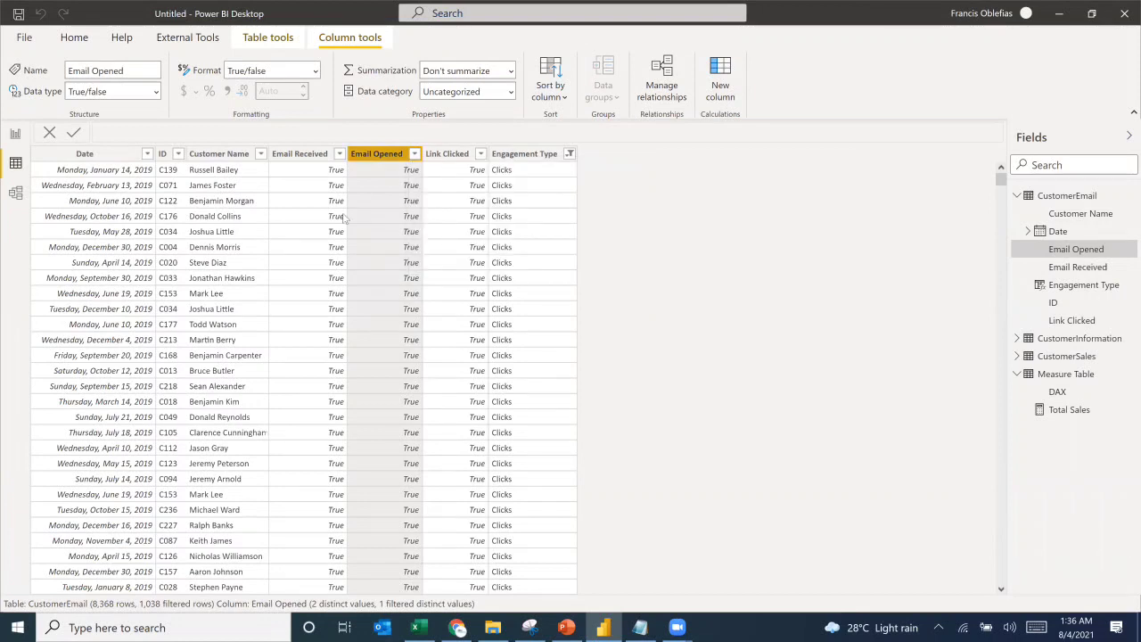
{"action": "left_click", "coordinate": [339, 154]}
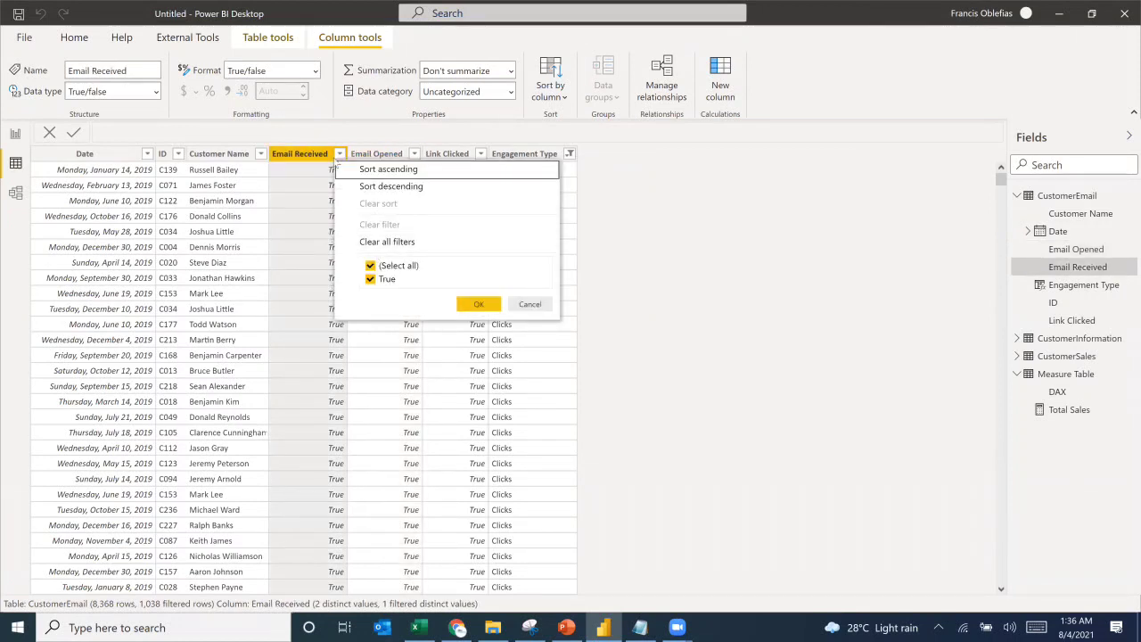
{"action": "left_click", "coordinate": [747, 263]}
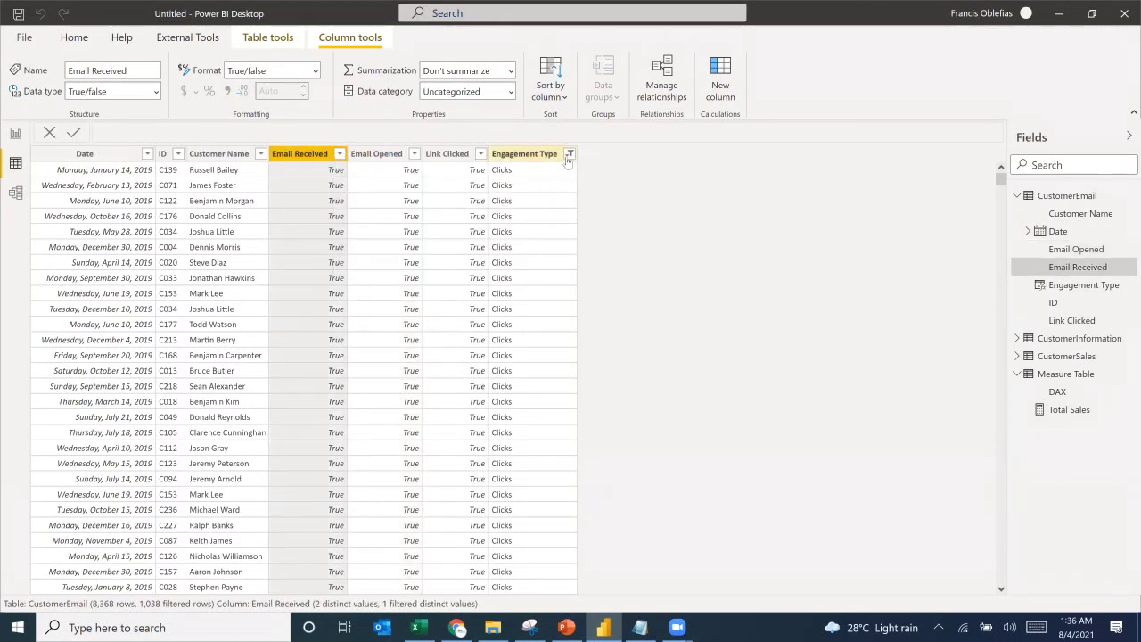
Step: Filter the Engagement Type column to Open only, instead of Clicks
{"action": "left_click", "coordinate": [568, 155]}
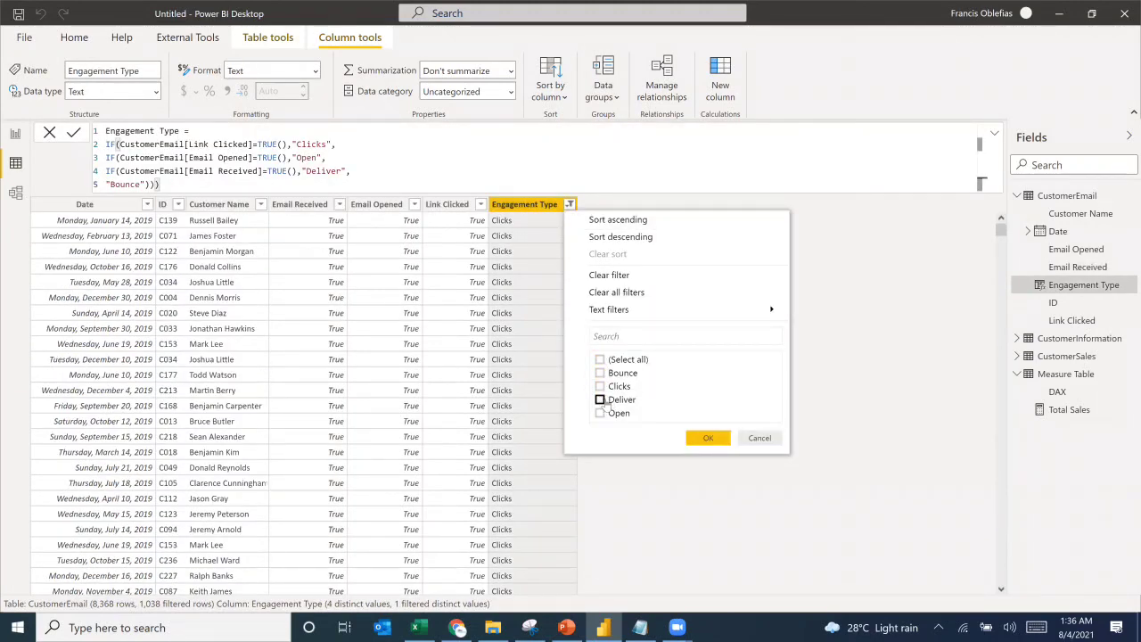
{"action": "left_click", "coordinate": [600, 399]}
{"action": "left_click", "coordinate": [600, 413]}
{"action": "left_click", "coordinate": [708, 438]}
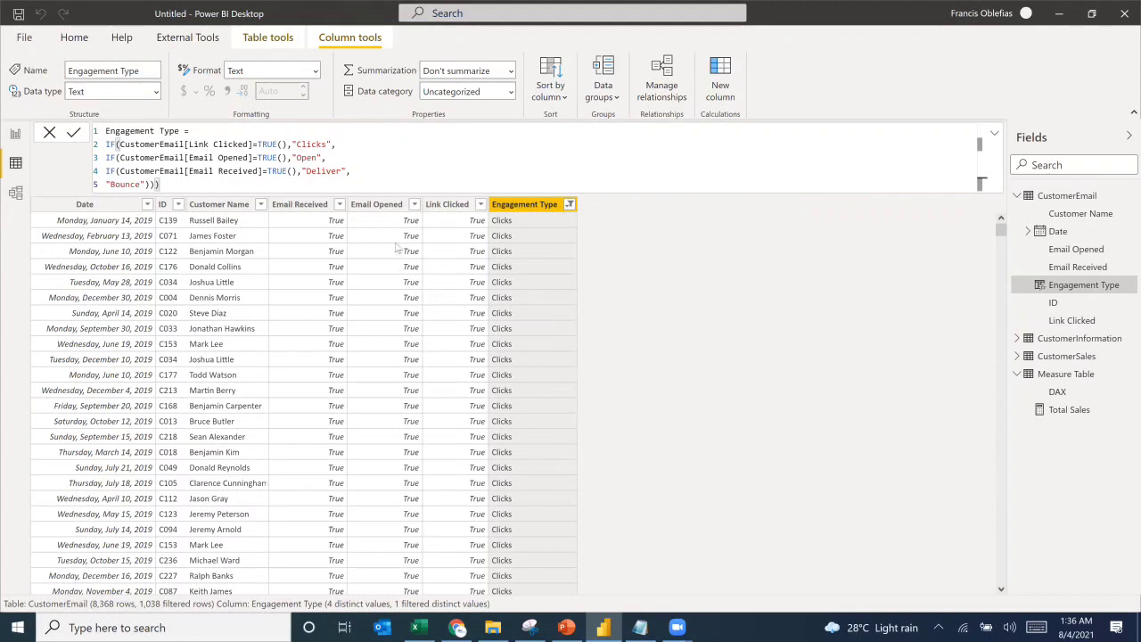
Step: Check which values the Link Clicked, Email Opened and Email Received columns contain for the Open rows
{"action": "left_click", "coordinate": [481, 204]}
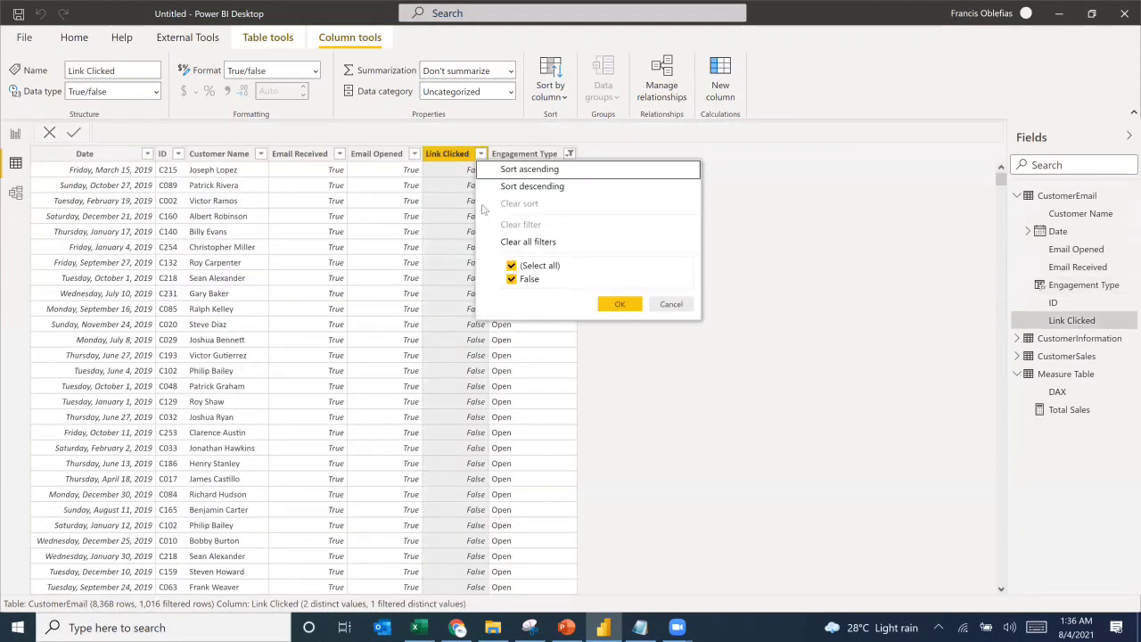
{"action": "left_click", "coordinate": [362, 183]}
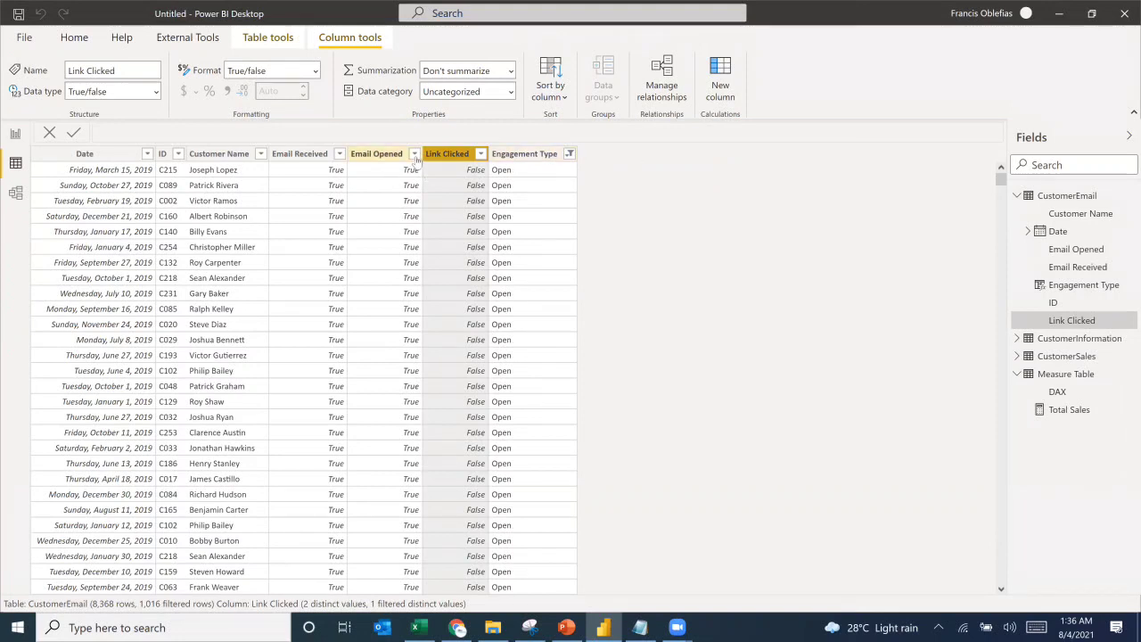
{"action": "left_click", "coordinate": [414, 154]}
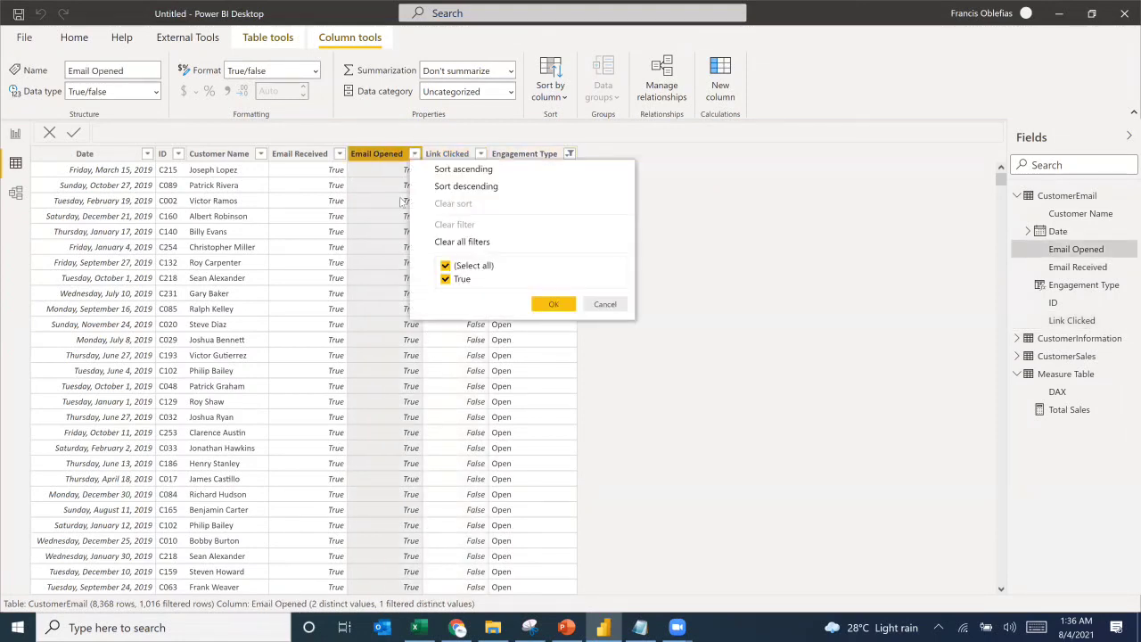
{"action": "left_click", "coordinate": [616, 305]}
{"action": "left_click", "coordinate": [340, 155]}
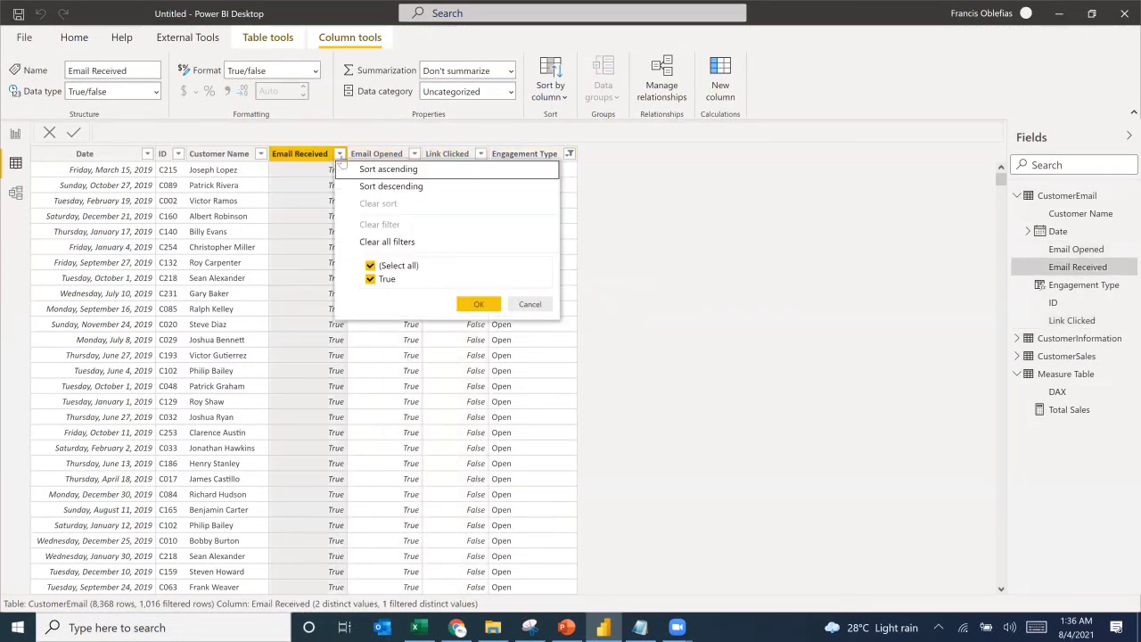
{"action": "left_click", "coordinate": [529, 304]}
Step: Filter the Engagement Type column to Deliver only, instead of Open
{"action": "left_click", "coordinate": [569, 154]}
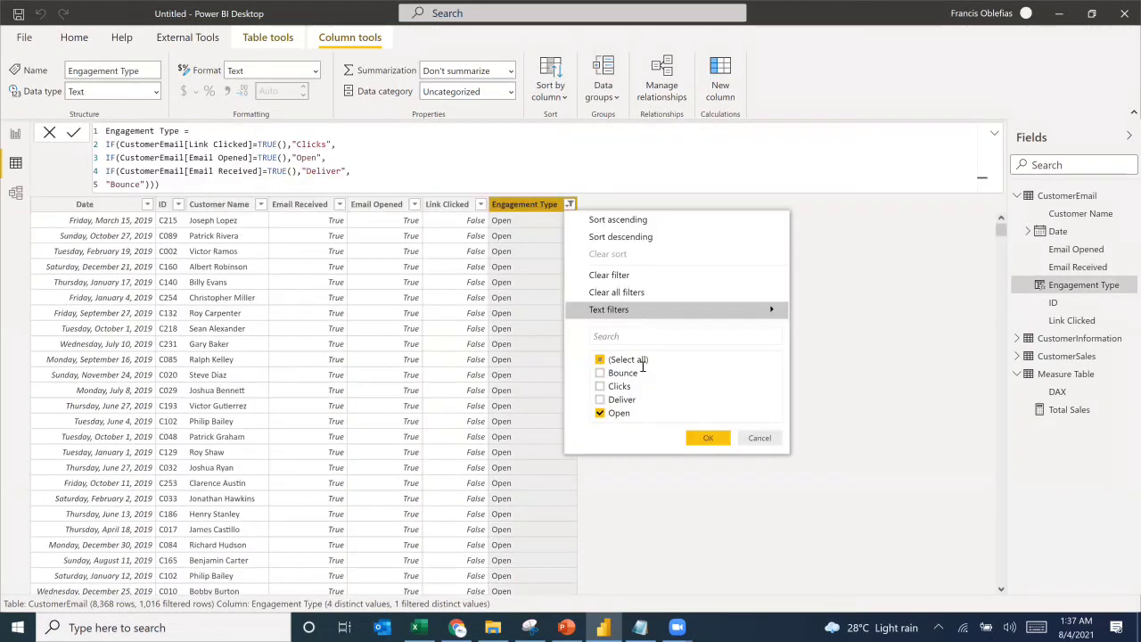
{"action": "left_click", "coordinate": [616, 417]}
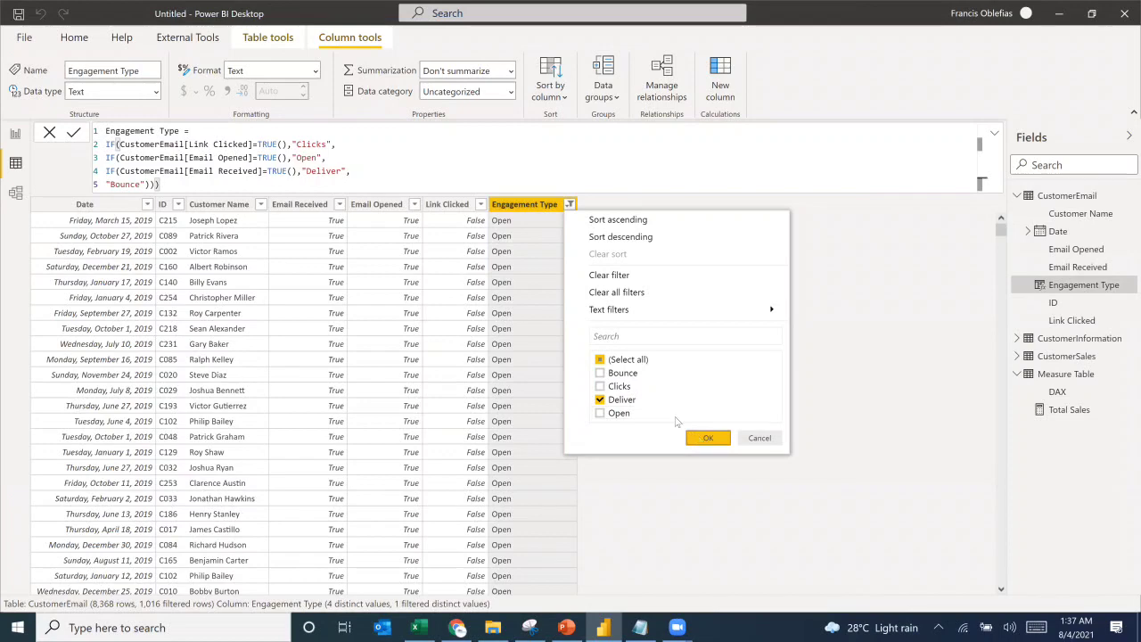
{"action": "left_click", "coordinate": [708, 438]}
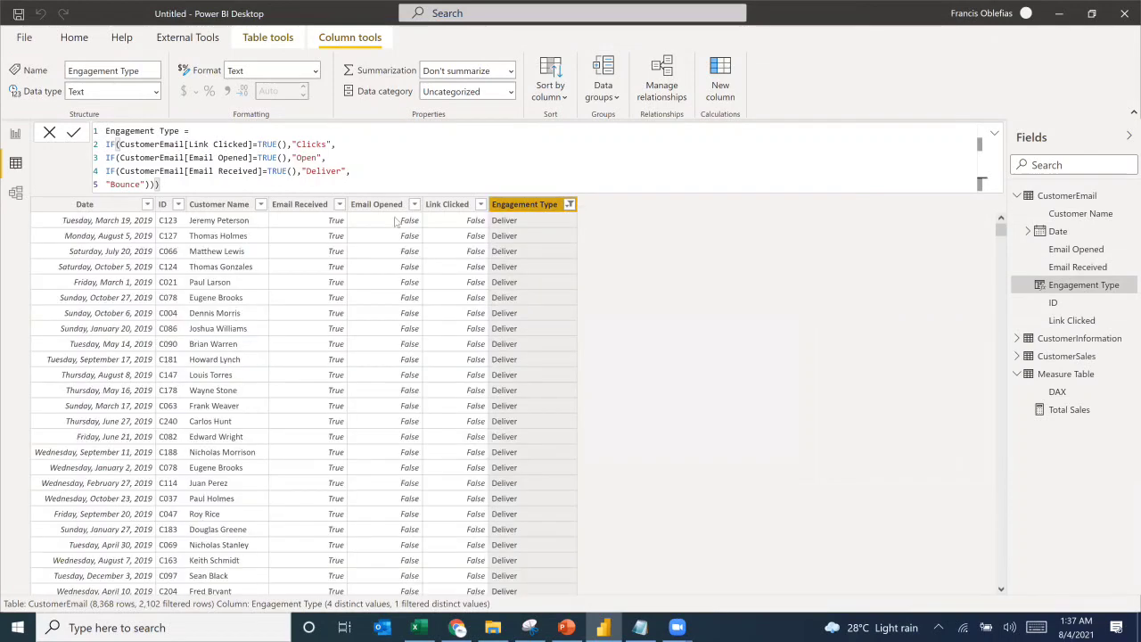
Step: Check which values the Link Clicked, Email Opened and Email Received columns contain for the Deliver rows
{"action": "left_click", "coordinate": [480, 205]}
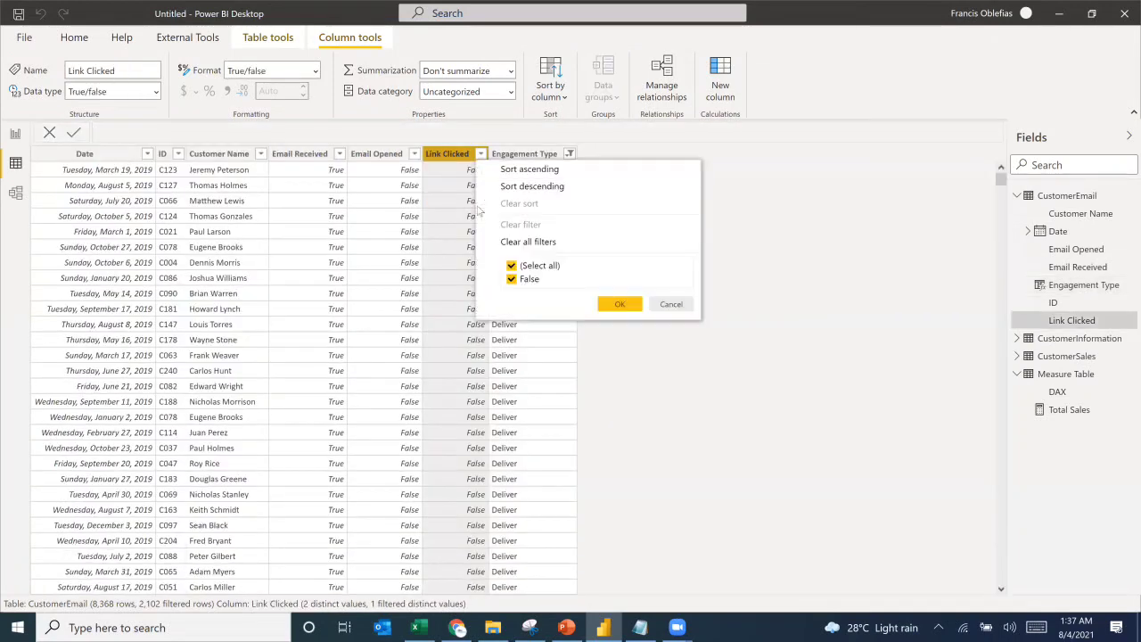
{"action": "left_click", "coordinate": [414, 154]}
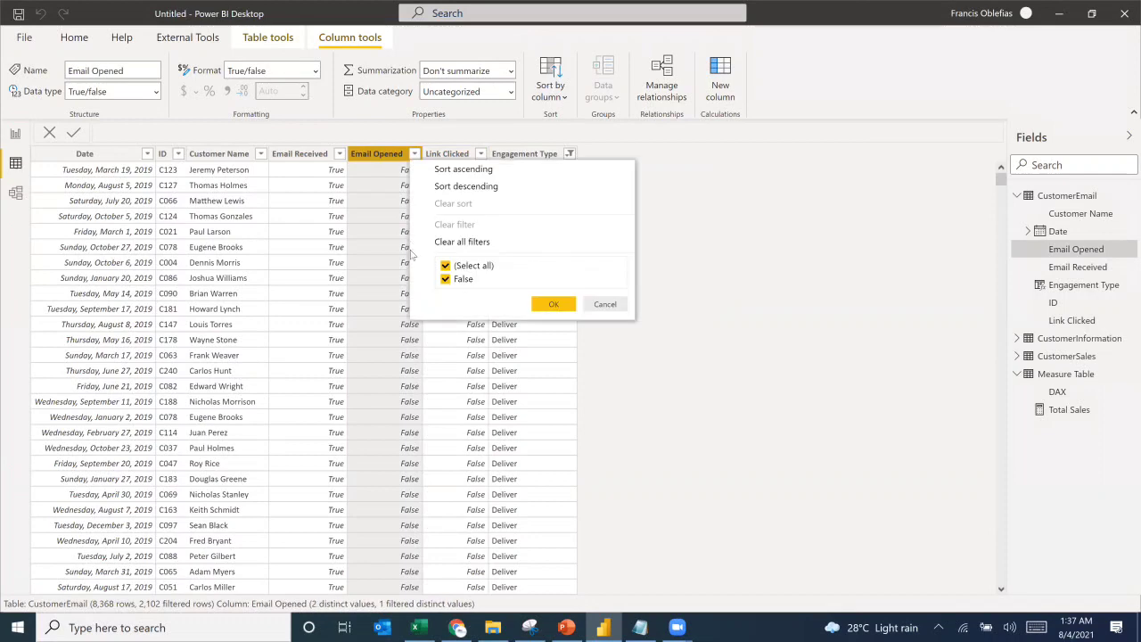
{"action": "left_click", "coordinate": [340, 154]}
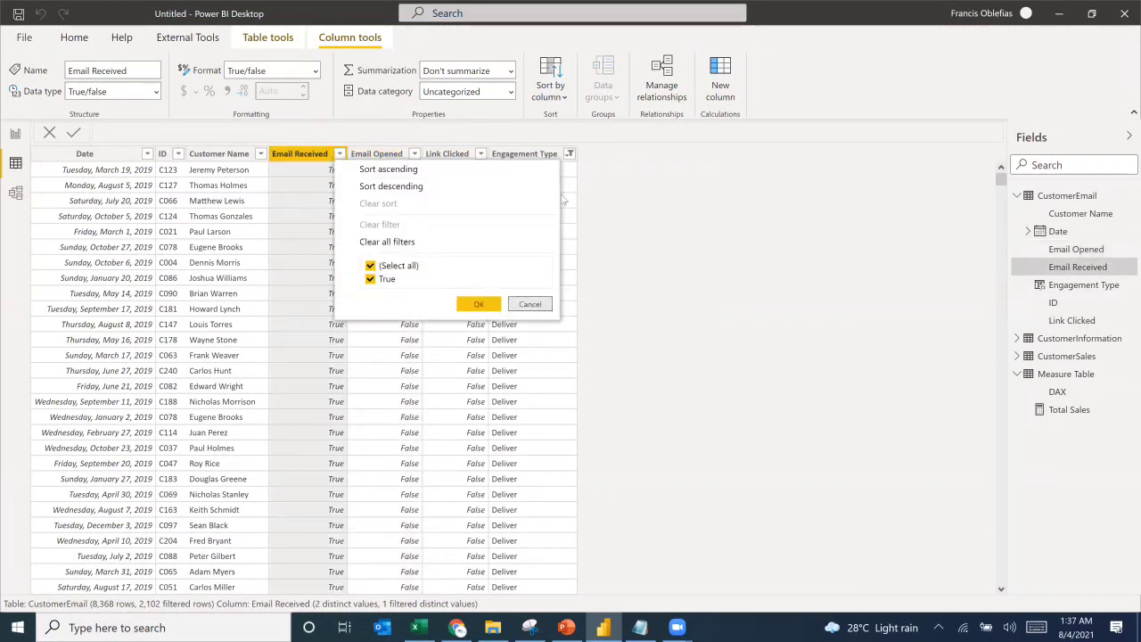
Step: Clear the filter on the Engagement Type column so all CustomerEmail rows are shown
{"action": "left_click", "coordinate": [569, 153]}
{"action": "left_click", "coordinate": [568, 204]}
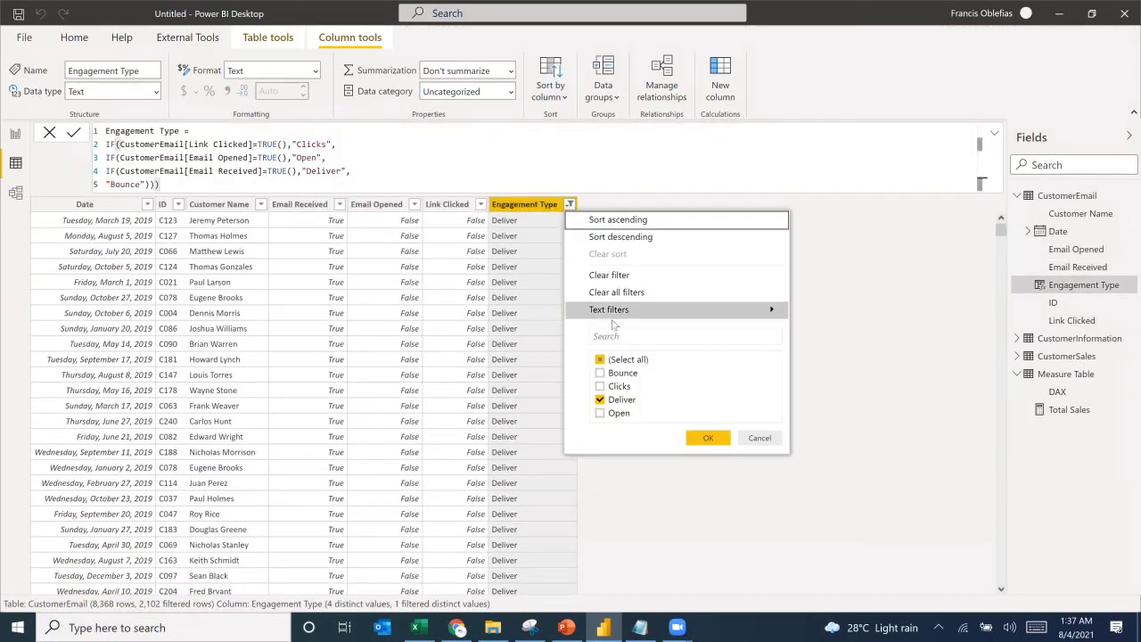
{"action": "left_click", "coordinate": [606, 279]}
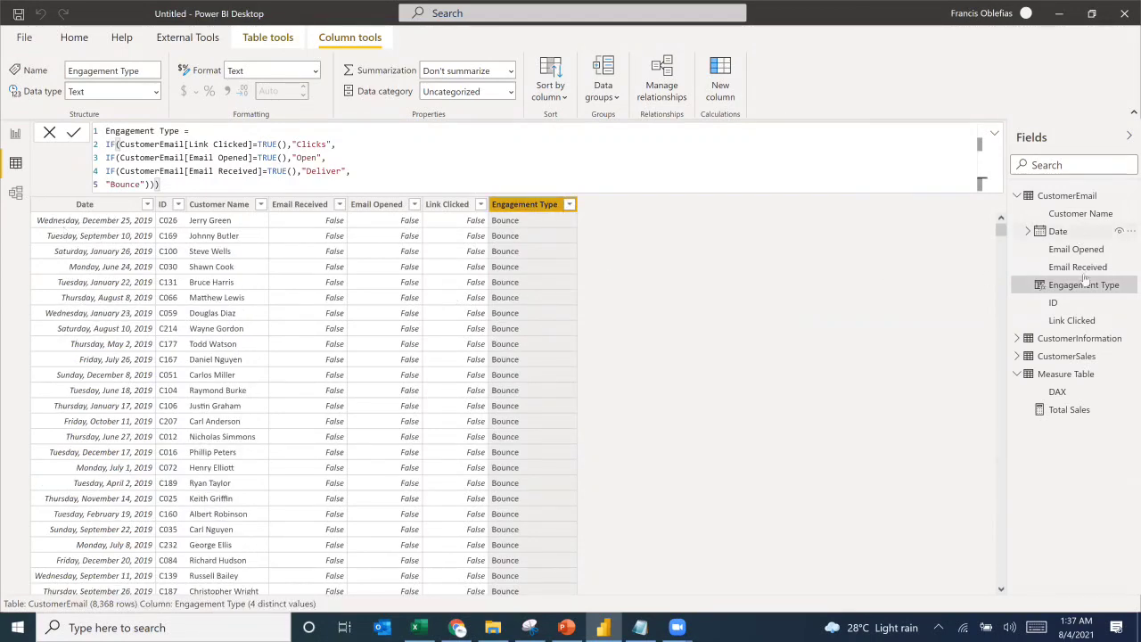
Step: Return to the report page, select the empty donut chart, and consult the annotated reference dashboard in Snipping Tool
{"action": "left_click", "coordinate": [1070, 409]}
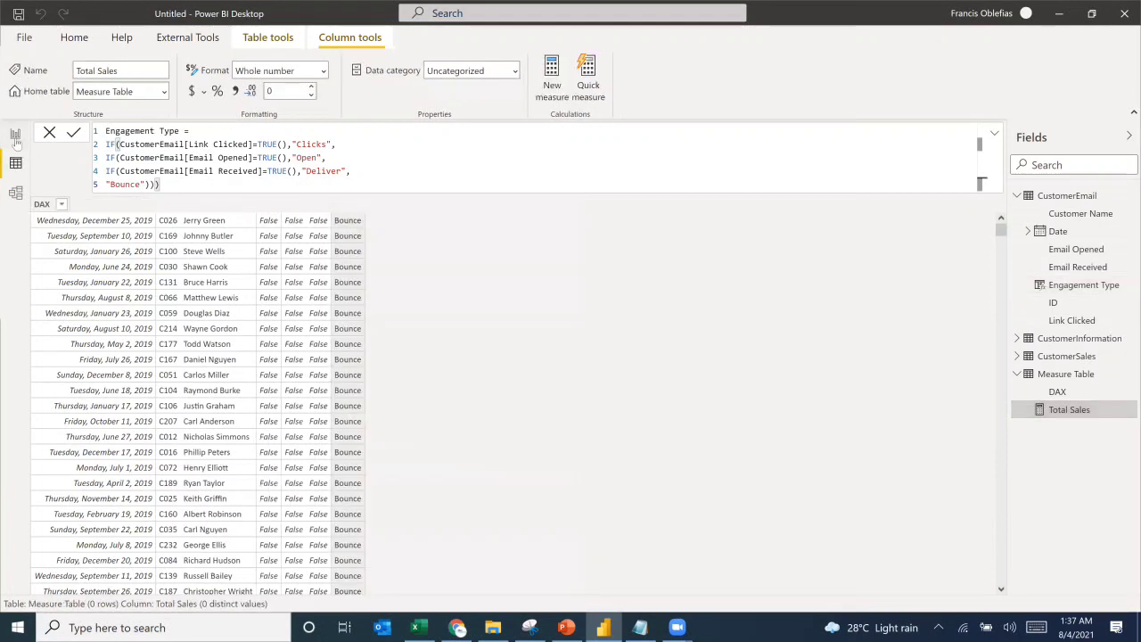
{"action": "left_click", "coordinate": [15, 134]}
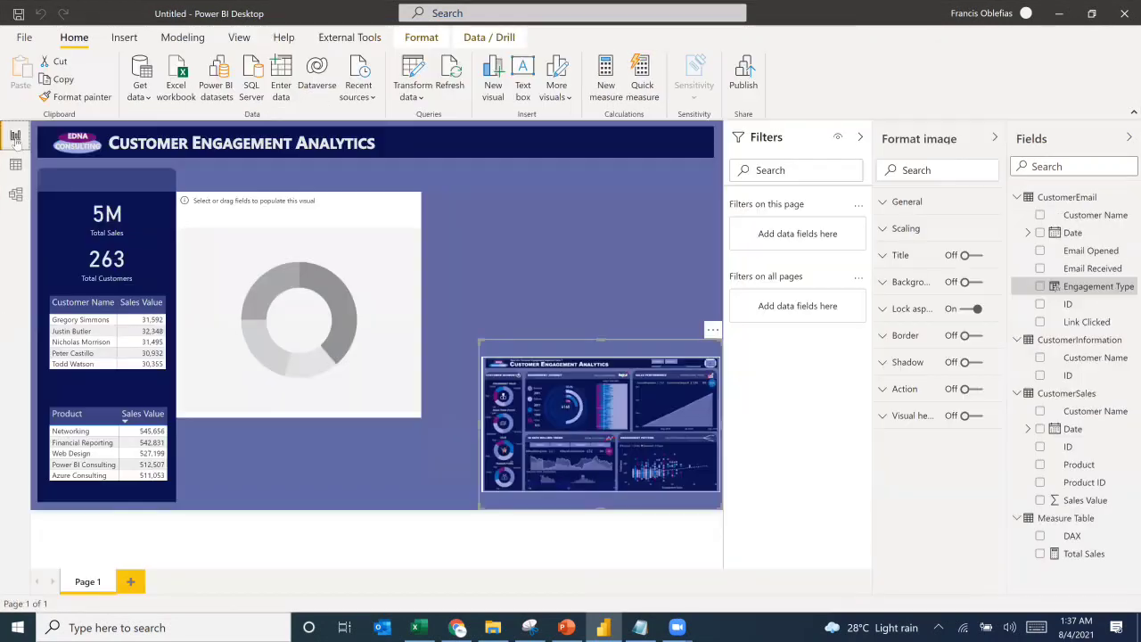
{"action": "left_click", "coordinate": [237, 223]}
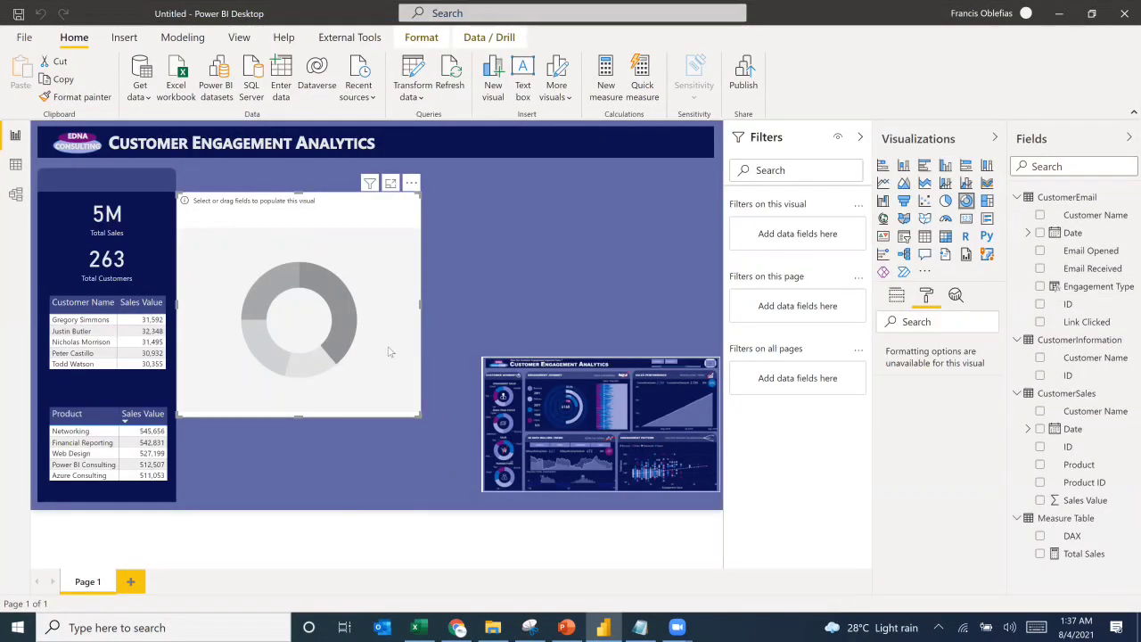
{"action": "left_click", "coordinate": [530, 627]}
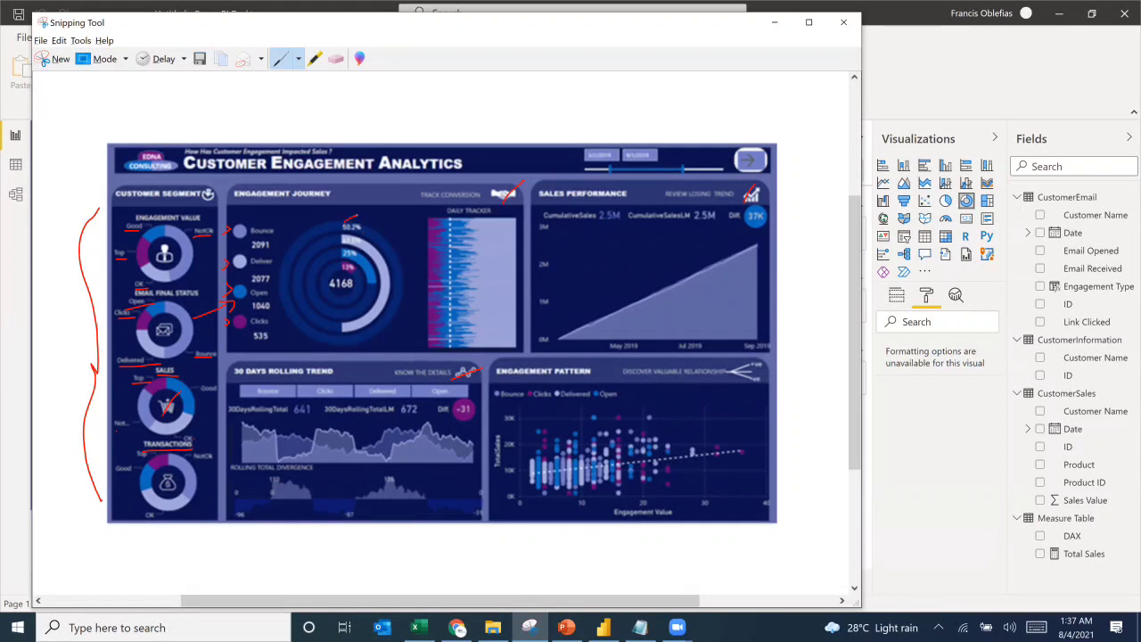
{"action": "left_click", "coordinate": [896, 7]}
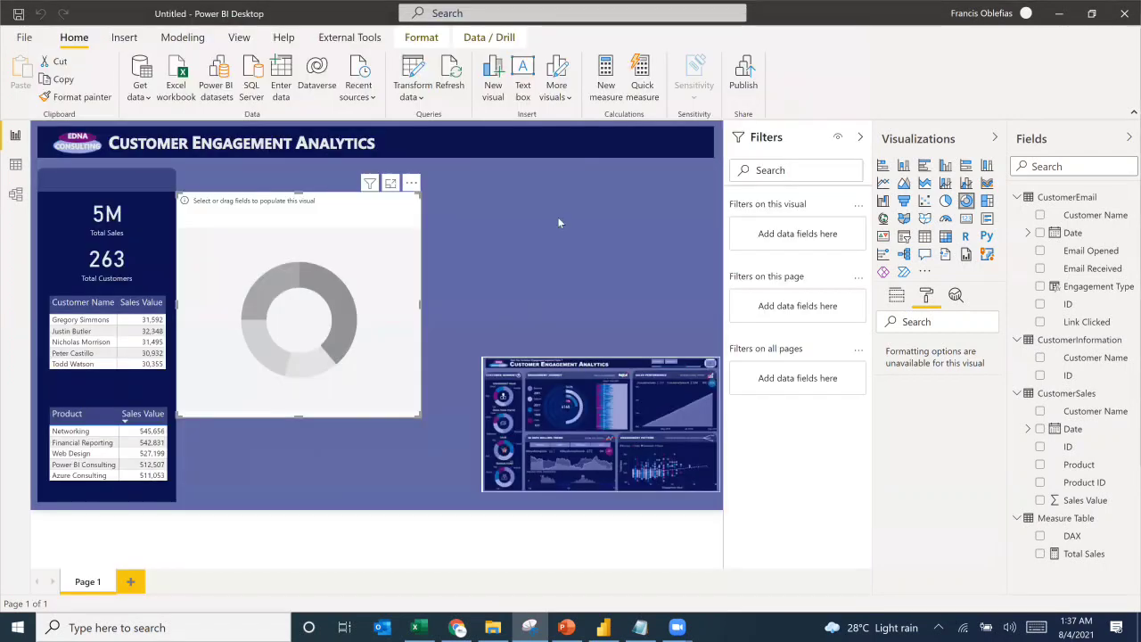
Step: Populate the donut chart with the CustomerEmail ID field as its values and Engagement Type as its legend
{"action": "left_click", "coordinate": [1081, 557]}
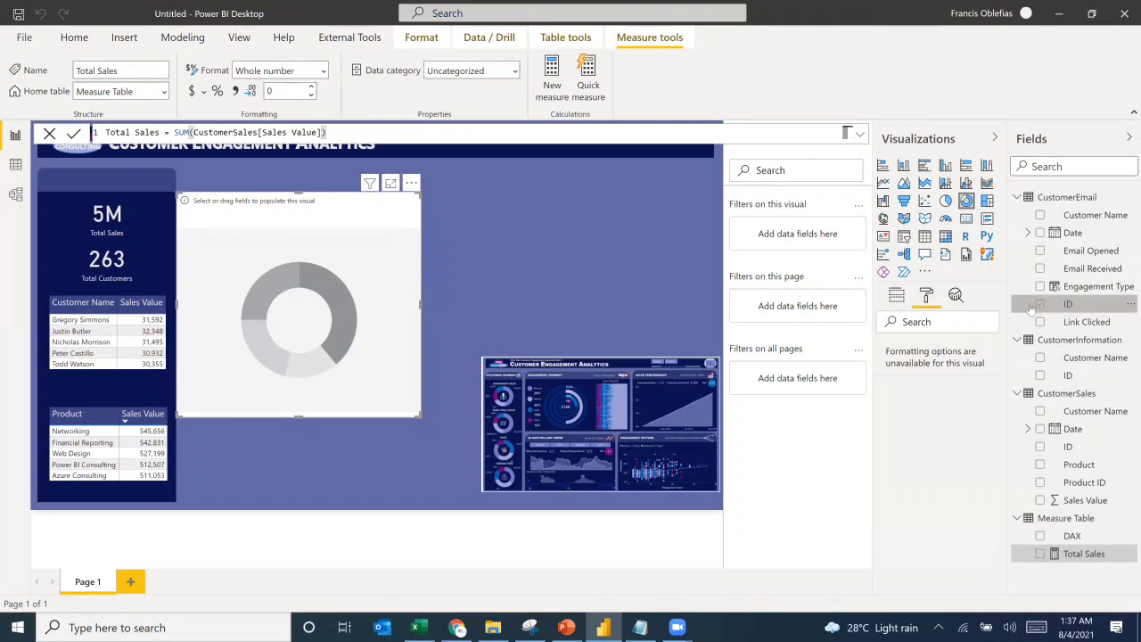
{"action": "left_click_drag", "start_coordinate": [1125, 305], "coordinate": [910, 424]}
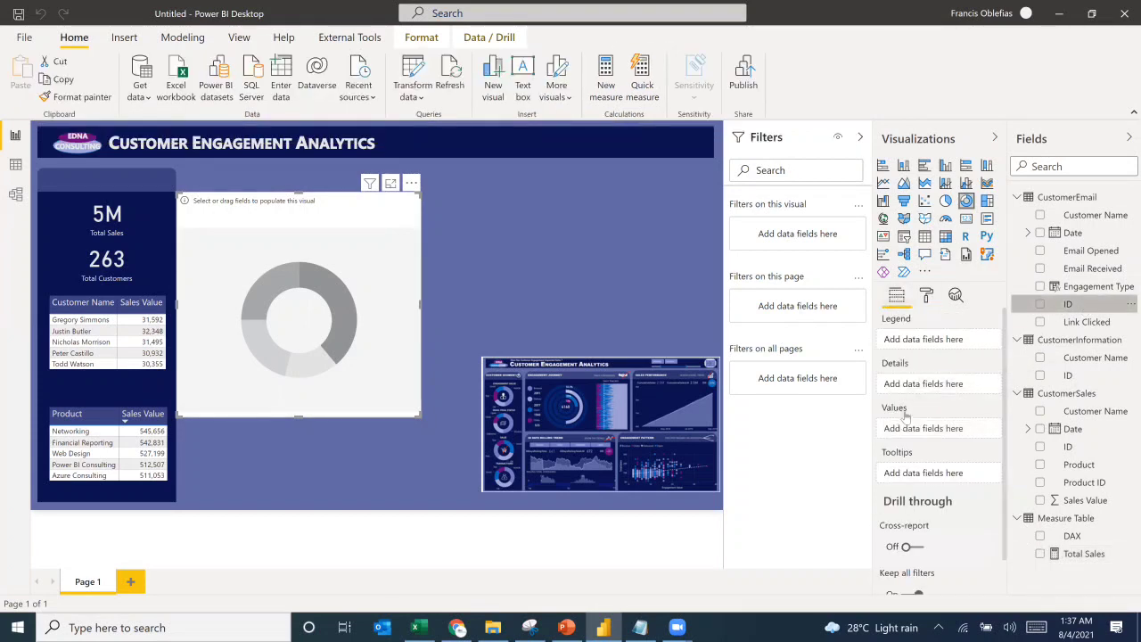
{"action": "left_click_drag", "start_coordinate": [1075, 293], "coordinate": [895, 345]}
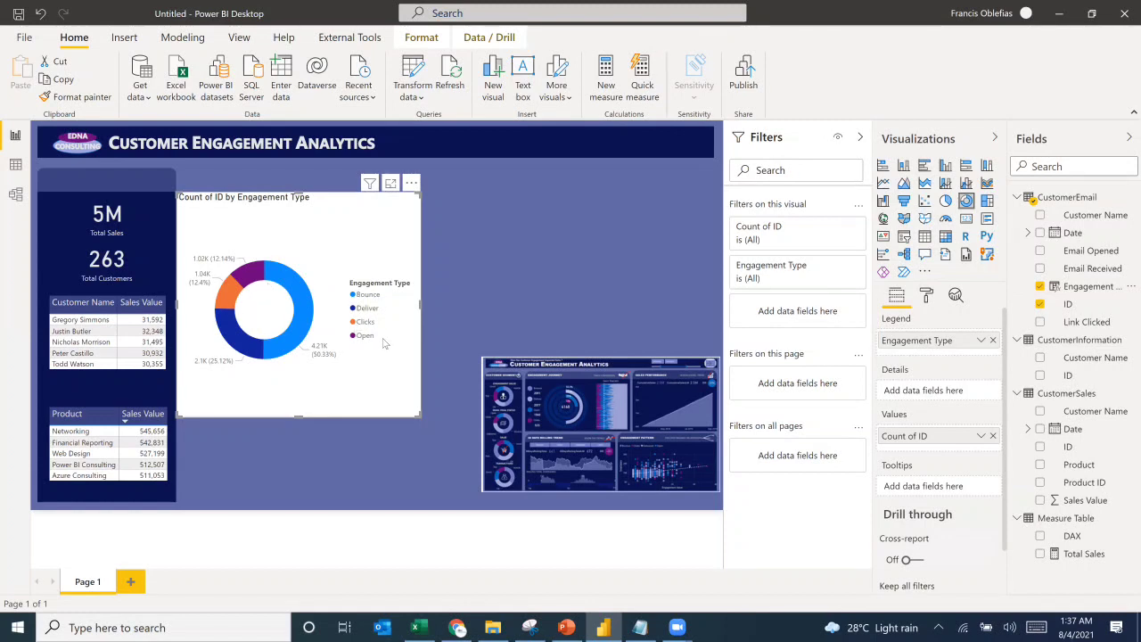
Step: Filter the donut chart by Engagement Type to show only Bounce, using basic filtering
{"action": "left_click", "coordinate": [837, 265]}
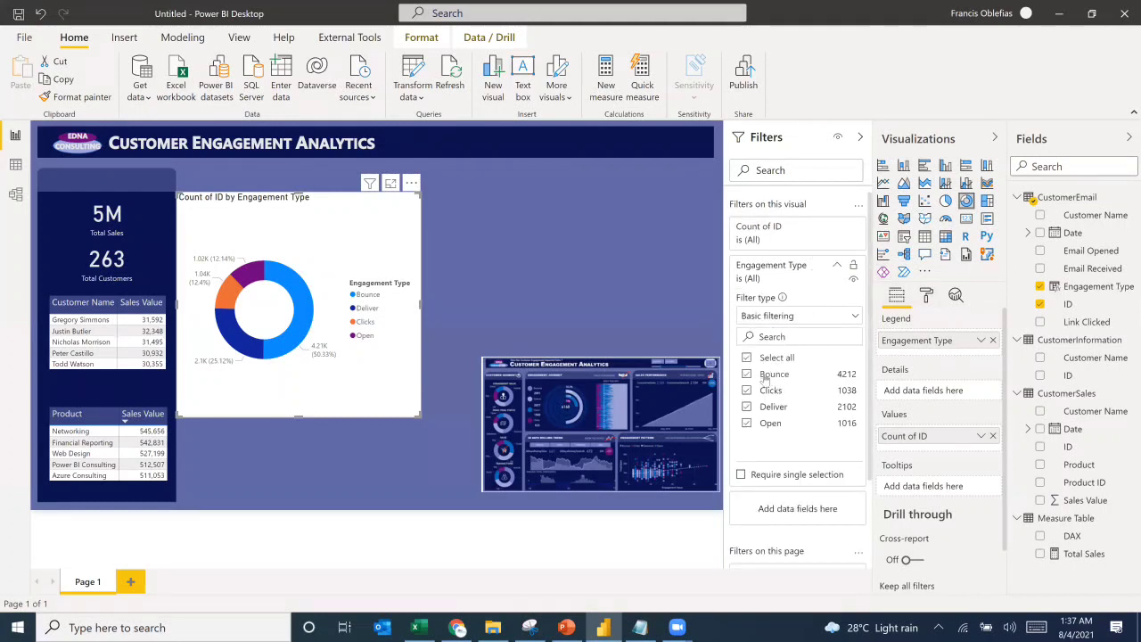
{"action": "left_click", "coordinate": [748, 357]}
{"action": "left_click", "coordinate": [747, 375]}
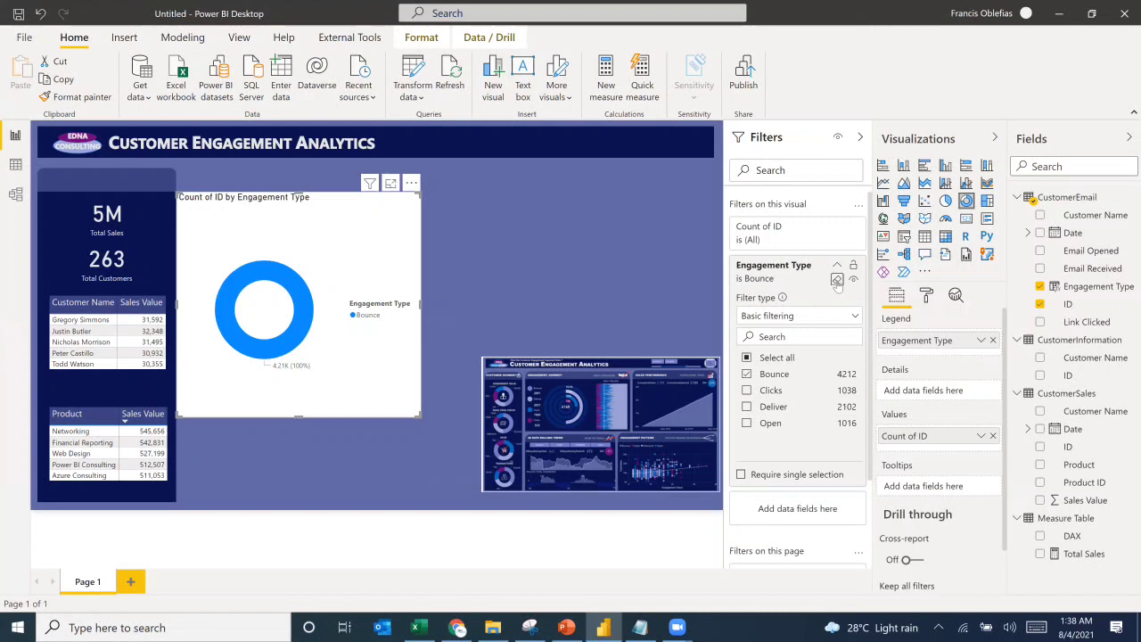
Step: Clear the donut chart's Engagement Type filter and remove the Engagement Type legend and the ID values from it
{"action": "left_click", "coordinate": [838, 280]}
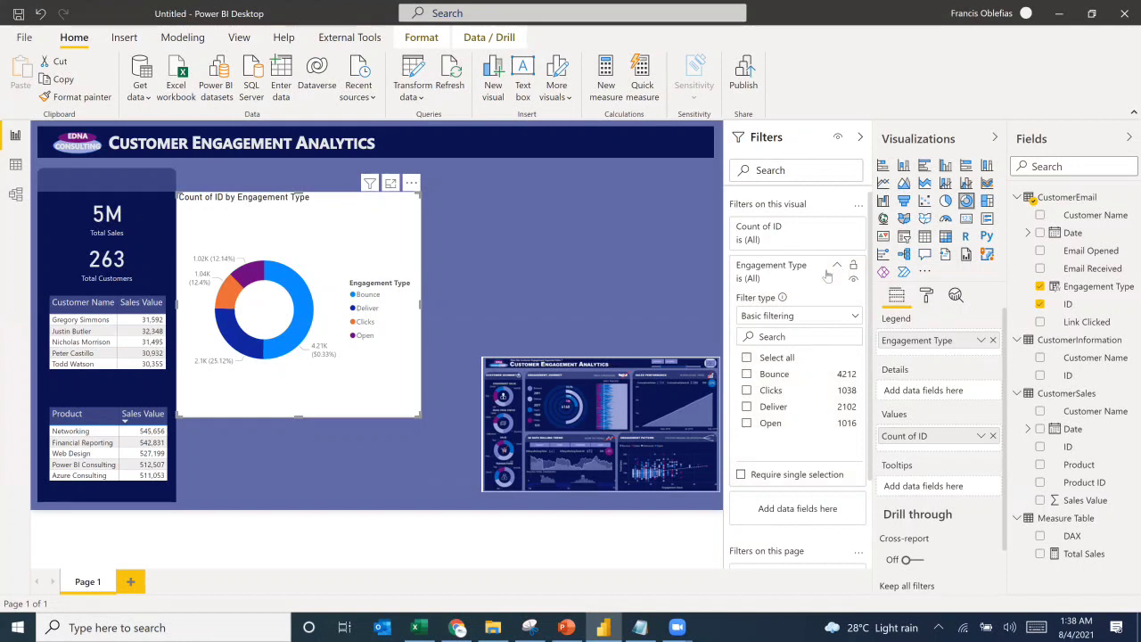
{"action": "left_click", "coordinate": [993, 341]}
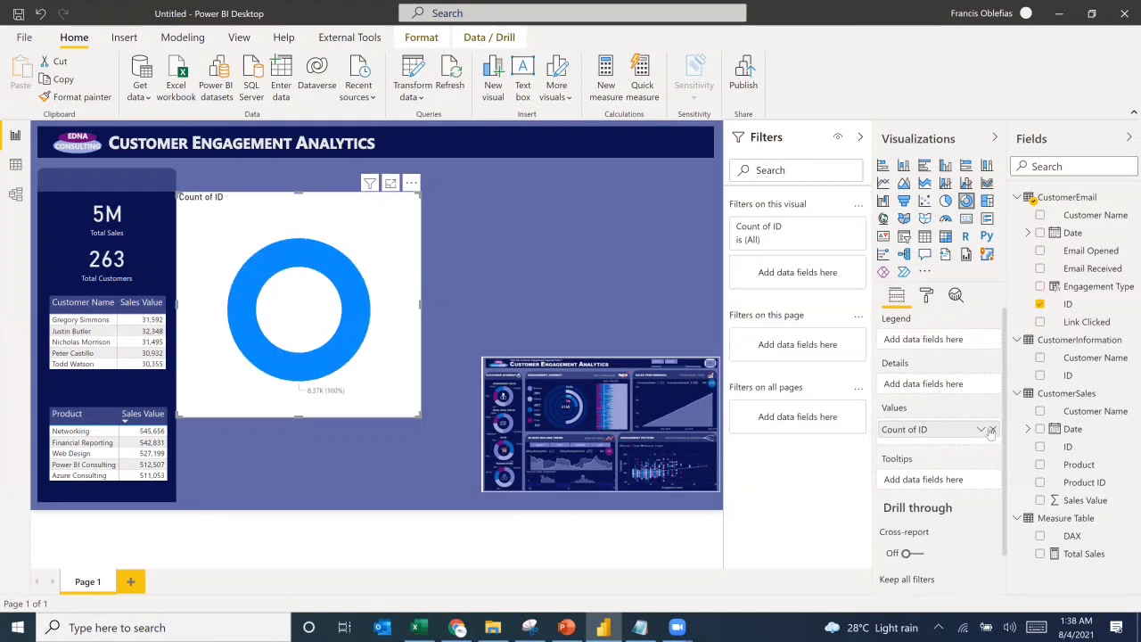
{"action": "left_click", "coordinate": [992, 430]}
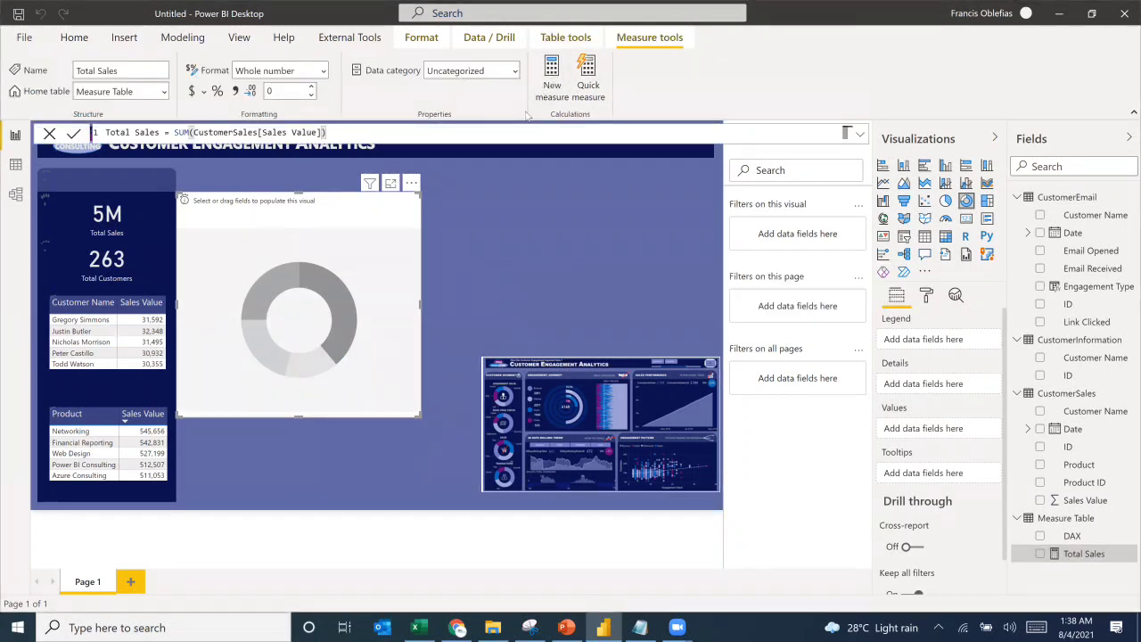
Step: Start a new measure in Measure Table named %Bounce, with DIVIDE as its outer function
{"action": "left_click", "coordinate": [552, 85]}
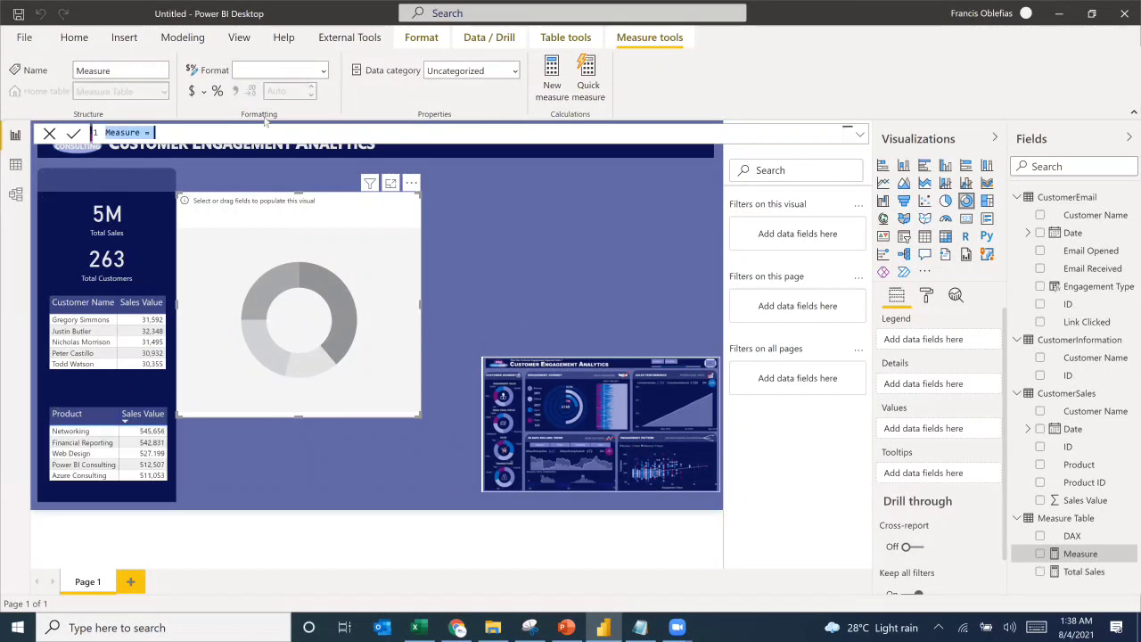
{"action": "type", "text": "%Bou"}
{"action": "key", "text": "BackSpace"}
{"action": "key", "text": "BackSpace"}
{"action": "key", "text": "BackSpace"}
{"action": "type", "text": "Bounce=DIVIDE("}
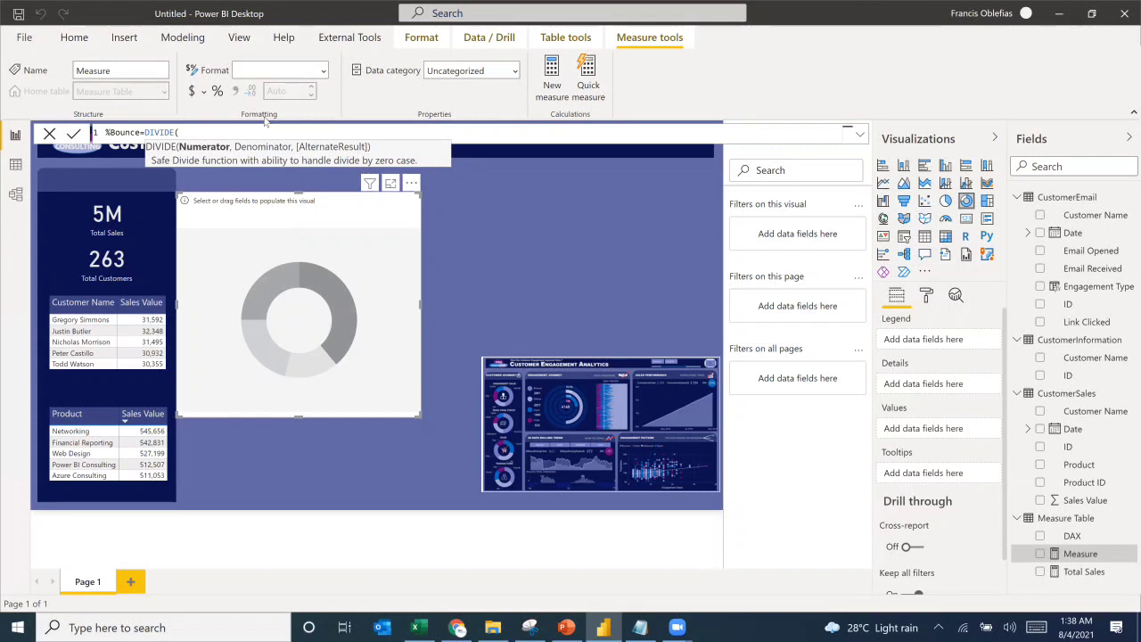
Step: Begin the DIVIDE numerator with CALCULATE, using COUNT(CustomerEmail[ID]) as its expression
{"action": "type", "text": "CALCULATE("}
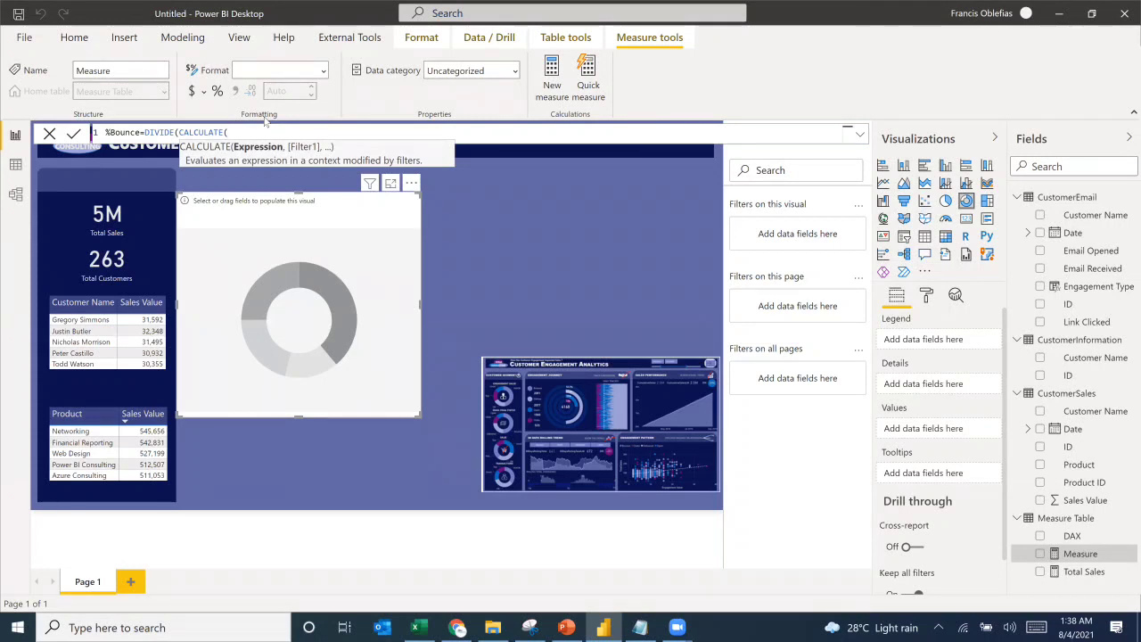
{"action": "type", "text": "COUNT("}
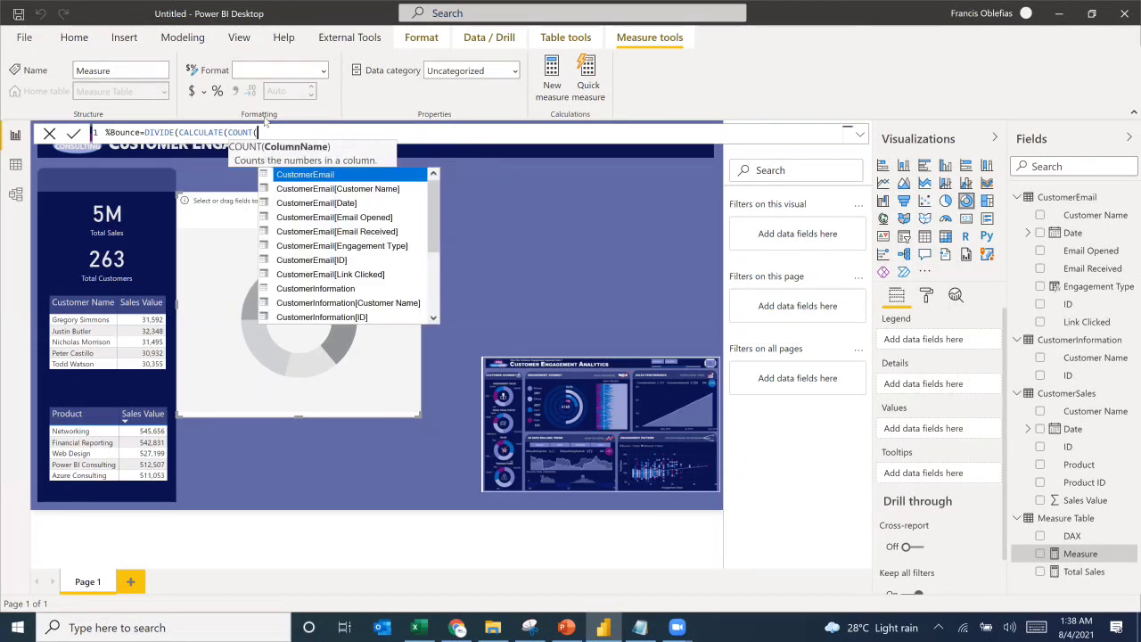
{"action": "type", "text": "id"}
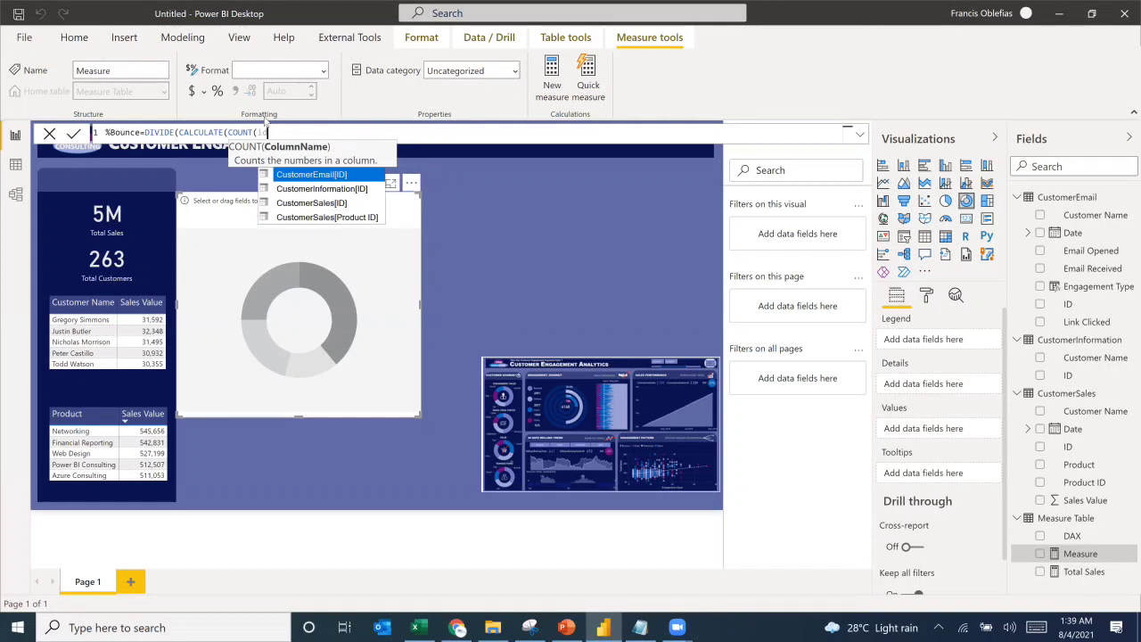
{"action": "key", "text": "Down"}
{"action": "key", "text": "Down"}
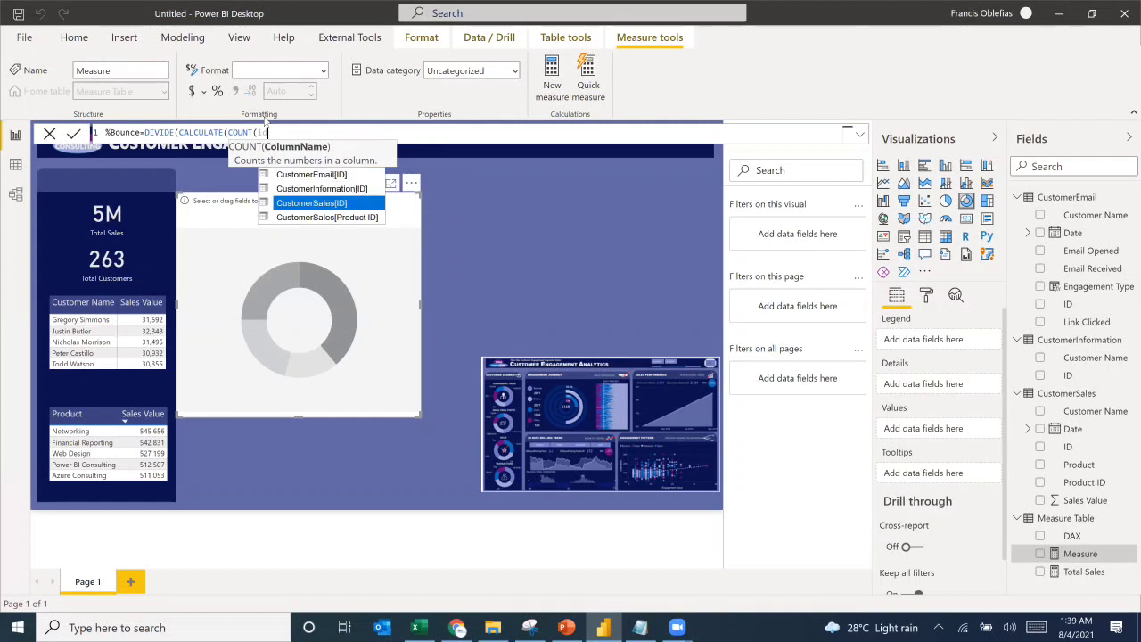
{"action": "key", "text": "Up"}
{"action": "key", "text": "Up"}
{"action": "key", "text": "Tab"}
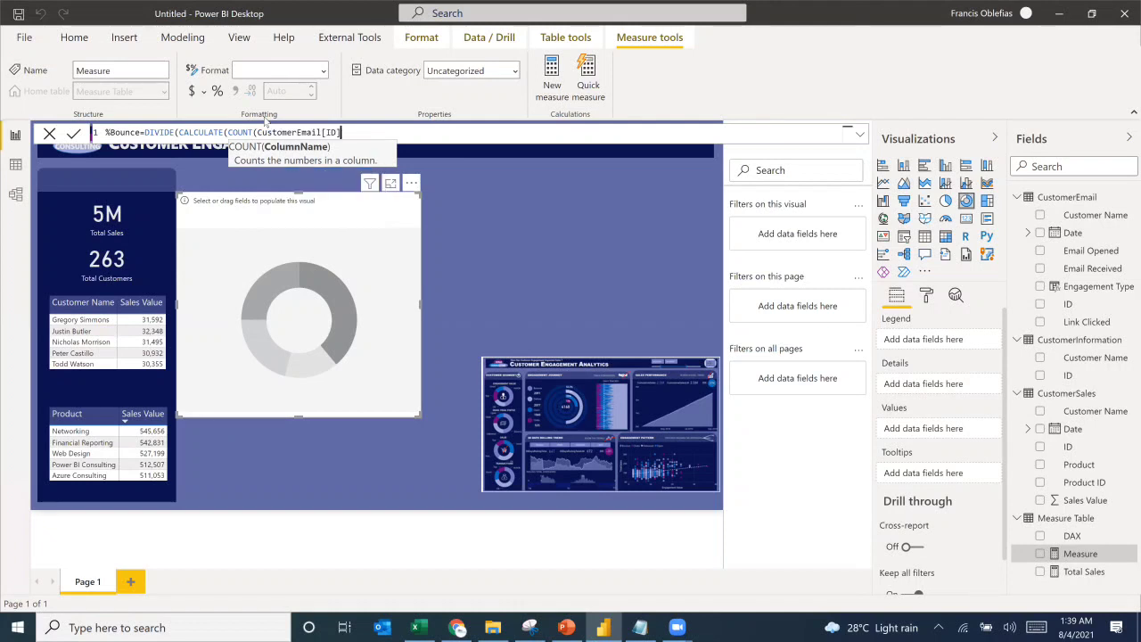
{"action": "type", "text": ")"}
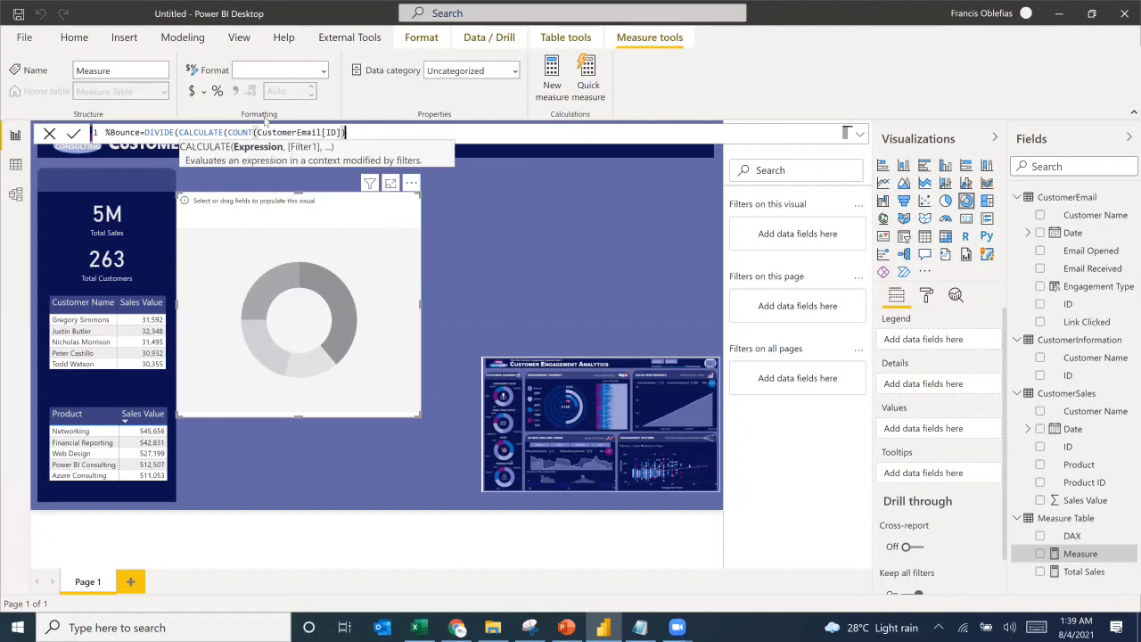
Step: Add the filter CustomerEmail[Engagement Type]="Bounce" to the CALCULATE expression, close the formula and commit the measure
{"action": "type", "text": ","}
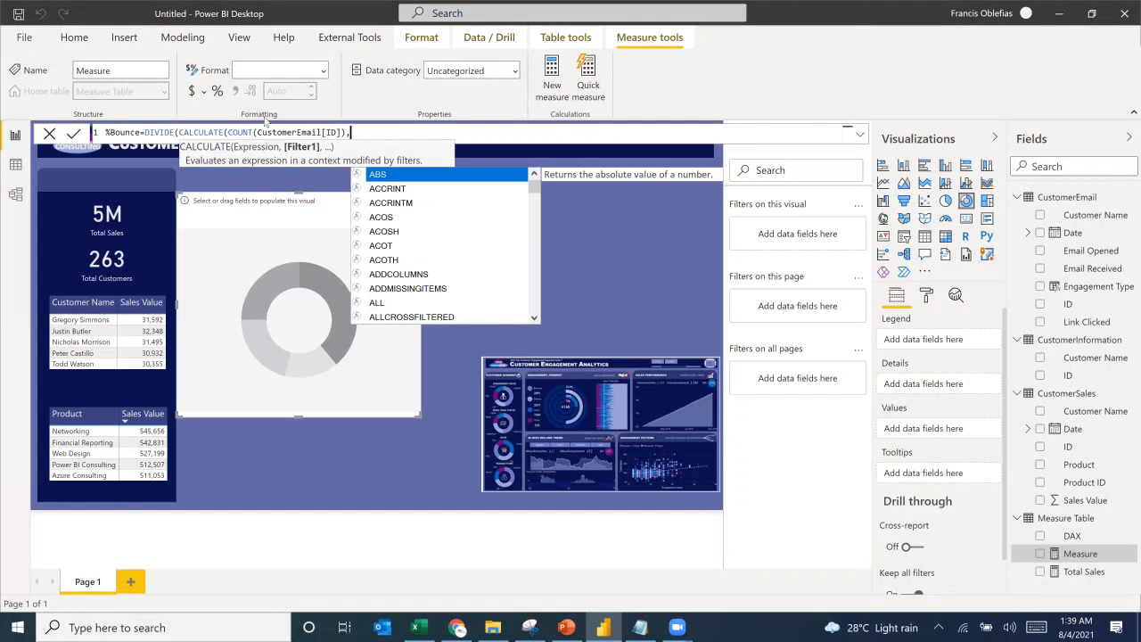
{"action": "type", "text": "CustomerEmail[Engagement Type]"}
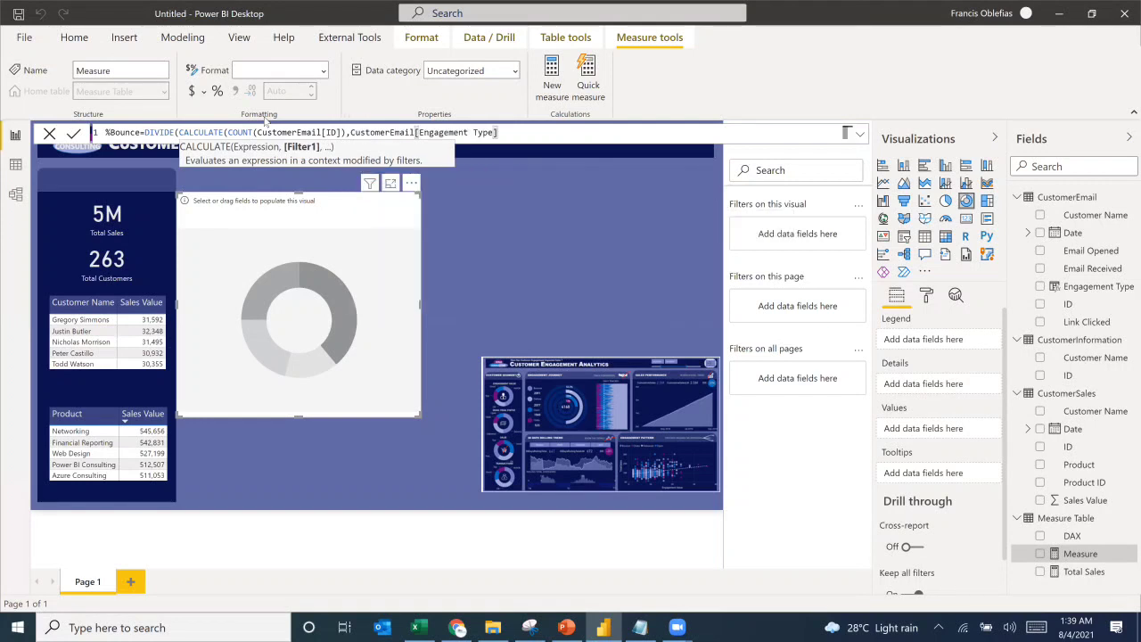
{"action": "type", "text": "=\"Bounce\")"}
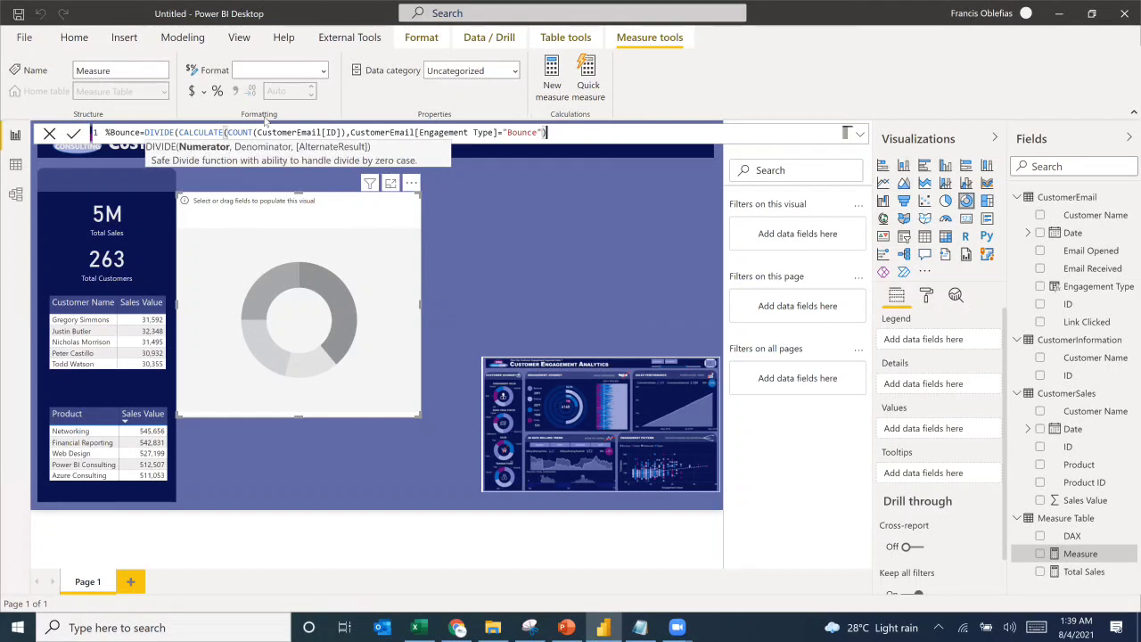
{"action": "key", "text": "Return"}
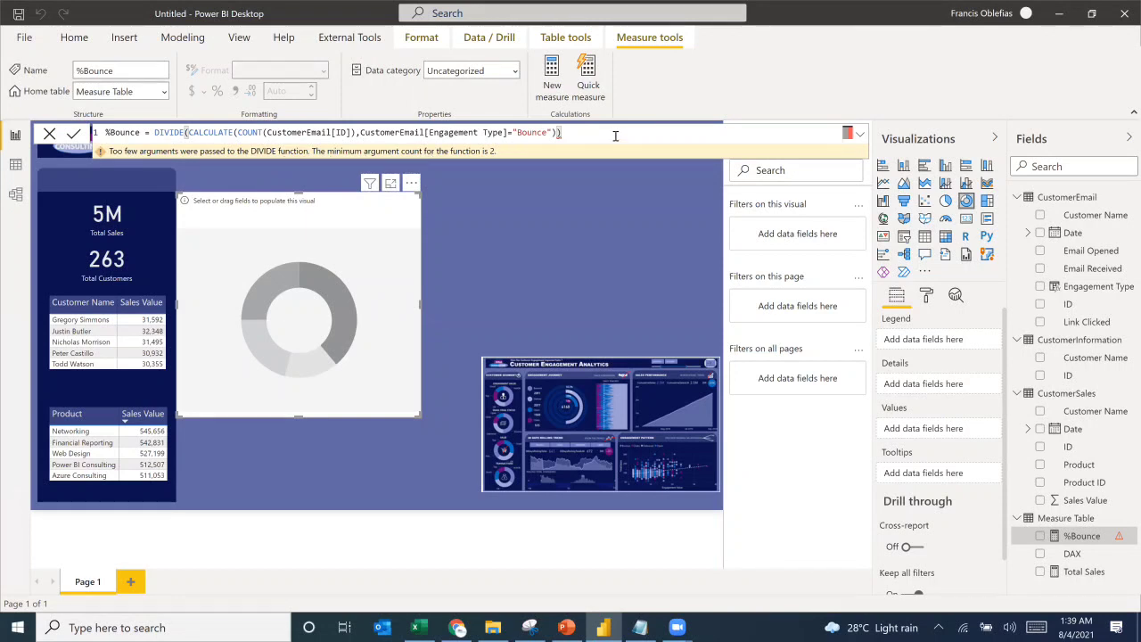
Step: Add COUNT(CustomerEmail[ID]) as the DIVIDE denominator in the %Bounce measure and commit the corrected formula
{"action": "key", "text": "BackSpace"}
{"action": "left_click", "coordinate": [354, 134]}
{"action": "left_click", "coordinate": [552, 132]}
{"action": "type", "text": "),"}
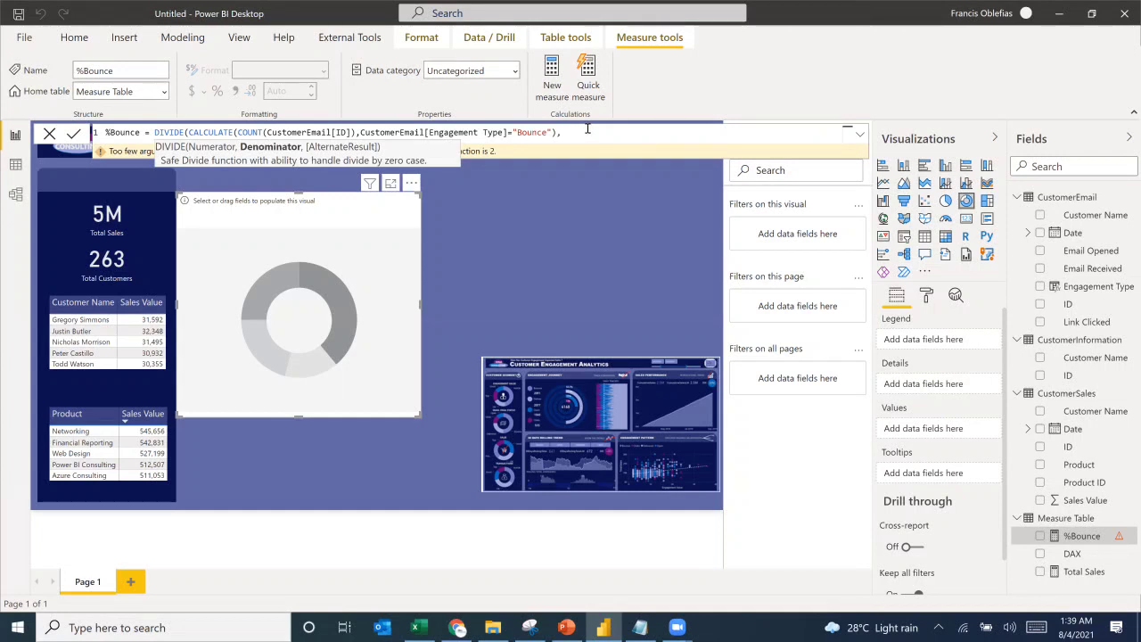
{"action": "type", "text": "count"}
{"action": "key", "text": "Tab"}
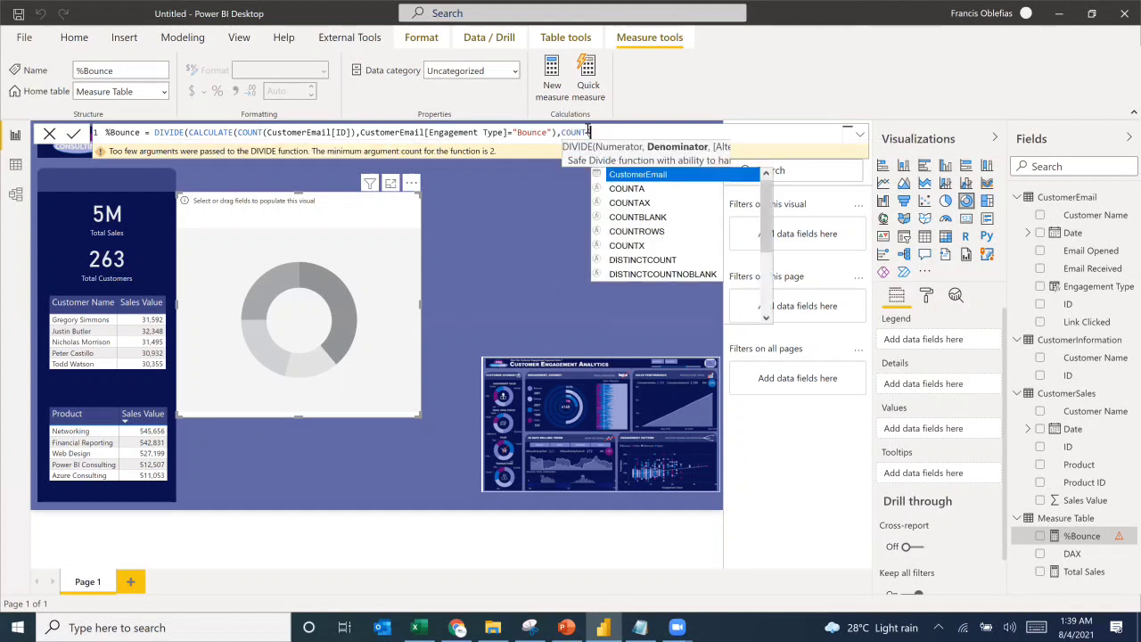
{"action": "type", "text": "CustomerEmail[ID]"}
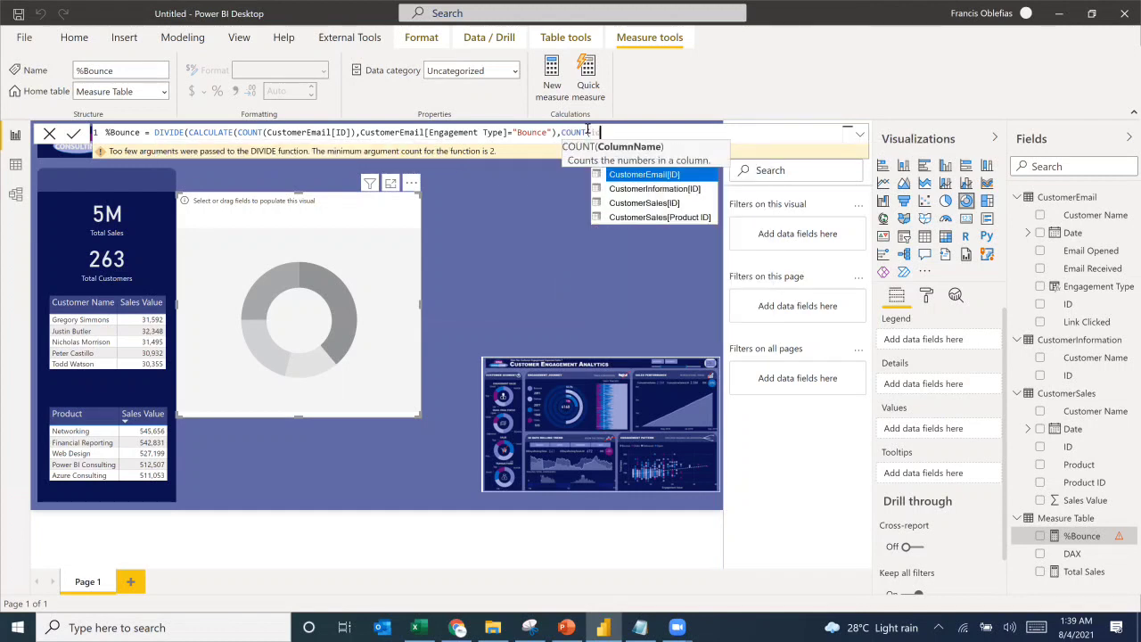
{"action": "key", "text": "Tab"}
{"action": "type", "text": ")"}
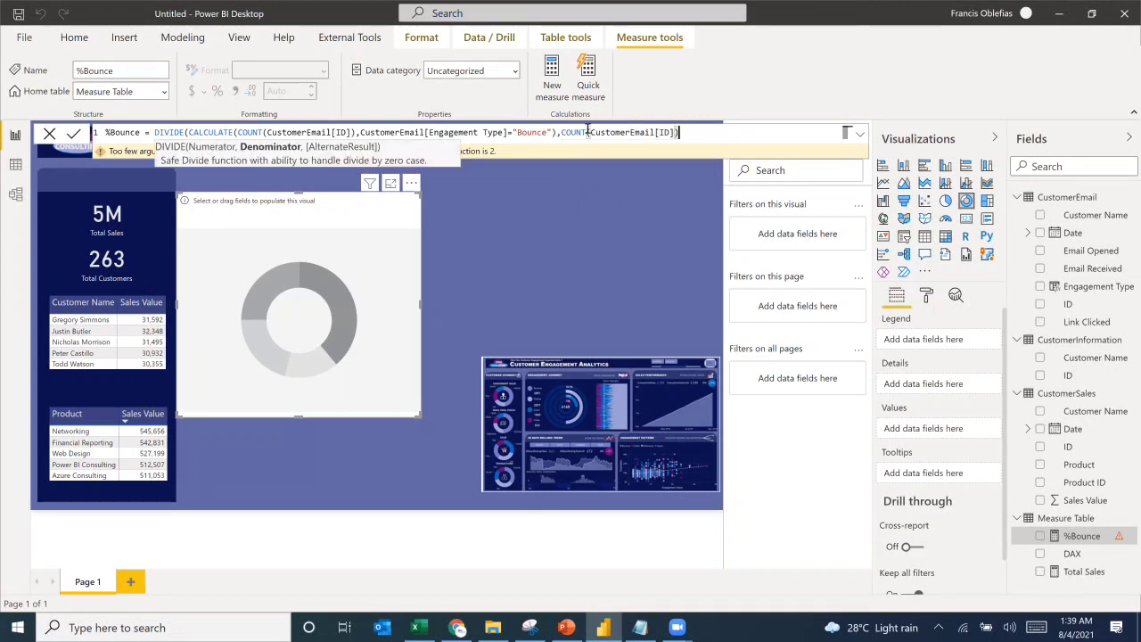
{"action": "left_click", "coordinate": [588, 132]}
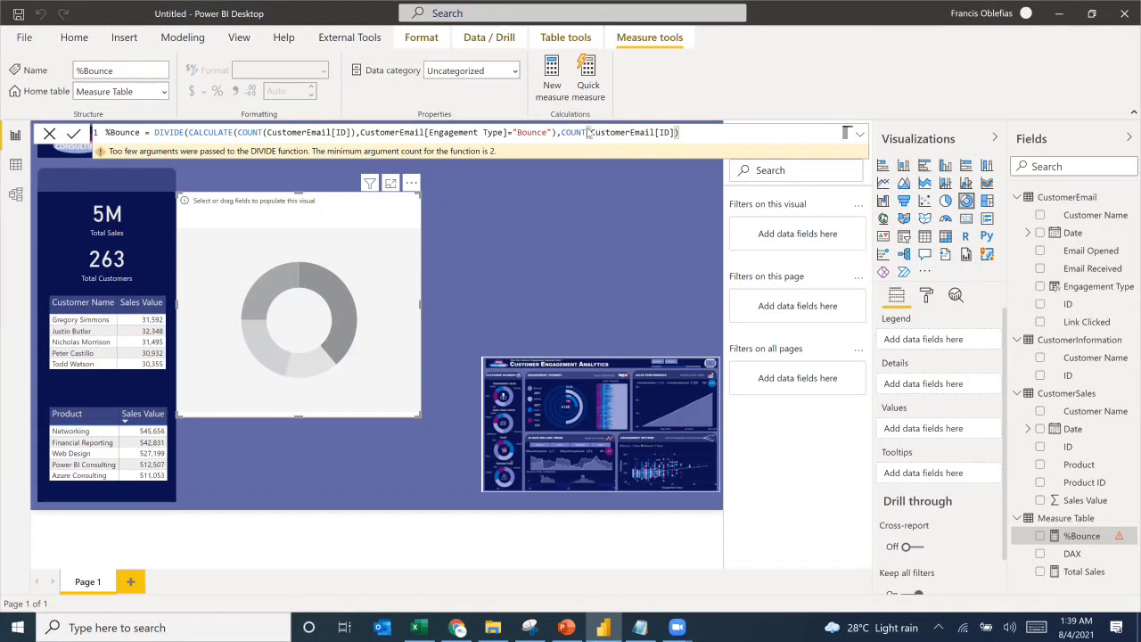
{"action": "type", "text": ")"}
{"action": "key", "text": "Return"}
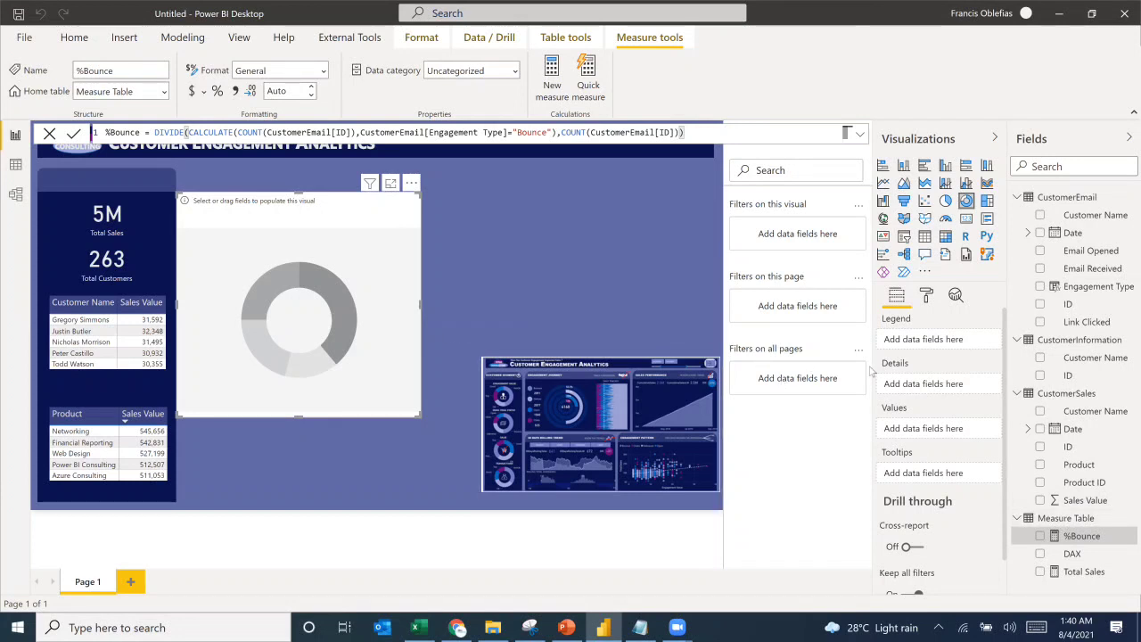
Step: Use the %Bounce measure as the donut chart's values and format the measure as a percentage
{"action": "left_click_drag", "start_coordinate": [1075, 536], "coordinate": [909, 429]}
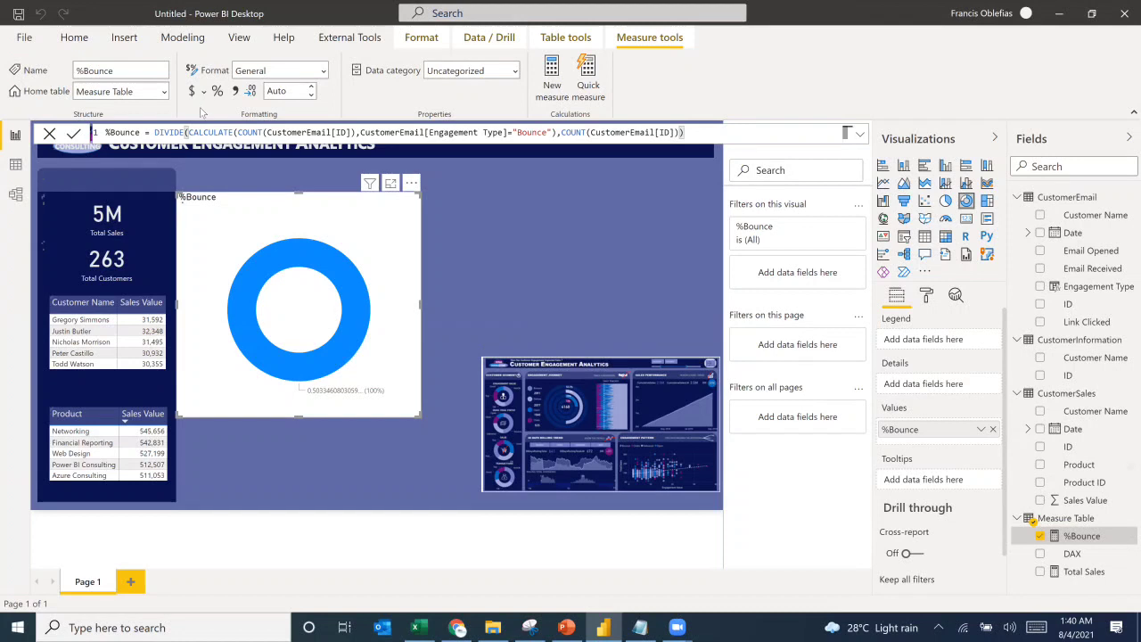
{"action": "left_click", "coordinate": [217, 91]}
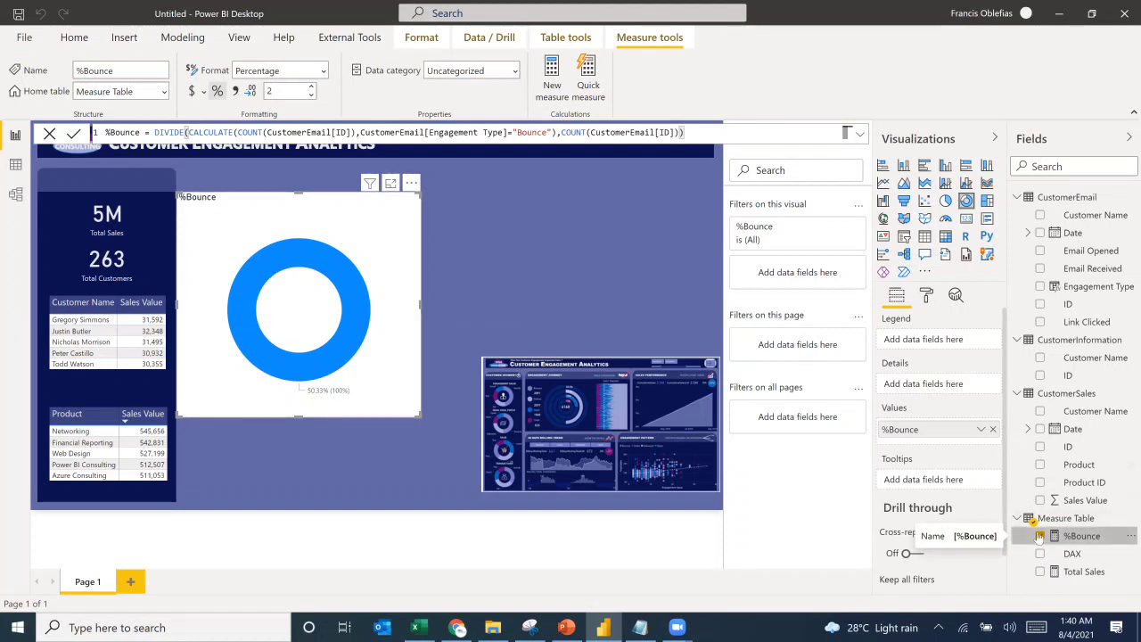
{"action": "left_click", "coordinate": [1040, 536]}
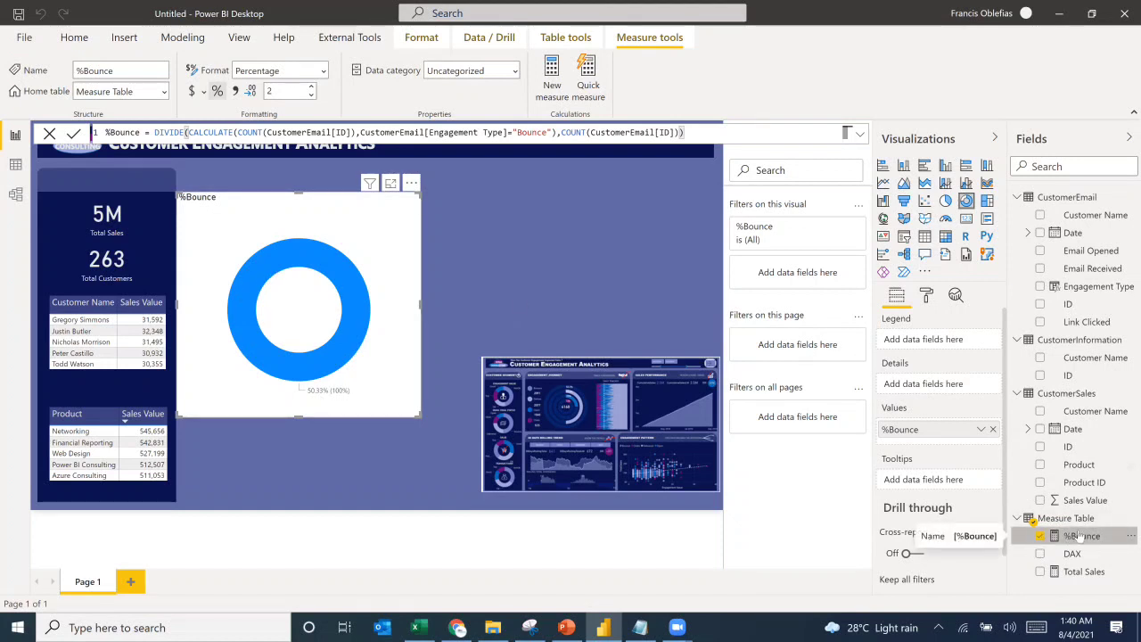
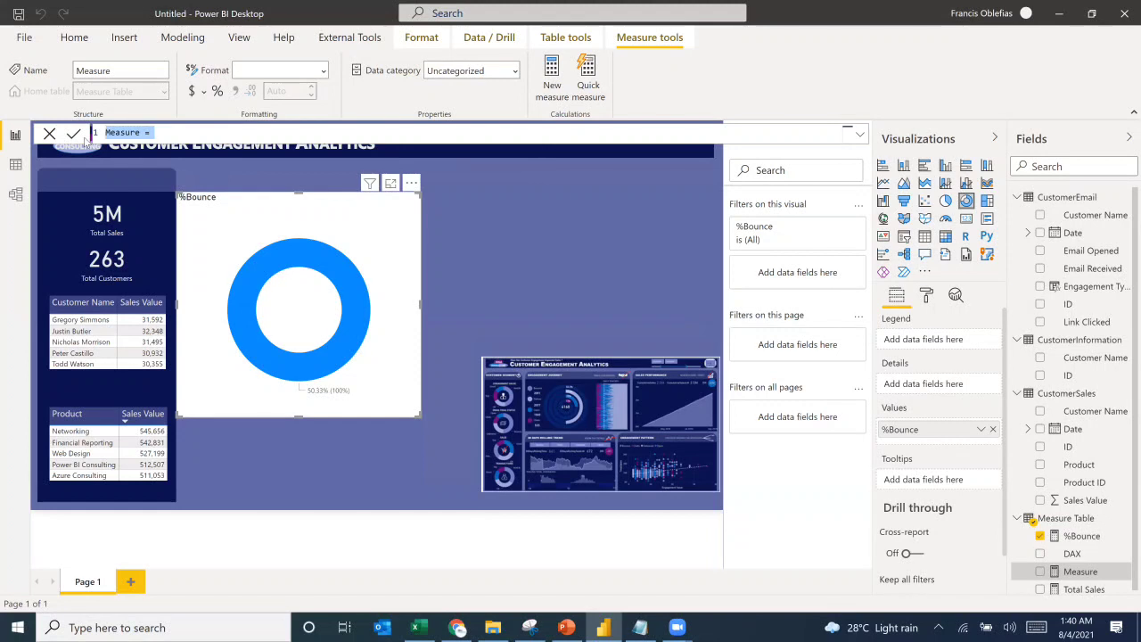
Step: Create the measure -%Bounce = 1-[%Bounce] and add it to the donut chart's values
{"action": "key", "text": "BackSpace"}
{"action": "type", "text": "-%Bounce=1-[%Bounce]"}
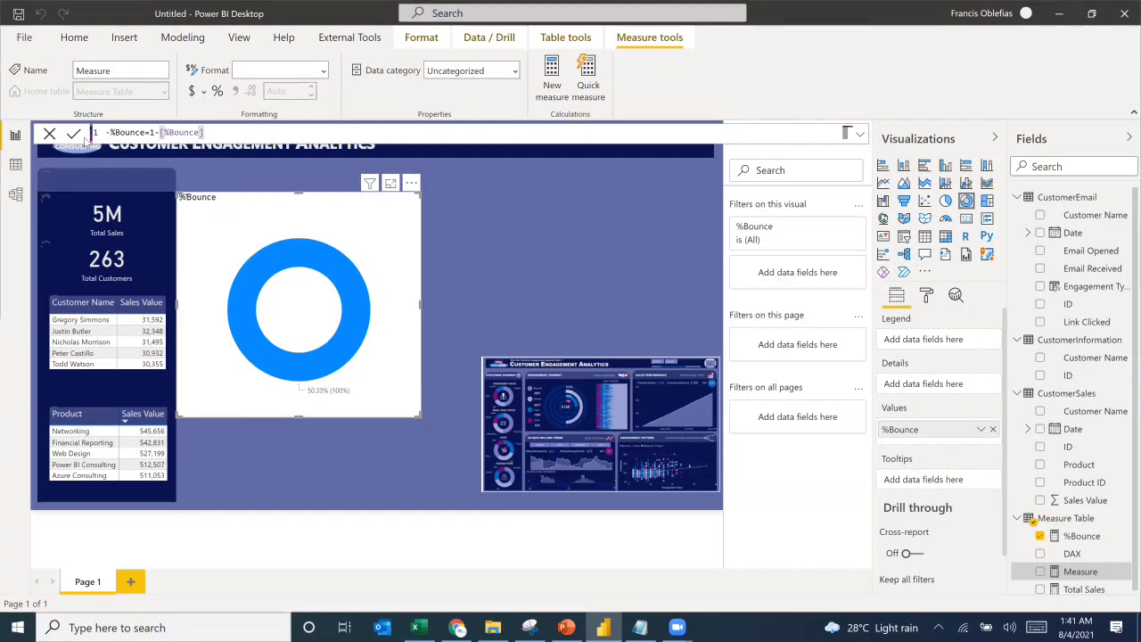
{"action": "left_click_drag", "start_coordinate": [1094, 539], "coordinate": [918, 428]}
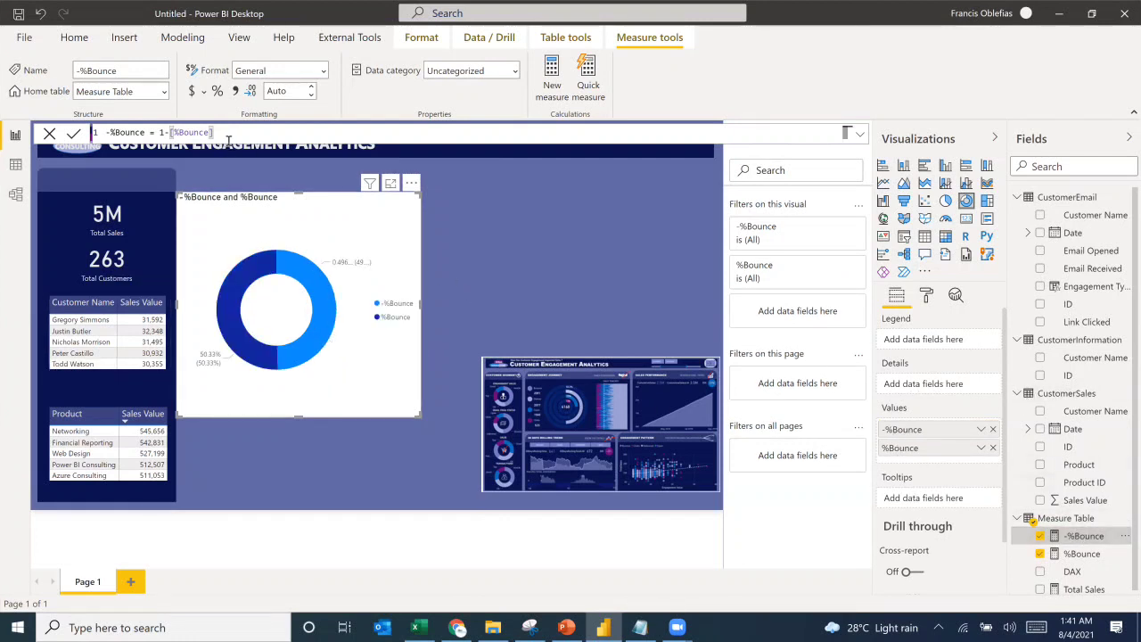
Step: Format the -%Bounce measure as a percentage and place %Bounce ahead of it in the donut chart's values
{"action": "left_click", "coordinate": [216, 91]}
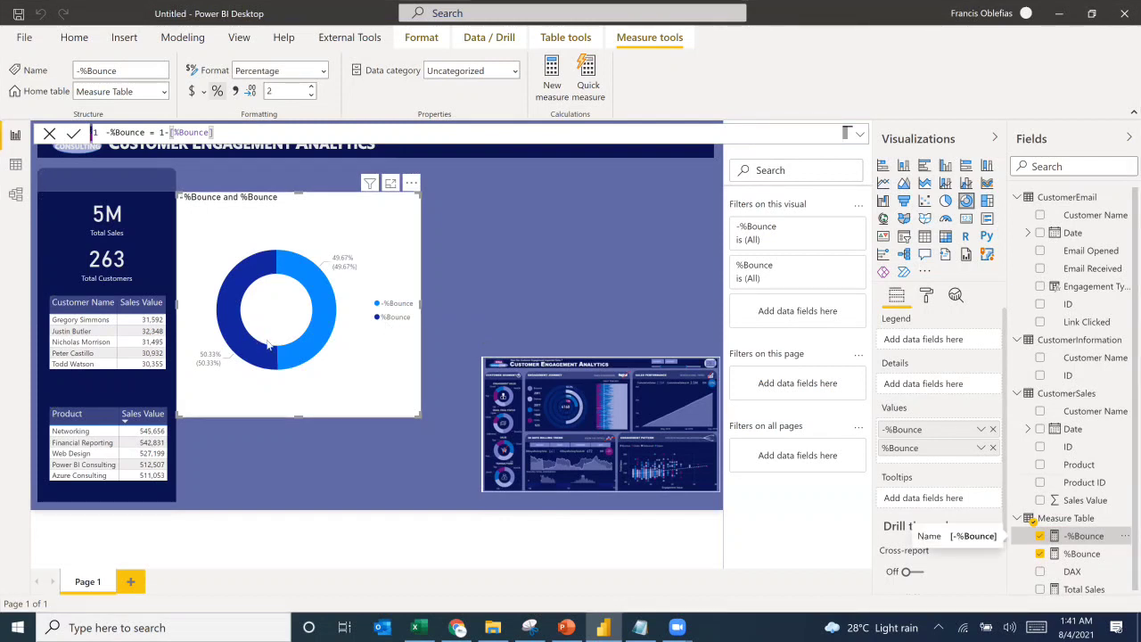
{"action": "left_click_drag", "start_coordinate": [930, 453], "coordinate": [908, 434]}
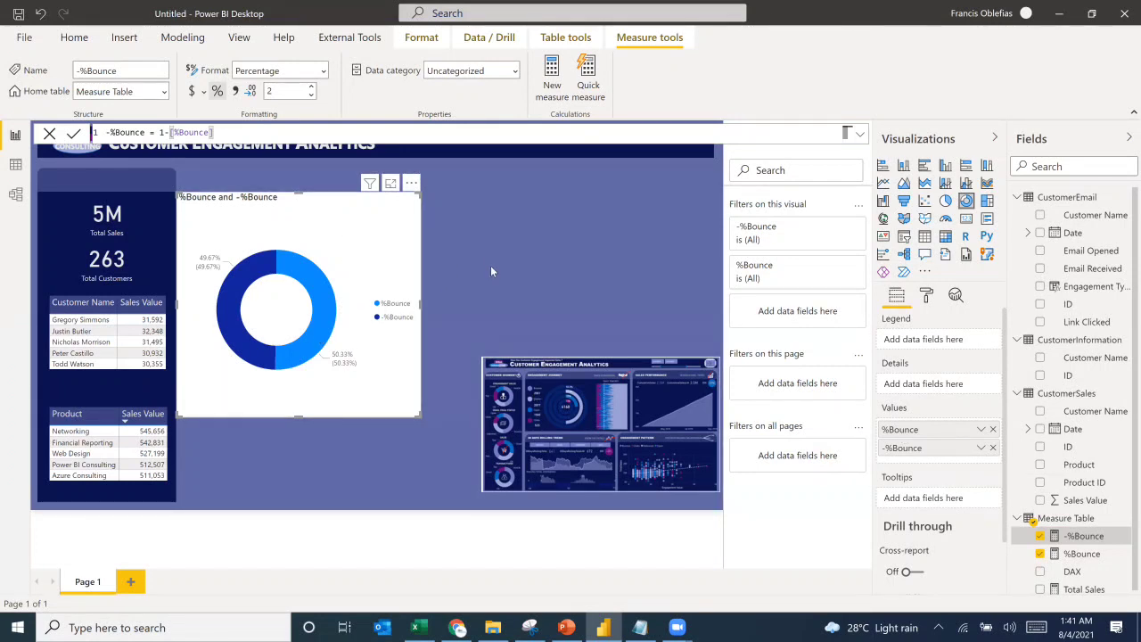
Step: Move the donut chart clear of the sidebar panel and place a duplicate of it above the reference dashboard image
{"action": "left_click_drag", "start_coordinate": [539, 248], "coordinate": [354, 221]}
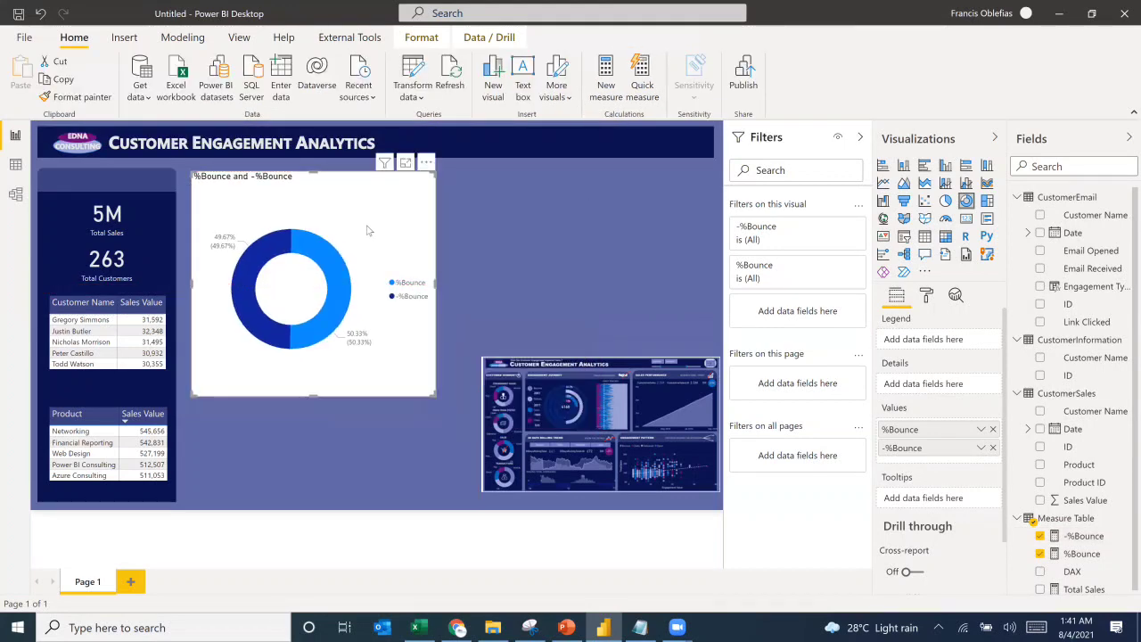
{"action": "key", "text": "ctrl+c"}
{"action": "key", "text": "ctrl+v"}
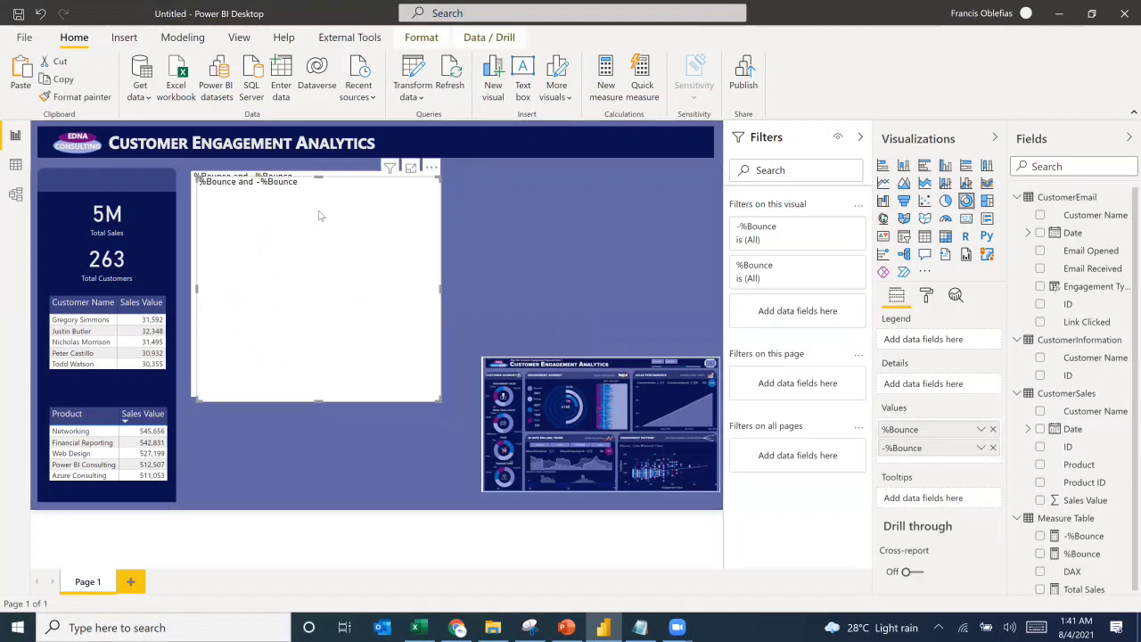
{"action": "left_click_drag", "start_coordinate": [321, 216], "coordinate": [605, 206]}
{"action": "left_click_drag", "start_coordinate": [562, 242], "coordinate": [562, 242]}
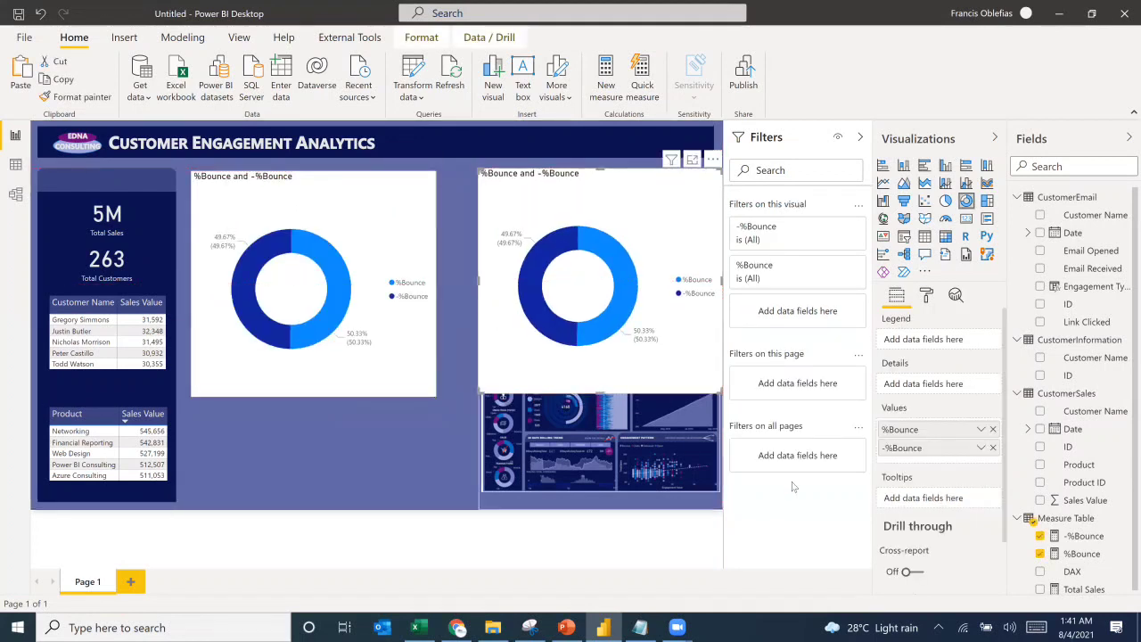
Step: Replace the duplicate donut's two bounce measures with the CustomerEmail ID field as values and Engagement Type as legend
{"action": "left_click", "coordinate": [993, 430]}
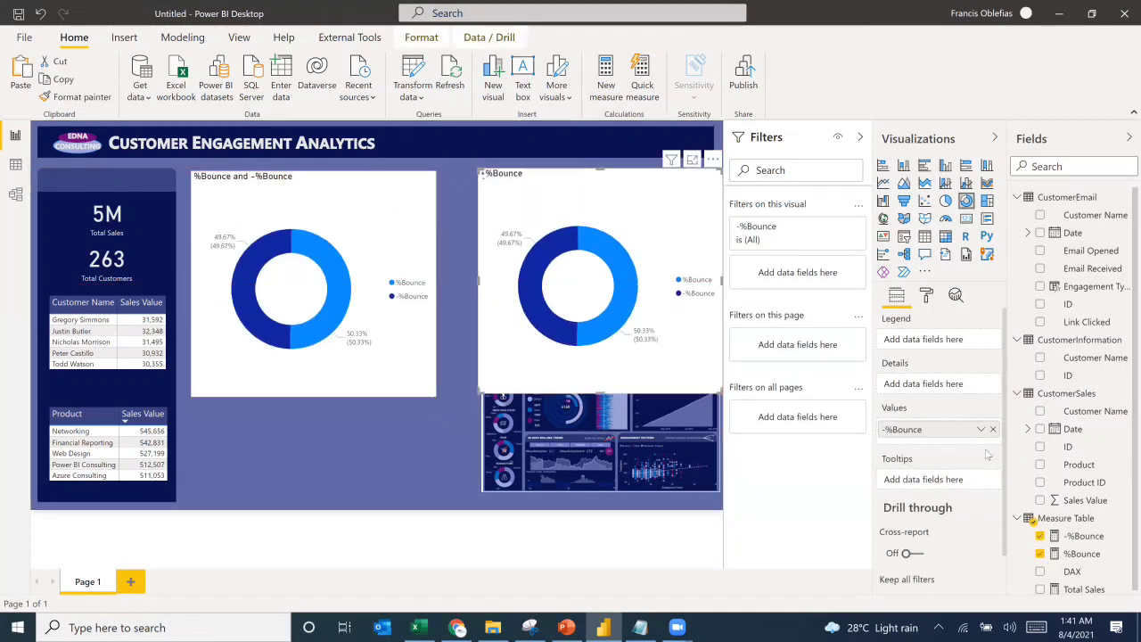
{"action": "left_click", "coordinate": [994, 430]}
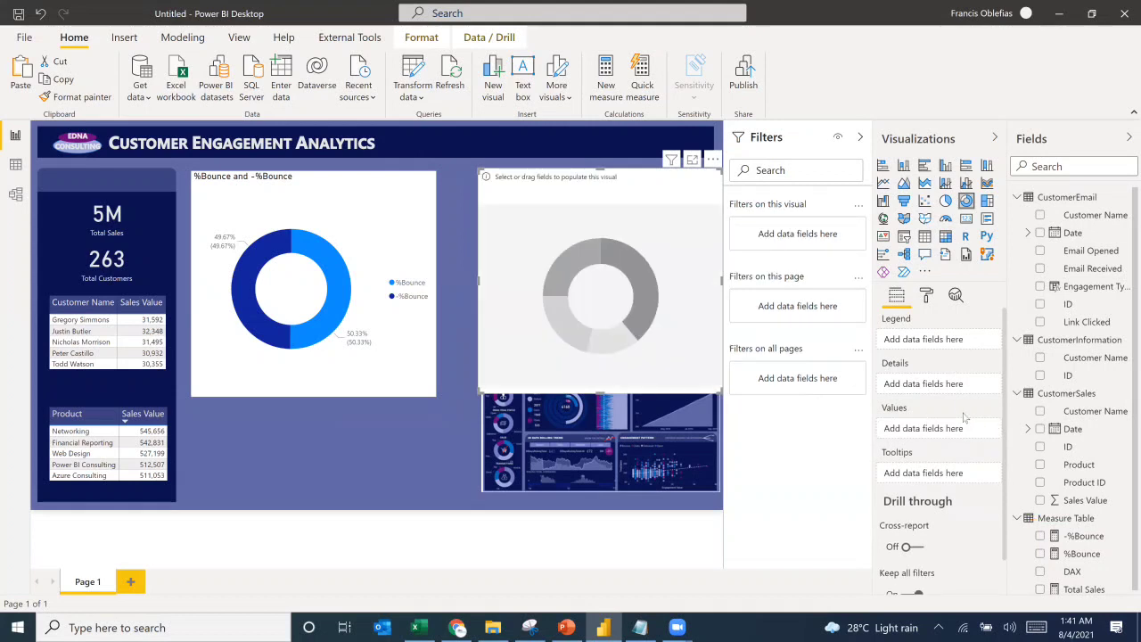
{"action": "left_click_drag", "start_coordinate": [987, 390], "coordinate": [967, 430]}
{"action": "left_click_drag", "start_coordinate": [1092, 286], "coordinate": [929, 341]}
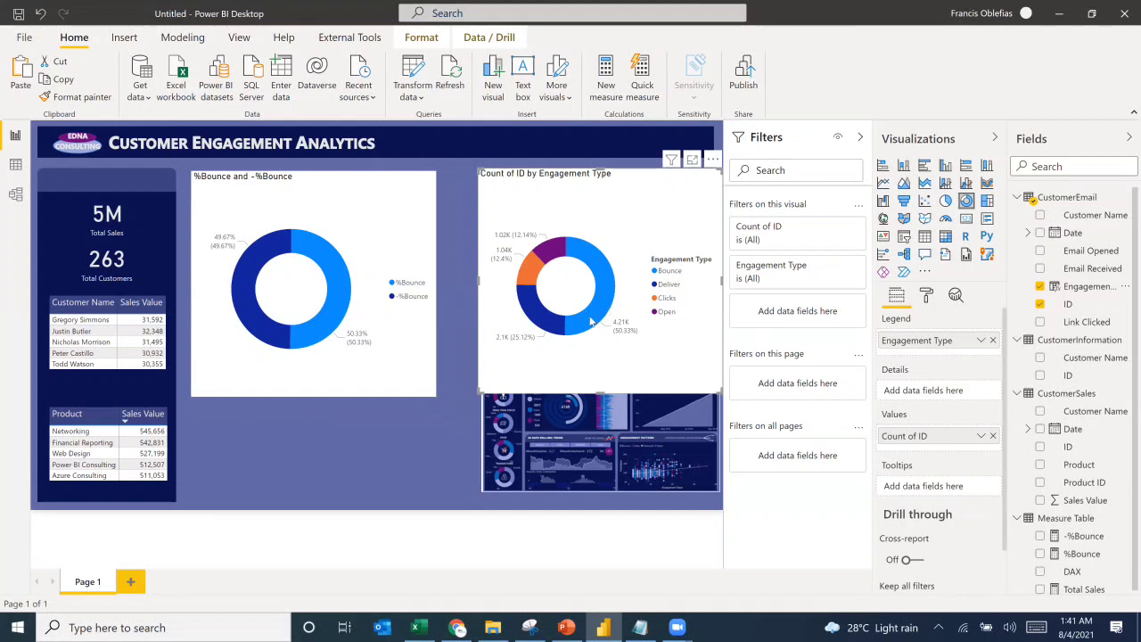
Step: Turn off the legend and detail labels of the %Bounce and -%Bounce donut chart
{"action": "left_click", "coordinate": [366, 274]}
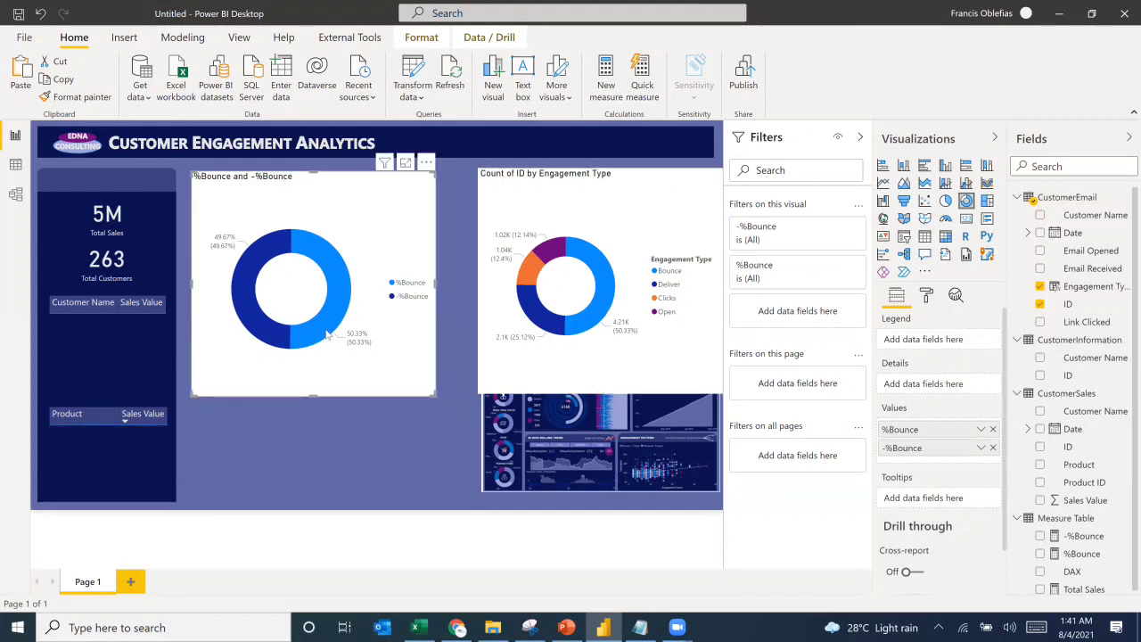
{"action": "left_click", "coordinate": [927, 295]}
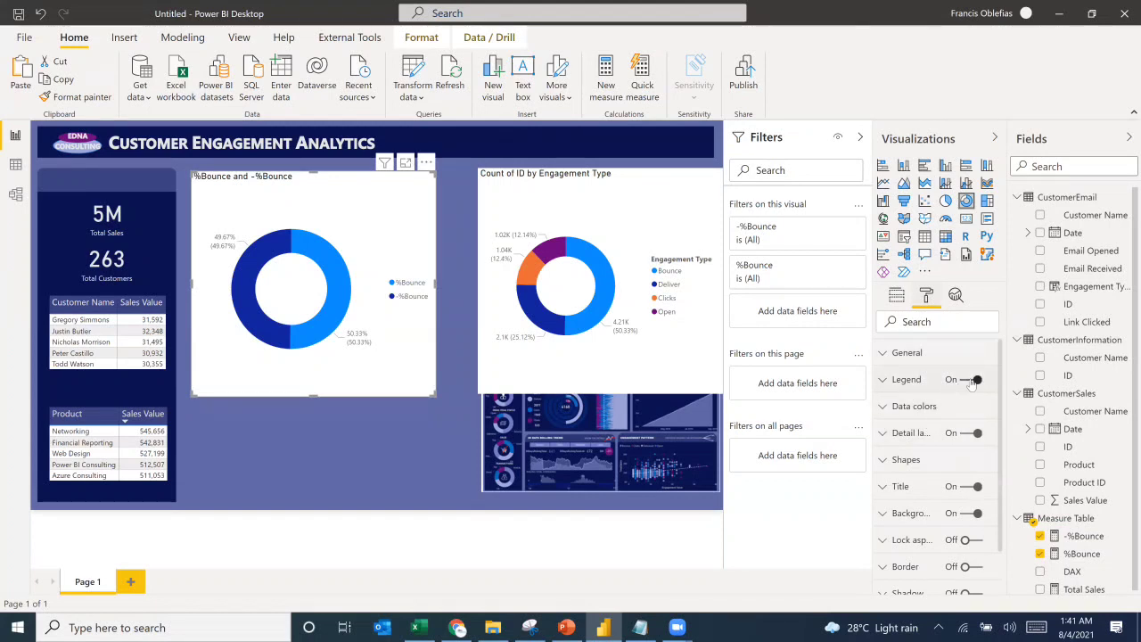
{"action": "left_click", "coordinate": [972, 381]}
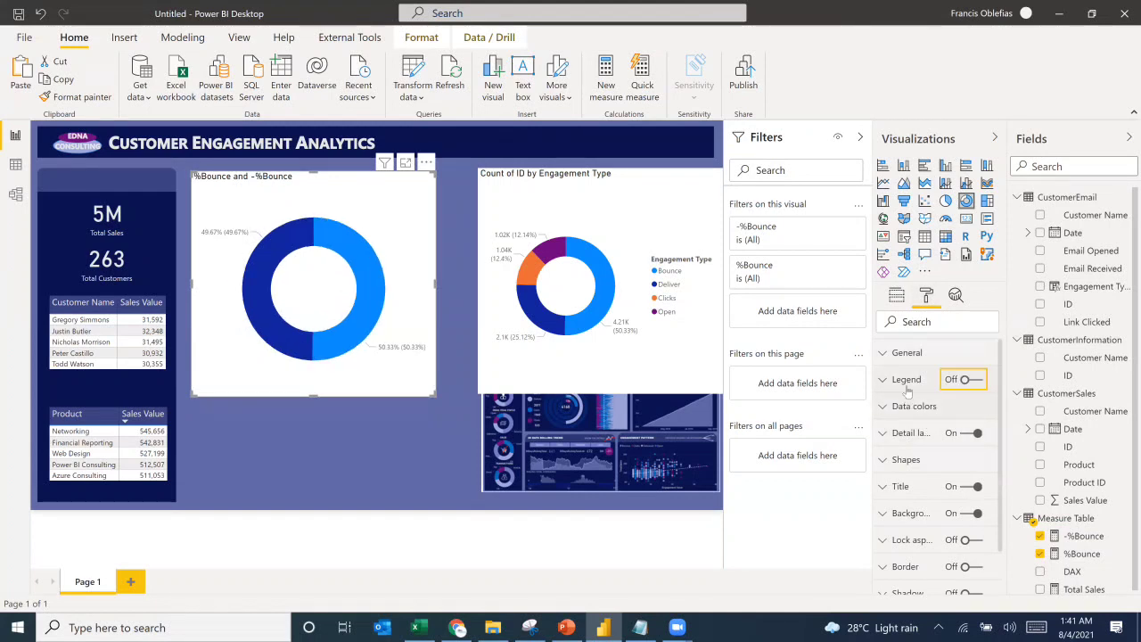
{"action": "left_click", "coordinate": [945, 434]}
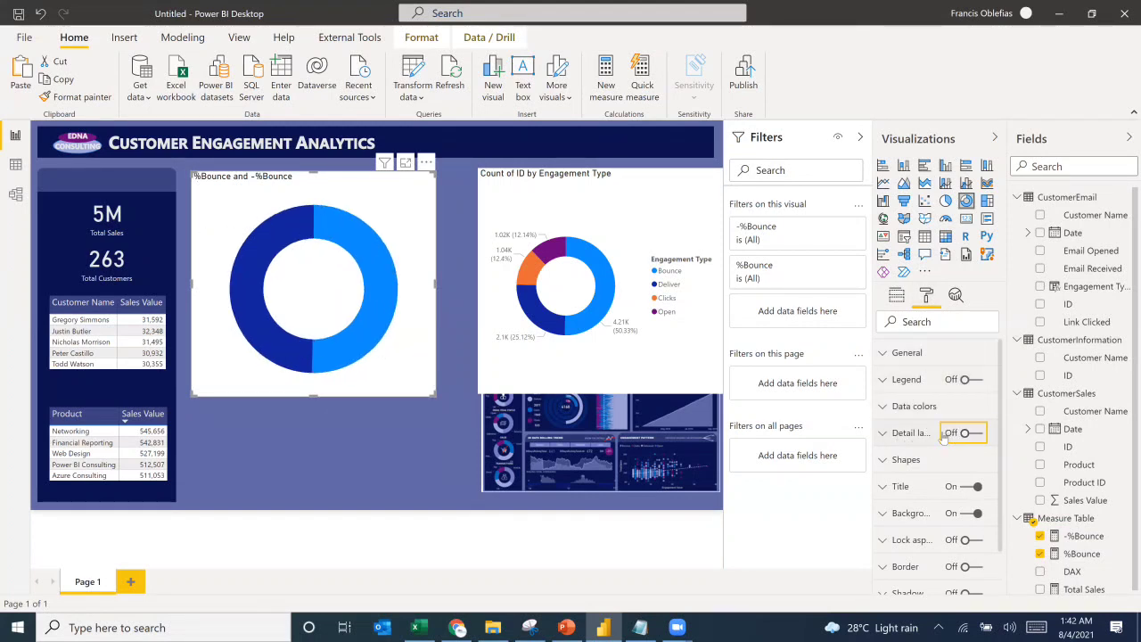
Step: Set the bounce donut's inner radius to 80 and turn off its title and background
{"action": "left_click", "coordinate": [901, 462]}
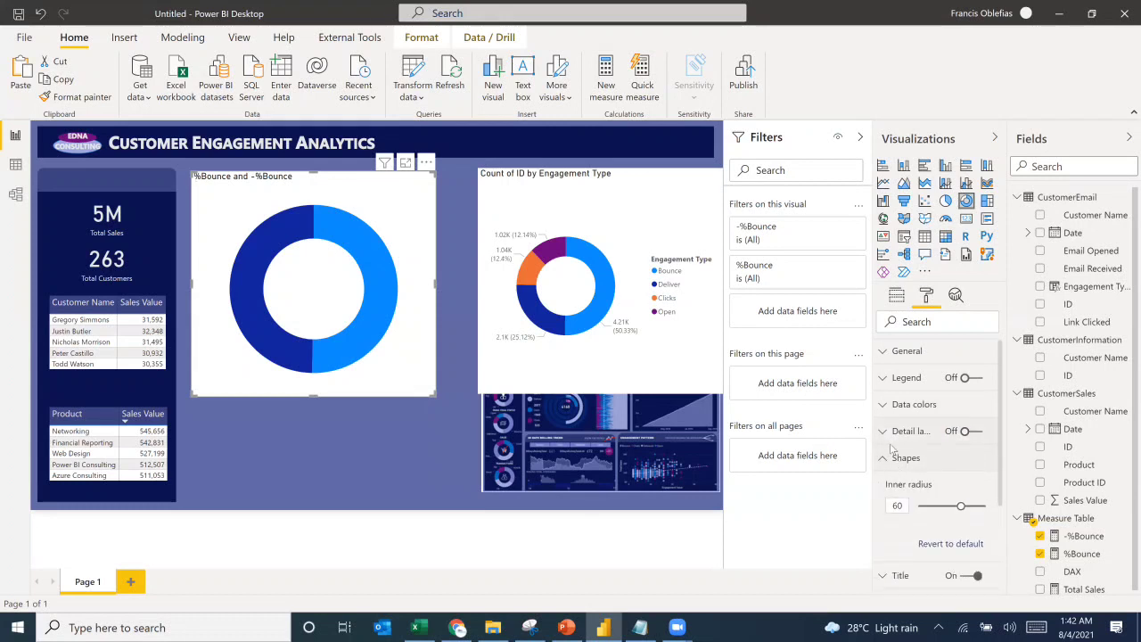
{"action": "scroll", "coordinate": [892, 451], "scroll_direction": "down", "scroll_amount": 2}
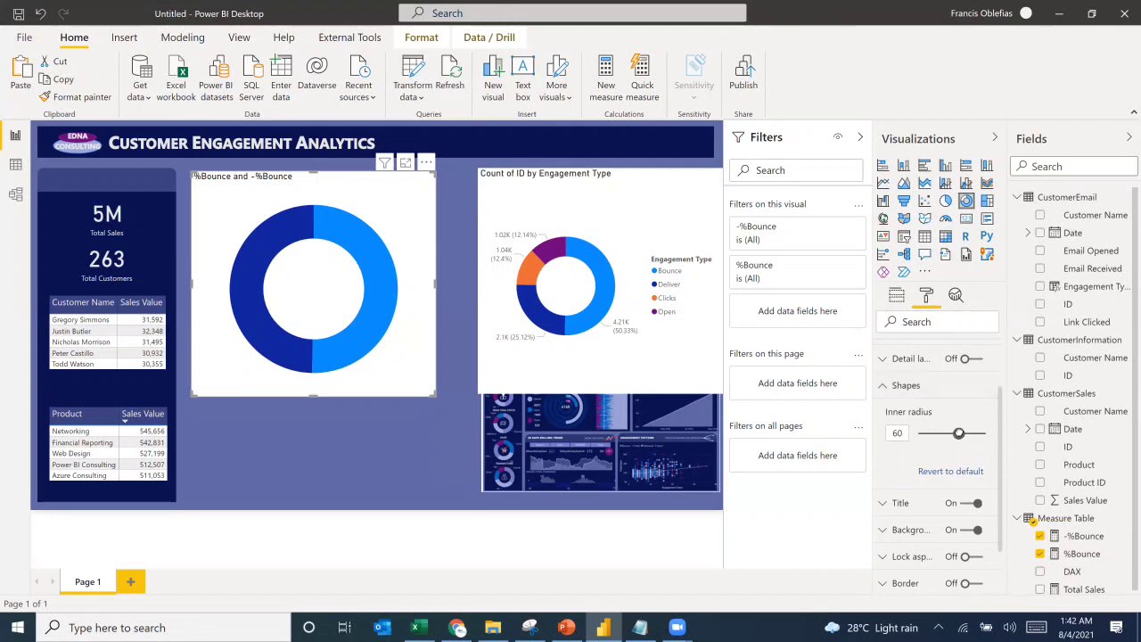
{"action": "mouse_move", "coordinate": [959, 433]}
{"action": "left_mouse_down"}
{"action": "mouse_move", "coordinate": [949, 432]}
{"action": "mouse_move", "coordinate": [970, 440]}
{"action": "left_mouse_up"}
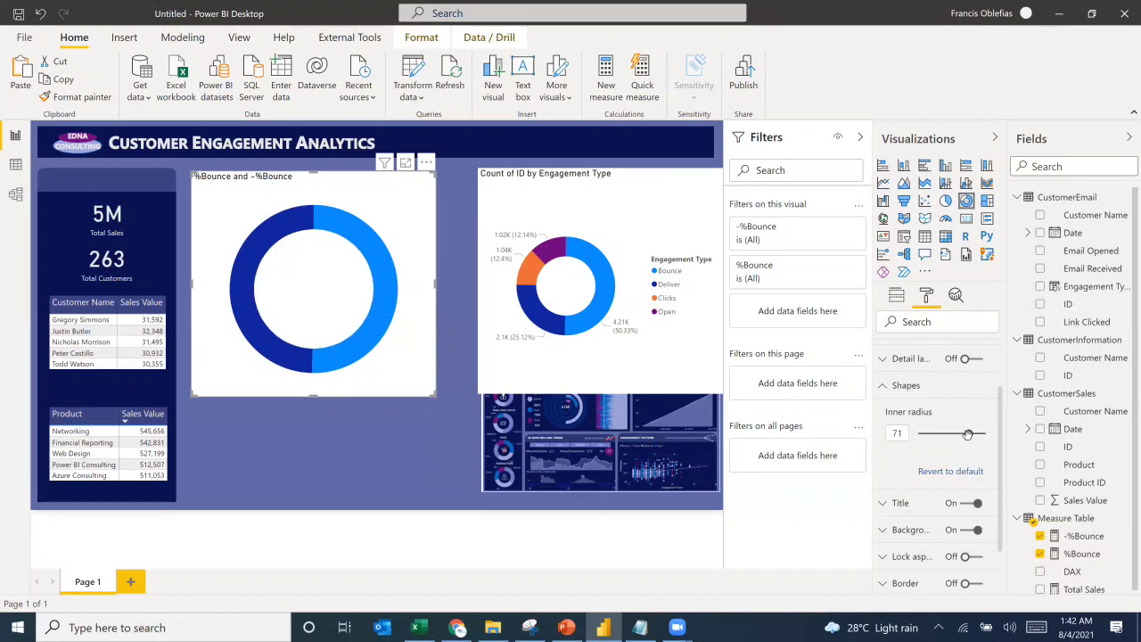
{"action": "left_click_drag", "start_coordinate": [970, 434], "coordinate": [980, 433]}
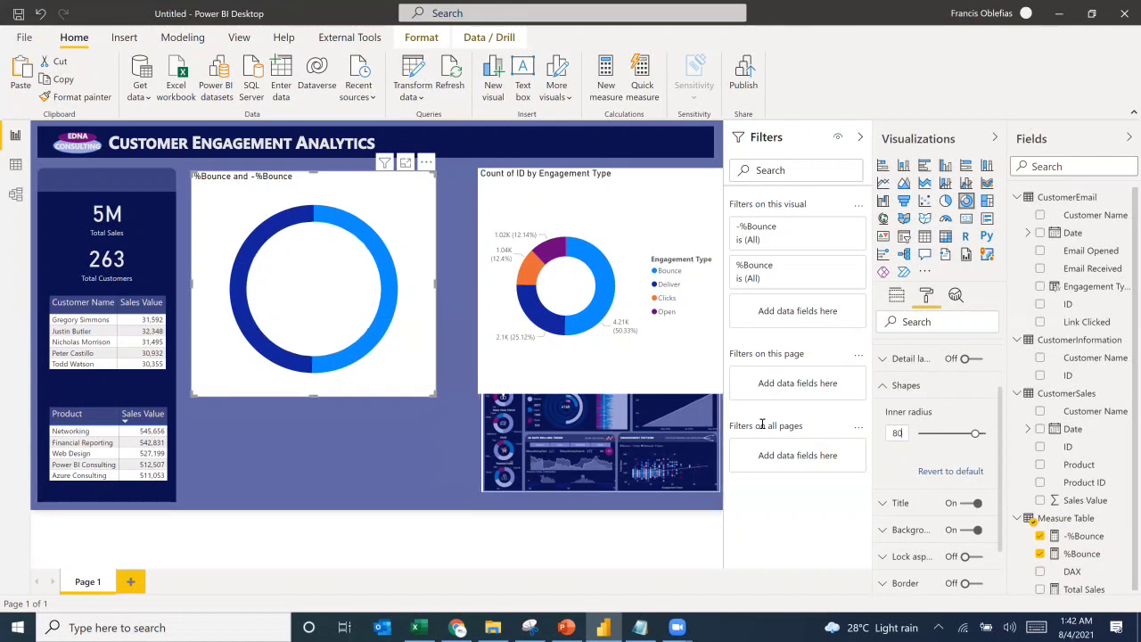
{"action": "left_click", "coordinate": [969, 503]}
{"action": "left_click", "coordinate": [967, 530]}
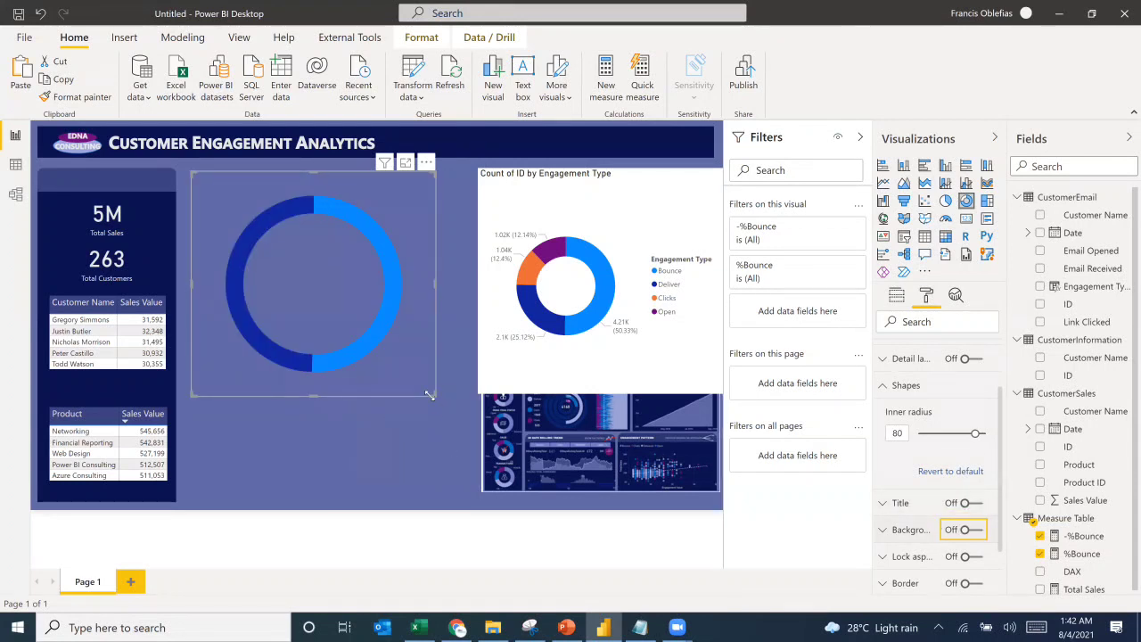
Step: Shrink the bounce donut and position it just below the report header, beside the sidebar panel
{"action": "left_click_drag", "start_coordinate": [429, 395], "coordinate": [482, 435]}
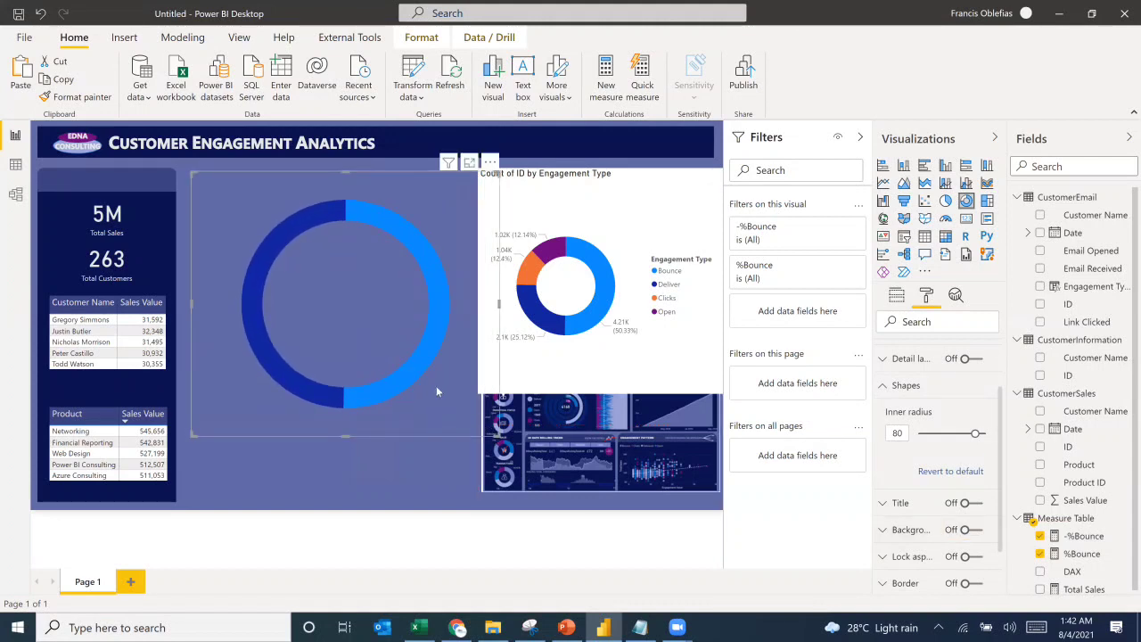
{"action": "left_click_drag", "start_coordinate": [436, 386], "coordinate": [434, 369]}
{"action": "left_click_drag", "start_coordinate": [486, 394], "coordinate": [410, 323]}
{"action": "left_click_drag", "start_coordinate": [369, 281], "coordinate": [441, 340]}
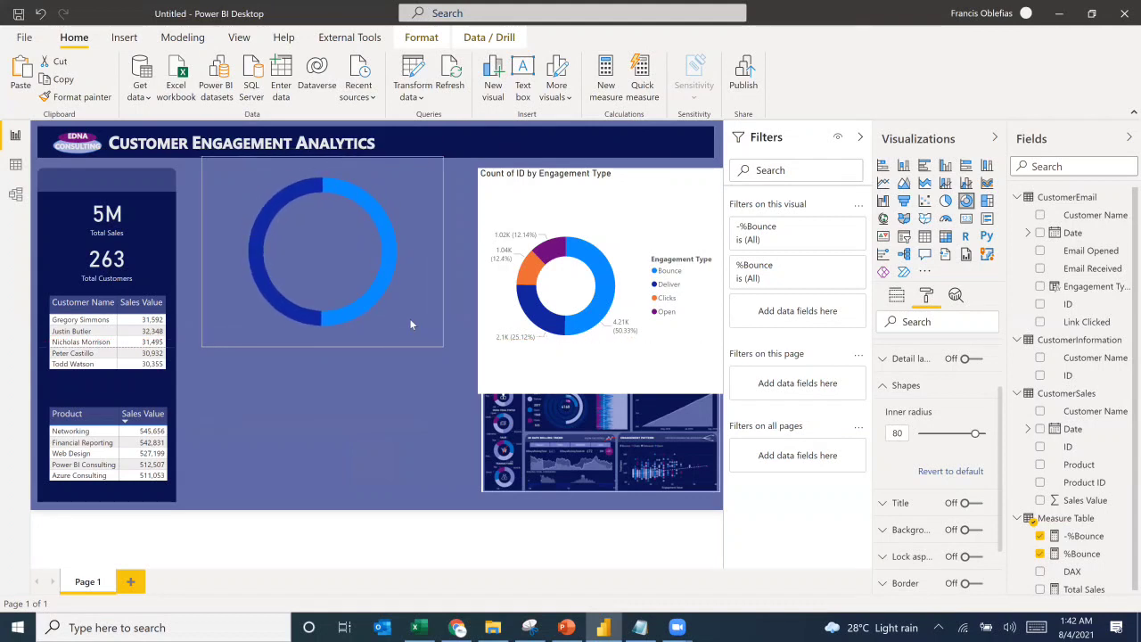
{"action": "left_click_drag", "start_coordinate": [411, 325], "coordinate": [405, 325]}
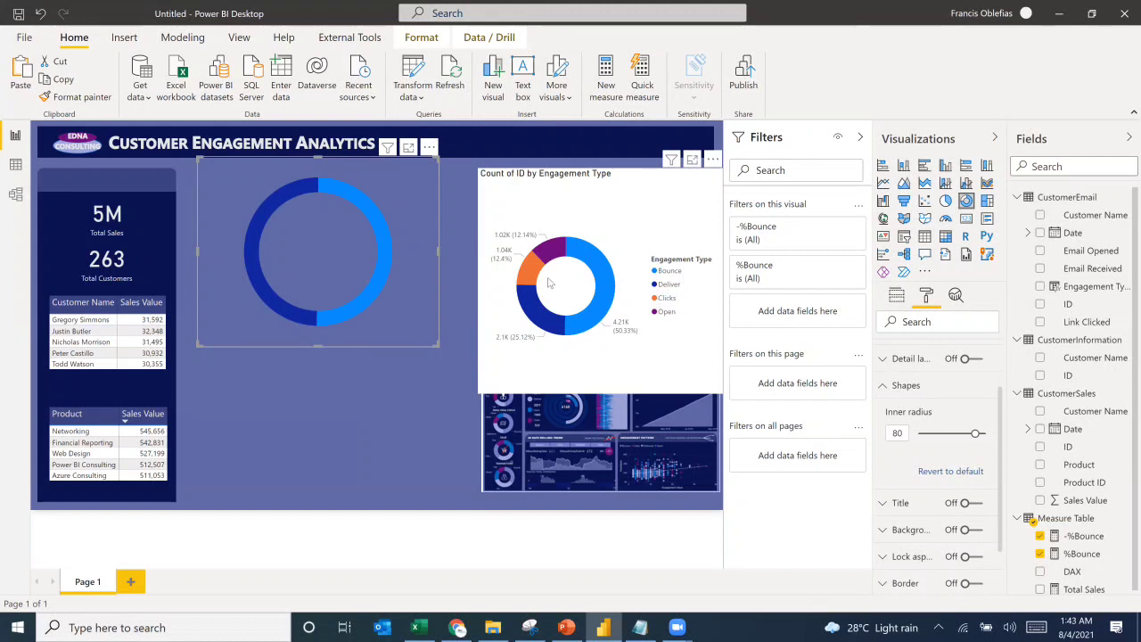
Step: Duplicate the formatted bounce donut and place the copy lower on the page, partly overlapping the original
{"action": "mouse_move", "coordinate": [406, 252]}
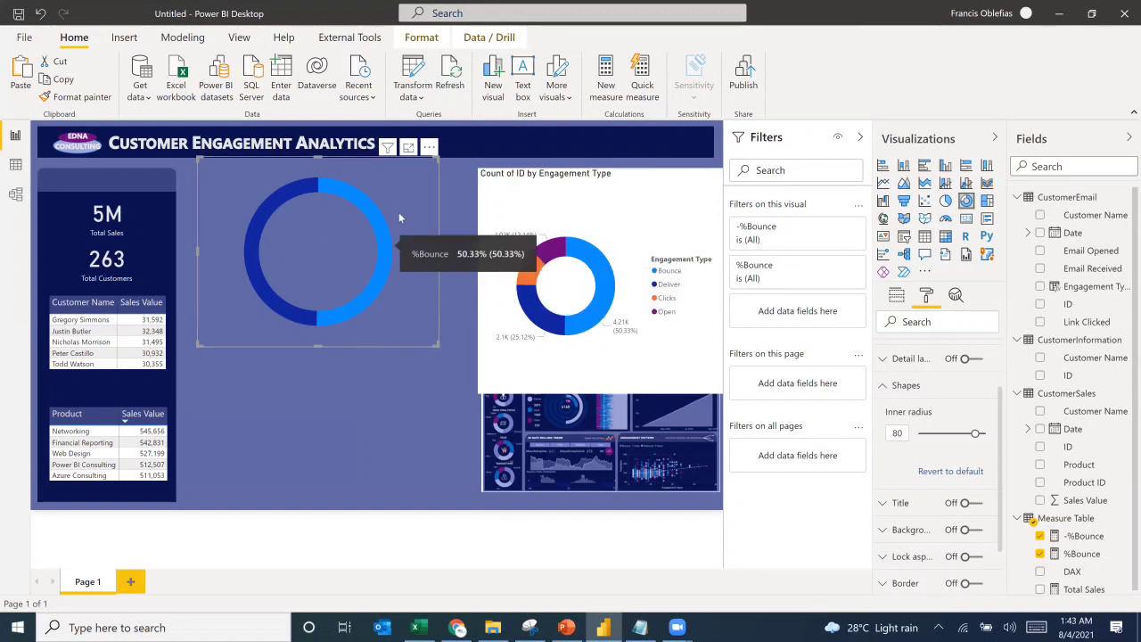
{"action": "left_click", "coordinate": [380, 357]}
{"action": "left_click", "coordinate": [375, 297]}
{"action": "key", "text": "ctrl+c"}
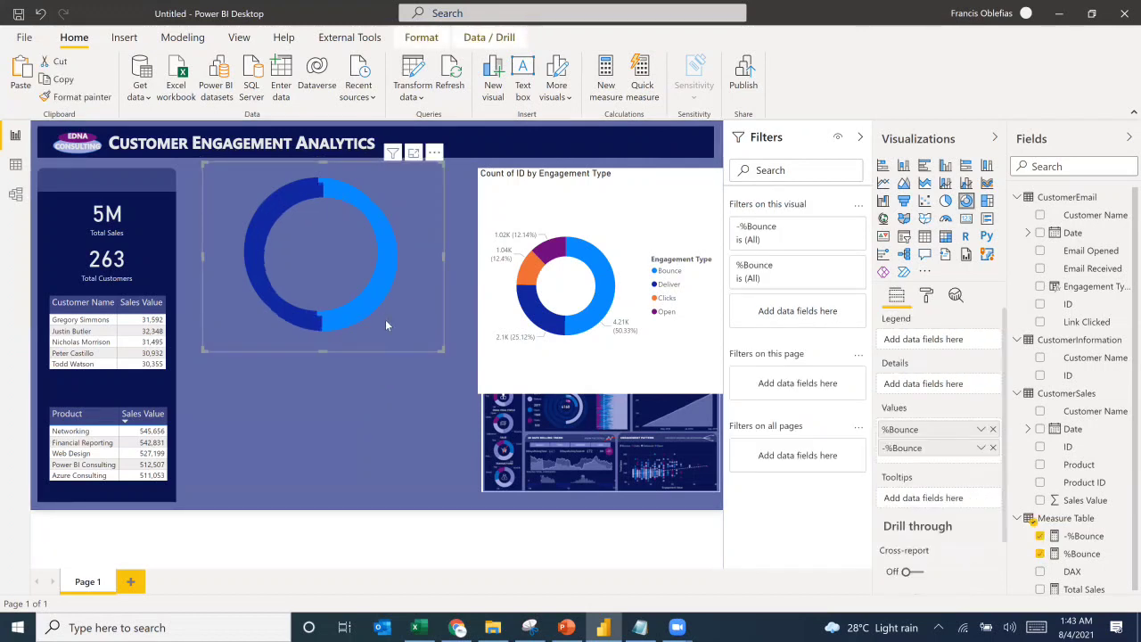
{"action": "key", "text": "ctrl+v"}
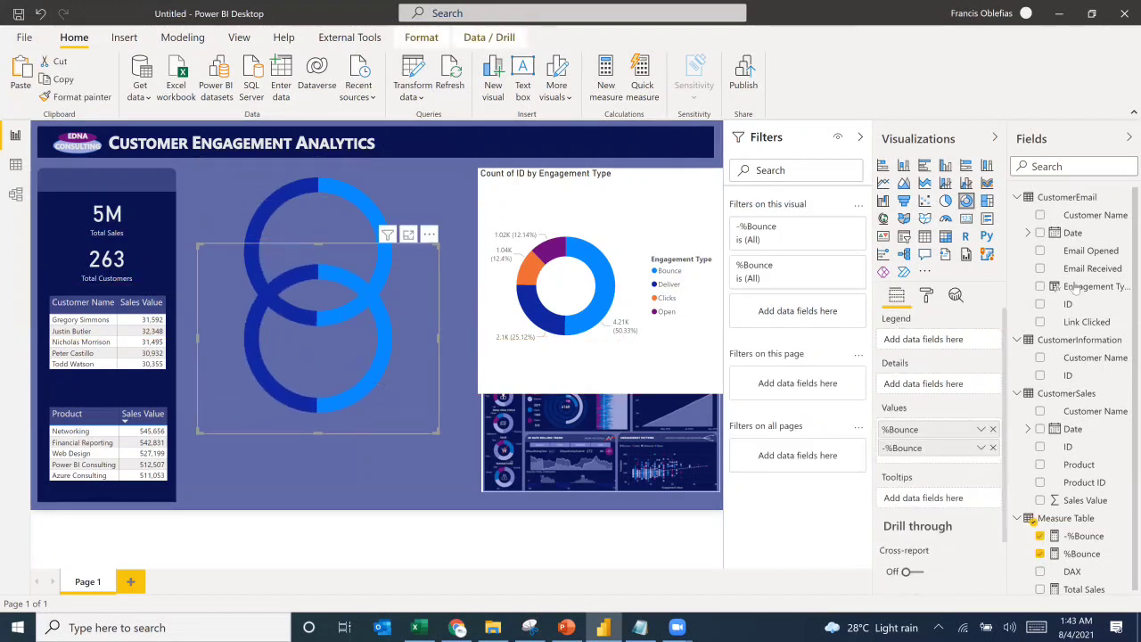
{"action": "left_click_drag", "start_coordinate": [1076, 554], "coordinate": [907, 475]}
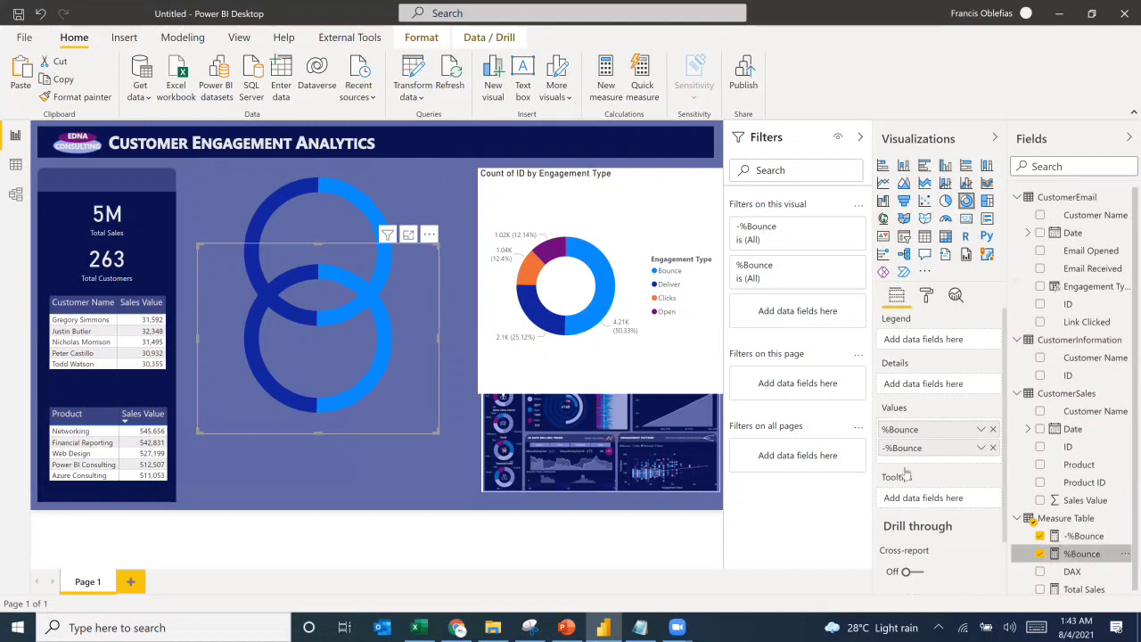
{"action": "left_click_drag", "start_coordinate": [685, 132], "coordinate": [7, 136]}
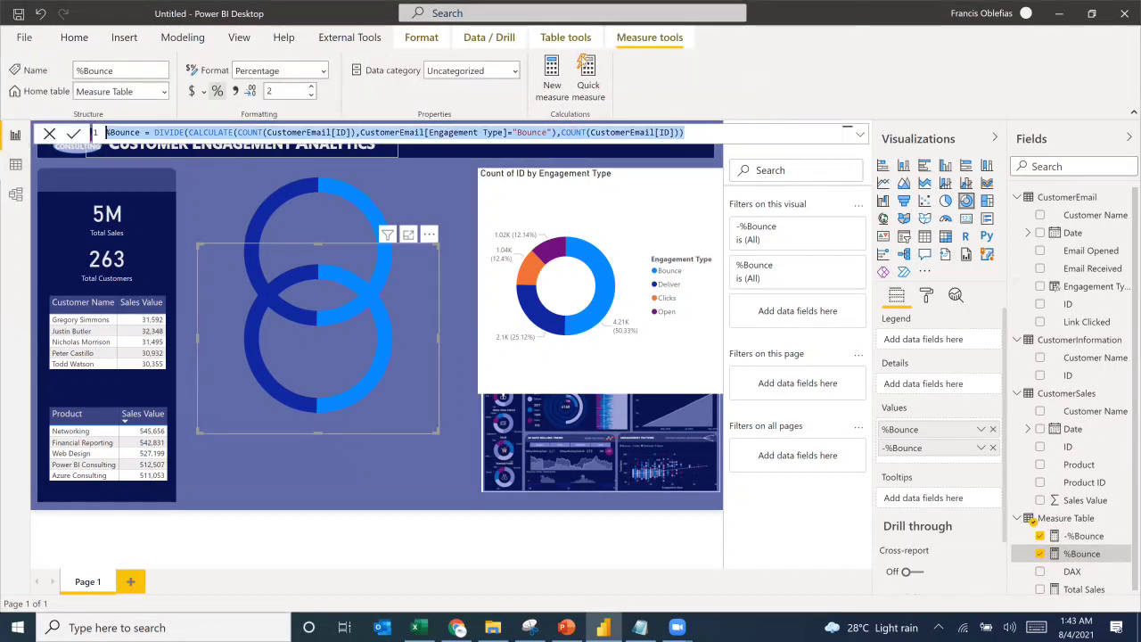
{"action": "left_click", "coordinate": [553, 79]}
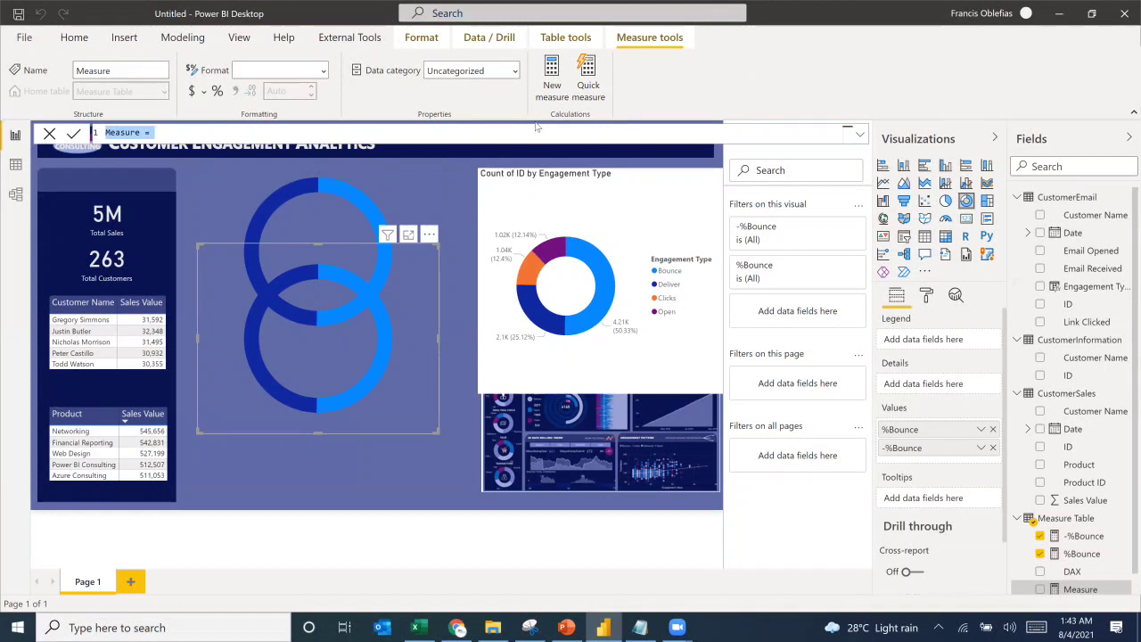
{"action": "left_click", "coordinate": [155, 132]}
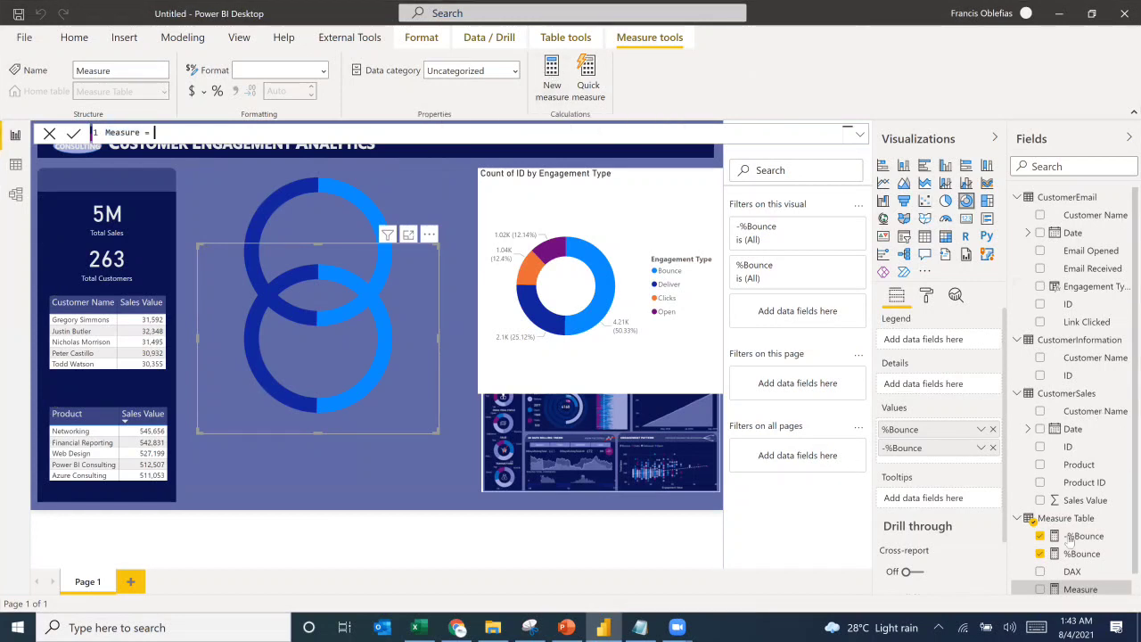
{"action": "left_click", "coordinate": [49, 134]}
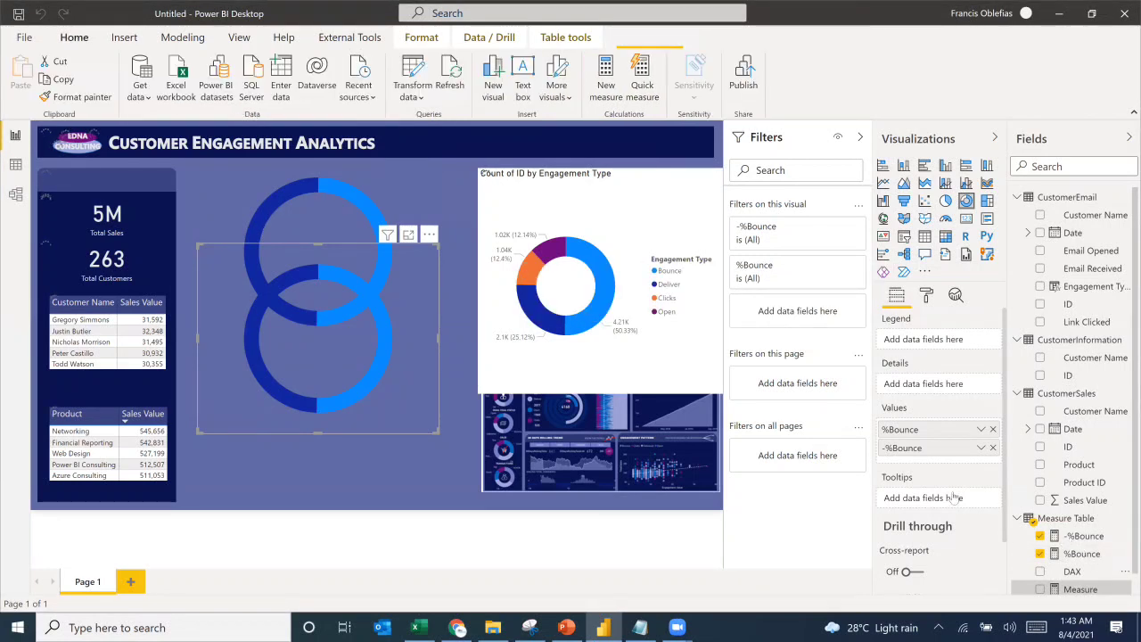
Step: Copy the full %Bounce formula and paste it as the definition of a new measure in the Measure Table
{"action": "scroll", "coordinate": [996, 464], "scroll_direction": "down", "scroll_amount": 2}
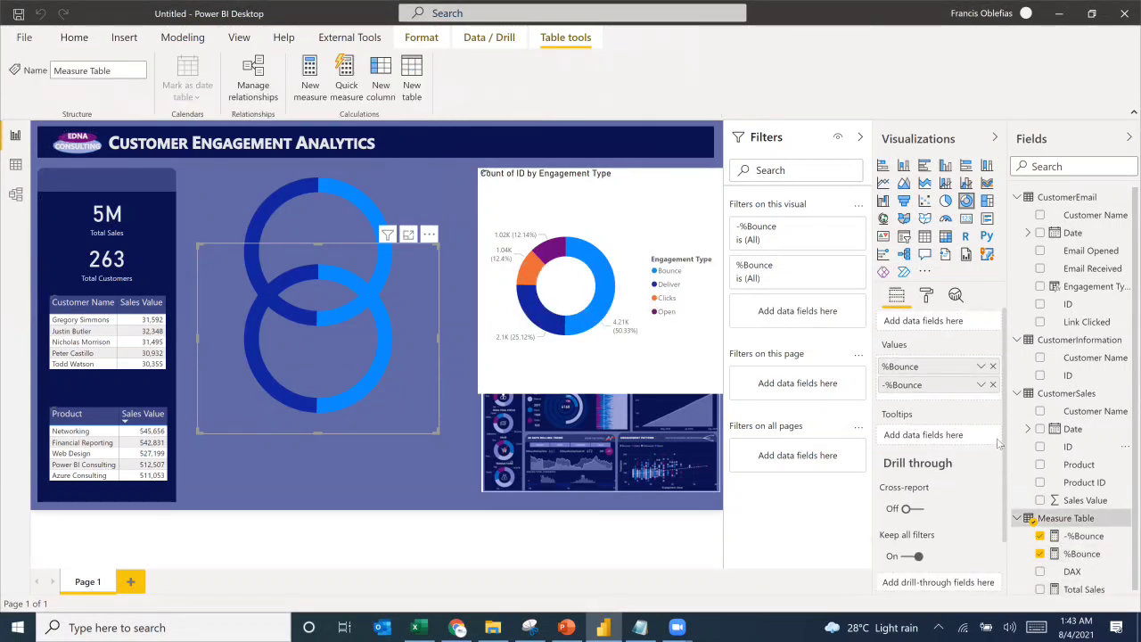
{"action": "left_click", "coordinate": [1081, 555]}
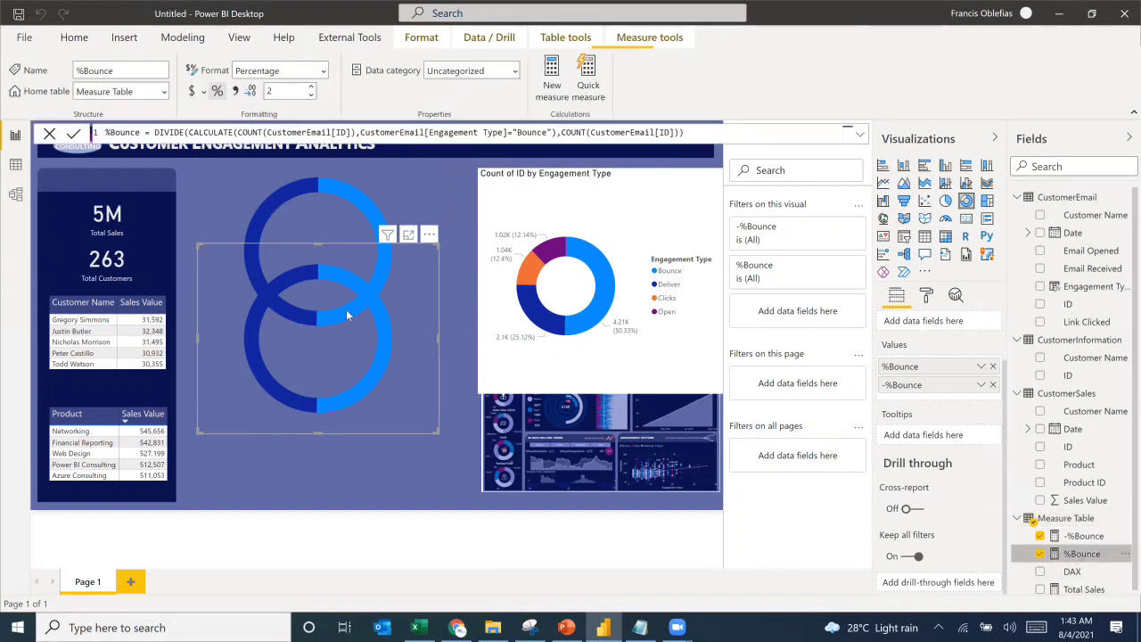
{"action": "left_click_drag", "start_coordinate": [685, 132], "coordinate": [89, 132]}
{"action": "key", "text": "ctrl+c"}
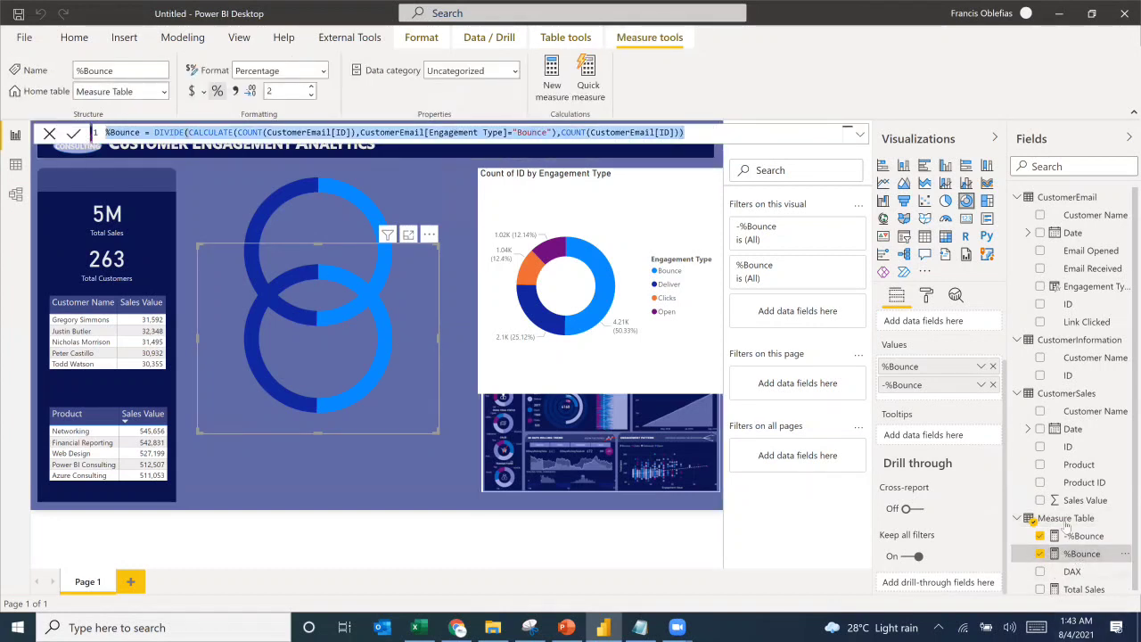
{"action": "scroll", "coordinate": [1025, 567], "scroll_direction": "down", "scroll_amount": 1}
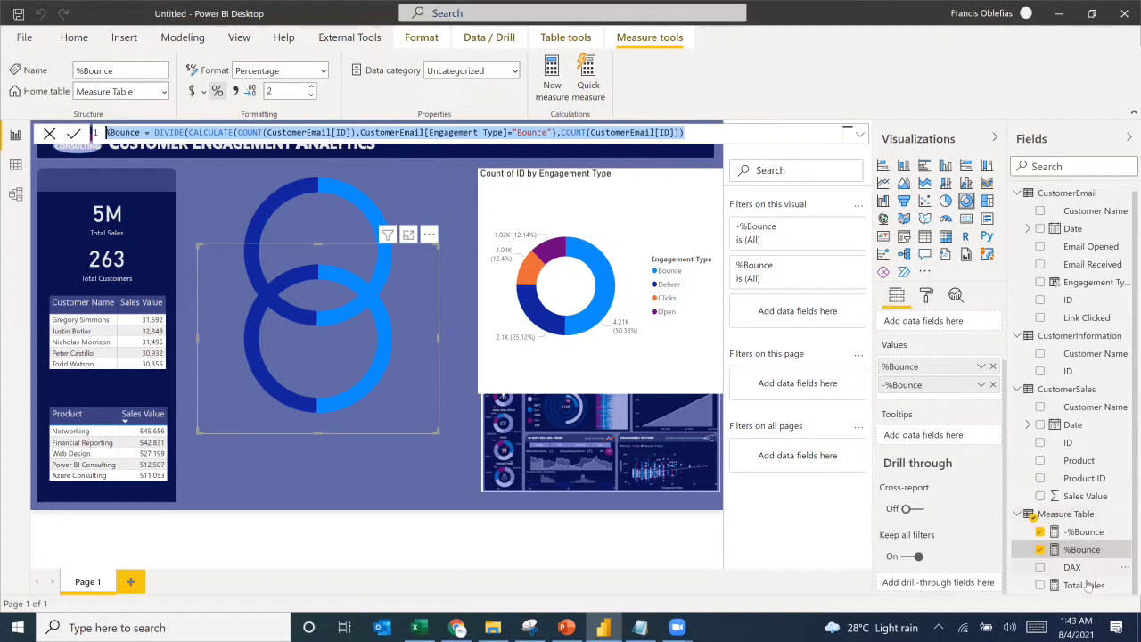
{"action": "left_click", "coordinate": [547, 84]}
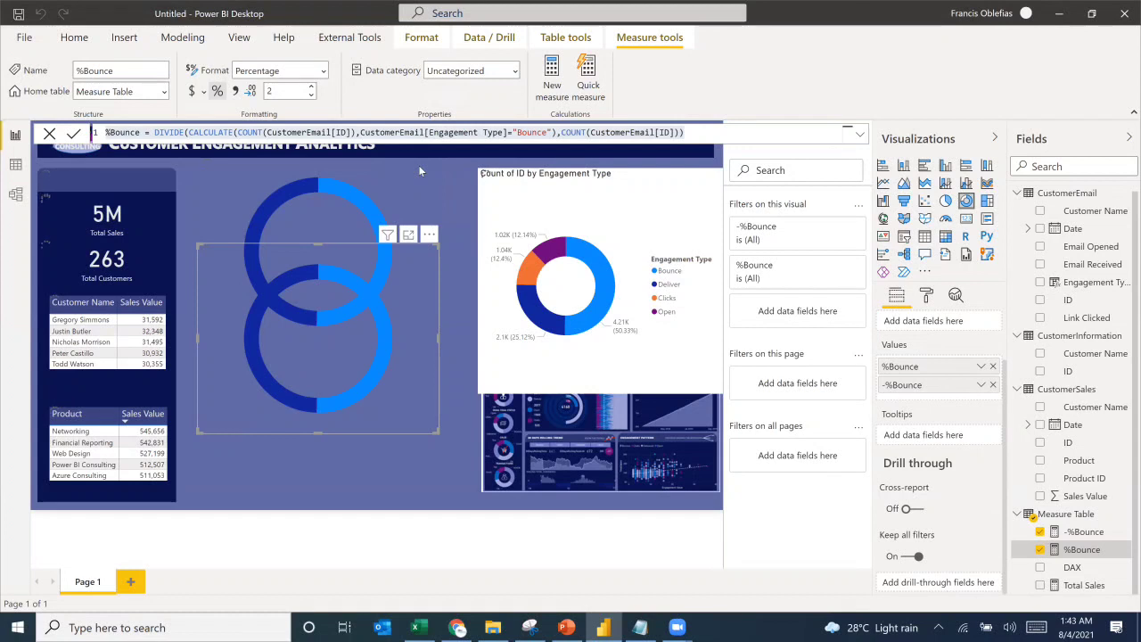
{"action": "left_click", "coordinate": [186, 132]}
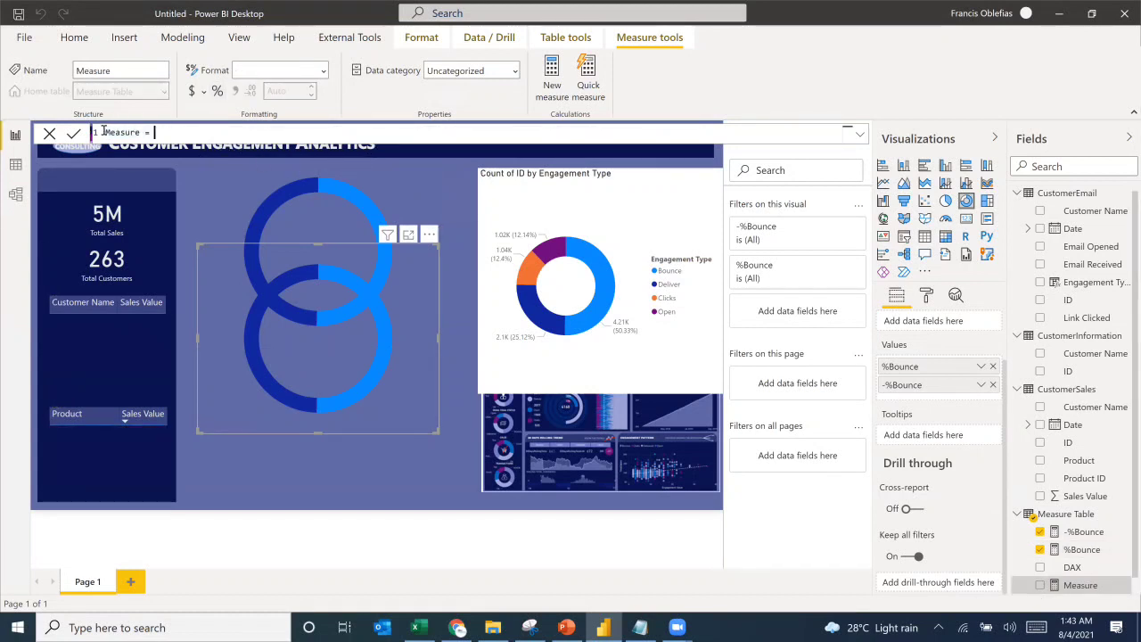
{"action": "key", "text": "ctrl+a"}
{"action": "key", "text": "ctrl+v"}
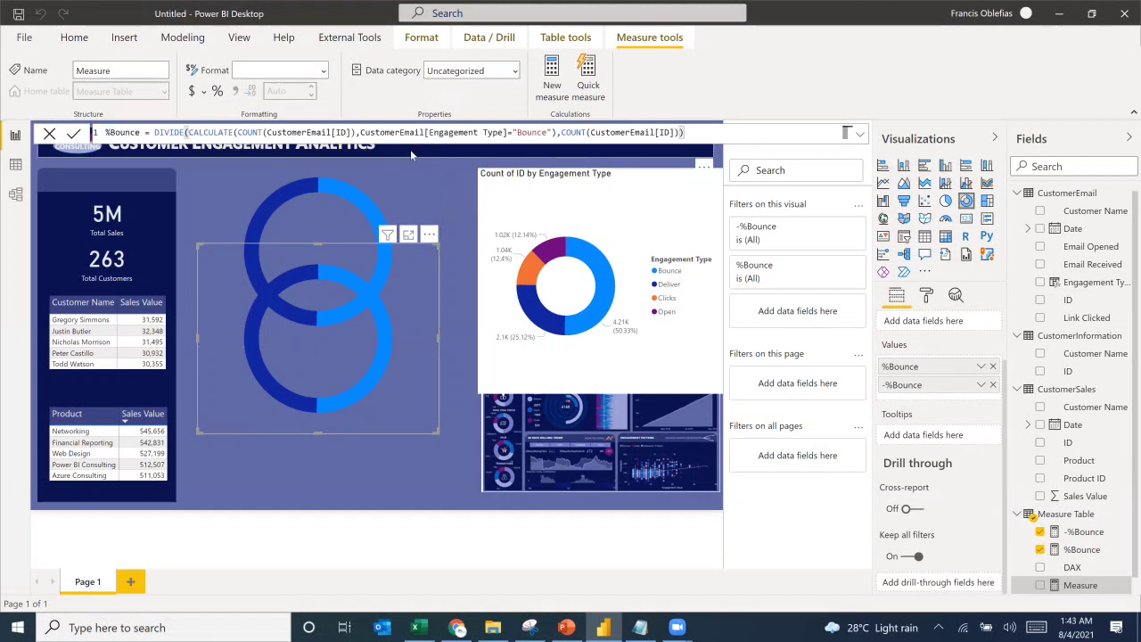
Step: Change the pasted formula's Engagement Type filter to "Open", rename the measure %Open and commit it
{"action": "double_click", "coordinate": [533, 132]}
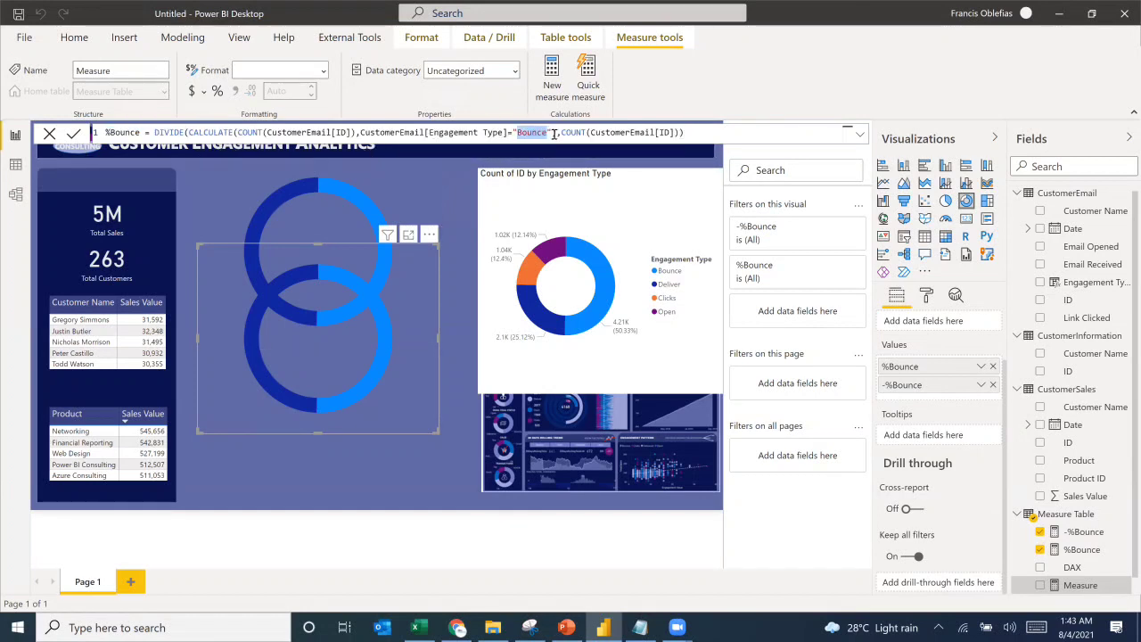
{"action": "type", "text": "Open"}
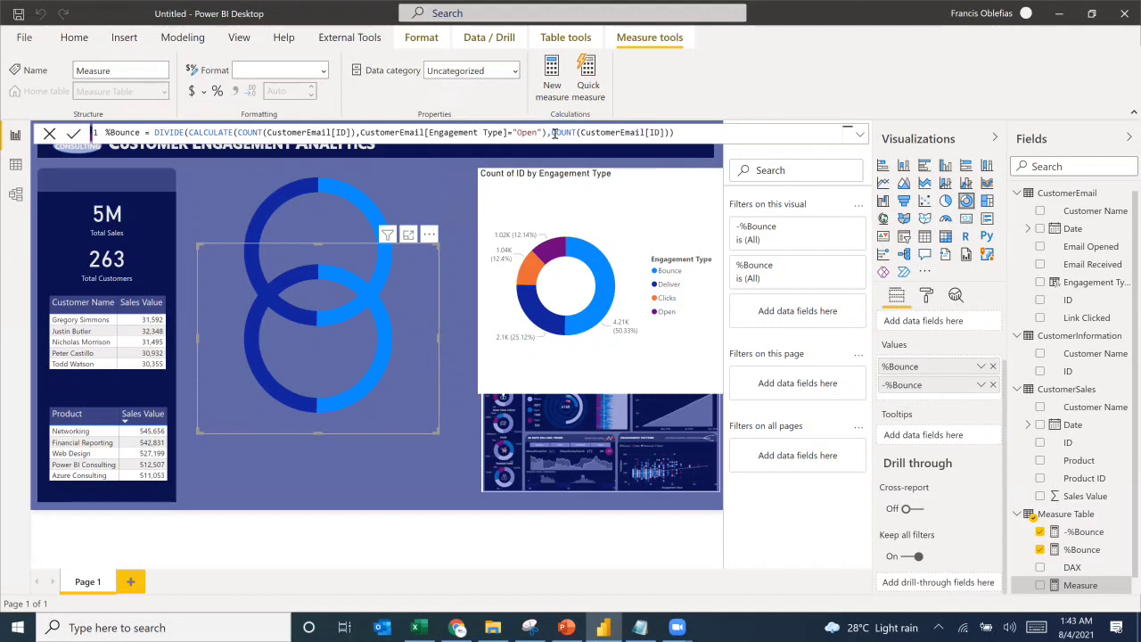
{"action": "key", "text": "Return"}
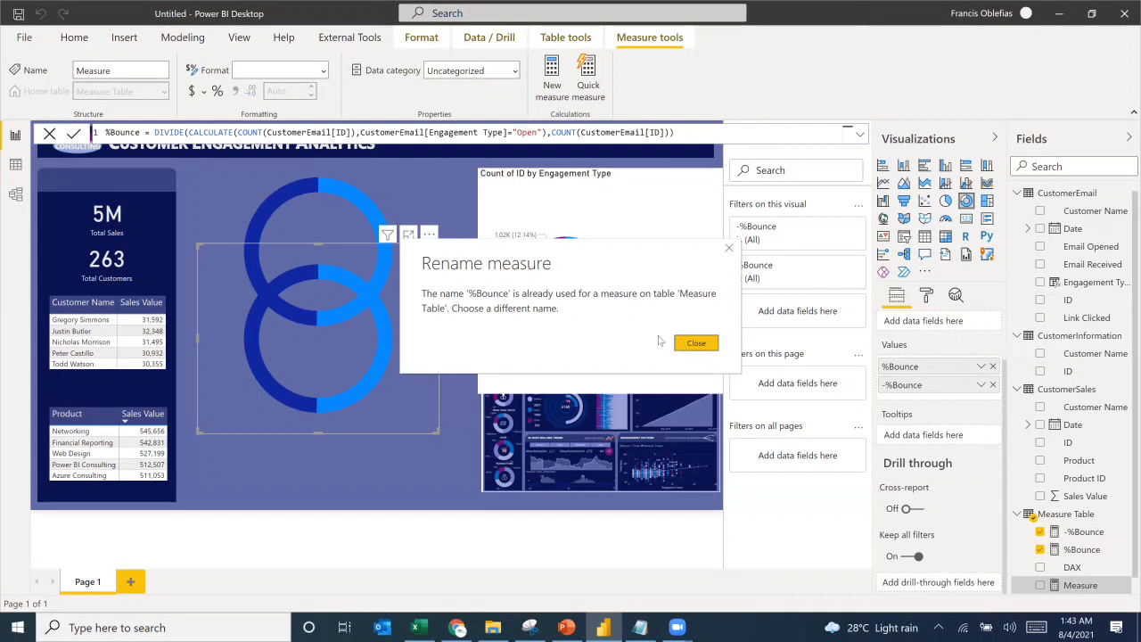
{"action": "left_click", "coordinate": [685, 346]}
{"action": "left_click", "coordinate": [140, 131]}
{"action": "key", "text": "BackSpace"}
{"action": "key", "text": "BackSpace"}
{"action": "key", "text": "BackSpace"}
{"action": "key", "text": "BackSpace"}
{"action": "key", "text": "BackSpace"}
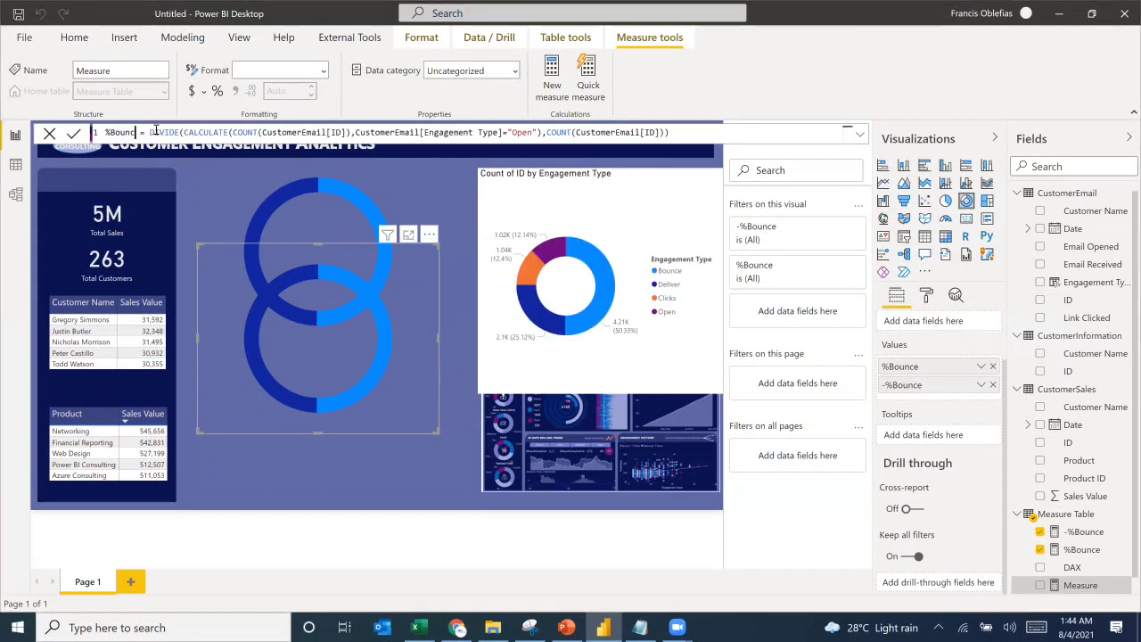
{"action": "key", "text": "BackSpace"}
{"action": "type", "text": "Open"}
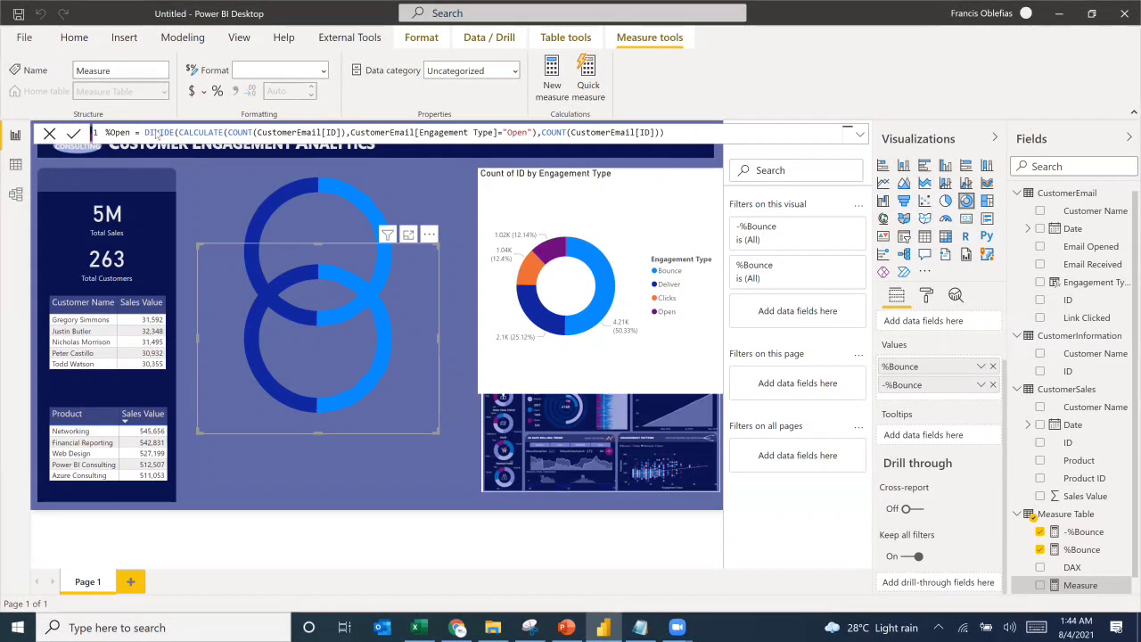
{"action": "key", "text": "Return"}
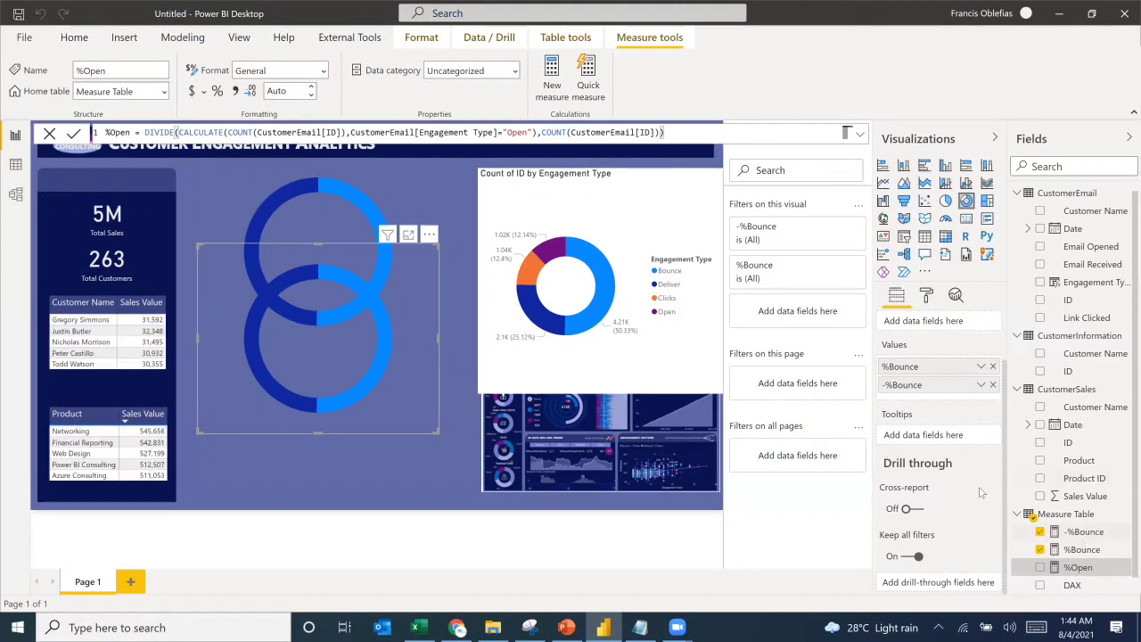
Step: Create a complement measure in the Measure Table defined as -%Open = 1-[%Open] and commit it
{"action": "left_click", "coordinate": [1083, 531]}
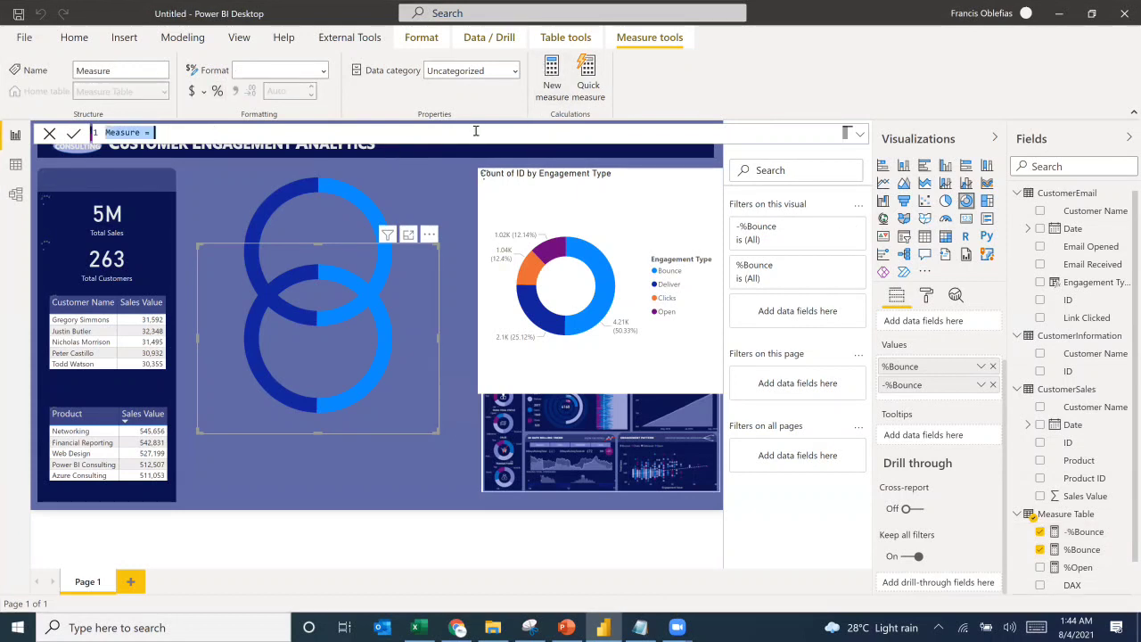
{"action": "left_click_drag", "start_coordinate": [187, 133], "coordinate": [94, 137]}
{"action": "key", "text": "BackSpace"}
{"action": "type", "text": "-%Open "}
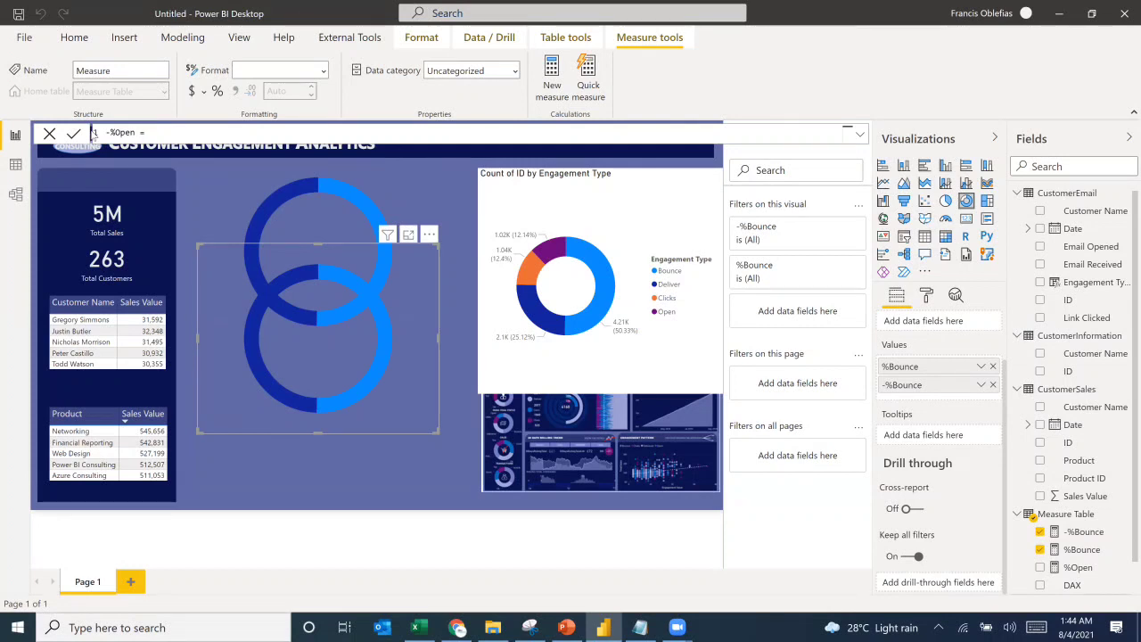
{"action": "type", "text": "= 1-[%Open]"}
{"action": "key", "text": "Up"}
{"action": "key", "text": "Up"}
{"action": "key", "text": "Tab"}
{"action": "left_click", "coordinate": [523, 205]}
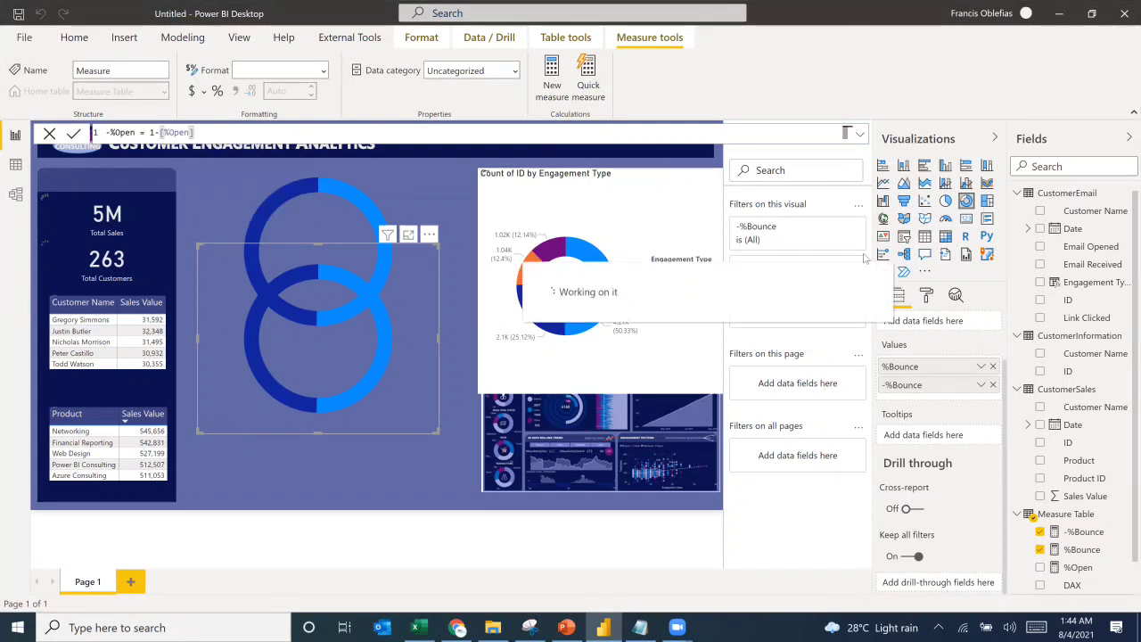
{"action": "left_click", "coordinate": [1070, 551]}
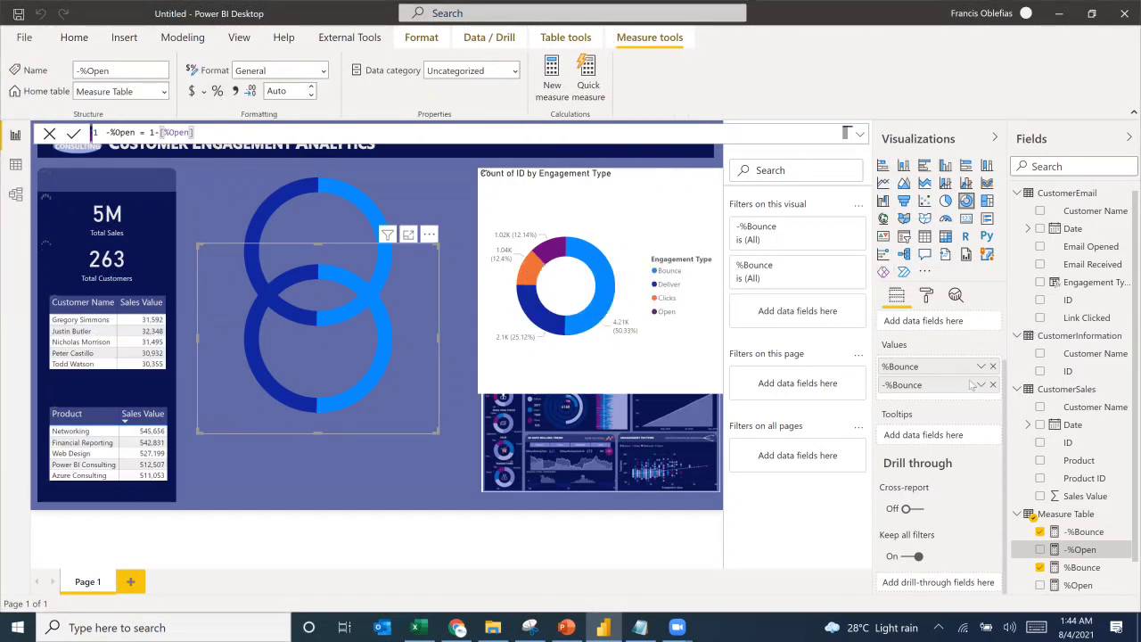
Step: Format the %Open measure as a percentage and replace the duplicate donut's bounce measures with %Open and -%Open
{"action": "left_click", "coordinate": [1077, 586]}
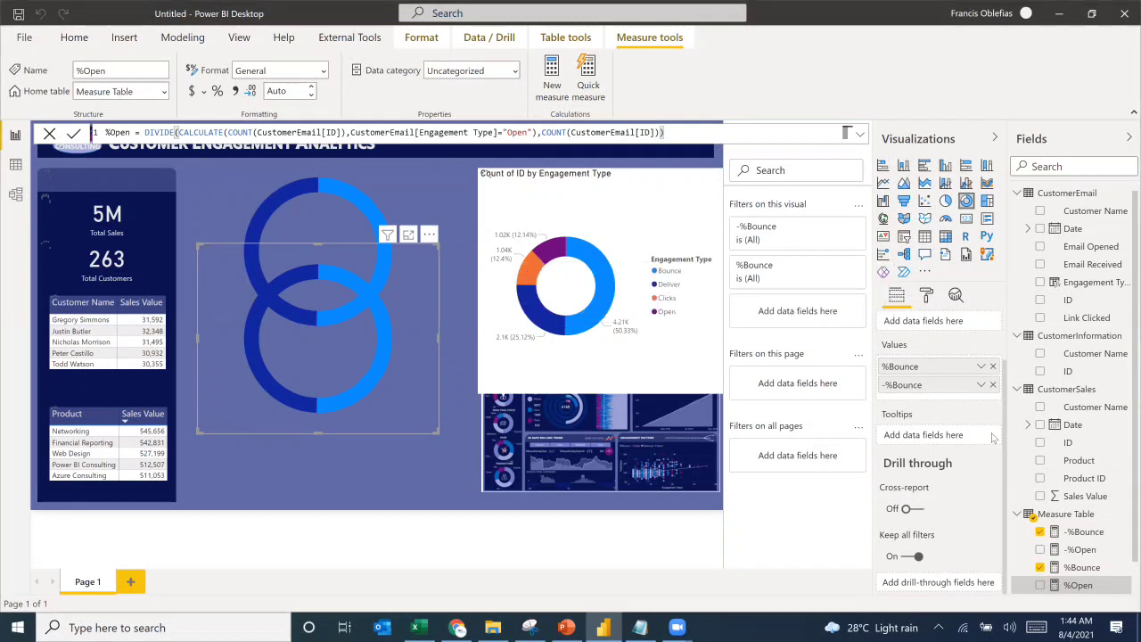
{"action": "left_click_drag", "start_coordinate": [1086, 586], "coordinate": [911, 365]}
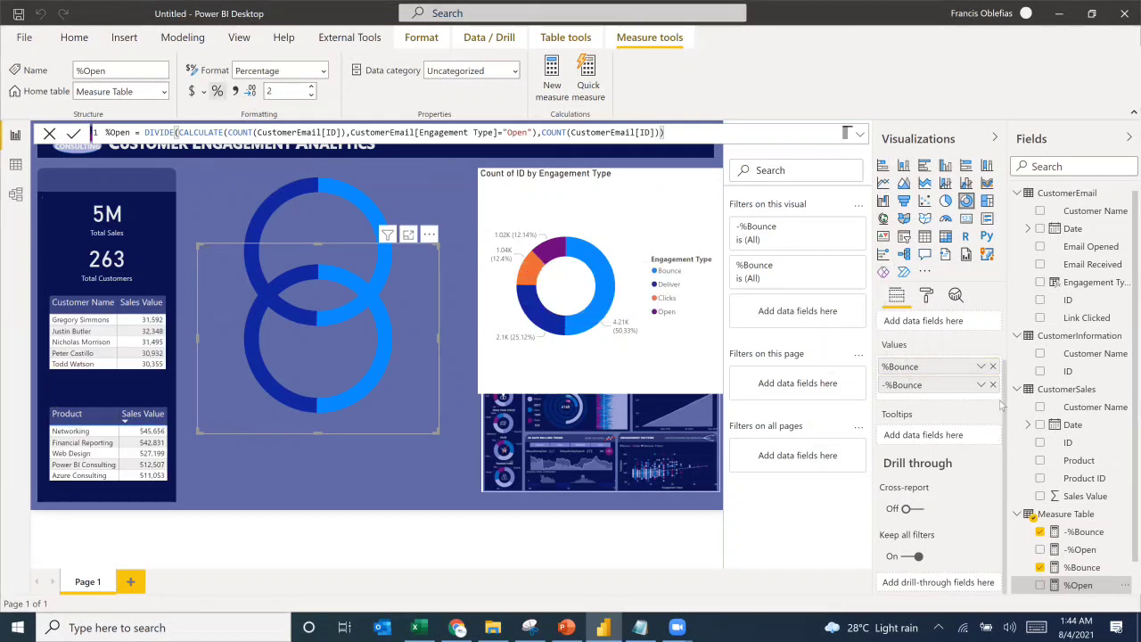
{"action": "left_click", "coordinate": [1040, 586]}
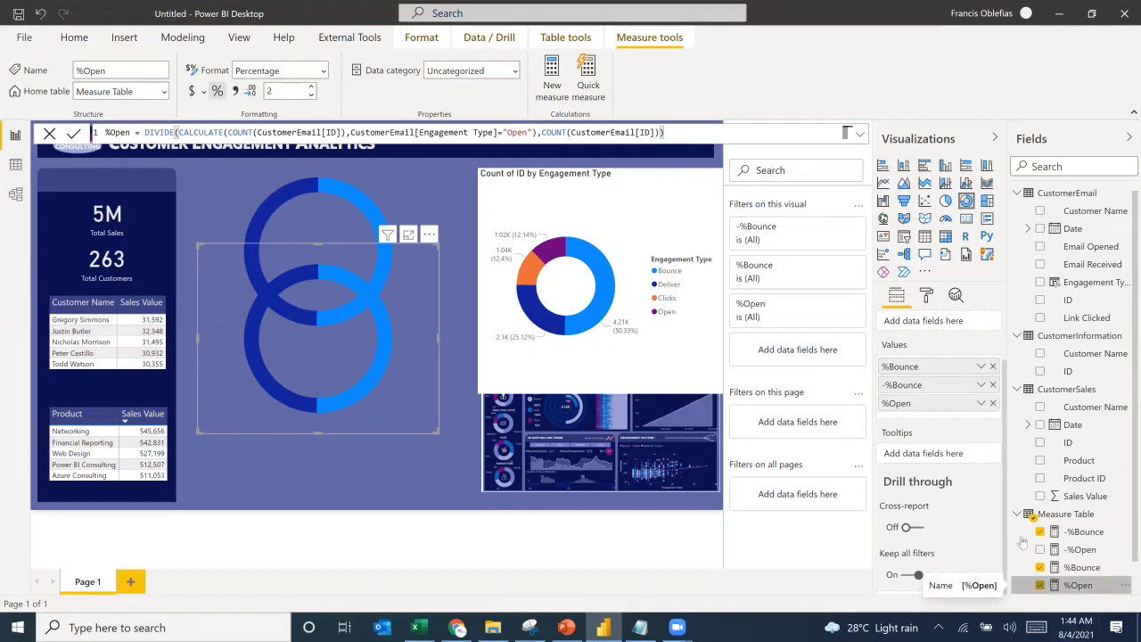
{"action": "left_click", "coordinate": [993, 366]}
{"action": "left_click", "coordinate": [993, 367]}
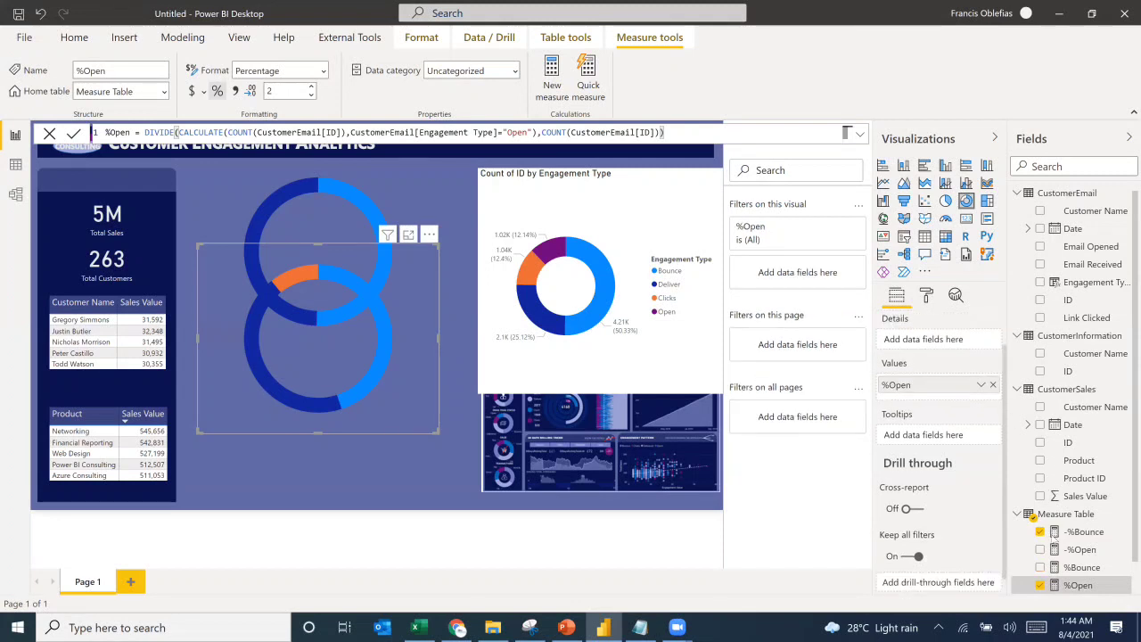
{"action": "left_click", "coordinate": [1040, 549]}
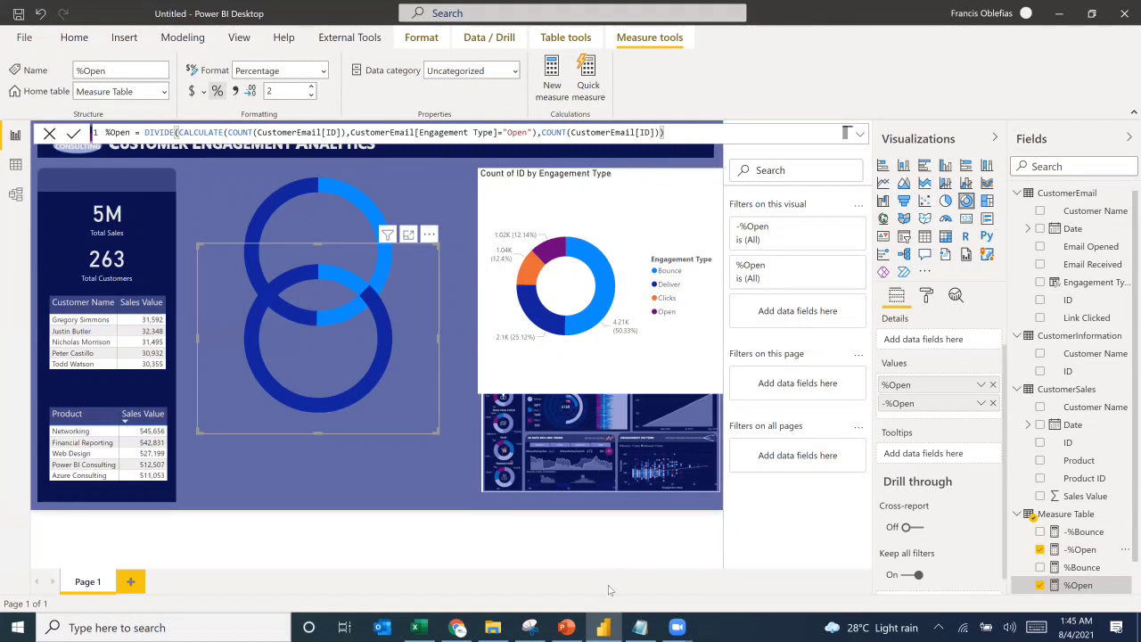
{"action": "left_click", "coordinate": [419, 628]}
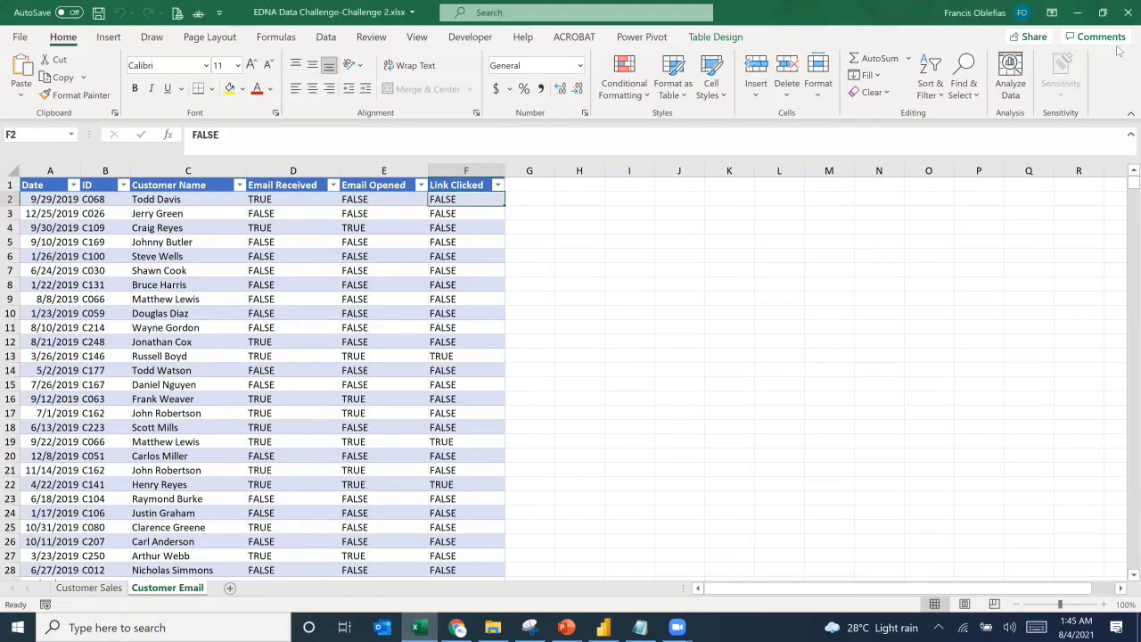
{"action": "left_click", "coordinate": [1078, 14]}
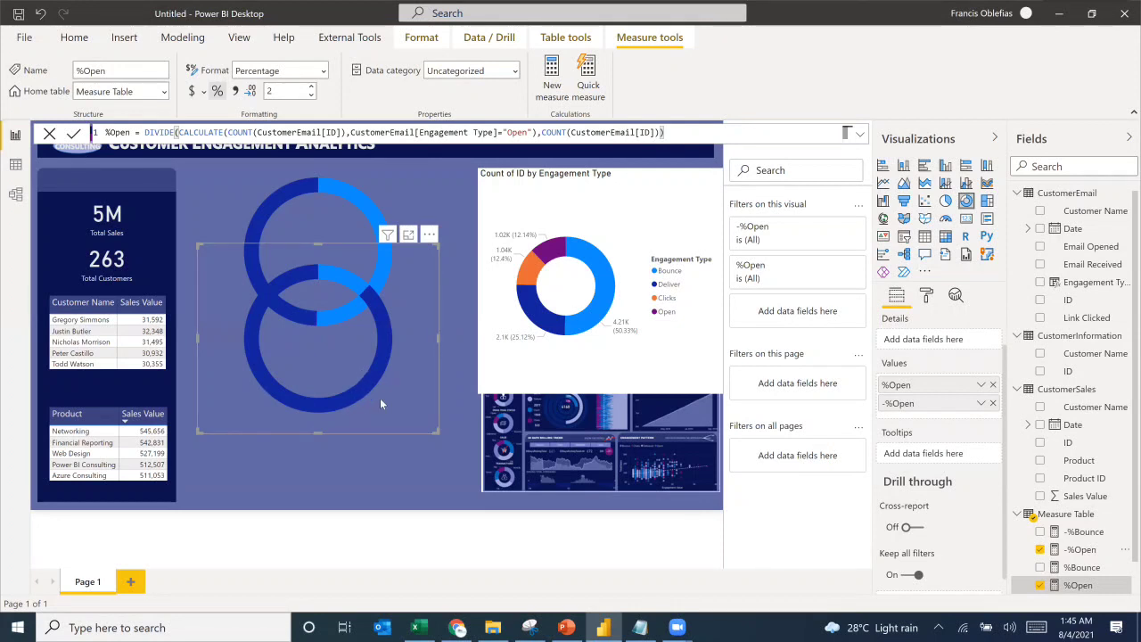
Step: Move the open donut clear of the bounce donut, placing it over the sidebar's customer and product tables
{"action": "left_click_drag", "start_coordinate": [396, 397], "coordinate": [212, 486]}
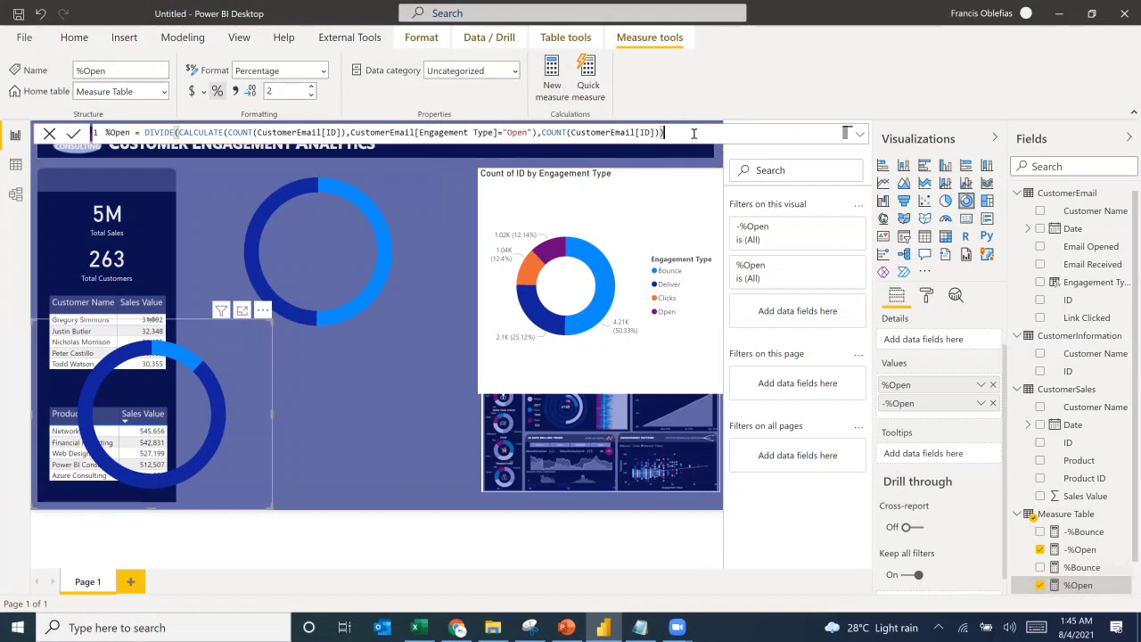
Step: Copy the full %Open formula and paste it as the definition of a new measure
{"action": "left_click_drag", "start_coordinate": [694, 132], "coordinate": [101, 140]}
{"action": "key", "text": "ctrl+c"}
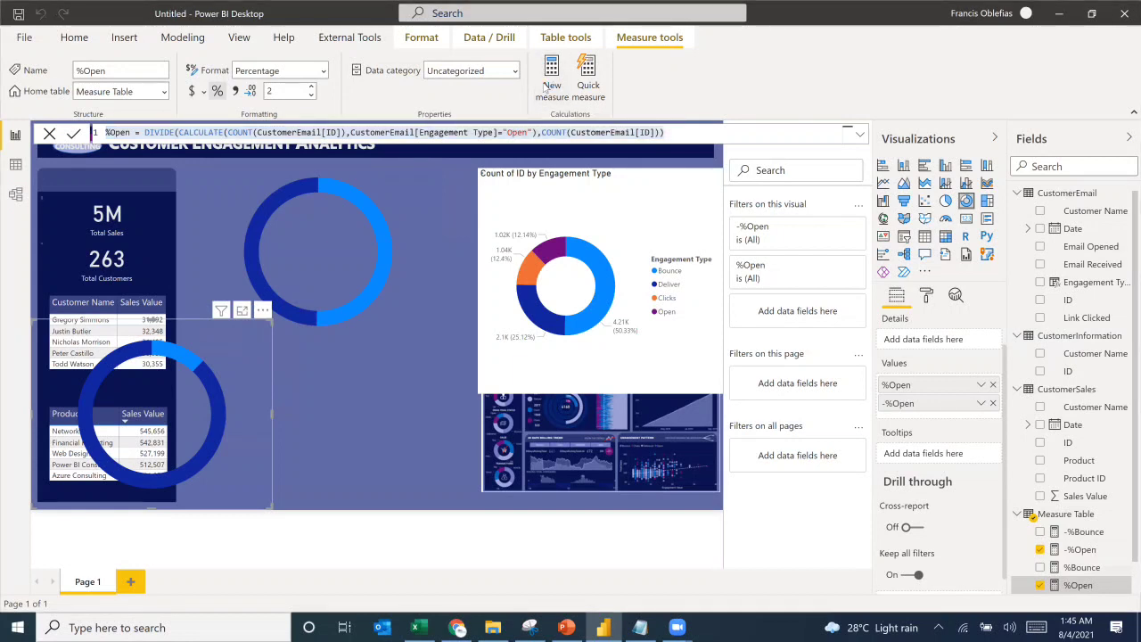
{"action": "left_click", "coordinate": [546, 88]}
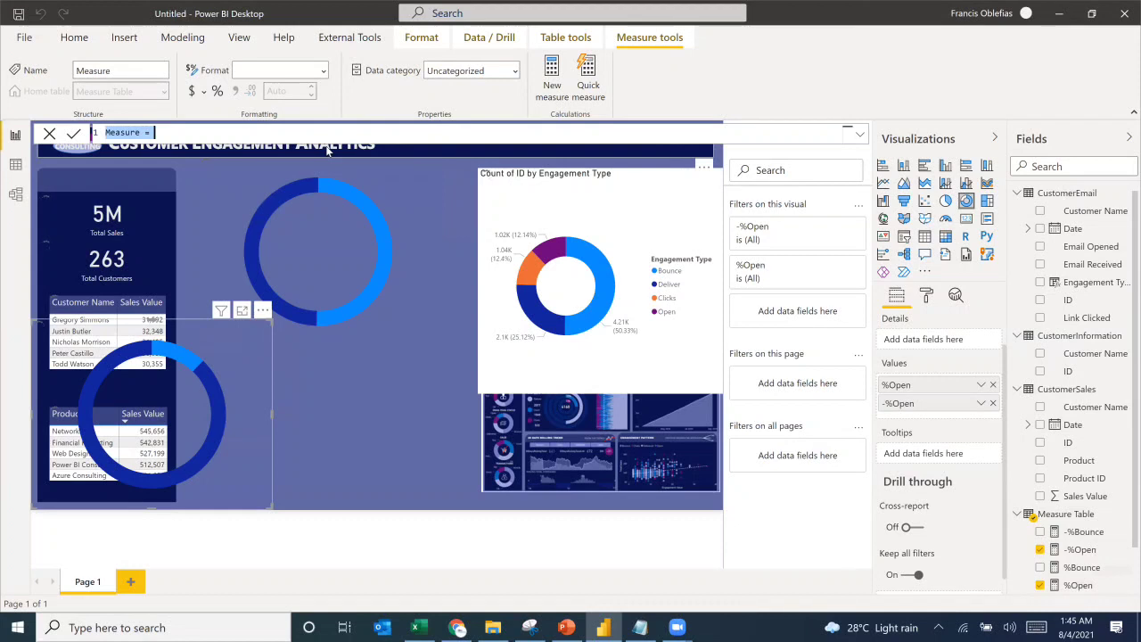
{"action": "key", "text": "ctrl+v"}
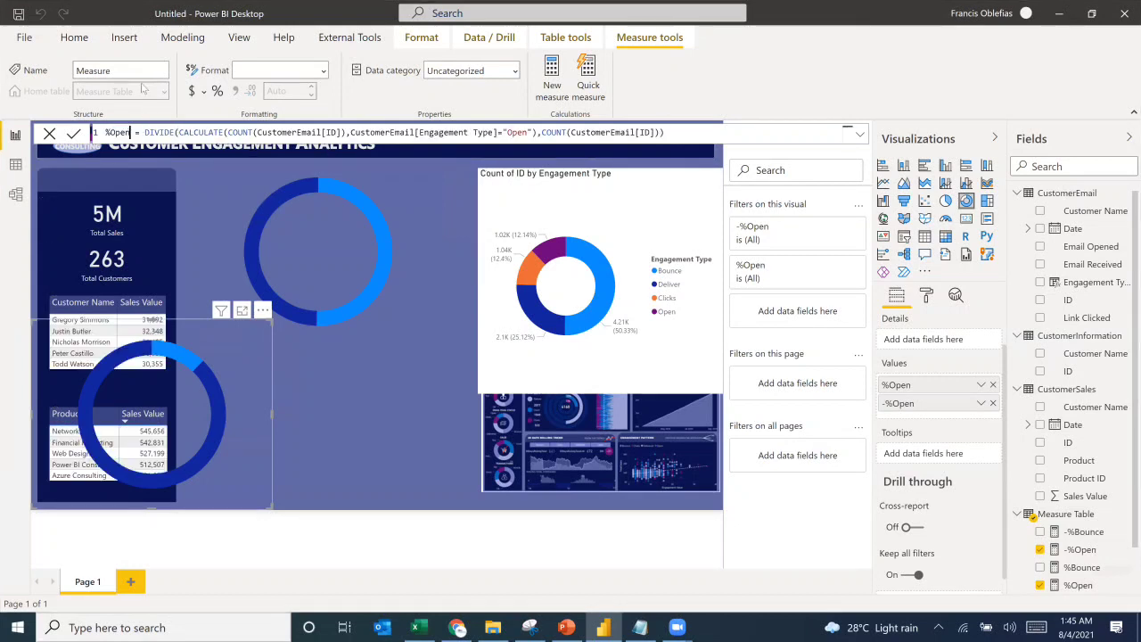
Step: Rename the pasted measure %Clicks, change its Engagement Type filter to "Clicks" and commit it
{"action": "key", "text": "BackSpace"}
{"action": "key", "text": "BackSpace"}
{"action": "key", "text": "BackSpace"}
{"action": "key", "text": "BackSpace"}
{"action": "type", "text": "Cli"}
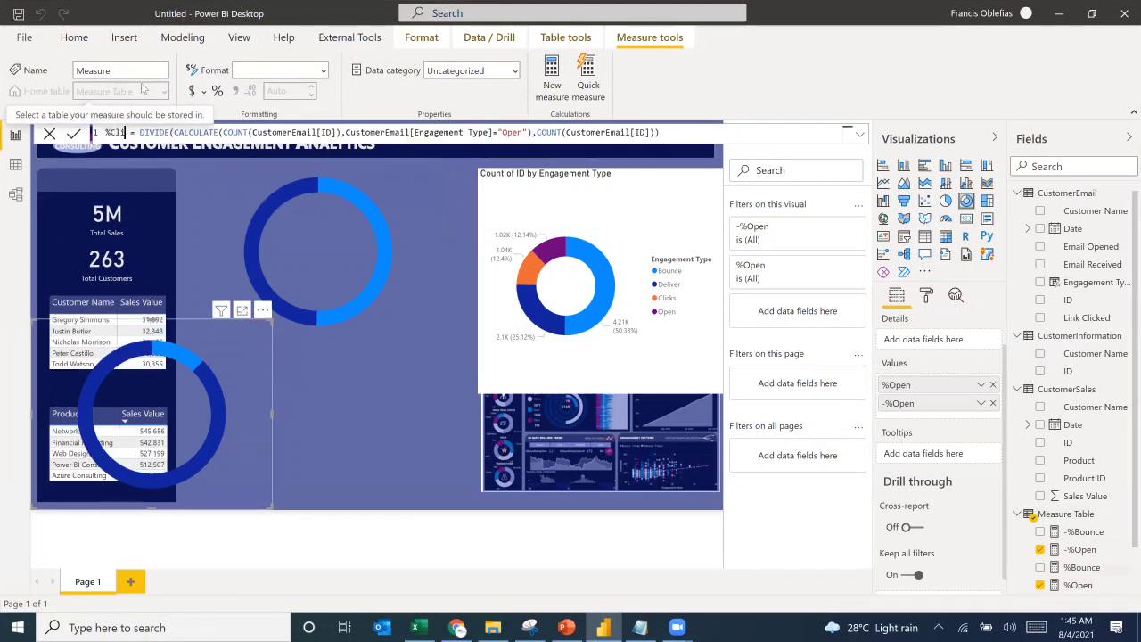
{"action": "type", "text": "cks"}
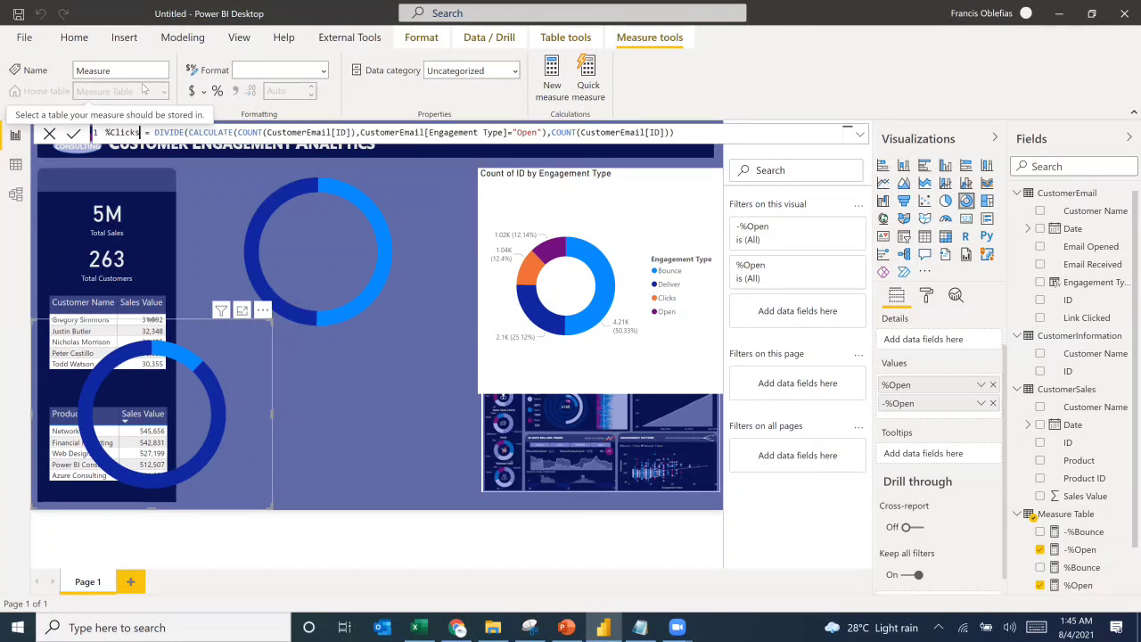
{"action": "double_click", "coordinate": [526, 131]}
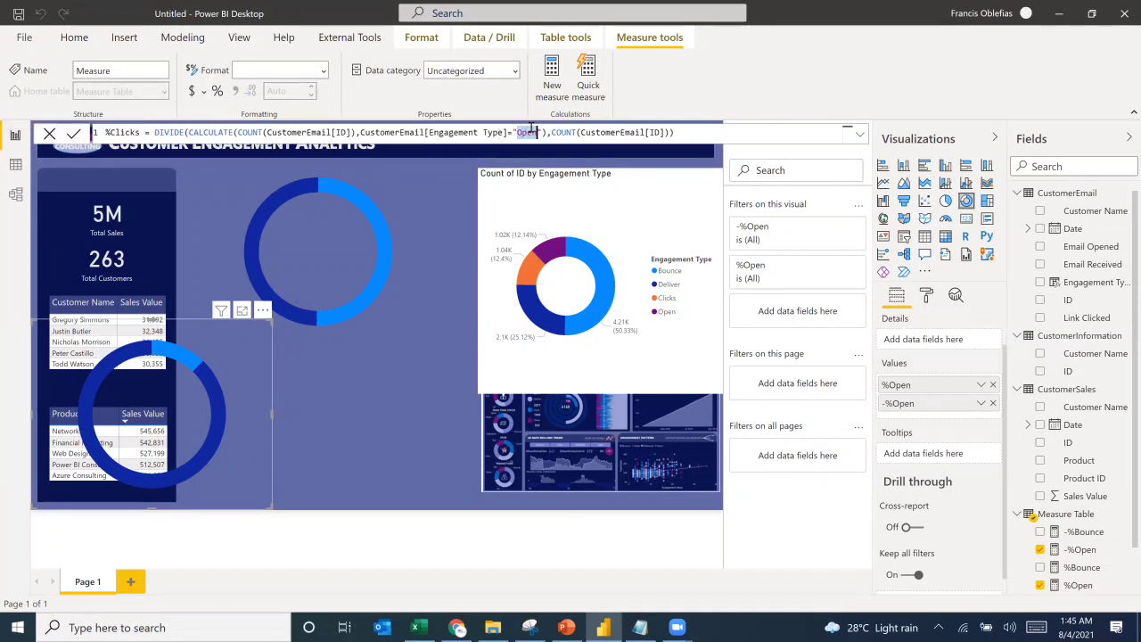
{"action": "type", "text": "Clicks"}
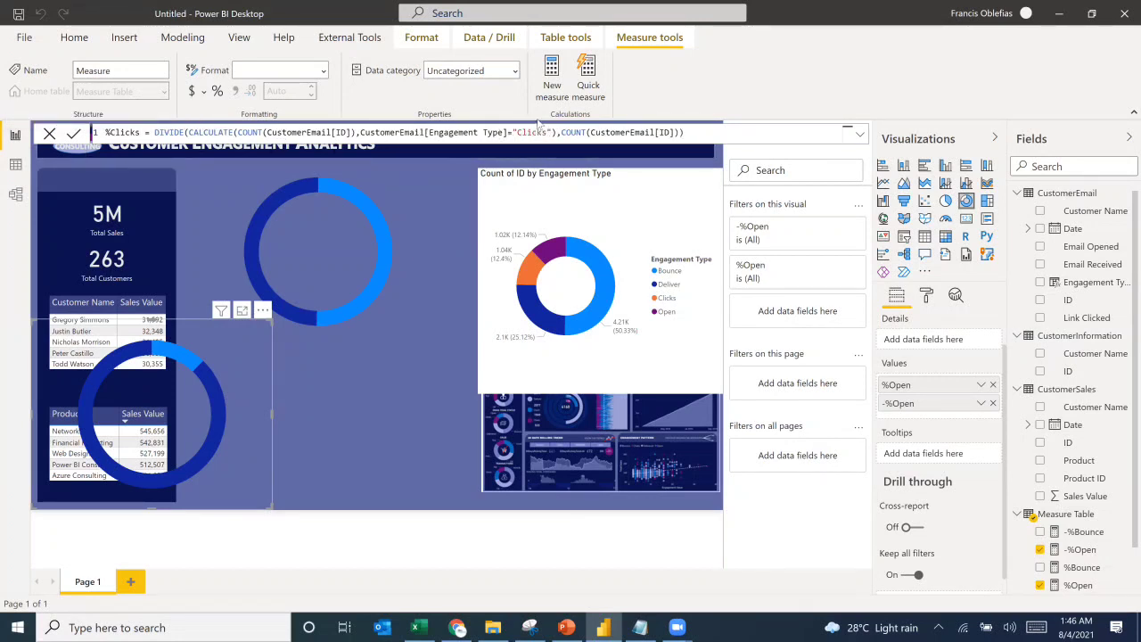
{"action": "key", "text": "Return"}
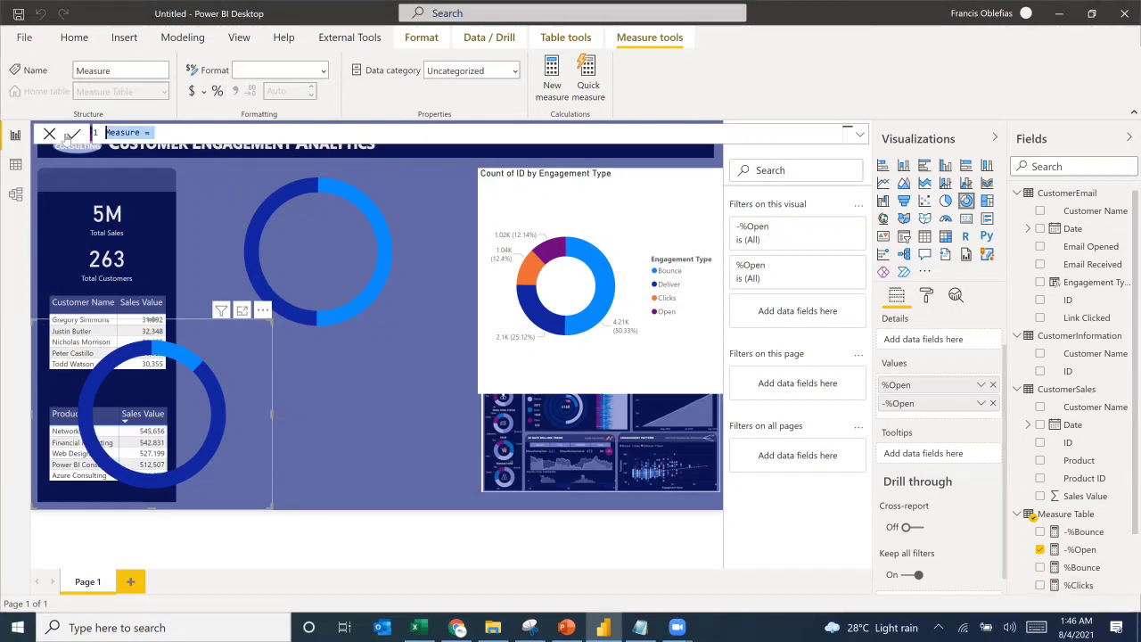
Step: Define the complement measure -%Clicks = 1-[%Clicks] and format it as a percentage
{"action": "type", "text": "-%Clicks=1-"}
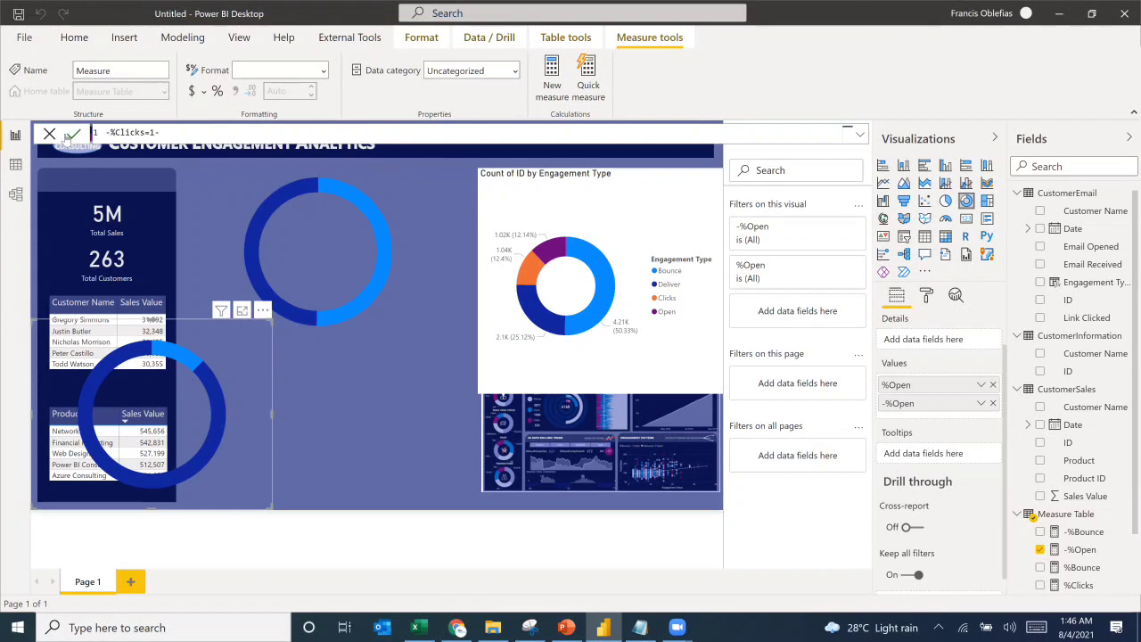
{"action": "type", "text": "[%Clicks]"}
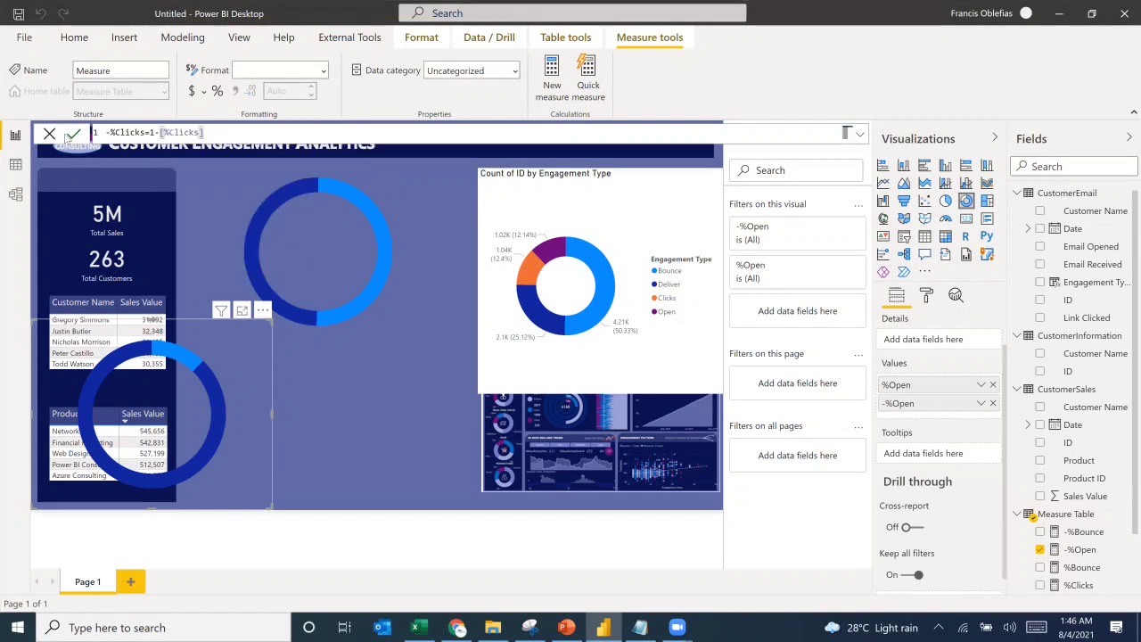
{"action": "left_click", "coordinate": [71, 134]}
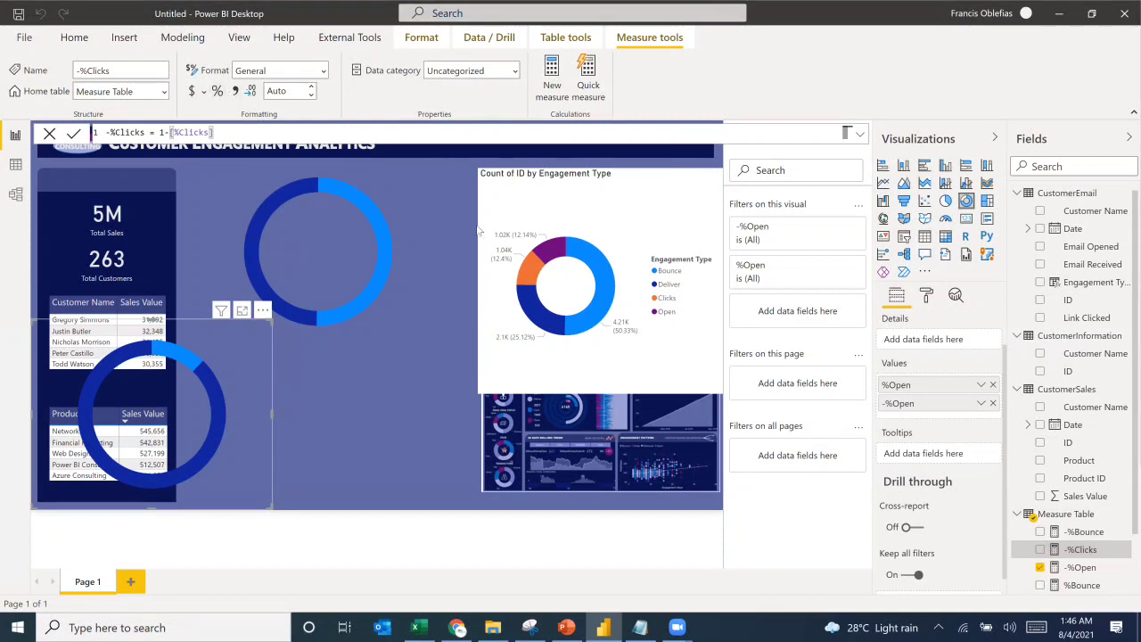
Step: Duplicate the bounce donut and place the copy below the original, slightly overlapping it
{"action": "left_click", "coordinate": [336, 335]}
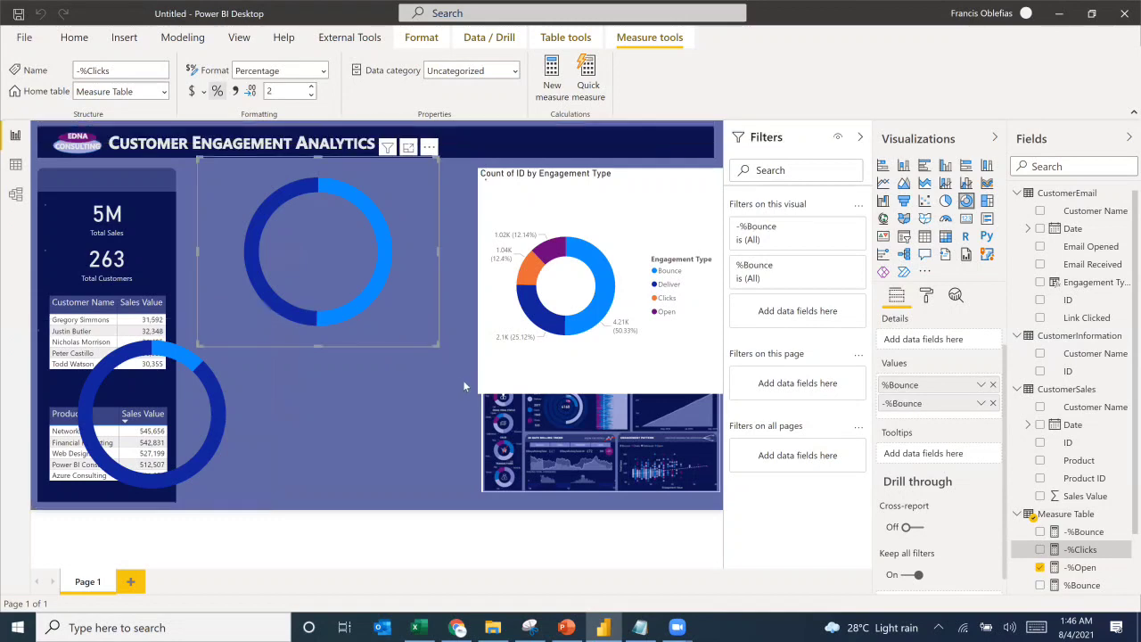
{"action": "key", "text": "ctrl+c"}
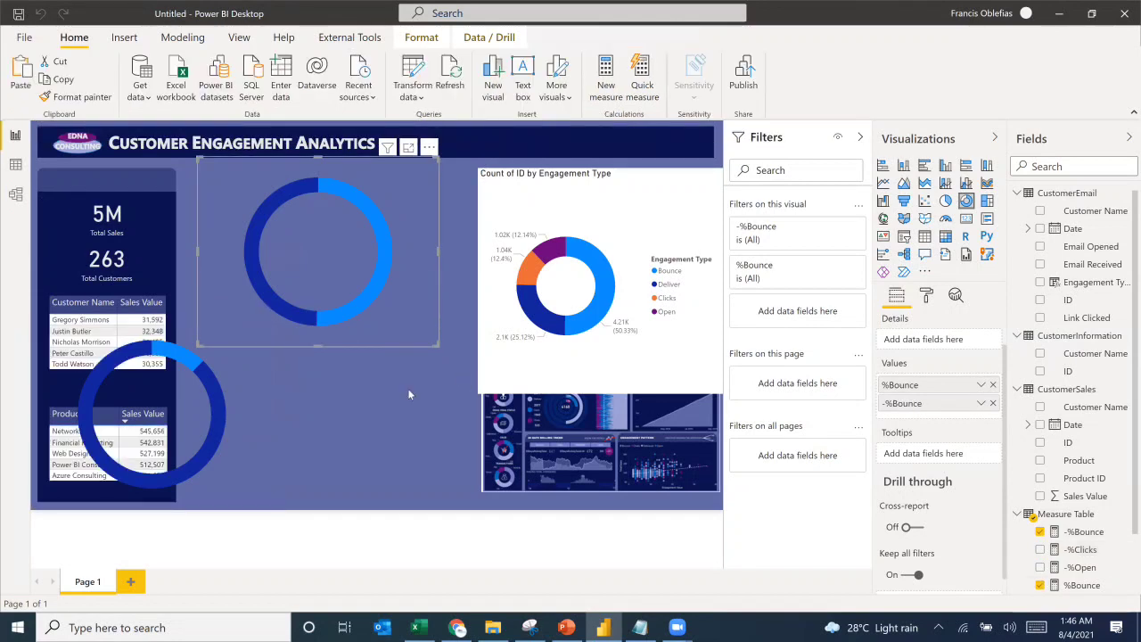
{"action": "key", "text": "ctrl+v"}
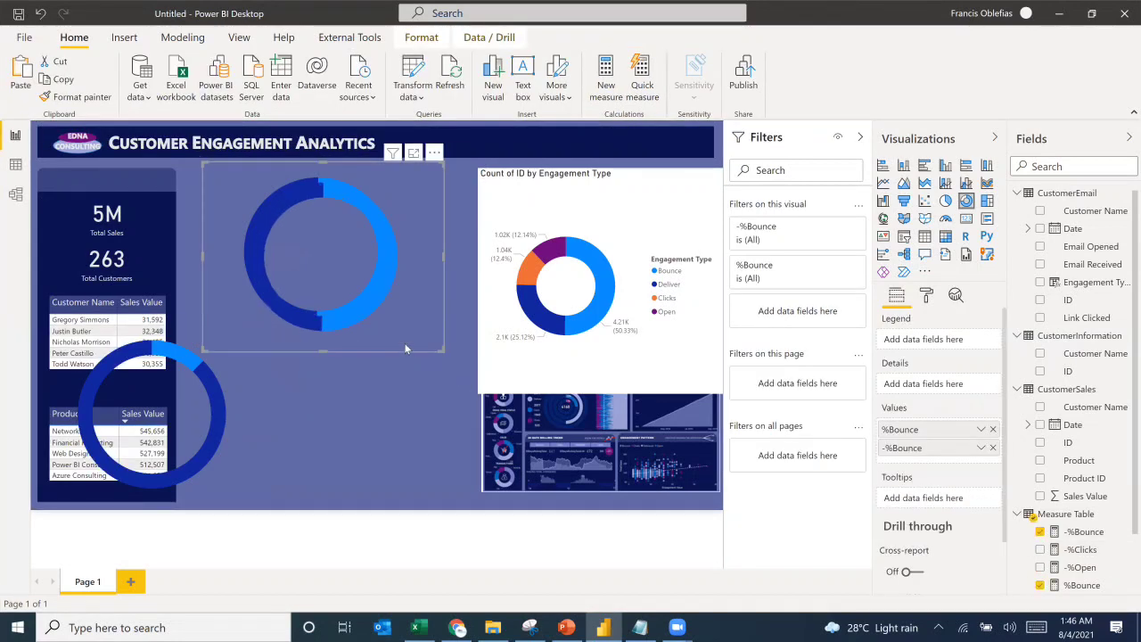
{"action": "left_click_drag", "start_coordinate": [404, 342], "coordinate": [433, 477]}
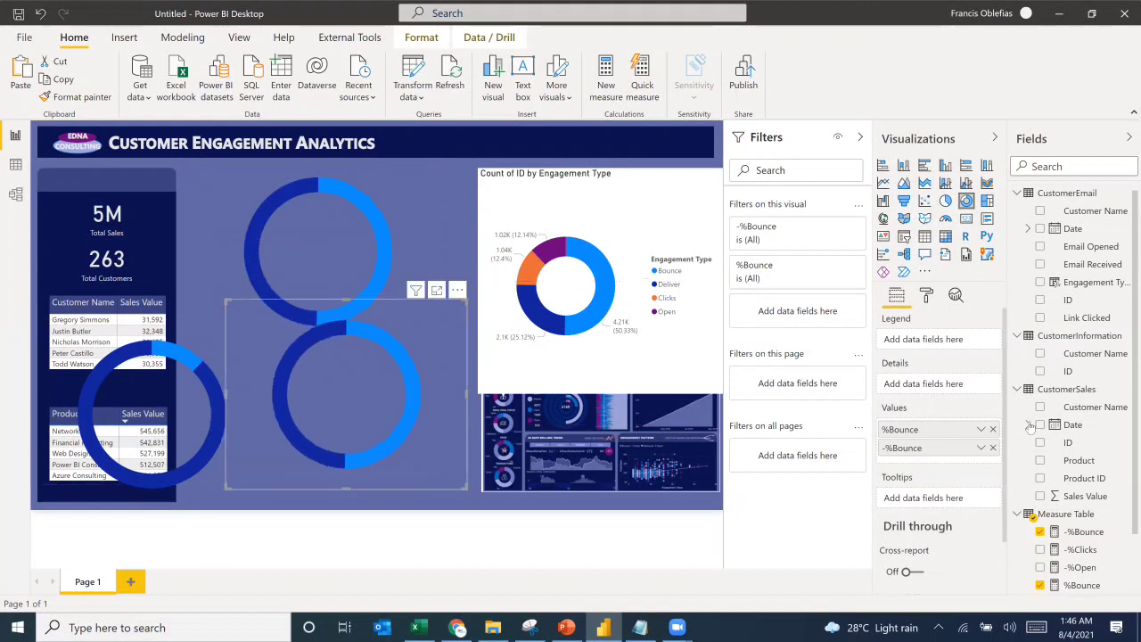
Step: Replace the new donut copy's %Bounce and -%Bounce values with %Clicks and -%Clicks
{"action": "scroll", "coordinate": [1044, 550], "scroll_direction": "down", "scroll_amount": 2}
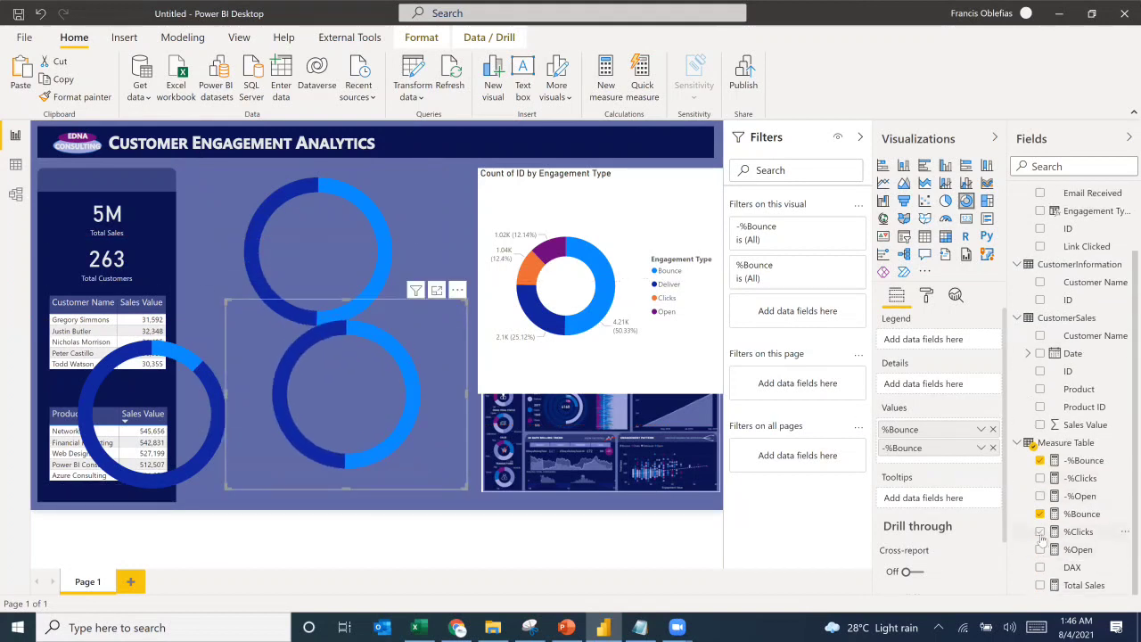
{"action": "left_click", "coordinate": [1040, 531]}
{"action": "left_click", "coordinate": [1040, 478]}
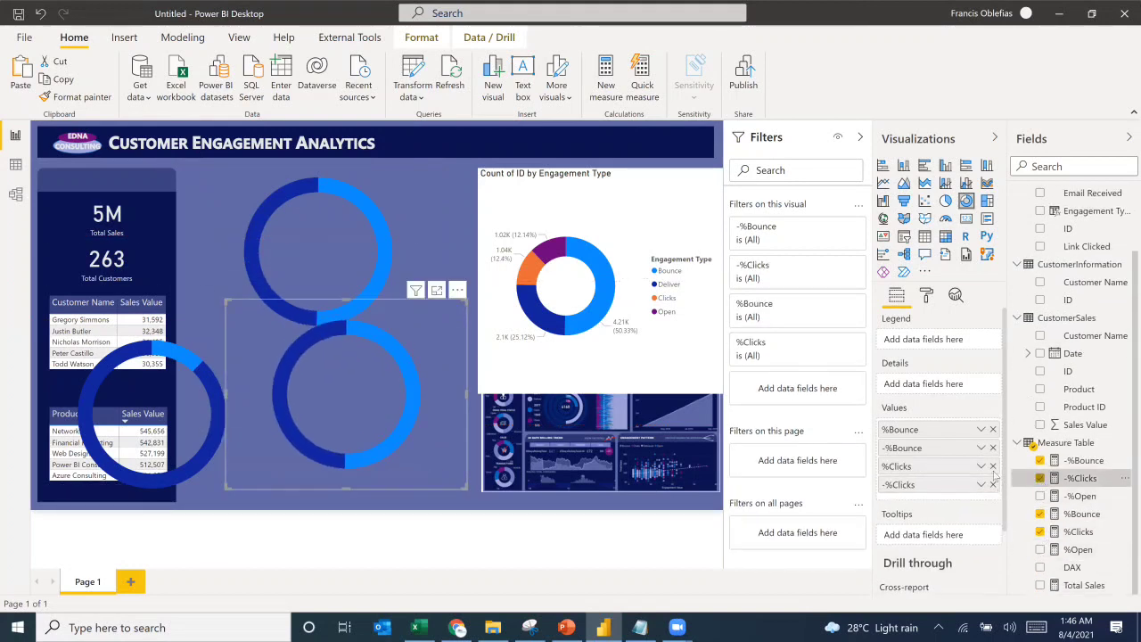
{"action": "left_click", "coordinate": [994, 448]}
{"action": "left_click", "coordinate": [993, 429]}
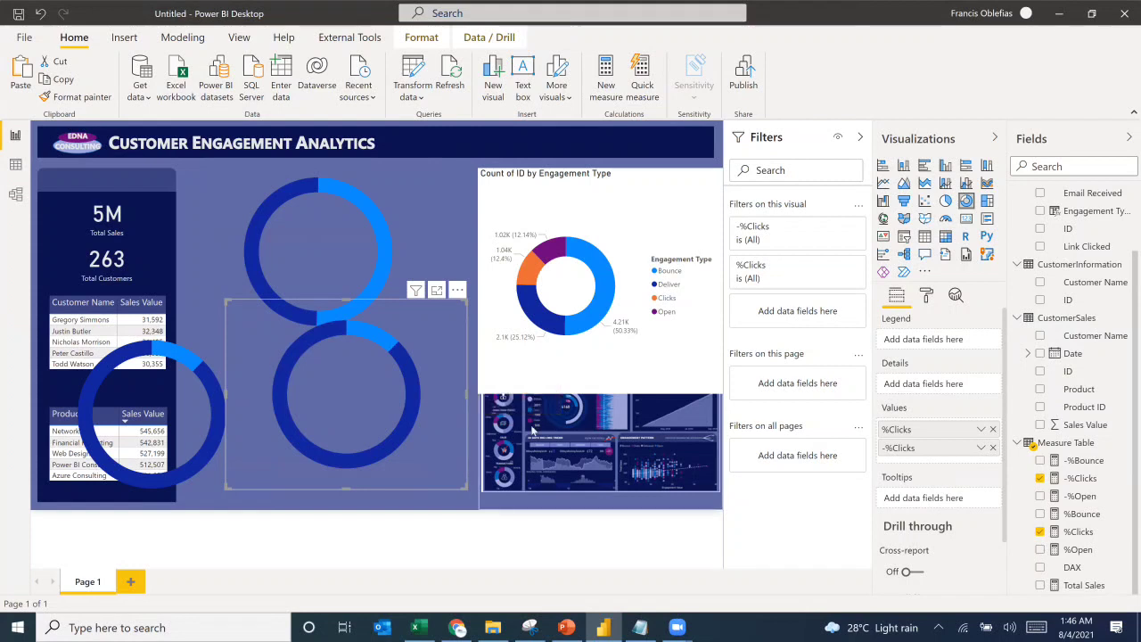
{"action": "left_click", "coordinate": [1076, 533]}
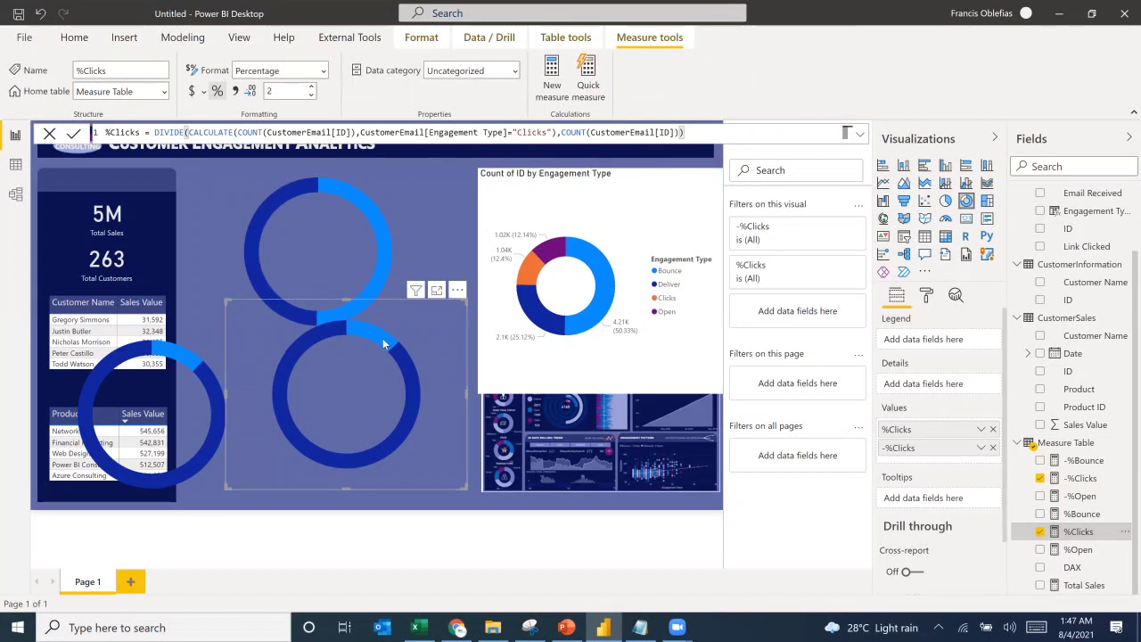
Step: Shrink the clicks donut and center it inside the bounce donut's ring
{"action": "mouse_move", "coordinate": [383, 343]}
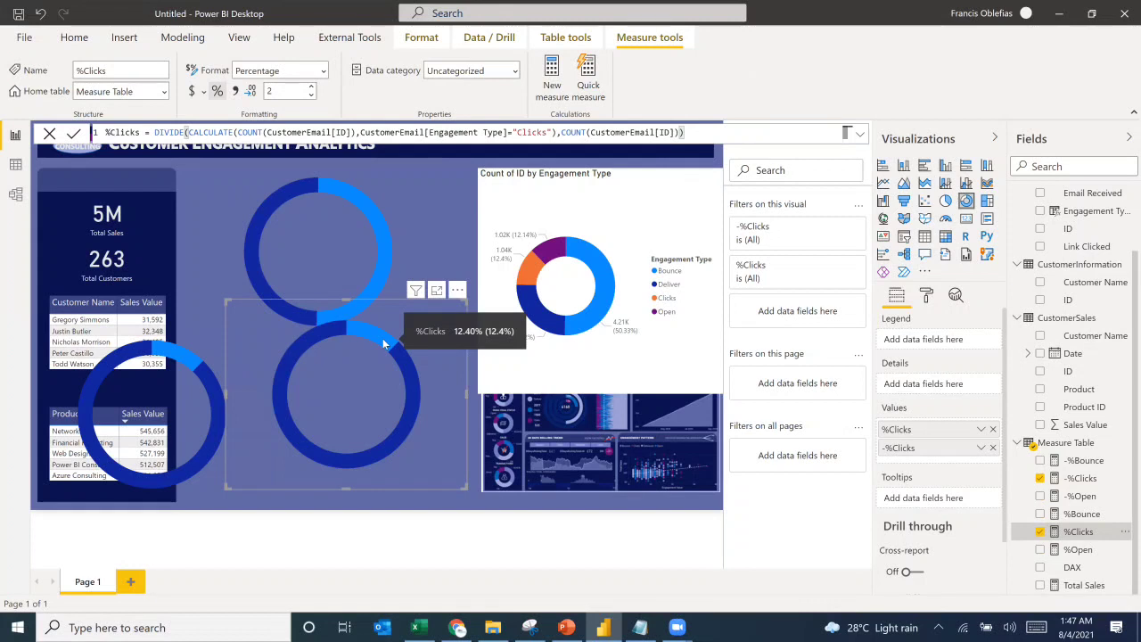
{"action": "mouse_move", "coordinate": [526, 281]}
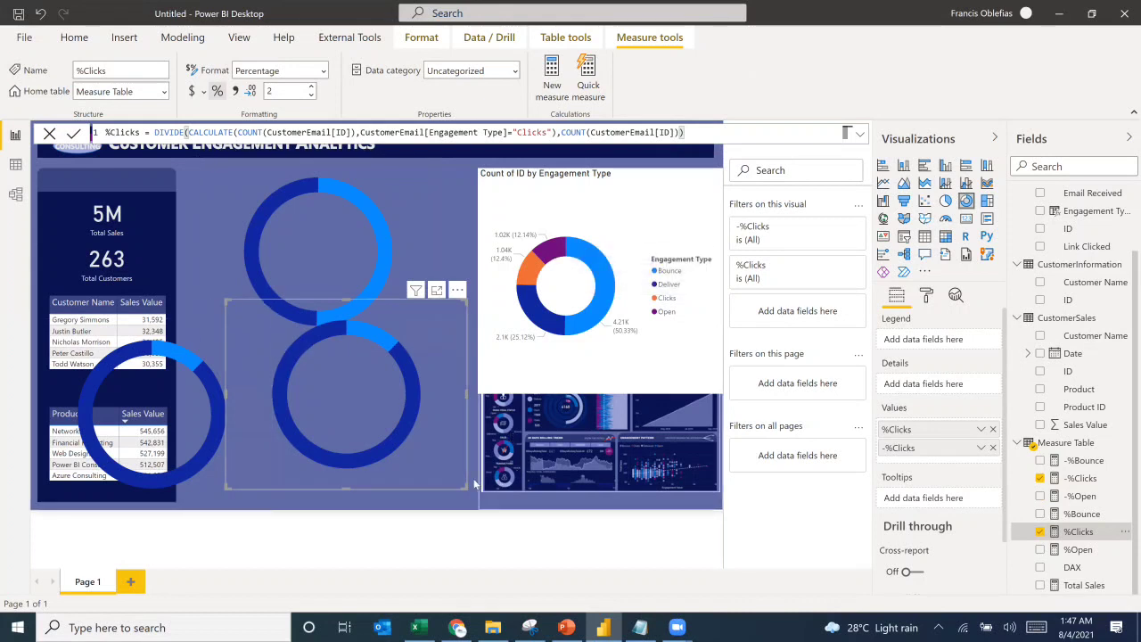
{"action": "left_click_drag", "start_coordinate": [467, 488], "coordinate": [444, 479]}
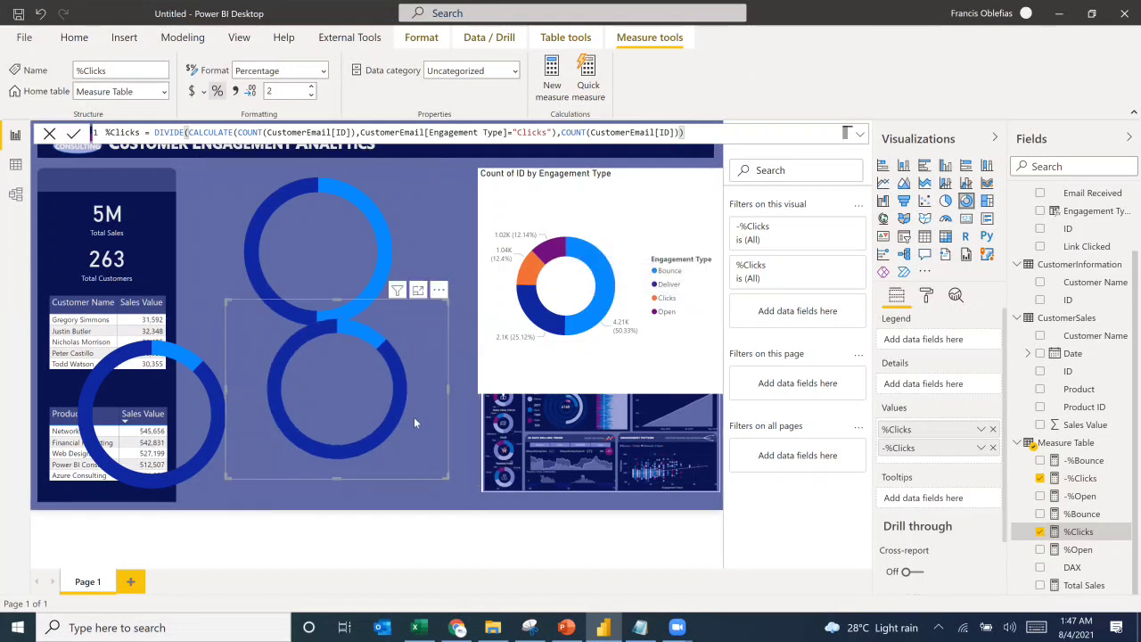
{"action": "left_click_drag", "start_coordinate": [414, 416], "coordinate": [382, 313]}
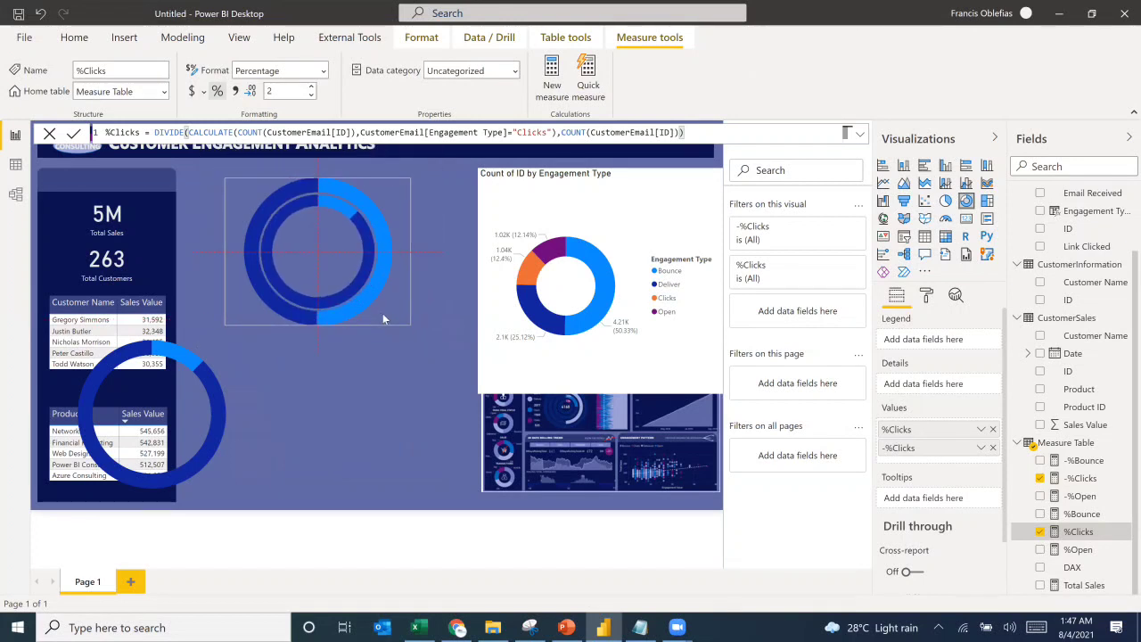
Step: Move the open donut up to the nested rings and shrink it to sit centered inside the clicks donut
{"action": "left_click", "coordinate": [361, 412]}
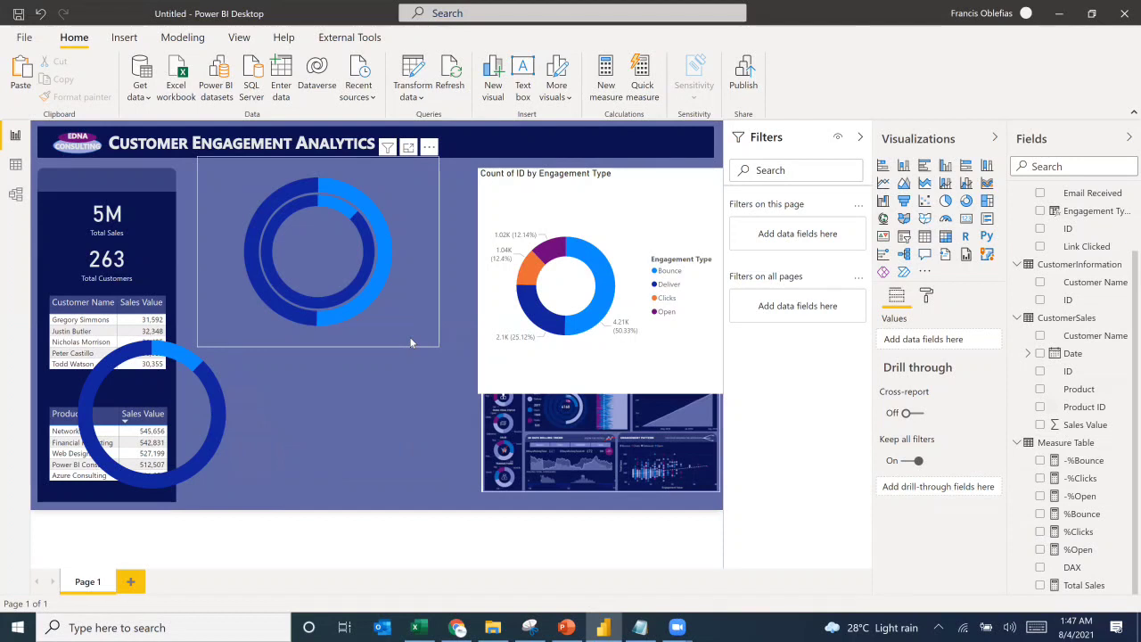
{"action": "left_click", "coordinate": [410, 342]}
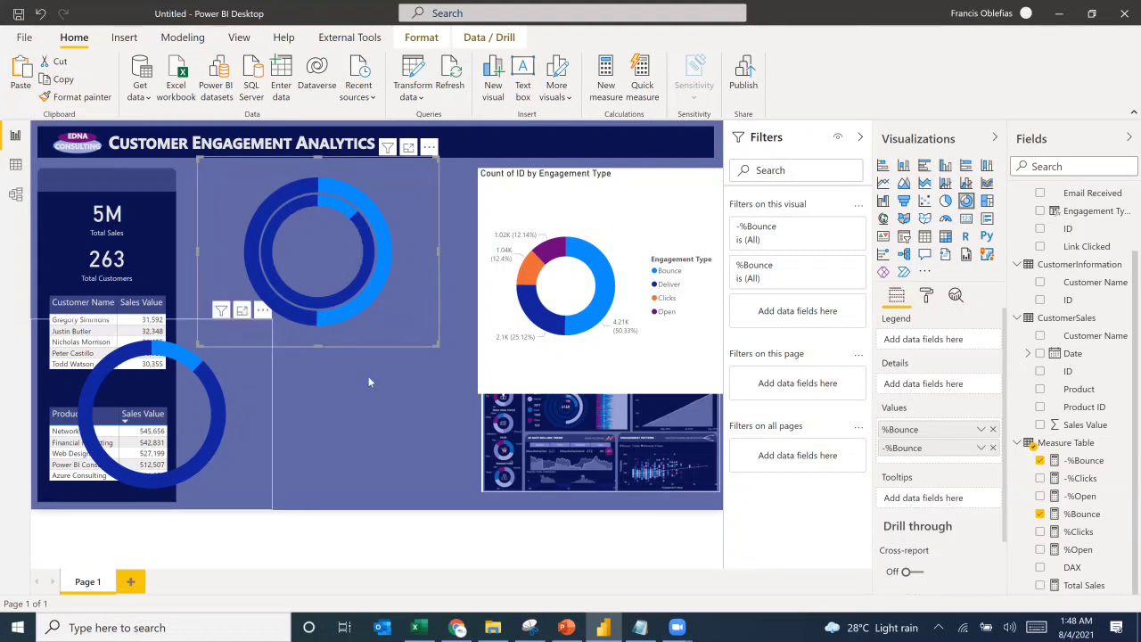
{"action": "left_click_drag", "start_coordinate": [368, 381], "coordinate": [403, 266]}
{"action": "left_click_drag", "start_coordinate": [438, 347], "coordinate": [377, 301]}
{"action": "left_click", "coordinate": [376, 409]}
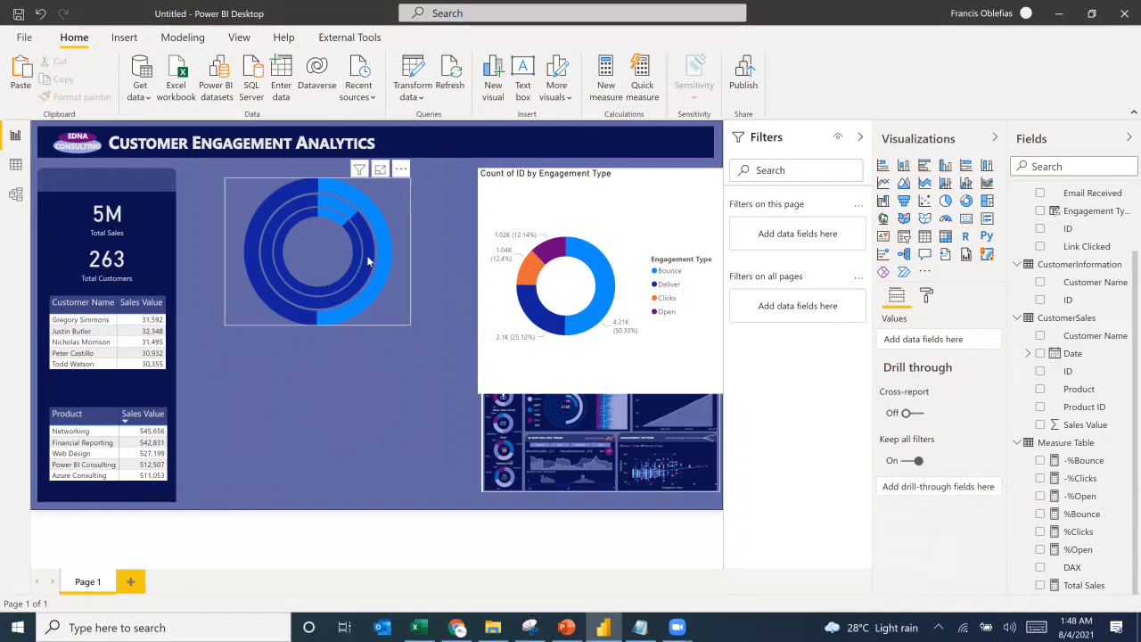
Step: Pull the open donut out below the rings, and set the clicks donut's inner radius to 70, keeping it centered in the bounce donut
{"action": "mouse_move", "coordinate": [401, 292]}
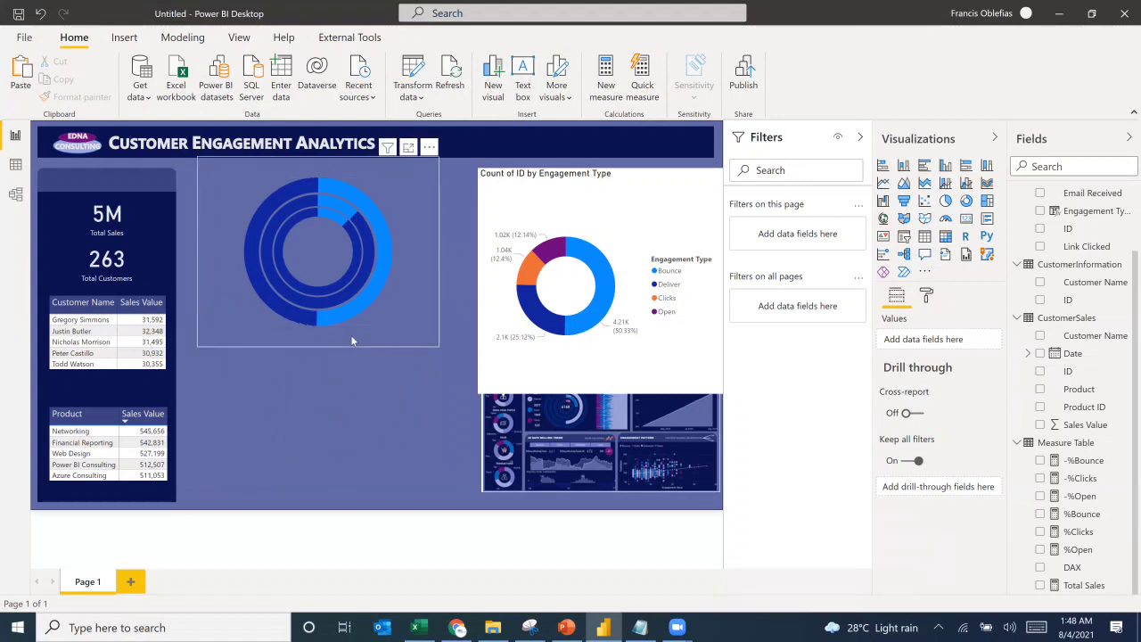
{"action": "left_click", "coordinate": [373, 260]}
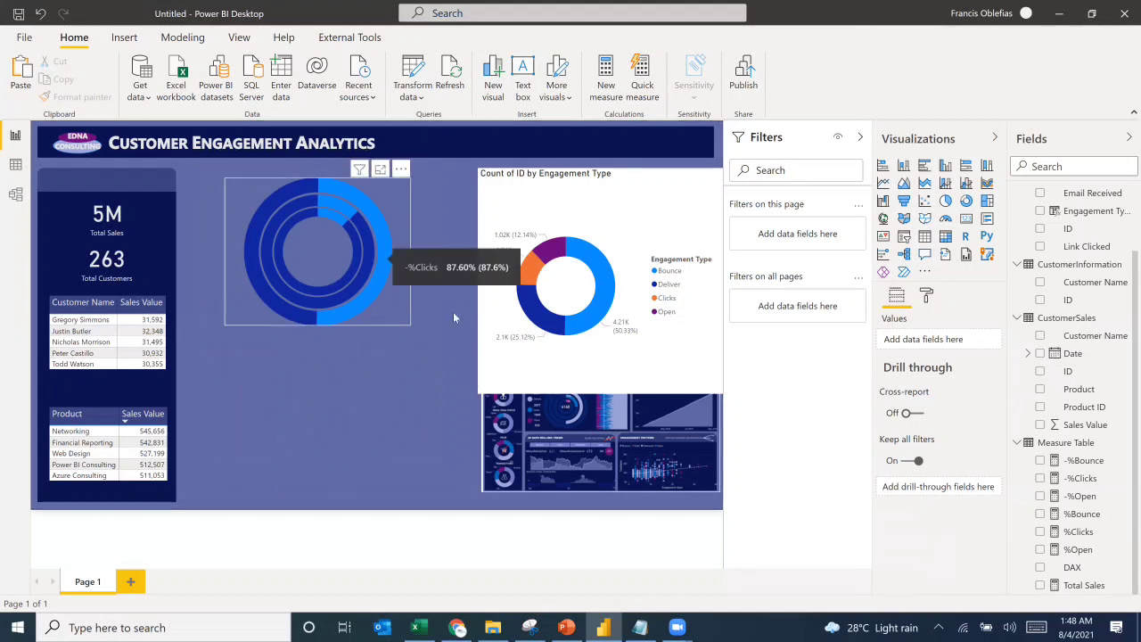
{"action": "left_click", "coordinate": [926, 295]}
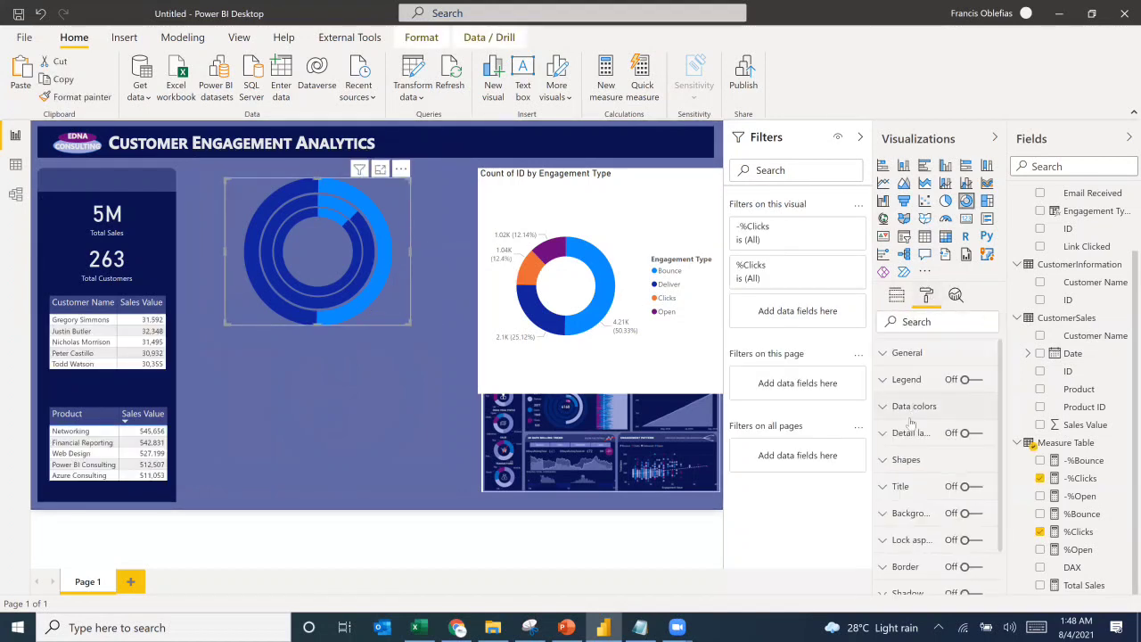
{"action": "left_click", "coordinate": [906, 460]}
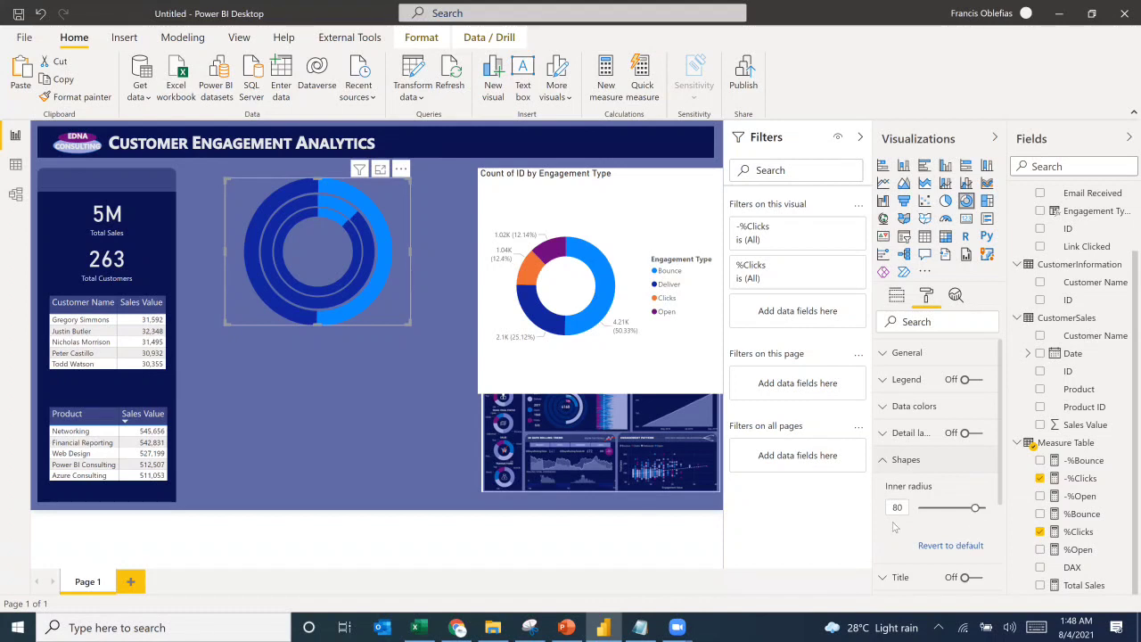
{"action": "scroll", "coordinate": [895, 527], "scroll_direction": "down", "scroll_amount": 3}
{"action": "scroll", "coordinate": [945, 513], "scroll_direction": "up", "scroll_amount": 3}
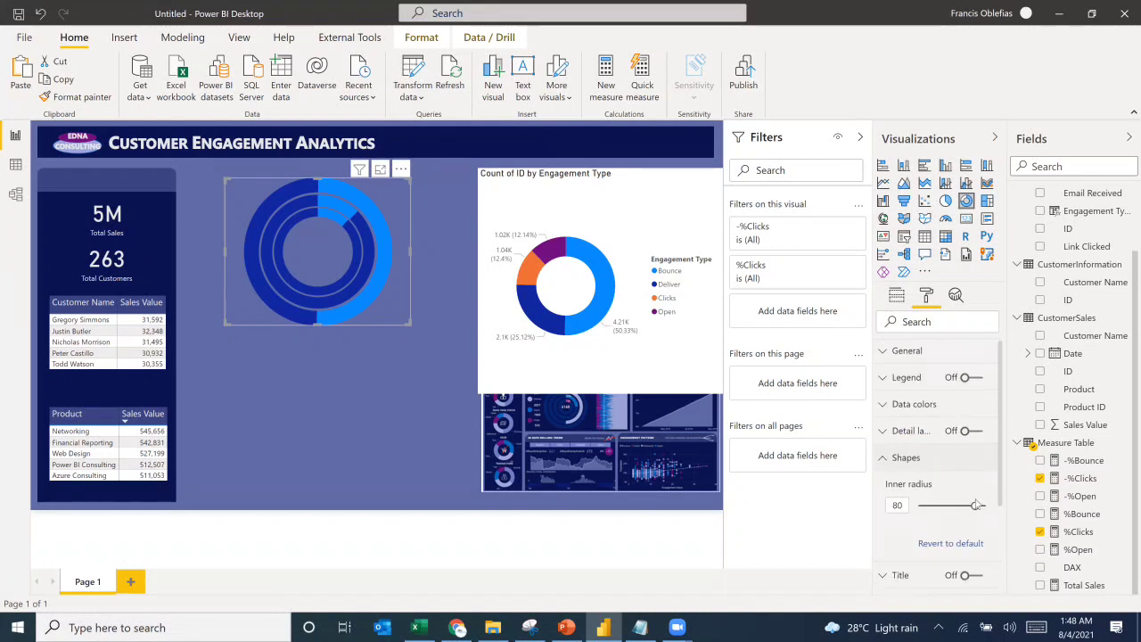
{"action": "left_click_drag", "start_coordinate": [347, 321], "coordinate": [364, 487]}
{"action": "left_click_drag", "start_coordinate": [323, 272], "coordinate": [251, 441]}
{"action": "left_click", "coordinate": [331, 428]}
{"action": "left_click_drag", "start_coordinate": [345, 428], "coordinate": [329, 259]}
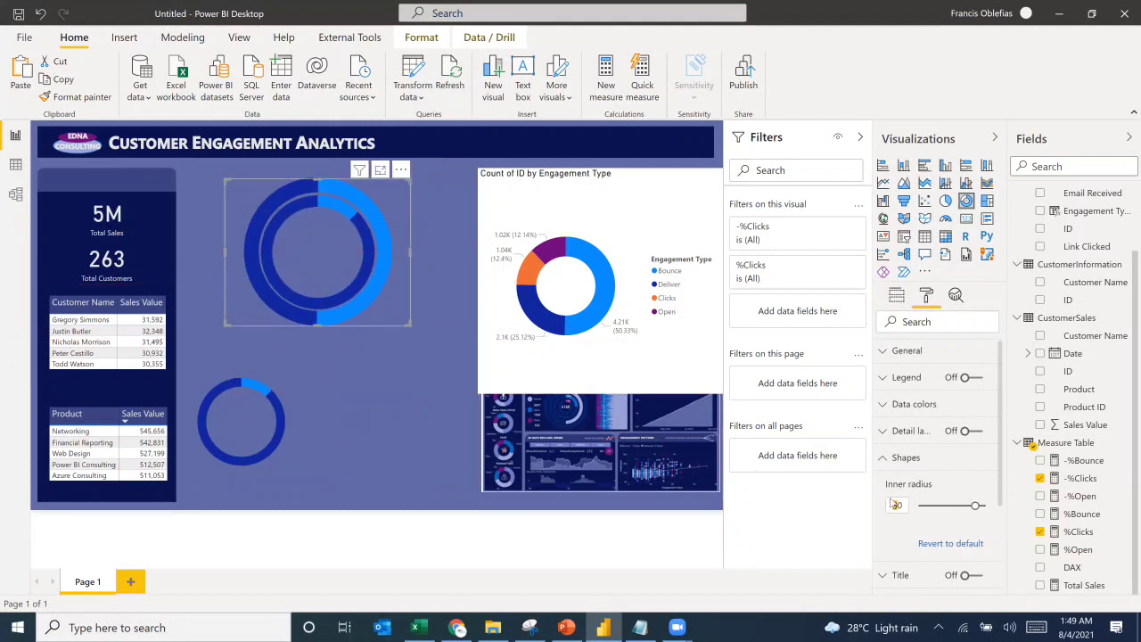
{"action": "type", "text": "7"}
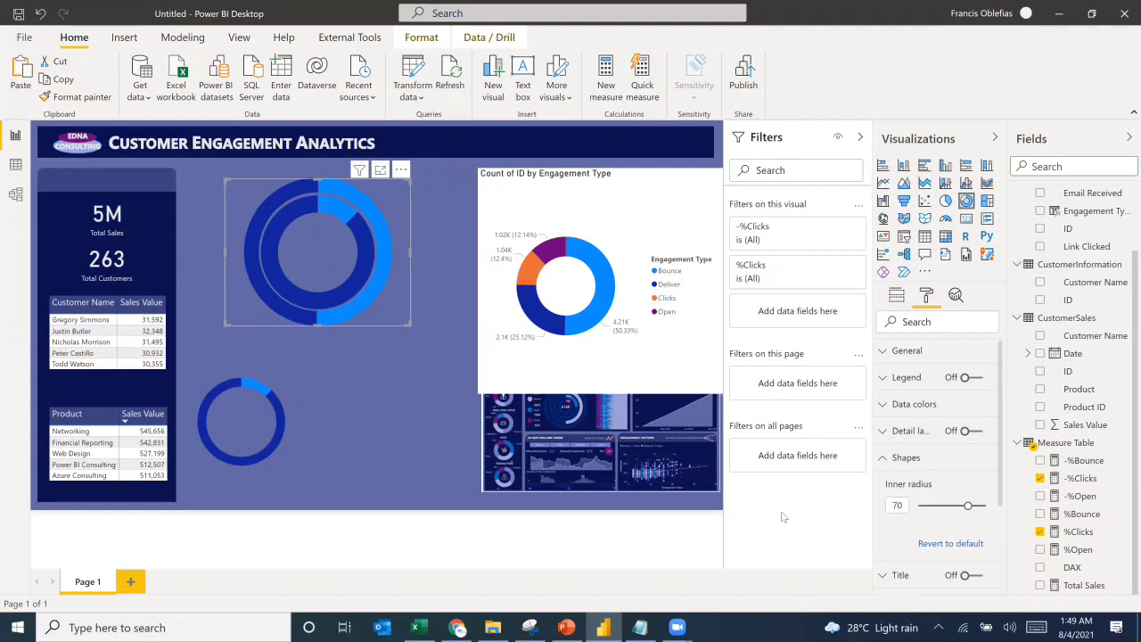
{"action": "left_click_drag", "start_coordinate": [304, 243], "coordinate": [305, 237]}
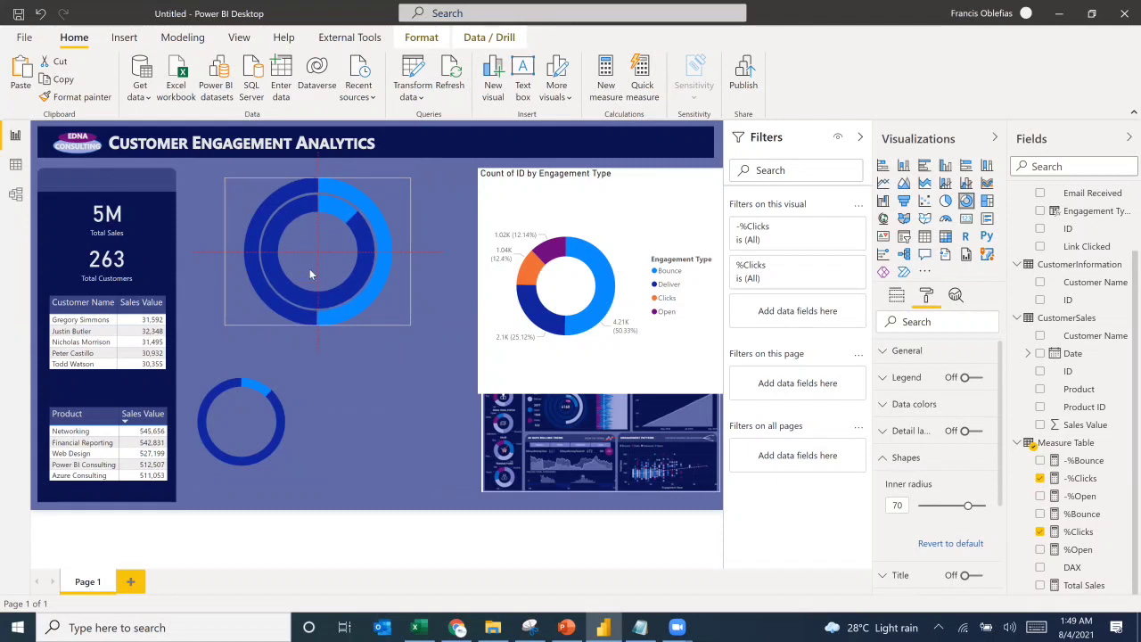
Step: Set the open donut's inner radius to 60 and center it back inside the clicks donut
{"action": "left_click", "coordinate": [246, 437]}
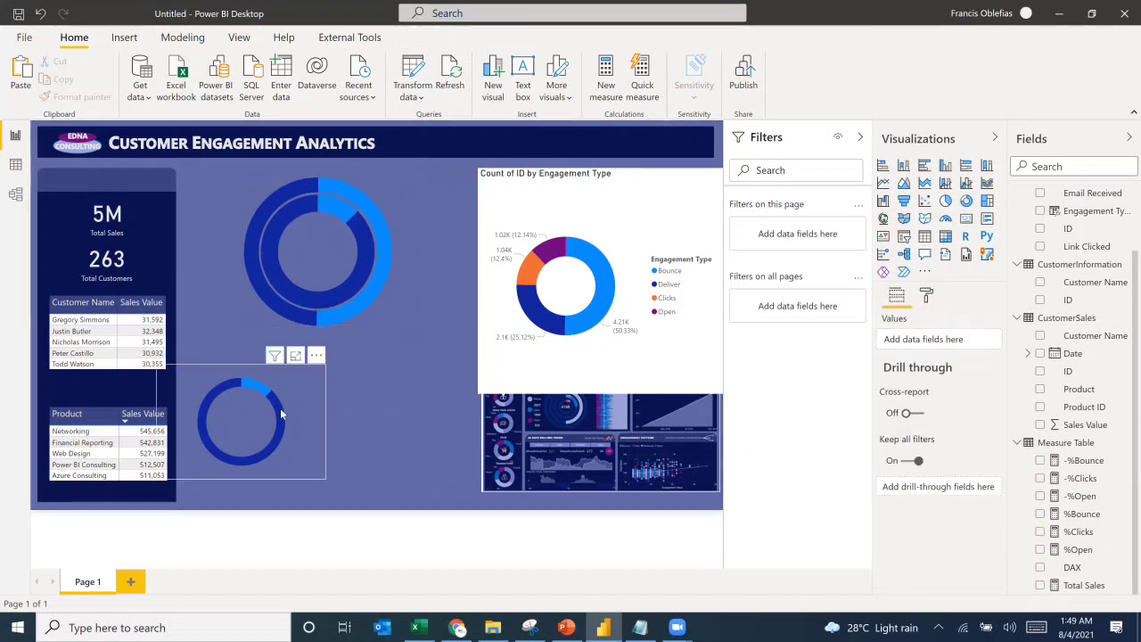
{"action": "left_click", "coordinate": [927, 295]}
{"action": "left_click", "coordinate": [906, 459]}
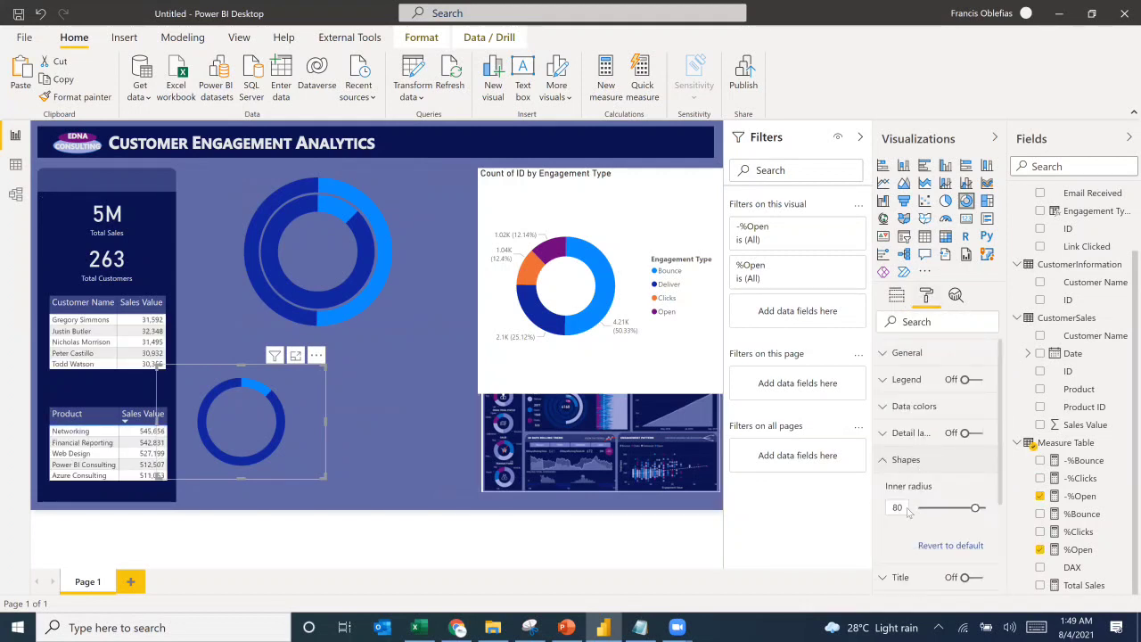
{"action": "key", "text": "Return"}
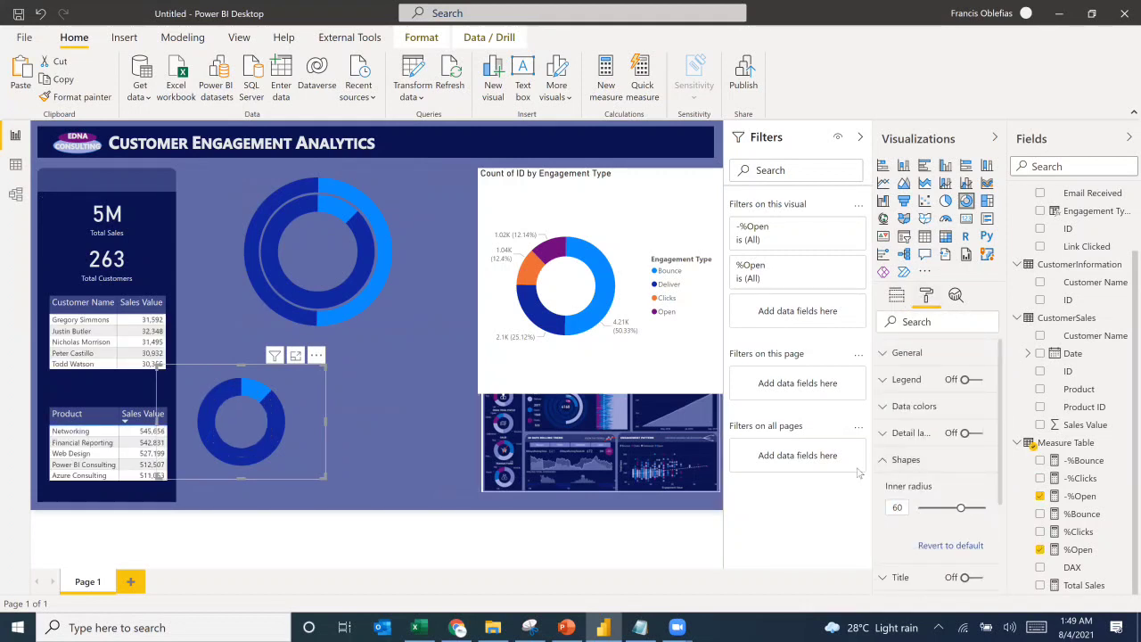
{"action": "left_click_drag", "start_coordinate": [286, 444], "coordinate": [348, 294]}
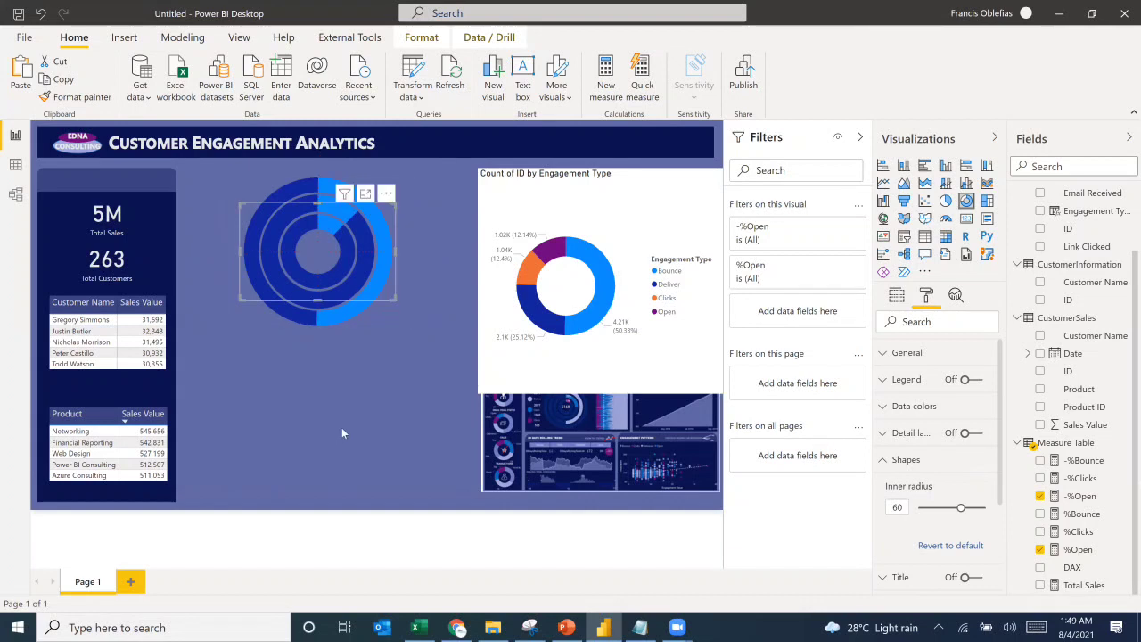
{"action": "left_click", "coordinate": [328, 429]}
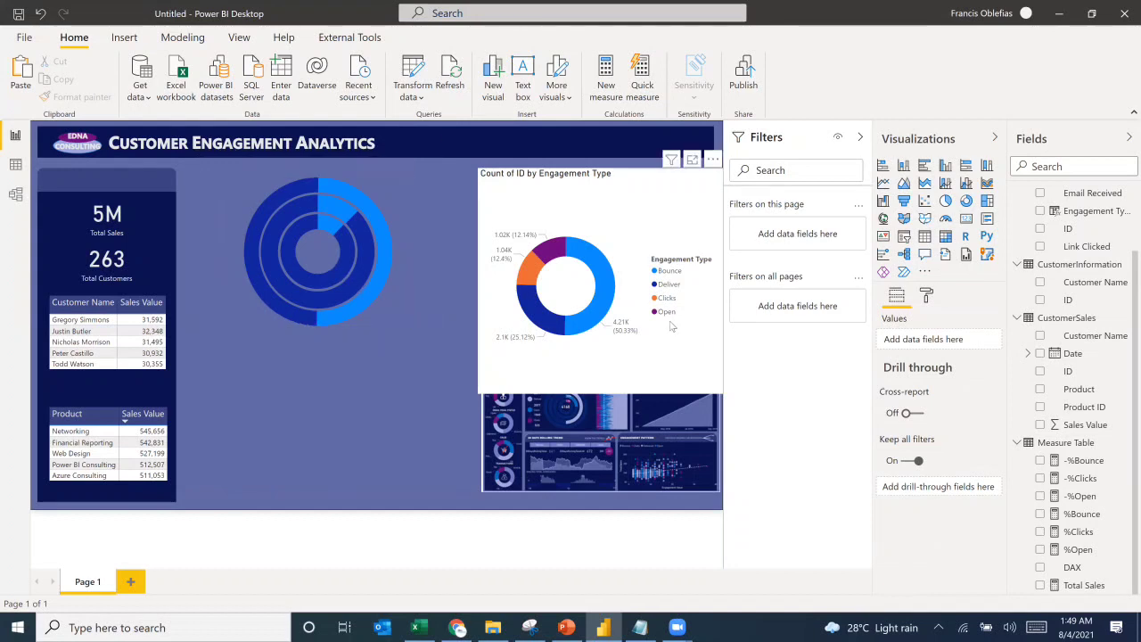
Step: Create a new measure in the Measure Table from a copy of the %Open formula
{"action": "left_click", "coordinate": [339, 303]}
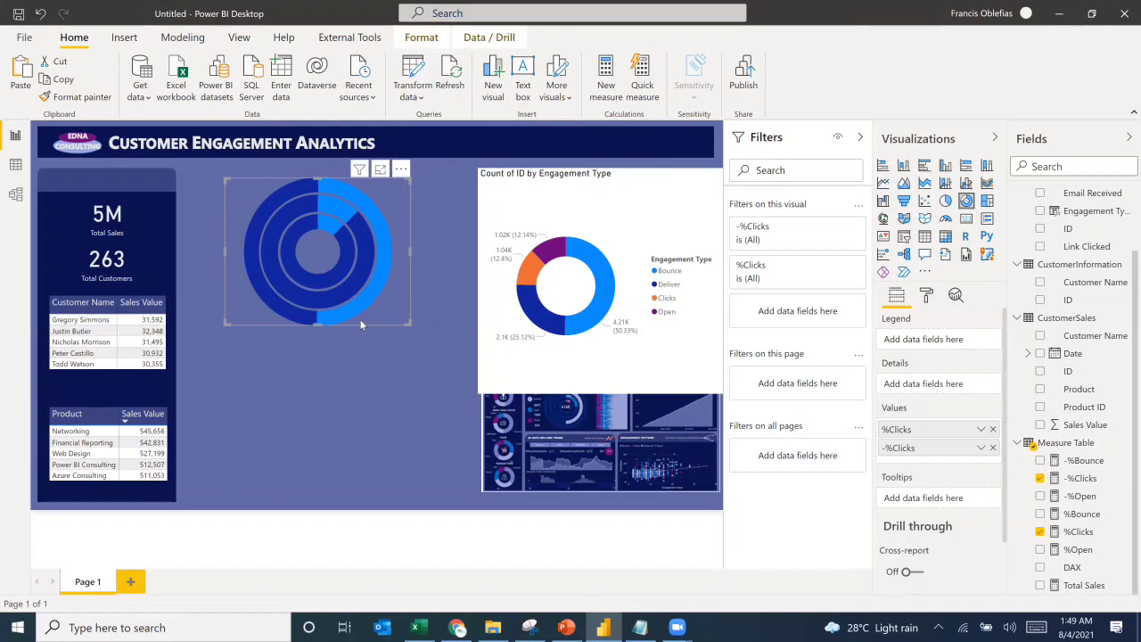
{"action": "left_click", "coordinate": [1081, 551]}
{"action": "left_click_drag", "start_coordinate": [679, 132], "coordinate": [92, 133]}
{"action": "key", "text": "ctrl+c"}
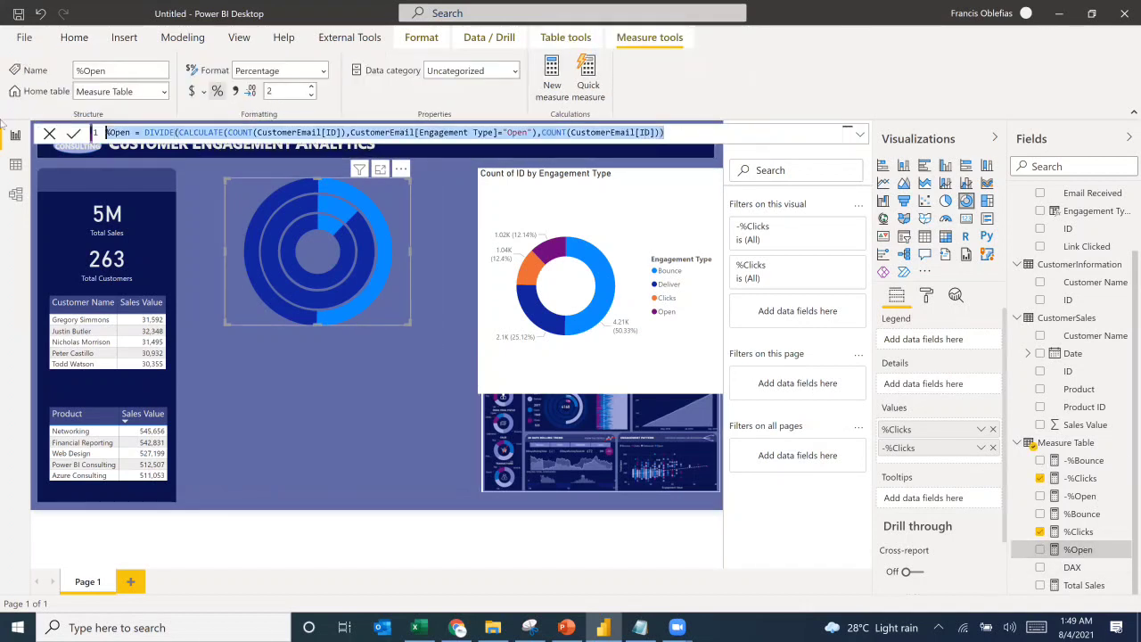
{"action": "left_click", "coordinate": [560, 77]}
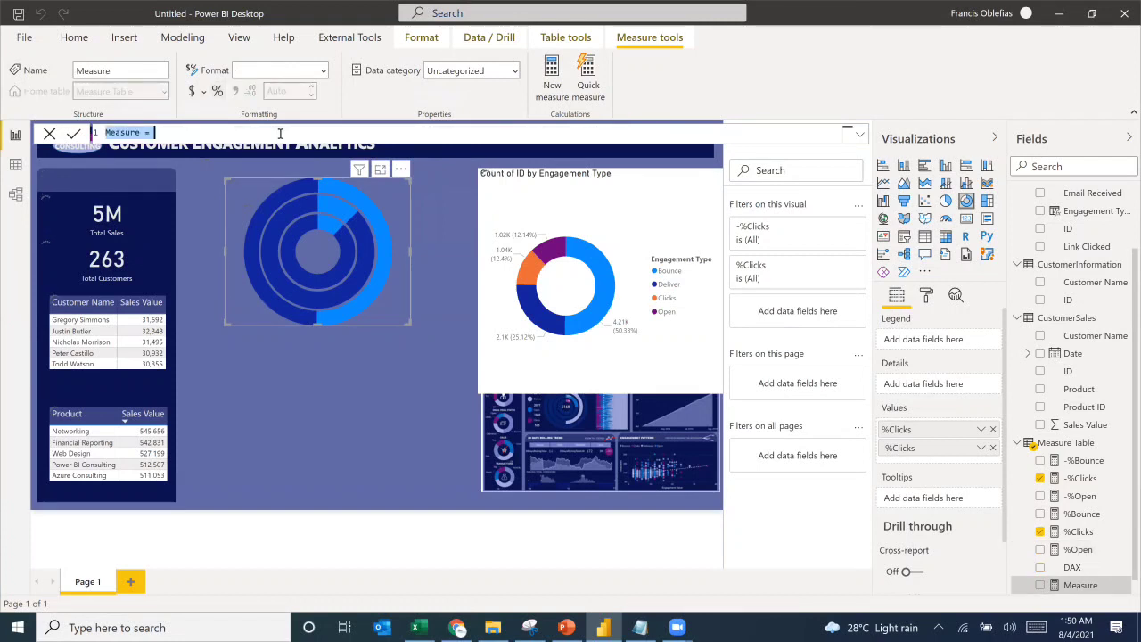
{"action": "key", "text": "ctrl+v"}
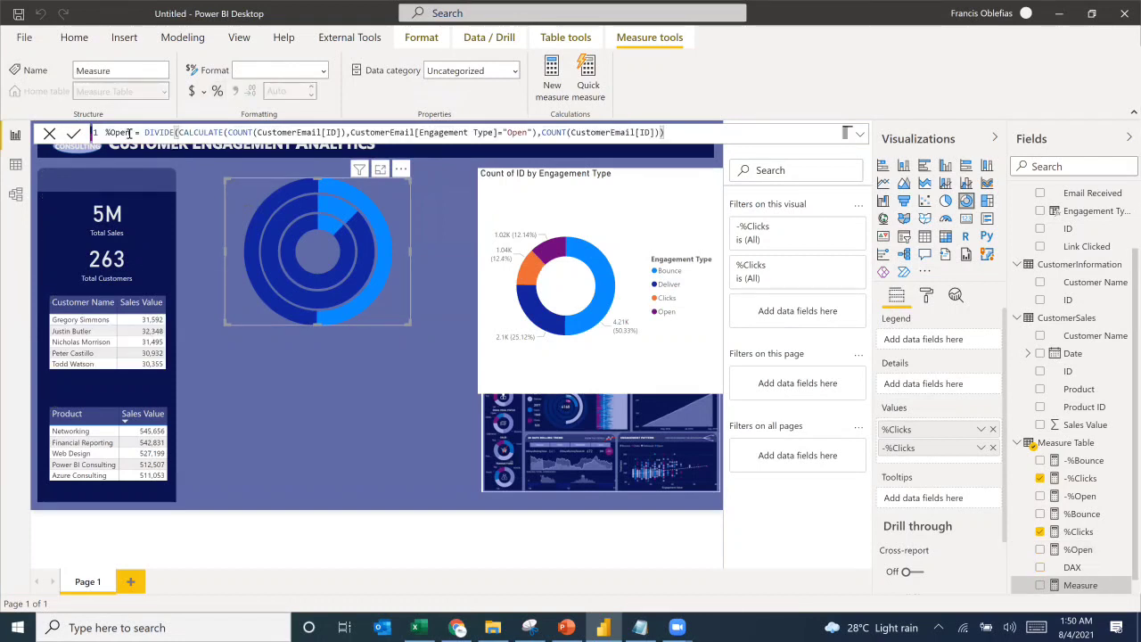
Step: Rename the copied measure formula %Deliver, change its Engagement Type condition to "Deliver" and commit it
{"action": "left_click_drag", "start_coordinate": [131, 132], "coordinate": [110, 133]}
{"action": "type", "text": "De"}
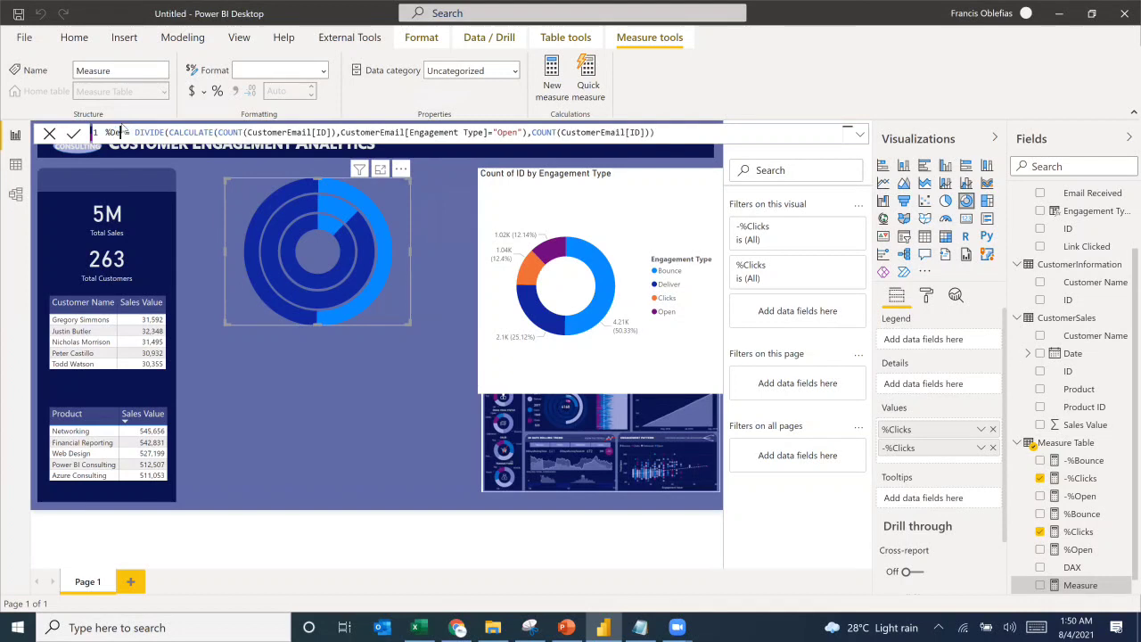
{"action": "type", "text": "liver"}
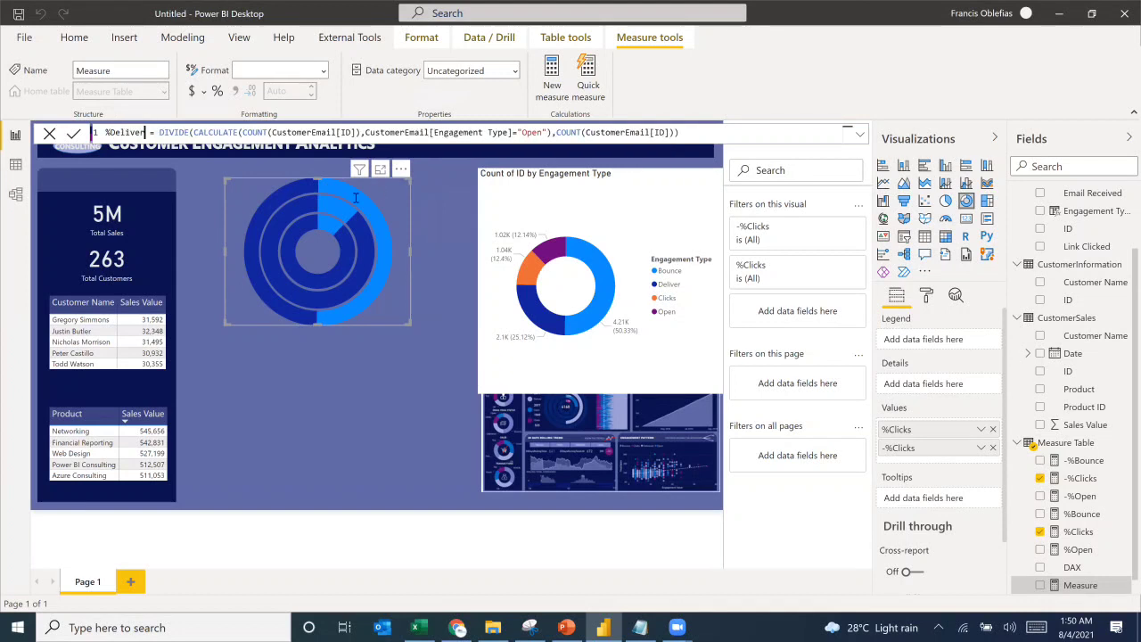
{"action": "double_click", "coordinate": [532, 132]}
{"action": "type", "text": "Deliver"}
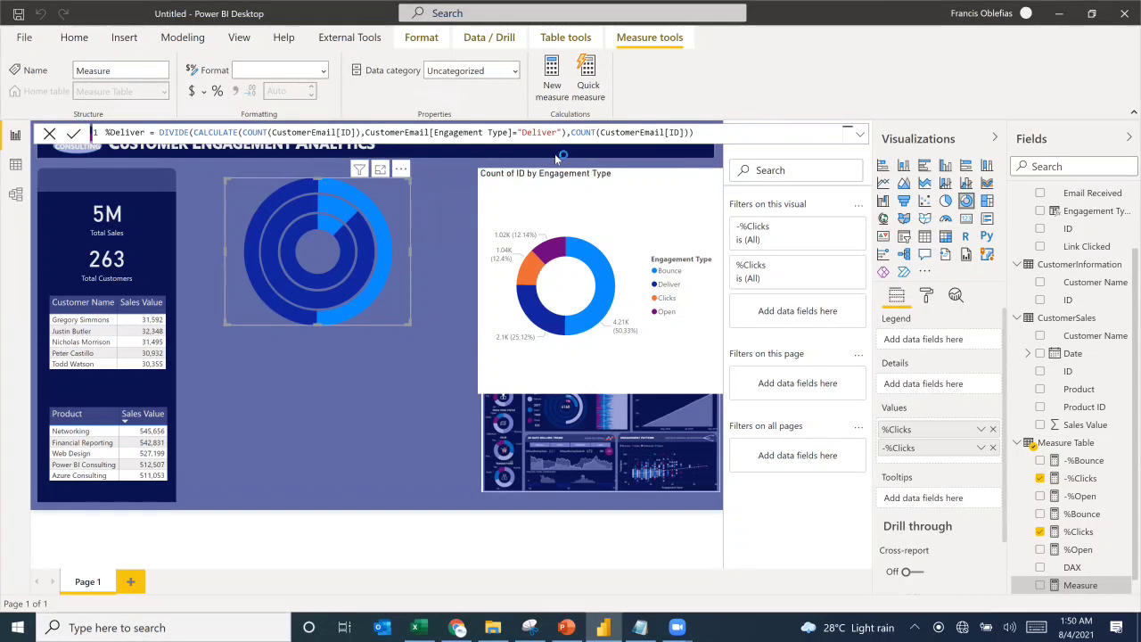
{"action": "key", "text": "Return"}
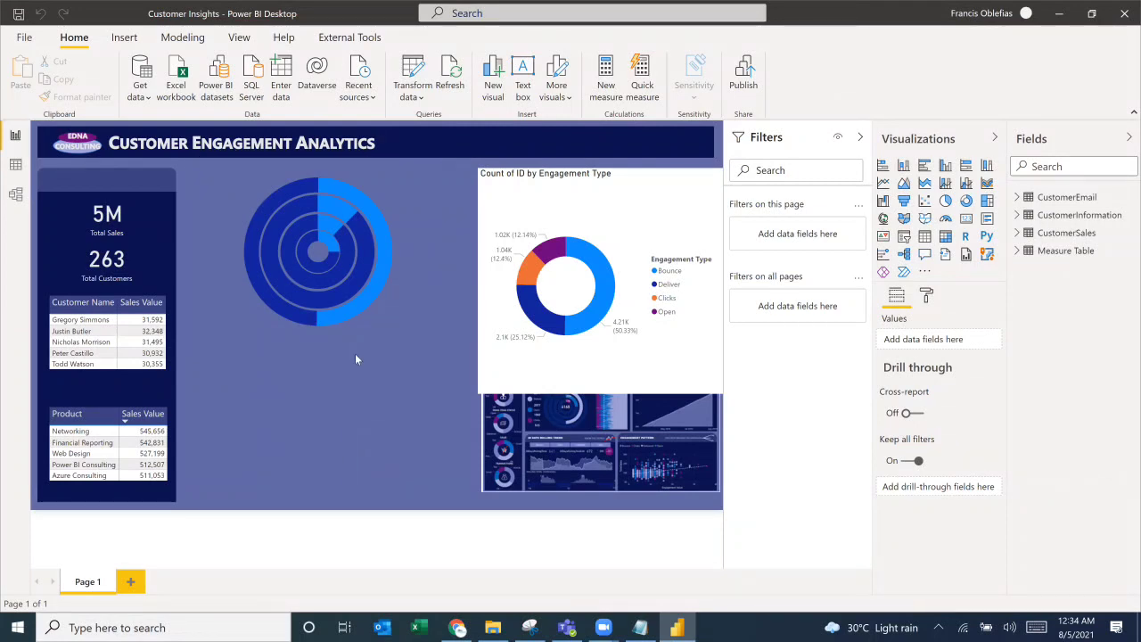
Step: Enlarge the reference dashboard image to view its design, and shrink it back to slightly larger than its original size
{"action": "left_click", "coordinate": [598, 419]}
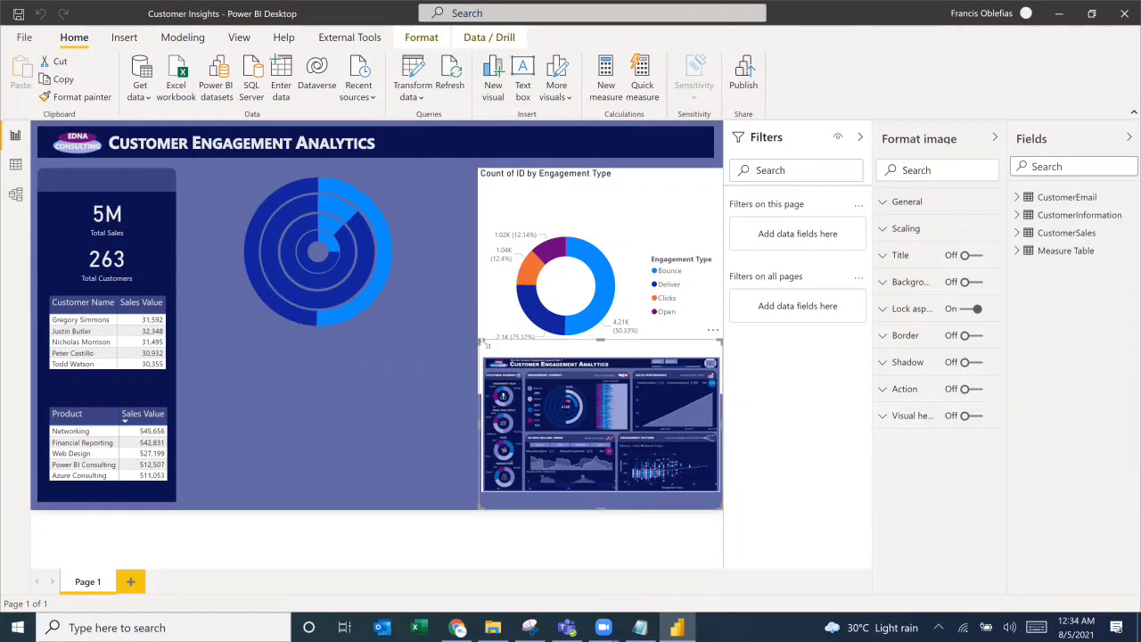
{"action": "left_click_drag", "start_coordinate": [483, 342], "coordinate": [294, 208]}
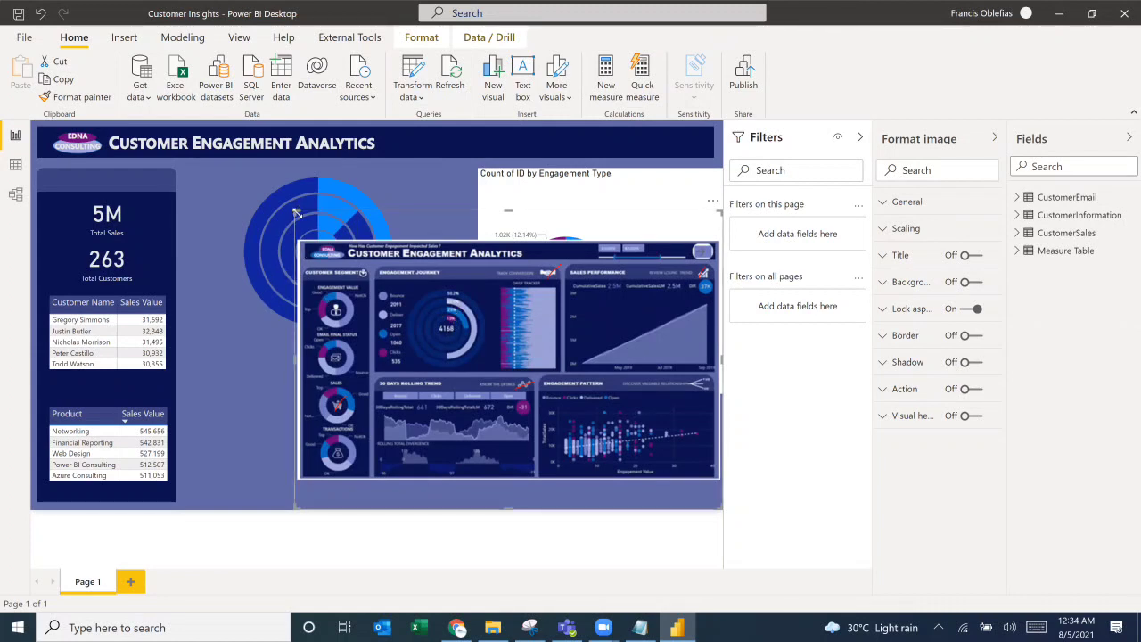
{"action": "left_click_drag", "start_coordinate": [297, 213], "coordinate": [373, 309]}
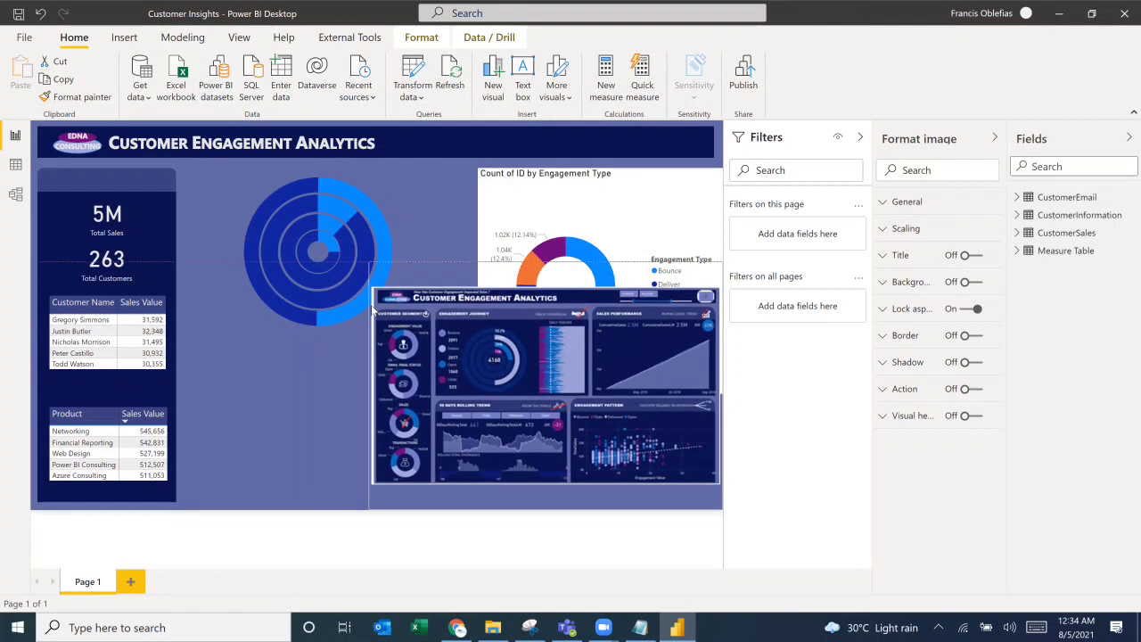
{"action": "left_click_drag", "start_coordinate": [393, 326], "coordinate": [456, 347]}
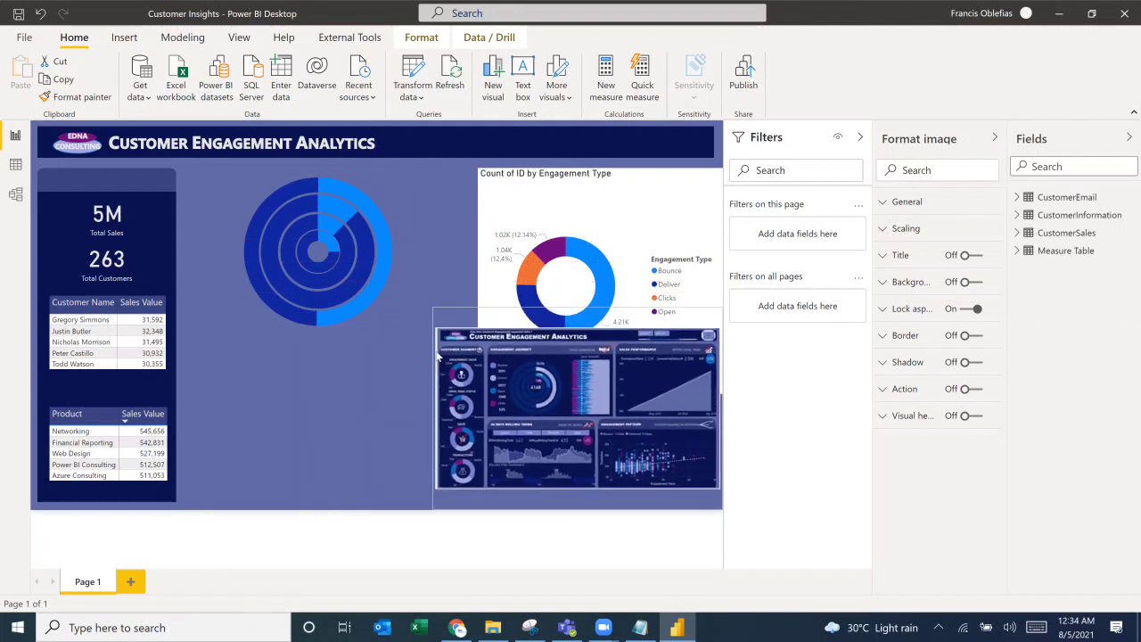
Step: Show the Selection pane with the page's layer order and collapse the Filters pane
{"action": "left_click", "coordinate": [435, 232]}
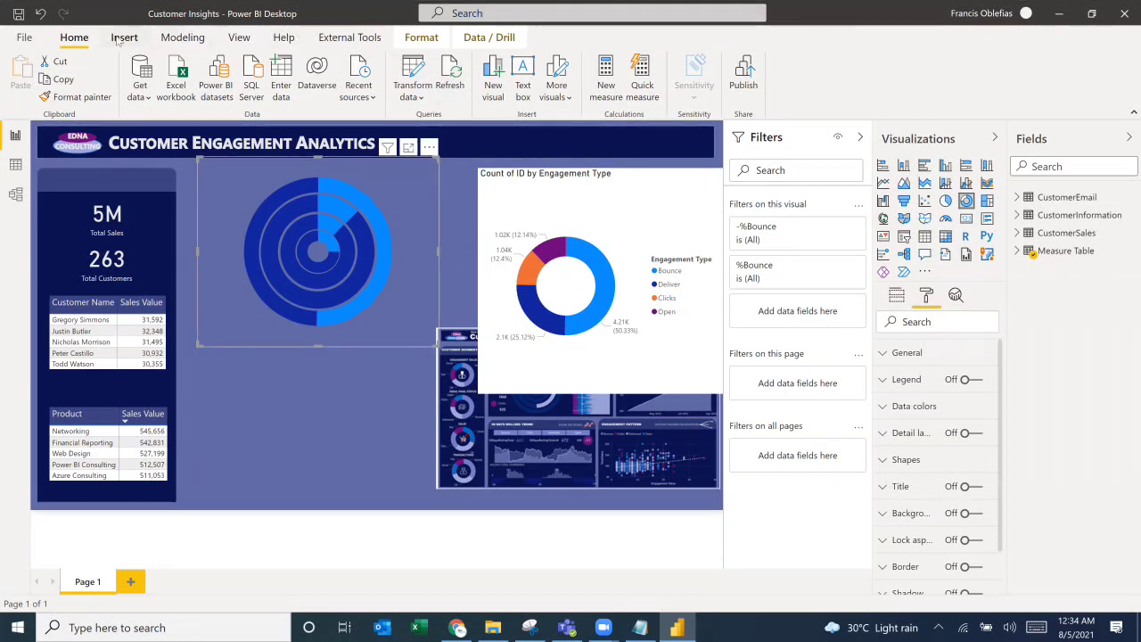
{"action": "left_click", "coordinate": [223, 43]}
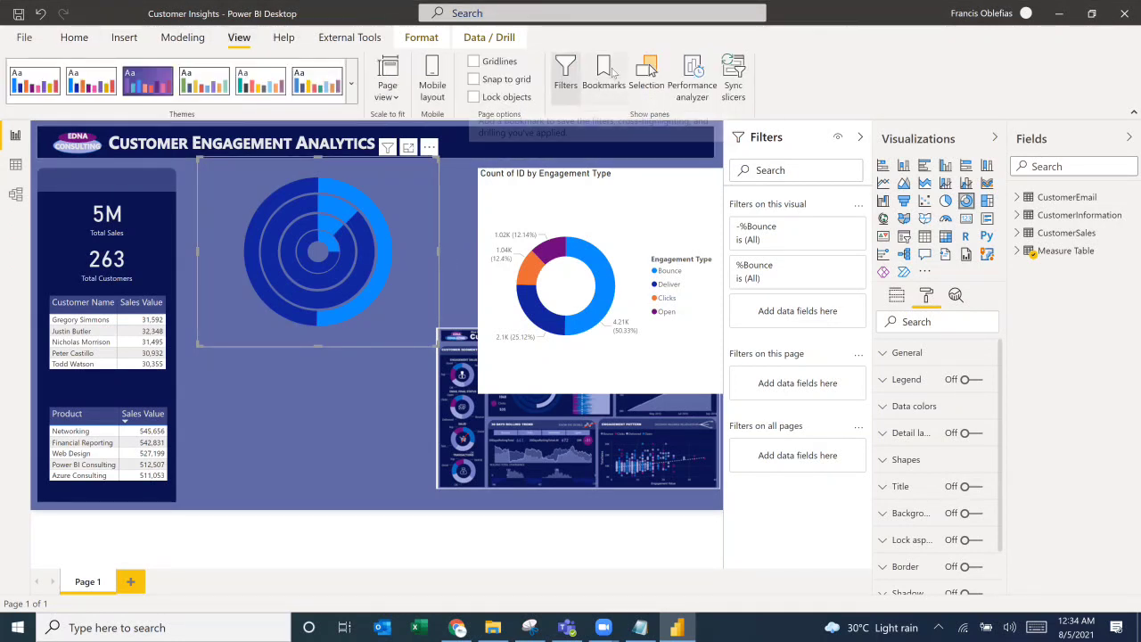
{"action": "left_click", "coordinate": [649, 72]}
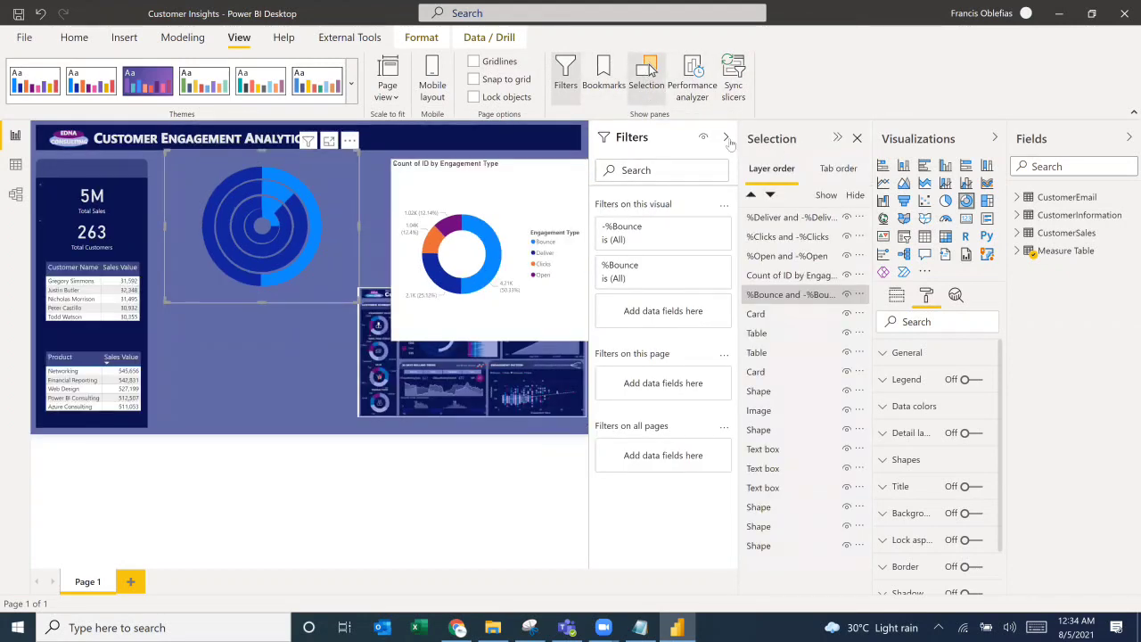
{"action": "left_click", "coordinate": [727, 139]}
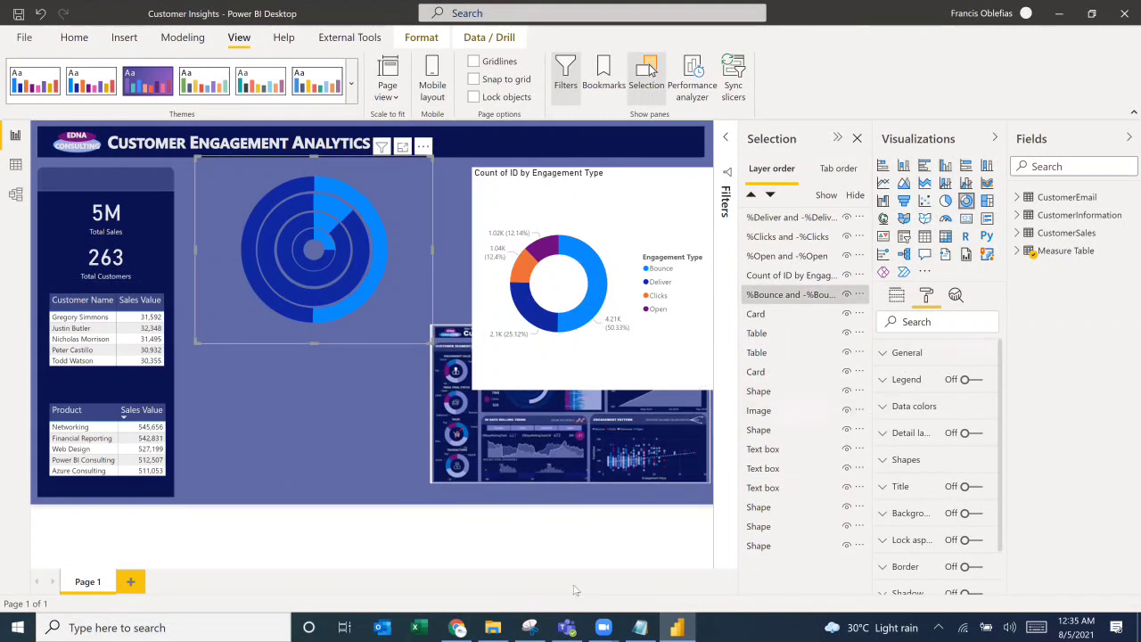
Step: Switch to PowerPoint by searching for it and open the recent file New Elements.pptx
{"action": "left_click", "coordinate": [227, 628]}
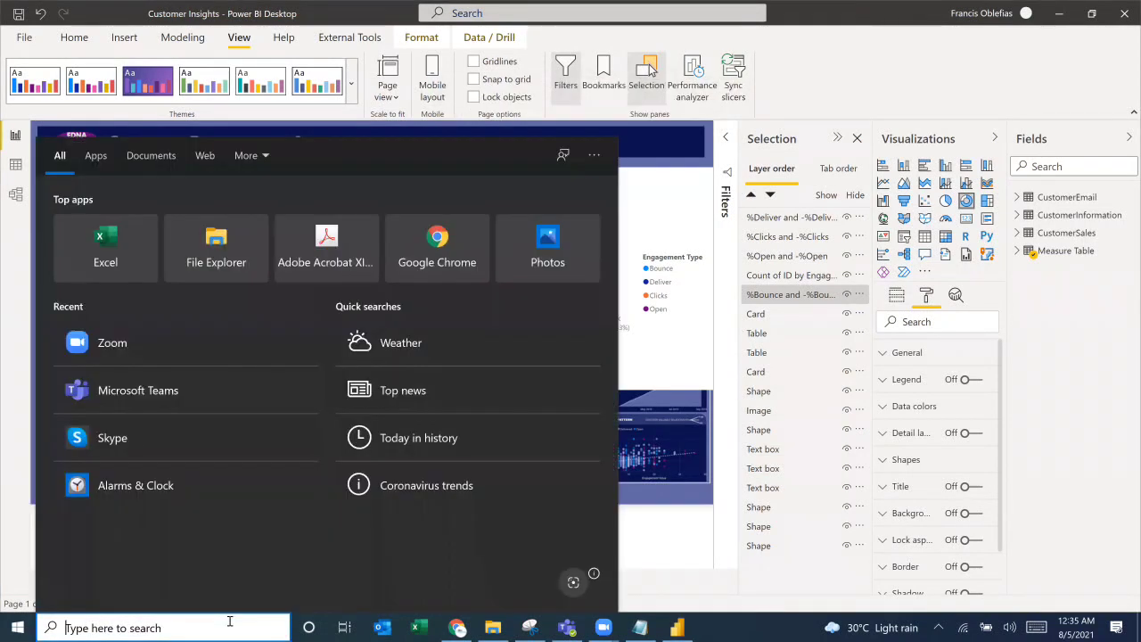
{"action": "type", "text": "powerpoi"}
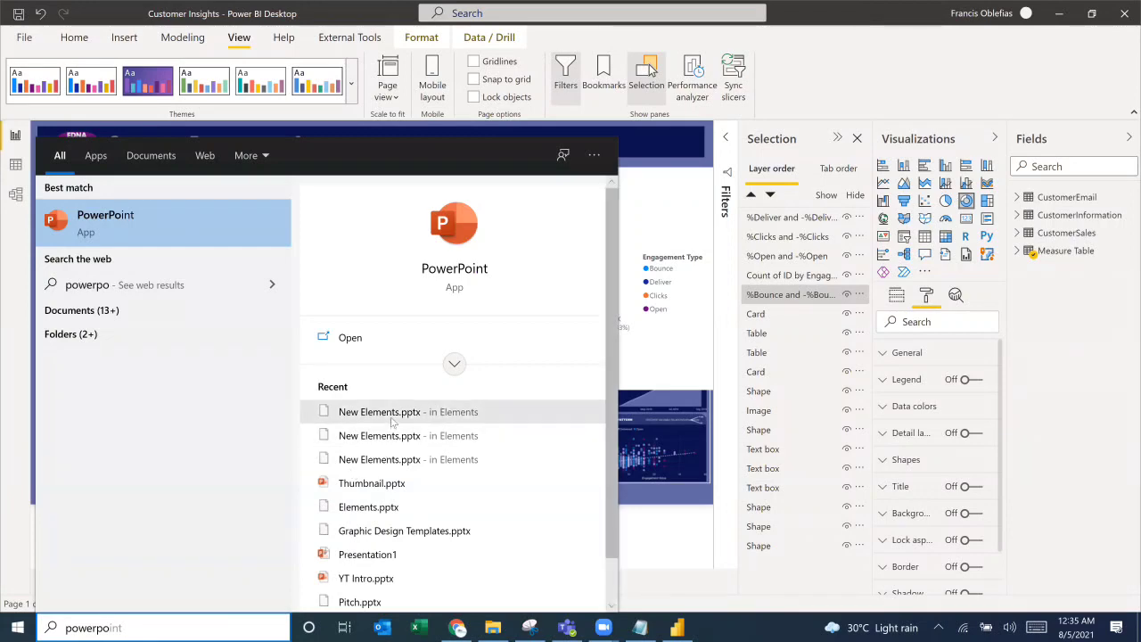
{"action": "left_click", "coordinate": [384, 412]}
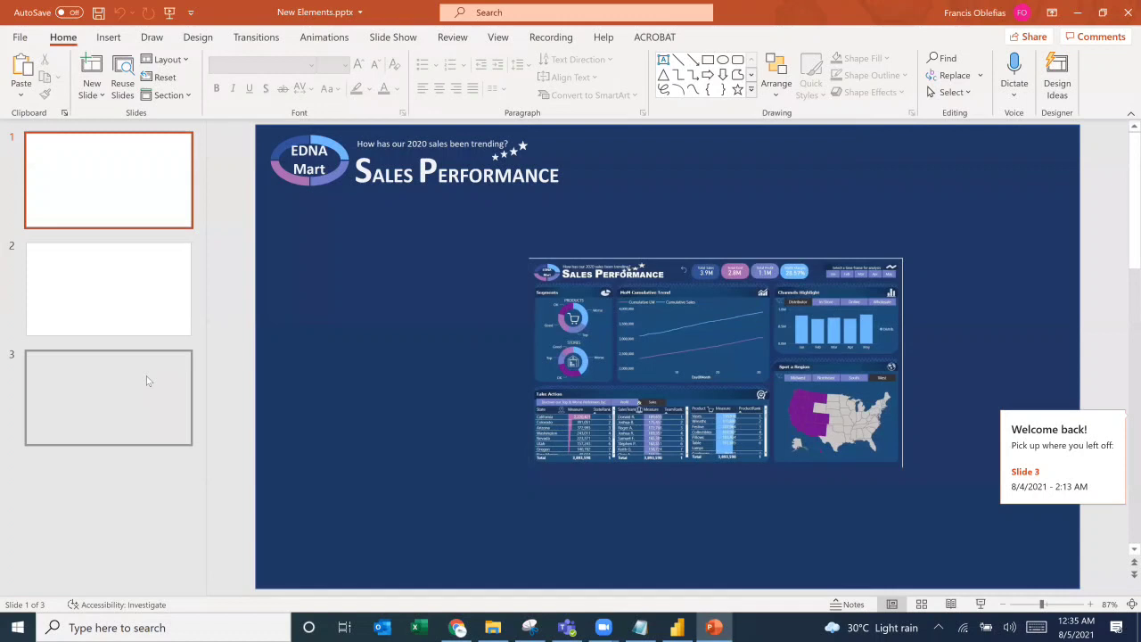
Step: Paste the reference dashboard image onto slide 3 and scale it down to about 5.23" high by 9.15" wide
{"action": "left_click", "coordinate": [145, 382]}
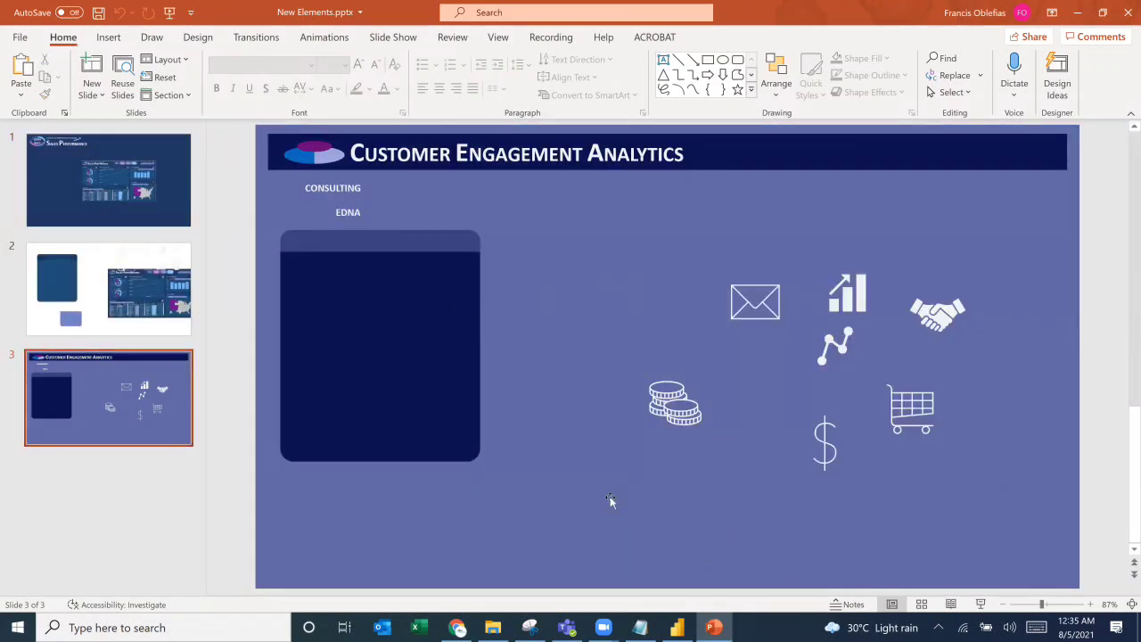
{"action": "key", "text": "ctrl+v"}
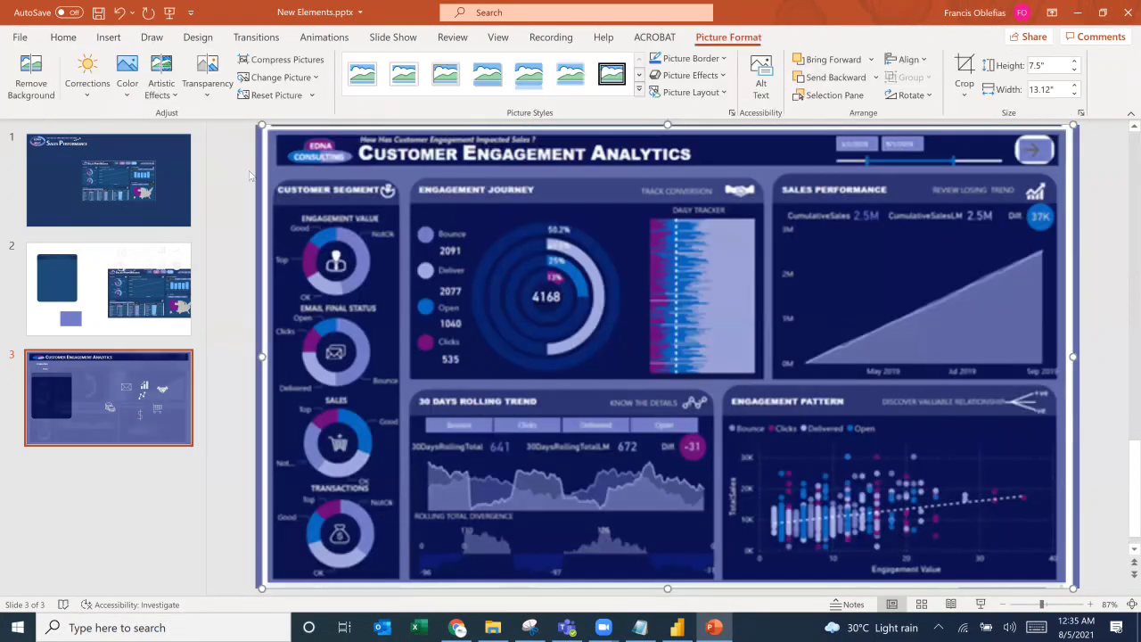
{"action": "left_click_drag", "start_coordinate": [267, 132], "coordinate": [669, 356]}
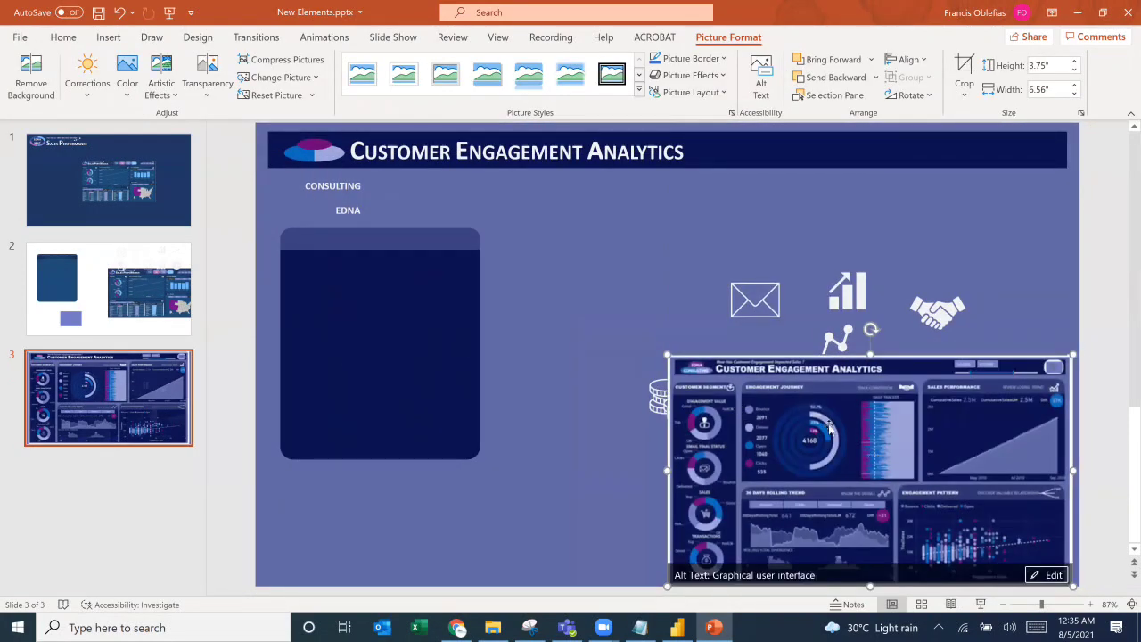
{"action": "left_click_drag", "start_coordinate": [668, 356], "coordinate": [509, 265]}
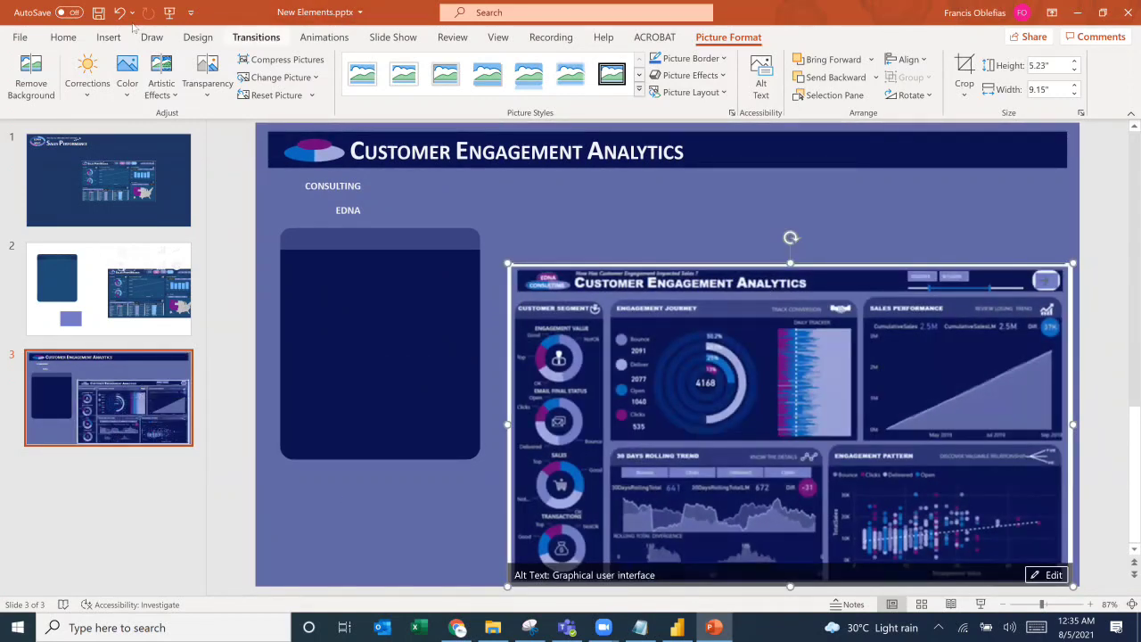
Step: Draw a rectangle about 0.47" high and 1.37" wide above the reference dashboard image
{"action": "left_click", "coordinate": [108, 36]}
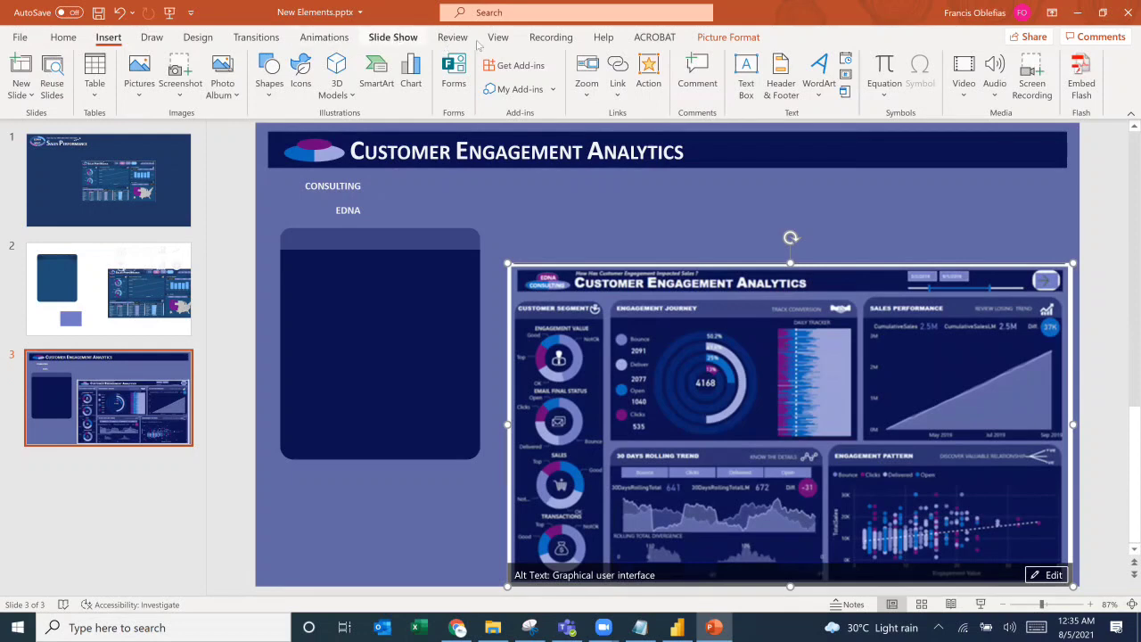
{"action": "left_click", "coordinate": [268, 89]}
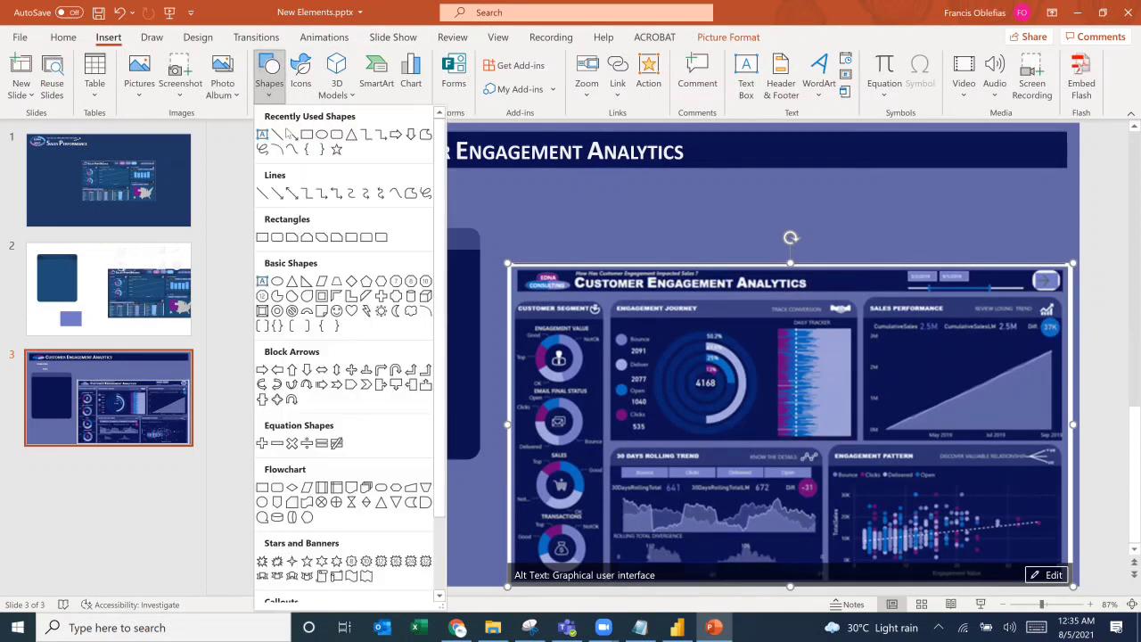
{"action": "left_click", "coordinate": [308, 135]}
{"action": "left_click_drag", "start_coordinate": [558, 198], "coordinate": [644, 227]}
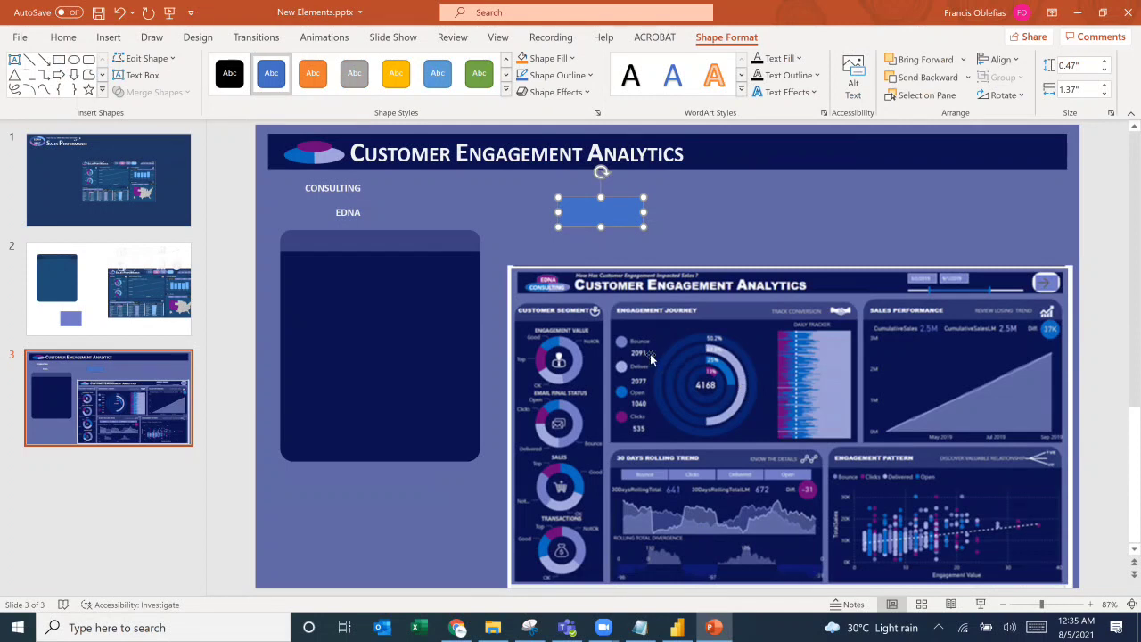
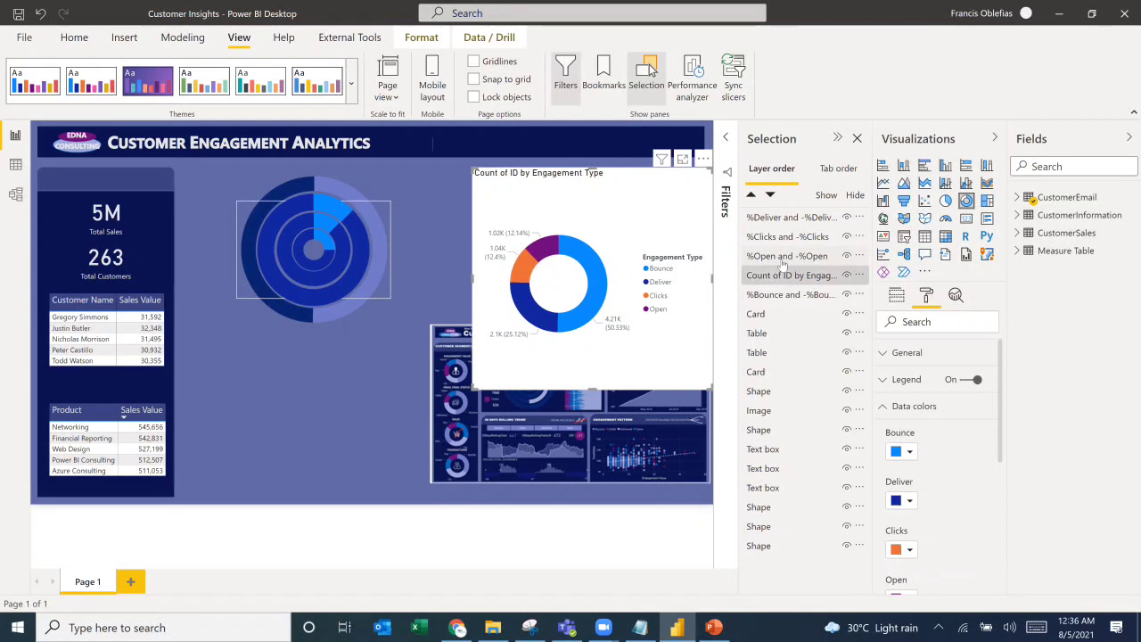
Step: Reorder the layers so the Count of ID by Engagement Type chart is on top and the %Deliver donut sits directly above %Bounce
{"action": "left_click", "coordinate": [782, 259]}
{"action": "left_click", "coordinate": [780, 241]}
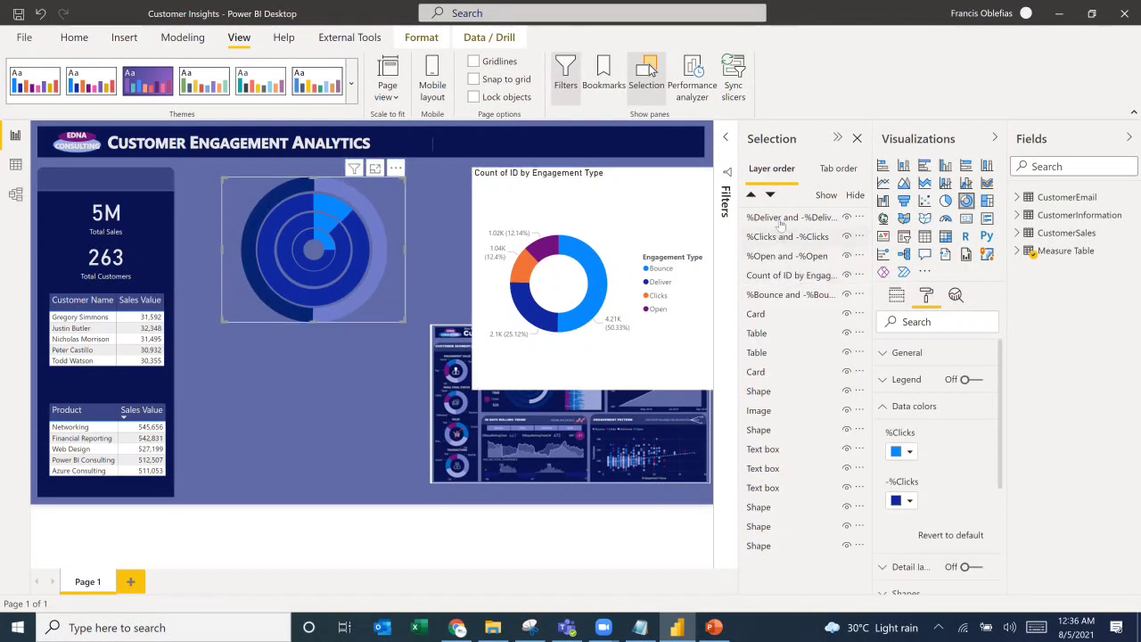
{"action": "mouse_move", "coordinate": [782, 222]}
{"action": "left_mouse_down"}
{"action": "mouse_move", "coordinate": [781, 275]}
{"action": "mouse_move", "coordinate": [782, 214]}
{"action": "left_mouse_up"}
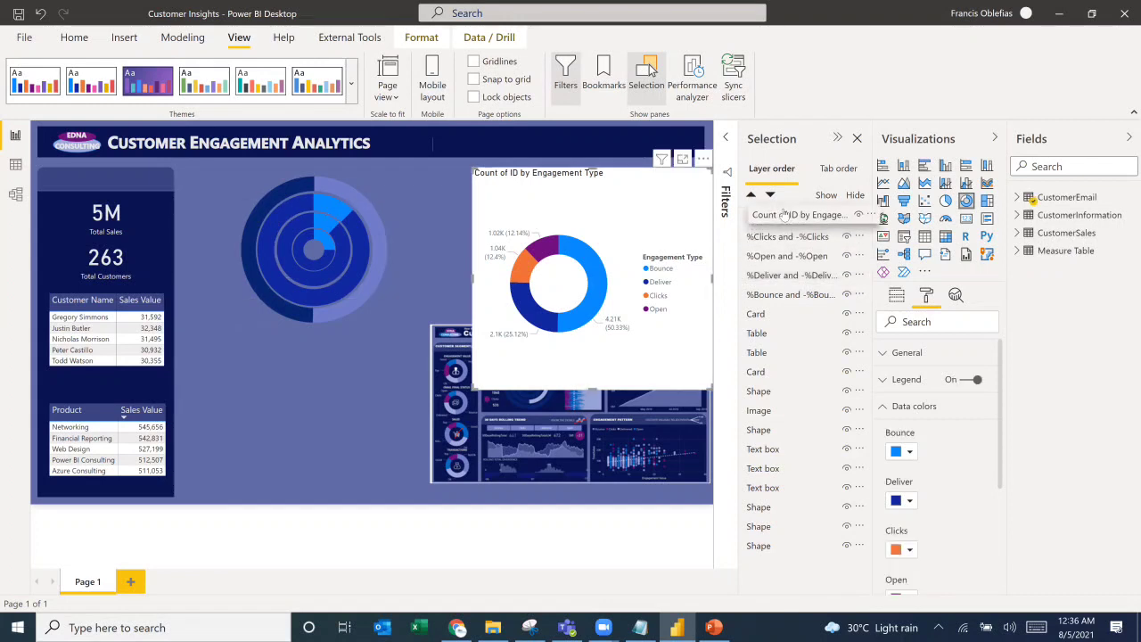
{"action": "left_click", "coordinate": [762, 276]}
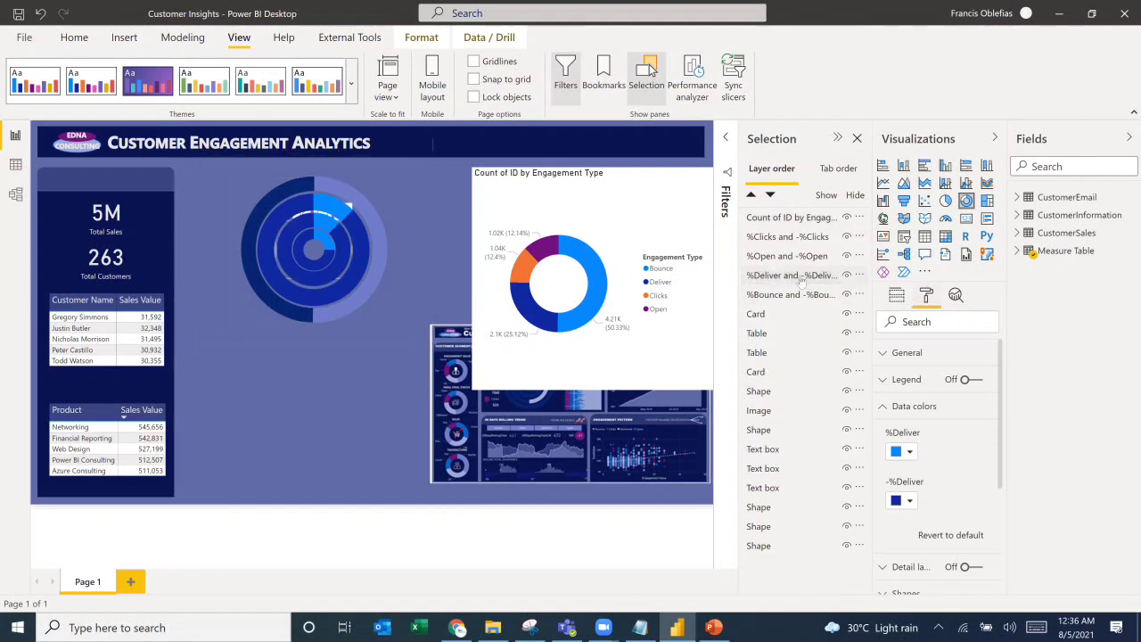
{"action": "key", "text": "Escape"}
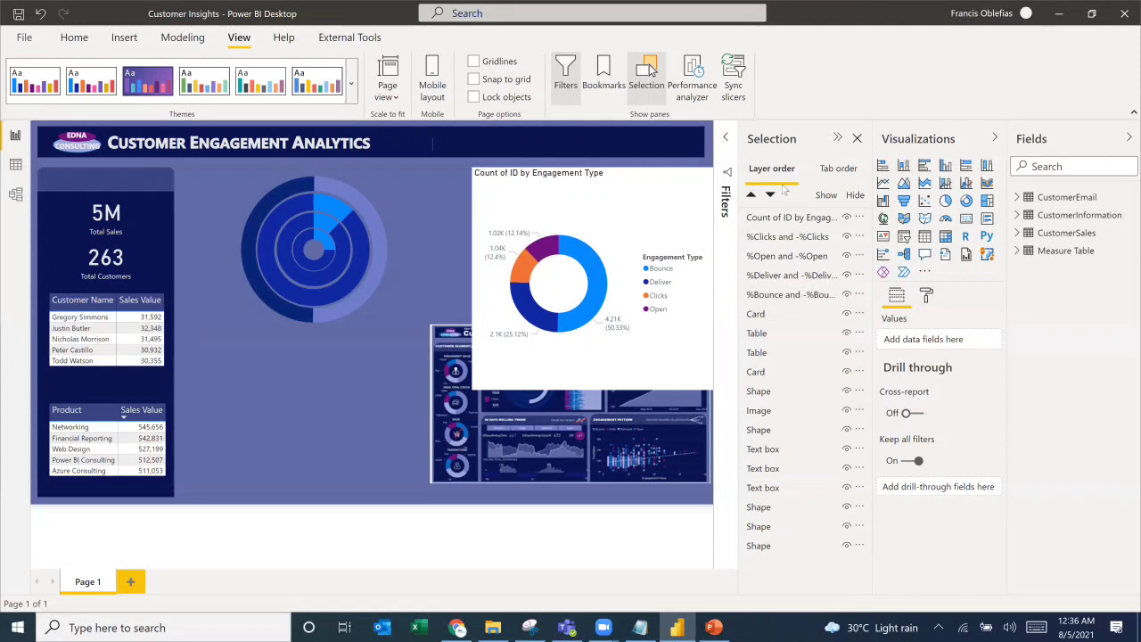
Step: Select the %Deliver, %Open and %Clicks donuts in turn to check which ring each layer represents
{"action": "left_click", "coordinate": [768, 276]}
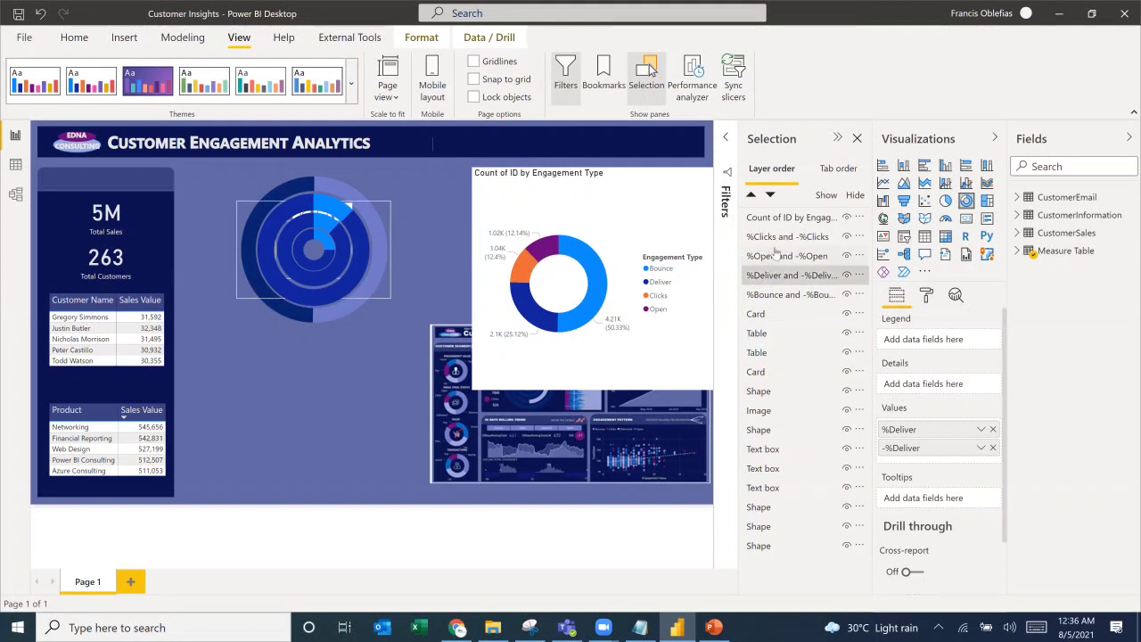
{"action": "left_click", "coordinate": [775, 256]}
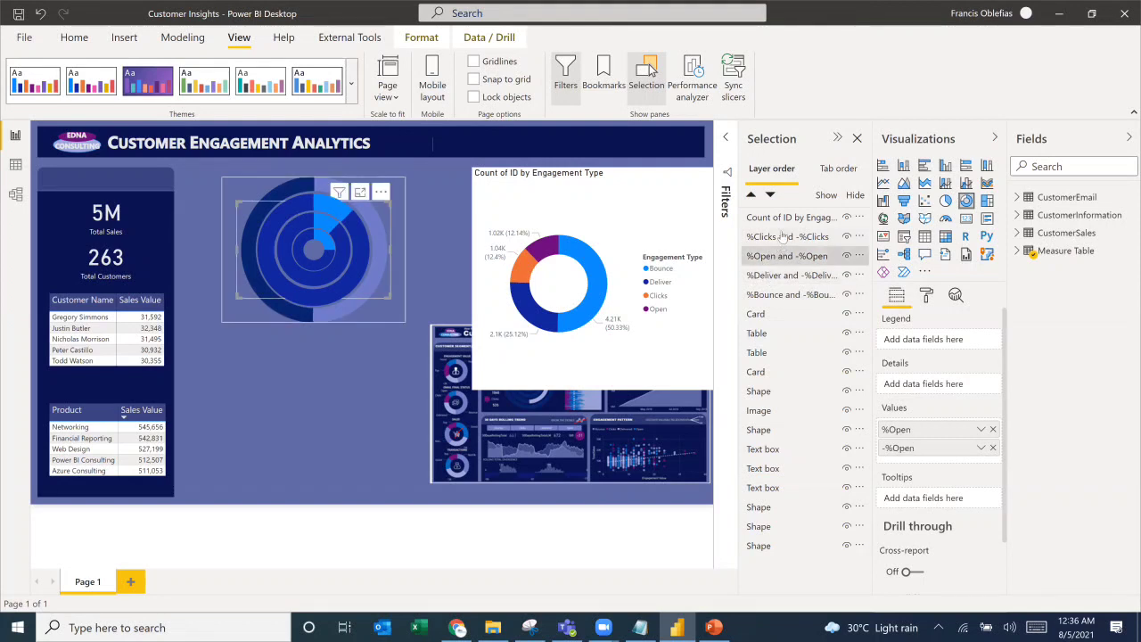
{"action": "left_click", "coordinate": [782, 236]}
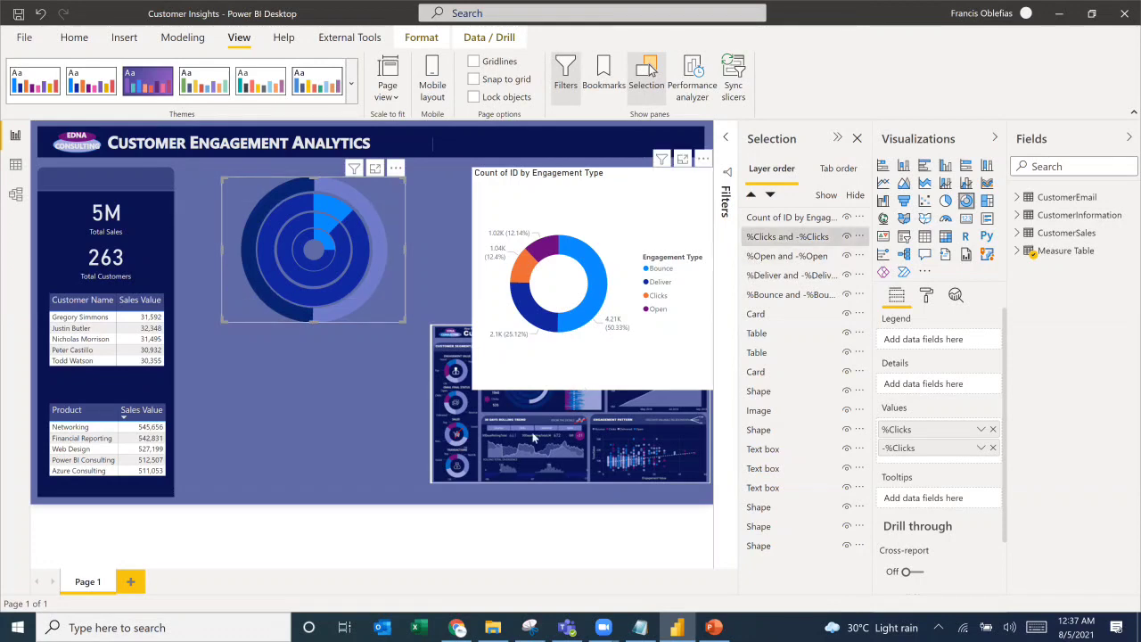
Step: Enlarge the reference dashboard image over the page to compare its ring colors, and shrink it back down
{"action": "left_click", "coordinate": [449, 323]}
{"action": "left_click_drag", "start_coordinate": [428, 305], "coordinate": [223, 176]}
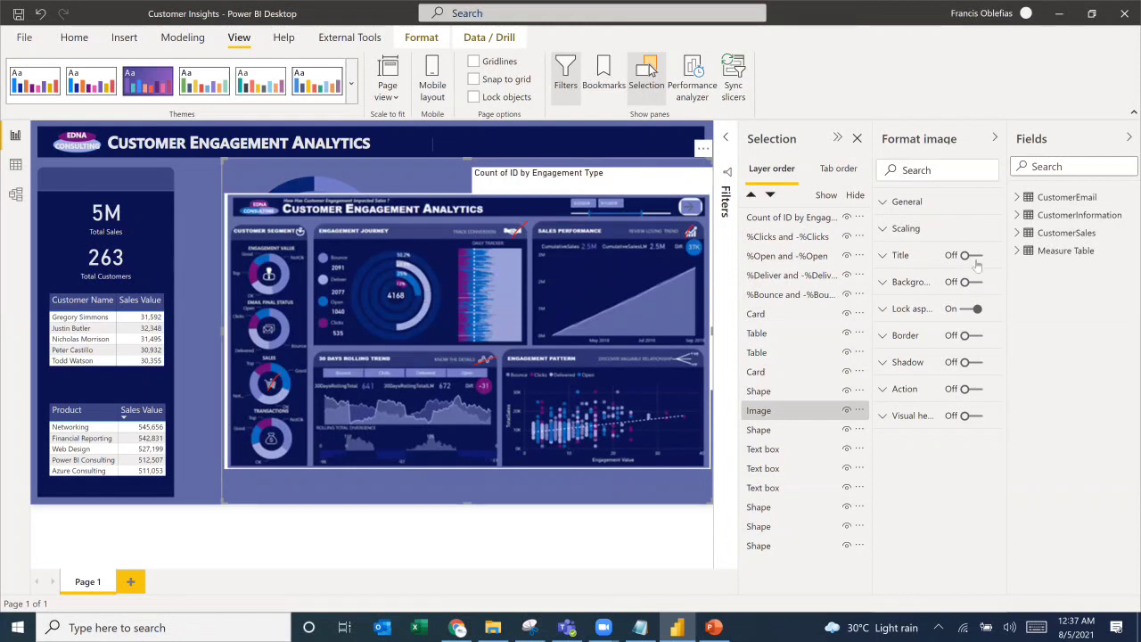
{"action": "left_click", "coordinate": [813, 280]}
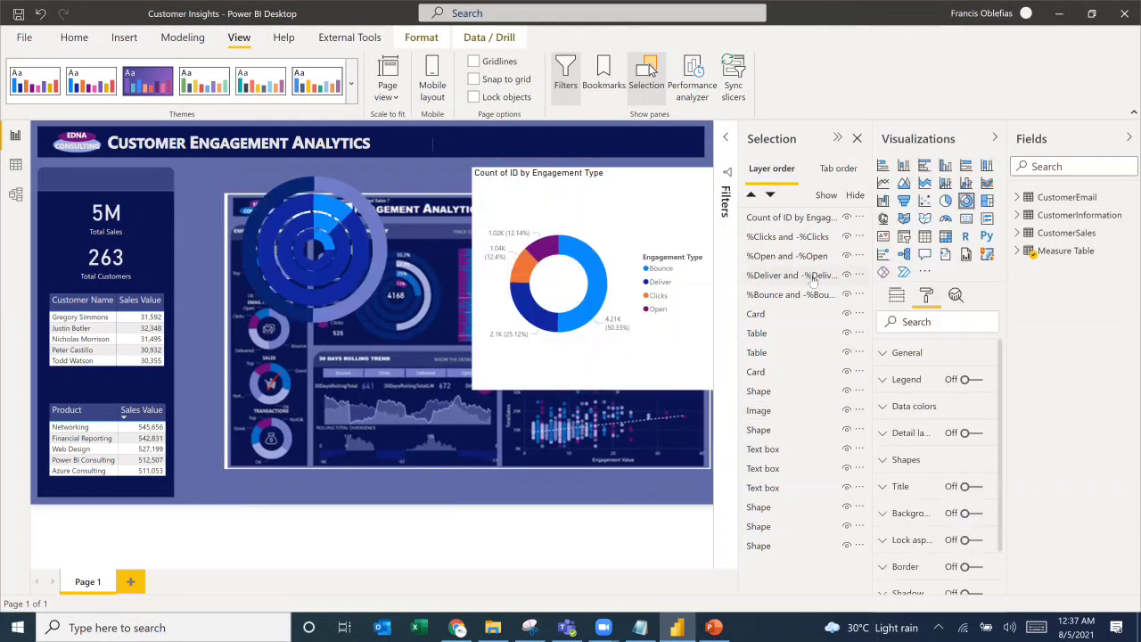
{"action": "left_click", "coordinate": [228, 196]}
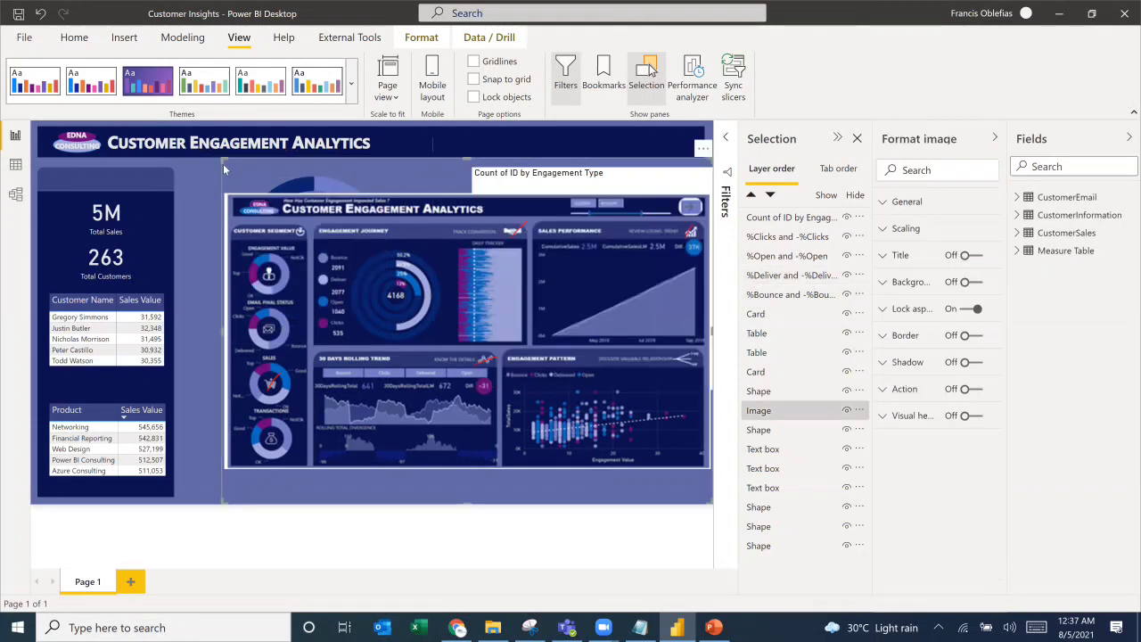
{"action": "left_click_drag", "start_coordinate": [277, 223], "coordinate": [424, 302]}
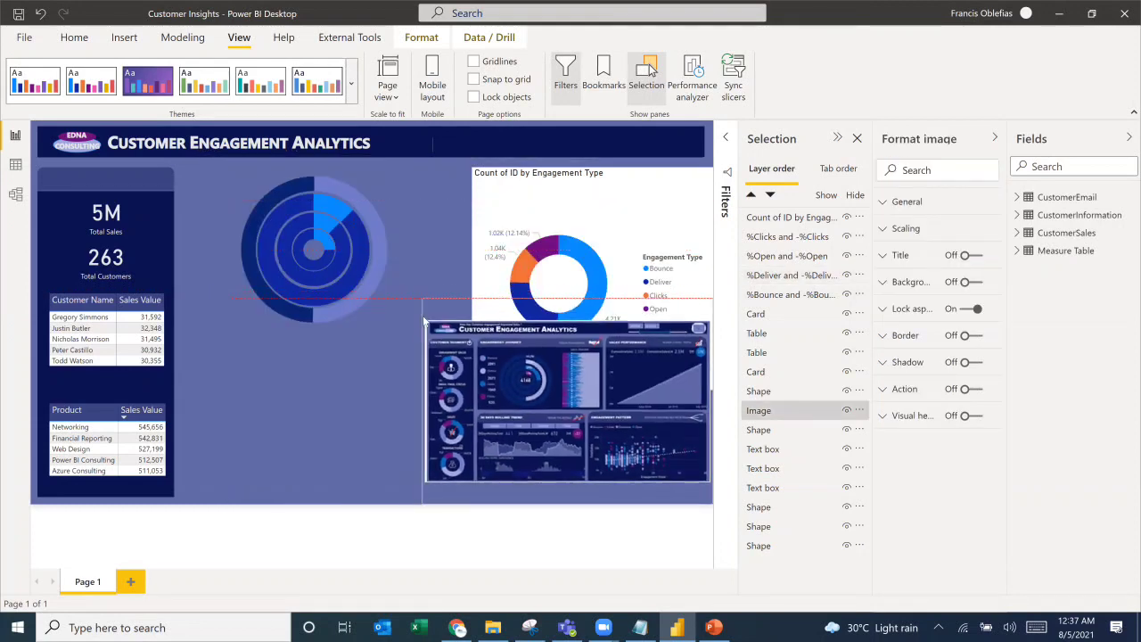
Step: Switch to PowerPoint, cancel the open color settings and fill the rectangle with the light lavender sampled from the reference image's outer ring
{"action": "left_click", "coordinate": [785, 276]}
{"action": "key", "text": "alt+Tab"}
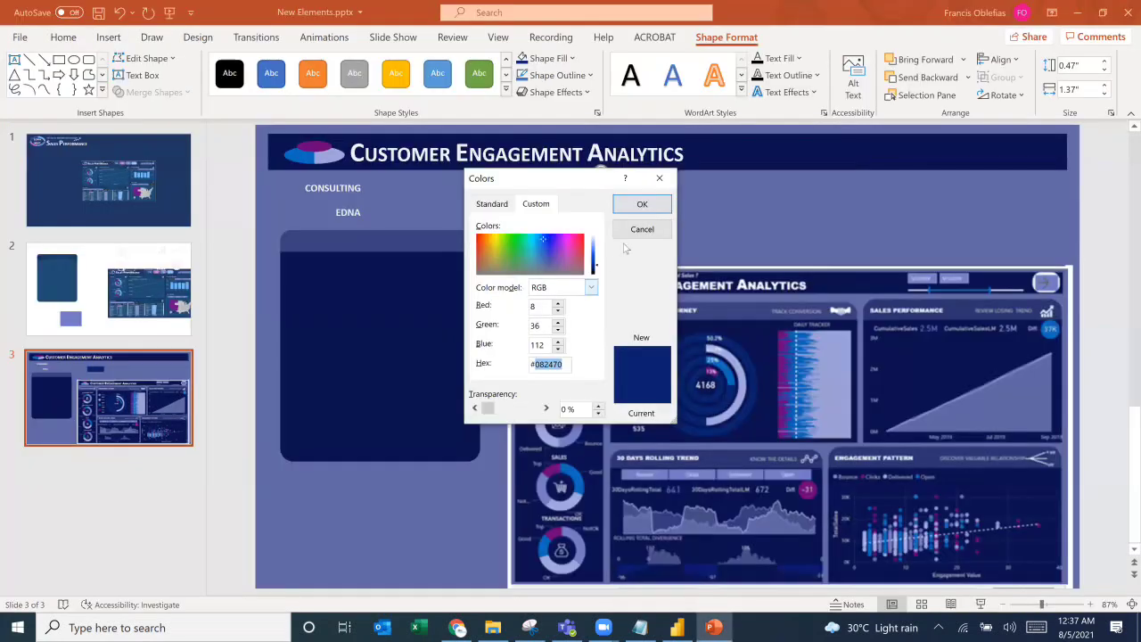
{"action": "left_click", "coordinate": [642, 230]}
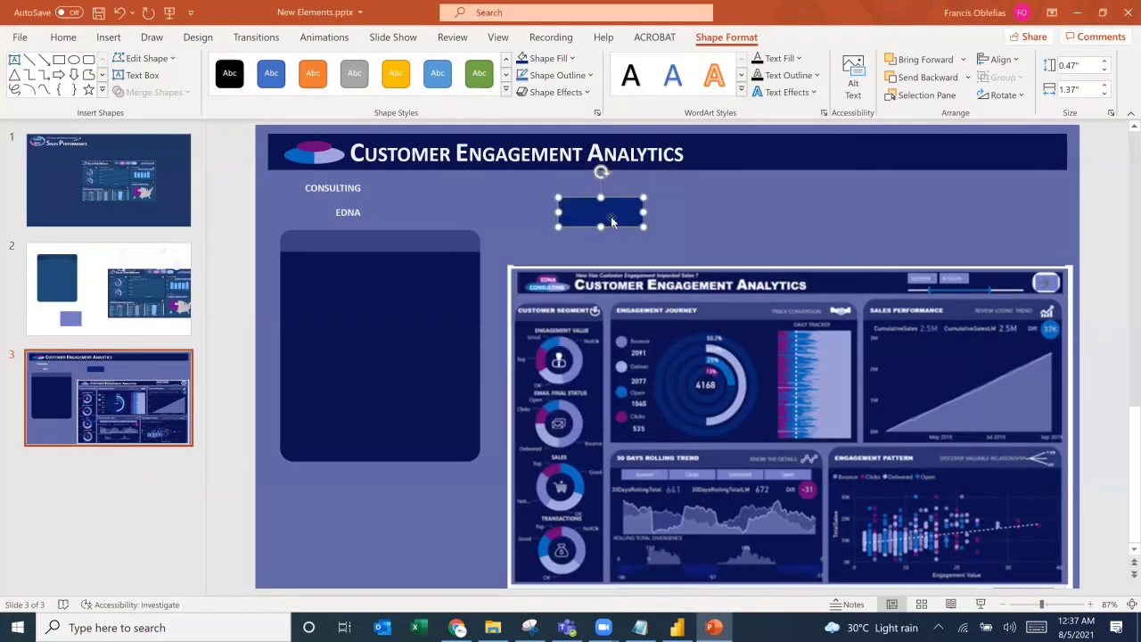
{"action": "left_click", "coordinate": [549, 58]}
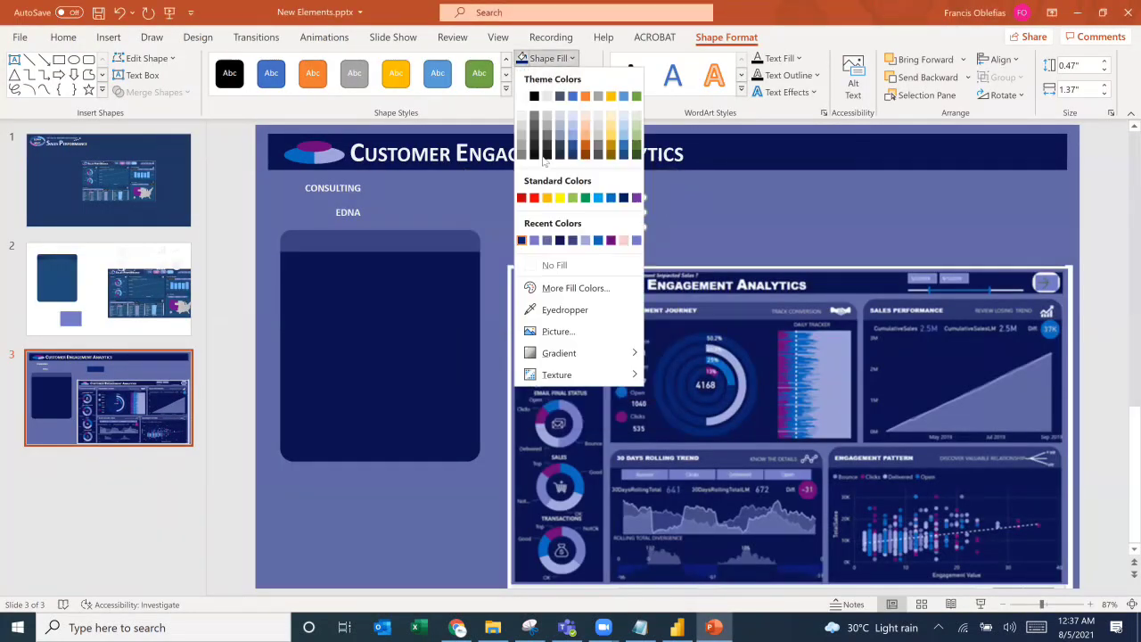
{"action": "left_click", "coordinate": [651, 330]}
{"action": "left_click", "coordinate": [745, 346]}
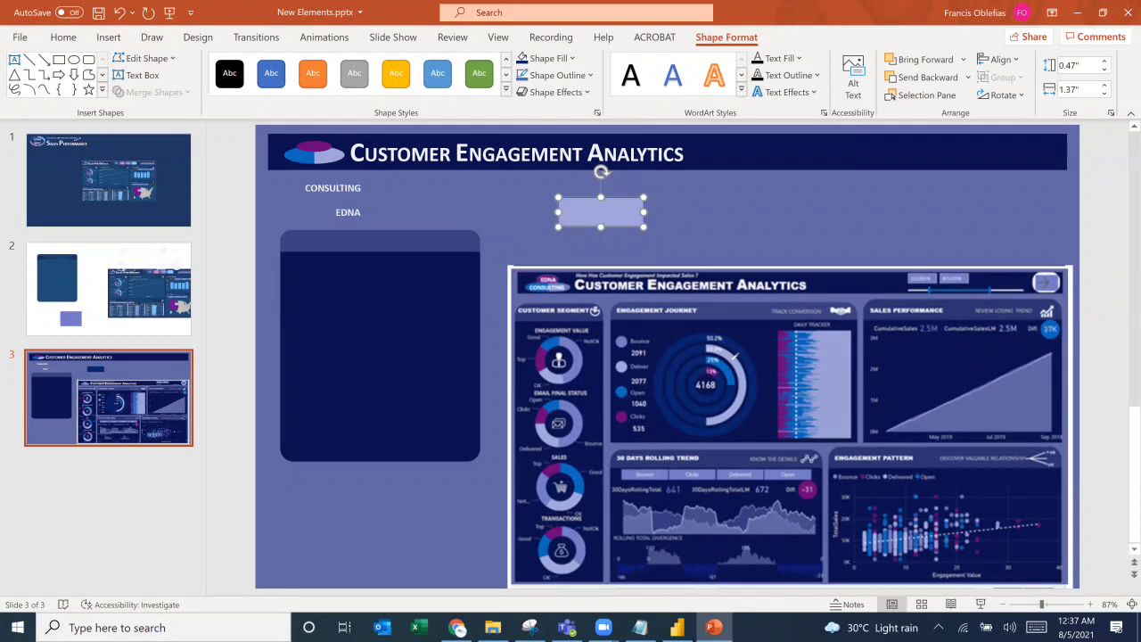
Step: Copy the hex code A0A6D9 from the rectangle's custom fill color settings
{"action": "left_click", "coordinate": [548, 58]}
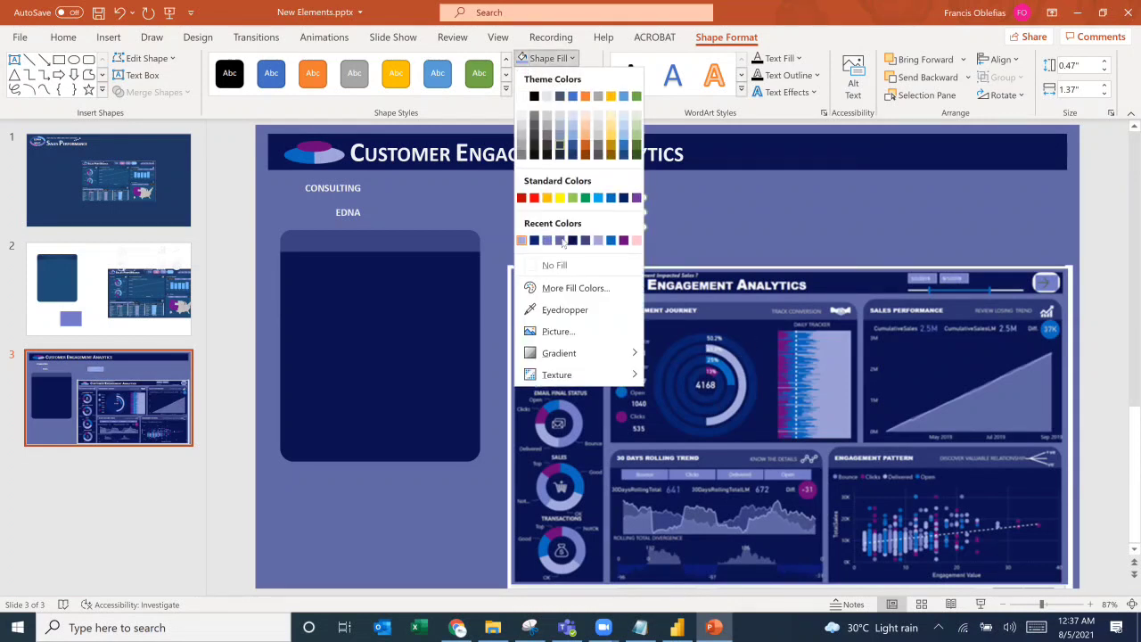
{"action": "left_click", "coordinate": [569, 291]}
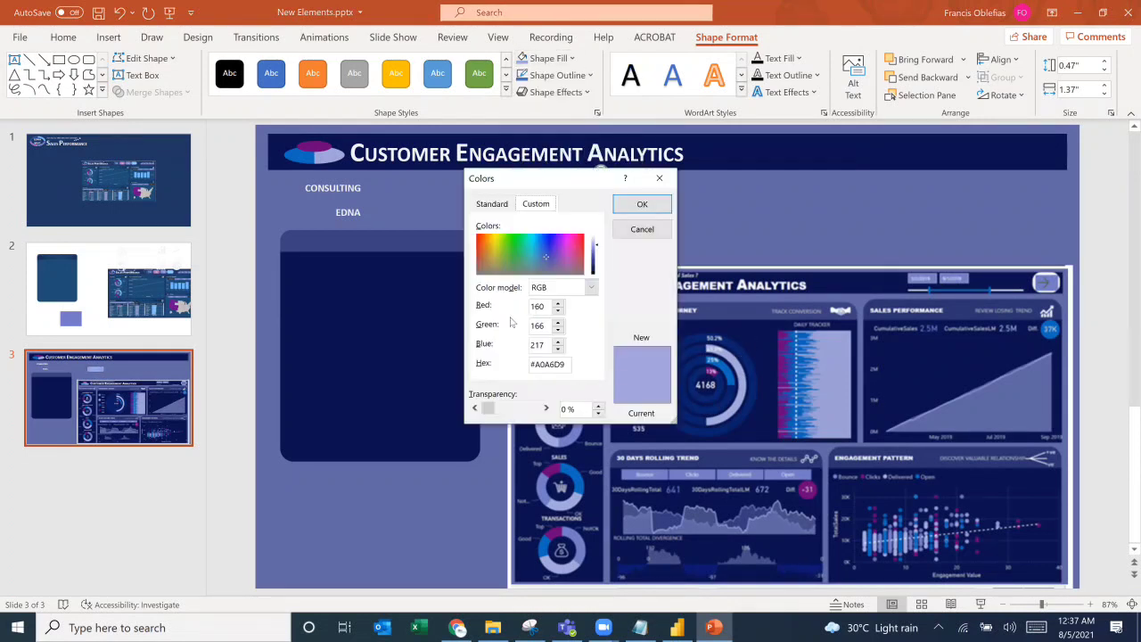
{"action": "left_click_drag", "start_coordinate": [538, 365], "coordinate": [575, 369]}
{"action": "key", "text": "ctrl+c"}
Step: Switch to Power BI and set the %Deliver data color of the Deliver donut to #A0A6D9
{"action": "key", "text": "alt+Tab"}
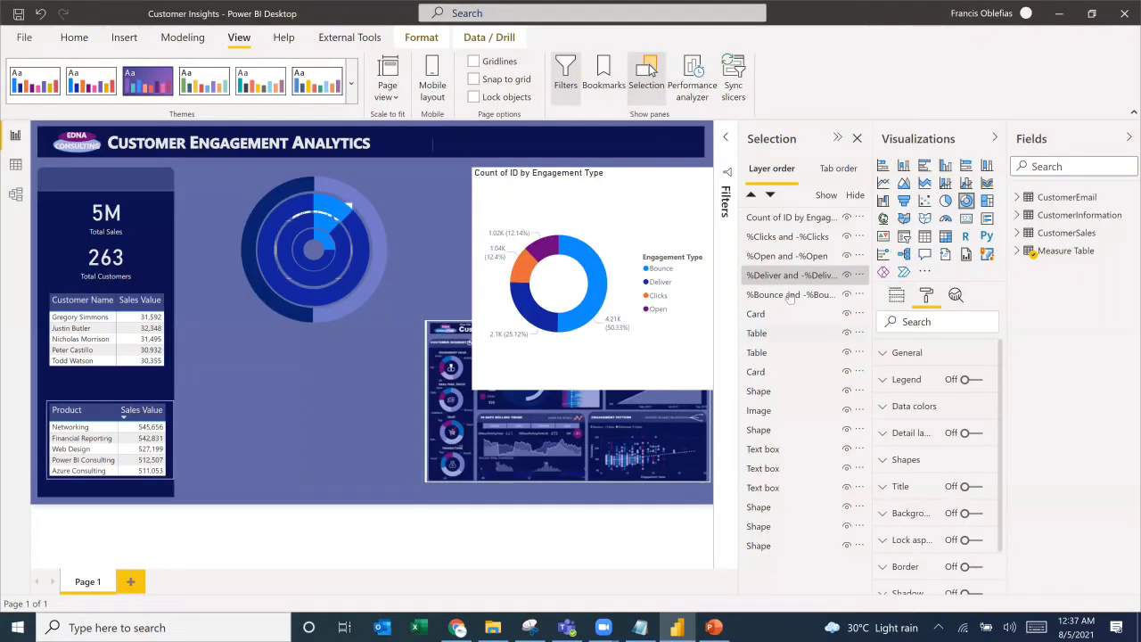
{"action": "left_click", "coordinate": [781, 281]}
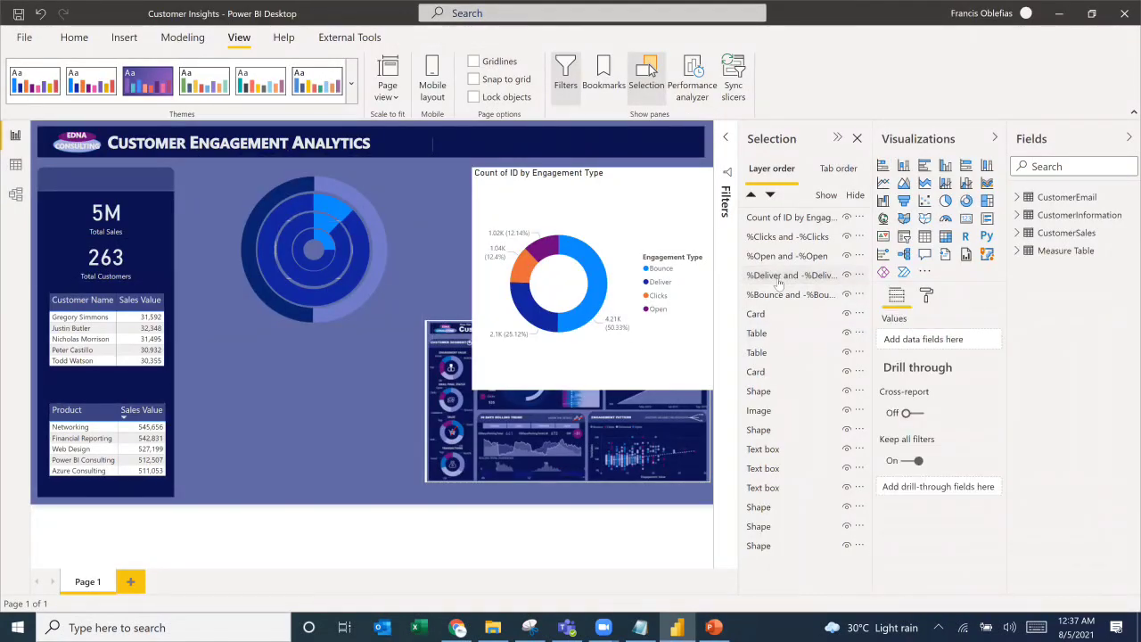
{"action": "left_click", "coordinate": [807, 276]}
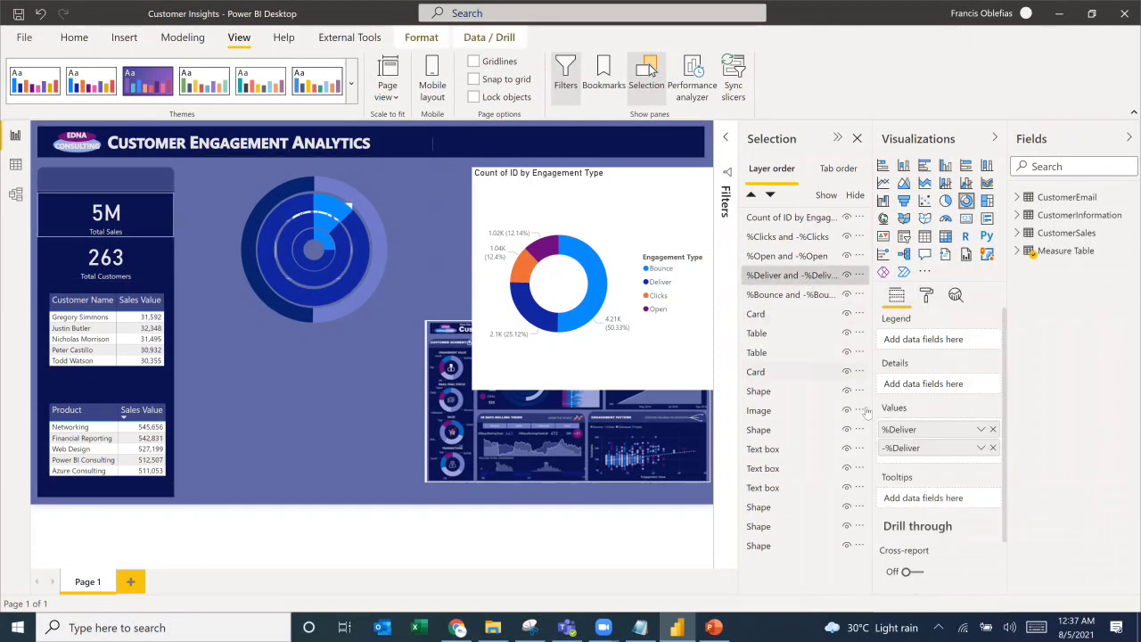
{"action": "left_click", "coordinate": [928, 296]}
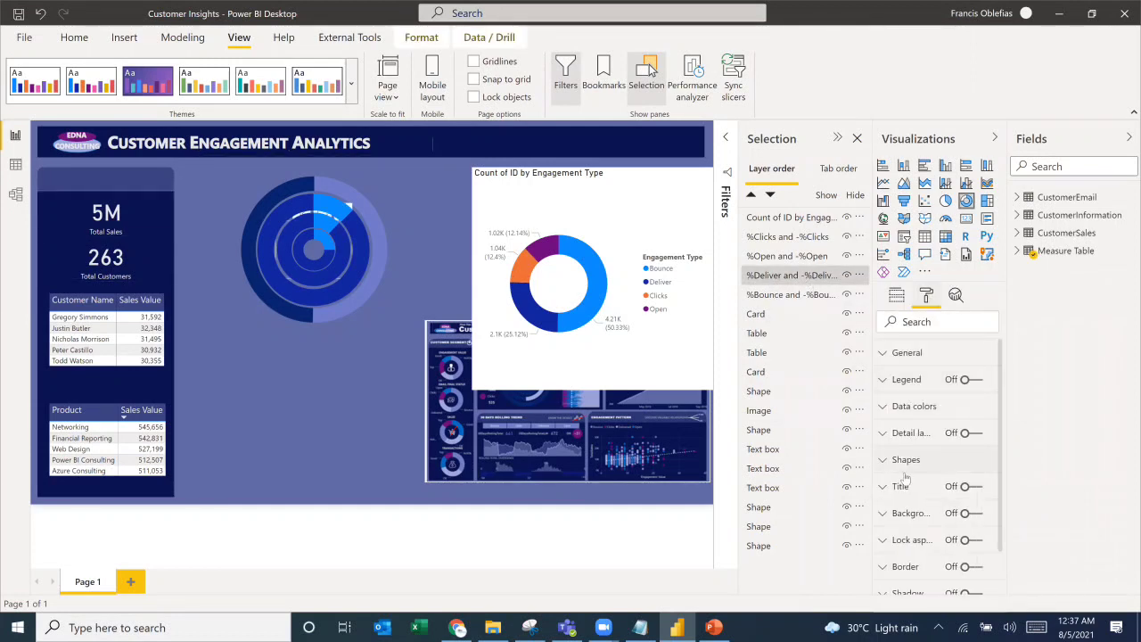
{"action": "left_click", "coordinate": [902, 408]}
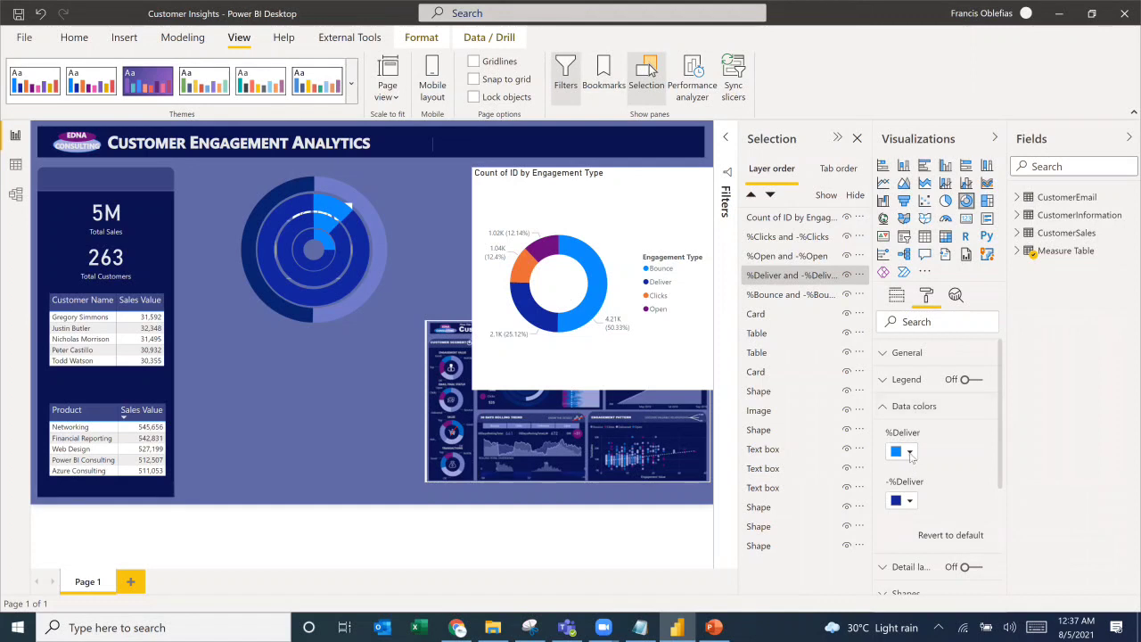
{"action": "left_click", "coordinate": [909, 452]}
{"action": "left_click", "coordinate": [938, 413]}
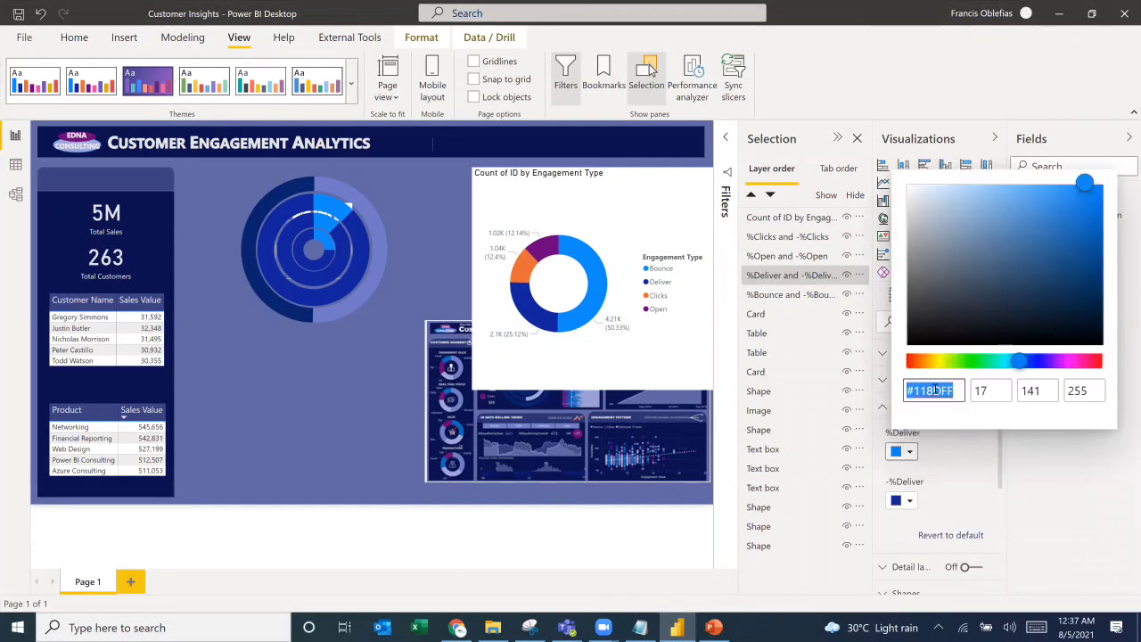
{"action": "left_click", "coordinate": [936, 391]}
{"action": "left_click_drag", "start_coordinate": [914, 391], "coordinate": [962, 389]}
{"action": "key", "text": "ctrl+v"}
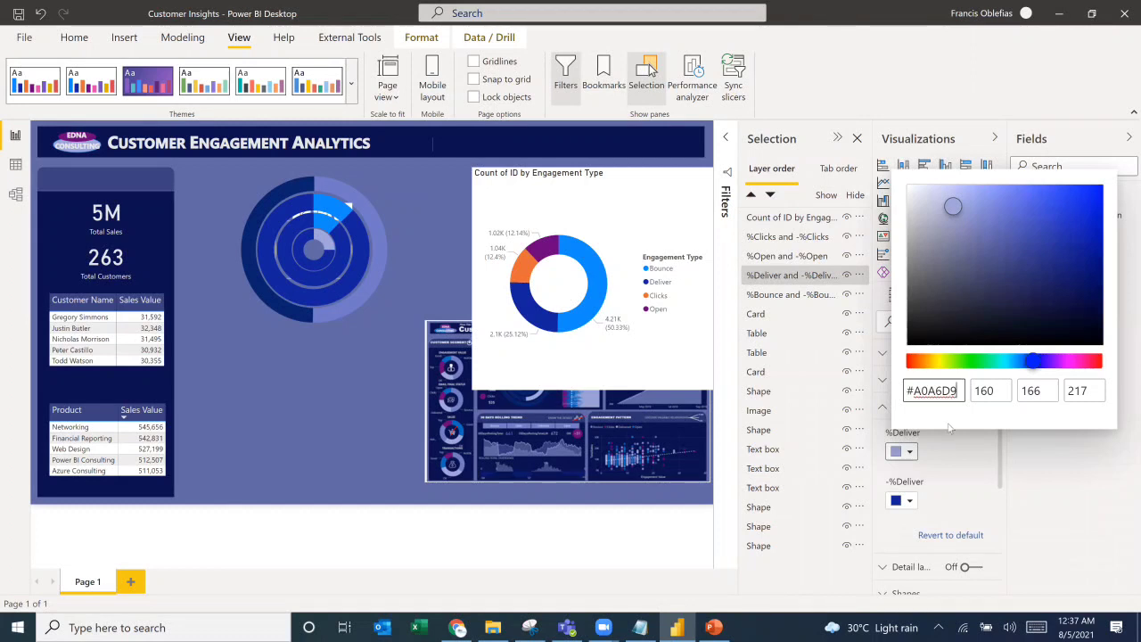
{"action": "left_click", "coordinate": [510, 419]}
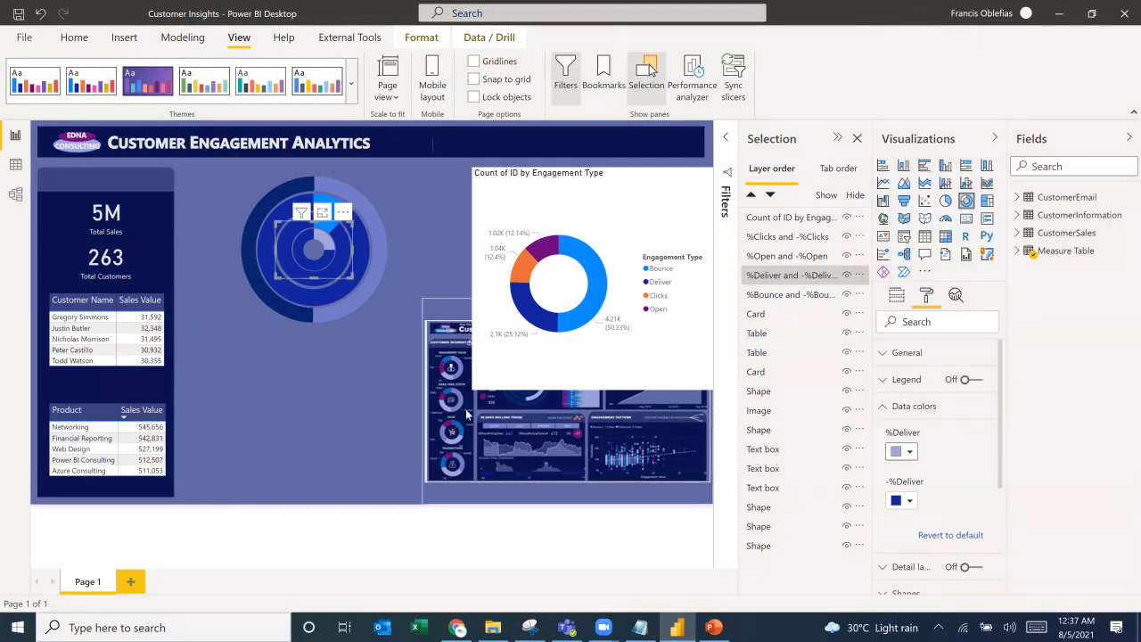
Step: Enlarge the reference dashboard image to review its design, and shrink it to a small thumbnail in the page's lower-right corner
{"action": "left_click", "coordinate": [426, 301]}
{"action": "left_click_drag", "start_coordinate": [424, 300], "coordinate": [166, 176]}
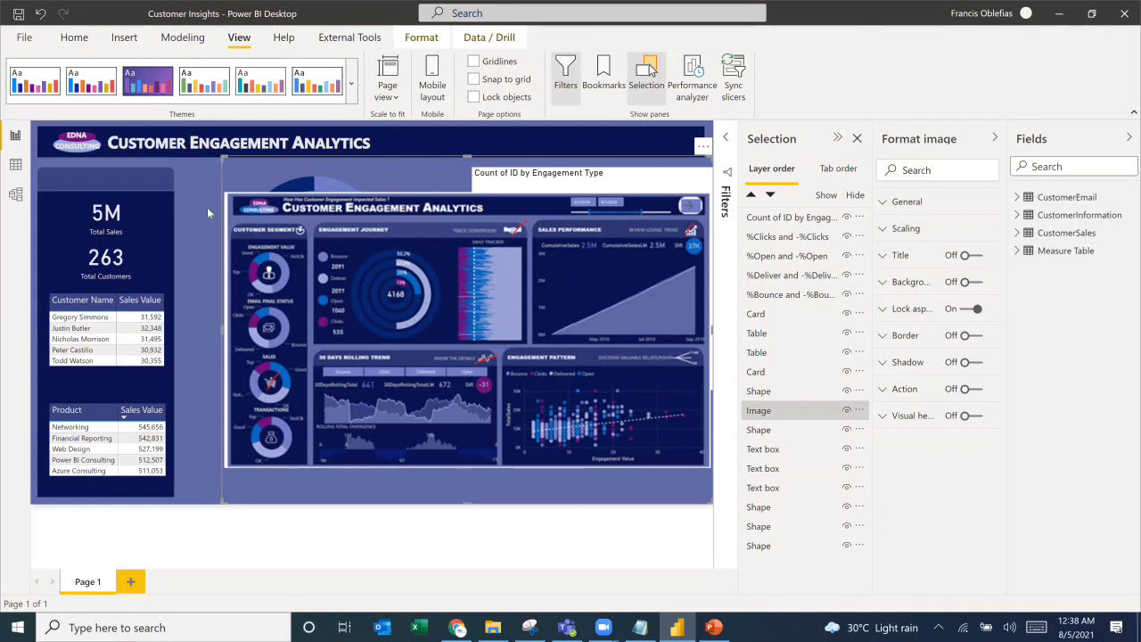
{"action": "left_click_drag", "start_coordinate": [224, 158], "coordinate": [537, 371]}
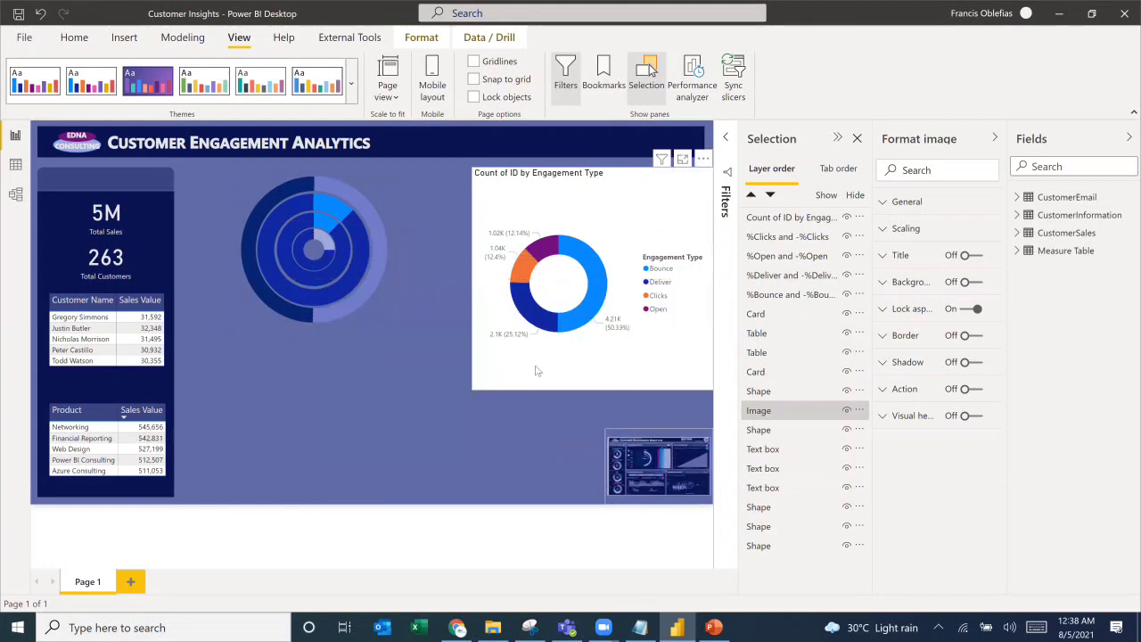
Step: Replace the %Clicks and -%Clicks values of the Clicks donut with %Deliver and -%Deliver from the Measure Table
{"action": "left_click", "coordinate": [317, 259]}
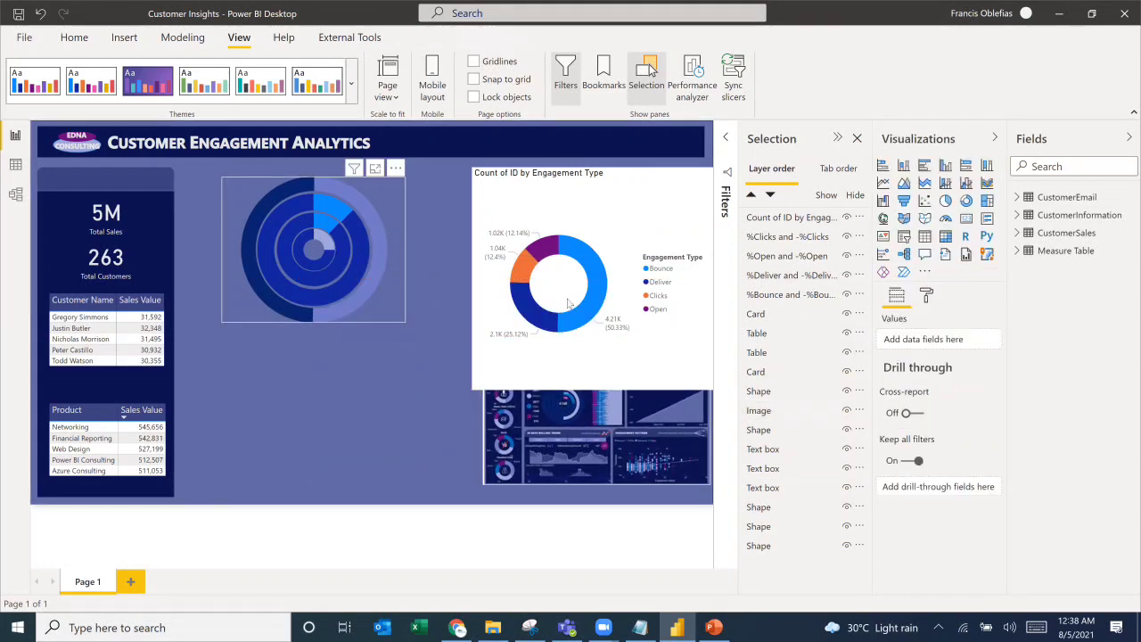
{"action": "left_click", "coordinate": [784, 295]}
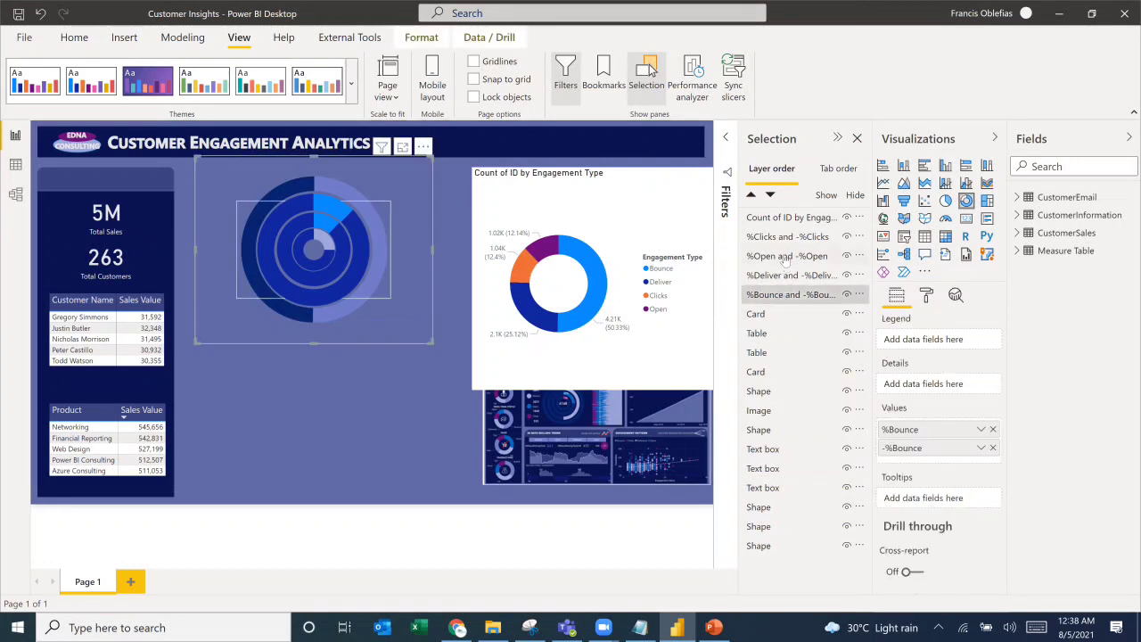
{"action": "left_click", "coordinate": [784, 260]}
{"action": "left_click", "coordinate": [784, 258]}
{"action": "left_click", "coordinate": [782, 241]}
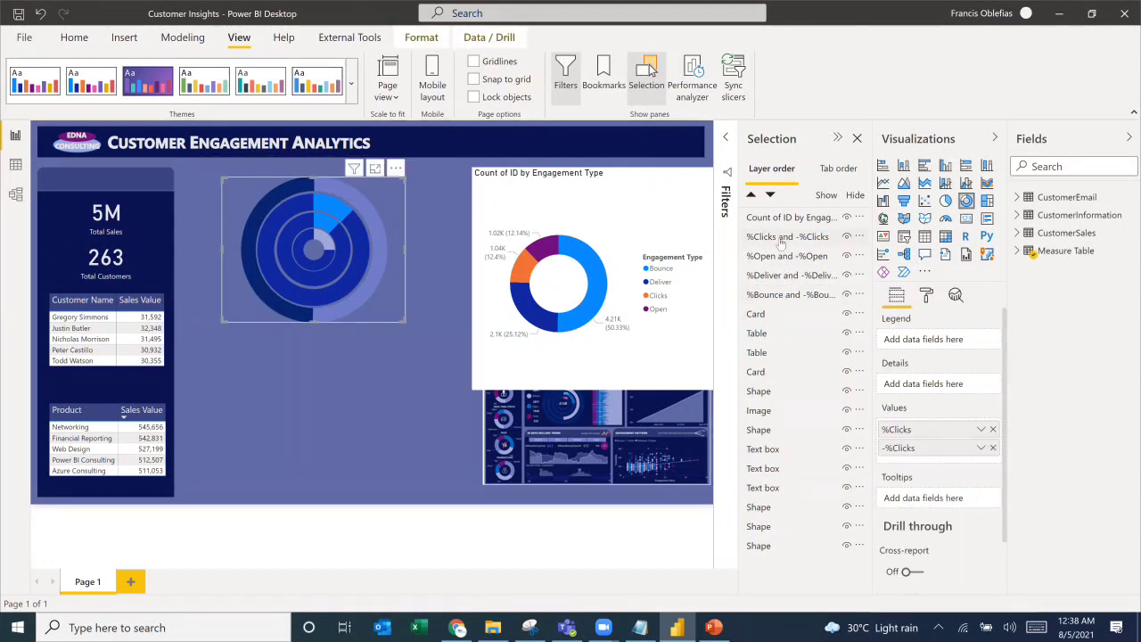
{"action": "left_click", "coordinate": [781, 244]}
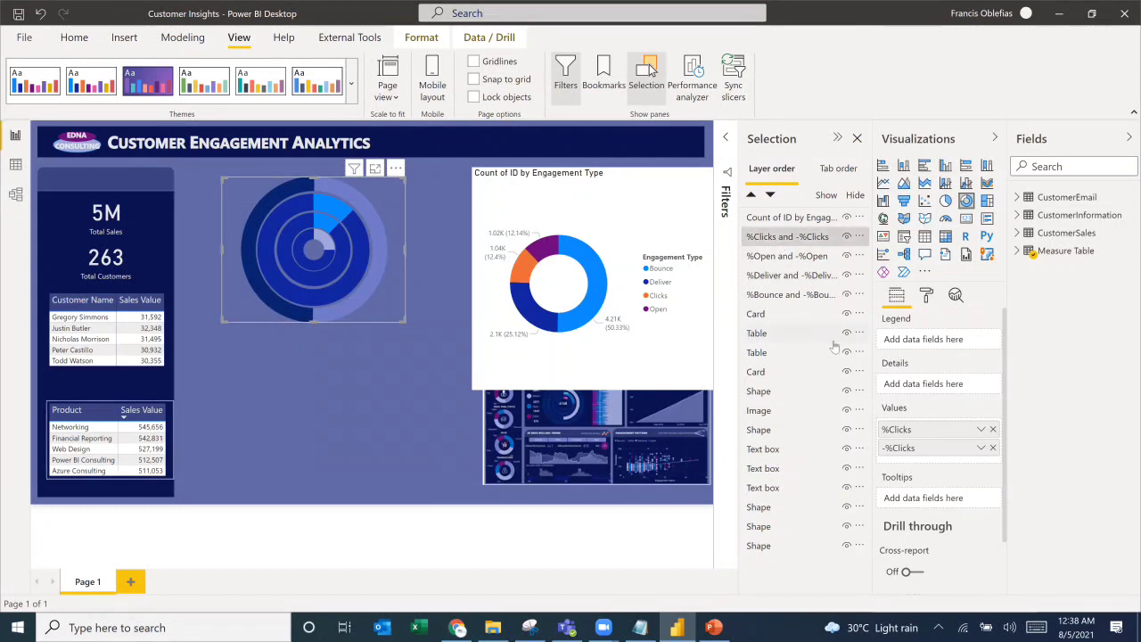
{"action": "left_click", "coordinate": [1018, 253]}
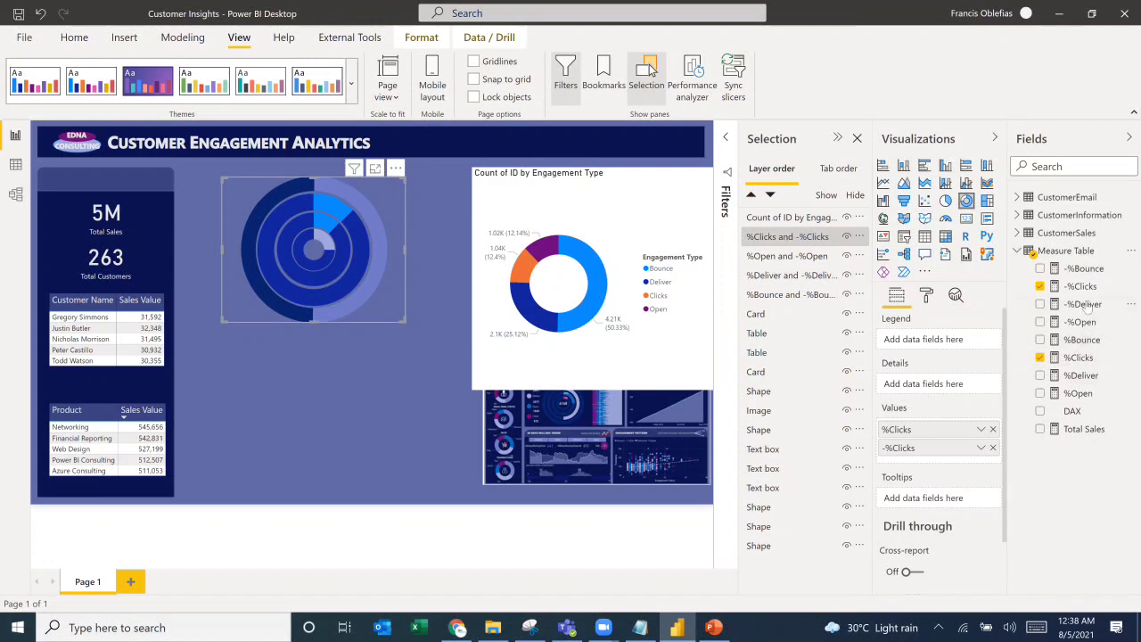
{"action": "left_click_drag", "start_coordinate": [1087, 307], "coordinate": [928, 466]}
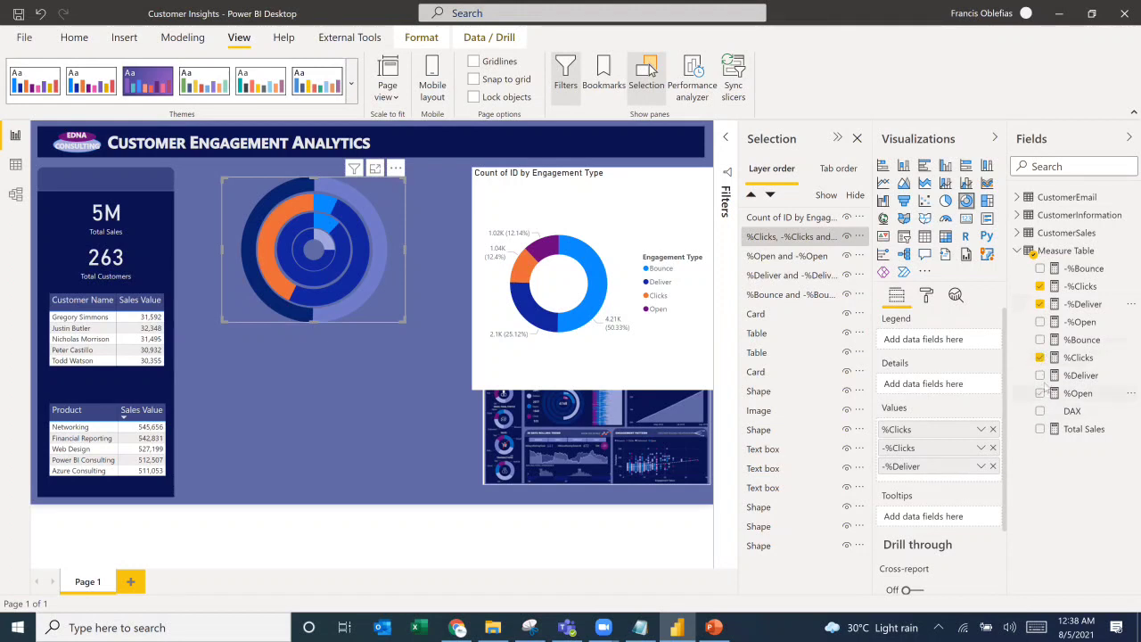
{"action": "left_click_drag", "start_coordinate": [1041, 377], "coordinate": [917, 470]}
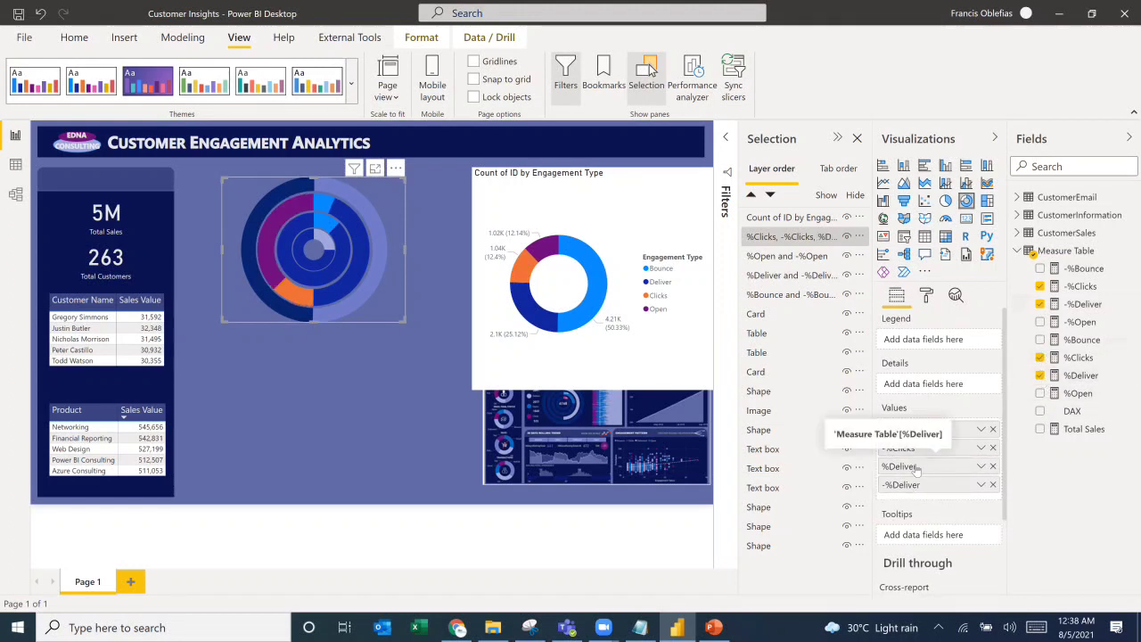
{"action": "left_click", "coordinate": [993, 430]}
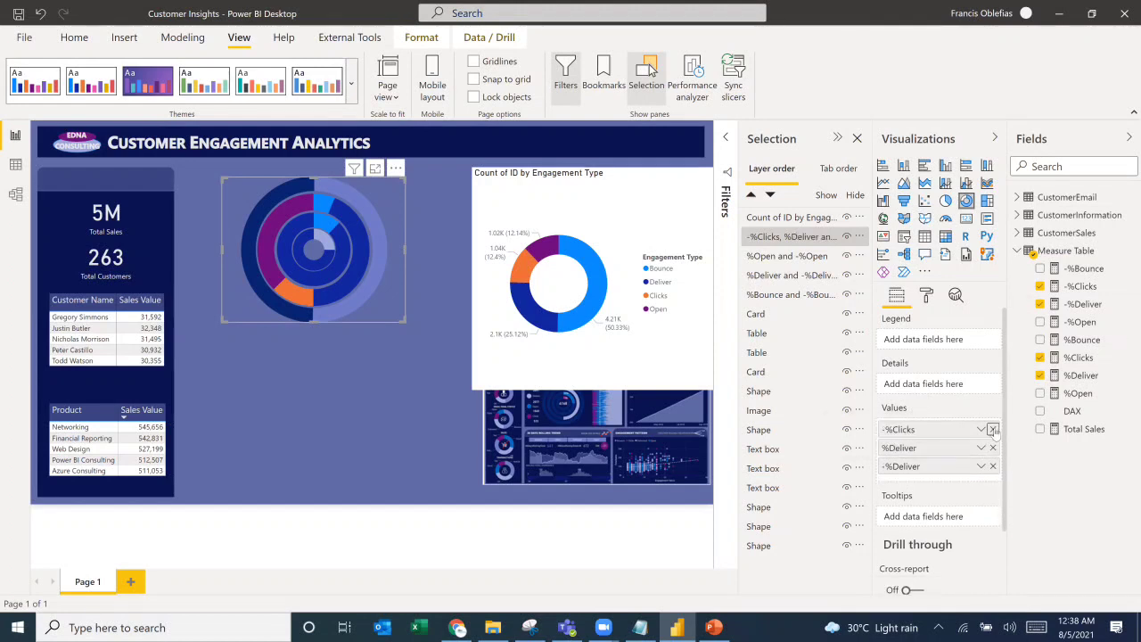
{"action": "left_click", "coordinate": [992, 430]}
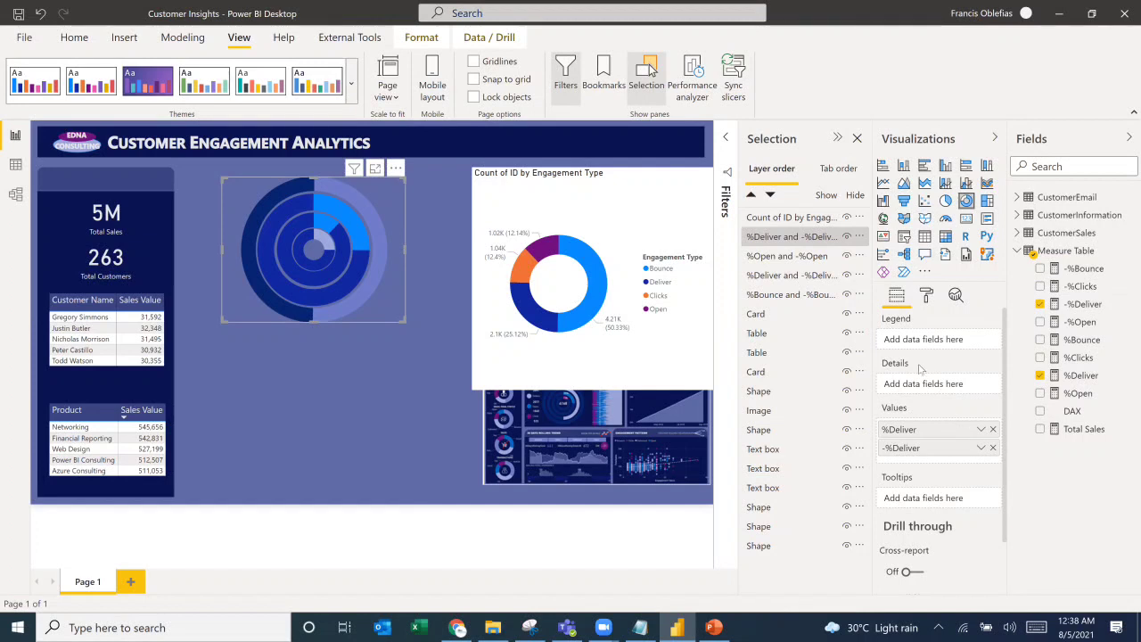
Step: Set that donut's %Deliver data color to #A0A6D9 and its -%Deliver color to the recently used dark navy
{"action": "left_click", "coordinate": [930, 295]}
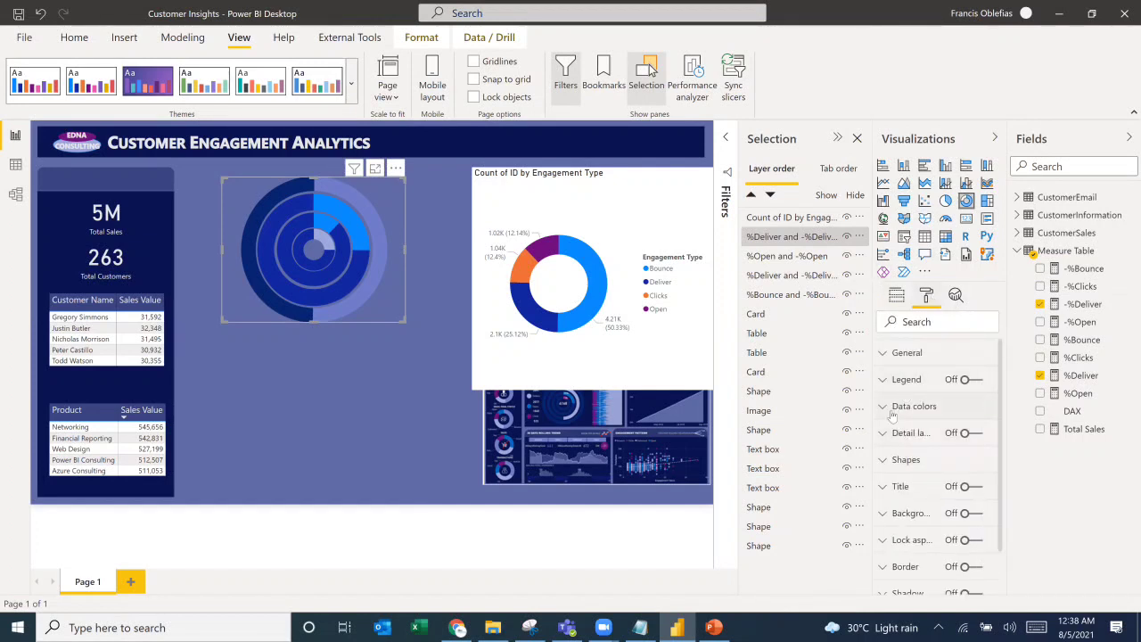
{"action": "left_click", "coordinate": [909, 406]}
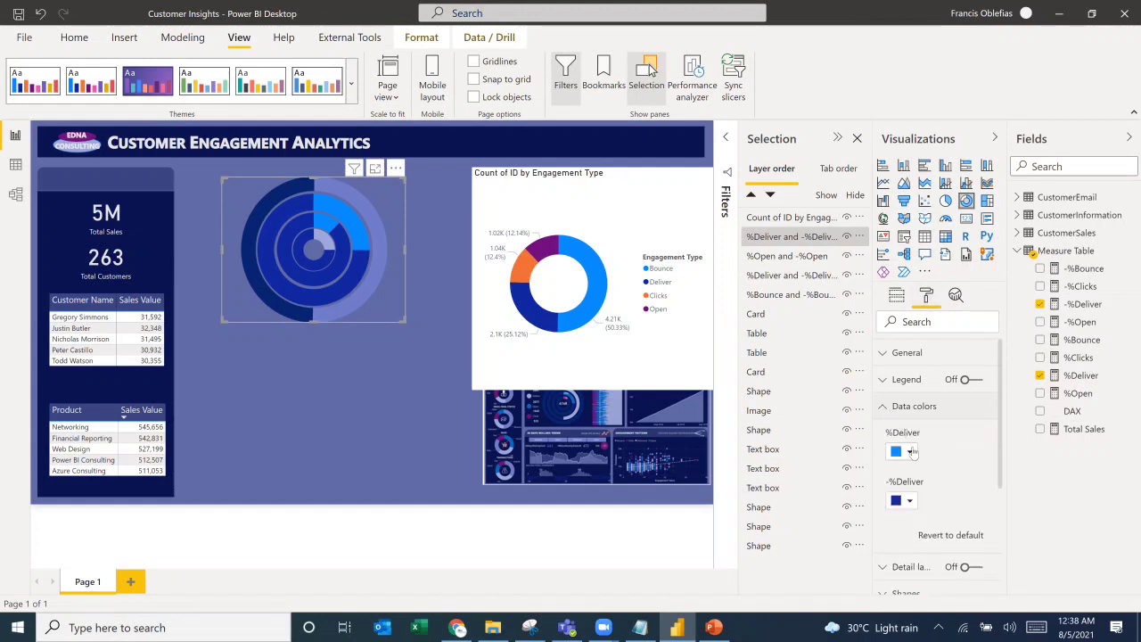
{"action": "left_click", "coordinate": [910, 451]}
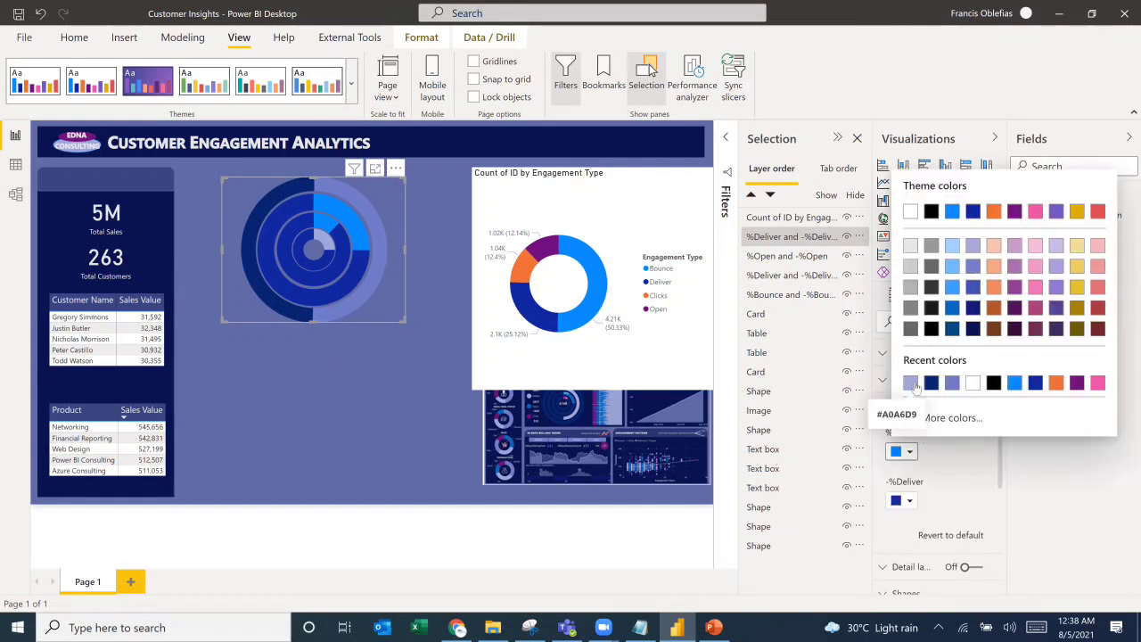
{"action": "left_click", "coordinate": [910, 383]}
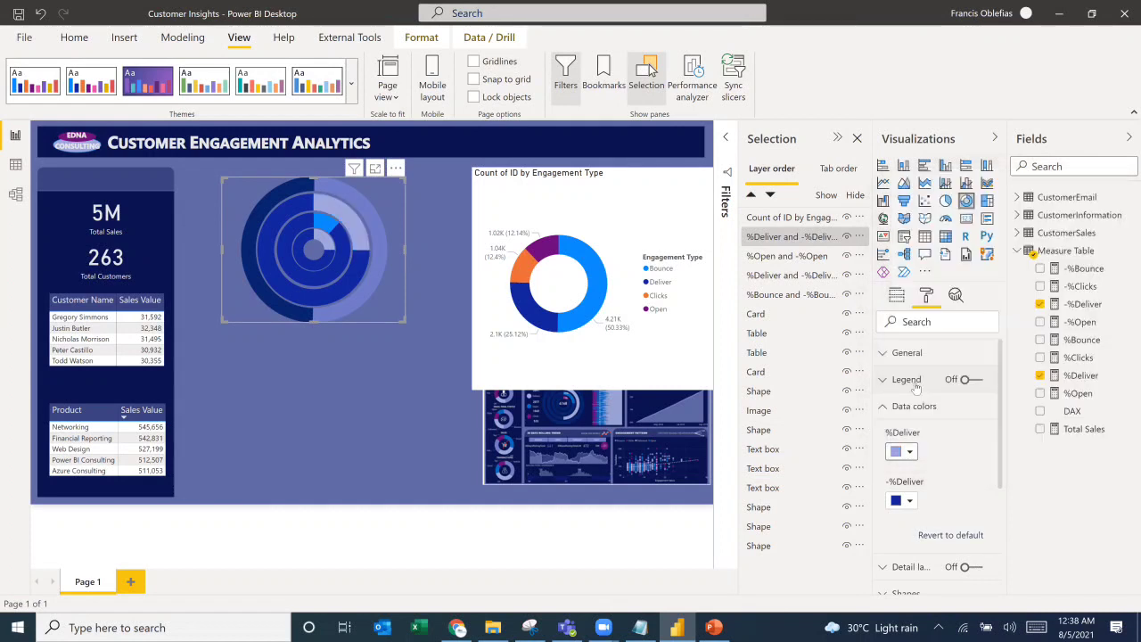
{"action": "left_click", "coordinate": [911, 502]}
{"action": "left_click", "coordinate": [932, 435]}
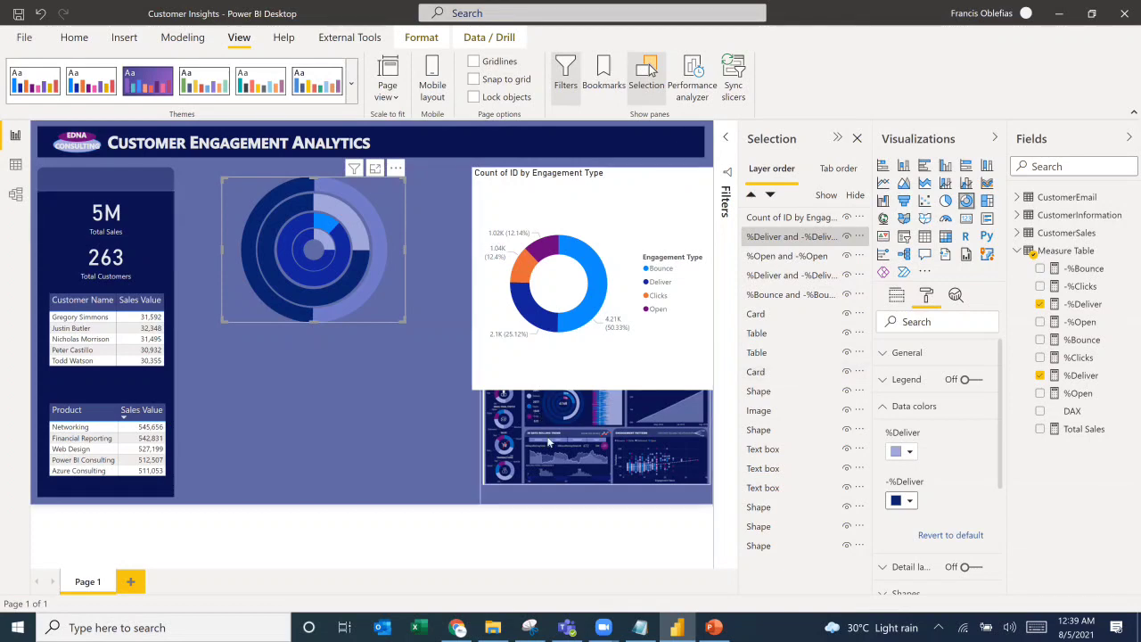
Step: Shrink the reference dashboard image toward the page's lower-right corner and select the %Open and -%Open donut
{"action": "left_click", "coordinate": [478, 337]}
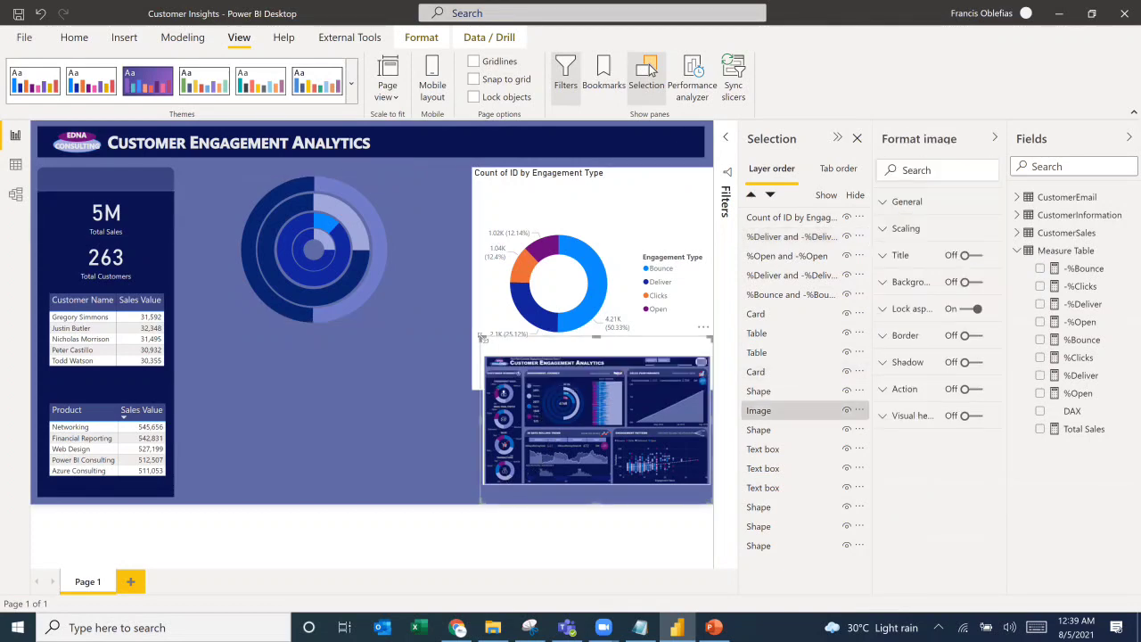
{"action": "left_click_drag", "start_coordinate": [481, 338], "coordinate": [547, 395]}
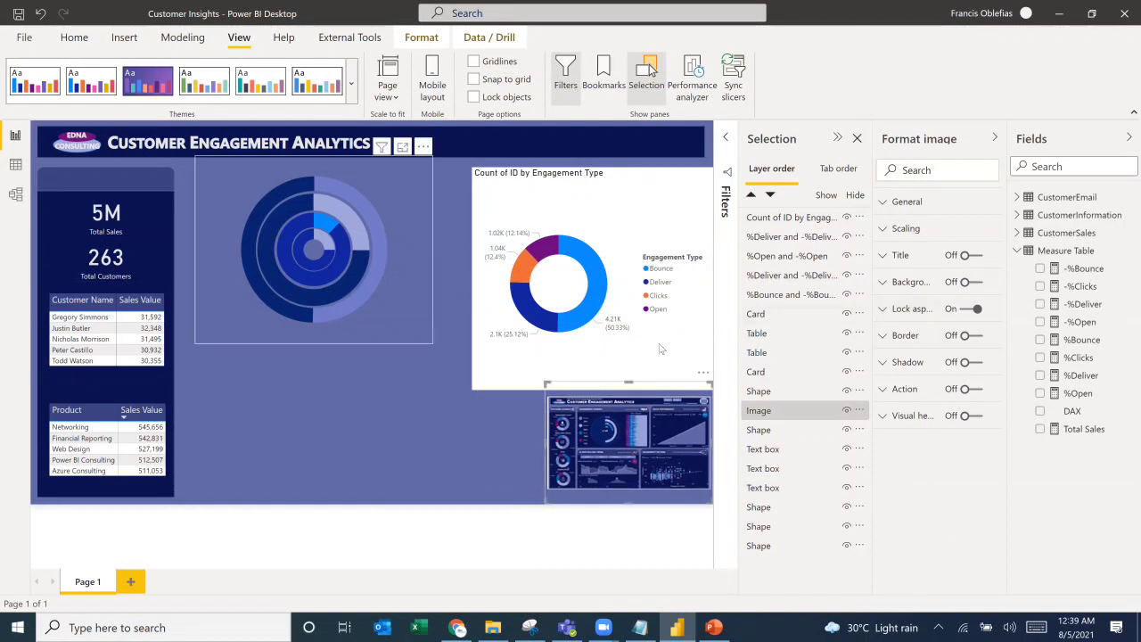
{"action": "left_click", "coordinate": [786, 257]}
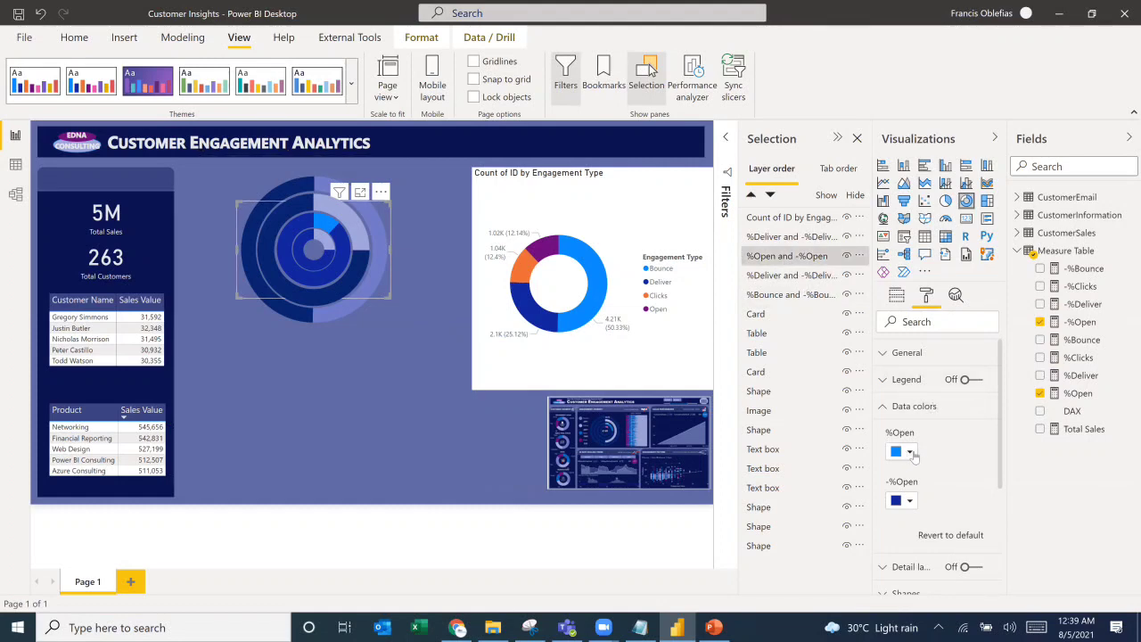
Step: Switch to PowerPoint, cancel the open color settings and fill the rectangle with the blue sampled from the reference image's 25% ring
{"action": "key", "text": "alt+Tab"}
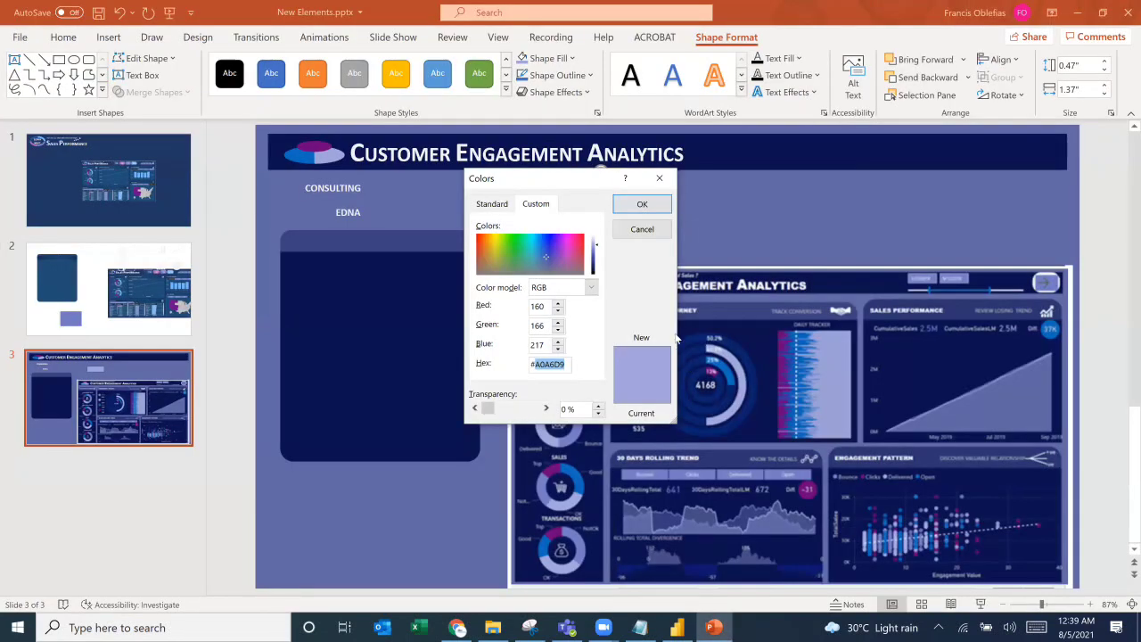
{"action": "left_click", "coordinate": [648, 230]}
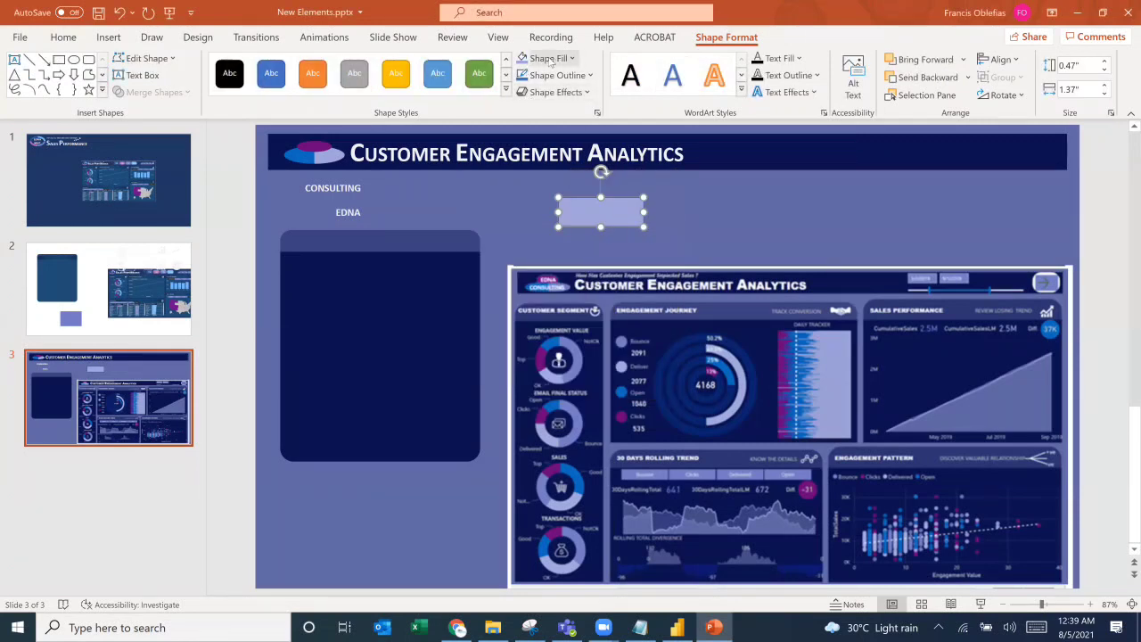
{"action": "left_click", "coordinate": [546, 58]}
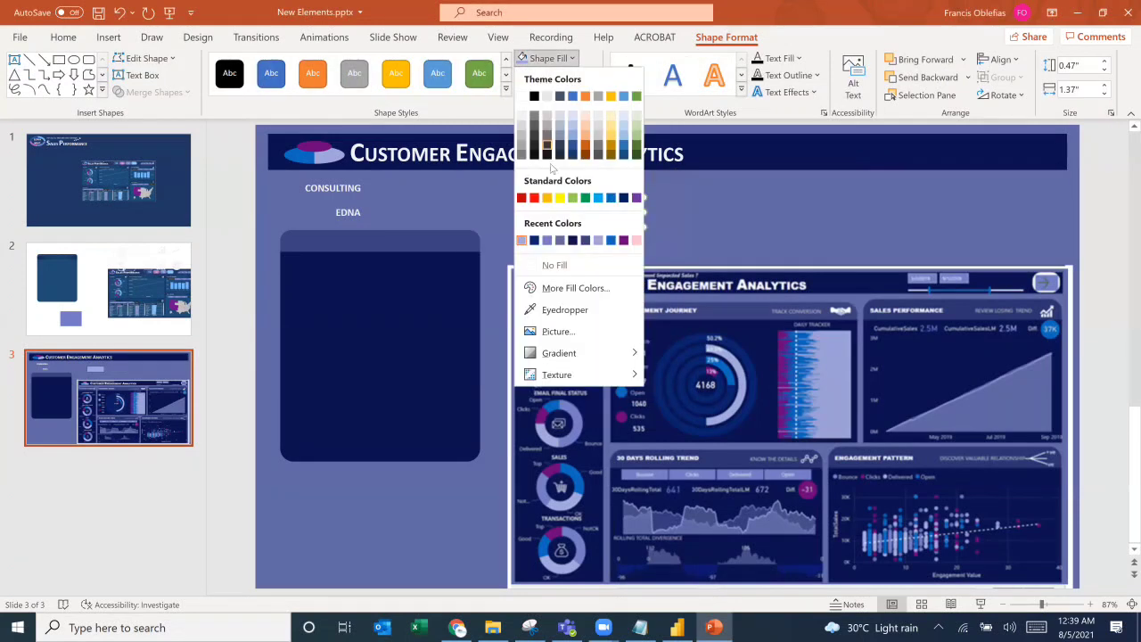
{"action": "left_click", "coordinate": [564, 309]}
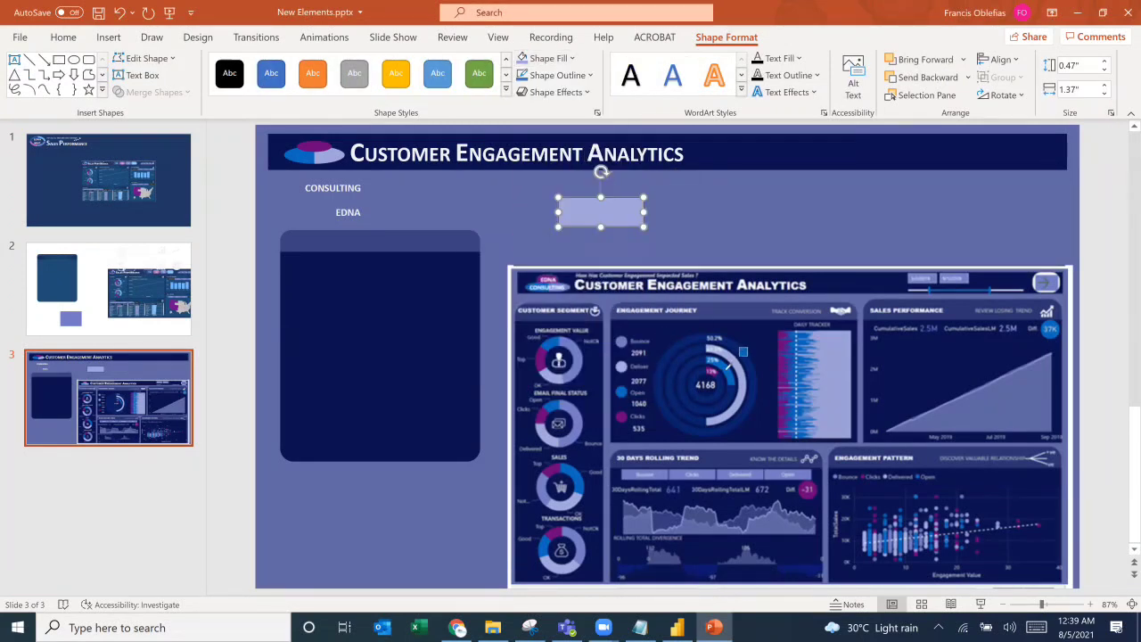
{"action": "left_click", "coordinate": [728, 367]}
Step: Copy the hex code 0B6ABE from the rectangle's custom fill color settings
{"action": "left_click", "coordinate": [548, 58]}
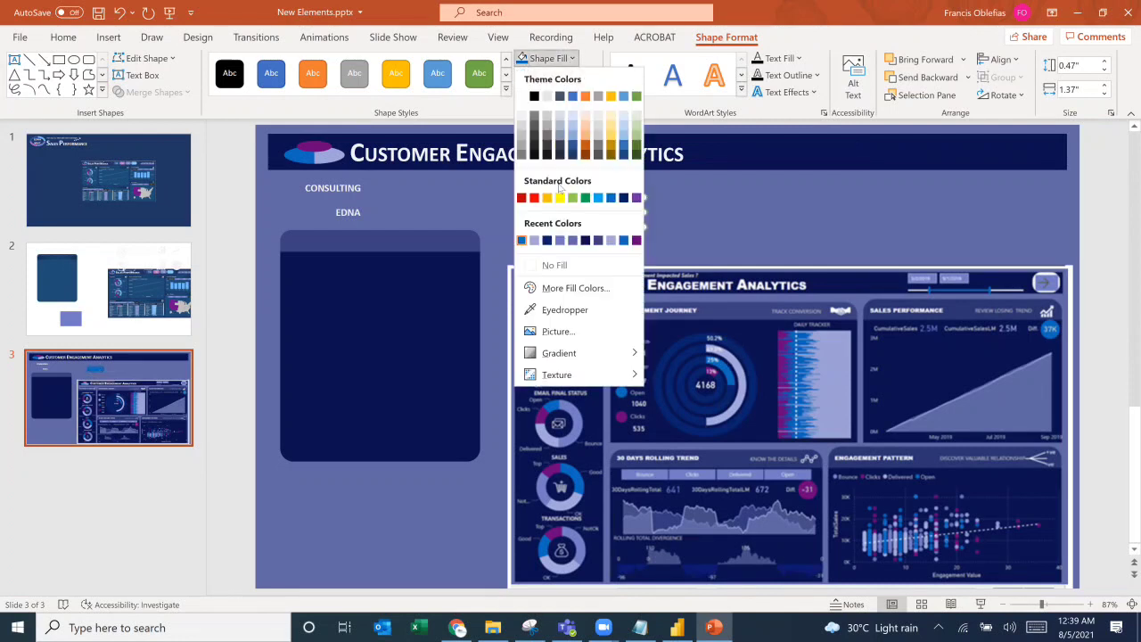
{"action": "left_click", "coordinate": [562, 288]}
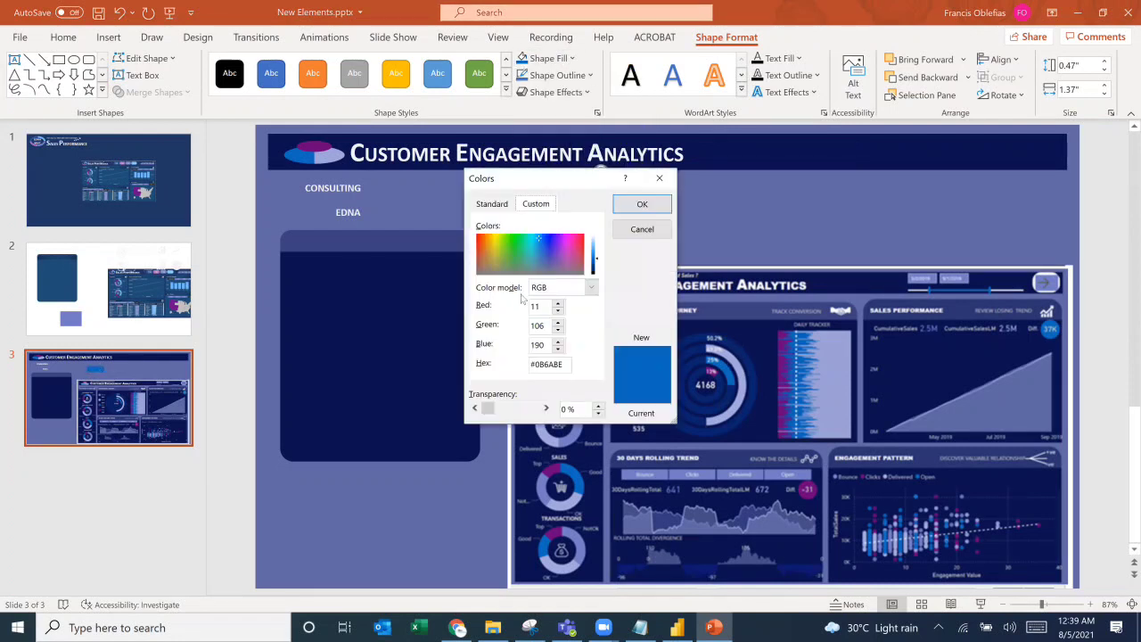
{"action": "left_click_drag", "start_coordinate": [536, 365], "coordinate": [585, 376]}
{"action": "key", "text": "ctrl+c"}
Step: Switch to Power BI and set the %Open data color of the Open donut to #0B6ABE
{"action": "key", "text": "alt+Tab"}
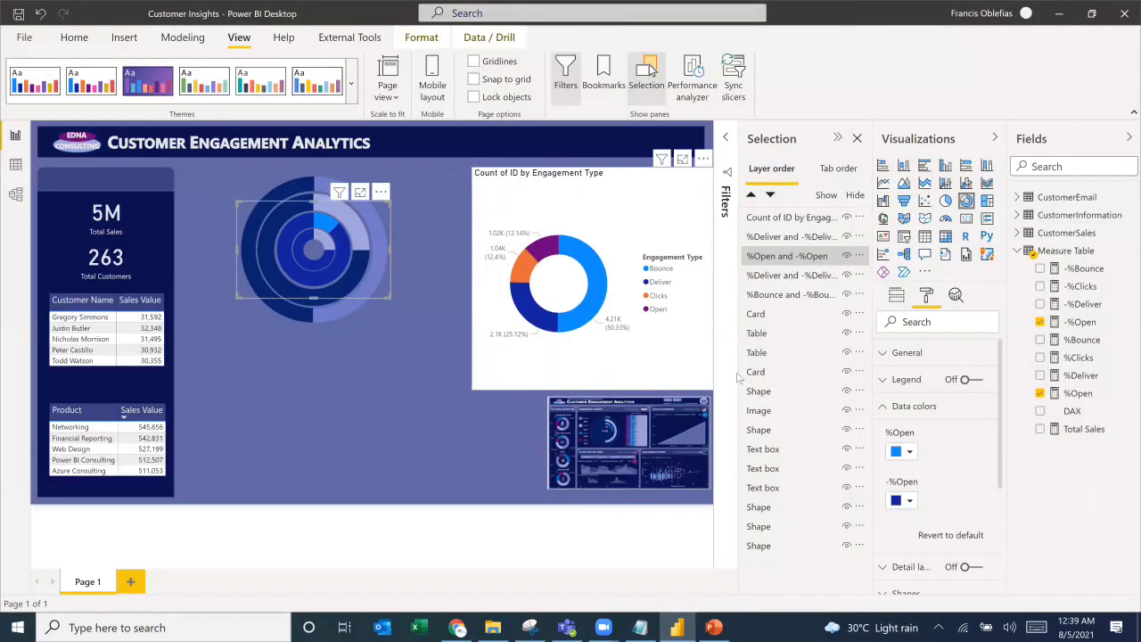
{"action": "left_click", "coordinate": [903, 452]}
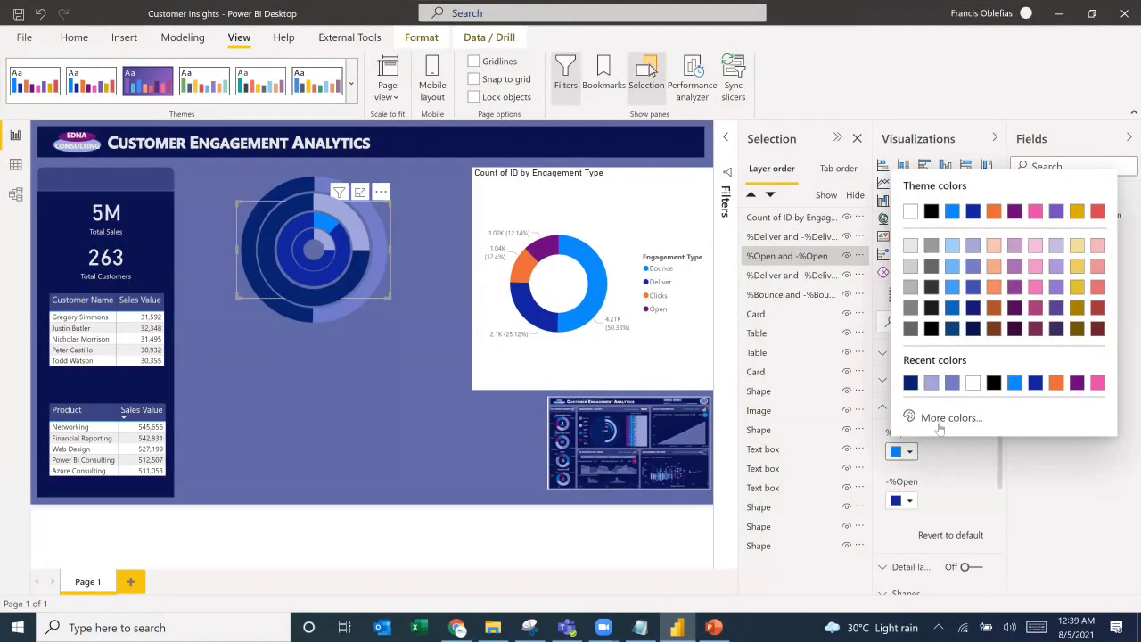
{"action": "left_click", "coordinate": [939, 420]}
{"action": "left_click_drag", "start_coordinate": [915, 391], "coordinate": [959, 392]}
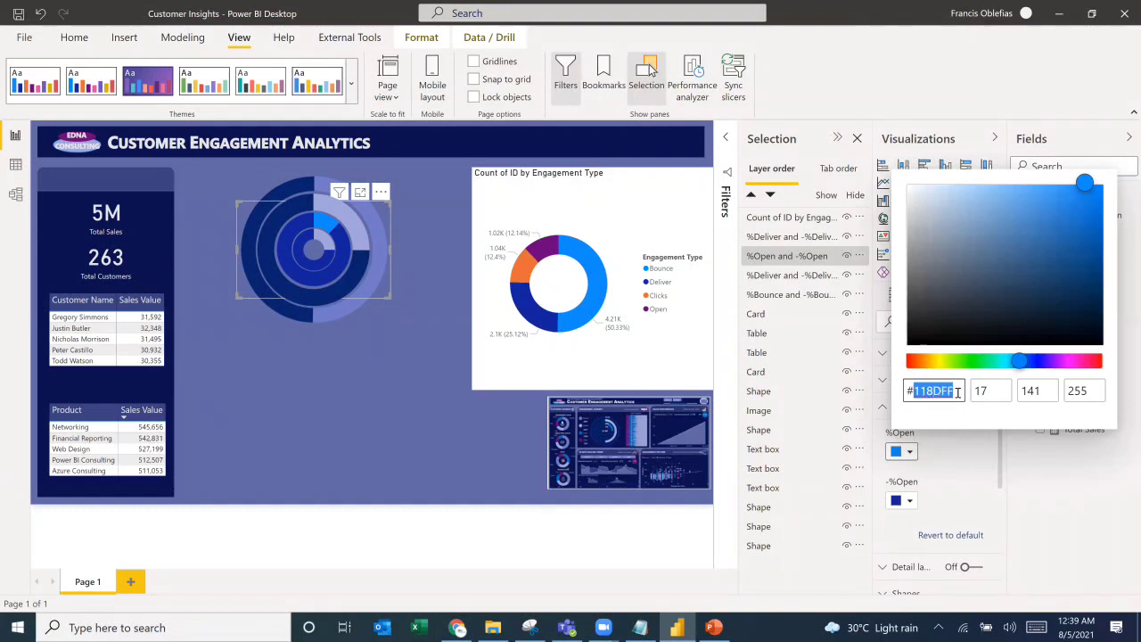
{"action": "key", "text": "ctrl+v"}
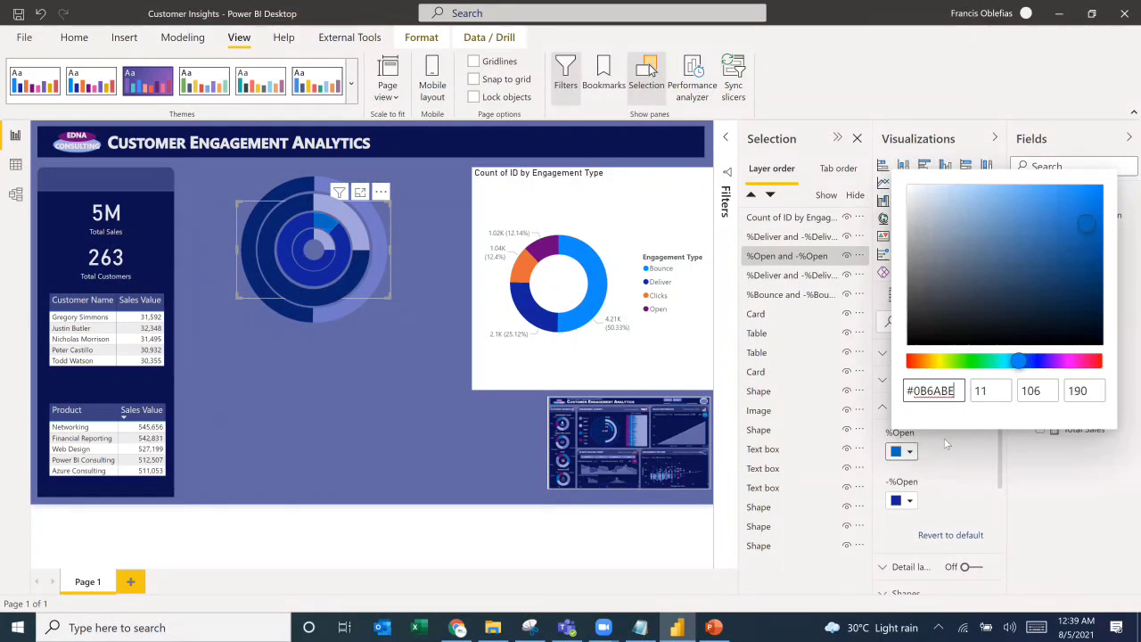
Step: Set the -%Open data color of the Open donut to the recently used dark navy
{"action": "left_click", "coordinate": [909, 500]}
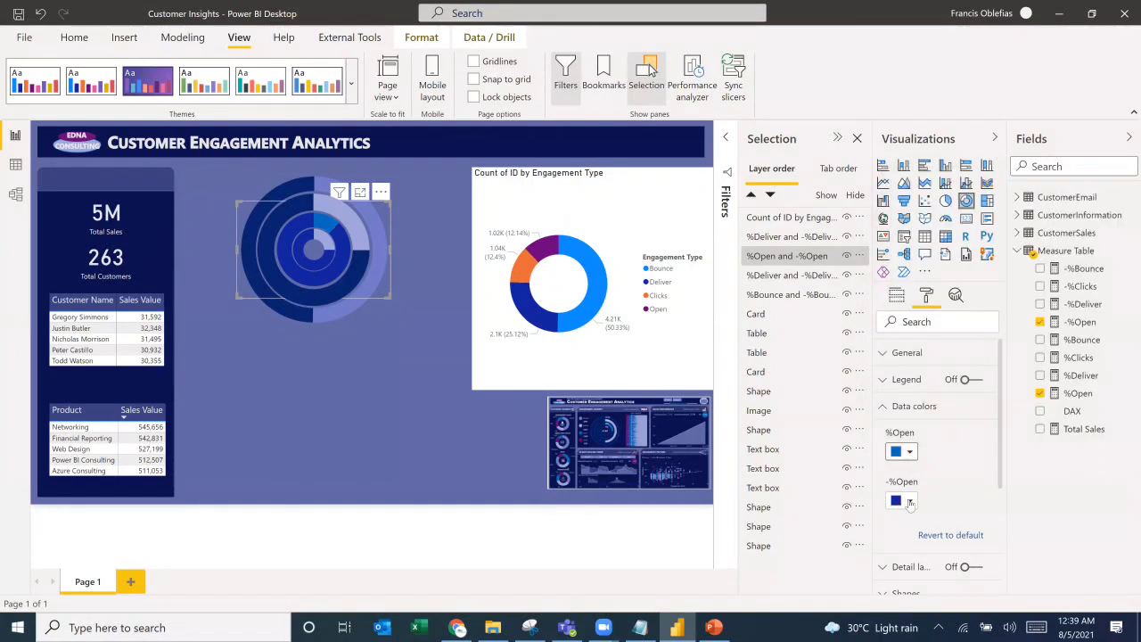
{"action": "left_click", "coordinate": [909, 501]}
{"action": "left_click", "coordinate": [933, 434]}
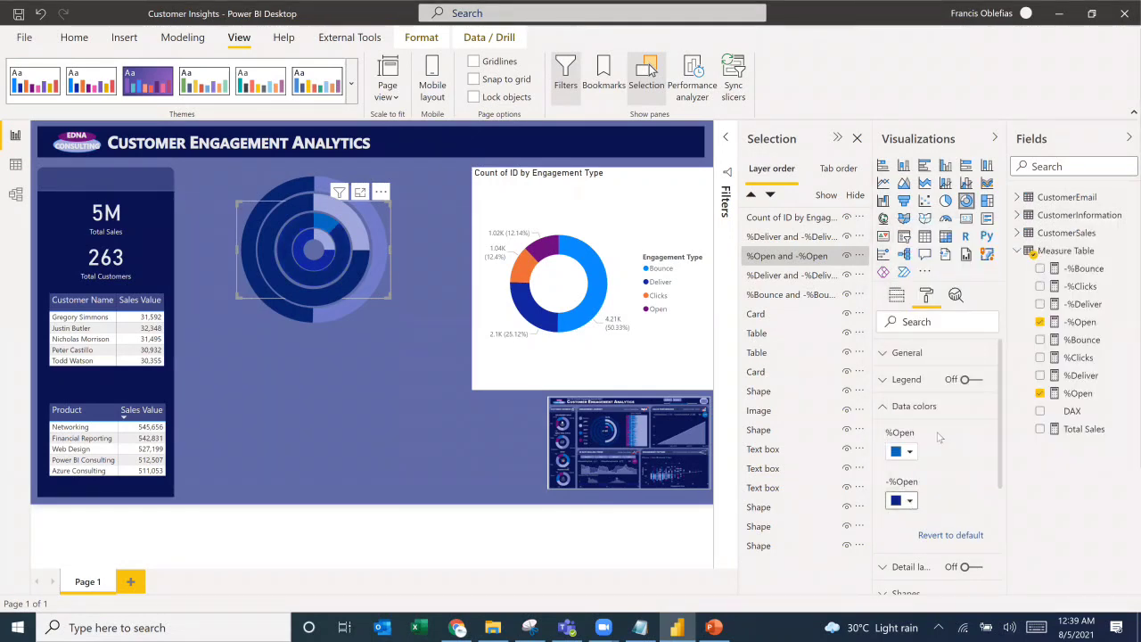
Step: Switch to PowerPoint, cancel the open color settings and fill the rectangle with the purple sampled from the reference image's Clicks marker
{"action": "key", "text": "alt+Tab"}
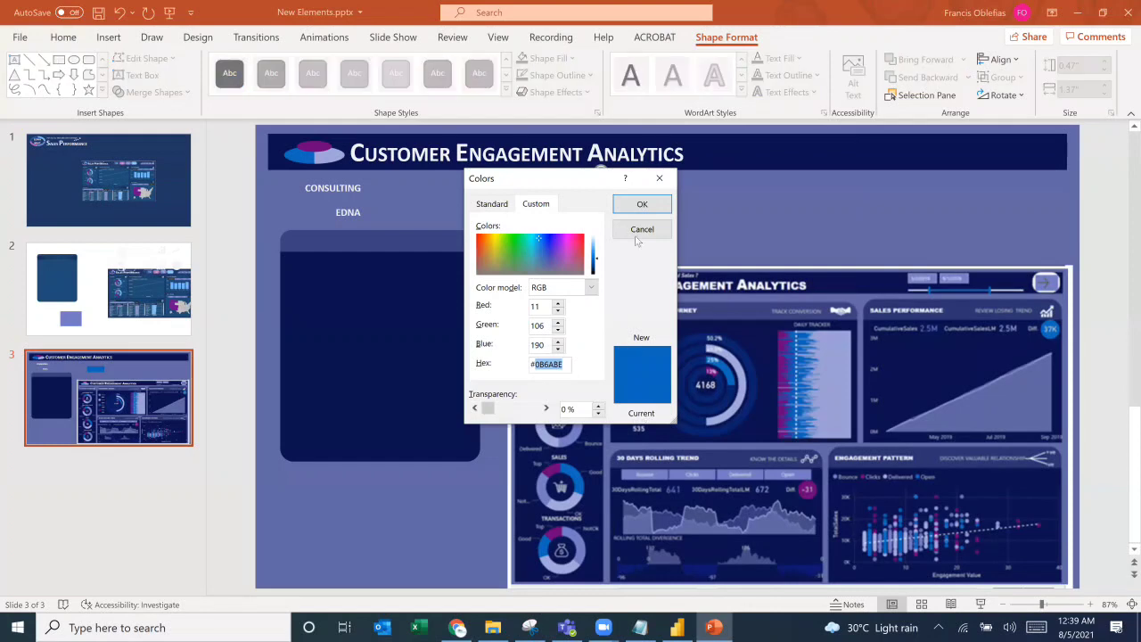
{"action": "left_click", "coordinate": [642, 229]}
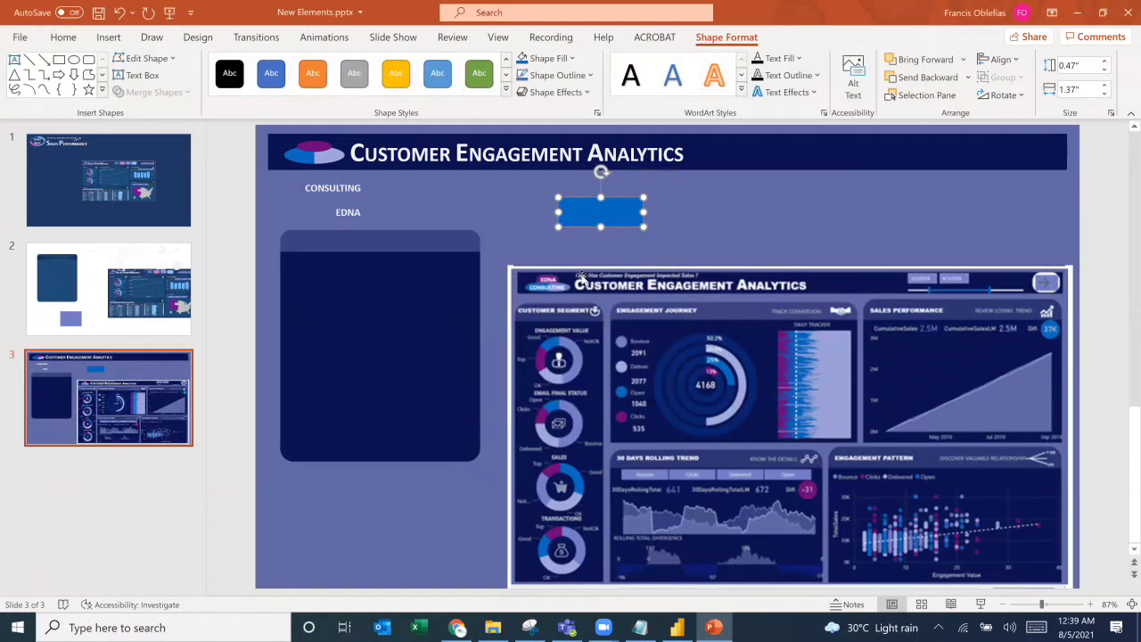
{"action": "left_click", "coordinate": [562, 58]}
{"action": "left_click", "coordinate": [557, 312]}
{"action": "left_click", "coordinate": [622, 417]}
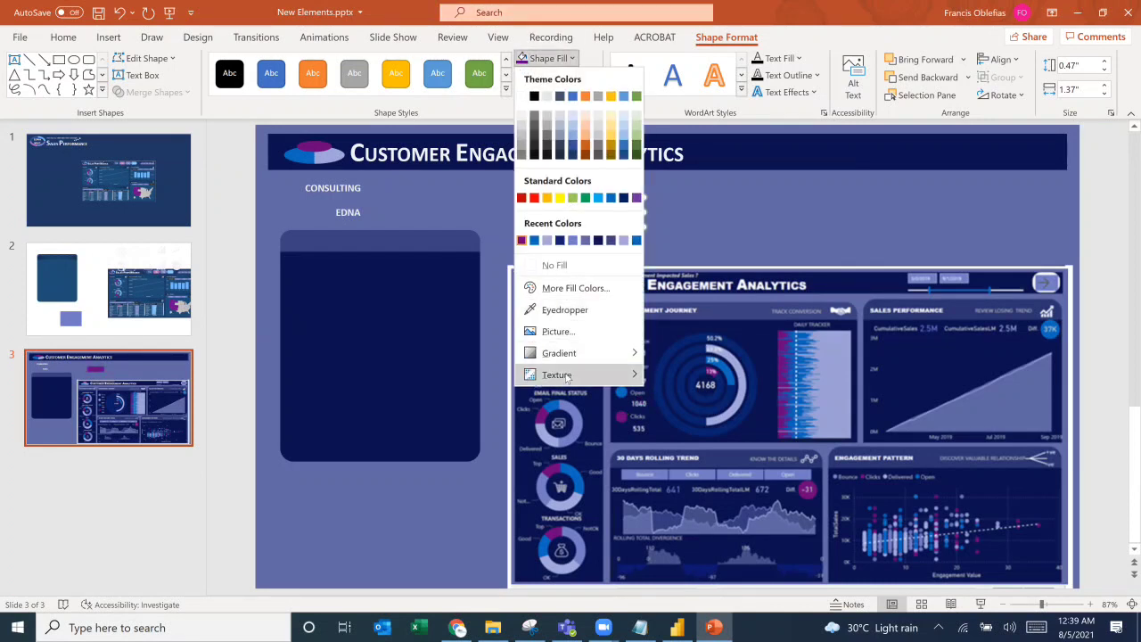
Step: Copy the hex code 6A0177 from the rectangle's custom fill color settings
{"action": "left_click", "coordinate": [559, 295]}
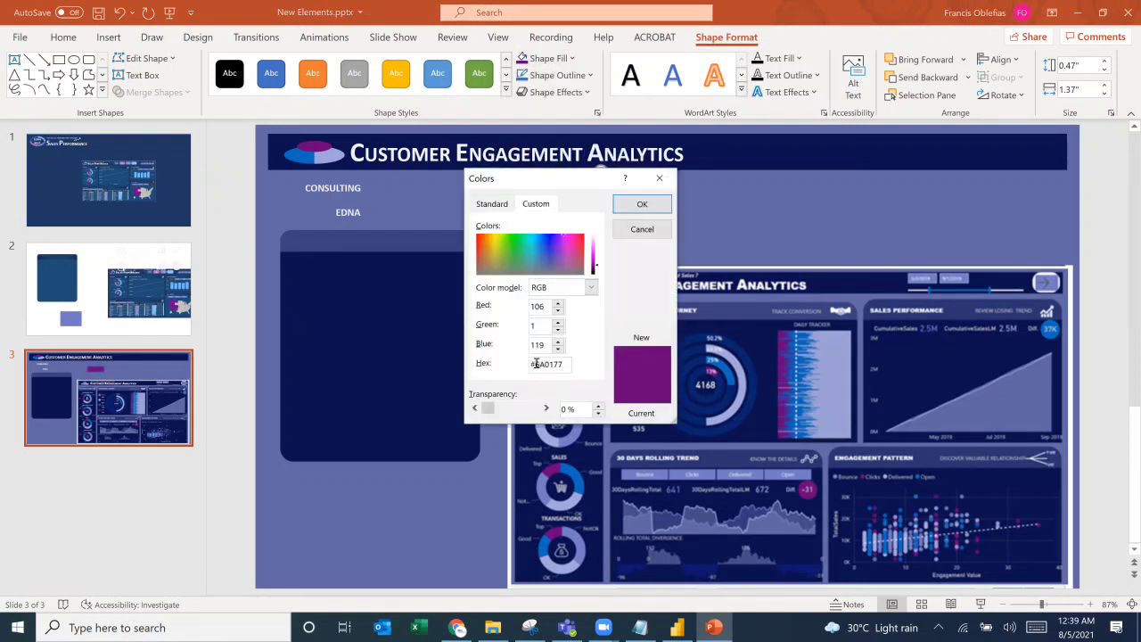
{"action": "left_click_drag", "start_coordinate": [535, 363], "coordinate": [581, 371]}
{"action": "key", "text": "ctrl+c"}
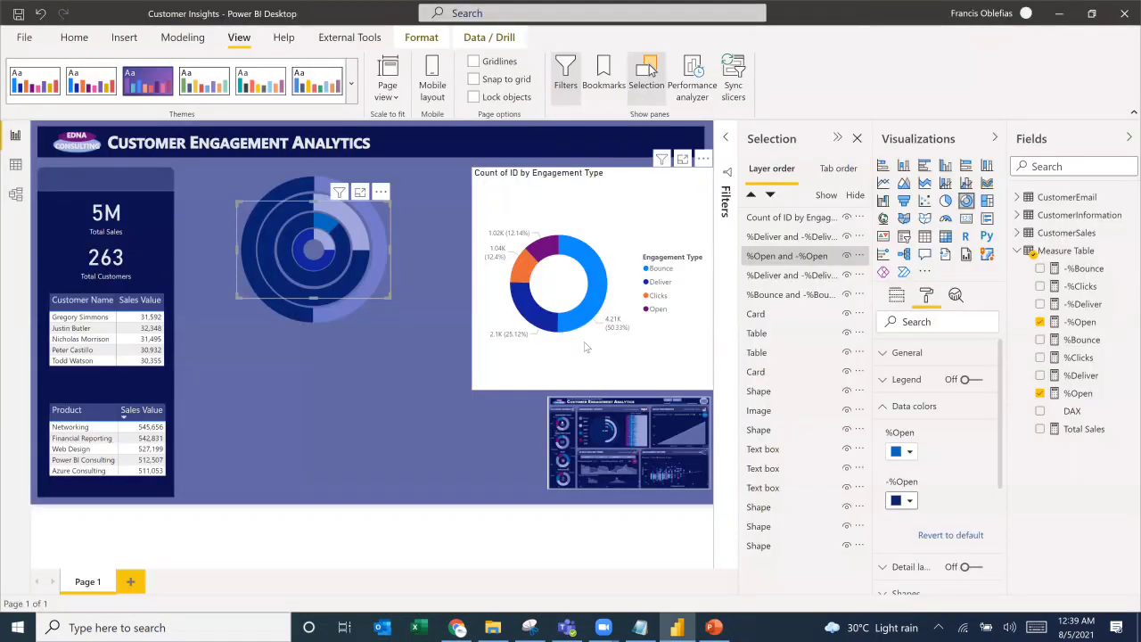
Step: Replace the %Deliver and -%Deliver values of the innermost donut with %Clicks and -%Clicks
{"action": "left_click", "coordinate": [789, 237]}
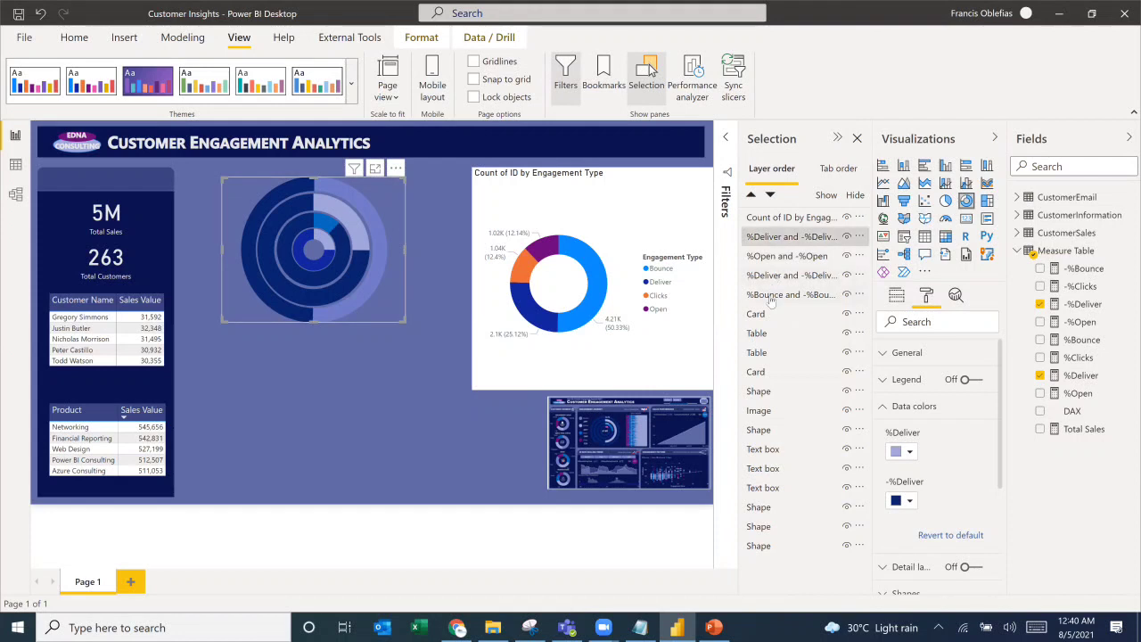
{"action": "left_click", "coordinate": [778, 275]}
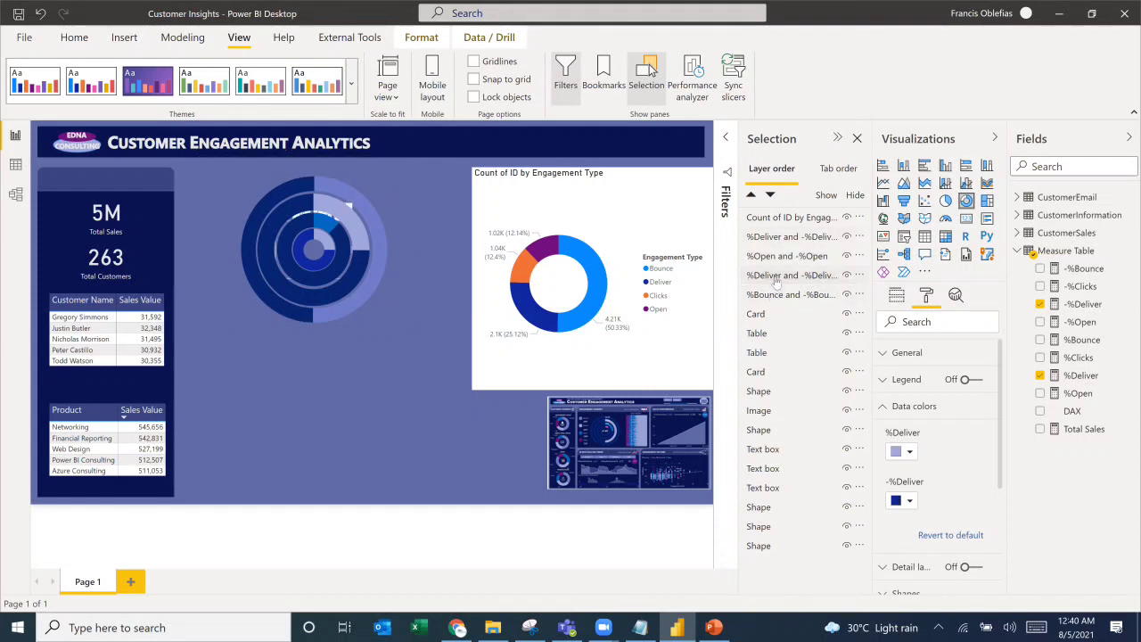
{"action": "left_click", "coordinate": [776, 276]}
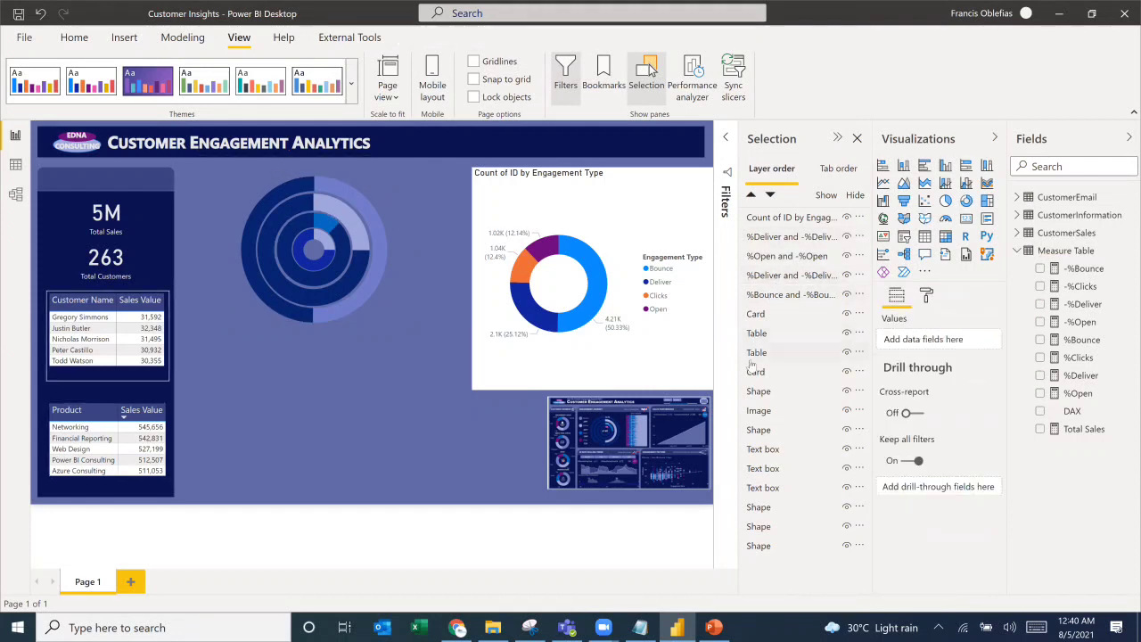
{"action": "left_click", "coordinate": [770, 277]}
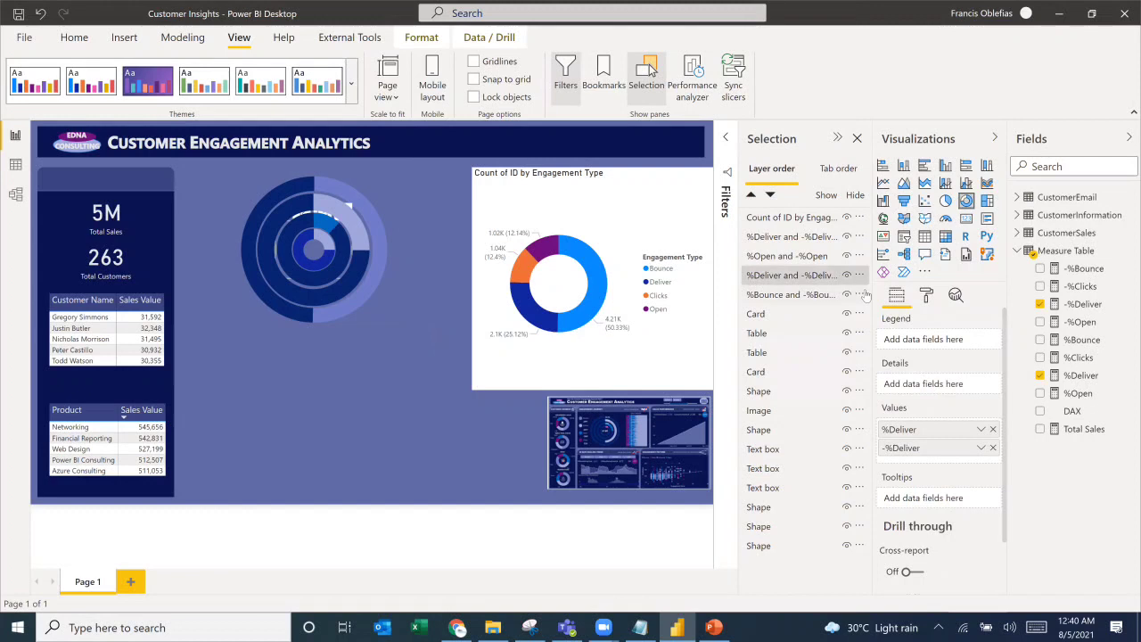
{"action": "left_click", "coordinate": [993, 430]}
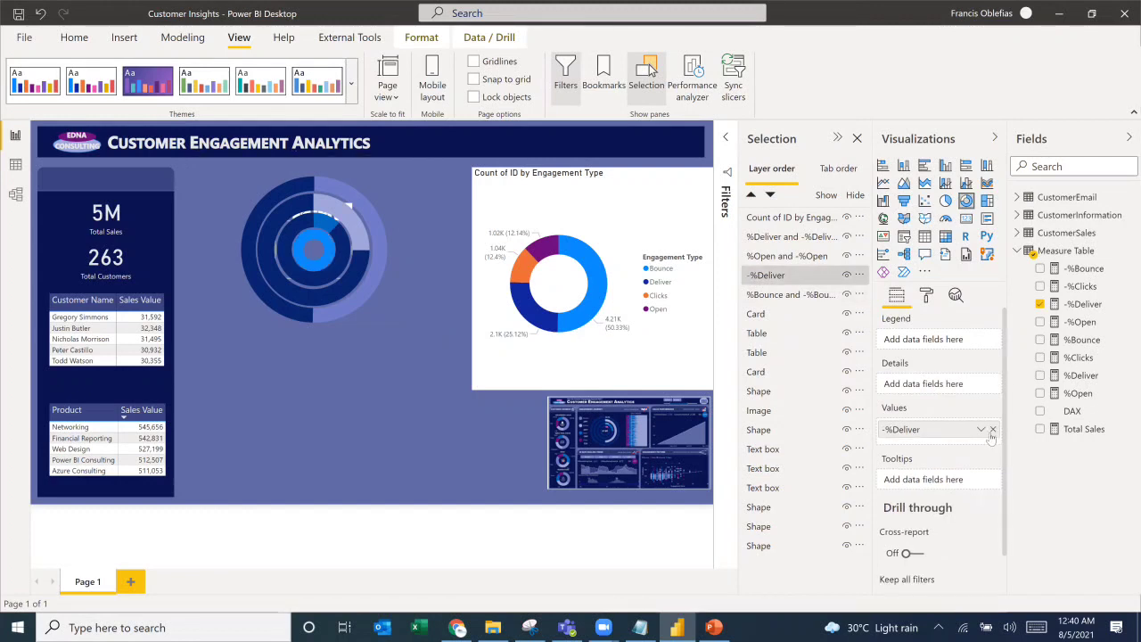
{"action": "left_click", "coordinate": [992, 430]}
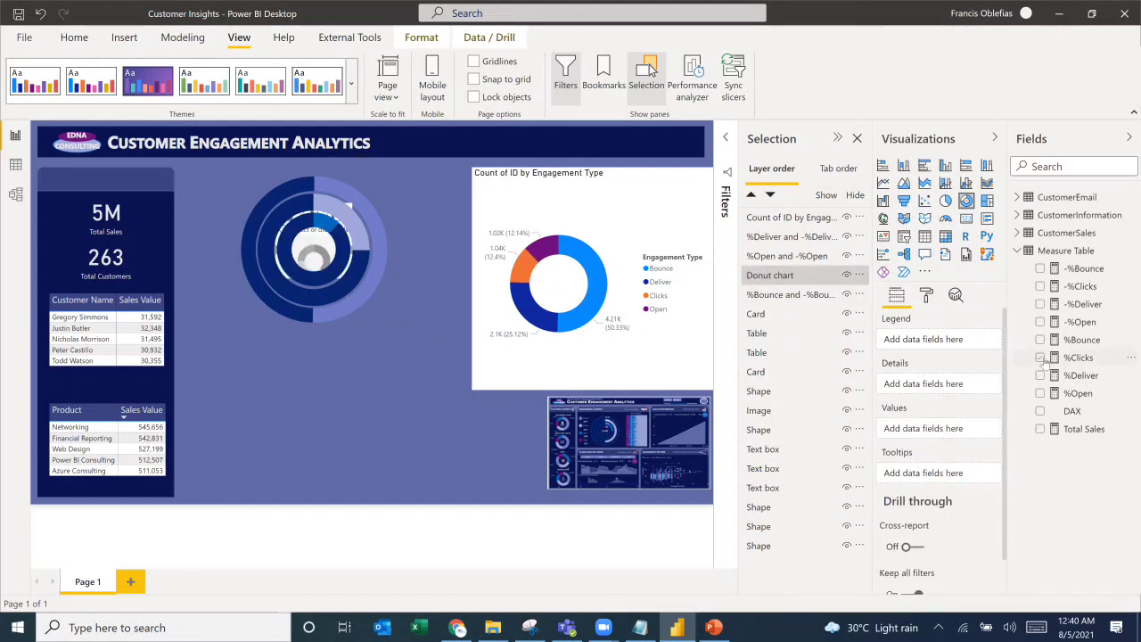
{"action": "left_click", "coordinate": [1041, 358]}
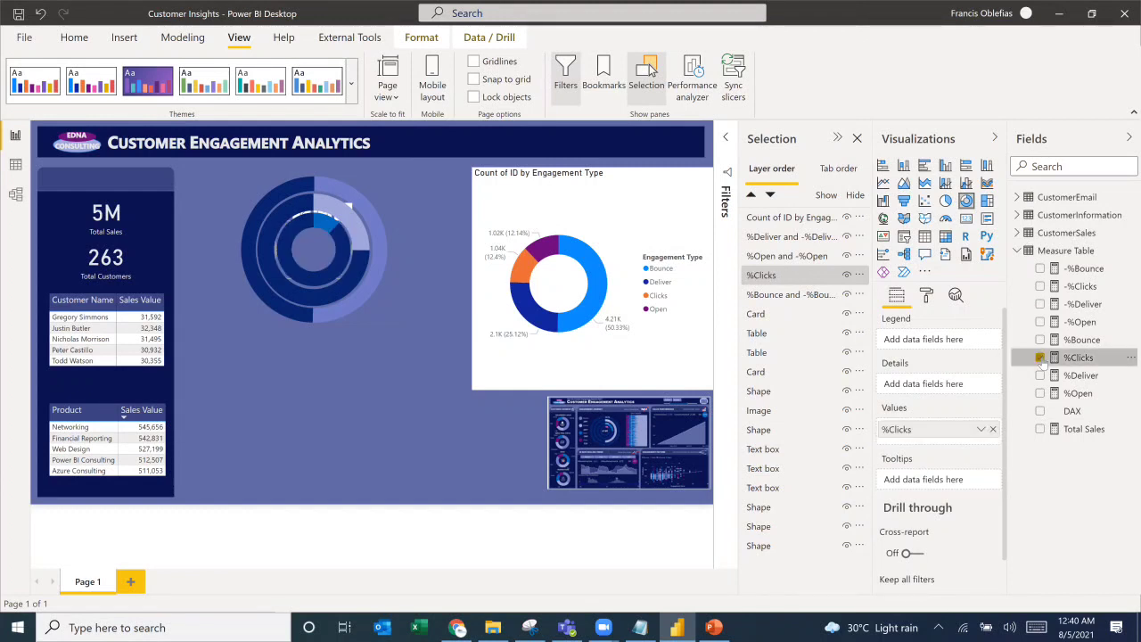
{"action": "left_click", "coordinate": [1040, 286]}
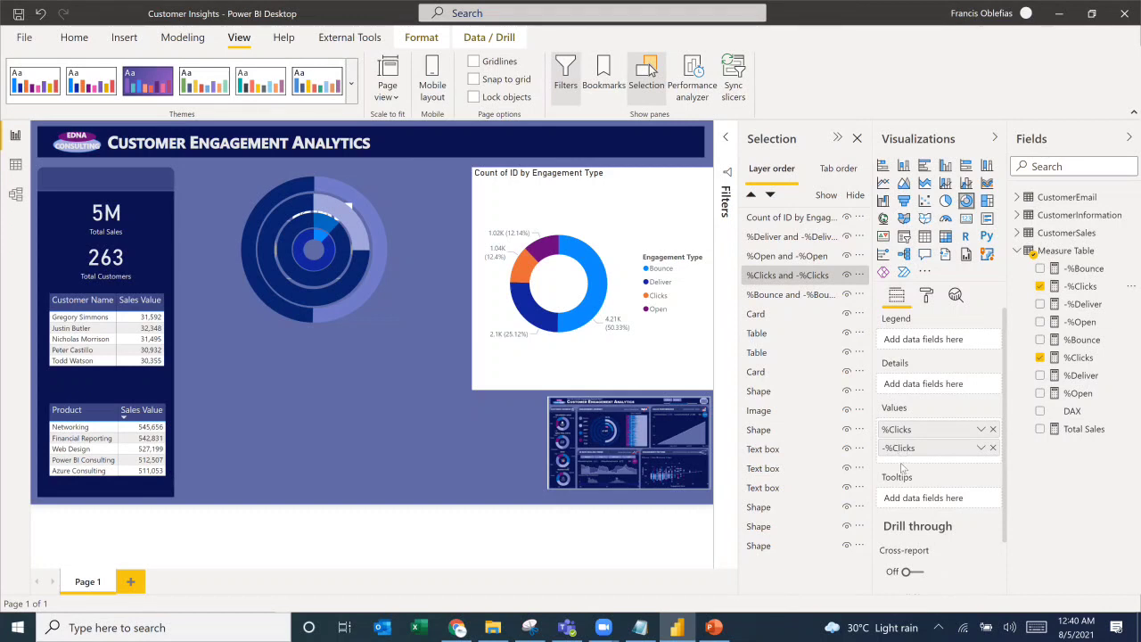
Step: Set the %Clicks data color of the innermost donut to #6A0177
{"action": "left_click", "coordinate": [927, 296]}
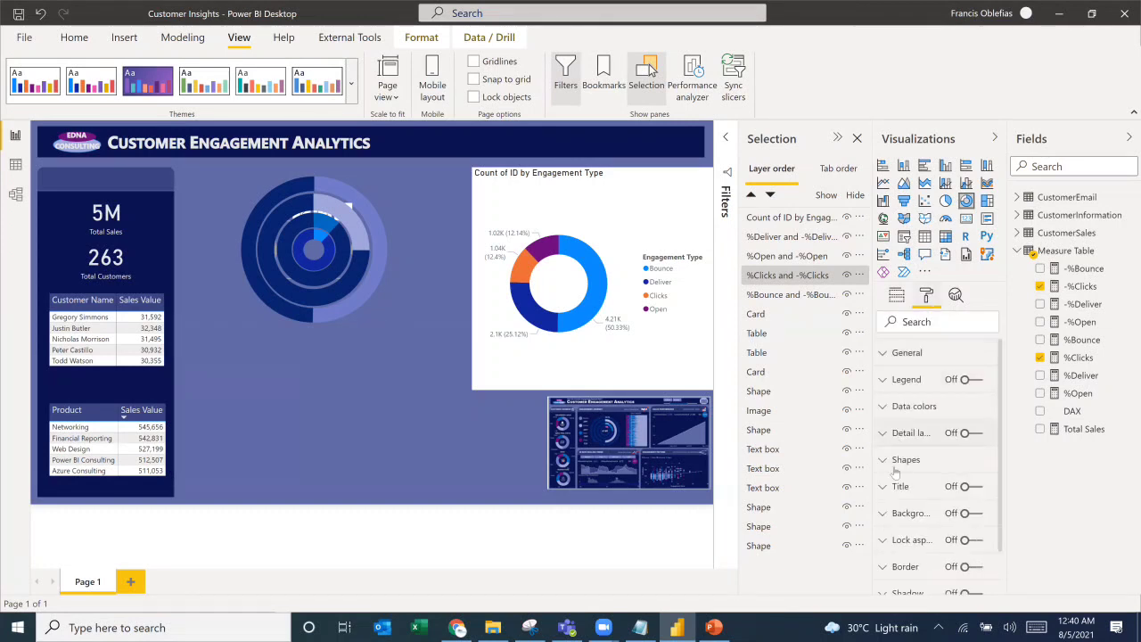
{"action": "left_click", "coordinate": [901, 405]}
{"action": "left_click", "coordinate": [910, 452]}
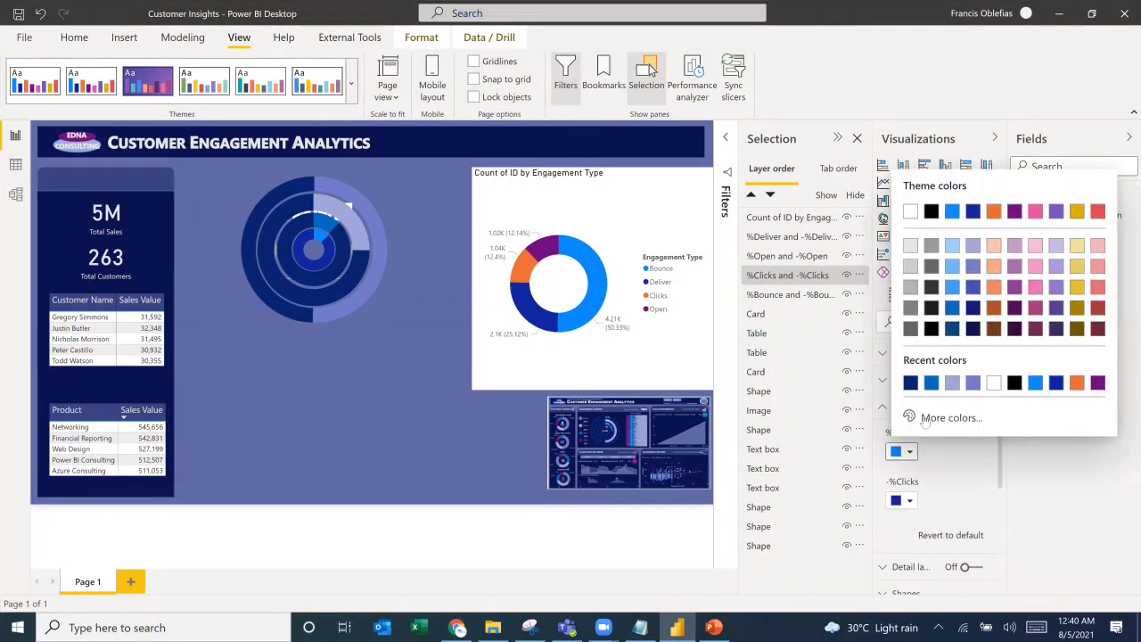
{"action": "left_click", "coordinate": [932, 416]}
{"action": "left_click_drag", "start_coordinate": [919, 395], "coordinate": [964, 395]}
{"action": "key", "text": "BackSpace"}
{"action": "key", "text": "BackSpace"}
{"action": "key", "text": "ctrl+v"}
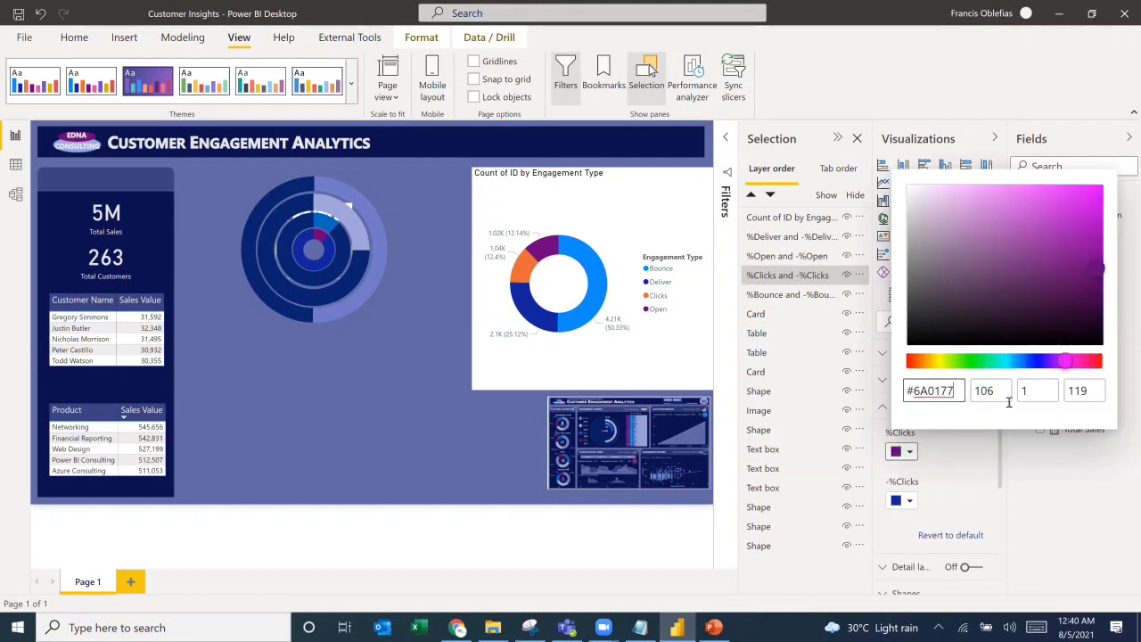
Step: Set the -%Clicks data color of the innermost donut to the recently used dark navy and deselect the chart
{"action": "left_click", "coordinate": [914, 498]}
{"action": "left_click", "coordinate": [910, 500]}
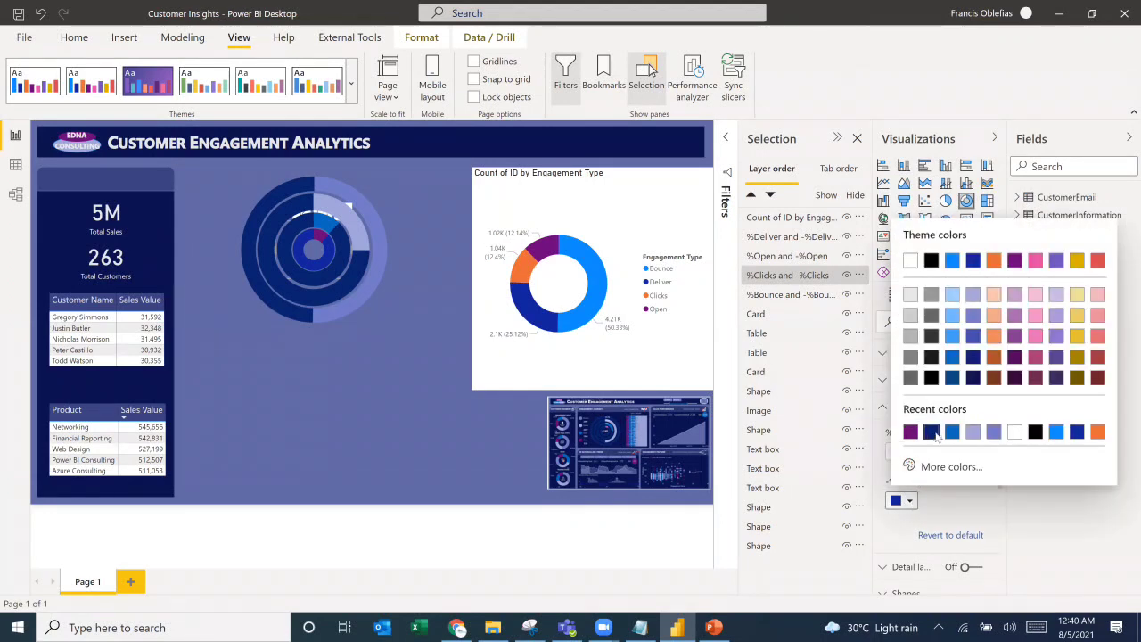
{"action": "left_click", "coordinate": [933, 435]}
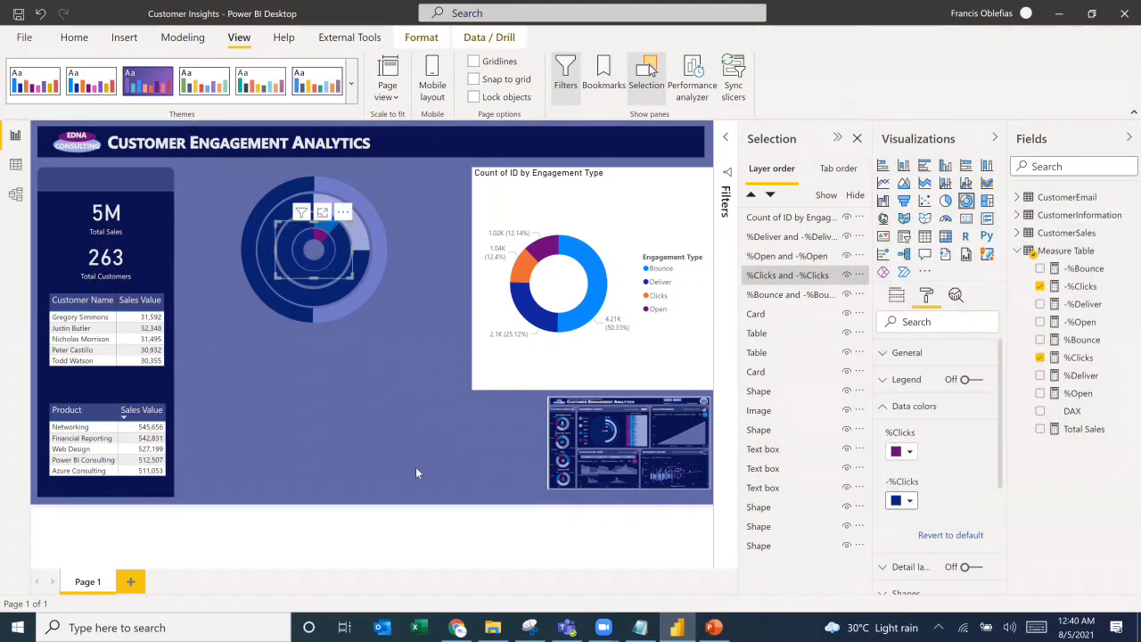
{"action": "left_click", "coordinate": [440, 469]}
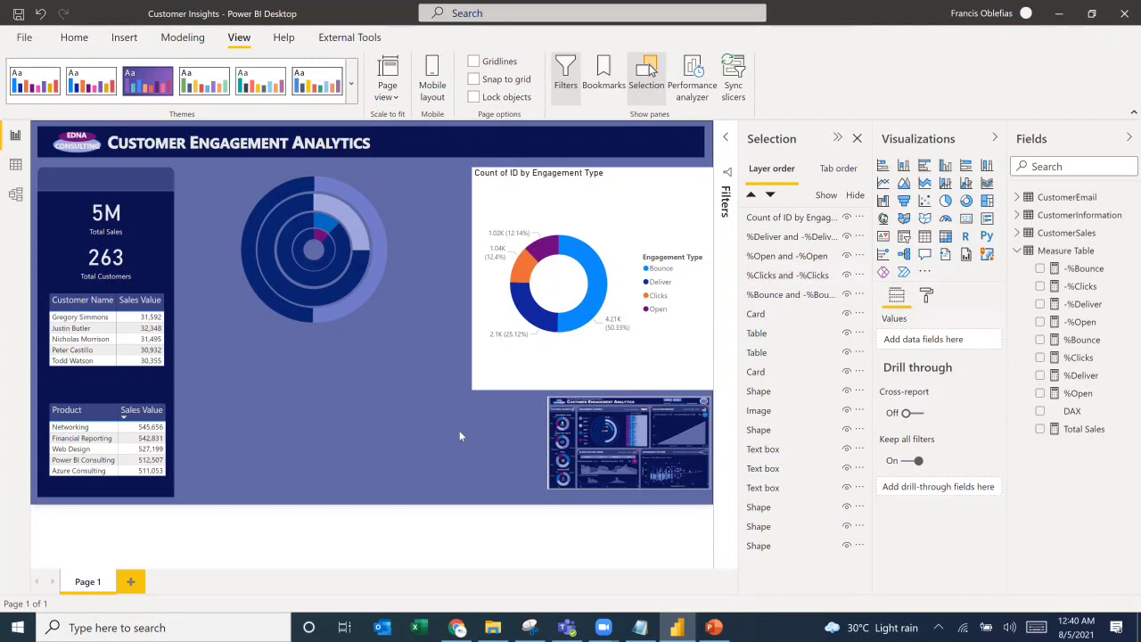
Step: Switch to PowerPoint, accept the open custom color settings for the purple rectangle and return to Power BI
{"action": "key", "text": "alt+Tab"}
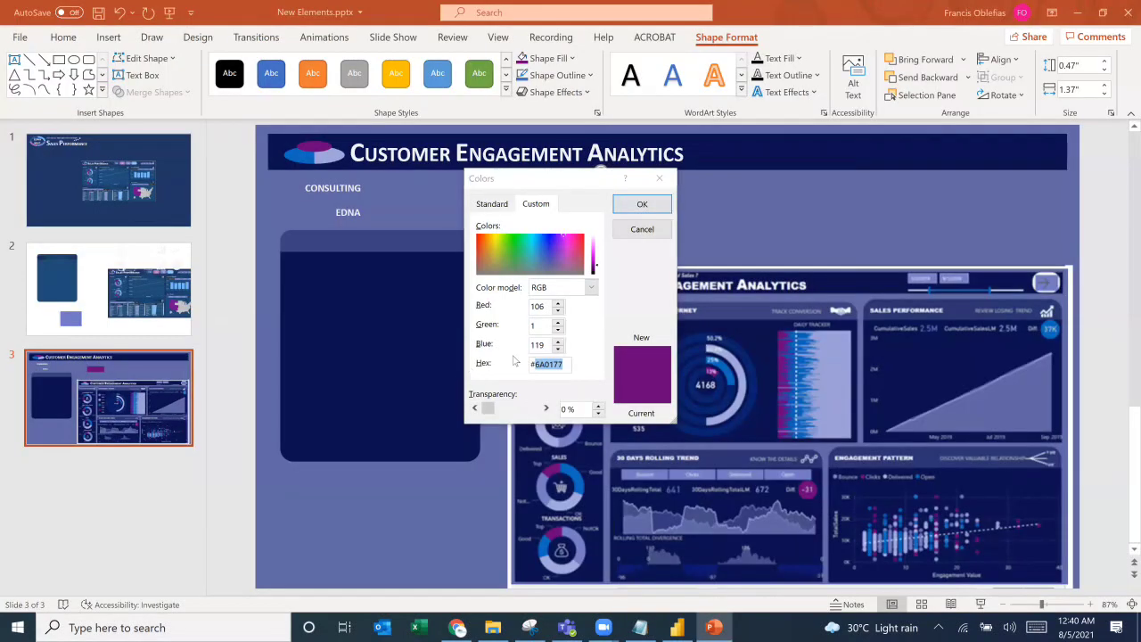
{"action": "key", "text": "alt+Tab"}
{"action": "key", "text": "alt+Tab"}
{"action": "key", "text": "Return"}
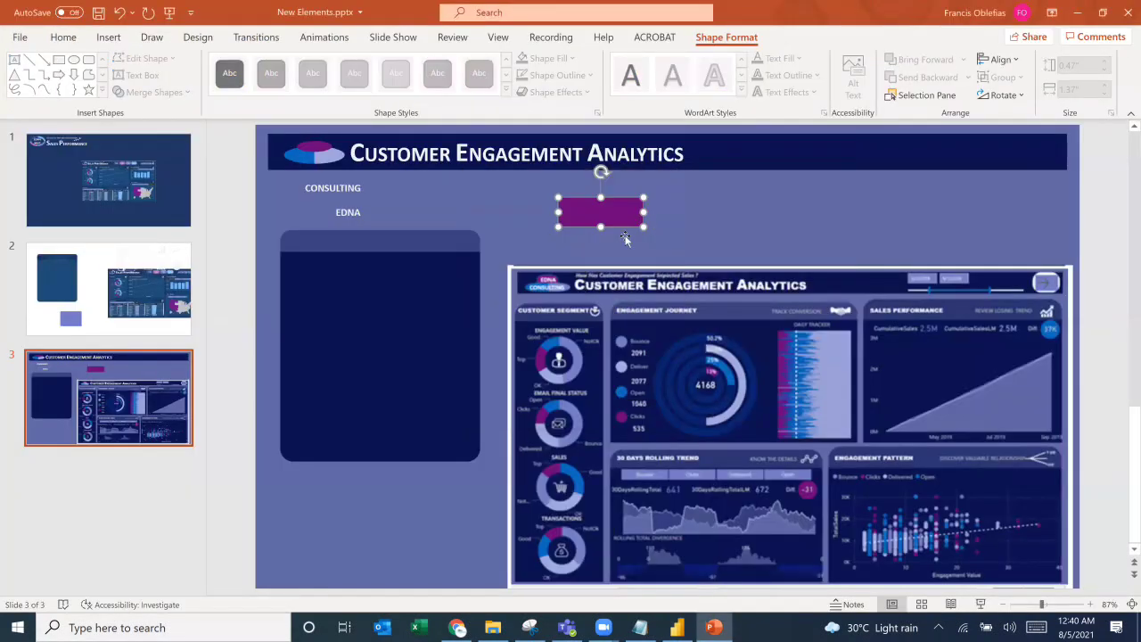
{"action": "key", "text": "alt+Tab"}
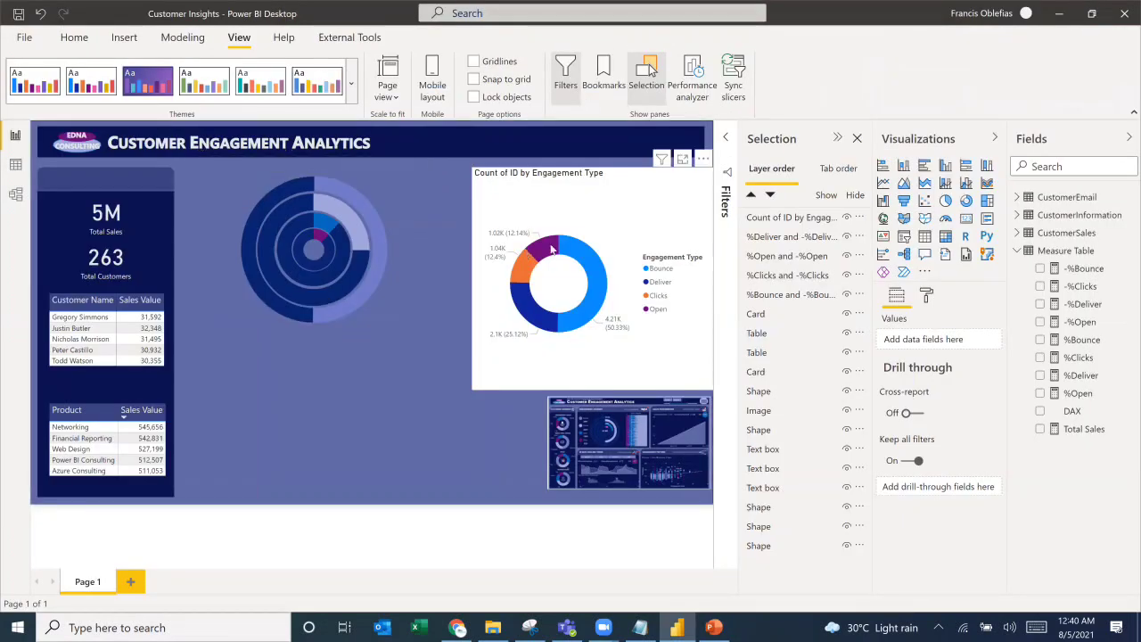
{"action": "left_click", "coordinate": [132, 42]}
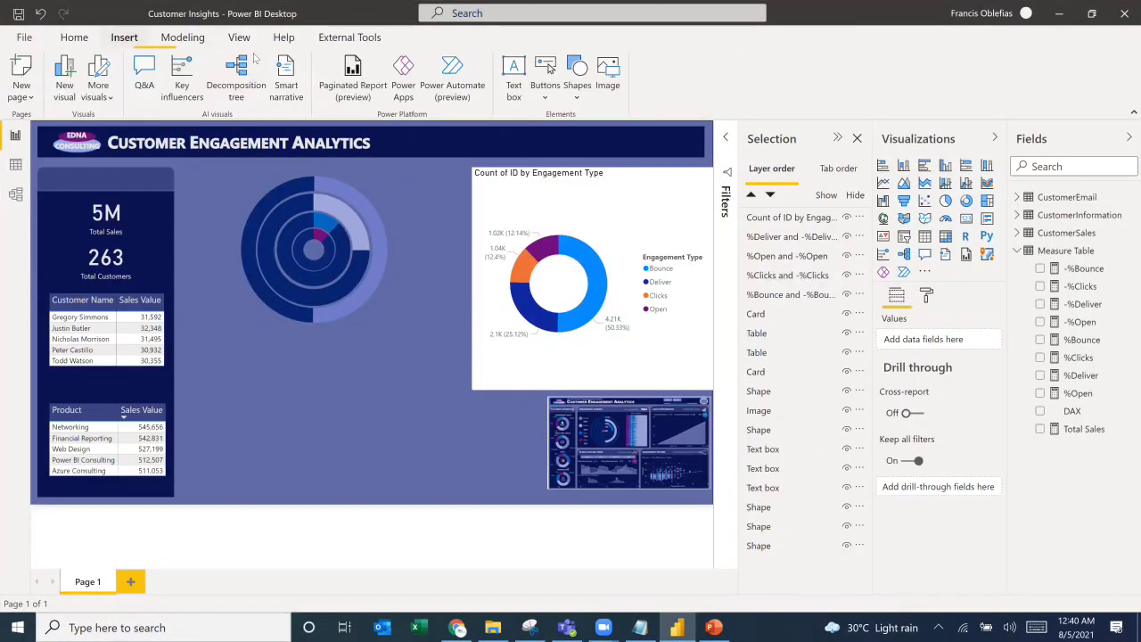
{"action": "left_click", "coordinate": [513, 75]}
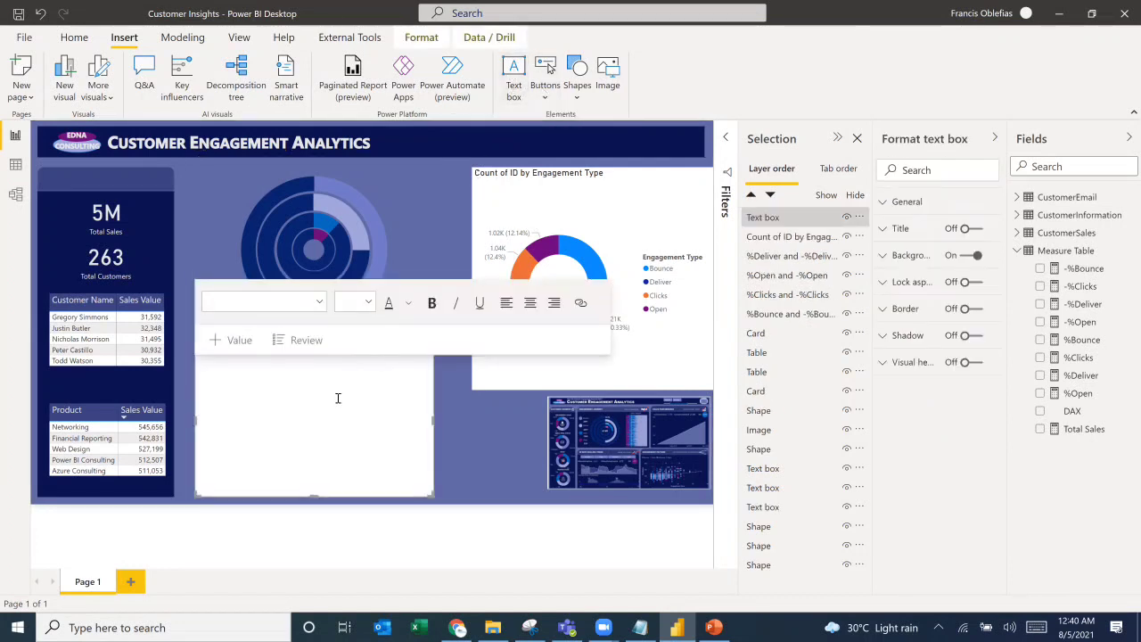
{"action": "left_click", "coordinate": [433, 375]}
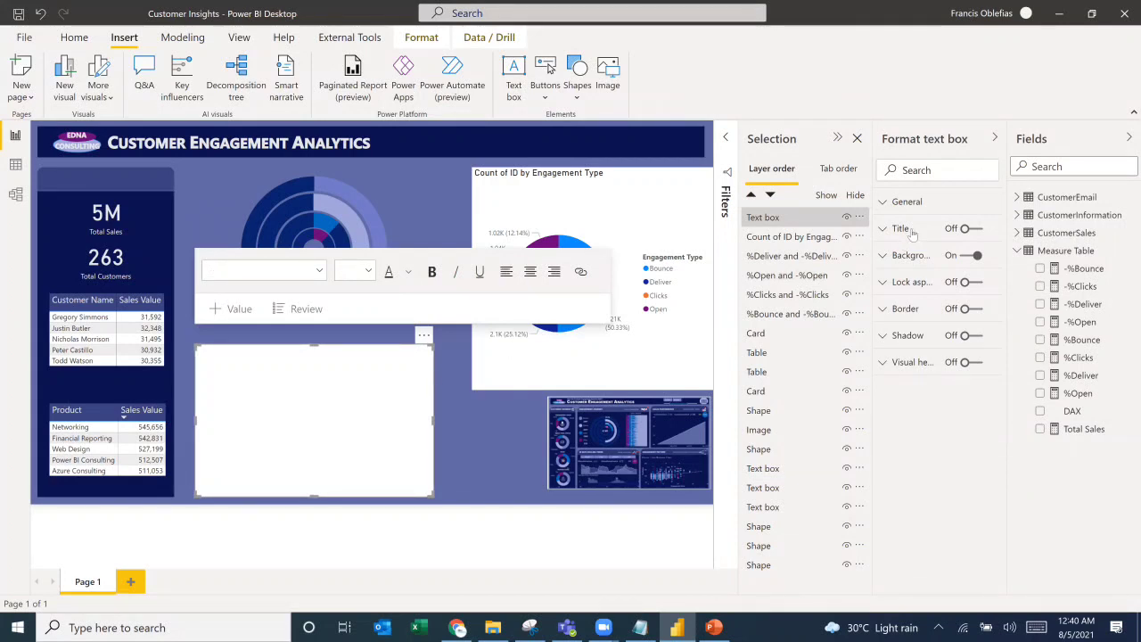
{"action": "key", "text": "Delete"}
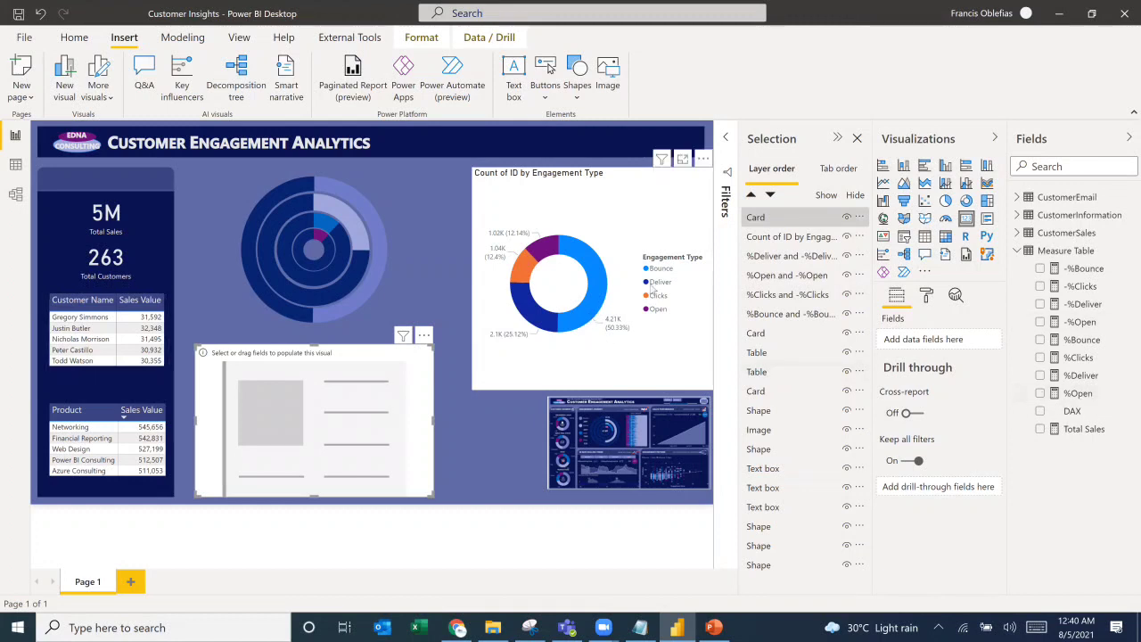
Step: Show %Bounce in a new card and turn off its category label, word wrap and background
{"action": "left_click", "coordinate": [1040, 339]}
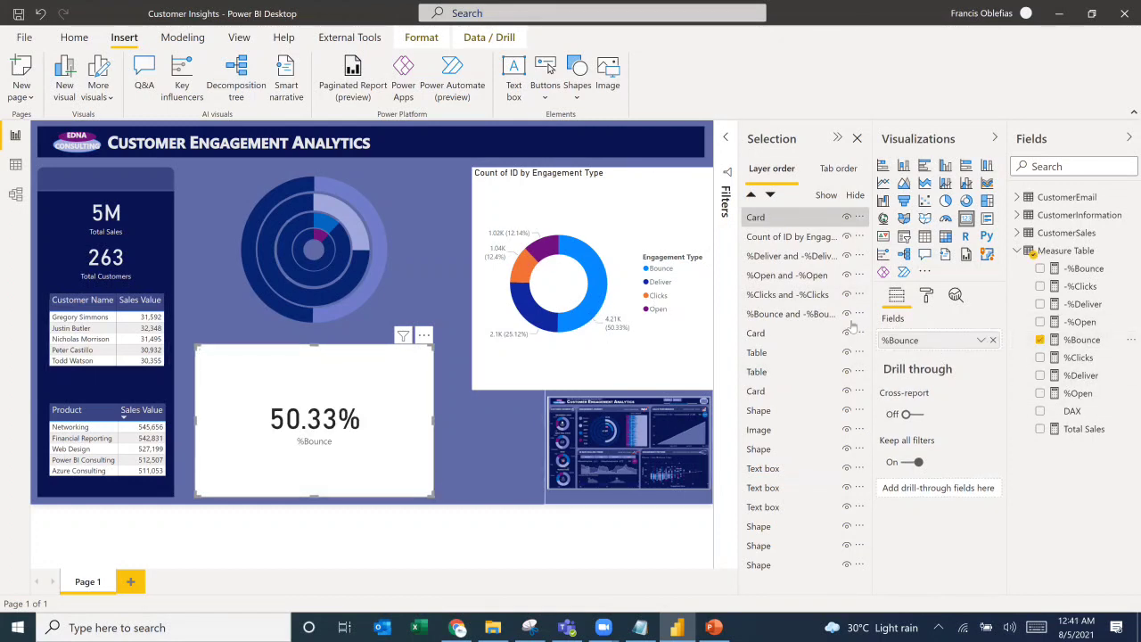
{"action": "left_click", "coordinate": [926, 295]}
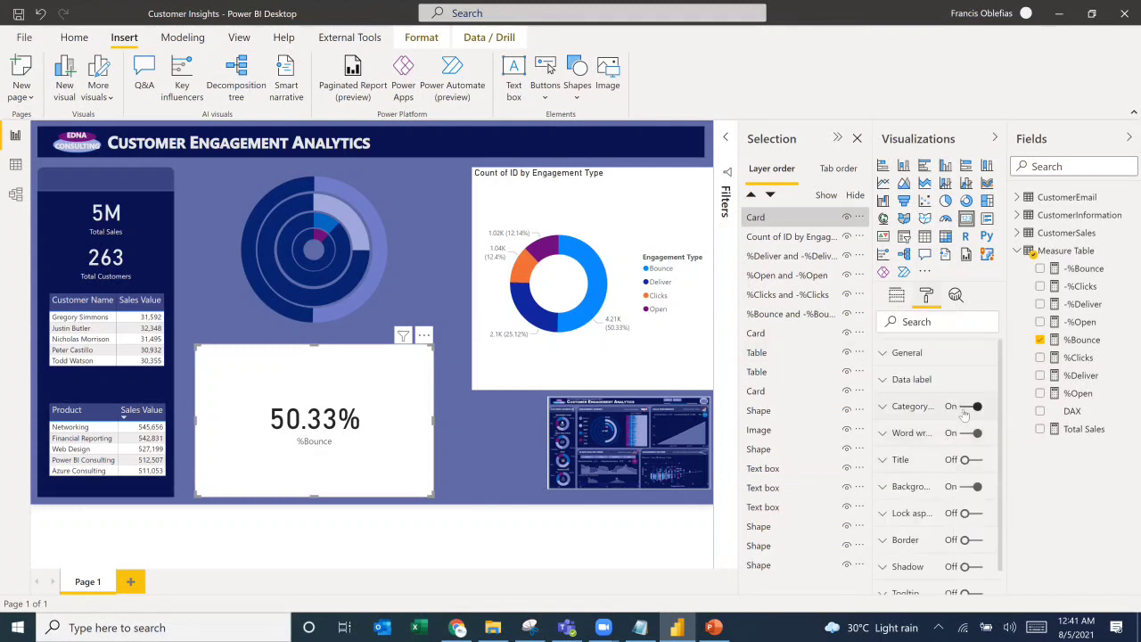
{"action": "left_click", "coordinate": [968, 407]}
{"action": "left_click", "coordinate": [969, 434]}
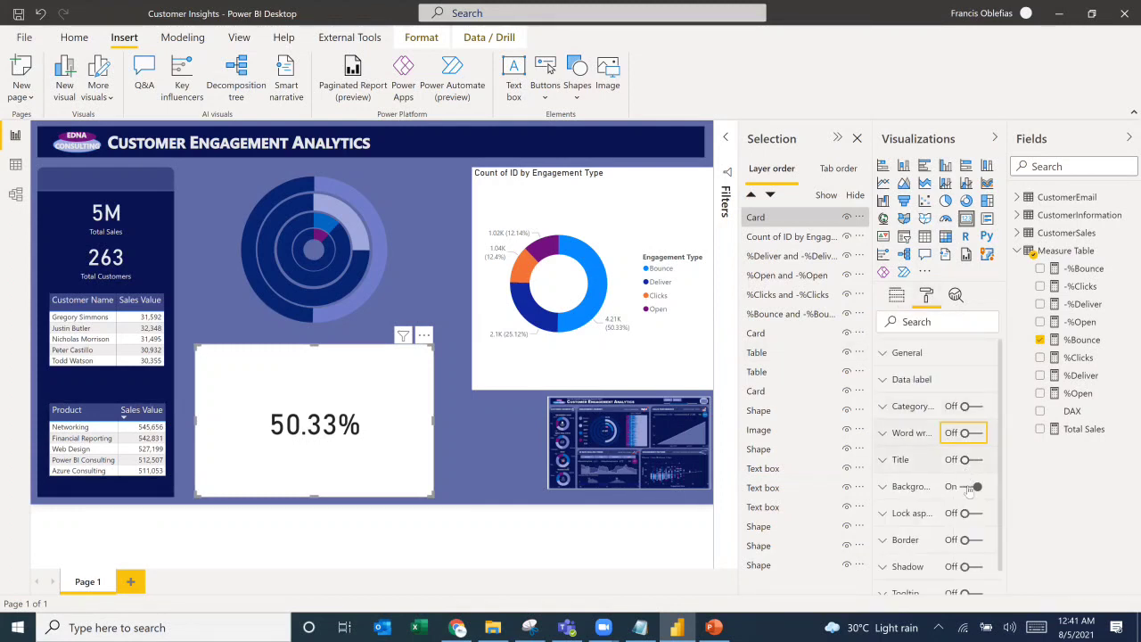
{"action": "left_click", "coordinate": [970, 487]}
Step: Set the %Bounce card's data label text size to 14 pt and shrink the card onto the top of the outermost donut ring
{"action": "left_click_drag", "start_coordinate": [432, 492], "coordinate": [352, 192]}
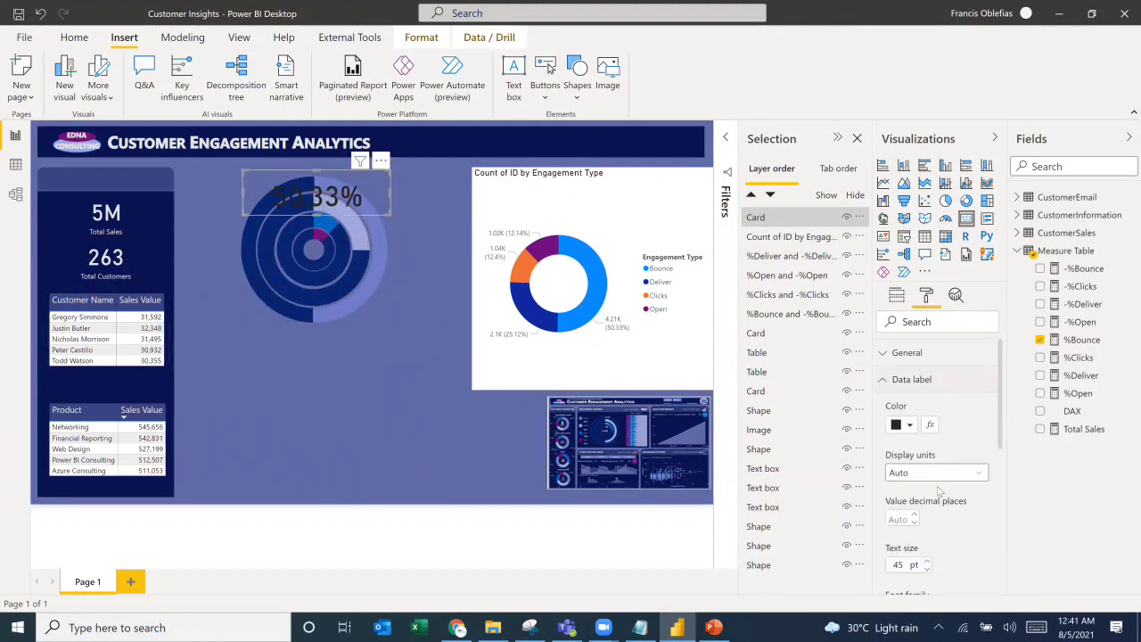
{"action": "left_click", "coordinate": [927, 570]}
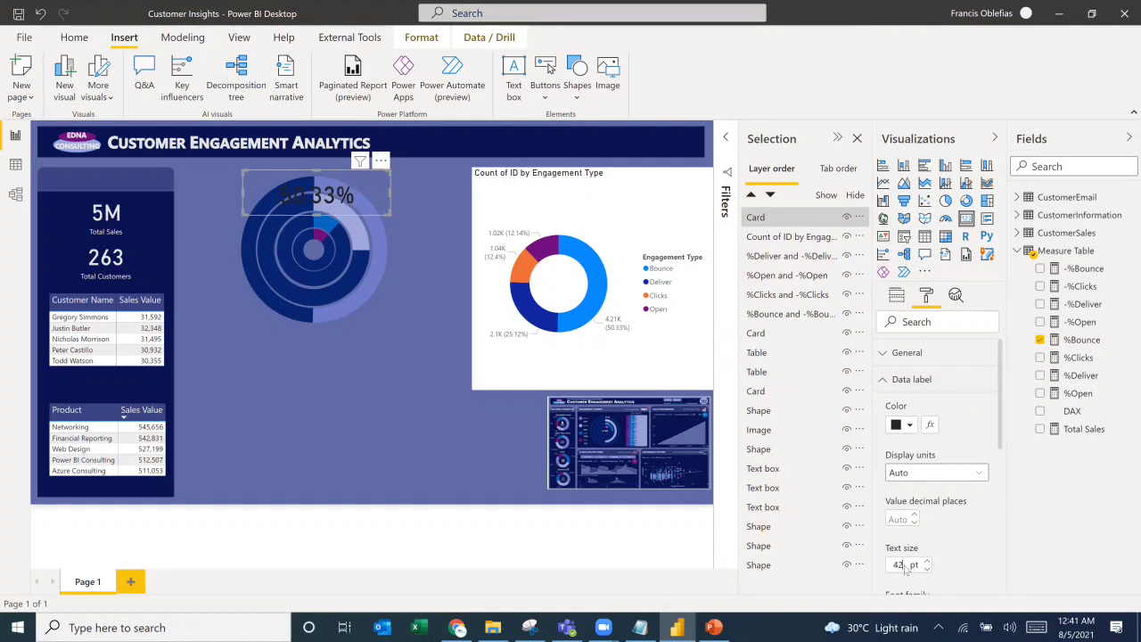
{"action": "left_click_drag", "start_coordinate": [906, 565], "coordinate": [880, 567]}
{"action": "type", "text": "14"}
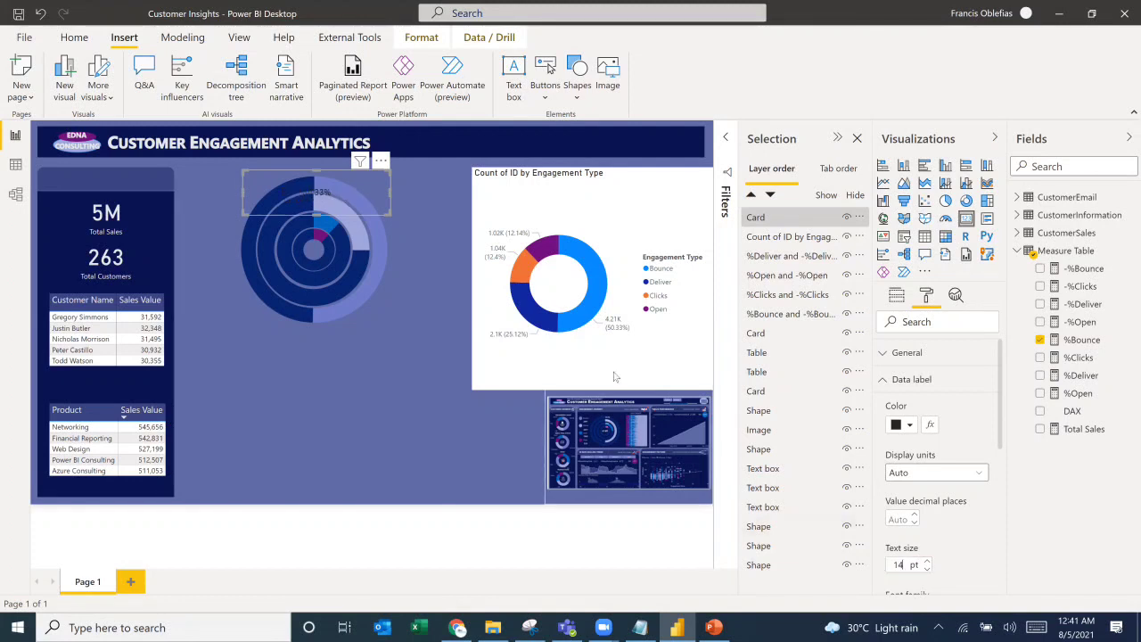
{"action": "left_click_drag", "start_coordinate": [379, 213], "coordinate": [299, 177]}
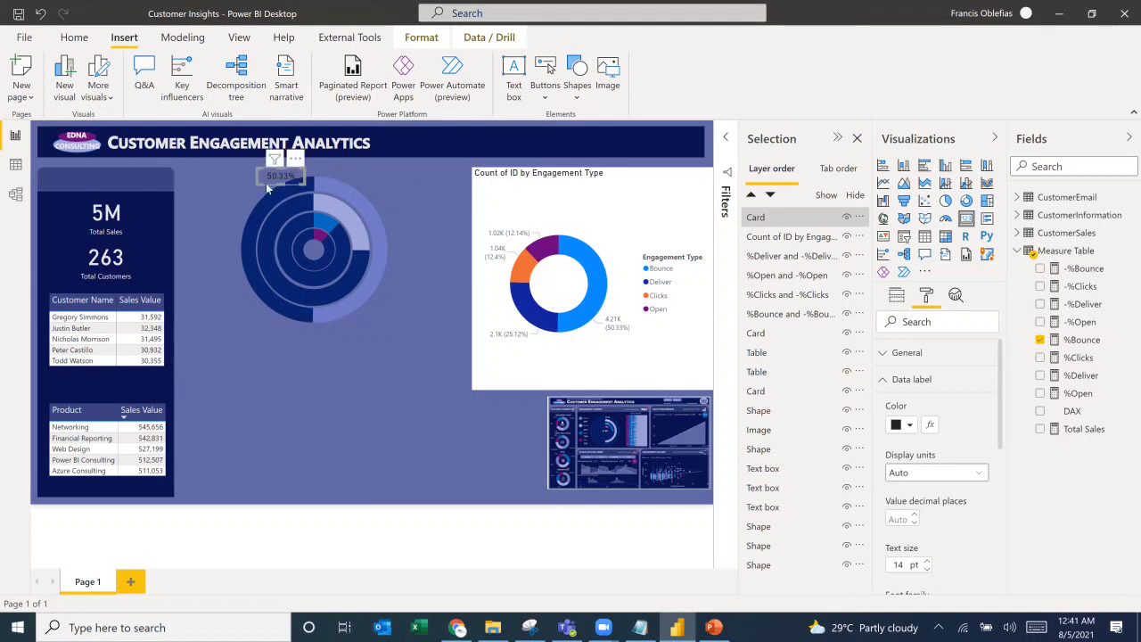
{"action": "left_click_drag", "start_coordinate": [288, 185], "coordinate": [321, 197]}
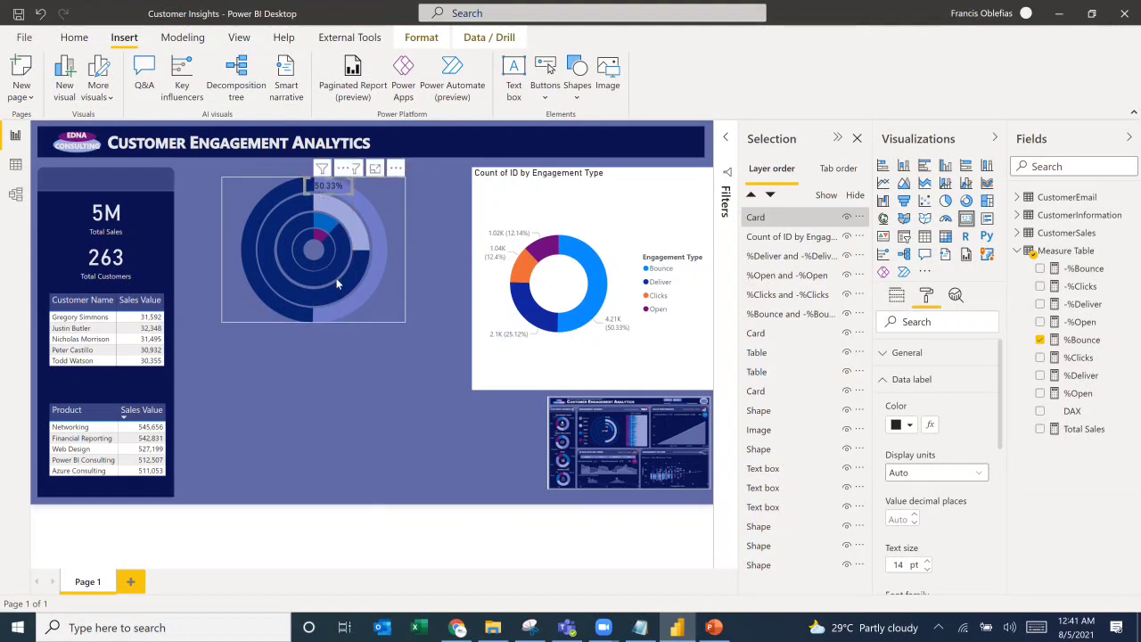
Step: Set the %Bounce card's data label color to the lightest gray theme shade, checking against the reference dashboard in PowerPoint
{"action": "key", "text": "alt+Tab"}
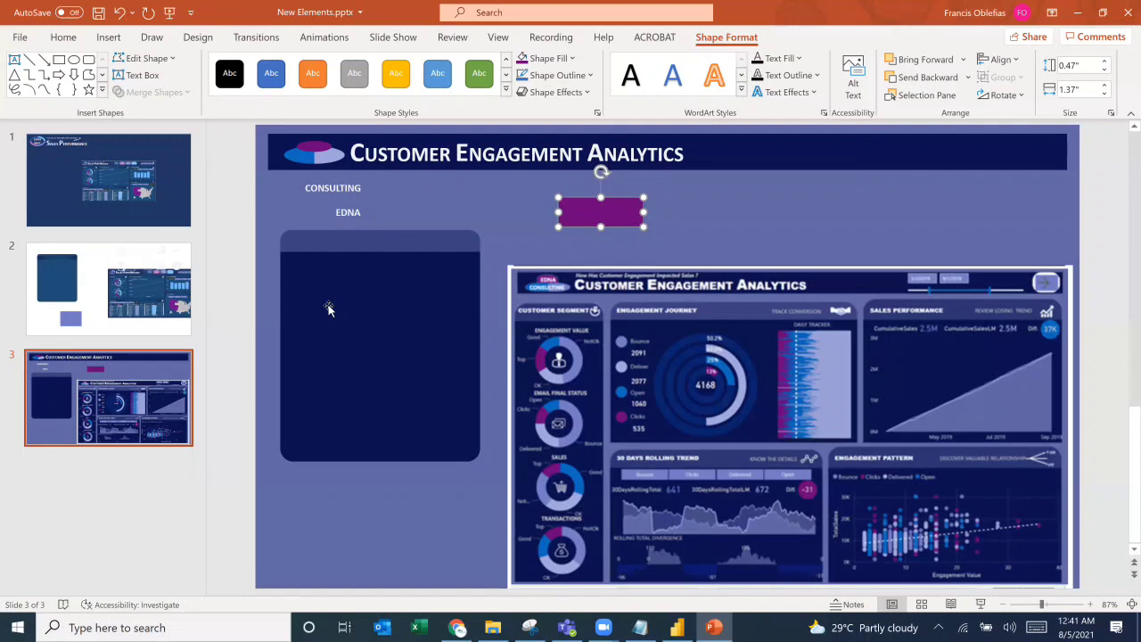
{"action": "key", "text": "alt+Tab"}
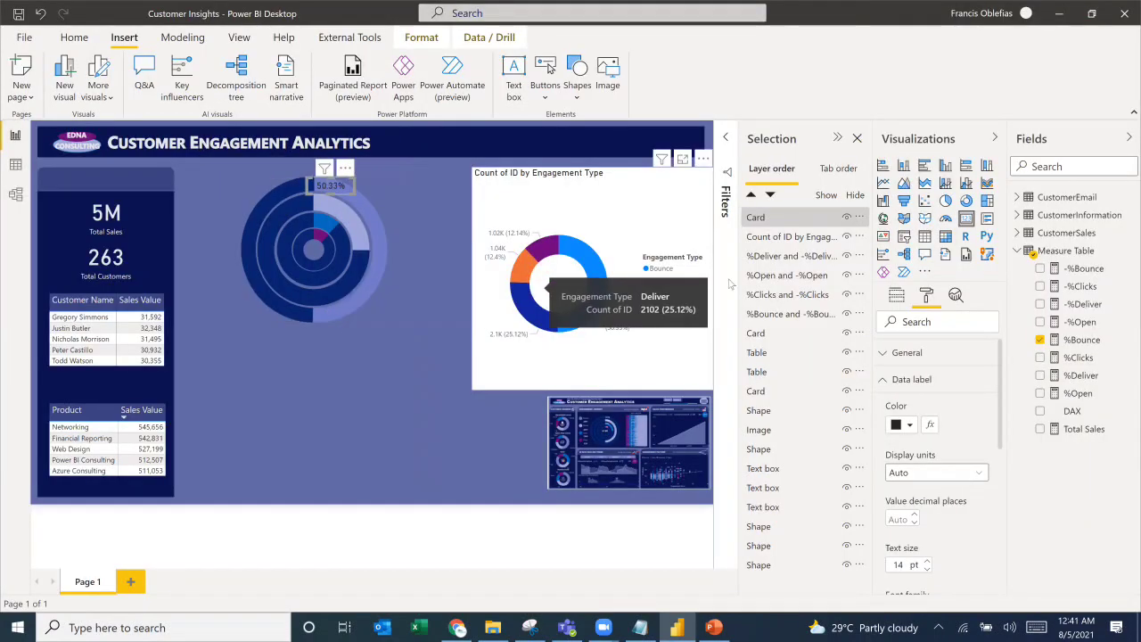
{"action": "left_click", "coordinate": [908, 425]}
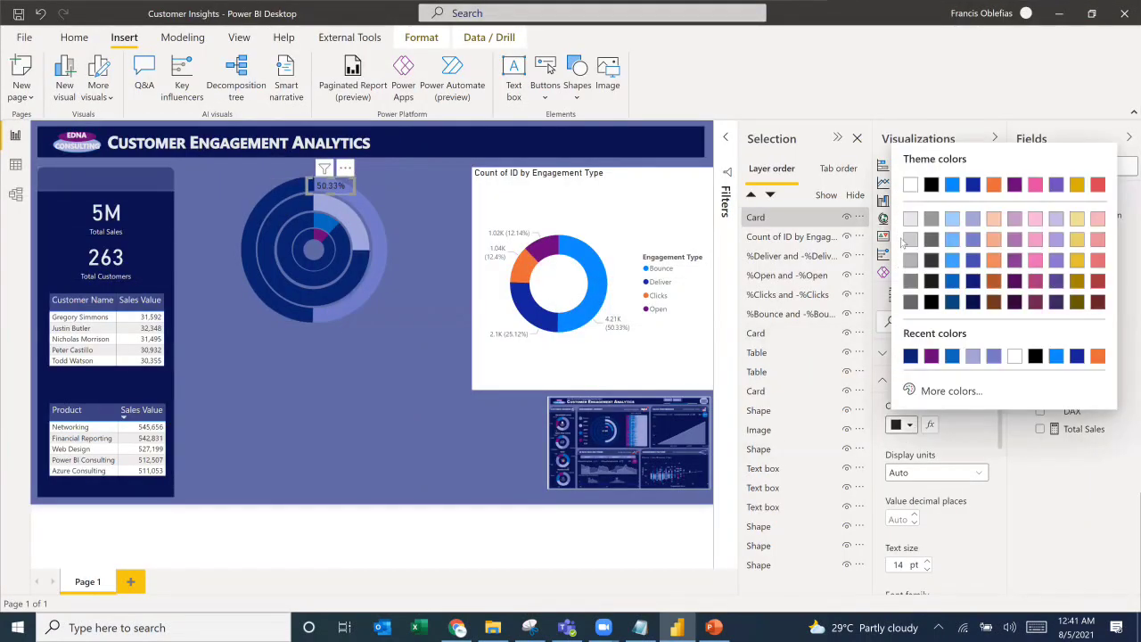
{"action": "left_click", "coordinate": [910, 219]}
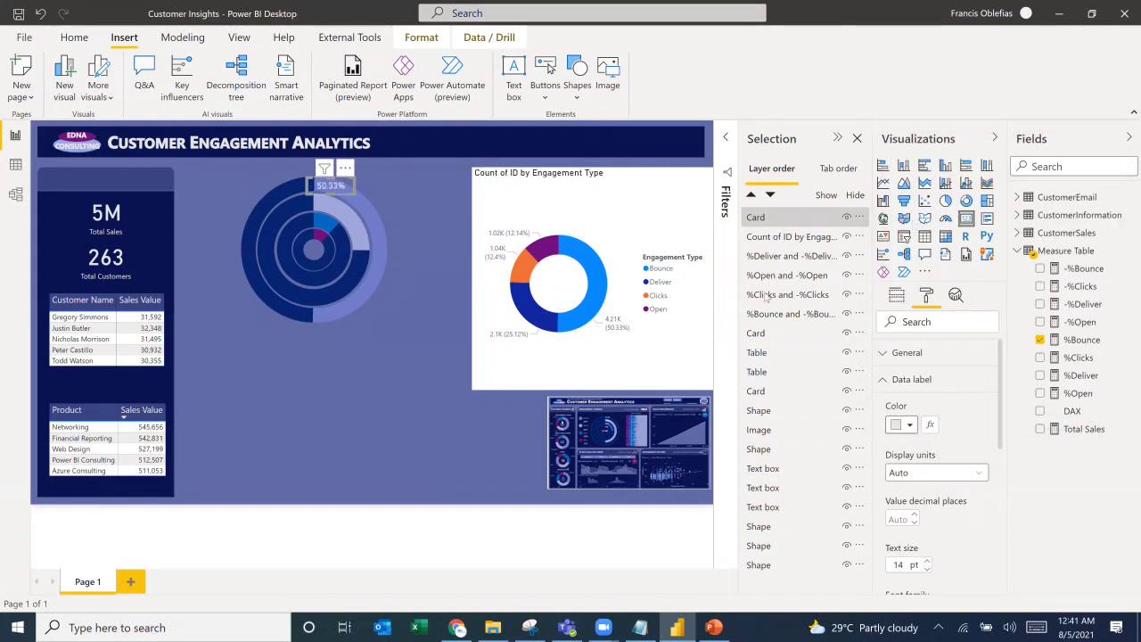
{"action": "key", "text": "alt+Tab"}
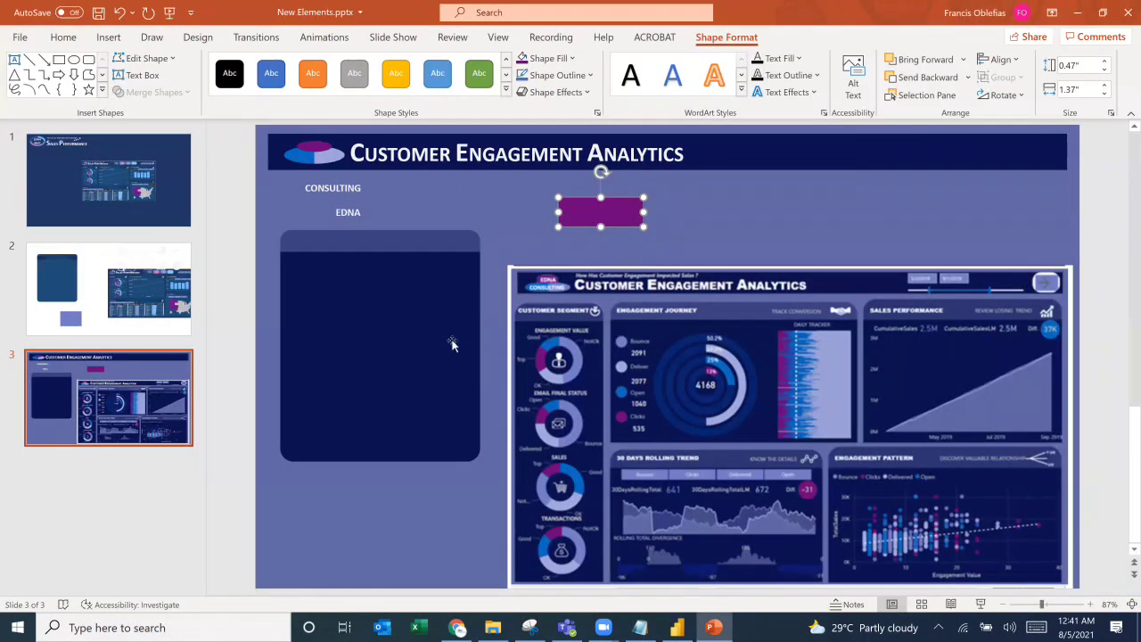
{"action": "key", "text": "alt+Tab"}
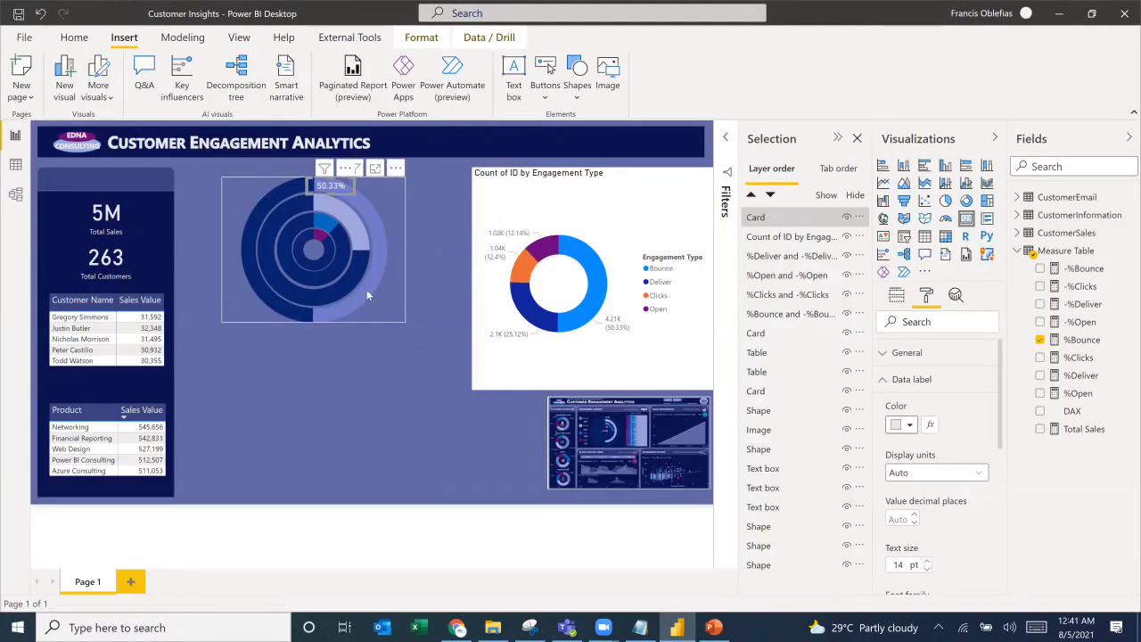
Step: Duplicate the %Bounce card, place the copy on the top of the second donut ring and replace its field with %Deliver
{"action": "key", "text": "ctrl+v"}
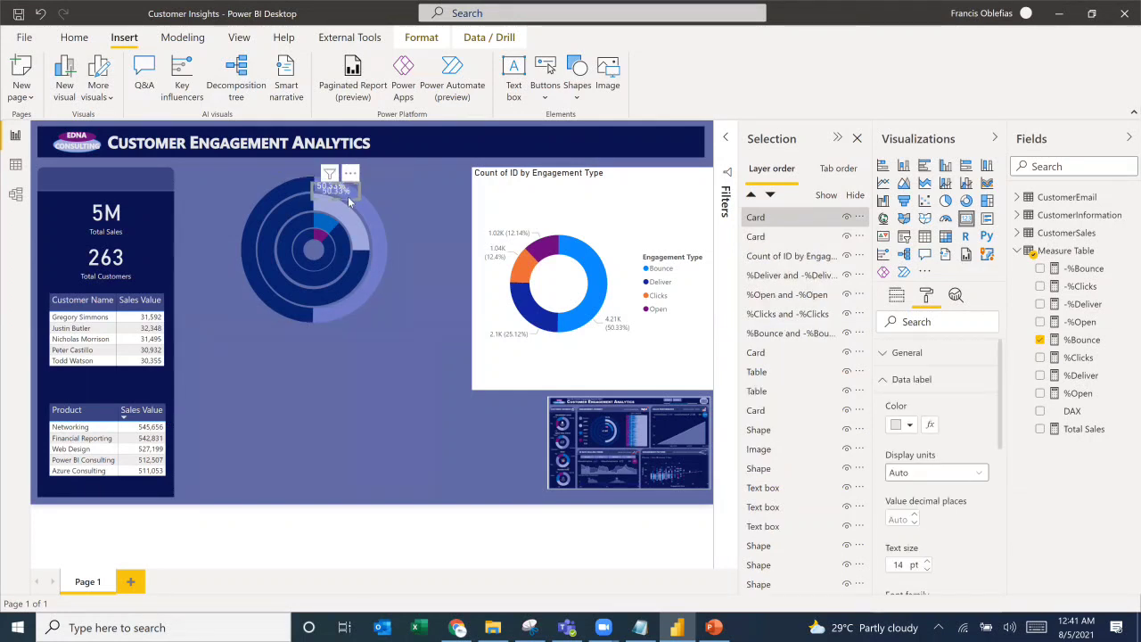
{"action": "left_click_drag", "start_coordinate": [347, 208], "coordinate": [347, 214]}
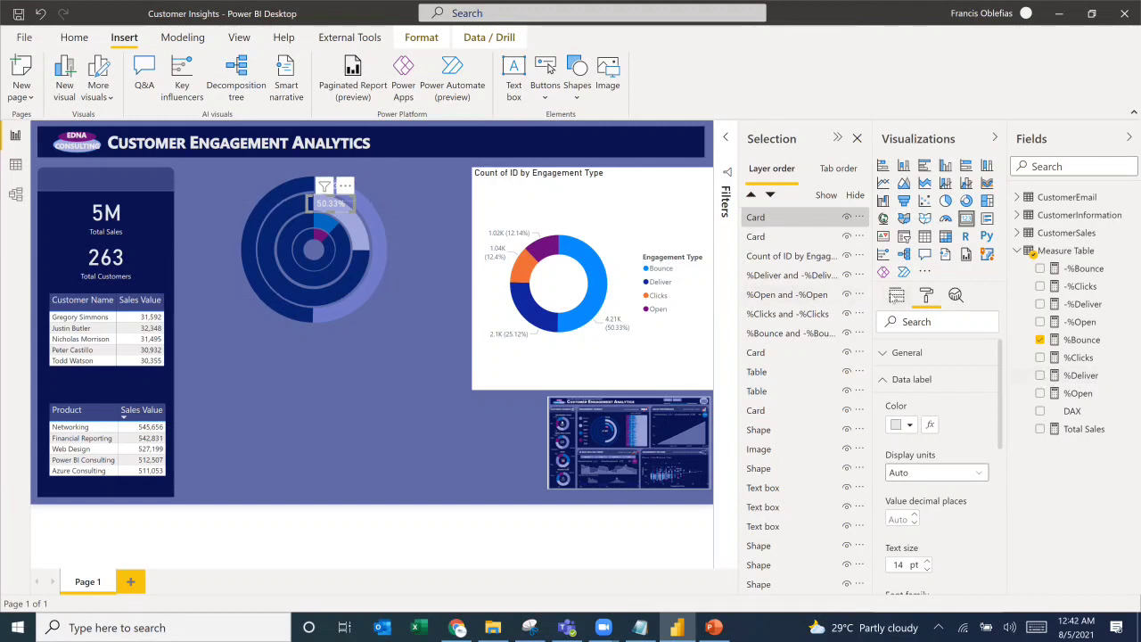
{"action": "left_click_drag", "start_coordinate": [1080, 379], "coordinate": [906, 341]}
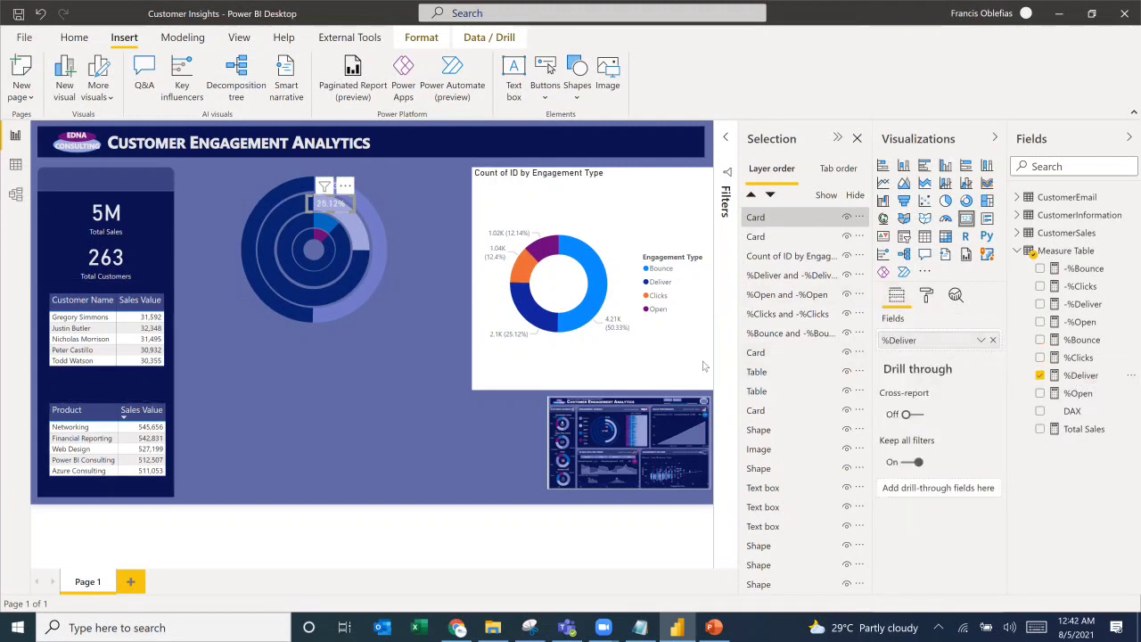
Step: Duplicate the %Deliver card, place the copy on the top of the third donut ring and replace its field with %Open
{"action": "left_click", "coordinate": [402, 297]}
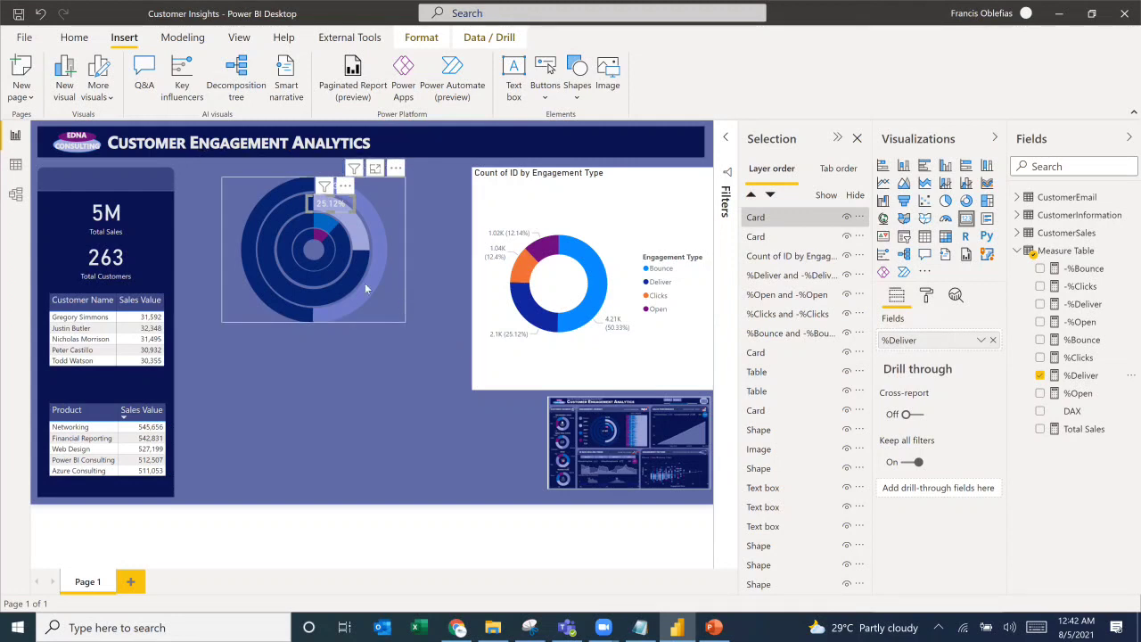
{"action": "left_click", "coordinate": [348, 223]}
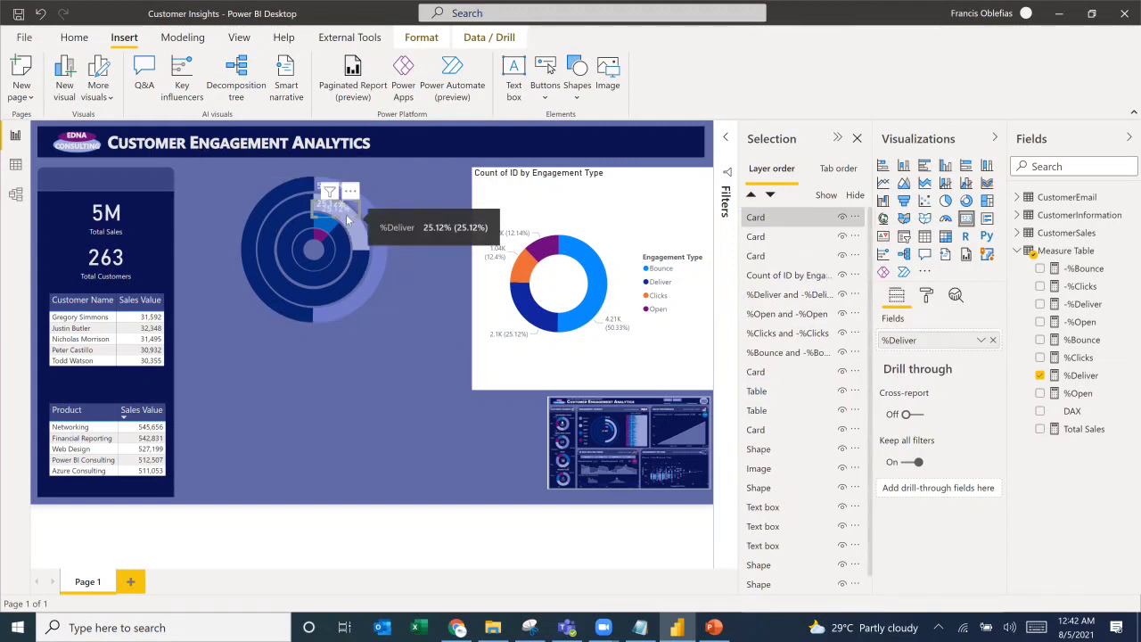
{"action": "left_click_drag", "start_coordinate": [348, 223], "coordinate": [343, 229]}
{"action": "left_click_drag", "start_coordinate": [1077, 394], "coordinate": [927, 344]}
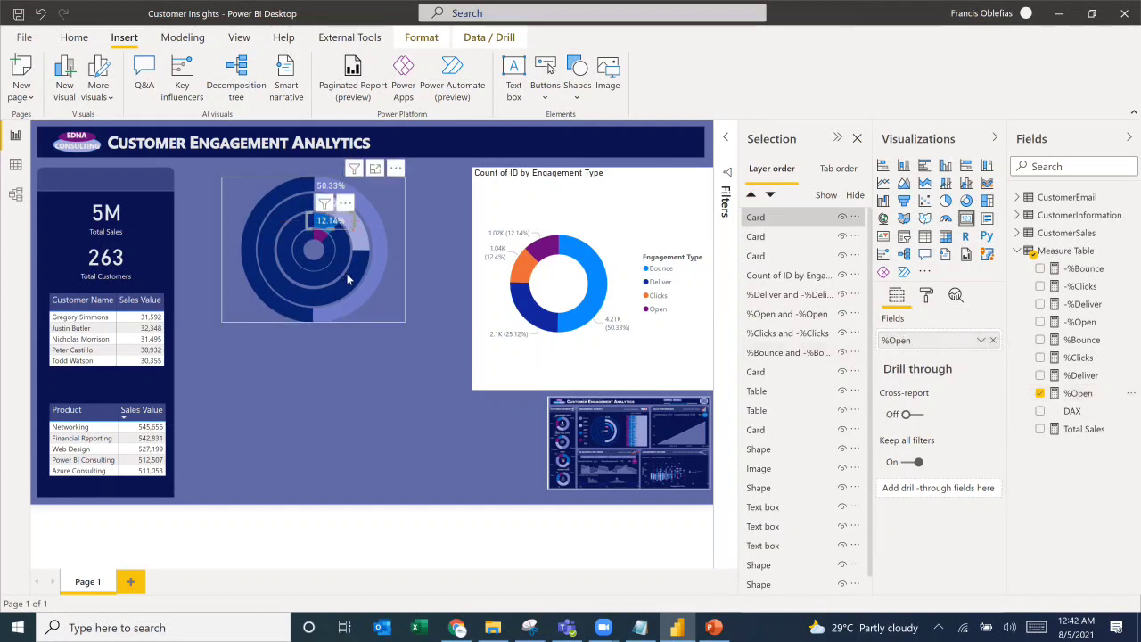
Step: Duplicate the %Open card, place the copy on the top of the innermost donut ring and replace its field with %Clicks
{"action": "key", "text": "ctrl+c"}
{"action": "key", "text": "ctrl+v"}
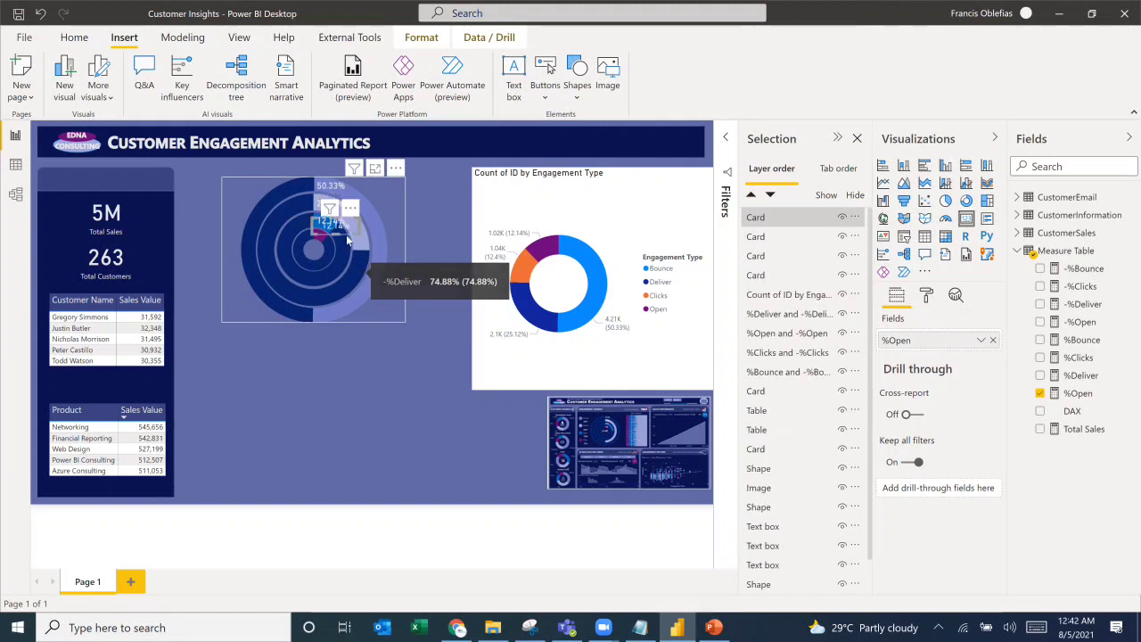
{"action": "left_click_drag", "start_coordinate": [348, 235], "coordinate": [346, 249]}
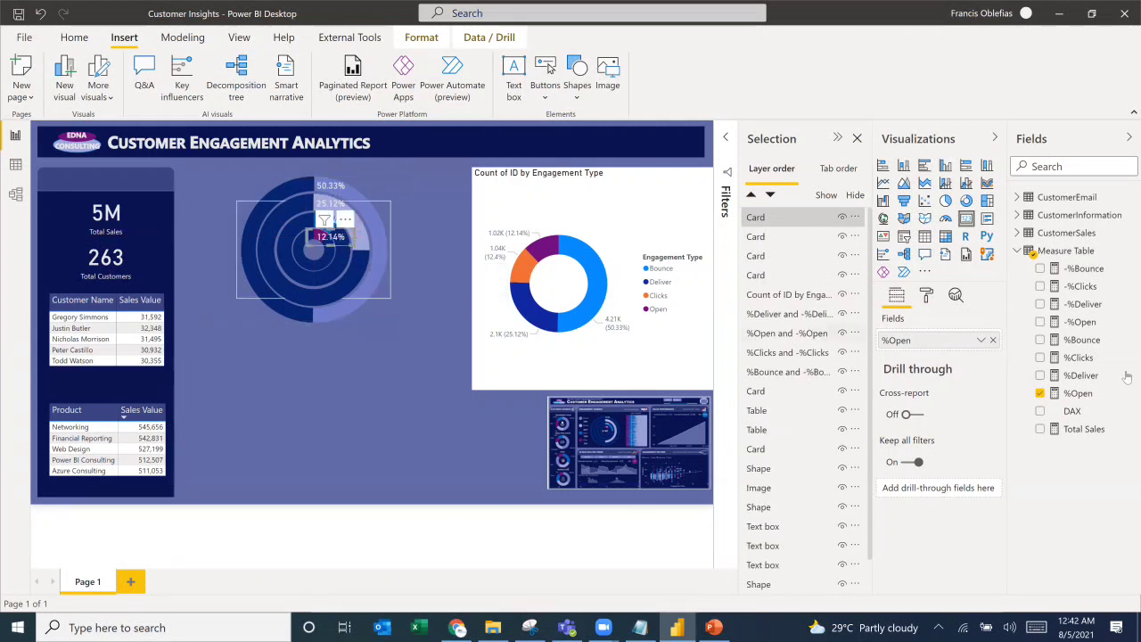
{"action": "left_click_drag", "start_coordinate": [1096, 359], "coordinate": [922, 342]}
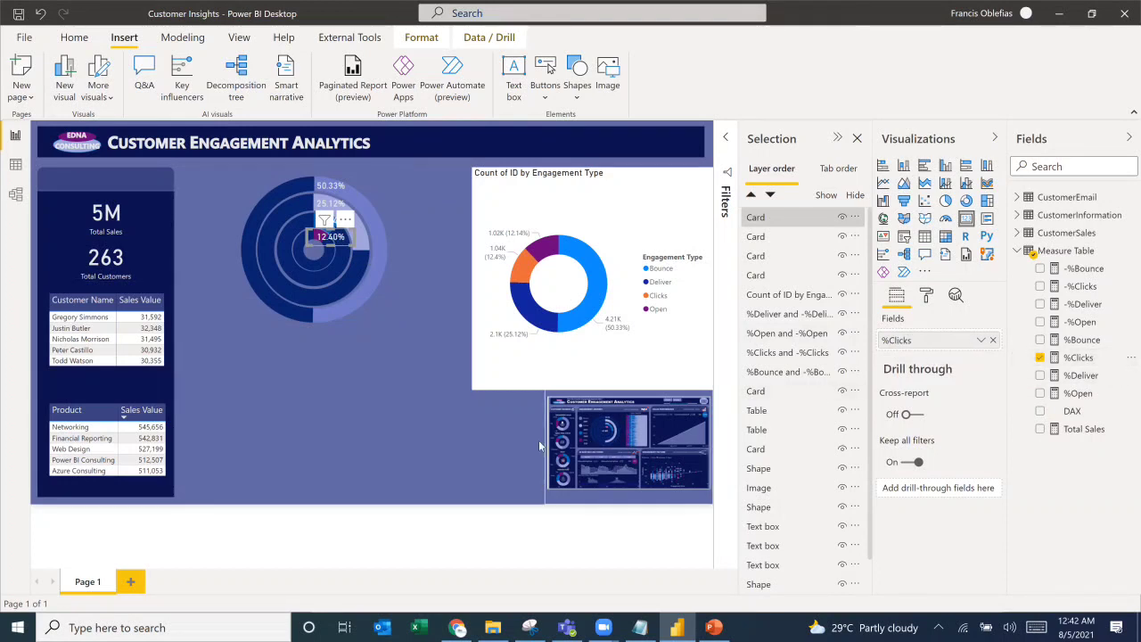
{"action": "left_click", "coordinate": [374, 472]}
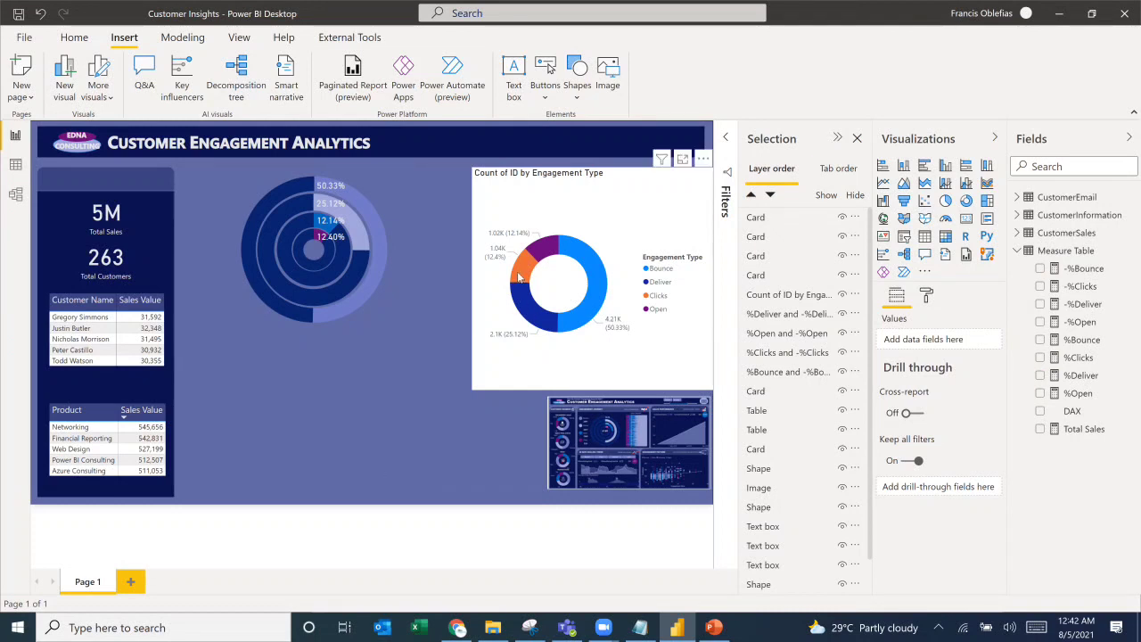
Step: Check the Clicks and Open percentages in the Count of ID by Engagement Type donut, and delete that chart
{"action": "mouse_move", "coordinate": [519, 277]}
{"action": "mouse_move", "coordinate": [547, 248]}
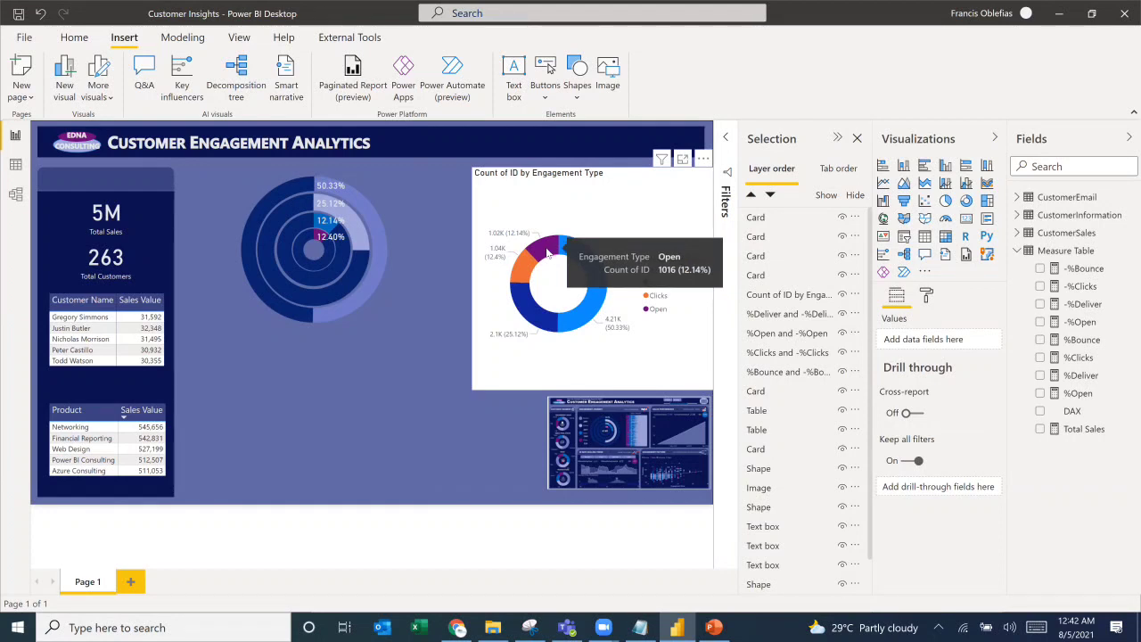
{"action": "left_click", "coordinate": [602, 211]}
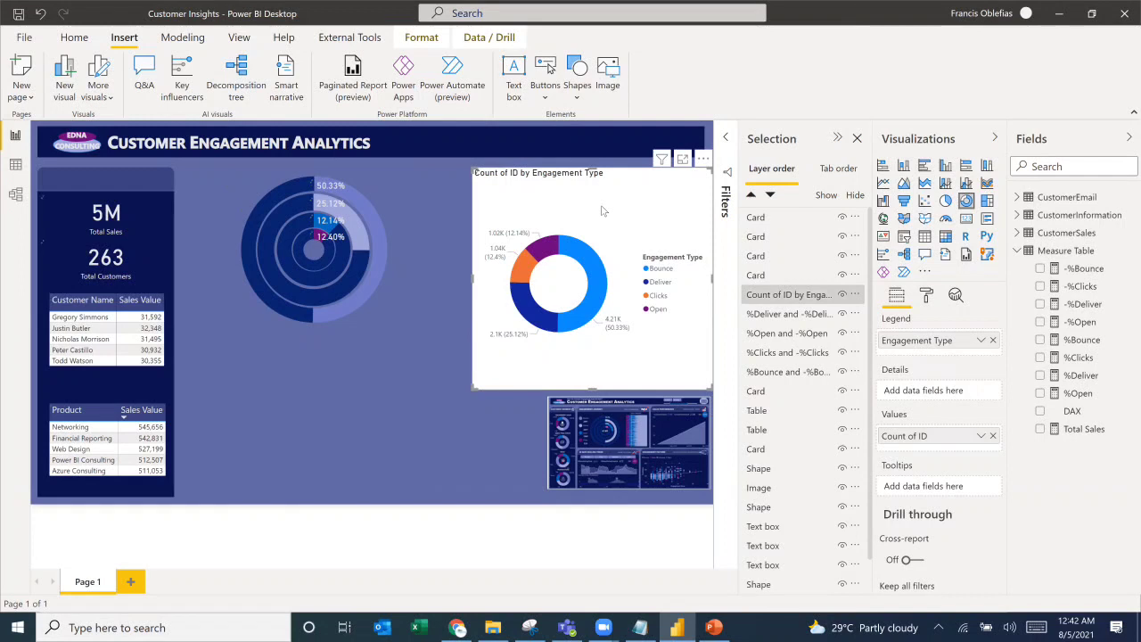
{"action": "key", "text": "Delete"}
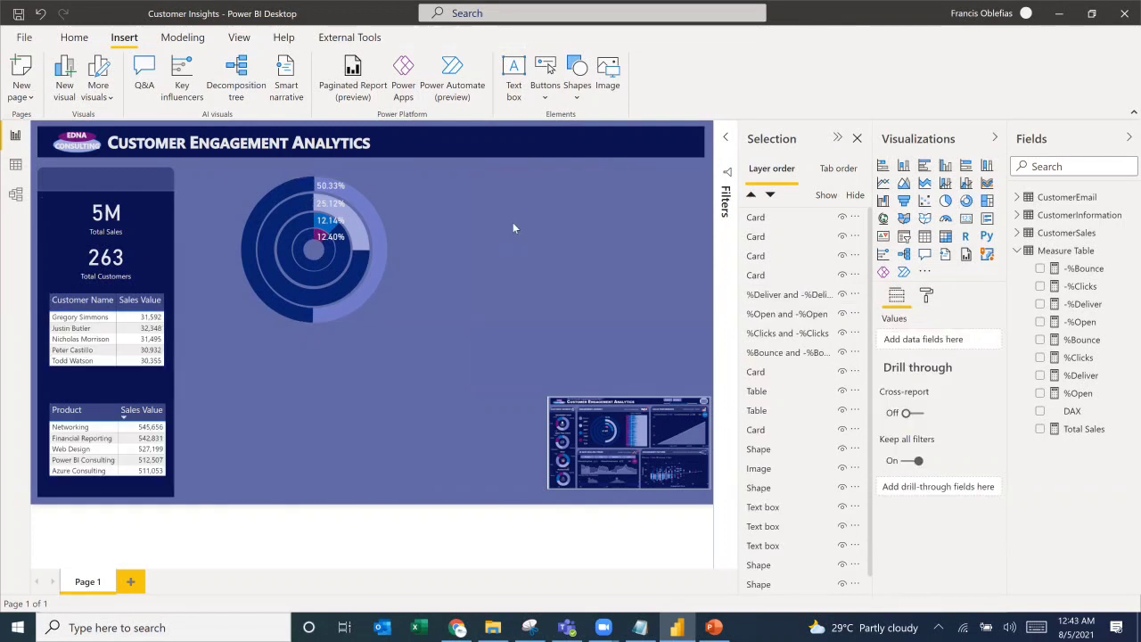
Step: Insert an oval shape, shrink it to a small circle and place it beside the upper-left edge of the donuts
{"action": "left_click", "coordinate": [577, 73]}
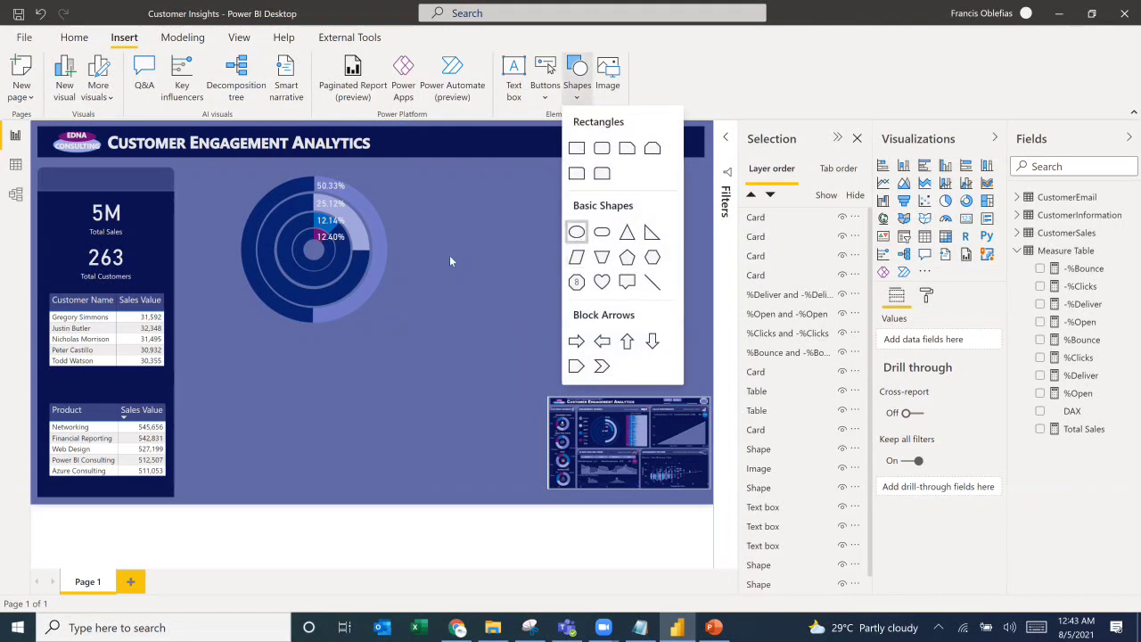
{"action": "left_click", "coordinate": [577, 232]}
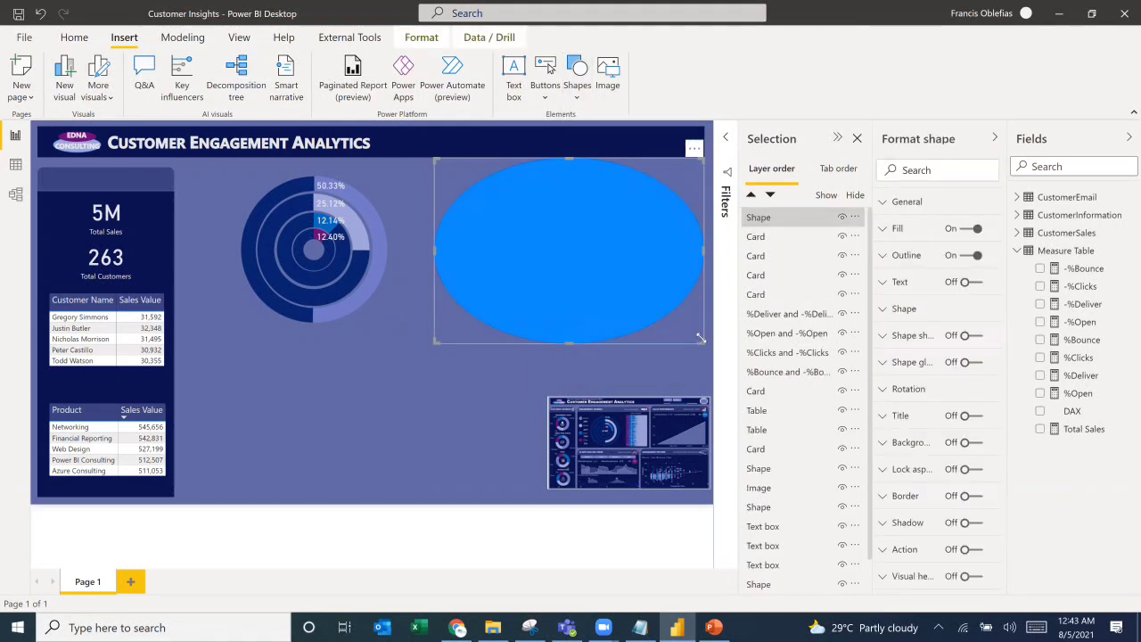
{"action": "left_click_drag", "start_coordinate": [705, 343], "coordinate": [456, 179]}
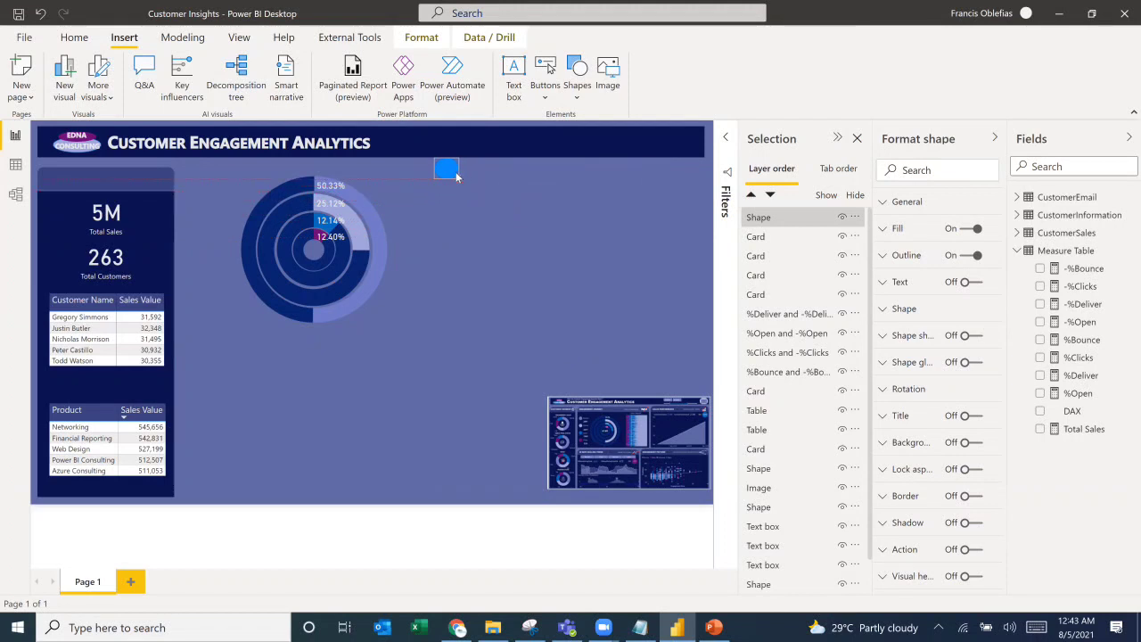
{"action": "left_click_drag", "start_coordinate": [241, 216], "coordinate": [193, 190]}
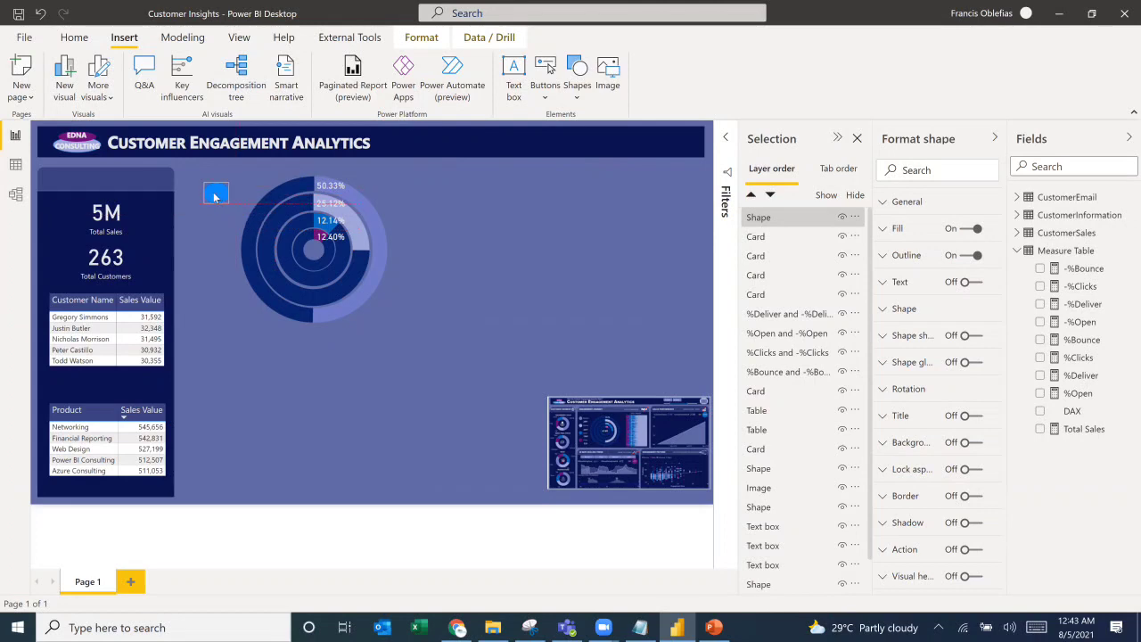
Step: Enlarge the reference dashboard image for comparison and move the blue circle slightly down, level with the second ring's card
{"action": "left_click", "coordinate": [558, 403]}
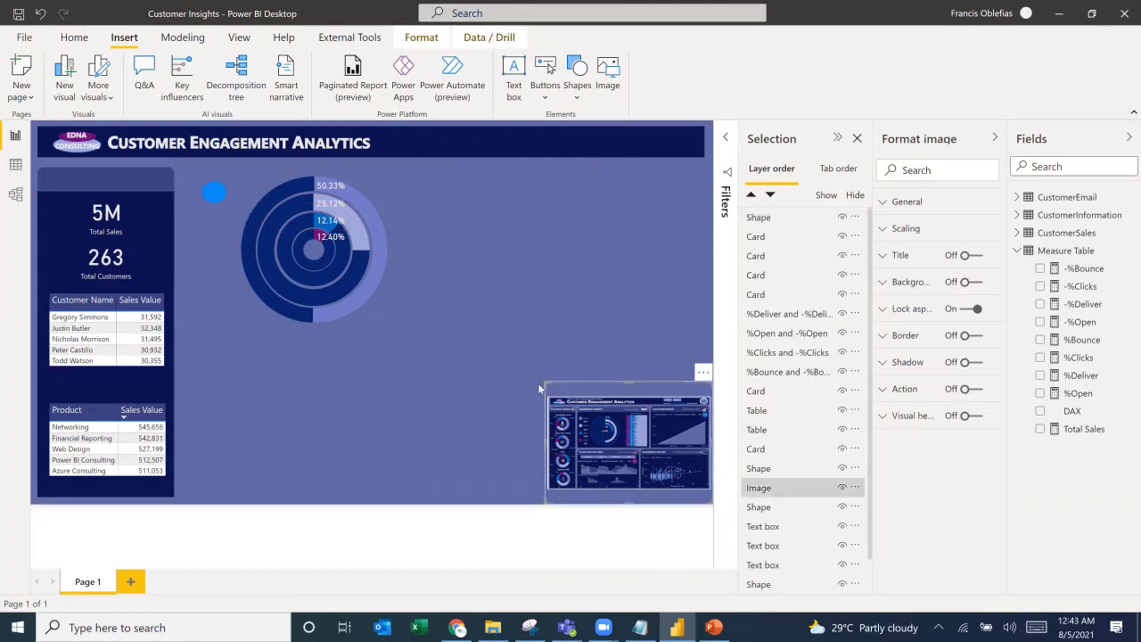
{"action": "left_click_drag", "start_coordinate": [547, 381], "coordinate": [325, 362]}
{"action": "left_click", "coordinate": [215, 203]}
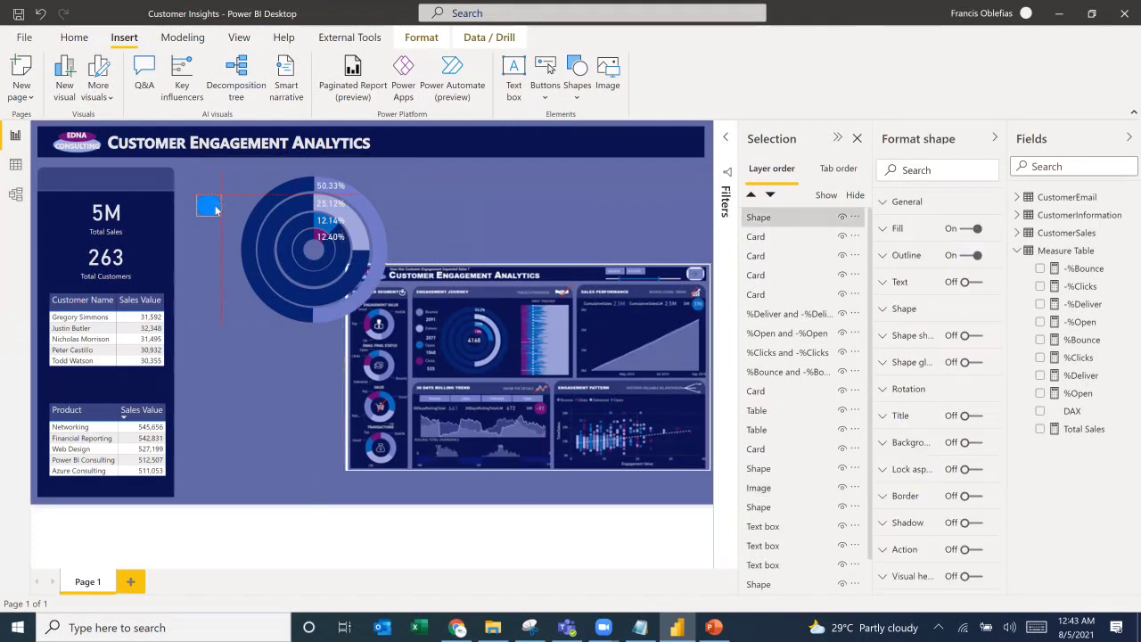
{"action": "left_click_drag", "start_coordinate": [215, 204], "coordinate": [210, 218]}
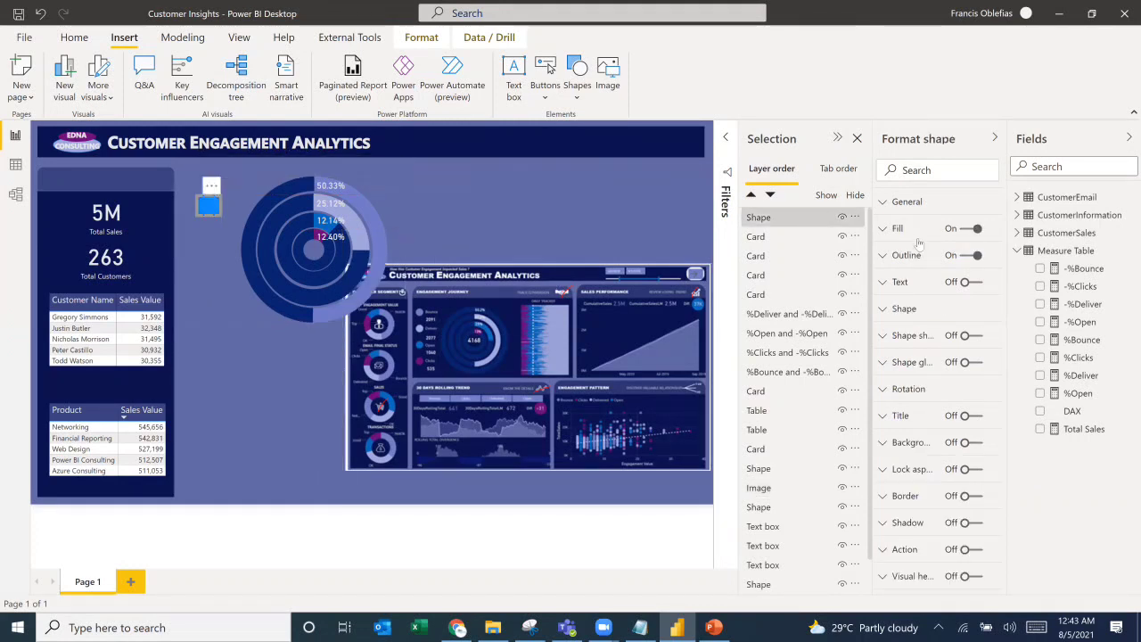
Step: Set the blue circle's width to 40 to match its height and move it left to an X position of about 287
{"action": "left_click", "coordinate": [903, 204]}
{"action": "left_click_drag", "start_coordinate": [914, 383], "coordinate": [886, 385]}
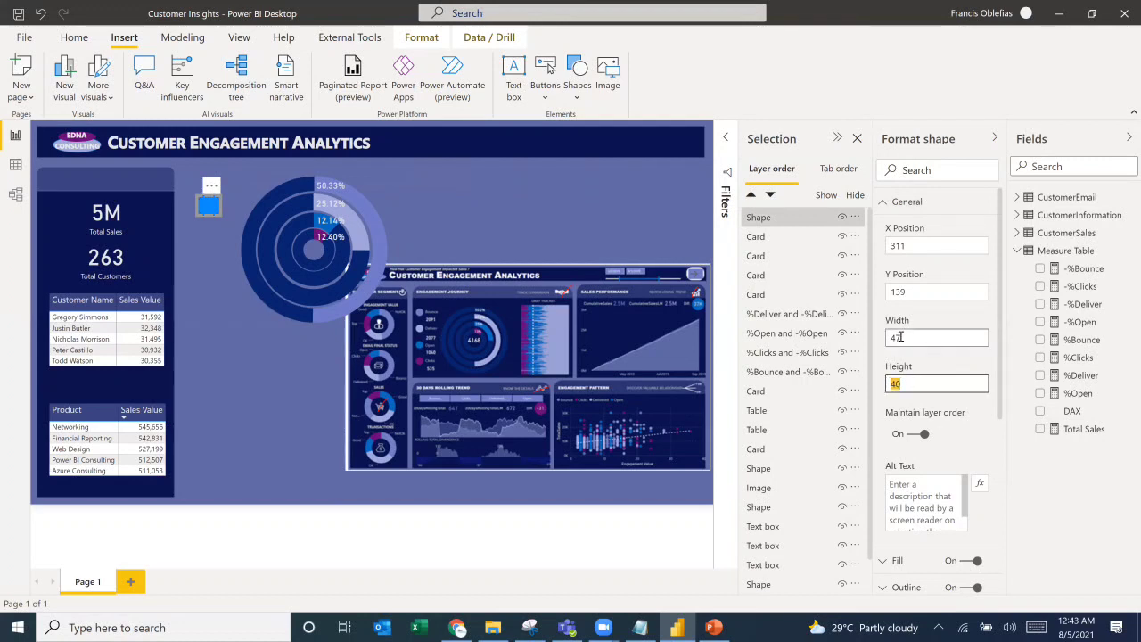
{"action": "left_click_drag", "start_coordinate": [901, 338], "coordinate": [861, 342]}
{"action": "type", "text": "4"}
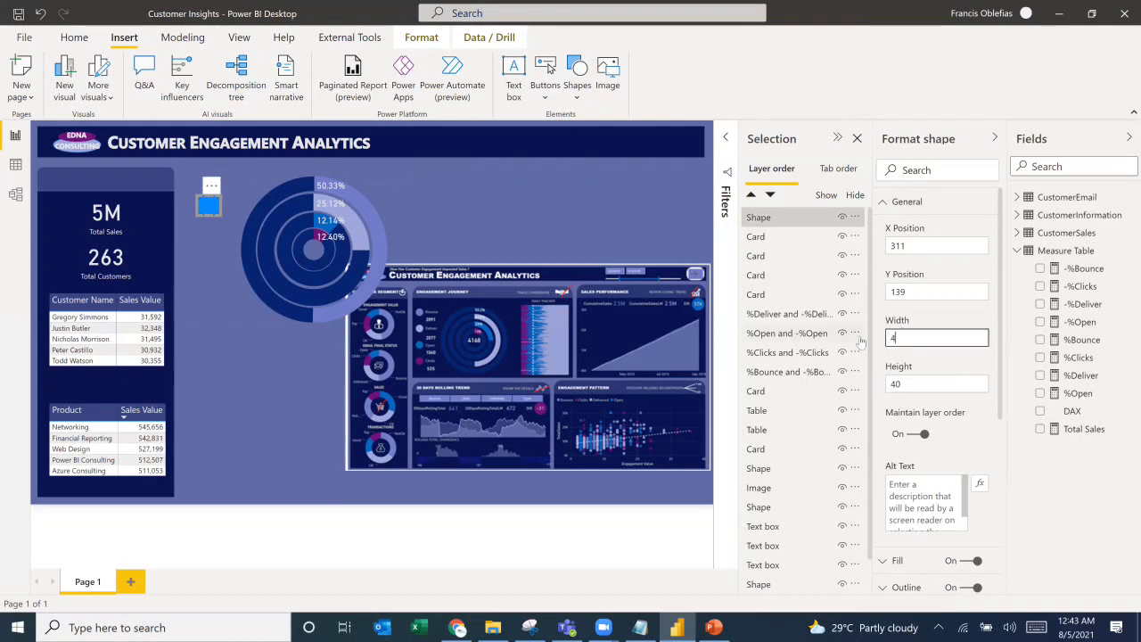
{"action": "type", "text": "0"}
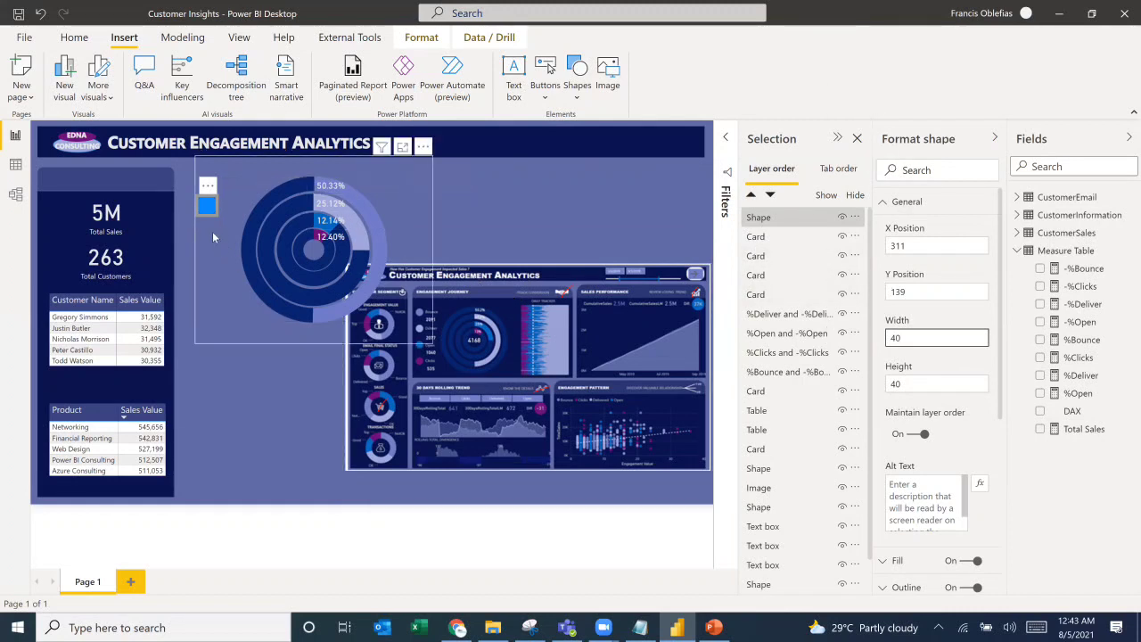
{"action": "left_click_drag", "start_coordinate": [205, 209], "coordinate": [201, 227]}
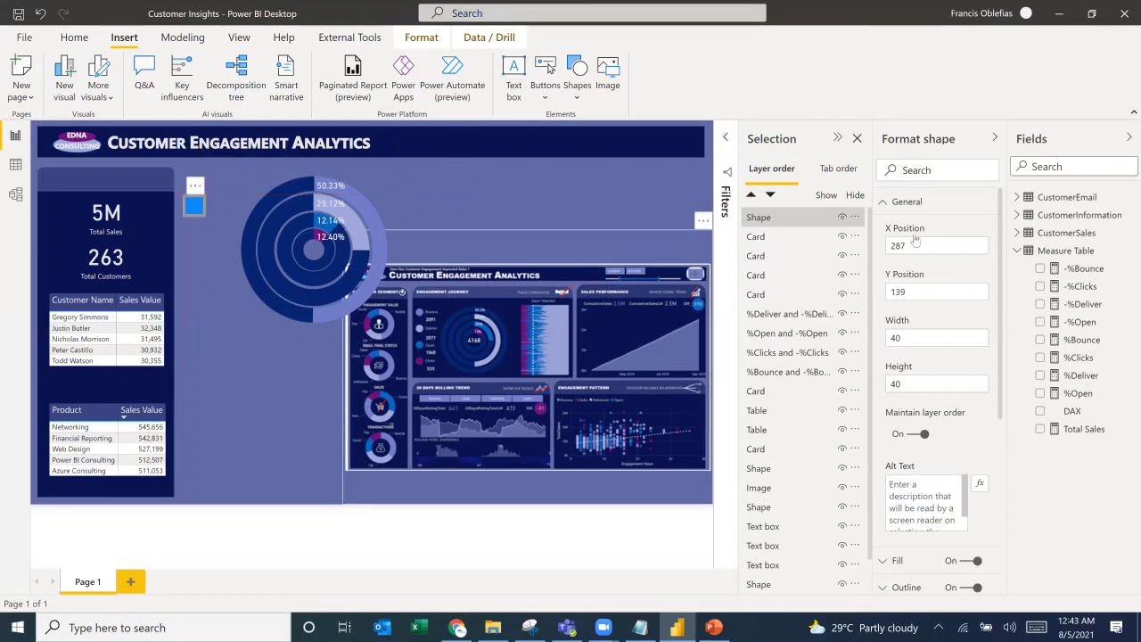
Step: Group the four donut visuals for %Deliver, %Open, %Clicks and %Bounce
{"action": "left_click", "coordinate": [771, 314]}
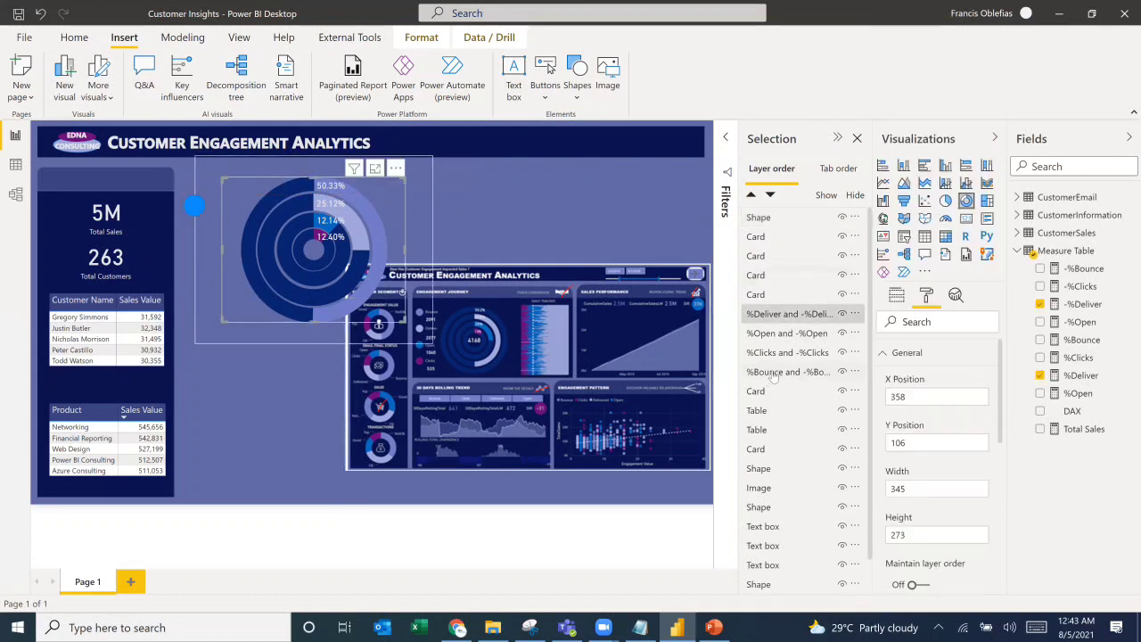
{"action": "left_click", "coordinate": [770, 375], "text": "shift"}
{"action": "right_click", "coordinate": [785, 315]}
{"action": "mouse_move", "coordinate": [830, 321]}
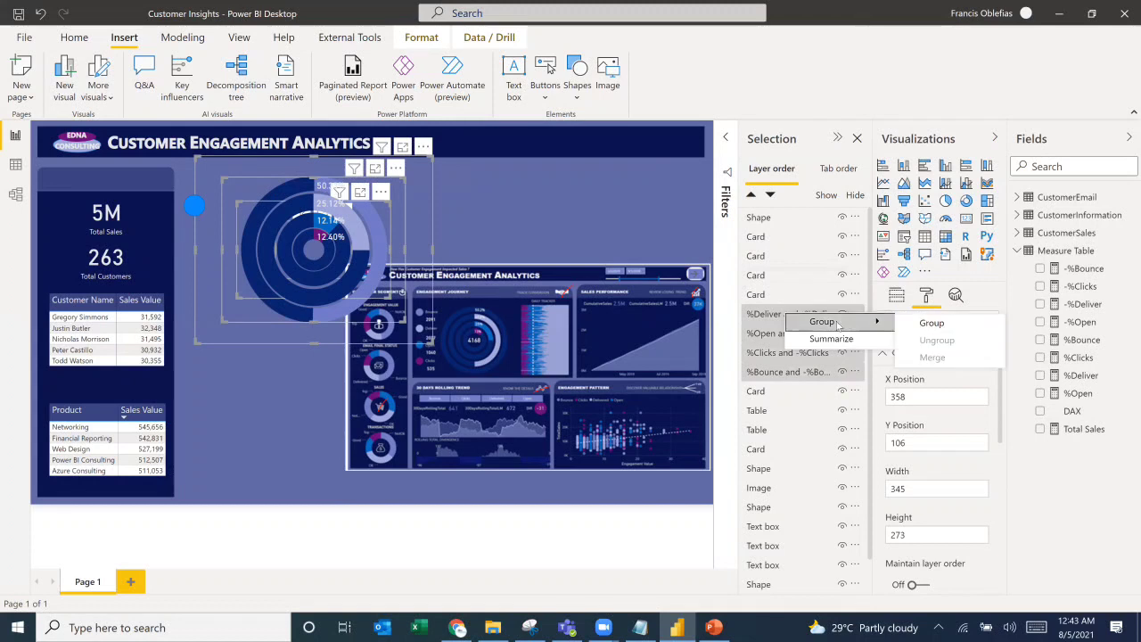
{"action": "left_click", "coordinate": [930, 324]}
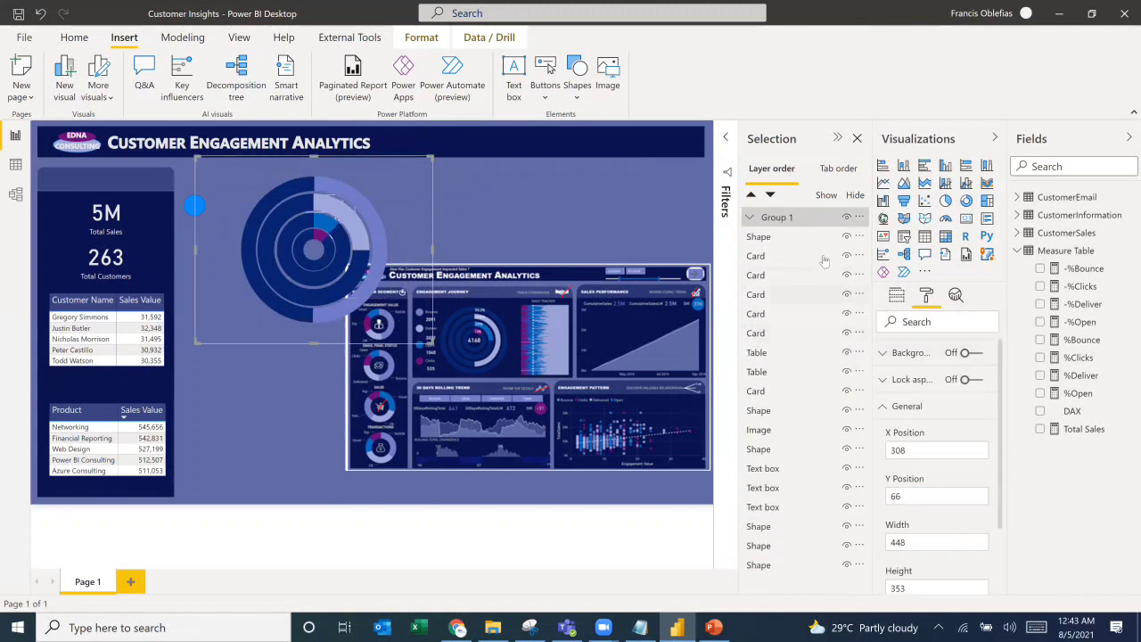
Step: Rename the new group Donuts and shift the donuts slightly right, away from the blue circle
{"action": "double_click", "coordinate": [800, 225]}
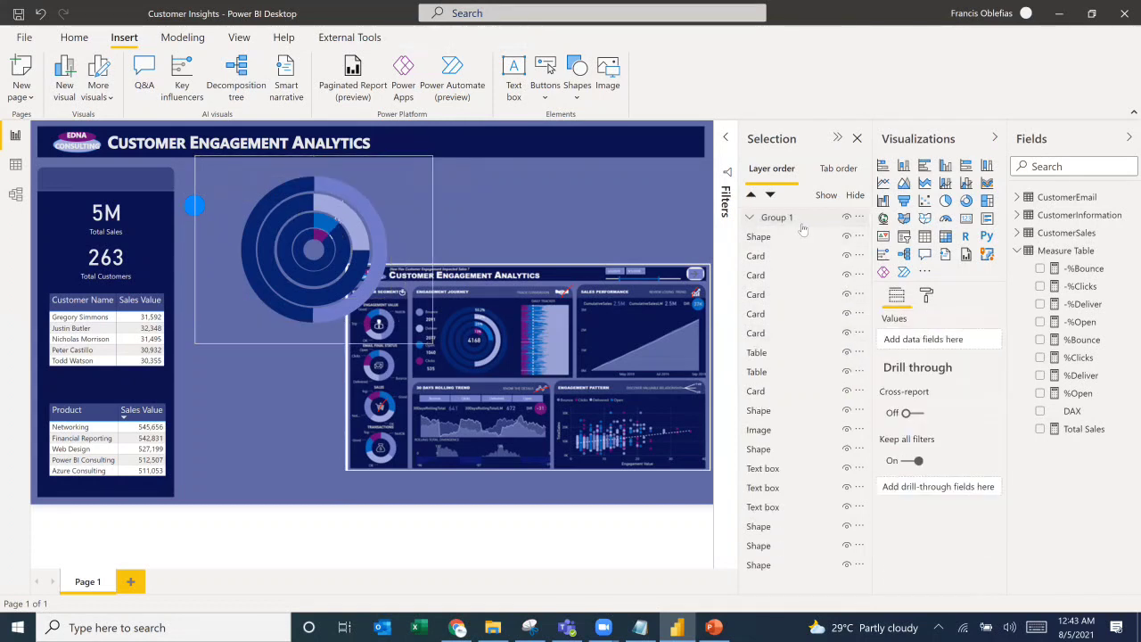
{"action": "type", "text": "Don"}
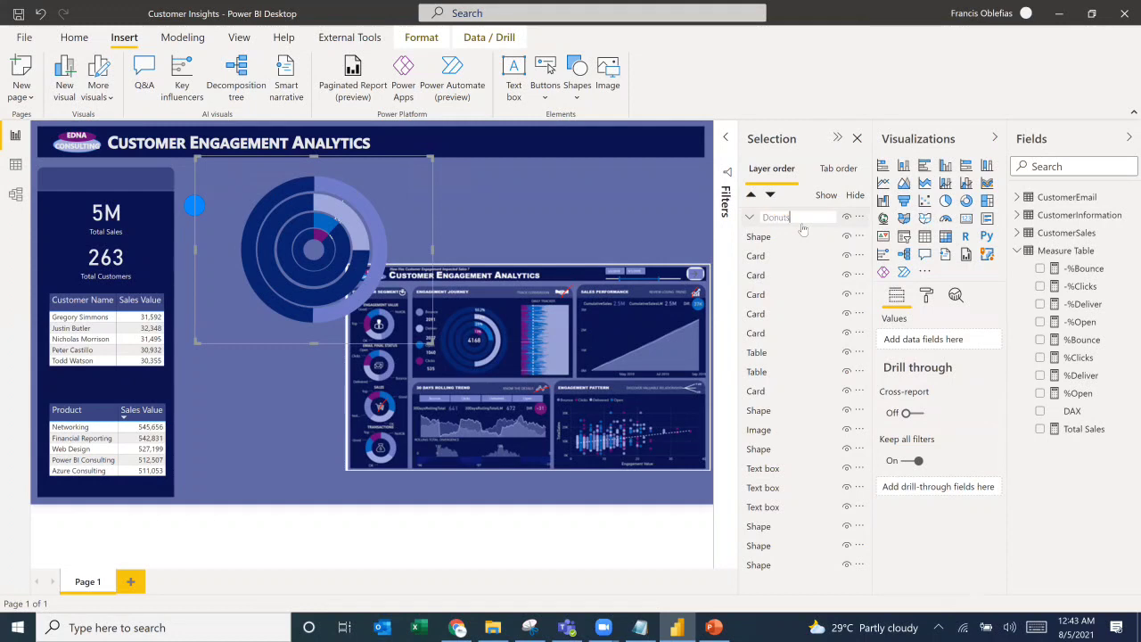
{"action": "type", "text": "uts"}
{"action": "key", "text": "Return"}
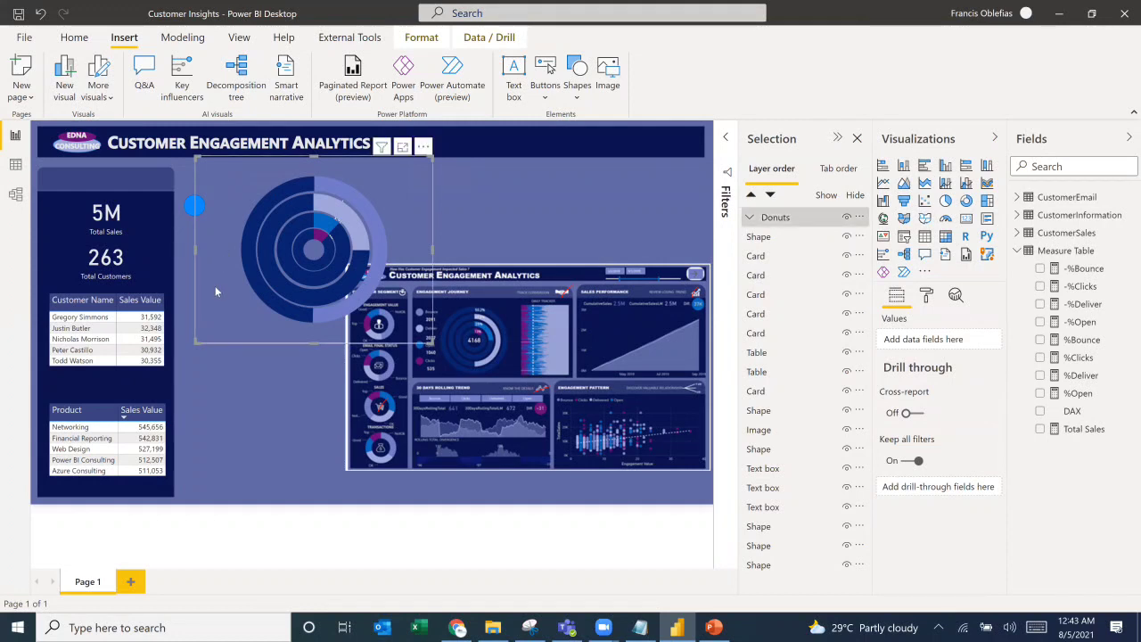
{"action": "left_click_drag", "start_coordinate": [215, 292], "coordinate": [246, 292]}
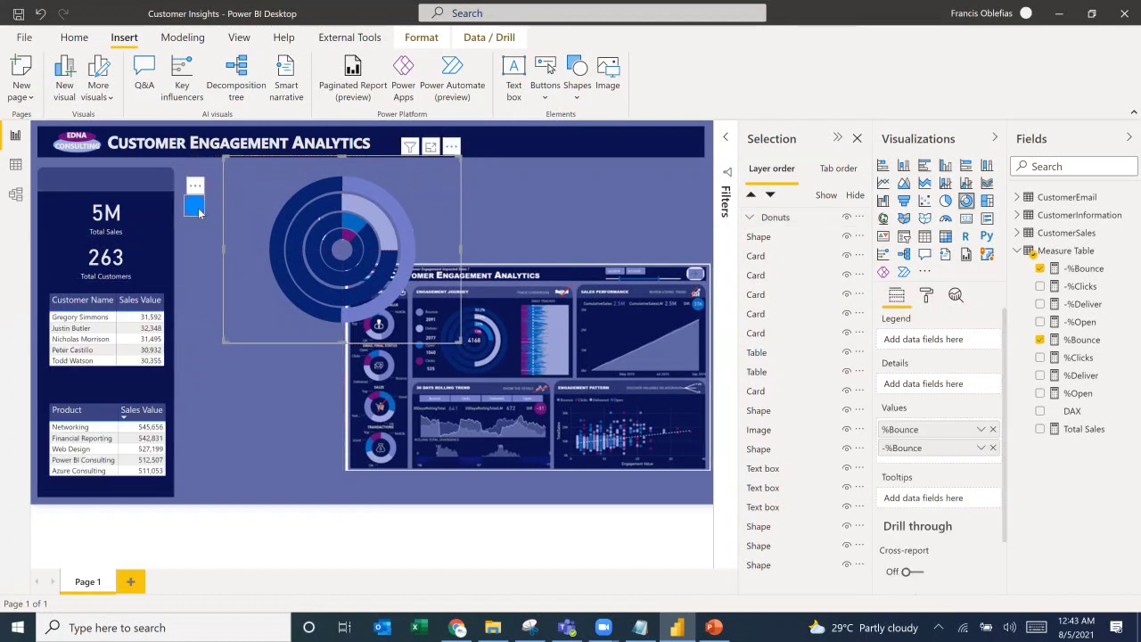
Step: Paste two copies of the blue circle, and undo the stretching of the last copy
{"action": "left_click", "coordinate": [198, 211]}
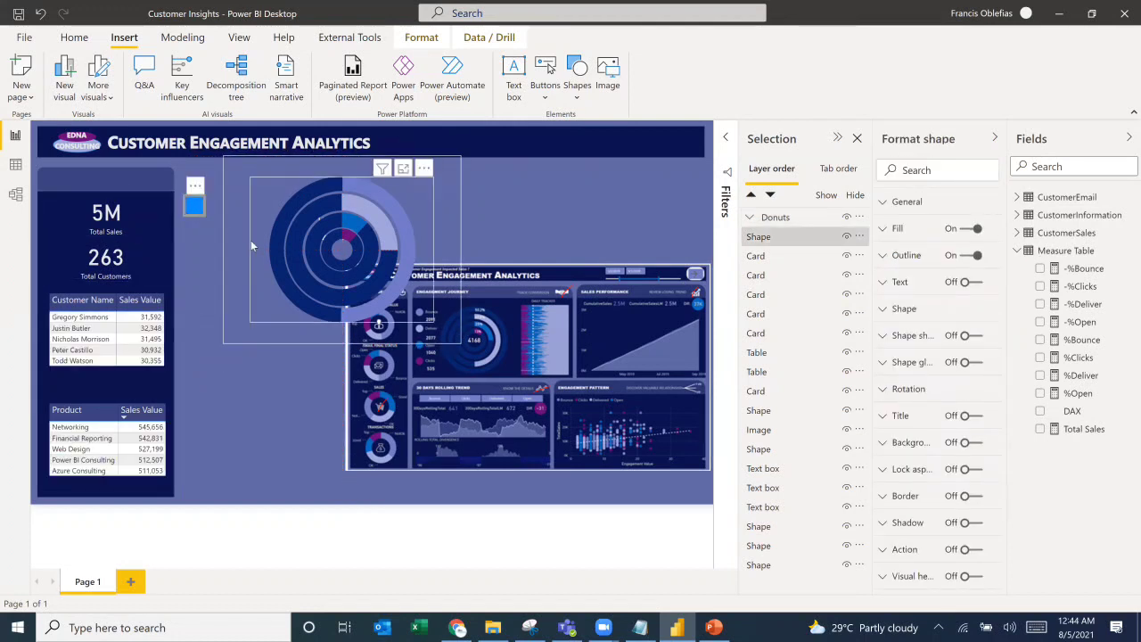
{"action": "key", "text": "ctrl+v"}
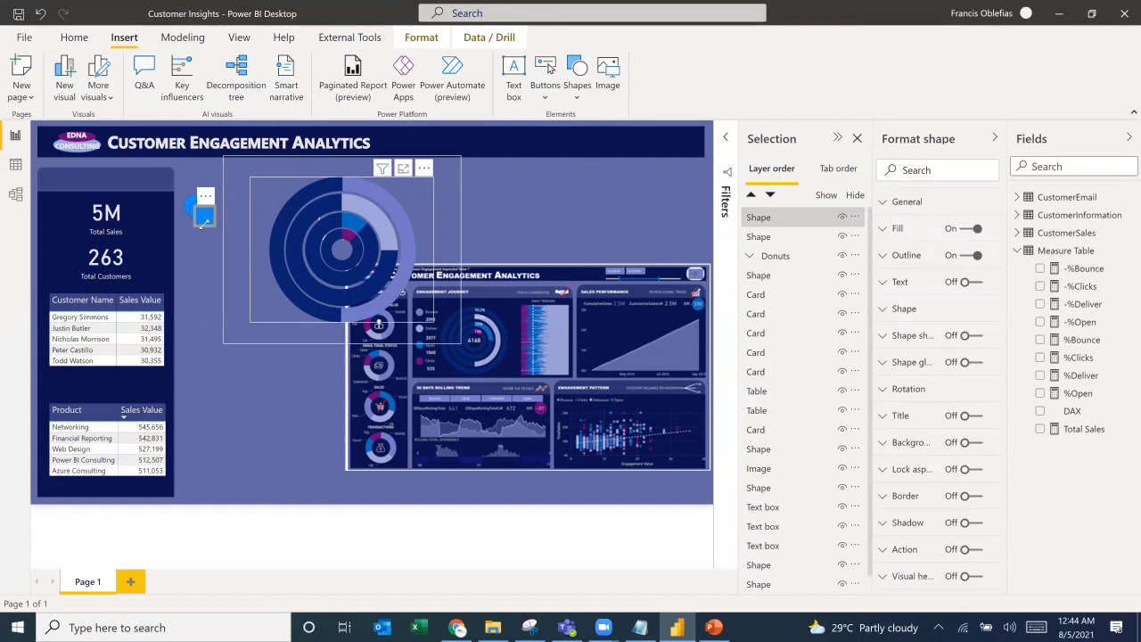
{"action": "key", "text": "ctrl+v"}
{"action": "left_click_drag", "start_coordinate": [207, 223], "coordinate": [187, 302]}
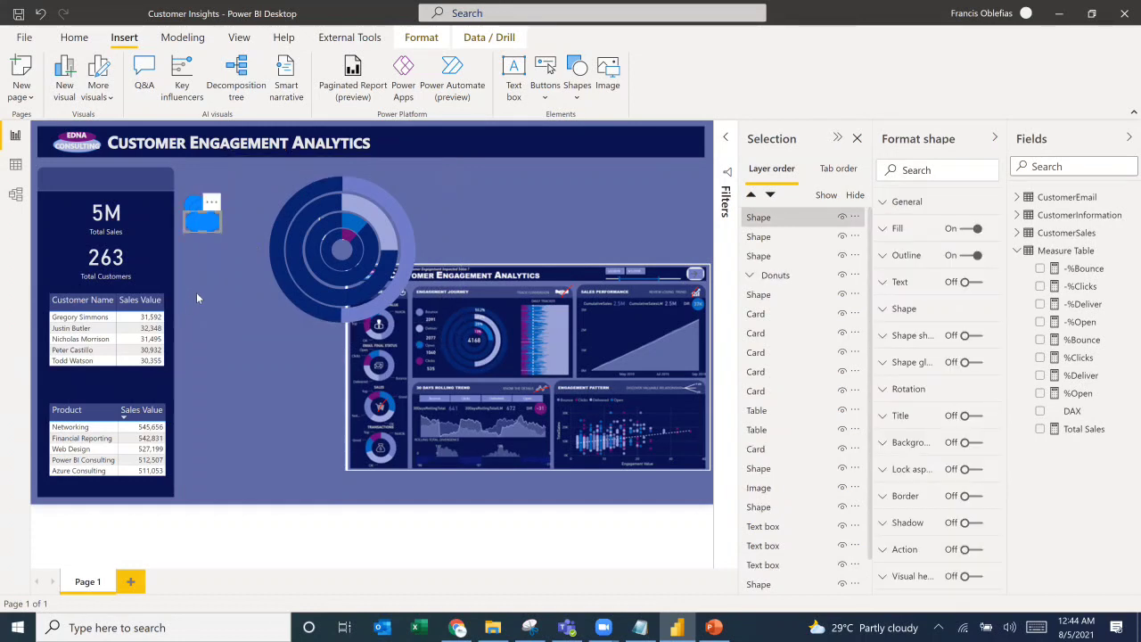
{"action": "key", "text": "ctrl+z"}
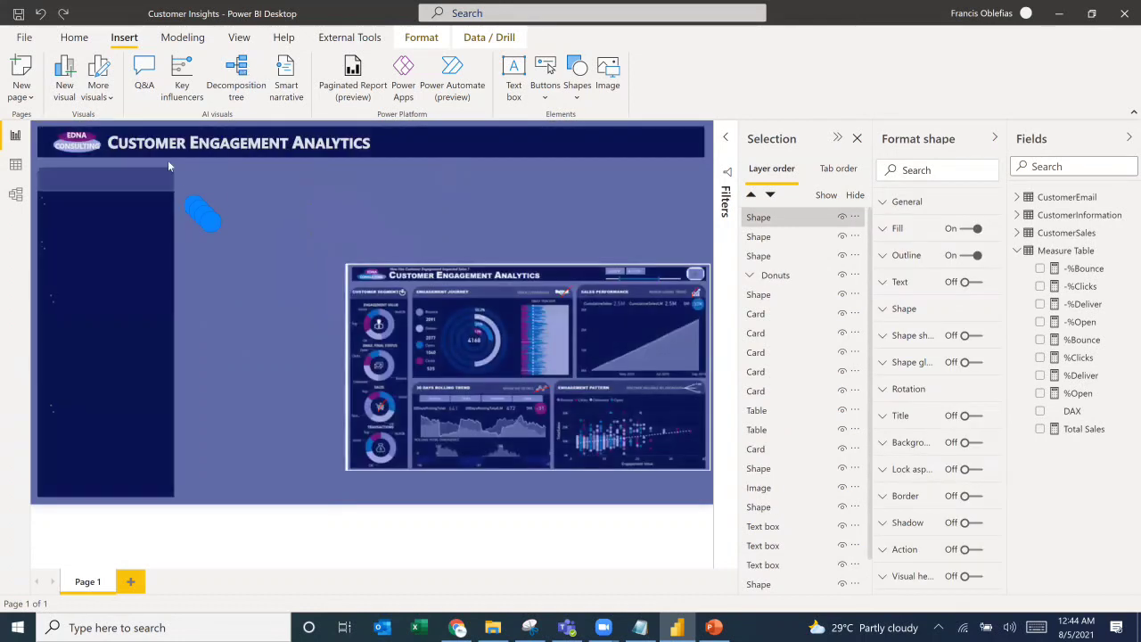
Step: Spread the stacked blue circles into a vertical column of four beside the left-hand summary panel
{"action": "left_click_drag", "start_coordinate": [211, 222], "coordinate": [197, 312]}
{"action": "left_click", "coordinate": [207, 219]}
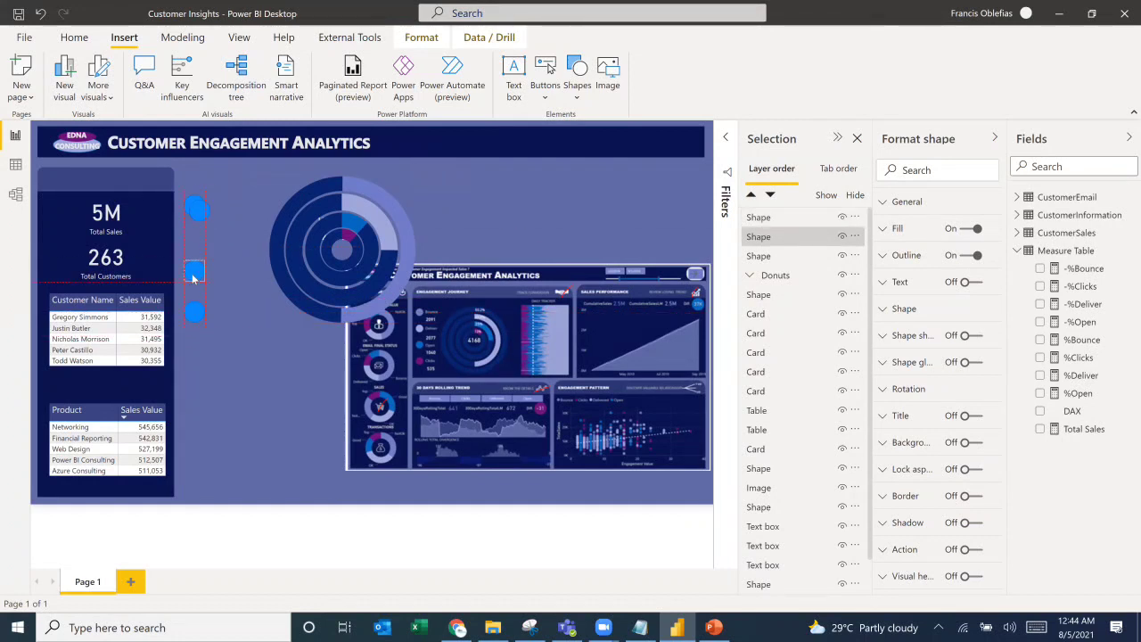
{"action": "left_click", "coordinate": [198, 234]}
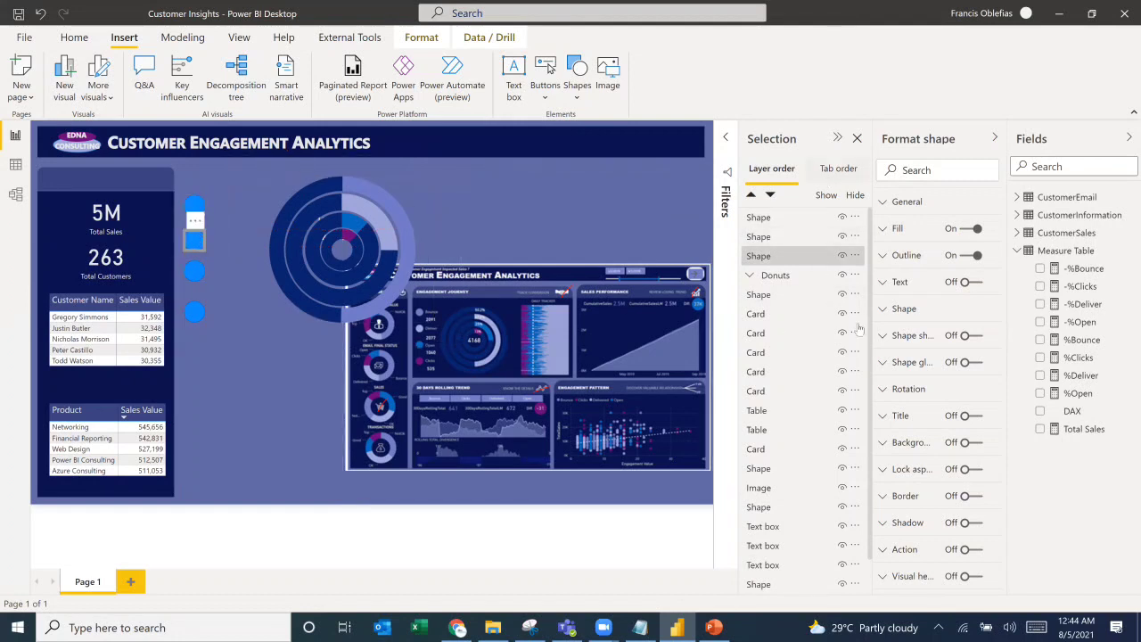
Step: Fill the top circle with periwinkle and the second circle with light lavender to match the outer donut rings
{"action": "left_click", "coordinate": [905, 312]}
{"action": "left_click", "coordinate": [905, 312]}
{"action": "left_click", "coordinate": [888, 237]}
{"action": "left_click", "coordinate": [903, 278]}
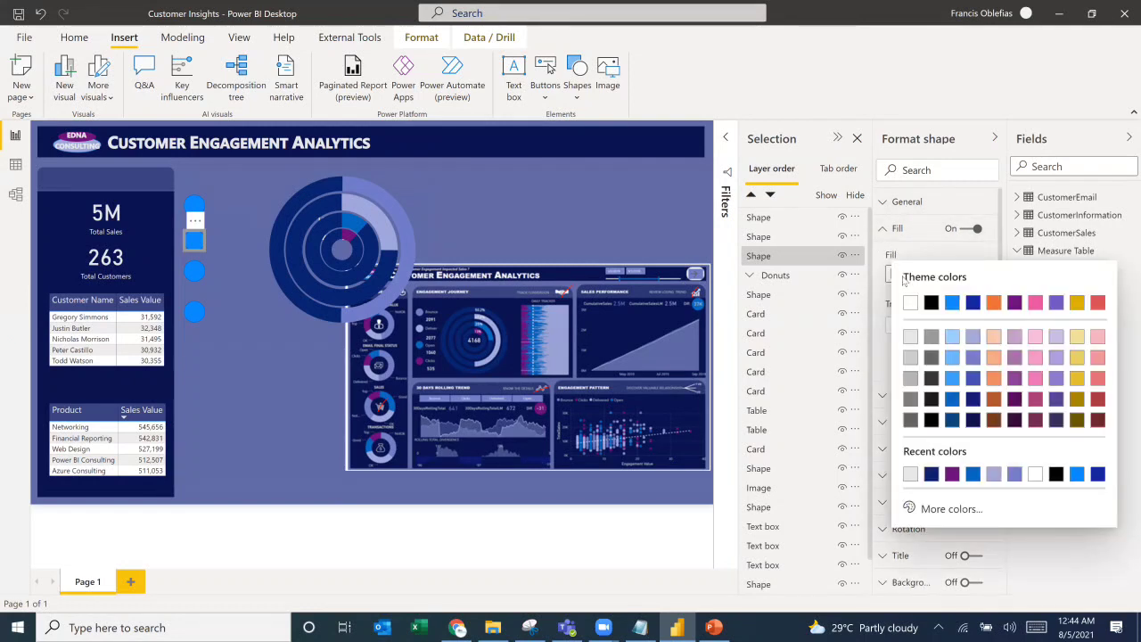
{"action": "left_click", "coordinate": [196, 208]}
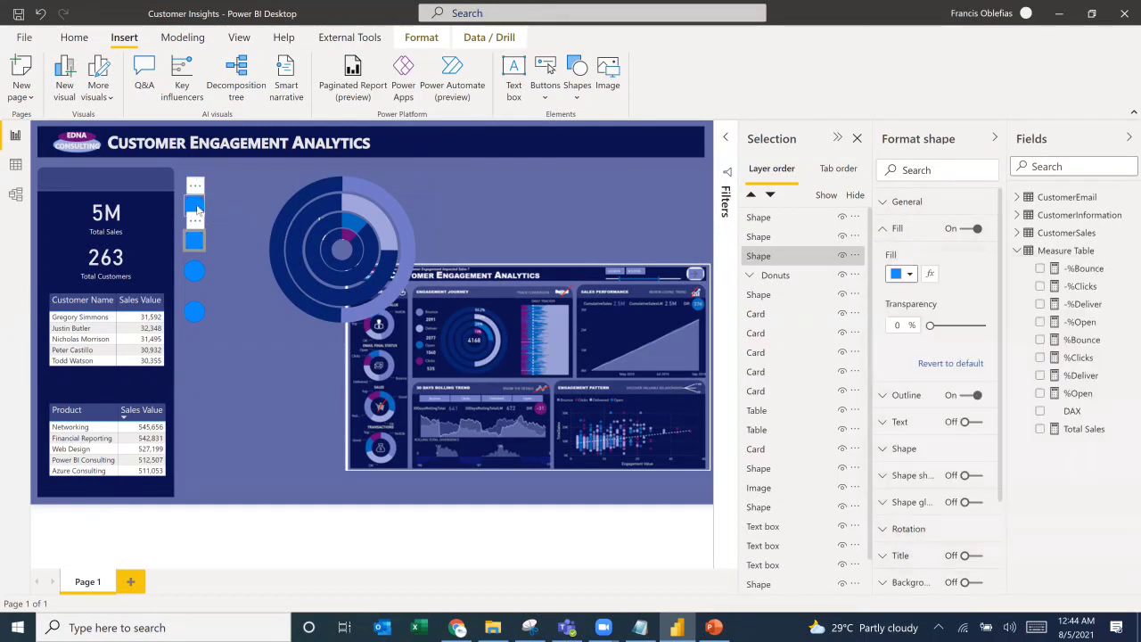
{"action": "left_click", "coordinate": [910, 275]}
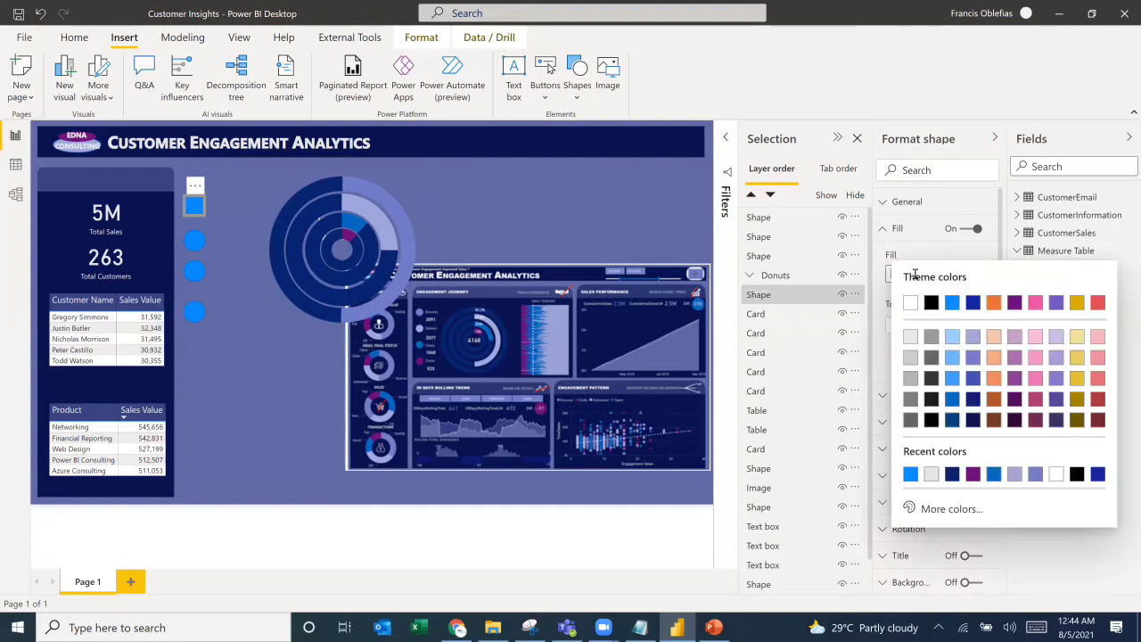
{"action": "left_click", "coordinate": [1036, 475]}
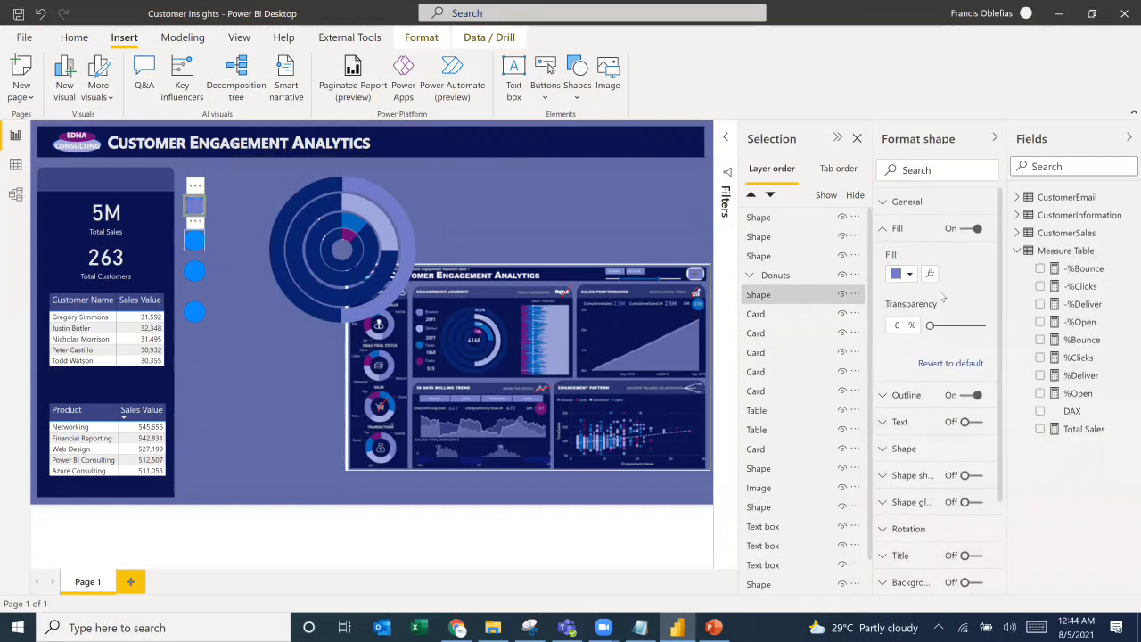
{"action": "left_click", "coordinate": [759, 256]}
{"action": "left_click", "coordinate": [900, 274]}
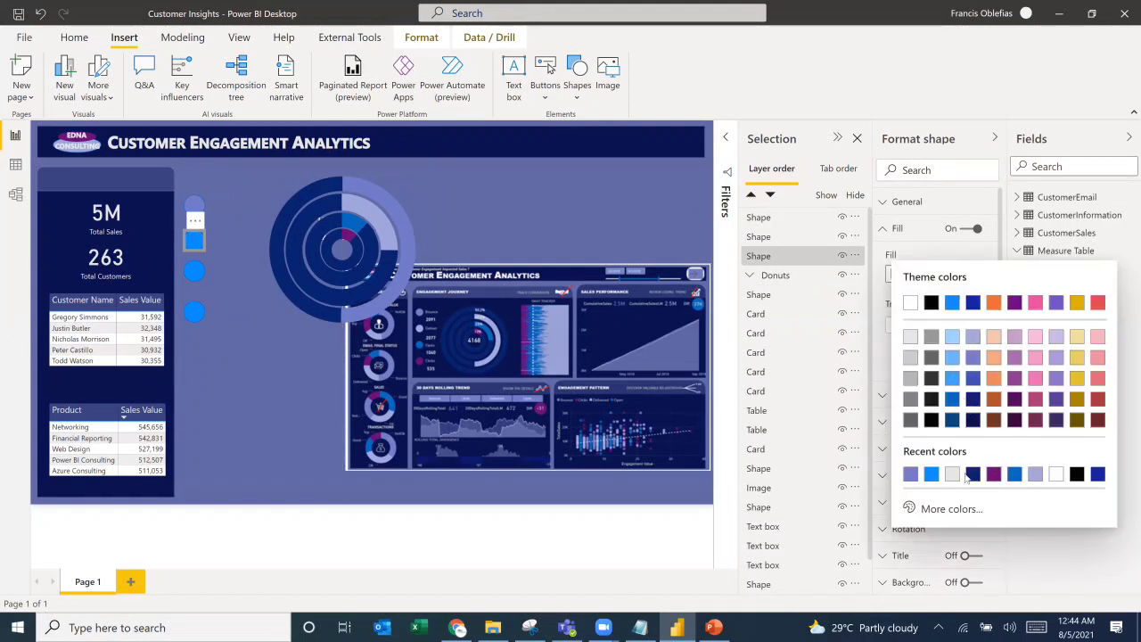
{"action": "left_click", "coordinate": [1036, 475]}
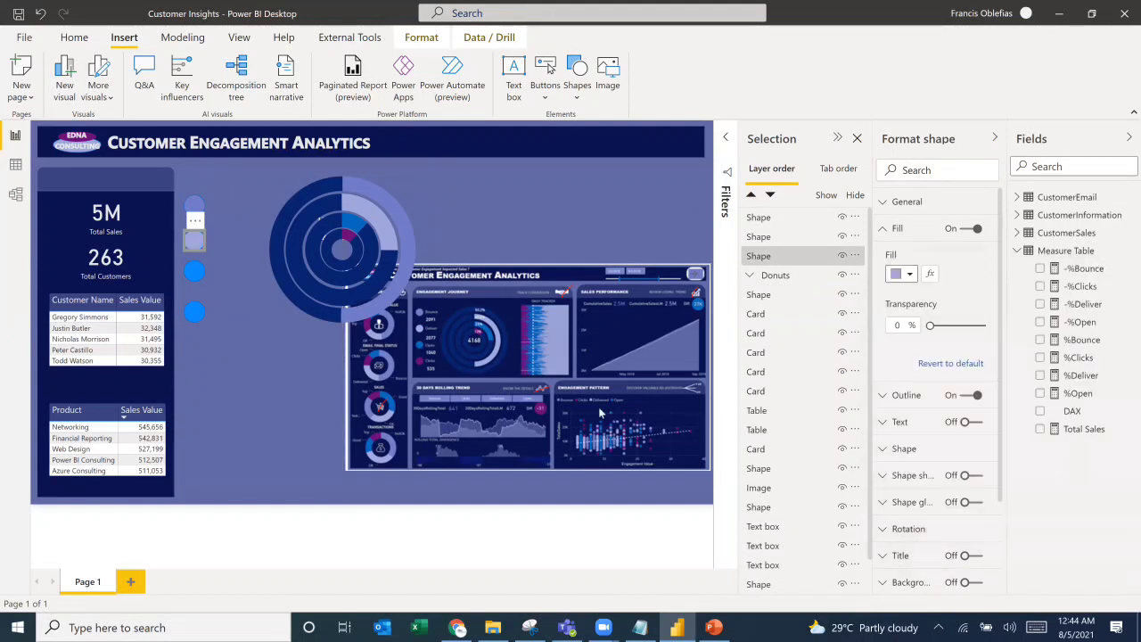
Step: Fill the third circle with the darker blue and the bottom circle with purple to match the inner rings
{"action": "left_click", "coordinate": [195, 272]}
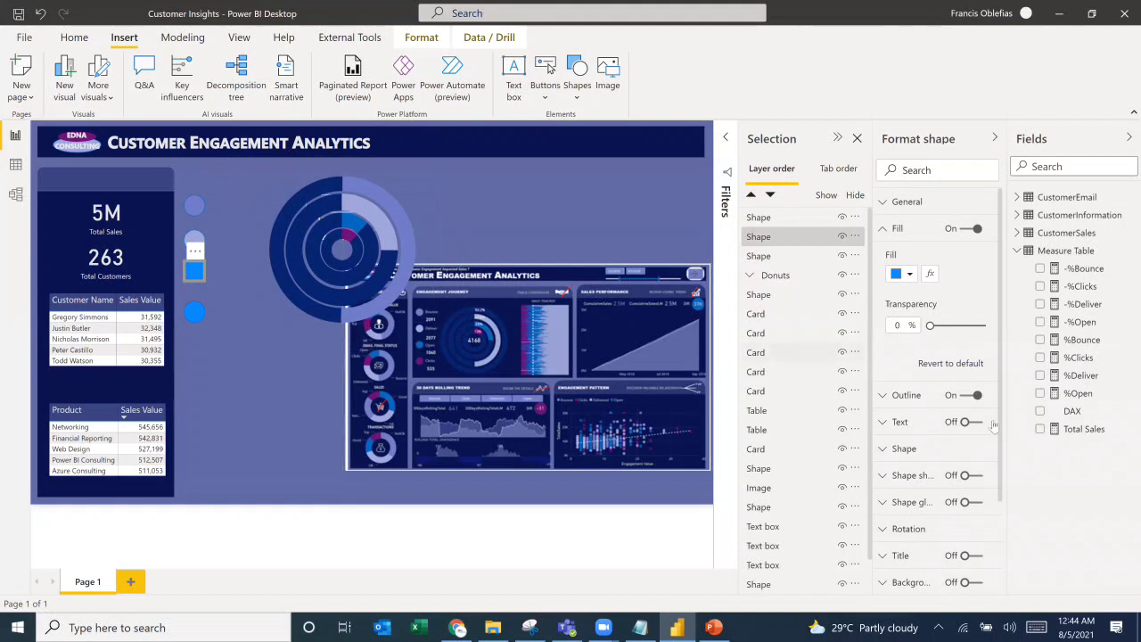
{"action": "left_click", "coordinate": [903, 274]}
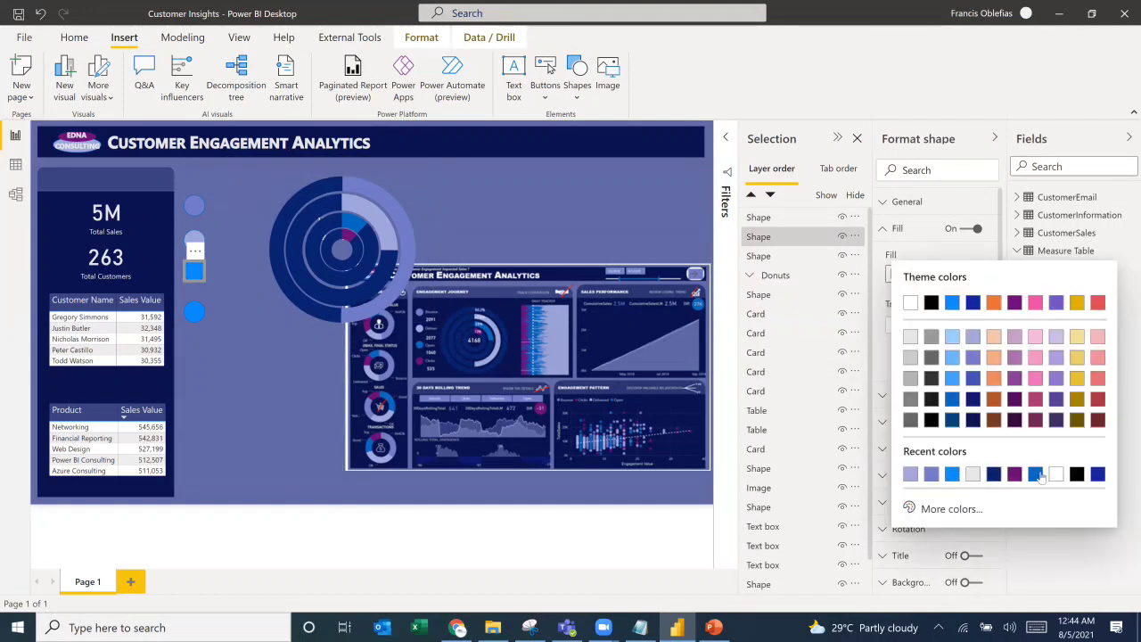
{"action": "left_click", "coordinate": [1036, 475]}
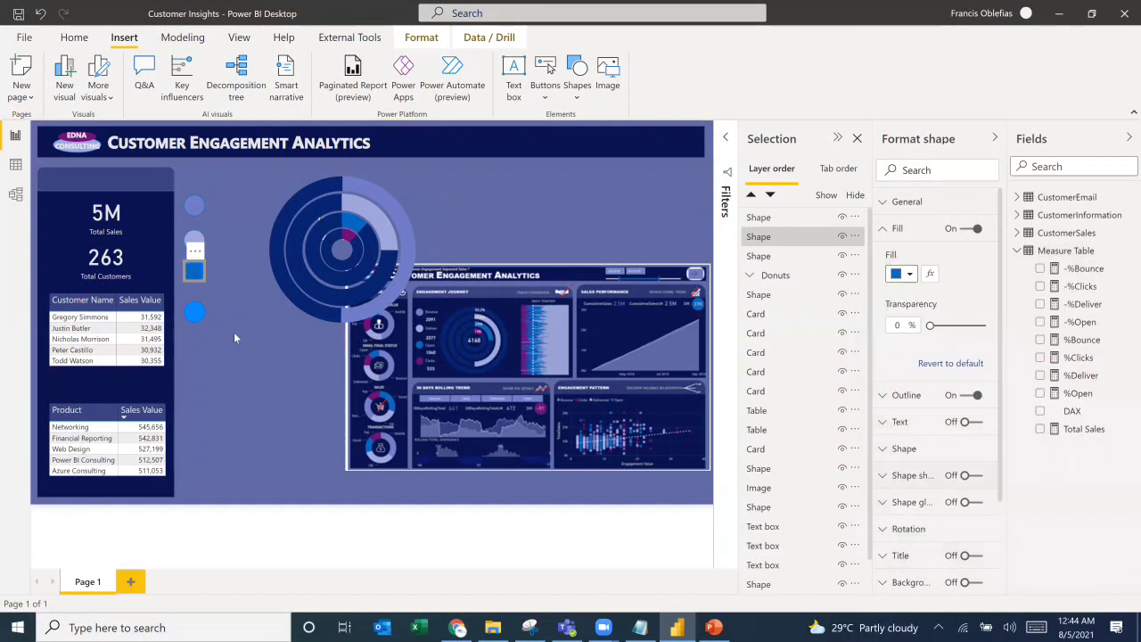
{"action": "left_click", "coordinate": [193, 317]}
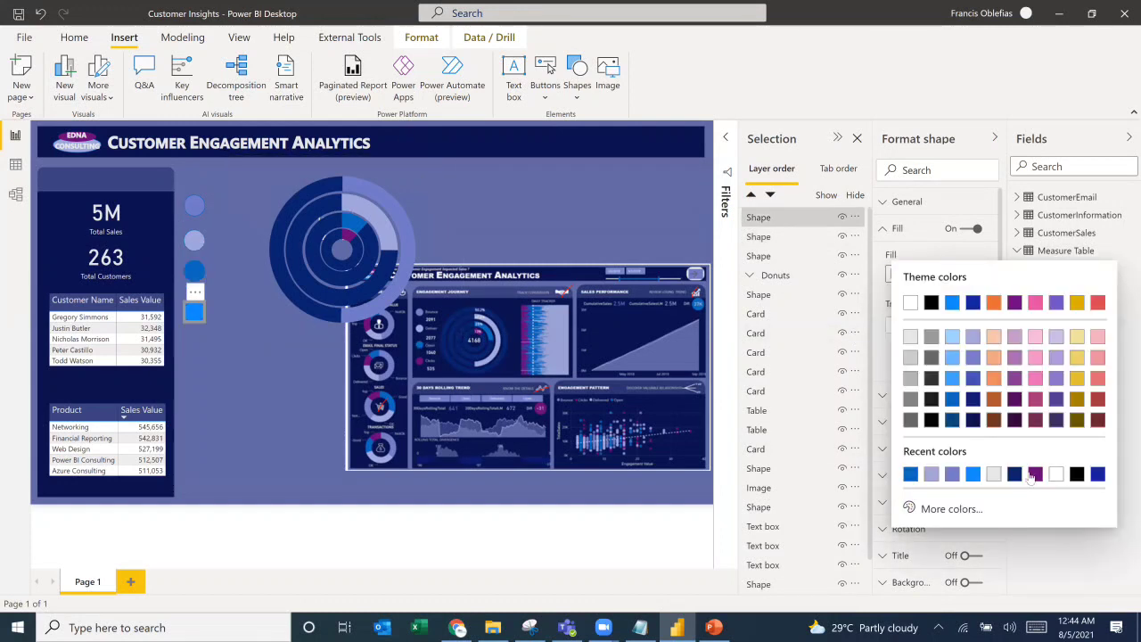
{"action": "left_click", "coordinate": [1034, 475]}
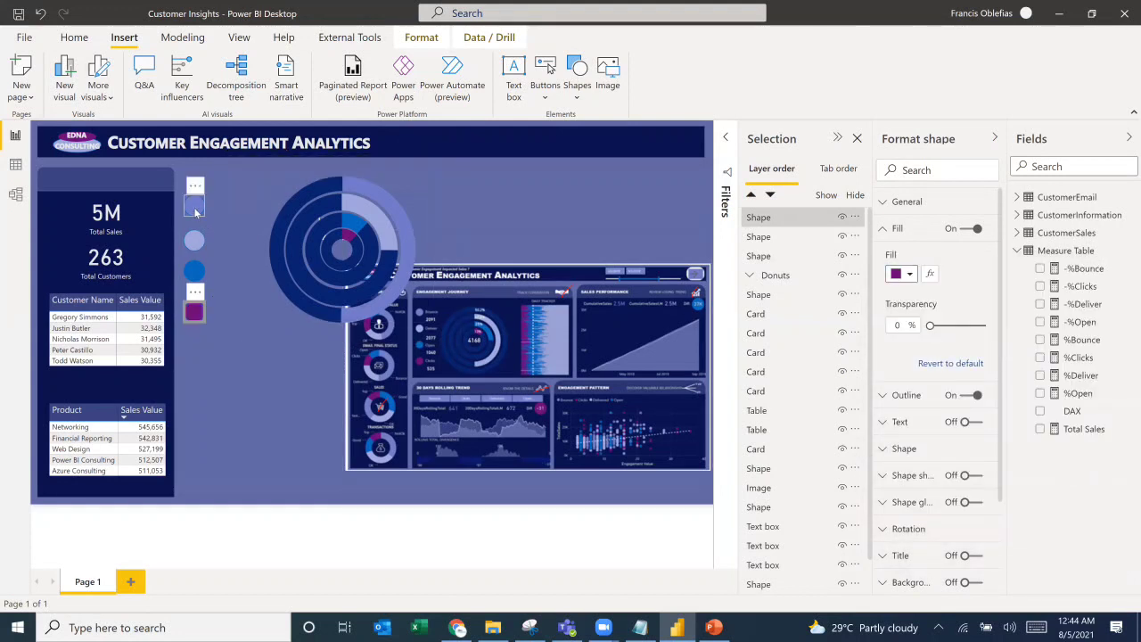
Step: Turn off the outline for all four legend circles together and distribute them vertically
{"action": "left_click", "coordinate": [196, 240]}
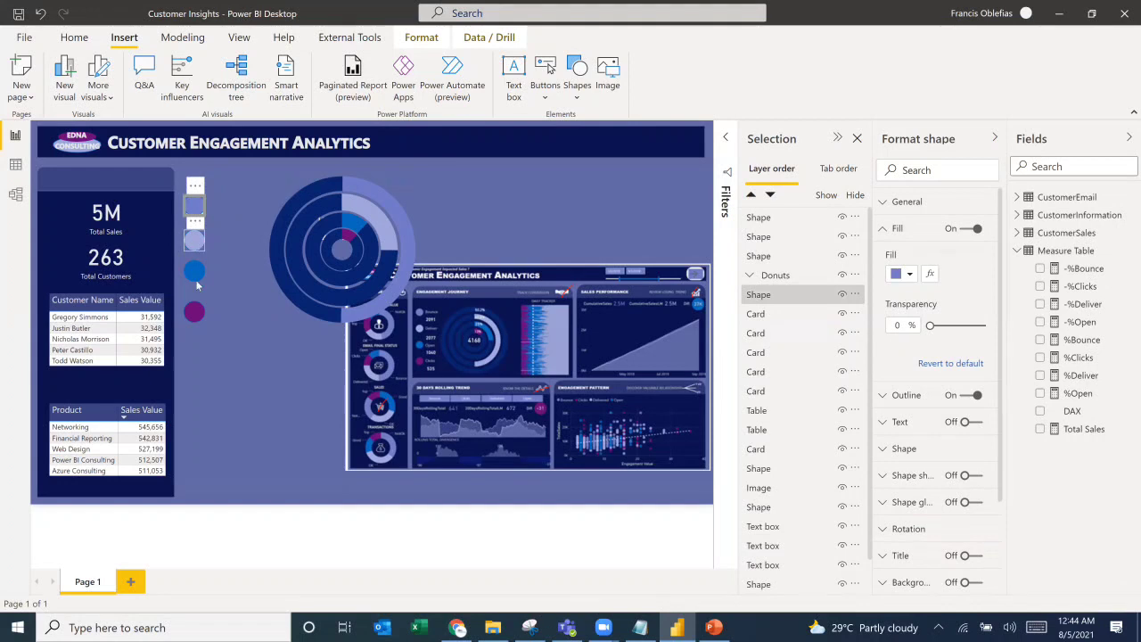
{"action": "left_click", "coordinate": [196, 277], "text": "ctrl"}
{"action": "left_click", "coordinate": [197, 319], "text": "ctrl"}
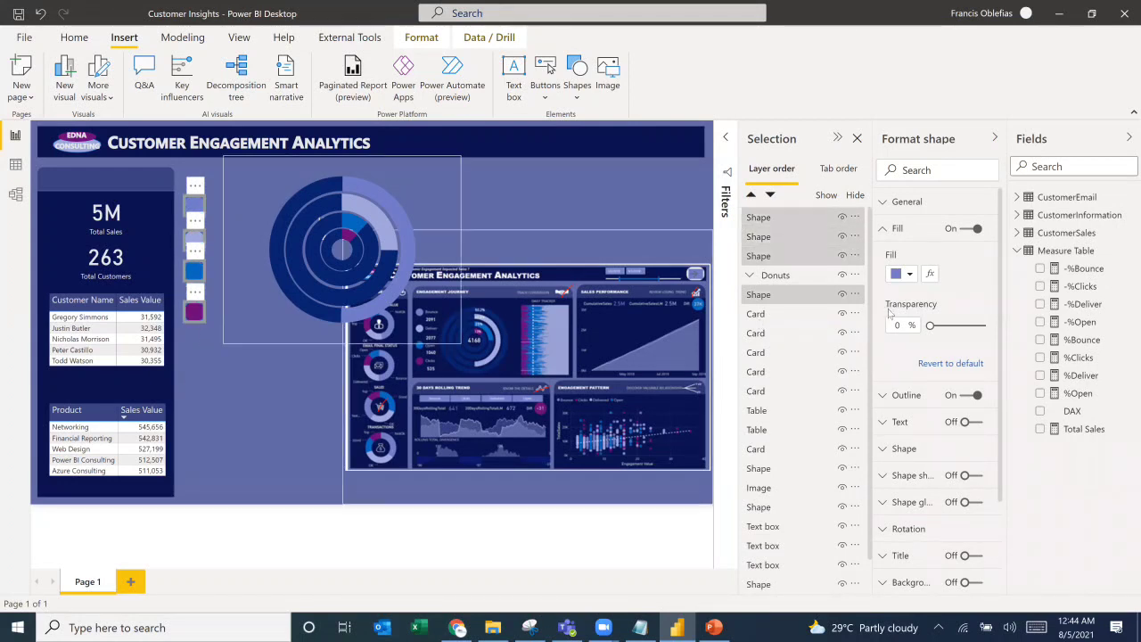
{"action": "left_click", "coordinate": [970, 395]}
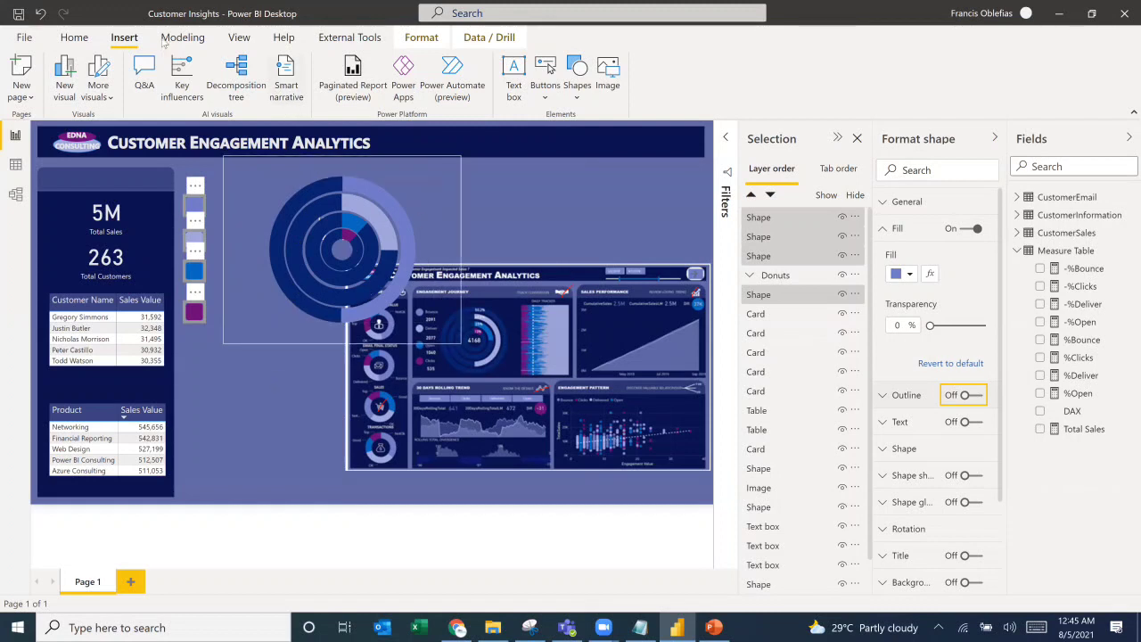
{"action": "left_click", "coordinate": [421, 37]}
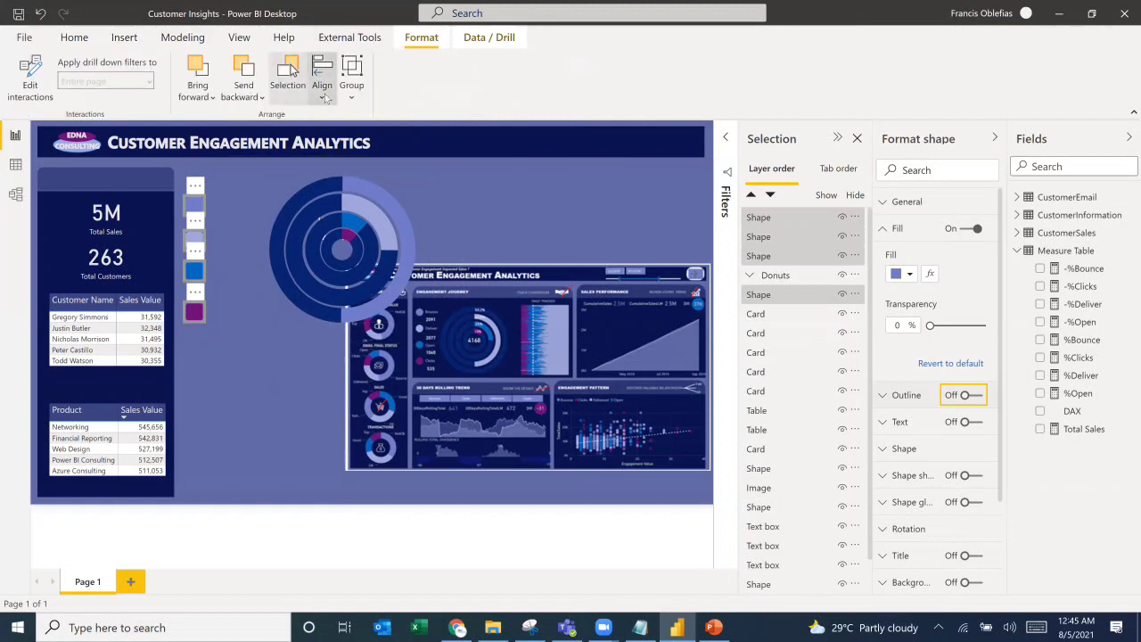
{"action": "left_click", "coordinate": [322, 76]}
{"action": "left_click", "coordinate": [370, 294]}
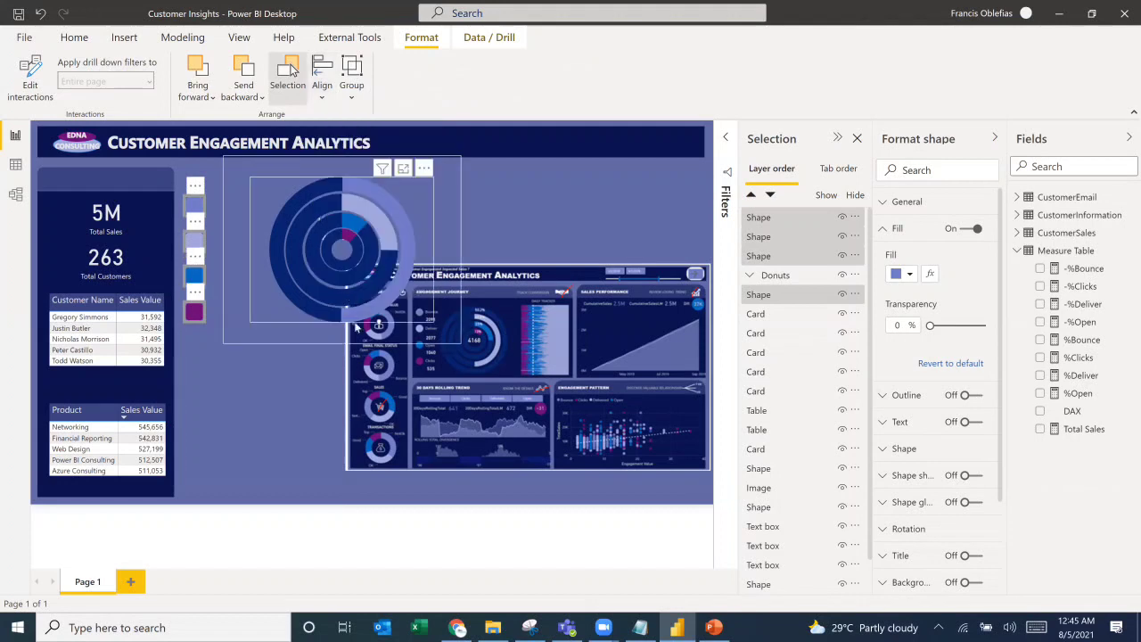
{"action": "left_click", "coordinate": [251, 369]}
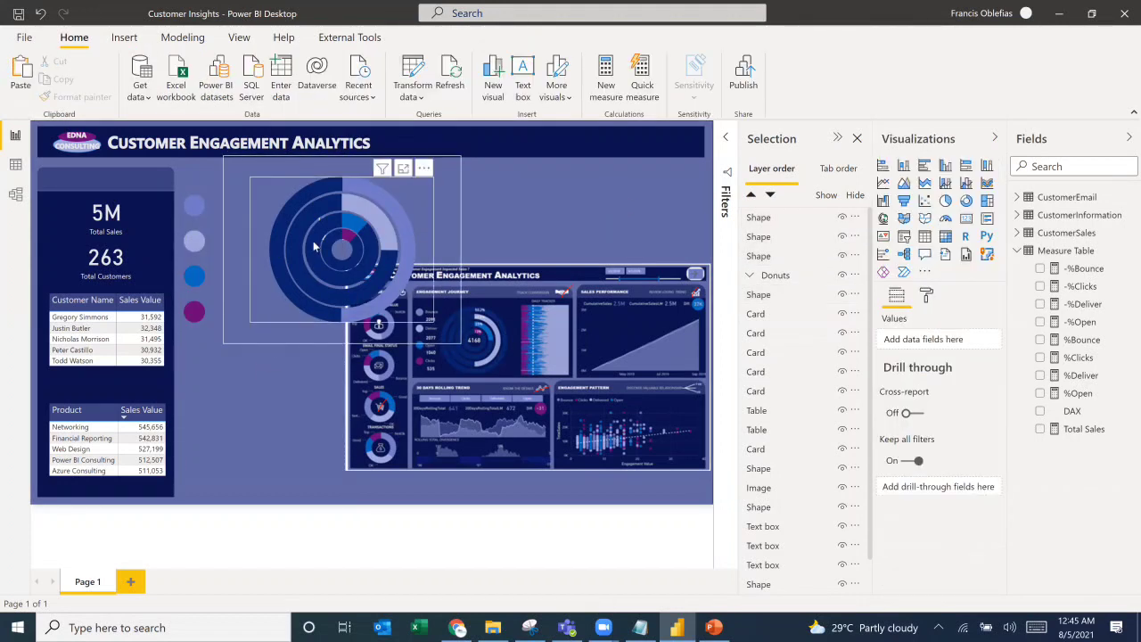
Step: Insert a text box reading Bounce beside the purple circle and reduce its height to a single line
{"action": "left_click", "coordinate": [124, 36]}
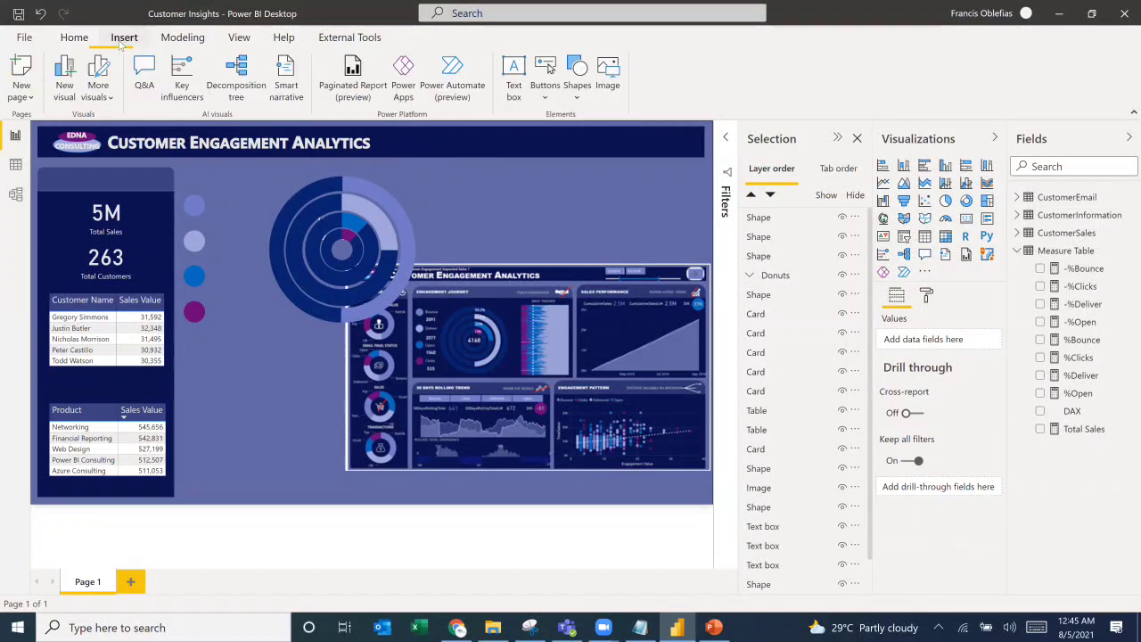
{"action": "left_click", "coordinate": [526, 61]}
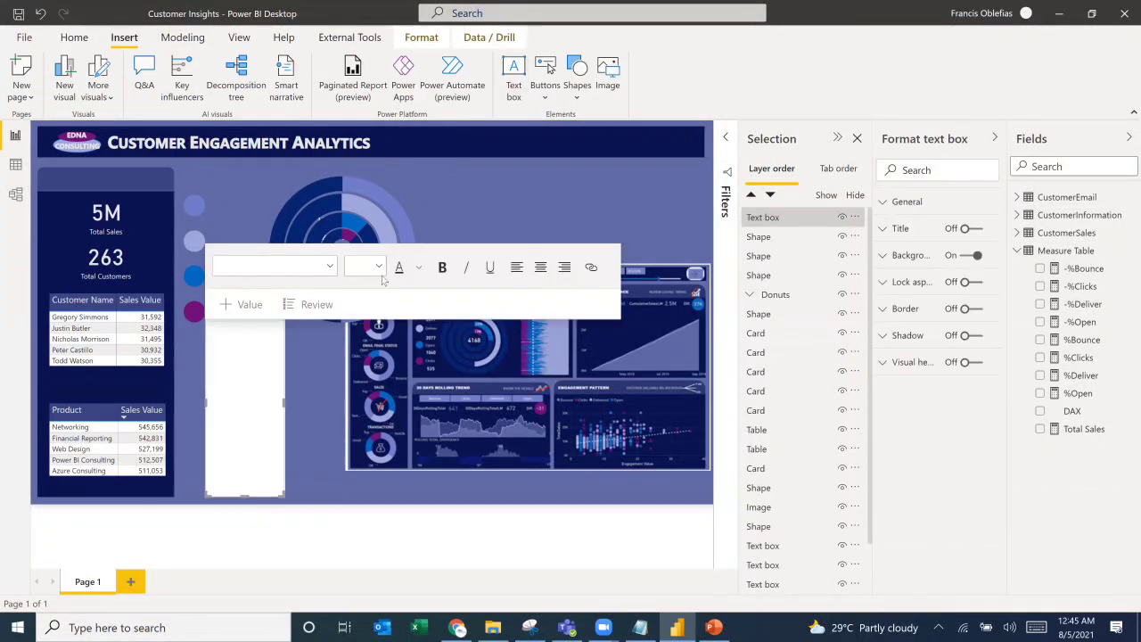
{"action": "left_click", "coordinate": [263, 340]}
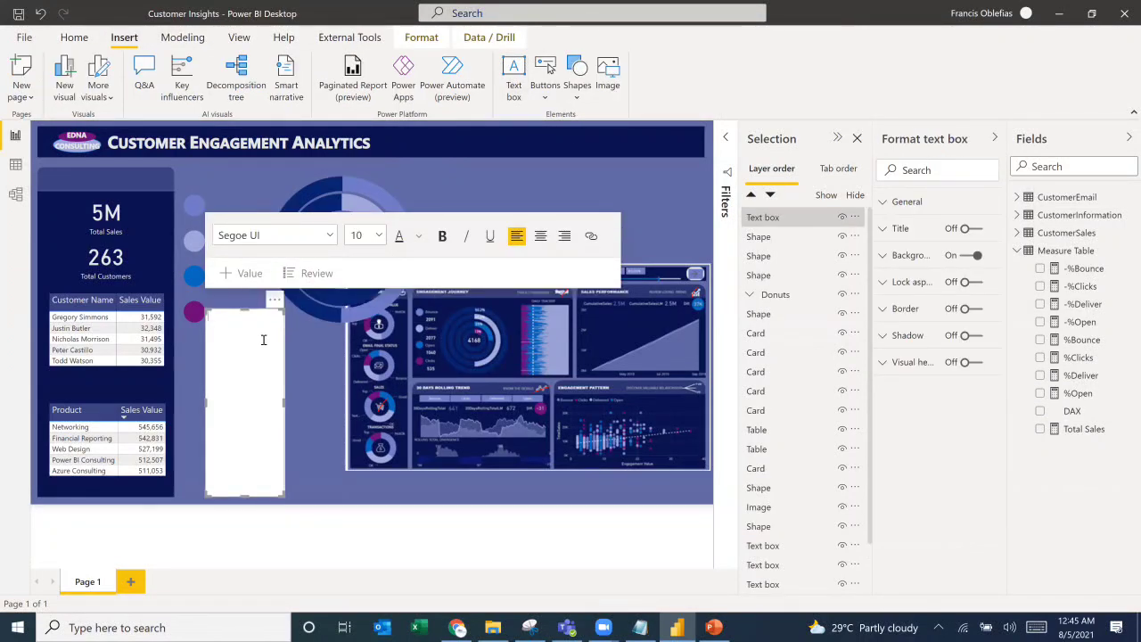
{"action": "type", "text": "Bounce"}
{"action": "left_click_drag", "start_coordinate": [239, 430], "coordinate": [238, 329]}
Step: Set the Bounce label's font size to 12
{"action": "left_click_drag", "start_coordinate": [233, 317], "coordinate": [205, 318]}
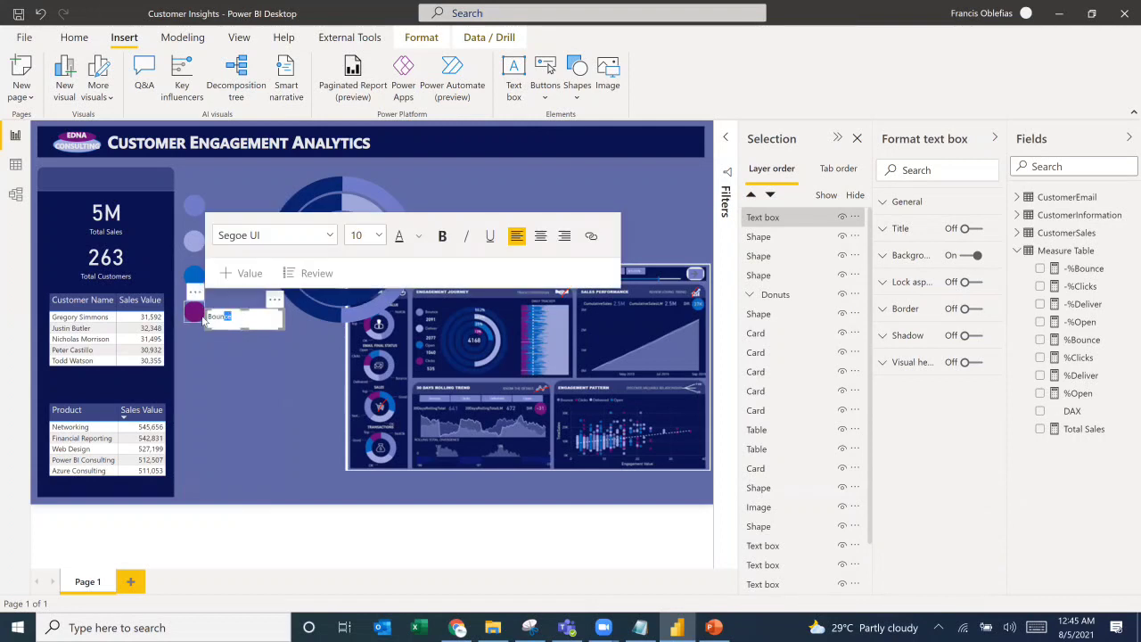
{"action": "left_click", "coordinate": [372, 235]}
{"action": "left_click", "coordinate": [355, 357]}
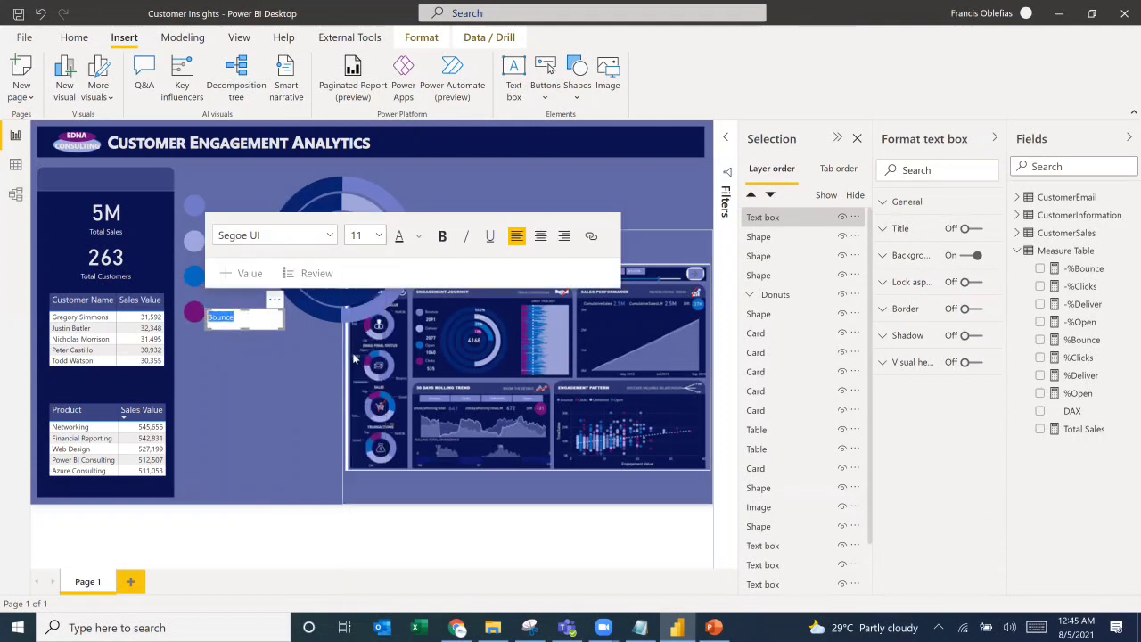
{"action": "left_click", "coordinate": [380, 236]}
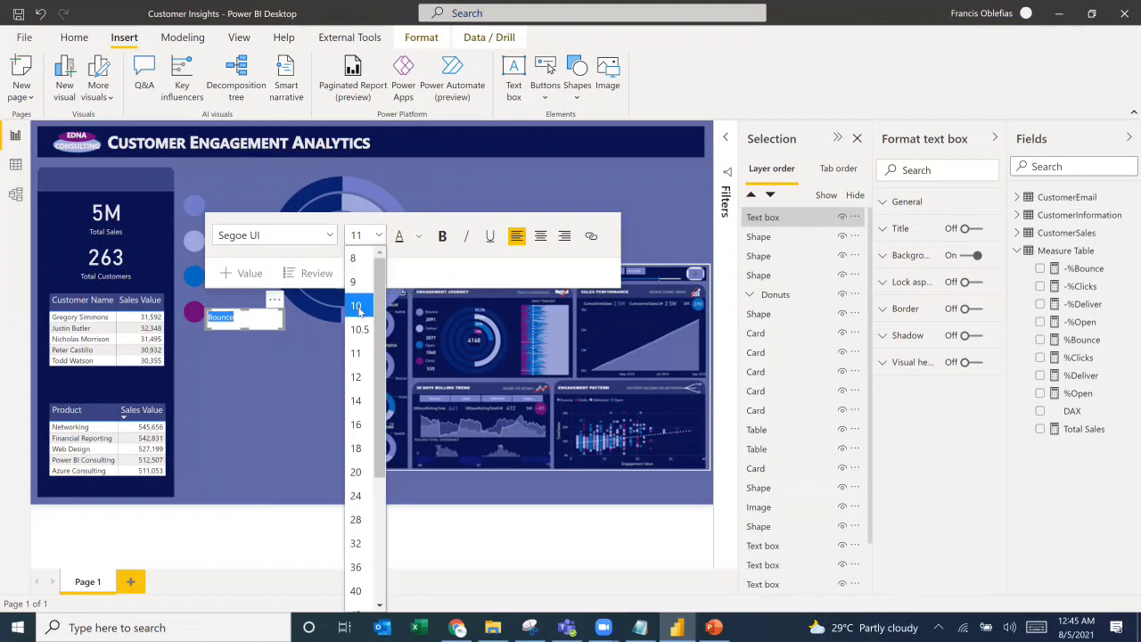
{"action": "left_click", "coordinate": [356, 376]}
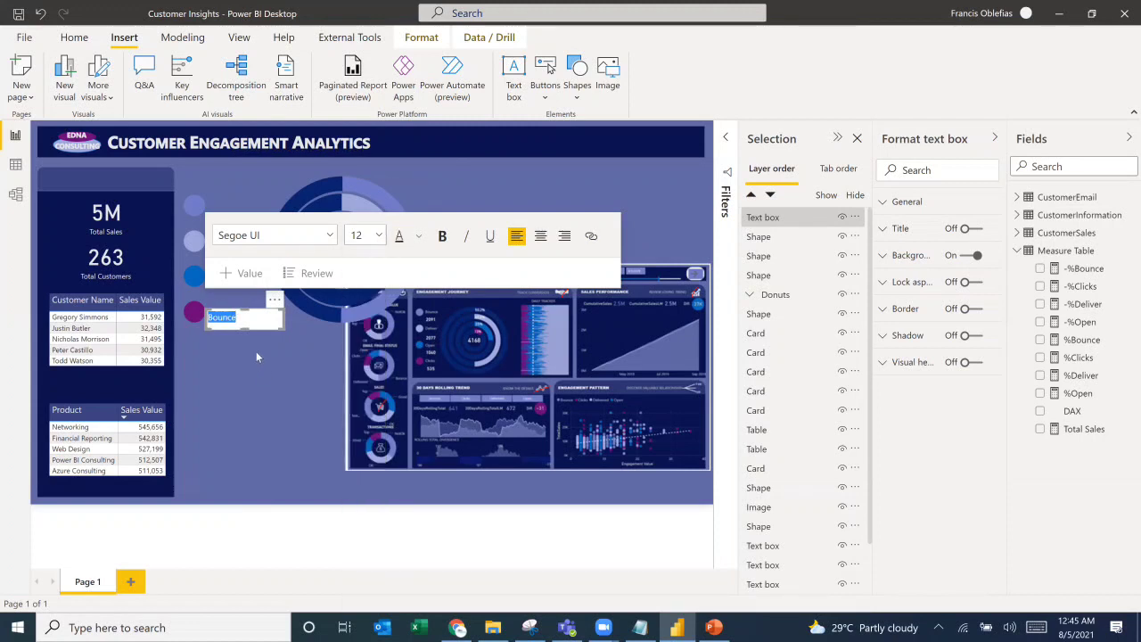
Step: Turn off the Bounce text box's background and color its text light gray
{"action": "left_click", "coordinate": [973, 255]}
{"action": "left_click", "coordinate": [418, 235]}
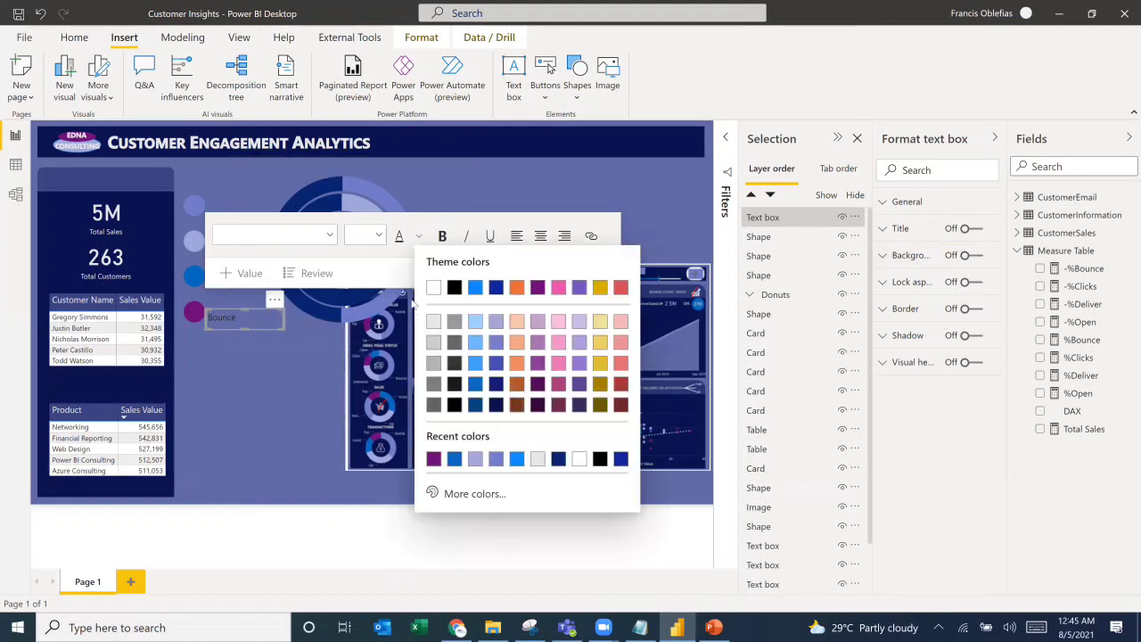
{"action": "left_click", "coordinate": [434, 321]}
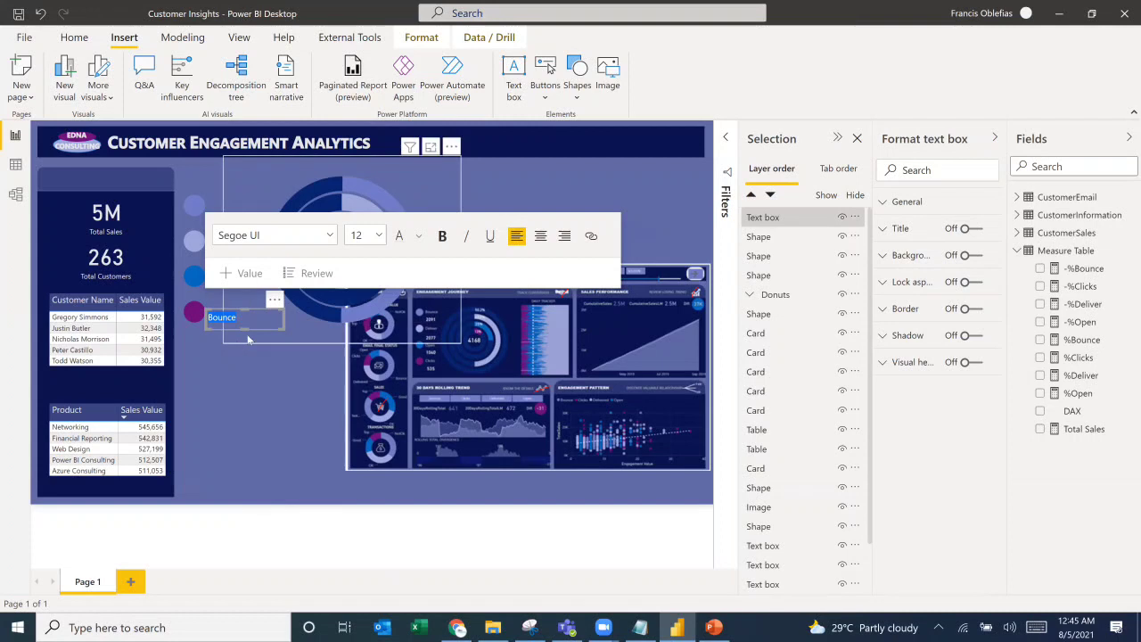
Step: Narrow the Bounce text box so it fits closely around its word
{"action": "left_click", "coordinate": [284, 326]}
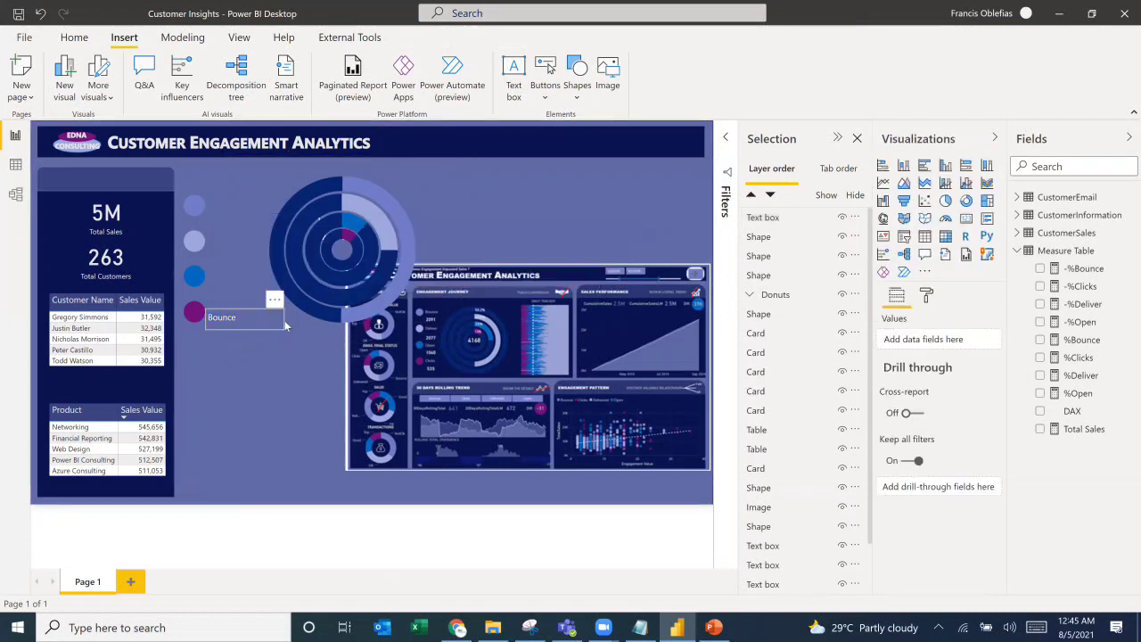
{"action": "left_click", "coordinate": [284, 323]}
{"action": "left_click", "coordinate": [285, 322]}
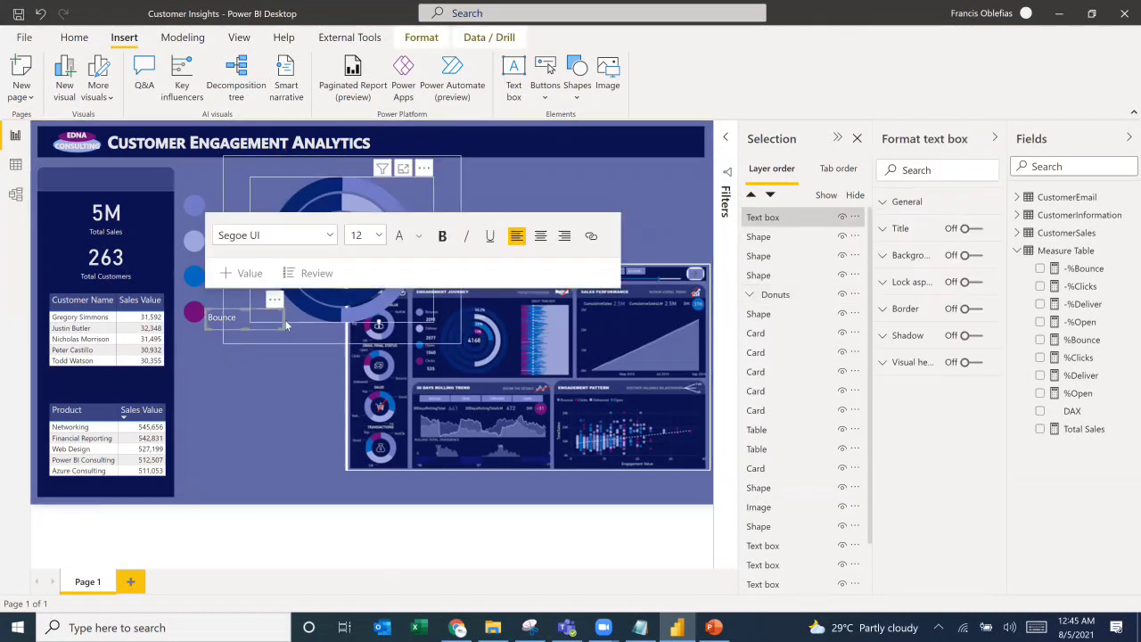
{"action": "left_click", "coordinate": [253, 320]}
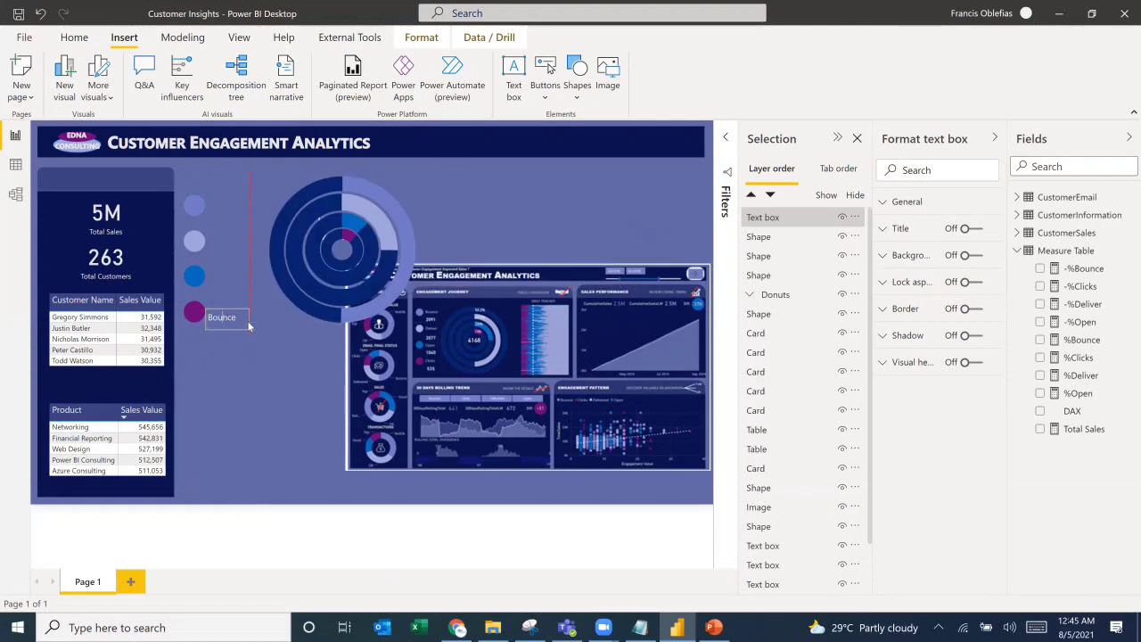
{"action": "left_click_drag", "start_coordinate": [259, 257], "coordinate": [470, 270]}
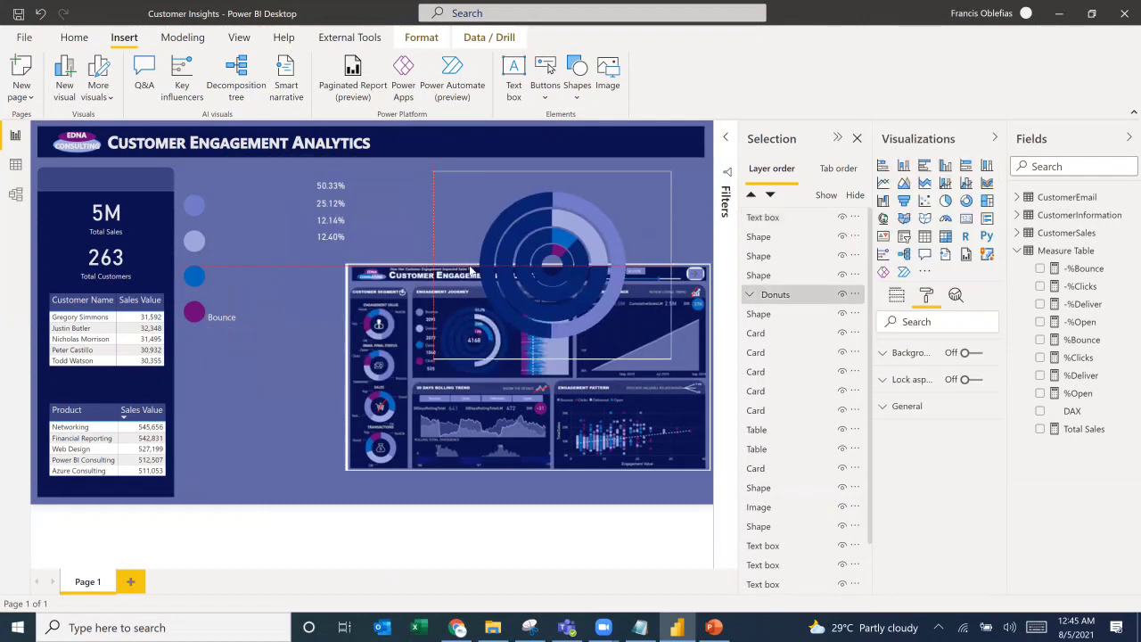
{"action": "left_click_drag", "start_coordinate": [404, 281], "coordinate": [404, 282]}
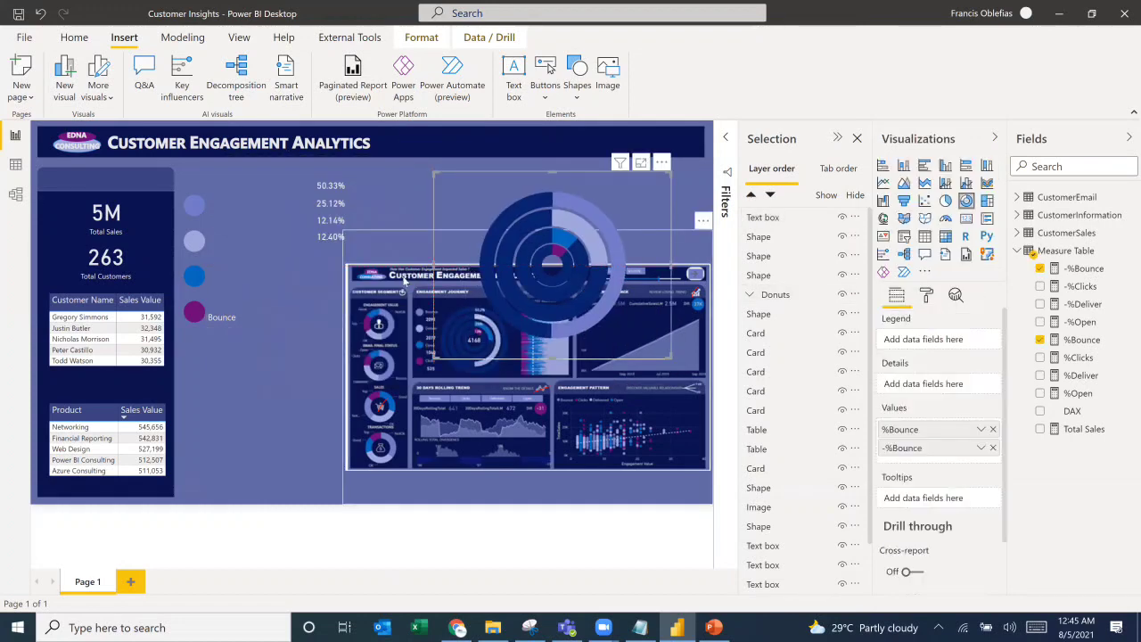
{"action": "key", "text": "ctrl+z"}
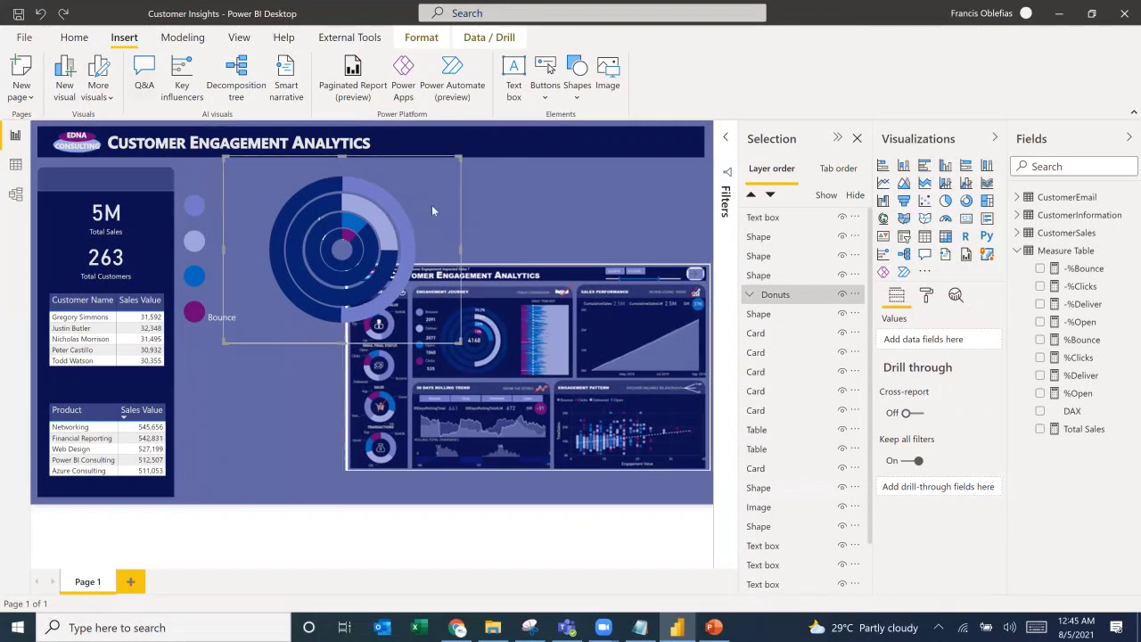
Step: Move the Donuts group right, over the reference dashboard image, clear of the four percentage cards
{"action": "left_click_drag", "start_coordinate": [442, 207], "coordinate": [612, 230]}
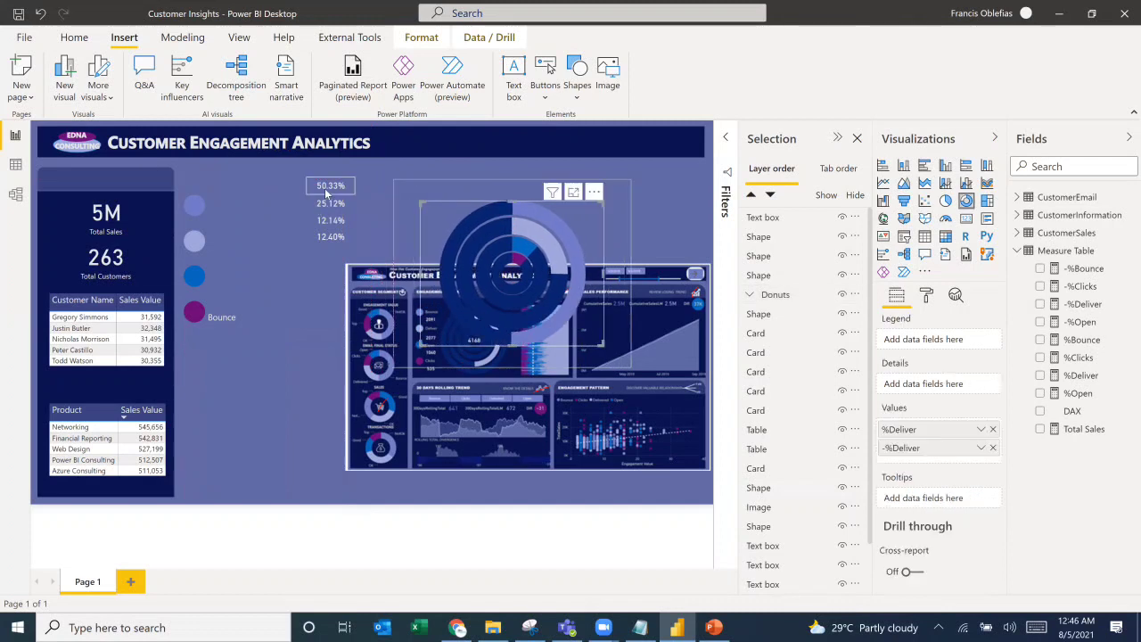
Step: Overlay the four percentage cards on their rings as part of the Donuts group and move the group to the report page's upper-right area
{"action": "left_click", "coordinate": [337, 220]}
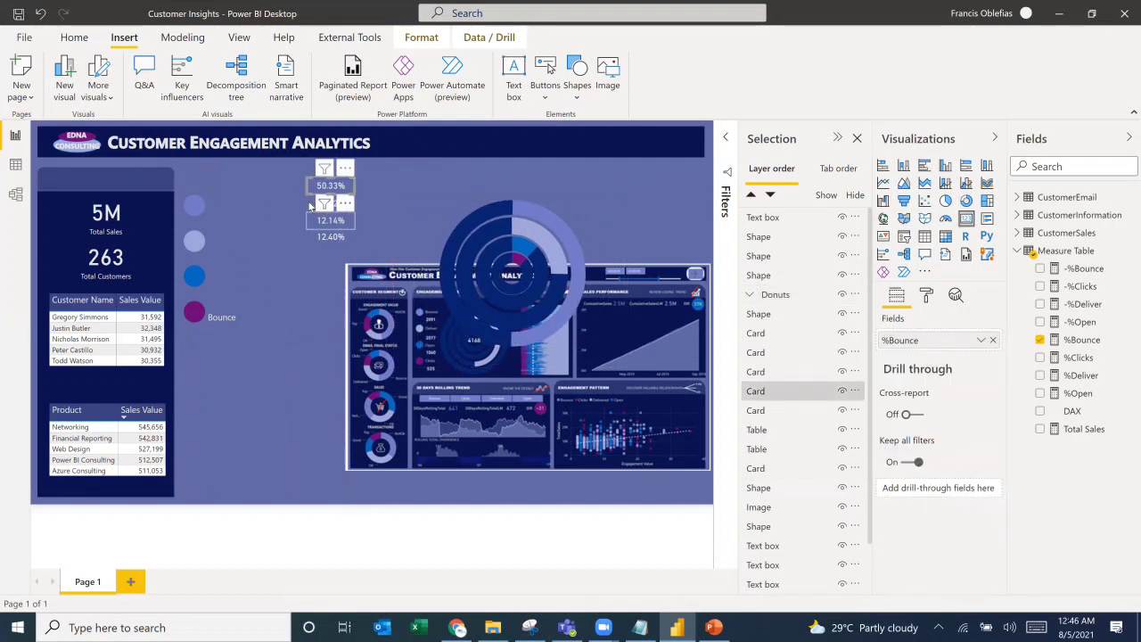
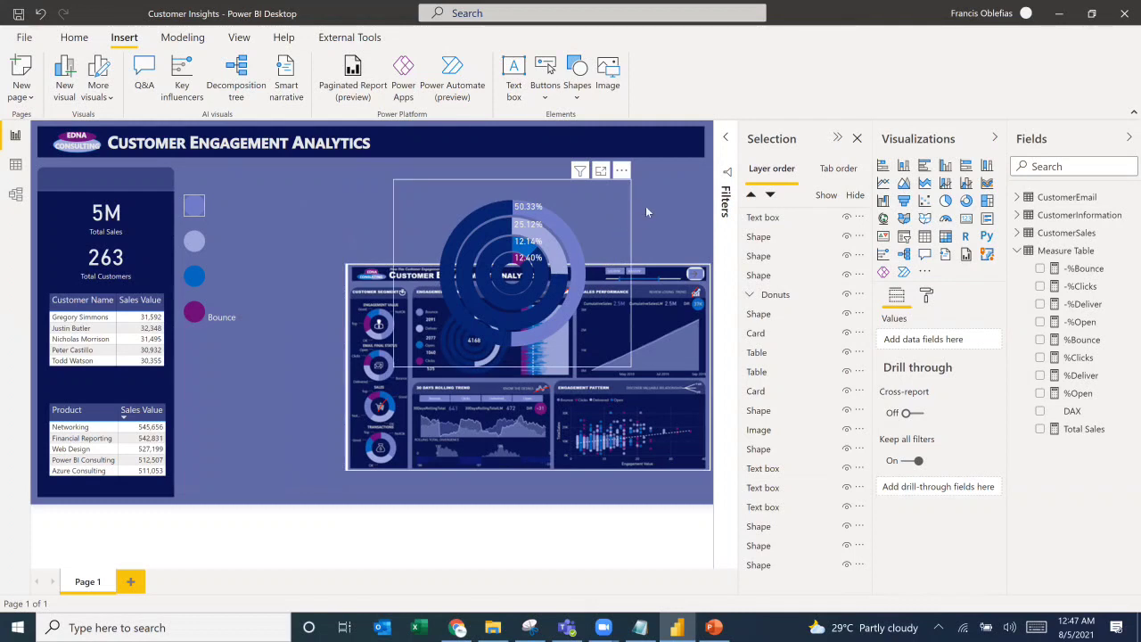
{"action": "left_click_drag", "start_coordinate": [614, 242], "coordinate": [696, 214]}
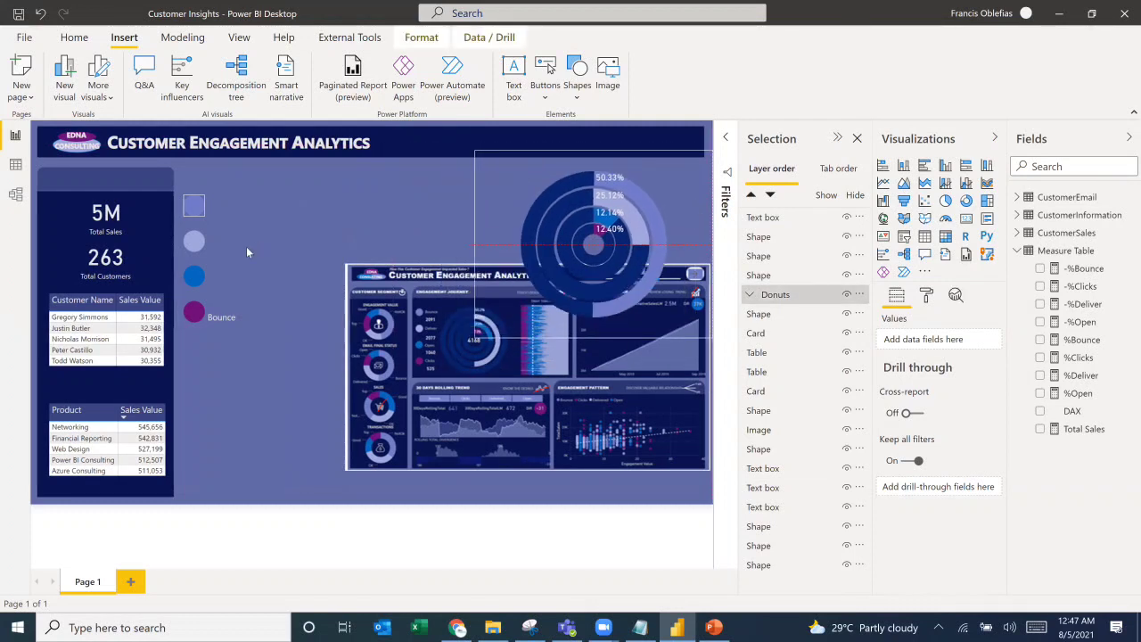
Step: Move the Bounce text box up beside the topmost legend circle and nudge it slightly higher
{"action": "left_click", "coordinate": [222, 318]}
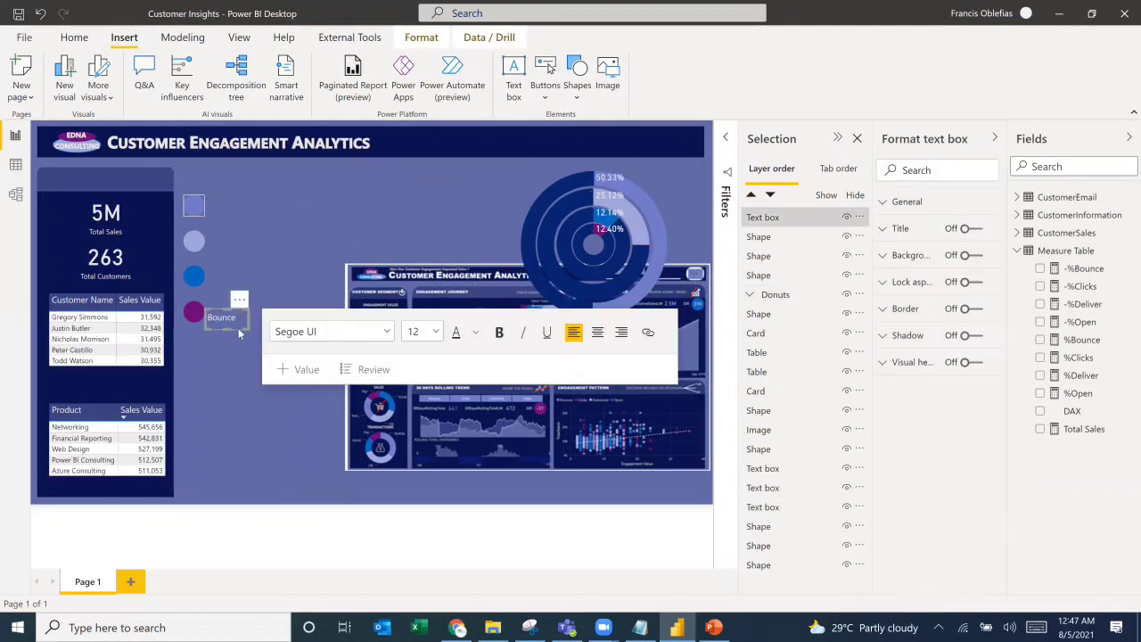
{"action": "left_click_drag", "start_coordinate": [239, 308], "coordinate": [246, 222]}
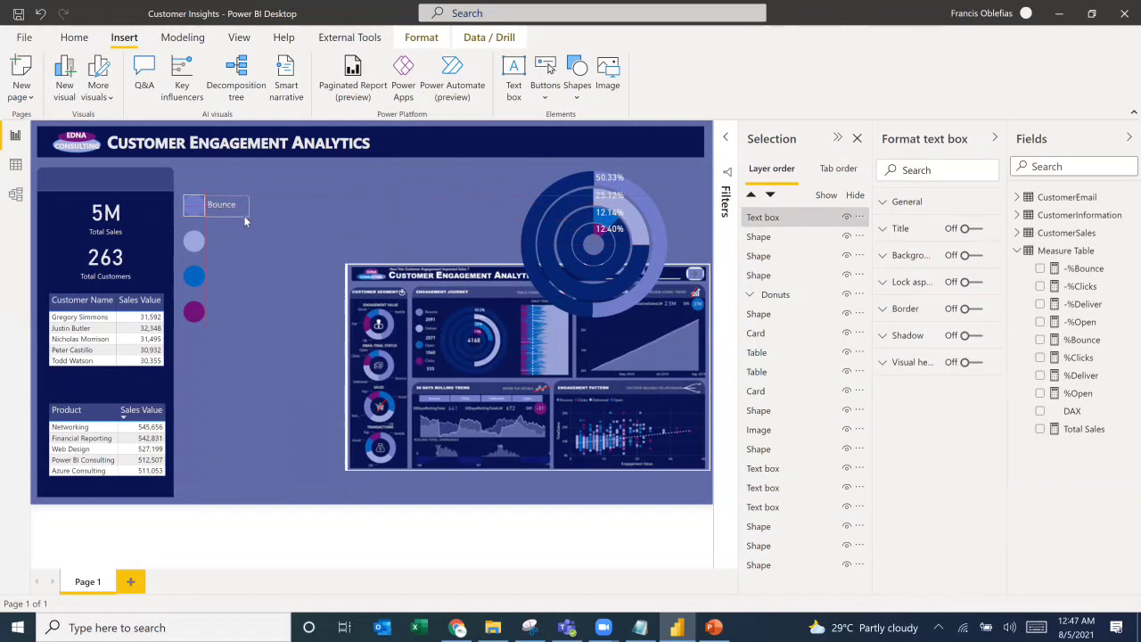
{"action": "left_click", "coordinate": [242, 216]}
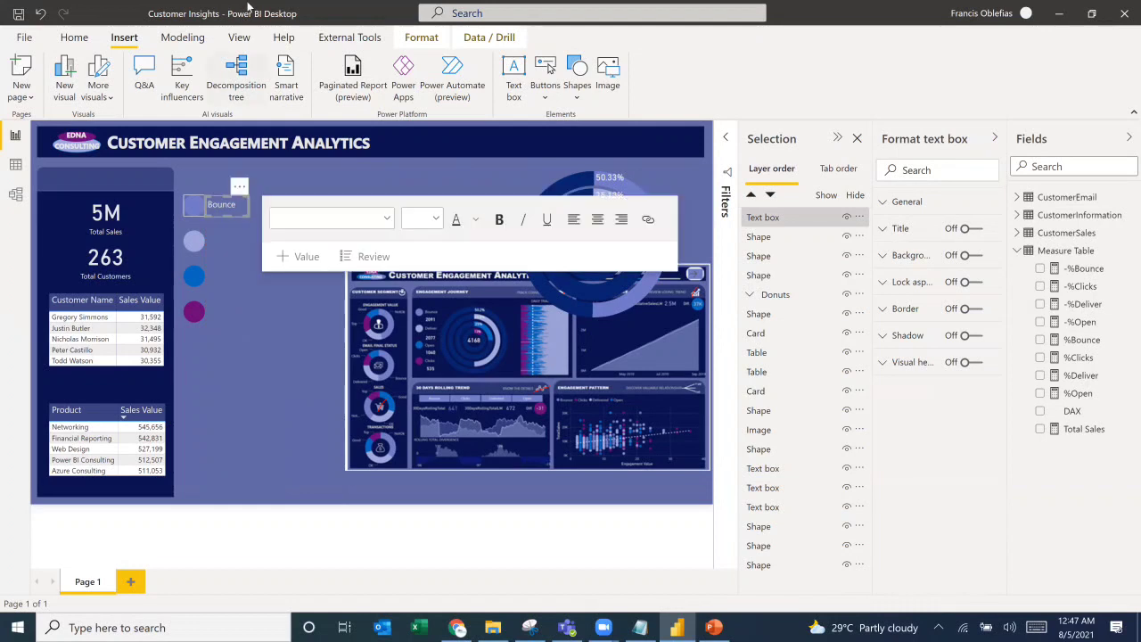
{"action": "key", "text": "Up"}
{"action": "key", "text": "Up"}
{"action": "key", "text": "Up"}
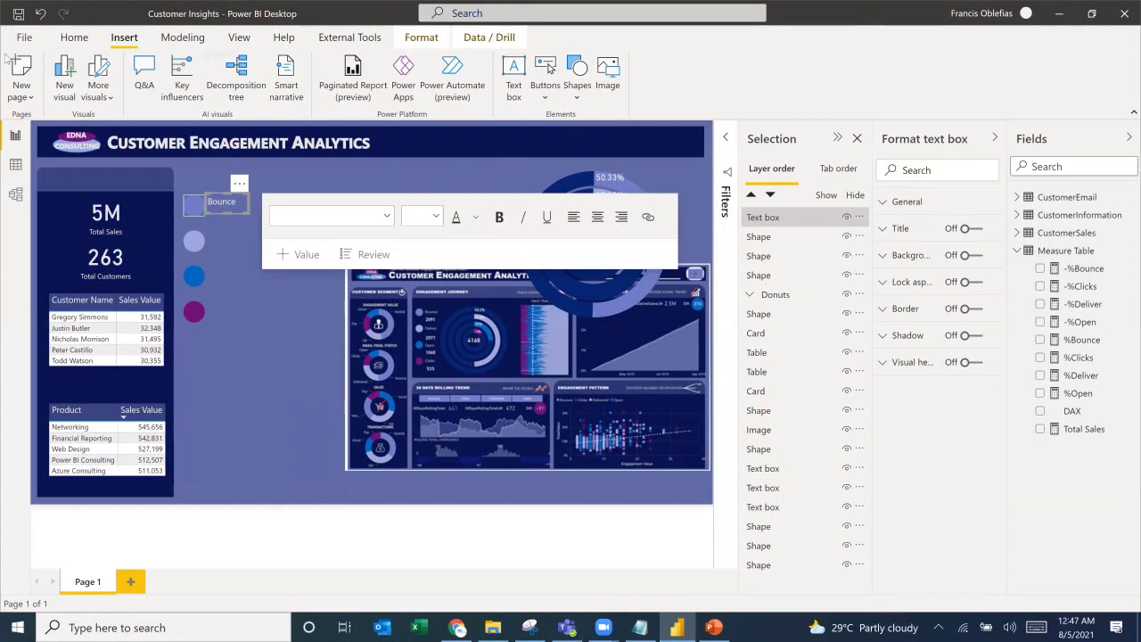
Step: Insert an empty card visual beside the purple legend circle
{"action": "left_click", "coordinate": [296, 394]}
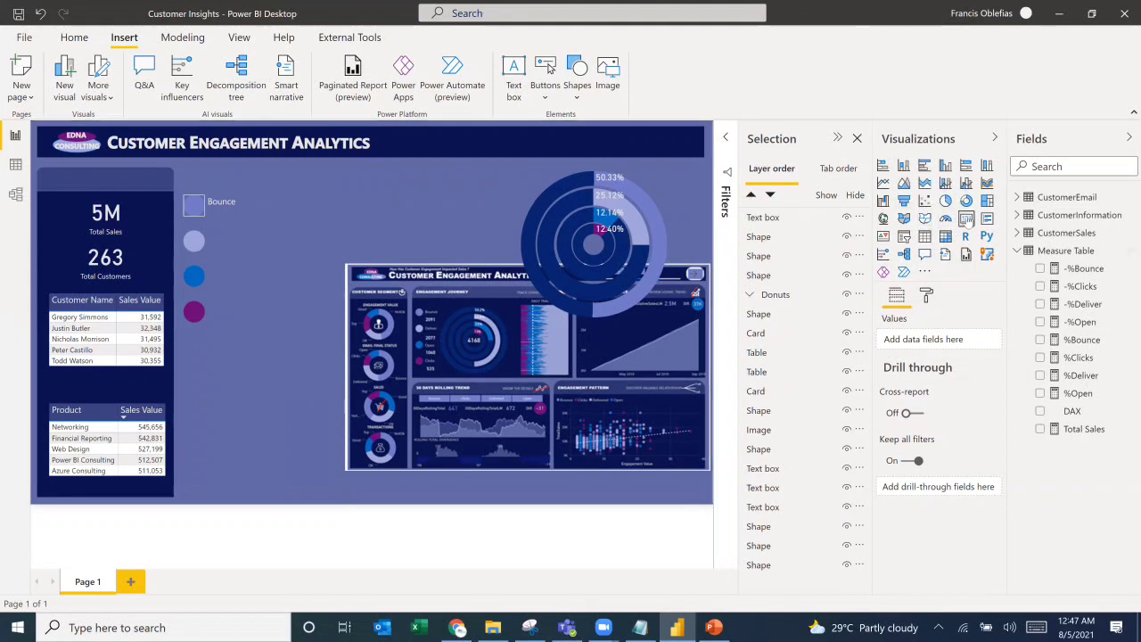
{"action": "left_click_drag", "start_coordinate": [235, 316], "coordinate": [234, 317]}
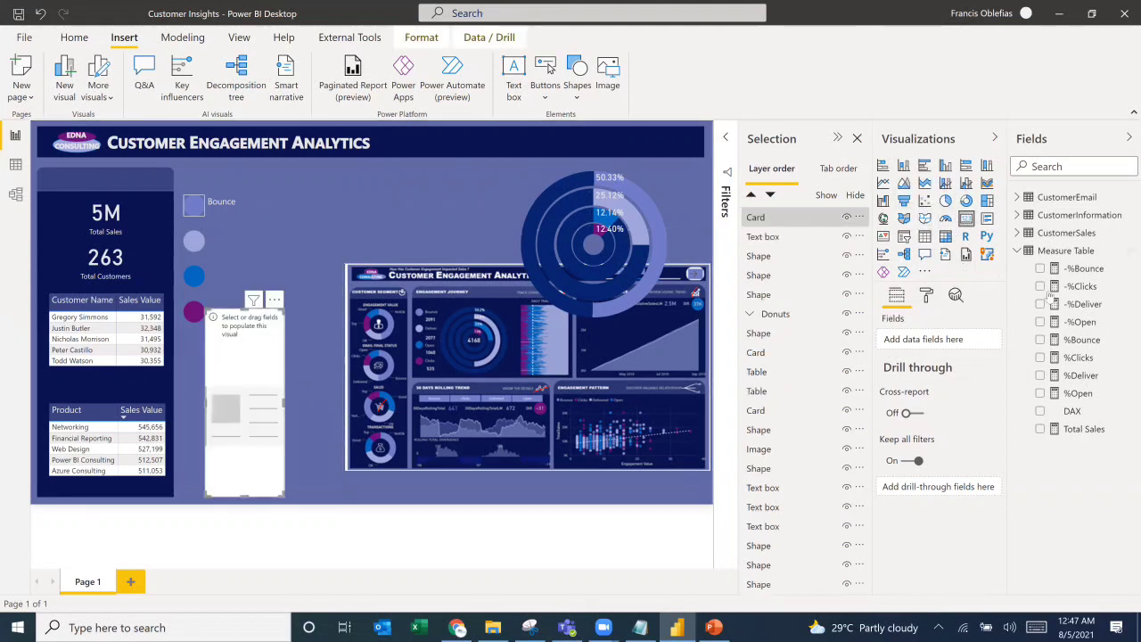
Step: Create a measure Bounce=CALCULATE(COUNT(CustomerEmail[ID]),CustomerEmail[Engagement Type]="Bounce"), reusing the CALCULATE part of the %Bounce formula
{"action": "left_click", "coordinate": [1080, 339]}
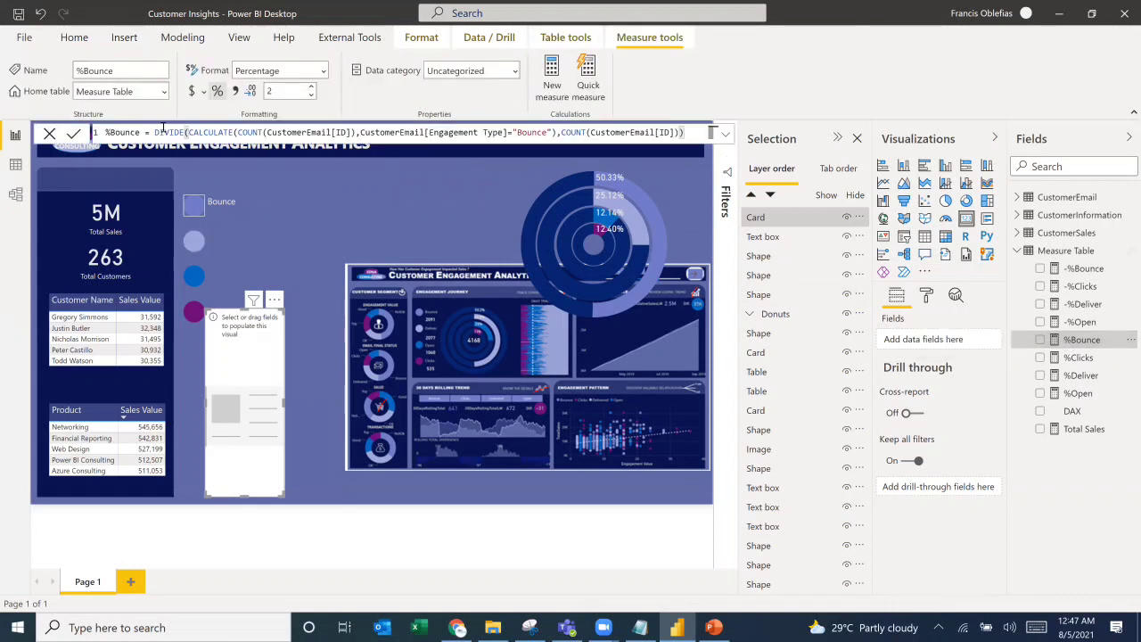
{"action": "left_click_drag", "start_coordinate": [245, 133], "coordinate": [554, 132]}
{"action": "key", "text": "ctrl+c"}
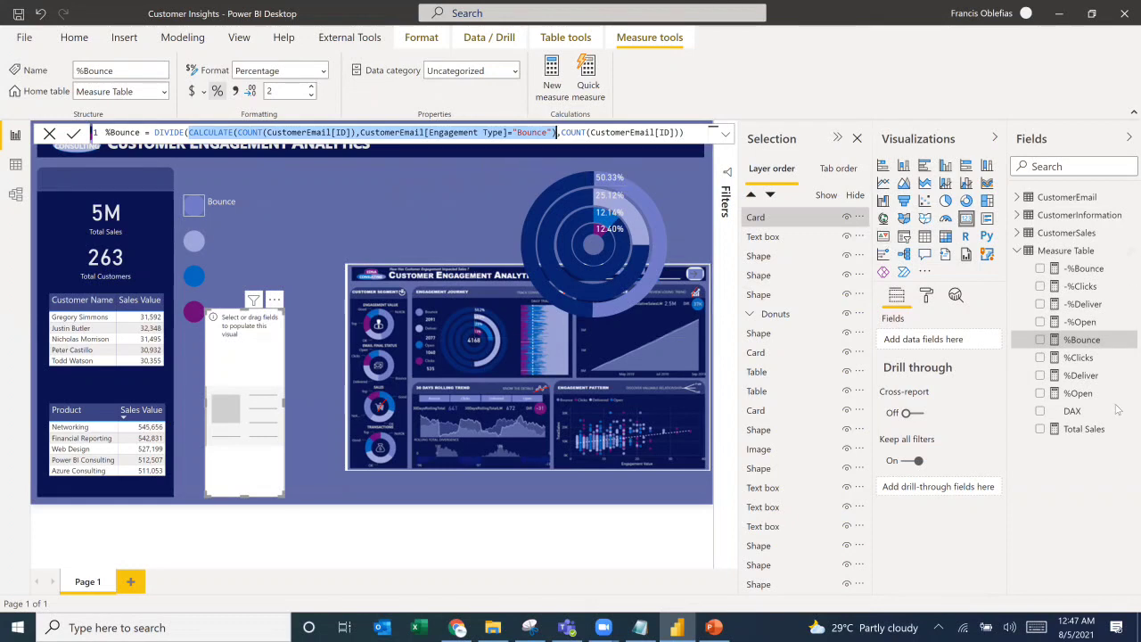
{"action": "left_click", "coordinate": [1081, 375]}
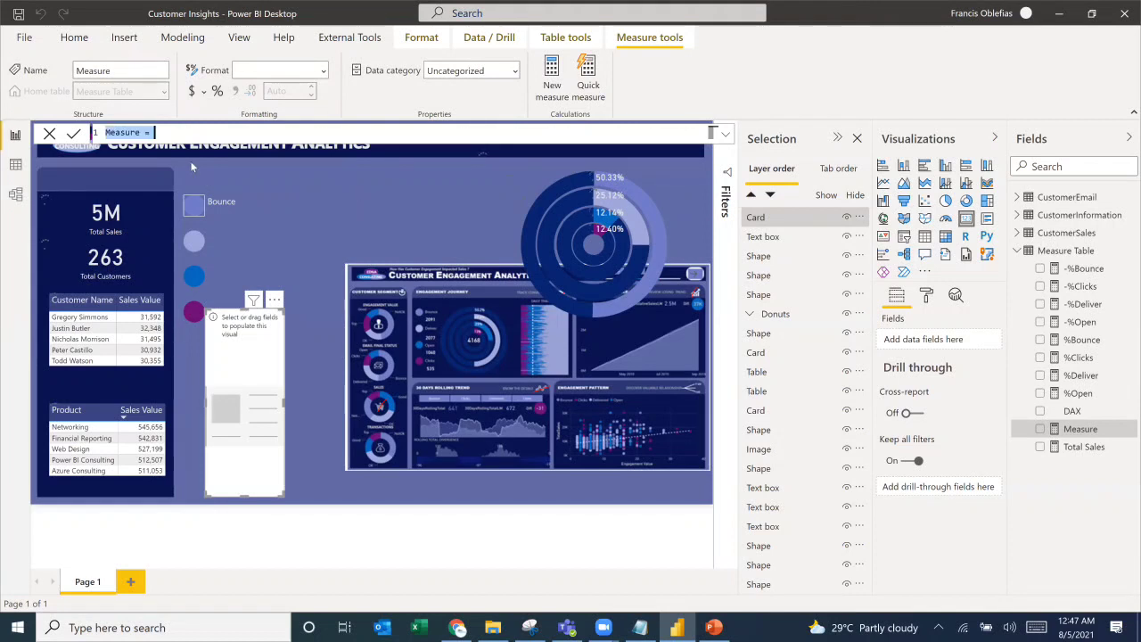
{"action": "key", "text": "BackSpace"}
{"action": "type", "text": "Bounce"}
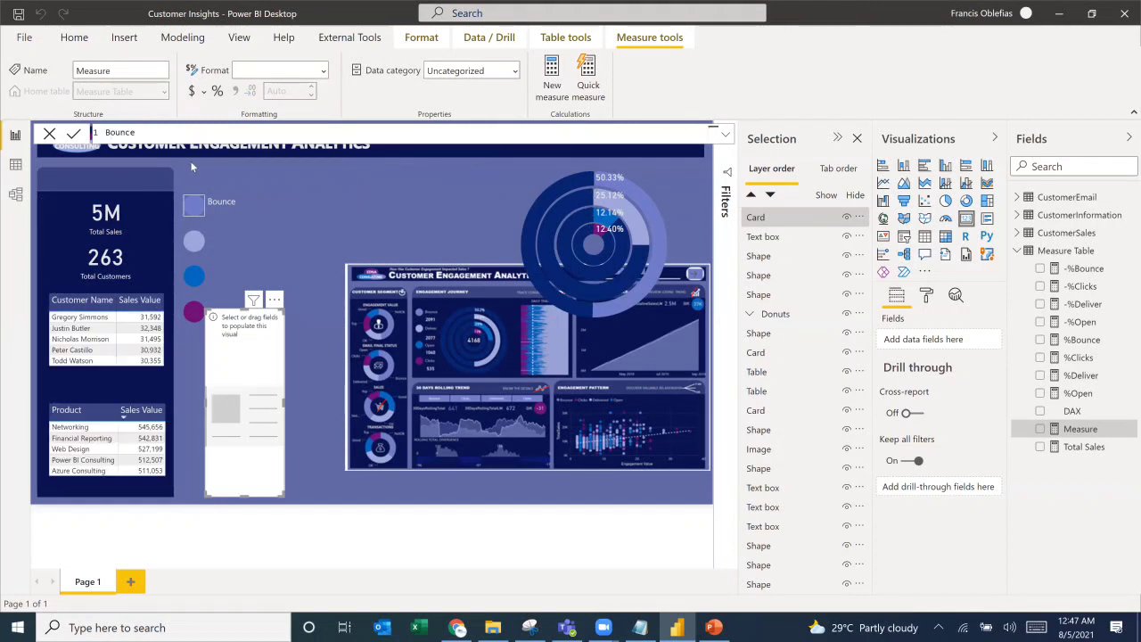
{"action": "type", "text": "="}
{"action": "key", "text": "ctrl+v"}
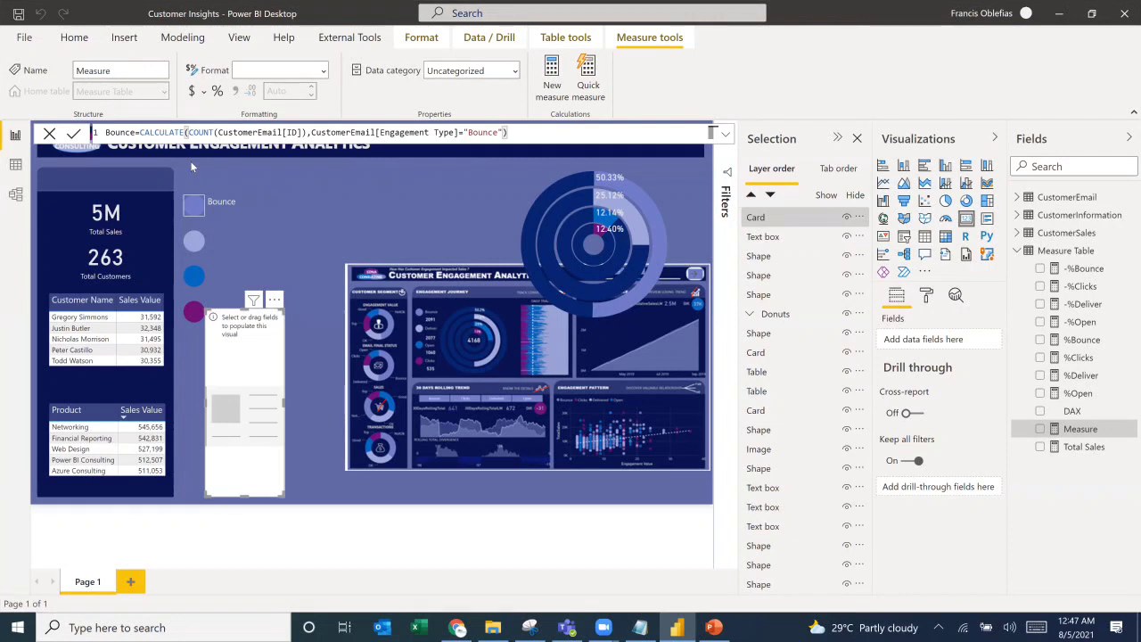
{"action": "key", "text": "Return"}
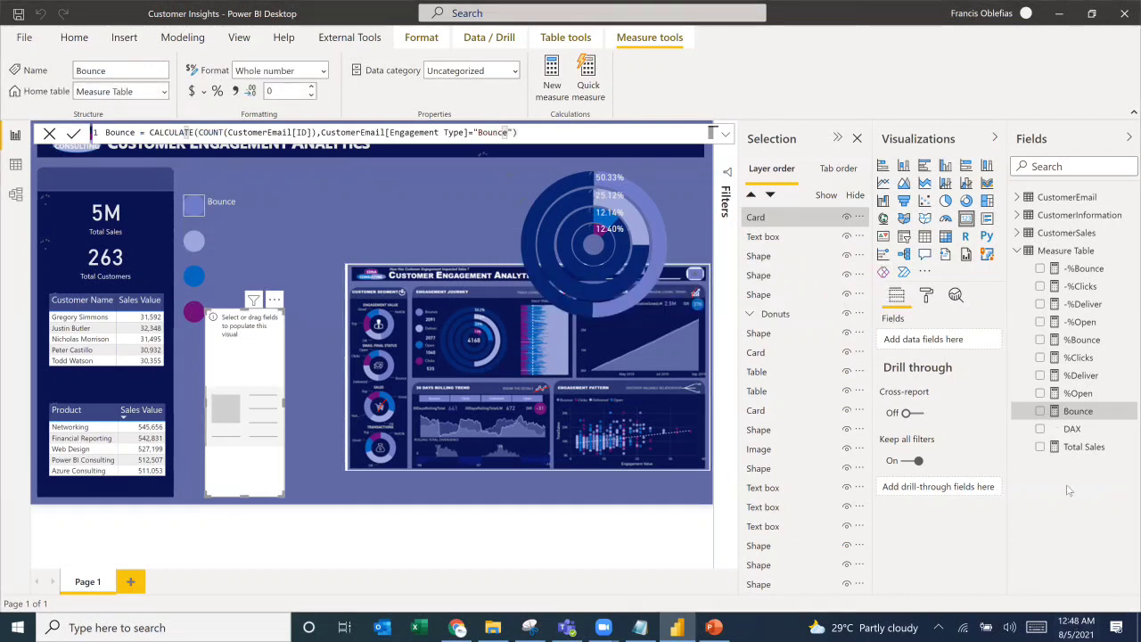
Step: Add the Bounce measure to the empty card and shrink the card to a small box
{"action": "left_click", "coordinate": [1041, 412]}
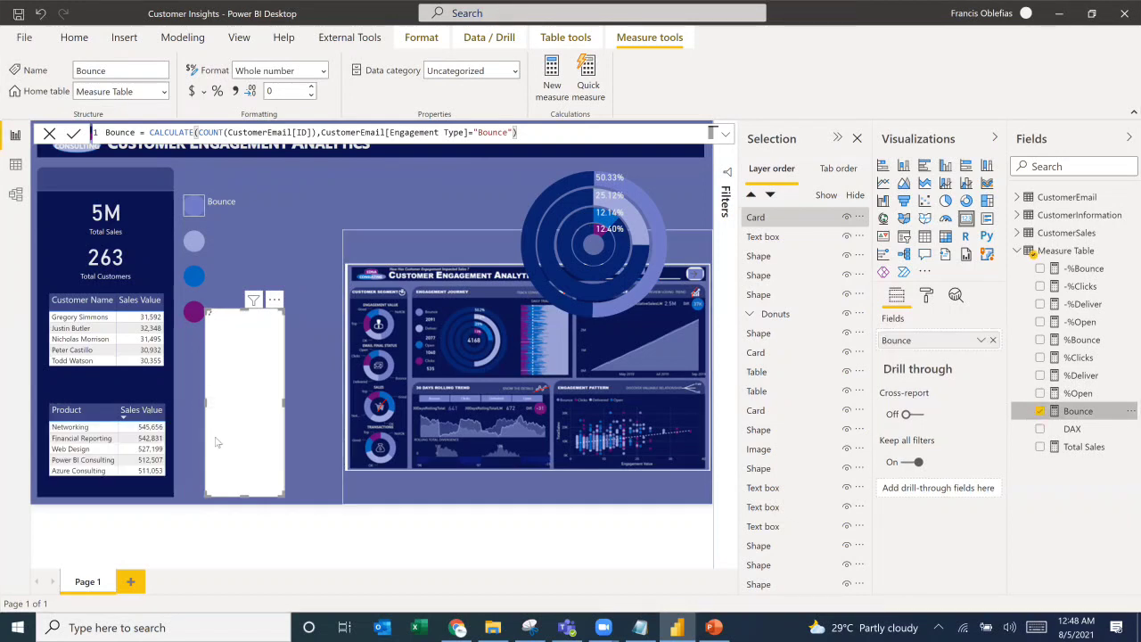
{"action": "left_click_drag", "start_coordinate": [283, 495], "coordinate": [278, 357]}
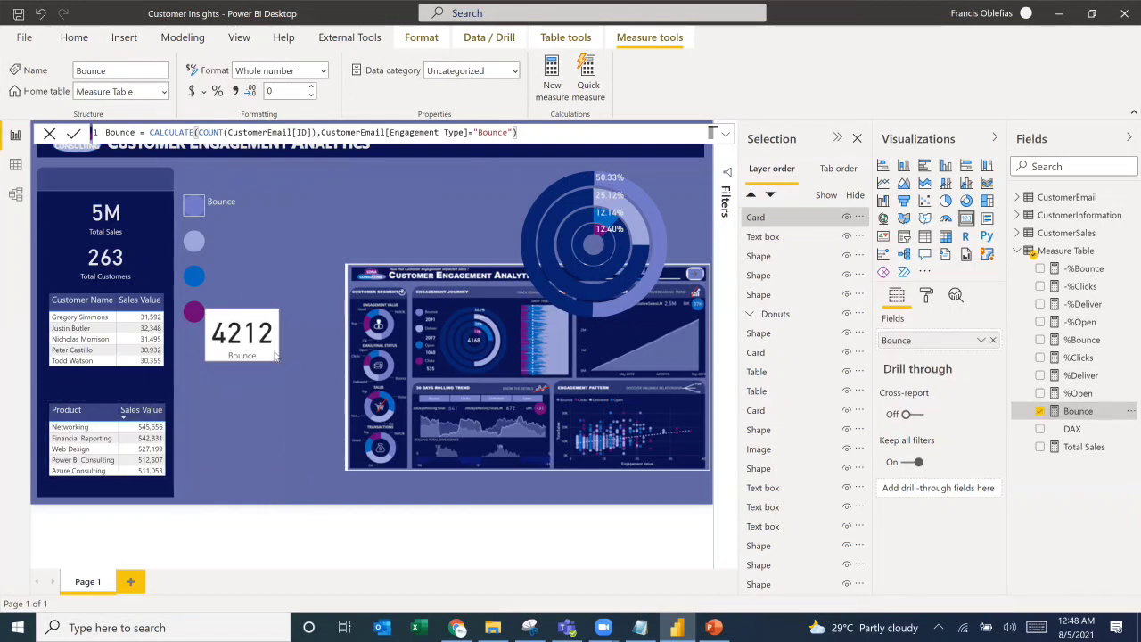
Step: Turn off the Bounce count card's category label, word wrap and background
{"action": "left_click", "coordinate": [927, 295]}
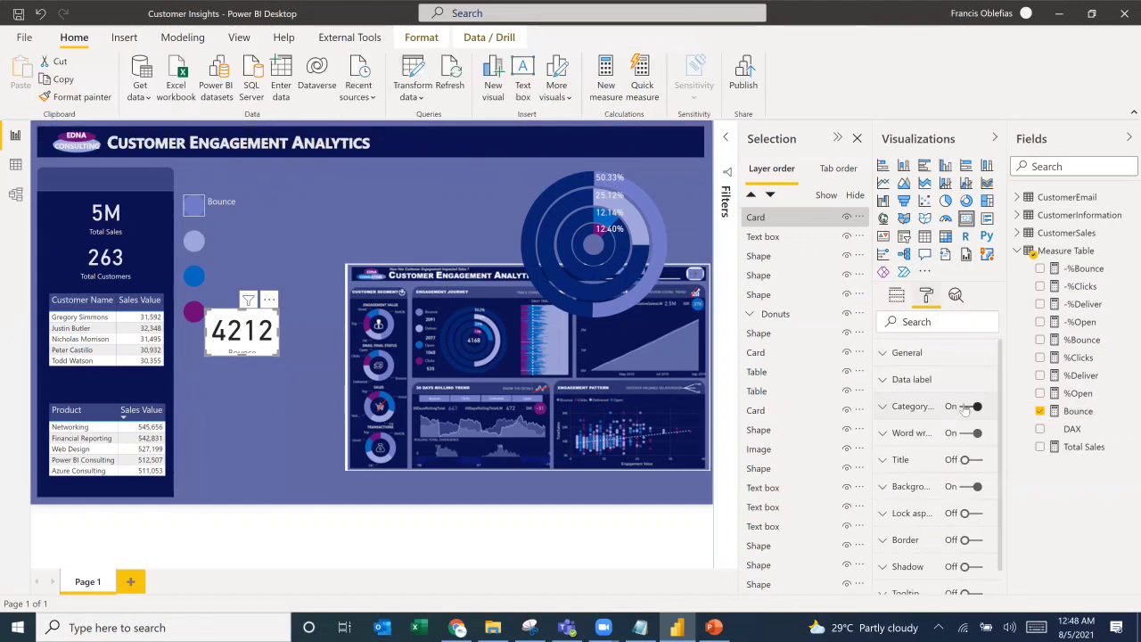
{"action": "left_click", "coordinate": [969, 406]}
{"action": "left_click", "coordinate": [972, 433]}
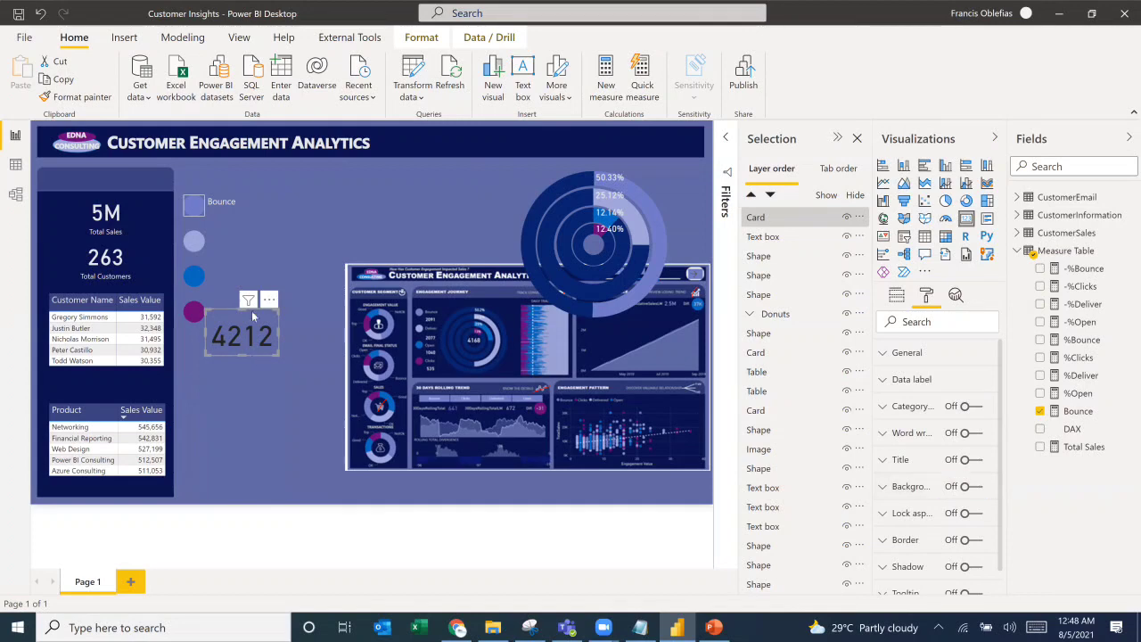
Step: Move the Bounce count card up so it sits directly below the Bounce label
{"action": "left_click_drag", "start_coordinate": [252, 312], "coordinate": [252, 216]}
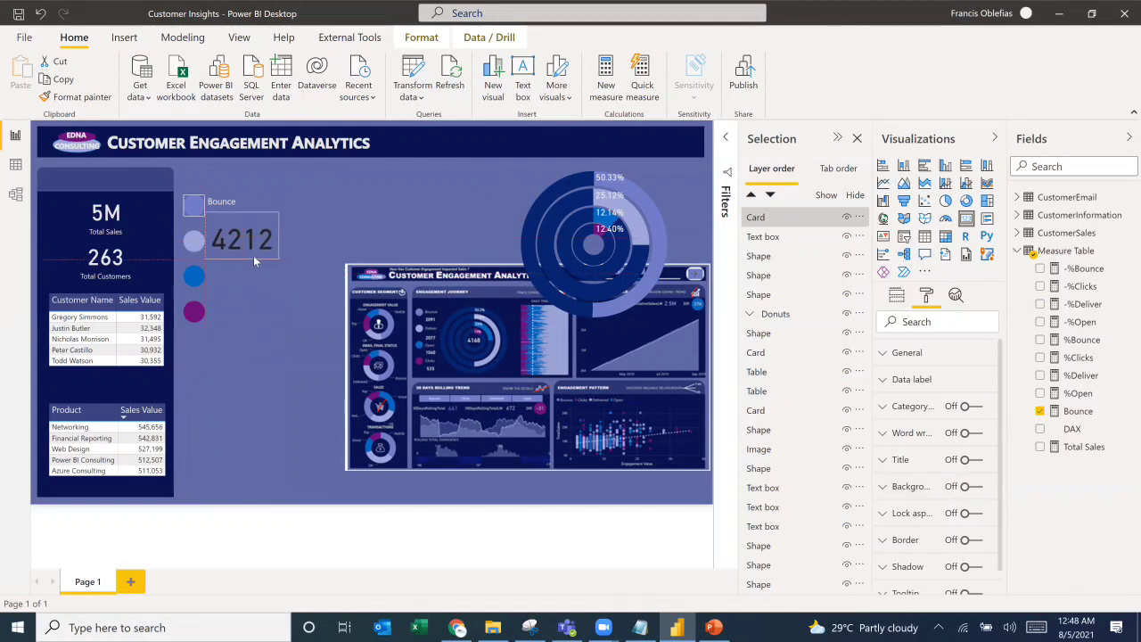
{"action": "left_click", "coordinate": [219, 200]}
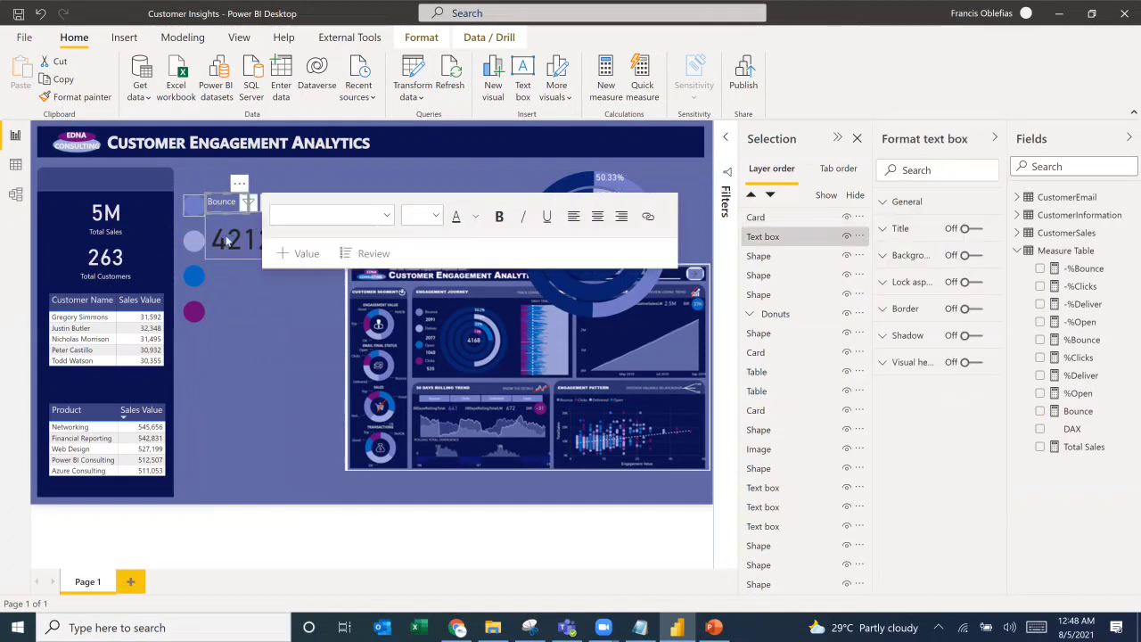
{"action": "left_click", "coordinate": [239, 242]}
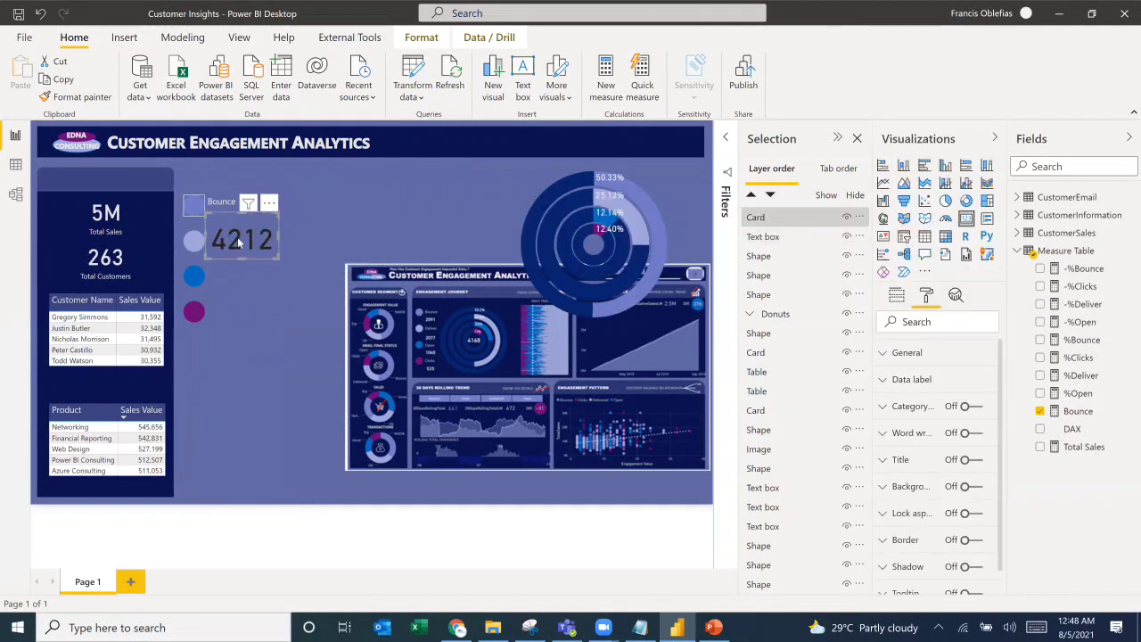
Step: Set the Bounce count card's data label to 16 pt text in light gray
{"action": "left_click", "coordinate": [889, 382]}
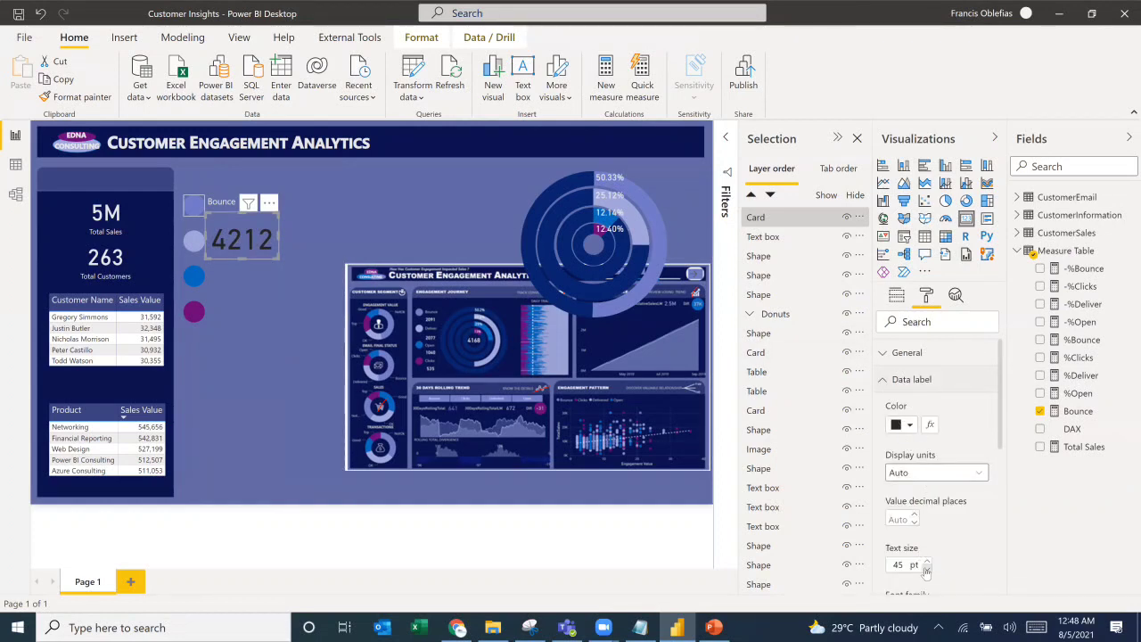
{"action": "left_click_drag", "start_coordinate": [904, 565], "coordinate": [888, 563]}
{"action": "type", "text": "14"}
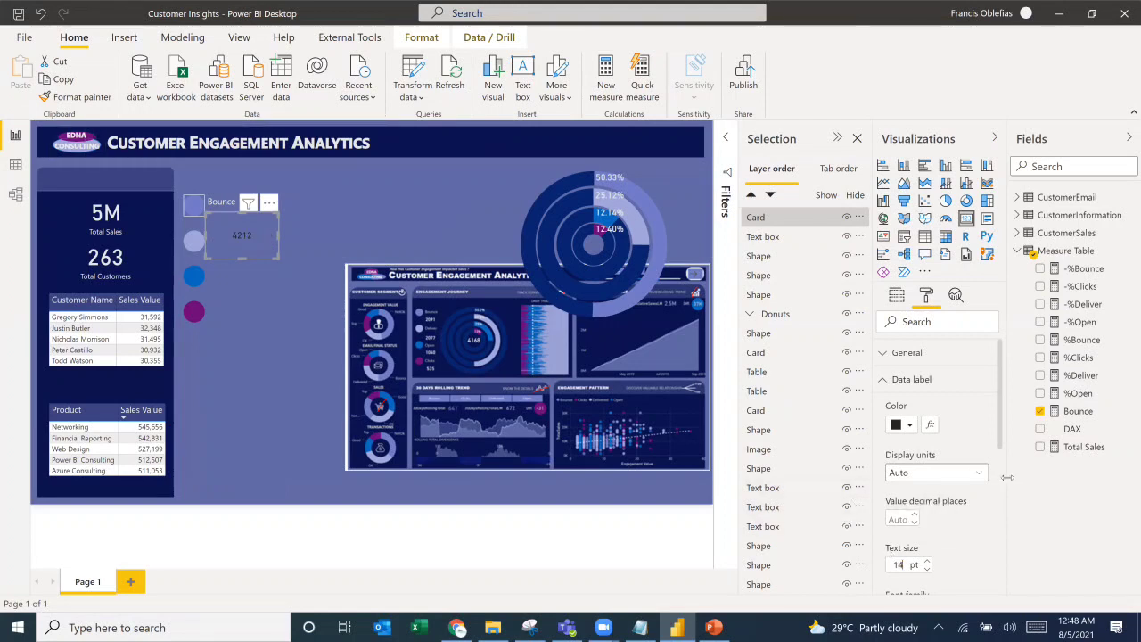
{"action": "left_click_drag", "start_coordinate": [905, 564], "coordinate": [861, 544]}
{"action": "type", "text": "16"}
{"action": "left_click", "coordinate": [908, 428]}
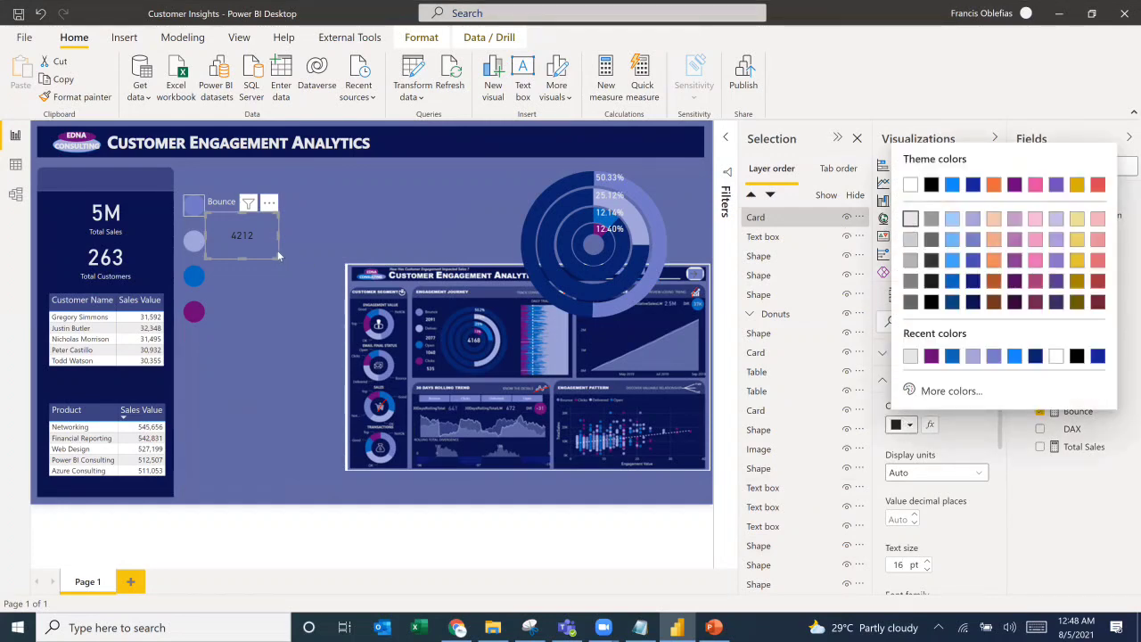
{"action": "left_click", "coordinate": [911, 219]}
Step: Shrink the Bounce count card to fit closely around its number and shift it slightly down beneath the Bounce label
{"action": "left_click_drag", "start_coordinate": [271, 253], "coordinate": [234, 223]}
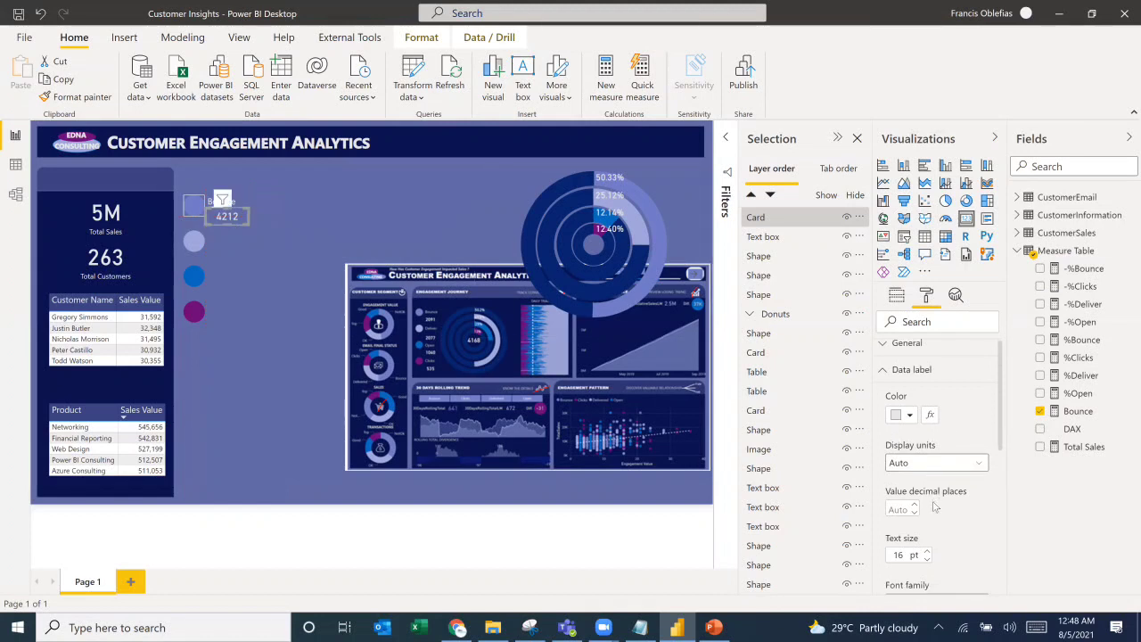
{"action": "scroll", "coordinate": [918, 472], "scroll_direction": "down", "scroll_amount": 5}
{"action": "scroll", "coordinate": [919, 454], "scroll_direction": "up", "scroll_amount": 4}
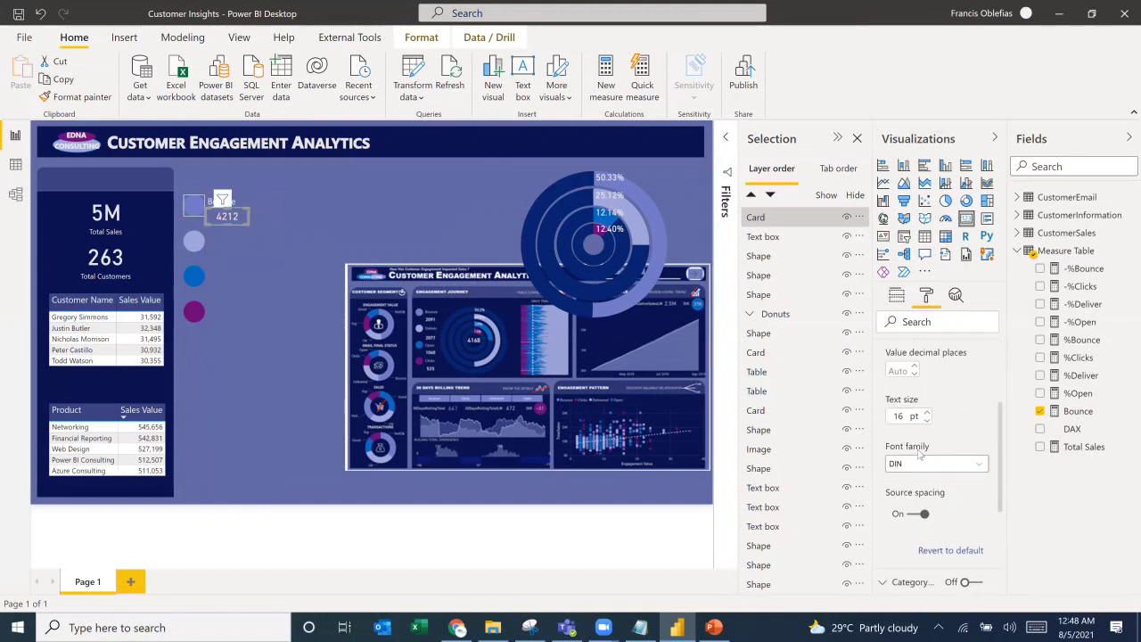
{"action": "scroll", "coordinate": [921, 429], "scroll_direction": "up", "scroll_amount": 2}
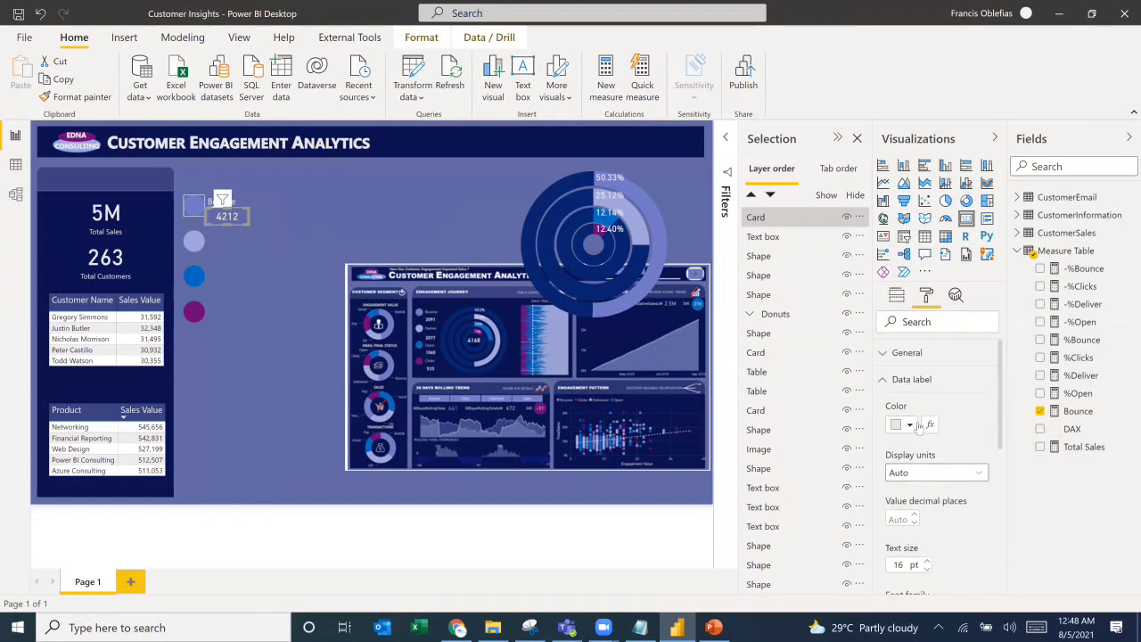
{"action": "left_click", "coordinate": [896, 382]}
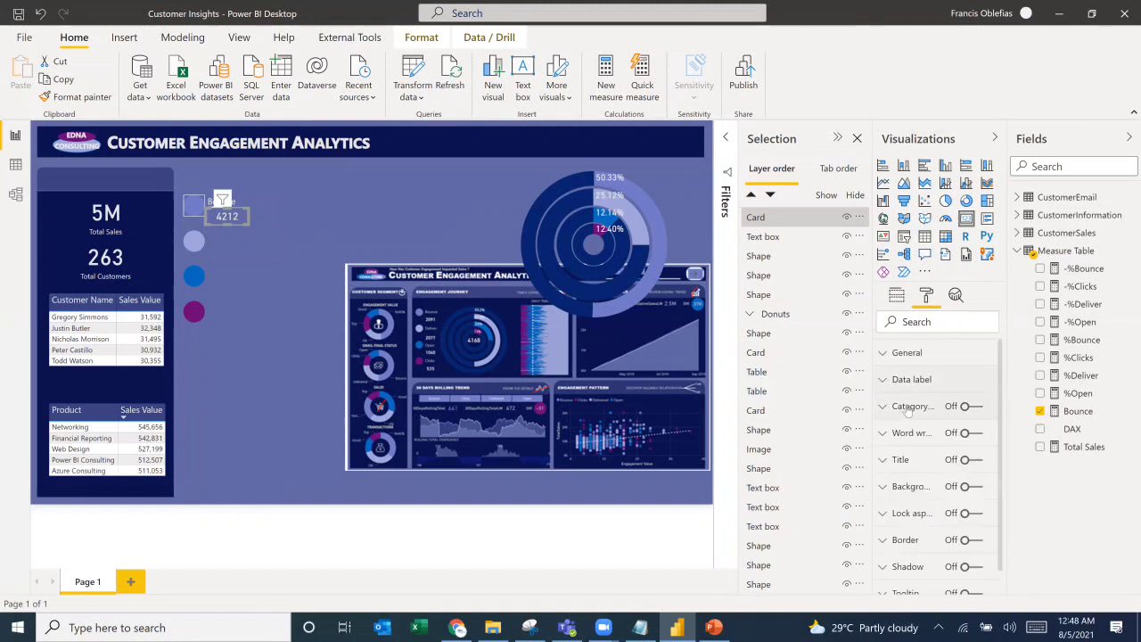
{"action": "scroll", "coordinate": [934, 453], "scroll_direction": "down", "scroll_amount": 1}
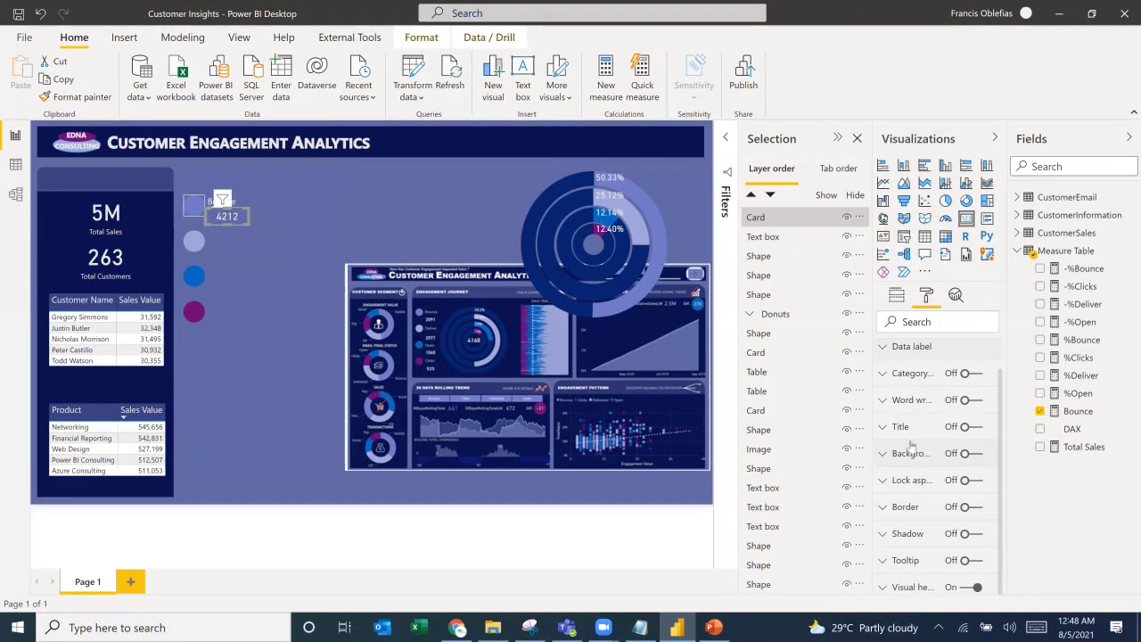
{"action": "left_click_drag", "start_coordinate": [237, 211], "coordinate": [235, 230]}
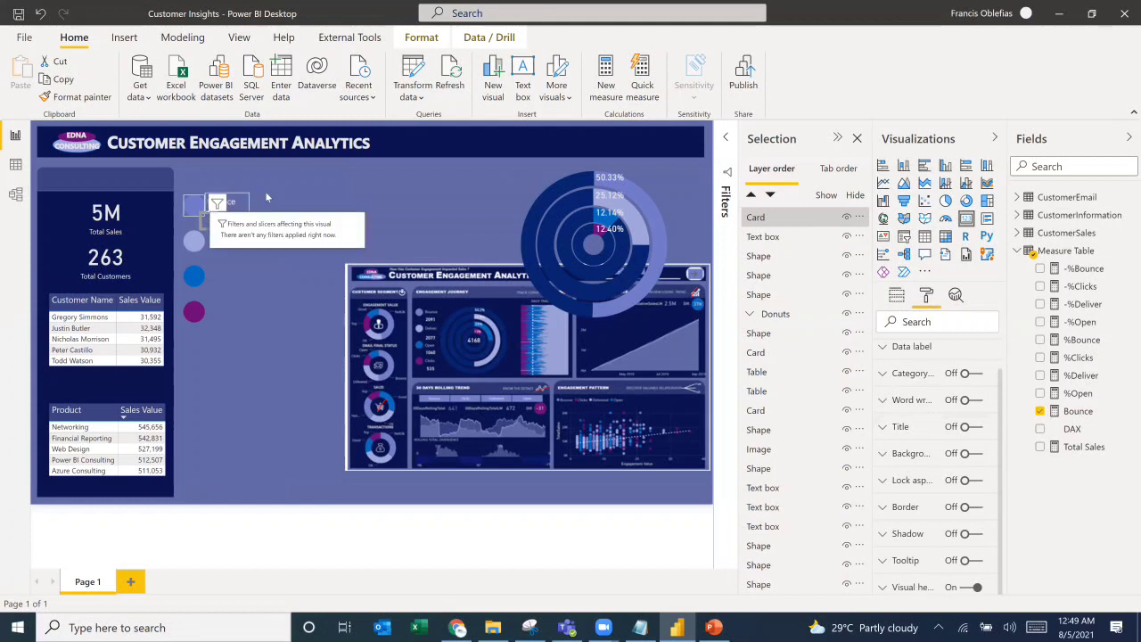
Step: Center the text in the Bounce label and align the count card directly beneath it
{"action": "left_click", "coordinate": [229, 202]}
{"action": "left_click", "coordinate": [230, 202]}
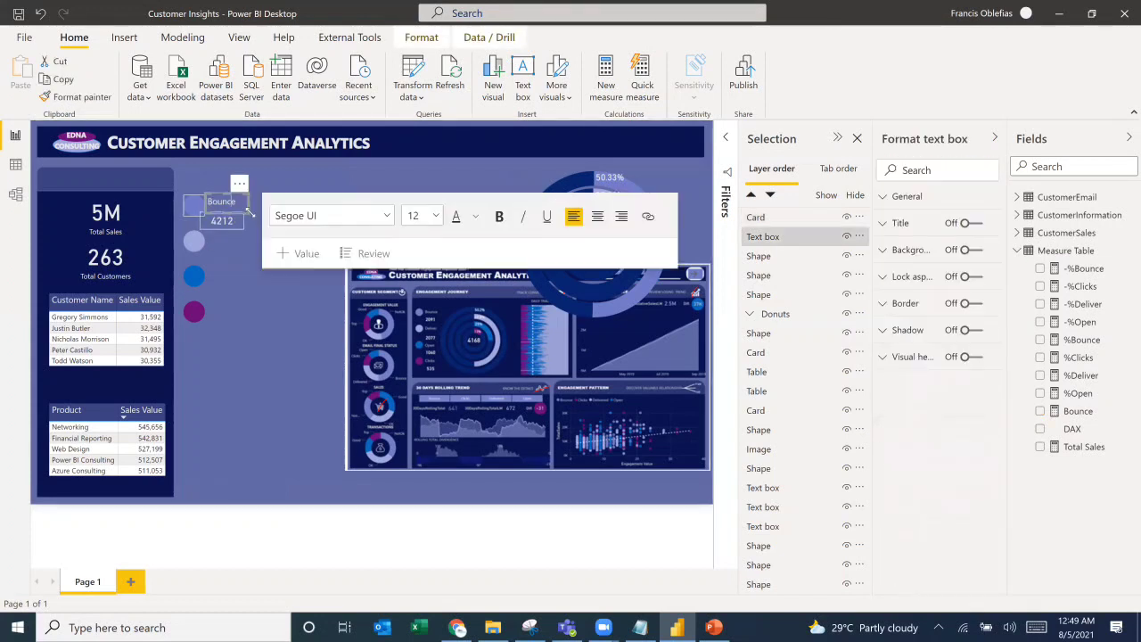
{"action": "left_click", "coordinate": [598, 215]}
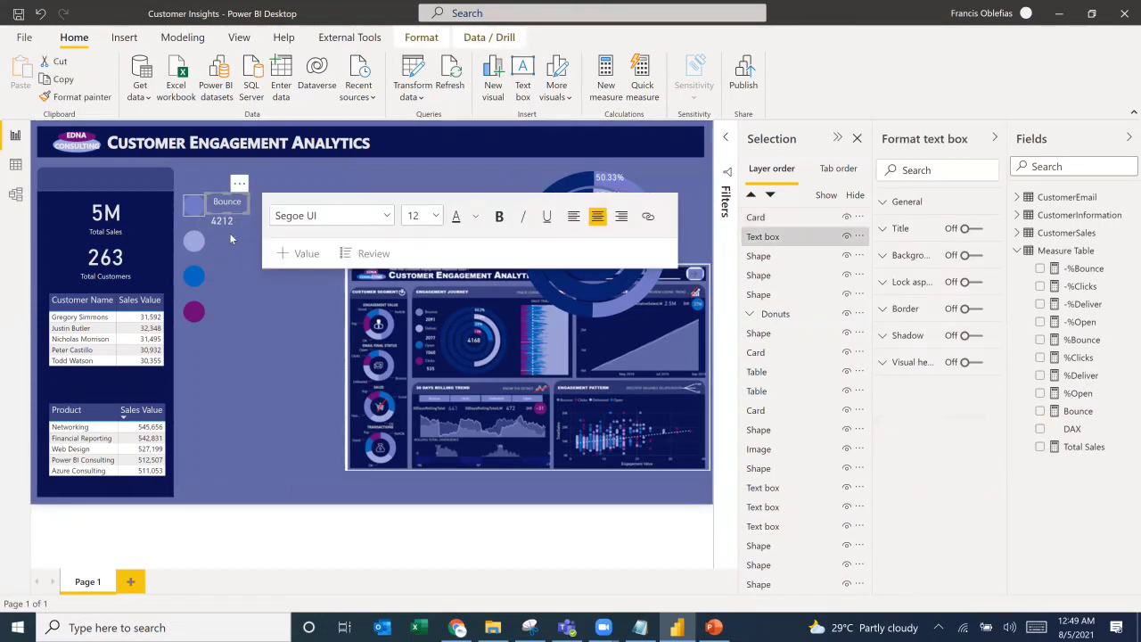
{"action": "left_click", "coordinate": [230, 228]}
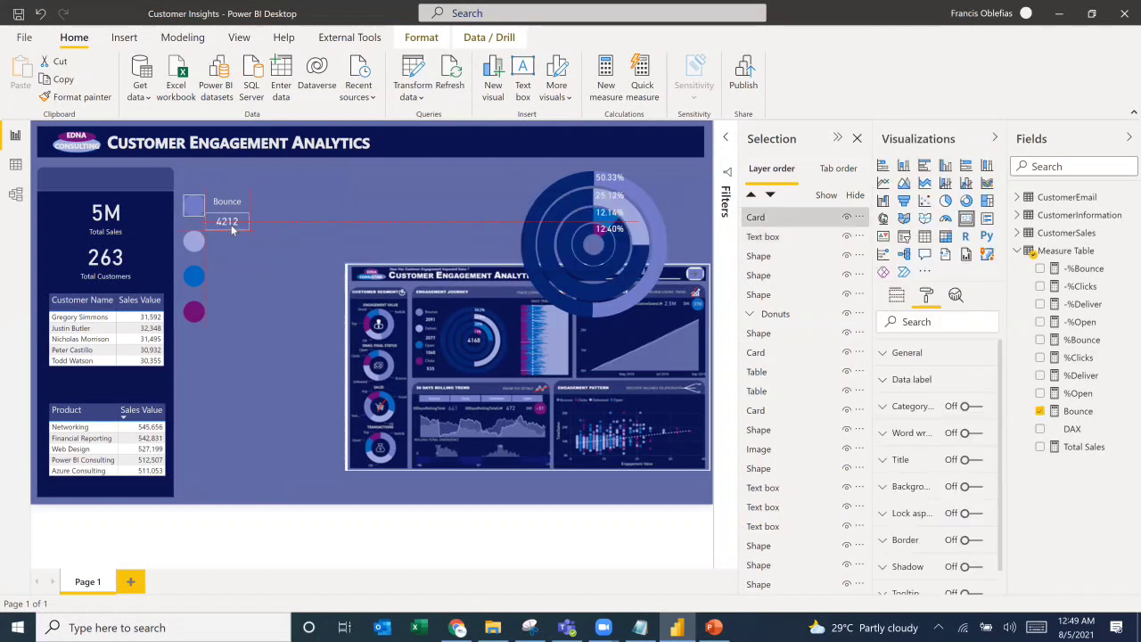
{"action": "left_click", "coordinate": [273, 190]}
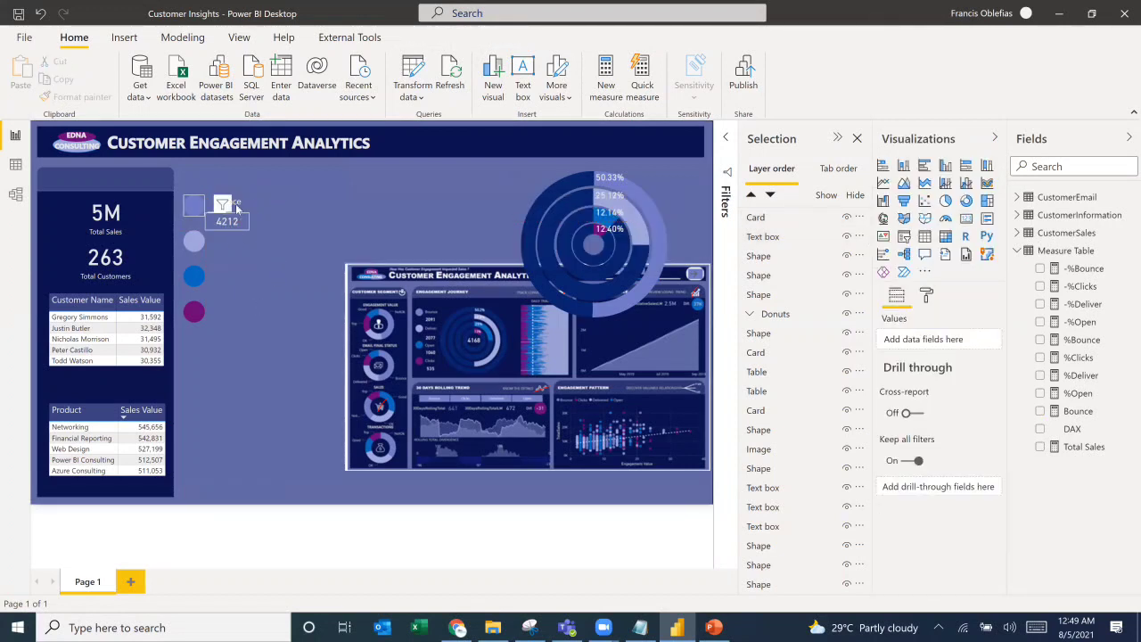
Step: Select the Bounce label and its count card together and move both slightly left, closer to the first legend circle
{"action": "left_click", "coordinate": [237, 207]}
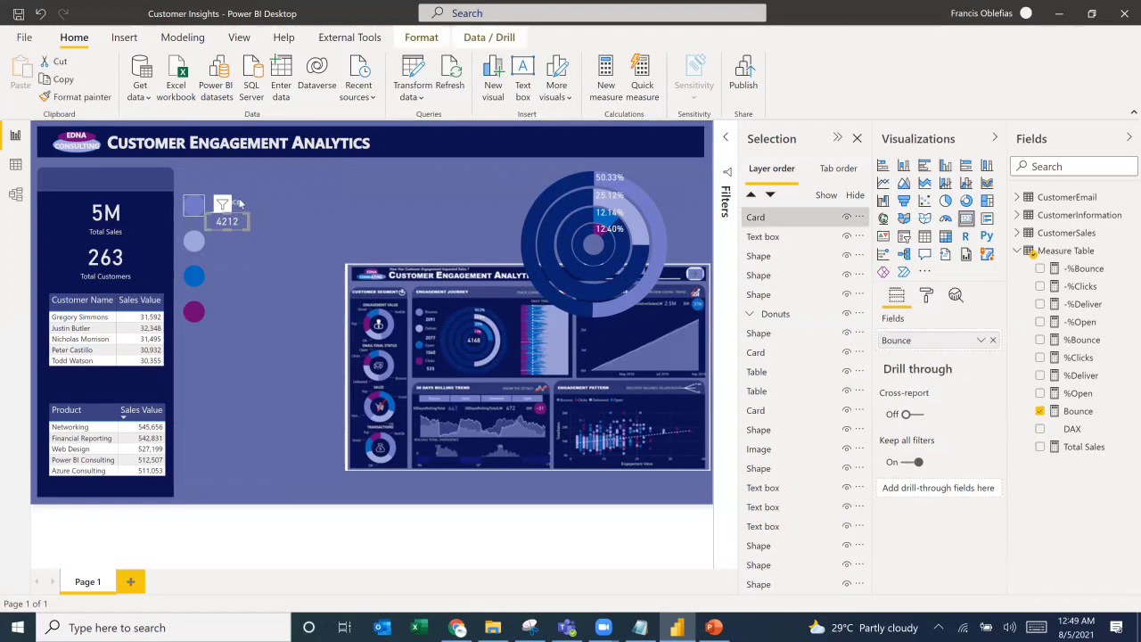
{"action": "left_click", "coordinate": [313, 217]}
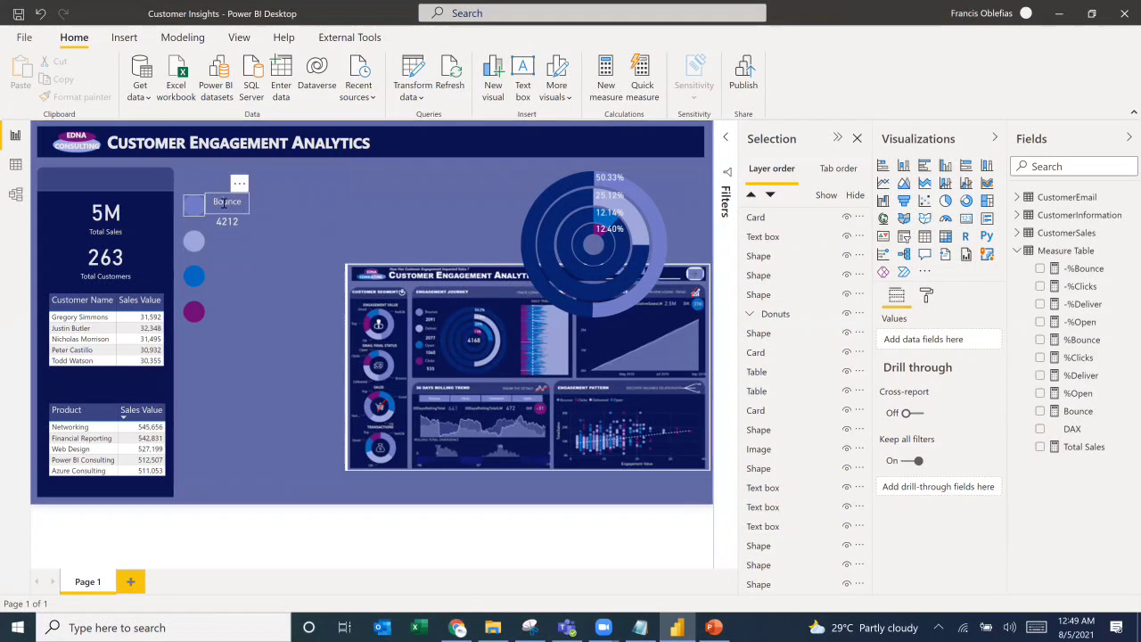
{"action": "left_click", "coordinate": [228, 202]}
{"action": "left_click", "coordinate": [231, 227], "text": "ctrl"}
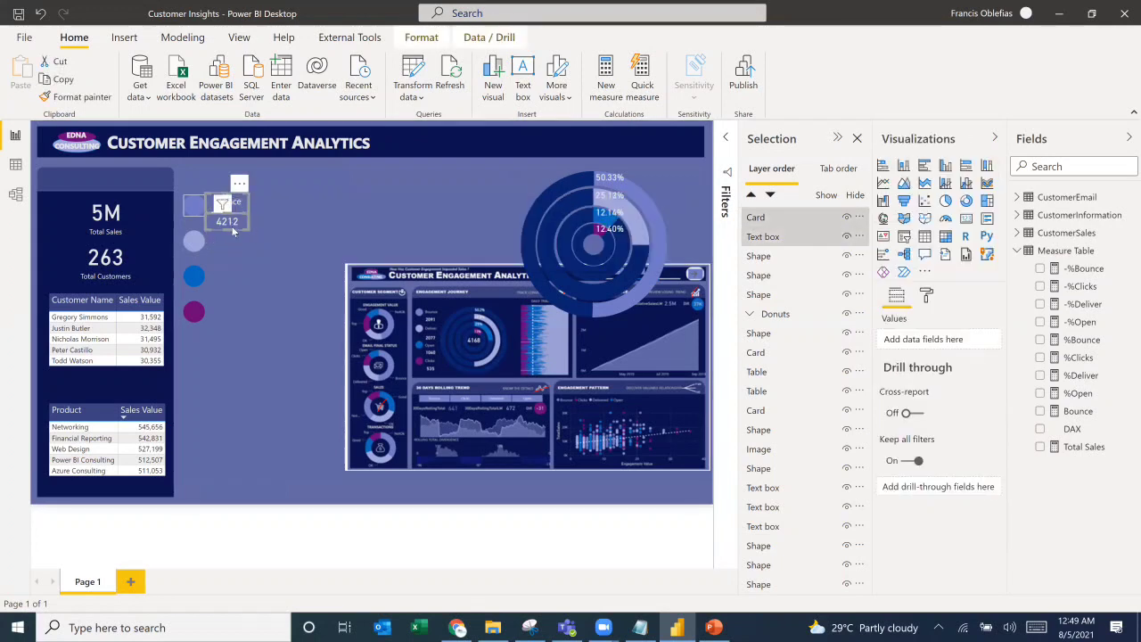
{"action": "left_click_drag", "start_coordinate": [231, 226], "coordinate": [227, 228]}
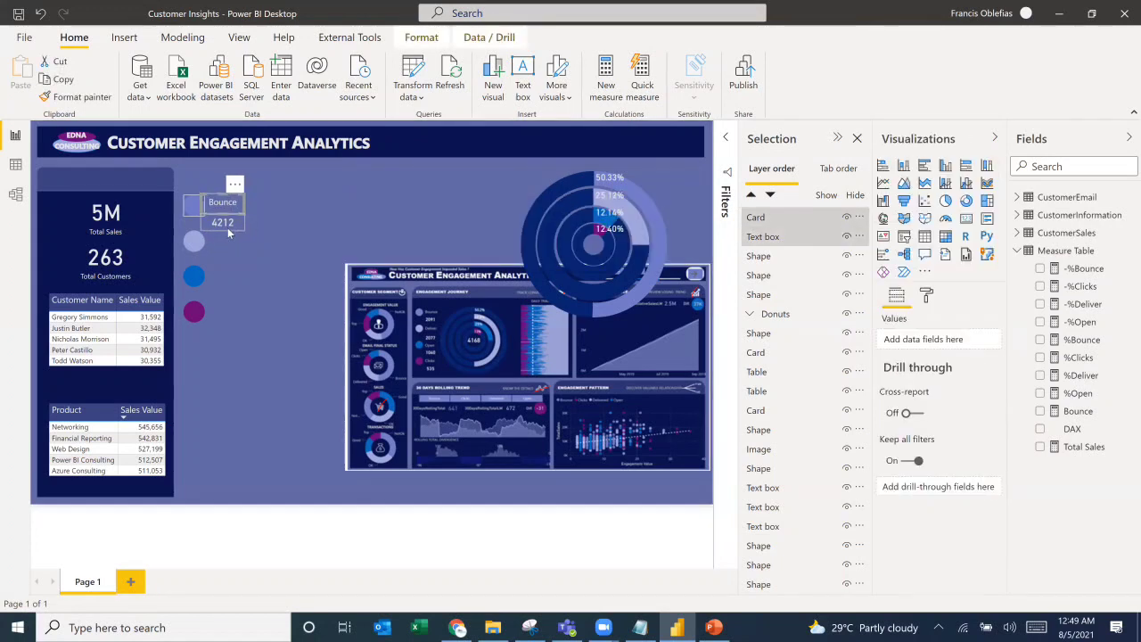
Step: Nudge the Bounce count card upward in small increments to tighten the gap beneath the Bounce label
{"action": "left_click", "coordinate": [227, 228]}
{"action": "left_click", "coordinate": [309, 198]}
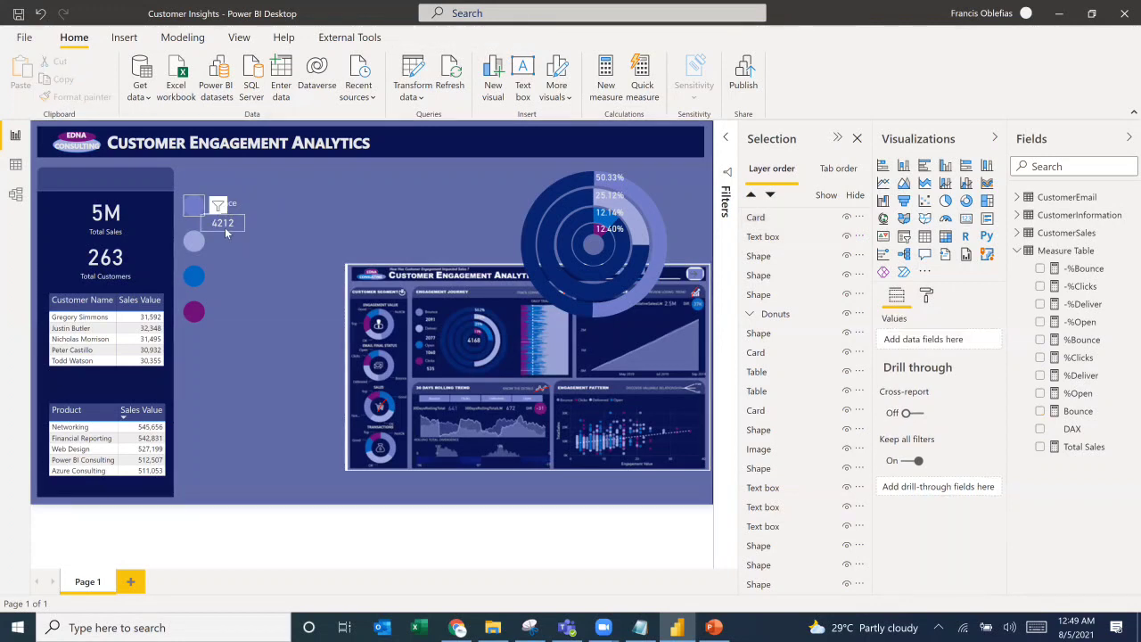
{"action": "key", "text": "Up"}
{"action": "key", "text": "Up"}
{"action": "key", "text": "Up"}
{"action": "key", "text": "Up"}
{"action": "key", "text": "Up"}
{"action": "key", "text": "Up"}
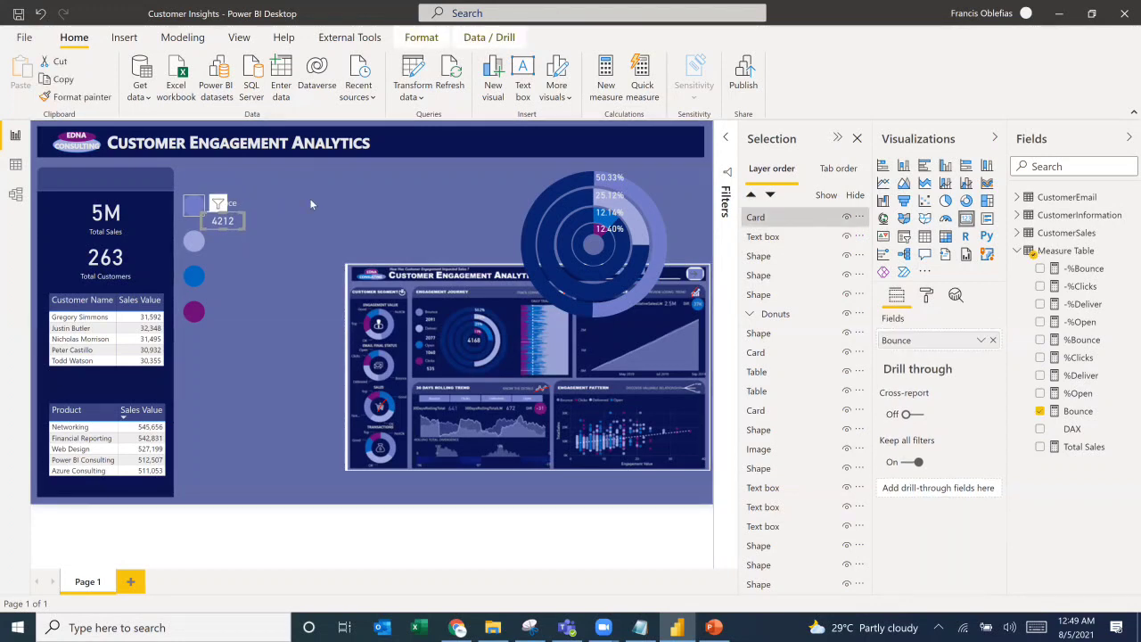
{"action": "left_click", "coordinate": [282, 243]}
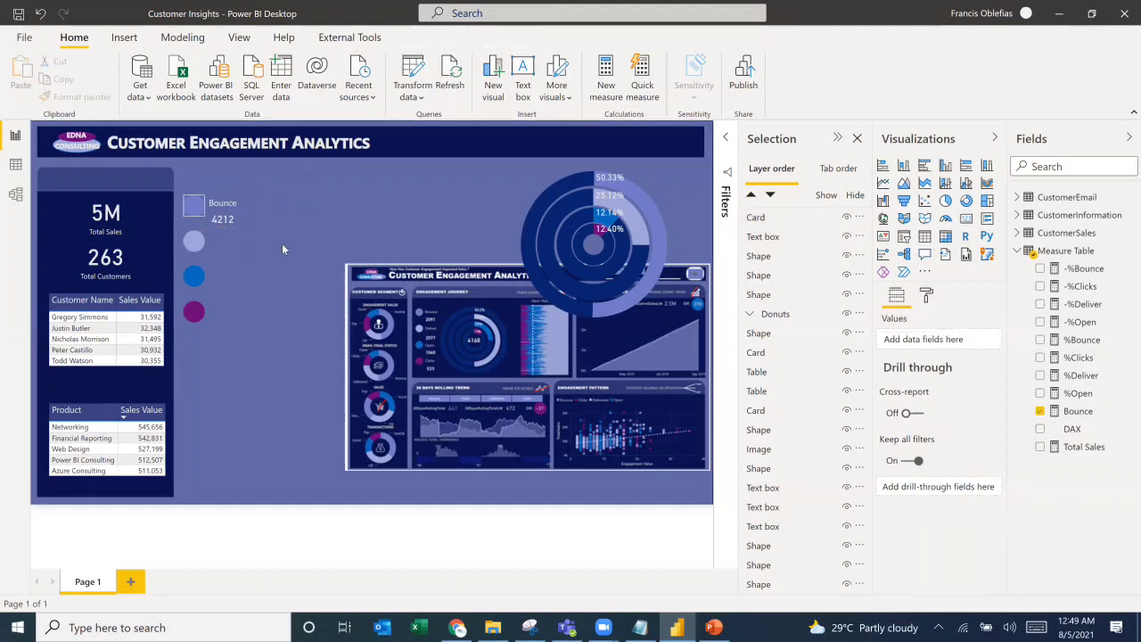
{"action": "left_click", "coordinate": [229, 223]}
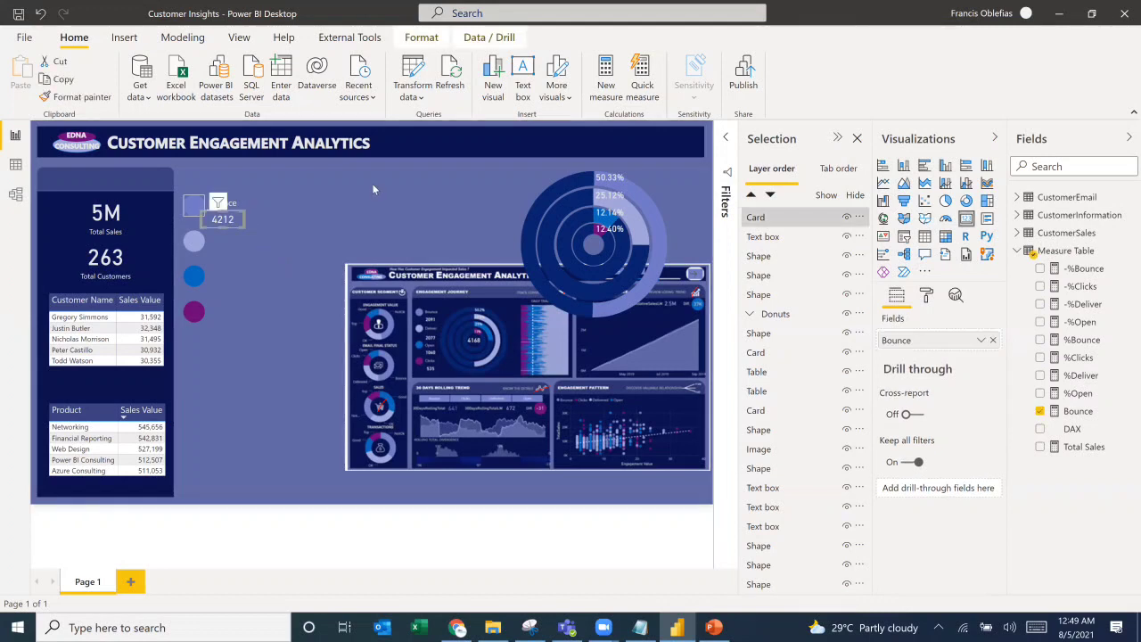
{"action": "key", "text": "Up"}
{"action": "key", "text": "Up"}
{"action": "key", "text": "Up"}
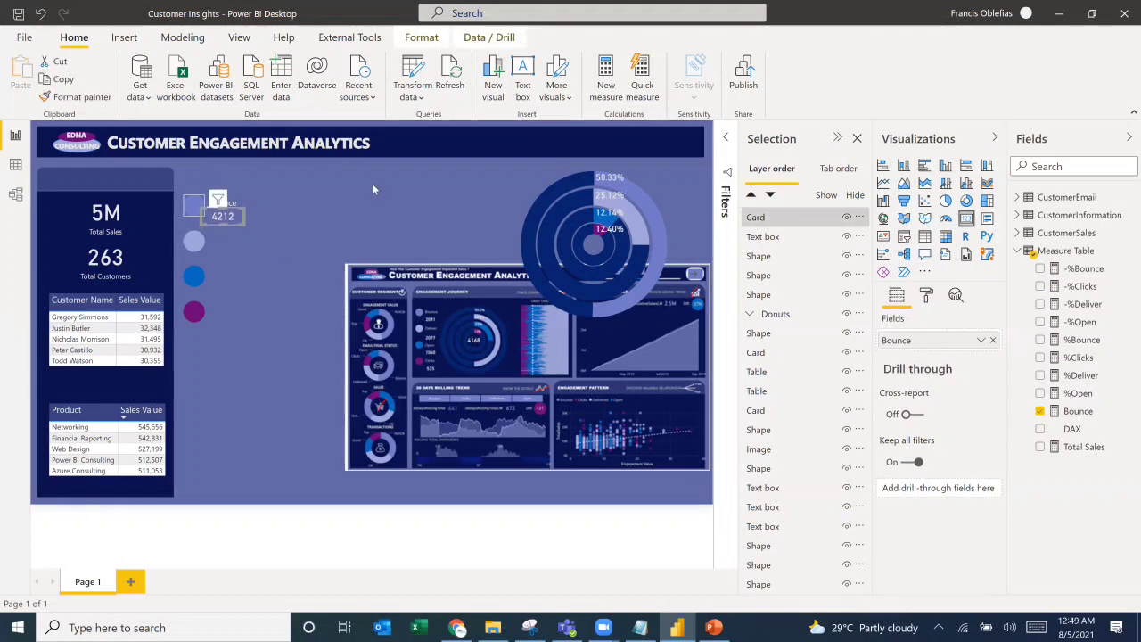
Step: Nudge the Bounce count card slightly upward, closer to its Bounce label
{"action": "key", "text": "Up"}
{"action": "left_click", "coordinate": [251, 206]}
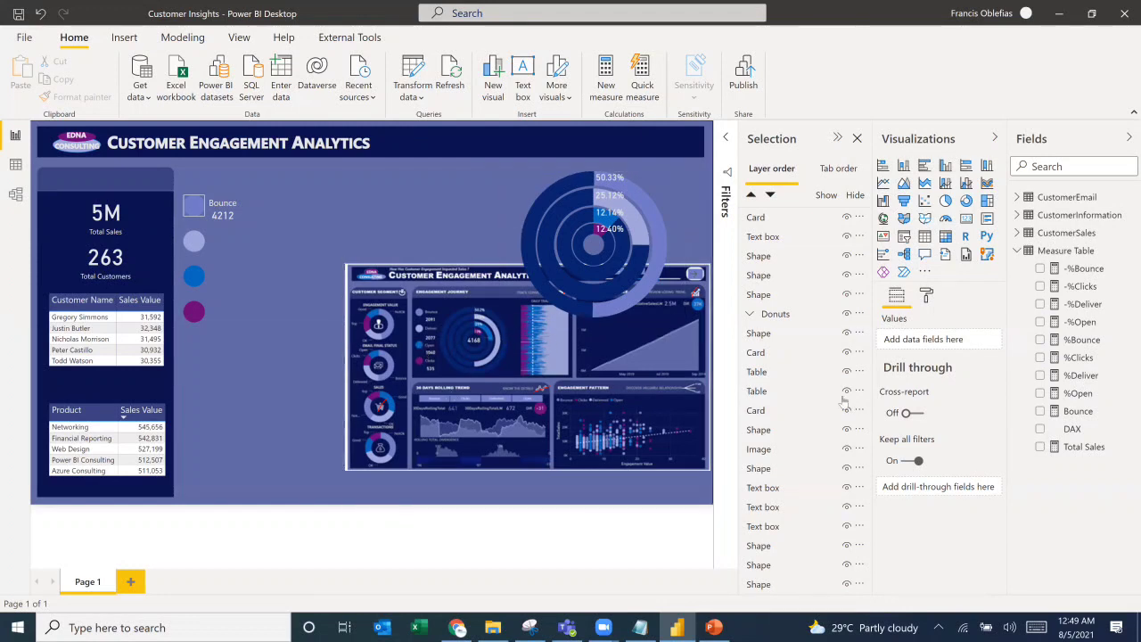
Step: Copy the Bounce measure's full formula and insert it into a new measure named Deliver
{"action": "left_click", "coordinate": [1078, 412]}
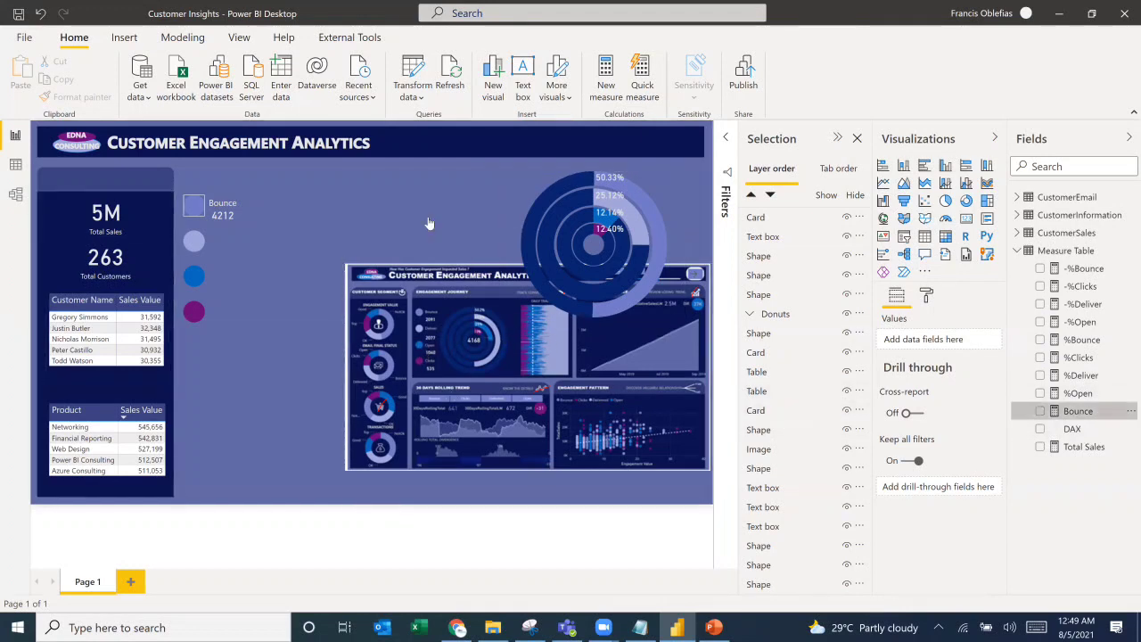
{"action": "left_click", "coordinate": [126, 132]}
{"action": "key", "text": "ctrl+a"}
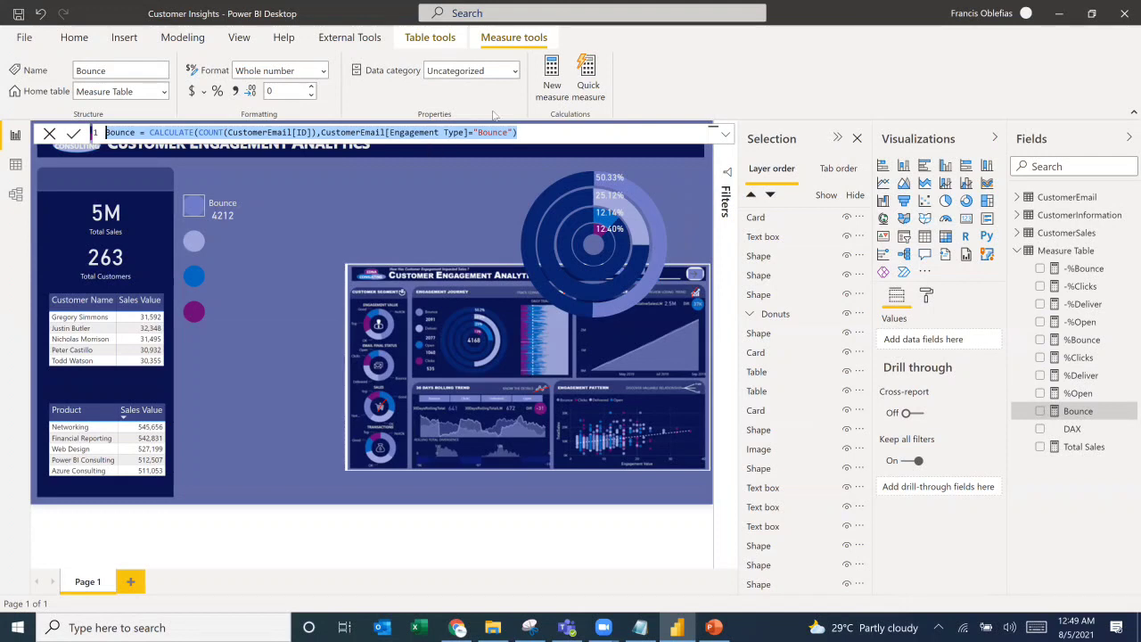
{"action": "left_click", "coordinate": [154, 136]}
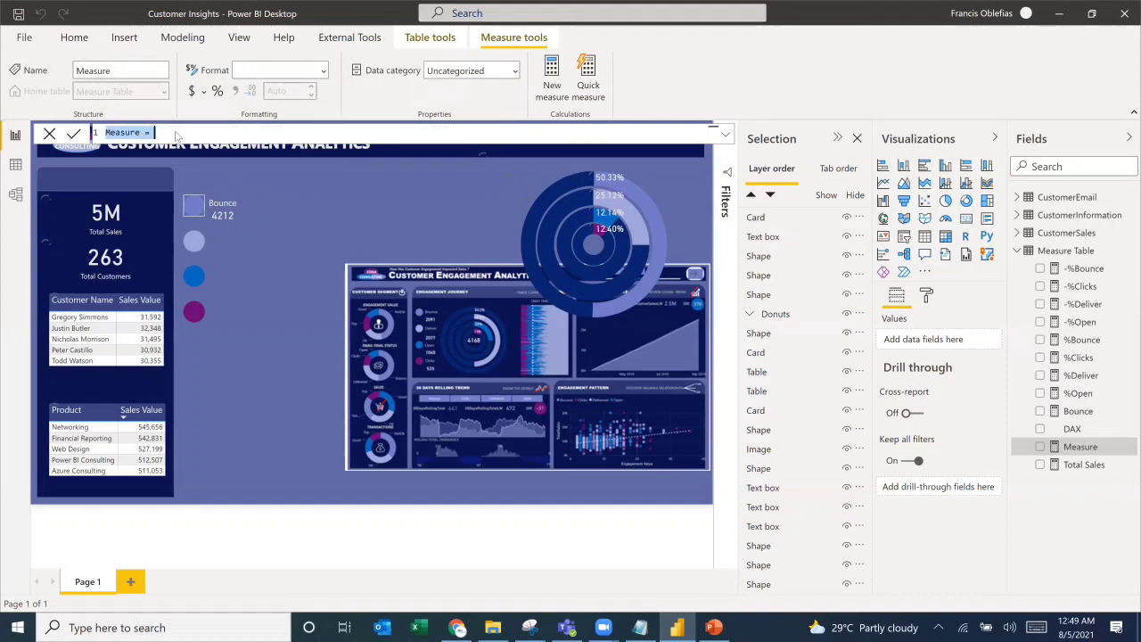
{"action": "type", "text": "Delive"}
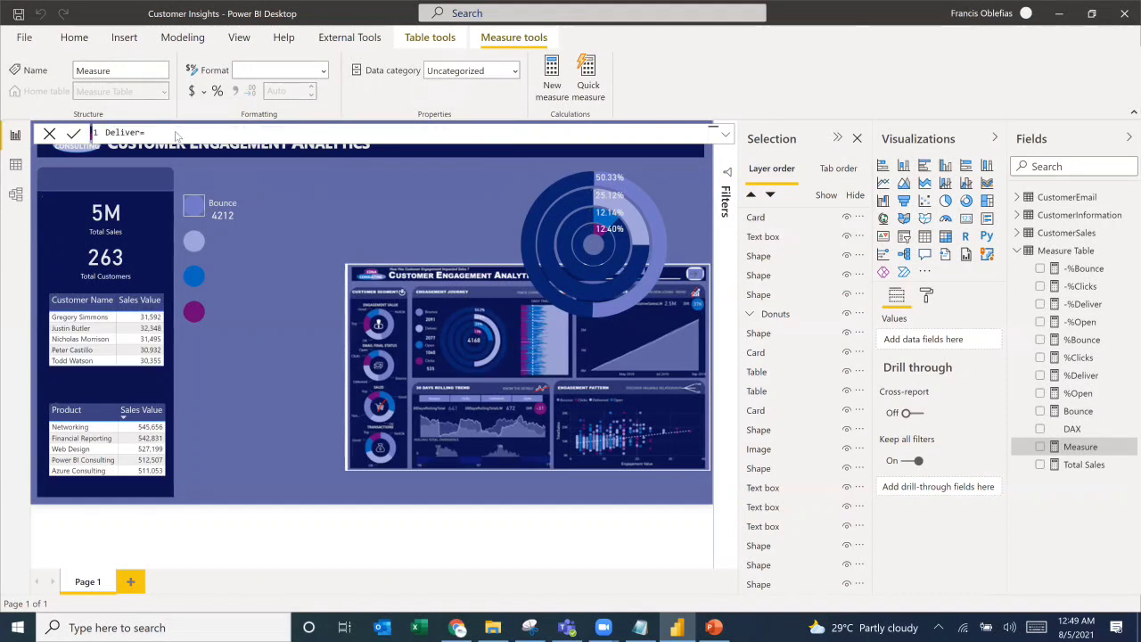
{"action": "type", "text": "r="}
{"action": "type", "text": "Bounce= CALCULATE(COUNT(CustomerEmail[ID]),CustomerEmail[Engagement Type]=\"Bounce\")"}
Step: Remove the leftover "Bounce =" from the Deliver formula, set its engagement type filter to "Deliver", and commit the measure
{"action": "left_click", "coordinate": [187, 131]}
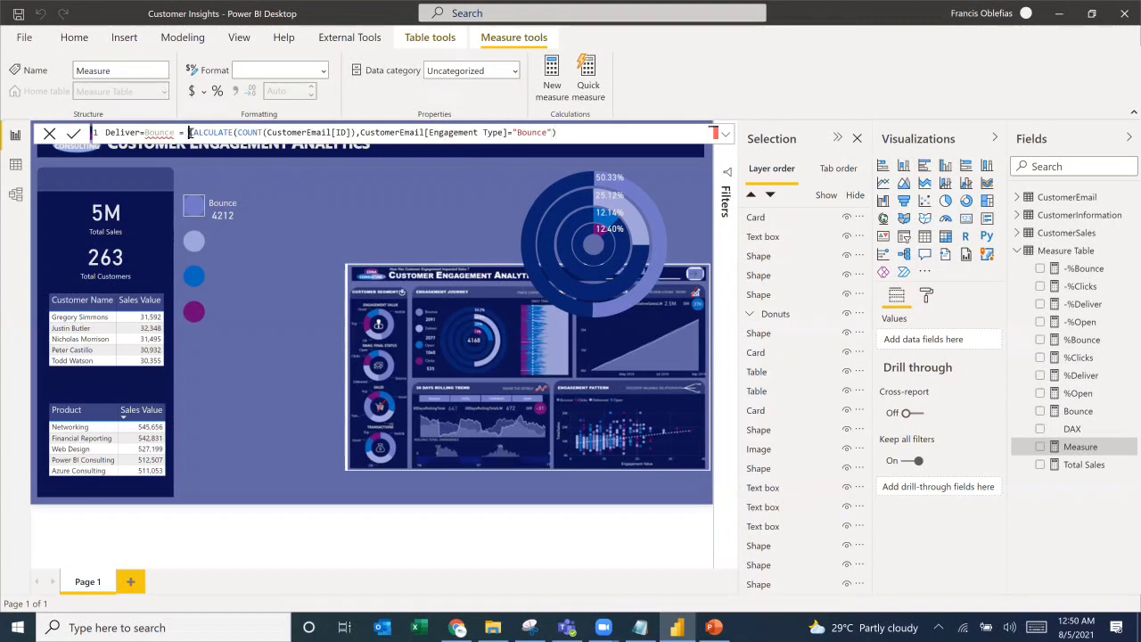
{"action": "key", "text": "BackSpace"}
{"action": "key", "text": "BackSpace"}
{"action": "key", "text": "BackSpace"}
{"action": "key", "text": "BackSpace"}
{"action": "key", "text": "BackSpace"}
{"action": "key", "text": "BackSpace"}
{"action": "key", "text": "BackSpace"}
{"action": "key", "text": "BackSpace"}
{"action": "key", "text": "BackSpace"}
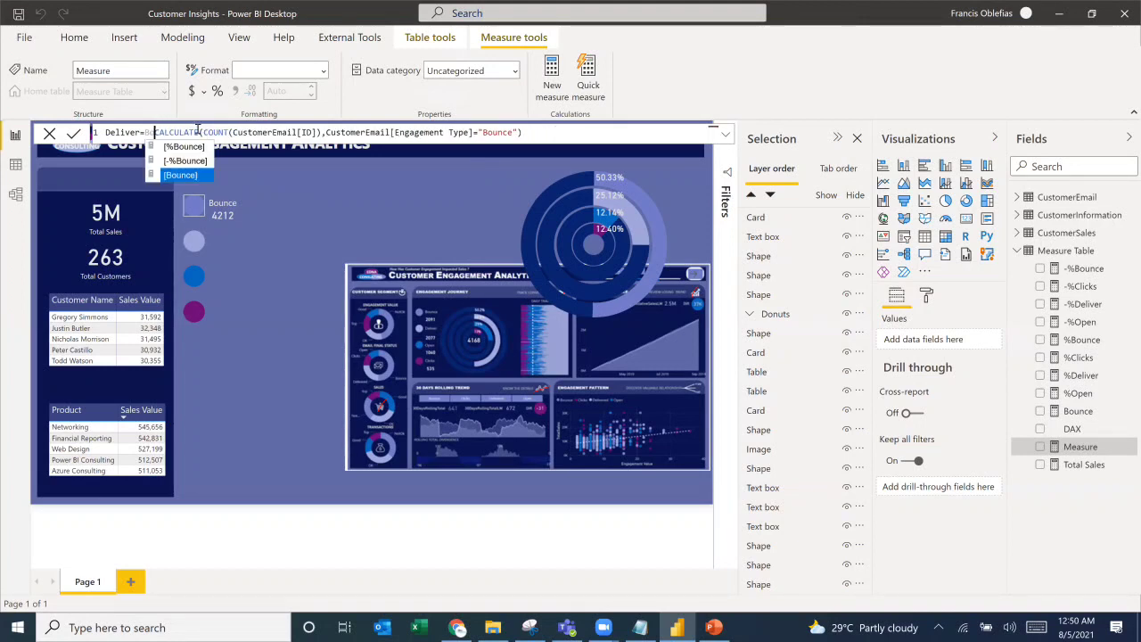
{"action": "double_click", "coordinate": [483, 132]}
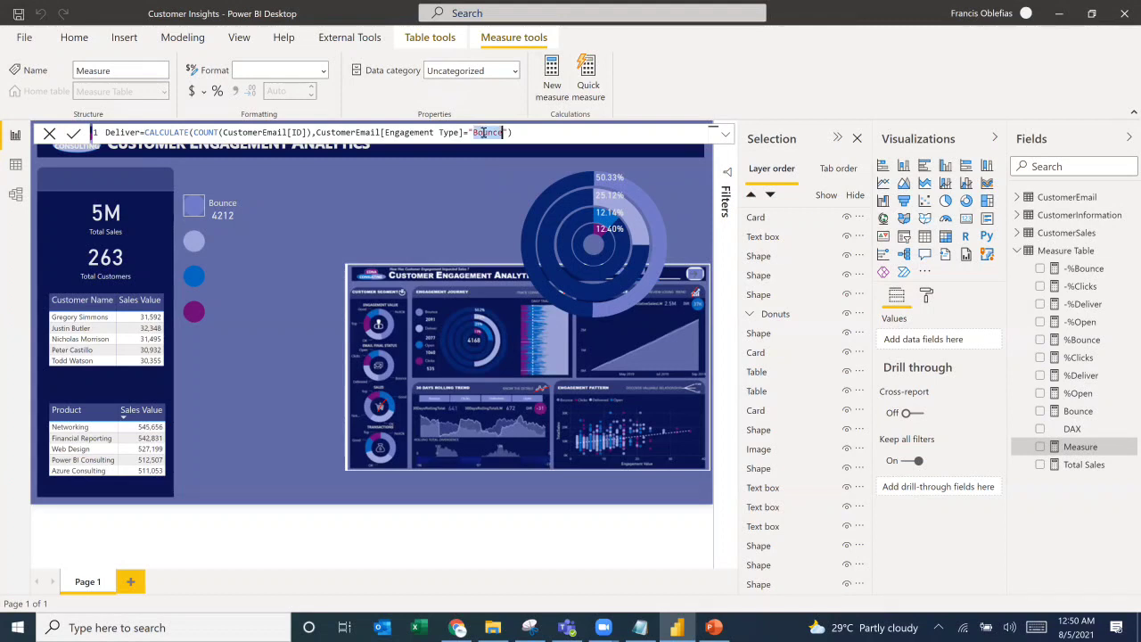
{"action": "key", "text": "BackSpace"}
{"action": "type", "text": "Deliver"}
{"action": "key", "text": "Return"}
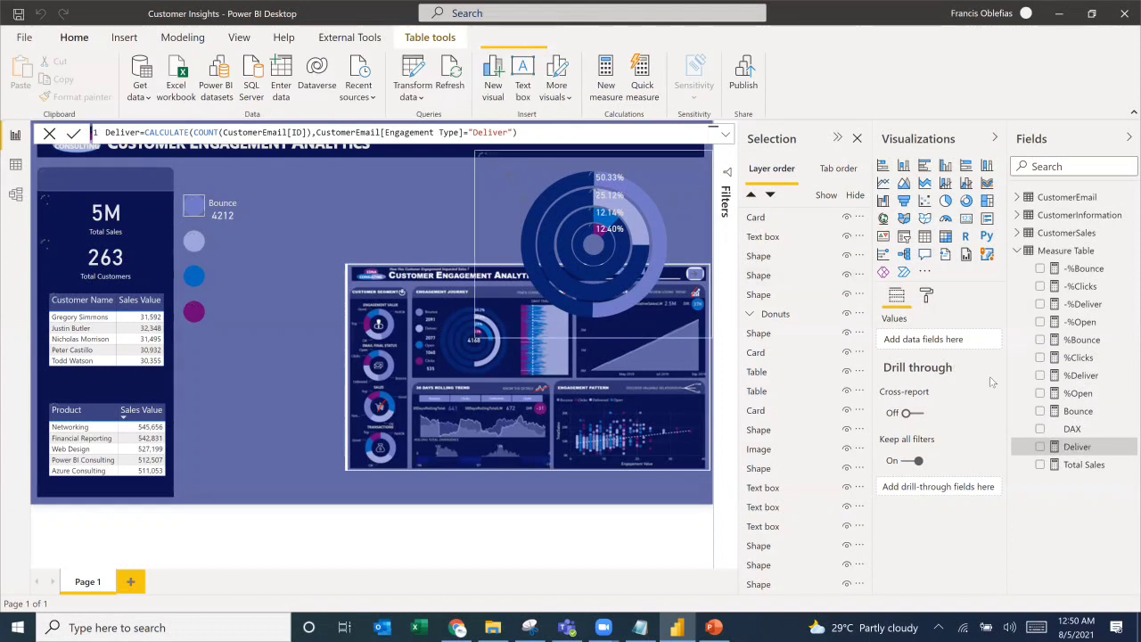
Step: Create the measure Open=CALCULATE(COUNT(CustomerEmail[ID]),CustomerEmail[Engagement Type]="Open"), reusing the CALCULATE expression from %Open
{"action": "left_click", "coordinate": [1077, 376]}
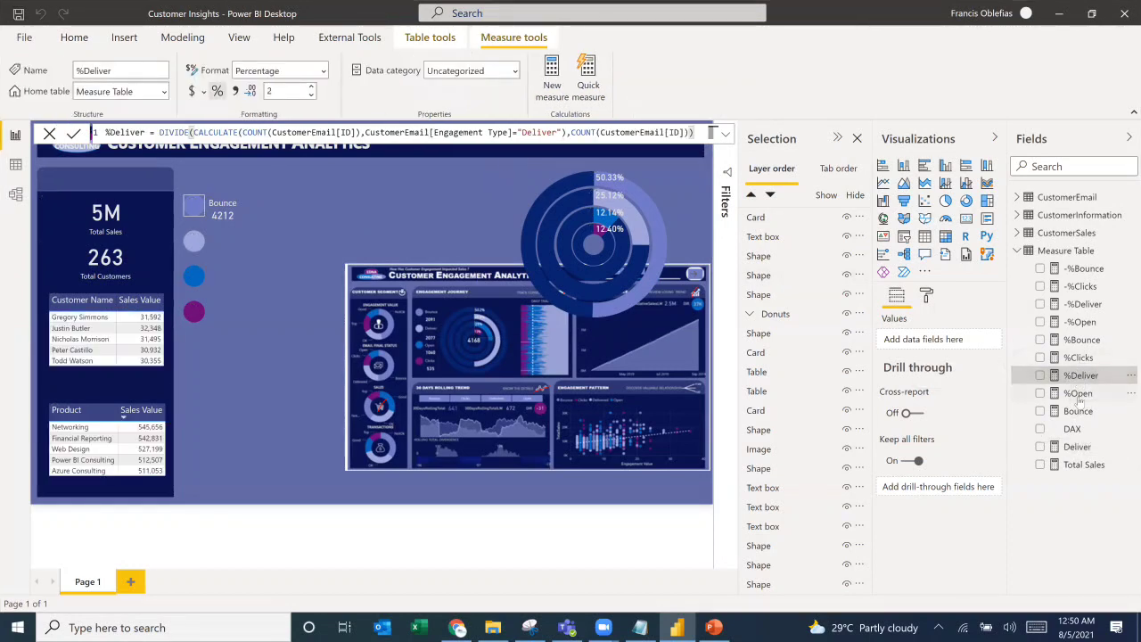
{"action": "left_click", "coordinate": [1077, 393]}
{"action": "left_click_drag", "start_coordinate": [538, 132], "coordinate": [180, 134]}
{"action": "key", "text": "ctrl+c"}
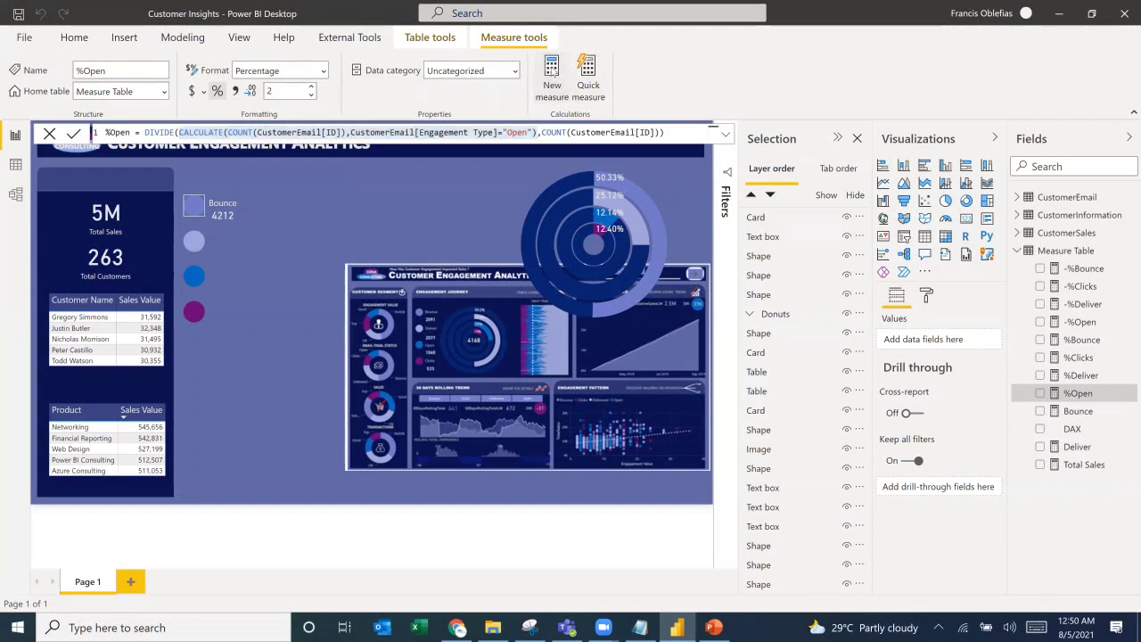
{"action": "left_click", "coordinate": [553, 71]}
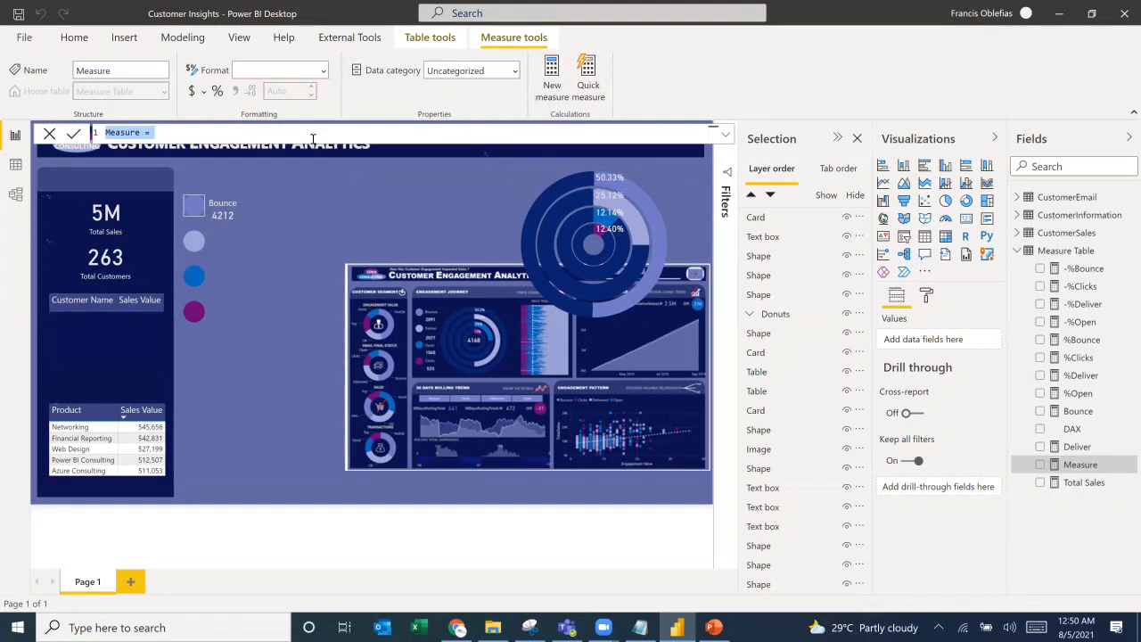
{"action": "type", "text": "Open="}
{"action": "key", "text": "ctrl+v"}
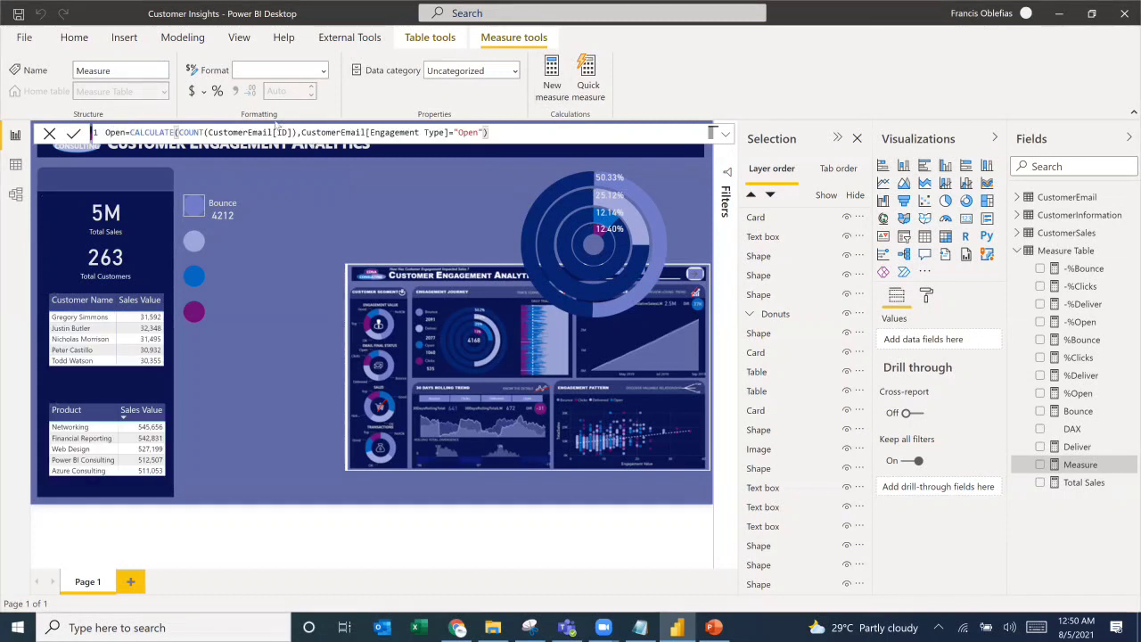
{"action": "key", "text": "Return"}
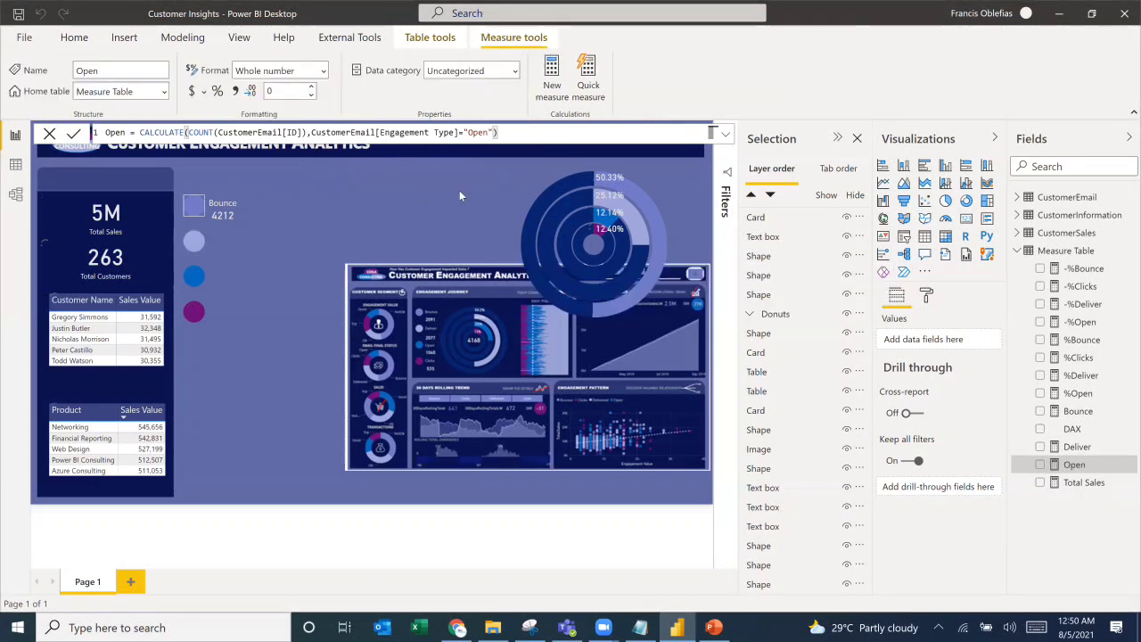
Step: Create the measure Clicks=CALCULATE(COUNT(CustomerEmail[ID]),CustomerEmail[Engagement Type]="Clicks"), reusing the CALCULATE expression from %Clicks
{"action": "left_click", "coordinate": [1078, 358]}
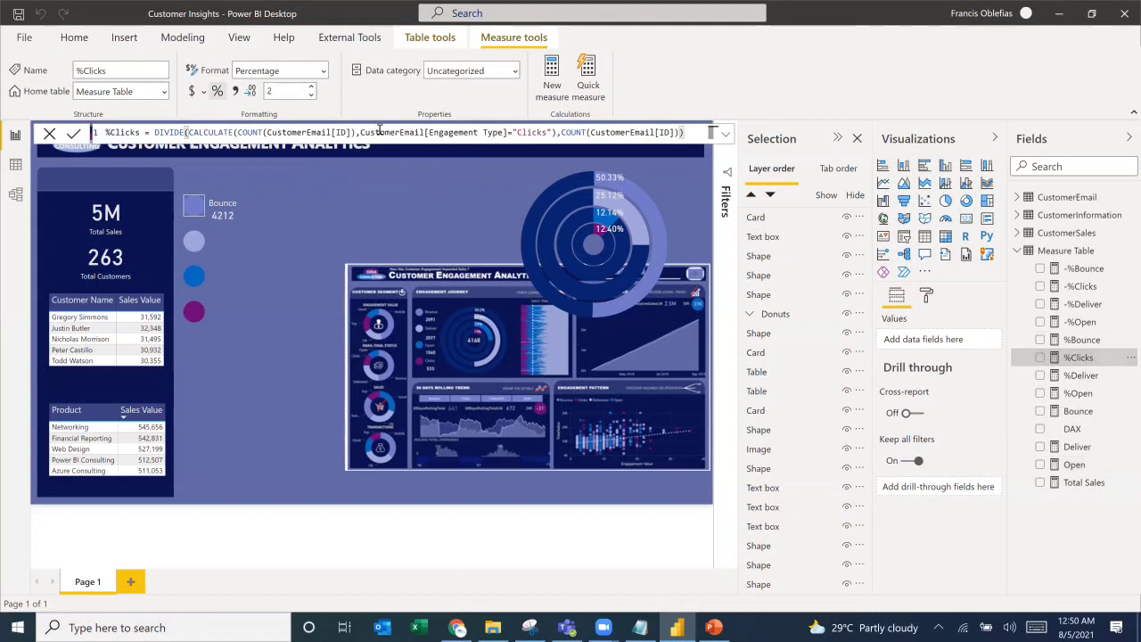
{"action": "left_click_drag", "start_coordinate": [188, 132], "coordinate": [552, 132]}
{"action": "key", "text": "ctrl+c"}
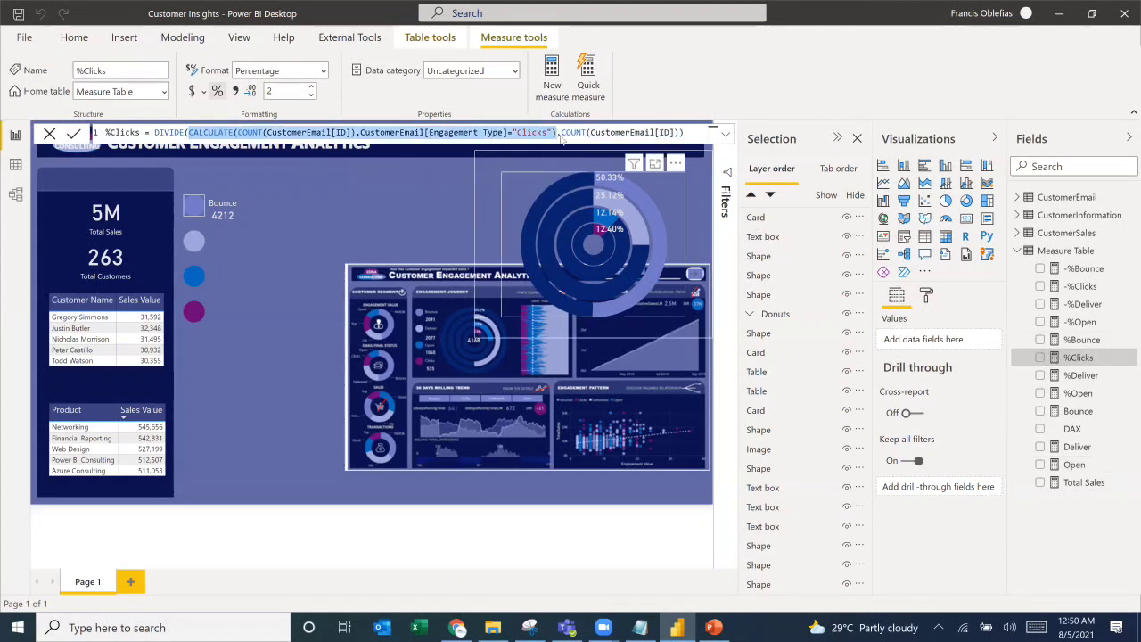
{"action": "left_click", "coordinate": [553, 77]}
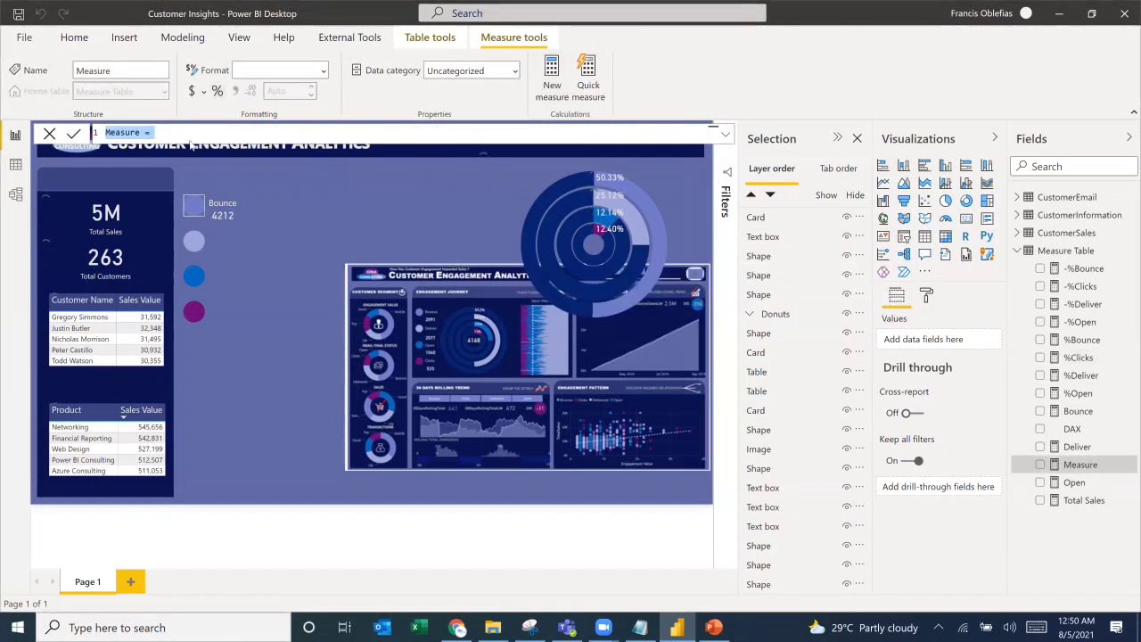
{"action": "type", "text": "Clicks="}
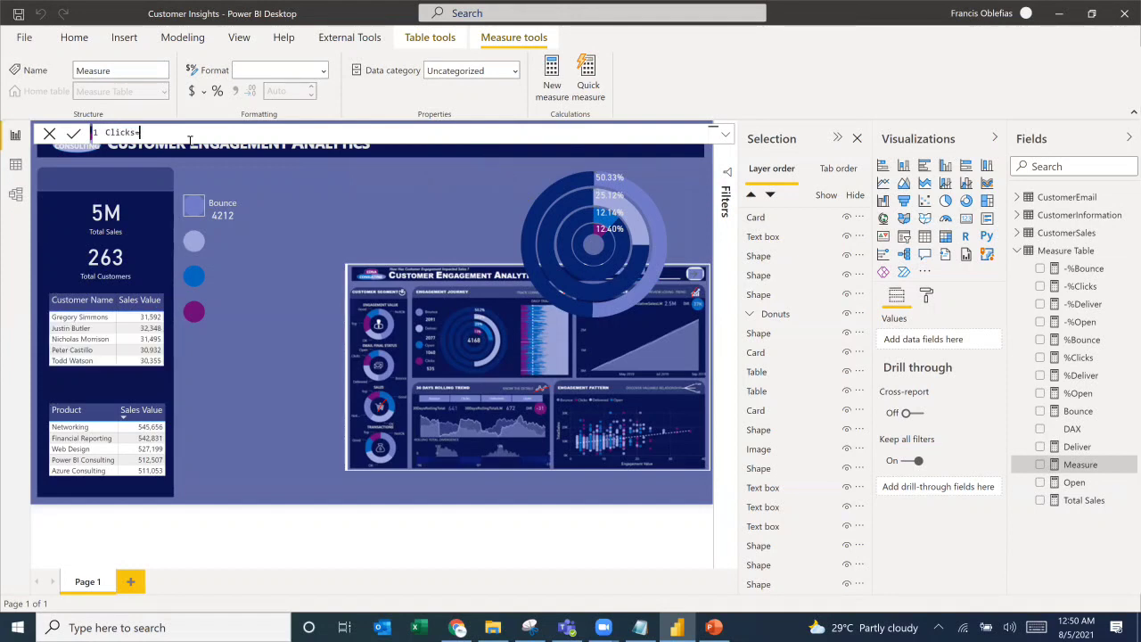
{"action": "key", "text": "ctrl+v"}
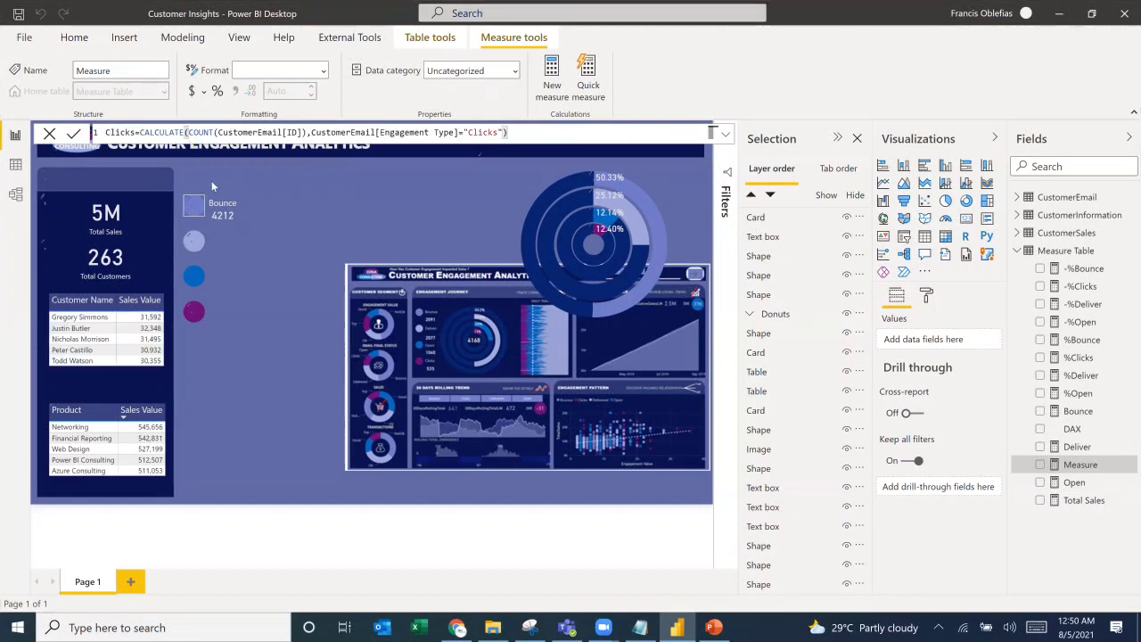
{"action": "left_click", "coordinate": [211, 181]}
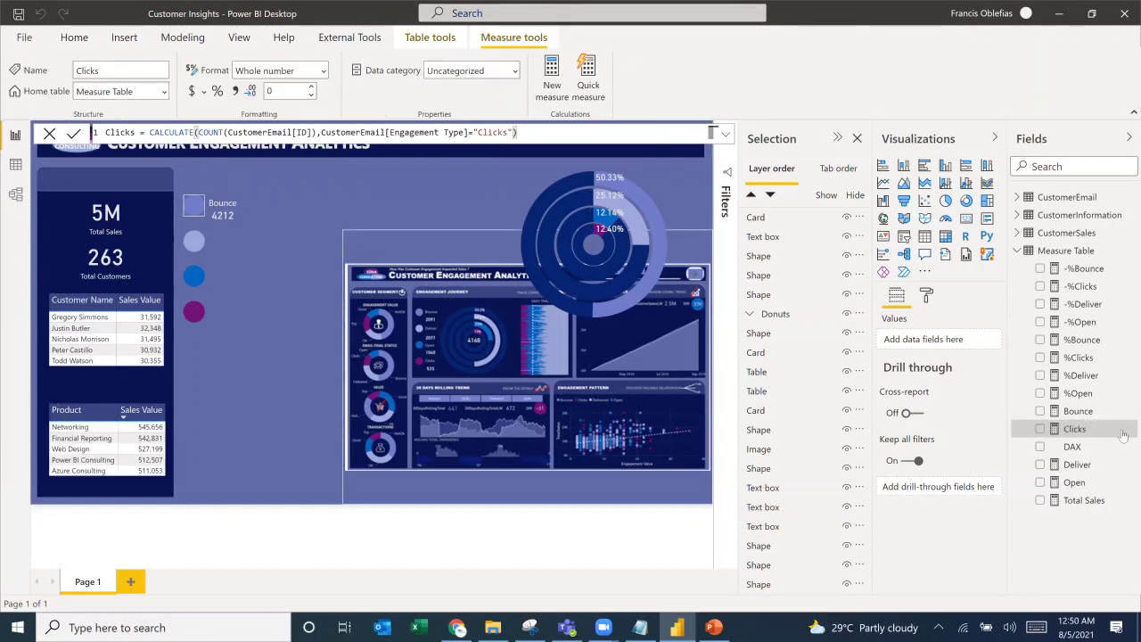
Step: Rename the Bounce measure to t_Bounce in its formula
{"action": "left_click", "coordinate": [1080, 412]}
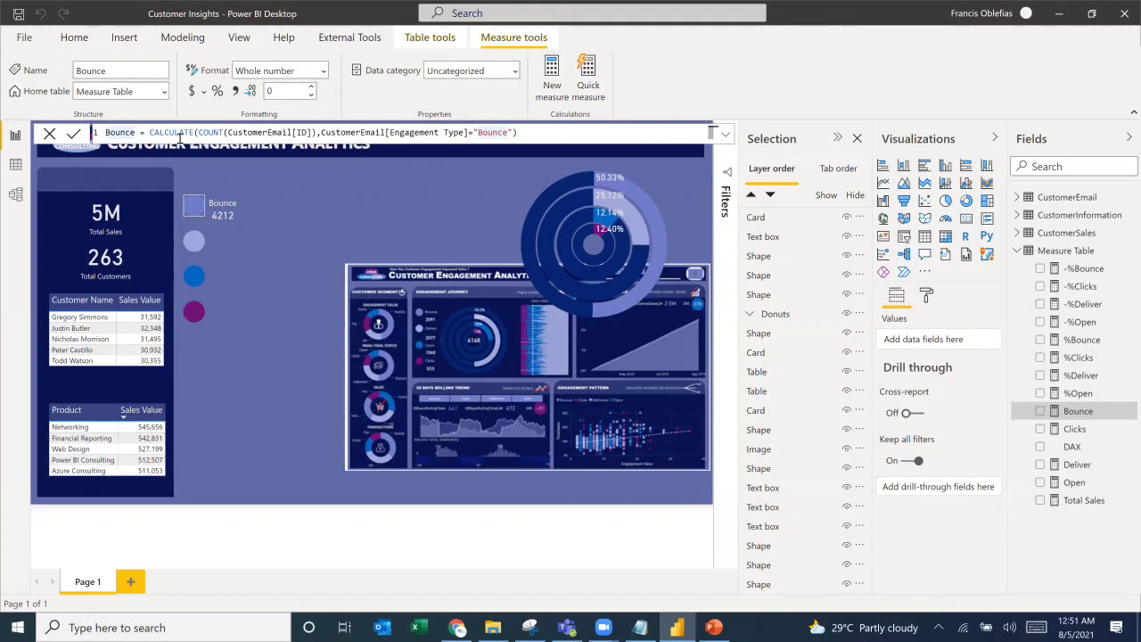
{"action": "type", "text": "t"}
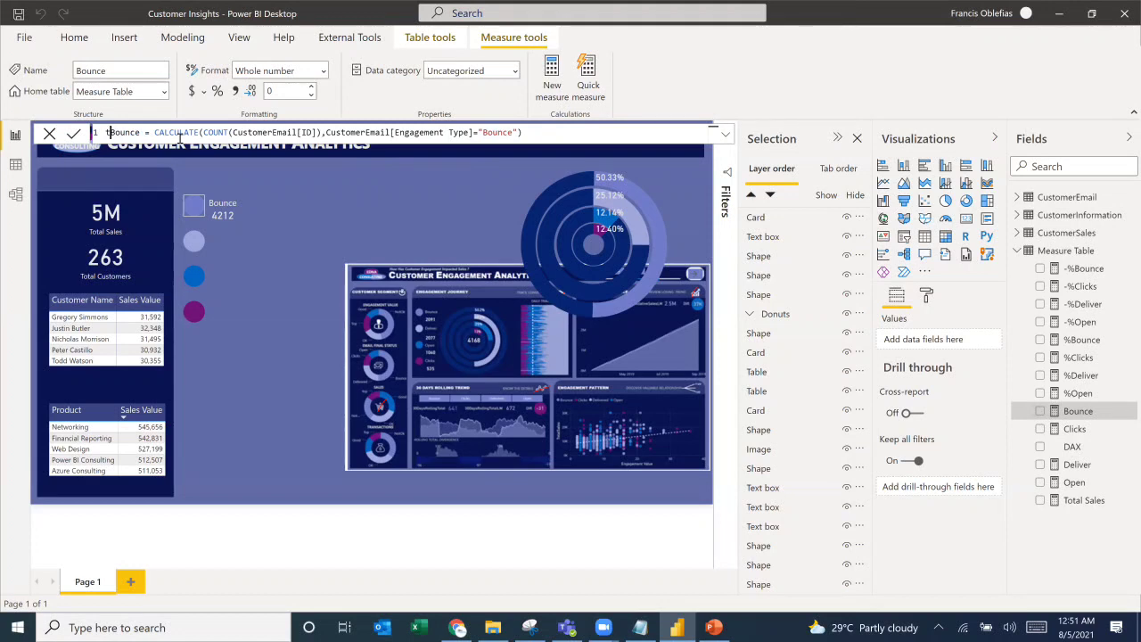
{"action": "key", "text": "BackSpace"}
{"action": "key", "text": "BackSpace"}
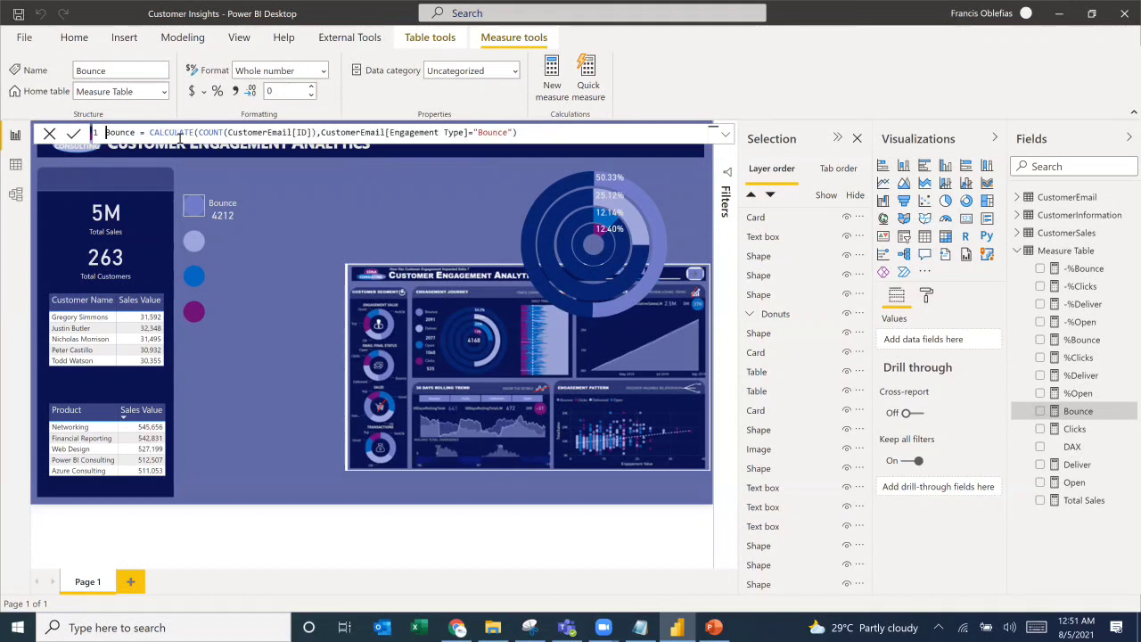
{"action": "type", "text": "t_"}
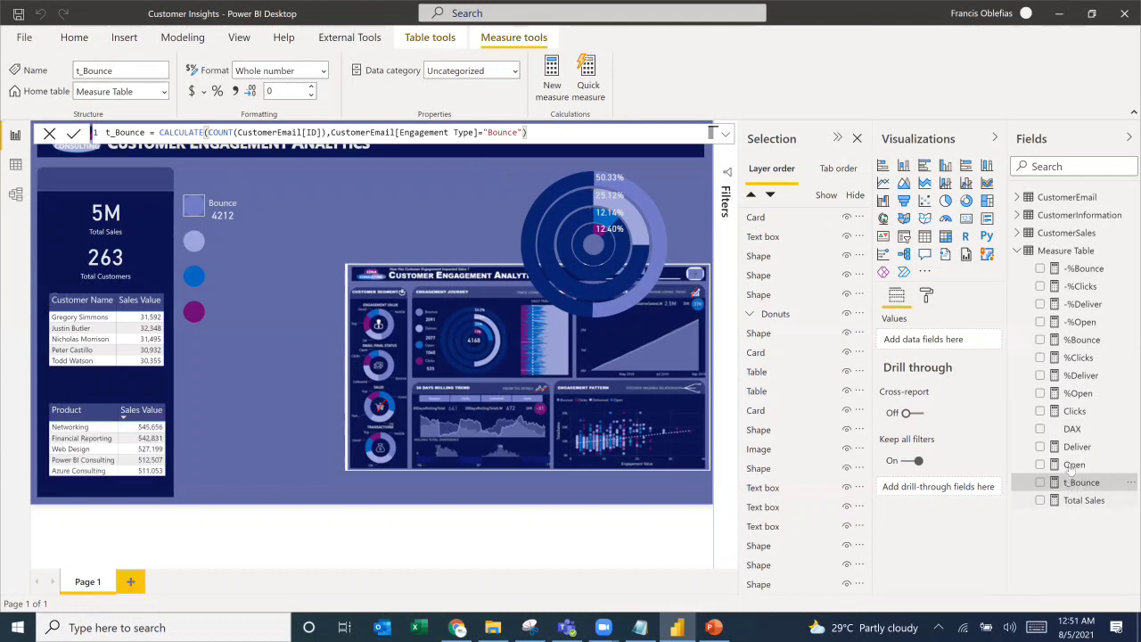
Step: Rename the Open measure to t_Open in its formula
{"action": "left_click", "coordinate": [1074, 465]}
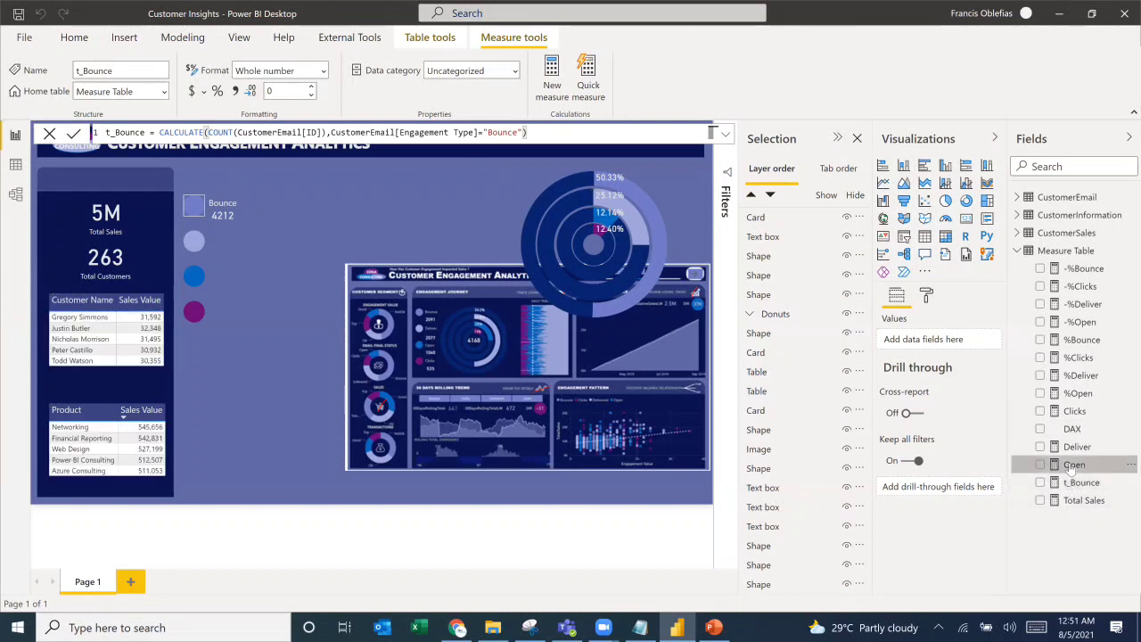
{"action": "left_click", "coordinate": [105, 132]}
{"action": "type", "text": "t_"}
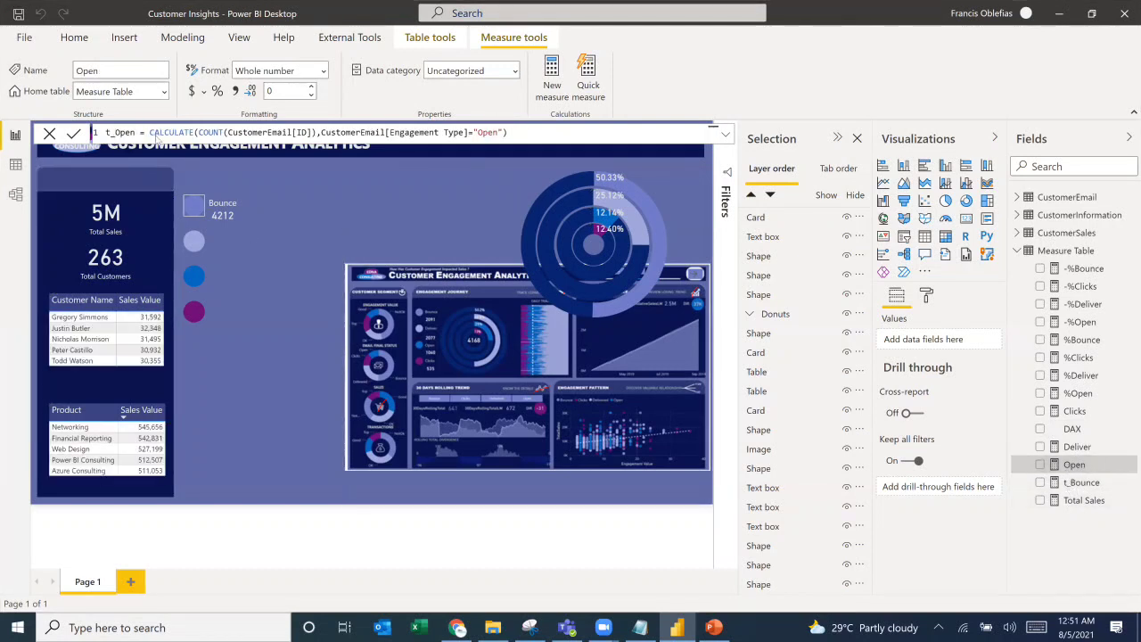
{"action": "key", "text": "Return"}
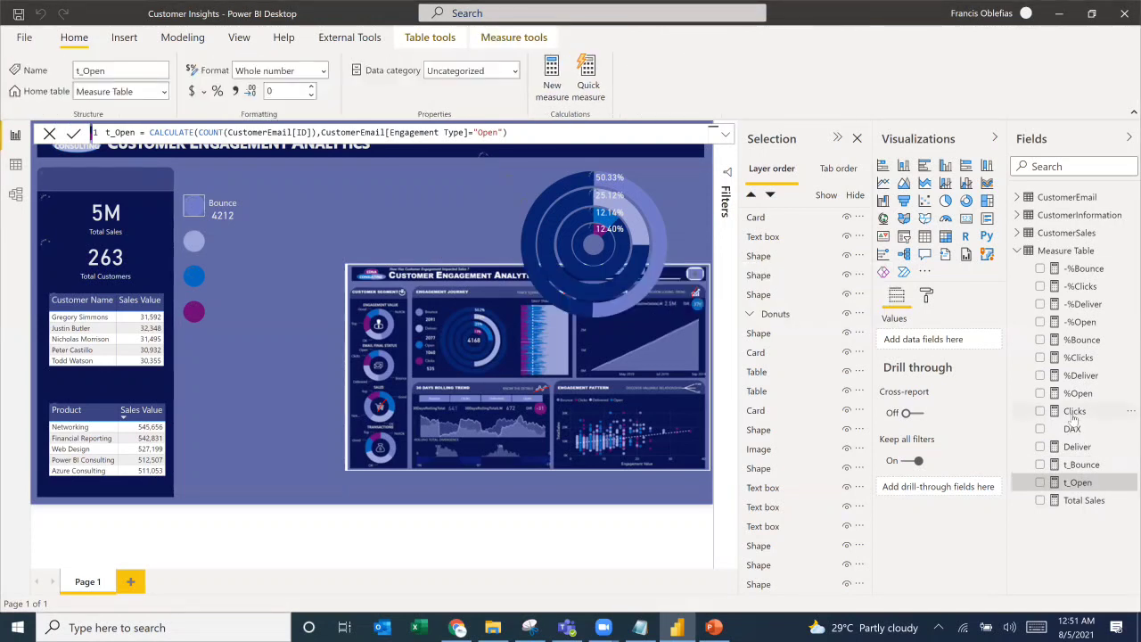
Step: Rename the Clicks measure to t_Clicks in its formula
{"action": "left_click", "coordinate": [1075, 411]}
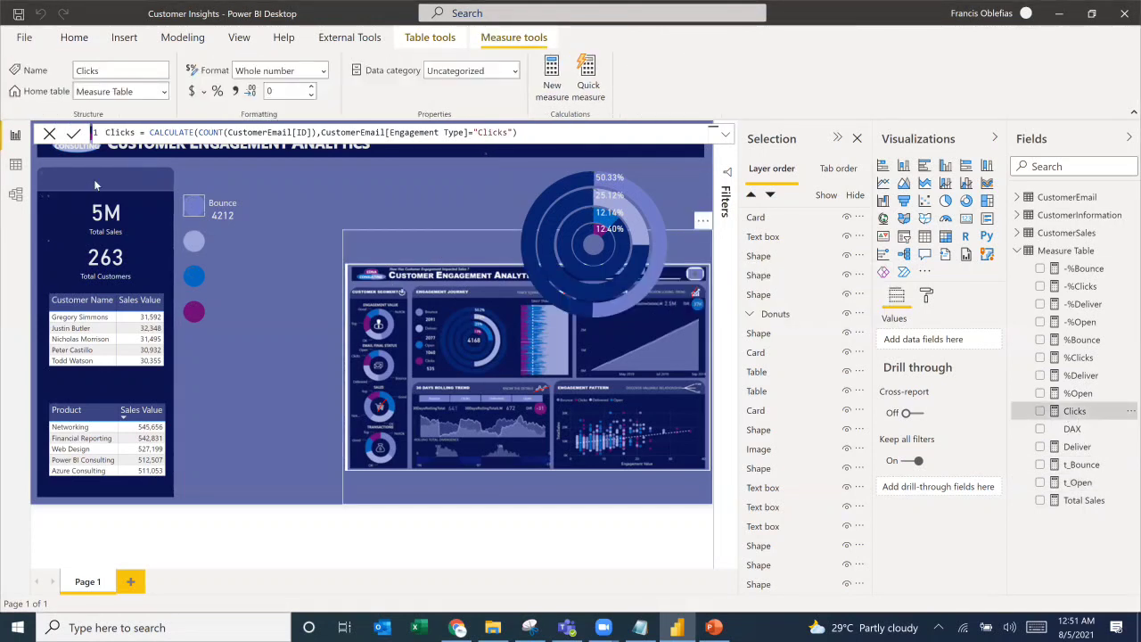
{"action": "left_click", "coordinate": [105, 133]}
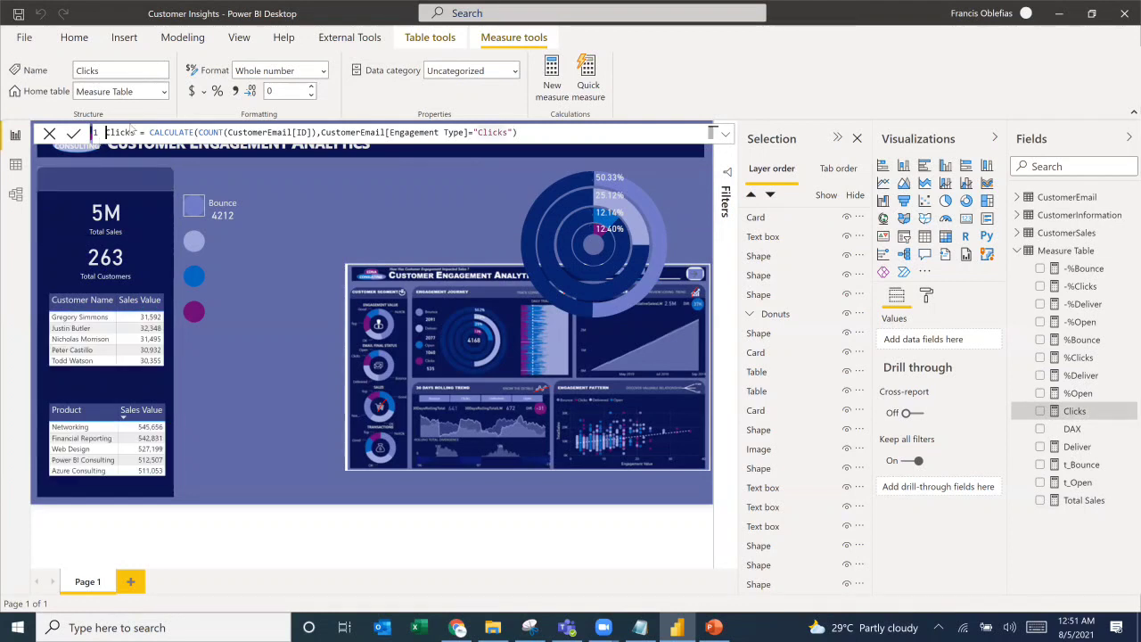
{"action": "type", "text": "t_"}
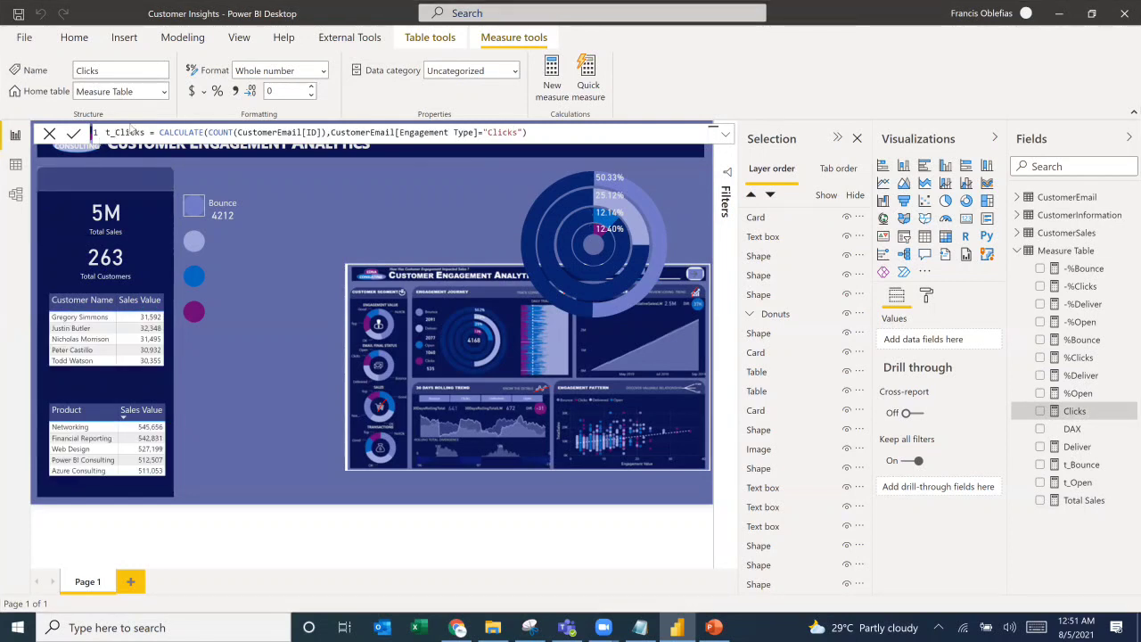
{"action": "key", "text": "Return"}
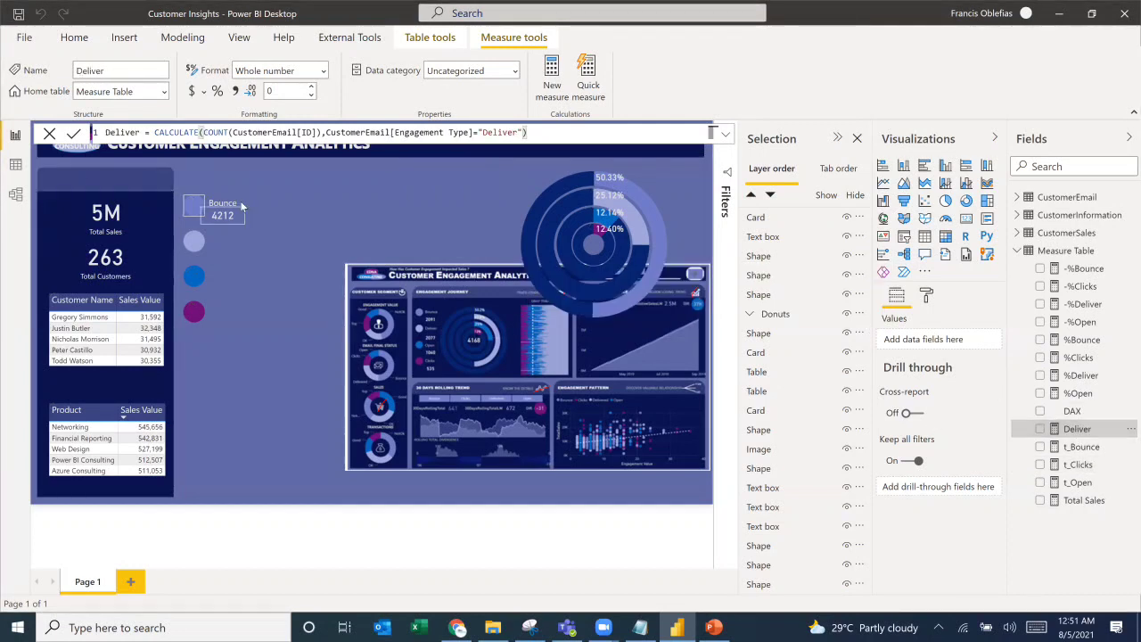
Step: Rename the Deliver measure to t_Deliver in its formula
{"action": "left_click", "coordinate": [105, 132]}
{"action": "type", "text": "t_"}
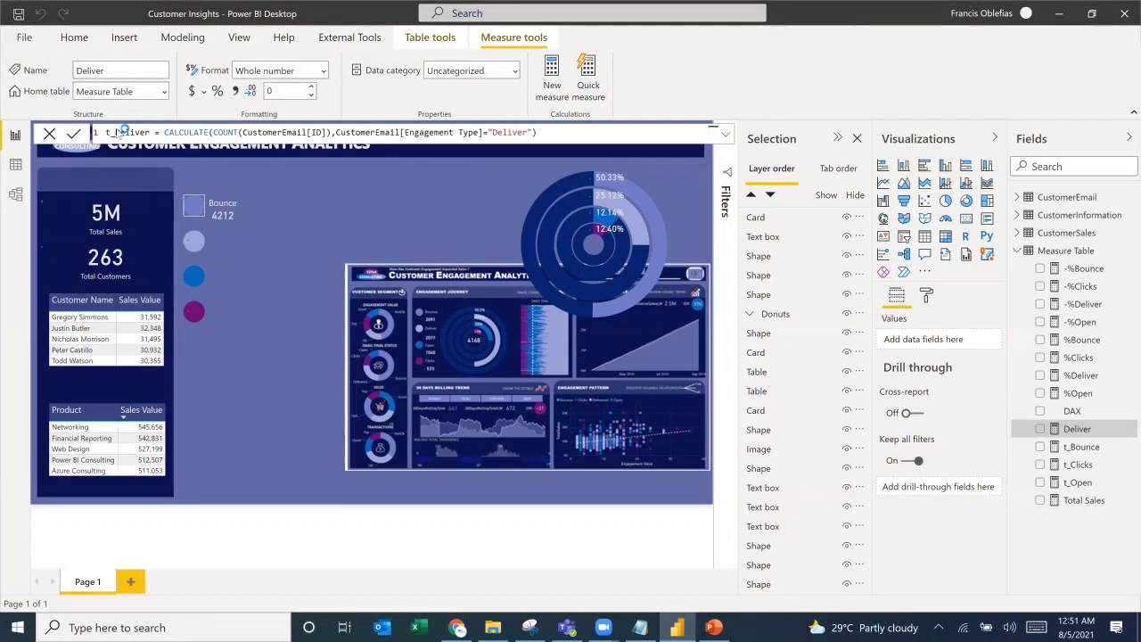
{"action": "key", "text": "Return"}
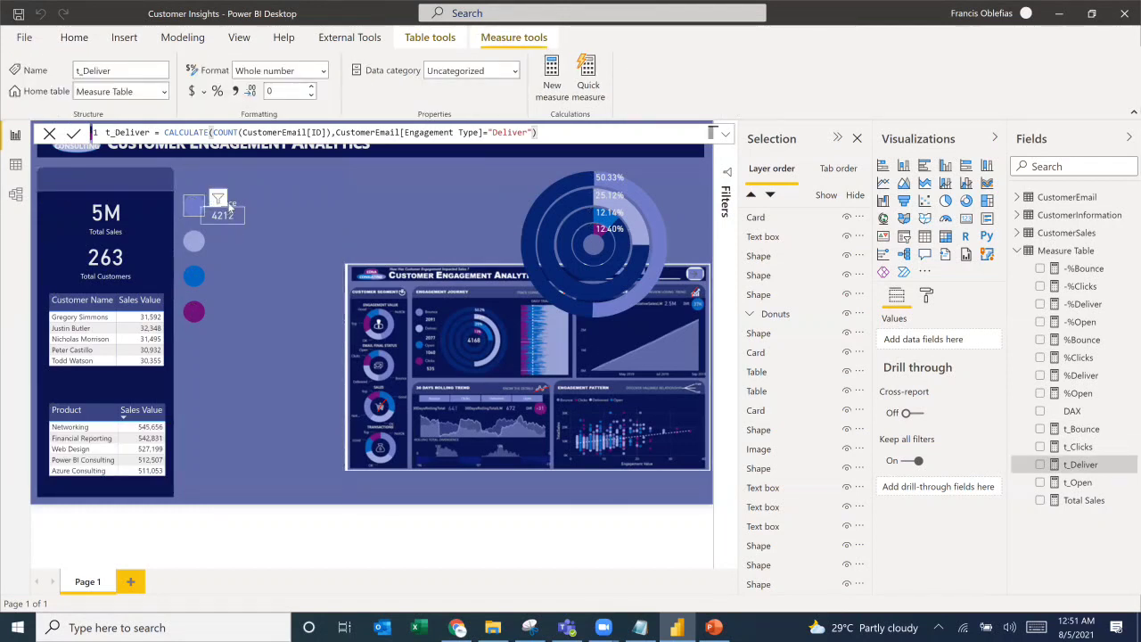
Step: Duplicate the Bounce label text box beside the first legend circle
{"action": "left_click", "coordinate": [238, 210]}
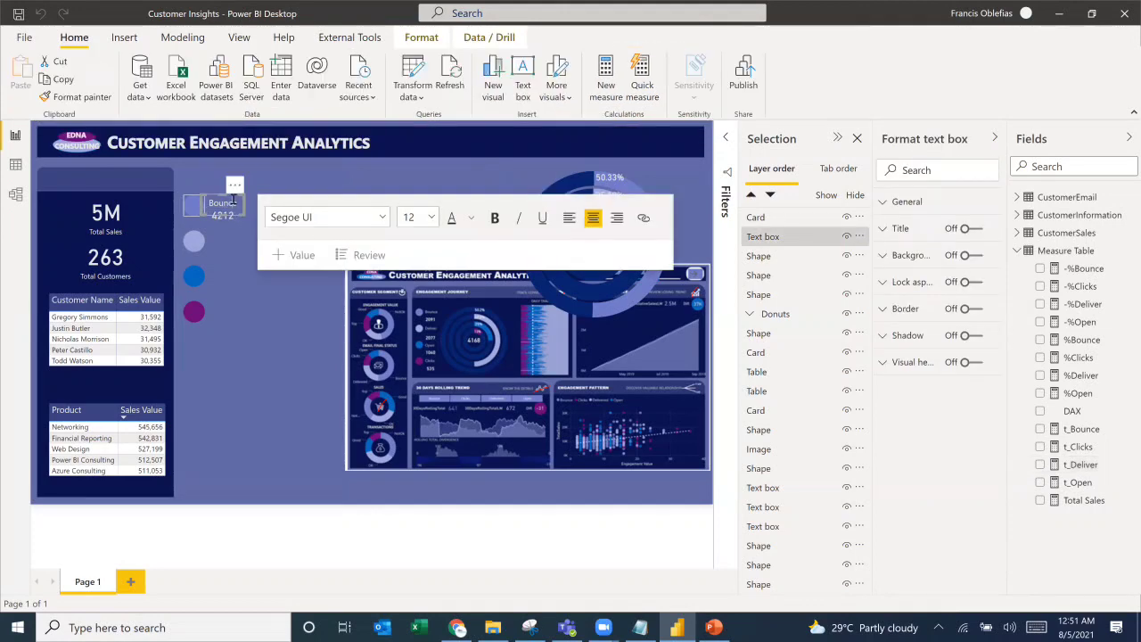
{"action": "key", "text": "ctrl+c"}
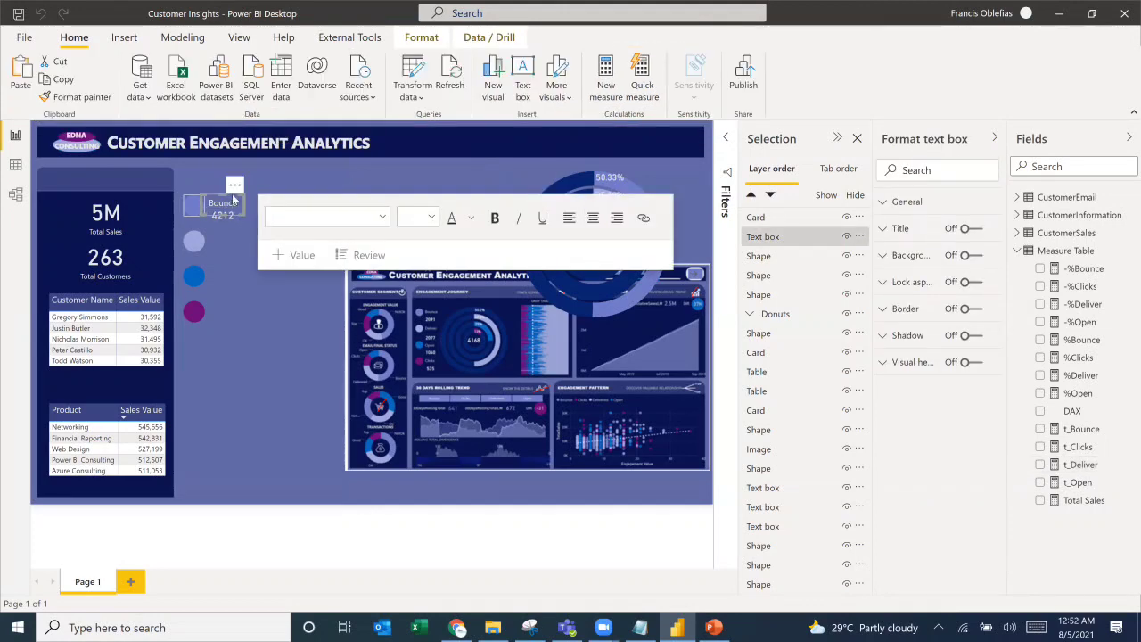
{"action": "key", "text": "ctrl+v"}
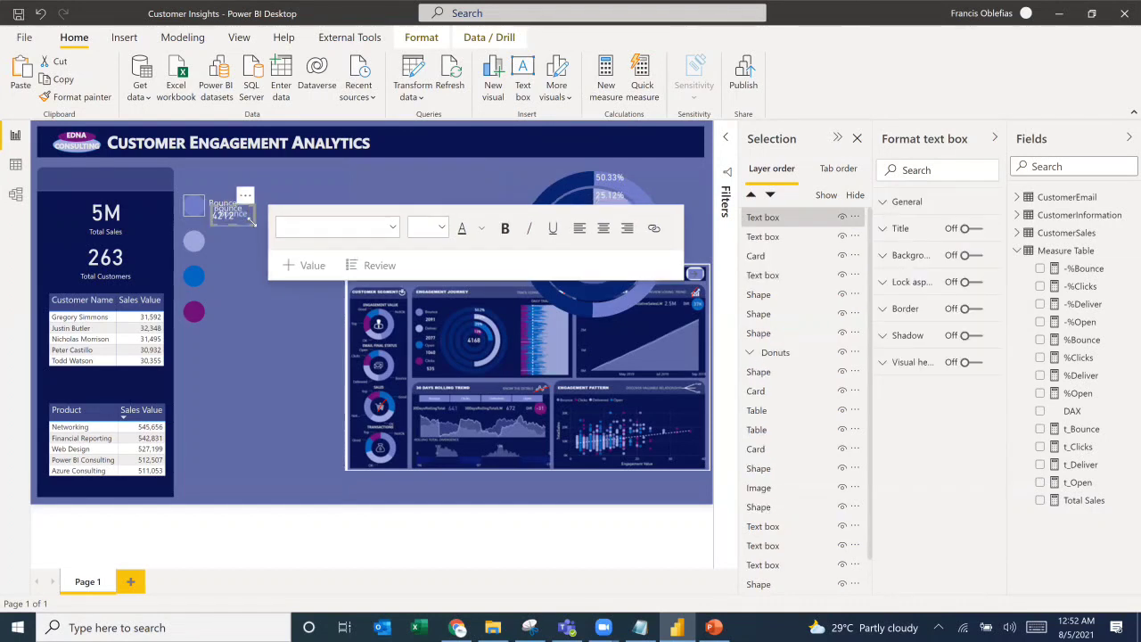
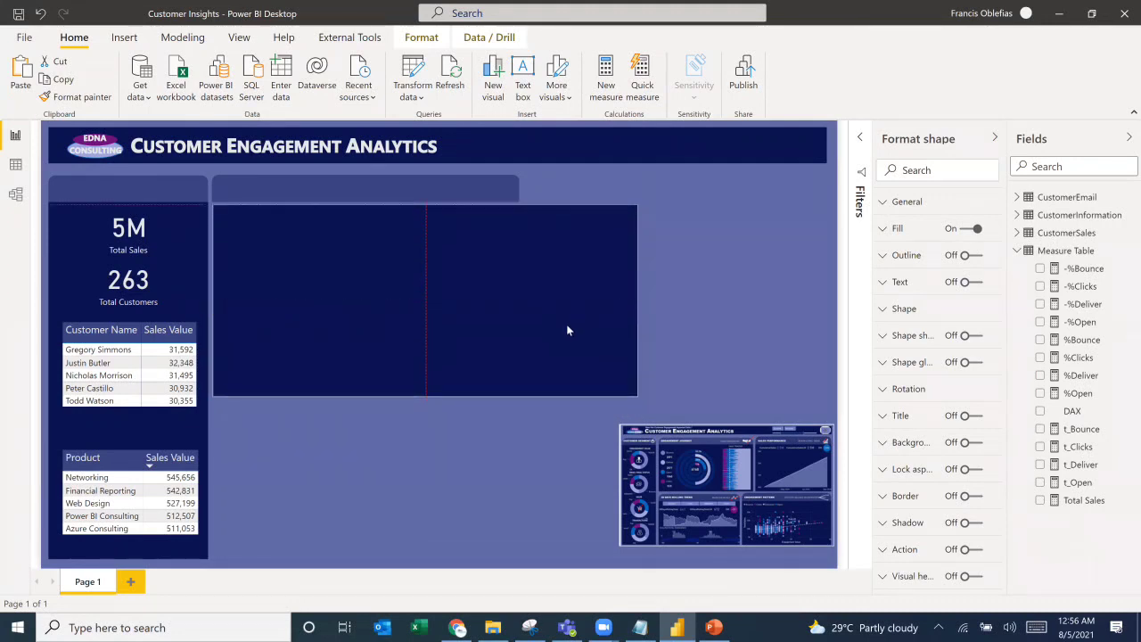
Step: Widen the header bar above the donut charts to the dark panel's full width and extend the panel's lower edge downward
{"action": "left_click", "coordinate": [501, 188]}
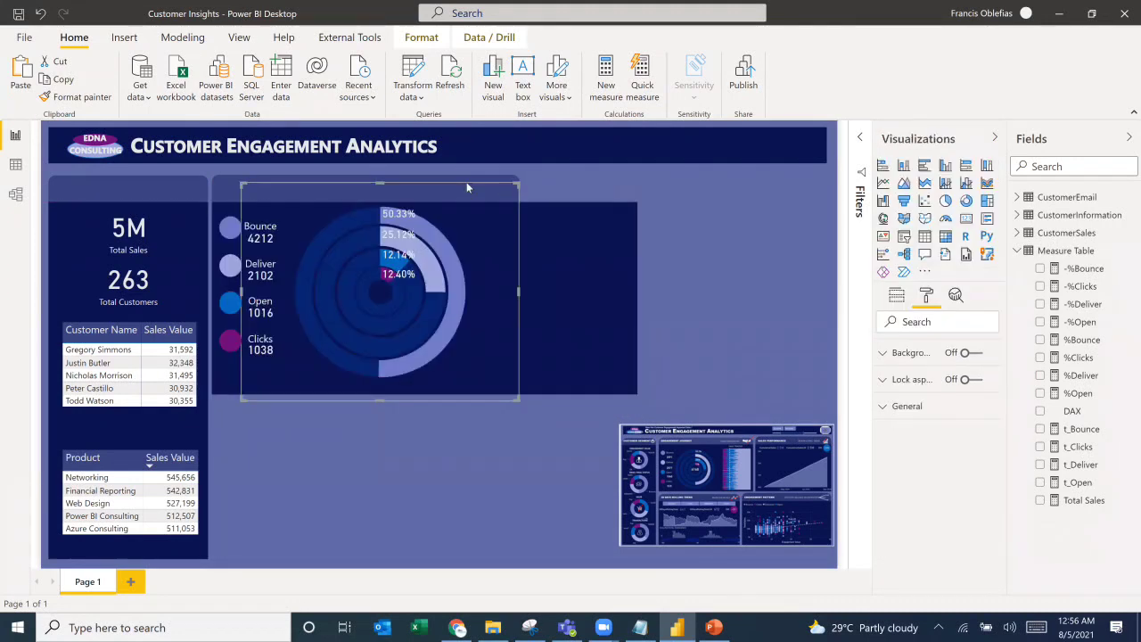
{"action": "left_click", "coordinate": [226, 185]}
{"action": "left_click_drag", "start_coordinate": [517, 188], "coordinate": [629, 191]}
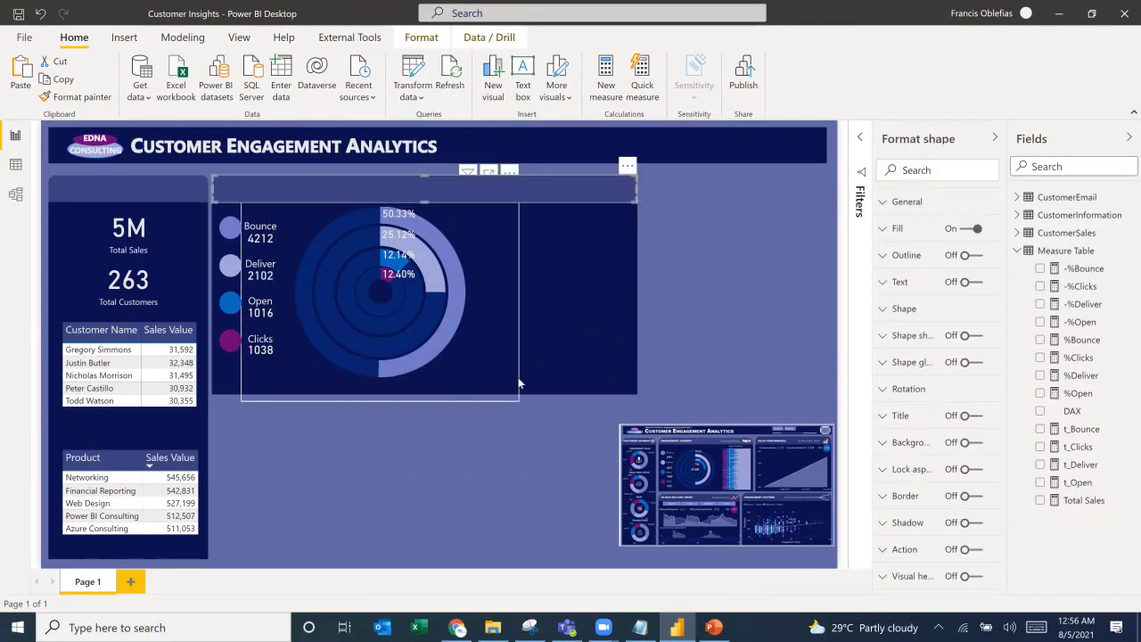
{"action": "left_click", "coordinate": [585, 381]}
{"action": "left_click_drag", "start_coordinate": [426, 394], "coordinate": [425, 418]}
{"action": "key", "text": "Escape"}
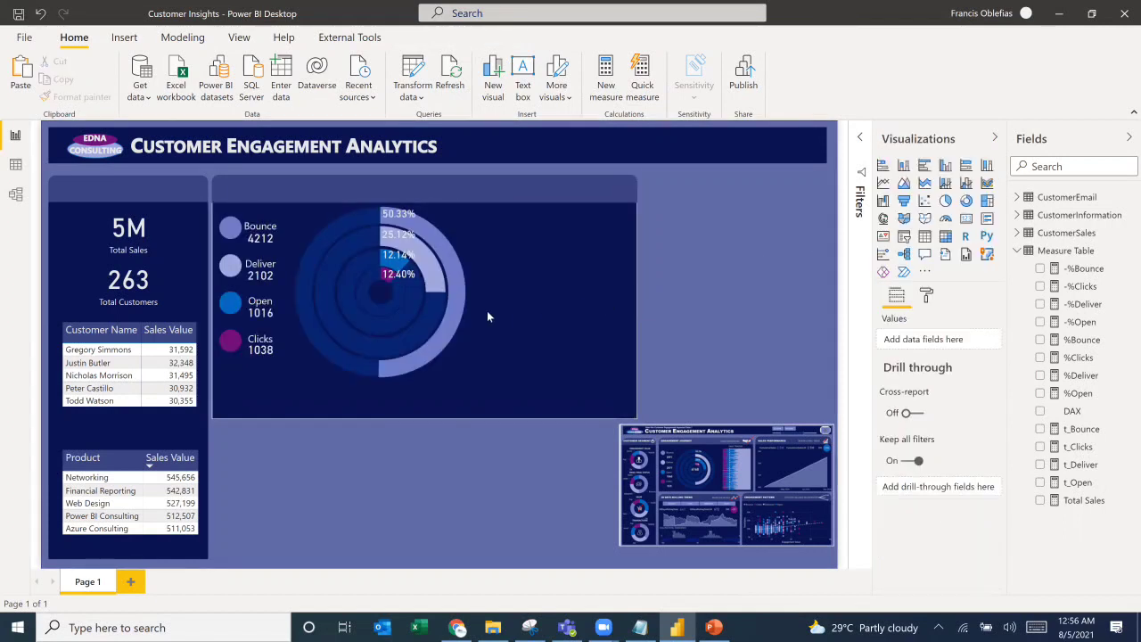
Step: Move the donut chart group and the legend group lower inside the dark panel
{"action": "mouse_move", "coordinate": [509, 354]}
{"action": "left_mouse_down"}
{"action": "mouse_move", "coordinate": [517, 347]}
{"action": "mouse_move", "coordinate": [499, 341]}
{"action": "left_mouse_up"}
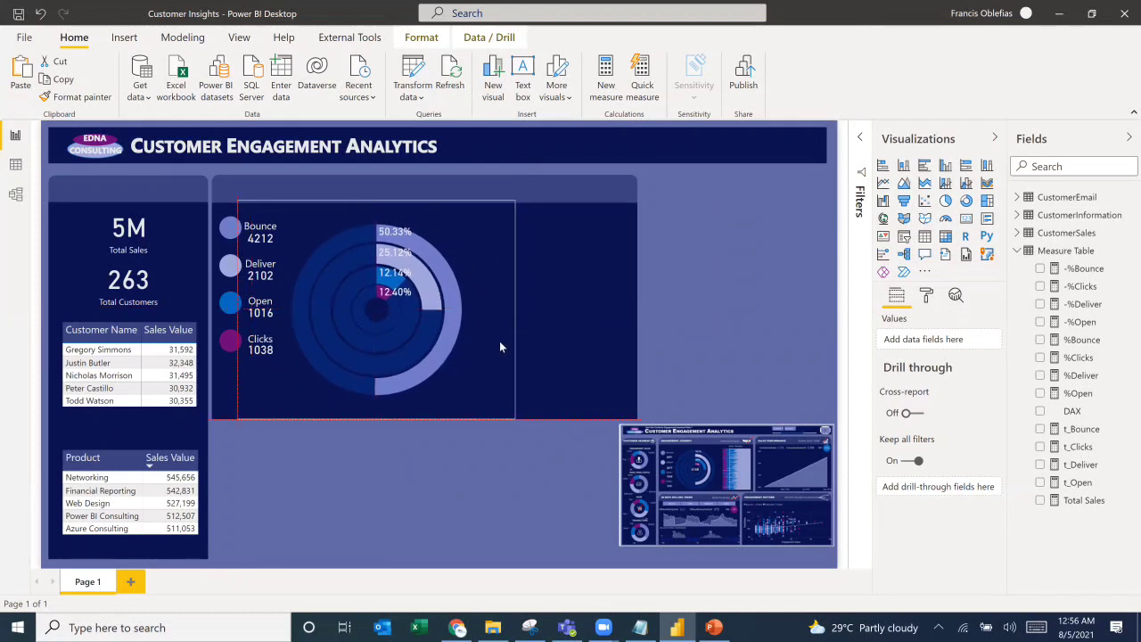
{"action": "left_click", "coordinate": [229, 252]}
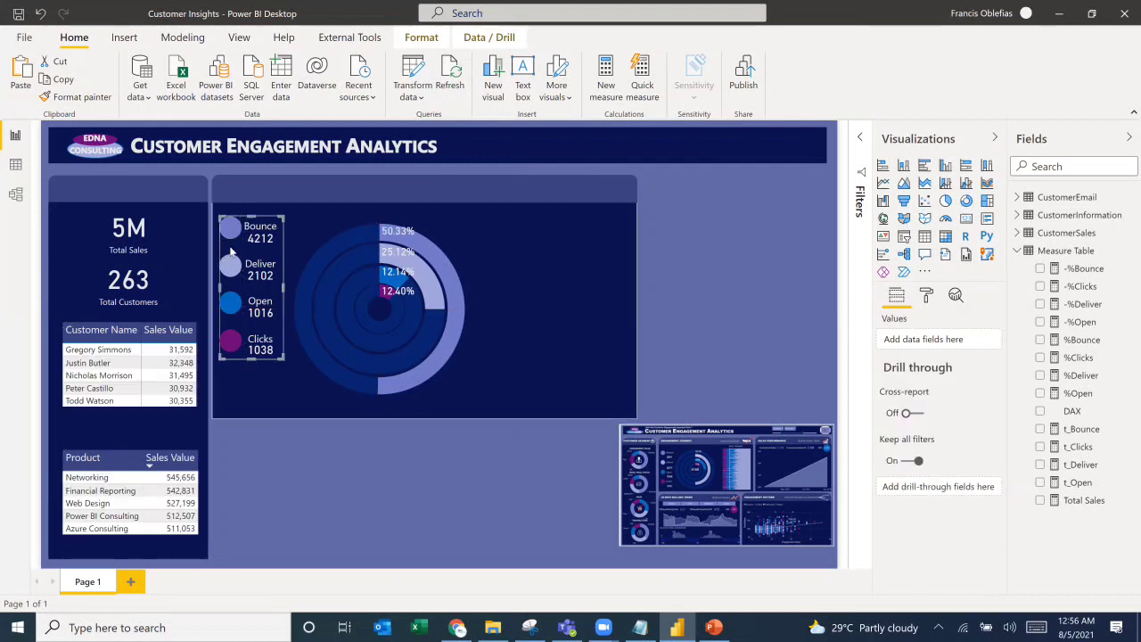
{"action": "left_click_drag", "start_coordinate": [230, 273], "coordinate": [229, 246]}
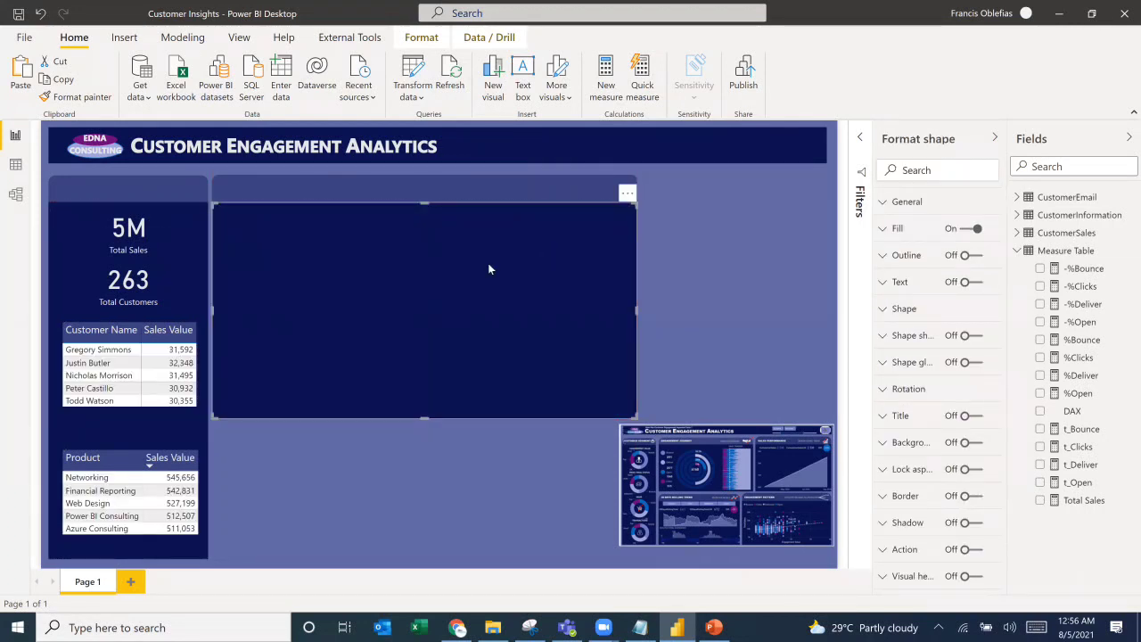
{"action": "key", "text": "Escape"}
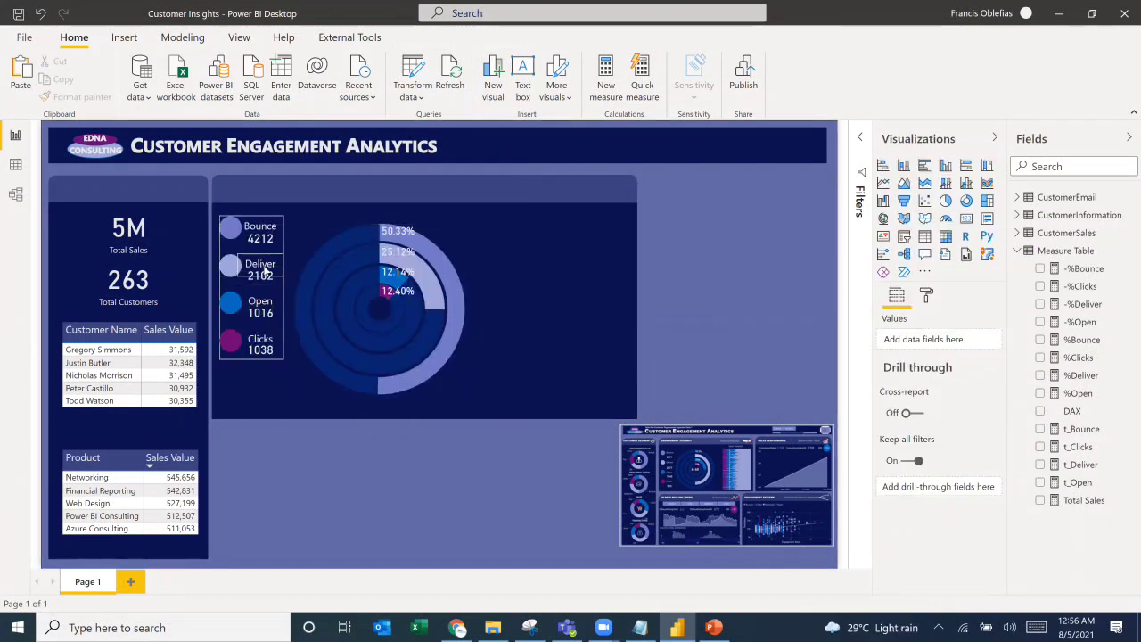
{"action": "mouse_move", "coordinate": [265, 309]}
{"action": "left_mouse_down"}
{"action": "mouse_move", "coordinate": [265, 343]}
{"action": "mouse_move", "coordinate": [254, 292]}
{"action": "left_mouse_up"}
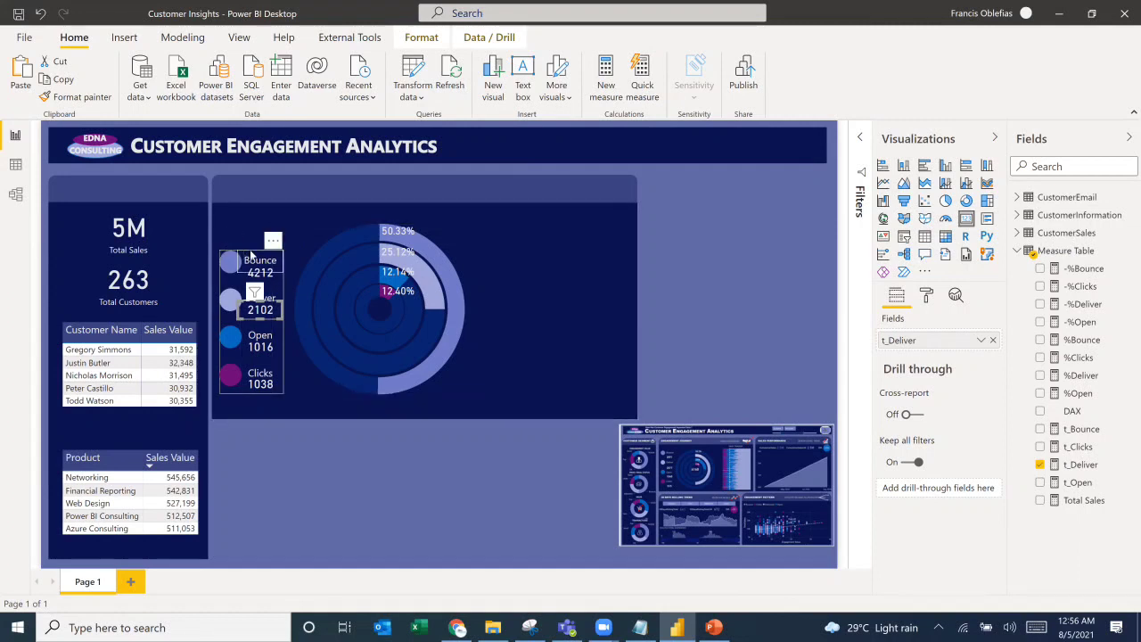
Step: Shift the dark panel aside and enlarge the legend group beside the donut charts
{"action": "left_click", "coordinate": [279, 390]}
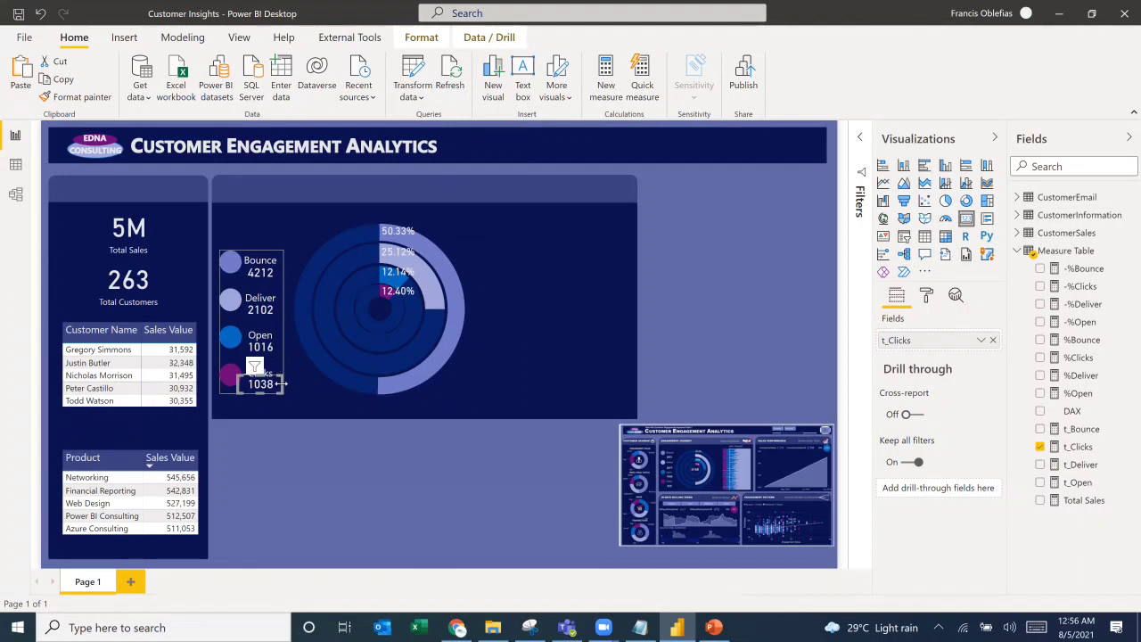
{"action": "left_click", "coordinate": [222, 394]}
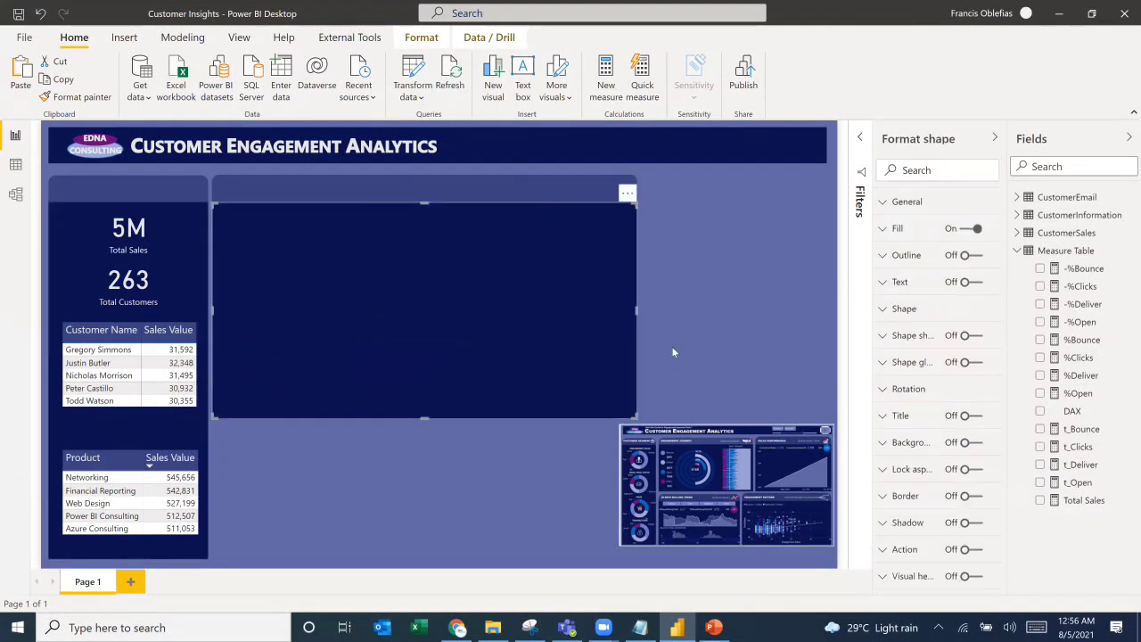
{"action": "left_click", "coordinate": [267, 308]}
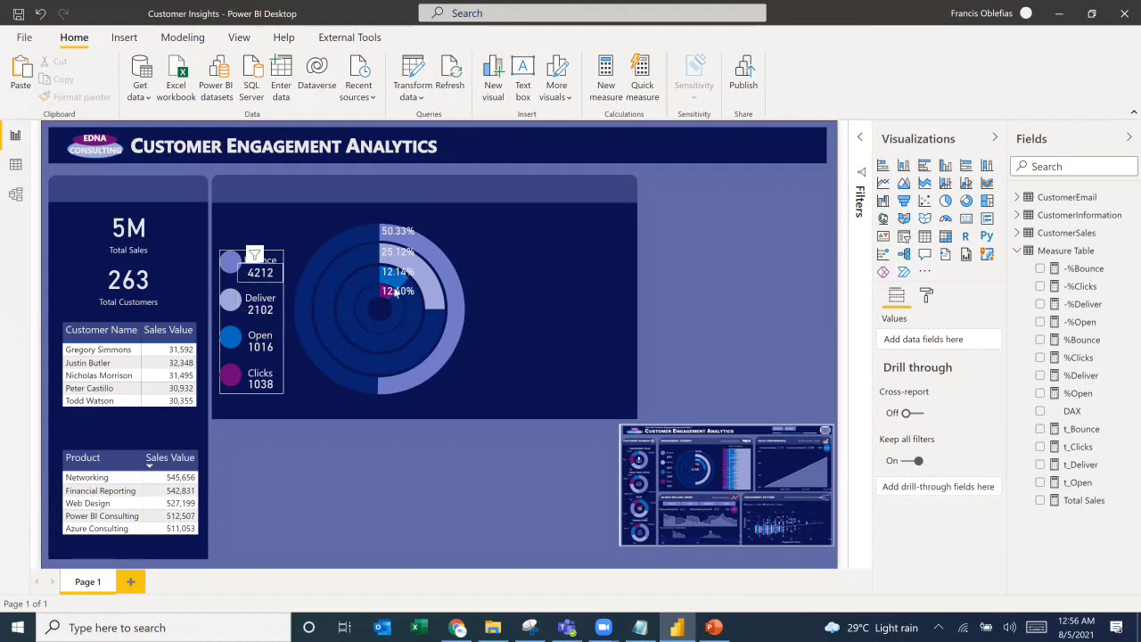
{"action": "left_click", "coordinate": [735, 281]}
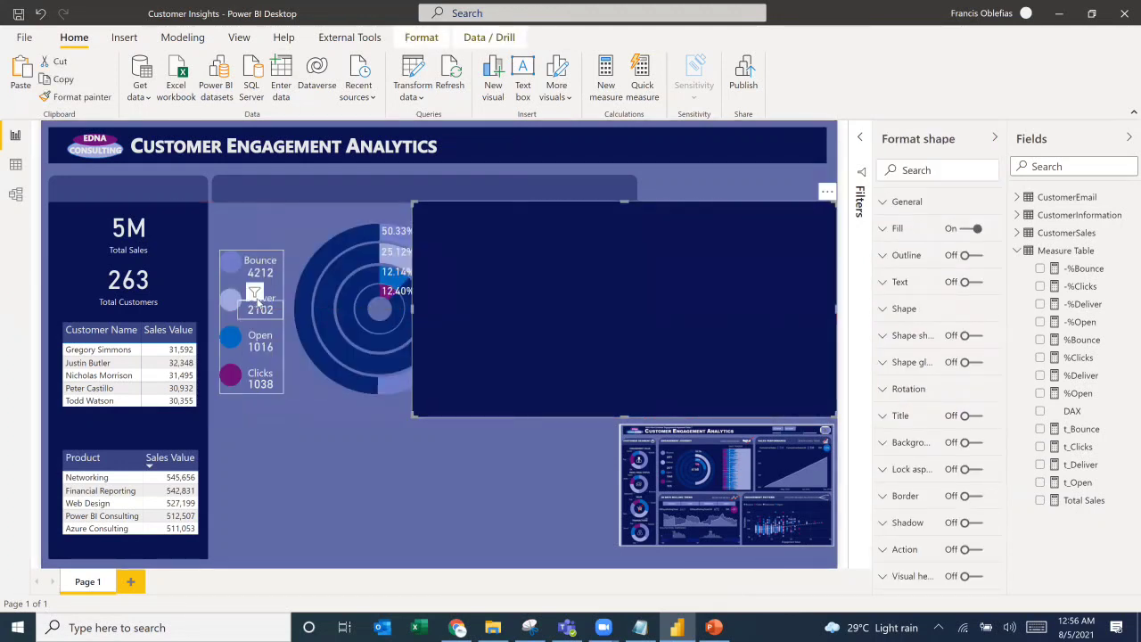
{"action": "left_click", "coordinate": [284, 388]}
{"action": "left_click_drag", "start_coordinate": [283, 388], "coordinate": [289, 421]}
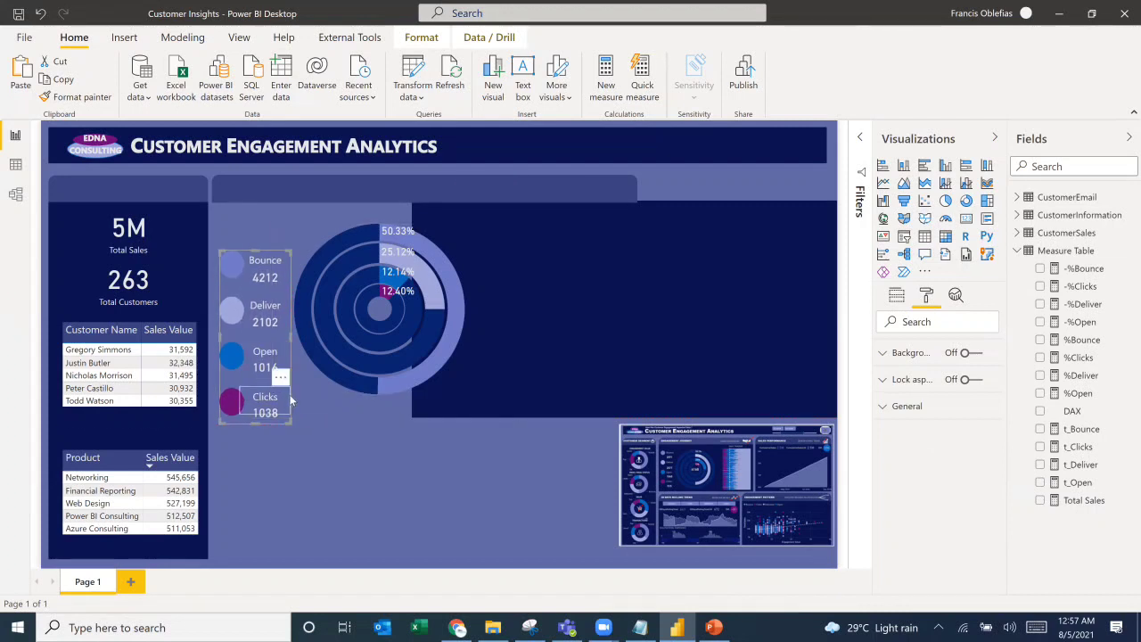
Step: Move the enlarged legend group up and reduce its height to fit beside the donut charts
{"action": "left_click", "coordinate": [218, 364]}
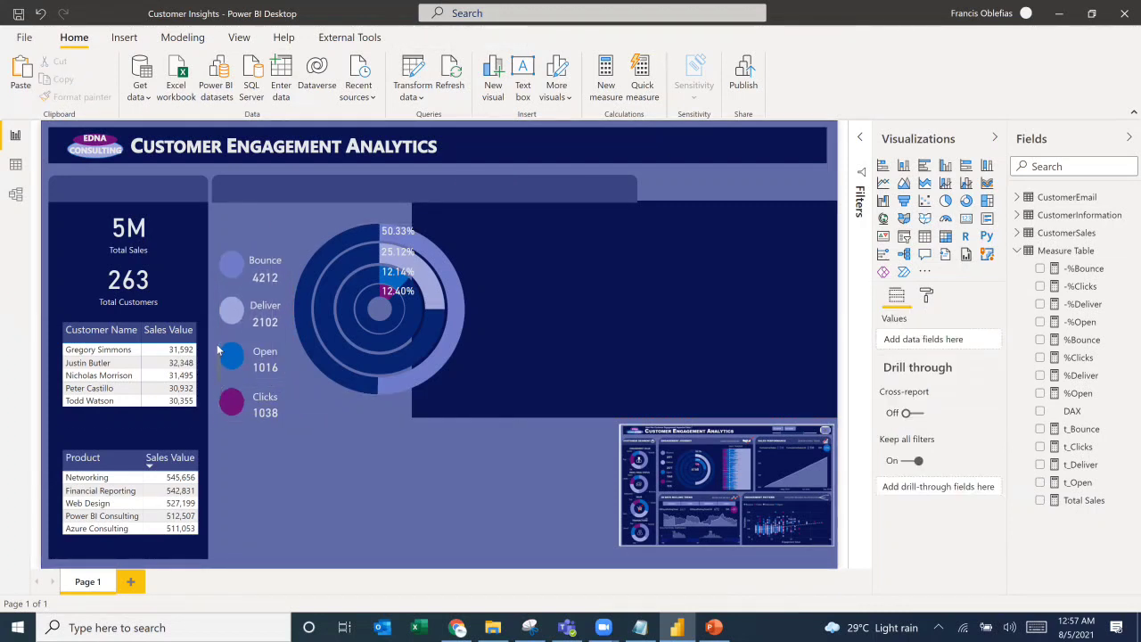
{"action": "mouse_move", "coordinate": [245, 335]}
{"action": "left_mouse_down"}
{"action": "mouse_move", "coordinate": [244, 308]}
{"action": "mouse_move", "coordinate": [246, 321]}
{"action": "left_mouse_up"}
{"action": "left_click", "coordinate": [228, 398]}
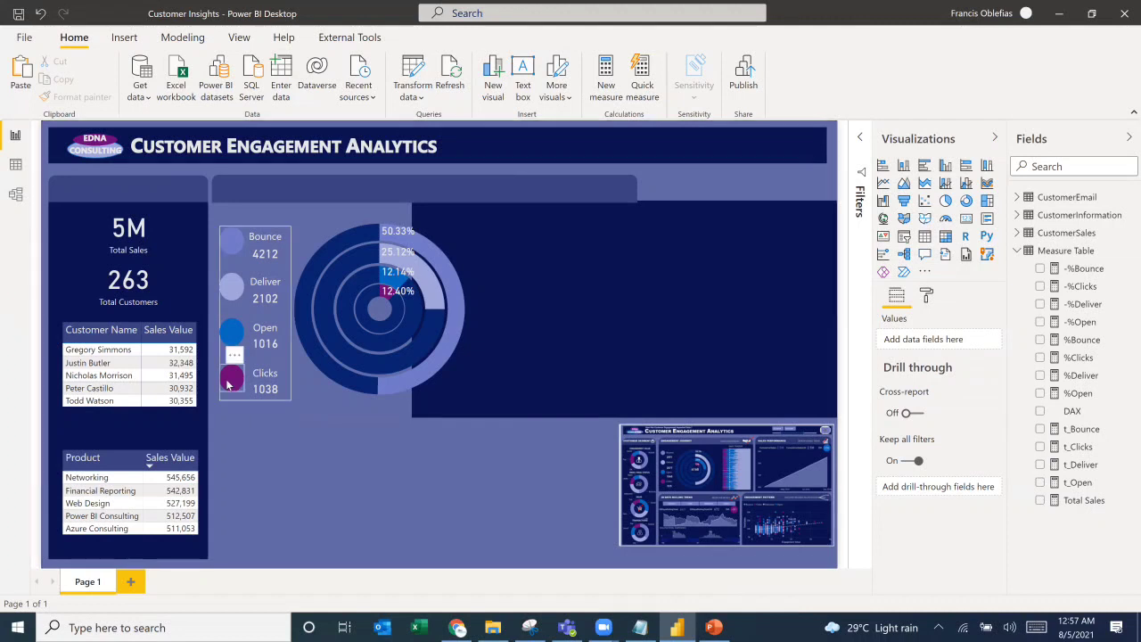
{"action": "left_click", "coordinate": [228, 389]}
{"action": "left_click_drag", "start_coordinate": [251, 392], "coordinate": [250, 384]}
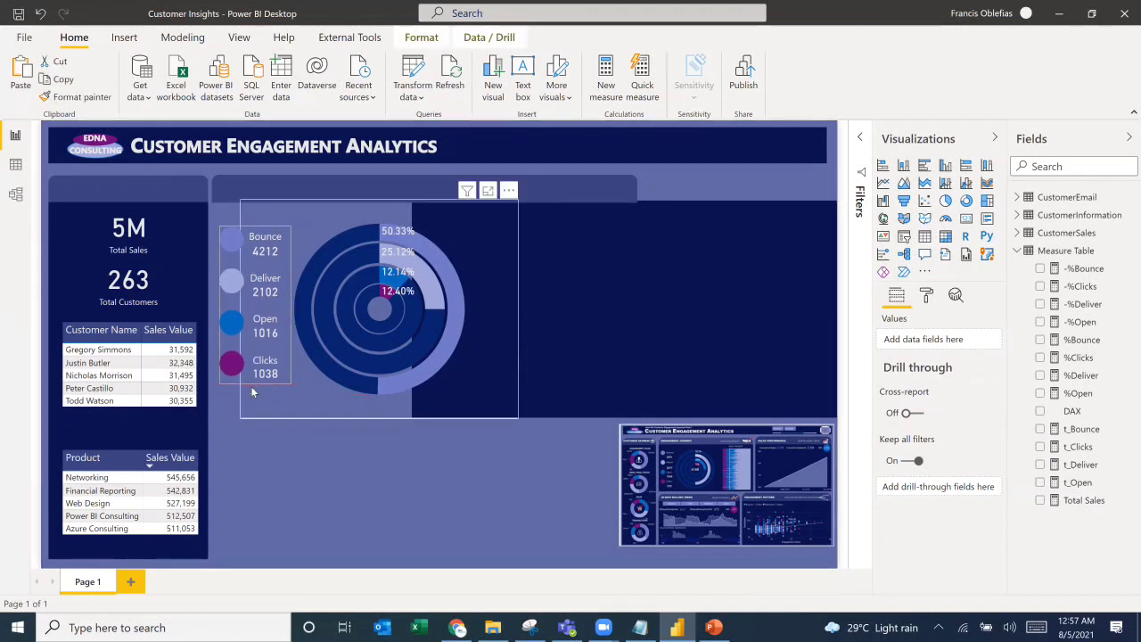
Step: Move the dark panel back behind the legend and donut charts, aligned beneath its header bar
{"action": "left_click_drag", "start_coordinate": [644, 293], "coordinate": [489, 295]}
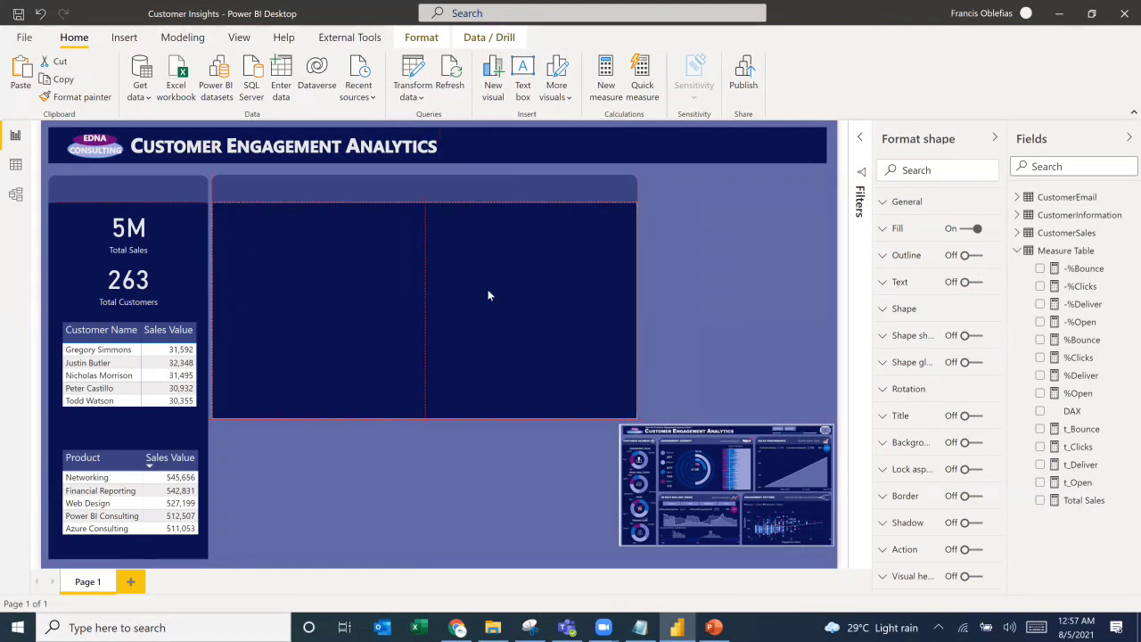
{"action": "left_click", "coordinate": [525, 473]}
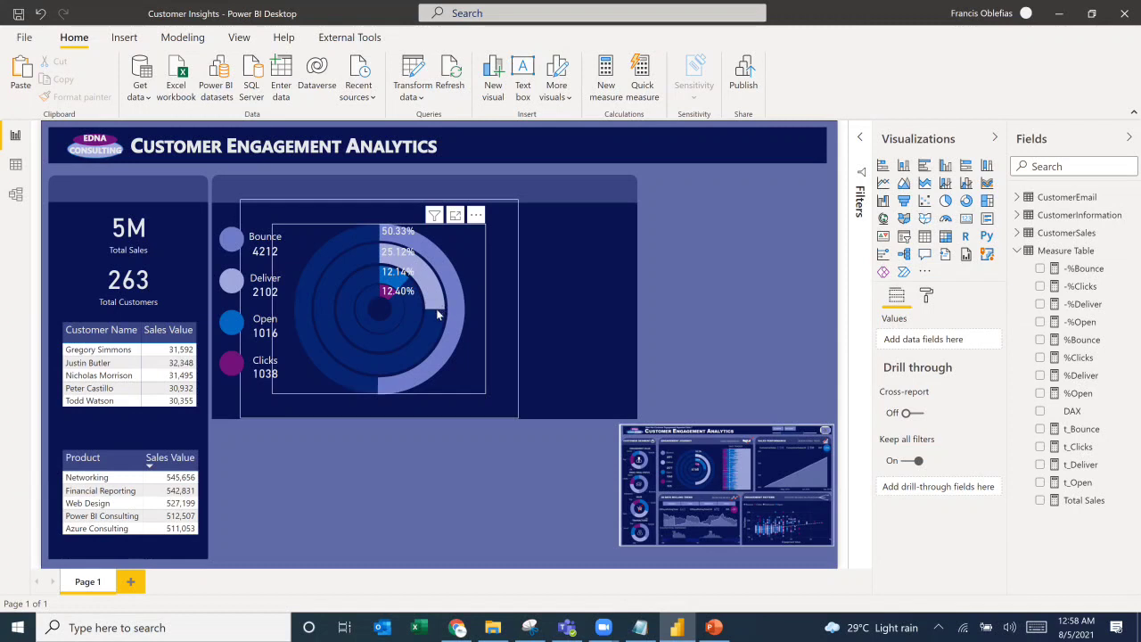
{"action": "mouse_move", "coordinate": [436, 314]}
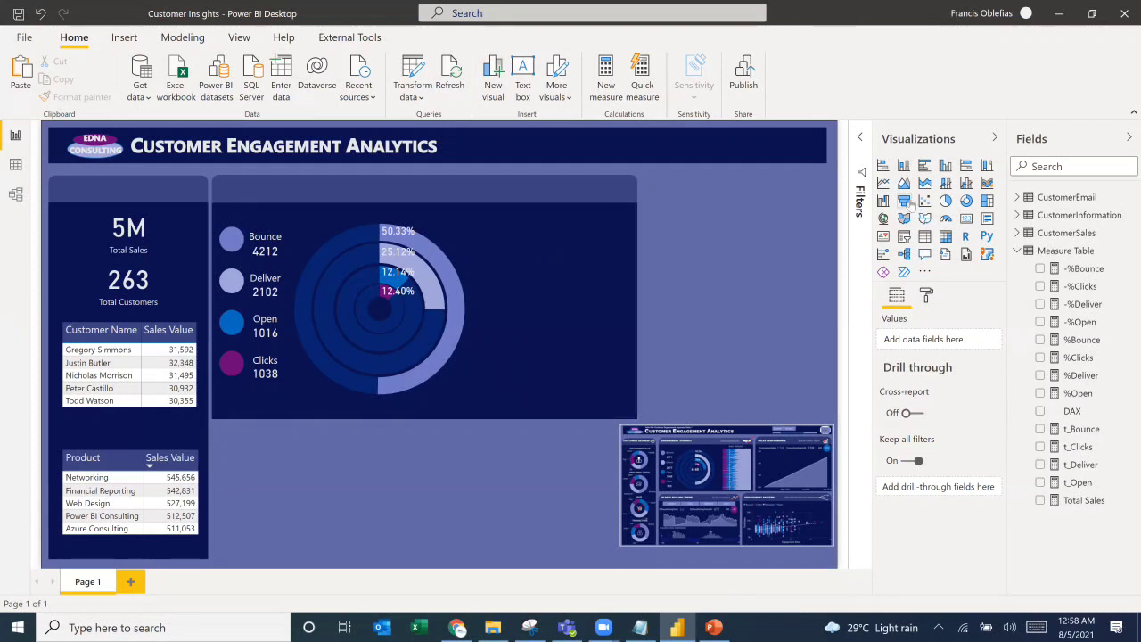
Step: Add a funnel chart beside the donut panel, grouped by Engagement Type with the count of ID from CustomerEmail as values
{"action": "left_click", "coordinate": [905, 201]}
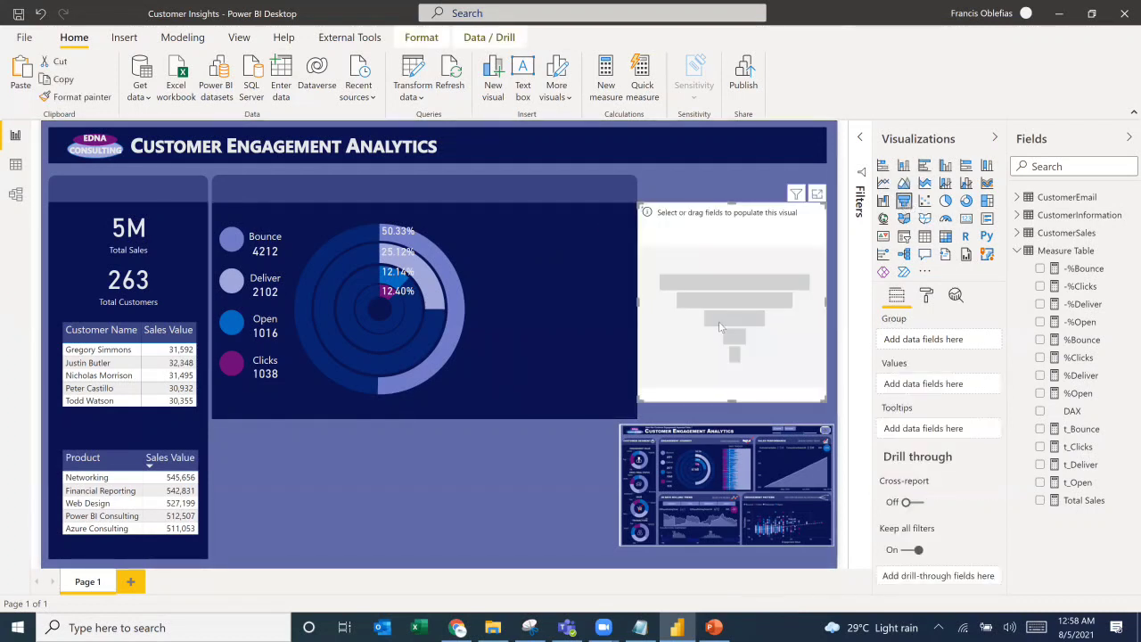
{"action": "left_click_drag", "start_coordinate": [730, 319], "coordinate": [739, 306]}
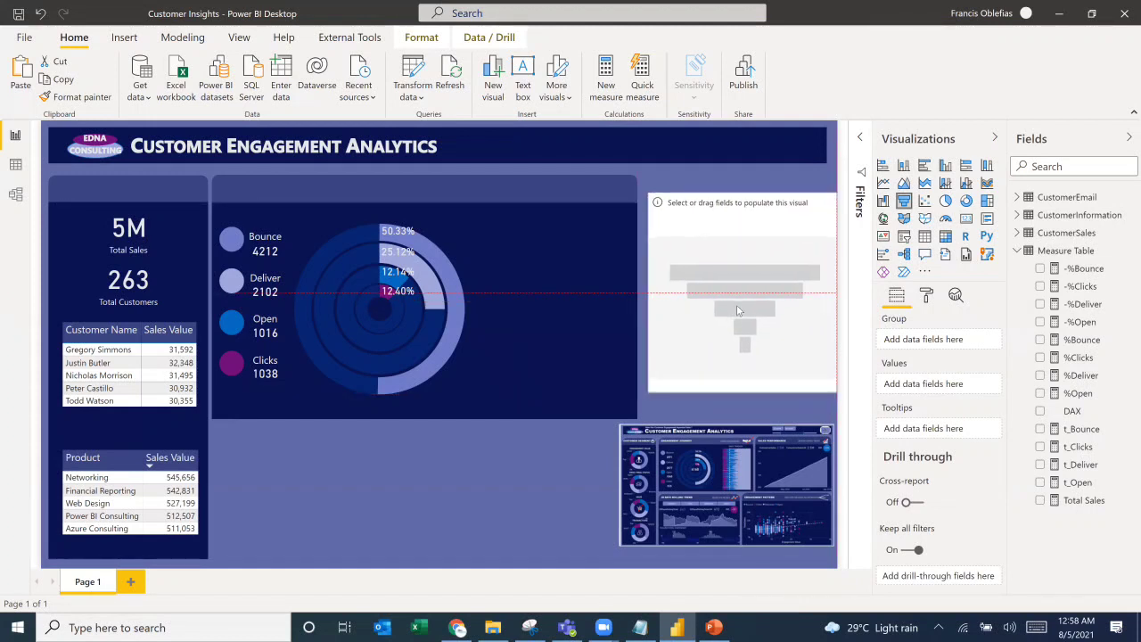
{"action": "left_click", "coordinate": [1021, 254]}
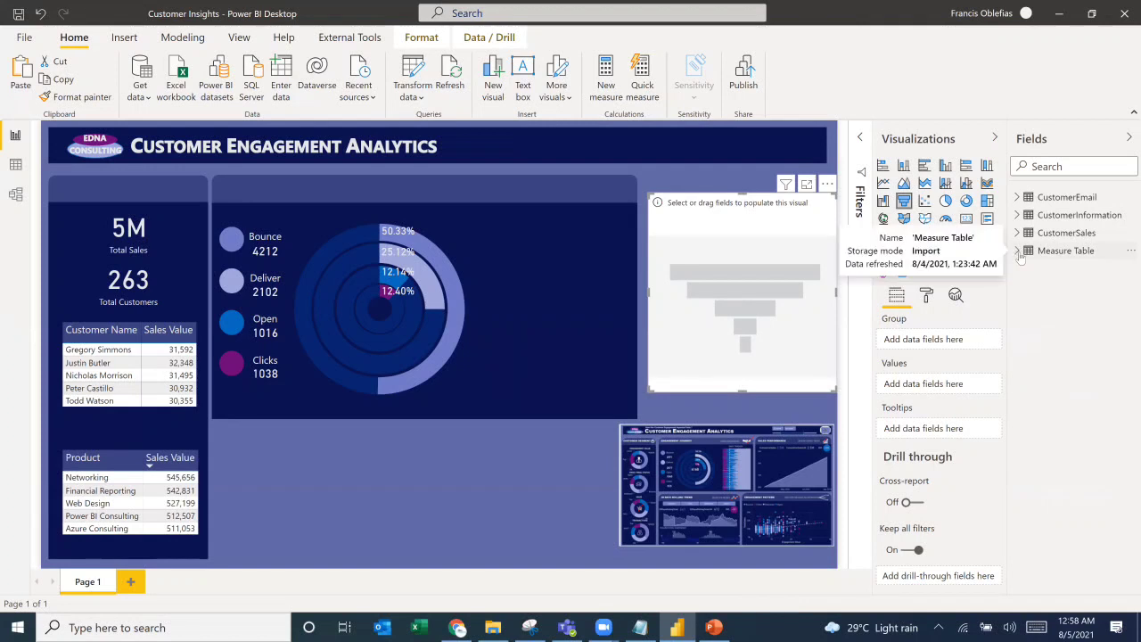
{"action": "left_click", "coordinate": [1018, 251]}
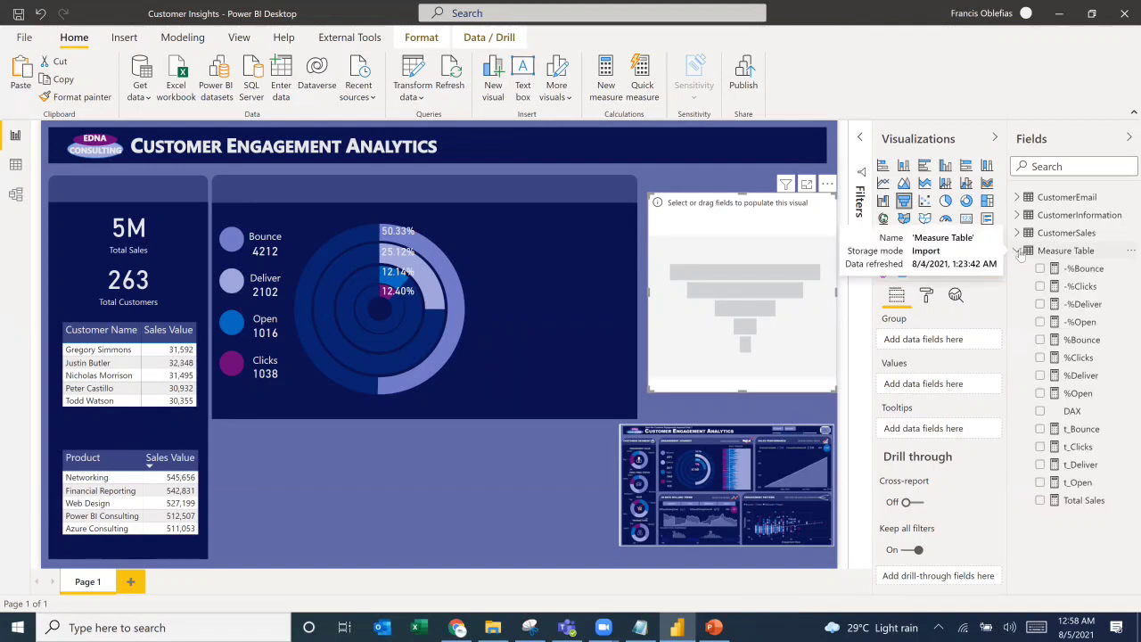
{"action": "left_click", "coordinate": [1019, 252]}
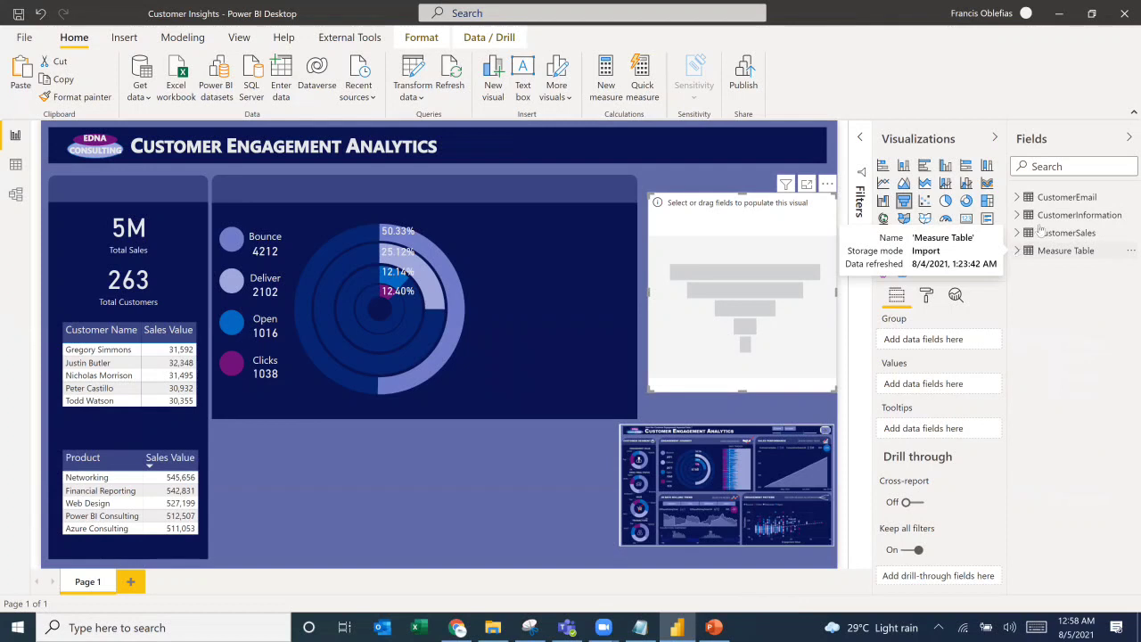
{"action": "left_click", "coordinate": [1019, 251]}
{"action": "left_click", "coordinate": [1019, 252]}
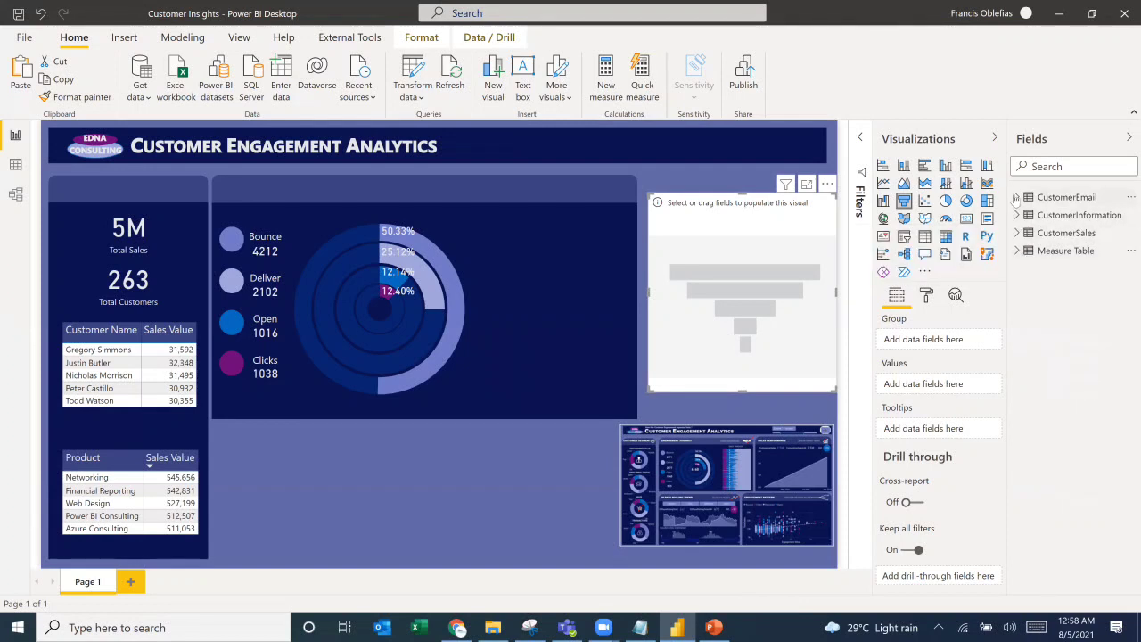
{"action": "left_click", "coordinate": [1016, 197]}
{"action": "left_click_drag", "start_coordinate": [1079, 287], "coordinate": [932, 340]}
{"action": "left_click_drag", "start_coordinate": [1068, 304], "coordinate": [898, 385]}
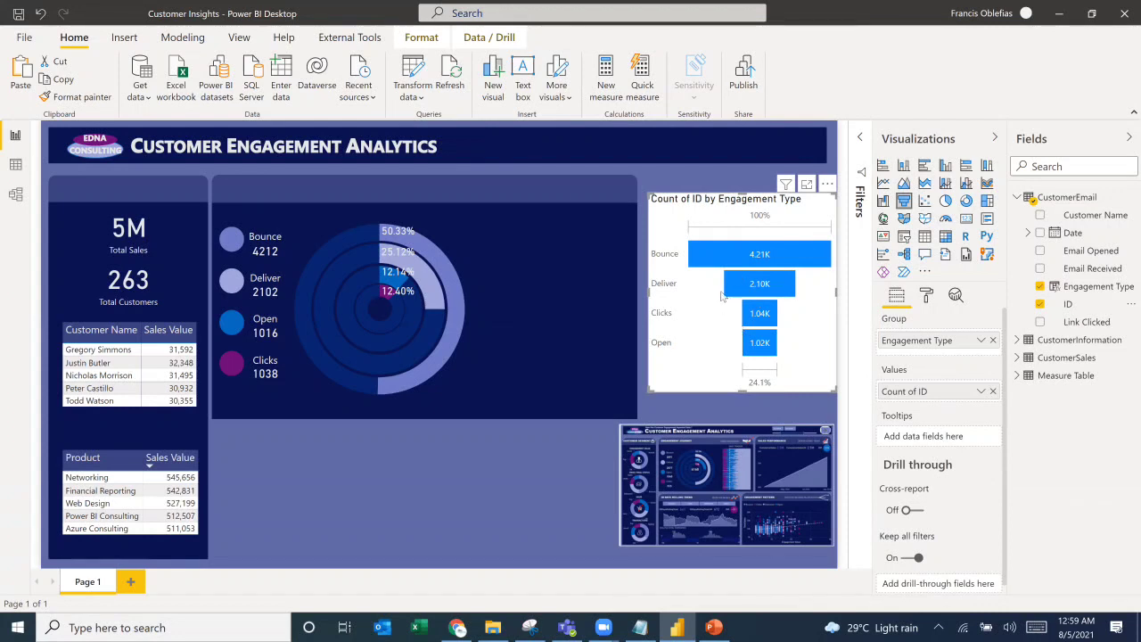
Step: Start a manually entered data table with two columns named Engagement Type and Sort
{"action": "mouse_move", "coordinate": [725, 283]}
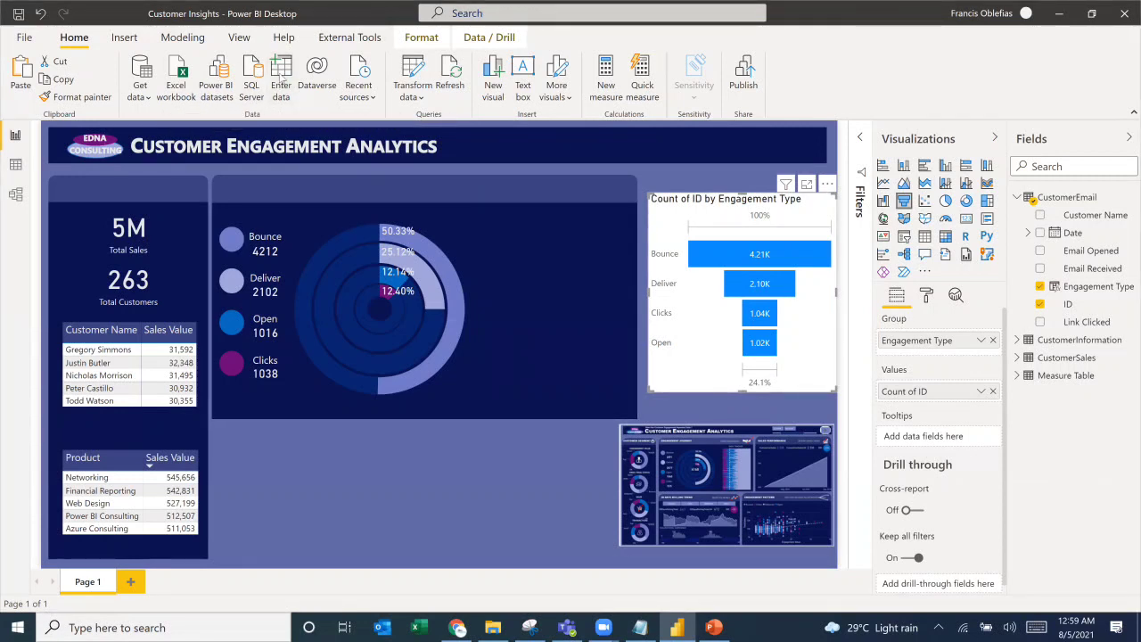
{"action": "left_click", "coordinate": [290, 94]}
{"action": "double_click", "coordinate": [346, 108]}
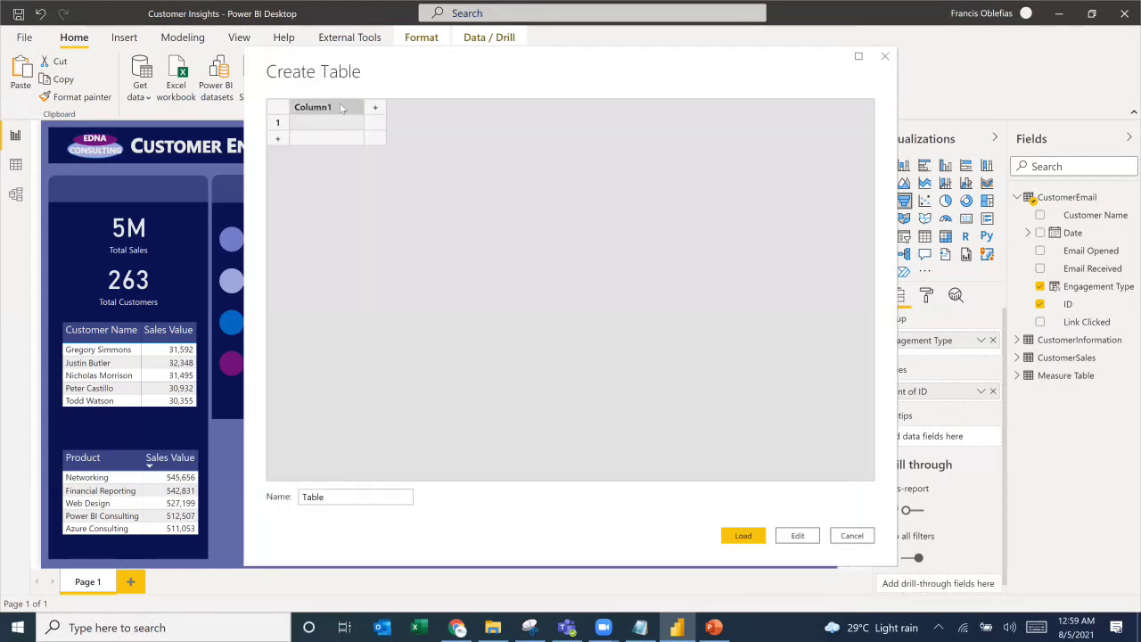
{"action": "type", "text": "Engagement Type"}
{"action": "key", "text": "Tab"}
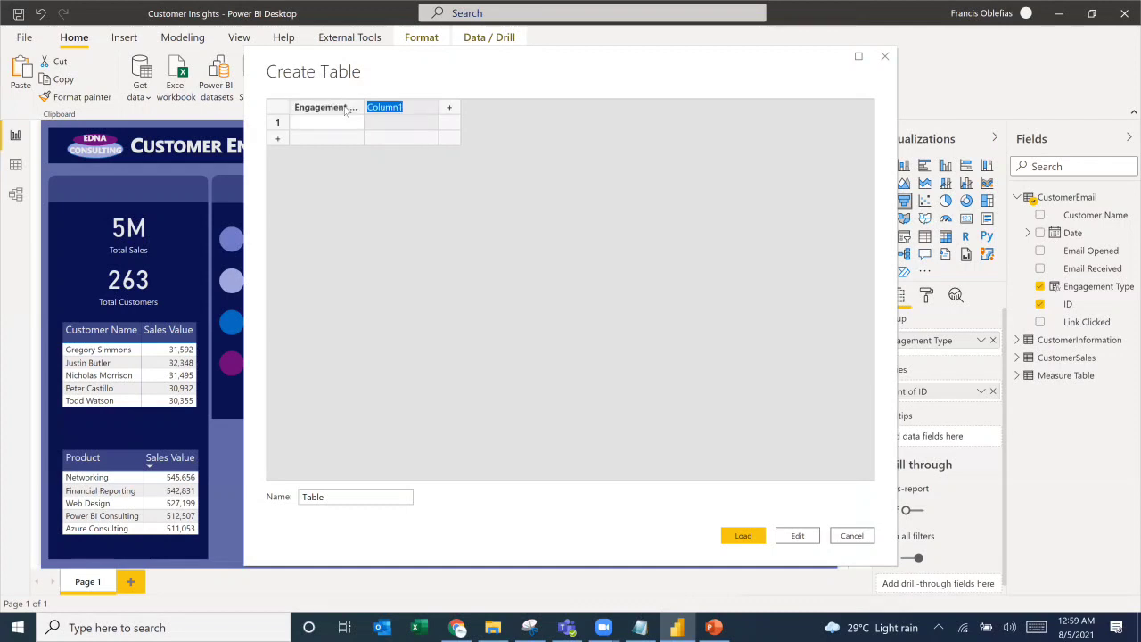
{"action": "type", "text": "Sort"}
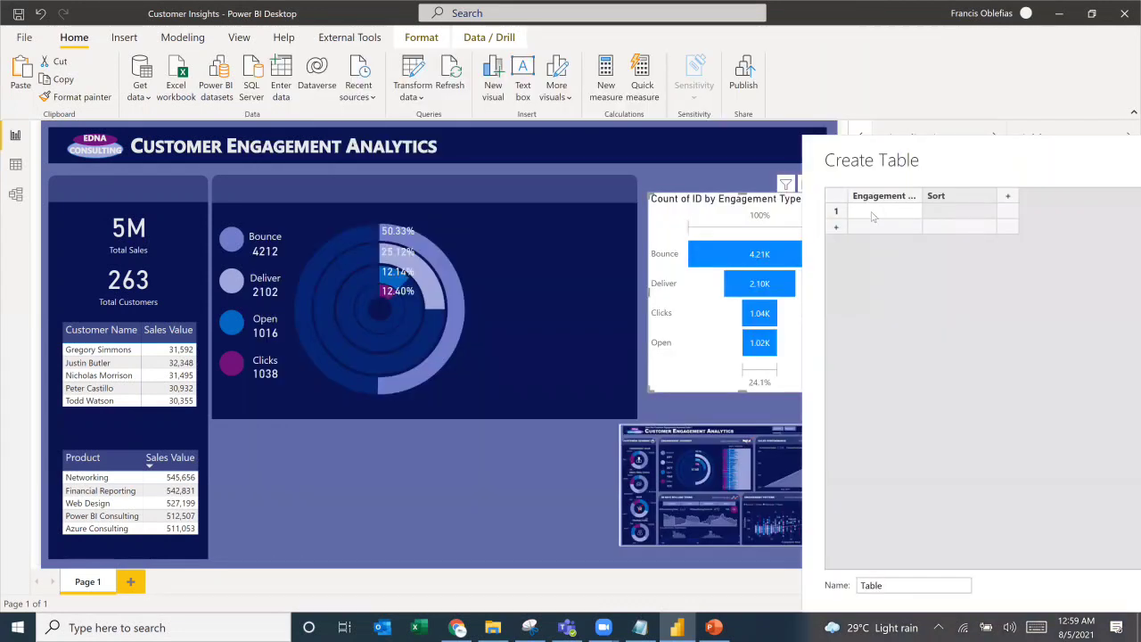
Step: Fill the first two table rows with Bounce as sort 1 and Deliver as sort 2
{"action": "left_click", "coordinate": [873, 216]}
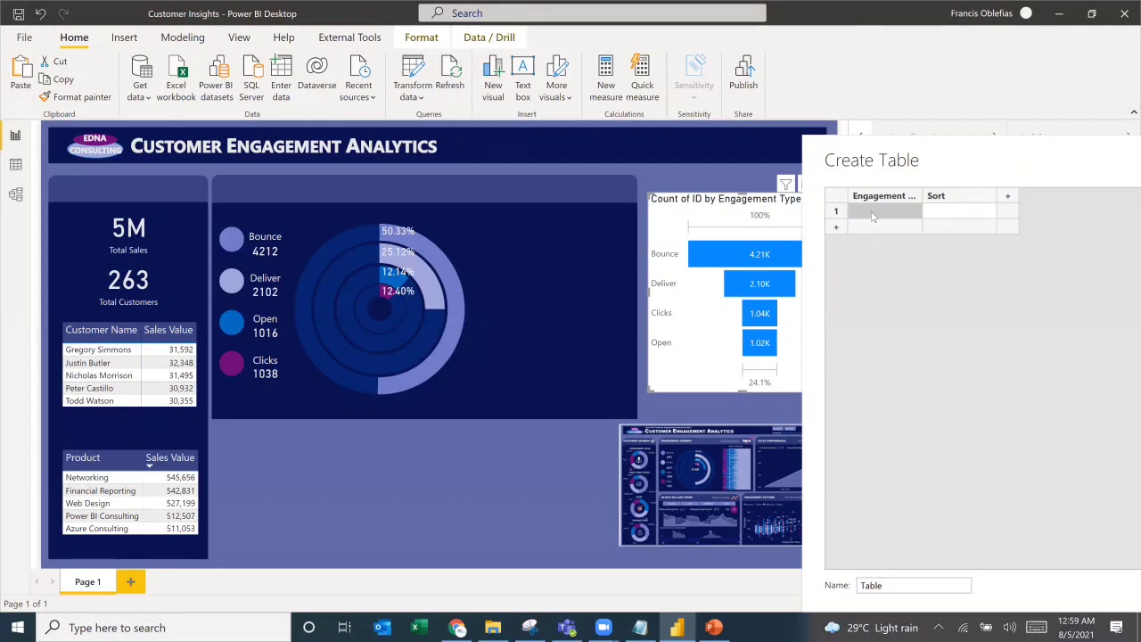
{"action": "type", "text": "Bounce"}
{"action": "key", "text": "Tab"}
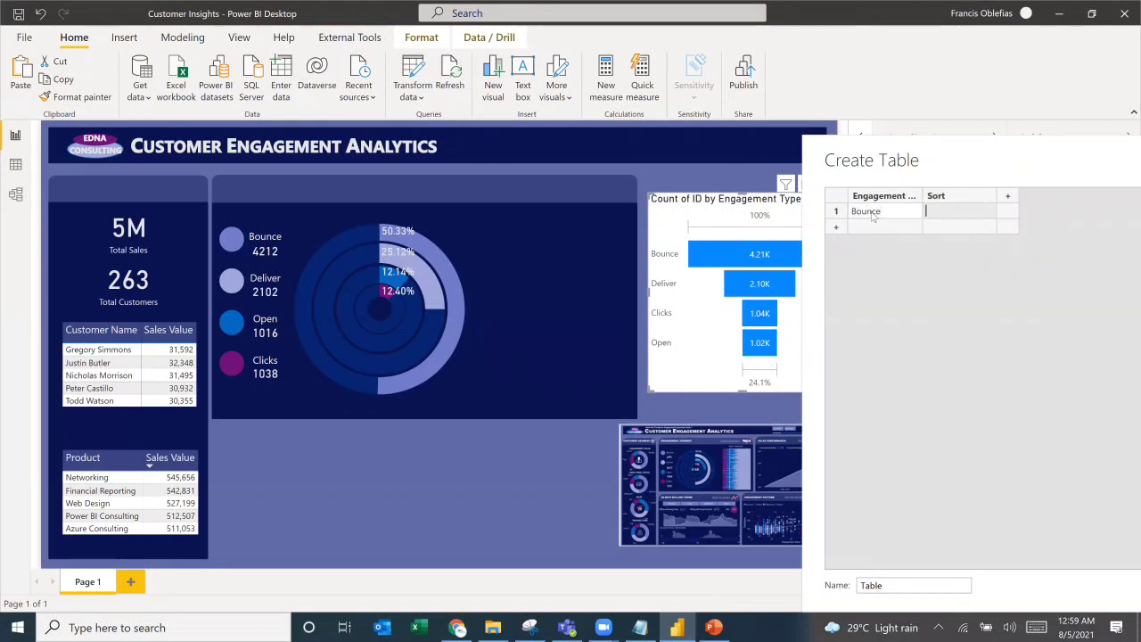
{"action": "key", "text": "Tab"}
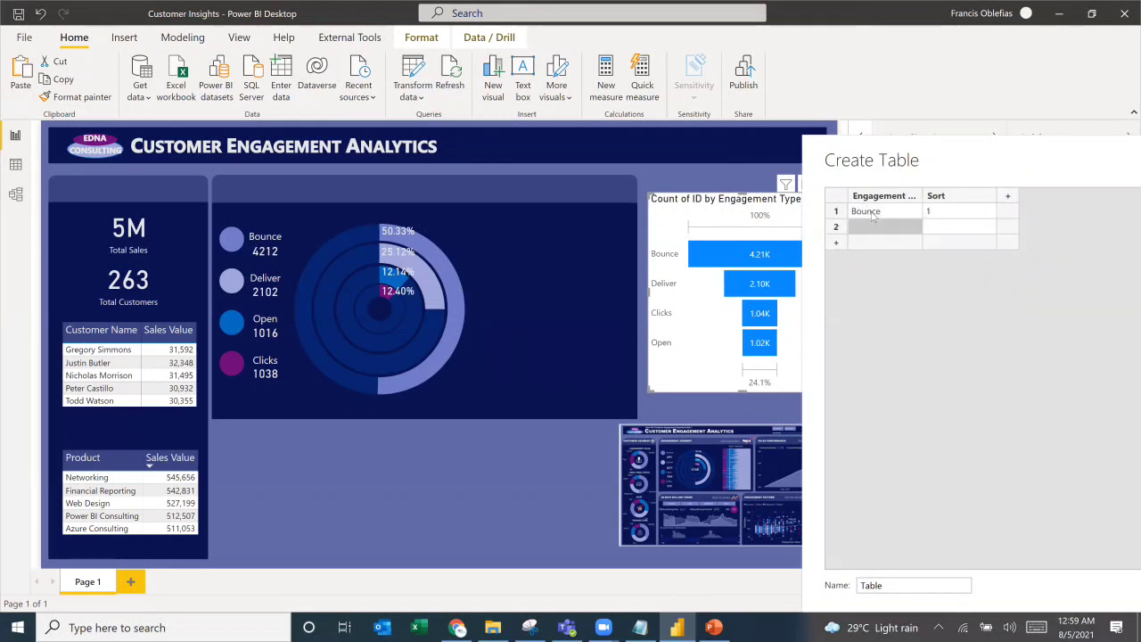
{"action": "type", "text": "De"}
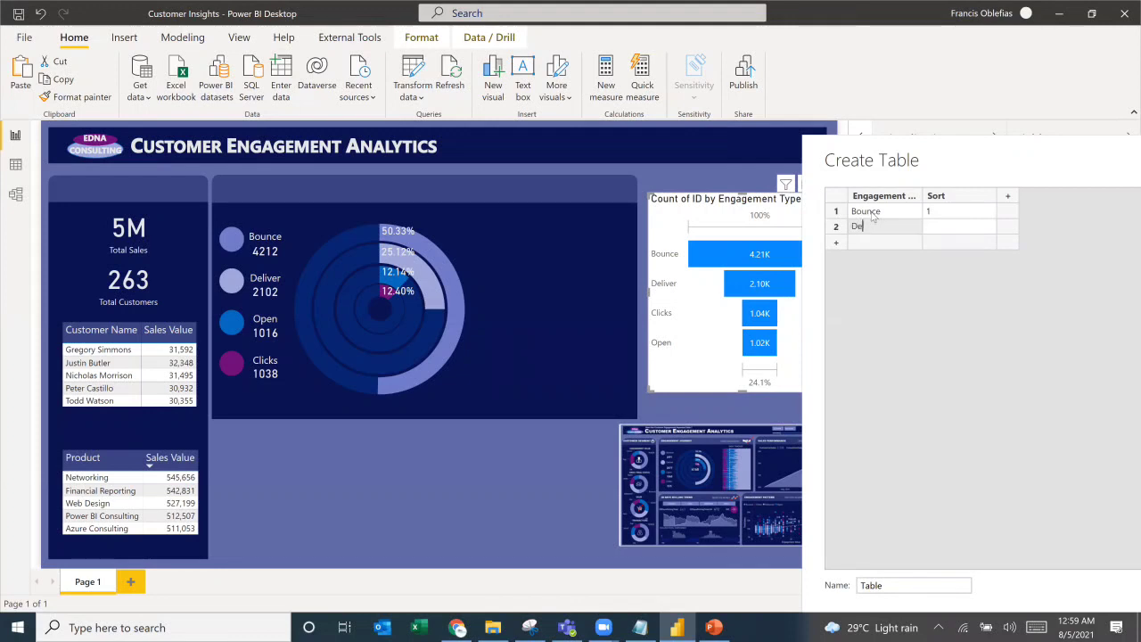
{"action": "key", "text": "Tab"}
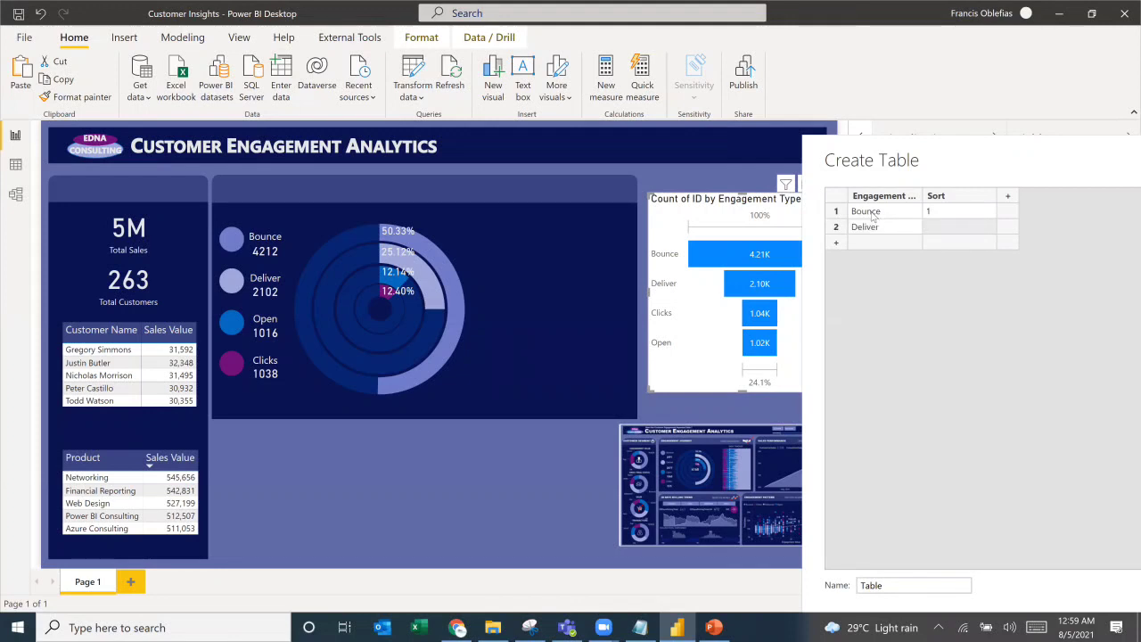
{"action": "type", "text": "2"}
{"action": "key", "text": "Tab"}
{"action": "key", "text": "Left"}
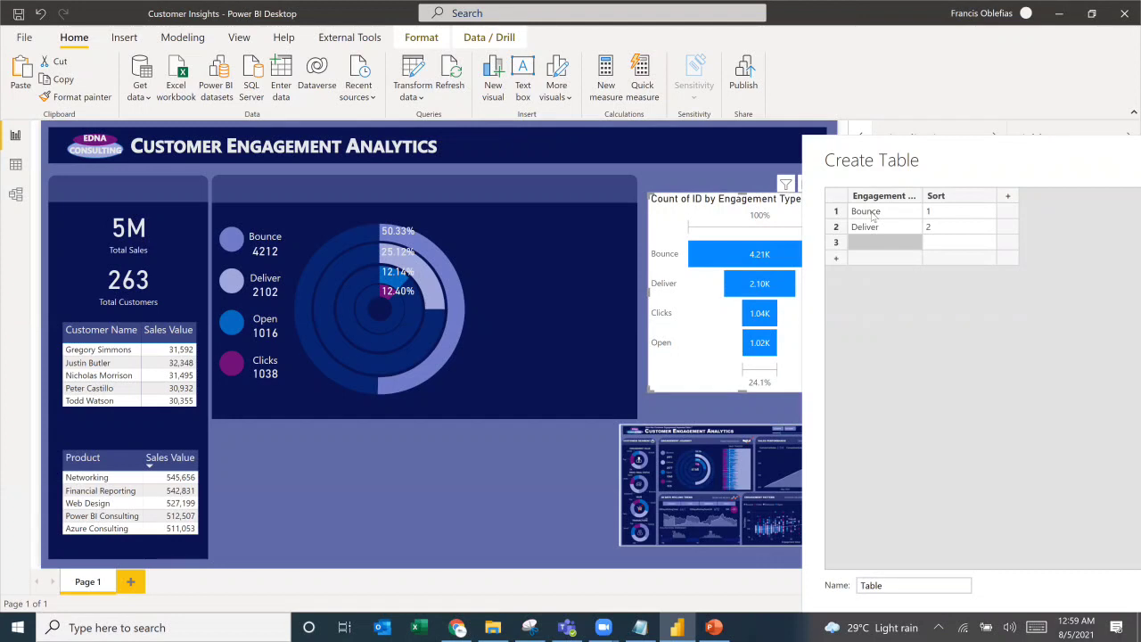
Step: Add two more table rows with Open as sort 3 and Clicks as sort 4
{"action": "type", "text": "Open"}
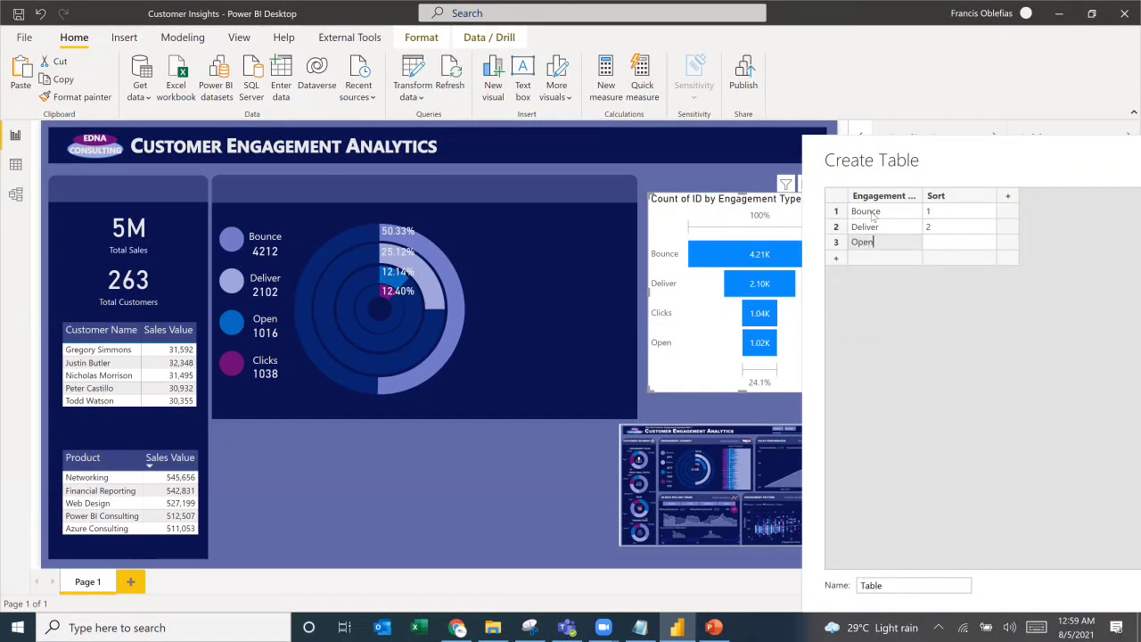
{"action": "key", "text": "Tab"}
{"action": "type", "text": "3"}
{"action": "key", "text": "Tab"}
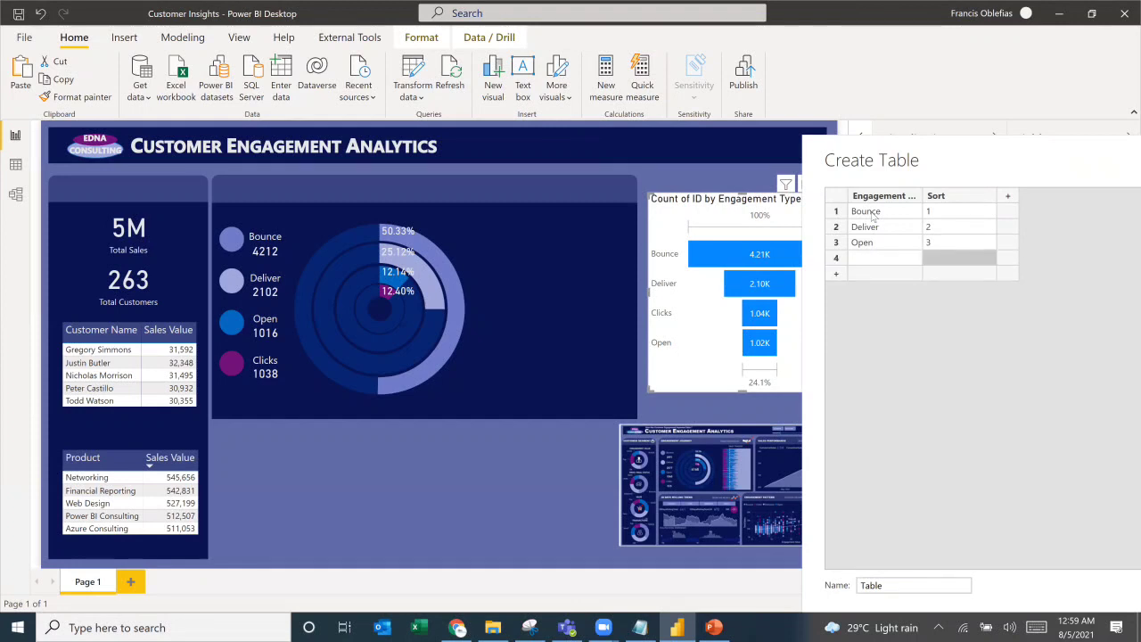
{"action": "key", "text": "Left"}
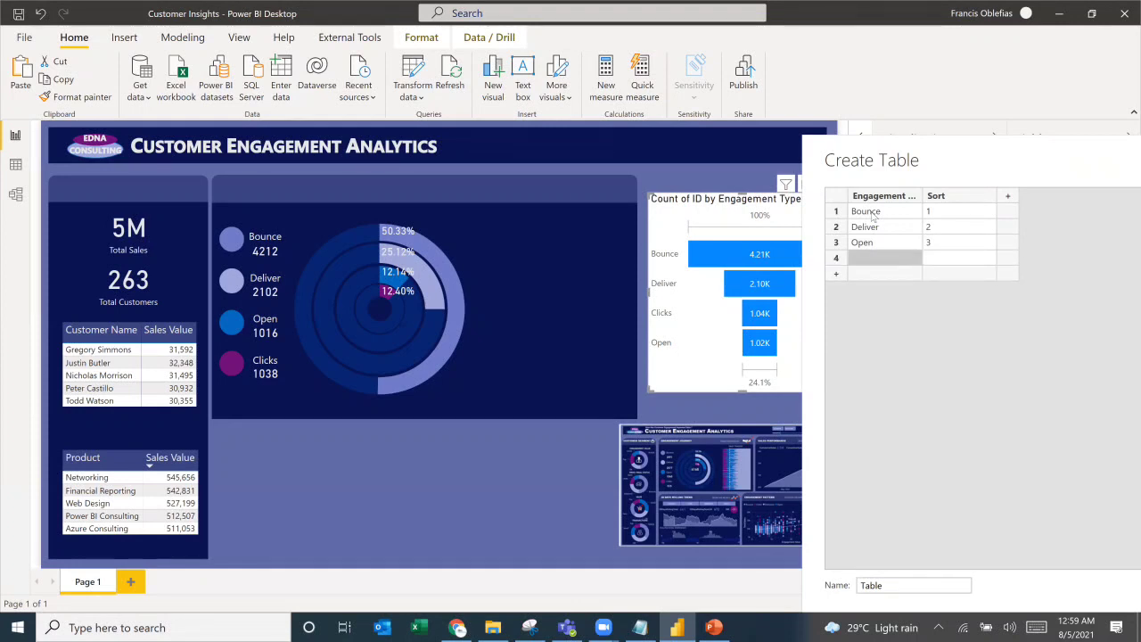
{"action": "type", "text": "Clicks"}
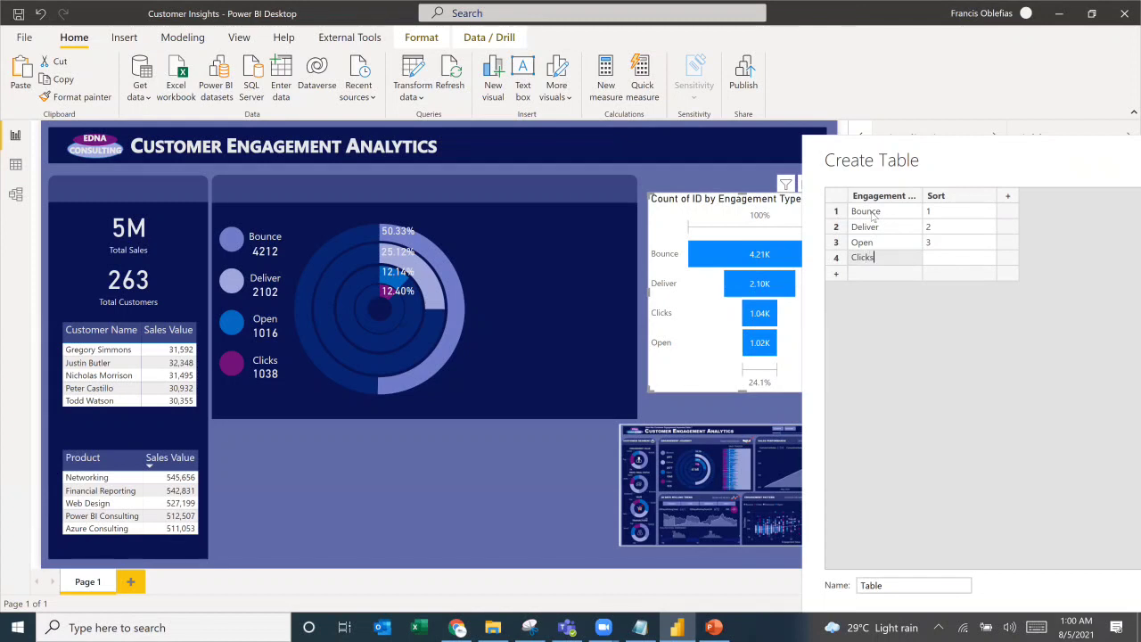
{"action": "key", "text": "Tab"}
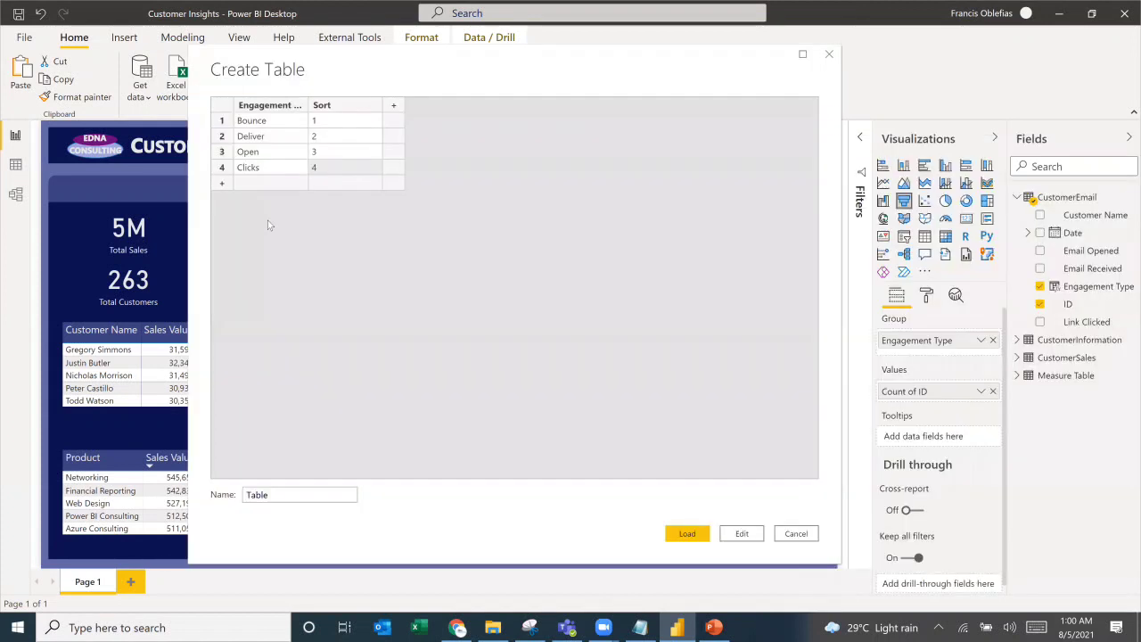
Step: Name the new table Engagement Stages and load it into the model
{"action": "left_click", "coordinate": [273, 493]}
{"action": "double_click", "coordinate": [274, 493]}
{"action": "type", "text": "enga"}
{"action": "key", "text": "BackSpace"}
{"action": "key", "text": "BackSpace"}
{"action": "key", "text": "BackSpace"}
{"action": "key", "text": "BackSpace"}
{"action": "type", "text": "Enga"}
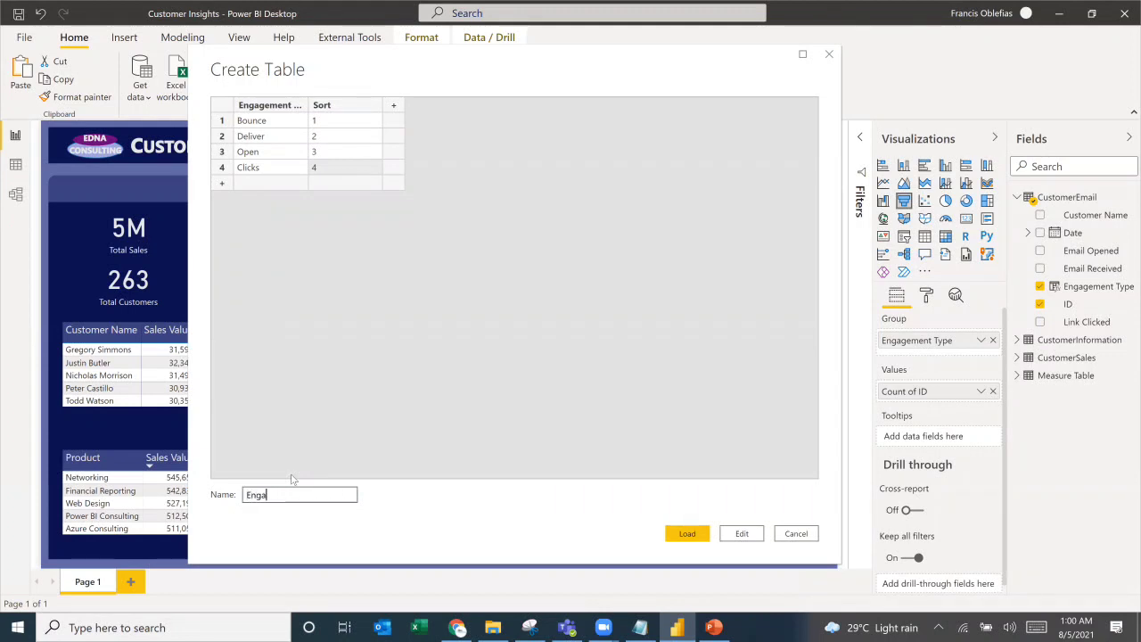
{"action": "type", "text": "gement Stages"}
{"action": "left_click", "coordinate": [688, 535]}
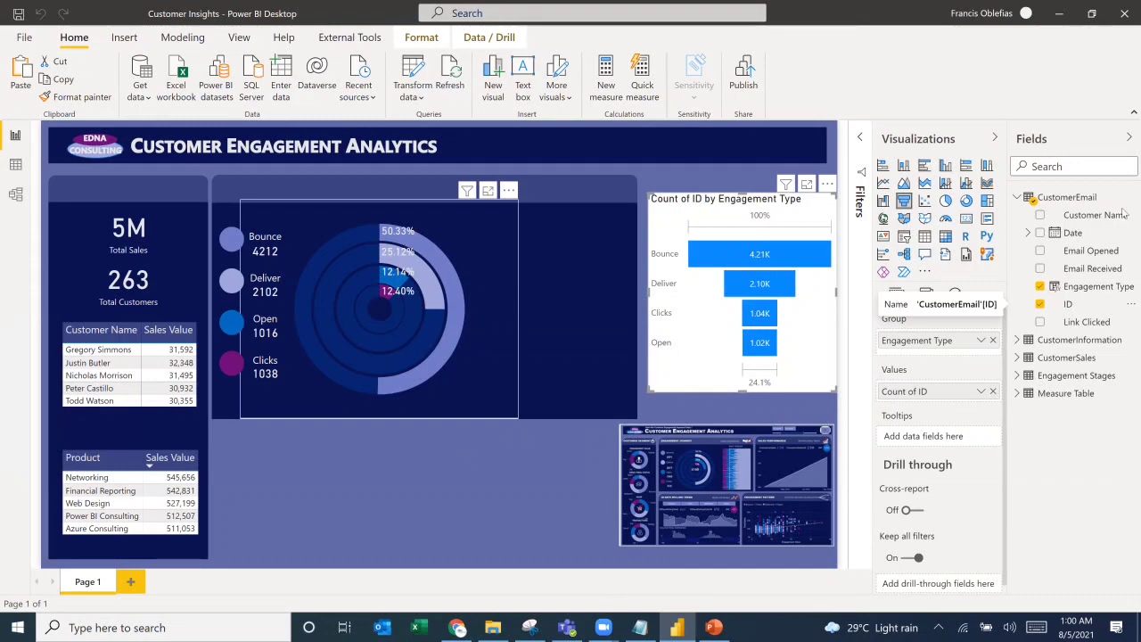
Step: In the data model, place Engagement Stages below CustomerInformation and relate CustomerEmail's Engagement Type to its Engagement Type
{"action": "left_click", "coordinate": [577, 303]}
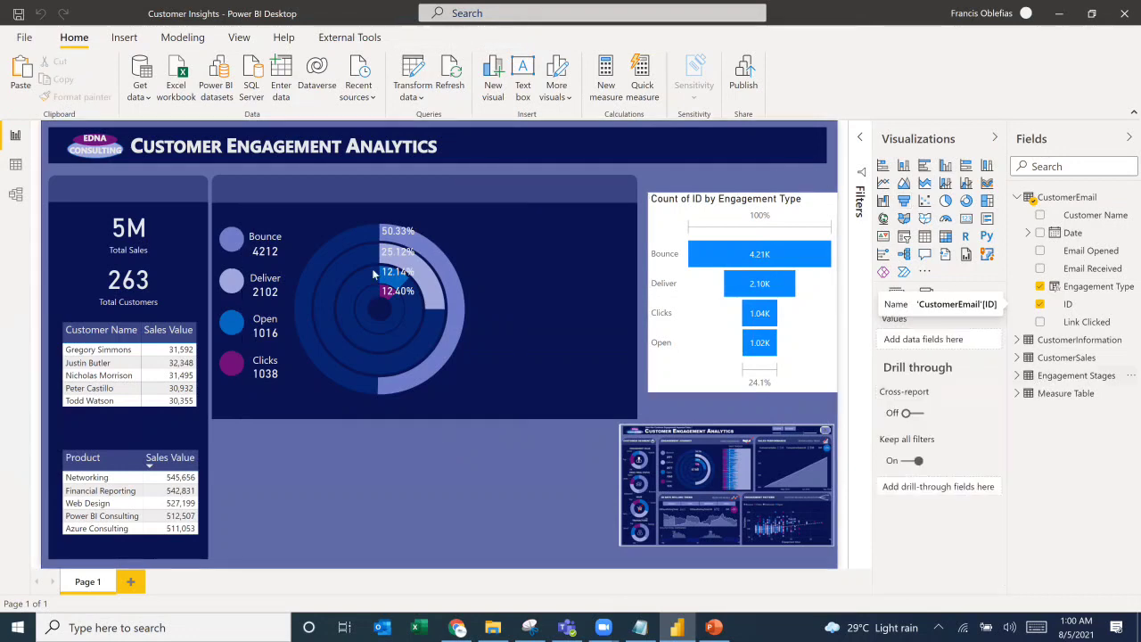
{"action": "left_click", "coordinate": [19, 197]}
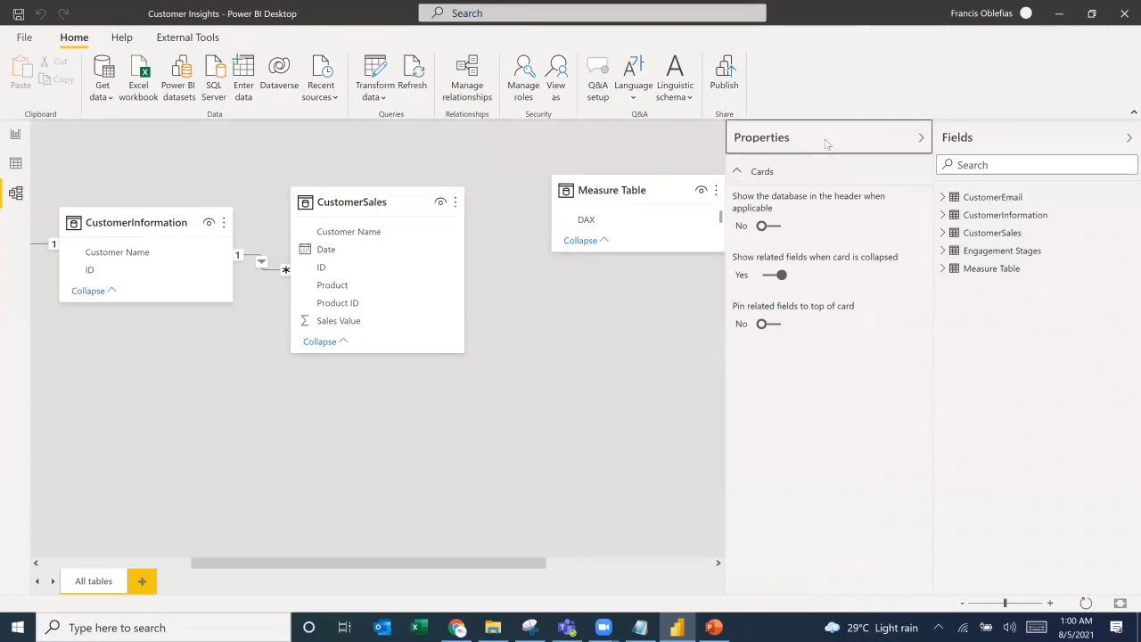
{"action": "left_click", "coordinate": [921, 137]}
{"action": "left_click_drag", "start_coordinate": [873, 194], "coordinate": [321, 407]}
{"action": "left_click_drag", "start_coordinate": [514, 562], "coordinate": [372, 563]}
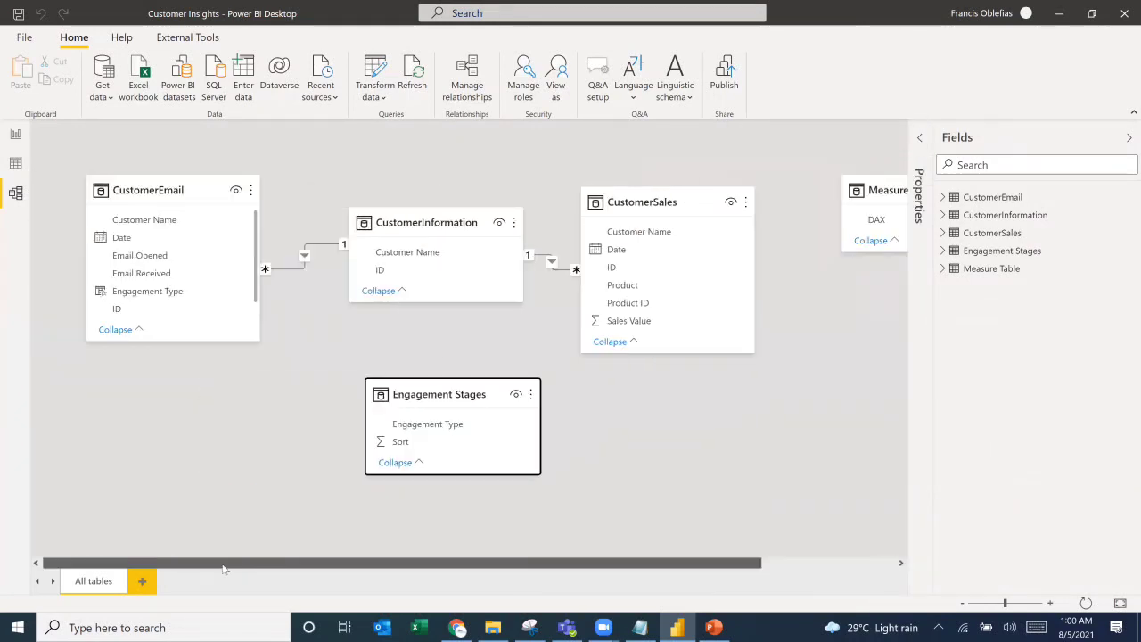
{"action": "left_click_drag", "start_coordinate": [175, 296], "coordinate": [416, 429]}
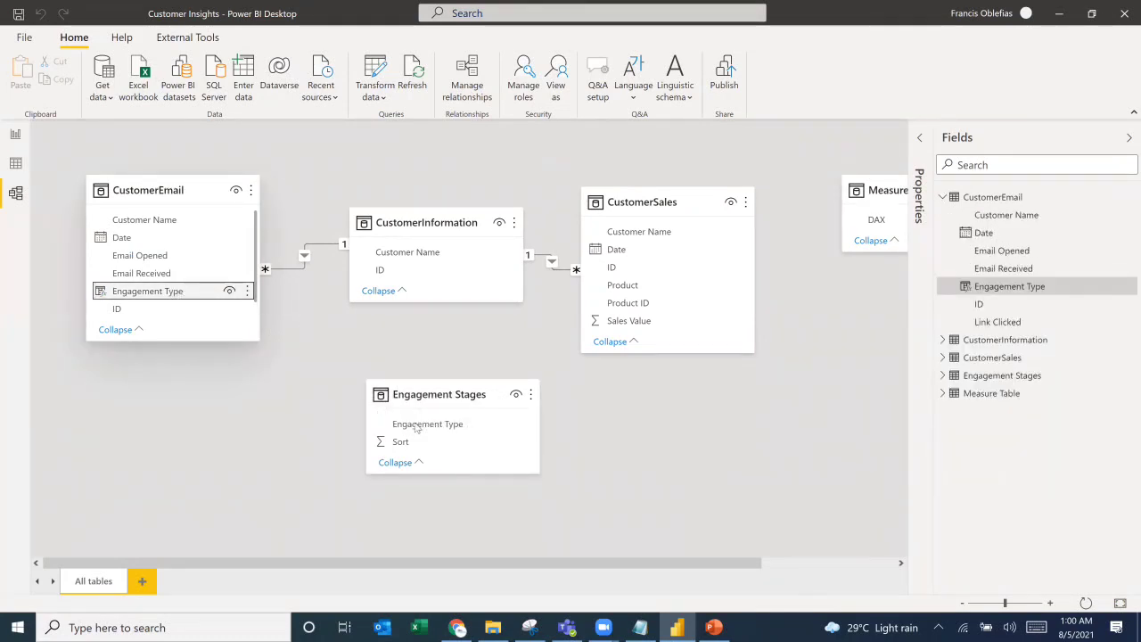
Step: Sort the Engagement Type column of Engagement Stages by the Sort column, and return to the report page
{"action": "left_click", "coordinate": [15, 163]}
{"action": "left_click", "coordinate": [1016, 267]}
{"action": "left_click", "coordinate": [1017, 248]}
{"action": "left_click", "coordinate": [1070, 266]}
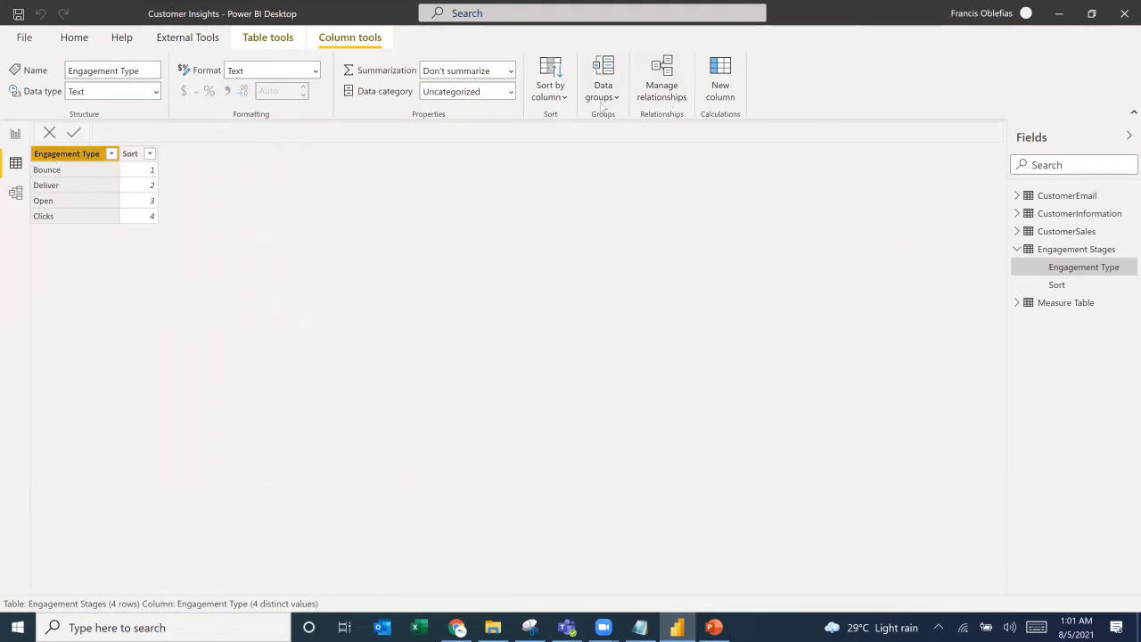
{"action": "left_click", "coordinate": [551, 91]}
{"action": "left_click", "coordinate": [557, 147]}
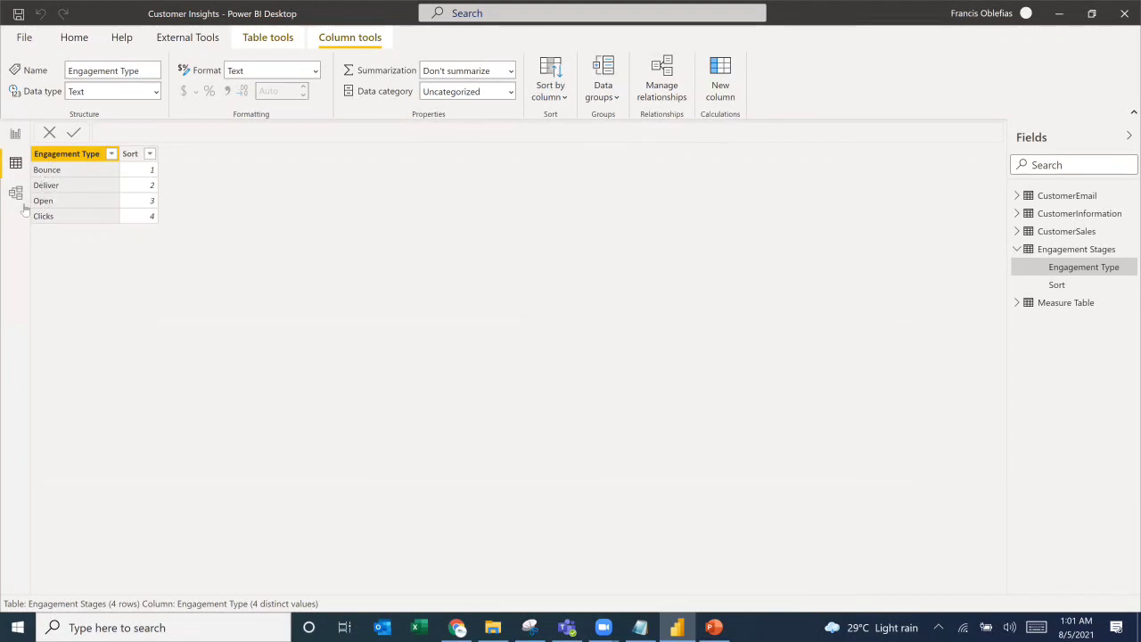
{"action": "left_click", "coordinate": [16, 136]}
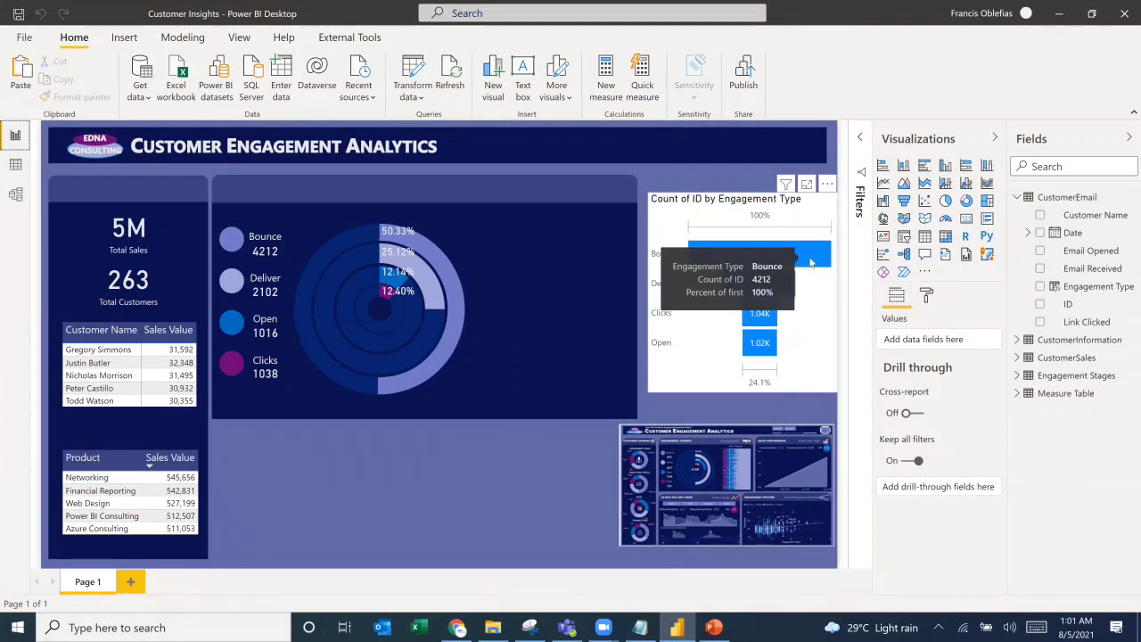
Step: Set the funnel chart to sort by Count of ID
{"action": "left_click", "coordinate": [827, 184]}
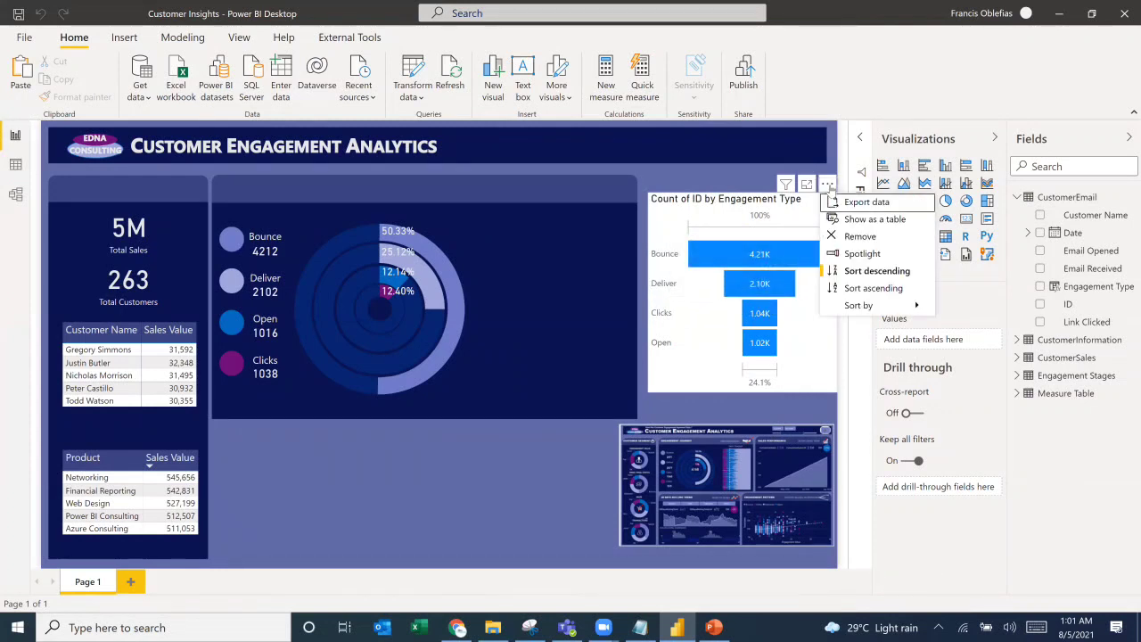
{"action": "mouse_move", "coordinate": [872, 309]}
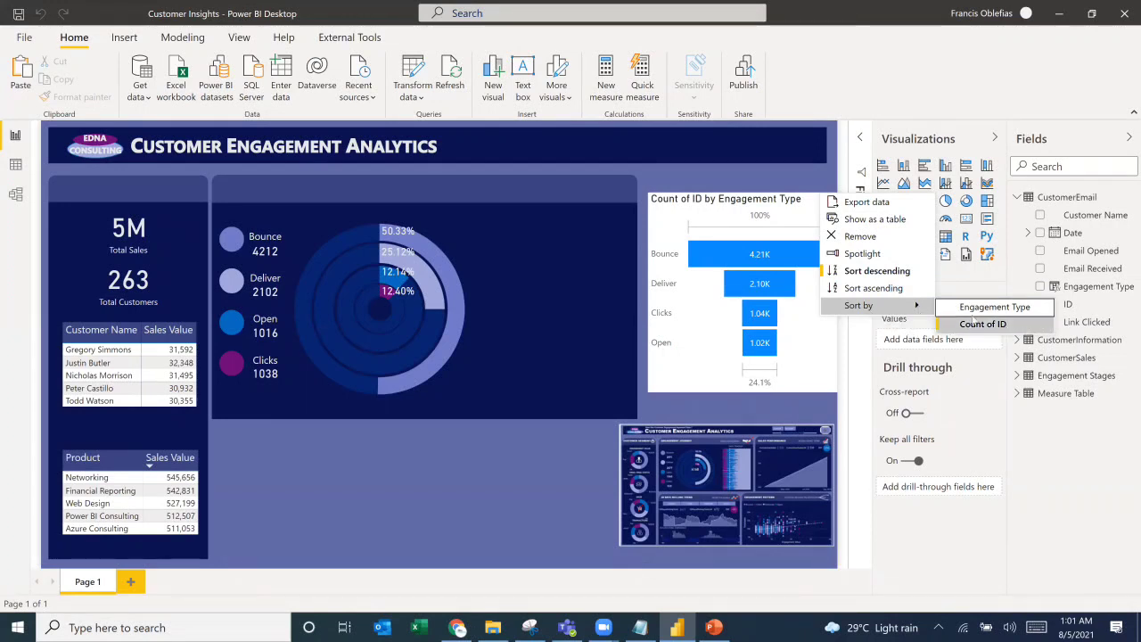
{"action": "left_click", "coordinate": [983, 324]}
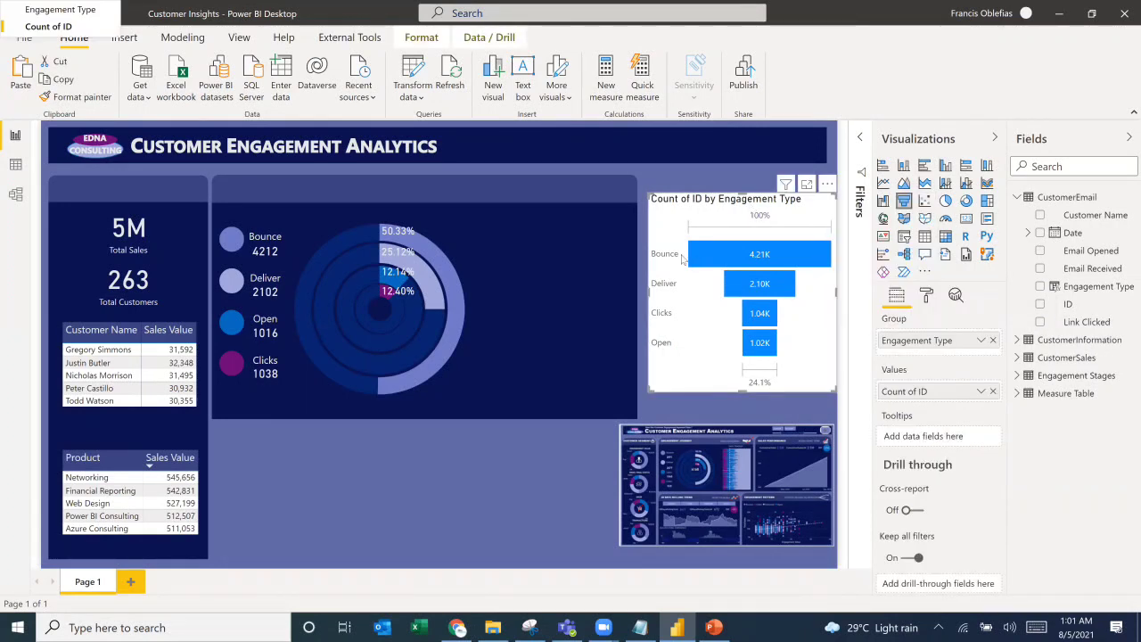
Step: Replace the funnel chart's group field with Engagement Type from the Engagement Stages table
{"action": "left_click", "coordinate": [1018, 198]}
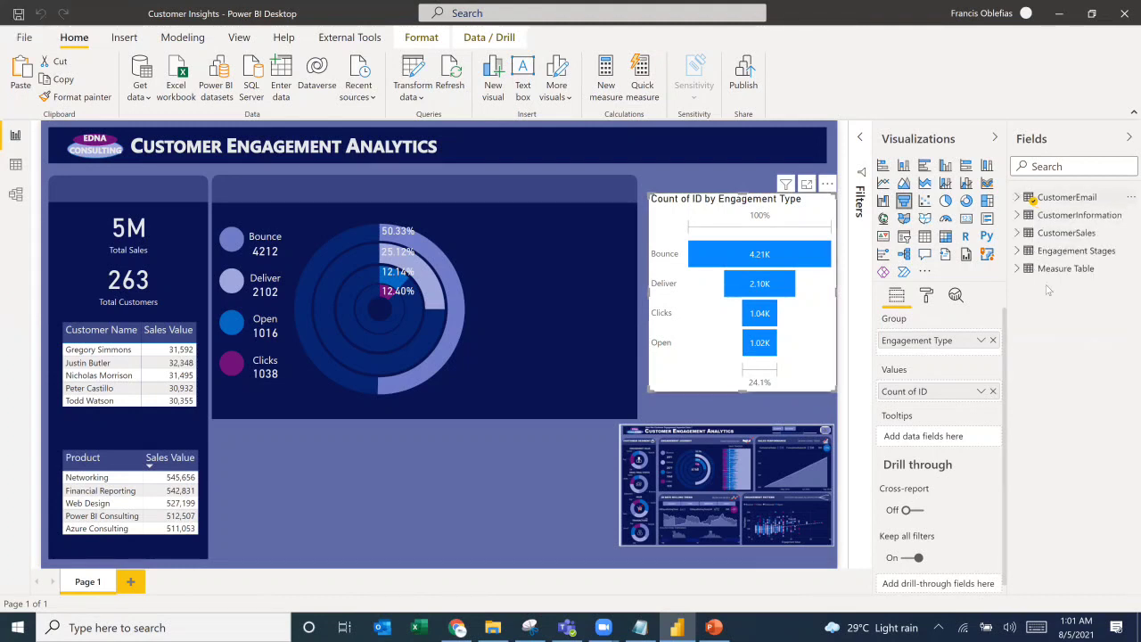
{"action": "left_click", "coordinate": [1018, 251]}
{"action": "left_click_drag", "start_coordinate": [1075, 270], "coordinate": [955, 358]}
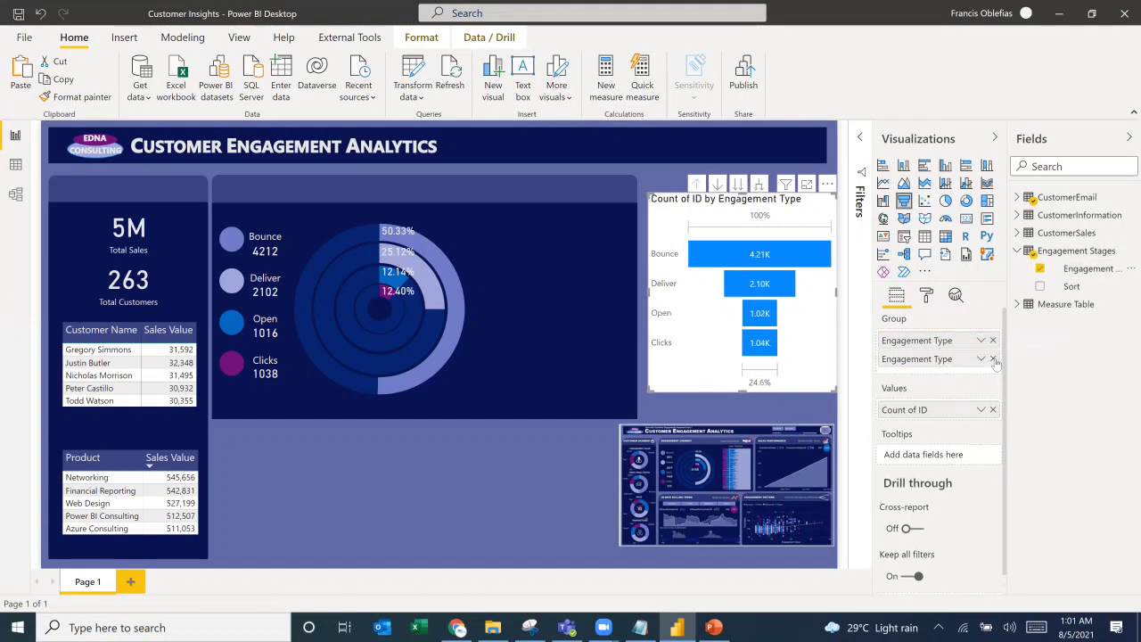
{"action": "left_click", "coordinate": [994, 360]}
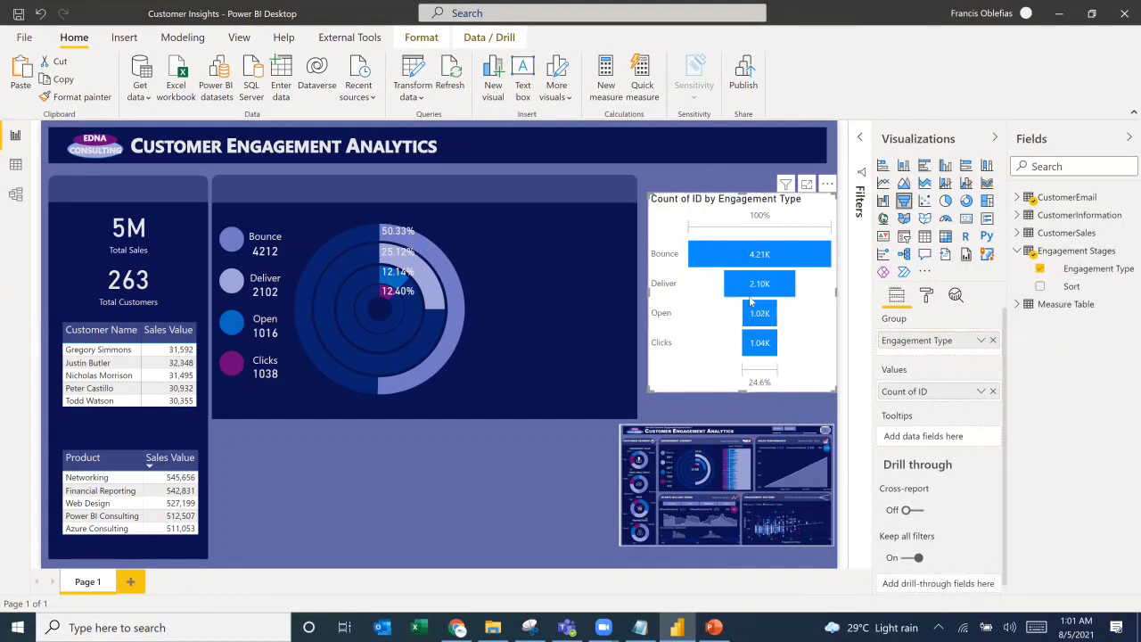
Step: Sort the funnel chart by Engagement Type in ascending order
{"action": "left_click", "coordinate": [828, 185]}
{"action": "mouse_move", "coordinate": [870, 306]}
{"action": "left_click", "coordinate": [974, 308]}
{"action": "left_click", "coordinate": [827, 185]}
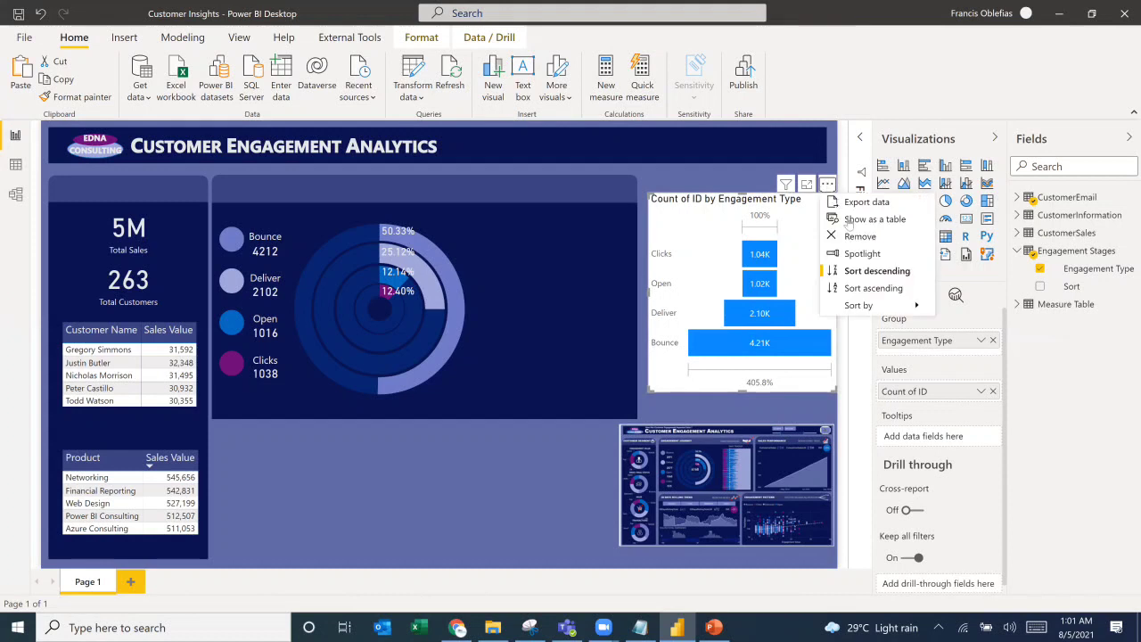
{"action": "left_click", "coordinate": [873, 288]}
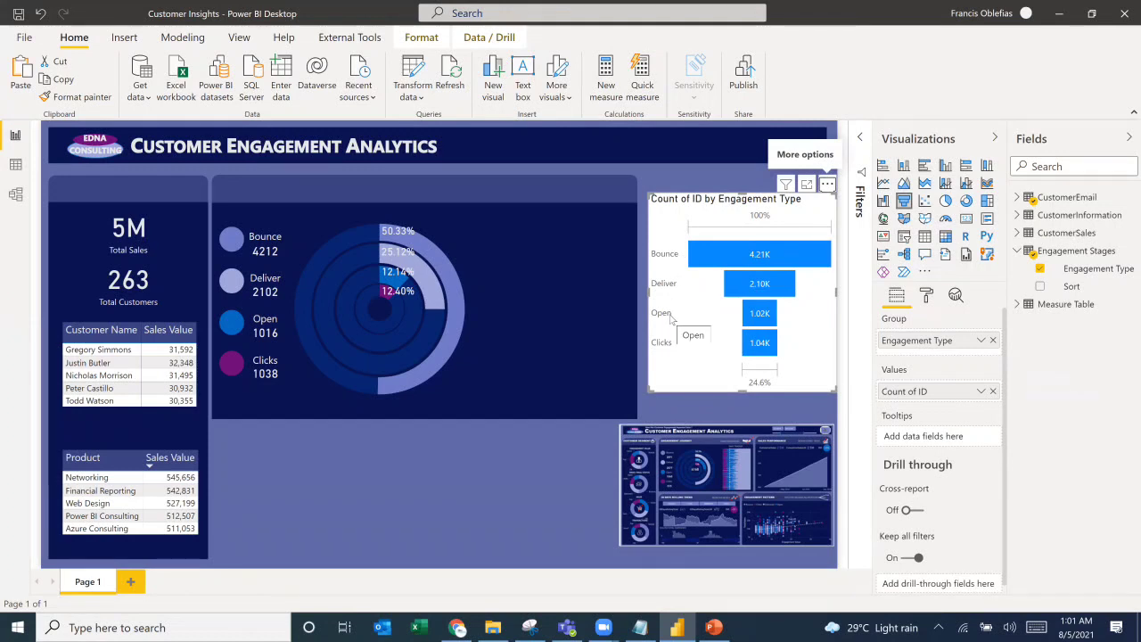
Step: Reposition the funnel chart across the edge of the donut panel and enlarge the reference dashboard image
{"action": "left_click_drag", "start_coordinate": [741, 209], "coordinate": [572, 221]}
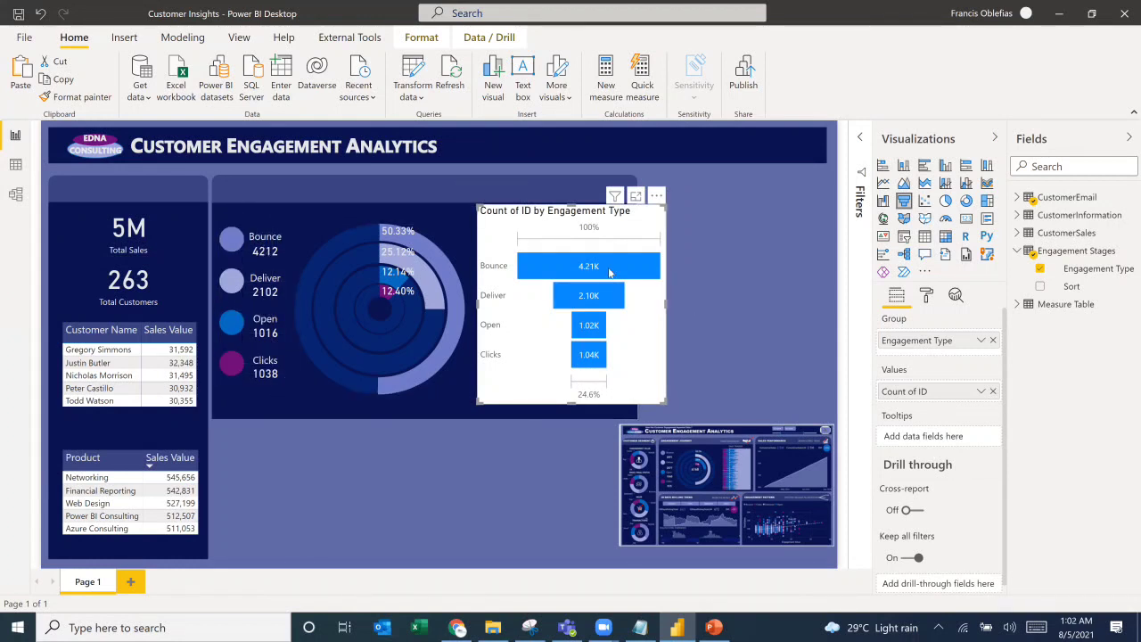
{"action": "left_click_drag", "start_coordinate": [586, 224], "coordinate": [711, 231]}
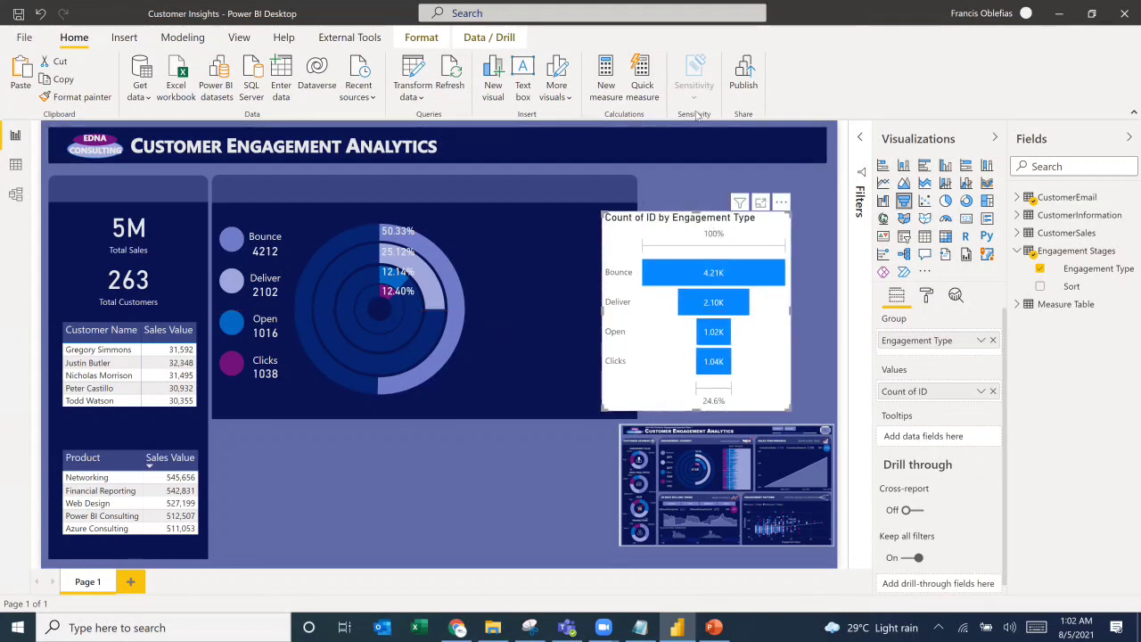
{"action": "left_click", "coordinate": [737, 522]}
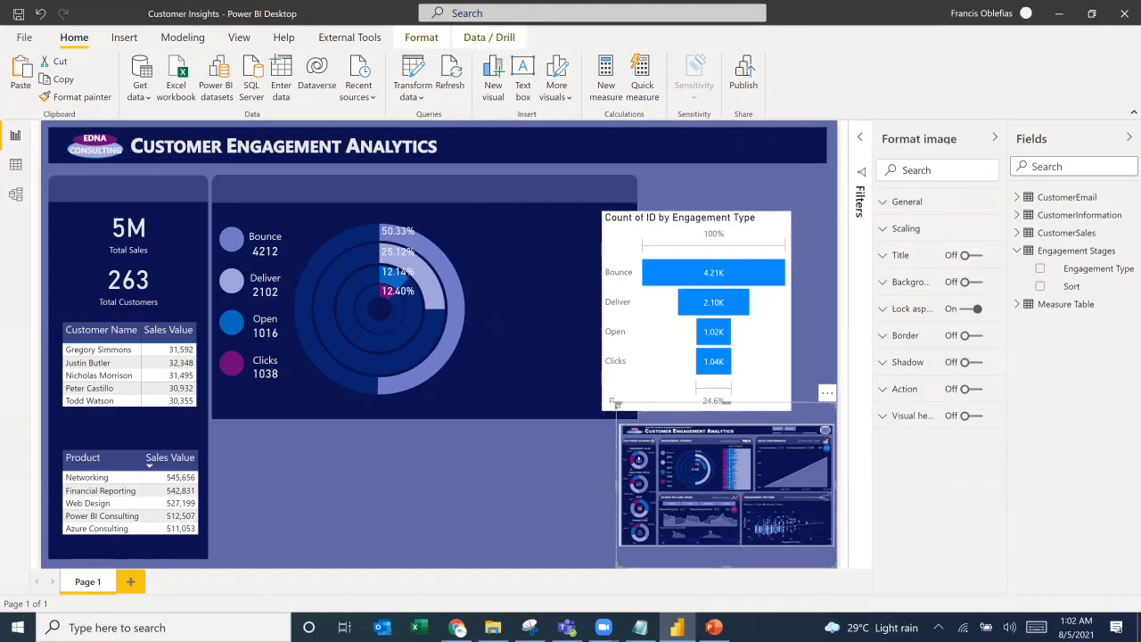
{"action": "left_click_drag", "start_coordinate": [619, 425], "coordinate": [459, 464]}
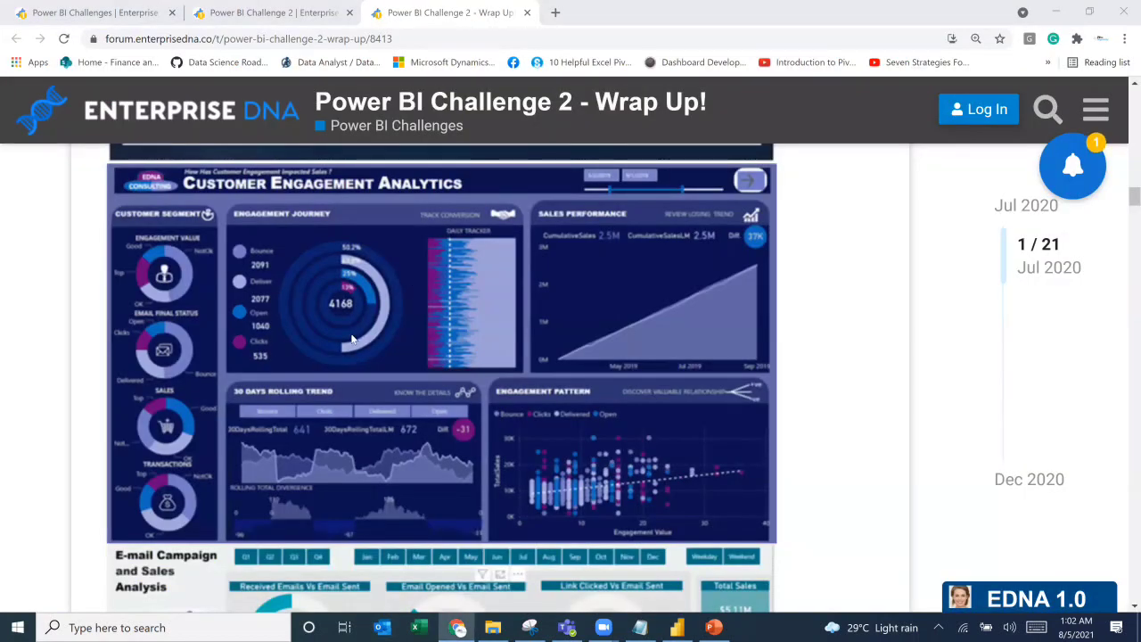
Step: Examine the Customer Engagement Analytics dashboard on the Power BI Challenge 2 wrap-up page in the browser, and return to the Power BI report
{"action": "scroll", "coordinate": [352, 339], "scroll_direction": "up", "scroll_amount": 2}
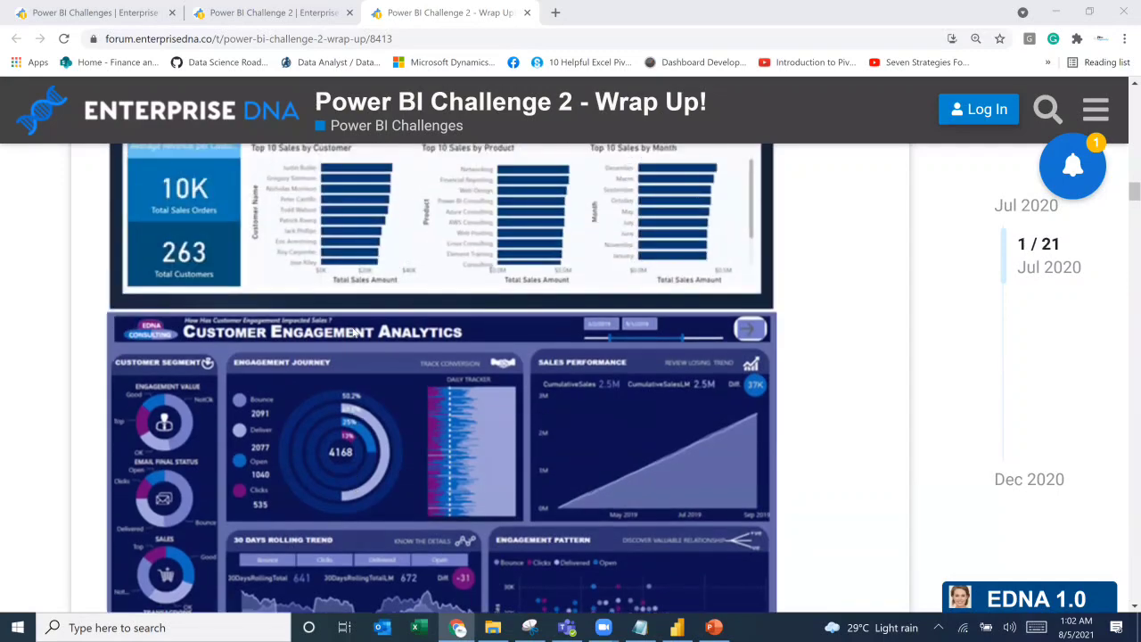
{"action": "scroll", "coordinate": [353, 335], "scroll_direction": "down", "scroll_amount": 4}
{"action": "scroll", "coordinate": [352, 332], "scroll_direction": "up", "scroll_amount": 10}
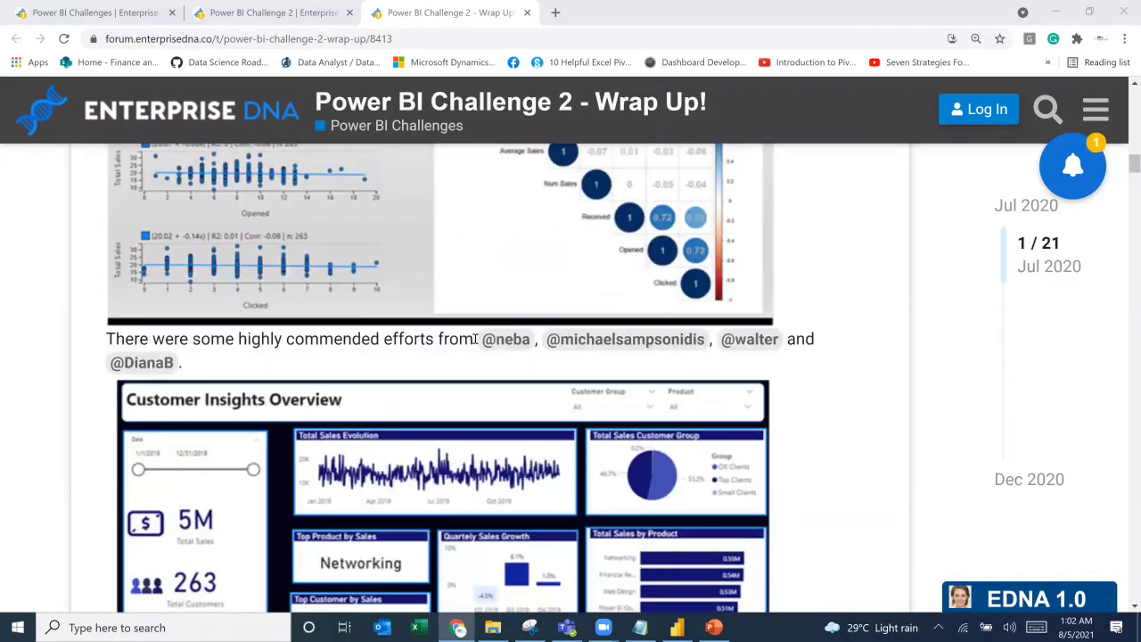
{"action": "scroll", "coordinate": [589, 355], "scroll_direction": "down", "scroll_amount": 3}
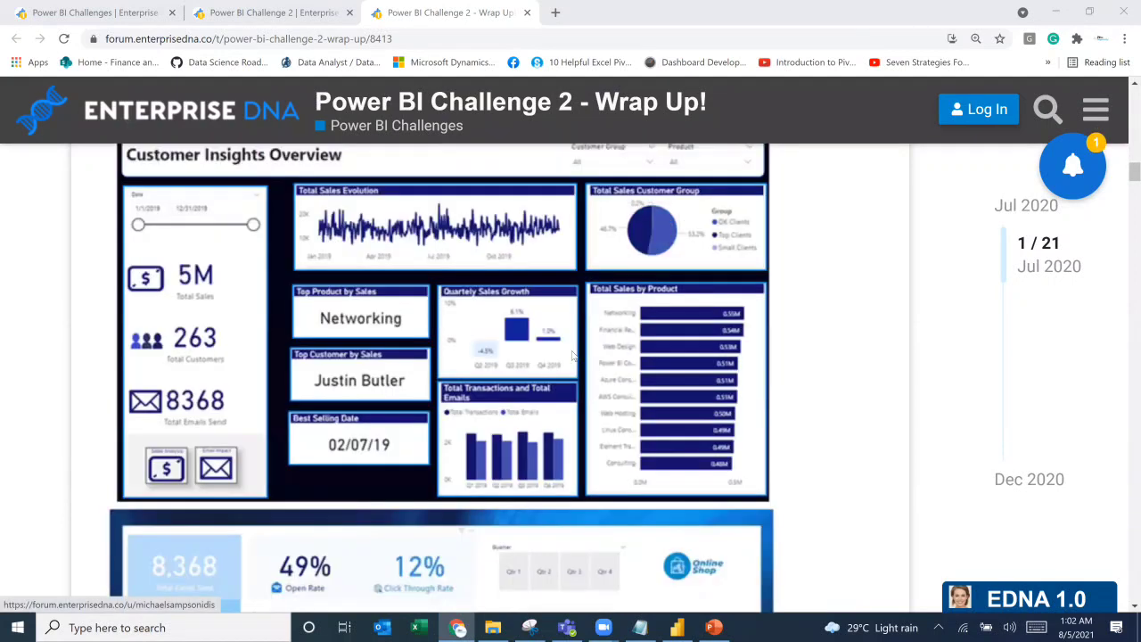
{"action": "scroll", "coordinate": [574, 355], "scroll_direction": "down", "scroll_amount": 7}
{"action": "scroll", "coordinate": [454, 370], "scroll_direction": "down", "scroll_amount": 2}
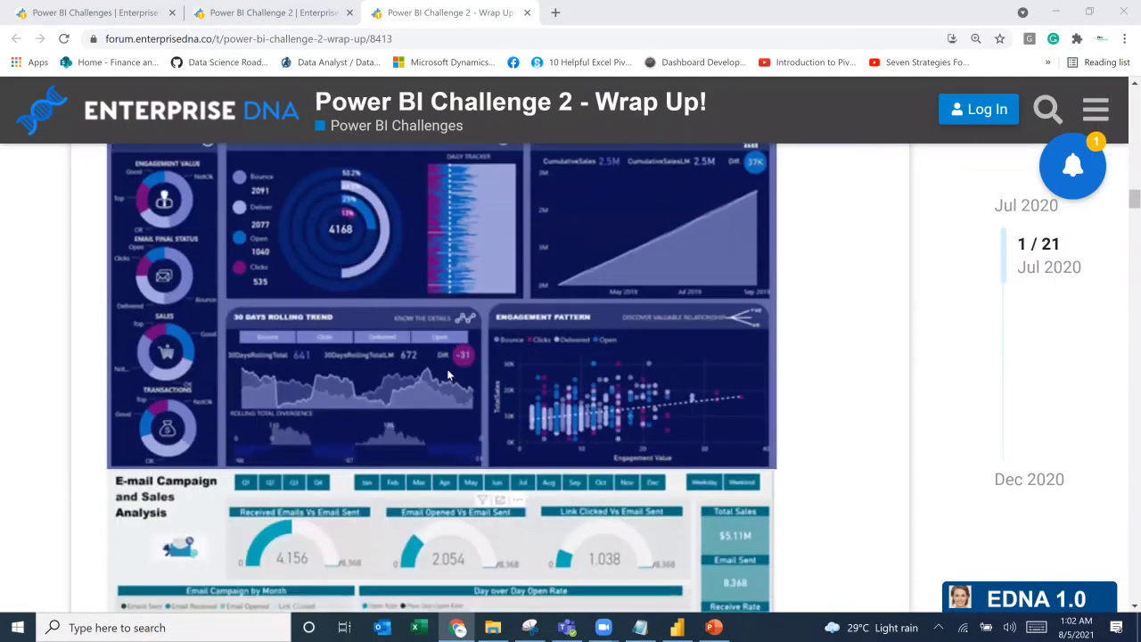
{"action": "scroll", "coordinate": [433, 369], "scroll_direction": "up", "scroll_amount": 1}
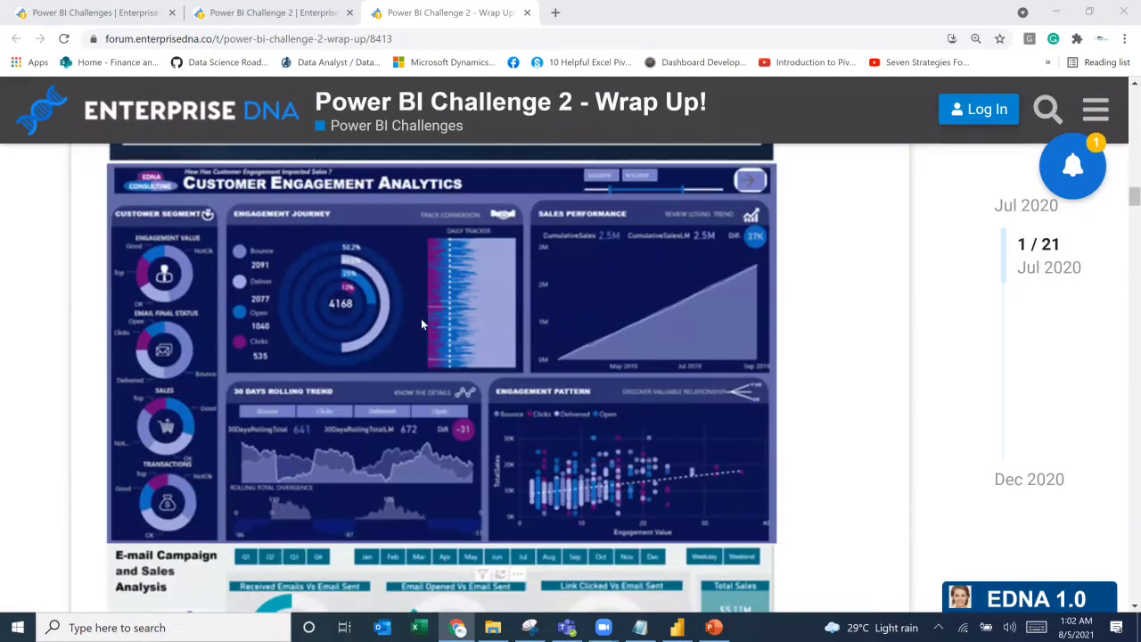
{"action": "scroll", "coordinate": [421, 319], "scroll_direction": "up", "scroll_amount": 10}
{"action": "scroll", "coordinate": [472, 310], "scroll_direction": "up", "scroll_amount": 3}
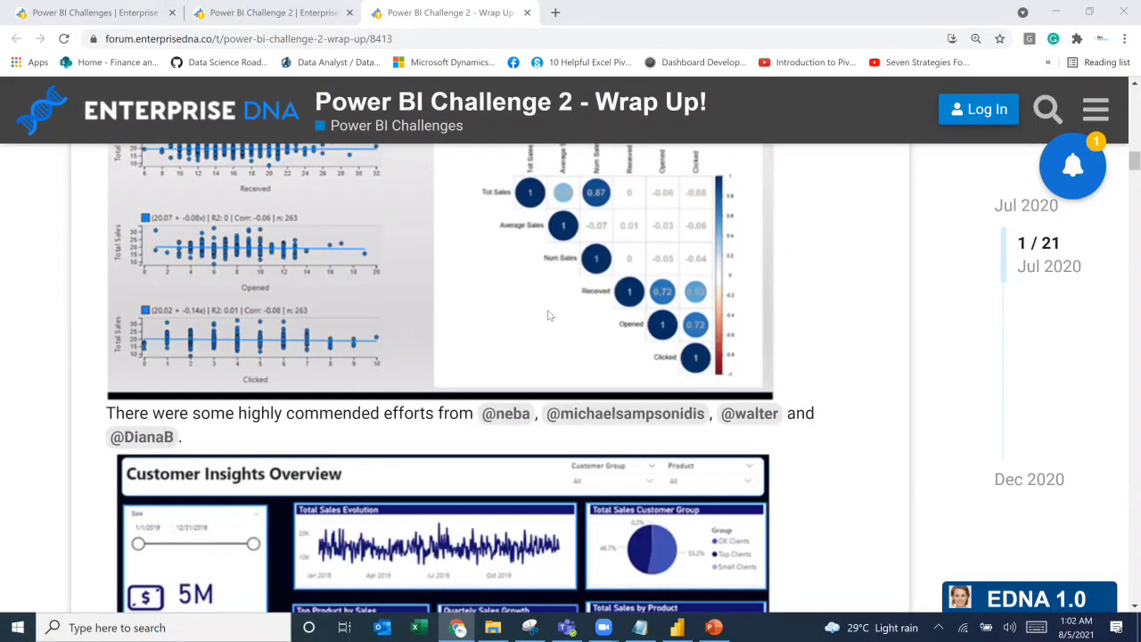
{"action": "scroll", "coordinate": [557, 303], "scroll_direction": "down", "scroll_amount": 14}
{"action": "scroll", "coordinate": [535, 303], "scroll_direction": "down", "scroll_amount": 2}
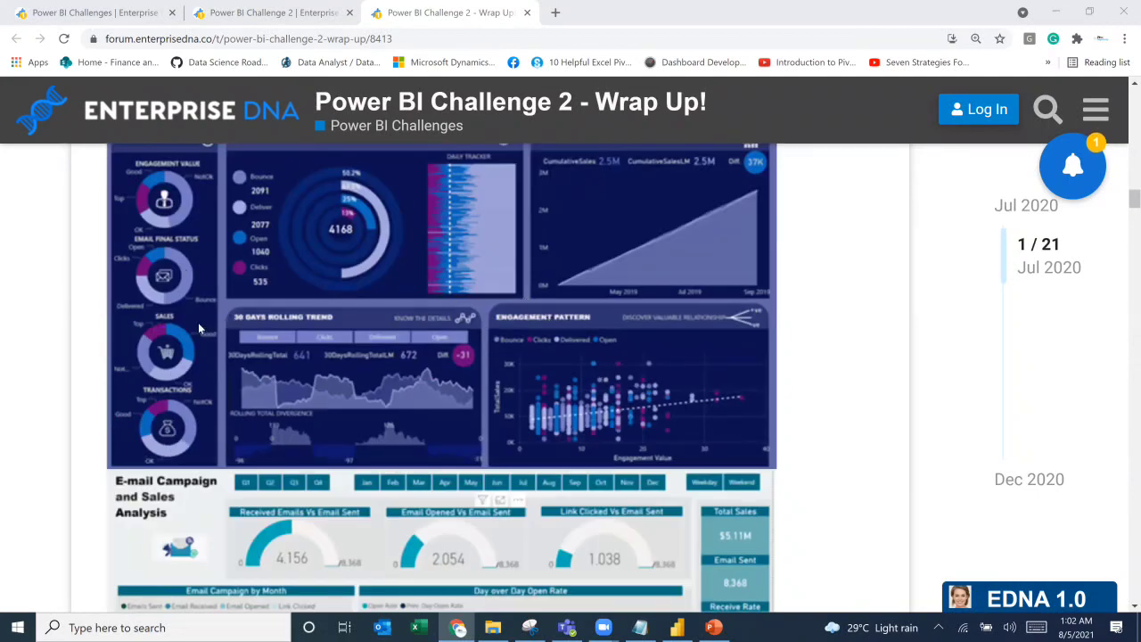
{"action": "scroll", "coordinate": [198, 323], "scroll_direction": "up", "scroll_amount": 1}
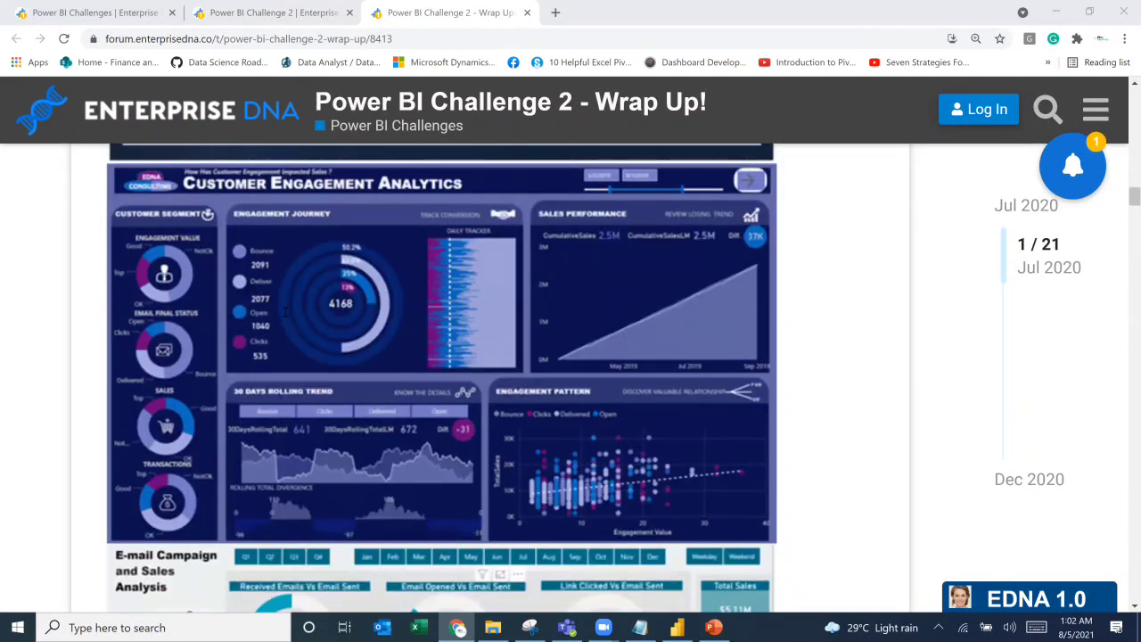
{"action": "key", "text": "alt+Tab"}
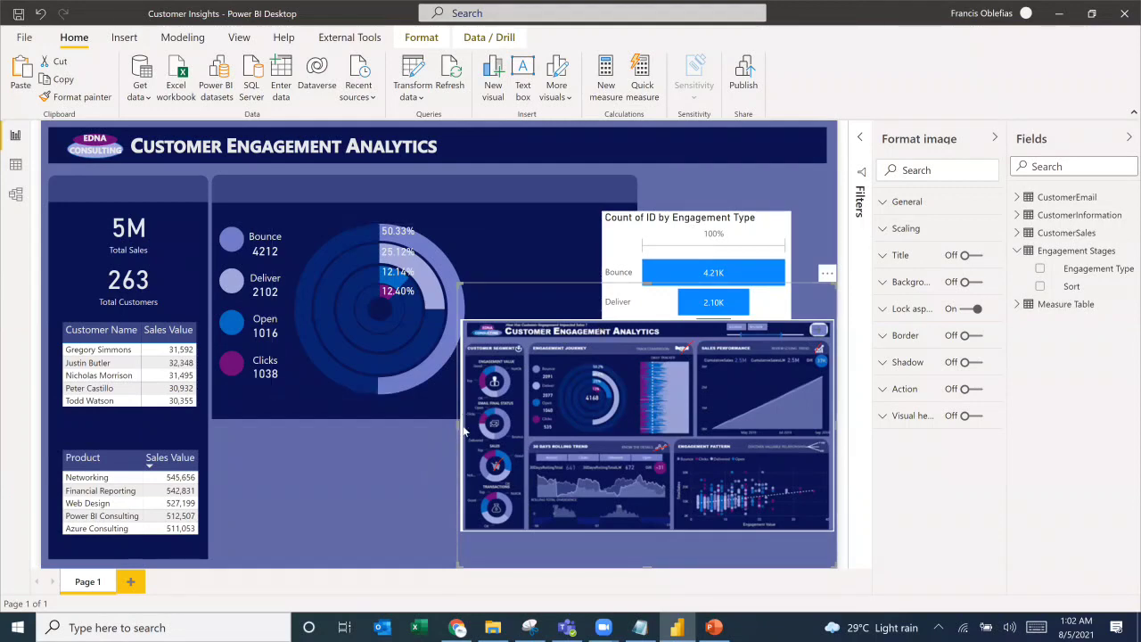
Step: Shrink the reference dashboard image towards the lower-right corner of the page and delete the funnel chart
{"action": "left_click_drag", "start_coordinate": [417, 433], "coordinate": [361, 434]}
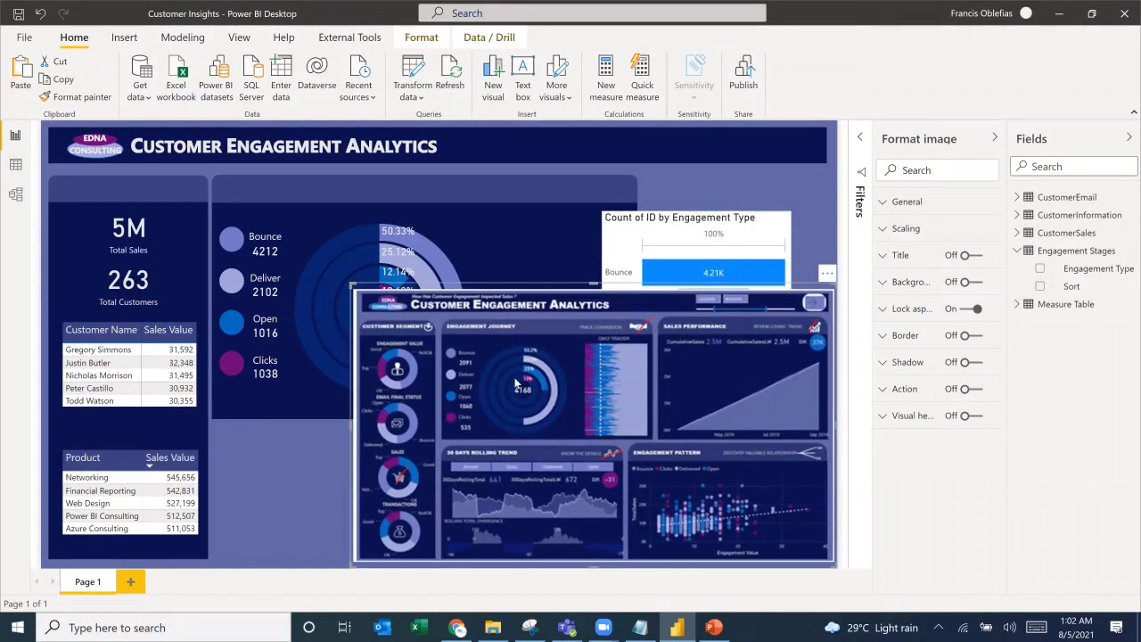
{"action": "left_click_drag", "start_coordinate": [354, 289], "coordinate": [544, 399]}
{"action": "left_click", "coordinate": [662, 220]}
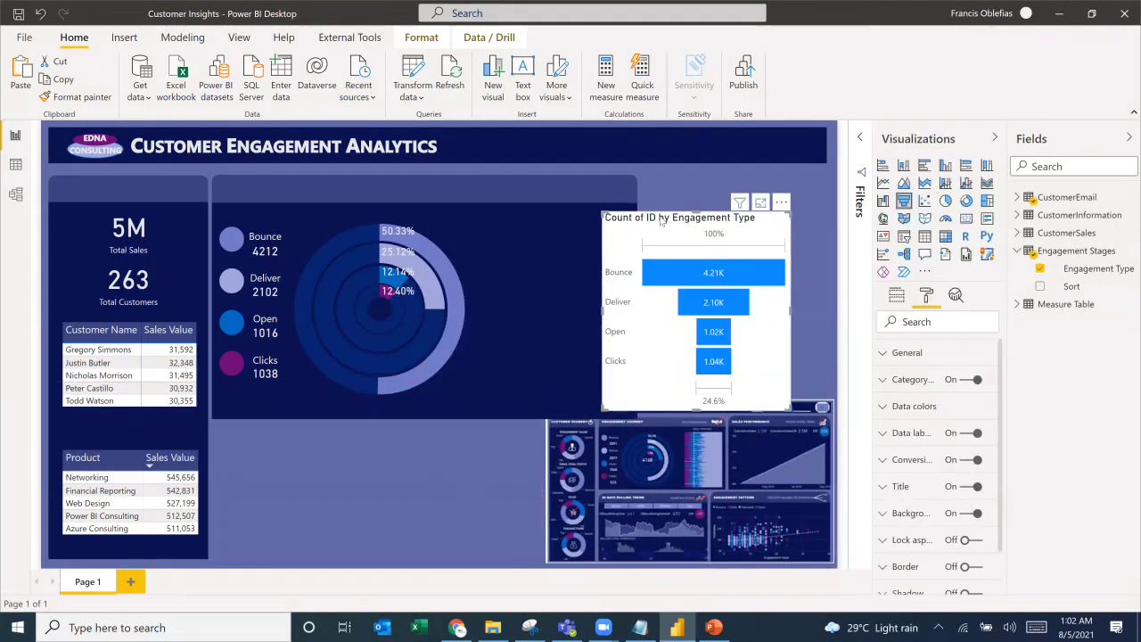
{"action": "key", "text": "Delete"}
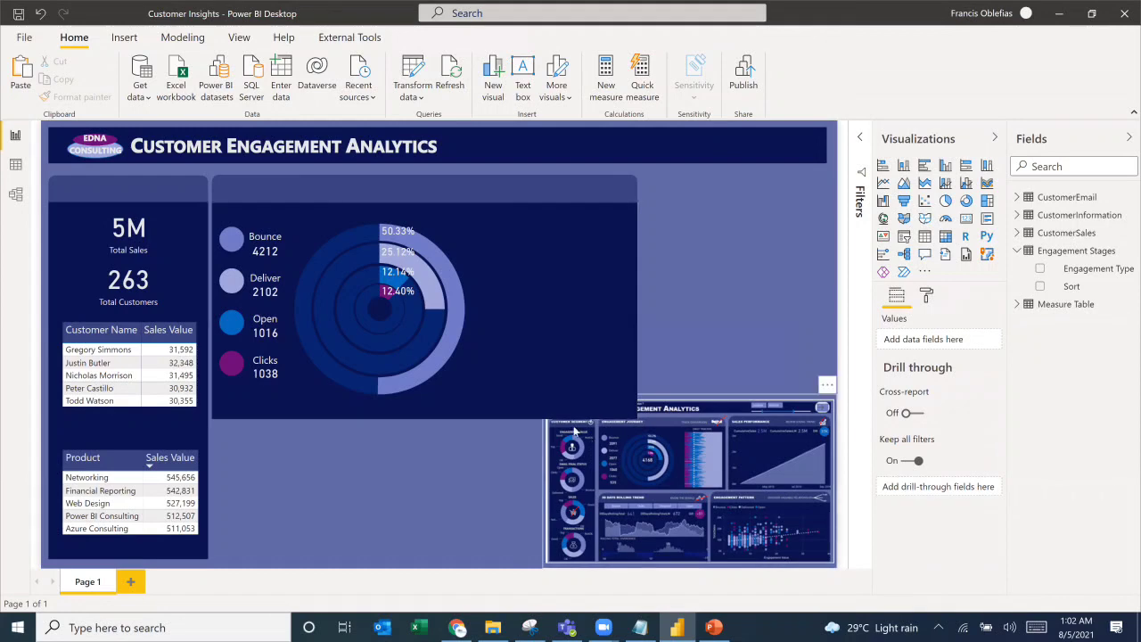
Step: Enlarge the reference dashboard image to inspect it, and shrink it back into the lower-right corner of the page
{"action": "left_click", "coordinate": [562, 413]}
{"action": "left_click_drag", "start_coordinate": [541, 395], "coordinate": [213, 207]}
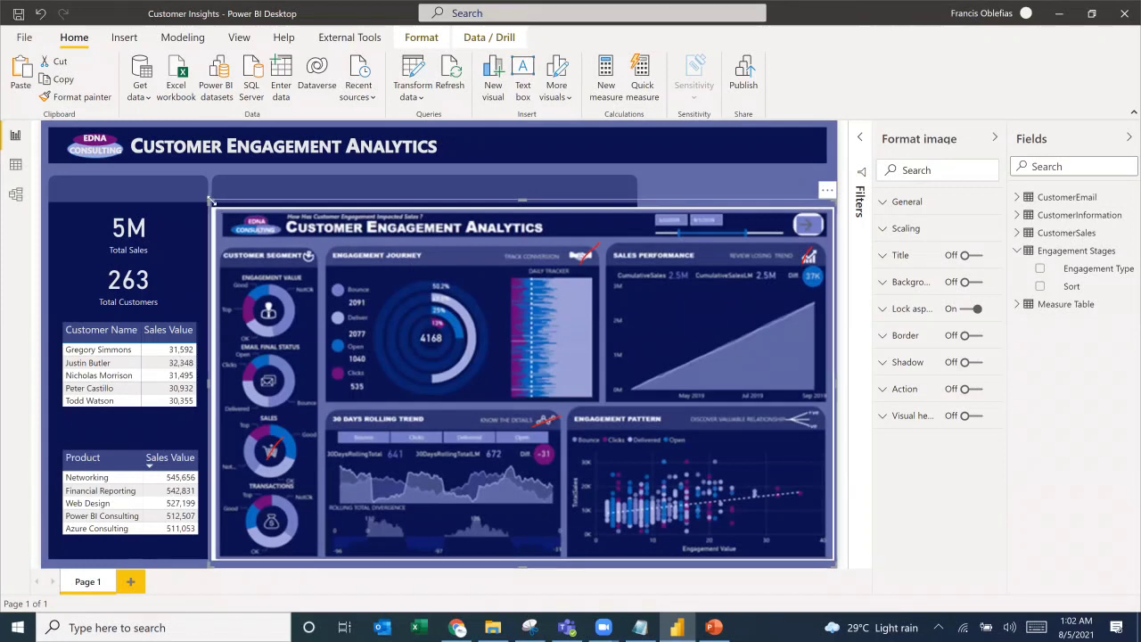
{"action": "left_click_drag", "start_coordinate": [516, 317], "coordinate": [572, 380]}
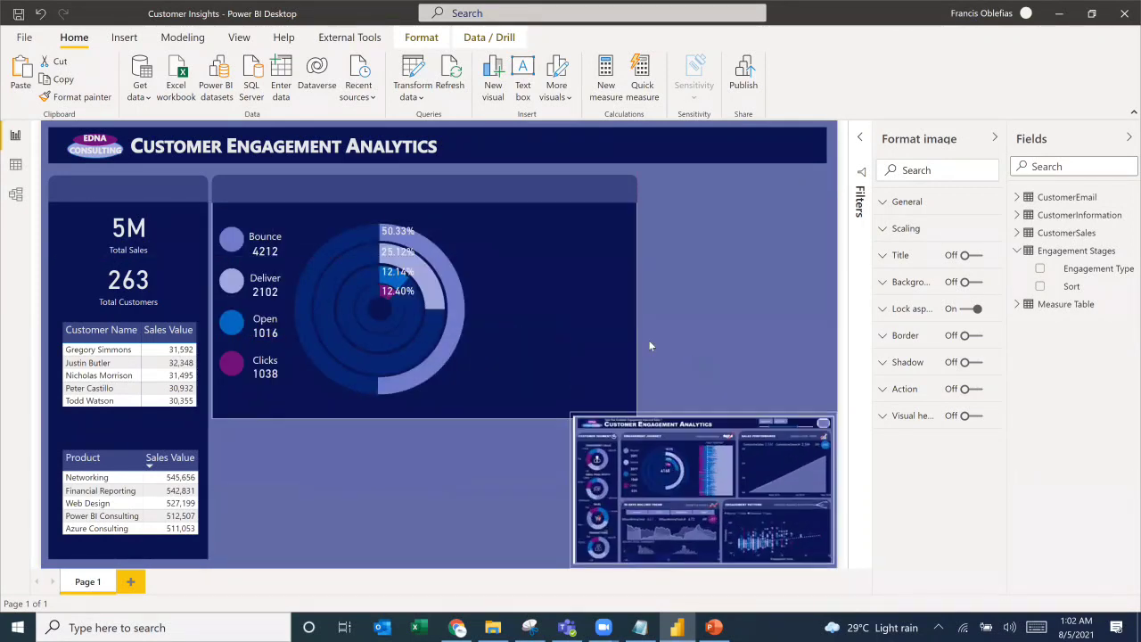
Step: Insert a stacked bar chart in the empty area beside the donut panel
{"action": "left_click", "coordinate": [754, 288]}
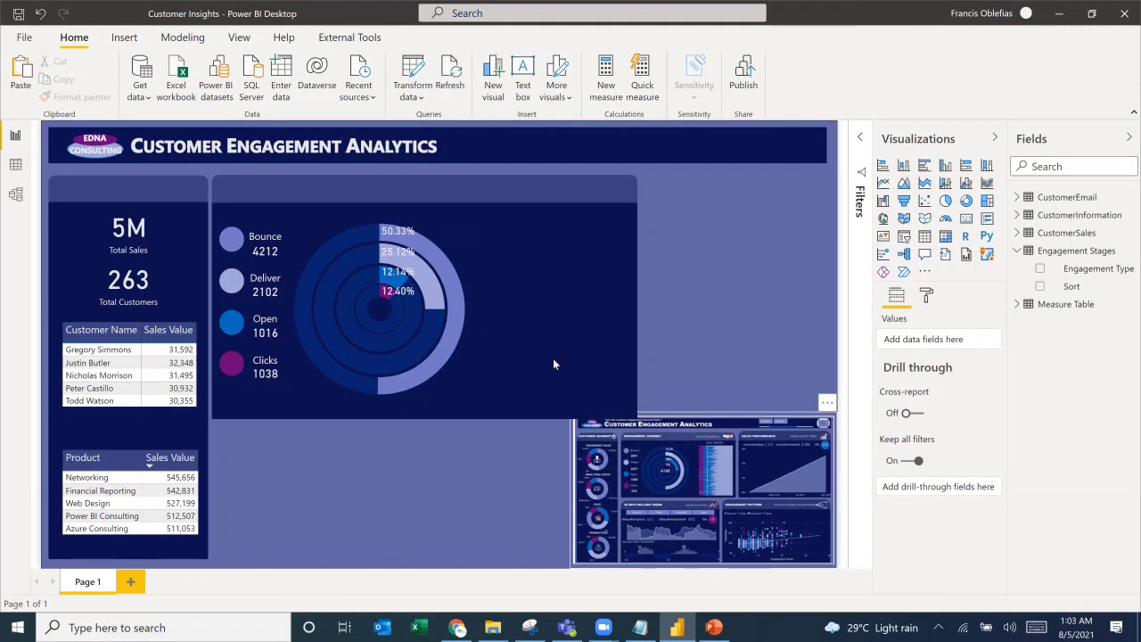
{"action": "left_click", "coordinate": [125, 37]}
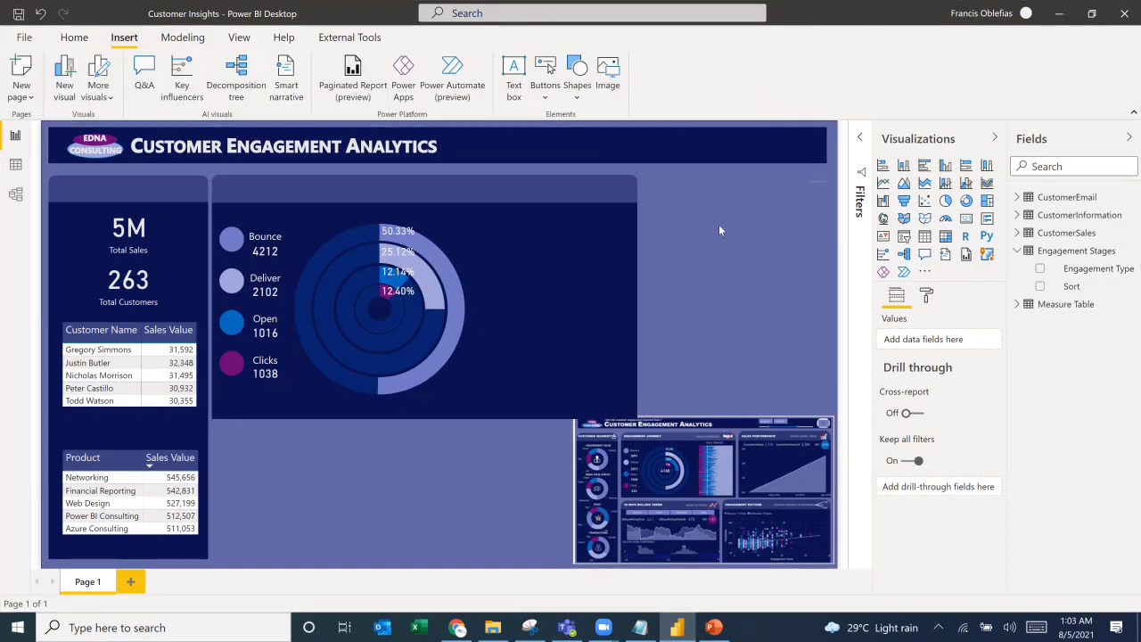
{"action": "left_click", "coordinate": [883, 165]}
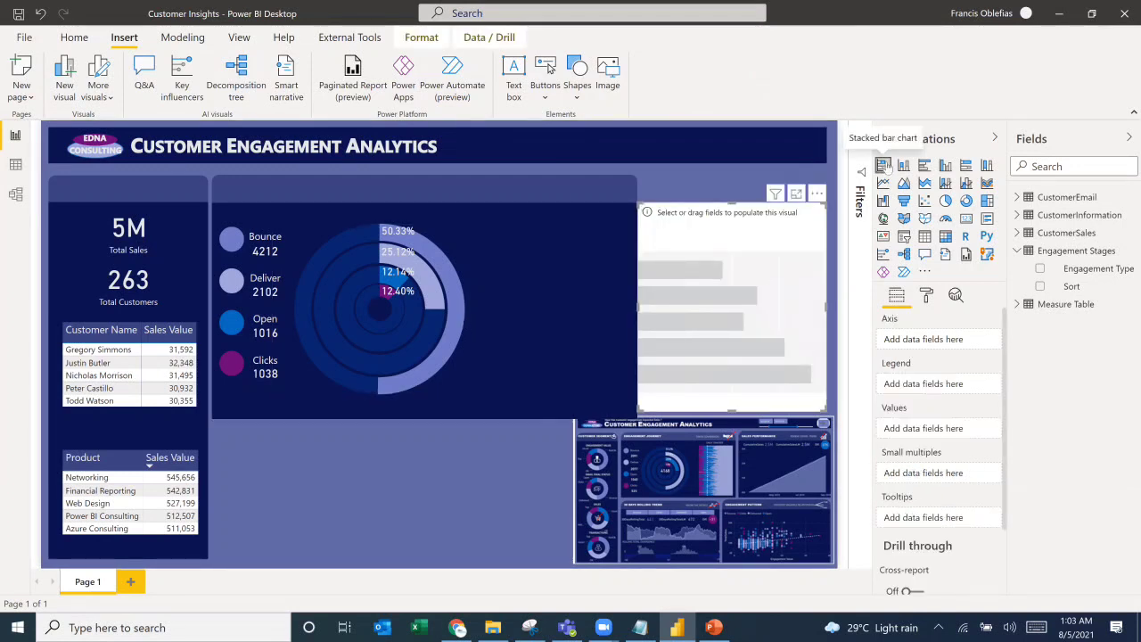
Step: Set the bar chart's axis to CustomerEmail's Date without the date hierarchy, and its values to Count of ID
{"action": "left_click", "coordinate": [1017, 251]}
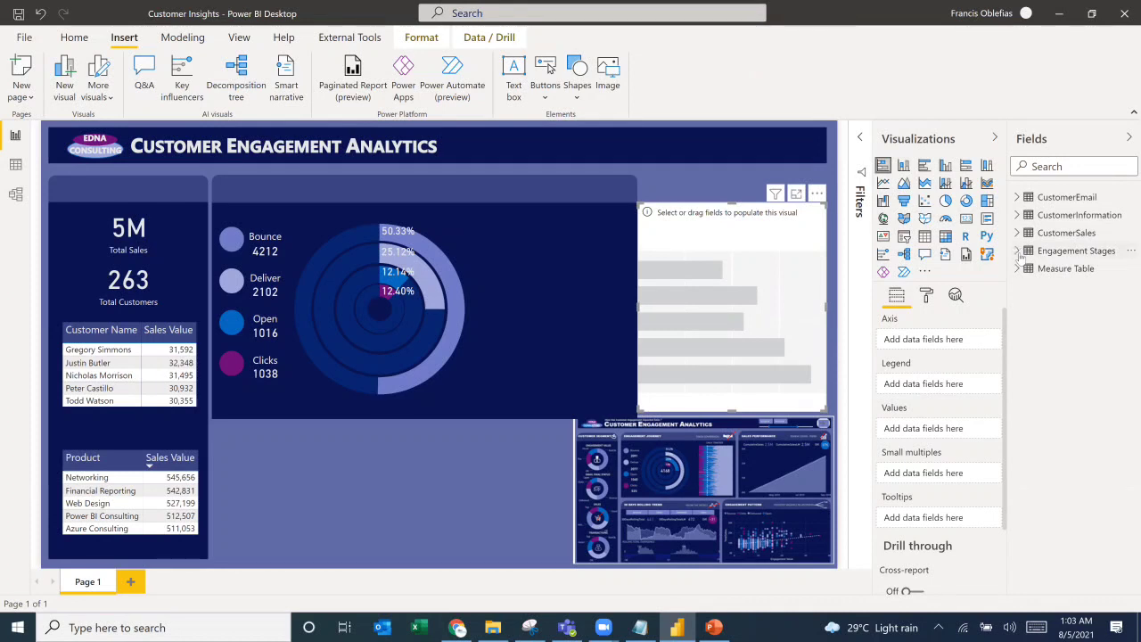
{"action": "left_click", "coordinate": [1019, 197]}
{"action": "left_click", "coordinate": [1017, 198]}
{"action": "left_click", "coordinate": [1016, 198]}
{"action": "left_click_drag", "start_coordinate": [1070, 234], "coordinate": [912, 343]}
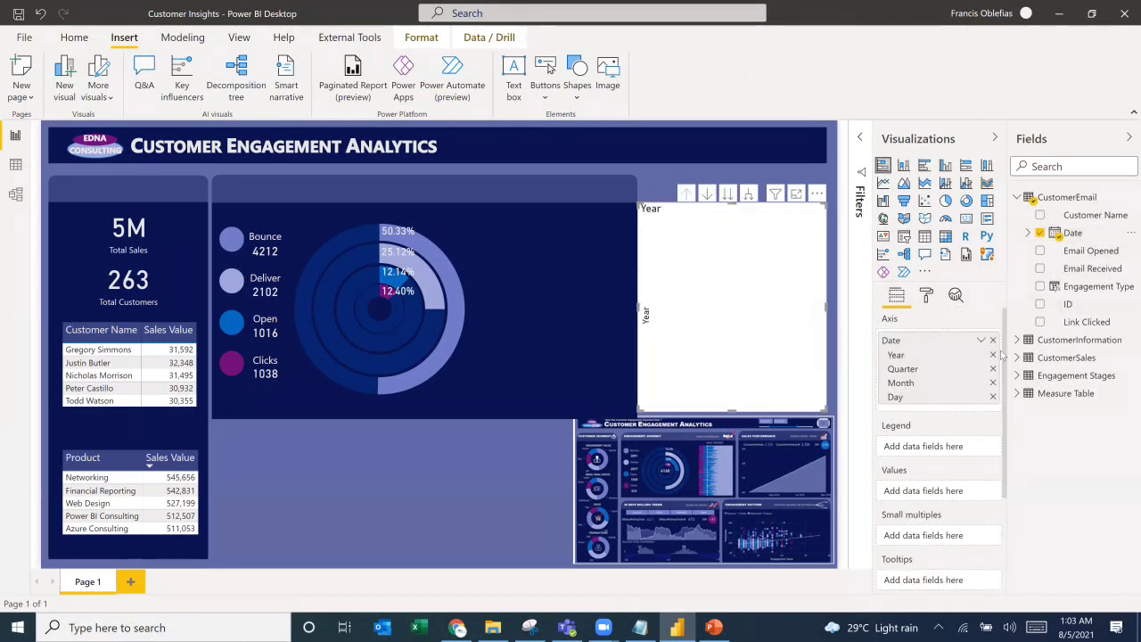
{"action": "left_click", "coordinate": [981, 341]}
{"action": "left_click", "coordinate": [1009, 437]}
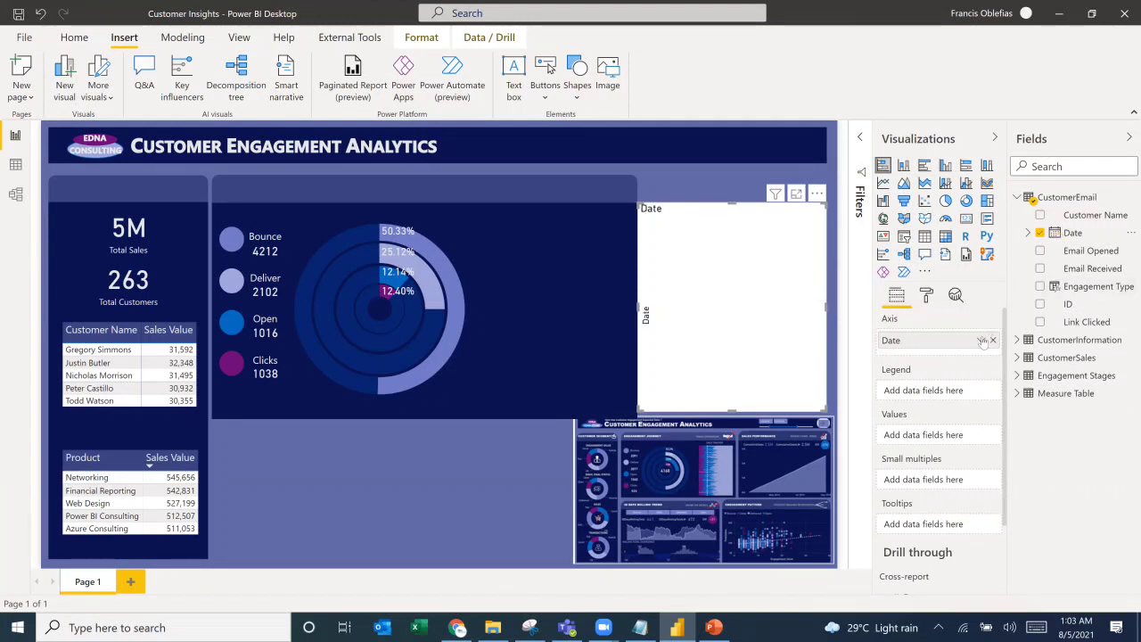
{"action": "left_click_drag", "start_coordinate": [1061, 305], "coordinate": [895, 436]}
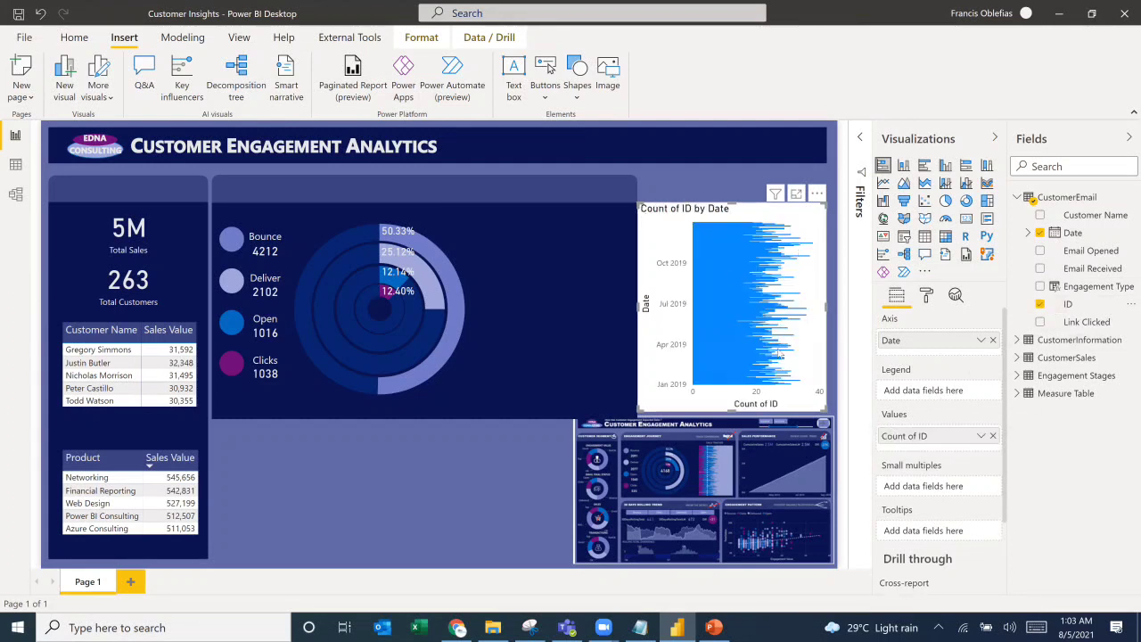
{"action": "left_click", "coordinate": [818, 193]}
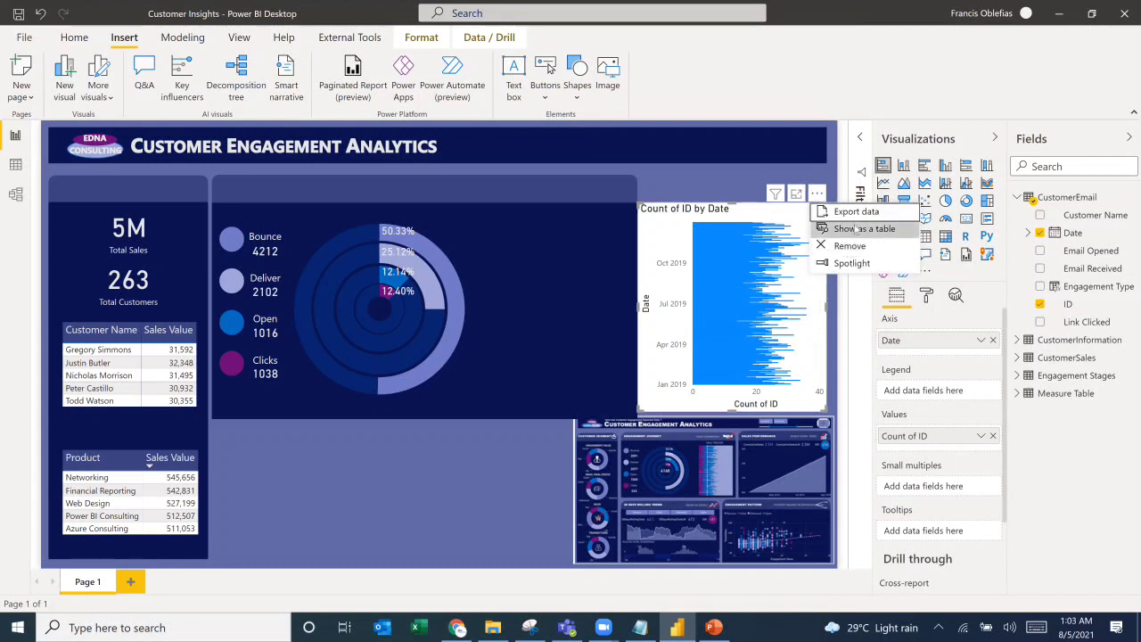
{"action": "left_click", "coordinate": [817, 196]}
{"action": "left_click", "coordinate": [817, 196]}
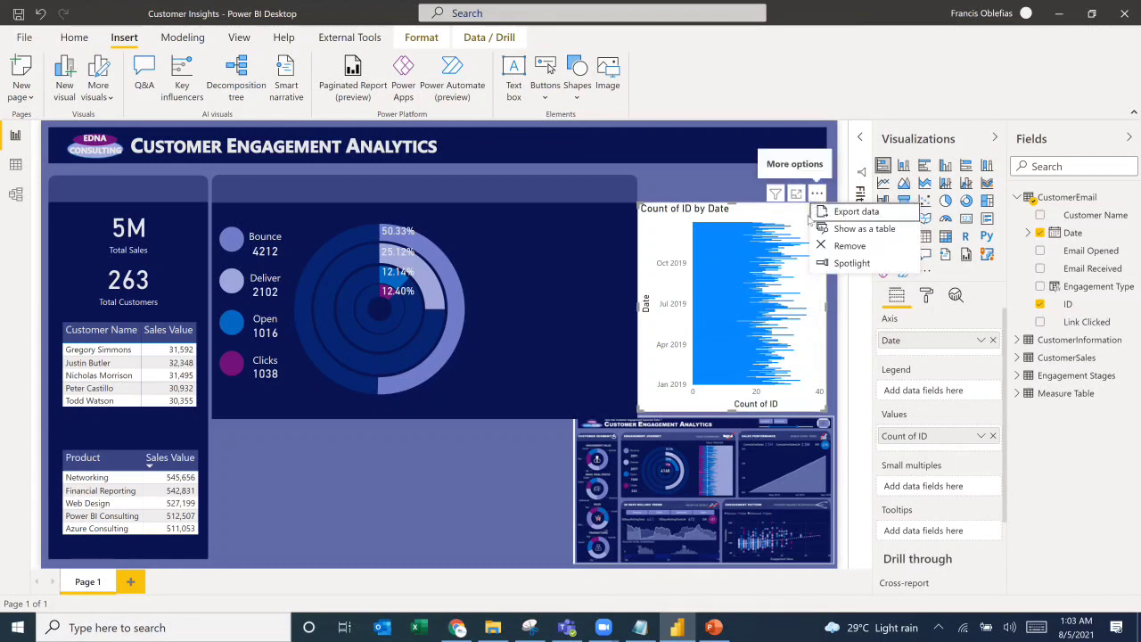
{"action": "left_click", "coordinate": [528, 486]}
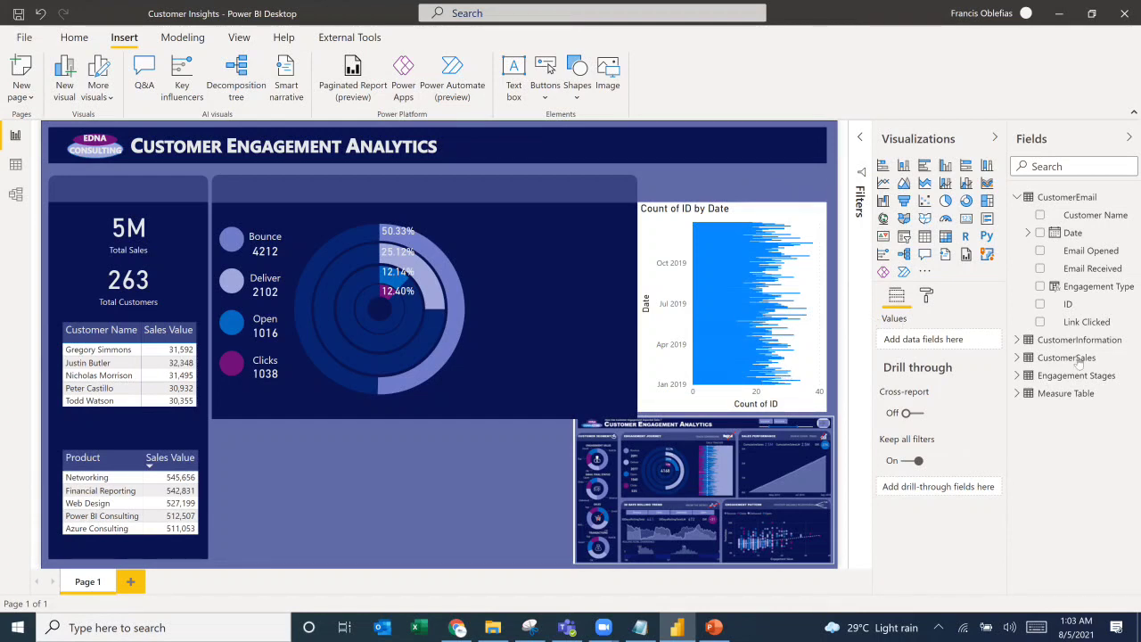
Step: Set the bar chart's legend to Engagement Type from the Engagement Stages table
{"action": "left_click", "coordinate": [1034, 377]}
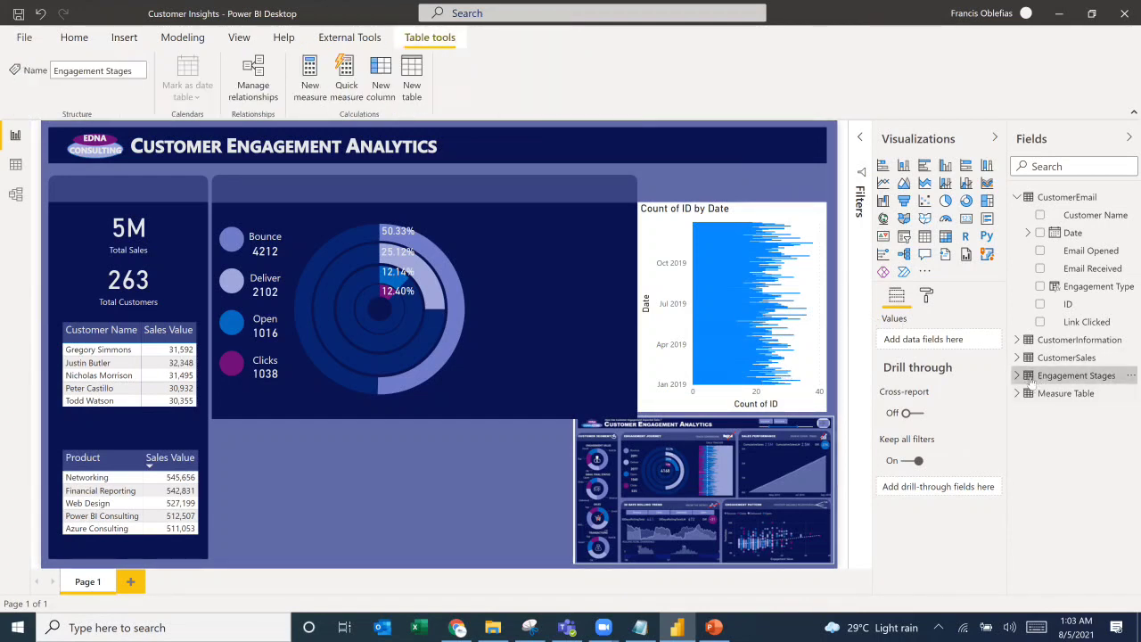
{"action": "left_click", "coordinate": [1018, 376]}
{"action": "left_click", "coordinate": [767, 218]}
{"action": "left_click_drag", "start_coordinate": [1098, 393], "coordinate": [920, 393]}
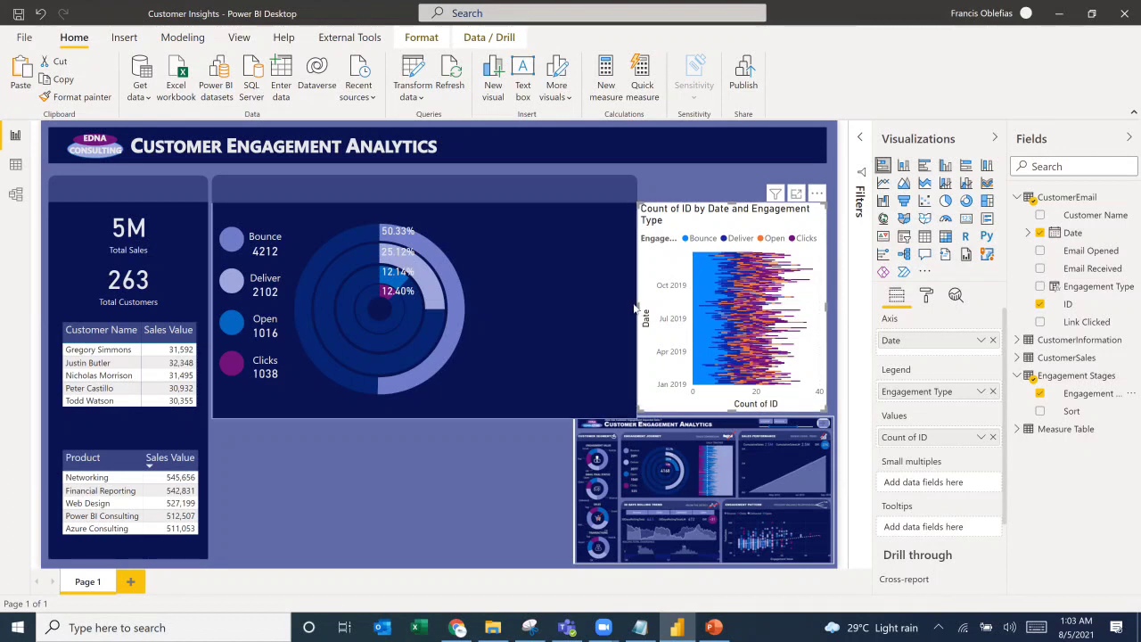
Step: Widen the bar chart over the empty part of the donut panel and stretch it down nearly to the page's lower edge
{"action": "left_click_drag", "start_coordinate": [638, 308], "coordinate": [504, 310]}
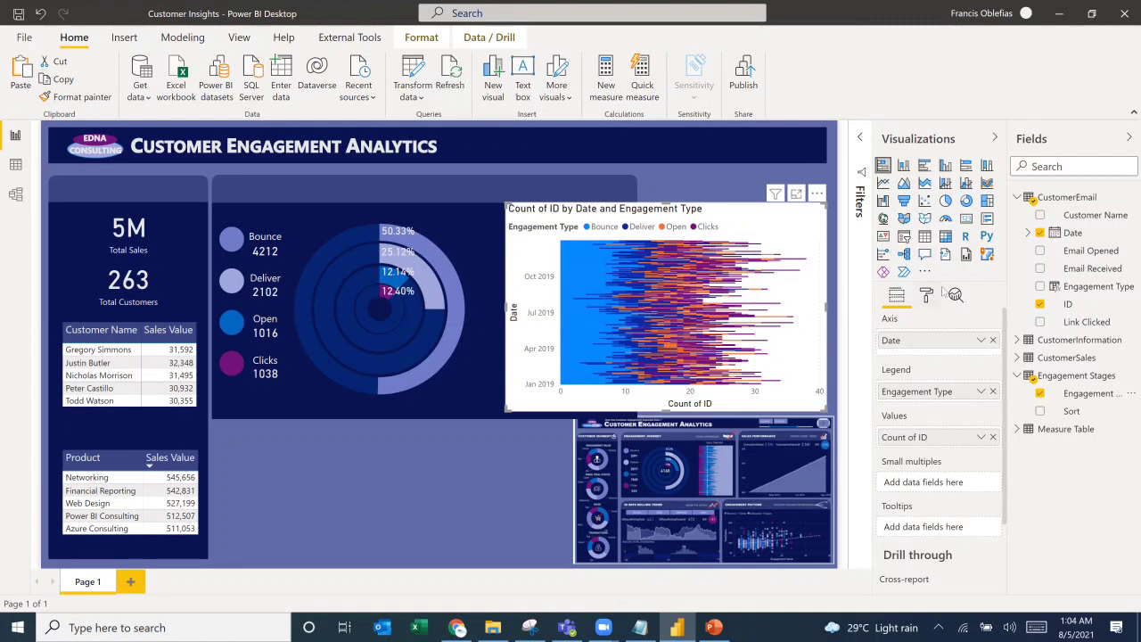
{"action": "left_click", "coordinate": [817, 195]}
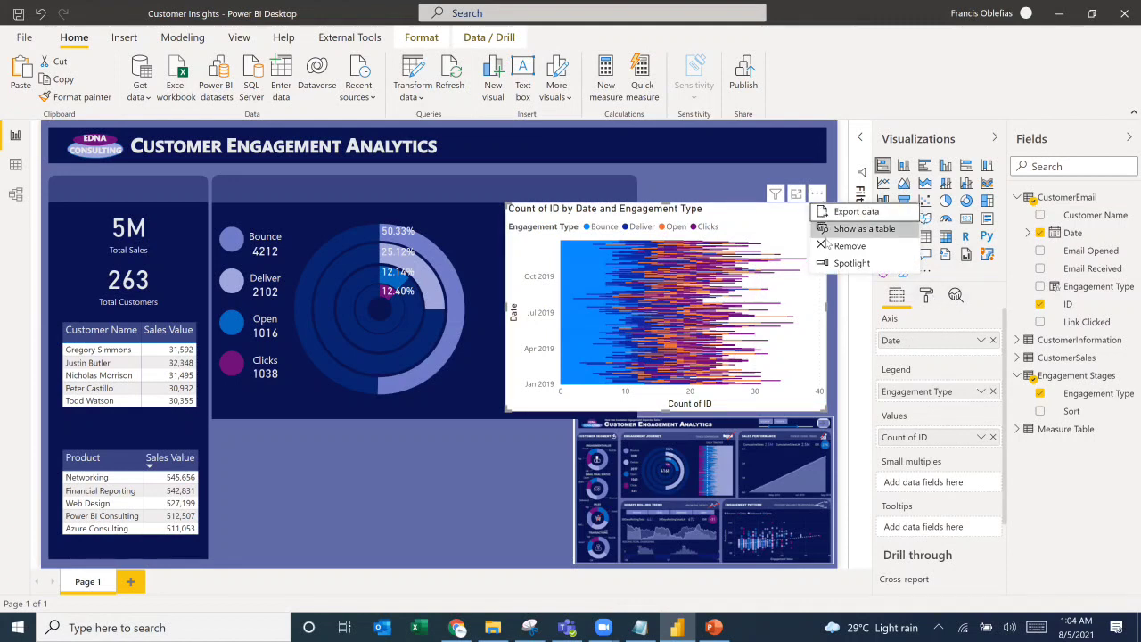
{"action": "mouse_move", "coordinate": [733, 288]}
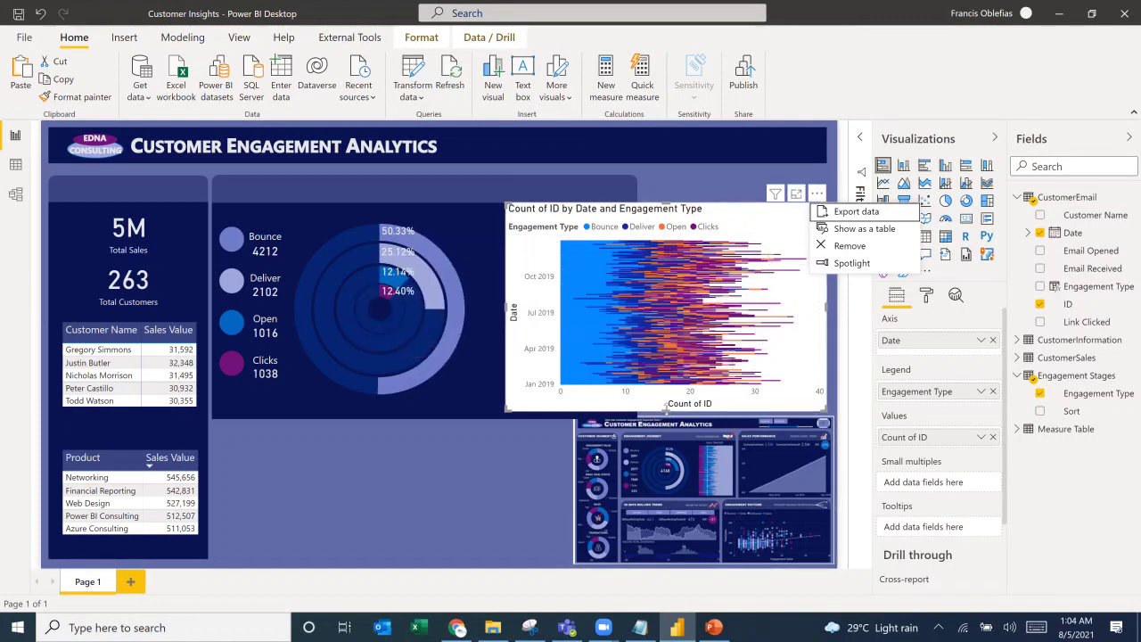
{"action": "left_click_drag", "start_coordinate": [666, 411], "coordinate": [662, 565]}
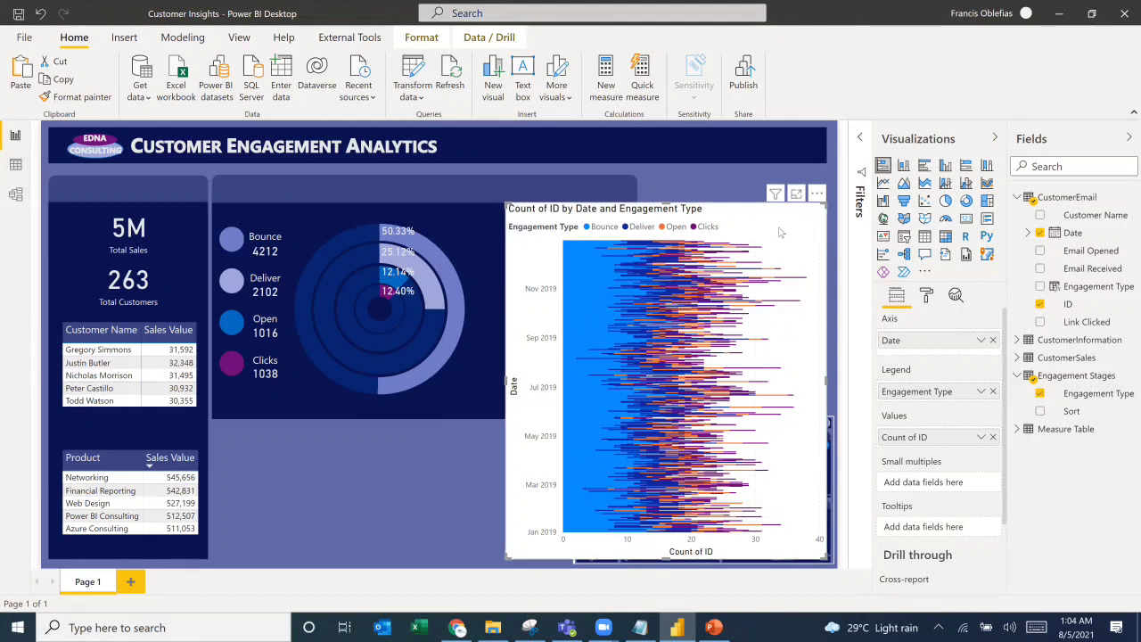
{"action": "left_click", "coordinate": [817, 194]}
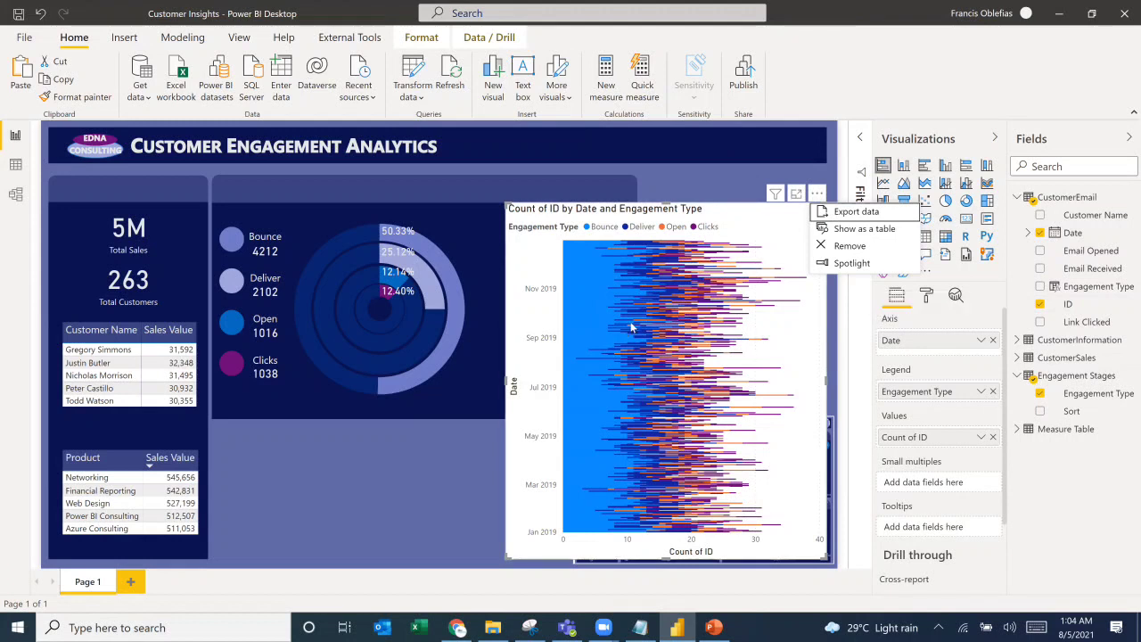
Step: Open the Engagement Stages table in the query editor and bring up its manually entered source table for editing
{"action": "mouse_move", "coordinate": [631, 329]}
{"action": "mouse_move", "coordinate": [687, 281]}
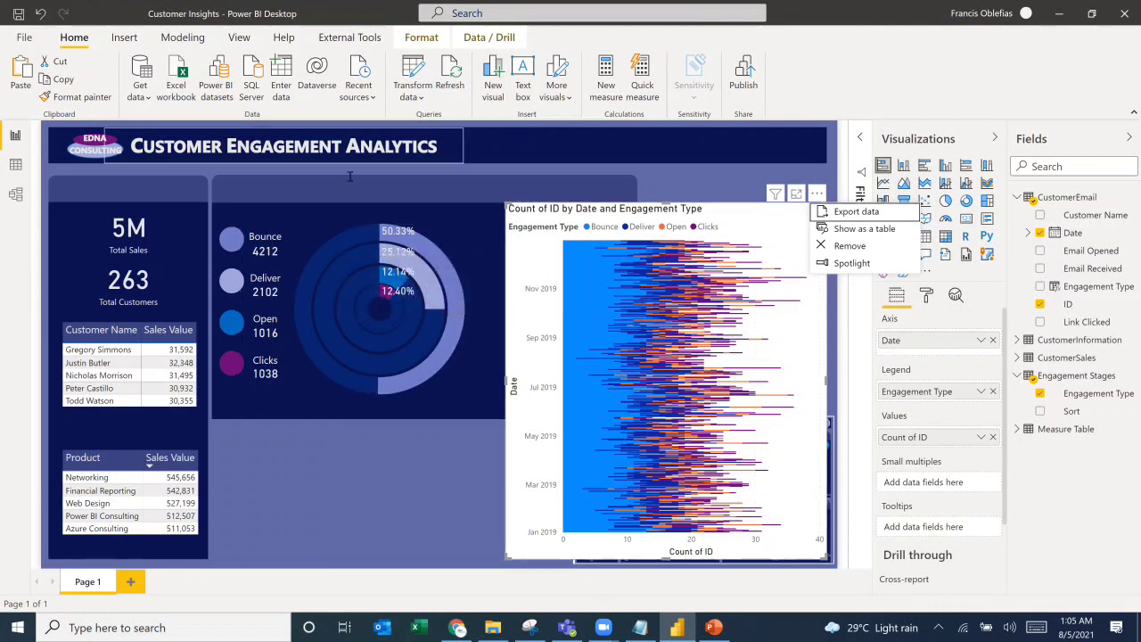
{"action": "left_click", "coordinate": [1126, 378]}
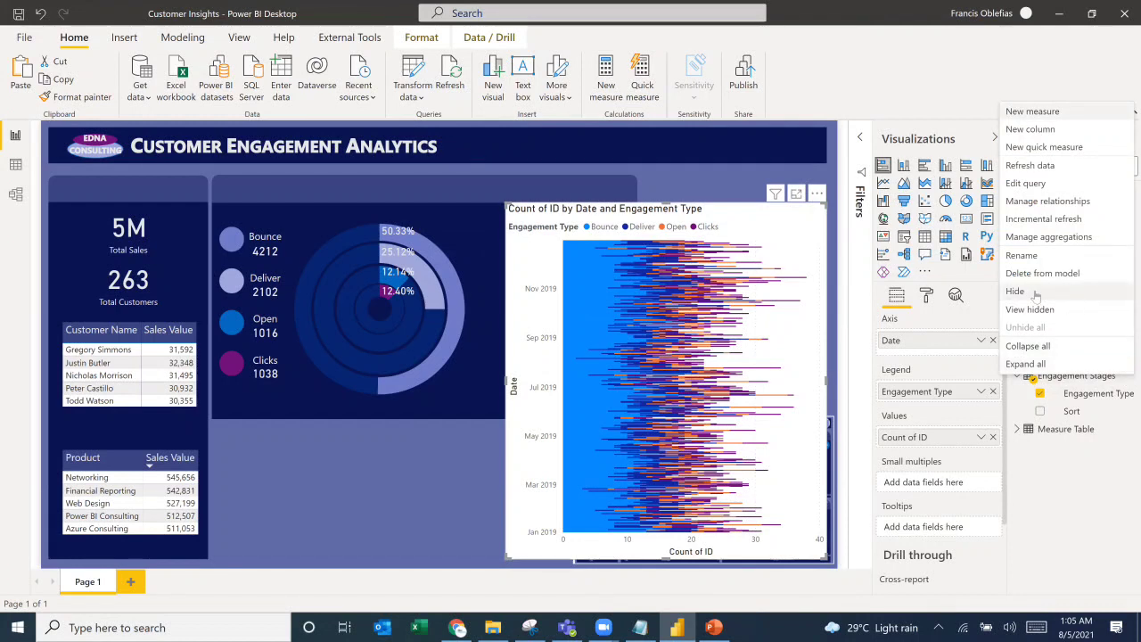
{"action": "left_click", "coordinate": [1026, 184]}
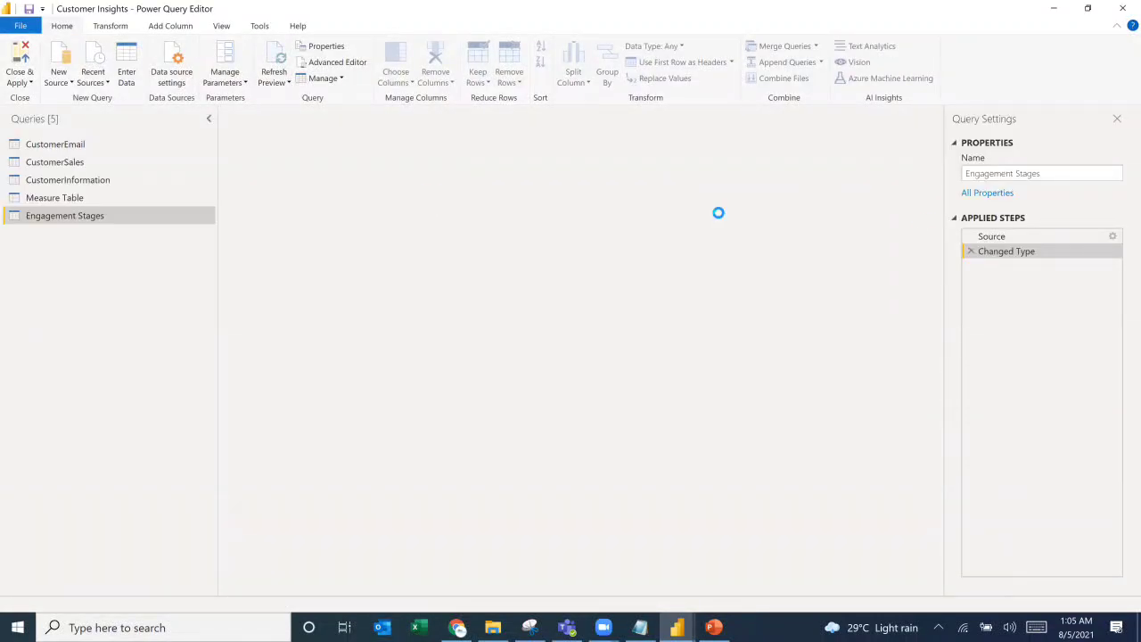
{"action": "left_click", "coordinate": [991, 237]}
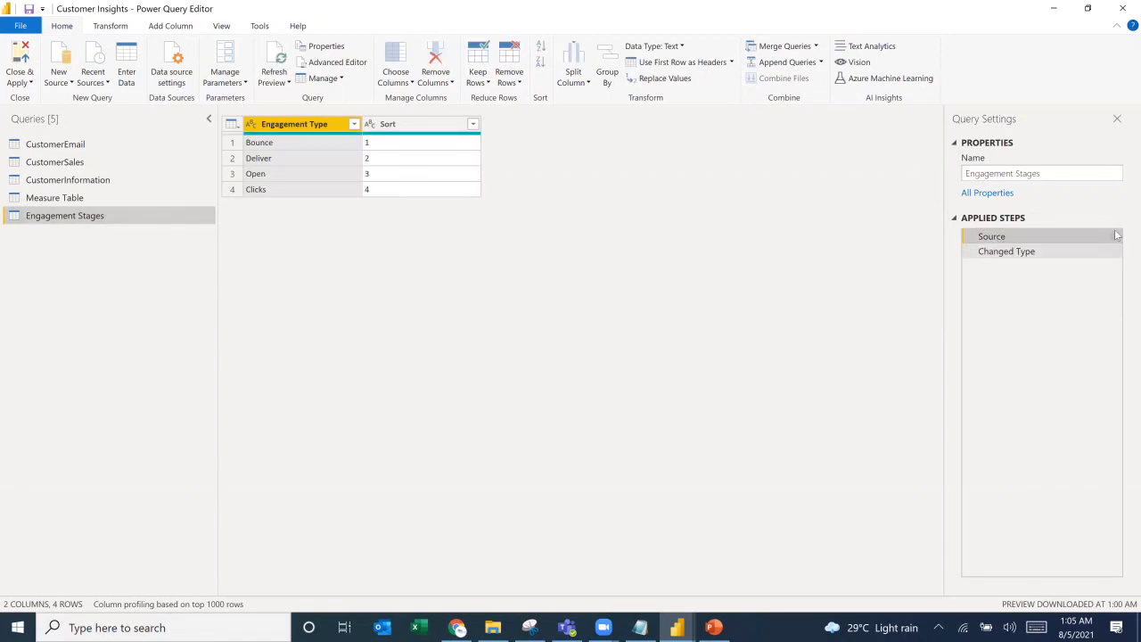
{"action": "left_click", "coordinate": [1116, 236]}
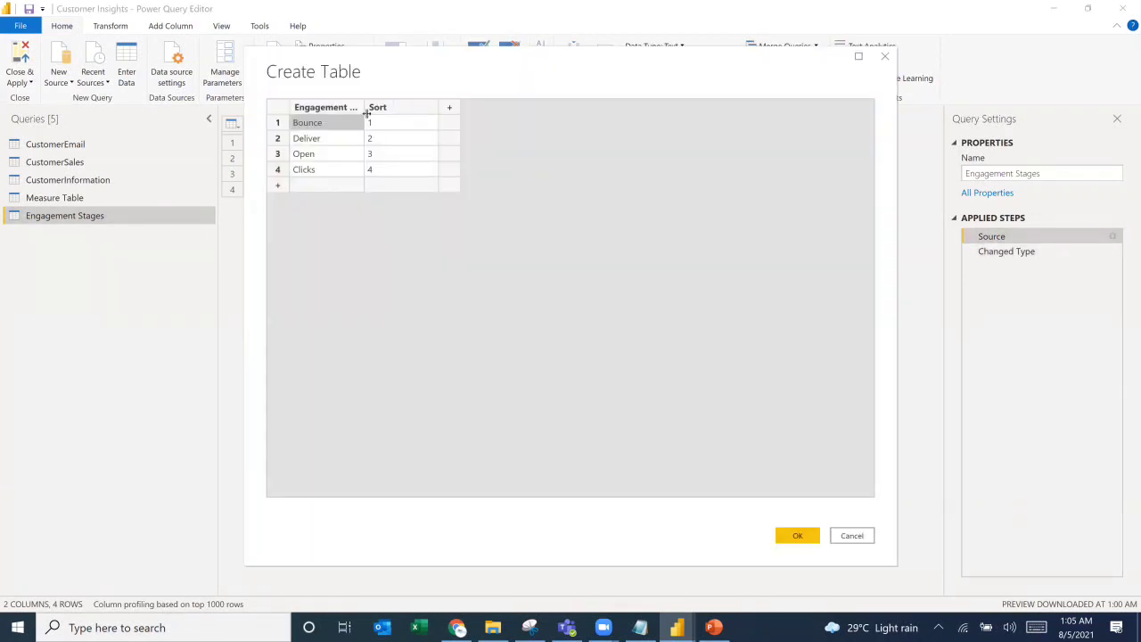
{"action": "left_click", "coordinate": [375, 127]}
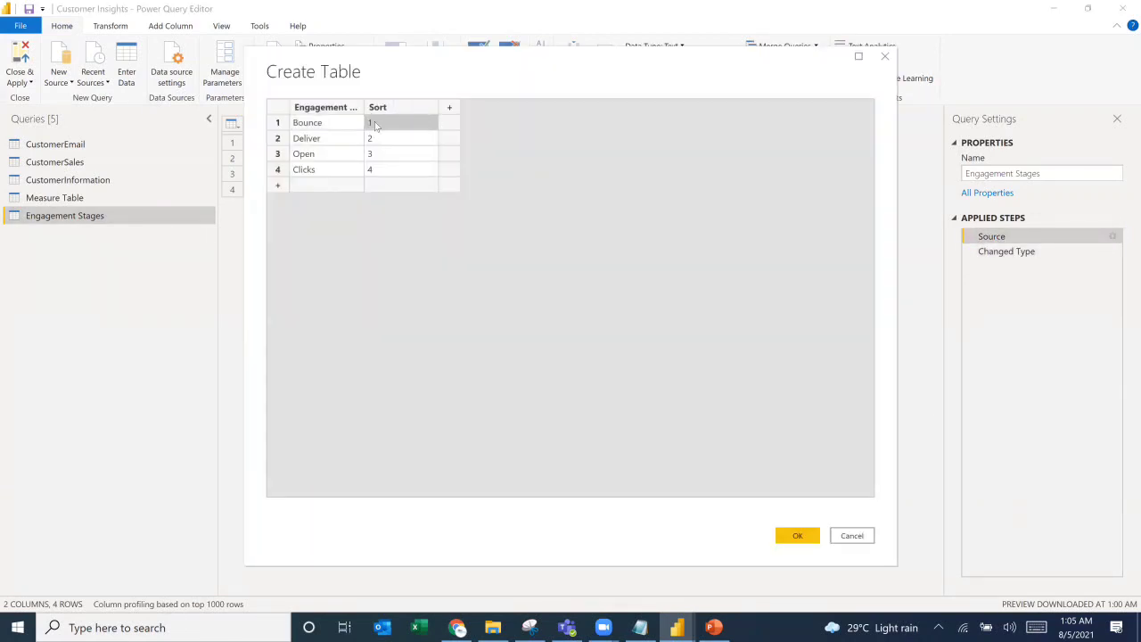
{"action": "type", "text": "4"}
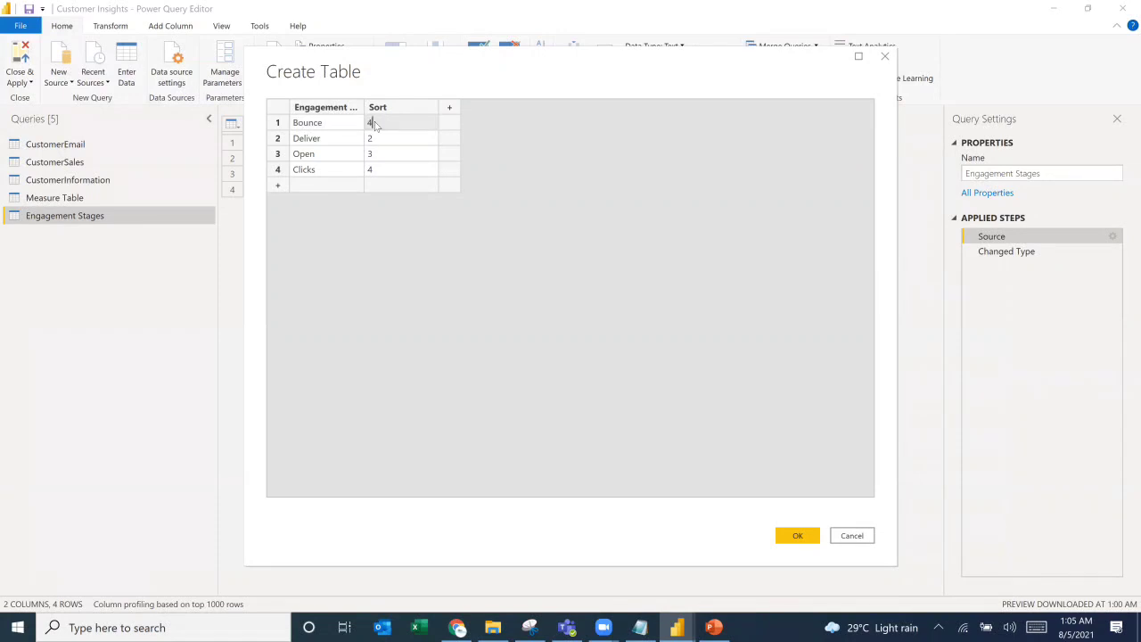
{"action": "key", "text": "Return"}
{"action": "type", "text": "3"}
{"action": "left_click", "coordinate": [375, 122]}
{"action": "type", "text": "2"}
{"action": "left_click", "coordinate": [374, 108]}
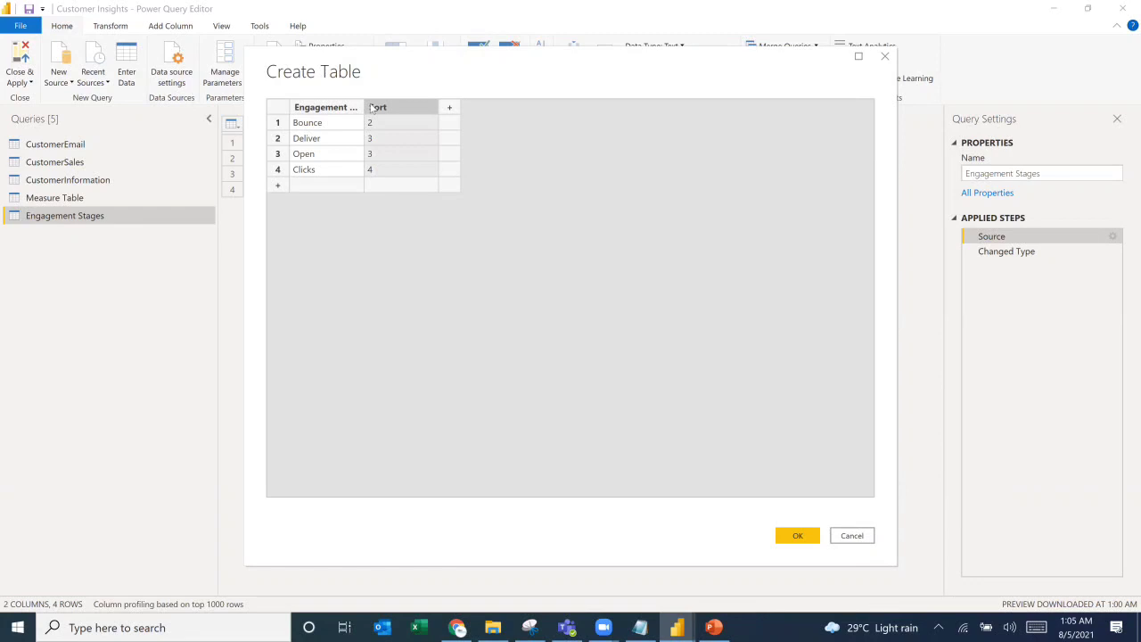
Step: Set the Sort values to 4 for Bounce, 3 for Deliver, 2 for Open and 1 for Clicks, and apply the query changes
{"action": "left_click", "coordinate": [373, 125]}
{"action": "type", "text": "4"}
{"action": "key", "text": "Return"}
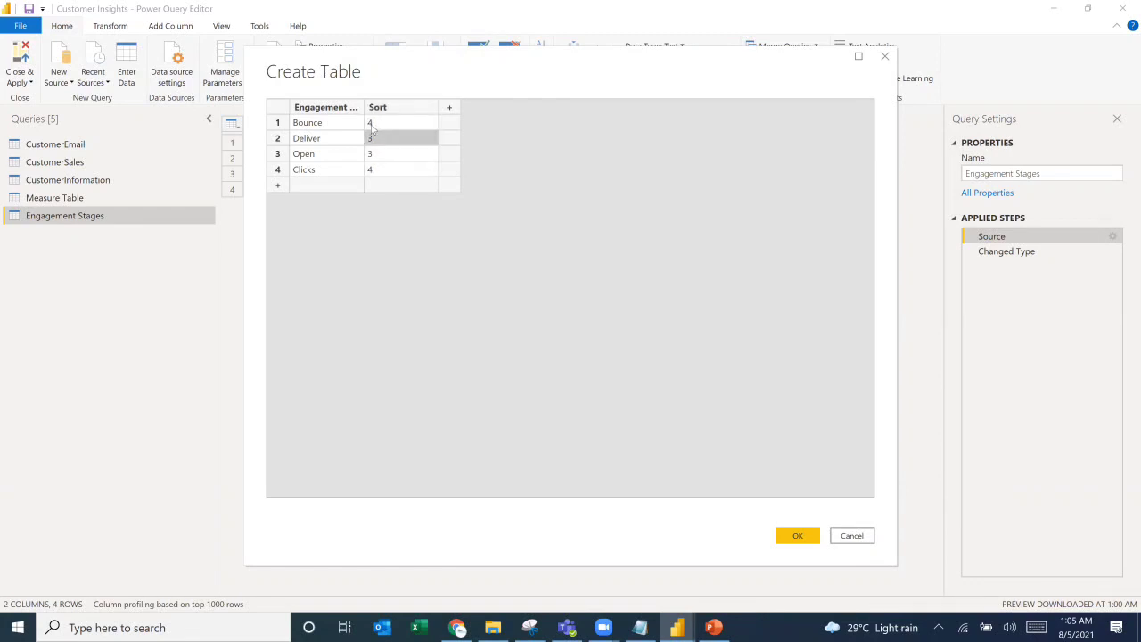
{"action": "type", "text": "3"}
{"action": "key", "text": "Return"}
{"action": "type", "text": "2"}
{"action": "key", "text": "Return"}
{"action": "type", "text": "1"}
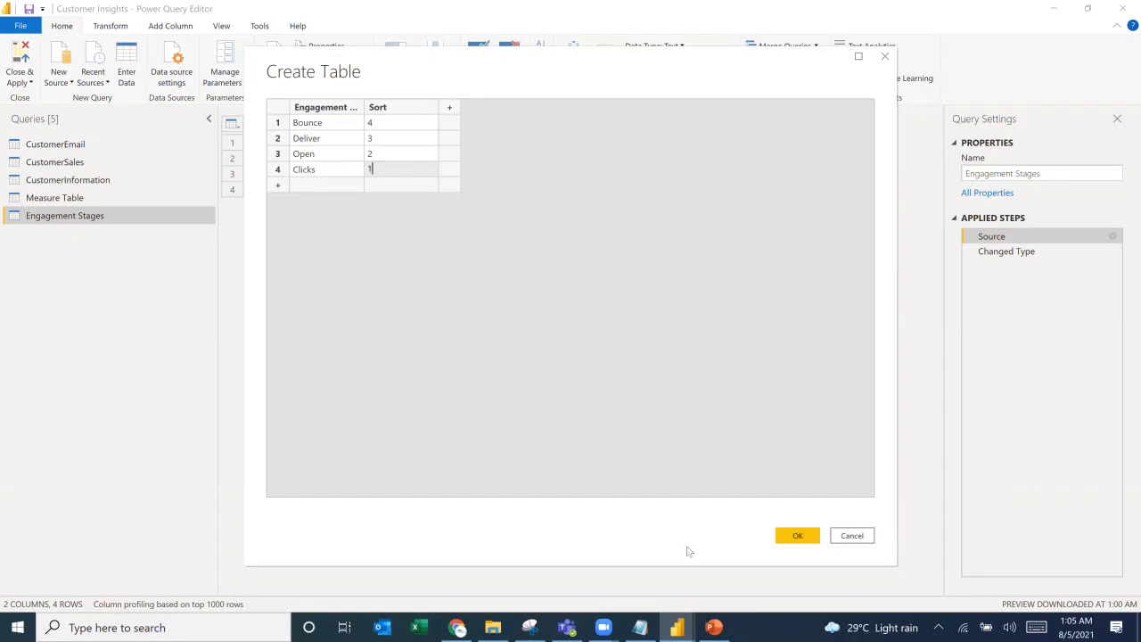
{"action": "left_click", "coordinate": [793, 538]}
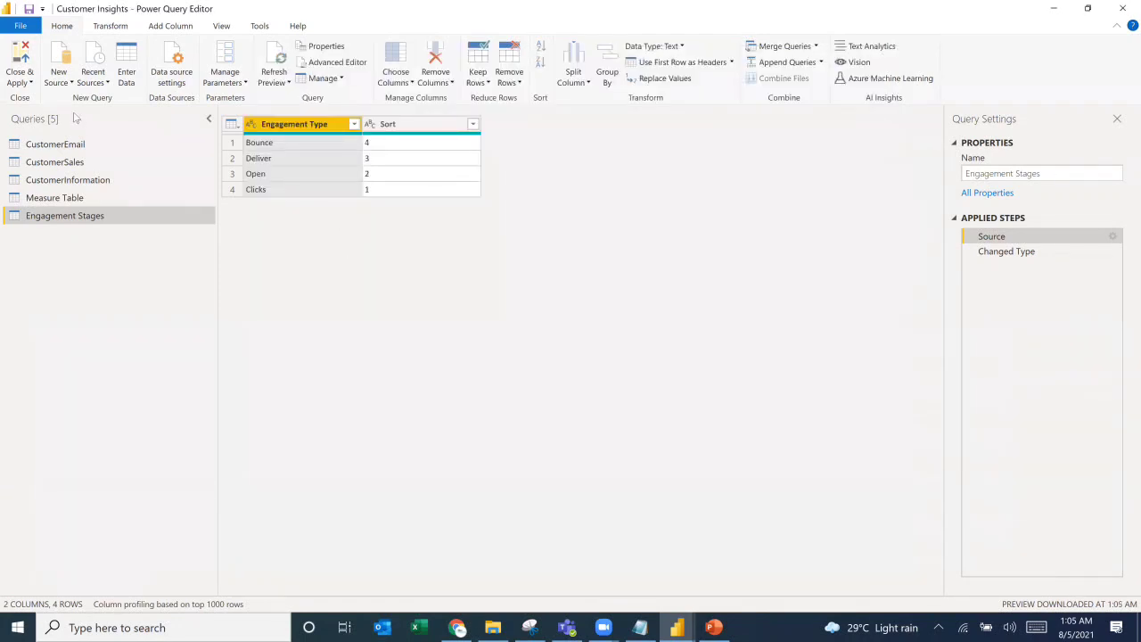
{"action": "left_click", "coordinate": [27, 64]}
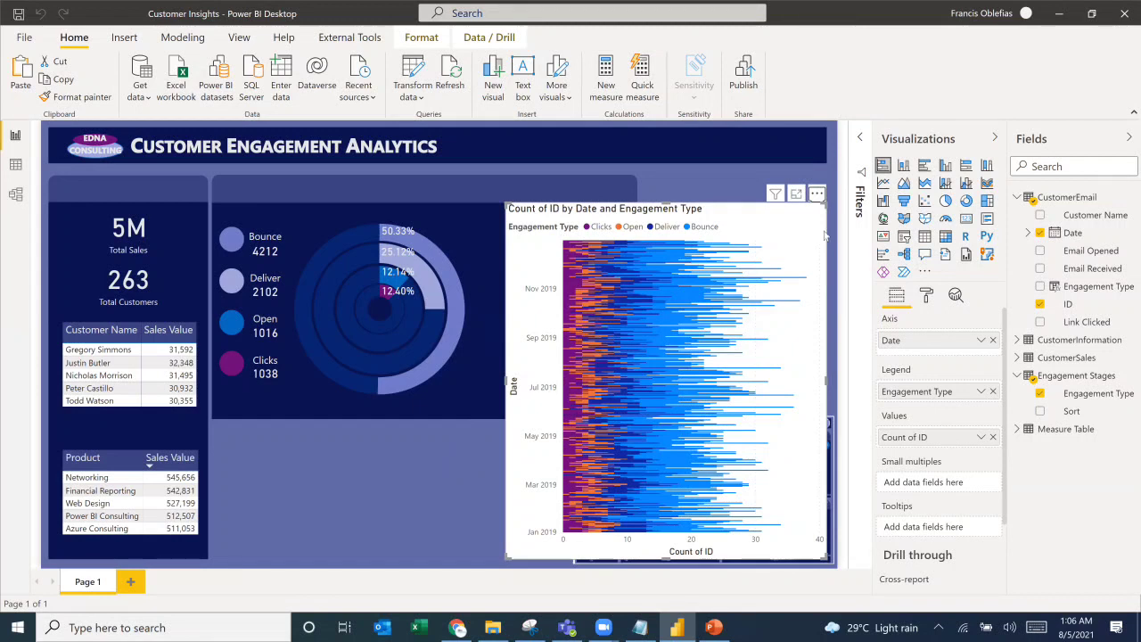
Step: Try the bar chart as a 100% stacked bar chart and compare it with the stacked version, ending on the stacked bar chart
{"action": "left_click", "coordinate": [967, 165]}
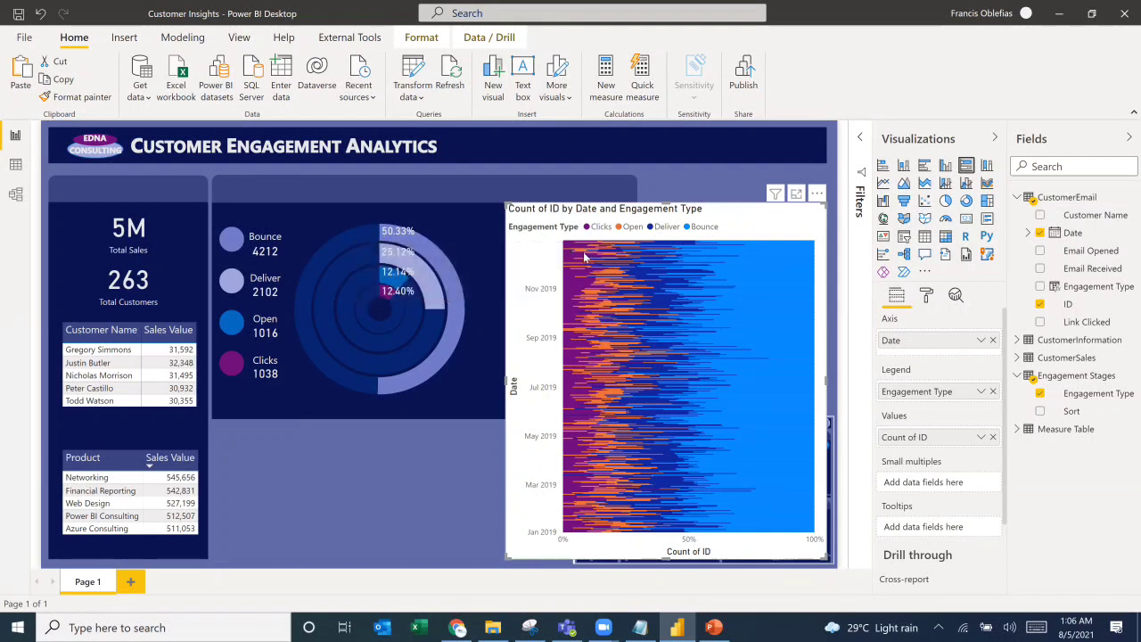
{"action": "mouse_move", "coordinate": [584, 257]}
{"action": "left_click", "coordinate": [884, 165]}
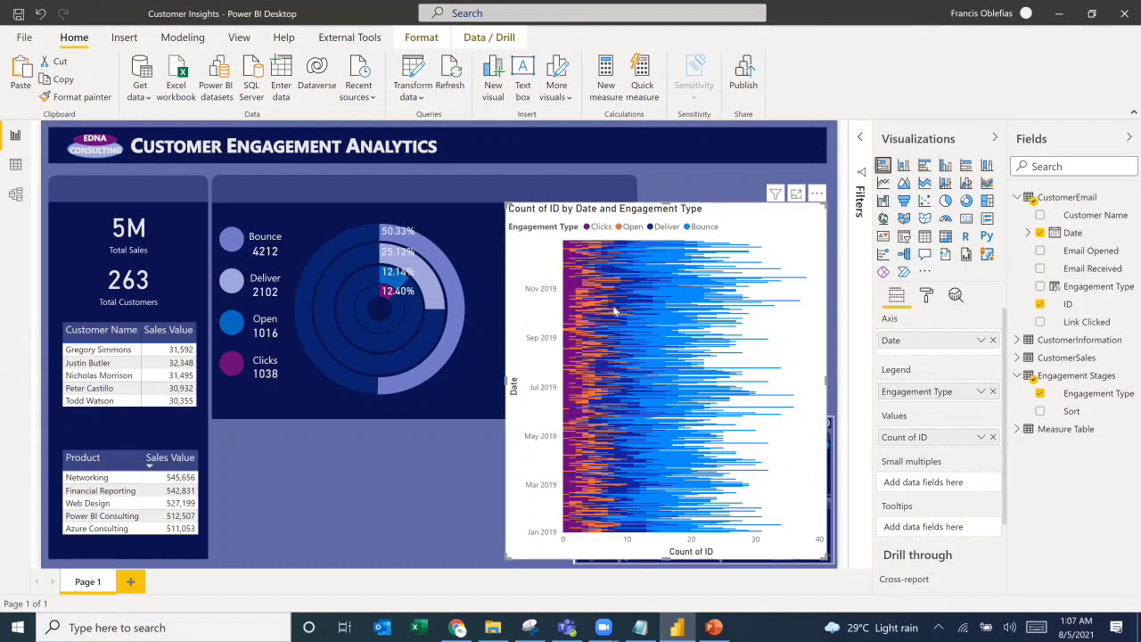
{"action": "mouse_move", "coordinate": [625, 288]}
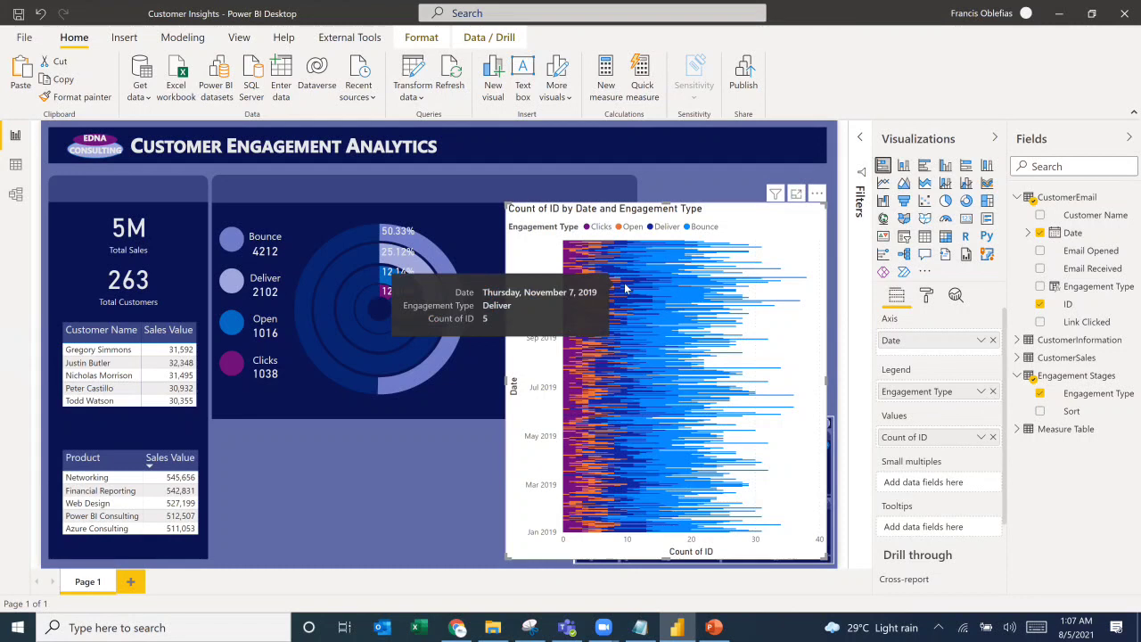
{"action": "left_click", "coordinate": [966, 166]}
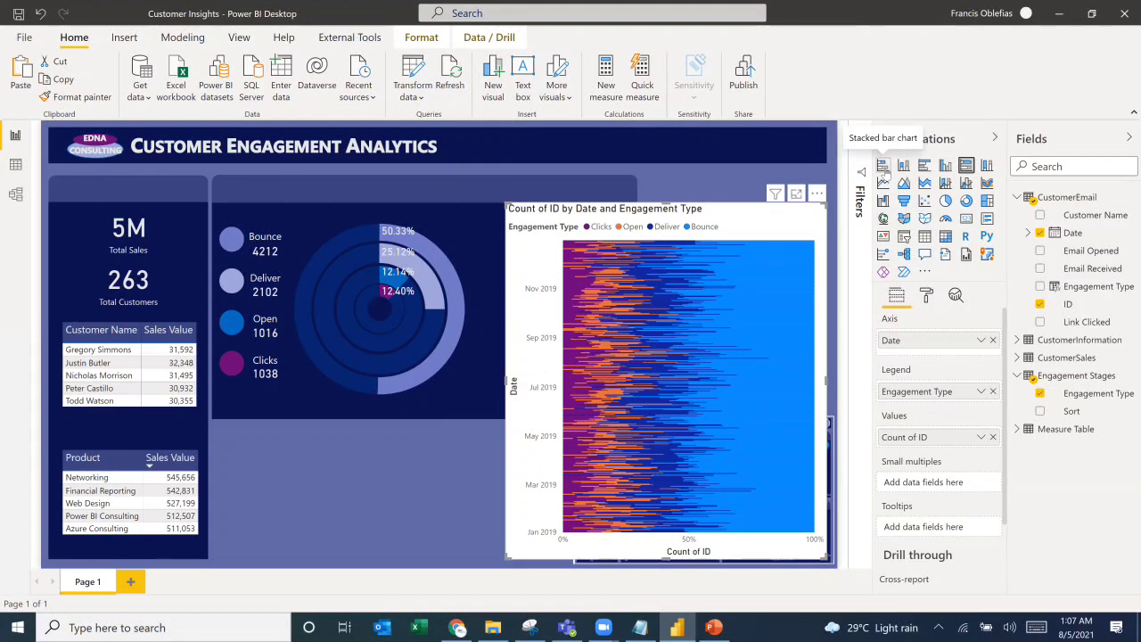
{"action": "left_click", "coordinate": [883, 167]}
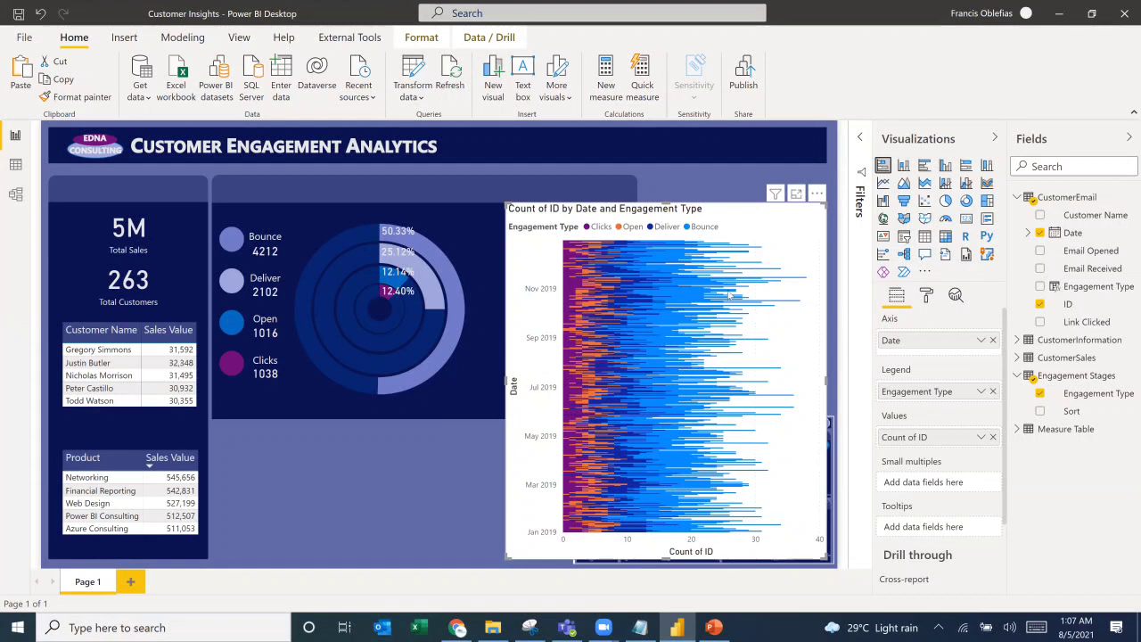
Step: Set the bar chart's data colors to bright blue for Open, light lavender for Deliver and medium periwinkle for Bounce
{"action": "left_click", "coordinate": [927, 295]}
{"action": "left_click", "coordinate": [884, 493]}
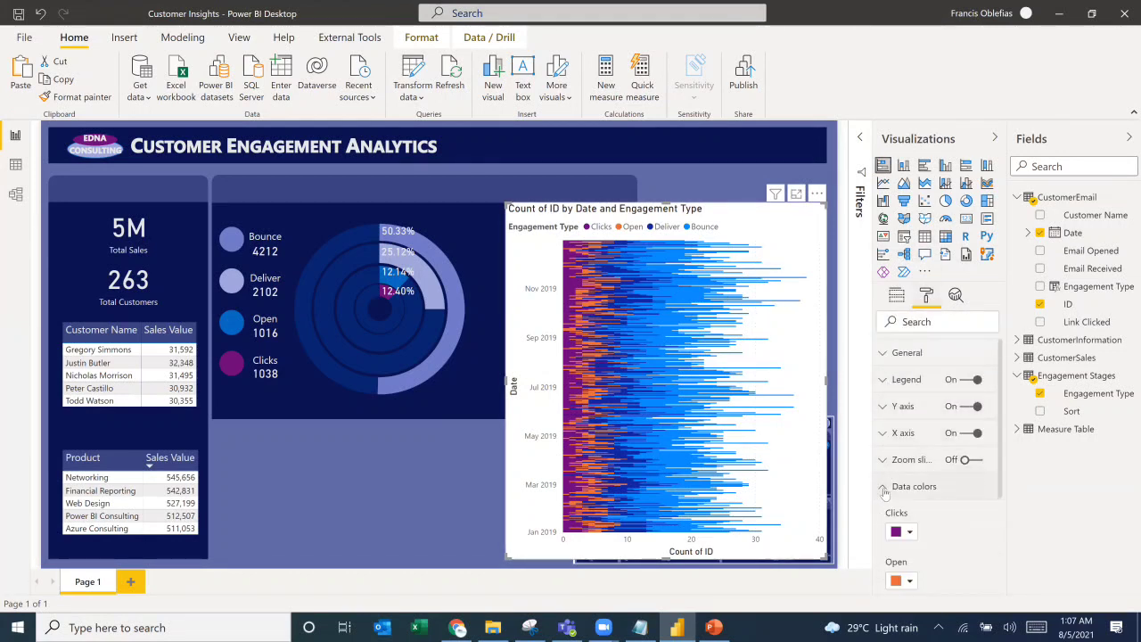
{"action": "scroll", "coordinate": [905, 477], "scroll_direction": "down", "scroll_amount": 1}
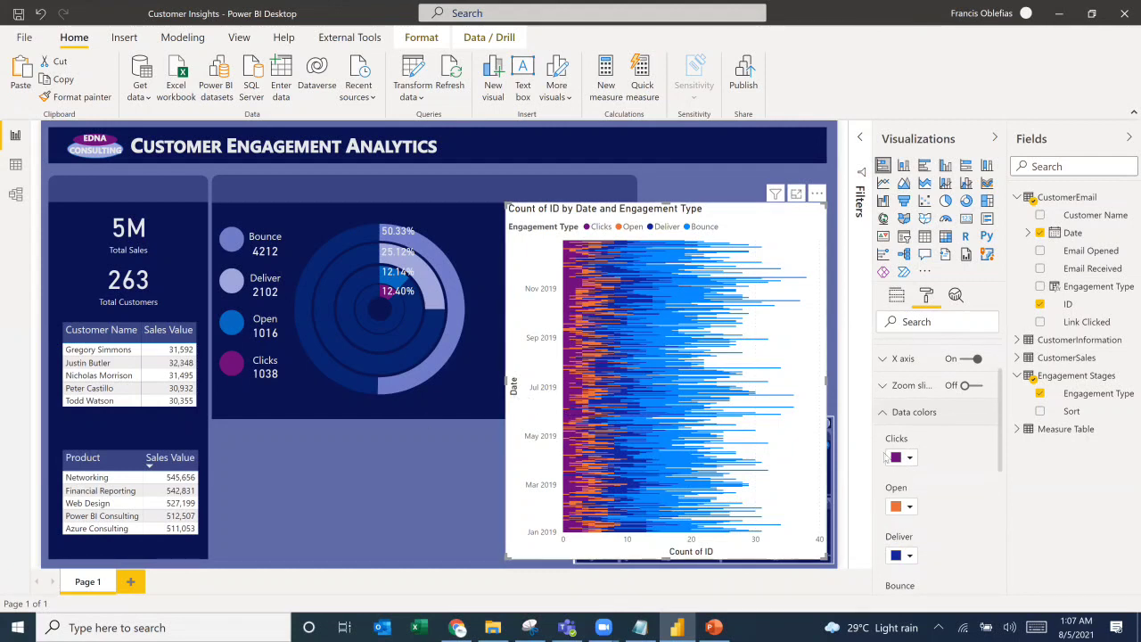
{"action": "left_click", "coordinate": [910, 506]}
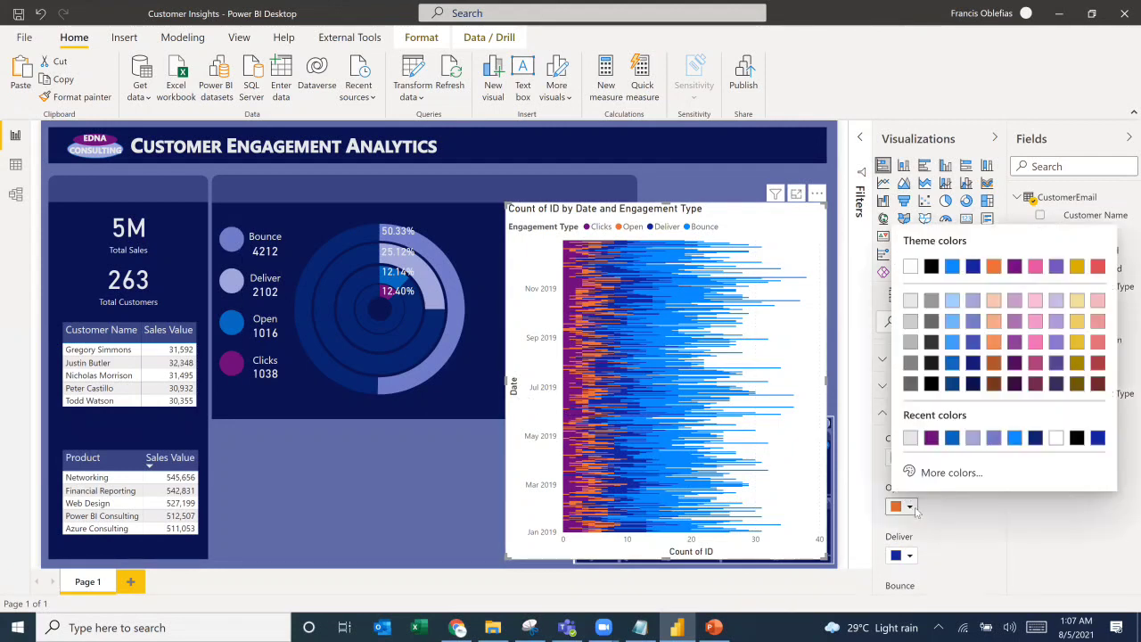
{"action": "left_click", "coordinate": [1011, 442]}
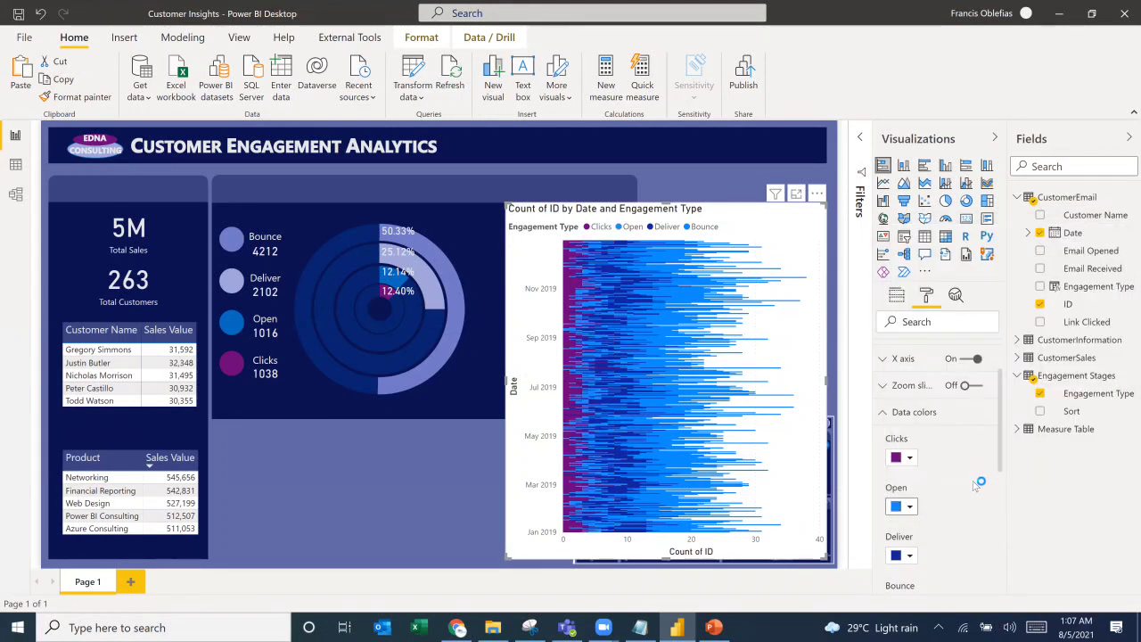
{"action": "left_click", "coordinate": [906, 556]}
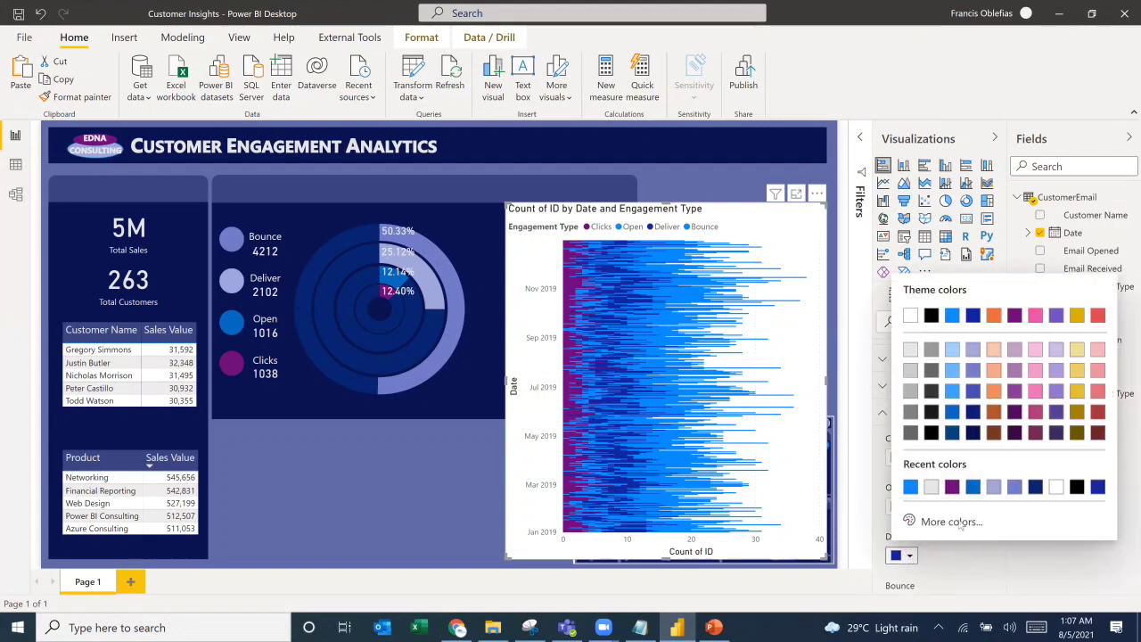
{"action": "left_click", "coordinate": [993, 487]}
{"action": "scroll", "coordinate": [882, 530], "scroll_direction": "down", "scroll_amount": 1}
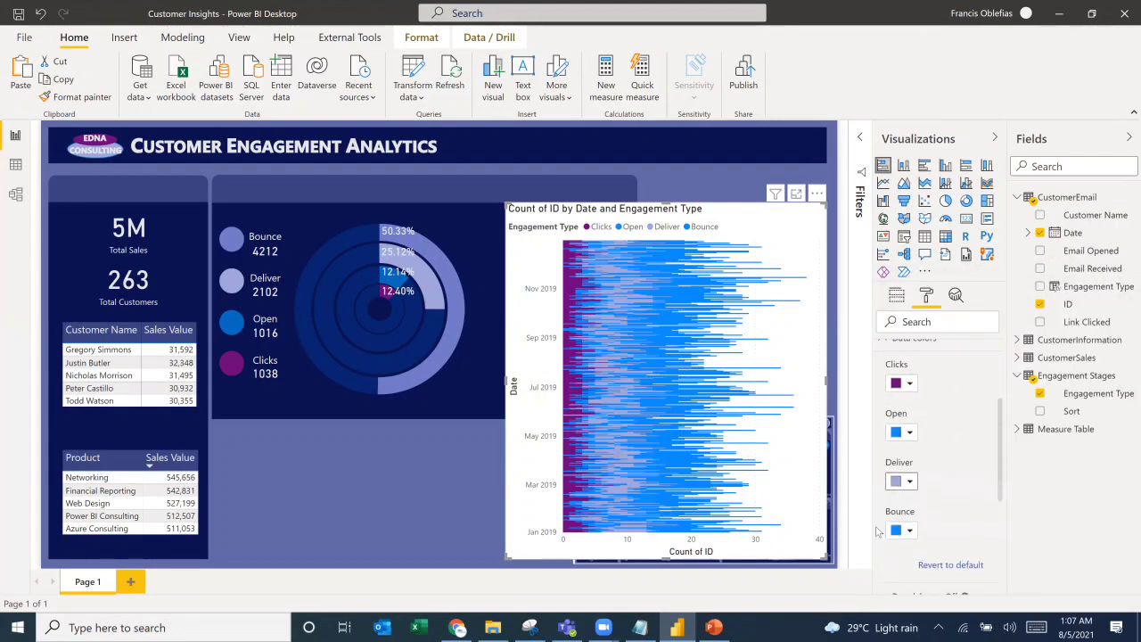
{"action": "left_click", "coordinate": [906, 532]}
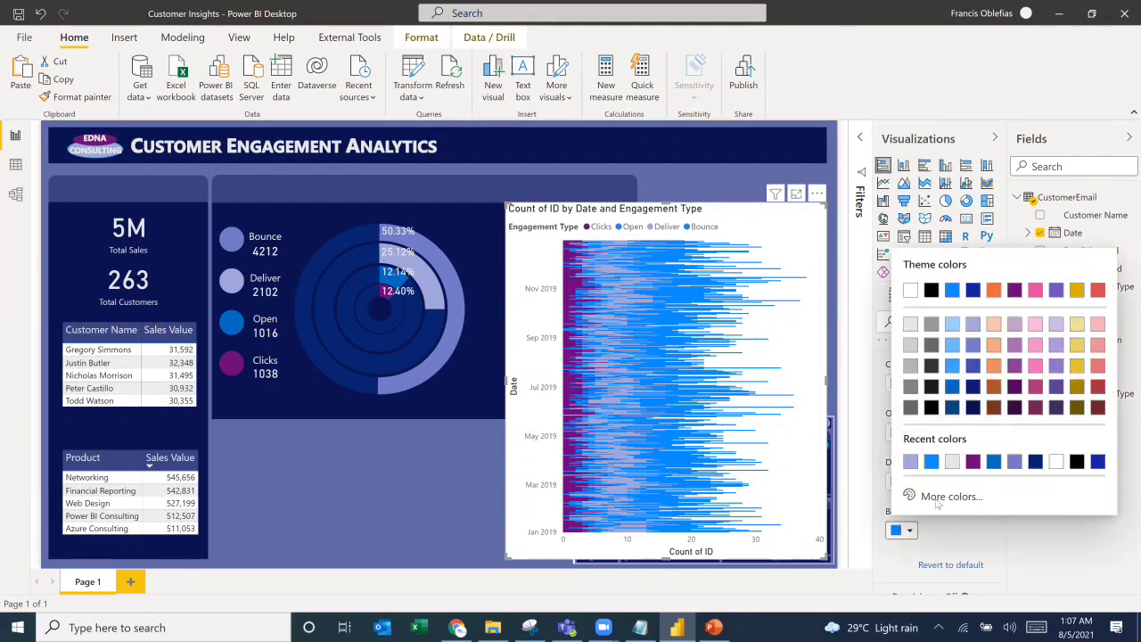
{"action": "left_click", "coordinate": [1014, 462]}
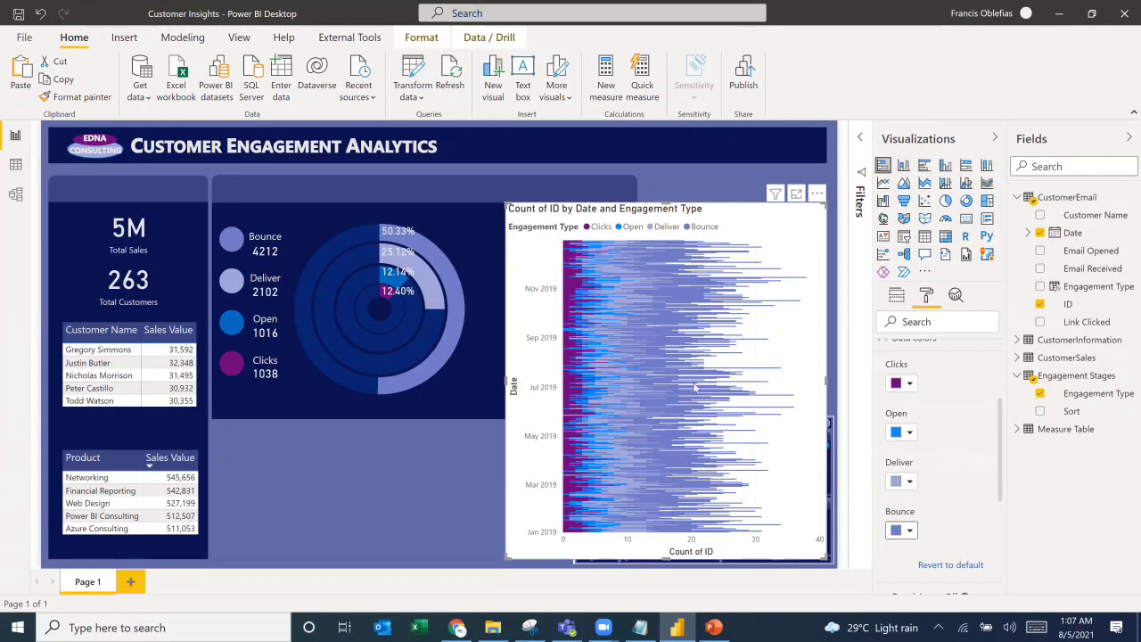
Step: Shrink the bar chart in width and height from its lower-right corner, and turn off its legend and X axis
{"action": "mouse_move", "coordinate": [731, 419]}
{"action": "left_click_drag", "start_coordinate": [739, 508], "coordinate": [731, 499]}
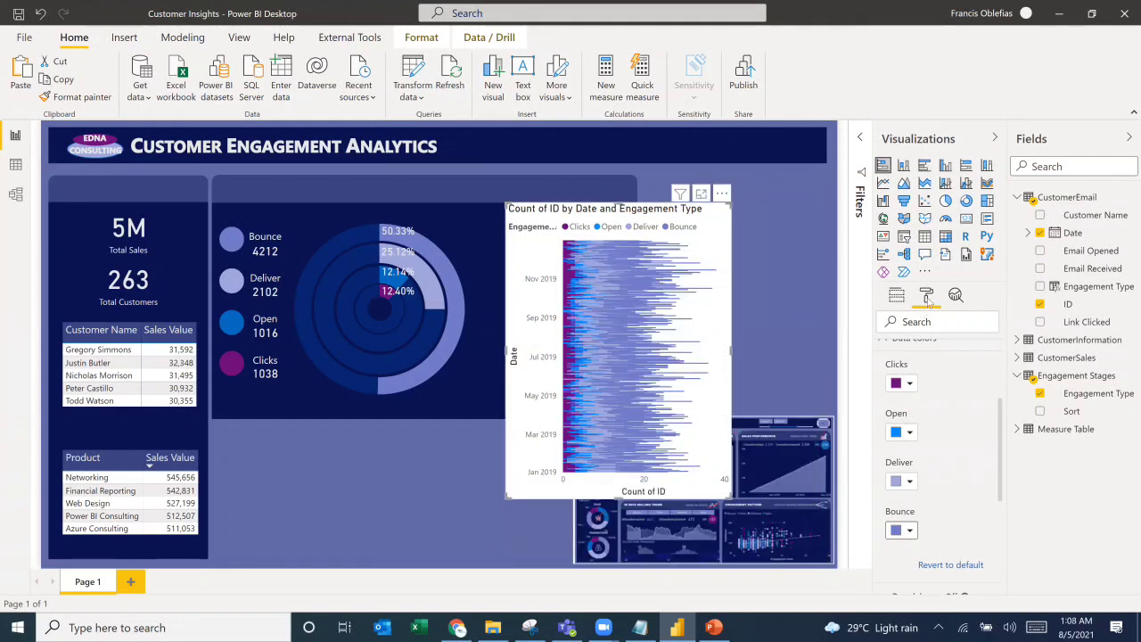
{"action": "scroll", "coordinate": [945, 410], "scroll_direction": "up", "scroll_amount": 3}
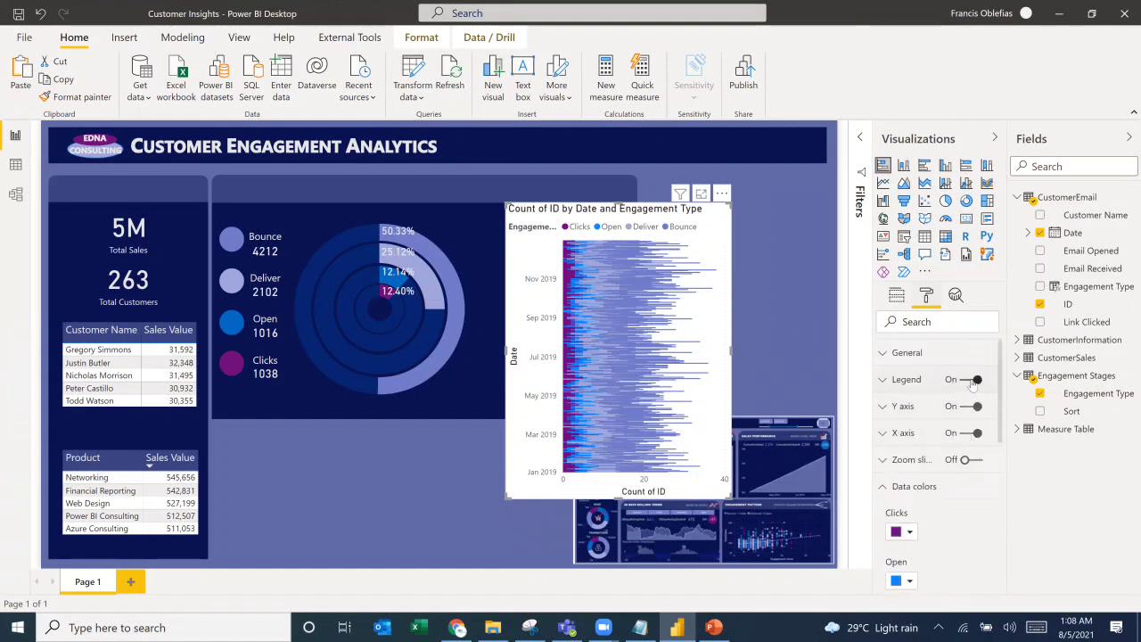
{"action": "left_click", "coordinate": [977, 380]}
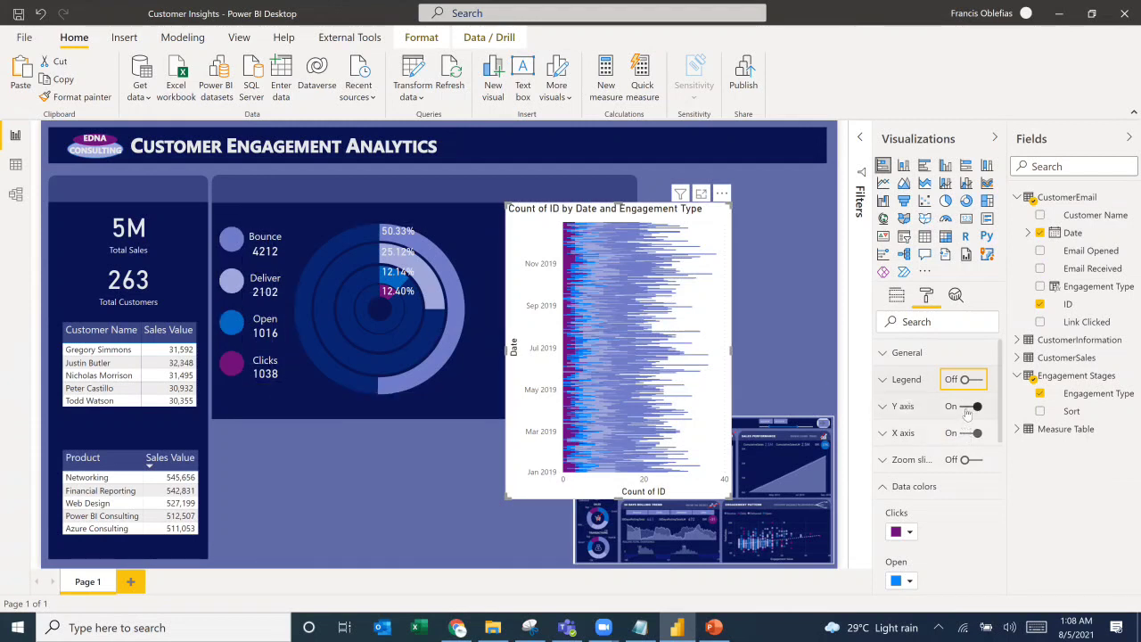
Step: Examine the daily tracker chart in the reference dashboard image, enlarging it temporarily, and in the original on the Power BI Challenge 2 forum page in Chrome
{"action": "left_click", "coordinate": [685, 486]}
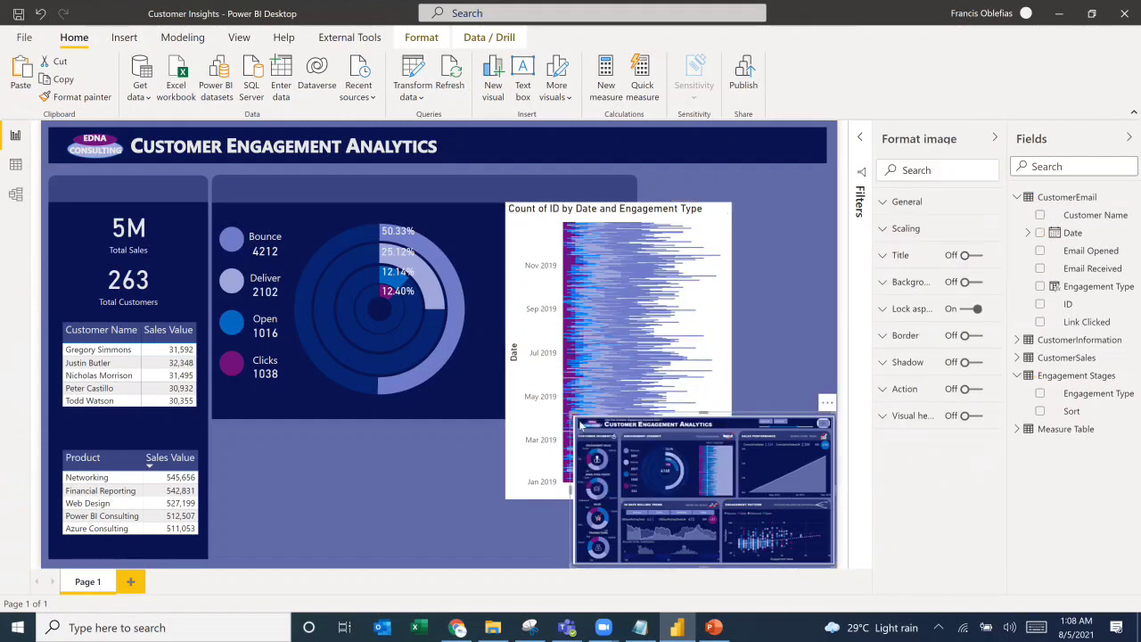
{"action": "left_click_drag", "start_coordinate": [467, 330], "coordinate": [295, 284]}
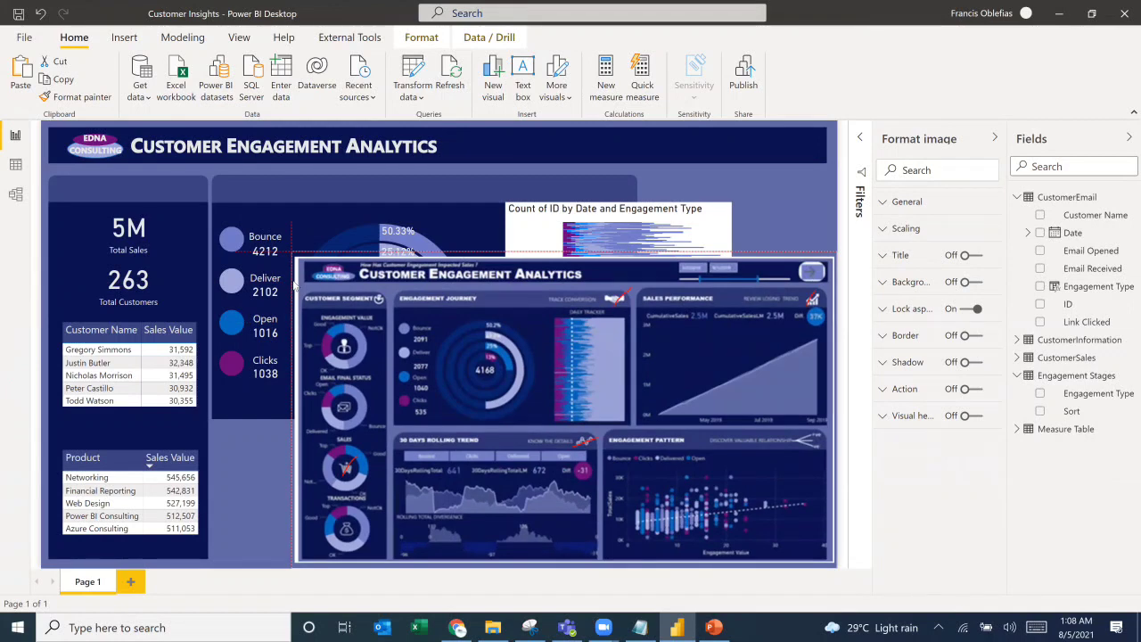
{"action": "left_click_drag", "start_coordinate": [303, 294], "coordinate": [562, 410]}
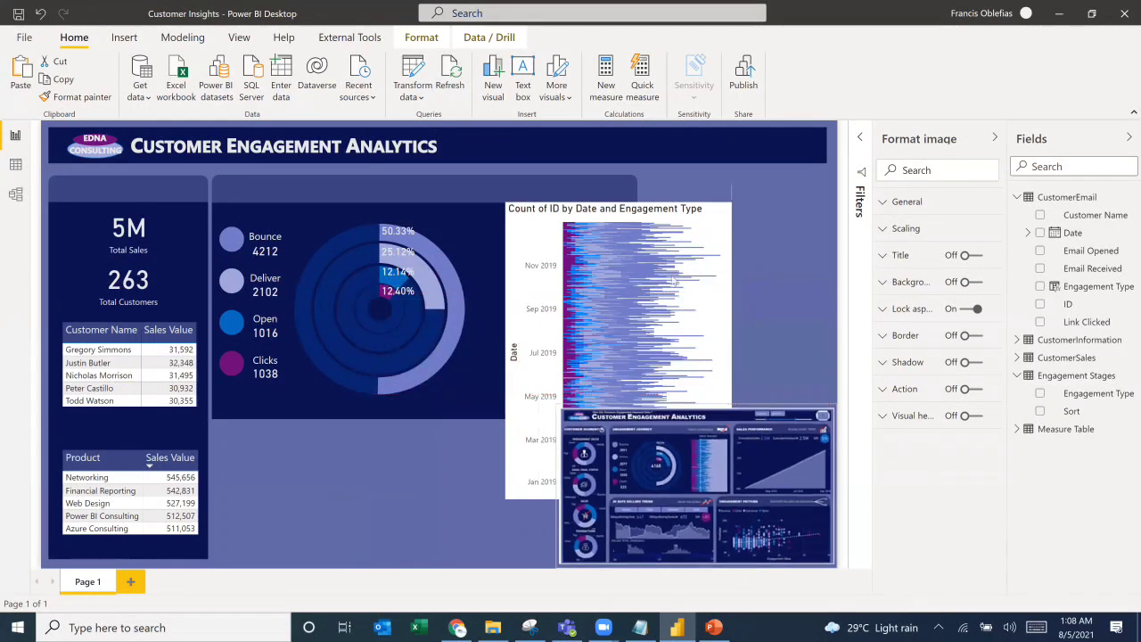
{"action": "left_click", "coordinate": [625, 230]}
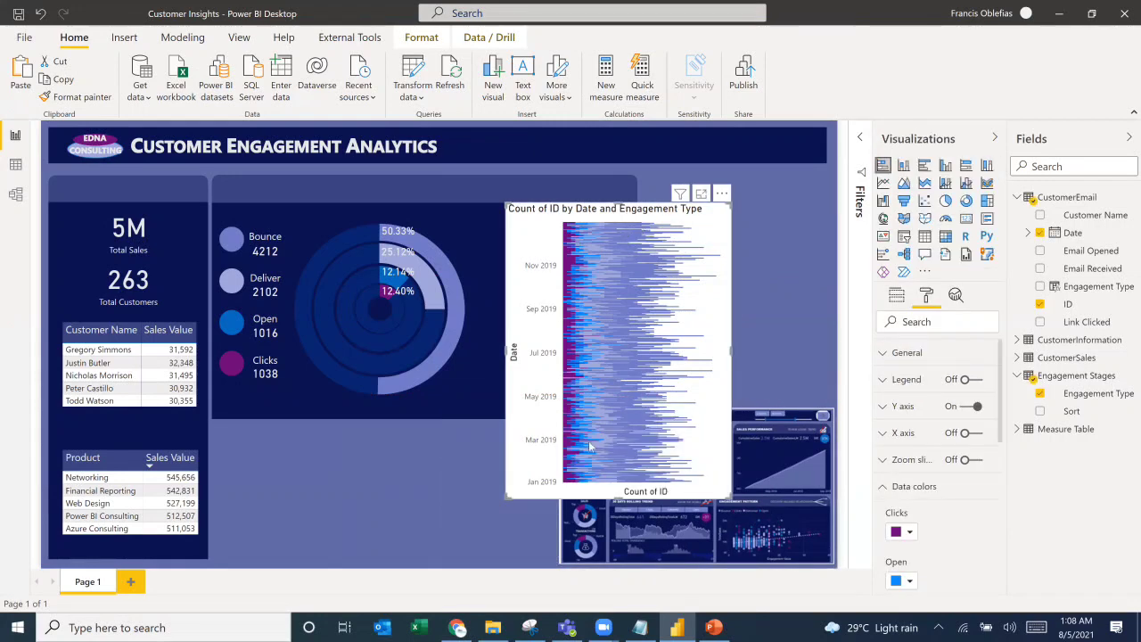
{"action": "left_click", "coordinate": [457, 627]}
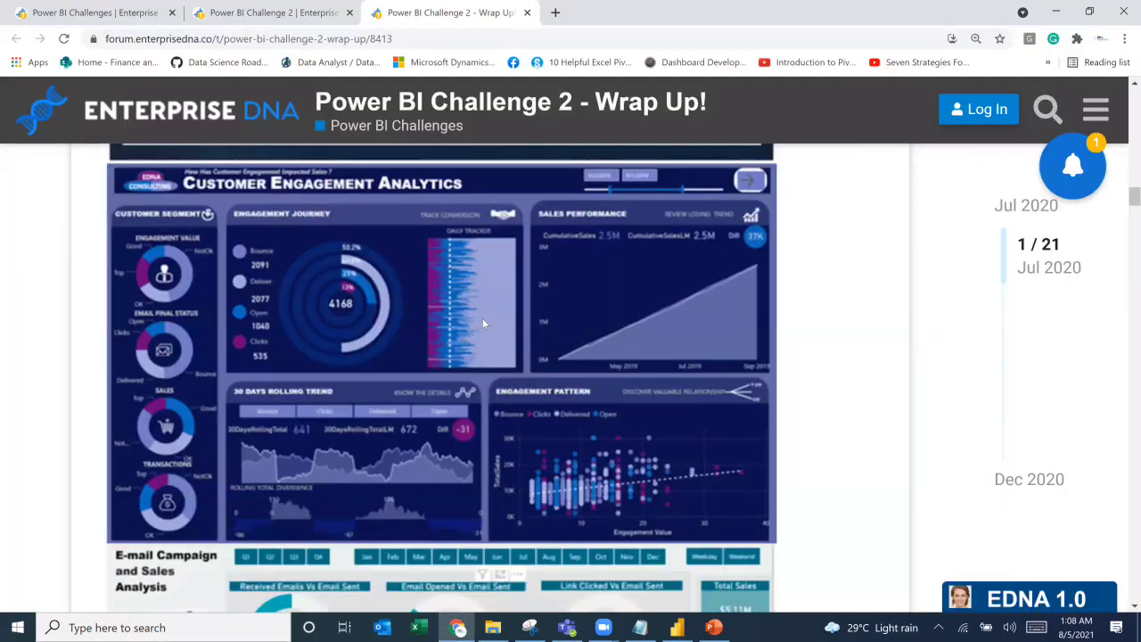
{"action": "left_click", "coordinate": [1056, 10]}
Step: Change the bar chart to a 100% stacked bar chart and select the reference dashboard image
{"action": "left_click", "coordinate": [967, 165]}
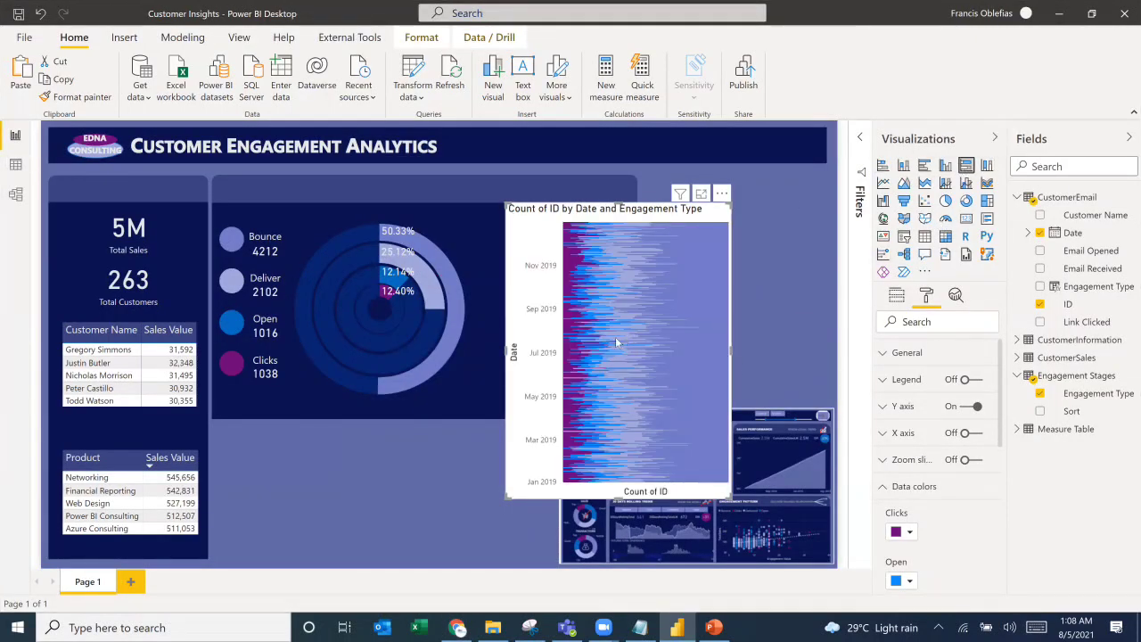
{"action": "left_click", "coordinate": [746, 462]}
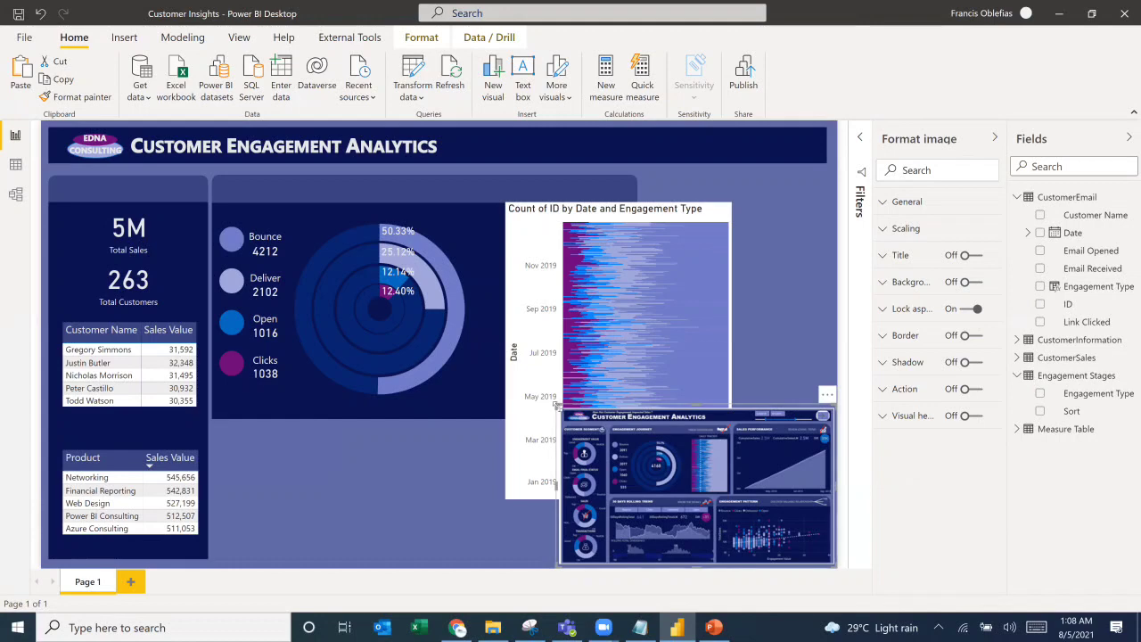
Step: Enlarge the reference dashboard image and exclude Bounce from the bar chart through its Engagement Type visual filter
{"action": "left_click_drag", "start_coordinate": [341, 308], "coordinate": [475, 359]}
{"action": "left_click", "coordinate": [672, 244]}
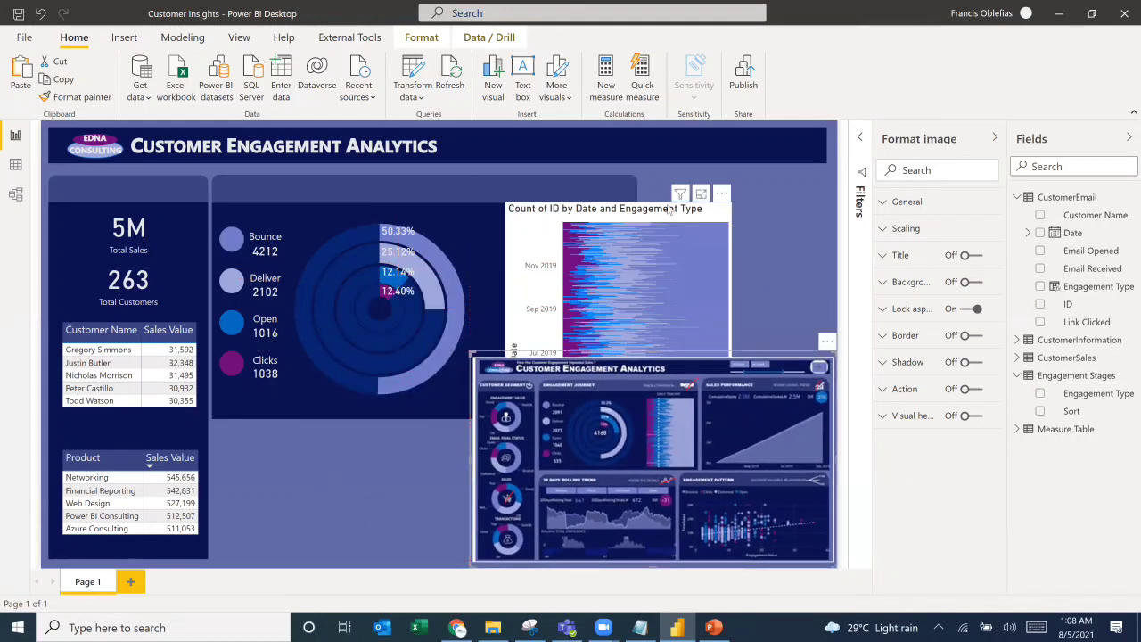
{"action": "left_click", "coordinate": [863, 142]}
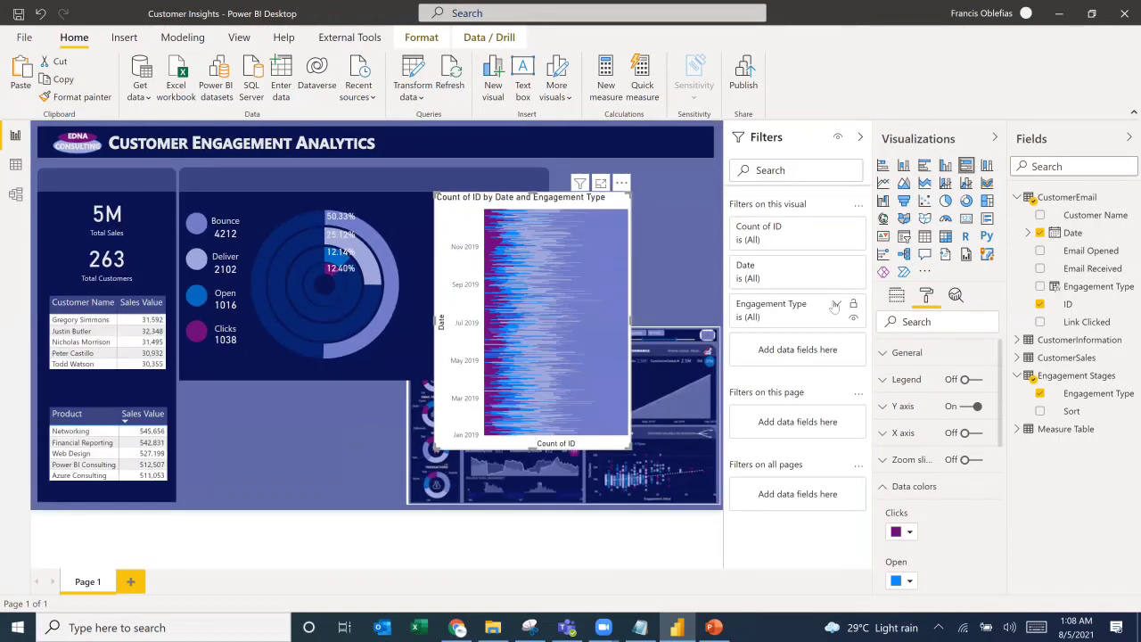
{"action": "left_click", "coordinate": [836, 305]}
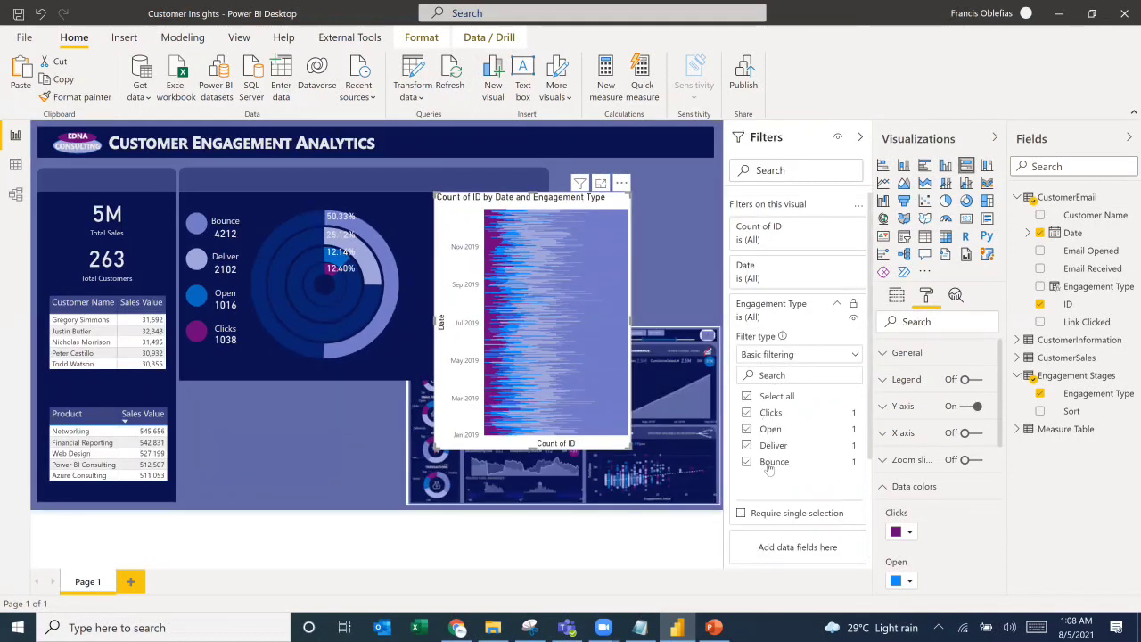
{"action": "left_click", "coordinate": [747, 462]}
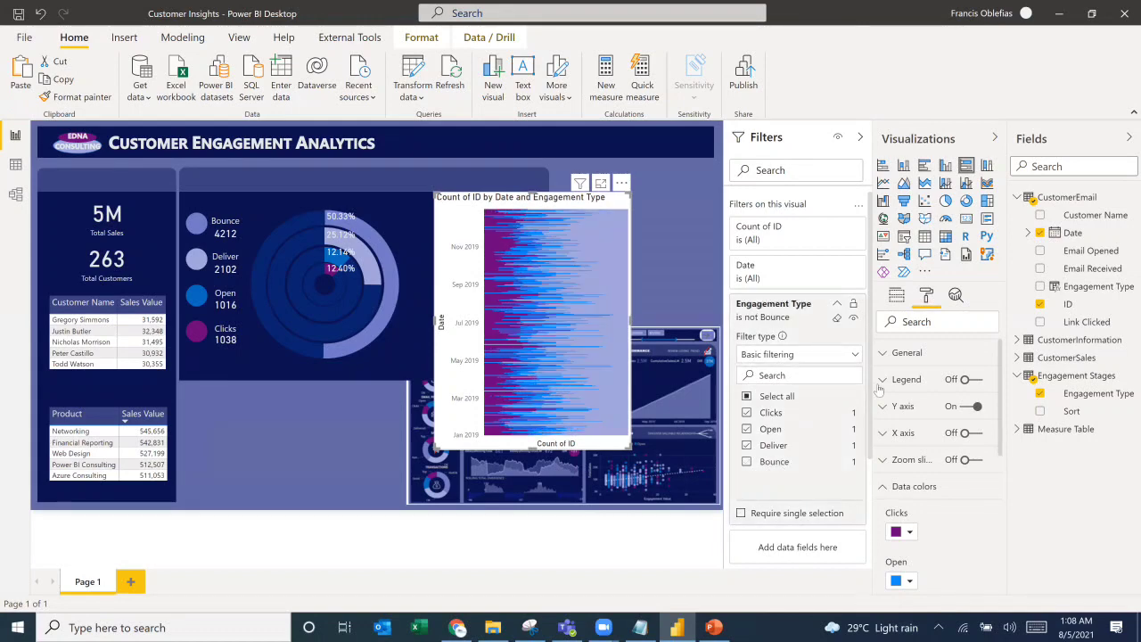
{"action": "left_click", "coordinate": [859, 137]}
Step: Move the bar chart left over the donut charts and turn off its Y axis along with the axis title
{"action": "left_click", "coordinate": [656, 409]}
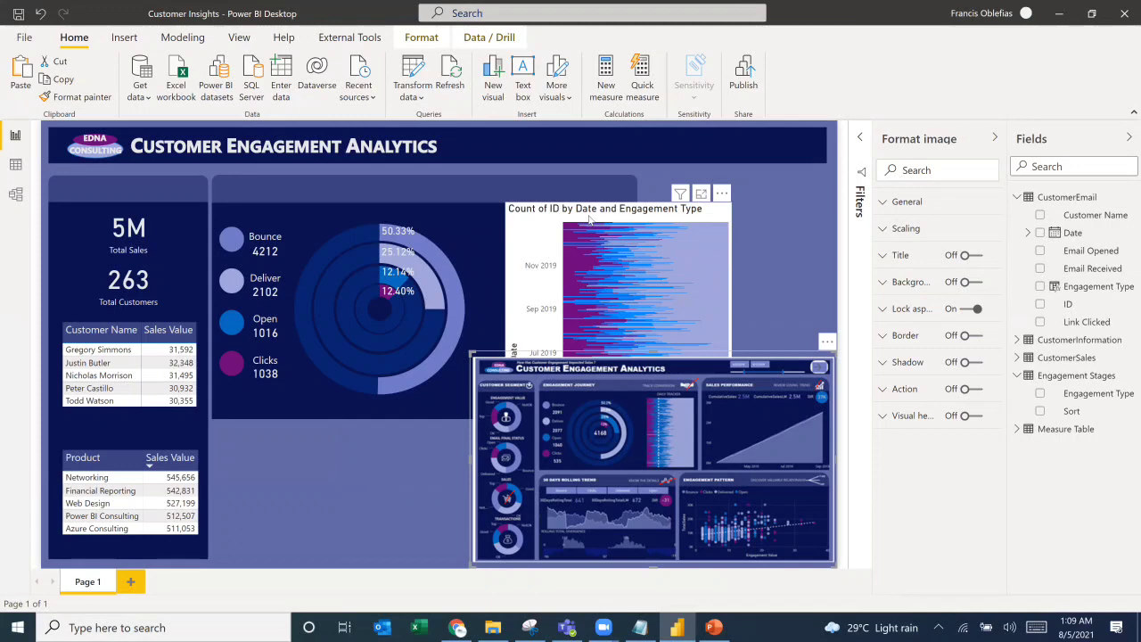
{"action": "left_click_drag", "start_coordinate": [537, 207], "coordinate": [486, 195]}
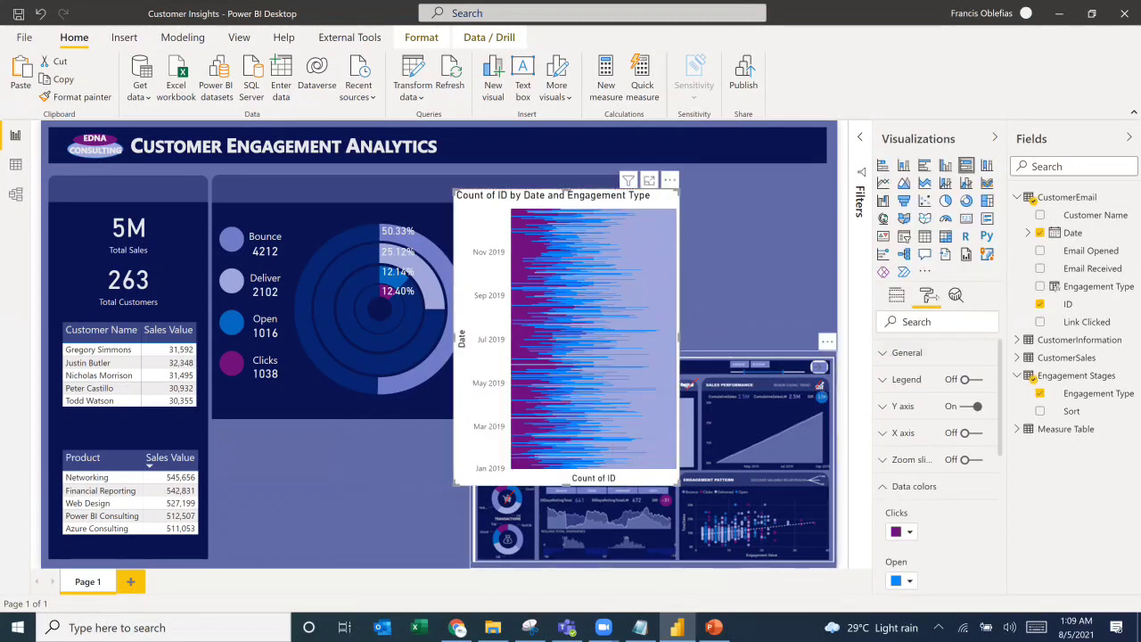
{"action": "left_click", "coordinate": [920, 323]}
{"action": "type", "text": "ti"}
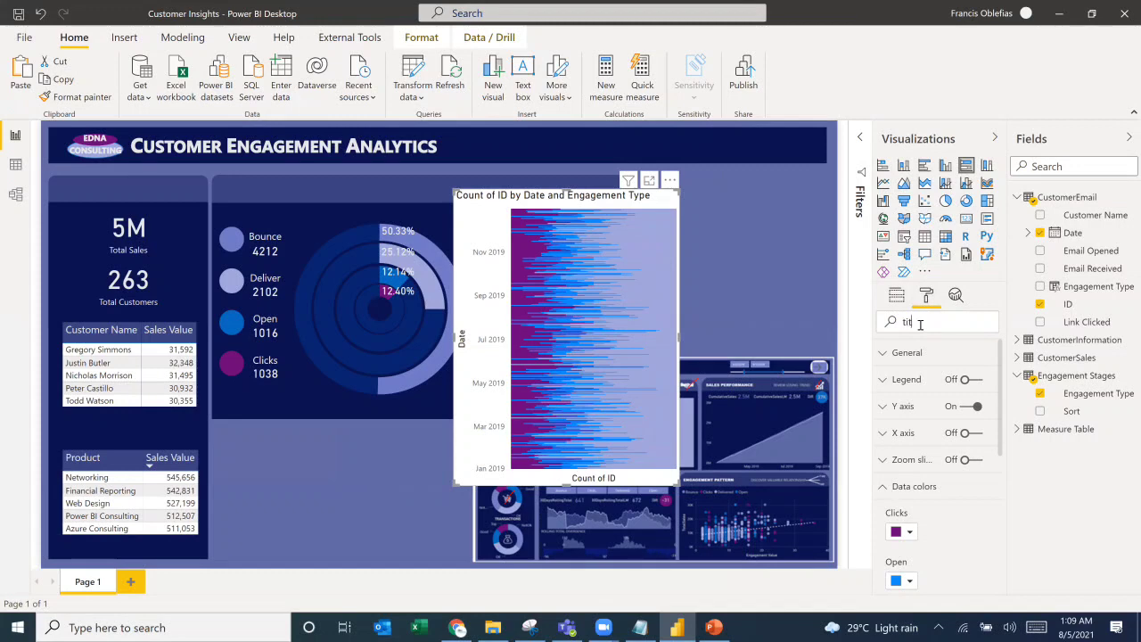
{"action": "type", "text": "tle"}
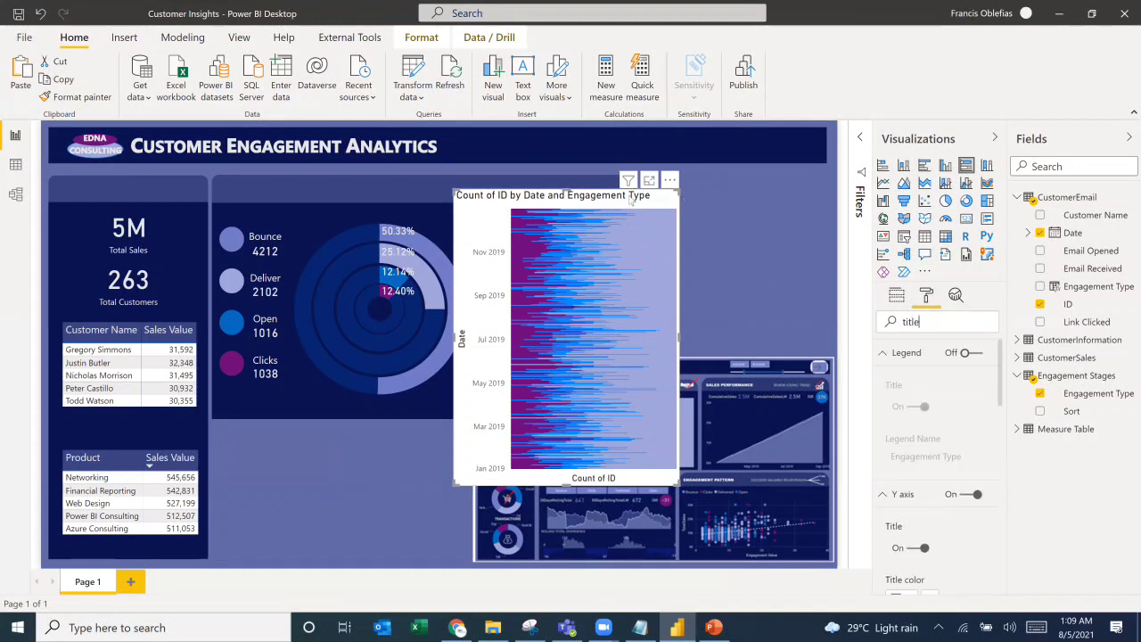
{"action": "left_click_drag", "start_coordinate": [625, 198], "coordinate": [449, 205]}
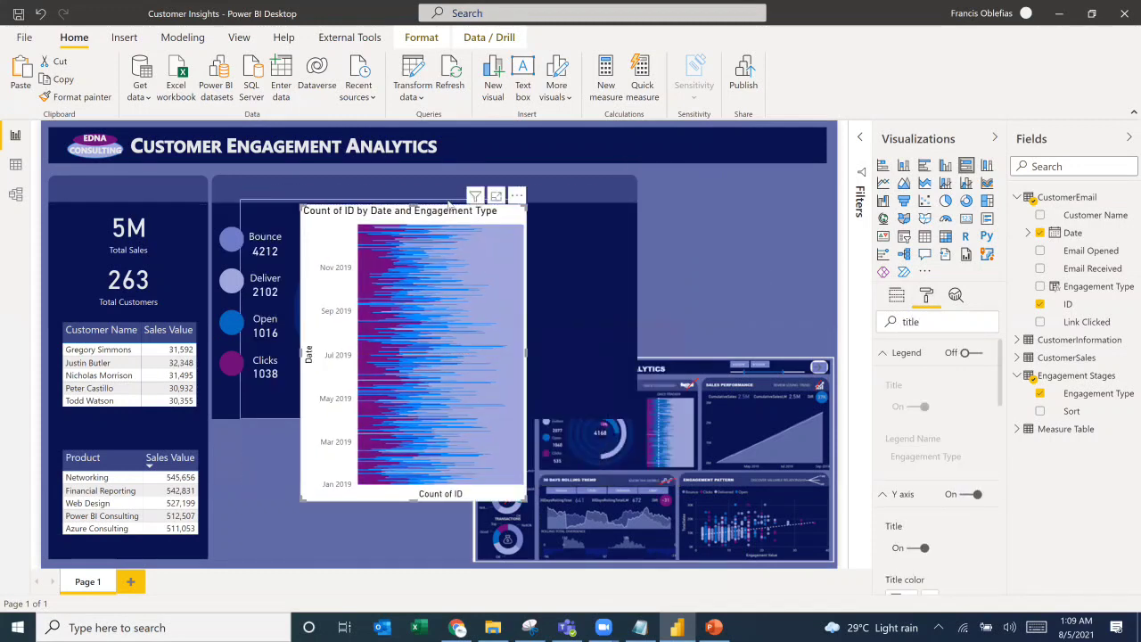
{"action": "left_click", "coordinate": [910, 550]}
{"action": "left_click", "coordinate": [964, 495]}
{"action": "left_click", "coordinate": [964, 495]}
{"action": "left_click", "coordinate": [966, 496]}
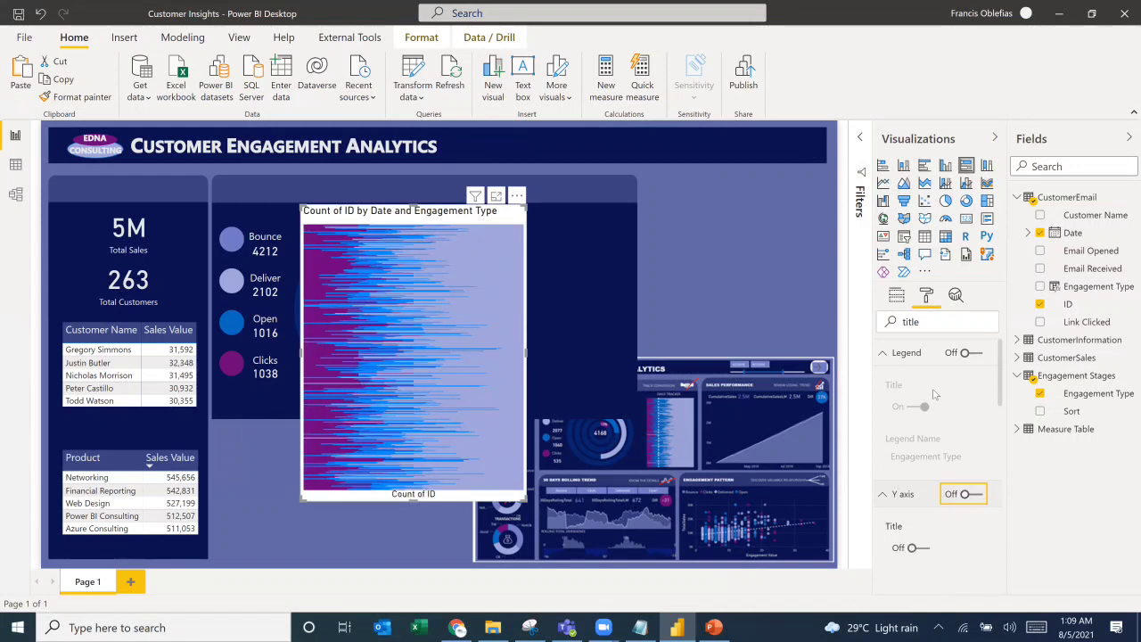
Step: Turn off the bar chart's X axis title and clear the format settings search
{"action": "scroll", "coordinate": [937, 423], "scroll_direction": "down", "scroll_amount": 2}
{"action": "left_click", "coordinate": [912, 493]}
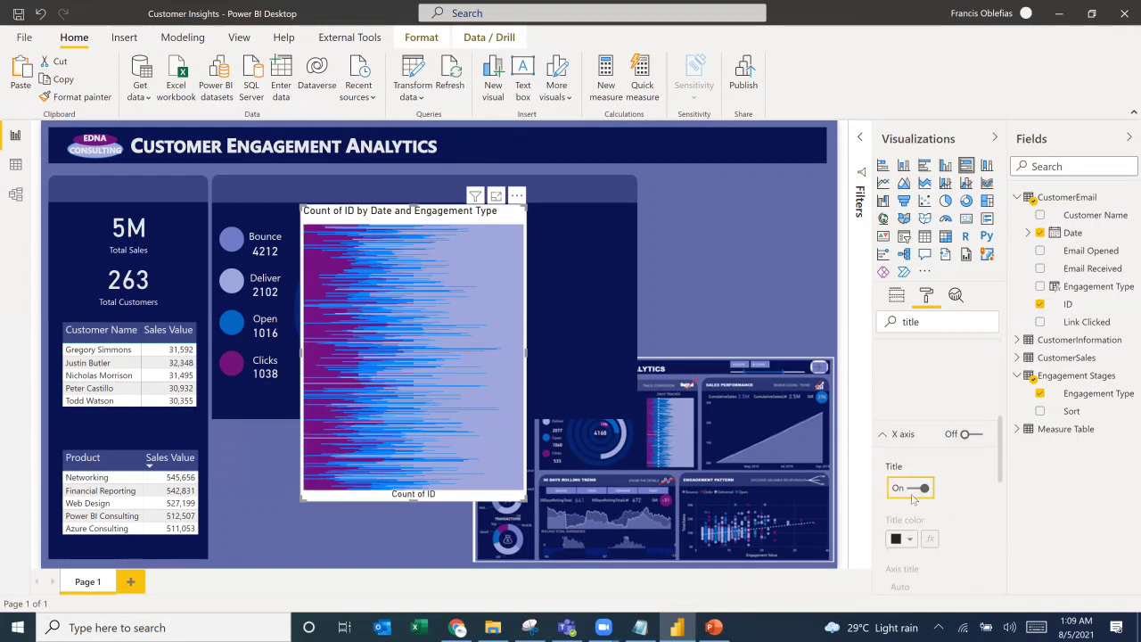
{"action": "left_click", "coordinate": [919, 488]}
{"action": "left_click_drag", "start_coordinate": [933, 319], "coordinate": [874, 326]}
{"action": "key", "text": "BackSpace"}
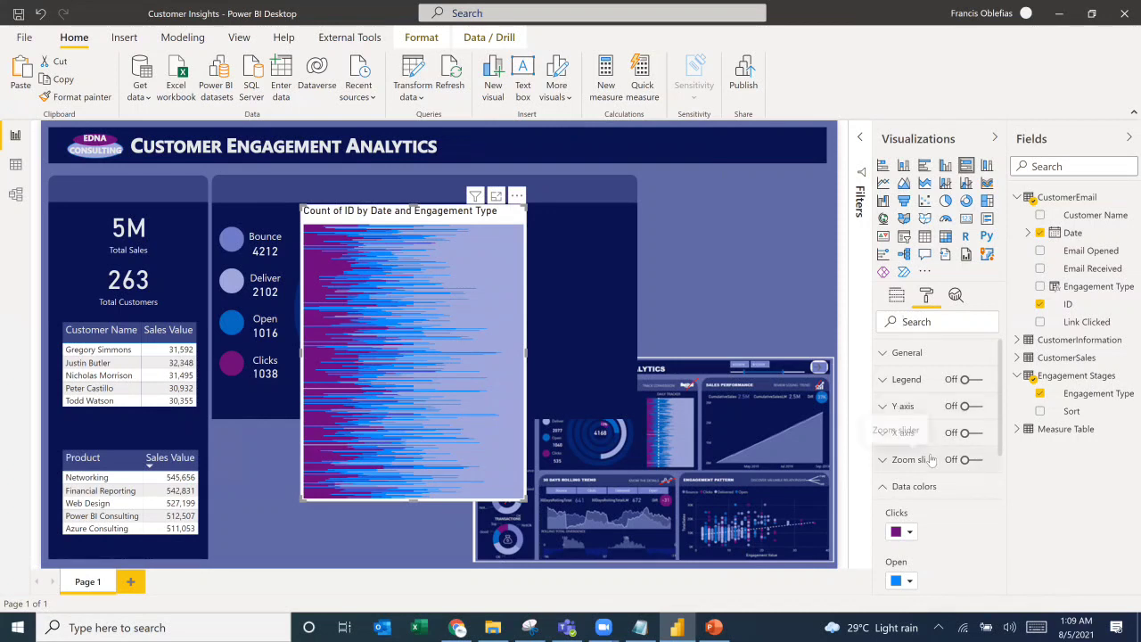
Step: Turn off the bar chart's title and background
{"action": "scroll", "coordinate": [931, 459], "scroll_direction": "down", "scroll_amount": 5}
{"action": "left_click", "coordinate": [968, 426]}
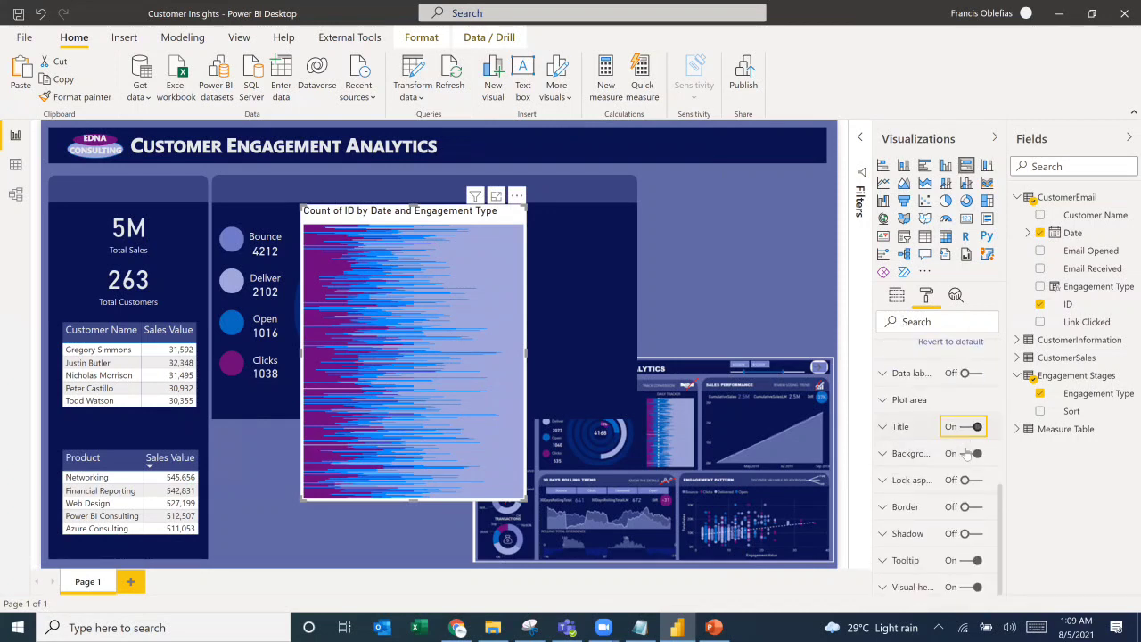
{"action": "left_click", "coordinate": [968, 453]}
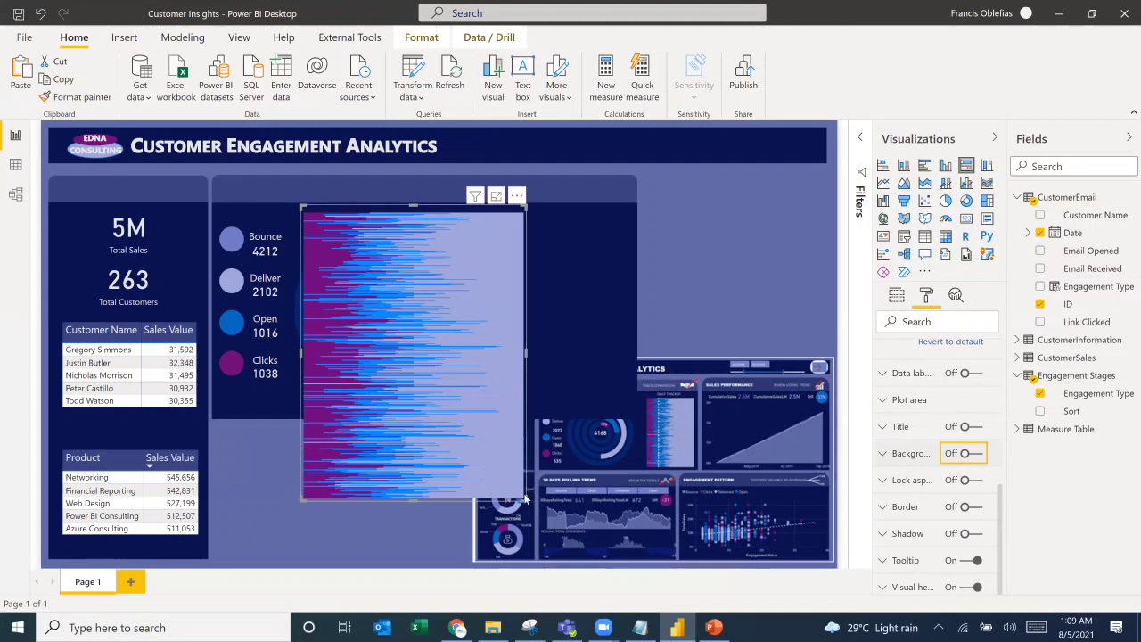
Step: Shrink the bar chart from its lower-right corner and move it just to the right of the donut charts
{"action": "left_click_drag", "start_coordinate": [524, 499], "coordinate": [486, 403]}
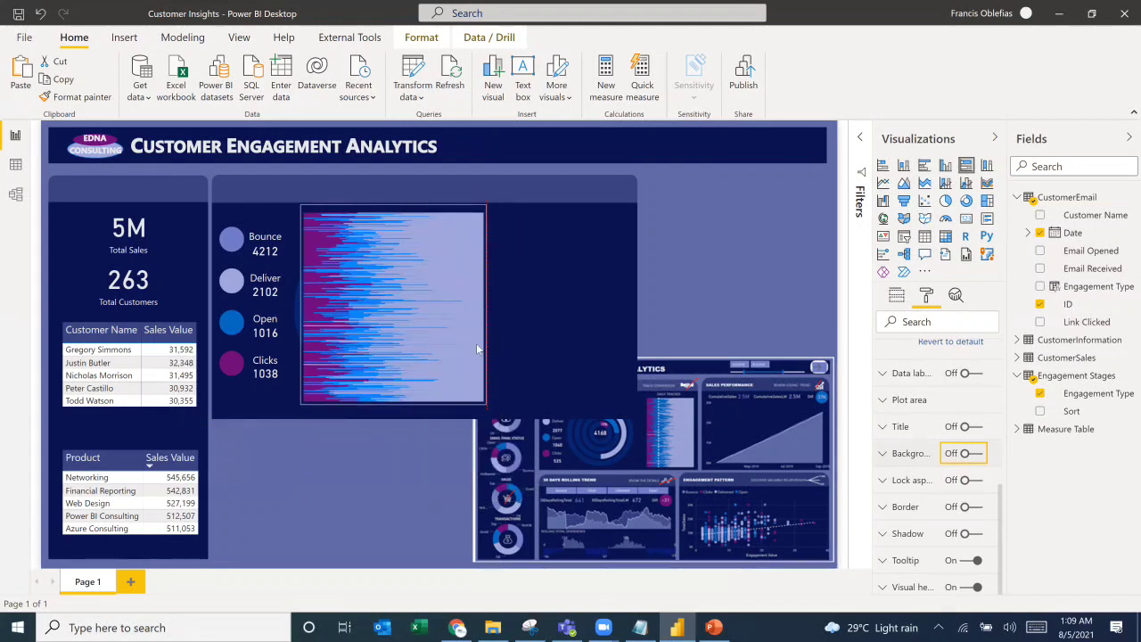
{"action": "key", "text": "Right"}
{"action": "key", "text": "Right"}
{"action": "key", "text": "Right"}
{"action": "key", "text": "Right"}
{"action": "key", "text": "Right"}
{"action": "key", "text": "Right"}
{"action": "key", "text": "Right"}
{"action": "key", "text": "Right"}
{"action": "key", "text": "Right"}
{"action": "key", "text": "Right"}
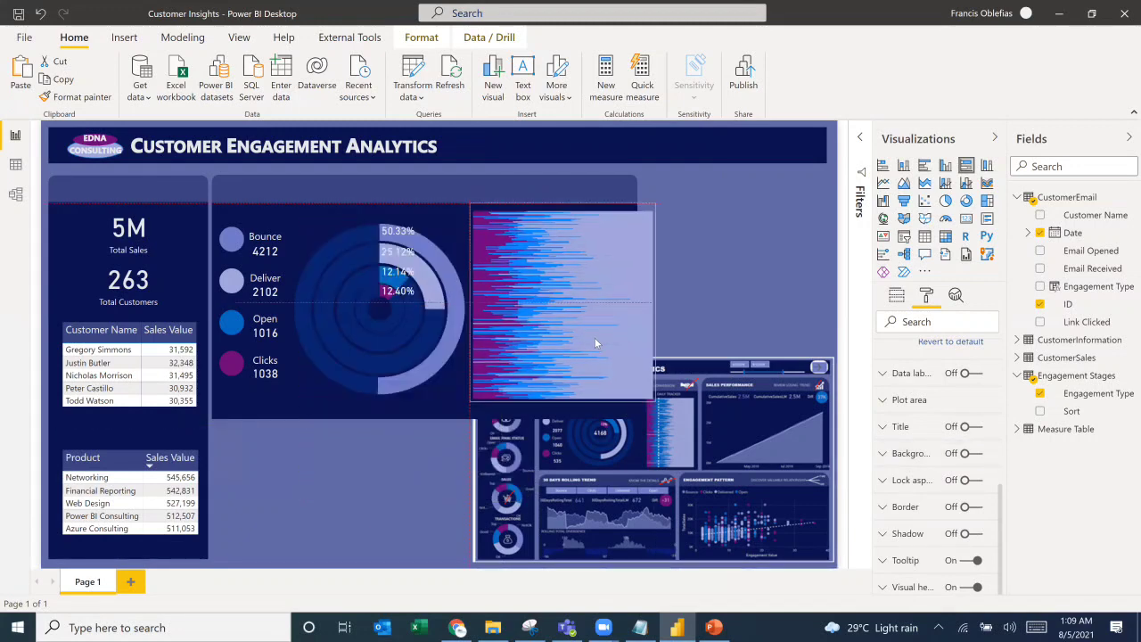
Step: Shrink the reference dashboard image toward the page's lower-right corner so it clears the bar chart
{"action": "left_click", "coordinate": [738, 394]}
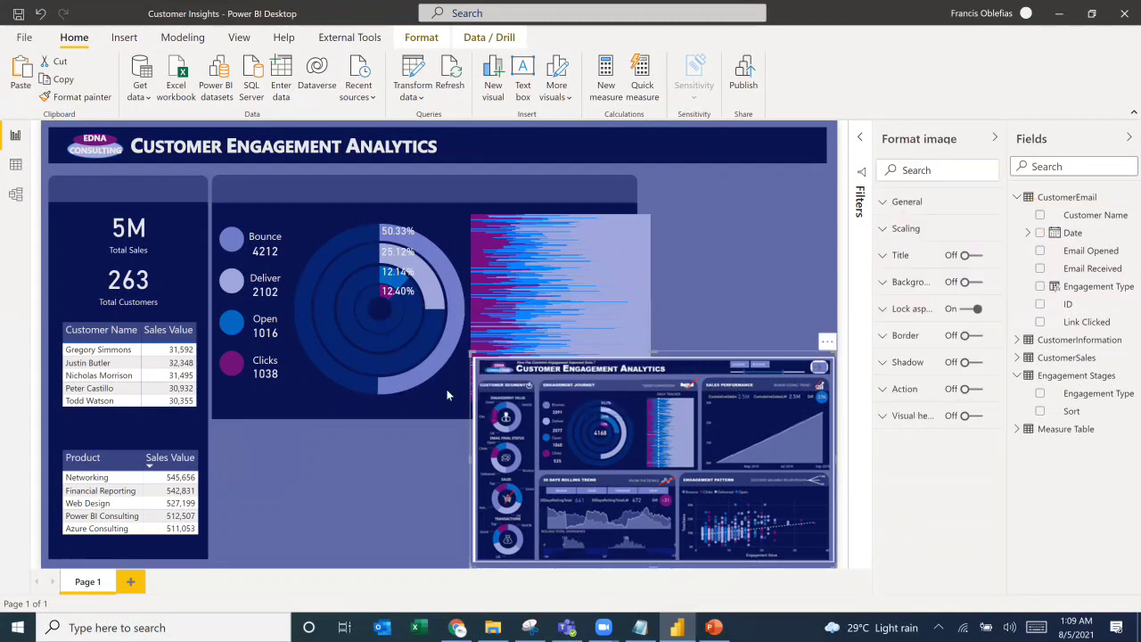
{"action": "left_click_drag", "start_coordinate": [461, 361], "coordinate": [590, 426]}
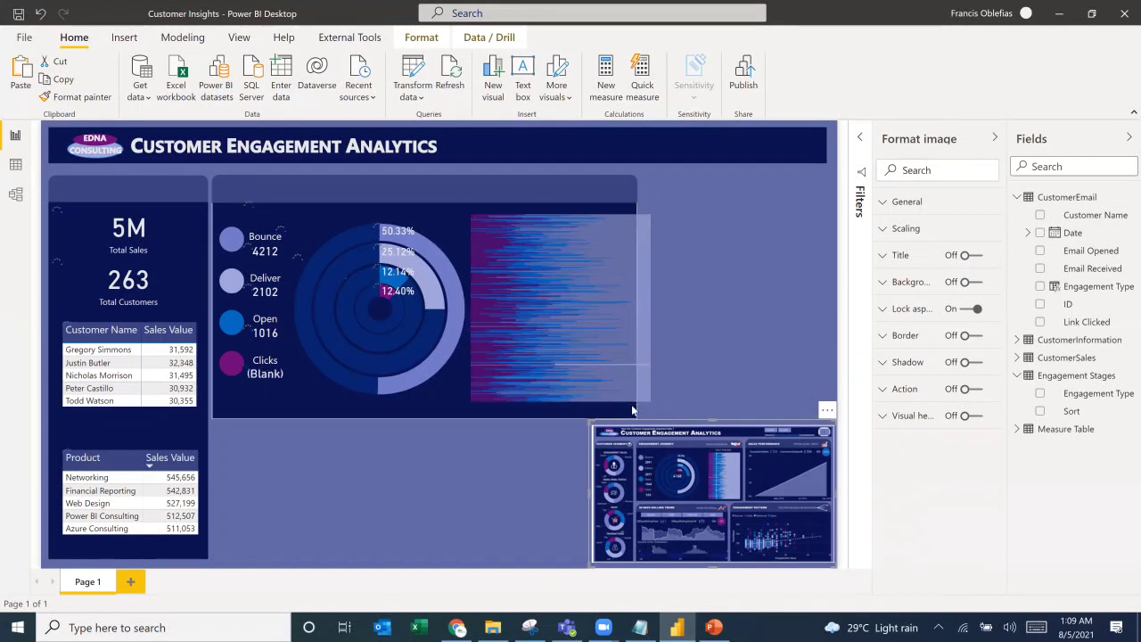
{"action": "left_click", "coordinate": [649, 372]}
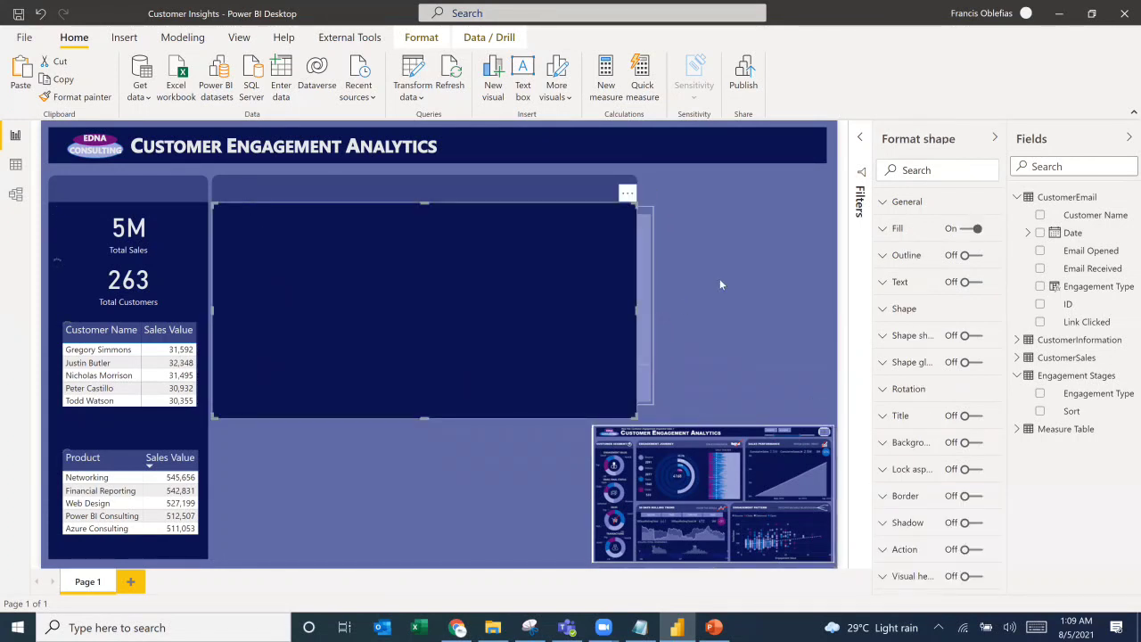
{"action": "key", "text": "Delete"}
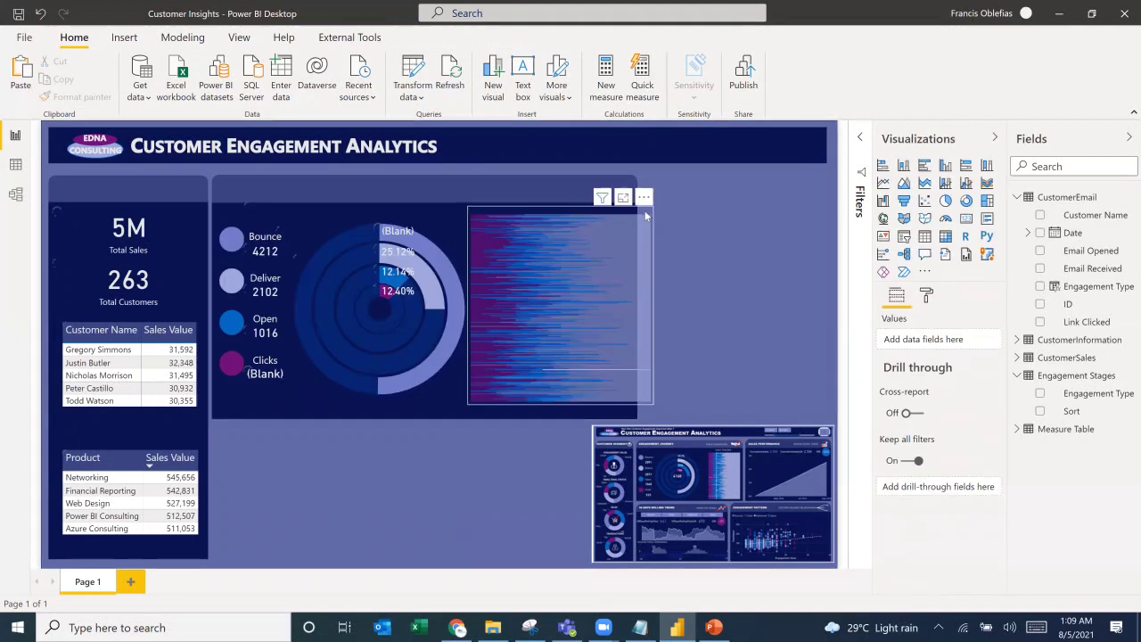
Step: Narrow the bar chart and lower its upper edge so it fits inside the dark panel beside the donut charts
{"action": "left_click", "coordinate": [655, 297]}
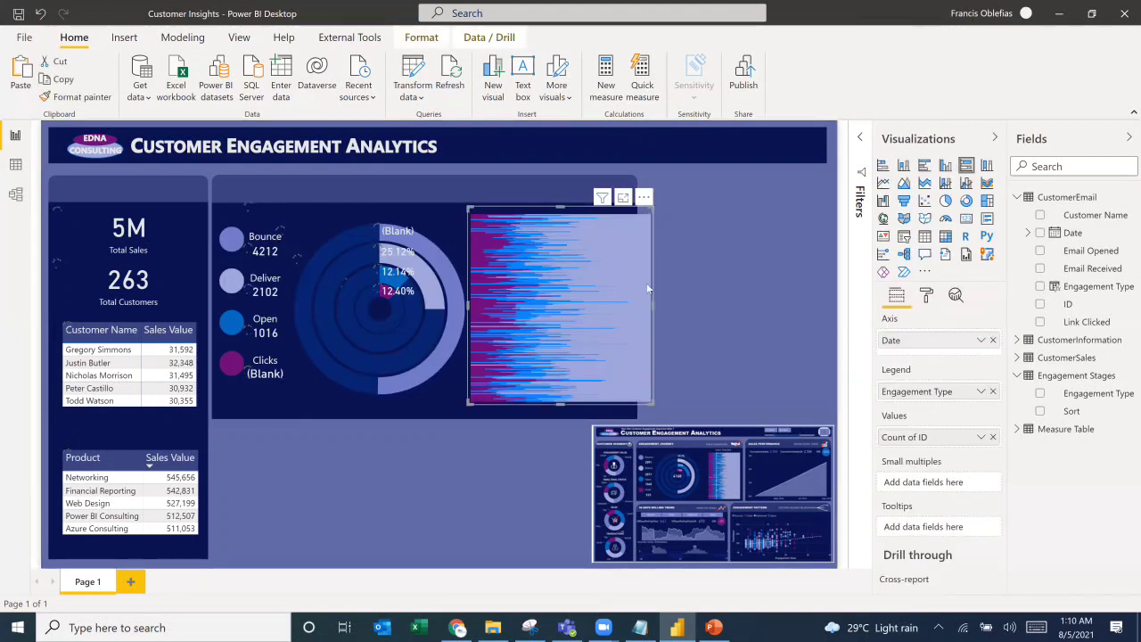
{"action": "left_click_drag", "start_coordinate": [620, 313], "coordinate": [624, 311]}
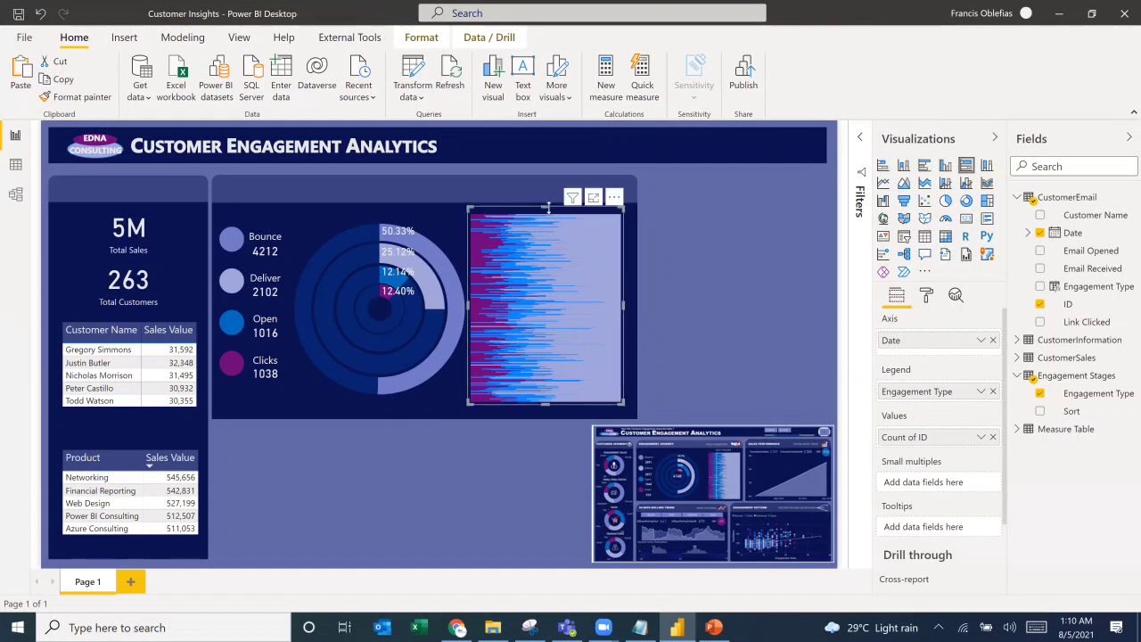
{"action": "left_click_drag", "start_coordinate": [549, 218], "coordinate": [554, 220]}
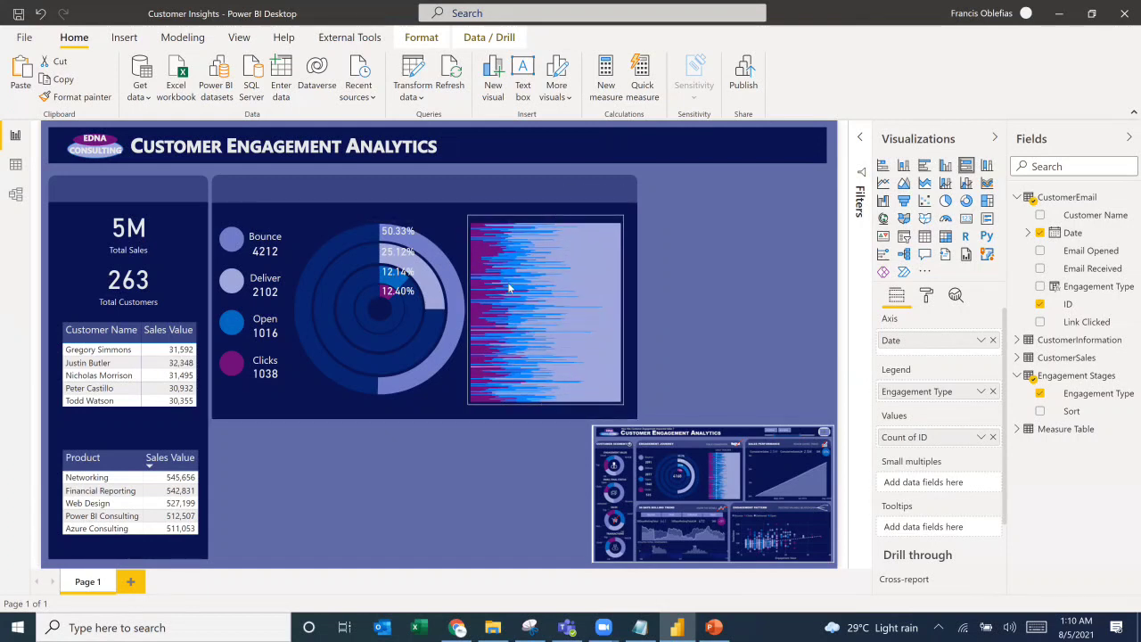
{"action": "left_click_drag", "start_coordinate": [474, 313], "coordinate": [478, 314]}
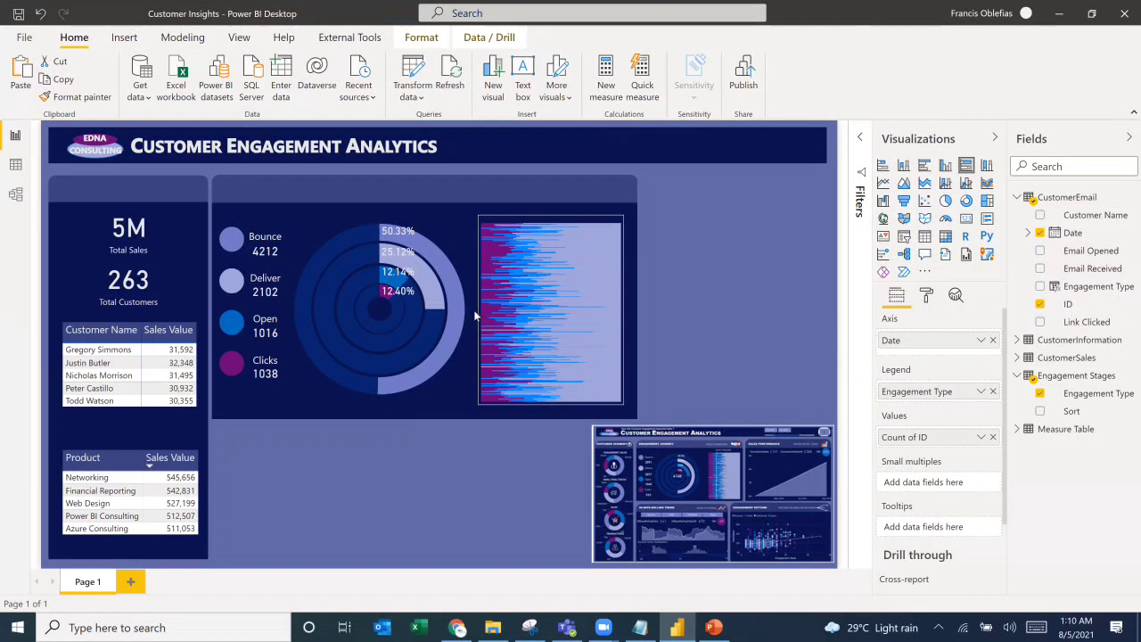
{"action": "left_click_drag", "start_coordinate": [477, 312], "coordinate": [473, 316]}
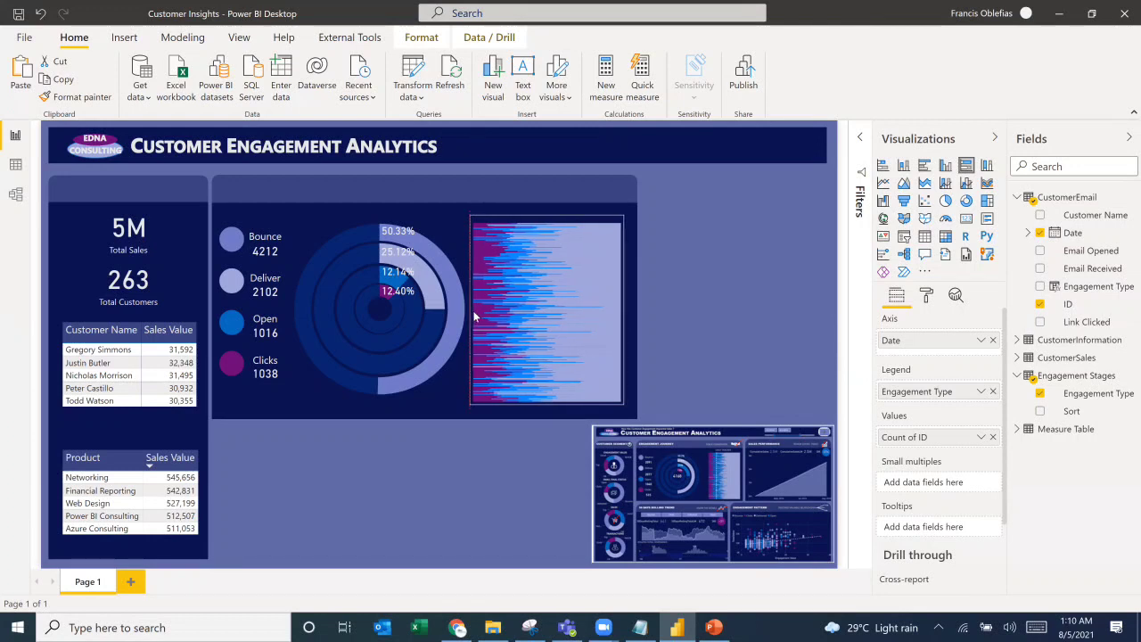
{"action": "left_click_drag", "start_coordinate": [617, 313], "coordinate": [590, 311]}
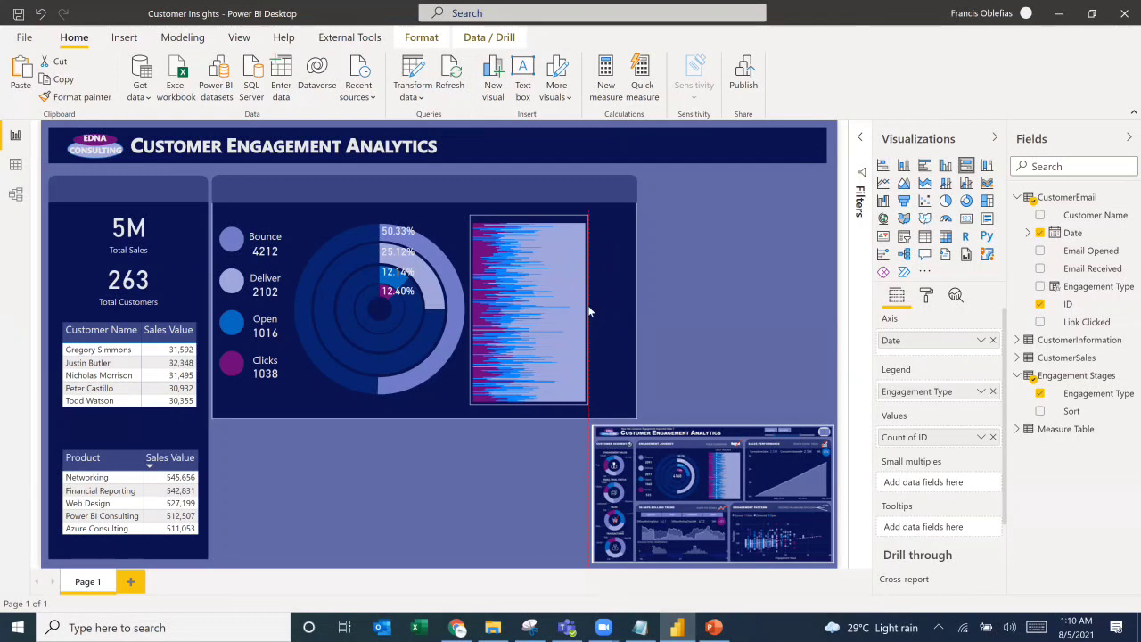
Step: Narrow the dark background panel from its right edge so it ends just past the bar chart
{"action": "left_click", "coordinate": [632, 304]}
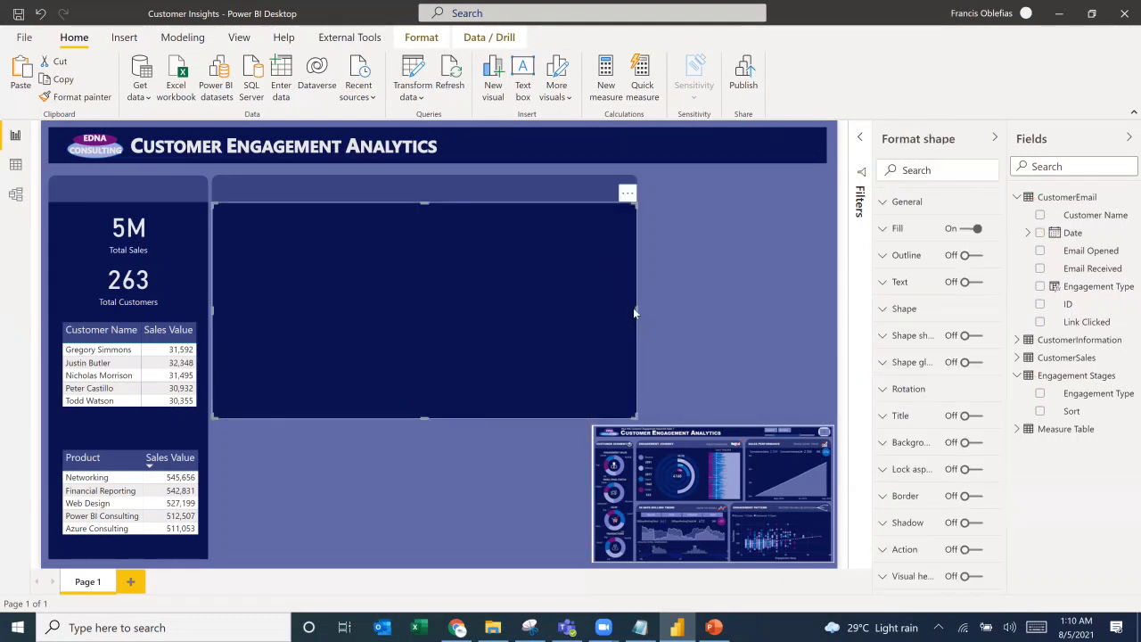
{"action": "left_click_drag", "start_coordinate": [634, 317], "coordinate": [607, 311]}
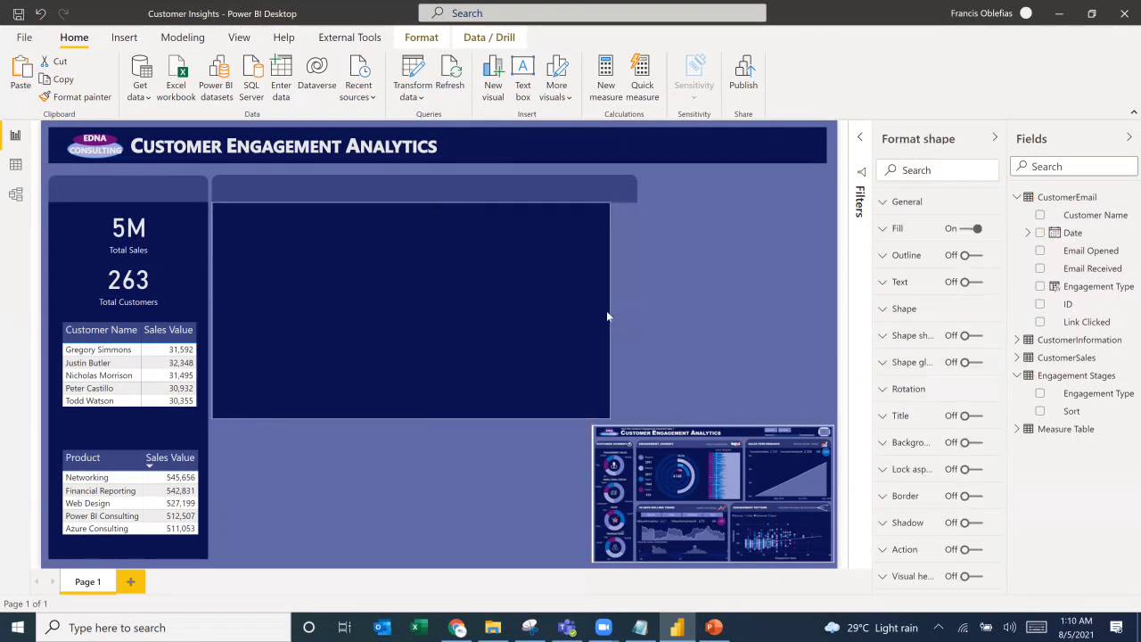
{"action": "left_click", "coordinate": [664, 302]}
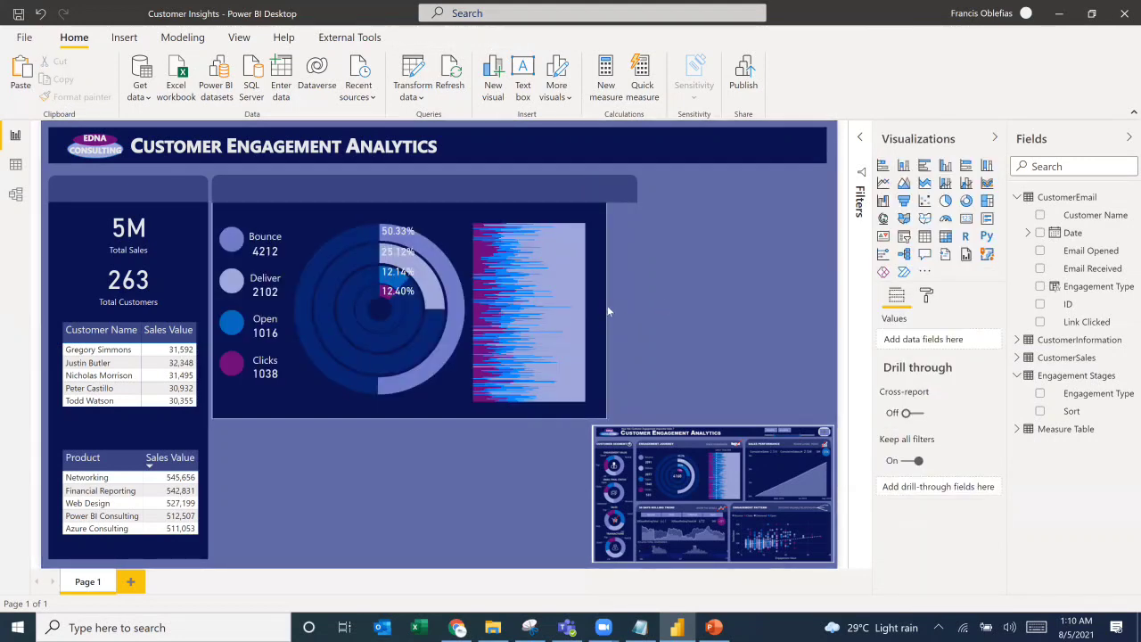
{"action": "left_click", "coordinate": [606, 311]}
{"action": "left_click_drag", "start_coordinate": [607, 308], "coordinate": [598, 308]}
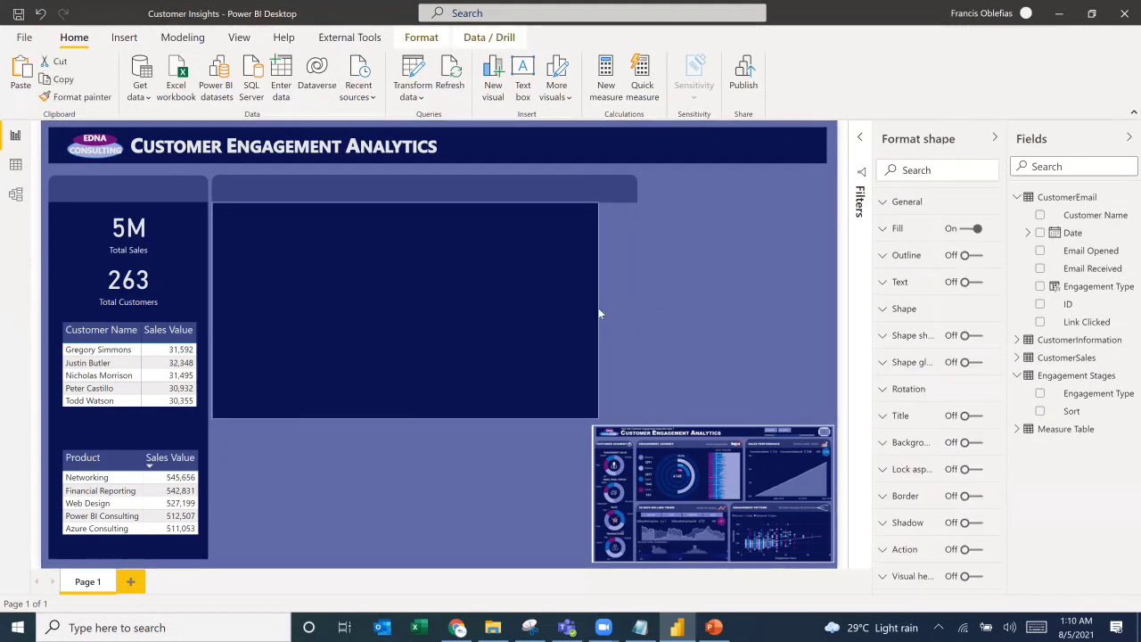
{"action": "left_click", "coordinate": [651, 291]}
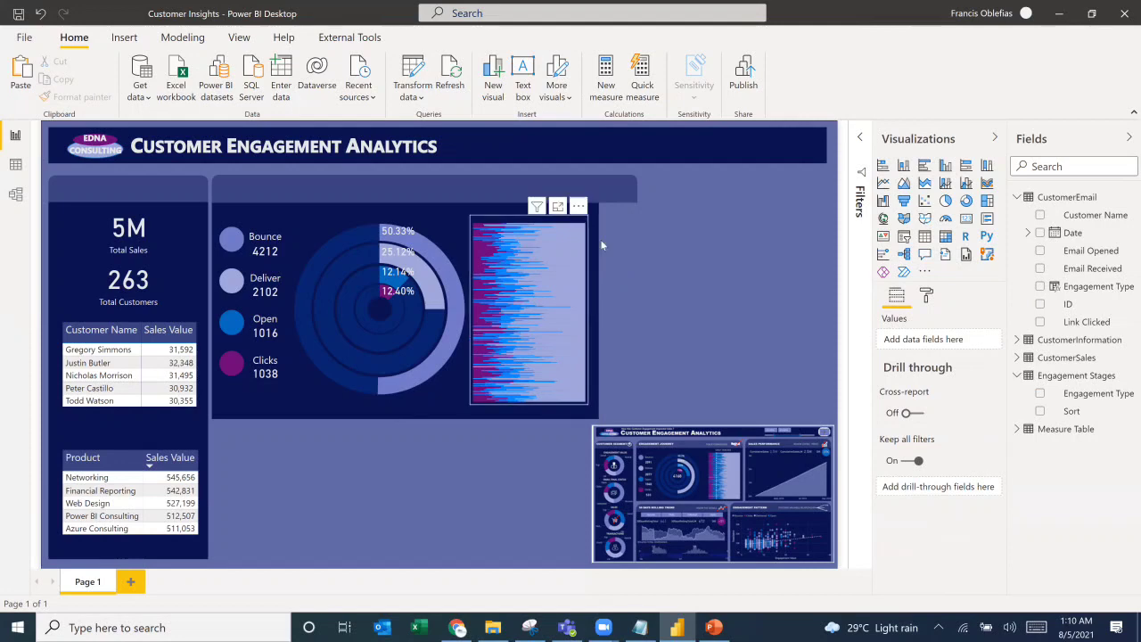
Step: Narrow the header bar above the donut and bar charts to match the dark panel's width
{"action": "left_click", "coordinate": [635, 192]}
{"action": "left_click_drag", "start_coordinate": [636, 190], "coordinate": [599, 190]}
{"action": "left_click", "coordinate": [612, 285]}
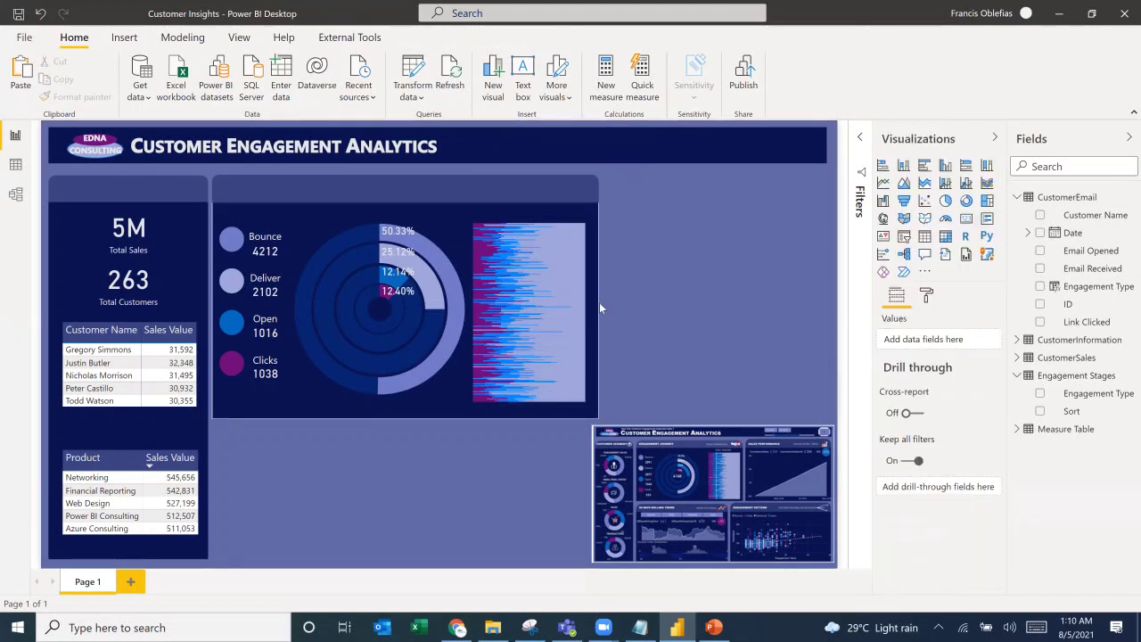
Step: Try the dark panel narrower against the bar chart's edge, and widen it back to align with the header bar
{"action": "left_click", "coordinate": [600, 307]}
{"action": "left_click_drag", "start_coordinate": [599, 308], "coordinate": [590, 307]}
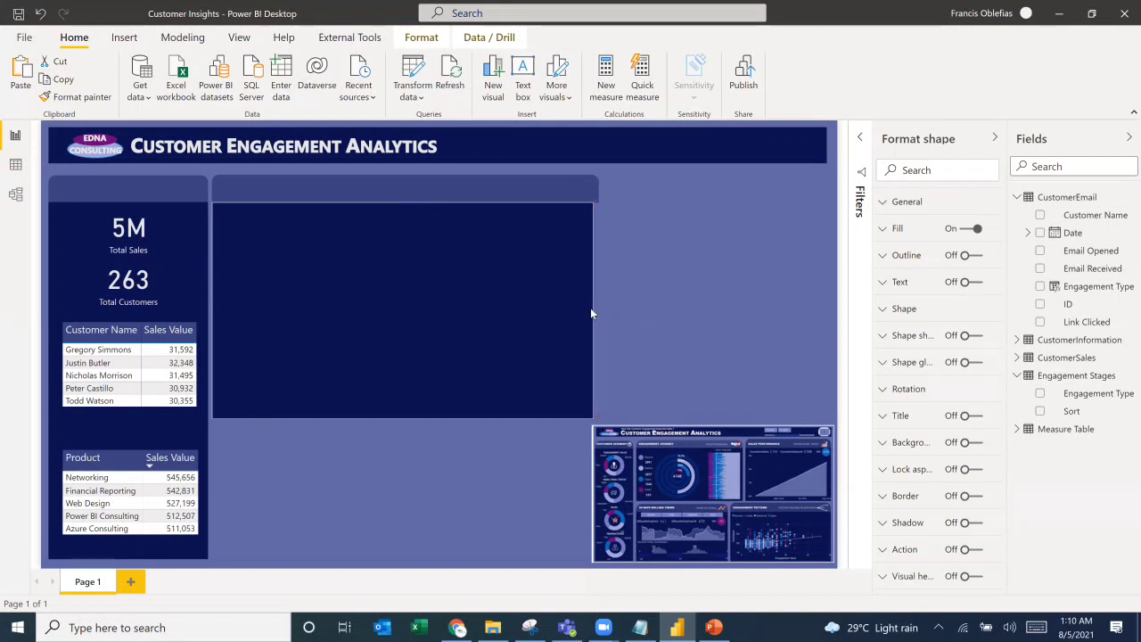
{"action": "left_click", "coordinate": [641, 274]}
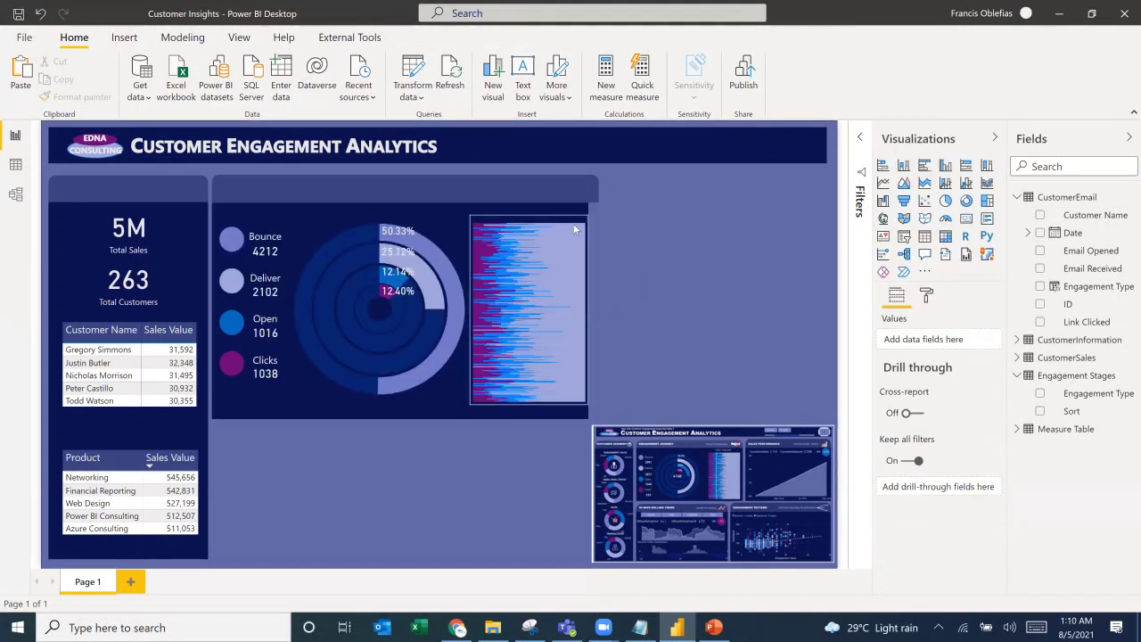
{"action": "left_click", "coordinate": [591, 303]}
{"action": "left_click_drag", "start_coordinate": [589, 308], "coordinate": [594, 306]}
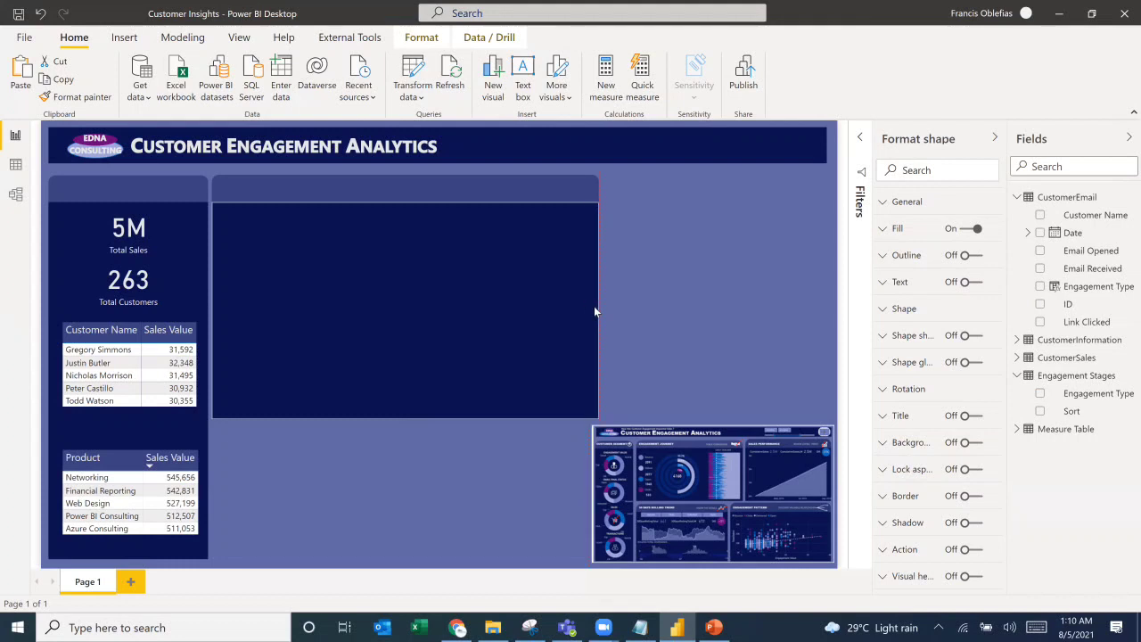
Step: Duplicate the Deliver text label, place the copy above the bar chart, and change its text to "Daily Tracker"
{"action": "left_click", "coordinate": [675, 251]}
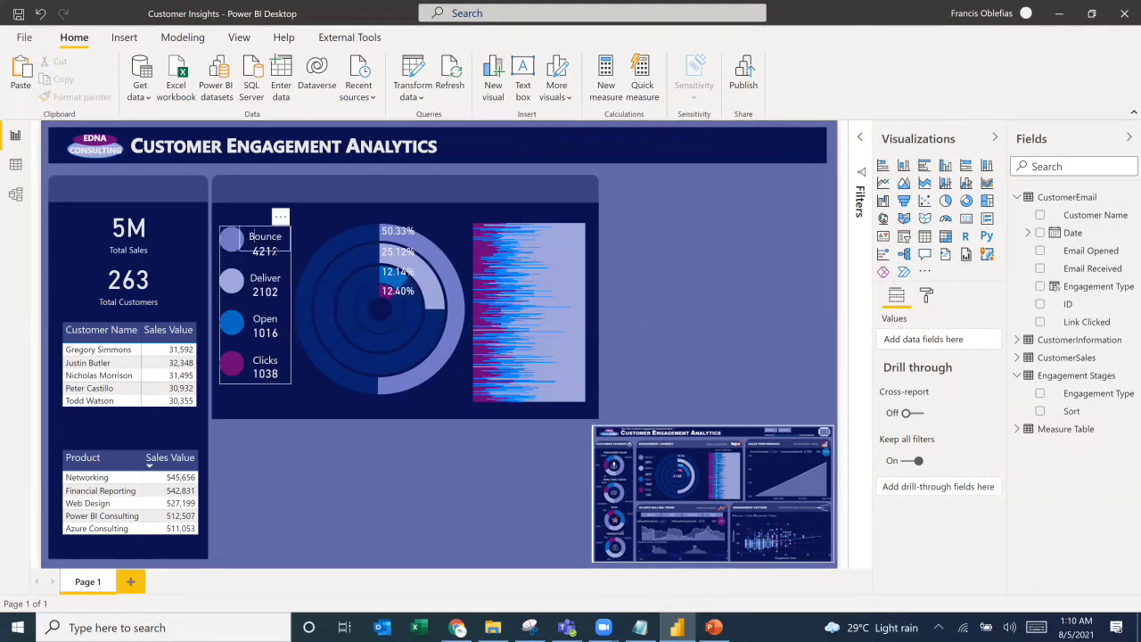
{"action": "left_click", "coordinate": [277, 254]}
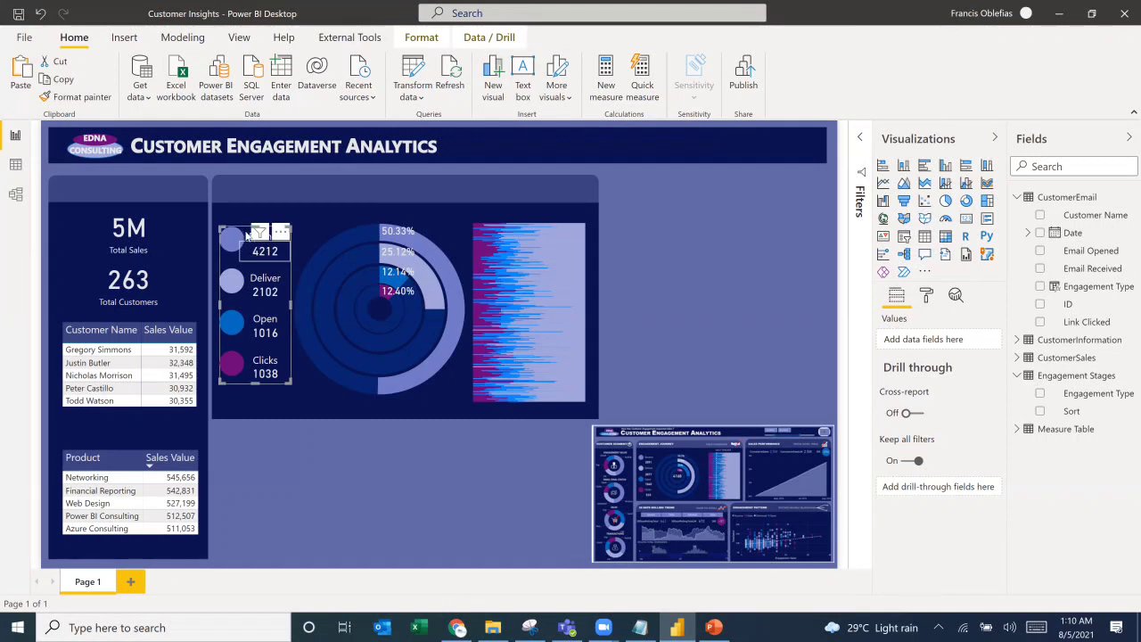
{"action": "left_click", "coordinate": [248, 236]}
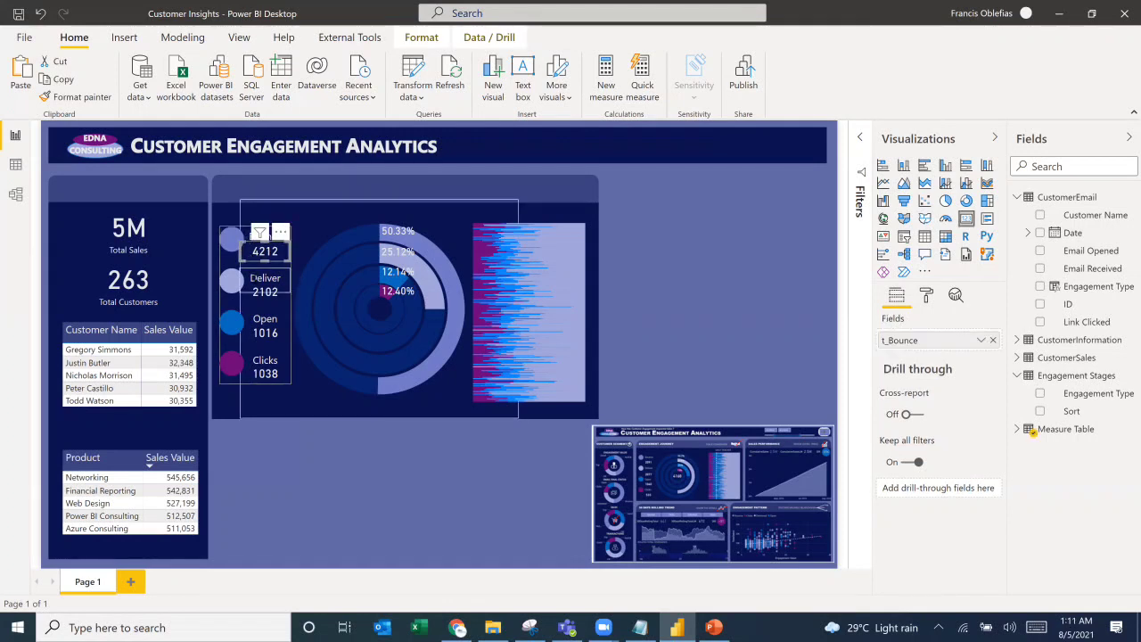
{"action": "left_click", "coordinate": [257, 279]}
{"action": "left_click", "coordinate": [273, 295]}
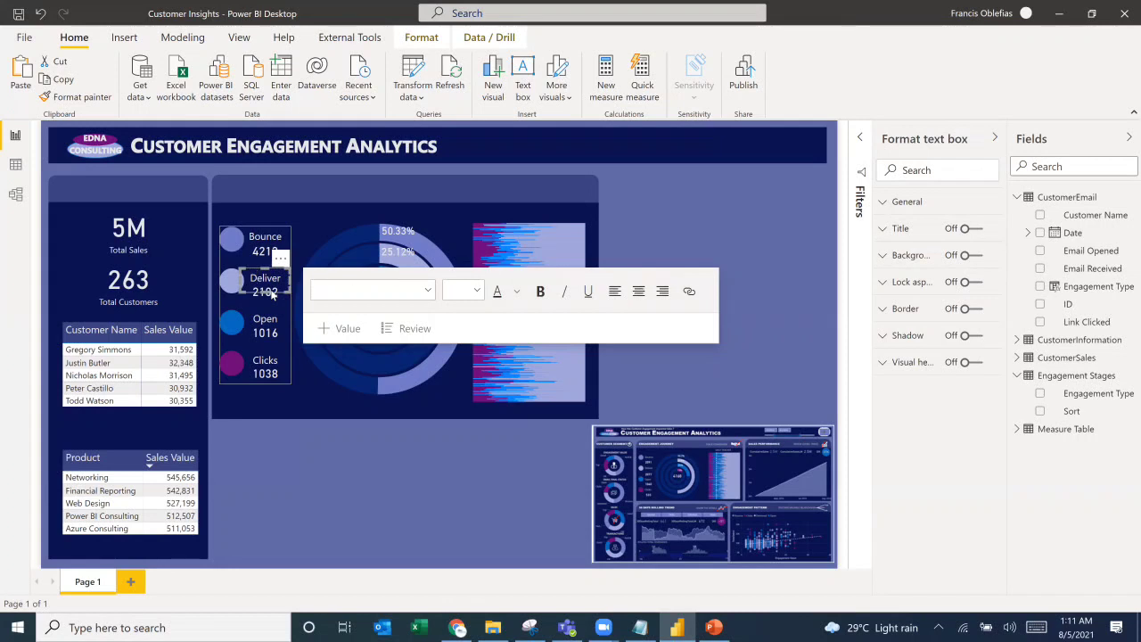
{"action": "left_click_drag", "start_coordinate": [274, 297], "coordinate": [540, 232]}
{"action": "double_click", "coordinate": [531, 211]}
{"action": "type", "text": "Daily Tracker"}
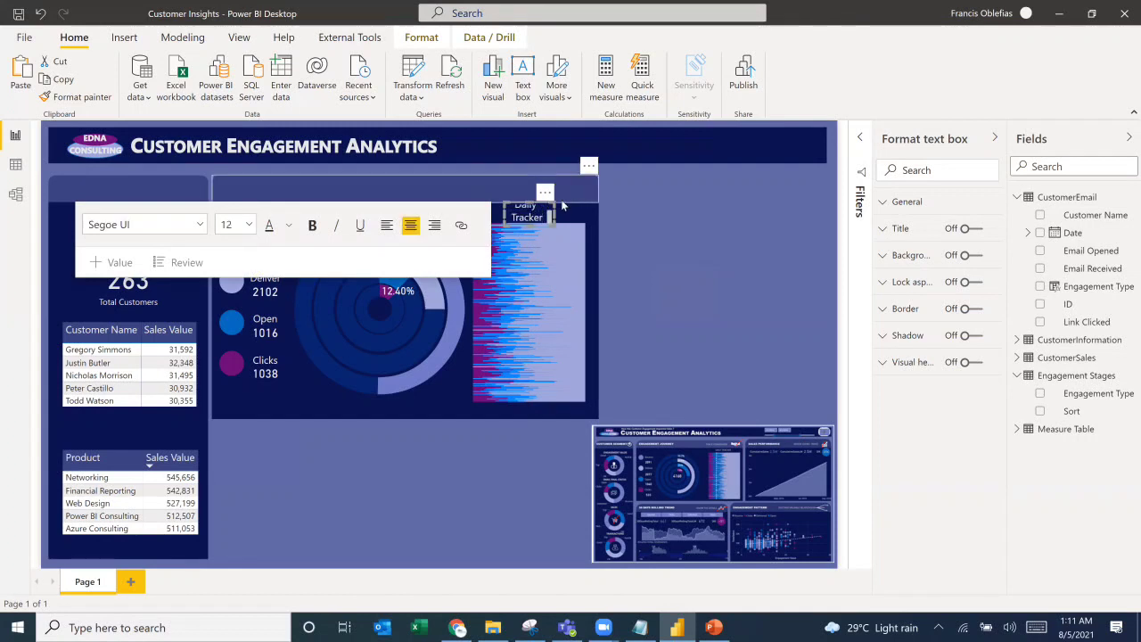
Step: Widen the Daily Tracker text box to the bar chart's width and centre it just above the chart
{"action": "left_click_drag", "start_coordinate": [555, 214], "coordinate": [585, 221]}
{"action": "left_click", "coordinate": [506, 217]}
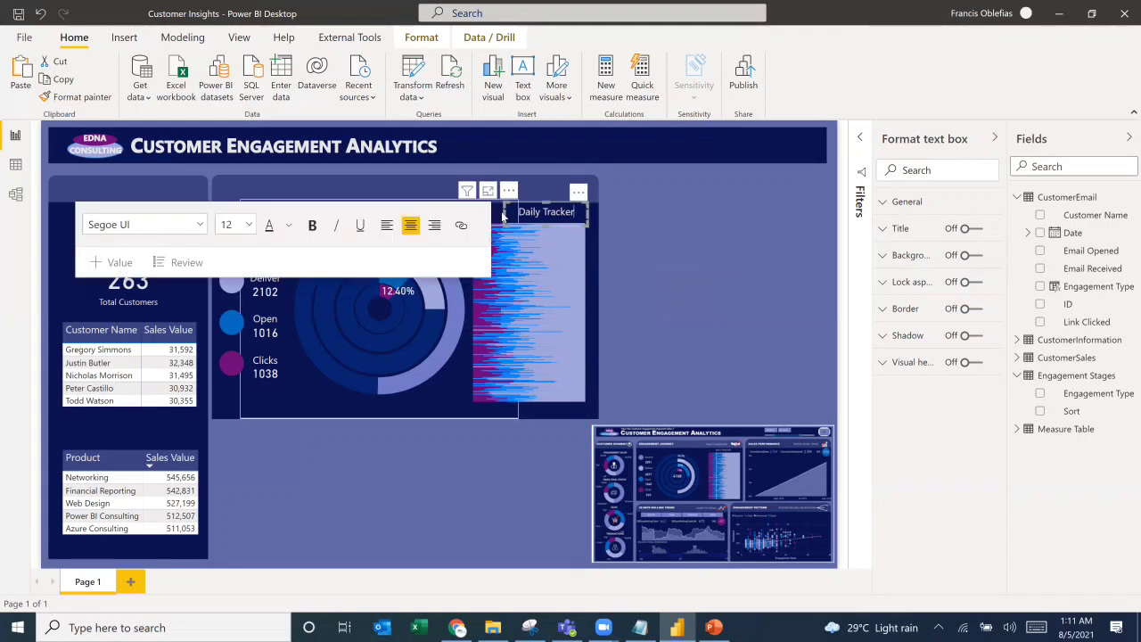
{"action": "left_click_drag", "start_coordinate": [506, 217], "coordinate": [530, 206]}
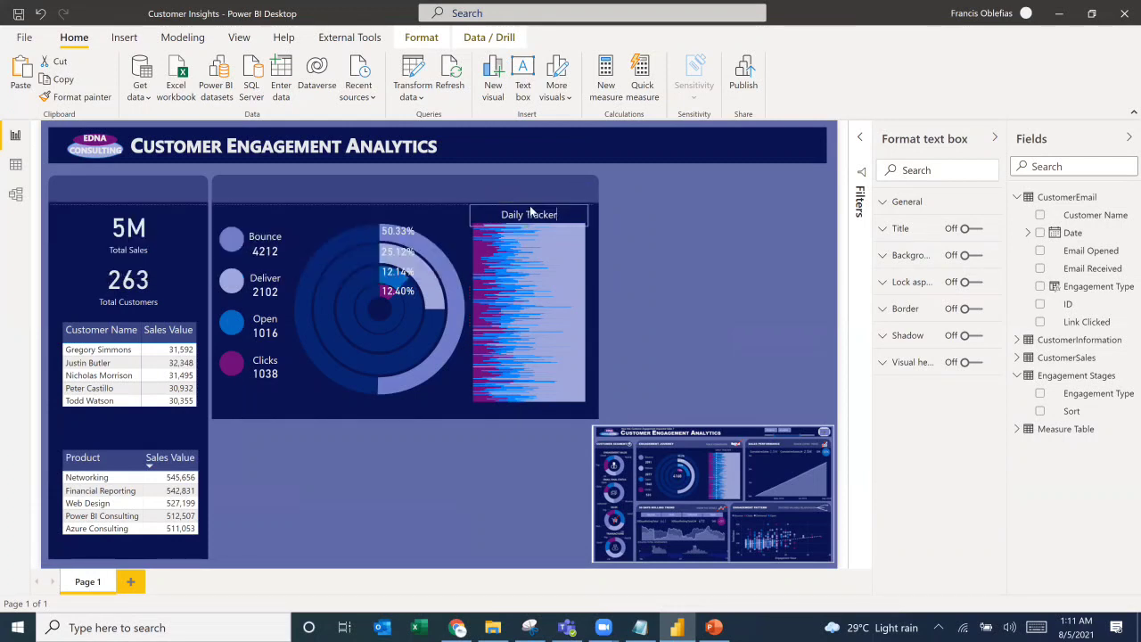
{"action": "left_click", "coordinate": [627, 260]}
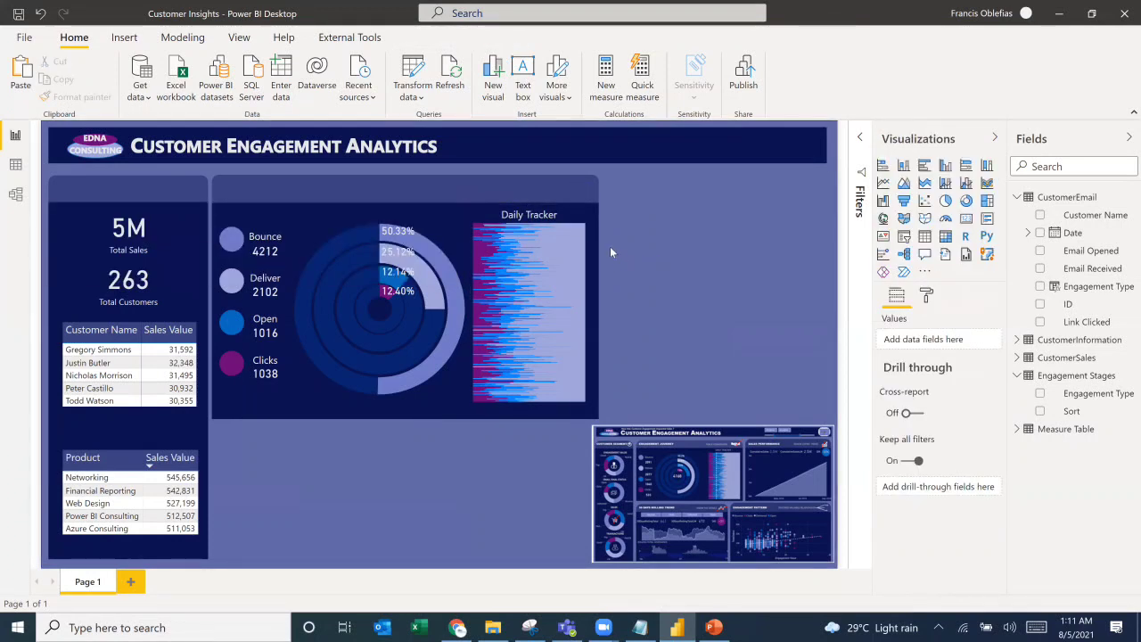
Step: Enlarge the reference dashboard image and place a copy of the Daily Tracker label at the start of the header bar above the donut charts
{"action": "left_click", "coordinate": [713, 466]}
{"action": "left_click_drag", "start_coordinate": [589, 422], "coordinate": [461, 345]}
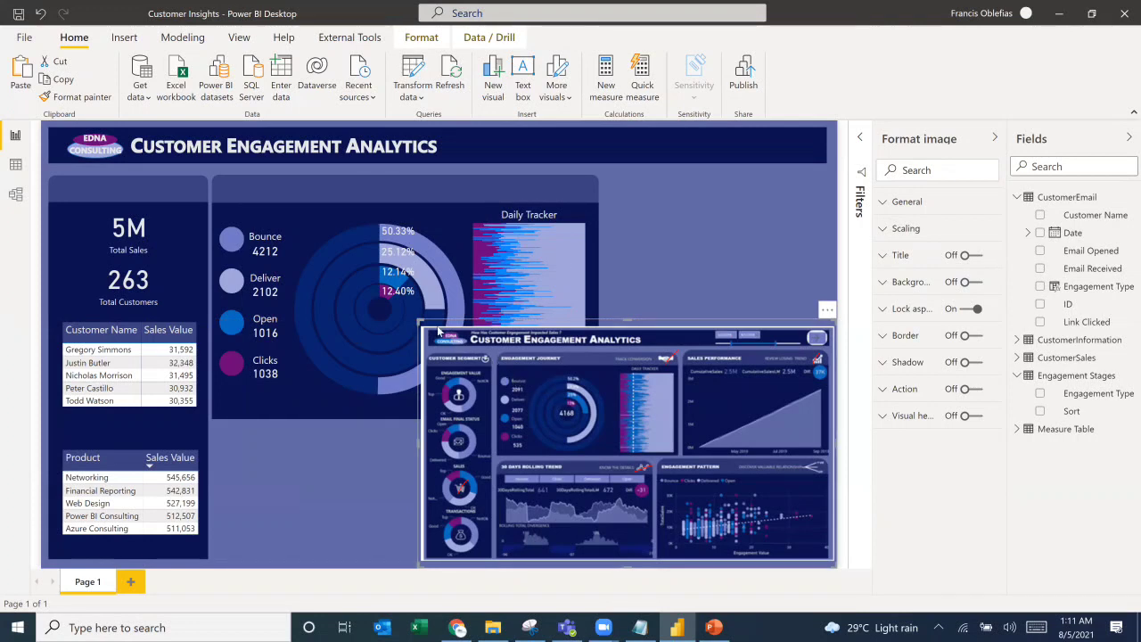
{"action": "left_click", "coordinate": [563, 225]}
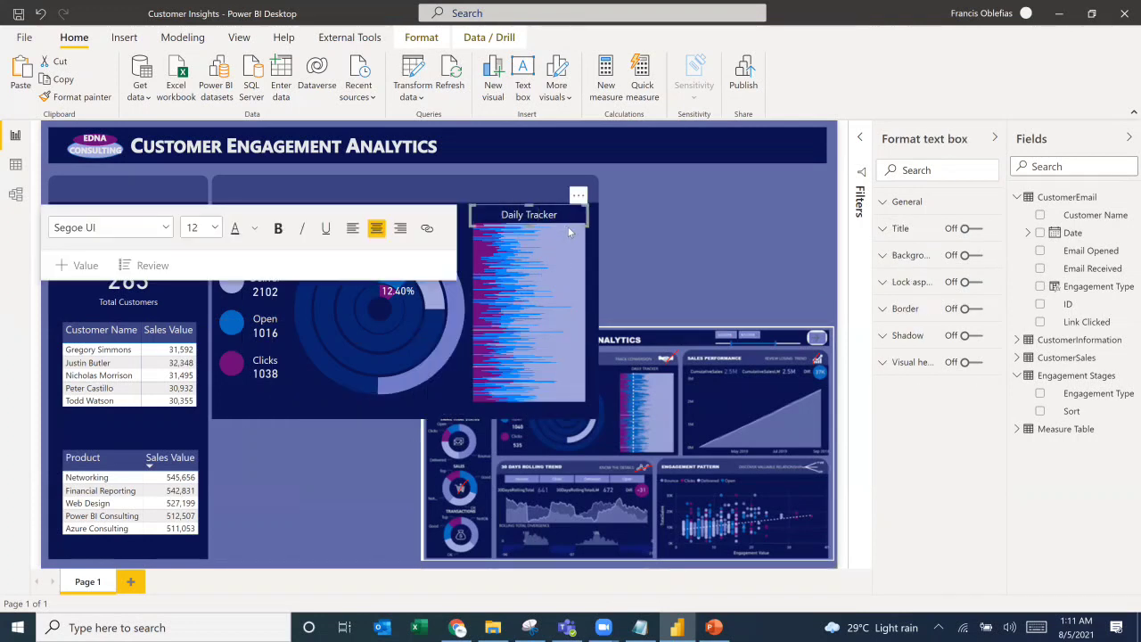
{"action": "left_click", "coordinate": [562, 211]}
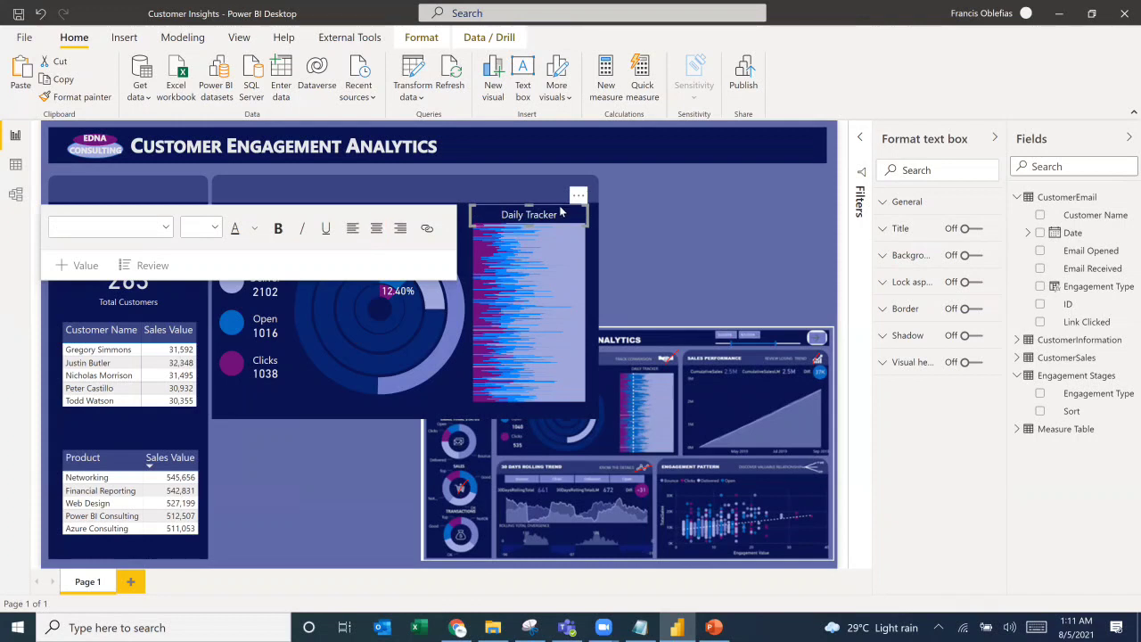
{"action": "left_click_drag", "start_coordinate": [562, 211], "coordinate": [584, 235]}
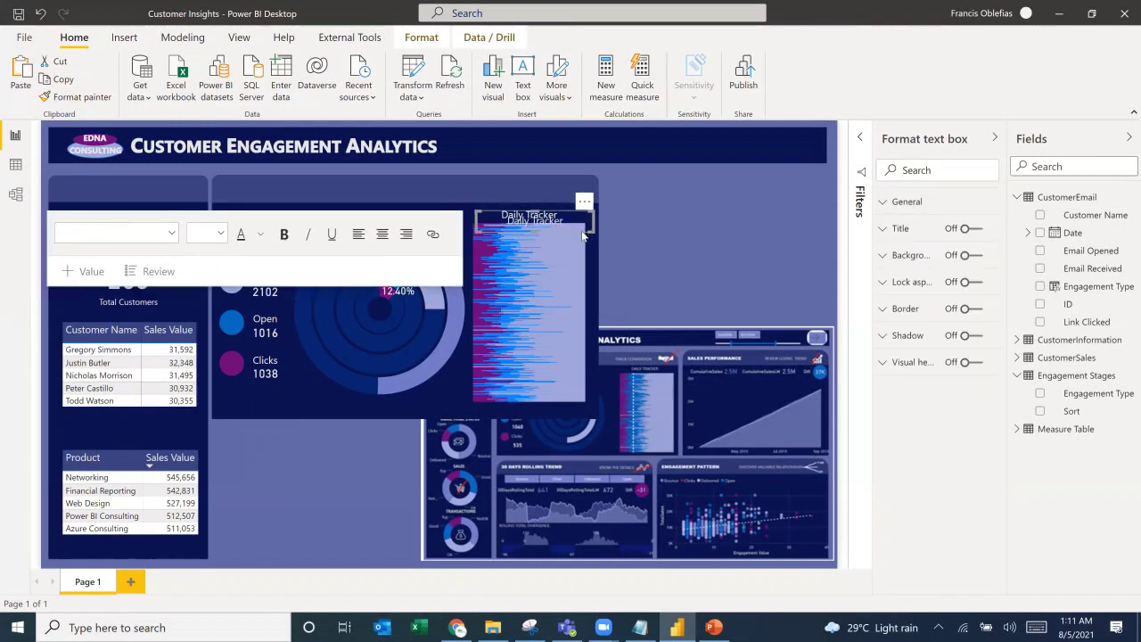
{"action": "left_click_drag", "start_coordinate": [529, 210], "coordinate": [319, 198]}
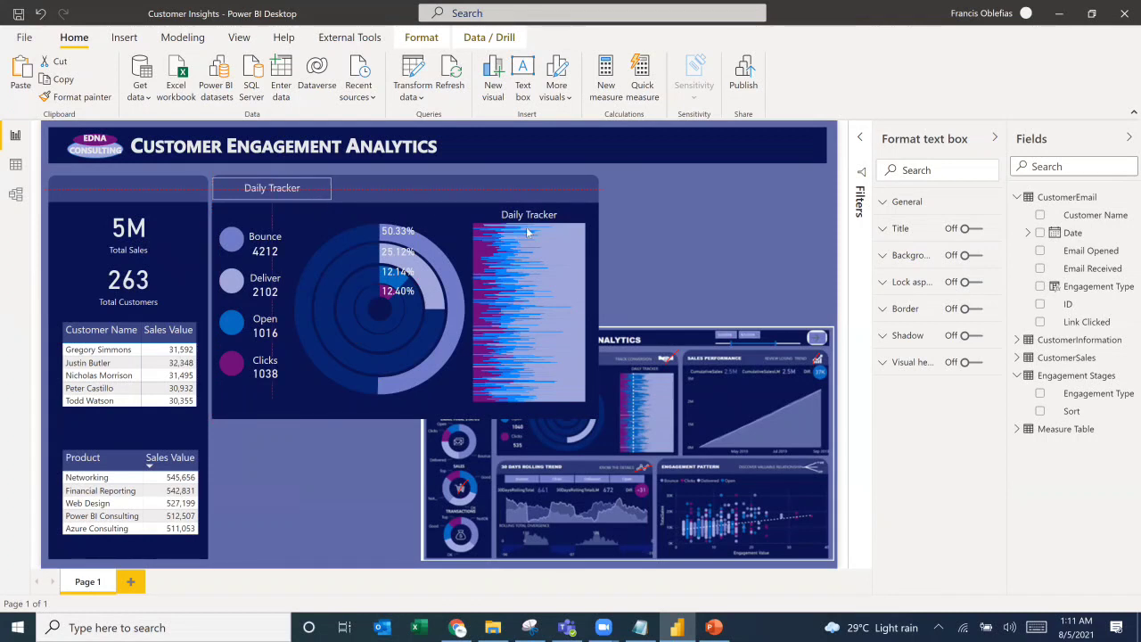
Step: Left-align the copied label in the header bar and replace its text with "Engagement Journey"
{"action": "left_click", "coordinate": [656, 202]}
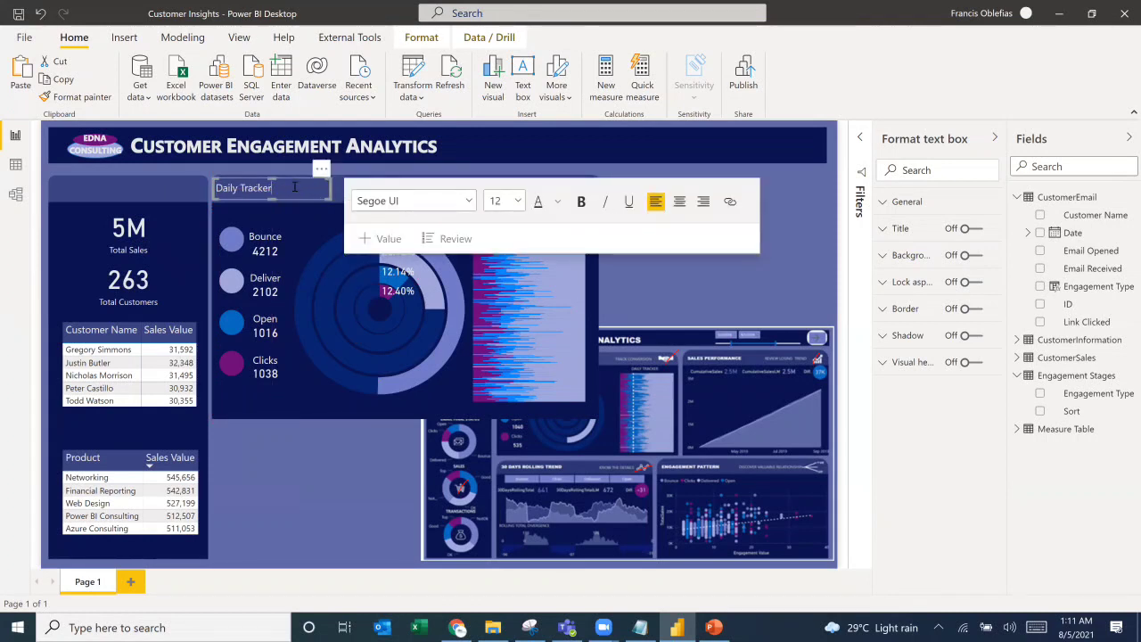
{"action": "key", "text": "ctrl+a"}
{"action": "key", "text": "BackSpace"}
{"action": "type", "text": "Engag"}
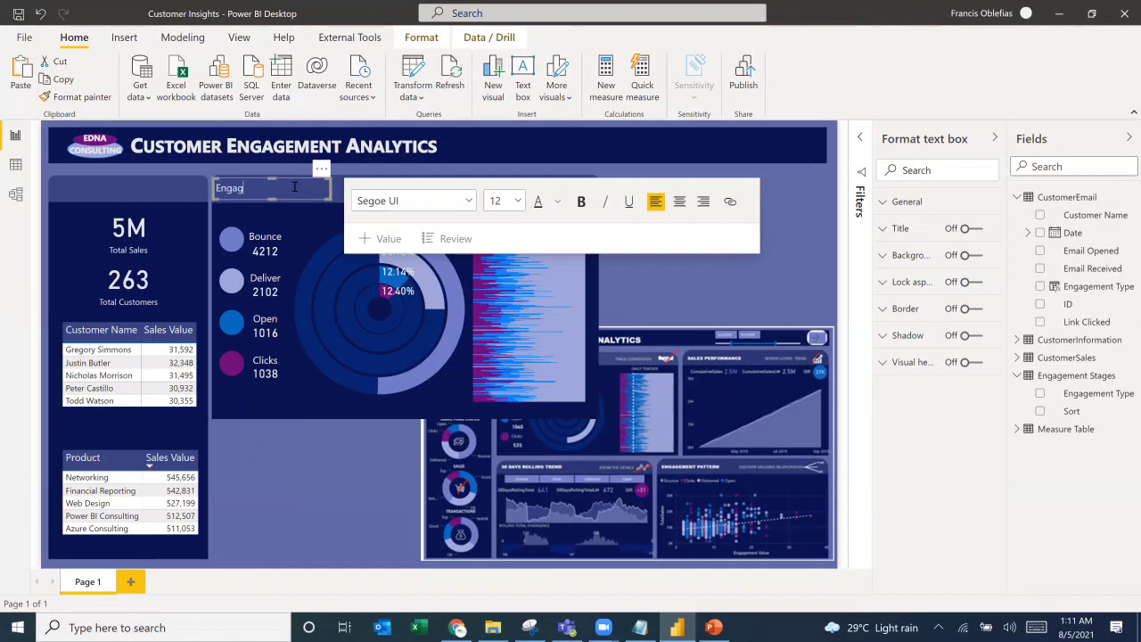
{"action": "type", "text": "ement Jour"}
Step: Format the Engagement Journey title as bold in the Segoe (Bold) font at size 20
{"action": "key", "text": "ctrl+a"}
{"action": "left_click", "coordinate": [580, 202]}
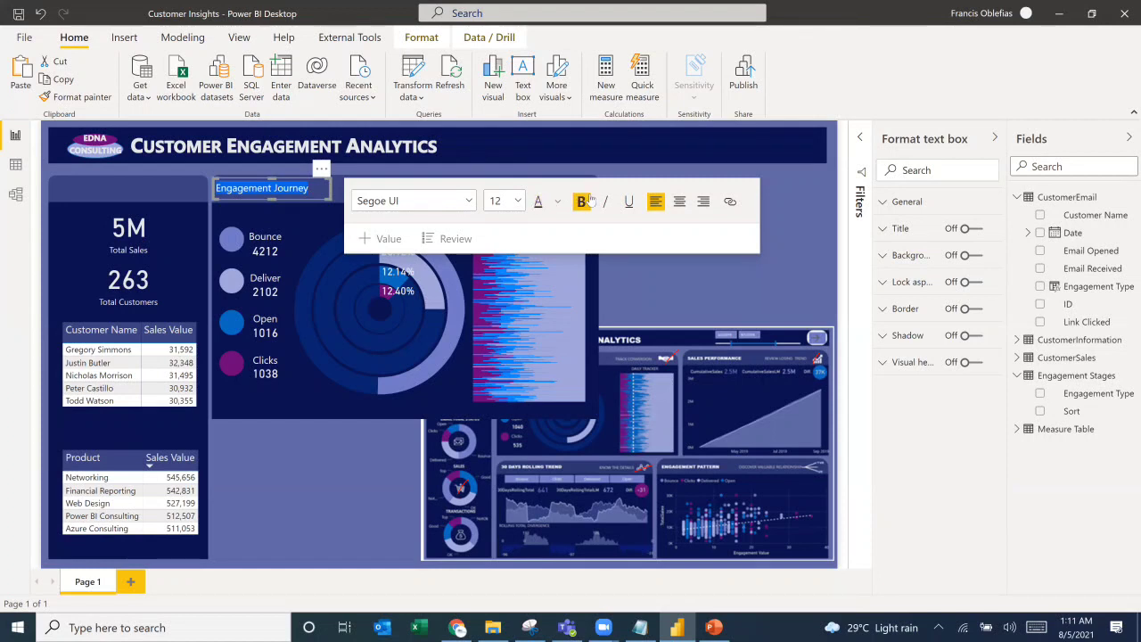
{"action": "left_click", "coordinate": [471, 201]}
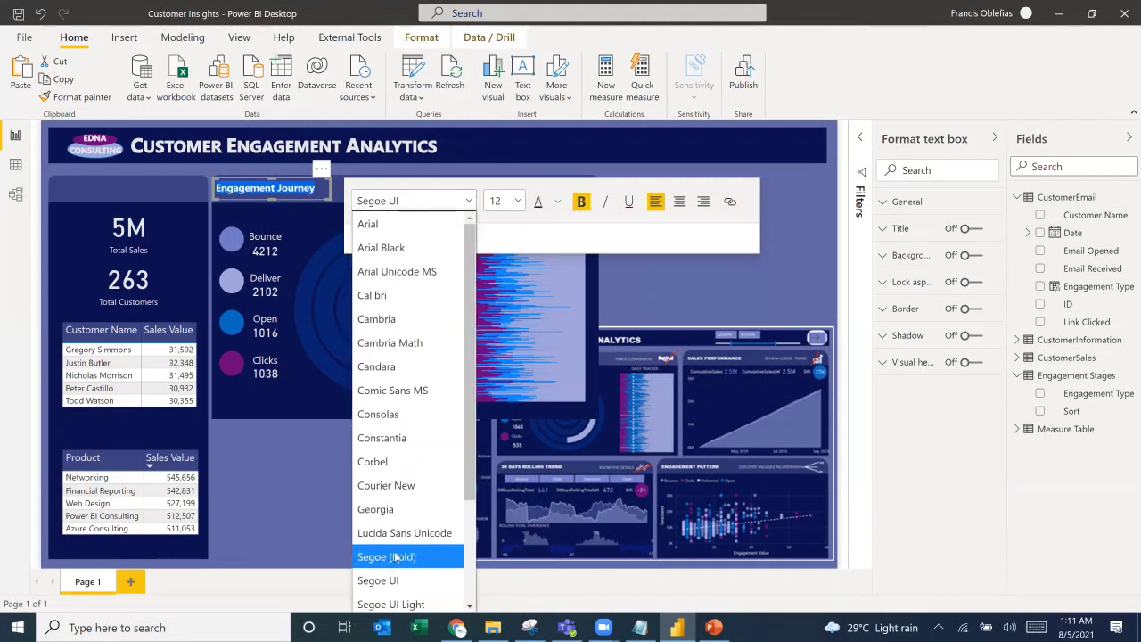
{"action": "left_click", "coordinate": [396, 556]}
{"action": "left_click", "coordinate": [515, 202]}
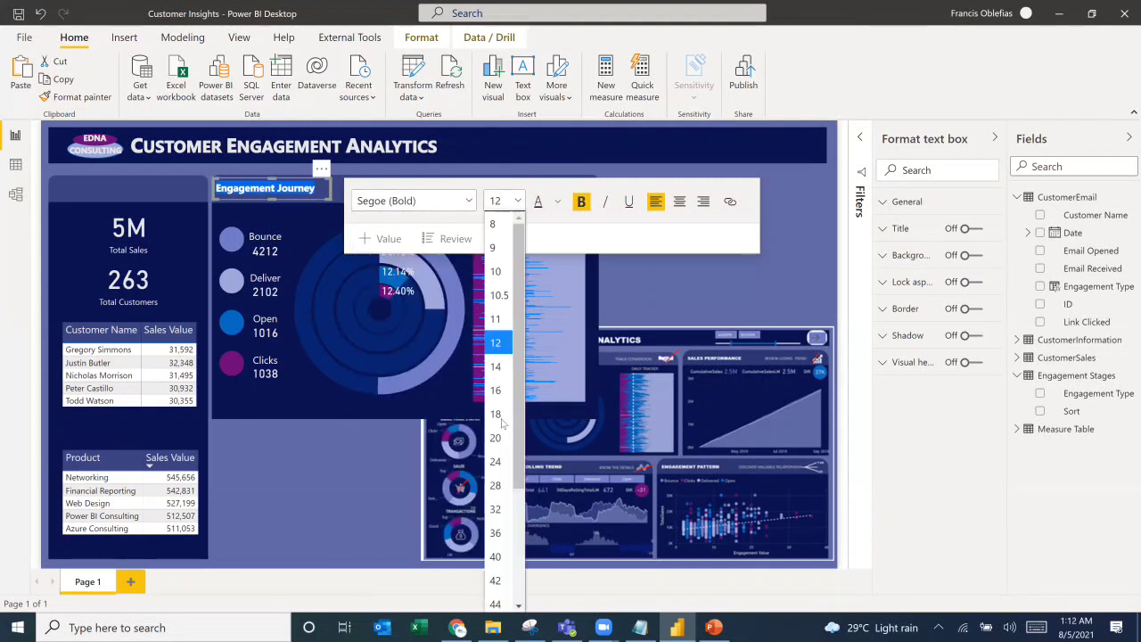
{"action": "left_click", "coordinate": [499, 434]}
Step: Widen and slightly heighten the Engagement Journey text box so the whole title fits in the header bar
{"action": "left_click_drag", "start_coordinate": [328, 187], "coordinate": [437, 189]}
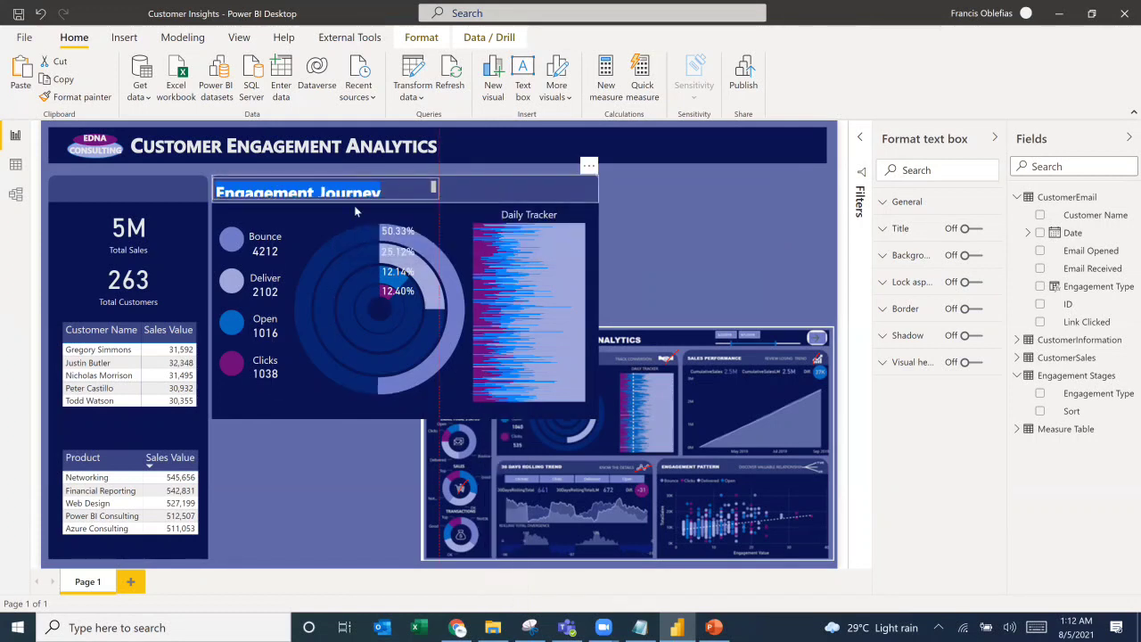
{"action": "left_click_drag", "start_coordinate": [328, 176], "coordinate": [326, 206]}
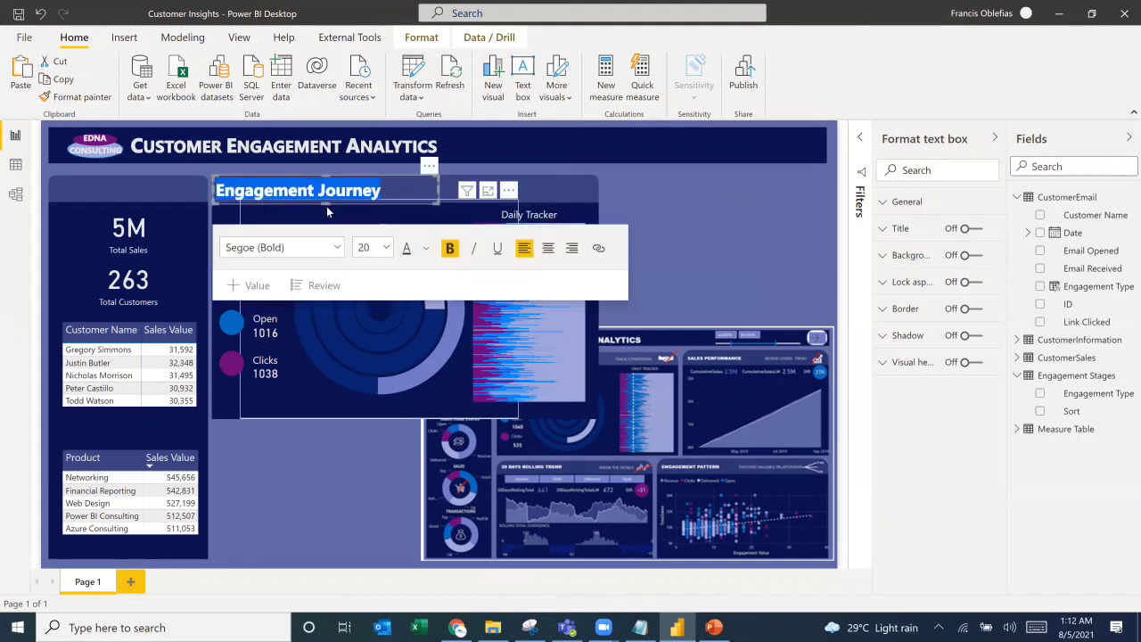
{"action": "left_click", "coordinate": [680, 201]}
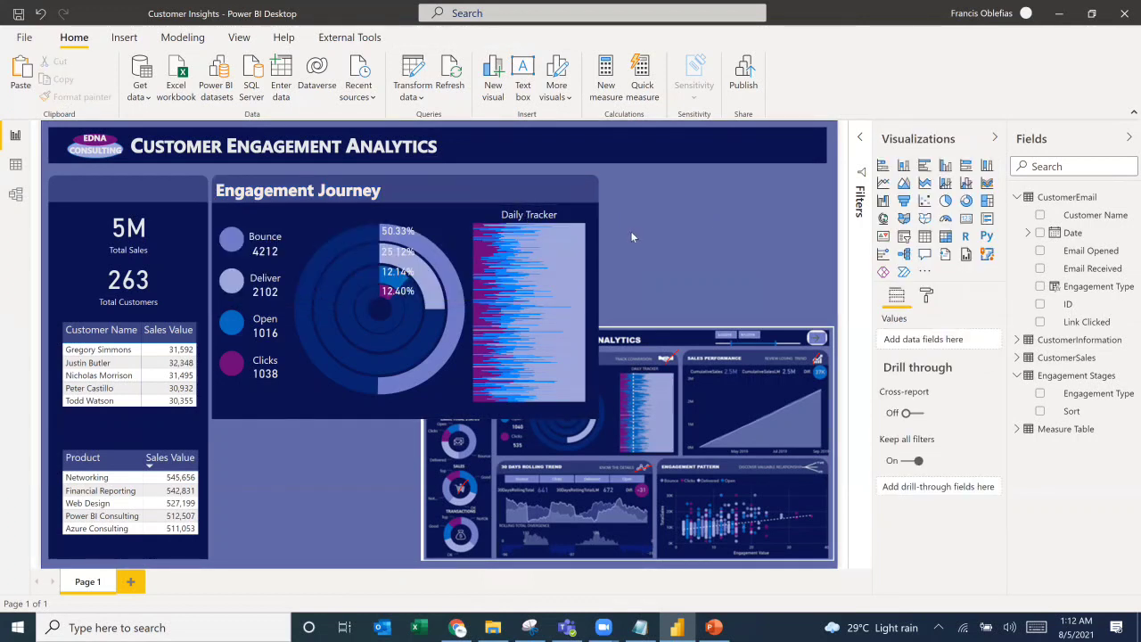
Step: Change the extra Daily Tracker copy's text to "Track Conversion" and move it into the header bar beside the Engagement Journey title
{"action": "left_click", "coordinate": [558, 221]}
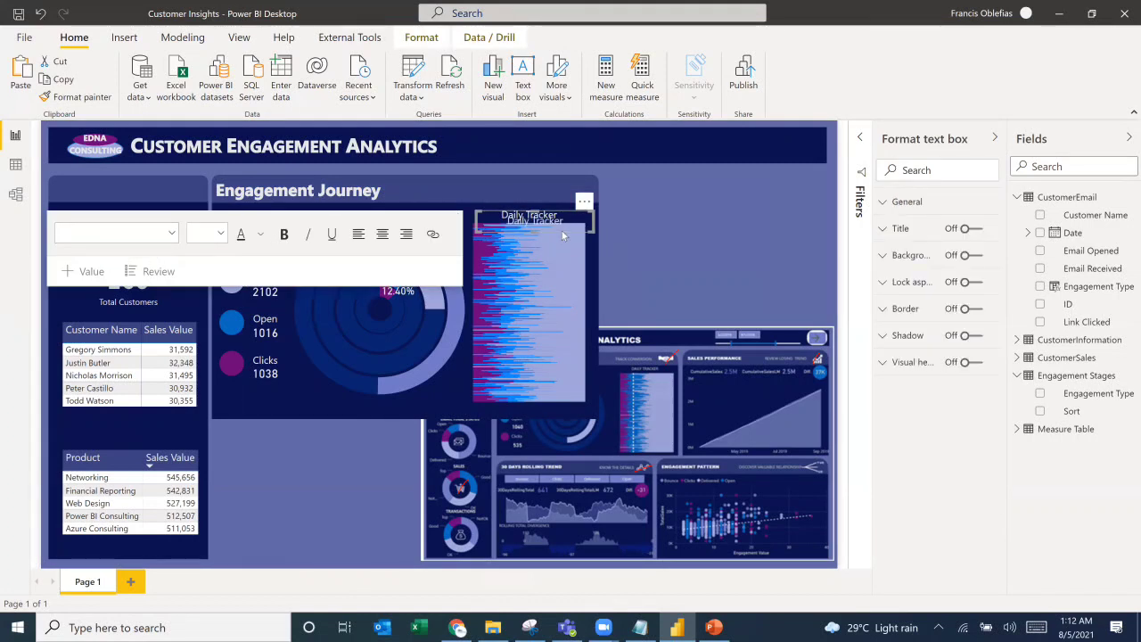
{"action": "left_click_drag", "start_coordinate": [535, 215], "coordinate": [656, 212]}
{"action": "type", "text": "Trac"}
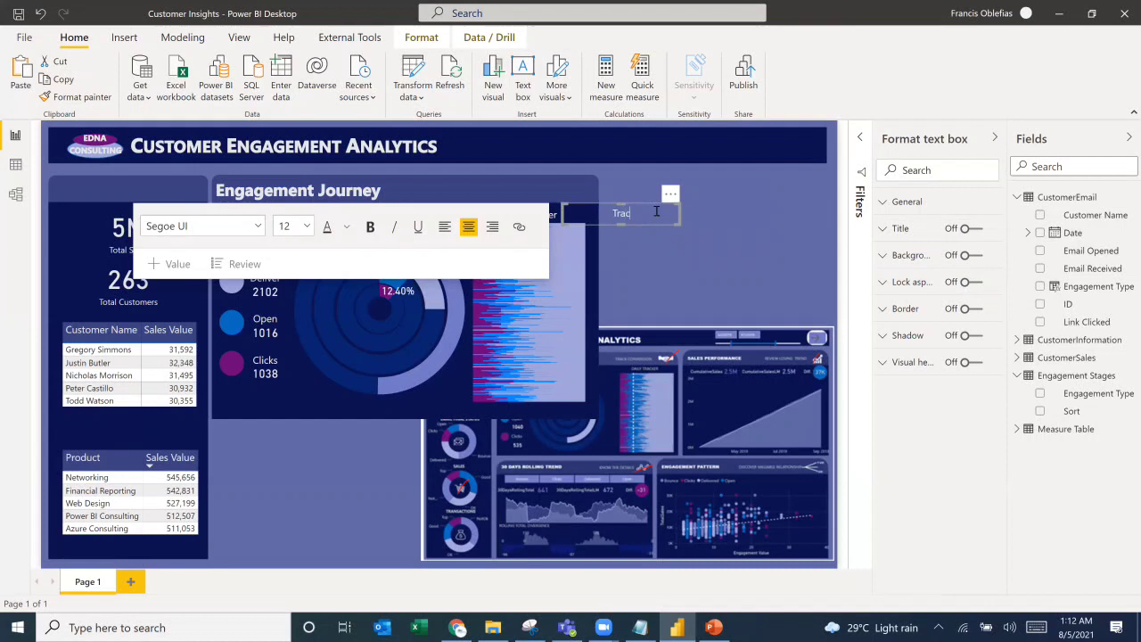
{"action": "type", "text": "k Conversion"}
{"action": "left_click_drag", "start_coordinate": [646, 222], "coordinate": [507, 183]}
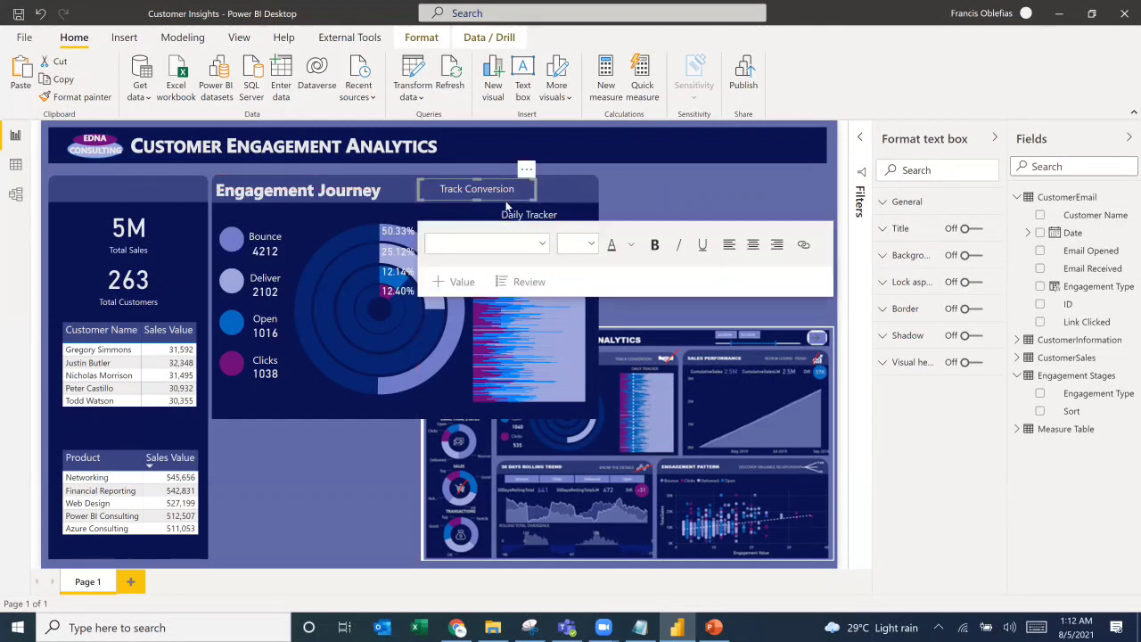
Step: Try the Track Conversion label at font size 14
{"action": "left_click", "coordinate": [578, 244]}
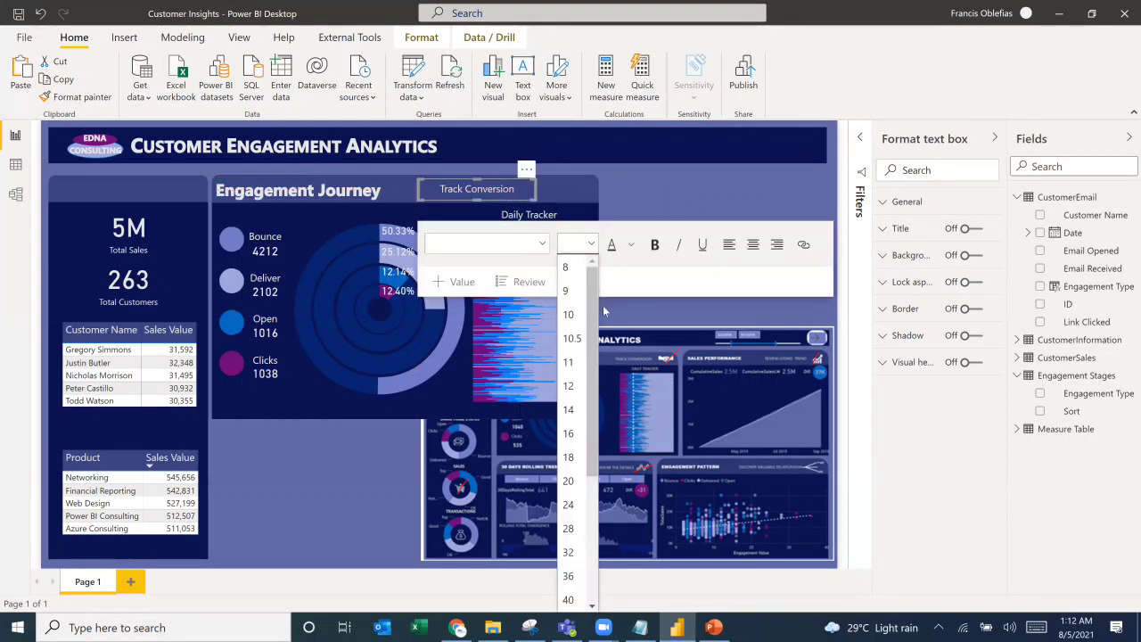
{"action": "left_click", "coordinate": [569, 409]}
{"action": "key", "text": "ctrl+a"}
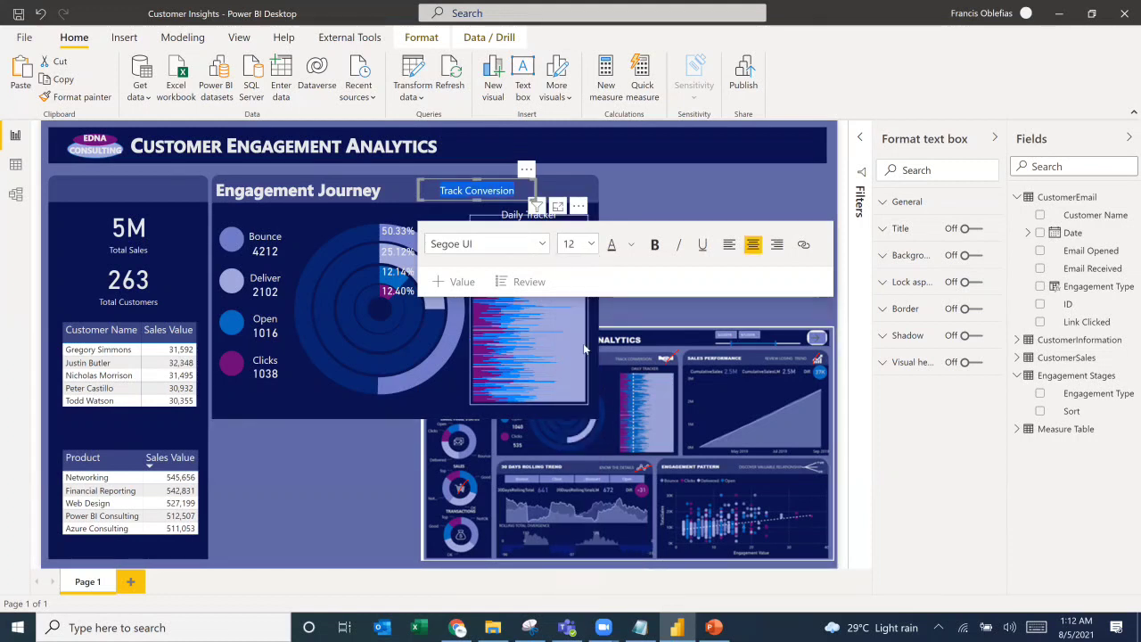
{"action": "left_click", "coordinate": [588, 244]}
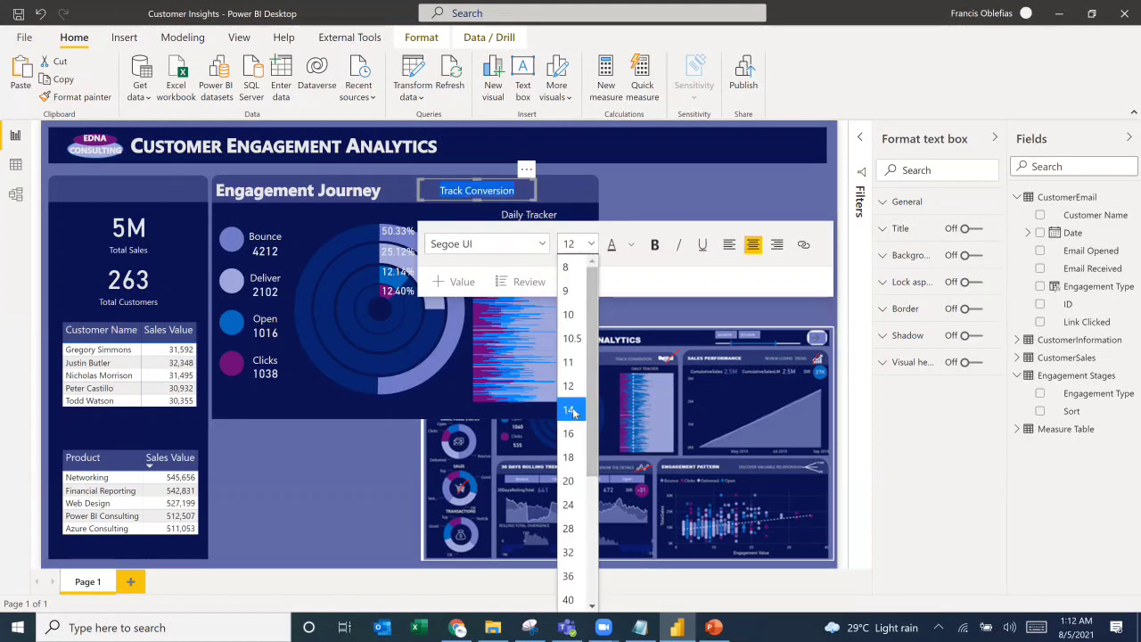
{"action": "left_click", "coordinate": [569, 409]}
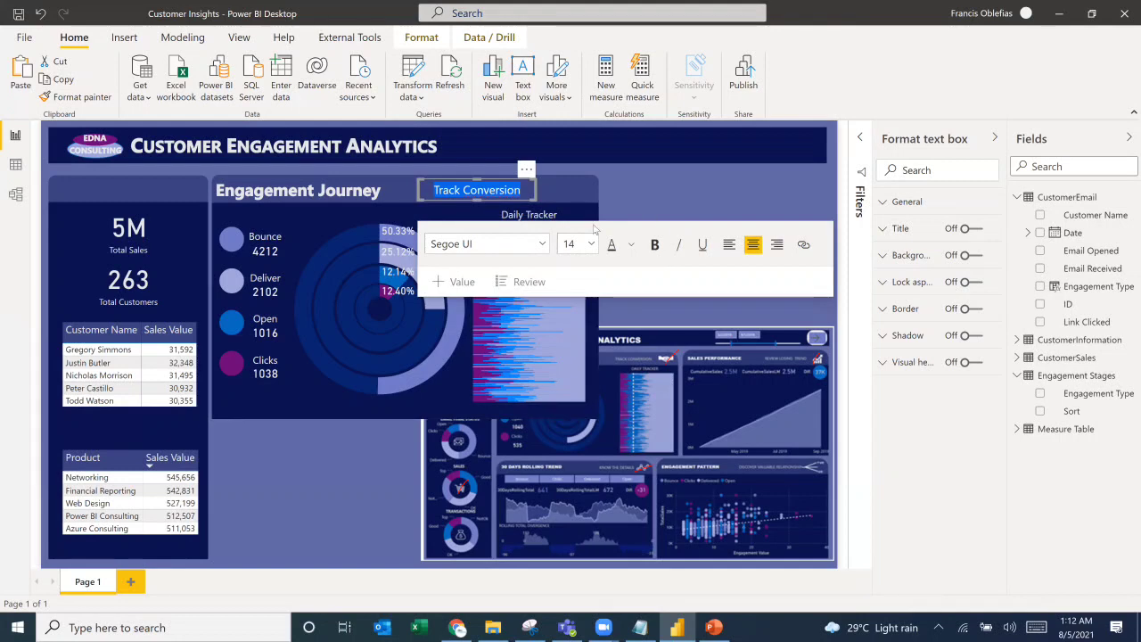
{"action": "left_click", "coordinate": [569, 178]}
{"action": "key", "text": "ctrl+z"}
{"action": "key", "text": "ctrl+z"}
Step: Replace the Track Conversion label's text with "TRACK CONVERSION" in capitals
{"action": "left_click", "coordinate": [492, 190]}
{"action": "triple_click", "coordinate": [492, 190]}
{"action": "type", "text": "TRACK CONVERSION"}
Step: Set the TRACK CONVERSION label to font size 12 and shift it slightly towards the right end of the header bar
{"action": "triple_click", "coordinate": [491, 190]}
{"action": "left_click", "coordinate": [589, 243]}
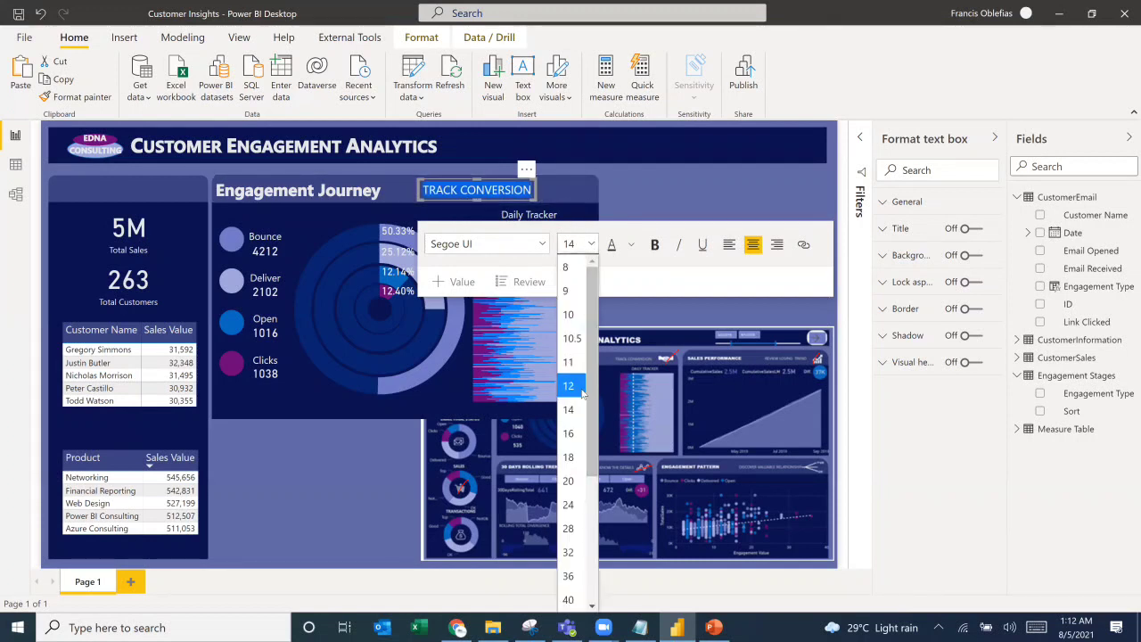
{"action": "left_click", "coordinate": [571, 386]}
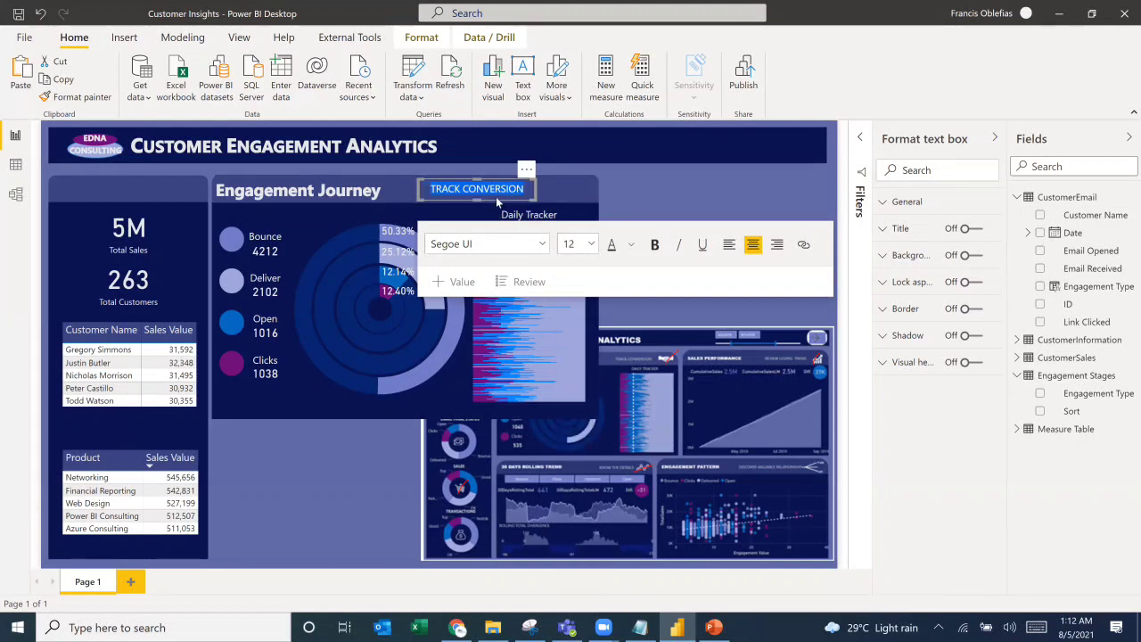
{"action": "left_click_drag", "start_coordinate": [496, 200], "coordinate": [521, 204]}
Step: Replace the Engagement Journey title's text with "ENGAGEMENT JOURNEY" in capitals
{"action": "left_click", "coordinate": [376, 190]}
{"action": "key", "text": "ctrl+a"}
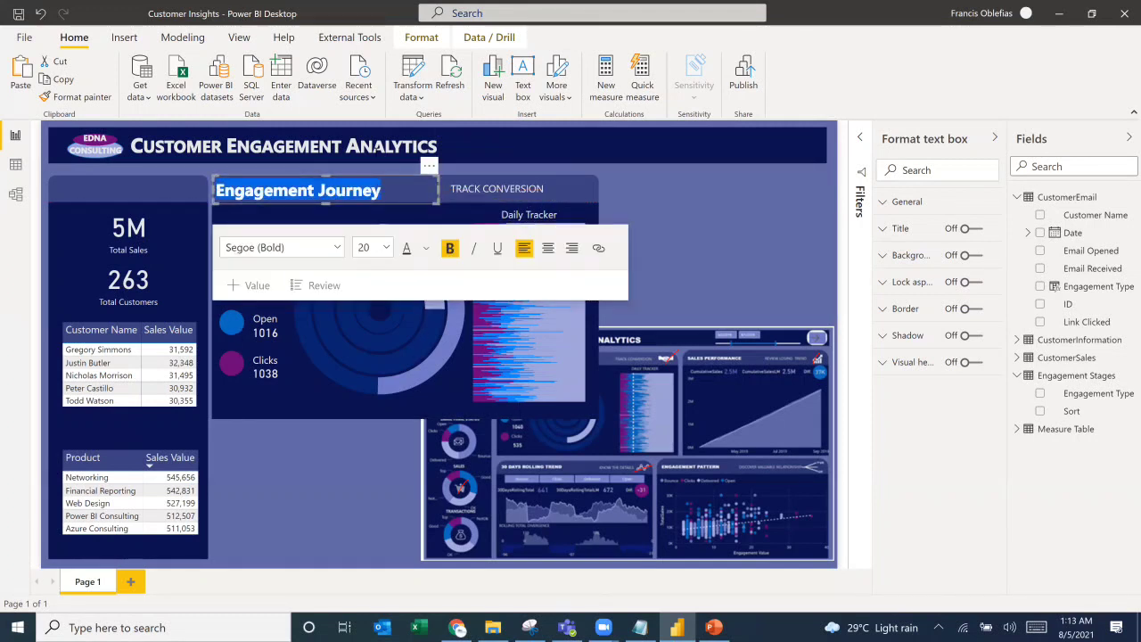
{"action": "type", "text": "ENGAGEM"}
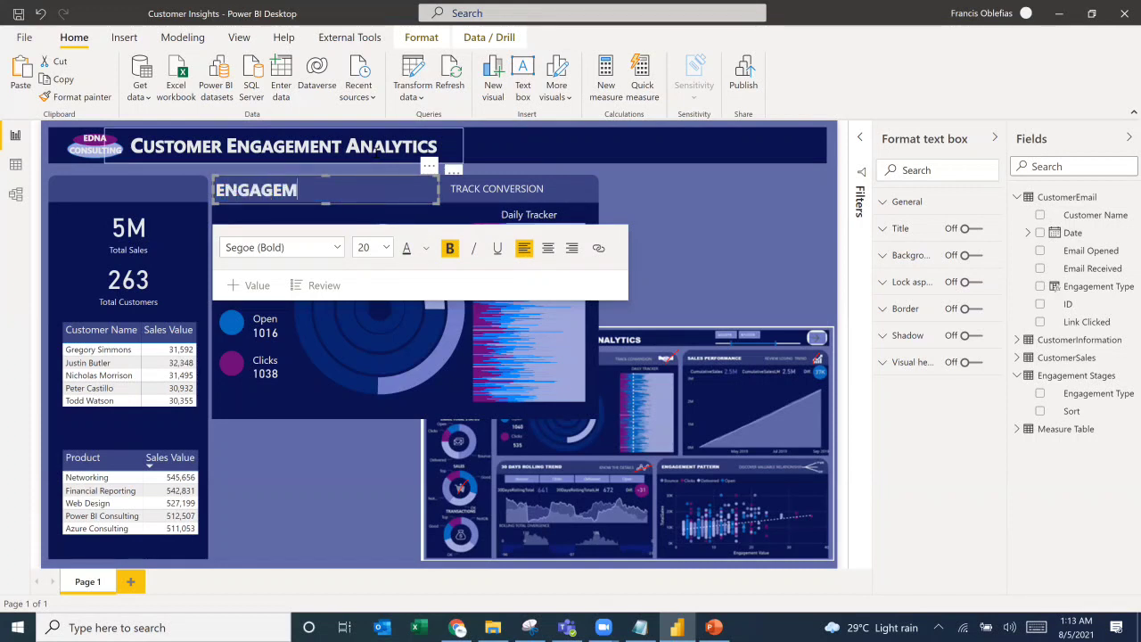
{"action": "type", "text": "ENT JOURNEY"}
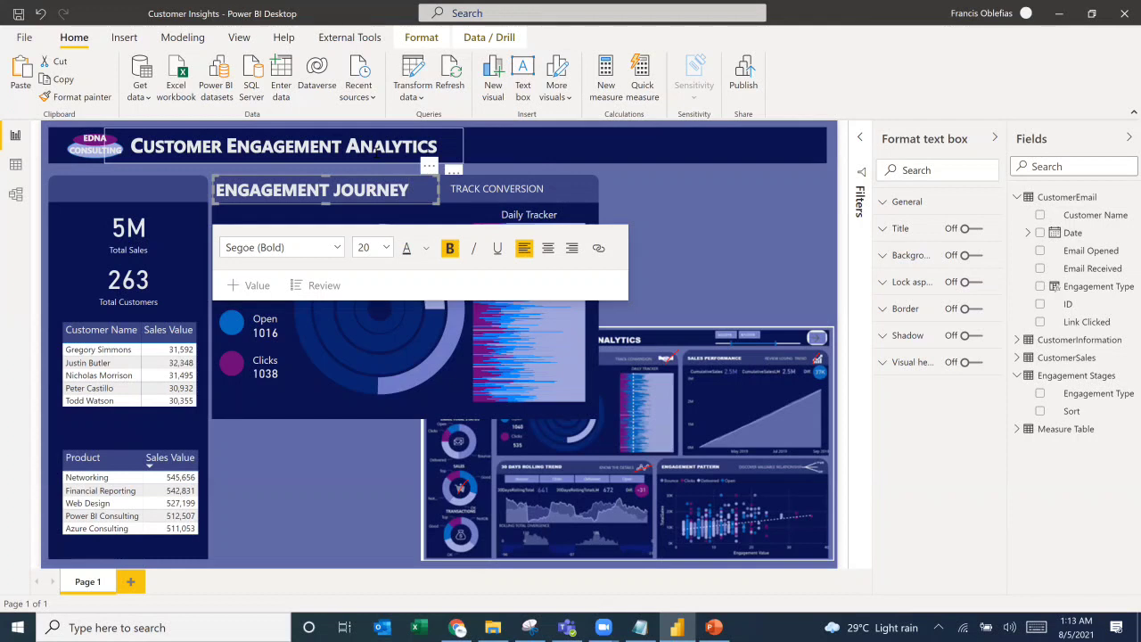
Step: Reduce the ENGAGEMENT JOURNEY title's font size to 16
{"action": "key", "text": "ctrl+a"}
{"action": "left_click", "coordinate": [385, 247]}
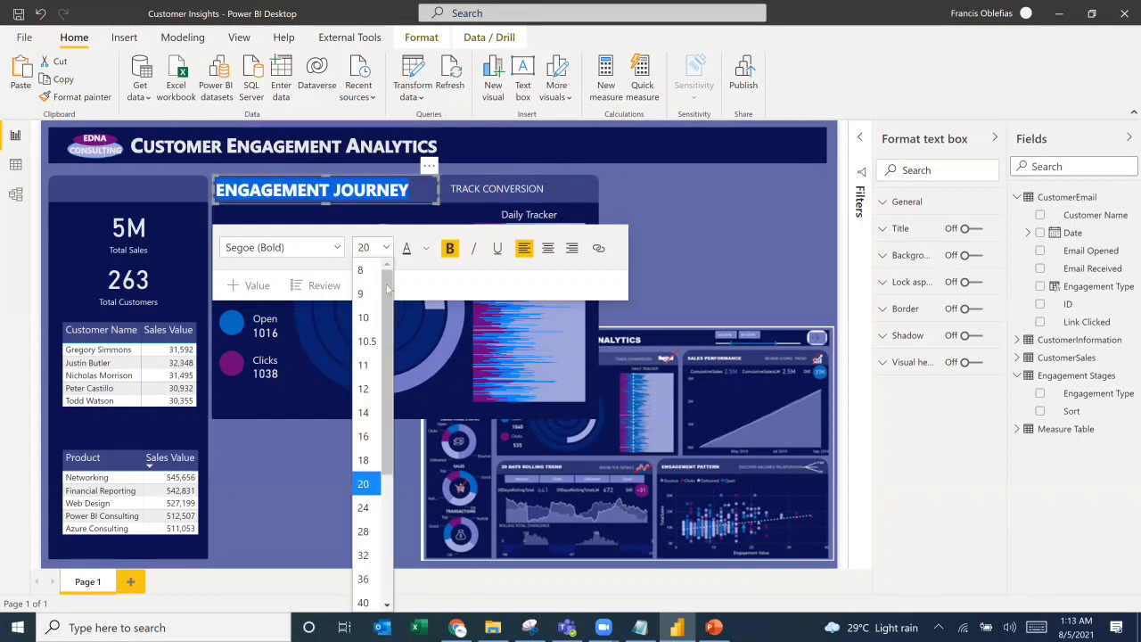
{"action": "left_click", "coordinate": [363, 436]}
{"action": "left_click", "coordinate": [382, 203]}
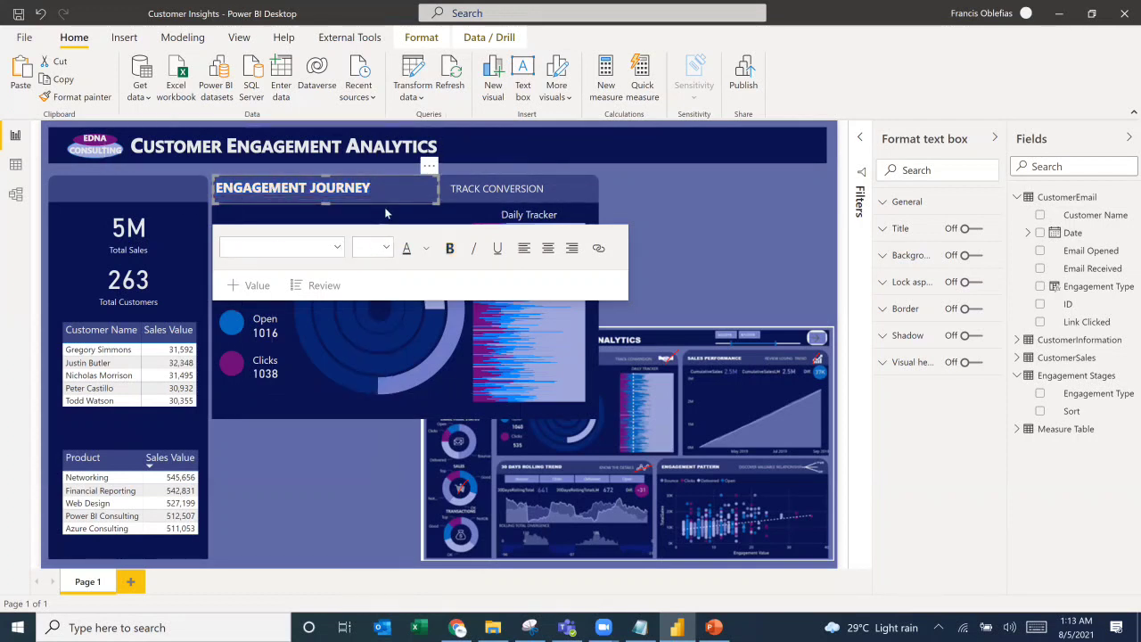
Step: Nudge the ENGAGEMENT JOURNEY title and TRACK CONVERSION label slightly inward so both line up within the header bar
{"action": "left_click", "coordinate": [389, 213]}
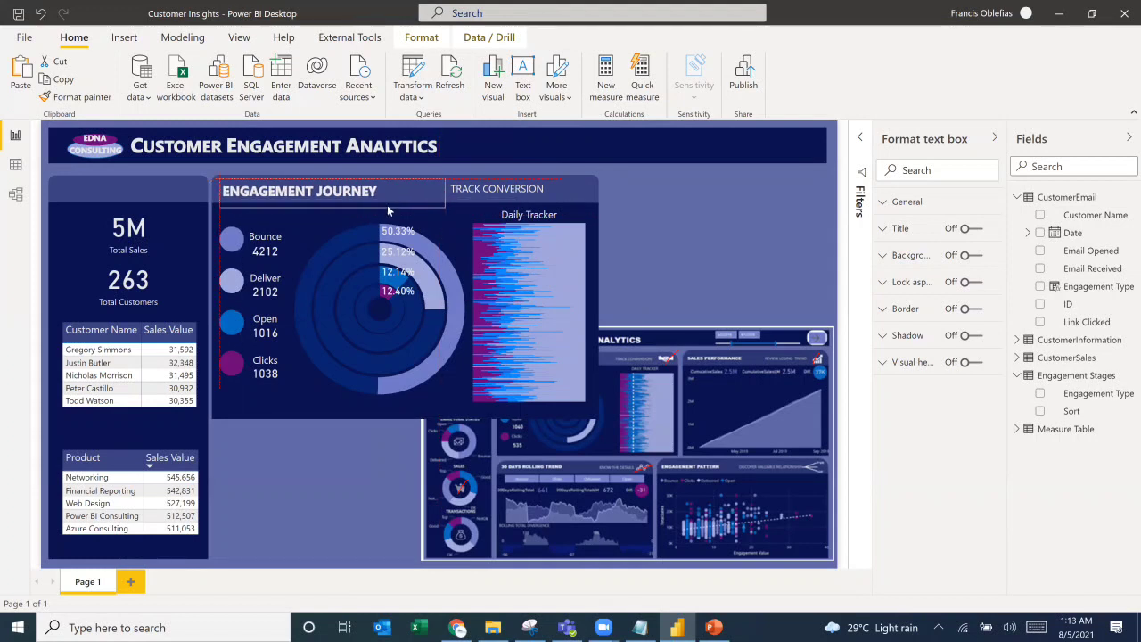
{"action": "left_click", "coordinate": [500, 203]}
{"action": "left_click", "coordinate": [576, 246]}
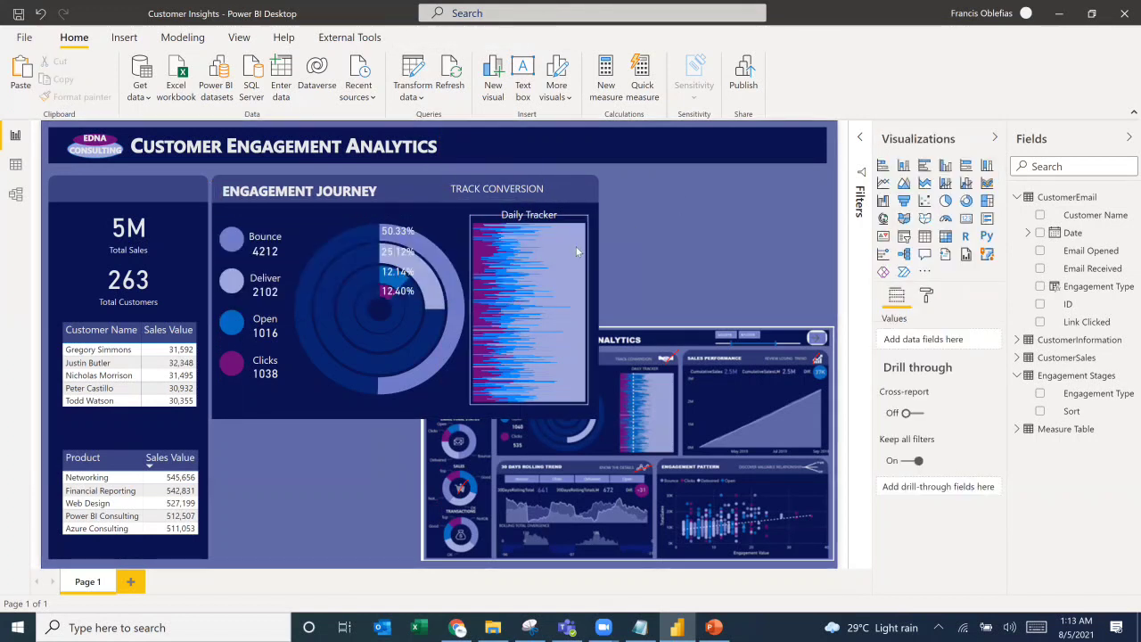
{"action": "left_click", "coordinate": [498, 192]}
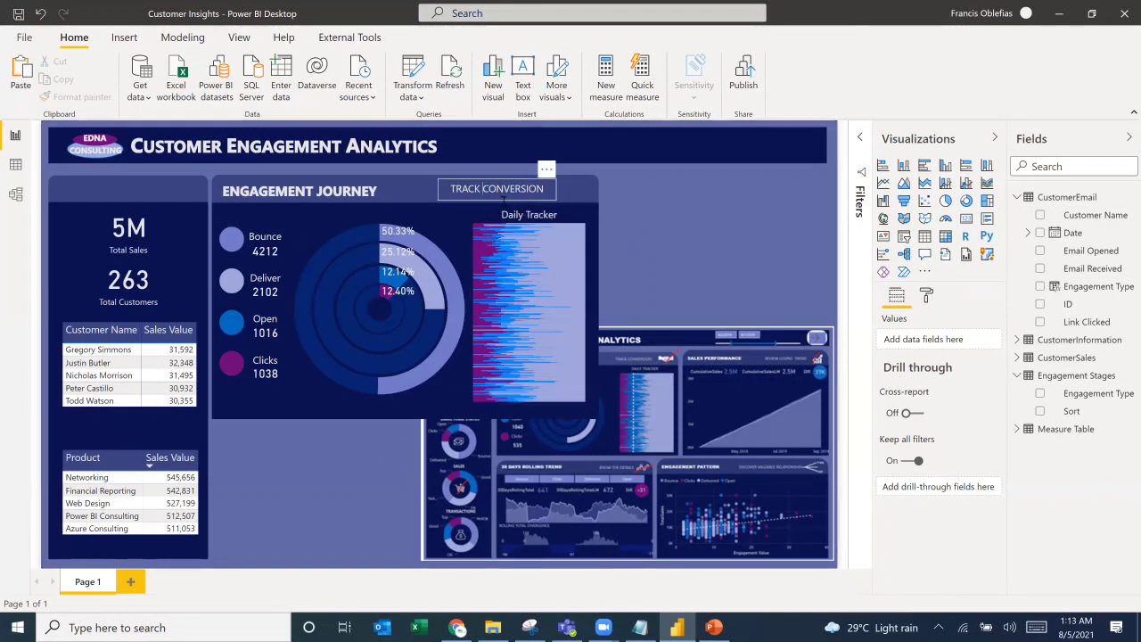
{"action": "left_click", "coordinate": [505, 203]}
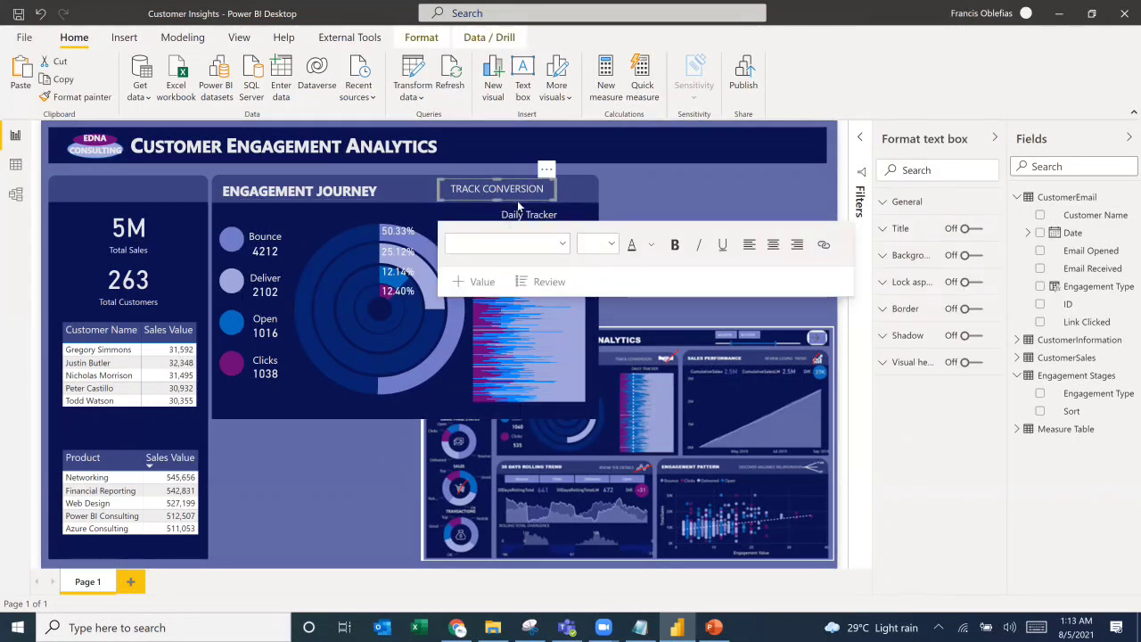
{"action": "left_click", "coordinate": [517, 203]}
{"action": "left_click", "coordinate": [517, 201]}
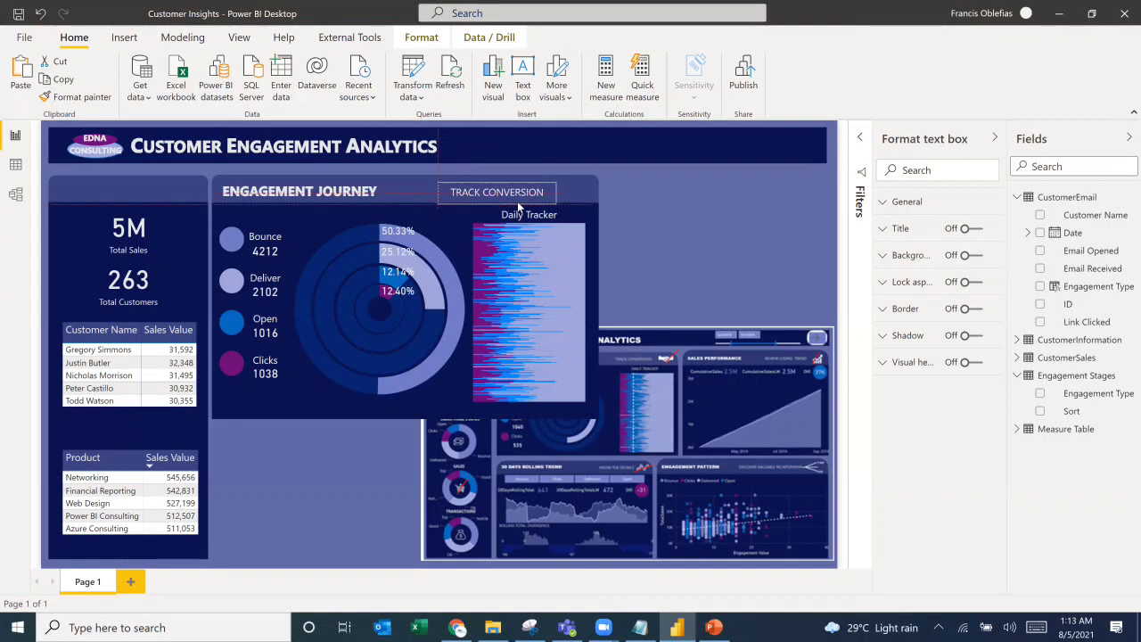
{"action": "left_click", "coordinate": [692, 200]}
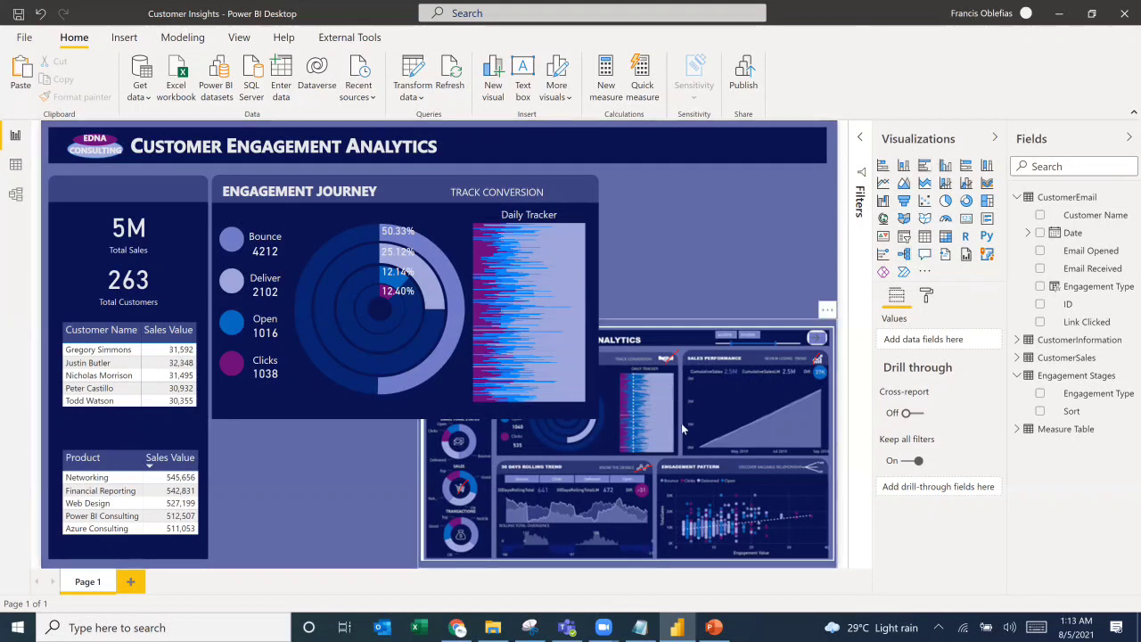
Step: Shrink the reference dashboard image, collapse the CustomerEmail table, and enlarge the image again to view its Sales Performance section
{"action": "left_click", "coordinate": [632, 407]}
{"action": "left_click_drag", "start_coordinate": [420, 327], "coordinate": [541, 497]}
{"action": "left_click", "coordinate": [741, 335]}
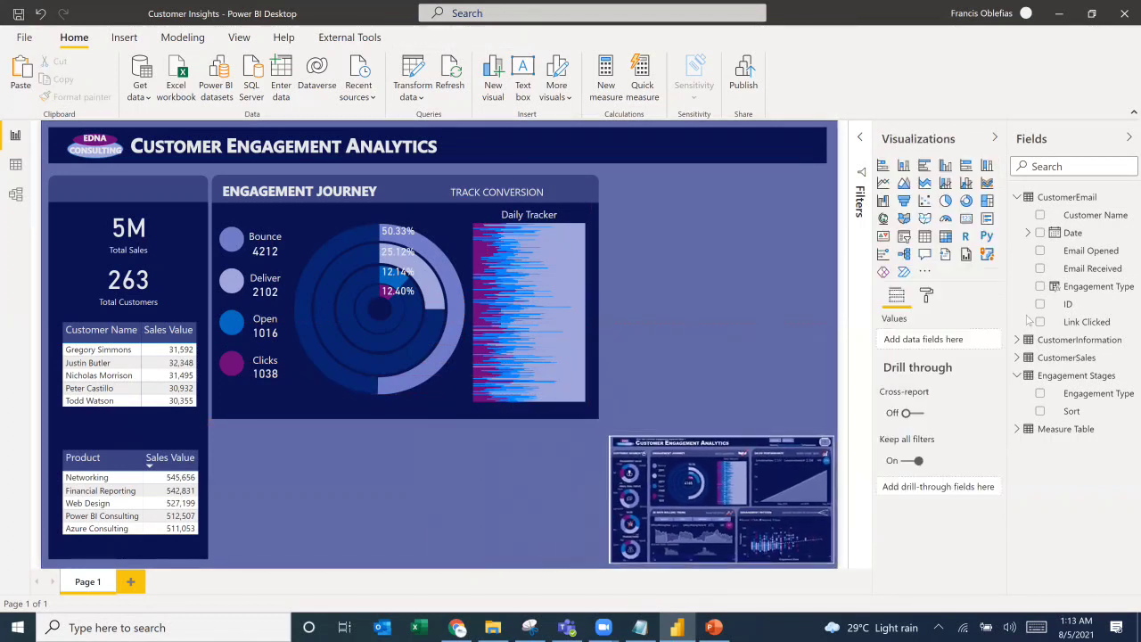
{"action": "left_click", "coordinate": [1018, 197]}
{"action": "left_click", "coordinate": [615, 444]}
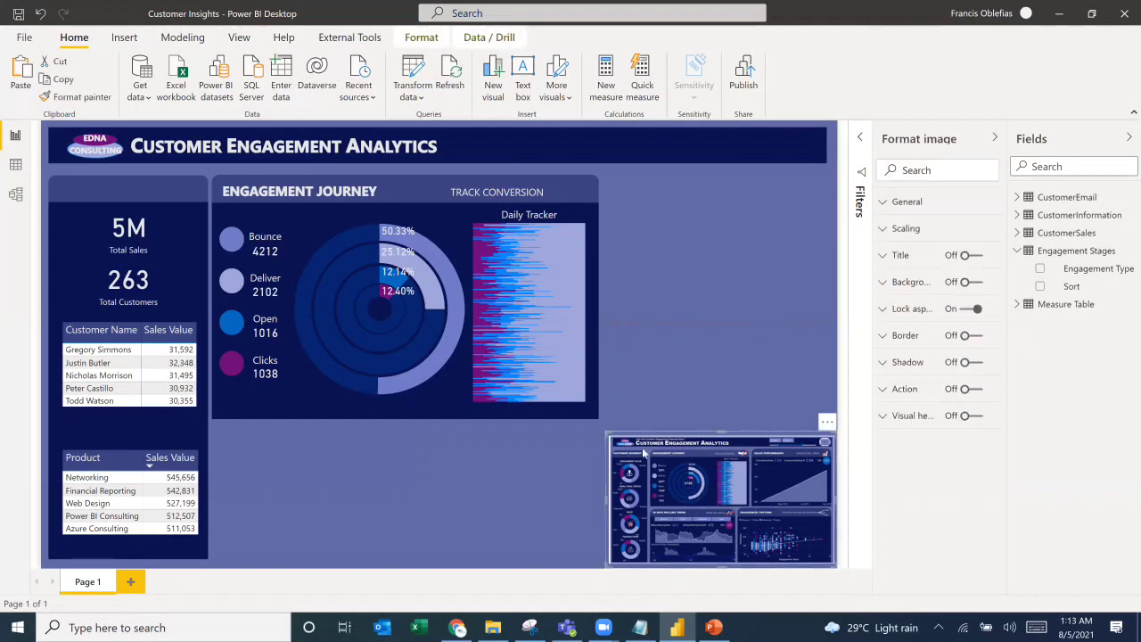
{"action": "left_click_drag", "start_coordinate": [606, 433], "coordinate": [276, 247]}
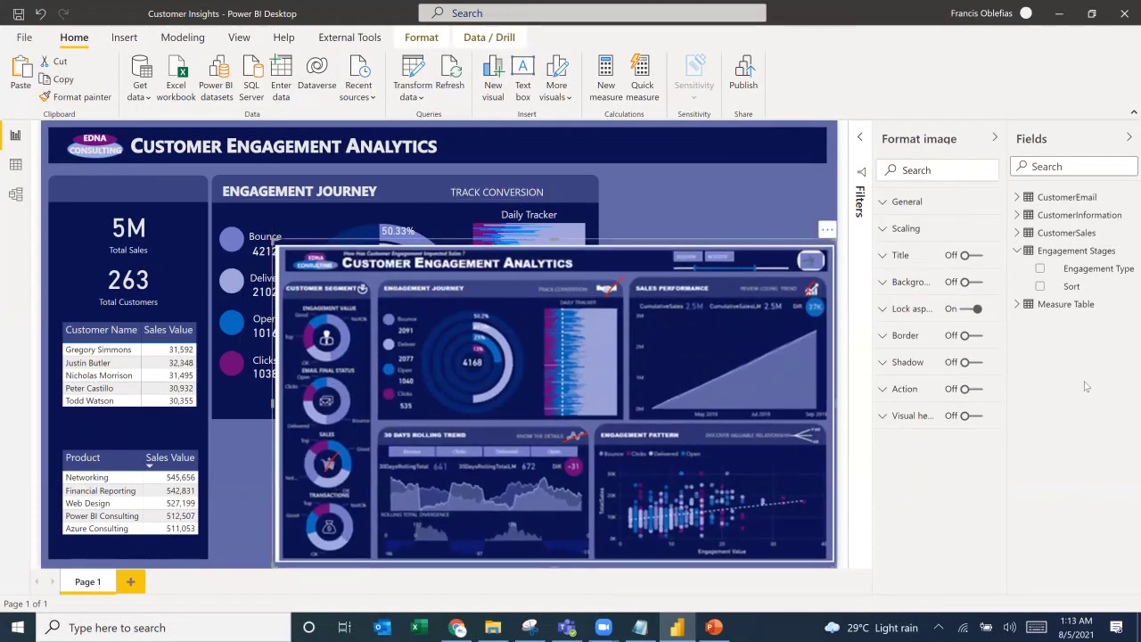
Step: Add a new measure to the Measure Table and clear its default formula text
{"action": "left_click", "coordinate": [1071, 309]}
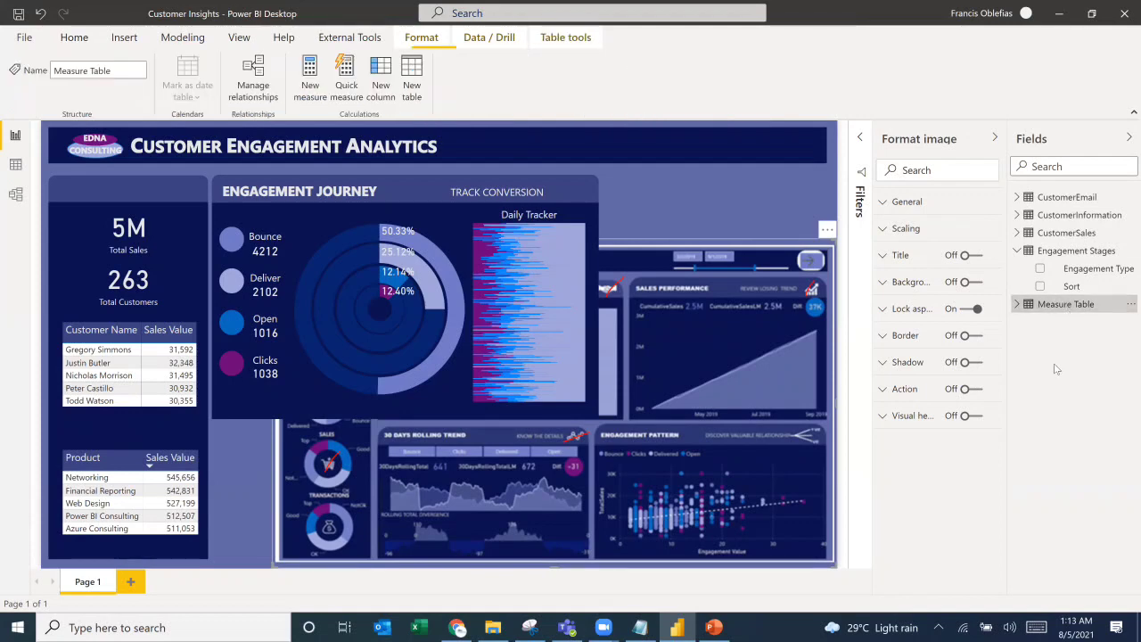
{"action": "left_click", "coordinate": [1017, 306]}
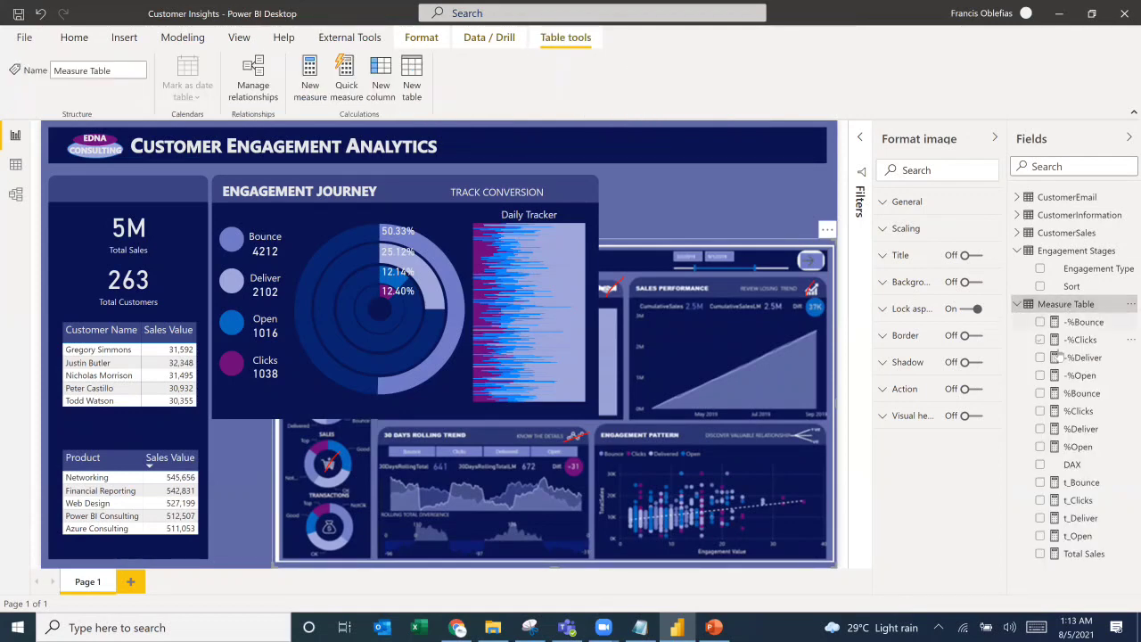
{"action": "left_click", "coordinate": [1083, 486]}
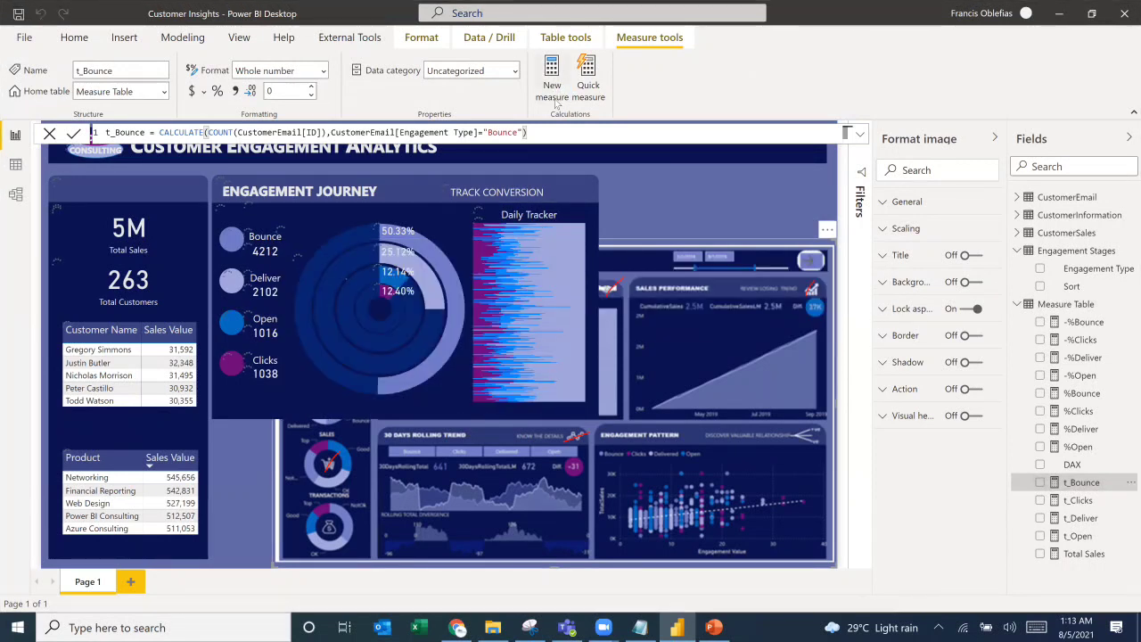
{"action": "left_click", "coordinate": [554, 101]}
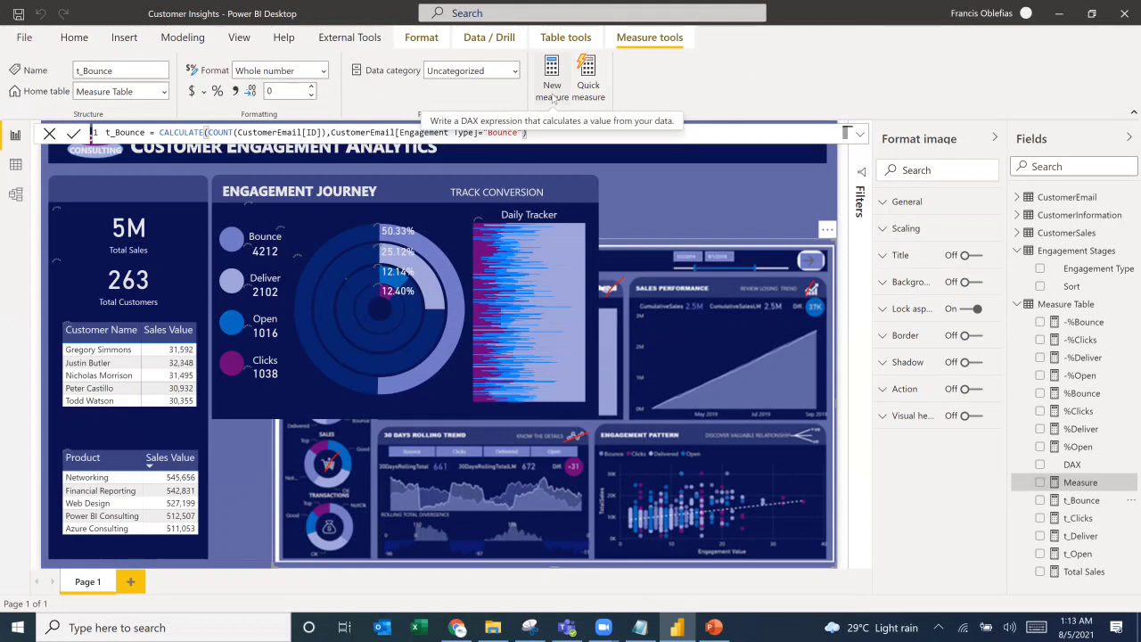
{"action": "left_click", "coordinate": [174, 133]}
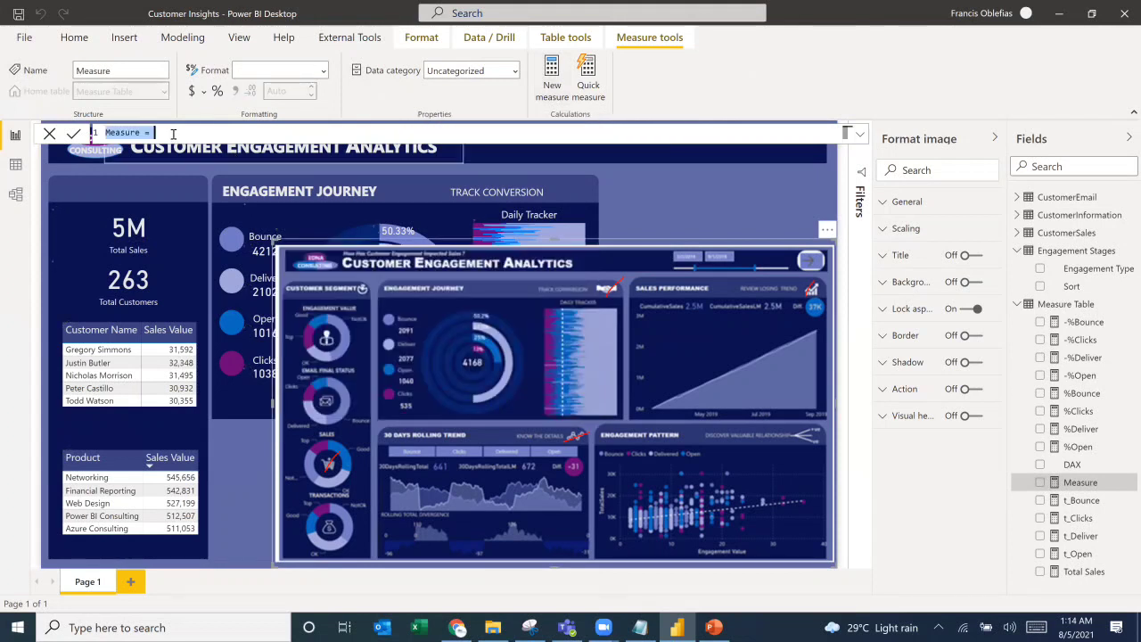
{"action": "left_click_drag", "start_coordinate": [174, 134], "coordinate": [106, 132]}
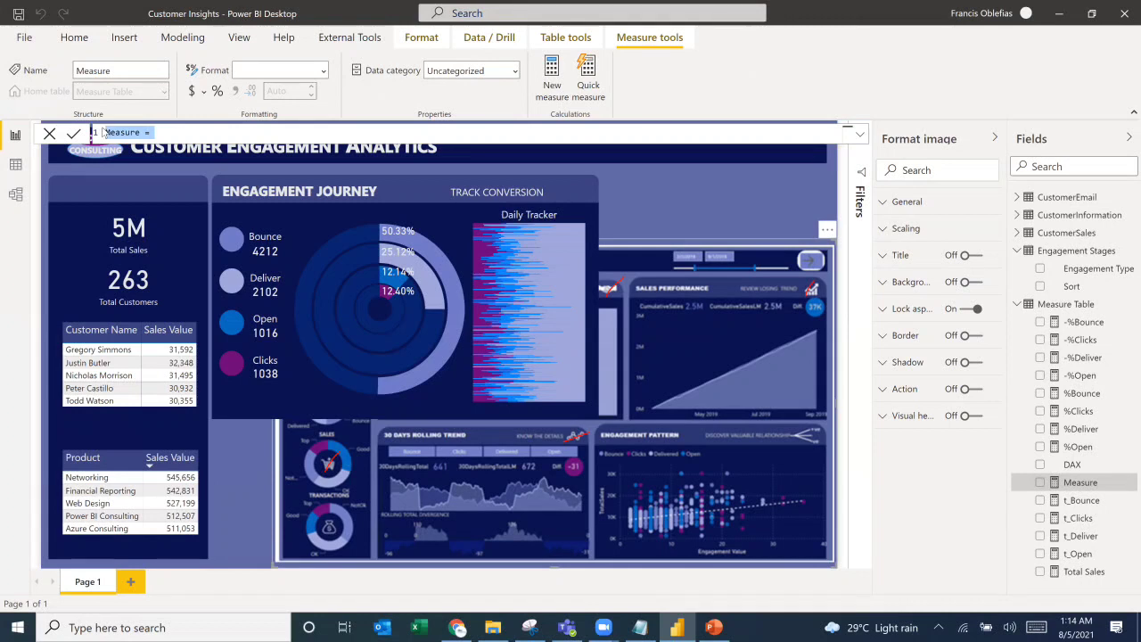
{"action": "key", "text": "BackSpace"}
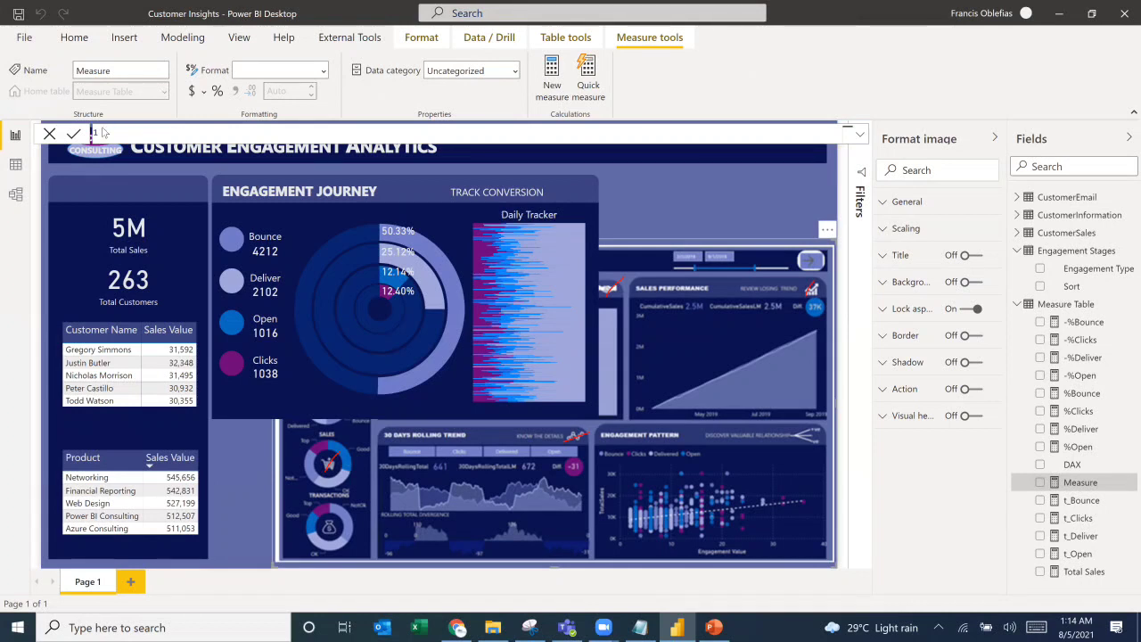
Step: Name the measure YTD_Sales and start its formula with TOTALYTD([Total Sales],CustomerSales[Date],
{"action": "type", "text": "YTD_Sales=totaly"}
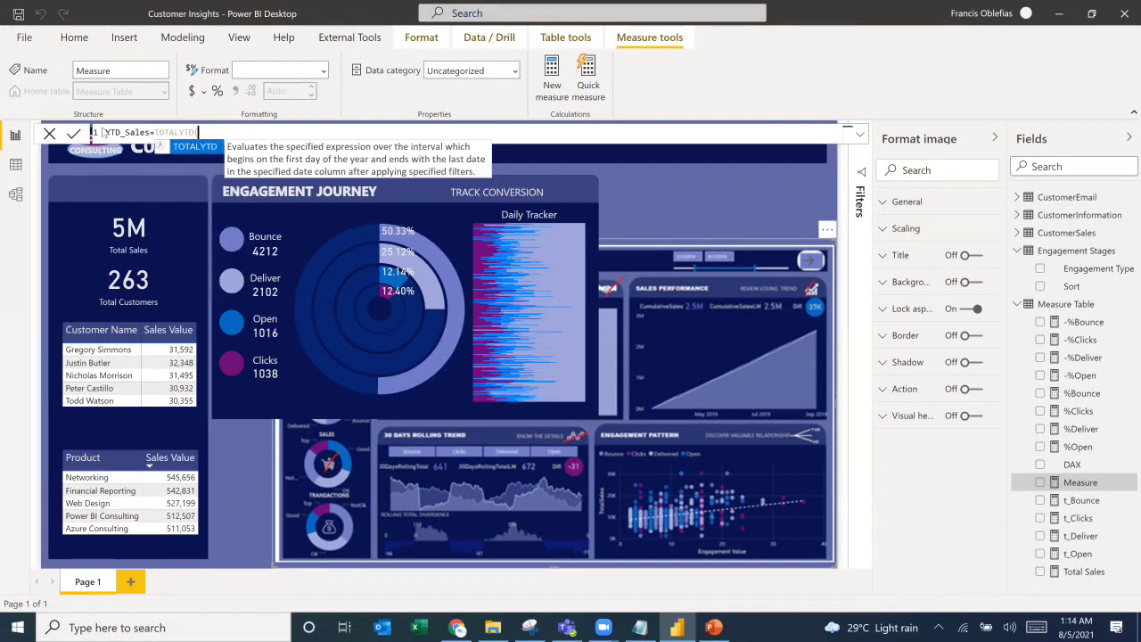
{"action": "key", "text": "Tab"}
{"action": "type", "text": "total"}
{"action": "key", "text": "Tab"}
{"action": "type", "text": ","}
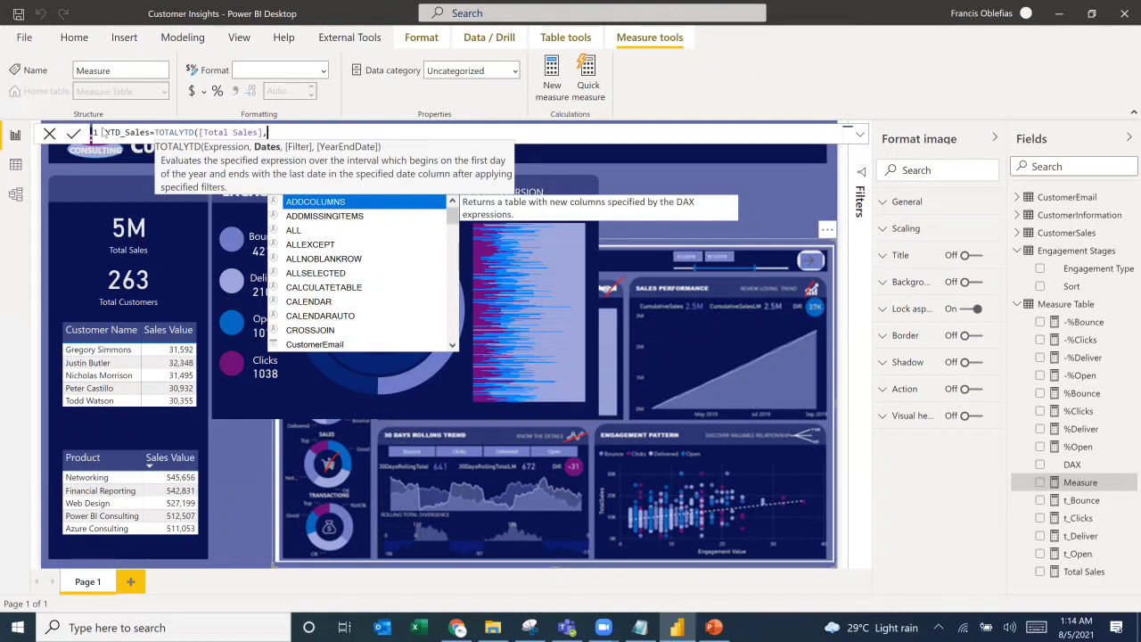
{"action": "type", "text": "date"}
{"action": "key", "text": "Up"}
{"action": "key", "text": "Tab"}
{"action": "type", "text": ","}
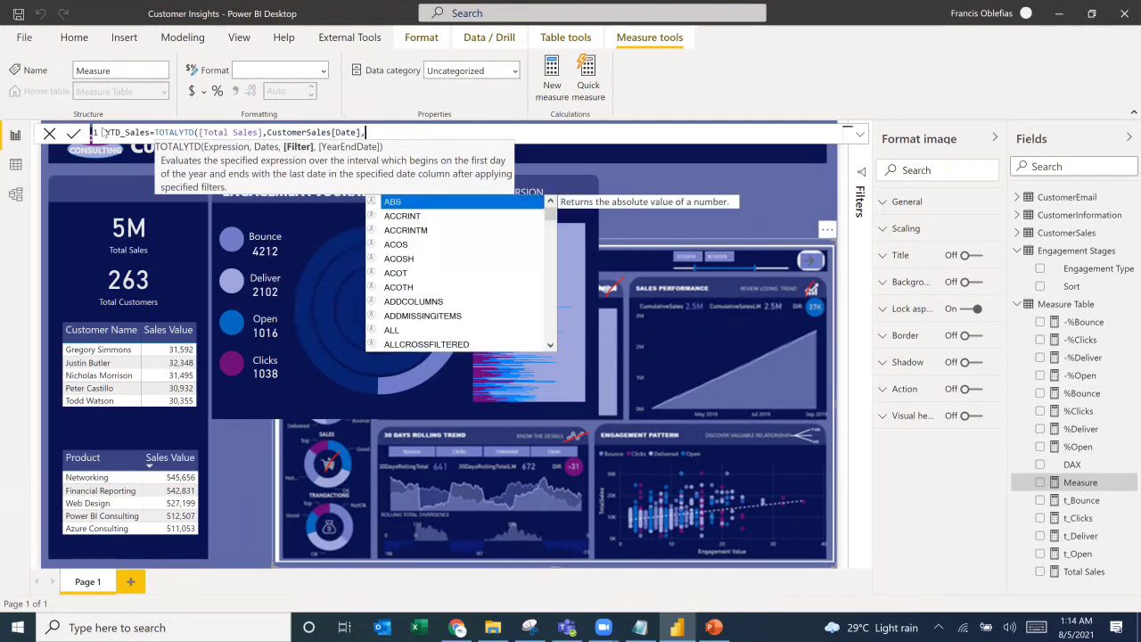
Step: Complete the YTD_Sales formula with the filter ALL(CustomerSales), close the parentheses, and commit the measure
{"action": "type", "text": "all"}
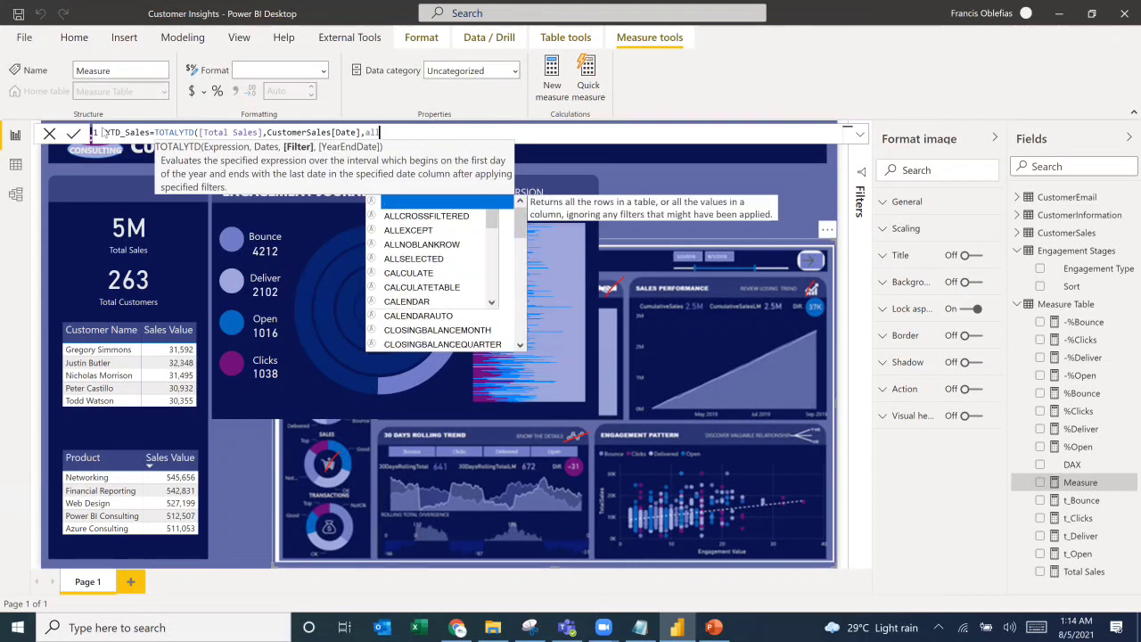
{"action": "key", "text": "Tab"}
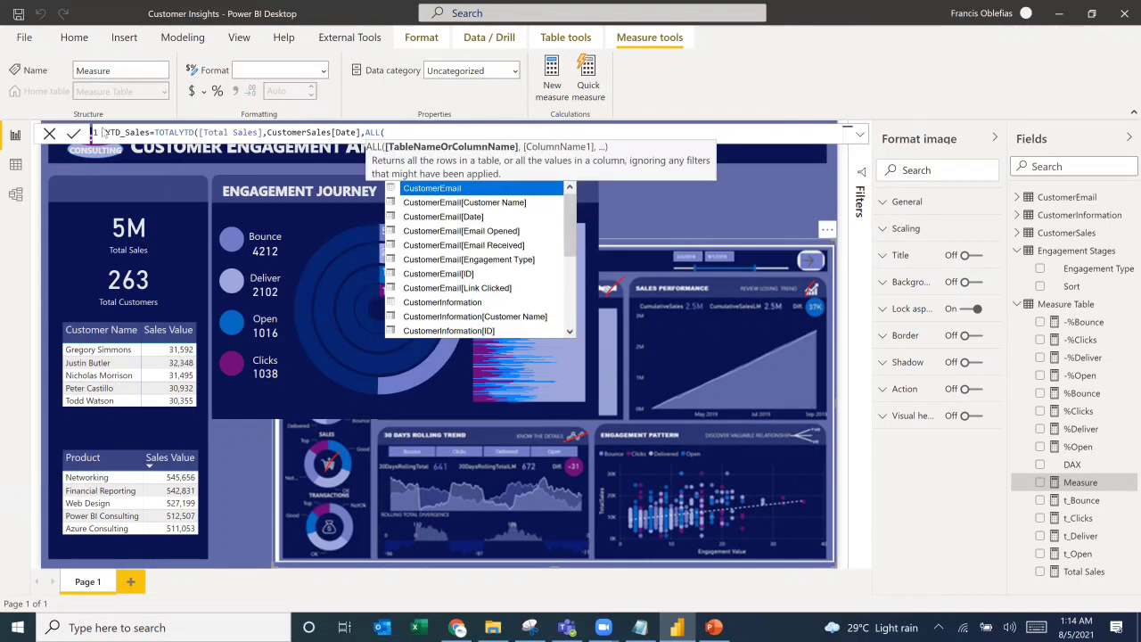
{"action": "type", "text": "cus"}
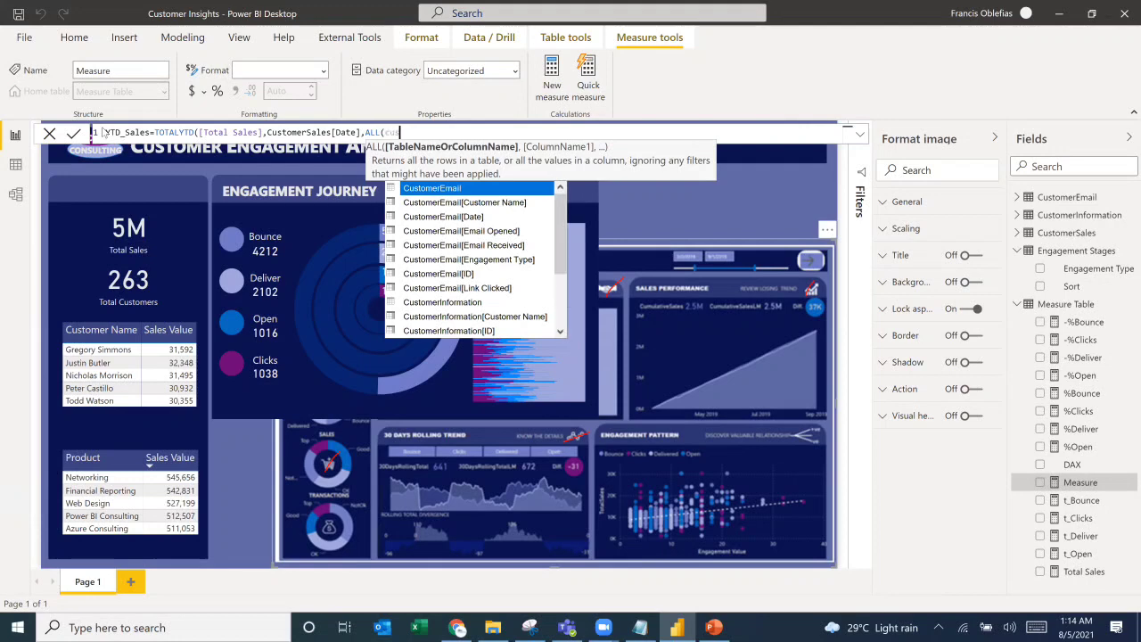
{"action": "key", "text": "BackSpace"}
{"action": "key", "text": "BackSpace"}
{"action": "key", "text": "BackSpace"}
{"action": "type", "text": "sale"}
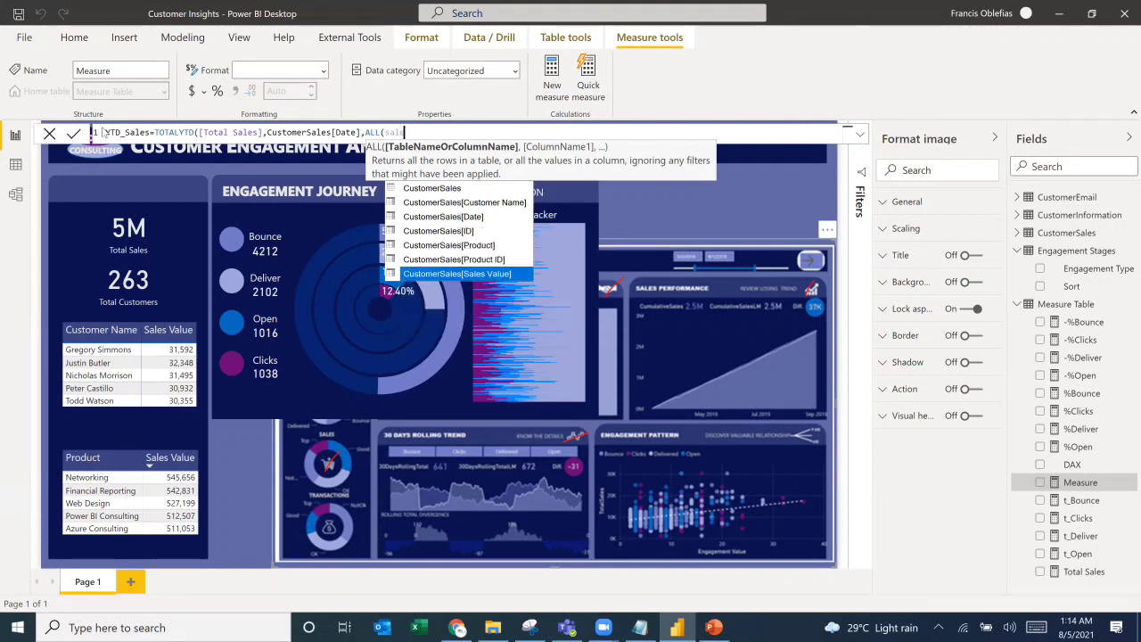
{"action": "key", "text": "Up"}
{"action": "key", "text": "Up"}
{"action": "key", "text": "Up"}
{"action": "key", "text": "Up"}
{"action": "key", "text": "Up"}
{"action": "key", "text": "Up"}
{"action": "key", "text": "Tab"}
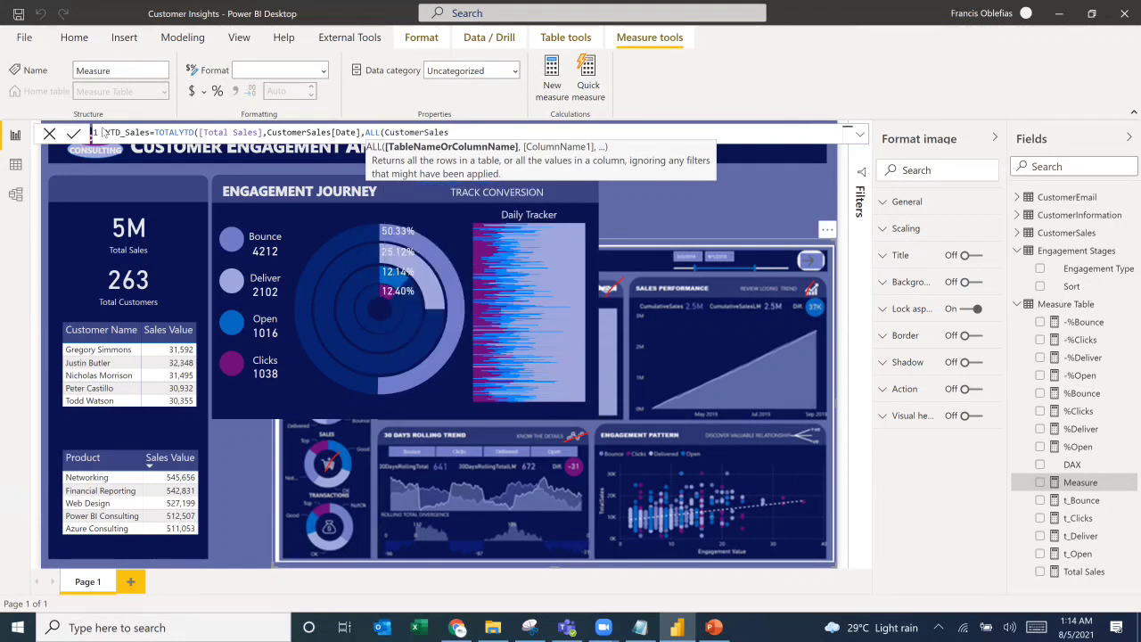
{"action": "type", "text": "))"}
{"action": "key", "text": "Return"}
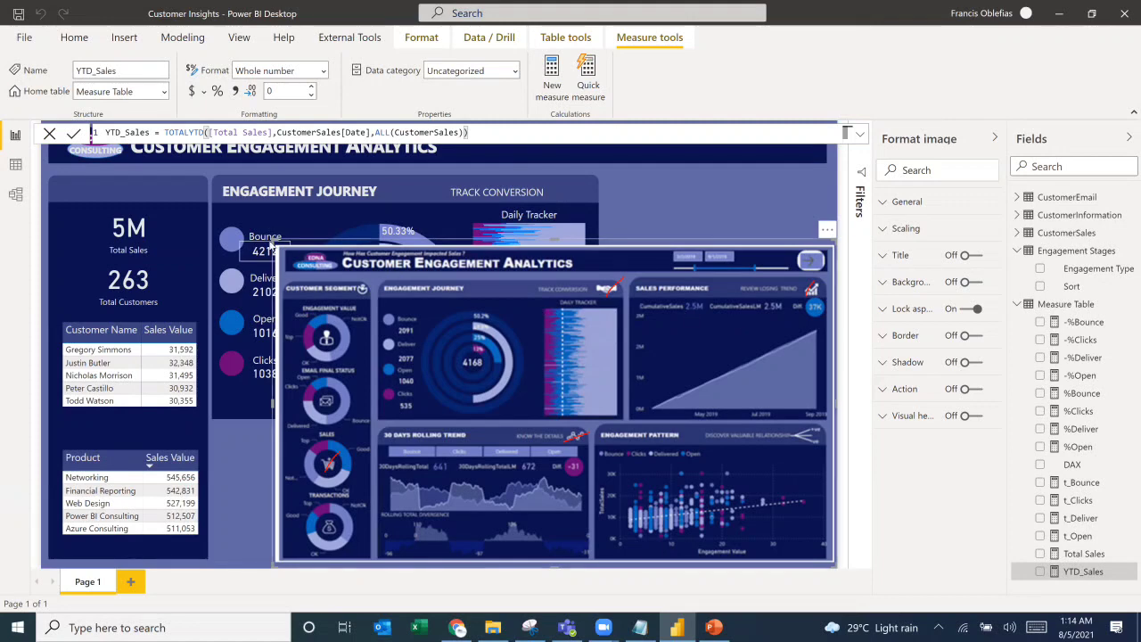
Step: Enlarge the reference dashboard image to examine it and shrink it back into the page's lower-right corner
{"action": "left_click_drag", "start_coordinate": [274, 248], "coordinate": [104, 191]}
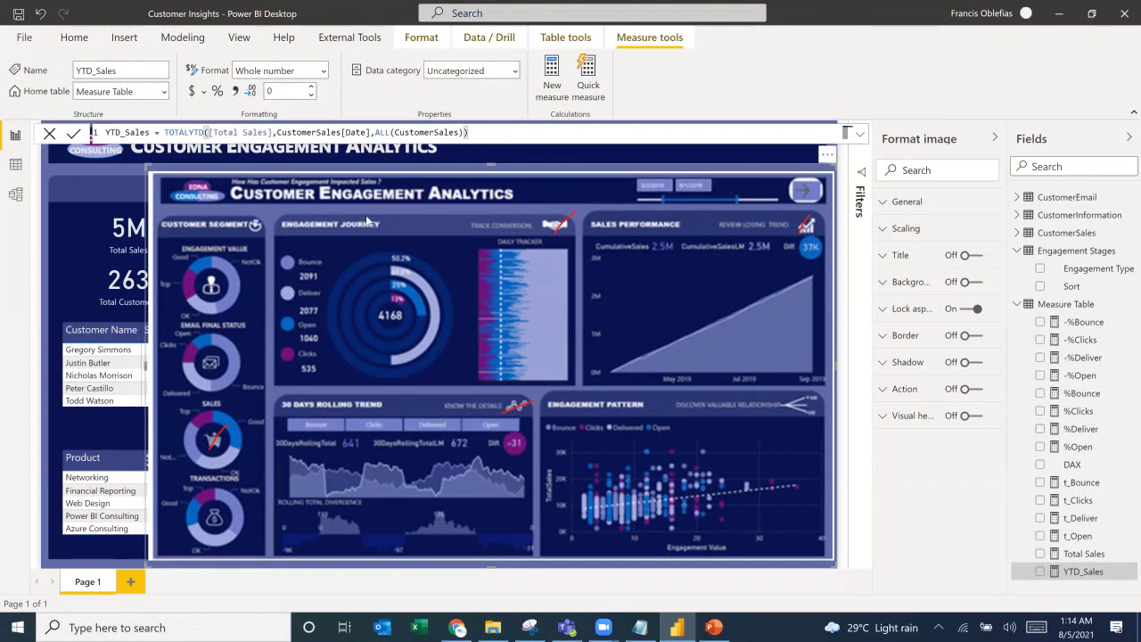
{"action": "left_click_drag", "start_coordinate": [149, 172], "coordinate": [491, 378]}
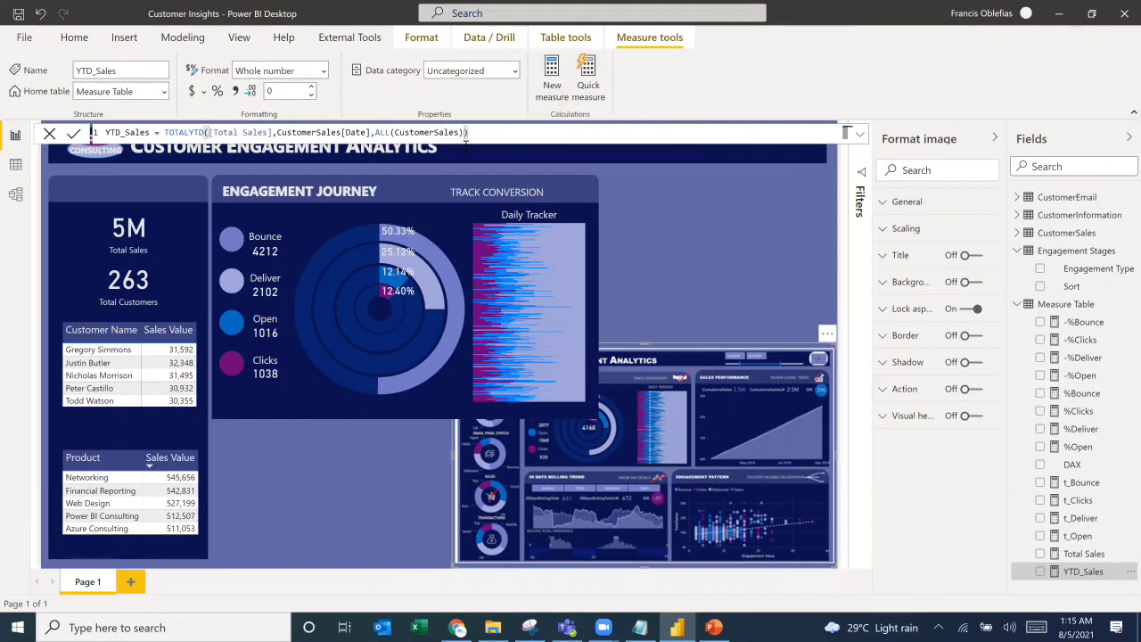
Step: Copy the YTD_Sales formula into another new measure and name that measure YTD_Sales LM
{"action": "left_click_drag", "start_coordinate": [482, 134], "coordinate": [105, 134]}
{"action": "key", "text": "ctrl+c"}
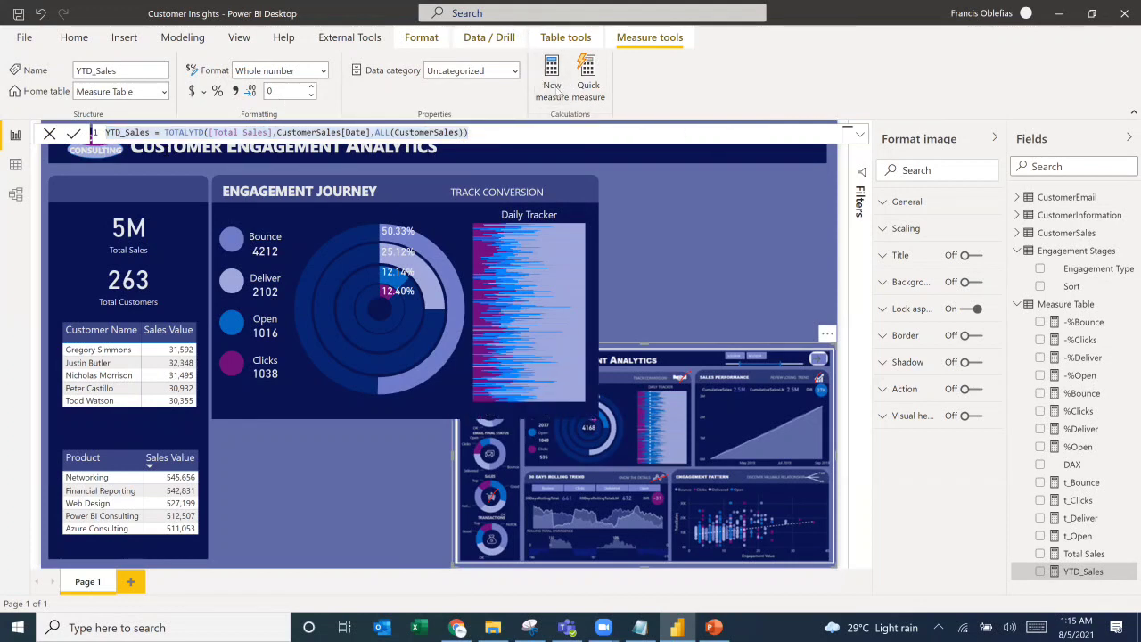
{"action": "left_click", "coordinate": [443, 150]}
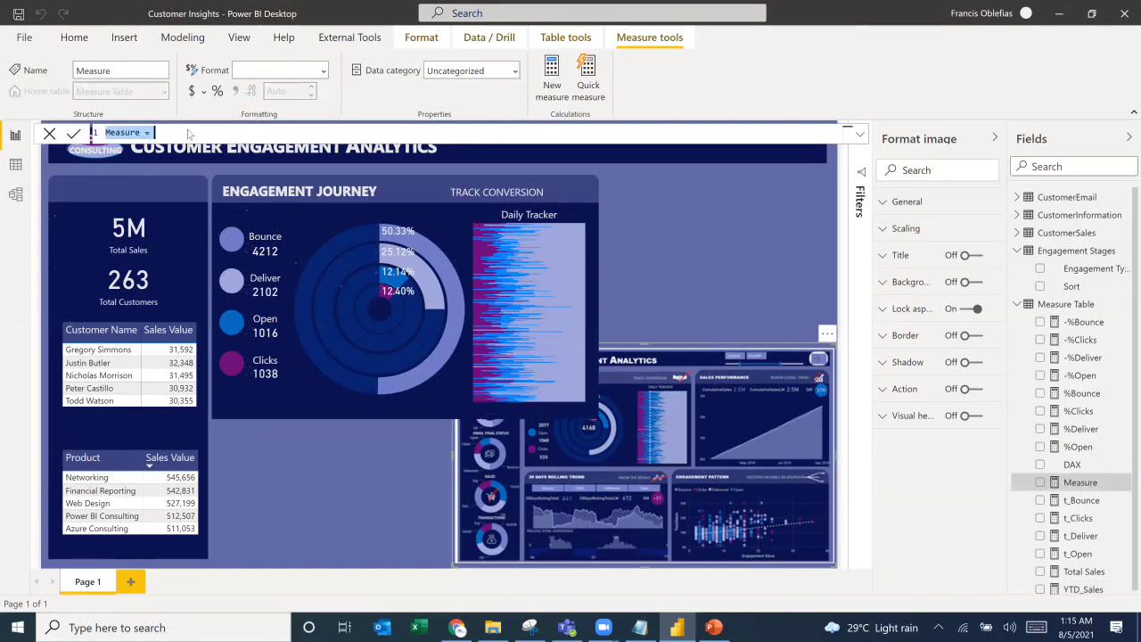
{"action": "key", "text": "ctrl+v"}
{"action": "type", "text": "LM"}
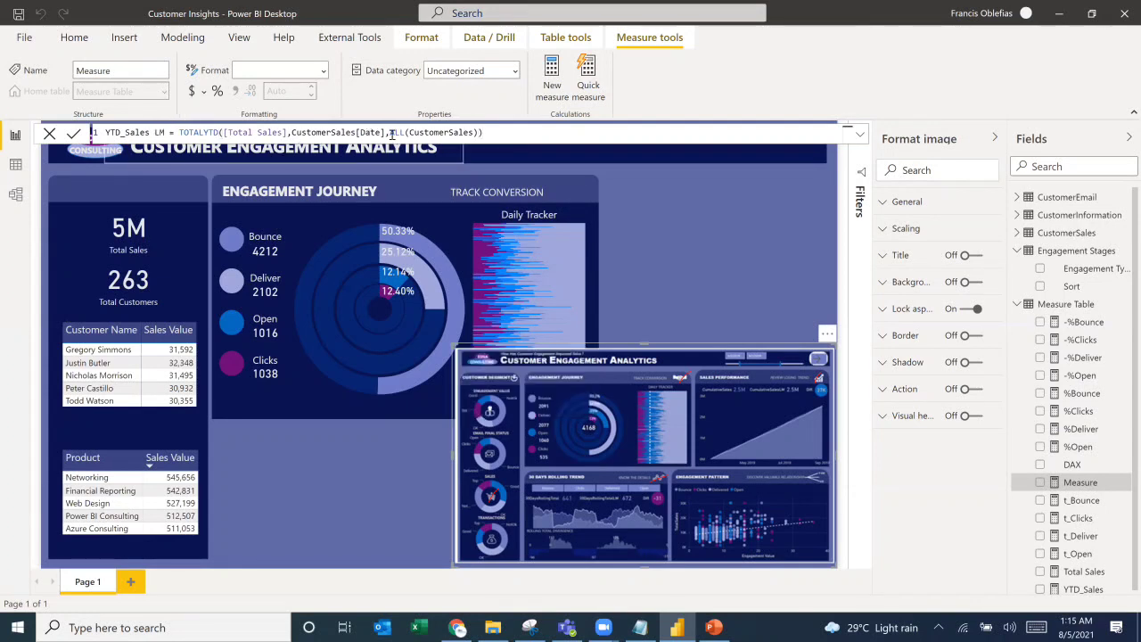
Step: Replace the date argument in YTD_Sales LM with PREVIOUSMONTH(CustomerSales[Date]) and commit the measure
{"action": "left_click_drag", "start_coordinate": [386, 132], "coordinate": [291, 132]}
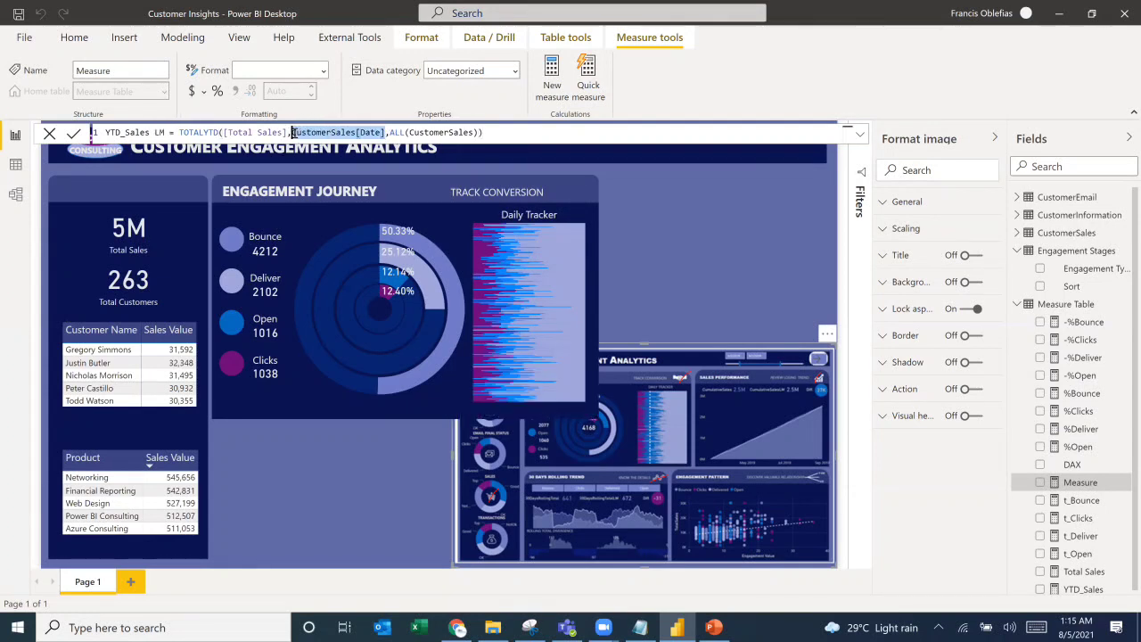
{"action": "type", "text": "prev"}
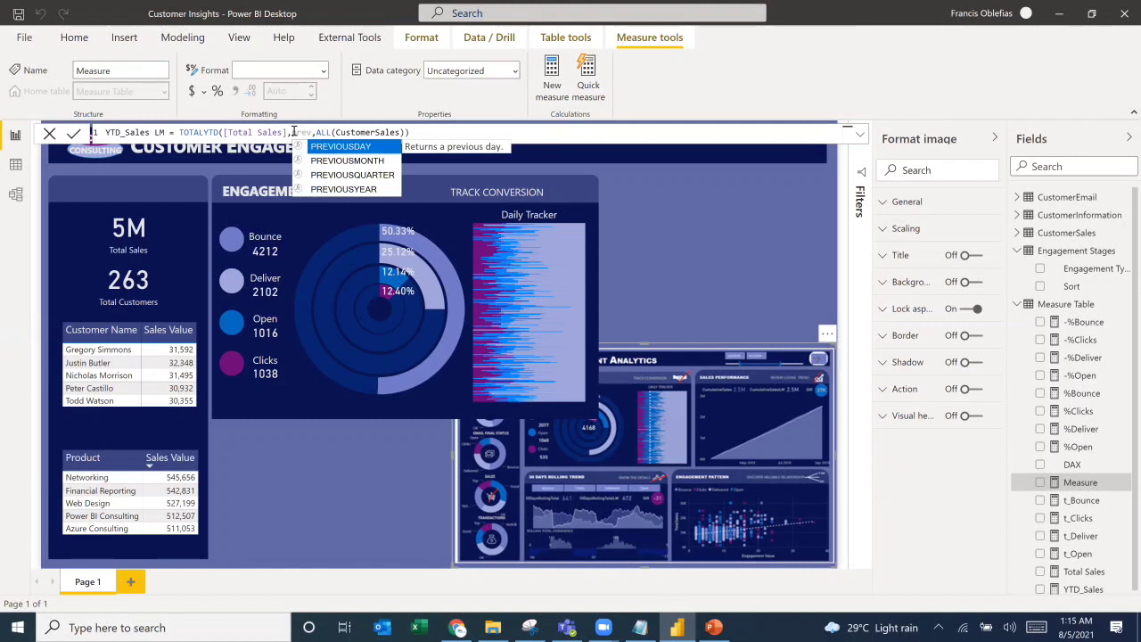
{"action": "key", "text": "Down"}
{"action": "key", "text": "Tab"}
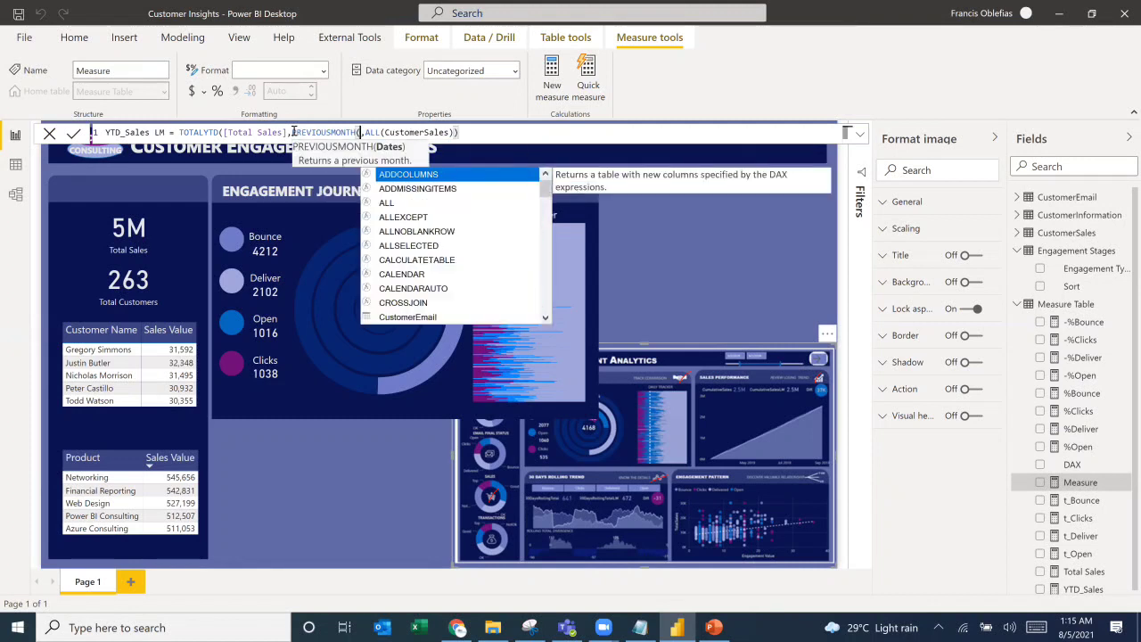
{"action": "type", "text": "date"}
{"action": "key", "text": "Down"}
{"action": "key", "text": "Tab"}
{"action": "type", "text": ")"}
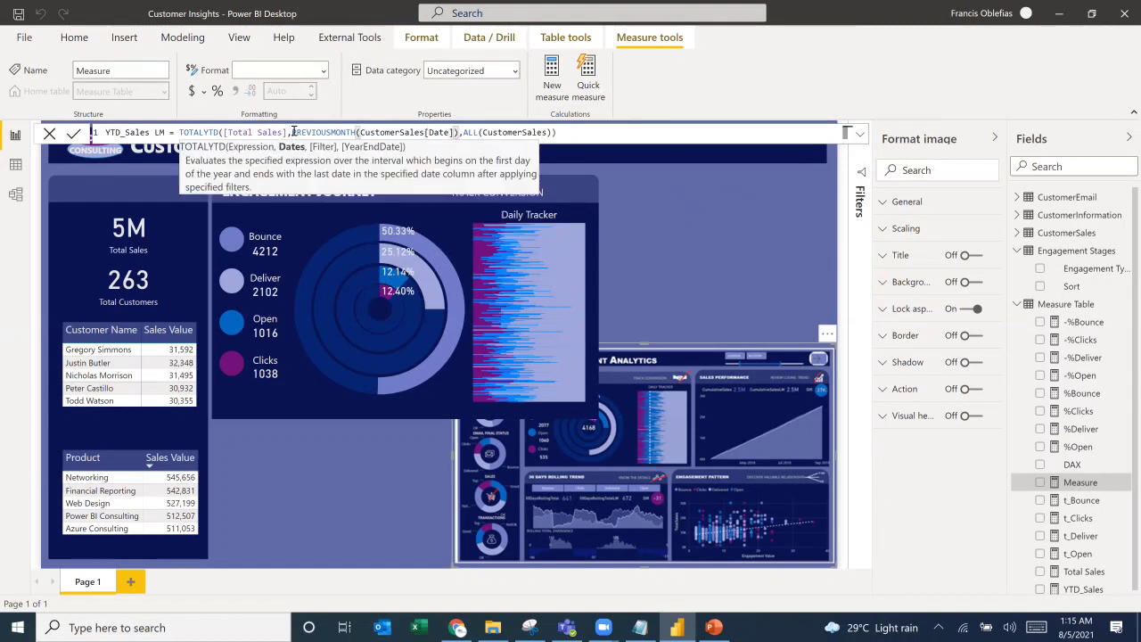
{"action": "key", "text": "Return"}
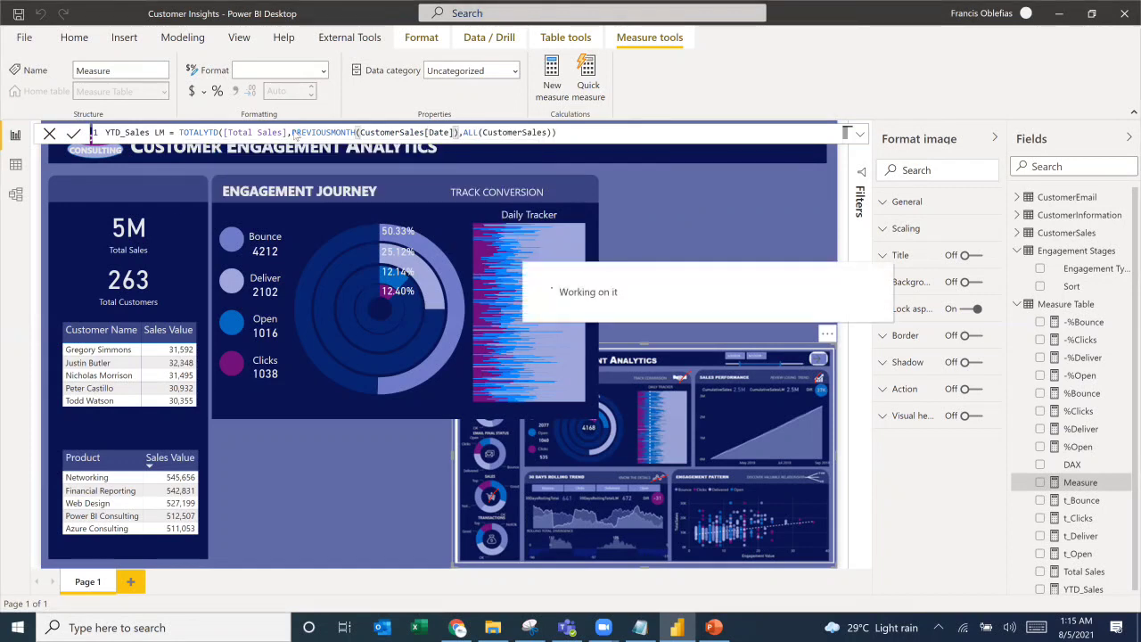
Step: Add a table above the reference image with the CustomerSales Date hierarchy, keeping only Year and Month, and make it taller to fit all months
{"action": "left_click", "coordinate": [684, 360]}
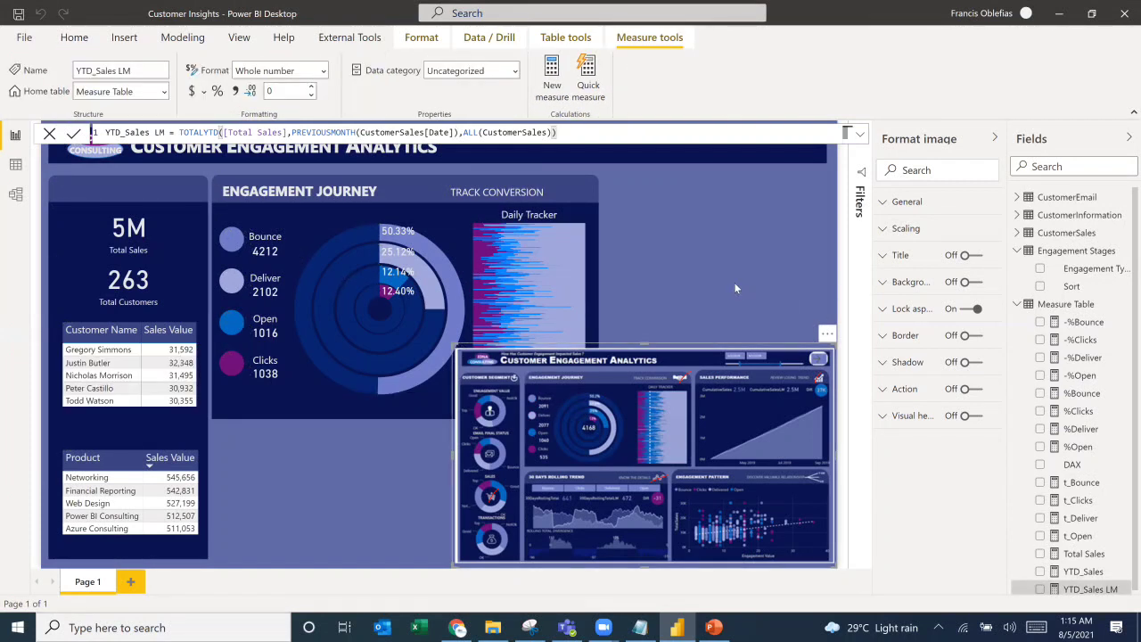
{"action": "key", "text": "Escape"}
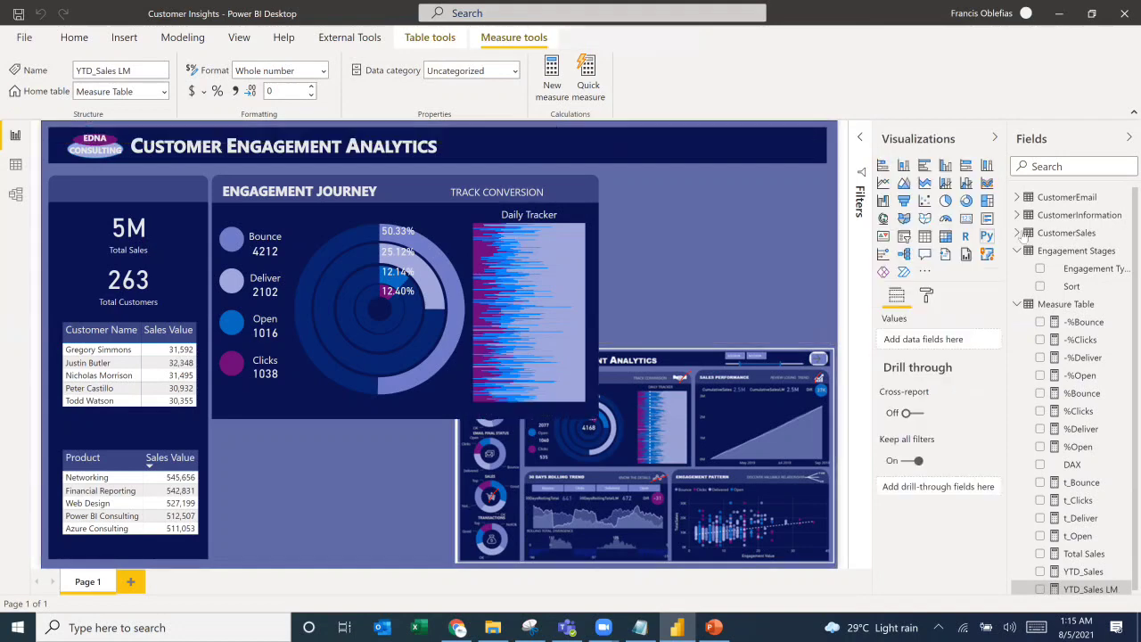
{"action": "left_click", "coordinate": [924, 236]}
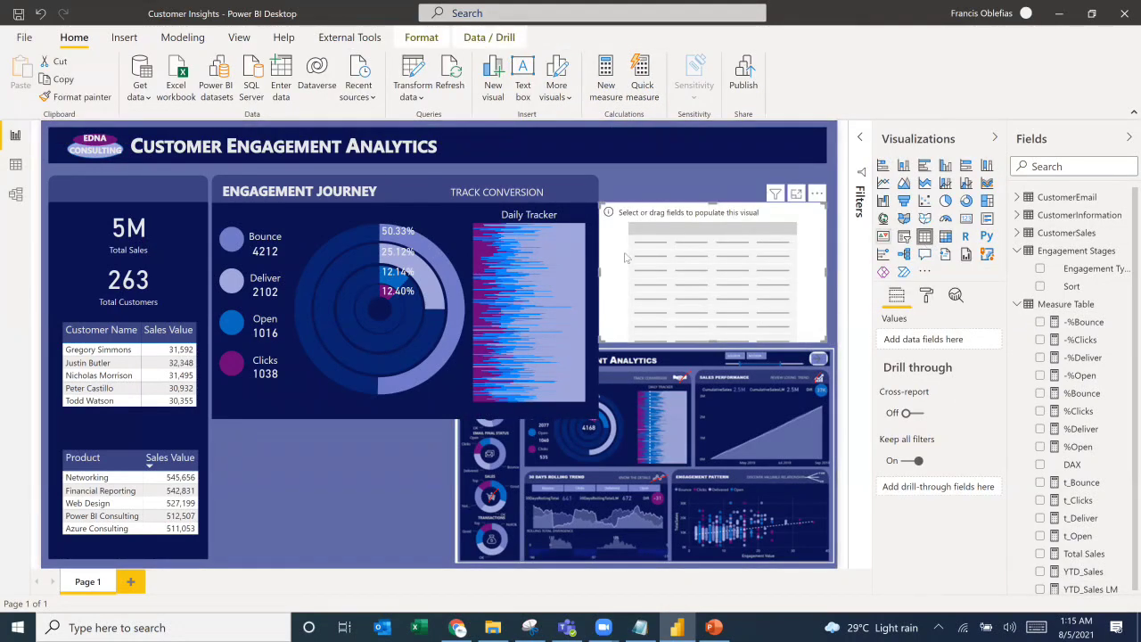
{"action": "left_click", "coordinate": [1018, 234]}
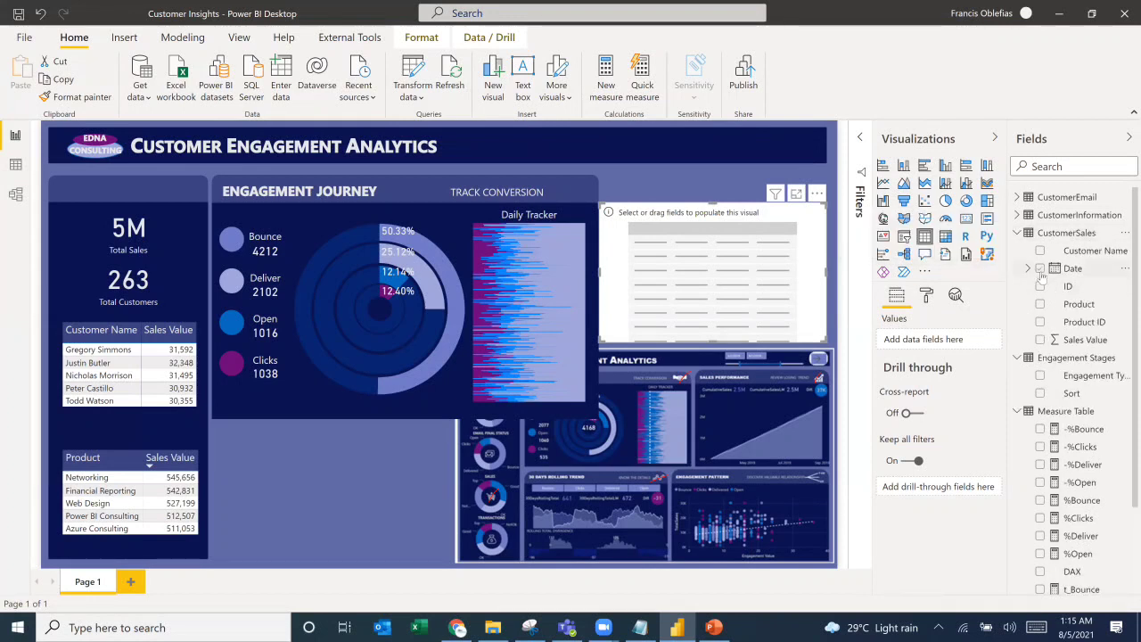
{"action": "left_click", "coordinate": [1040, 269]}
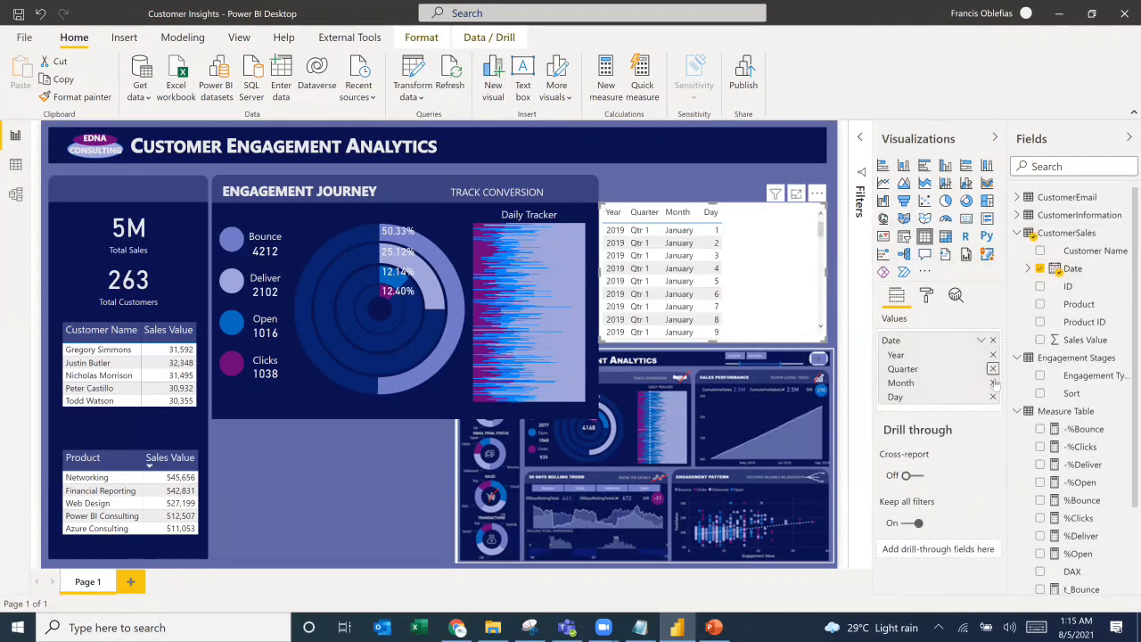
{"action": "left_click", "coordinate": [993, 383]}
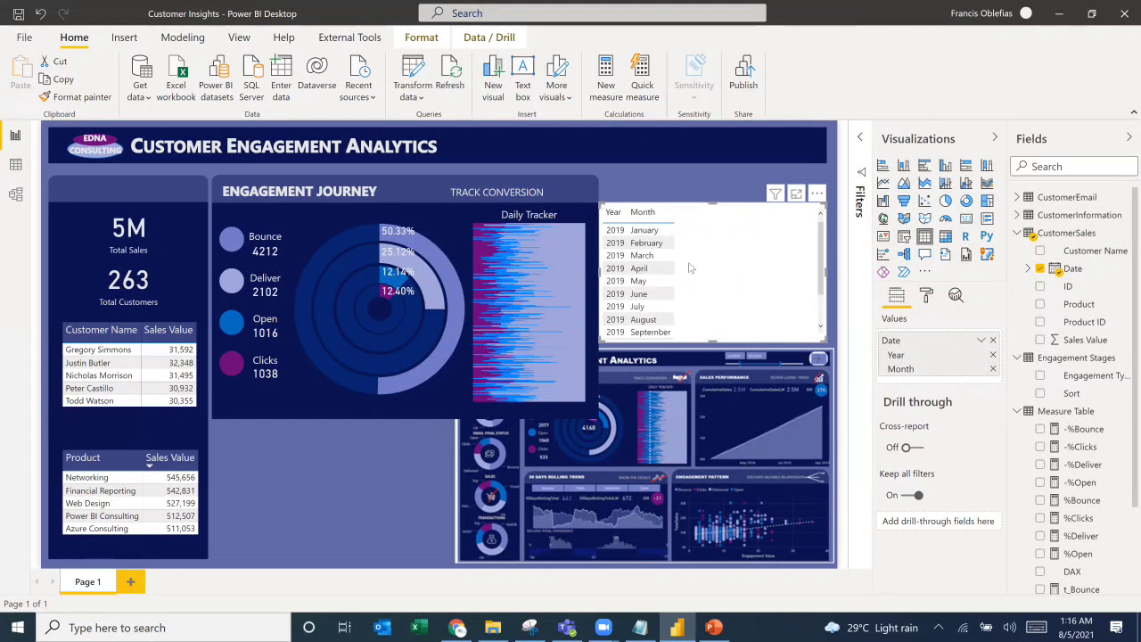
{"action": "scroll", "coordinate": [695, 268], "scroll_direction": "down", "scroll_amount": 2}
{"action": "left_click_drag", "start_coordinate": [710, 190], "coordinate": [711, 141]}
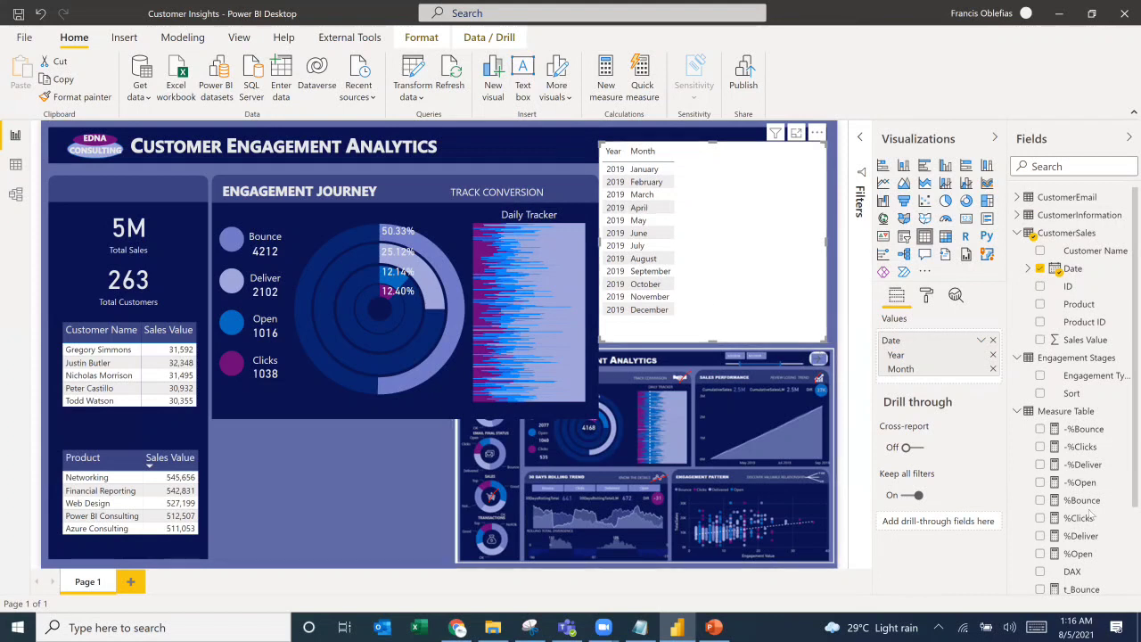
Step: Add the Total Sales measure to the month table and format the measure with a thousands separator
{"action": "scroll", "coordinate": [1085, 421], "scroll_direction": "down", "scroll_amount": 3}
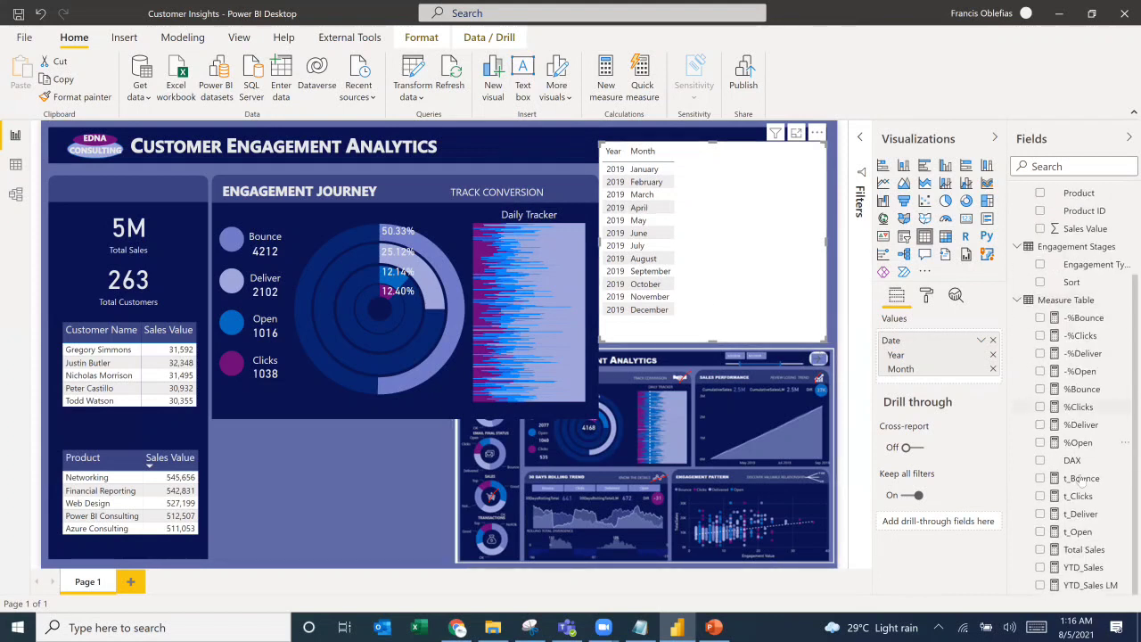
{"action": "left_click", "coordinate": [1040, 550]}
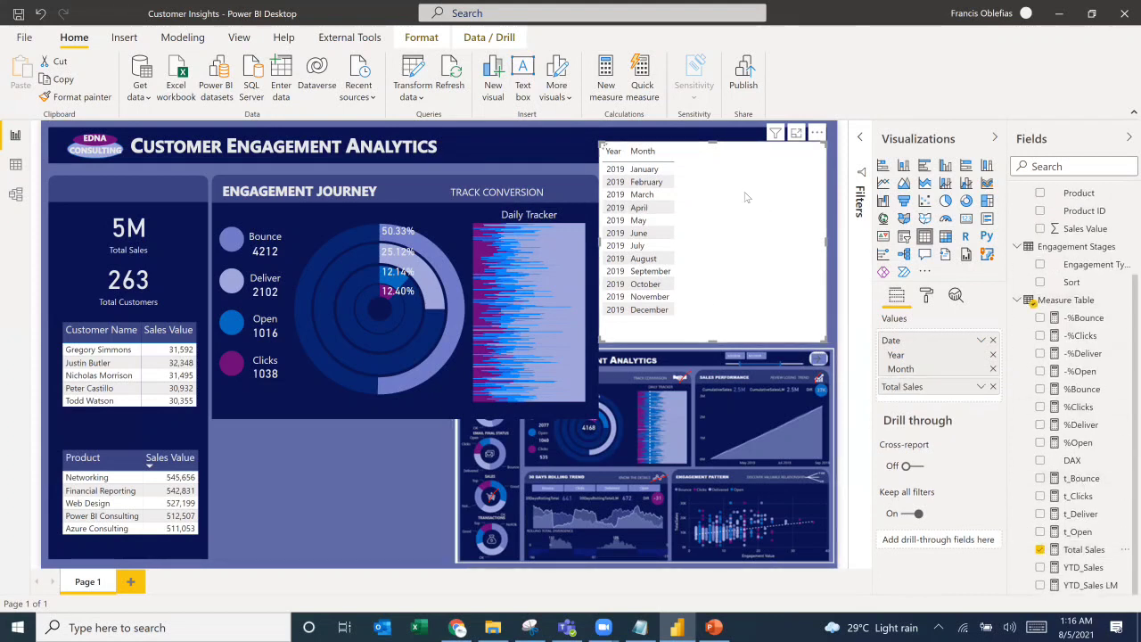
{"action": "left_click", "coordinate": [1081, 550]}
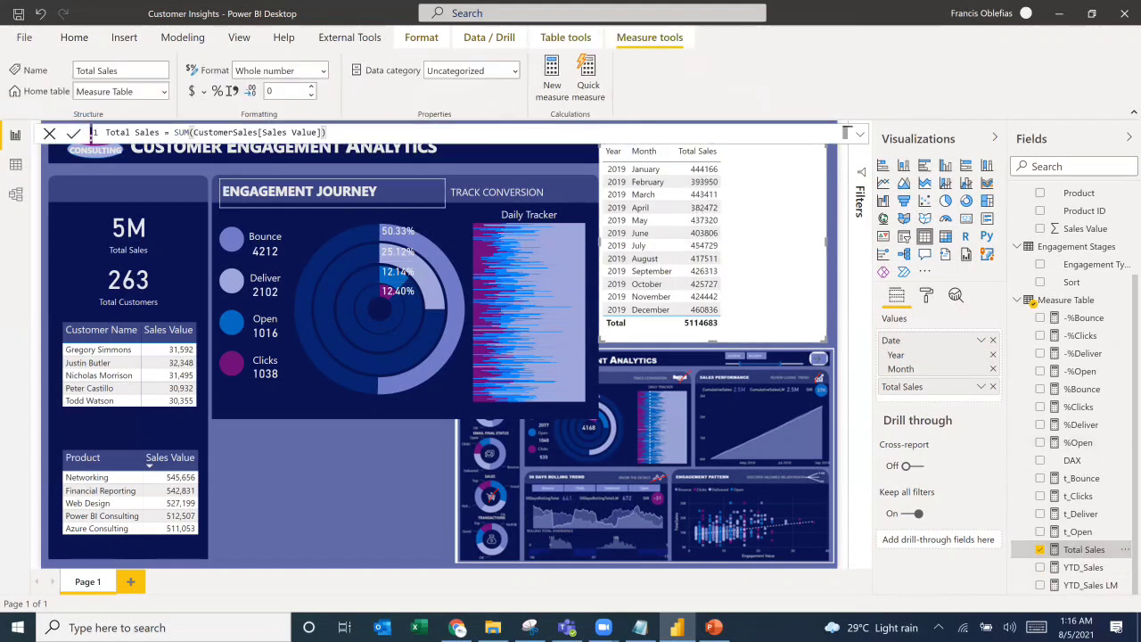
{"action": "left_click", "coordinate": [236, 92]}
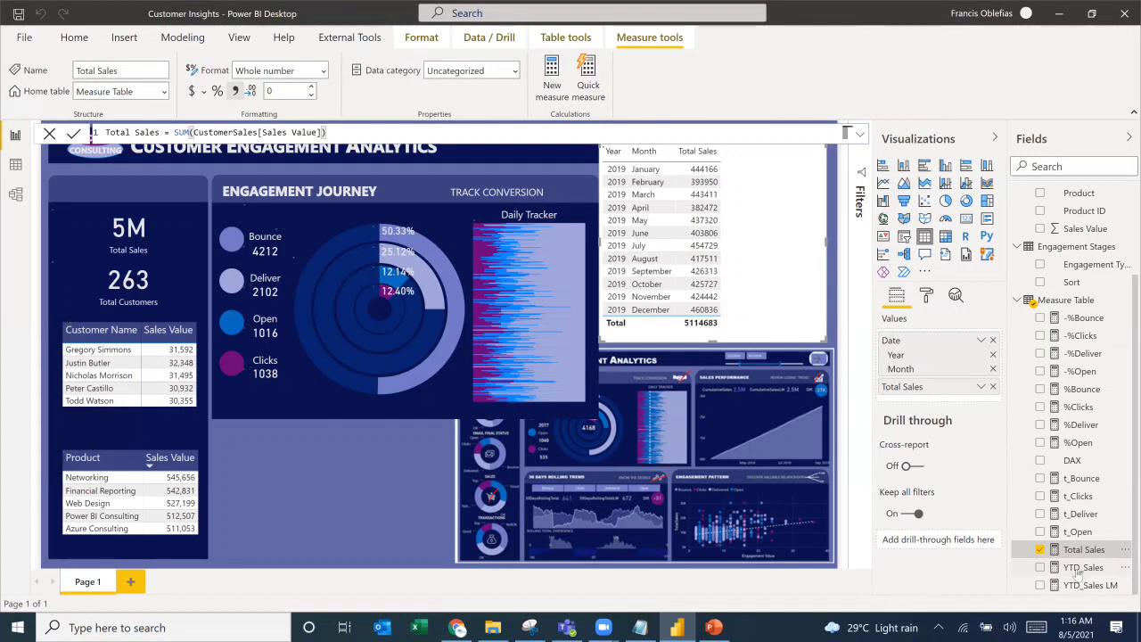
Step: Format YTD_Sales and YTD_Sales LM with thousands separators and add both measures to the month table
{"action": "left_click", "coordinate": [1081, 571]}
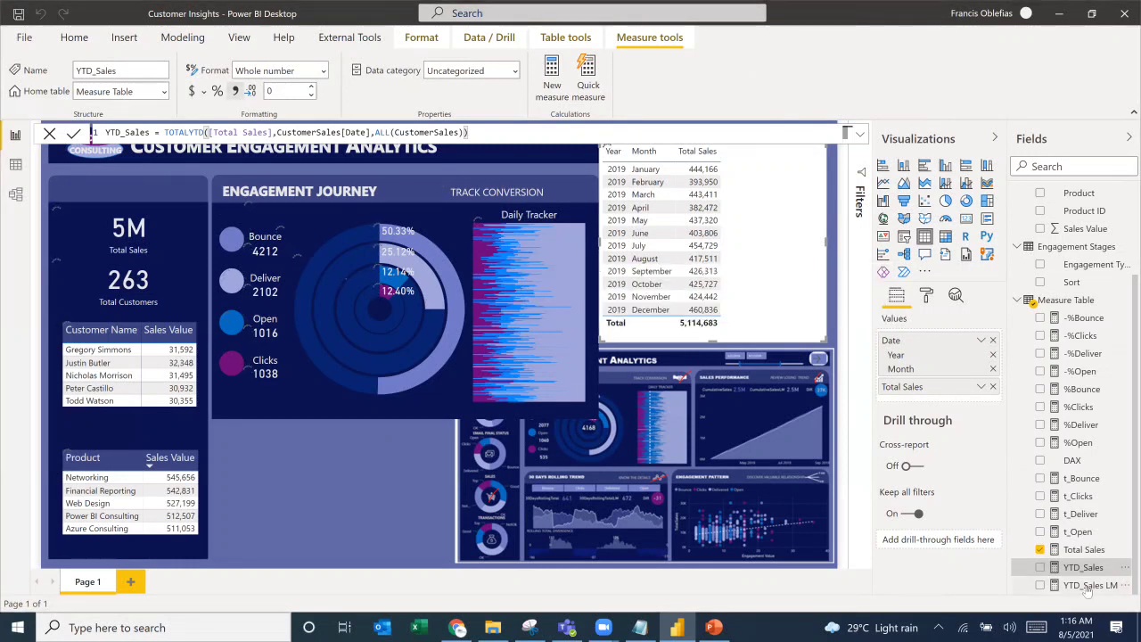
{"action": "left_click", "coordinate": [1089, 585]}
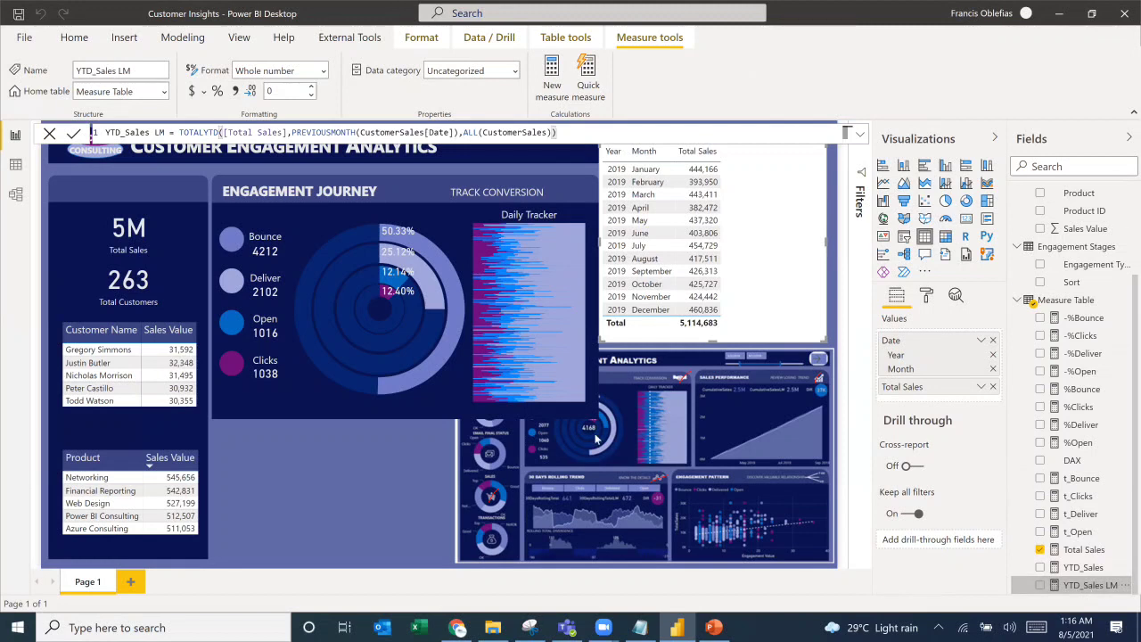
{"action": "left_click", "coordinate": [235, 93]}
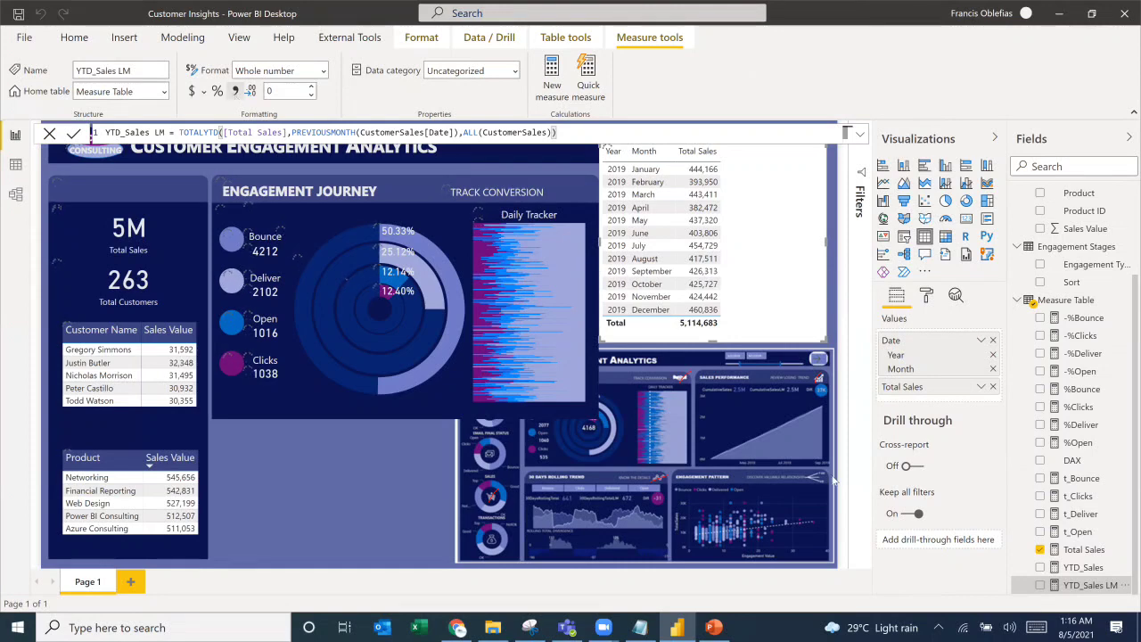
{"action": "left_click", "coordinate": [1040, 568]}
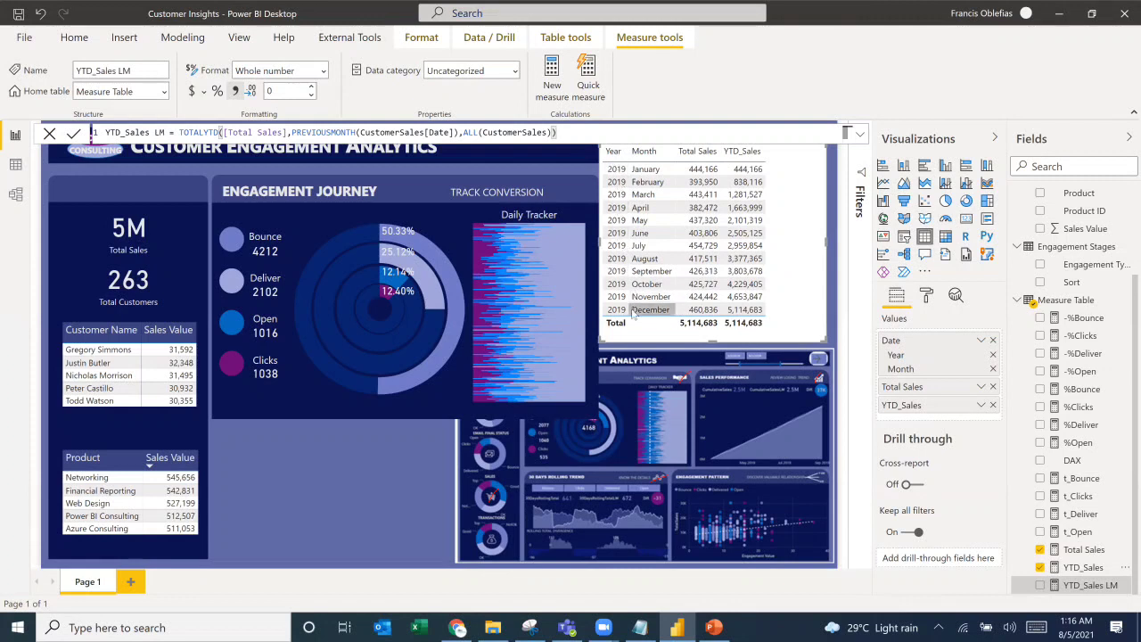
{"action": "left_click", "coordinate": [1040, 585]}
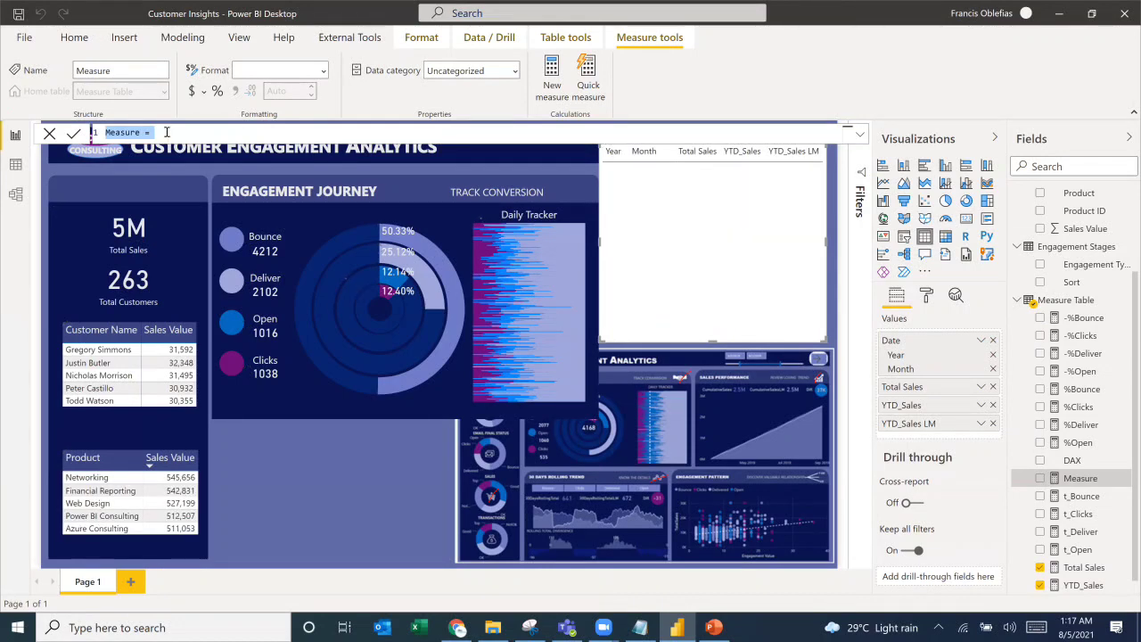
Step: Create a new measure Variance = [YTD_Sales]-[YTD_Sales LM] and commit it
{"action": "type", "text": "Variance="}
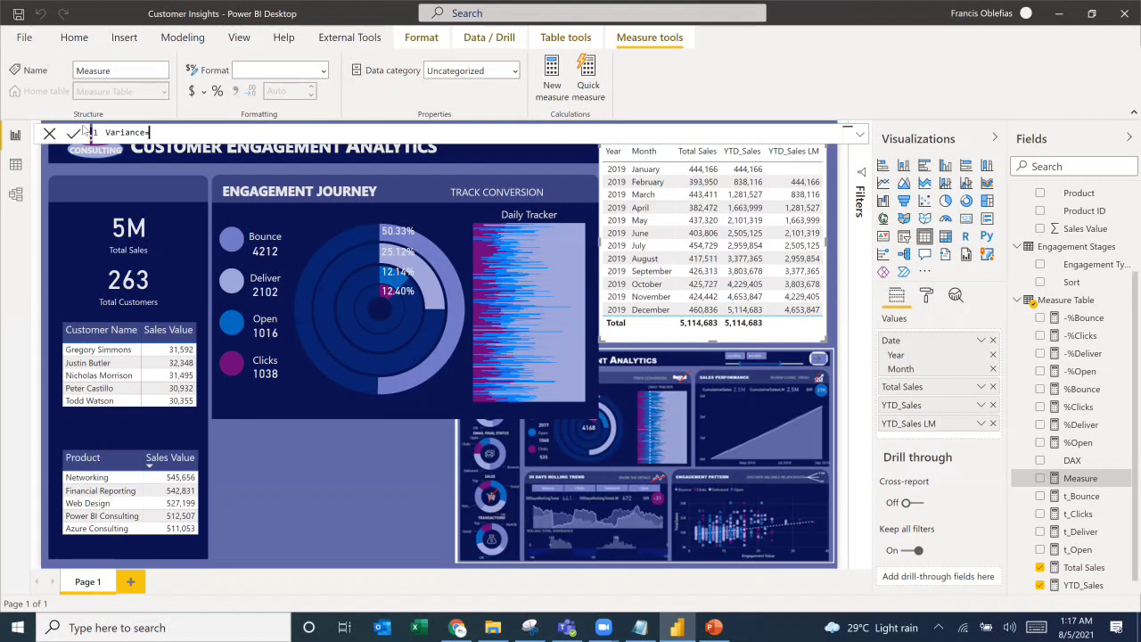
{"action": "type", "text": "ytd"}
{"action": "key", "text": "Tab"}
{"action": "type", "text": "-lm"}
{"action": "key", "text": "Down"}
{"action": "key", "text": "Tab"}
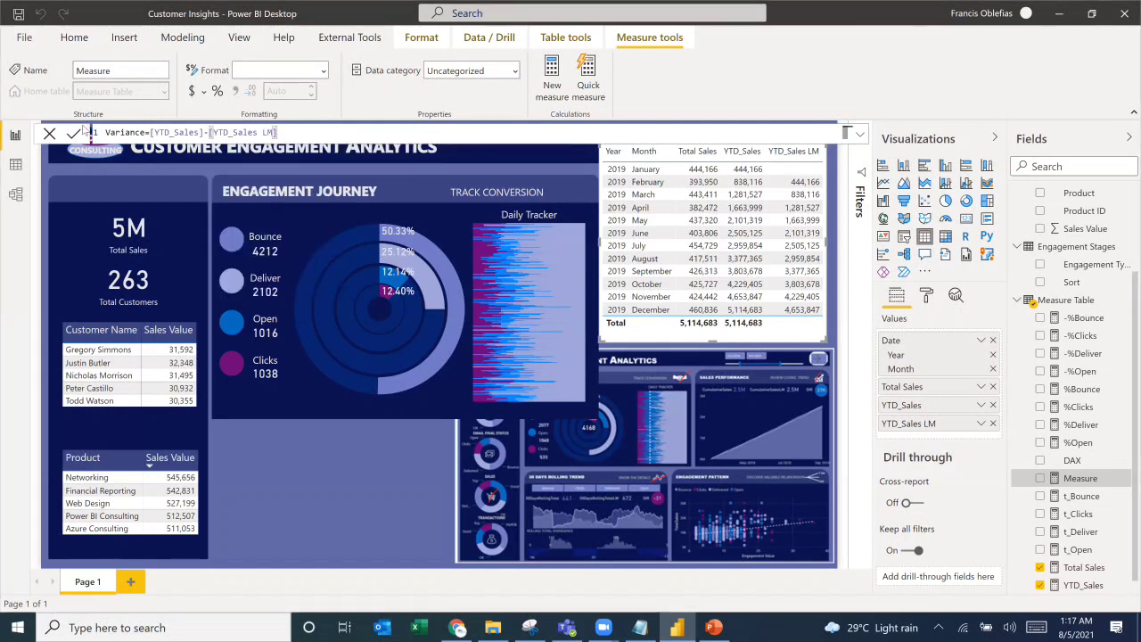
{"action": "key", "text": "Return"}
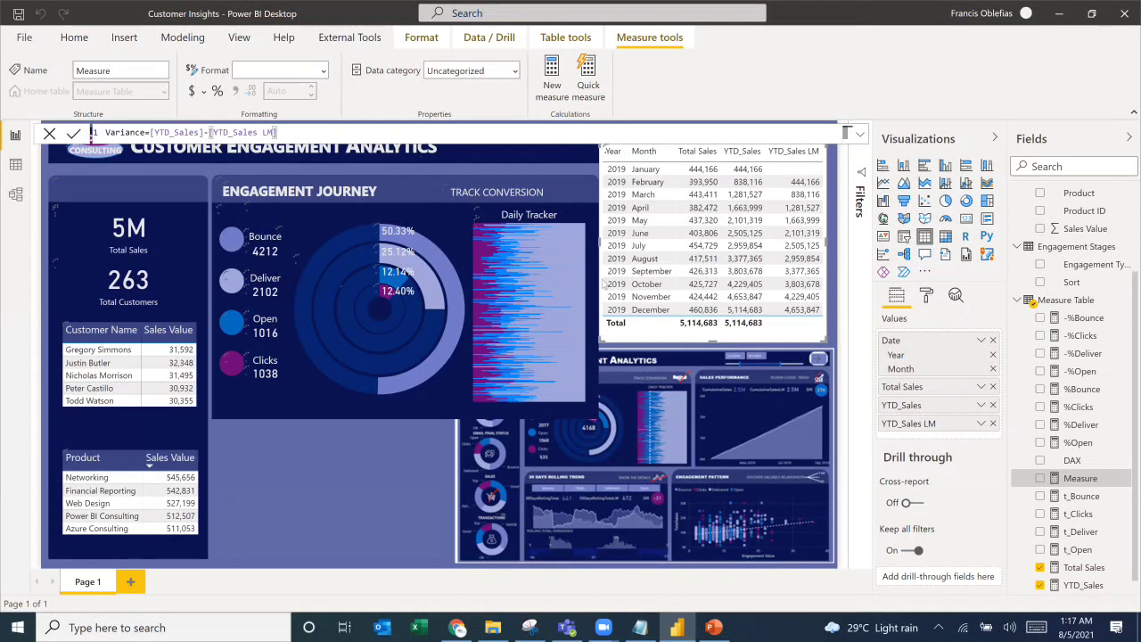
Step: Widen the month table, add the Variance measure to it, and format Variance with a thousands separator
{"action": "left_click_drag", "start_coordinate": [600, 246], "coordinate": [498, 251]}
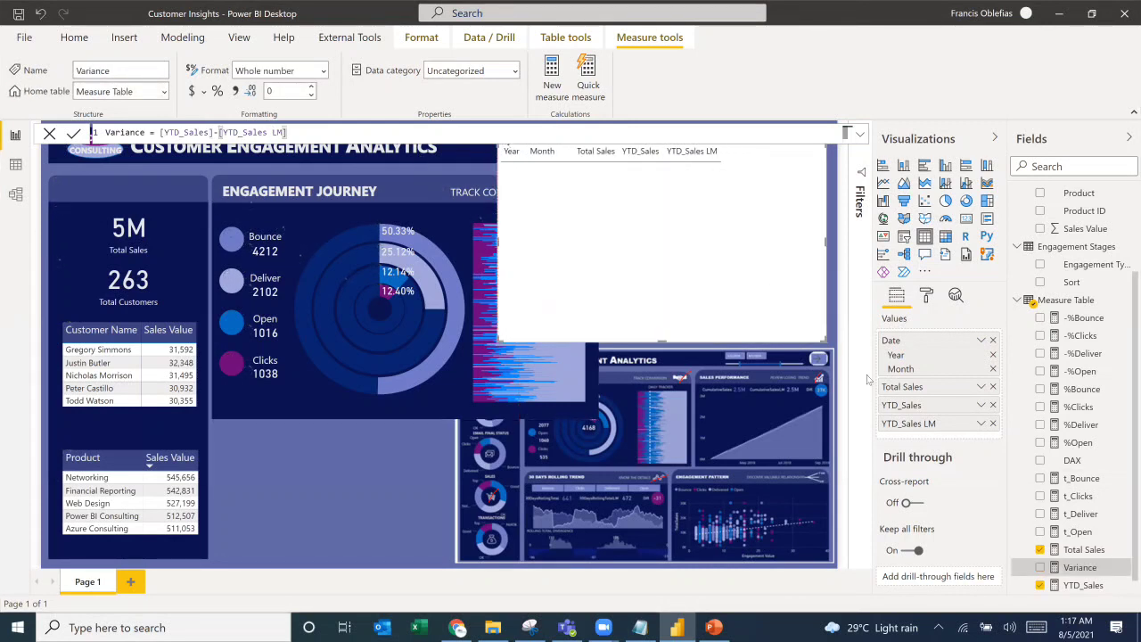
{"action": "left_click", "coordinate": [1039, 568]}
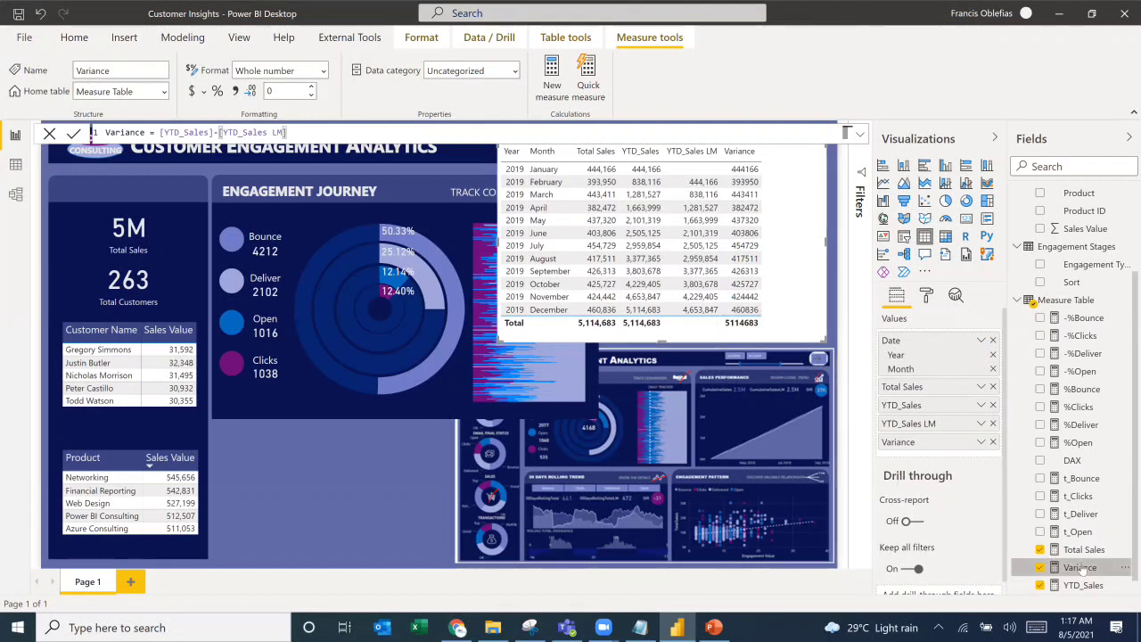
{"action": "left_click", "coordinate": [235, 96]}
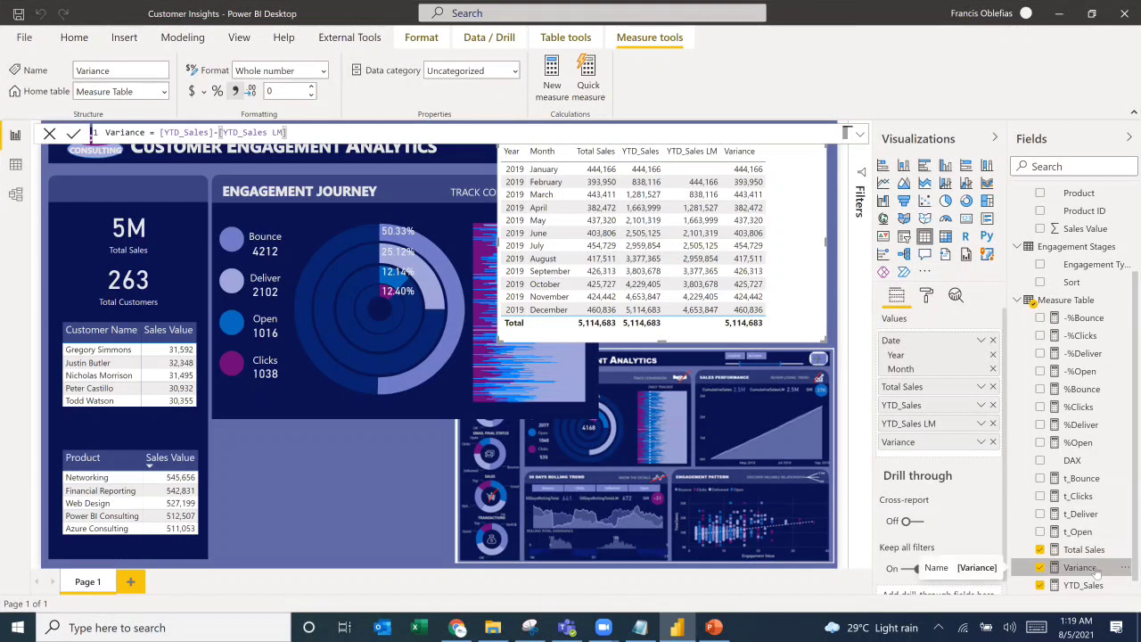
Step: Create a new measure named Monthly Growth% and begin its formula with the DIVIDE function
{"action": "left_click", "coordinate": [550, 80]}
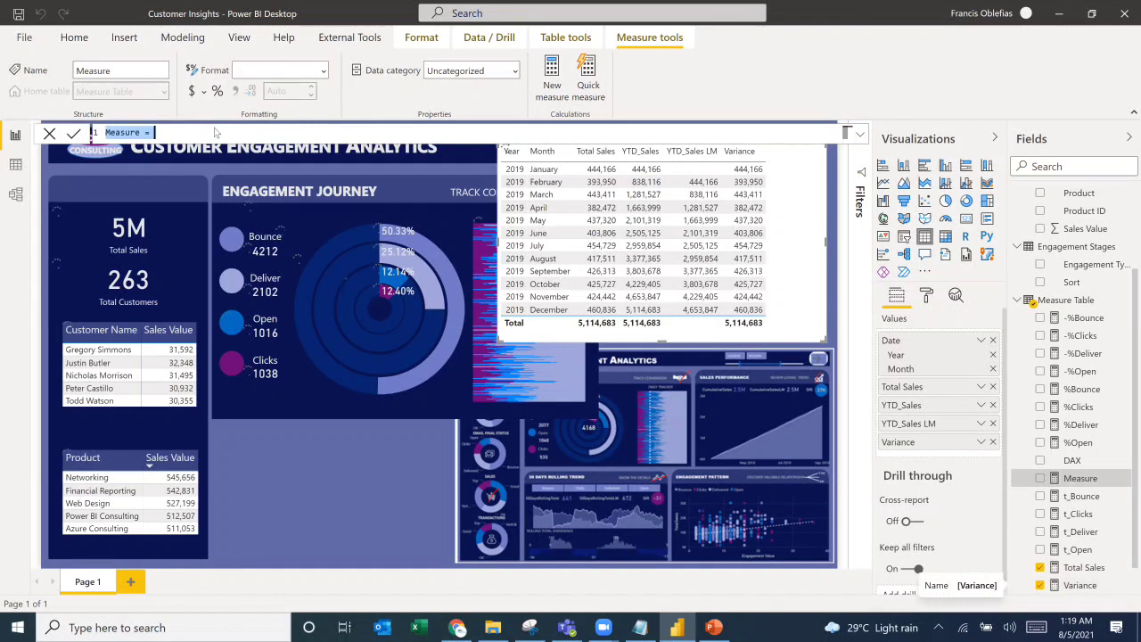
{"action": "left_click", "coordinate": [171, 132]}
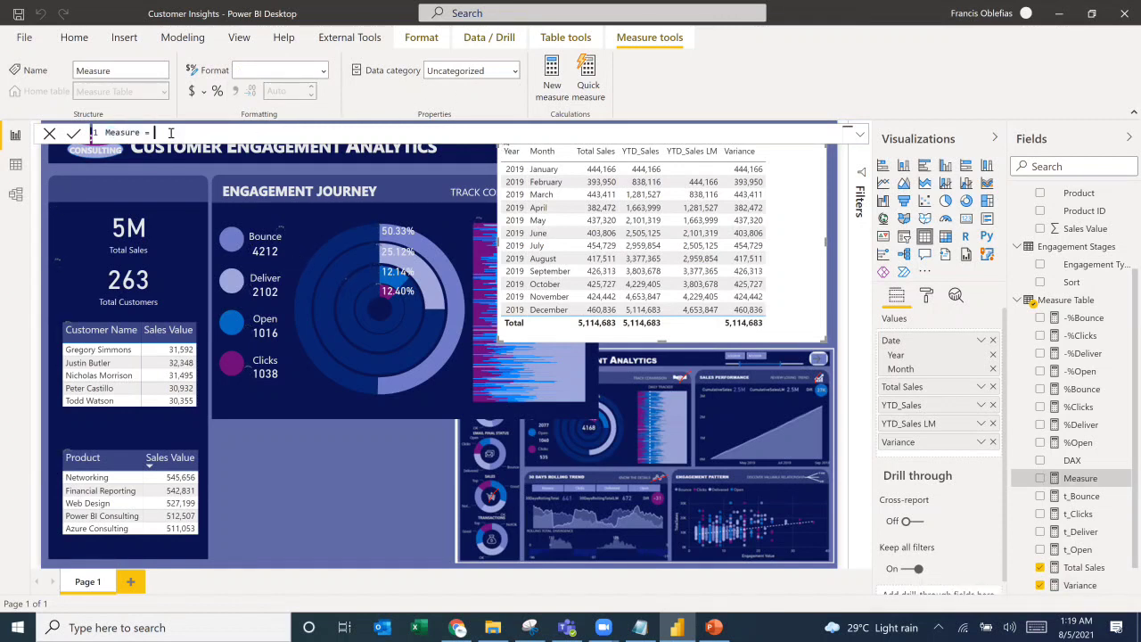
{"action": "key", "text": "ctrl+a"}
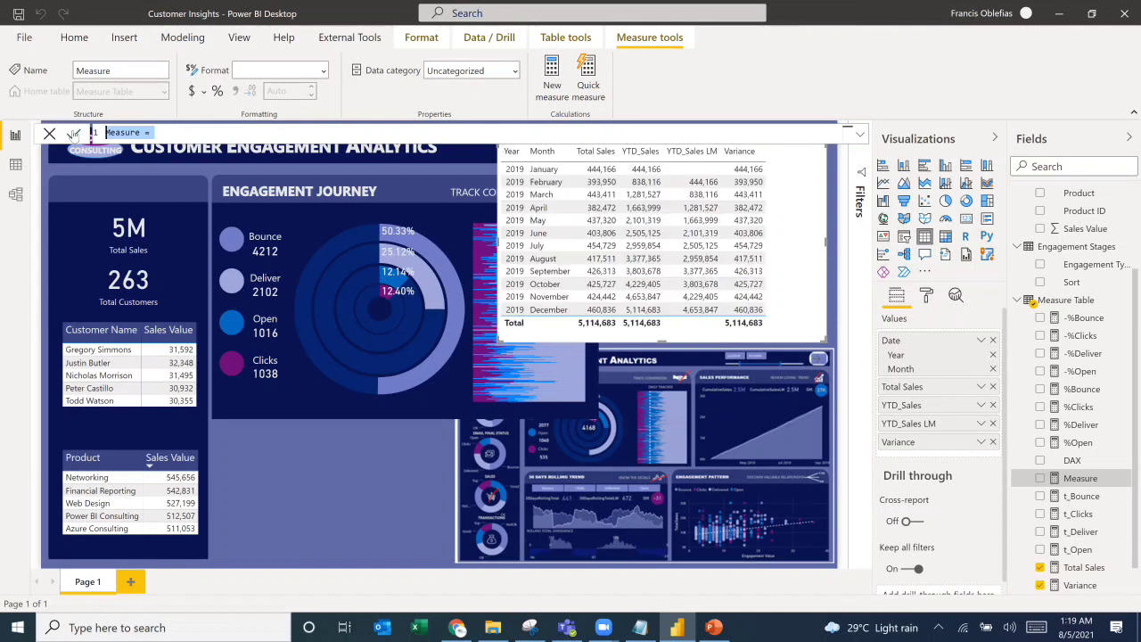
{"action": "type", "text": "Mont"}
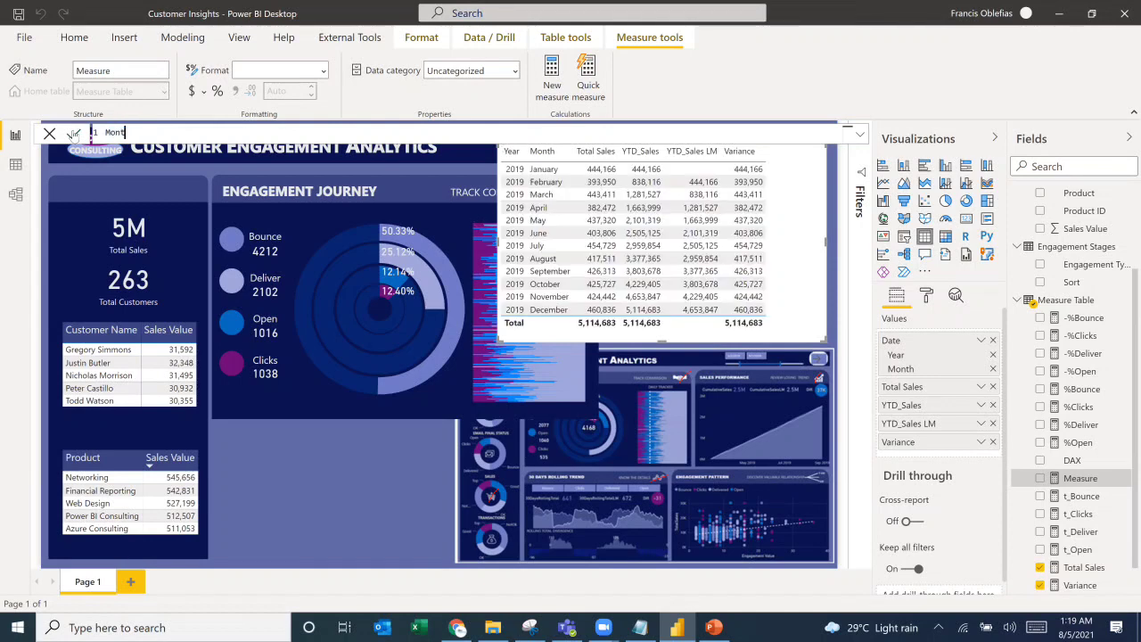
{"action": "type", "text": "hly Growth%=[Variance]"}
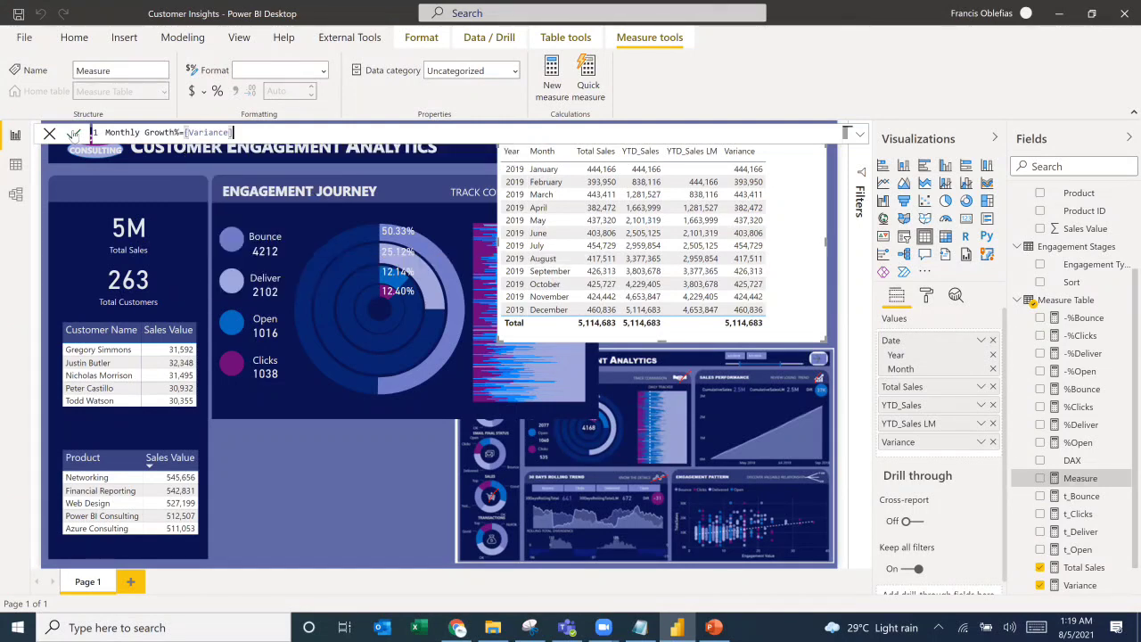
{"action": "key", "text": "BackSpace"}
{"action": "key", "text": "BackSpace"}
{"action": "key", "text": "BackSpace"}
{"action": "key", "text": "BackSpace"}
{"action": "key", "text": "BackSpace"}
{"action": "key", "text": "BackSpace"}
{"action": "key", "text": "BackSpace"}
{"action": "key", "text": "BackSpace"}
{"action": "key", "text": "BackSpace"}
{"action": "key", "text": "BackSpace"}
{"action": "type", "text": "DIVIDE("}
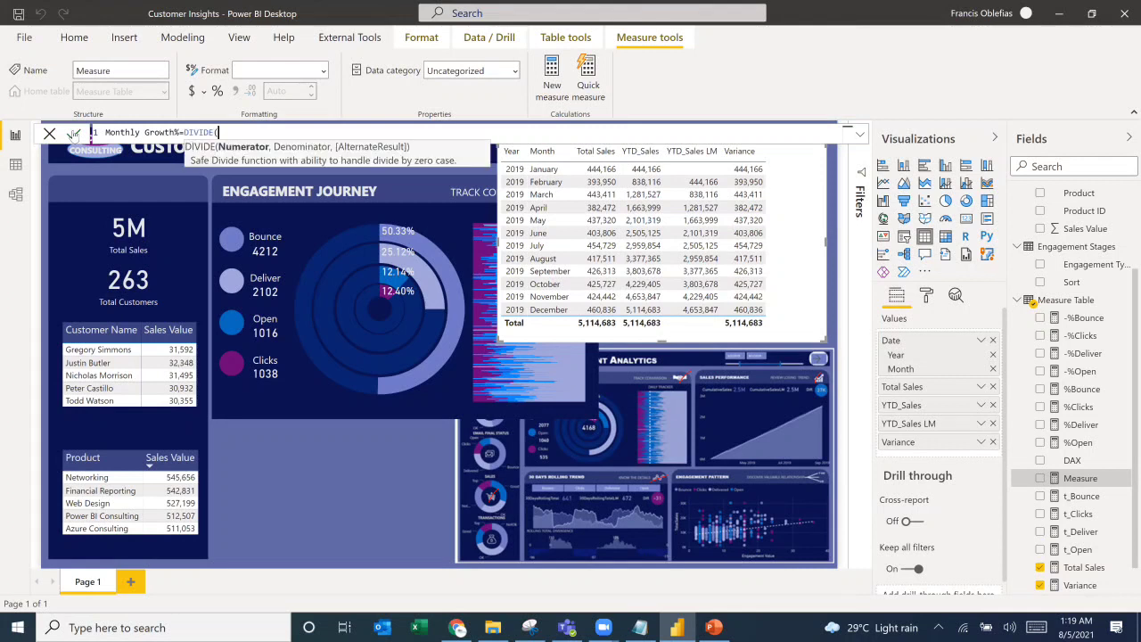
Step: Complete the DIVIDE formula with [Variance] as numerator and [YTD_Sales LM] as denominator, and commit the measure
{"action": "type", "text": "[Variance],"}
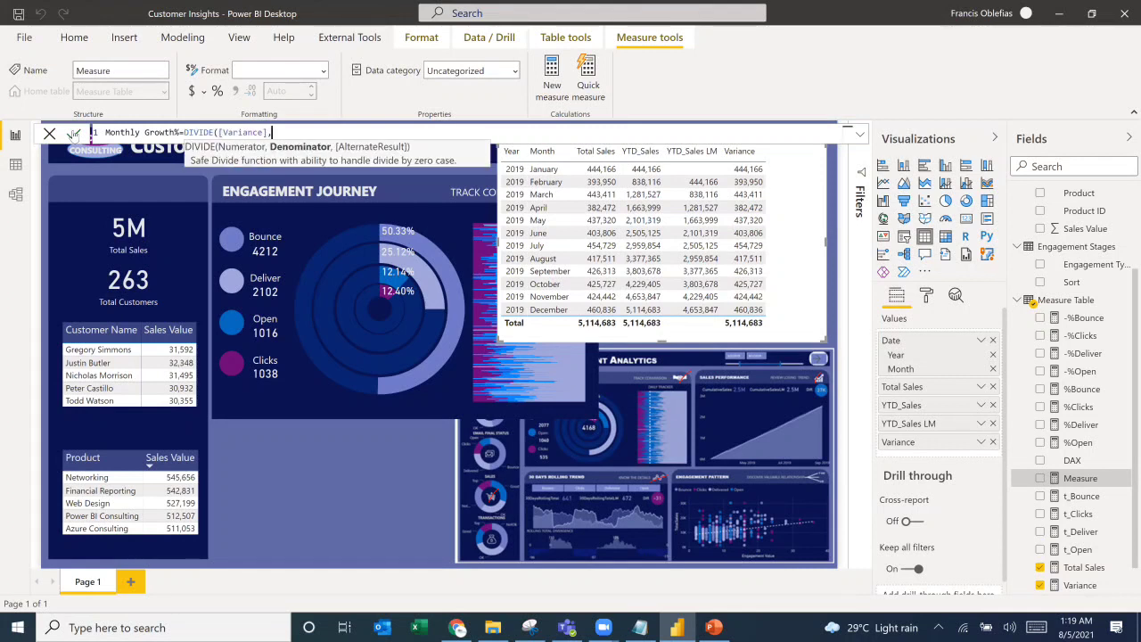
{"action": "type", "text": "lm"}
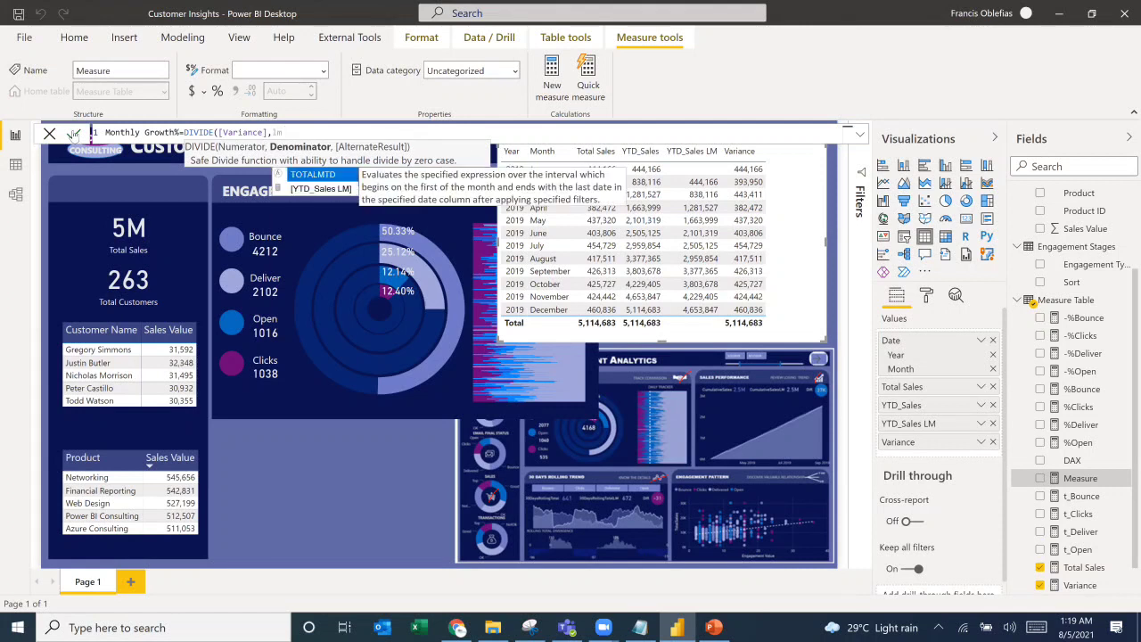
{"action": "key", "text": "Down"}
{"action": "key", "text": "Tab"}
{"action": "type", "text": ")"}
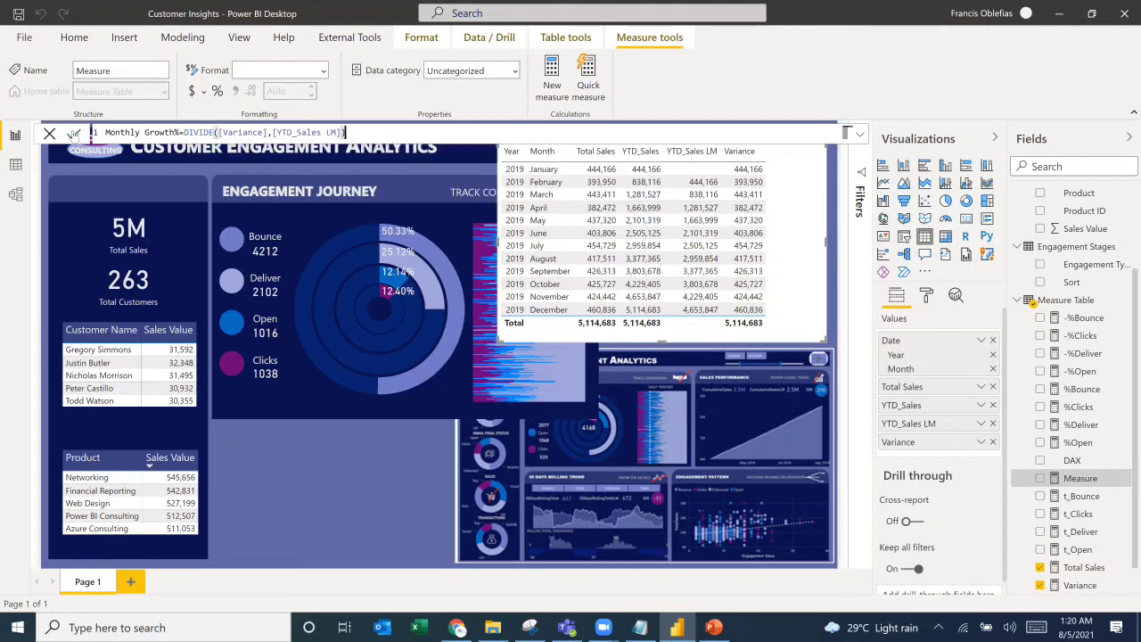
{"action": "left_click", "coordinate": [74, 134]}
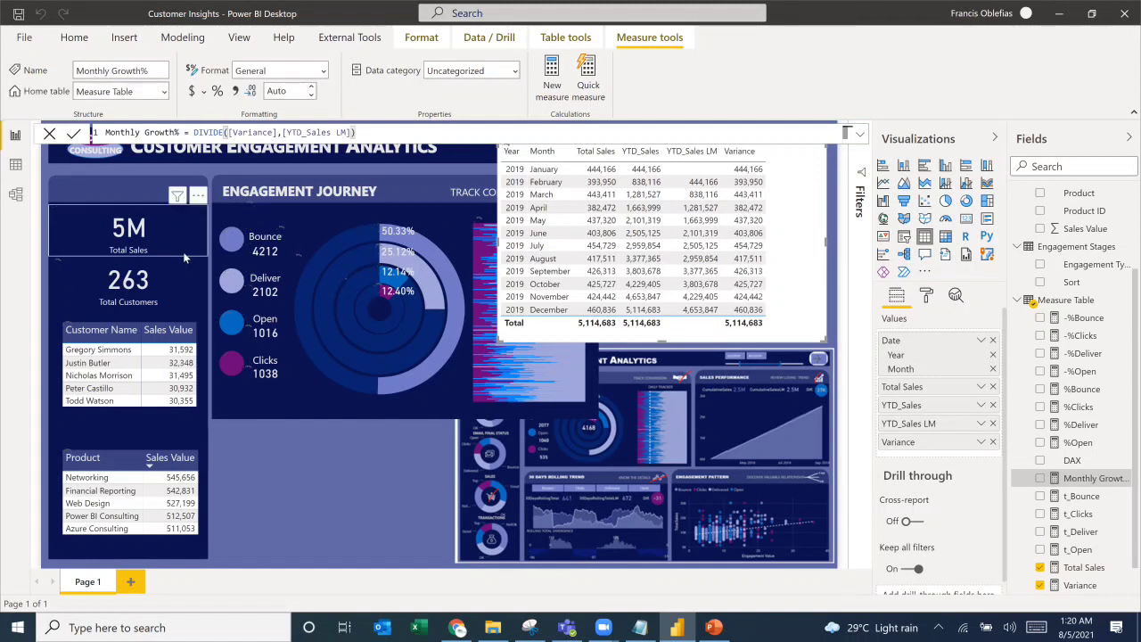
Step: Add Monthly Growth% to the month table, format it as a percentage, and widen the table to fit the column
{"action": "left_click", "coordinate": [1039, 478]}
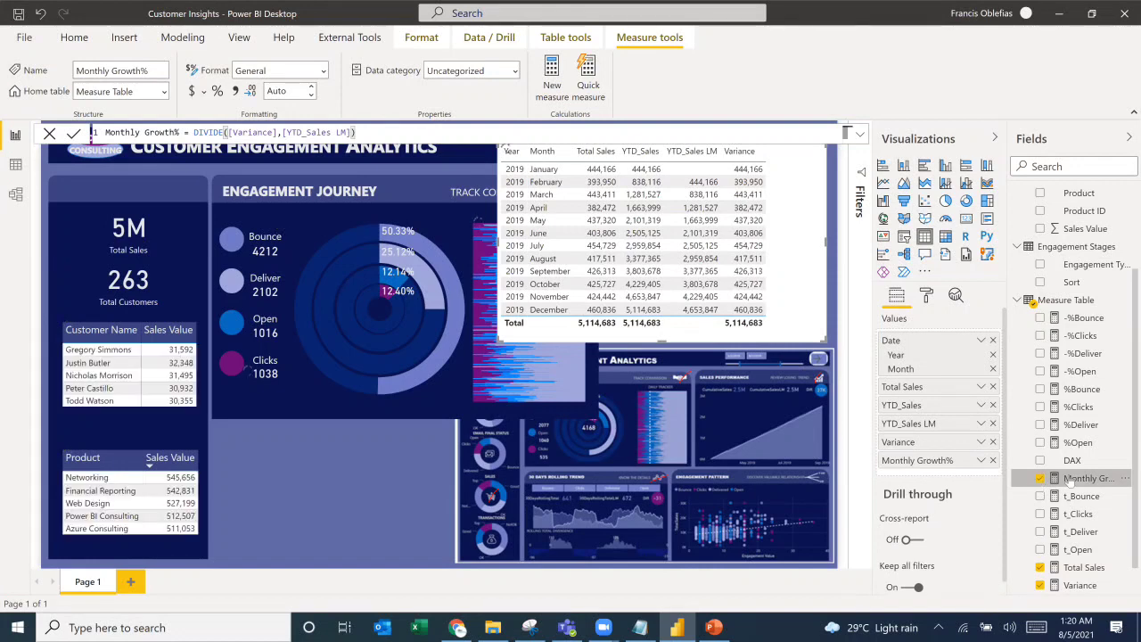
{"action": "left_click", "coordinate": [216, 92]}
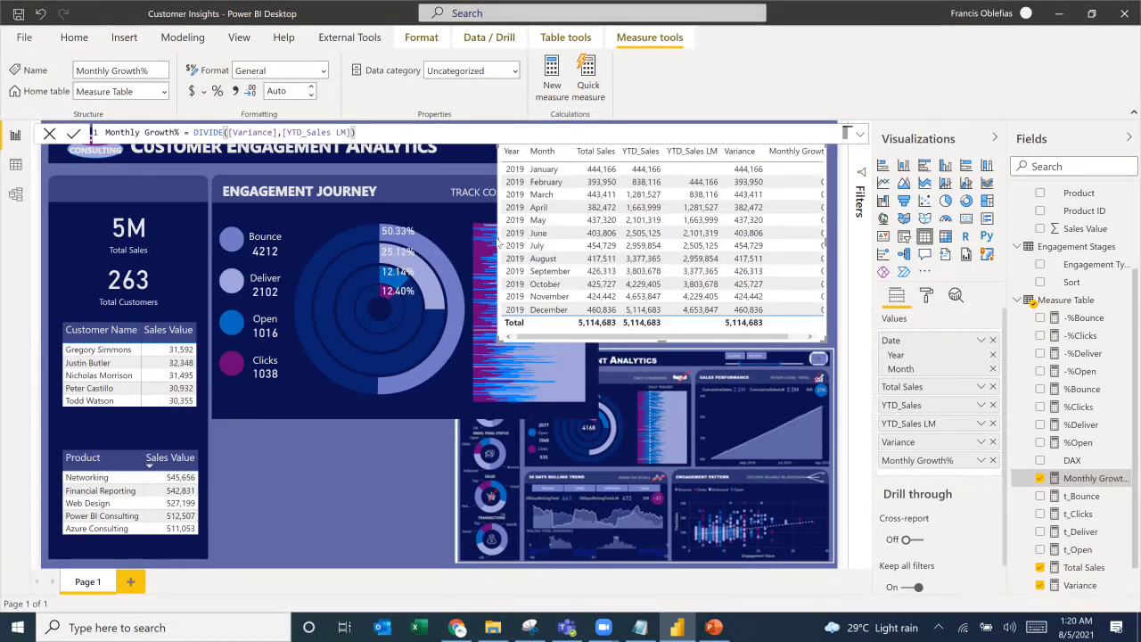
{"action": "left_click_drag", "start_coordinate": [489, 248], "coordinate": [457, 239]}
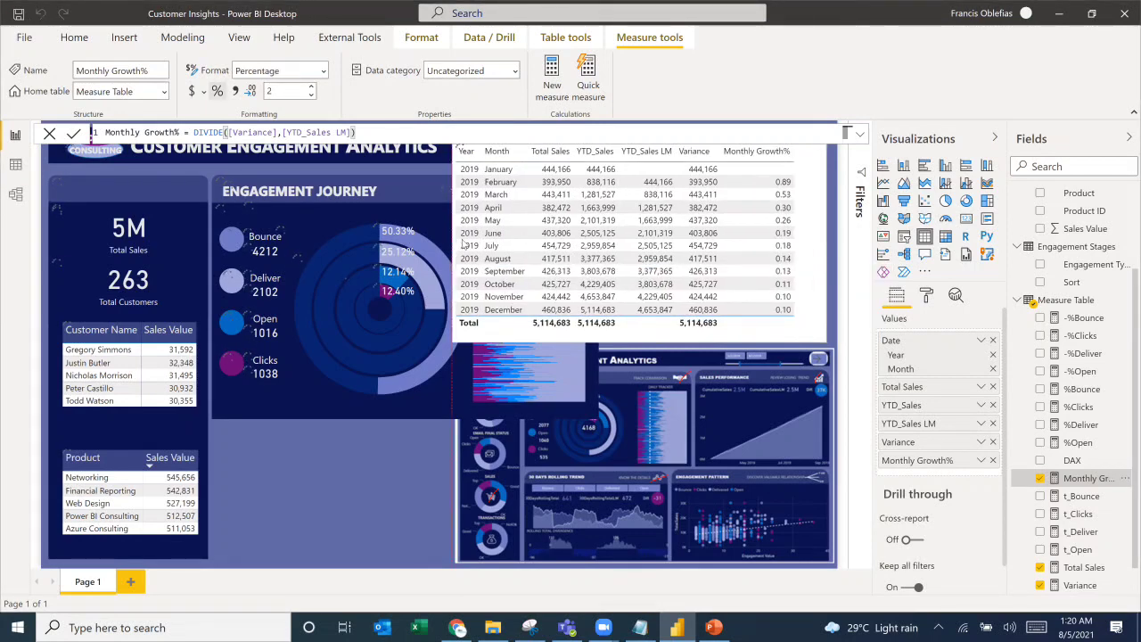
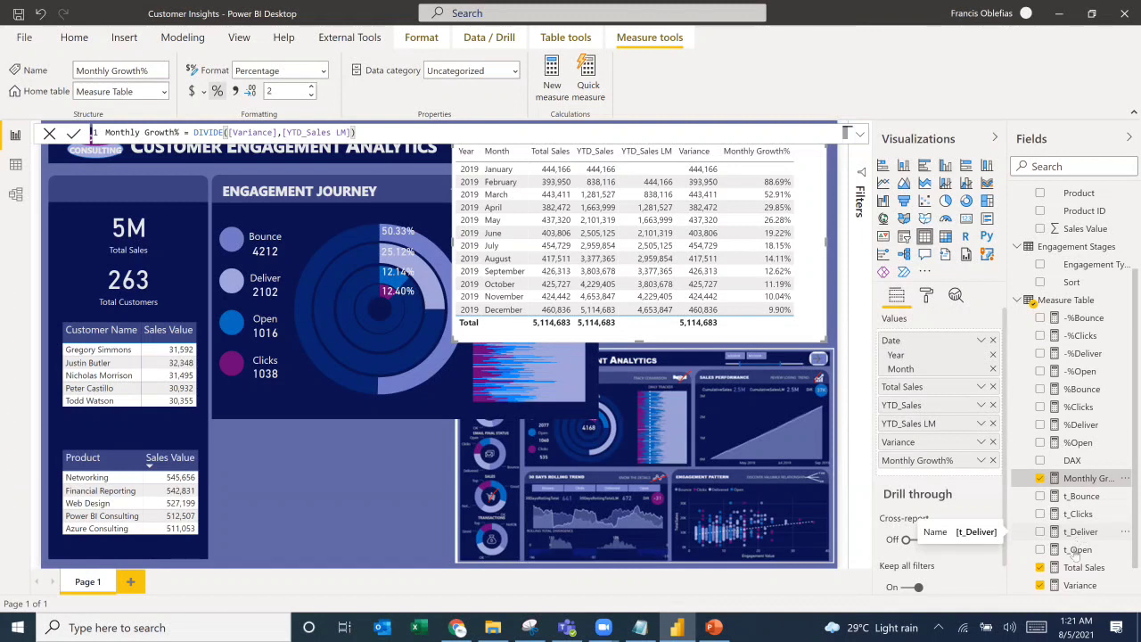
Step: Review the formulas of the Total Sales, Variance, YTD_Sales and YTD_Sales LM measures one after another
{"action": "left_click", "coordinate": [1076, 569]}
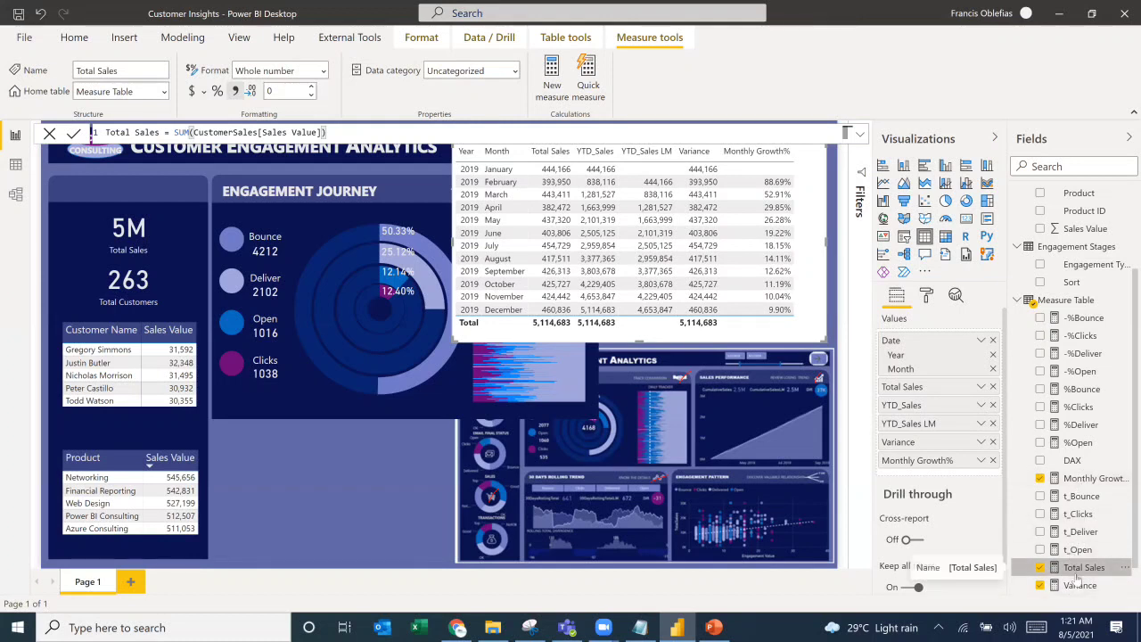
{"action": "left_click", "coordinate": [1080, 585]}
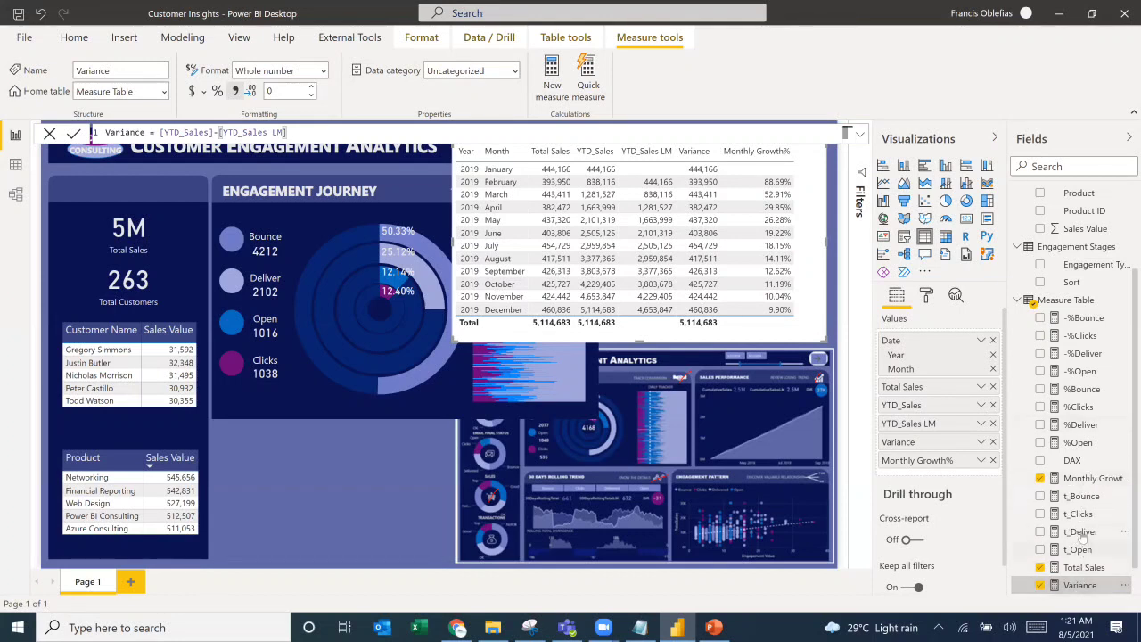
{"action": "scroll", "coordinate": [1073, 528], "scroll_direction": "down", "scroll_amount": 1}
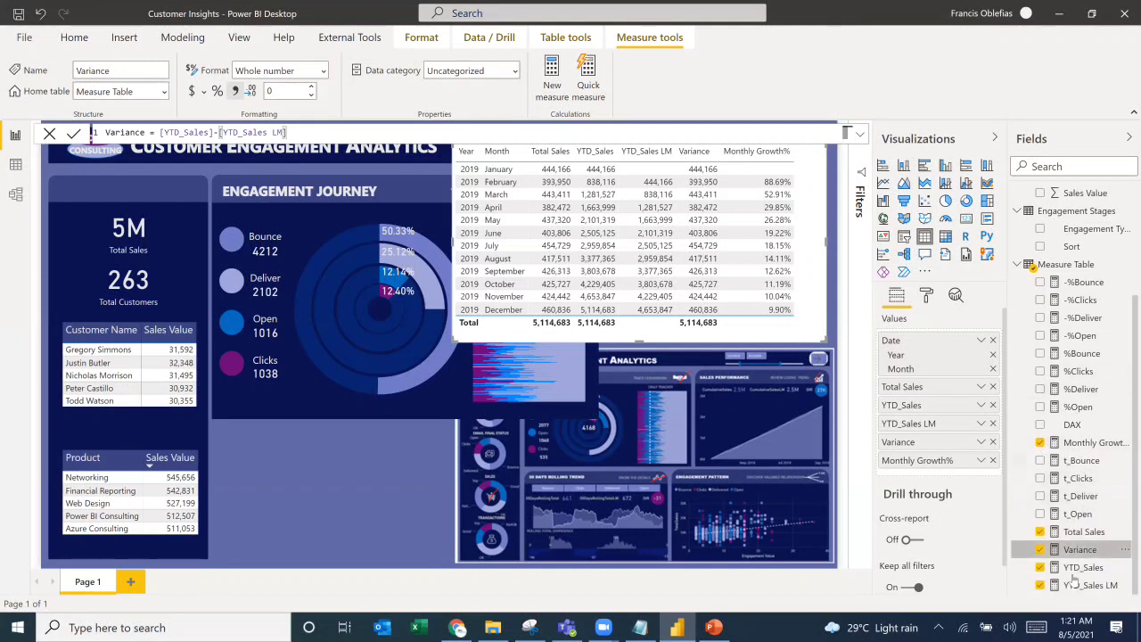
{"action": "left_click", "coordinate": [1085, 569]}
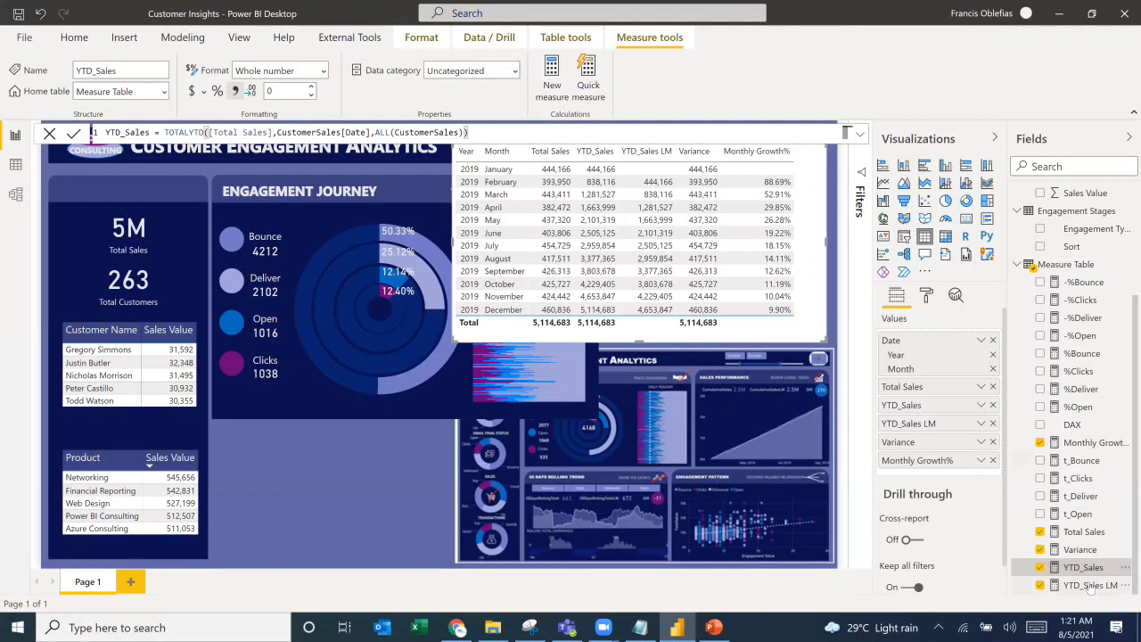
{"action": "left_click", "coordinate": [1090, 585]}
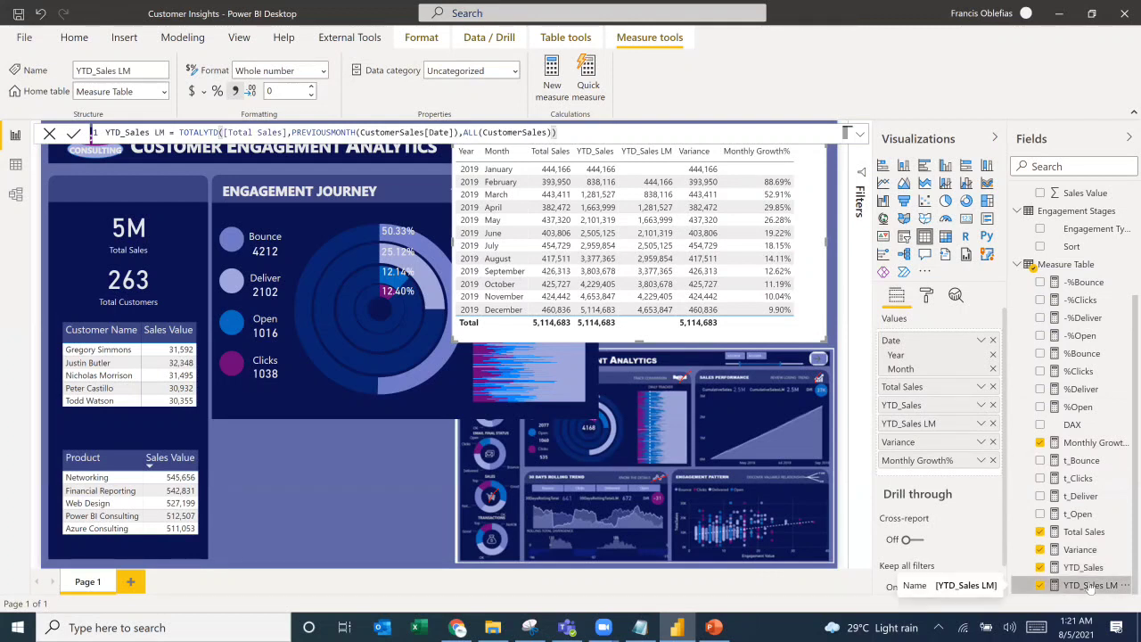
{"action": "left_click", "coordinate": [1083, 567]}
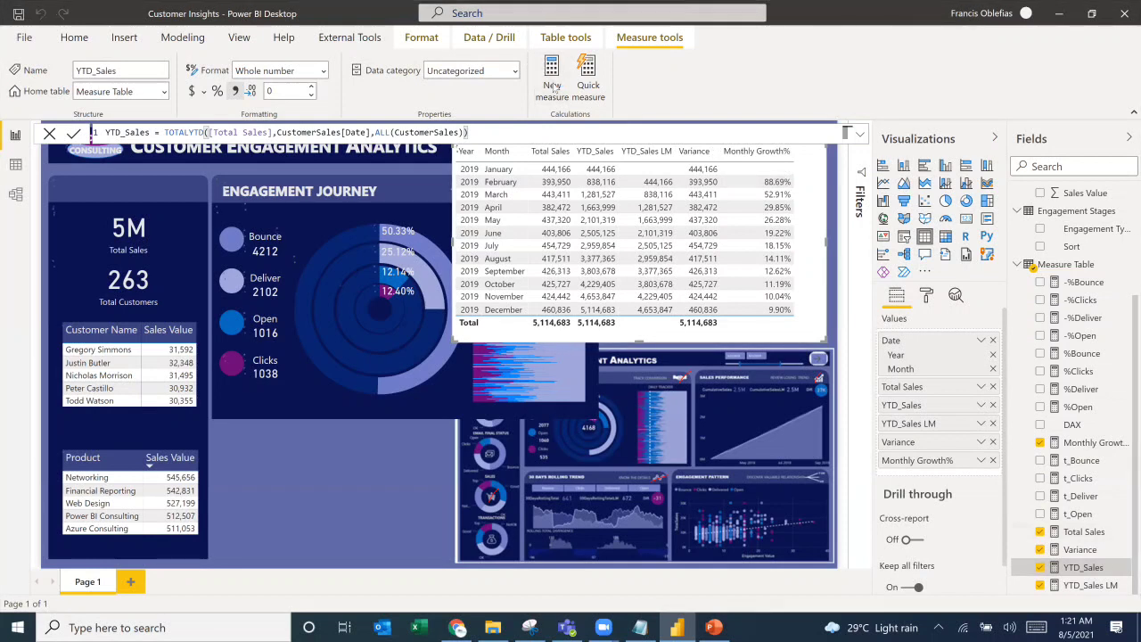
Step: Create a new measure named Total Sales LM and begin its CALCULATE formula with [Total Sales] as the expression
{"action": "left_click", "coordinate": [553, 86]}
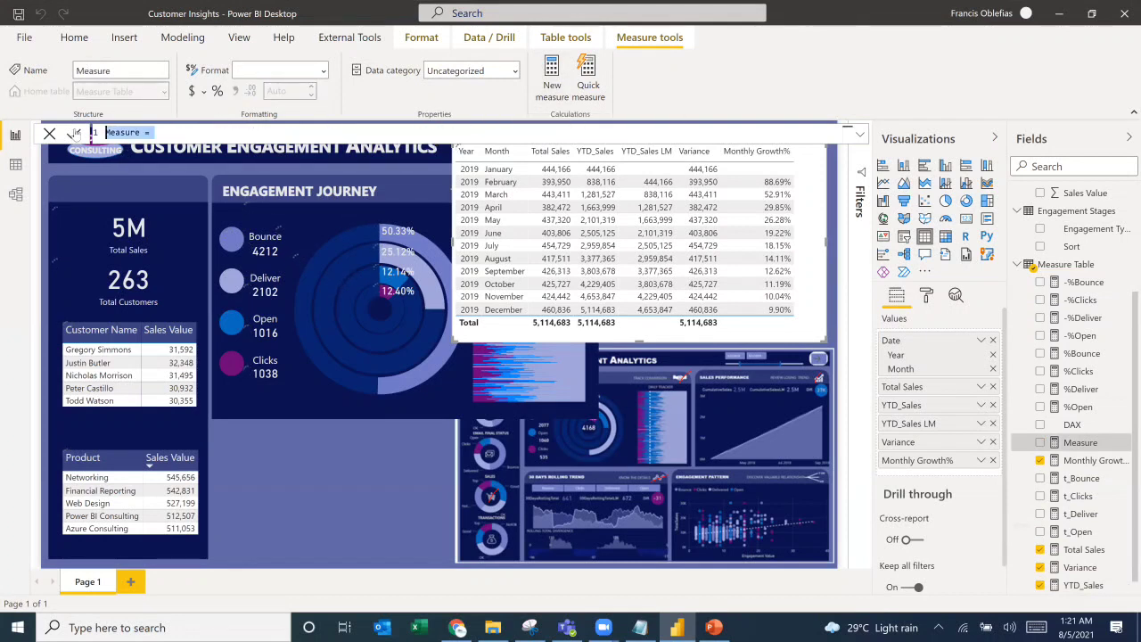
{"action": "type", "text": "Total "}
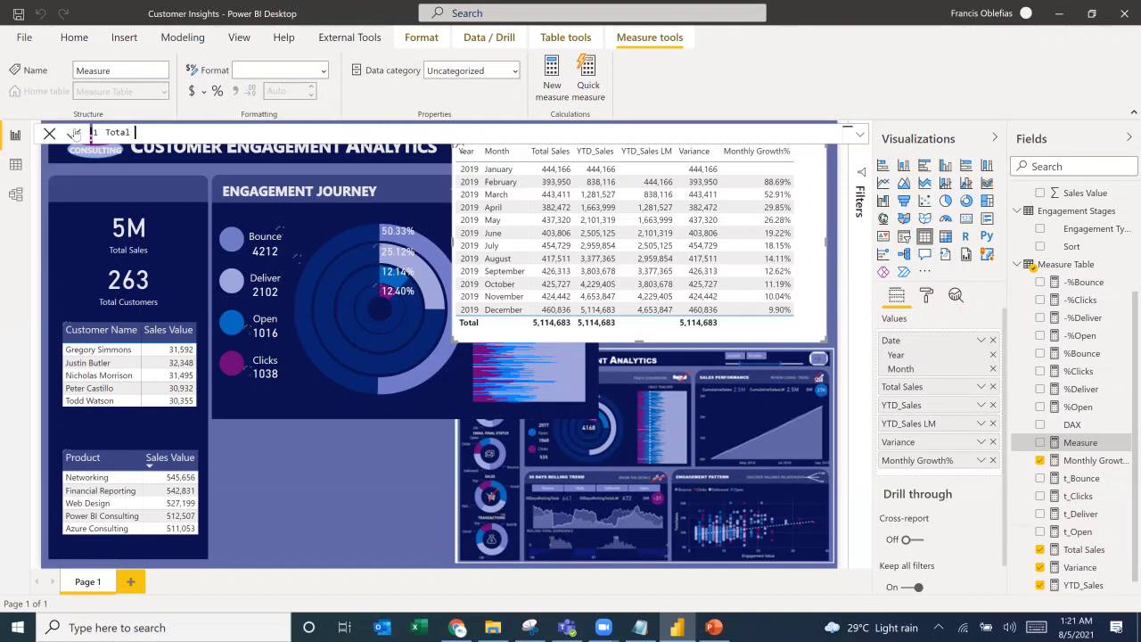
{"action": "type", "text": "Sales LM=CALCULATE(tota"}
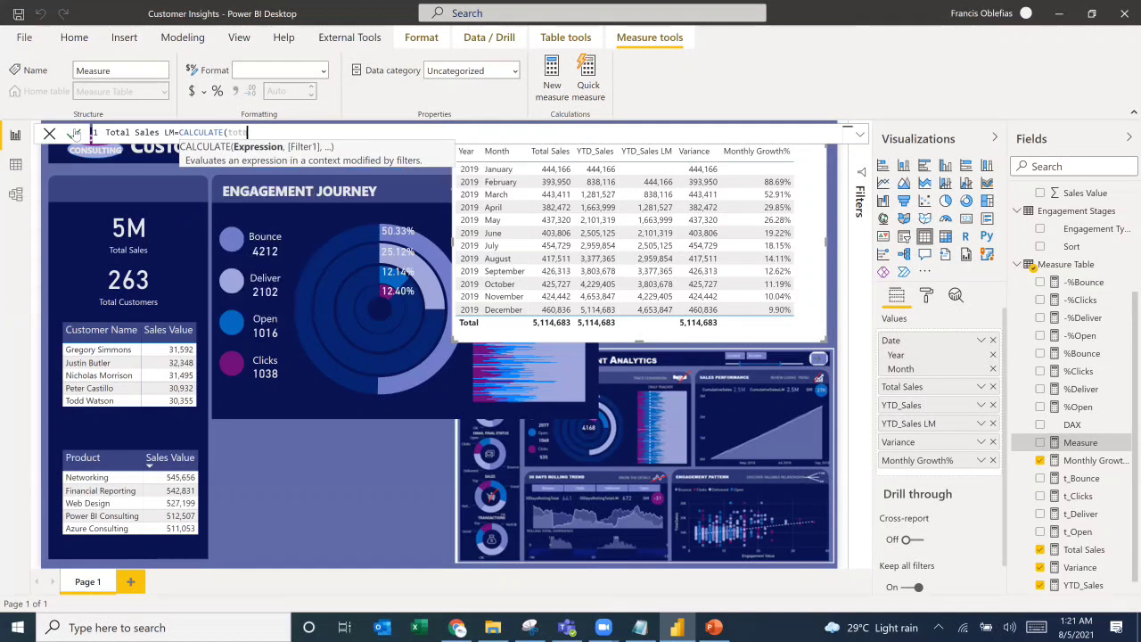
{"action": "key", "text": "Tab"}
{"action": "type", "text": ","}
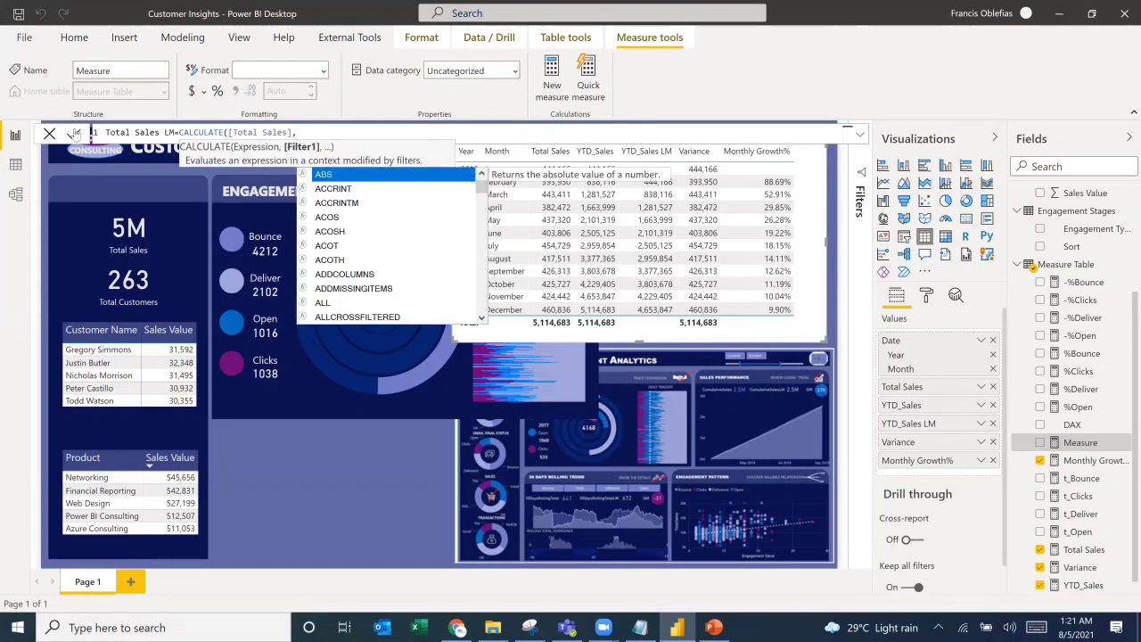
Step: Complete the formula with PREVIOUSMONTH(CustomerSales[Date]) as the filter argument and commit the Total Sales LM measure
{"action": "type", "text": "pre"}
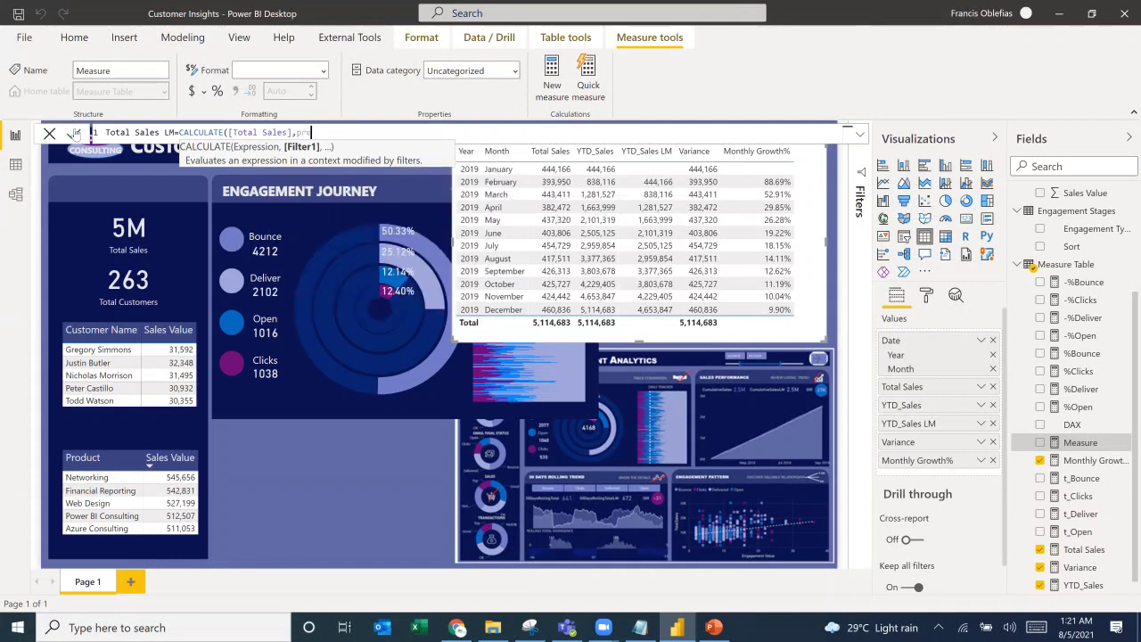
{"action": "key", "text": "Down"}
{"action": "key", "text": "Tab"}
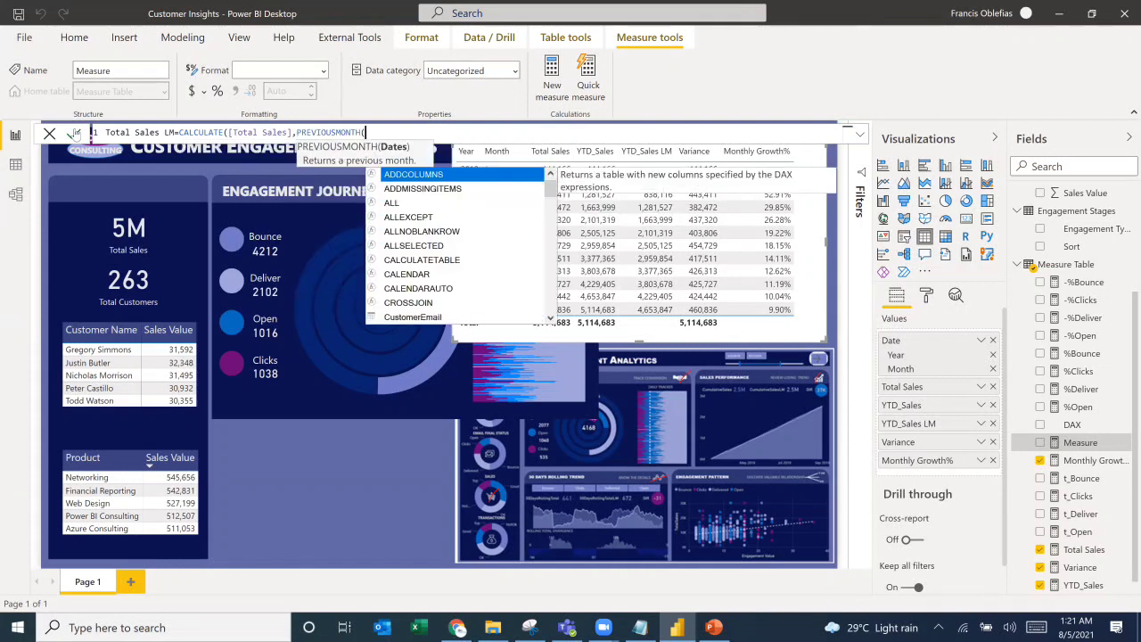
{"action": "type", "text": "cust"}
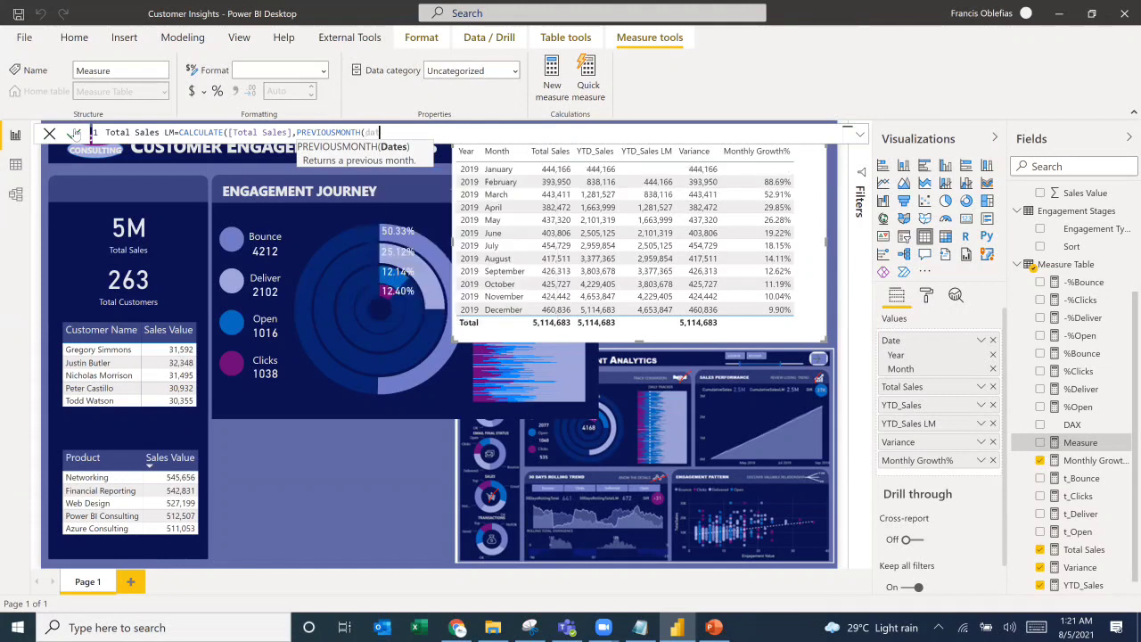
{"action": "key", "text": "Down"}
{"action": "key", "text": "Tab"}
{"action": "type", "text": ")"}
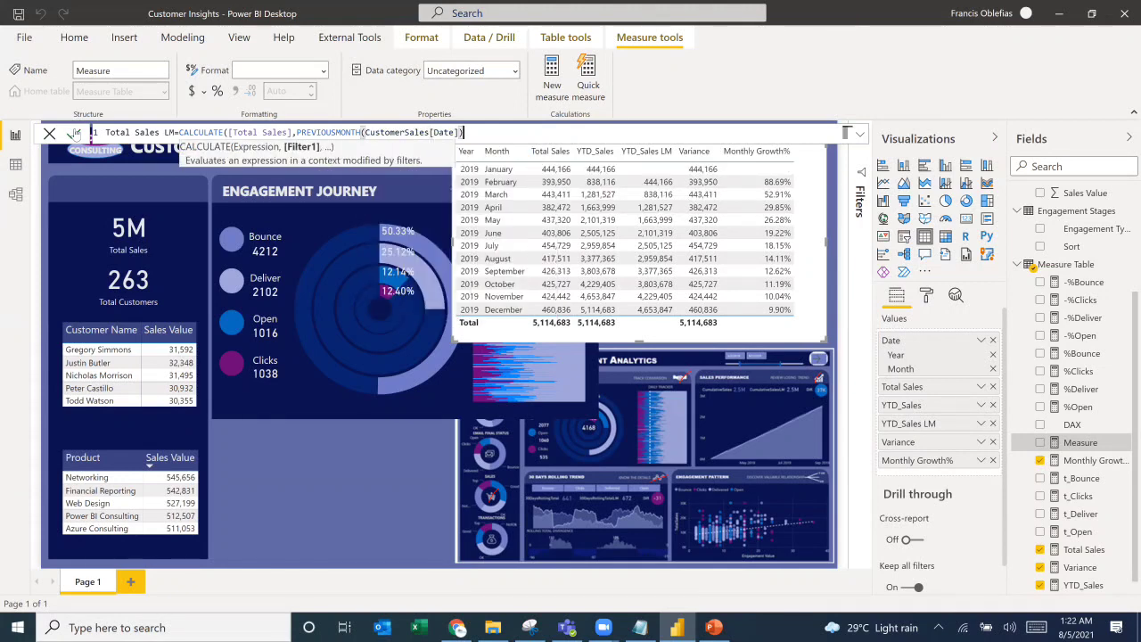
{"action": "type", "text": ")"}
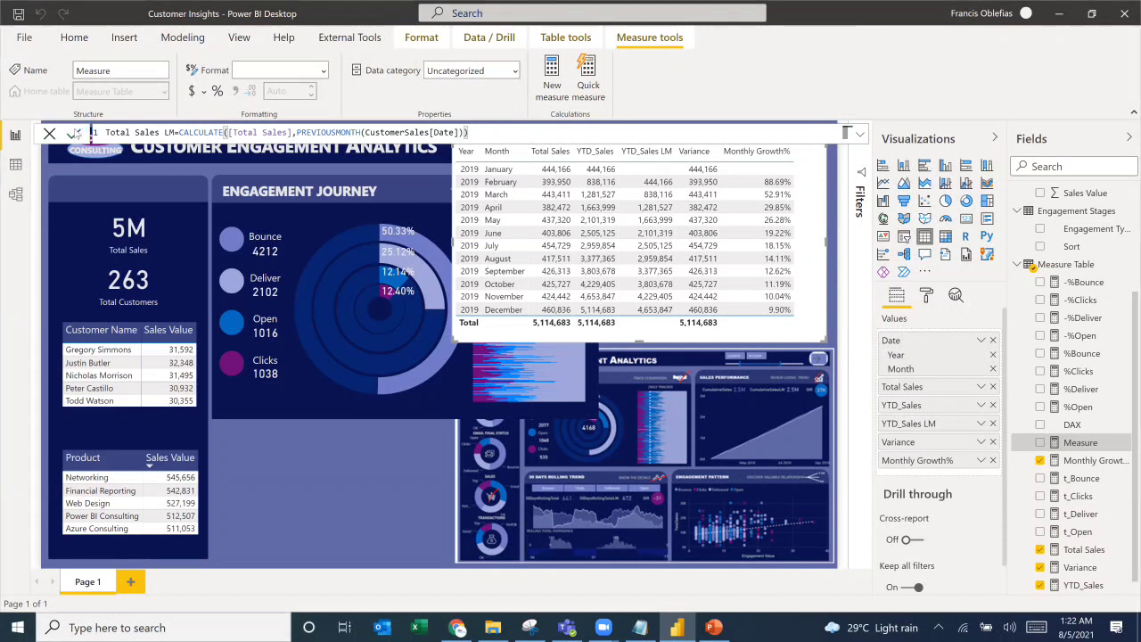
{"action": "left_click", "coordinate": [74, 133]}
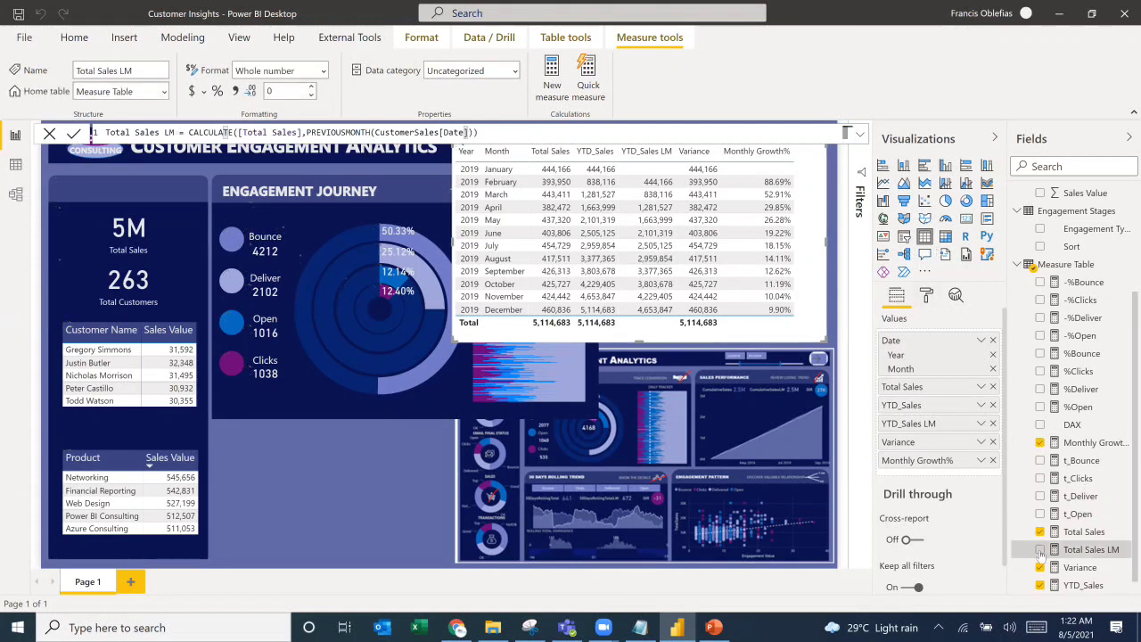
Step: Add Total Sales LM to the month table, widen the table to fit the column, and move it lower on the page
{"action": "left_click", "coordinate": [1040, 551]}
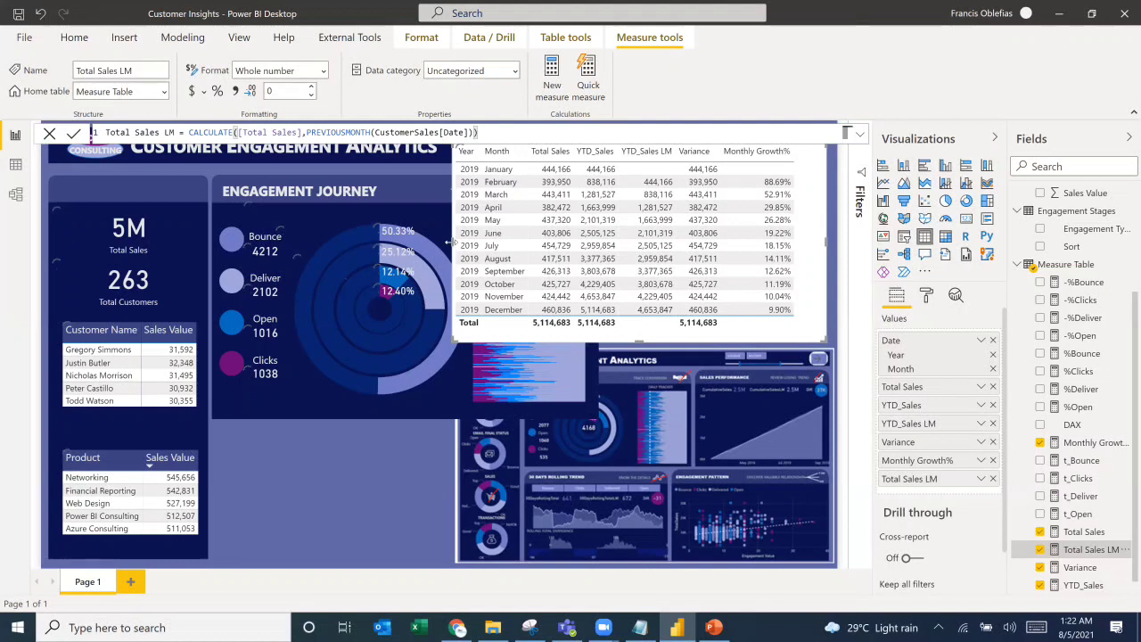
{"action": "left_click_drag", "start_coordinate": [402, 248], "coordinate": [392, 247]}
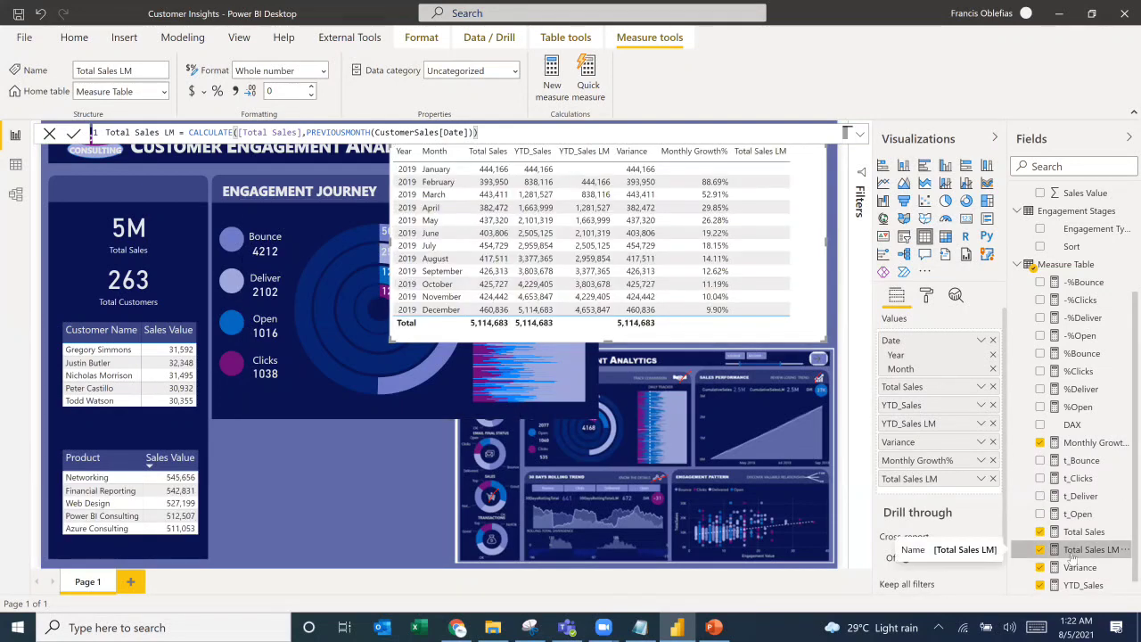
{"action": "left_click_drag", "start_coordinate": [811, 217], "coordinate": [811, 277]}
Step: Try to replace the PREVIOUSMONTH argument in the Total Sales LM formula with the FILTER function
{"action": "left_click", "coordinate": [491, 134]}
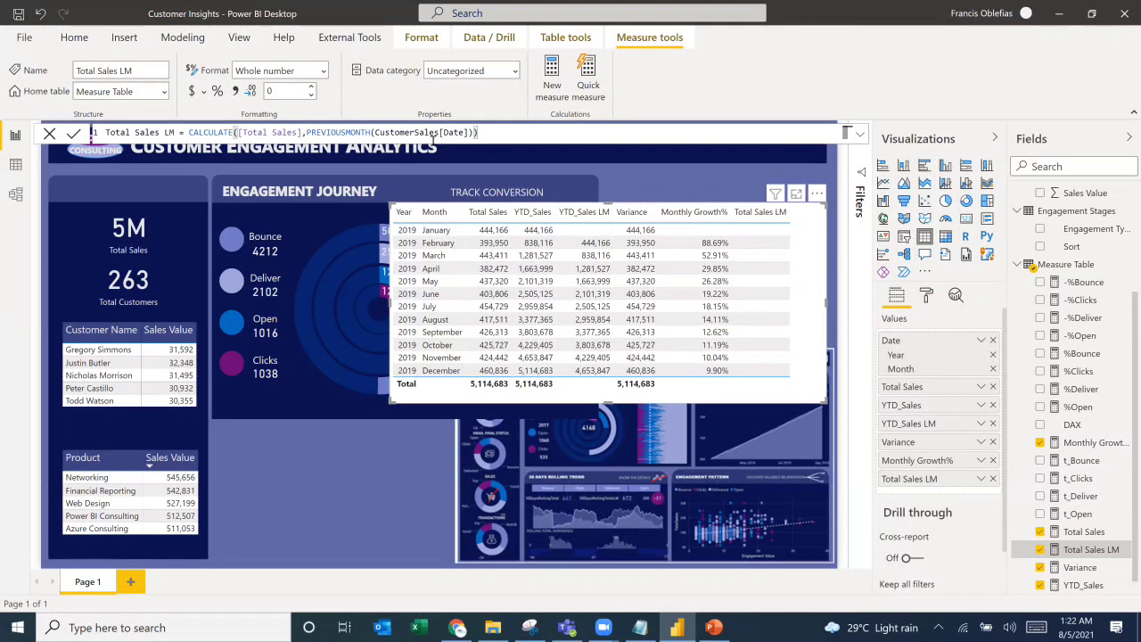
{"action": "left_click_drag", "start_coordinate": [307, 132], "coordinate": [508, 132]}
{"action": "type", "text": "fil"}
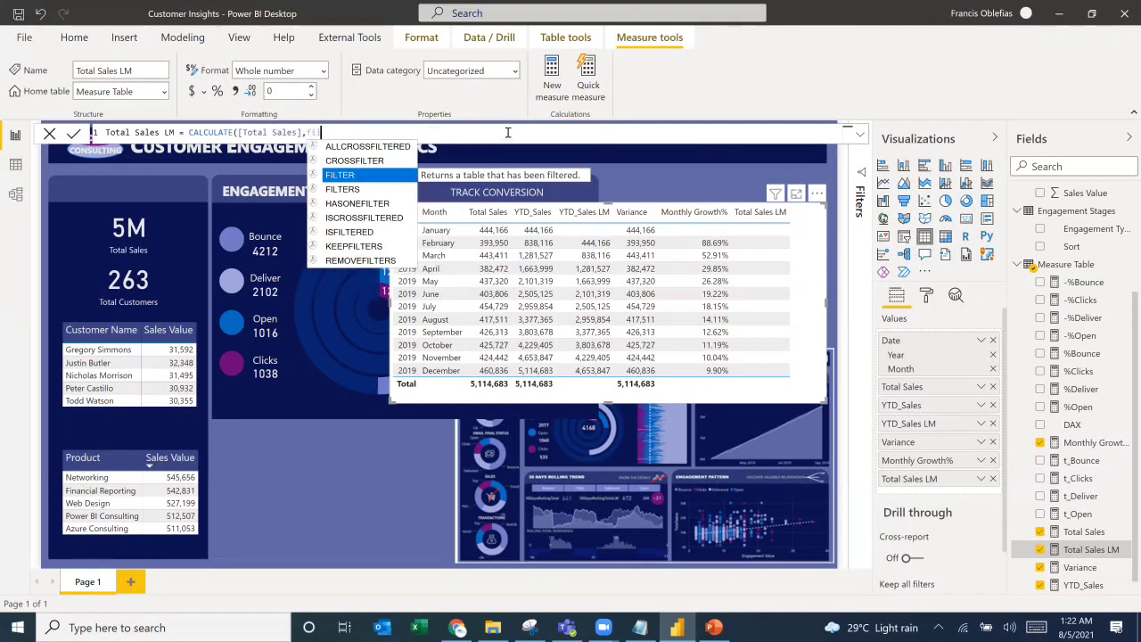
{"action": "key", "text": "Tab"}
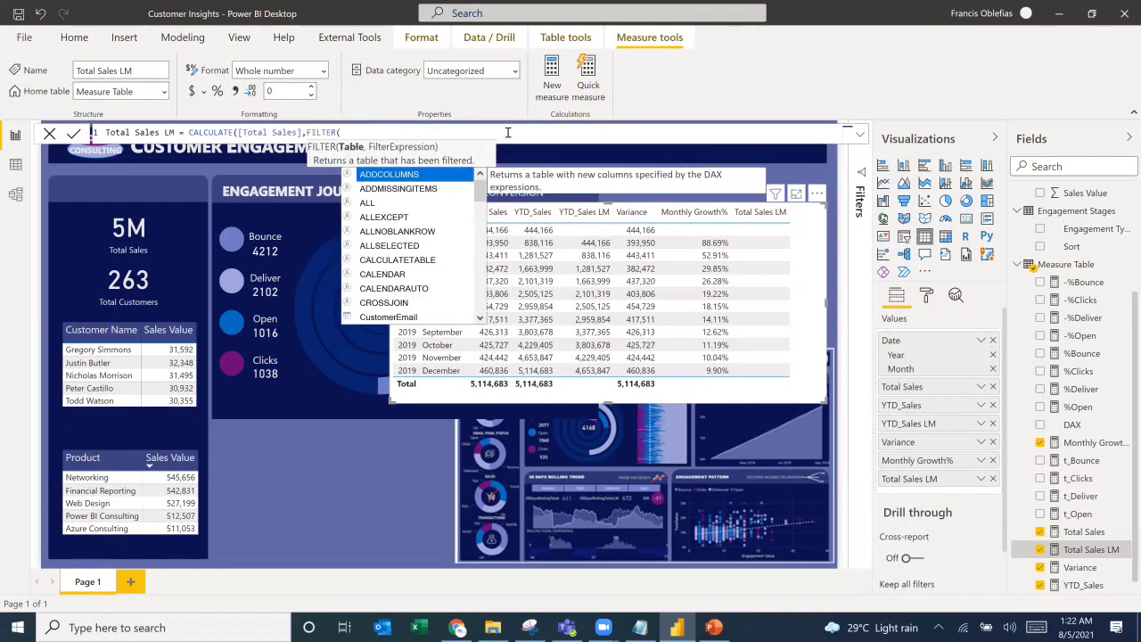
{"action": "key", "text": "BackSpace"}
{"action": "key", "text": "BackSpace"}
{"action": "key", "text": "BackSpace"}
{"action": "key", "text": "BackSpace"}
{"action": "key", "text": "BackSpace"}
{"action": "key", "text": "BackSpace"}
{"action": "key", "text": "BackSpace"}
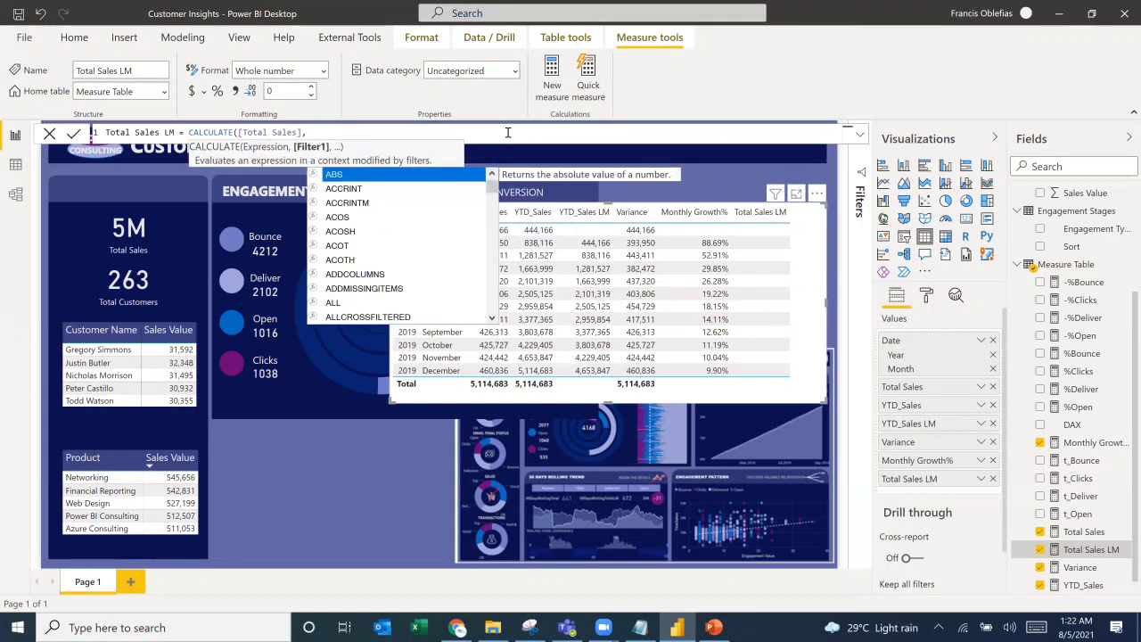
Step: Set the CALCULATE filter of Total Sales LM to DATEADD(CustomerSales[Date],-1,MONTH) and commit the measure
{"action": "type", "text": "date"}
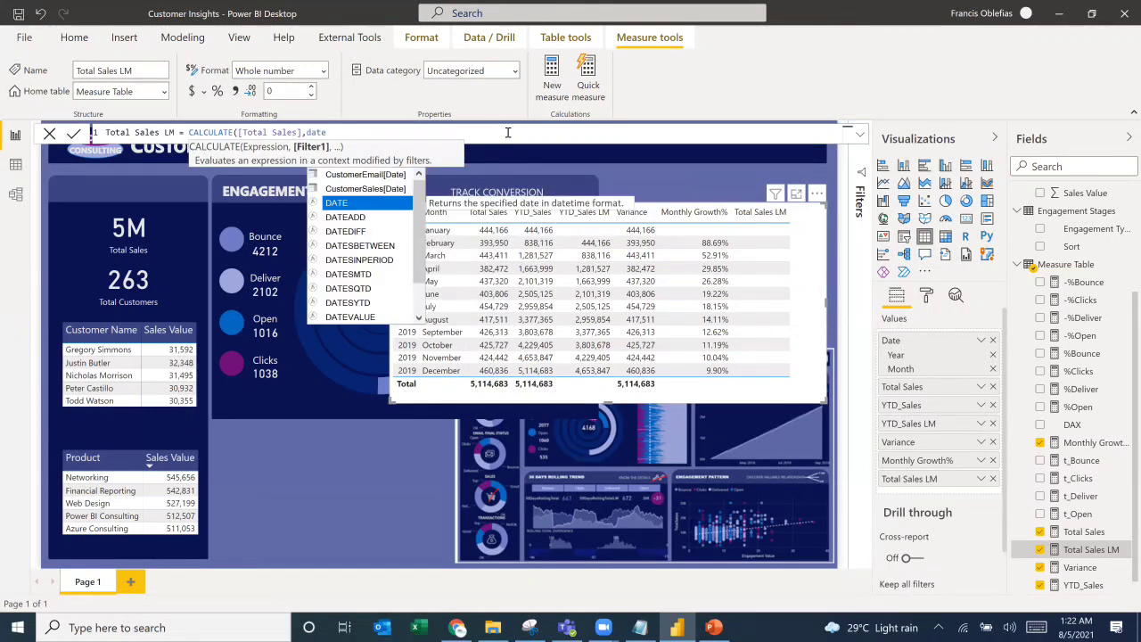
{"action": "key", "text": "Tab"}
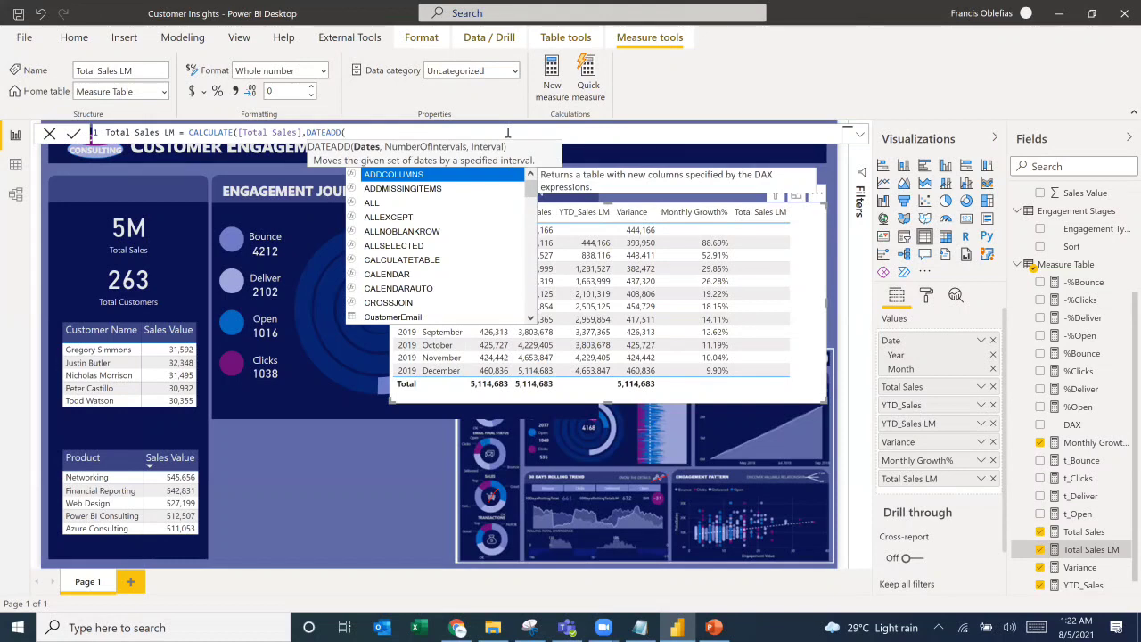
{"action": "type", "text": "date"}
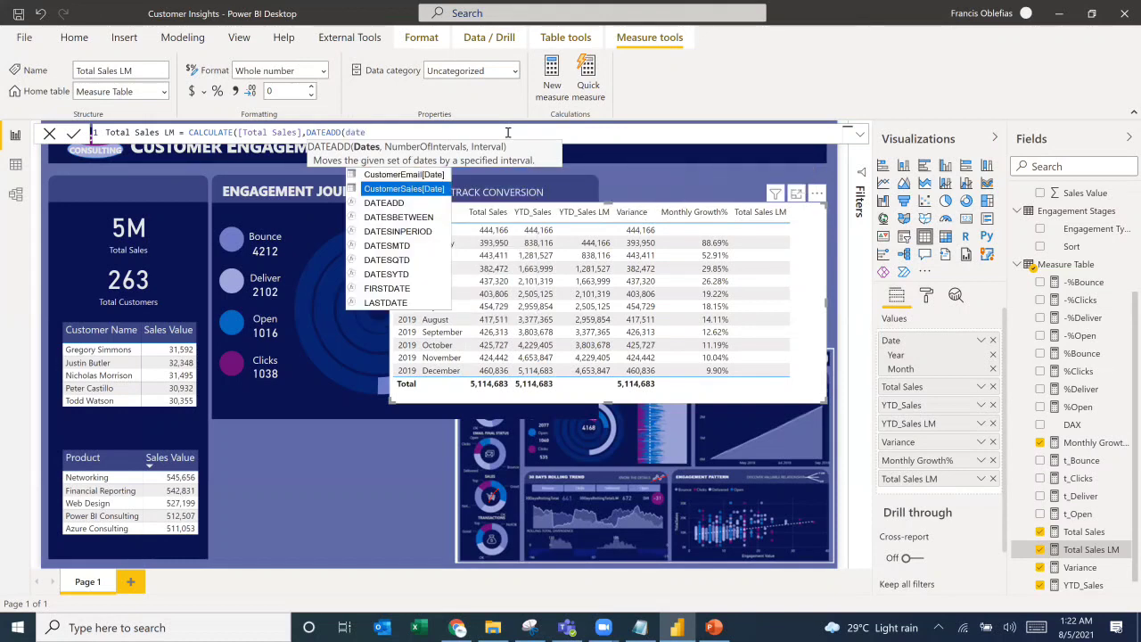
{"action": "key", "text": "Tab"}
{"action": "type", "text": ","}
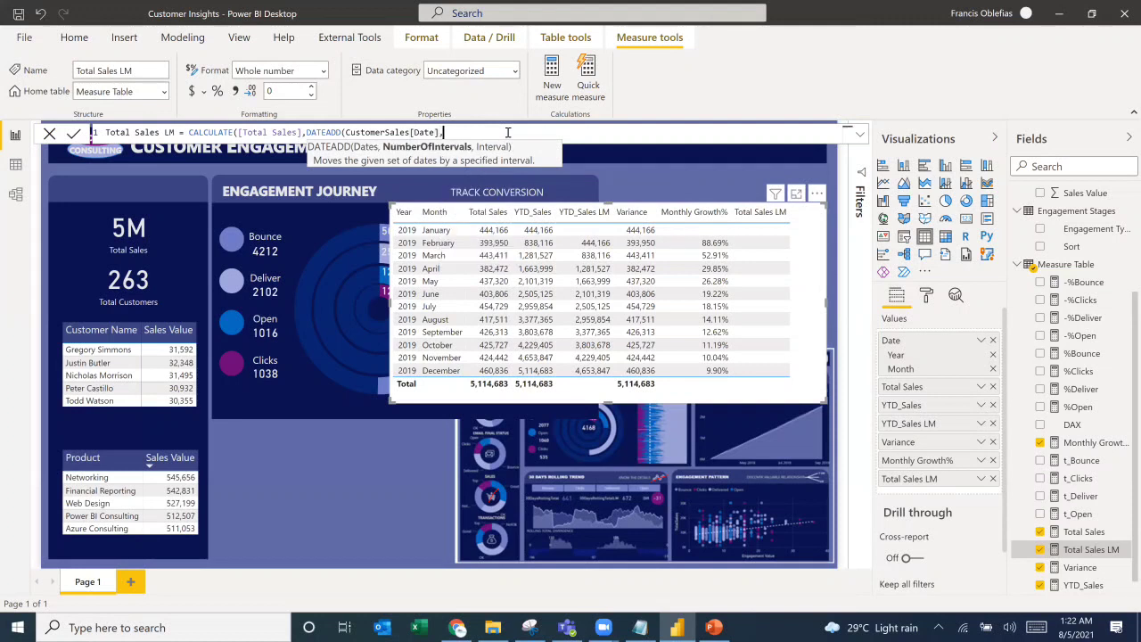
{"action": "type", "text": "-1,mon"}
{"action": "key", "text": "Tab"}
{"action": "type", "text": ")"}
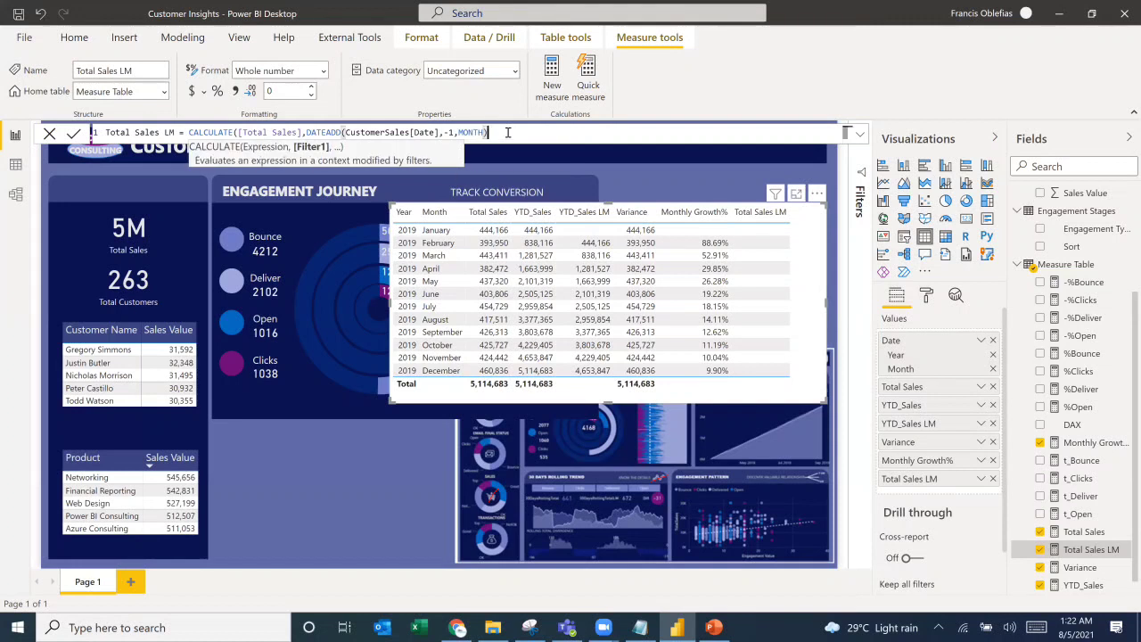
{"action": "type", "text": ")"}
{"action": "key", "text": "Return"}
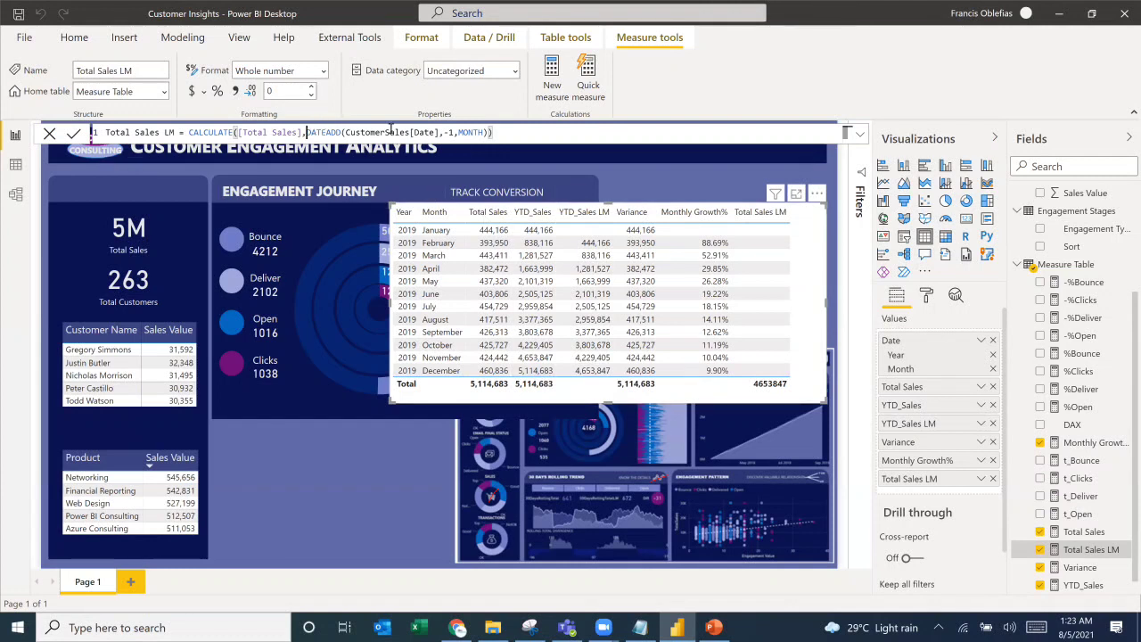
Step: Remove the DATEADD argument from the Total Sales LM formula and browse the suggested date functions for a replacement
{"action": "left_click", "coordinate": [518, 132], "text": "shift"}
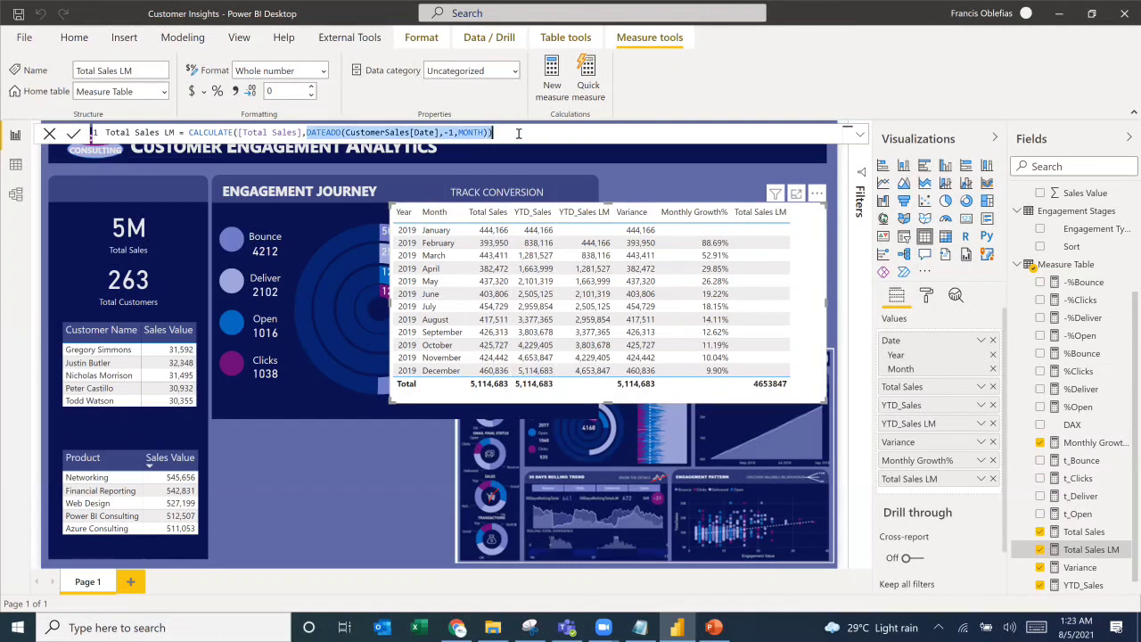
{"action": "type", "text": "date"}
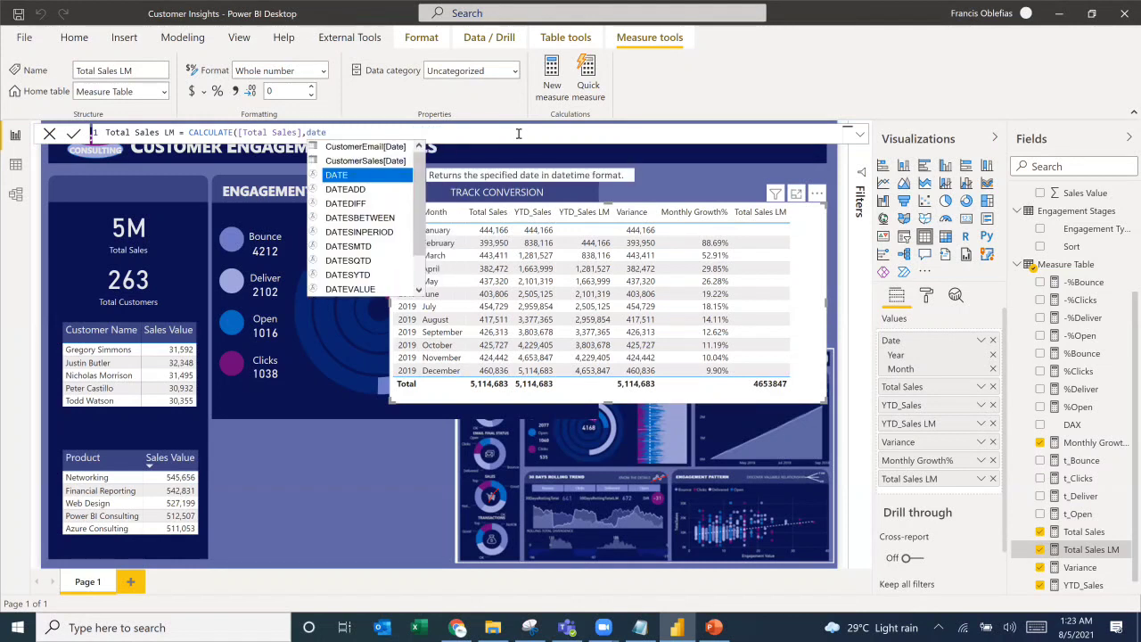
{"action": "key", "text": "Down"}
{"action": "key", "text": "Down"}
{"action": "key", "text": "Down"}
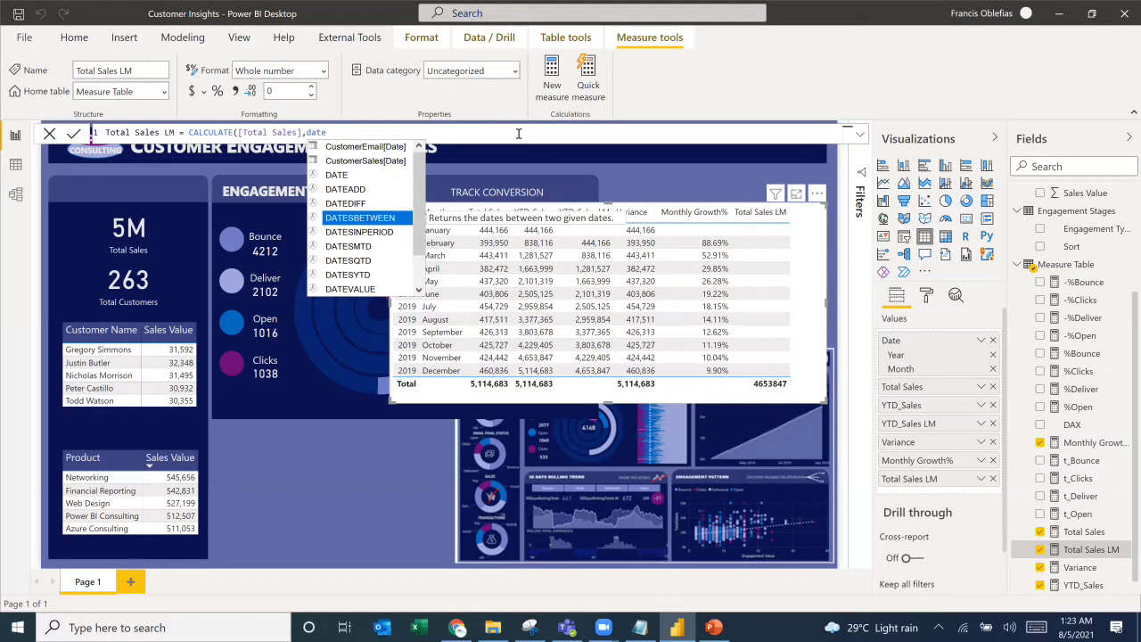
{"action": "key", "text": "Down"}
{"action": "key", "text": "Down"}
{"action": "key", "text": "Down"}
{"action": "key", "text": "Down"}
{"action": "key", "text": "Down"}
{"action": "key", "text": "Down"}
{"action": "key", "text": "Down"}
{"action": "key", "text": "Down"}
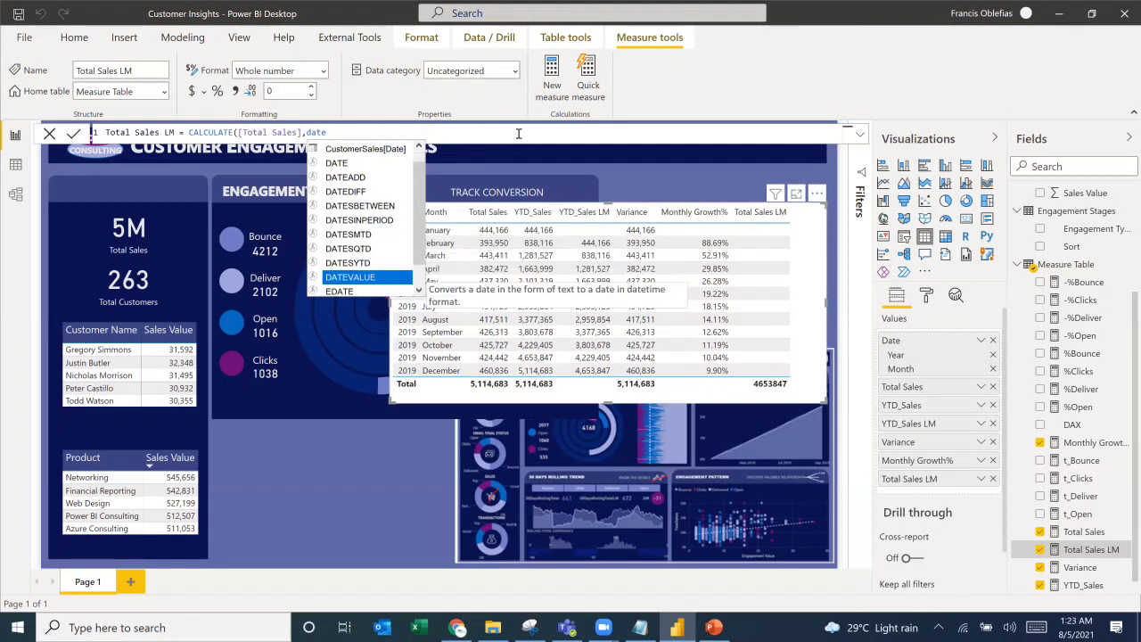
{"action": "key", "text": "Up"}
{"action": "key", "text": "Up"}
{"action": "key", "text": "Up"}
{"action": "key", "text": "Up"}
{"action": "key", "text": "Up"}
{"action": "key", "text": "Up"}
{"action": "key", "text": "Up"}
{"action": "key", "text": "Up"}
{"action": "key", "text": "Up"}
{"action": "key", "text": "Up"}
{"action": "key", "text": "Up"}
{"action": "key", "text": "Up"}
{"action": "key", "text": "Up"}
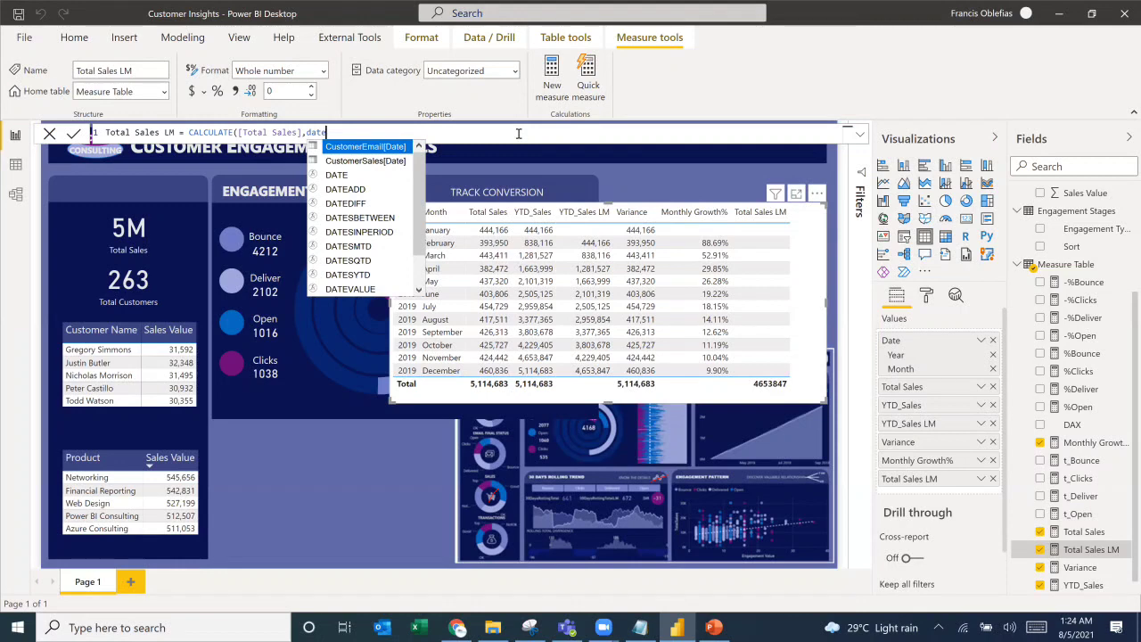
Step: Find a period function for the CALCULATE filter of Total Sales LM and insert PARALLELPERIOD
{"action": "key", "text": "BackSpace"}
{"action": "key", "text": "BackSpace"}
{"action": "key", "text": "BackSpace"}
{"action": "key", "text": "BackSpace"}
{"action": "type", "text": "sa"}
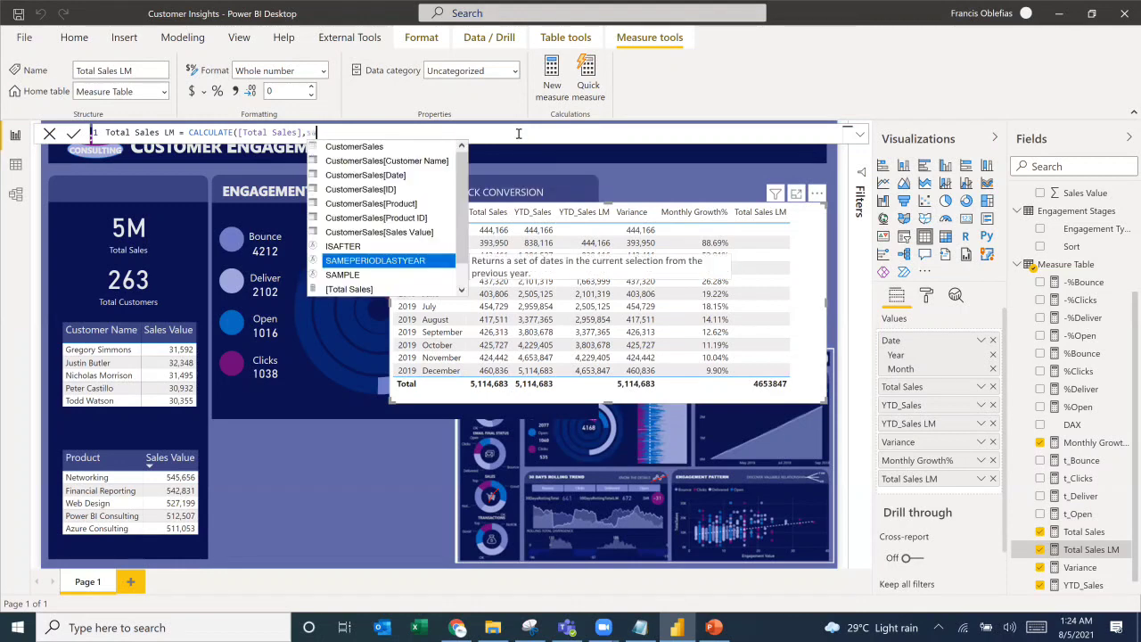
{"action": "type", "text": "me"}
{"action": "key", "text": "BackSpace"}
{"action": "key", "text": "BackSpace"}
{"action": "type", "text": "perio"}
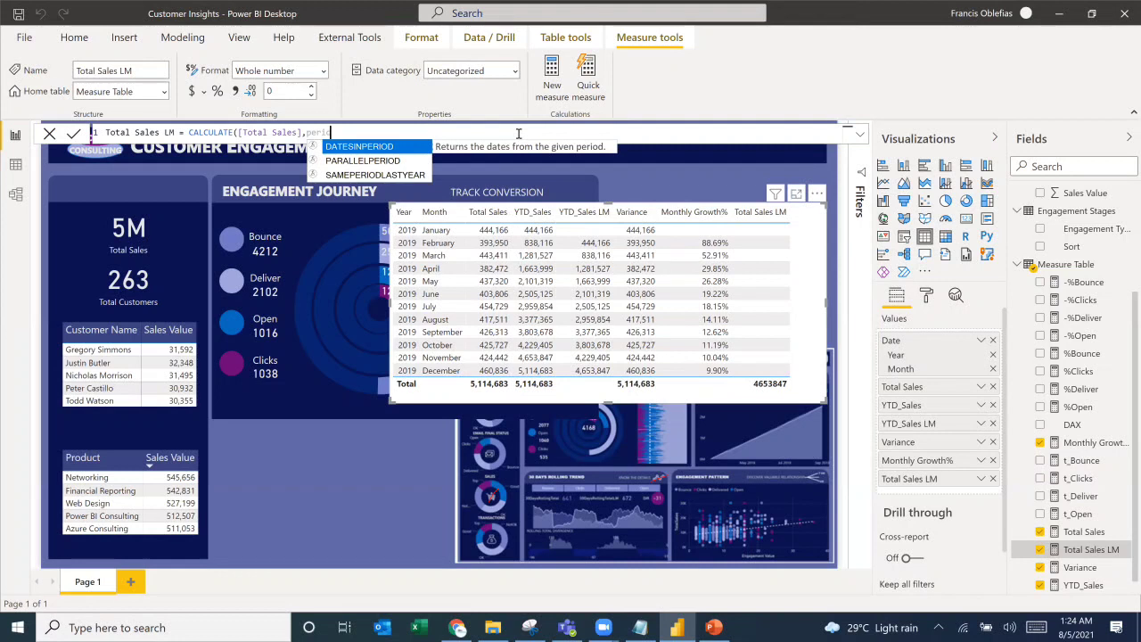
{"action": "key", "text": "Down"}
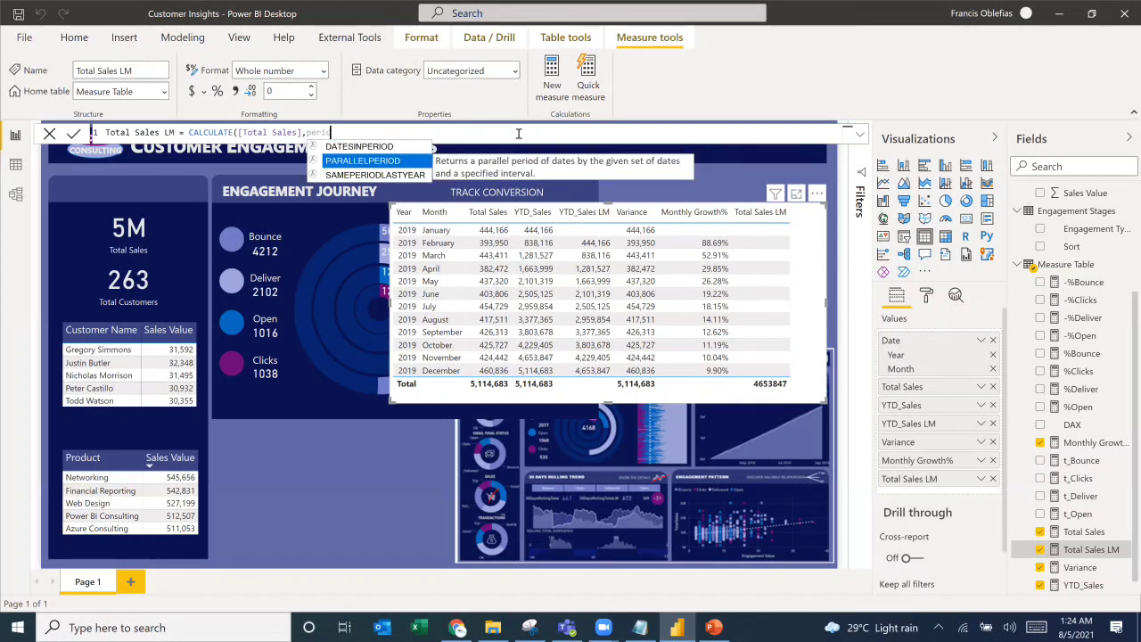
{"action": "key", "text": "Tab"}
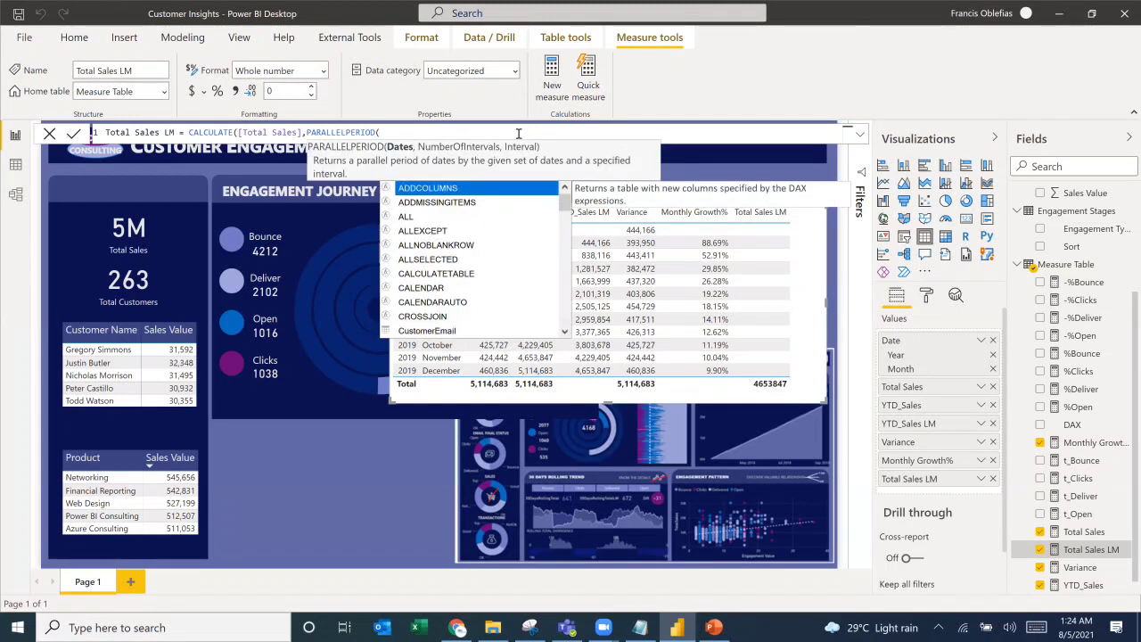
Step: Complete PARALLELPERIOD in Total Sales LM with CustomerSales[Date], -1 and MONTH as its arguments and commit the measure
{"action": "type", "text": "cu"}
{"action": "key", "text": "Up"}
{"action": "key", "text": "Tab"}
{"action": "type", "text": ",-"}
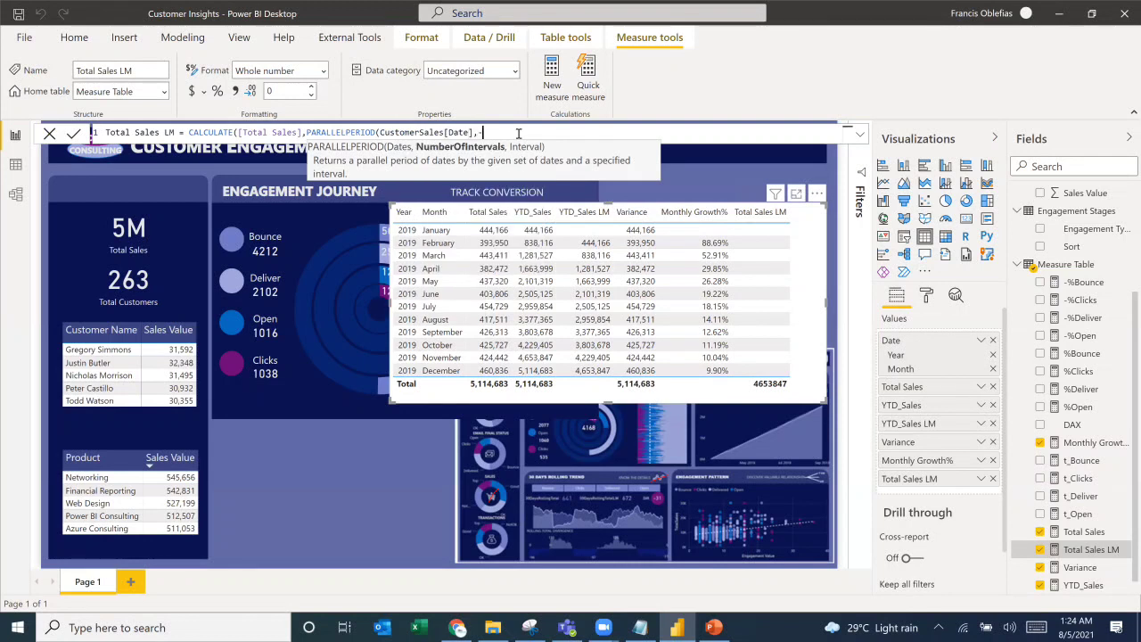
{"action": "type", "text": "1,"}
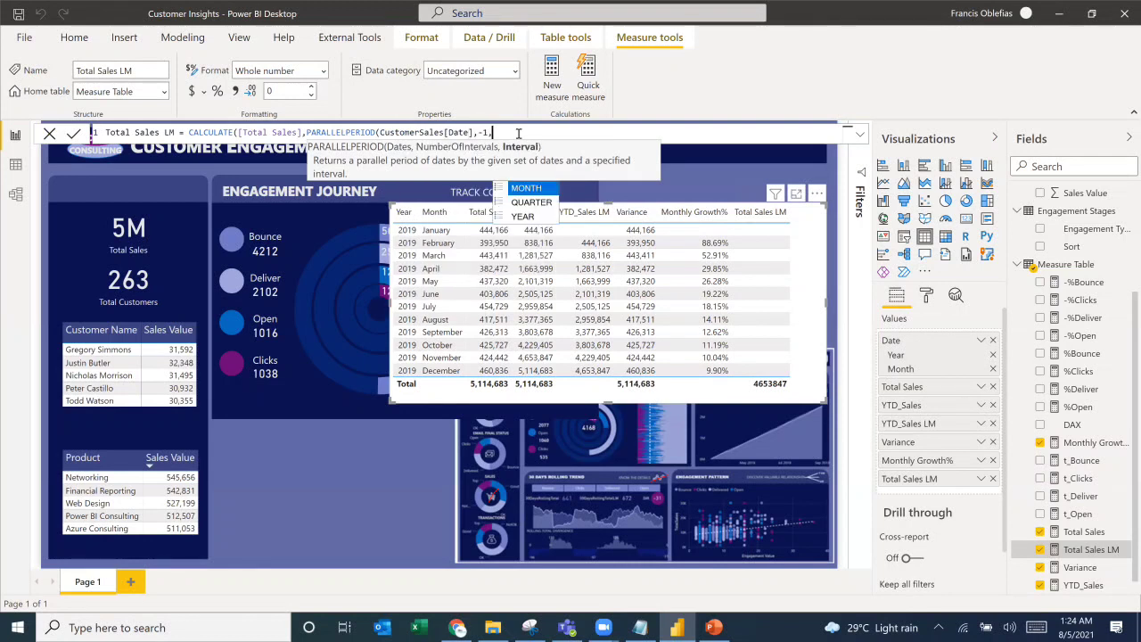
{"action": "key", "text": "Tab"}
{"action": "type", "text": ")"}
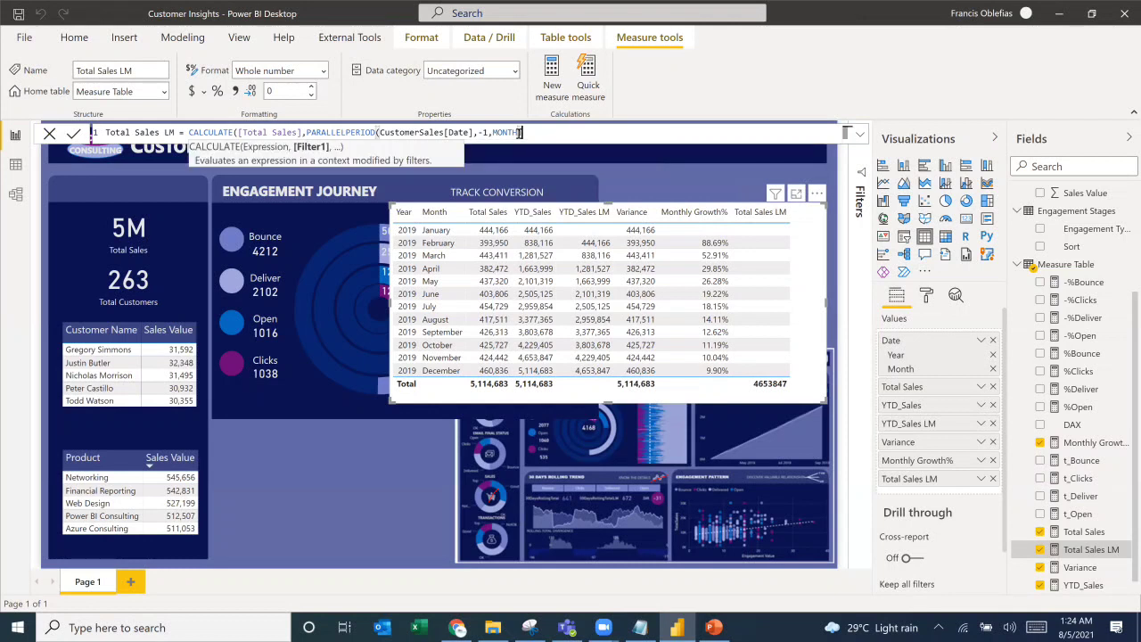
{"action": "type", "text": ")"}
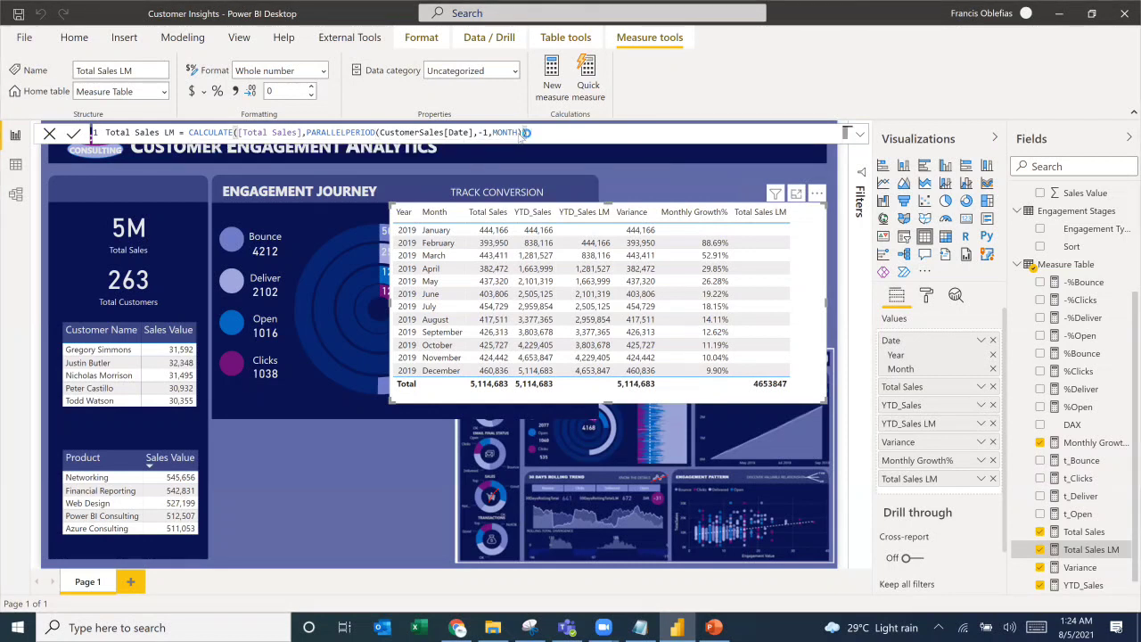
{"action": "key", "text": "Return"}
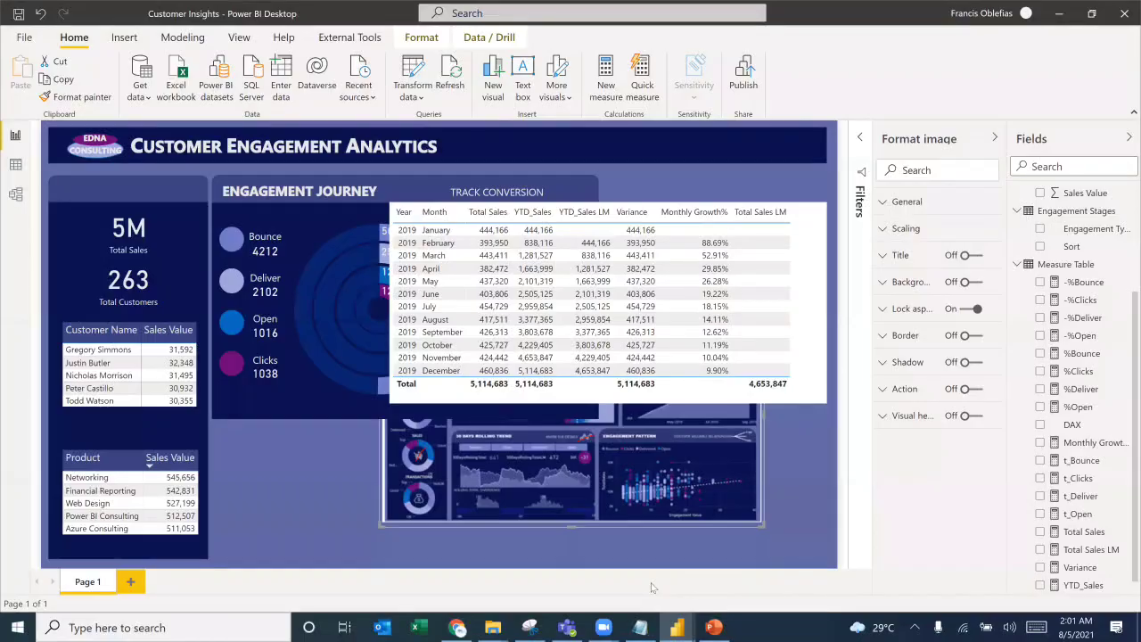
Step: Reposition the month table in front of the reference image so it overlaps the Engagement Journey section
{"action": "left_click", "coordinate": [664, 406]}
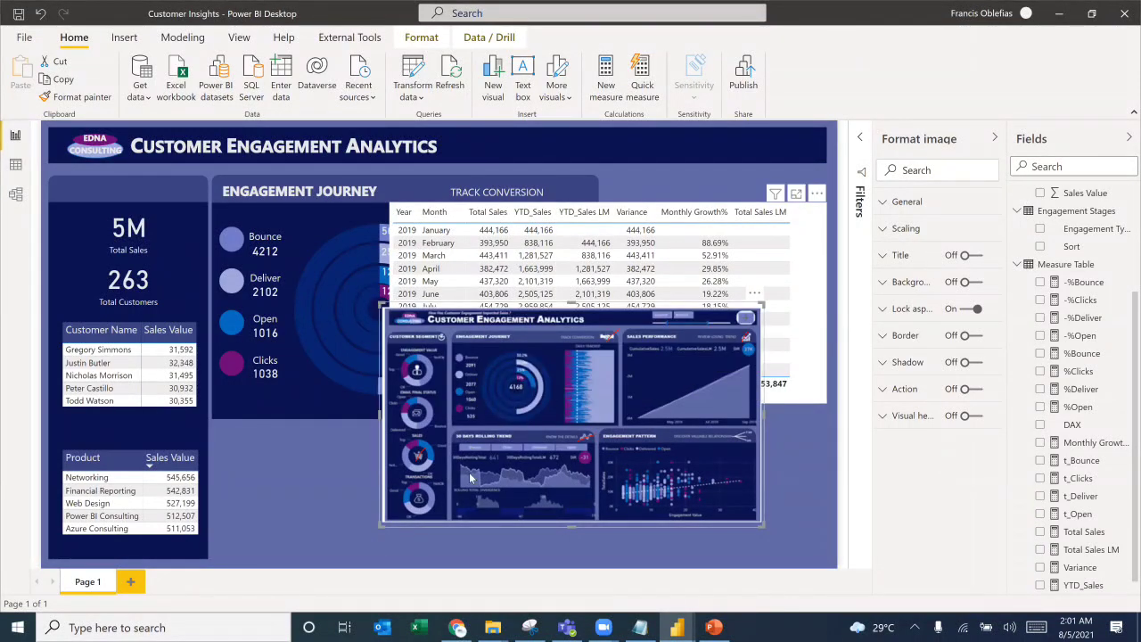
{"action": "left_click", "coordinate": [713, 268]}
{"action": "left_click_drag", "start_coordinate": [713, 267], "coordinate": [724, 359]}
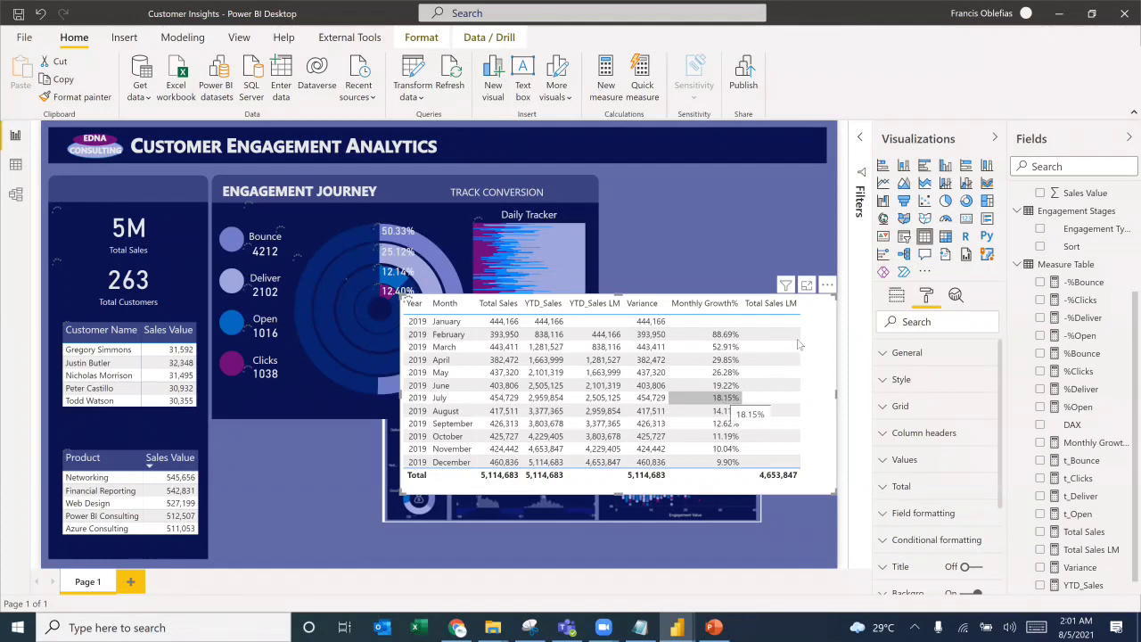
{"action": "left_click_drag", "start_coordinate": [748, 491], "coordinate": [709, 401]}
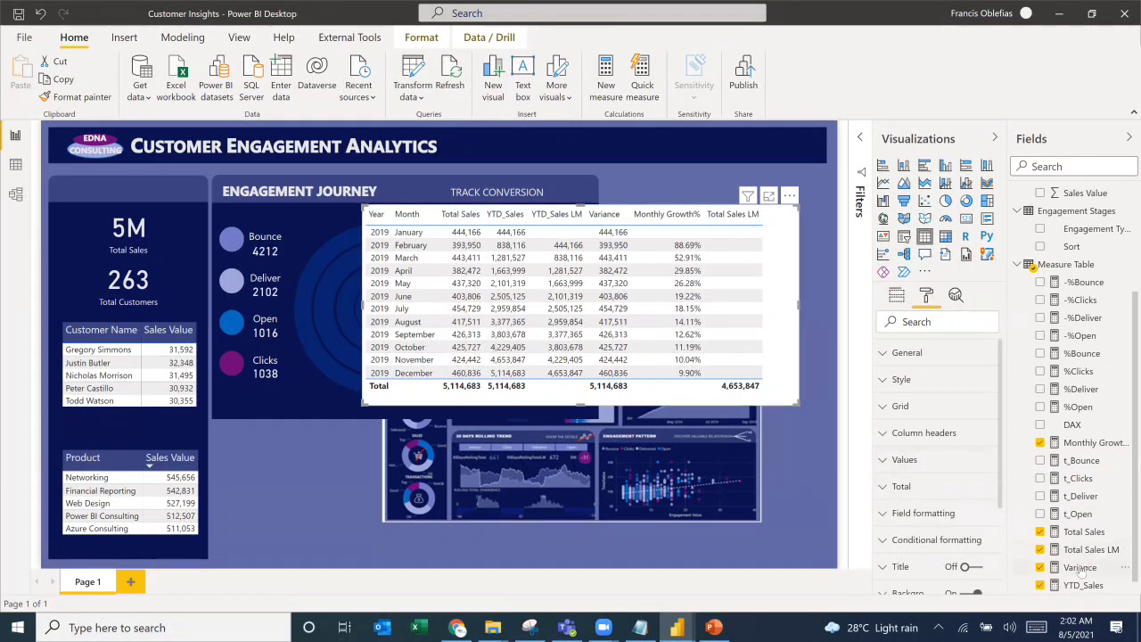
Step: Replace the PARALLELPERIOD filter in Total Sales LM with PREVIOUSMONTH(CustomerSales[Date].[Date]) and commit the measure
{"action": "scroll", "coordinate": [1082, 571], "scroll_direction": "down", "scroll_amount": 1}
{"action": "left_click", "coordinate": [1088, 532]}
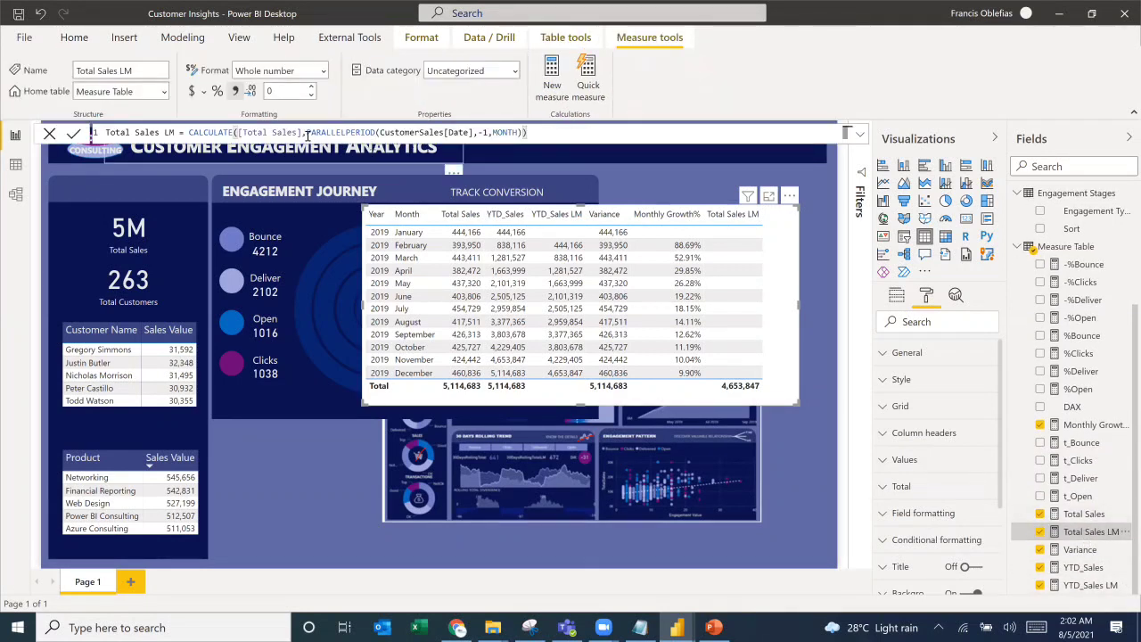
{"action": "left_click_drag", "start_coordinate": [307, 132], "coordinate": [553, 152]}
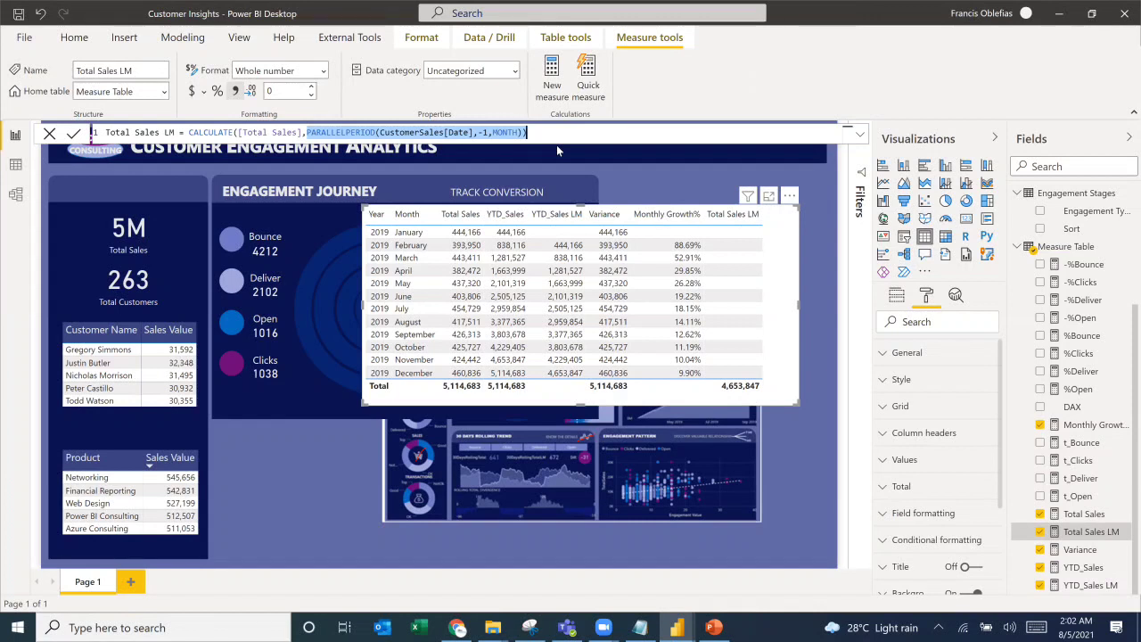
{"action": "type", "text": "pre"}
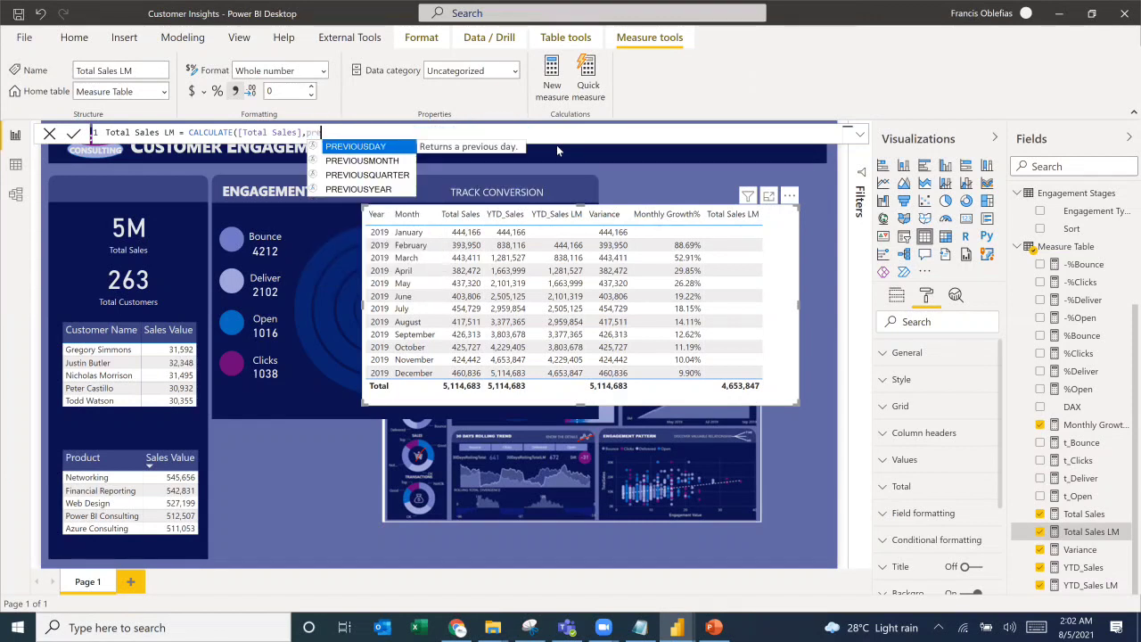
{"action": "key", "text": "Down"}
{"action": "key", "text": "Tab"}
{"action": "type", "text": "date"}
{"action": "key", "text": "Up"}
{"action": "key", "text": "Tab"}
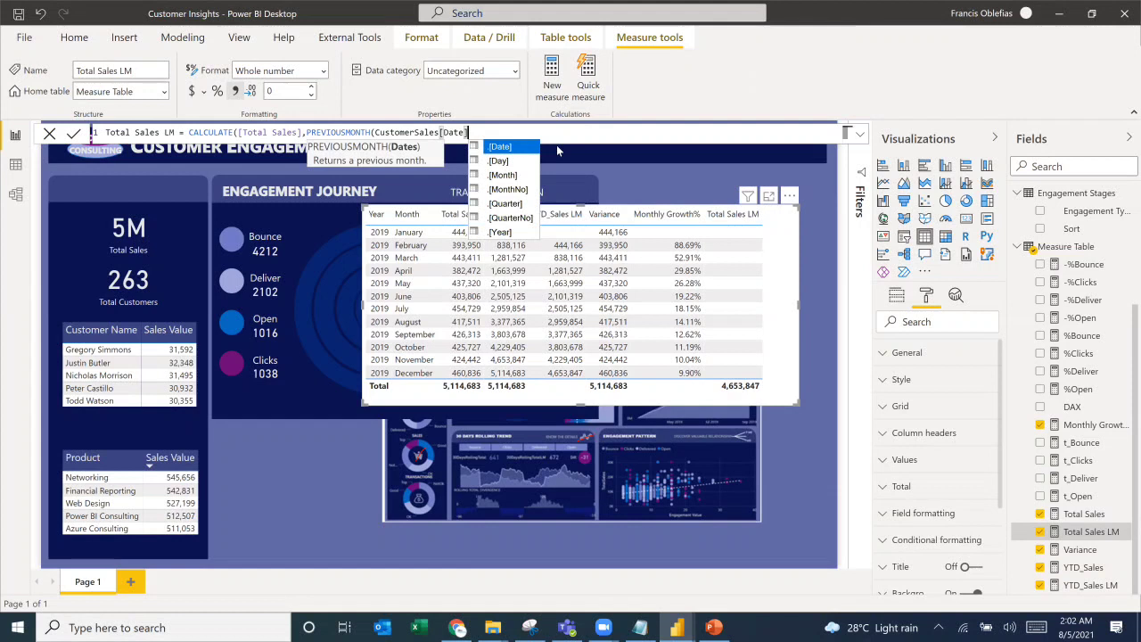
{"action": "key", "text": "Tab"}
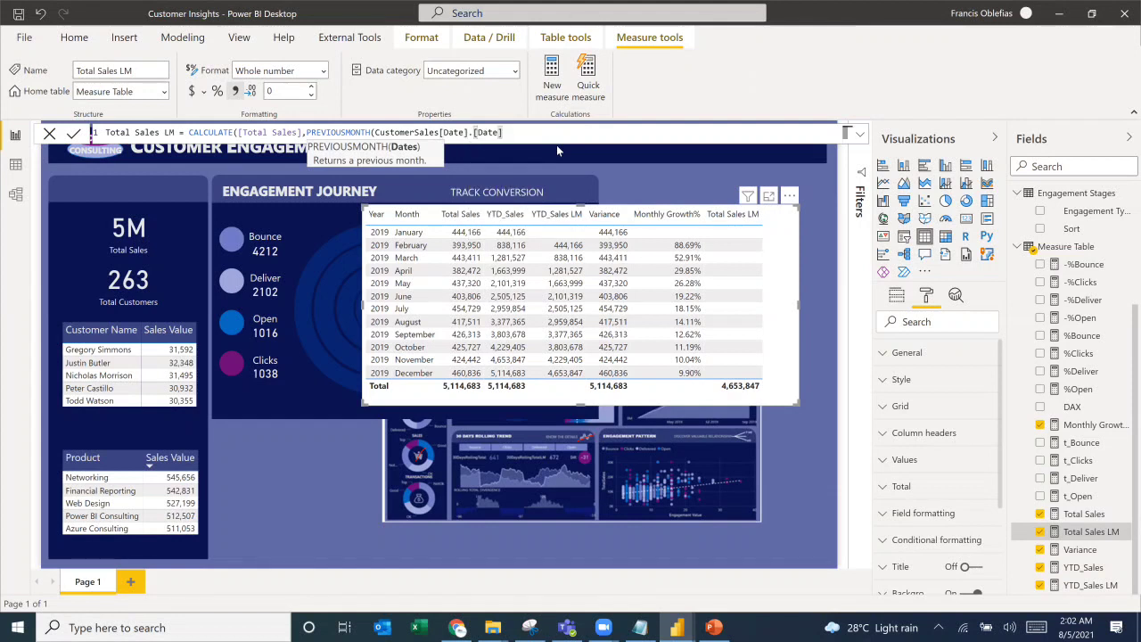
{"action": "type", "text": "))"}
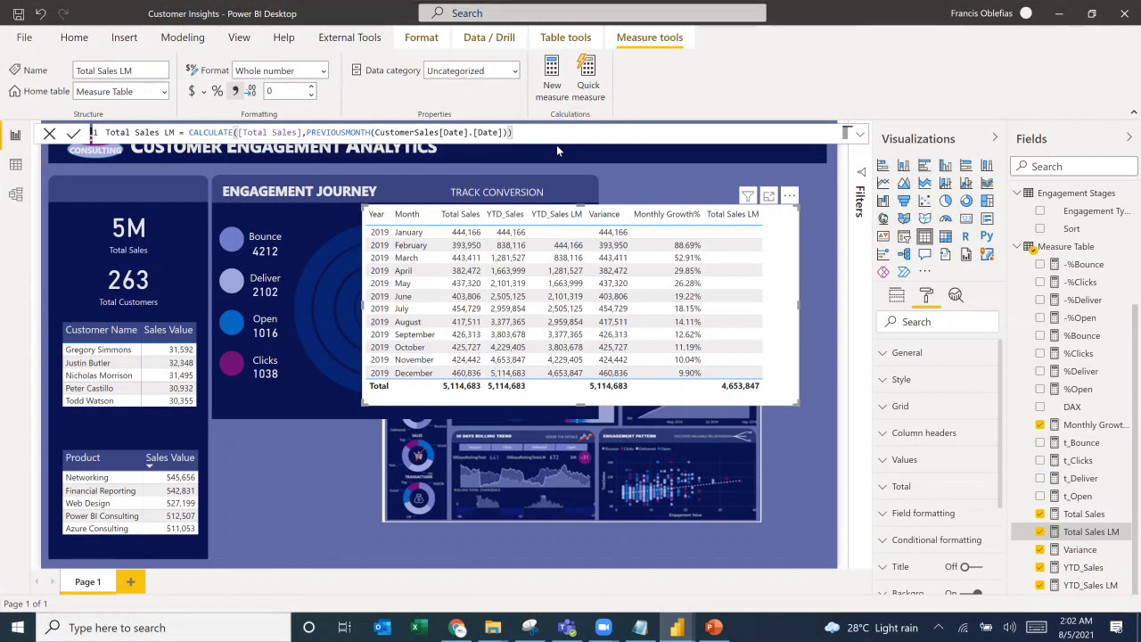
{"action": "key", "text": "Return"}
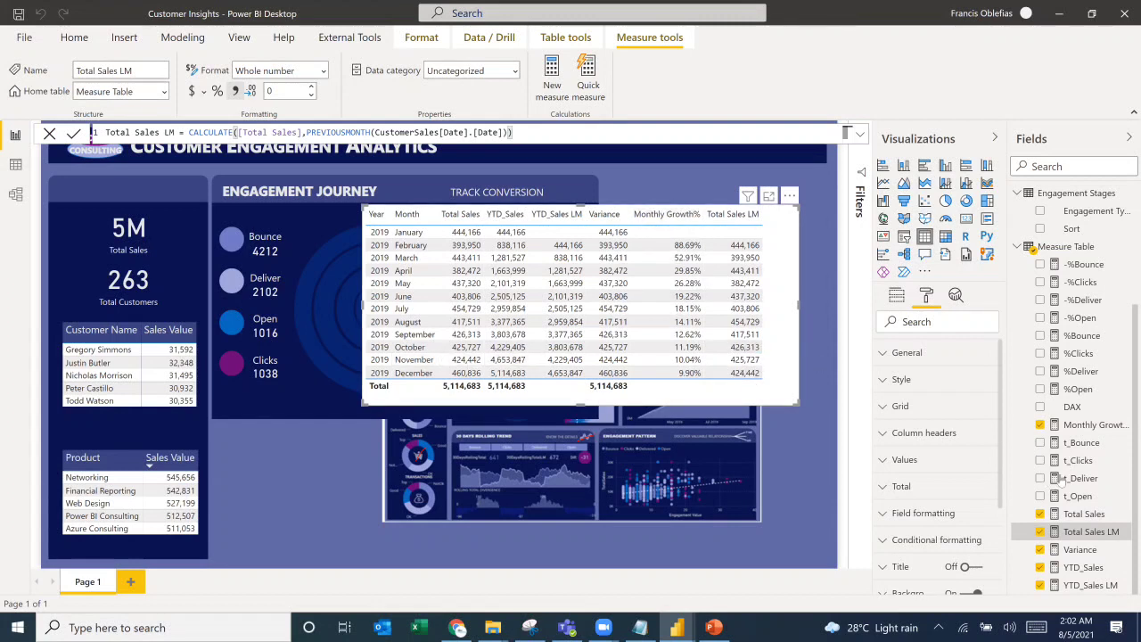
Step: Change the denominator of the Monthly Growth% measure from [YTD_Sales LM] to [Total Sales LM] and commit it
{"action": "left_click", "coordinate": [1088, 424]}
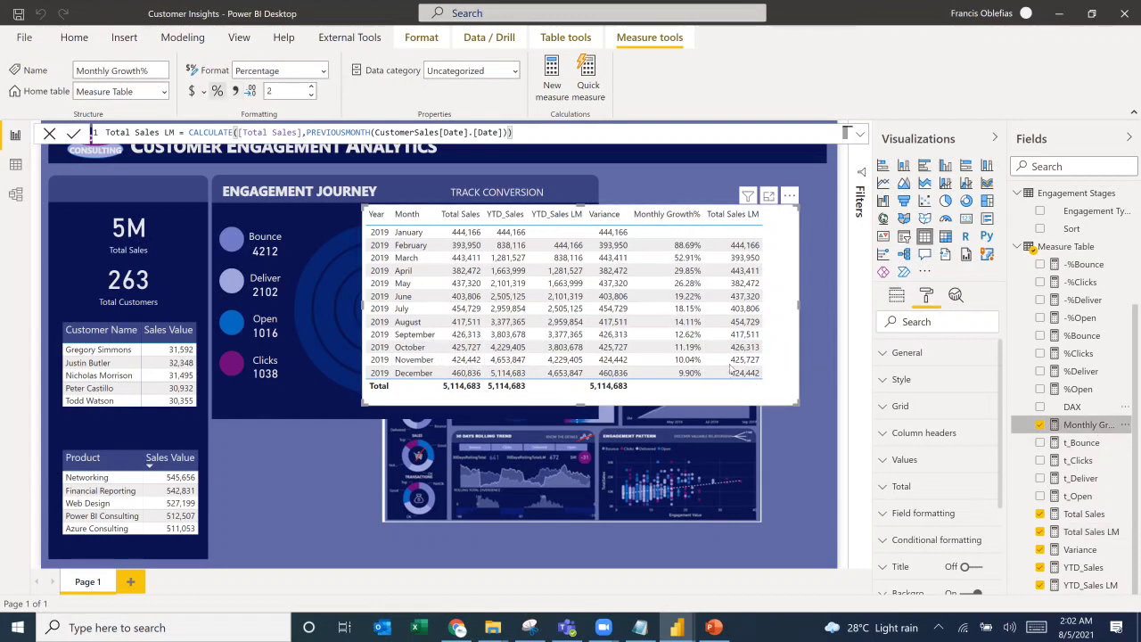
{"action": "left_click_drag", "start_coordinate": [283, 133], "coordinate": [351, 132]}
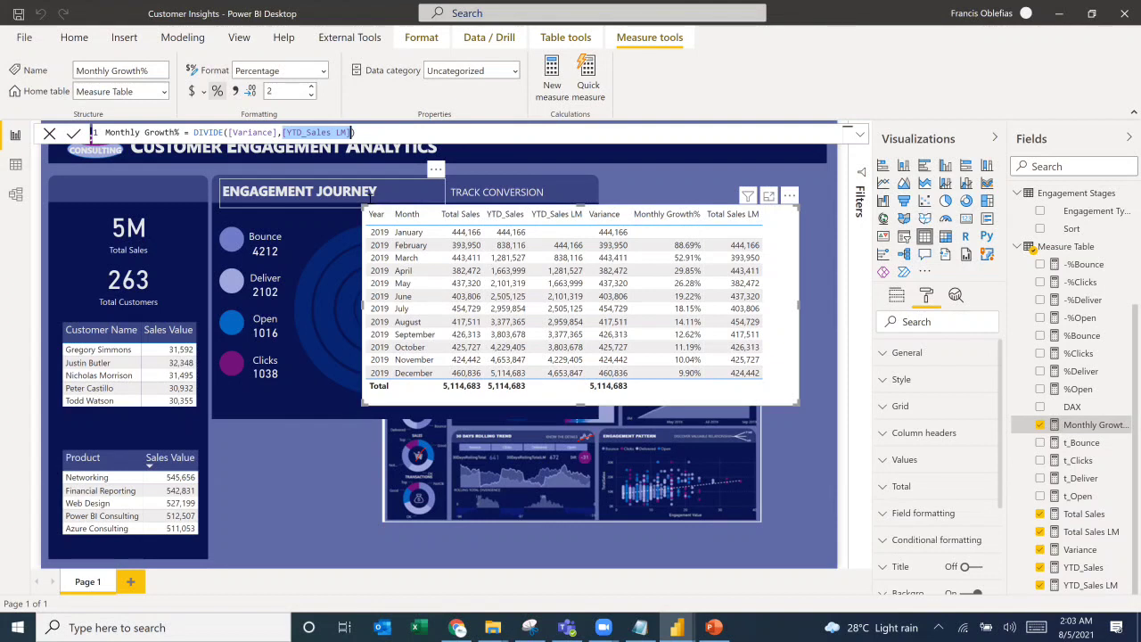
{"action": "type", "text": "[Total Sales LM]"}
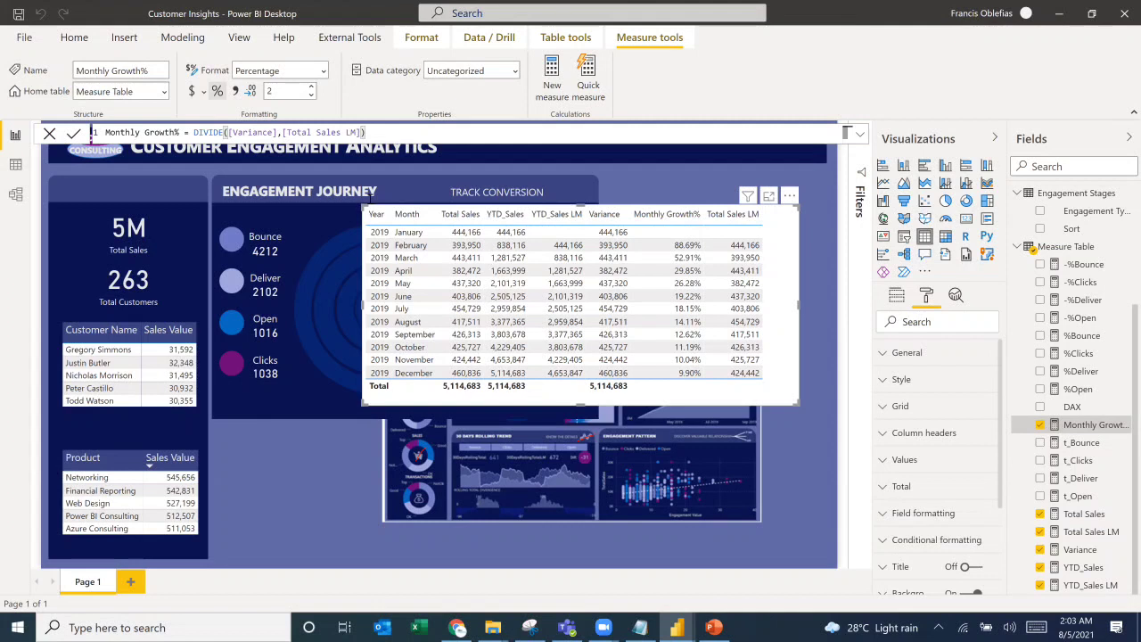
{"action": "key", "text": "Return"}
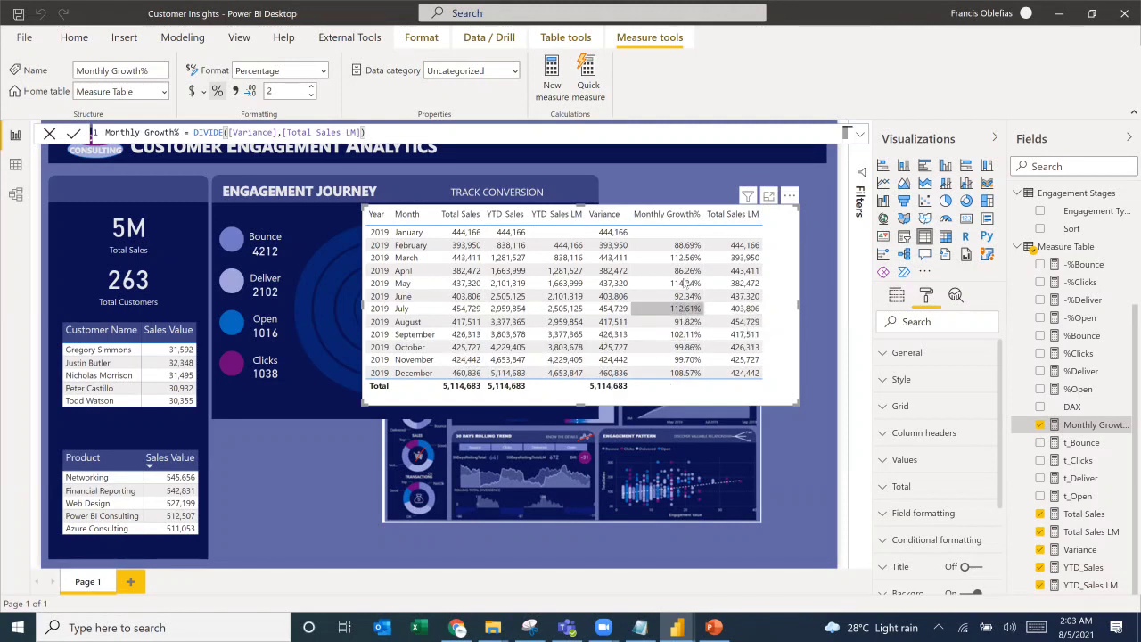
Step: Narrow the month table slightly, then arrange it and the reference image along the lower part of the report page
{"action": "left_click_drag", "start_coordinate": [798, 305], "coordinate": [776, 308]}
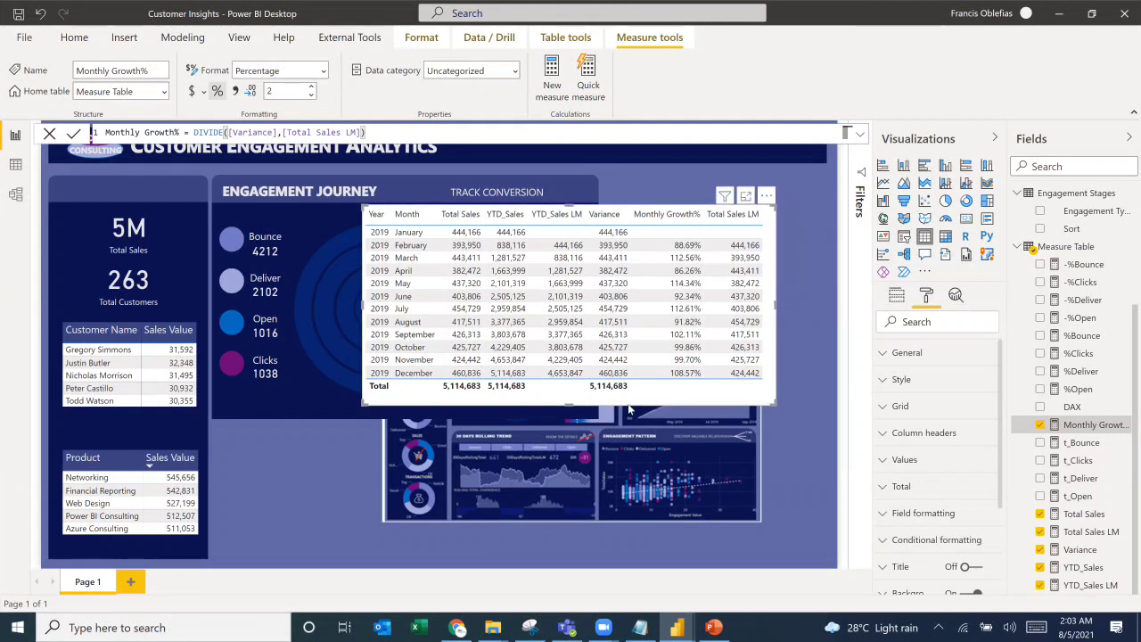
{"action": "left_click_drag", "start_coordinate": [575, 422], "coordinate": [513, 557]}
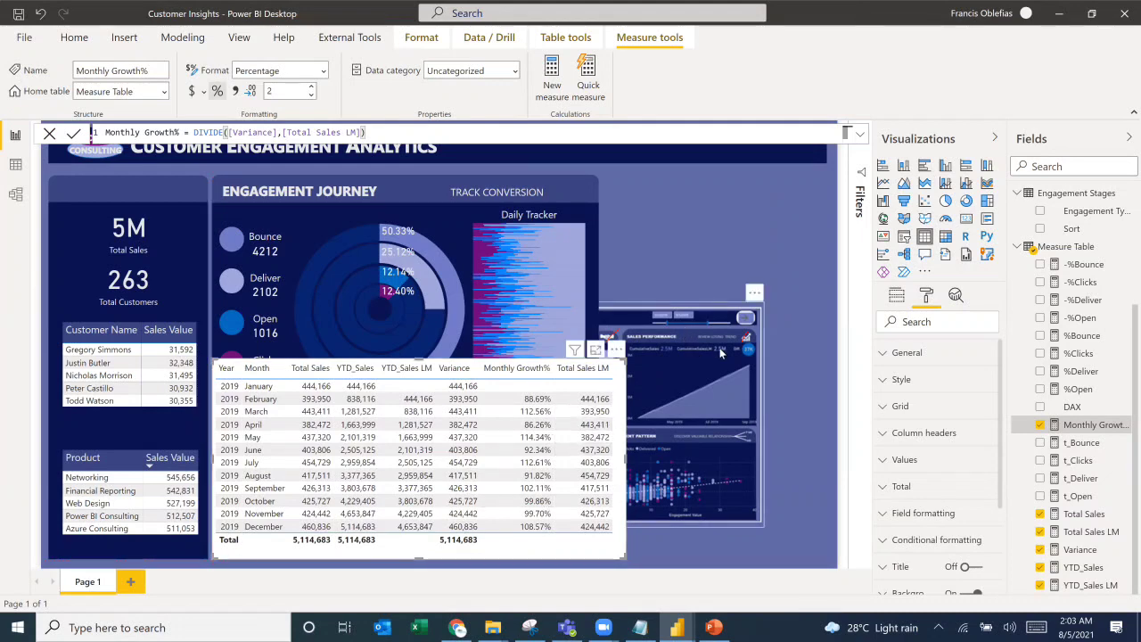
{"action": "key", "text": "ctrl+z"}
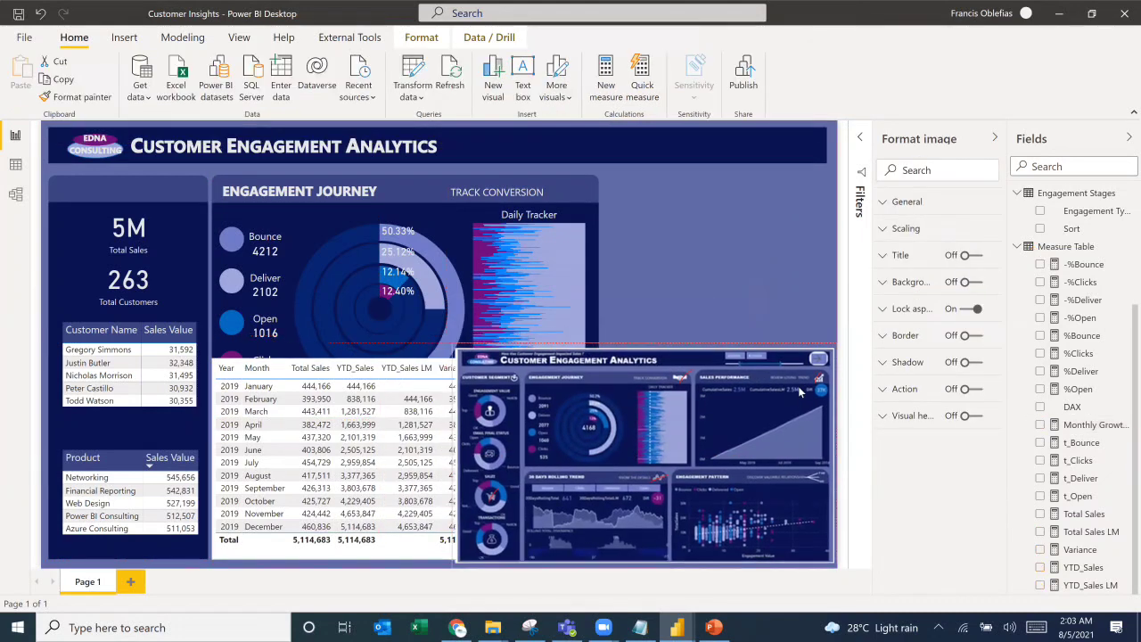
Step: Add an empty line chart beside the Daily Tracker and shrink the reference image below it
{"action": "left_click", "coordinate": [754, 268]}
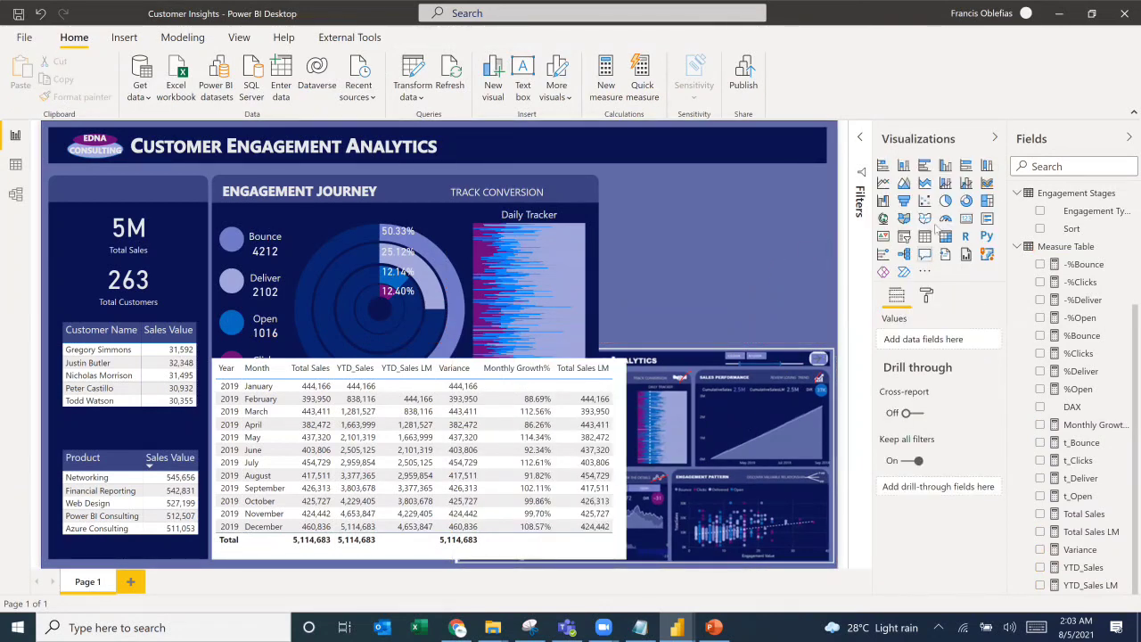
{"action": "left_click", "coordinate": [883, 182]}
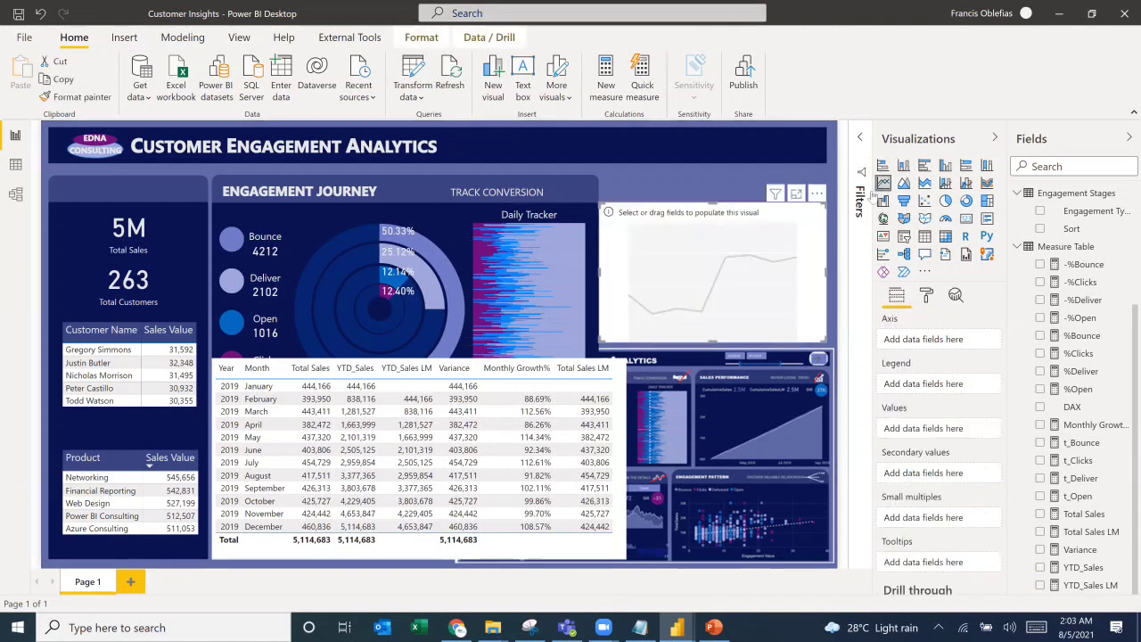
{"action": "left_click", "coordinate": [694, 426]}
{"action": "left_click_drag", "start_coordinate": [644, 349], "coordinate": [640, 410]}
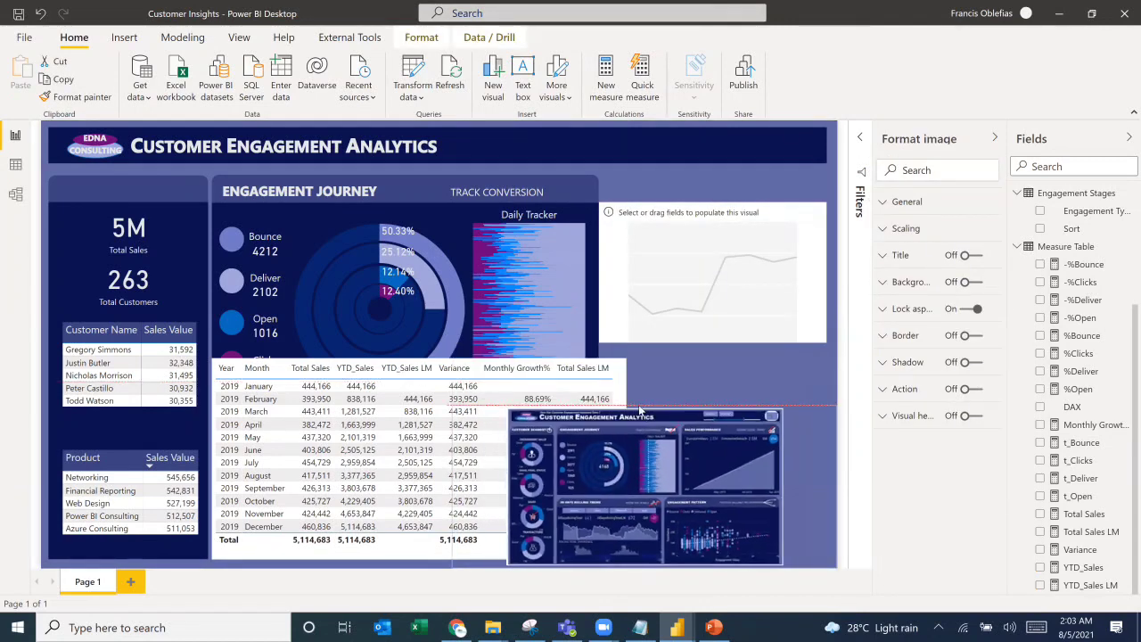
Step: Move the month table left over the customer and product tables, clear of the reference image
{"action": "left_click", "coordinate": [623, 385]}
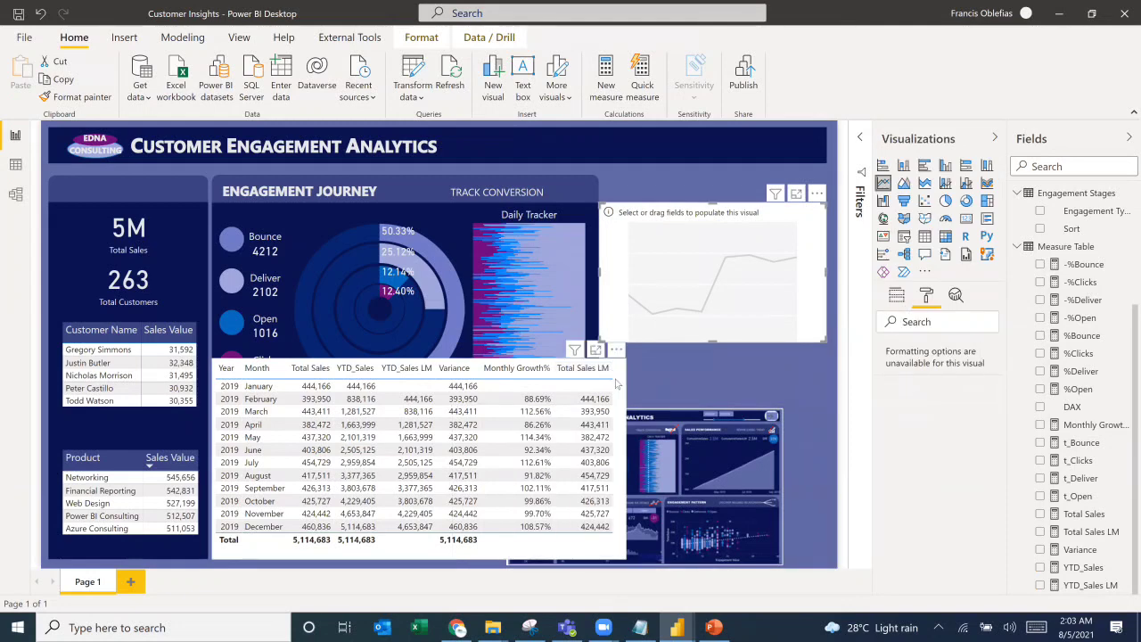
{"action": "left_click", "coordinate": [616, 383]}
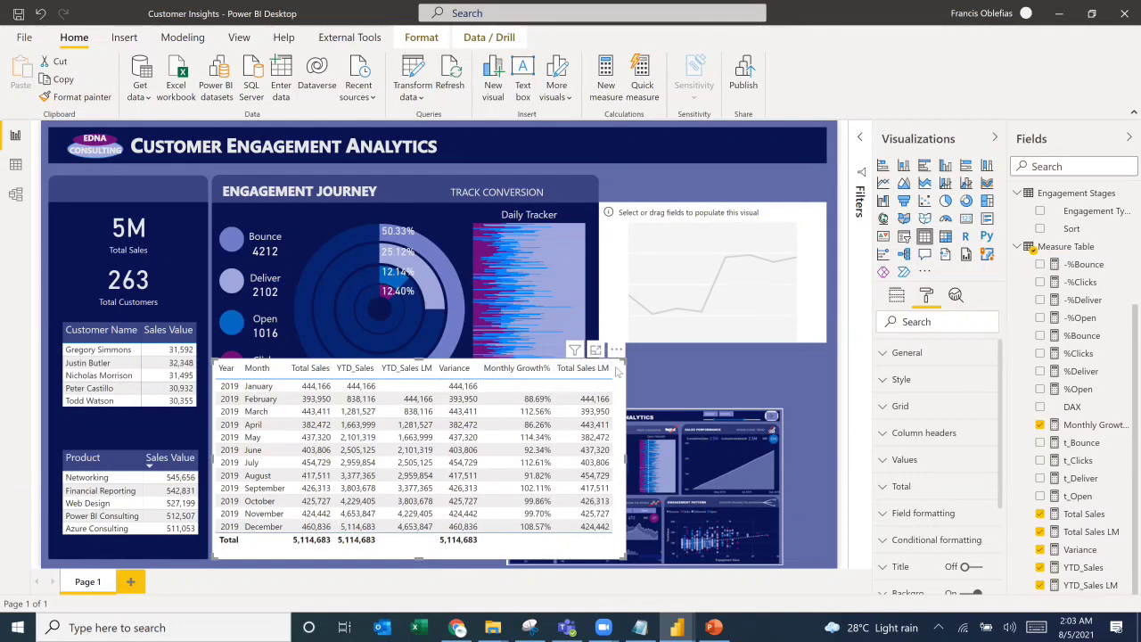
{"action": "left_click", "coordinate": [517, 369]}
{"action": "left_click_drag", "start_coordinate": [509, 554], "coordinate": [398, 558]}
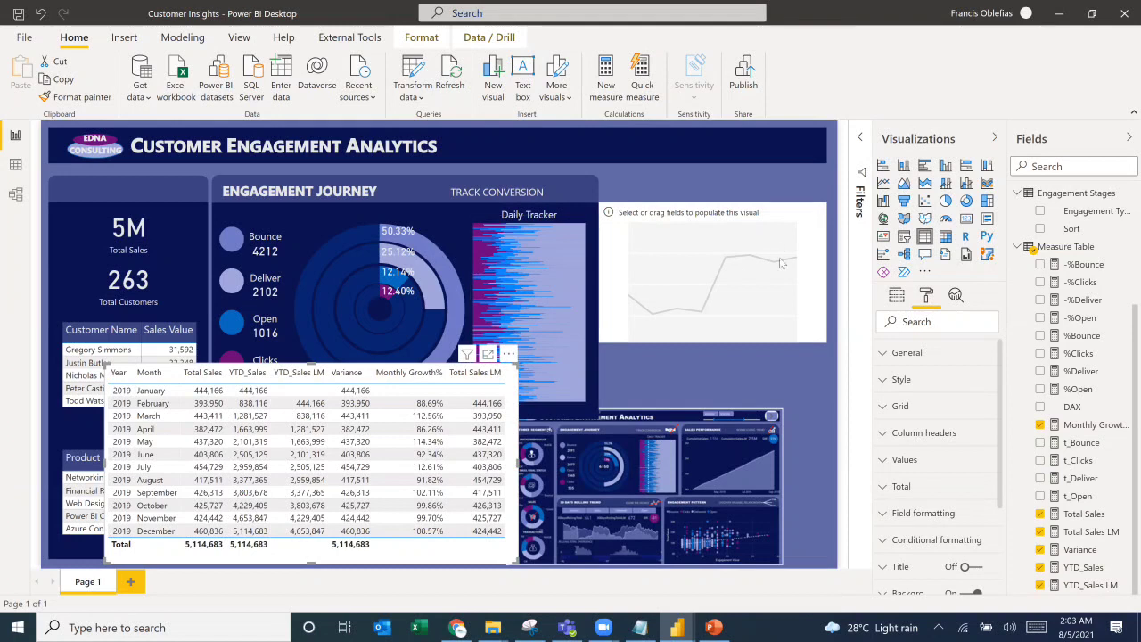
Step: Extend the empty line chart down to the reference image and pull its left edge in from the Engagement Journey section
{"action": "left_click", "coordinate": [744, 285]}
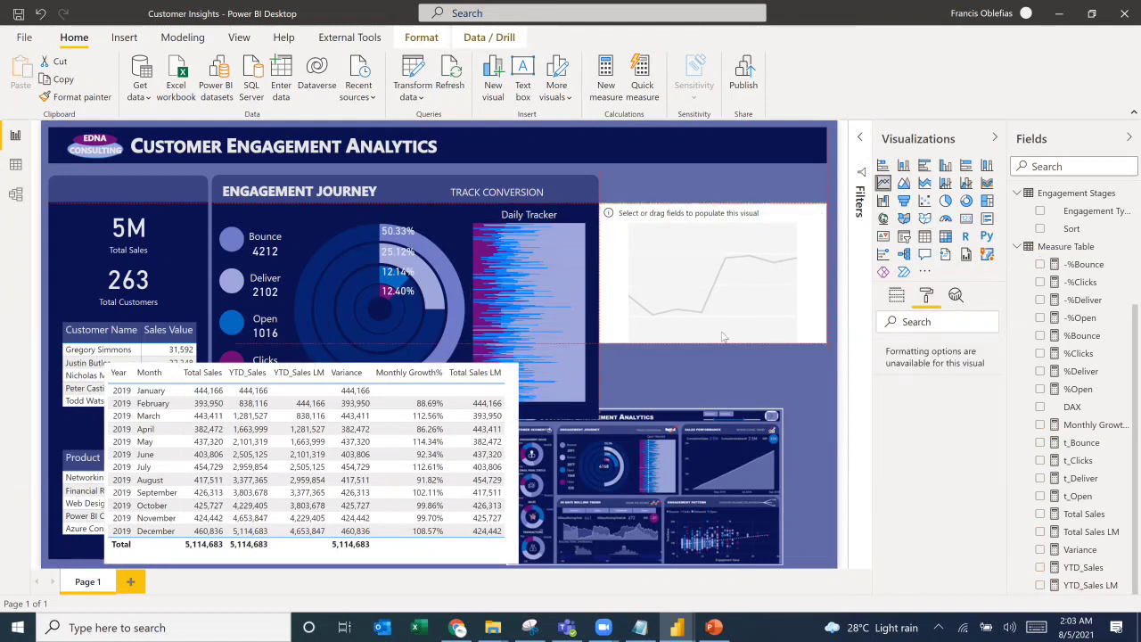
{"action": "left_click_drag", "start_coordinate": [712, 343], "coordinate": [714, 383]}
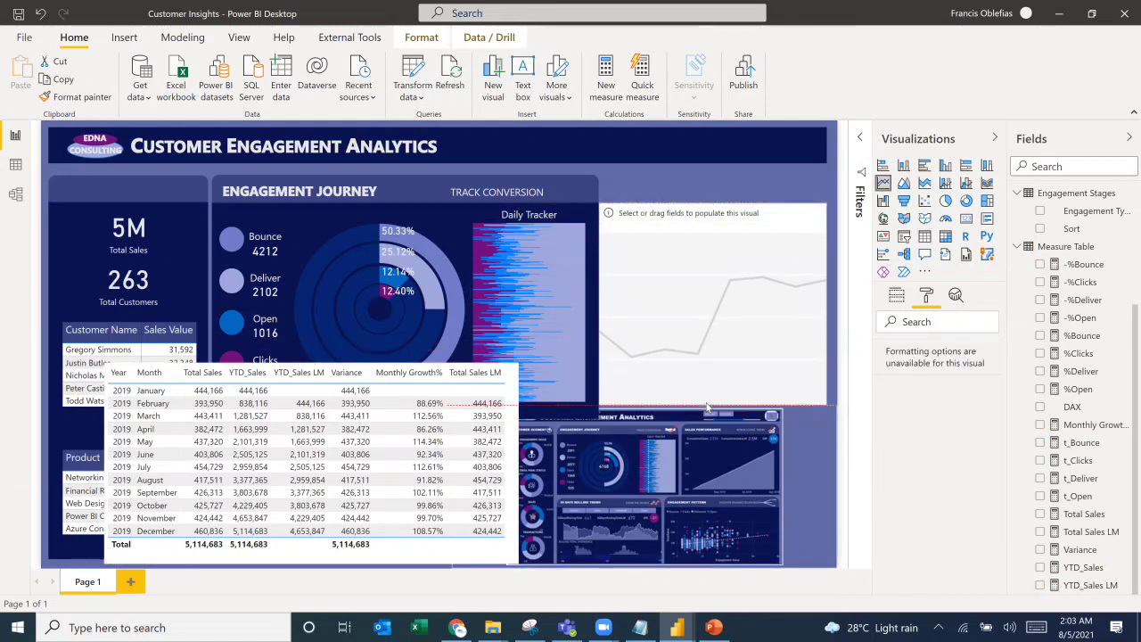
{"action": "left_click_drag", "start_coordinate": [599, 307], "coordinate": [610, 312]}
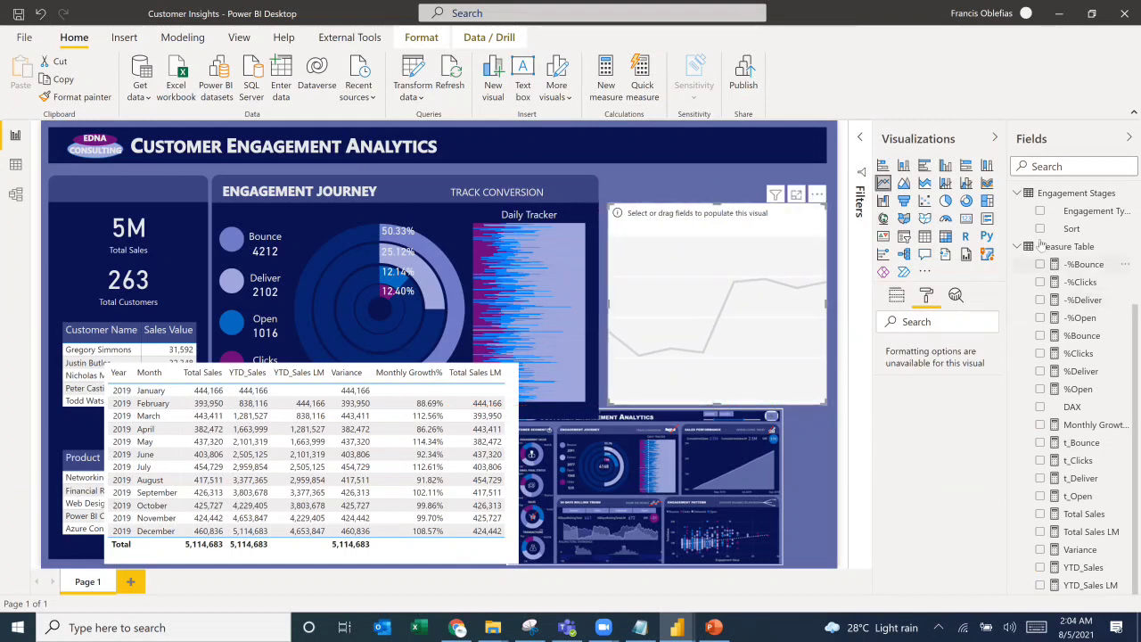
Step: Assign the CustomerSales Date field to the empty line chart's axis as a plain date instead of the date hierarchy
{"action": "scroll", "coordinate": [1038, 218], "scroll_direction": "up", "scroll_amount": 3}
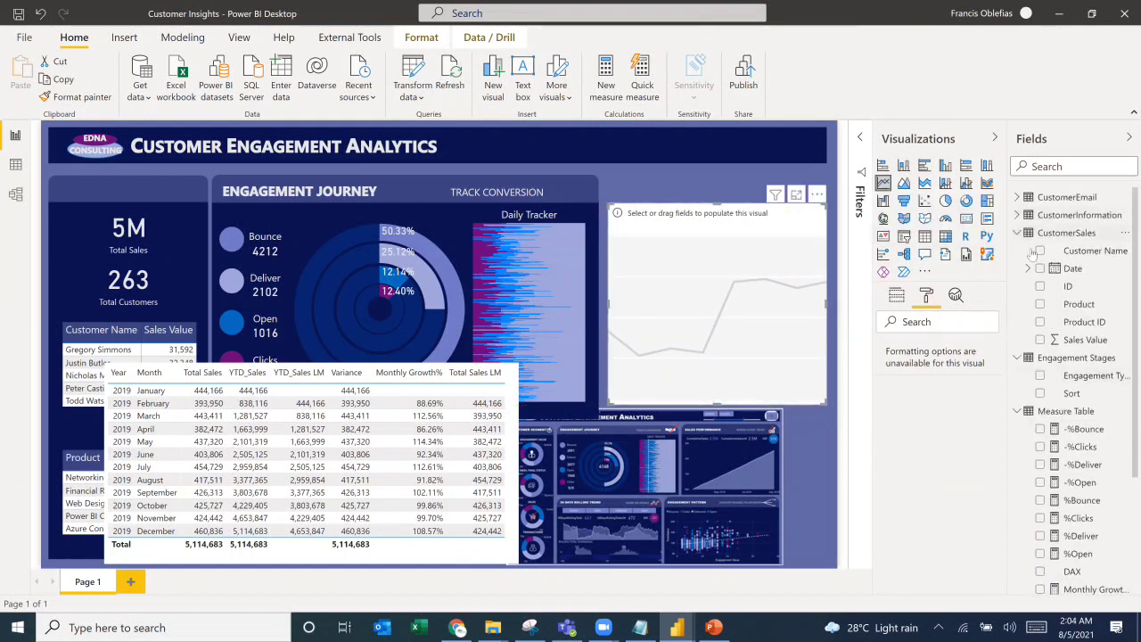
{"action": "mouse_move", "coordinate": [1066, 269]}
{"action": "left_mouse_down"}
{"action": "mouse_move", "coordinate": [950, 298]}
{"action": "mouse_move", "coordinate": [1055, 268]}
{"action": "left_mouse_up"}
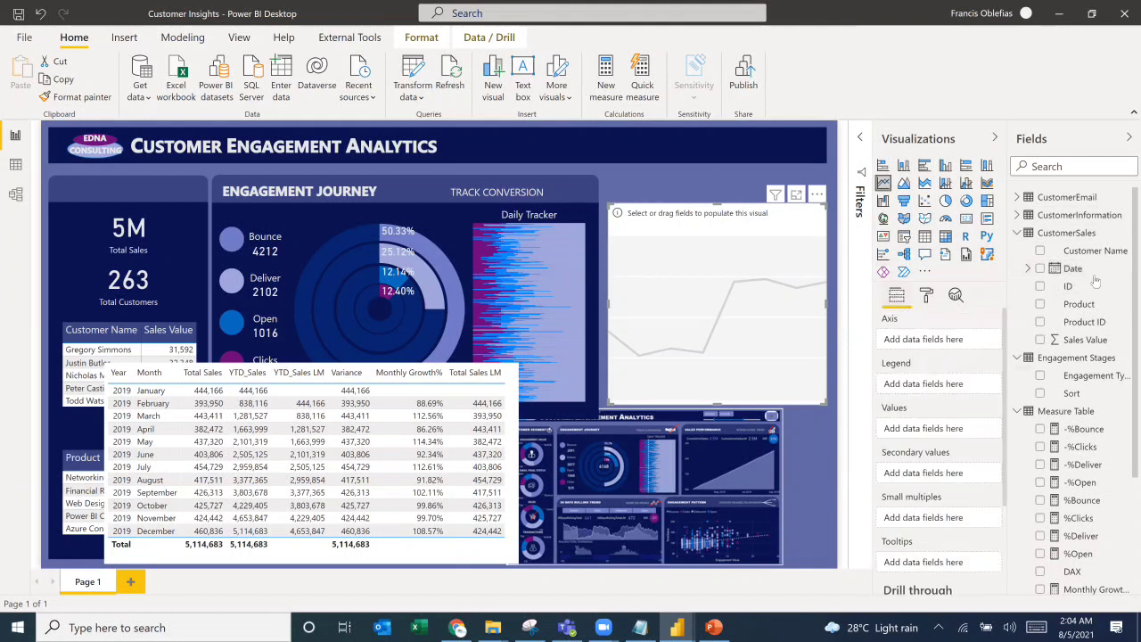
{"action": "left_click_drag", "start_coordinate": [1073, 268], "coordinate": [915, 341]}
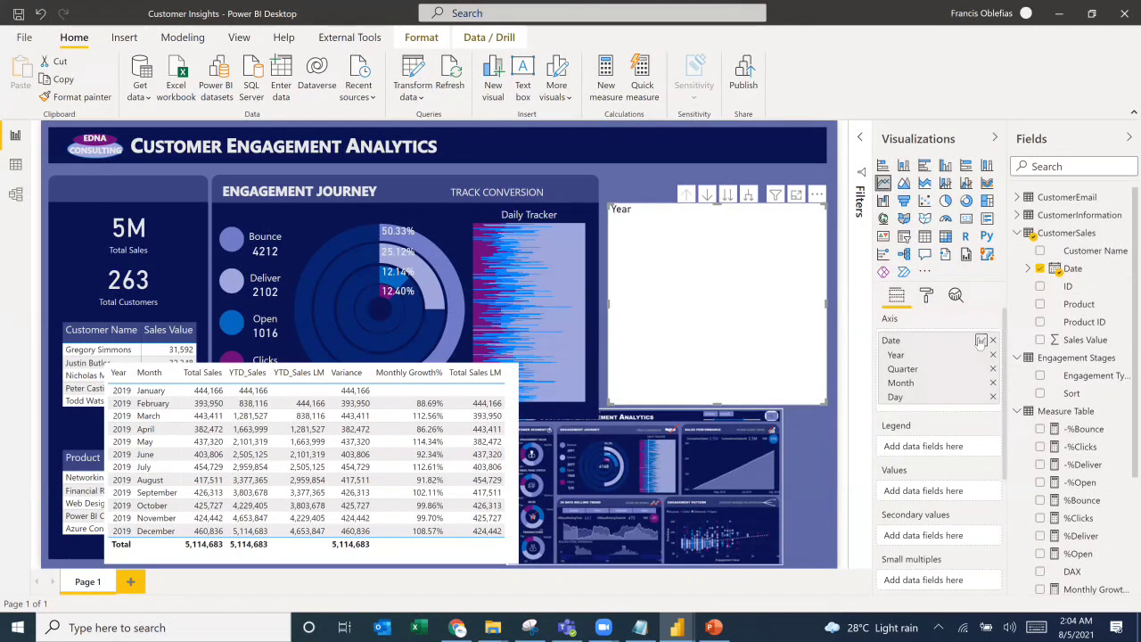
{"action": "left_click", "coordinate": [981, 340]}
{"action": "left_click", "coordinate": [1005, 435]}
Step: Plot YTD_Sales as the chart's values and convert the line chart to an area chart
{"action": "scroll", "coordinate": [1059, 412], "scroll_direction": "down", "scroll_amount": 3}
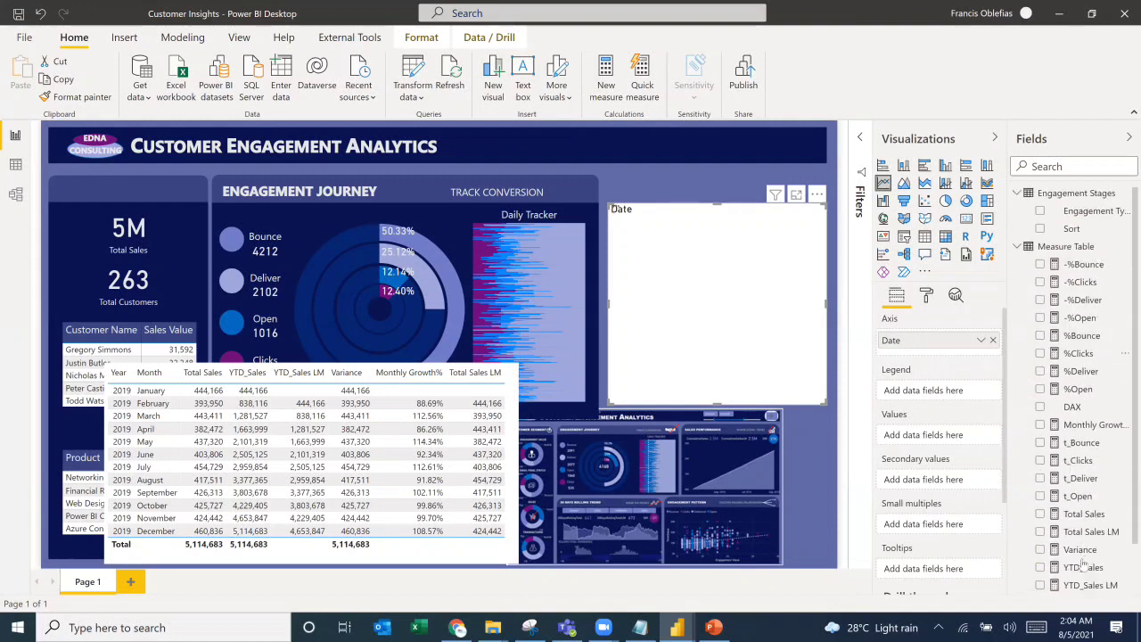
{"action": "left_click_drag", "start_coordinate": [1082, 567], "coordinate": [898, 435]}
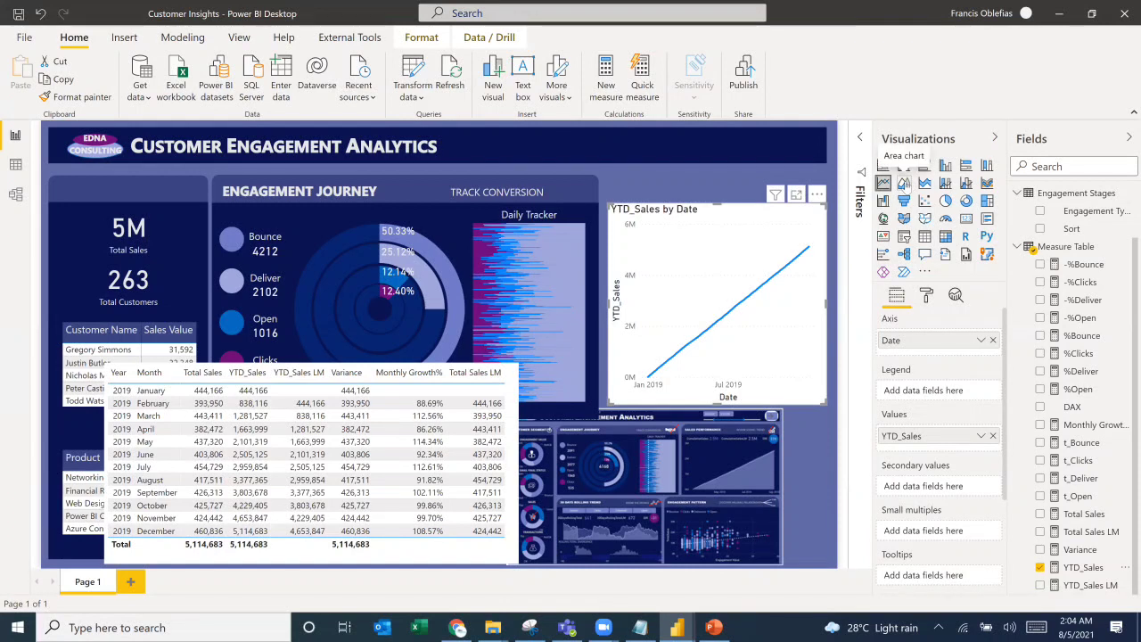
{"action": "left_click", "coordinate": [906, 187]}
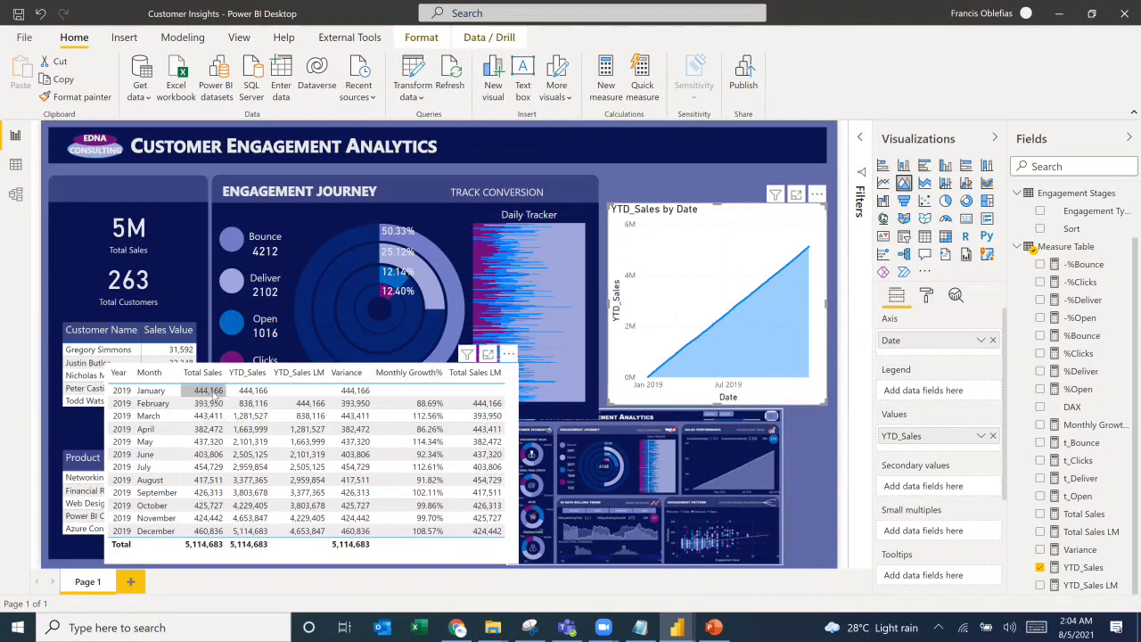
Step: Add YTD_Sales LM to the area chart as a second value series
{"action": "mouse_move", "coordinate": [366, 398]}
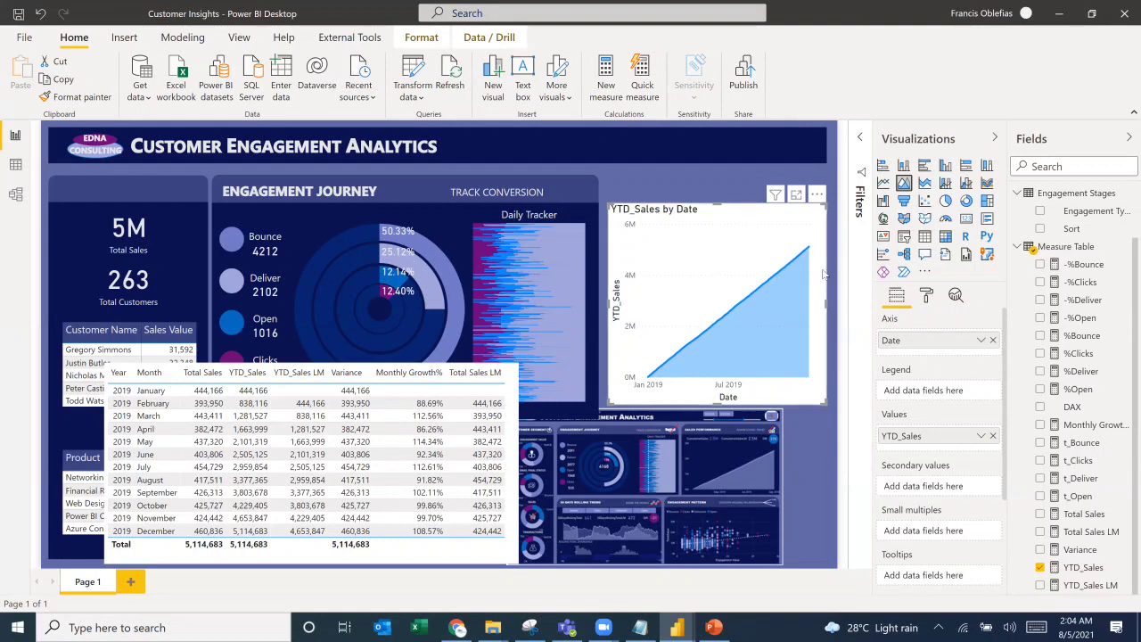
{"action": "left_click", "coordinate": [1040, 586]}
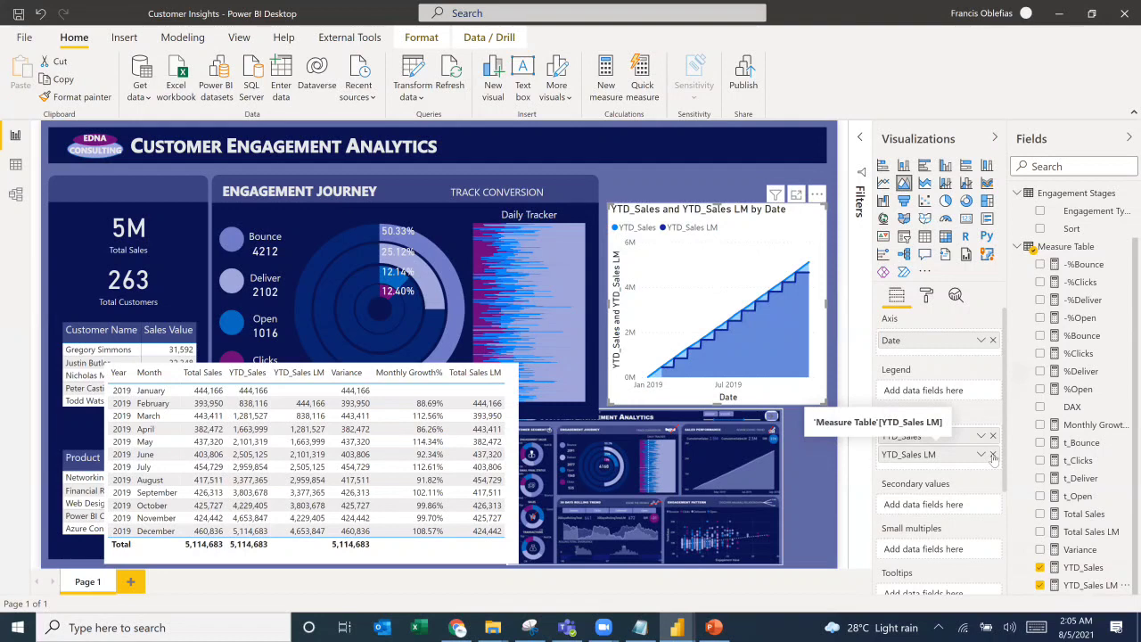
Step: Enlarge and reposition the reference image to examine its Sales Performance and 30 Days Rolling Trend sections, and shrink it back below the area chart
{"action": "left_click", "coordinate": [727, 463]}
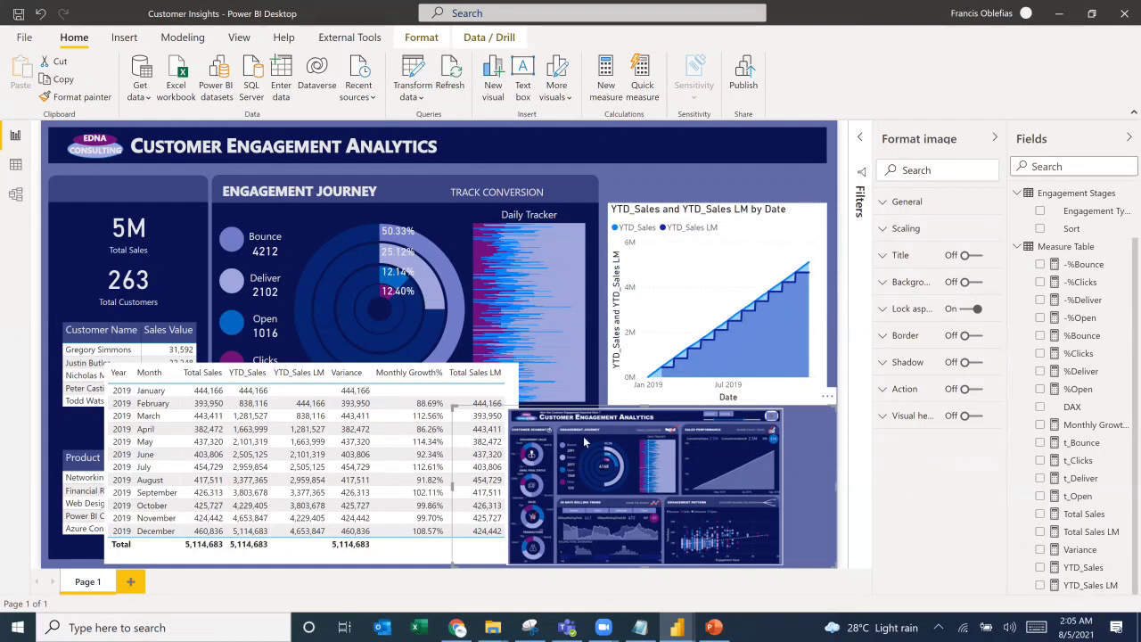
{"action": "left_click_drag", "start_coordinate": [456, 410], "coordinate": [193, 218]}
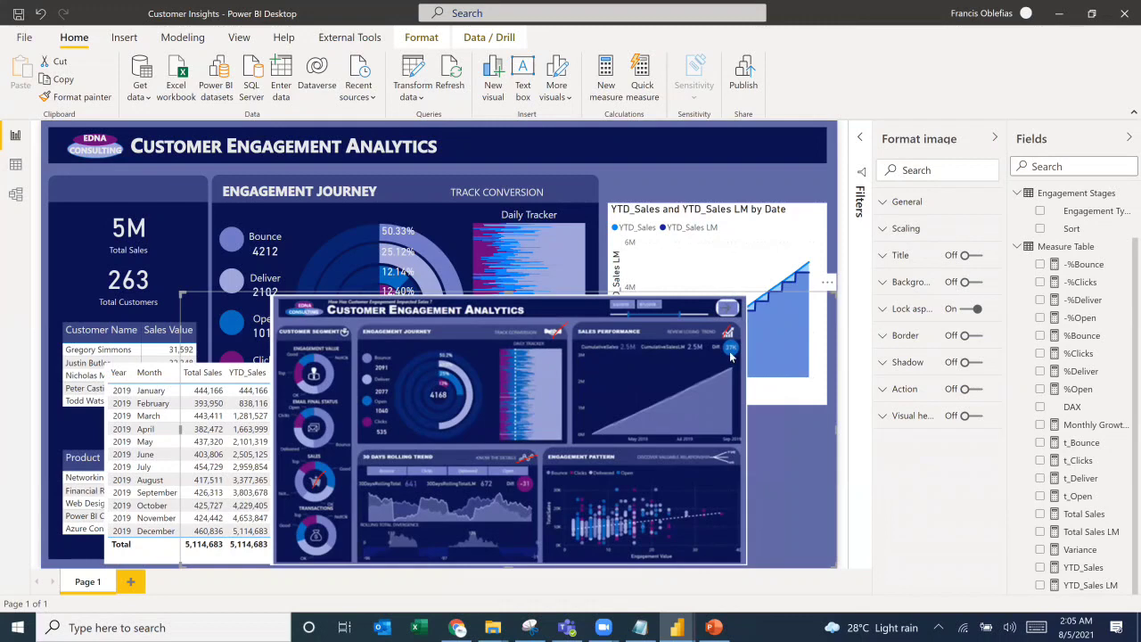
{"action": "left_click_drag", "start_coordinate": [659, 359], "coordinate": [700, 174]}
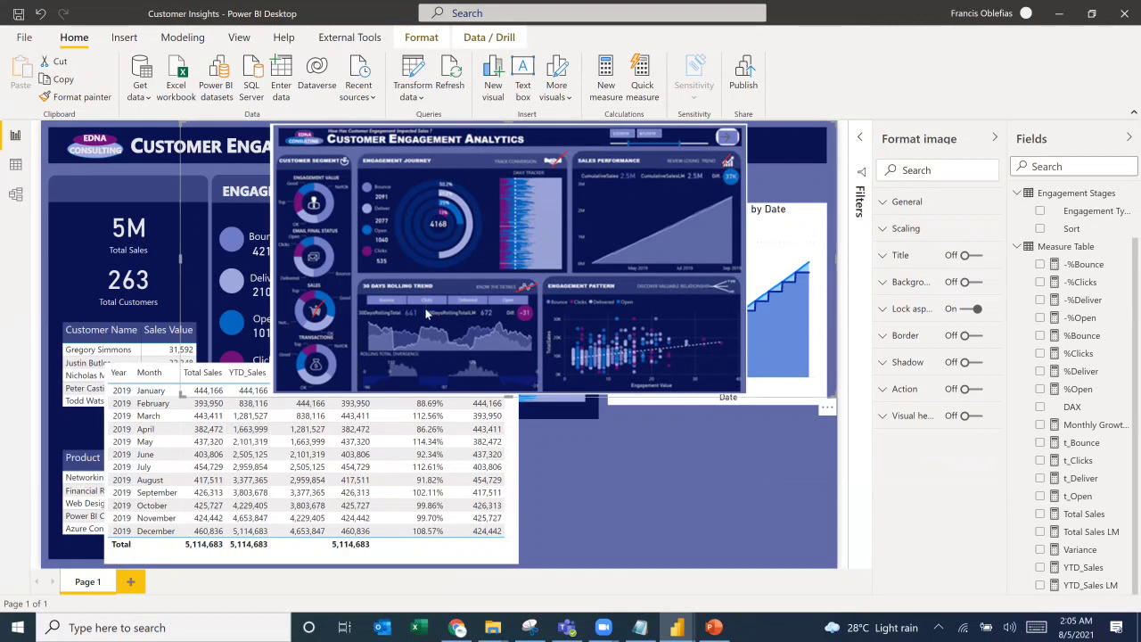
{"action": "left_click_drag", "start_coordinate": [426, 314], "coordinate": [426, 333]}
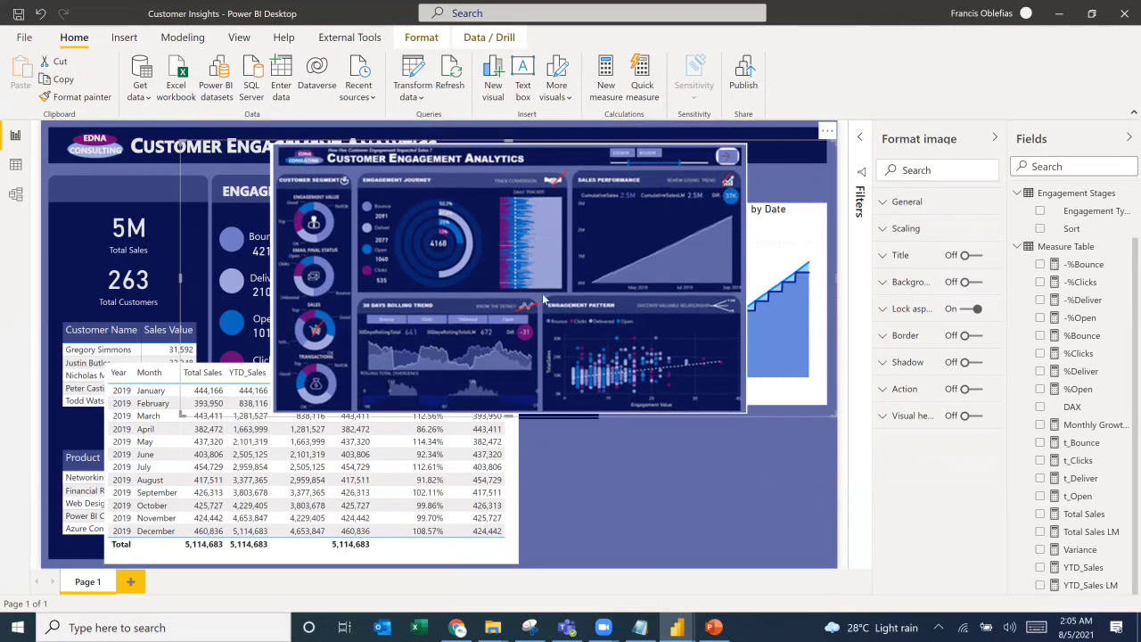
{"action": "left_click_drag", "start_coordinate": [676, 365], "coordinate": [666, 514]}
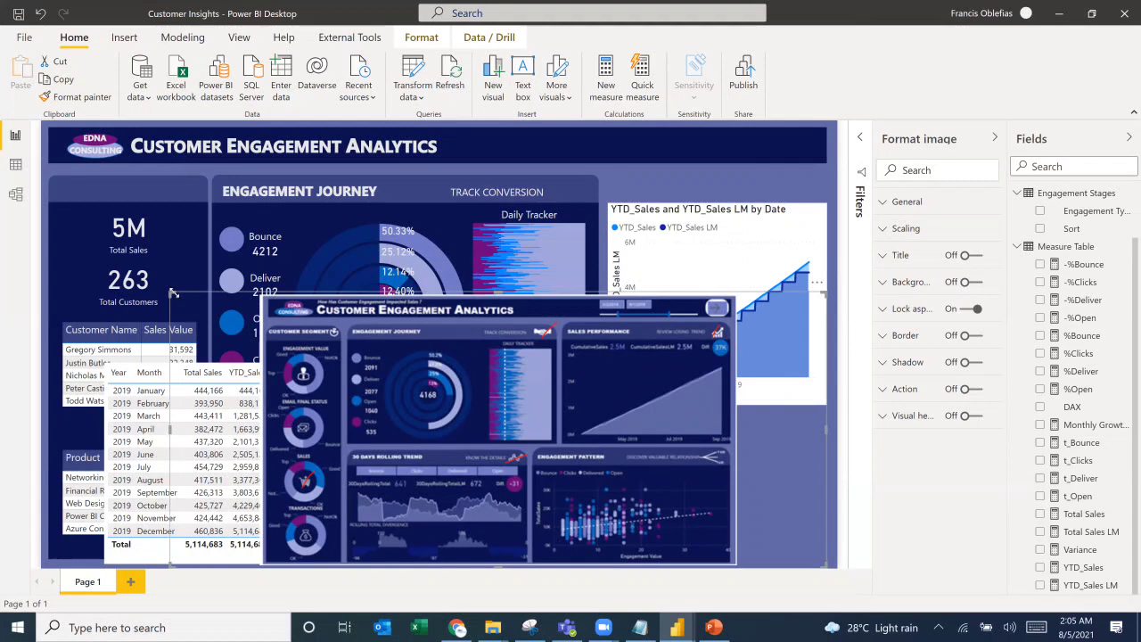
{"action": "left_click_drag", "start_coordinate": [170, 293], "coordinate": [526, 419]}
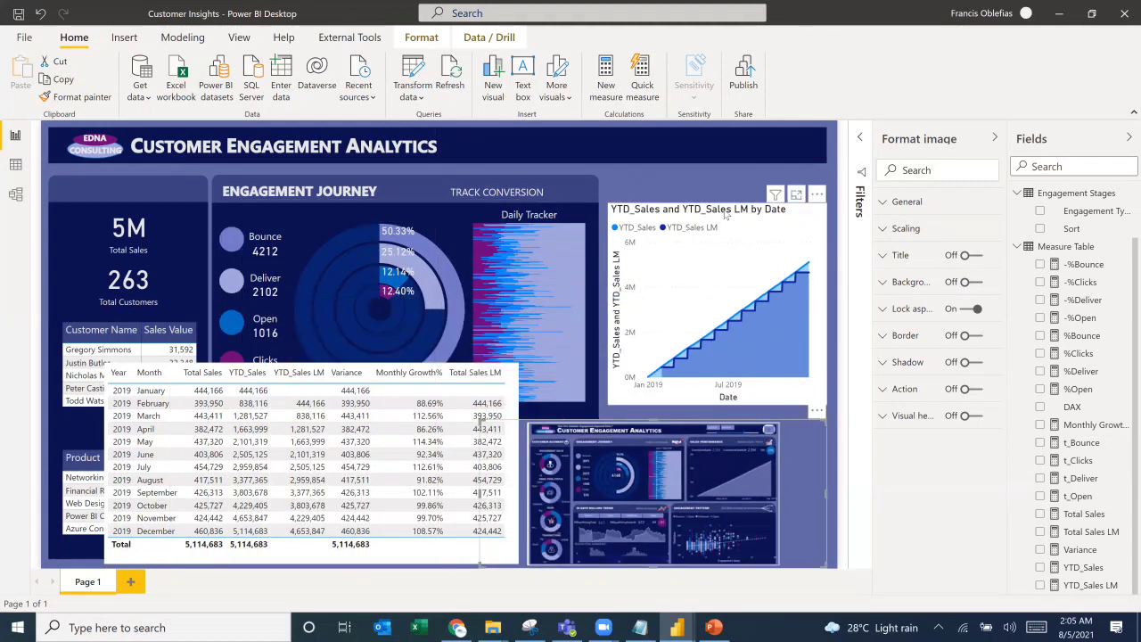
Step: Remove YTD_Sales LM from the area chart's values so only YTD_Sales is plotted
{"action": "left_click", "coordinate": [726, 214]}
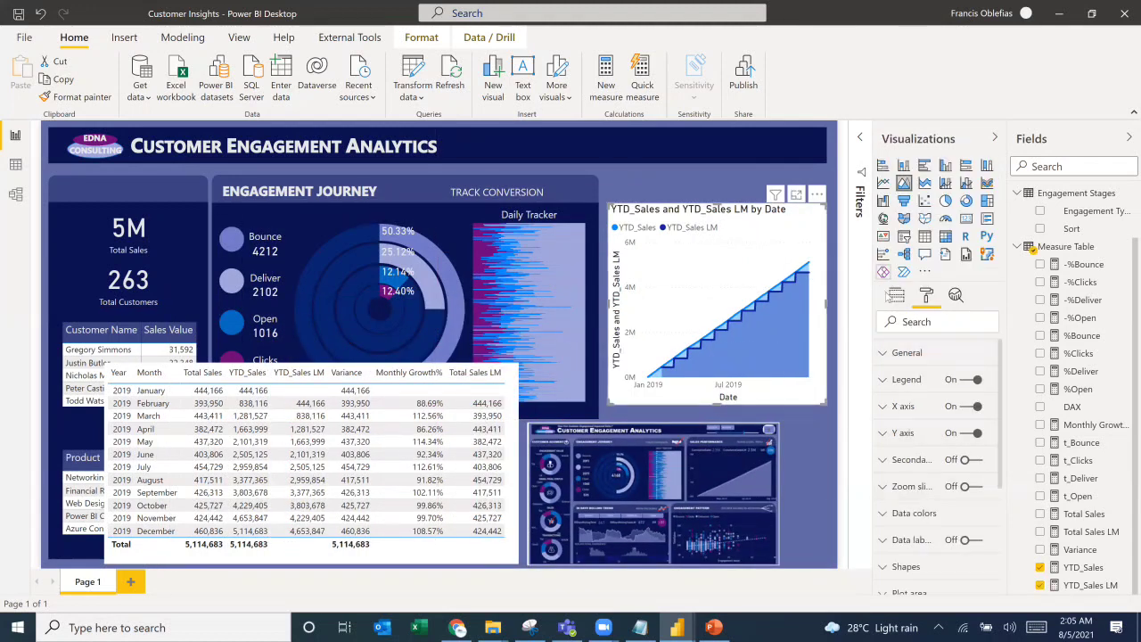
{"action": "left_click", "coordinate": [898, 294]}
{"action": "left_click", "coordinate": [992, 456]}
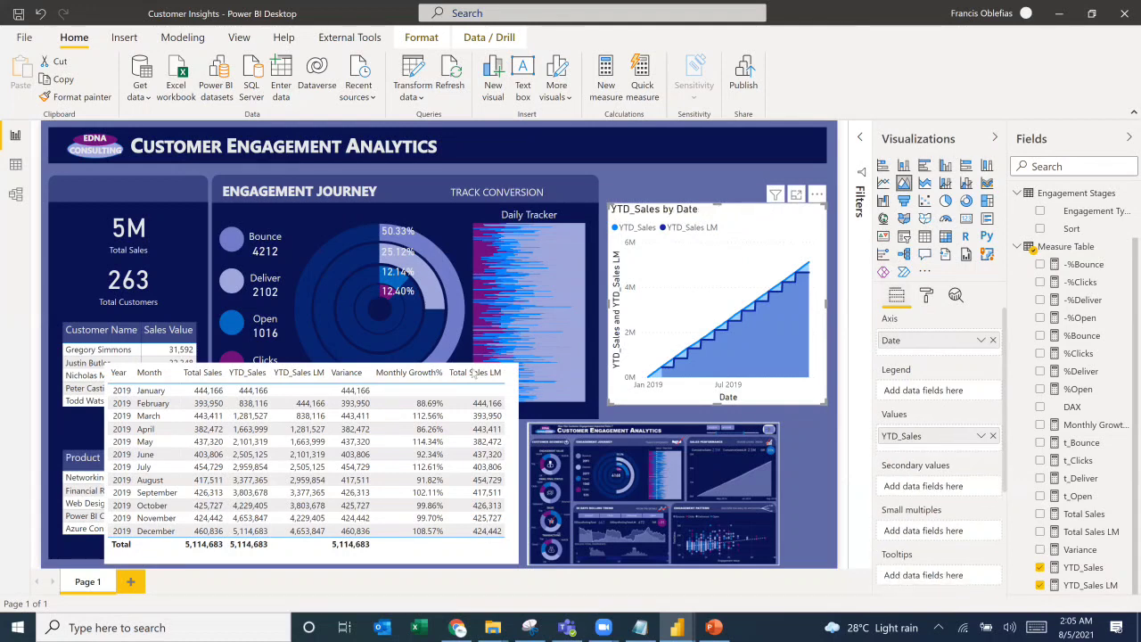
Step: Move the month table up over the total cards, customer table and Engagement Journey donut, clear of the product table
{"action": "left_click", "coordinate": [387, 560]}
{"action": "left_click_drag", "start_coordinate": [336, 421], "coordinate": [340, 408]}
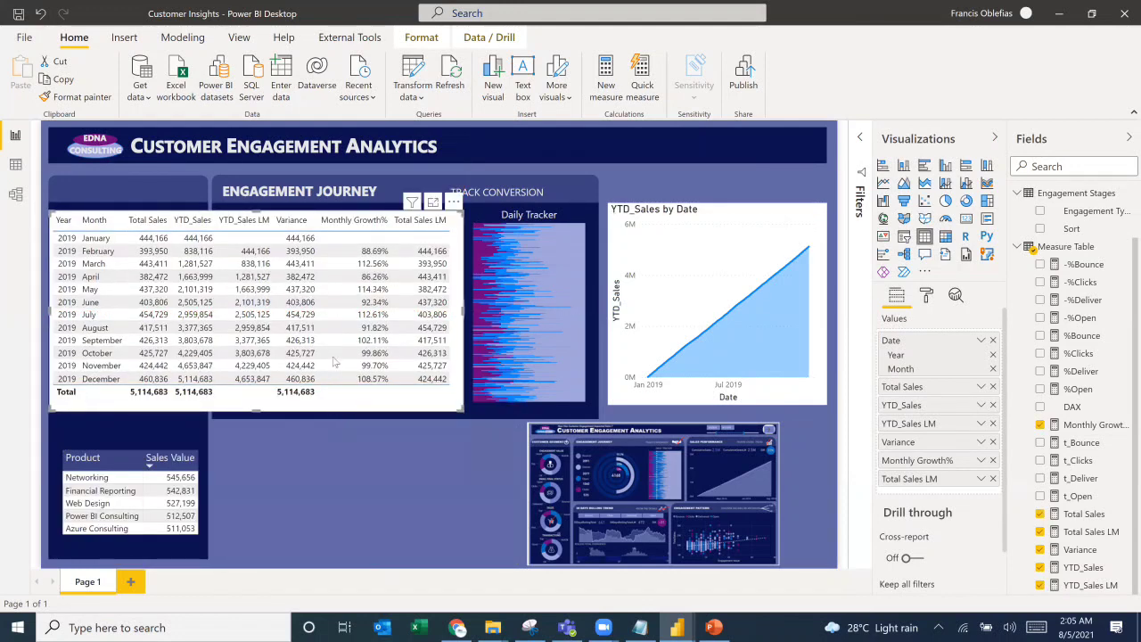
Step: Move the monthly sales table higher on the page and add an empty waterfall chart to the report
{"action": "left_click_drag", "start_coordinate": [334, 361], "coordinate": [325, 302]}
{"action": "left_click", "coordinate": [444, 480]}
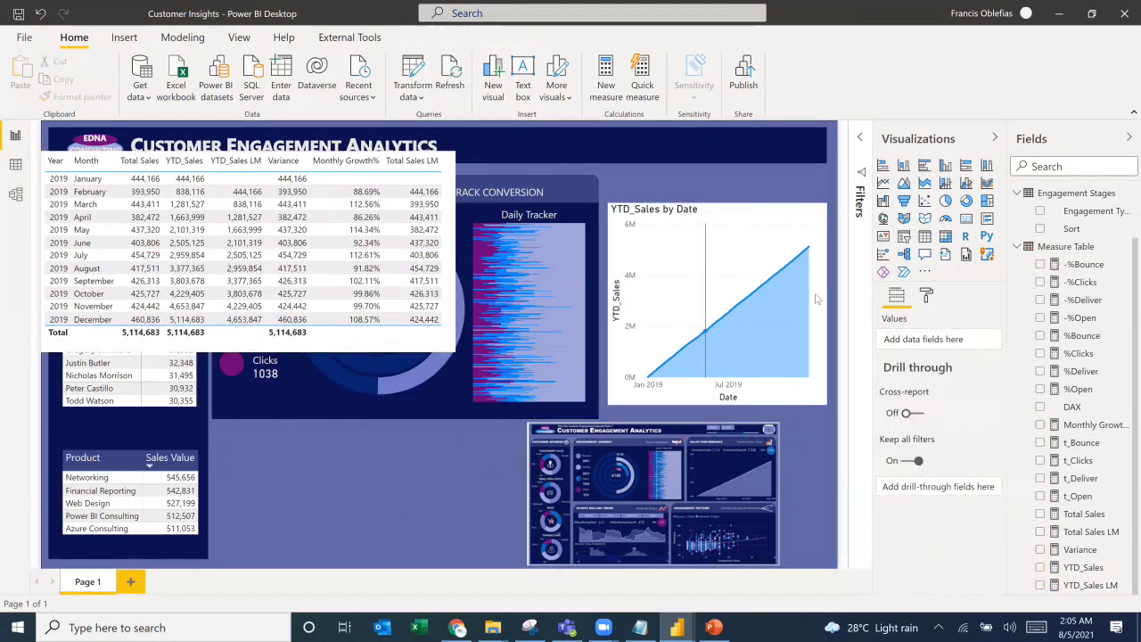
{"action": "left_click", "coordinate": [884, 202]}
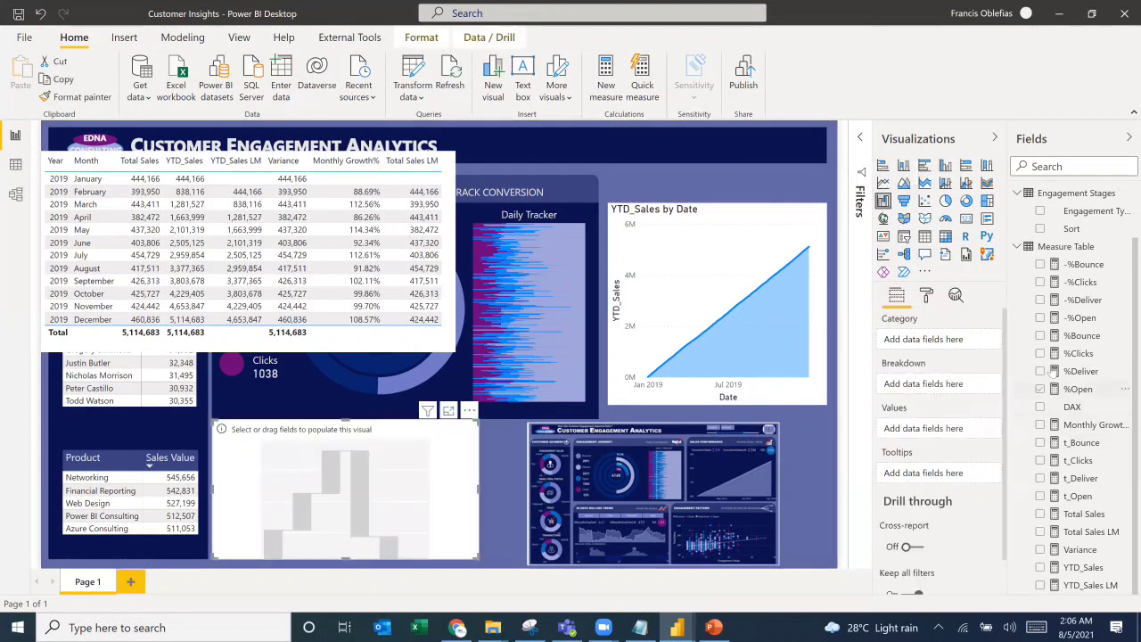
Step: Use the CustomerSales Date hierarchy as the waterfall chart's category, removing Quarter and Day so only Year and Month remain
{"action": "scroll", "coordinate": [1050, 361], "scroll_direction": "up", "scroll_amount": 1}
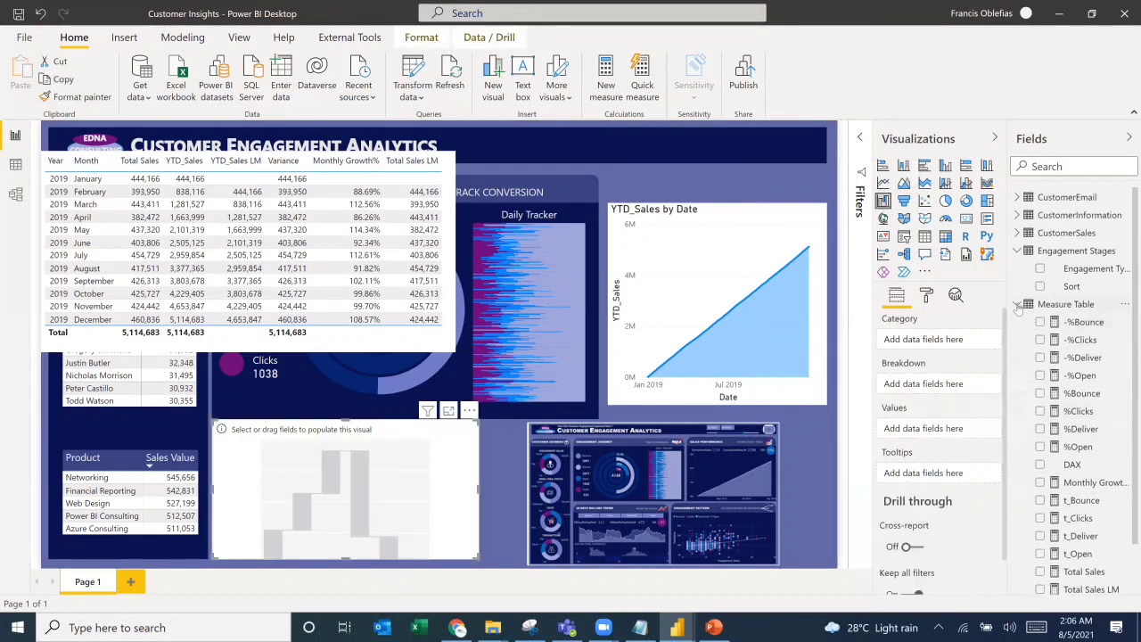
{"action": "left_click", "coordinate": [1018, 304]}
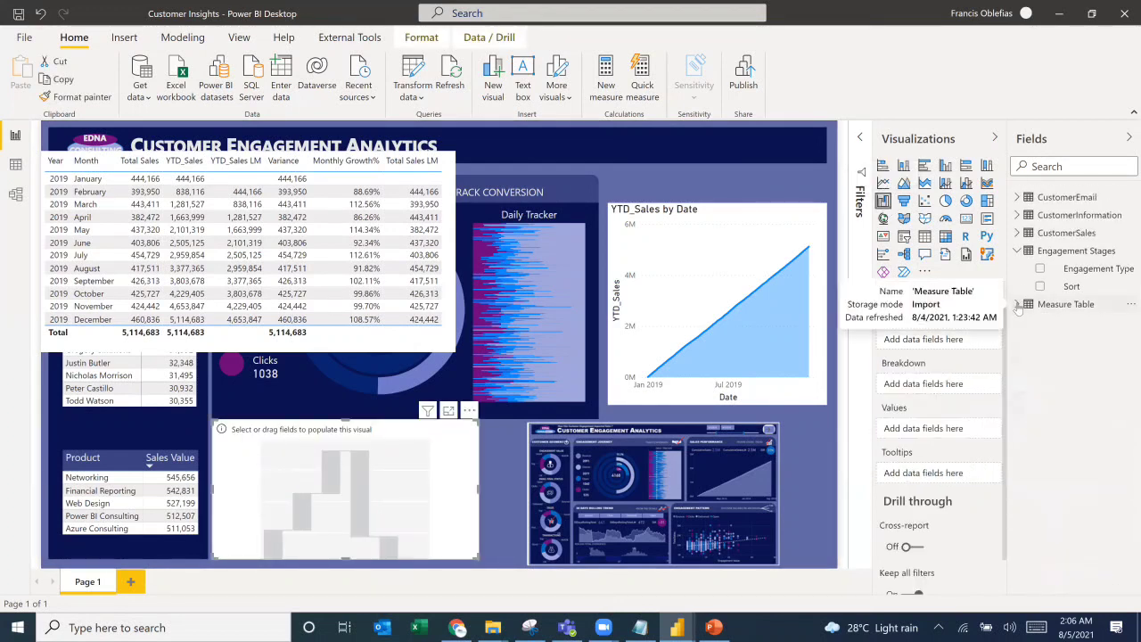
{"action": "left_click", "coordinate": [1018, 250]}
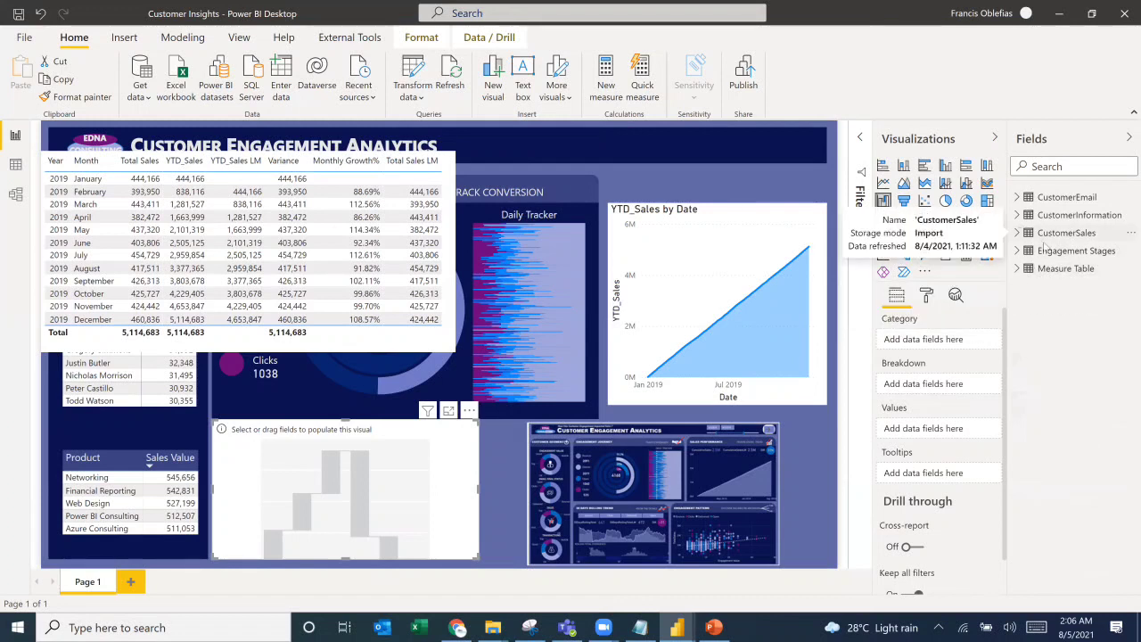
{"action": "left_click", "coordinate": [1018, 233]}
{"action": "left_click_drag", "start_coordinate": [921, 338], "coordinate": [923, 340]}
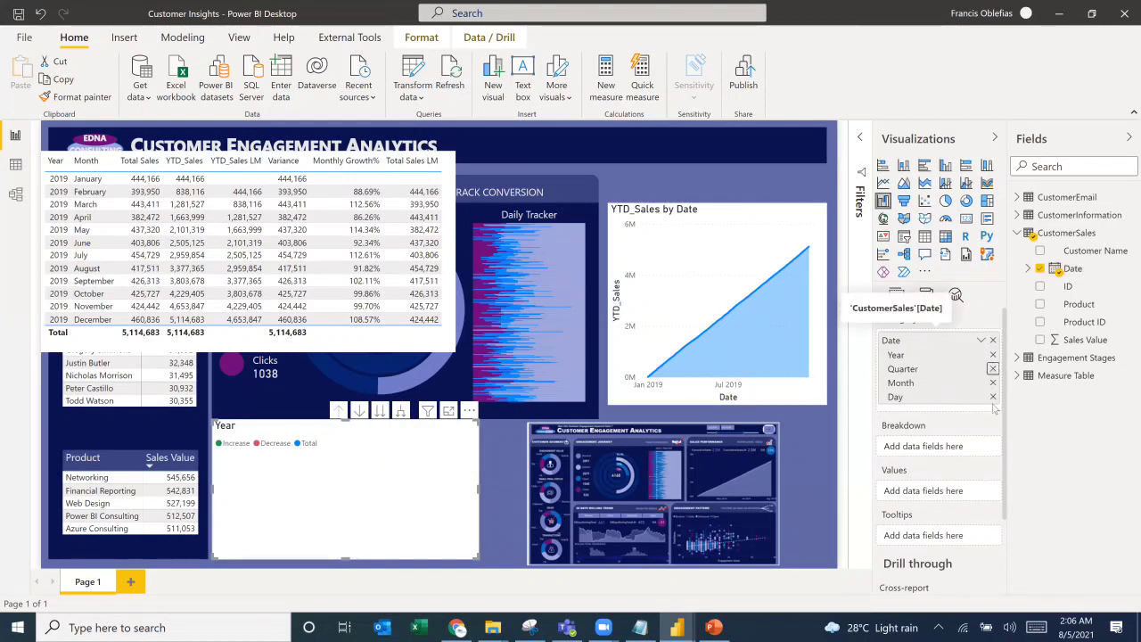
{"action": "left_click", "coordinate": [993, 369]}
{"action": "left_click", "coordinate": [994, 383]}
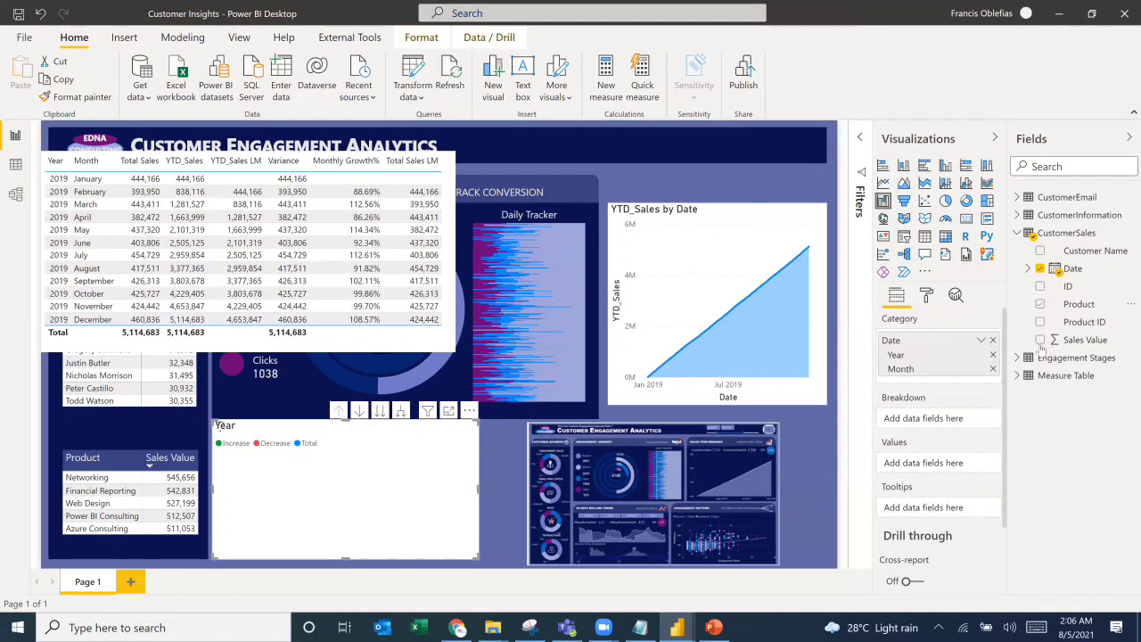
Step: Use the Variance measure as the waterfall chart's values and expand the date hierarchy down to month level
{"action": "left_click", "coordinate": [1018, 378]}
{"action": "scroll", "coordinate": [1066, 553], "scroll_direction": "down", "scroll_amount": 3}
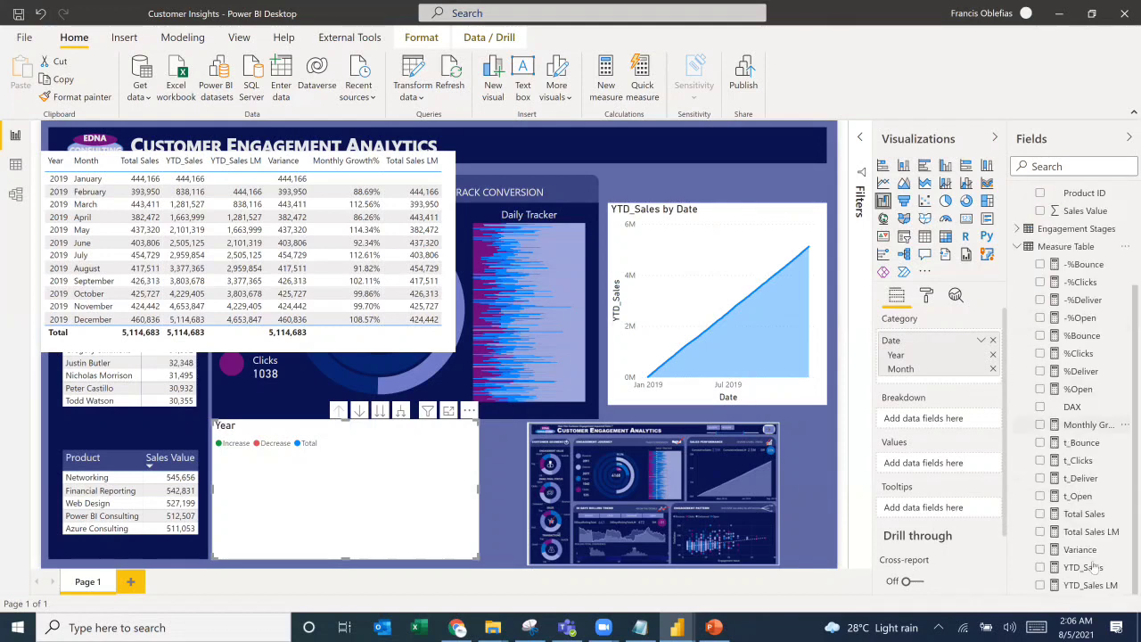
{"action": "left_click_drag", "start_coordinate": [1080, 550], "coordinate": [918, 463]}
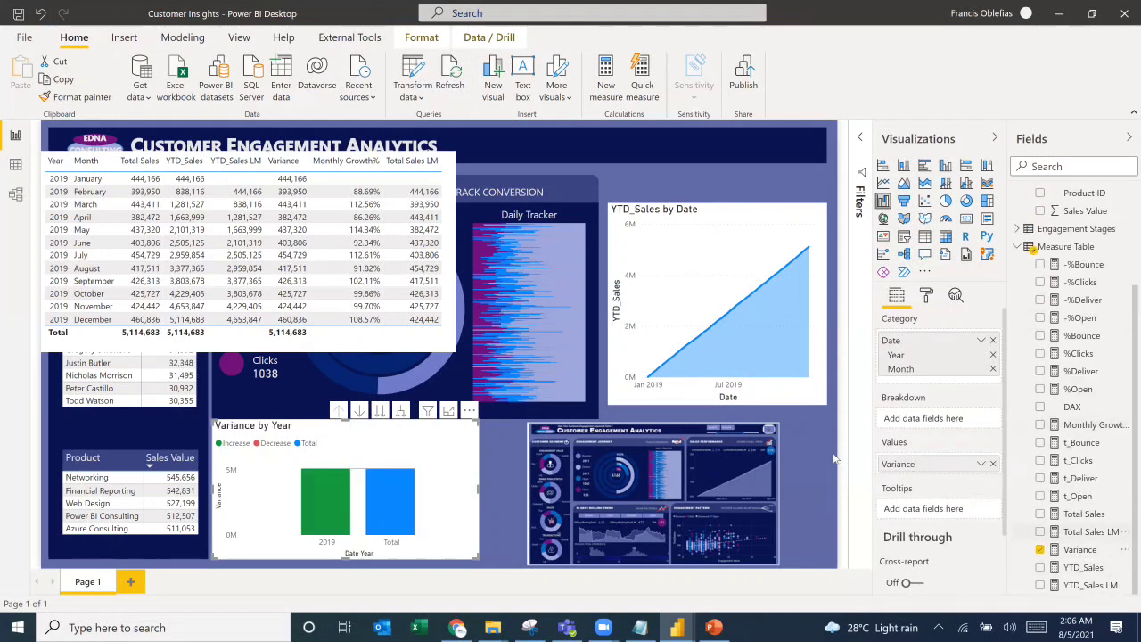
{"action": "left_click", "coordinate": [400, 411]}
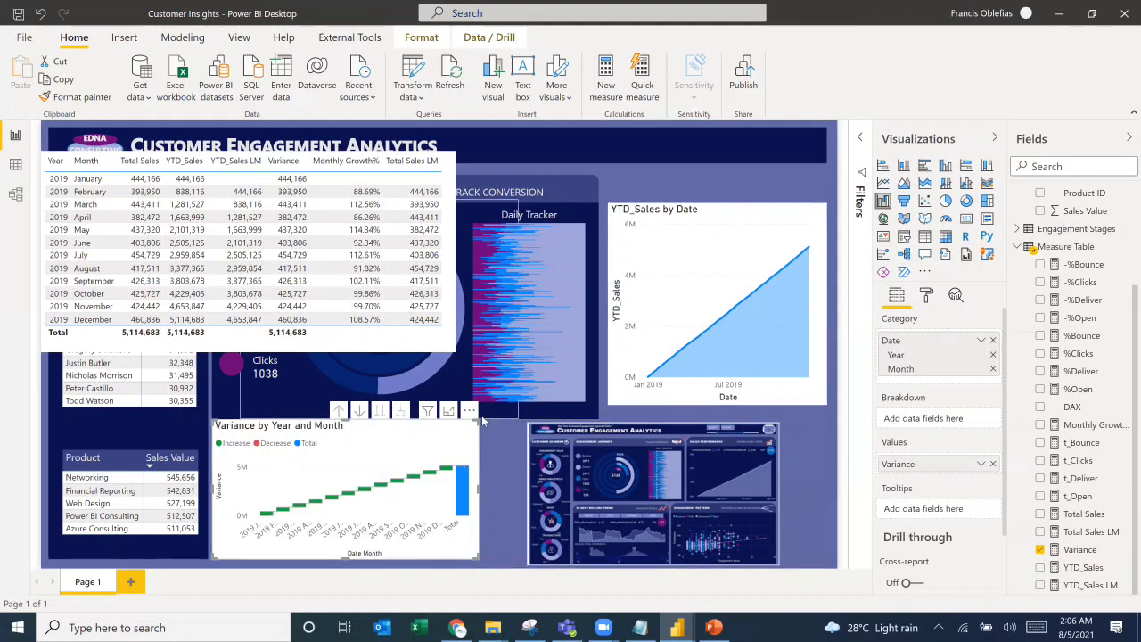
Step: Enlarge the waterfall chart and place it in the lower-right area of the report page
{"action": "left_click_drag", "start_coordinate": [539, 252], "coordinate": [622, 258]}
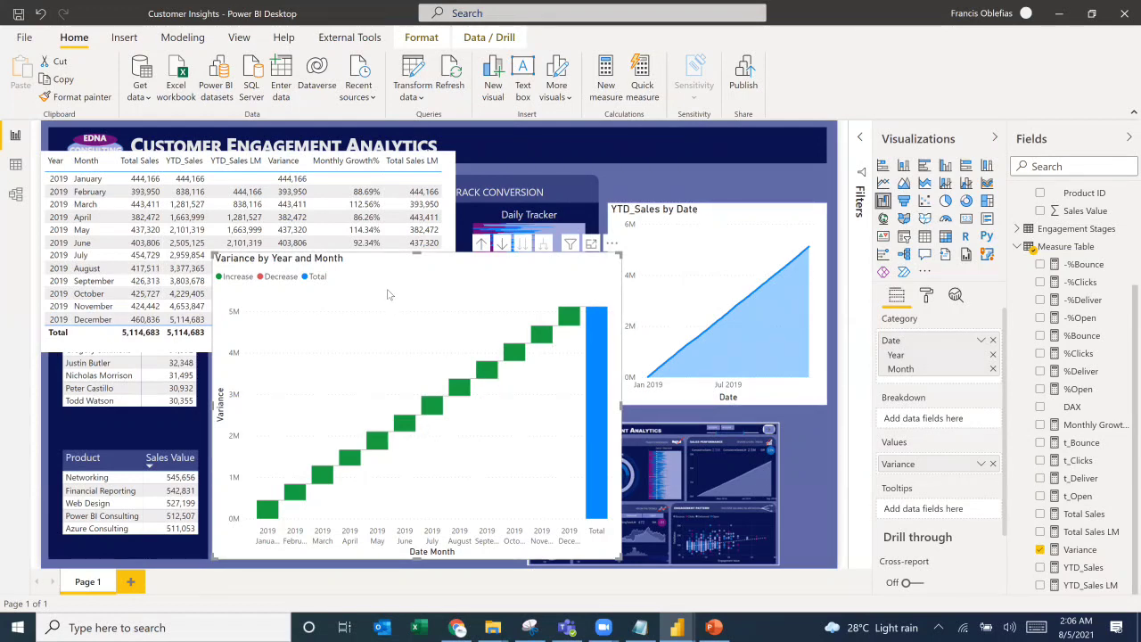
{"action": "left_click_drag", "start_coordinate": [433, 260], "coordinate": [638, 405]}
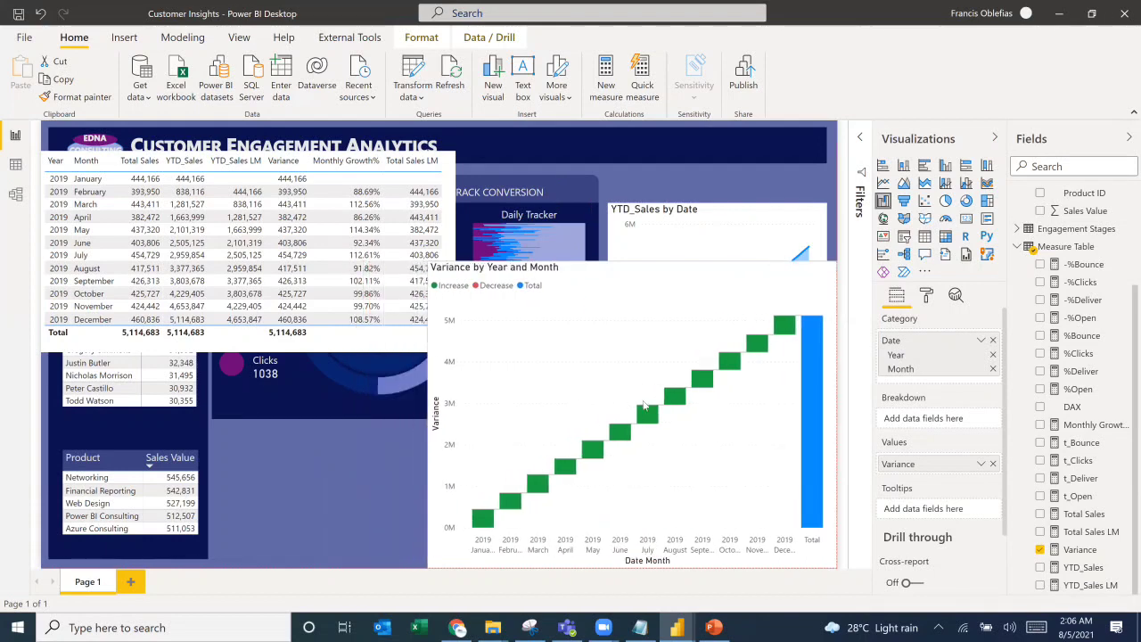
{"action": "left_click_drag", "start_coordinate": [644, 405], "coordinate": [582, 395]}
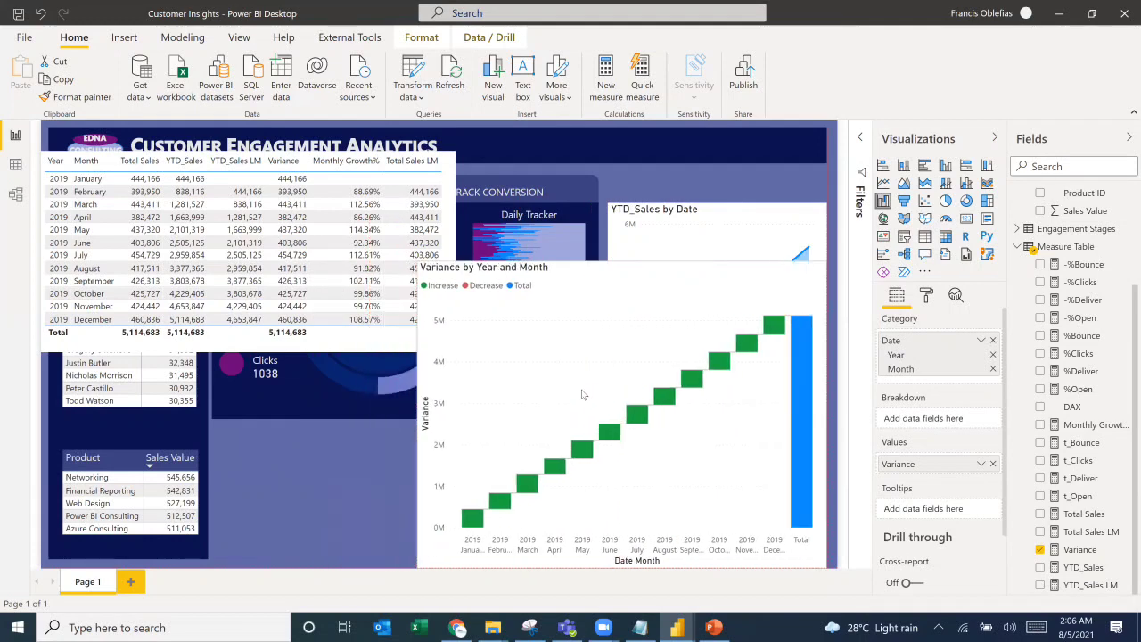
{"action": "mouse_move", "coordinate": [488, 385]}
{"action": "left_mouse_down"}
{"action": "mouse_move", "coordinate": [399, 387]}
{"action": "mouse_move", "coordinate": [498, 387]}
{"action": "left_mouse_up"}
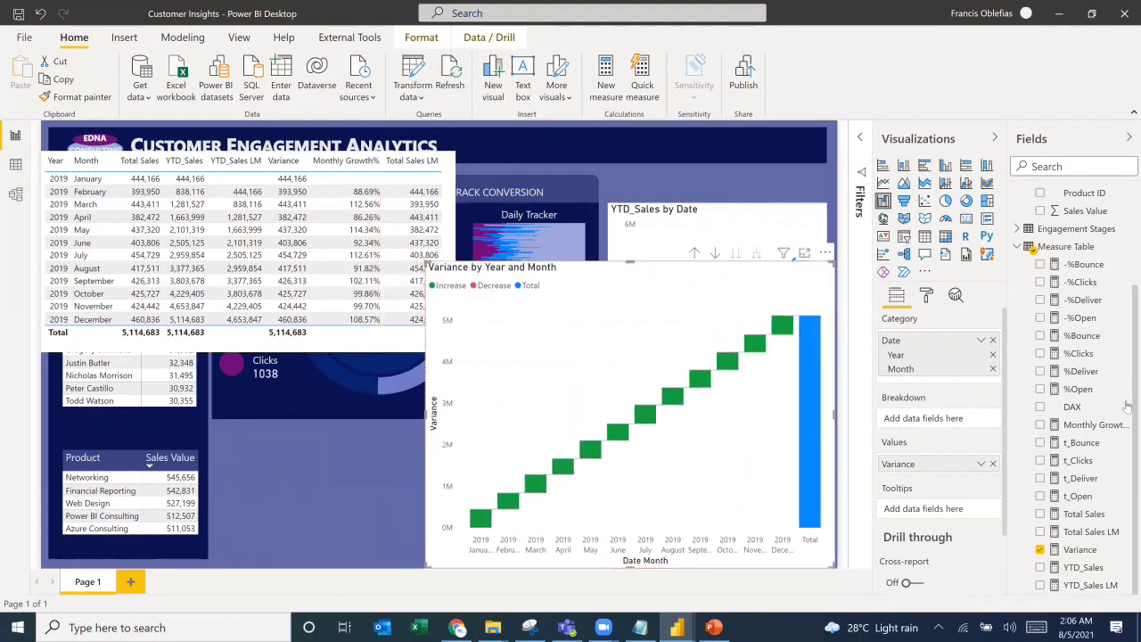
Step: Redefine the Variance measure as [Total Sales]-[Total Sales LM]
{"action": "left_click", "coordinate": [1081, 549]}
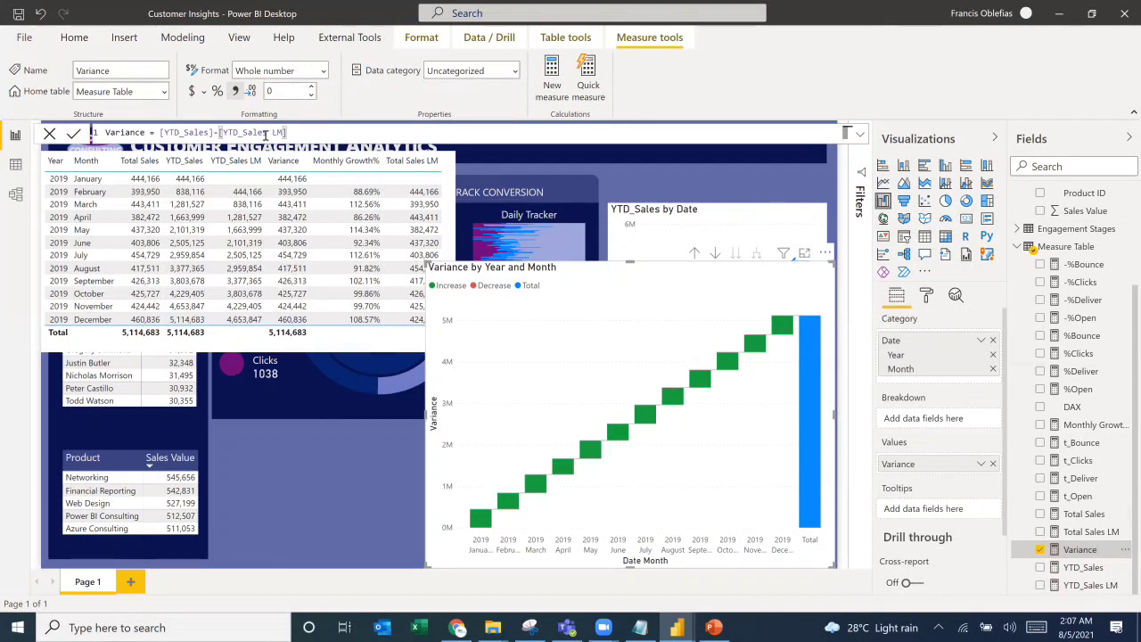
{"action": "left_click_drag", "start_coordinate": [652, 266], "coordinate": [532, 264]}
{"action": "left_click_drag", "start_coordinate": [482, 365], "coordinate": [488, 365]}
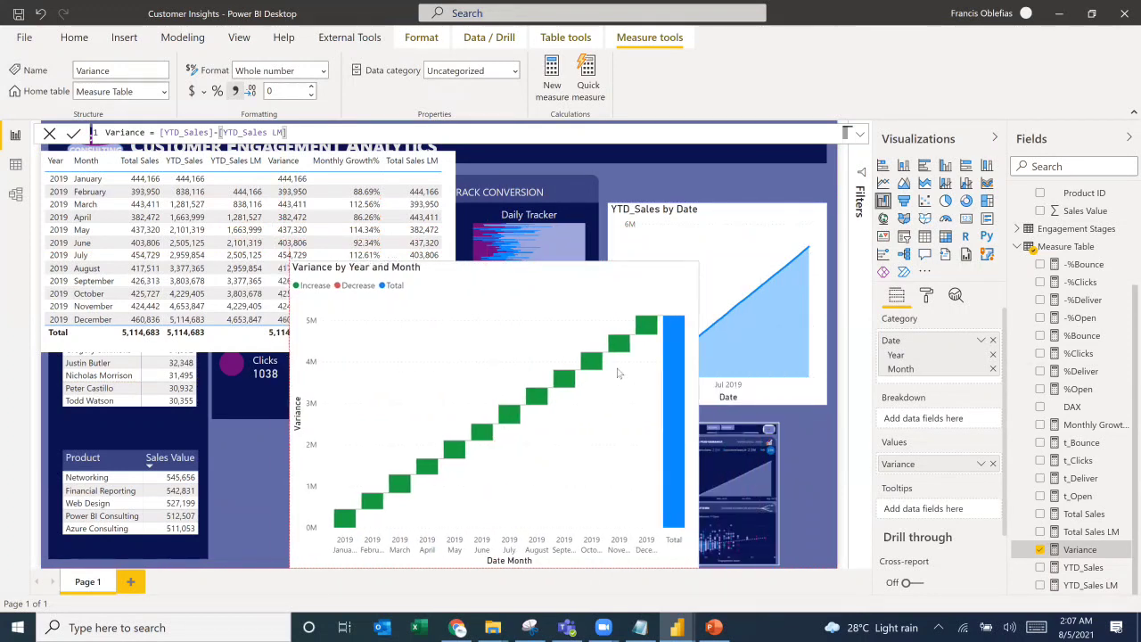
{"action": "left_click_drag", "start_coordinate": [618, 373], "coordinate": [621, 373]}
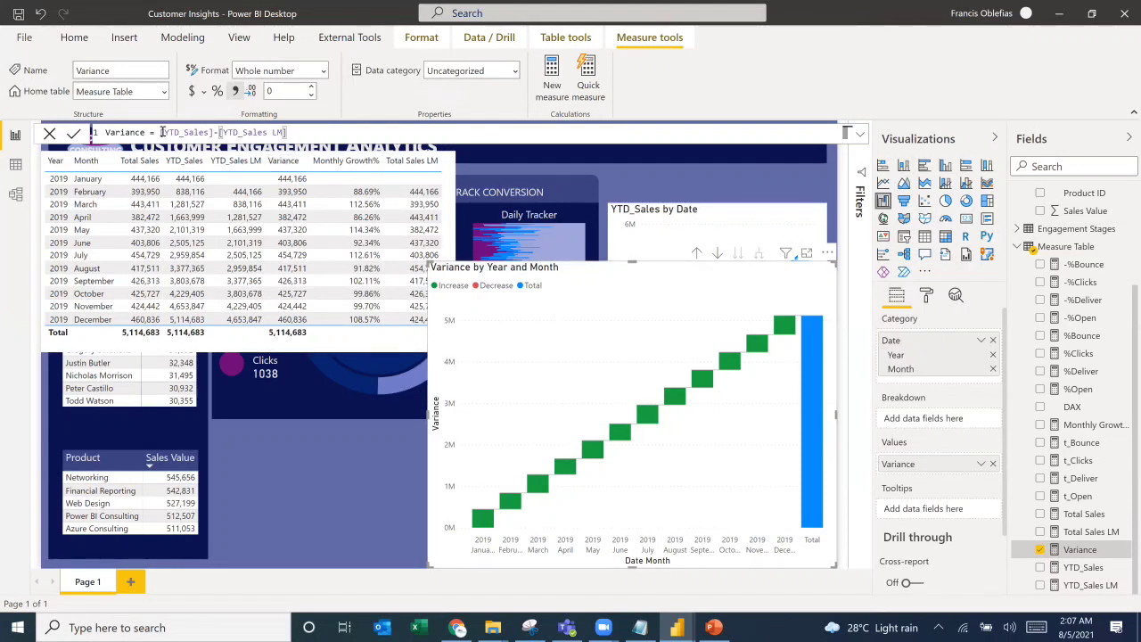
{"action": "left_click_drag", "start_coordinate": [160, 132], "coordinate": [285, 132]}
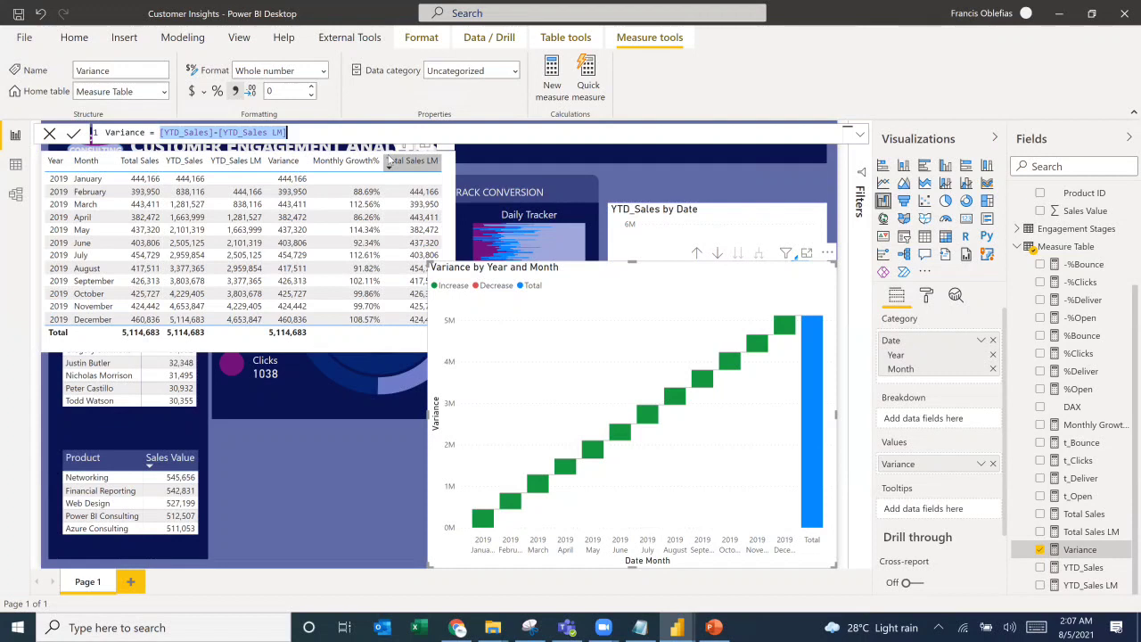
{"action": "type", "text": "[Total Sales]"}
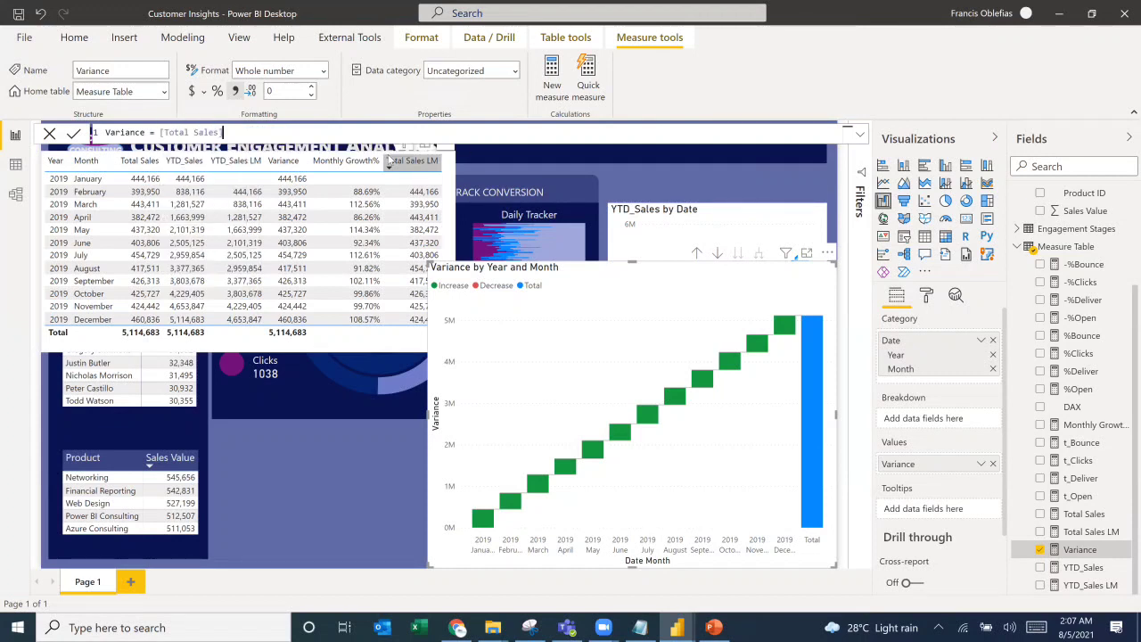
{"action": "type", "text": "-[Total Sales LM]"}
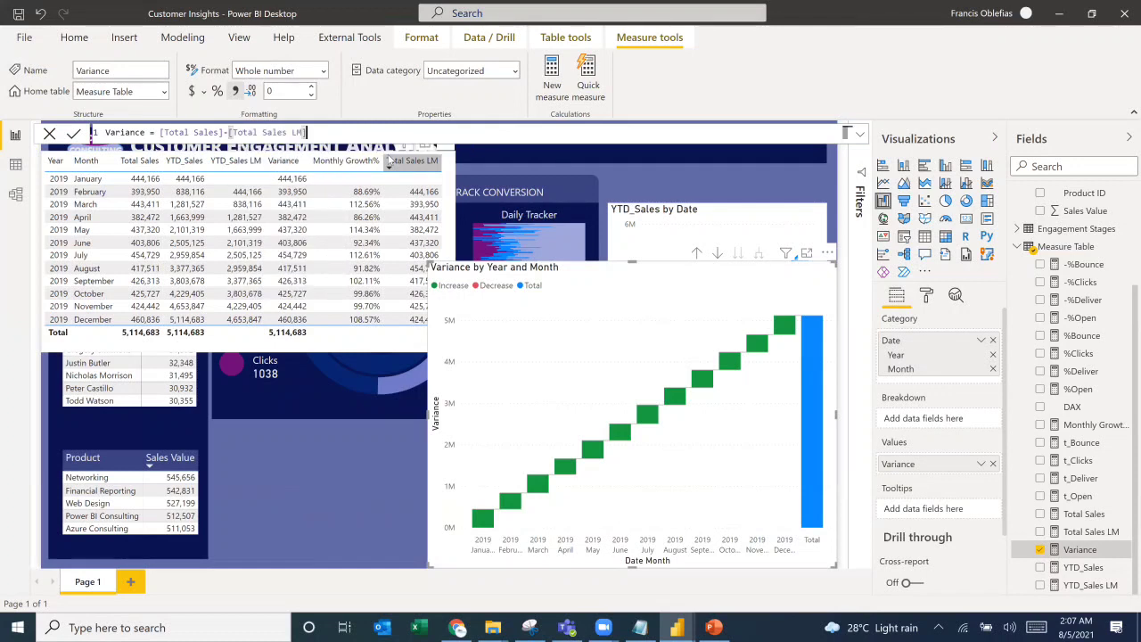
{"action": "key", "text": "Return"}
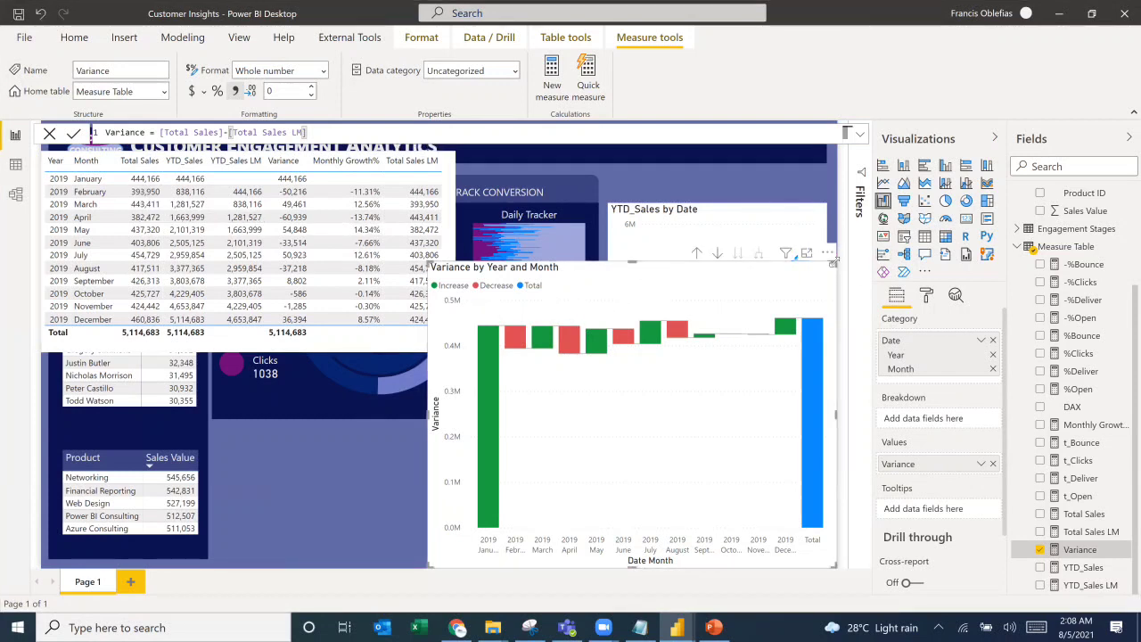
Step: Reduce the waterfall chart's height and open the Monthly Growth% measure's formula
{"action": "left_click_drag", "start_coordinate": [822, 323], "coordinate": [825, 336]}
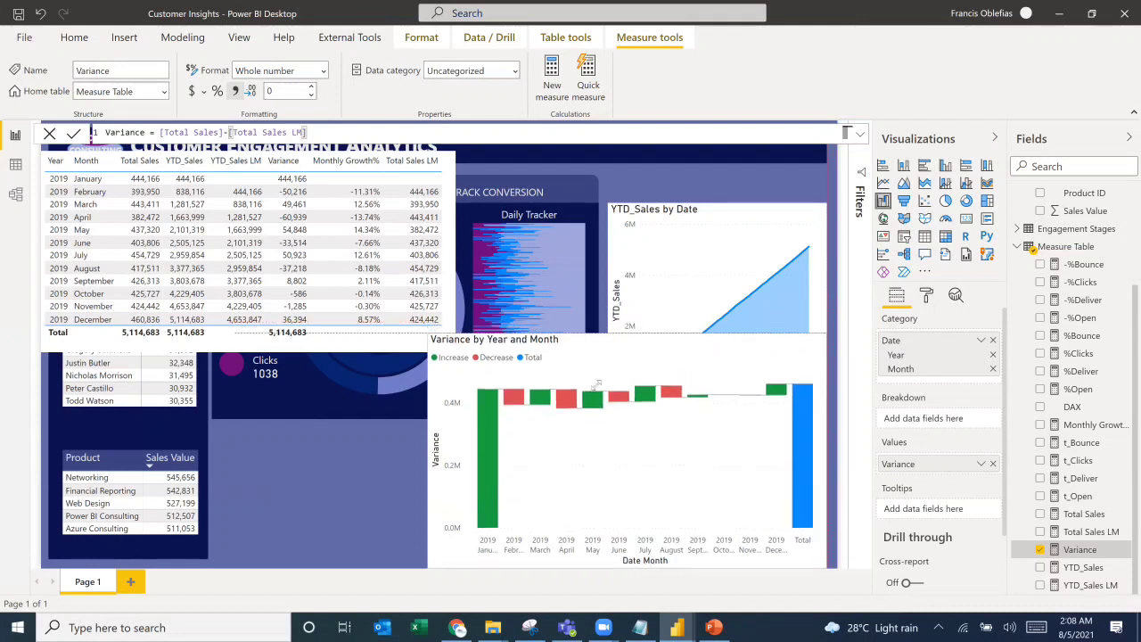
{"action": "mouse_move", "coordinate": [520, 403]}
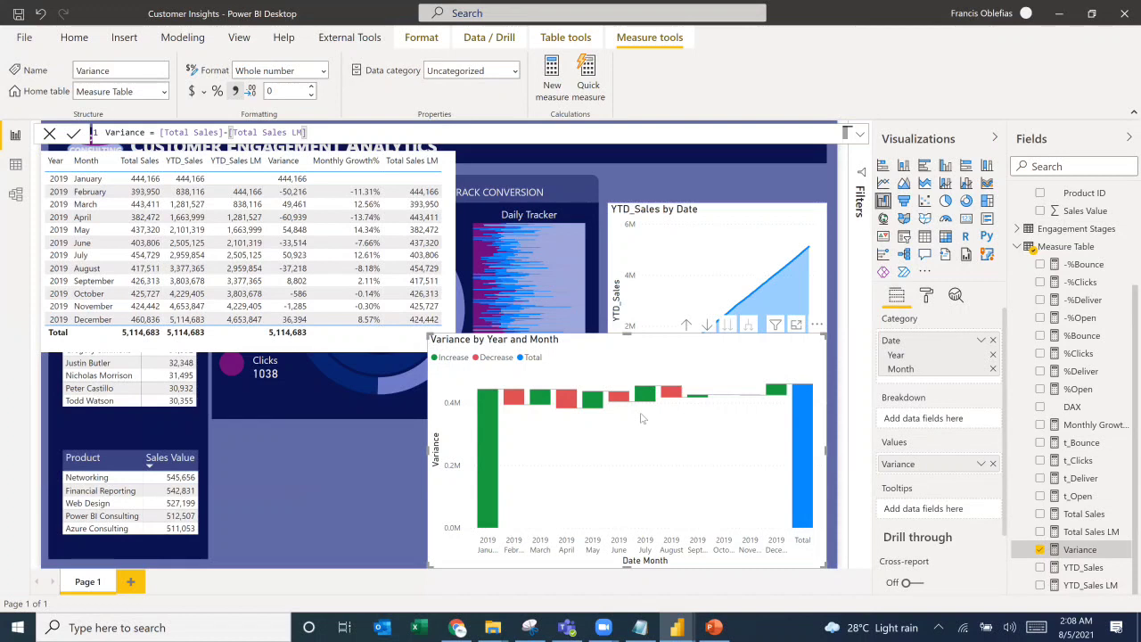
{"action": "left_click", "coordinate": [1082, 427]}
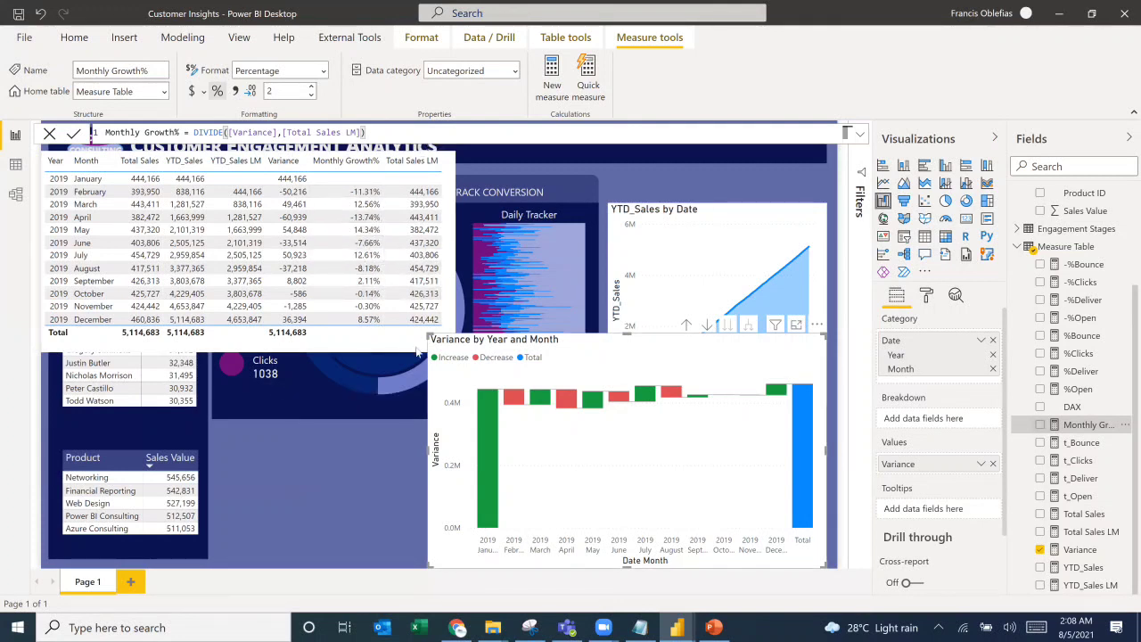
Step: Narrow the waterfall chart and shift it slightly left beneath the YTD_Sales area chart
{"action": "left_click_drag", "start_coordinate": [429, 333], "coordinate": [515, 324]}
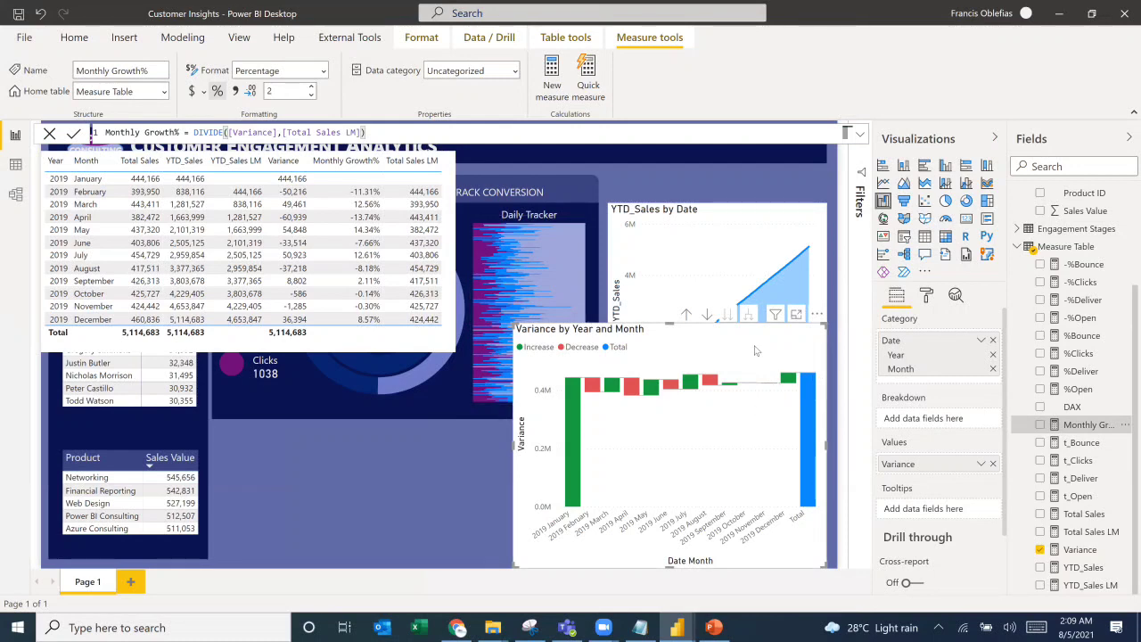
{"action": "left_click_drag", "start_coordinate": [759, 327], "coordinate": [737, 390]}
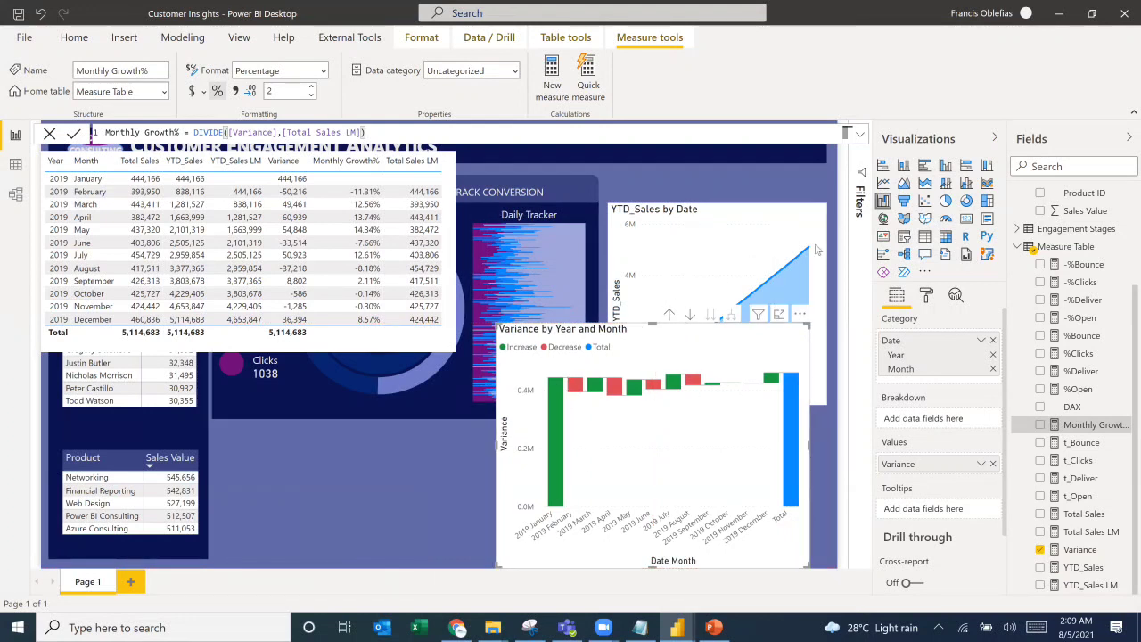
{"action": "mouse_move", "coordinate": [814, 263]}
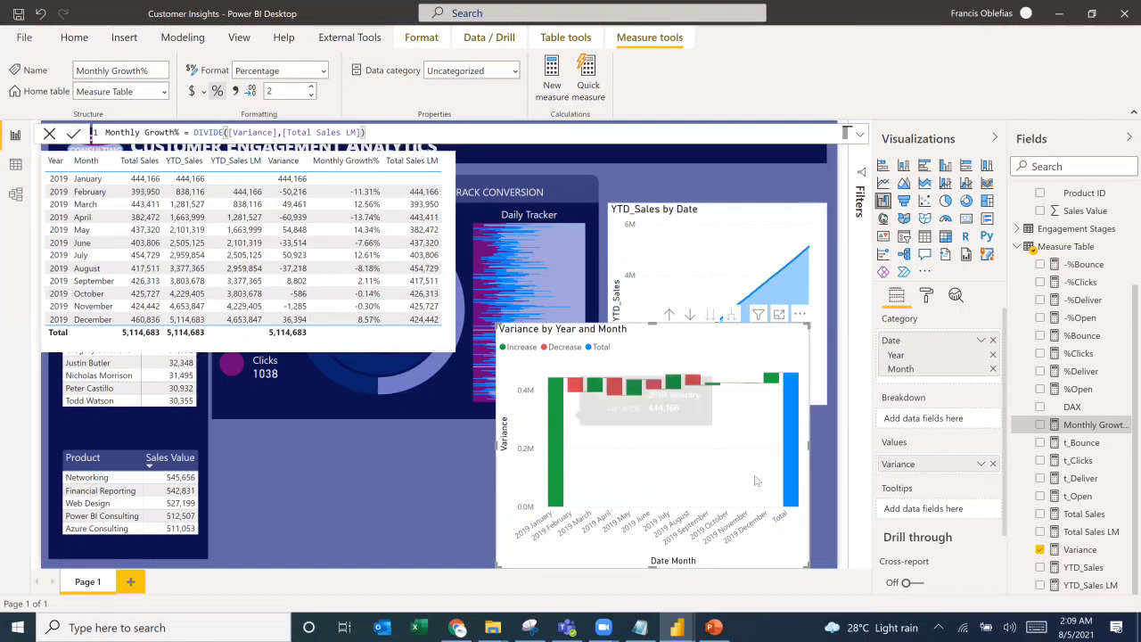
{"action": "mouse_move", "coordinate": [496, 323]}
{"action": "left_mouse_down"}
{"action": "mouse_move", "coordinate": [513, 366]}
{"action": "mouse_move", "coordinate": [505, 334]}
{"action": "left_mouse_up"}
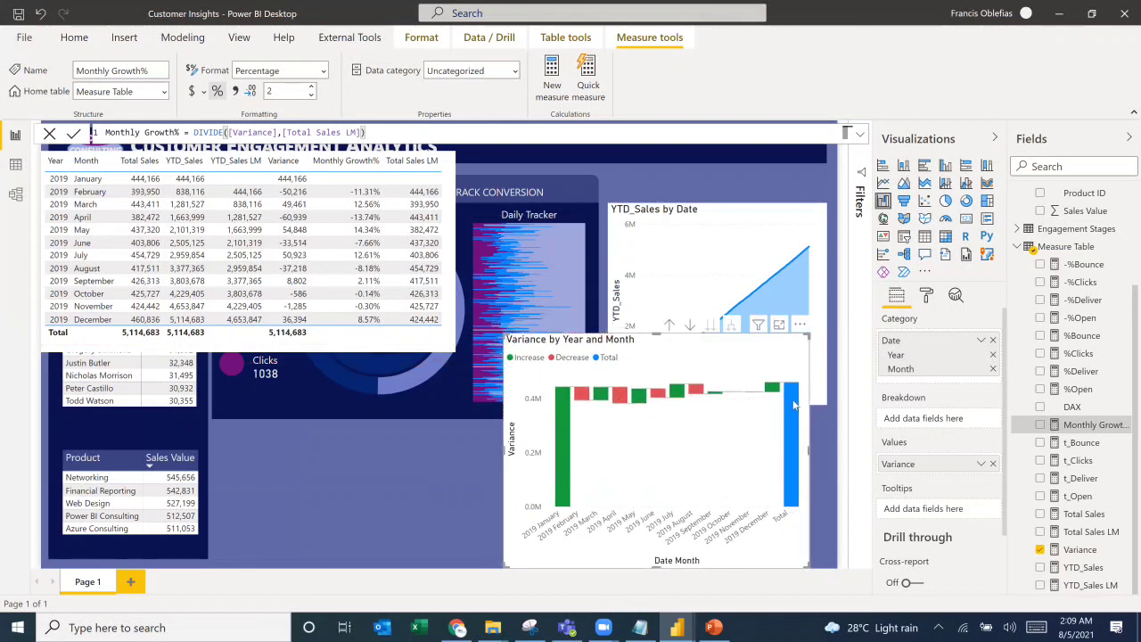
{"action": "mouse_move", "coordinate": [797, 405]}
Step: Delete the waterfall chart and the monthly sales table from the report page
{"action": "key", "text": "Delete"}
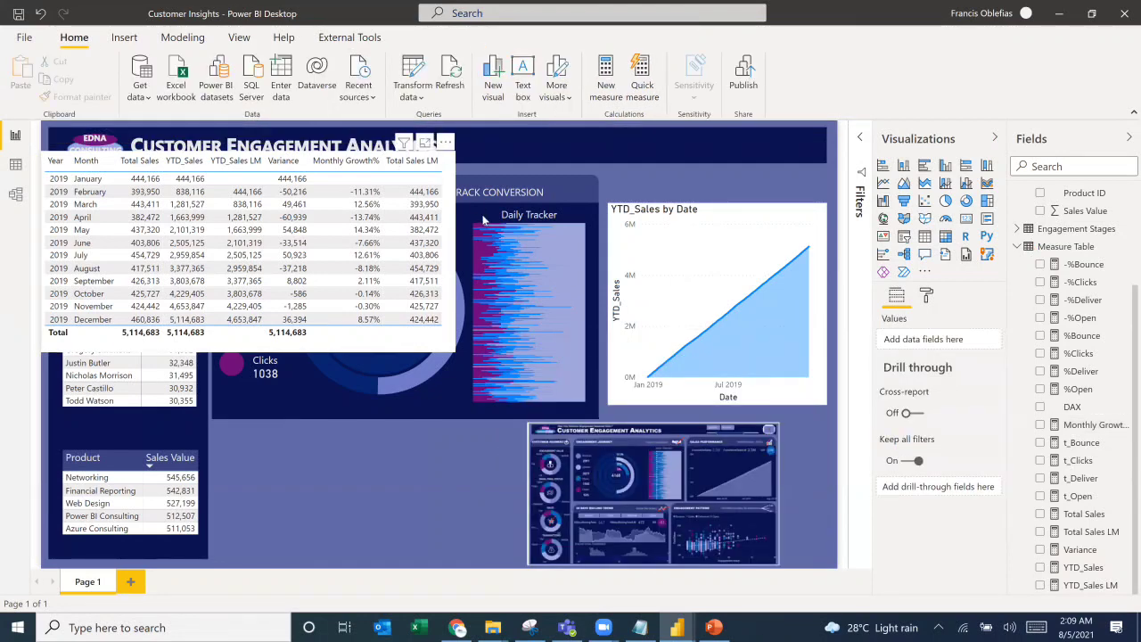
{"action": "left_click", "coordinate": [213, 157]}
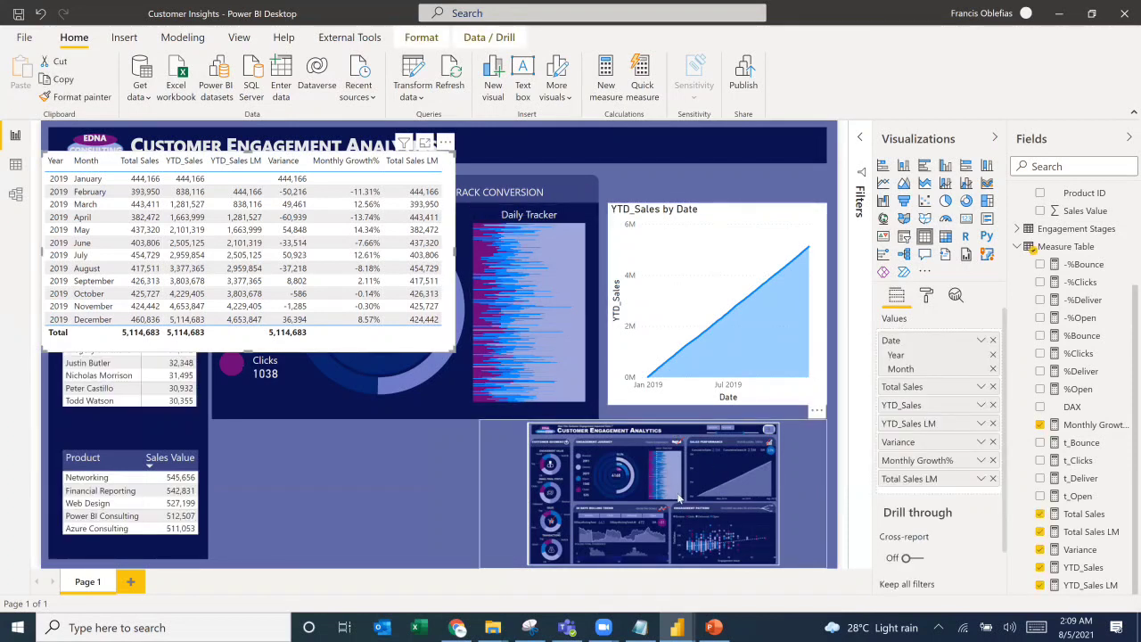
{"action": "key", "text": "Delete"}
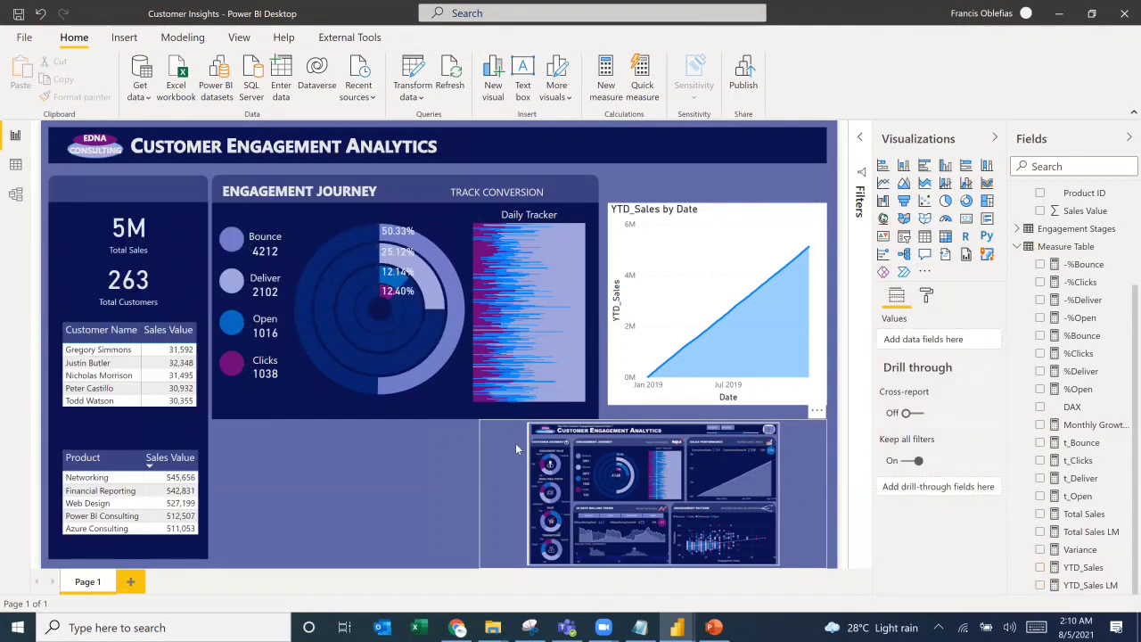
Step: Turn off the X axis and Y axis titles of the YTD_Sales by Date area chart
{"action": "left_click", "coordinate": [664, 214]}
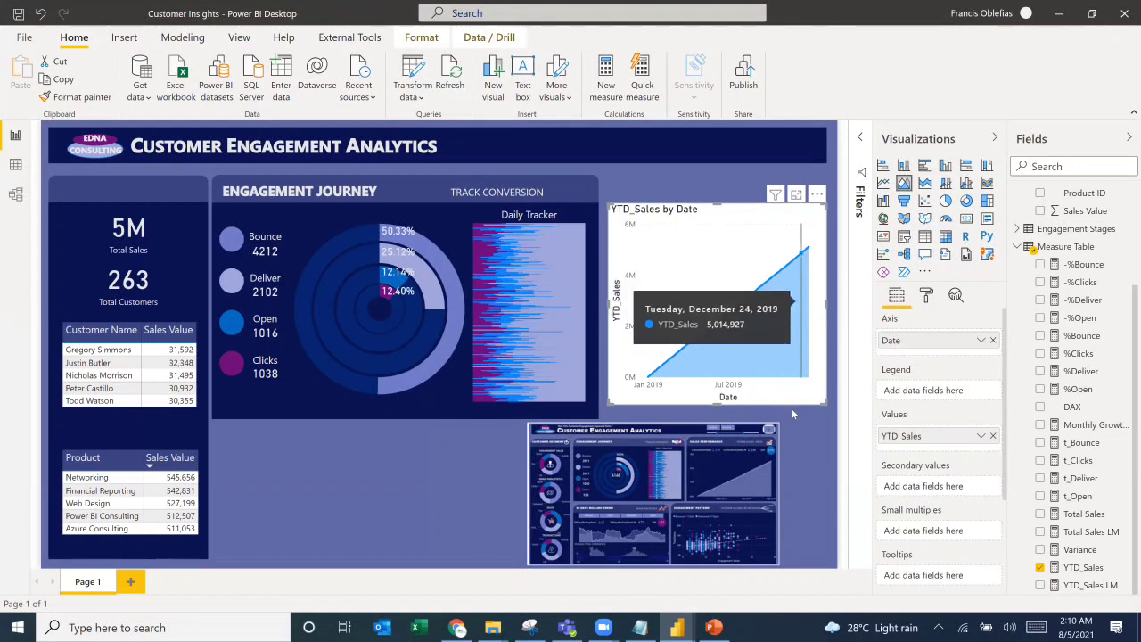
{"action": "left_click", "coordinate": [927, 297]}
{"action": "left_click", "coordinate": [914, 325]}
{"action": "type", "text": "title"}
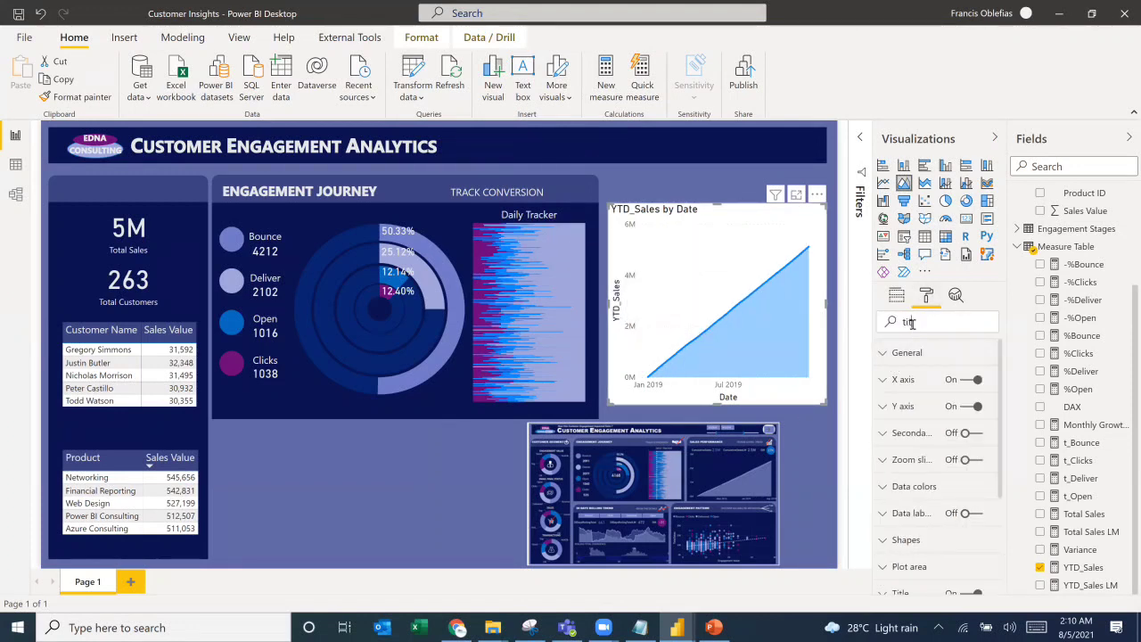
{"action": "left_click", "coordinate": [903, 379]}
{"action": "left_click", "coordinate": [911, 407]}
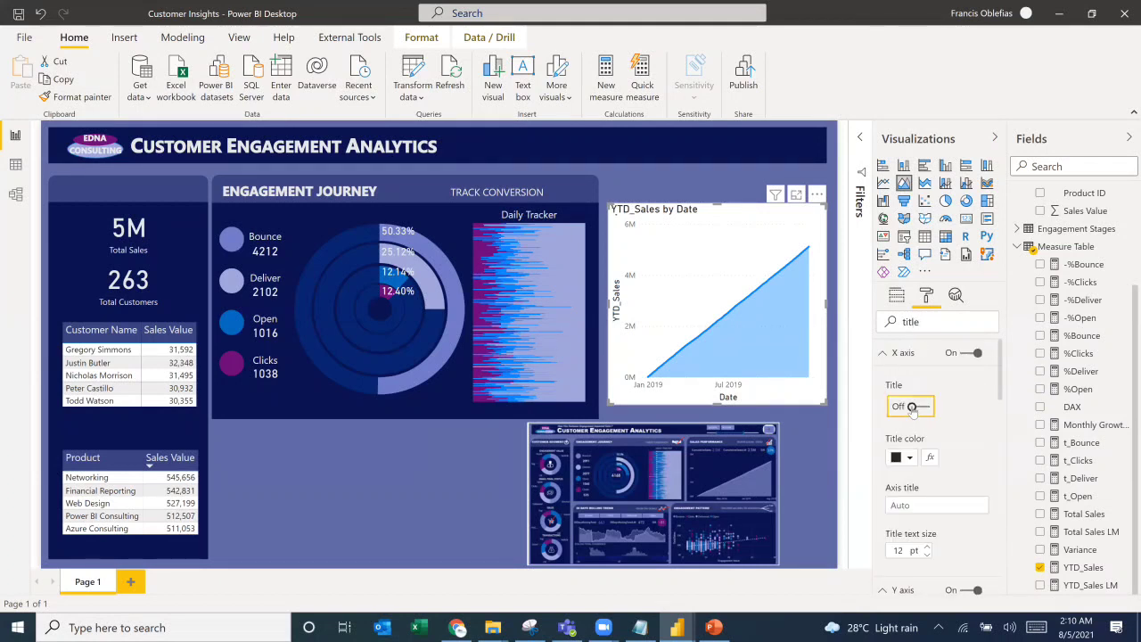
{"action": "scroll", "coordinate": [929, 421], "scroll_direction": "down", "scroll_amount": 3}
{"action": "left_click", "coordinate": [919, 422]}
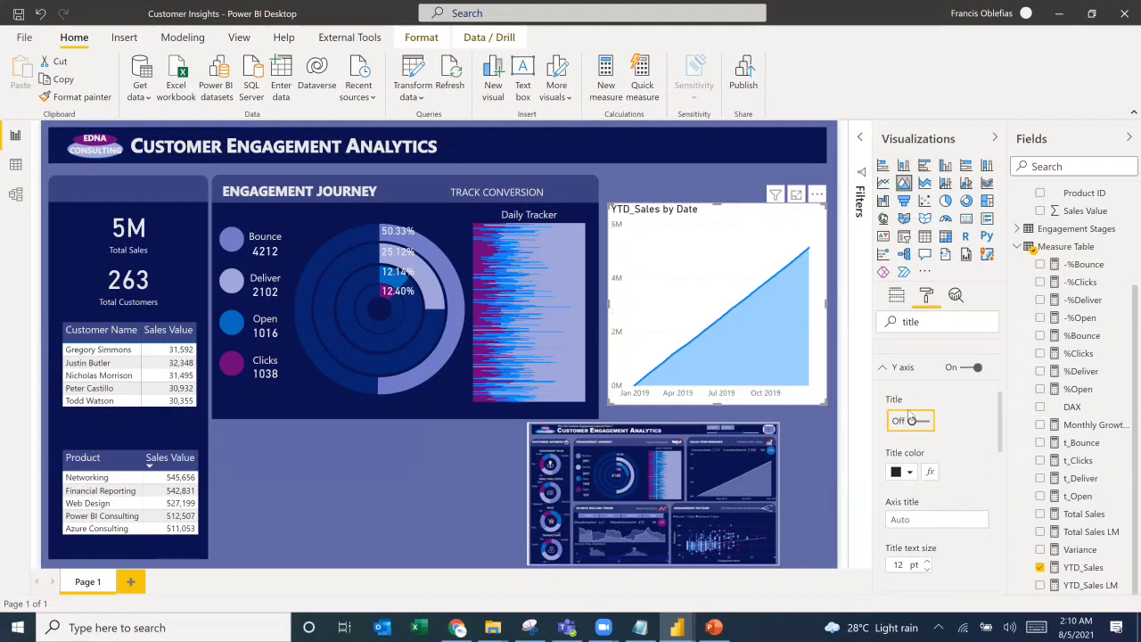
Step: Clear the format option search and turn off the title of the YTD_Sales area chart
{"action": "key", "text": "ctrl+a"}
{"action": "key", "text": "BackSpace"}
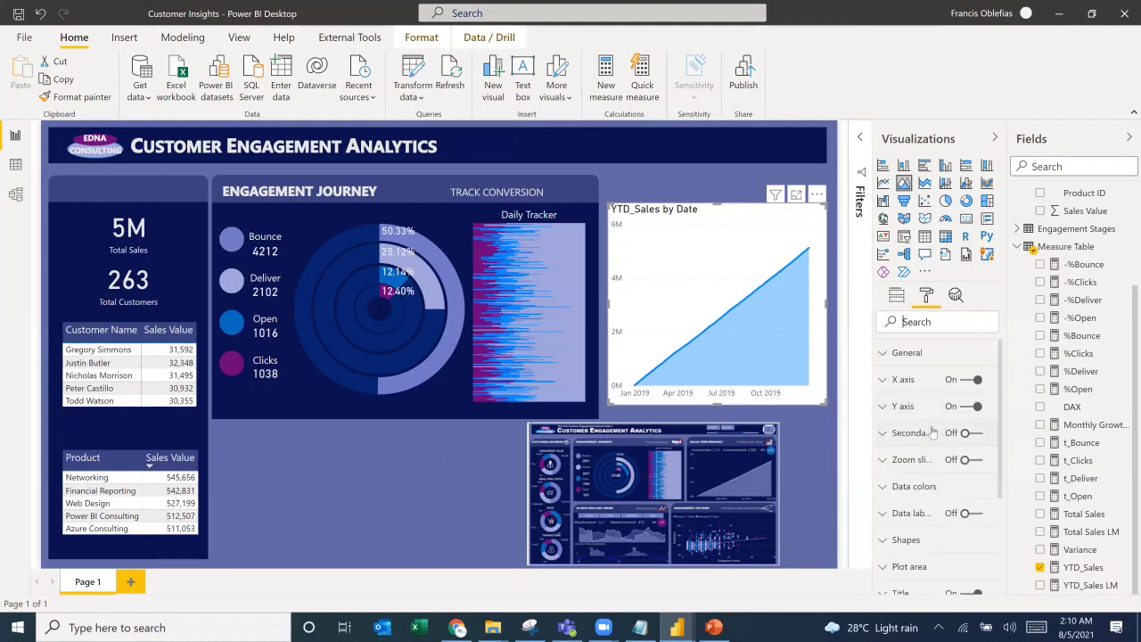
{"action": "scroll", "coordinate": [927, 441], "scroll_direction": "down", "scroll_amount": 2}
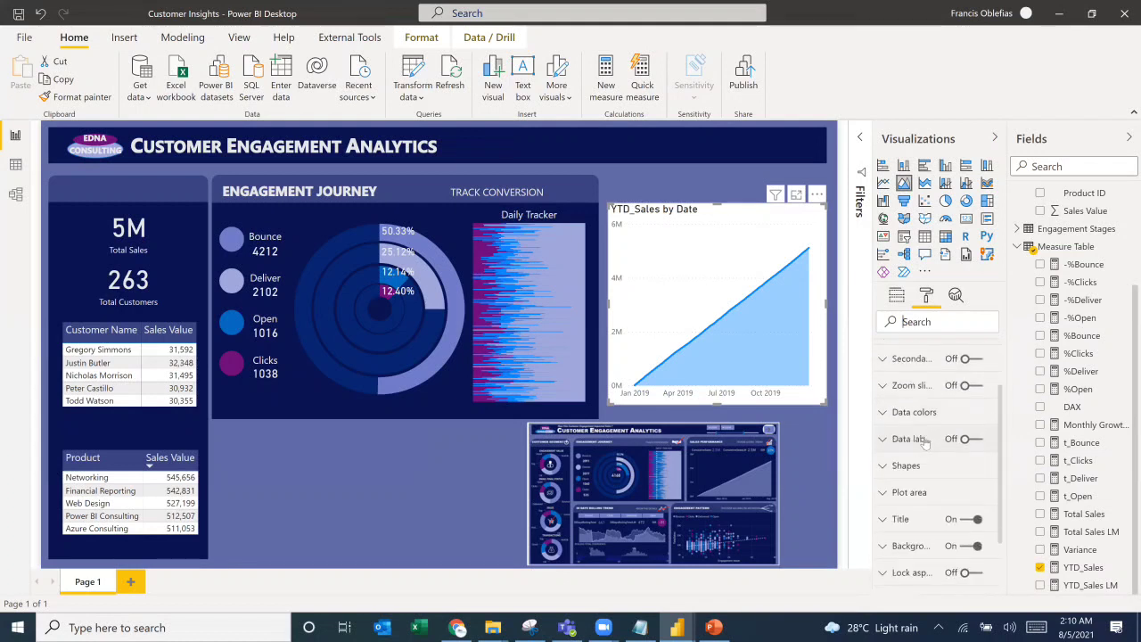
{"action": "scroll", "coordinate": [923, 455], "scroll_direction": "down", "scroll_amount": 2}
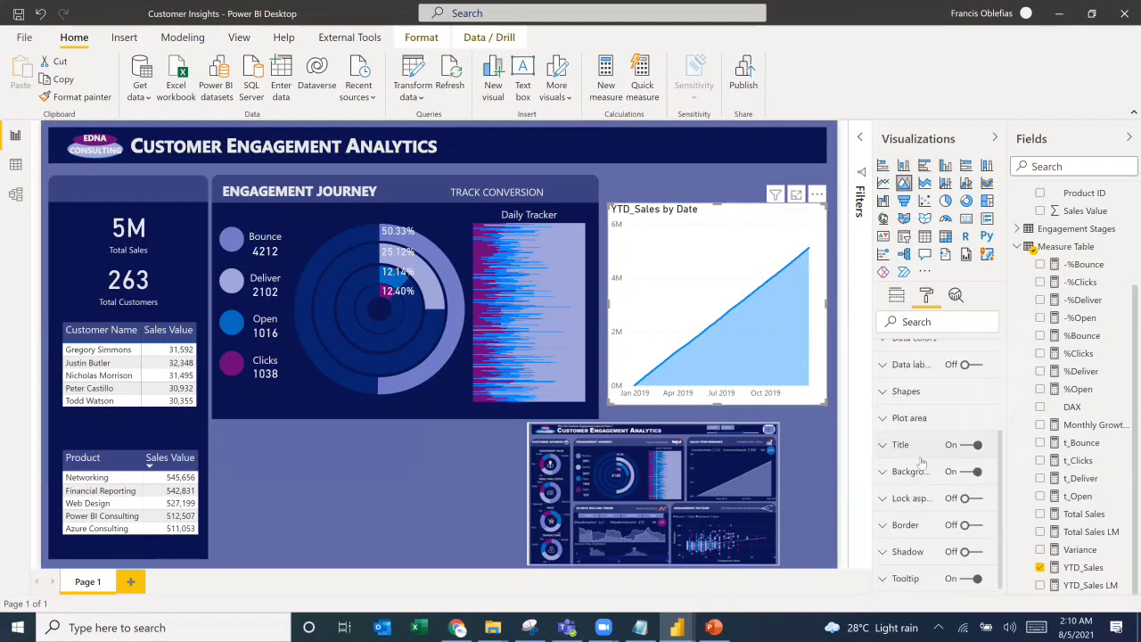
{"action": "left_click", "coordinate": [971, 449]}
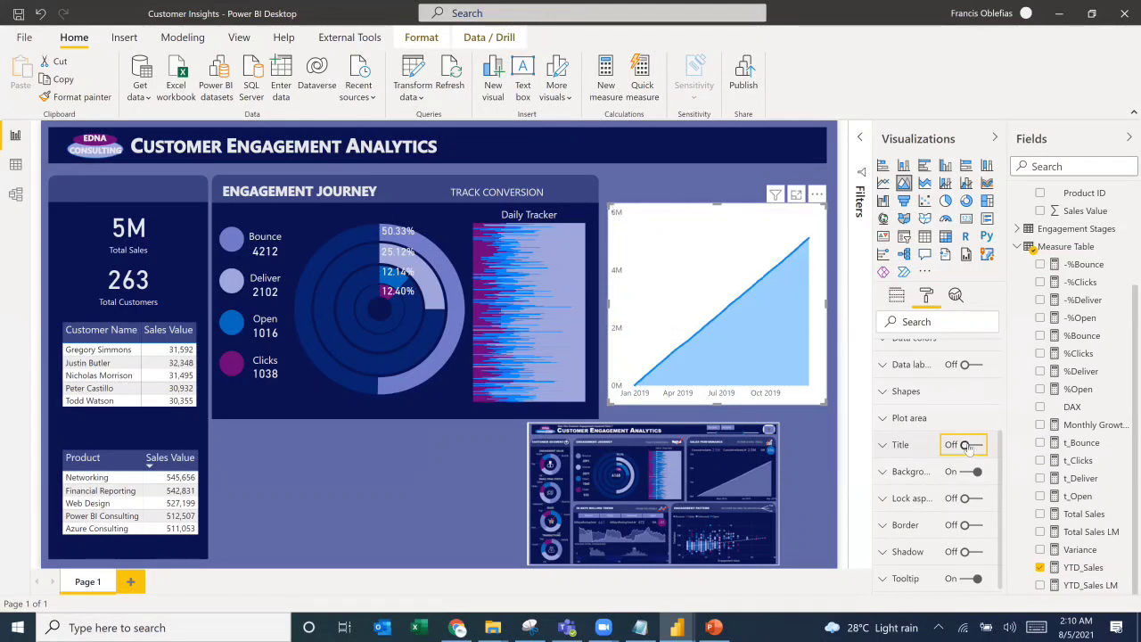
Step: Turn off the Y axis gridlines and the background of the YTD_Sales area chart
{"action": "scroll", "coordinate": [929, 412], "scroll_direction": "up", "scroll_amount": 4}
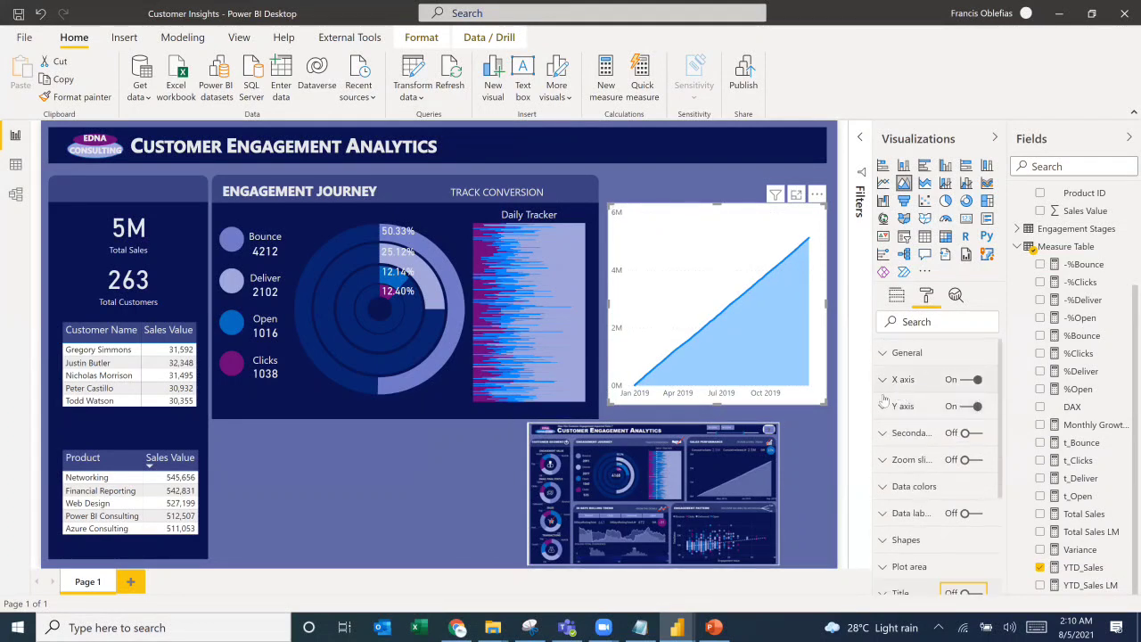
{"action": "left_click", "coordinate": [884, 409]}
{"action": "scroll", "coordinate": [918, 508], "scroll_direction": "down", "scroll_amount": 10}
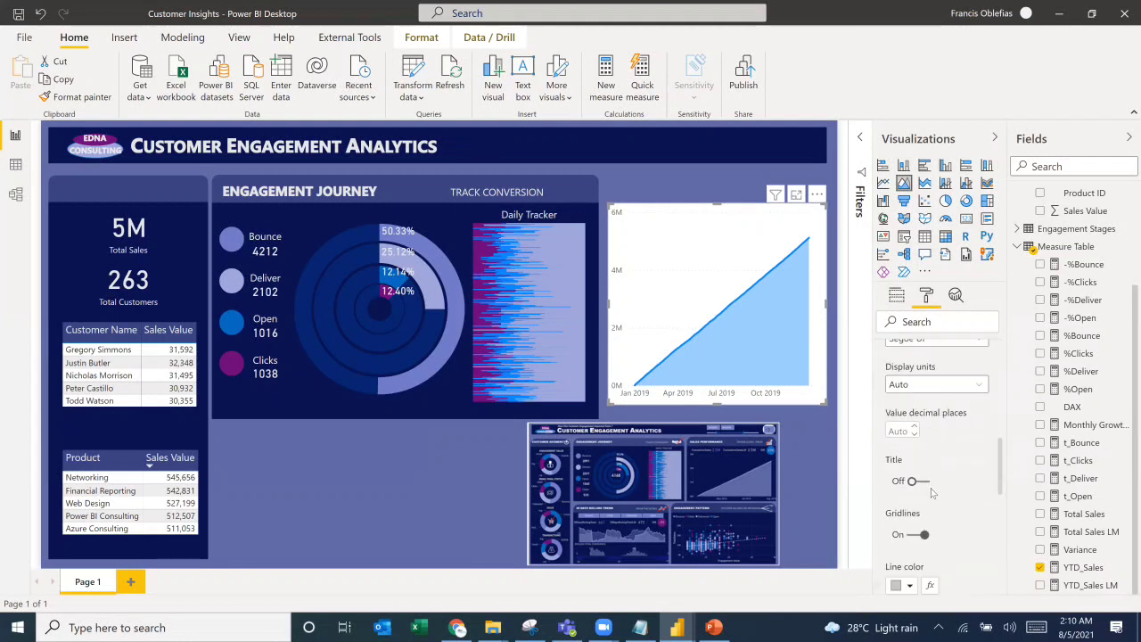
{"action": "left_click", "coordinate": [925, 536]}
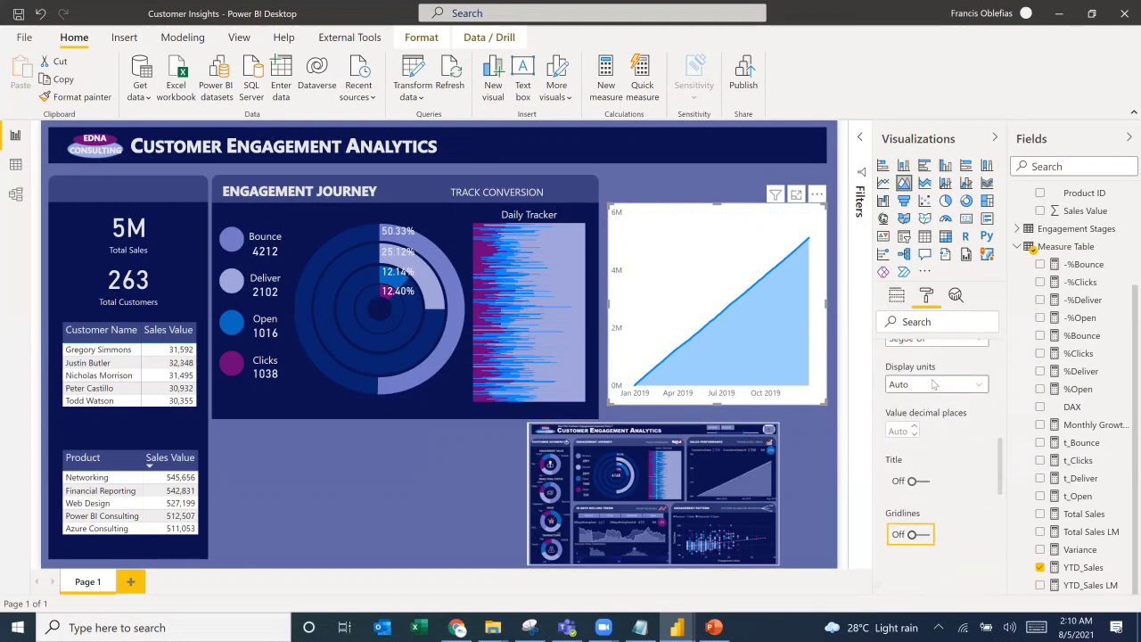
{"action": "scroll", "coordinate": [927, 410], "scroll_direction": "down", "scroll_amount": 5}
{"action": "left_click", "coordinate": [973, 454]}
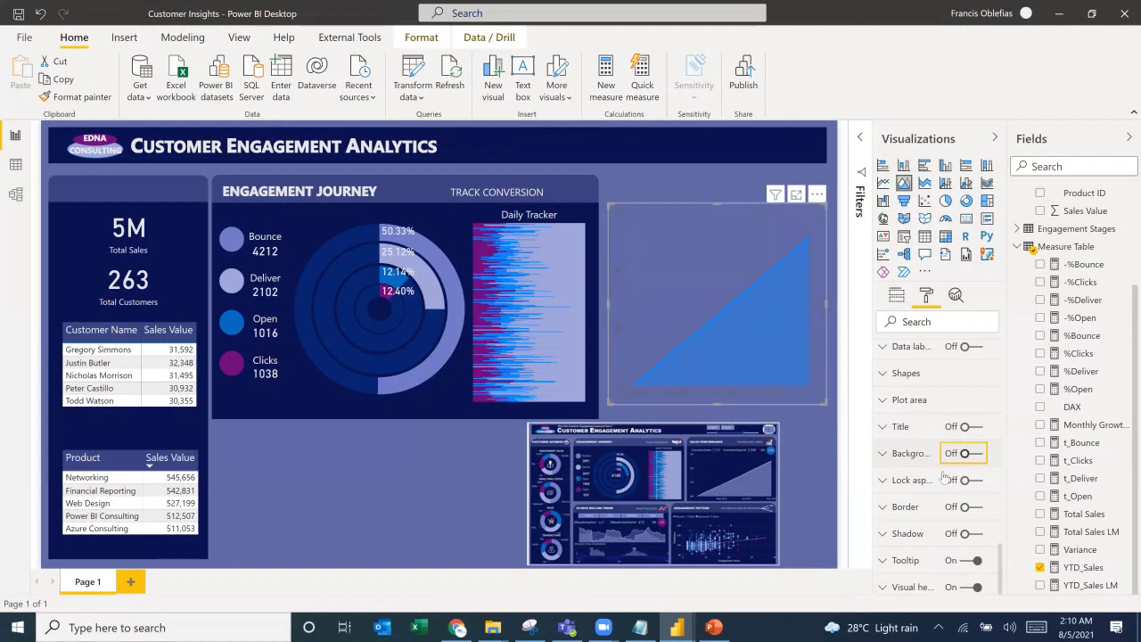
Step: Duplicate the dark panel behind the Engagement Journey visuals and fit the copy over the area chart, narrowed to start at the original panel's edge
{"action": "left_click", "coordinate": [232, 416]}
{"action": "key", "text": "ctrl+c"}
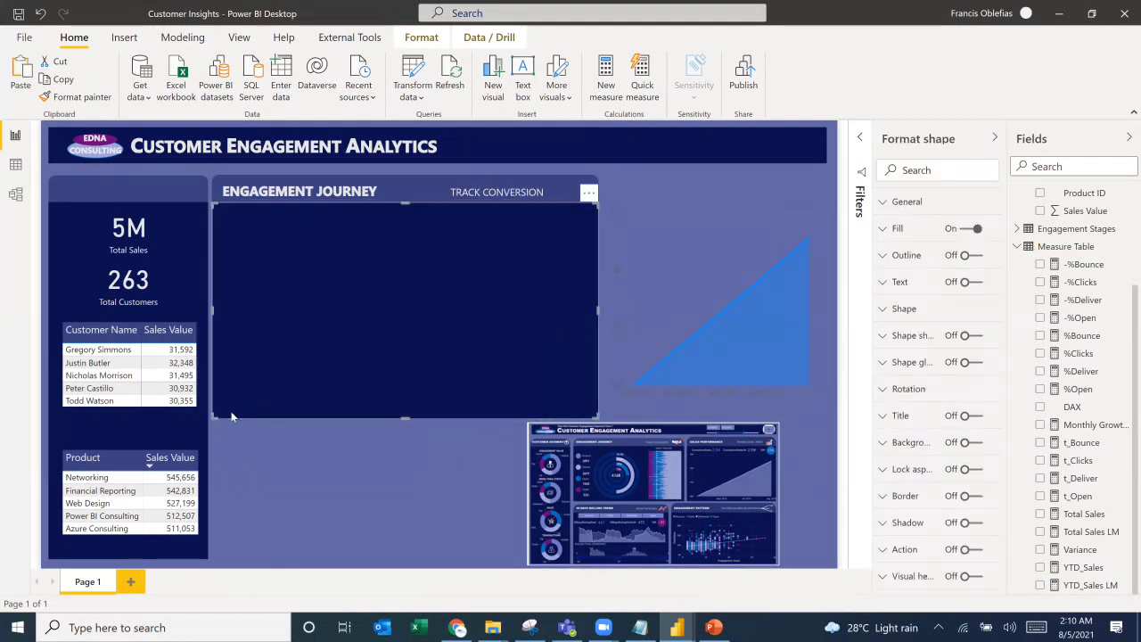
{"action": "key", "text": "ctrl+v"}
{"action": "left_click_drag", "start_coordinate": [393, 377], "coordinate": [601, 360]}
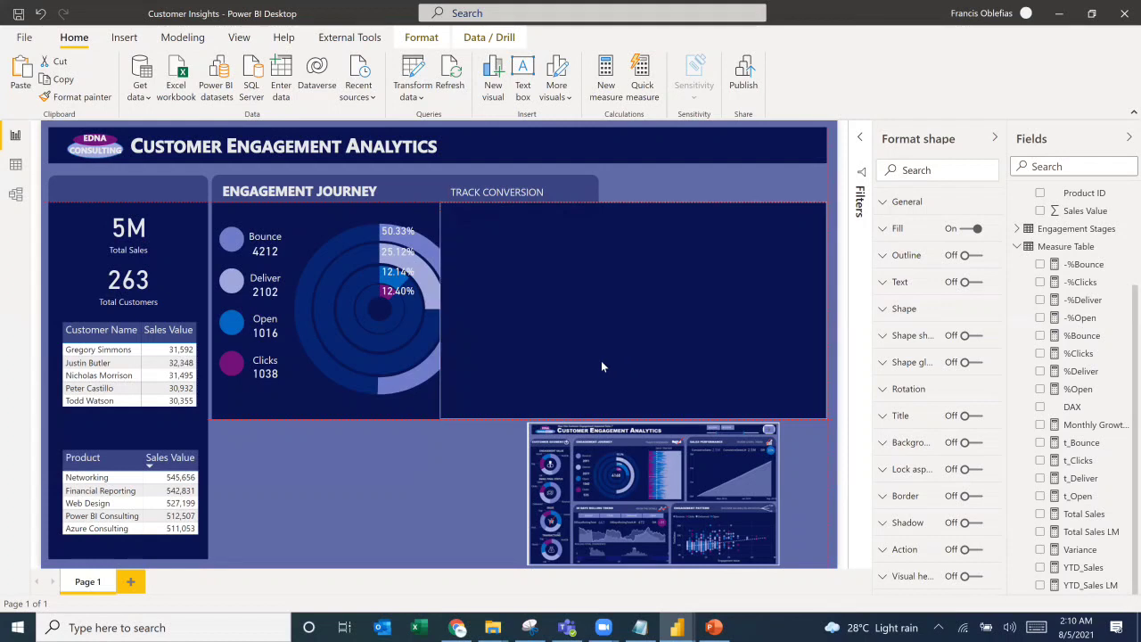
{"action": "left_click_drag", "start_coordinate": [439, 309], "coordinate": [602, 310]}
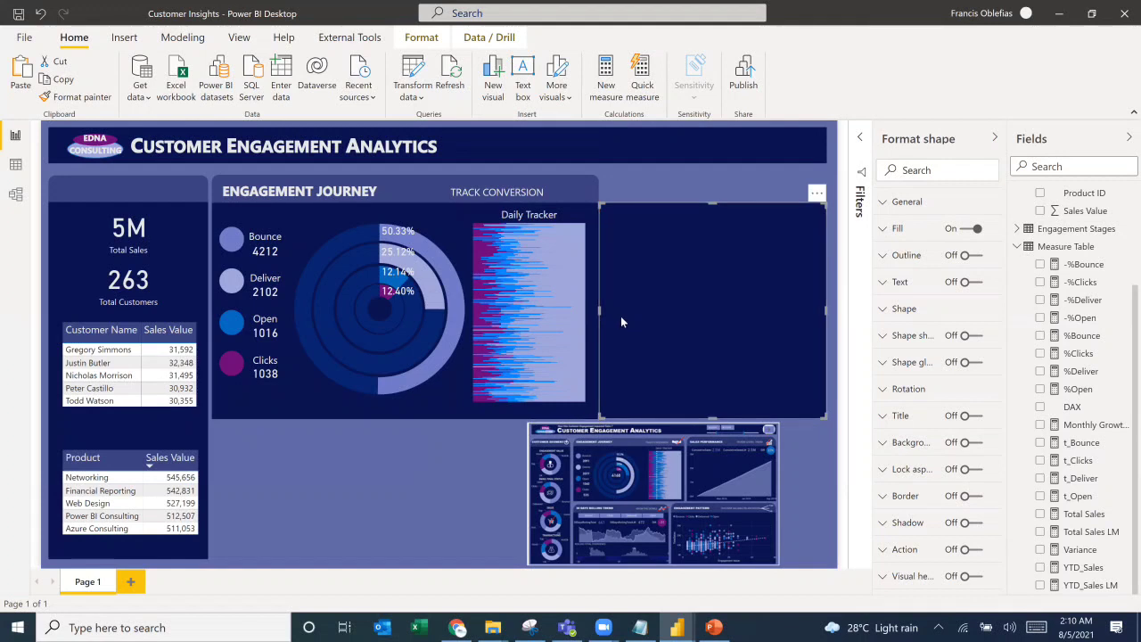
Step: Nudge the copied dark panel right to leave a thin gap, then trim its width to align with the title banner's right end
{"action": "key", "text": "Right"}
{"action": "key", "text": "Right"}
{"action": "key", "text": "Right"}
{"action": "key", "text": "Right"}
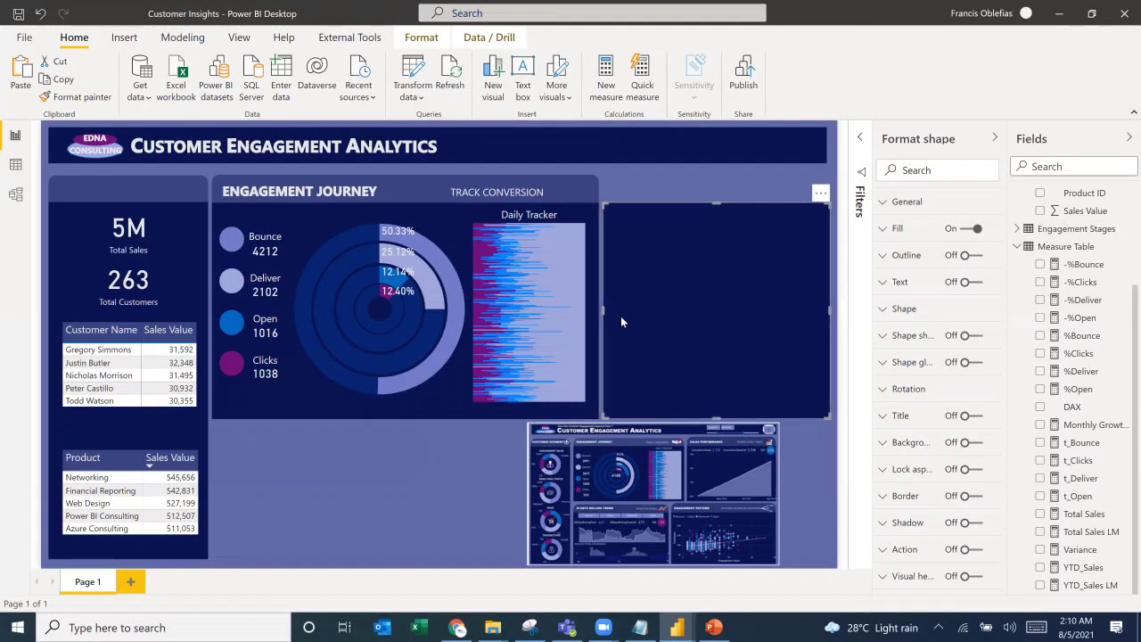
{"action": "key", "text": "Right"}
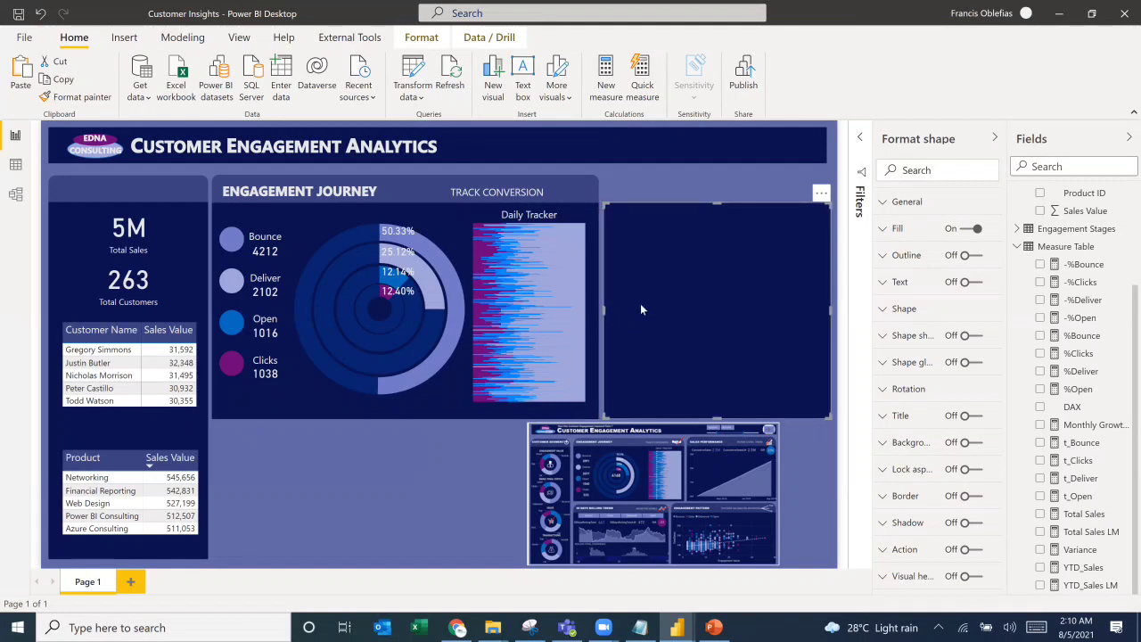
{"action": "left_click_drag", "start_coordinate": [834, 313], "coordinate": [829, 314]}
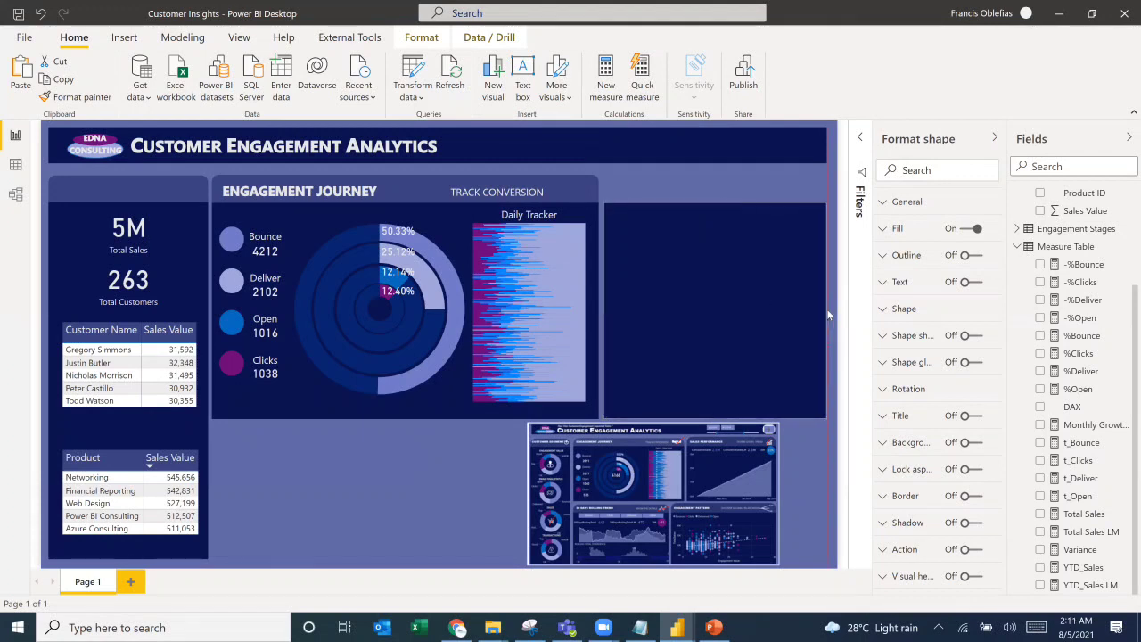
Step: Duplicate the Engagement Journey header bar and fit the copy above the new dark panel, matching the panel's width
{"action": "left_click", "coordinate": [711, 181]}
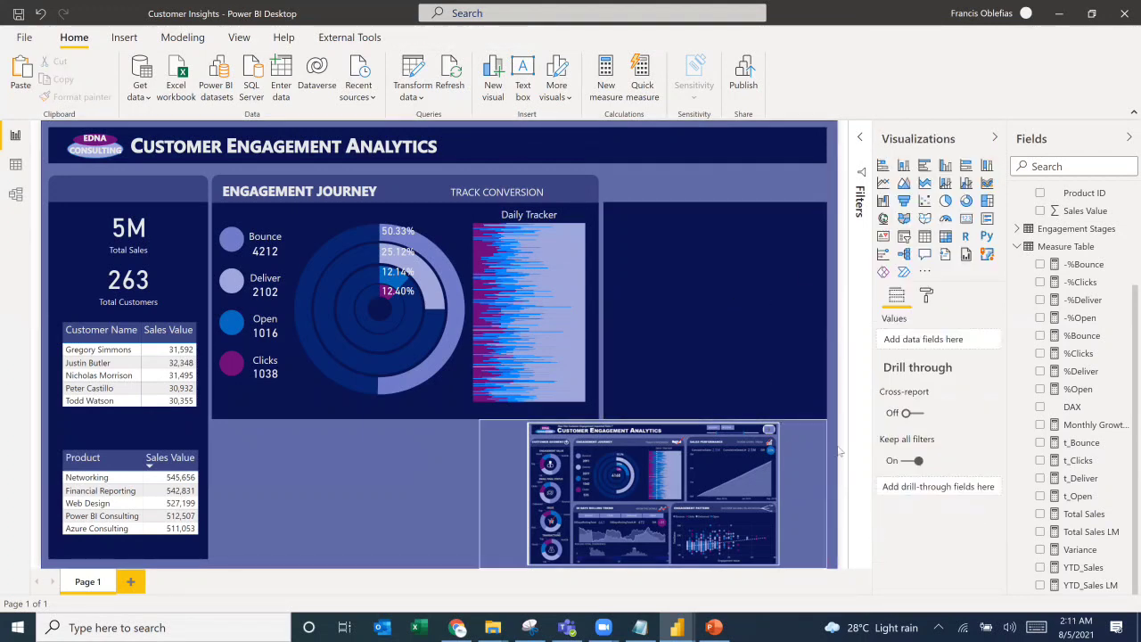
{"action": "left_click", "coordinate": [458, 185]}
{"action": "left_click_drag", "start_coordinate": [438, 193], "coordinate": [663, 183]}
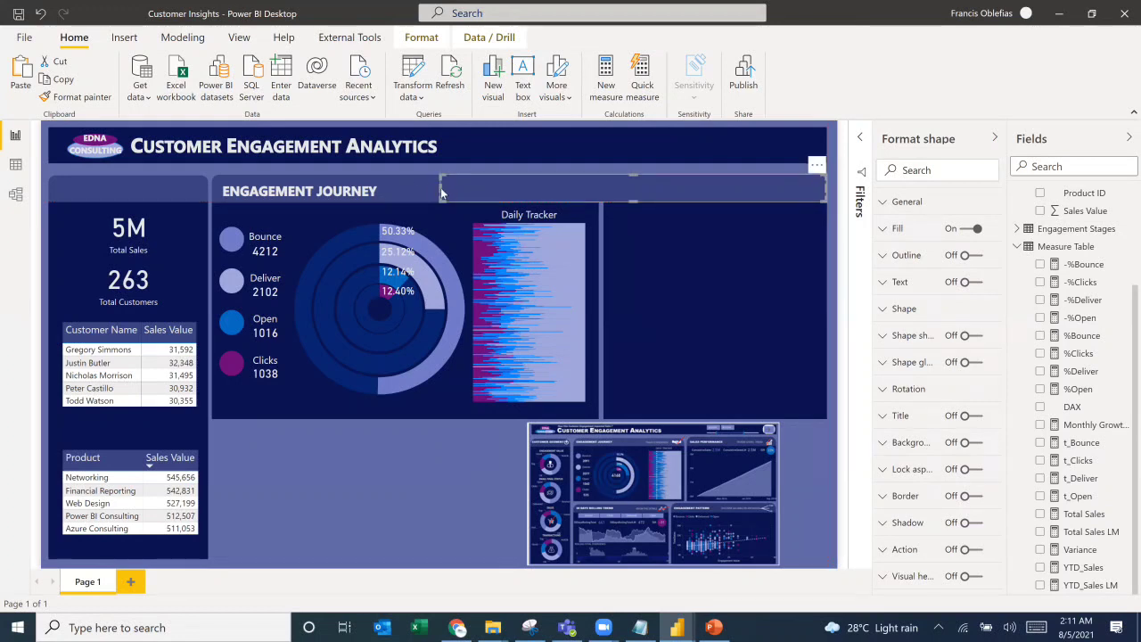
{"action": "left_click_drag", "start_coordinate": [440, 188], "coordinate": [603, 189]}
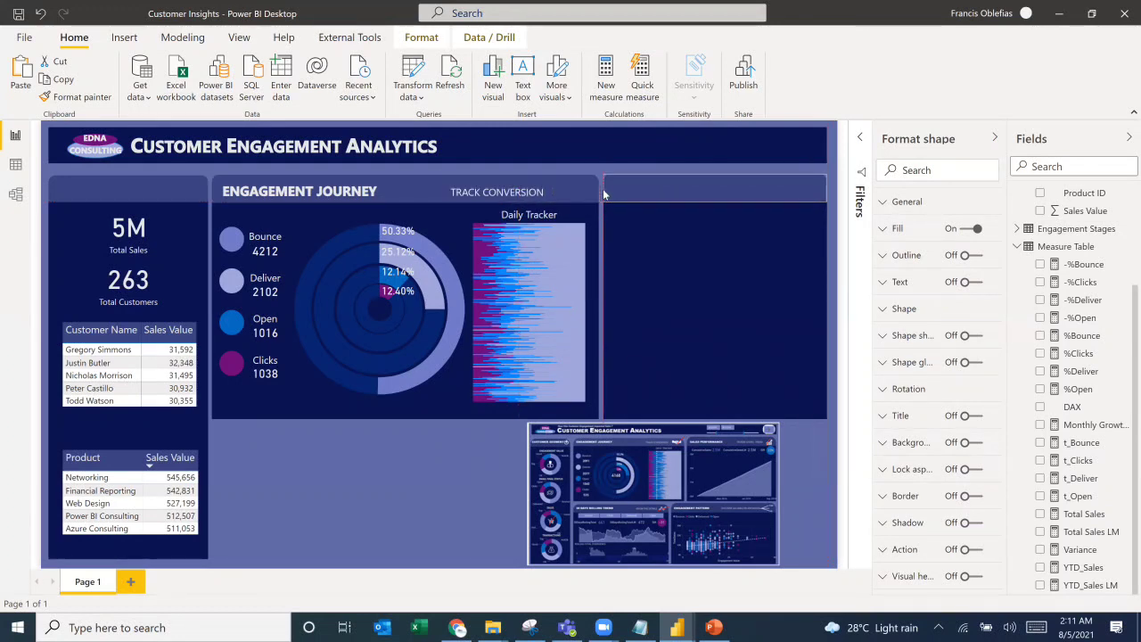
{"action": "left_click", "coordinate": [739, 352]}
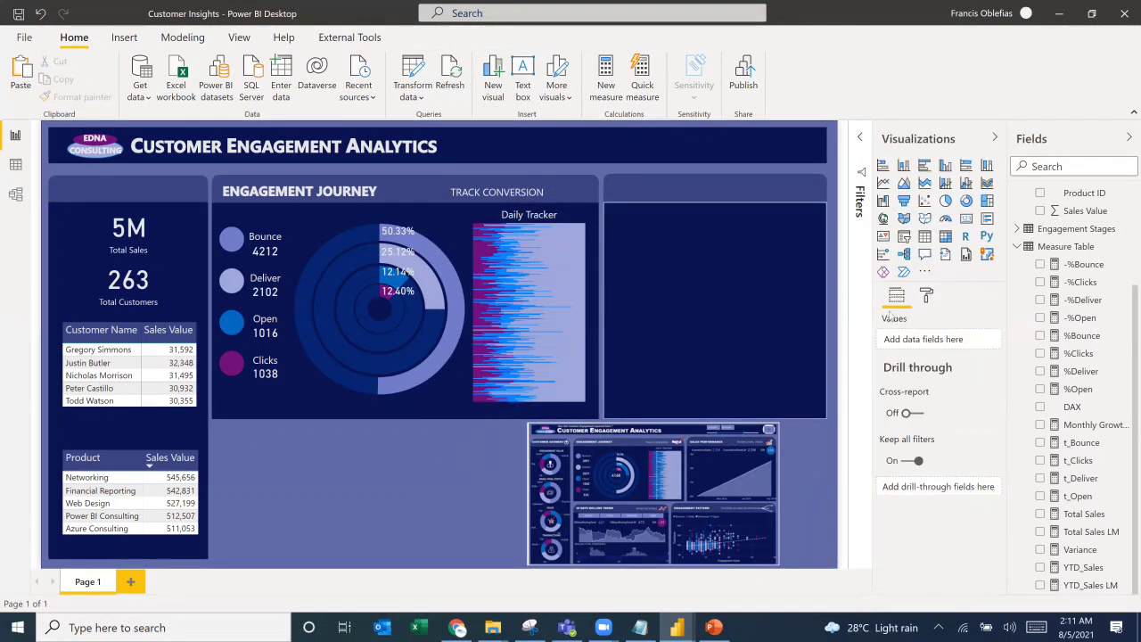
Step: Show the report's layer order and move YTD_Sales by Date to the front, above the two copied shapes
{"action": "left_click", "coordinate": [231, 38]}
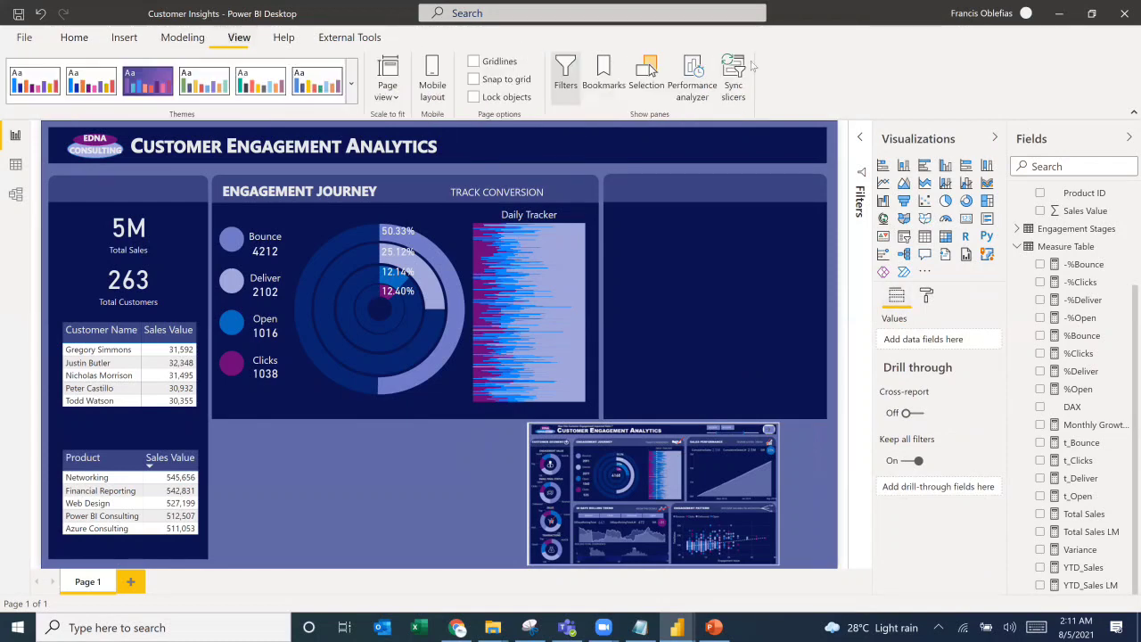
{"action": "left_click", "coordinate": [604, 75]}
{"action": "left_click", "coordinate": [648, 79]}
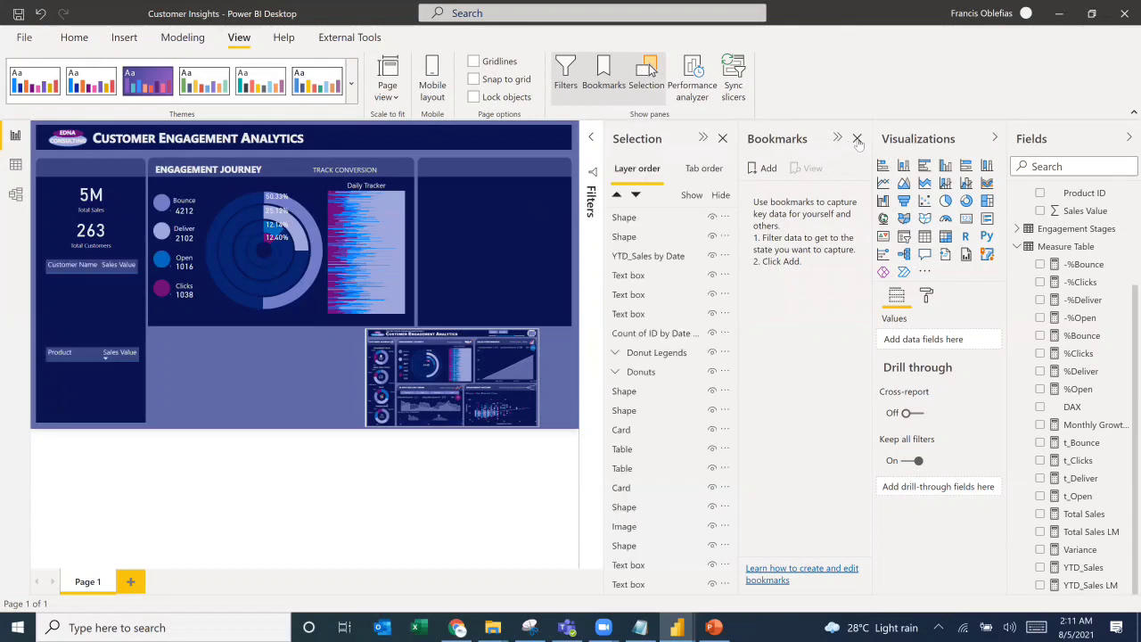
{"action": "left_click", "coordinate": [857, 140]}
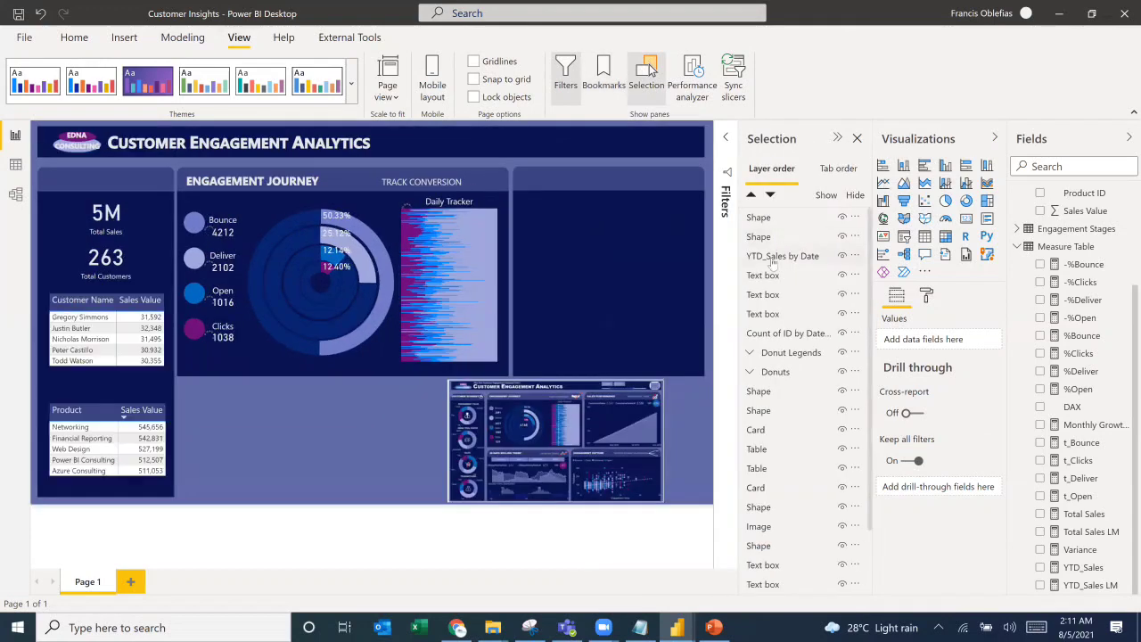
{"action": "mouse_move", "coordinate": [774, 256]}
{"action": "left_mouse_down"}
{"action": "mouse_move", "coordinate": [758, 219]}
{"action": "mouse_move", "coordinate": [751, 234]}
{"action": "left_mouse_up"}
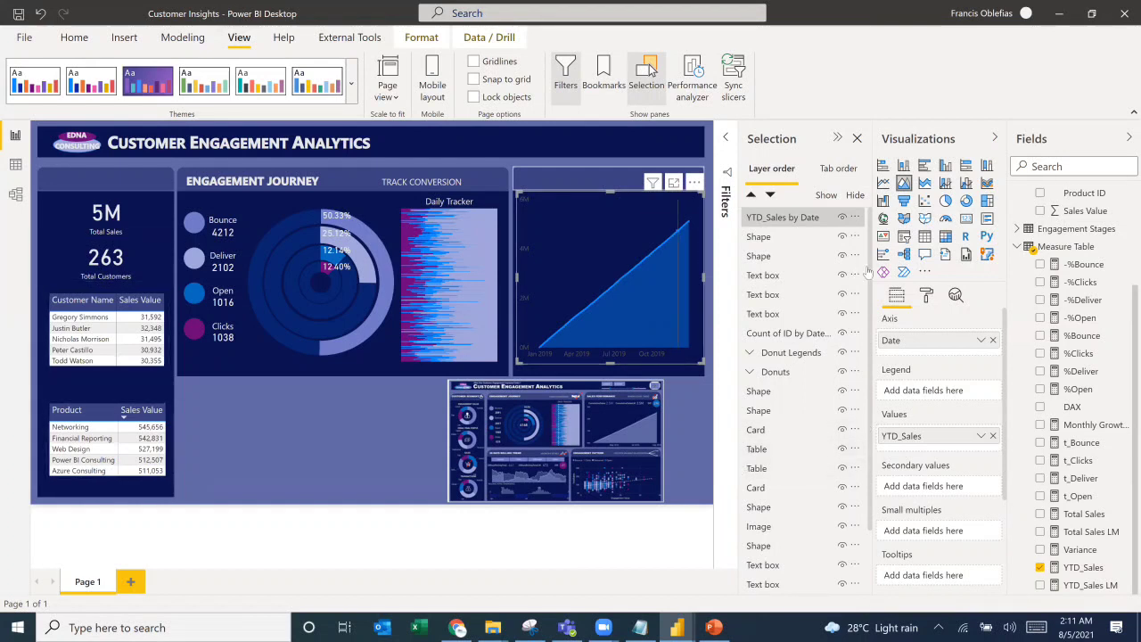
Step: Set the YTD_Sales data color of the area chart to the light lavender from the recent colors
{"action": "left_click", "coordinate": [937, 298]}
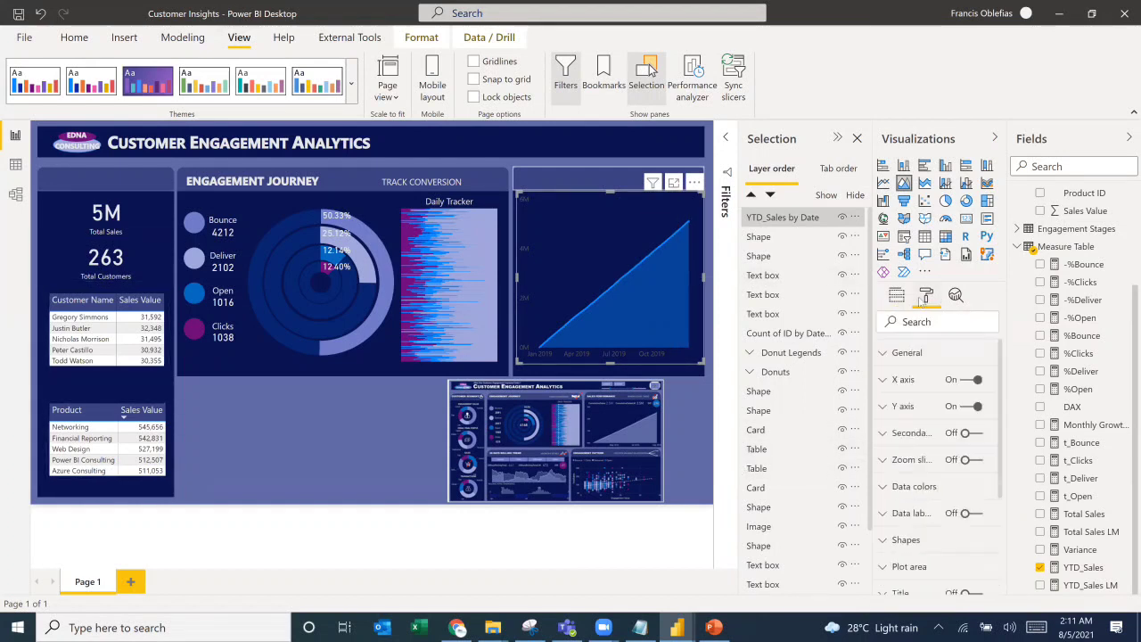
{"action": "left_click", "coordinate": [906, 487]}
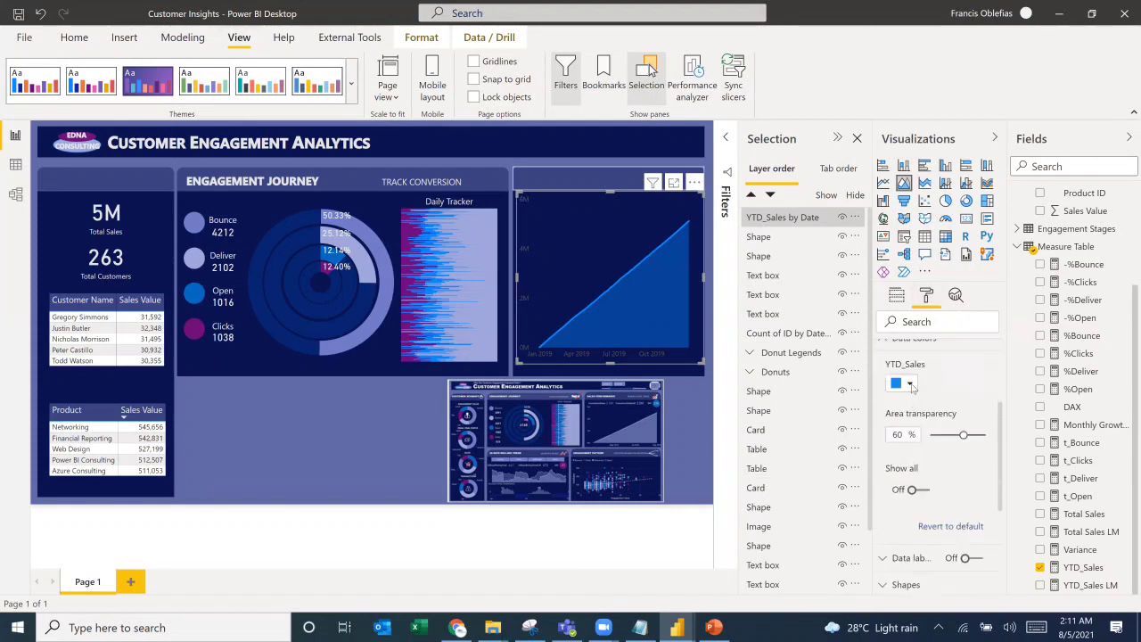
{"action": "left_click", "coordinate": [909, 385]}
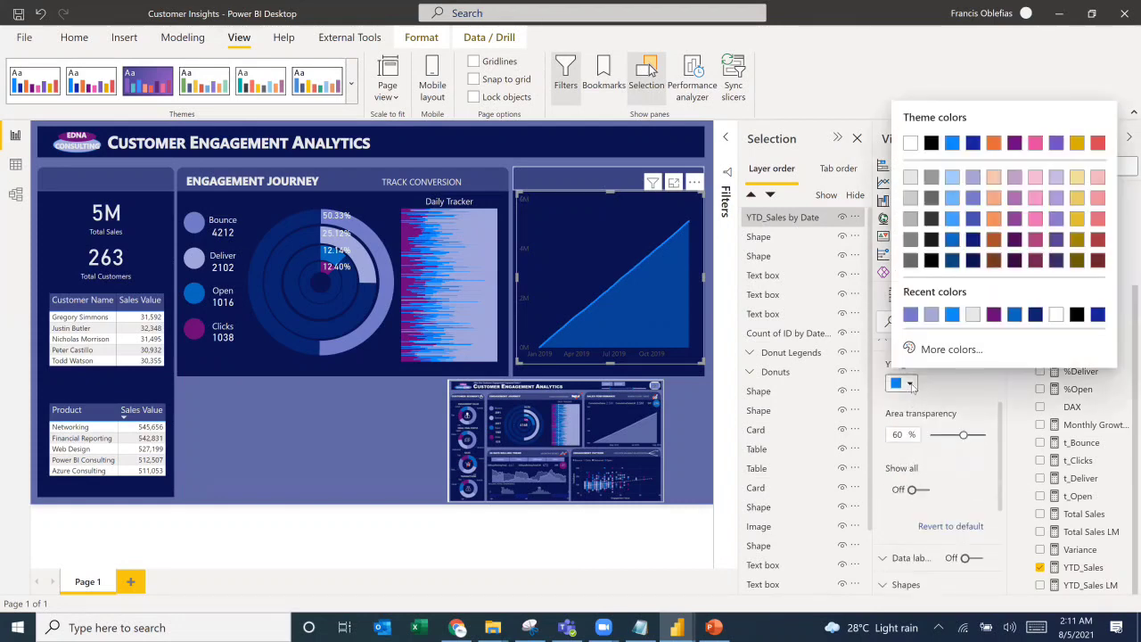
{"action": "left_click", "coordinate": [932, 315]}
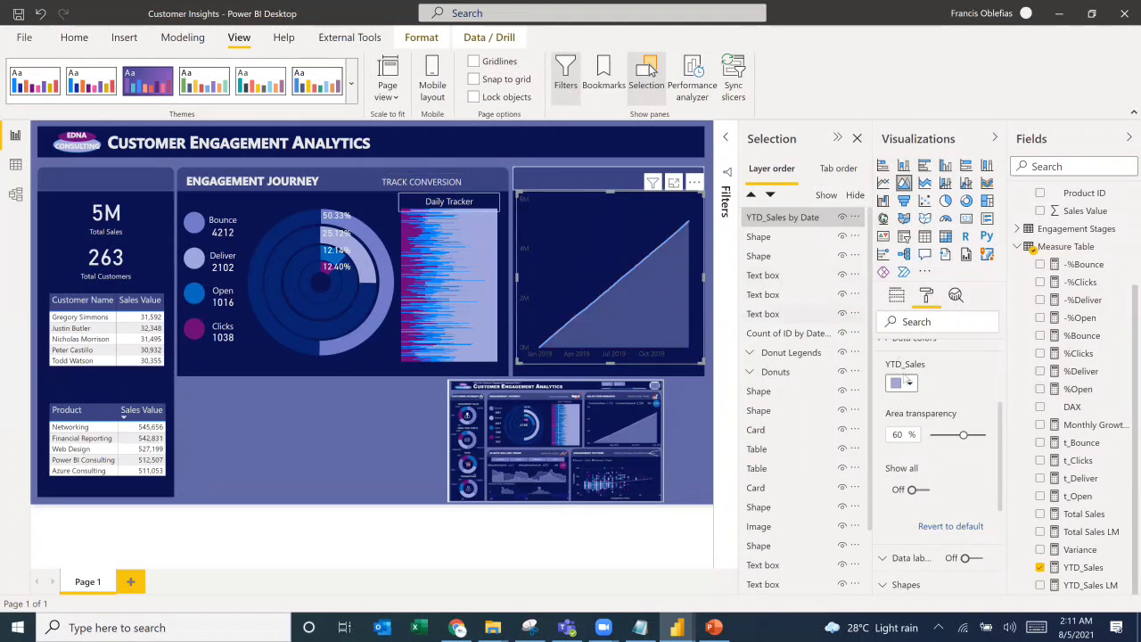
Step: Set the area chart's Y axis label color to light gray
{"action": "scroll", "coordinate": [907, 382], "scroll_direction": "up", "scroll_amount": 2}
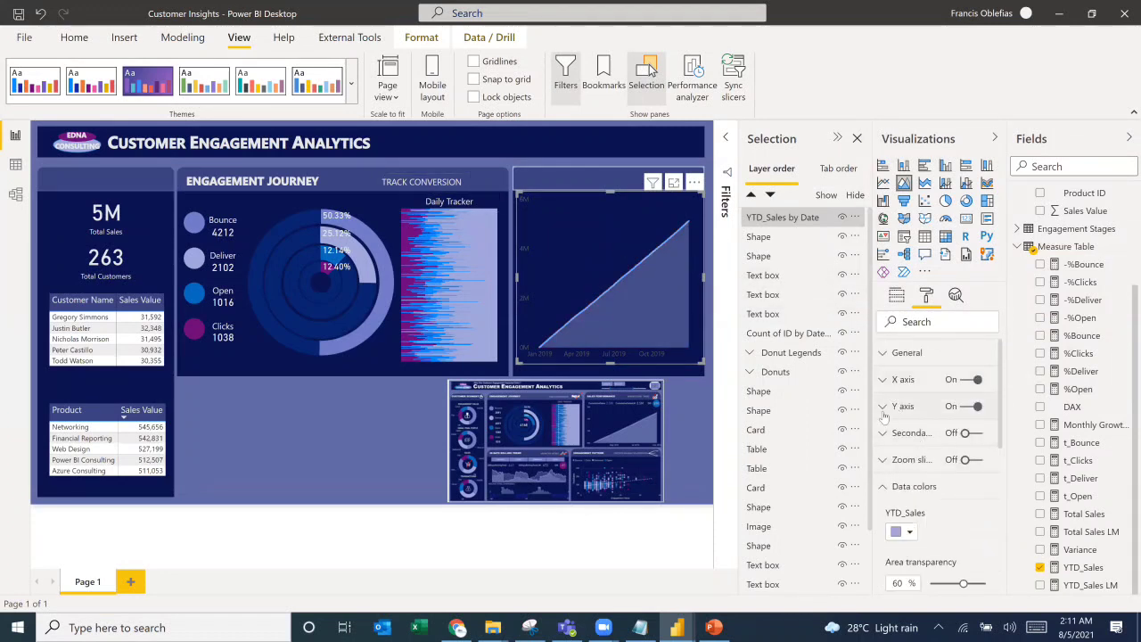
{"action": "left_click", "coordinate": [905, 408]}
{"action": "scroll", "coordinate": [910, 401], "scroll_direction": "down", "scroll_amount": 3}
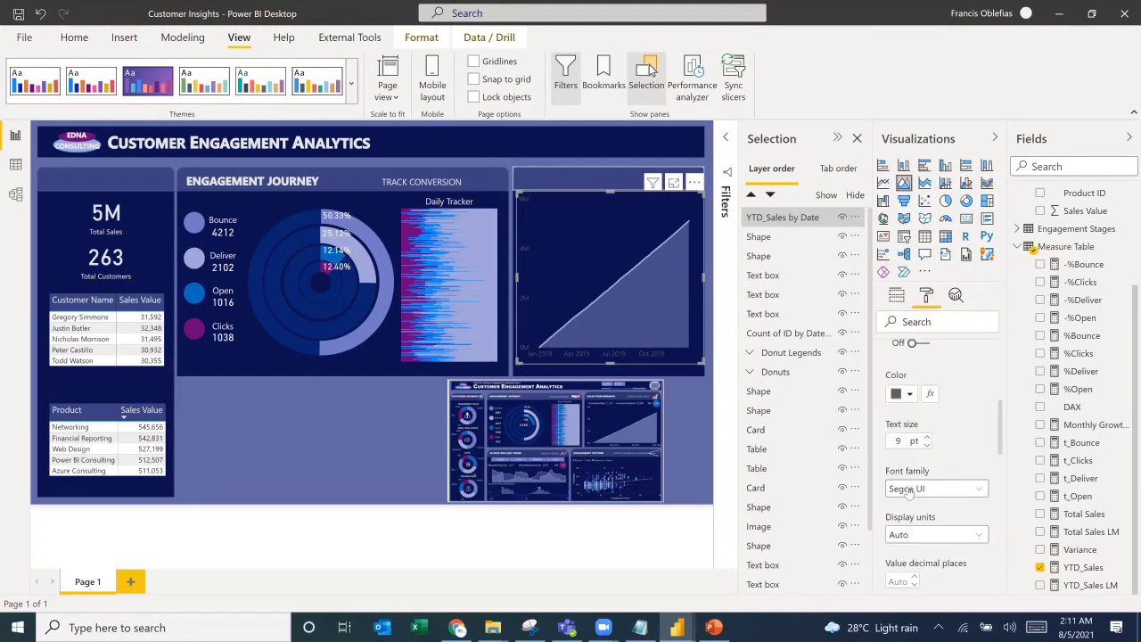
{"action": "left_click", "coordinate": [909, 393]}
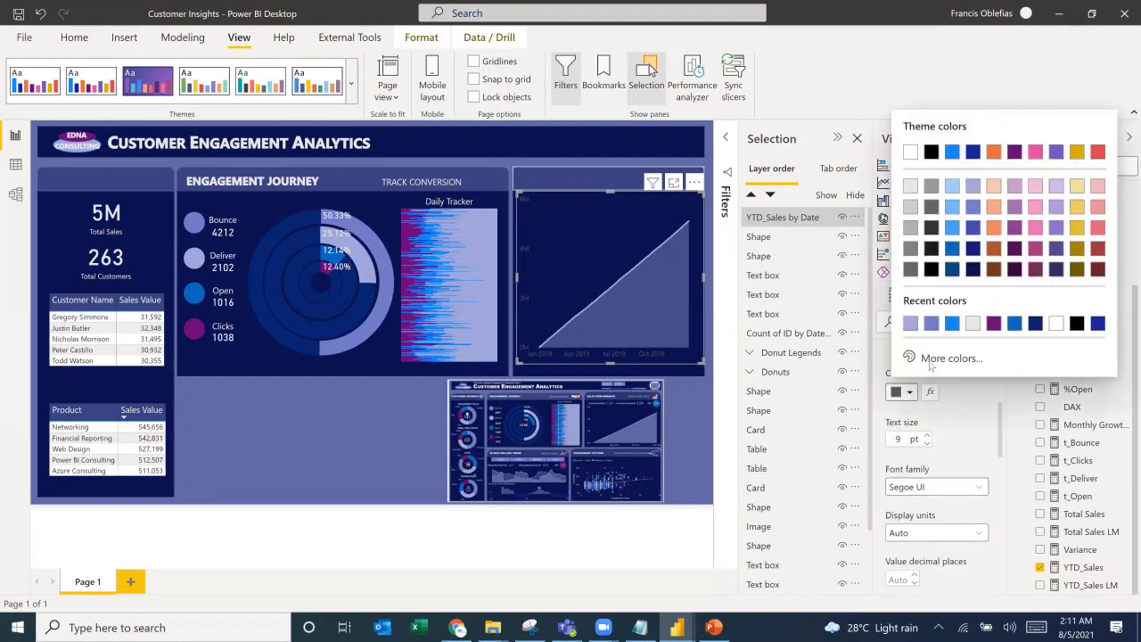
{"action": "left_click", "coordinate": [910, 187]}
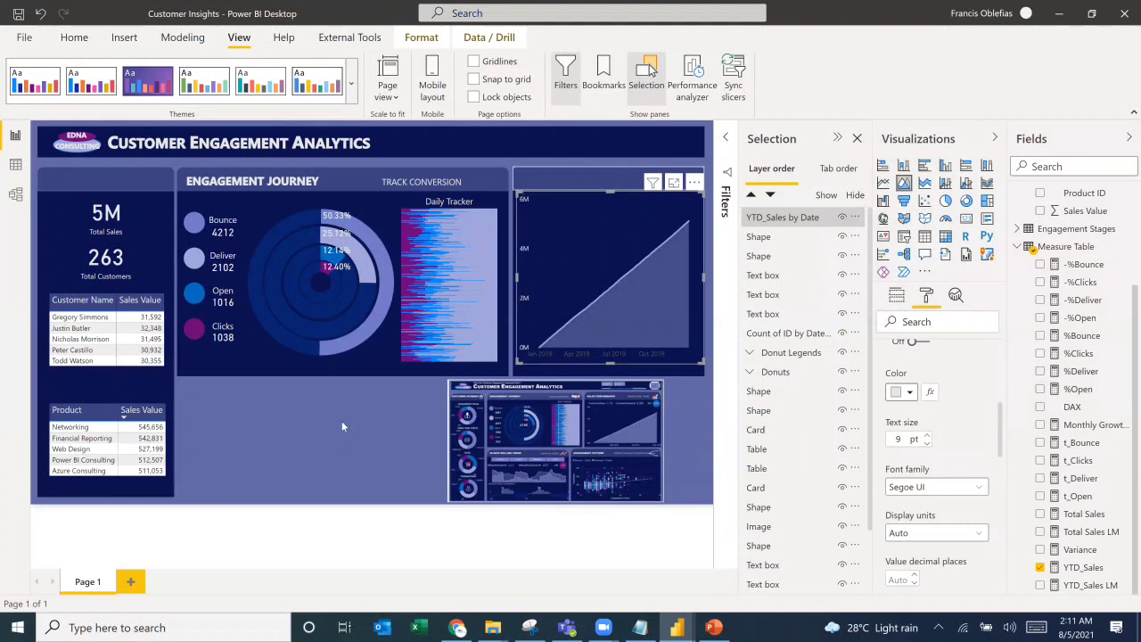
Step: Set the area chart's X axis label color to the same light gray as the Y axis labels
{"action": "scroll", "coordinate": [909, 393], "scroll_direction": "up", "scroll_amount": 4}
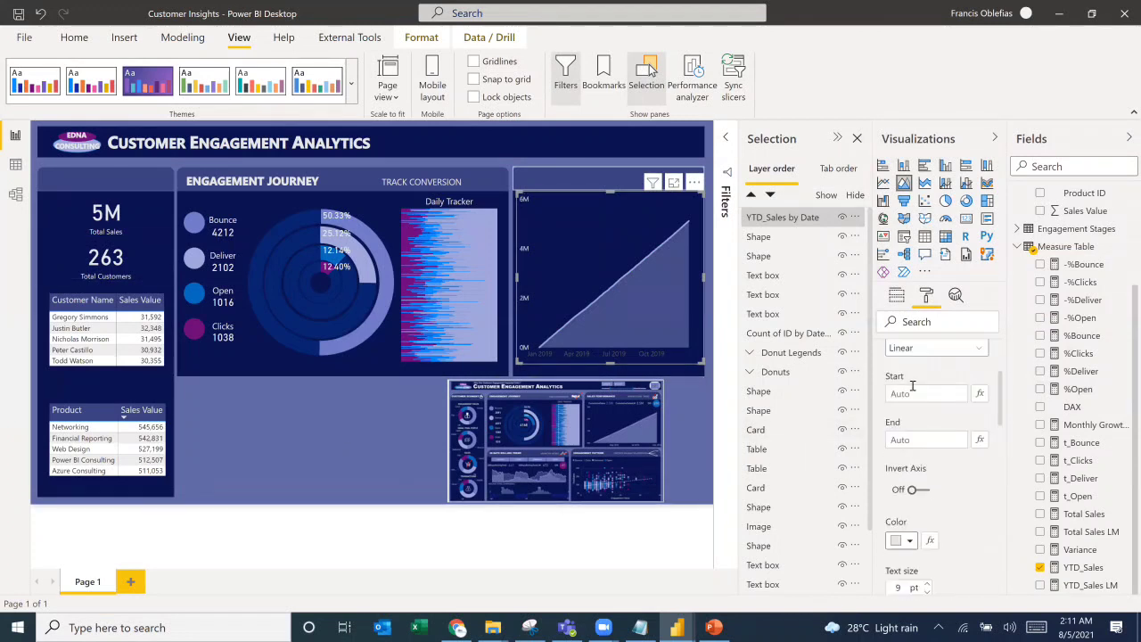
{"action": "left_click", "coordinate": [903, 380]}
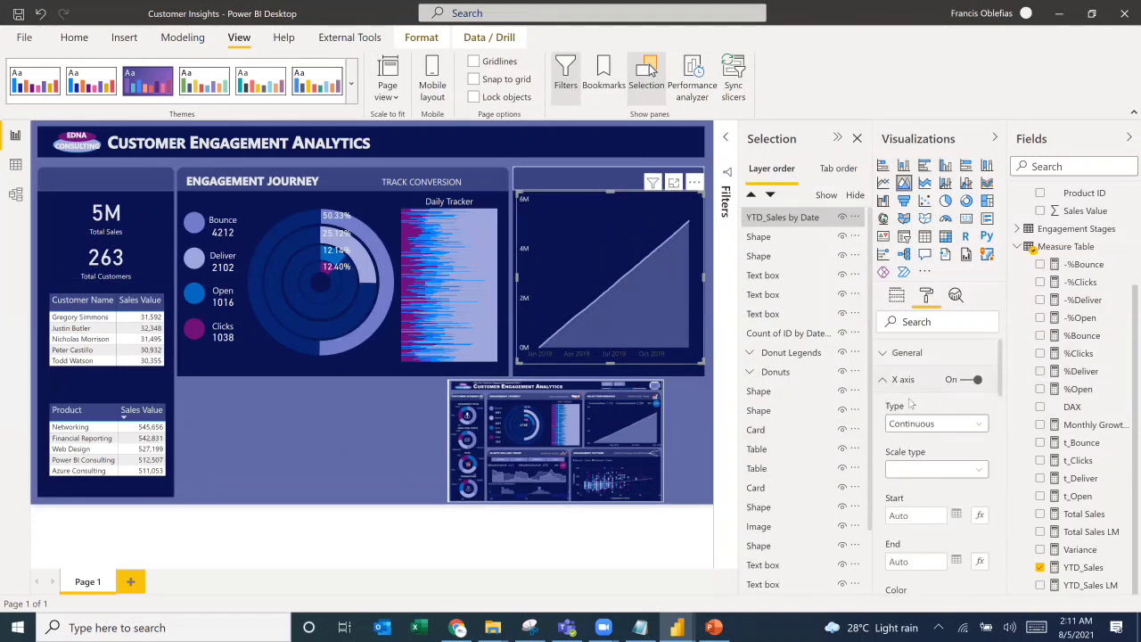
{"action": "scroll", "coordinate": [918, 482], "scroll_direction": "down", "scroll_amount": 3}
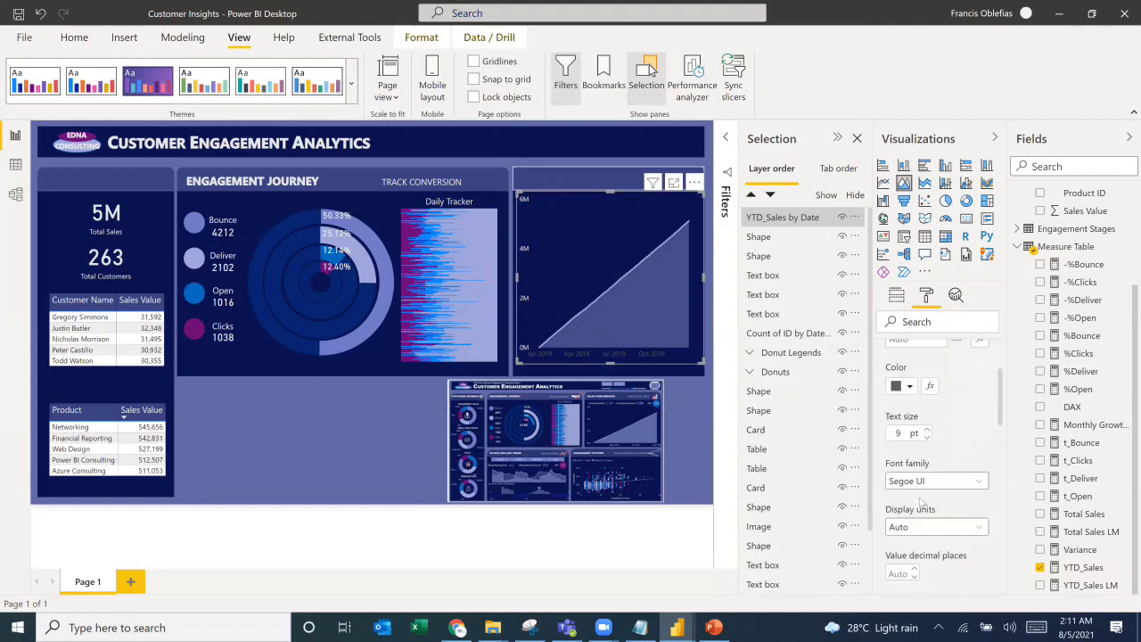
{"action": "left_click", "coordinate": [902, 386]}
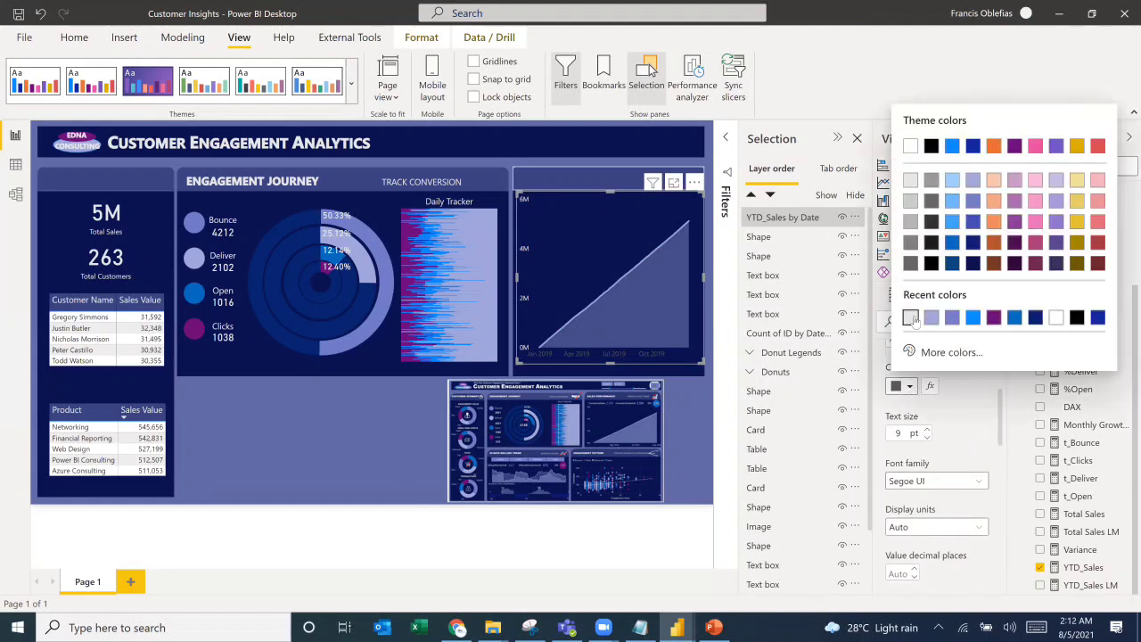
{"action": "left_click", "coordinate": [913, 318]}
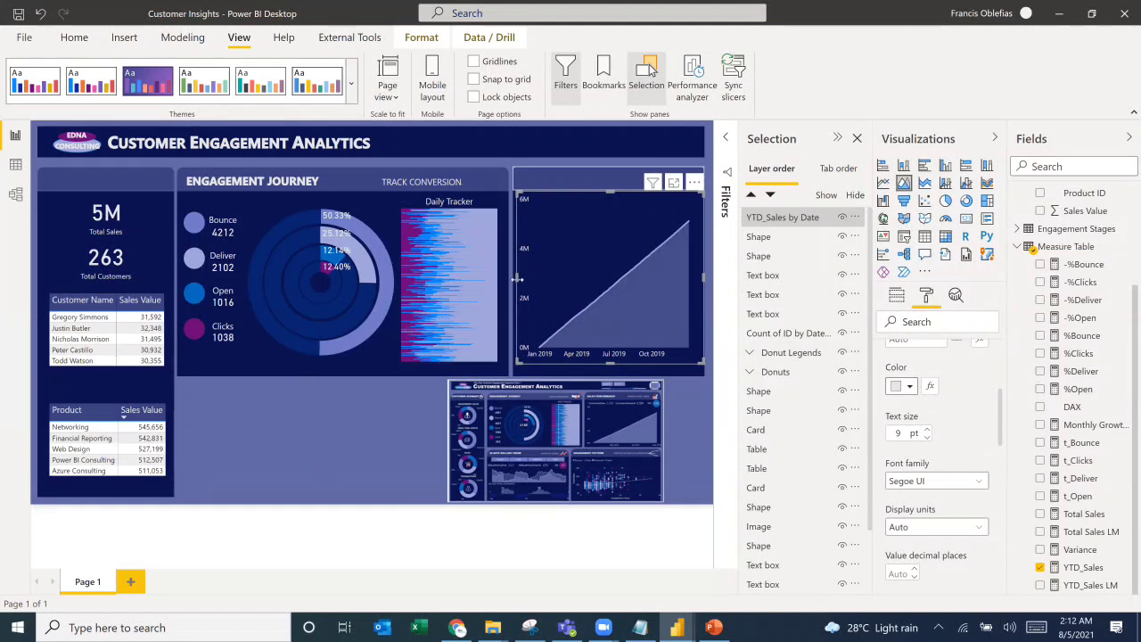
Step: Extend the left edge of the area chart slightly so it fills its dark panel
{"action": "left_click_drag", "start_coordinate": [515, 285], "coordinate": [514, 287]}
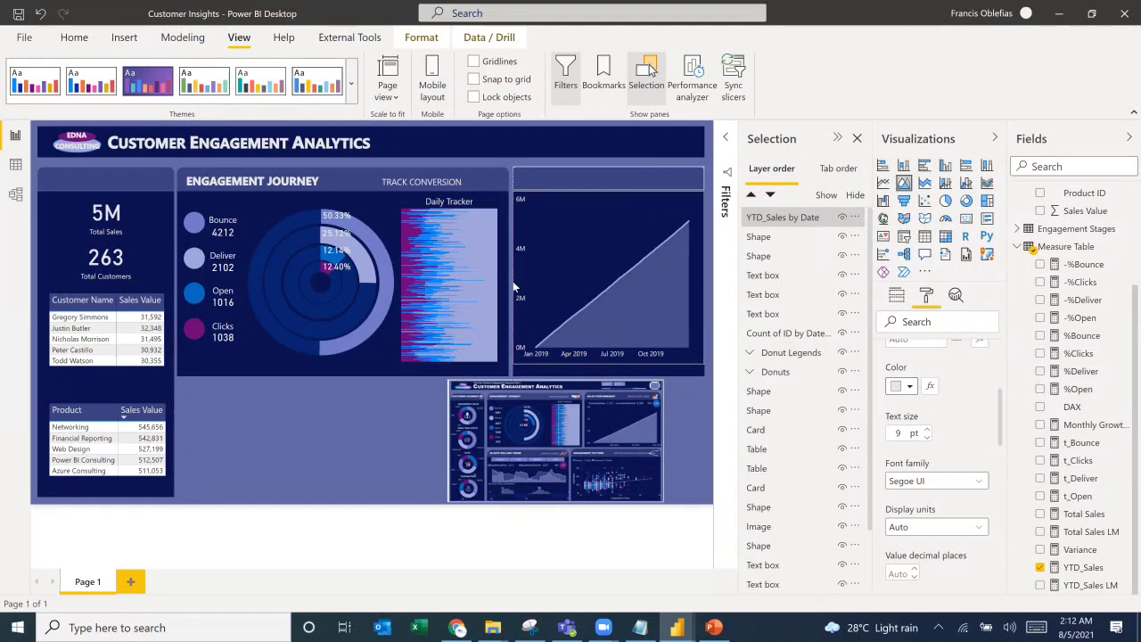
{"action": "left_click", "coordinate": [327, 433]}
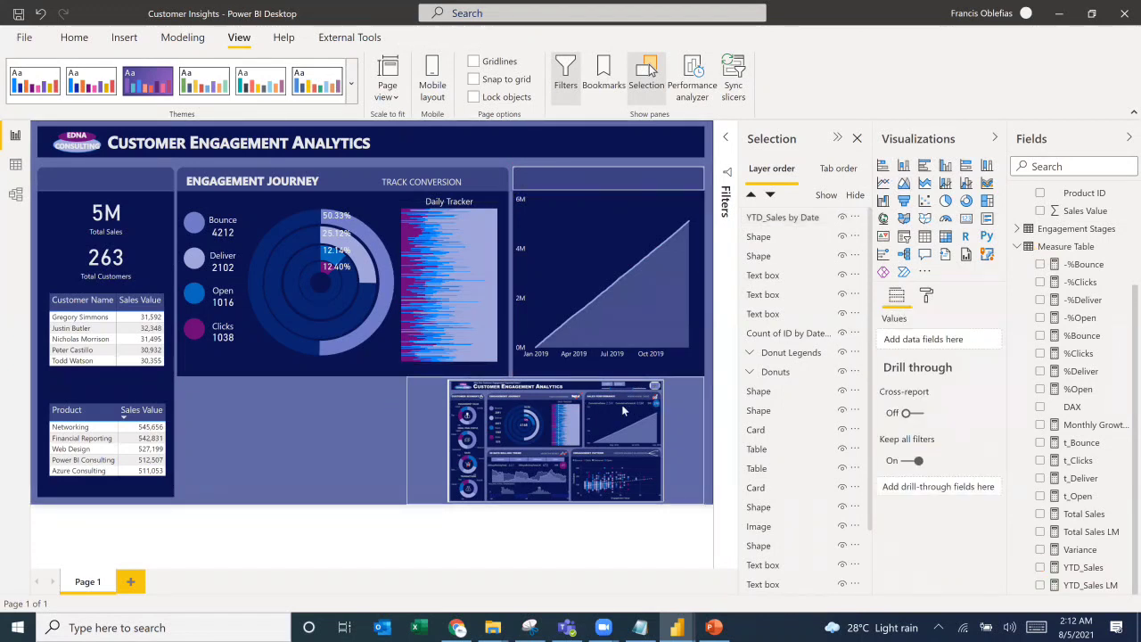
{"action": "left_click", "coordinate": [407, 386]}
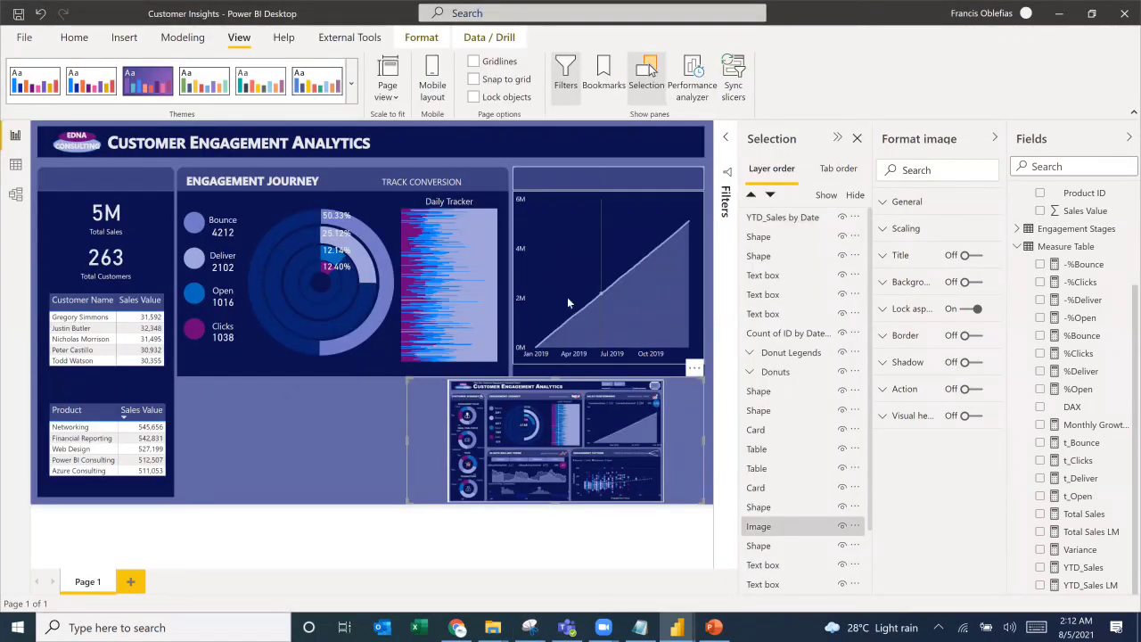
Step: Duplicate the ENGAGEMENT JOURNEY title text box and place the copy on the header above the area chart
{"action": "left_click", "coordinate": [239, 183]}
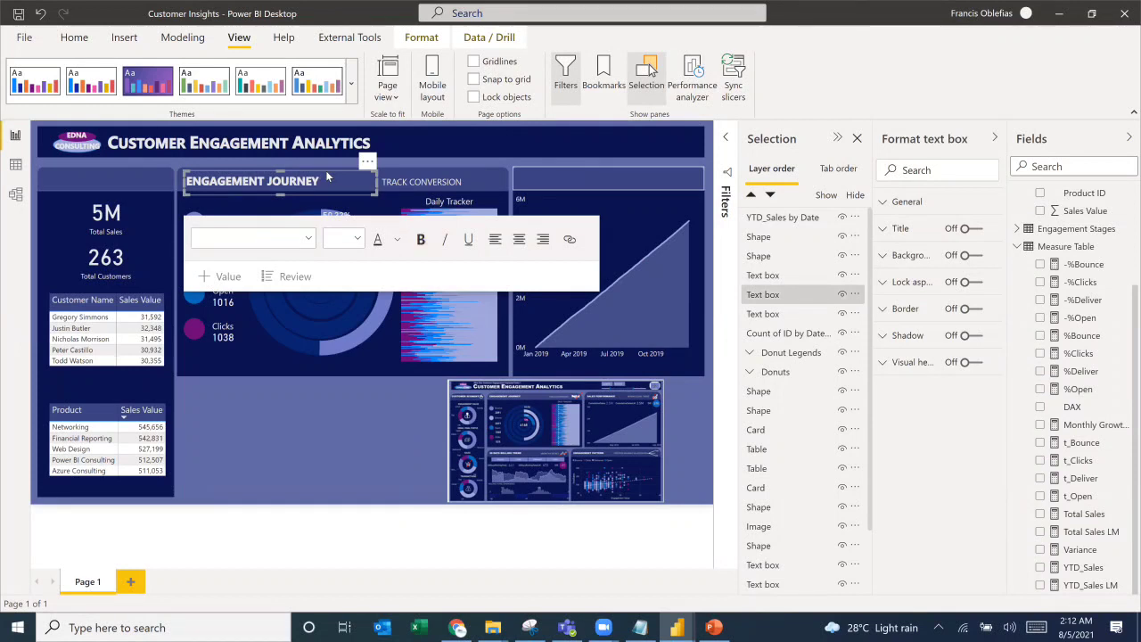
{"action": "key", "text": "ctrl+c"}
{"action": "key", "text": "ctrl+v"}
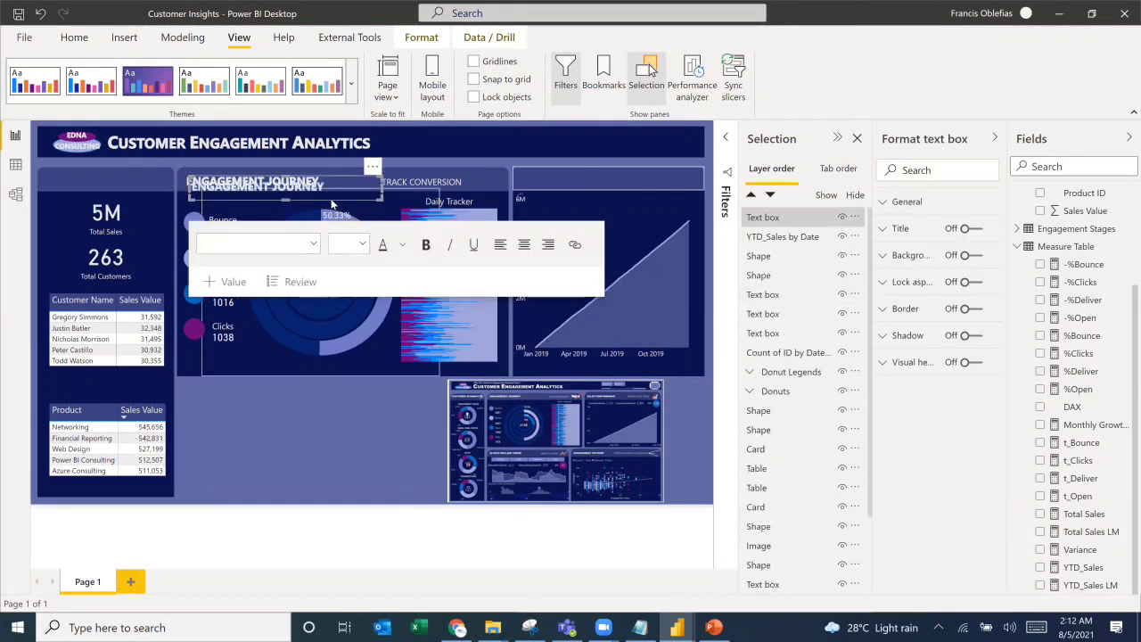
{"action": "left_click_drag", "start_coordinate": [364, 196], "coordinate": [657, 191]}
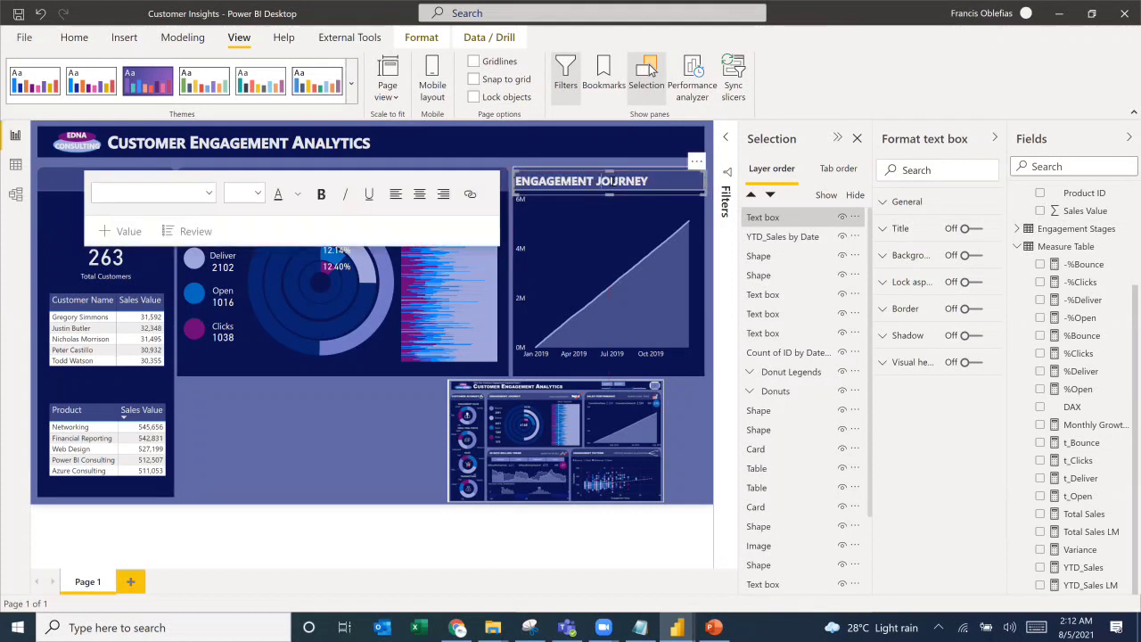
Step: Replace the copied title's text with SALES PERFORMANCE
{"action": "triple_click", "coordinate": [613, 182]}
{"action": "type", "text": "S"}
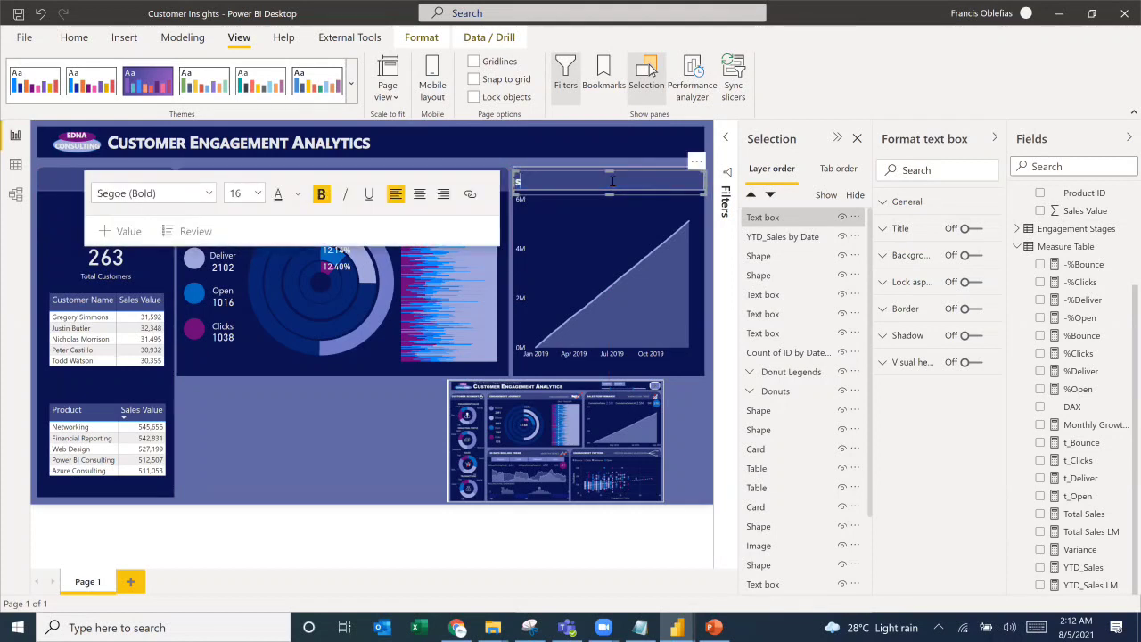
{"action": "key", "text": "BackSpace"}
{"action": "key", "text": "ctrl+z"}
{"action": "key", "text": "BackSpace"}
{"action": "key", "text": "BackSpace"}
{"action": "key", "text": "BackSpace"}
{"action": "key", "text": "BackSpace"}
{"action": "key", "text": "BackSpace"}
{"action": "key", "text": "BackSpace"}
{"action": "type", "text": "SALES PERFORMANCE"}
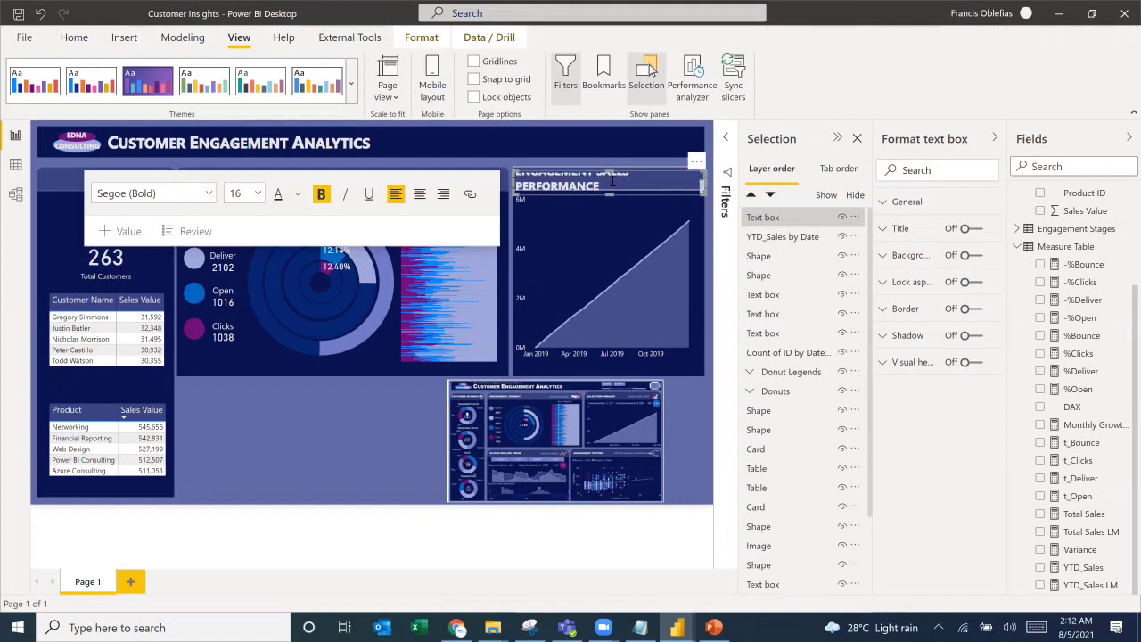
{"action": "key", "text": "ctrl+z"}
{"action": "key", "text": "ctrl+a"}
{"action": "key", "text": "BackSpace"}
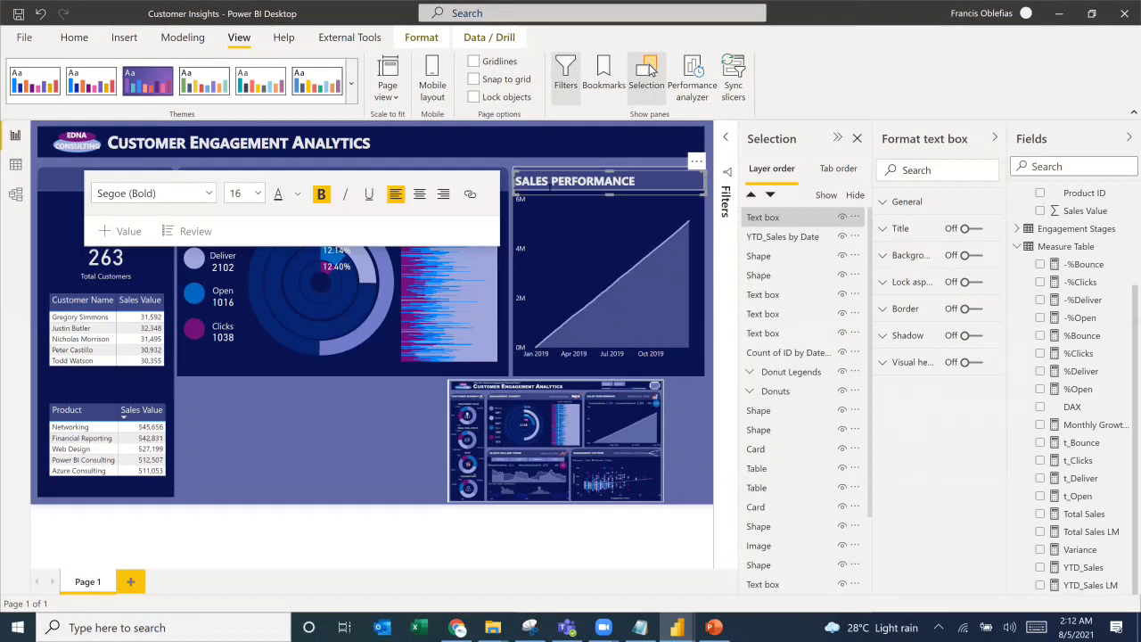
Step: Resize the SALES PERFORMANCE text box from both sides so it is slightly indented and fits within its panel header
{"action": "left_click_drag", "start_coordinate": [519, 186], "coordinate": [522, 186]}
{"action": "left_click", "coordinate": [657, 181]}
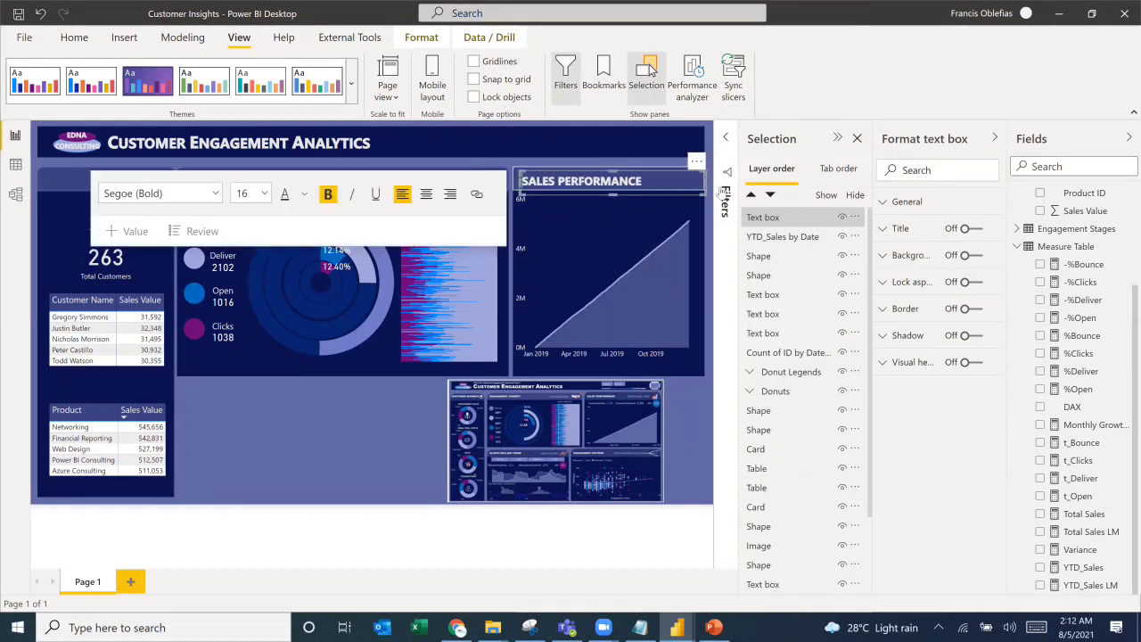
{"action": "left_click_drag", "start_coordinate": [705, 186], "coordinate": [703, 186]}
{"action": "left_click", "coordinate": [290, 451]}
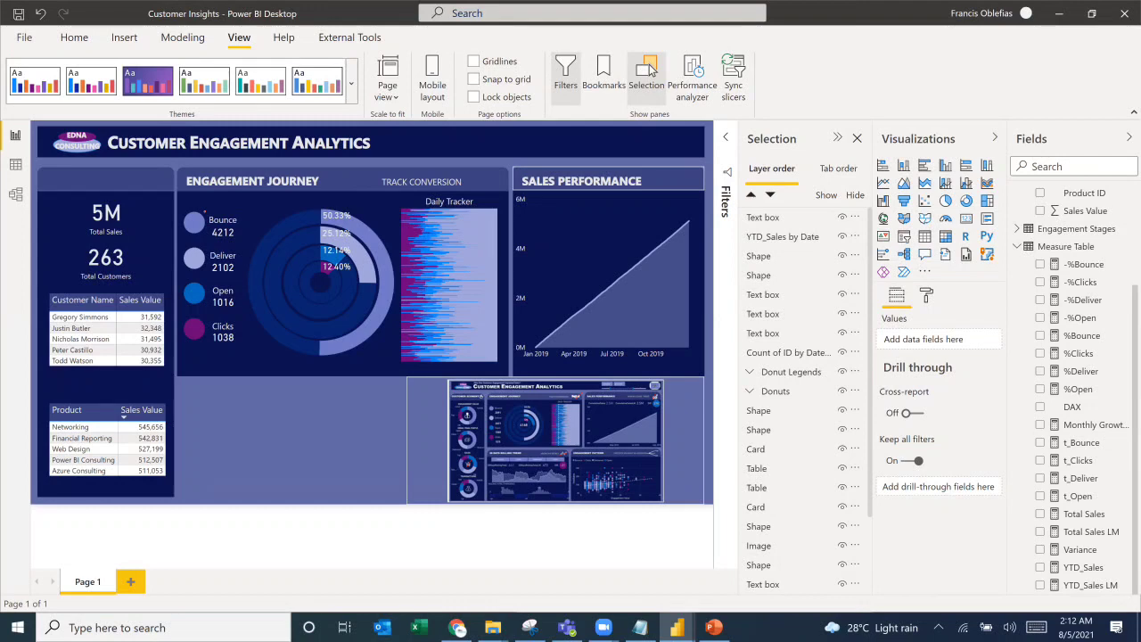
Step: Check the reference dashboard image in Snipping Tool
{"action": "left_click", "coordinate": [532, 628]}
{"action": "left_click", "coordinate": [778, 17]}
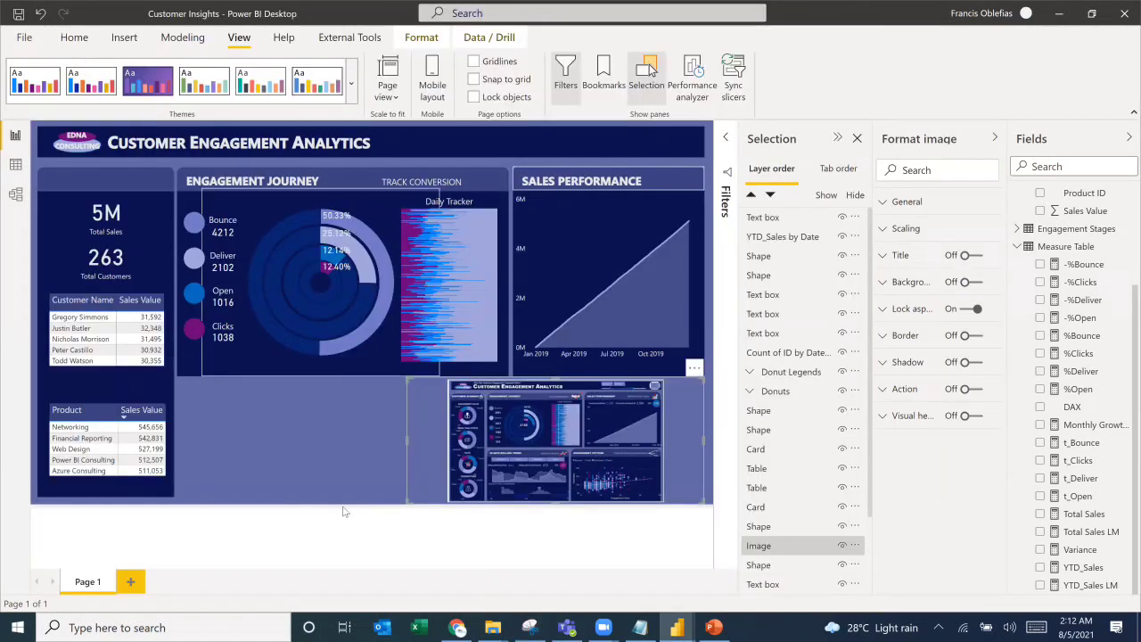
{"action": "left_click", "coordinate": [268, 455]}
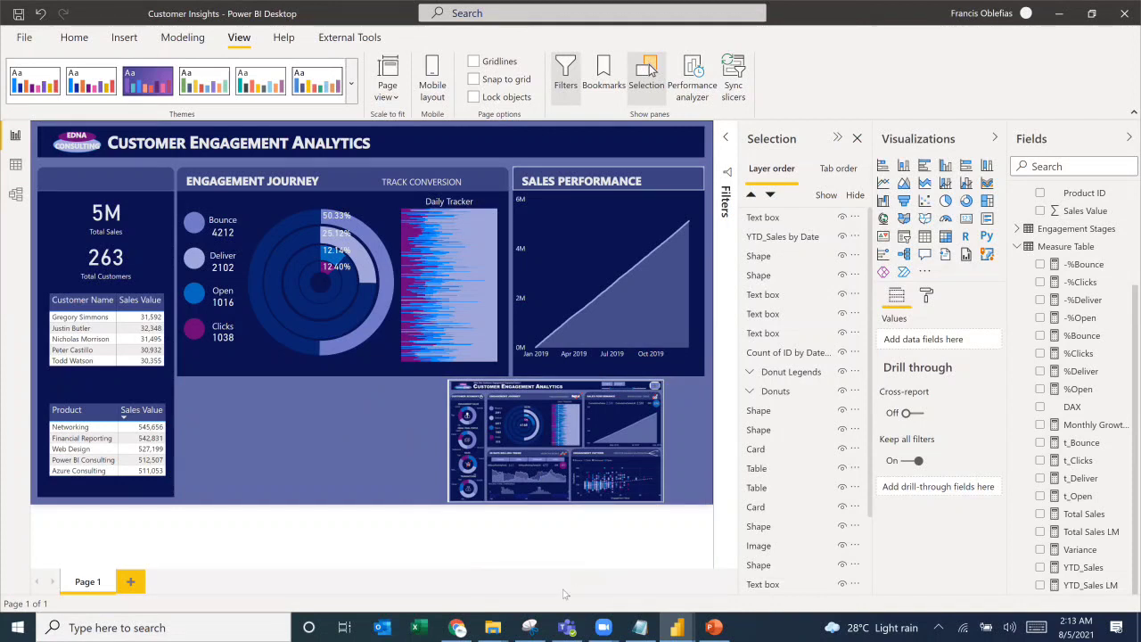
{"action": "mouse_move", "coordinate": [530, 627]}
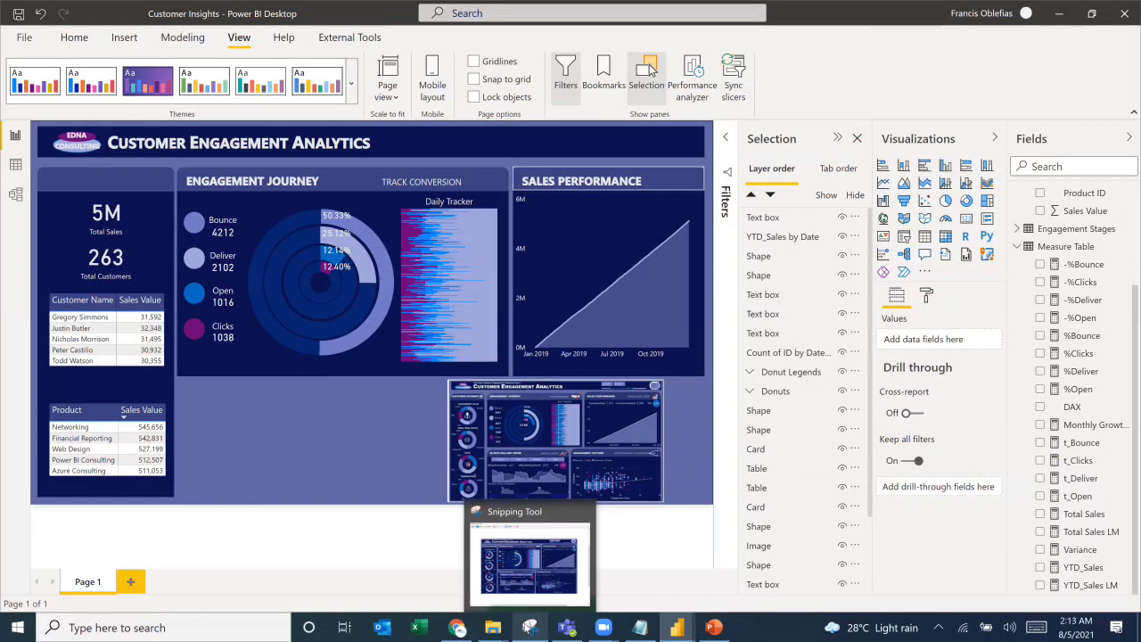
Step: Paste another copy of the panel title onto the header above the Total Sales card and align its left edge with the panel
{"action": "left_click", "coordinate": [652, 192]}
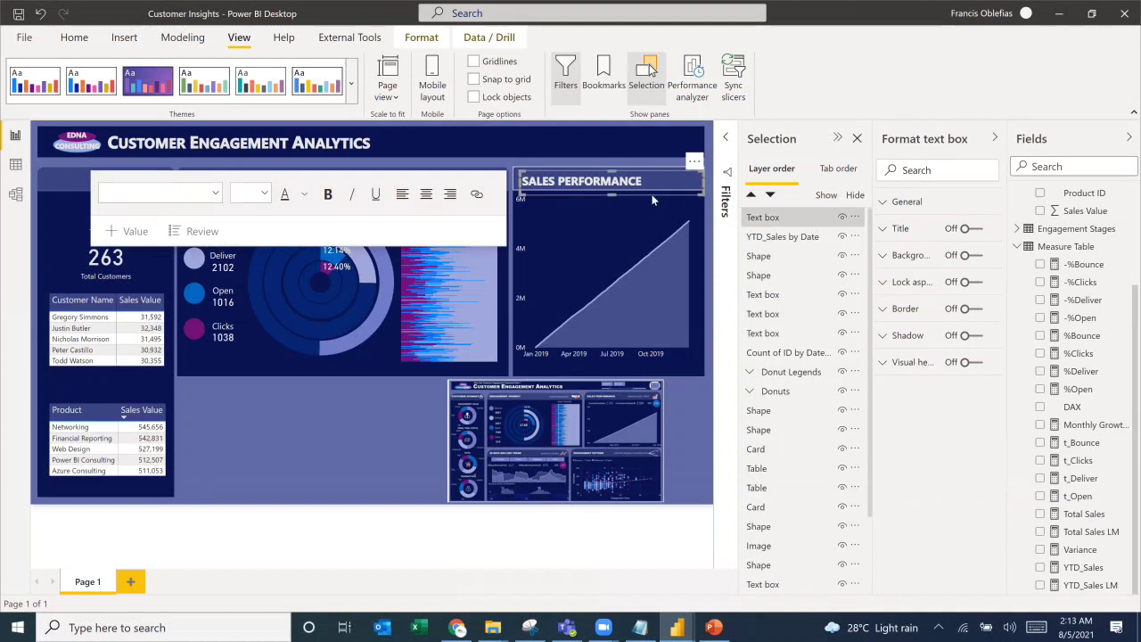
{"action": "key", "text": "ctrl+v"}
{"action": "left_click_drag", "start_coordinate": [662, 198], "coordinate": [161, 193]}
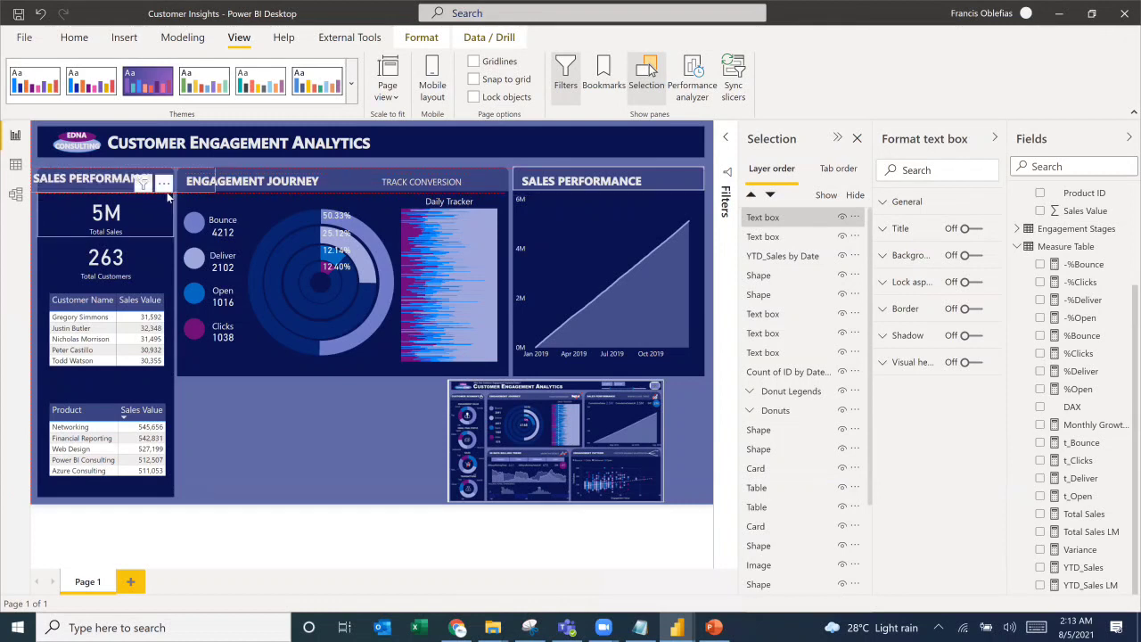
{"action": "left_click", "coordinate": [162, 194]}
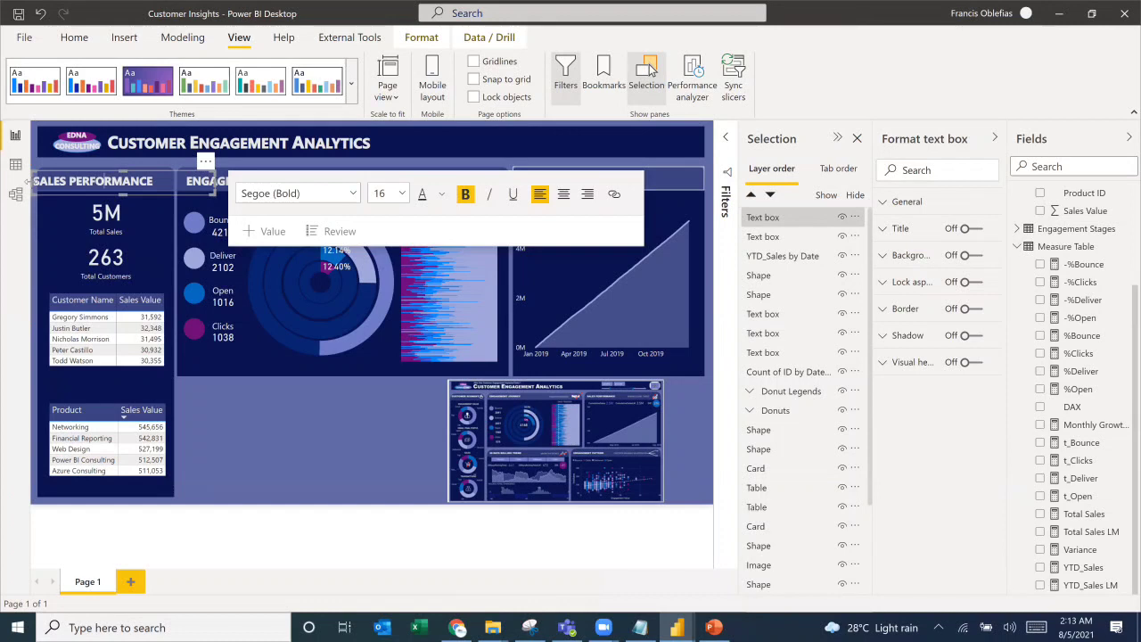
{"action": "left_click_drag", "start_coordinate": [34, 184], "coordinate": [49, 185]}
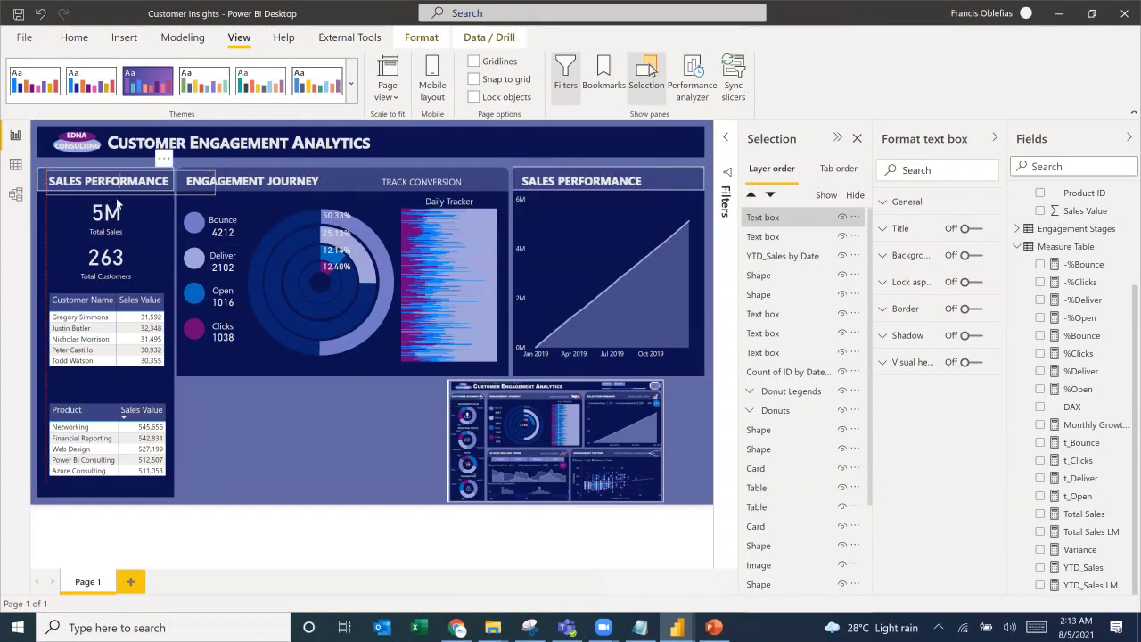
{"action": "left_click", "coordinate": [116, 204]}
Step: Change the pasted title's text to KEY METRICS and narrow its text box to the panel width
{"action": "triple_click", "coordinate": [101, 184]}
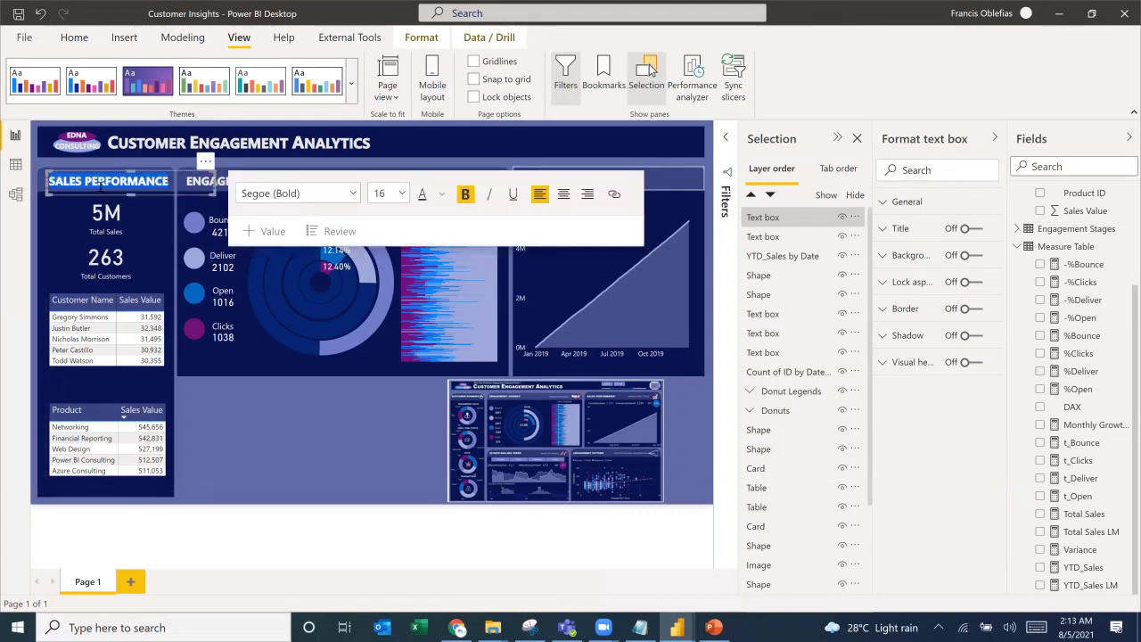
{"action": "type", "text": "KEY METRICS"}
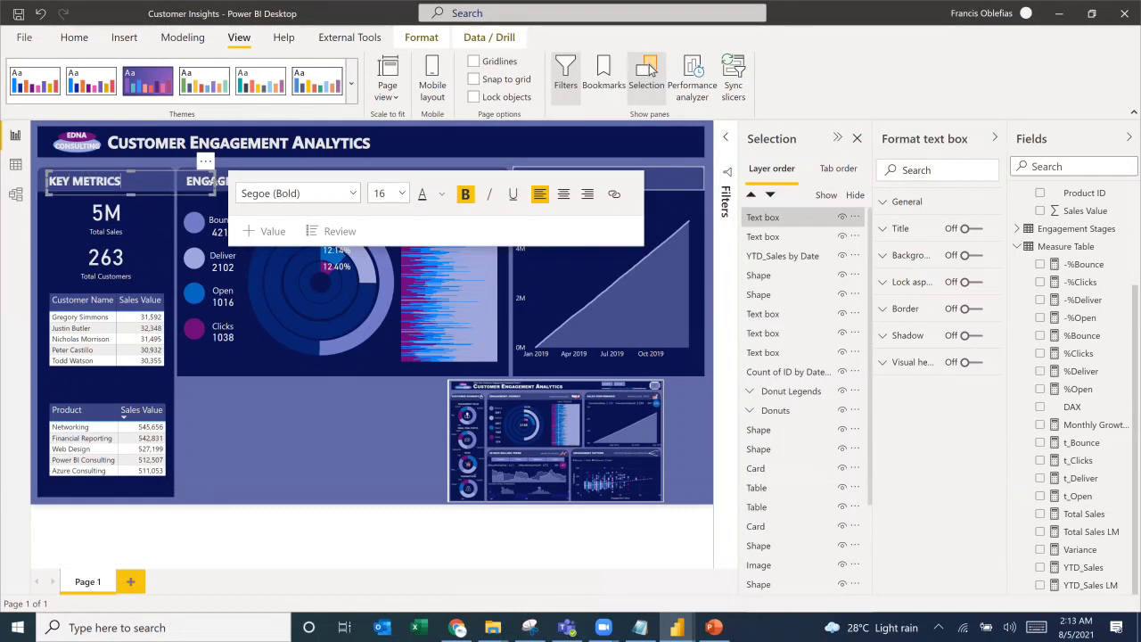
{"action": "left_click_drag", "start_coordinate": [214, 181], "coordinate": [169, 181]}
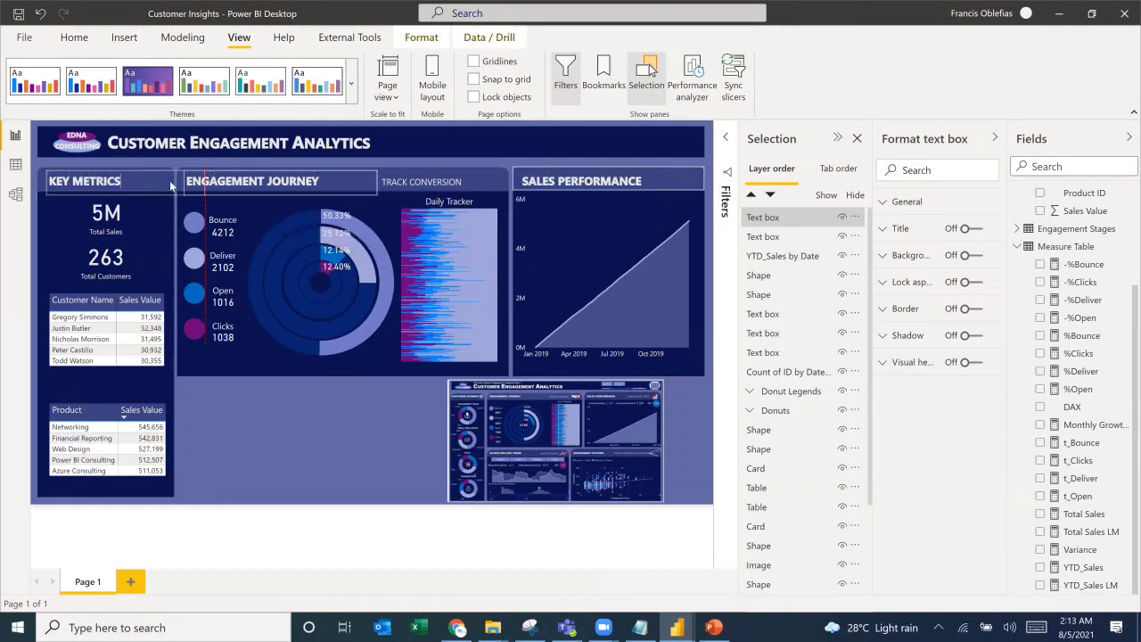
{"action": "left_click", "coordinate": [281, 440]}
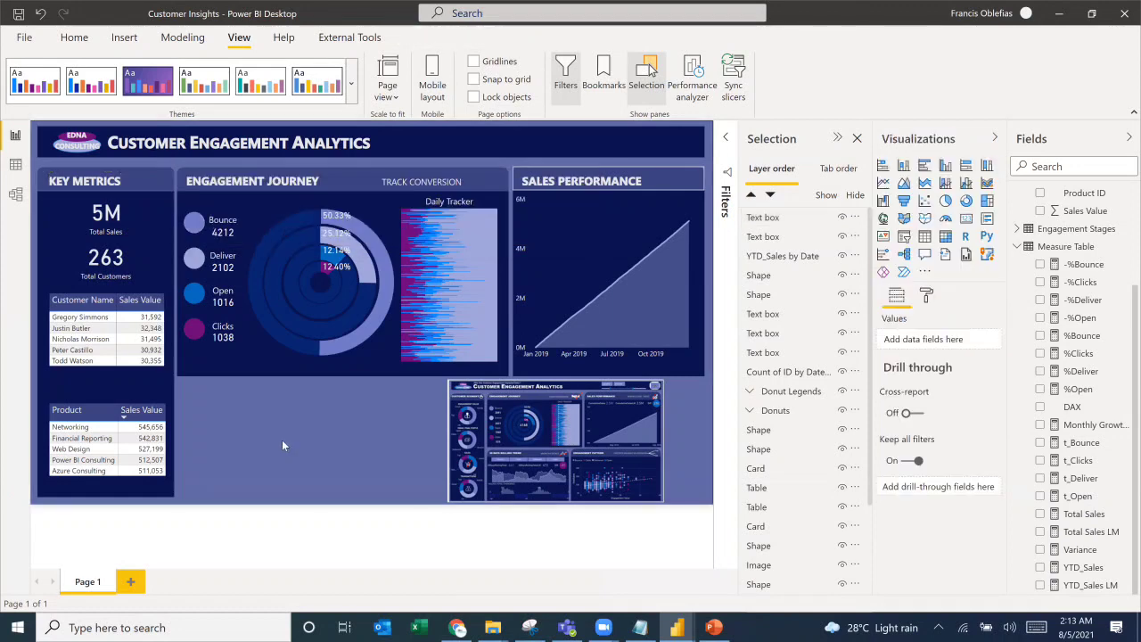
Step: Nudge the KEY METRICS text box slightly to the left within its header
{"action": "left_click", "coordinate": [68, 201]}
{"action": "key", "text": "Escape"}
{"action": "left_click", "coordinate": [103, 177]}
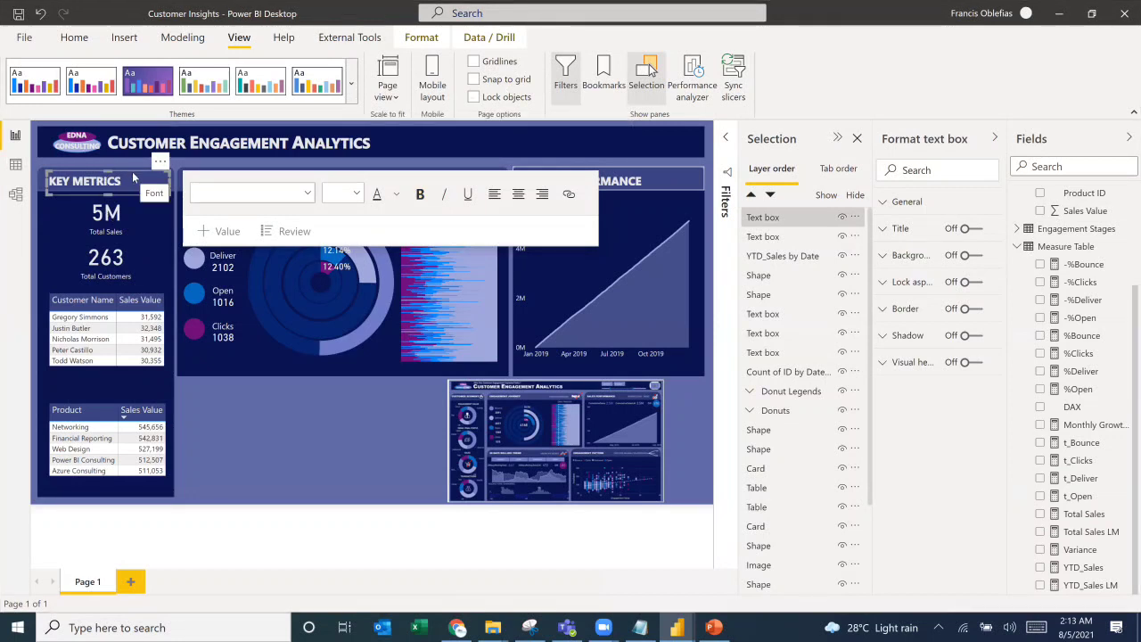
{"action": "key", "text": "Left"}
{"action": "key", "text": "Left"}
{"action": "key", "text": "Left"}
{"action": "key", "text": "Left"}
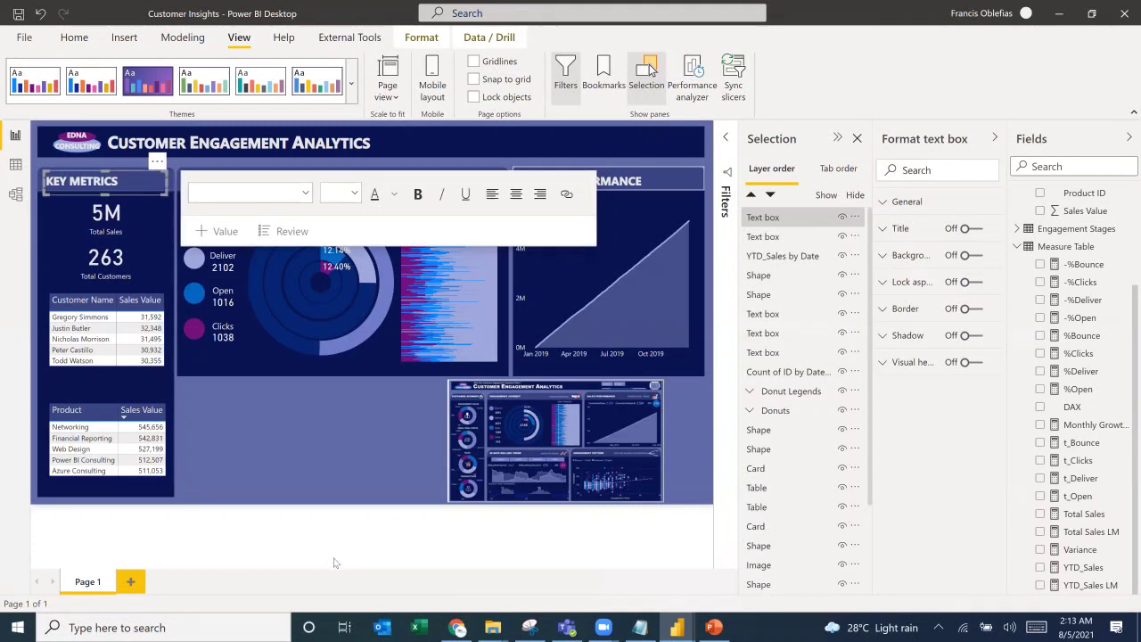
{"action": "left_click", "coordinate": [413, 470]}
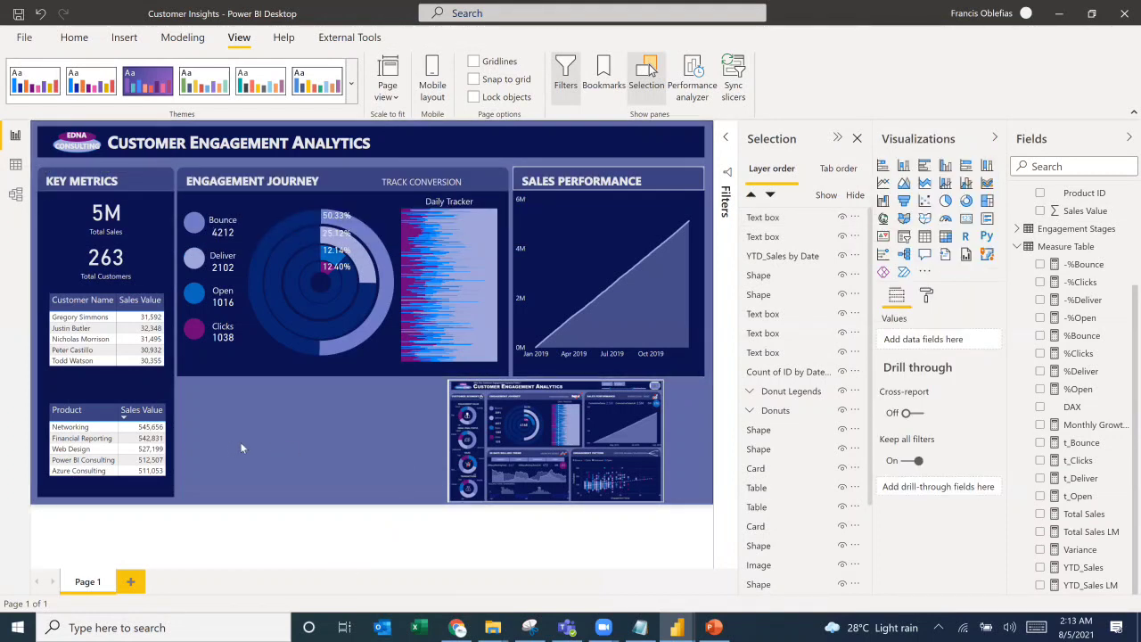
Step: Hide the report's layer order list and set the page size to Custom with a height of 820 pixels
{"action": "left_click", "coordinate": [606, 409]}
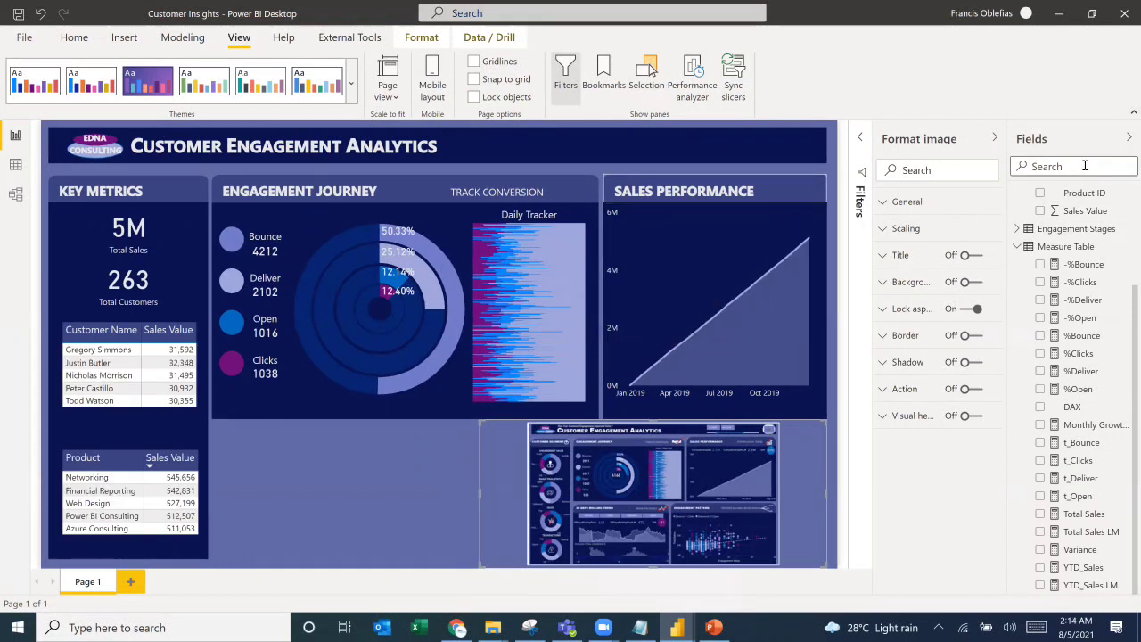
{"action": "left_click", "coordinate": [849, 458]}
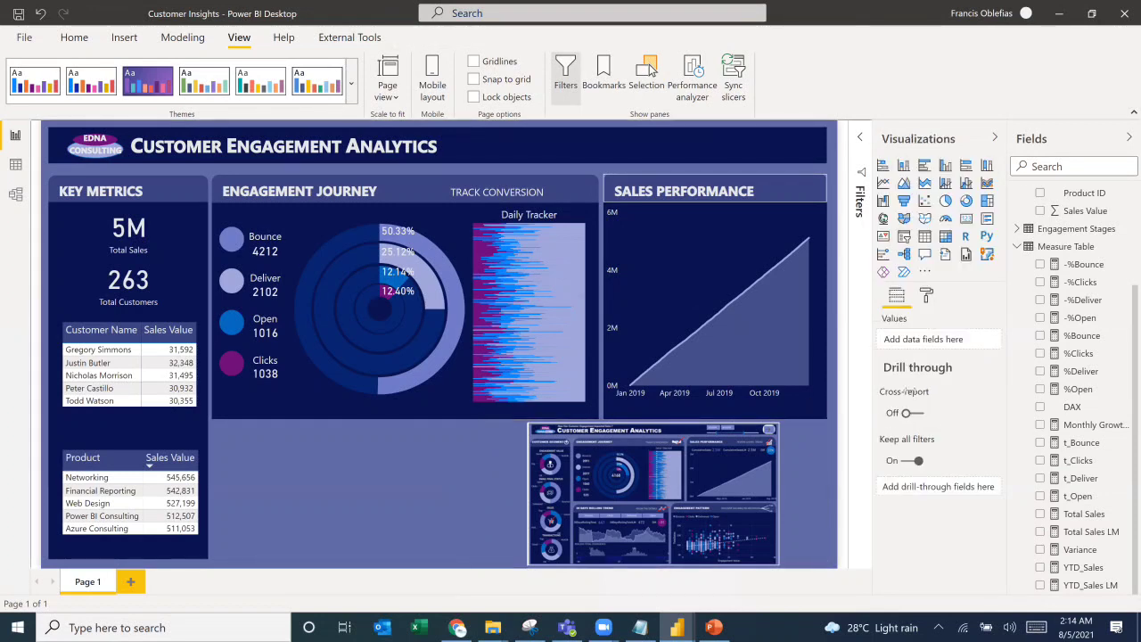
{"action": "left_click", "coordinate": [928, 297]}
{"action": "left_click", "coordinate": [917, 380]}
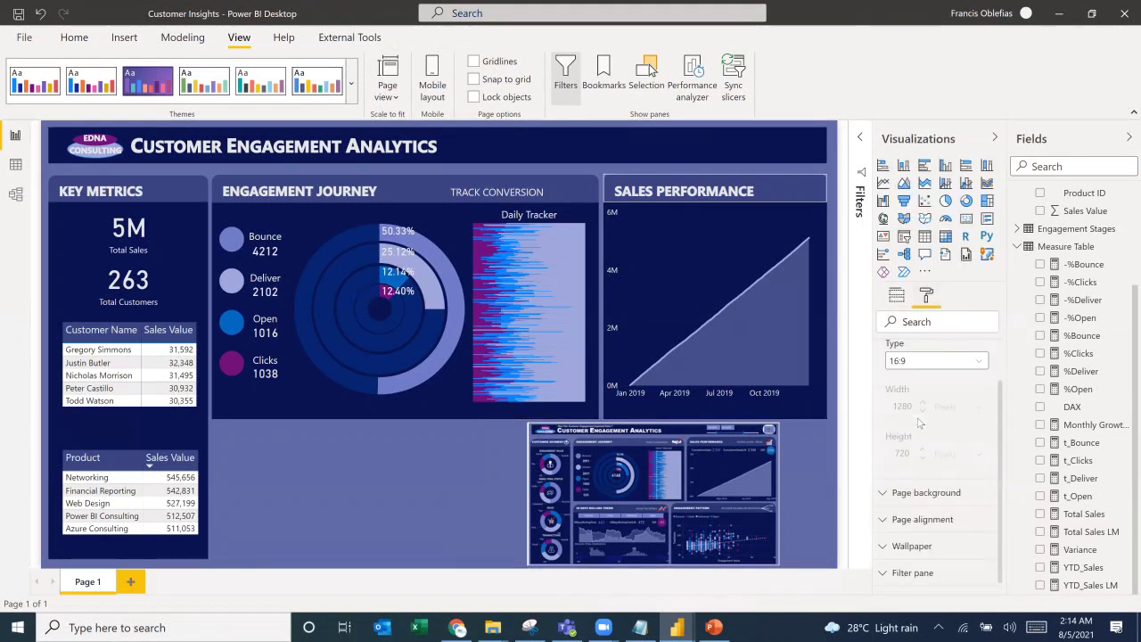
{"action": "left_click", "coordinate": [919, 351]}
{"action": "left_click", "coordinate": [904, 433]}
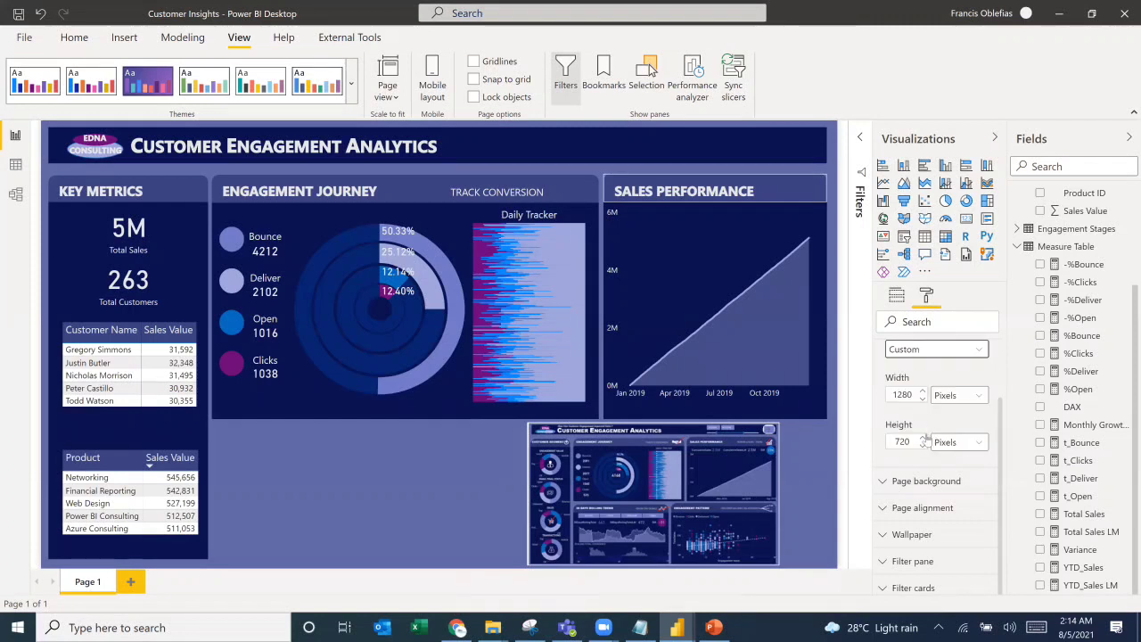
{"action": "left_click_drag", "start_coordinate": [908, 443], "coordinate": [883, 435]}
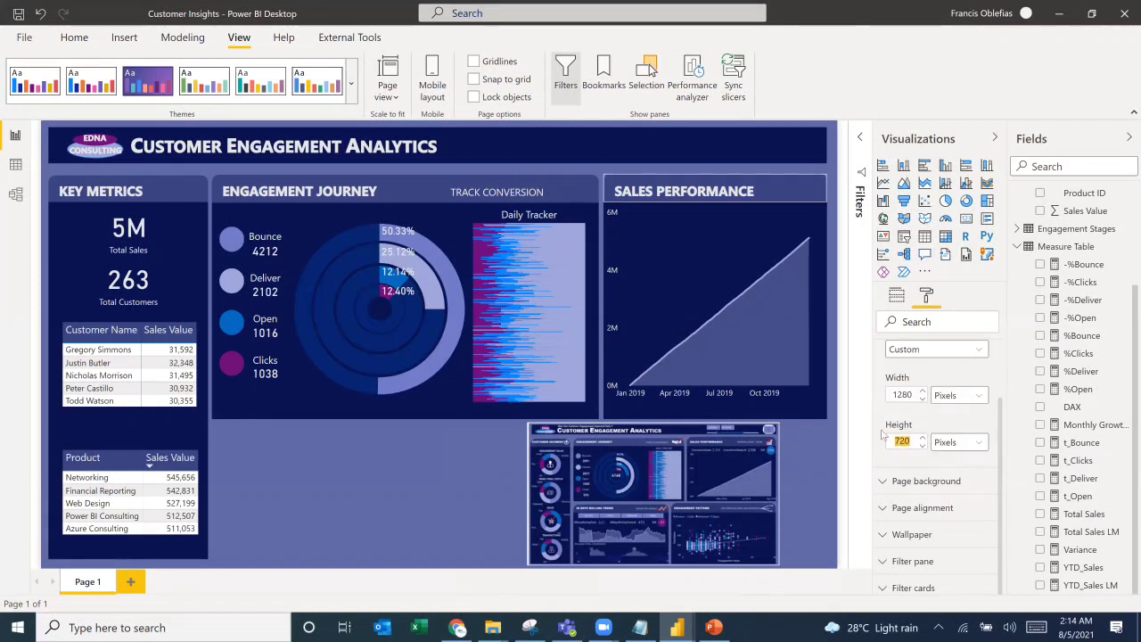
{"action": "type", "text": "820"}
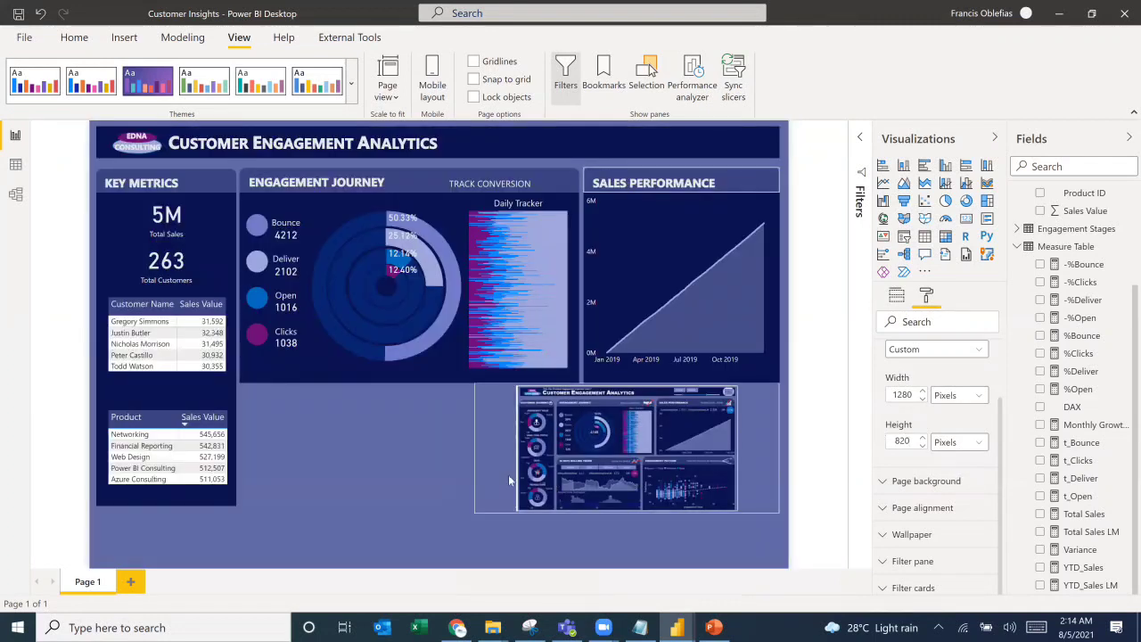
Step: Stretch the KEY METRICS dark background panel down to near the bottom edge of the enlarged page
{"action": "left_click", "coordinate": [168, 508]}
{"action": "left_click_drag", "start_coordinate": [168, 508], "coordinate": [167, 560]}
{"action": "left_click", "coordinate": [299, 486]}
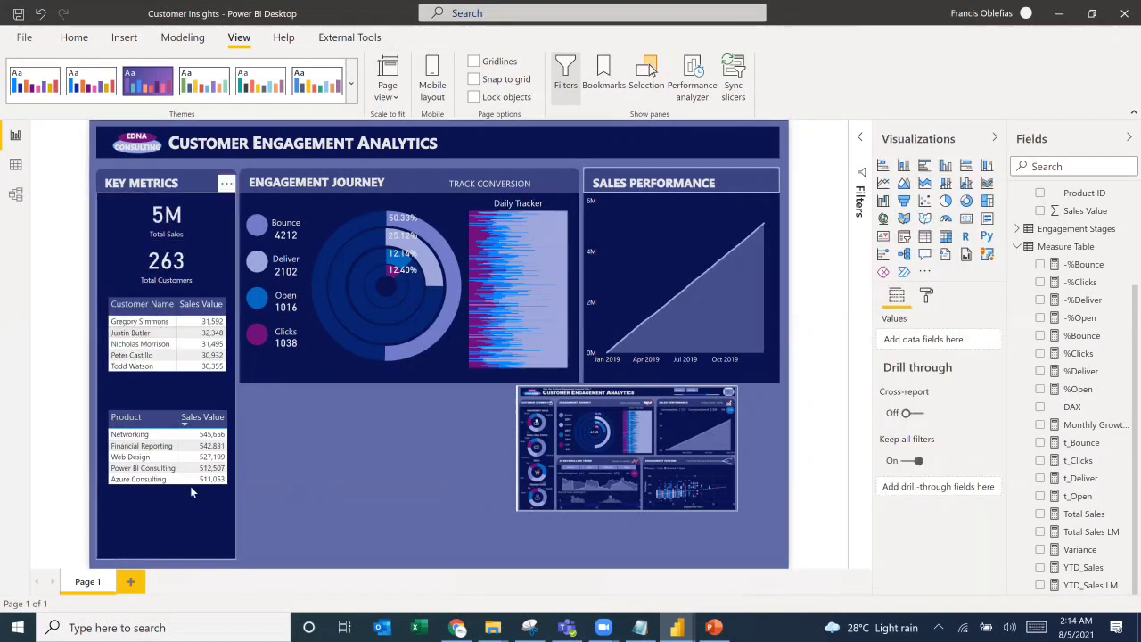
Step: Move the Product table to the lower part of the KEY METRICS panel and the Customer Name table directly above it
{"action": "left_click_drag", "start_coordinate": [190, 502], "coordinate": [191, 544]}
{"action": "left_click_drag", "start_coordinate": [197, 382], "coordinate": [200, 468]}
{"action": "left_click", "coordinate": [307, 425]}
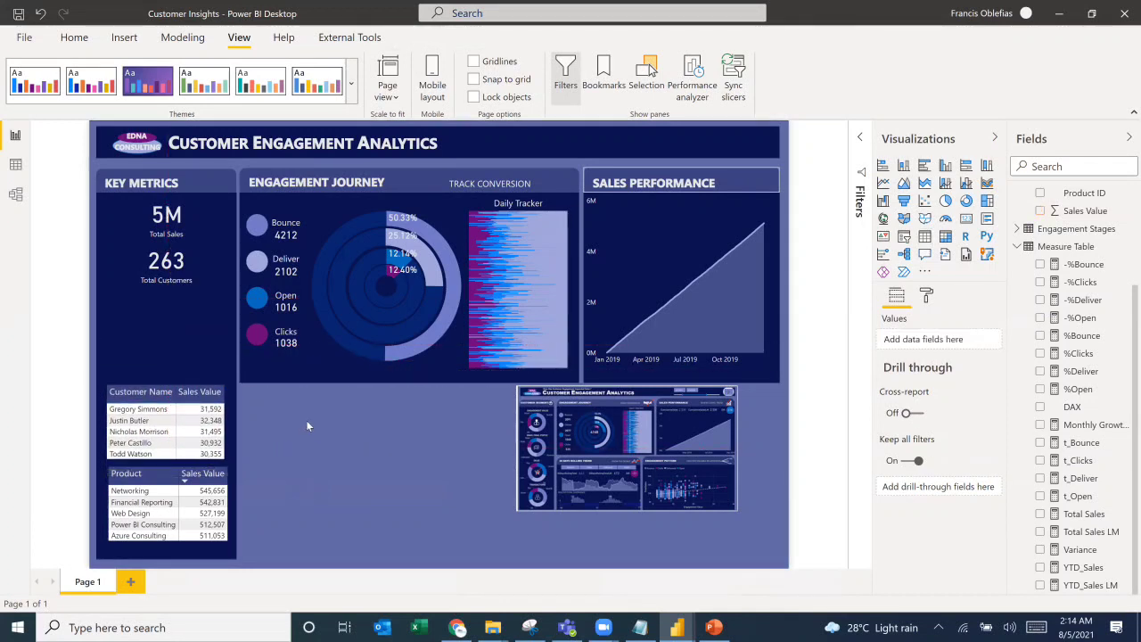
{"action": "left_click", "coordinate": [172, 466]}
Step: Bring up the reference dashboard image in Snipping Tool to compare the layout
{"action": "left_click", "coordinate": [617, 417]}
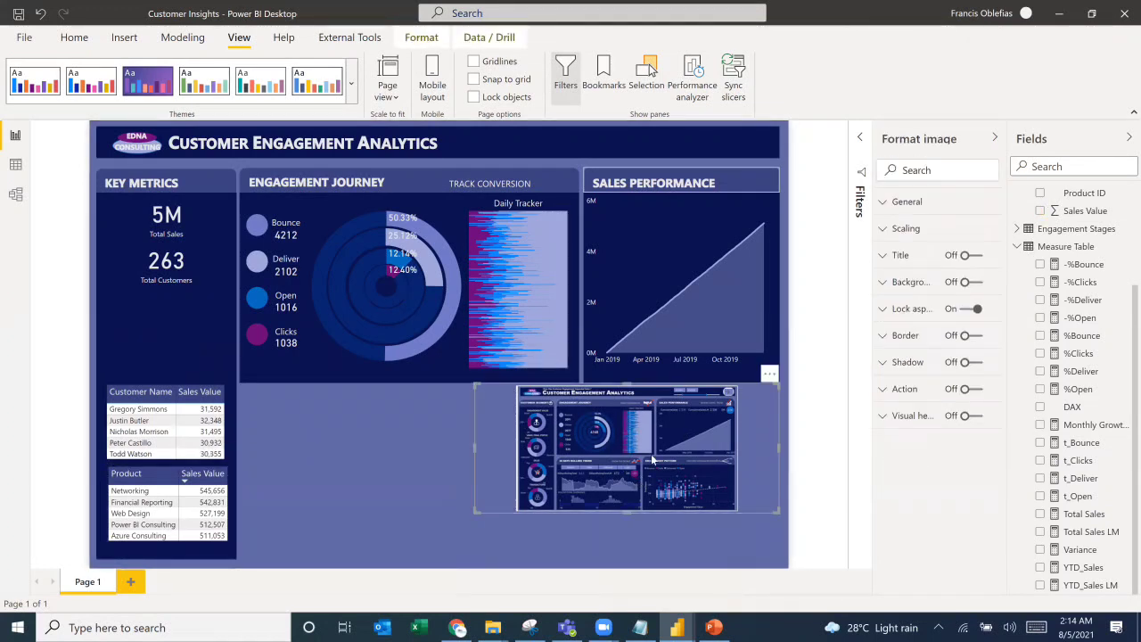
{"action": "left_click", "coordinate": [531, 627]}
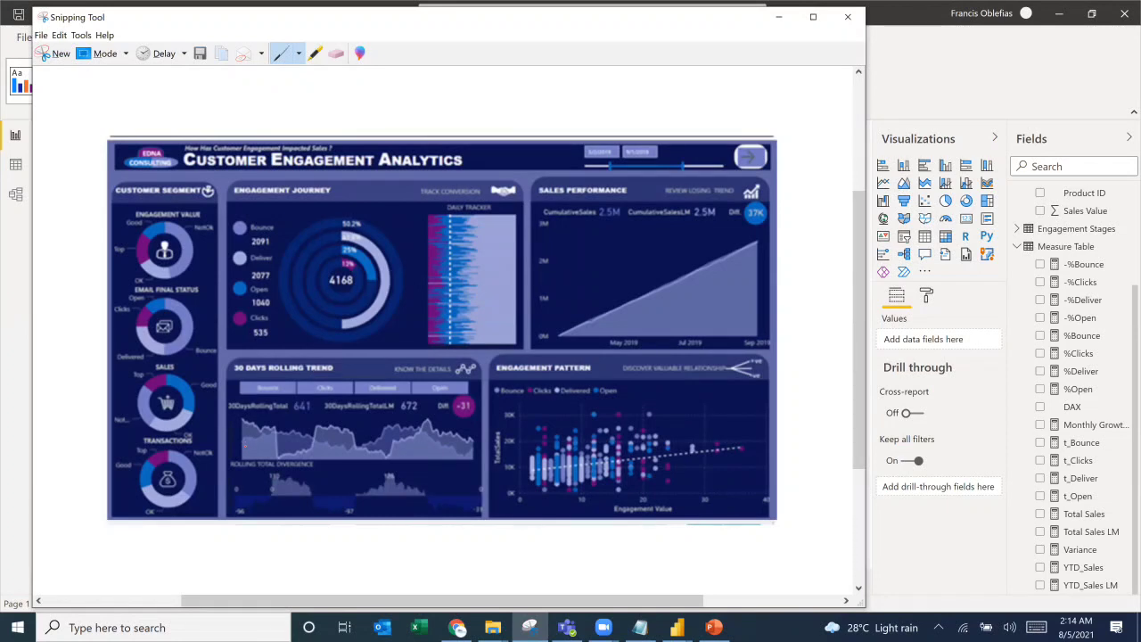
Step: Enlarge the reference dashboard image to examine its layout, and return to the report
{"action": "left_click", "coordinate": [813, 16]}
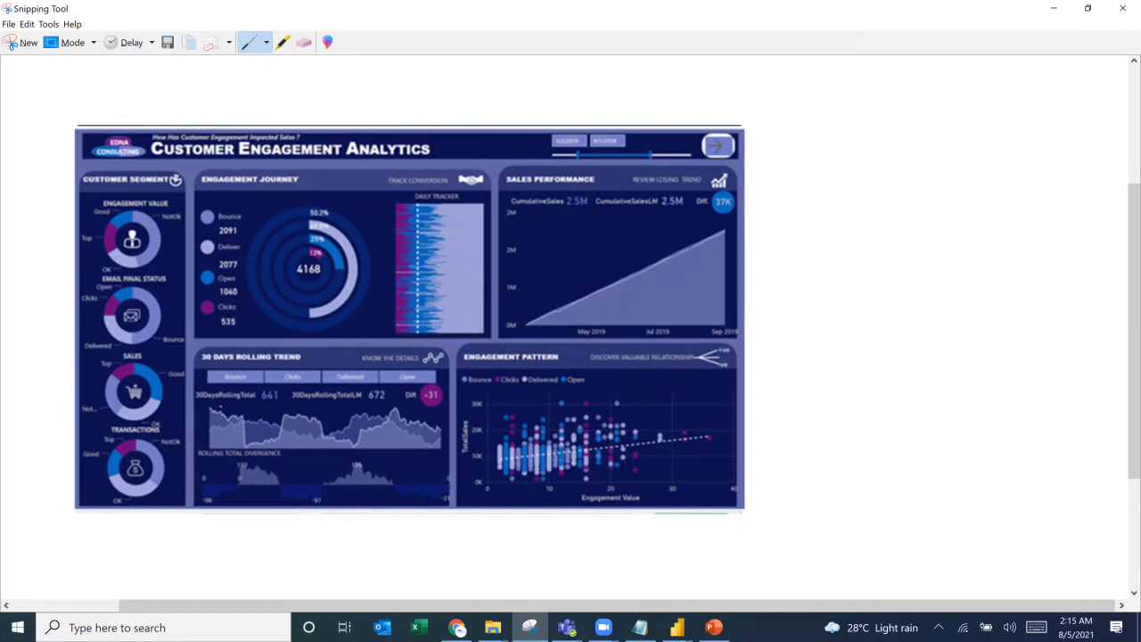
{"action": "left_click", "coordinate": [1054, 9]}
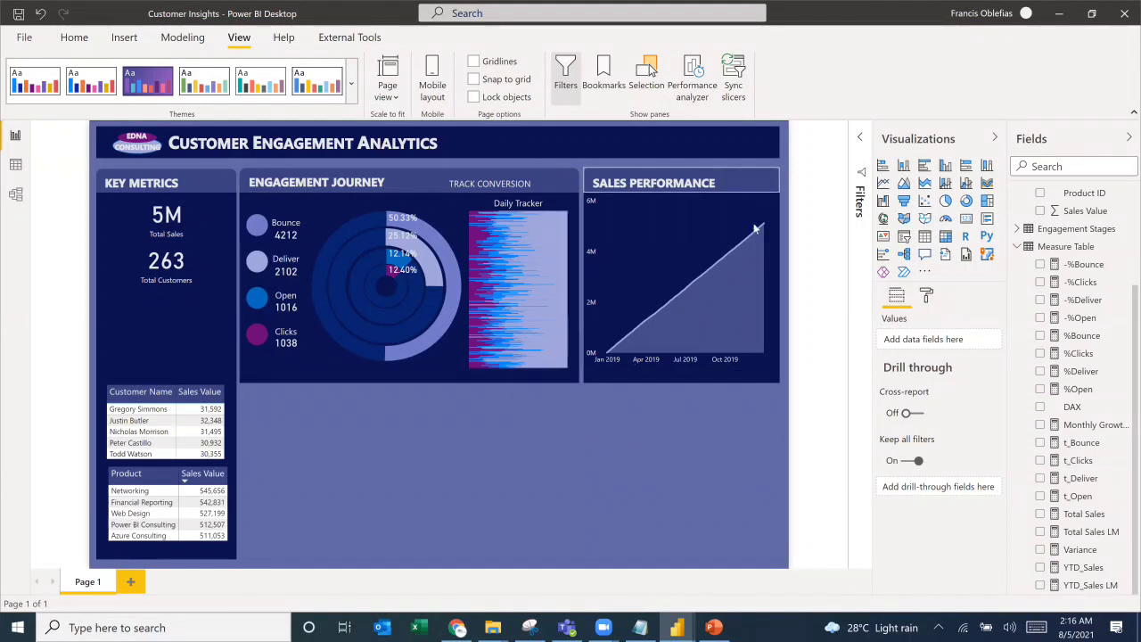
{"action": "left_click", "coordinate": [701, 179]}
{"action": "left_click_drag", "start_coordinate": [713, 187], "coordinate": [664, 344]}
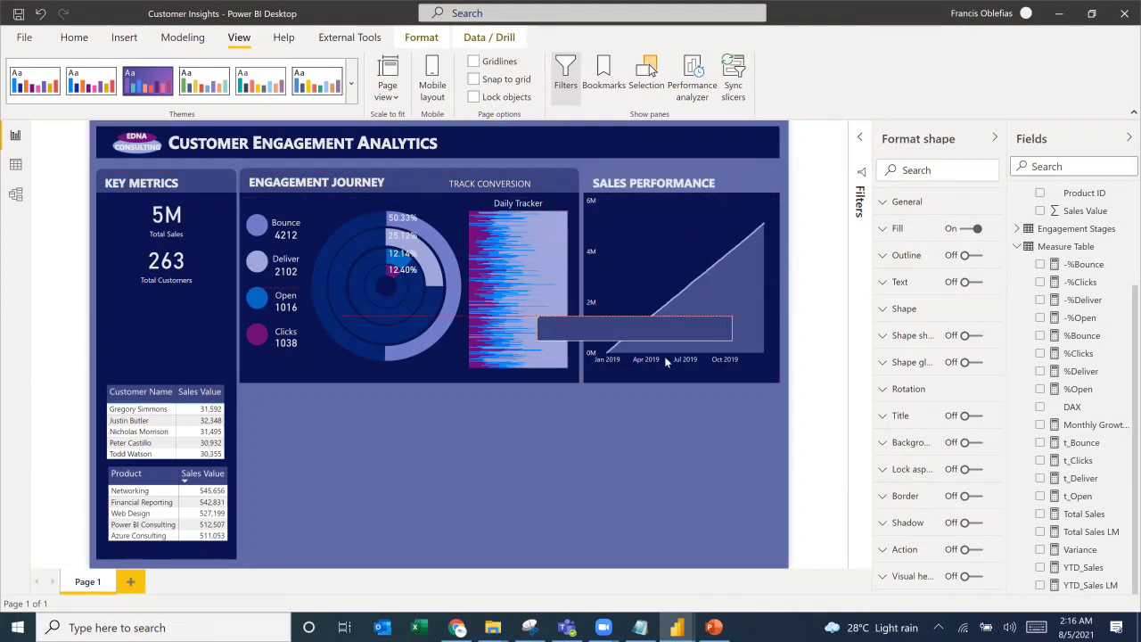
{"action": "left_click", "coordinate": [636, 475]}
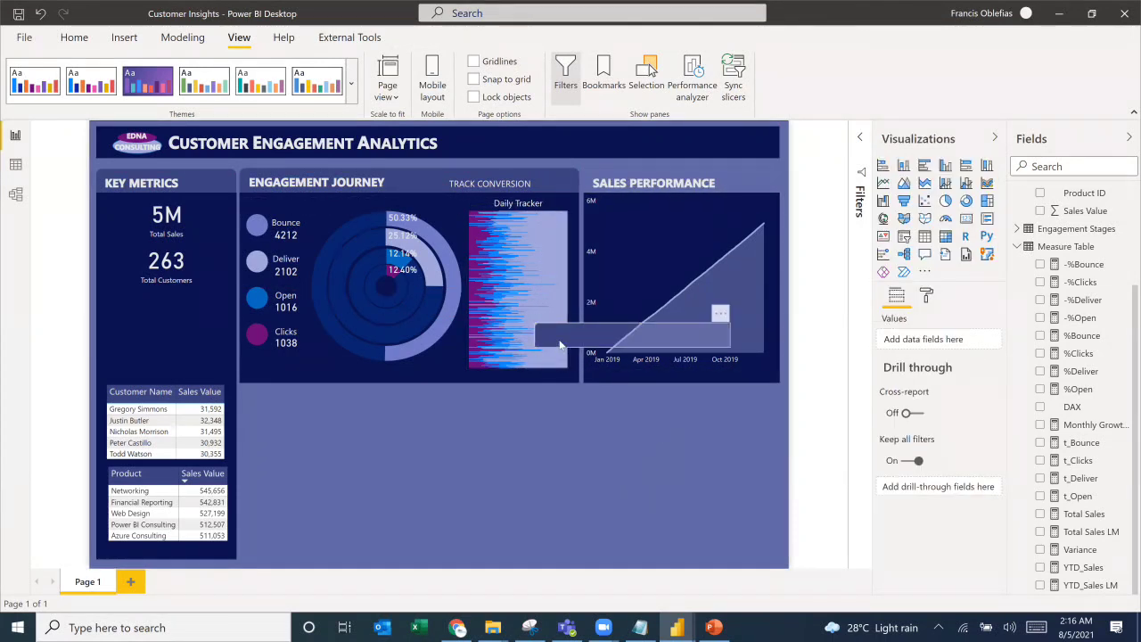
{"action": "key", "text": "ctrl+z"}
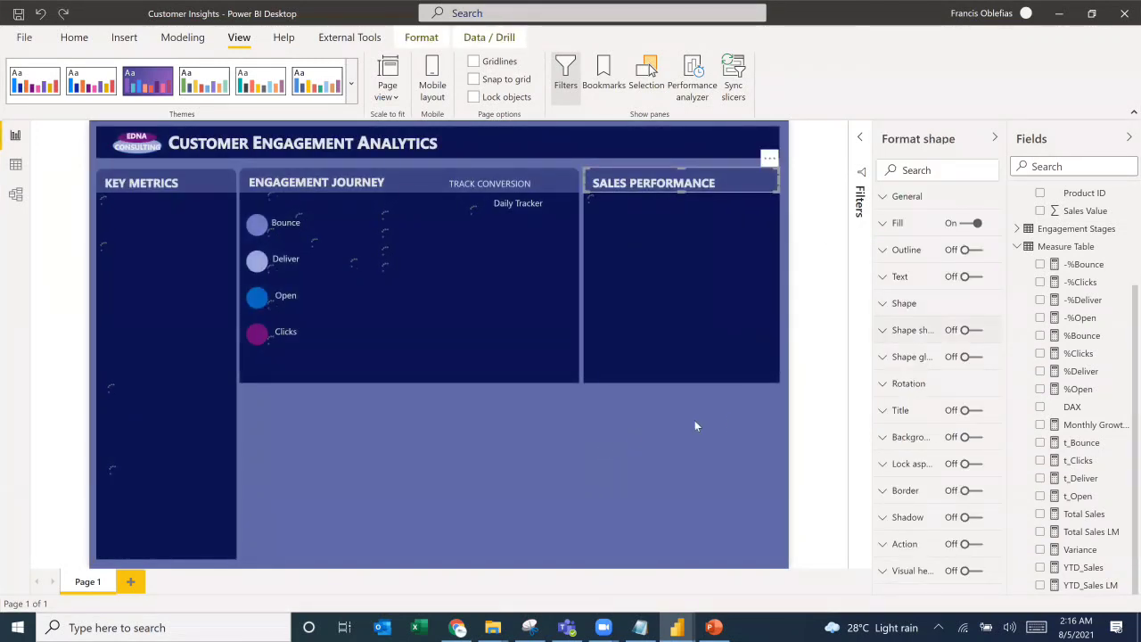
{"action": "left_click", "coordinate": [727, 419]}
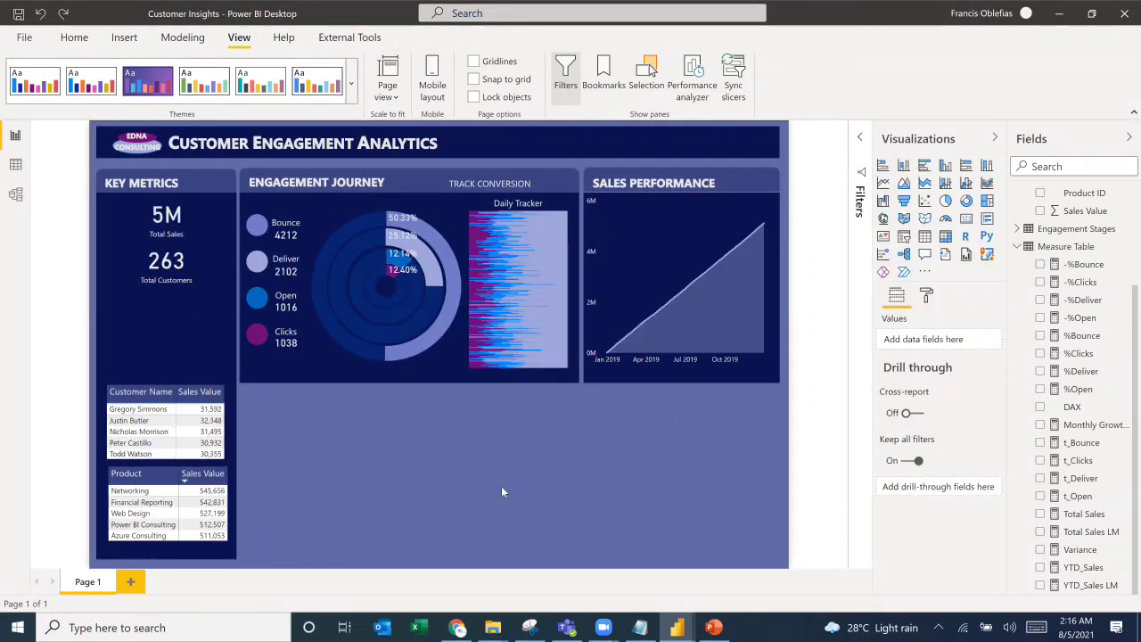
Step: Add a line and stacked column chart below the ENGAGEMENT JOURNEY panel, lowering its upper edge to leave room for a header
{"action": "left_click", "coordinate": [947, 183]}
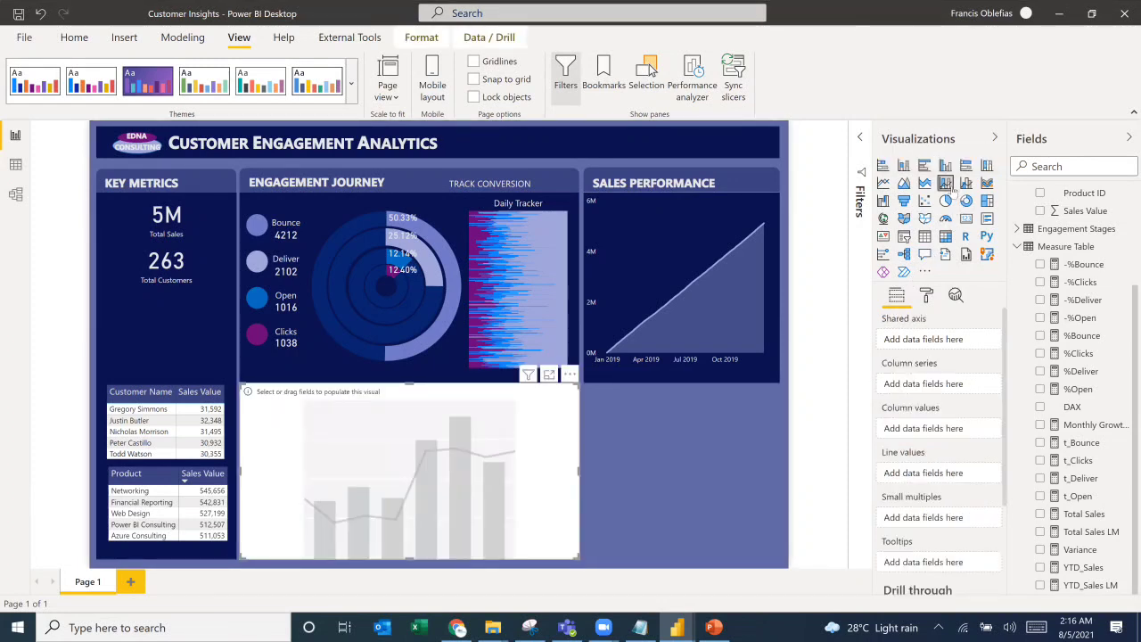
{"action": "left_click_drag", "start_coordinate": [578, 388], "coordinate": [572, 417]}
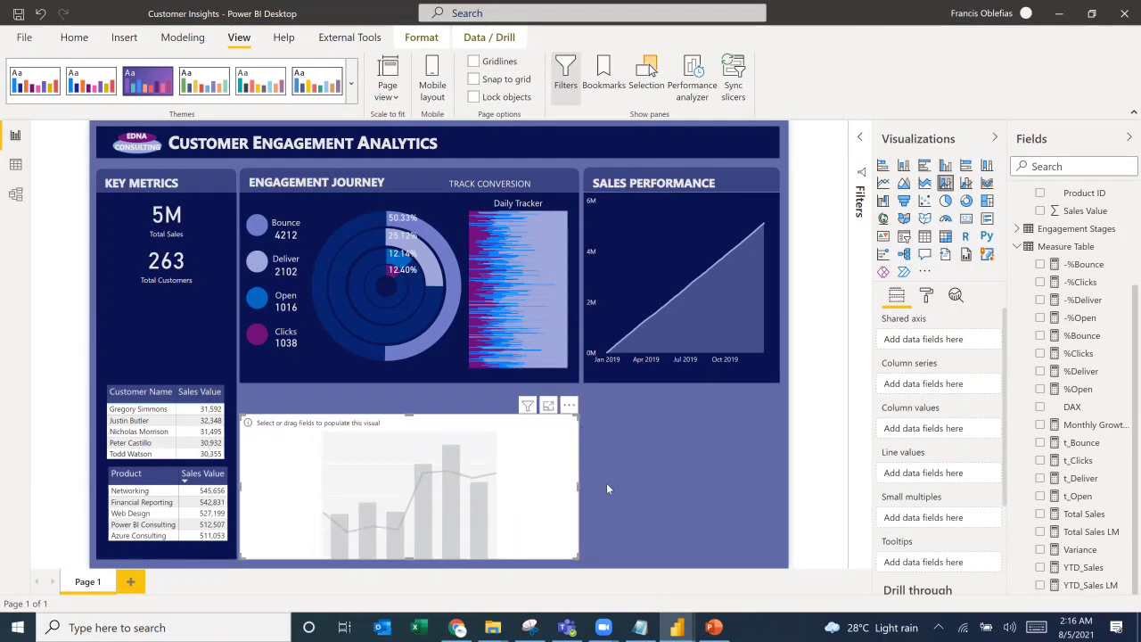
Step: Outline the 30 DAYS ROLLING TREND panel in red on the Snipping Tool reference image, and return to the Power BI report
{"action": "left_click", "coordinate": [531, 627]}
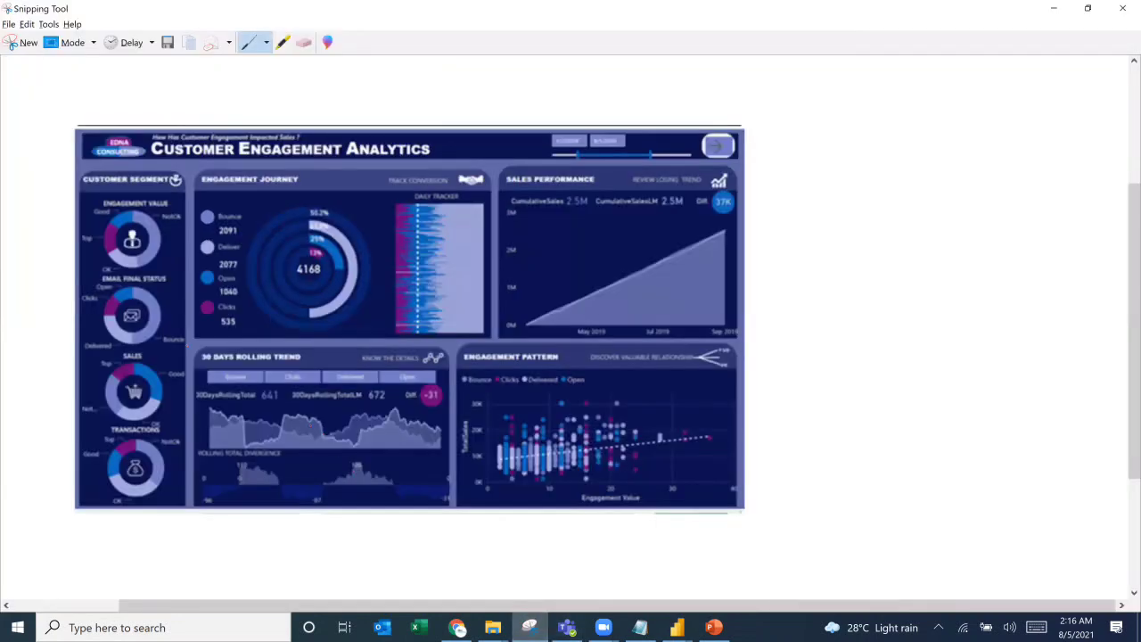
{"action": "mouse_move", "coordinate": [189, 367]}
{"action": "left_mouse_down"}
{"action": "mouse_move", "coordinate": [188, 501]}
{"action": "mouse_move", "coordinate": [456, 510]}
{"action": "mouse_move", "coordinate": [464, 349]}
{"action": "left_mouse_up"}
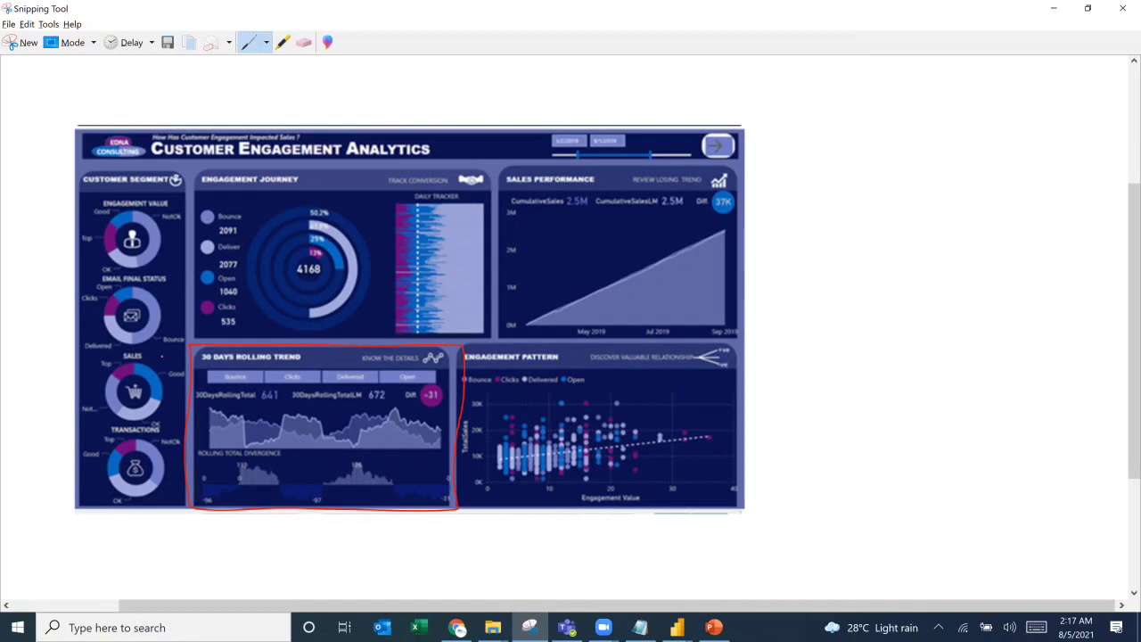
{"action": "key", "text": "alt+Tab"}
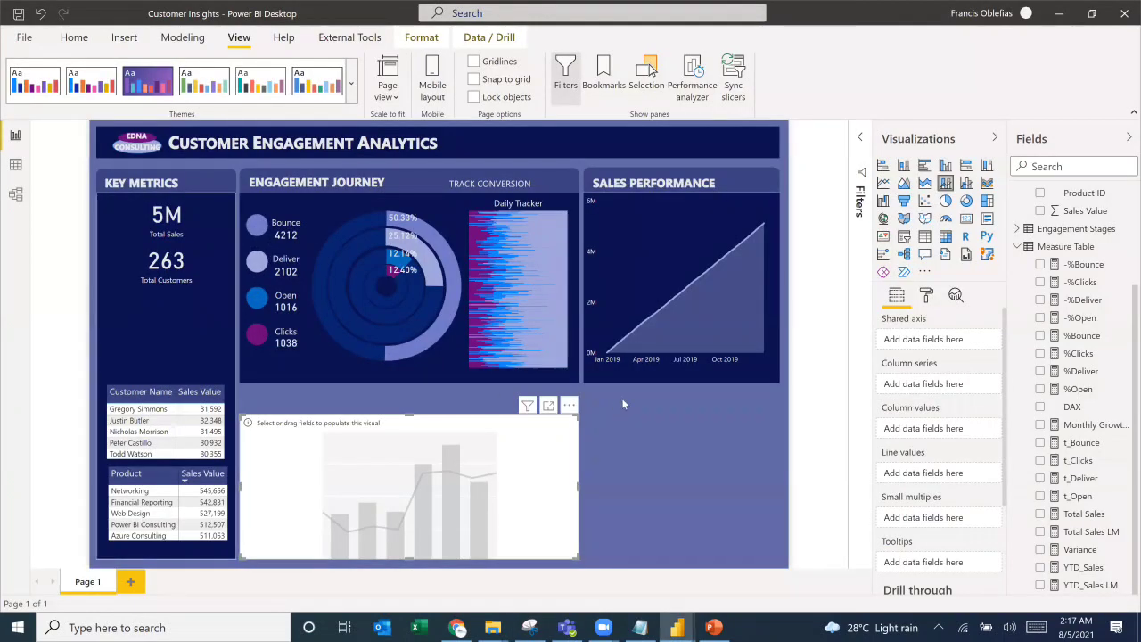
Step: Put the CustomerSales Date hierarchy on the new chart's shared axis and remove its Day level
{"action": "left_click", "coordinate": [1028, 247]}
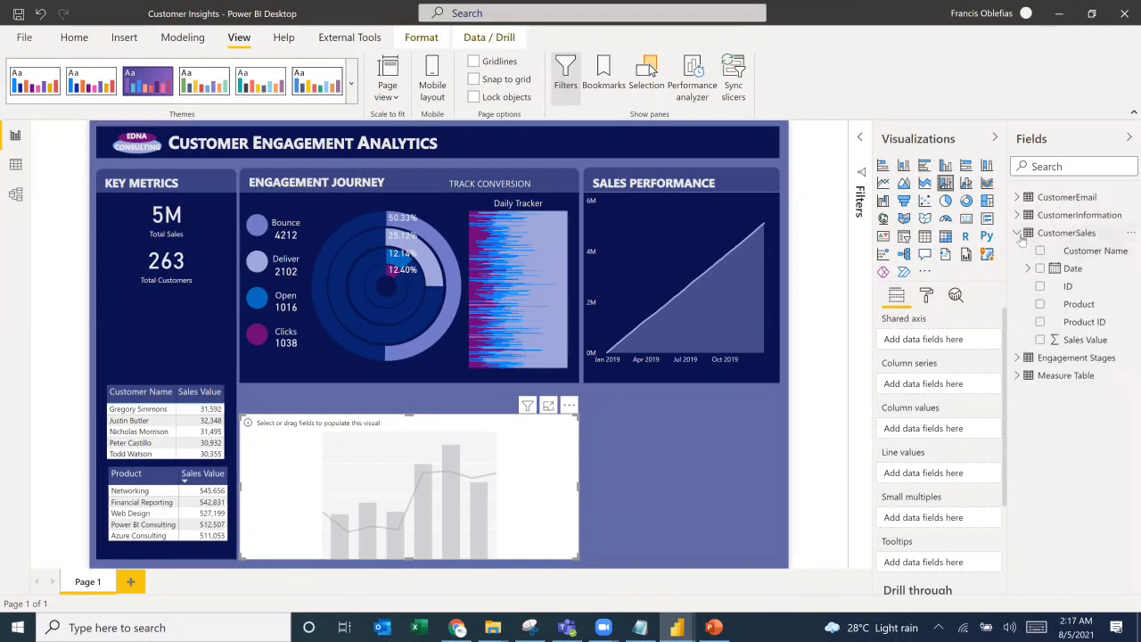
{"action": "left_click", "coordinate": [1024, 234]}
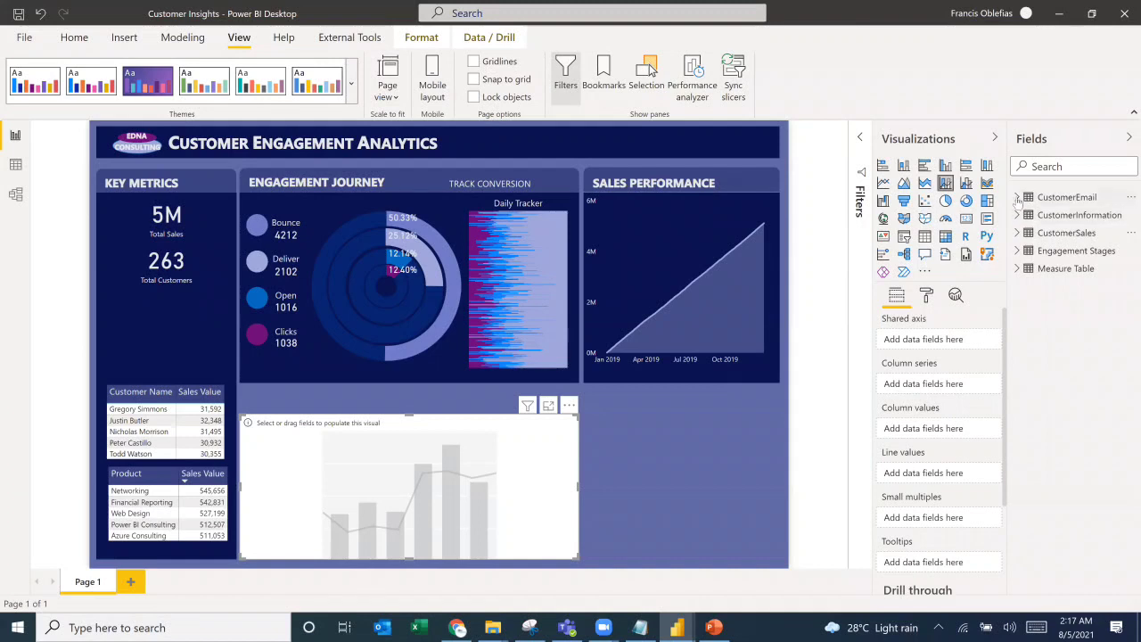
{"action": "left_click", "coordinate": [1018, 198]}
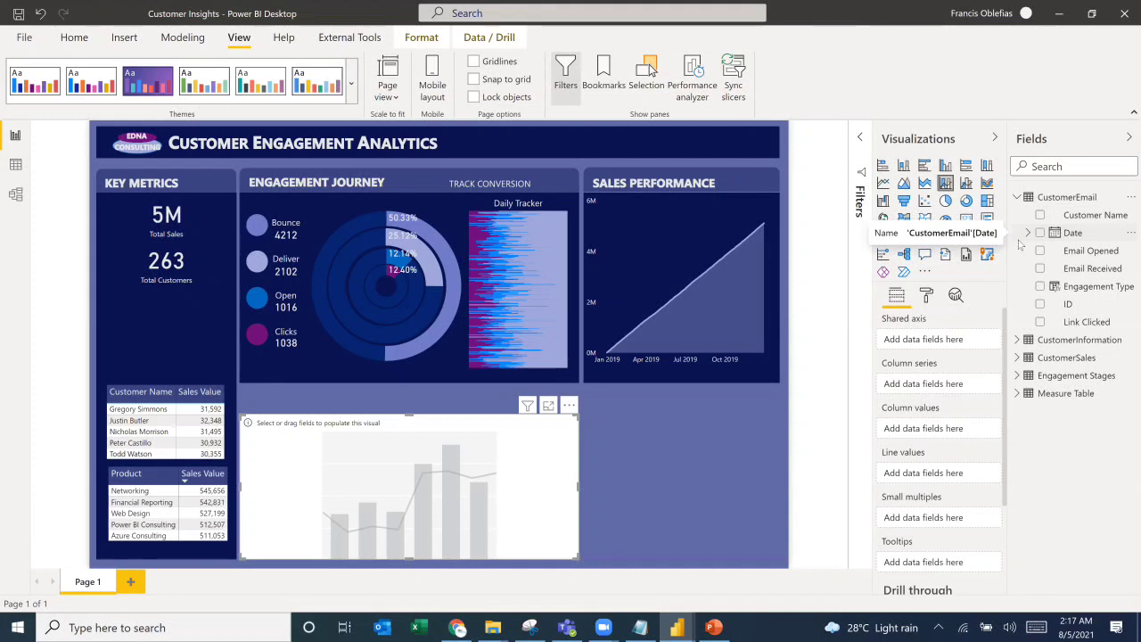
{"action": "left_click", "coordinate": [1017, 357]}
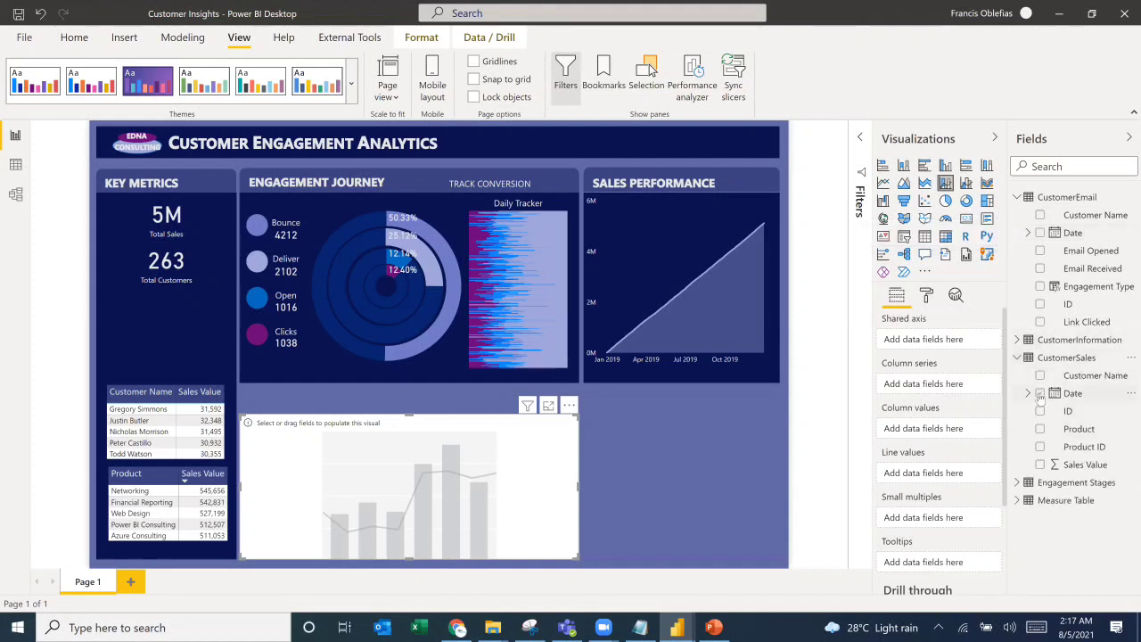
{"action": "left_click_drag", "start_coordinate": [1066, 397], "coordinate": [896, 355]}
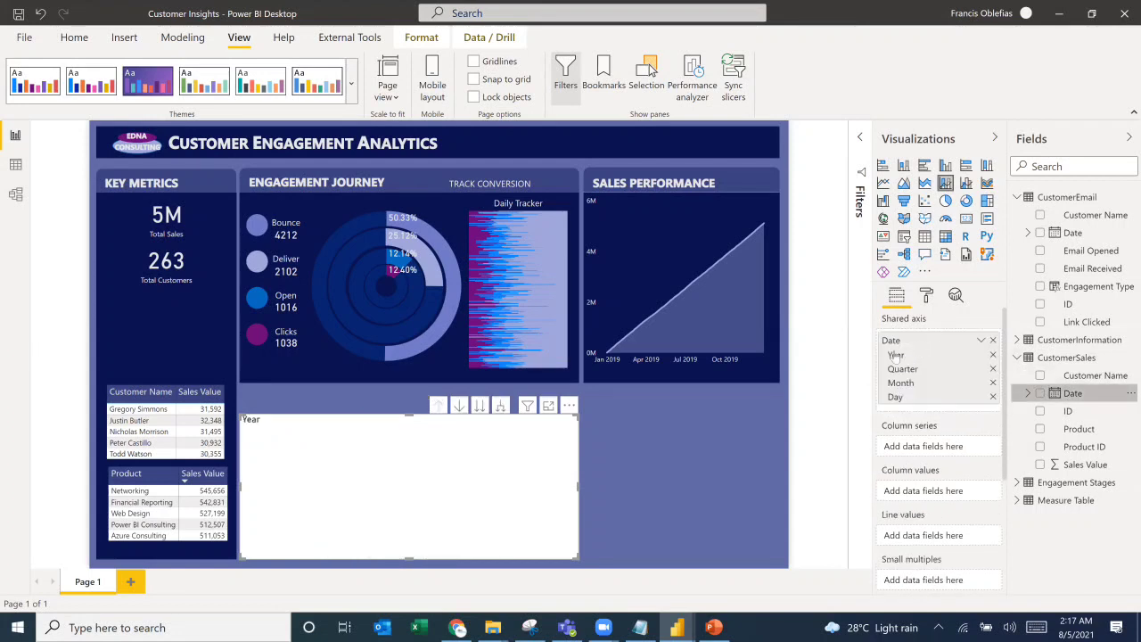
{"action": "left_click", "coordinate": [981, 341]}
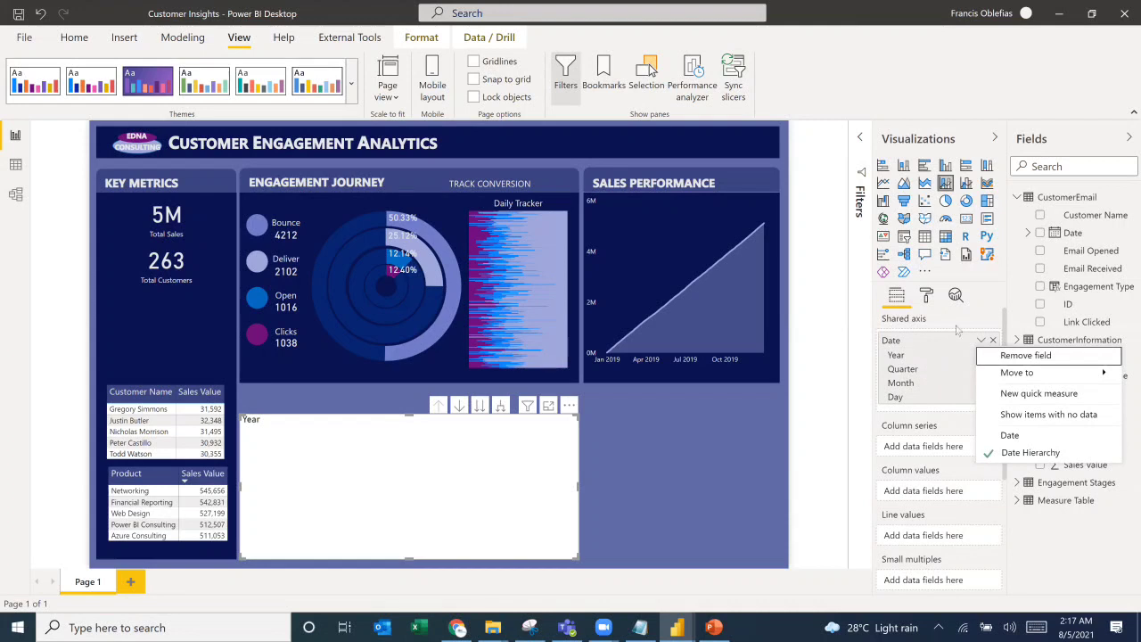
{"action": "left_click", "coordinate": [981, 340]}
{"action": "left_click", "coordinate": [993, 397]}
Step: Add Sales Value as the chart's column values and expand the date hierarchy down to the month level
{"action": "left_click", "coordinate": [1040, 464]}
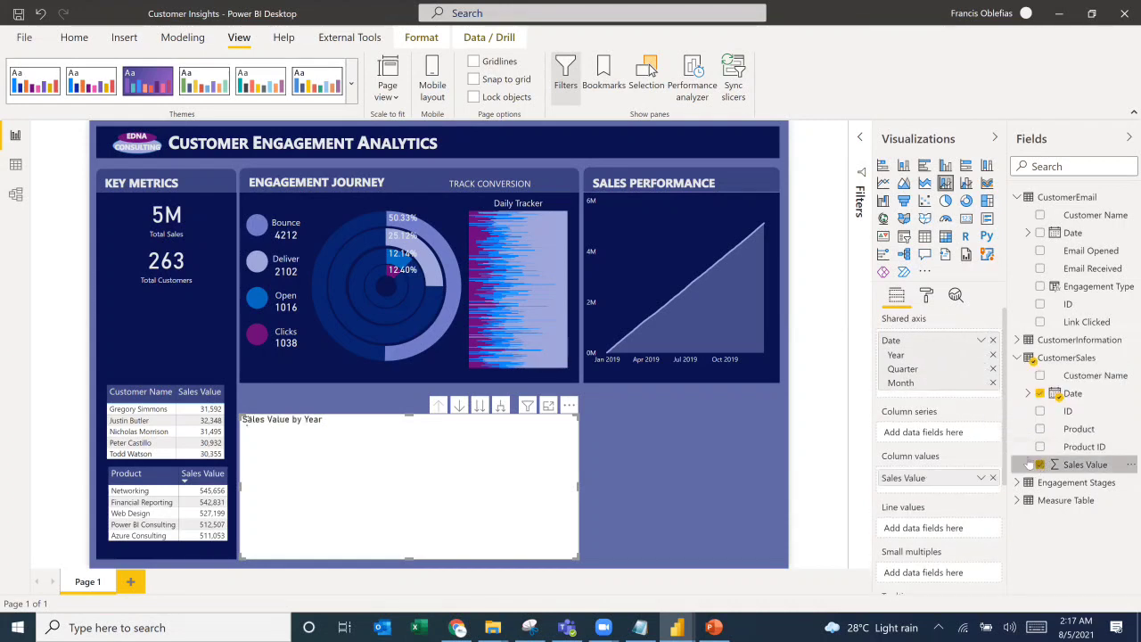
{"action": "left_click", "coordinate": [500, 406]}
{"action": "left_click", "coordinate": [501, 406]}
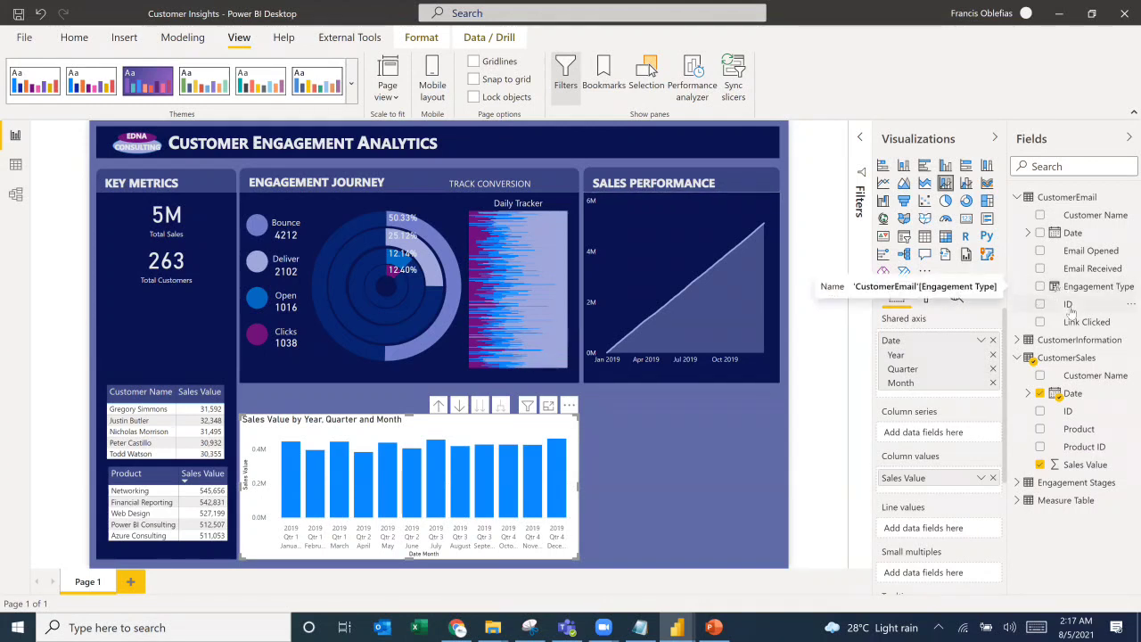
Step: Try the CustomerEmail ID as the chart's line values, remove it, and review the table relationships in the data model
{"action": "left_click_drag", "start_coordinate": [1072, 309], "coordinate": [903, 529]}
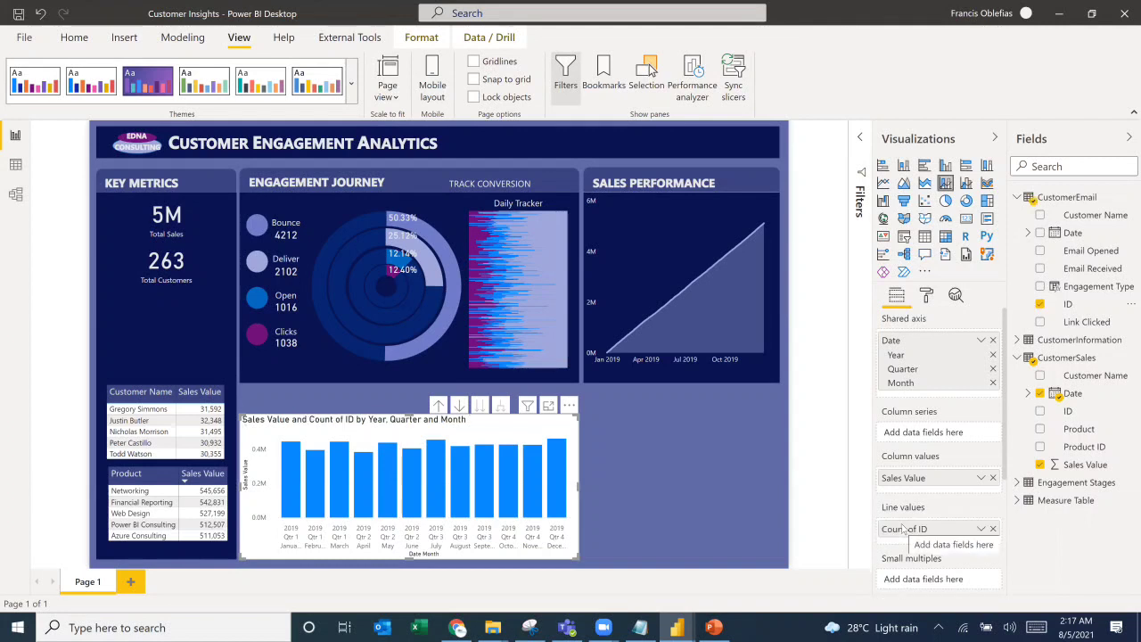
{"action": "left_click", "coordinate": [993, 529]}
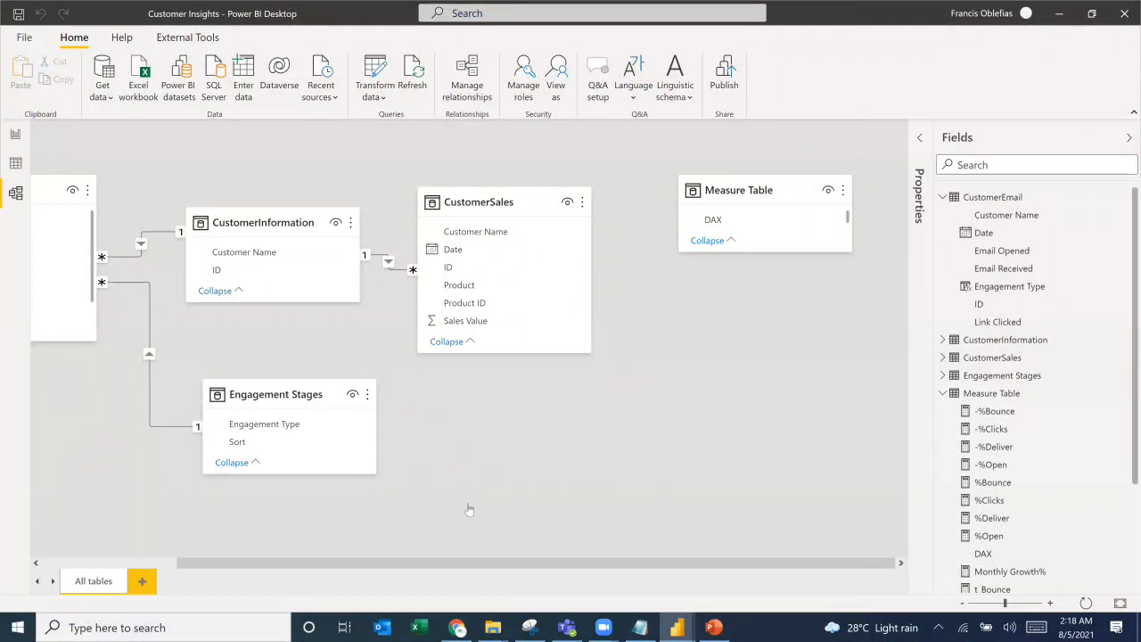
{"action": "left_click_drag", "start_coordinate": [458, 567], "coordinate": [321, 572]}
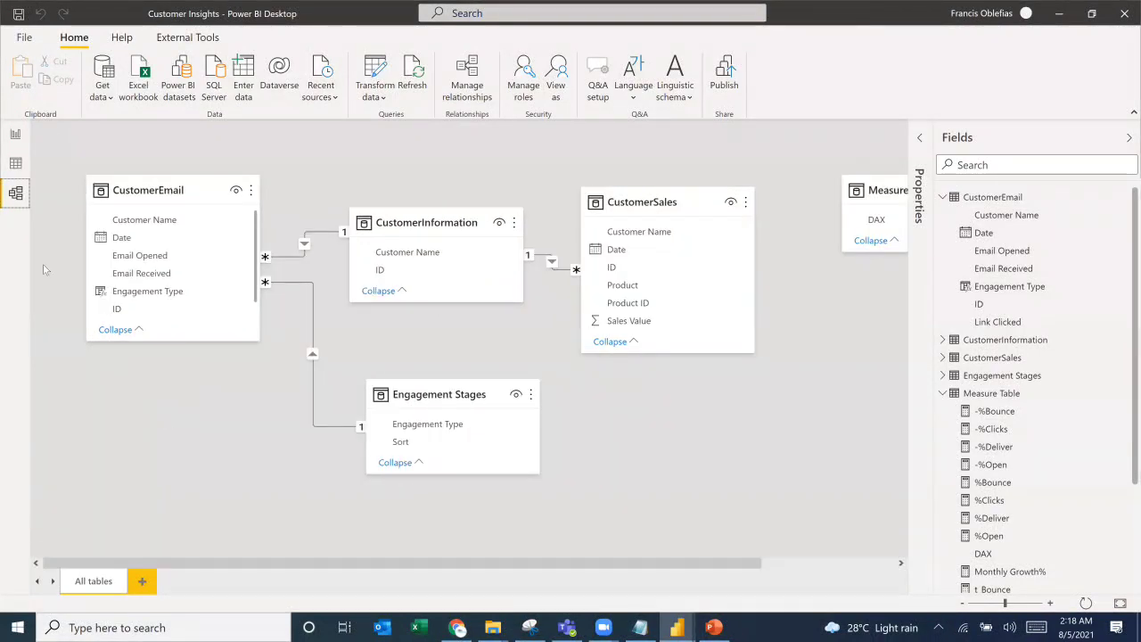
{"action": "left_click", "coordinate": [15, 134]}
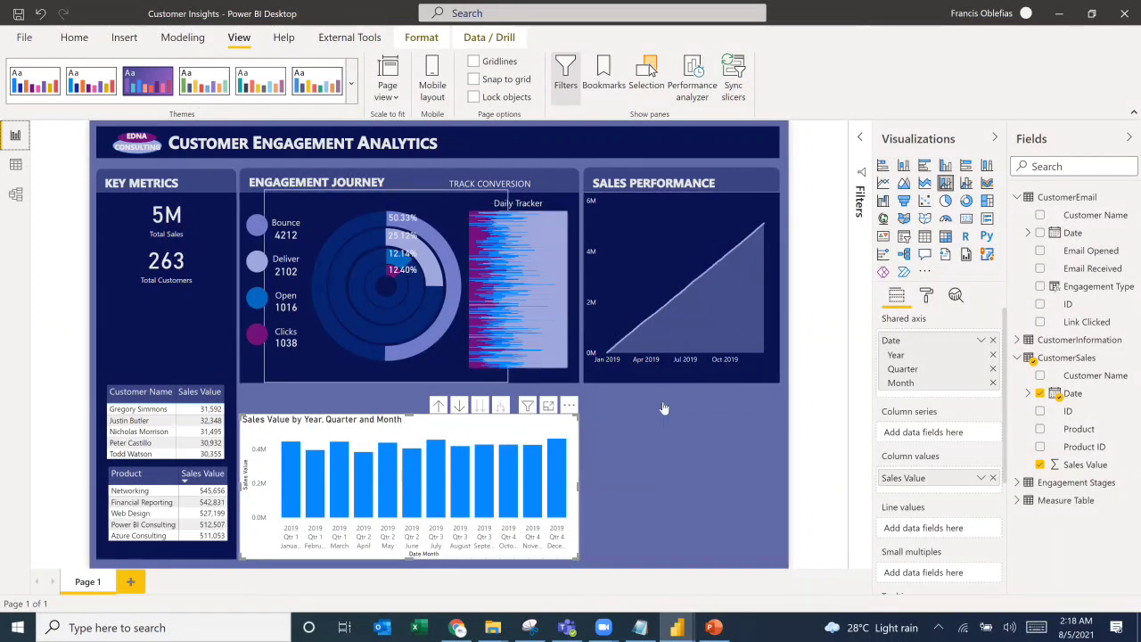
Step: Replace Date on the chart's shared axis with Customer Name from the CustomerInformation table
{"action": "left_click", "coordinate": [993, 341]}
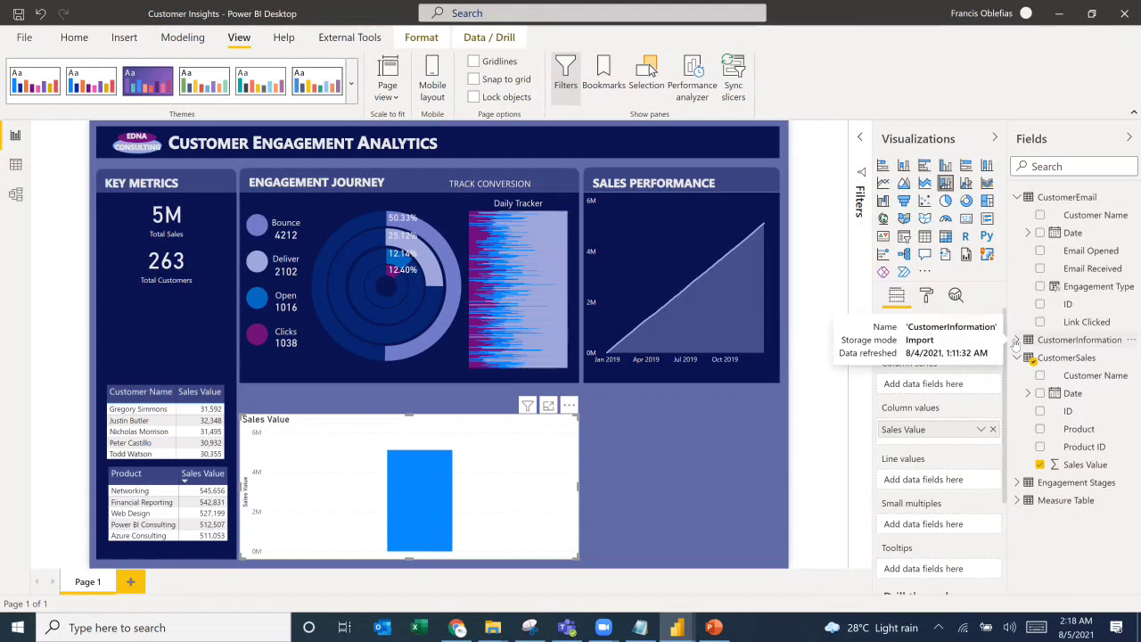
{"action": "left_click", "coordinate": [1017, 341]}
{"action": "left_click_drag", "start_coordinate": [1090, 357], "coordinate": [922, 340]}
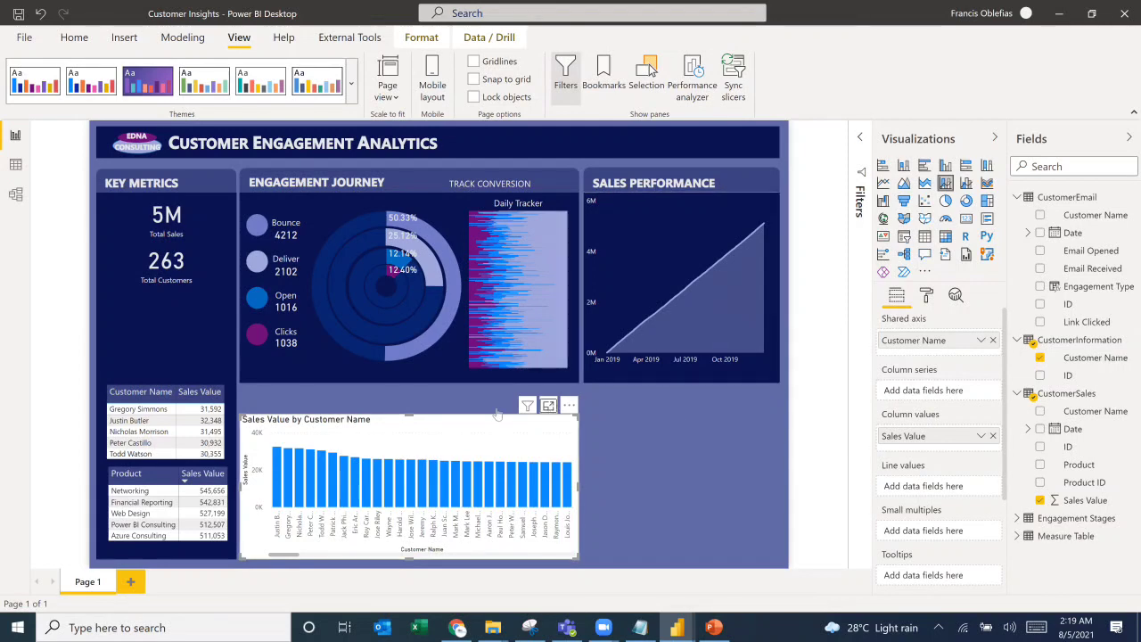
Step: Show the chart in focus mode and add the CustomerEmail ID as its line values
{"action": "left_click", "coordinate": [550, 406]}
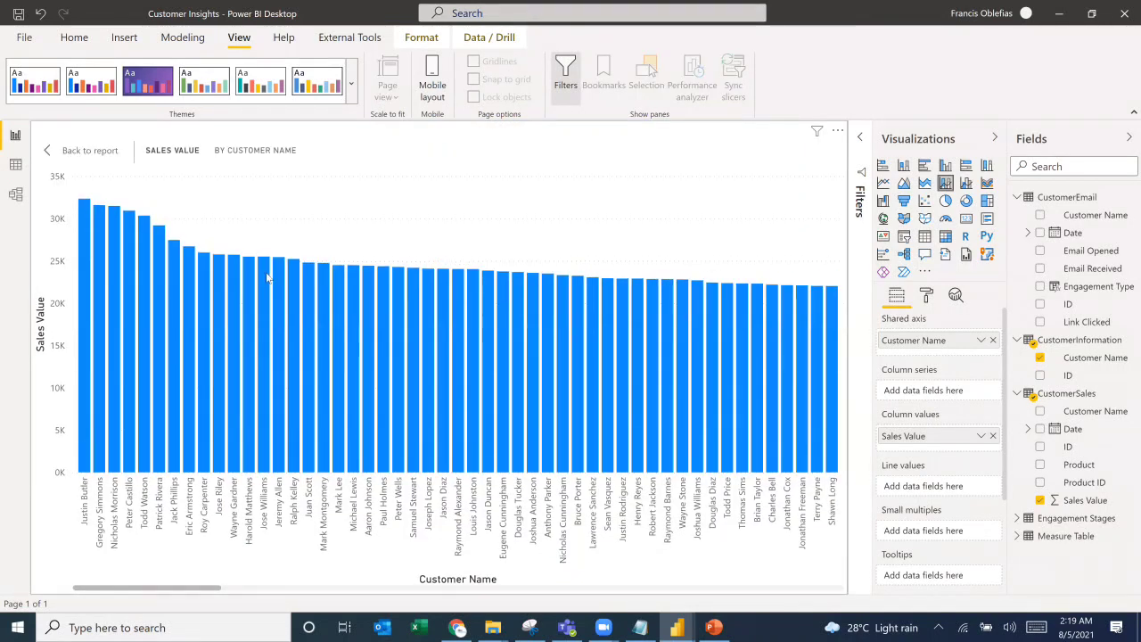
{"action": "mouse_move", "coordinate": [266, 279]}
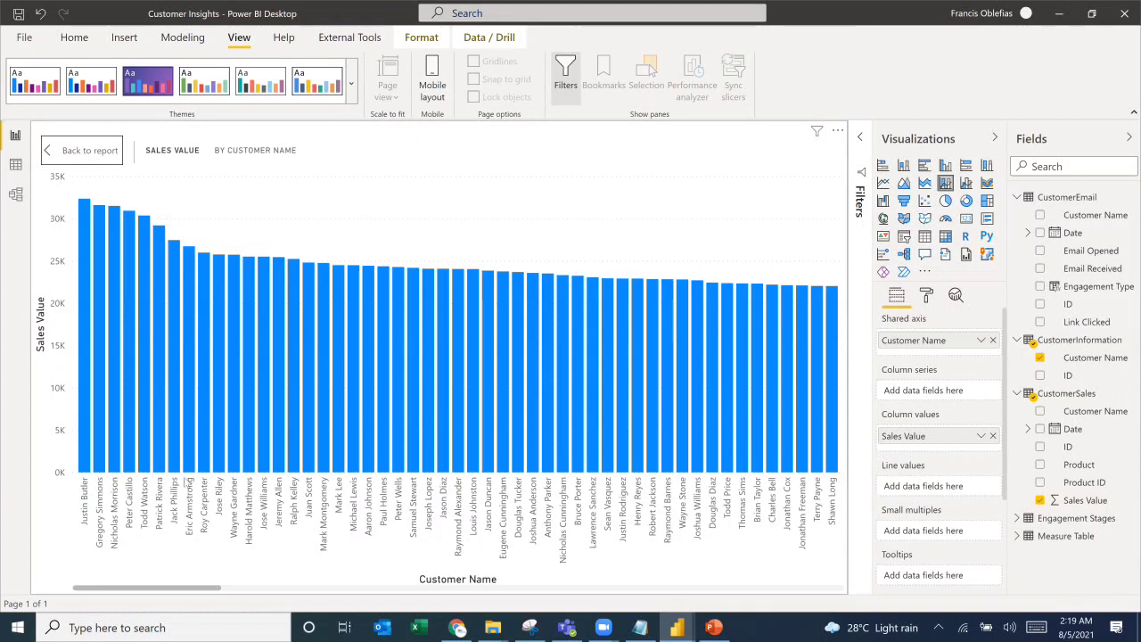
{"action": "left_click_drag", "start_coordinate": [295, 596], "coordinate": [603, 593]}
{"action": "left_click", "coordinate": [92, 587]}
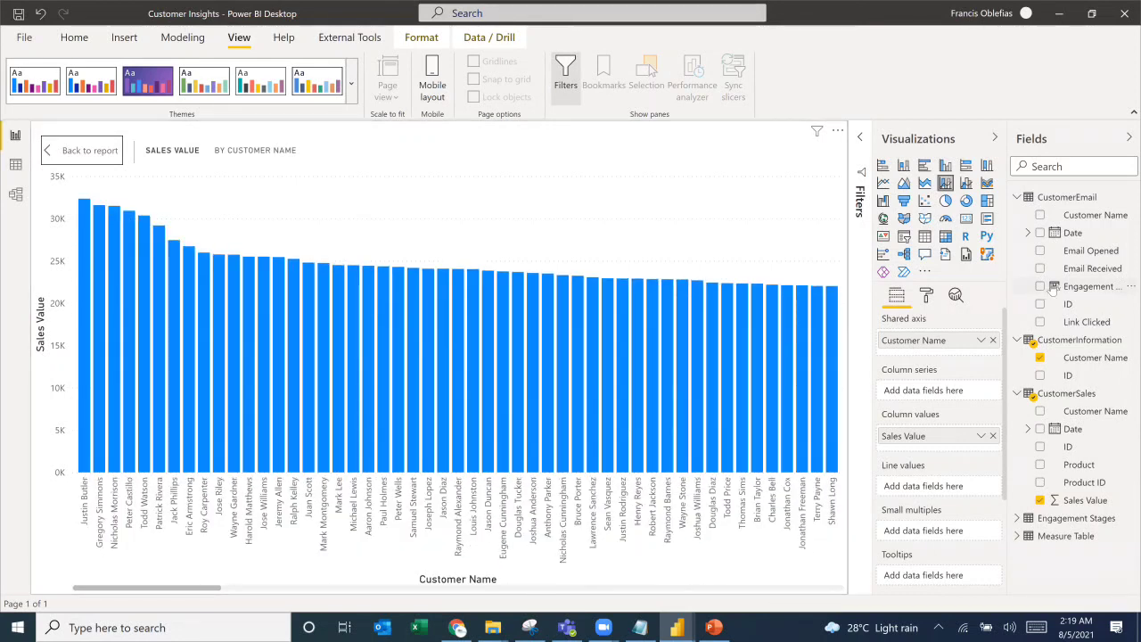
{"action": "left_click_drag", "start_coordinate": [1071, 309], "coordinate": [917, 488]}
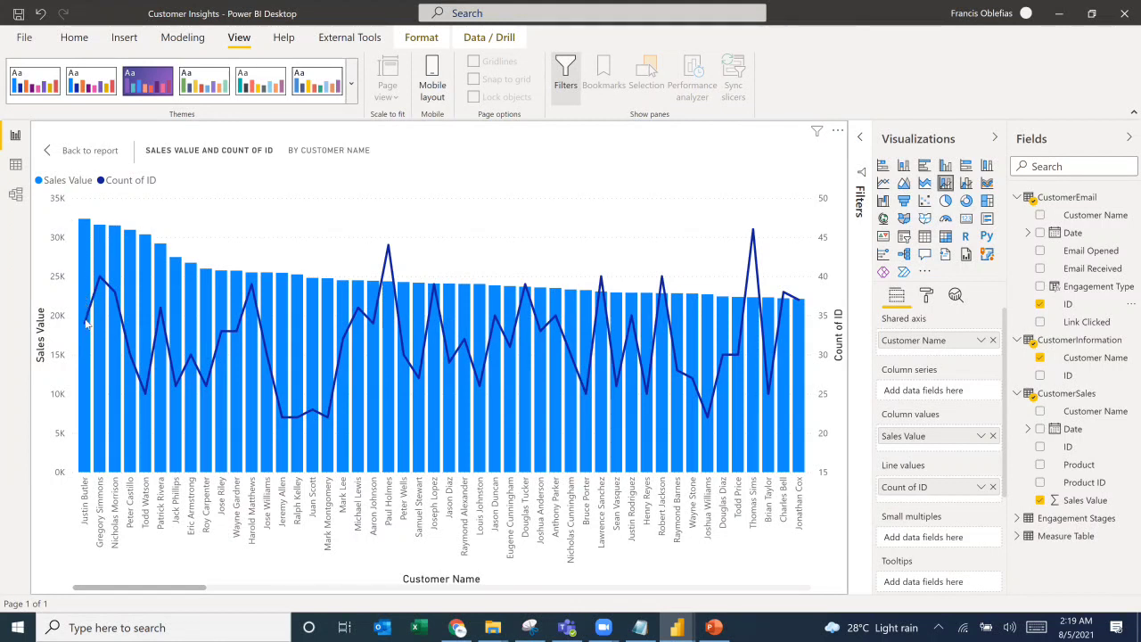
Step: Examine the Count of ID line against Sales Value for customers across the full range of the chart
{"action": "mouse_move", "coordinate": [86, 329]}
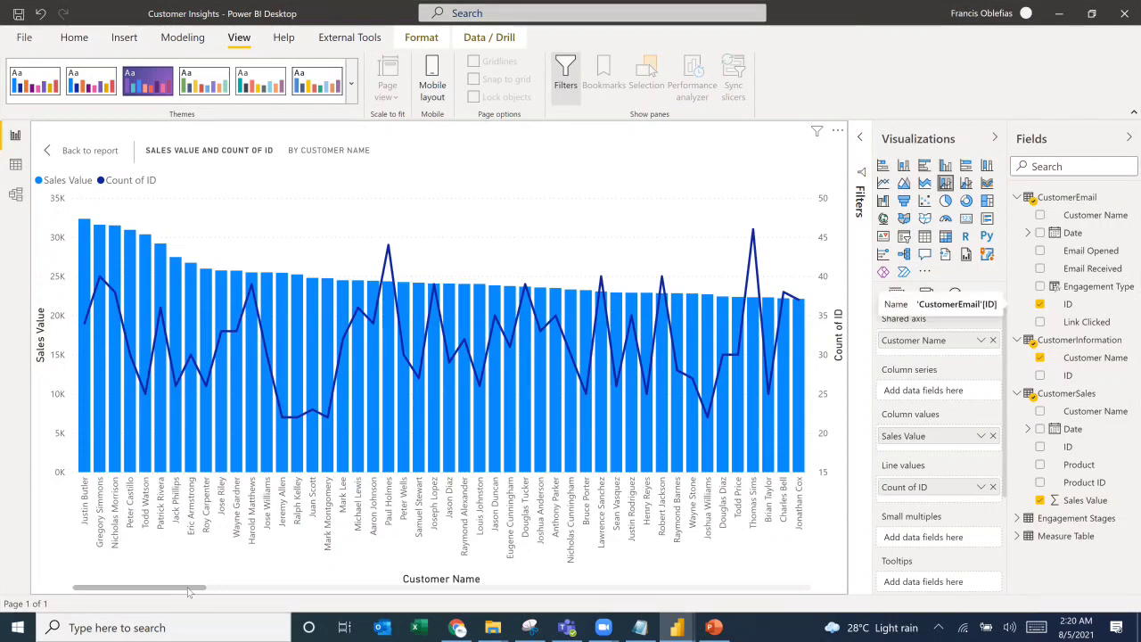
{"action": "left_click_drag", "start_coordinate": [191, 592], "coordinate": [784, 629]}
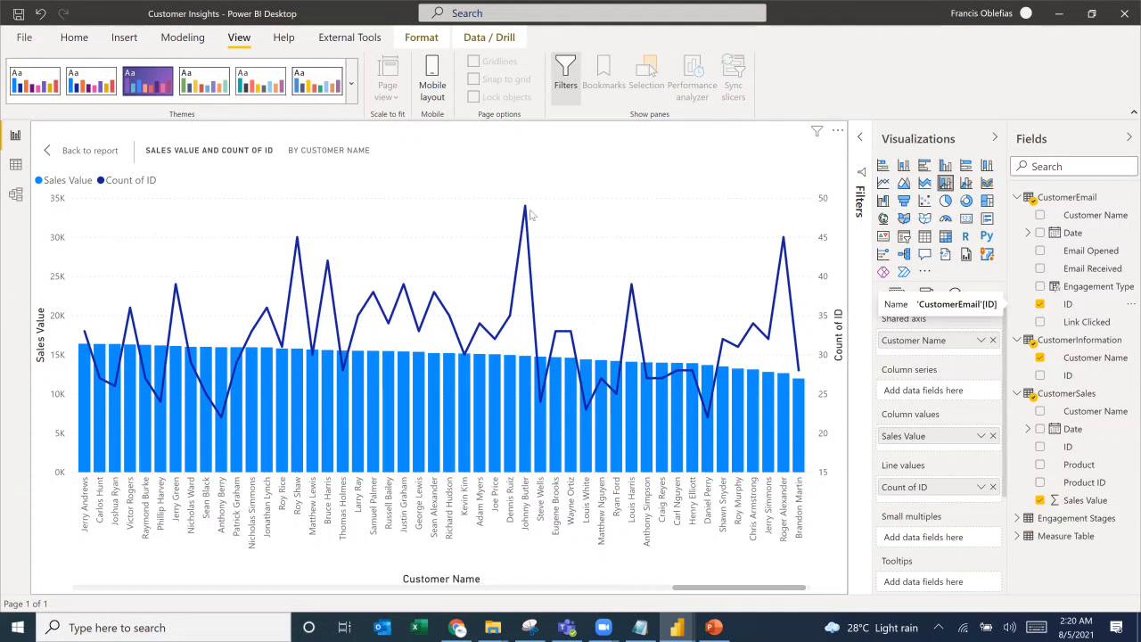
{"action": "mouse_move", "coordinate": [526, 211]}
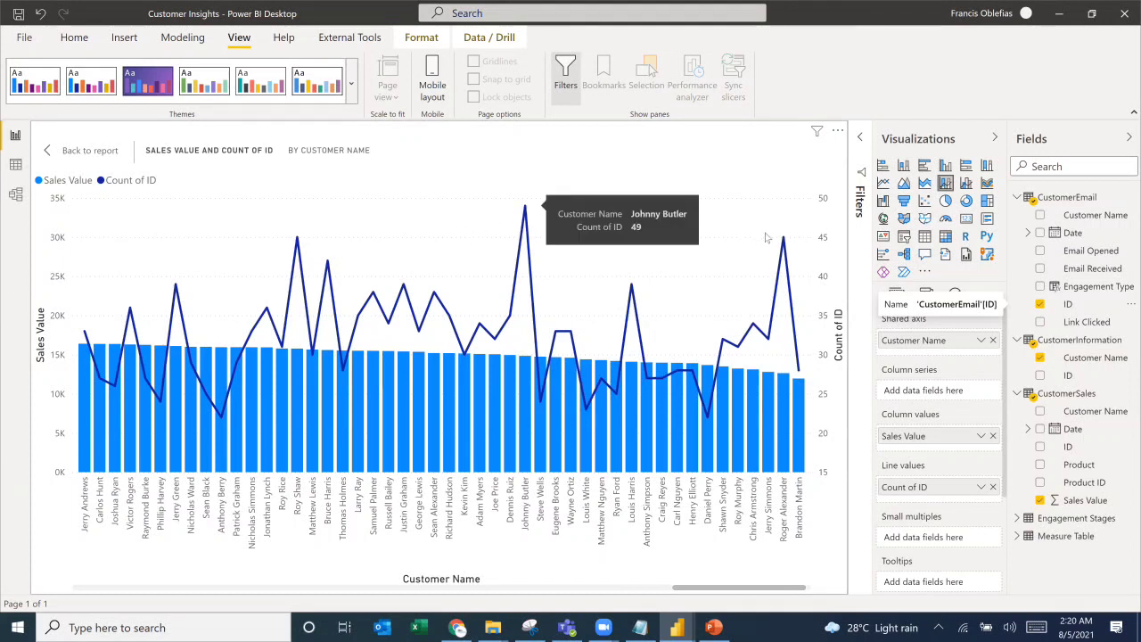
{"action": "mouse_move", "coordinate": [784, 245]}
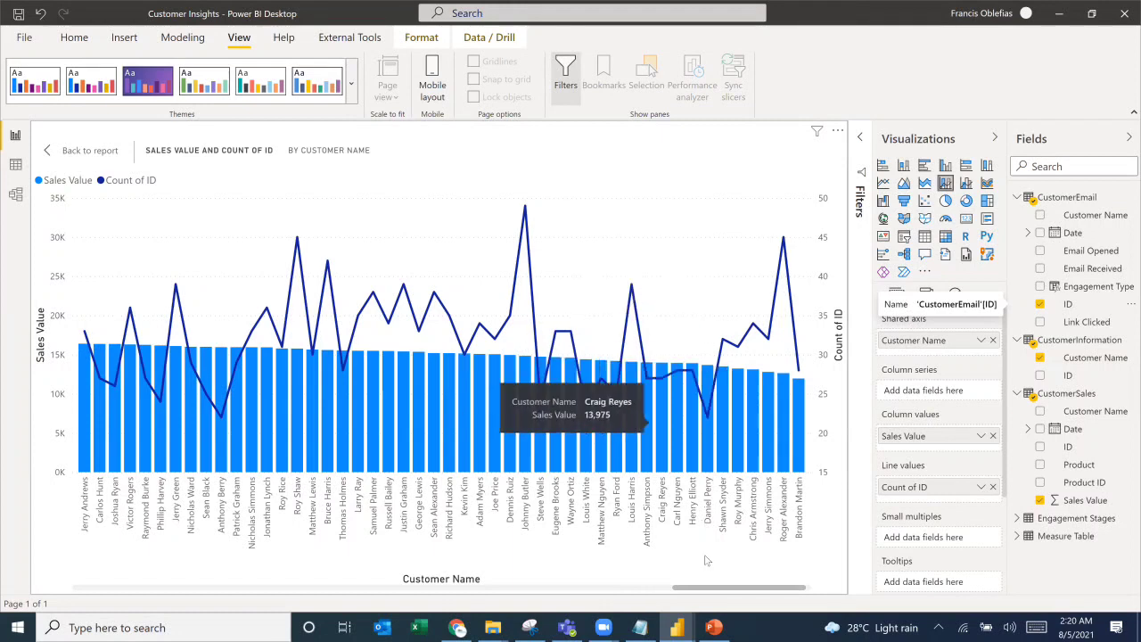
{"action": "left_click_drag", "start_coordinate": [767, 589], "coordinate": [774, 588]}
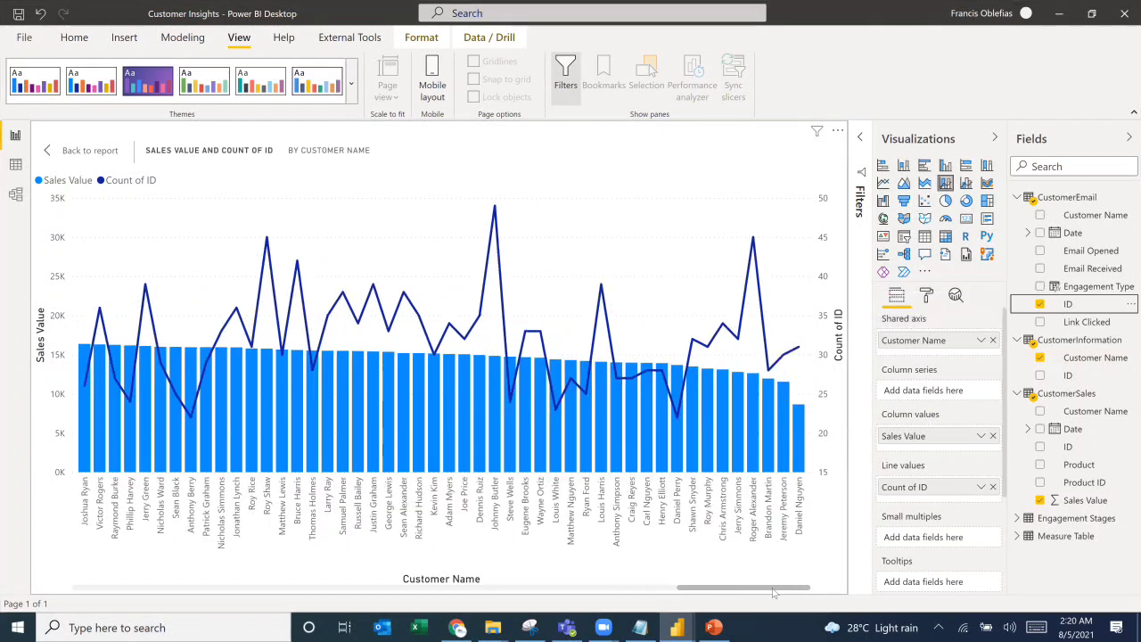
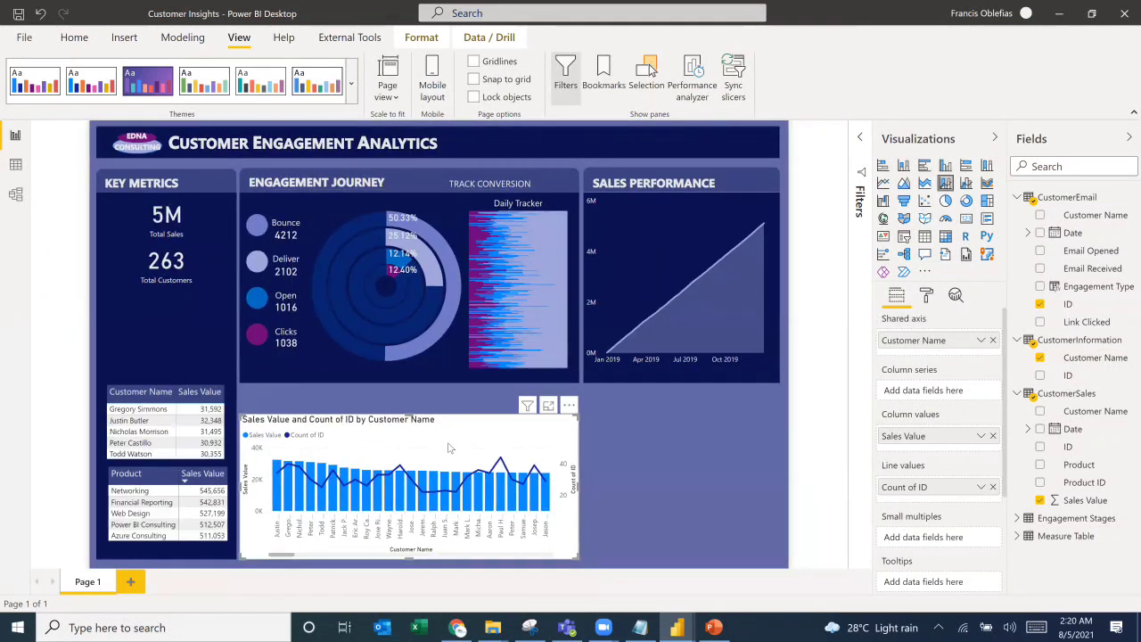
Step: Move the combo chart out of the way and place a copy of the Engagement Journey background shape in the area below
{"action": "mouse_move", "coordinate": [290, 557]}
{"action": "left_mouse_down"}
{"action": "mouse_move", "coordinate": [560, 562]}
{"action": "mouse_move", "coordinate": [272, 556]}
{"action": "left_mouse_up"}
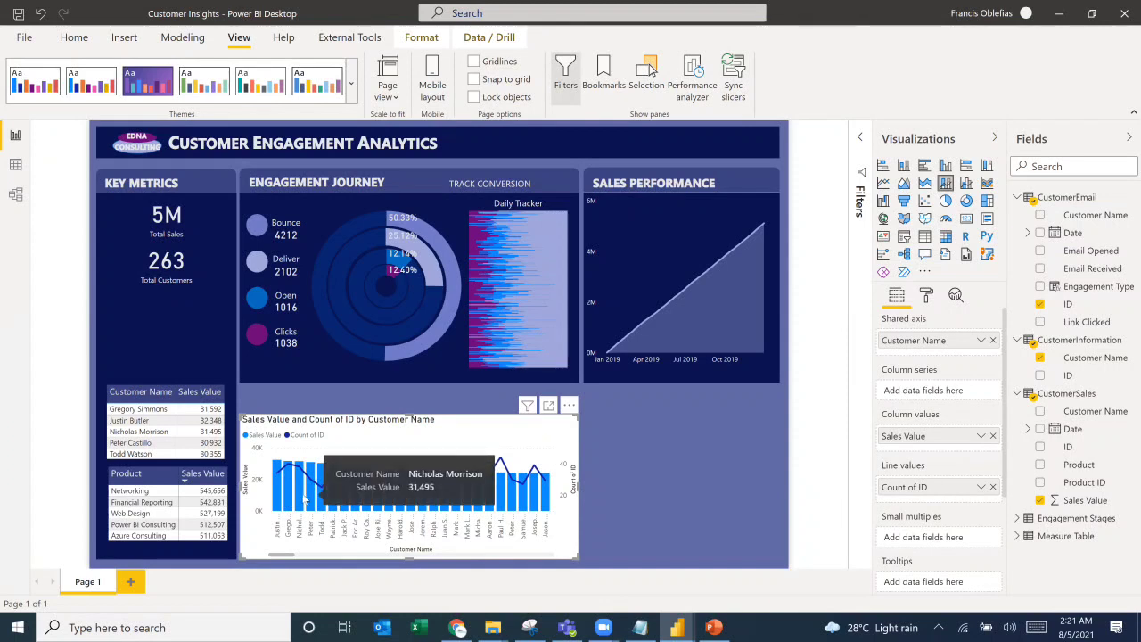
{"action": "mouse_move", "coordinate": [325, 477]}
{"action": "left_click_drag", "start_coordinate": [412, 413], "coordinate": [646, 403]}
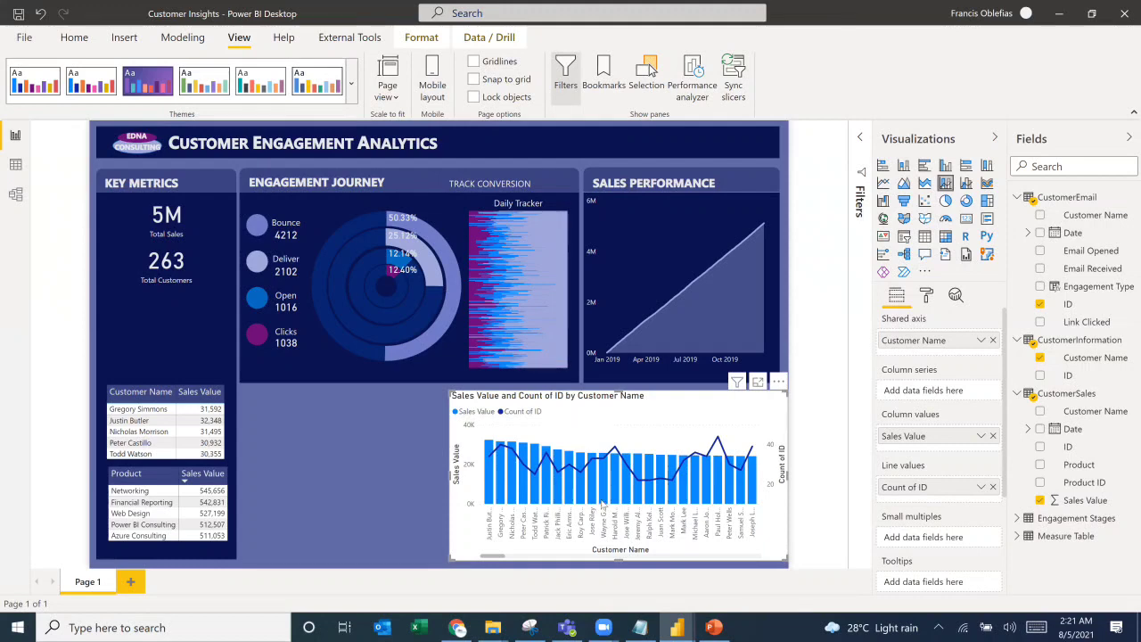
{"action": "left_click", "coordinate": [252, 382]}
{"action": "left_click_drag", "start_coordinate": [302, 368], "coordinate": [293, 546]}
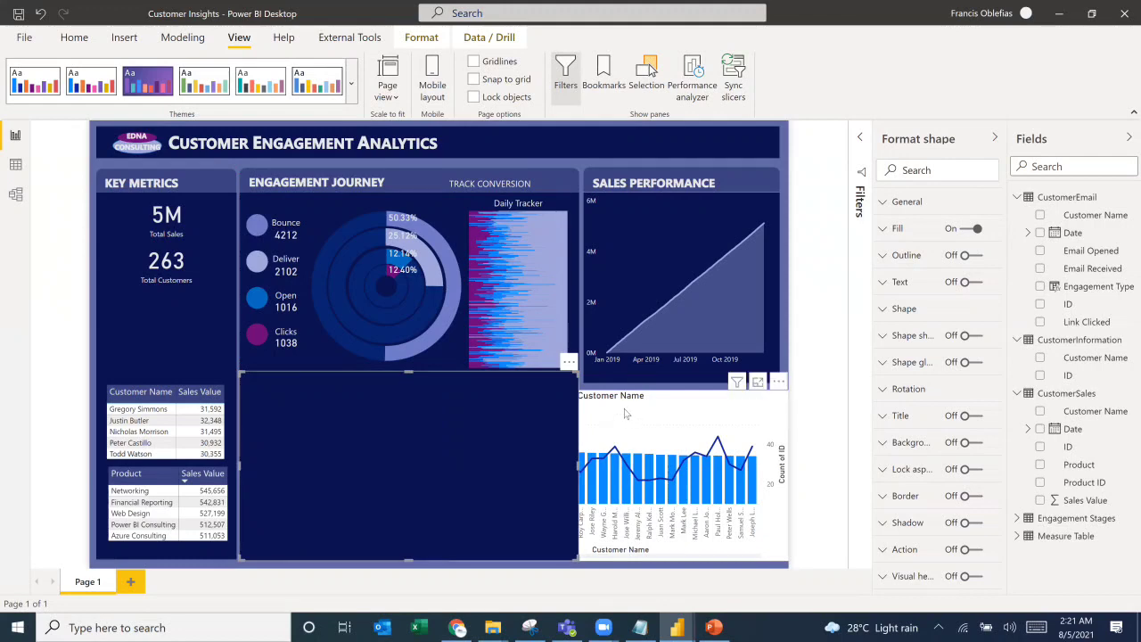
{"action": "left_click_drag", "start_coordinate": [638, 418], "coordinate": [638, 286]}
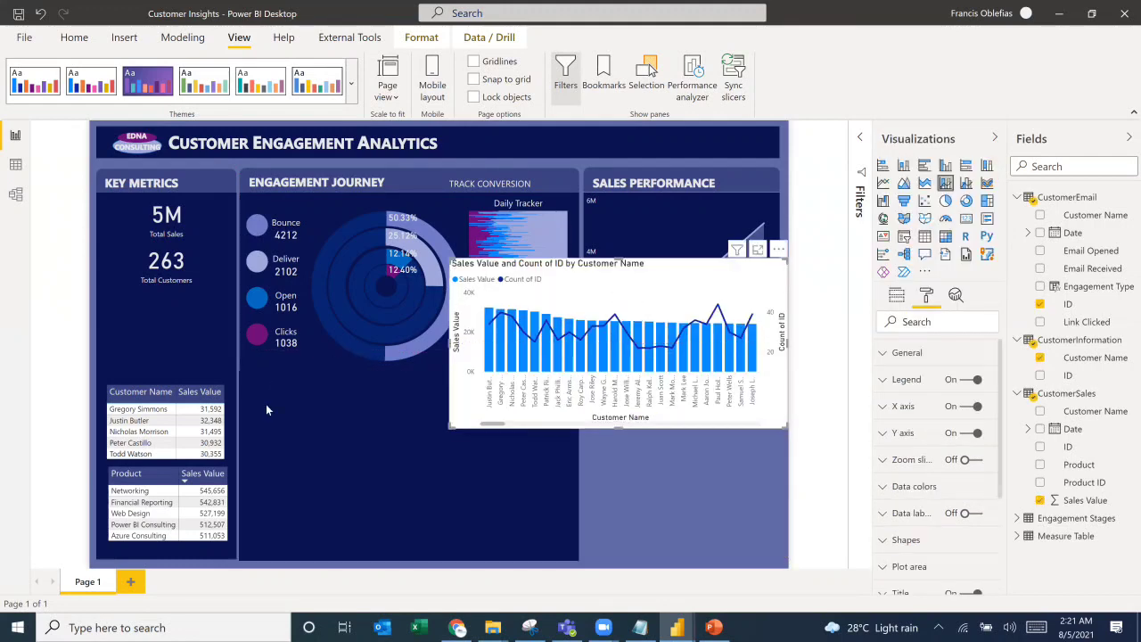
Step: Shrink the copied background shape by lowering its upper edge and pulling in its right edge, and compare the layout with the reference design
{"action": "left_click_drag", "start_coordinate": [299, 437], "coordinate": [303, 434]}
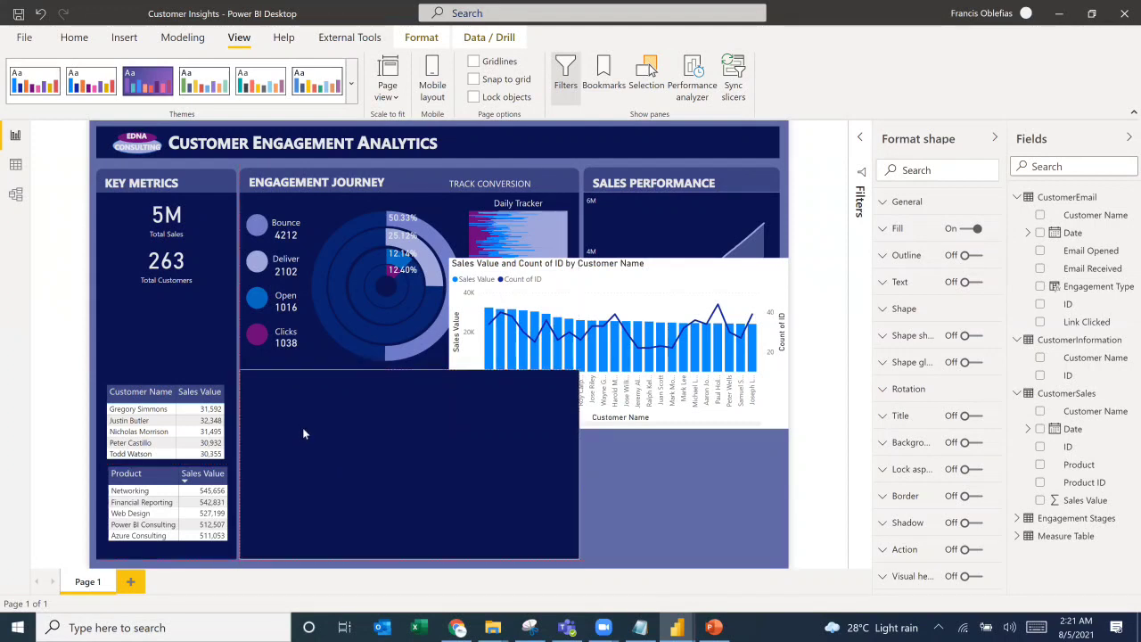
{"action": "left_click_drag", "start_coordinate": [402, 390], "coordinate": [396, 420]}
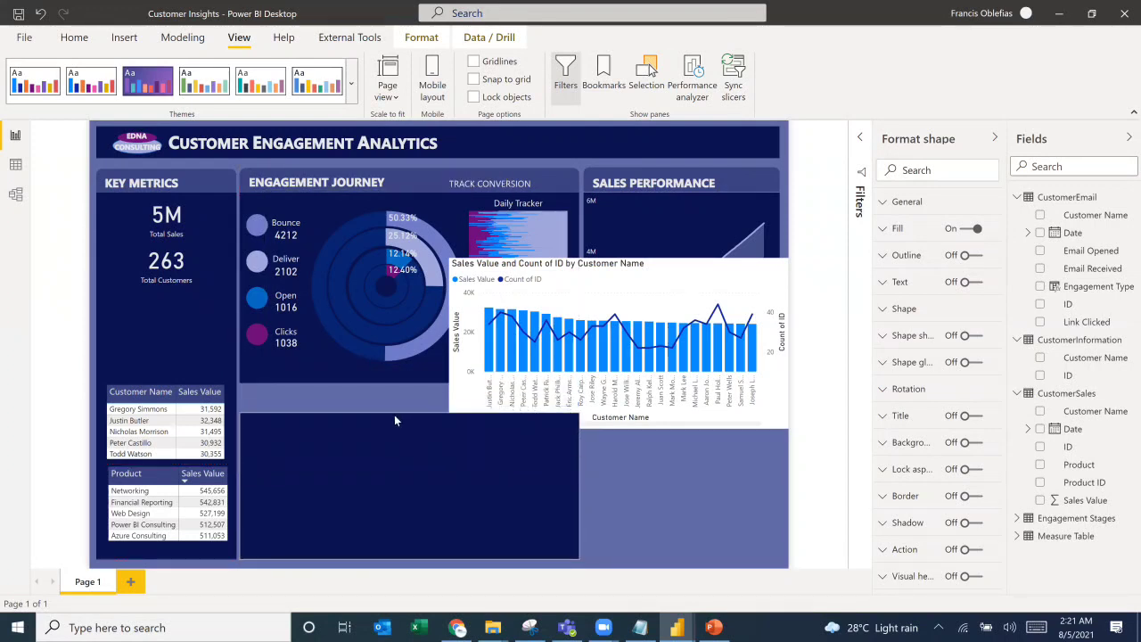
{"action": "left_click", "coordinate": [393, 412]}
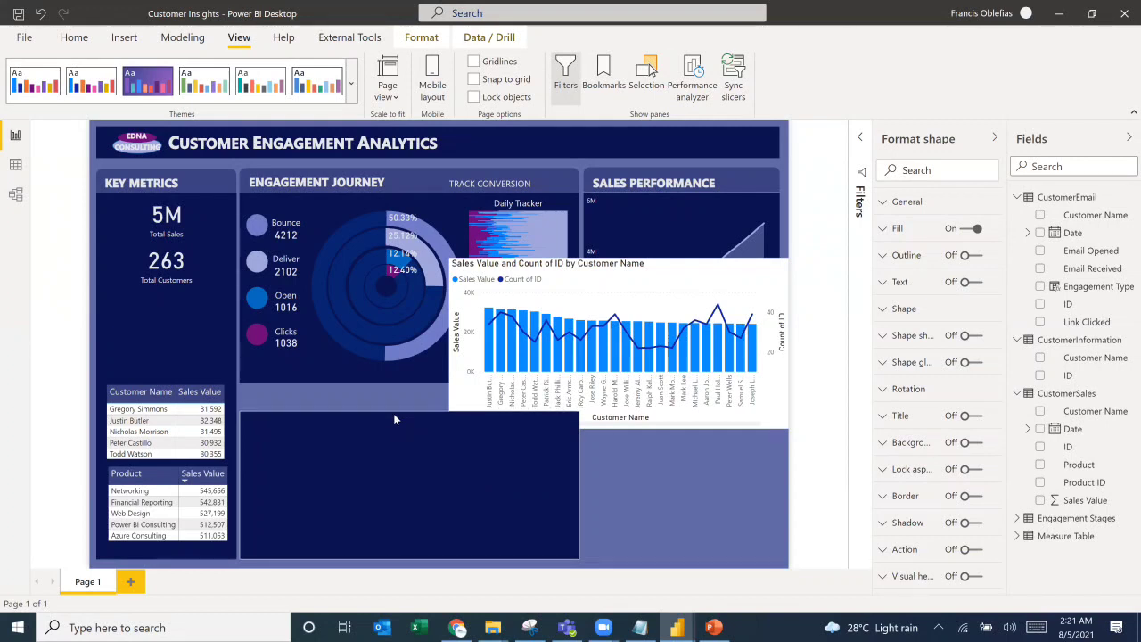
{"action": "left_click_drag", "start_coordinate": [578, 483], "coordinate": [517, 476]}
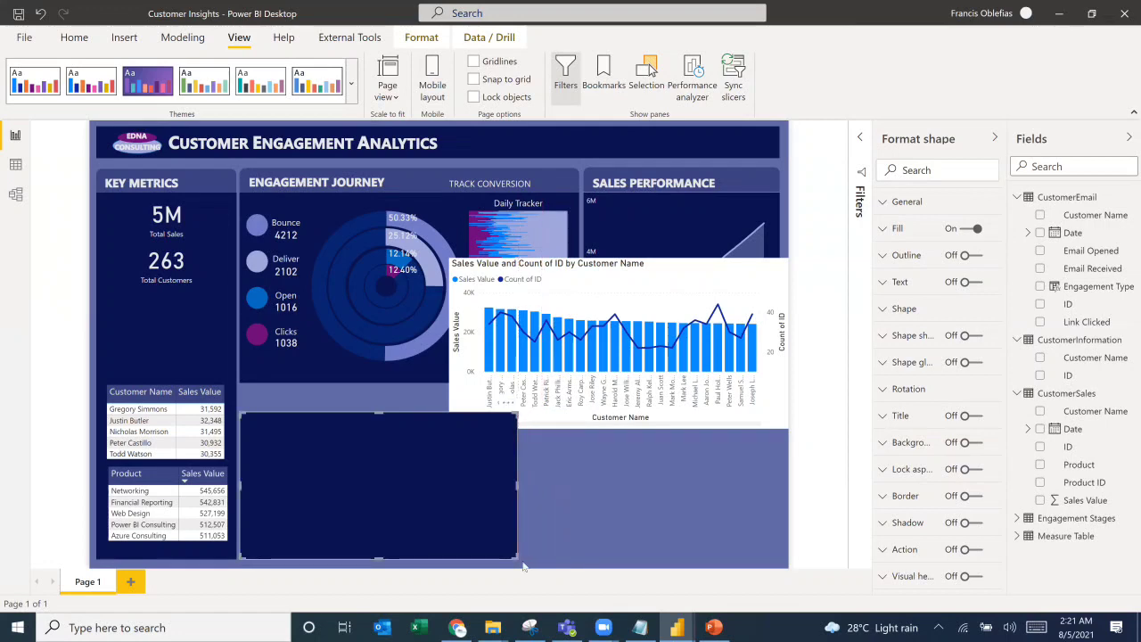
{"action": "left_click", "coordinate": [535, 628]}
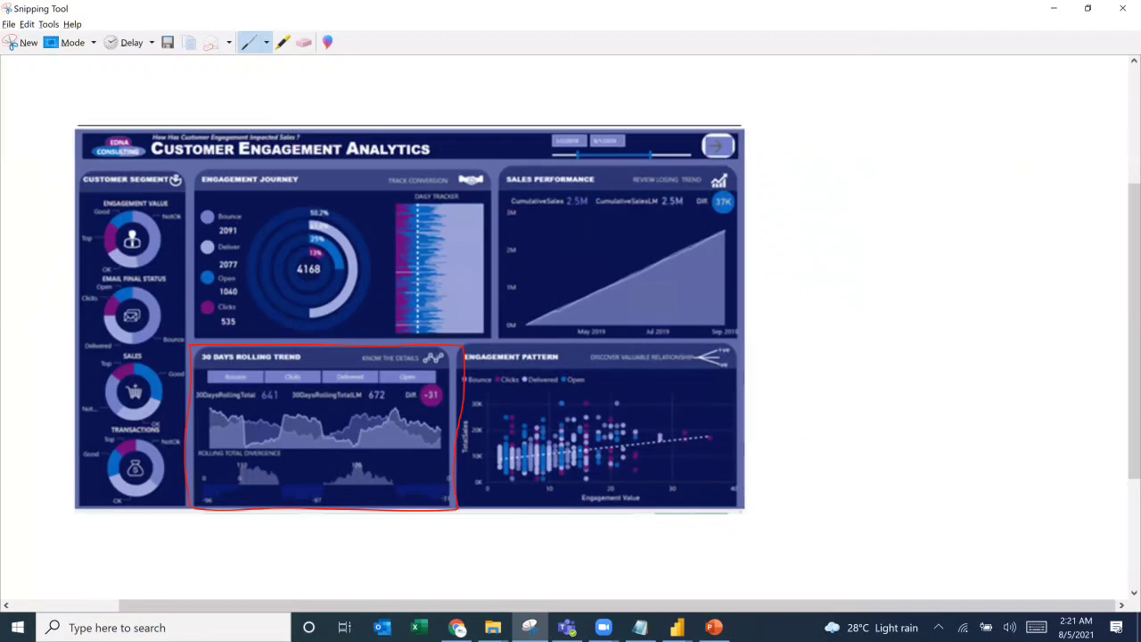
{"action": "left_click", "coordinate": [1054, 8]}
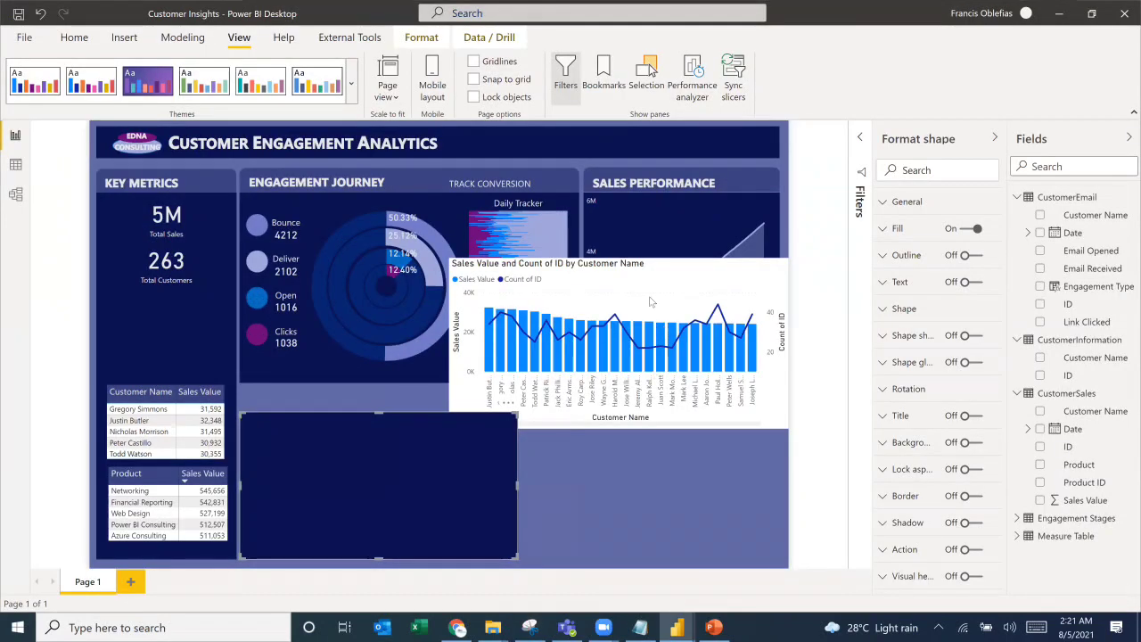
Step: Move the combo chart over the copied background shape and turn off its legend, X axis and Y axis titles
{"action": "left_click_drag", "start_coordinate": [628, 272], "coordinate": [439, 396]}
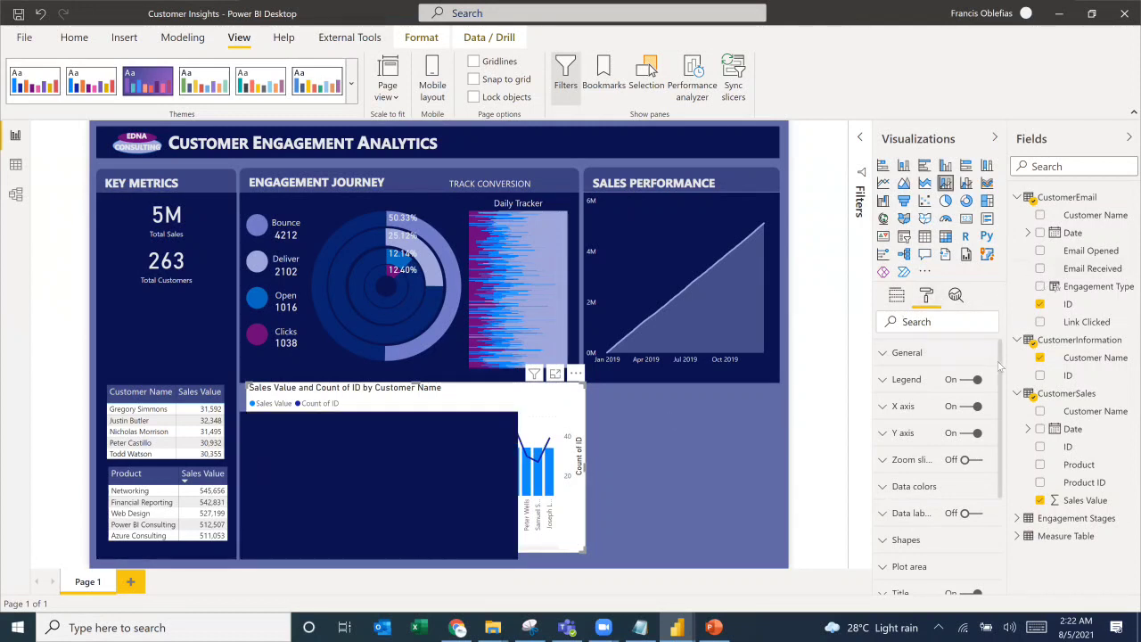
{"action": "type", "text": "TITLE"}
{"action": "left_click", "coordinate": [920, 409]}
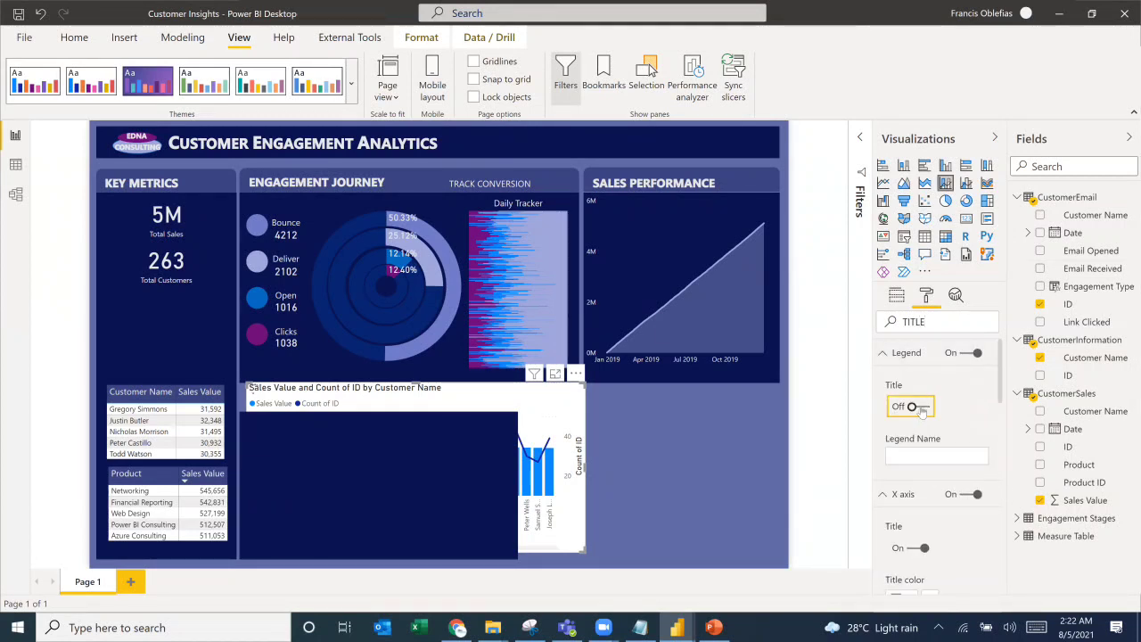
{"action": "left_click", "coordinate": [922, 547]}
{"action": "scroll", "coordinate": [922, 539], "scroll_direction": "down", "scroll_amount": 1}
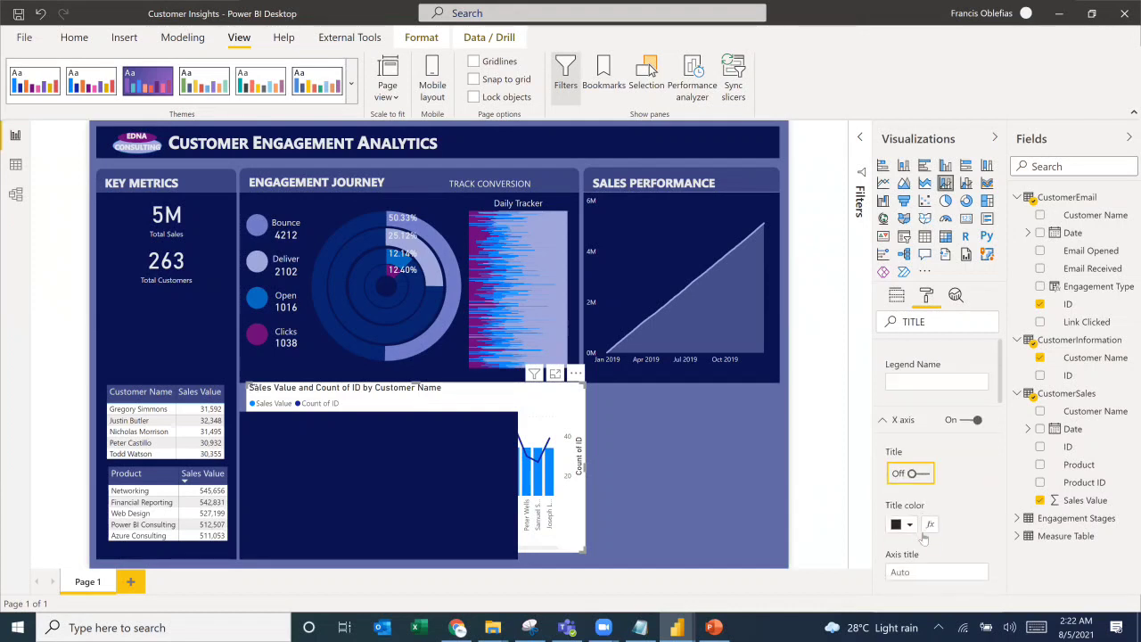
{"action": "scroll", "coordinate": [928, 506], "scroll_direction": "down", "scroll_amount": 1}
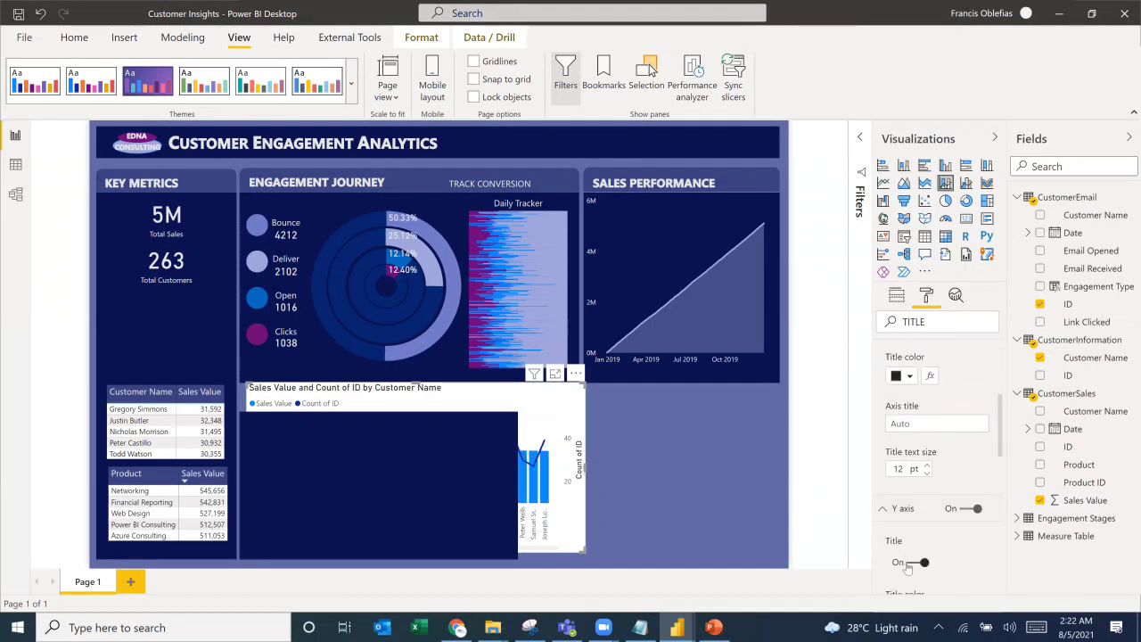
{"action": "left_click", "coordinate": [910, 564]}
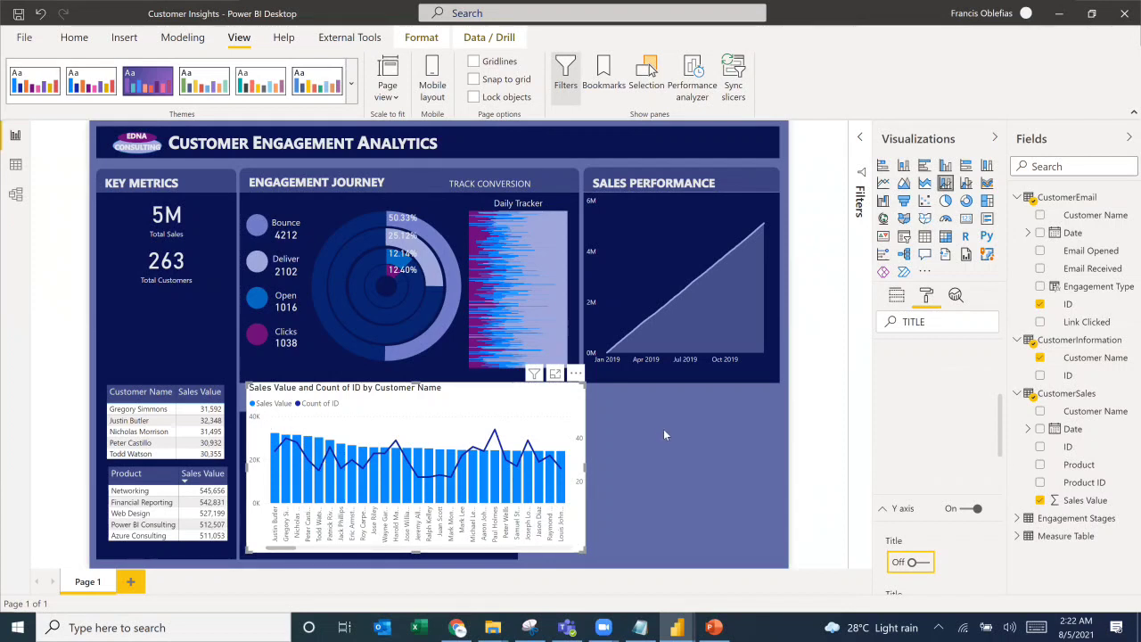
Step: Turn off the combo chart's title and background
{"action": "left_click_drag", "start_coordinate": [933, 321], "coordinate": [867, 325]}
{"action": "key", "text": "BackSpace"}
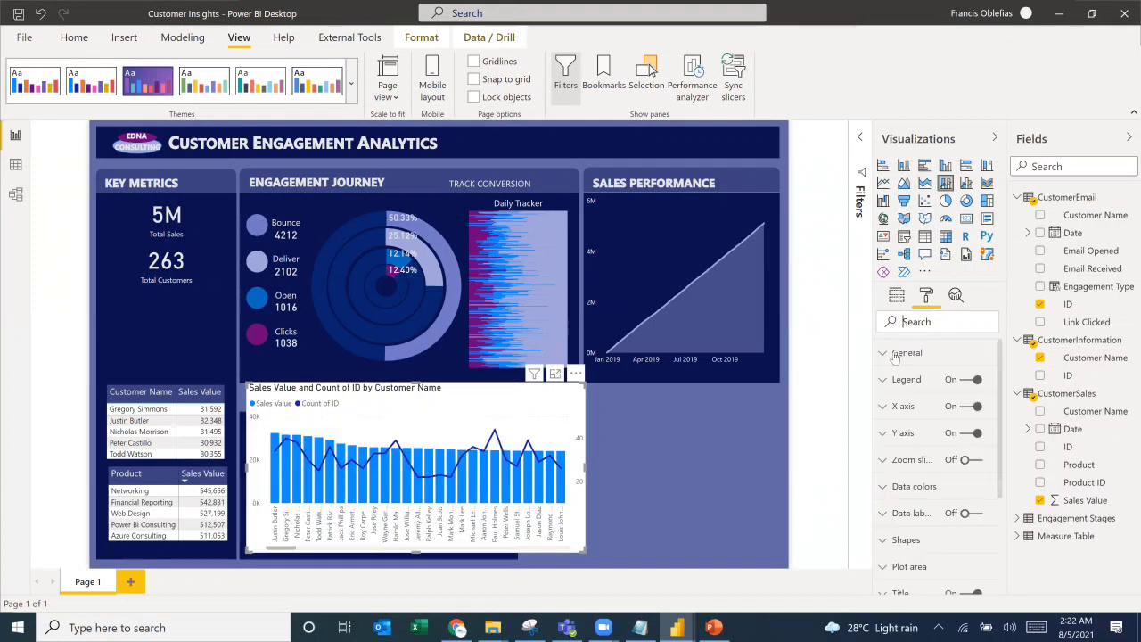
{"action": "left_click", "coordinate": [972, 594]}
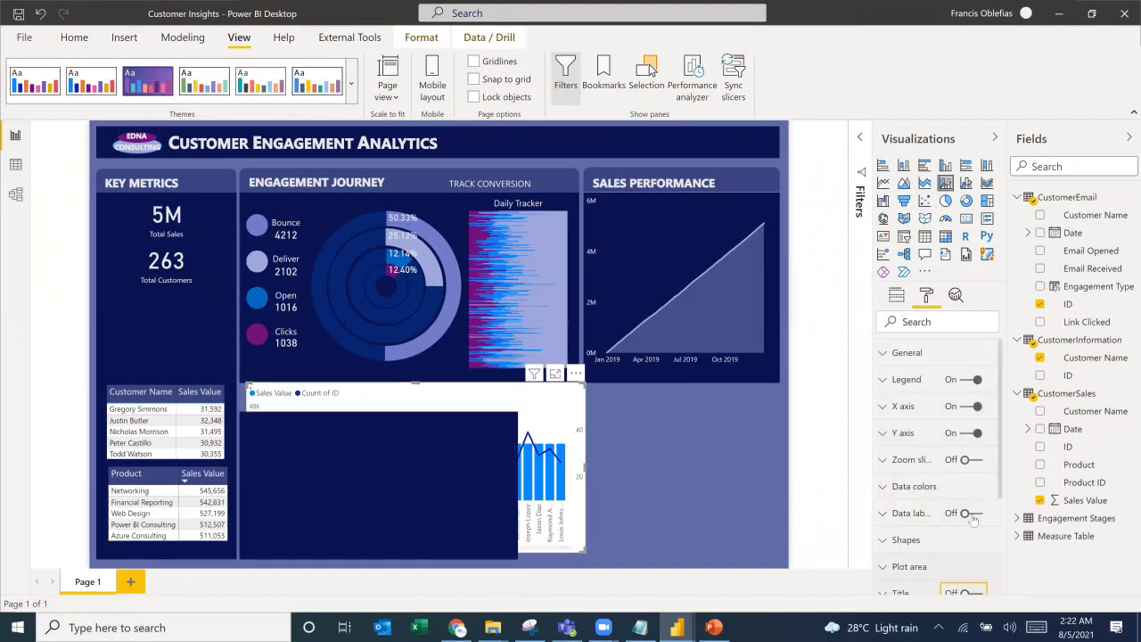
{"action": "scroll", "coordinate": [899, 490], "scroll_direction": "down", "scroll_amount": 1}
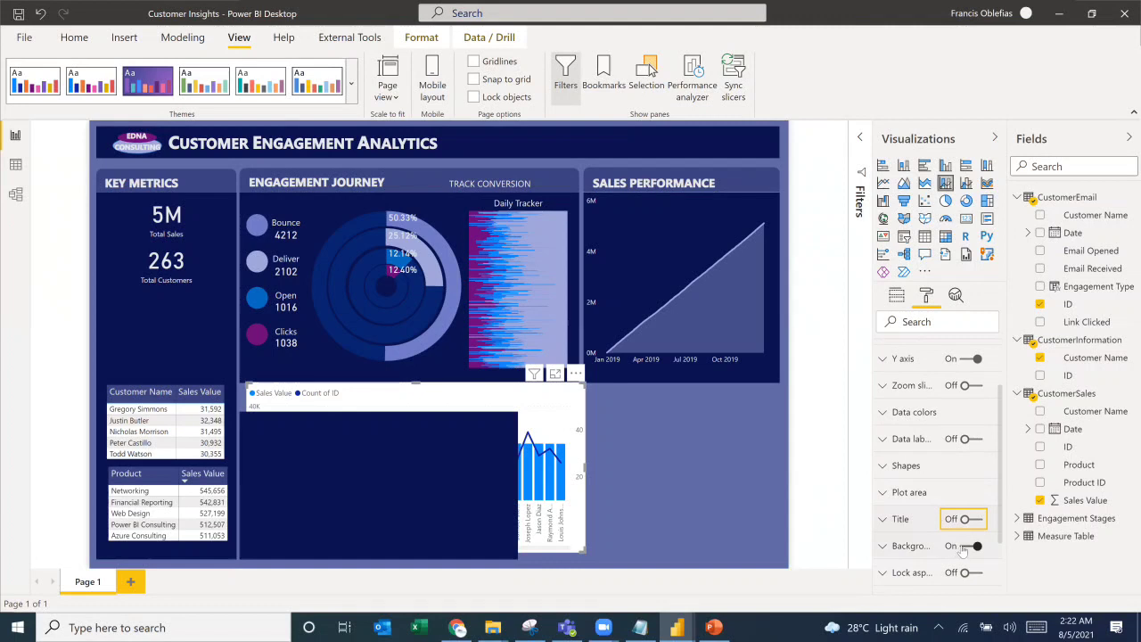
{"action": "left_click", "coordinate": [963, 548]}
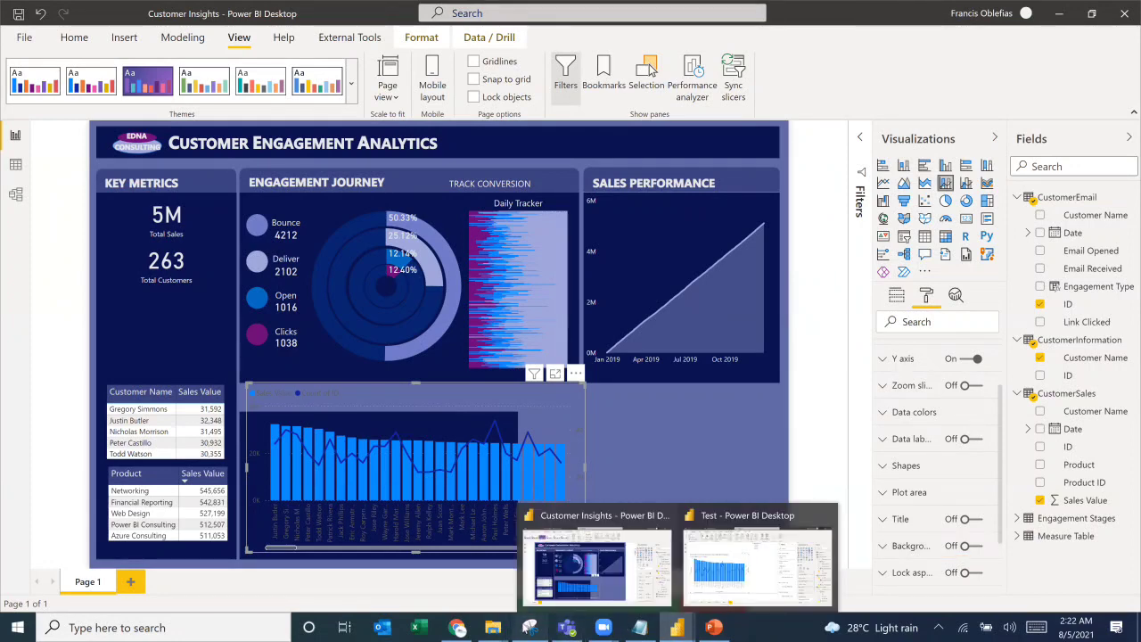
Step: Check the reference design's colours, and set the chart's columns to light lavender and the Count of ID line to periwinkle
{"action": "left_click", "coordinate": [530, 628]}
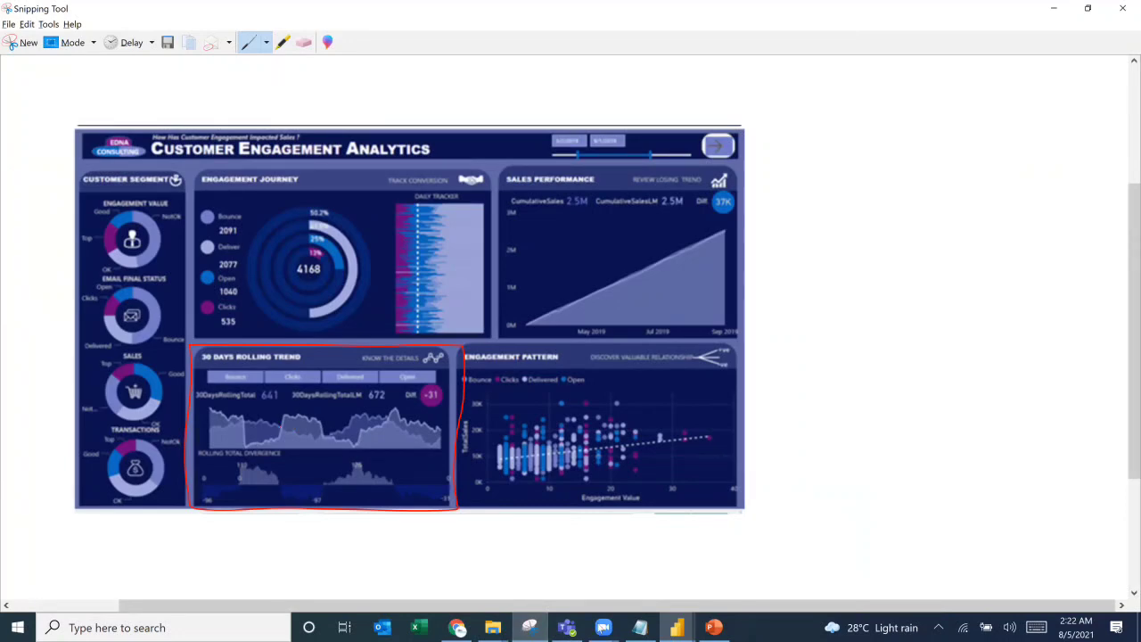
{"action": "key", "text": "alt+Tab"}
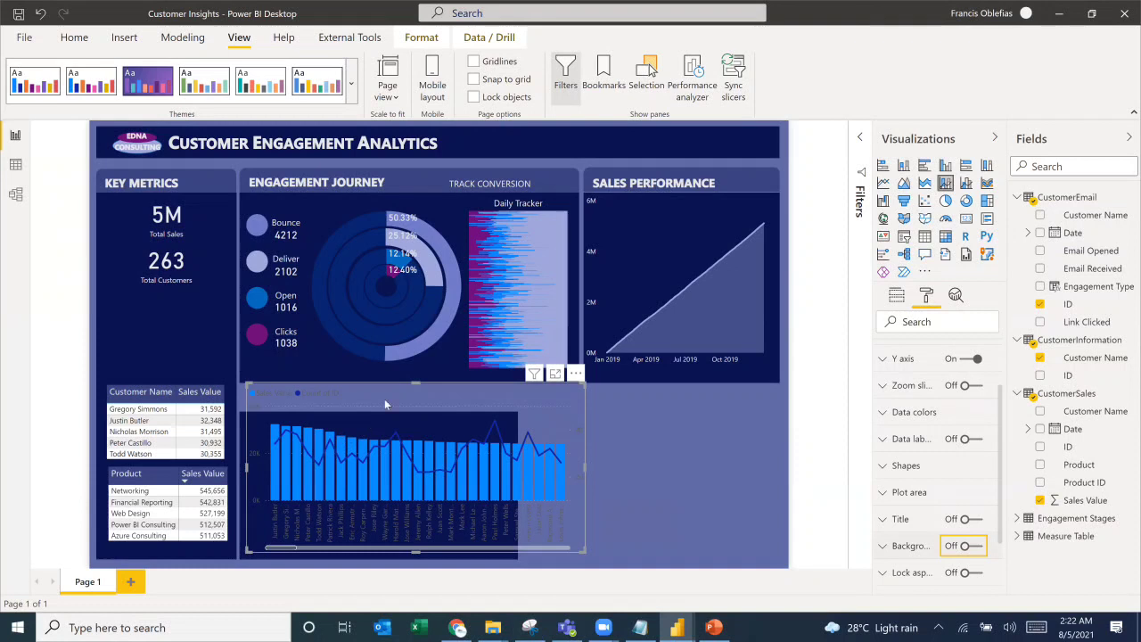
{"action": "left_click", "coordinate": [906, 414]}
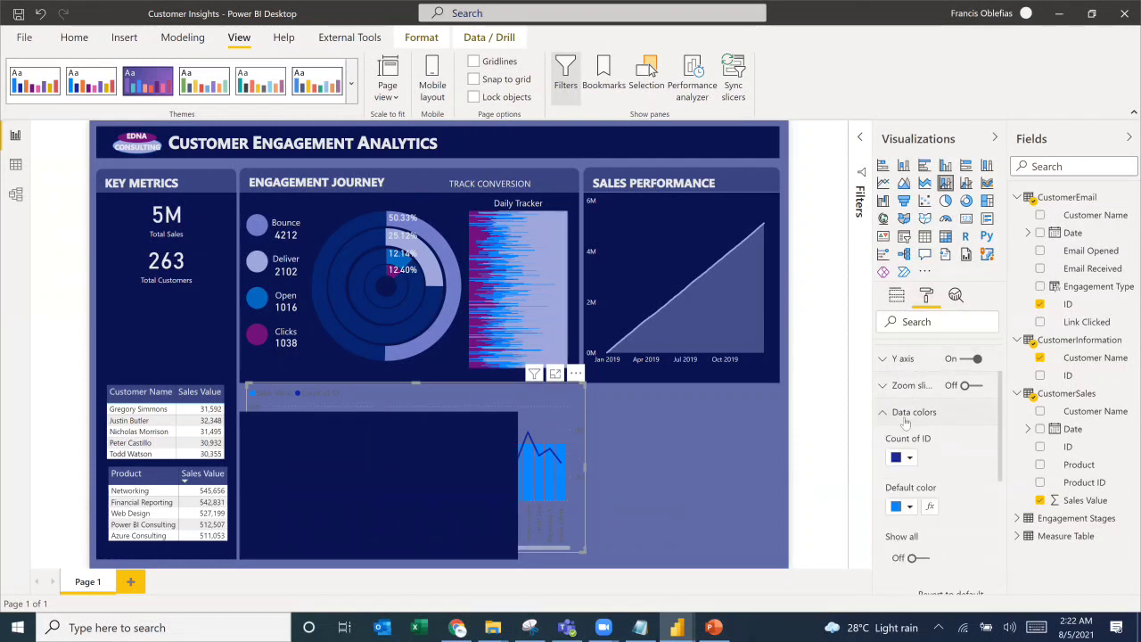
{"action": "left_click", "coordinate": [910, 510]}
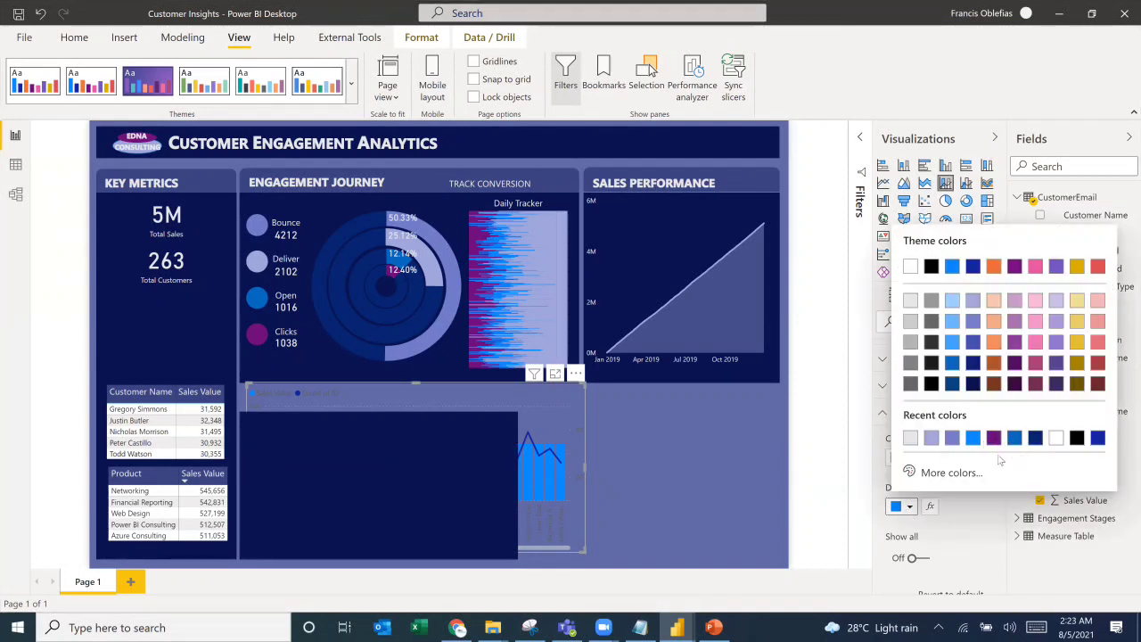
{"action": "left_click", "coordinate": [931, 438]}
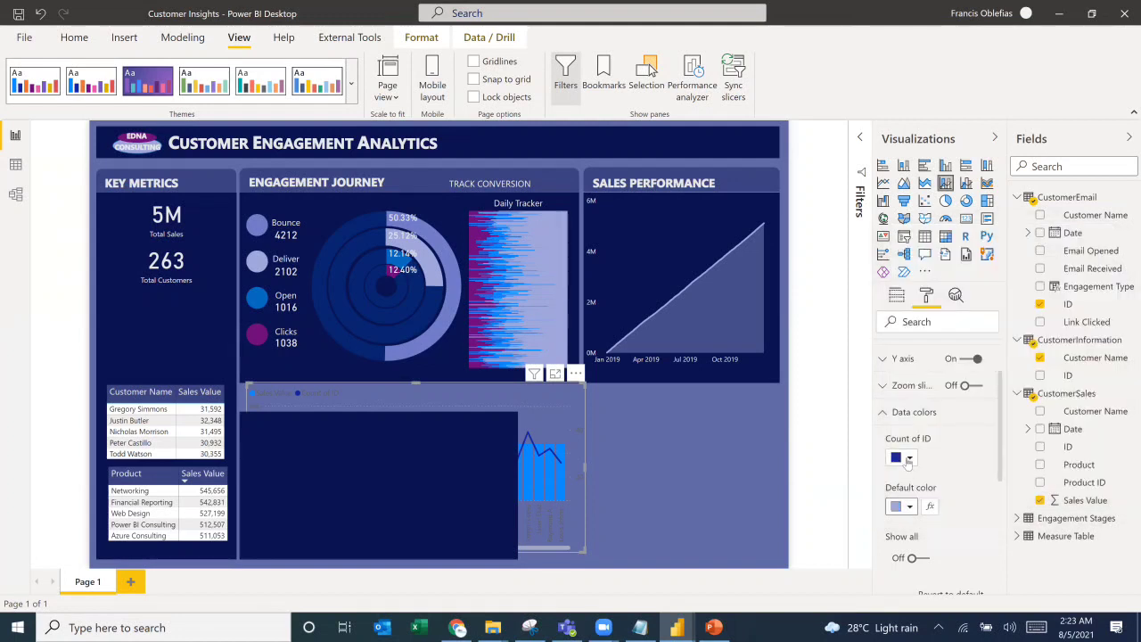
{"action": "left_click", "coordinate": [910, 457]}
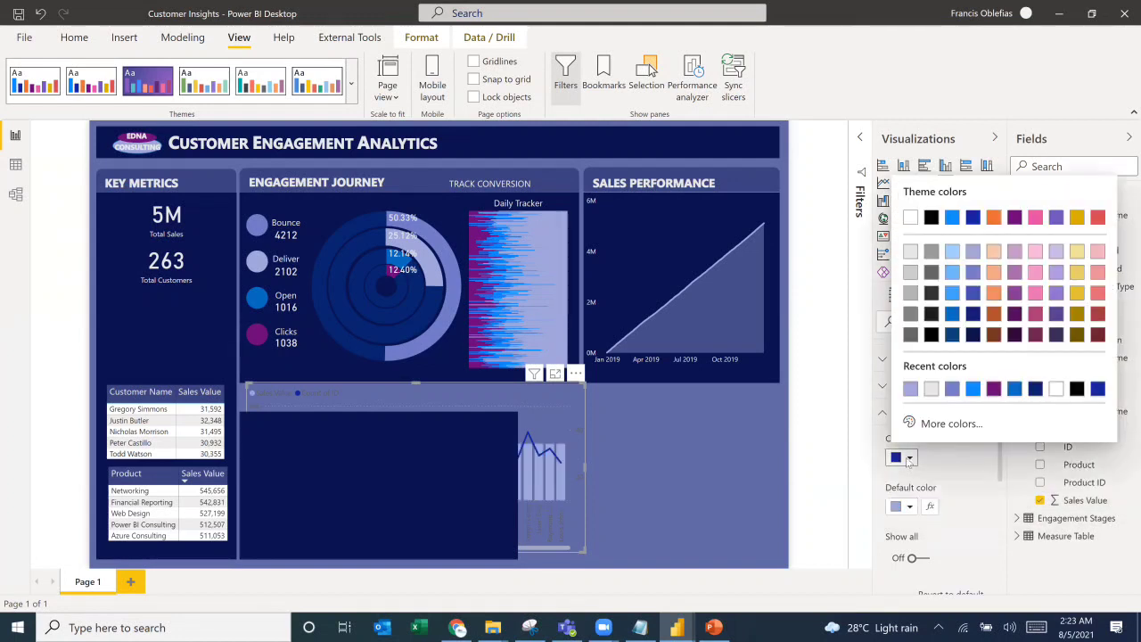
{"action": "left_click", "coordinate": [952, 389]}
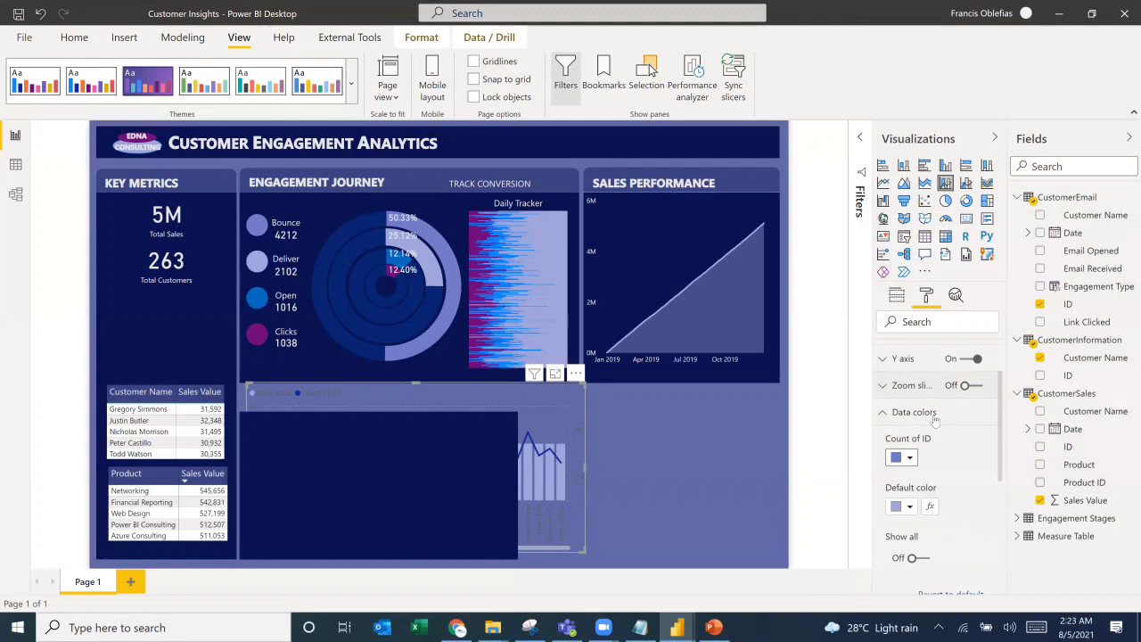
Step: Bring the combo chart in front of the copied background shape in the layer order
{"action": "left_click", "coordinate": [672, 480]}
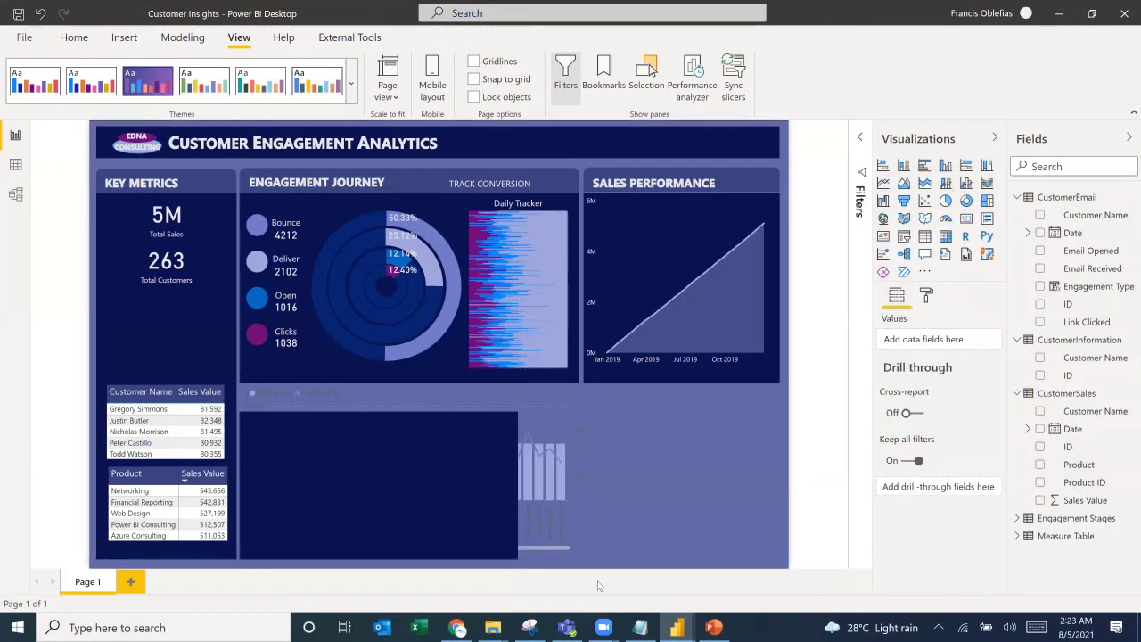
{"action": "left_click", "coordinate": [458, 428]}
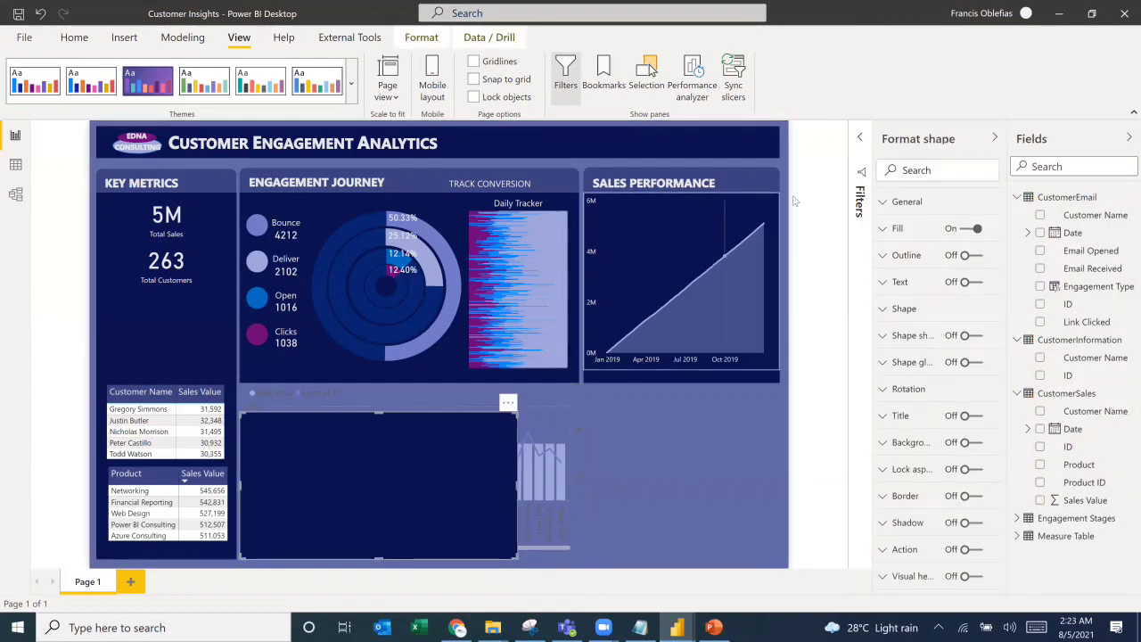
{"action": "left_click", "coordinate": [646, 76]}
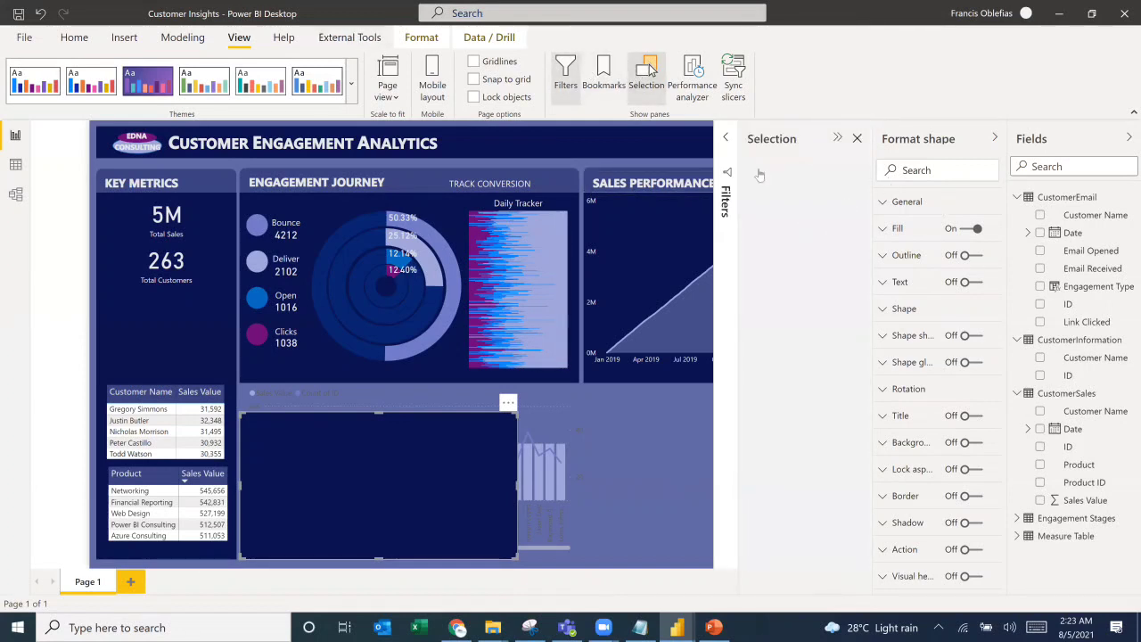
{"action": "left_click_drag", "start_coordinate": [782, 239], "coordinate": [782, 217]}
{"action": "left_click", "coordinate": [615, 490]}
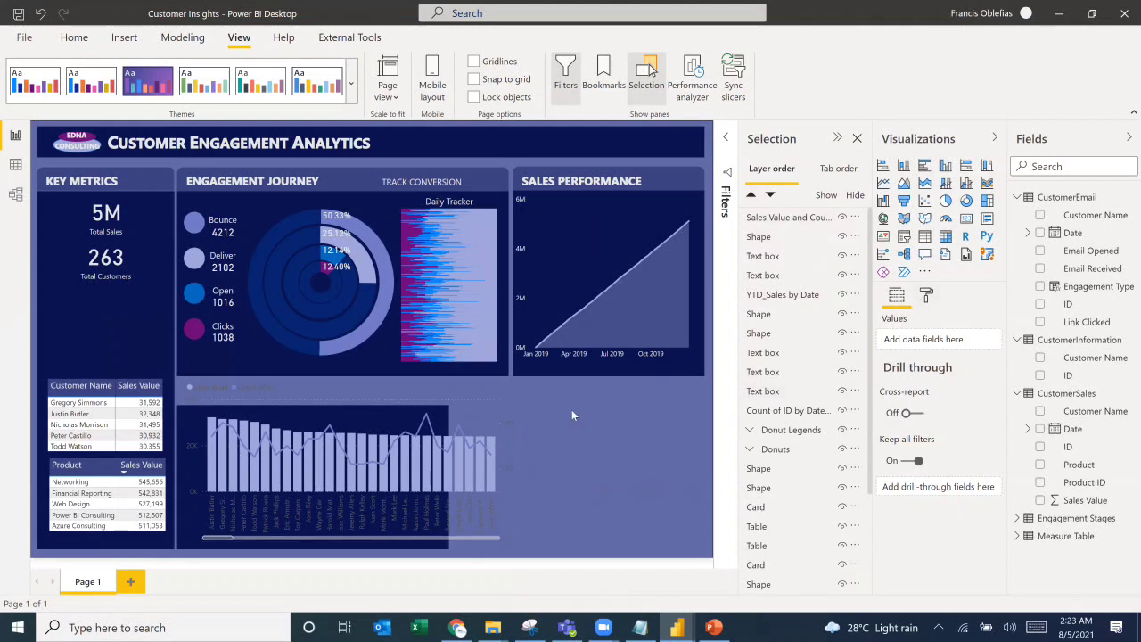
Step: Set the combo chart's X axis label colour to light grey
{"action": "left_click", "coordinate": [512, 383]}
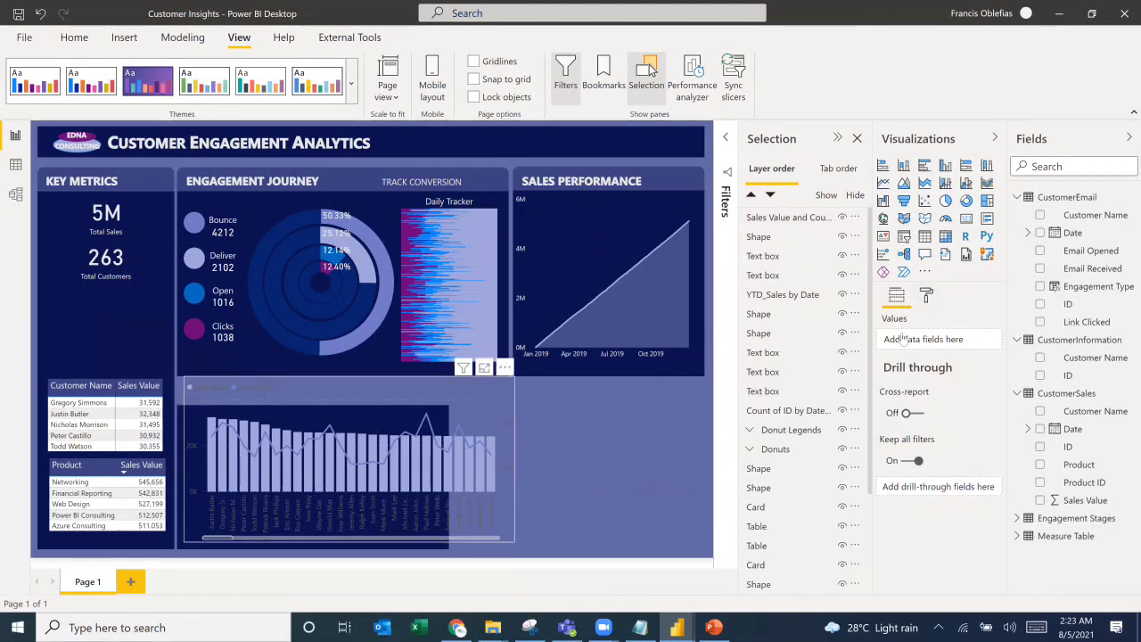
{"action": "left_click", "coordinate": [926, 298]}
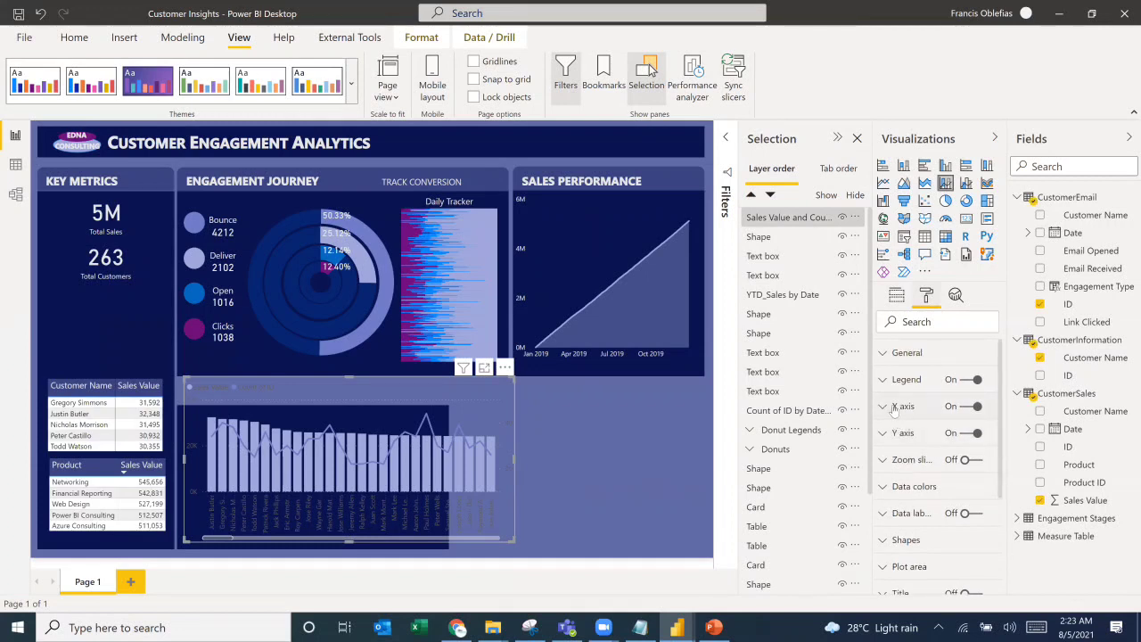
{"action": "left_click", "coordinate": [897, 407]}
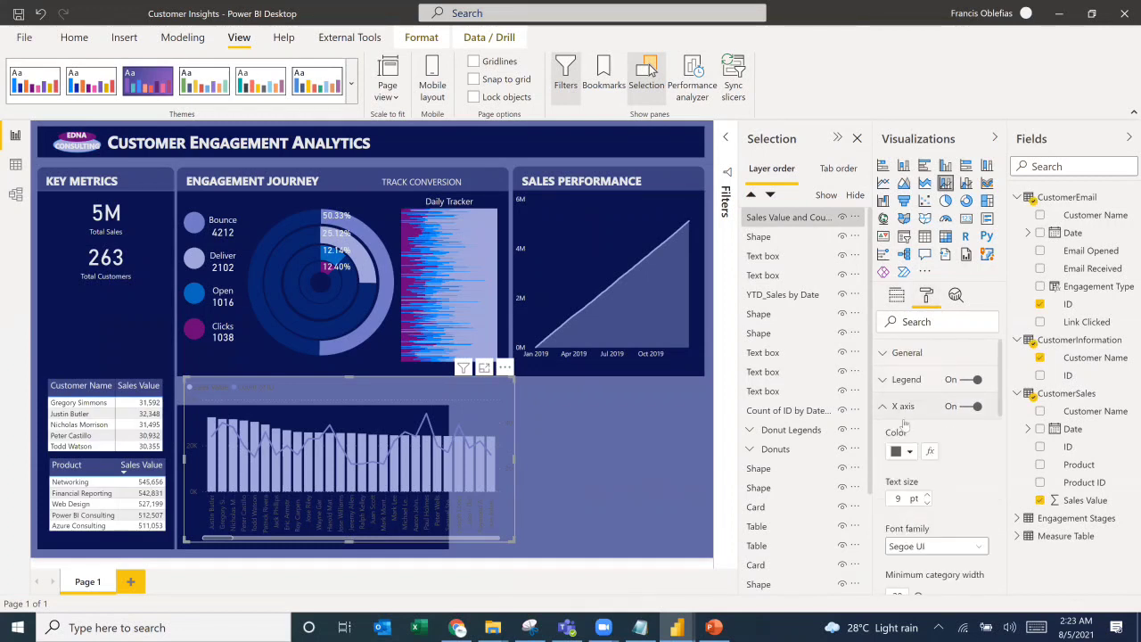
{"action": "left_click", "coordinate": [910, 452]}
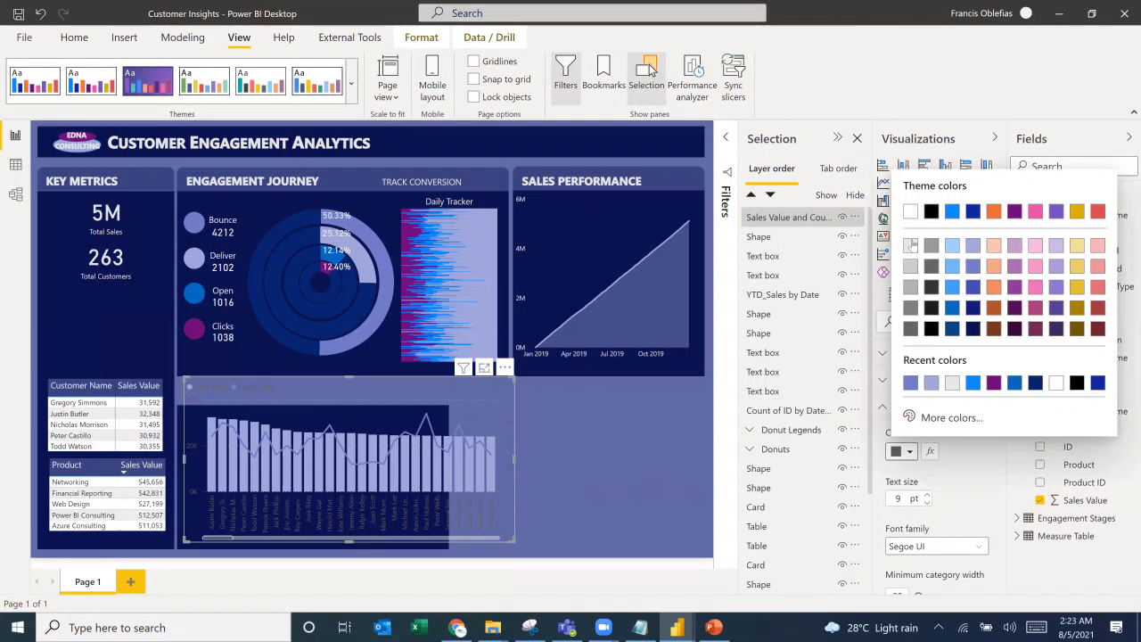
{"action": "left_click", "coordinate": [927, 385]}
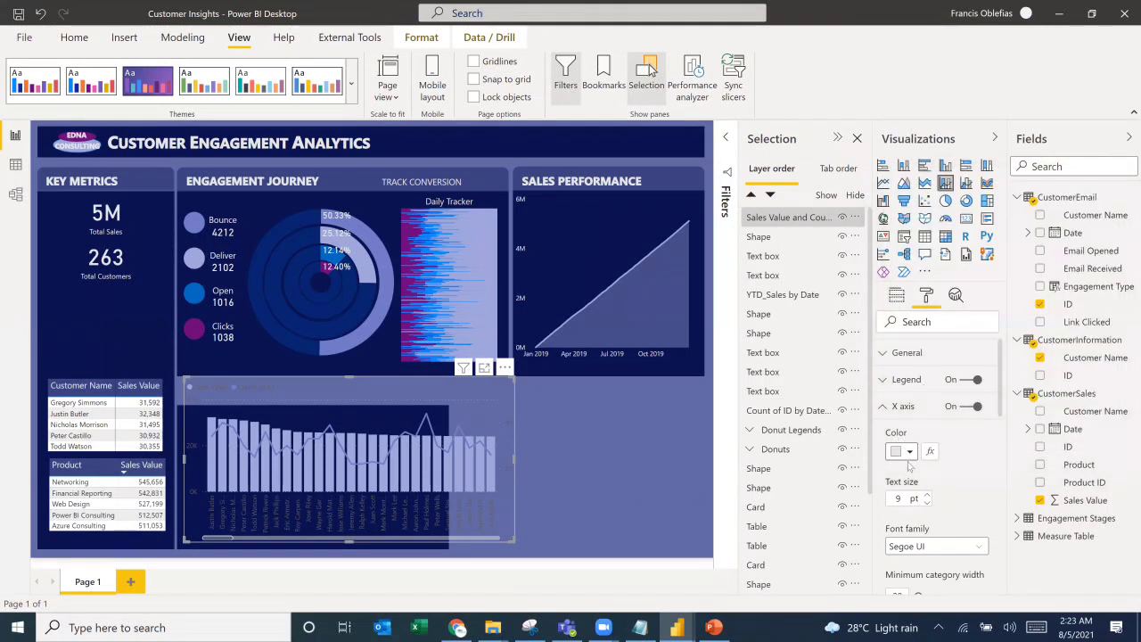
Step: Set the combo chart's Y axis label colour to light grey
{"action": "scroll", "coordinate": [918, 428], "scroll_direction": "down", "scroll_amount": 5}
{"action": "scroll", "coordinate": [918, 428], "scroll_direction": "up", "scroll_amount": 5}
{"action": "left_click", "coordinate": [905, 435]}
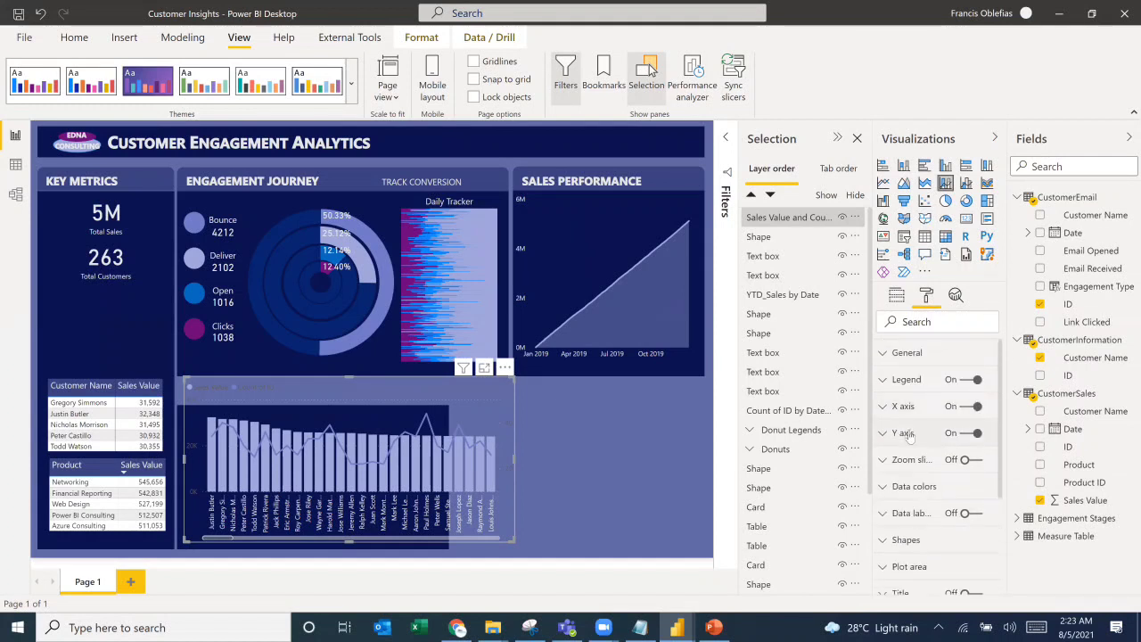
{"action": "scroll", "coordinate": [902, 499], "scroll_direction": "down", "scroll_amount": 3}
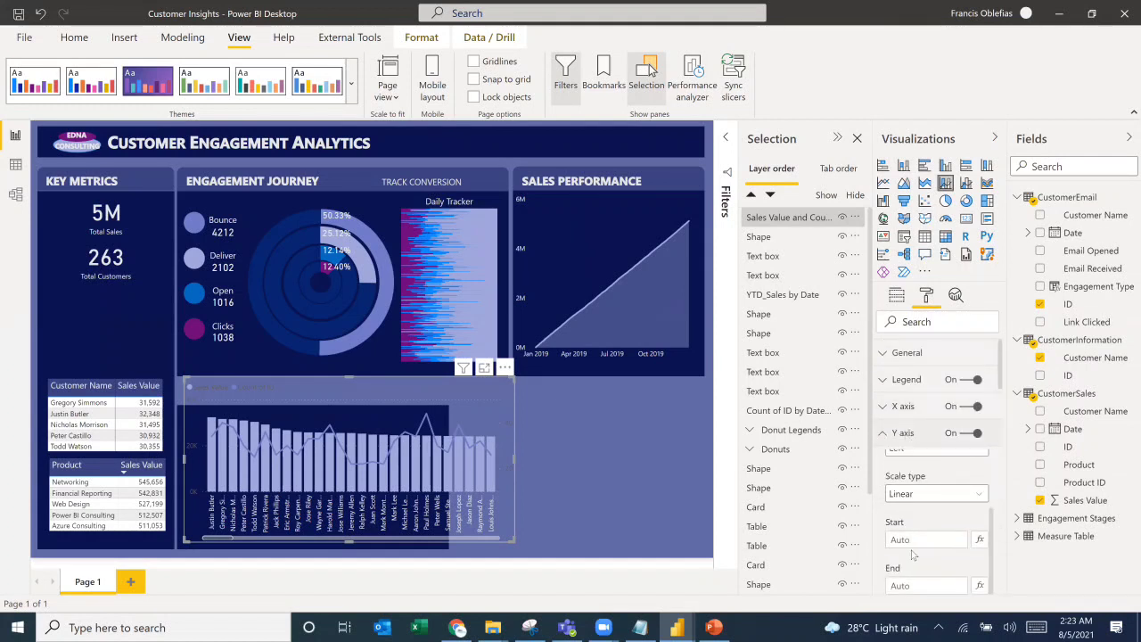
{"action": "left_click", "coordinate": [906, 538]}
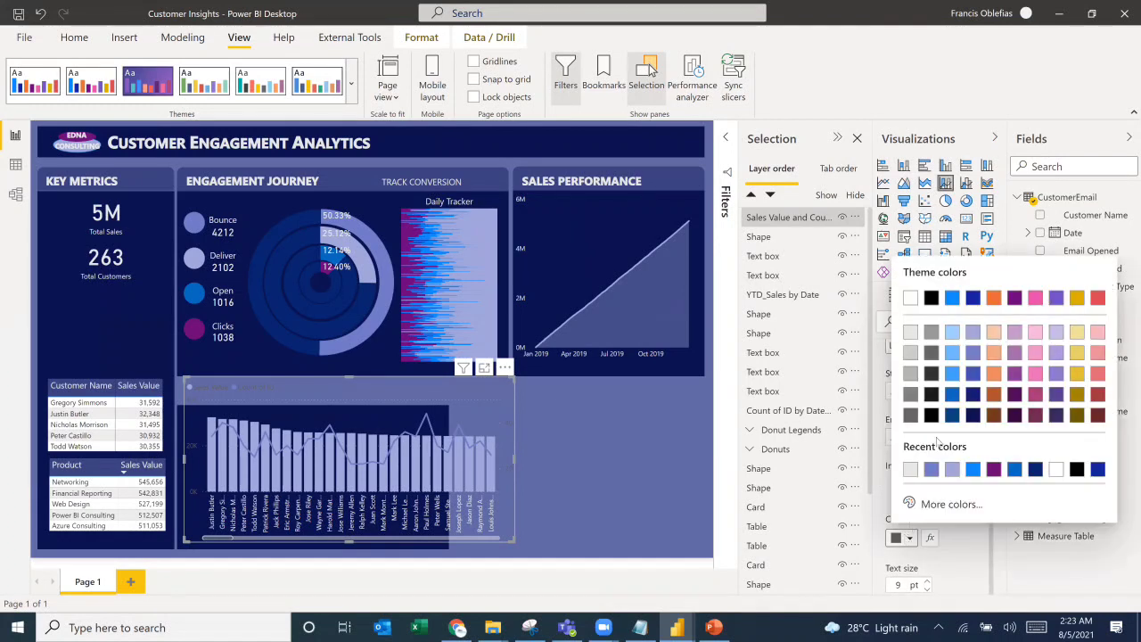
{"action": "left_click", "coordinate": [911, 333]}
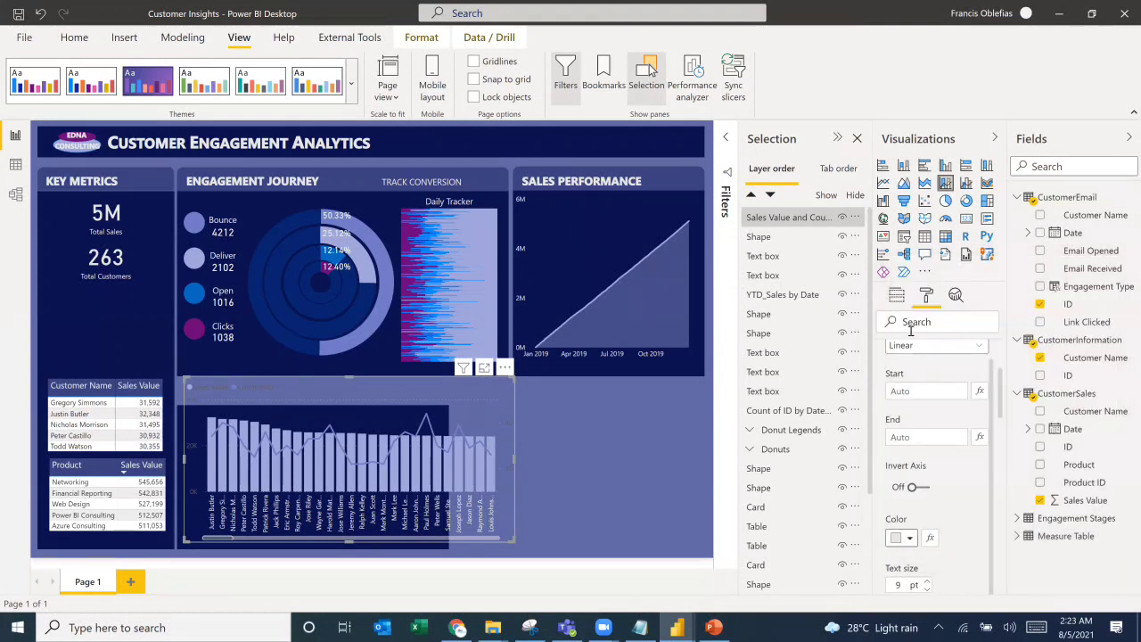
Step: Turn on the combo chart's secondary Y axis and set its label colour to light grey
{"action": "scroll", "coordinate": [929, 507], "scroll_direction": "down", "scroll_amount": 3}
{"action": "scroll", "coordinate": [929, 507], "scroll_direction": "down", "scroll_amount": 5}
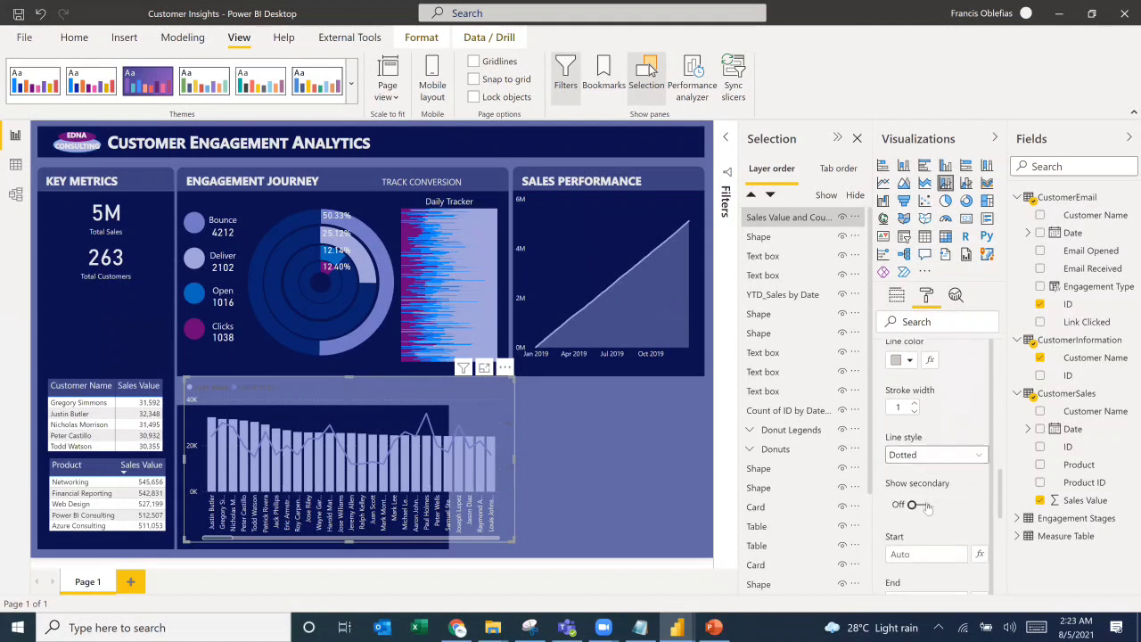
{"action": "left_click", "coordinate": [926, 506]}
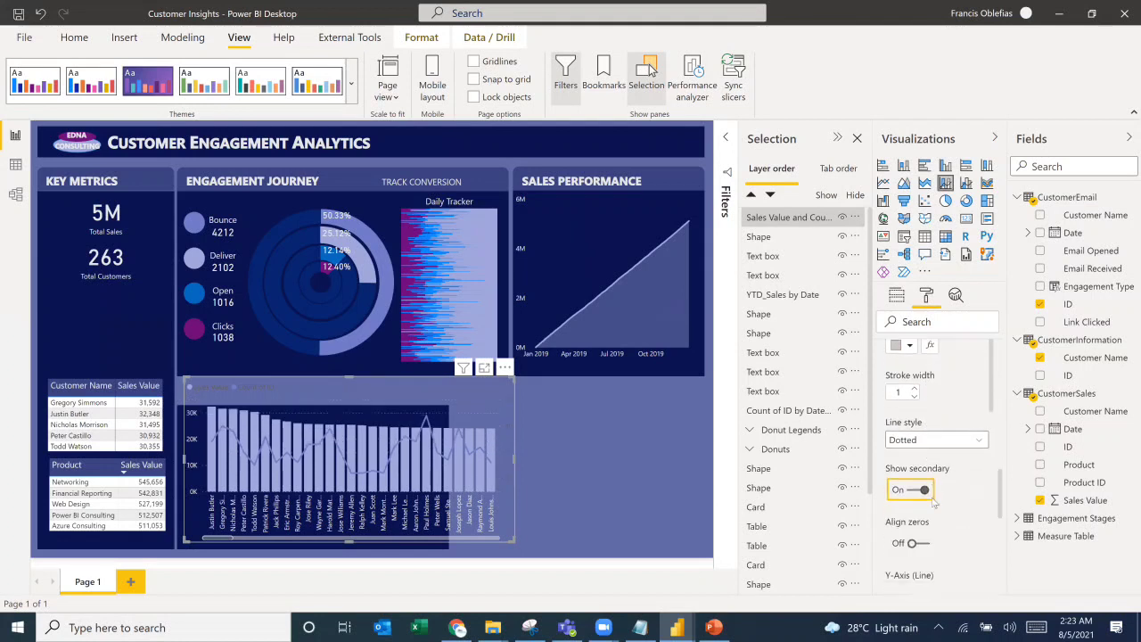
{"action": "scroll", "coordinate": [924, 499], "scroll_direction": "down", "scroll_amount": 2}
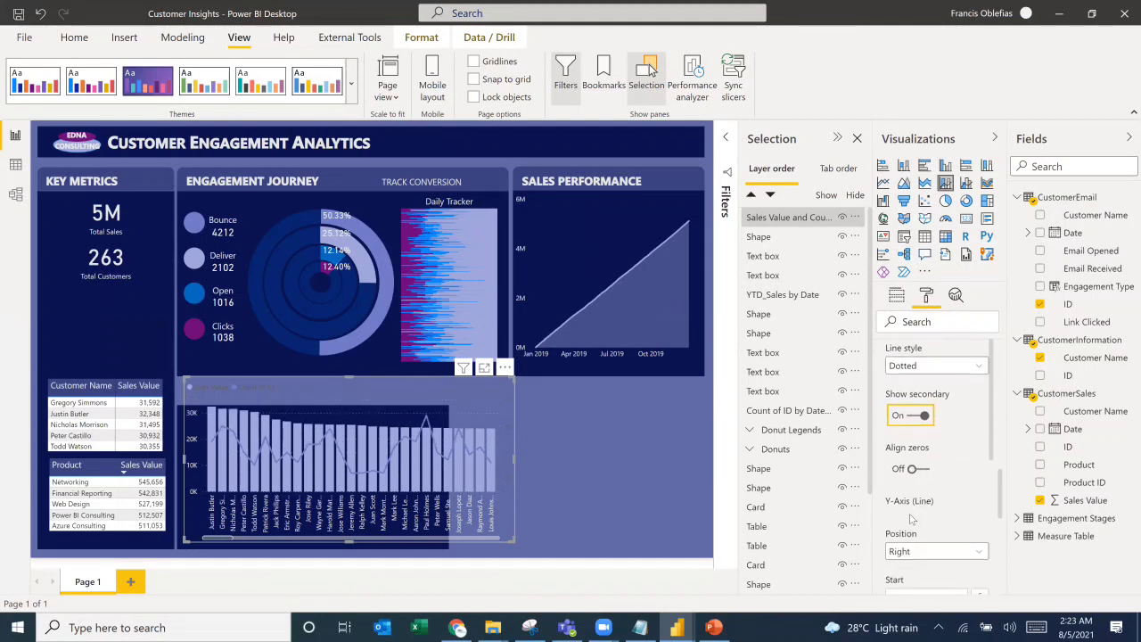
{"action": "scroll", "coordinate": [911, 519], "scroll_direction": "down", "scroll_amount": 6}
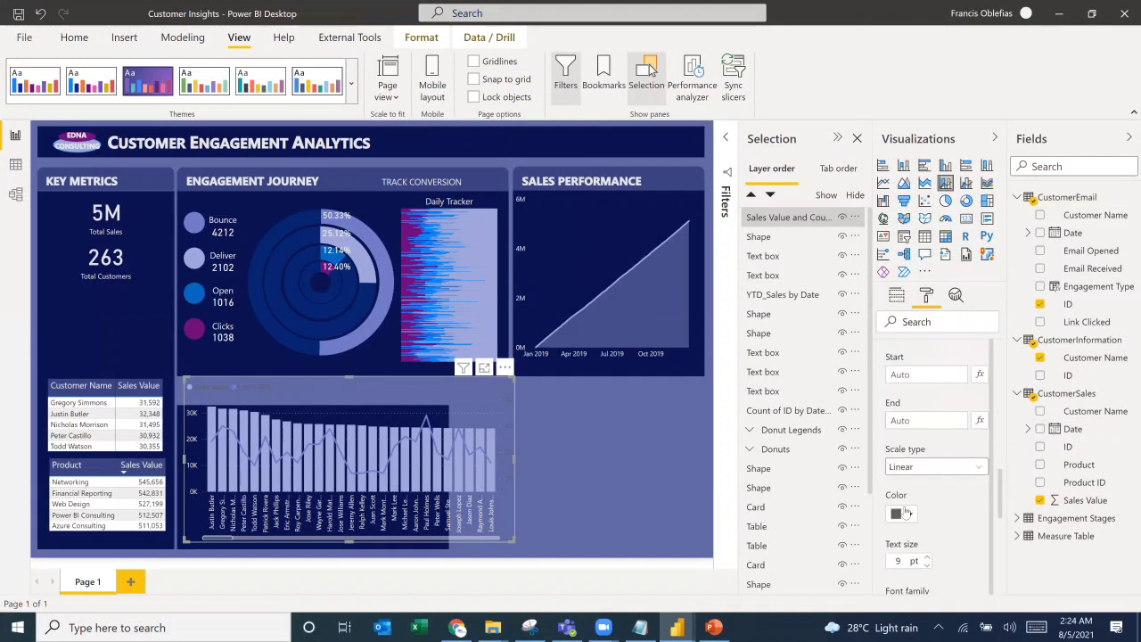
{"action": "left_click", "coordinate": [905, 515]}
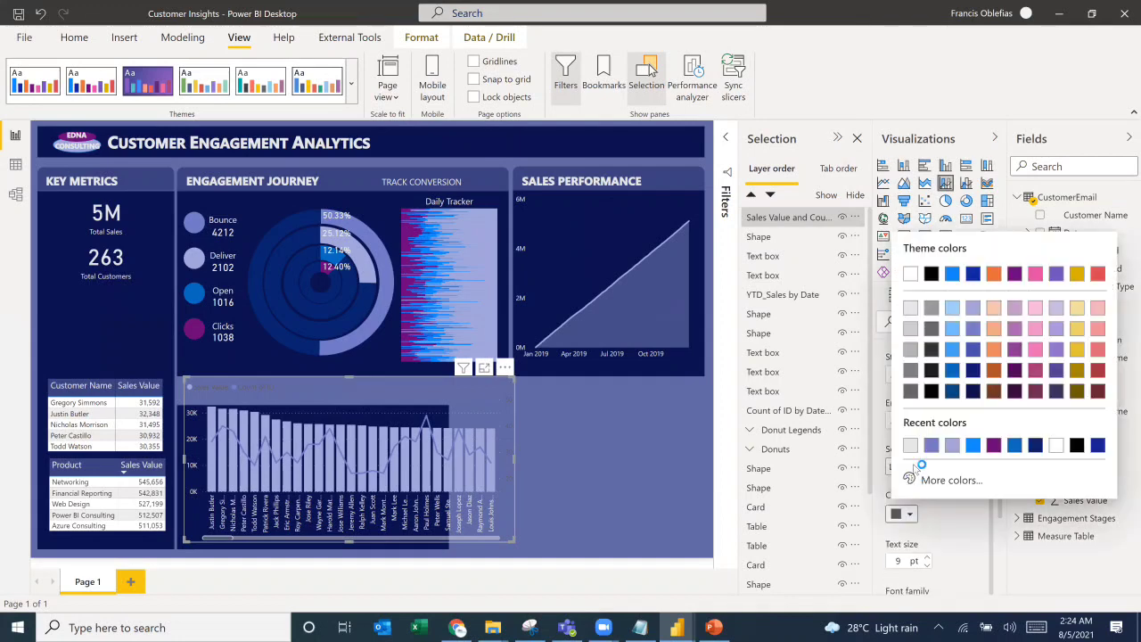
{"action": "left_click", "coordinate": [911, 308]}
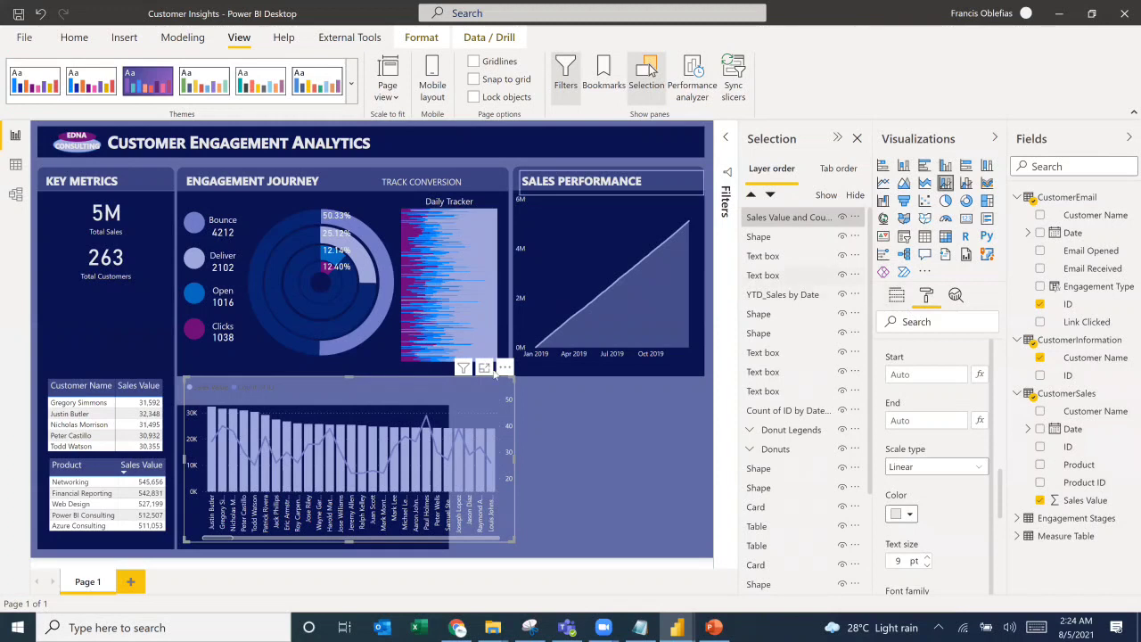
Step: Shrink the combo chart's width and height so it fits inside the dark panel below Engagement Journey
{"action": "left_click_drag", "start_coordinate": [517, 460], "coordinate": [440, 473]}
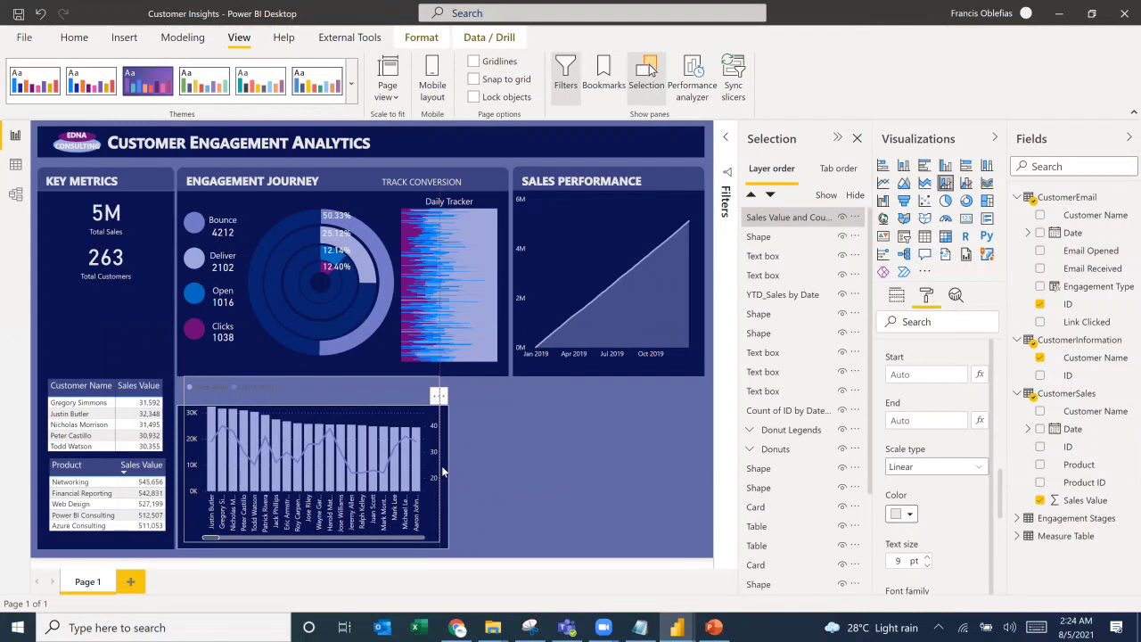
{"action": "left_click_drag", "start_coordinate": [321, 384], "coordinate": [313, 433]}
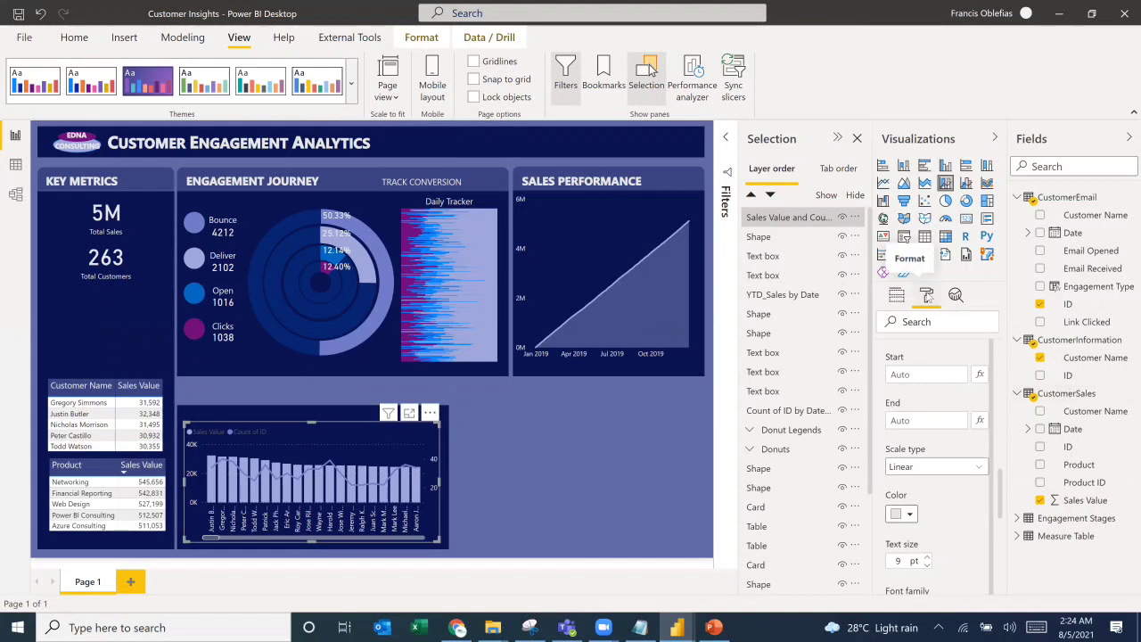
Step: Look through the combo chart's Y axis settings and open its data colour settings
{"action": "scroll", "coordinate": [911, 432], "scroll_direction": "down", "scroll_amount": 5}
{"action": "scroll", "coordinate": [910, 428], "scroll_direction": "down", "scroll_amount": 6}
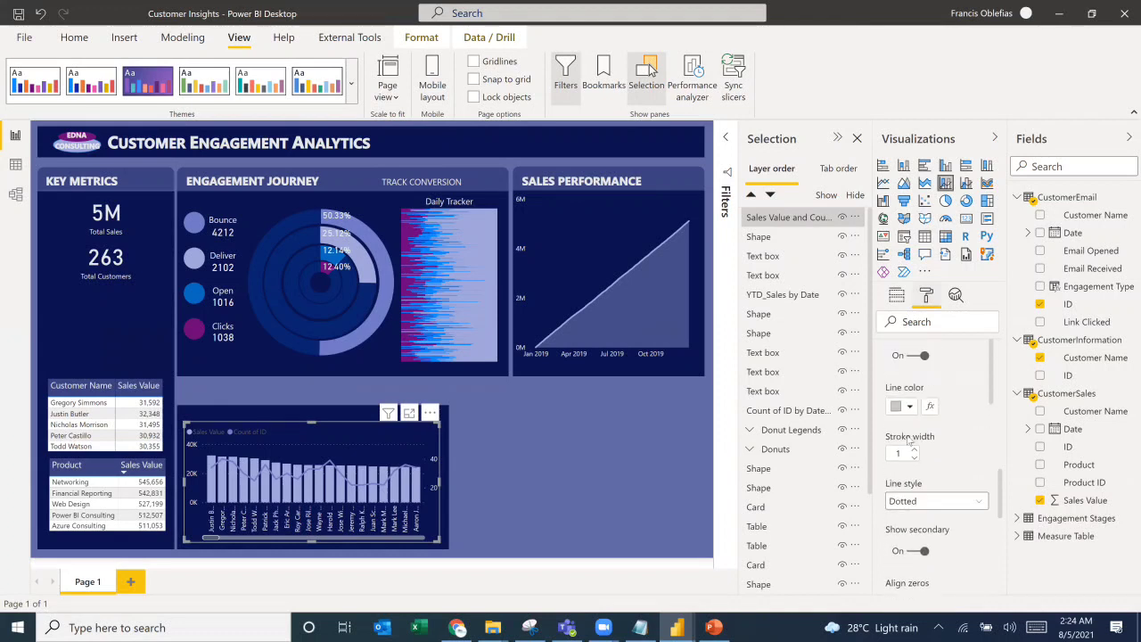
{"action": "scroll", "coordinate": [899, 434], "scroll_direction": "up", "scroll_amount": 5}
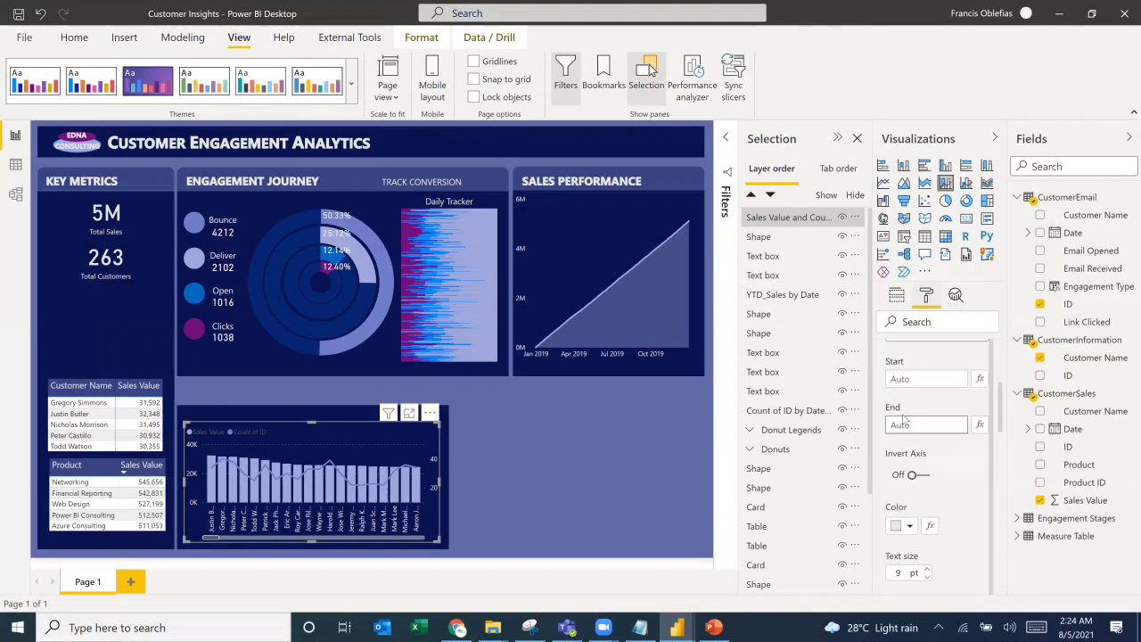
{"action": "left_click", "coordinate": [889, 433]}
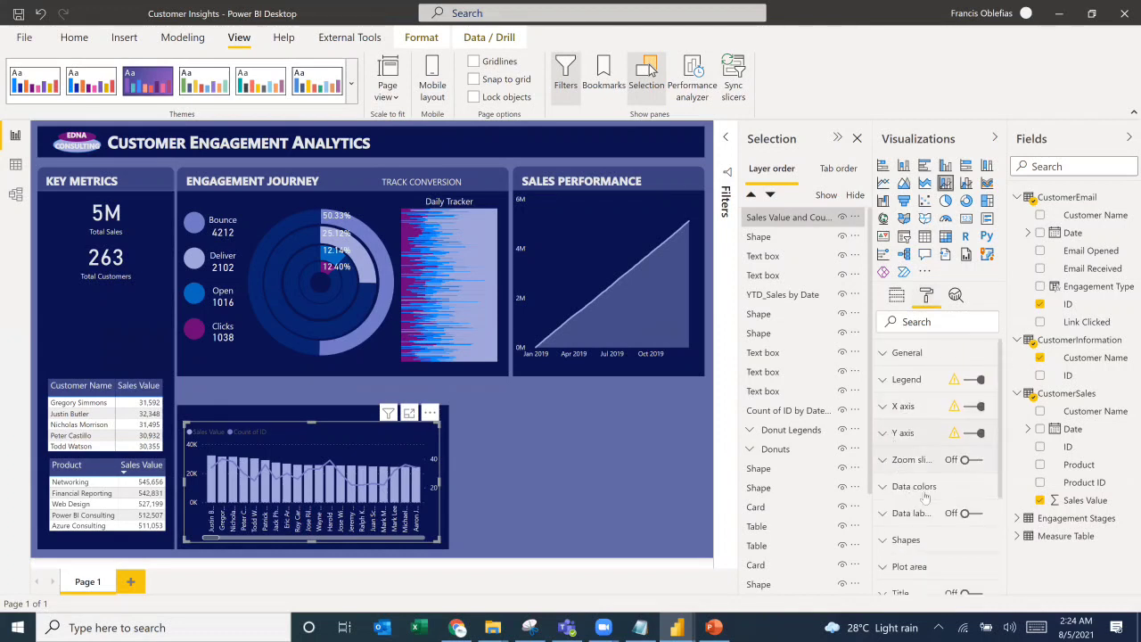
{"action": "scroll", "coordinate": [917, 492], "scroll_direction": "down", "scroll_amount": 3}
{"action": "scroll", "coordinate": [922, 431], "scroll_direction": "up", "scroll_amount": 3}
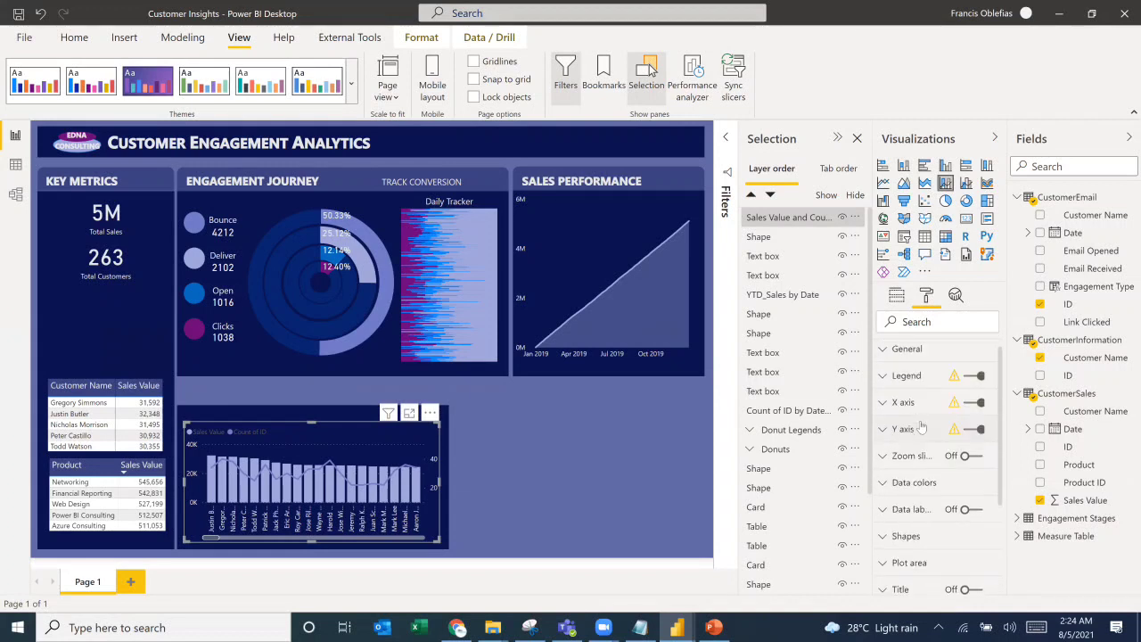
{"action": "left_click", "coordinate": [914, 483]}
{"action": "scroll", "coordinate": [916, 490], "scroll_direction": "down", "scroll_amount": 2}
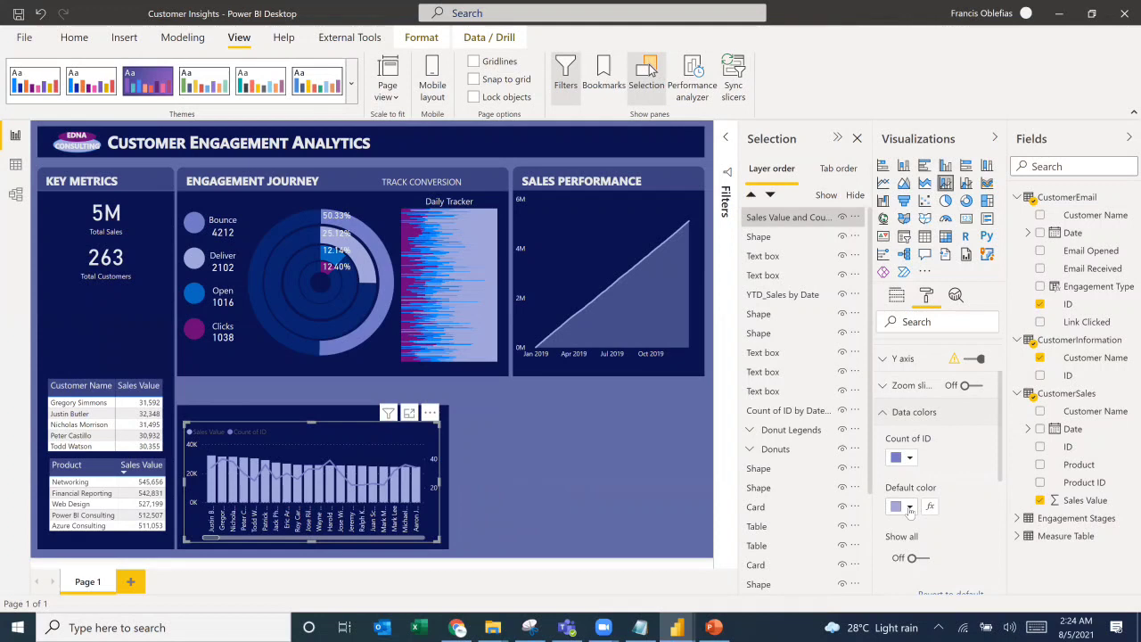
{"action": "scroll", "coordinate": [910, 499], "scroll_direction": "down", "scroll_amount": 3}
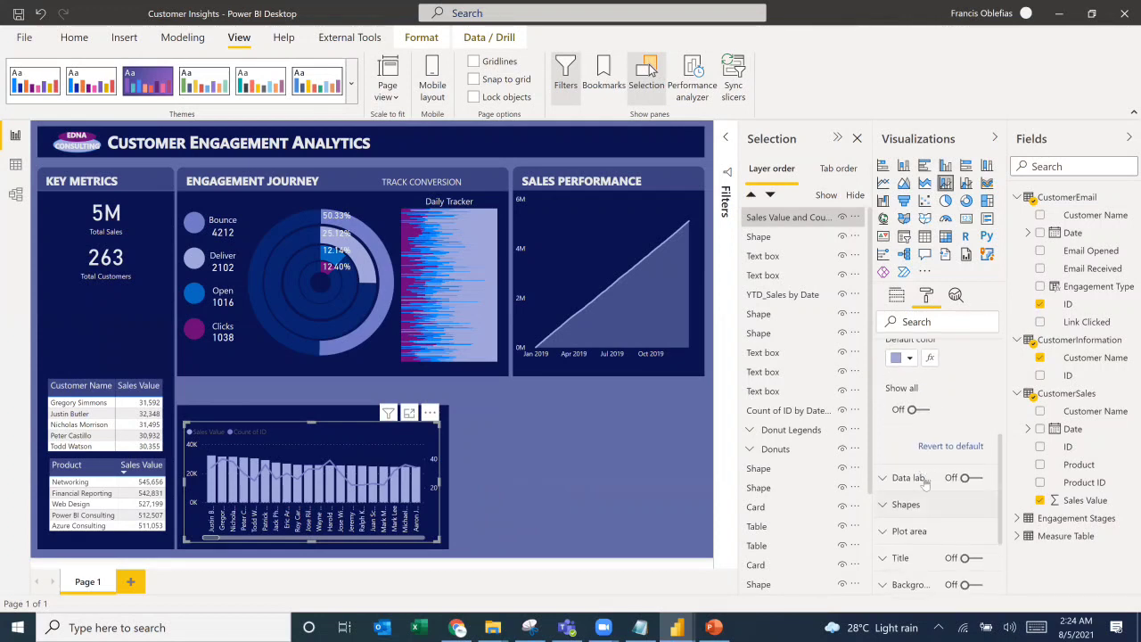
Step: Try showing a separate data colour setting for every customer in the combo chart
{"action": "left_click", "coordinate": [923, 410]}
{"action": "scroll", "coordinate": [950, 416], "scroll_direction": "down", "scroll_amount": 2}
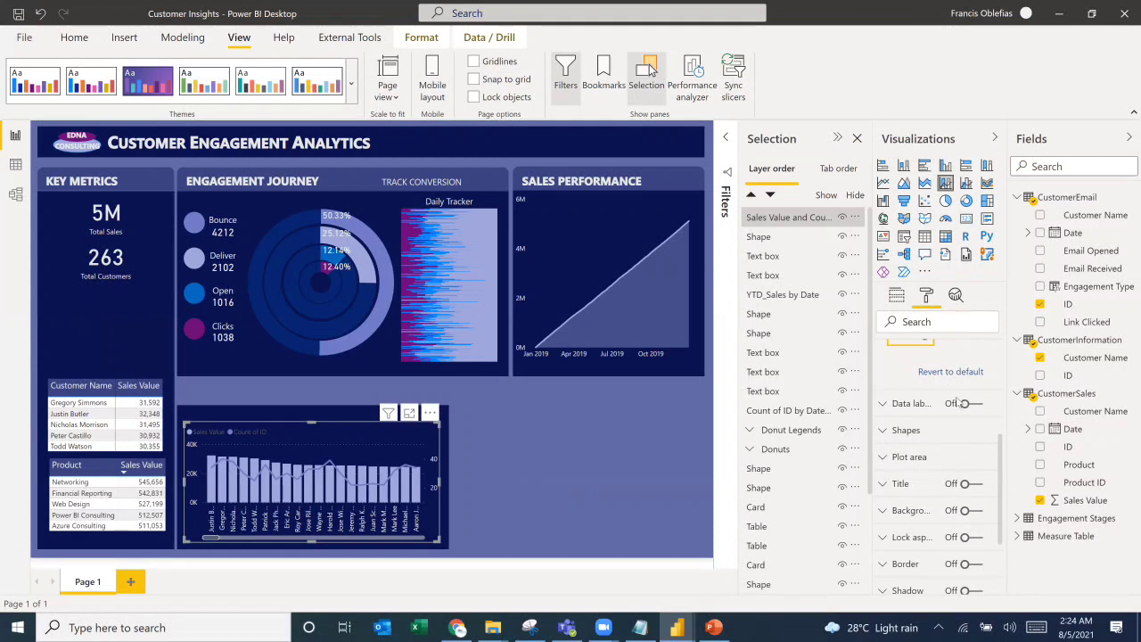
{"action": "scroll", "coordinate": [953, 403], "scroll_direction": "up", "scroll_amount": 5}
{"action": "scroll", "coordinate": [934, 468], "scroll_direction": "down", "scroll_amount": 2}
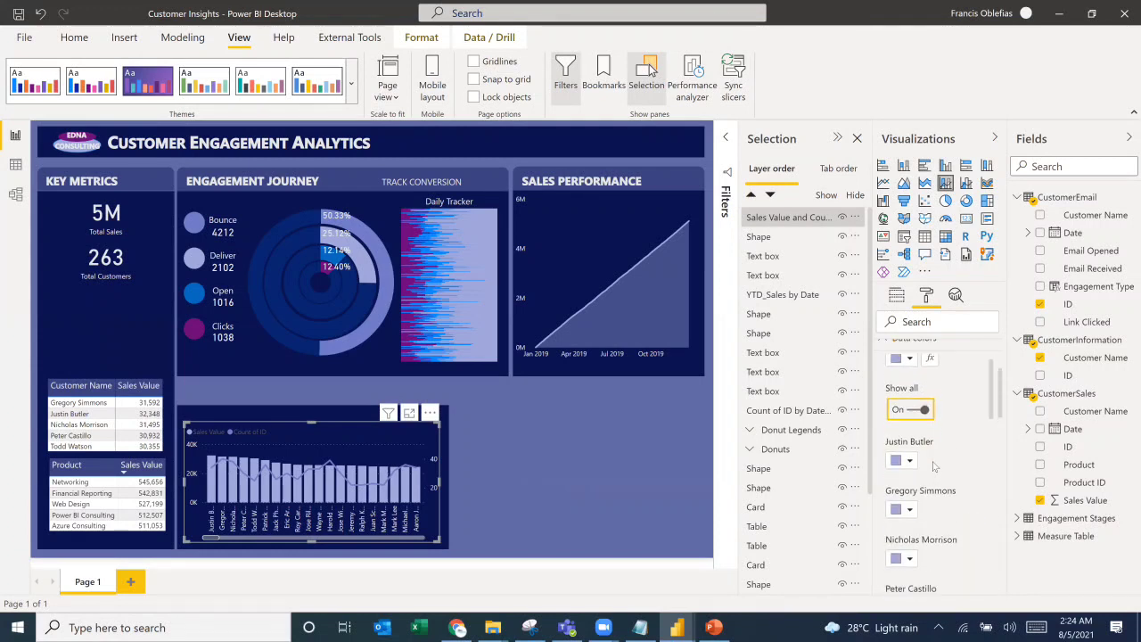
{"action": "scroll", "coordinate": [931, 465], "scroll_direction": "down", "scroll_amount": 2}
{"action": "scroll", "coordinate": [914, 459], "scroll_direction": "up", "scroll_amount": 3}
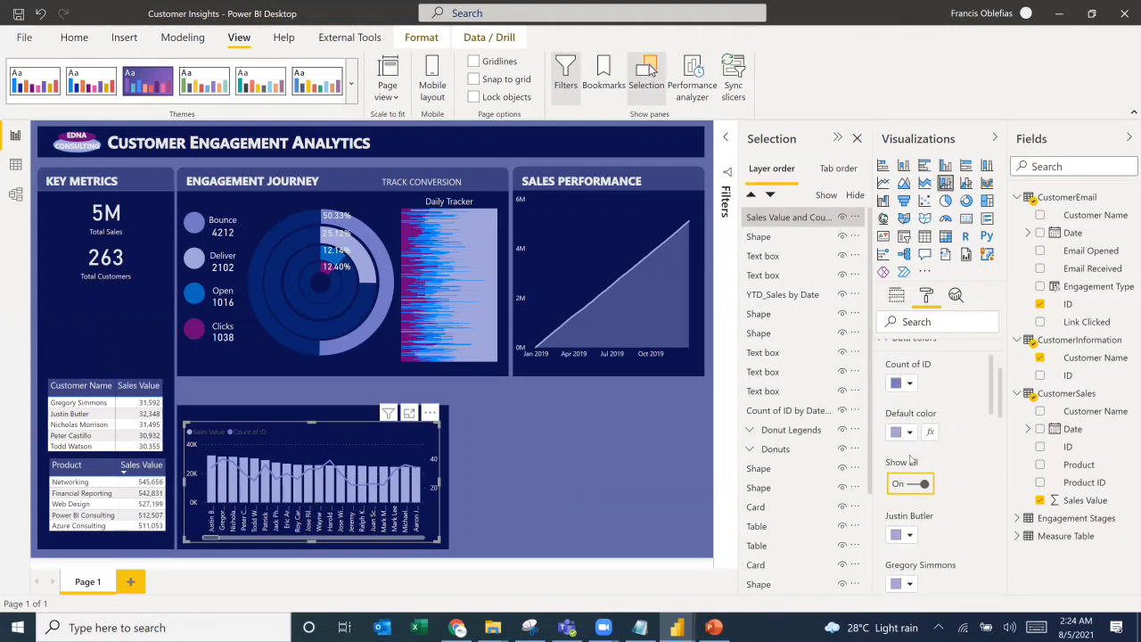
{"action": "left_click", "coordinate": [913, 485]}
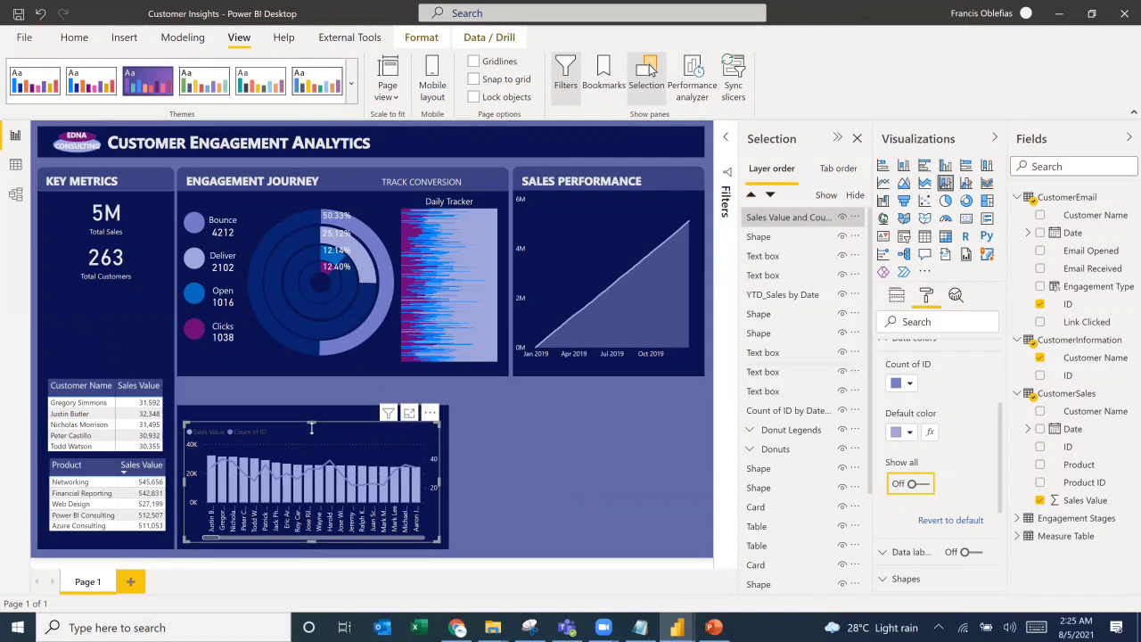
Step: Change the combo chart's Count of ID line colour to medium blue from the recent colours
{"action": "left_click_drag", "start_coordinate": [312, 428], "coordinate": [312, 435]}
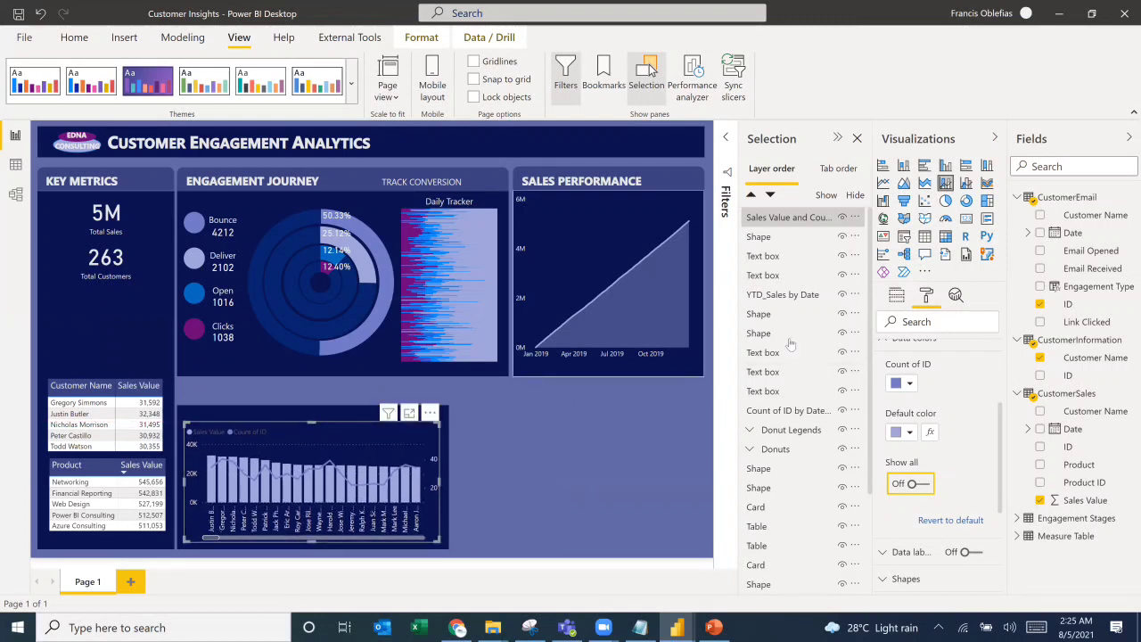
{"action": "left_click", "coordinate": [909, 384]}
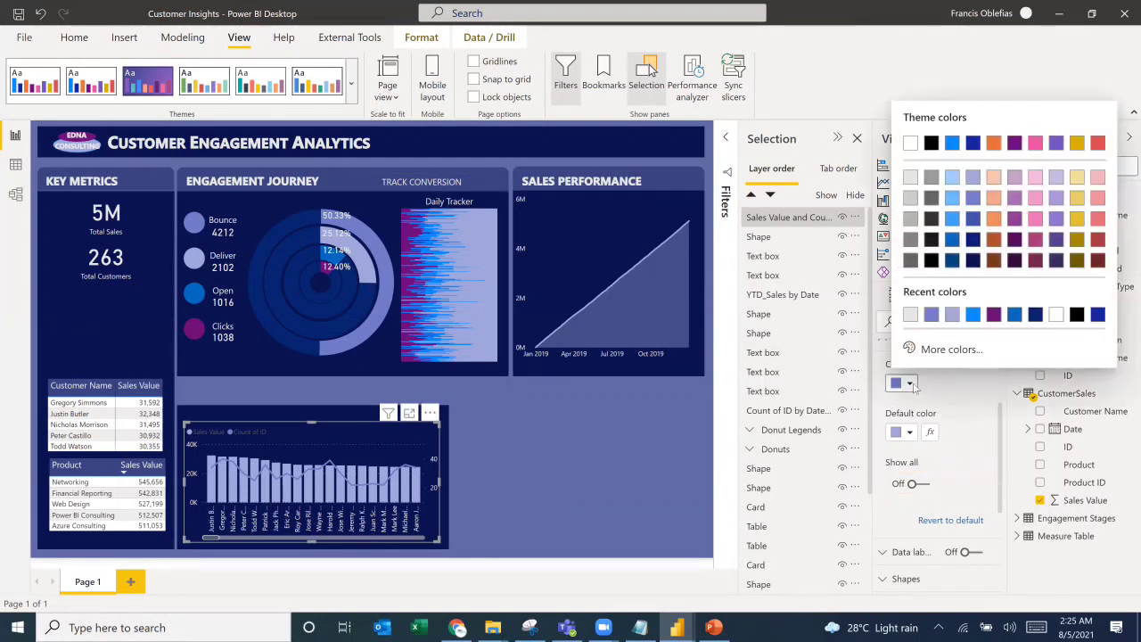
{"action": "left_click", "coordinate": [1014, 318]}
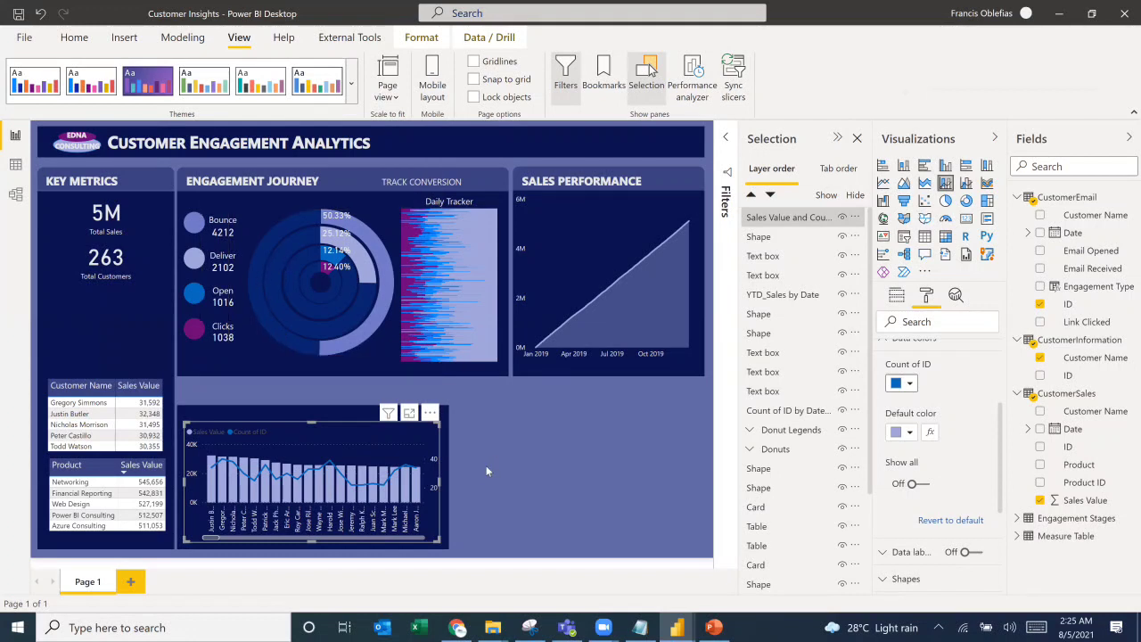
Step: Rename the combo chart's column values to Total Sales and its line values to Engagement
{"action": "left_click", "coordinate": [897, 294]}
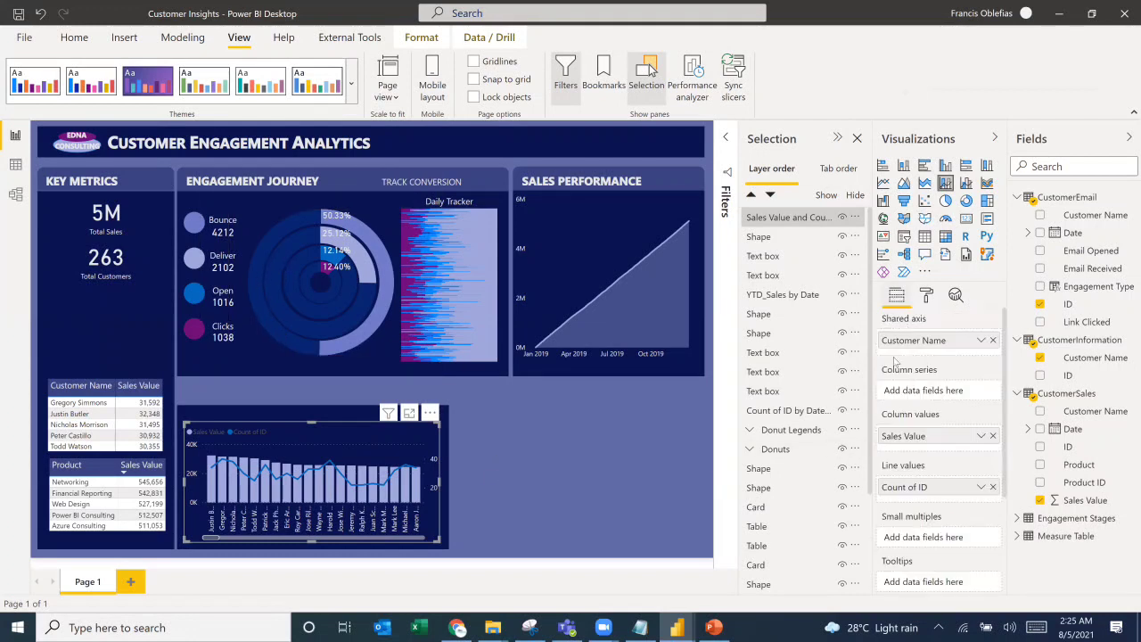
{"action": "double_click", "coordinate": [914, 436]}
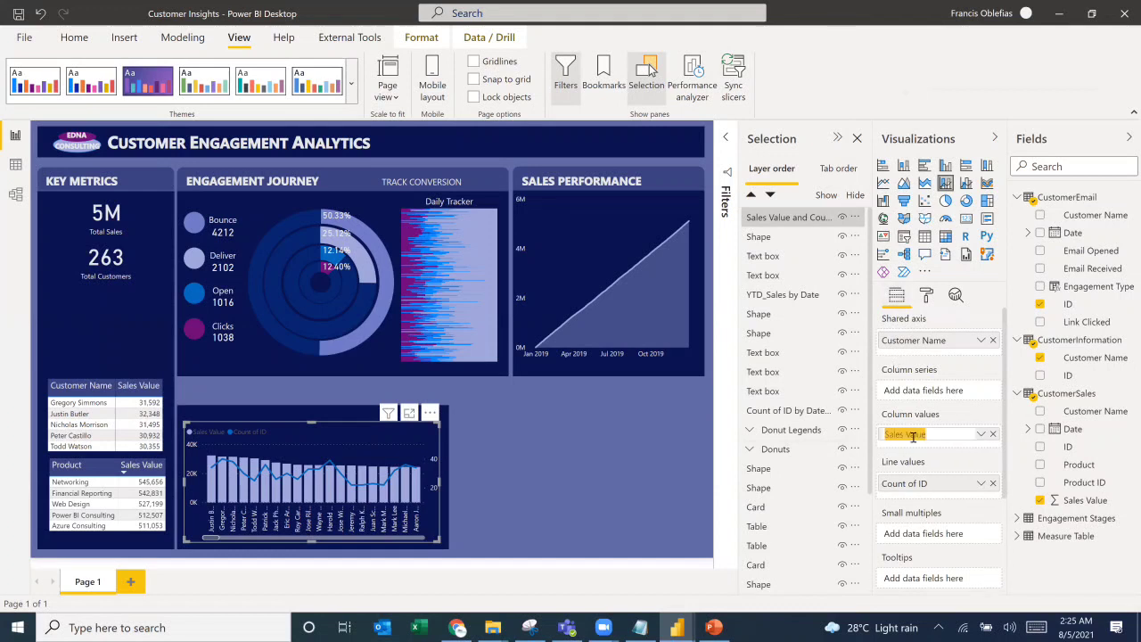
{"action": "type", "text": "Total Sales"}
{"action": "key", "text": "Return"}
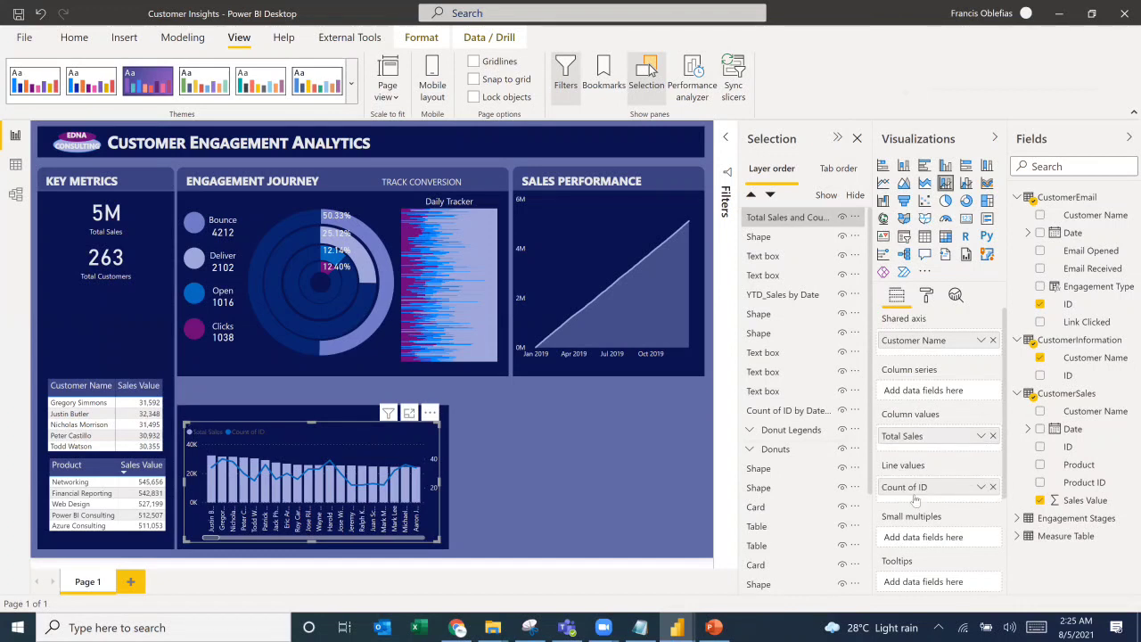
{"action": "double_click", "coordinate": [915, 487]}
{"action": "type", "text": "Engagement"}
{"action": "key", "text": "Return"}
Step: Set the combo chart's legend text colour to light grey
{"action": "left_click", "coordinate": [927, 294]}
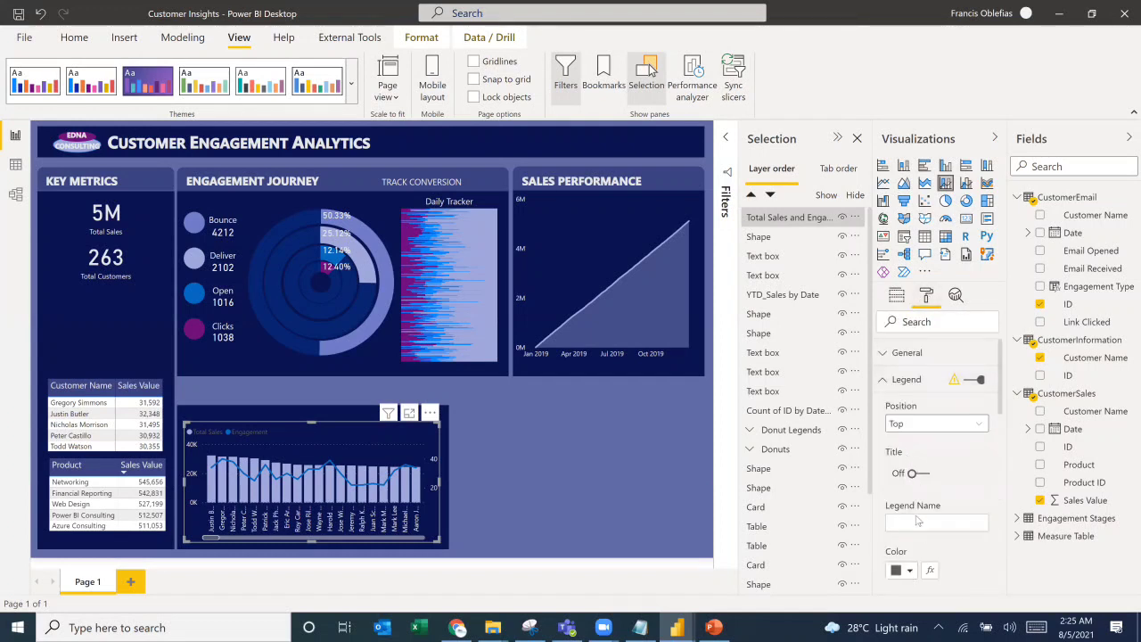
{"action": "left_click", "coordinate": [908, 570]}
{"action": "left_click", "coordinate": [910, 365]}
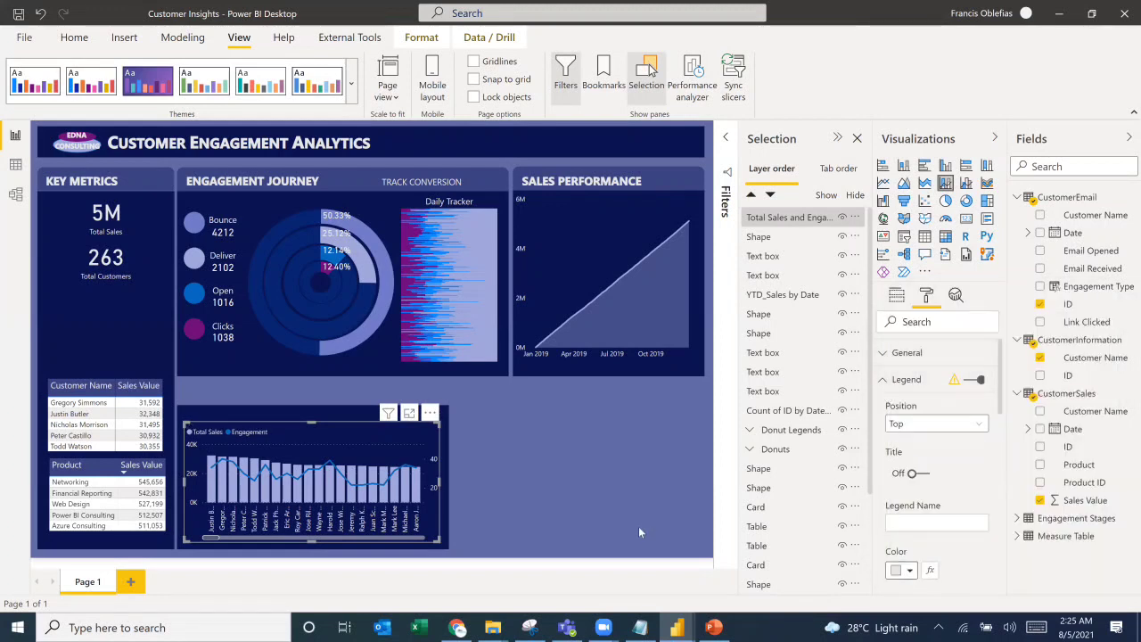
Step: Add a slicer in the empty area below Sales Performance, using Engagement Type from the Engagement Stages table
{"action": "left_click", "coordinate": [558, 476]}
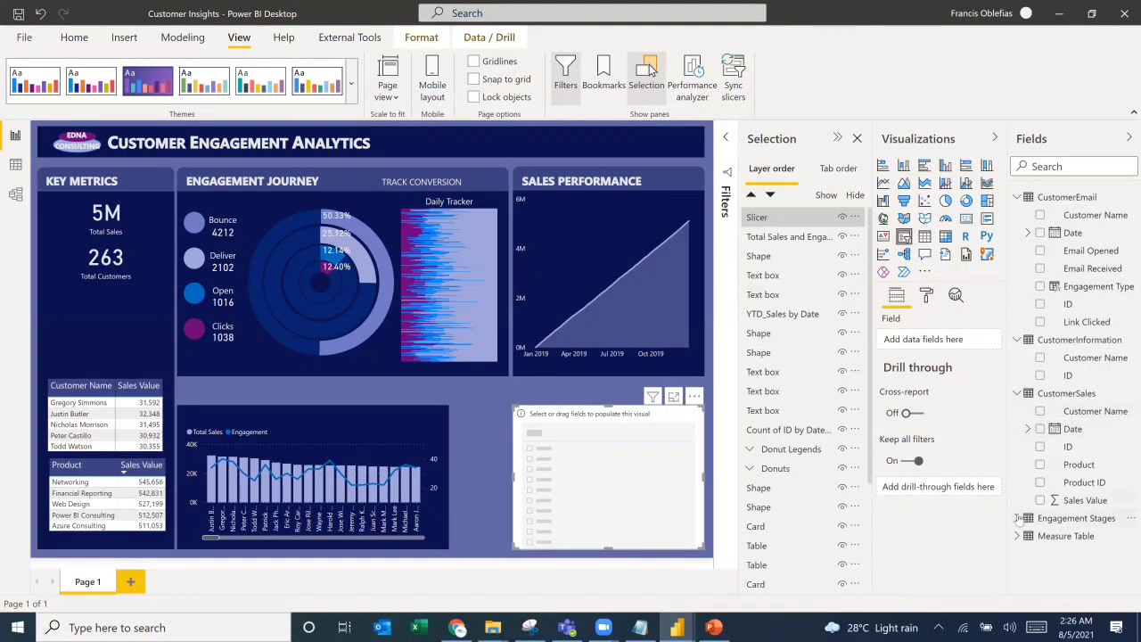
{"action": "left_click", "coordinate": [1019, 518]}
{"action": "left_click", "coordinate": [1040, 536]}
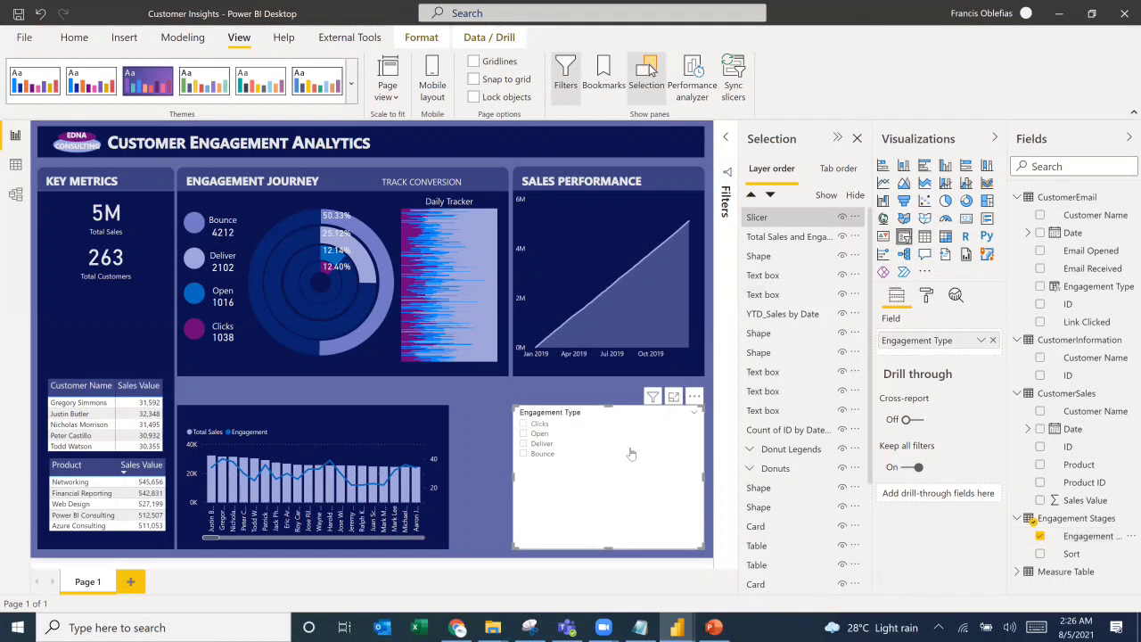
Step: Set the Engagement Type slicer's orientation to Horizontal
{"action": "left_click", "coordinate": [927, 298]}
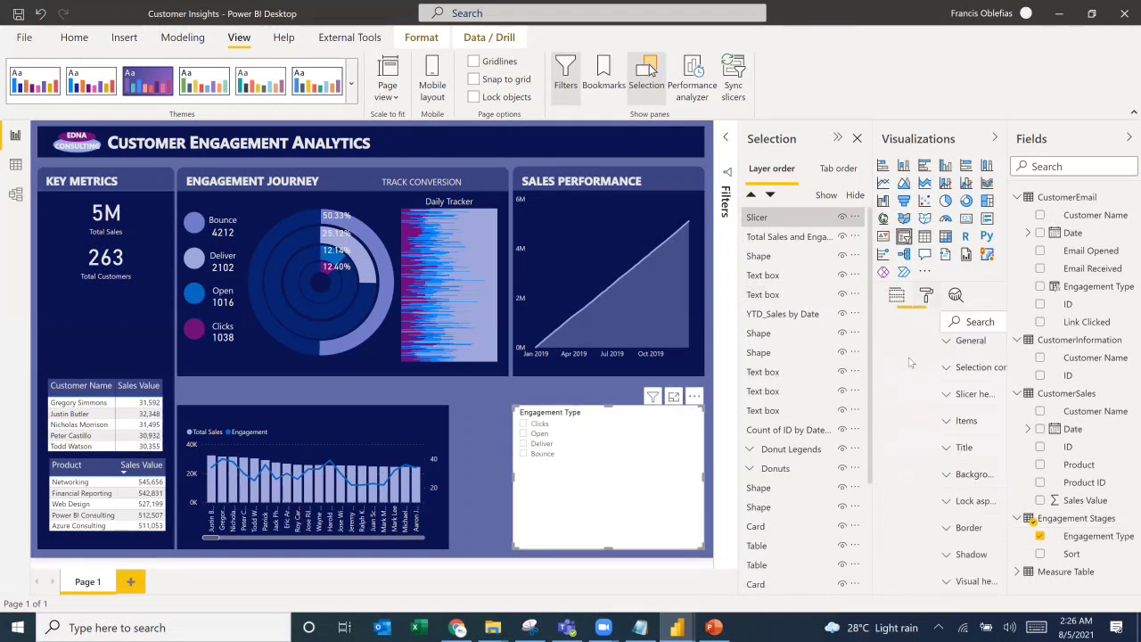
{"action": "left_click", "coordinate": [921, 378]}
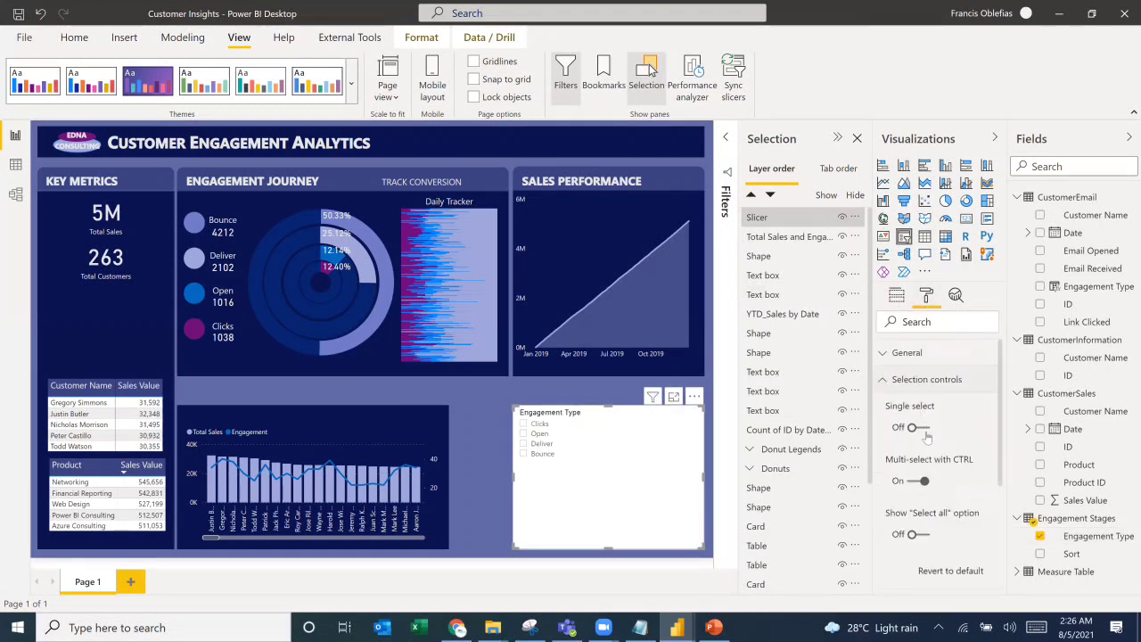
{"action": "left_click", "coordinate": [907, 352]}
{"action": "left_click", "coordinate": [937, 493]}
{"action": "left_click", "coordinate": [888, 528]}
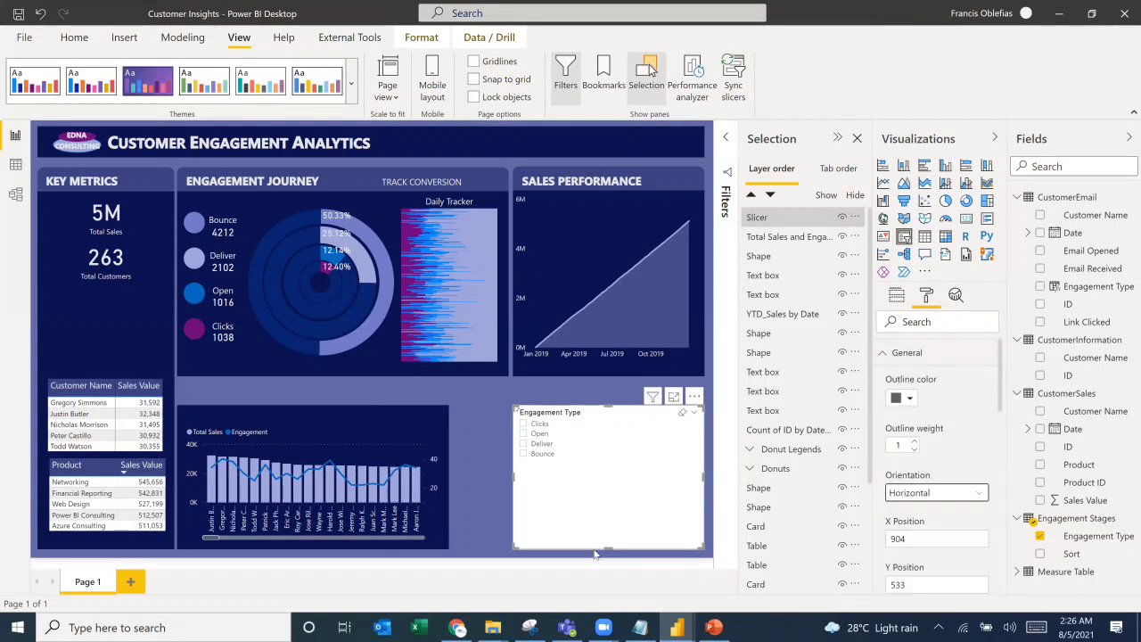
Step: Check the reference design, widen the Engagement Type slicer and turn off its header
{"action": "left_click", "coordinate": [530, 628]}
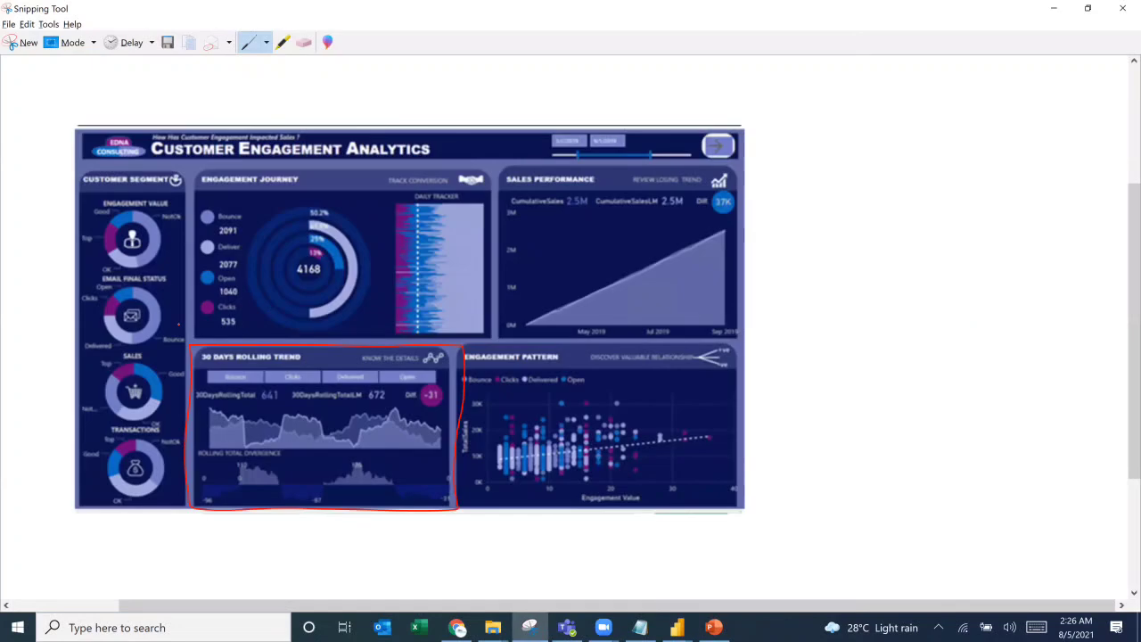
{"action": "left_click", "coordinate": [1054, 8]}
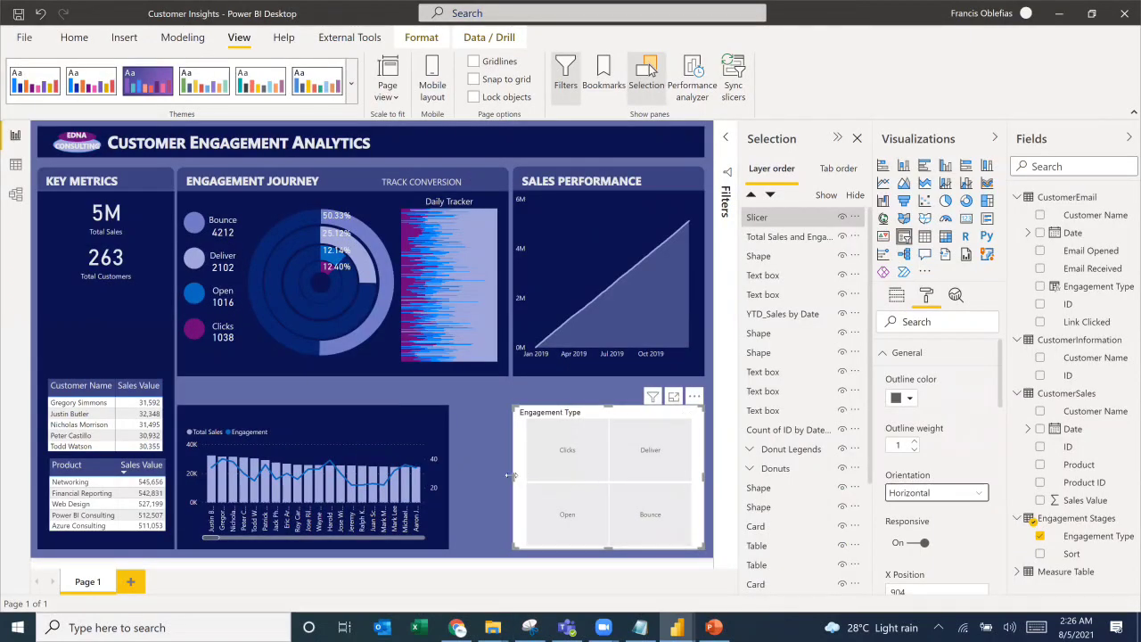
{"action": "left_click_drag", "start_coordinate": [514, 477], "coordinate": [448, 477]}
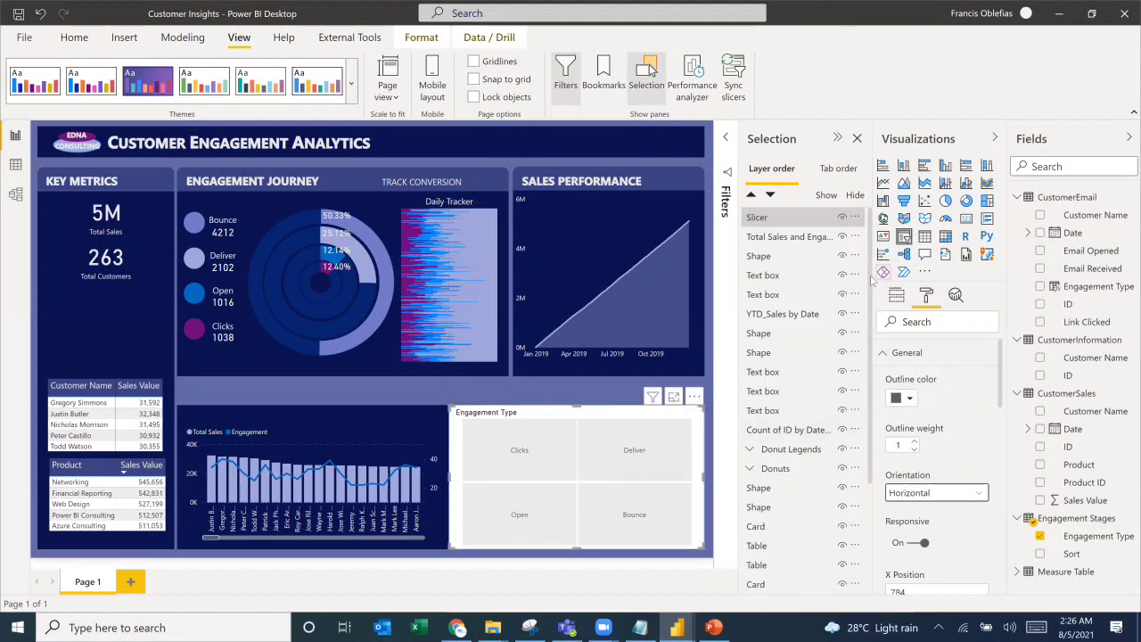
{"action": "left_click", "coordinate": [896, 298]}
{"action": "left_click", "coordinate": [927, 296]}
{"action": "left_click", "coordinate": [975, 408]}
Step: Fit the slicer to the combo chart panel's width and shrink it to a single row of buttons above the chart
{"action": "left_click_drag", "start_coordinate": [292, 456], "coordinate": [179, 462]}
{"action": "left_click_drag", "start_coordinate": [703, 478], "coordinate": [445, 462]}
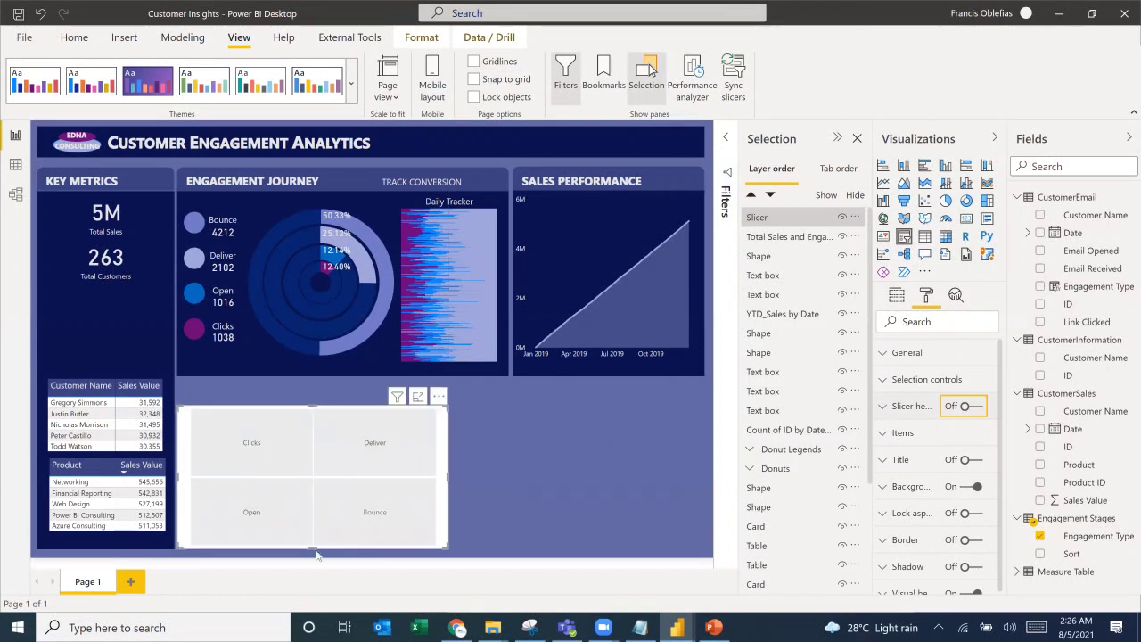
{"action": "left_click_drag", "start_coordinate": [317, 554], "coordinate": [307, 426]}
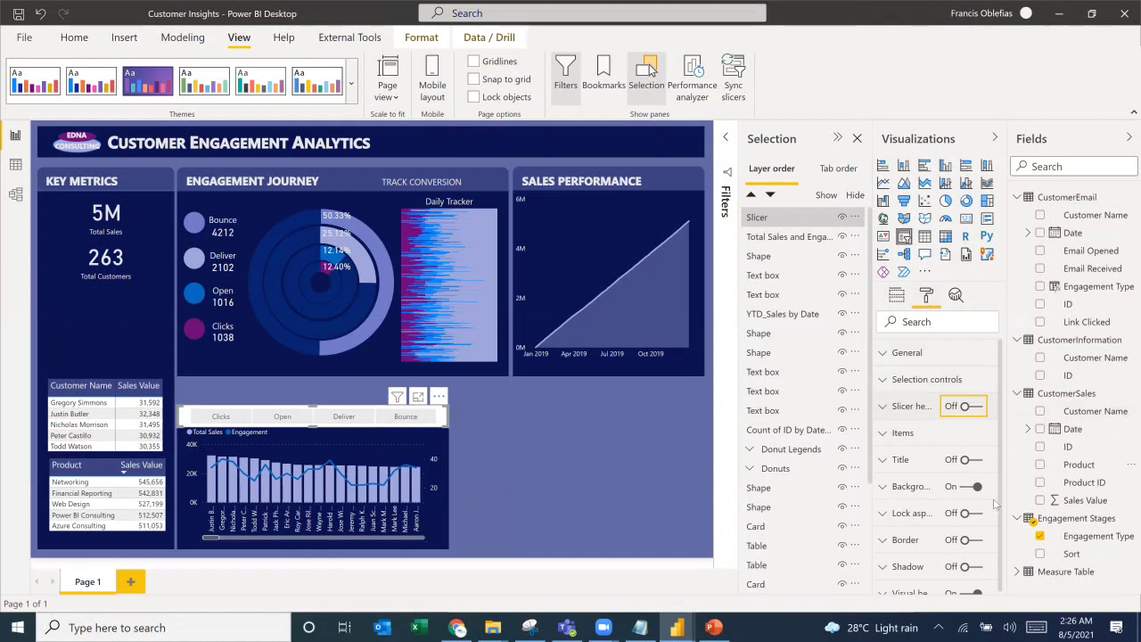
Step: Turn off the slicer's background, then set its items' font colour to light grey and their background to periwinkle purple
{"action": "left_click", "coordinate": [968, 487]}
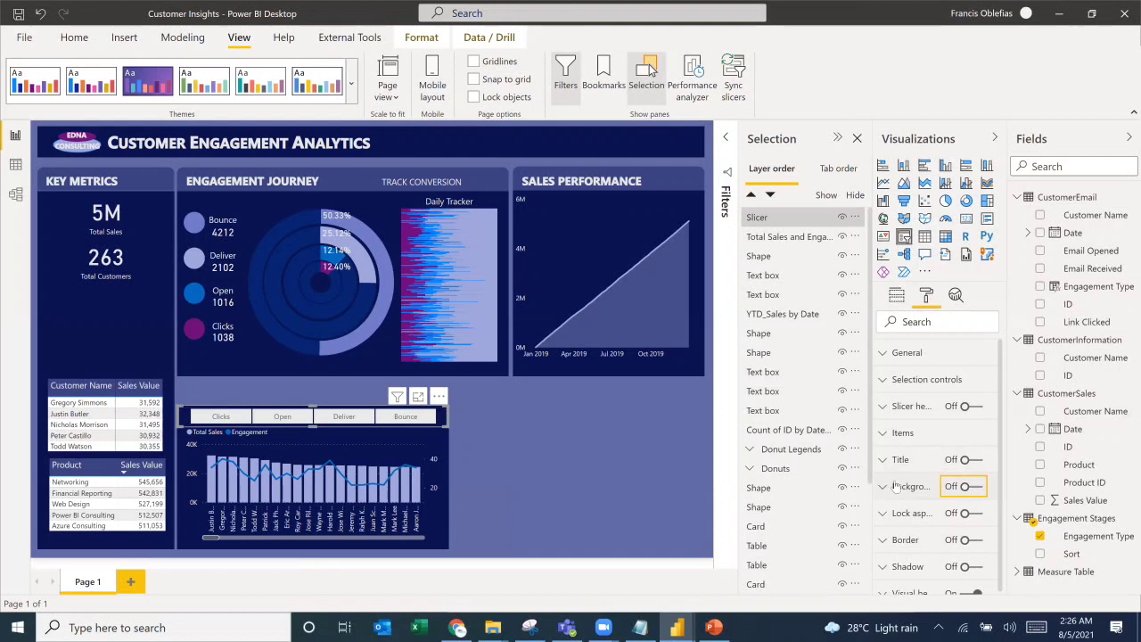
{"action": "left_click", "coordinate": [885, 434]}
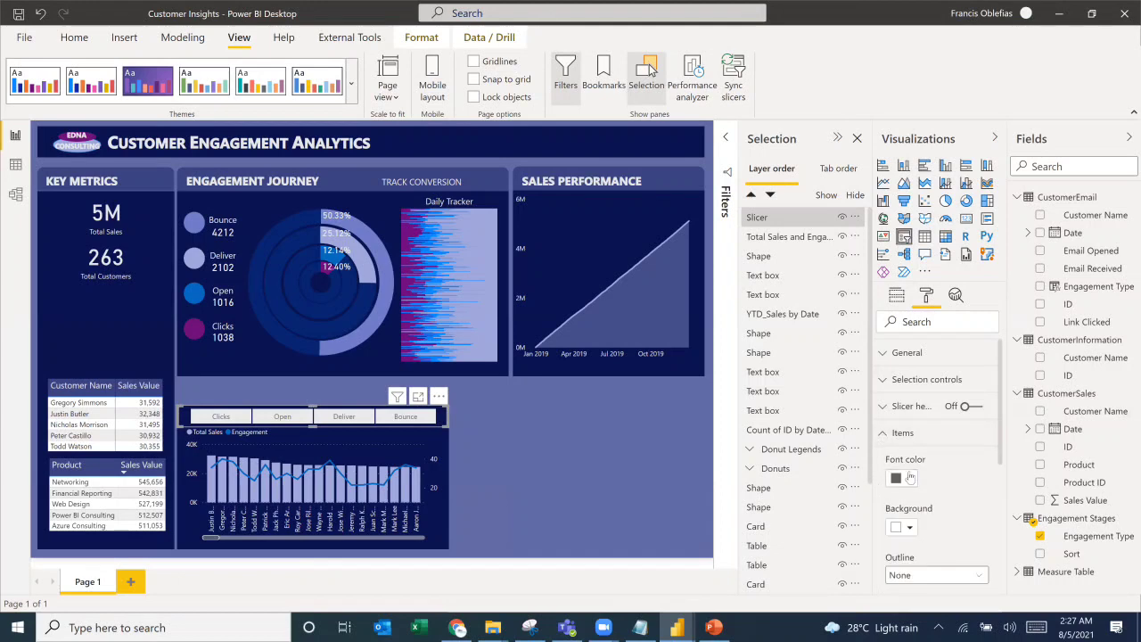
{"action": "left_click", "coordinate": [903, 478]}
{"action": "left_click", "coordinate": [910, 410]}
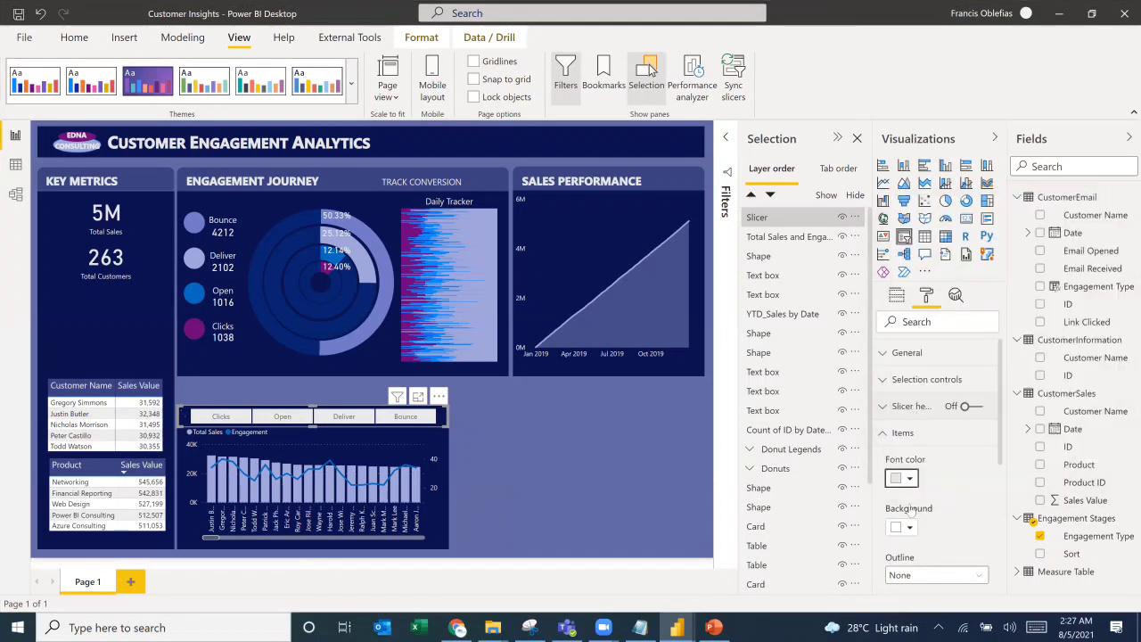
{"action": "left_click", "coordinate": [910, 528]}
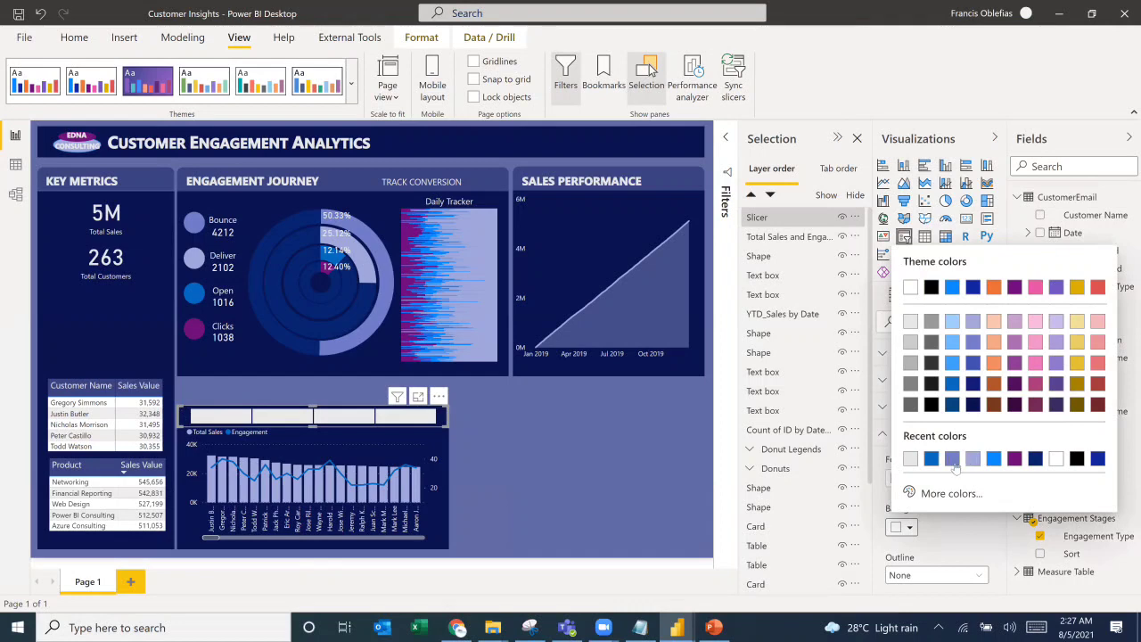
{"action": "left_click", "coordinate": [954, 460]}
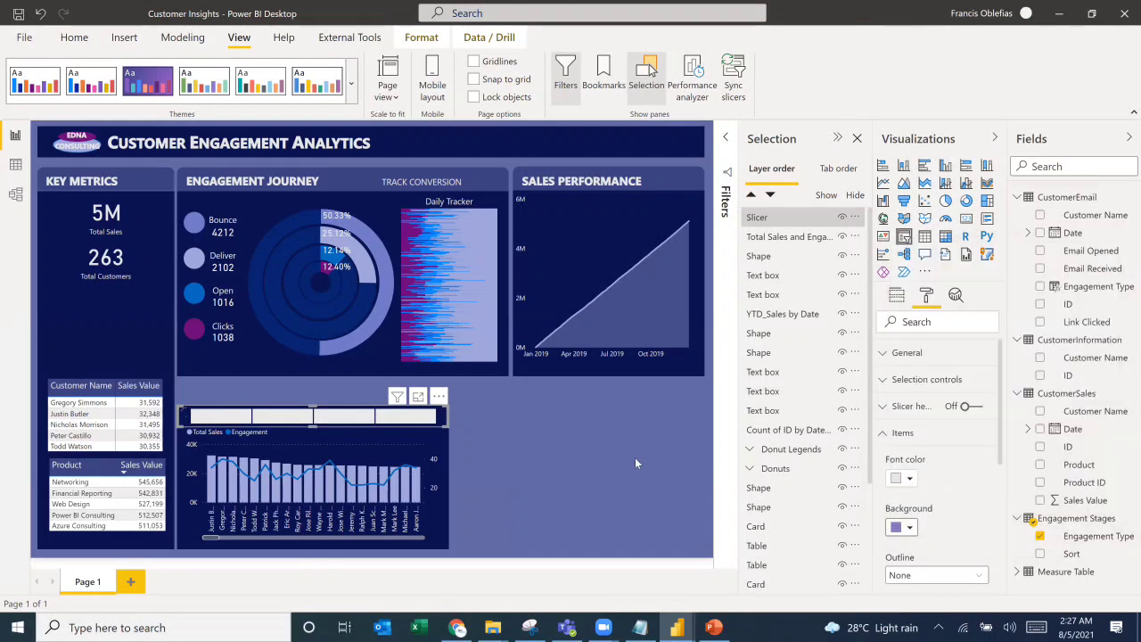
{"action": "key", "text": "alt+Tab"}
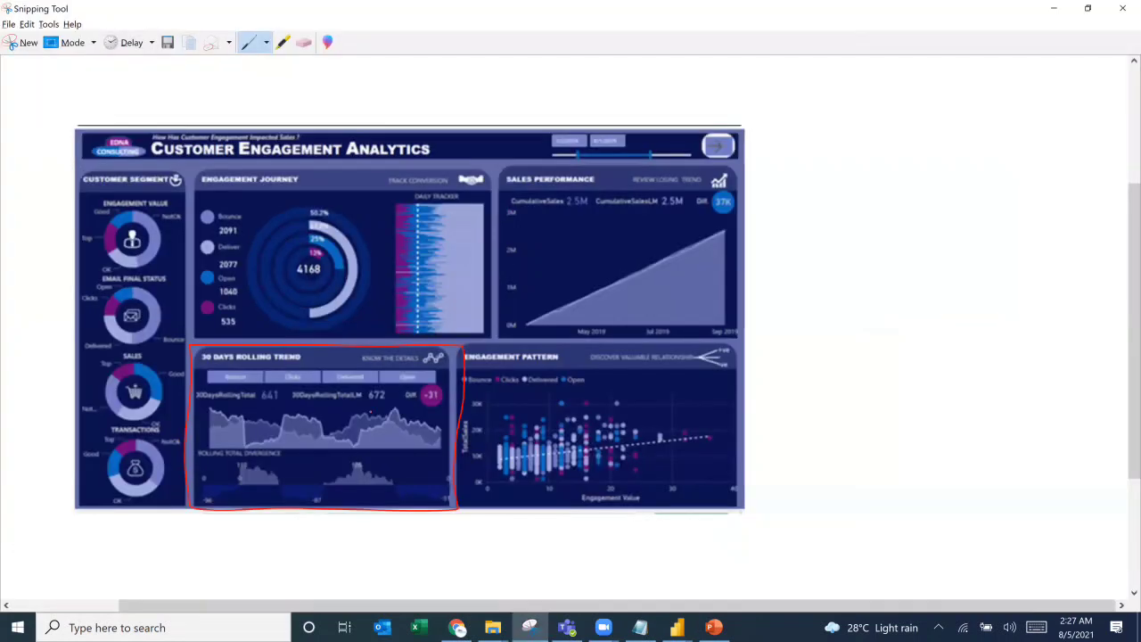
{"action": "key", "text": "alt+Tab"}
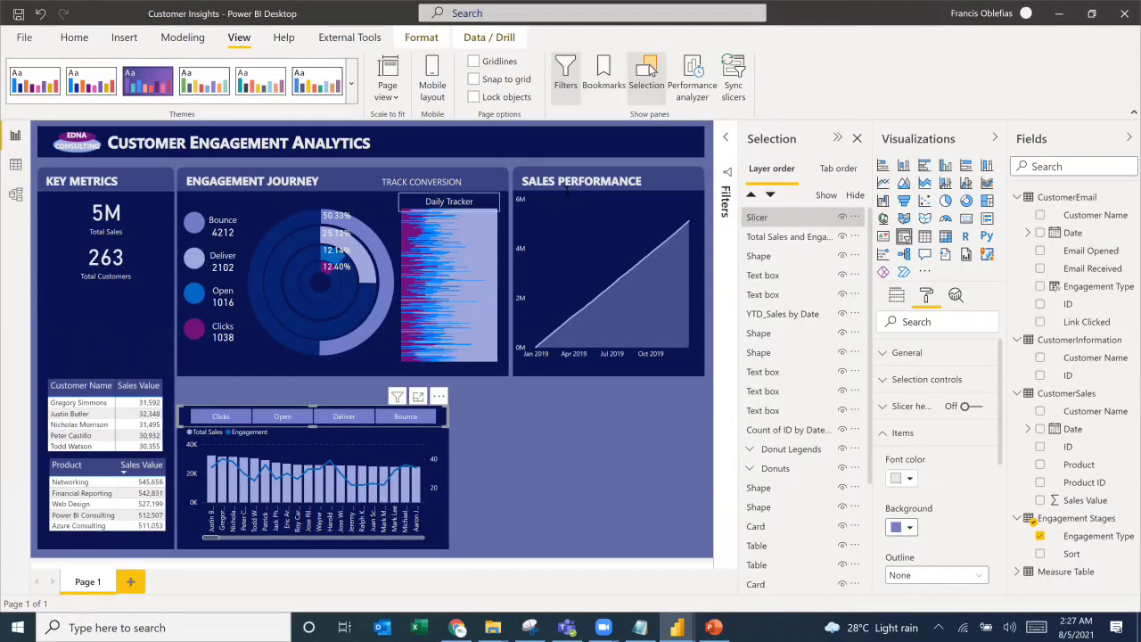
Step: Duplicate the Sales Performance header bar, place the copy above the combo chart panel and widen it to the panel's width
{"action": "left_click", "coordinate": [668, 166]}
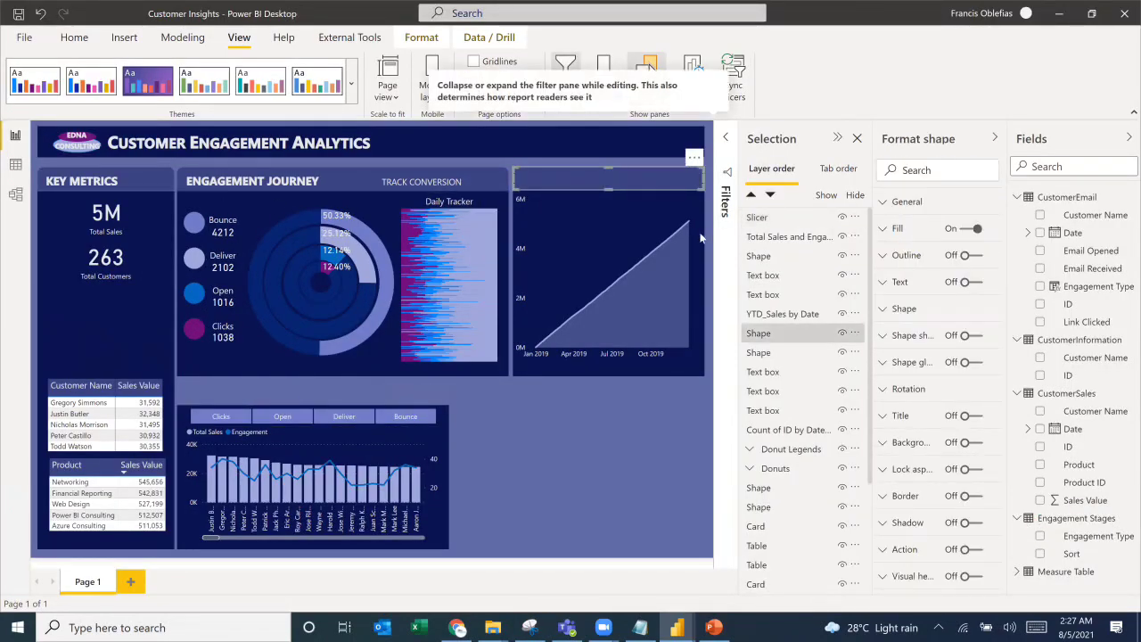
{"action": "key", "text": "ctrl+c"}
{"action": "key", "text": "ctrl+v"}
{"action": "left_click_drag", "start_coordinate": [670, 184], "coordinate": [330, 398]}
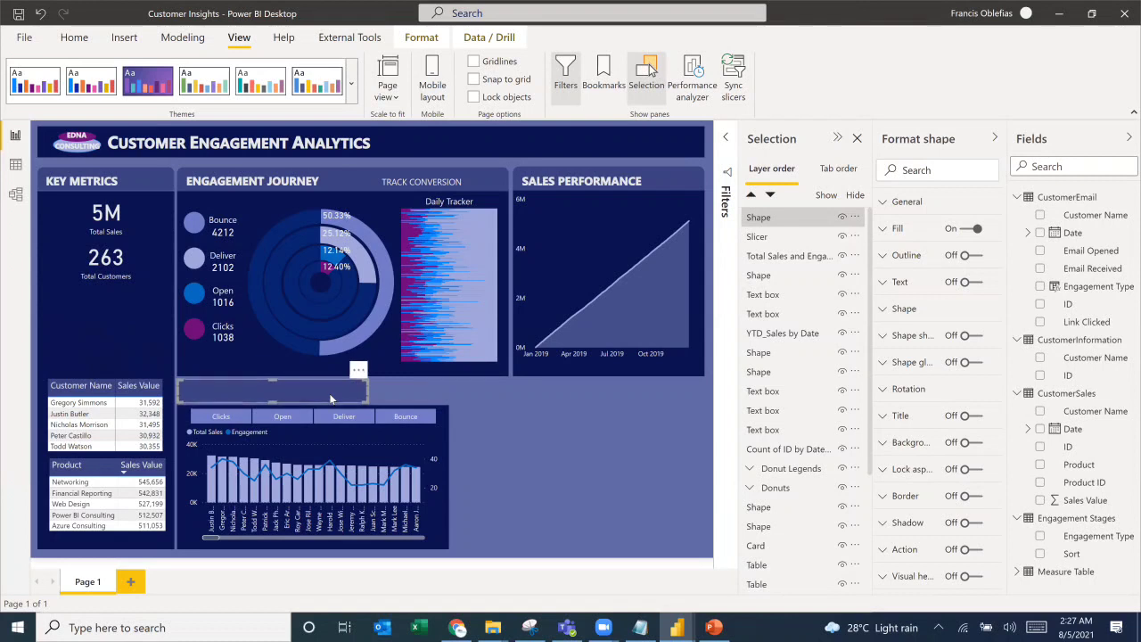
{"action": "left_click_drag", "start_coordinate": [372, 389], "coordinate": [445, 397]}
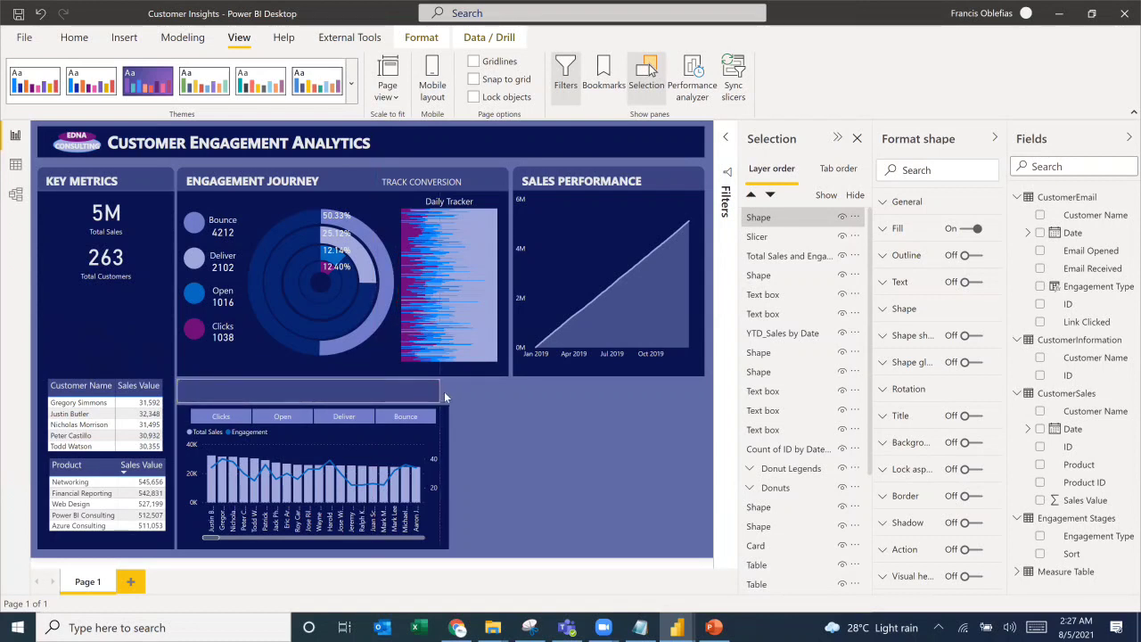
{"action": "left_click", "coordinate": [444, 447]}
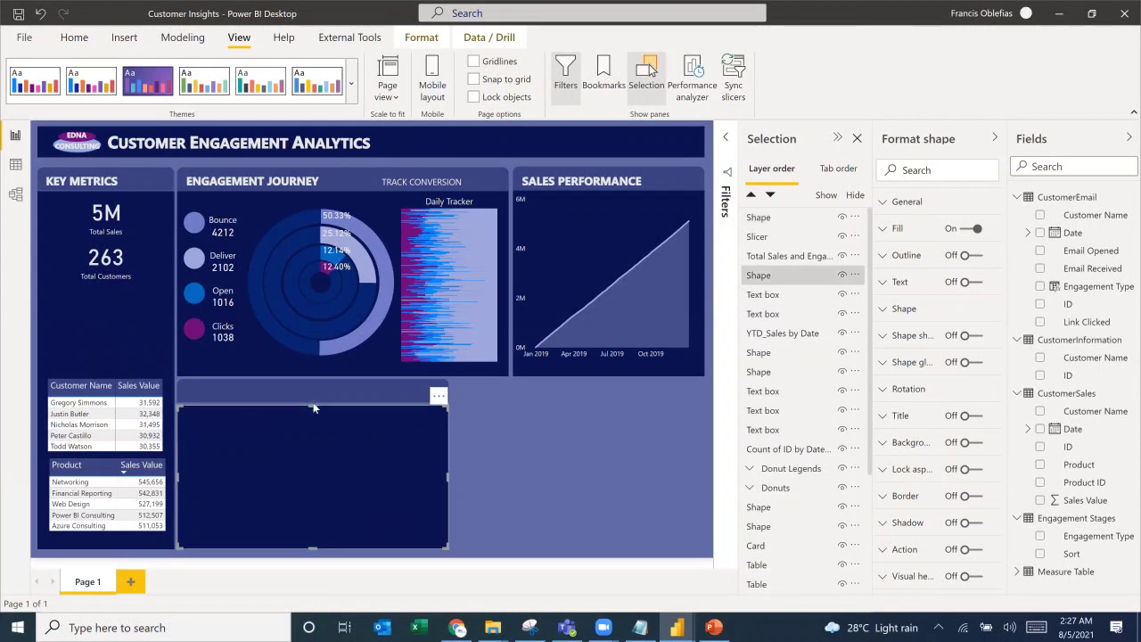
{"action": "left_click", "coordinate": [460, 455]}
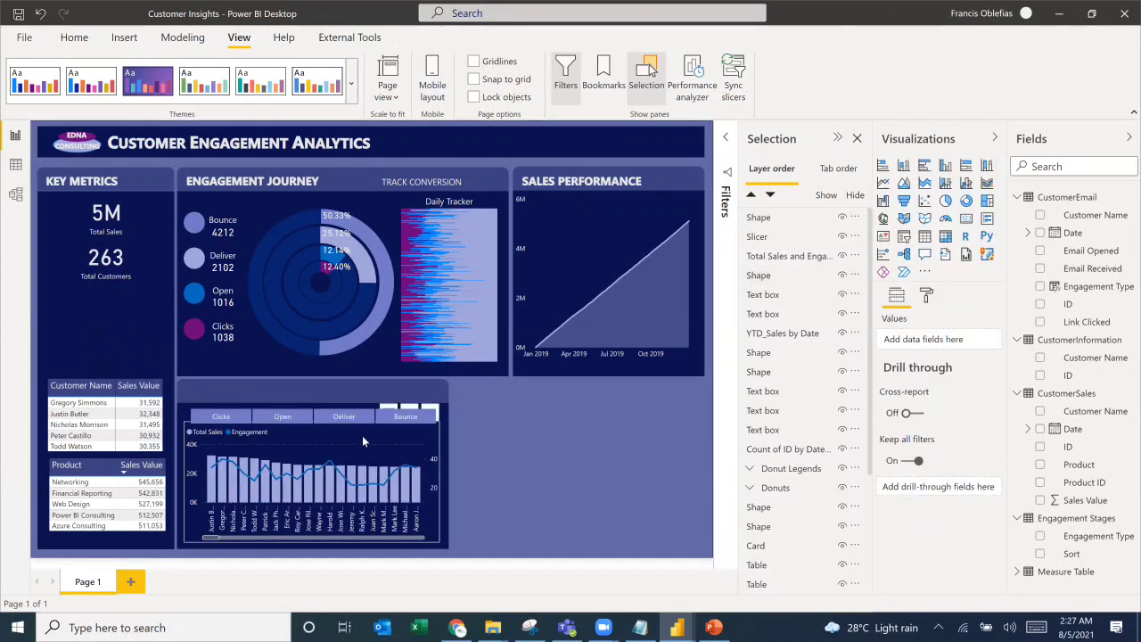
Step: Nudge the Engagement Type slicer slightly upward so it sits between the new header bar and the chart legend
{"action": "left_click", "coordinate": [439, 418]}
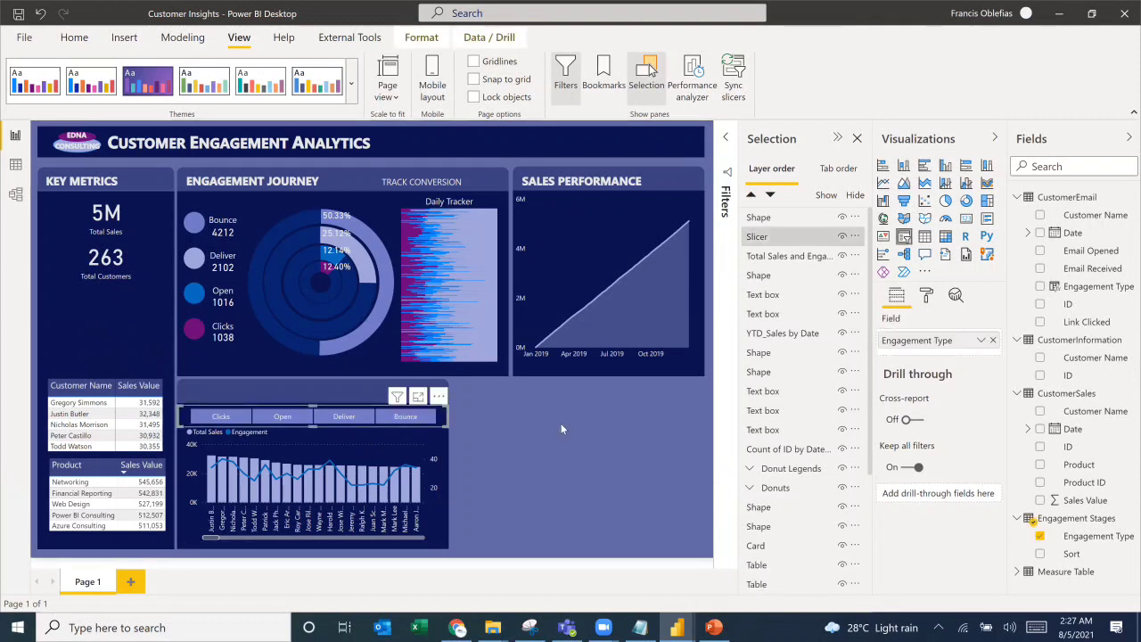
{"action": "key", "text": "Up"}
{"action": "key", "text": "Up"}
{"action": "key", "text": "Up"}
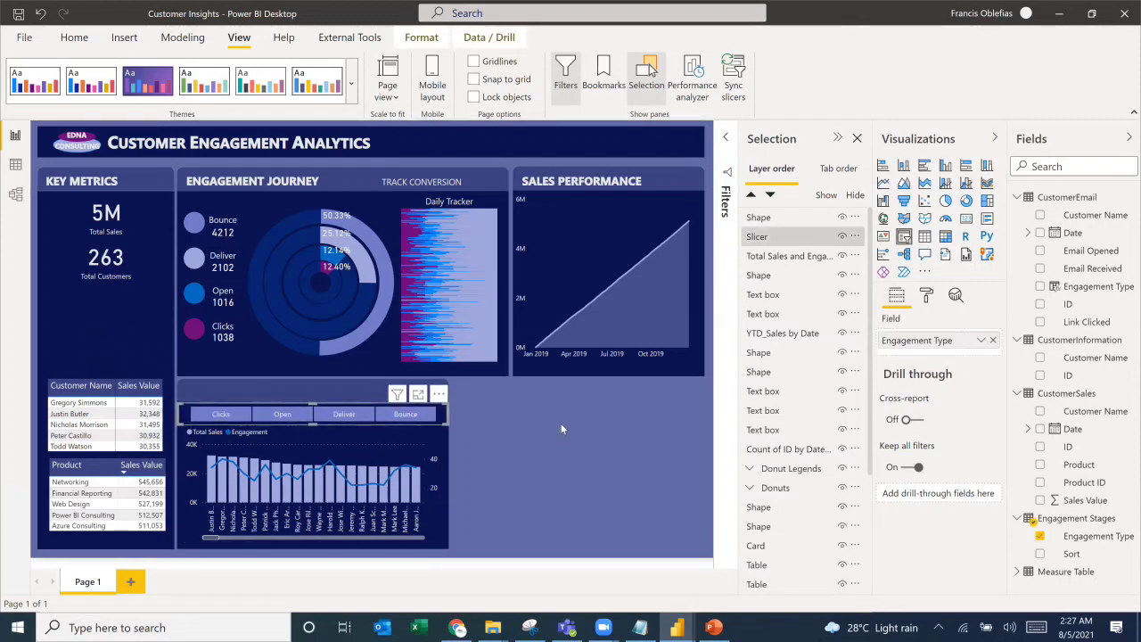
{"action": "key", "text": "Down"}
{"action": "key", "text": "Down"}
{"action": "key", "text": "Down"}
{"action": "key", "text": "Up"}
{"action": "key", "text": "Up"}
{"action": "key", "text": "Up"}
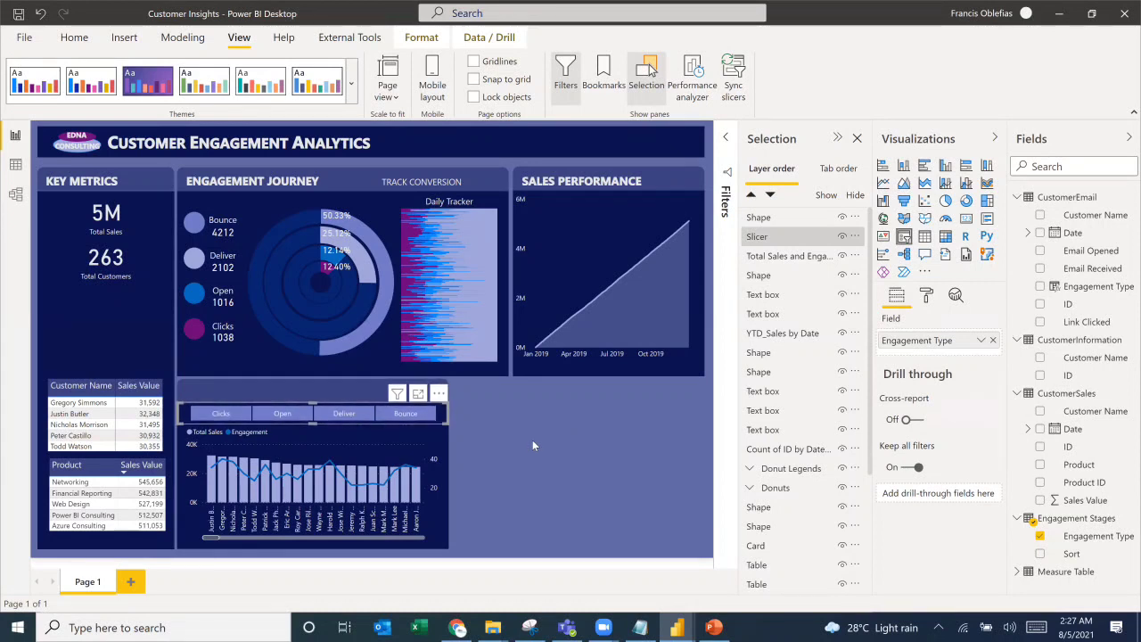
{"action": "left_click", "coordinate": [523, 434]}
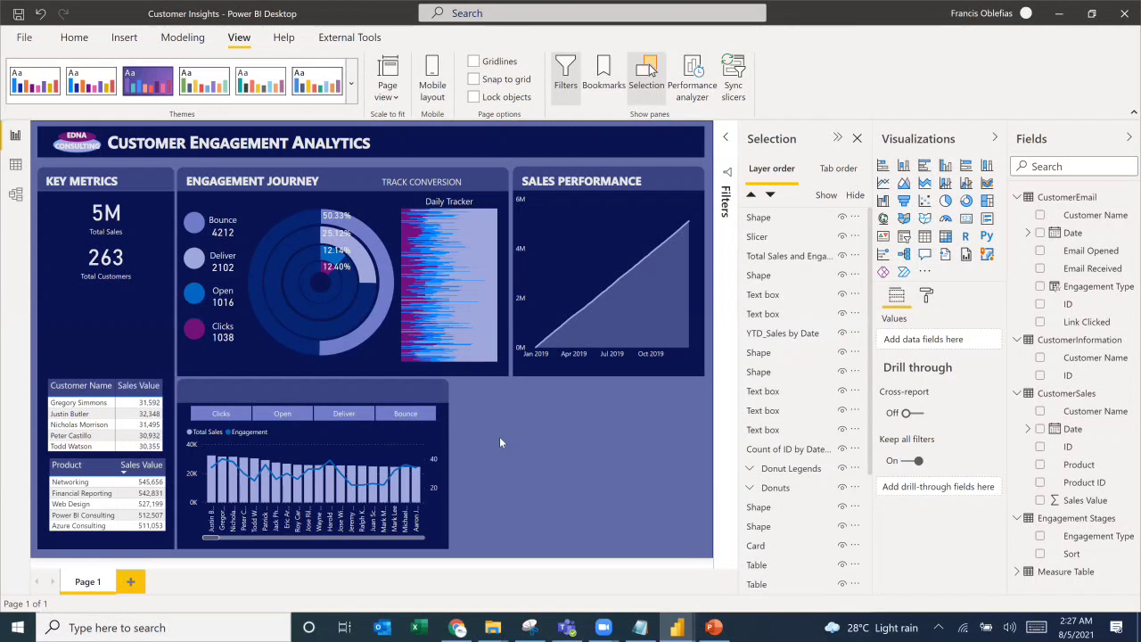
Step: Try narrowing the slicer to a single button outside the panel, undo the resize and return the slicer above the chart
{"action": "left_click", "coordinate": [200, 219]}
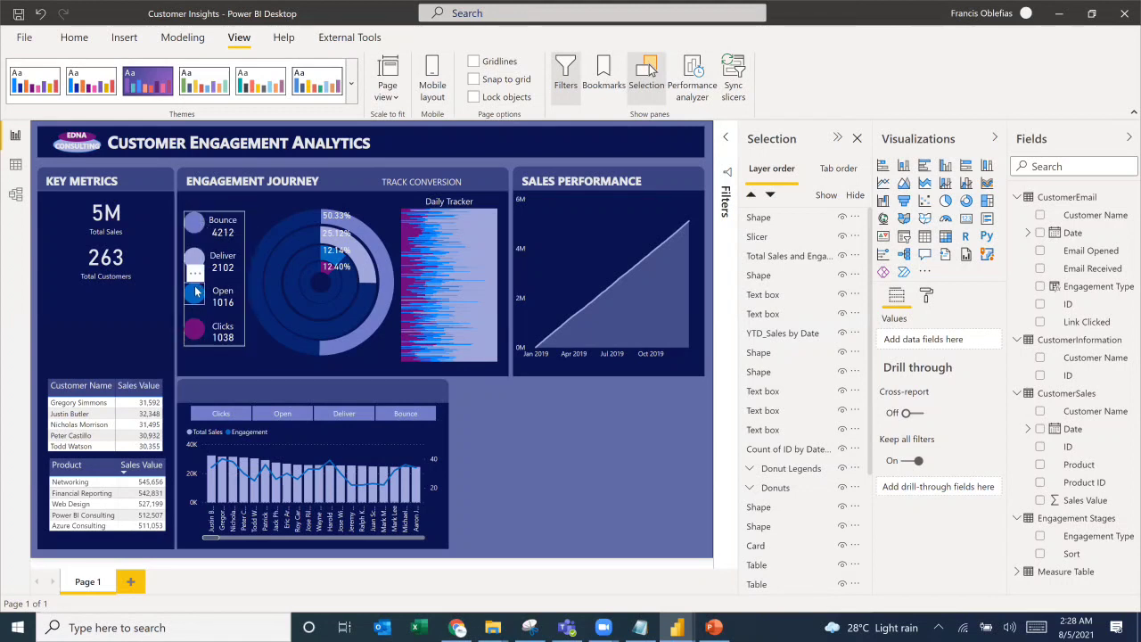
{"action": "left_click", "coordinate": [443, 424]}
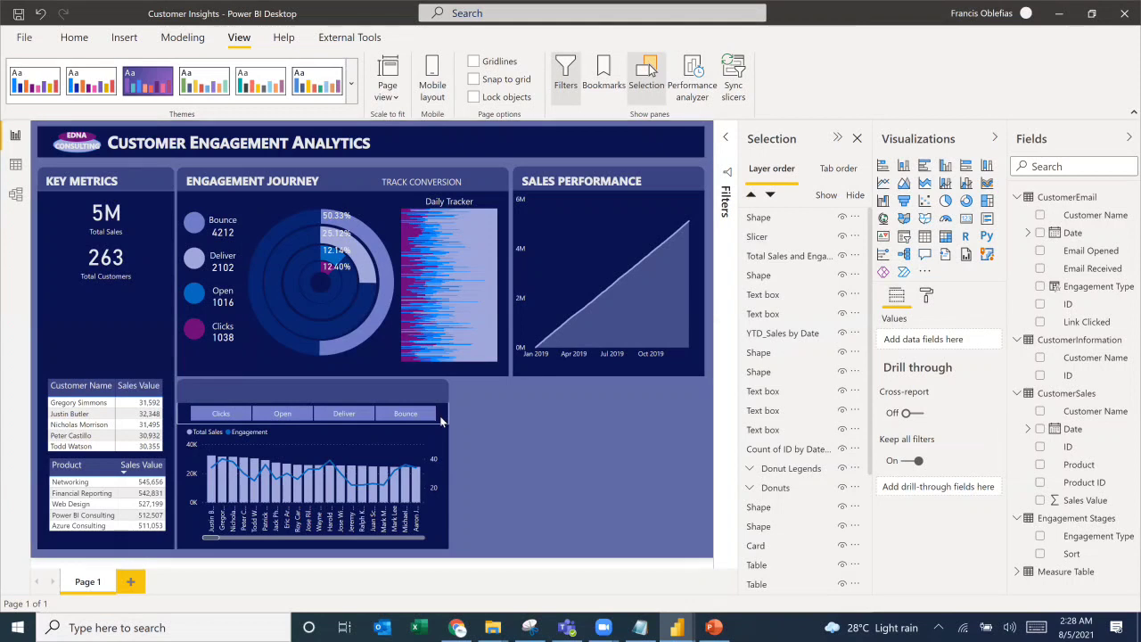
{"action": "left_click_drag", "start_coordinate": [443, 424], "coordinate": [721, 414]}
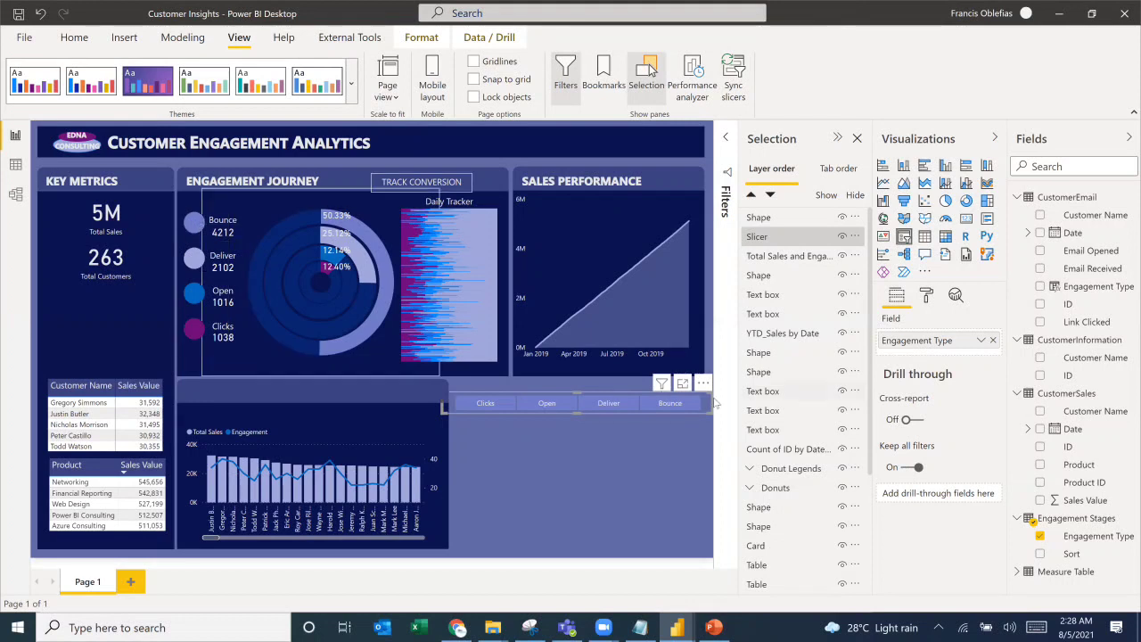
{"action": "left_click_drag", "start_coordinate": [705, 409], "coordinate": [501, 420]}
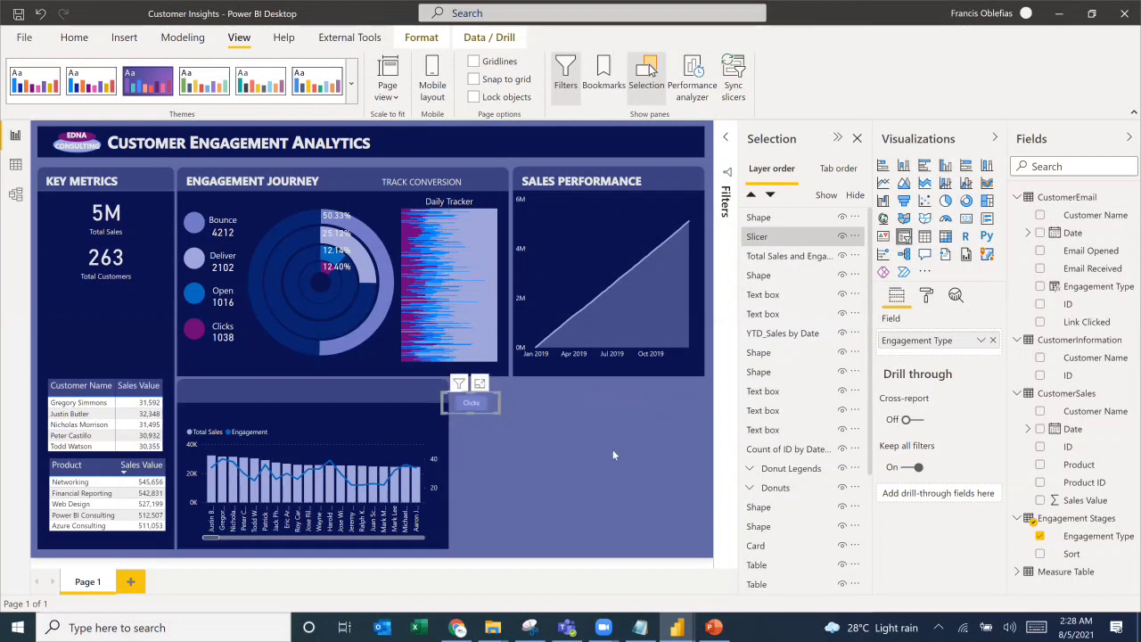
{"action": "key", "text": "ctrl+z"}
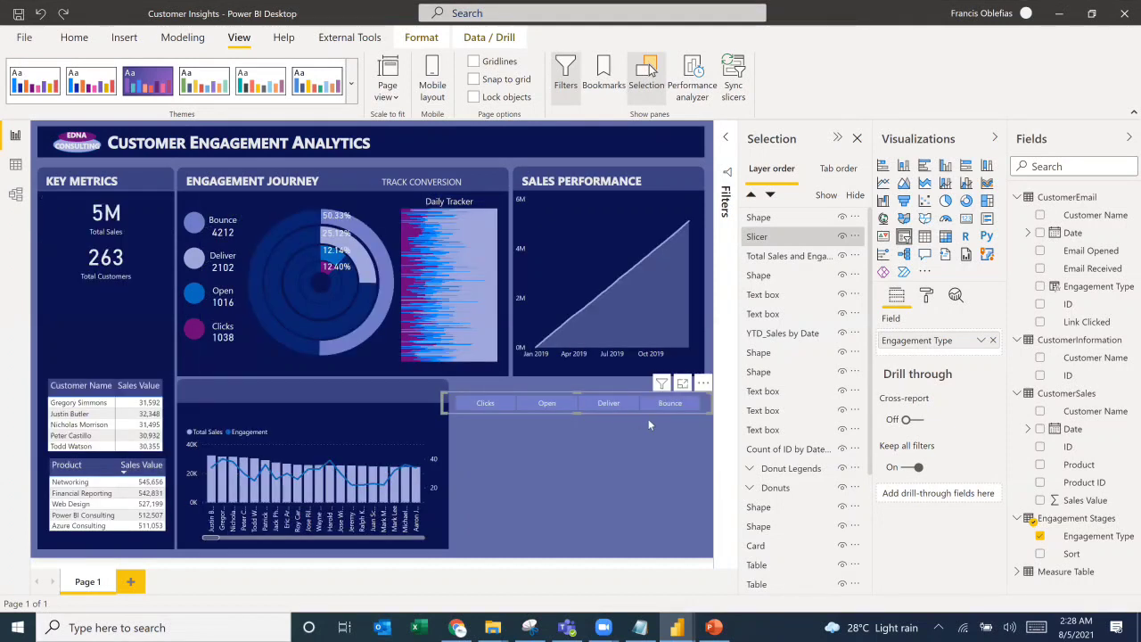
{"action": "mouse_move", "coordinate": [707, 409]}
{"action": "left_mouse_down"}
{"action": "mouse_move", "coordinate": [631, 434]}
{"action": "mouse_move", "coordinate": [709, 416]}
{"action": "left_mouse_up"}
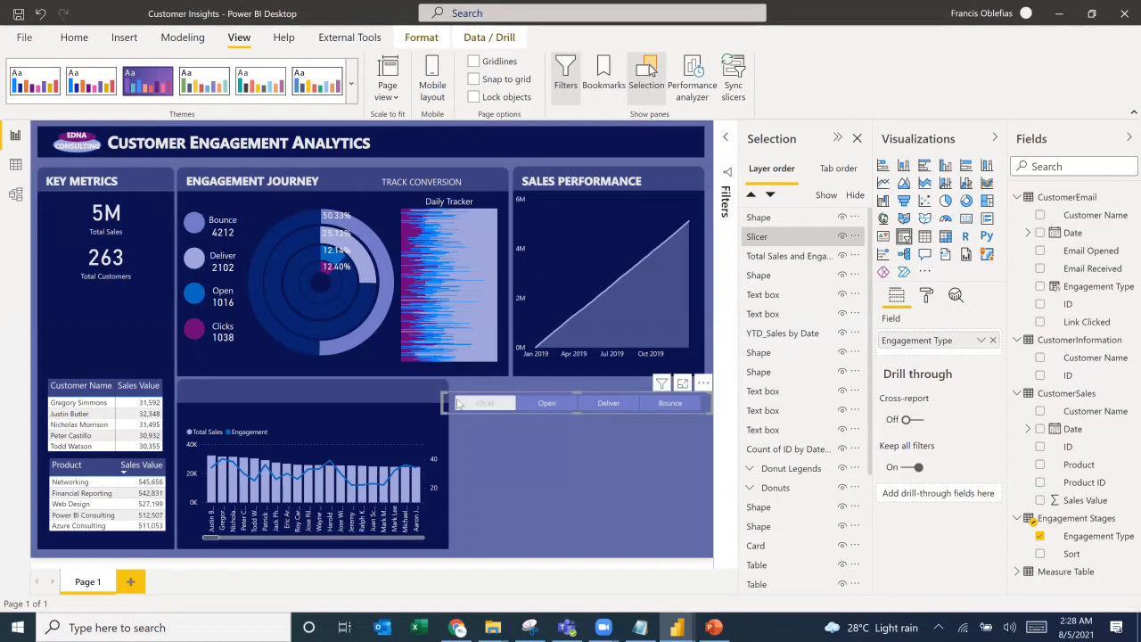
{"action": "left_click_drag", "start_coordinate": [453, 391], "coordinate": [192, 409]}
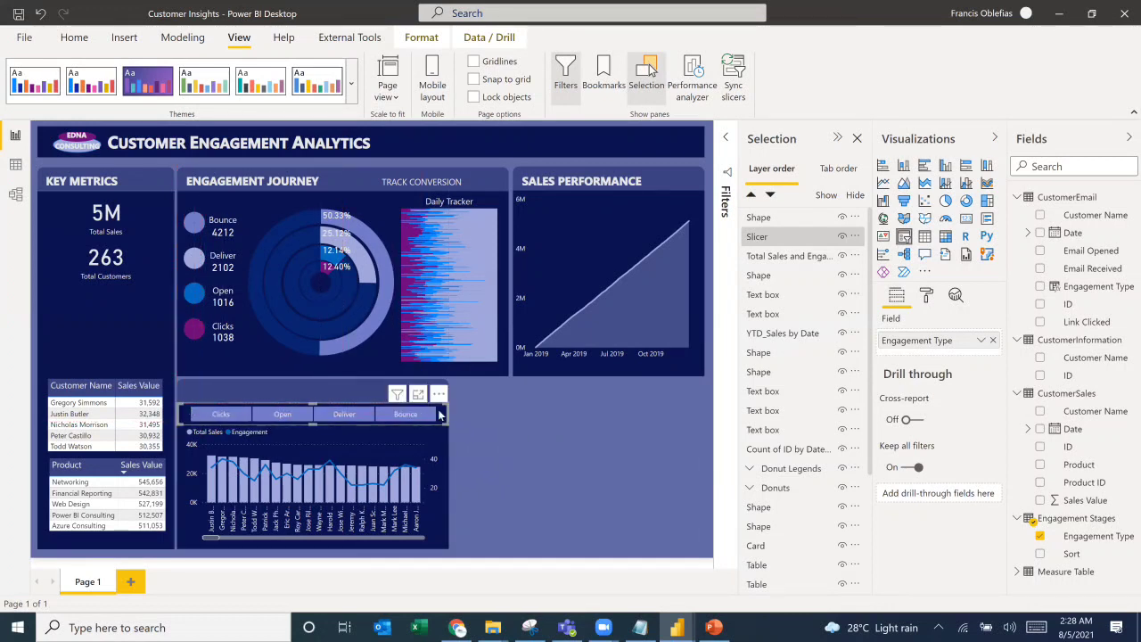
{"action": "left_click", "coordinate": [665, 405]}
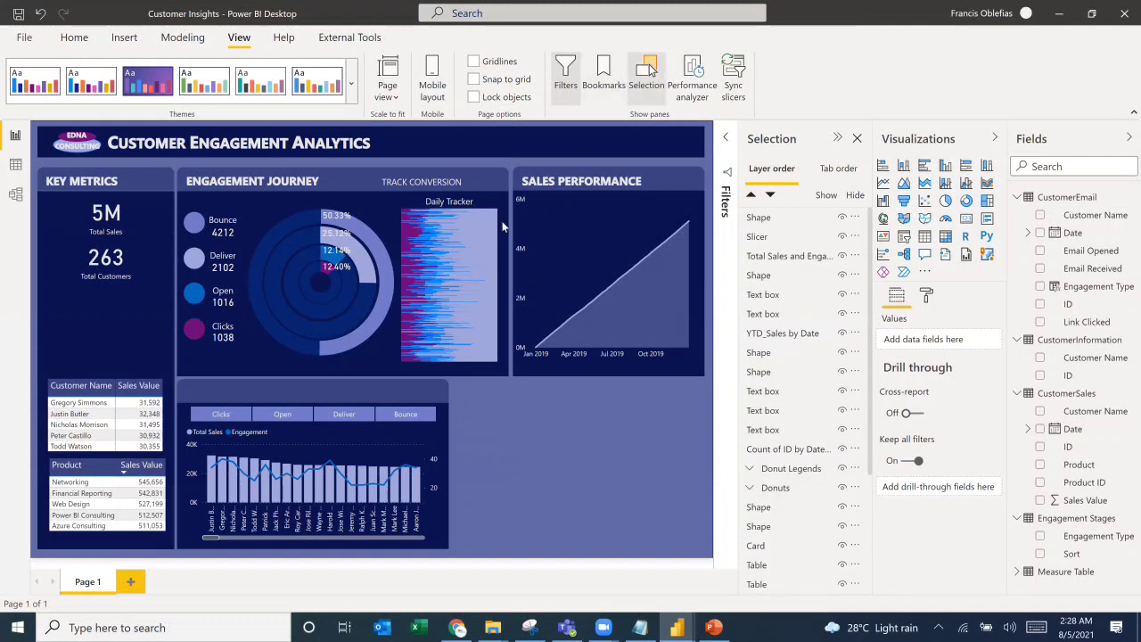
Step: Duplicate the Sales Performance title text box and position the copy on the header bar above the combo chart
{"action": "left_click", "coordinate": [644, 187]}
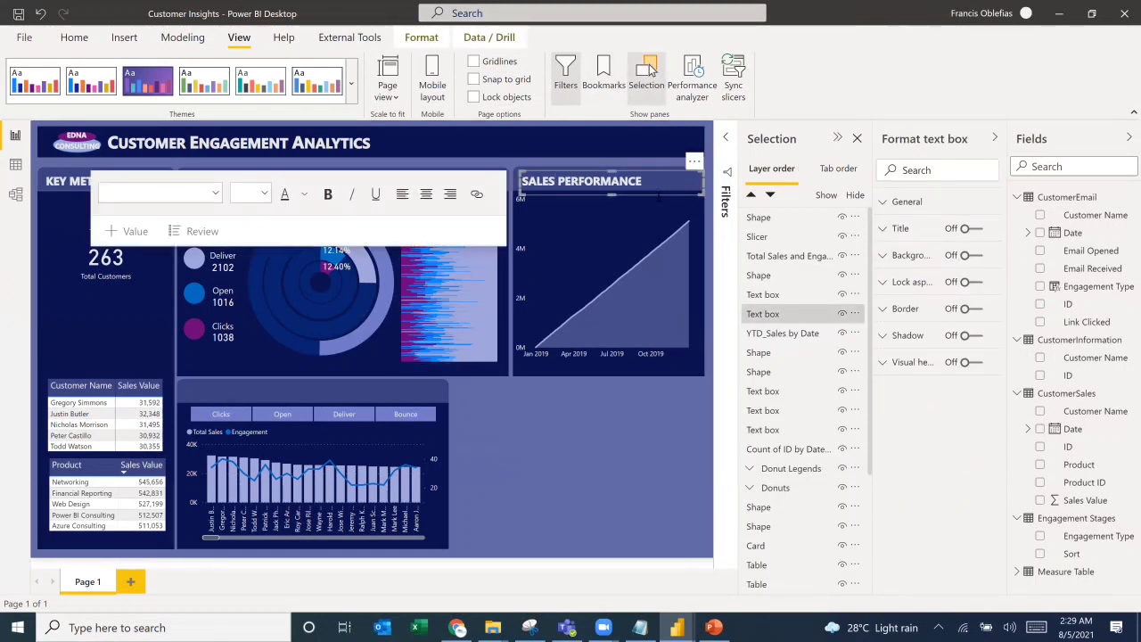
{"action": "key", "text": "ctrl+v"}
{"action": "left_click_drag", "start_coordinate": [571, 196], "coordinate": [308, 406]}
{"action": "key", "text": "Down"}
{"action": "key", "text": "Down"}
{"action": "key", "text": "Down"}
{"action": "key", "text": "Down"}
{"action": "key", "text": "Right"}
{"action": "key", "text": "Right"}
{"action": "key", "text": "Right"}
{"action": "key", "text": "Right"}
{"action": "key", "text": "Right"}
{"action": "key", "text": "Down"}
{"action": "key", "text": "Right"}
{"action": "key", "text": "Right"}
{"action": "key", "text": "Down"}
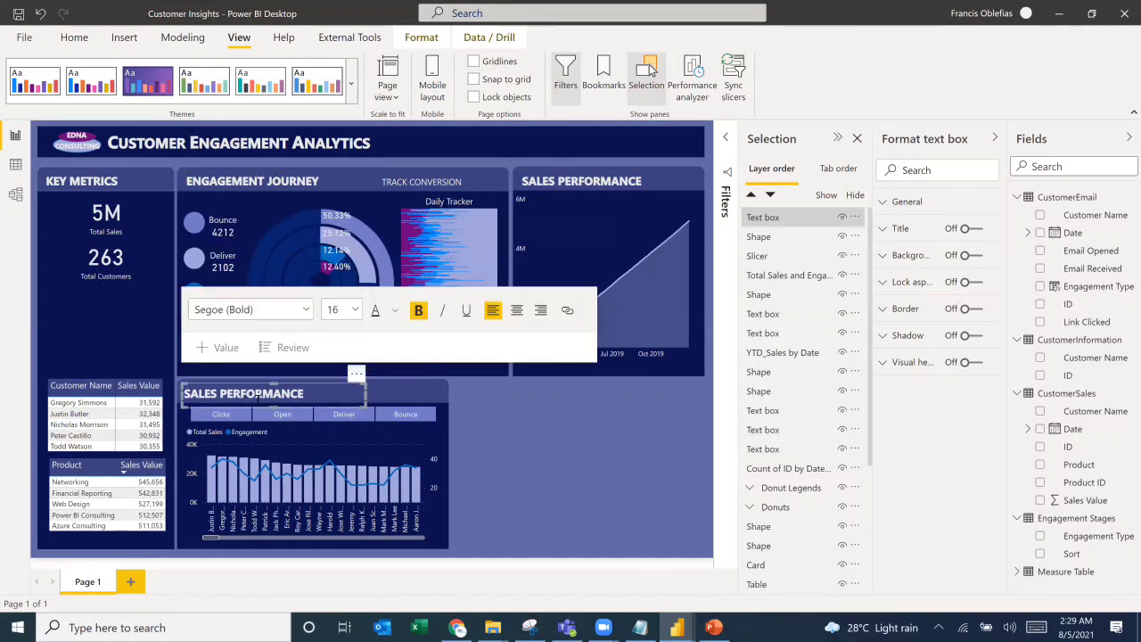
Step: Reposition the copied title on its header bar and left-align it with the Engagement Journey title
{"action": "left_click_drag", "start_coordinate": [258, 409], "coordinate": [272, 415]}
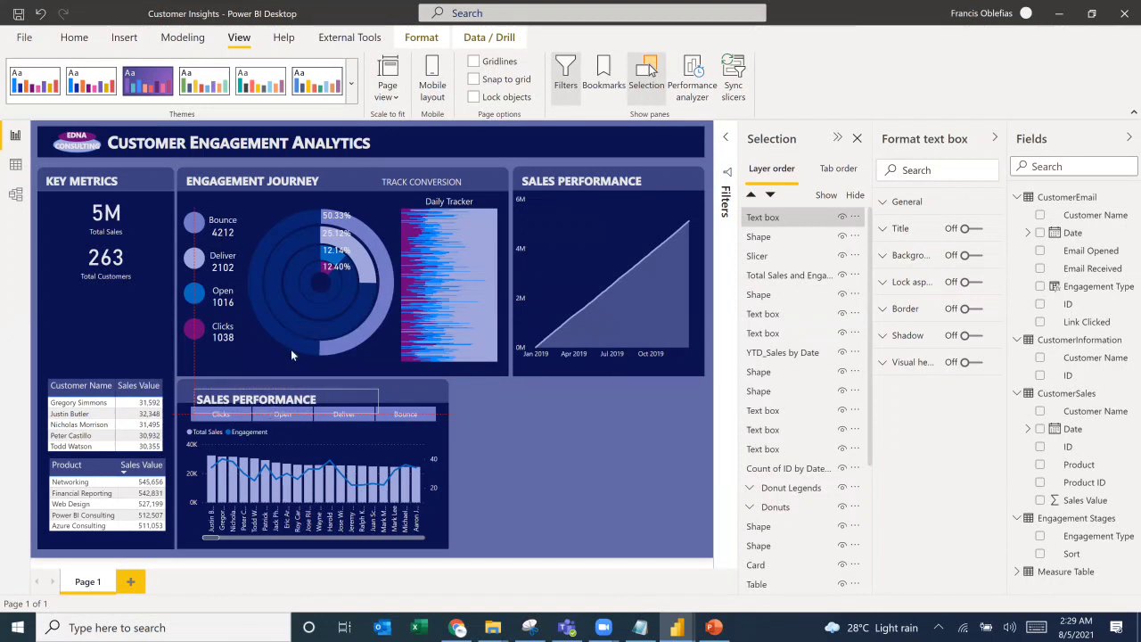
{"action": "left_click", "coordinate": [232, 182], "text": "ctrl"}
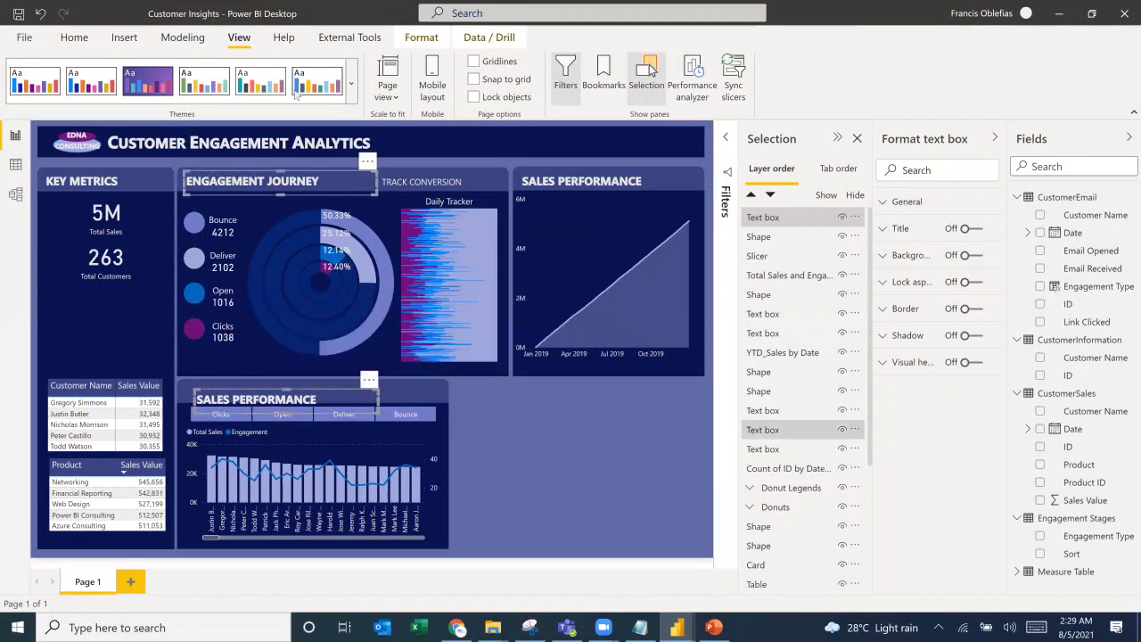
{"action": "left_click", "coordinate": [420, 38]}
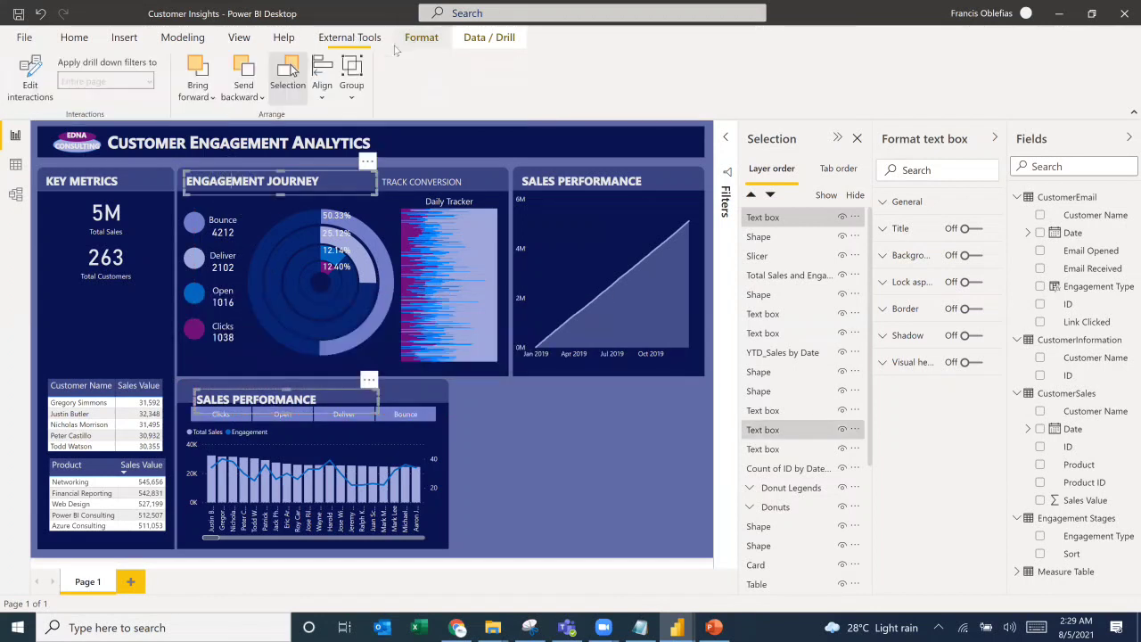
{"action": "left_click", "coordinate": [325, 89]}
{"action": "left_click", "coordinate": [348, 115]}
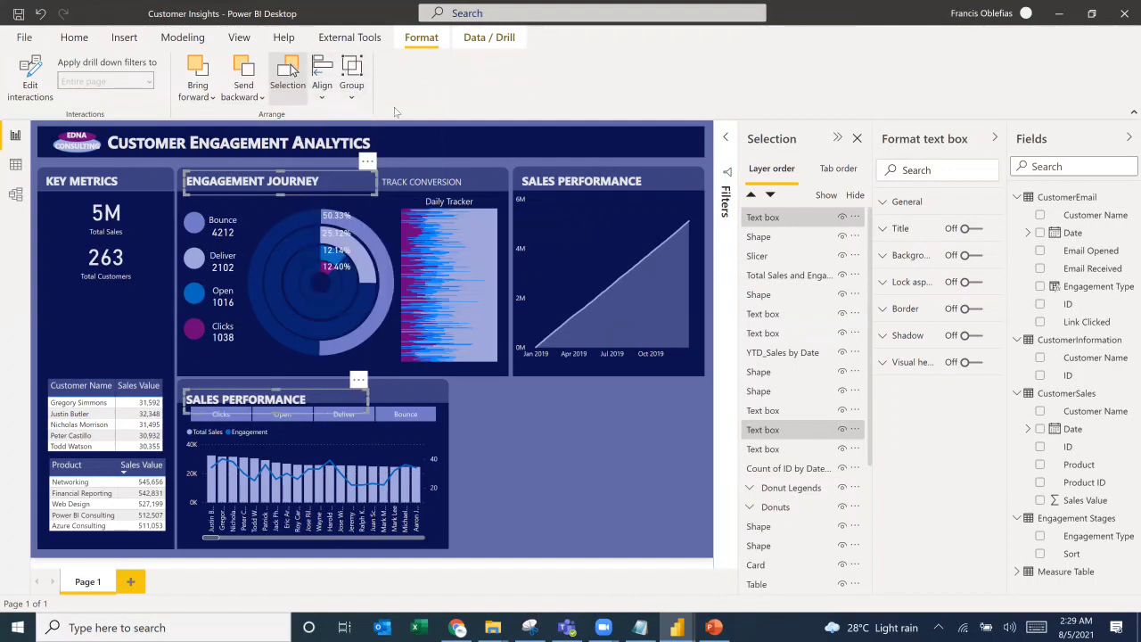
Step: Nudge the copied Sales Performance title upward until it is vertically centred on the combo chart's header bar
{"action": "left_click", "coordinate": [330, 393]}
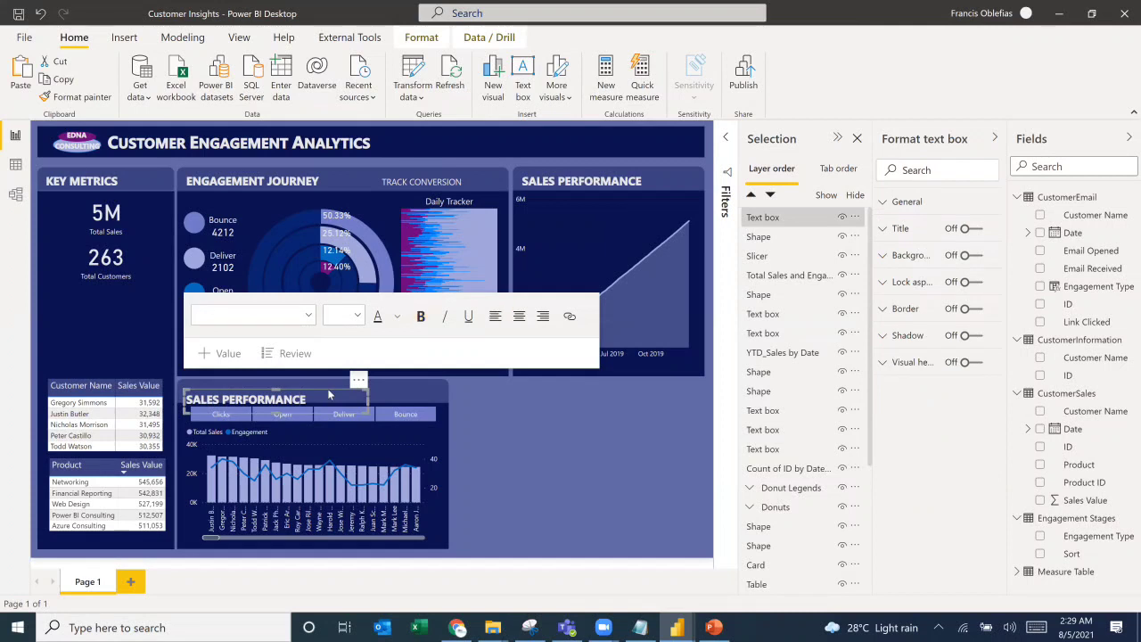
{"action": "key", "text": "Up"}
{"action": "key", "text": "Up"}
{"action": "key", "text": "Up"}
{"action": "key", "text": "Up"}
{"action": "key", "text": "Up"}
{"action": "key", "text": "Up"}
{"action": "key", "text": "Up"}
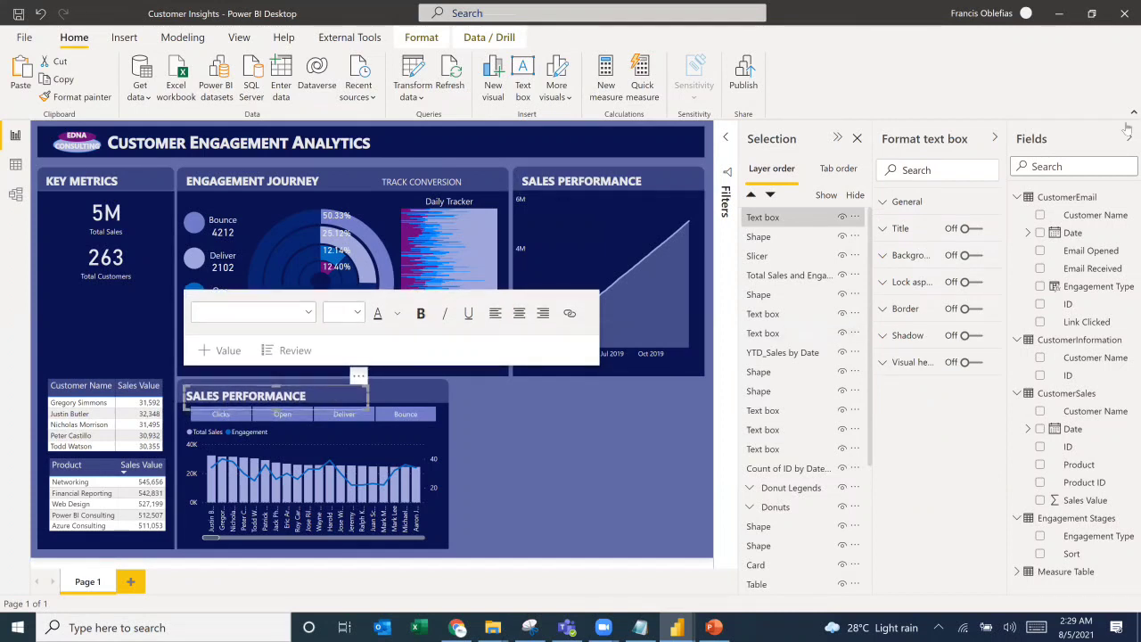
{"action": "key", "text": "Up"}
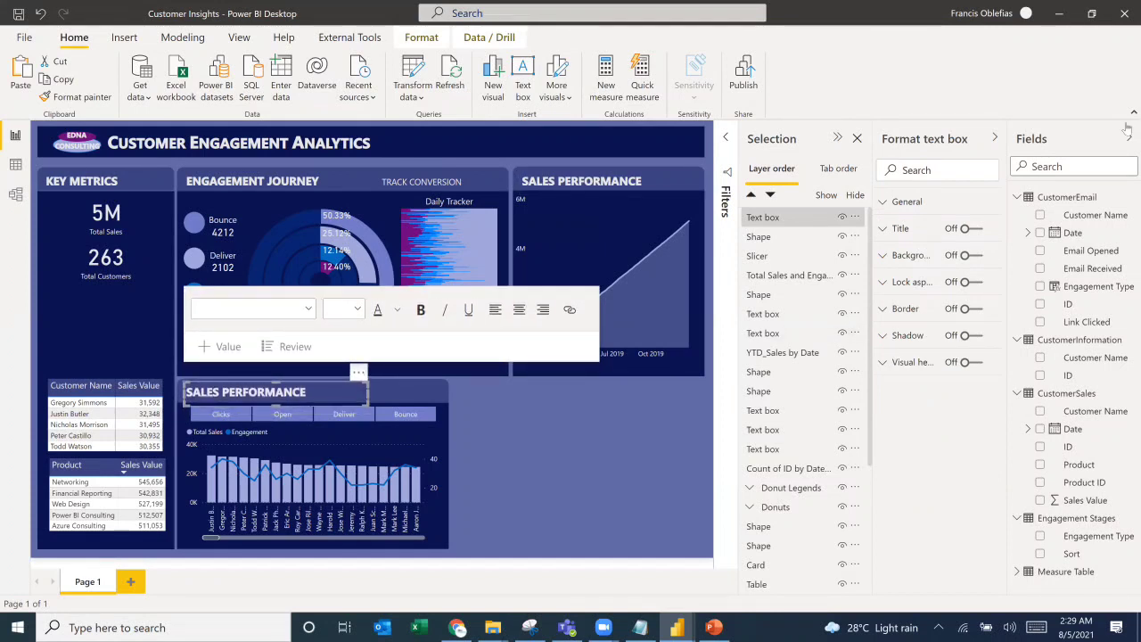
Step: Replace the combo chart's title text with "SALES vs ENGAGEMENT"
{"action": "left_click", "coordinate": [320, 393]}
{"action": "left_click_drag", "start_coordinate": [320, 393], "coordinate": [189, 393]}
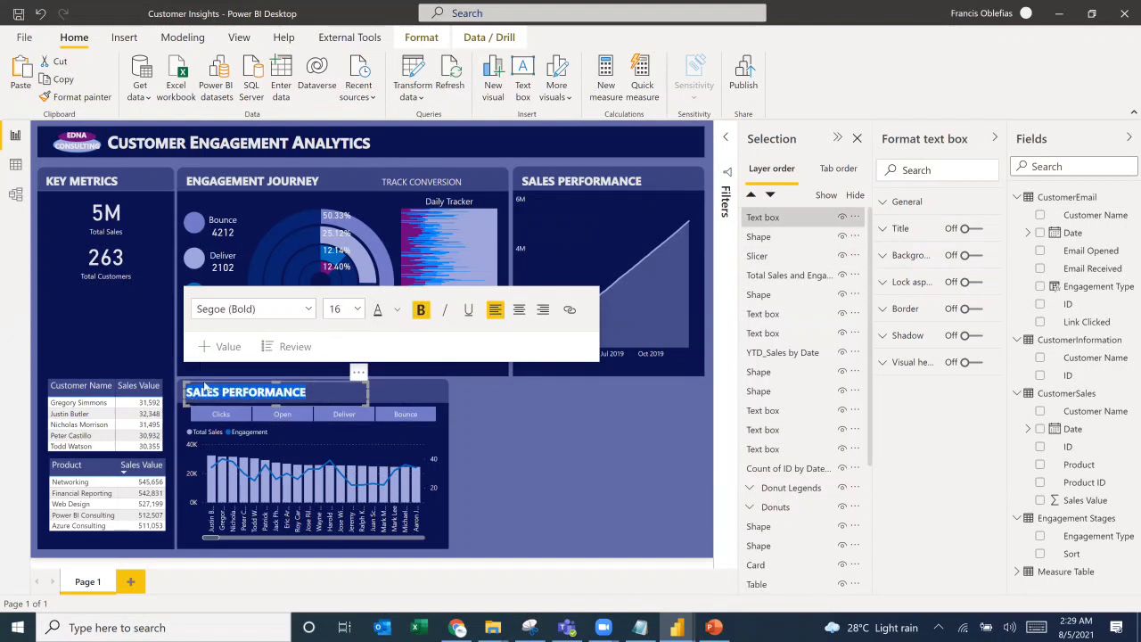
{"action": "type", "text": "Sel"}
{"action": "key", "text": "BackSpace"}
{"action": "key", "text": "BackSpace"}
{"action": "type", "text": "LE"}
{"action": "key", "text": "BackSpace"}
{"action": "key", "text": "BackSpace"}
{"action": "type", "text": "ALES VS EN"}
{"action": "key", "text": "BackSpace"}
{"action": "key", "text": "BackSpace"}
{"action": "key", "text": "BackSpace"}
{"action": "key", "text": "BackSpace"}
{"action": "key", "text": "BackSpace"}
{"action": "type", "text": "vs ENAG"}
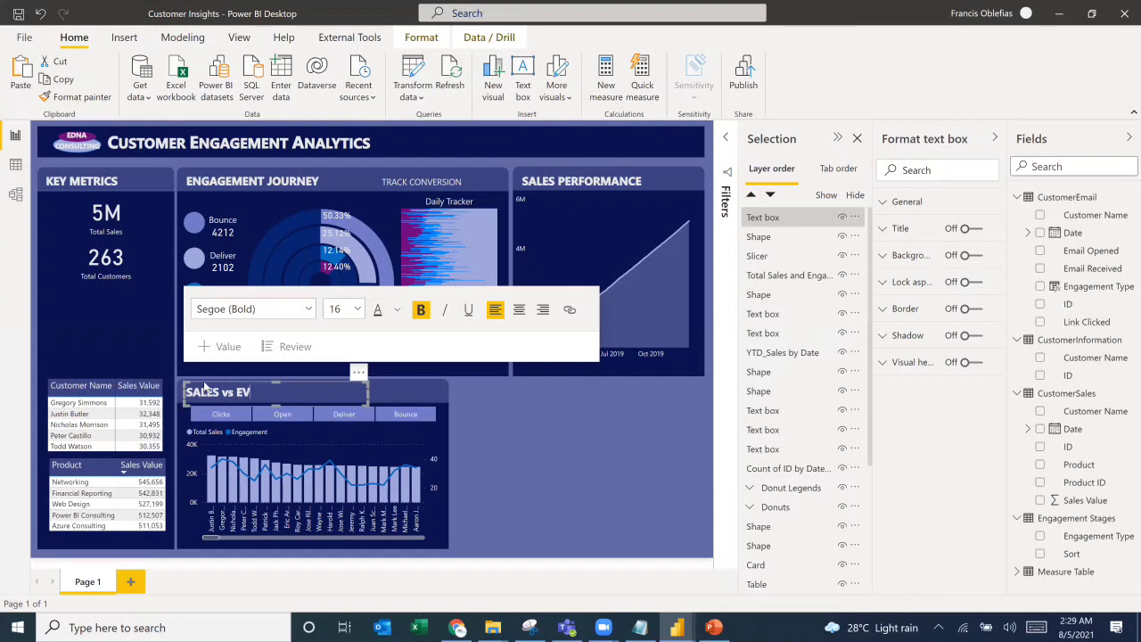
{"action": "key", "text": "BackSpace"}
{"action": "key", "text": "BackSpace"}
{"action": "type", "text": "GAGMEN"}
{"action": "key", "text": "BackSpace"}
{"action": "key", "text": "BackSpace"}
{"action": "key", "text": "BackSpace"}
{"action": "type", "text": "EMENT"}
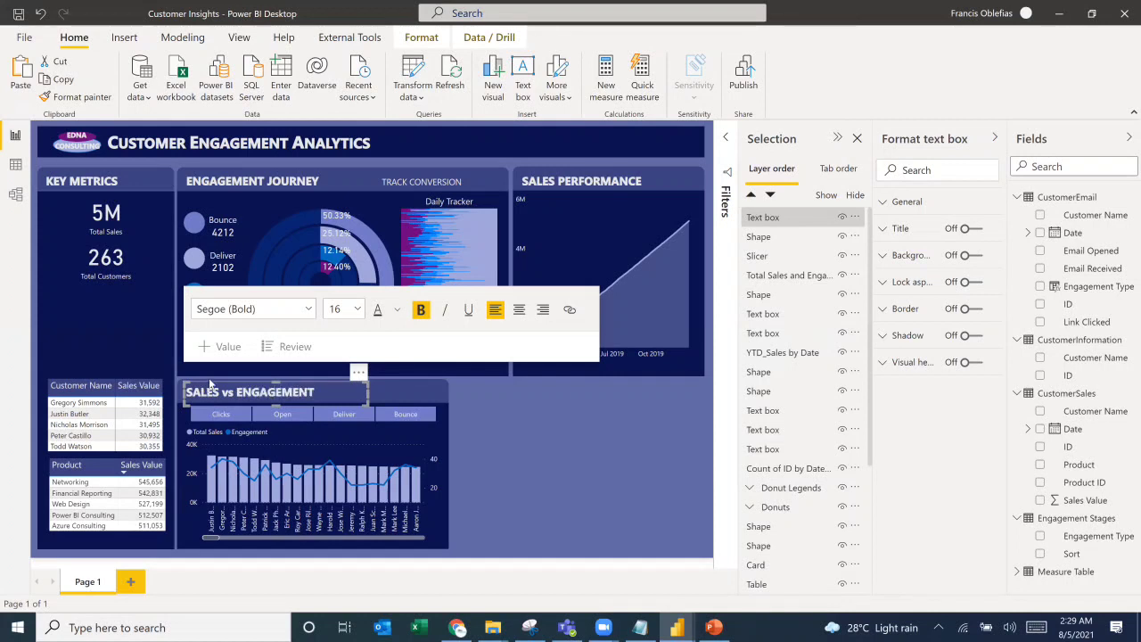
{"action": "left_click", "coordinate": [515, 441]}
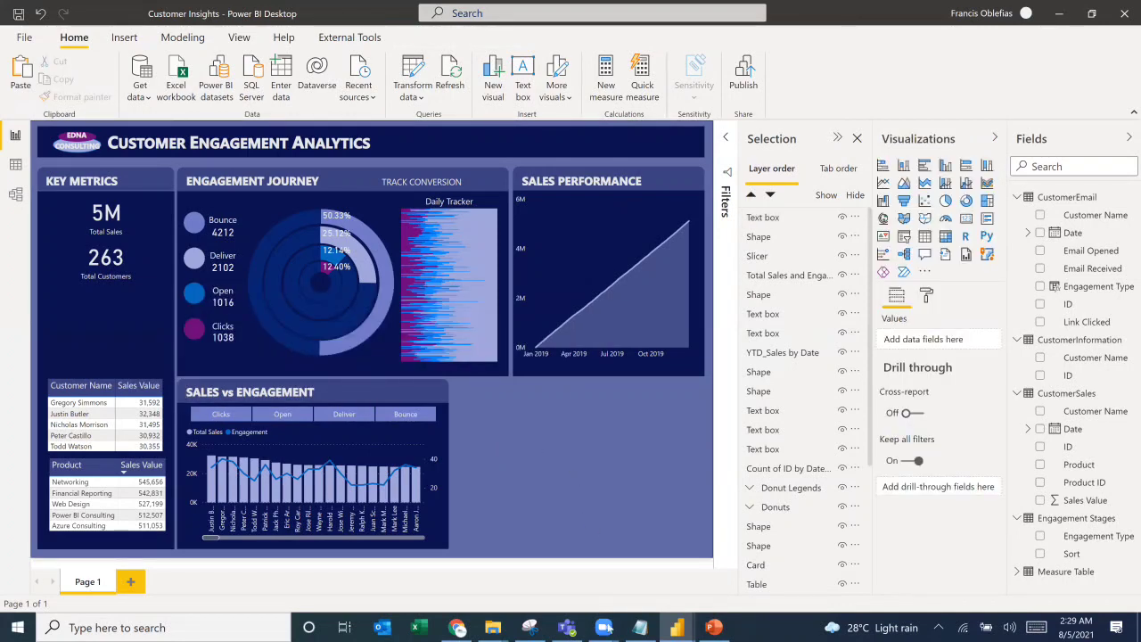
Step: Switch to Snipping Tool, outline the Engagement Pattern scatter chart and its Engagement Value axis title on the reference design, and return to Power BI
{"action": "left_click", "coordinate": [530, 627]}
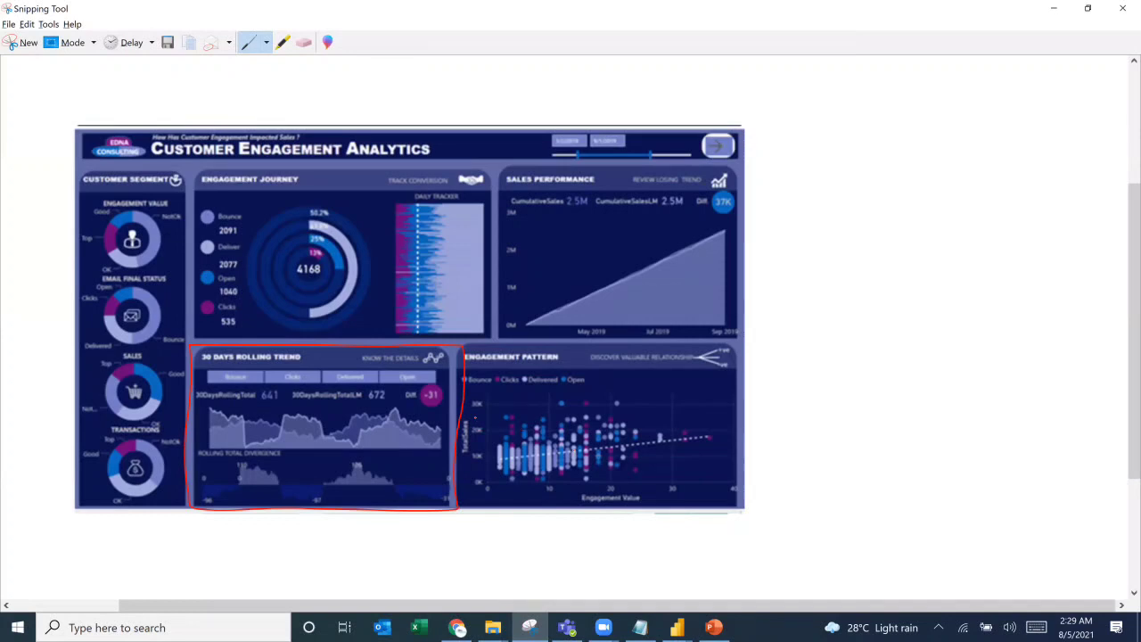
{"action": "mouse_move", "coordinate": [462, 397]}
{"action": "left_mouse_down"}
{"action": "mouse_move", "coordinate": [463, 495]}
{"action": "mouse_move", "coordinate": [739, 508]}
{"action": "mouse_move", "coordinate": [736, 401]}
{"action": "mouse_move", "coordinate": [466, 385]}
{"action": "left_mouse_up"}
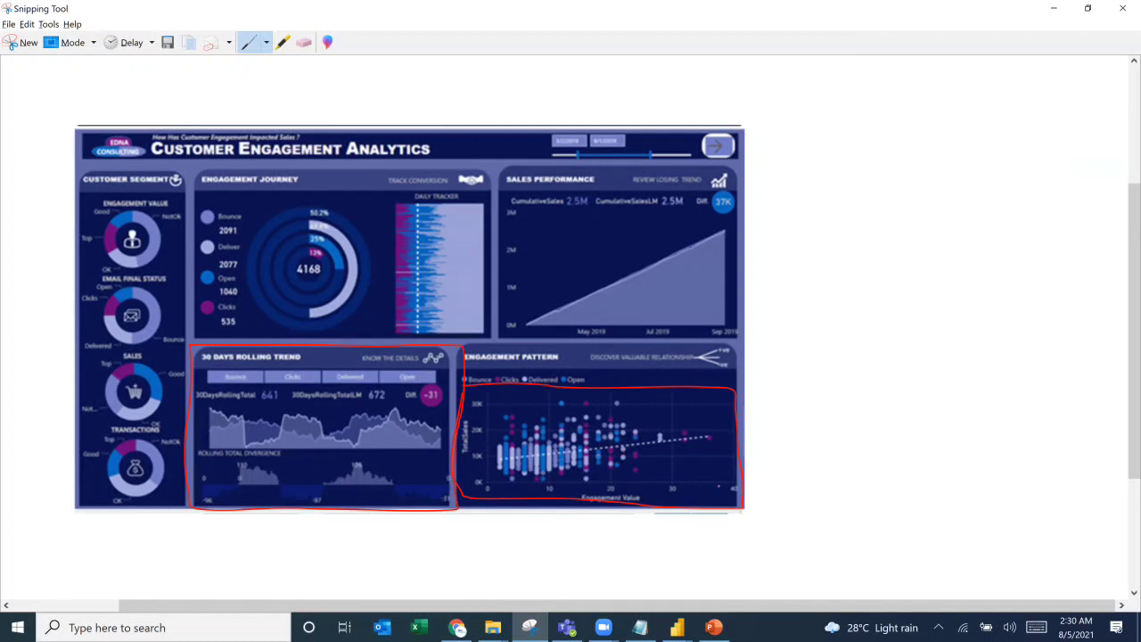
{"action": "mouse_move", "coordinate": [576, 495]}
{"action": "left_mouse_down"}
{"action": "mouse_move", "coordinate": [576, 506]}
{"action": "mouse_move", "coordinate": [638, 505]}
{"action": "mouse_move", "coordinate": [647, 493]}
{"action": "mouse_move", "coordinate": [578, 493]}
{"action": "left_mouse_up"}
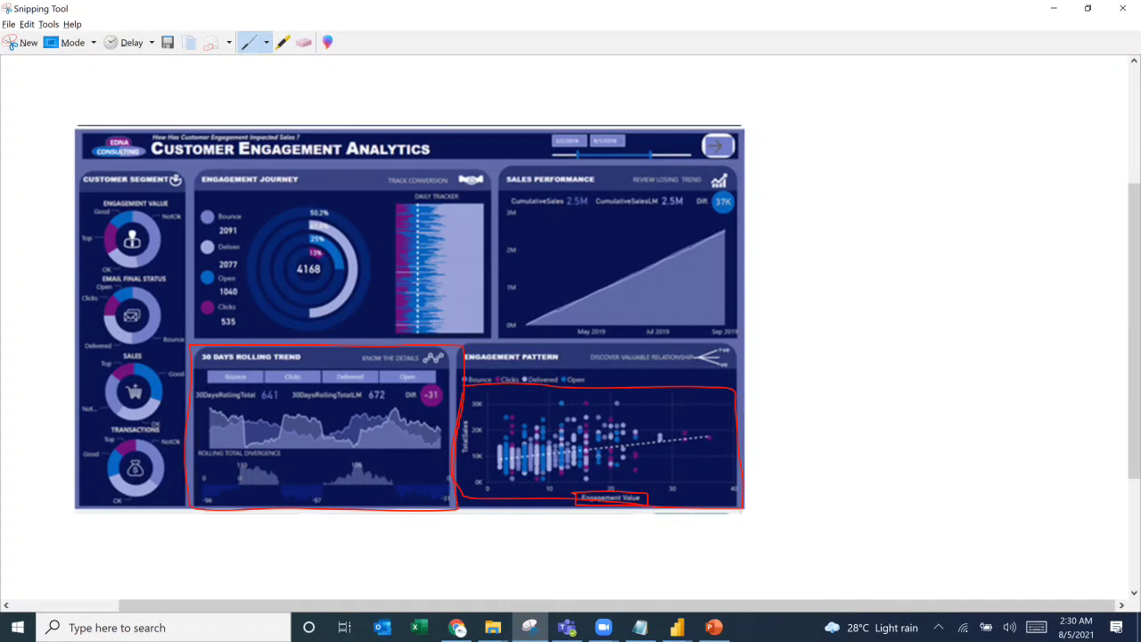
{"action": "key", "text": "alt+Tab"}
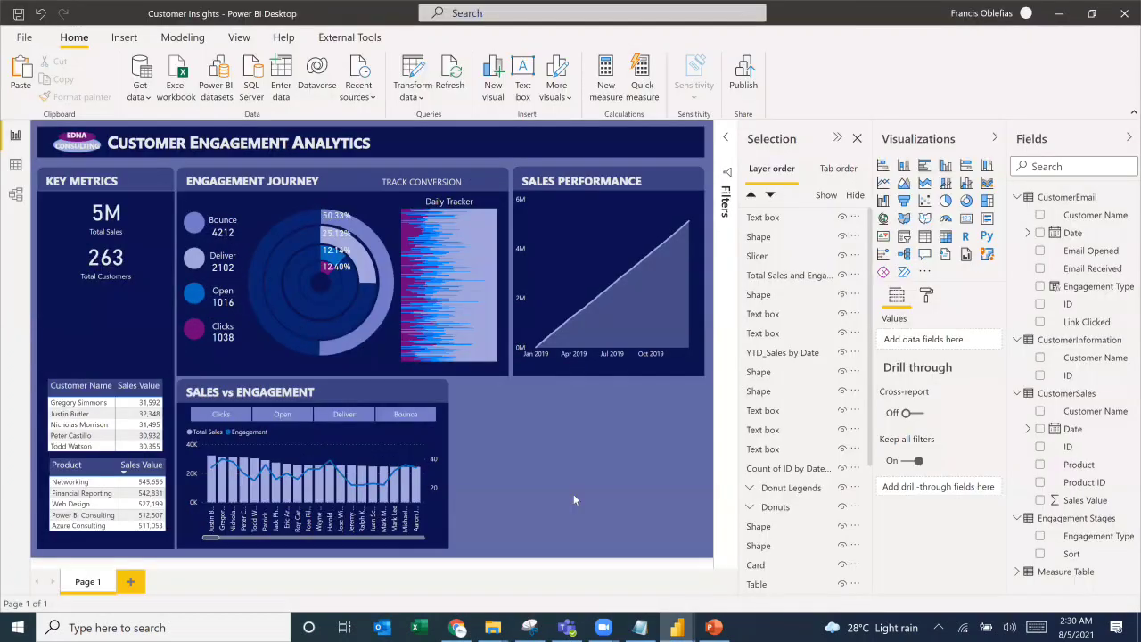
Step: Insert a scatter chart in the empty area beside the Sales vs Engagement panel, widen it to that panel's edge and compare it with the reference
{"action": "left_click", "coordinate": [925, 201]}
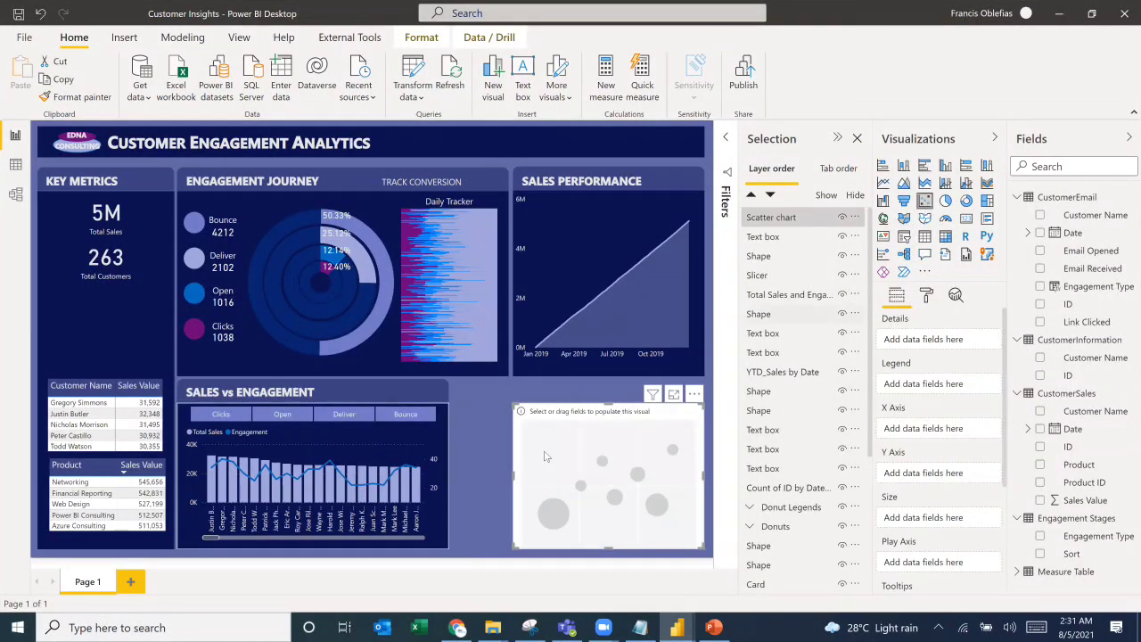
{"action": "left_click_drag", "start_coordinate": [514, 476], "coordinate": [456, 487]}
{"action": "key", "text": "alt+Tab"}
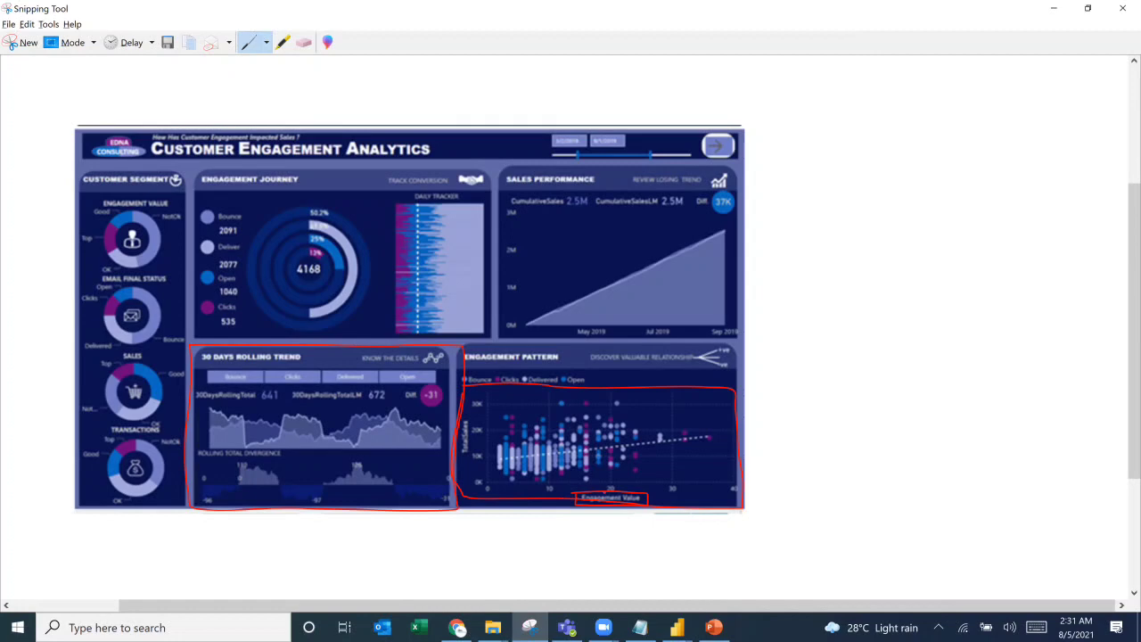
{"action": "key", "text": "alt+Tab"}
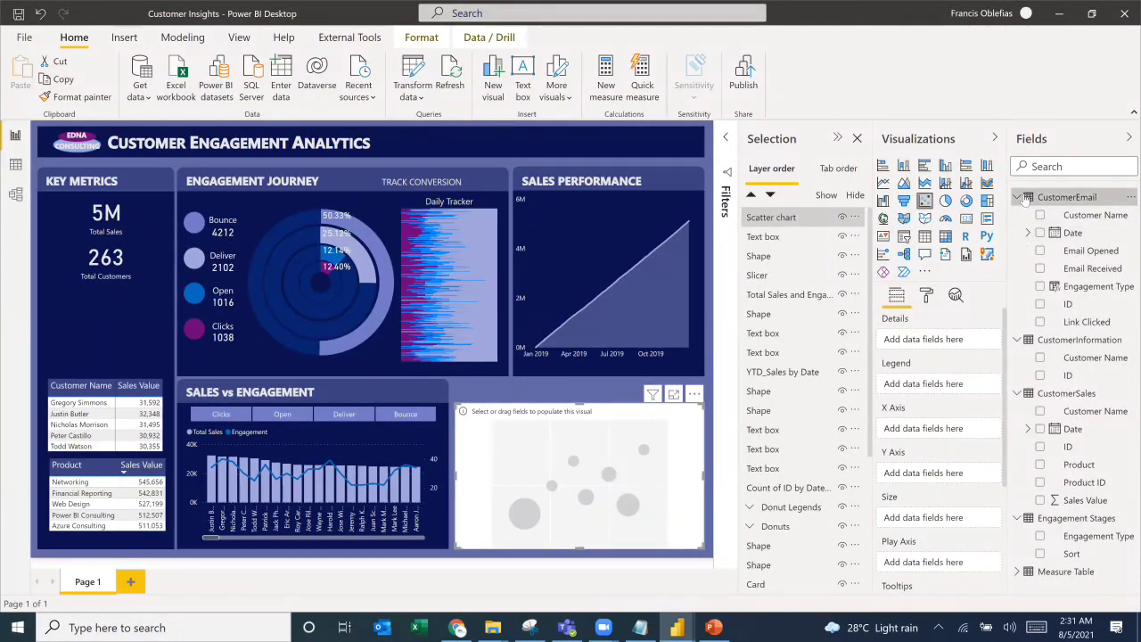
Step: Collapse the CustomerEmail, CustomerInformation, CustomerSales and Engagement Stages tables and expand Measure Table to look through its percentage measures
{"action": "left_click", "coordinate": [1023, 198]}
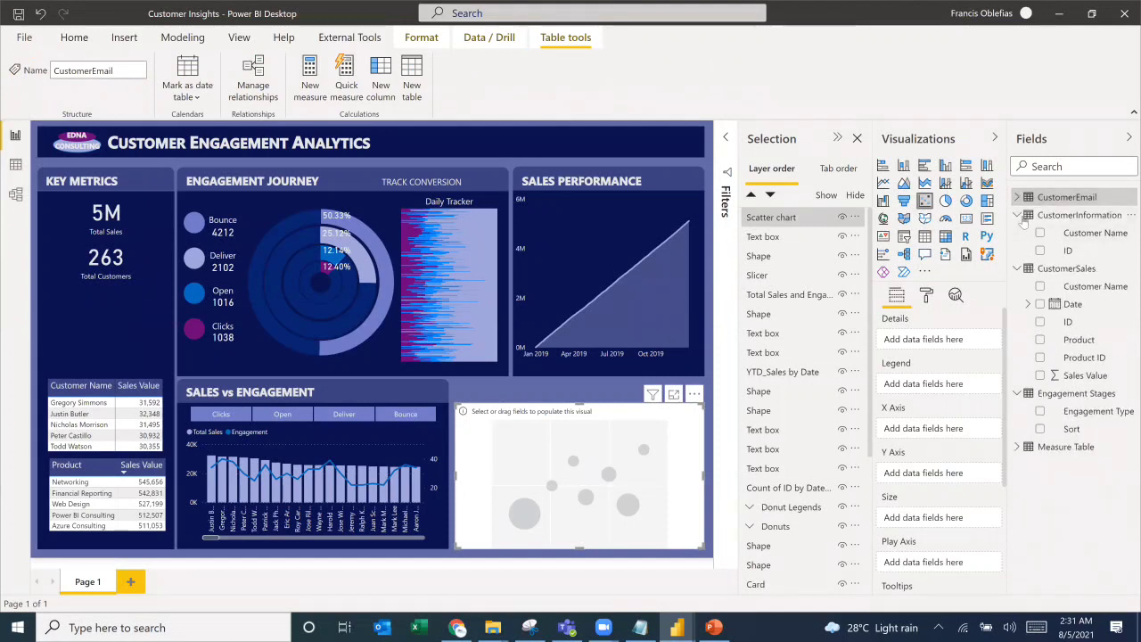
{"action": "left_click", "coordinate": [1022, 219]}
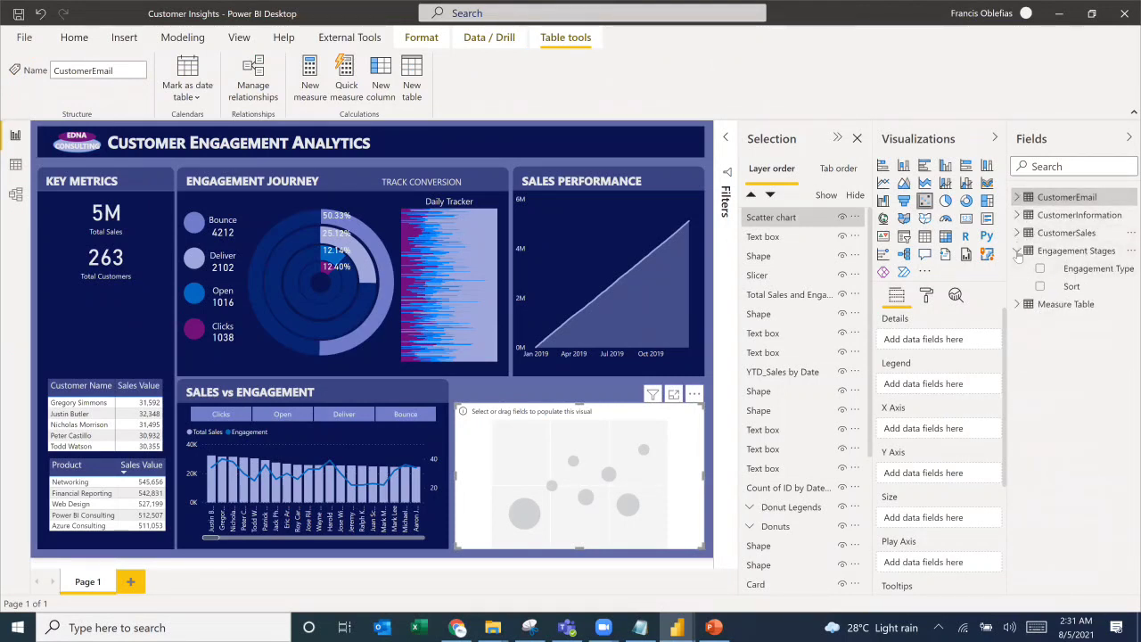
{"action": "left_click", "coordinate": [1017, 250]}
{"action": "left_click", "coordinate": [1047, 276]}
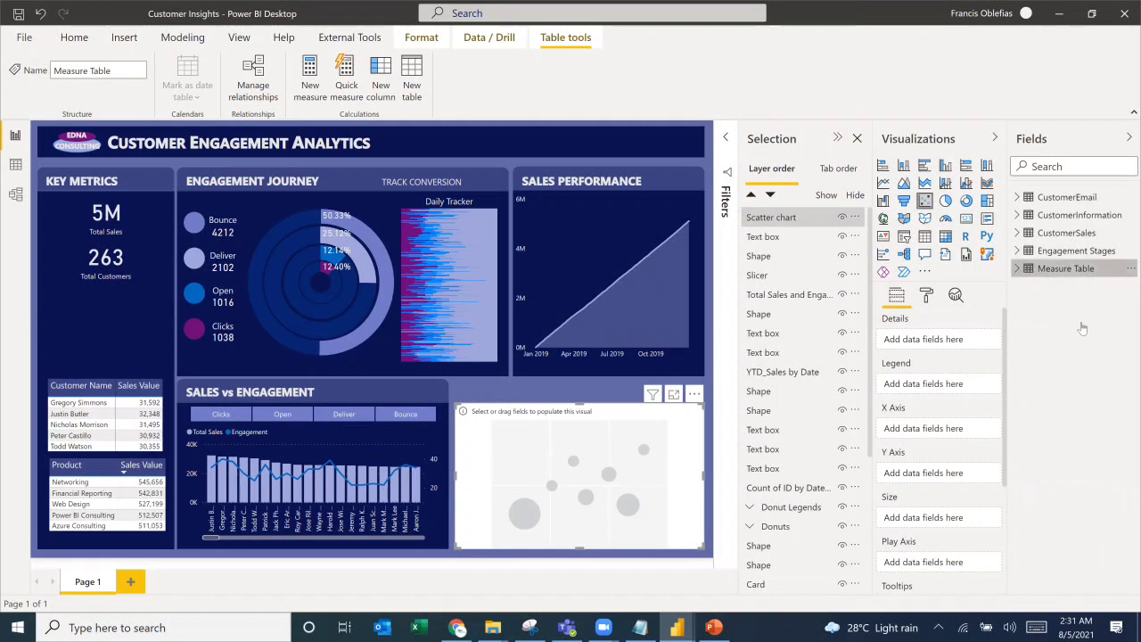
{"action": "left_click", "coordinate": [1017, 269]}
{"action": "left_click", "coordinate": [1083, 322]}
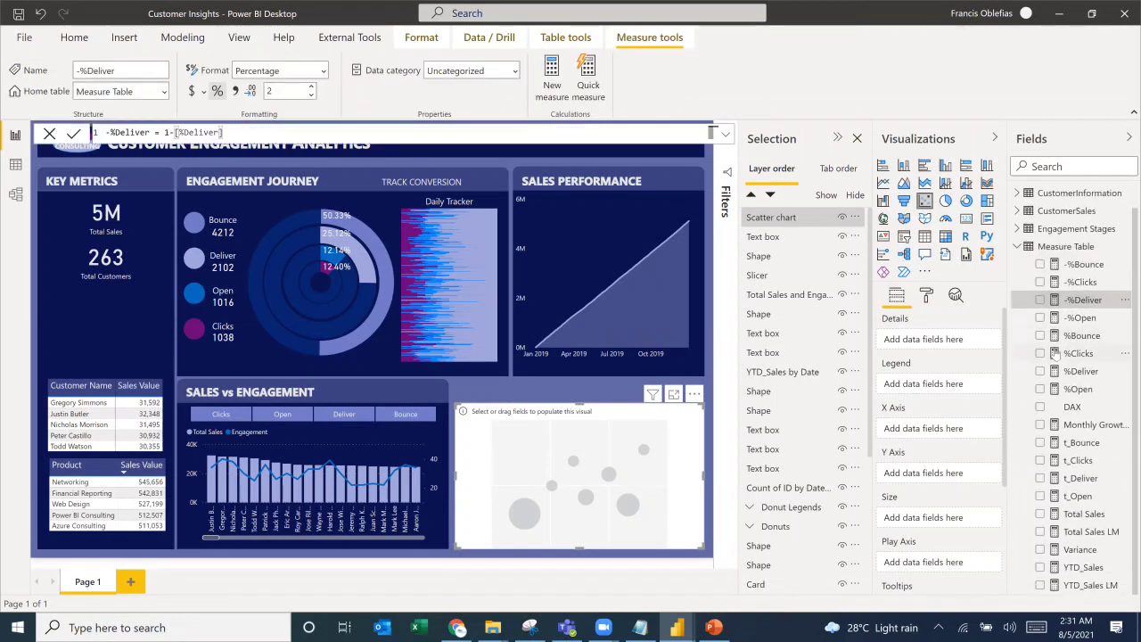
{"action": "left_click_drag", "start_coordinate": [1075, 353], "coordinate": [932, 347]}
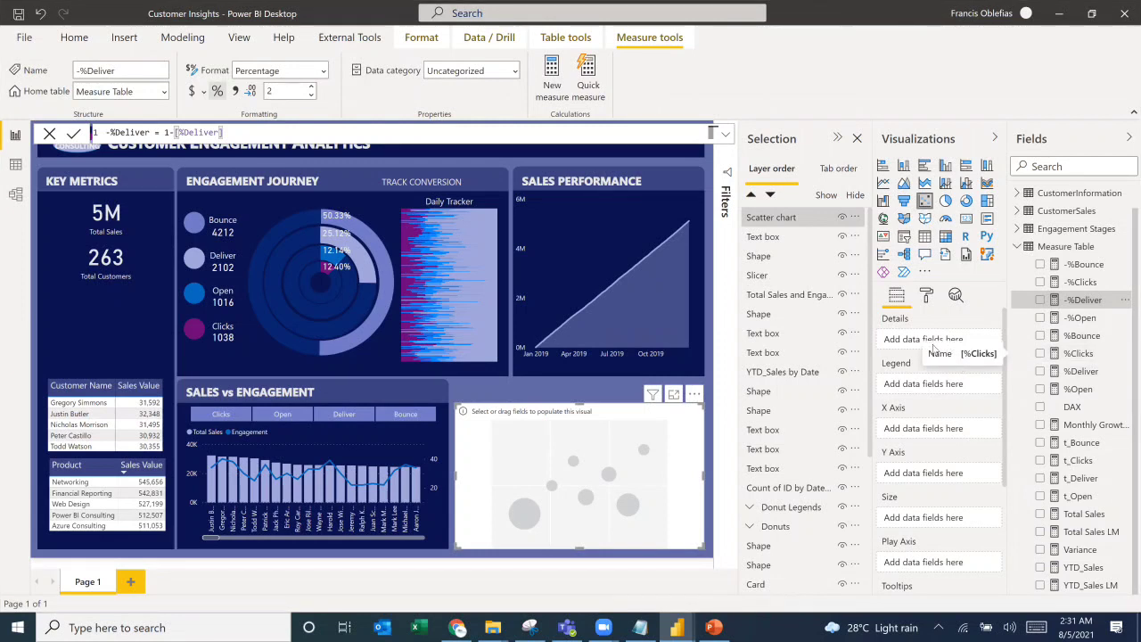
{"action": "left_click_drag", "start_coordinate": [932, 348], "coordinate": [471, 203]}
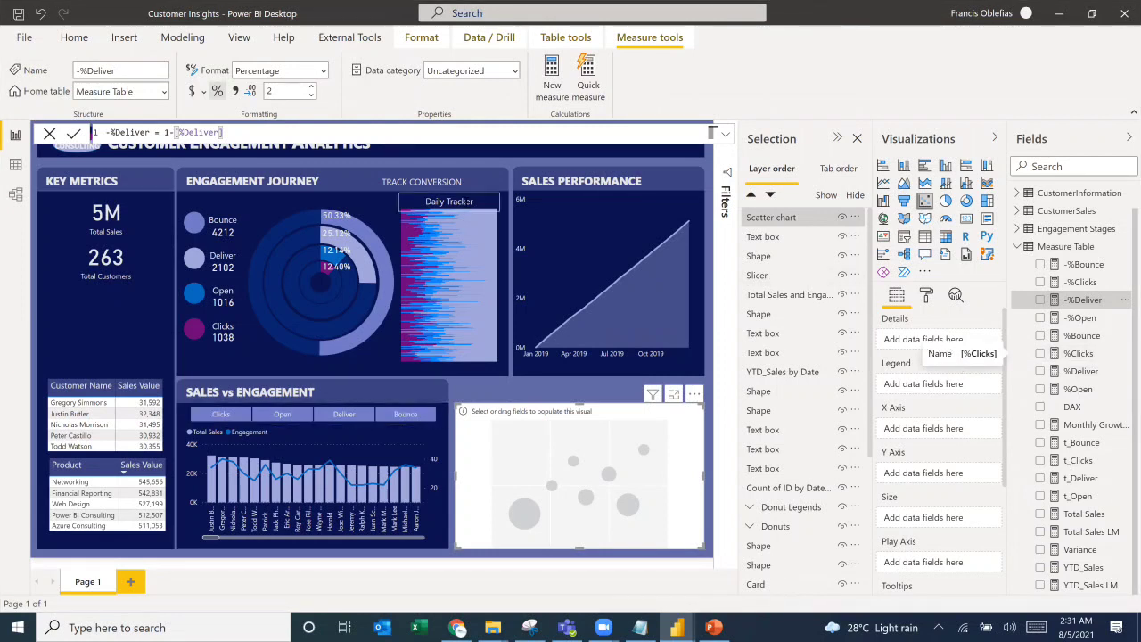
Step: Create the measure Click-Through Rate = DIVIDE([t_Clicks],COUNT(CustomerEmail[ID])) in Measure Table and format it as a percentage
{"action": "left_click", "coordinate": [558, 83]}
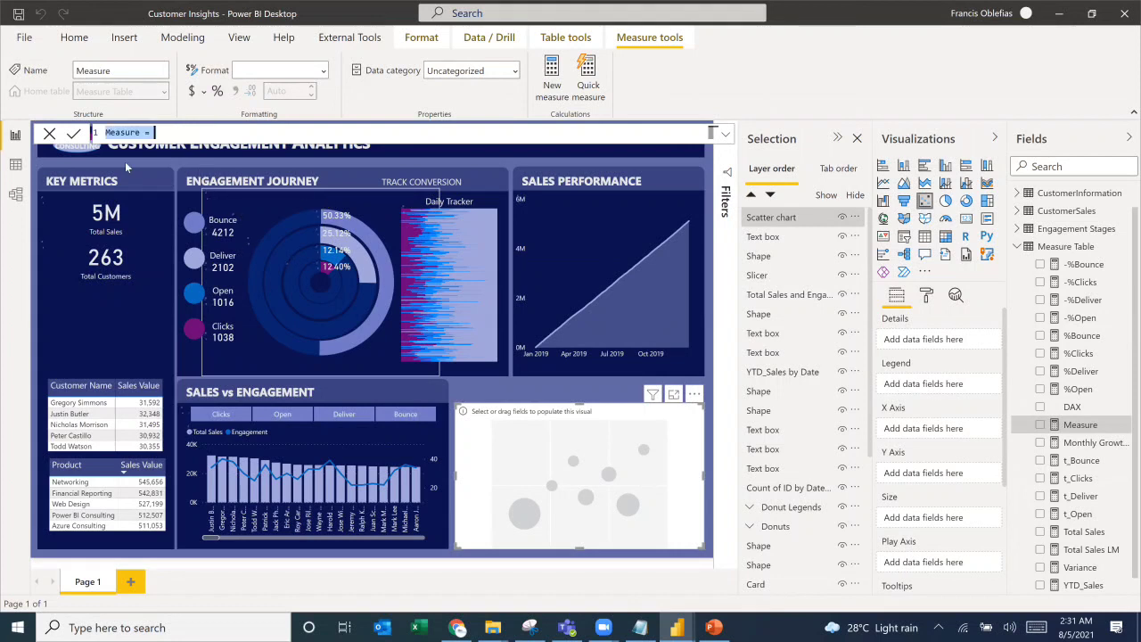
{"action": "left_click", "coordinate": [191, 132]}
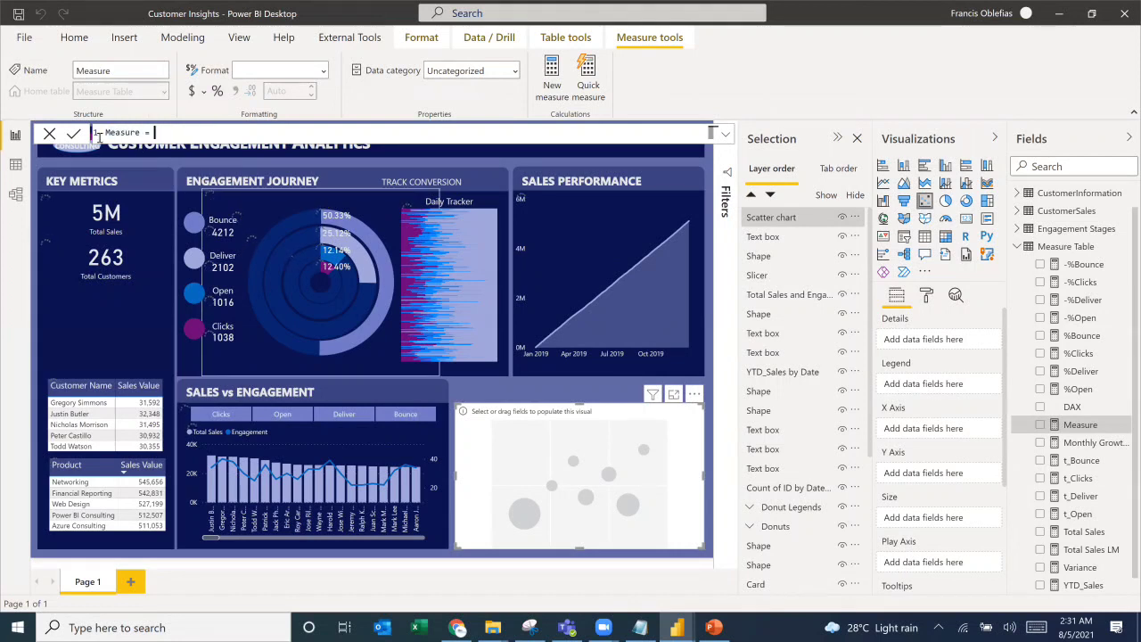
{"action": "key", "text": "ctrl+a"}
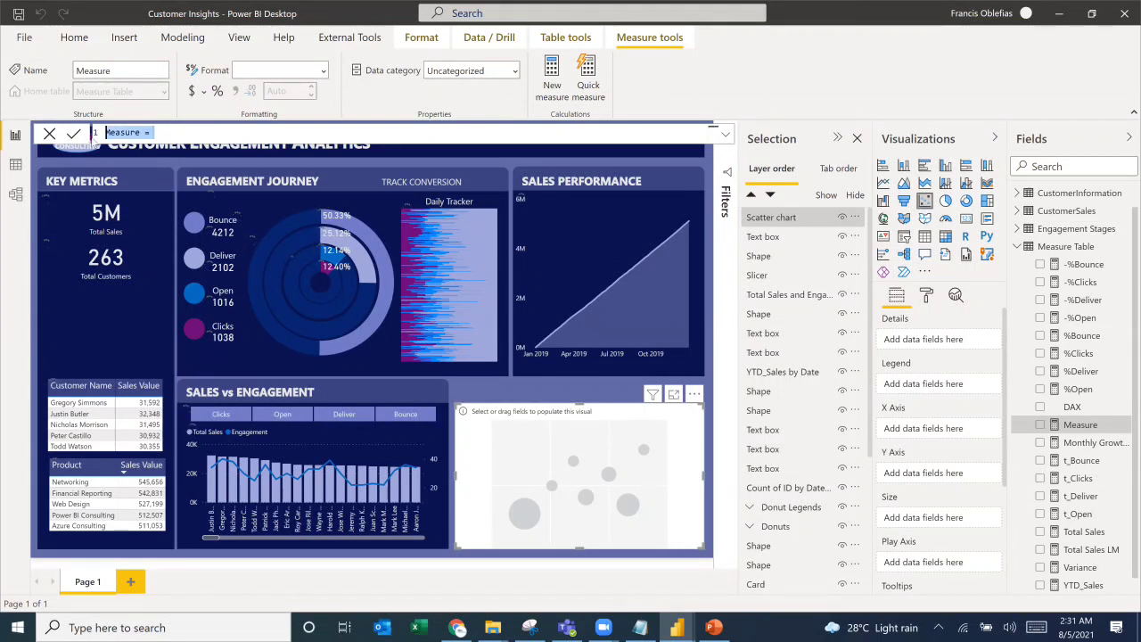
{"action": "type", "text": "Click-Through Rate="}
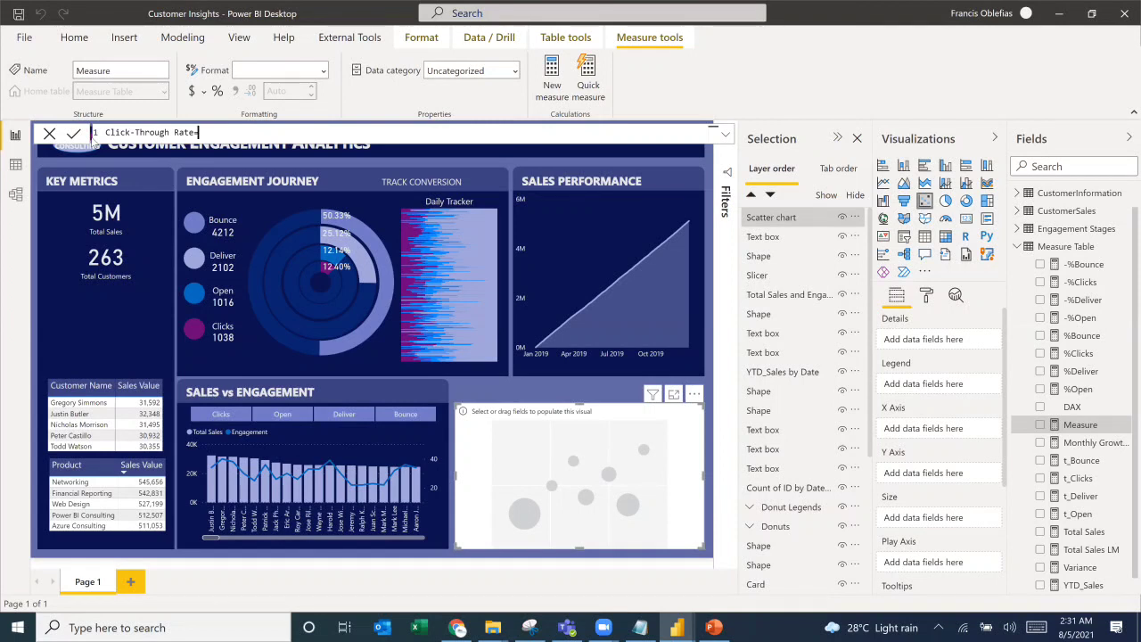
{"action": "type", "text": "DIVIDE(["}
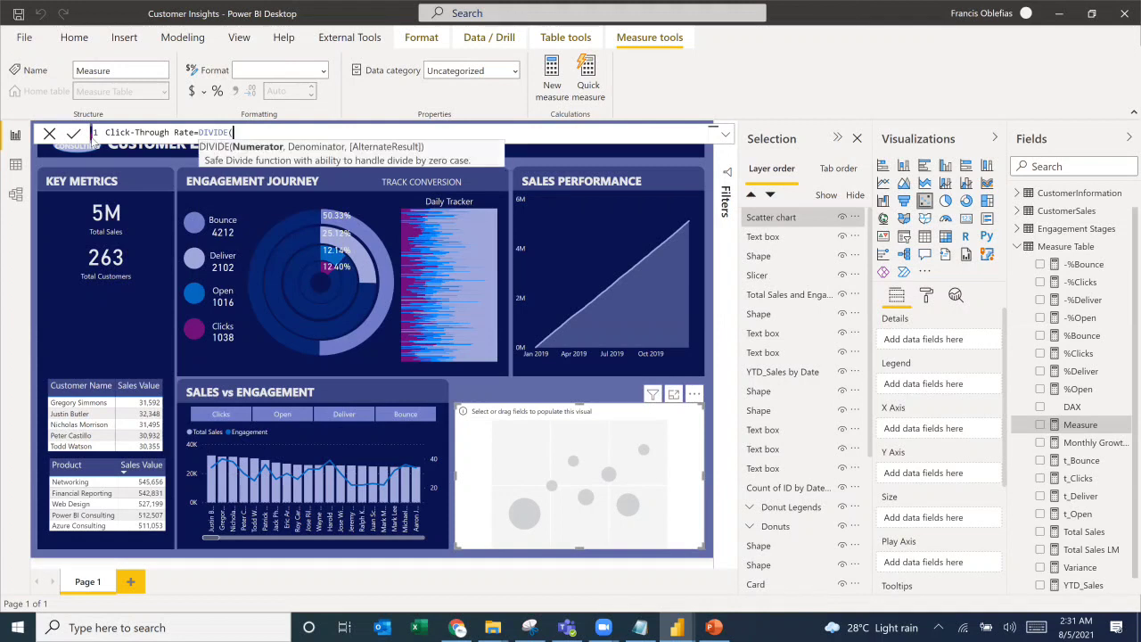
{"action": "type", "text": "t"}
{"action": "type", "text": "_Clic"}
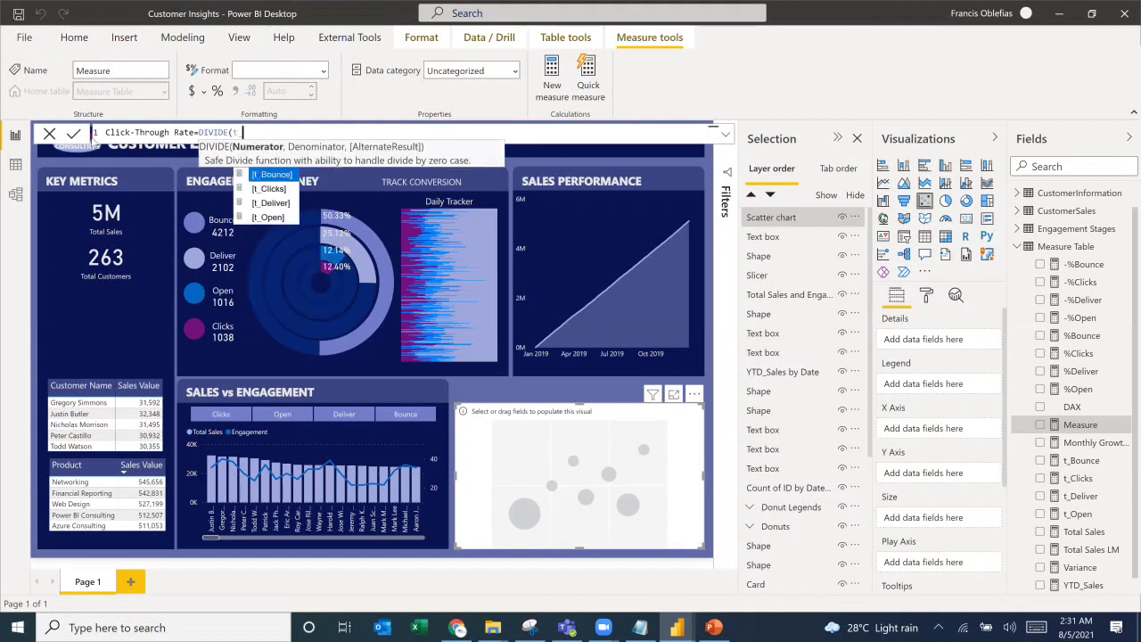
{"action": "key", "text": "Tab"}
{"action": "type", "text": ","}
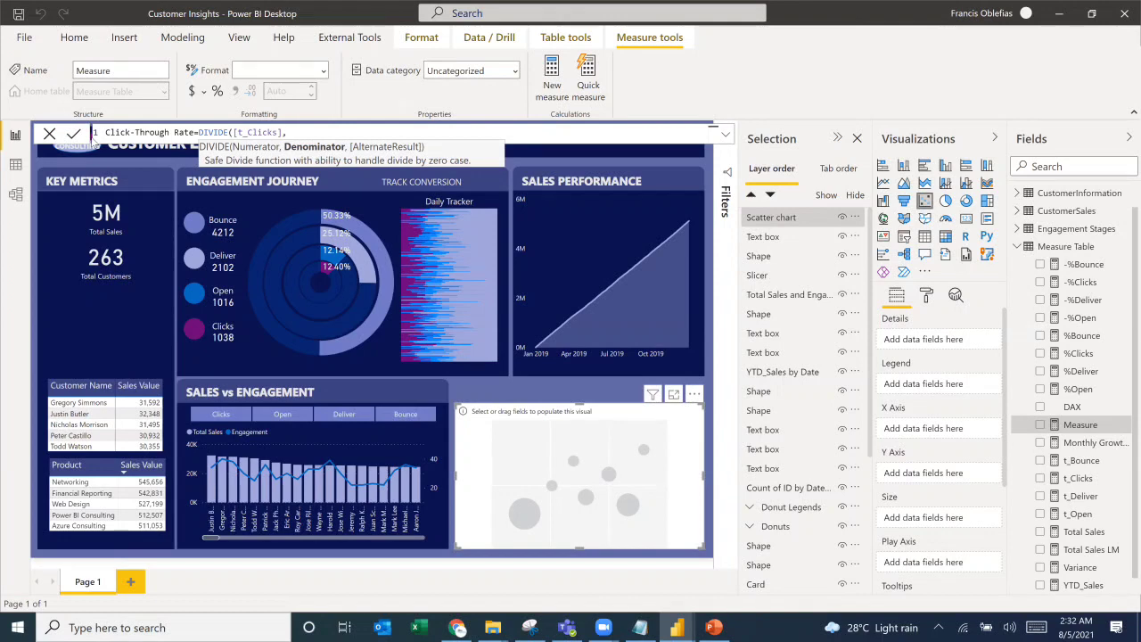
{"action": "type", "text": "COUNT(id"}
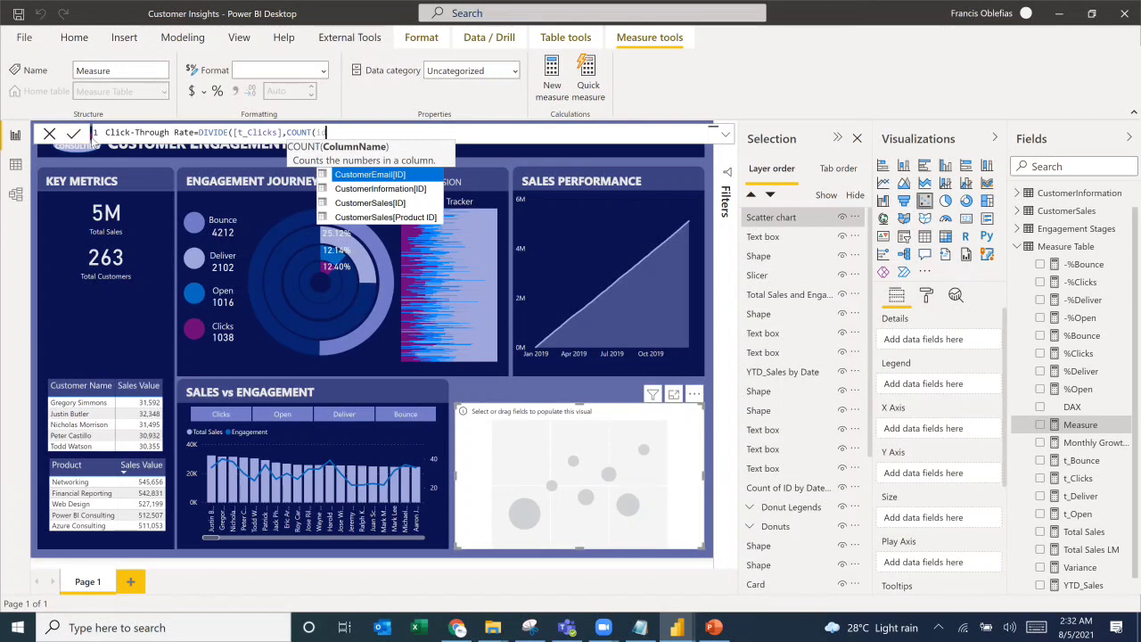
{"action": "key", "text": "Tab"}
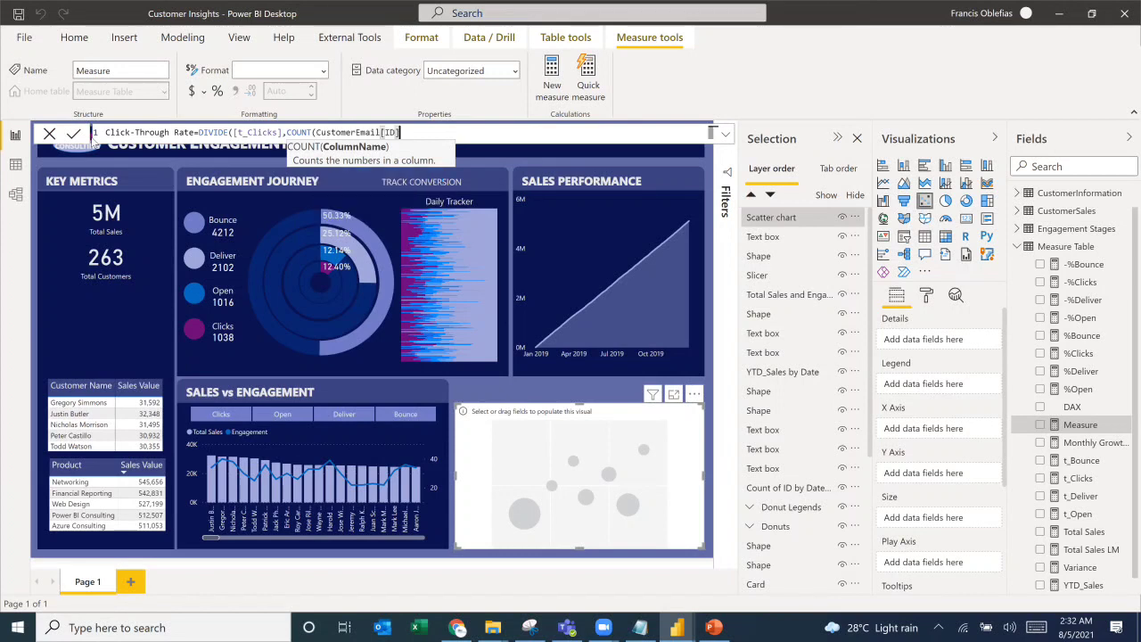
{"action": "type", "text": "))"}
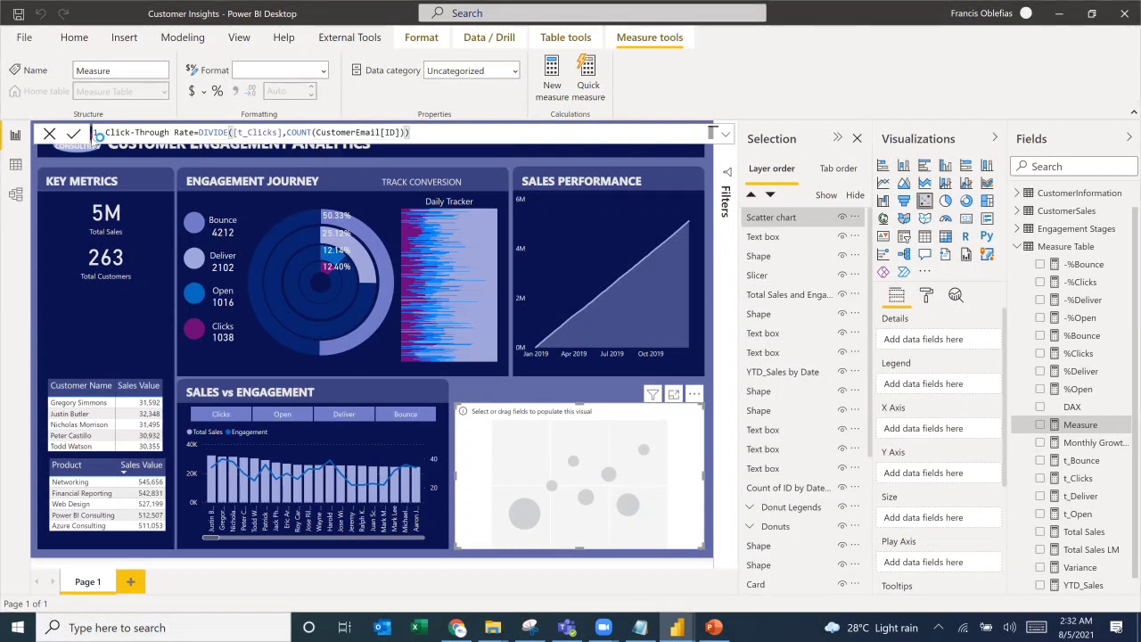
{"action": "key", "text": "Return"}
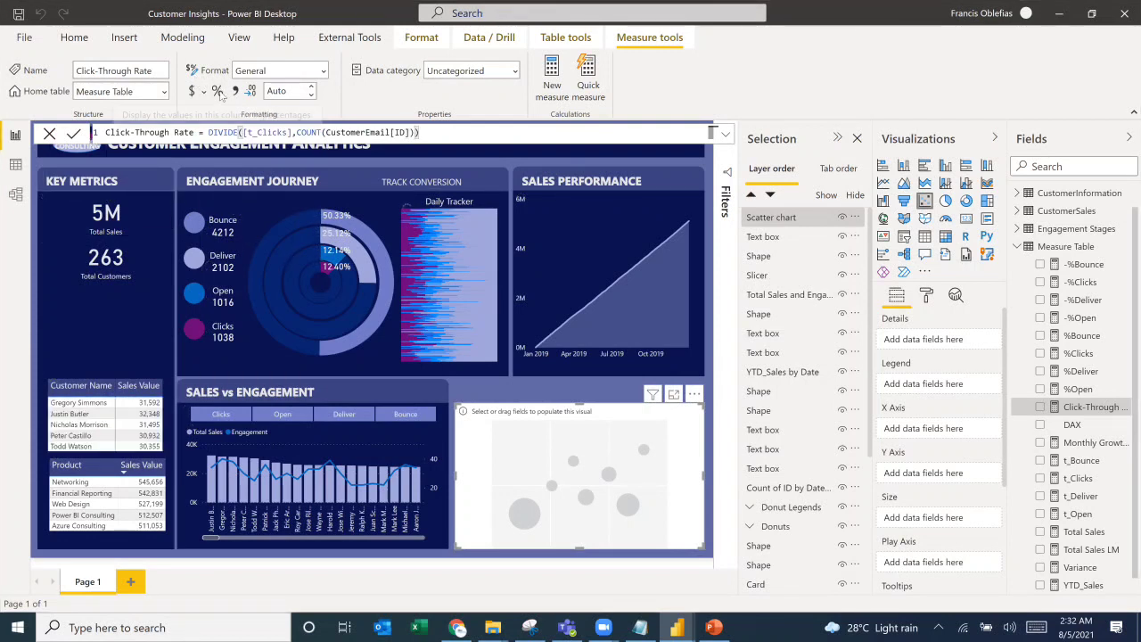
{"action": "left_click", "coordinate": [221, 95]}
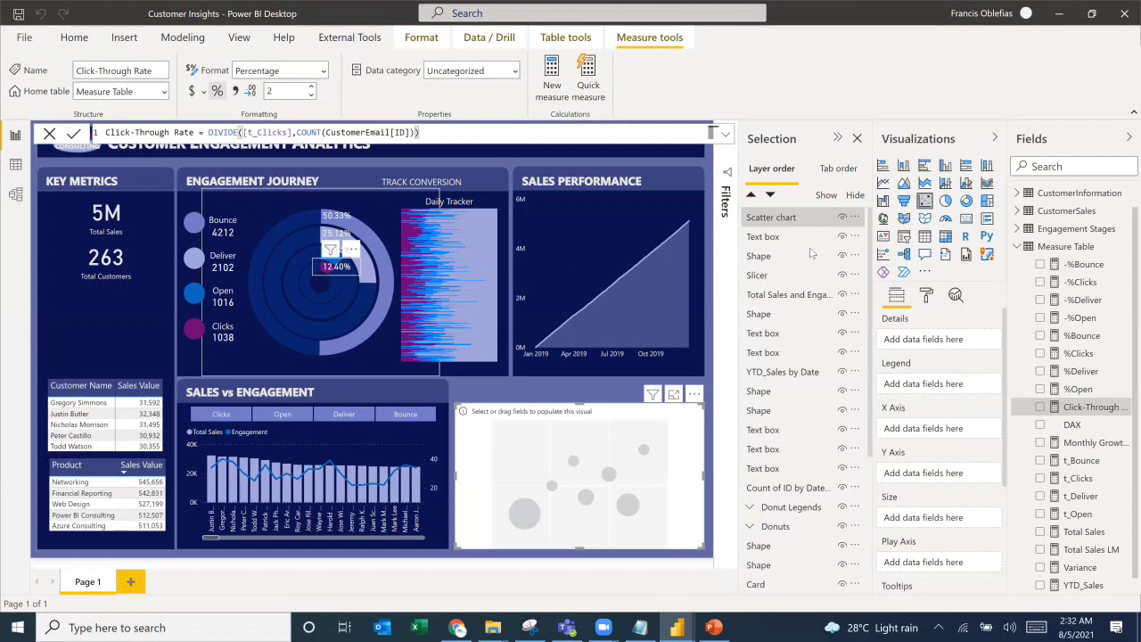
Step: Convert the empty scatter chart to a card showing Click-Through Rate and move it over the Key Metrics column
{"action": "left_click", "coordinate": [967, 219]}
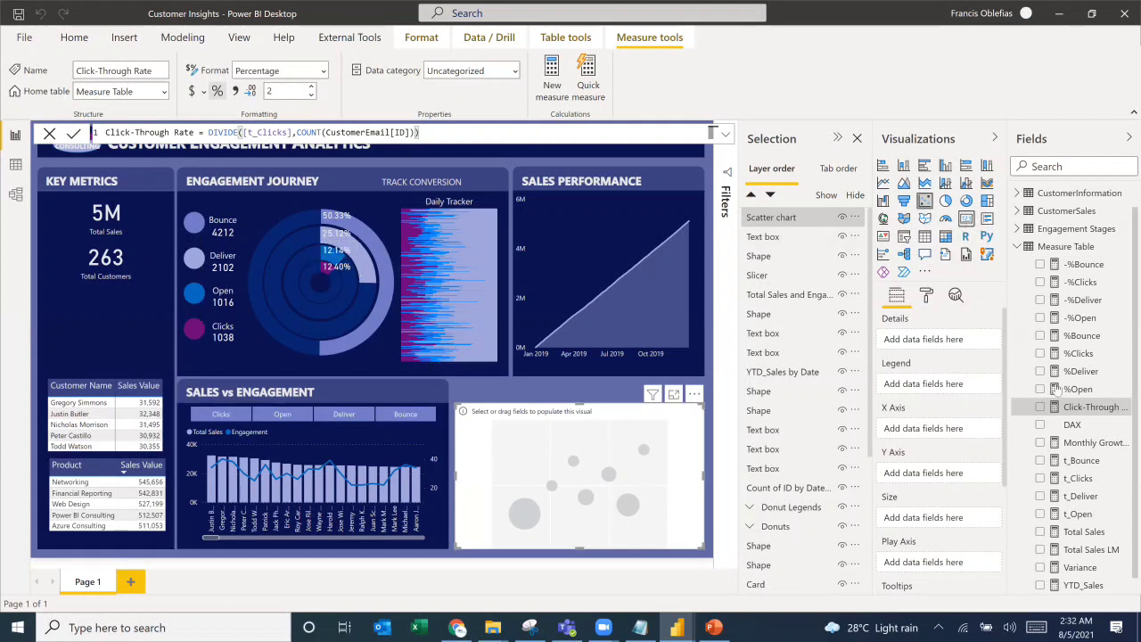
{"action": "left_click", "coordinate": [1040, 406]}
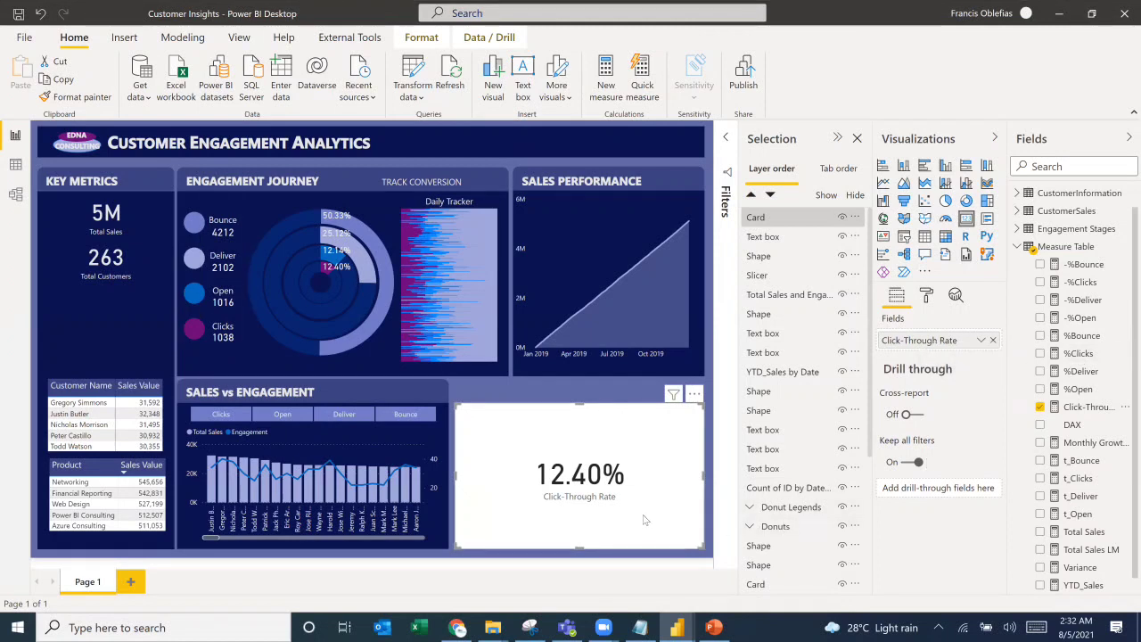
{"action": "left_click_drag", "start_coordinate": [645, 520], "coordinate": [239, 408]}
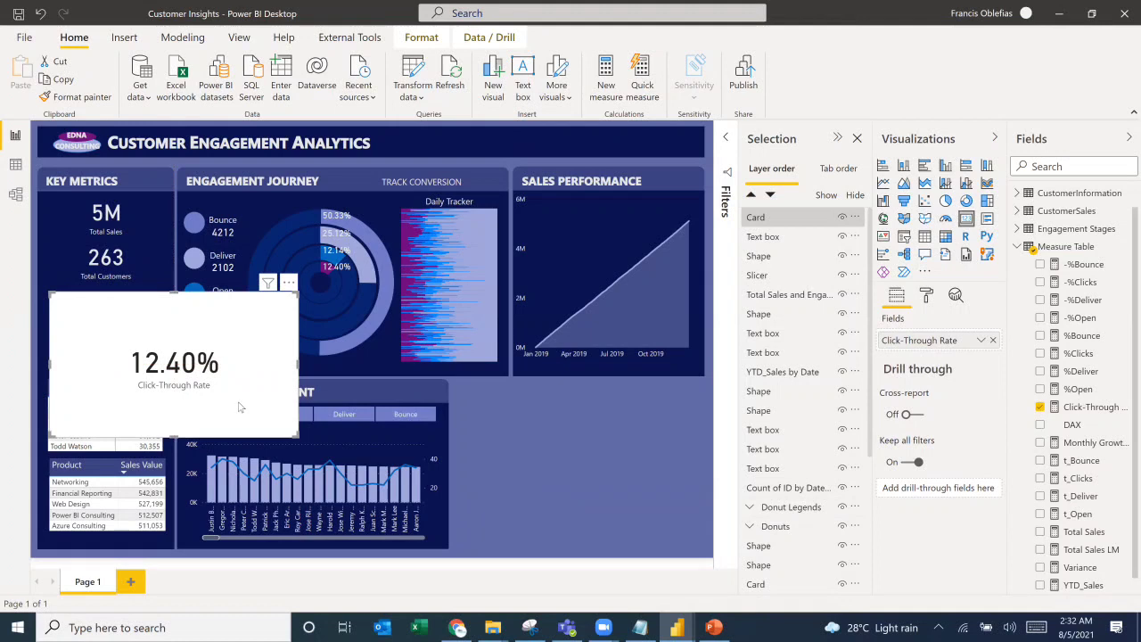
Step: Replace the oversized Click-Through Rate card with a copy of the Total Customers card placed below it, set to show Click-Through Rate
{"action": "key", "text": "Delete"}
{"action": "left_click", "coordinate": [105, 271]}
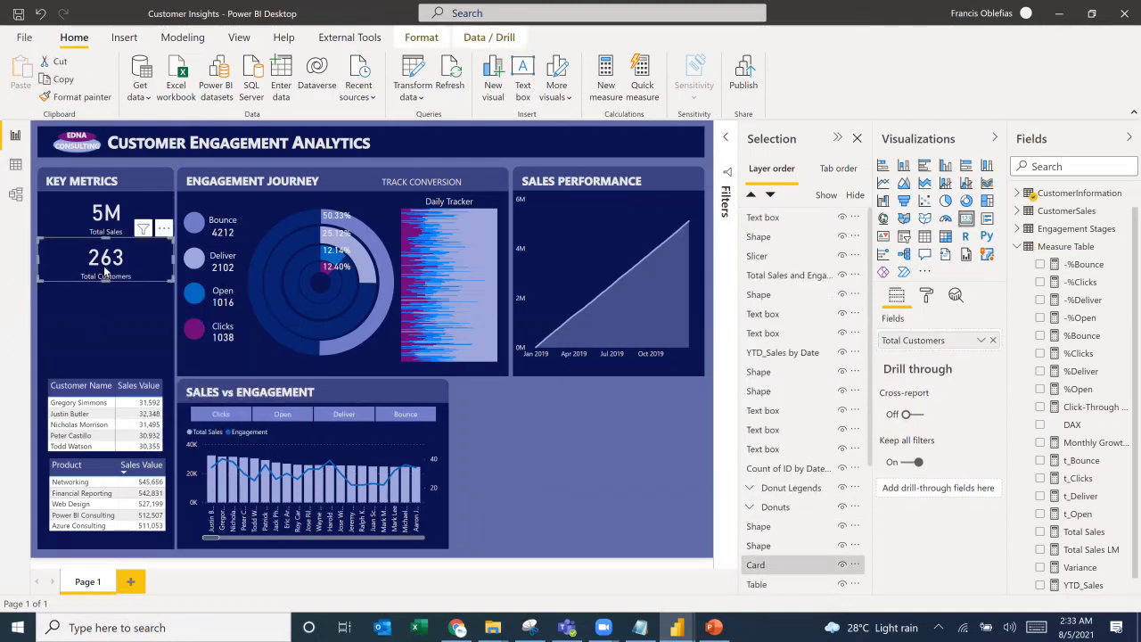
{"action": "left_click_drag", "start_coordinate": [104, 266], "coordinate": [122, 324]}
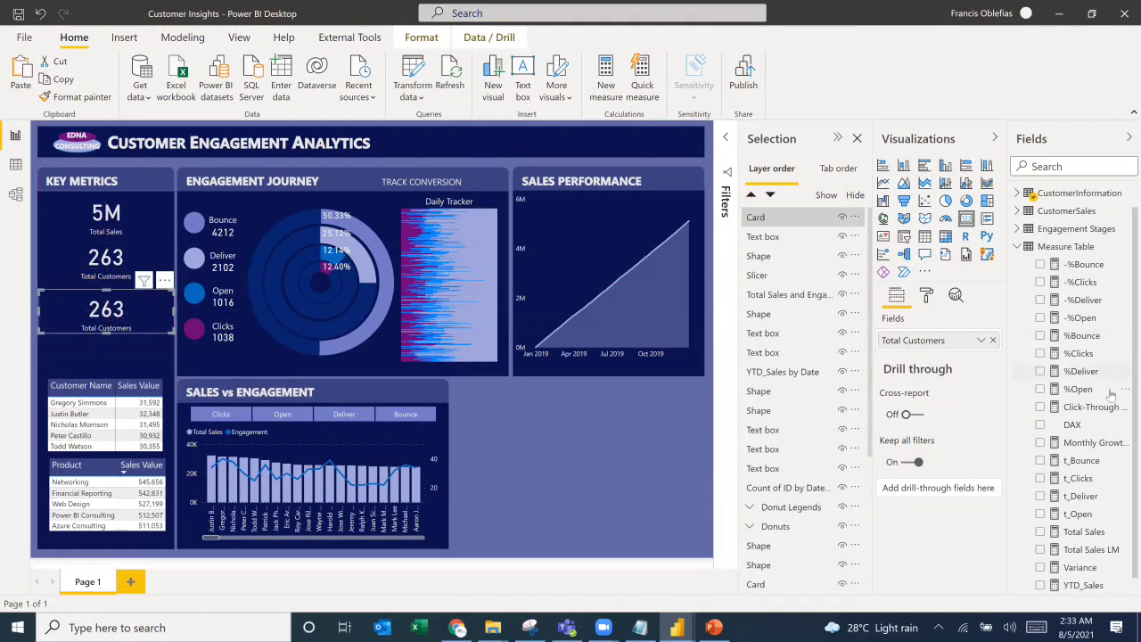
{"action": "left_click_drag", "start_coordinate": [1082, 408], "coordinate": [917, 344]}
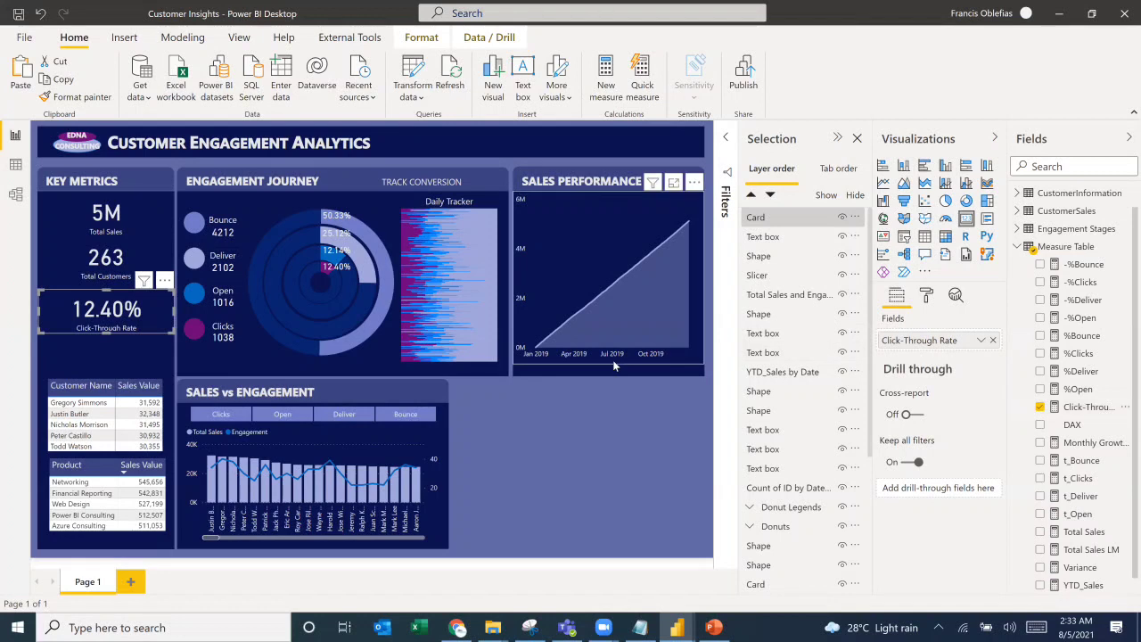
Step: Duplicate the Click-Through Rate card and place the copy directly below it, above the customer table
{"action": "left_click", "coordinate": [1078, 390]}
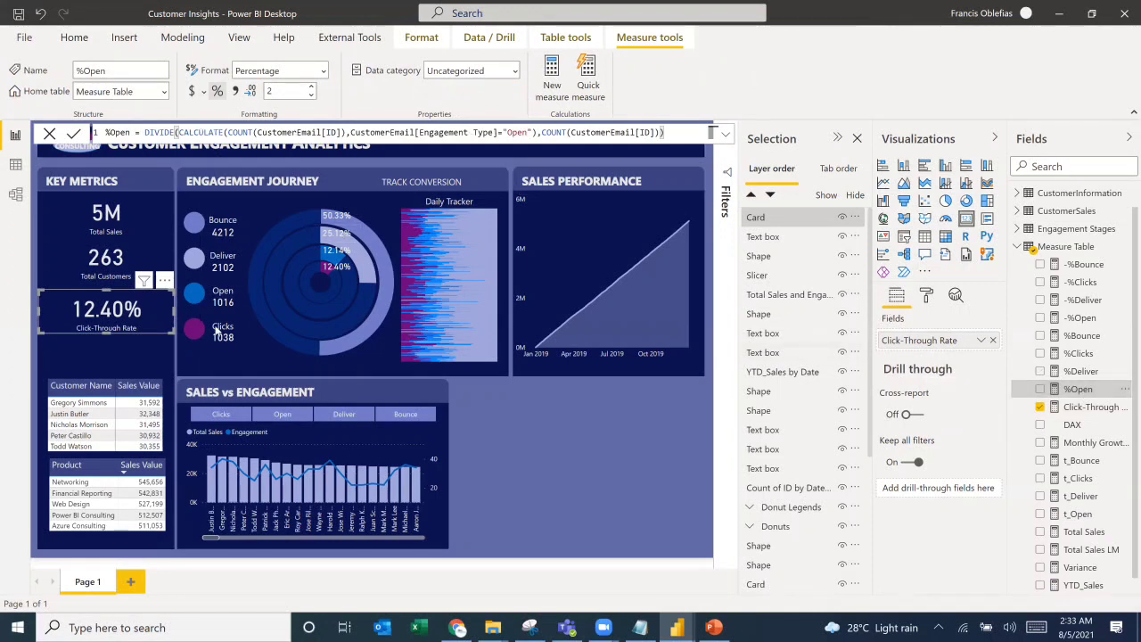
{"action": "left_click", "coordinate": [141, 315]}
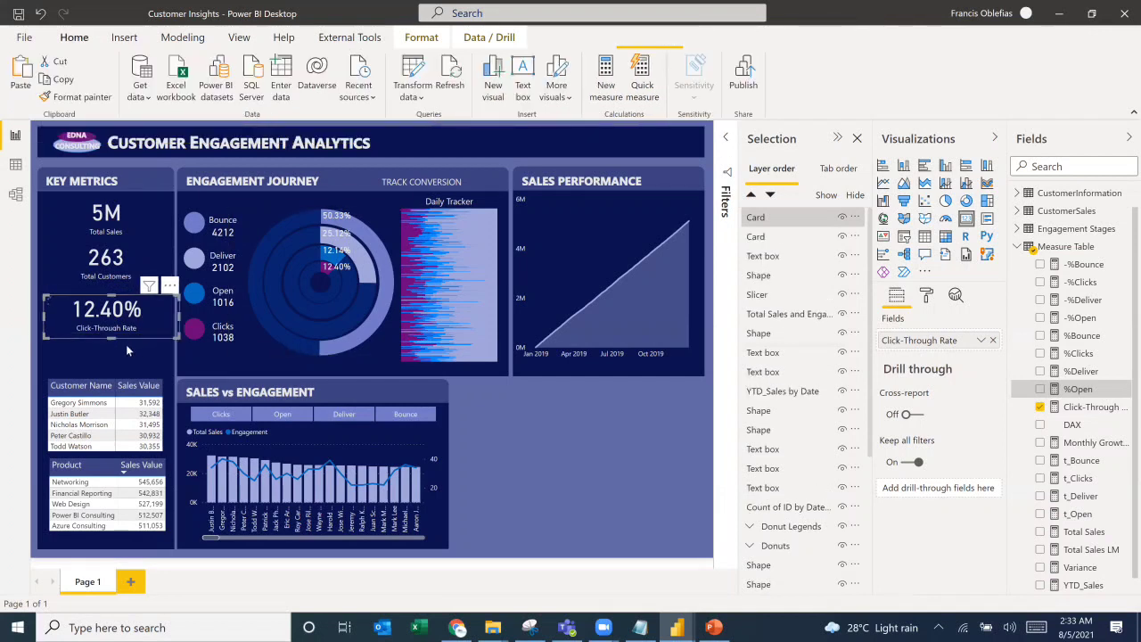
{"action": "left_click_drag", "start_coordinate": [127, 356], "coordinate": [129, 358]}
Step: Distribute the four Key Metrics cards vertically so their spacing is even
{"action": "left_click", "coordinate": [116, 304], "text": "ctrl"}
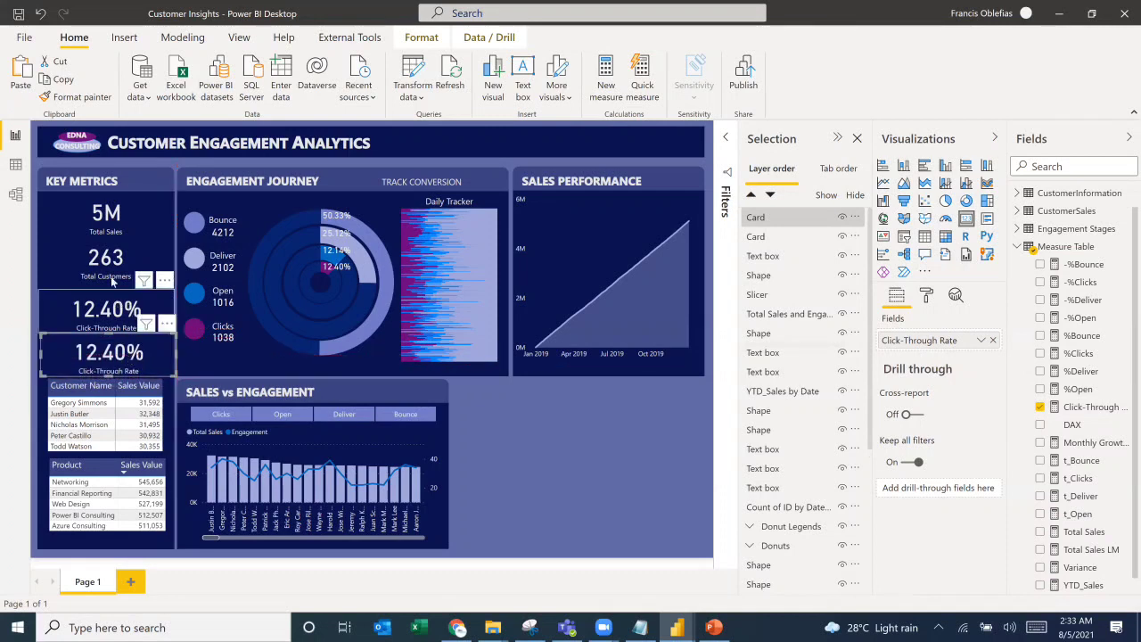
{"action": "left_click", "coordinate": [110, 264], "text": "ctrl"}
{"action": "left_click", "coordinate": [106, 223], "text": "ctrl"}
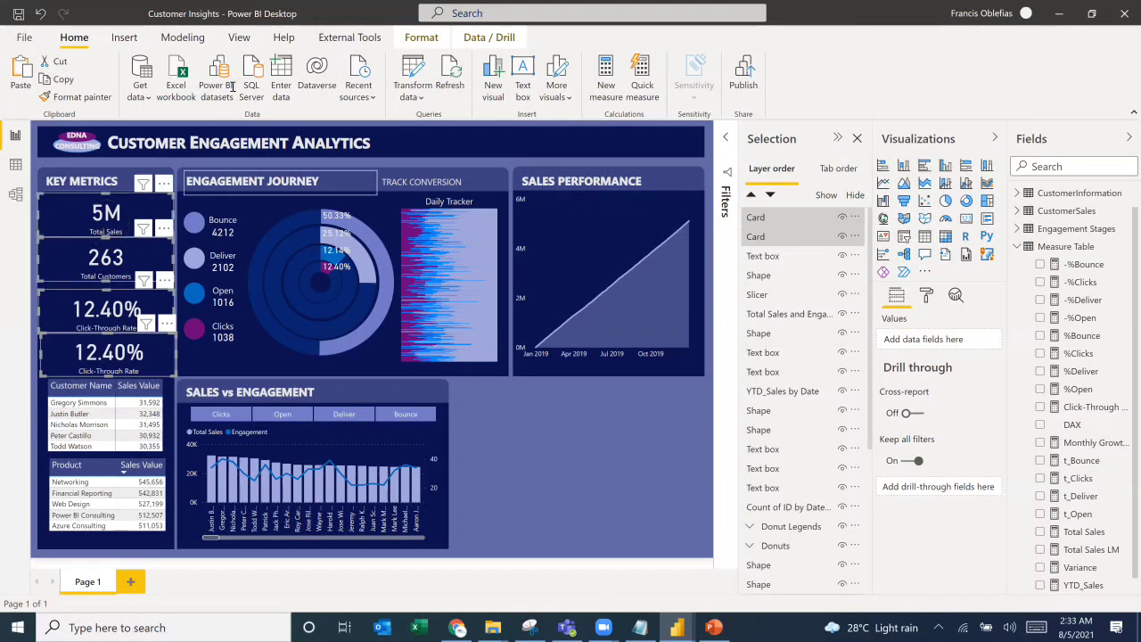
{"action": "left_click", "coordinate": [421, 37]}
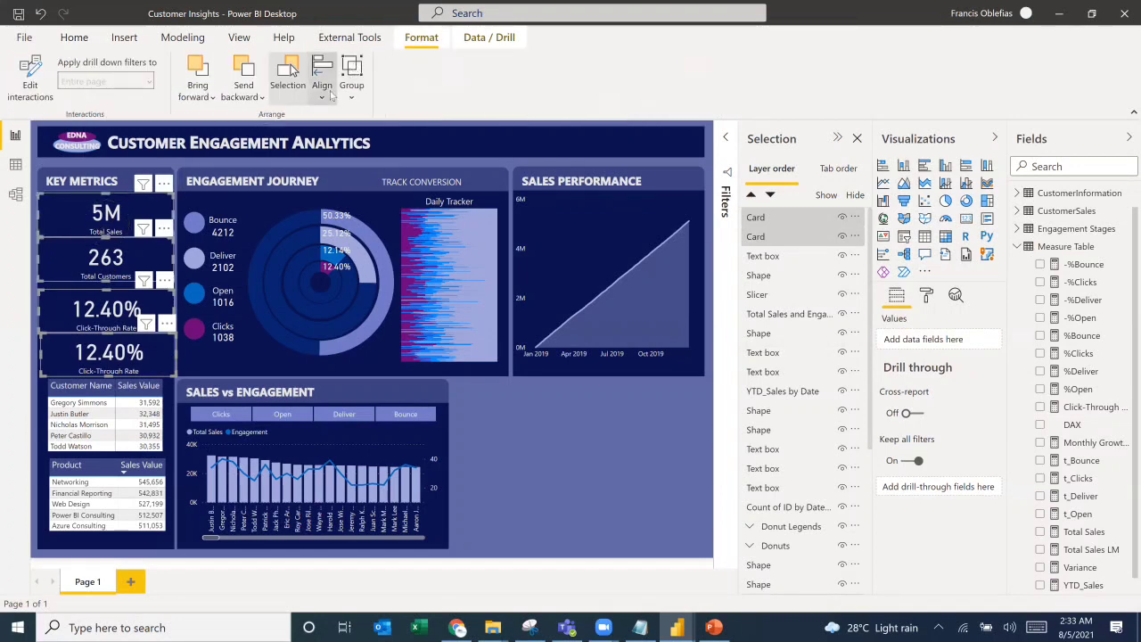
{"action": "left_click", "coordinate": [322, 80]}
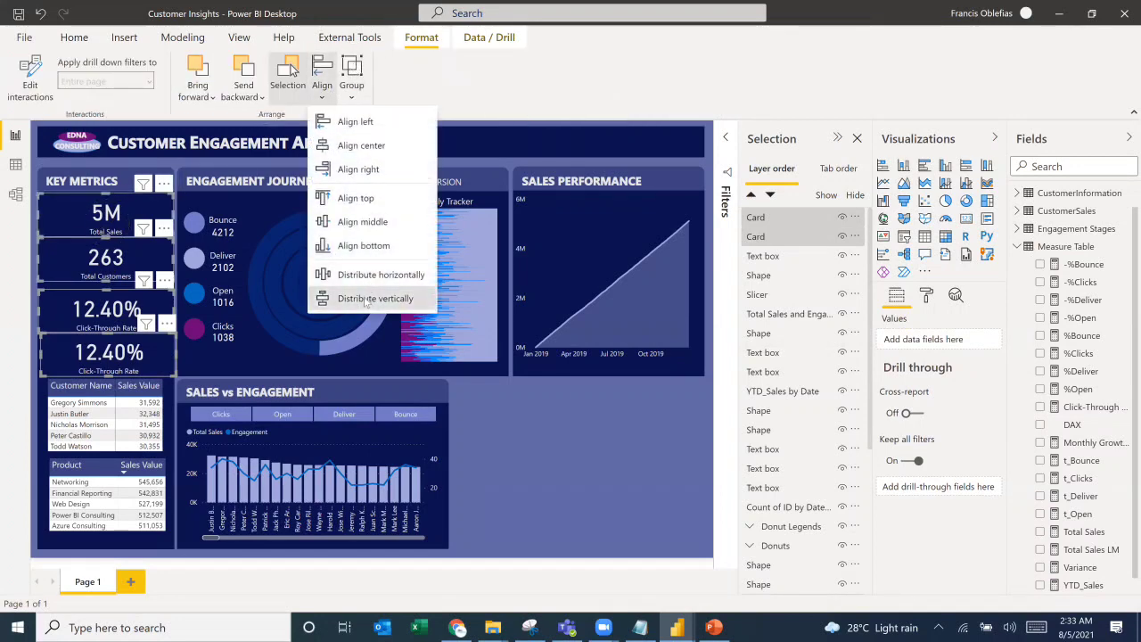
{"action": "left_click", "coordinate": [365, 300]}
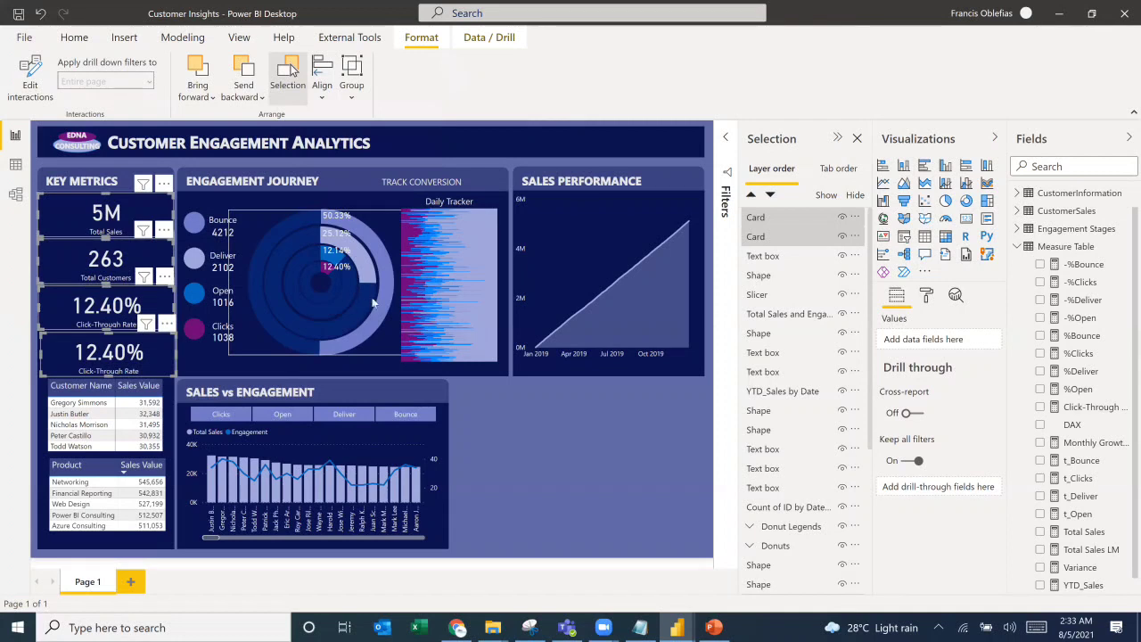
Step: Switch the lowest Key Metrics card to the %Open measure and try to rename its displayed field
{"action": "left_click", "coordinate": [643, 451]}
{"action": "left_click", "coordinate": [113, 357]}
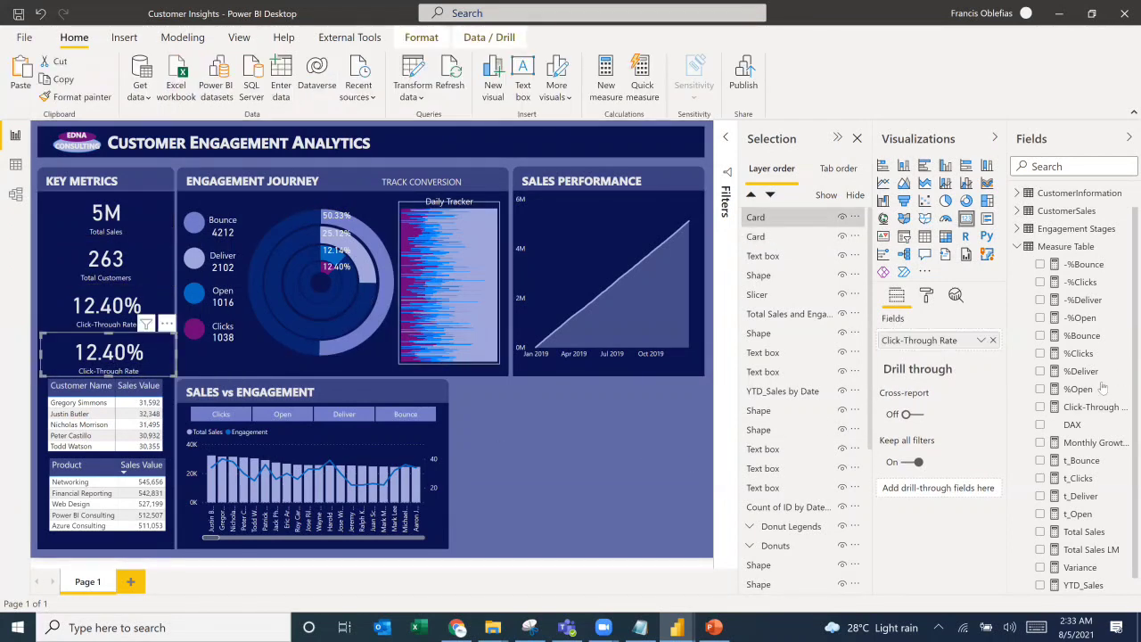
{"action": "left_click_drag", "start_coordinate": [1079, 389], "coordinate": [907, 343]}
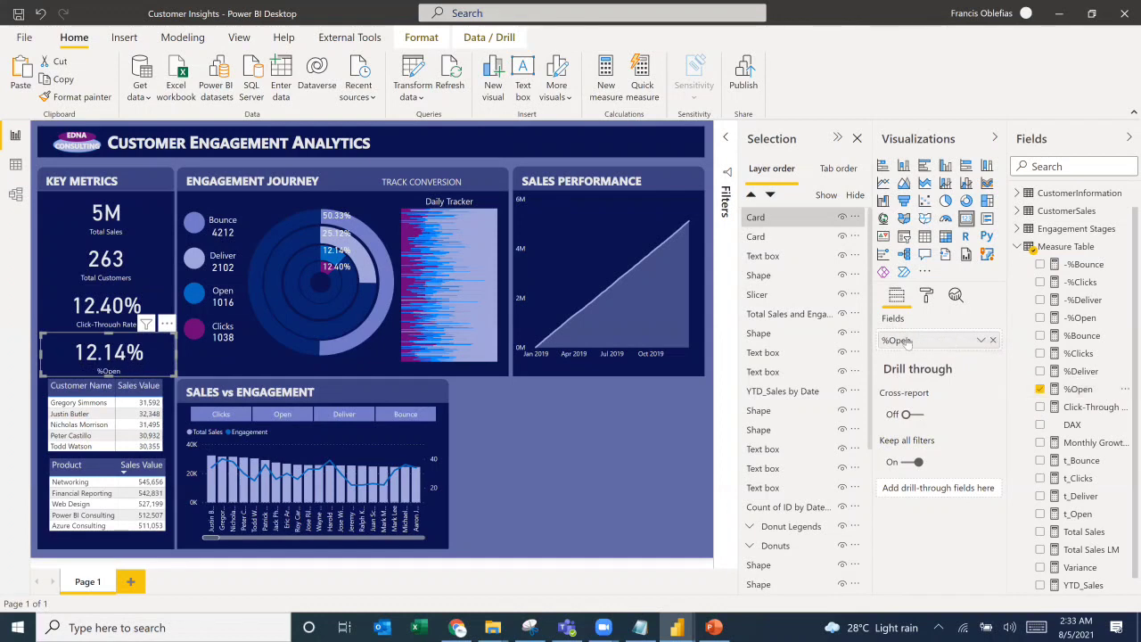
{"action": "double_click", "coordinate": [939, 339]}
{"action": "type", "text": "Open"}
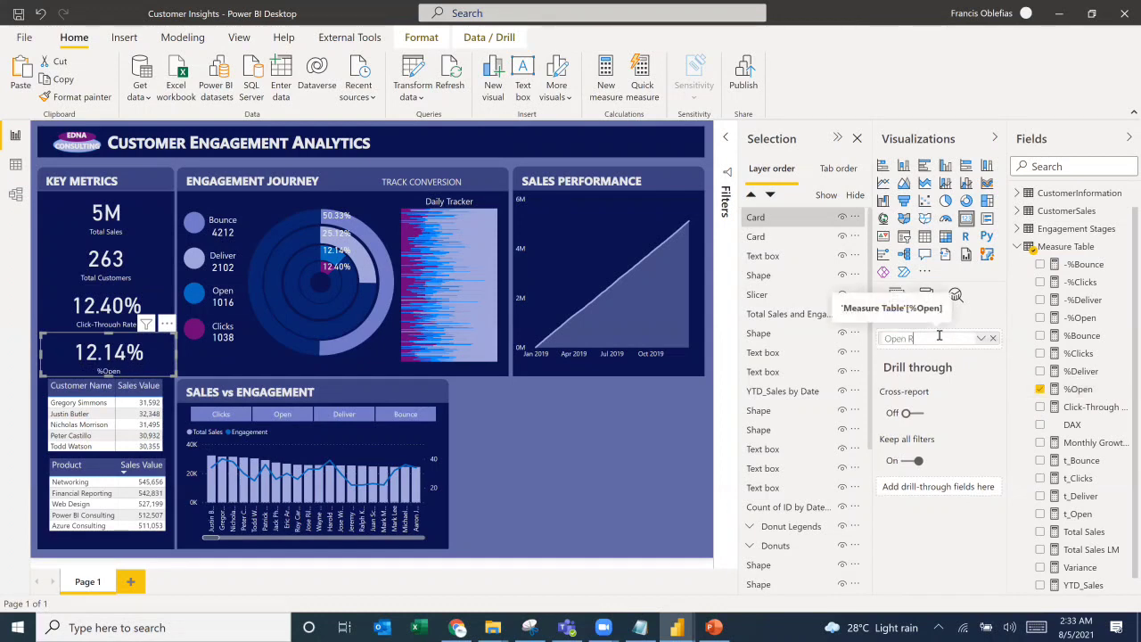
{"action": "left_click", "coordinate": [655, 429]}
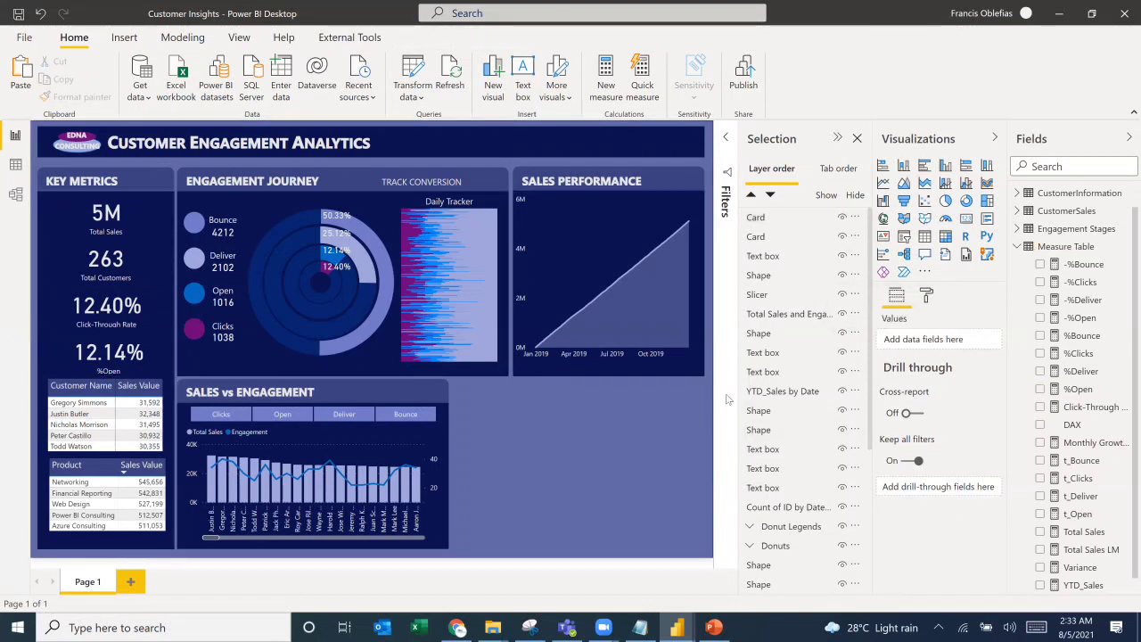
Step: Review the formulas of the %Open and t_Clicks measures
{"action": "left_click", "coordinate": [1075, 397]}
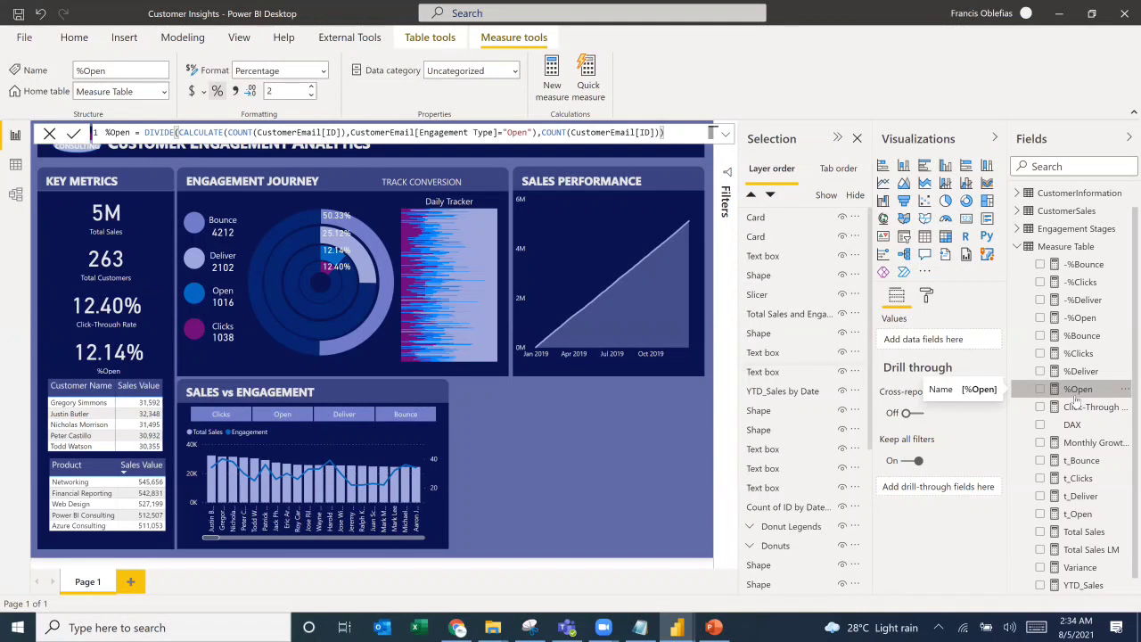
{"action": "left_click", "coordinate": [1082, 481]}
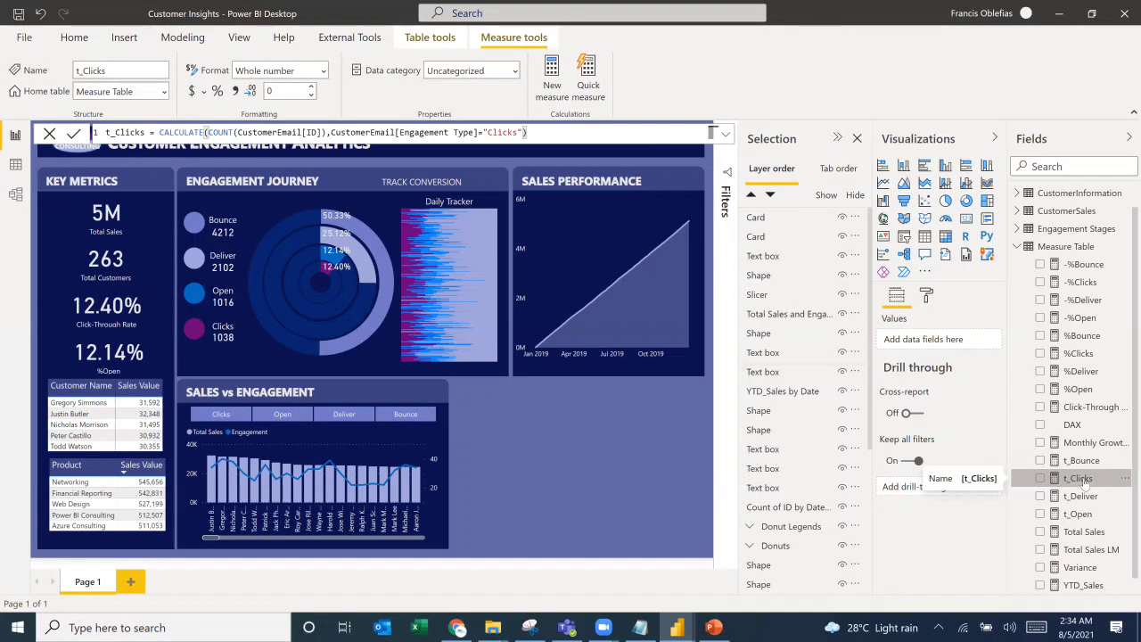
{"action": "left_click", "coordinate": [592, 436]}
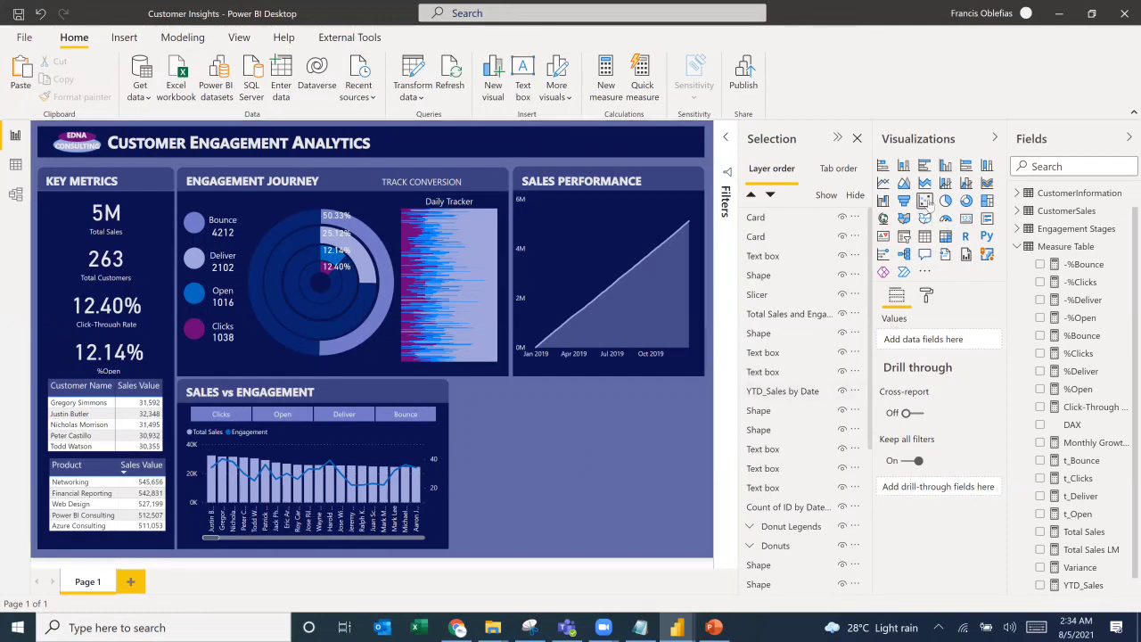
Step: Insert a scatter chart filling the space beside Sales vs Engagement, with Click-Through Rate on the X axis and Total Sales on the Y axis
{"action": "left_click", "coordinate": [925, 200]}
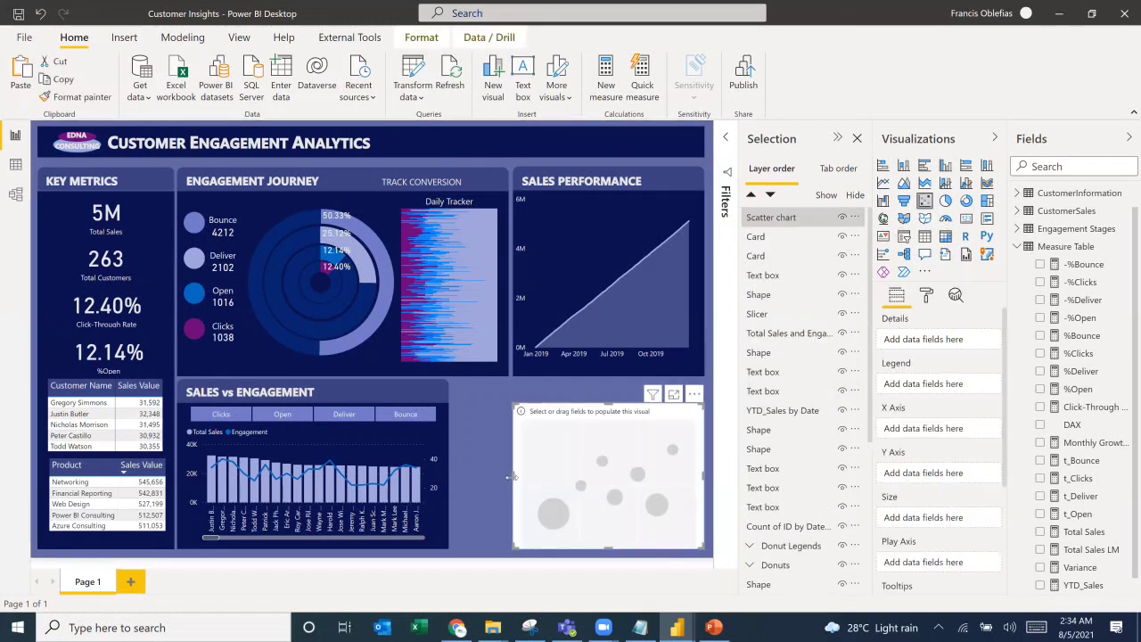
{"action": "left_click_drag", "start_coordinate": [514, 476], "coordinate": [457, 486]}
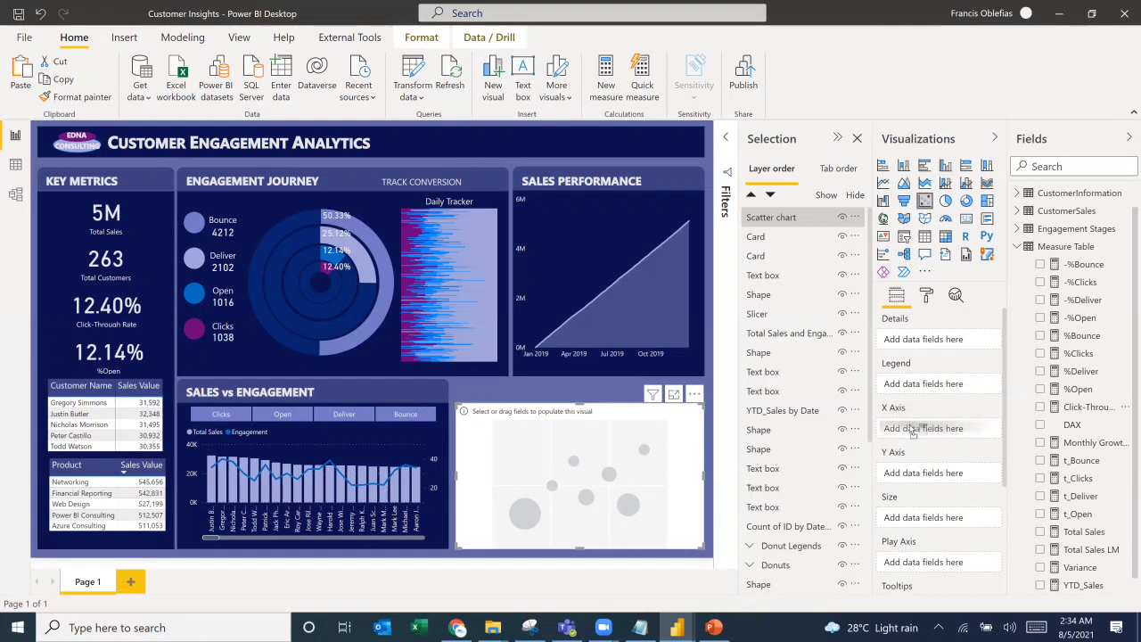
{"action": "left_click_drag", "start_coordinate": [912, 429], "coordinate": [916, 431]}
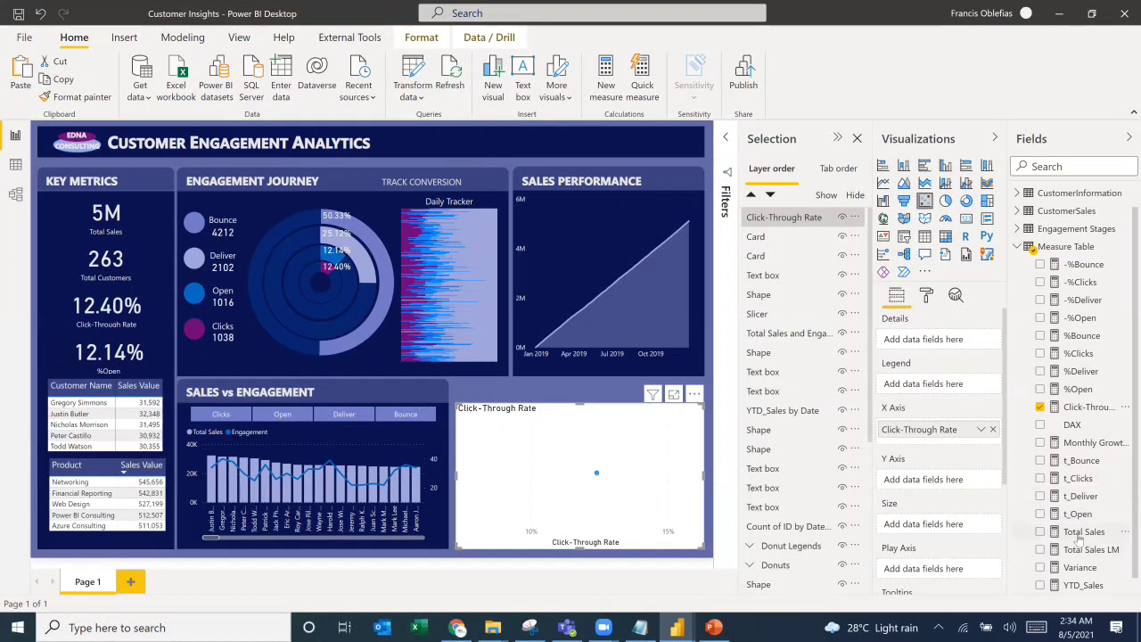
{"action": "scroll", "coordinate": [1076, 540], "scroll_direction": "down", "scroll_amount": 1}
{"action": "left_click_drag", "start_coordinate": [1077, 517], "coordinate": [910, 482]}
{"action": "left_click_drag", "start_coordinate": [910, 483], "coordinate": [910, 484]}
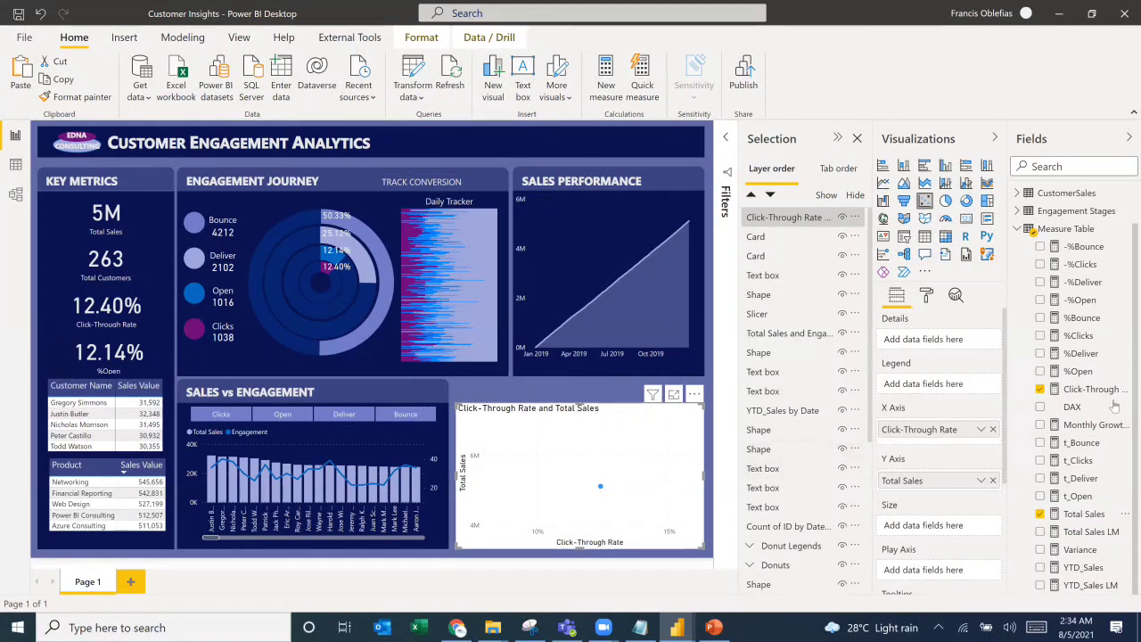
Step: Use Customer Name from the CustomerInformation table as the scatter chart's legend
{"action": "left_click", "coordinate": [1020, 229]}
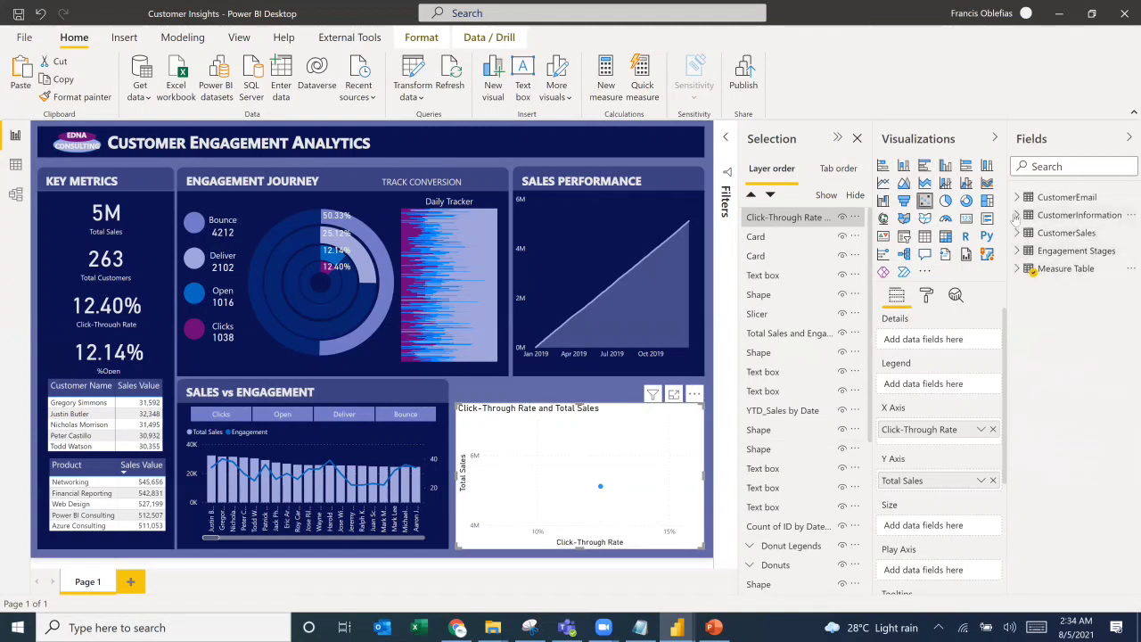
{"action": "left_click", "coordinate": [1018, 215]}
{"action": "left_click_drag", "start_coordinate": [1093, 233], "coordinate": [911, 386]}
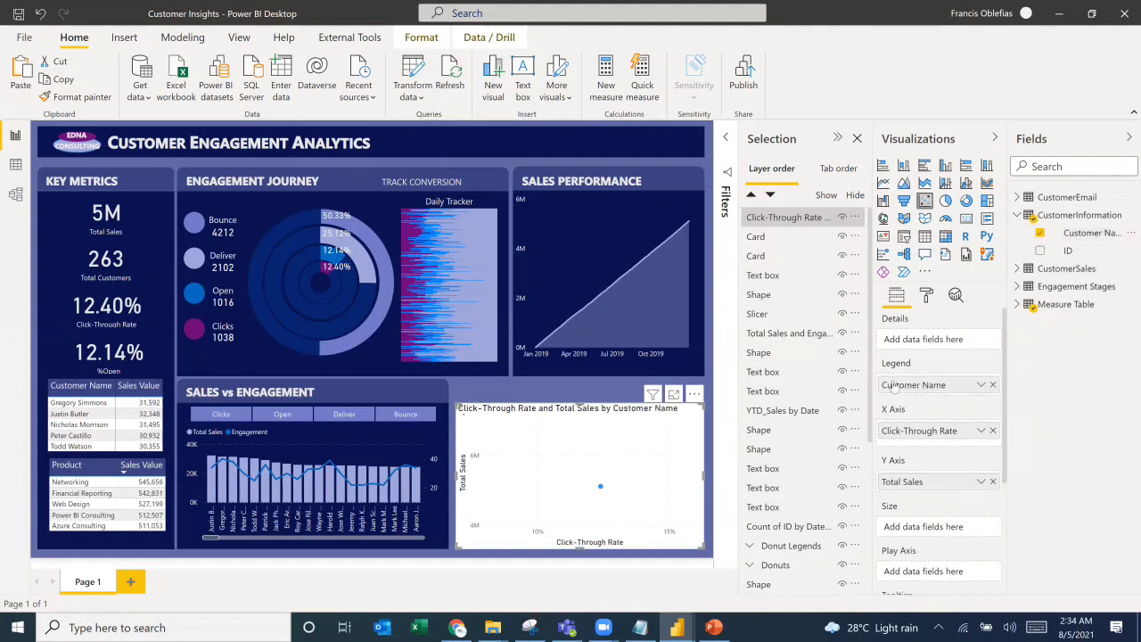
Step: Enlarge the scatter chart to examine customers with high sales or high click-through rates, marking those areas with annotations, and return to the report
{"action": "left_click", "coordinate": [673, 395]}
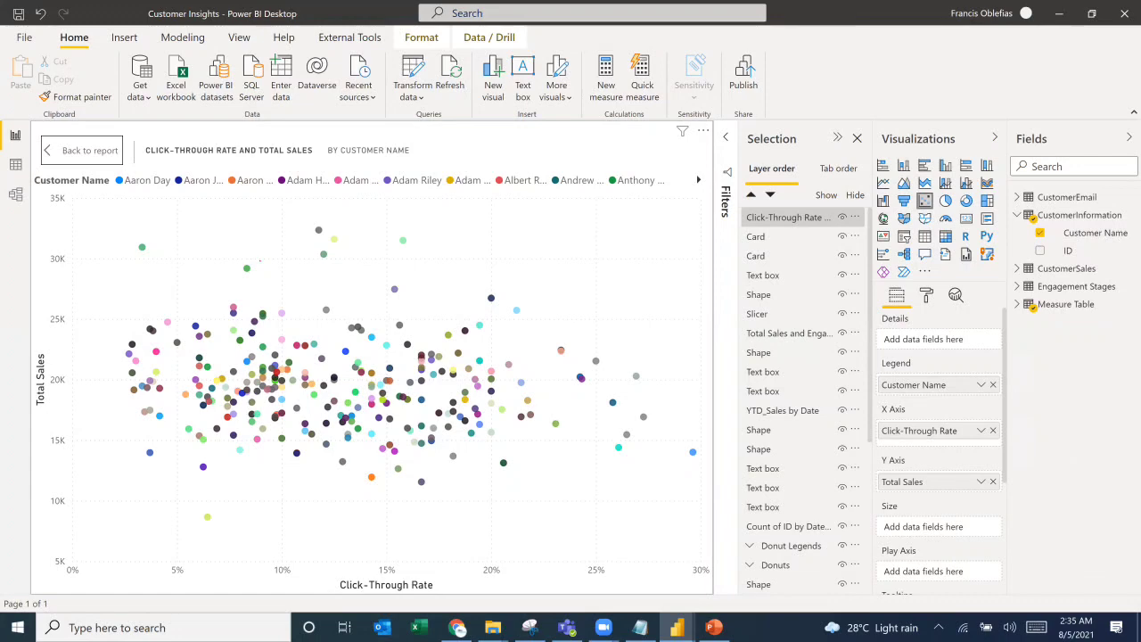
{"action": "left_click", "coordinate": [530, 628]}
{"action": "left_click", "coordinate": [1056, 6]}
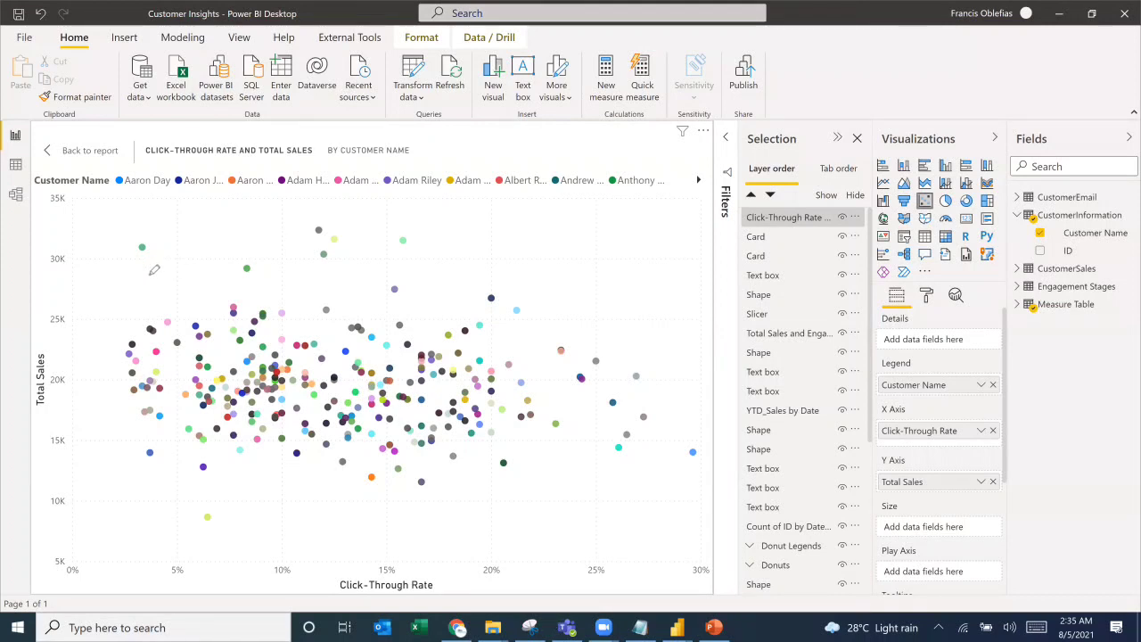
{"action": "left_click_drag", "start_coordinate": [105, 223], "coordinate": [111, 374]}
{"action": "left_click_drag", "start_coordinate": [114, 416], "coordinate": [99, 563]}
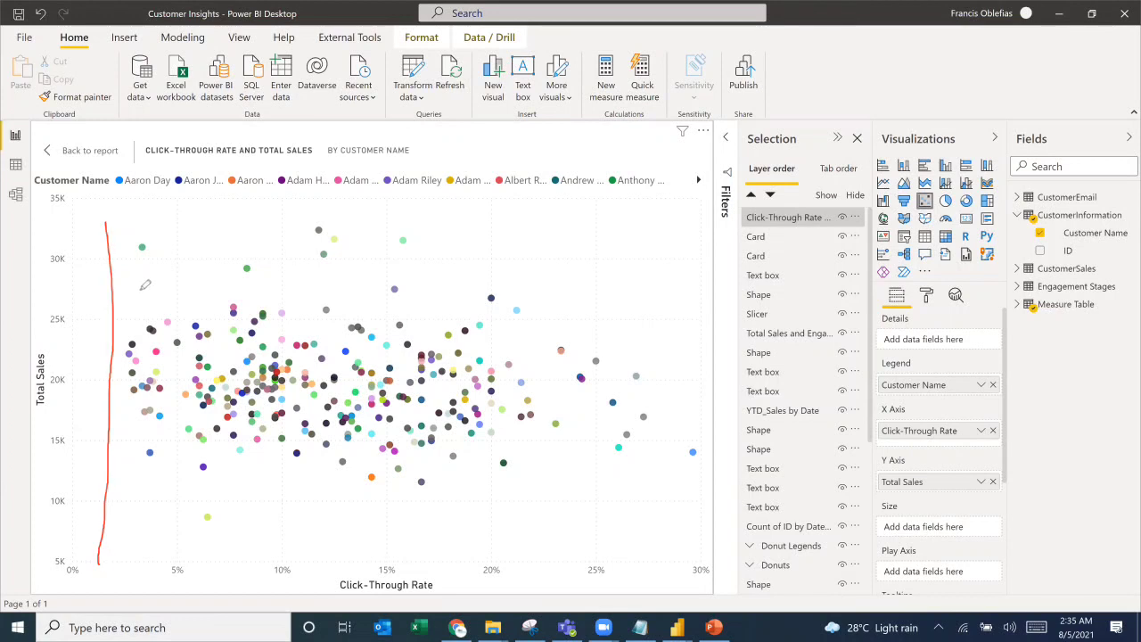
{"action": "mouse_move", "coordinate": [107, 224]}
{"action": "left_mouse_down"}
{"action": "mouse_move", "coordinate": [178, 225]}
{"action": "mouse_move", "coordinate": [170, 571]}
{"action": "mouse_move", "coordinate": [131, 570]}
{"action": "mouse_move", "coordinate": [104, 394]}
{"action": "left_mouse_up"}
{"action": "left_click_drag", "start_coordinate": [110, 326], "coordinate": [112, 224]}
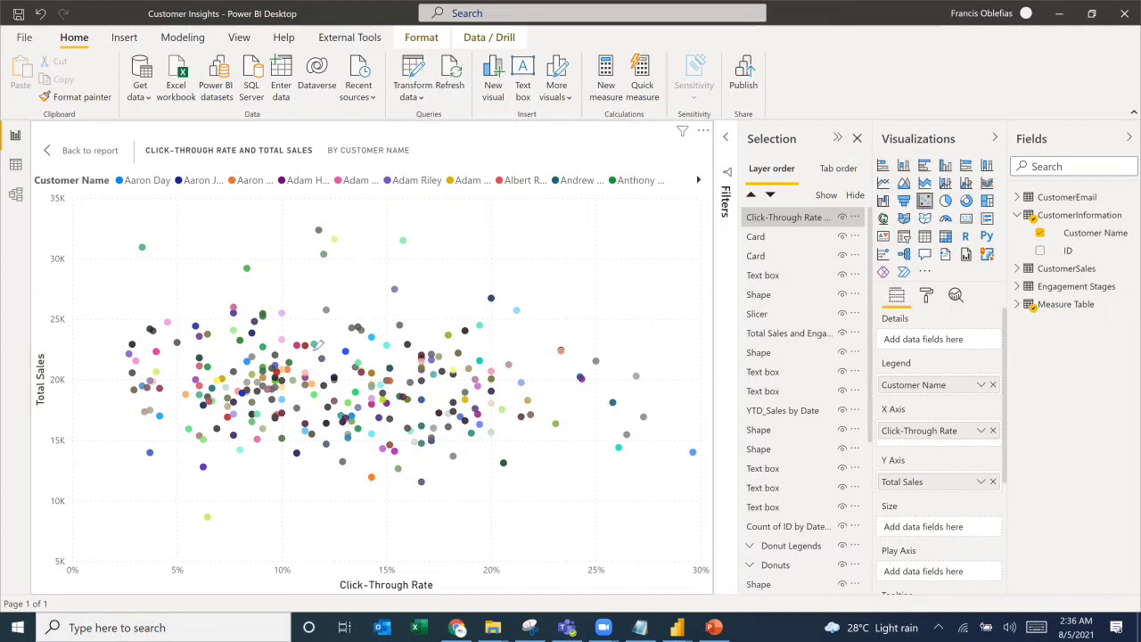
{"action": "mouse_move", "coordinate": [133, 273]}
{"action": "left_mouse_down"}
{"action": "mouse_move", "coordinate": [299, 277]}
{"action": "mouse_move", "coordinate": [354, 262]}
{"action": "left_mouse_up"}
{"action": "mouse_move", "coordinate": [358, 218]}
{"action": "left_mouse_down"}
{"action": "mouse_move", "coordinate": [170, 217]}
{"action": "mouse_move", "coordinate": [137, 272]}
{"action": "left_mouse_up"}
{"action": "left_click_drag", "start_coordinate": [552, 323], "coordinate": [563, 476]}
{"action": "mouse_move", "coordinate": [659, 476]}
{"action": "left_mouse_down"}
{"action": "mouse_move", "coordinate": [714, 454]}
{"action": "mouse_move", "coordinate": [670, 334]}
{"action": "mouse_move", "coordinate": [558, 322]}
{"action": "left_mouse_up"}
{"action": "mouse_move", "coordinate": [100, 552]}
{"action": "left_mouse_down"}
{"action": "mouse_move", "coordinate": [684, 540]}
{"action": "mouse_move", "coordinate": [667, 554]}
{"action": "left_mouse_up"}
{"action": "mouse_move", "coordinate": [105, 535]}
{"action": "left_mouse_down"}
{"action": "mouse_move", "coordinate": [105, 218]}
{"action": "mouse_move", "coordinate": [120, 239]}
{"action": "left_mouse_up"}
{"action": "left_click", "coordinate": [230, 142]}
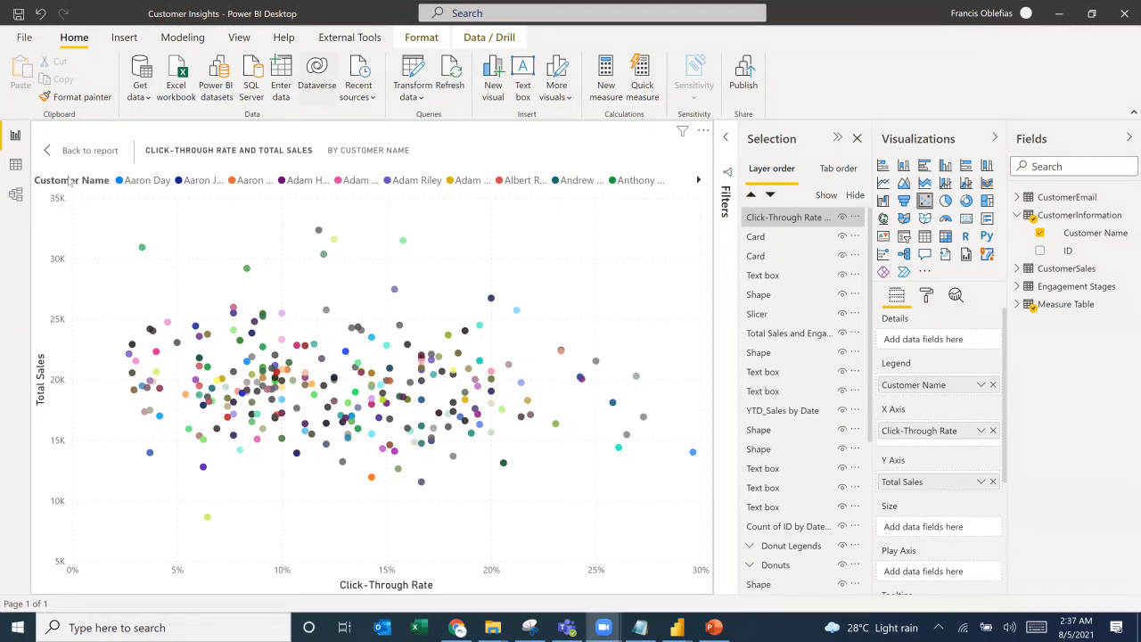
{"action": "left_click", "coordinate": [71, 156]}
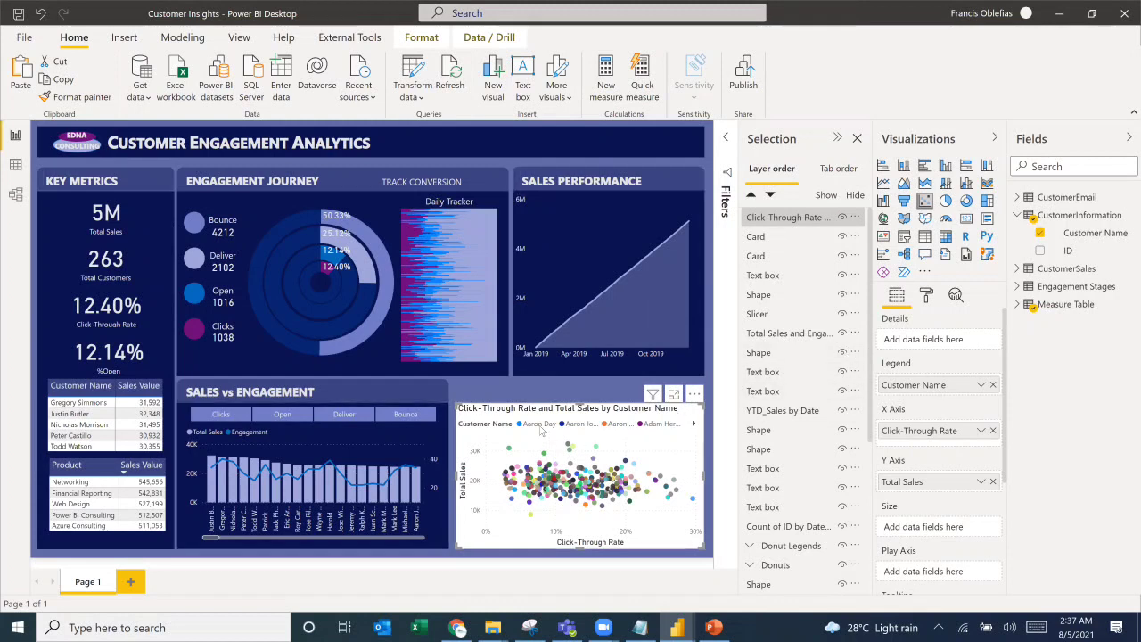
Step: Copy the Sales Performance panel's dark background shape and fit the copy exactly over the scatter chart
{"action": "left_click", "coordinate": [527, 376]}
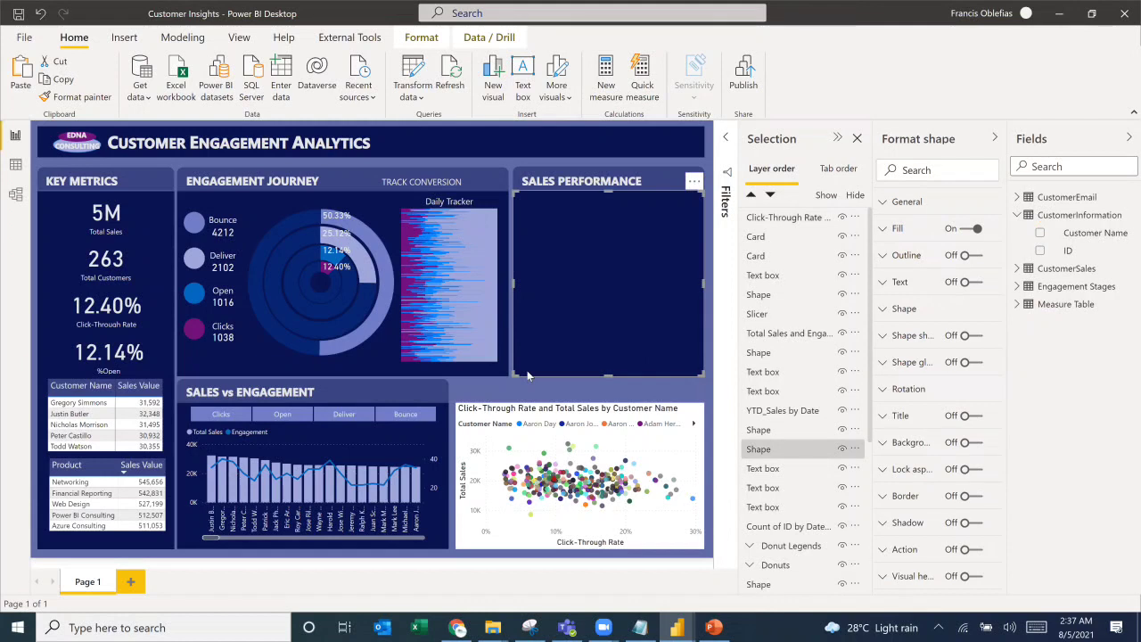
{"action": "key", "text": "ctrl+c"}
{"action": "key", "text": "ctrl+v"}
{"action": "left_click_drag", "start_coordinate": [578, 364], "coordinate": [519, 542]}
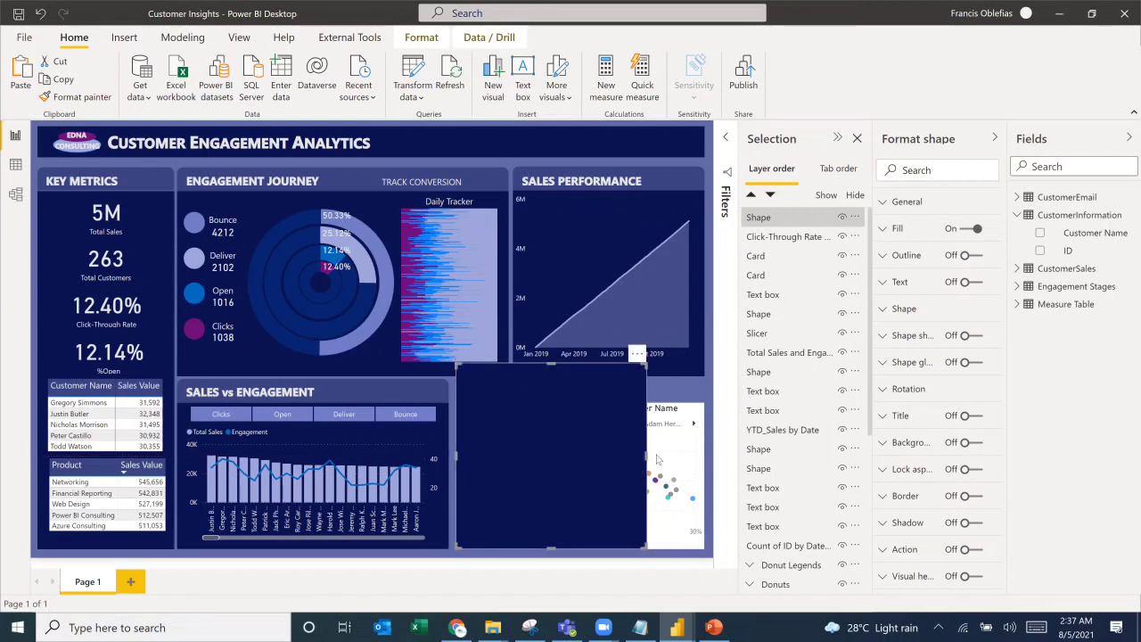
{"action": "left_click_drag", "start_coordinate": [646, 457], "coordinate": [704, 460]}
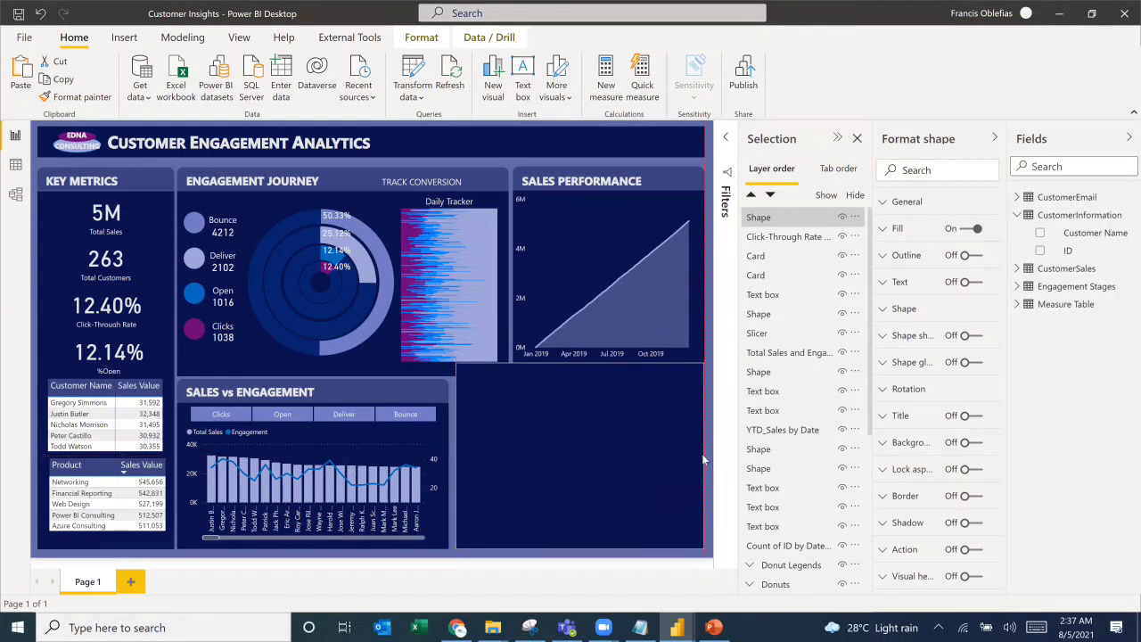
{"action": "left_click_drag", "start_coordinate": [579, 398], "coordinate": [579, 402]}
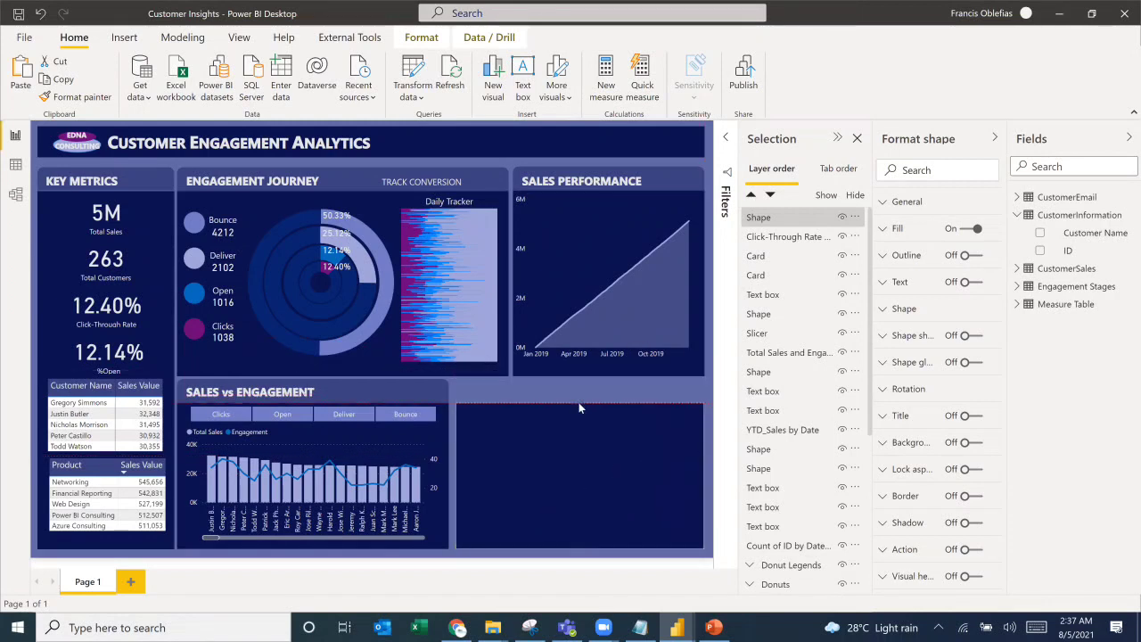
Step: Copy the Sales vs Engagement header bar and fit the copy above the new panel, matching its width
{"action": "left_click", "coordinate": [445, 390]}
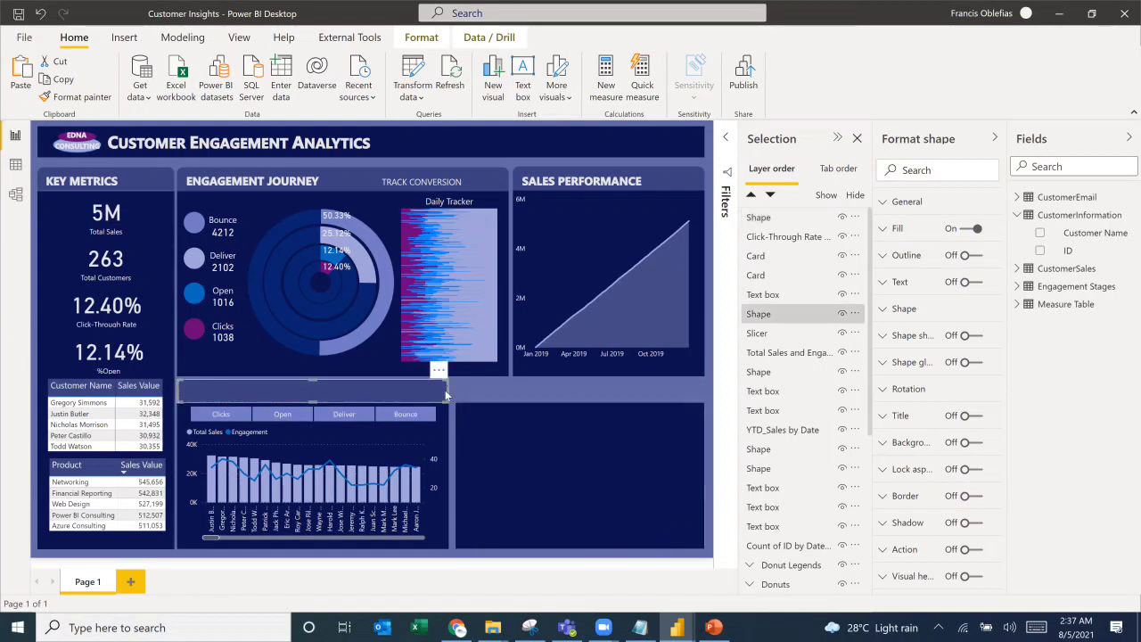
{"action": "key", "text": "ctrl+c"}
{"action": "key", "text": "ctrl+v"}
{"action": "left_click_drag", "start_coordinate": [397, 392], "coordinate": [652, 393]}
{"action": "left_click_drag", "start_coordinate": [445, 395], "coordinate": [469, 395]}
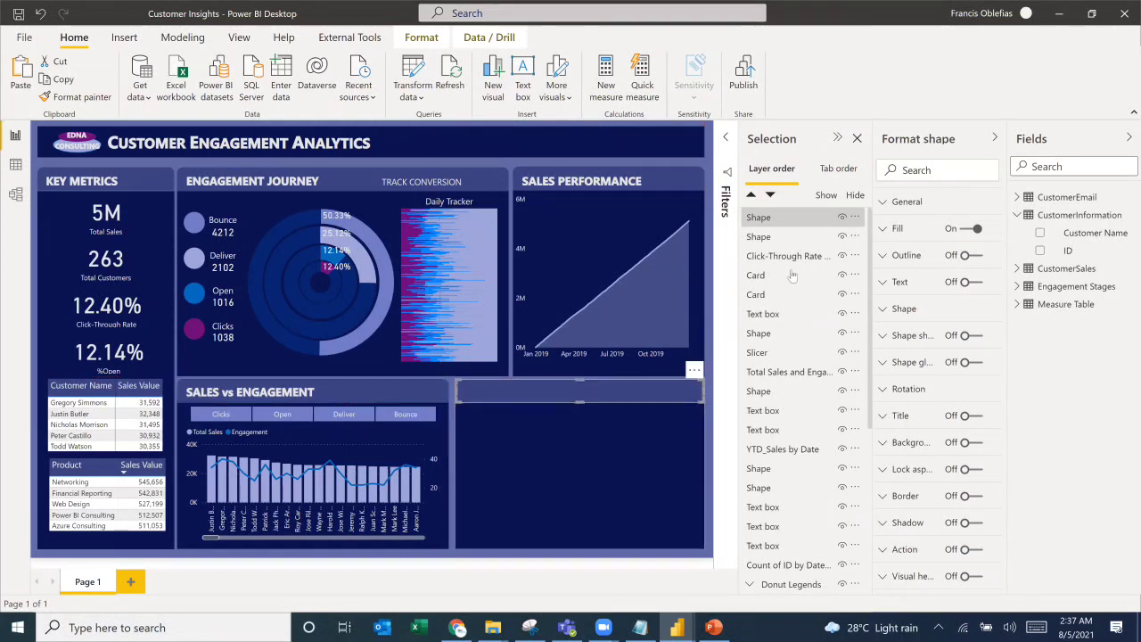
Step: Bring the click-through rate scatter chart to the front of the layer order and turn off its background
{"action": "left_click_drag", "start_coordinate": [789, 255], "coordinate": [789, 217]}
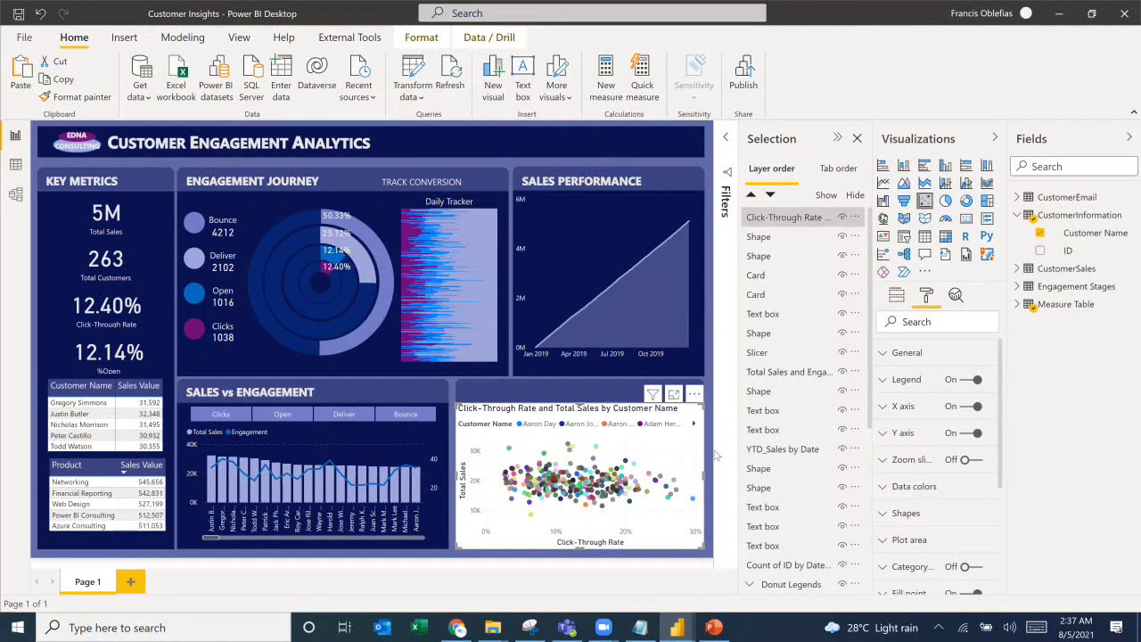
{"action": "left_click", "coordinate": [697, 569]}
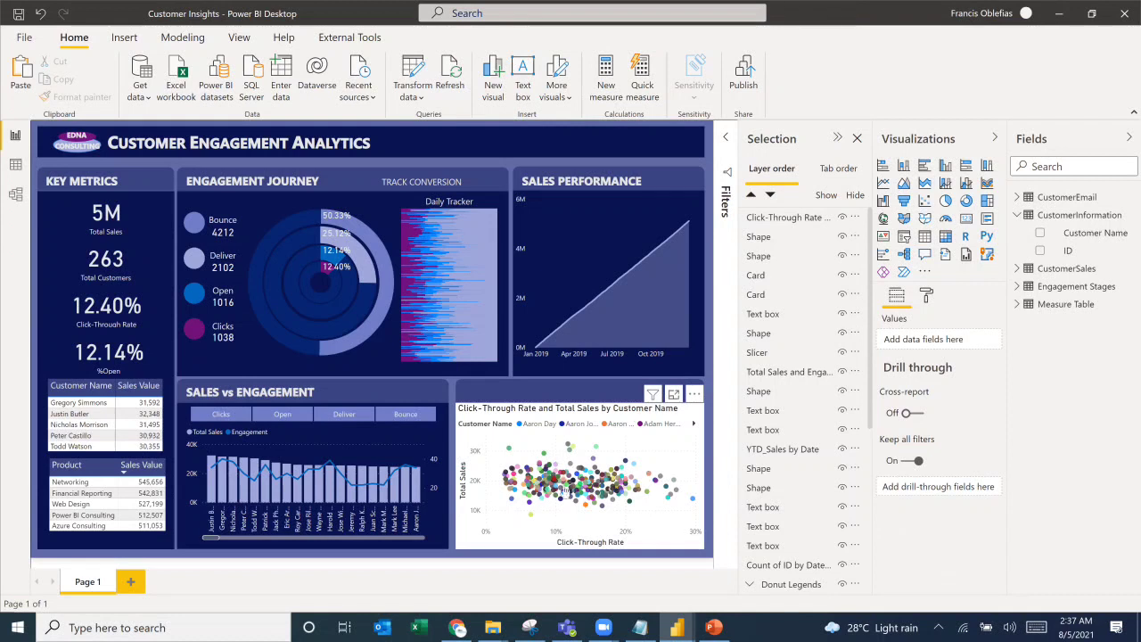
{"action": "left_click", "coordinate": [694, 419]}
{"action": "left_click", "coordinate": [926, 295]}
{"action": "scroll", "coordinate": [963, 481], "scroll_direction": "down", "scroll_amount": 3}
{"action": "left_click", "coordinate": [972, 499]}
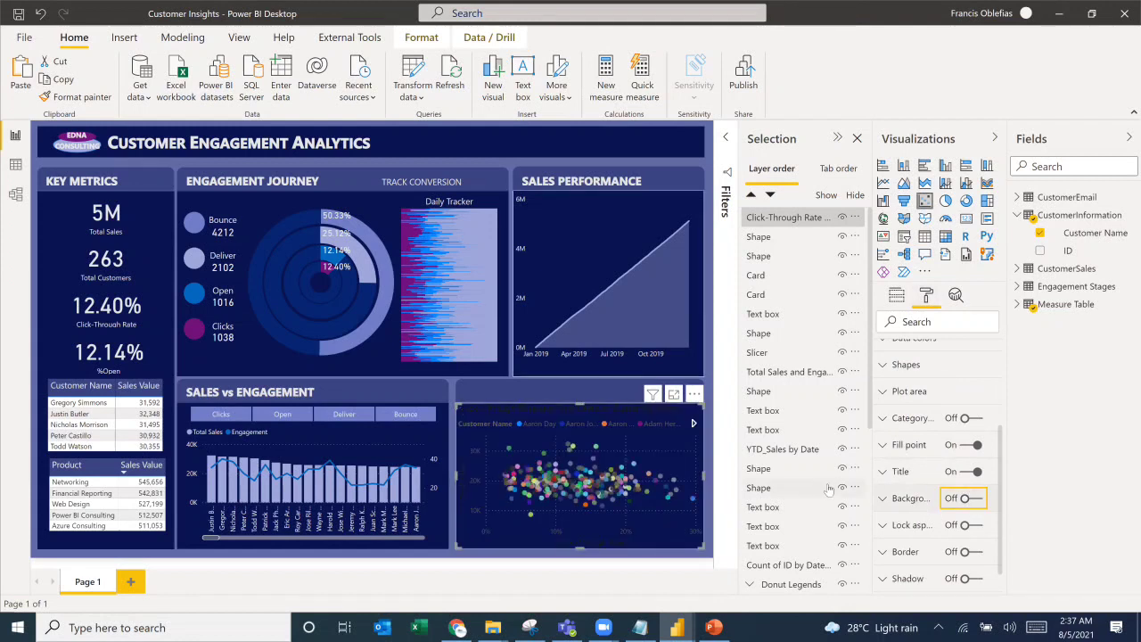
Step: Set the scatter chart's X axis label color to light grey
{"action": "scroll", "coordinate": [907, 398], "scroll_direction": "up", "scroll_amount": 3}
{"action": "left_click", "coordinate": [904, 406]}
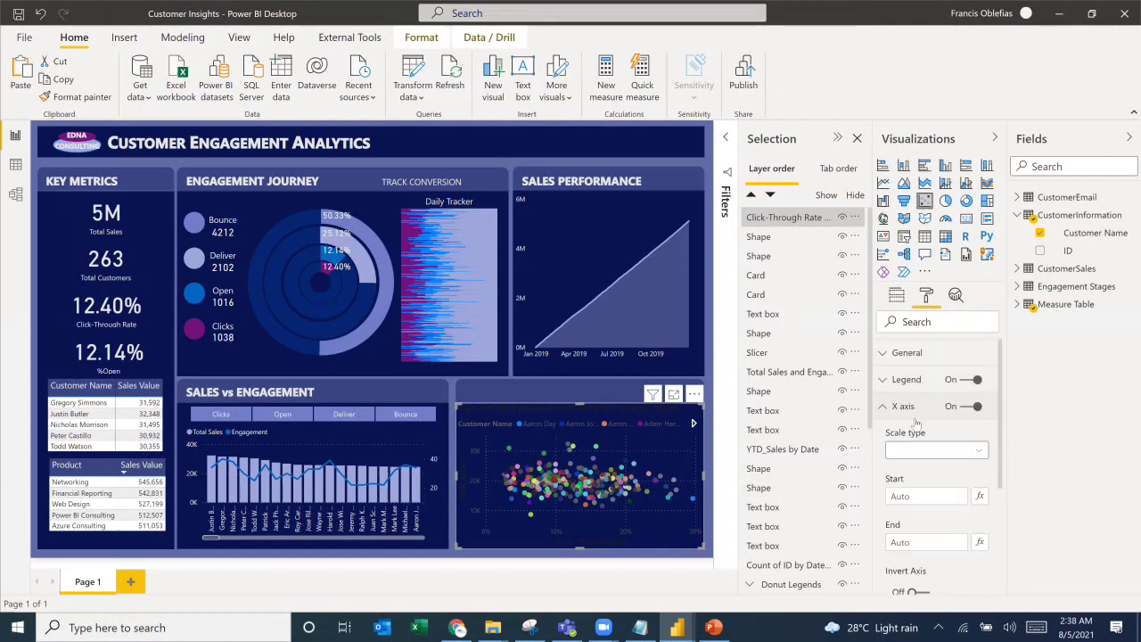
{"action": "scroll", "coordinate": [919, 500], "scroll_direction": "down", "scroll_amount": 2}
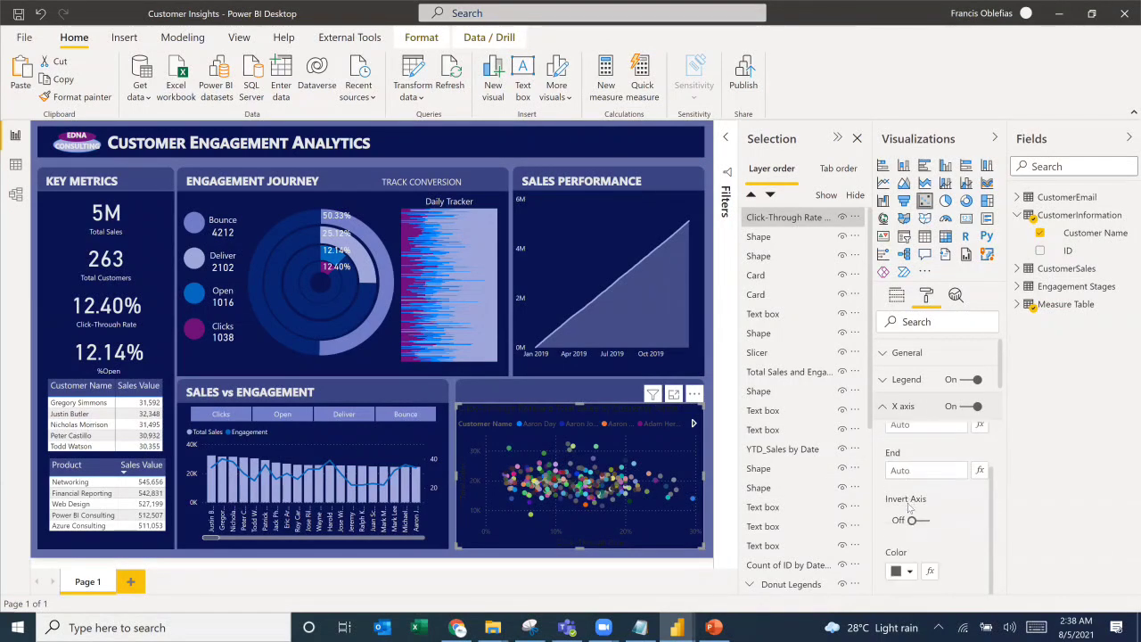
{"action": "left_click", "coordinate": [910, 571]}
{"action": "left_click", "coordinate": [911, 366]}
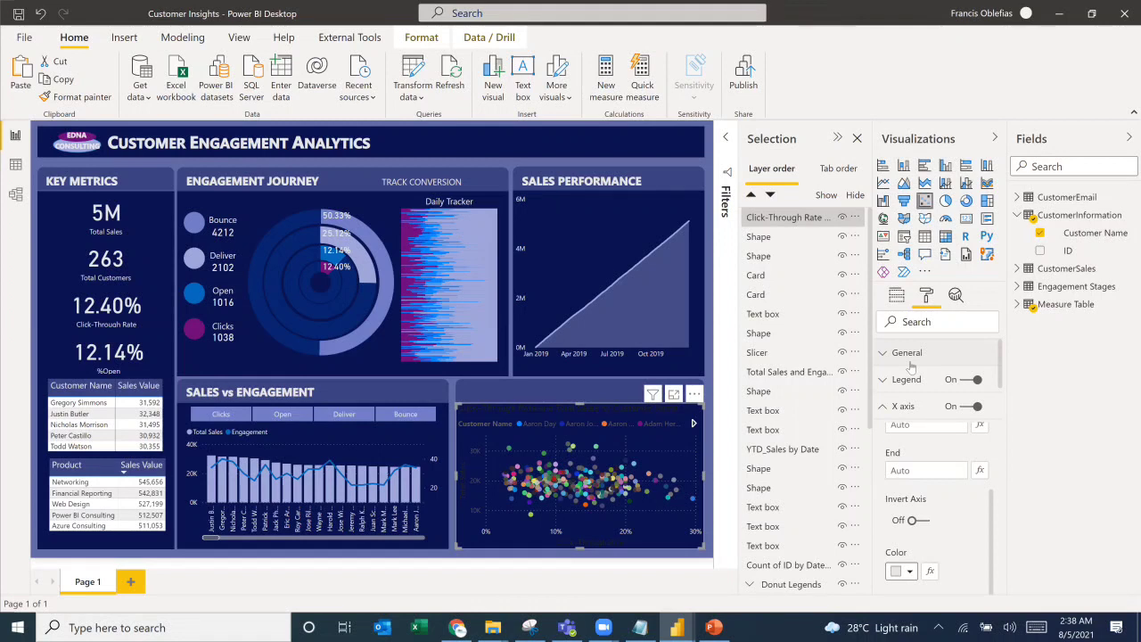
Step: Set the scatter chart's Y axis label color to light grey
{"action": "left_click", "coordinate": [896, 408]}
{"action": "left_click", "coordinate": [902, 434]}
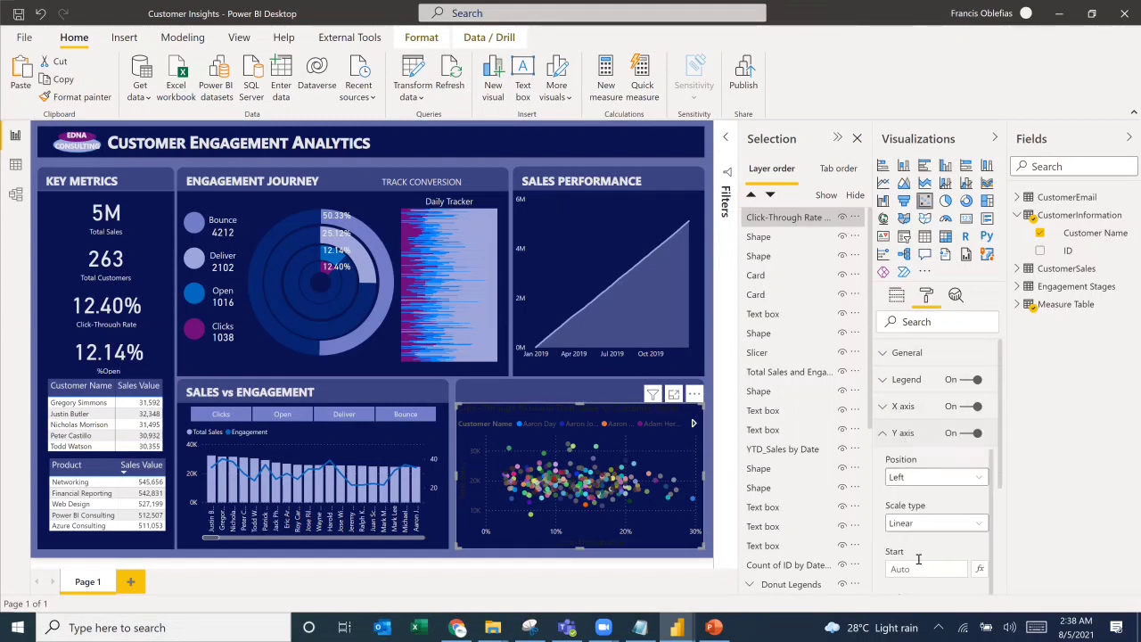
{"action": "scroll", "coordinate": [918, 535], "scroll_direction": "down", "scroll_amount": 5}
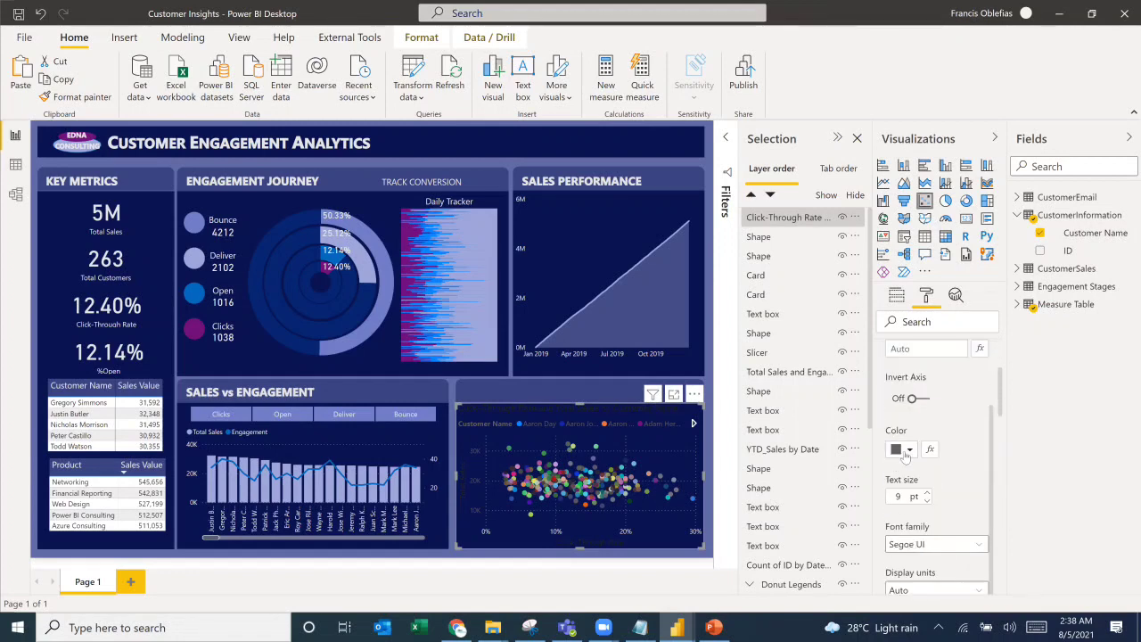
{"action": "left_click", "coordinate": [906, 454]}
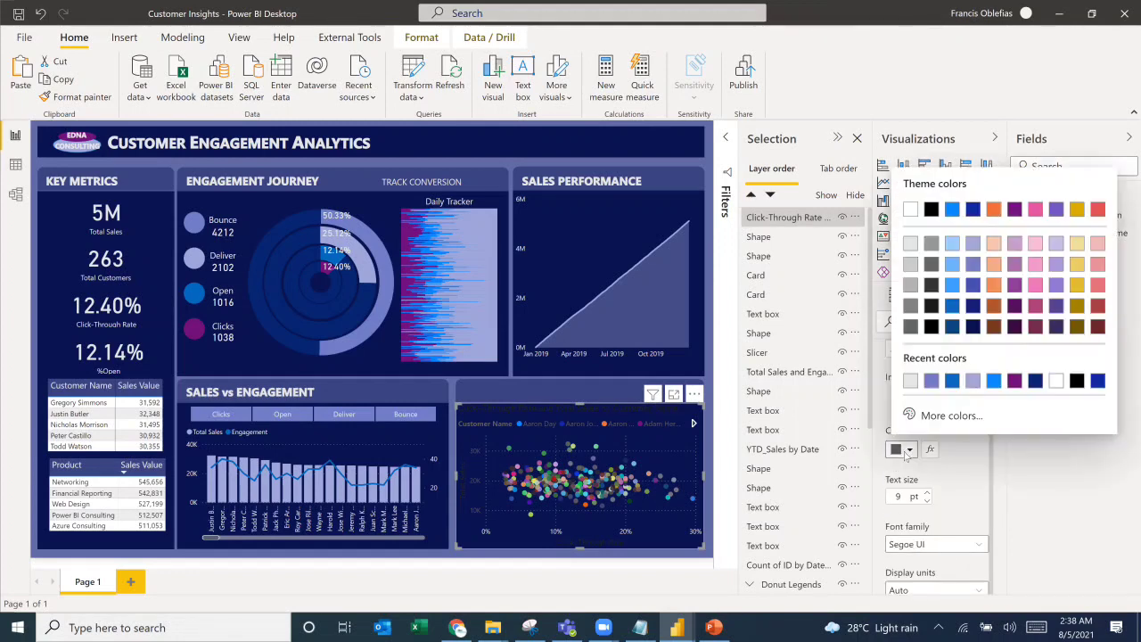
{"action": "left_click", "coordinate": [911, 382]}
{"action": "scroll", "coordinate": [913, 396], "scroll_direction": "up", "scroll_amount": 3}
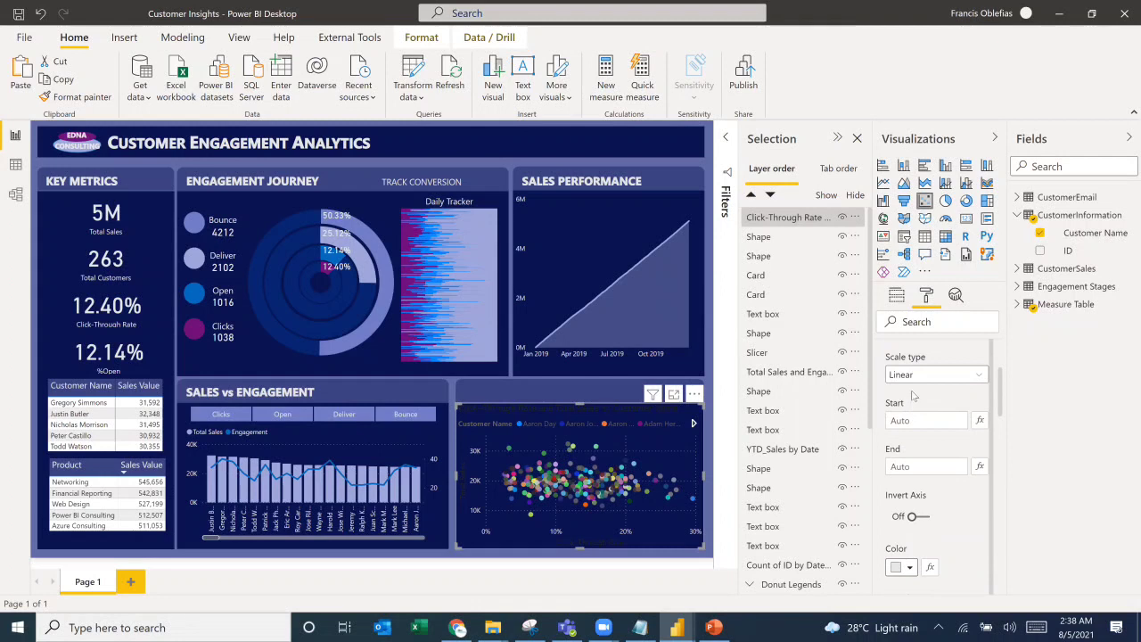
Step: Set the scatter chart's legend text color to light grey
{"action": "scroll", "coordinate": [913, 396], "scroll_direction": "up", "scroll_amount": 5}
{"action": "left_click", "coordinate": [903, 381]}
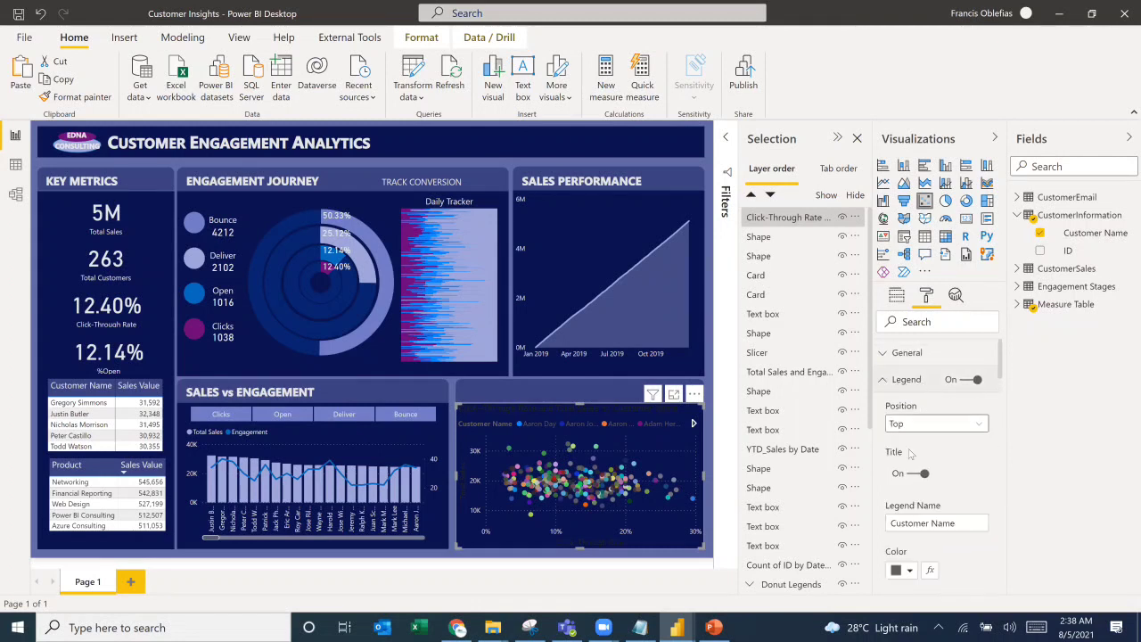
{"action": "scroll", "coordinate": [914, 507], "scroll_direction": "down", "scroll_amount": 1}
{"action": "left_click", "coordinate": [910, 498]}
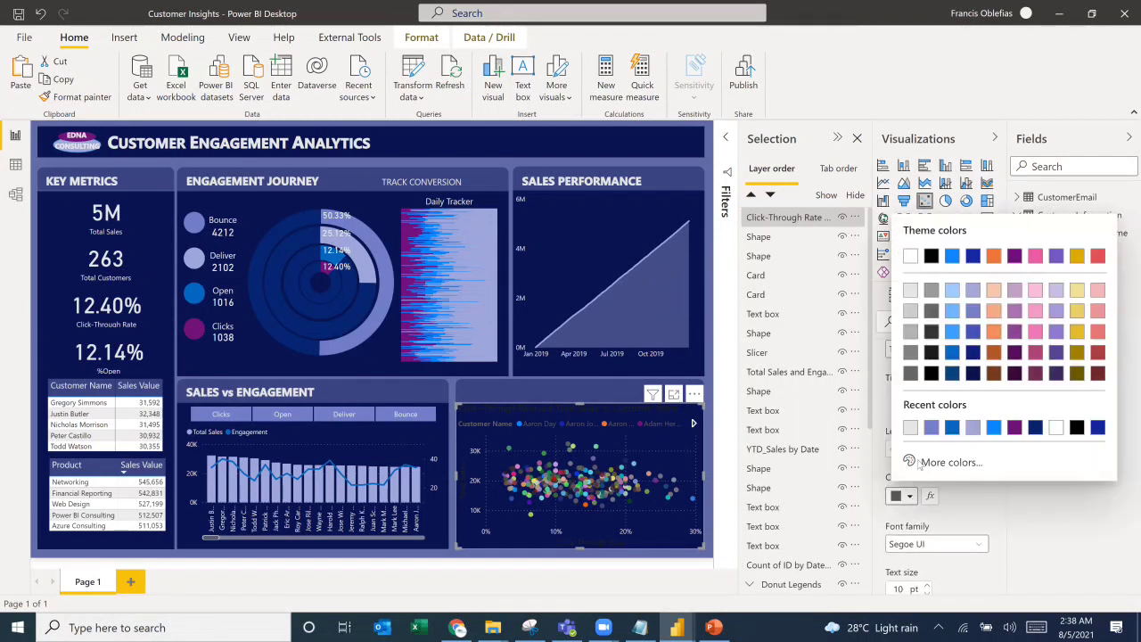
{"action": "left_click", "coordinate": [910, 429]}
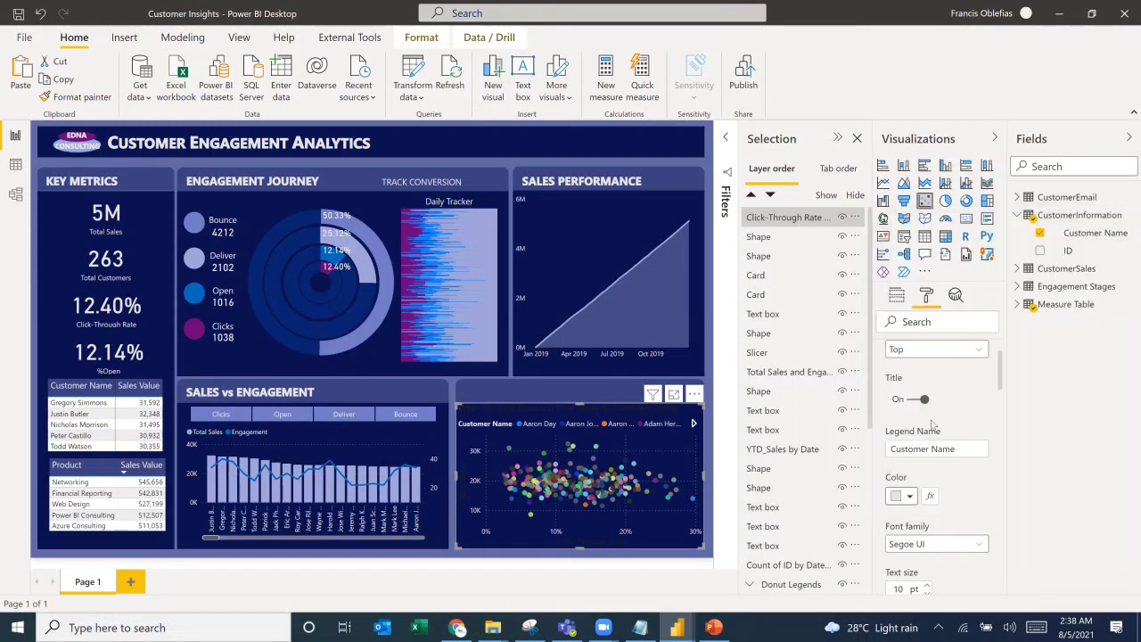
Step: Turn off the scatter chart's built-in title
{"action": "scroll", "coordinate": [922, 435], "scroll_direction": "down", "scroll_amount": 3}
{"action": "scroll", "coordinate": [929, 461], "scroll_direction": "down", "scroll_amount": 6}
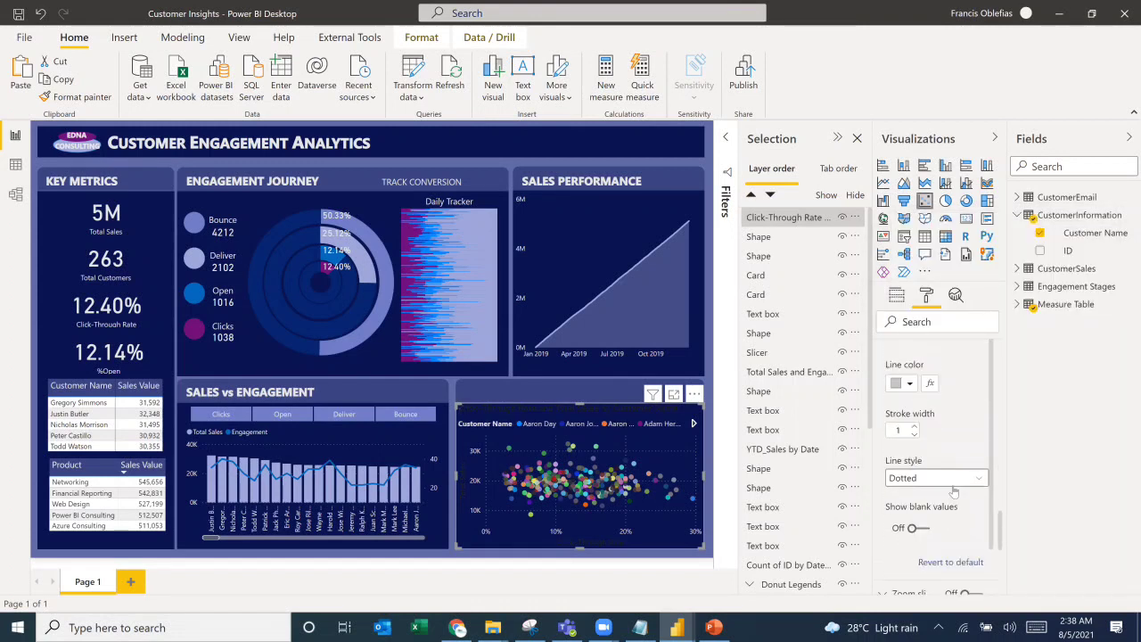
{"action": "left_click", "coordinate": [972, 457]}
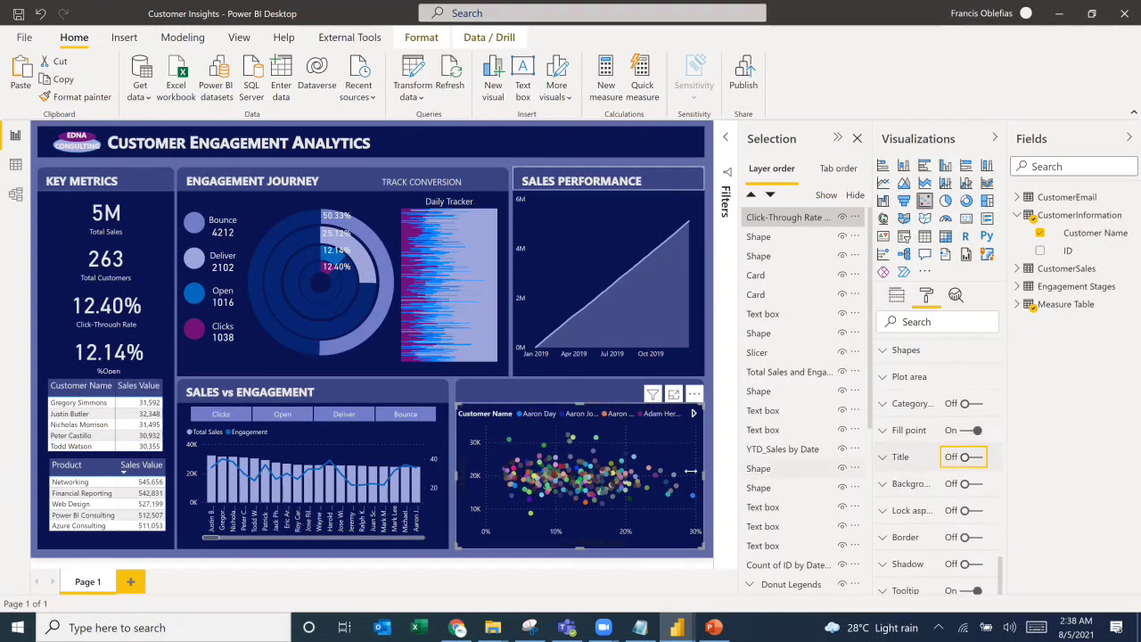
{"action": "left_click", "coordinate": [531, 626]}
{"action": "left_click", "coordinate": [678, 627]}
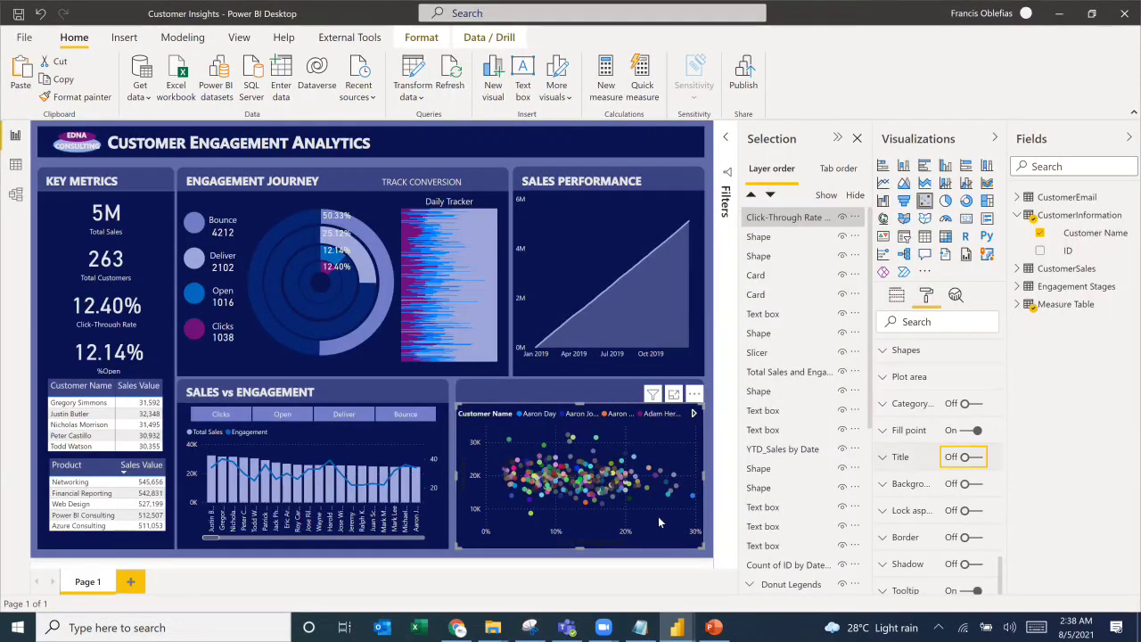
Step: Copy the Sales Performance title text box onto the scatter panel's header bar and select the copy's text for replacement
{"action": "left_click", "coordinate": [593, 189]}
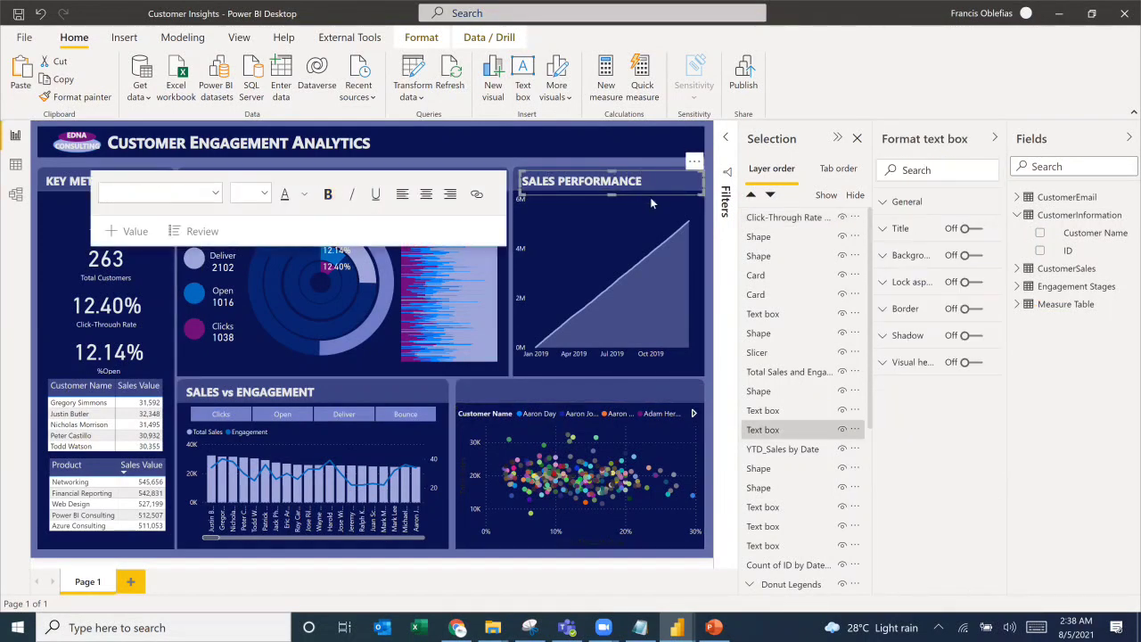
{"action": "key", "text": "ctrl+v"}
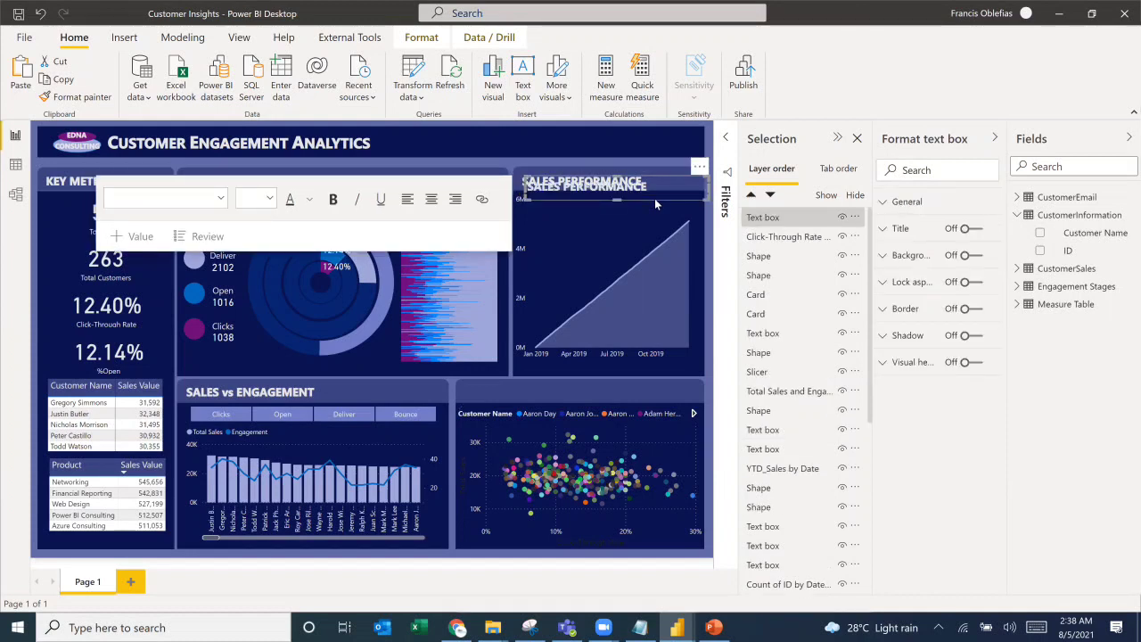
{"action": "left_click_drag", "start_coordinate": [654, 204], "coordinate": [594, 412]}
{"action": "key", "text": "Left"}
{"action": "key", "text": "Left"}
{"action": "key", "text": "Left"}
{"action": "left_click", "coordinate": [565, 395]}
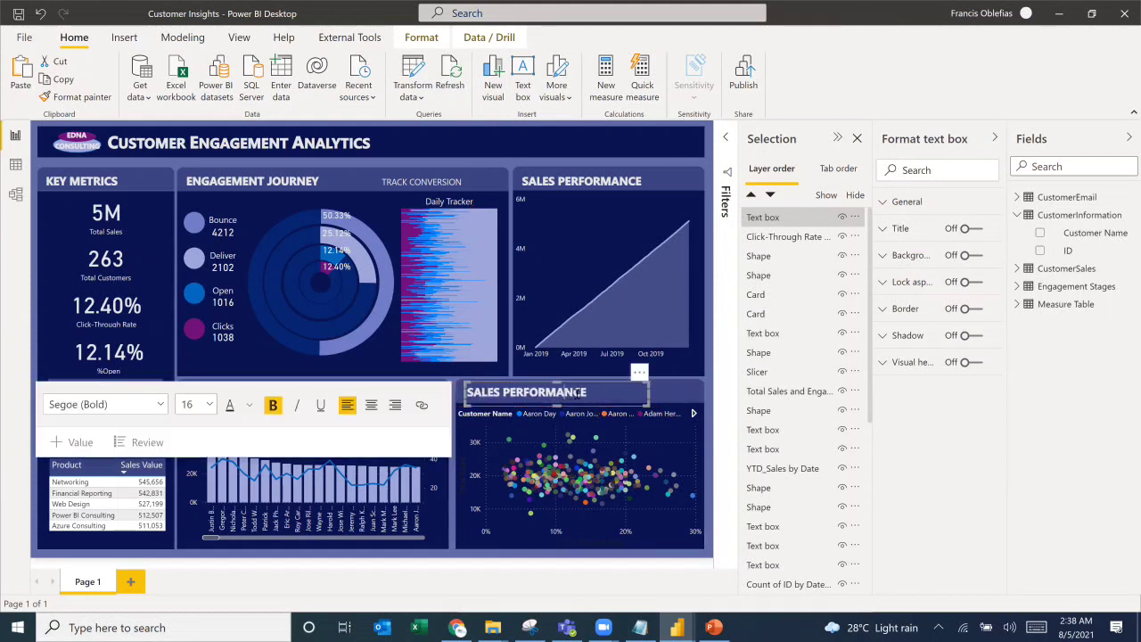
{"action": "left_click_drag", "start_coordinate": [592, 391], "coordinate": [468, 400]}
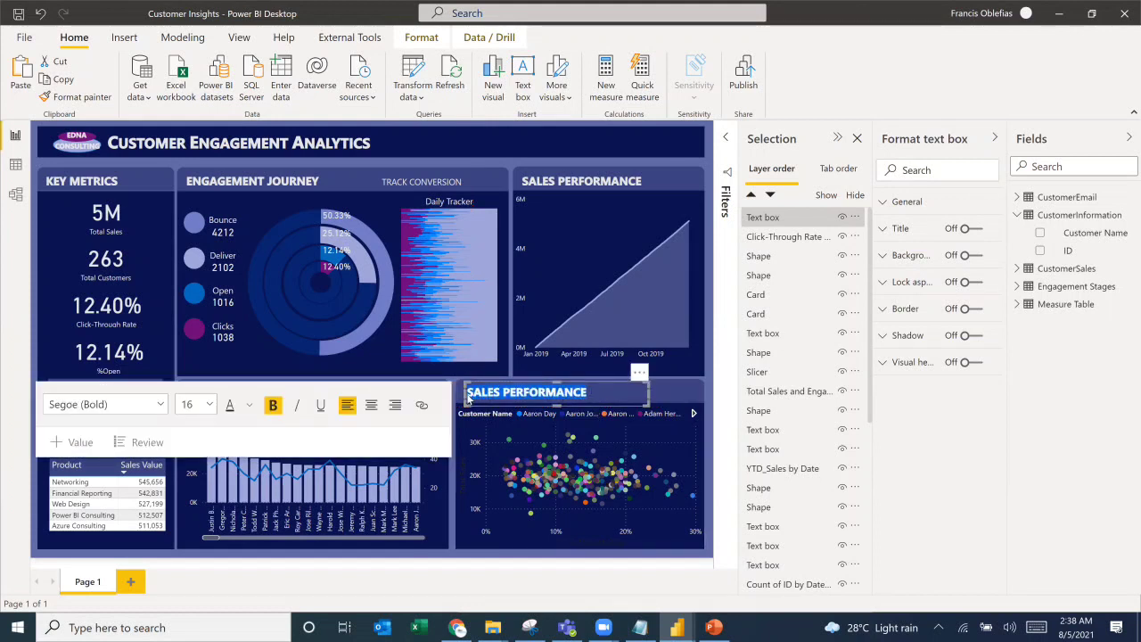
{"action": "type", "text": "ENGAG"}
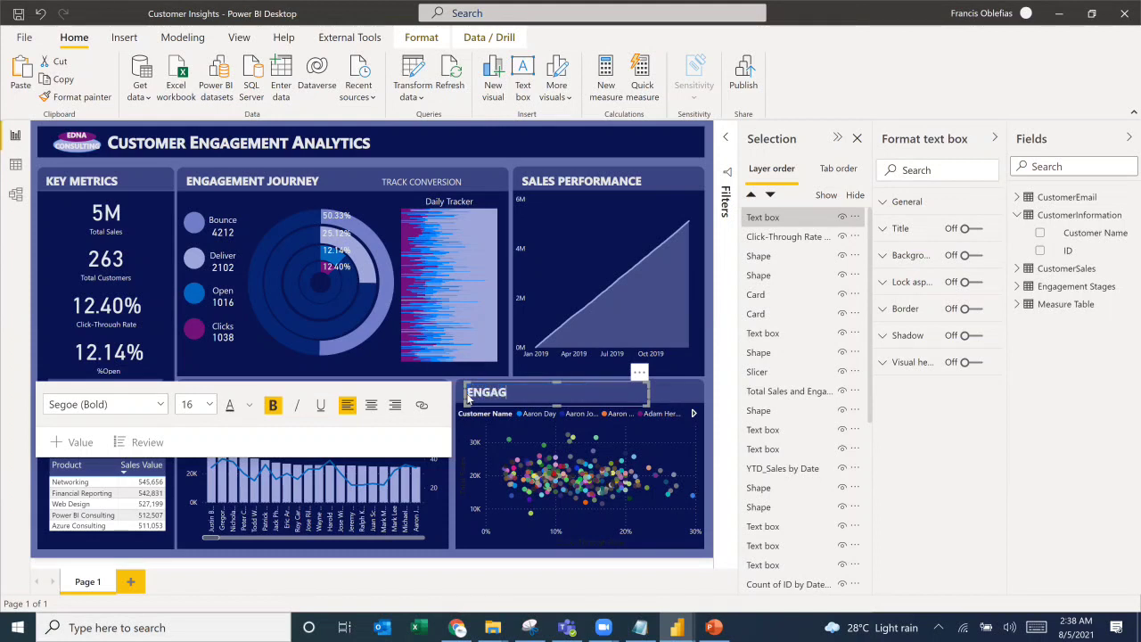
{"action": "type", "text": "EMENT"}
{"action": "key", "text": "BackSpace"}
{"action": "key", "text": "BackSpace"}
{"action": "key", "text": "BackSpace"}
{"action": "key", "text": "BackSpace"}
{"action": "key", "text": "BackSpace"}
{"action": "key", "text": "BackSpace"}
{"action": "key", "text": "BackSpace"}
{"action": "key", "text": "BackSpace"}
{"action": "key", "text": "BackSpace"}
{"action": "key", "text": "BackSpace"}
{"action": "key", "text": "BackSpace"}
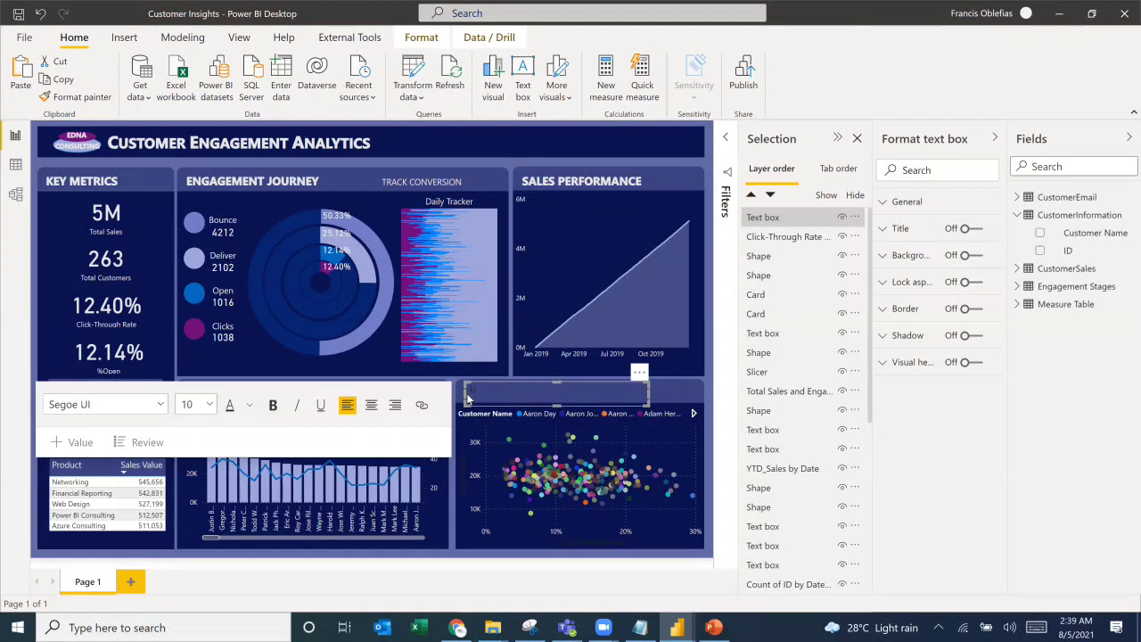
Step: Title the scatter panel CLICK-THROUGH RATE CONVERSION and widen the text box so the title fits on one line
{"action": "type", "text": "ENGCLICK"}
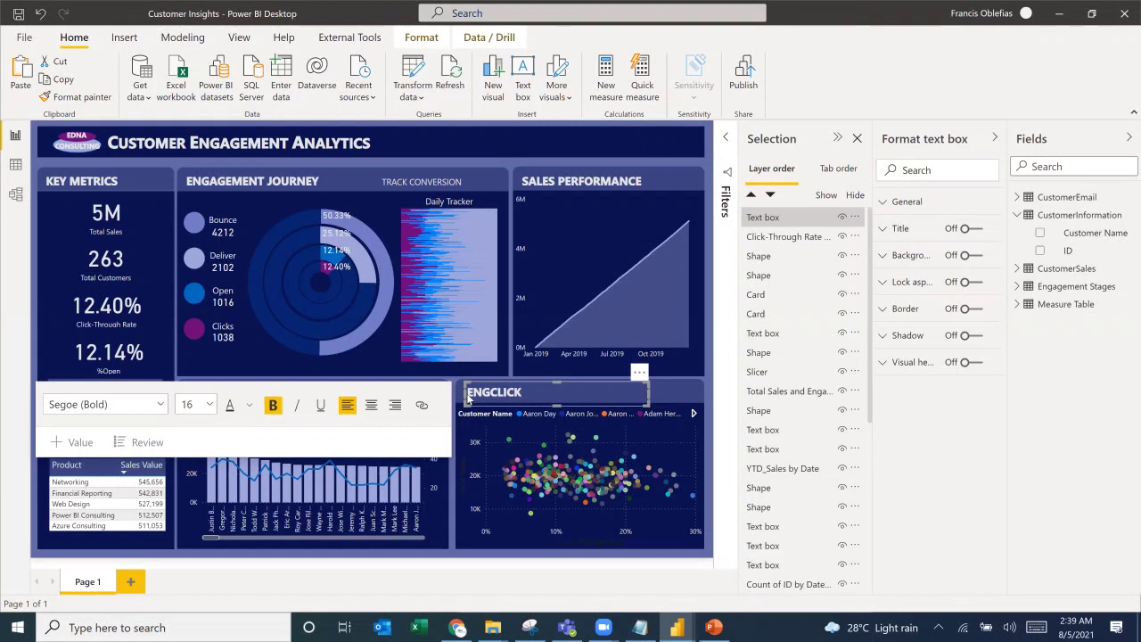
{"action": "key", "text": "BackSpace"}
{"action": "key", "text": "BackSpace"}
{"action": "key", "text": "BackSpace"}
{"action": "type", "text": "-TRH"}
{"action": "key", "text": "BackSpace"}
{"action": "key", "text": "BackSpace"}
{"action": "type", "text": "HROUGH RATE COV"}
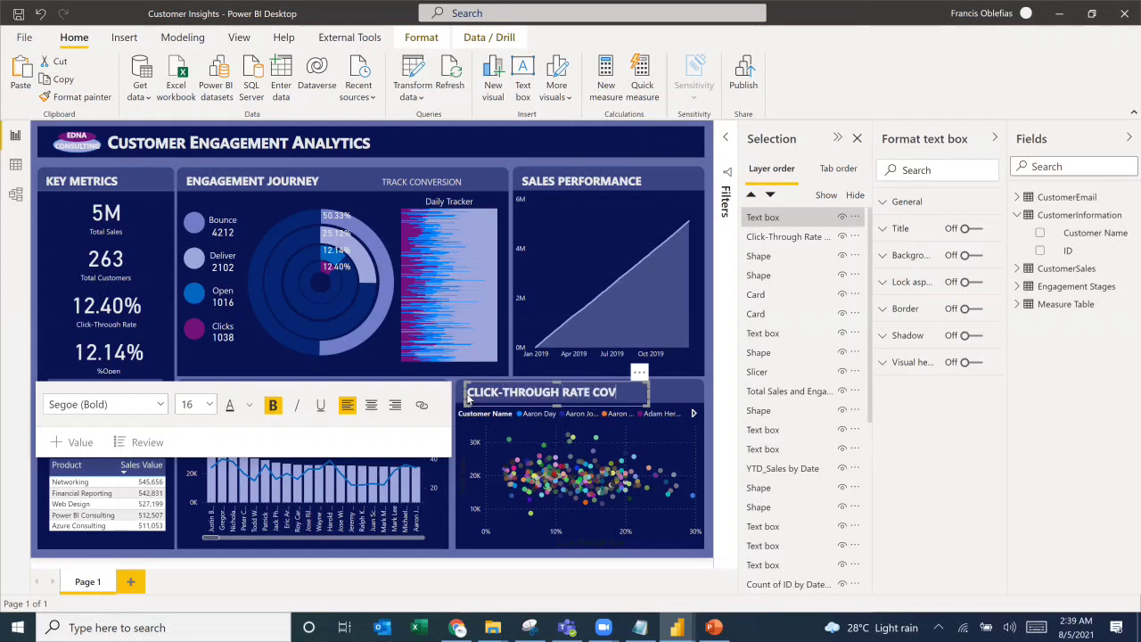
{"action": "key", "text": "BackSpace"}
{"action": "type", "text": "NVERSION"}
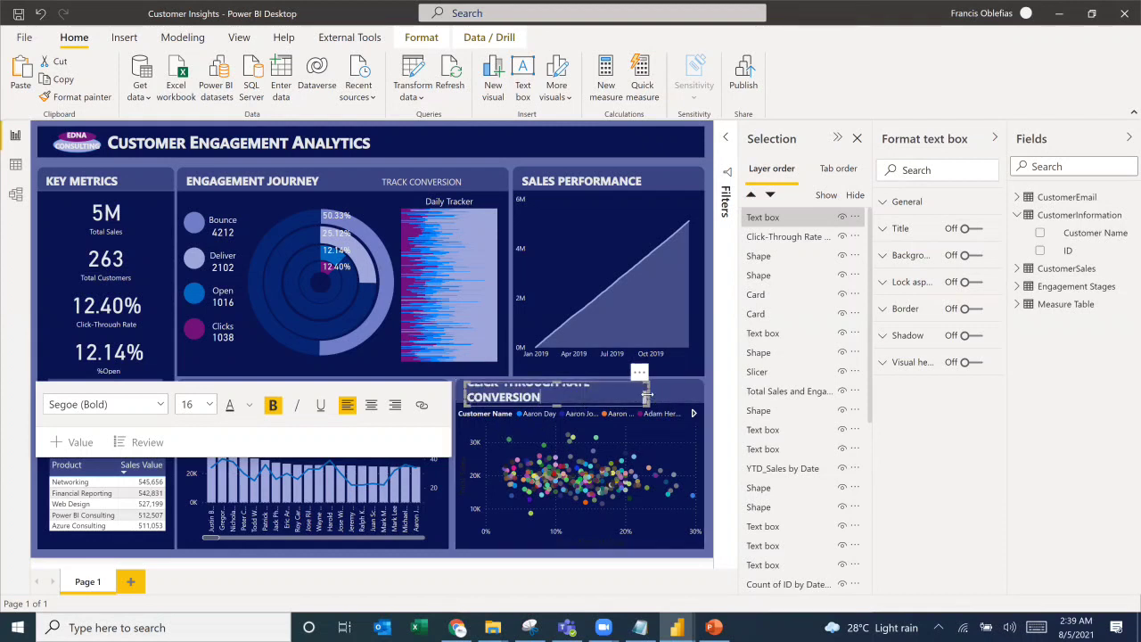
{"action": "left_click_drag", "start_coordinate": [675, 397], "coordinate": [678, 392]}
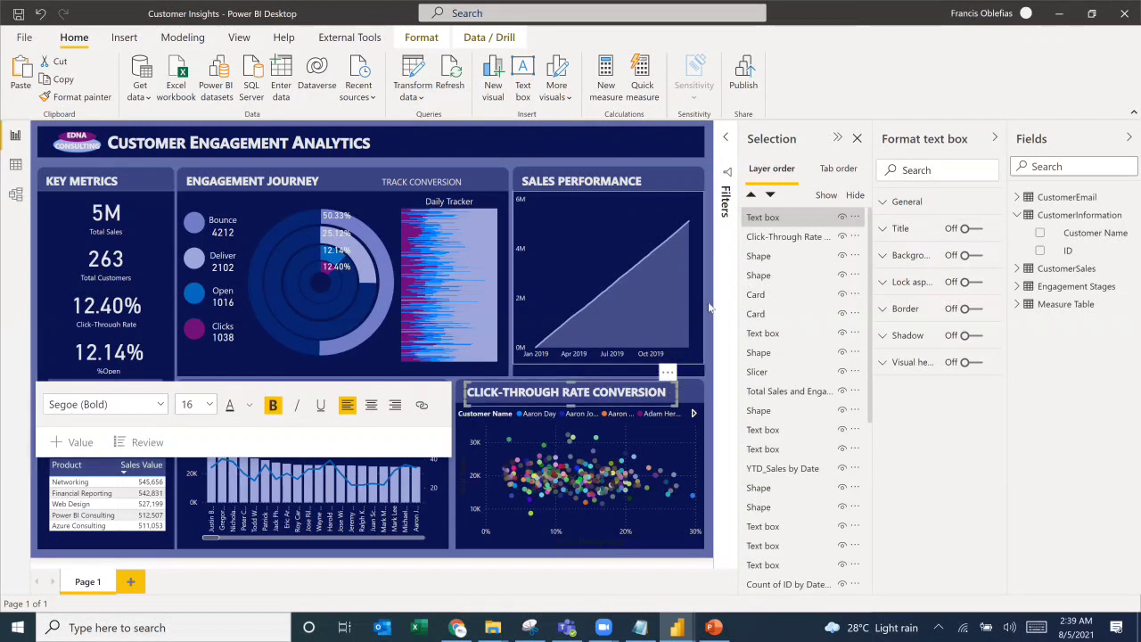
{"action": "left_click", "coordinate": [719, 352]}
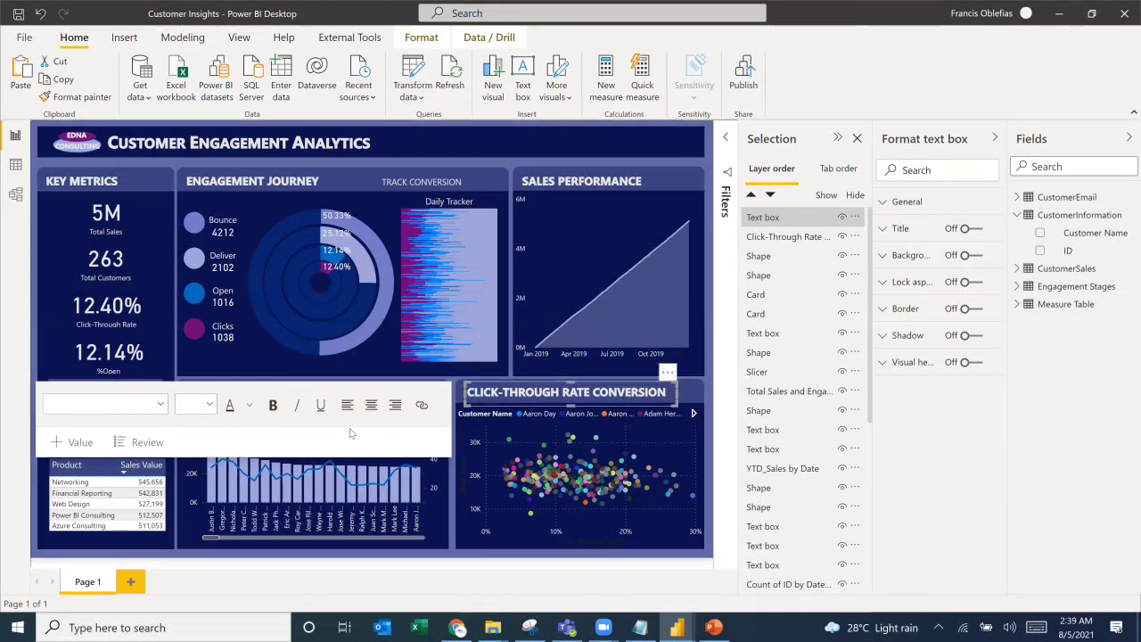
{"action": "left_click", "coordinate": [422, 564]}
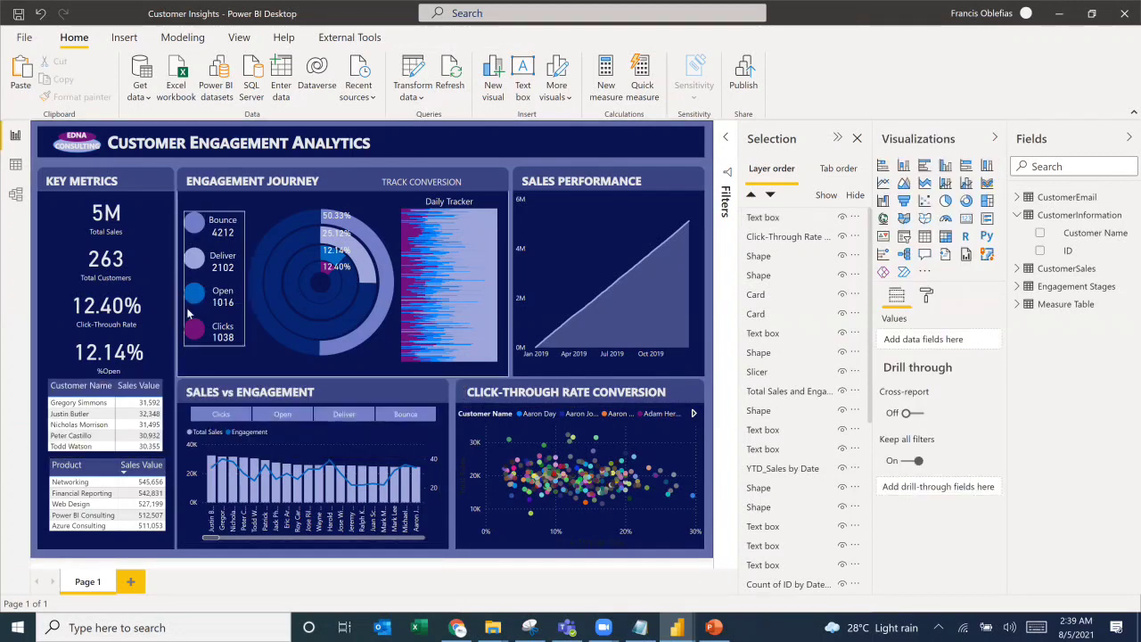
Step: Filter the report by Clicks, Deliver and Open in turn, examining how each customer's engagement compares with total sales
{"action": "left_click", "coordinate": [223, 416]}
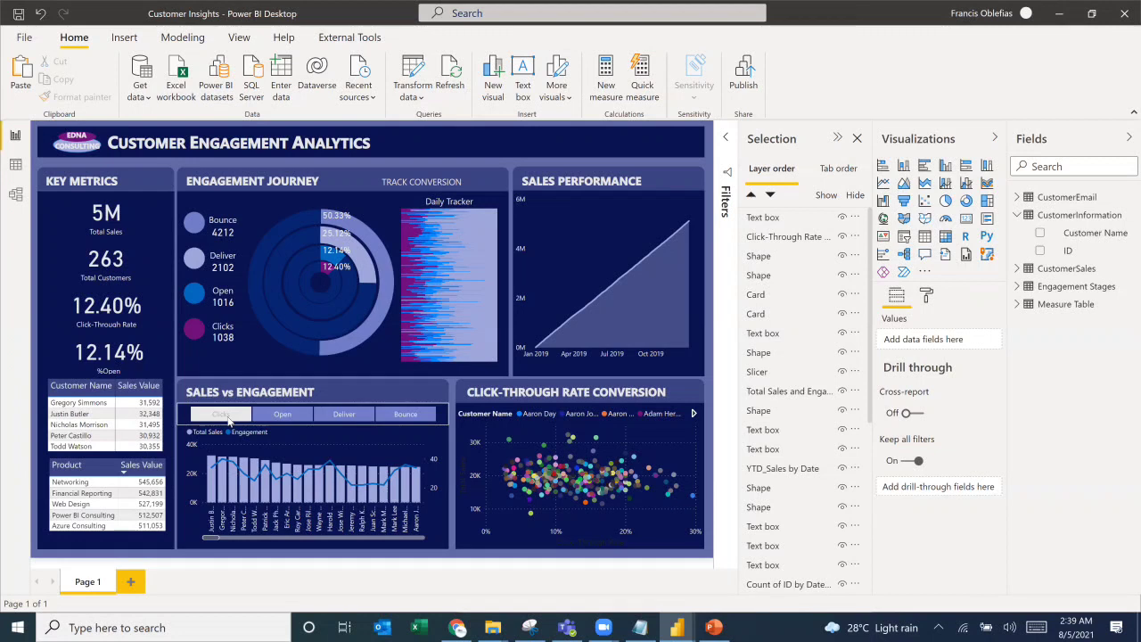
{"action": "left_click", "coordinate": [224, 422]}
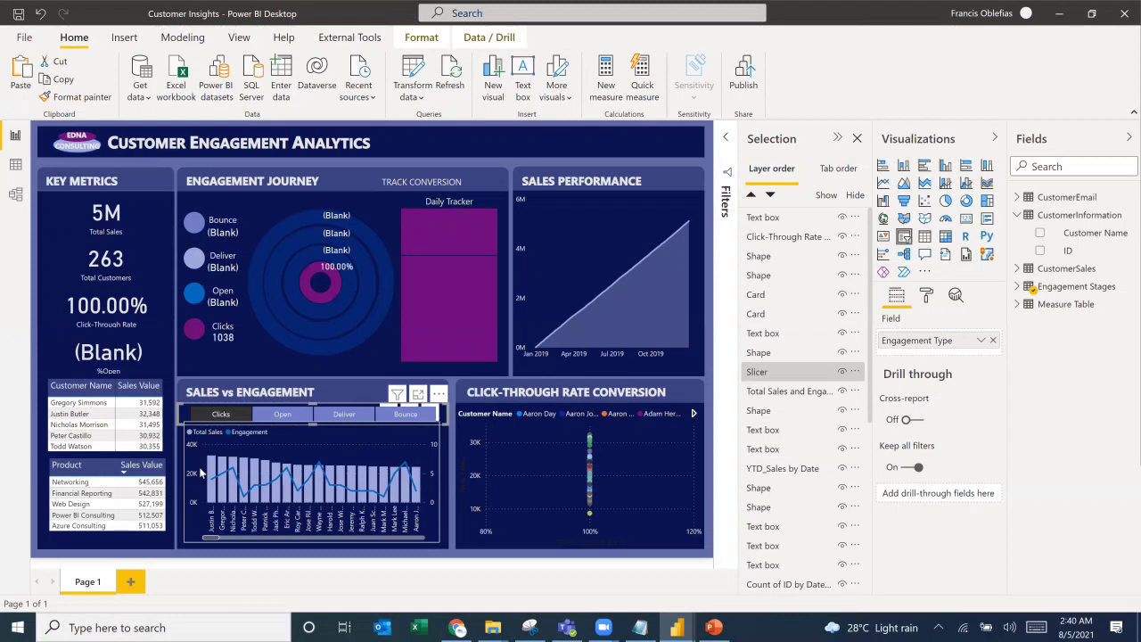
{"action": "left_click", "coordinate": [203, 418]}
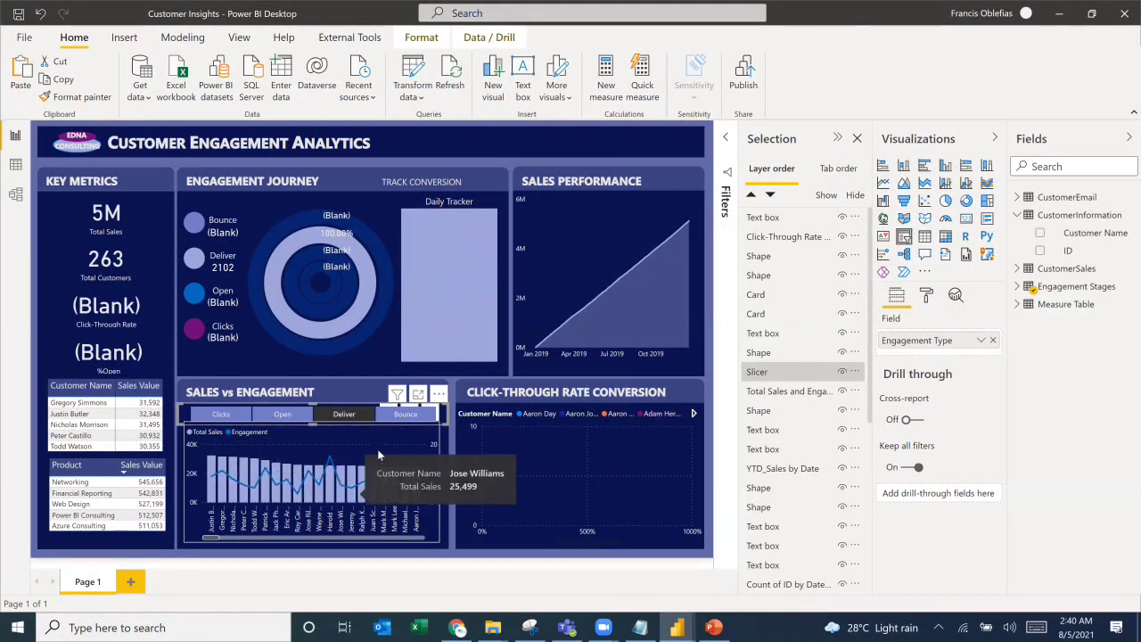
{"action": "left_click_drag", "start_coordinate": [220, 543], "coordinate": [154, 565]}
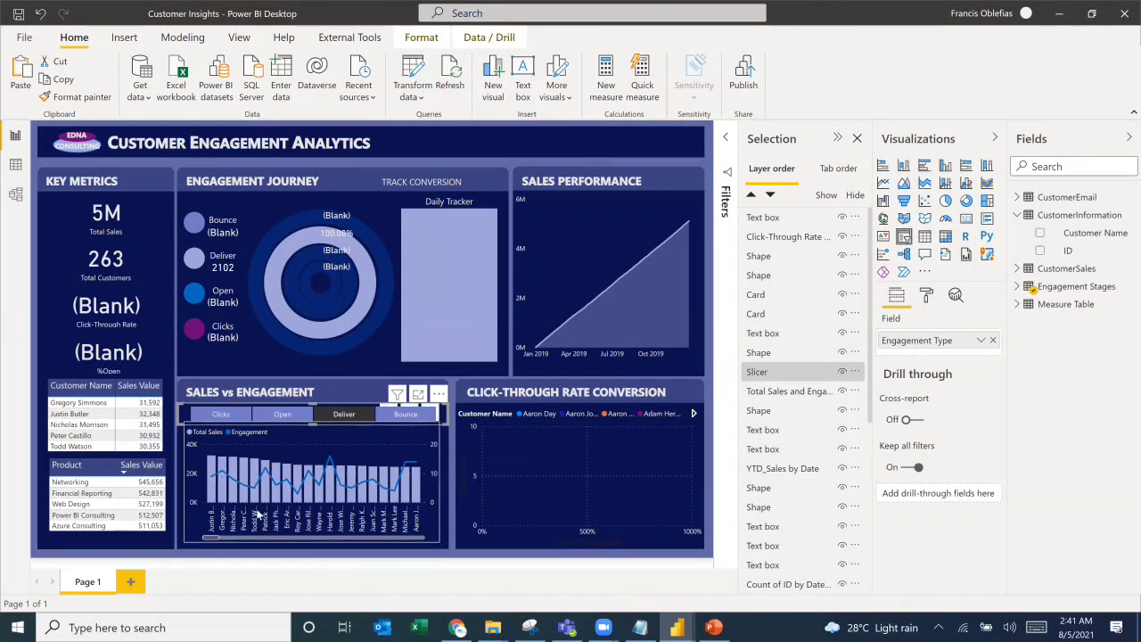
{"action": "mouse_move", "coordinate": [262, 482]}
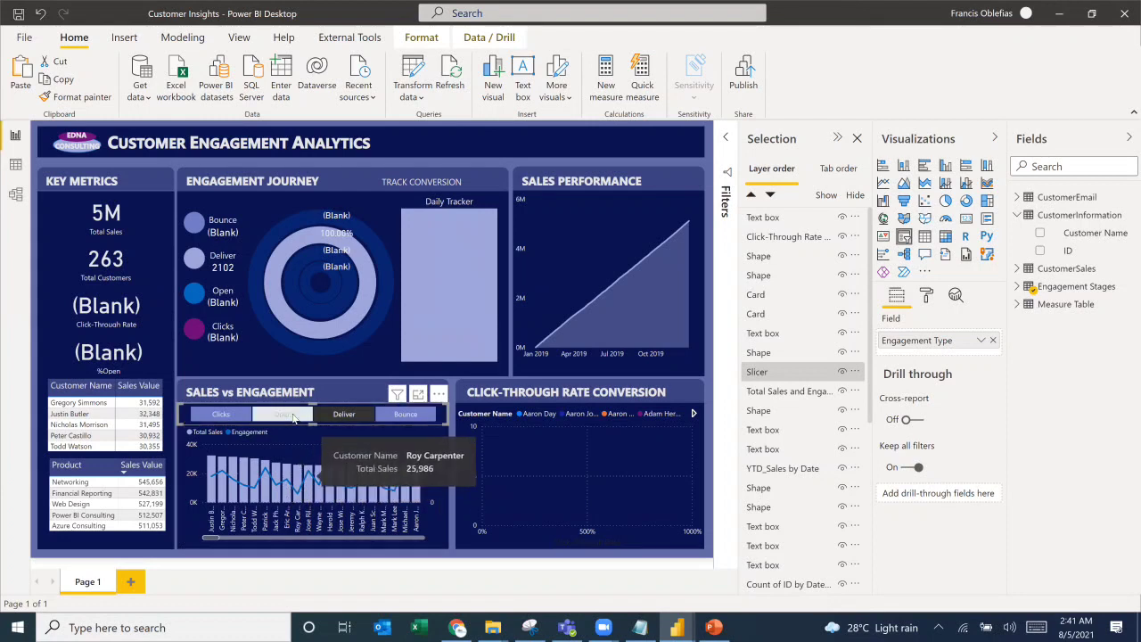
{"action": "left_click", "coordinate": [294, 418]}
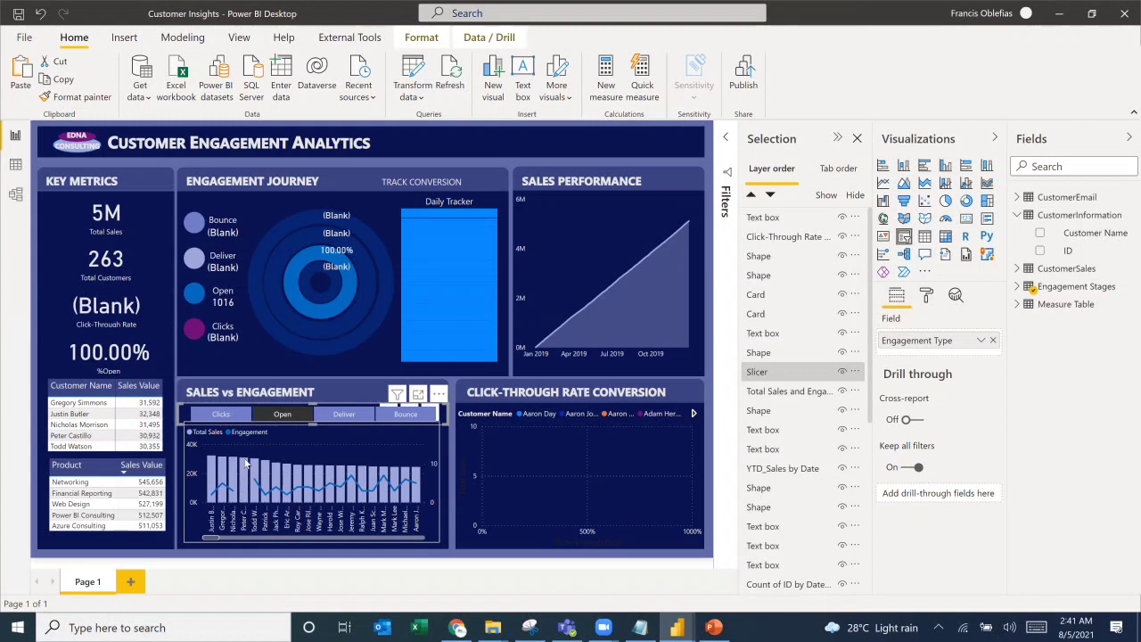
{"action": "mouse_move", "coordinate": [252, 475]}
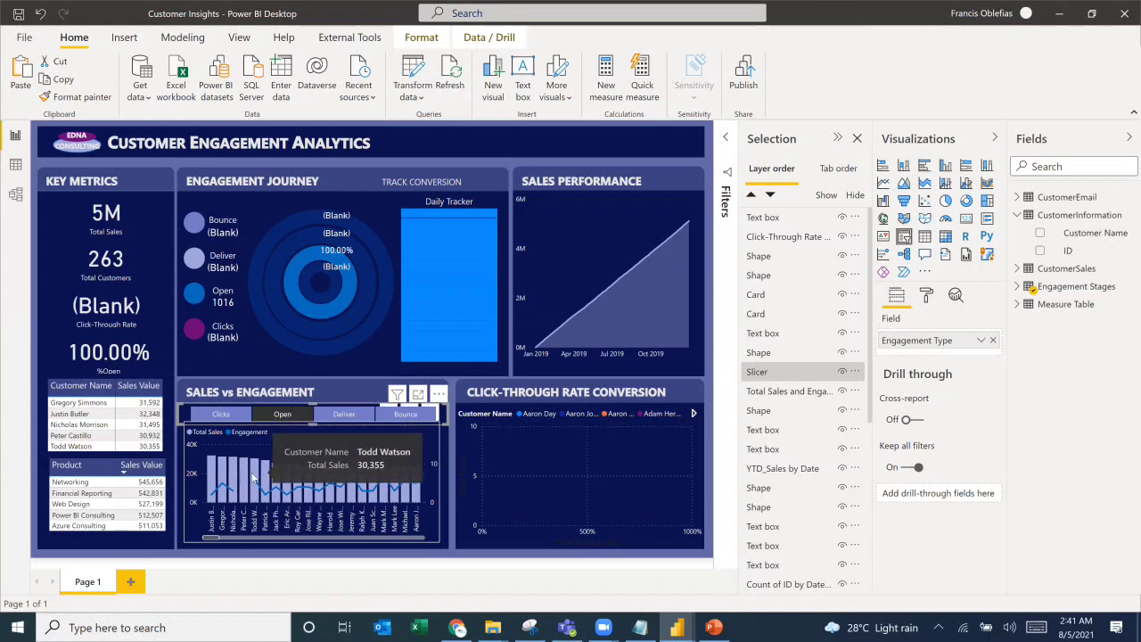
Step: Filter the report by Clicks, examine customers along the Sales vs Engagement chart, and clear the filter
{"action": "left_click", "coordinate": [223, 415]}
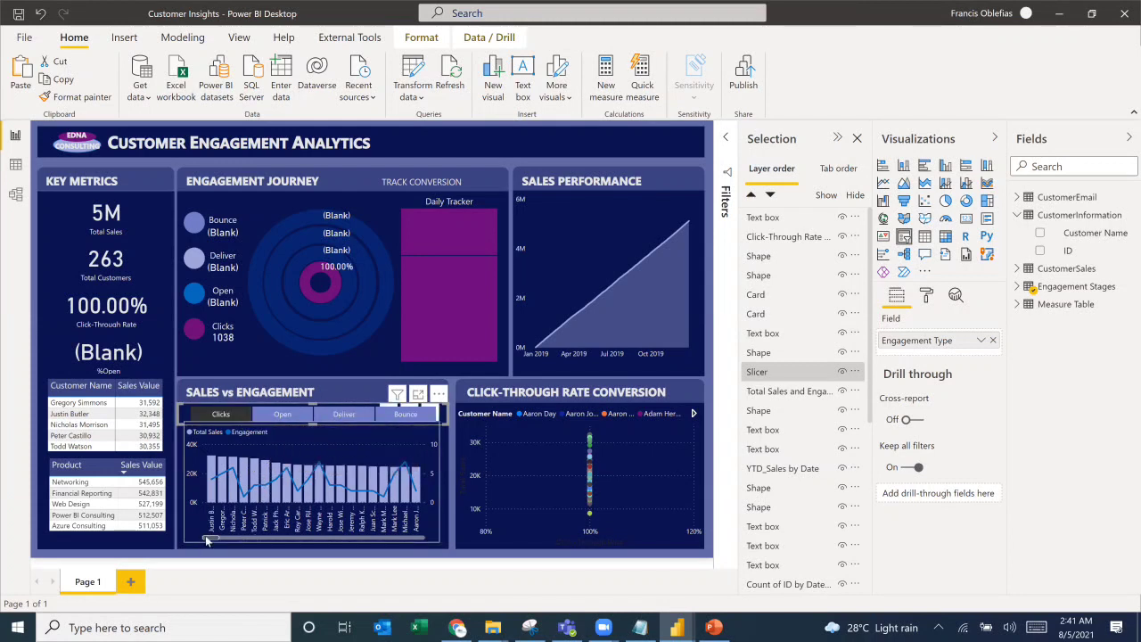
{"action": "left_click_drag", "start_coordinate": [205, 542], "coordinate": [340, 563]}
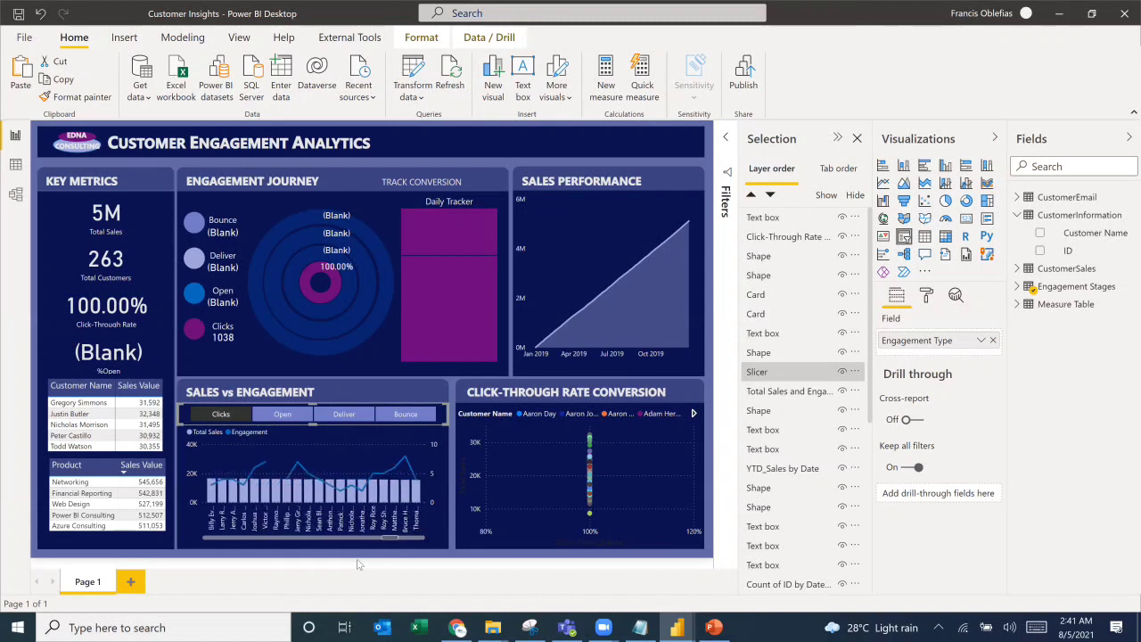
{"action": "left_click_drag", "start_coordinate": [336, 576], "coordinate": [216, 588]}
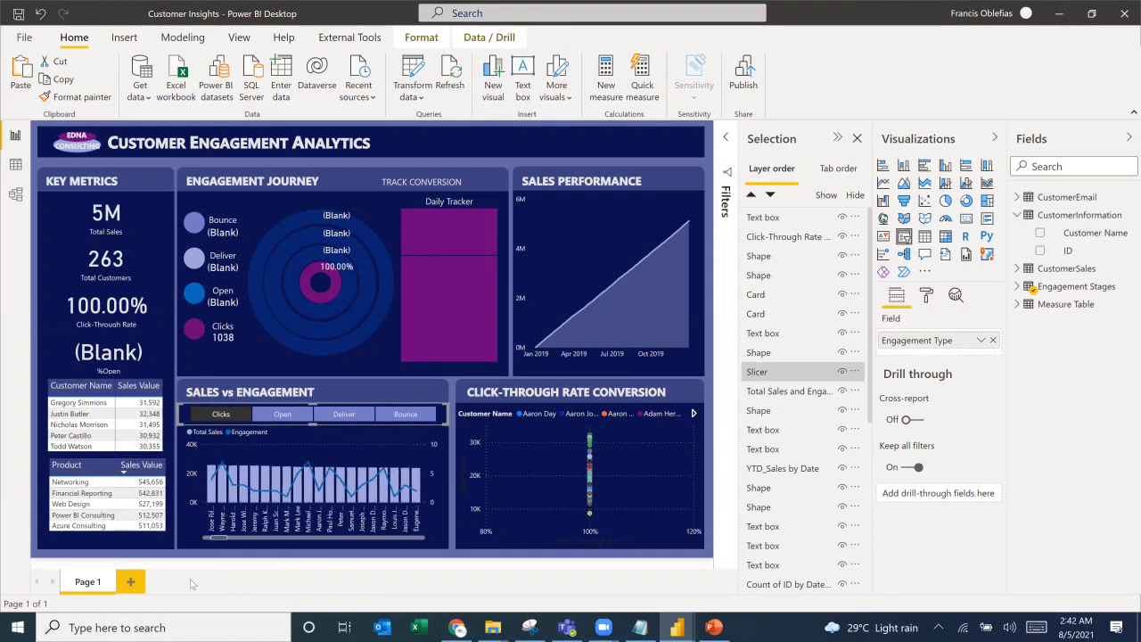
{"action": "left_click", "coordinate": [214, 420]}
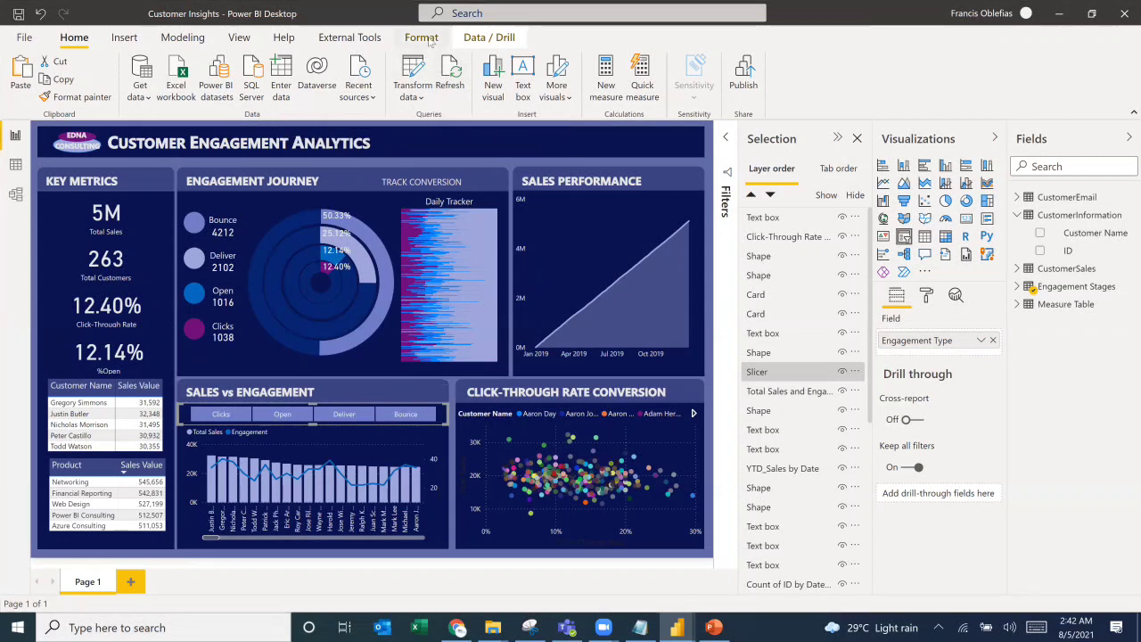
Step: Turn on interaction editing for the engagement slicer and stop it from filtering the Product sales table
{"action": "left_click", "coordinate": [430, 41]}
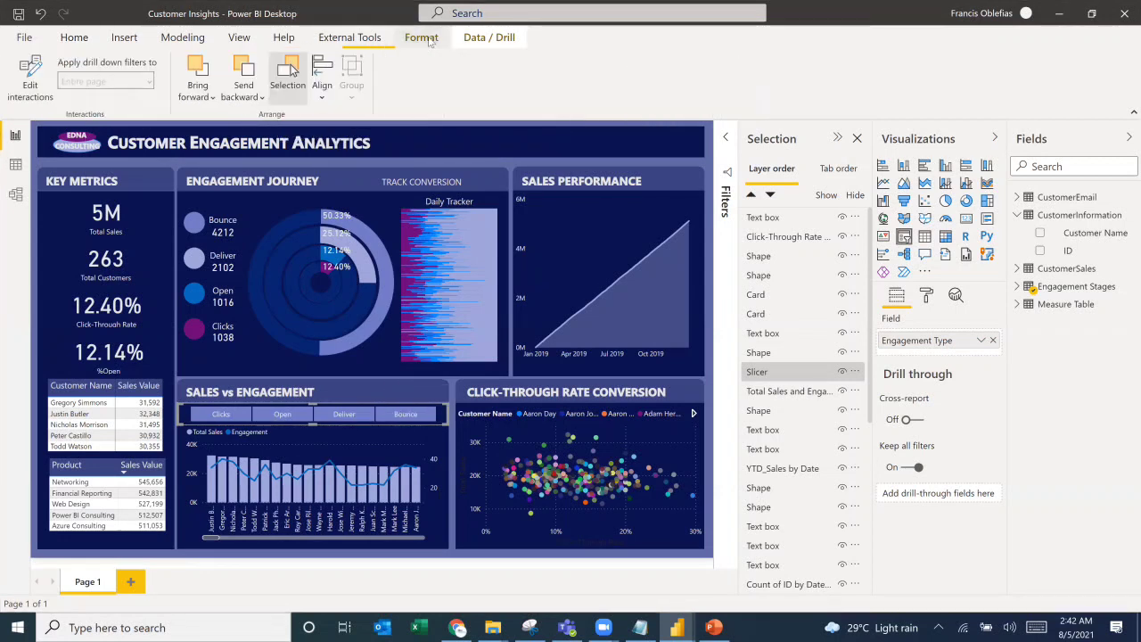
{"action": "left_click", "coordinate": [16, 85]}
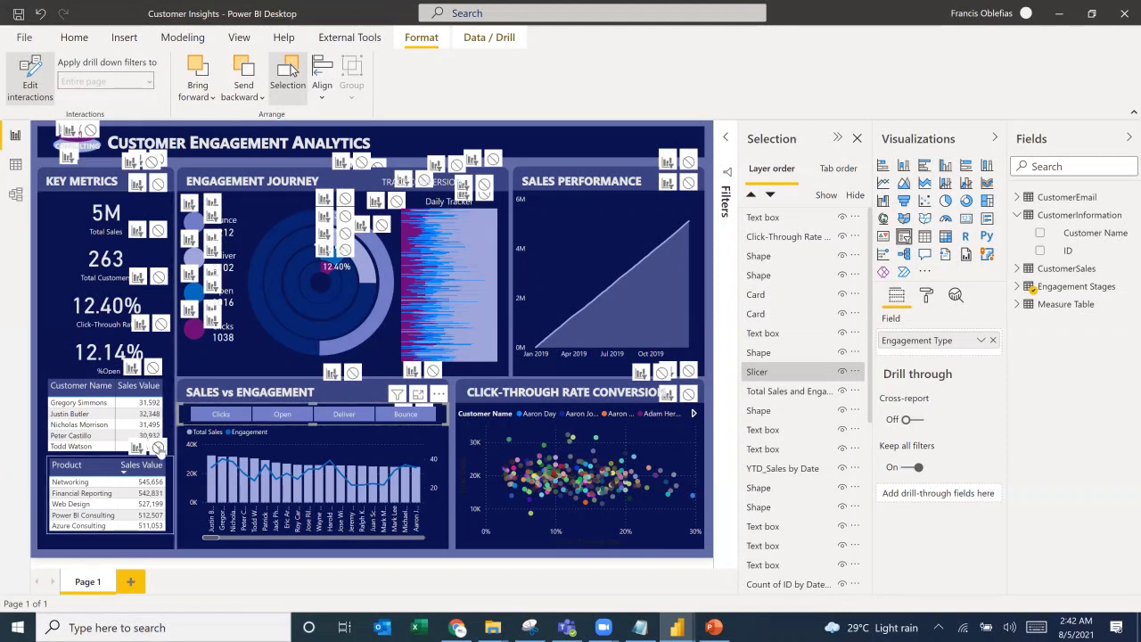
{"action": "left_click", "coordinate": [158, 447]}
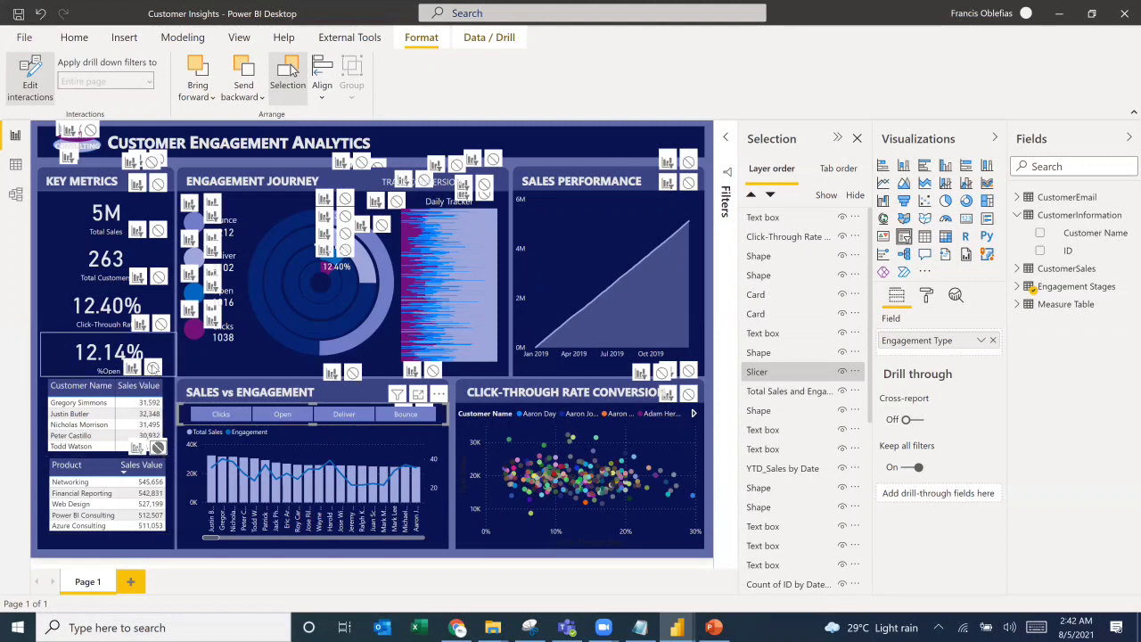
{"action": "left_click", "coordinate": [153, 373]}
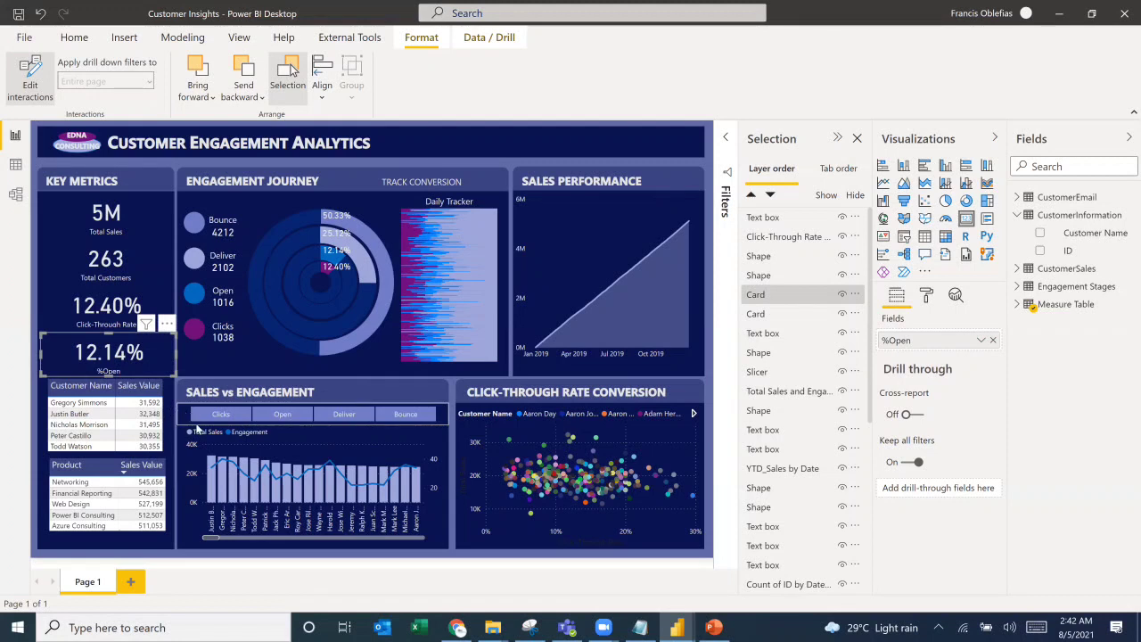
{"action": "left_click", "coordinate": [191, 419]}
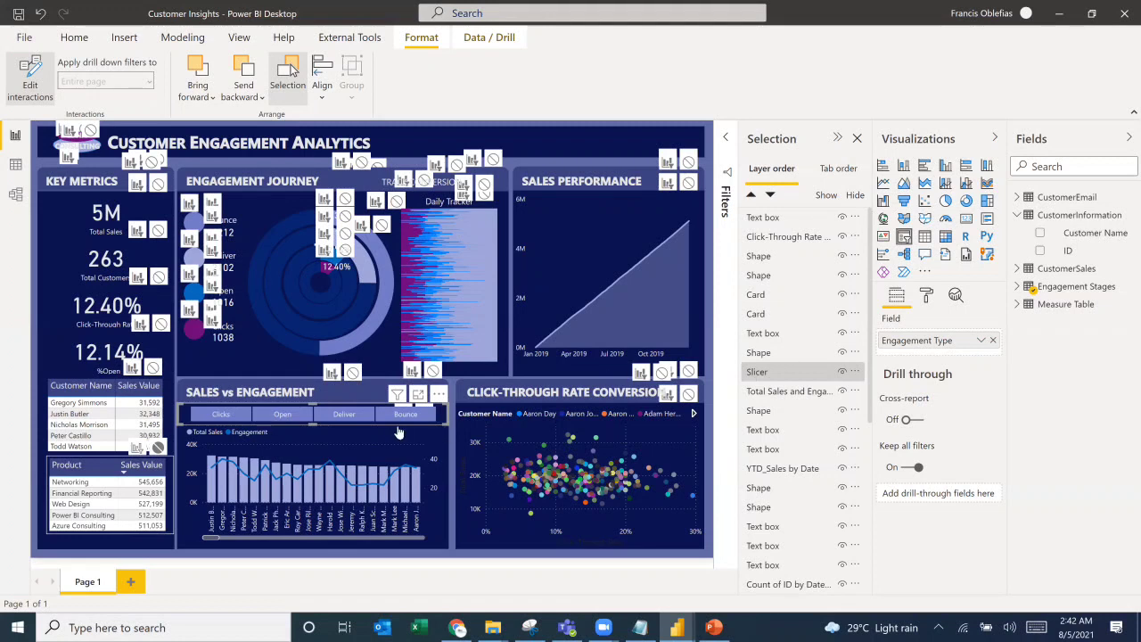
Step: Move the Product sales table and the Customer Name sales table slightly down within the Key Metrics panel
{"action": "left_click", "coordinate": [164, 472]}
{"action": "mouse_move", "coordinate": [175, 481]}
{"action": "left_mouse_down"}
{"action": "mouse_move", "coordinate": [172, 499]}
{"action": "mouse_move", "coordinate": [168, 487]}
{"action": "left_mouse_up"}
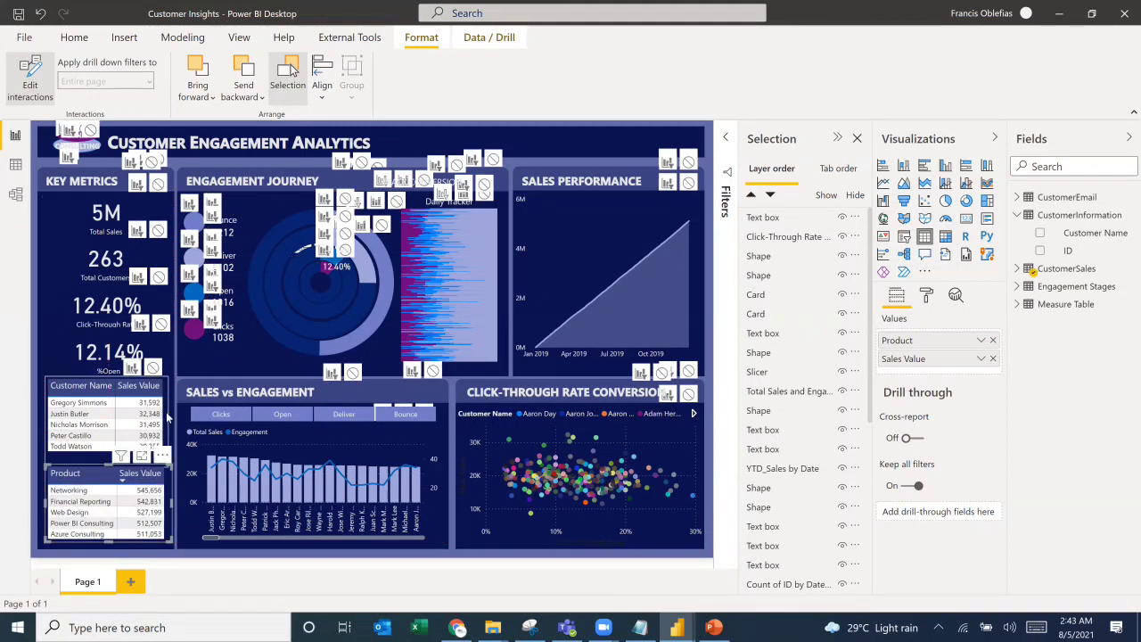
{"action": "left_click_drag", "start_coordinate": [166, 417], "coordinate": [167, 425]}
Step: Stop the engagement slicer from filtering the Customer Name table and the %Open, Click-Through Rate and Total Customers cards
{"action": "left_click", "coordinate": [186, 416]}
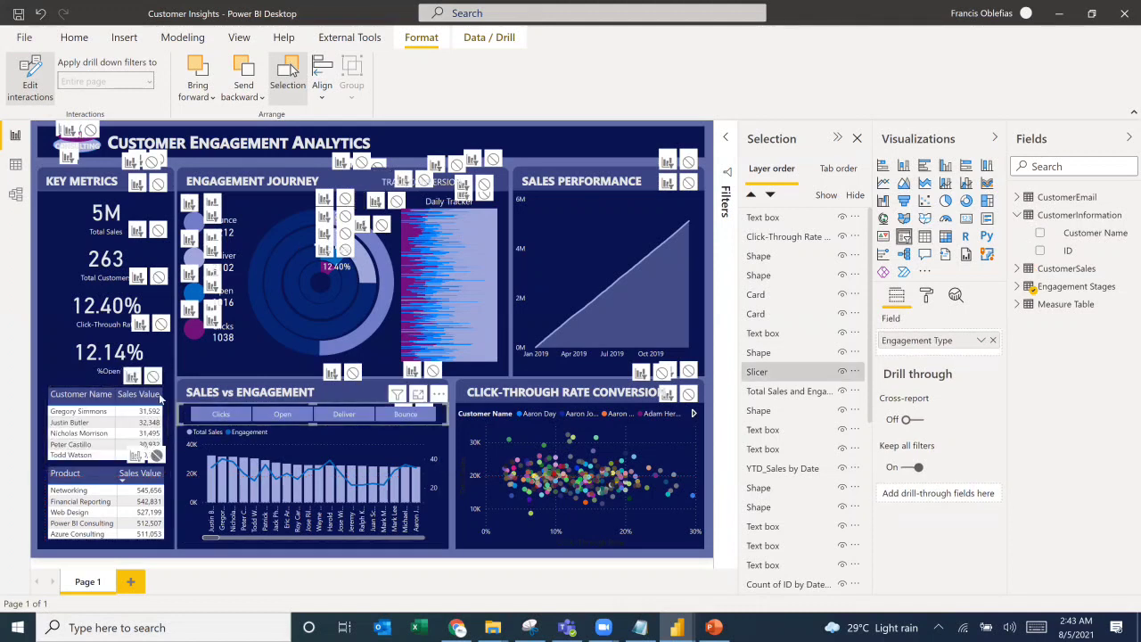
{"action": "left_click", "coordinate": [160, 324]}
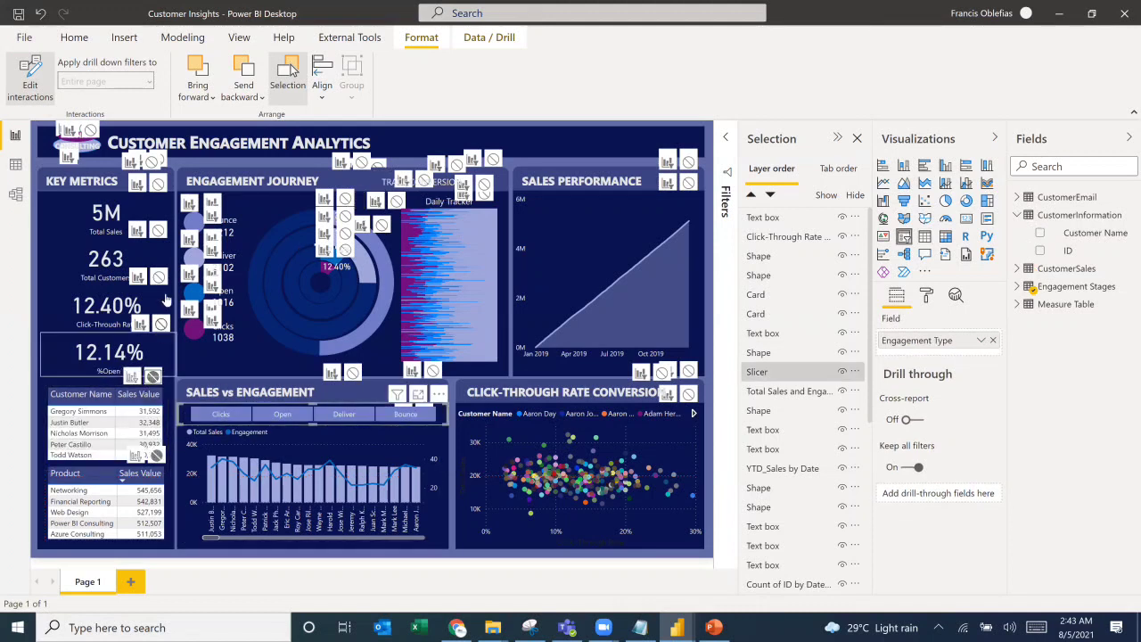
{"action": "left_click", "coordinate": [158, 278]}
{"action": "left_click", "coordinate": [157, 231]}
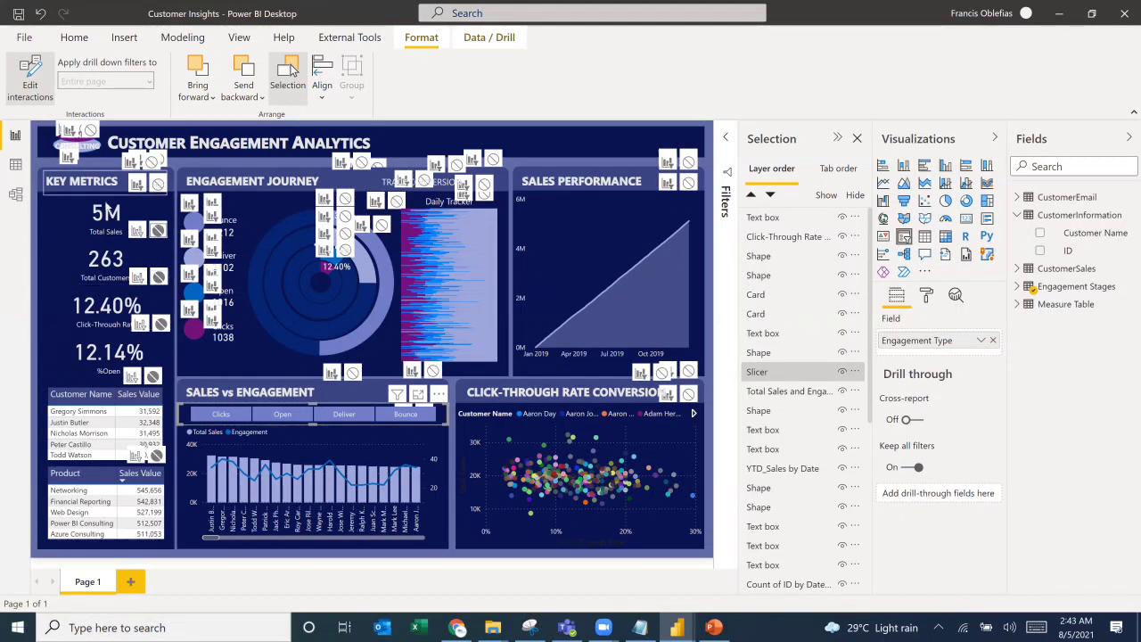
Step: Stop the engagement slicer from filtering the Total Sales card and bring the KEY METRICS title back into full view in its text box
{"action": "left_click", "coordinate": [75, 214]}
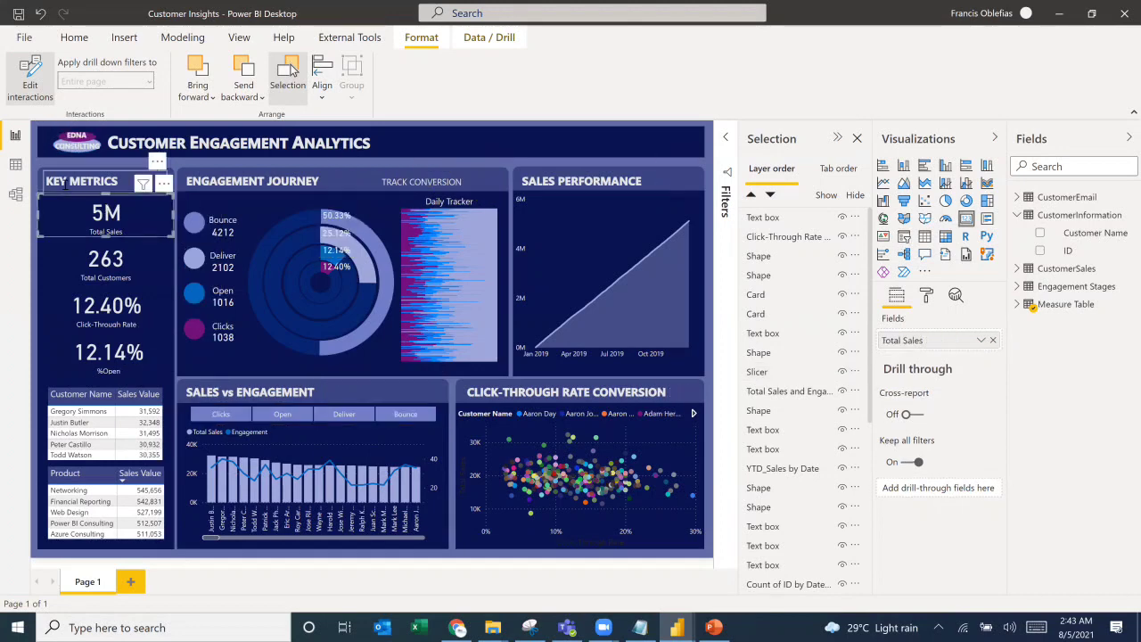
{"action": "left_click", "coordinate": [65, 183]}
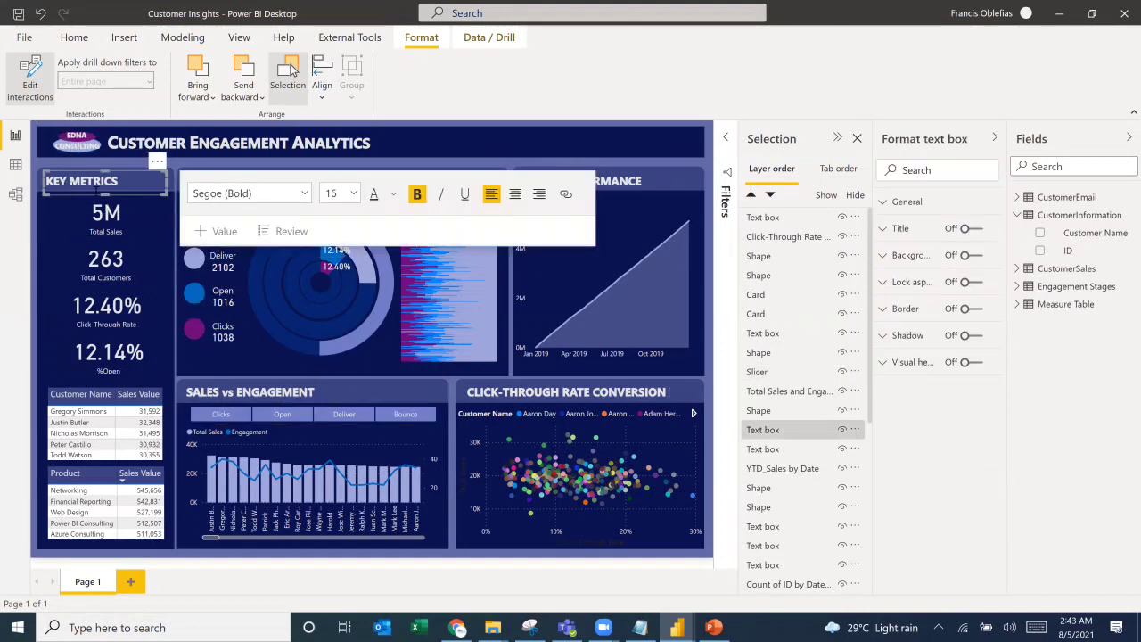
{"action": "left_click", "coordinate": [106, 190]}
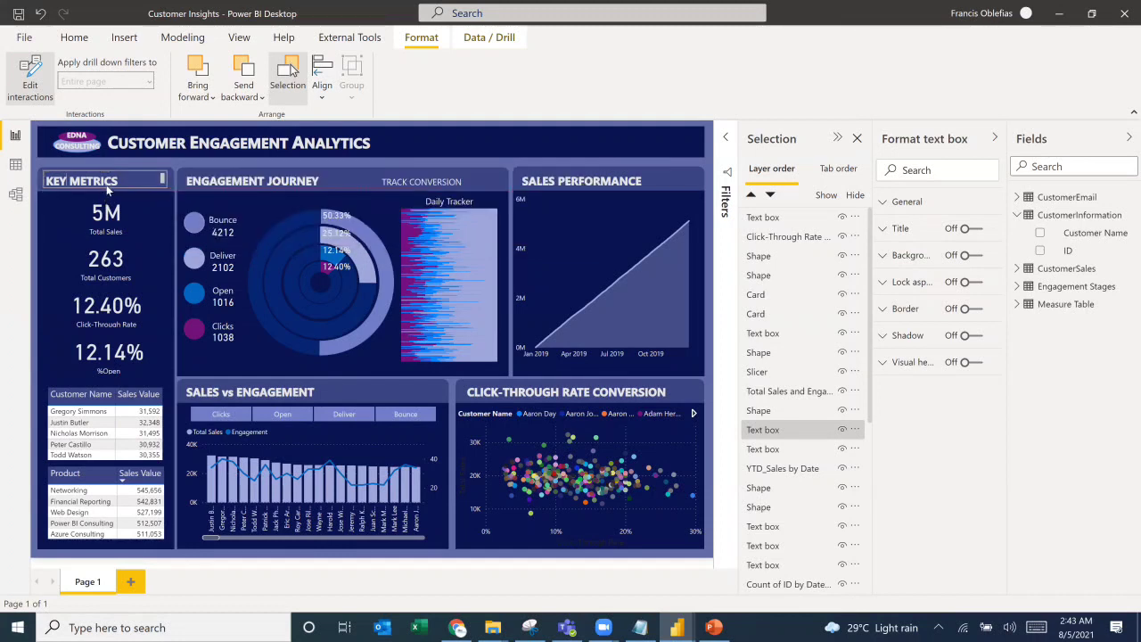
{"action": "left_click_drag", "start_coordinate": [107, 183], "coordinate": [107, 184]}
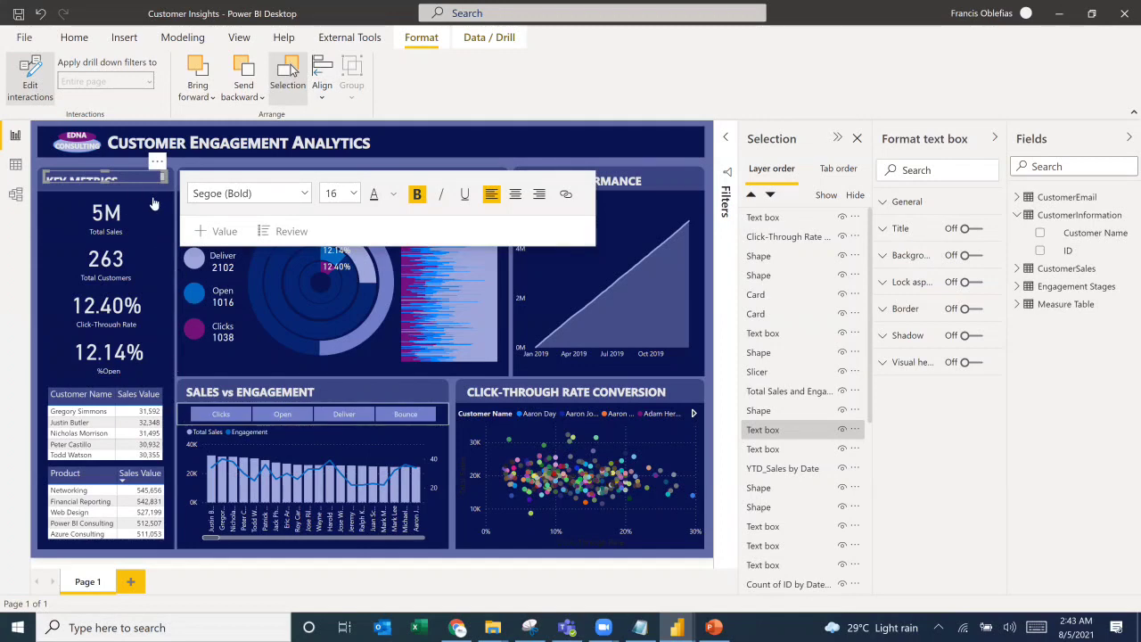
{"action": "left_click", "coordinate": [188, 418]}
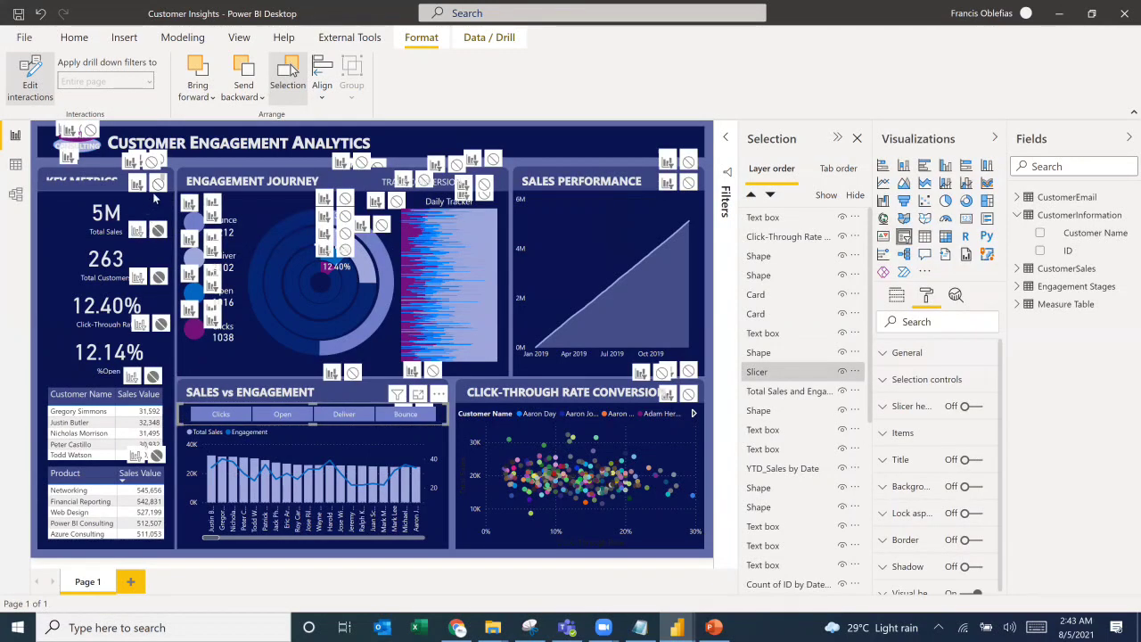
{"action": "left_click", "coordinate": [157, 184]}
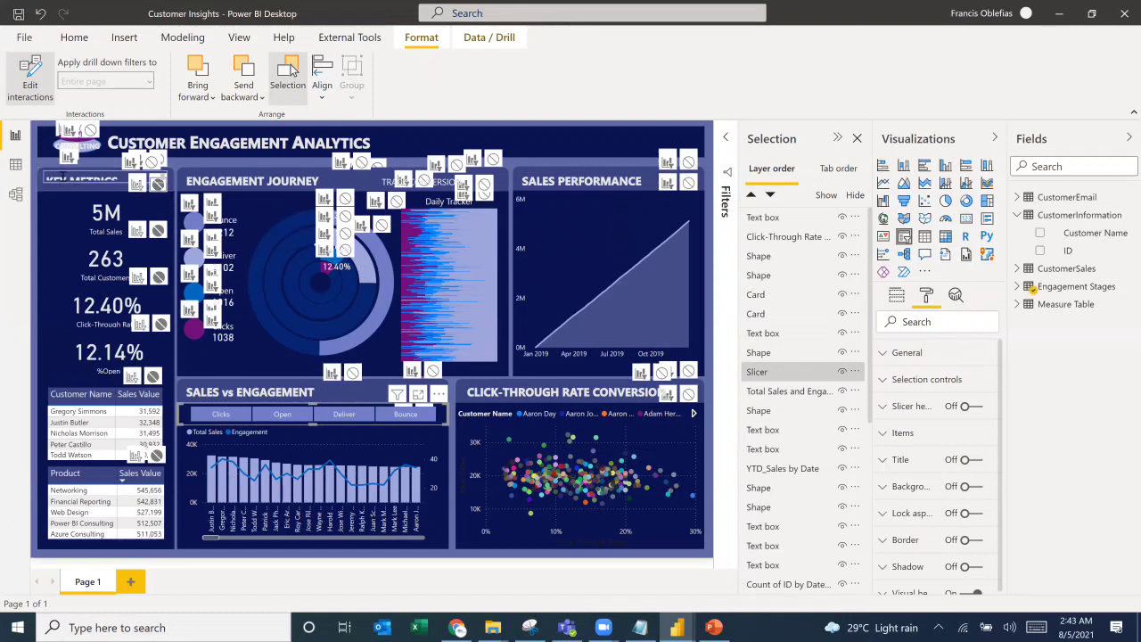
{"action": "left_click", "coordinate": [154, 174]}
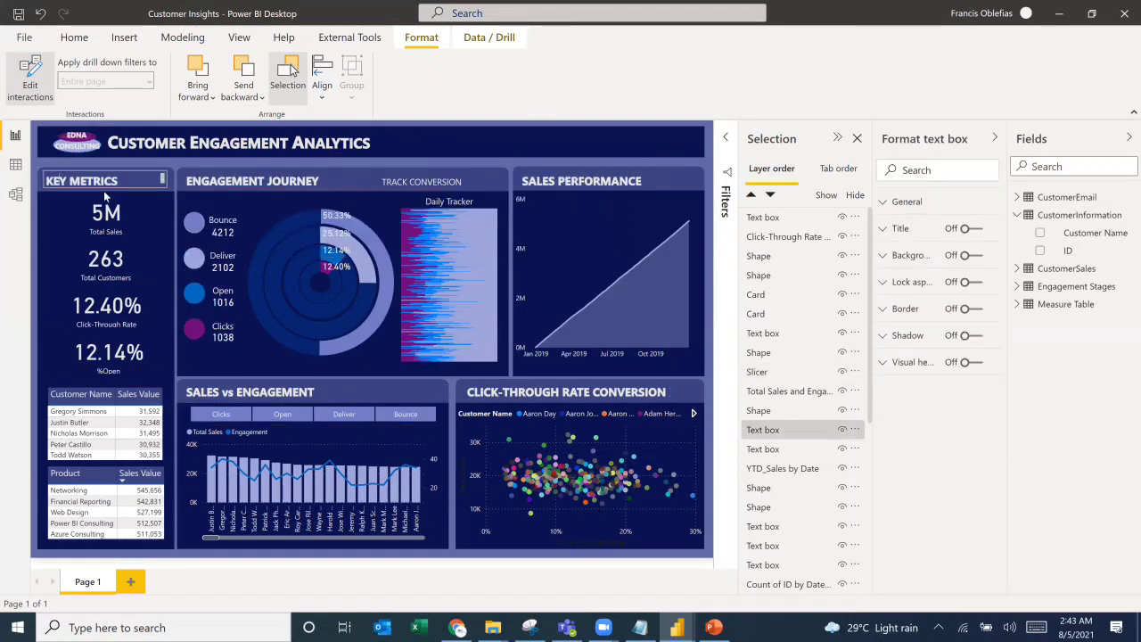
{"action": "left_click", "coordinate": [105, 194]}
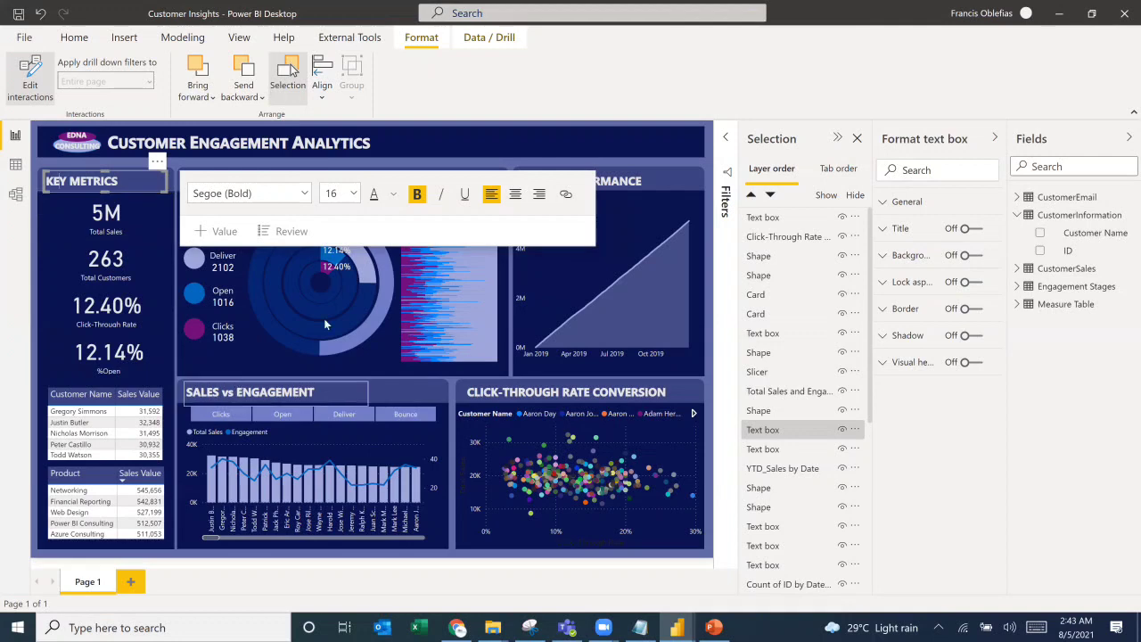
Step: Stop the engagement slicer from filtering the Click-Through Rate Conversion scatter chart
{"action": "left_click", "coordinate": [183, 423]}
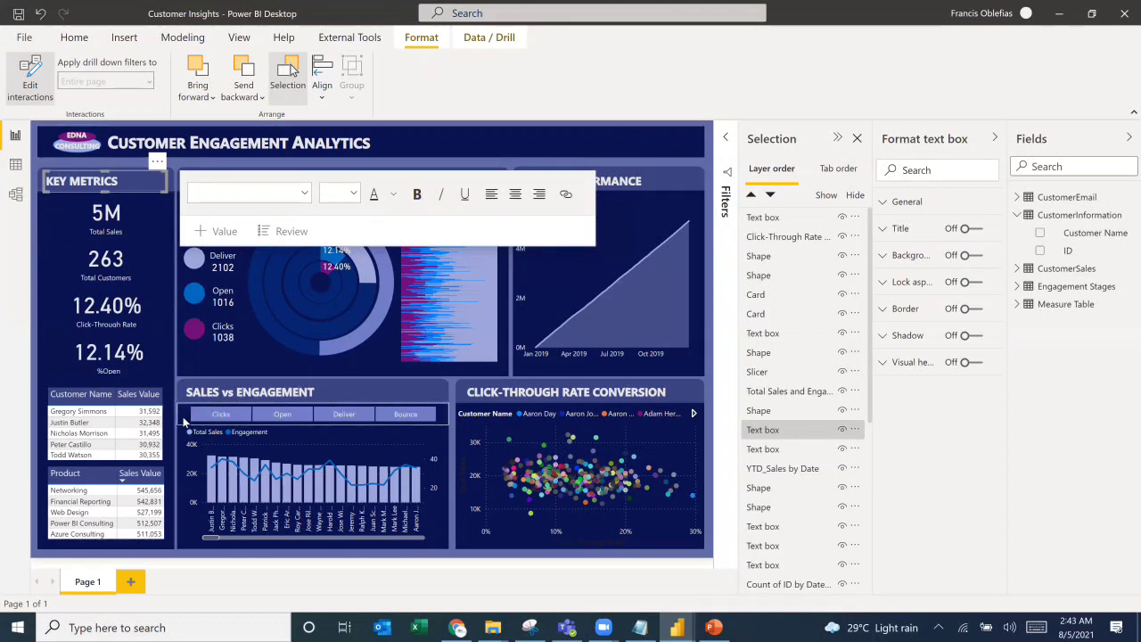
{"action": "left_click", "coordinate": [184, 423]}
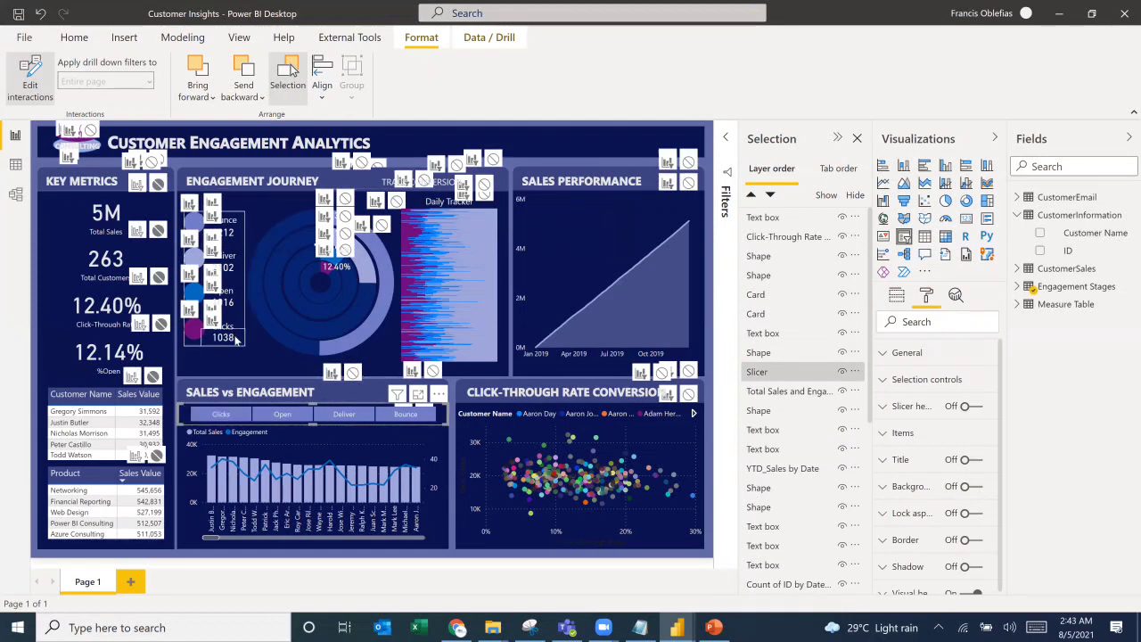
{"action": "left_click", "coordinate": [355, 254]}
{"action": "left_click", "coordinate": [185, 421]}
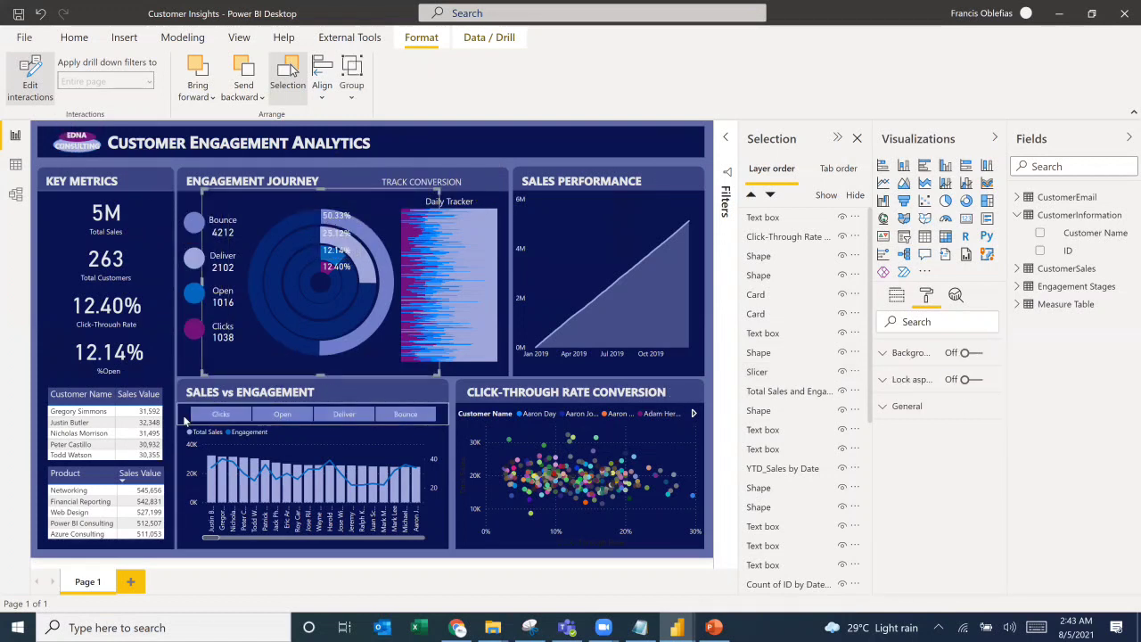
{"action": "left_click", "coordinate": [185, 421]}
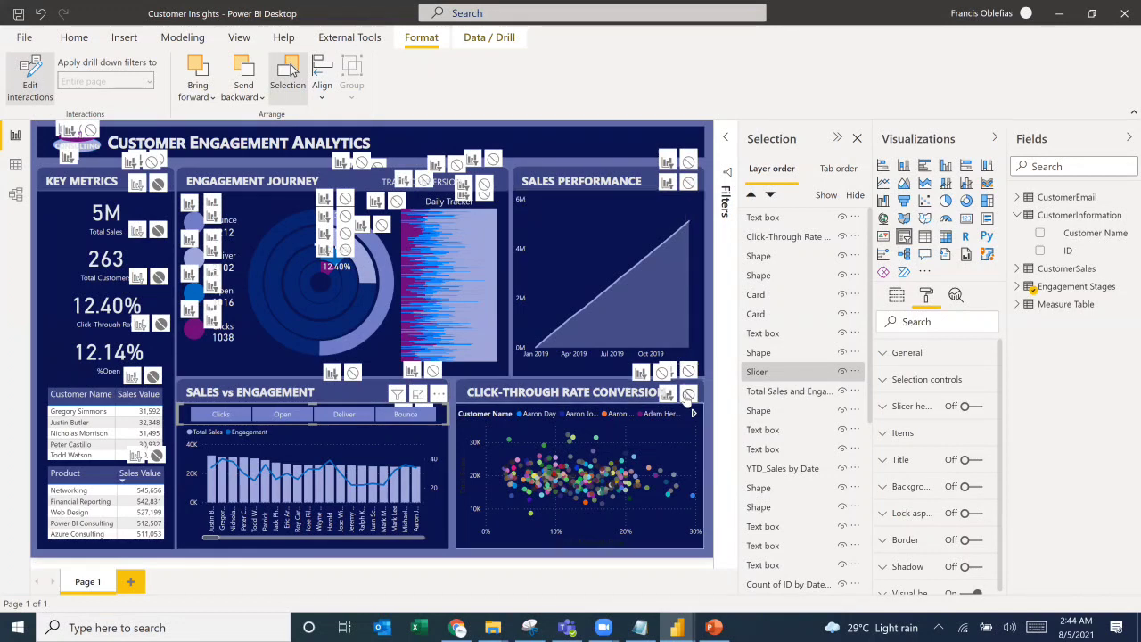
{"action": "left_click", "coordinate": [689, 394]}
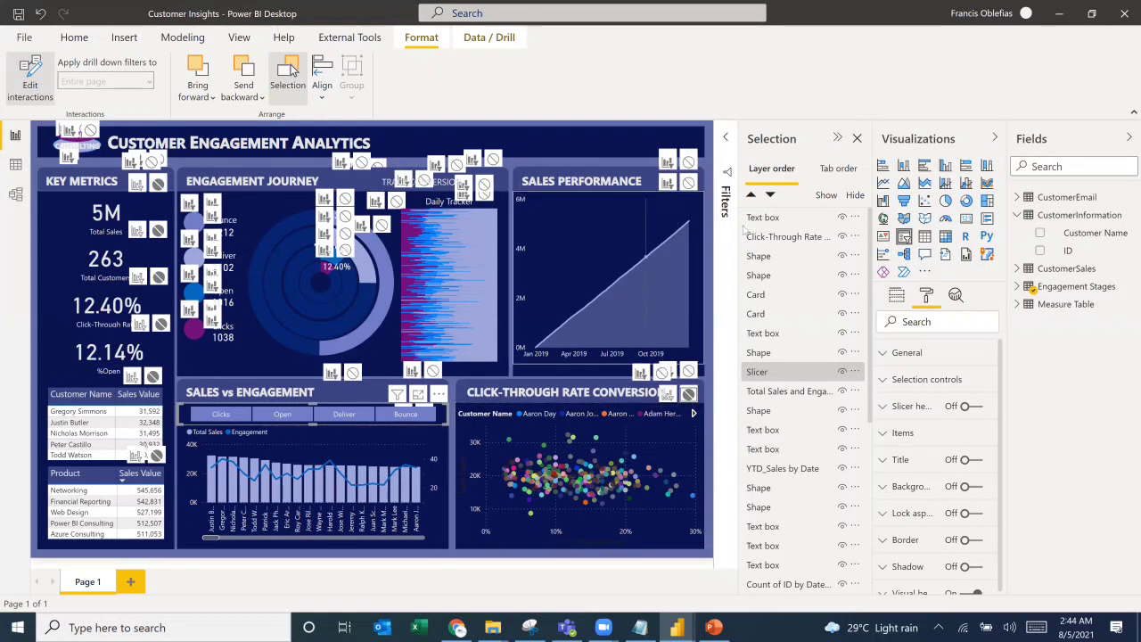
Step: Raise YTD_Sales by Date to just below the Total Sales and Engagement chart in the layer order and stop the slicer from filtering it
{"action": "left_click", "coordinate": [663, 204]}
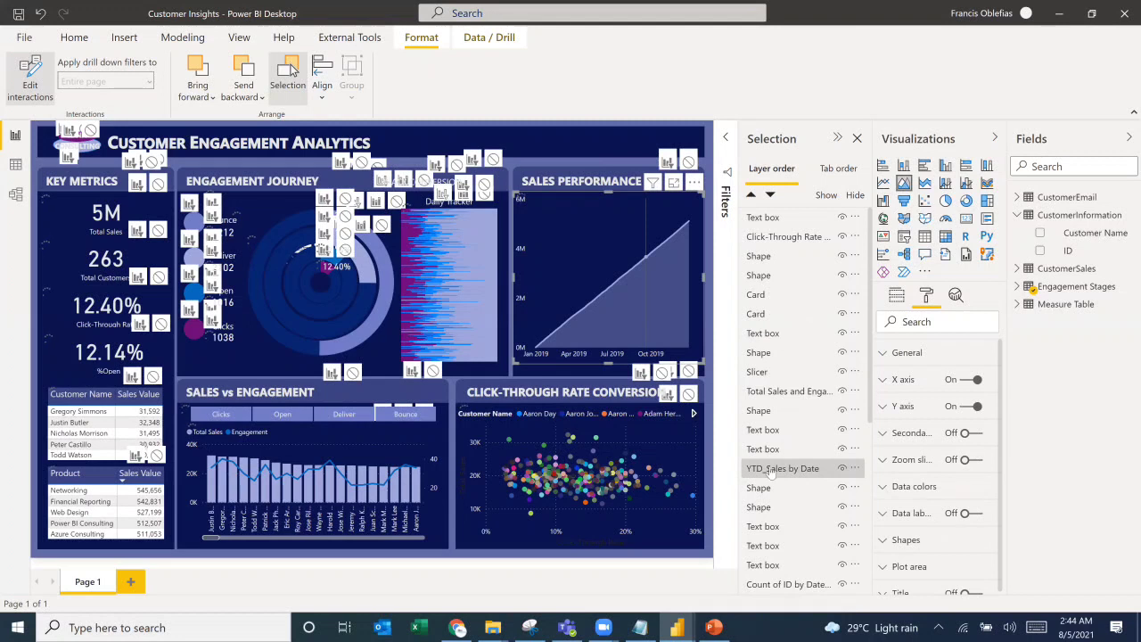
{"action": "left_click_drag", "start_coordinate": [757, 405], "coordinate": [757, 403]}
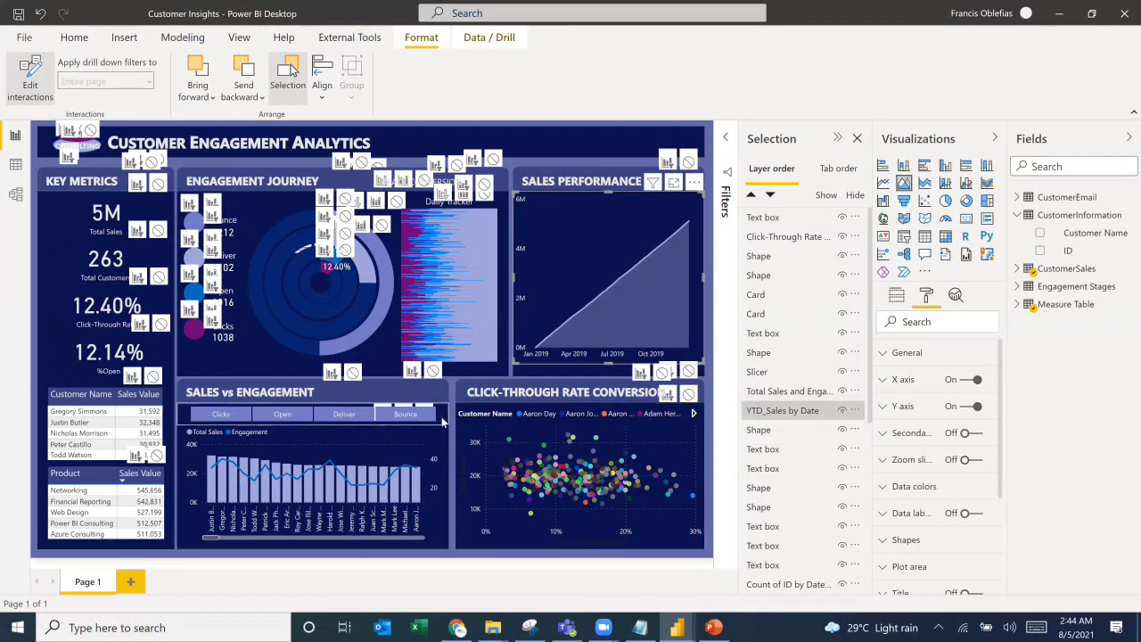
{"action": "left_click", "coordinate": [676, 198]}
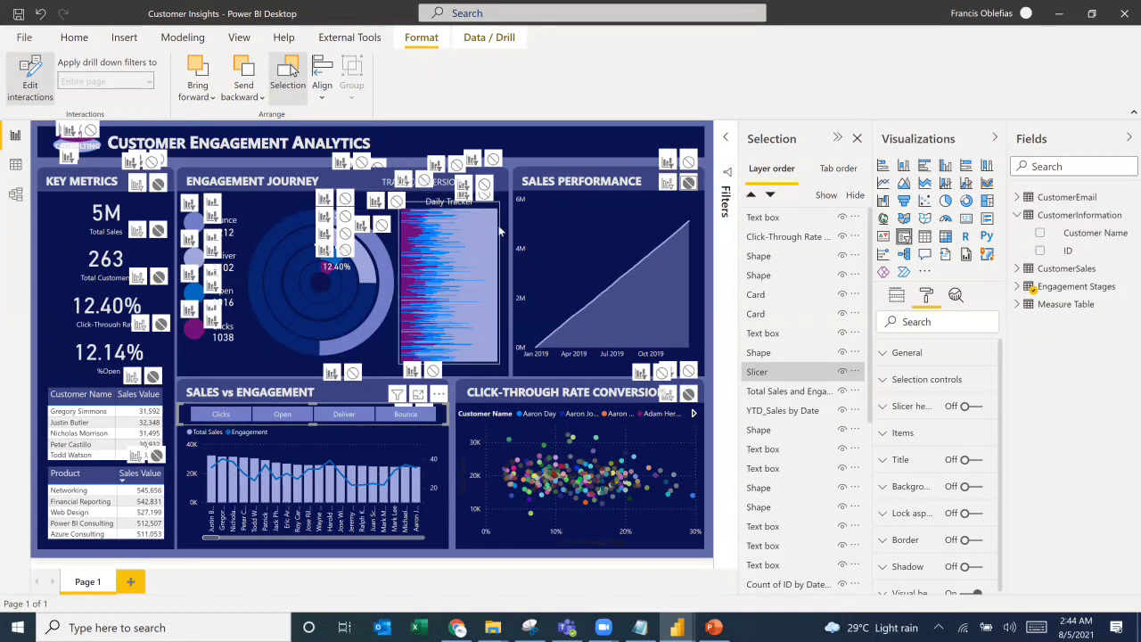
Step: Move the Daily Tracker chart down to stop the engagement slicer from filtering it, and return the chart to its place
{"action": "left_click_drag", "start_coordinate": [499, 243], "coordinate": [467, 259]}
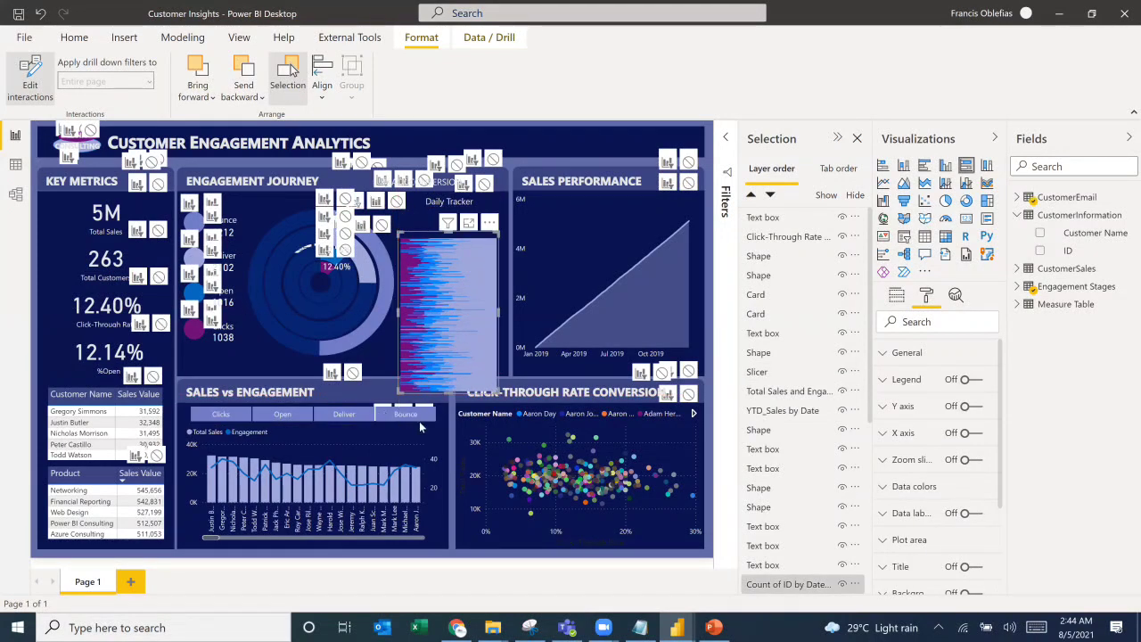
{"action": "left_click", "coordinate": [446, 423]}
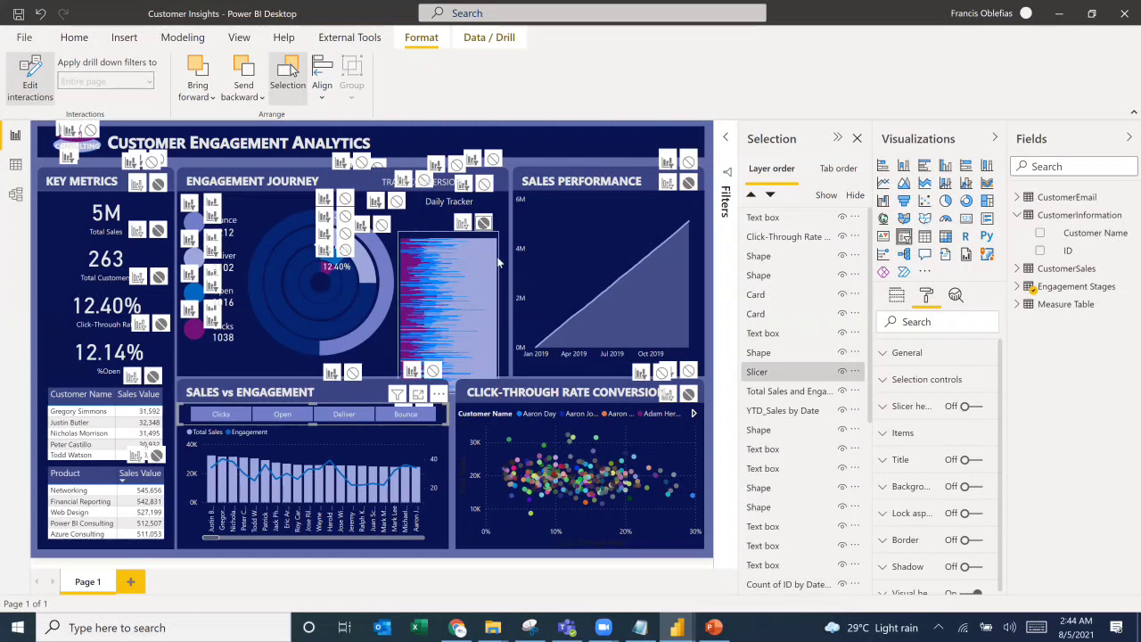
{"action": "left_click", "coordinate": [500, 218]}
{"action": "left_click_drag", "start_coordinate": [499, 214], "coordinate": [498, 228]}
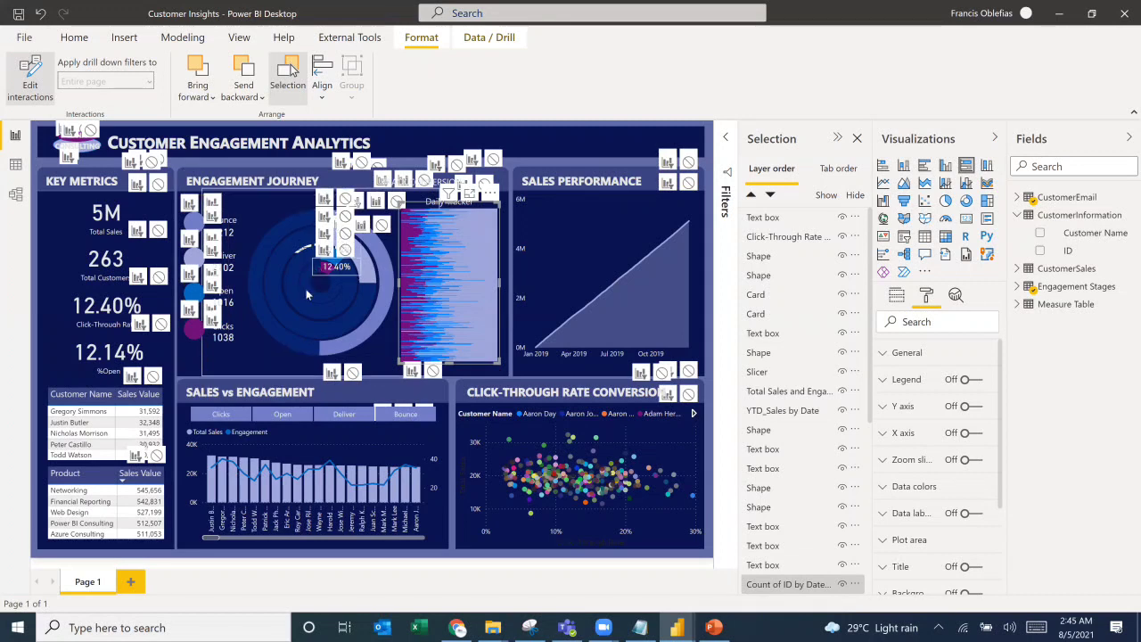
Step: Reselect the engagement slicer and turn off interaction editing
{"action": "left_click", "coordinate": [192, 417]}
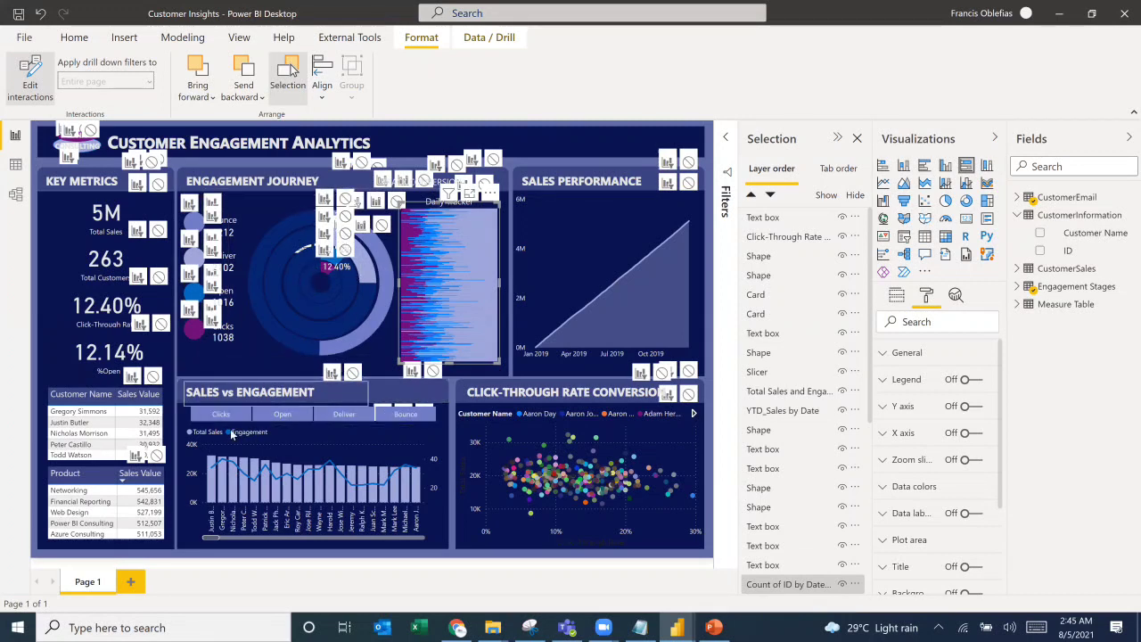
{"action": "left_click", "coordinate": [185, 417]}
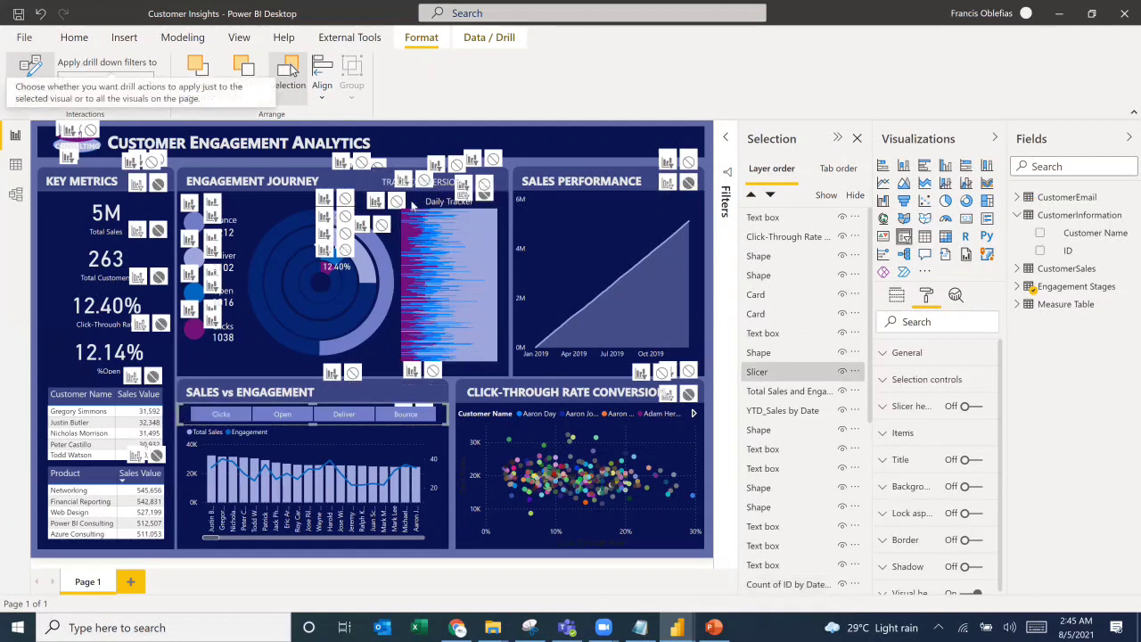
{"action": "left_click", "coordinate": [32, 78]}
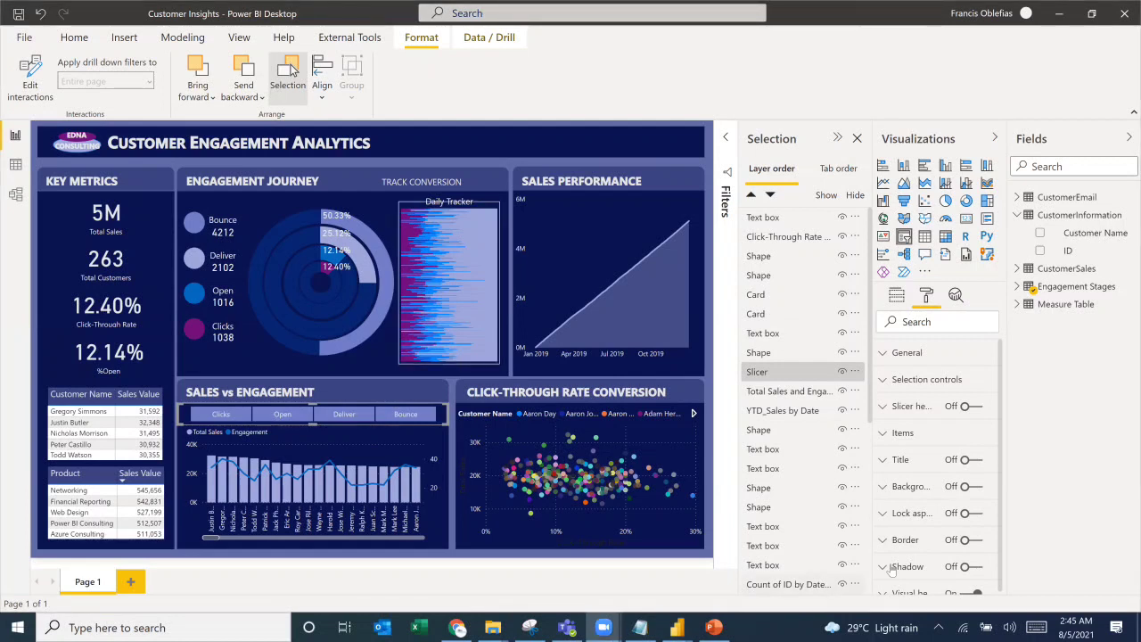
Step: Switch between the Power BI report and Chrome's Power BI Challenge 2 wrap-up page to compare the dashboard with the reference design
{"action": "mouse_move", "coordinate": [713, 627]}
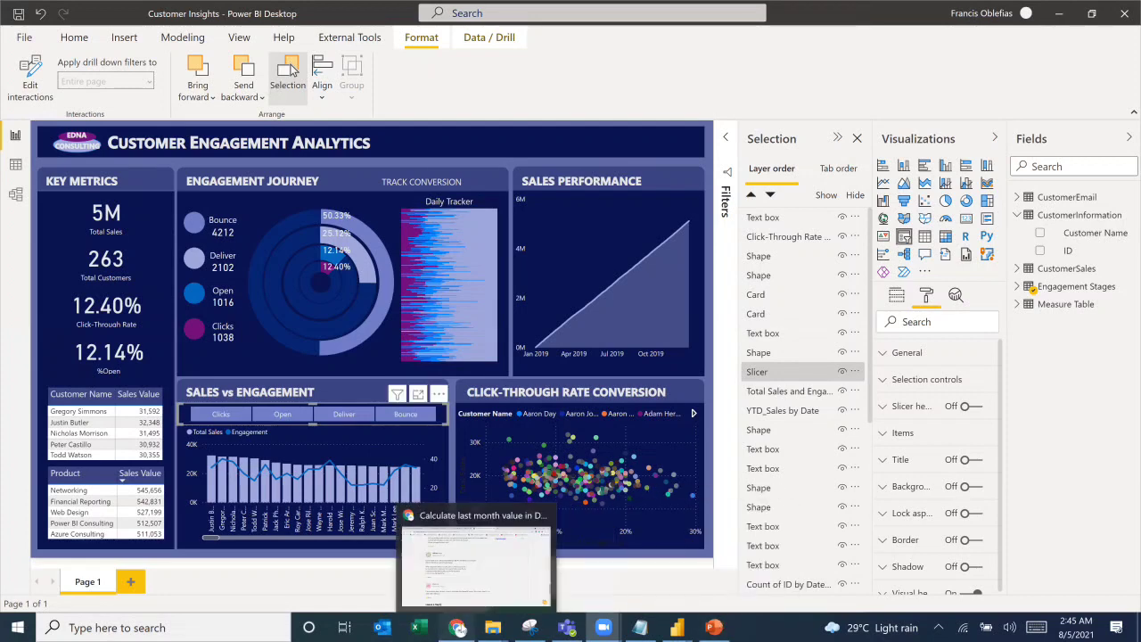
{"action": "left_click", "coordinate": [457, 627]}
{"action": "left_click", "coordinate": [462, 12]}
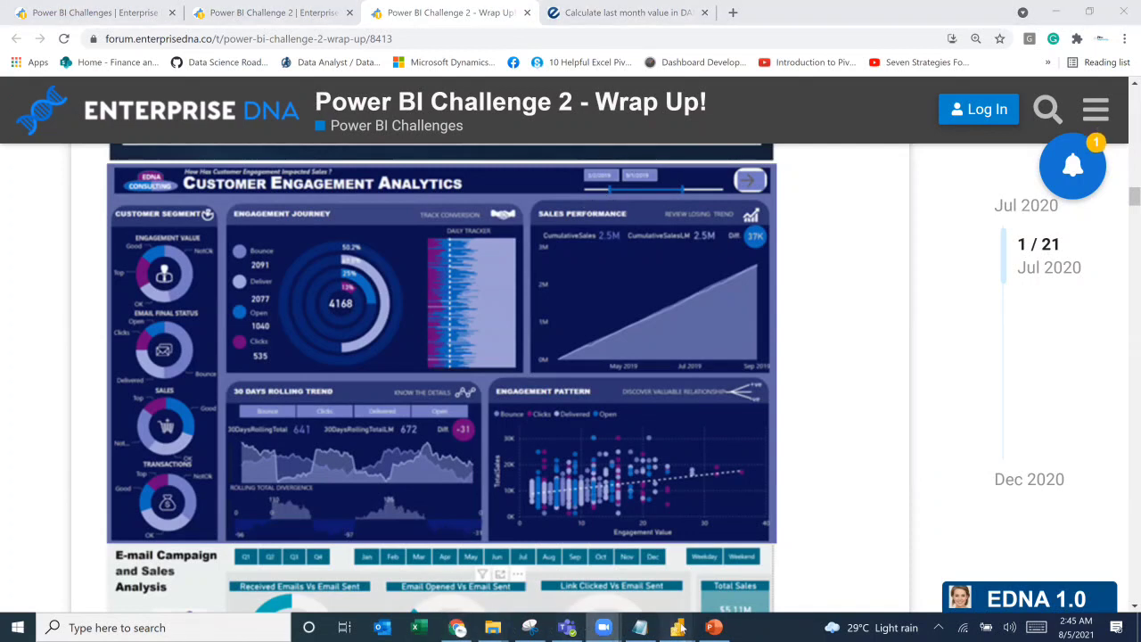
{"action": "mouse_move", "coordinate": [679, 628]}
{"action": "left_click", "coordinate": [607, 527]}
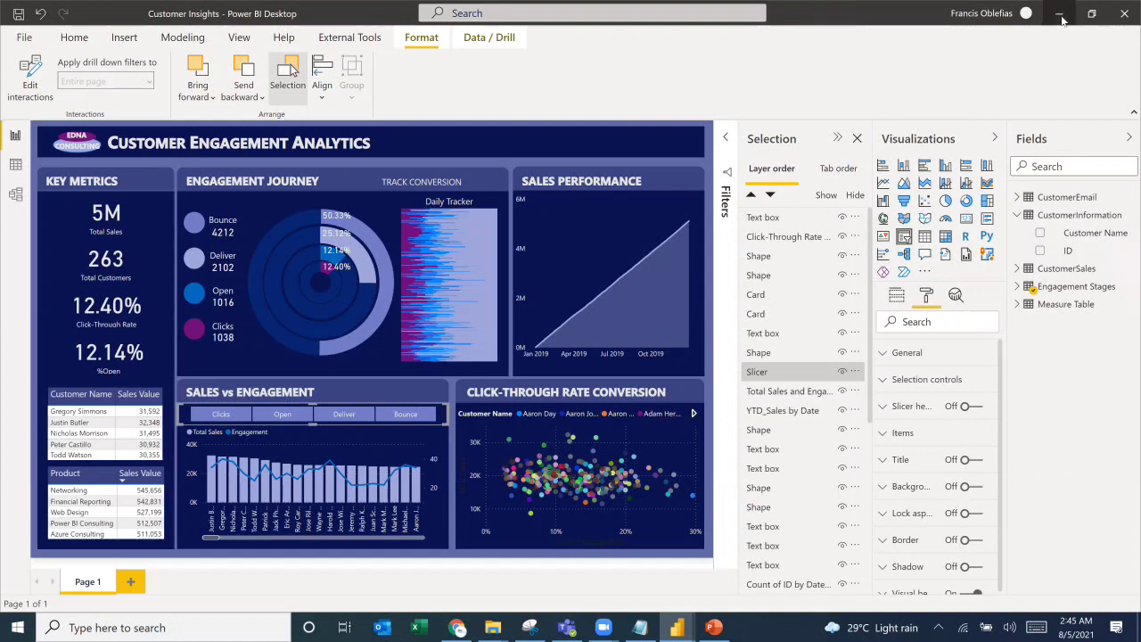
{"action": "key", "text": "alt+Tab"}
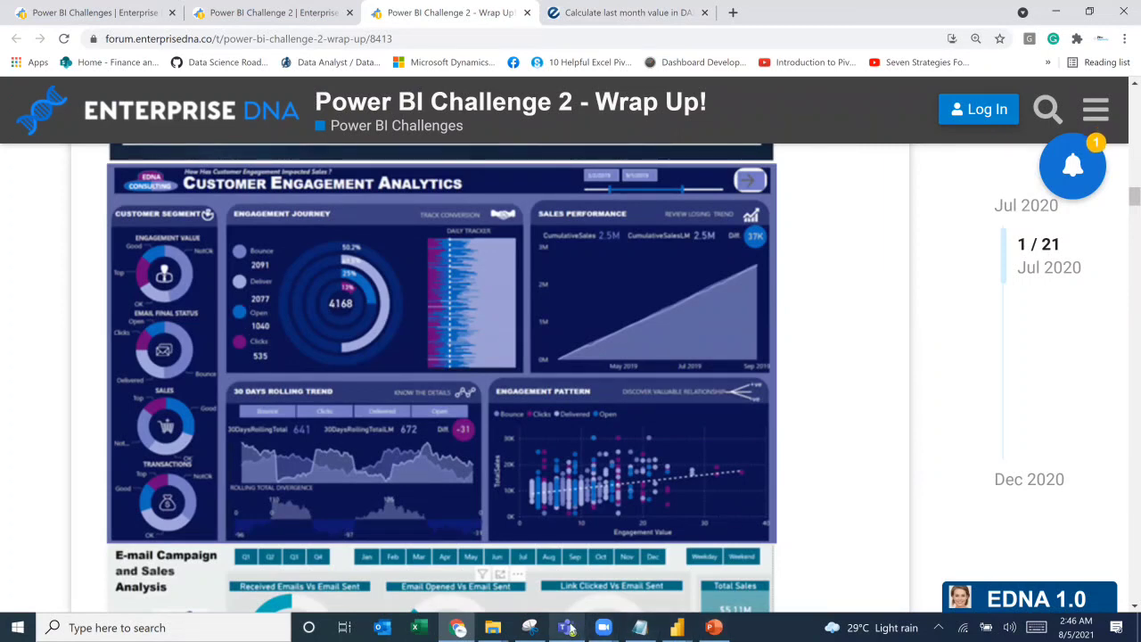
{"action": "left_click", "coordinate": [604, 628]}
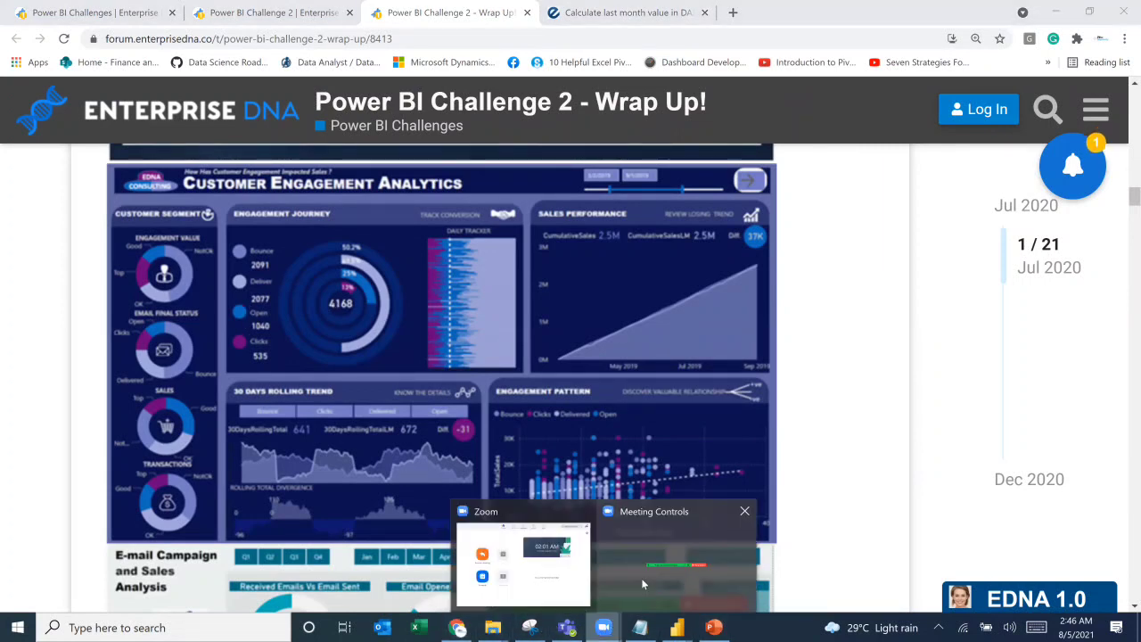
{"action": "left_click", "coordinate": [642, 578]}
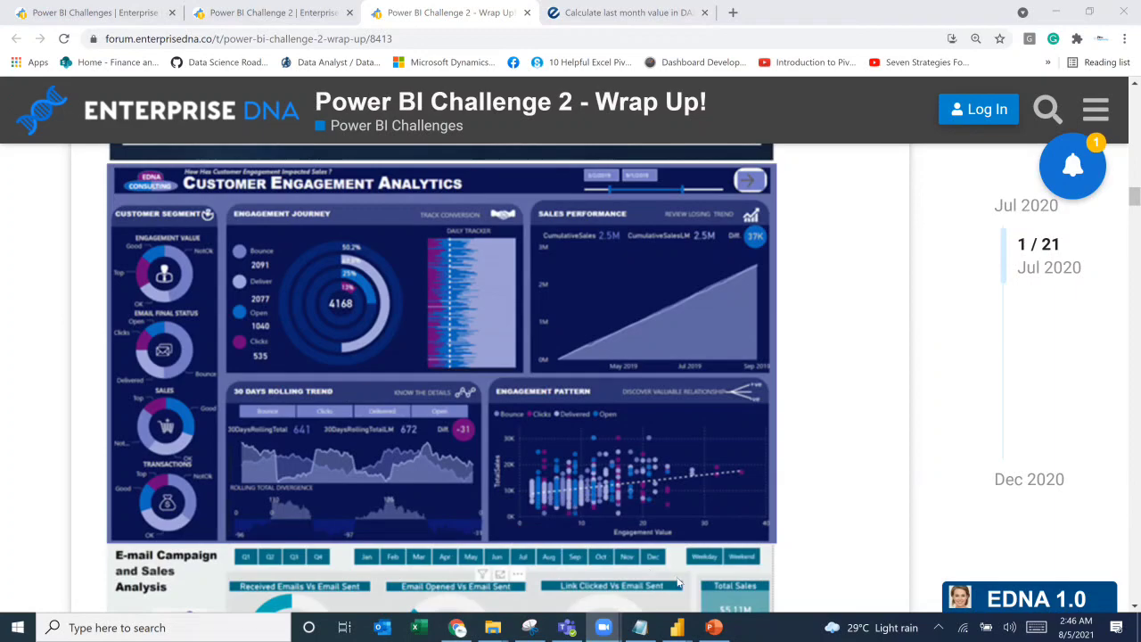